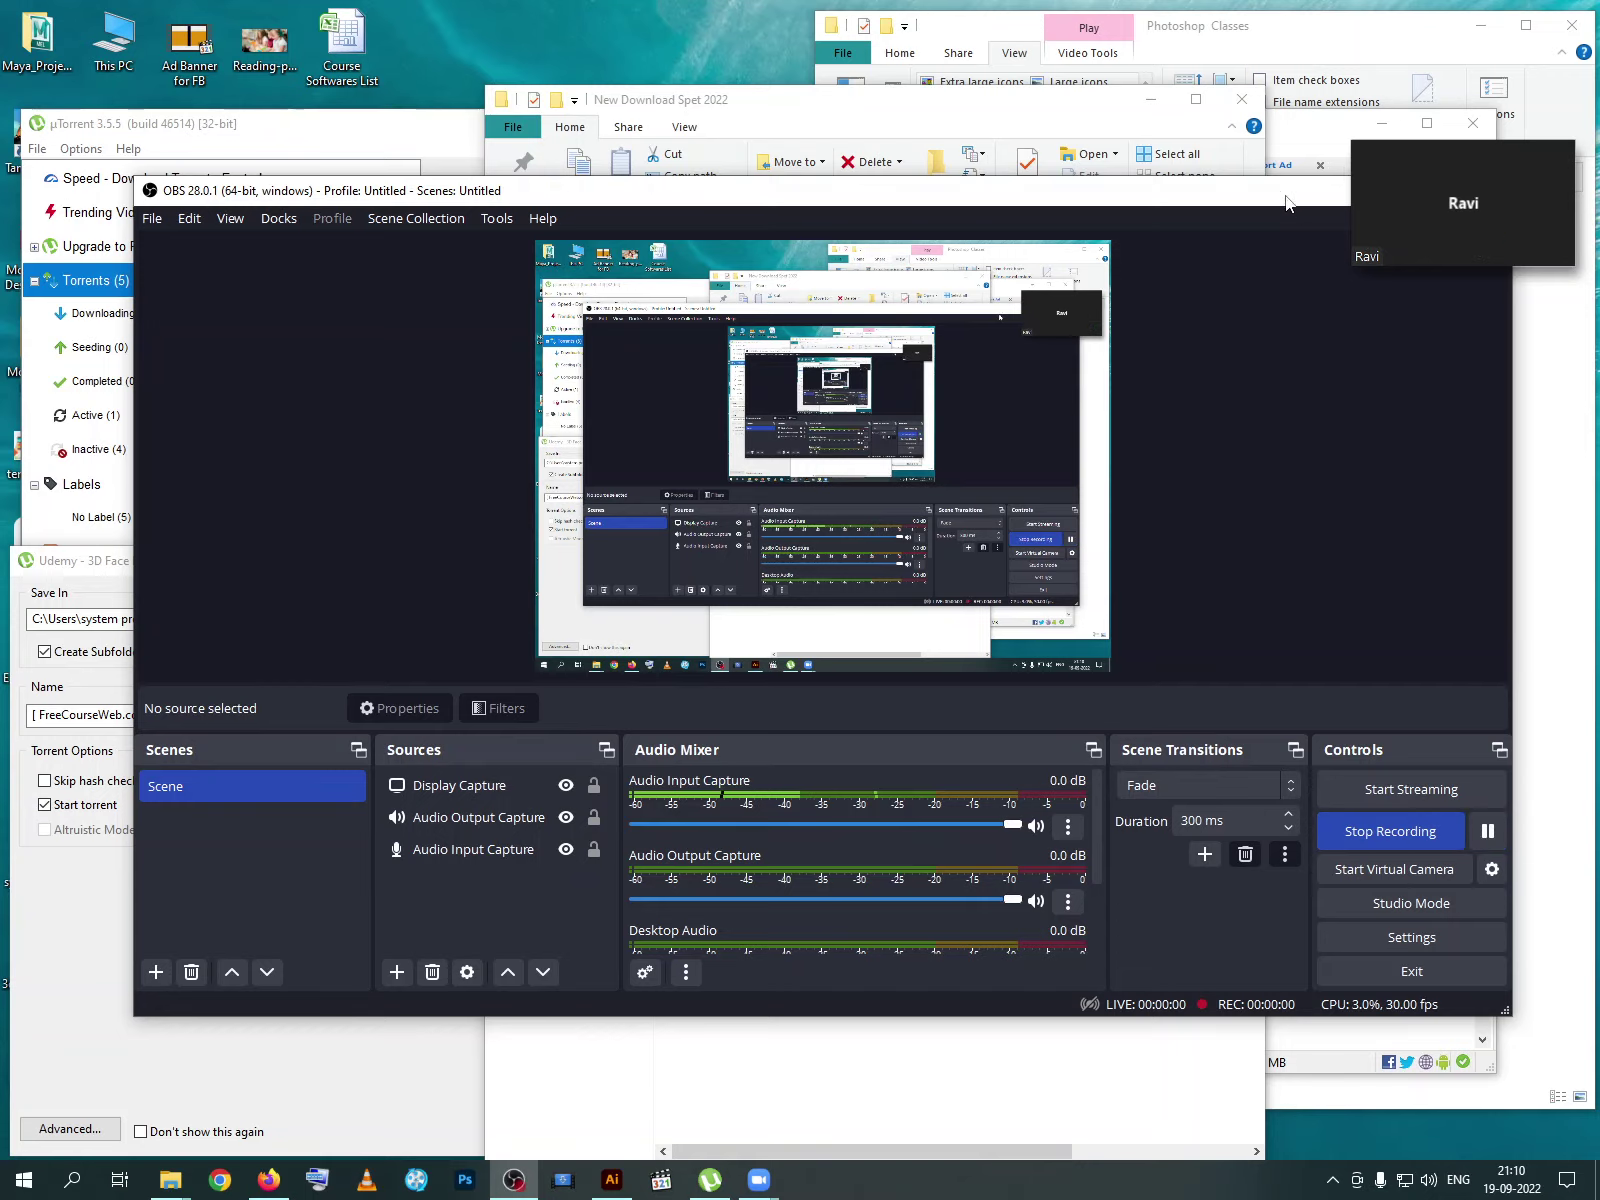
# - Move aside and minimize the OBS window, then restore the Zoom meeting window
pyautogui.moveTo(1340, 190); pyautogui.dragTo(1080, 227)
pyautogui.click(1135, 227)
pyautogui.moveTo(1547, 255)
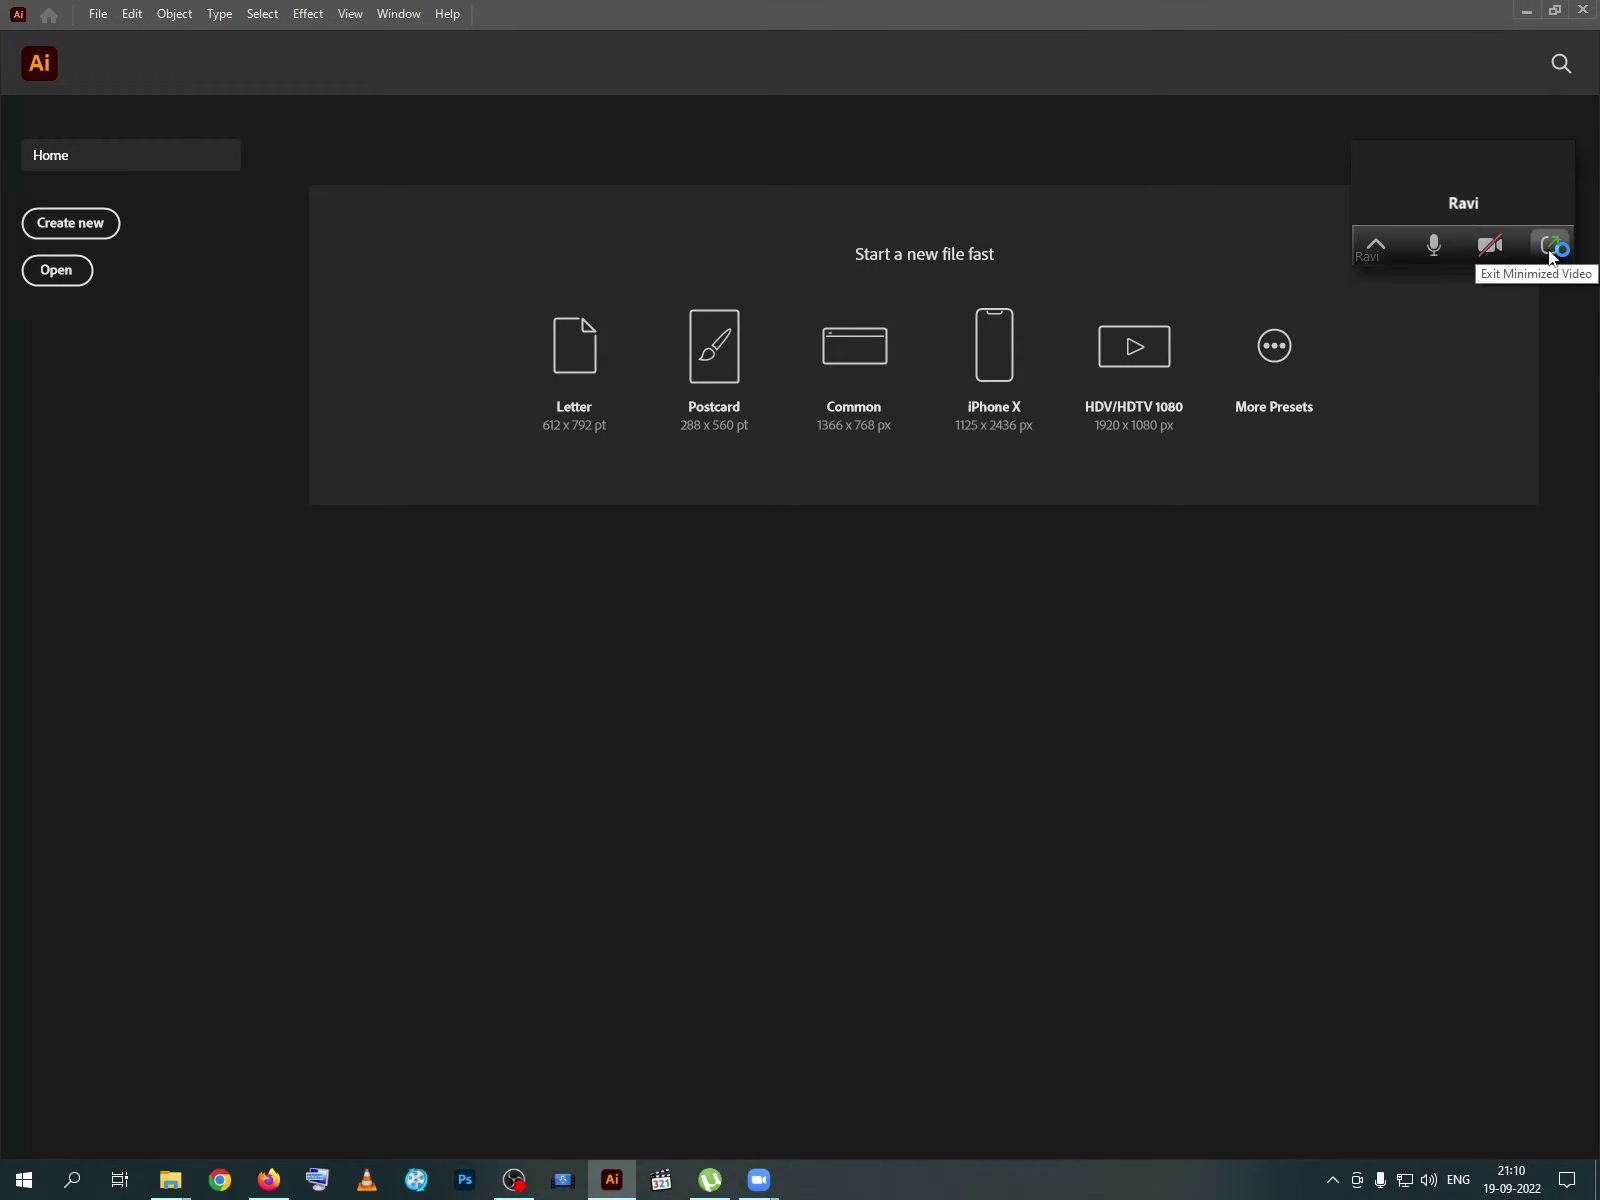
pyautogui.click(1550, 243)
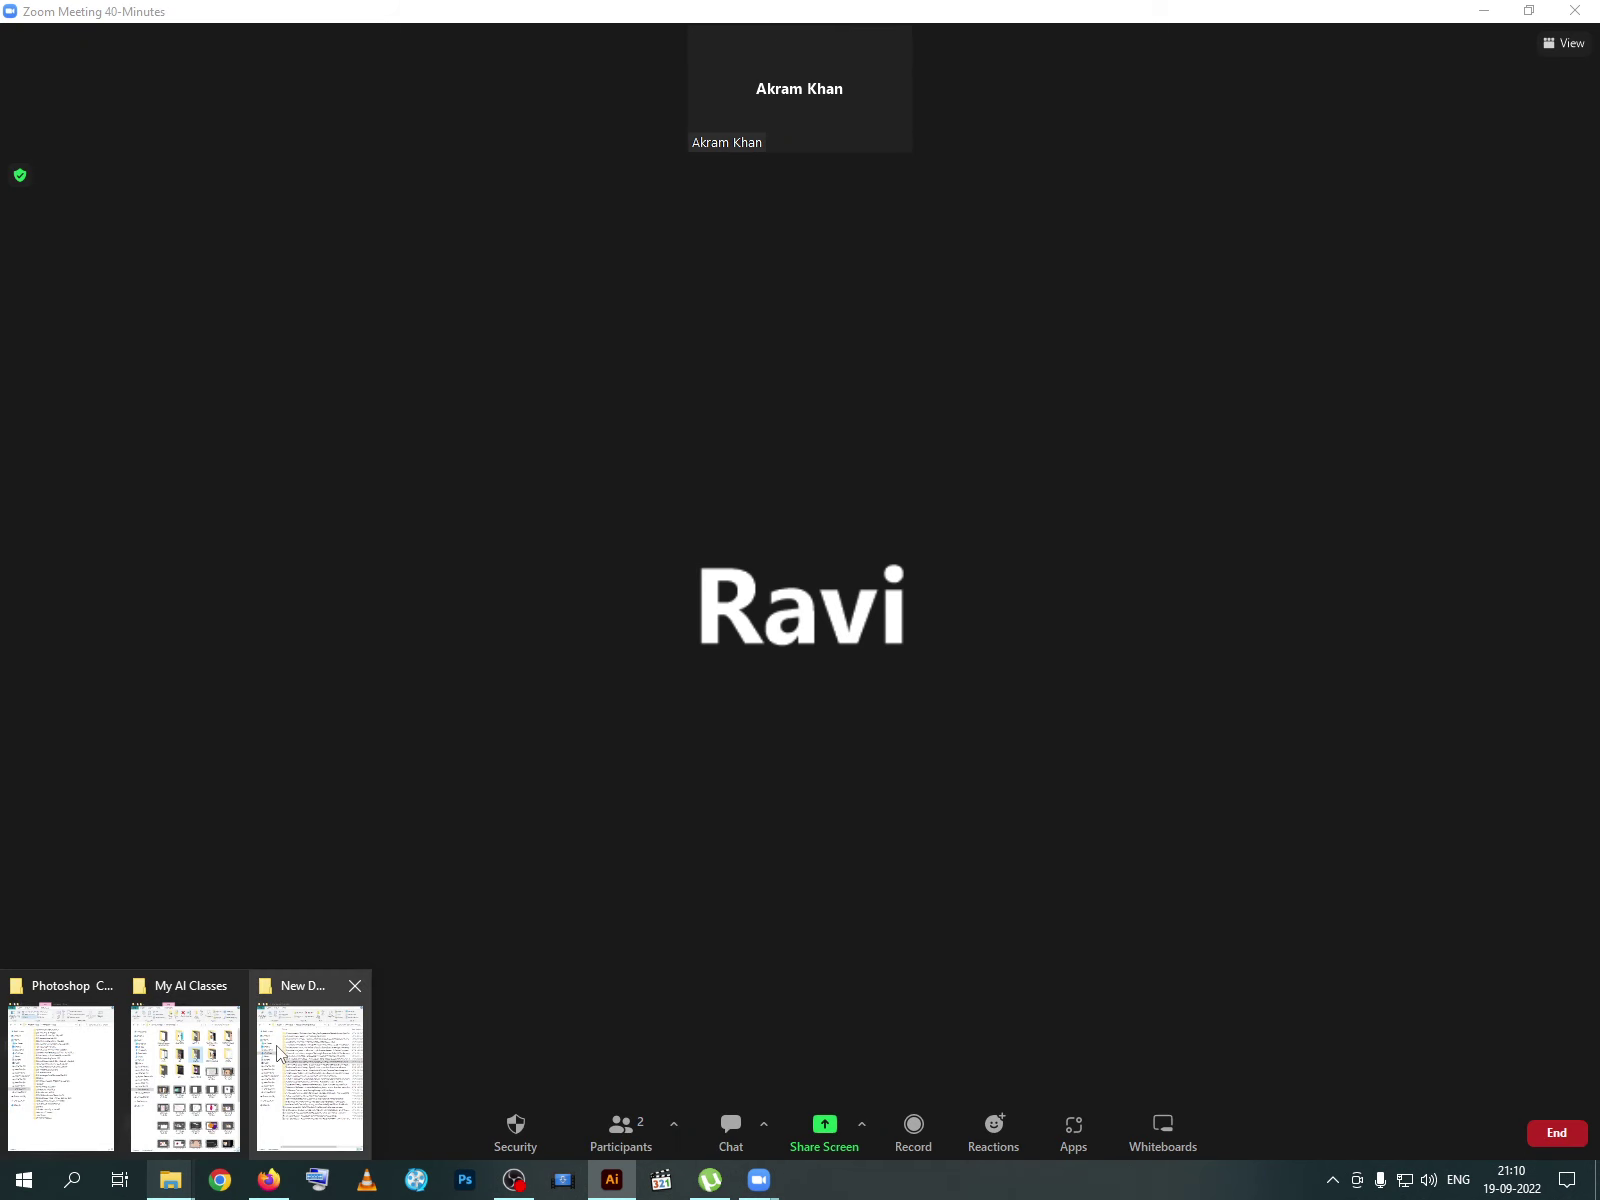
# - Cancel the pending torrent, close uTorrent, and share the entire screen in Zoom
pyautogui.click(721, 1193)
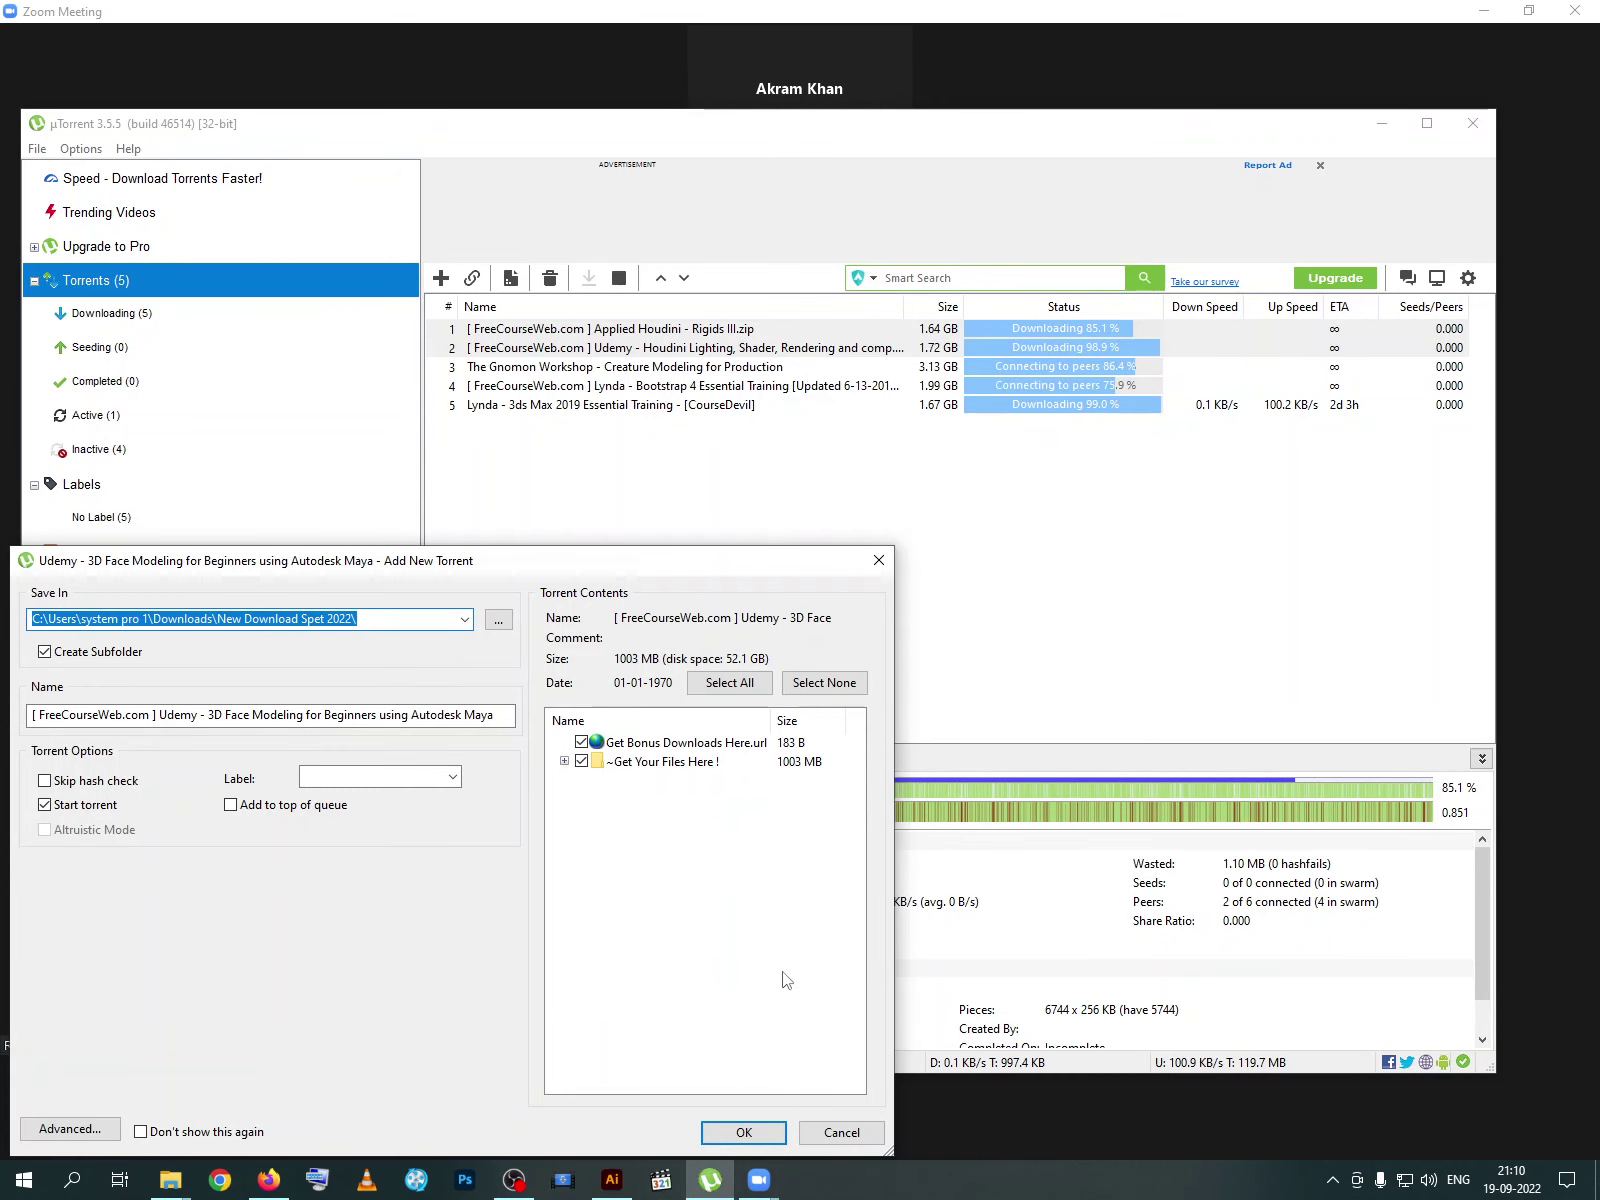
pyautogui.click(825, 1136)
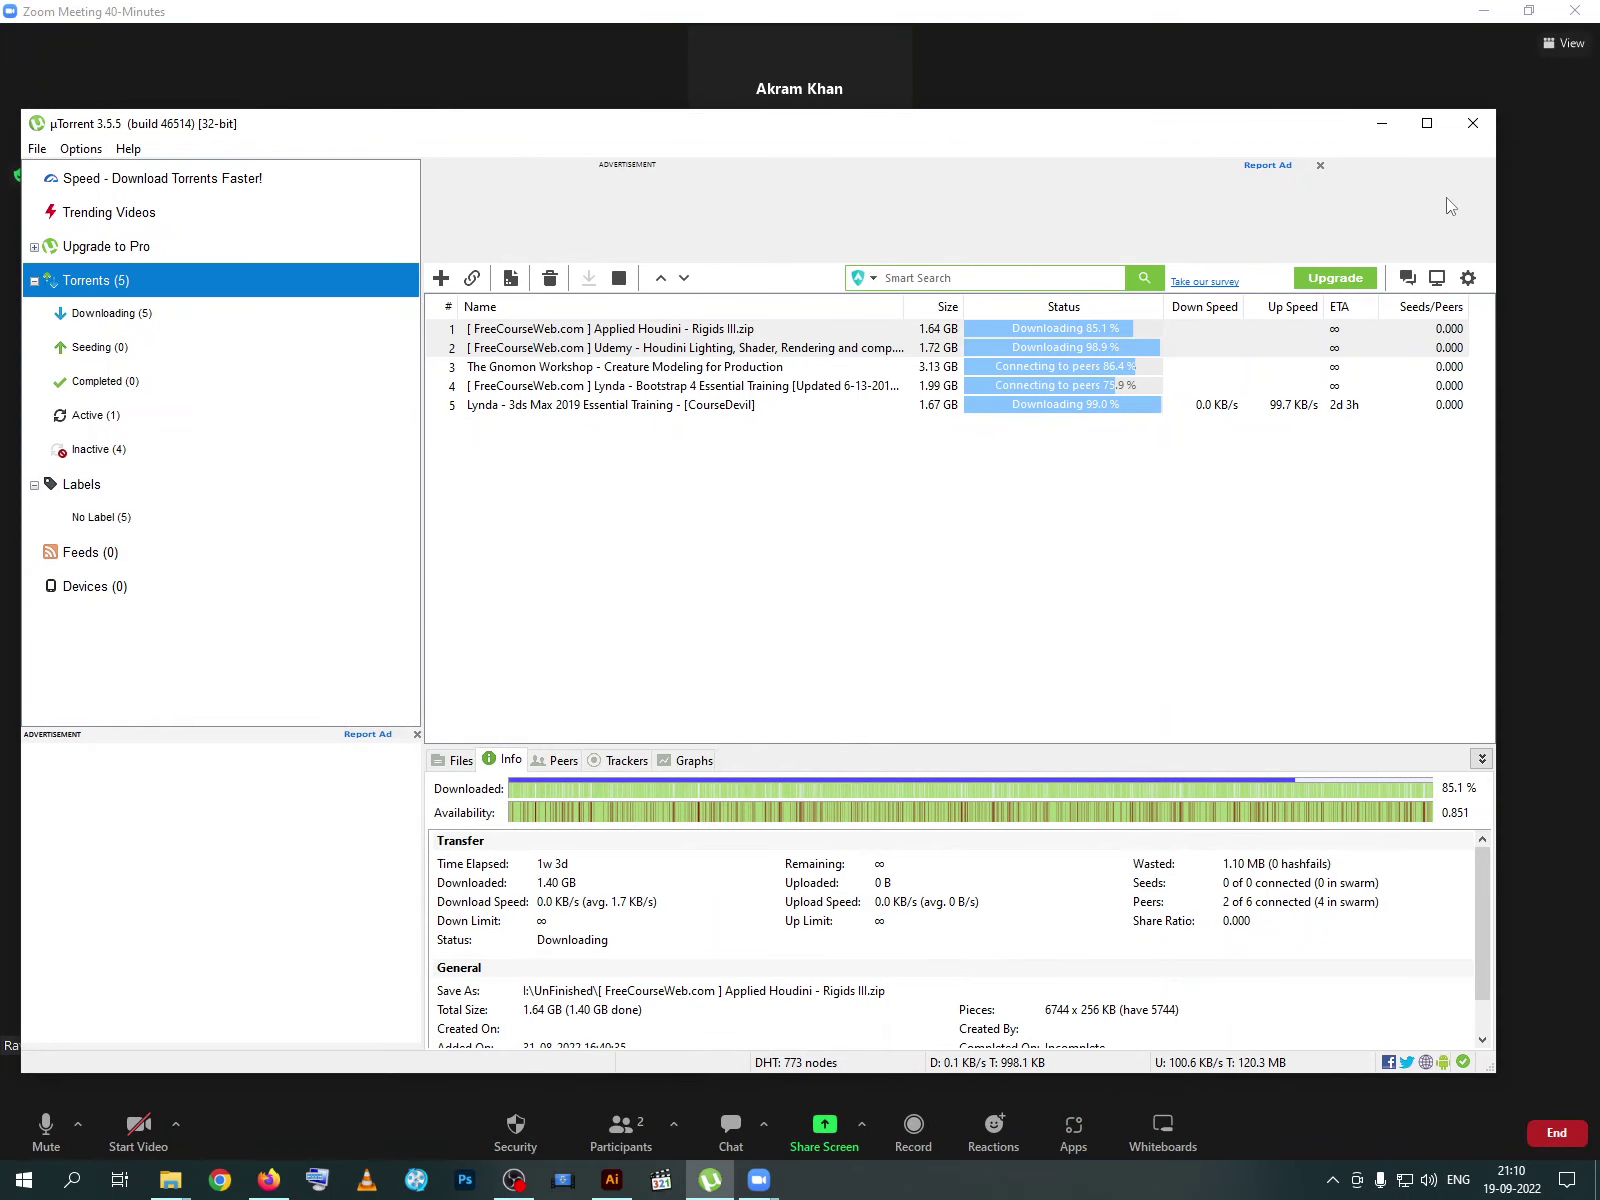
pyautogui.click(1472, 122)
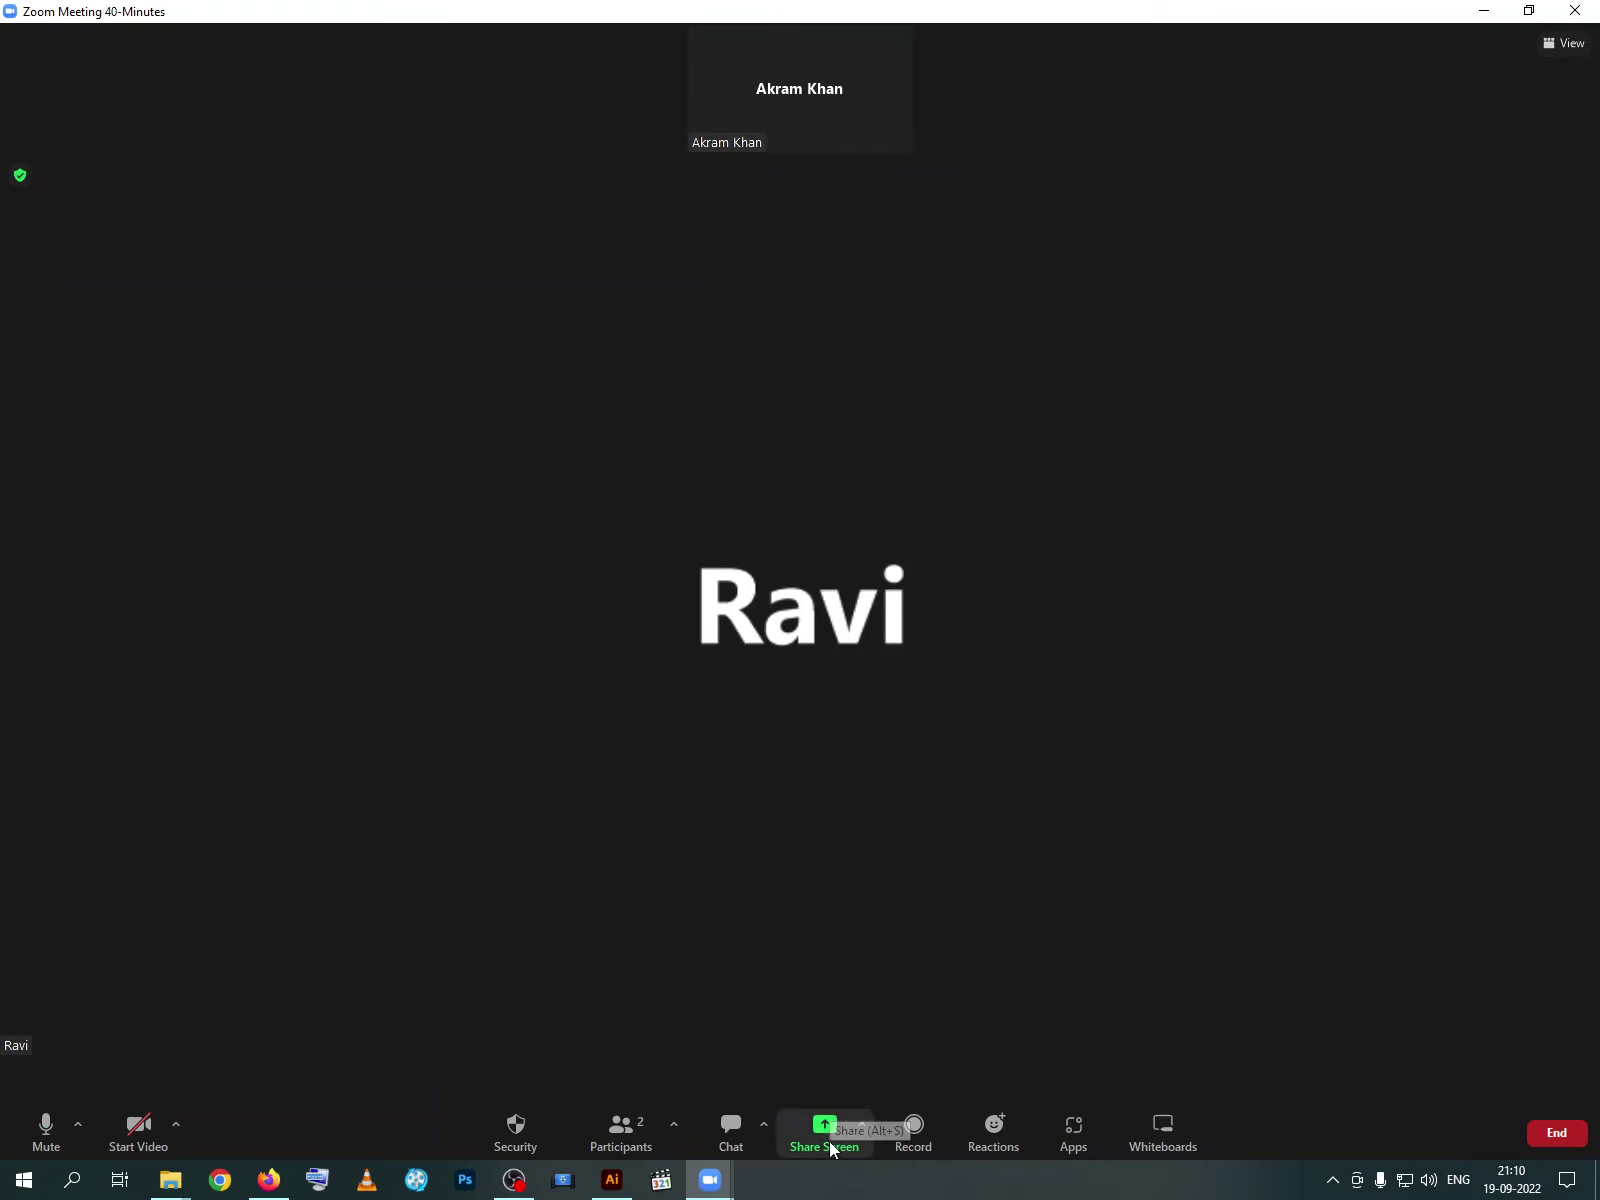
pyautogui.click(827, 1136)
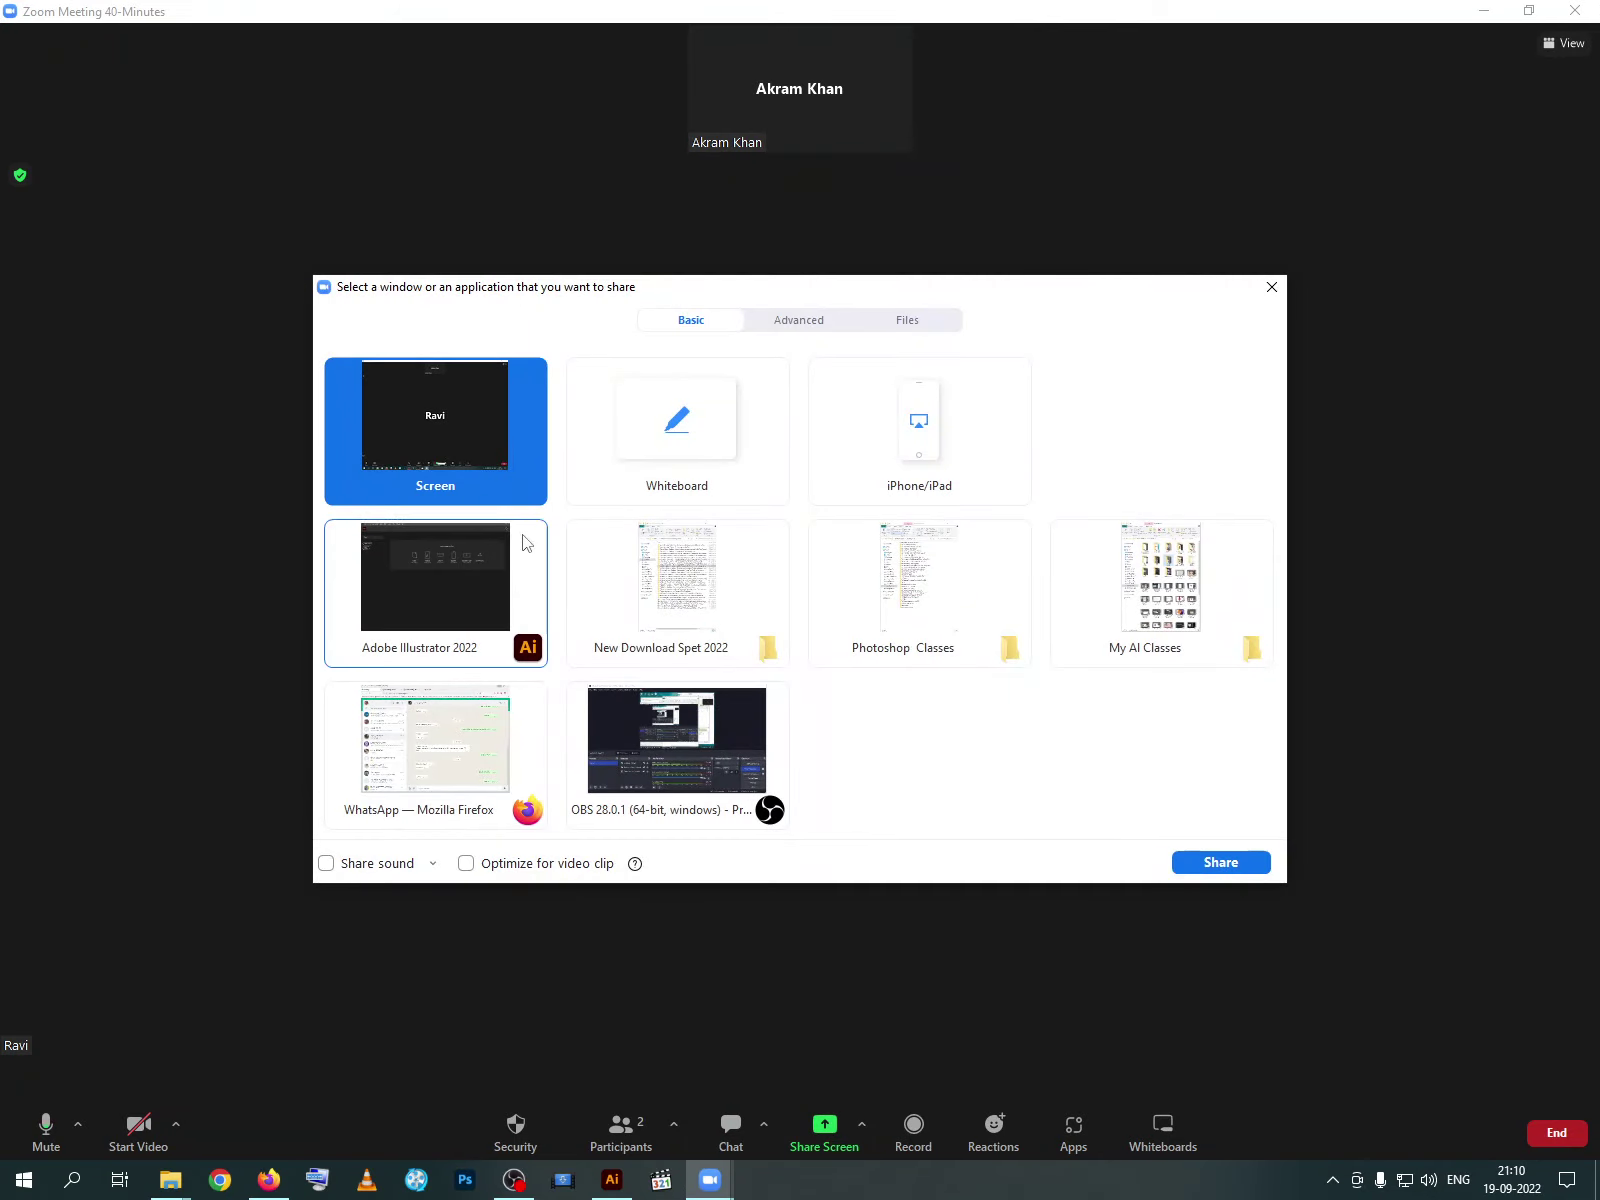
pyautogui.click(1251, 862)
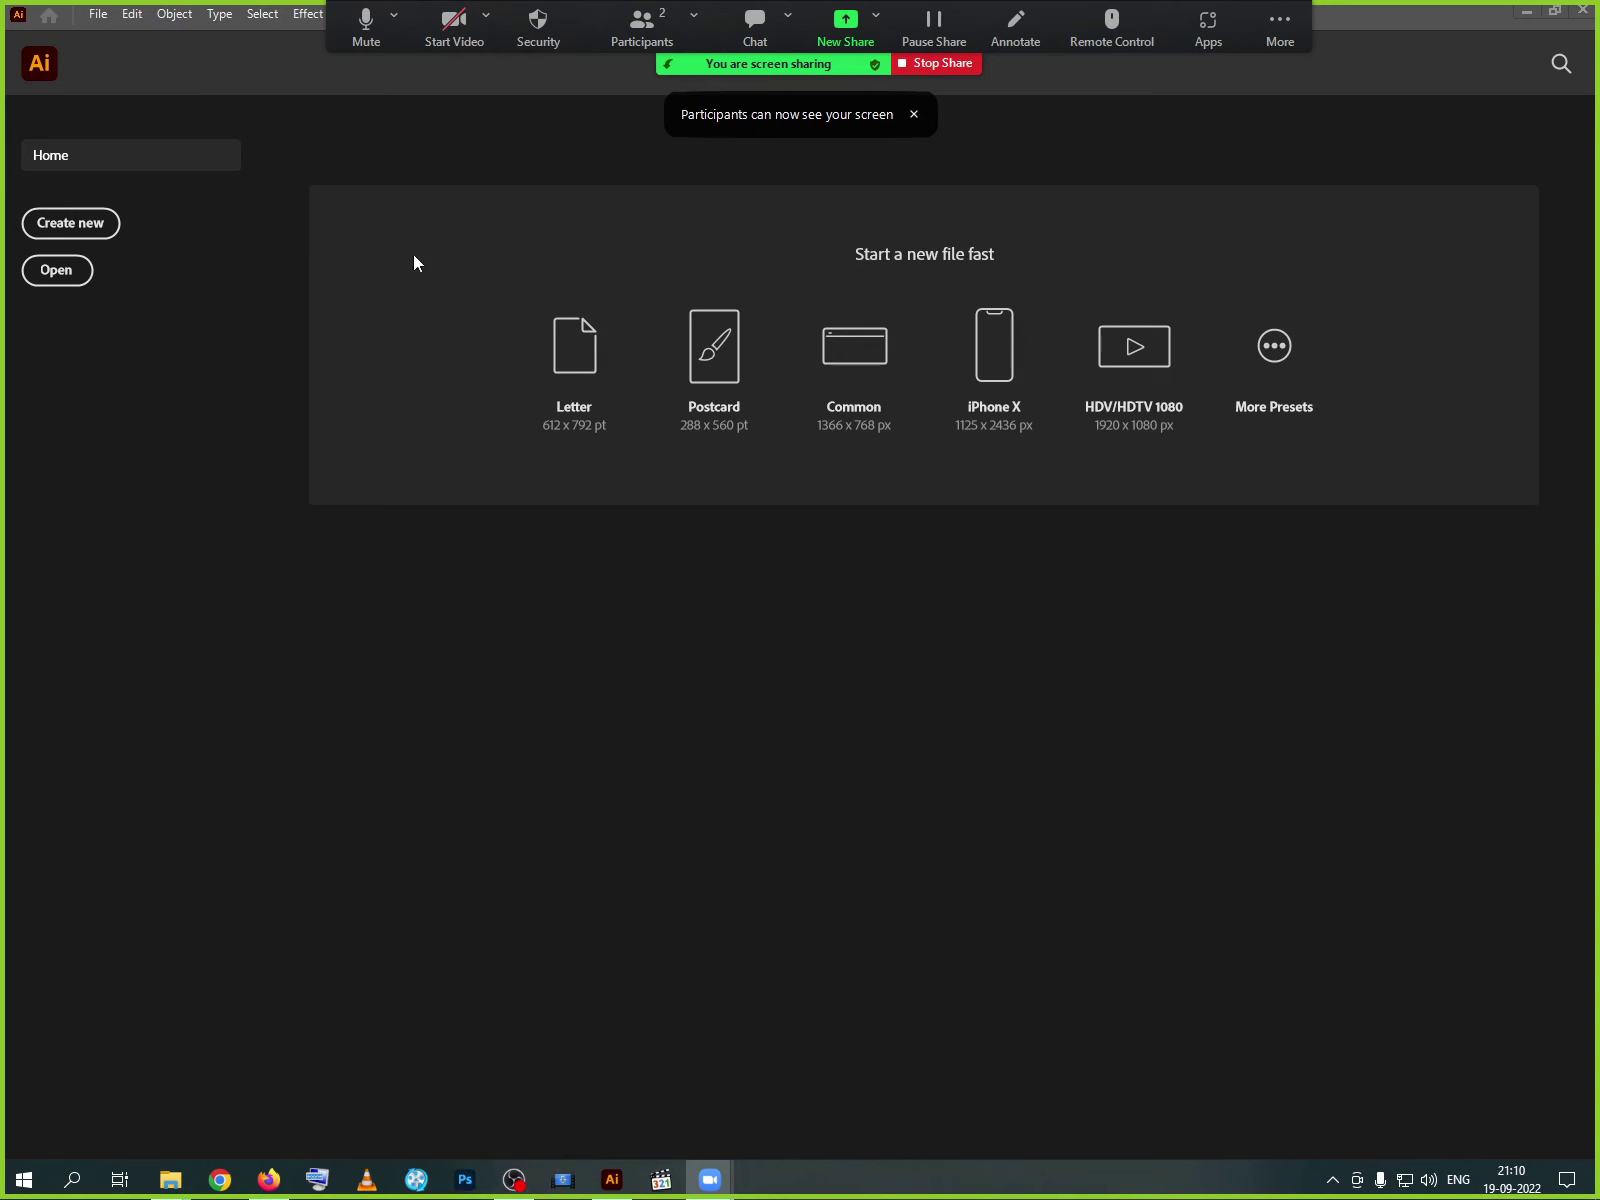
# - Create a blank A4 portrait document from Illustrator's Home screen
pyautogui.click(88, 236)
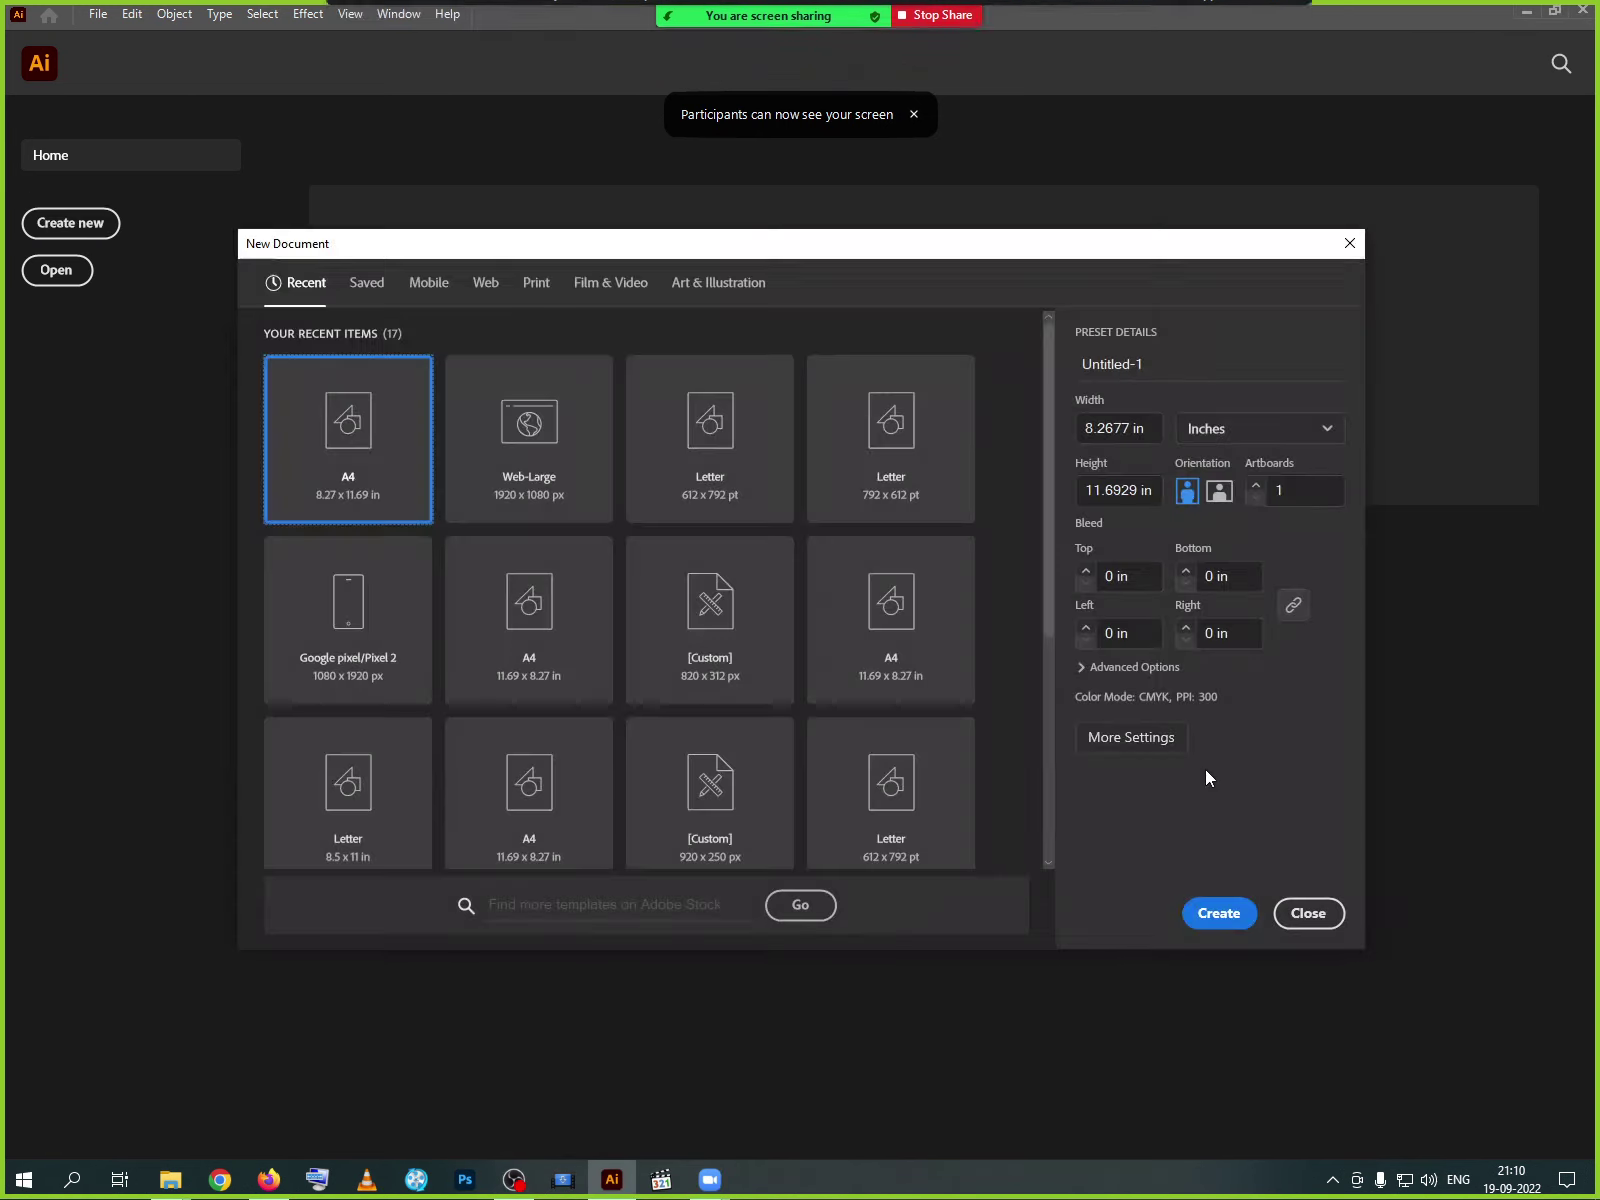
pyautogui.click(1221, 919)
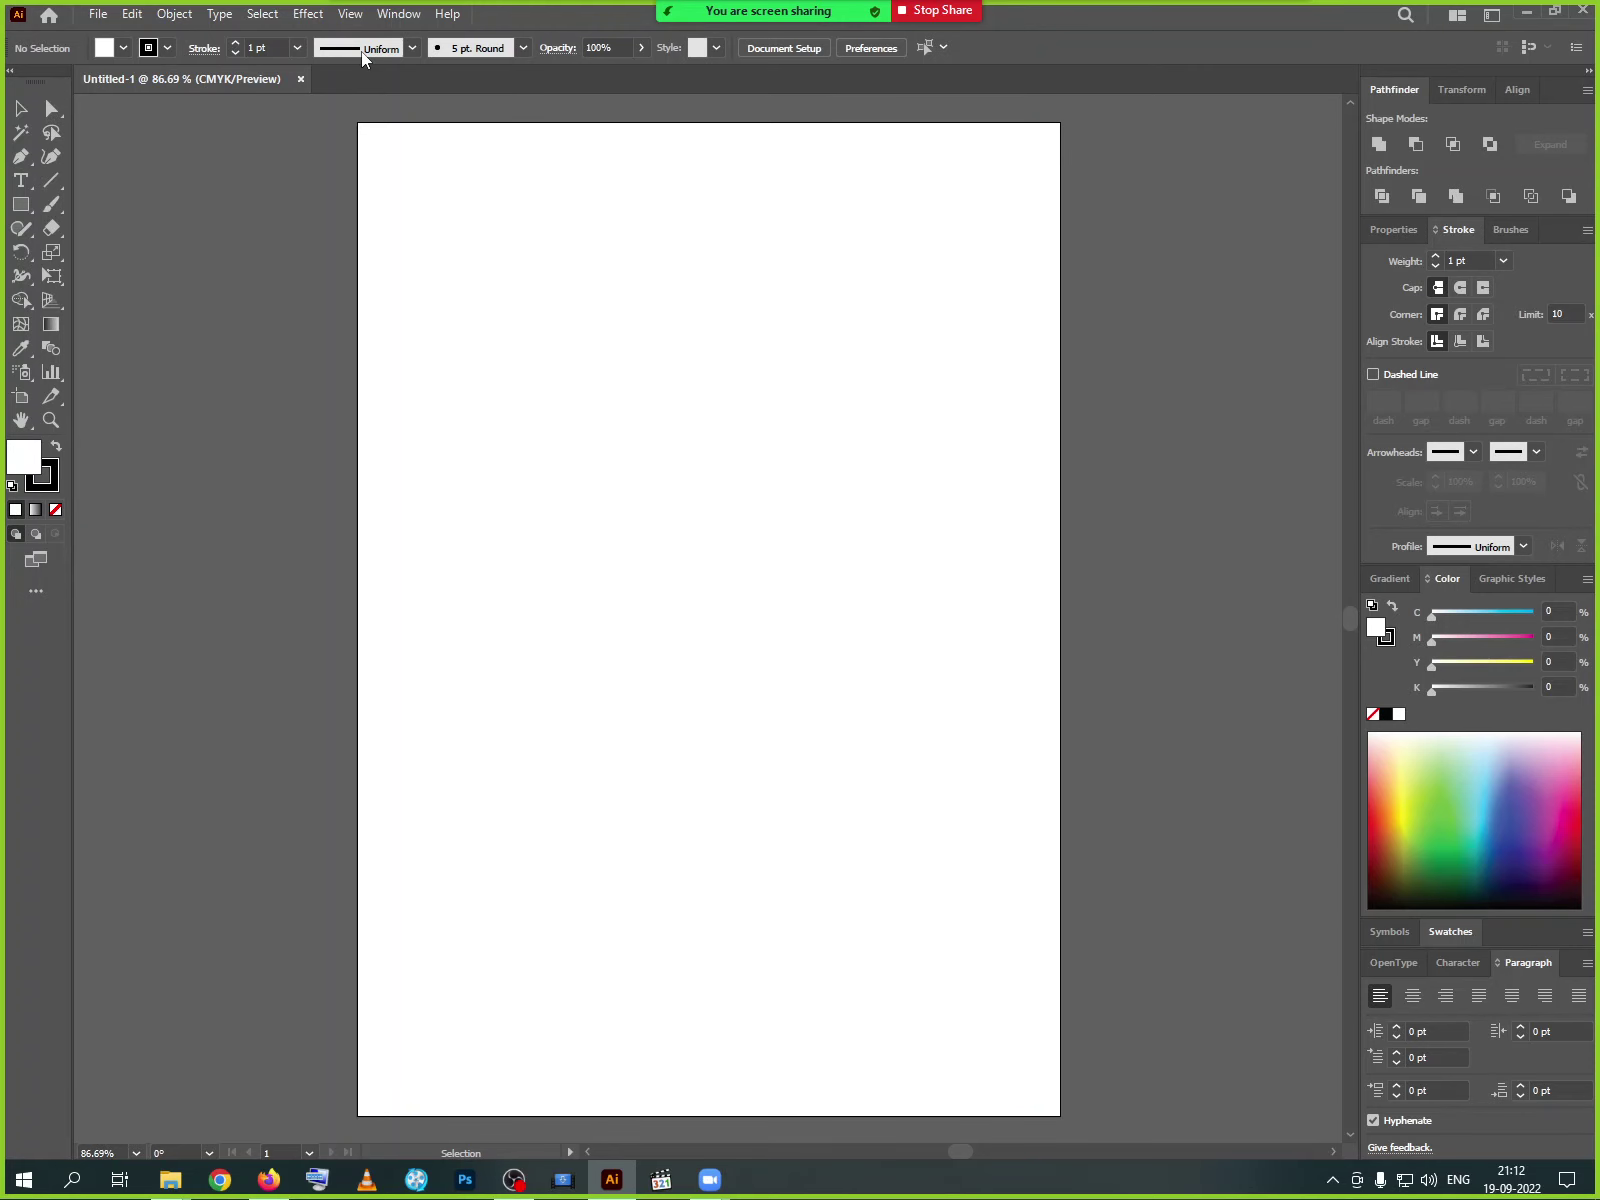
# - Switch to Firefox, hide Zoom's floating controls, and Google 'Mobile App Design' in the new tab
pyautogui.click(268, 1180)
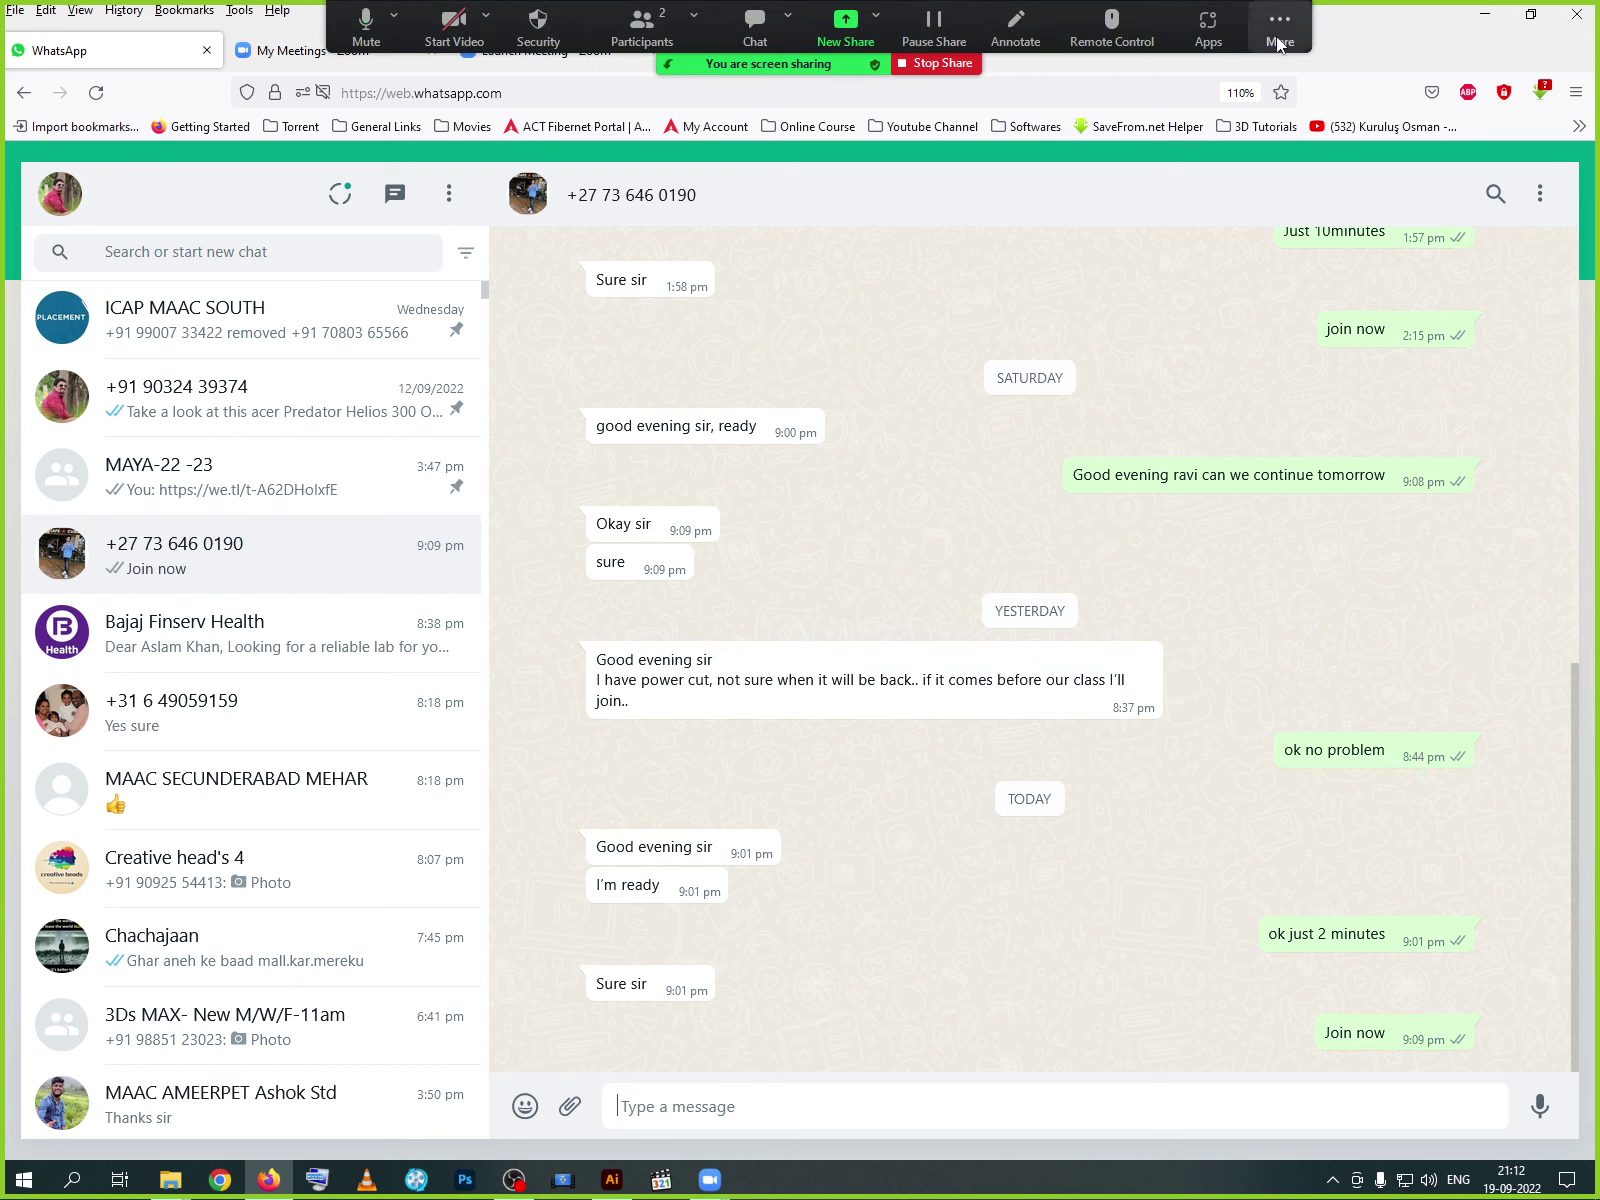
pyautogui.click(1279, 28)
pyautogui.click(1304, 185)
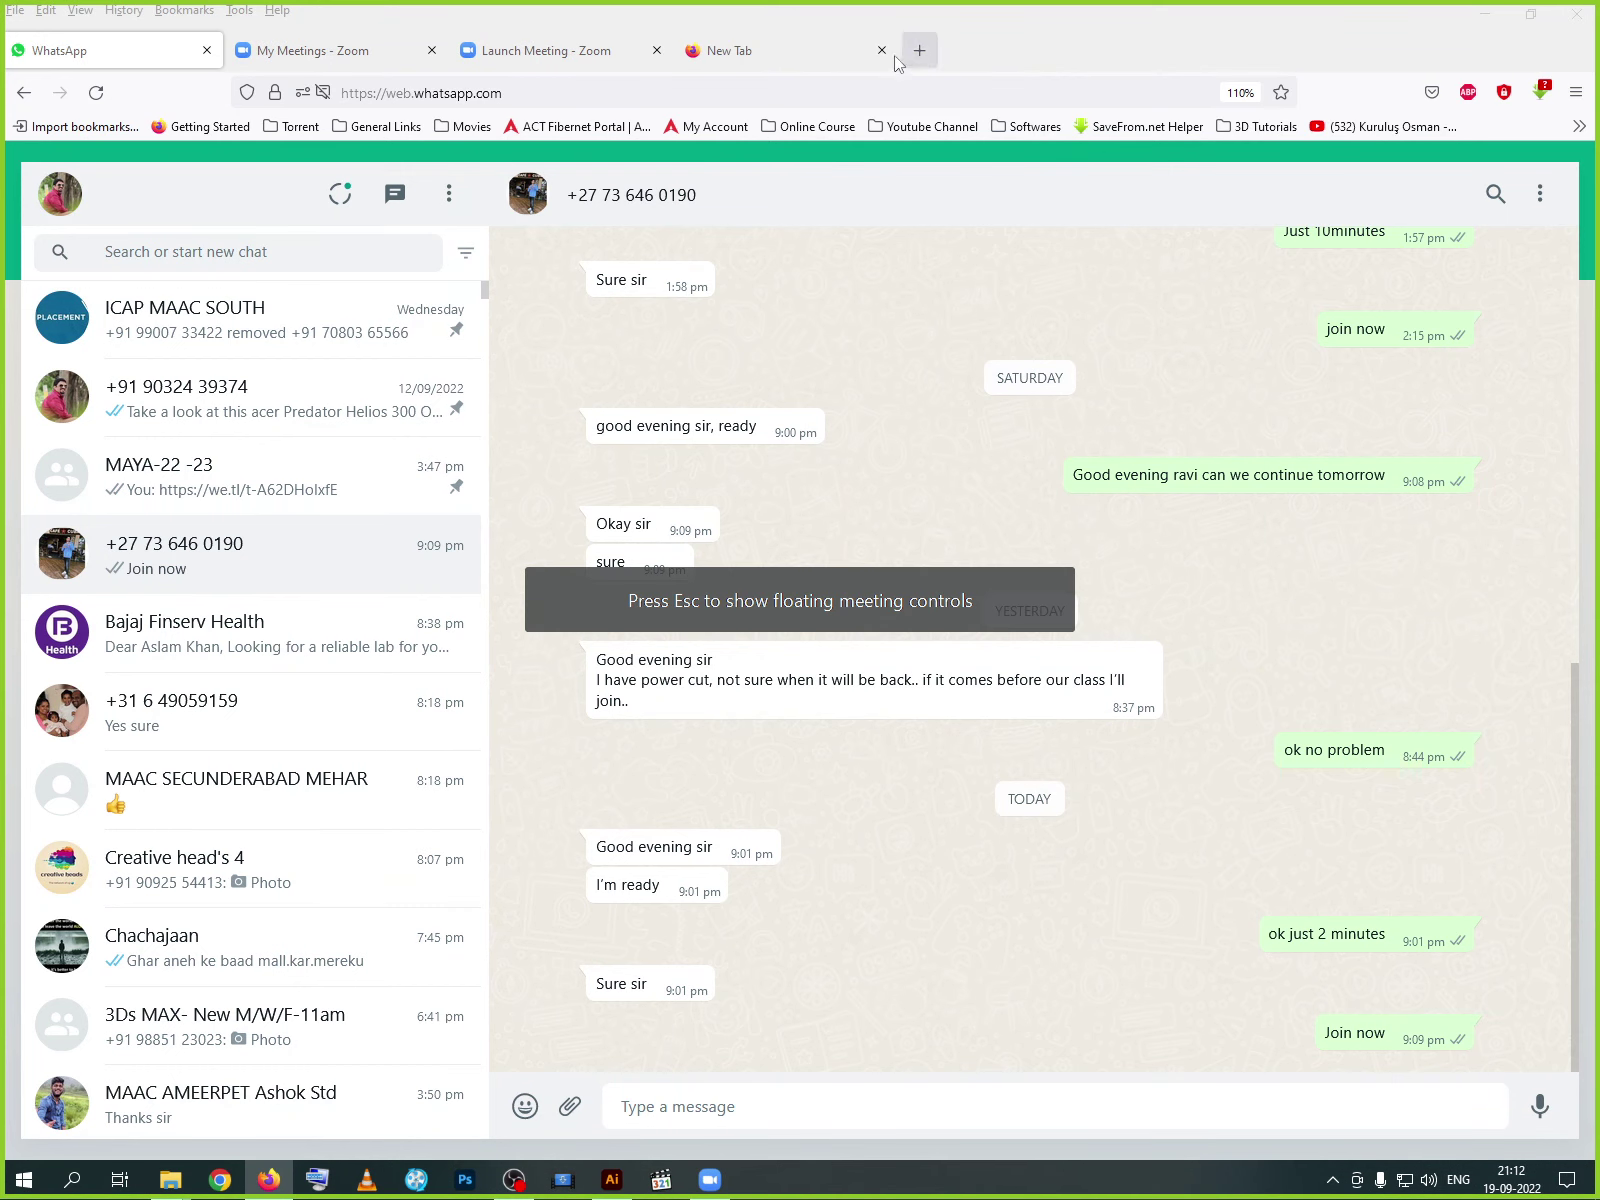
pyautogui.click(785, 55)
pyautogui.click(670, 362)
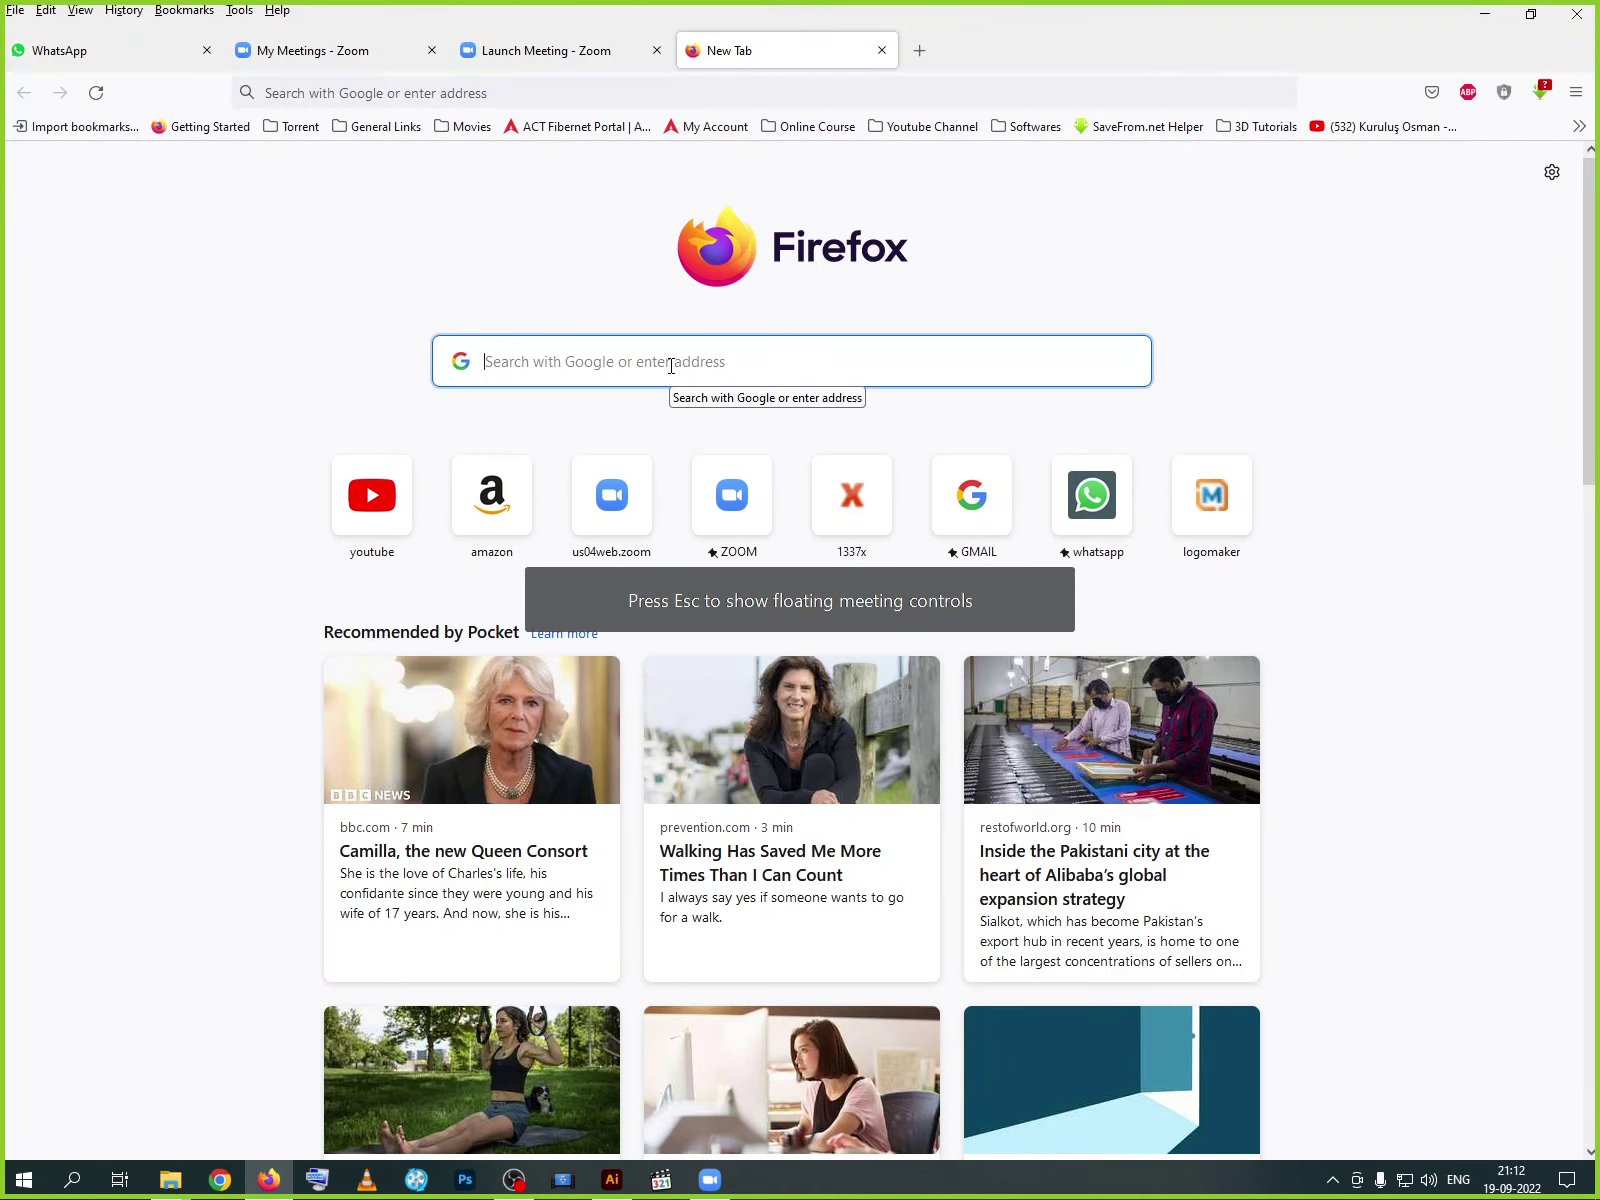
pyautogui.write('Mobile')
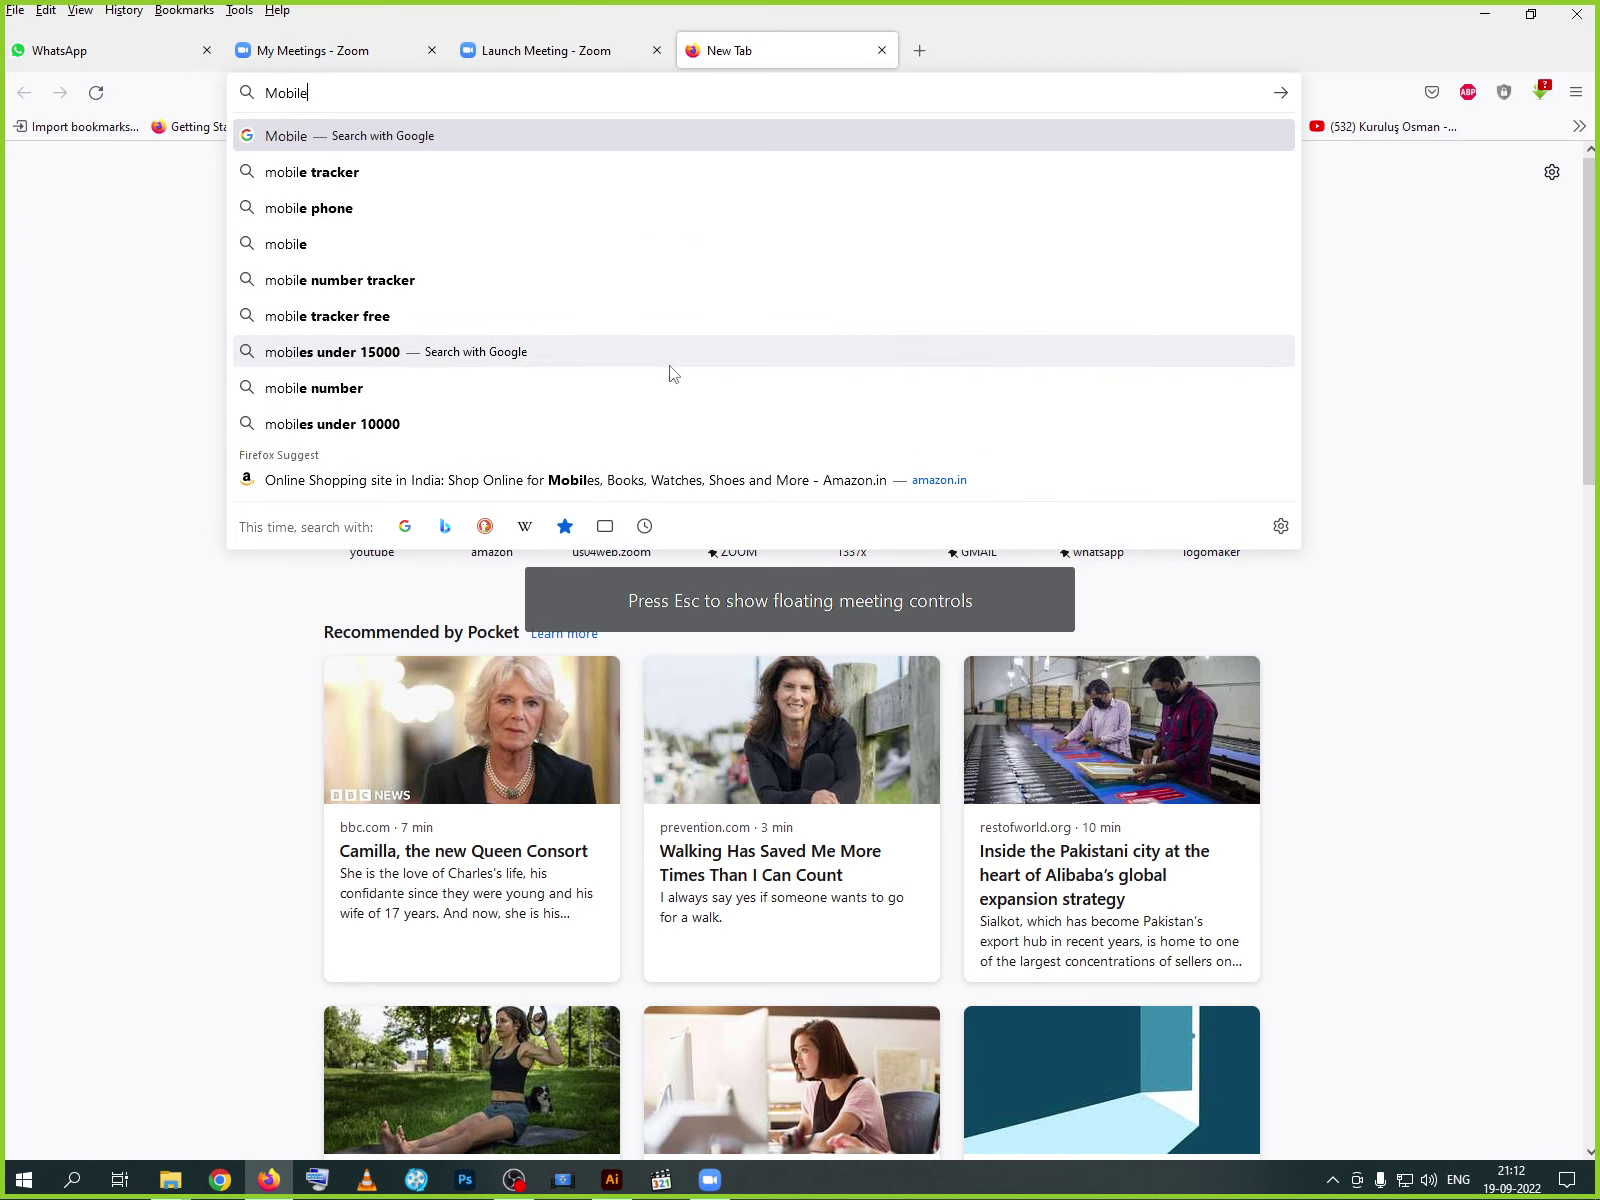
pyautogui.write(' App Design')
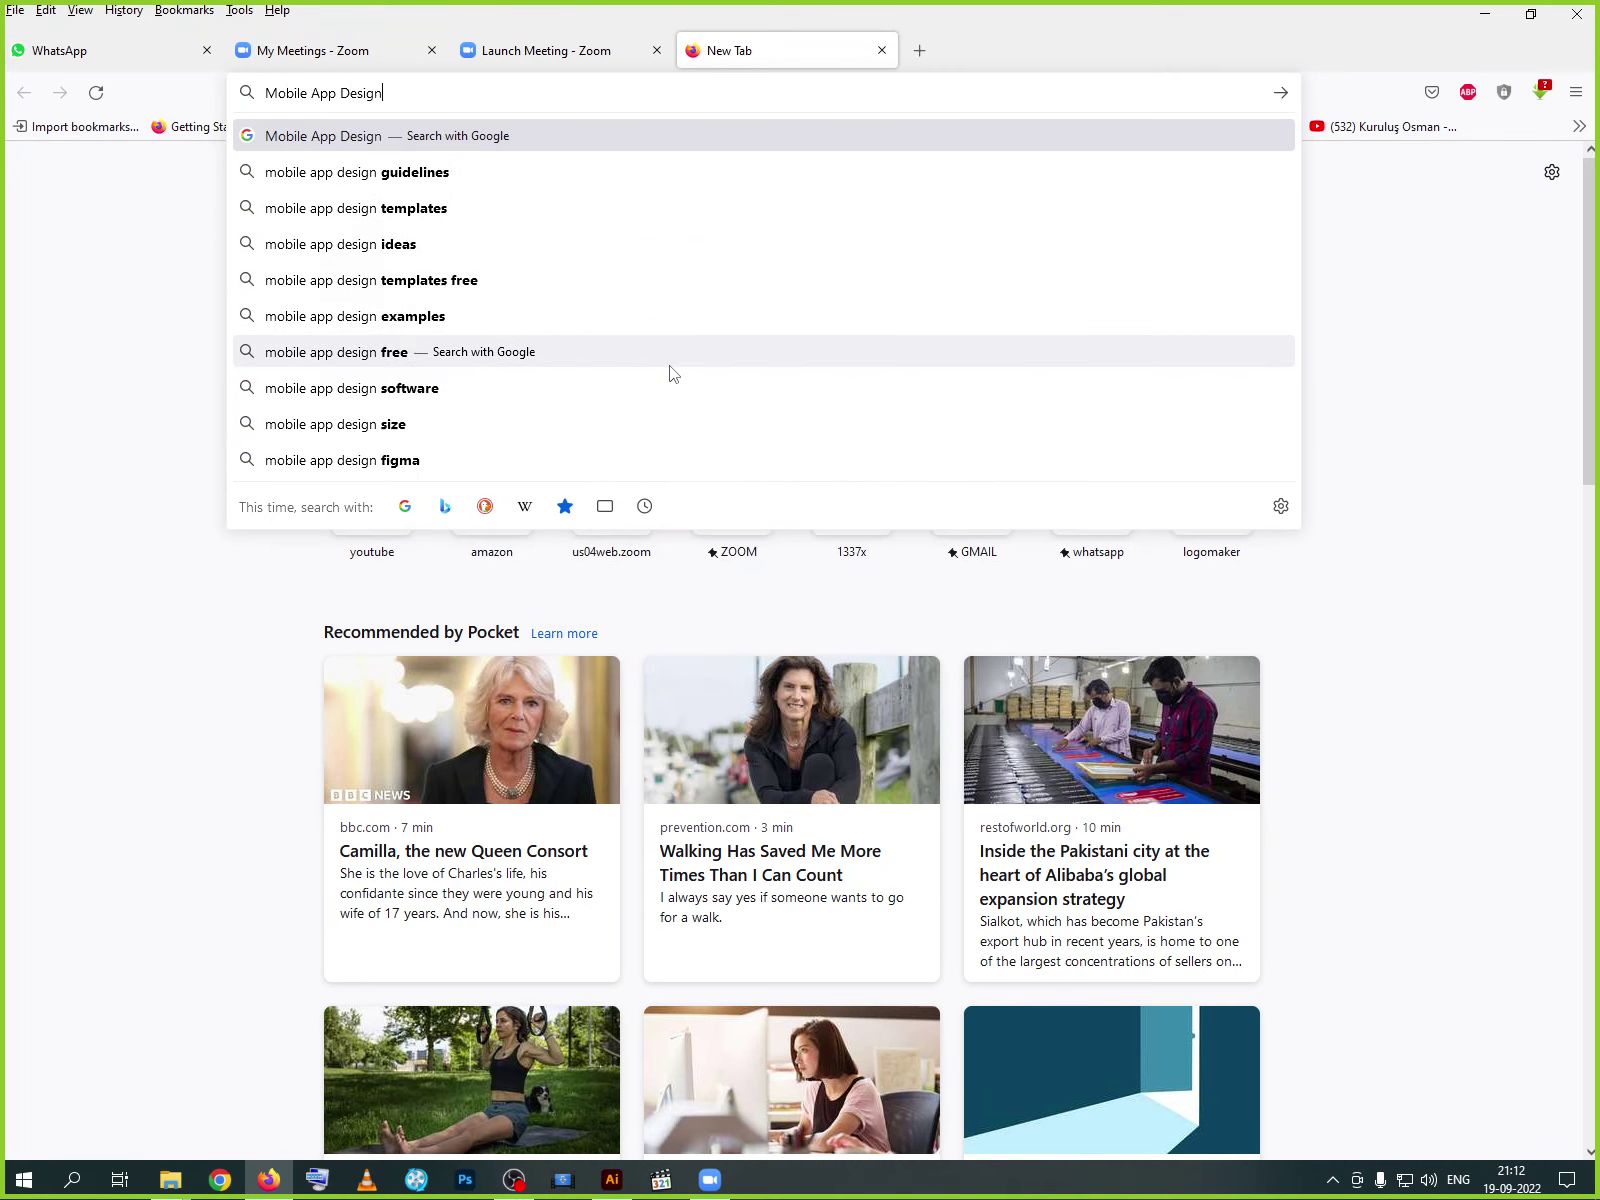
pyautogui.press('Return')
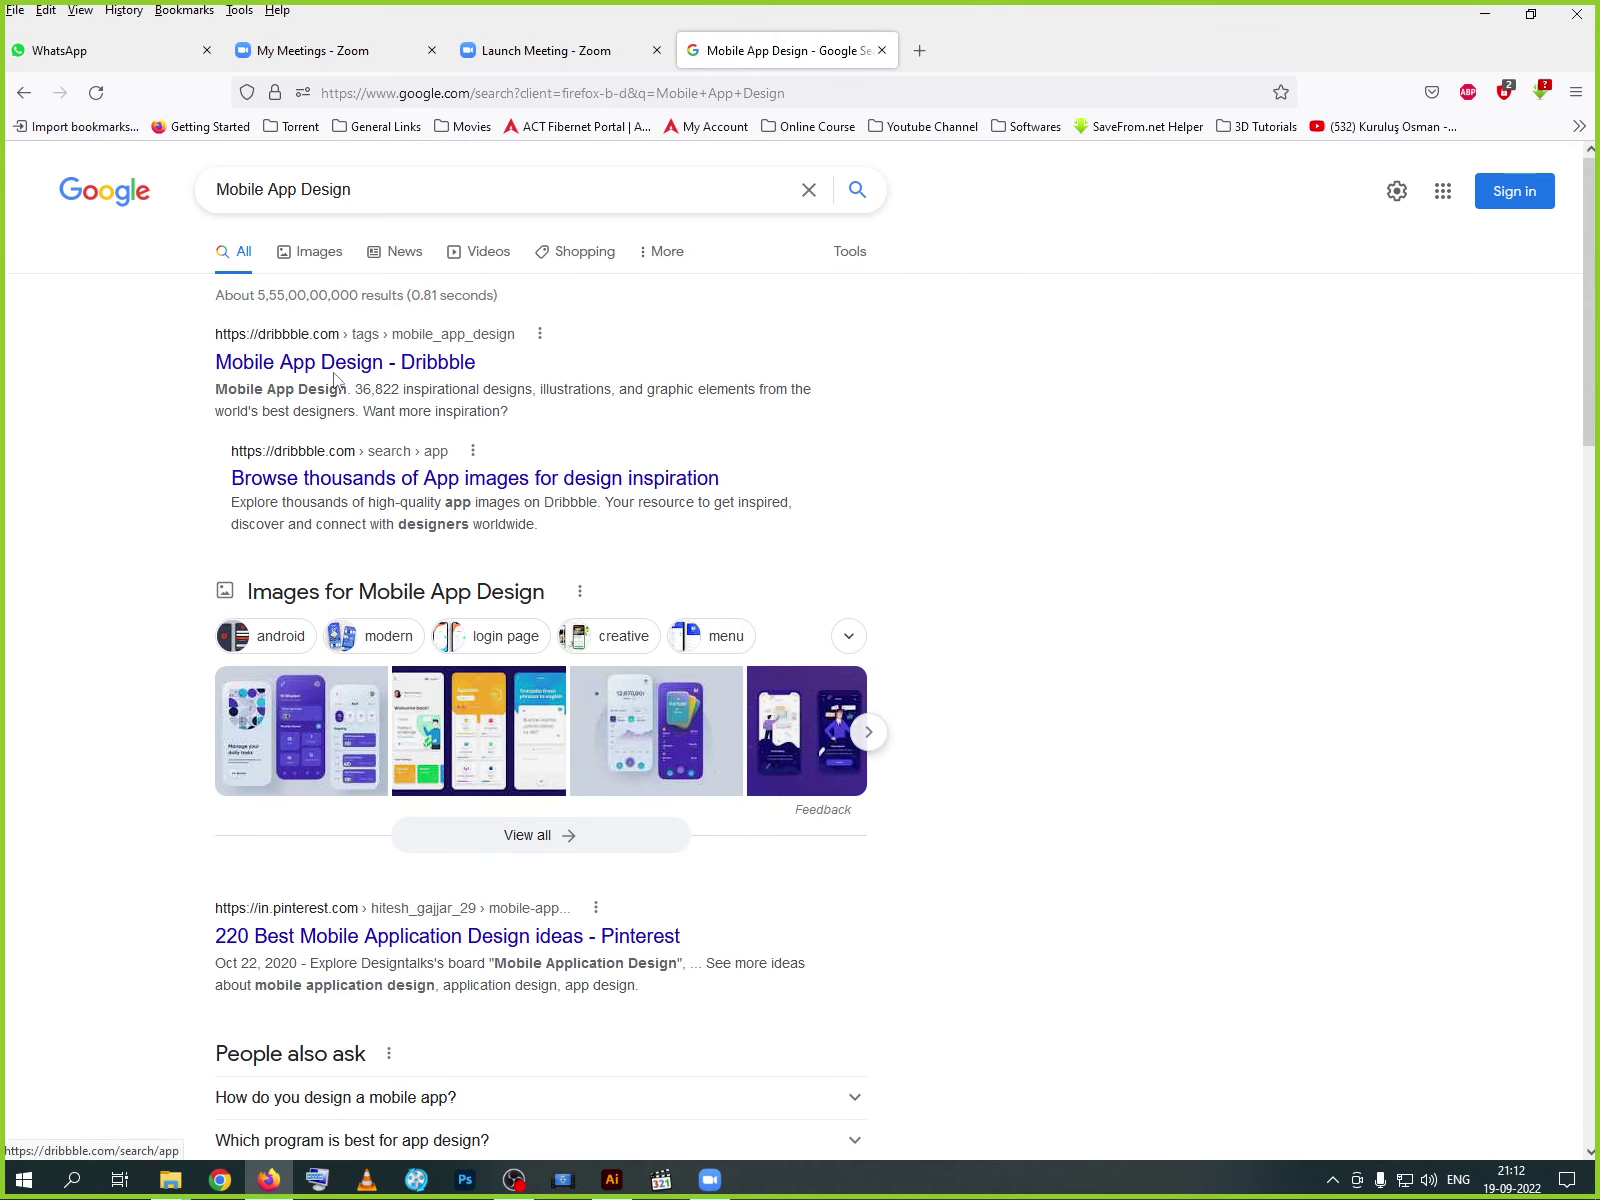
# - Switch the 'Mobile App Design' search to Google Images results
pyautogui.click(337, 258)
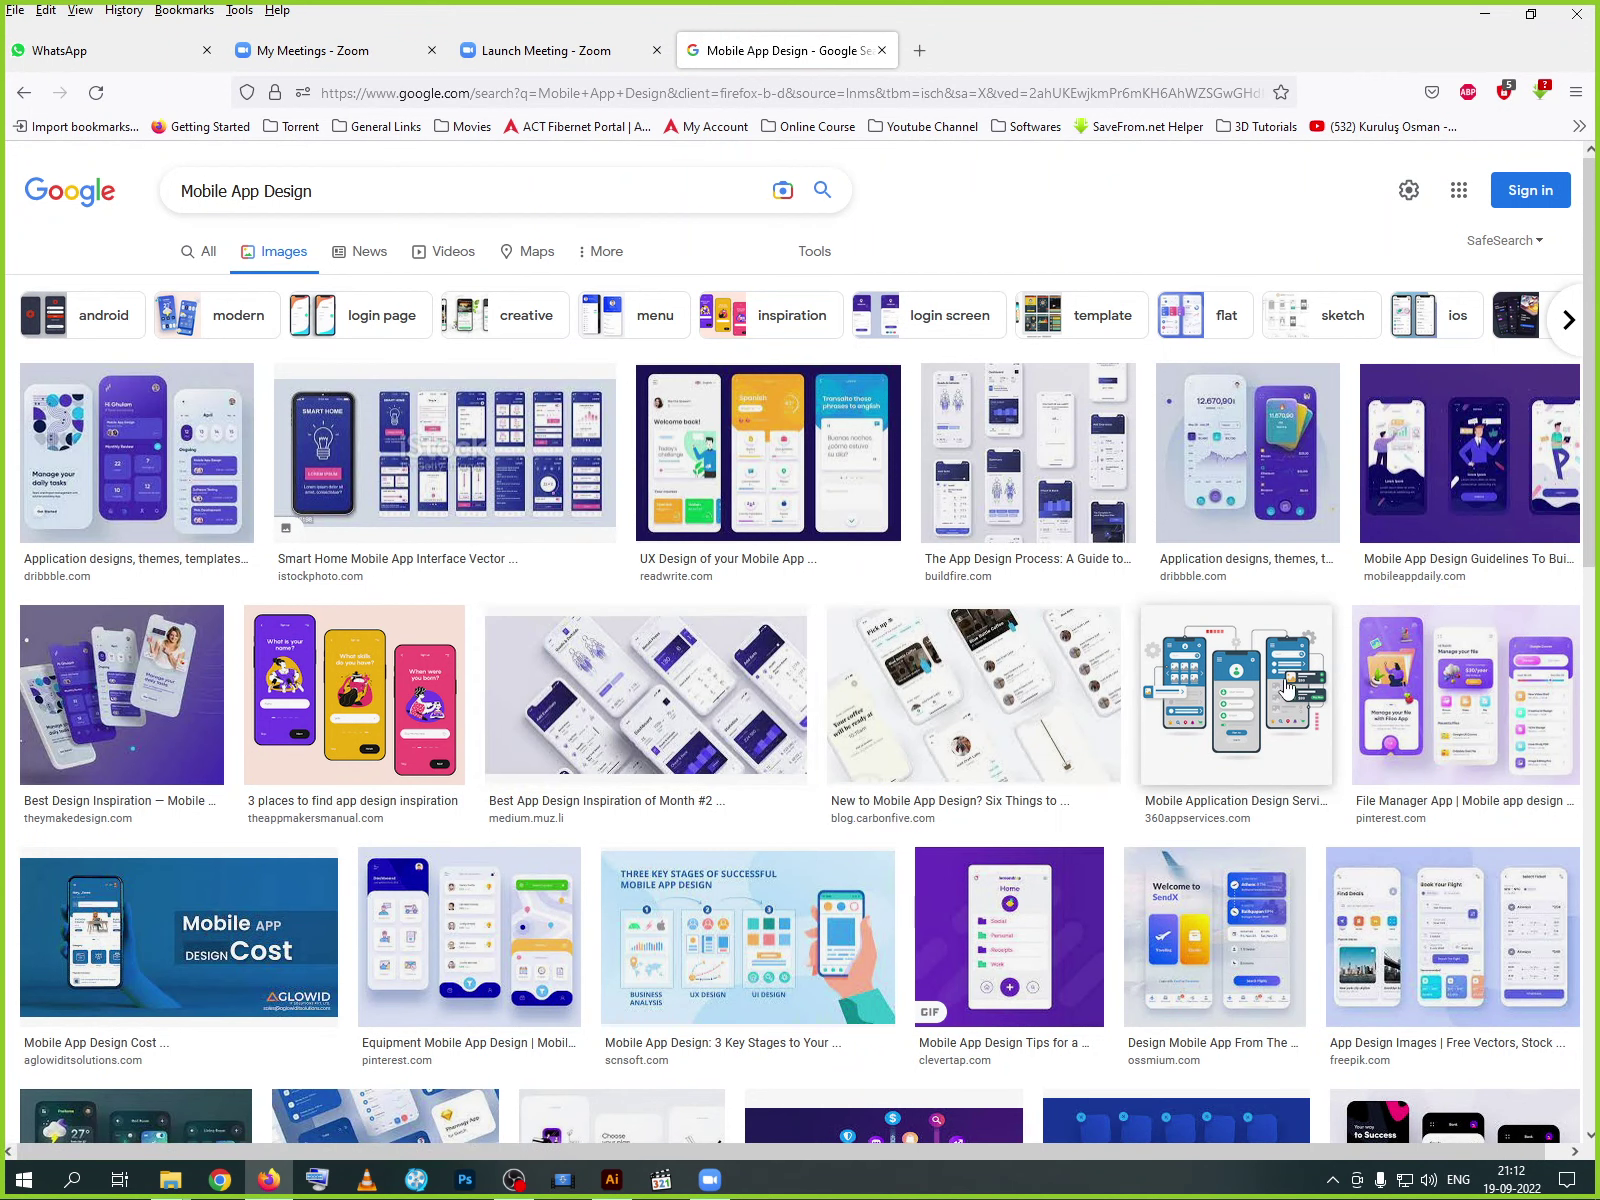
pyautogui.scroll(-2, 1287, 688)
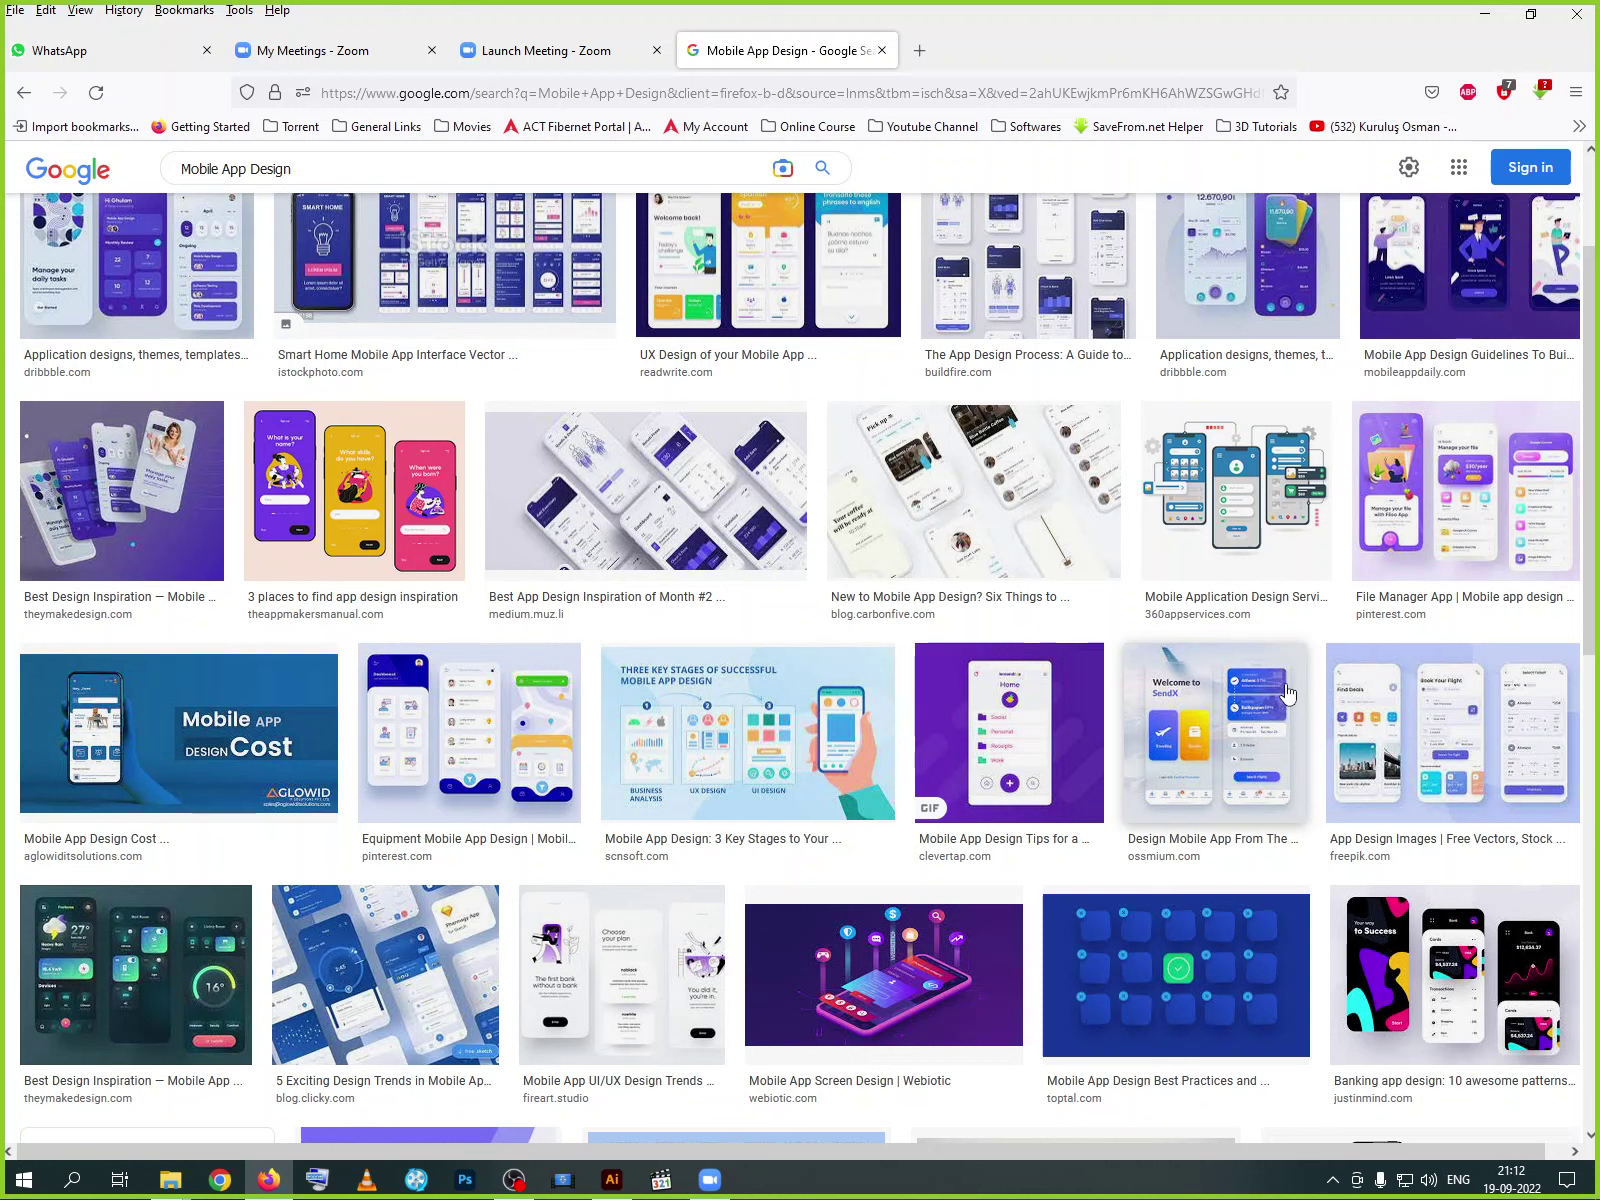
pyautogui.scroll(2, 1287, 692)
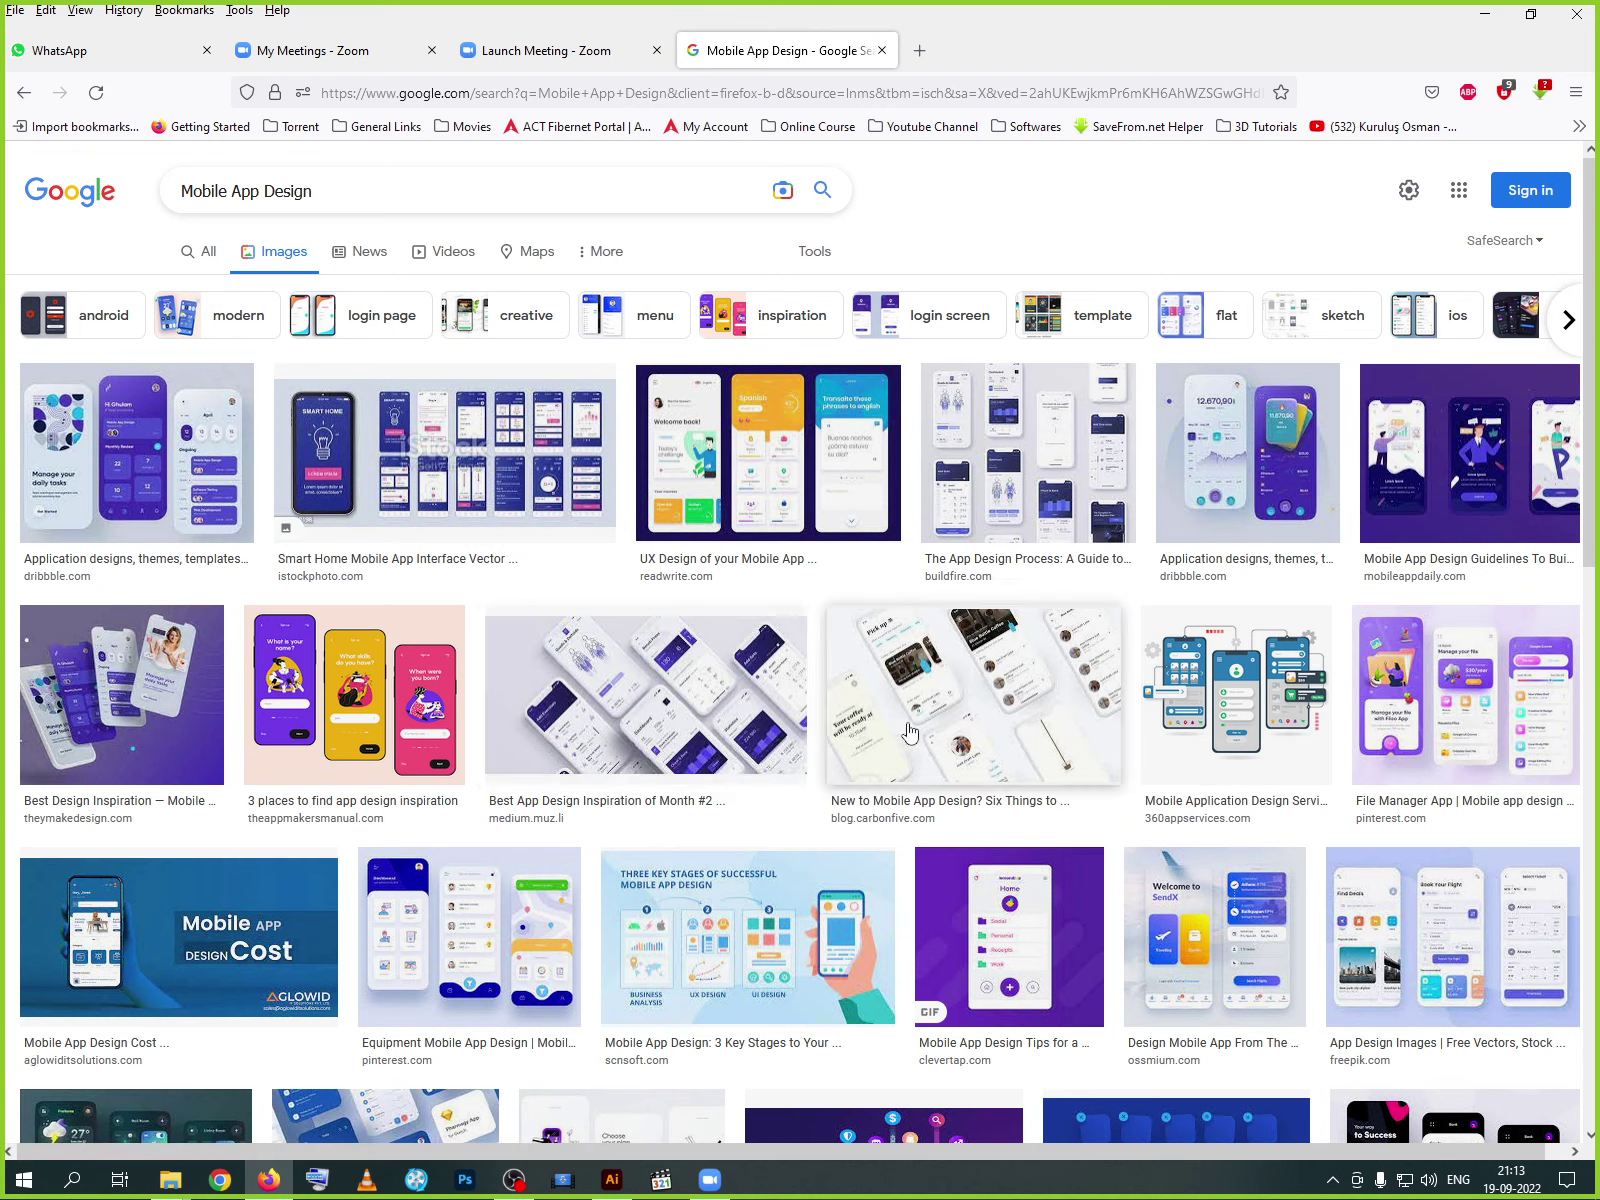
# - Scroll down through the image results to the Related searches row
pyautogui.scroll(-3, 235, 570)
pyautogui.scroll(-8, 235, 575)
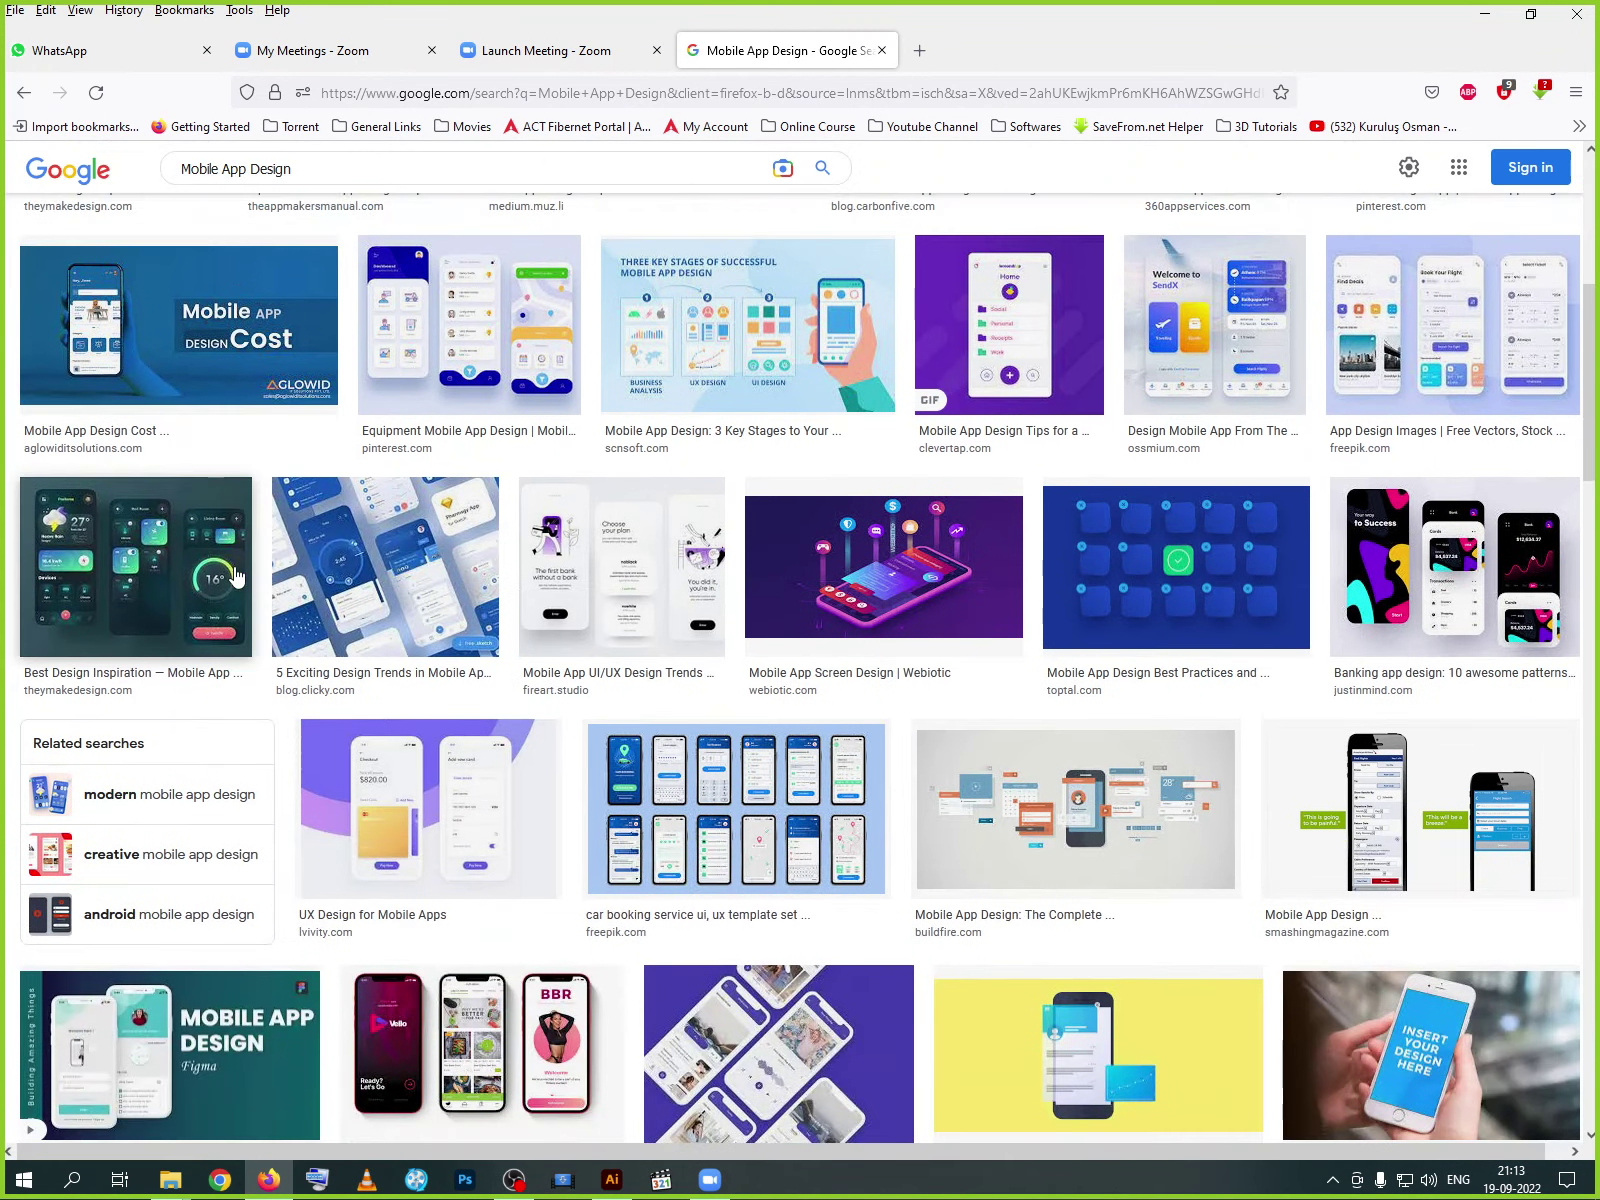
pyautogui.scroll(-3, 237, 577)
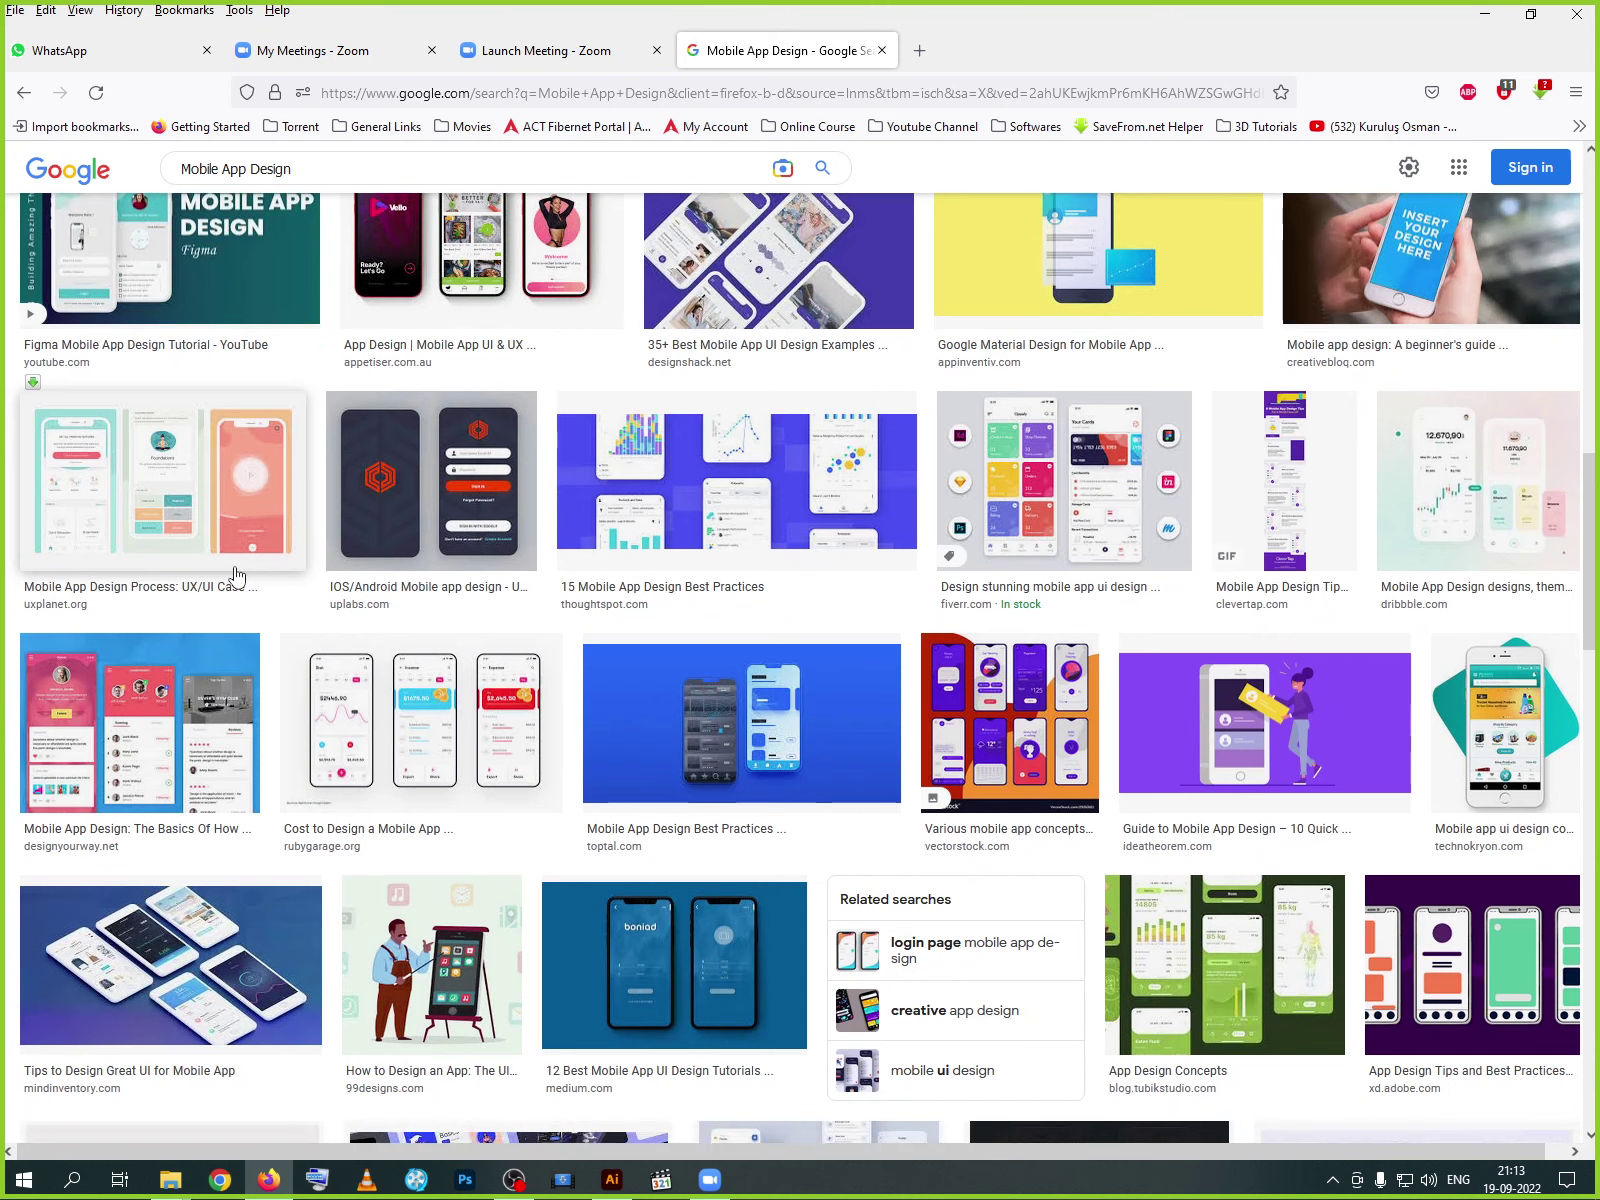
pyautogui.scroll(-4, 237, 575)
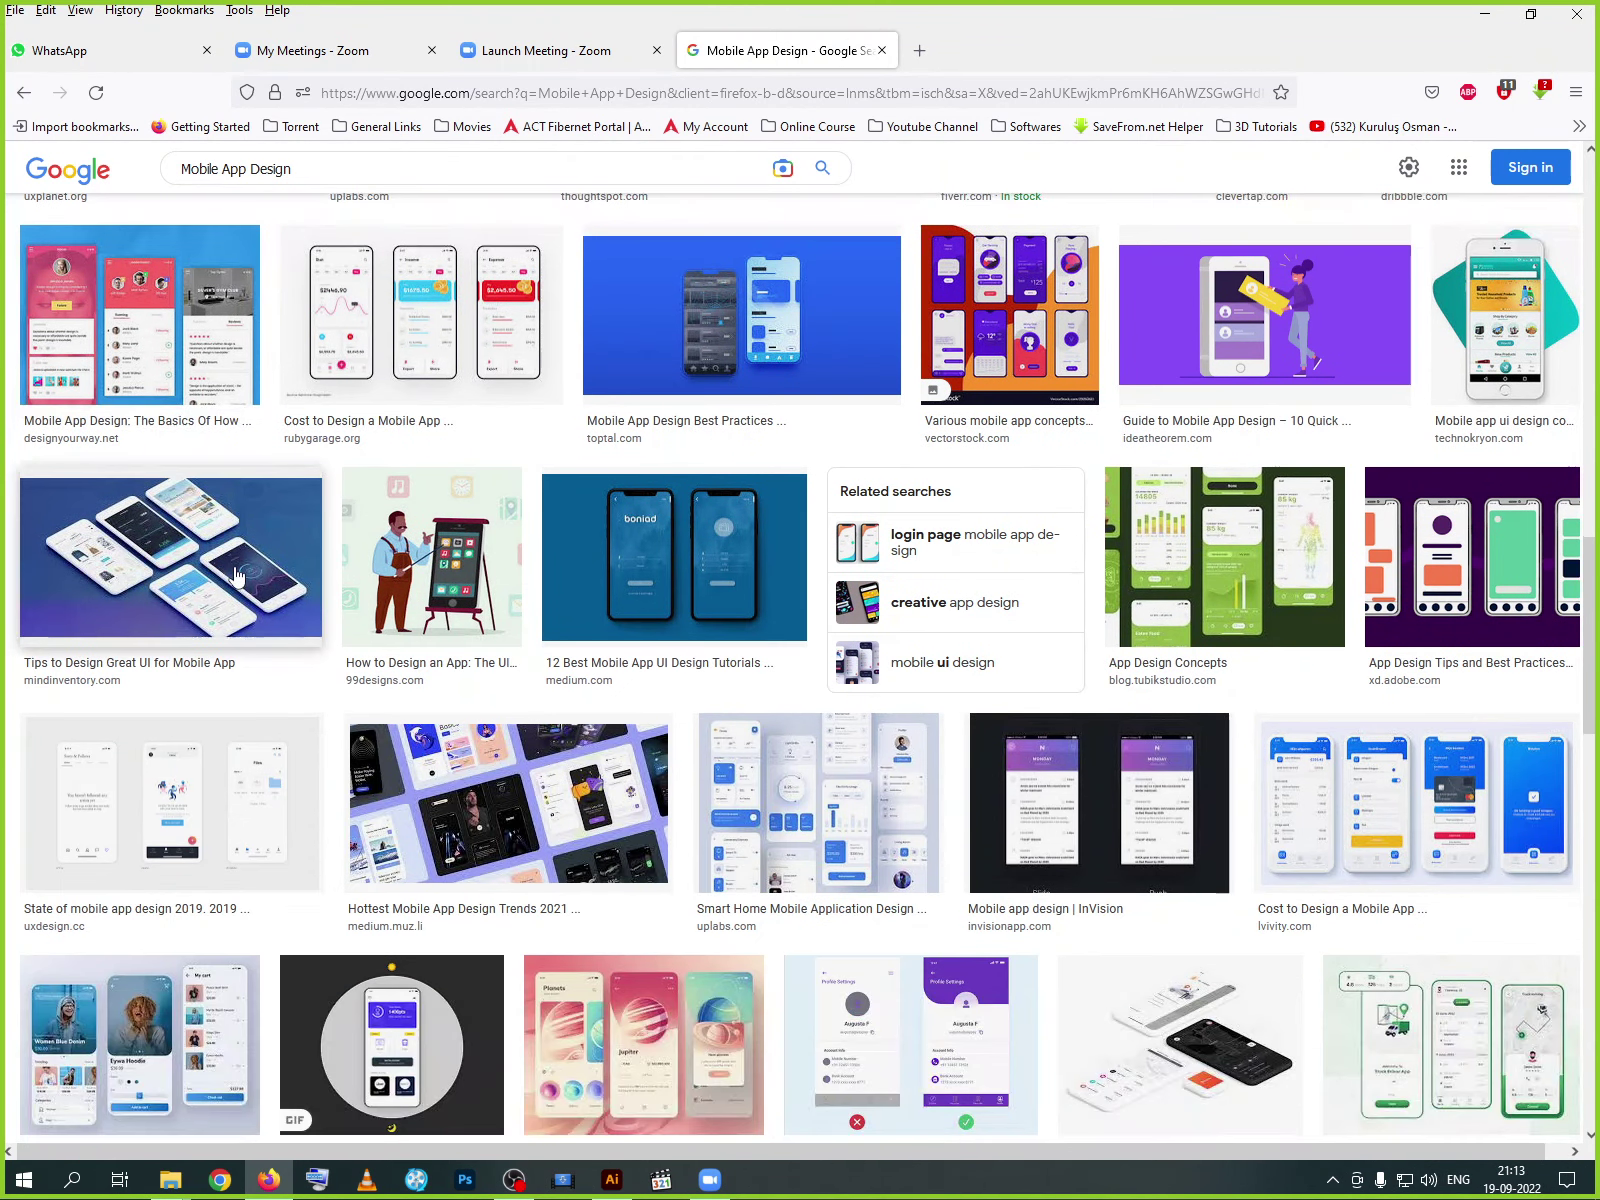
pyautogui.scroll(-4, 237, 575)
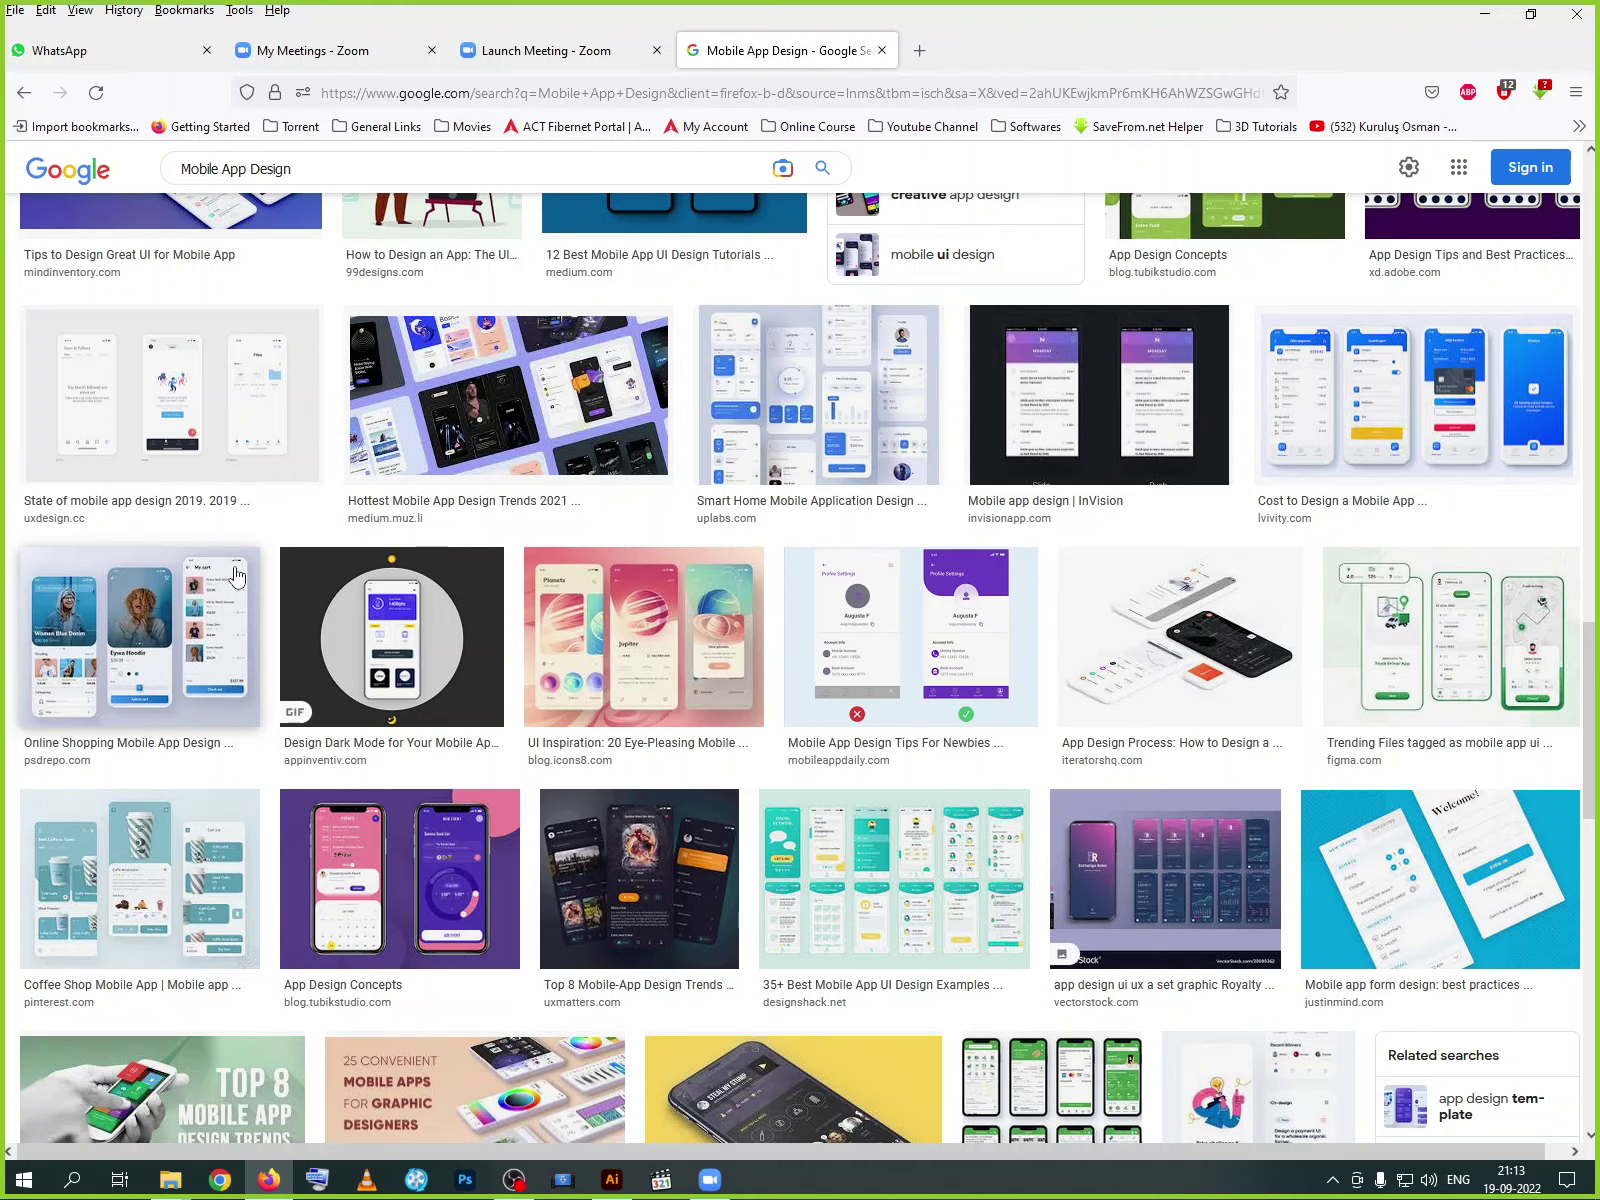
pyautogui.scroll(-4, 237, 575)
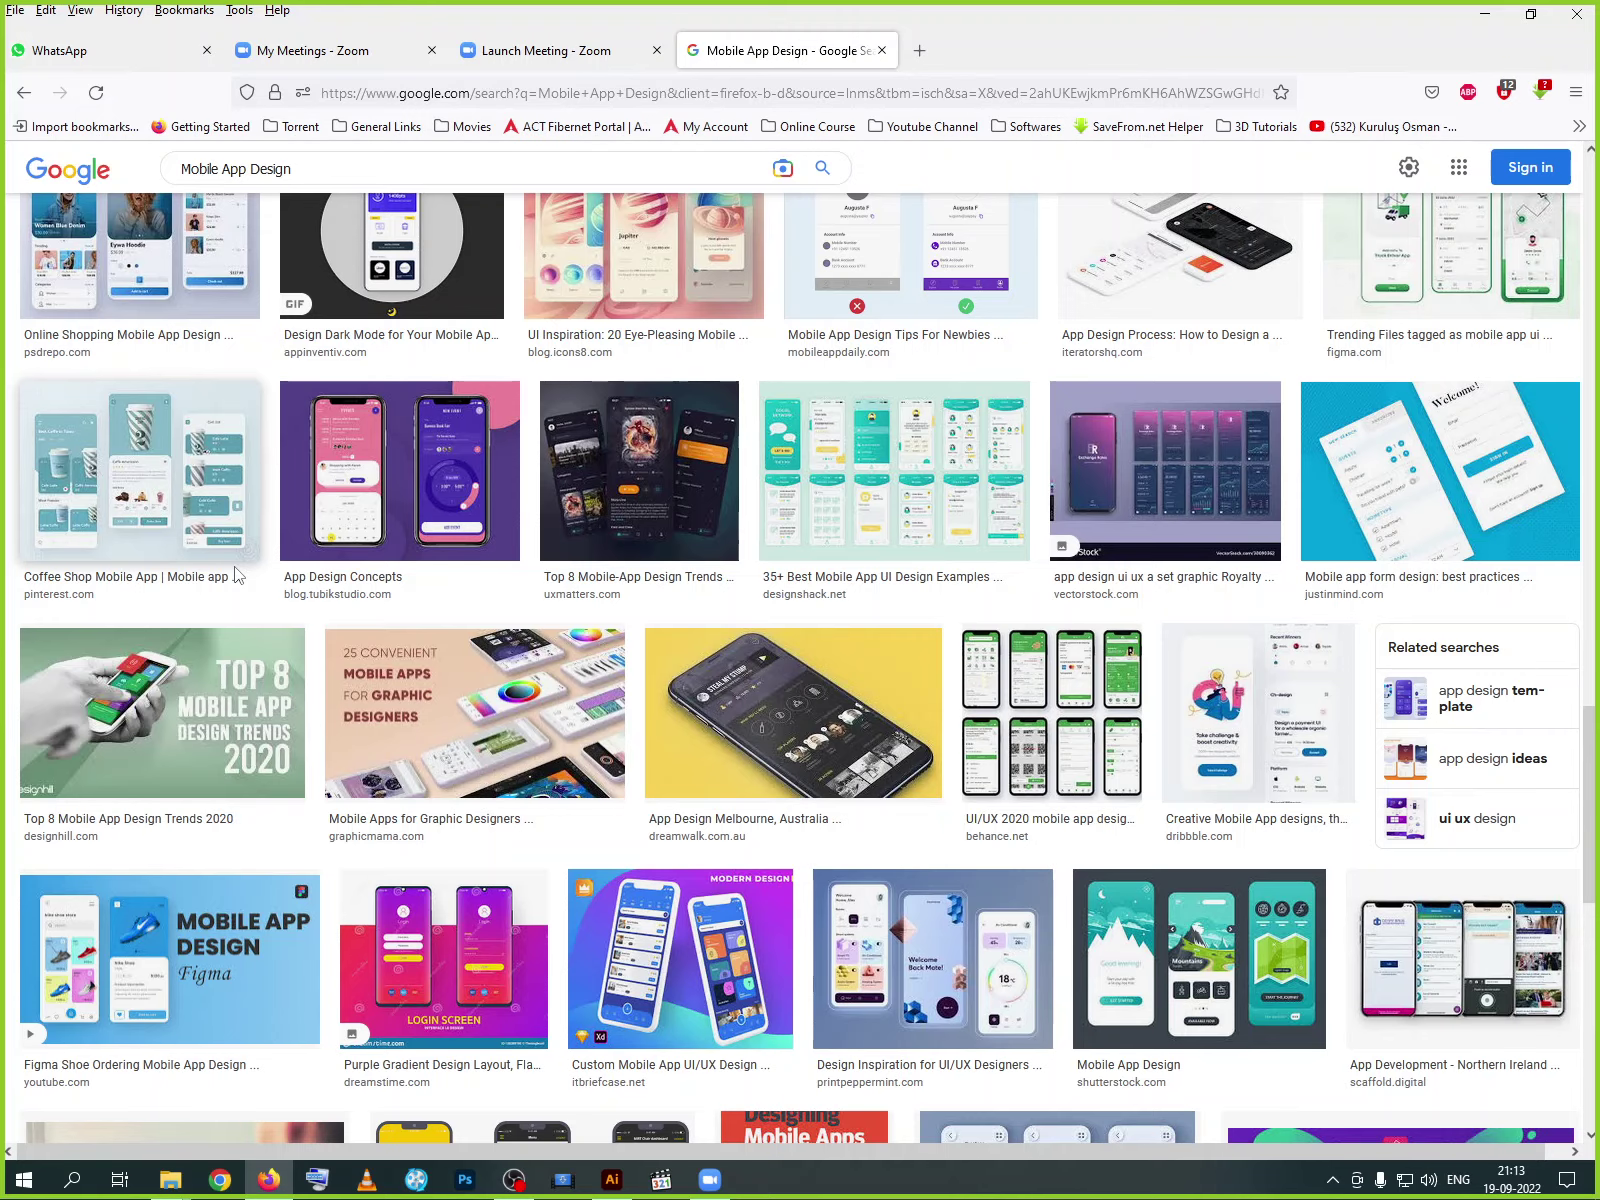
pyautogui.scroll(-3, 237, 575)
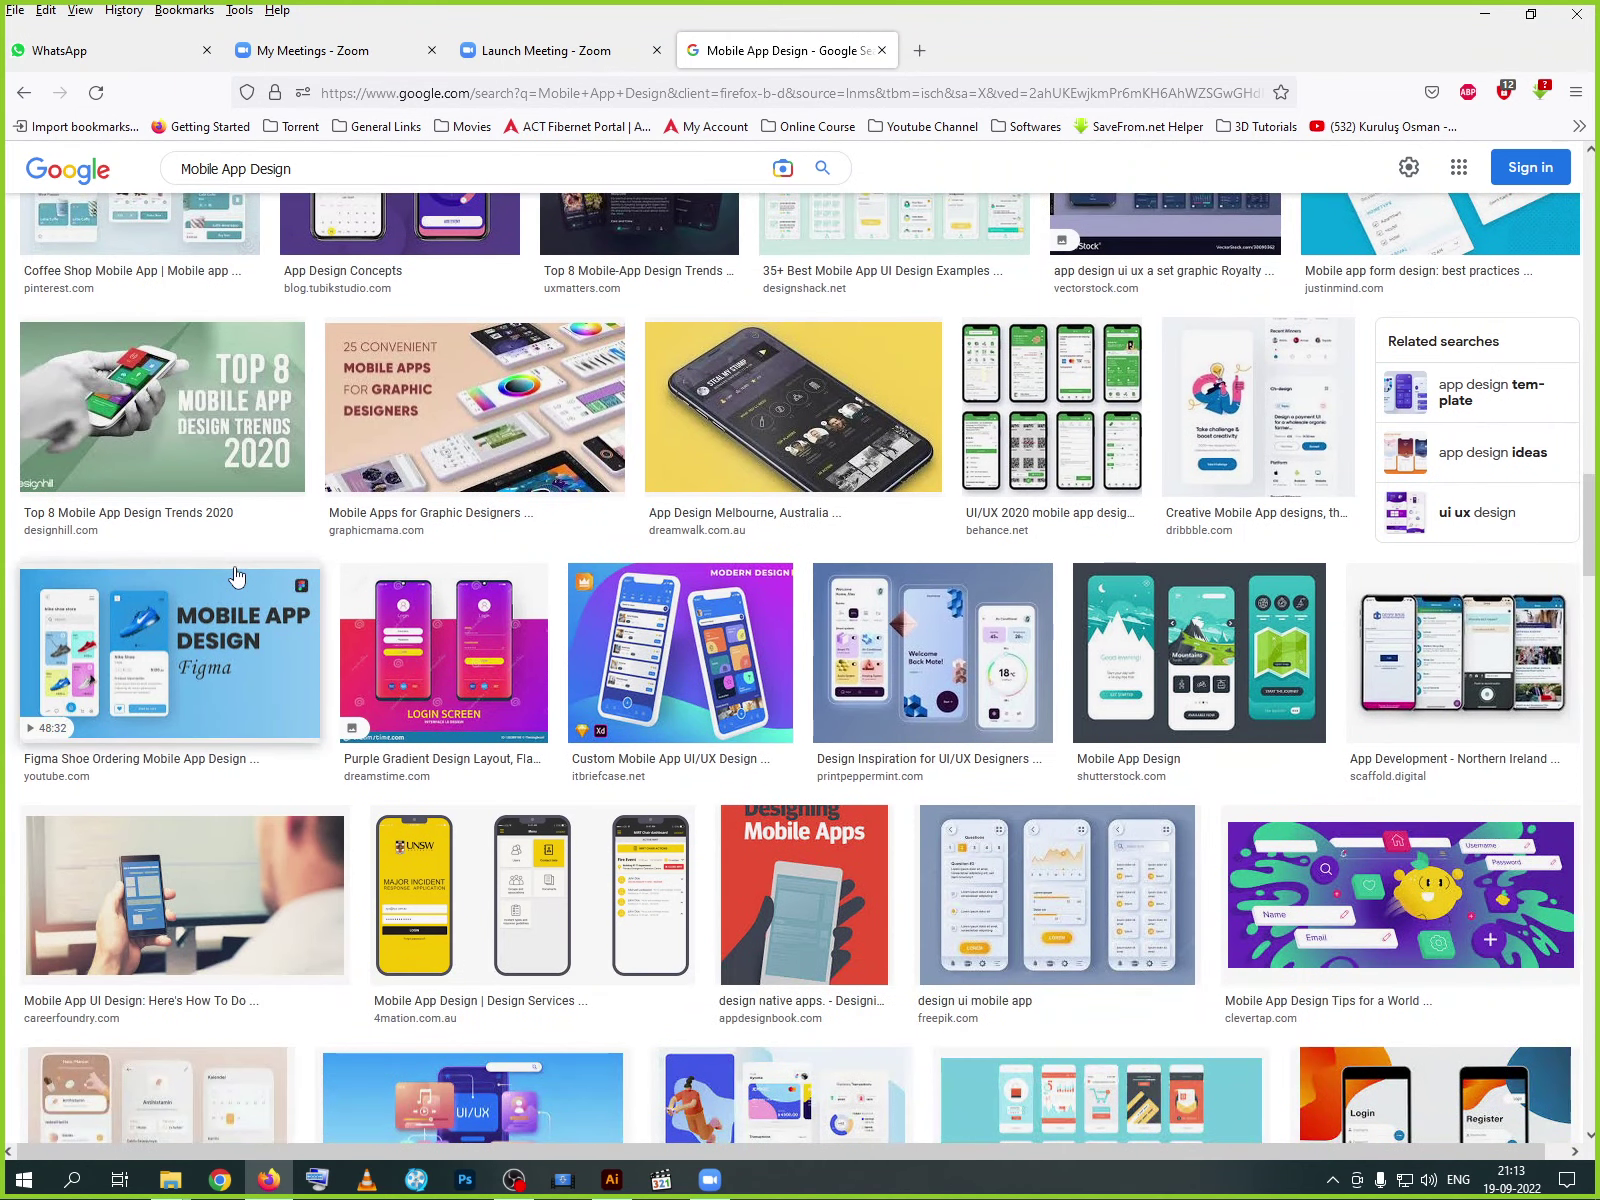
pyautogui.scroll(-6, 237, 575)
pyautogui.scroll(-4, 237, 575)
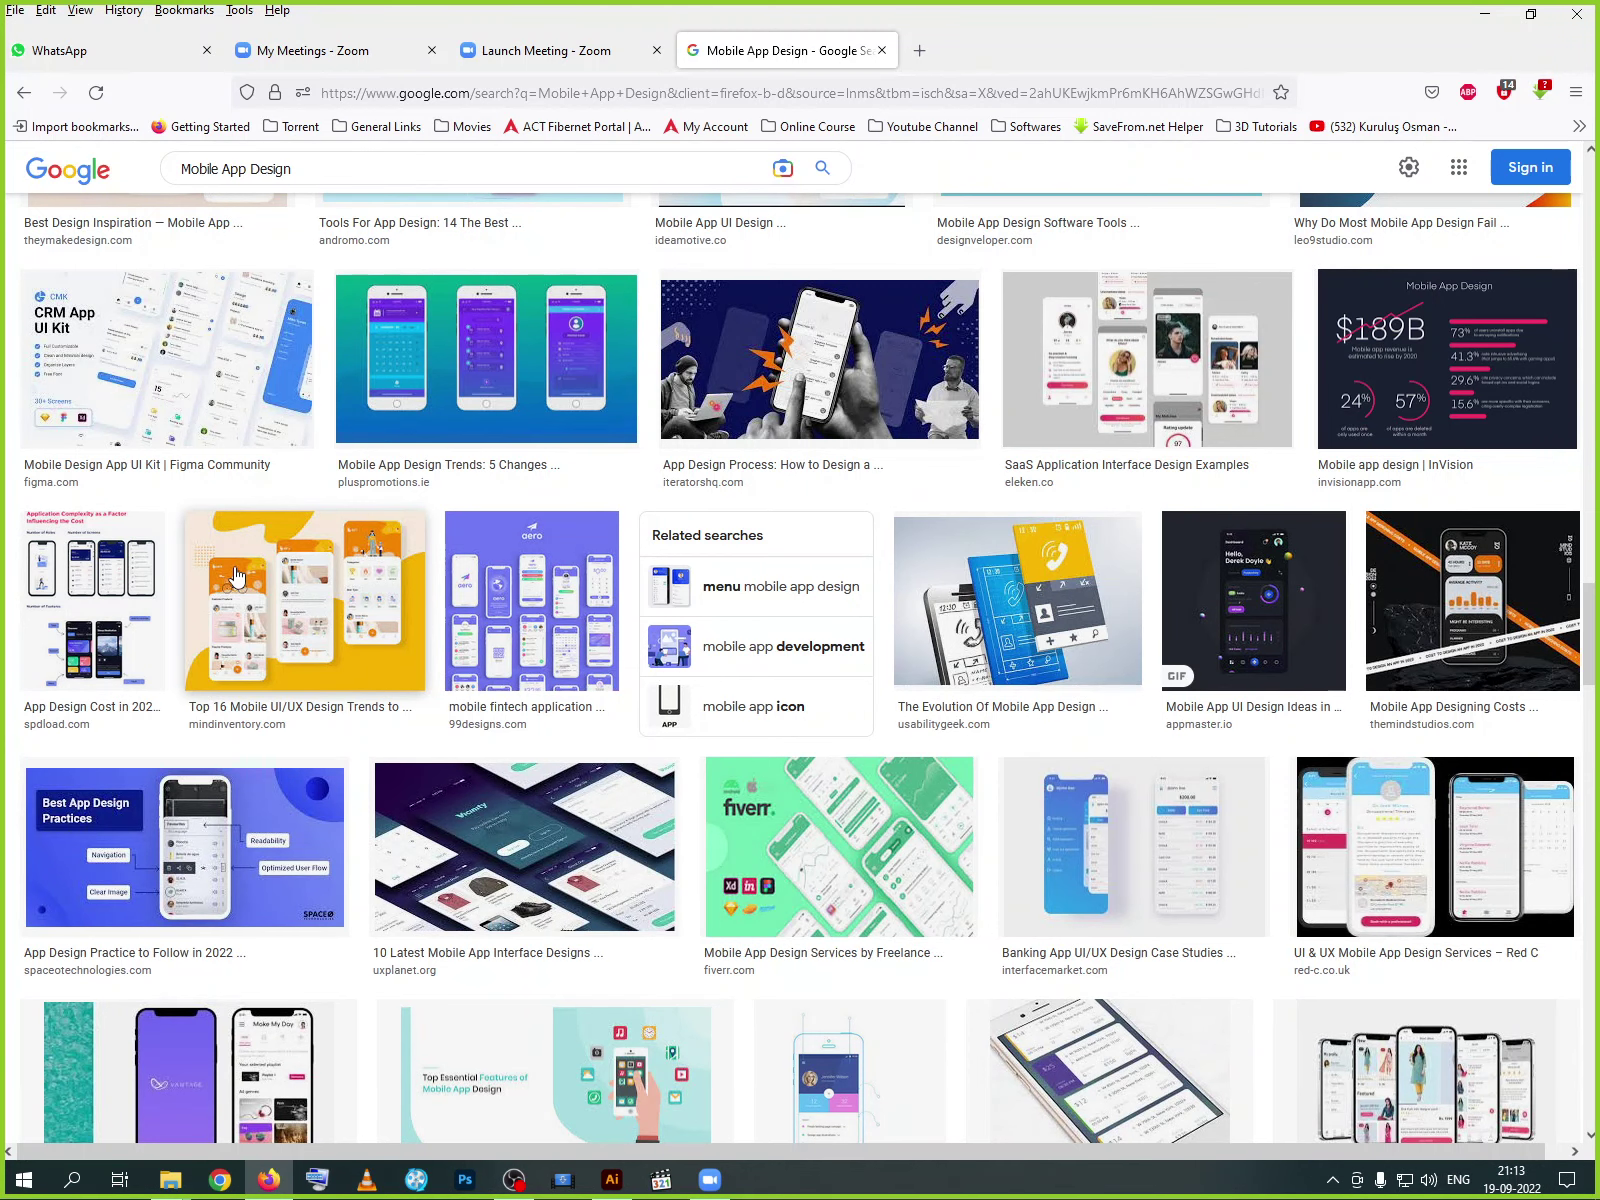
pyautogui.scroll(-4, 237, 575)
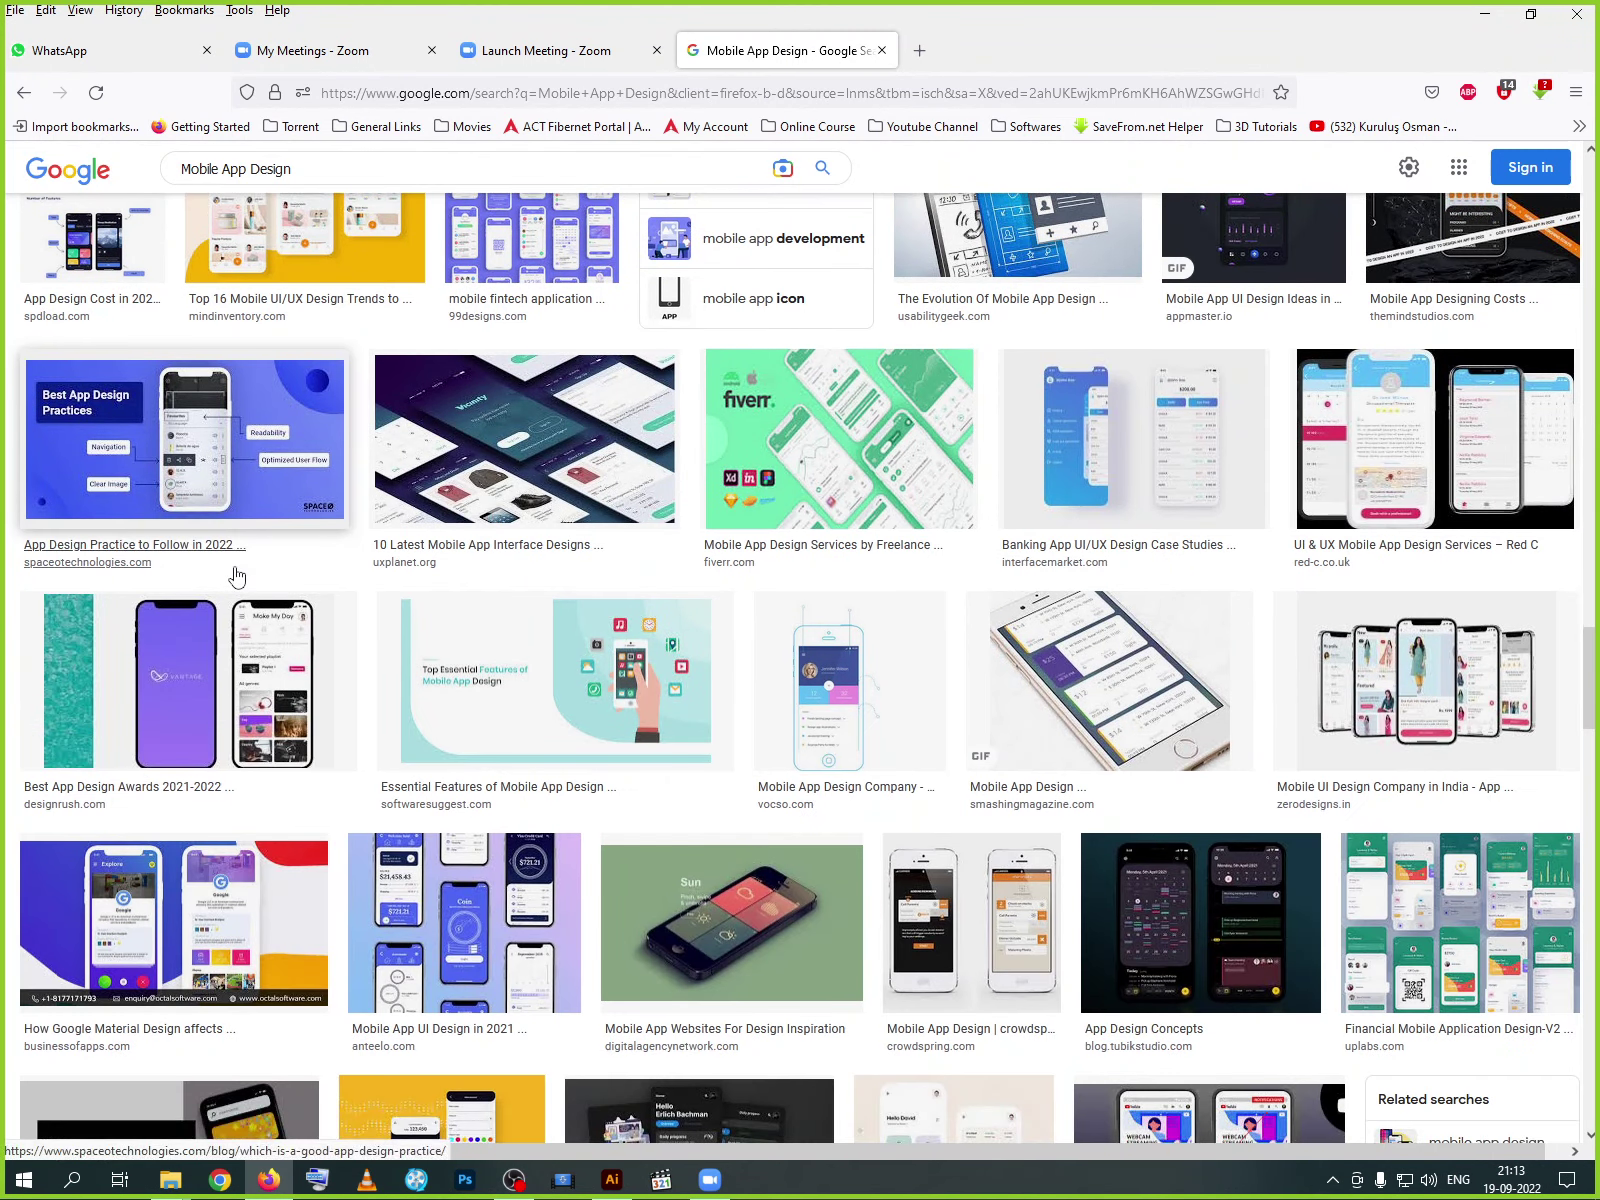
pyautogui.scroll(-3, 236, 576)
pyautogui.scroll(-3, 236, 576)
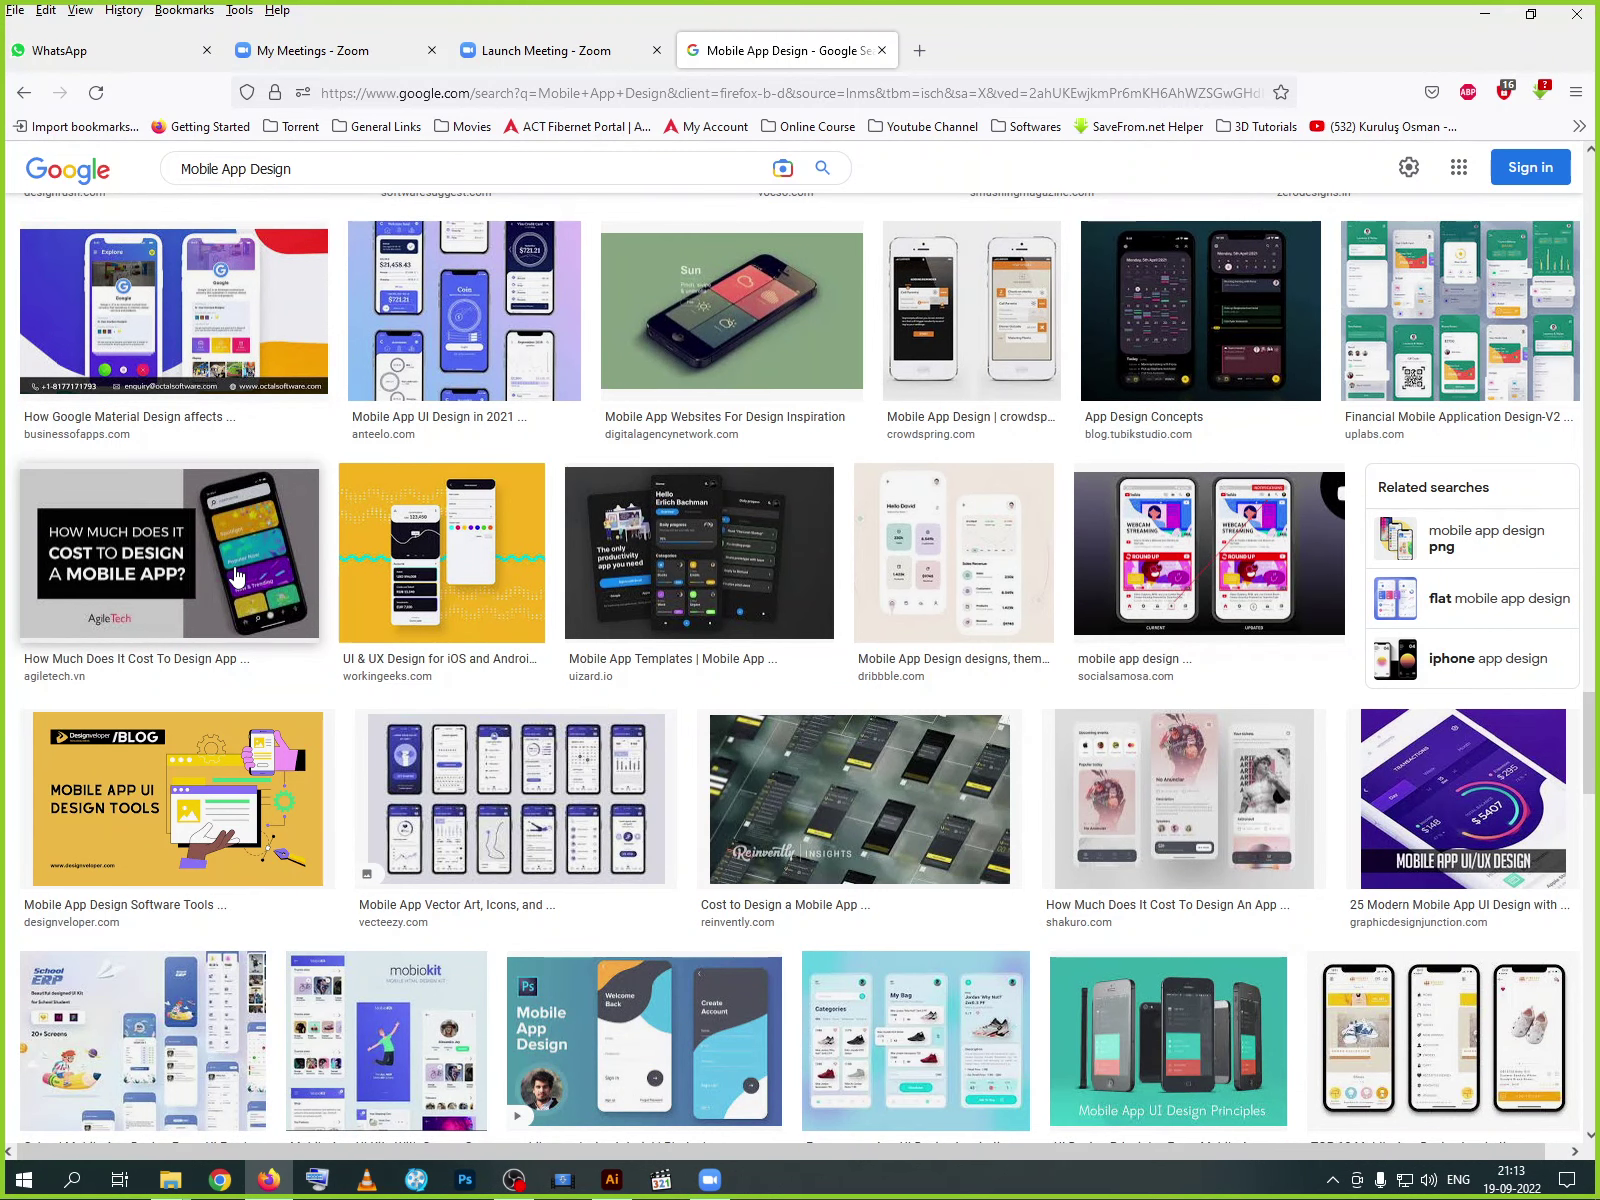
pyautogui.scroll(-3, 236, 576)
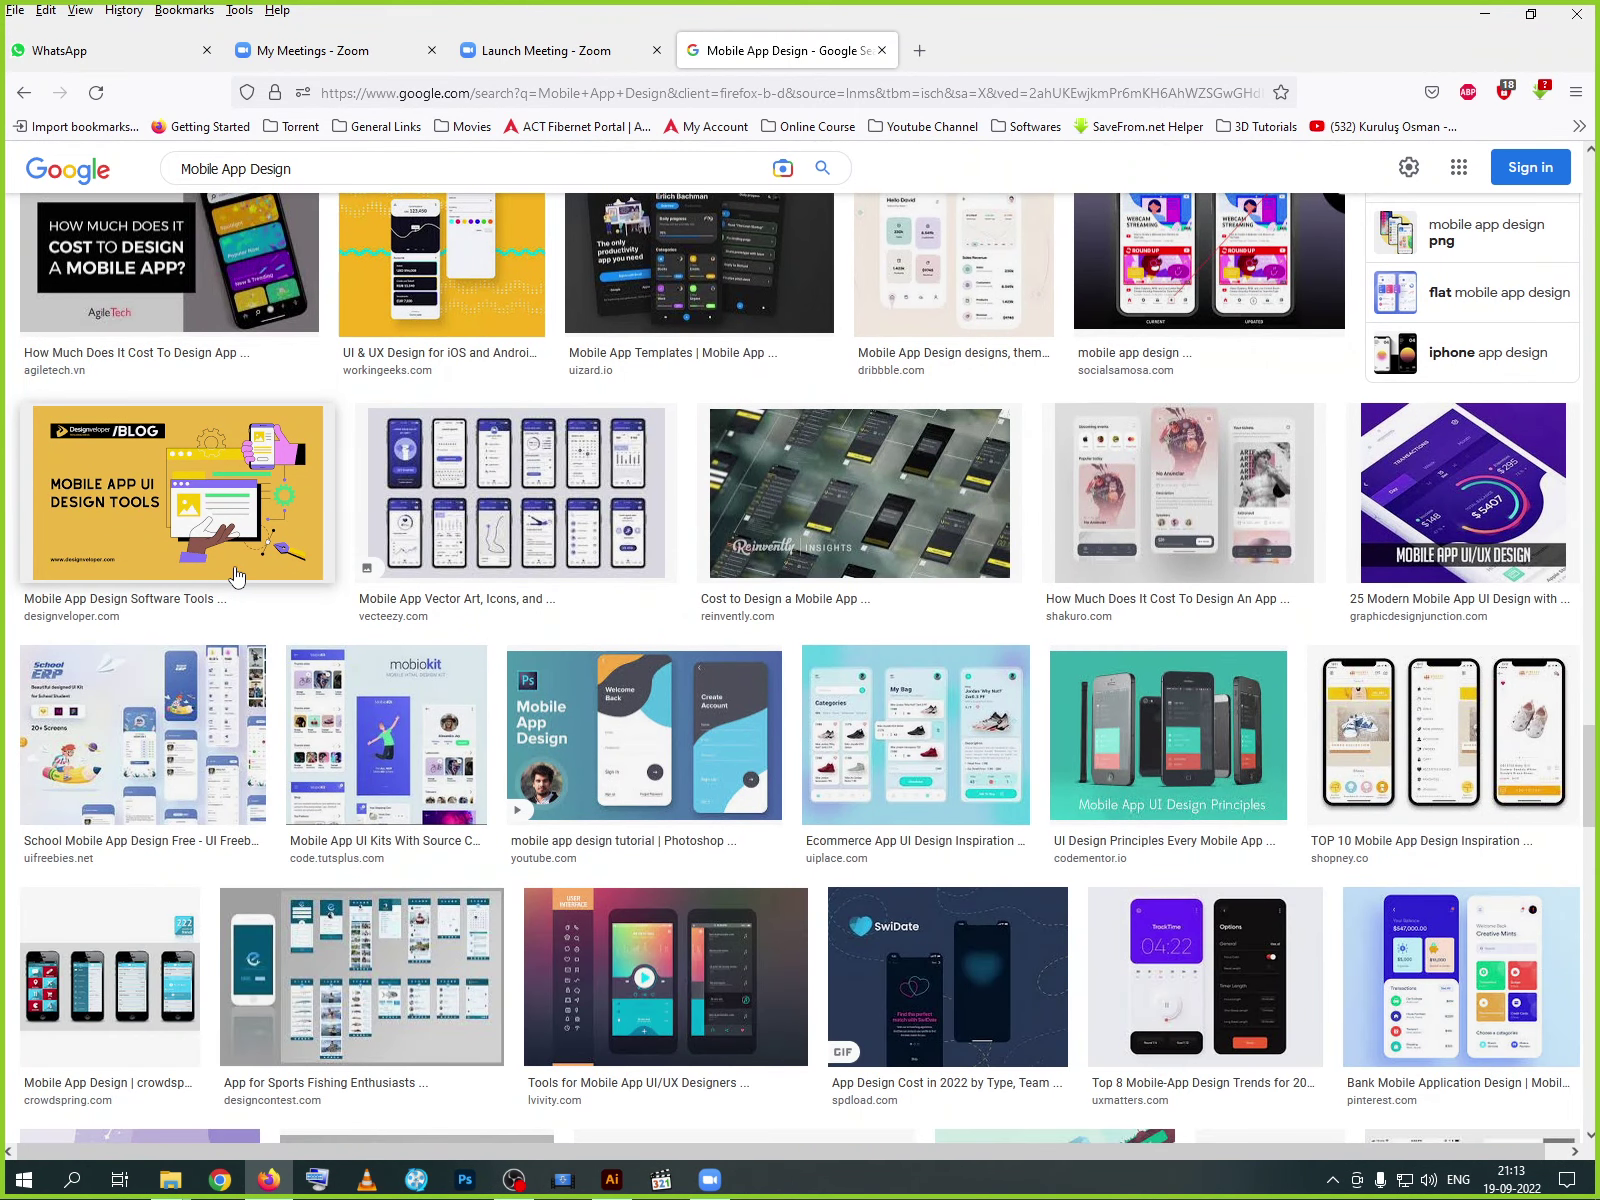
pyautogui.scroll(-2, 236, 576)
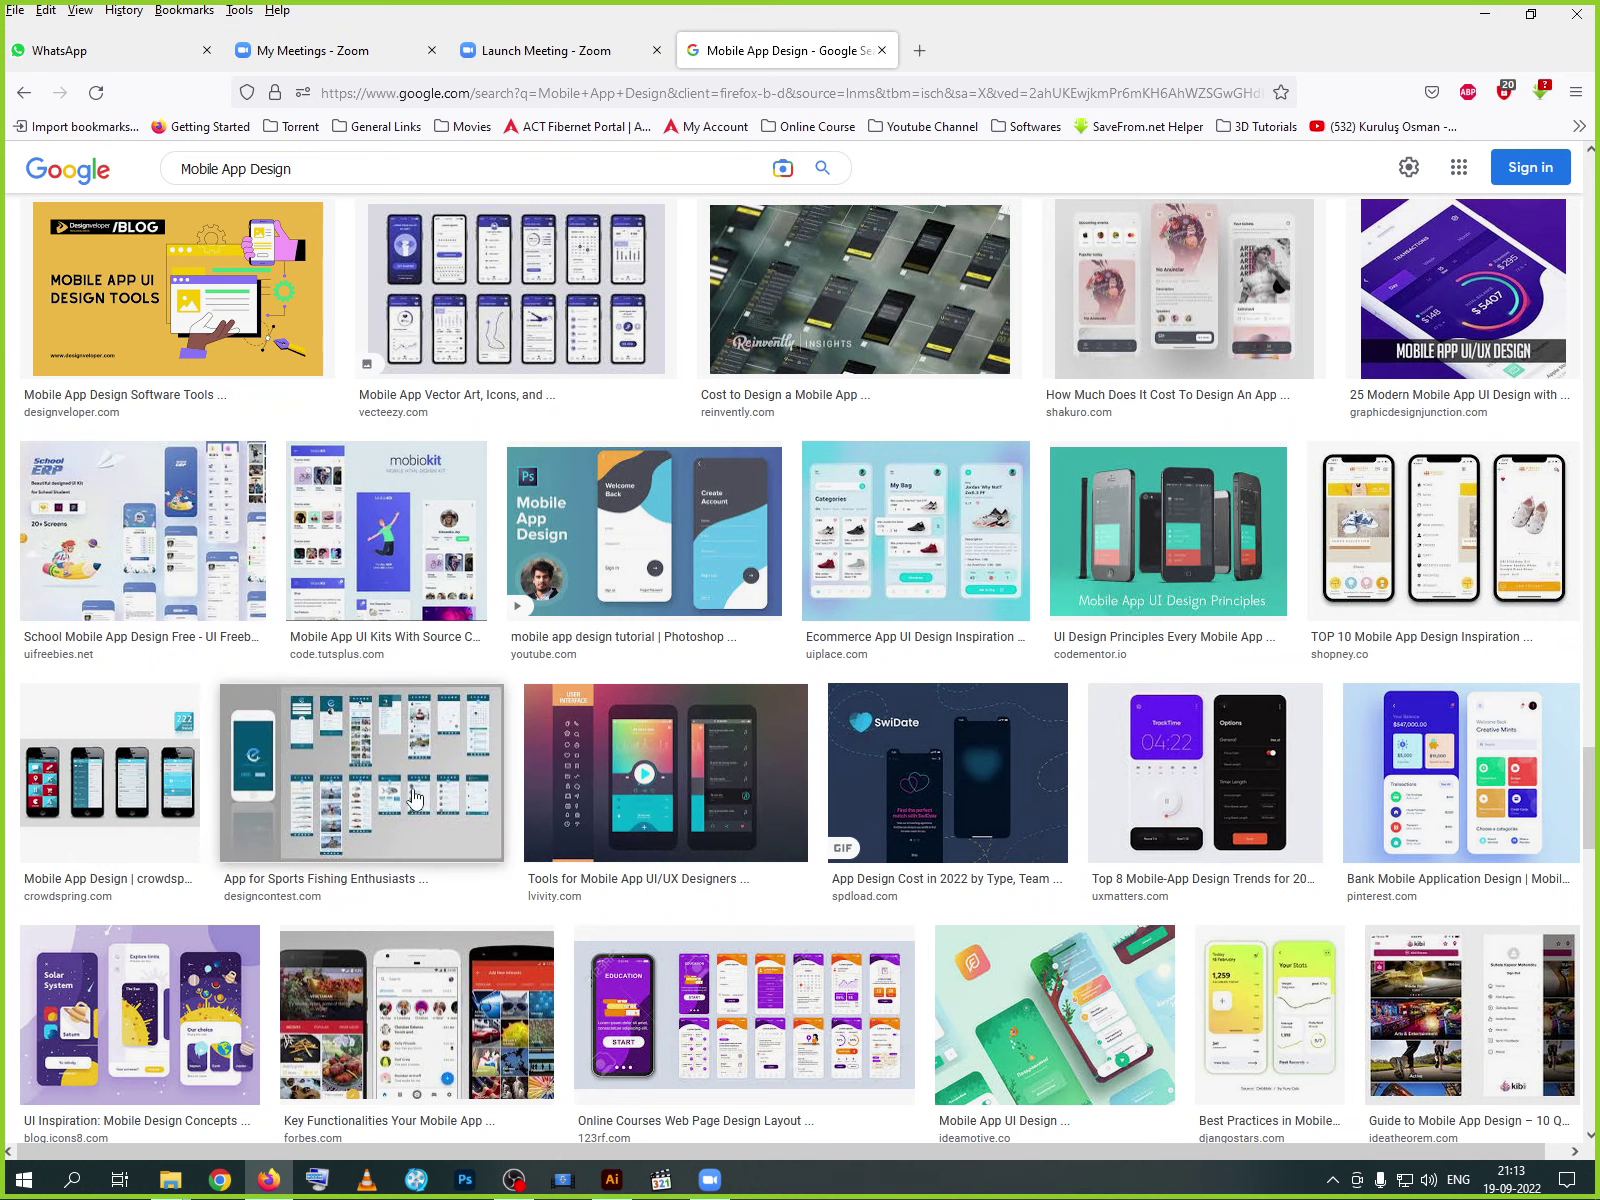
pyautogui.scroll(-3, 413, 792)
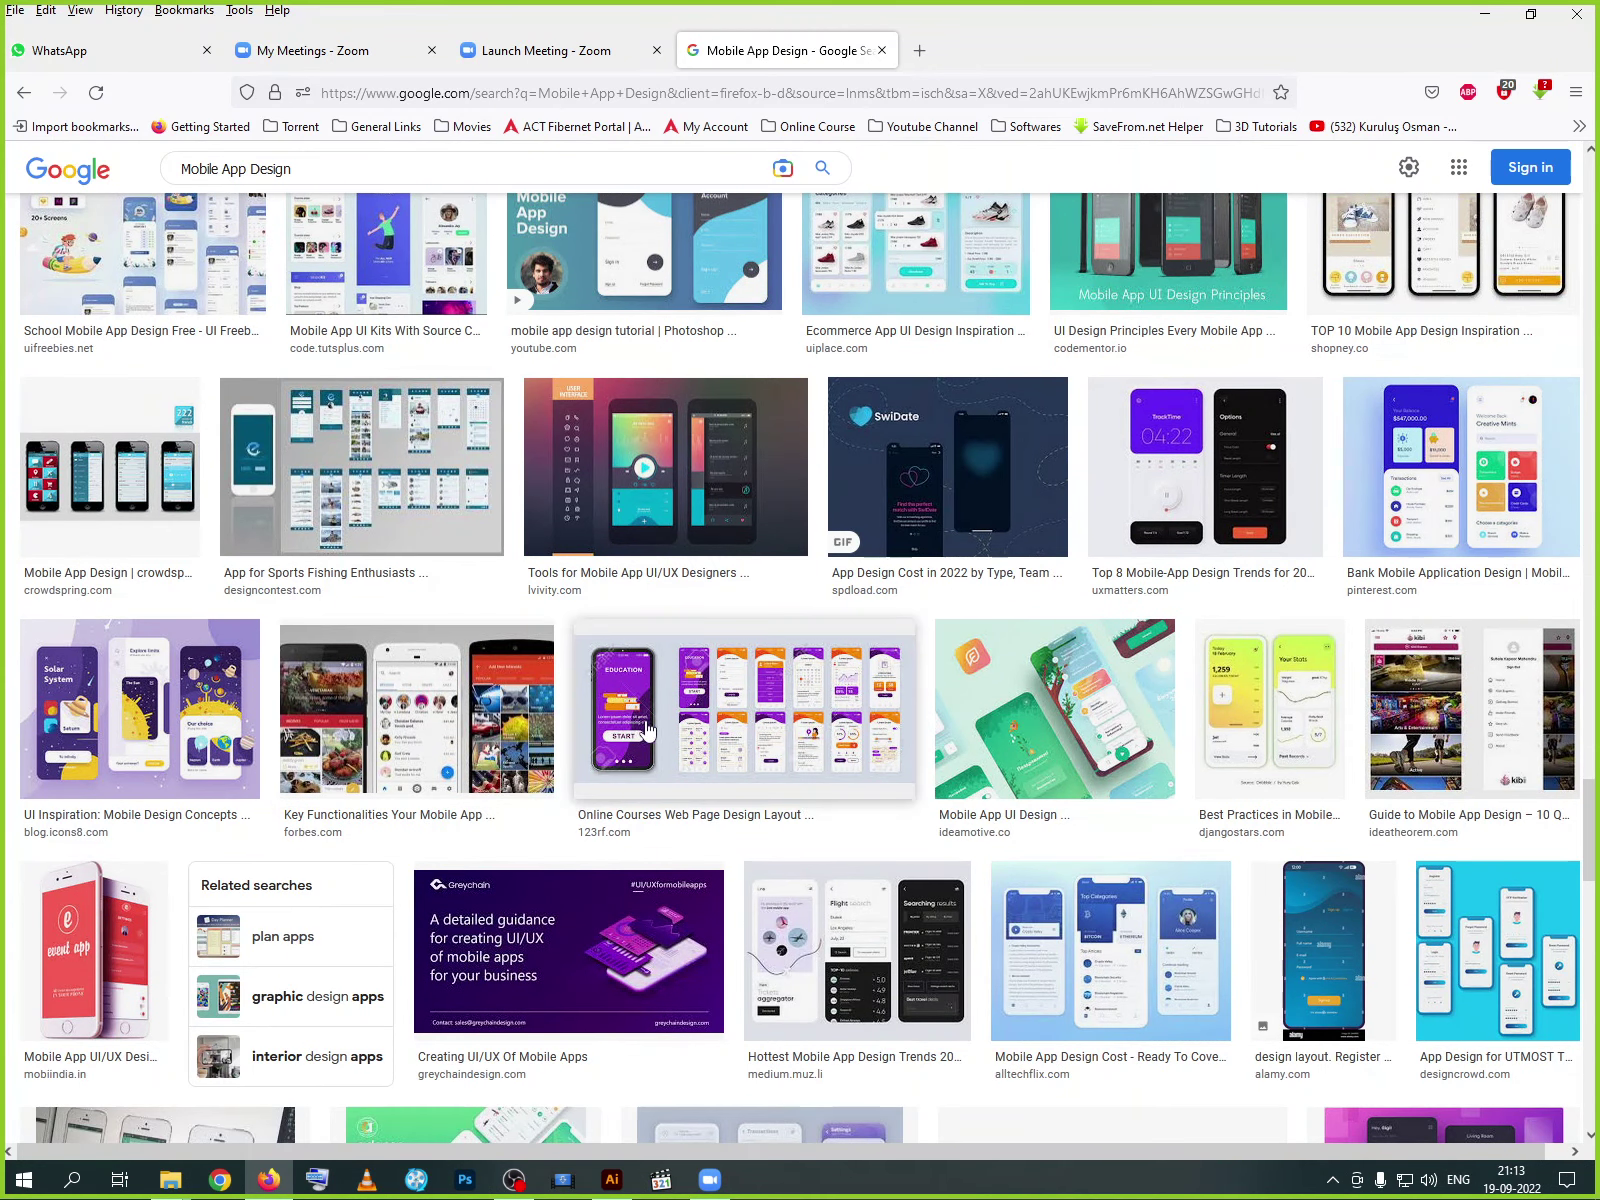
# - Open the Online Courses education template's 123RF page, then return to the image results
pyautogui.click(648, 730)
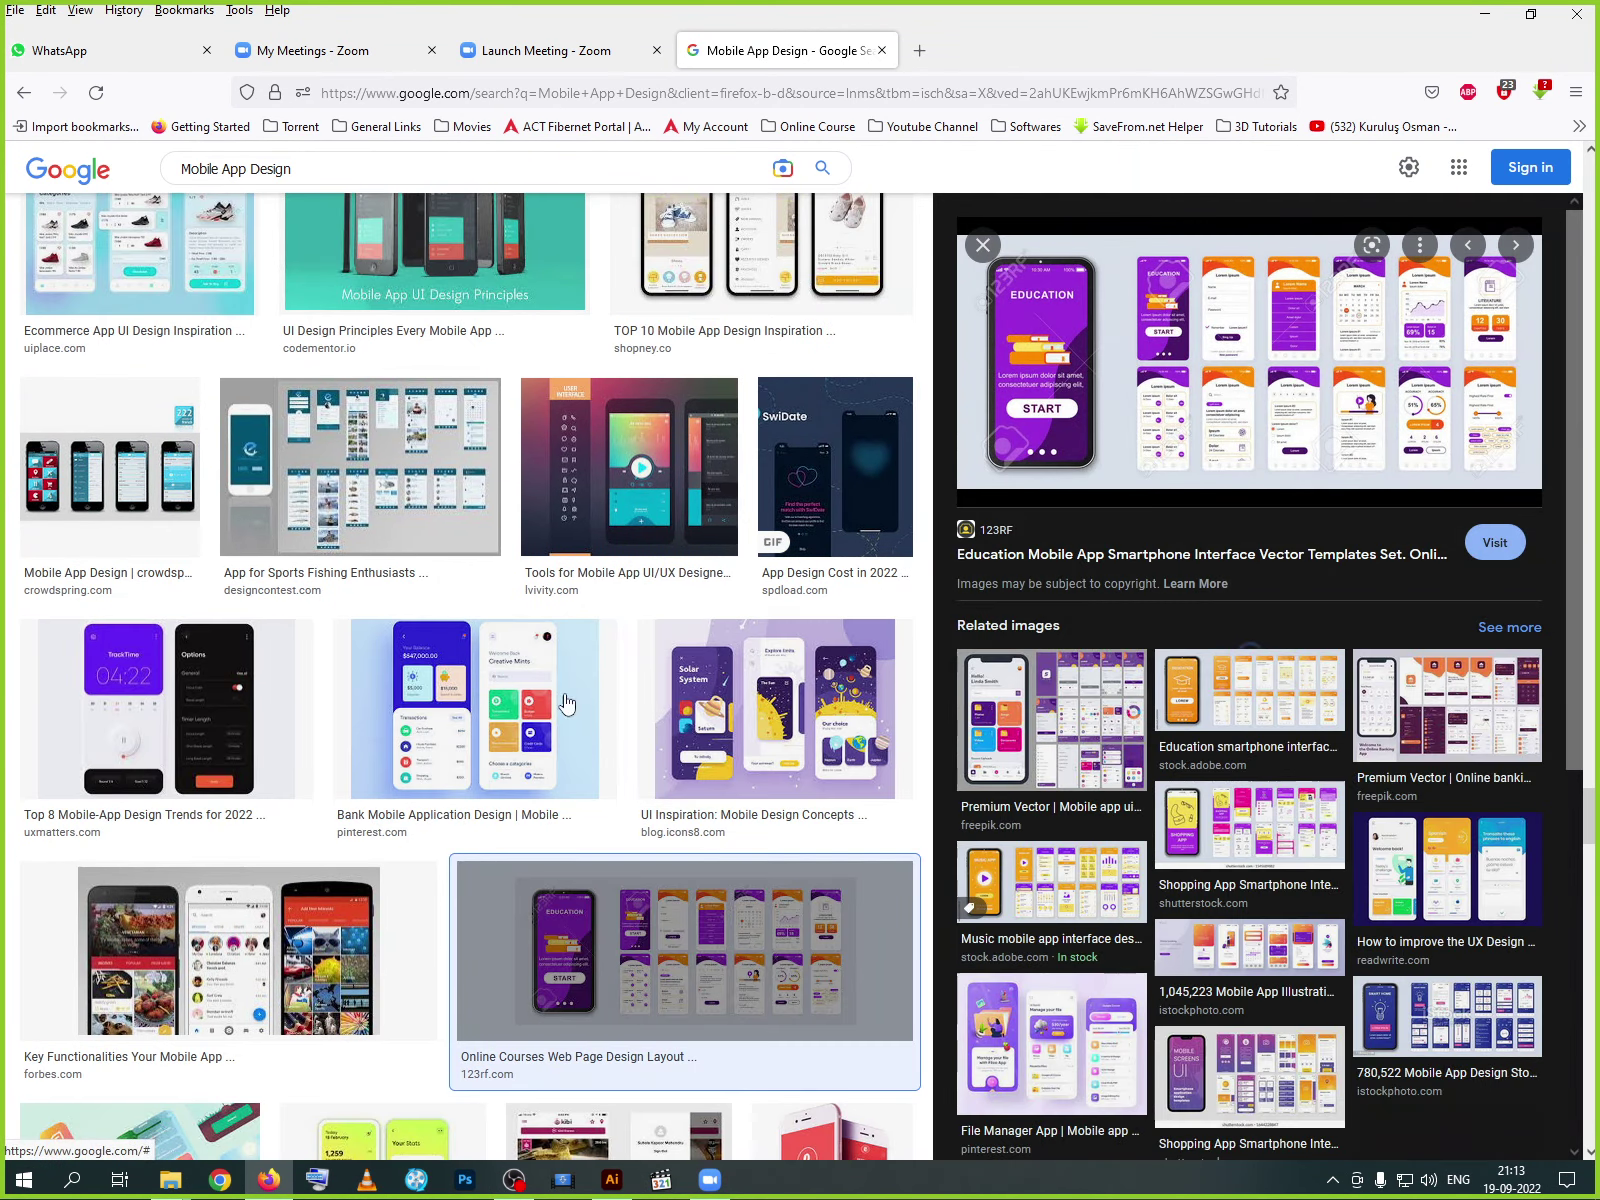
pyautogui.click(1205, 456)
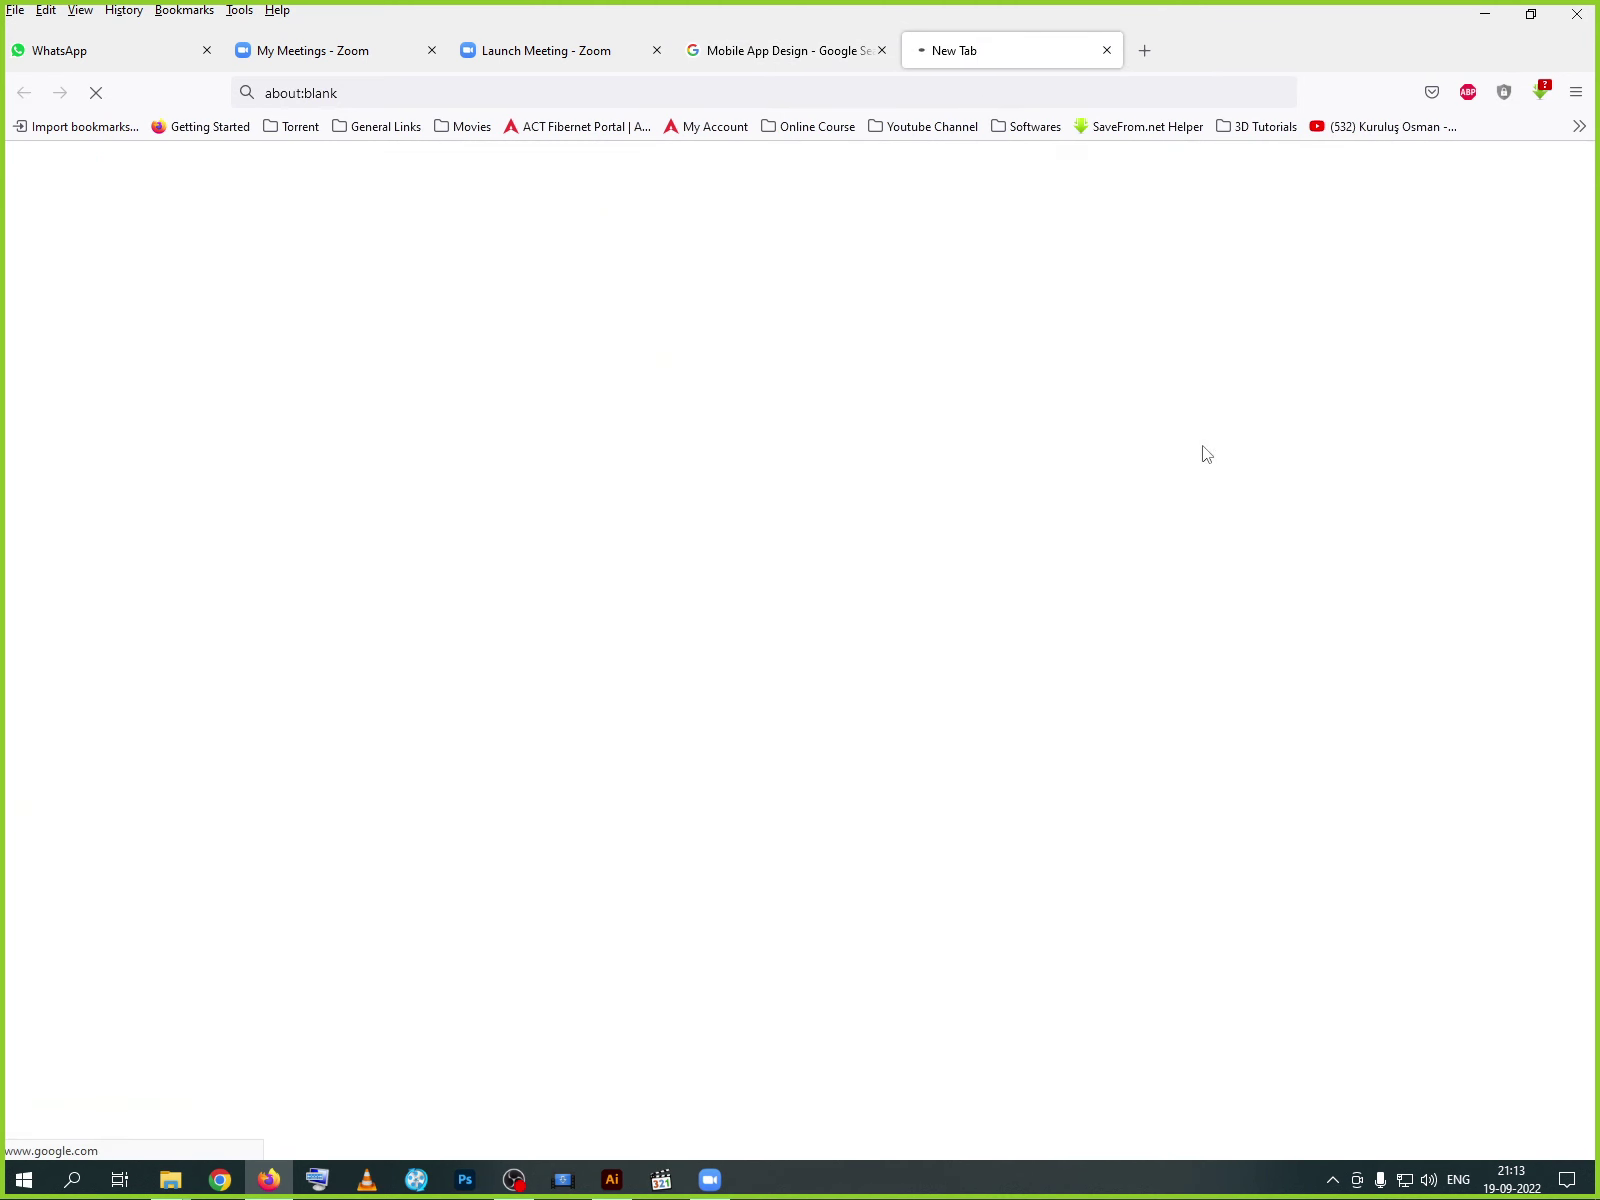
pyautogui.click(800, 52)
pyautogui.scroll(-3, 1105, 730)
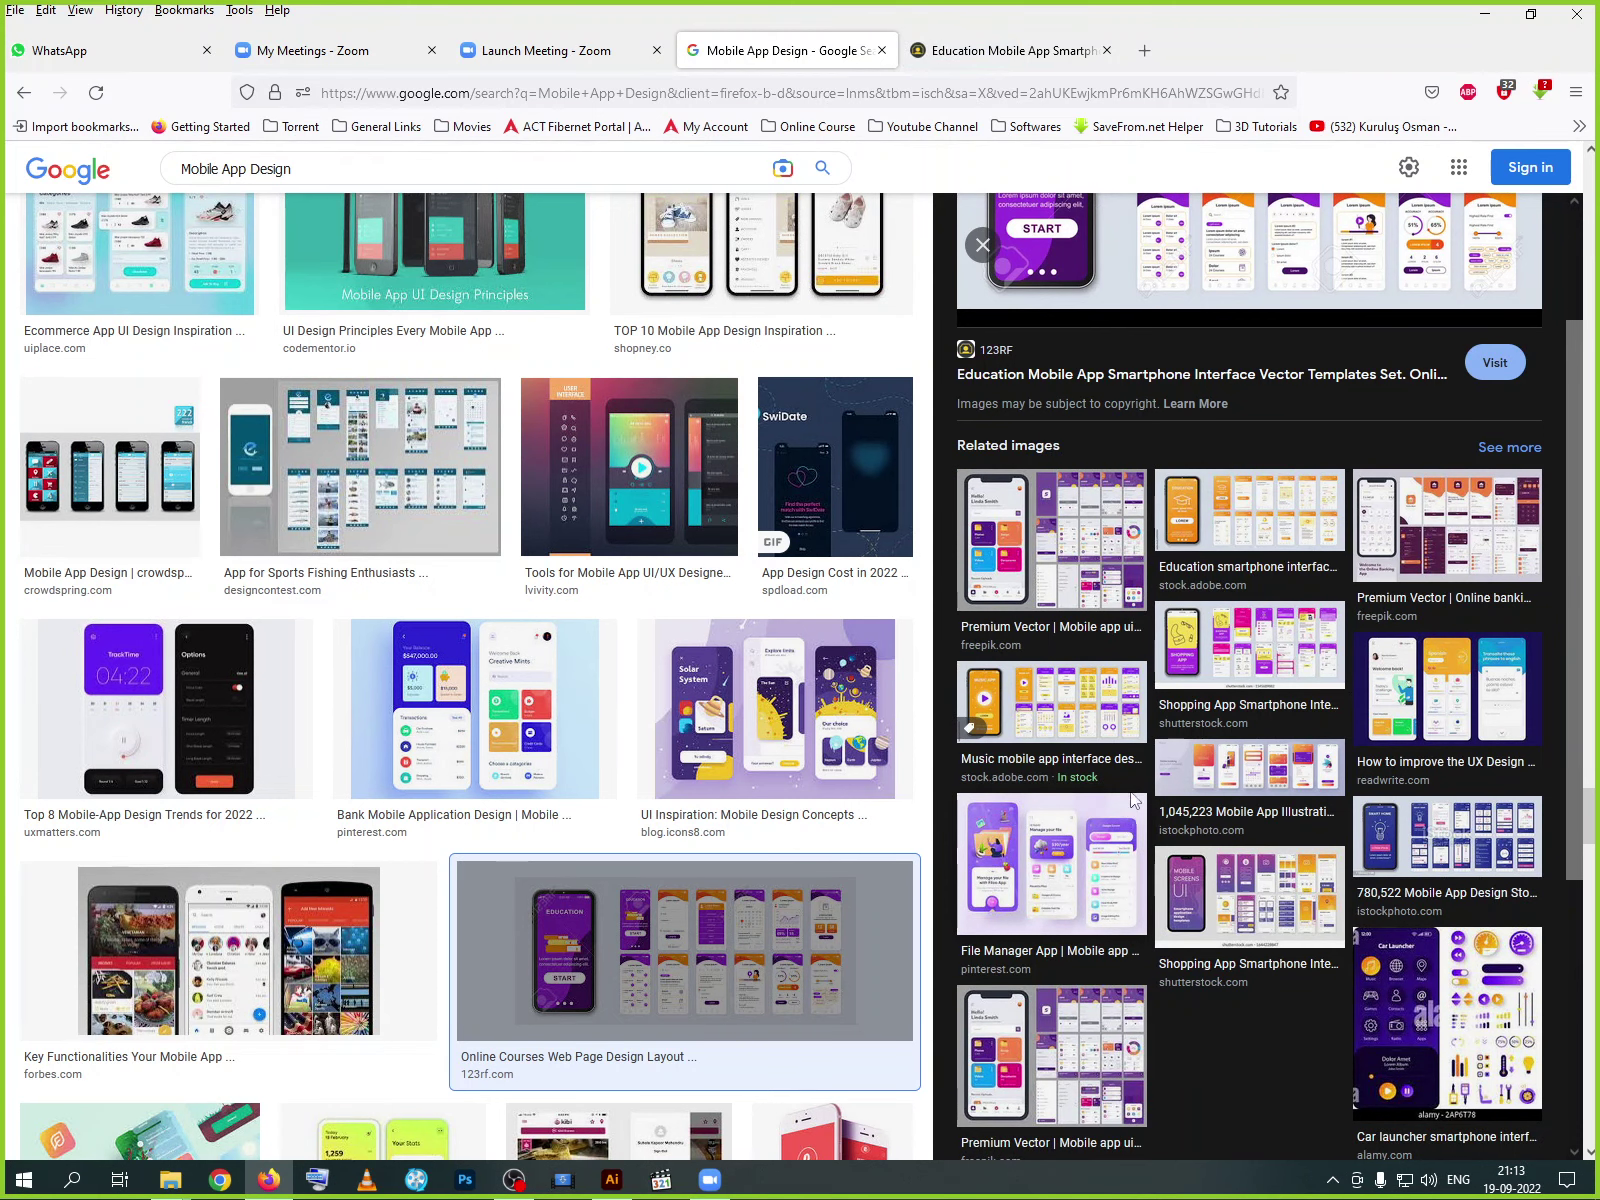
# - Open the Freepik online banking UI kit and view its image full-size in a new tab
pyautogui.click(1447, 557)
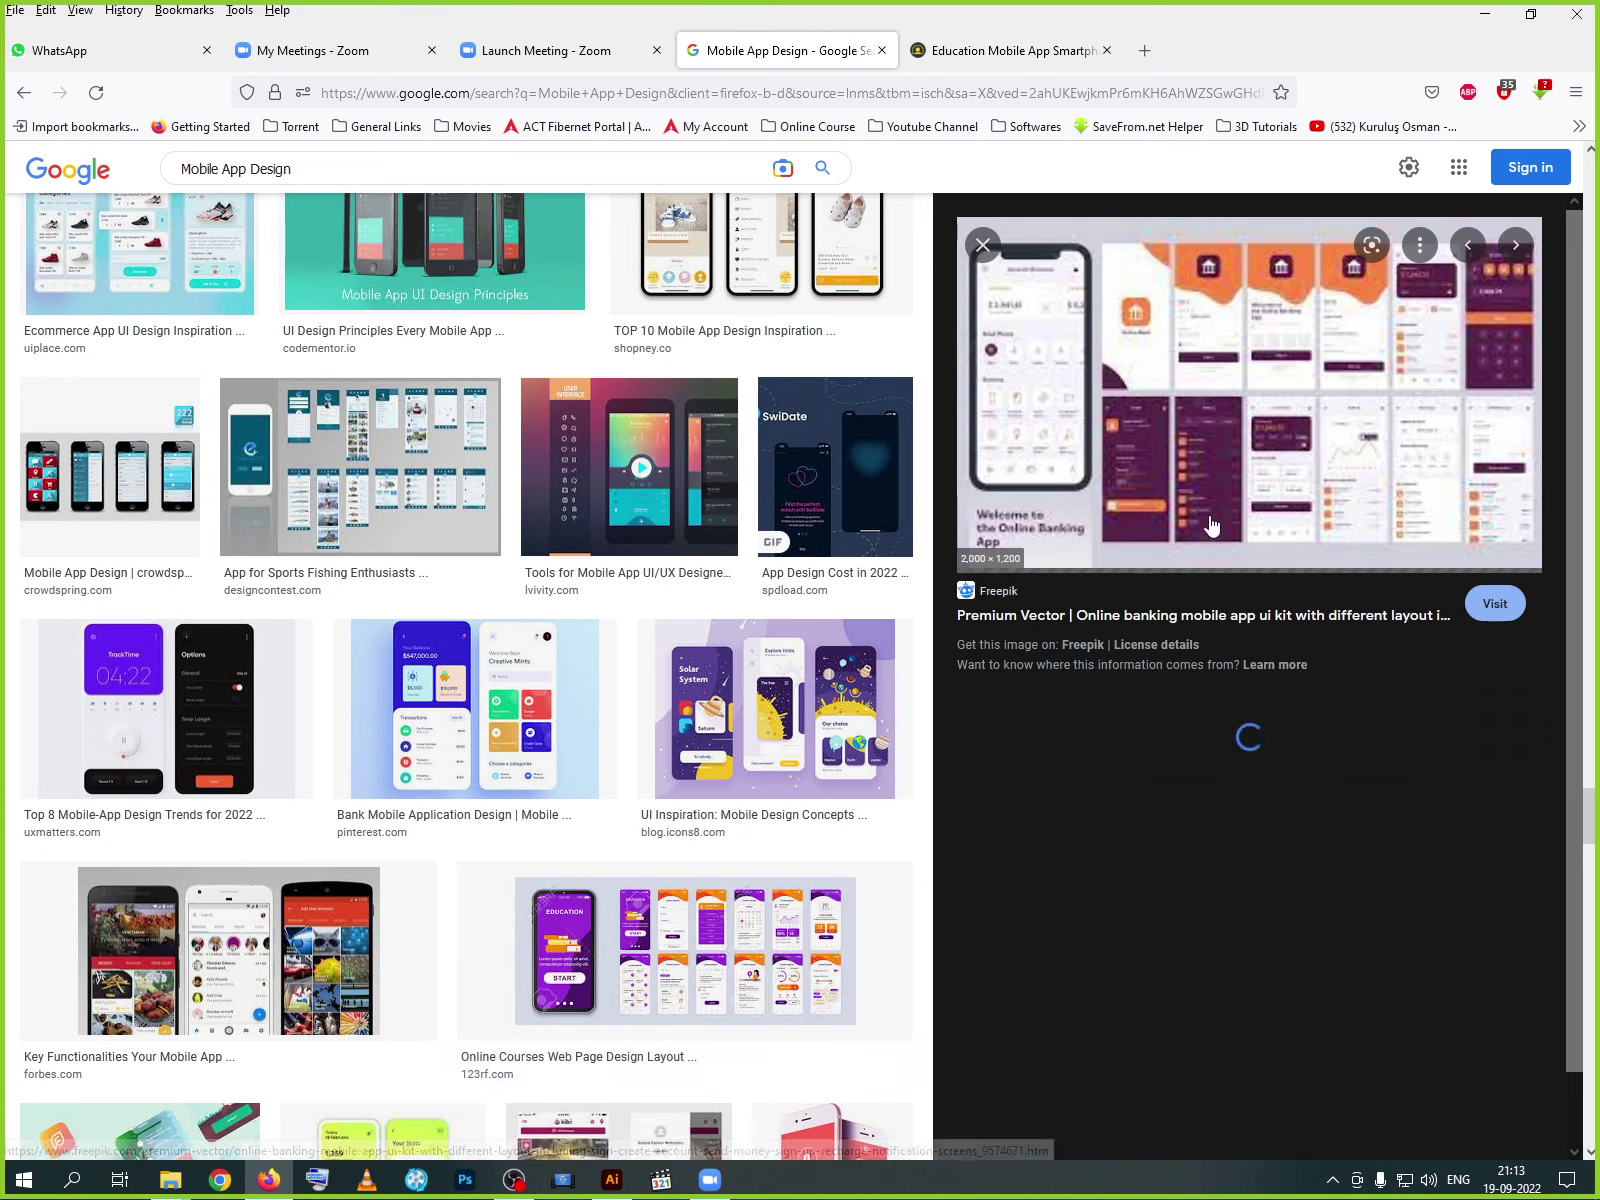
pyautogui.click(1213, 514)
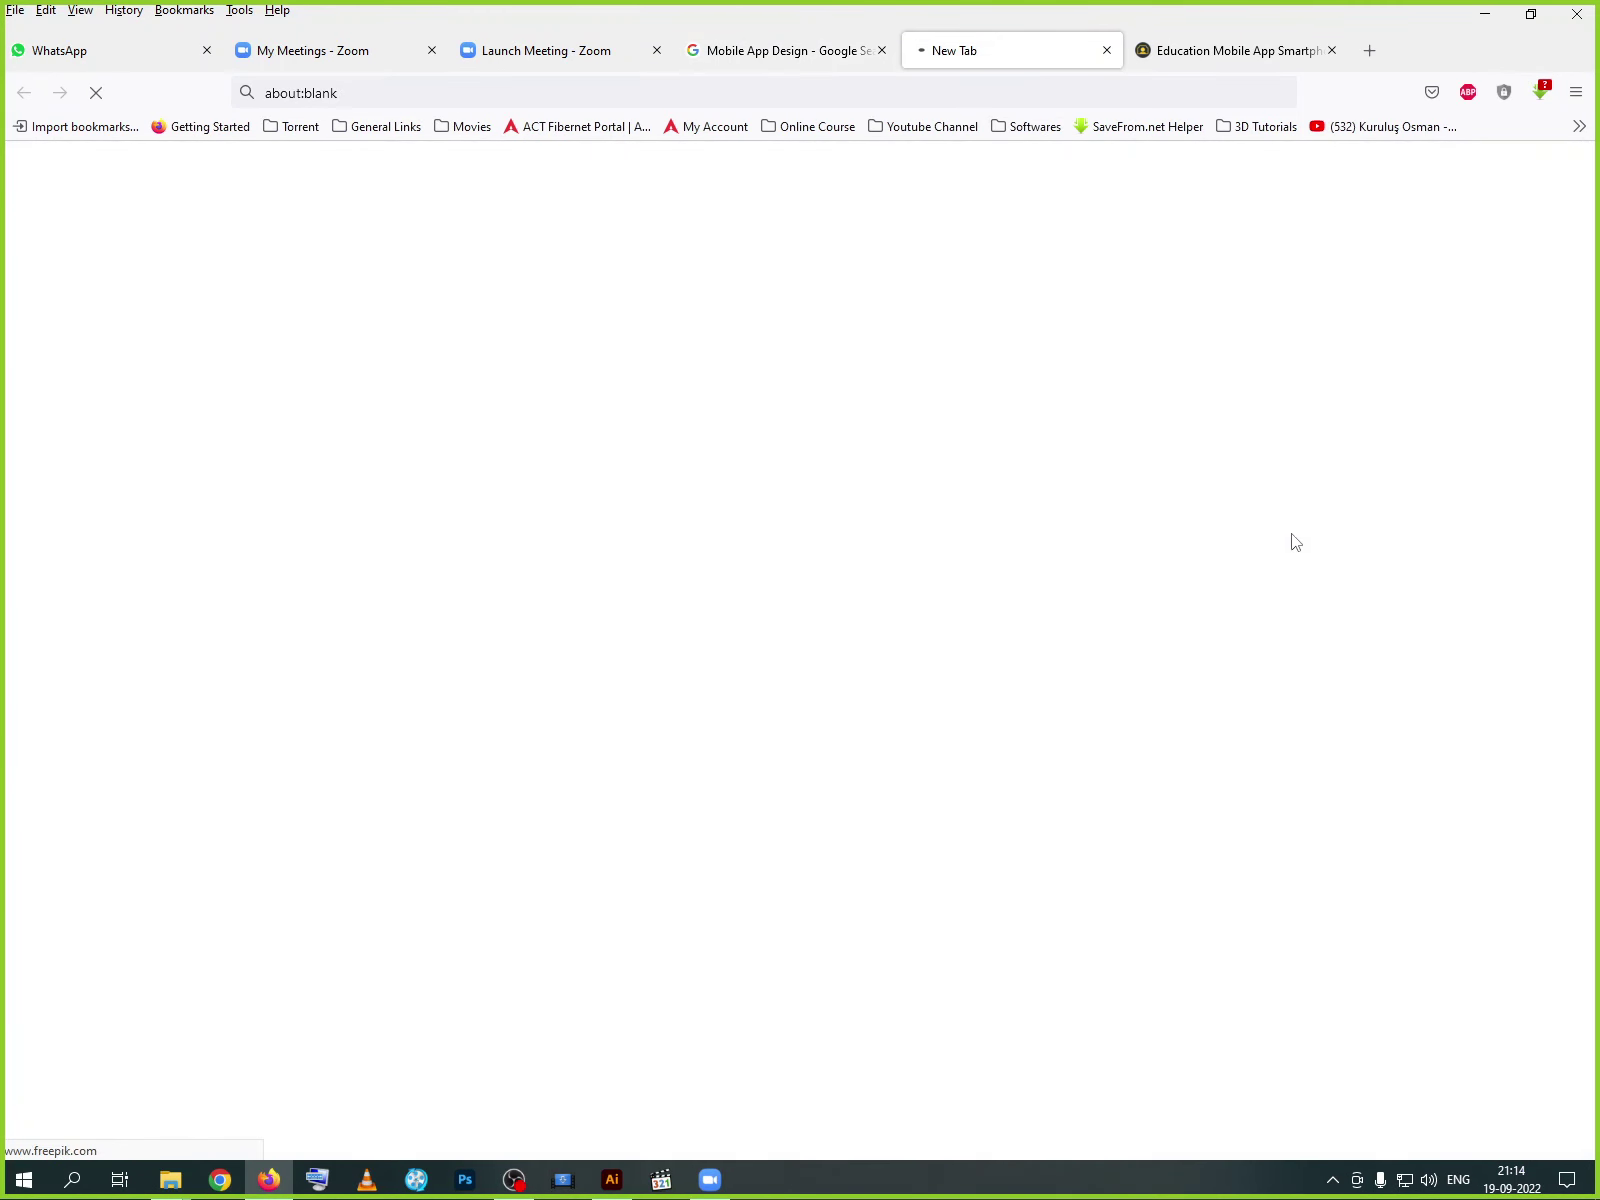
pyautogui.click(1160, 55)
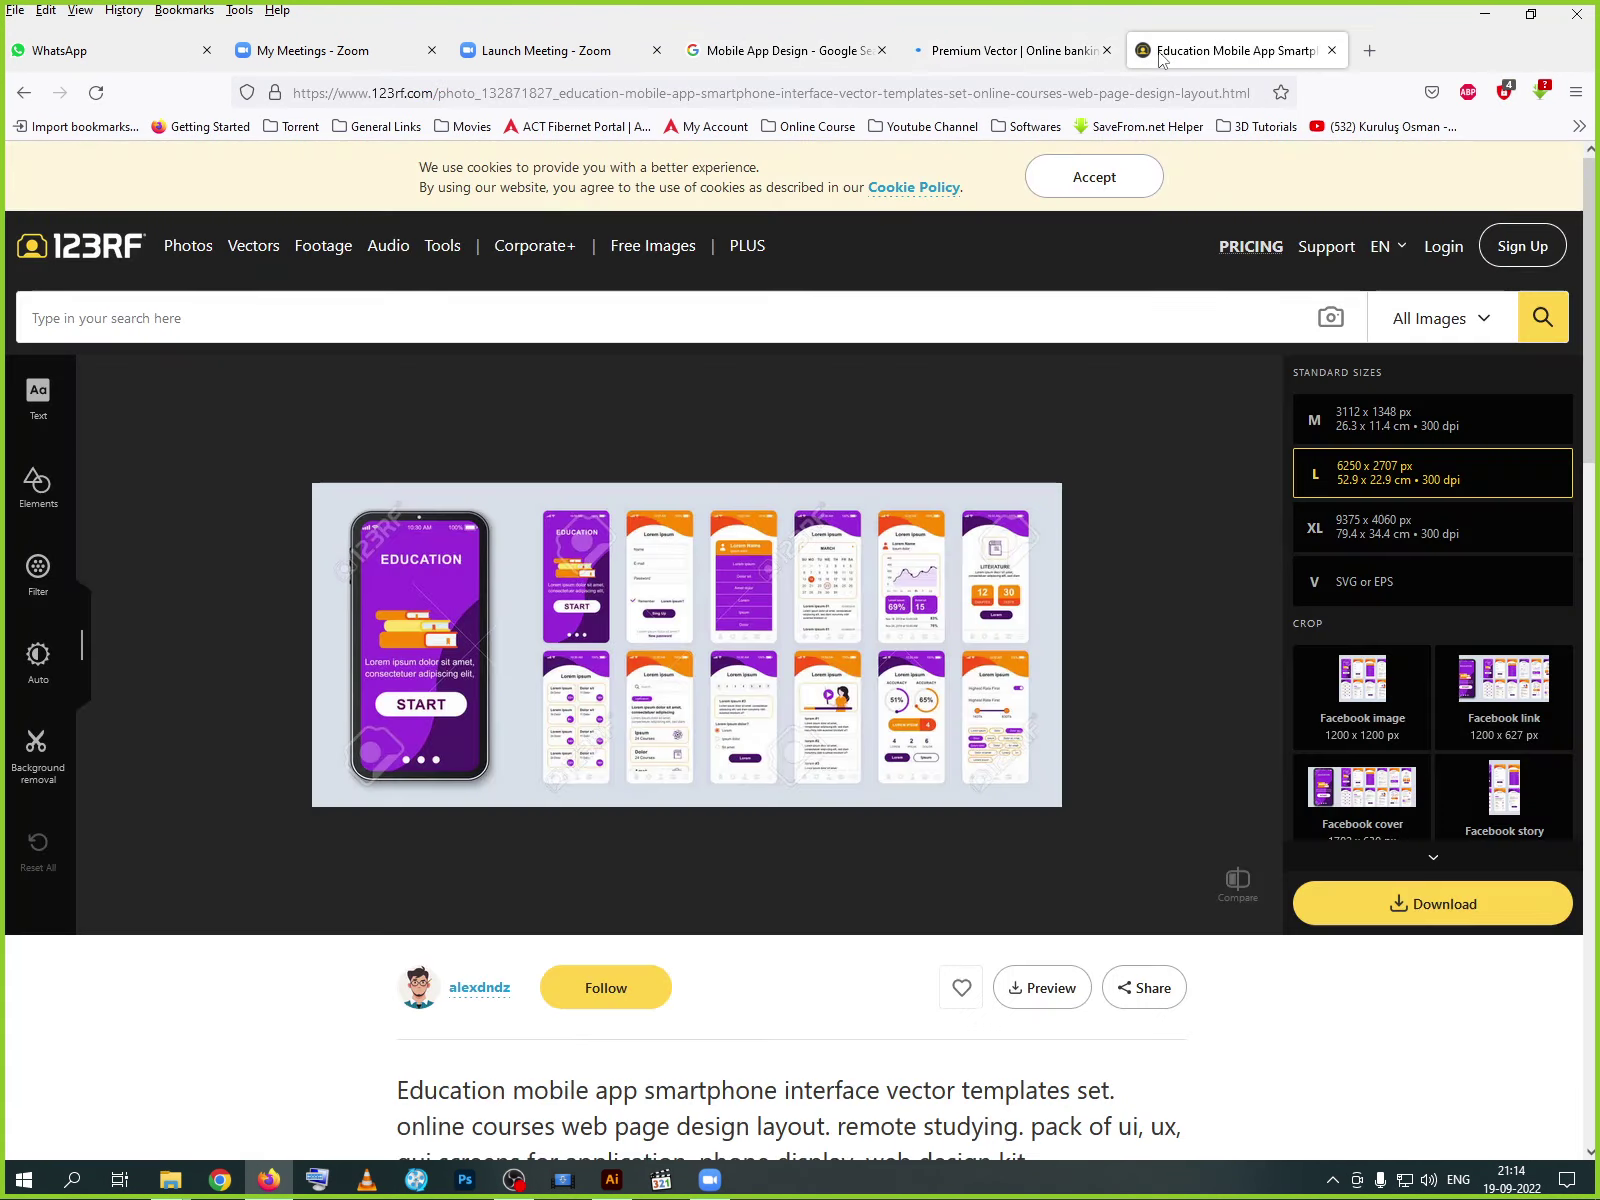
pyautogui.click(1080, 58)
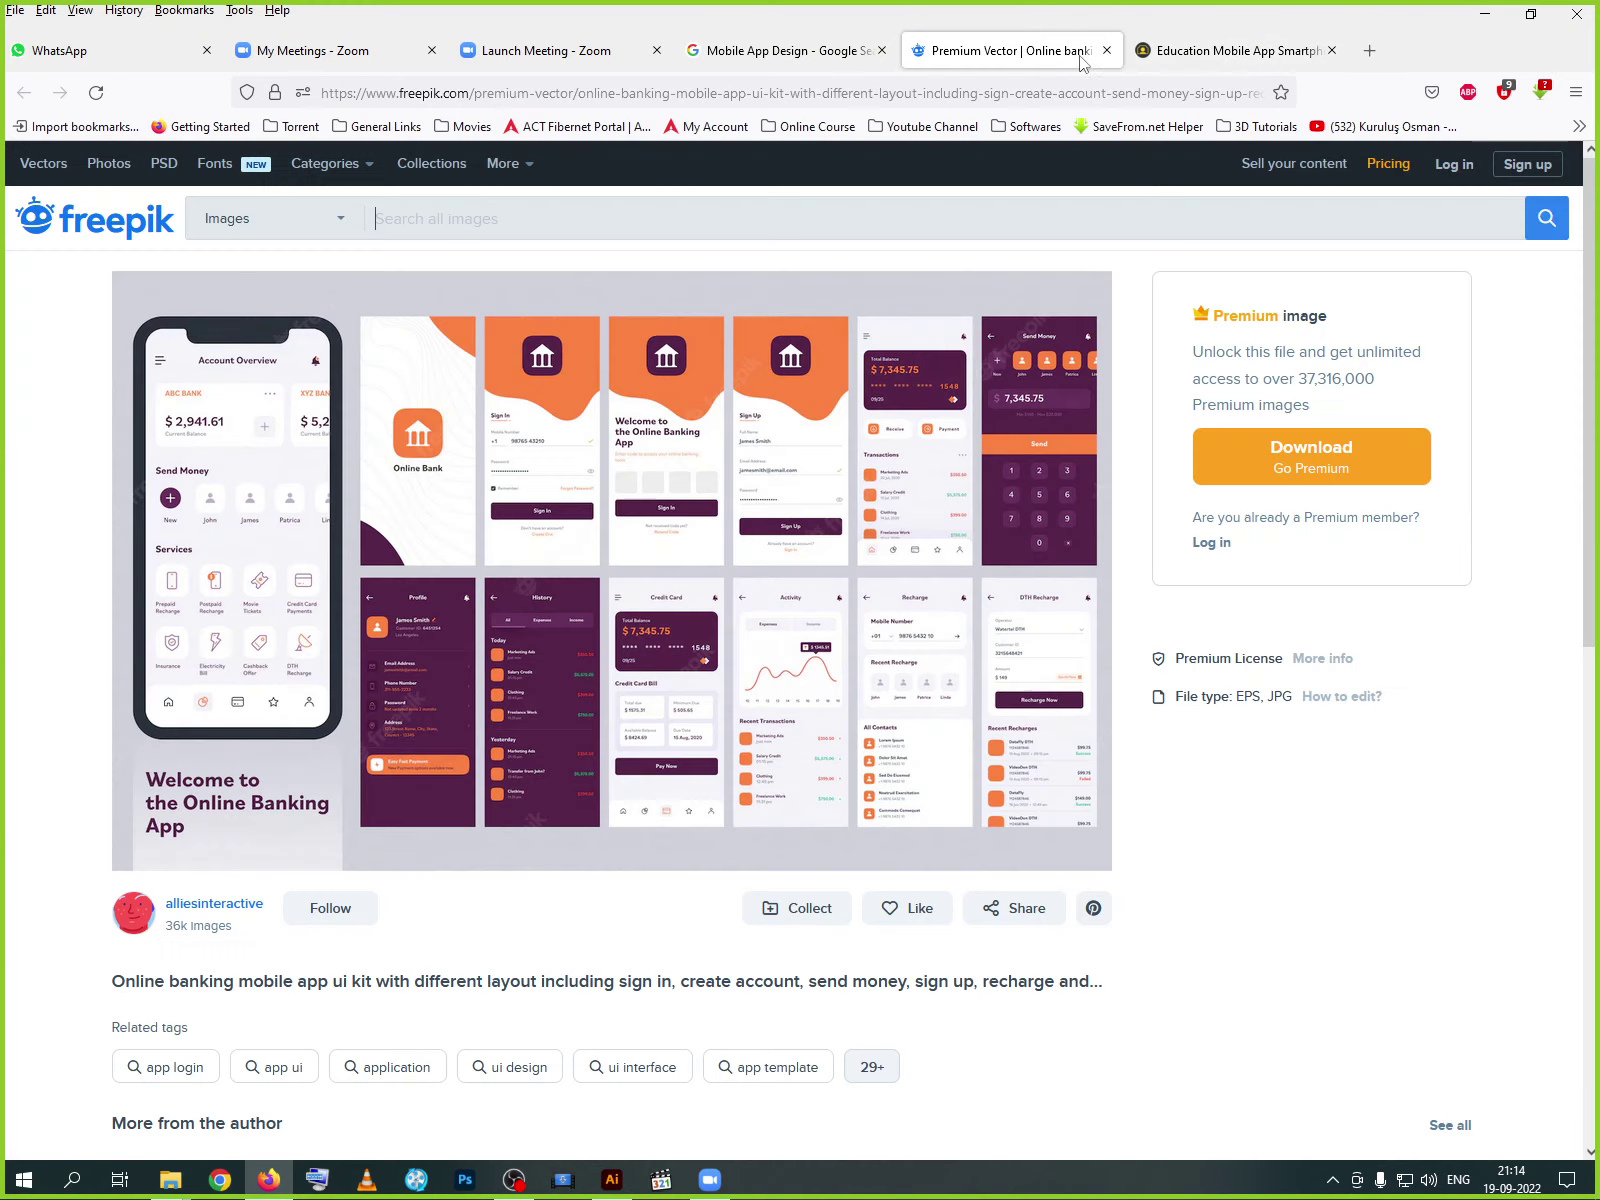
pyautogui.rightClick(598, 542)
pyautogui.click(656, 563)
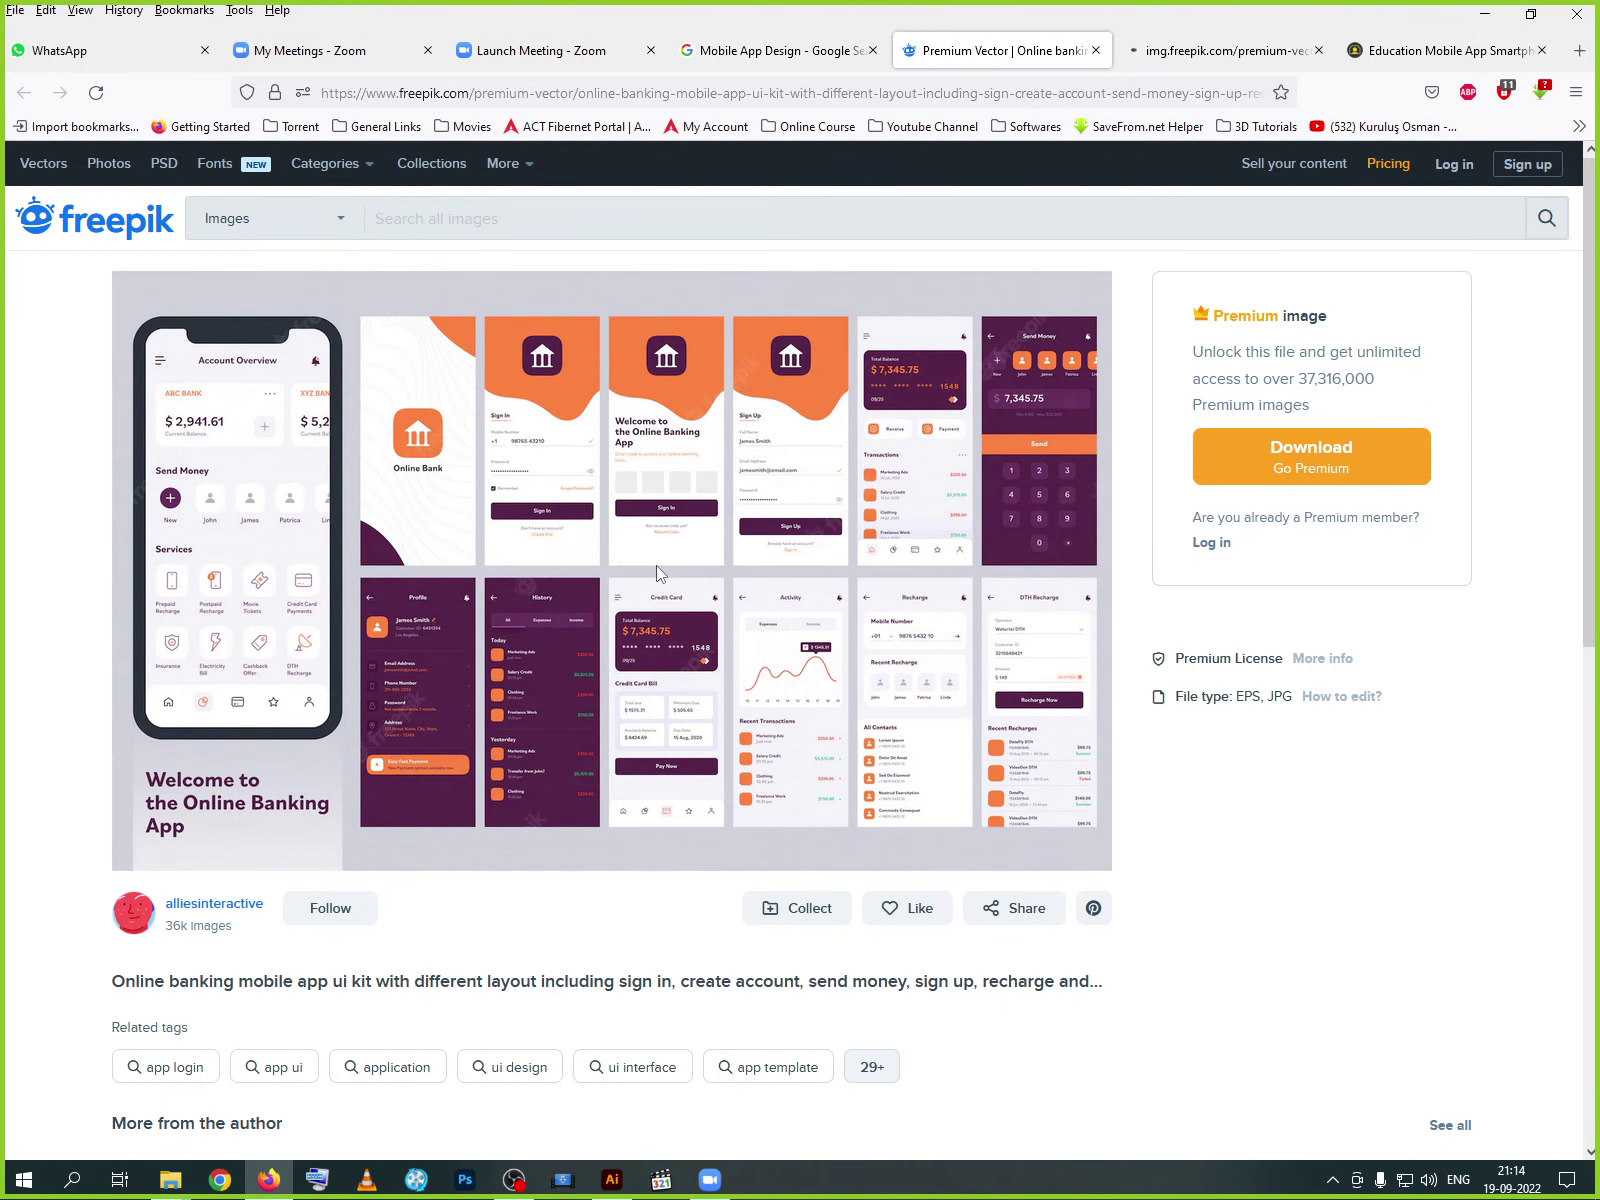
pyautogui.click(1215, 50)
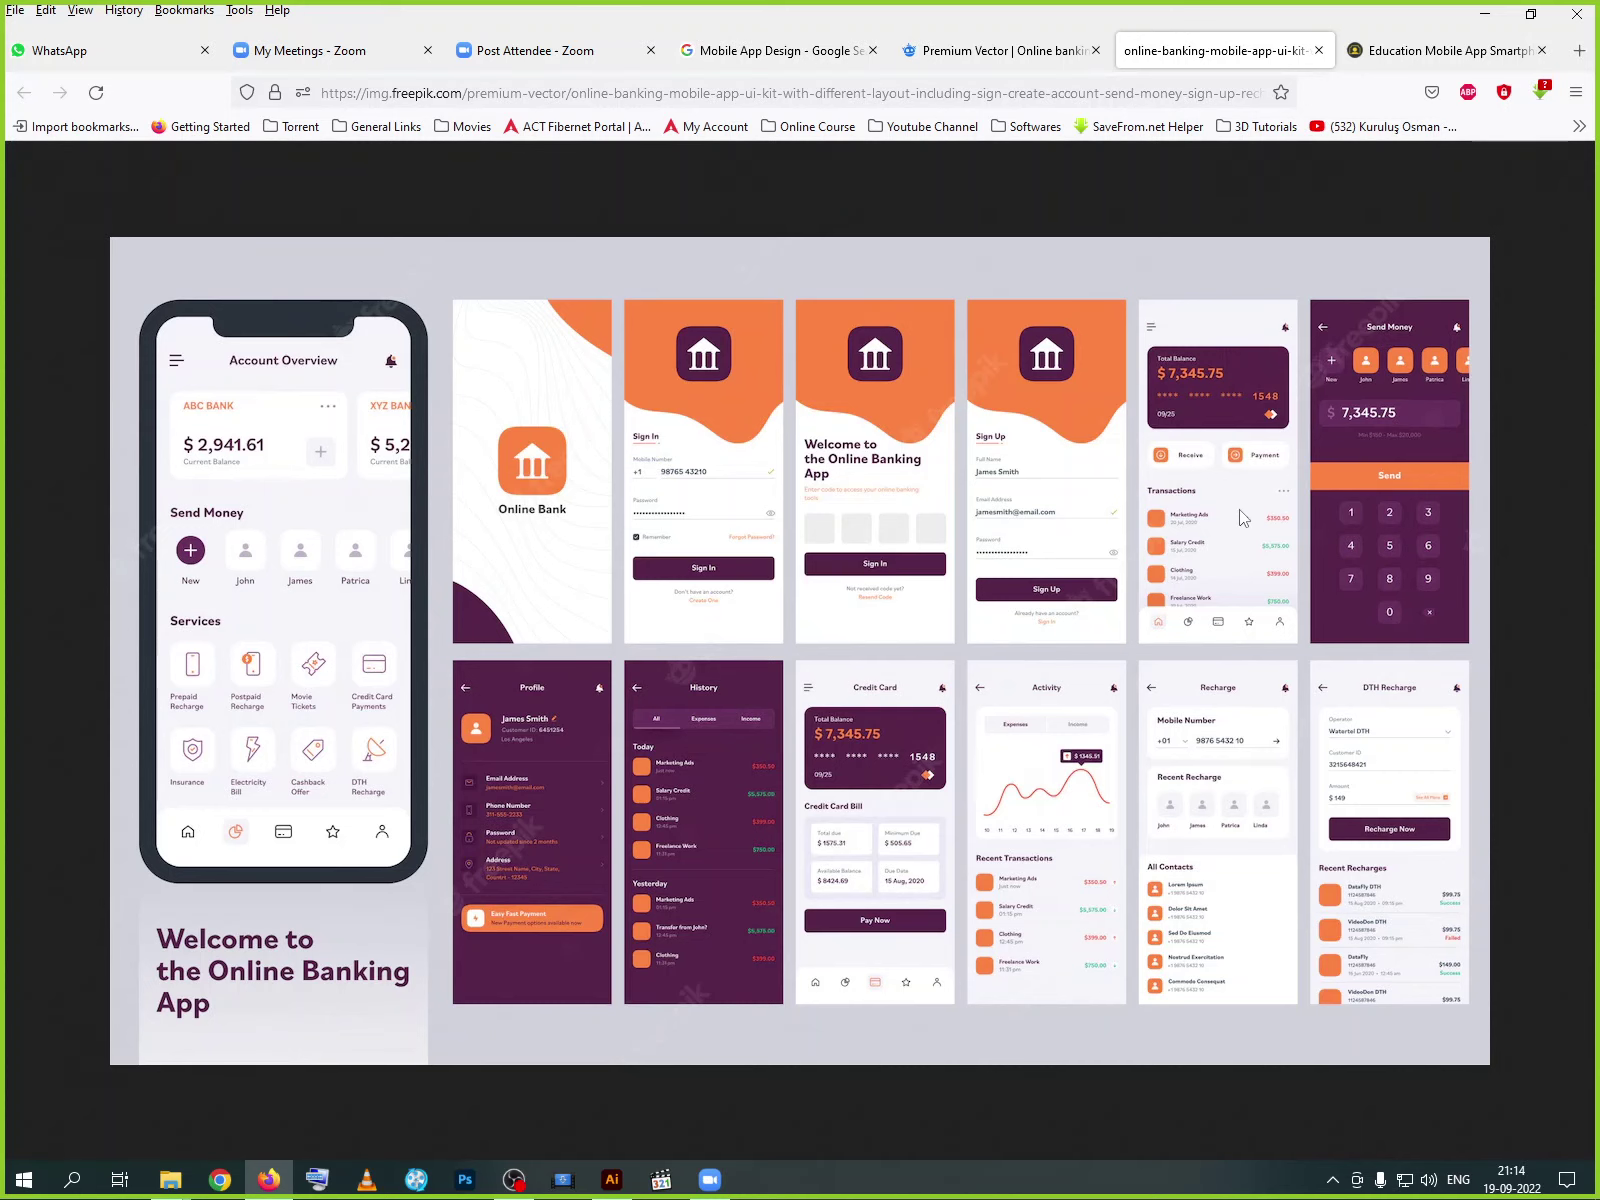
# - Open the 123RF education template's preview image full-size in a new tab, then return
pyautogui.click(1445, 50)
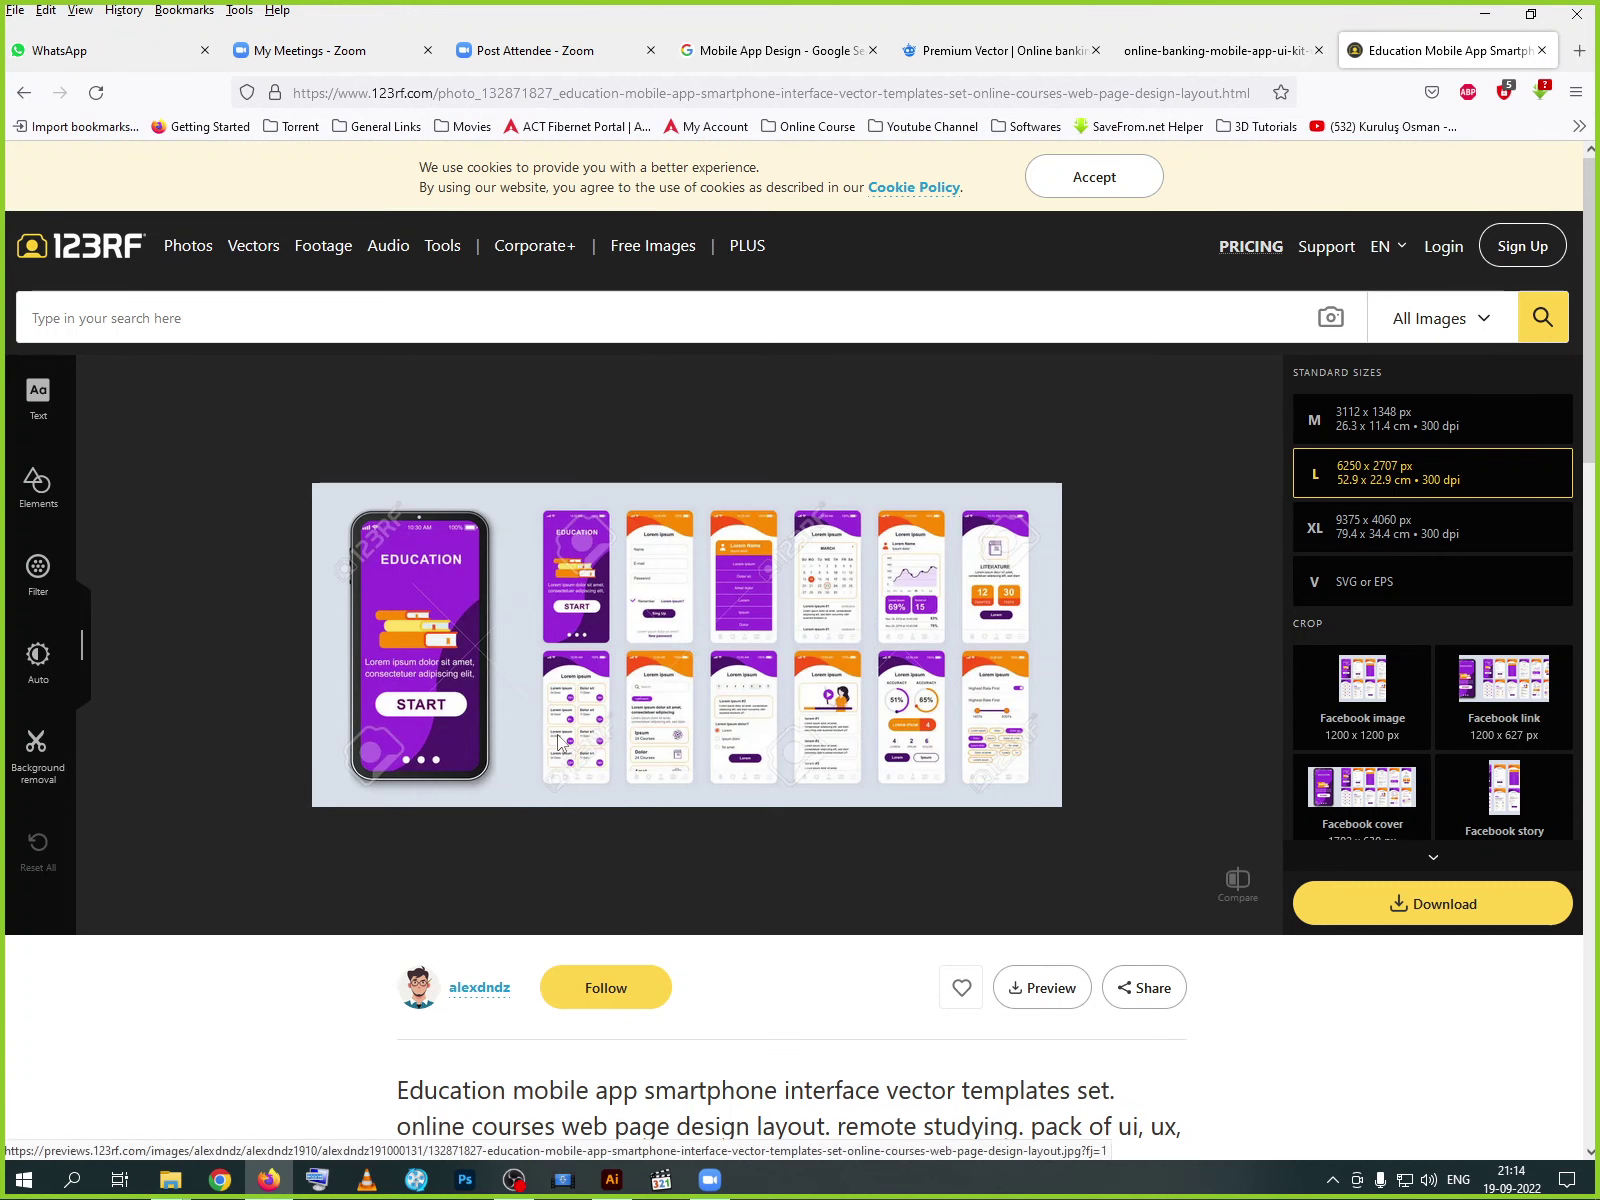
pyautogui.rightClick(575, 712)
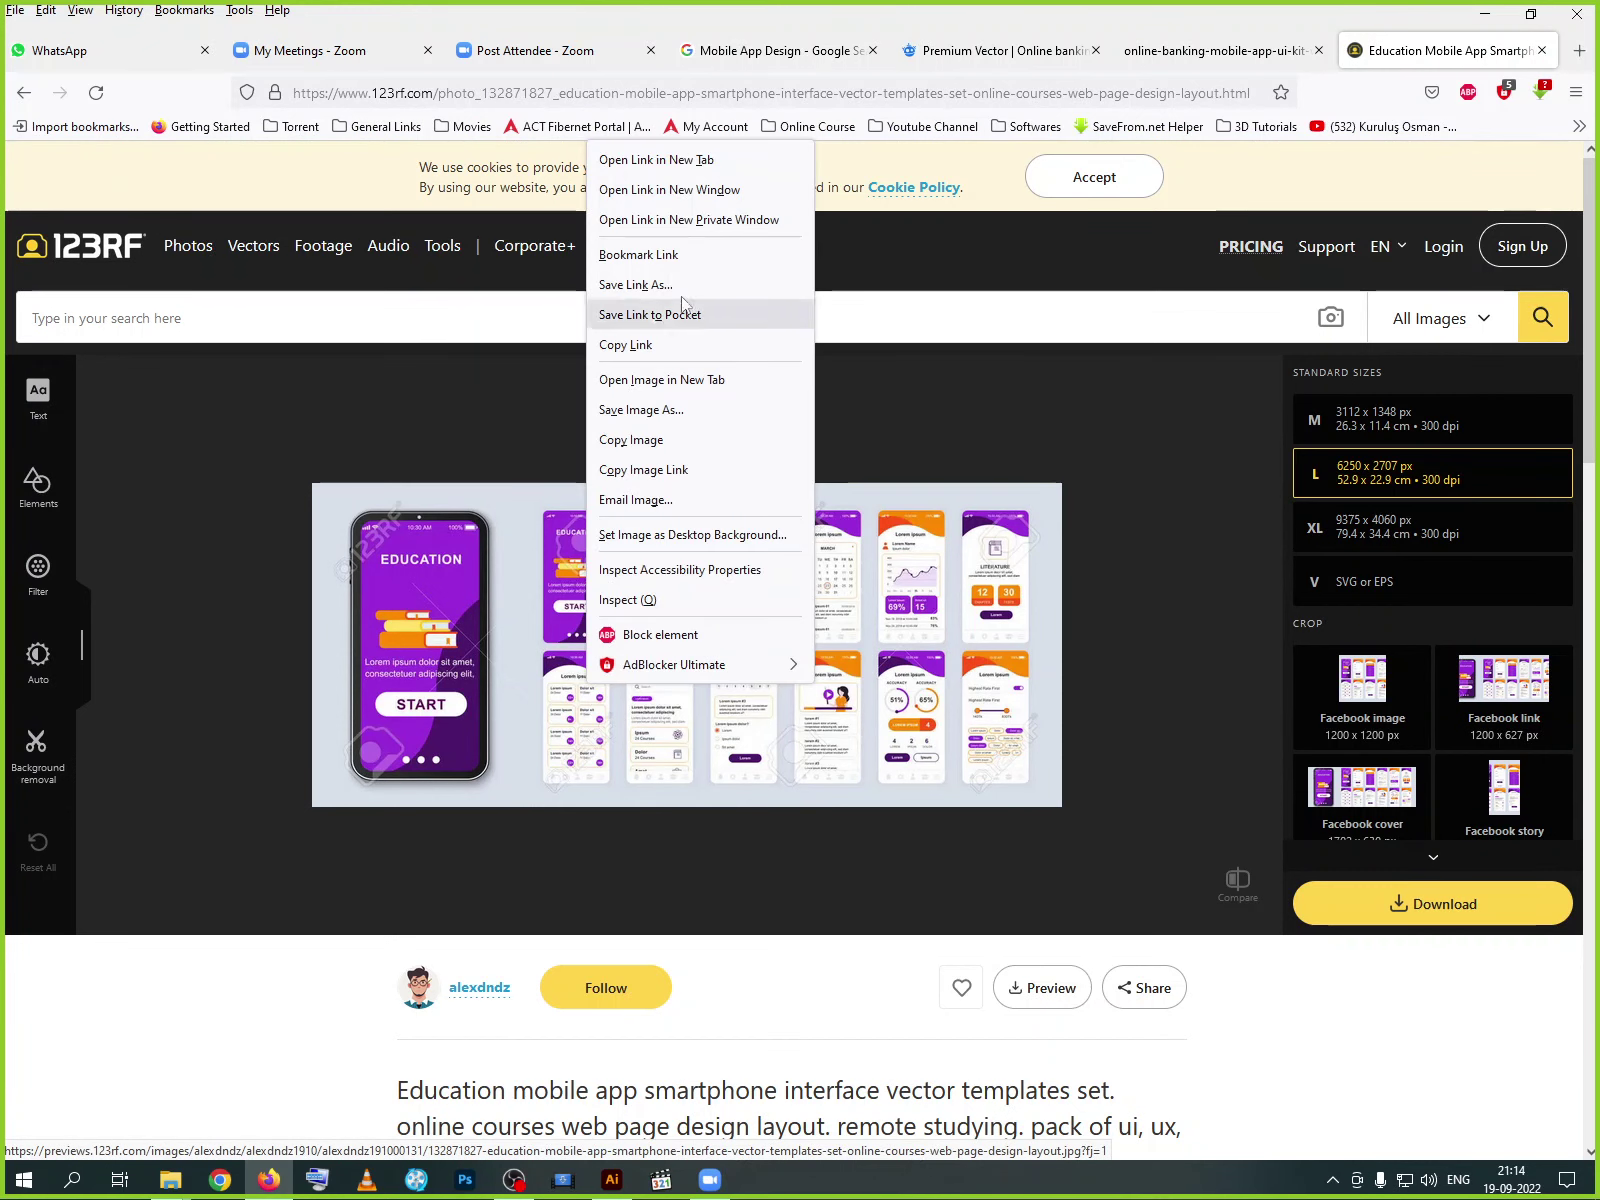
pyautogui.click(700, 157)
pyautogui.hotkey('ctrl', 'Tab')
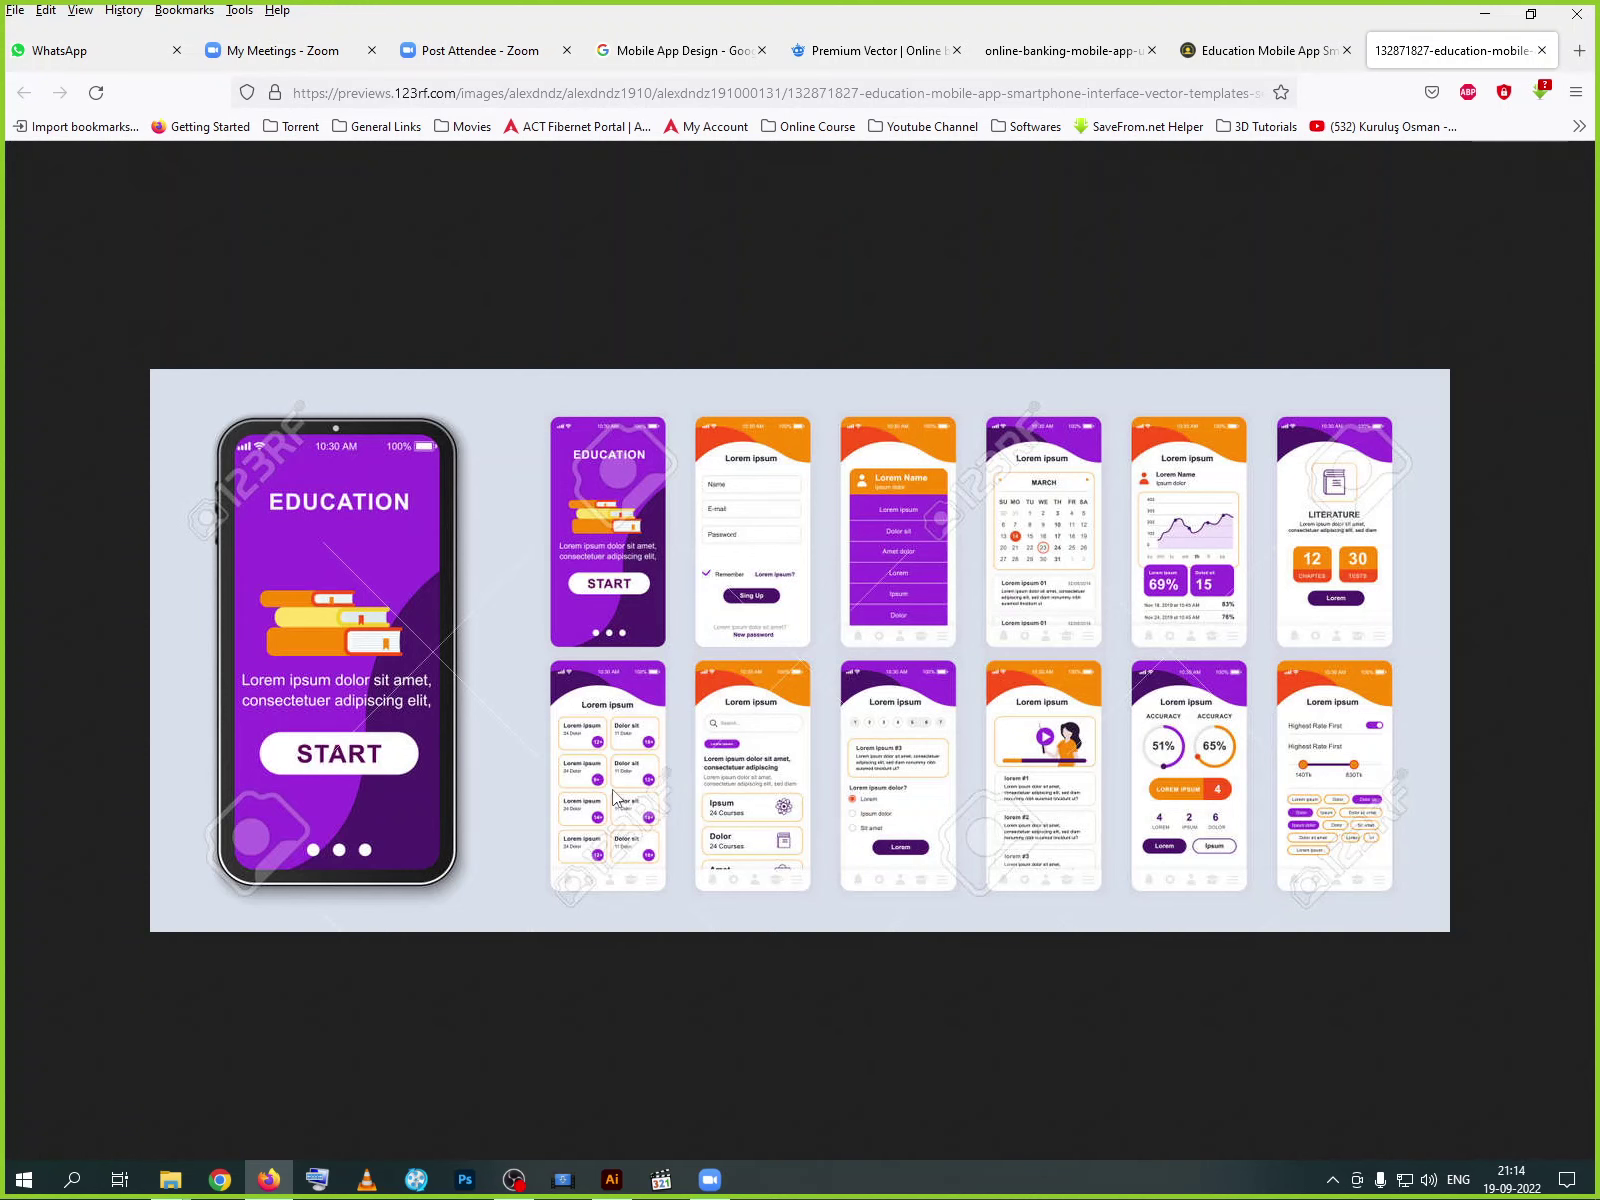
pyautogui.click(1297, 64)
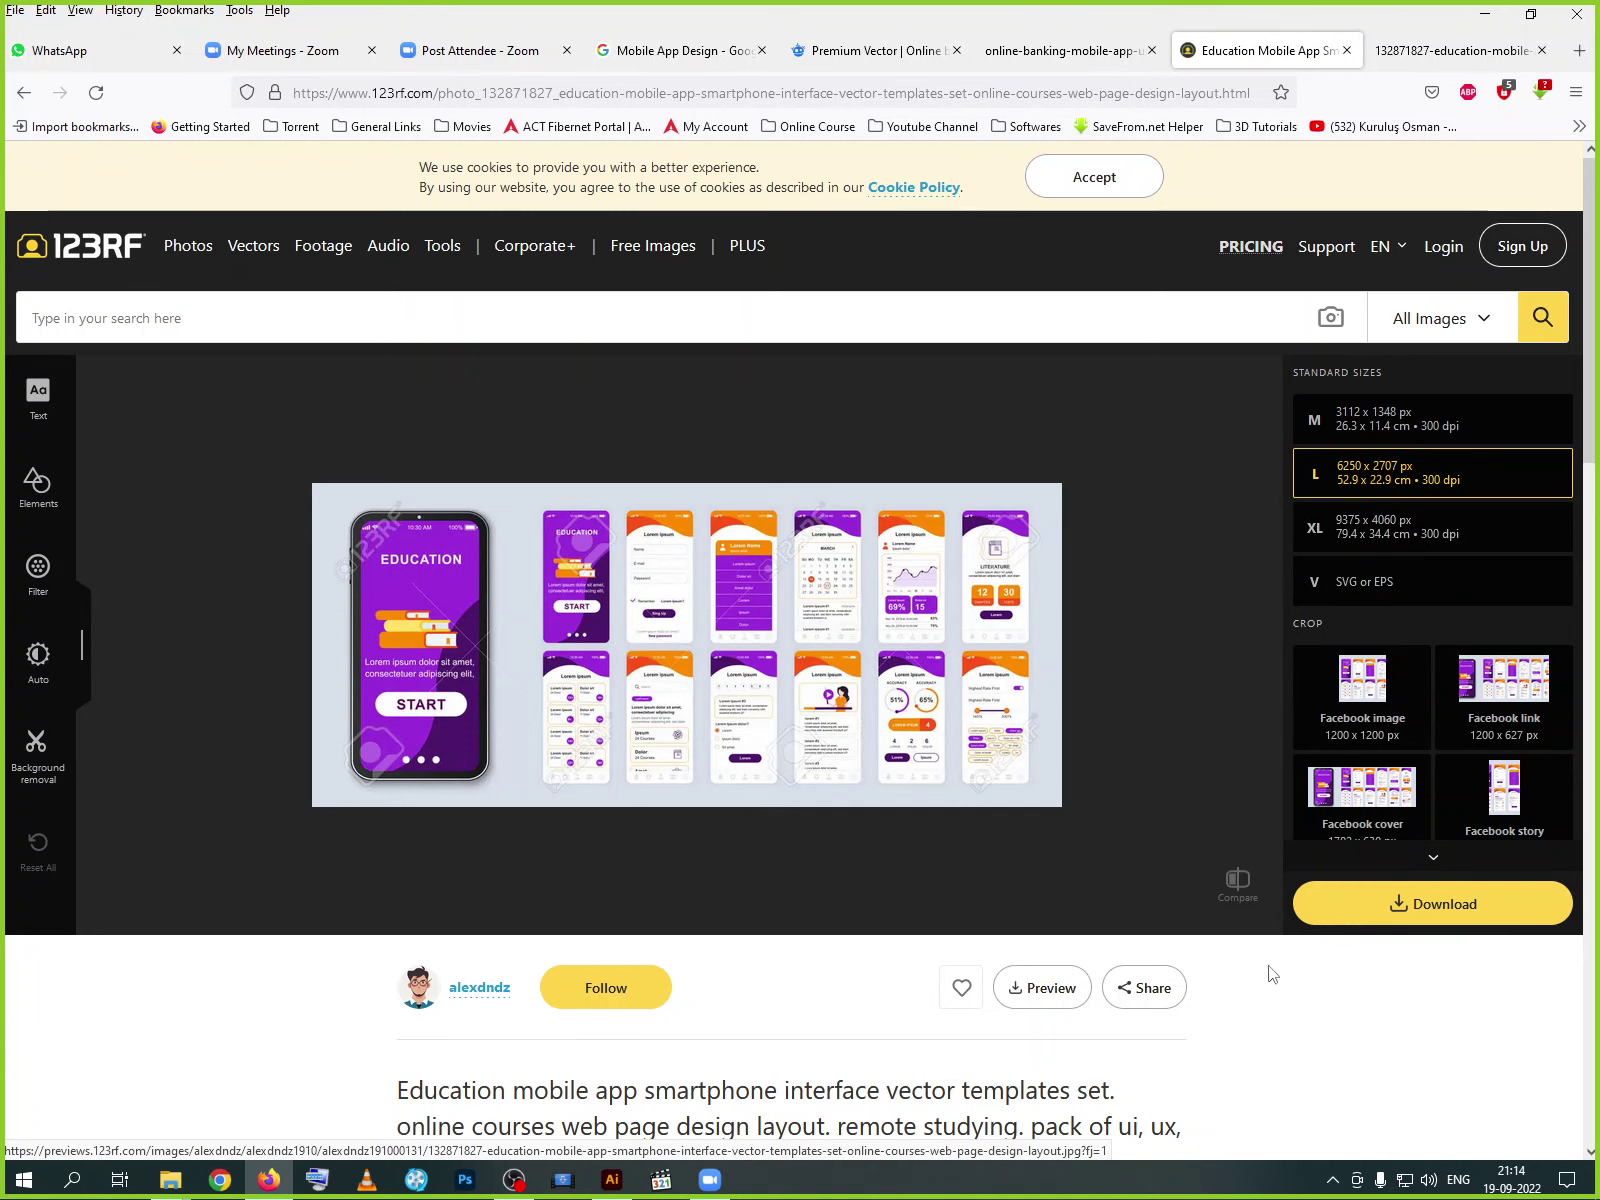
# - Check the template's Download options and Preview, reaching the login page, then go back
pyautogui.click(1412, 906)
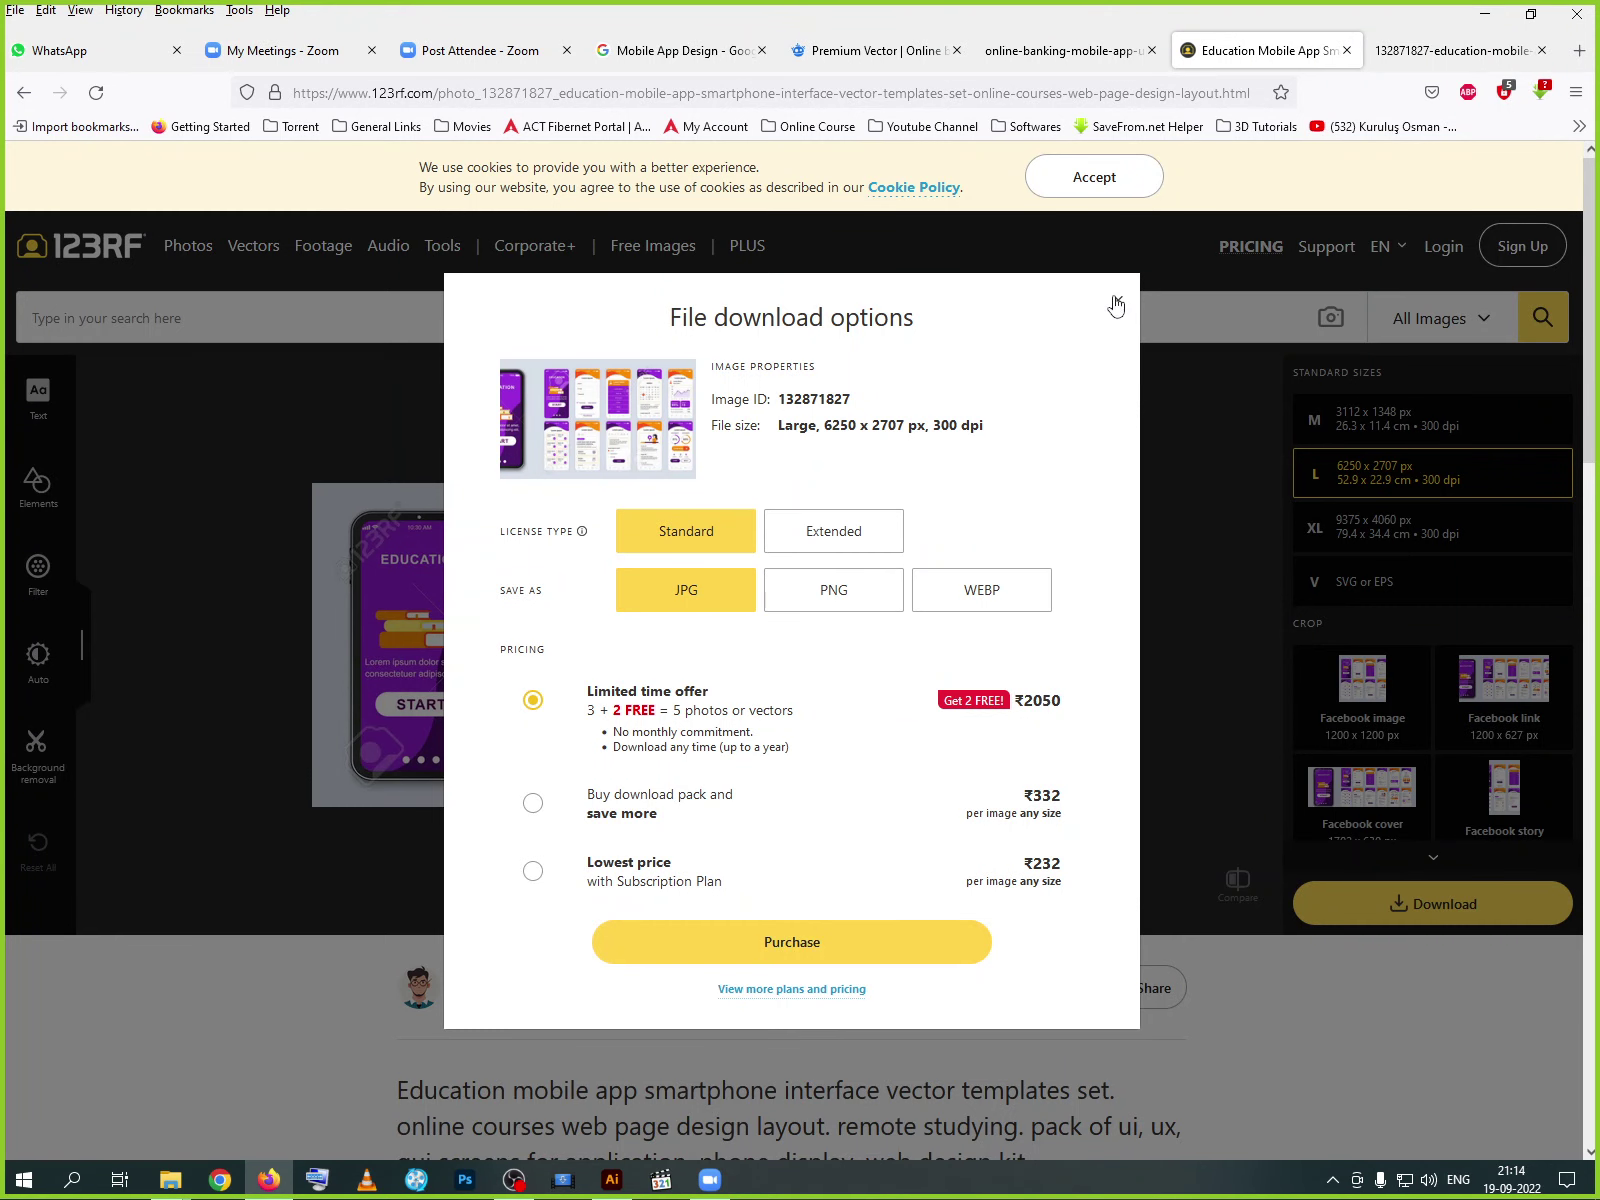
pyautogui.click(1116, 306)
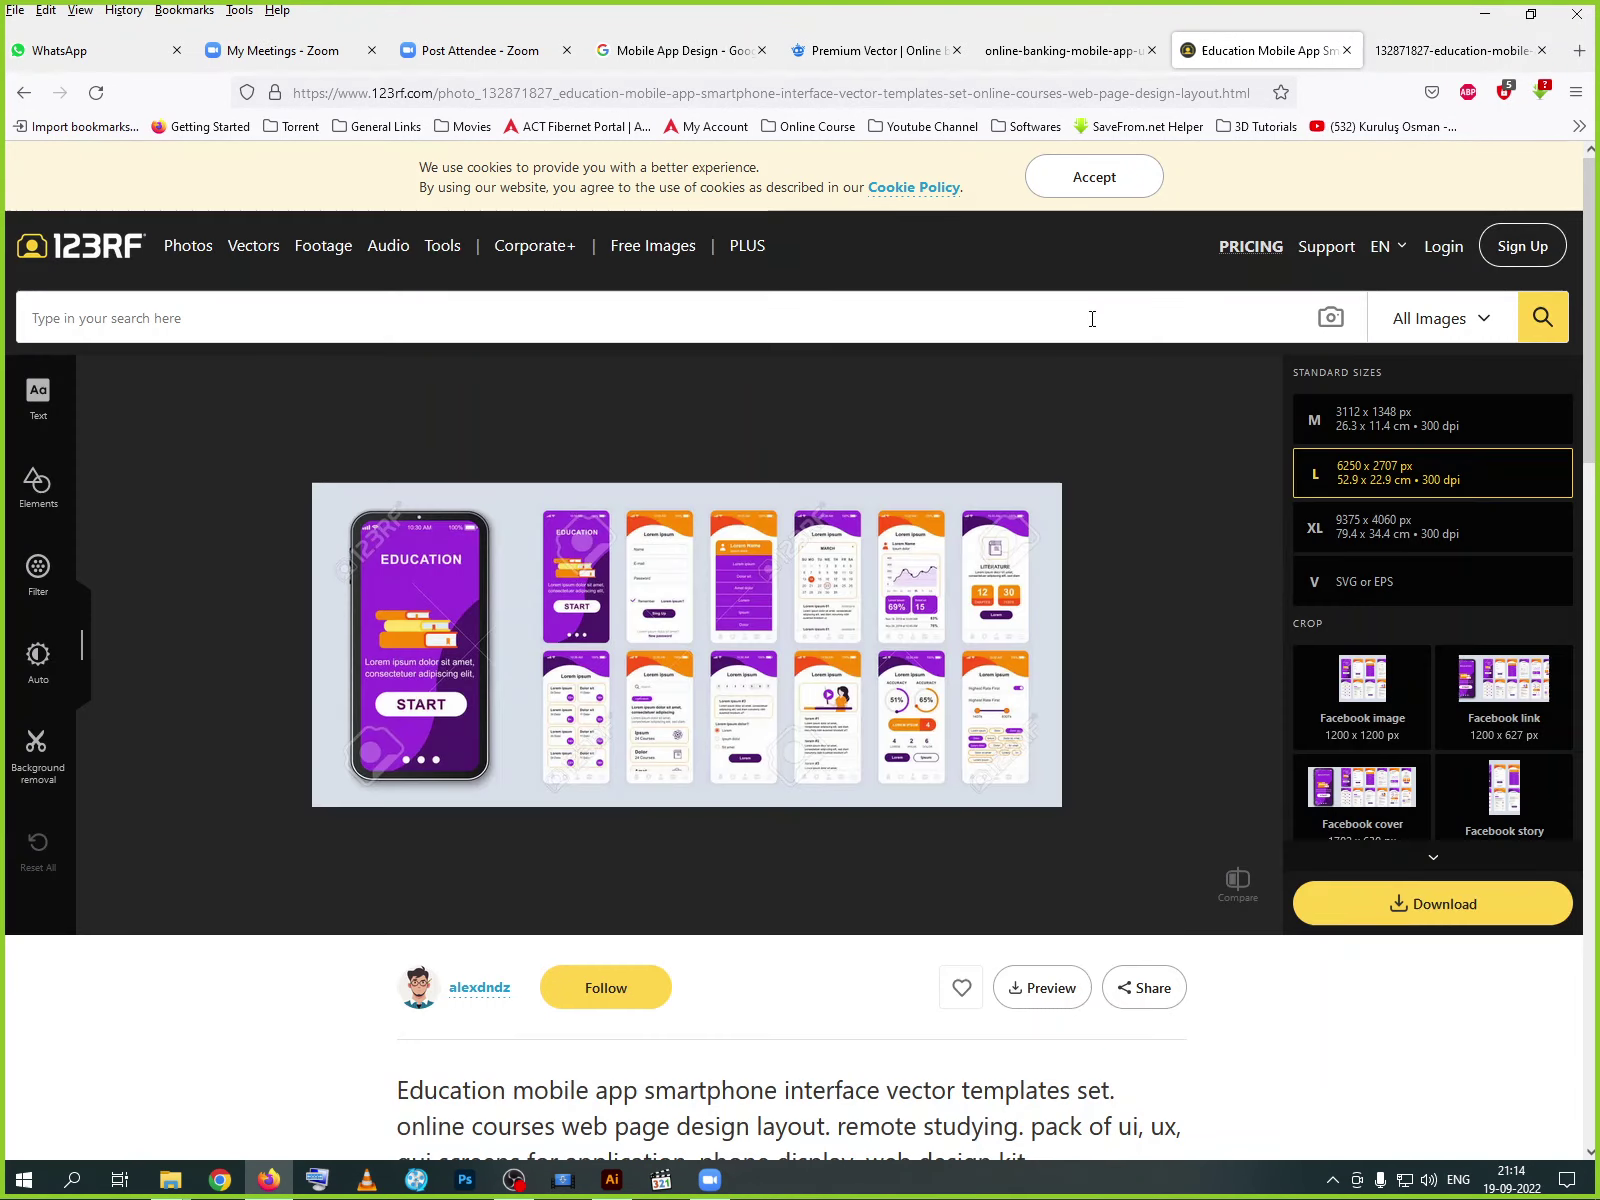
pyautogui.click(1046, 990)
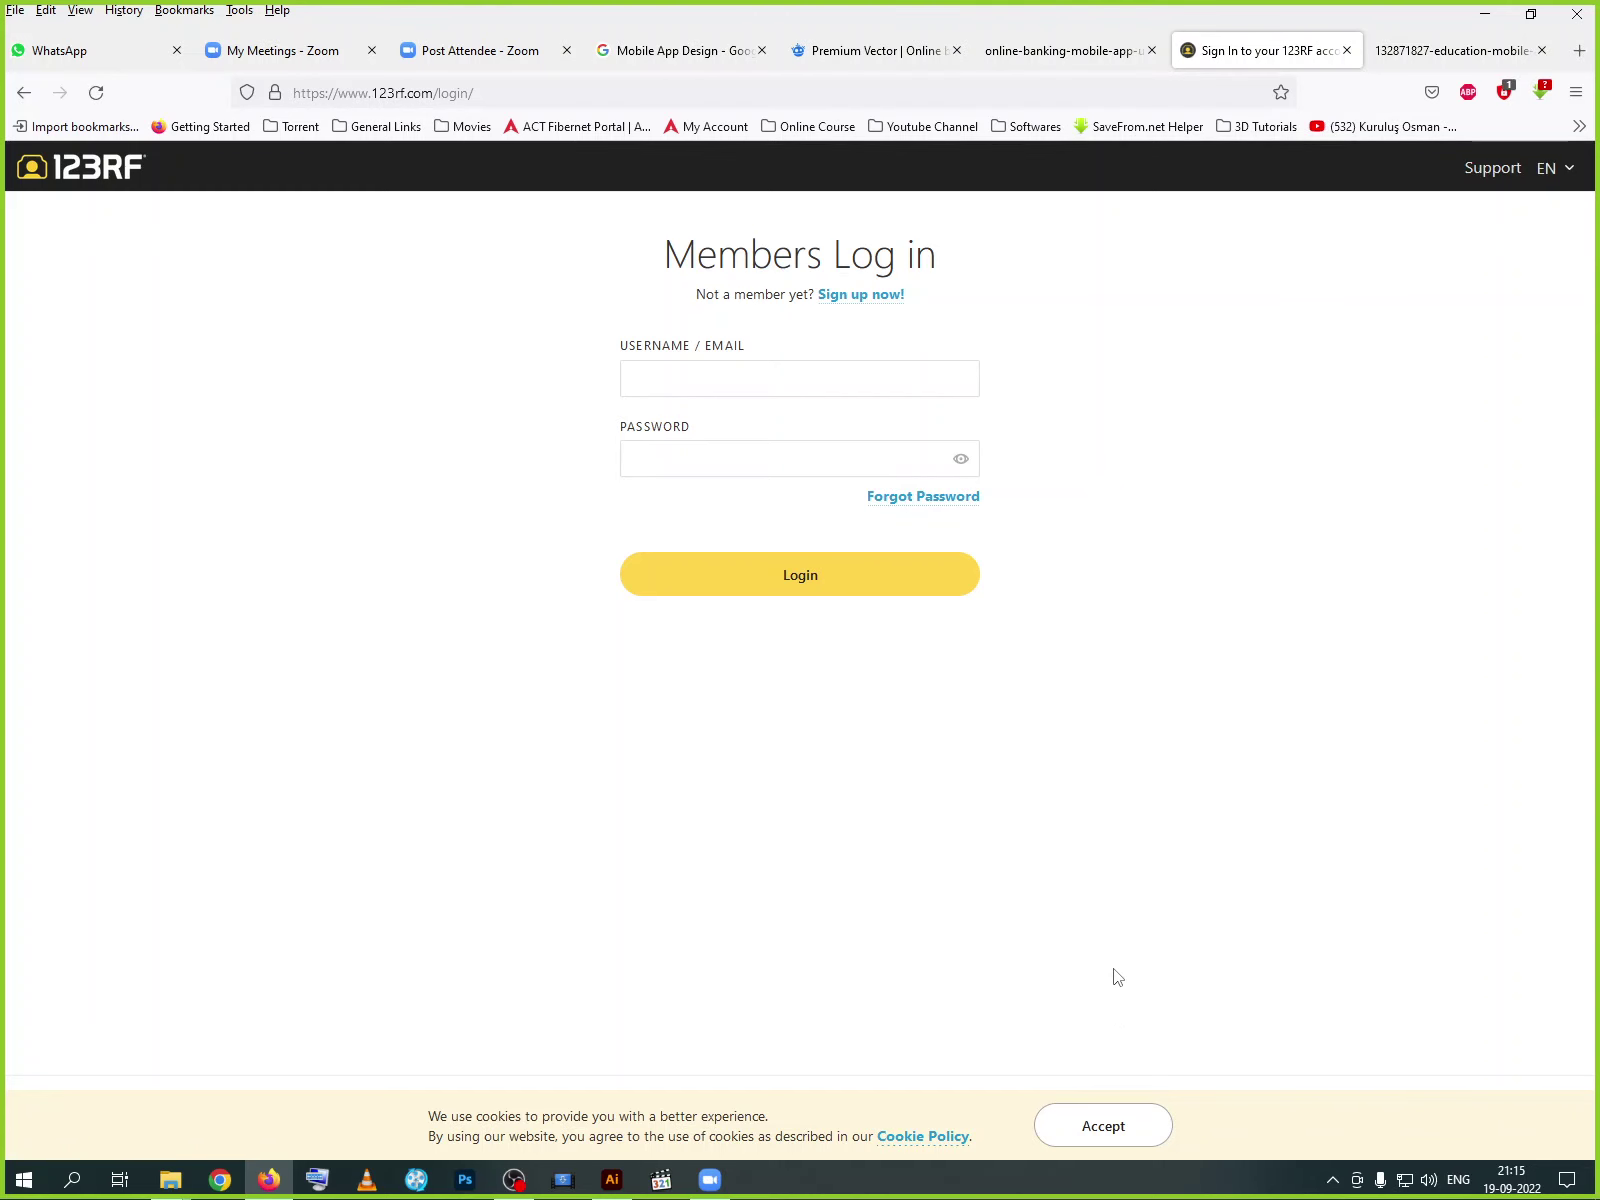
pyautogui.click(24, 92)
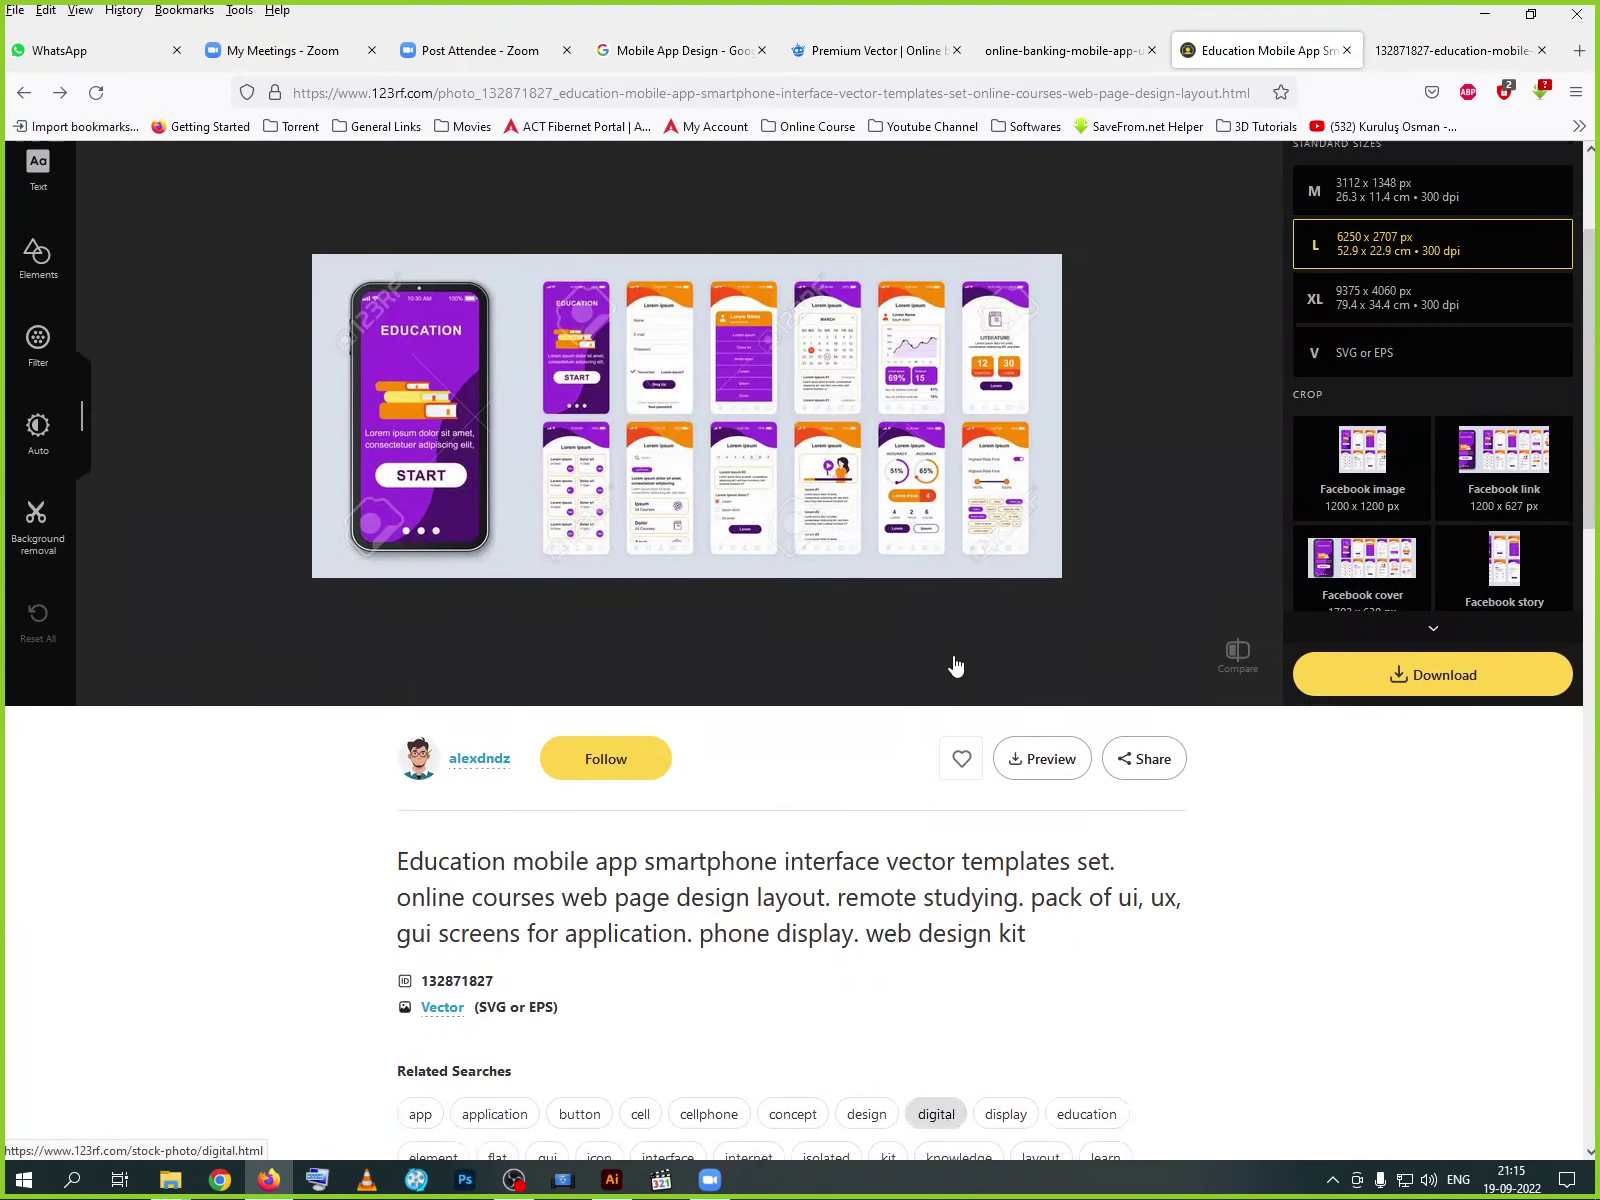
# - Try the Facebook and Twitter crop sizes on the education template image
pyautogui.rightClick(850, 600)
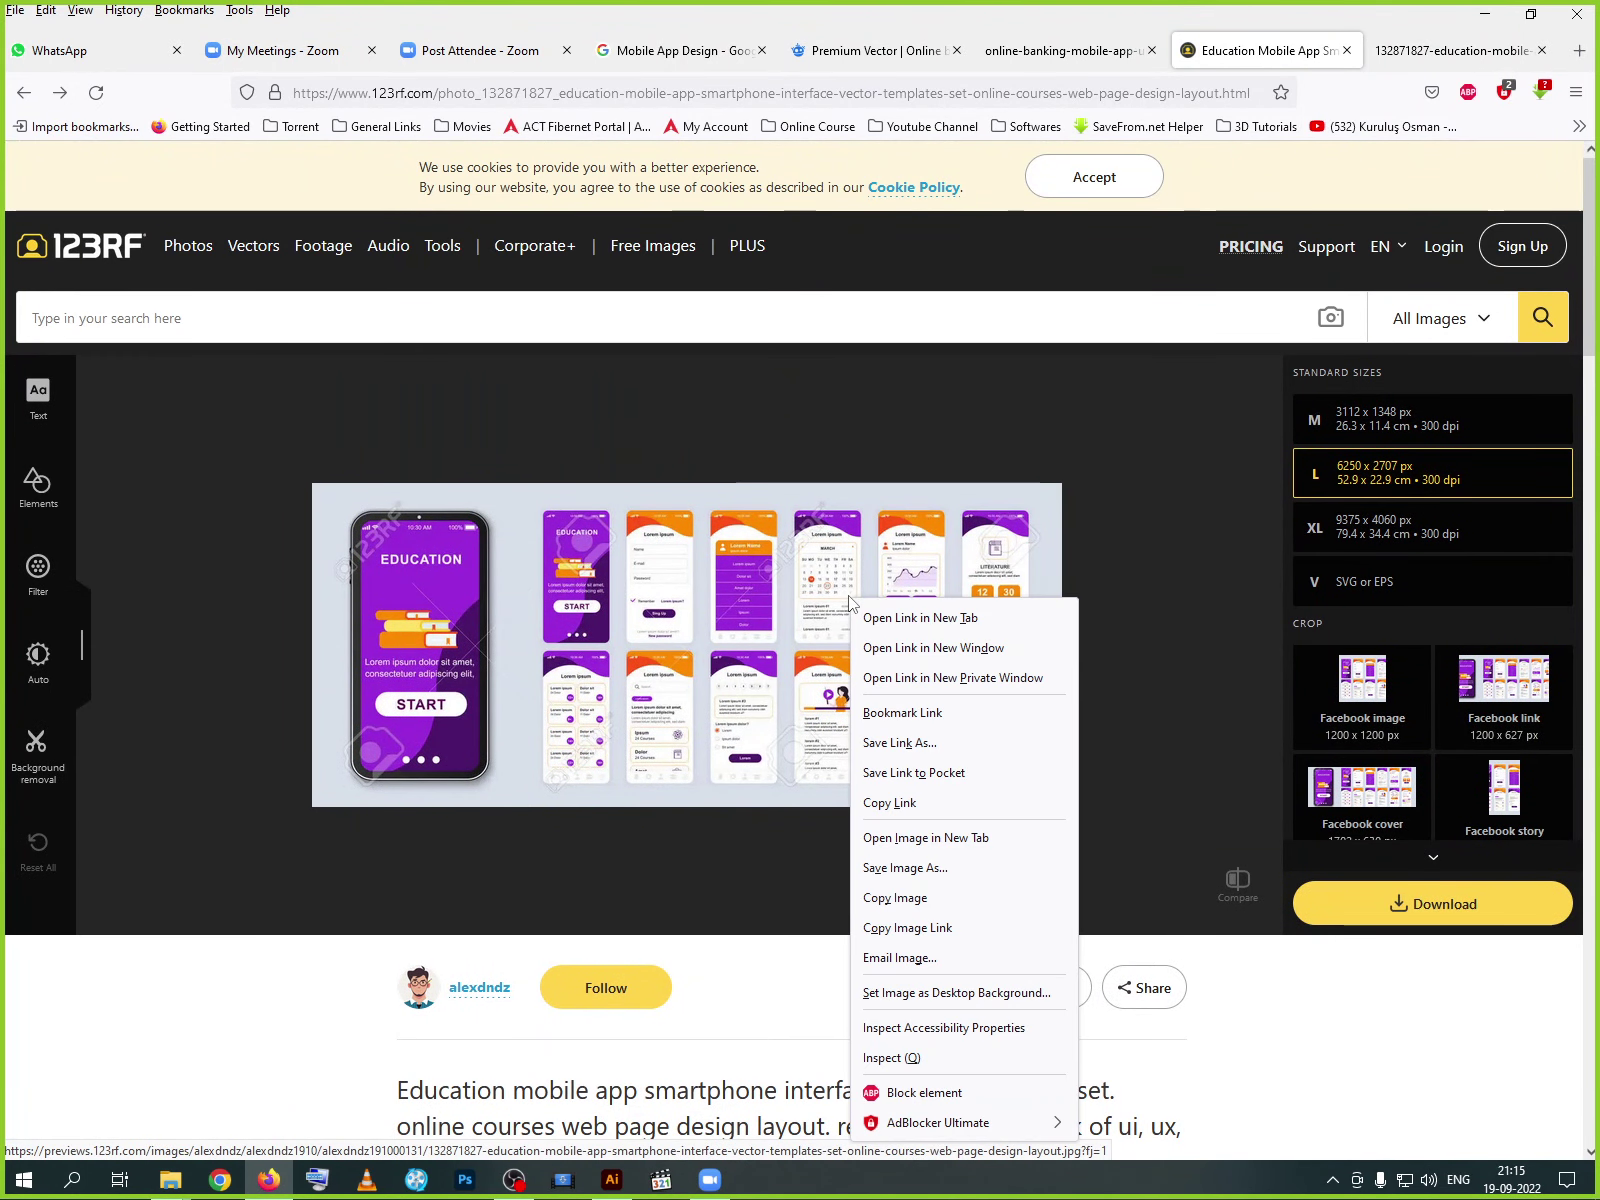
pyautogui.click(757, 735)
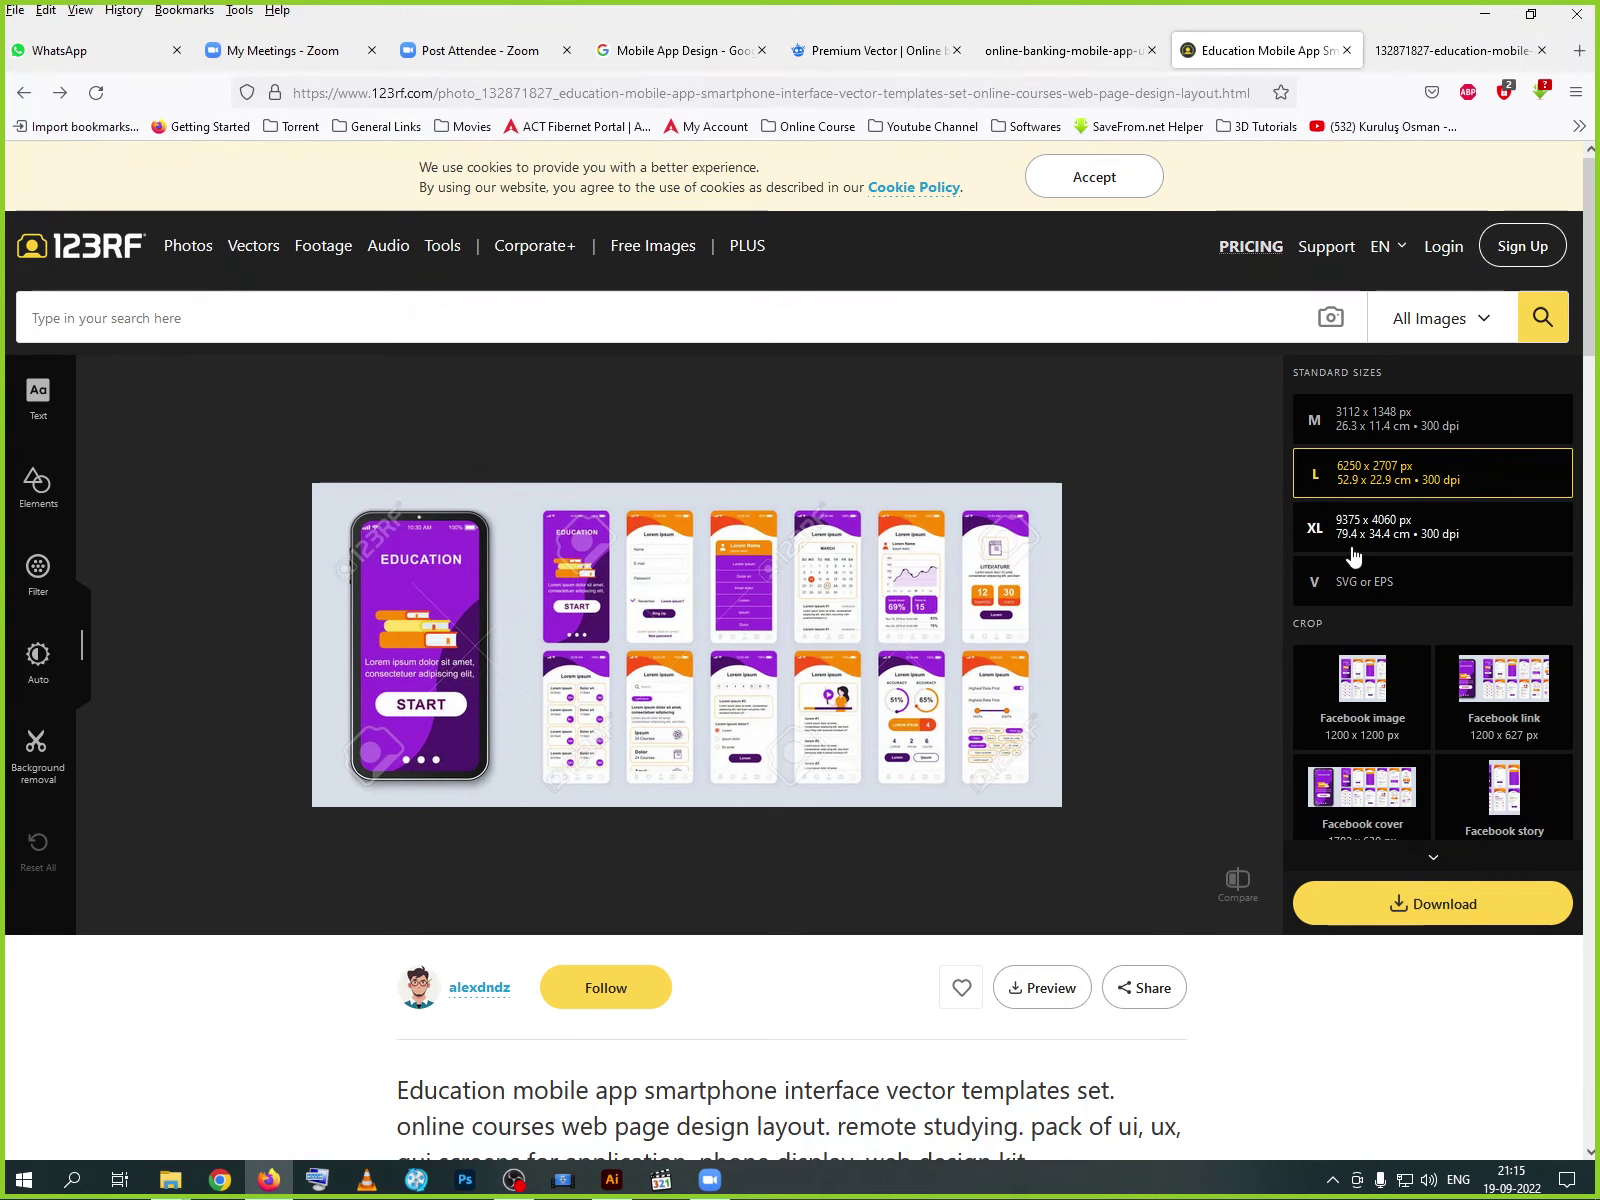
pyautogui.click(1500, 708)
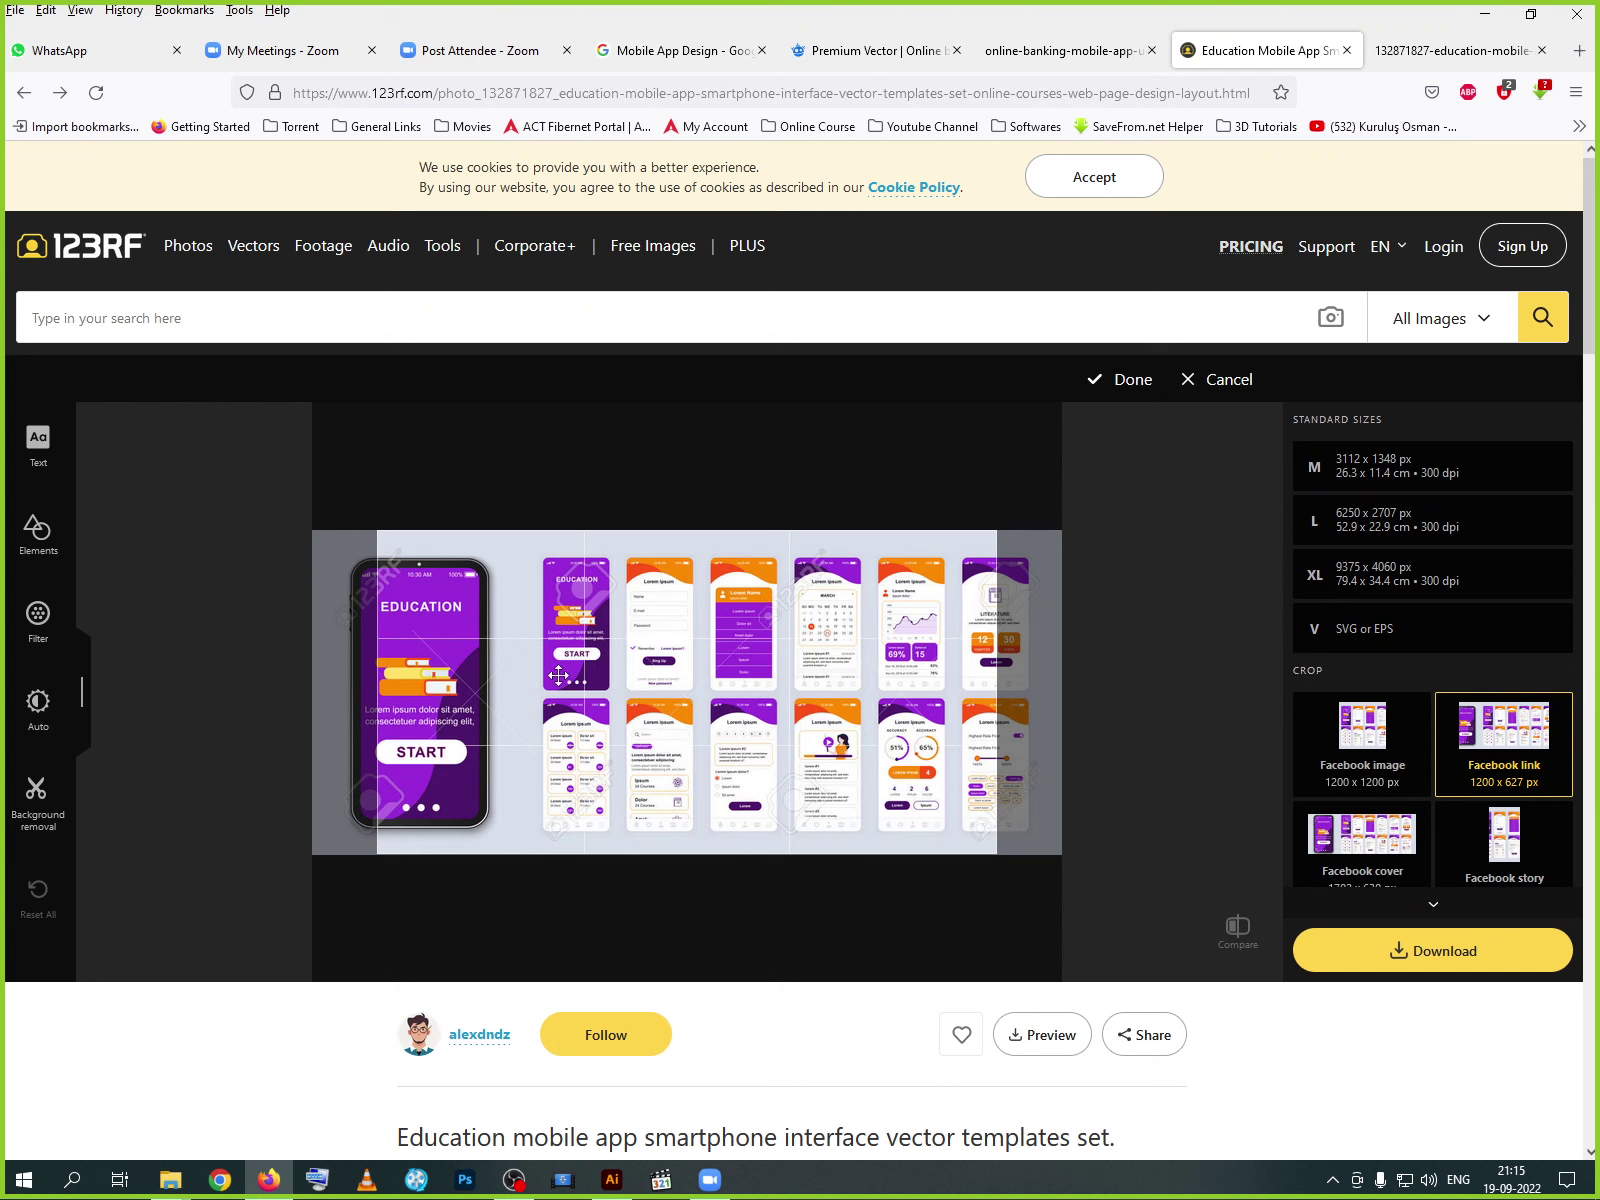
pyautogui.click(1497, 830)
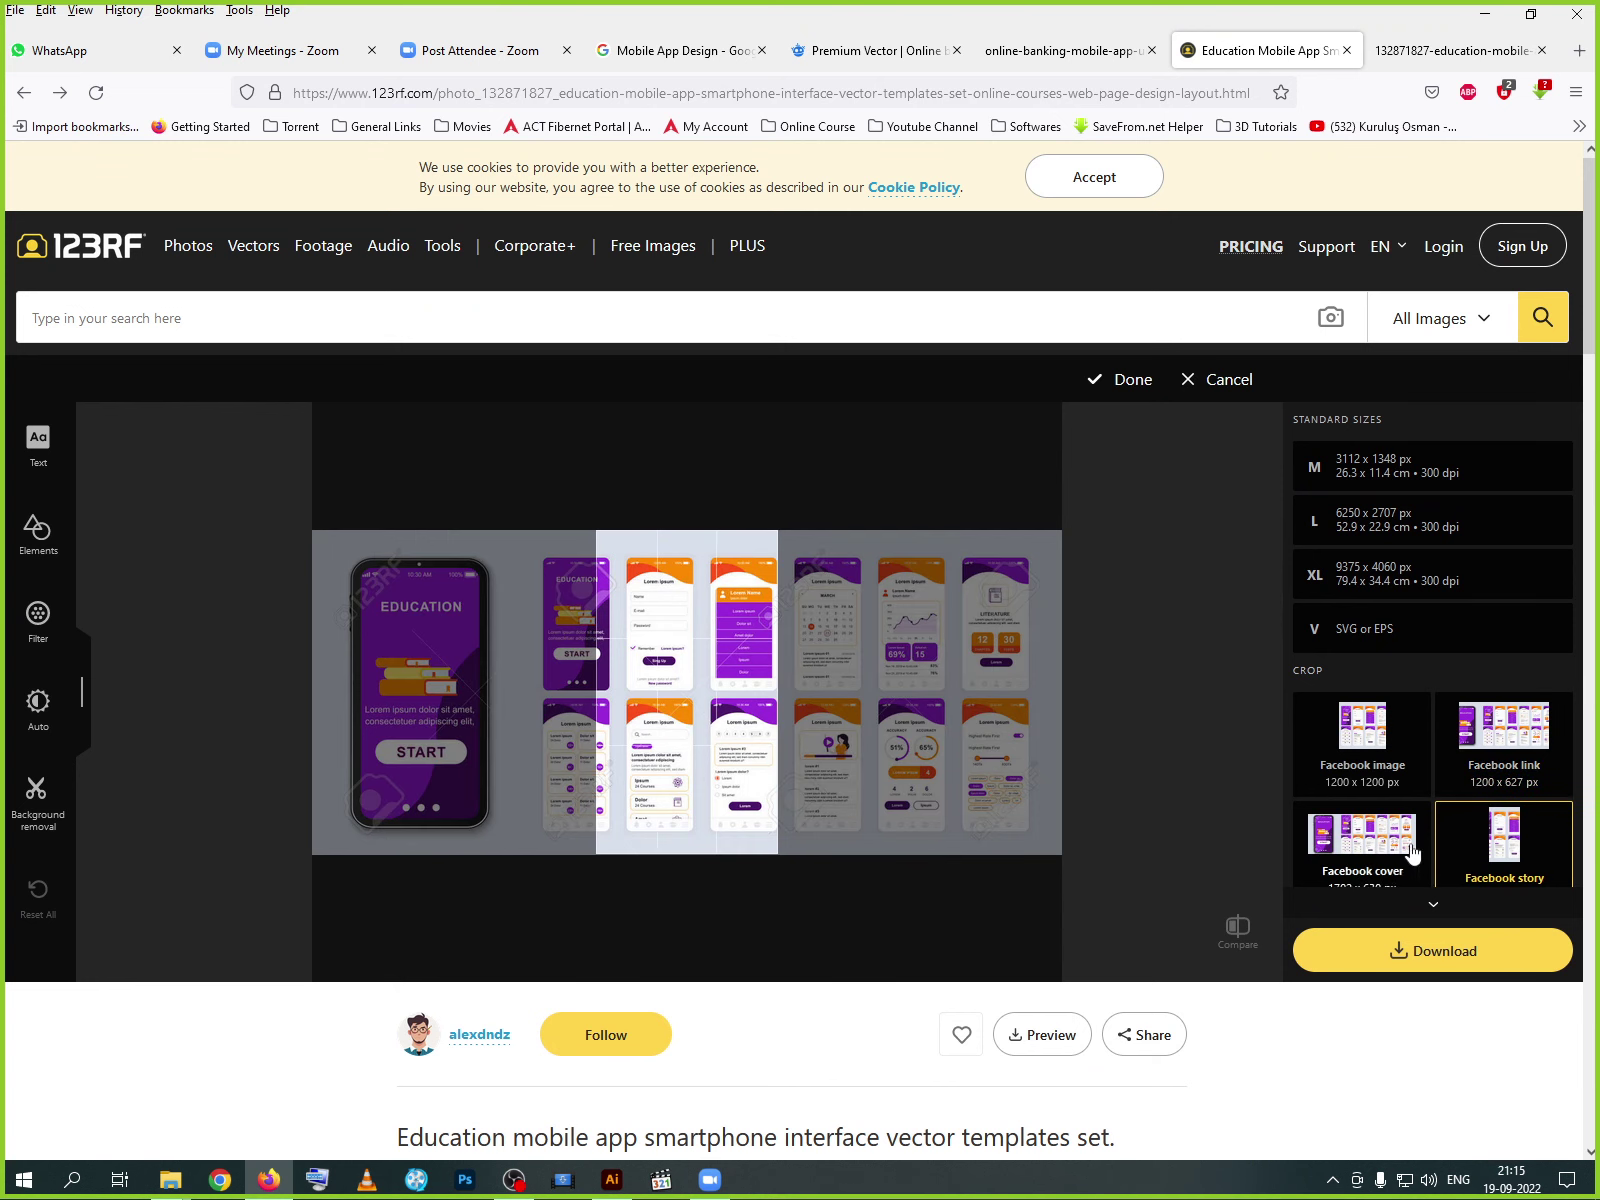
pyautogui.click(1385, 853)
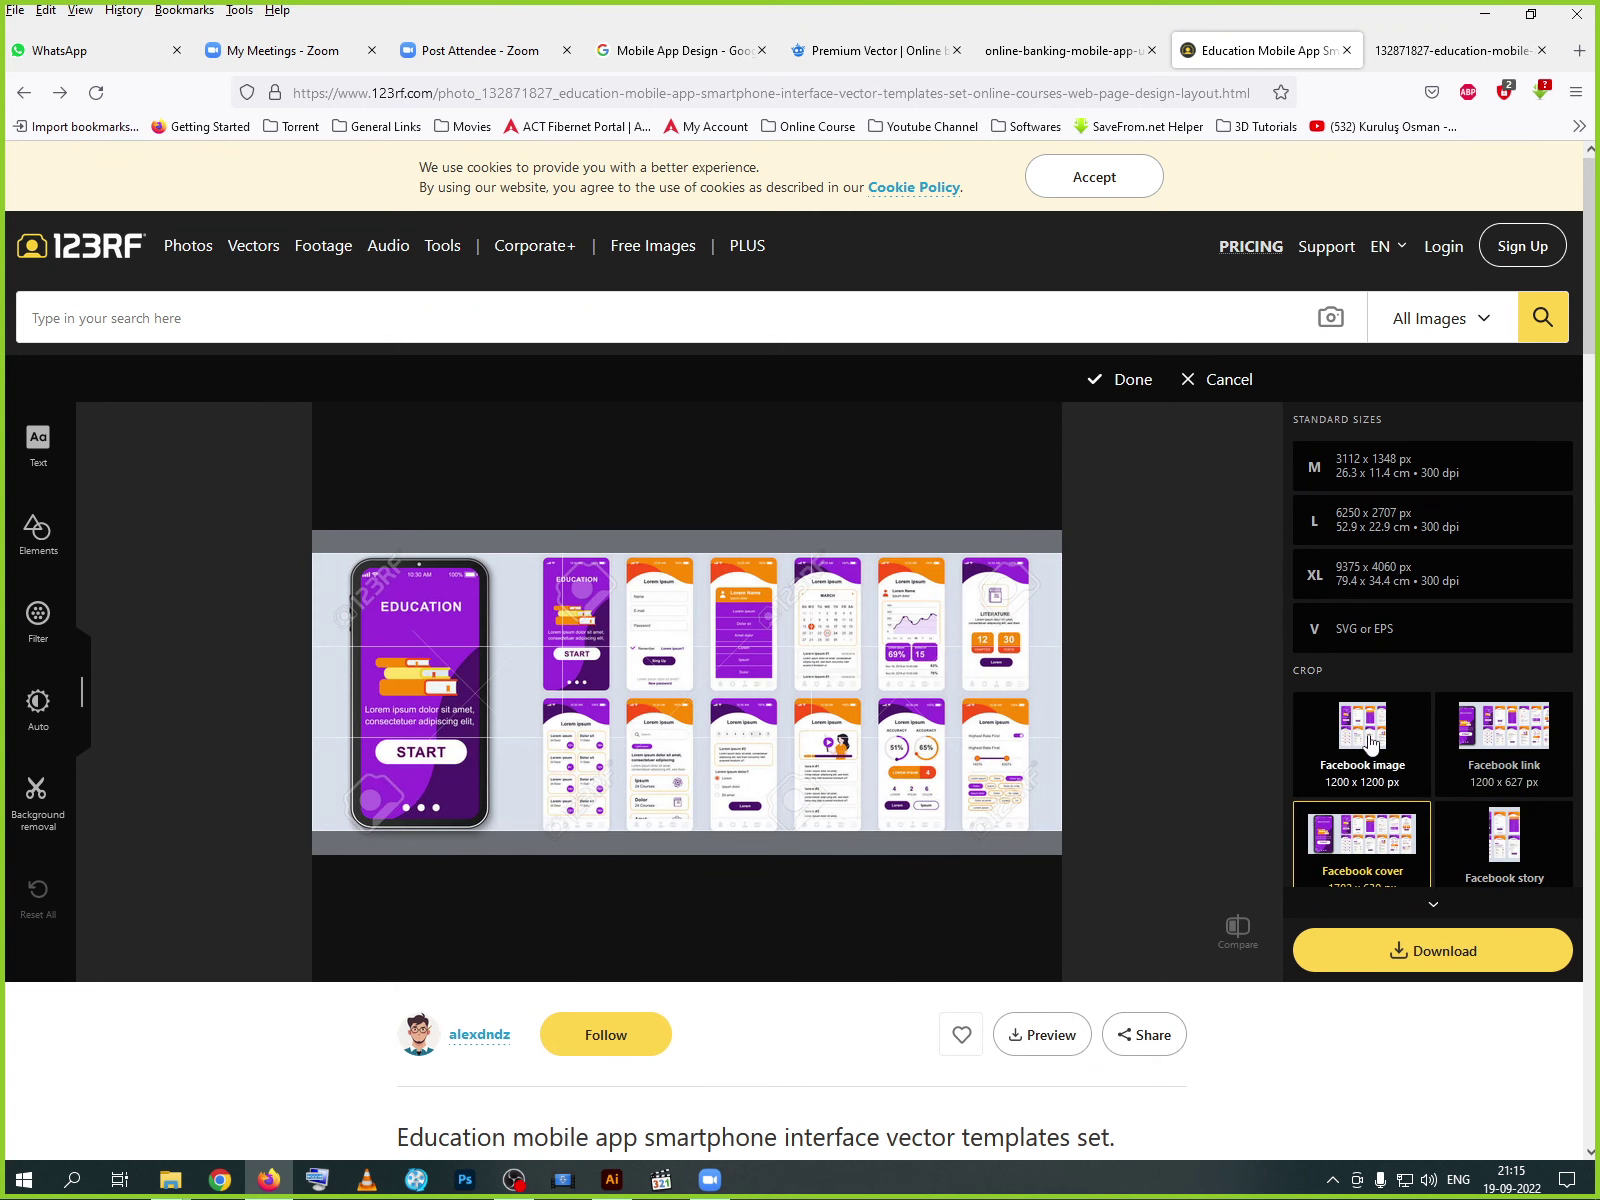
pyautogui.click(1370, 742)
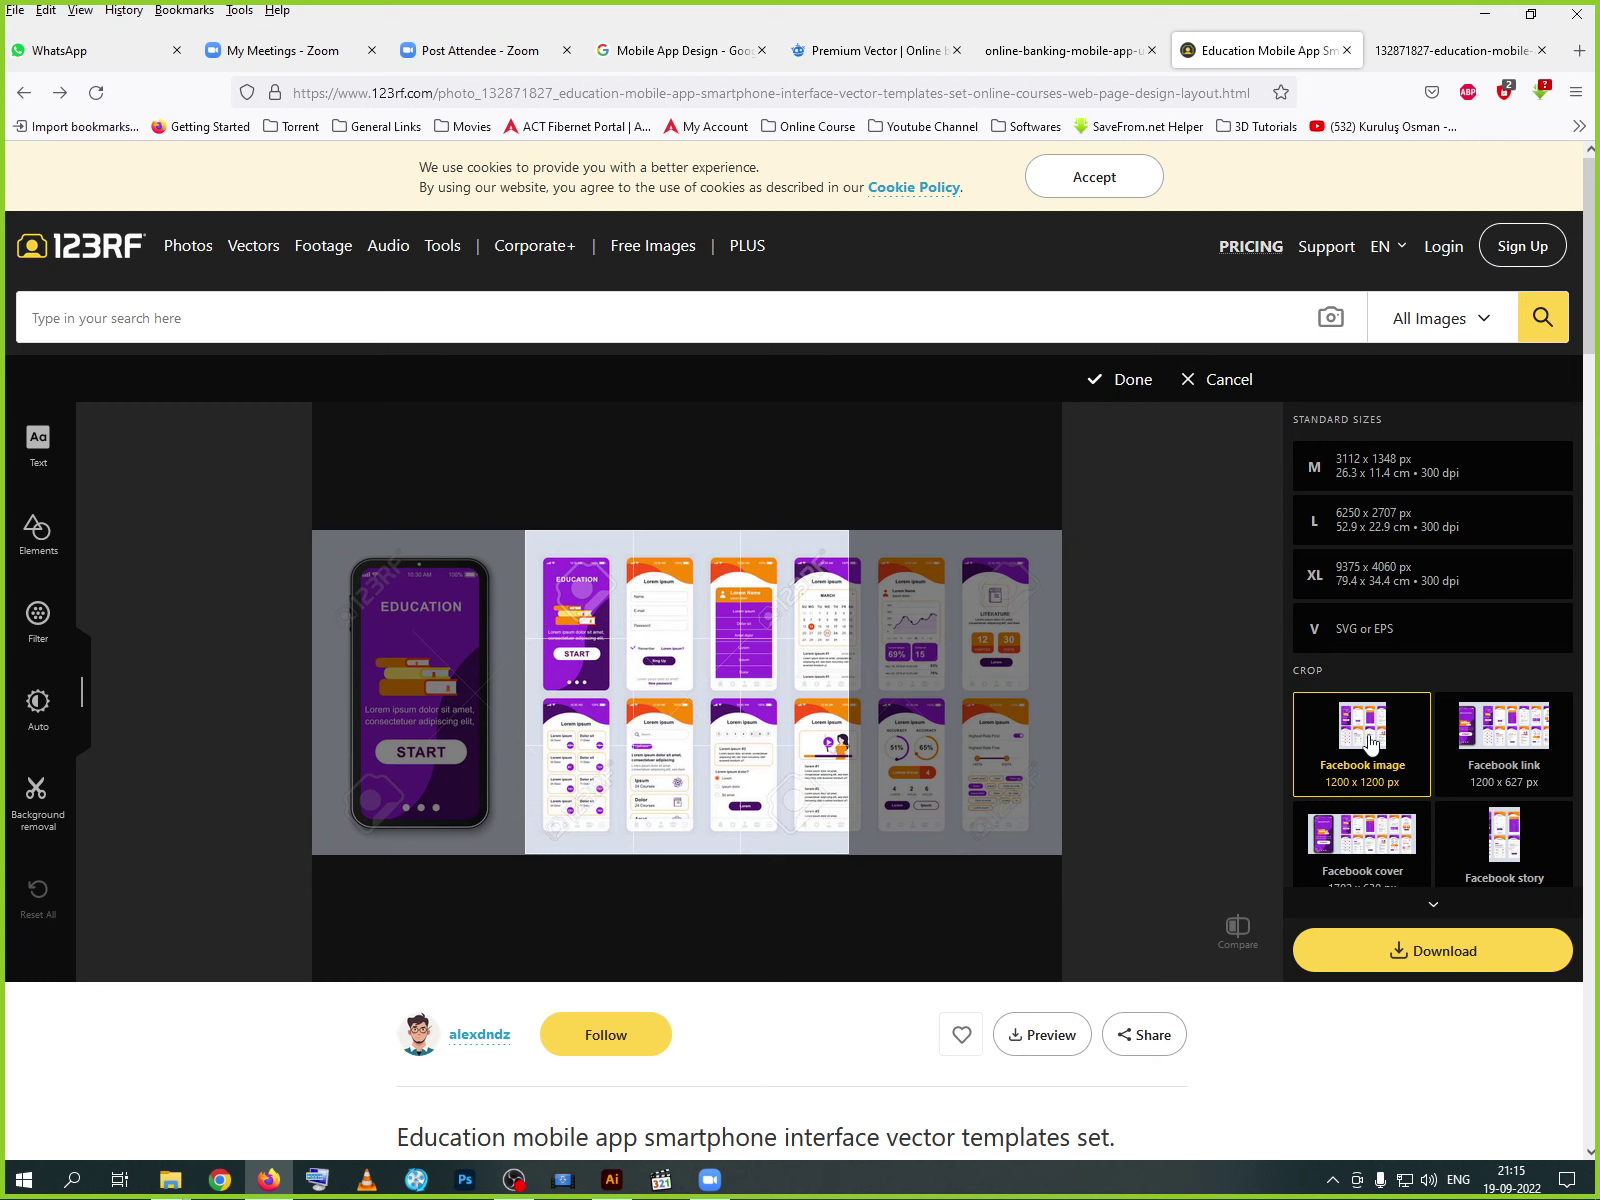
pyautogui.click(1362, 838)
pyautogui.scroll(-5, 1443, 707)
pyautogui.scroll(4, 1443, 571)
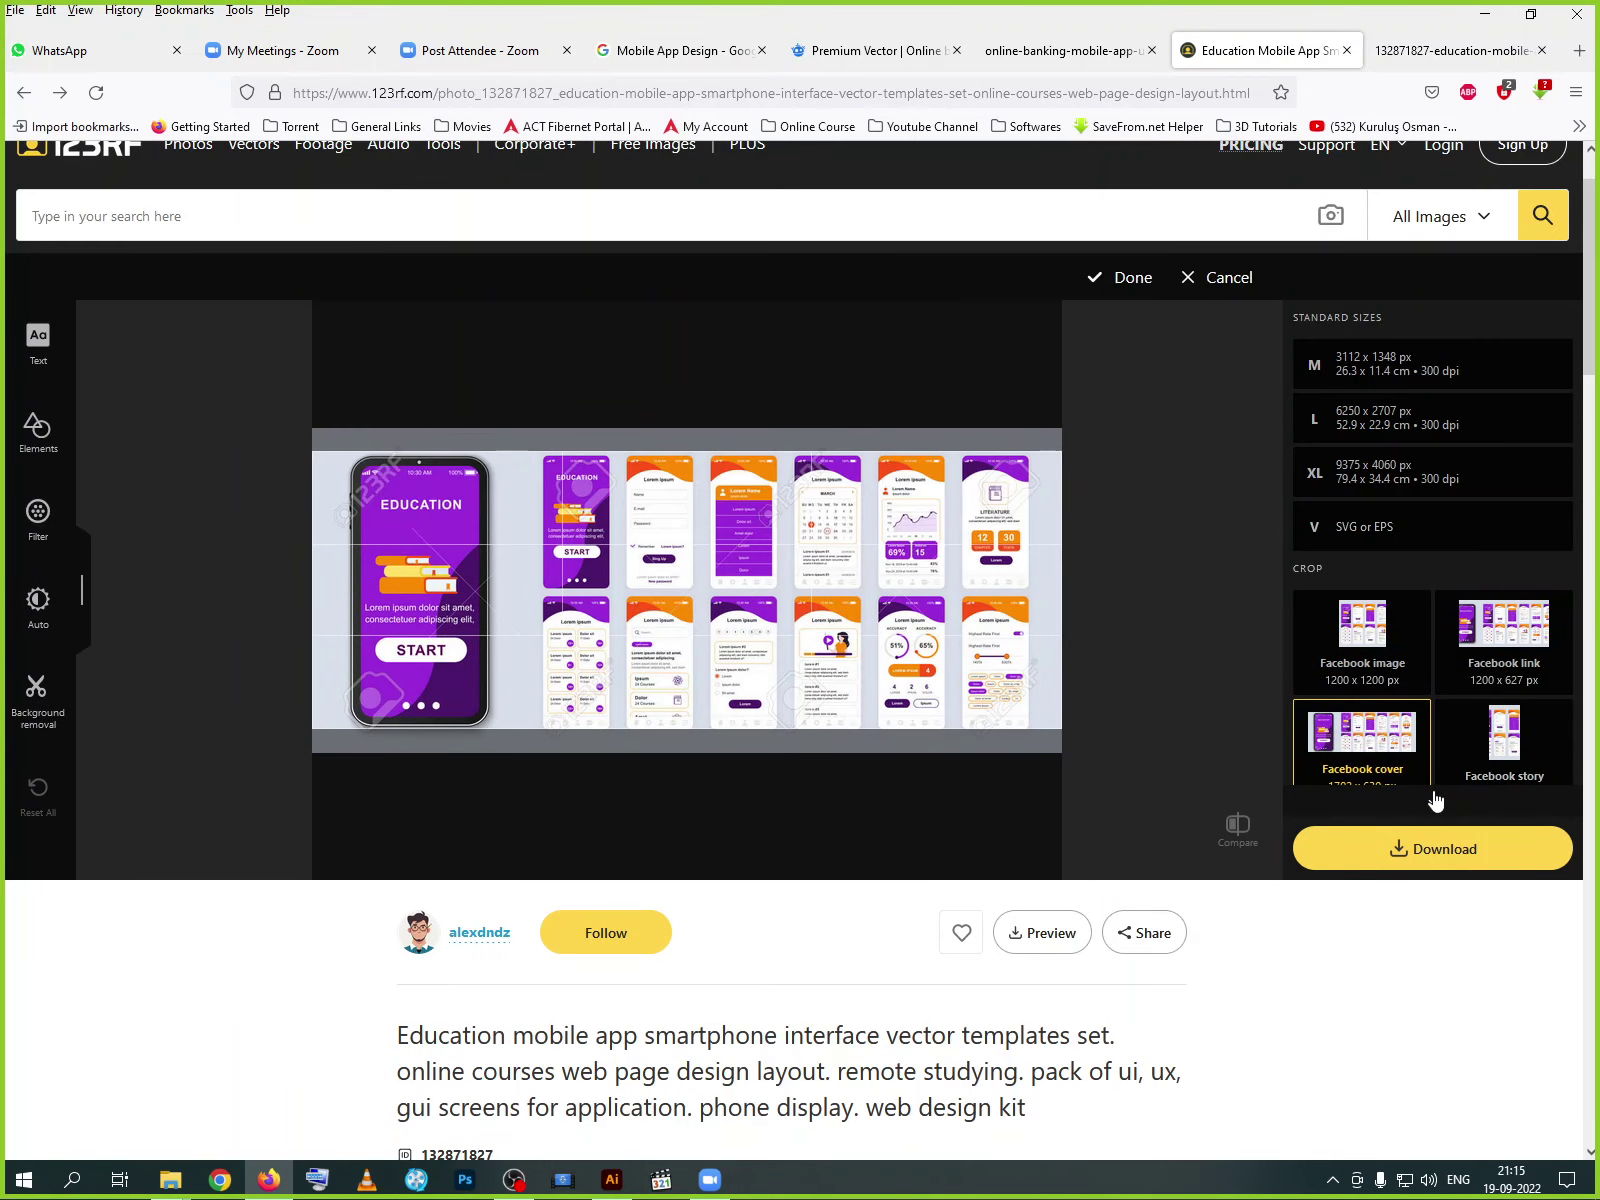
pyautogui.scroll(-3, 1435, 800)
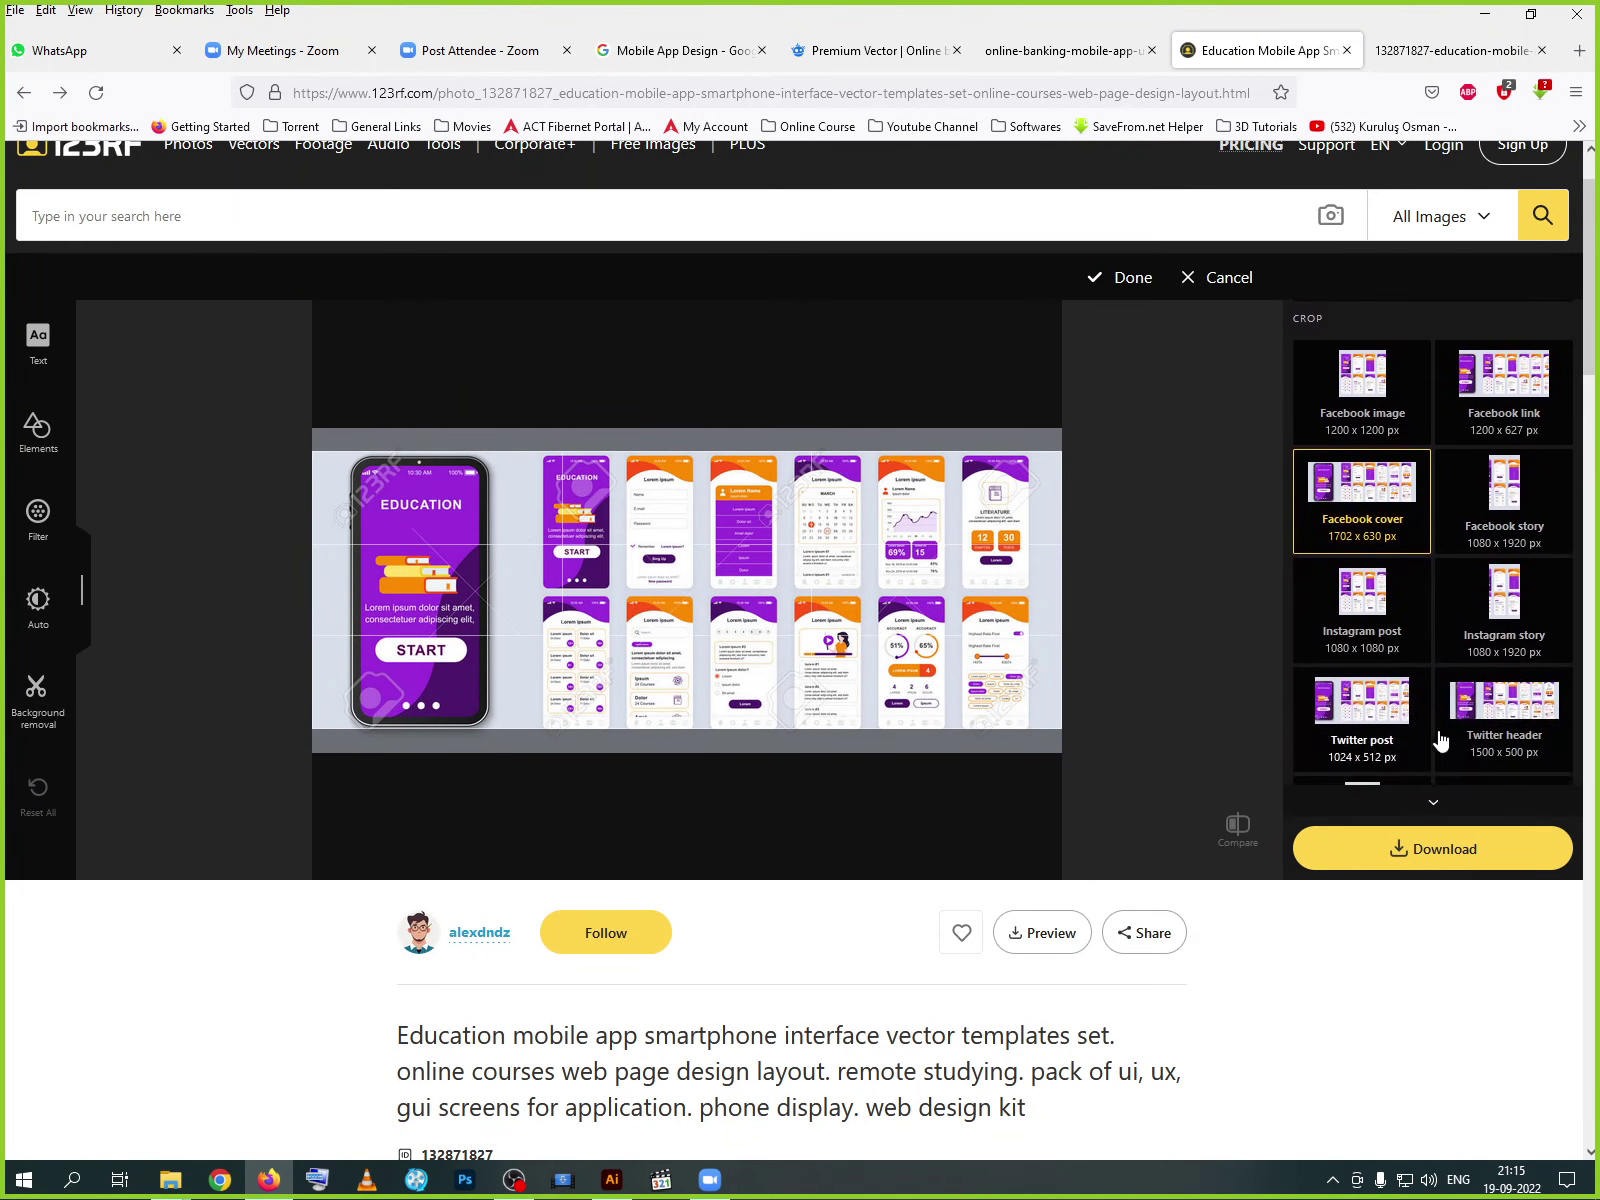
pyautogui.click(1507, 707)
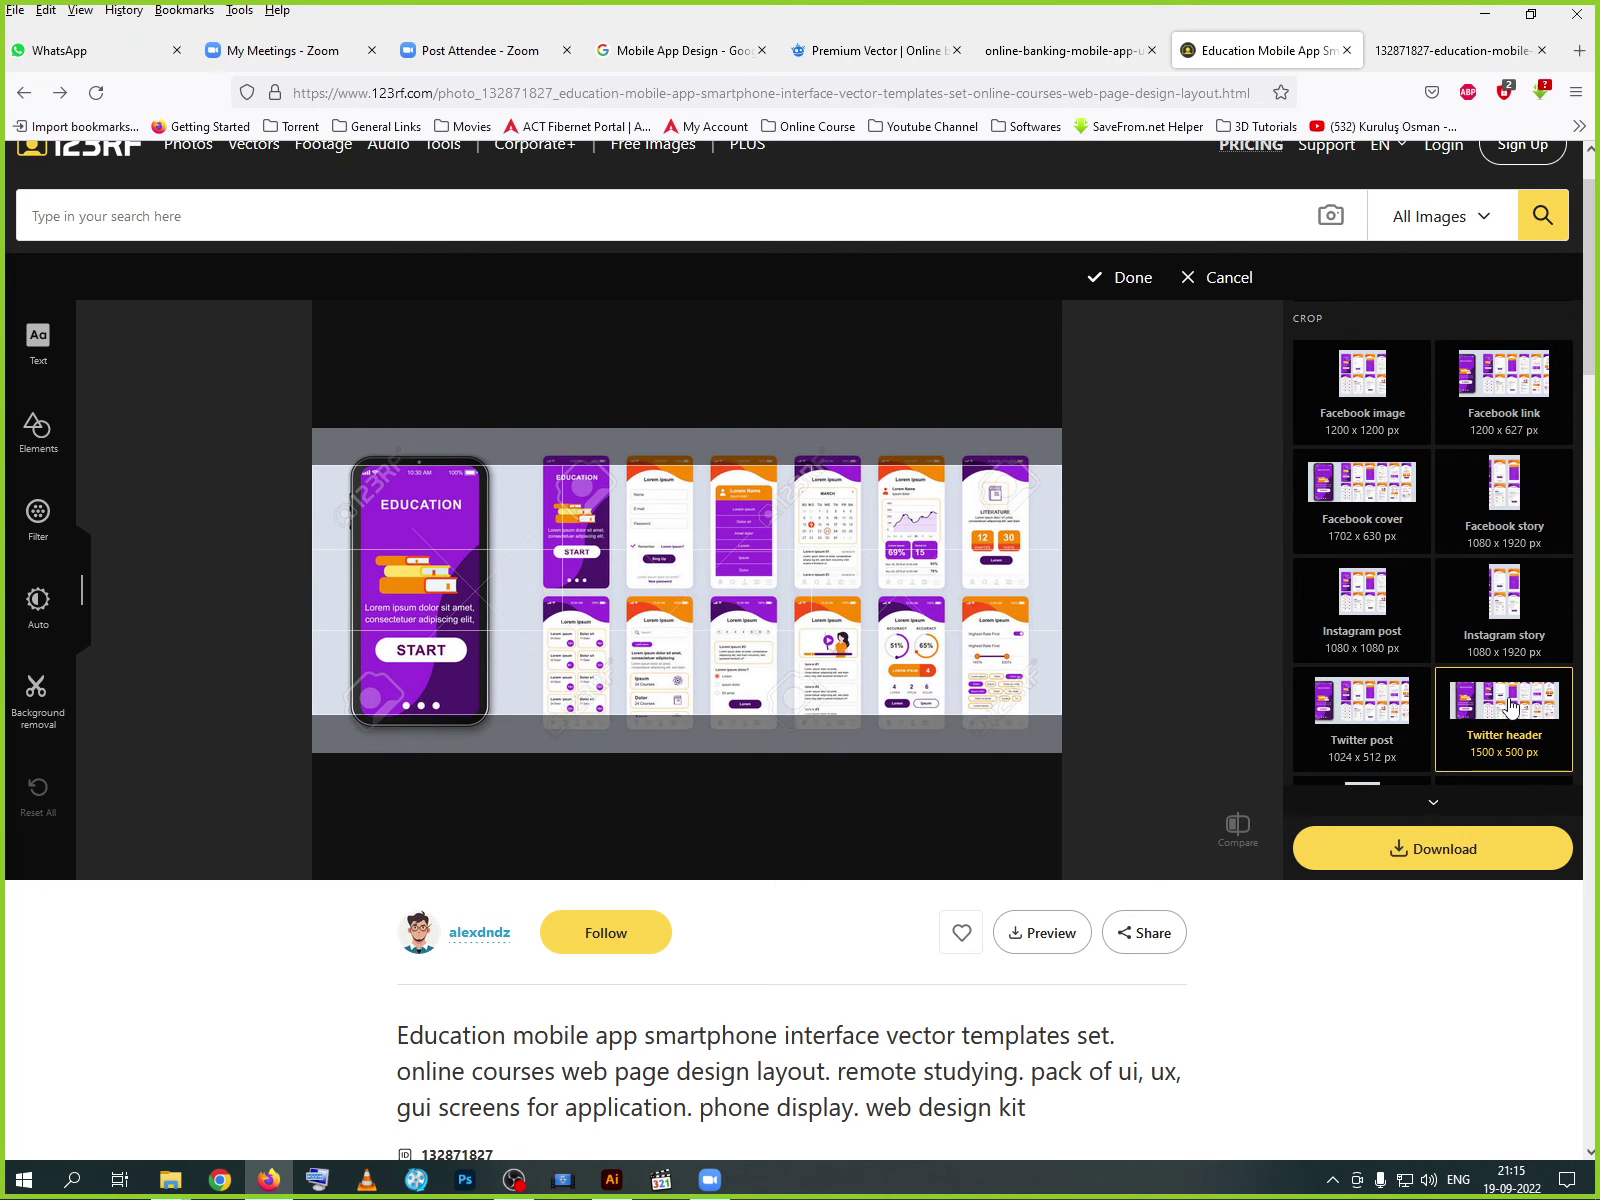
pyautogui.click(1383, 716)
pyautogui.scroll(1, 1219, 735)
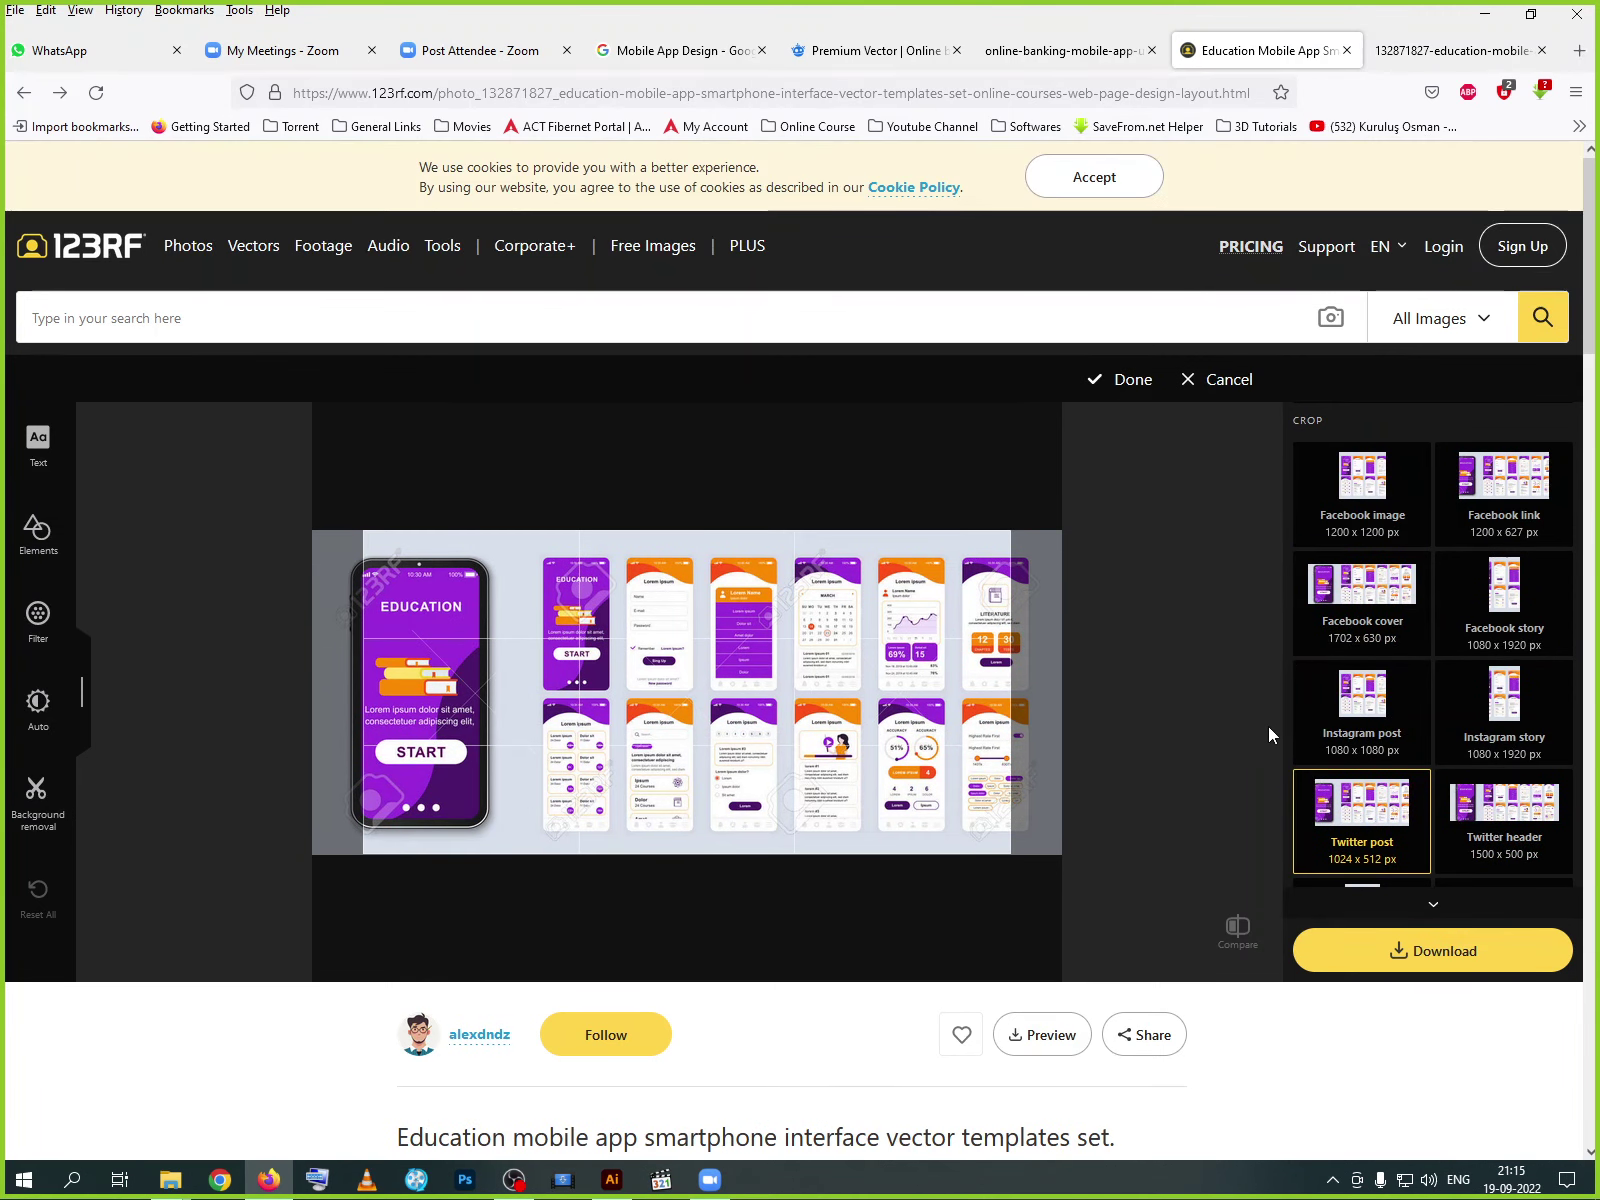
pyautogui.scroll(2, 1390, 512)
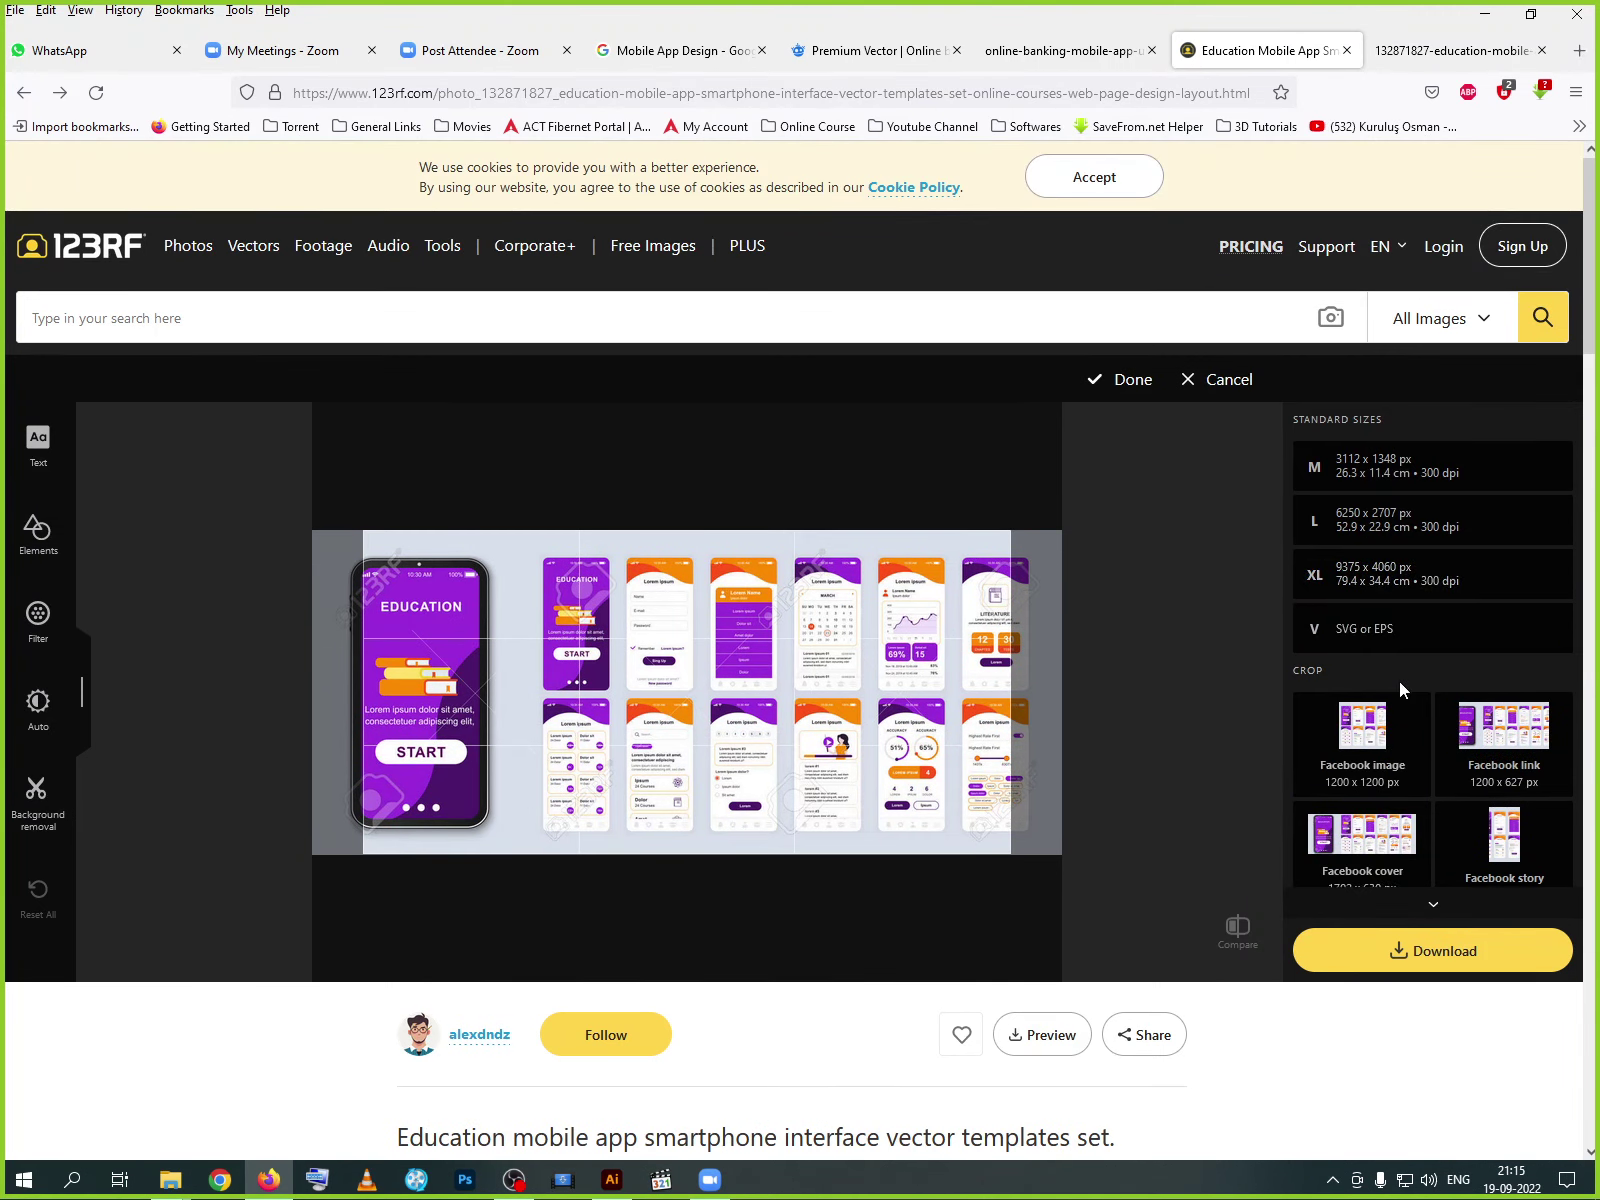
# - Select the L image size and open the preview image in its own tab
pyautogui.click(1405, 532)
pyautogui.scroll(-1, 1405, 532)
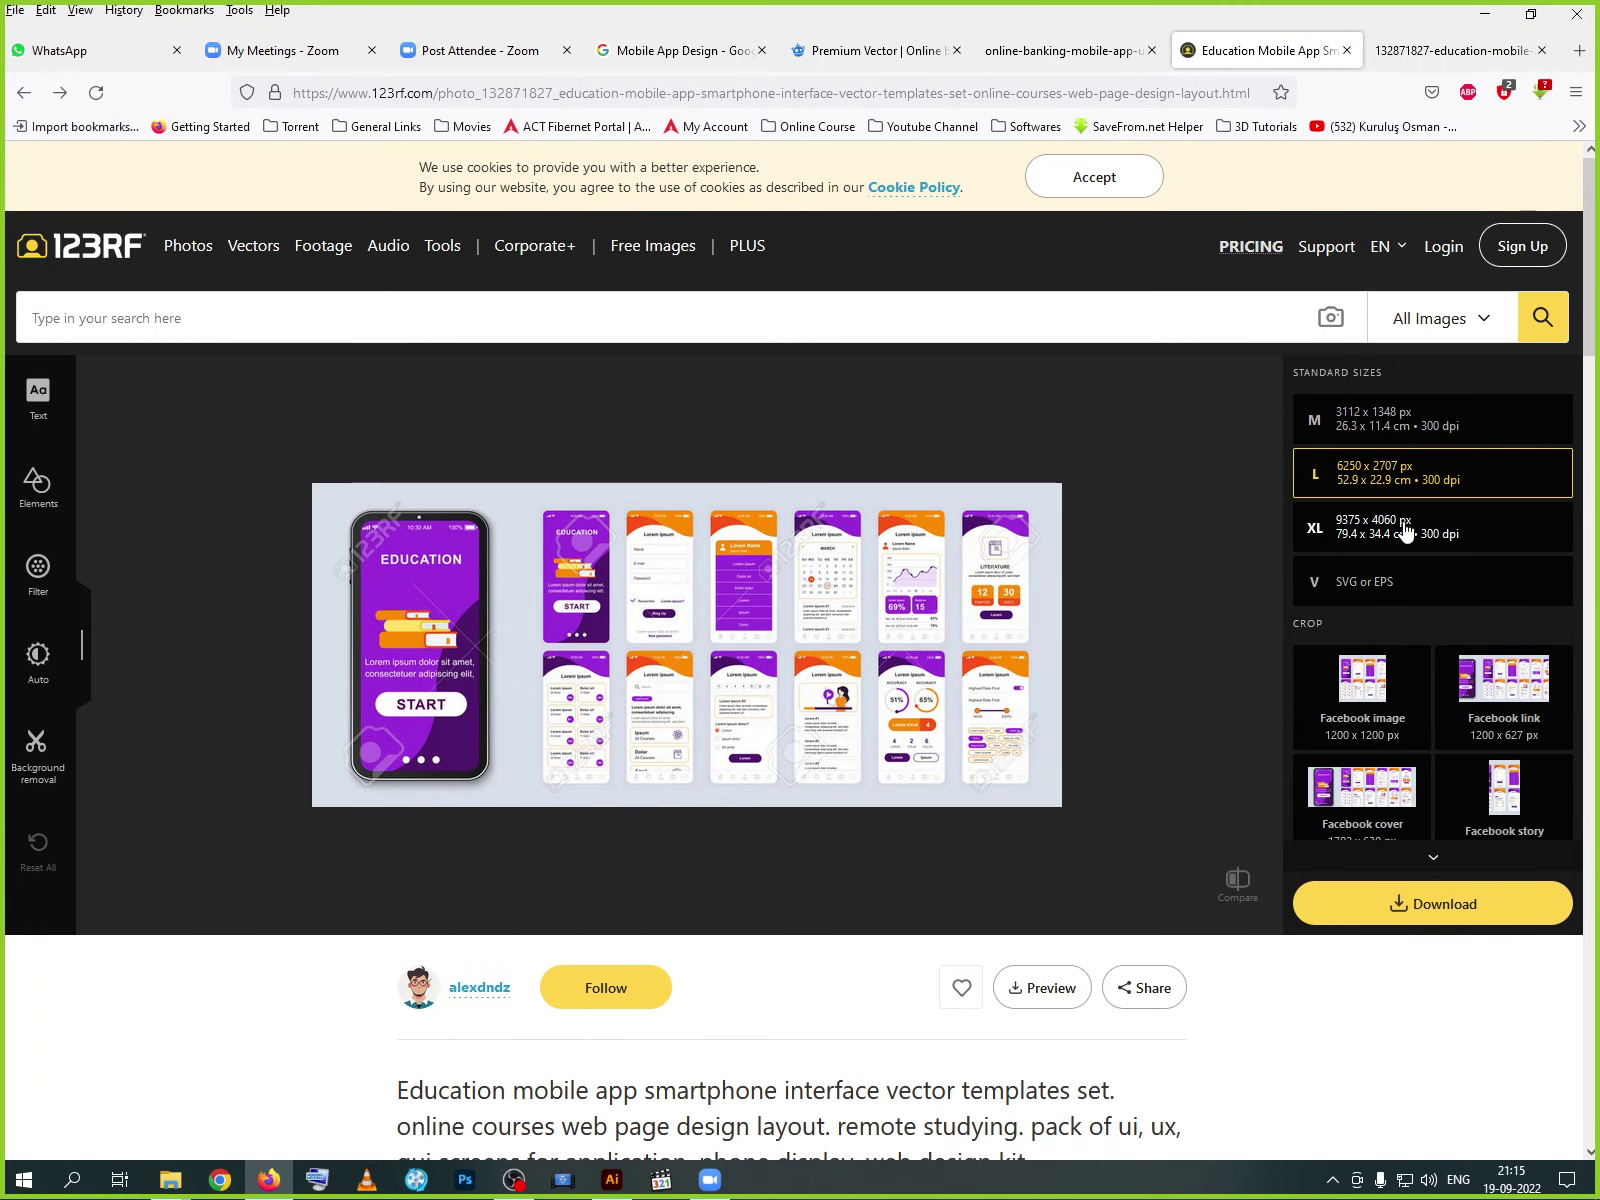
pyautogui.rightClick(590, 712)
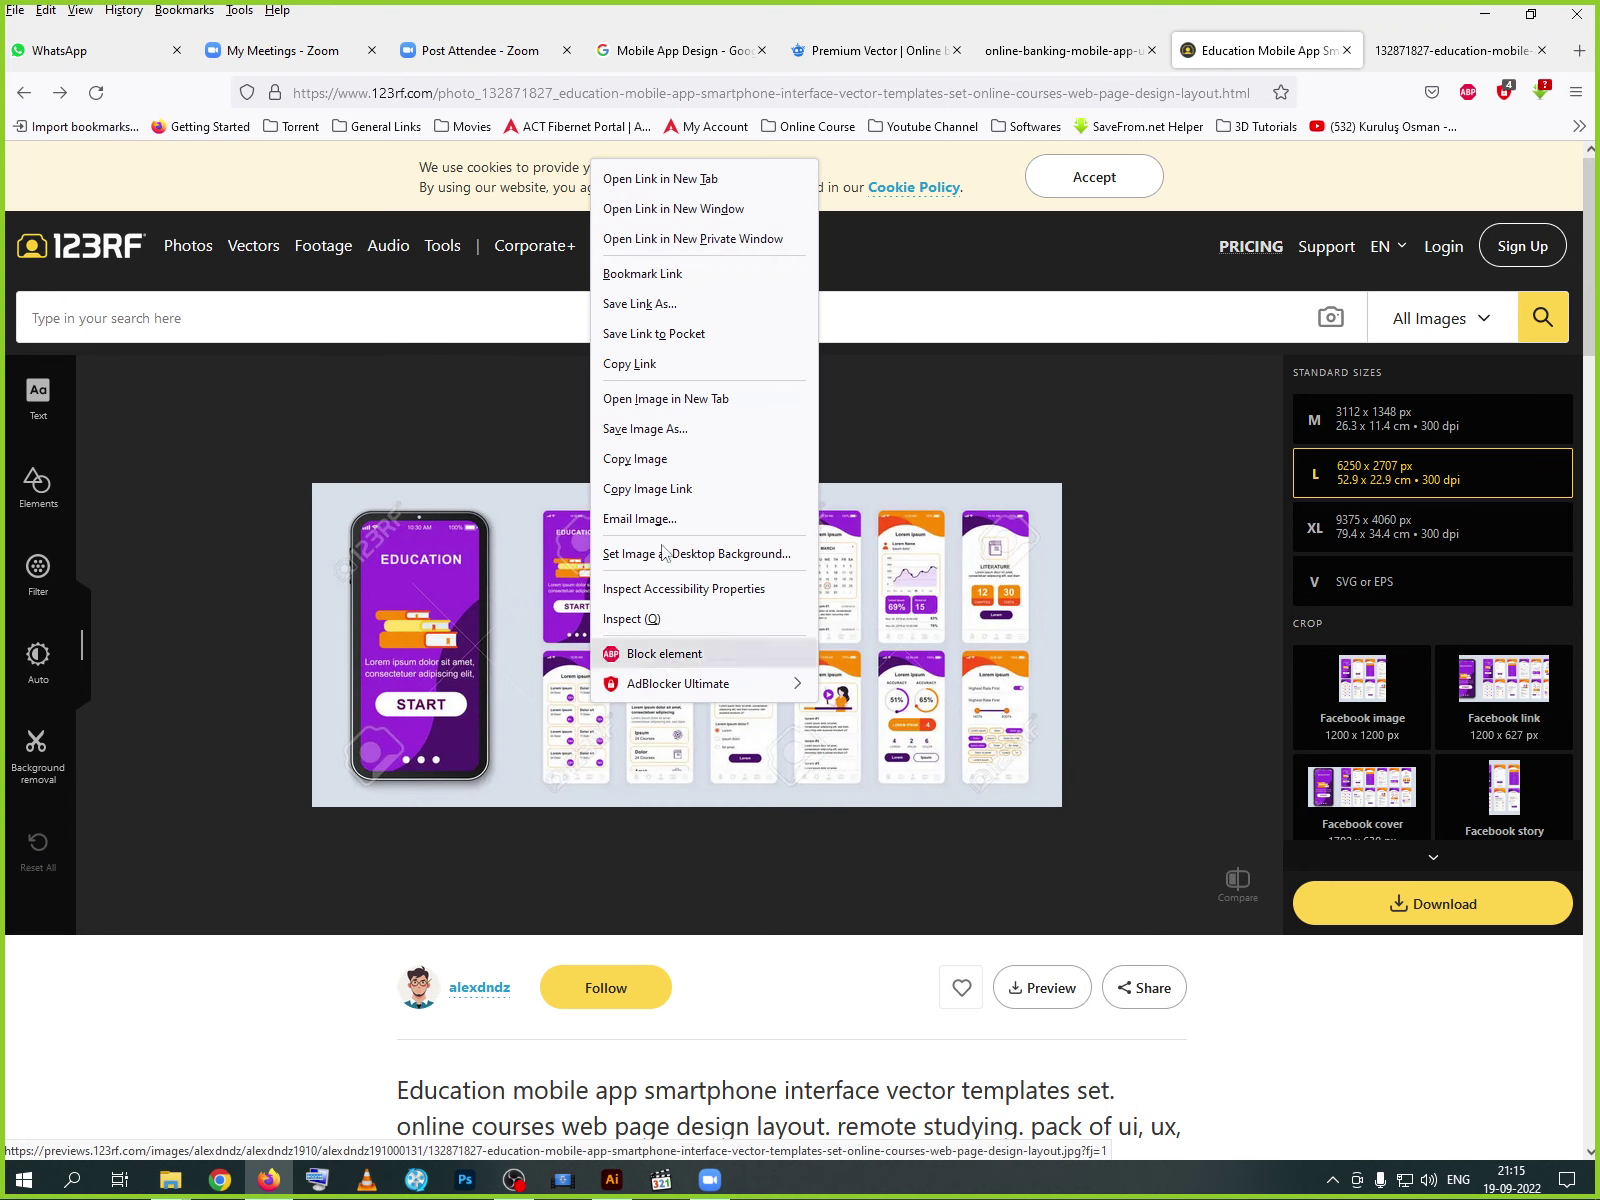
pyautogui.click(700, 178)
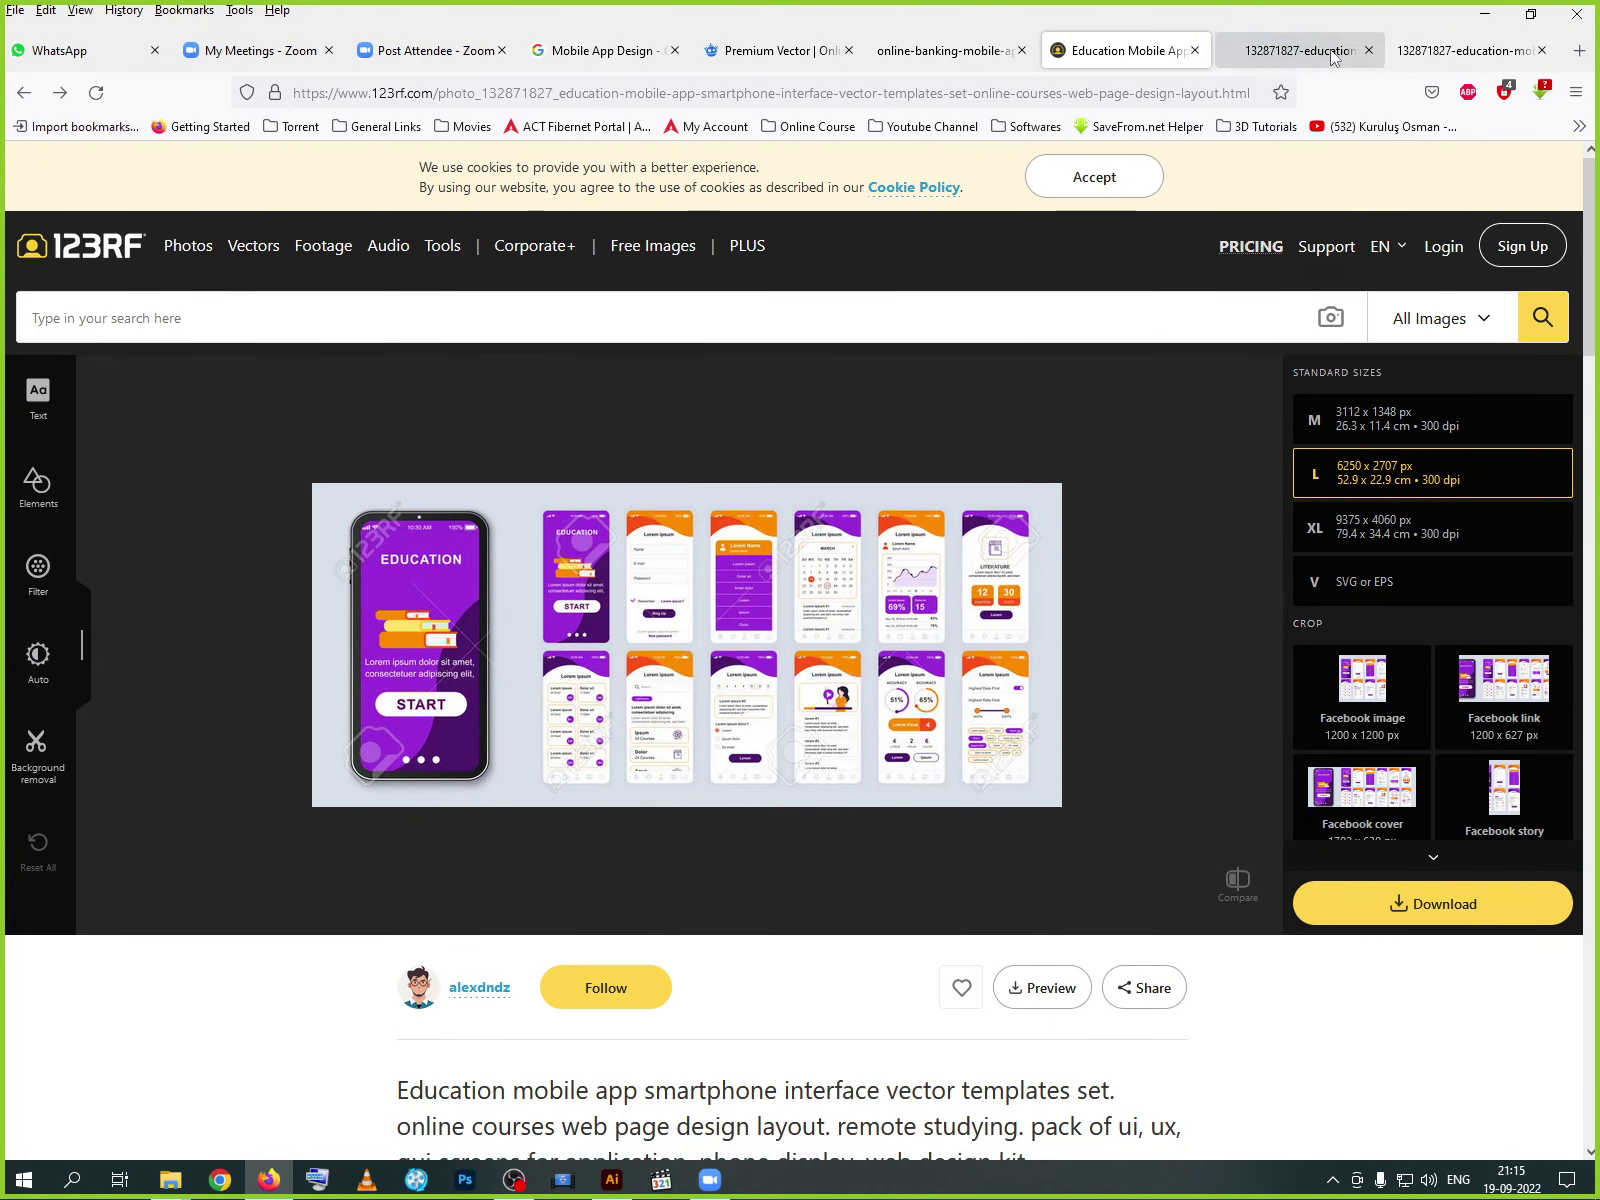
pyautogui.hotkey('ctrl', 'Tab')
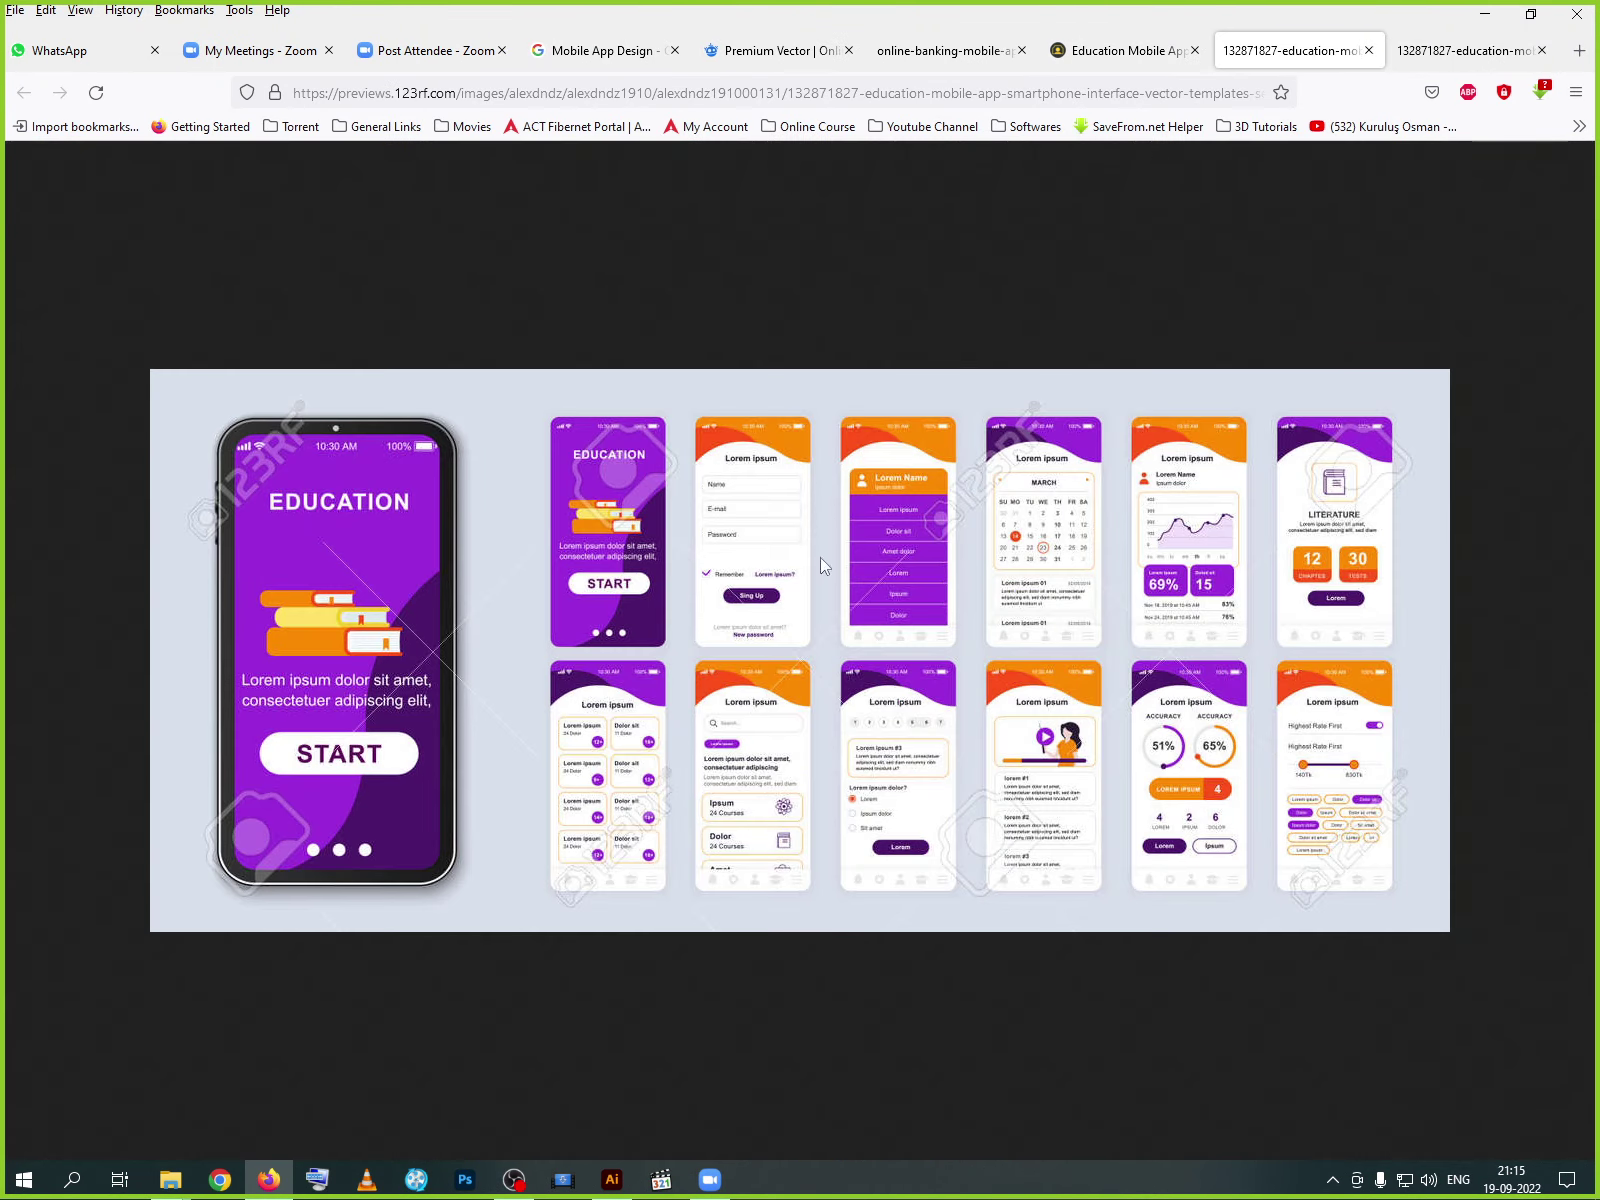
pyautogui.click(1369, 50)
pyautogui.click(1390, 55)
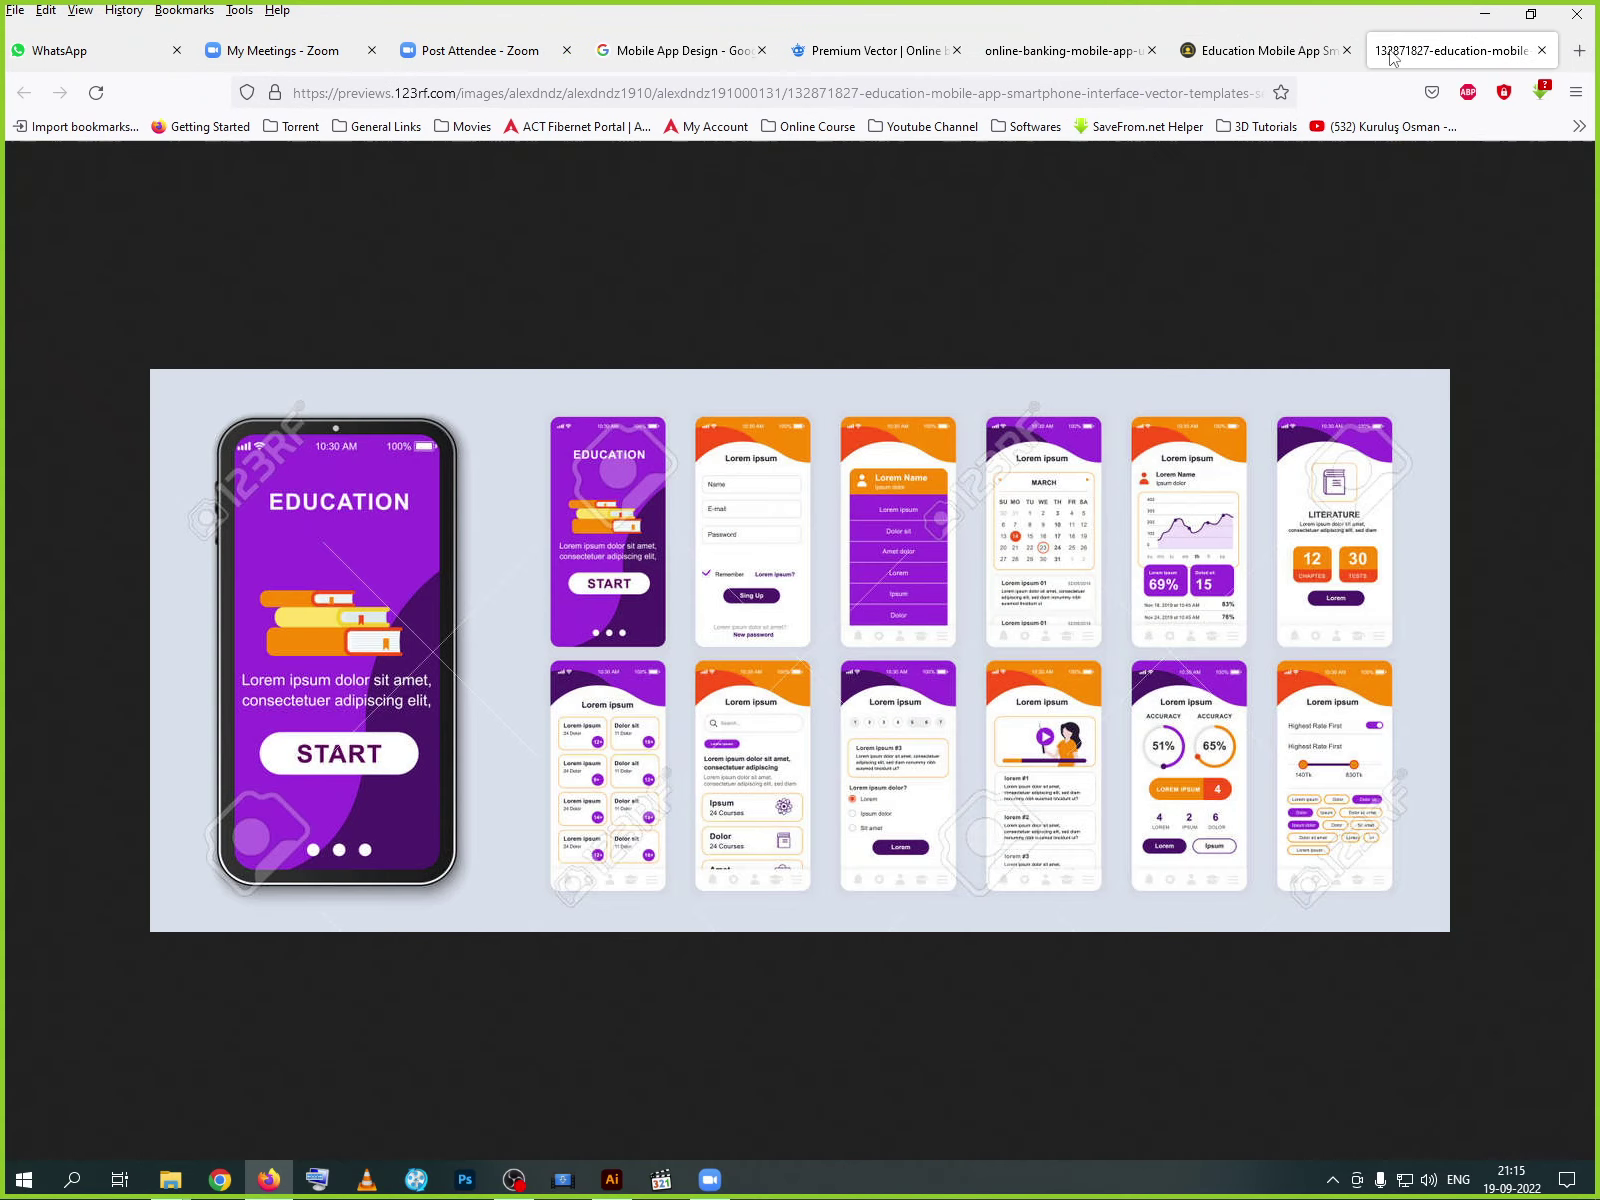
# - Copy the full-size education preview image and return to Illustrator
pyautogui.rightClick(765, 606)
pyautogui.click(845, 650)
pyautogui.click(625, 1190)
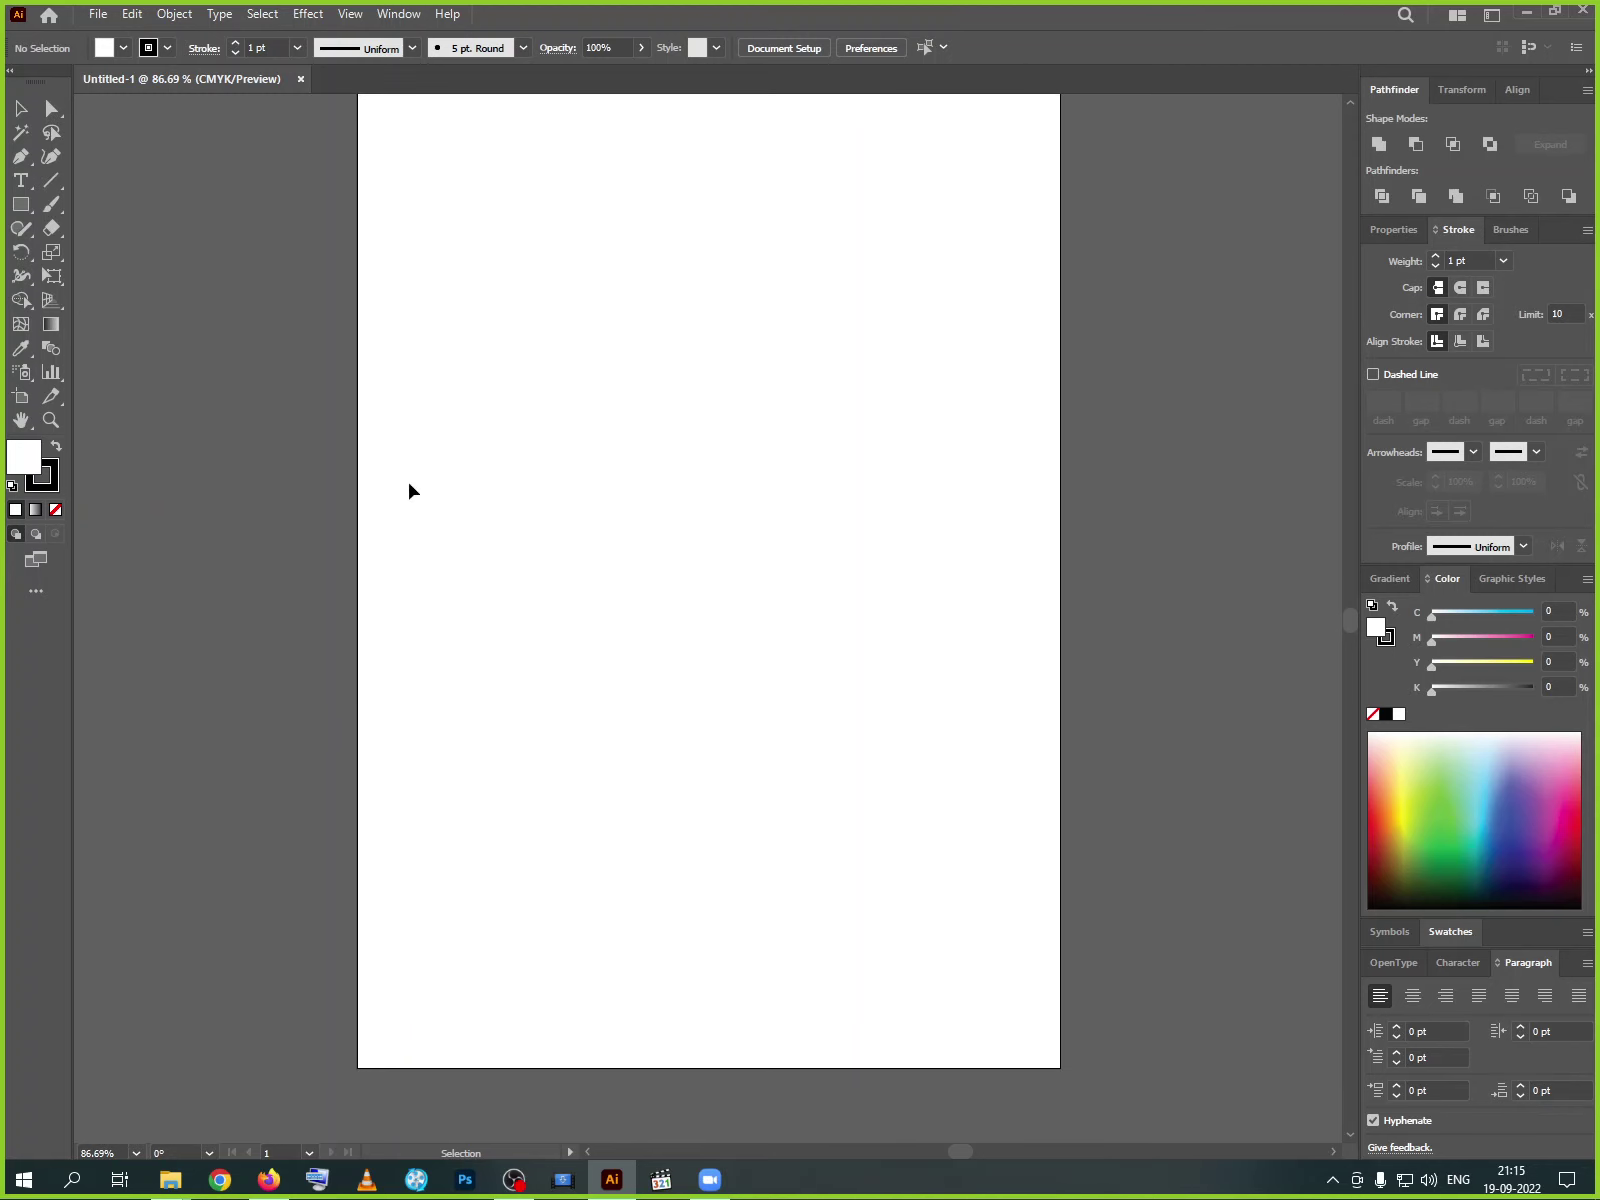
# - Close Untitled-1 and create a new Google Pixel 2 (1080 × 1920 px) mobile document
pyautogui.click(300, 78)
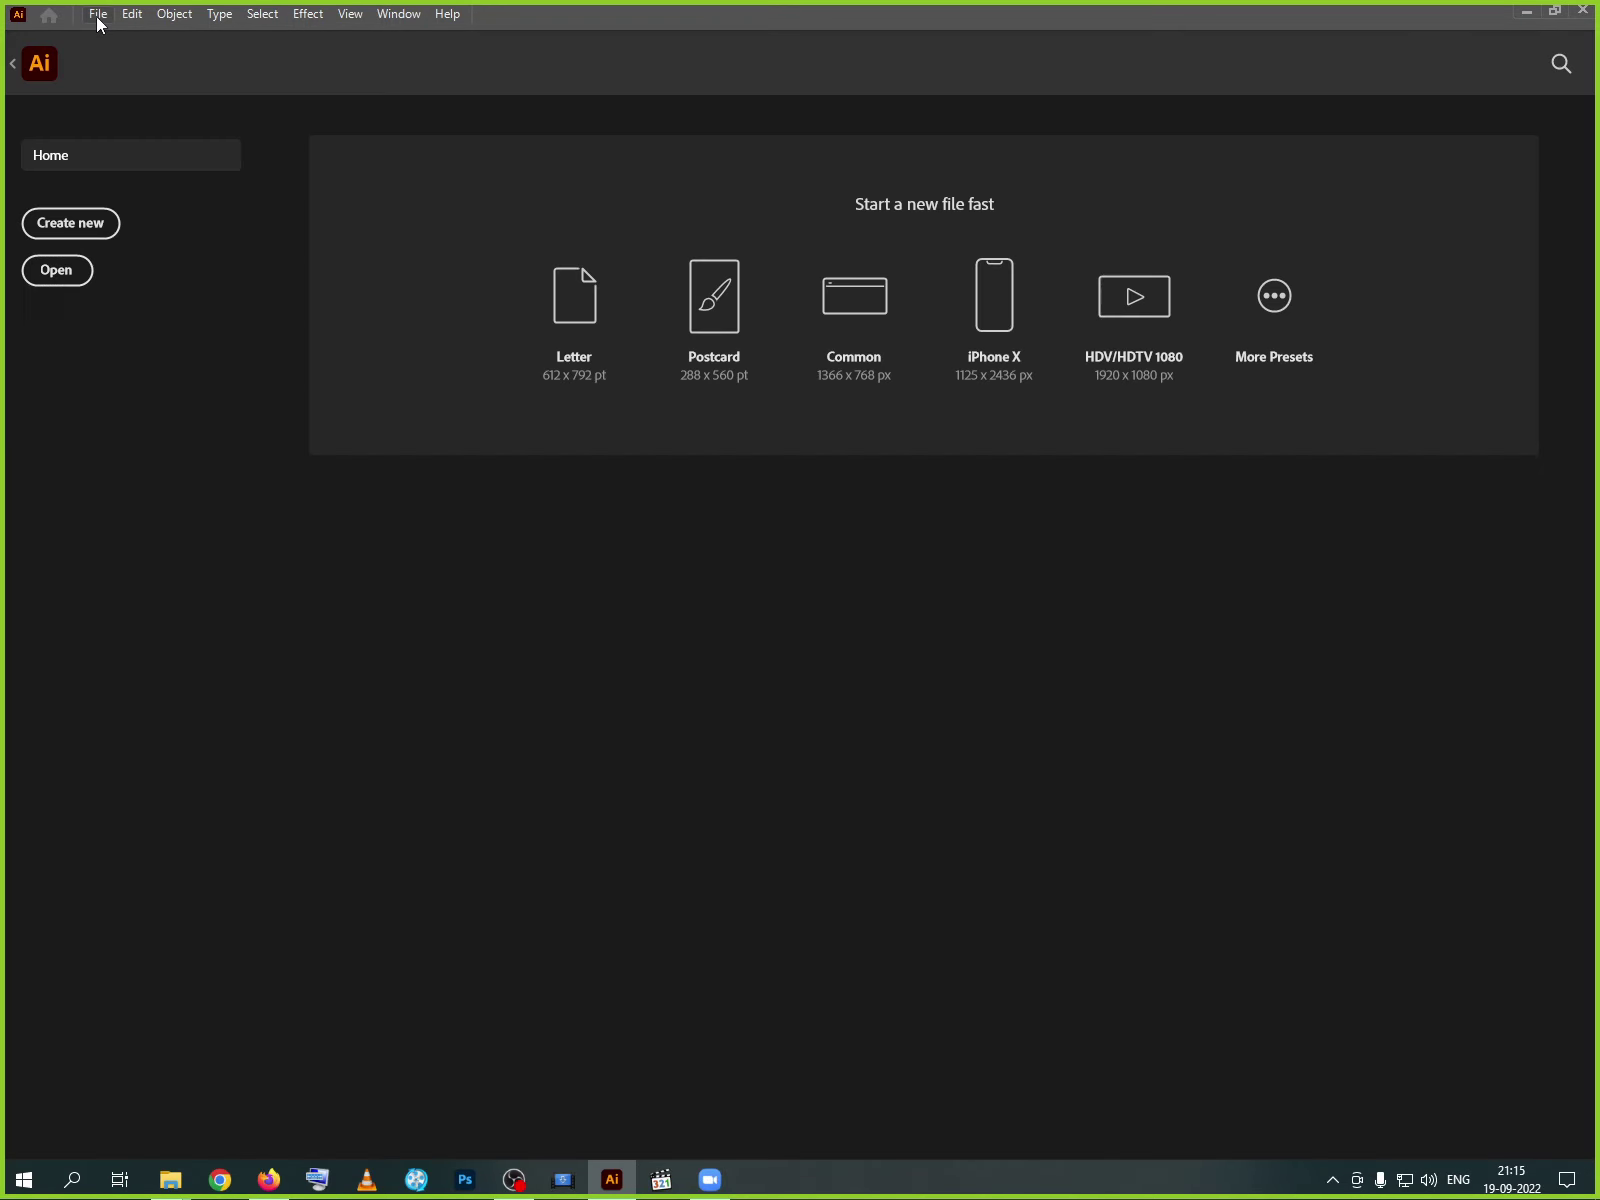
pyautogui.click(97, 14)
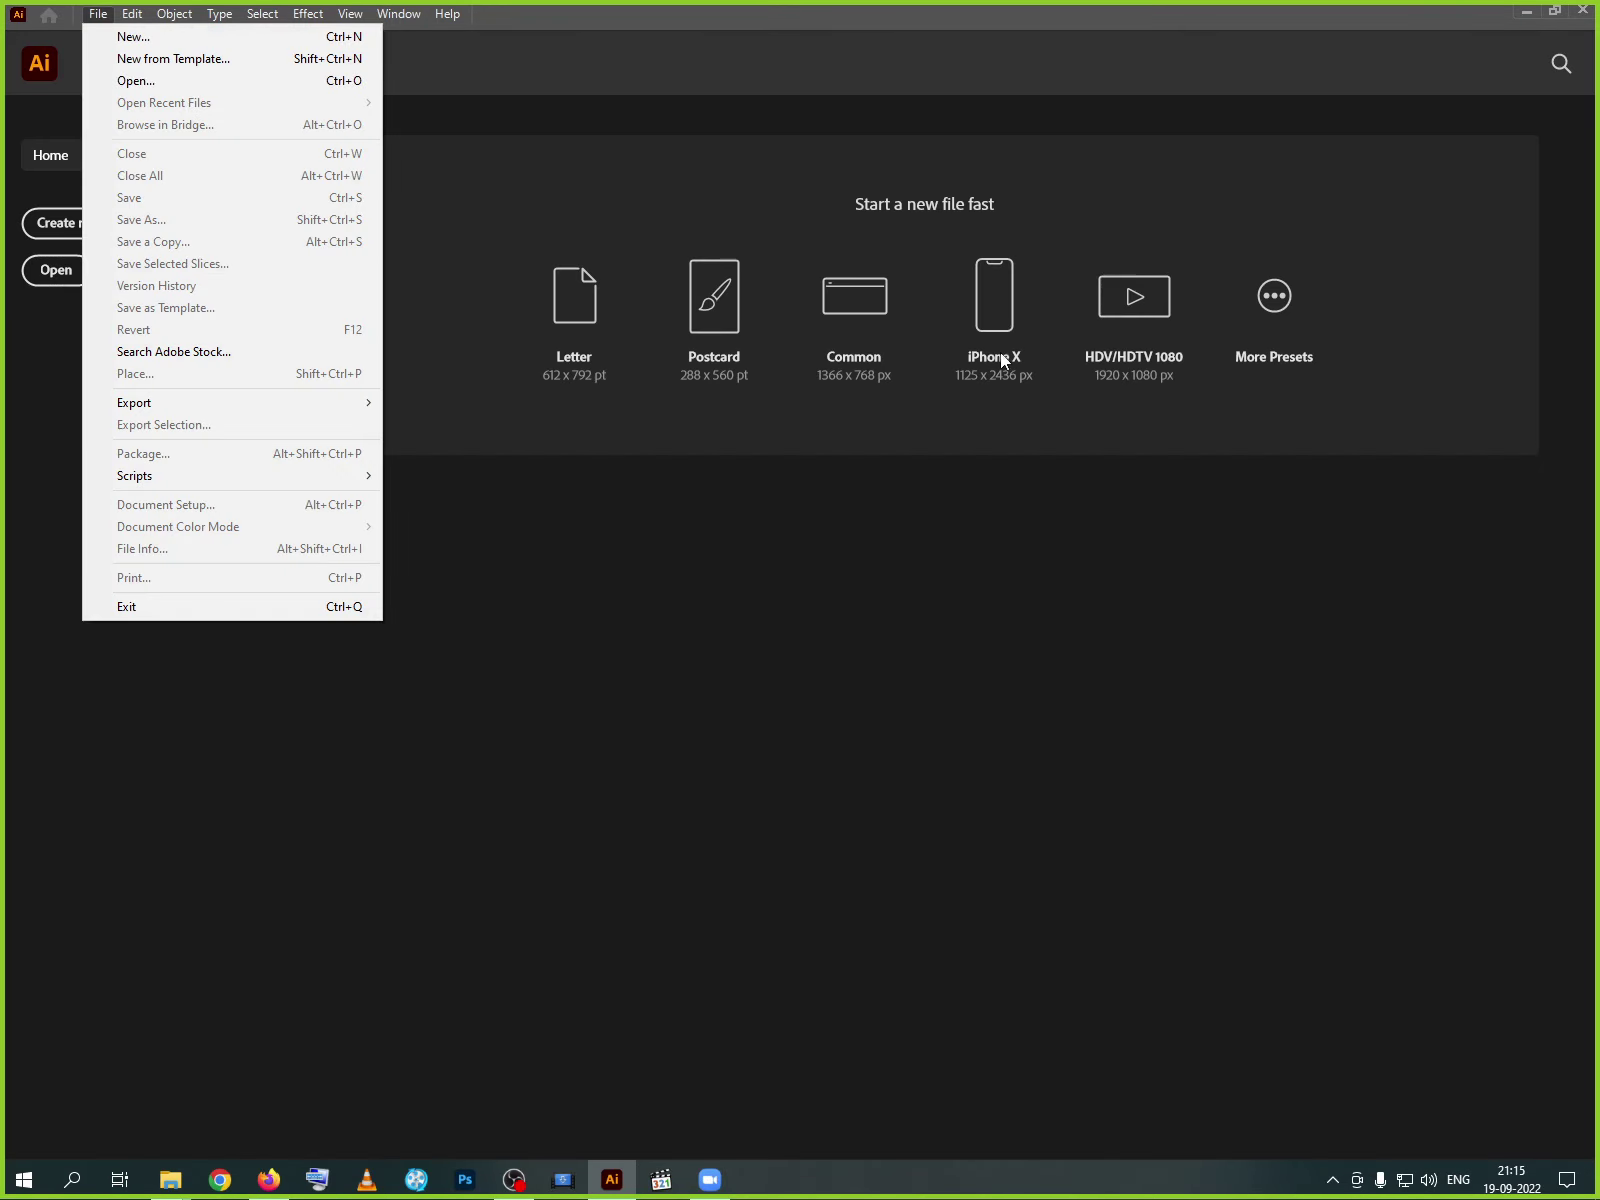
pyautogui.click(150, 37)
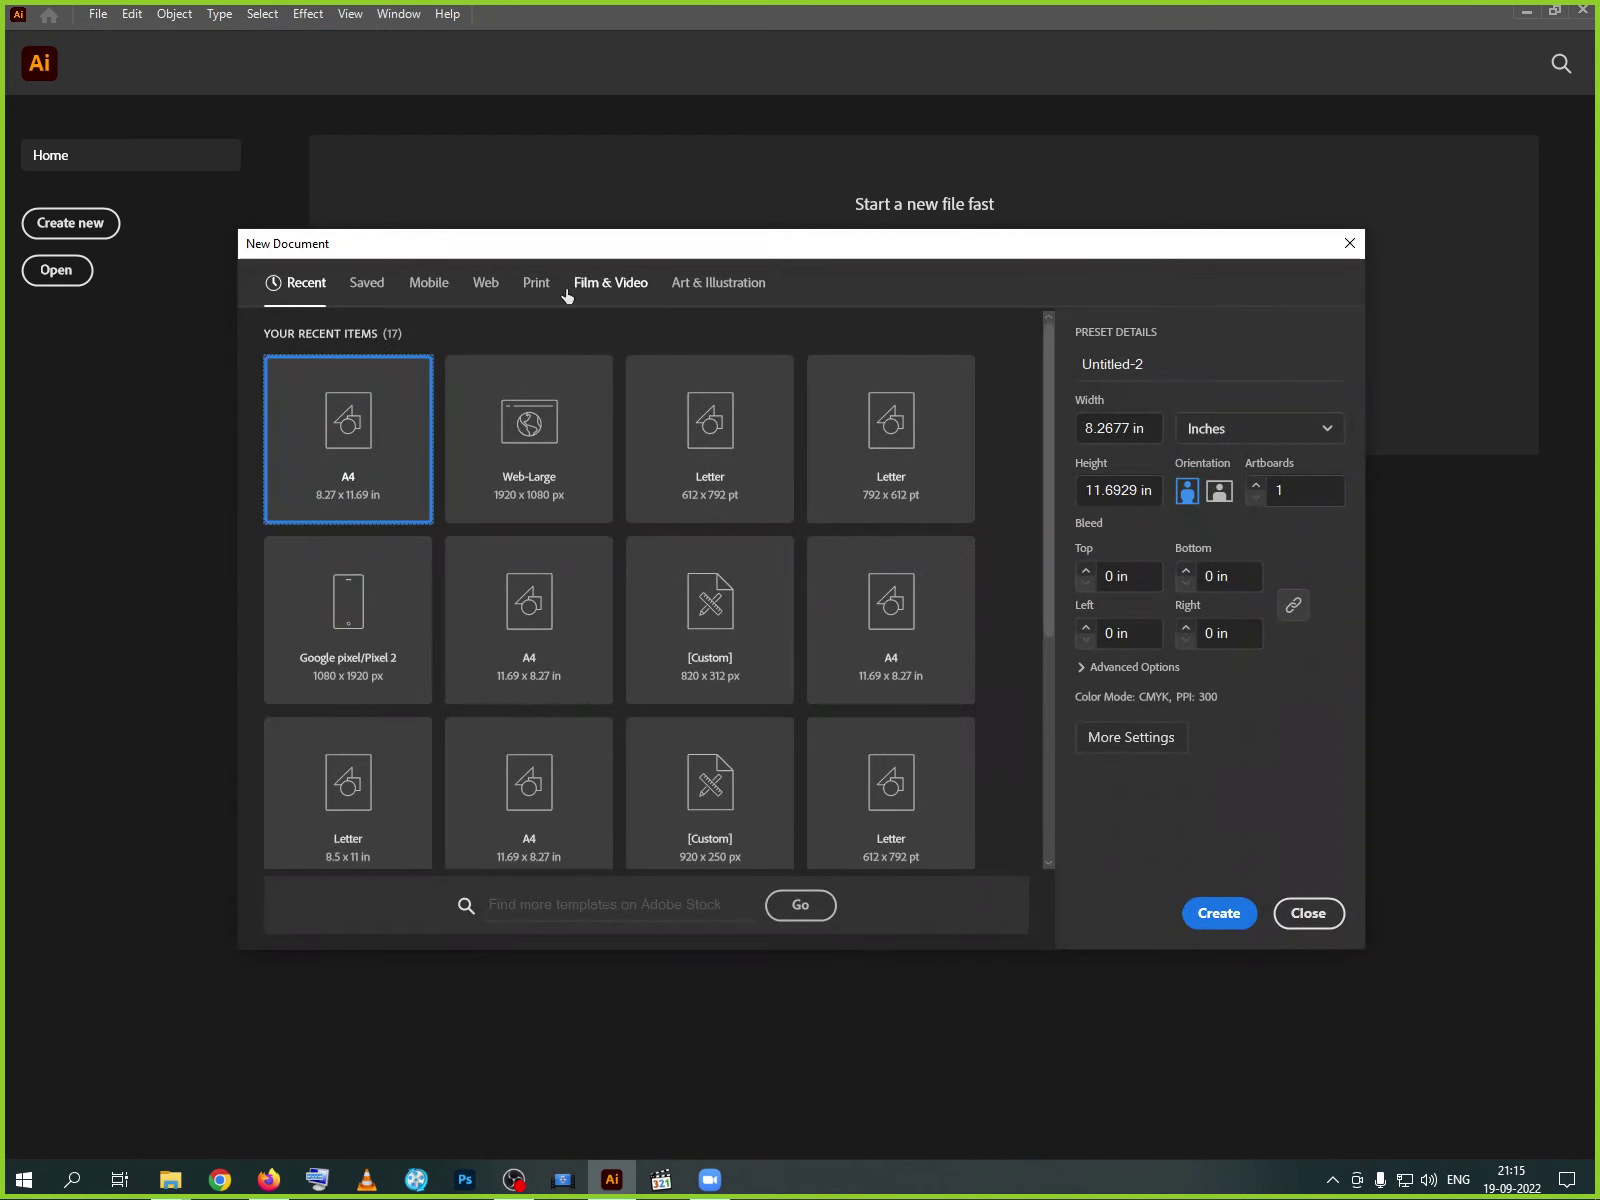
pyautogui.click(428, 283)
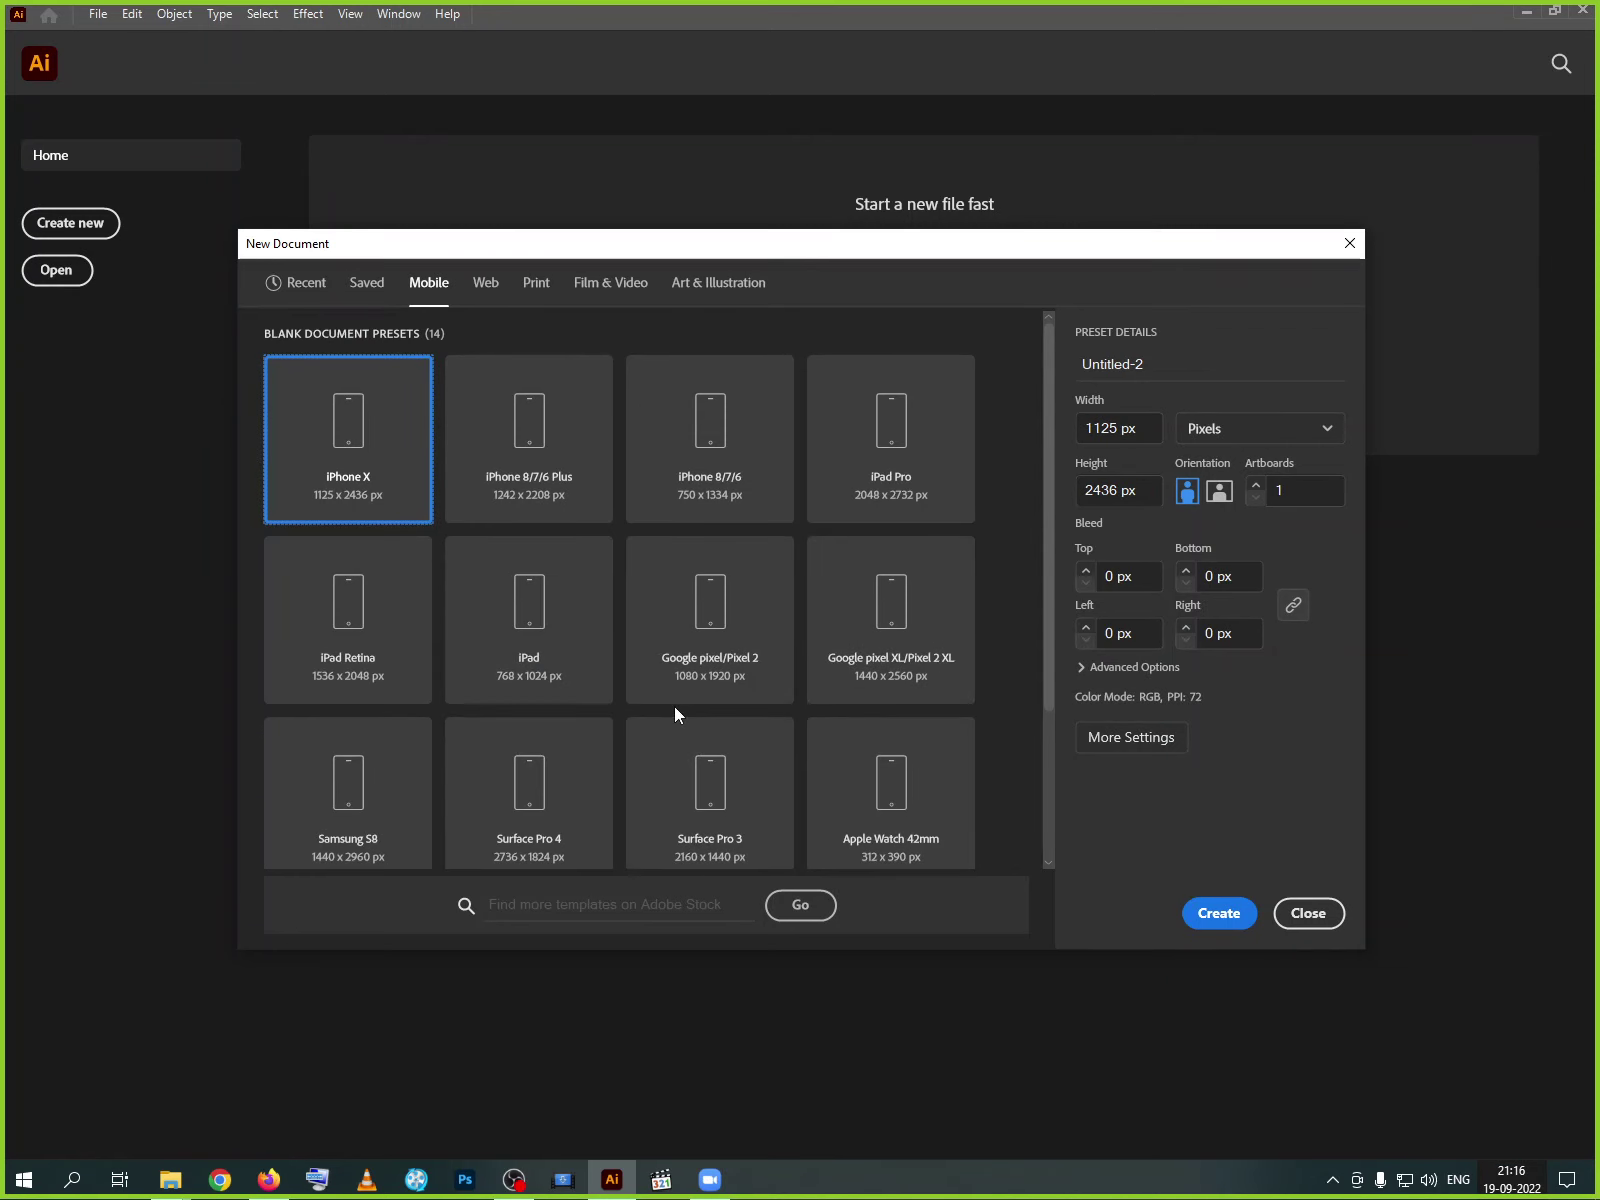
pyautogui.scroll(-3, 577, 660)
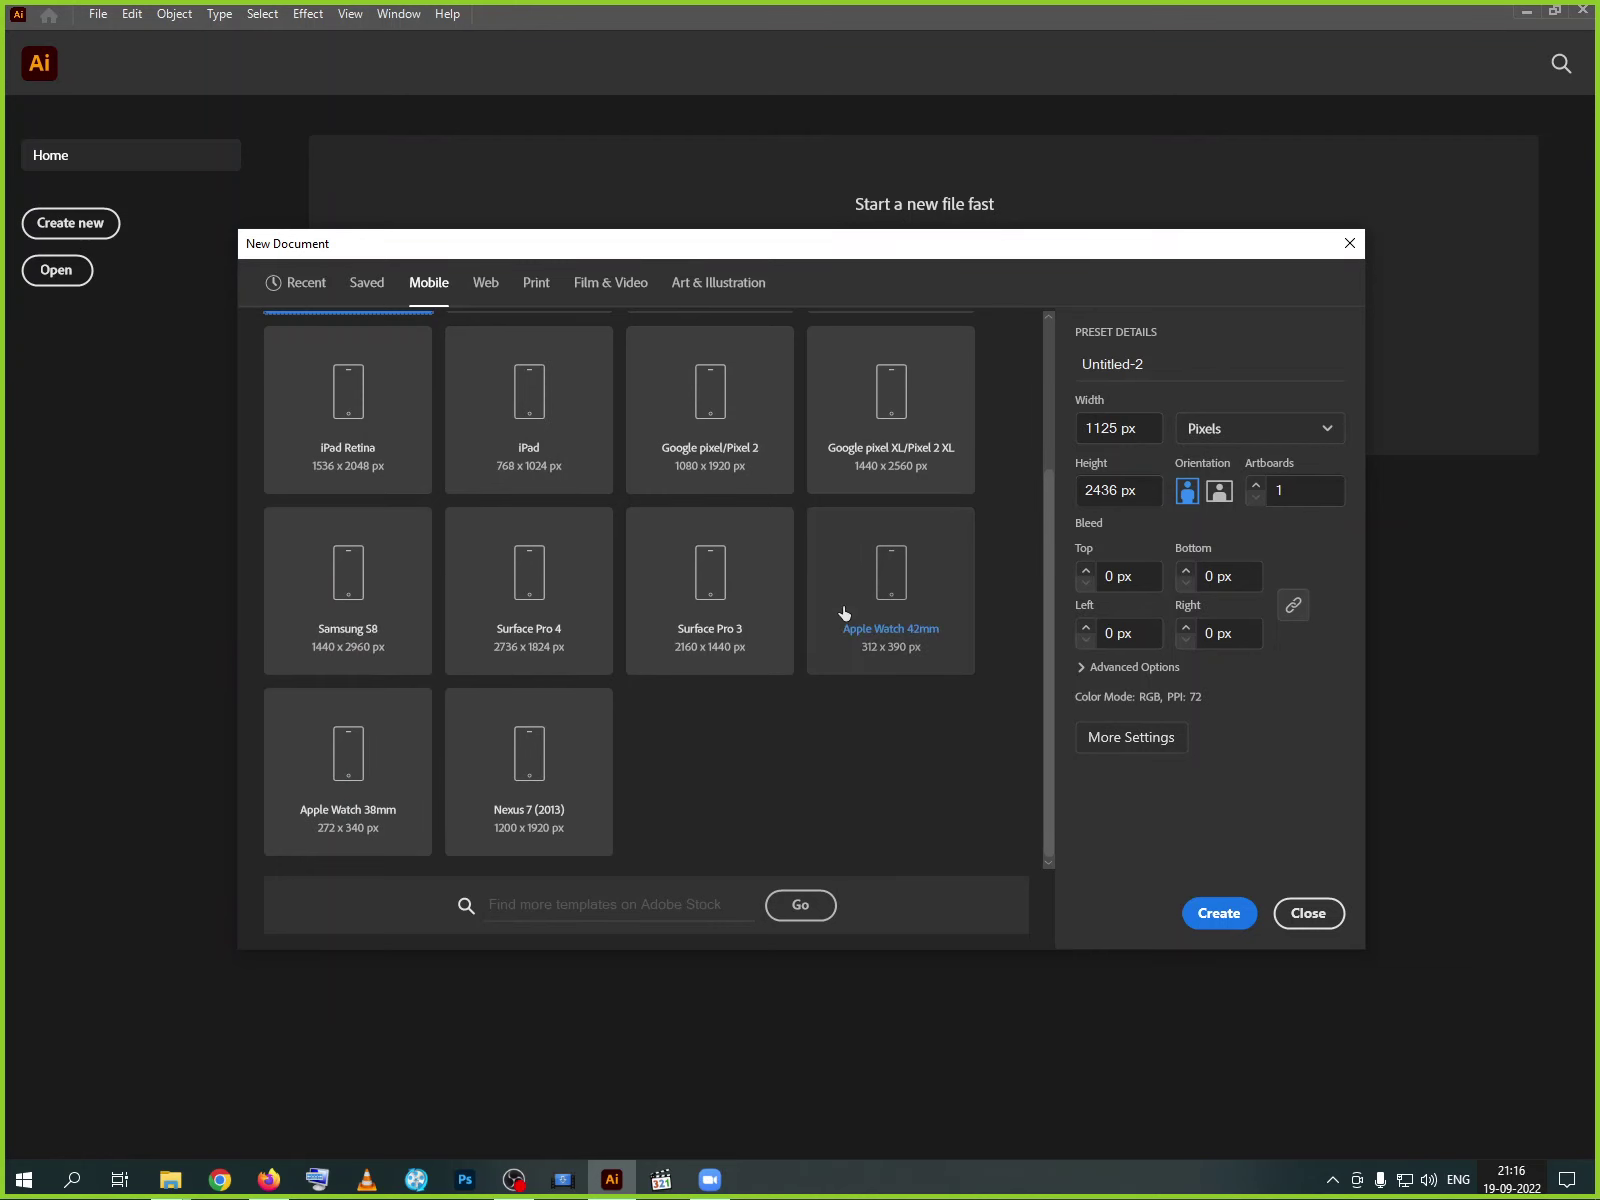
pyautogui.click(727, 463)
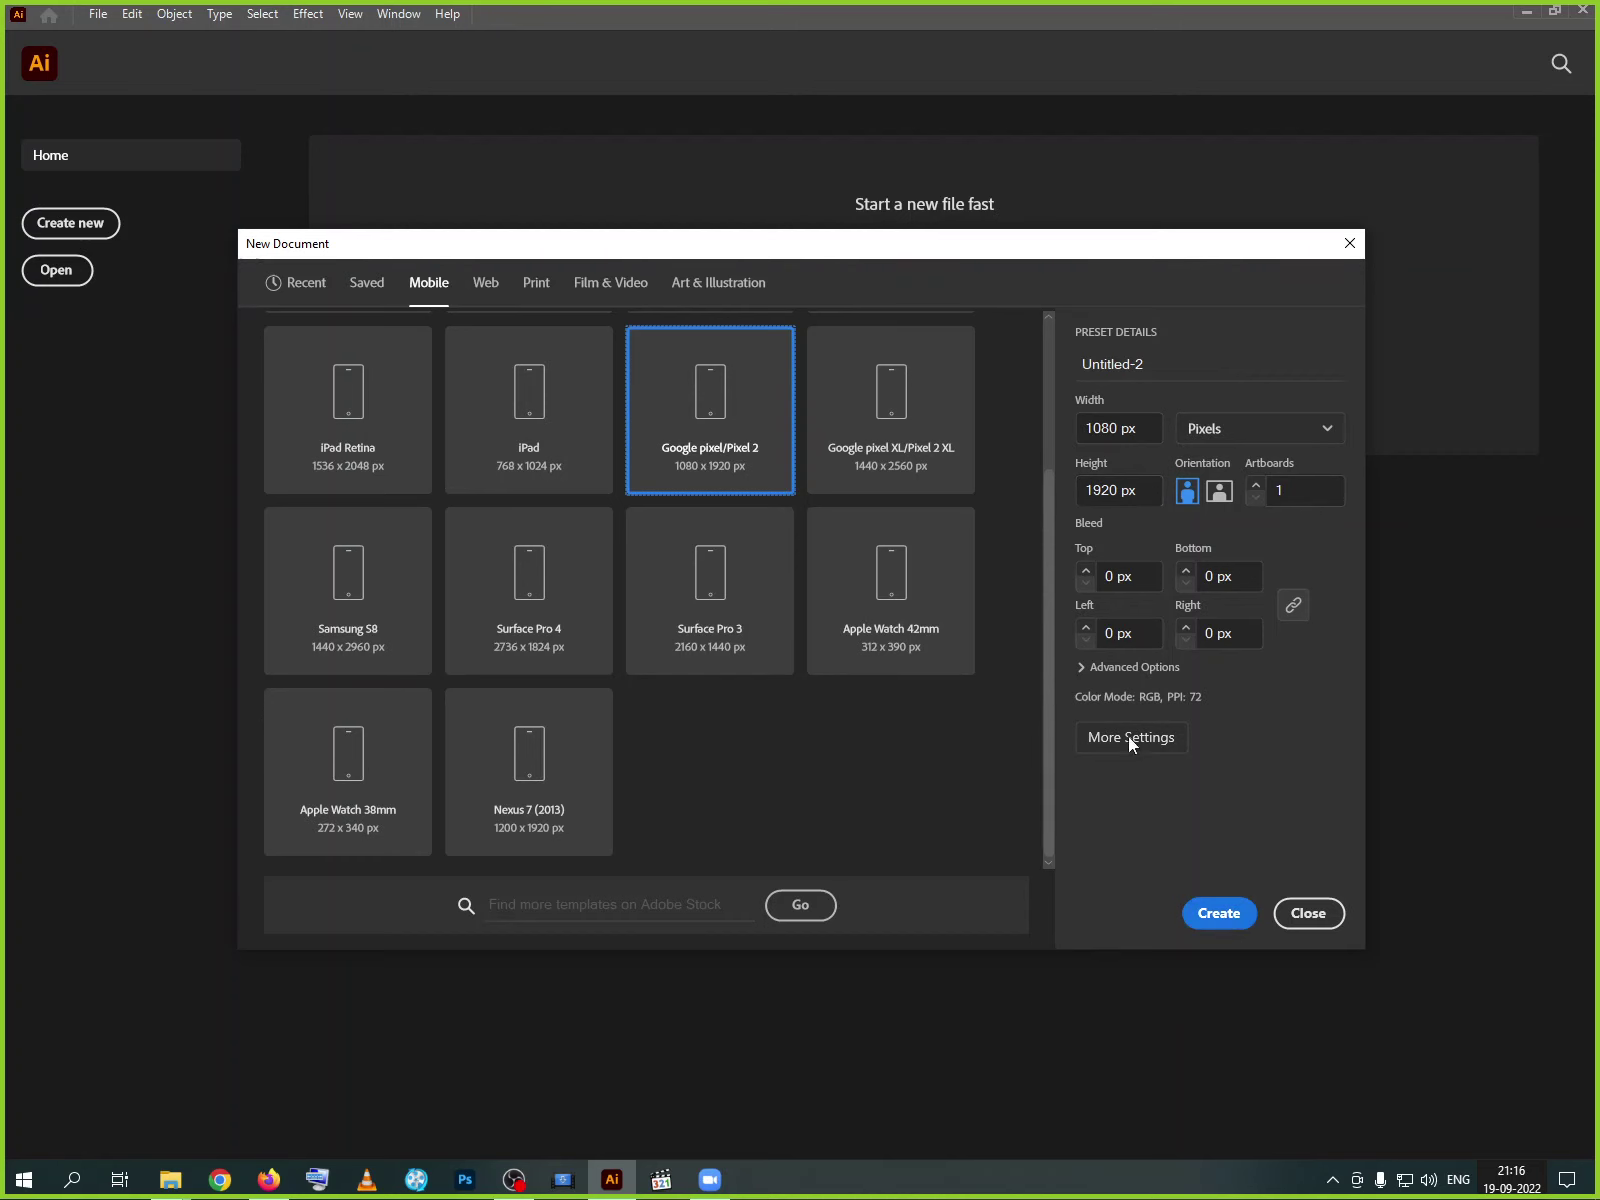
pyautogui.click(1081, 668)
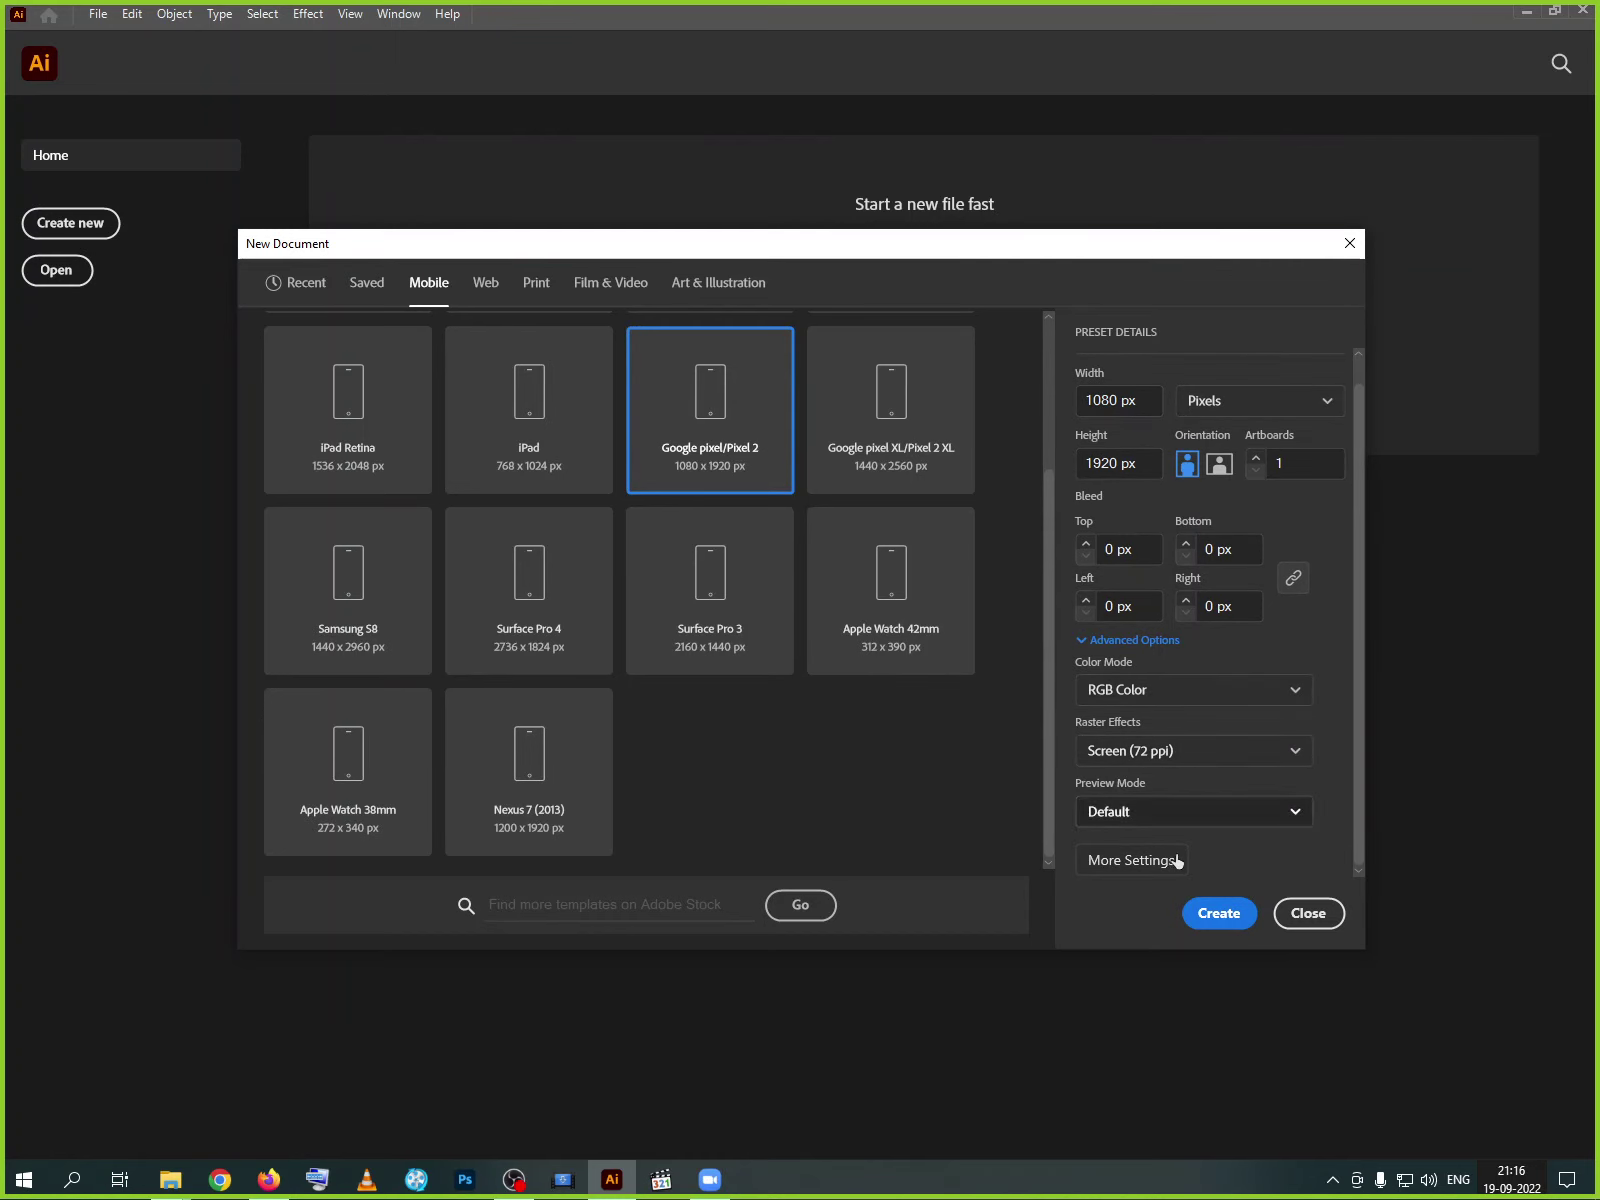
pyautogui.click(1083, 641)
pyautogui.click(1229, 915)
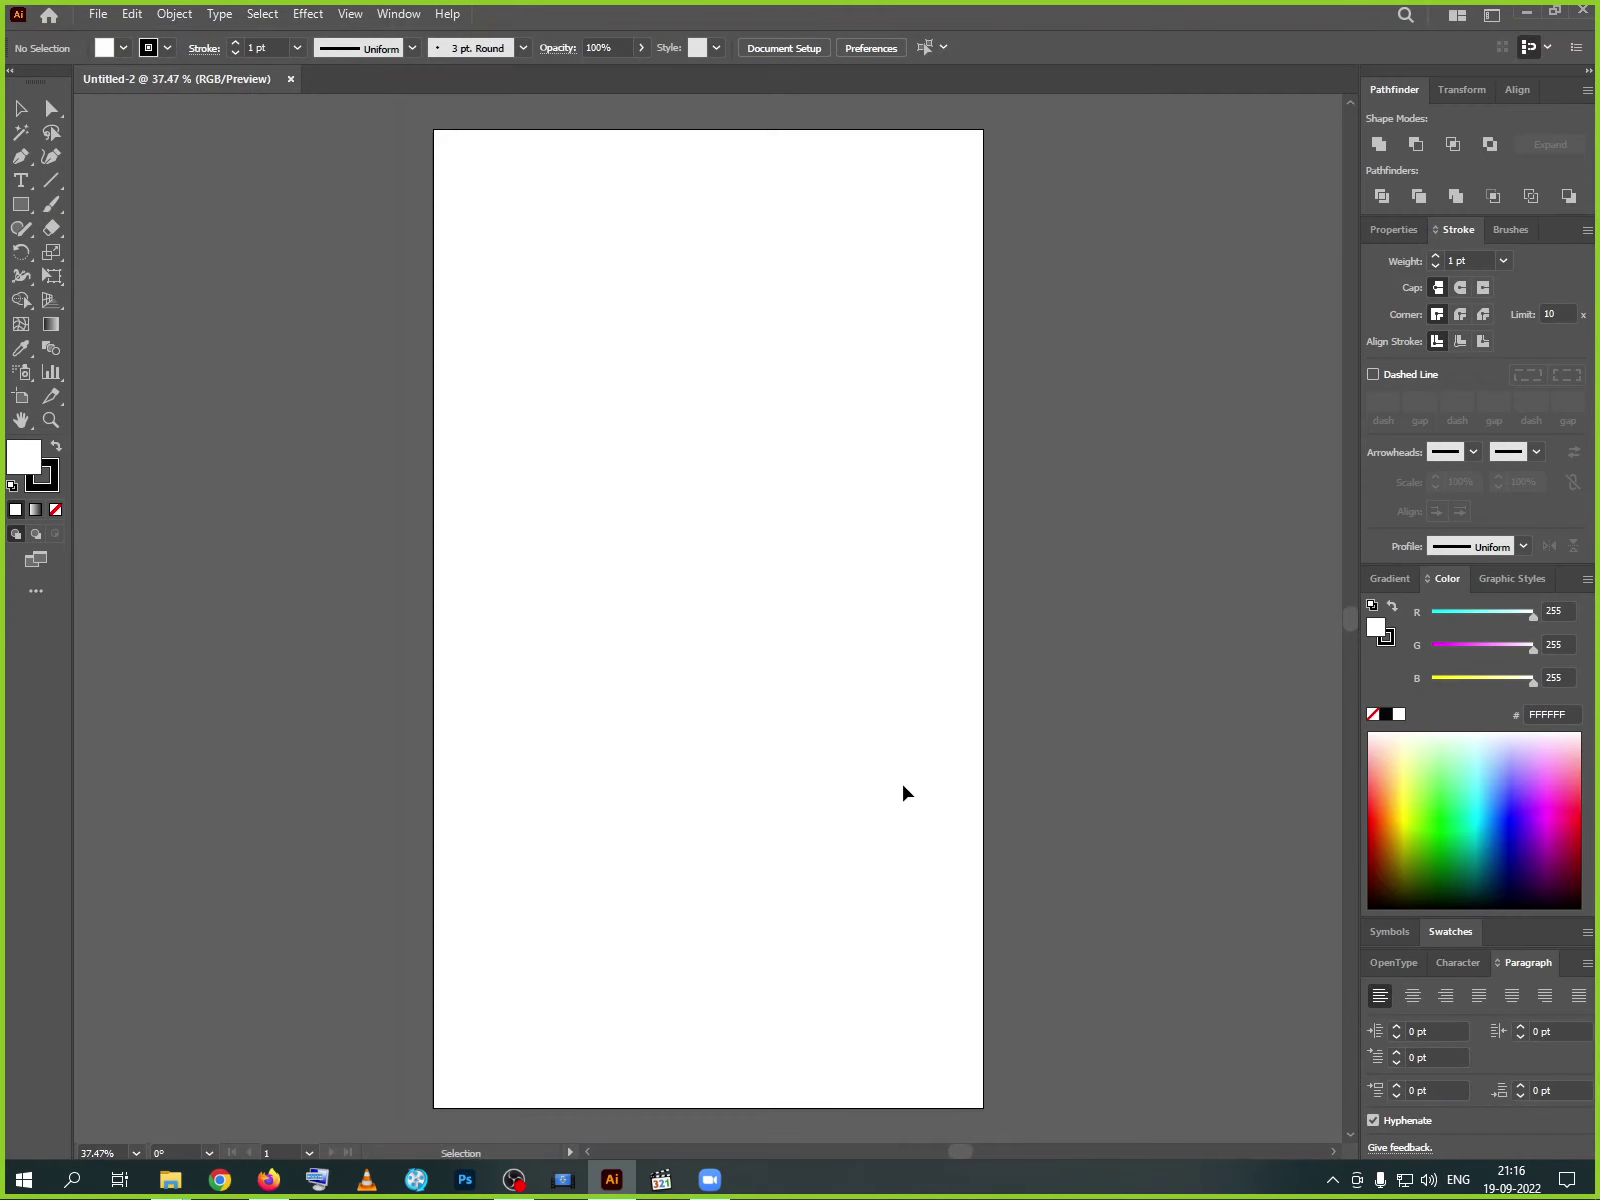
# - Paste the app templates image and position it on the artboard
pyautogui.hotkey('ctrl', 'v')
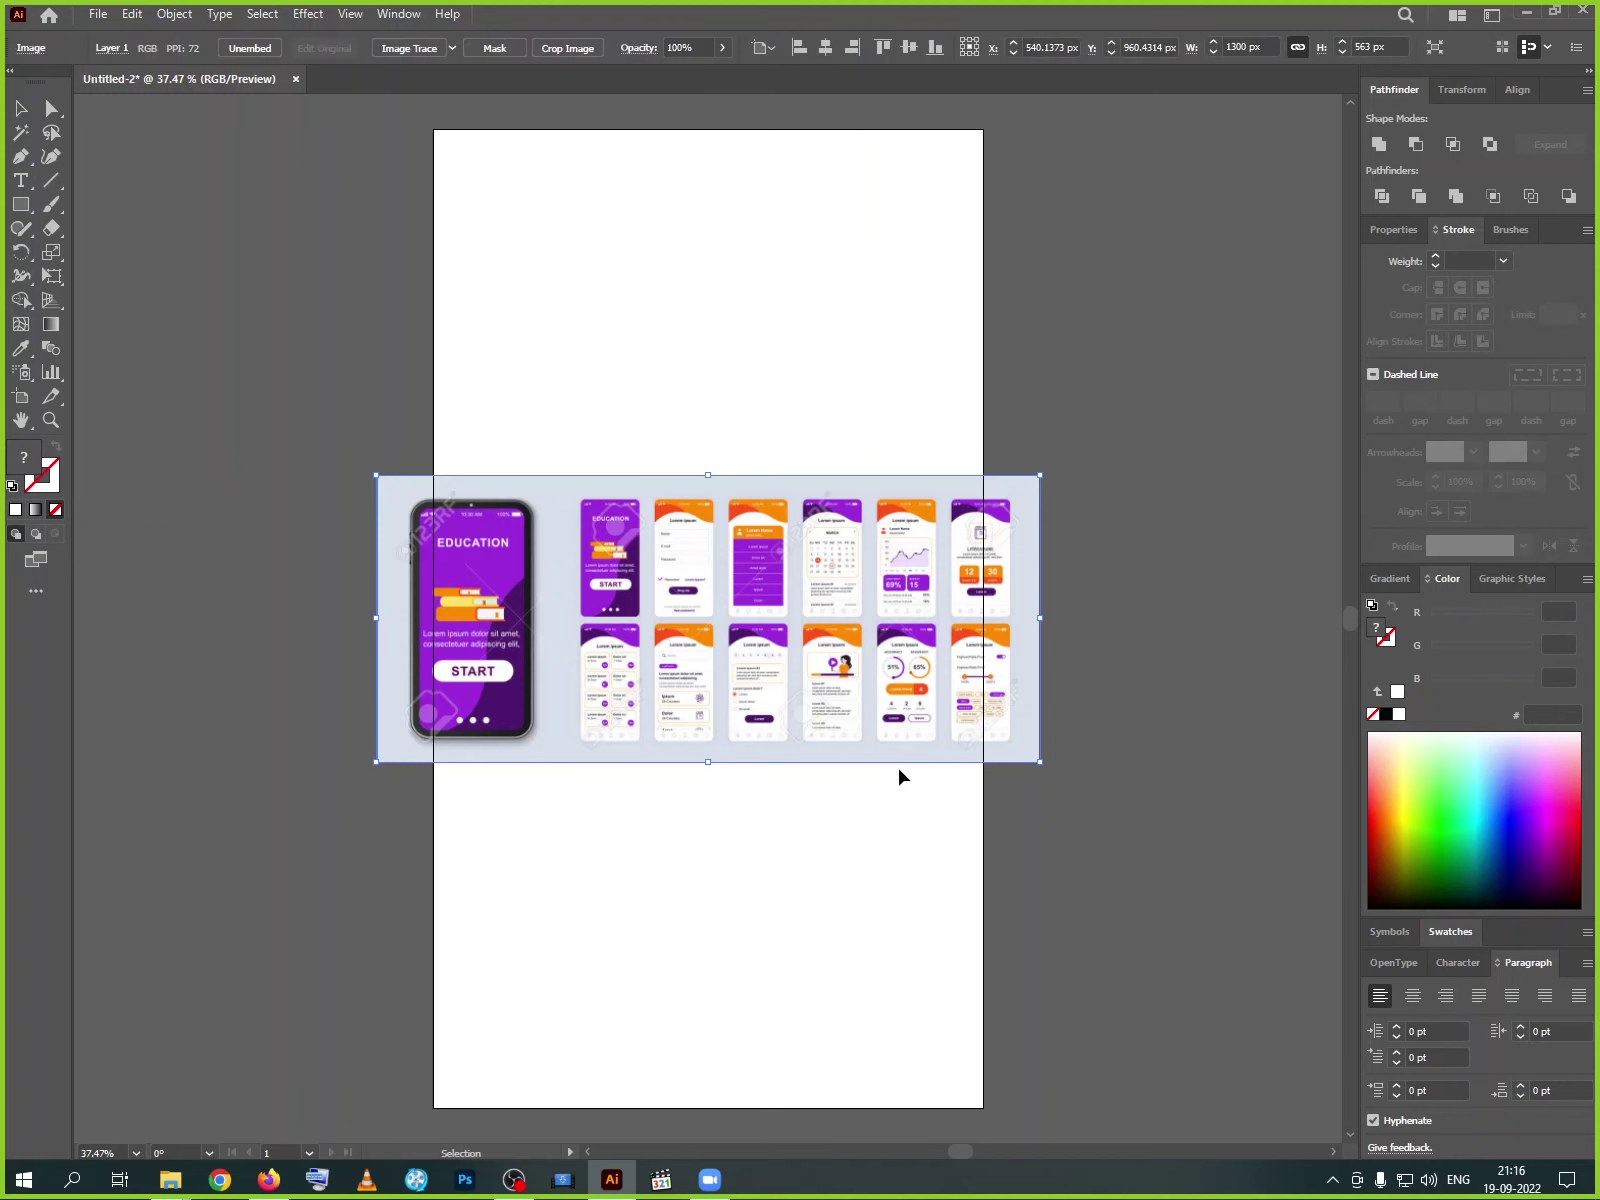
pyautogui.moveTo(672, 660); pyautogui.dragTo(984, 668)
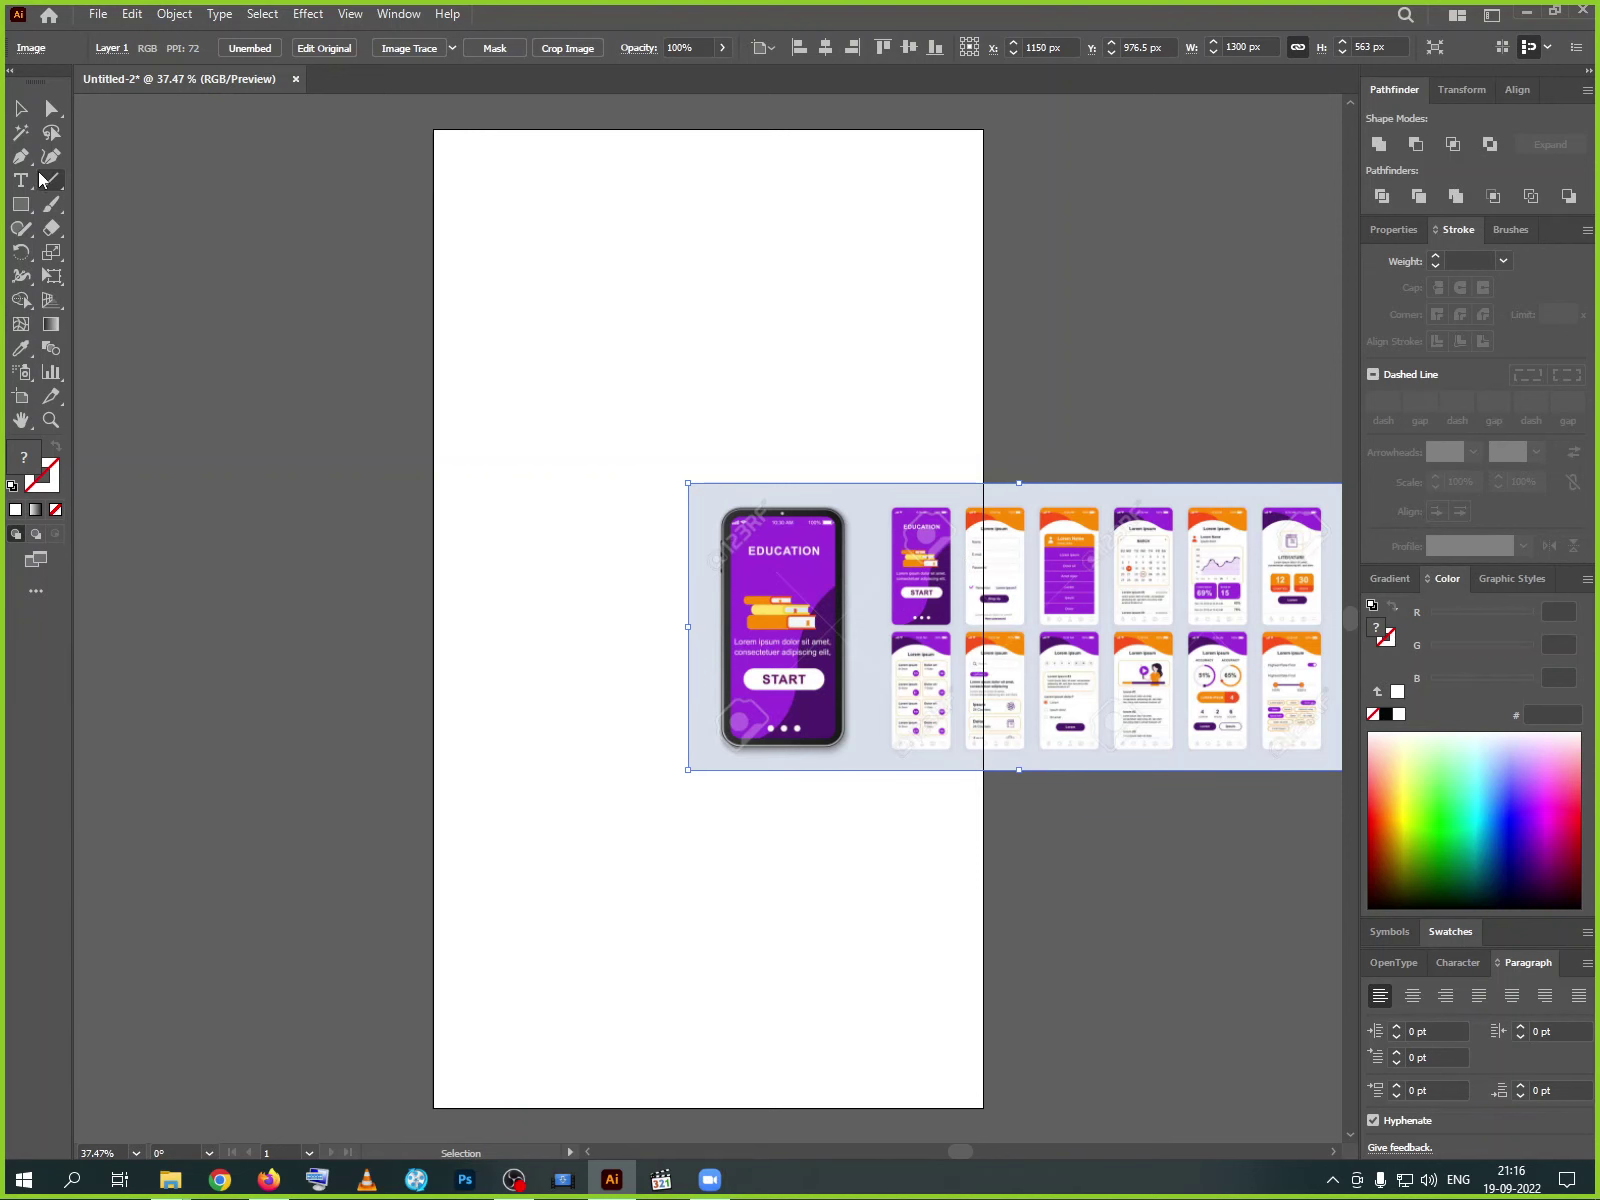
pyautogui.moveTo(836, 570); pyautogui.dragTo(722, 561)
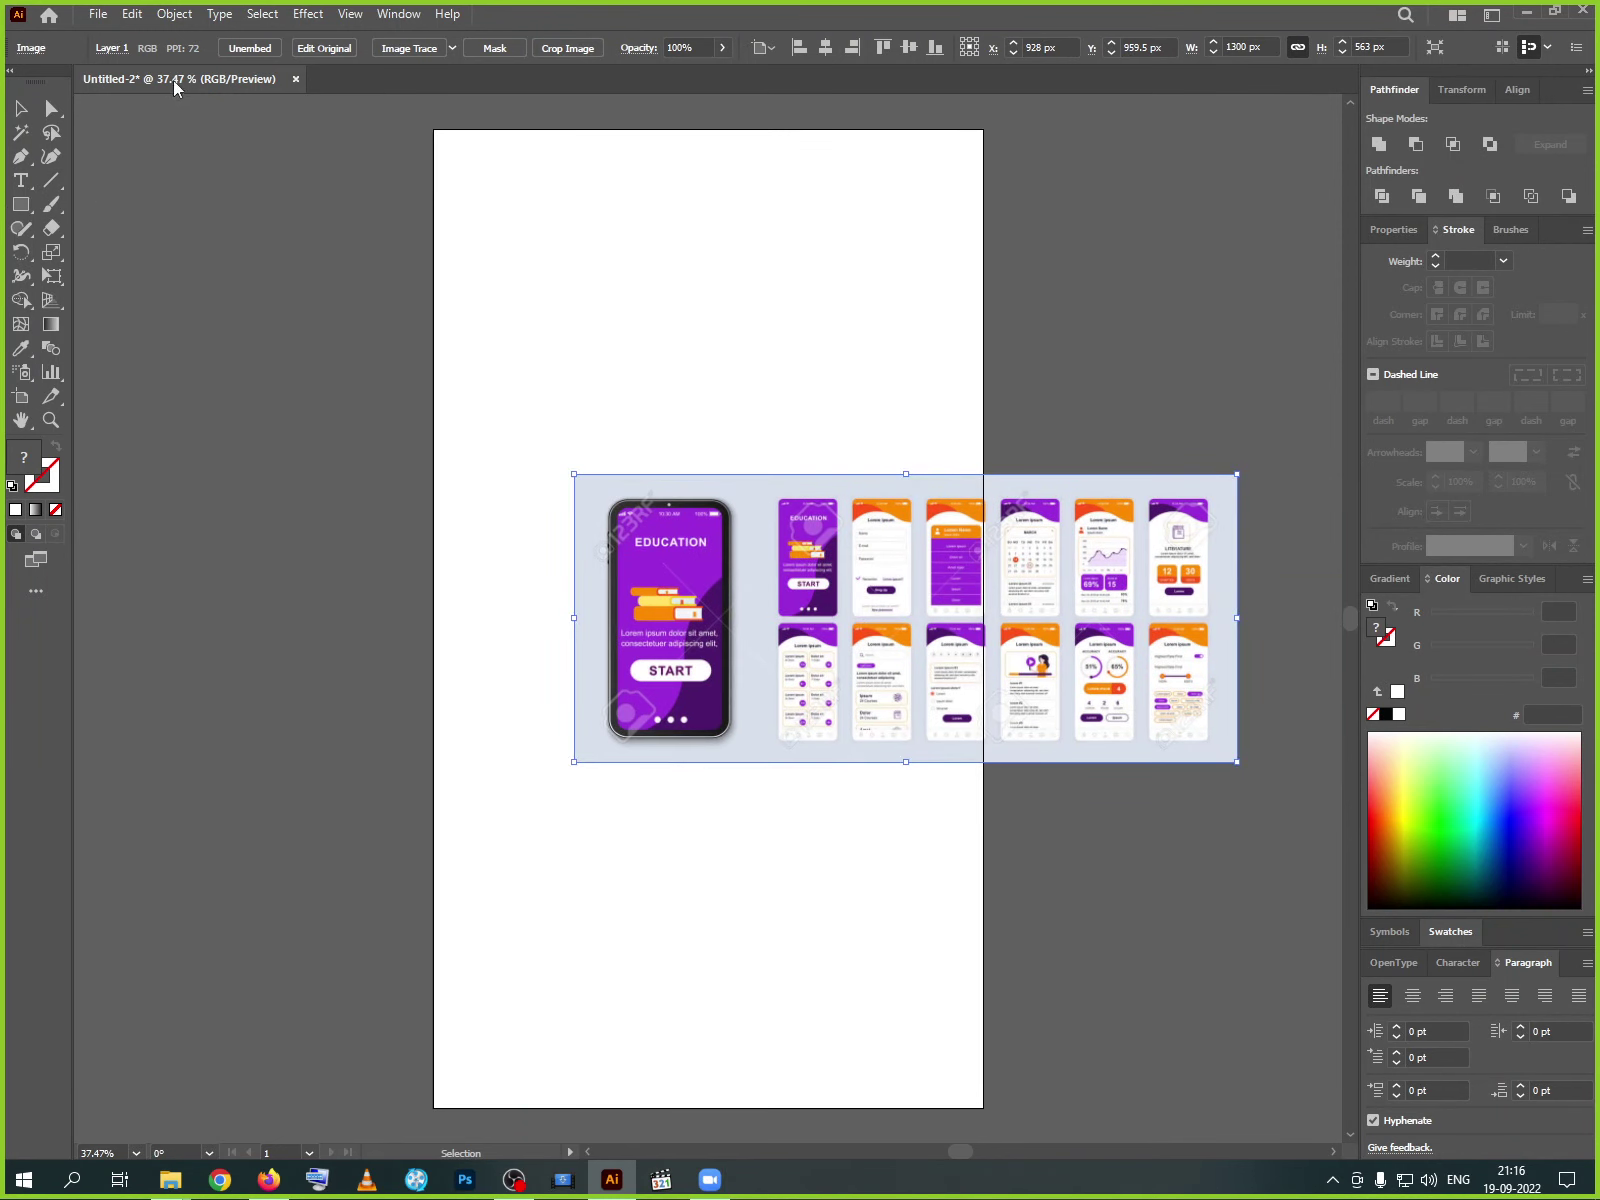
# - Crop the image to the EDUCATION phone mockup, then paste a second copy
pyautogui.click(175, 14)
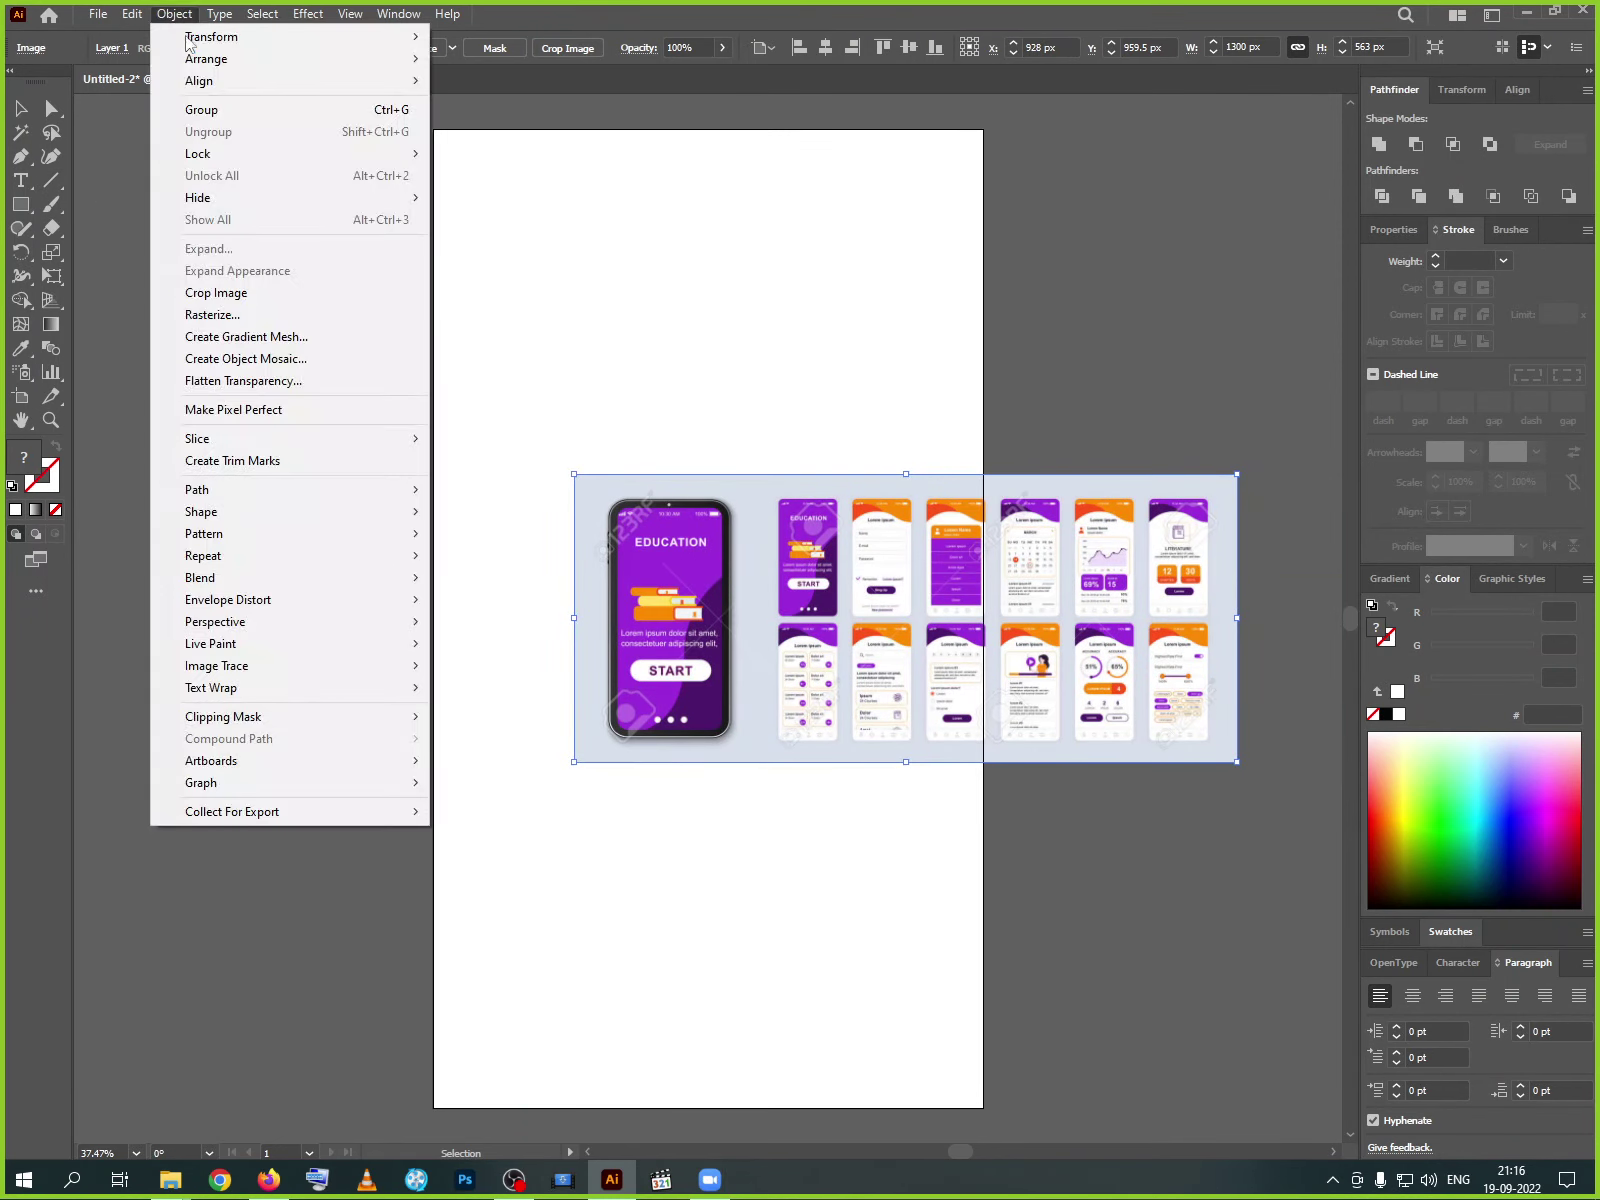
pyautogui.click(216, 293)
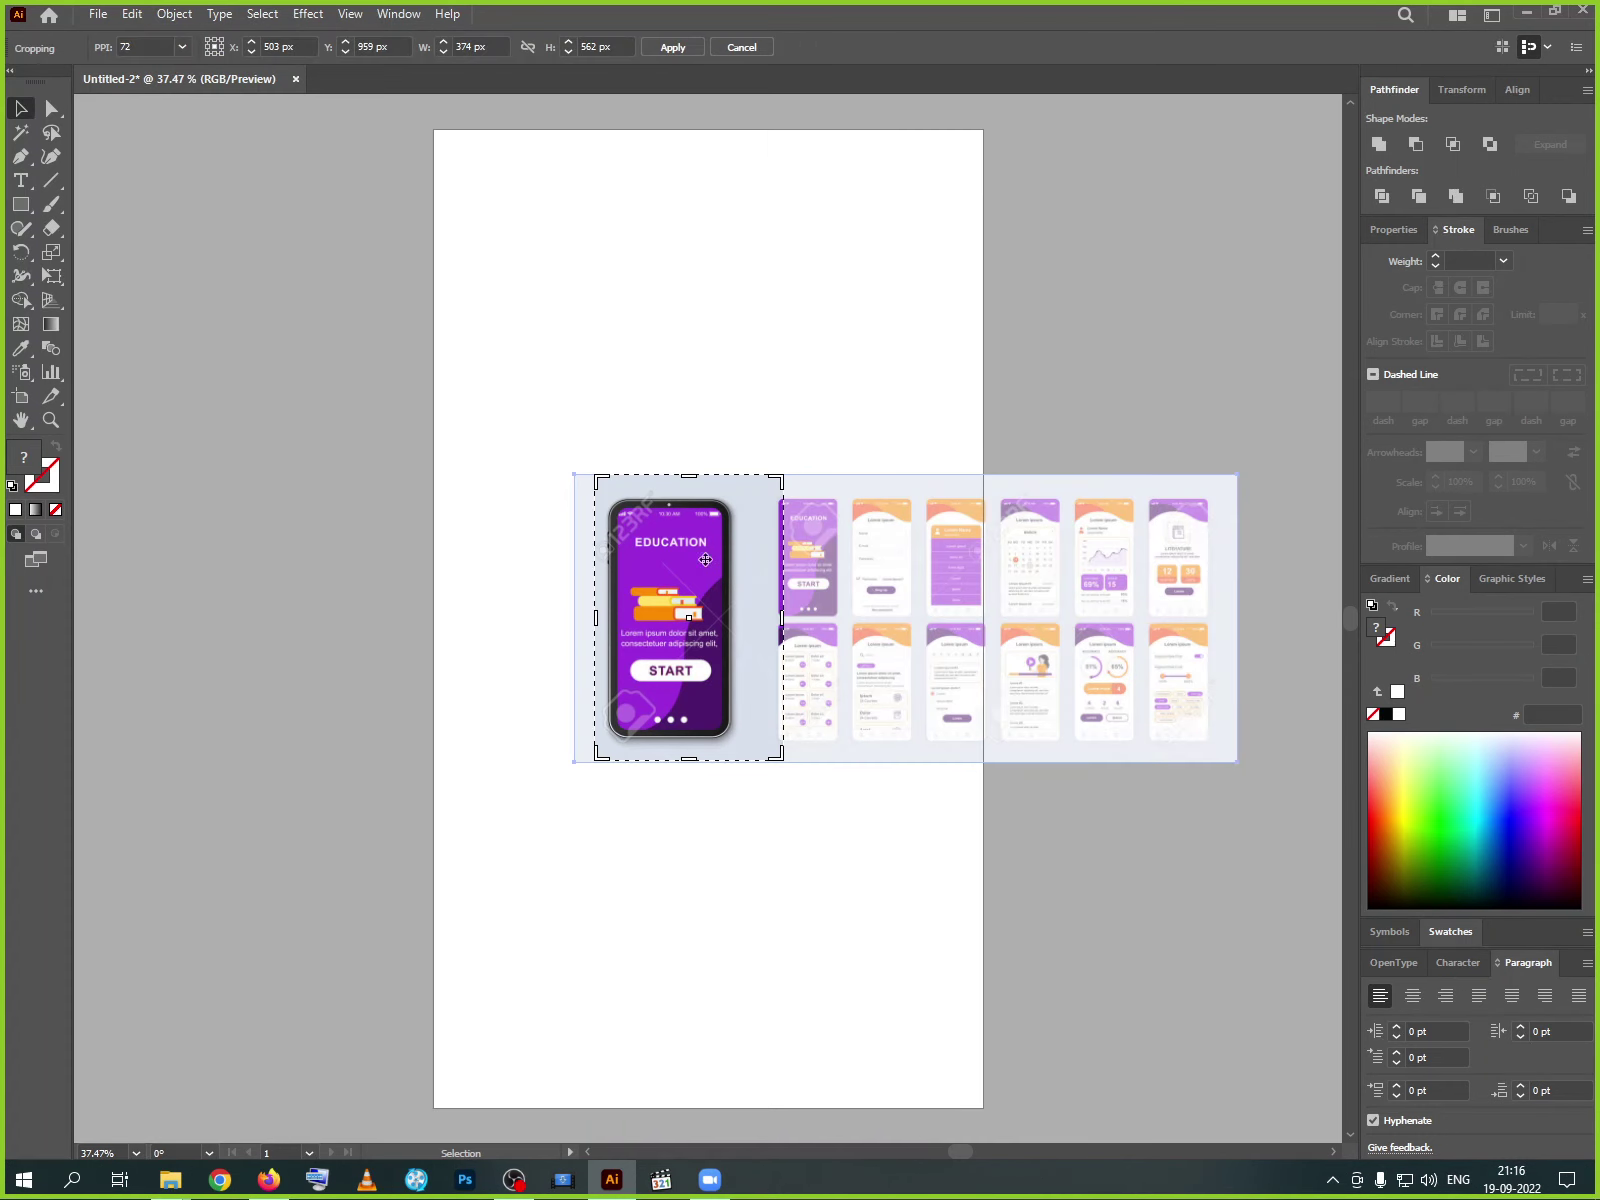
pyautogui.moveTo(785, 624); pyautogui.dragTo(737, 625)
pyautogui.moveTo(667, 762); pyautogui.dragTo(667, 744)
pyautogui.moveTo(667, 481); pyautogui.dragTo(667, 500)
pyautogui.moveTo(596, 624); pyautogui.dragTo(603, 626)
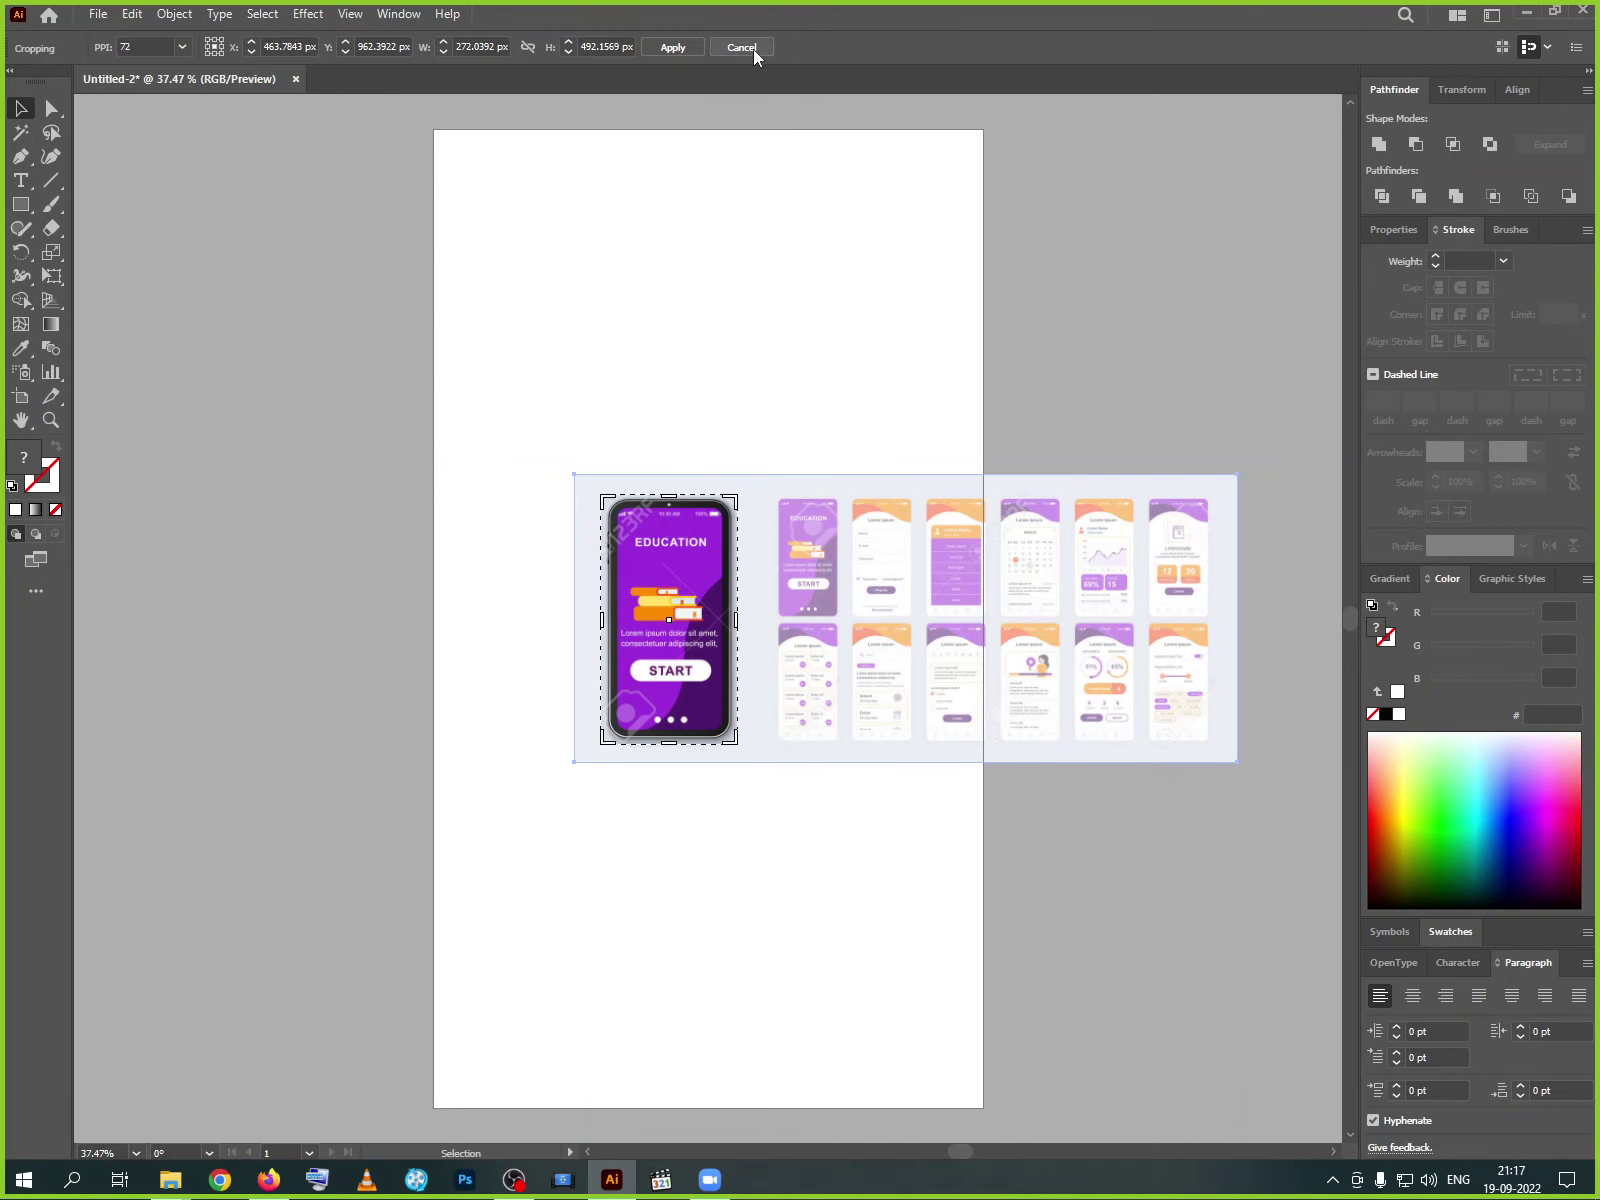
pyautogui.click(672, 47)
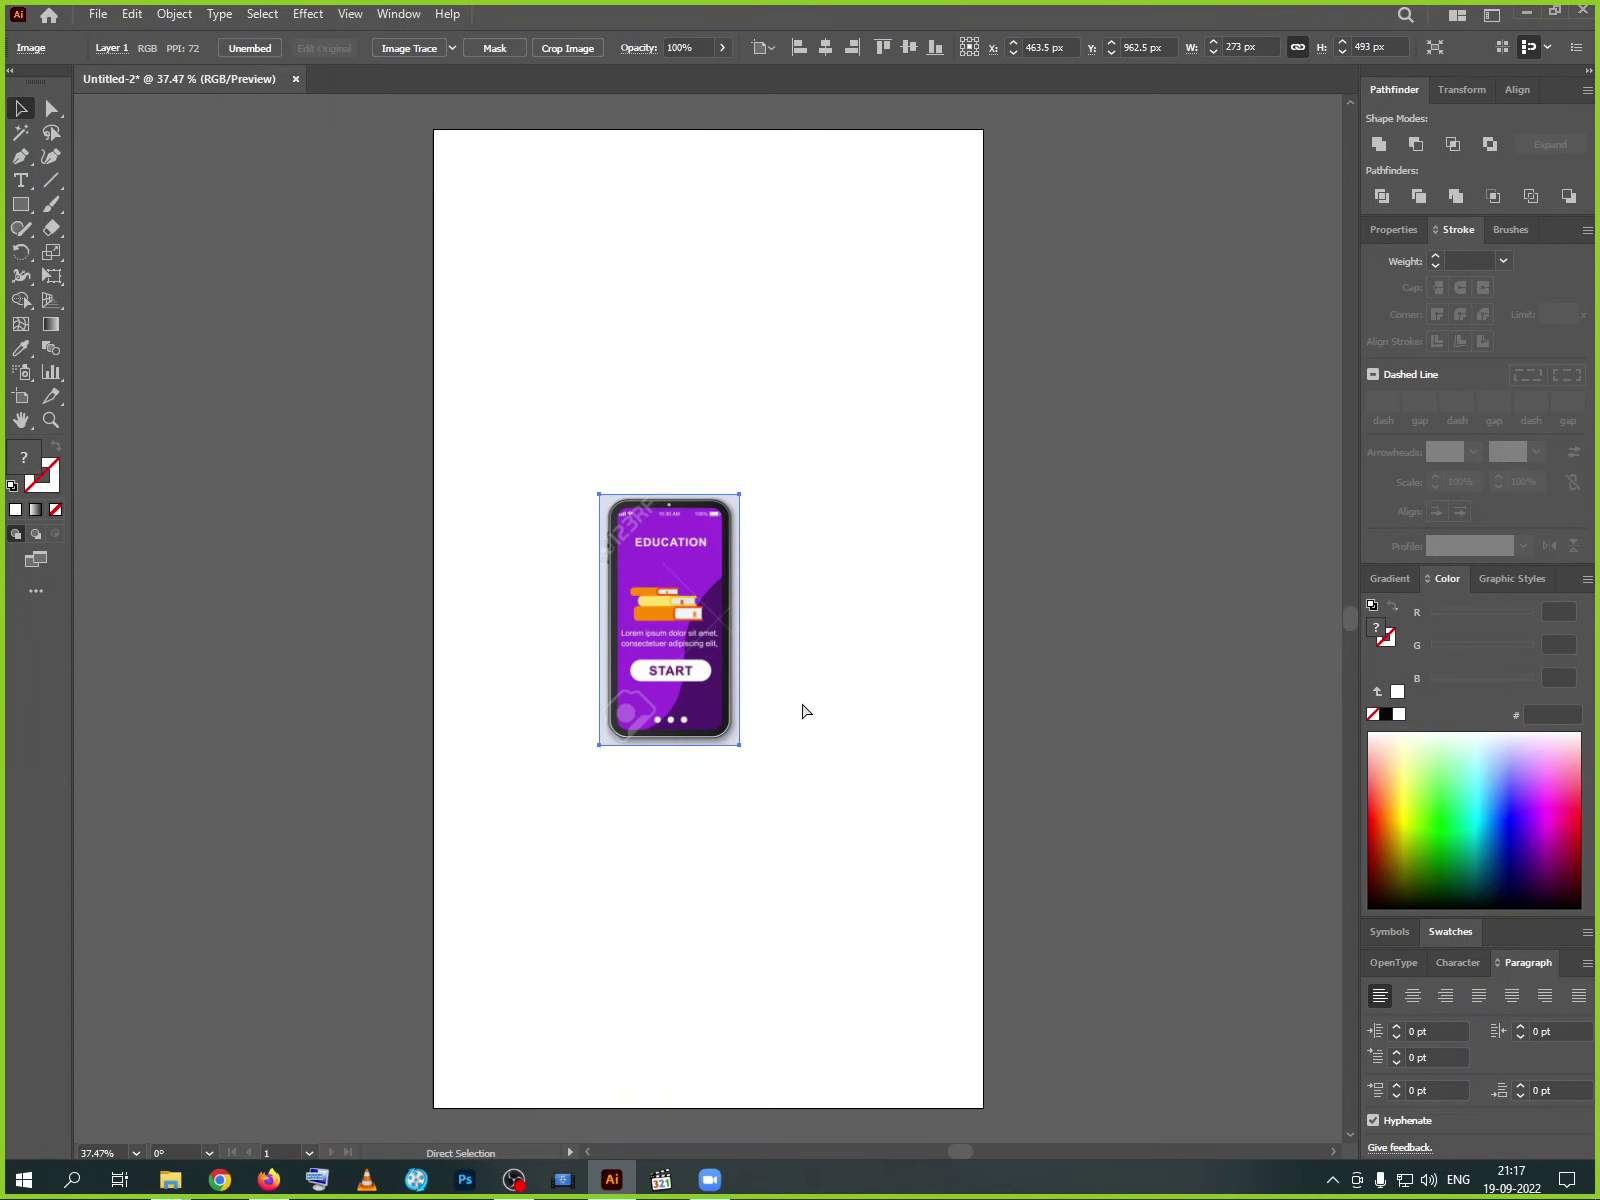
pyautogui.hotkey('ctrl', 'v')
# - Crop the second copy down to the first Lorem ipsum listing screen
pyautogui.moveTo(675, 709); pyautogui.dragTo(920, 757)
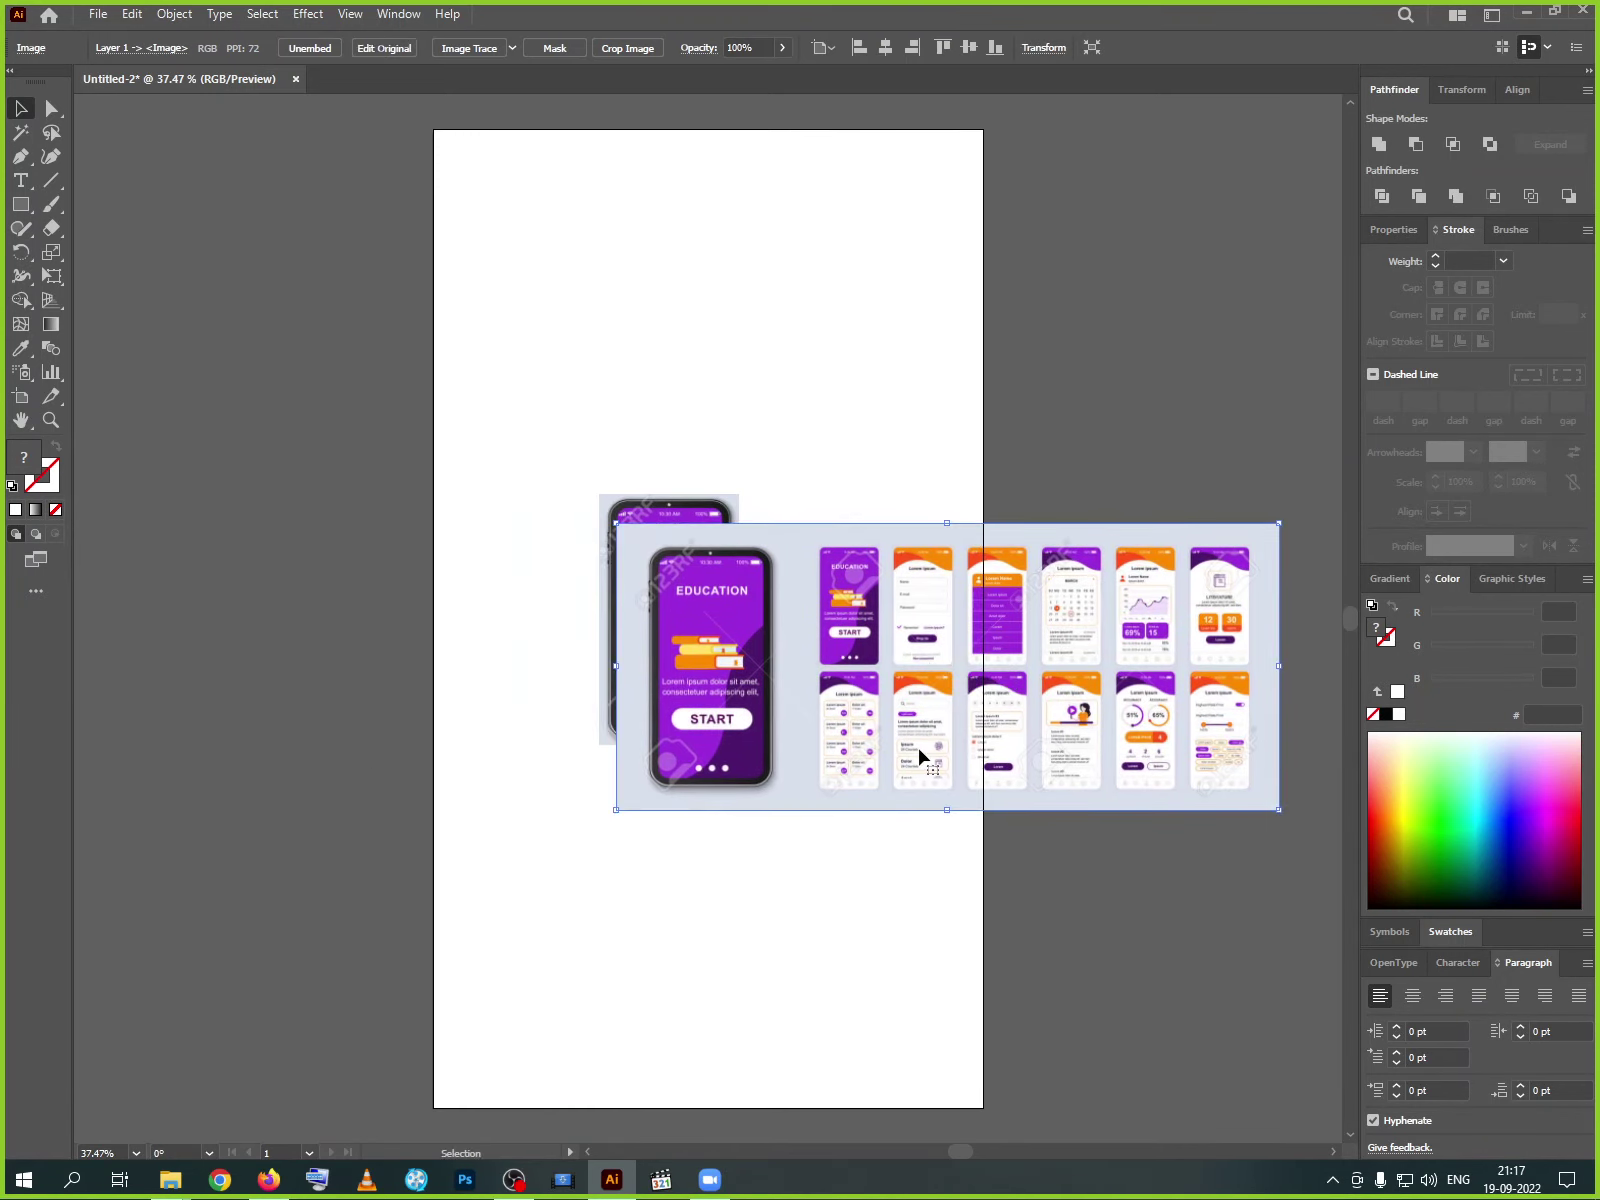
pyautogui.hotkey('ctrl', '=')
pyautogui.hotkey('ctrl', '=')
pyautogui.hotkey('ctrl', '=')
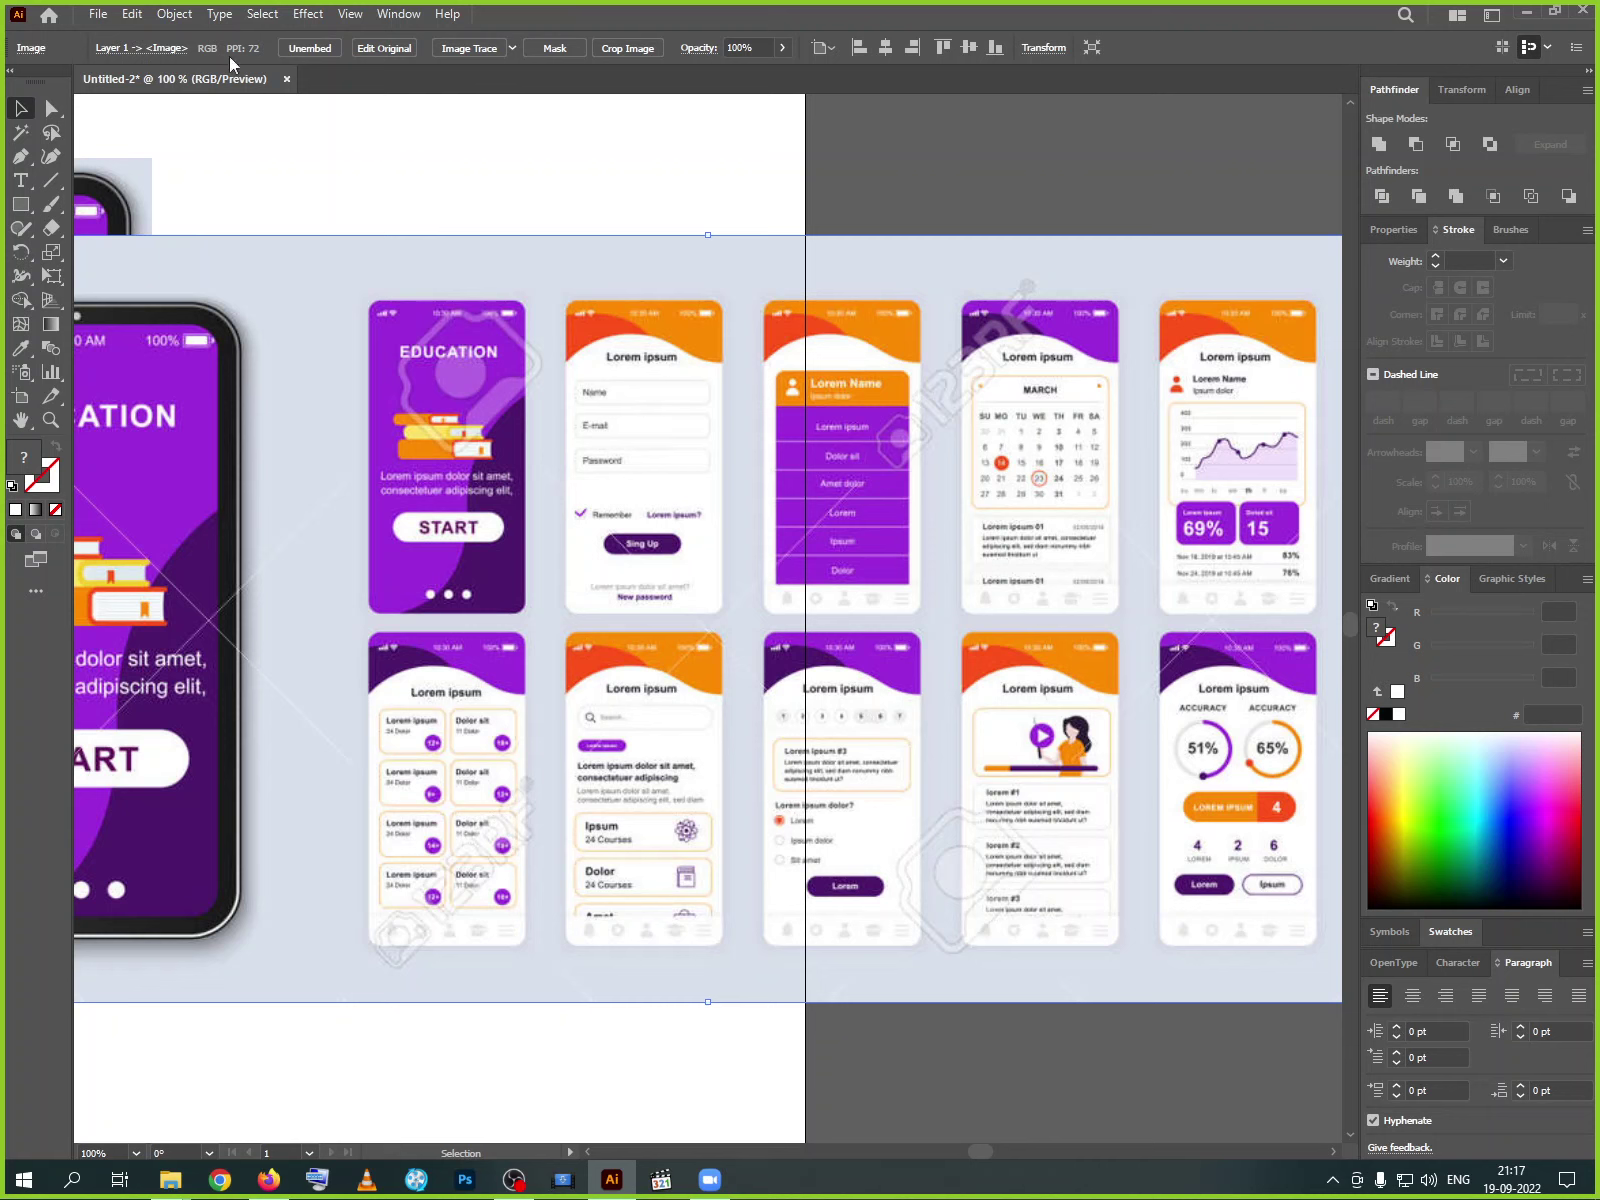
pyautogui.click(175, 14)
pyautogui.click(220, 290)
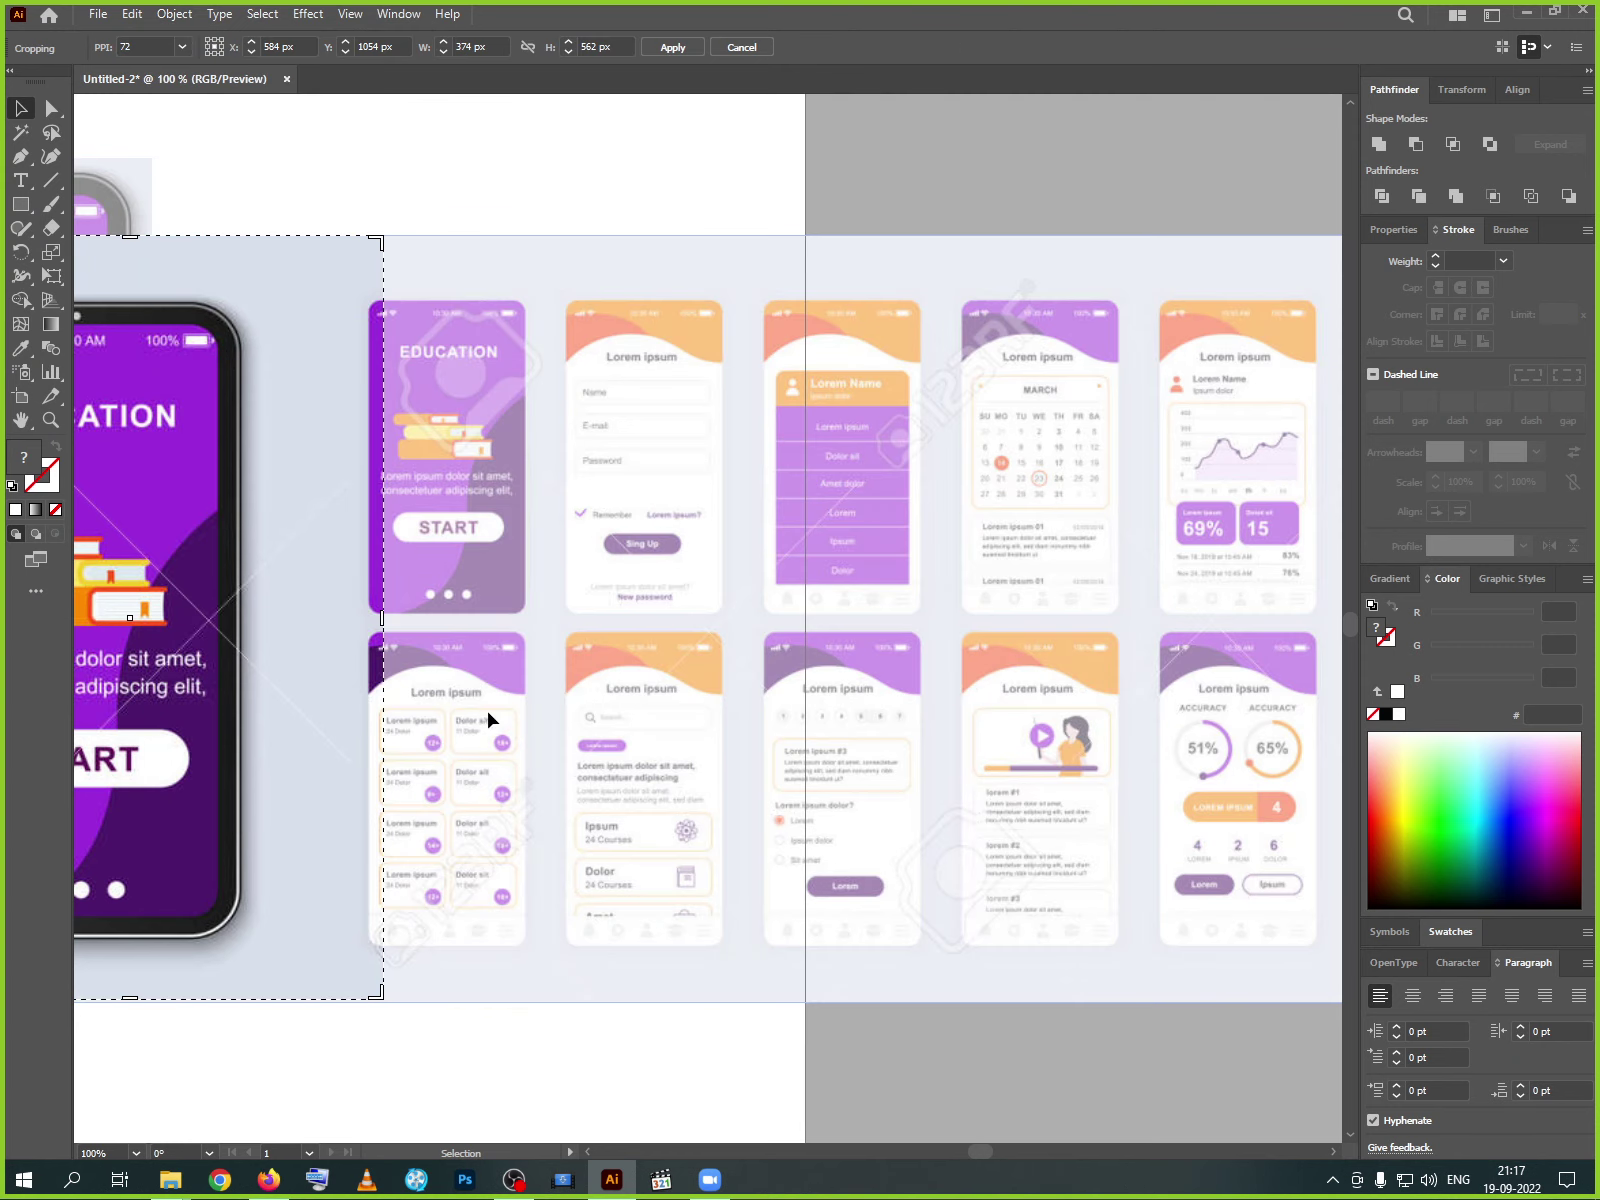
pyautogui.moveTo(329, 667); pyautogui.dragTo(681, 668)
pyautogui.moveTo(236, 250); pyautogui.dragTo(361, 621)
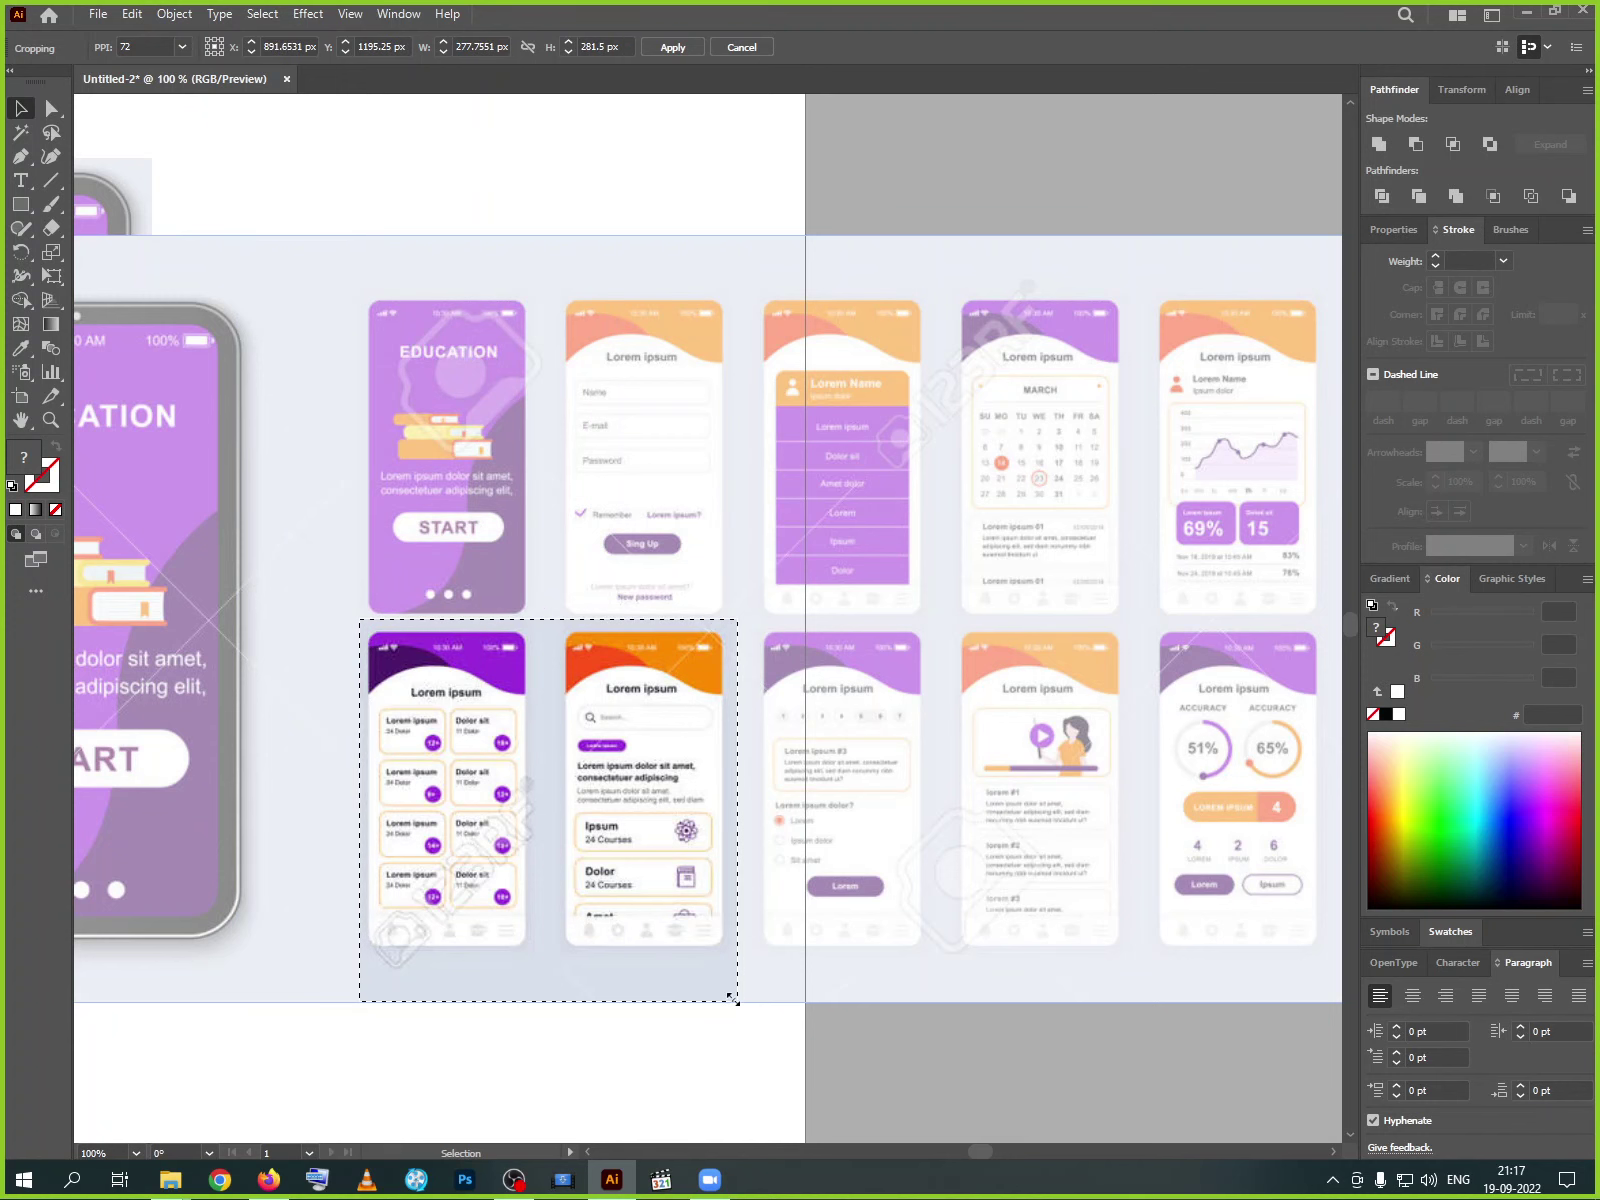
pyautogui.moveTo(737, 999); pyautogui.dragTo(533, 953)
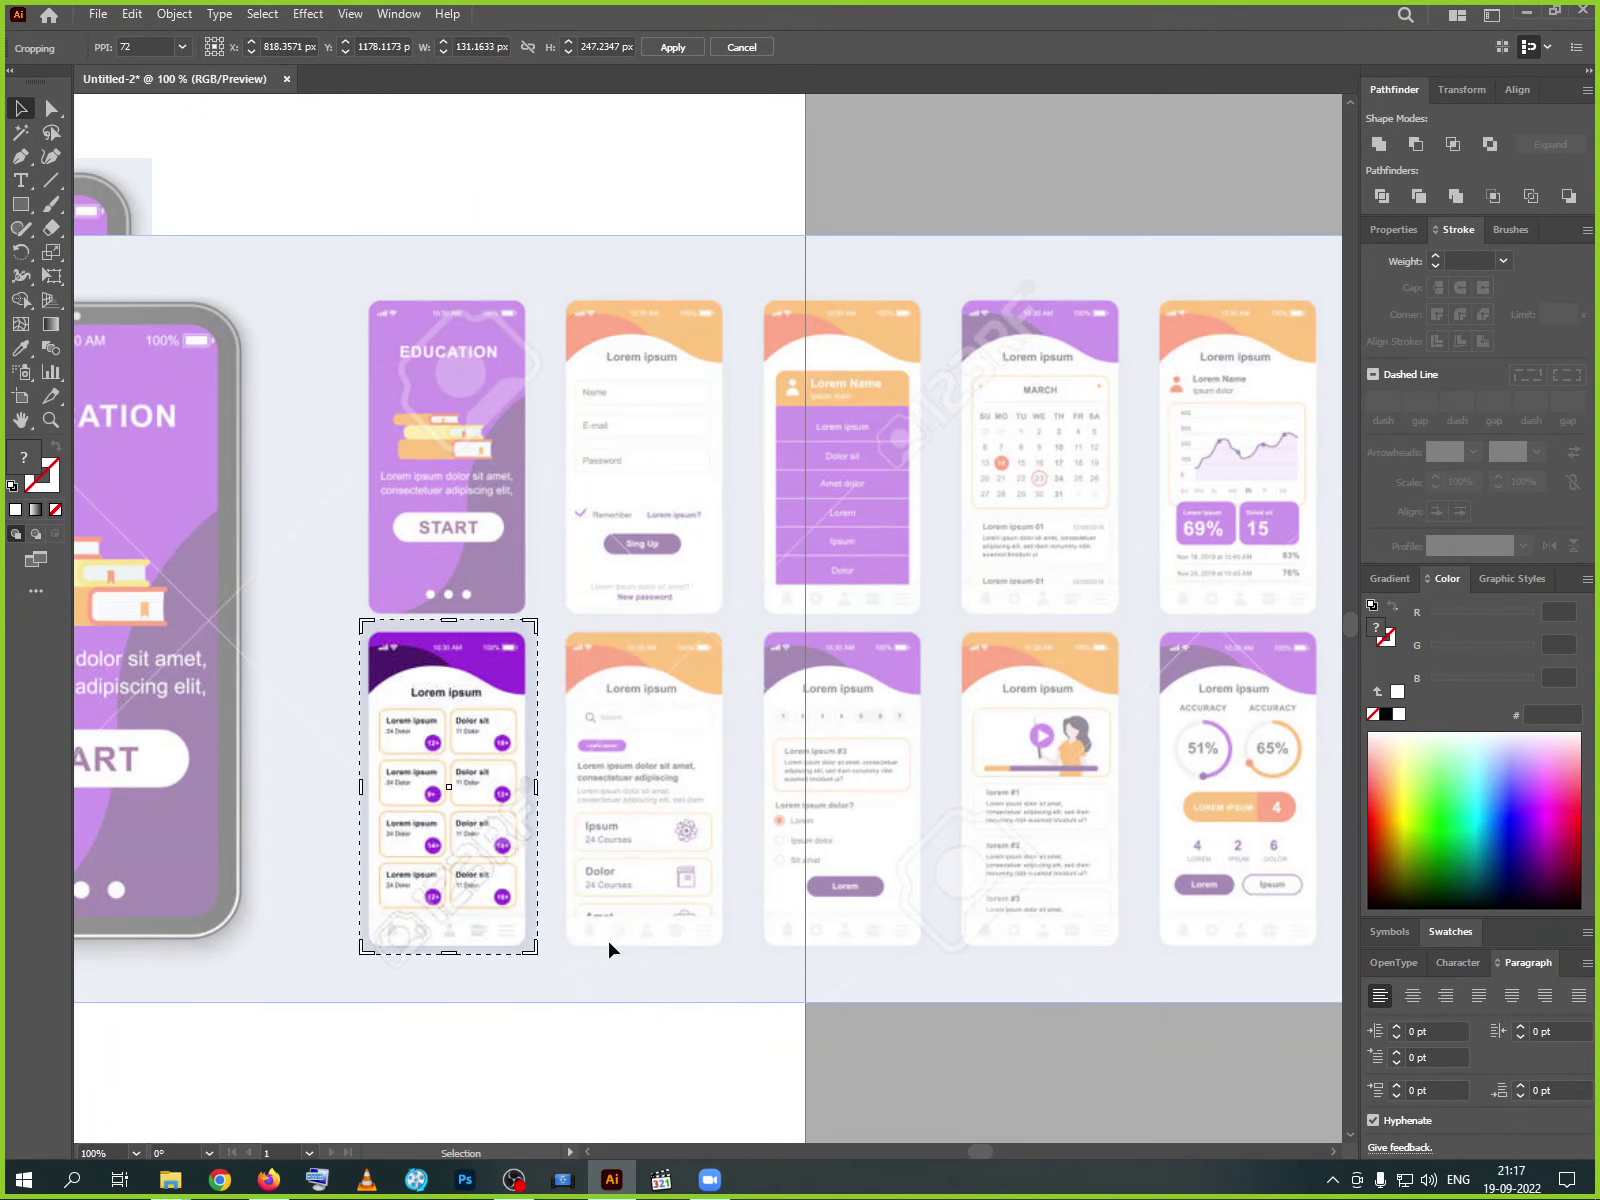
pyautogui.click(673, 47)
# - Enlarge the Lorem ipsum screen and arrange both mockups beside the artboard
pyautogui.scroll(-1, 700, 505)
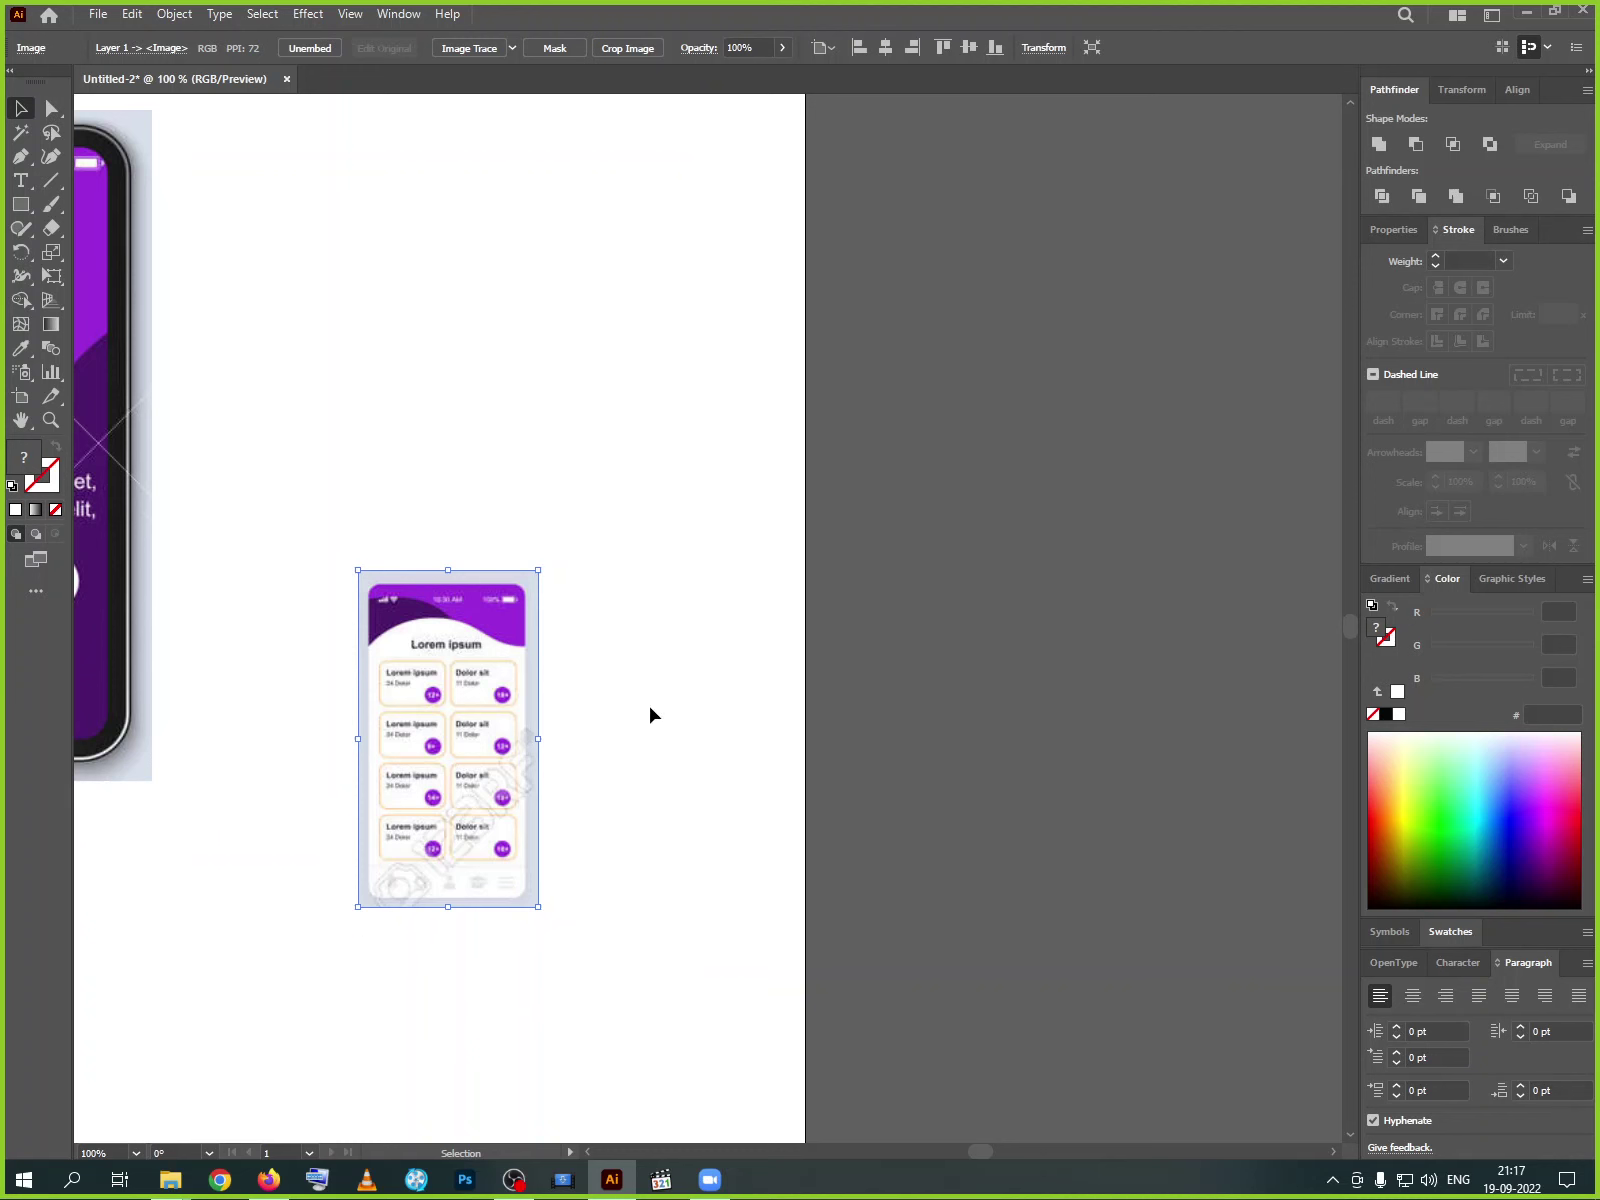
pyautogui.moveTo(485, 730); pyautogui.dragTo(541, 568)
pyautogui.moveTo(588, 736); pyautogui.dragTo(760, 893)
pyautogui.moveTo(618, 795); pyautogui.dragTo(1143, 795)
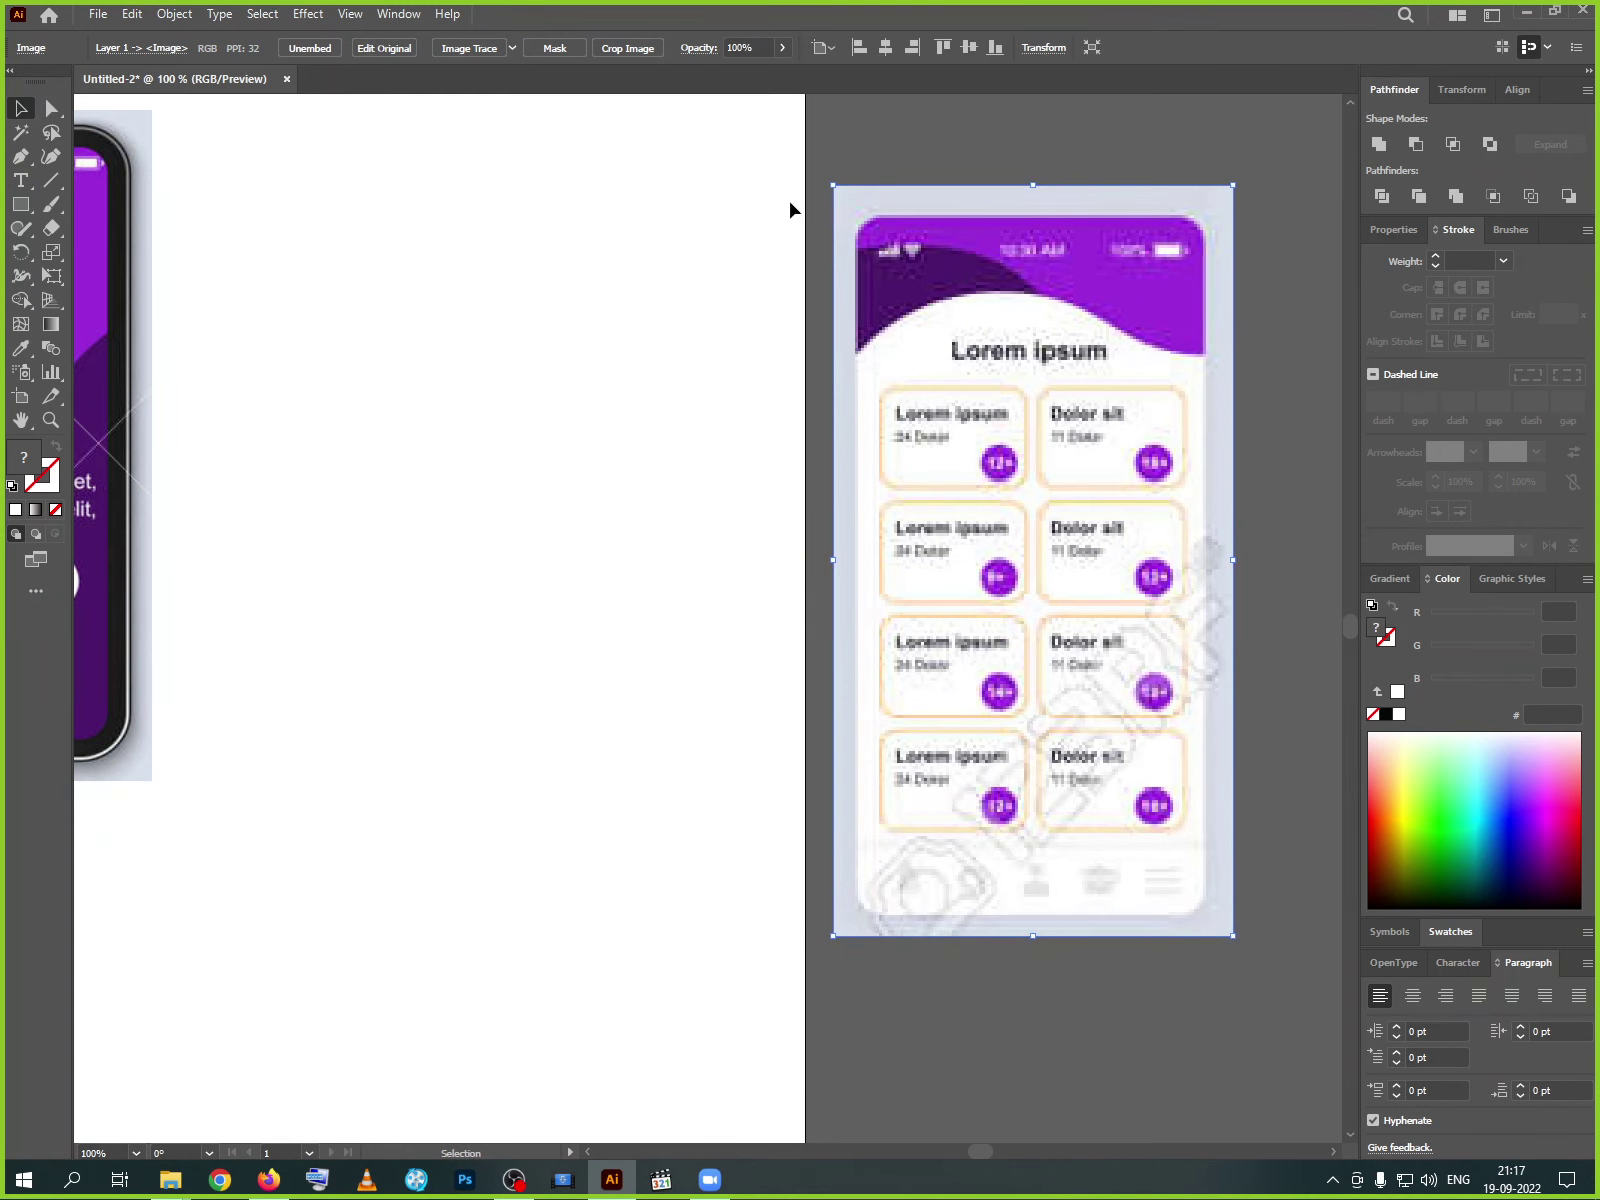
pyautogui.hotkey('ctrl', '-')
pyautogui.hotkey('ctrl', '-')
pyautogui.hotkey('ctrl', '-')
pyautogui.moveTo(405, 590); pyautogui.dragTo(758, 354)
pyautogui.moveTo(744, 585); pyautogui.dragTo(749, 586)
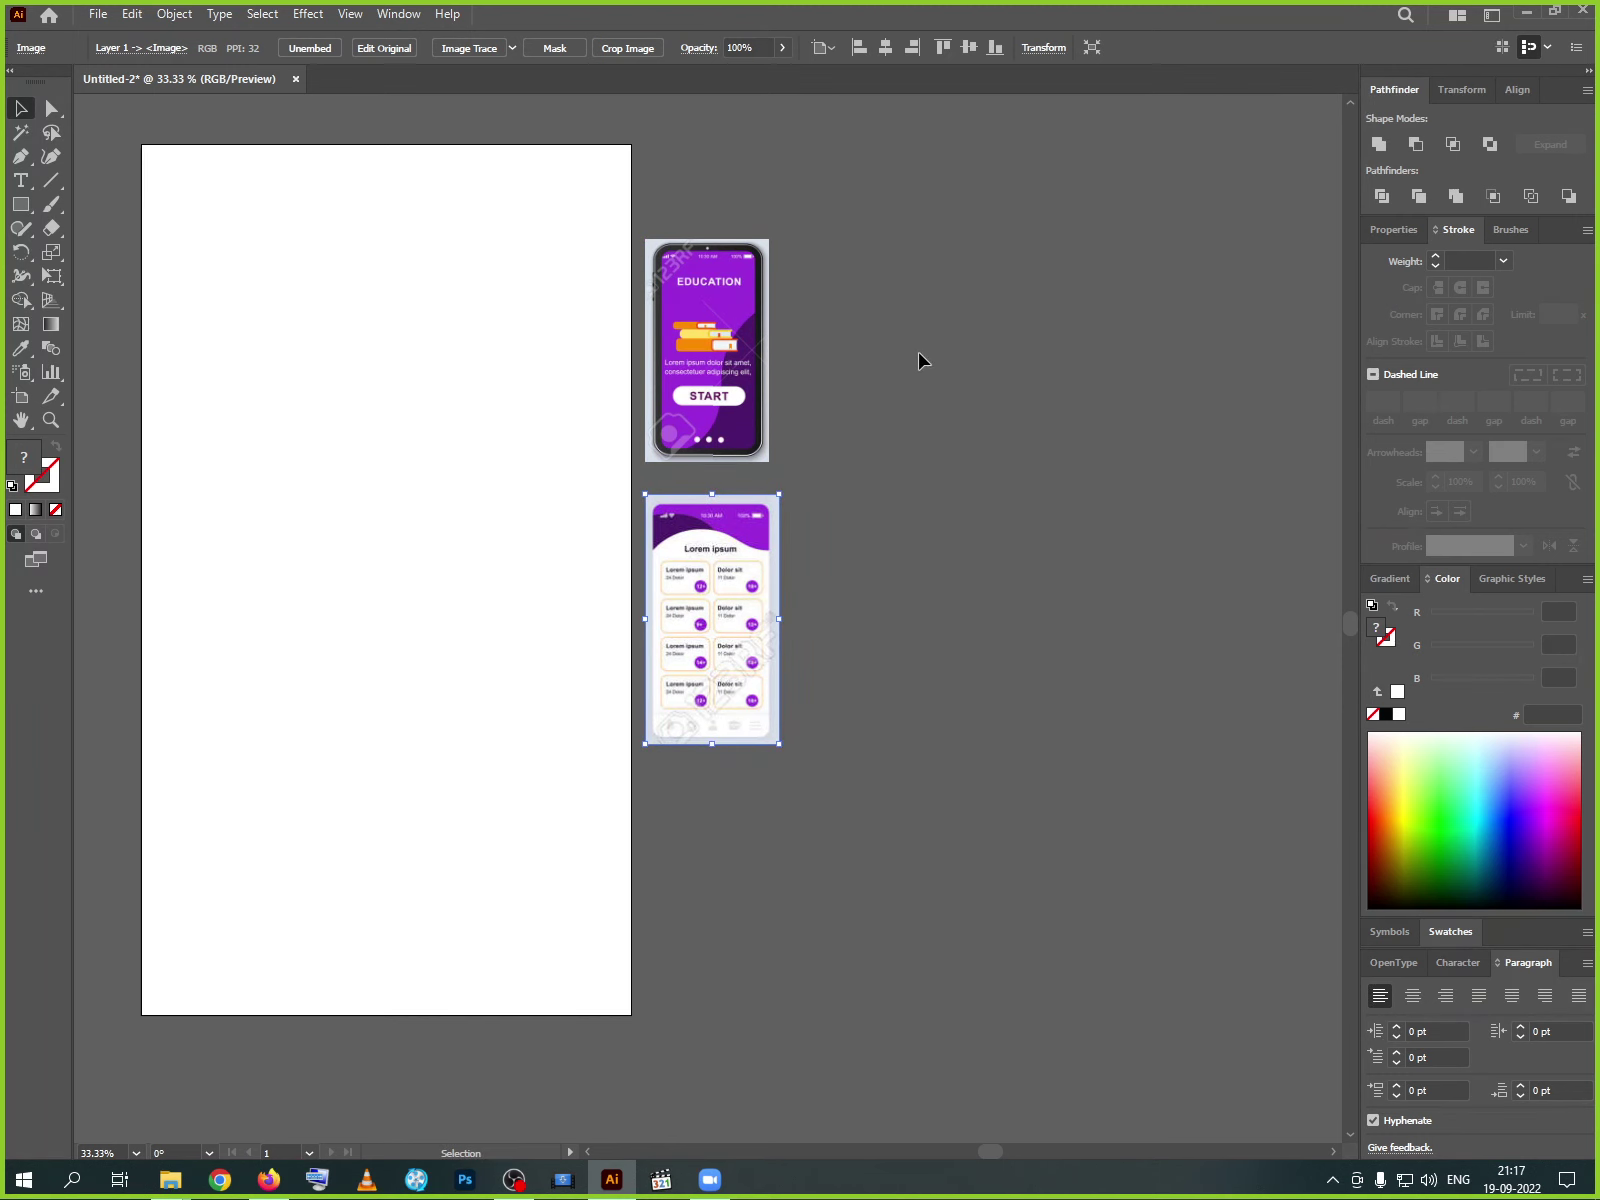
# - Zoom to 100% and pan to frame the EDUCATION mockup
pyautogui.hotkey('ctrl', '+')
pyautogui.moveTo(507, 425); pyautogui.dragTo(651, 638)
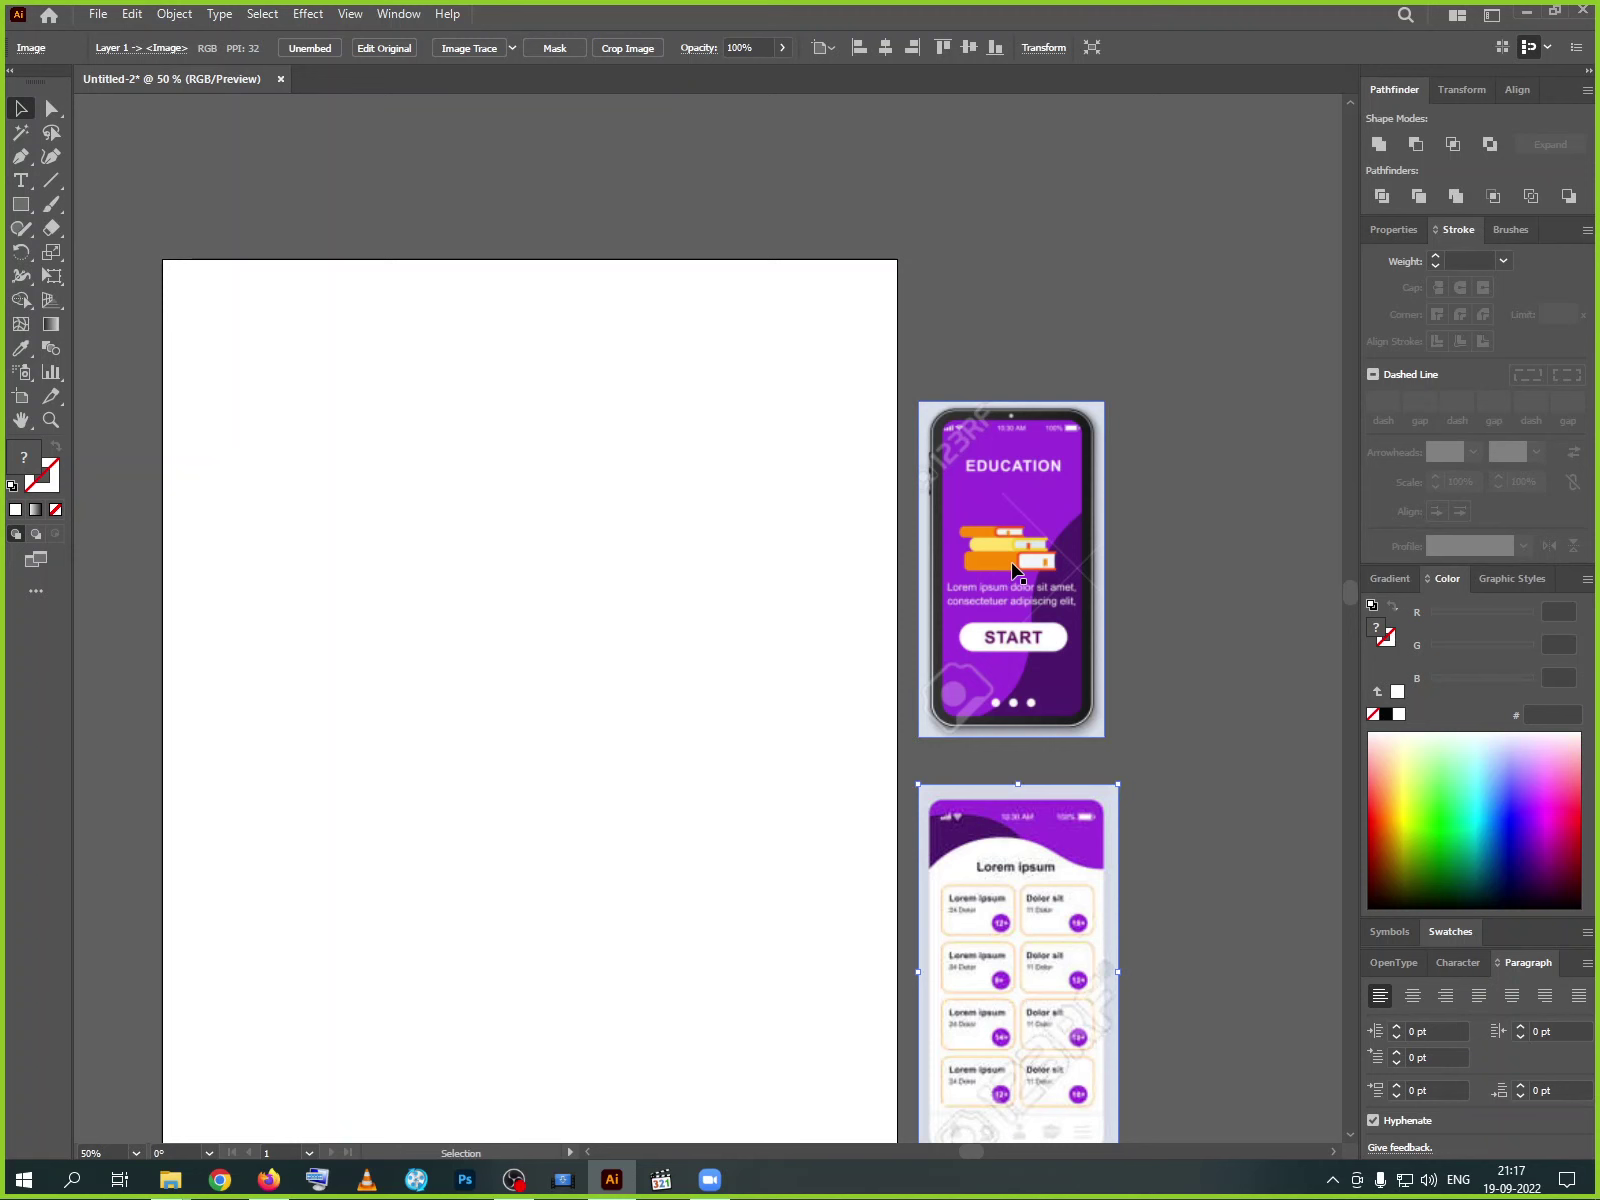
pyautogui.hotkey('ctrl', '+')
pyautogui.hotkey('ctrl', '+')
pyautogui.moveTo(861, 553); pyautogui.dragTo(943, 829)
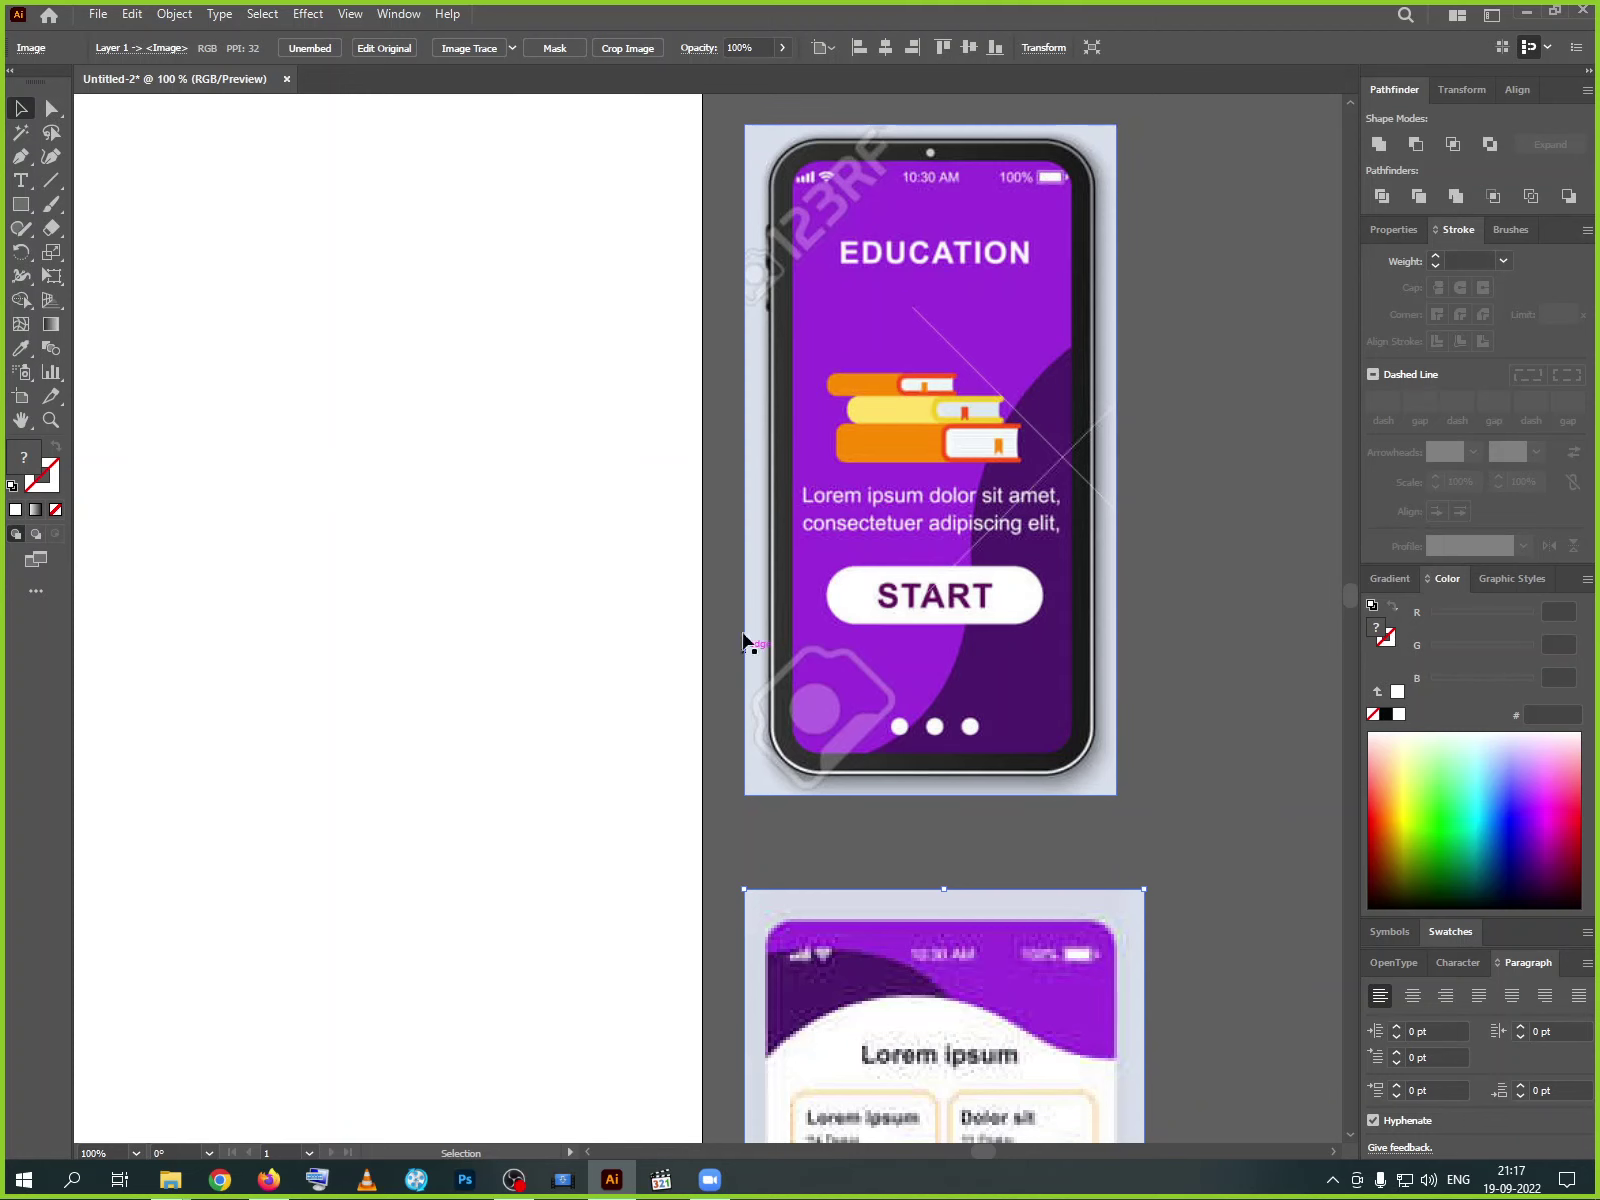
# - Float the Swatches panel over the canvas and enlarge it to show every colour
pyautogui.click(20, 206)
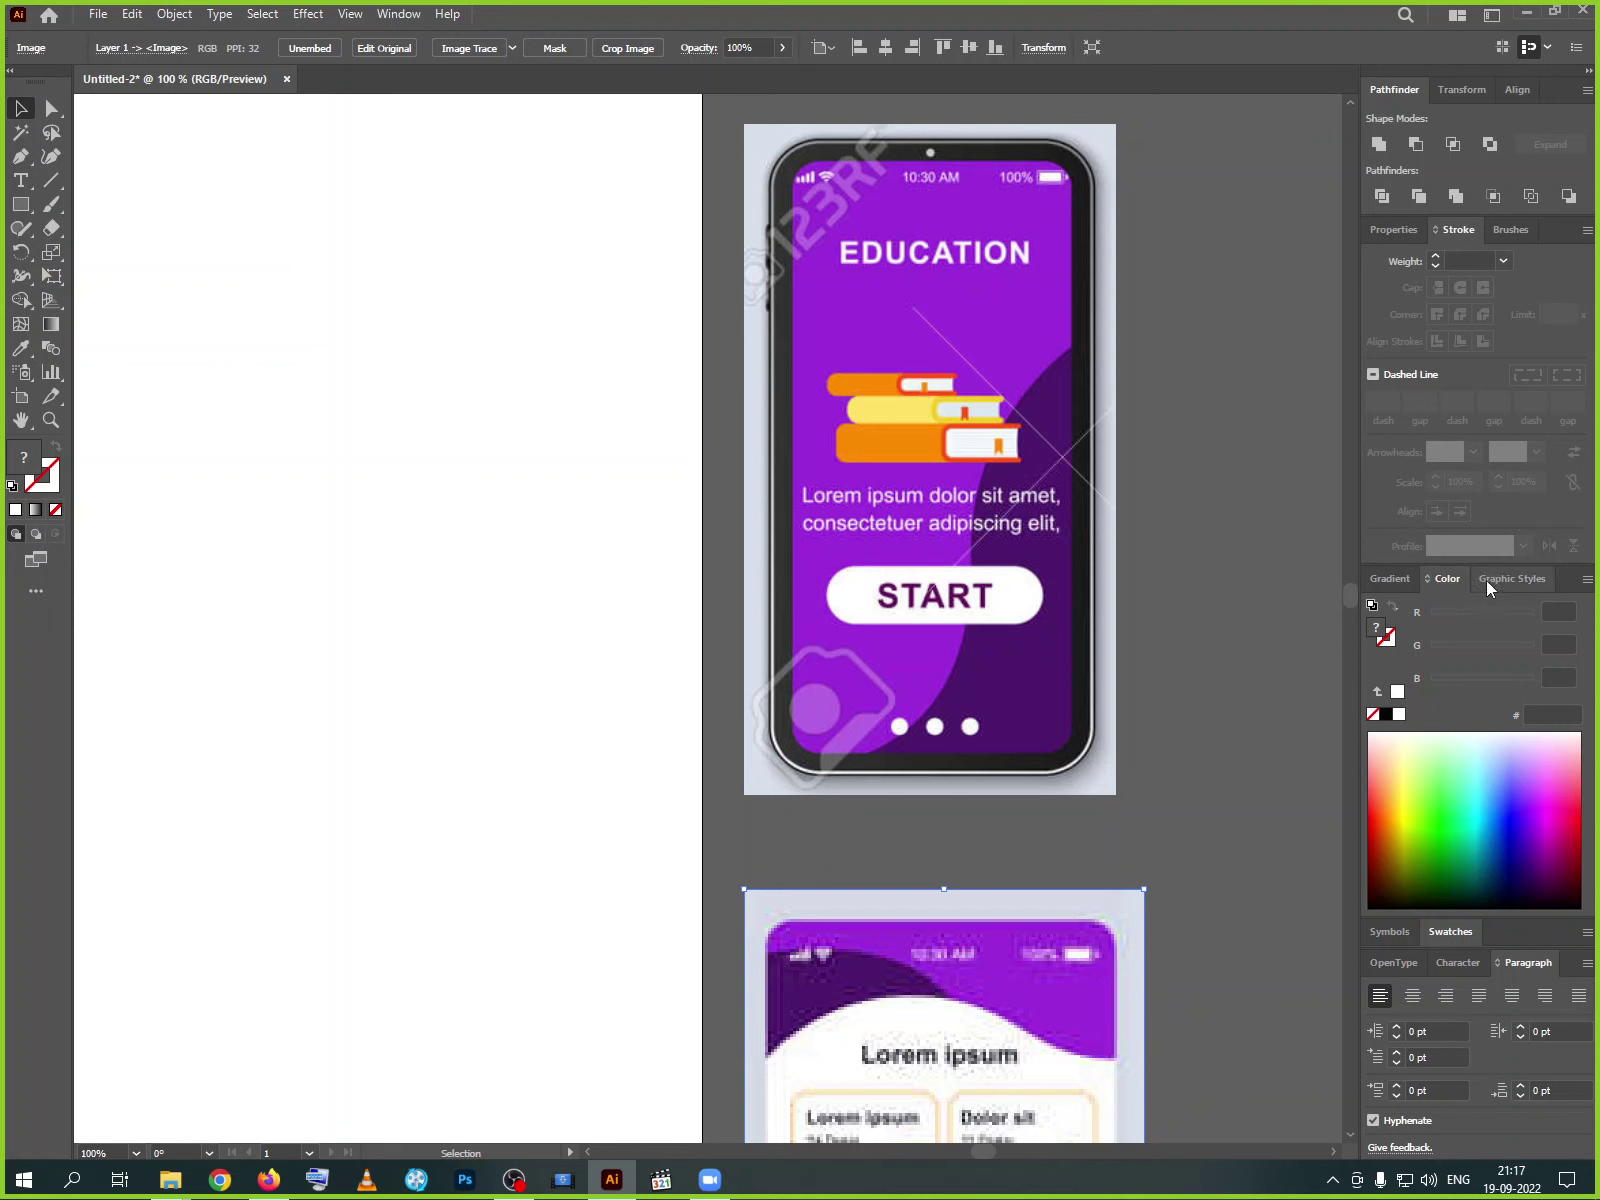
pyautogui.click(1451, 932)
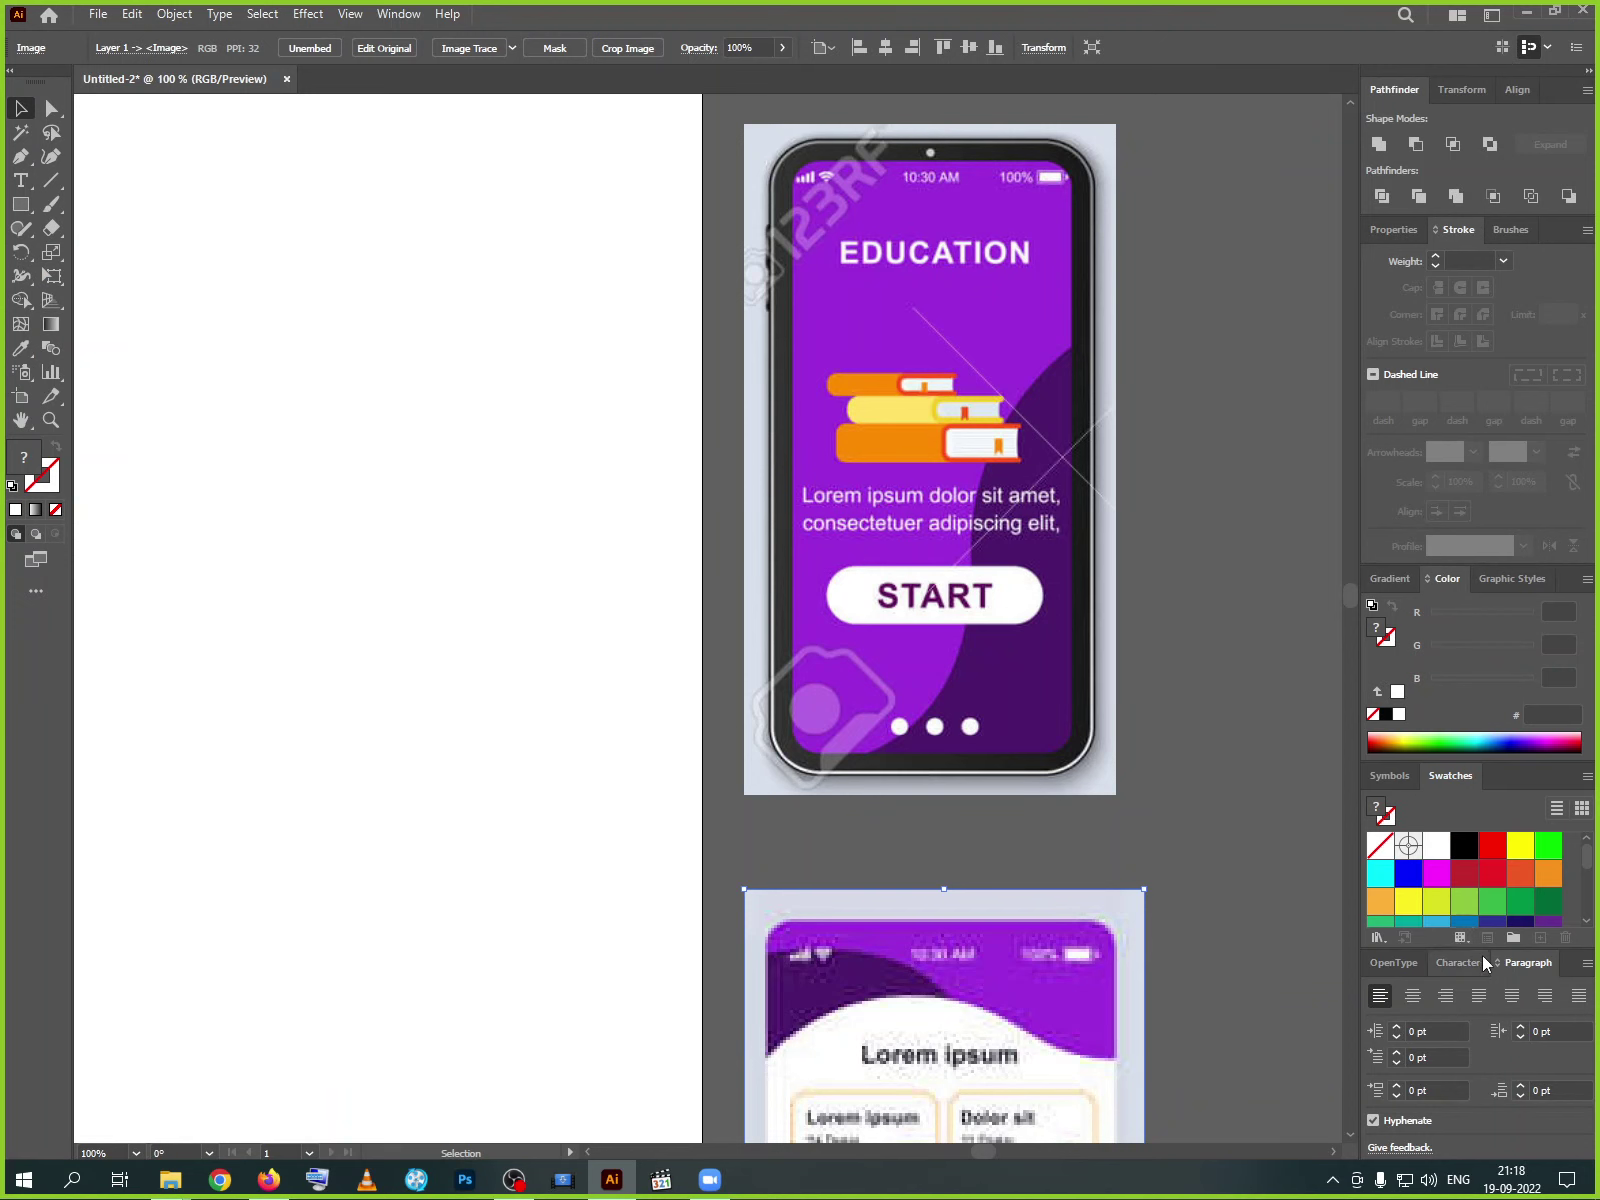
pyautogui.moveTo(1455, 785); pyautogui.dragTo(195, 328)
pyautogui.moveTo(325, 632); pyautogui.dragTo(332, 897)
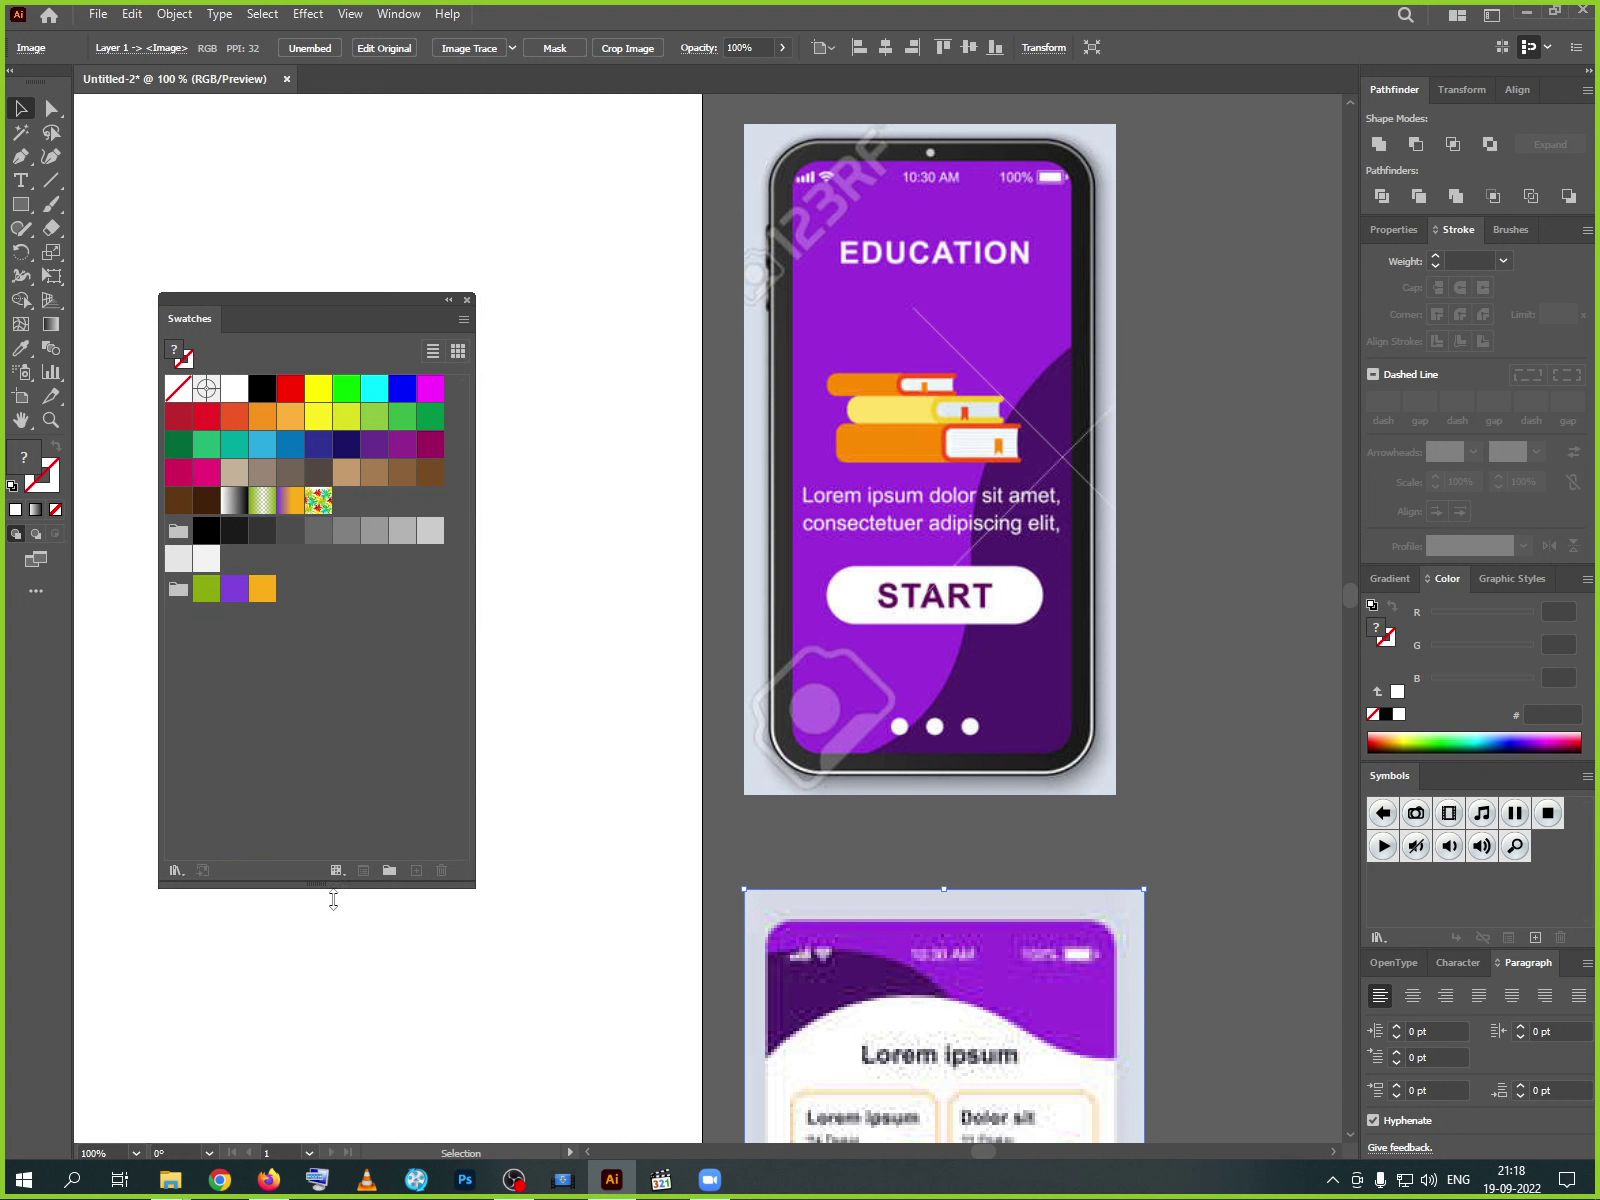
# - Load the Scientific > Analogous swatch library from the Swatch Libraries menu
pyautogui.click(177, 883)
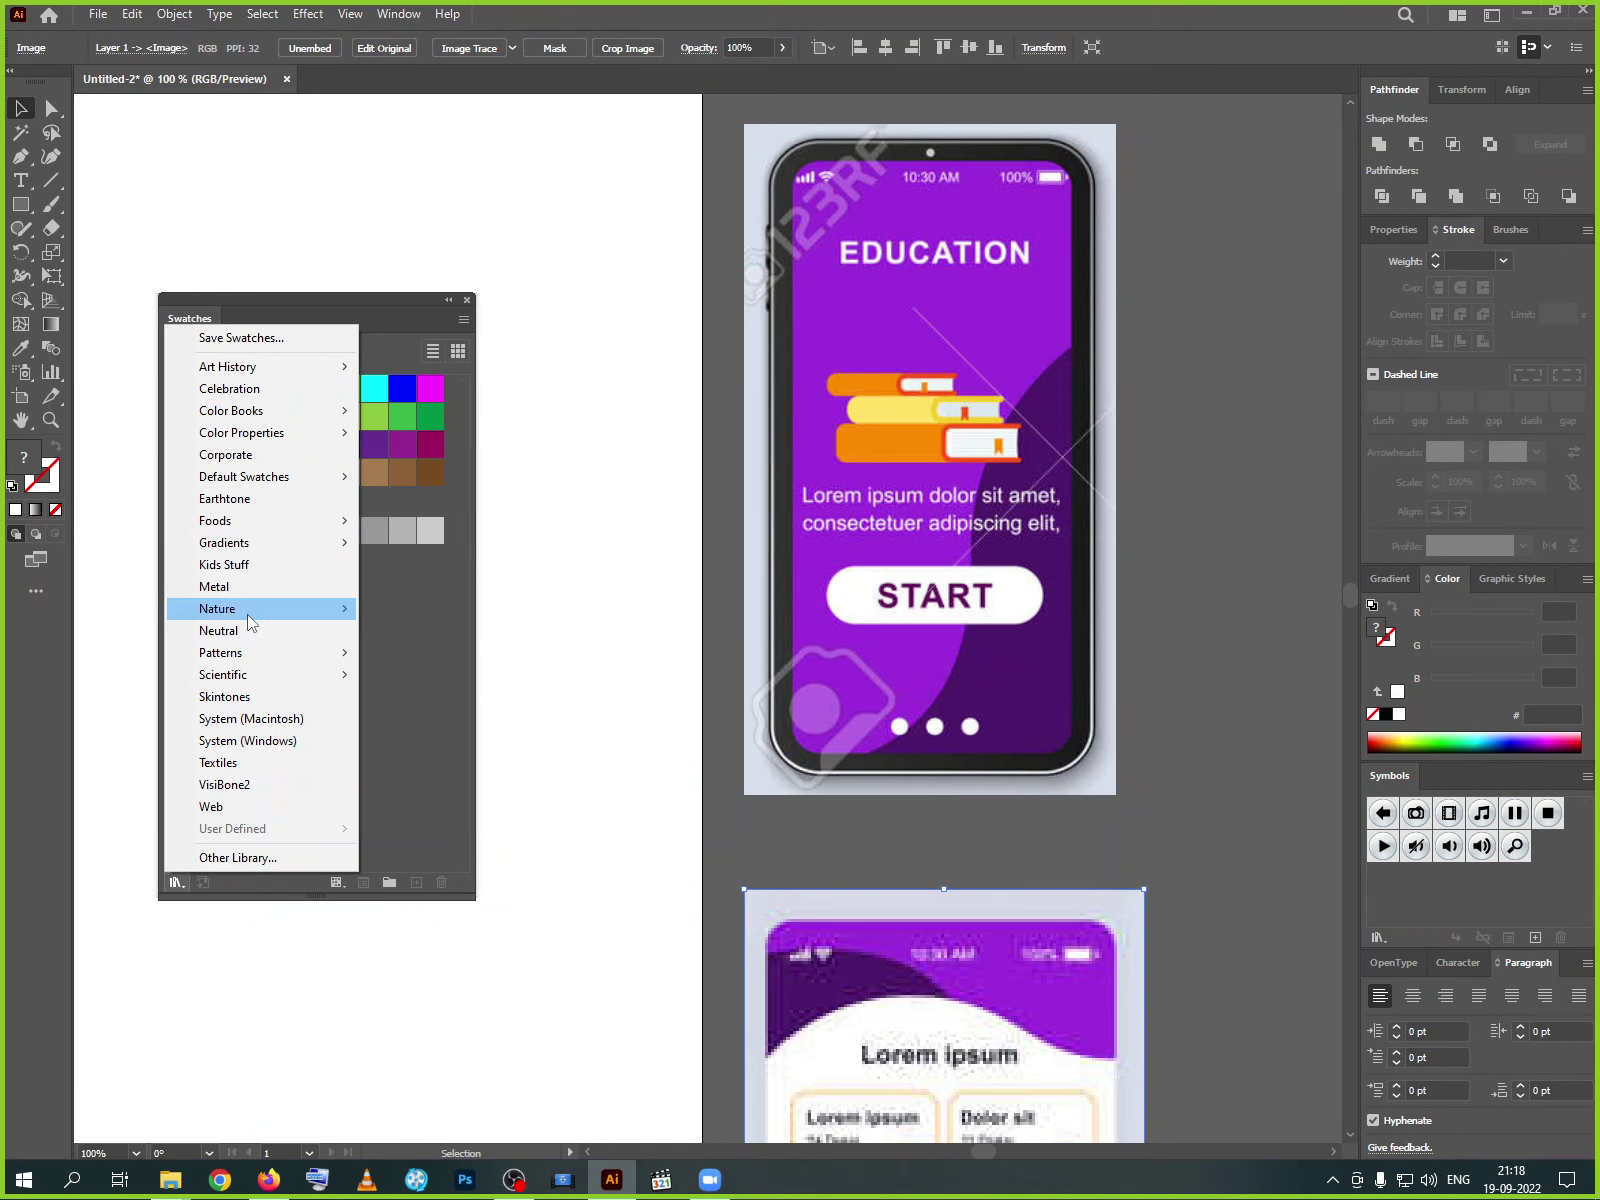
pyautogui.moveTo(248, 615)
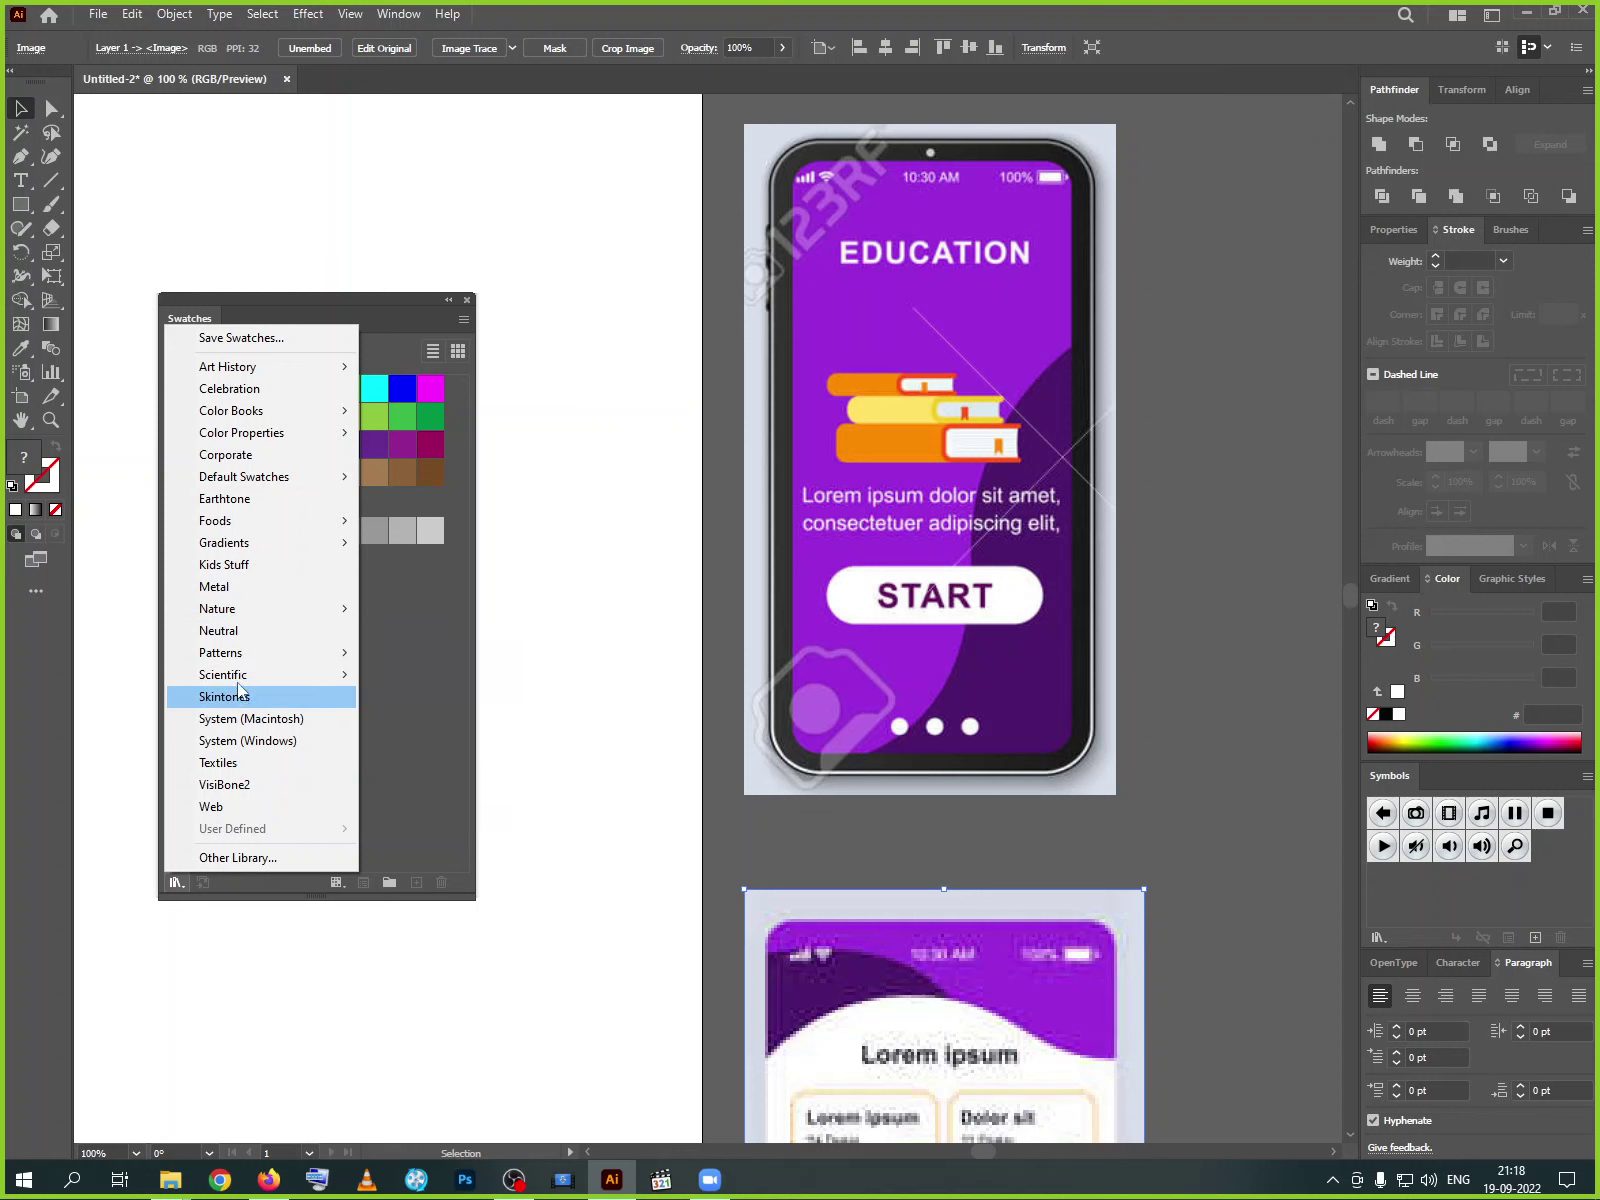
pyautogui.moveTo(240, 674)
pyautogui.click(420, 671)
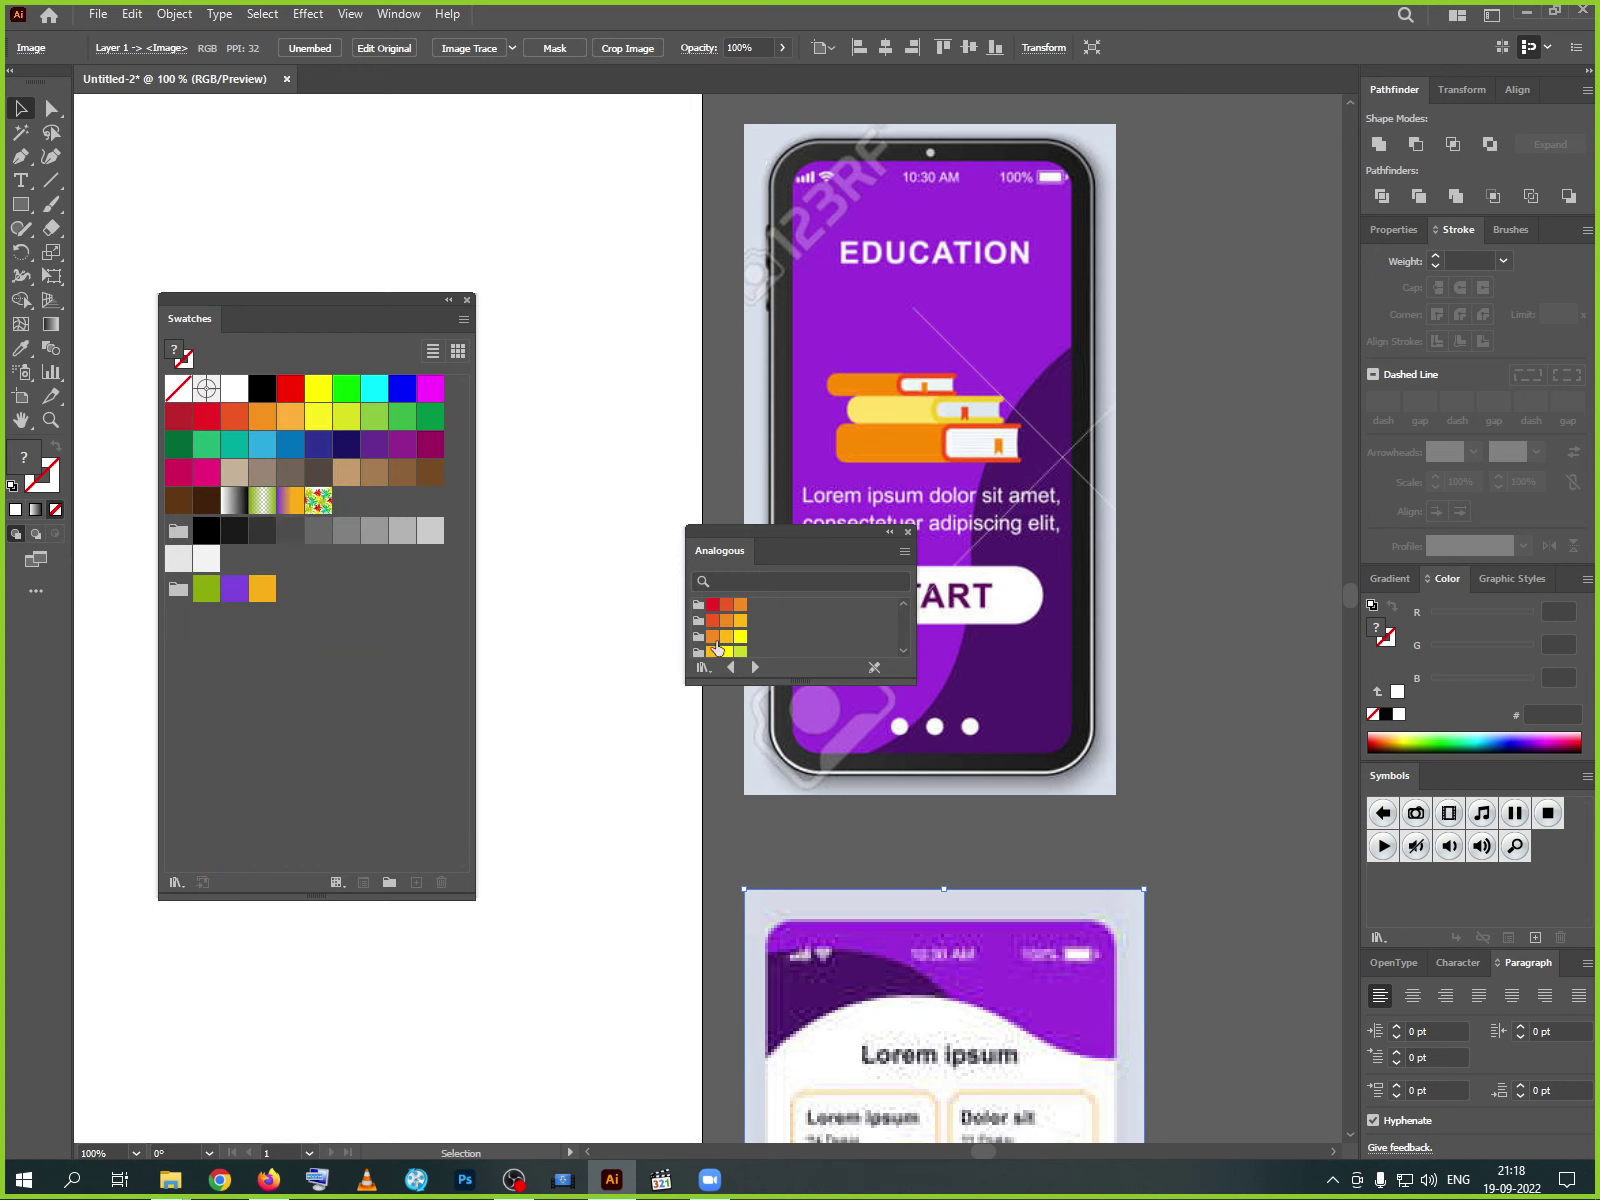
# - Redock the main Swatches panel and place the enlarged Analogous library over the artboard
pyautogui.moveTo(367, 319); pyautogui.dragTo(260, 303)
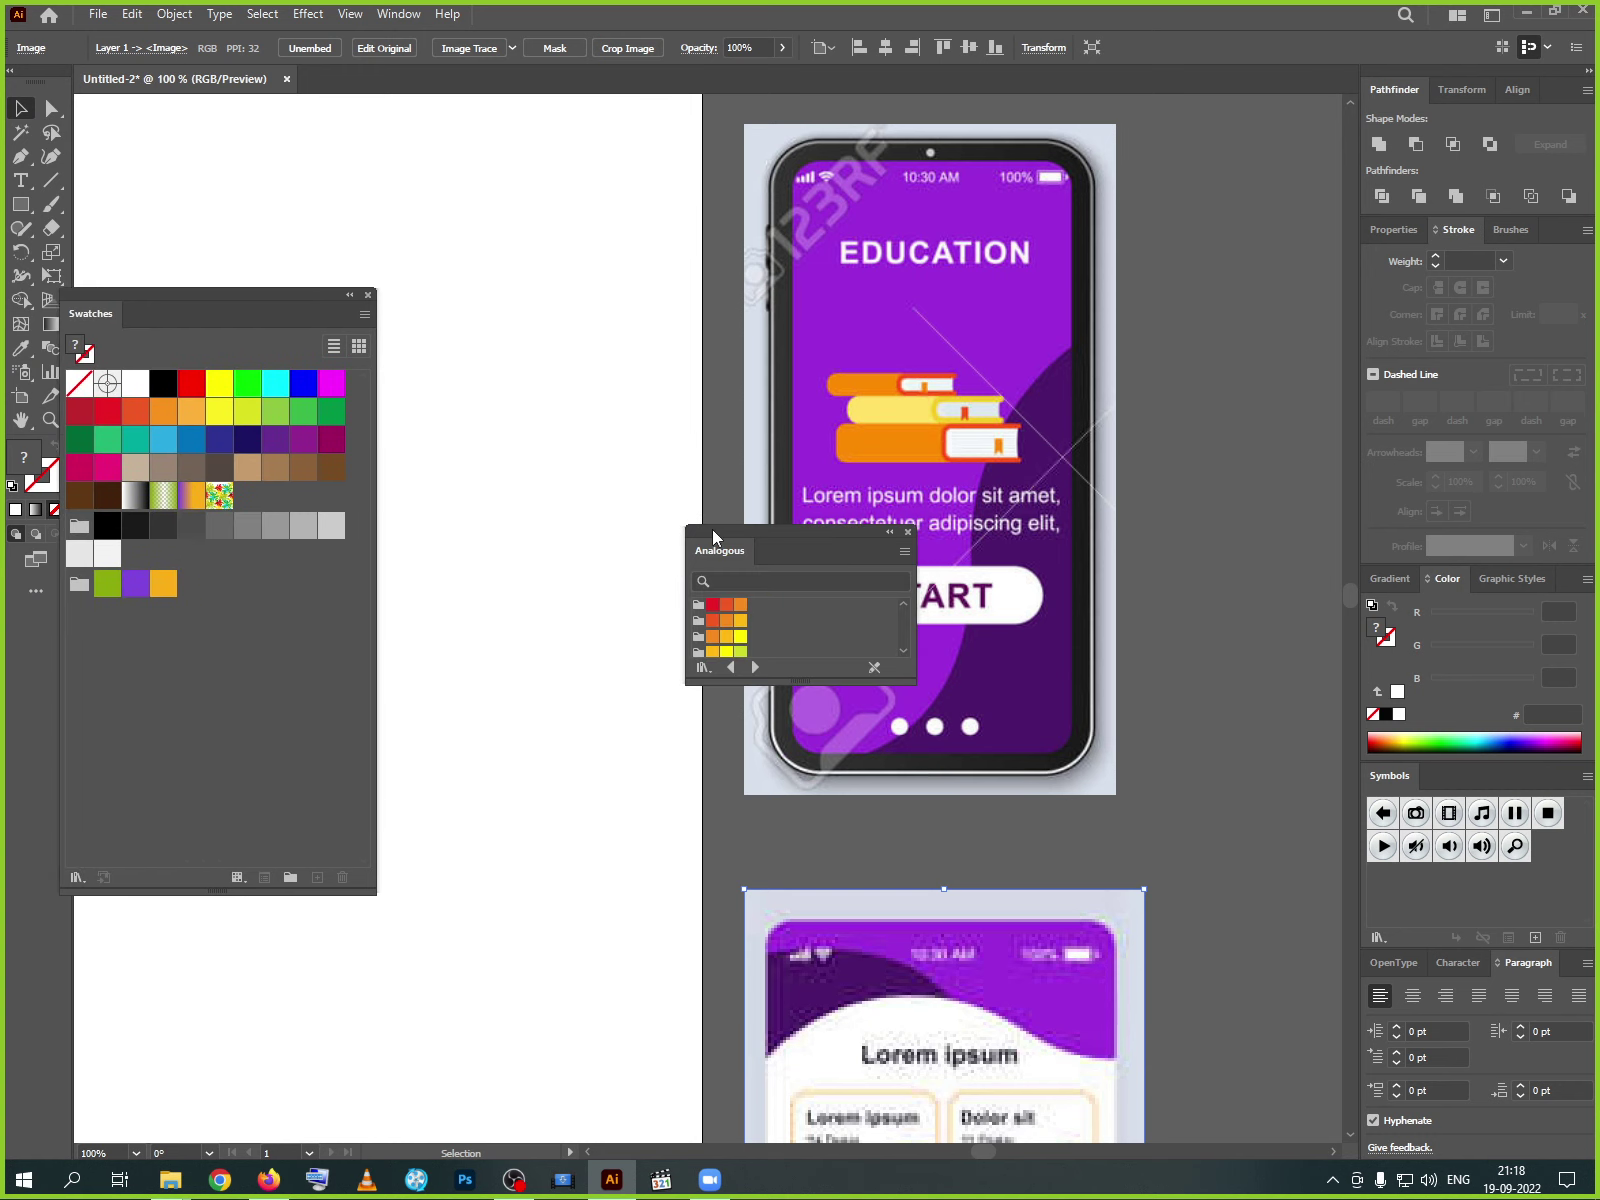
pyautogui.moveTo(712, 529); pyautogui.dragTo(416, 427)
pyautogui.moveTo(260, 303); pyautogui.dragTo(1450, 778)
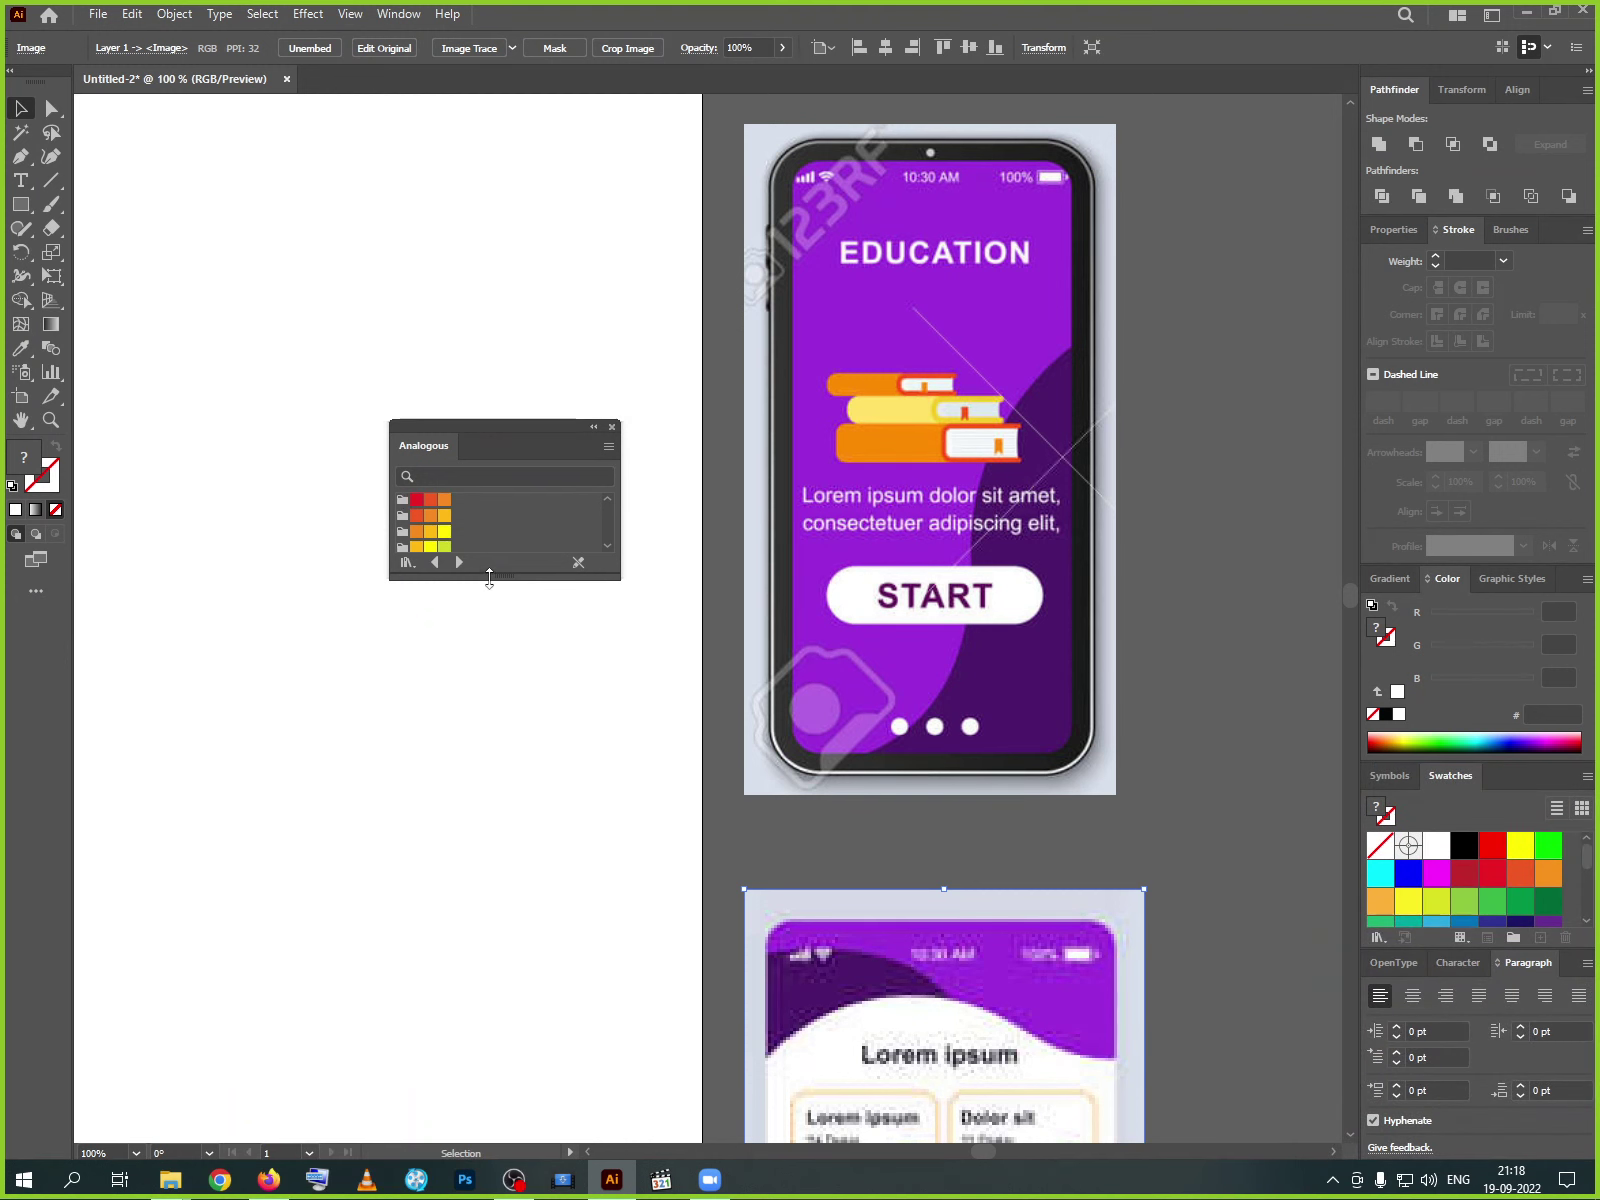
pyautogui.moveTo(489, 578); pyautogui.dragTo(490, 893)
pyautogui.moveTo(494, 425); pyautogui.dragTo(362, 392)
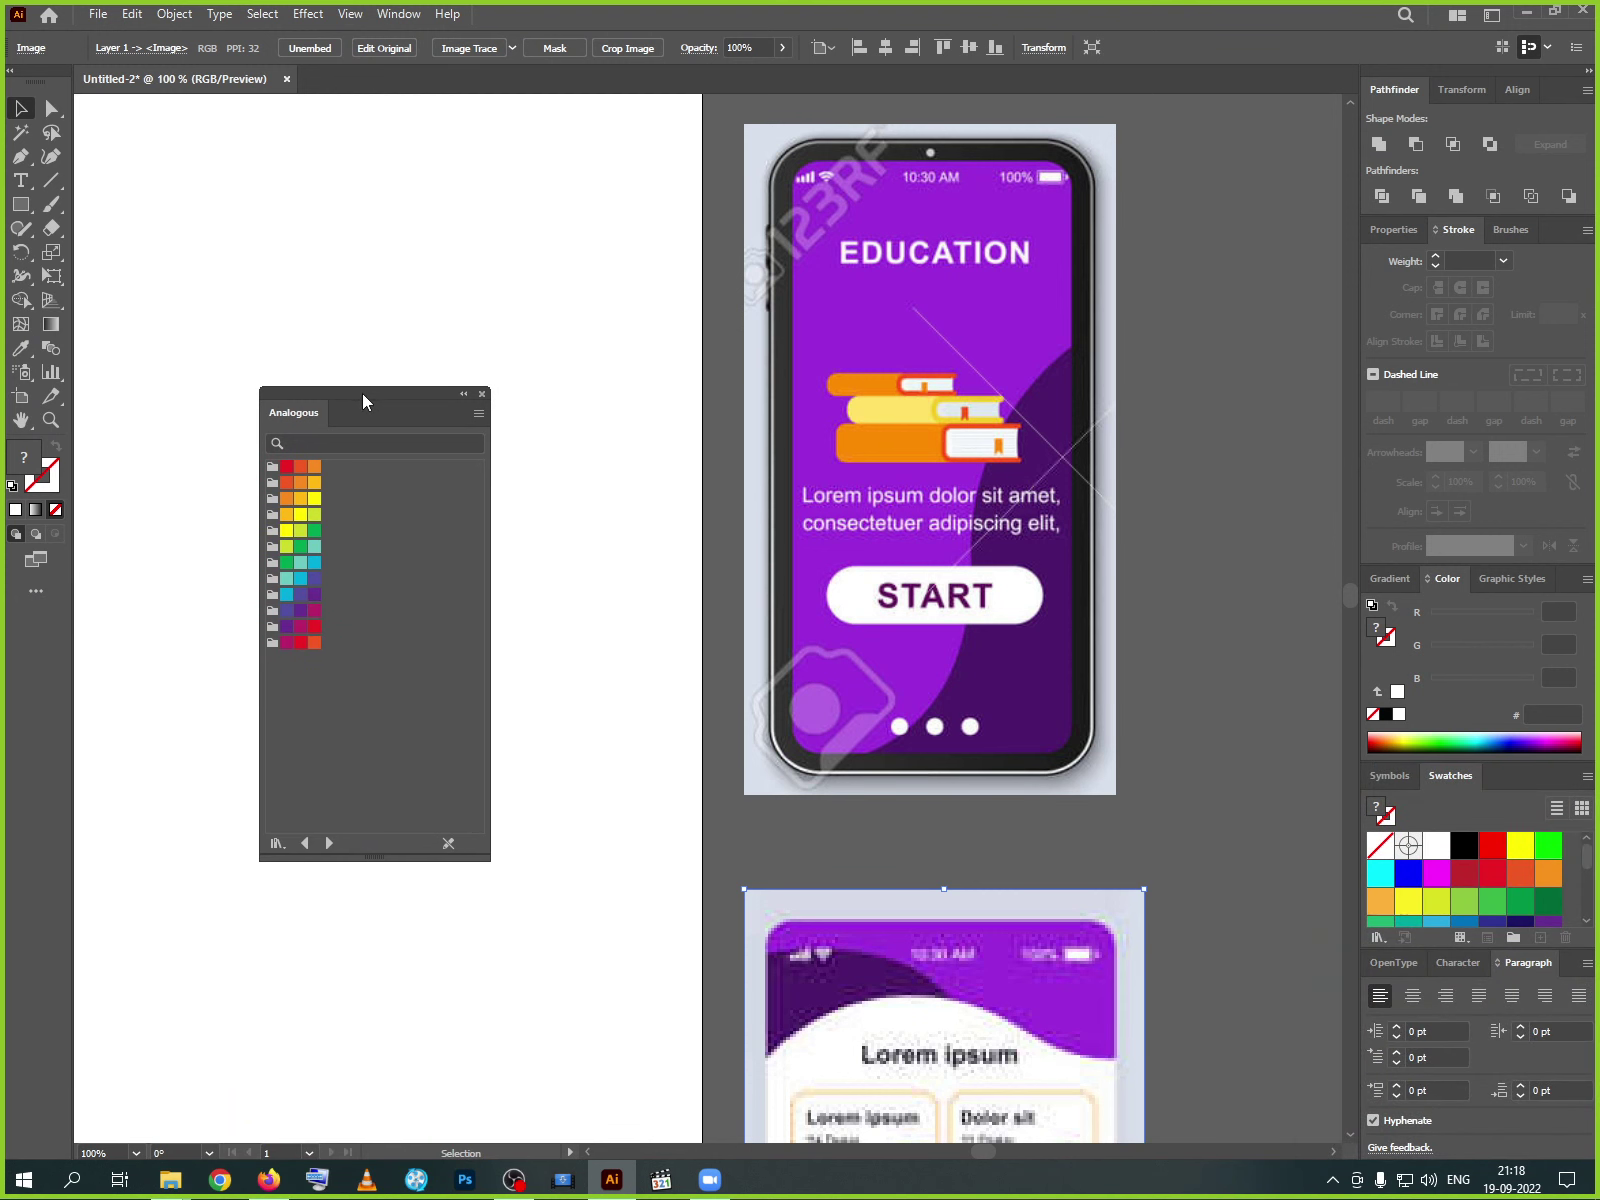
# - Step through the next swatch libraries, past both System libraries, until Textiles loads
pyautogui.click(329, 845)
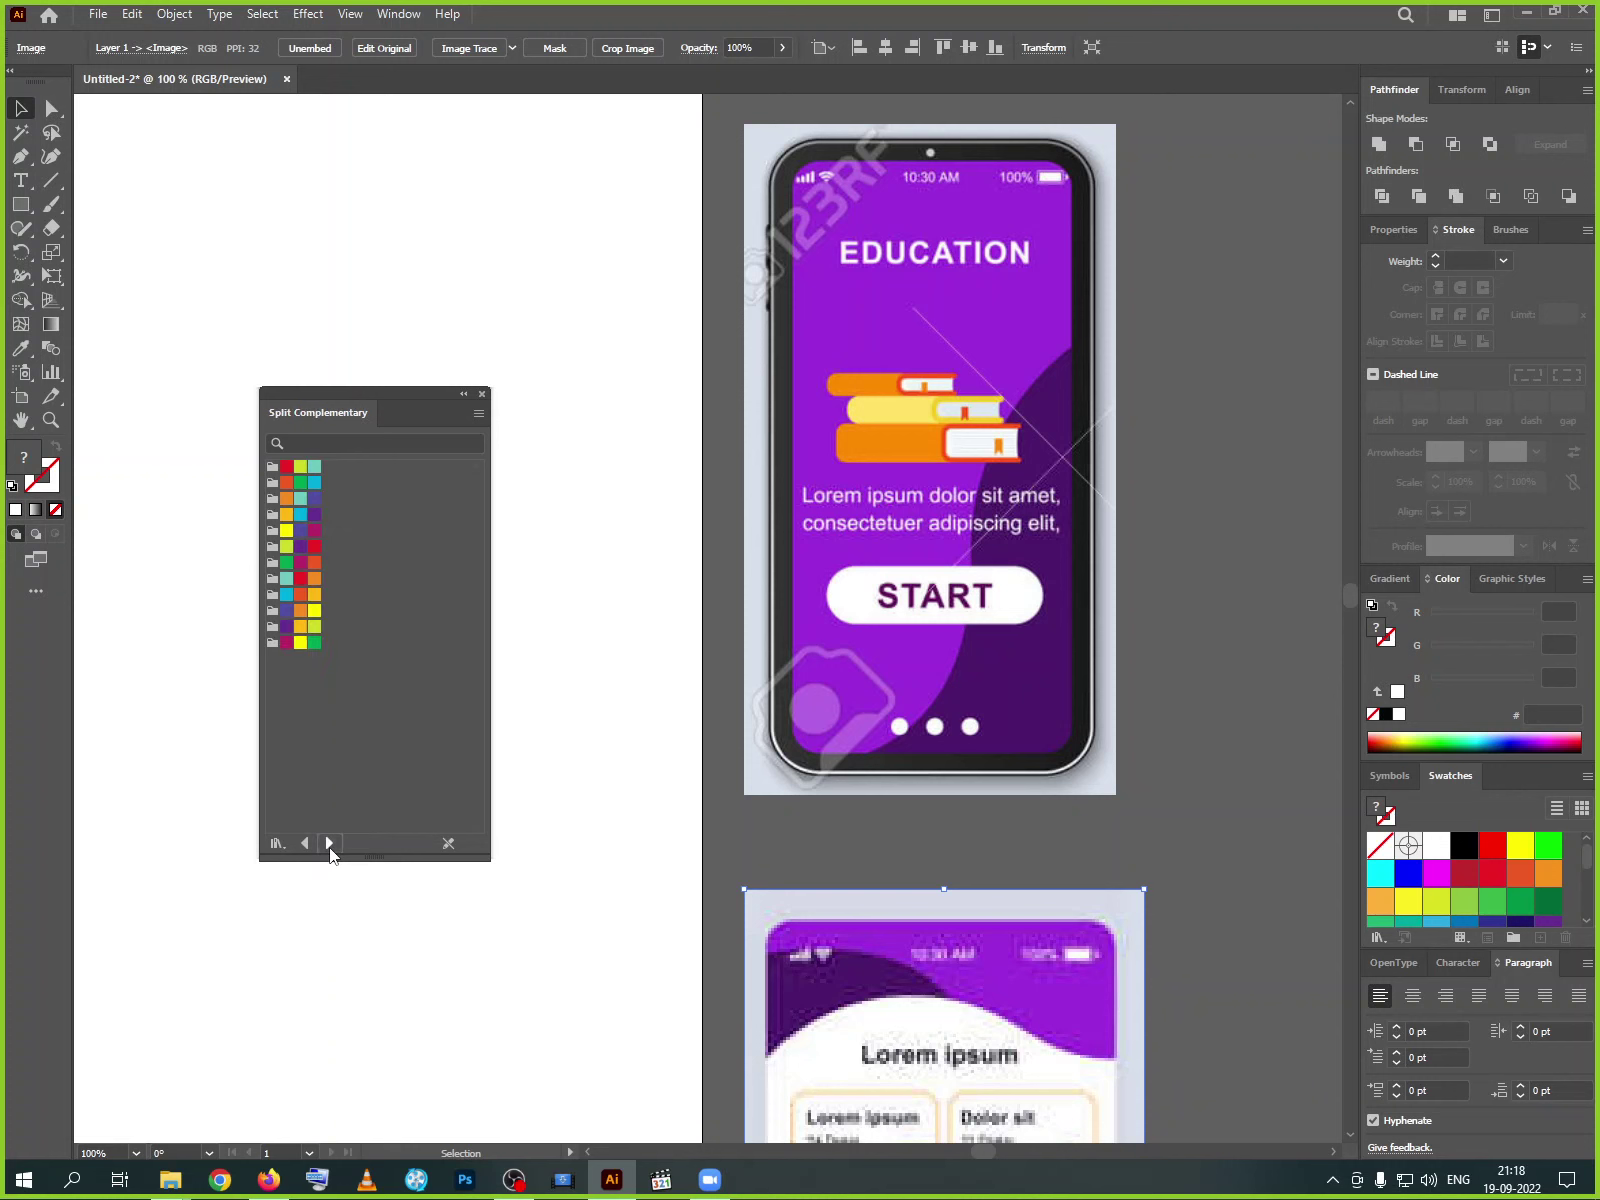
pyautogui.click(329, 845)
pyautogui.click(329, 845)
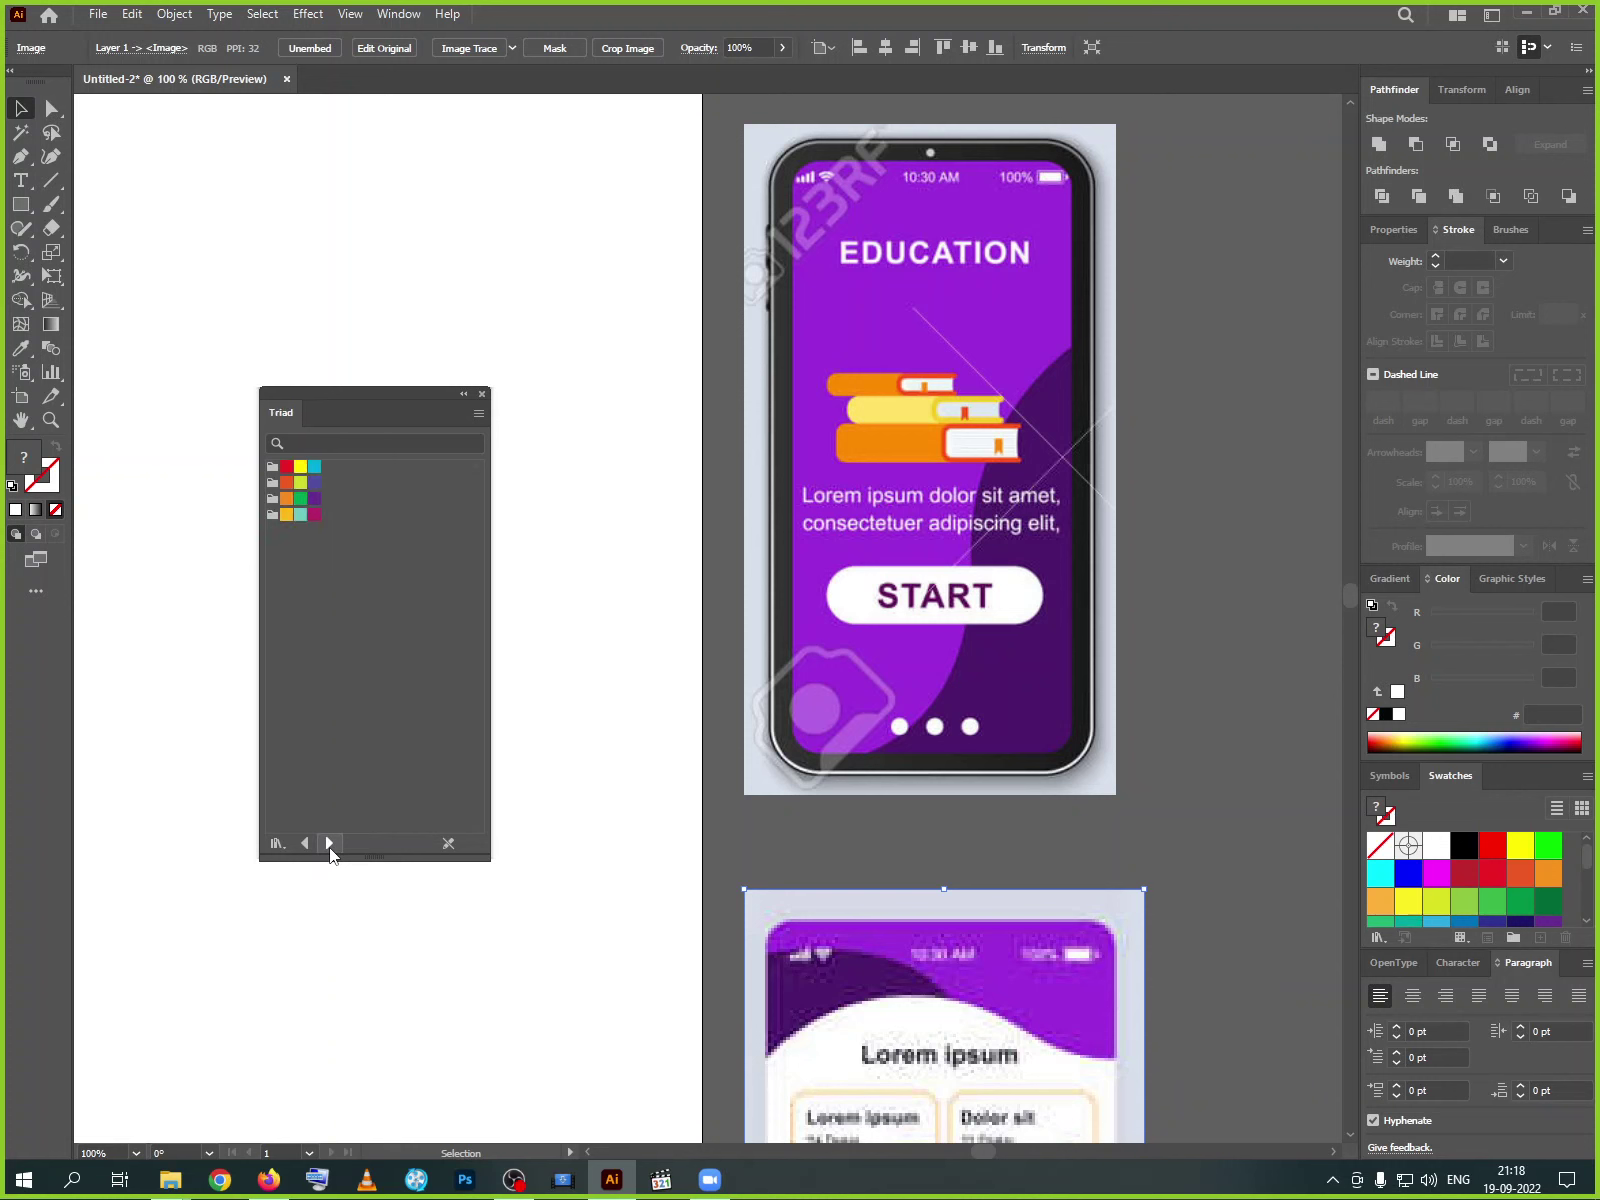
pyautogui.click(329, 845)
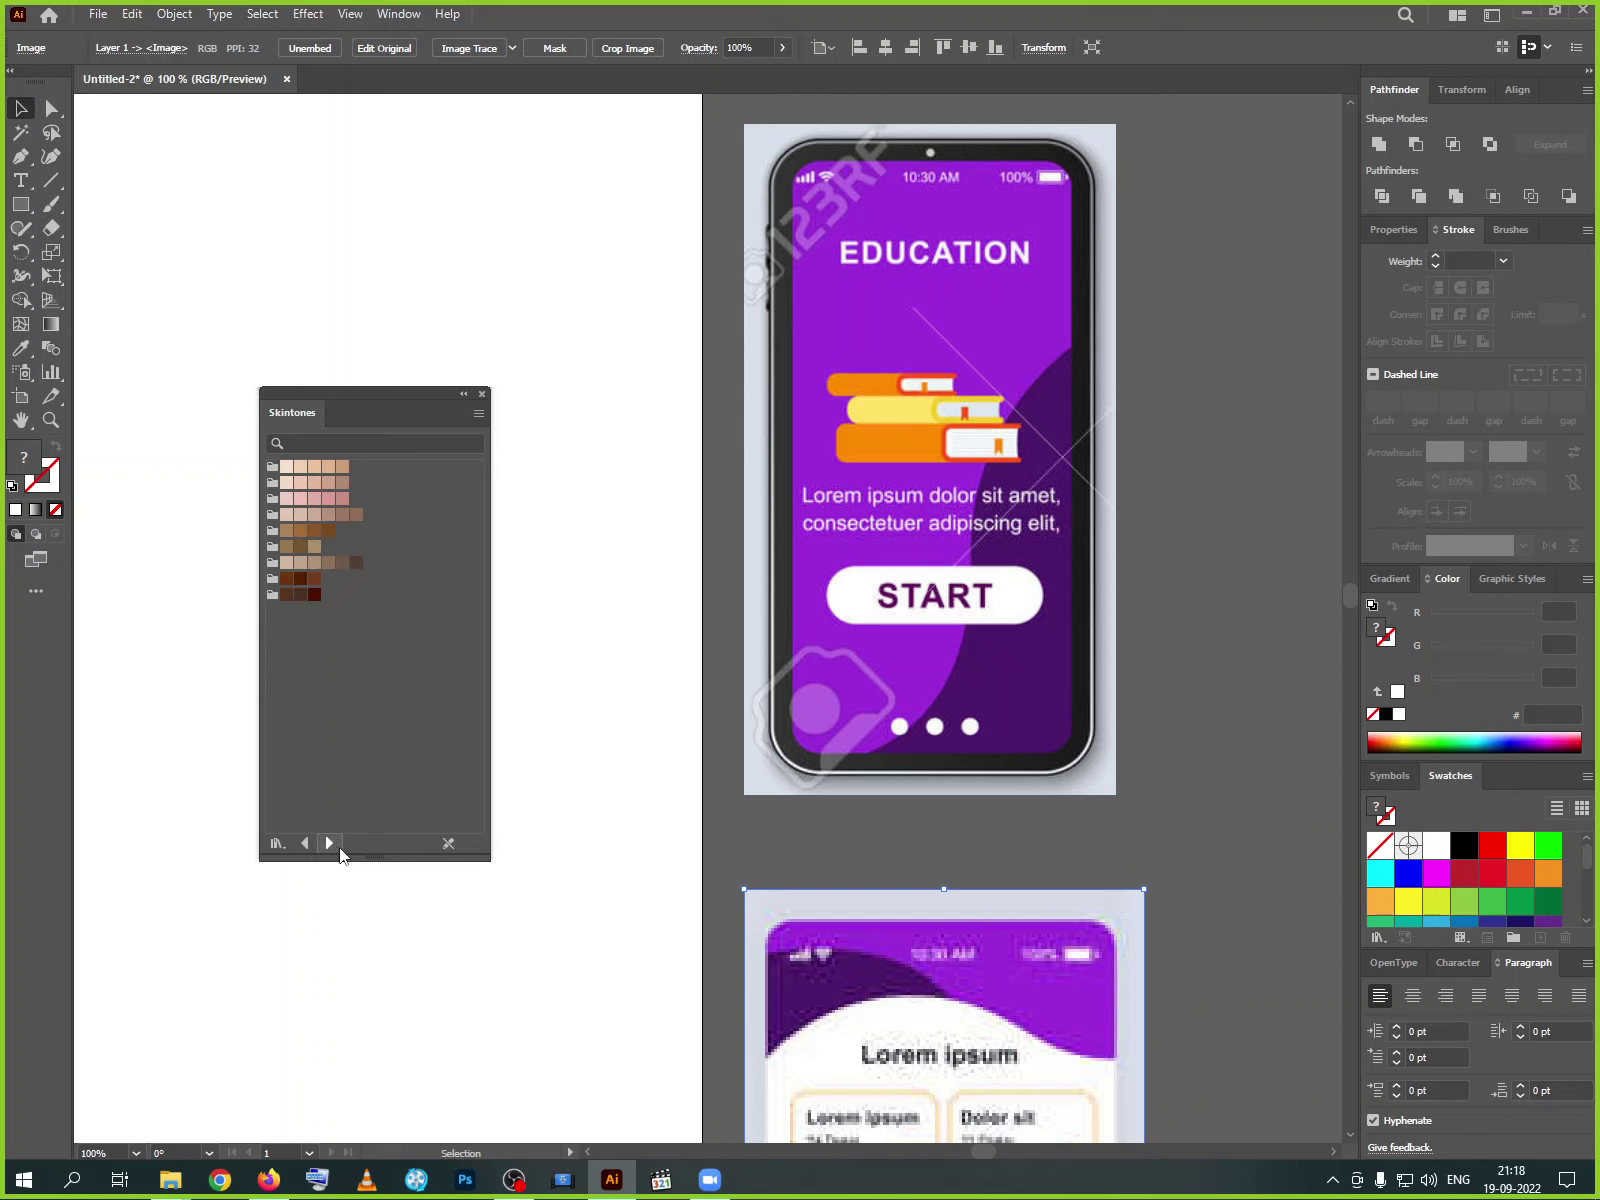
pyautogui.click(329, 844)
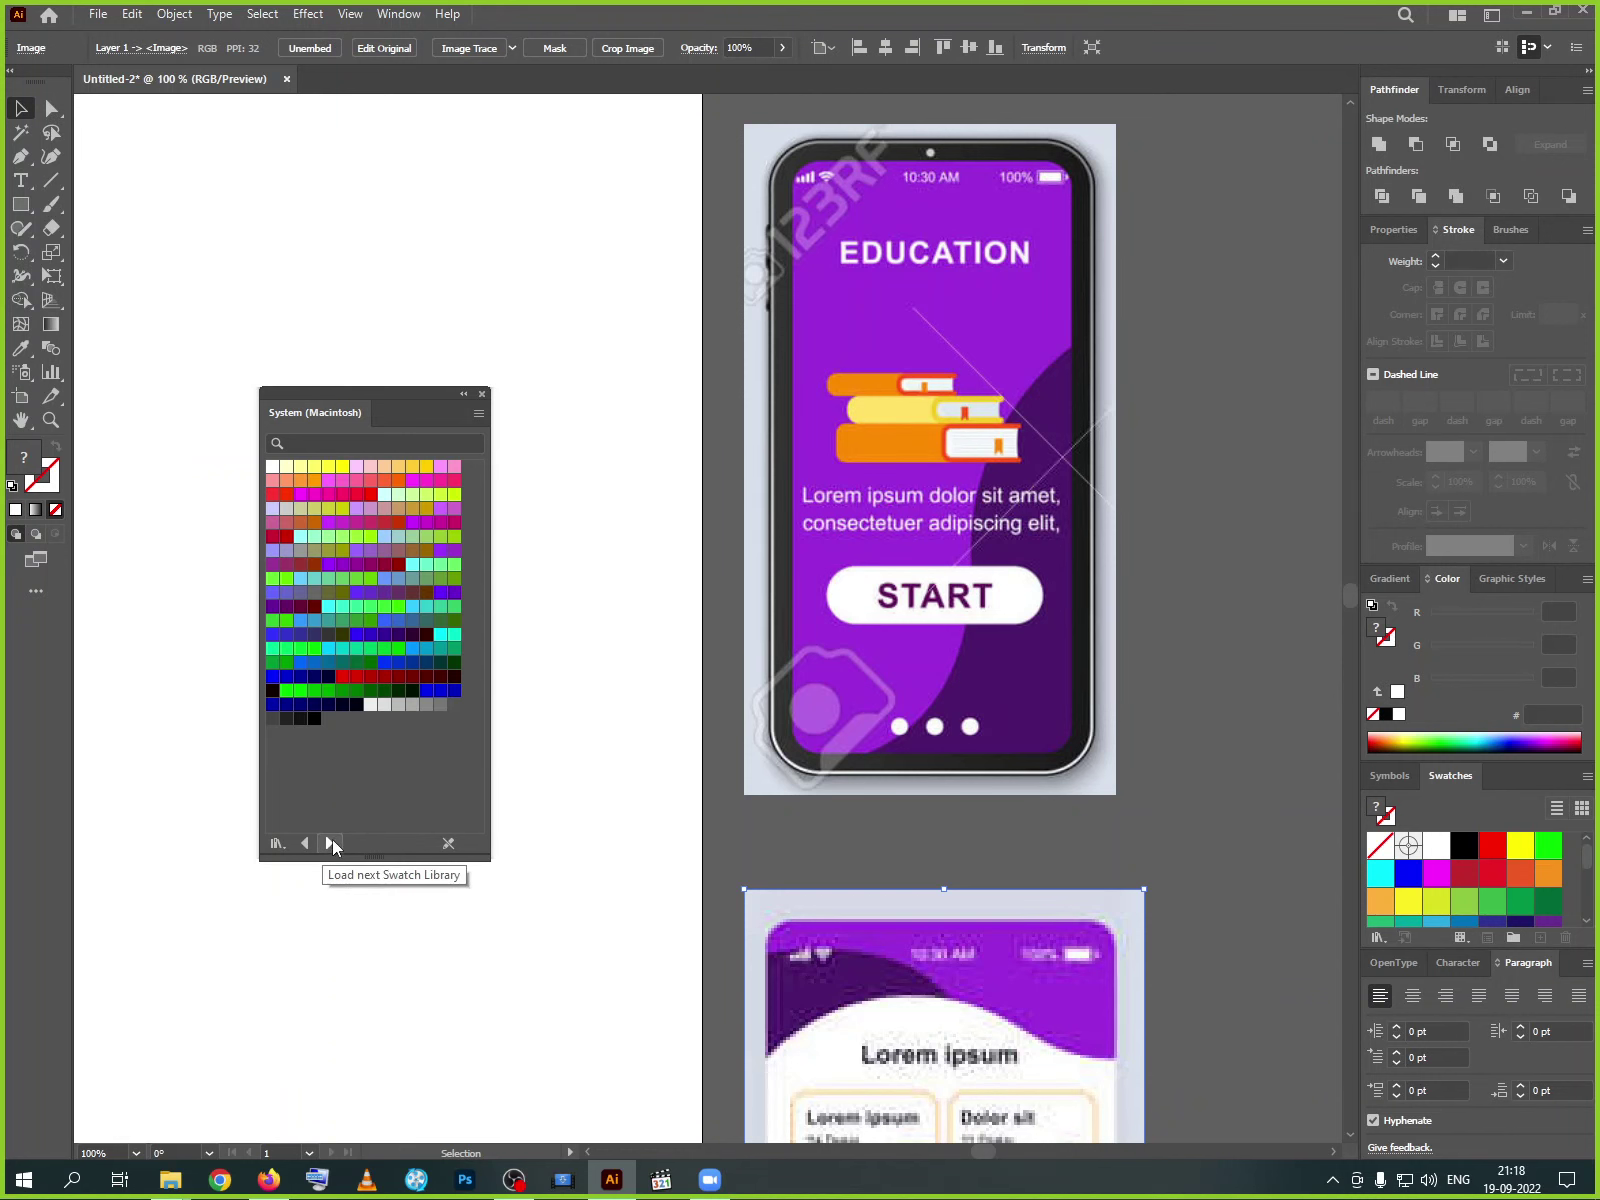
pyautogui.click(331, 844)
pyautogui.click(329, 844)
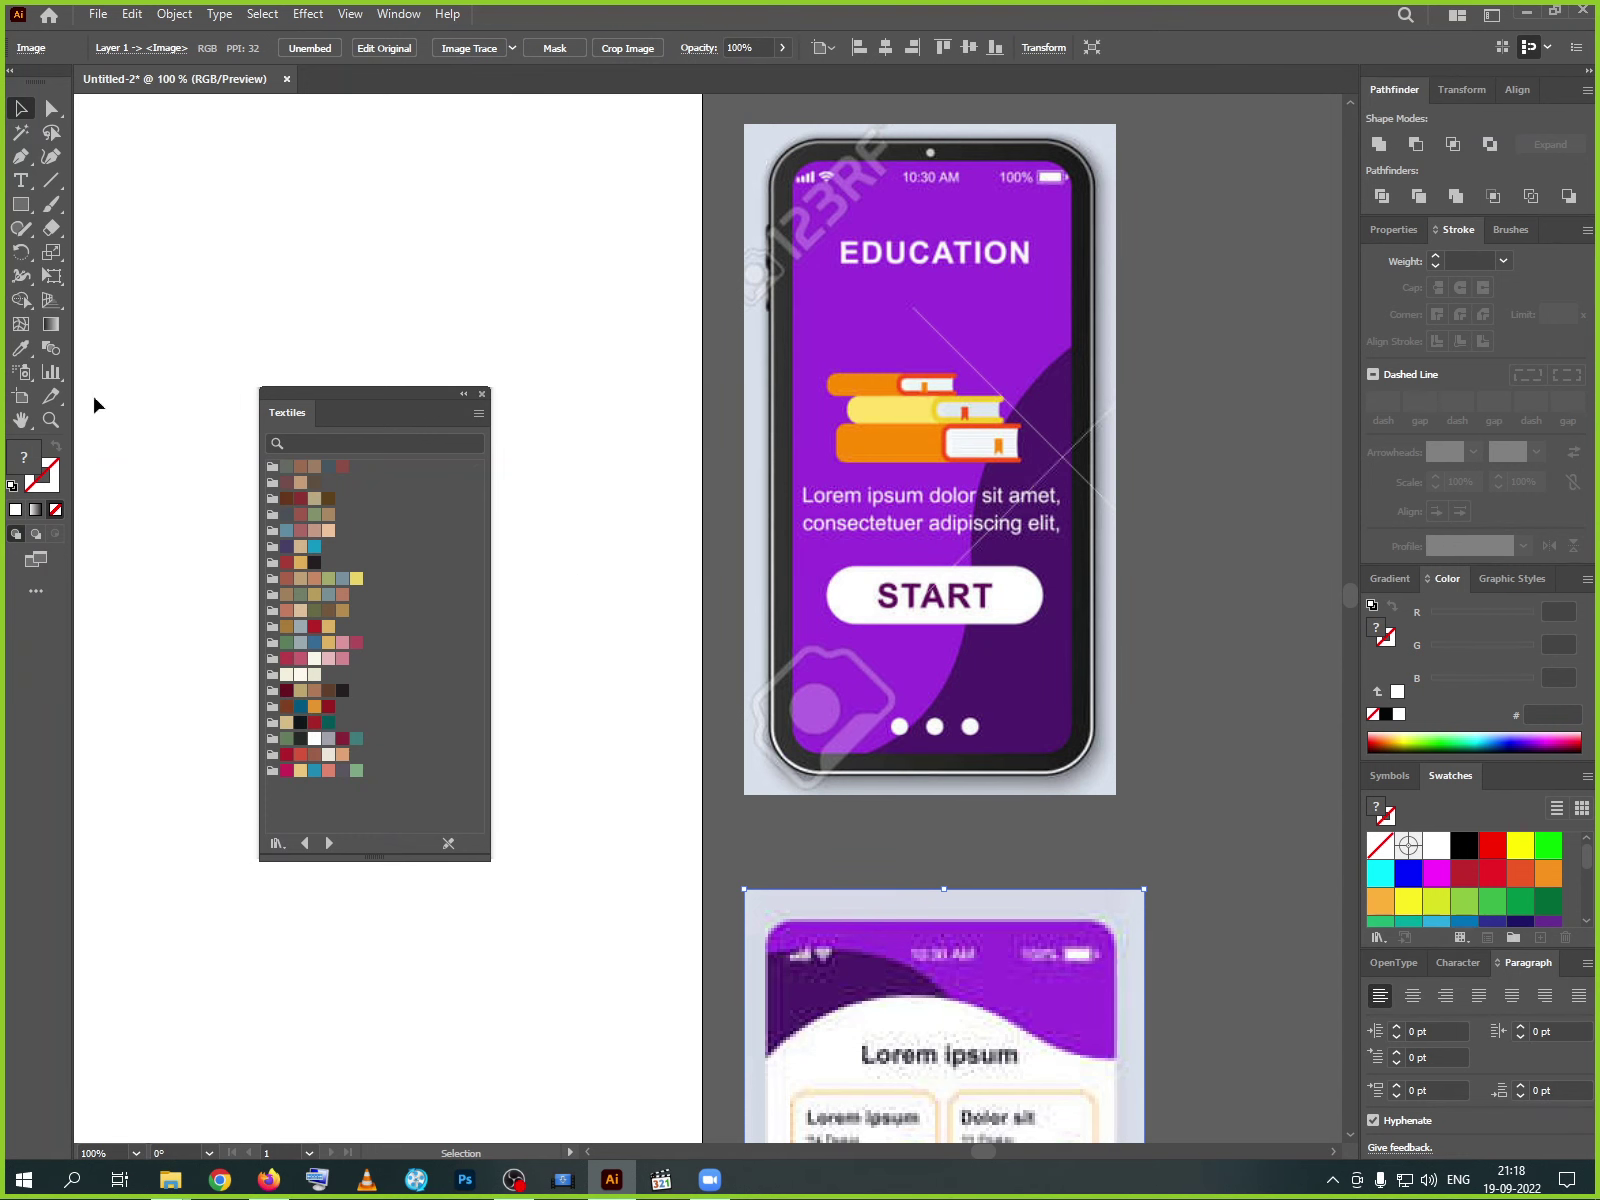
# - Draw two small rectangles on the artboard and move the first one higher
pyautogui.click(20, 204)
pyautogui.moveTo(583, 251); pyautogui.dragTo(632, 375)
pyautogui.moveTo(584, 438); pyautogui.dragTo(682, 507)
pyautogui.click(31, 117)
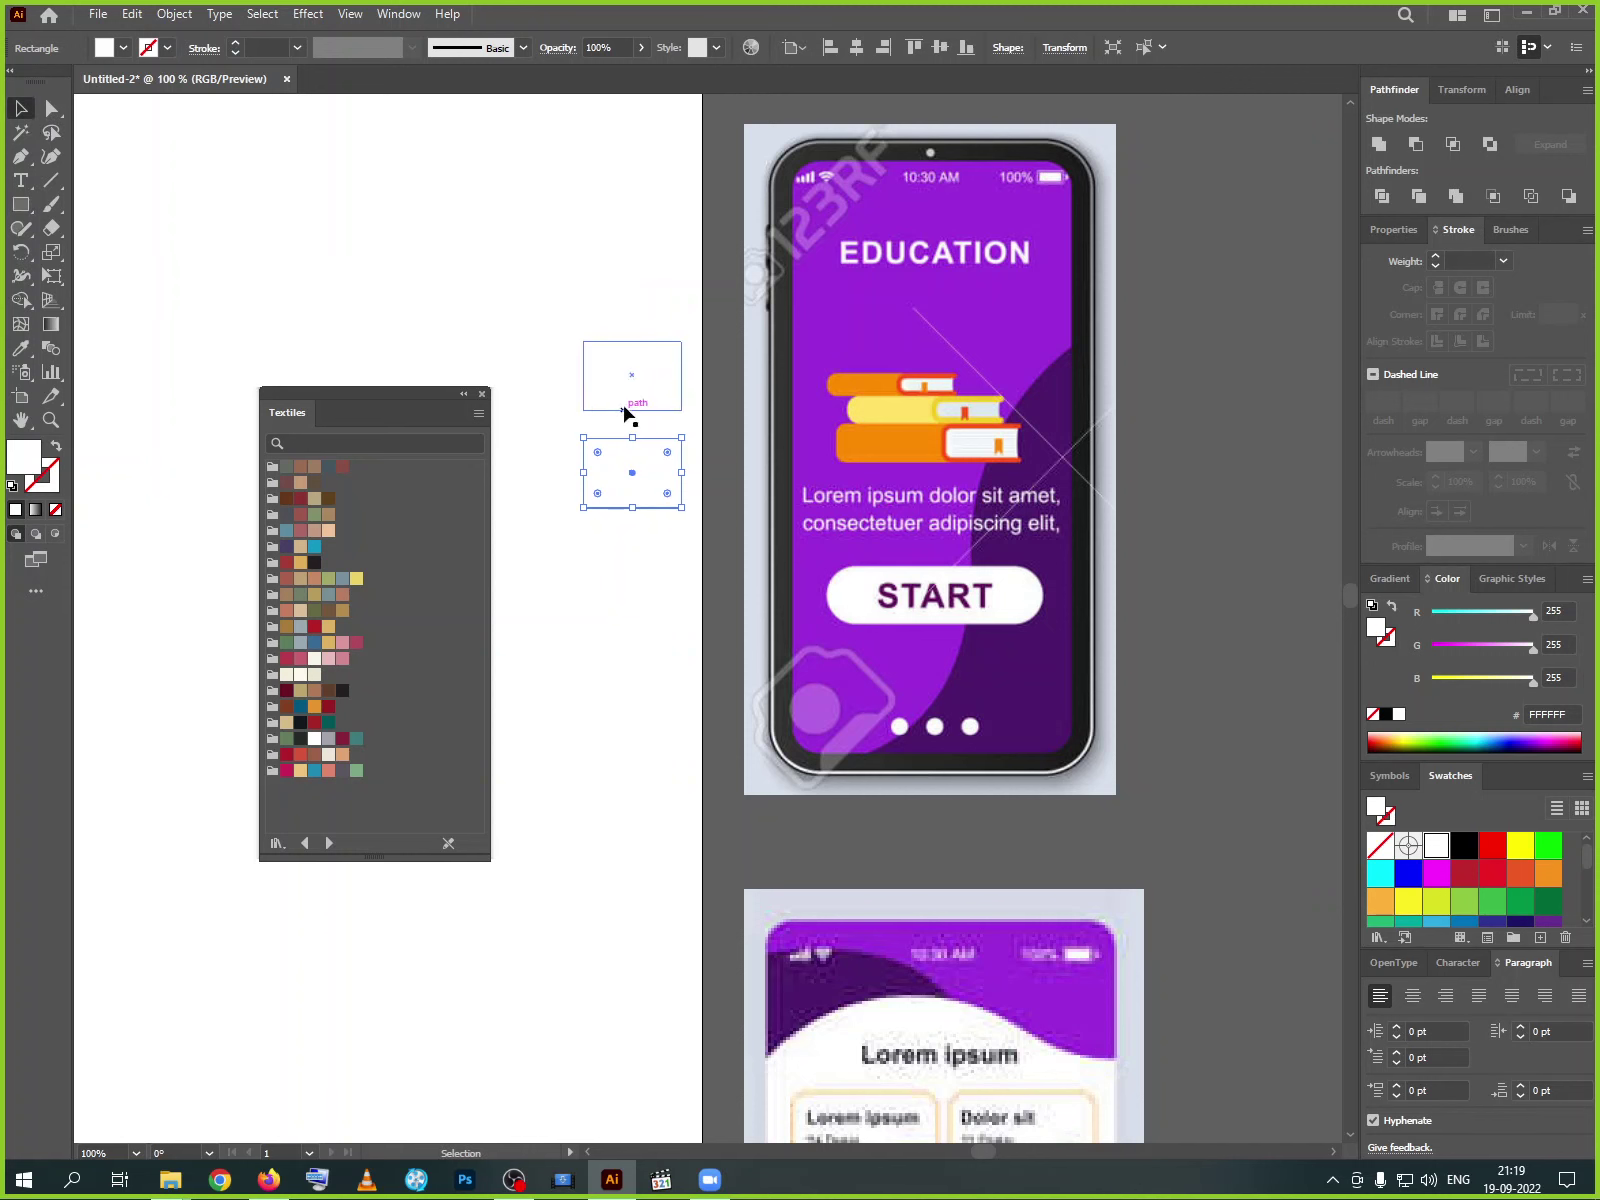
pyautogui.moveTo(625, 405); pyautogui.dragTo(643, 307)
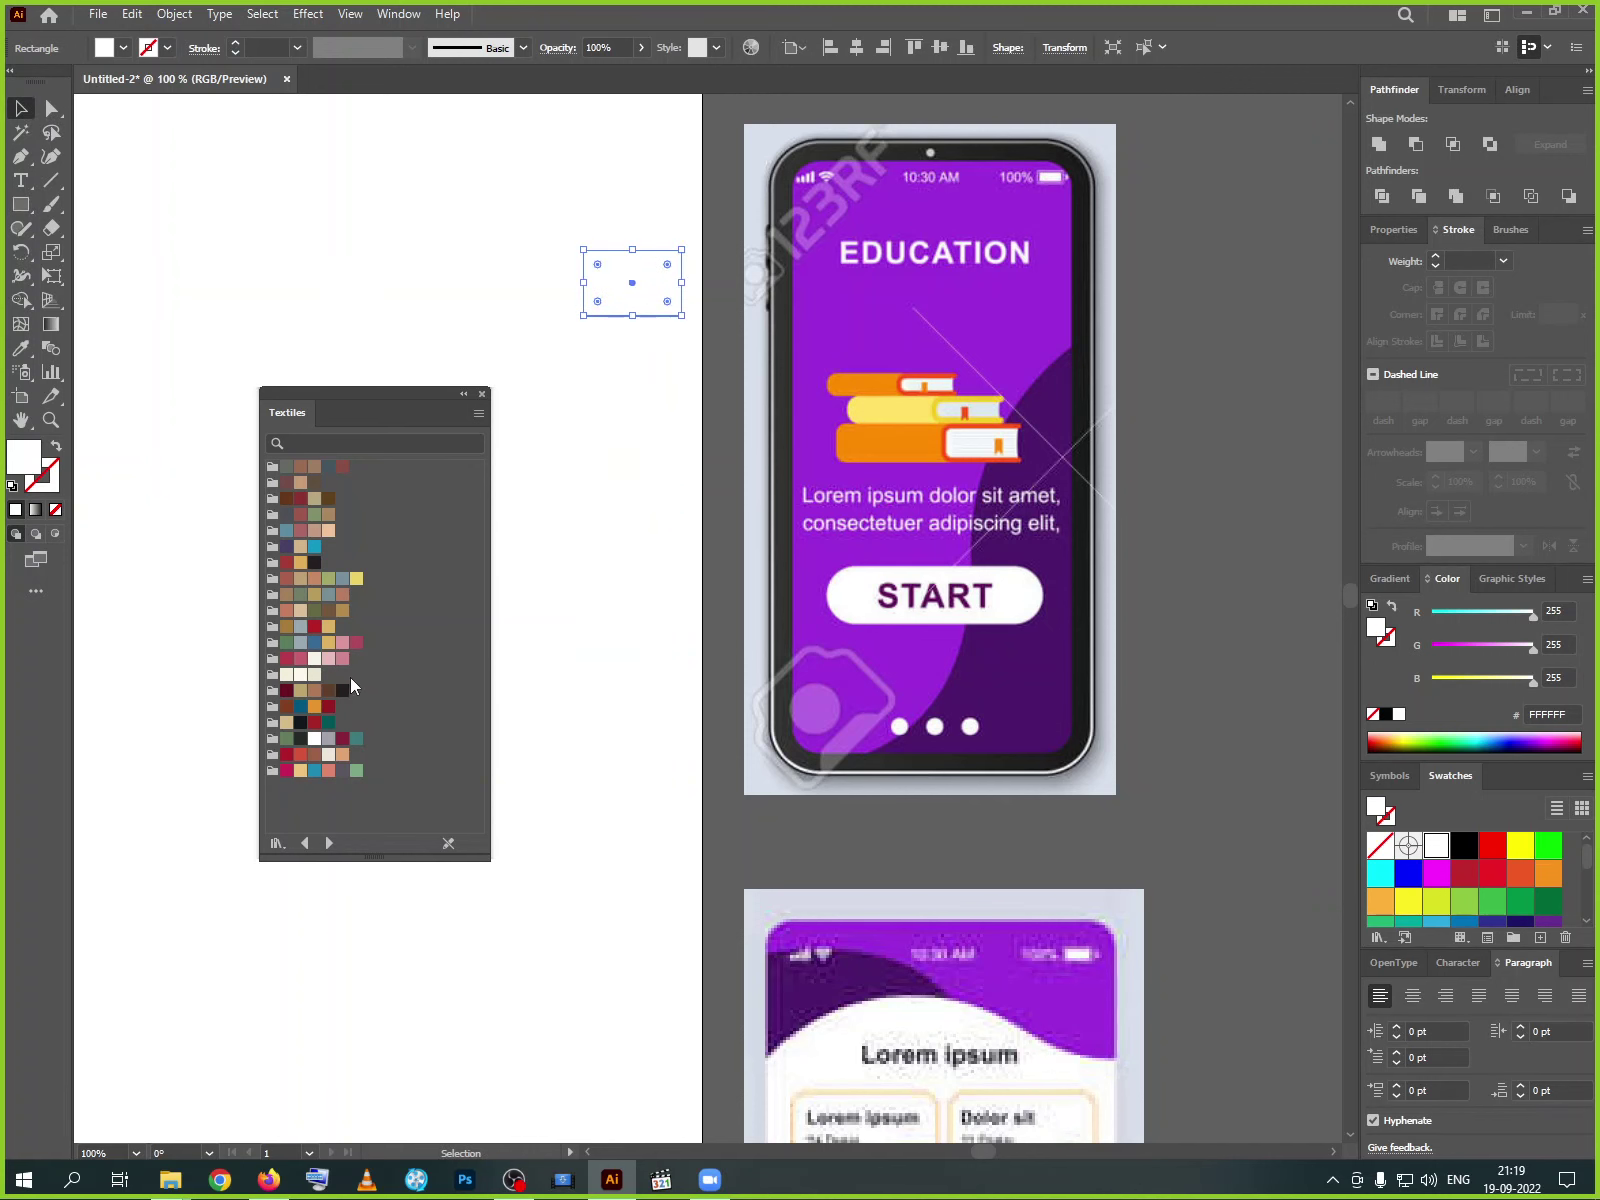
# - Fill the first three rectangles dark red, tan and brown from the Textiles swatches
pyautogui.click(286, 690)
pyautogui.click(638, 385)
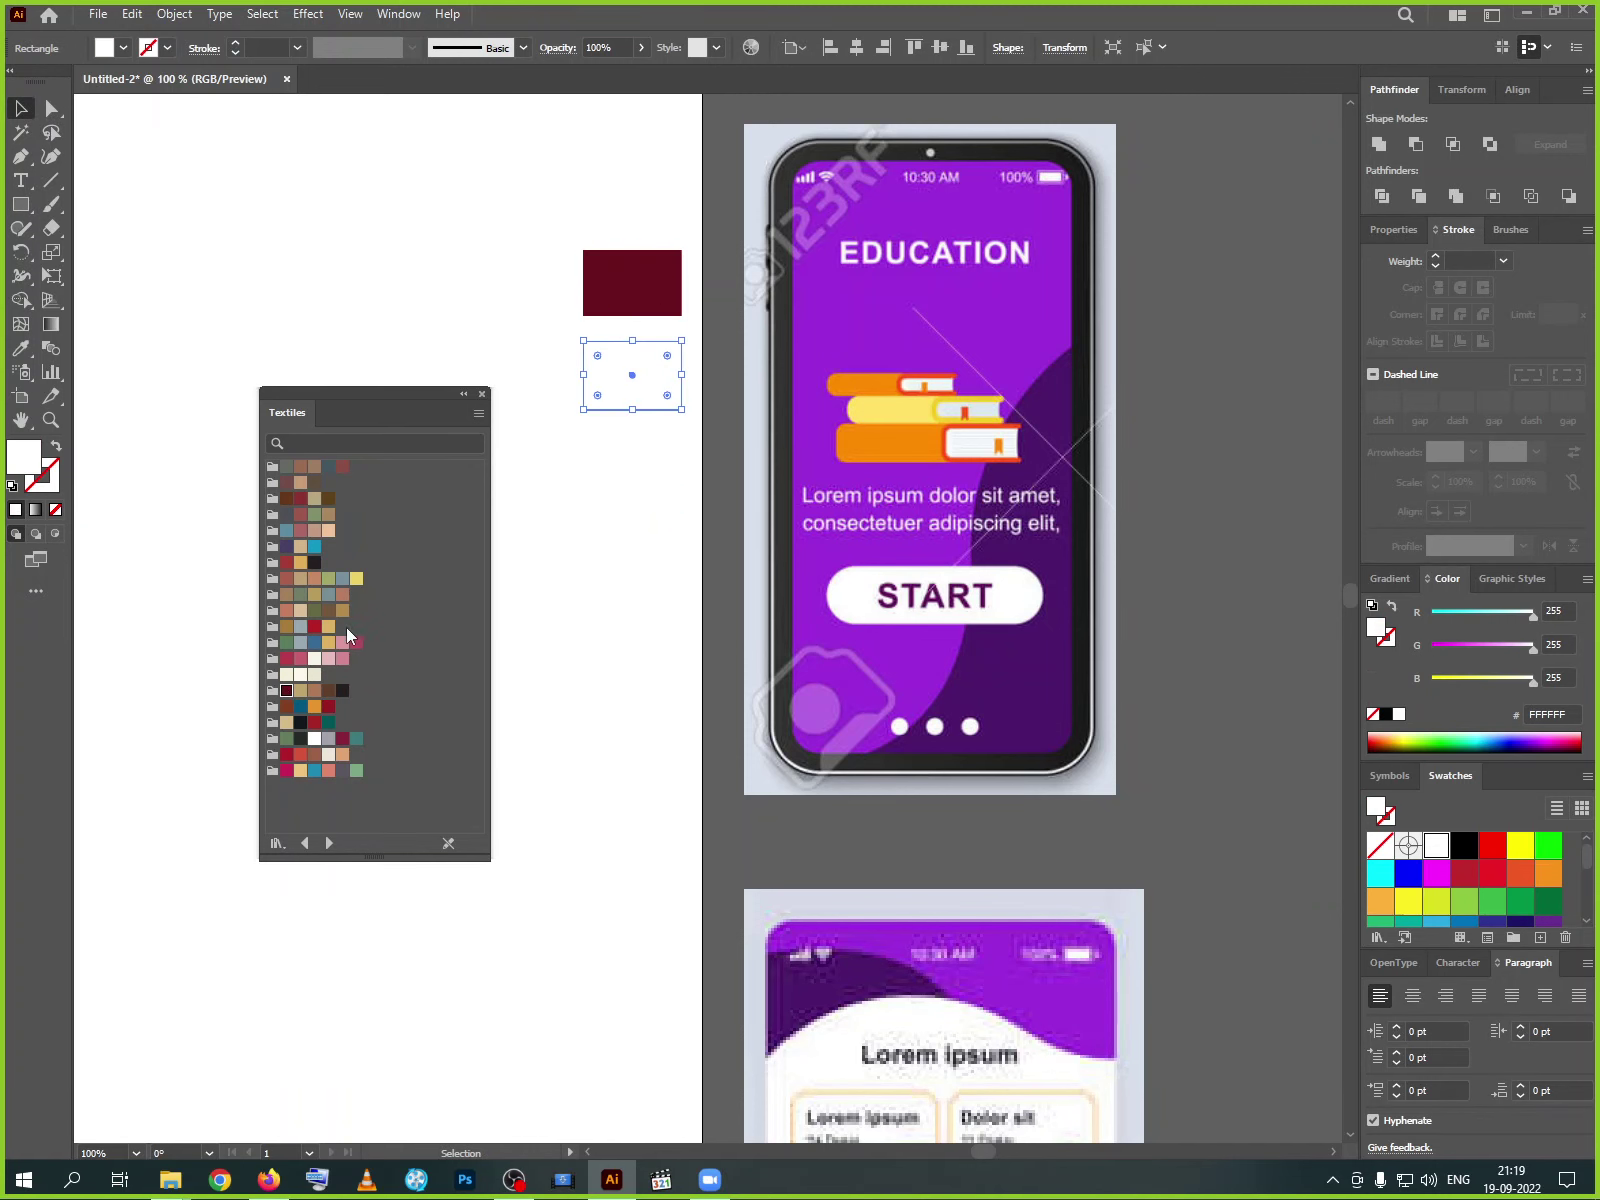
pyautogui.click(300, 690)
pyautogui.click(643, 475)
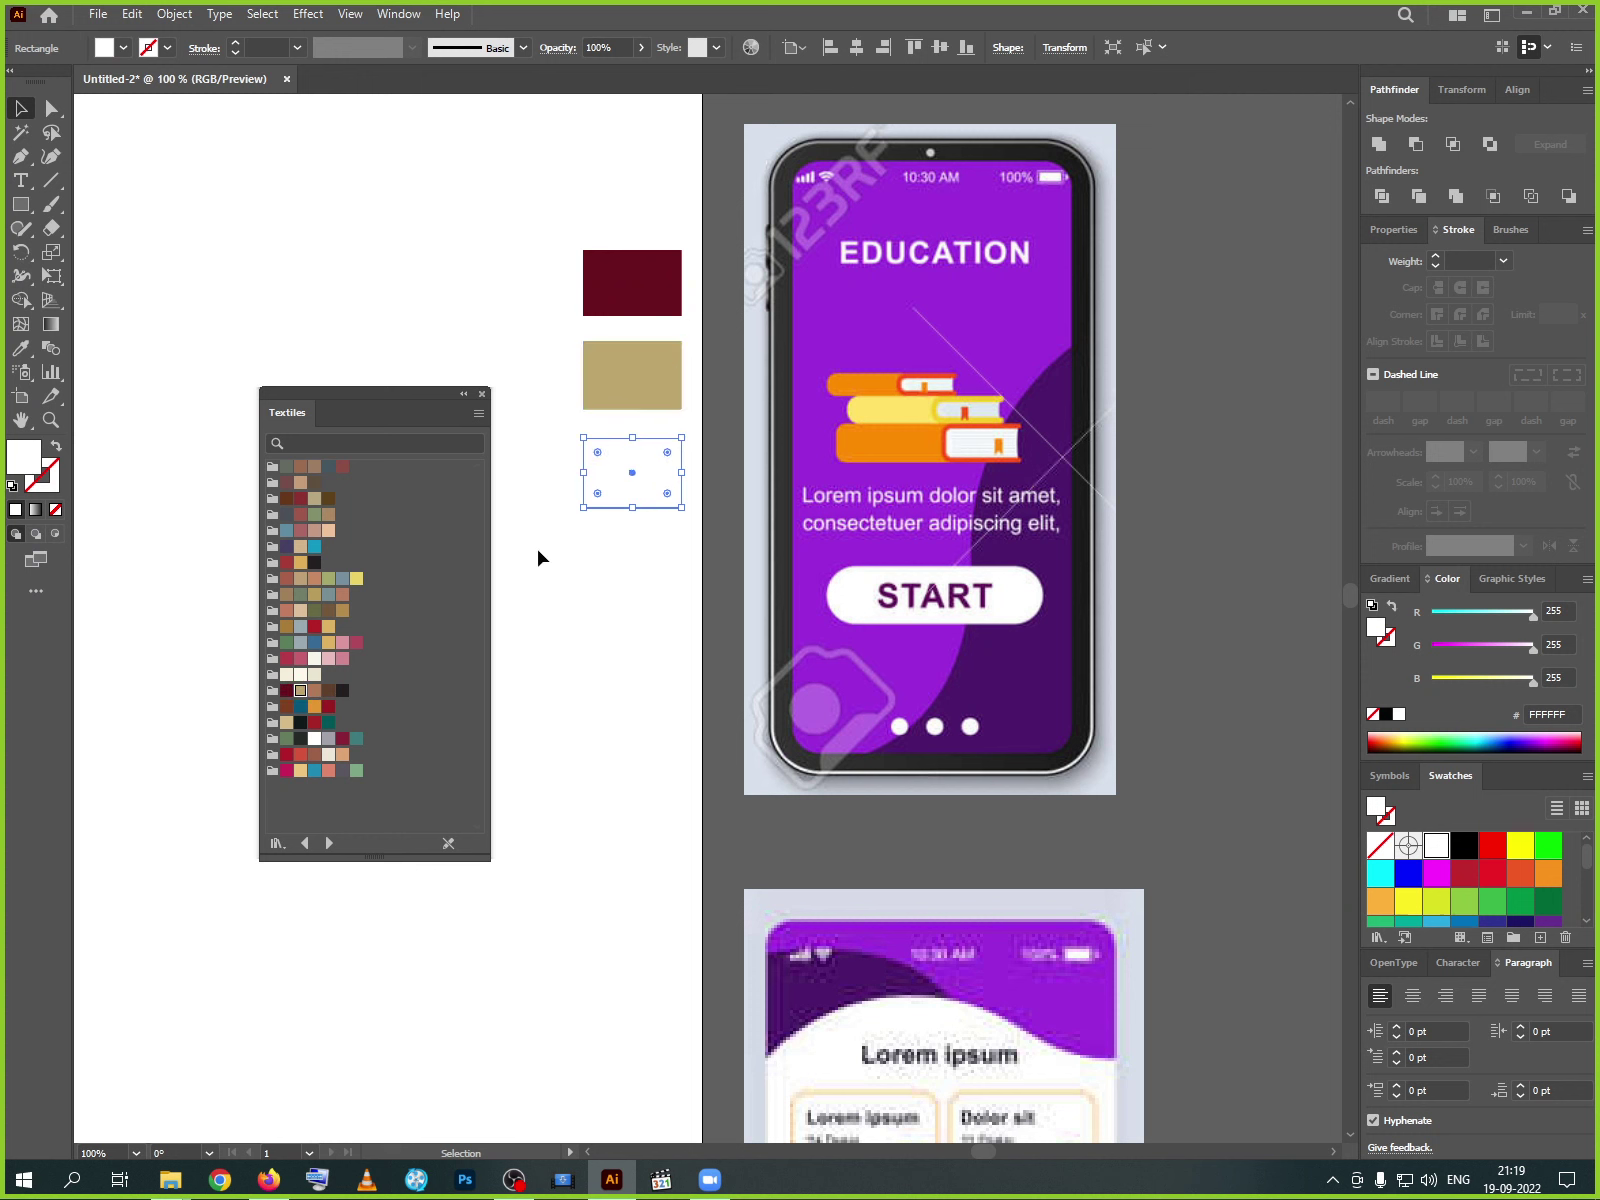
pyautogui.click(314, 690)
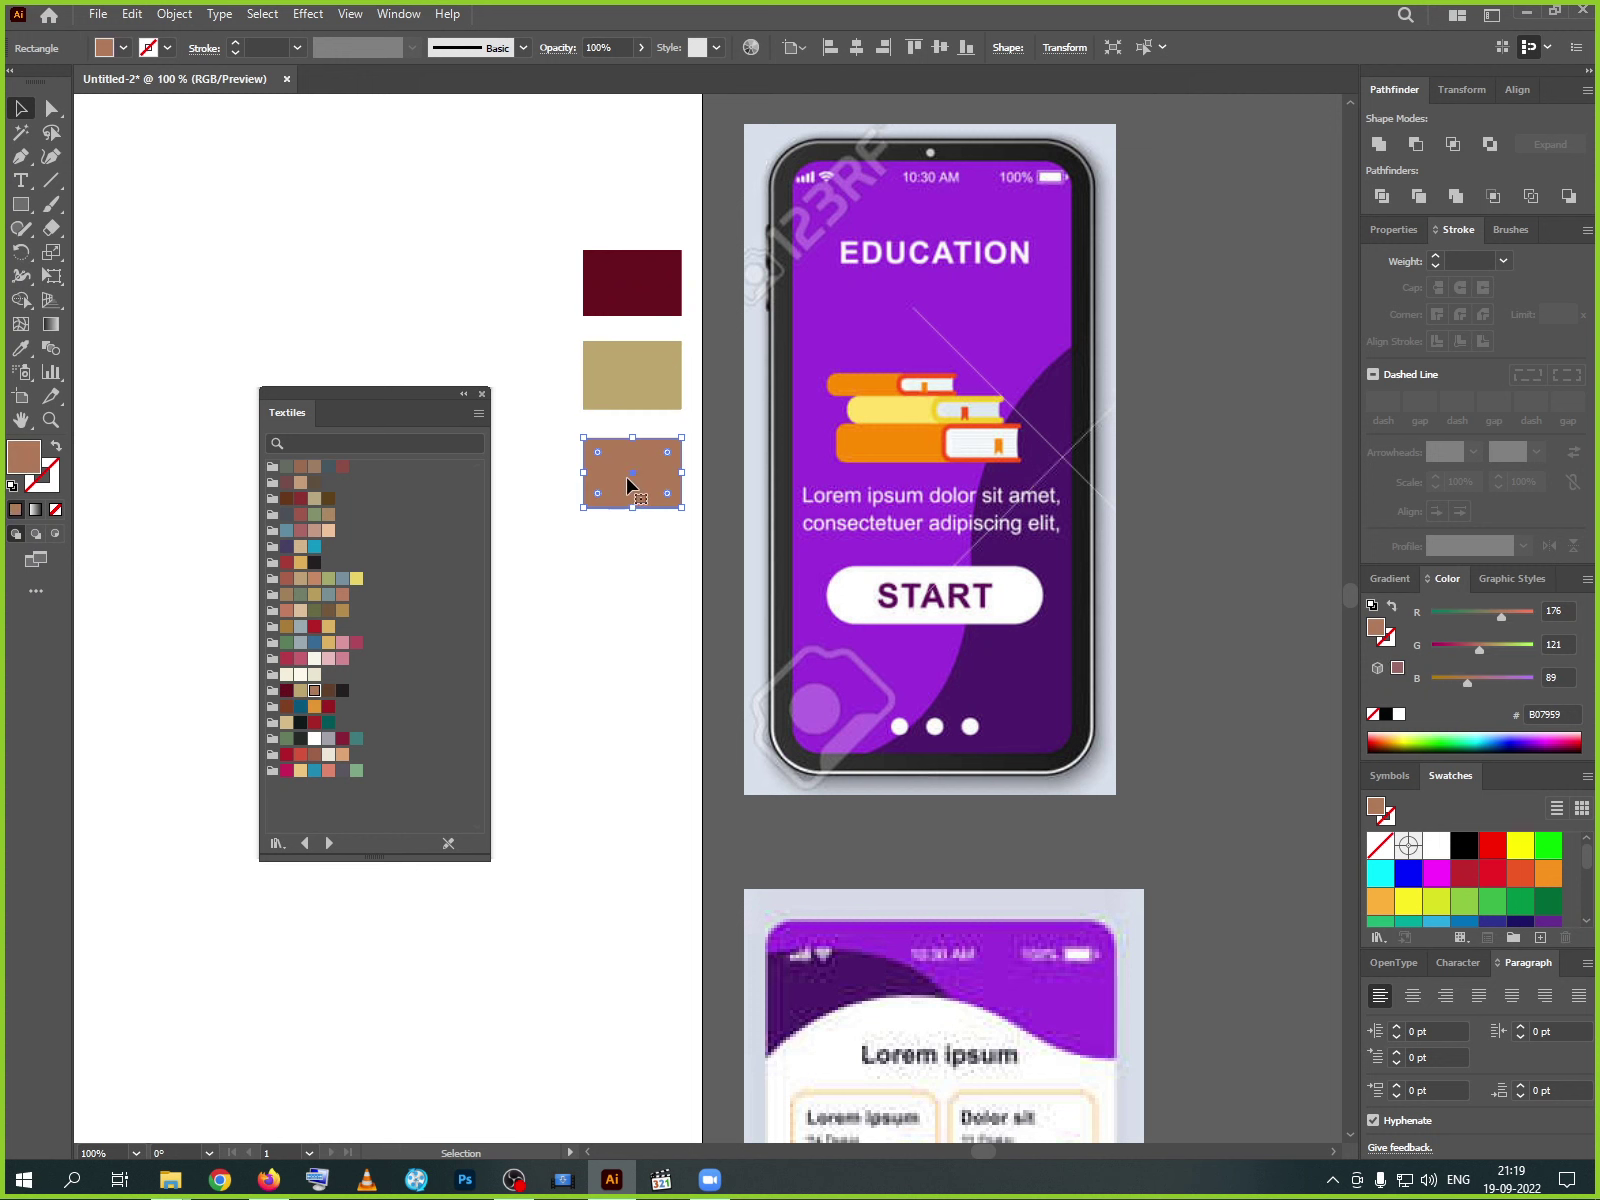
# - Duplicate the brown rectangle downward and fill the copies dark brown and near-black
pyautogui.moveTo(628, 485); pyautogui.dragTo(642, 597)
pyautogui.hotkey('ctrl', 'z')
pyautogui.hotkey('ctrl', 'd')
pyautogui.hotkey('ctrl', 'd')
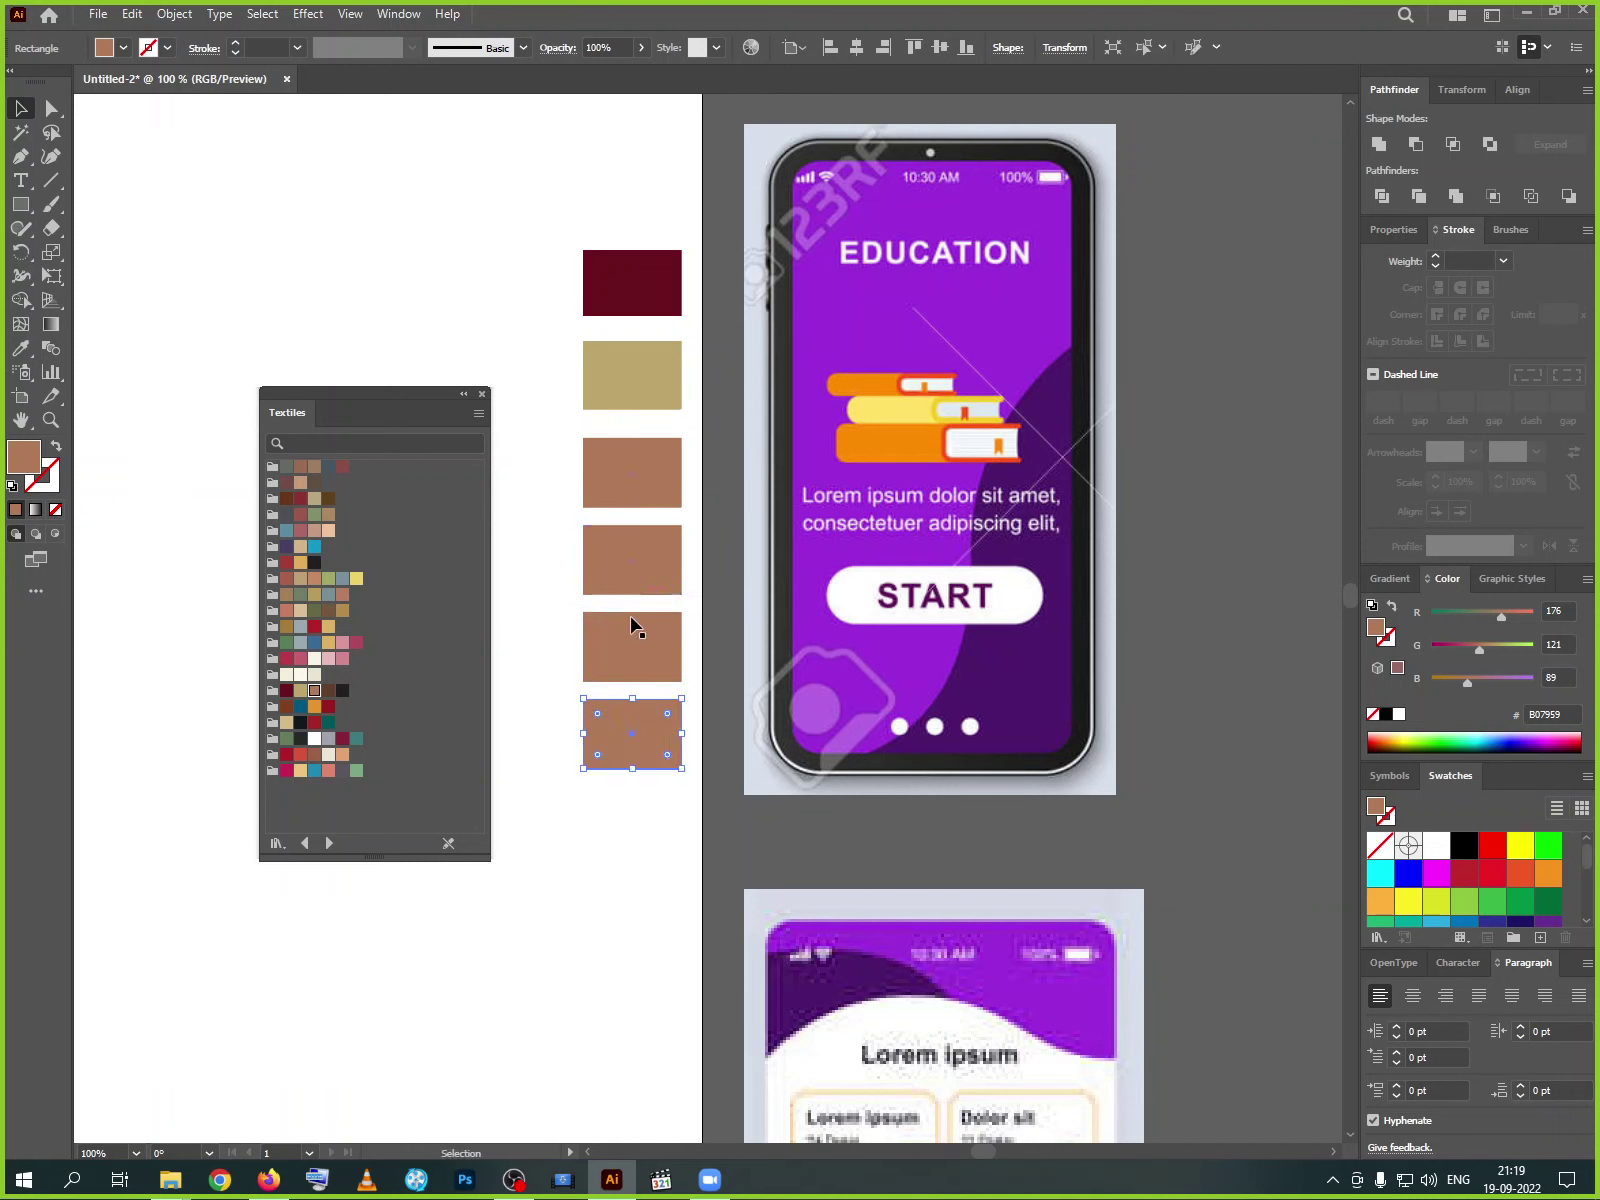
pyautogui.click(650, 564)
pyautogui.click(328, 690)
pyautogui.click(598, 670)
pyautogui.click(342, 690)
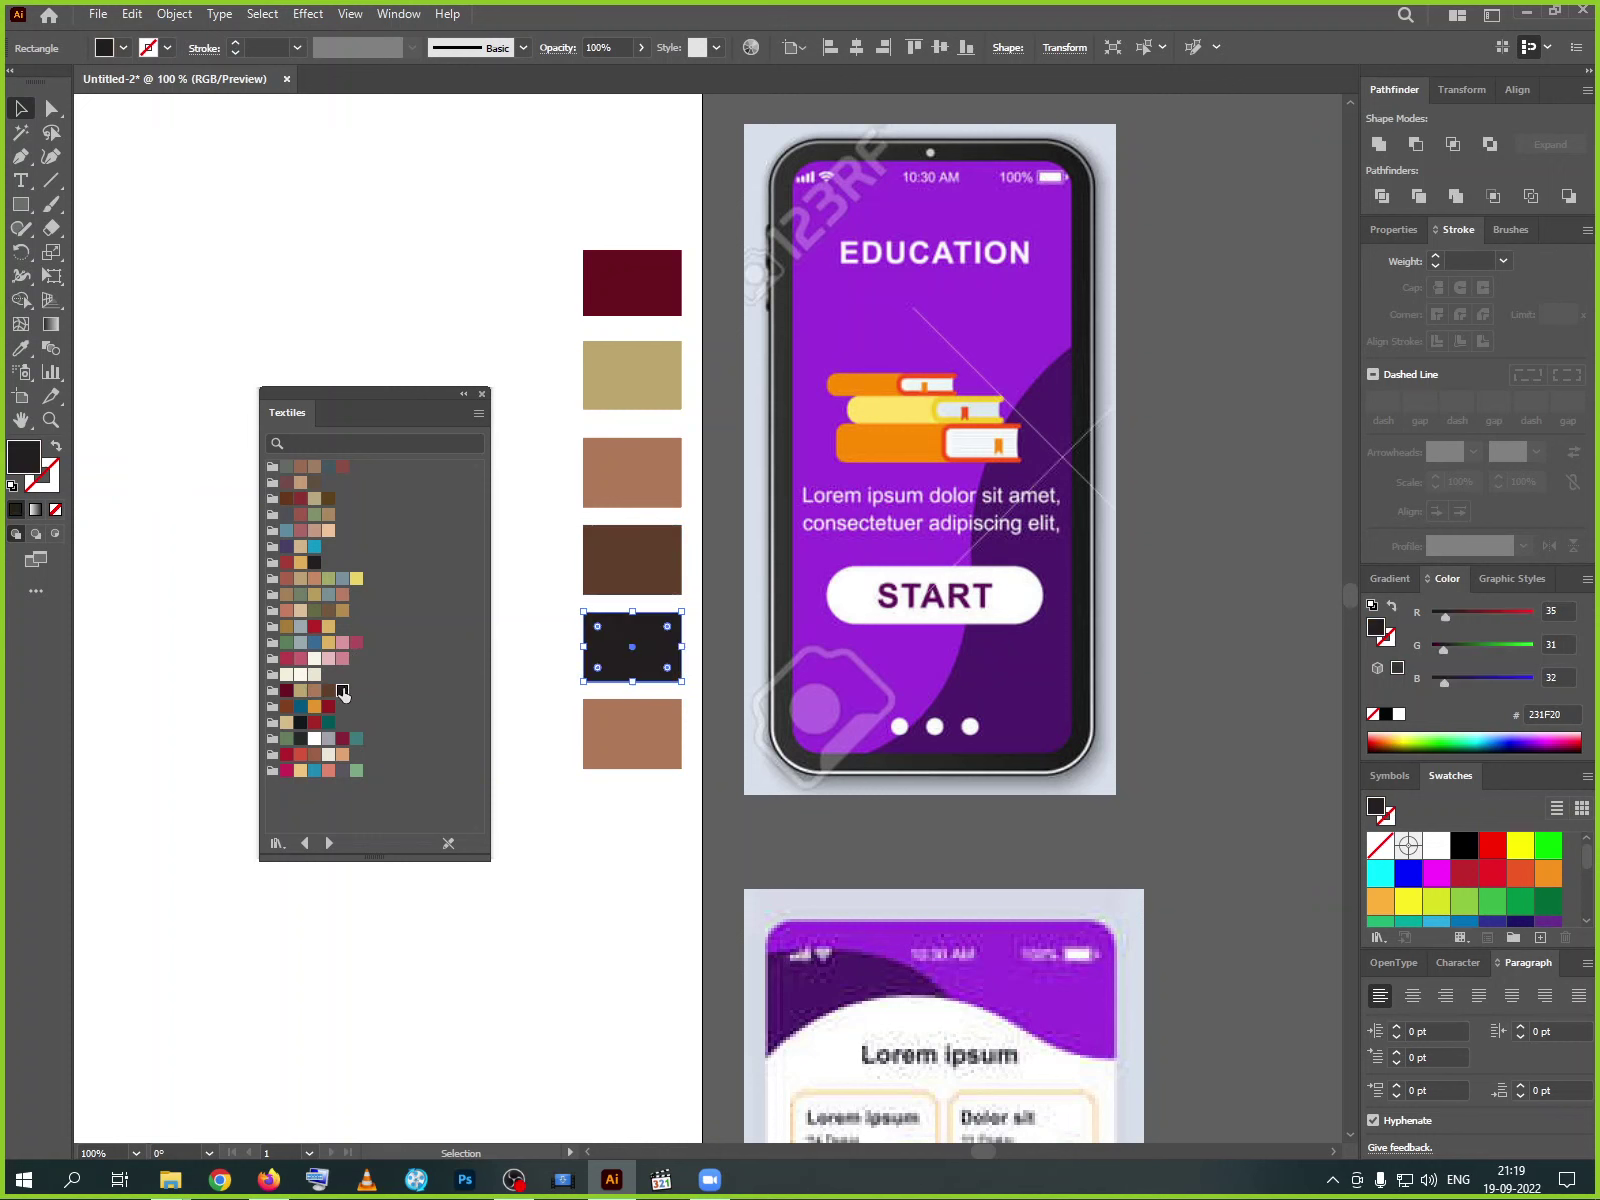
pyautogui.click(636, 739)
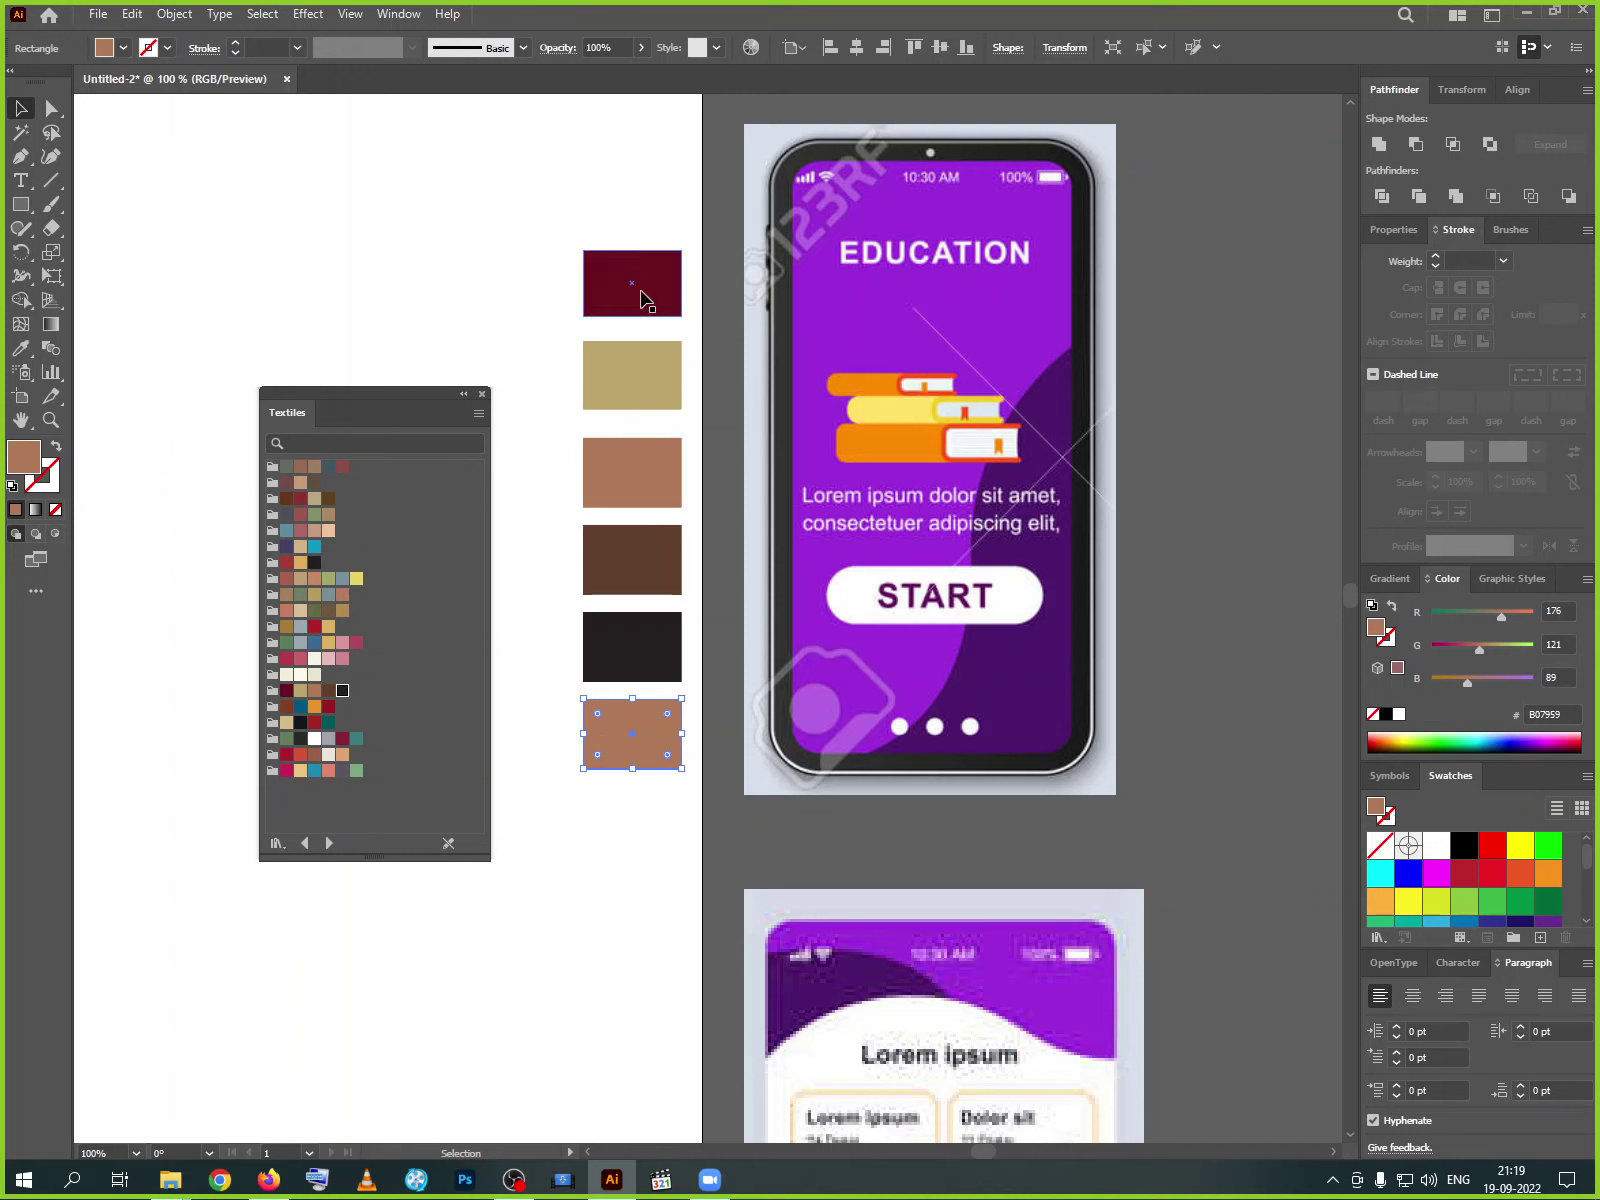
# - Darken the top red rectangle's fill to #440612 in the Color Picker
pyautogui.click(600, 305)
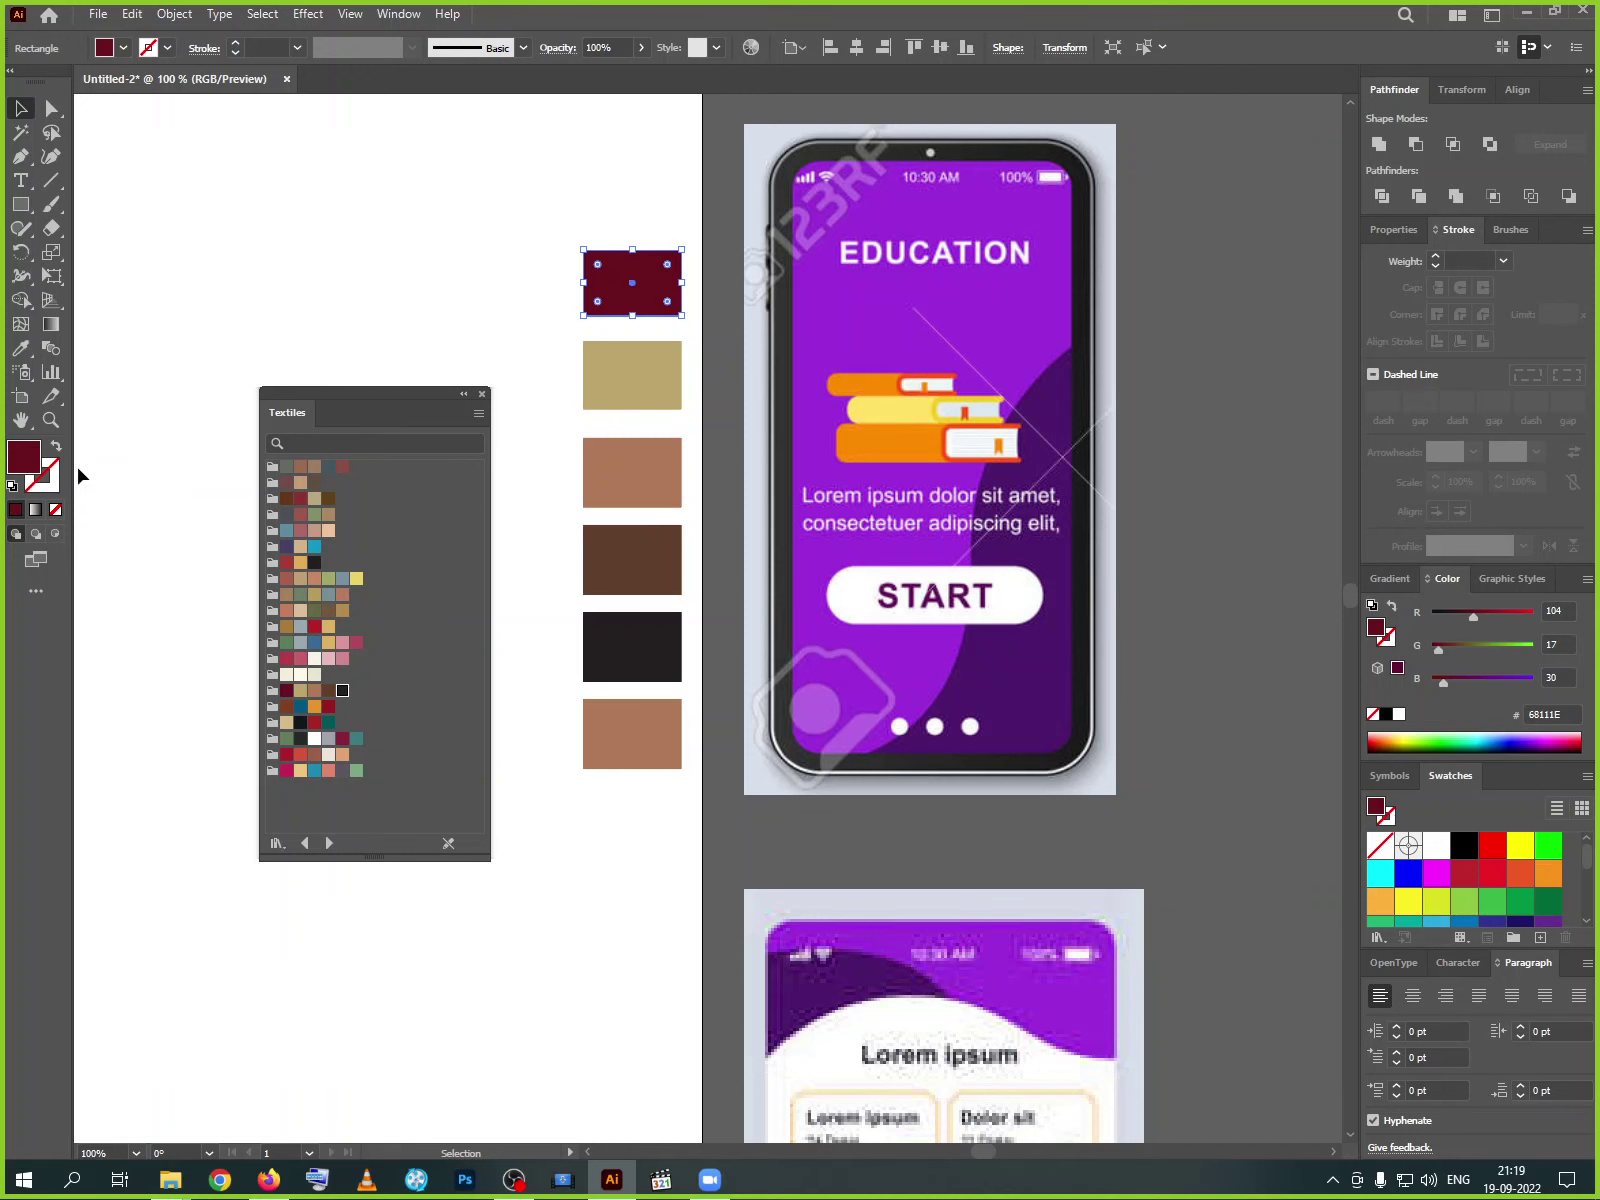
pyautogui.doubleClick(25, 458)
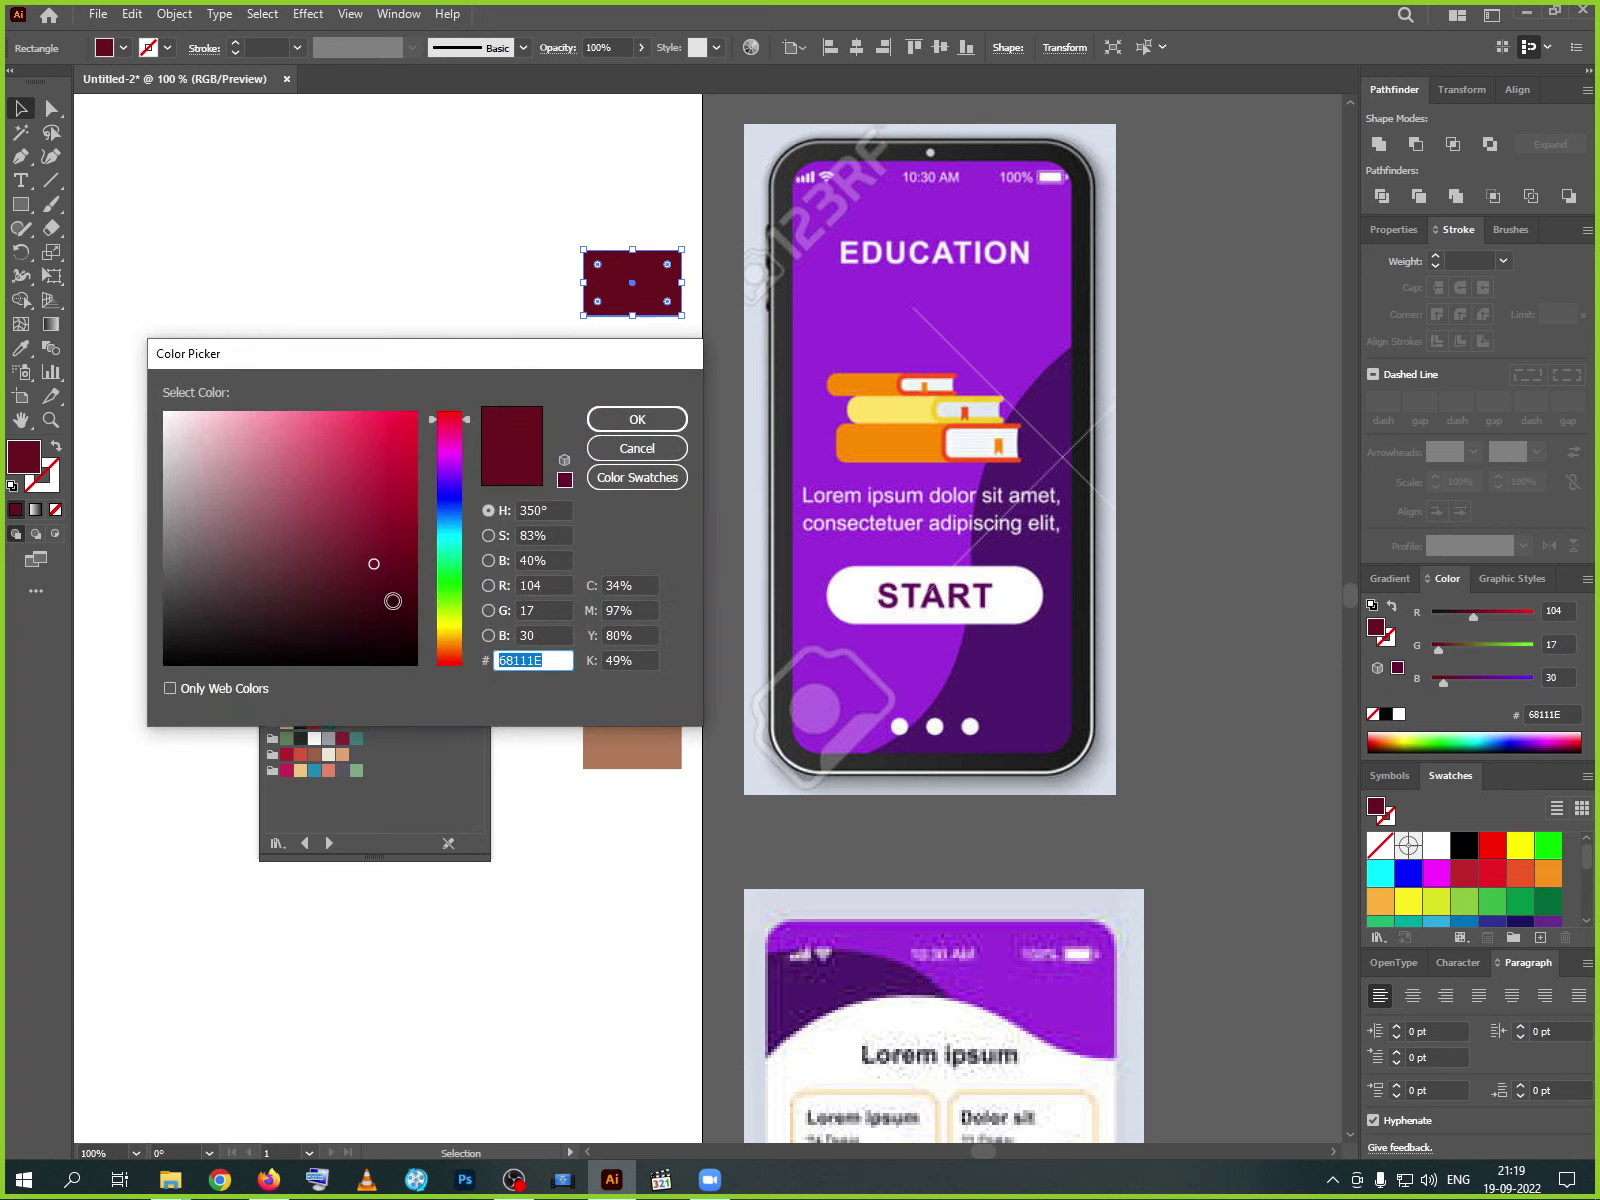
pyautogui.click(393, 601)
pyautogui.click(634, 420)
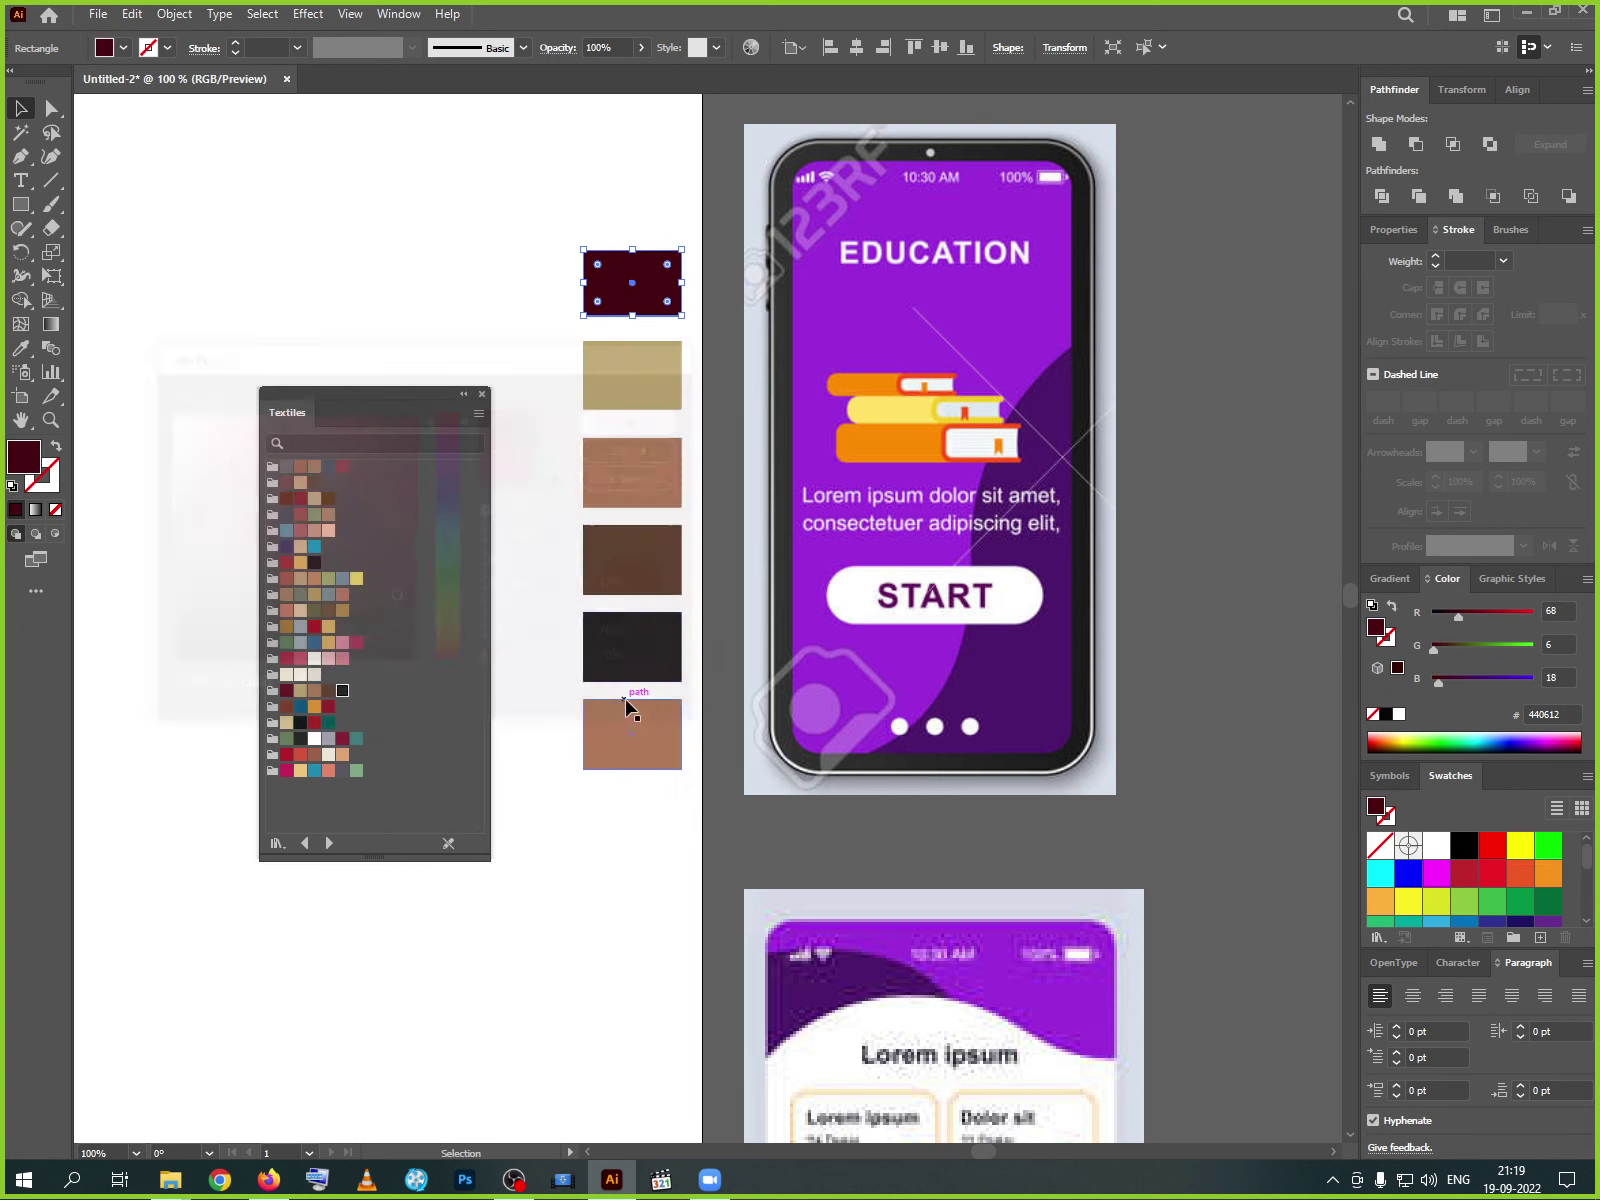
# - Fill the bottom rectangle maroon #68111E, move it to the column top, and close the library
pyautogui.click(627, 704)
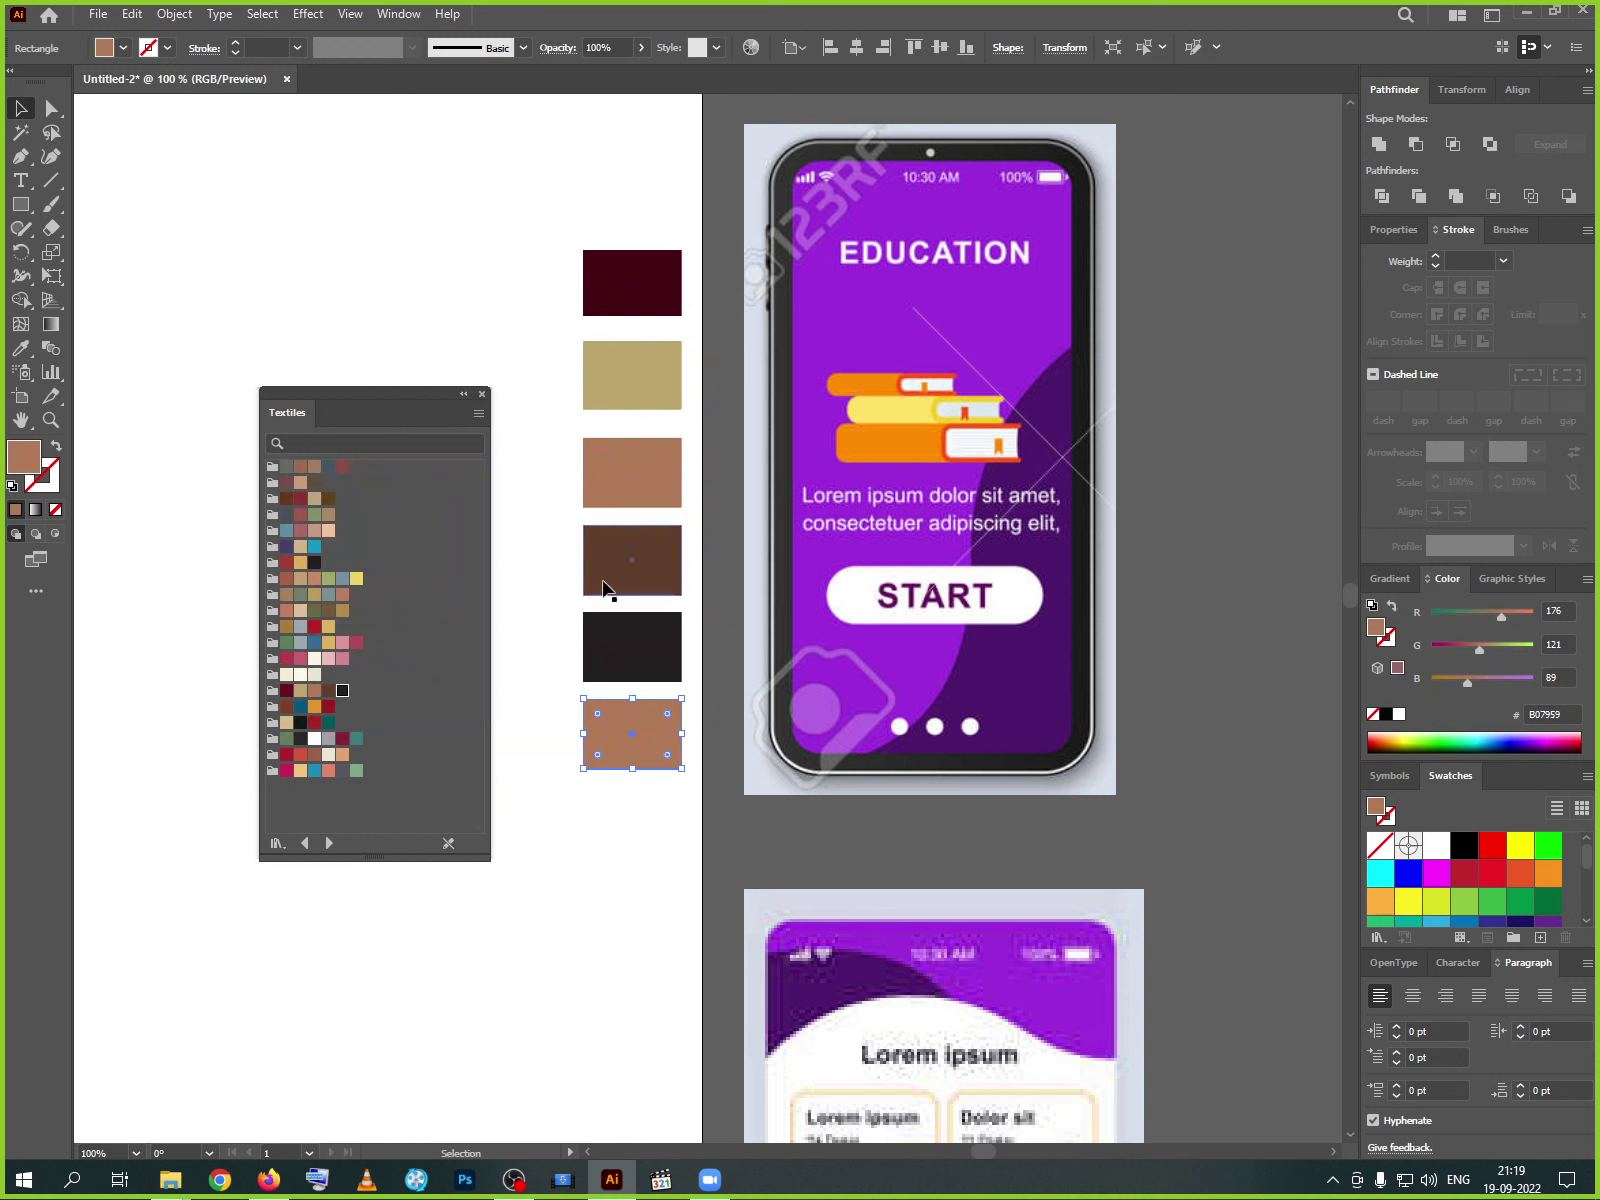
pyautogui.click(286, 691)
pyautogui.moveTo(622, 746); pyautogui.dragTo(624, 220)
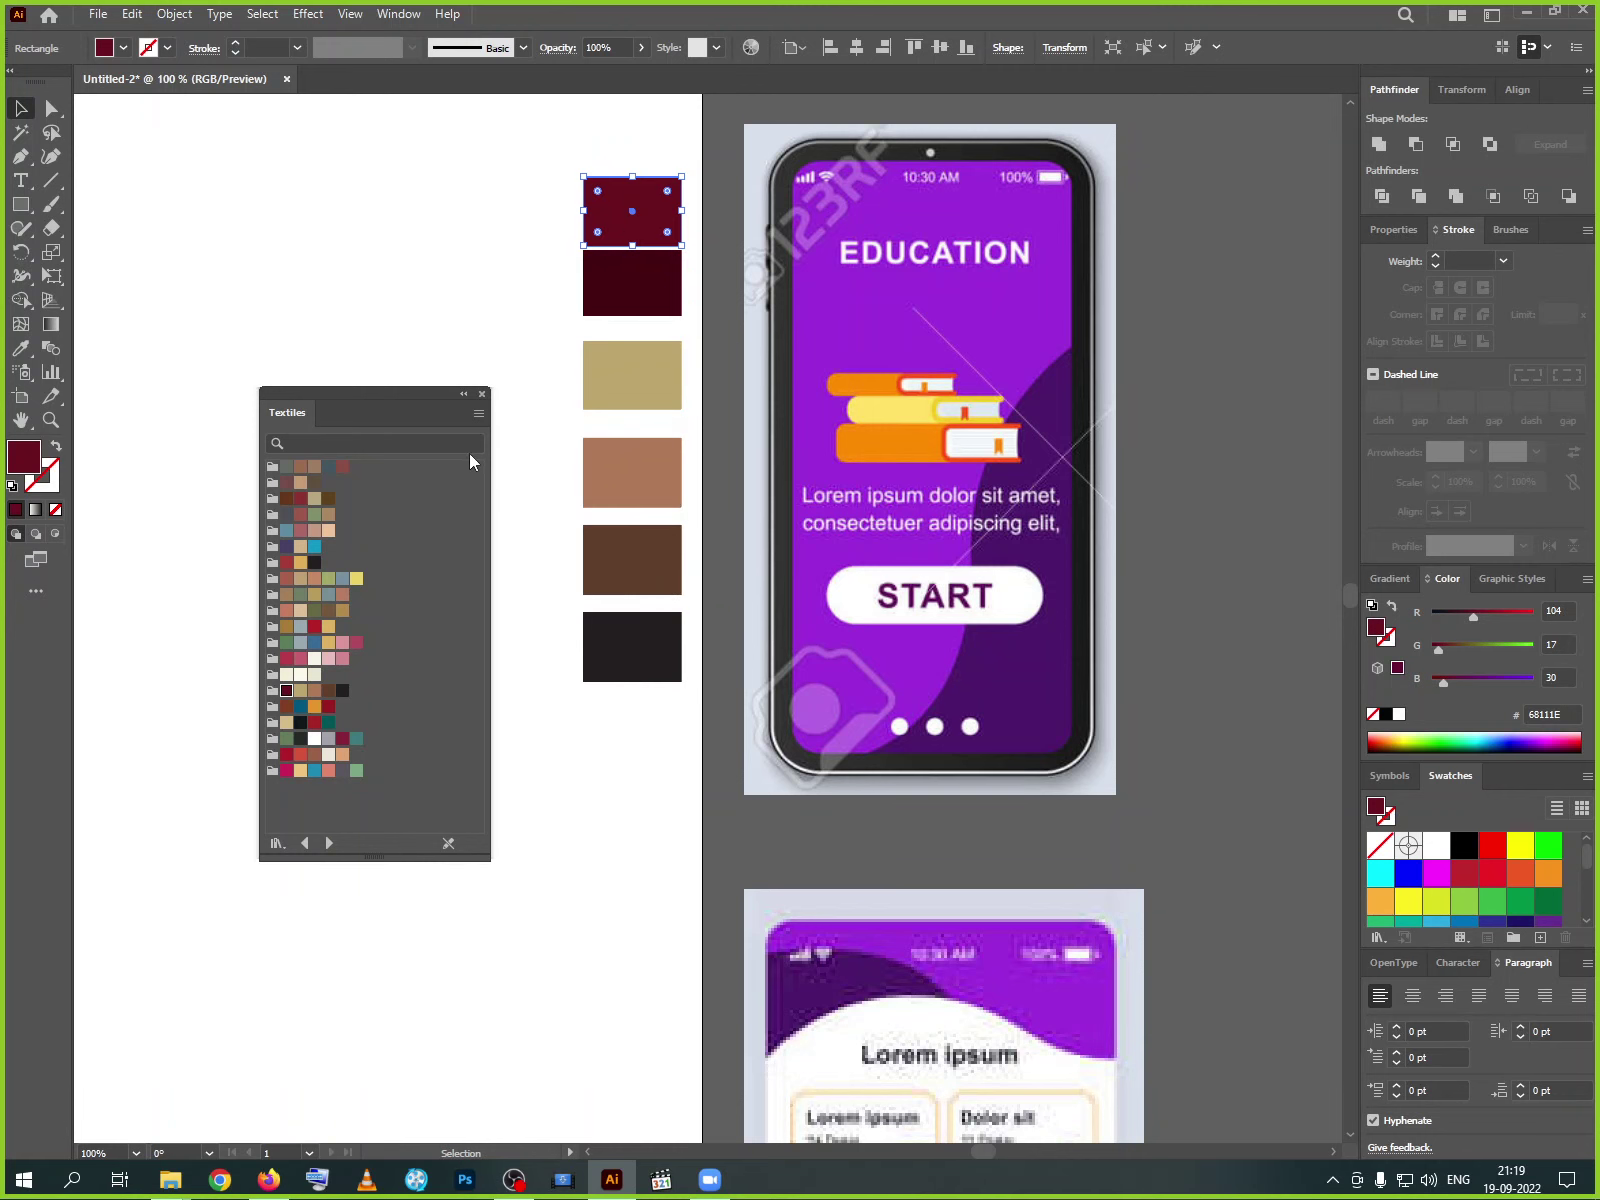
pyautogui.click(481, 393)
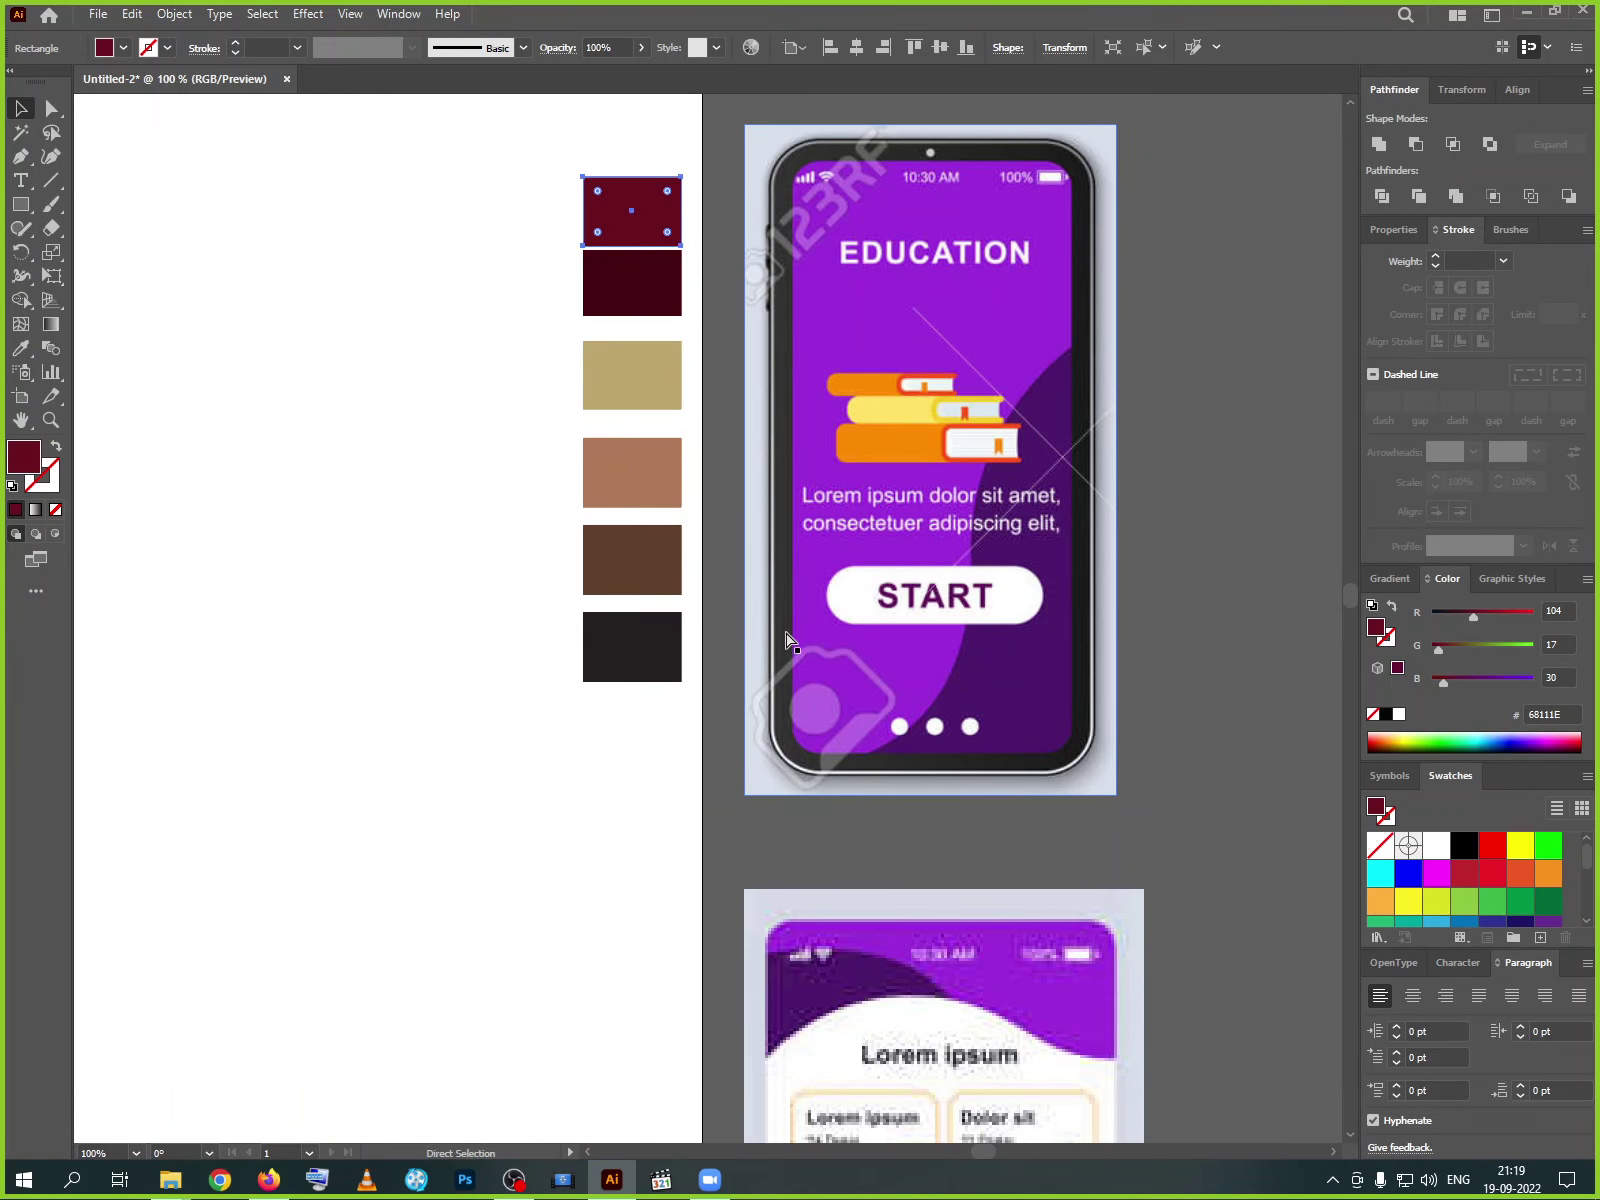
# - Draw a large rectangle over most of the artboard
pyautogui.hotkey('ctrl', '-')
pyautogui.hotkey('ctrl', '-')
pyautogui.moveTo(653, 567); pyautogui.dragTo(311, 443)
pyautogui.moveTo(443, 596); pyautogui.dragTo(353, 658)
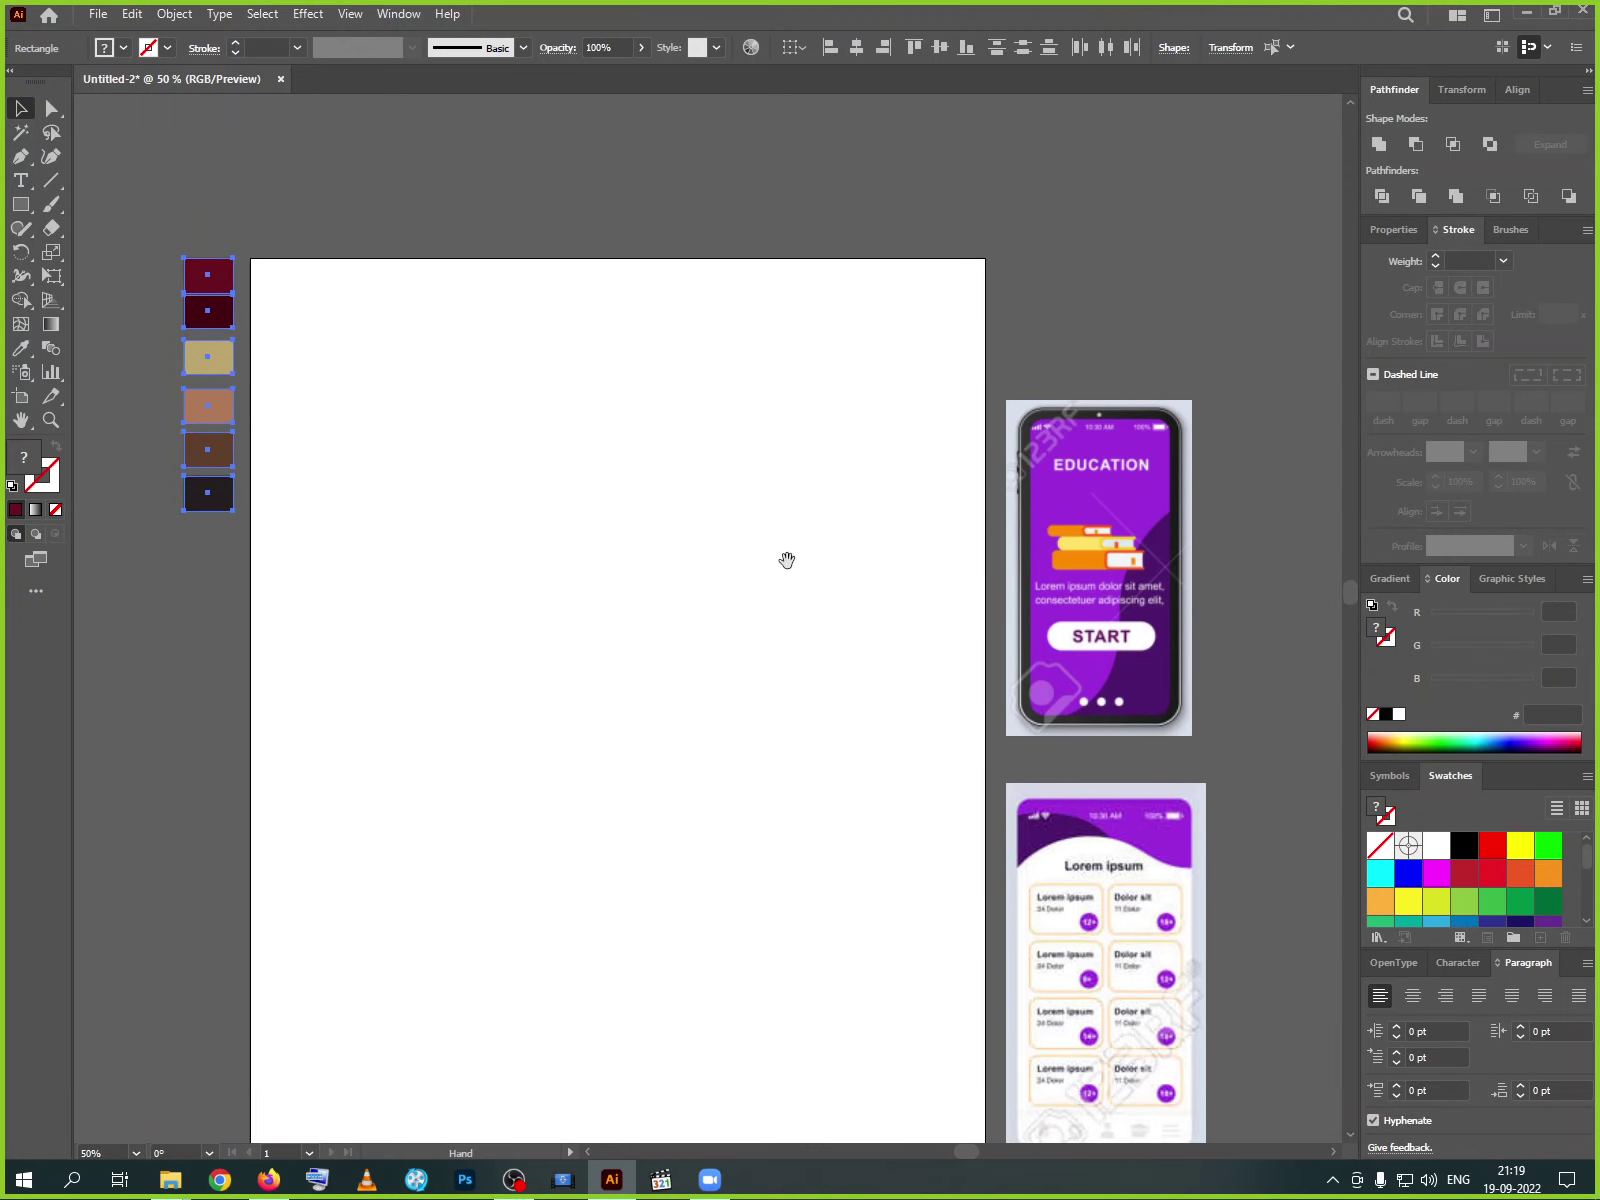
pyautogui.moveTo(787, 560); pyautogui.dragTo(820, 497)
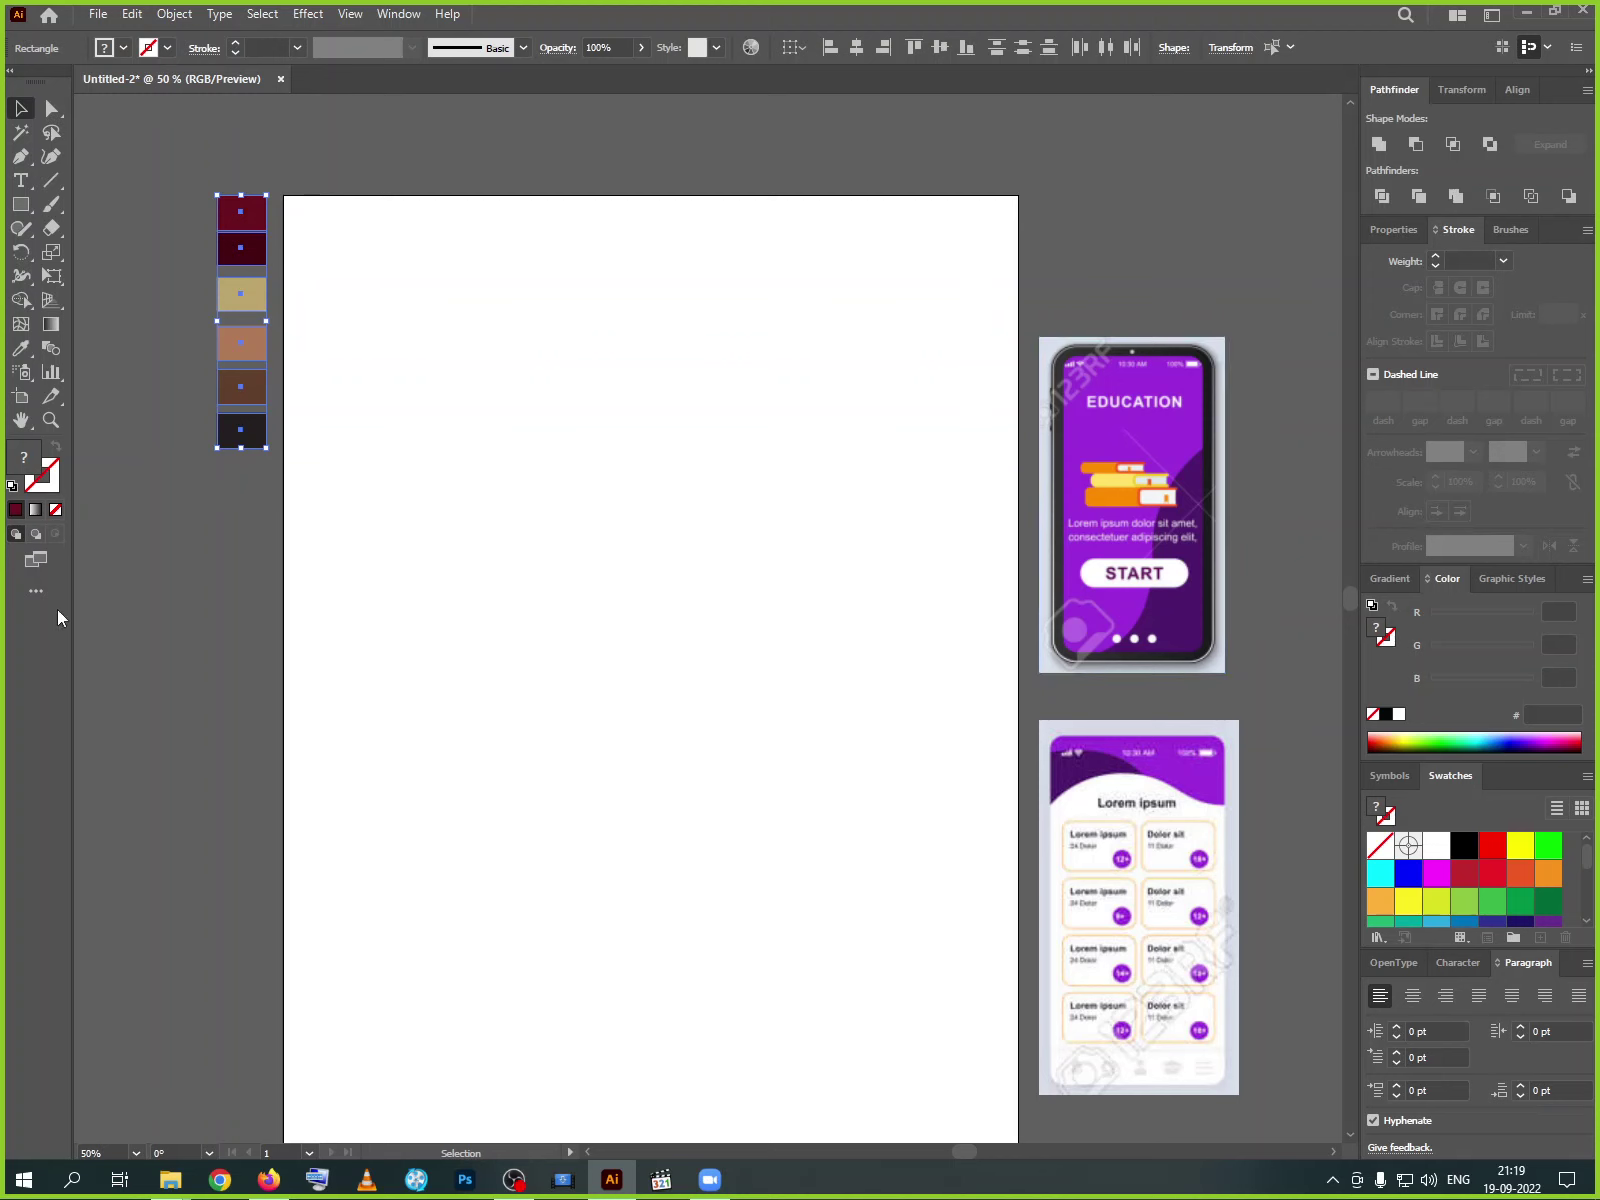
pyautogui.click(16, 206)
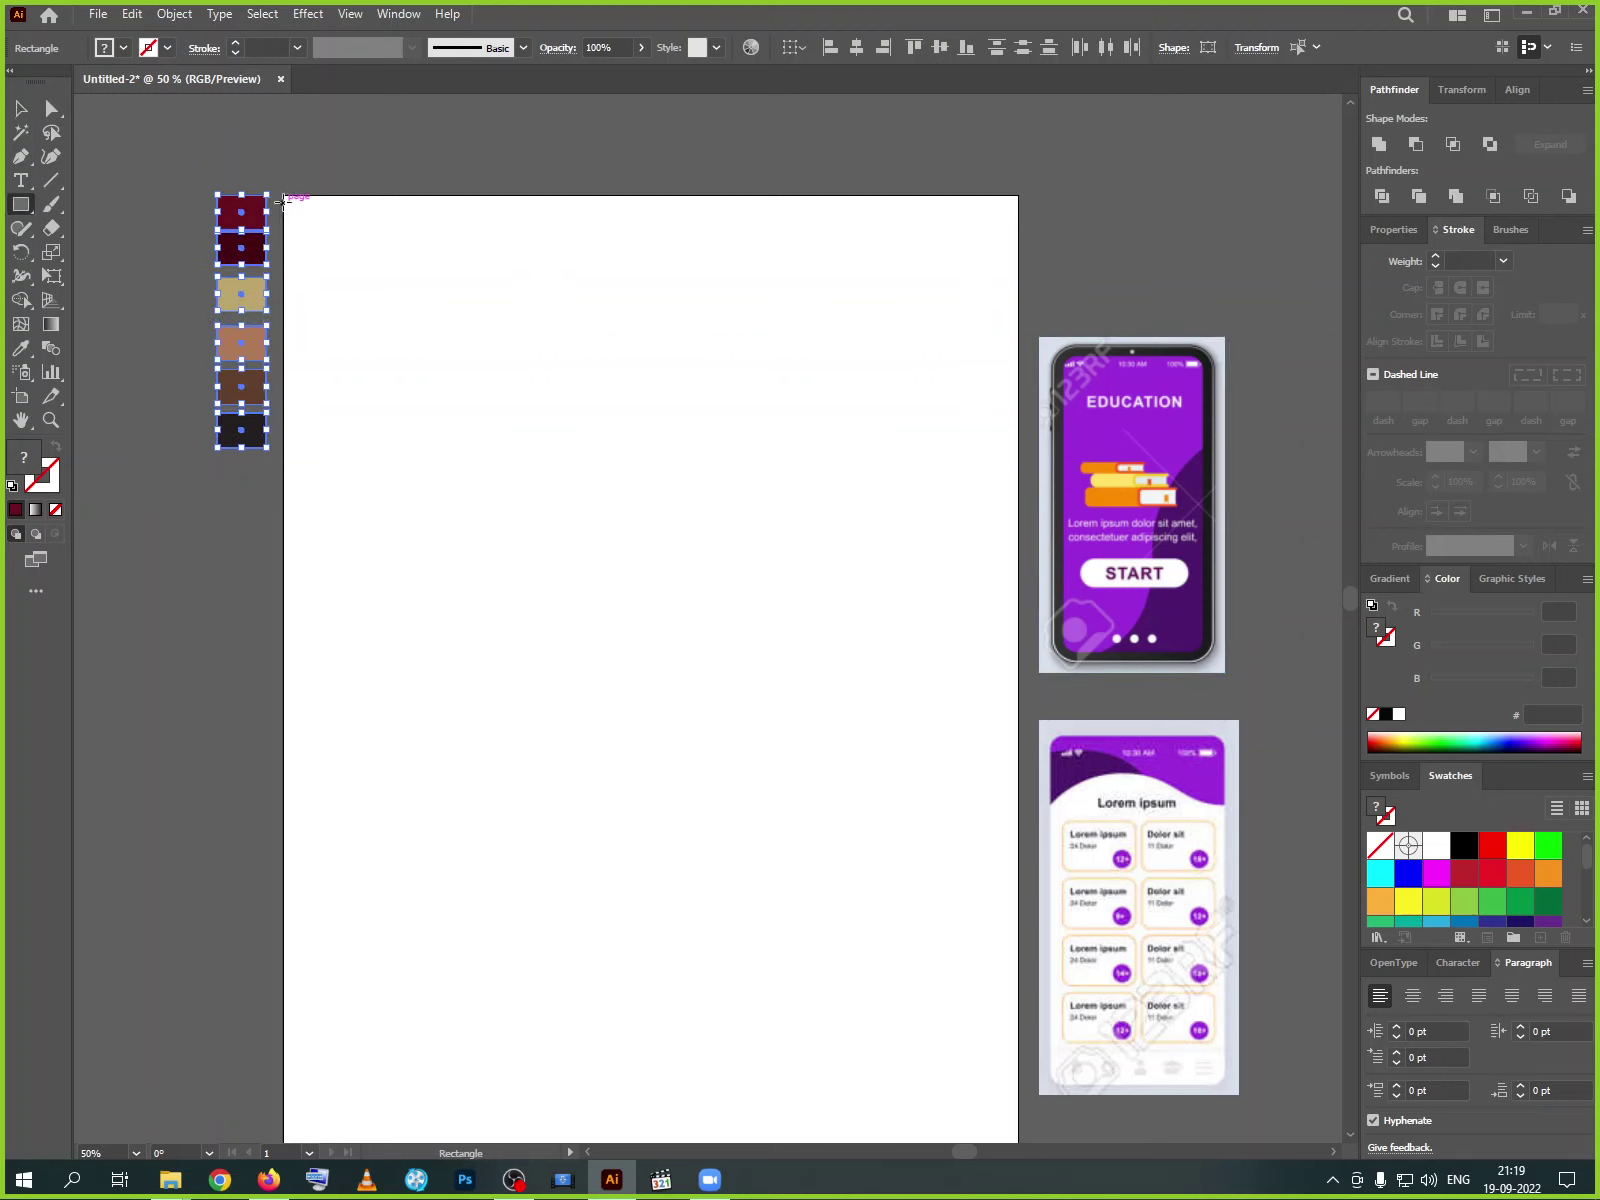
pyautogui.moveTo(284, 197)
pyautogui.mouseDown()
pyautogui.moveTo(382, 286)
pyautogui.moveTo(834, 872)
pyautogui.mouseUp()
pyautogui.scroll(-5, 696, 543)
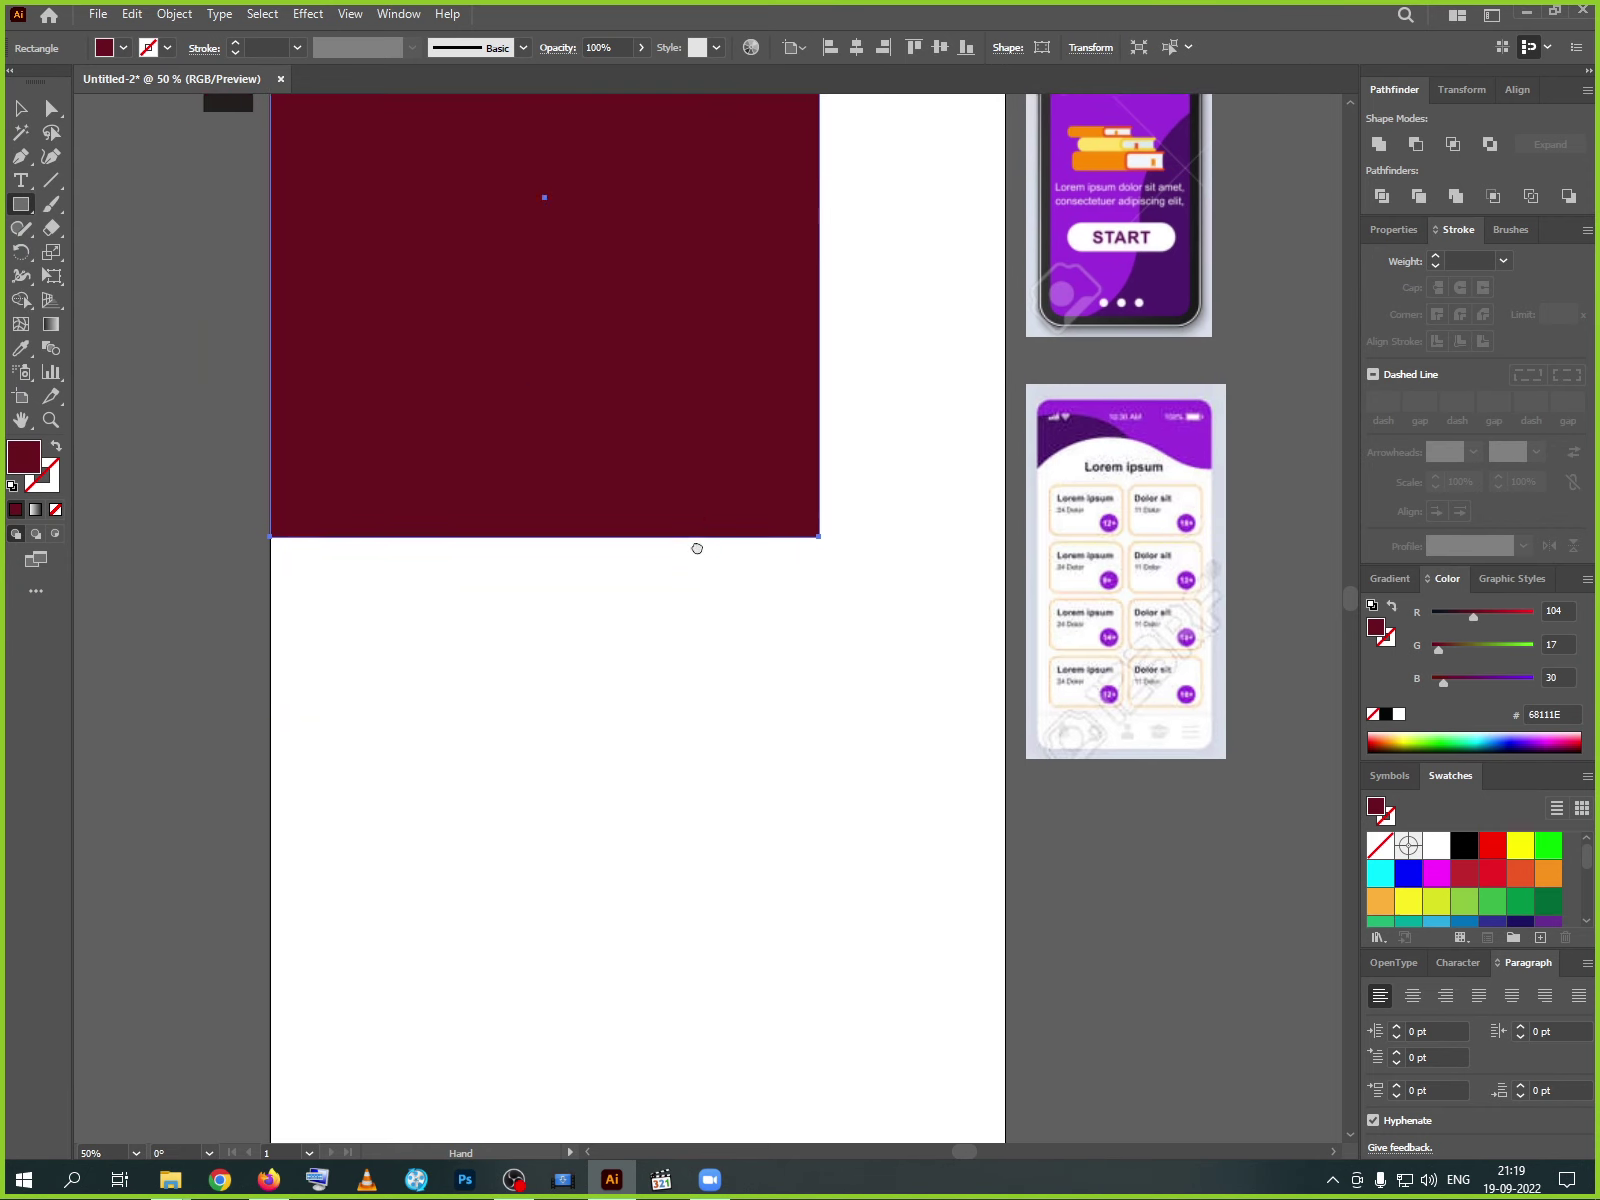
# - Stretch the rectangle to the artboard's bottom and right edges
pyautogui.click(20, 107)
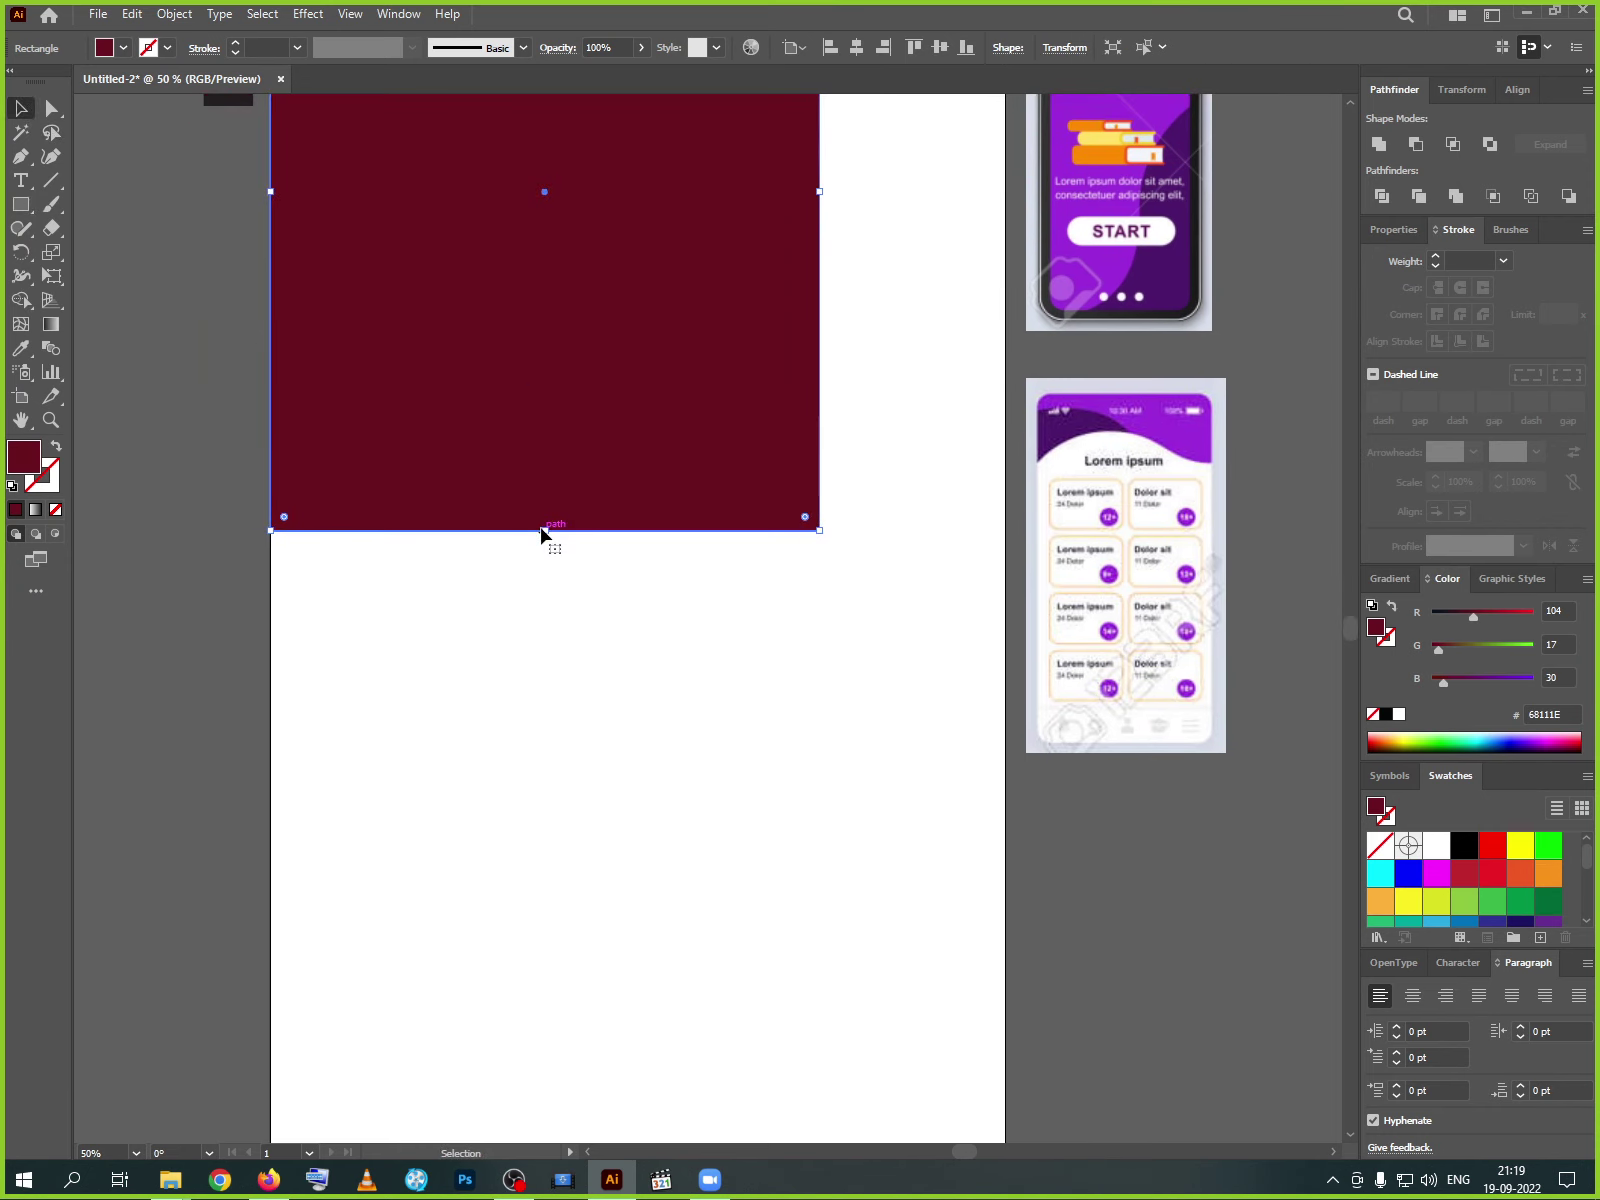
pyautogui.moveTo(547, 531); pyautogui.dragTo(646, 1071)
pyautogui.scroll(-3, 604, 693)
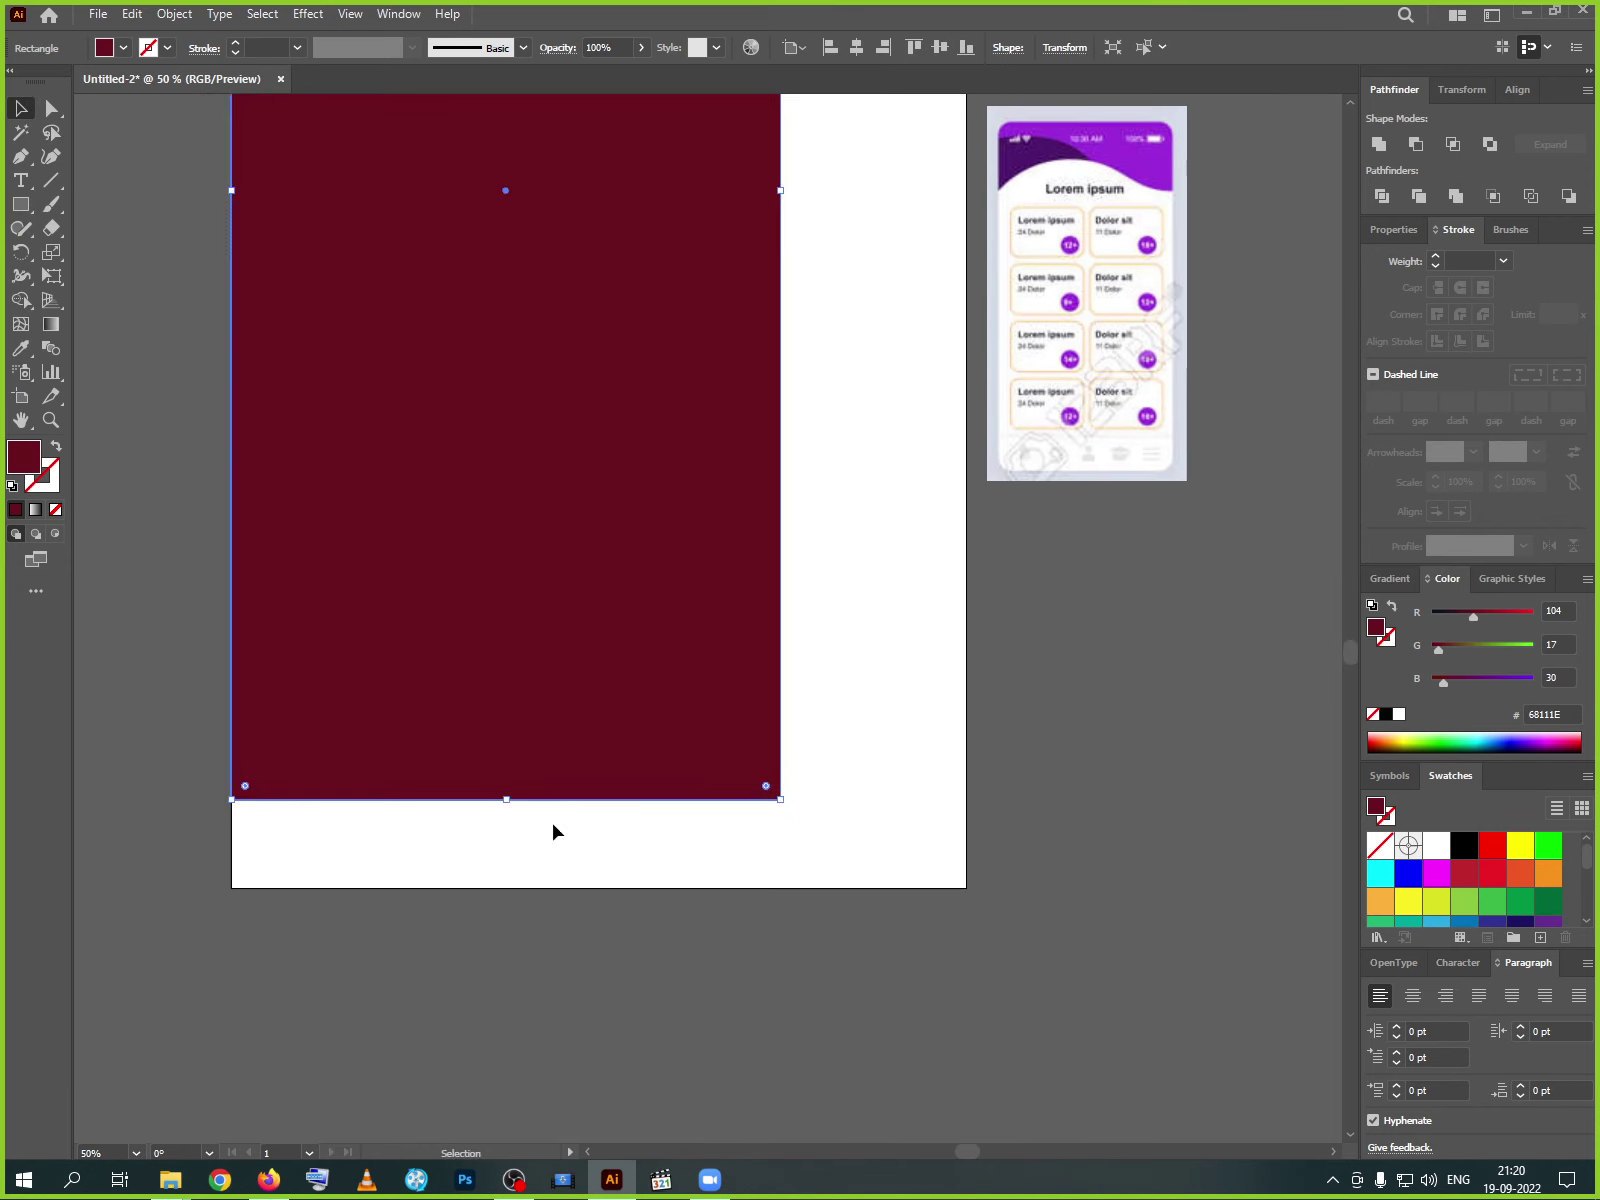
pyautogui.moveTo(512, 800); pyautogui.dragTo(521, 887)
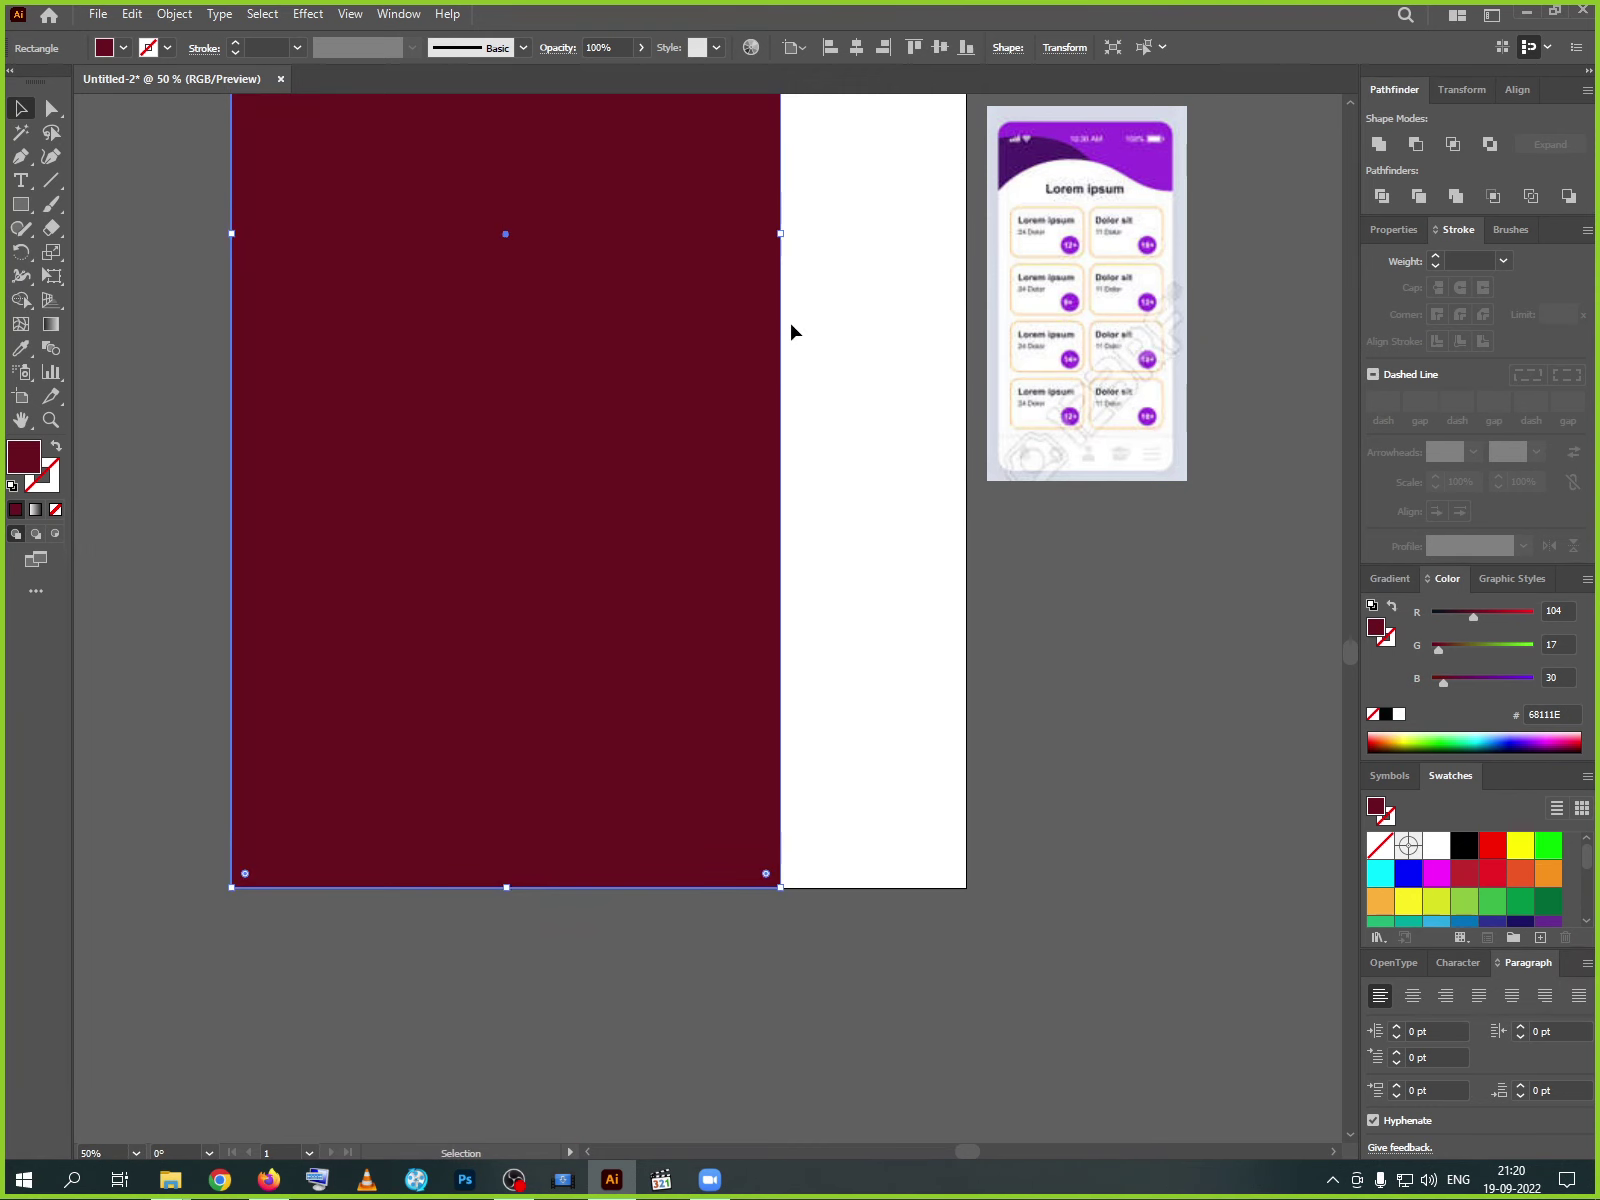
pyautogui.moveTo(782, 237); pyautogui.dragTo(946, 293)
pyautogui.hotkey('ctrl', 'z')
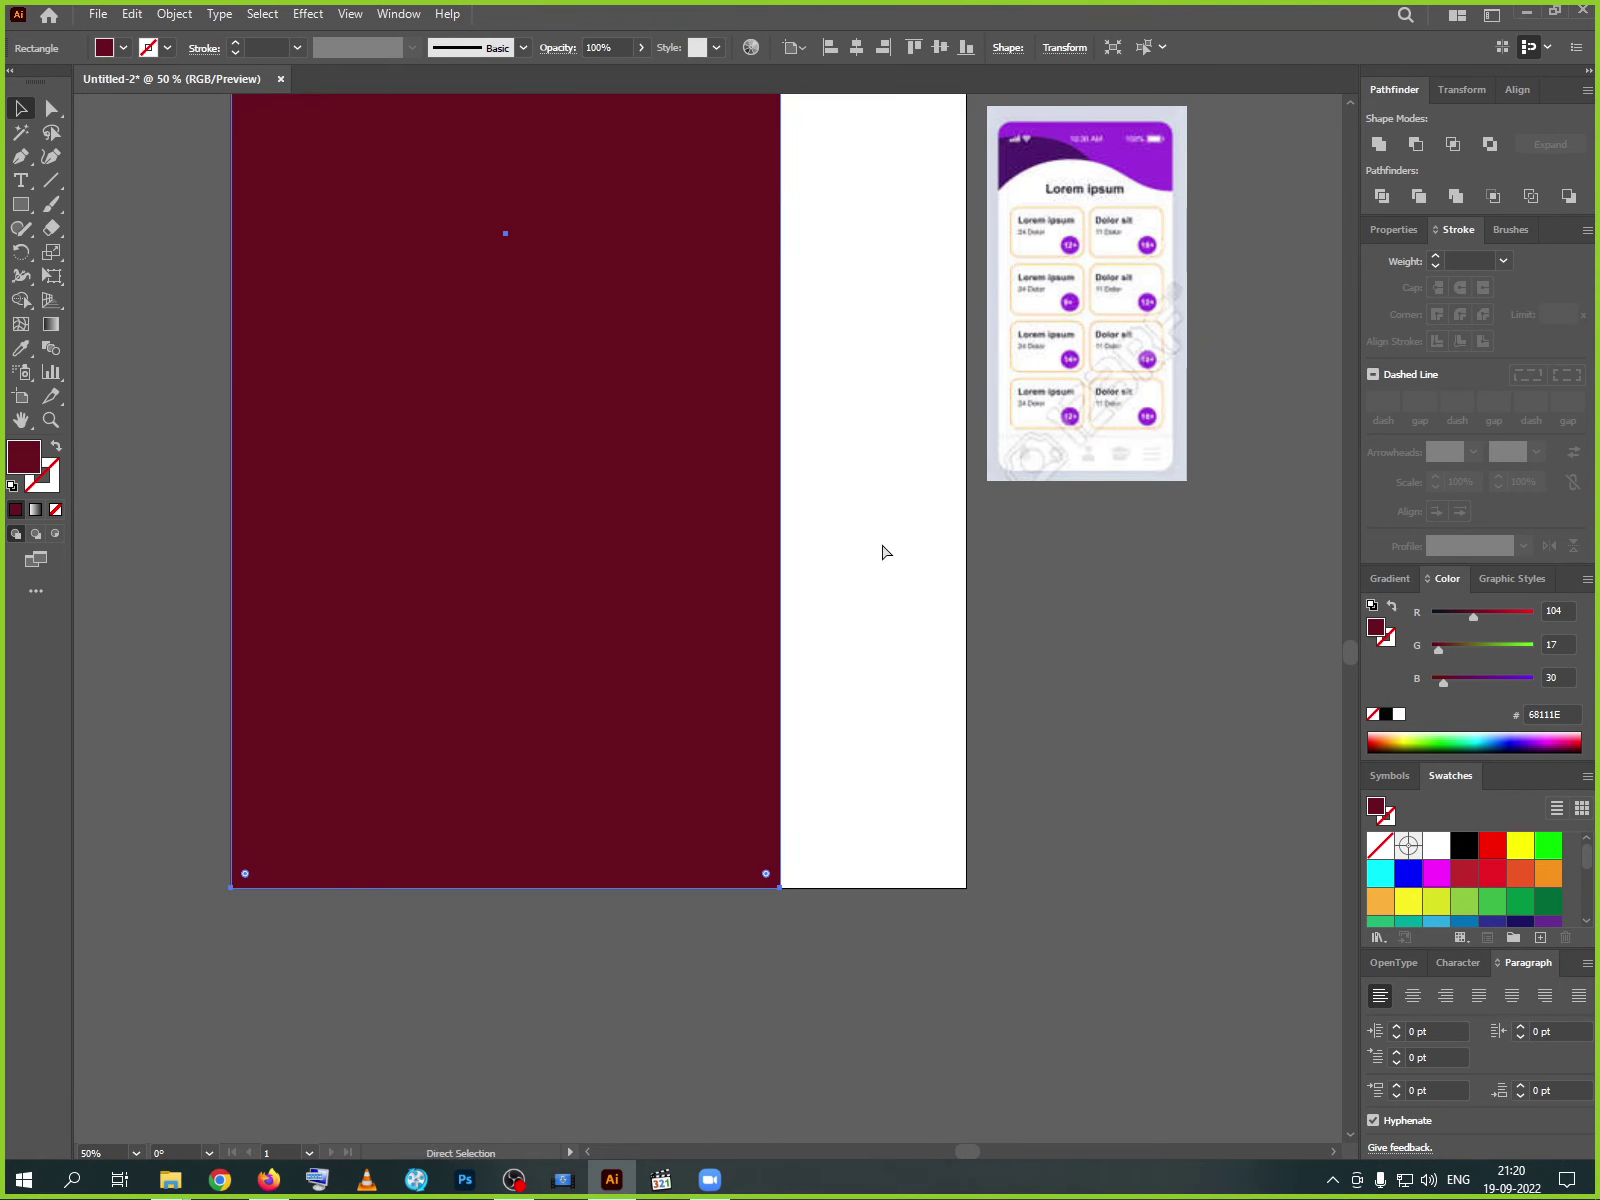
pyautogui.moveTo(781, 233); pyautogui.dragTo(964, 247)
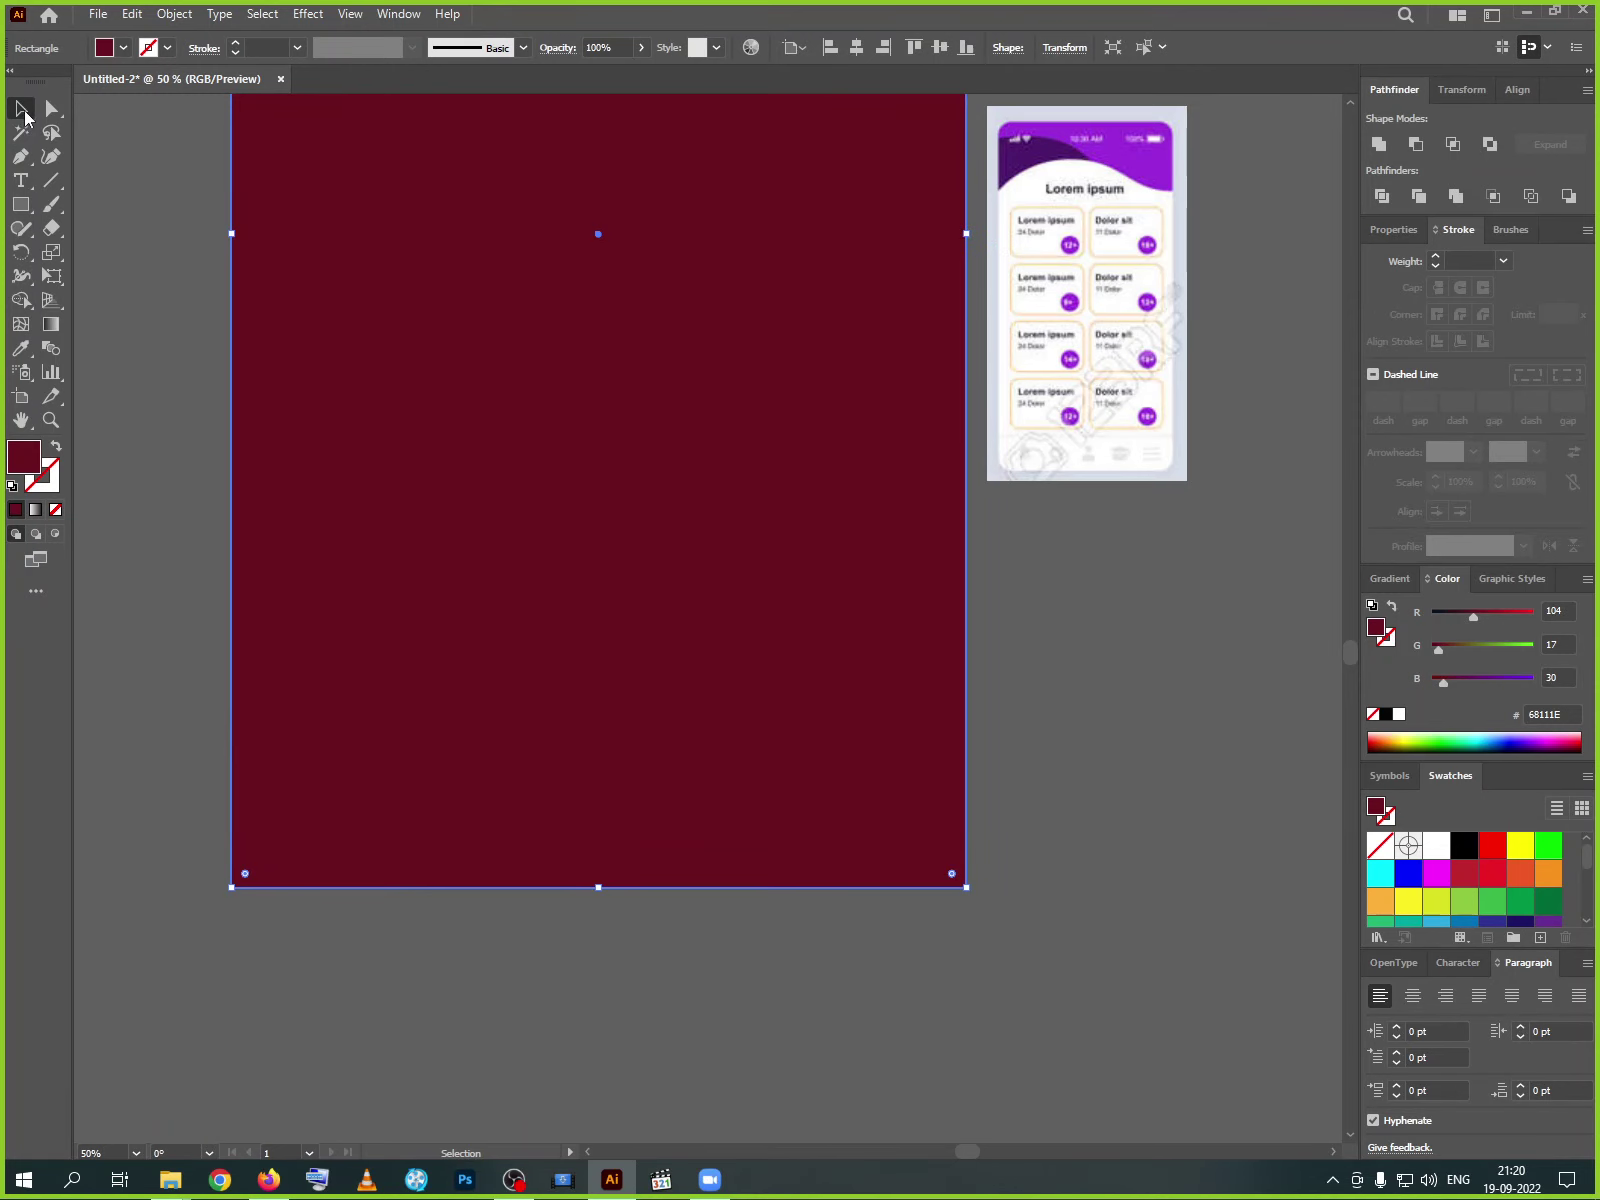
pyautogui.scroll(5, 472, 378)
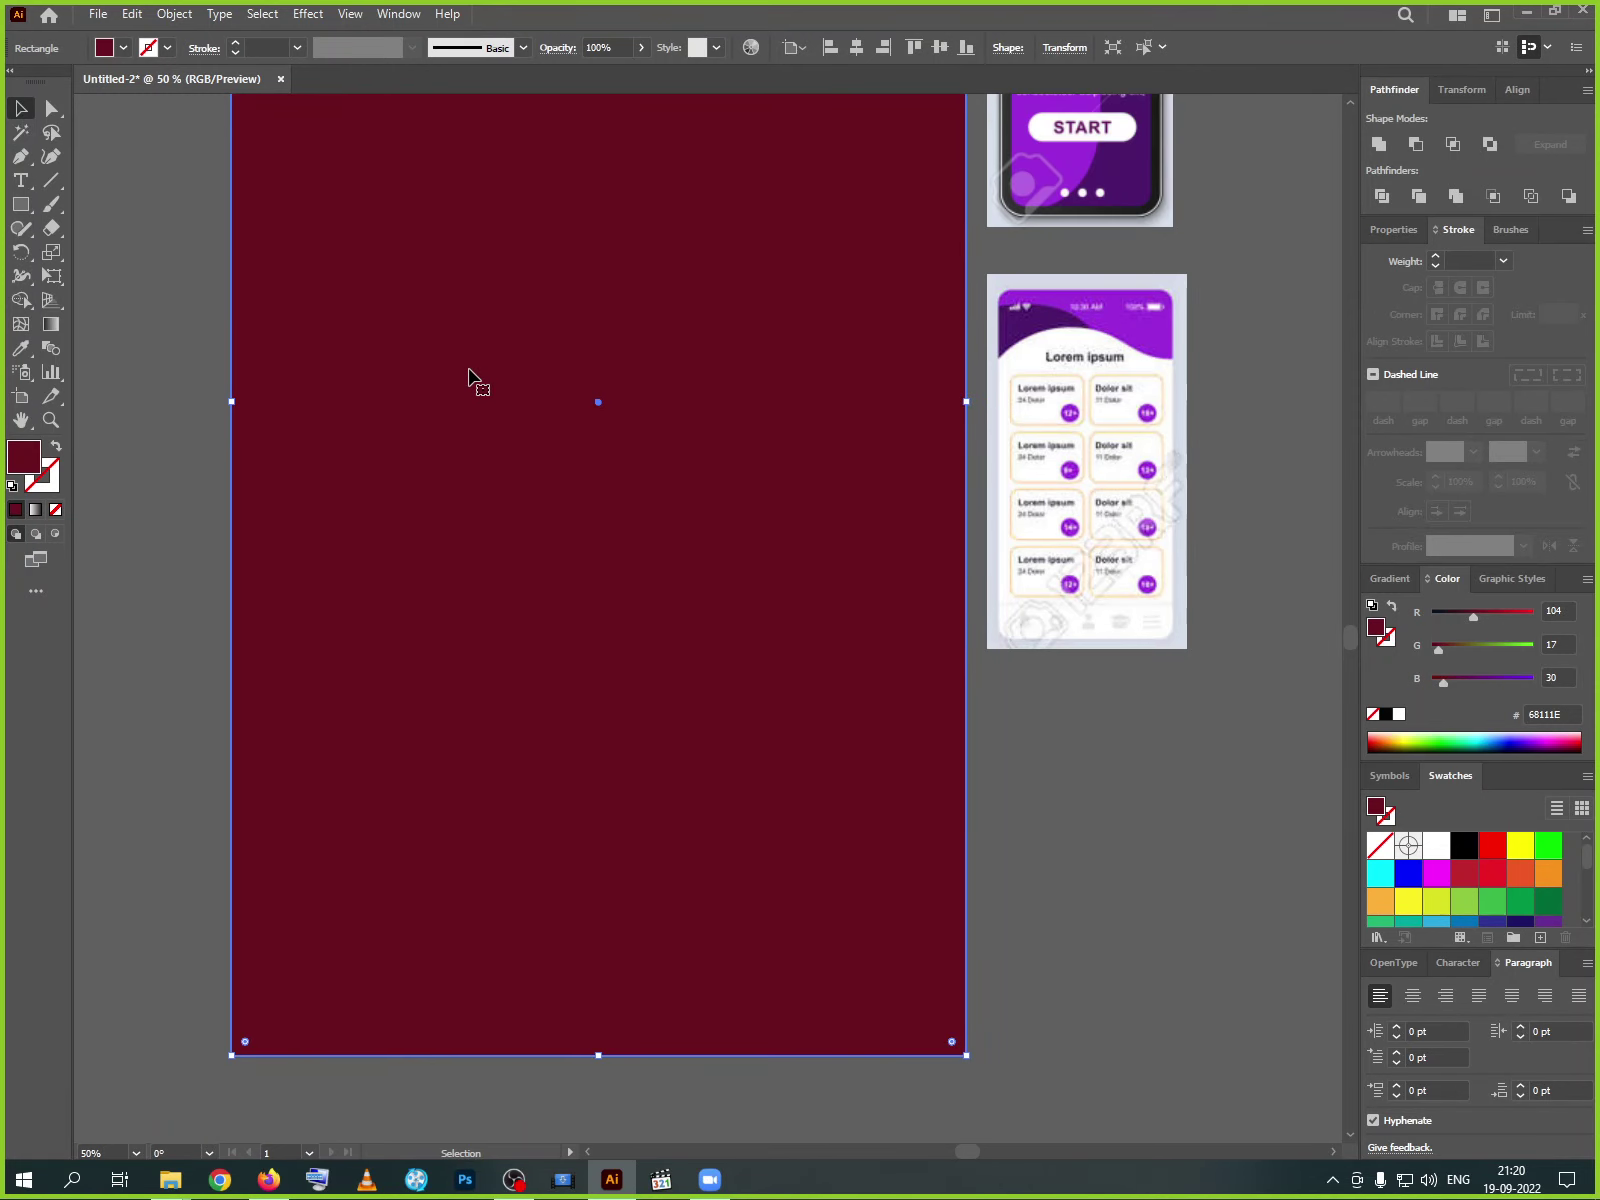
pyautogui.scroll(2, 472, 378)
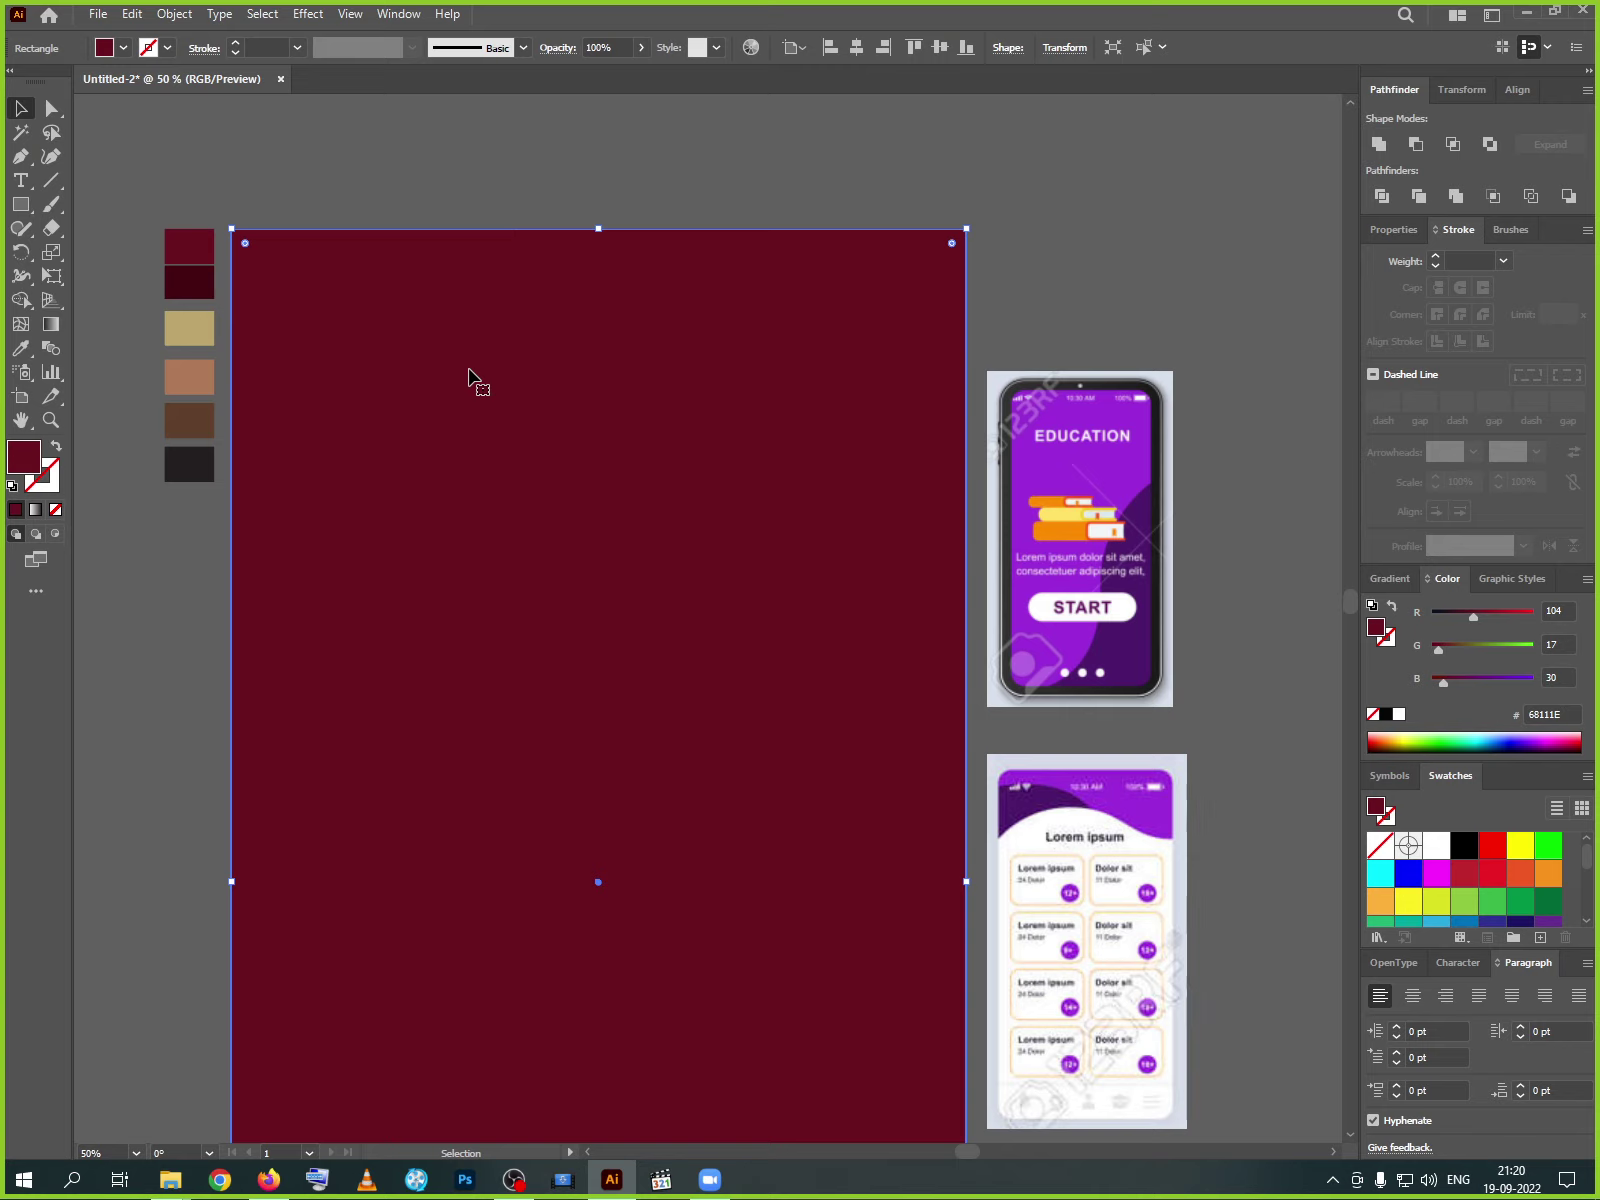
# - Fill the background rectangle with the dark maroon #440612 swatch using the Eyedropper
pyautogui.click(112, 545)
pyautogui.click(22, 352)
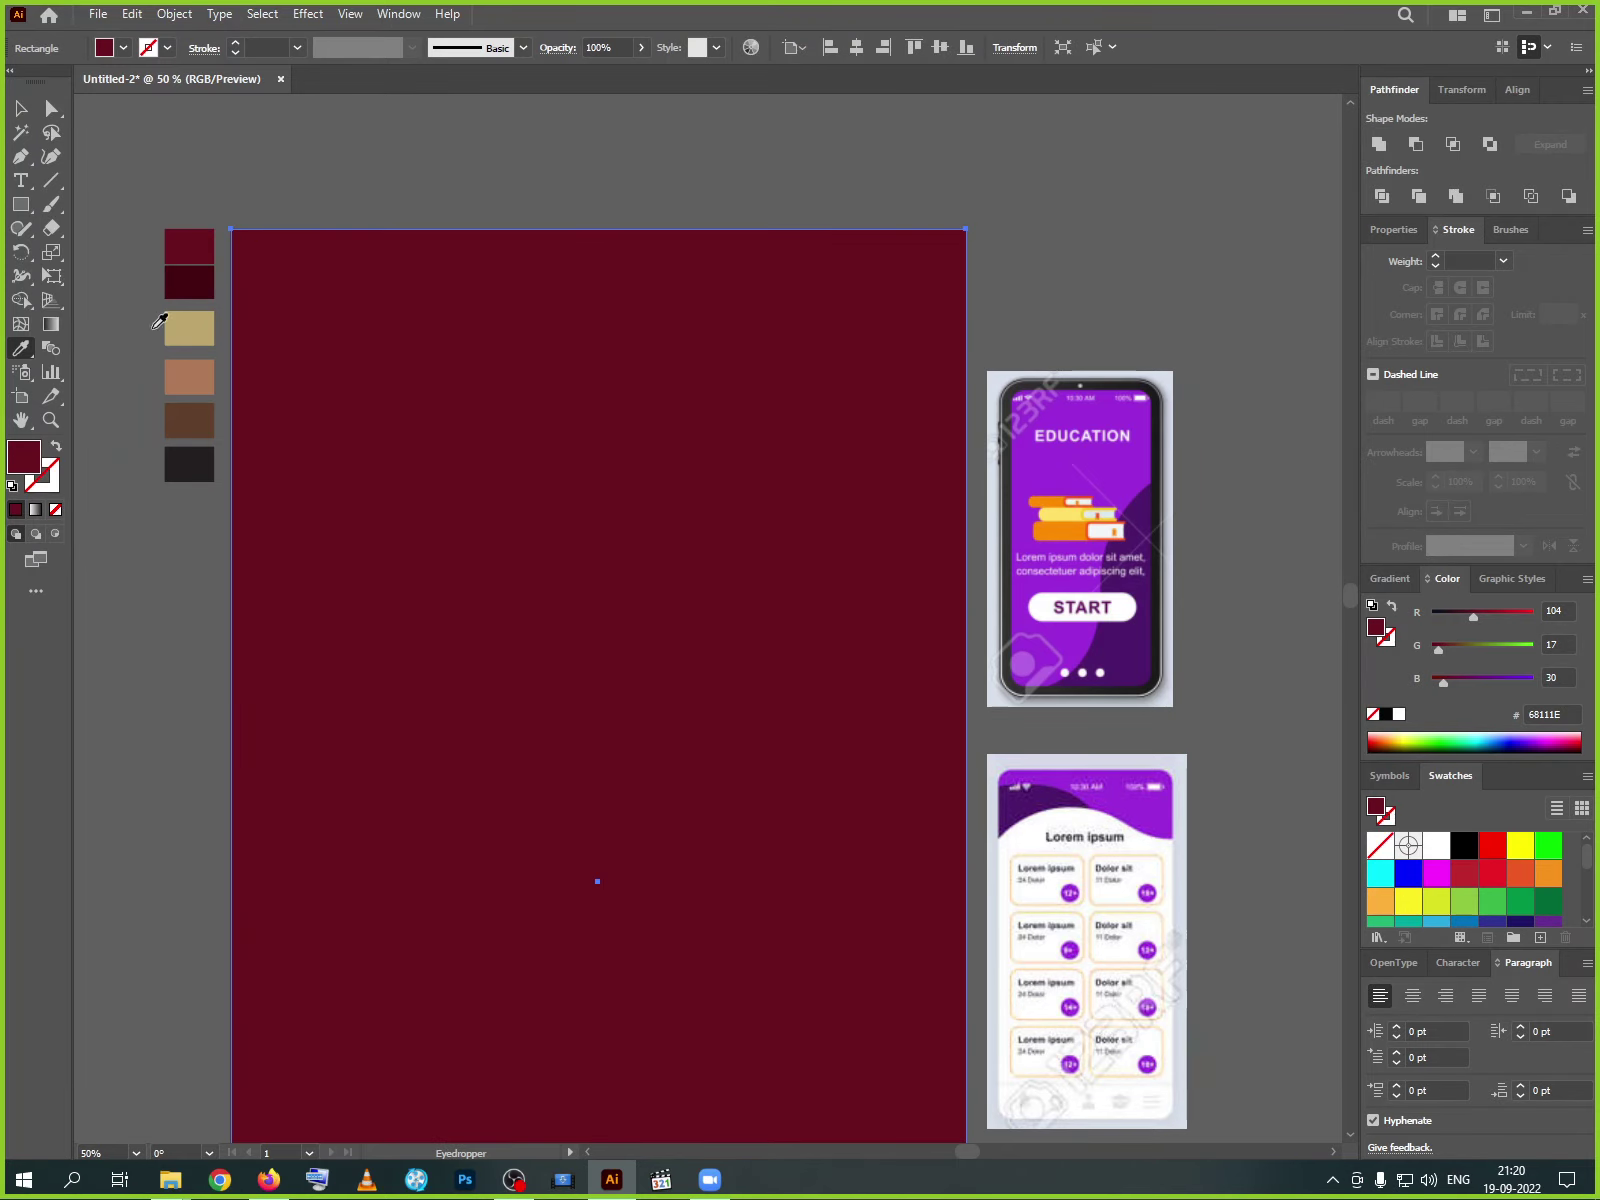
pyautogui.click(188, 276)
pyautogui.click(22, 111)
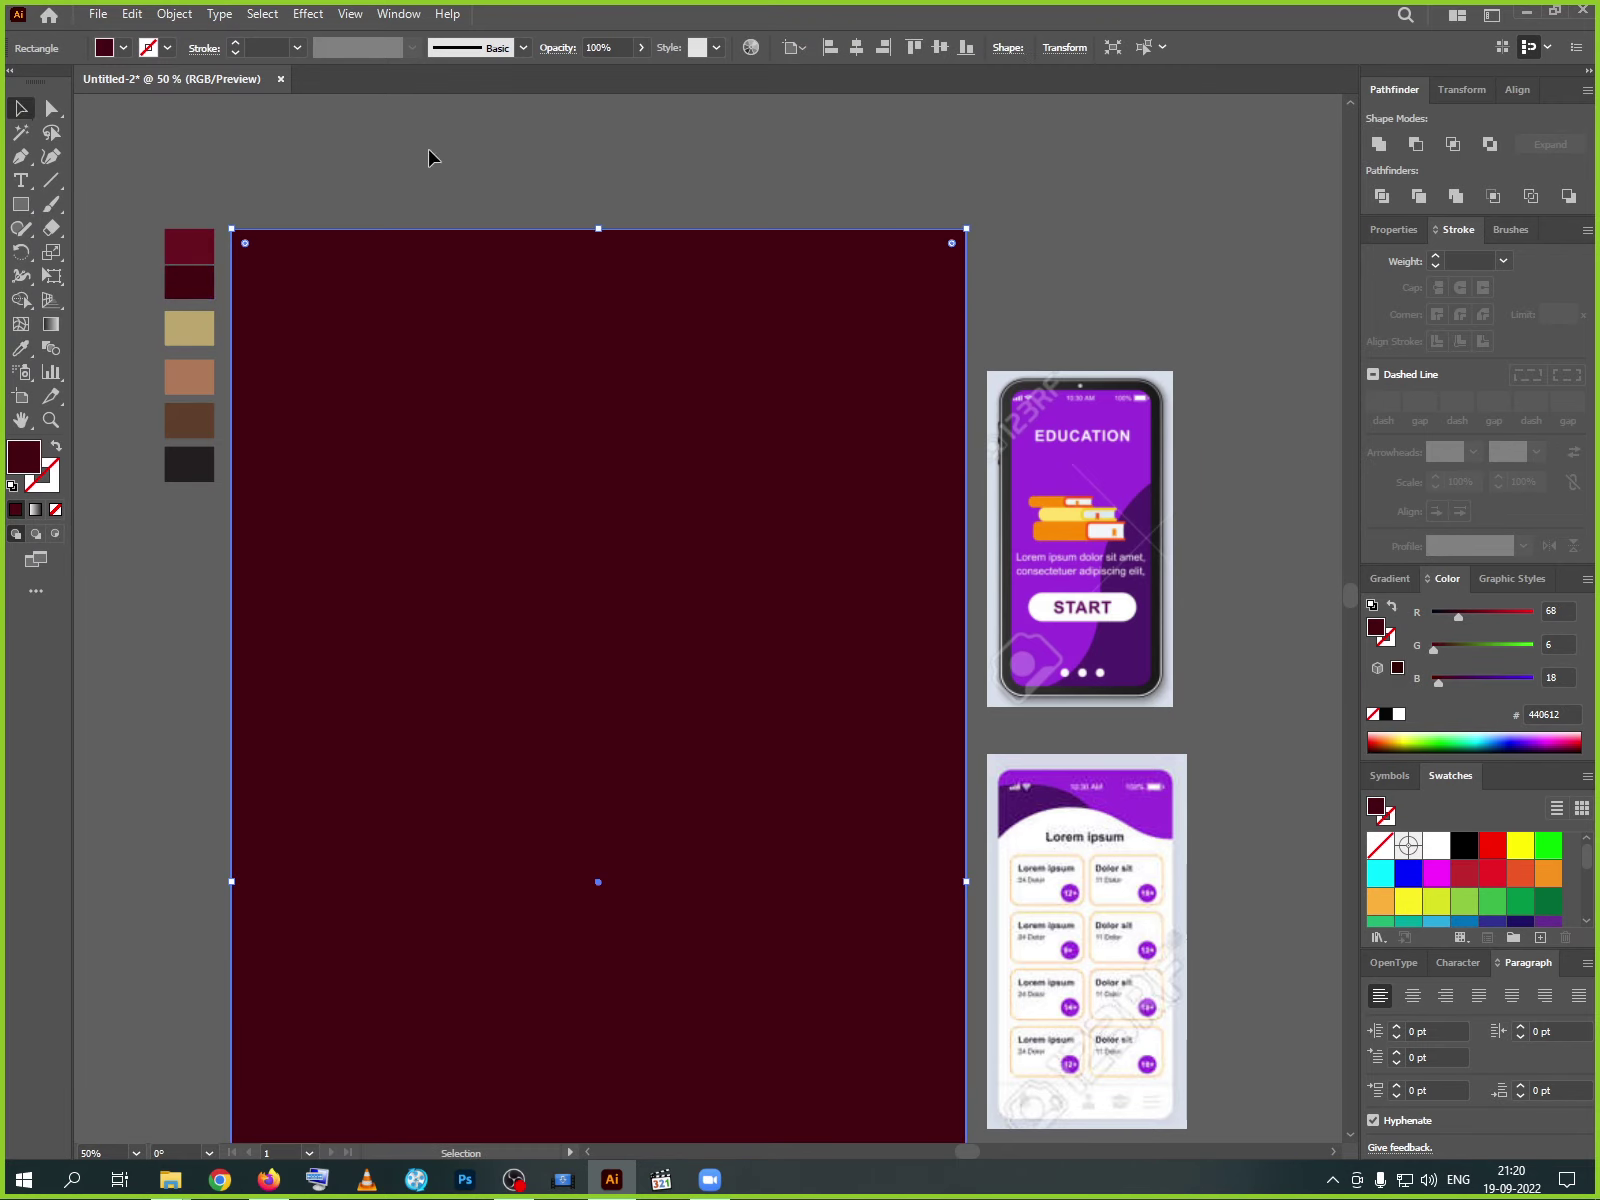
pyautogui.click(428, 157)
pyautogui.click(760, 527)
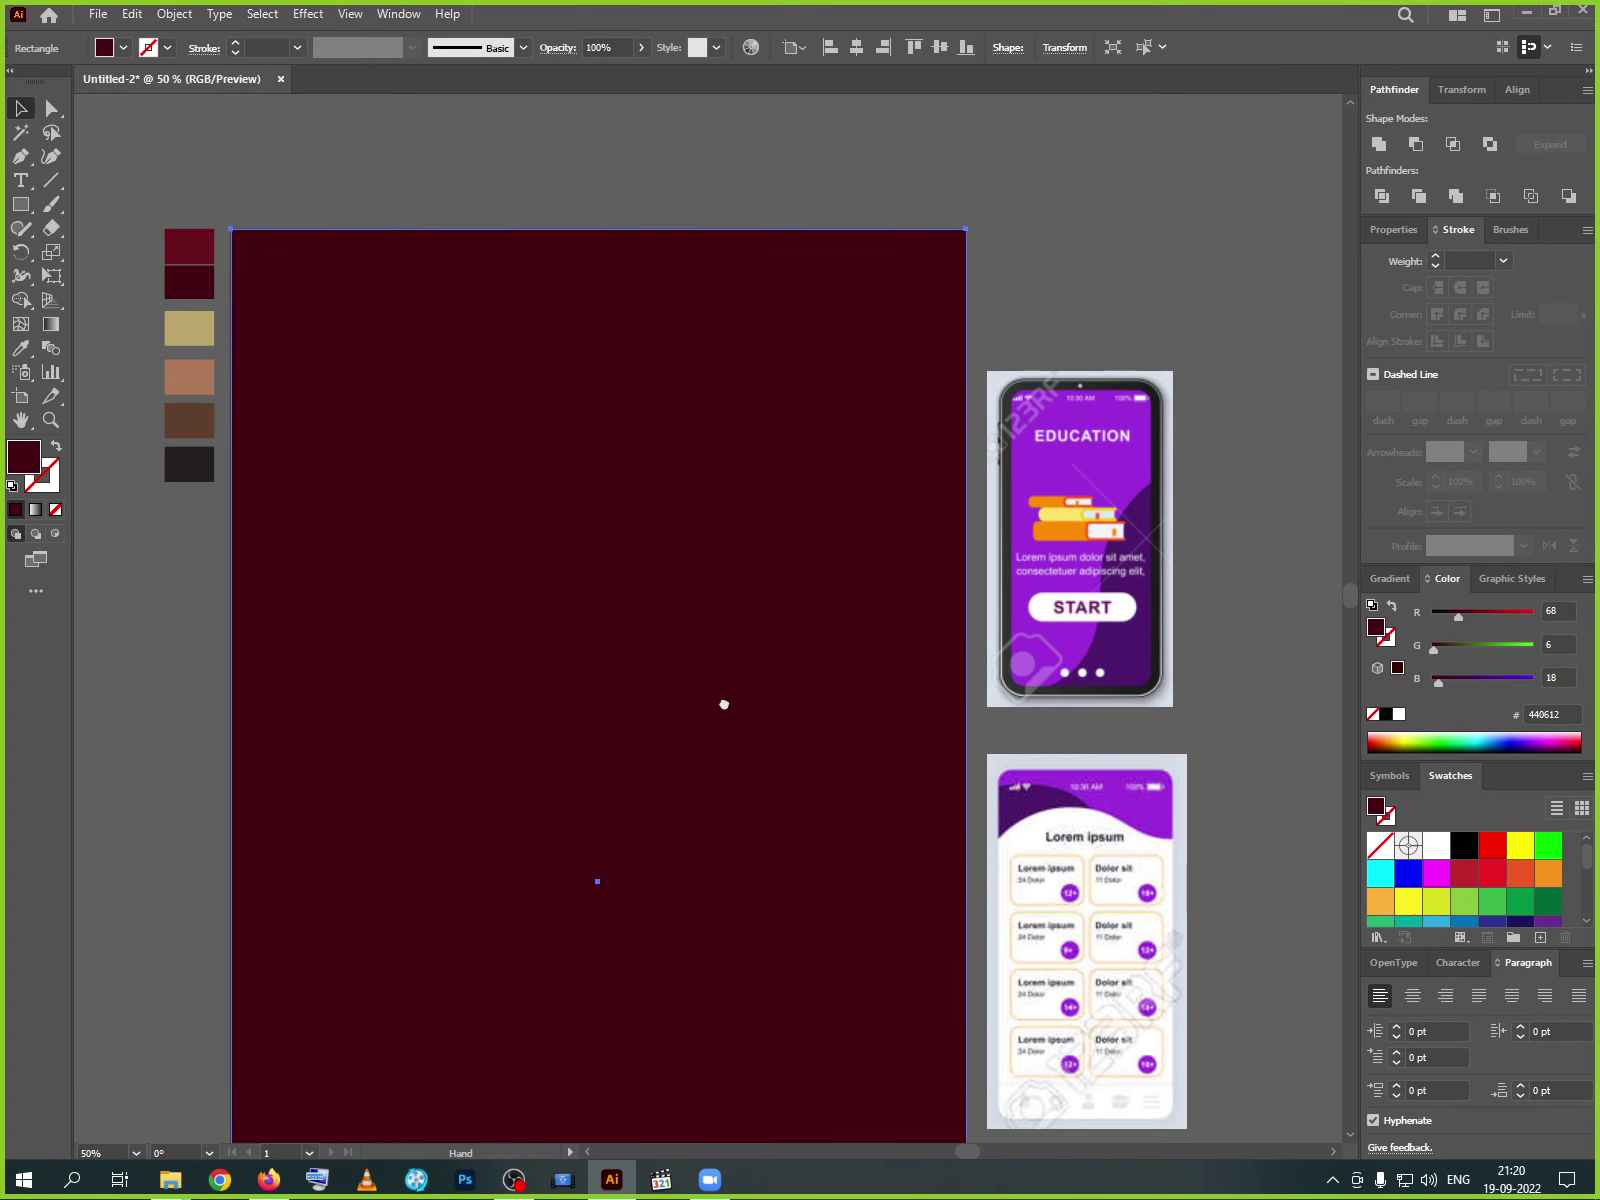
pyautogui.moveTo(725, 703); pyautogui.dragTo(764, 711)
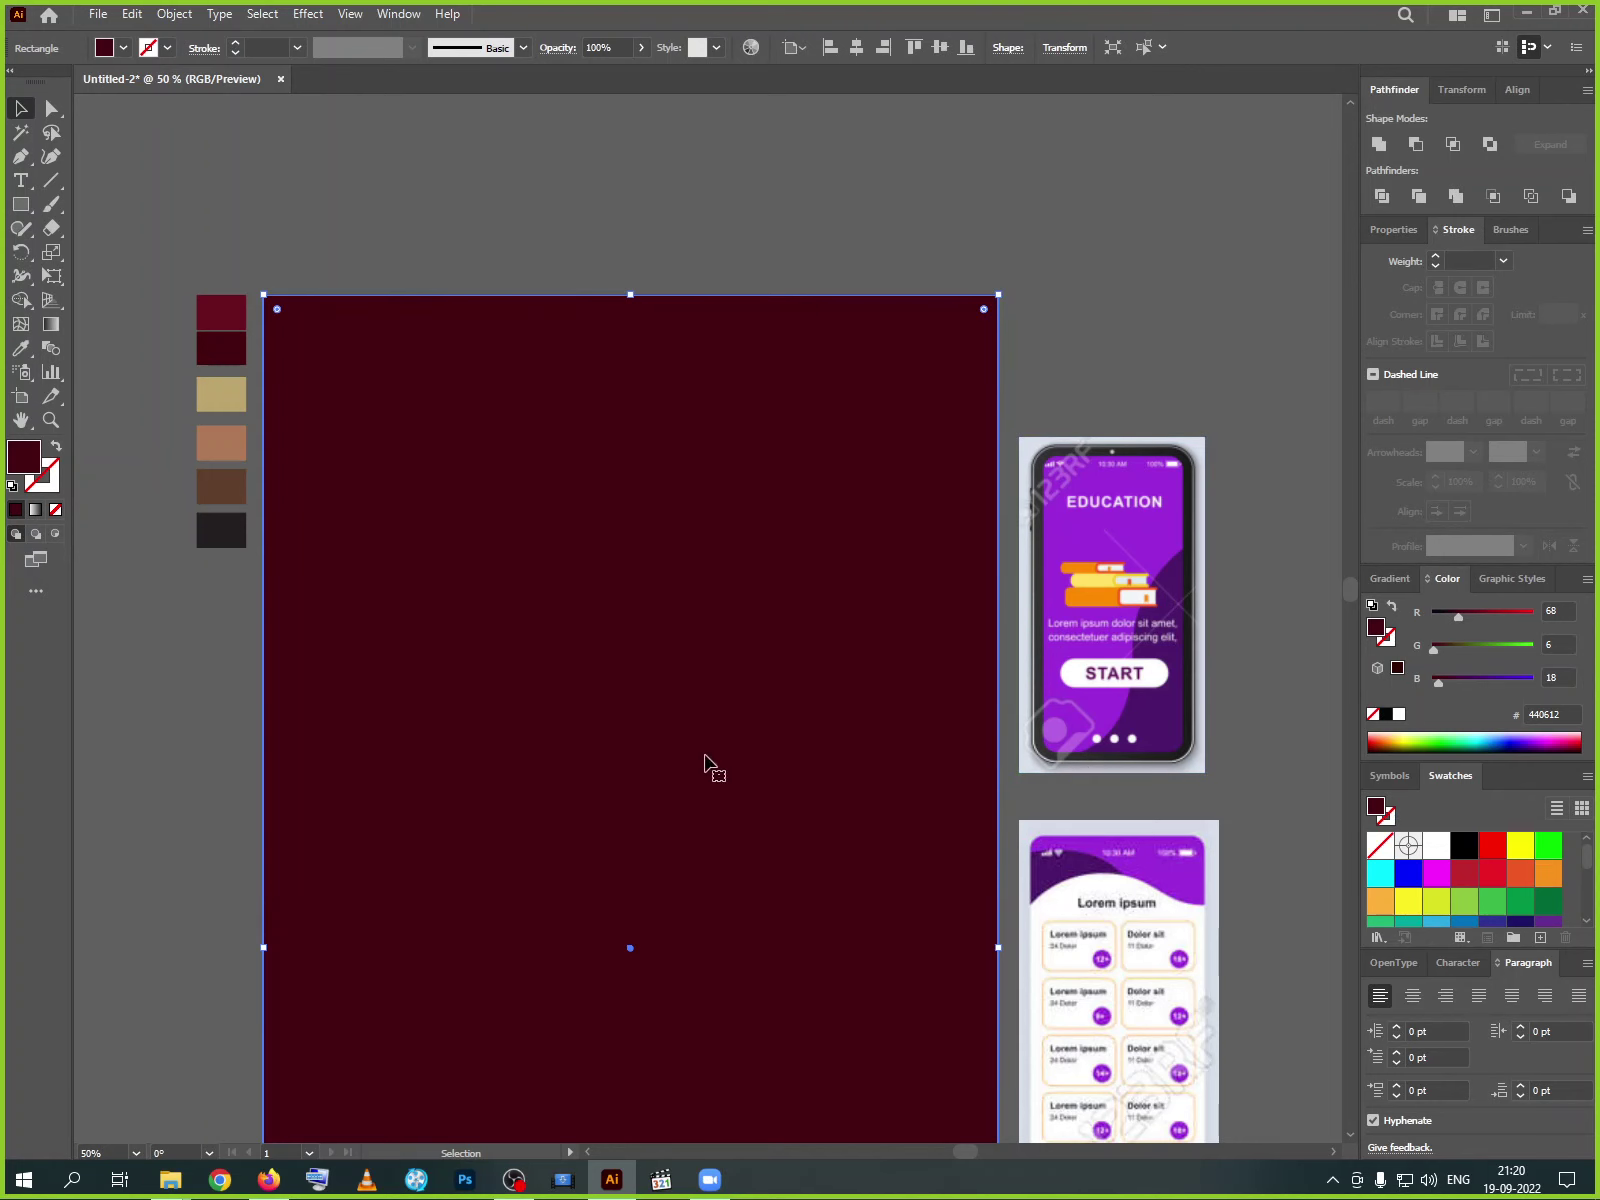
pyautogui.scroll(-5, 500, 621)
pyautogui.hscroll(-1, 529, 643)
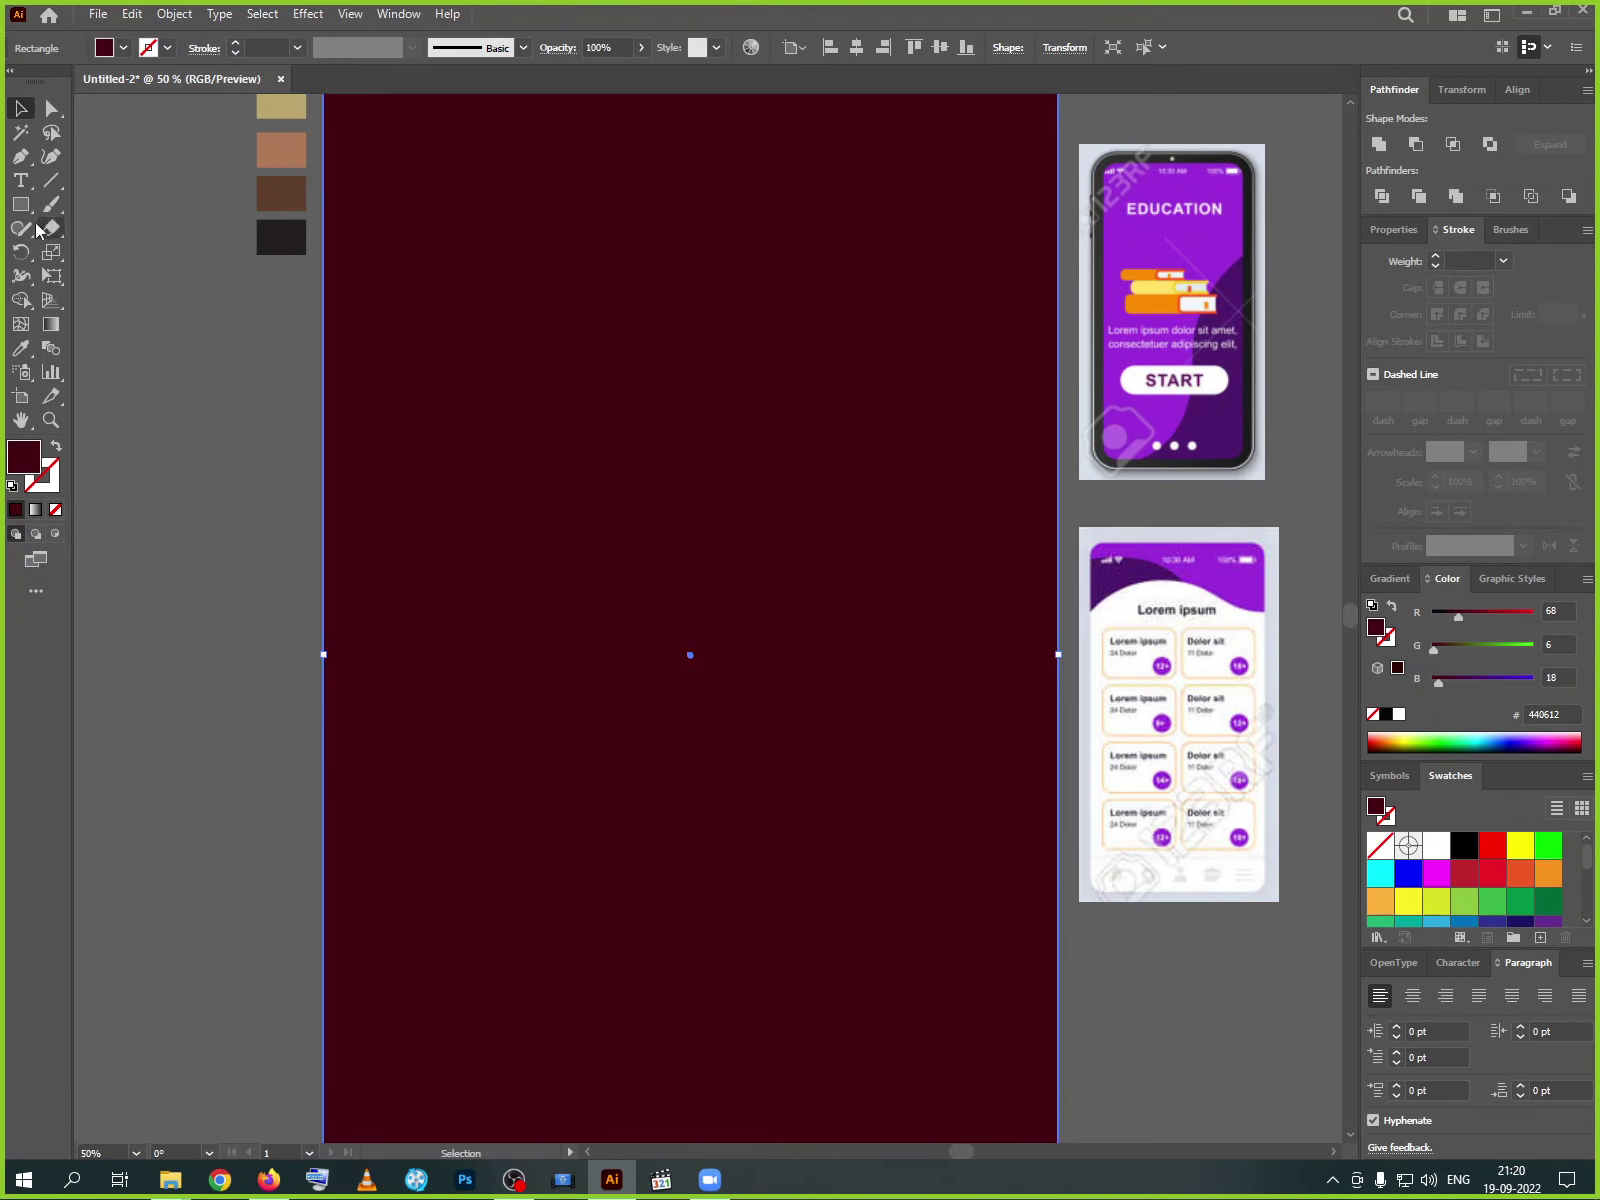
# - Draw a seven-point jagged closed path with the Pen tool at the artboard's left edge
pyautogui.click(20, 158)
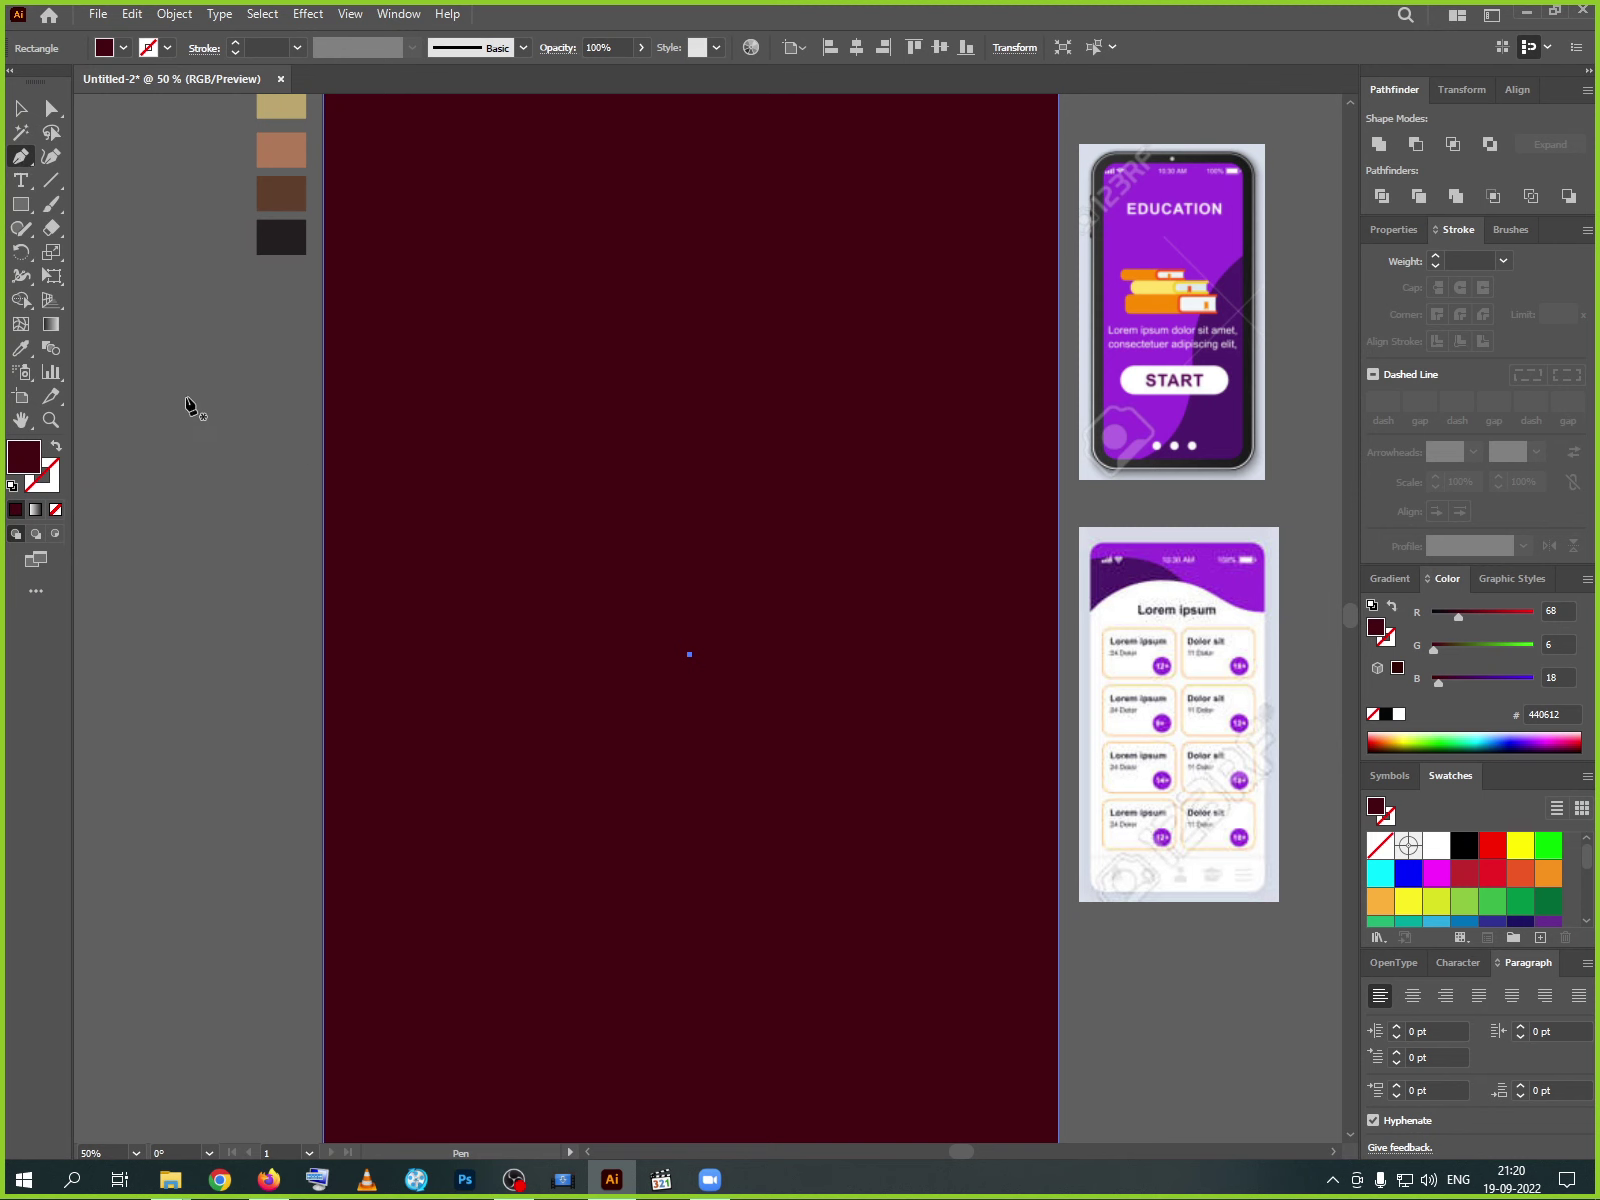
pyautogui.click(281, 389)
pyautogui.click(221, 655)
pyautogui.click(132, 620)
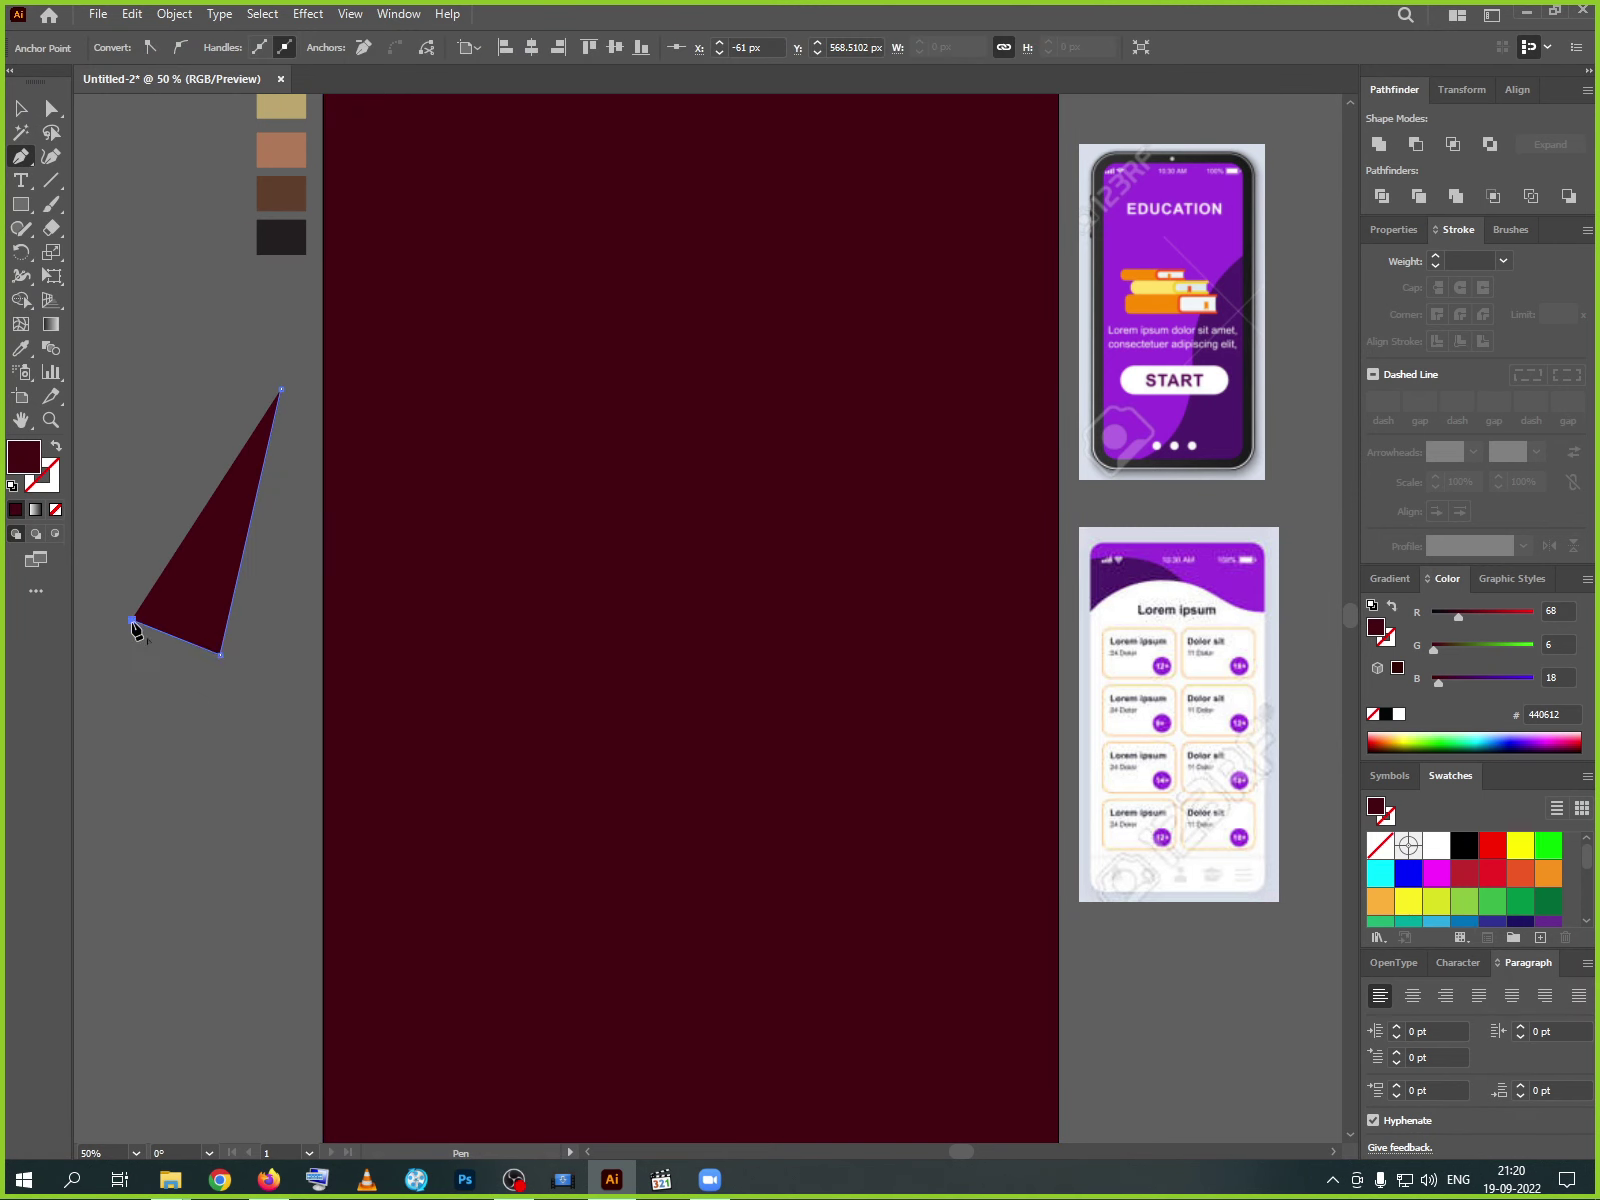
pyautogui.click(156, 734)
pyautogui.click(94, 797)
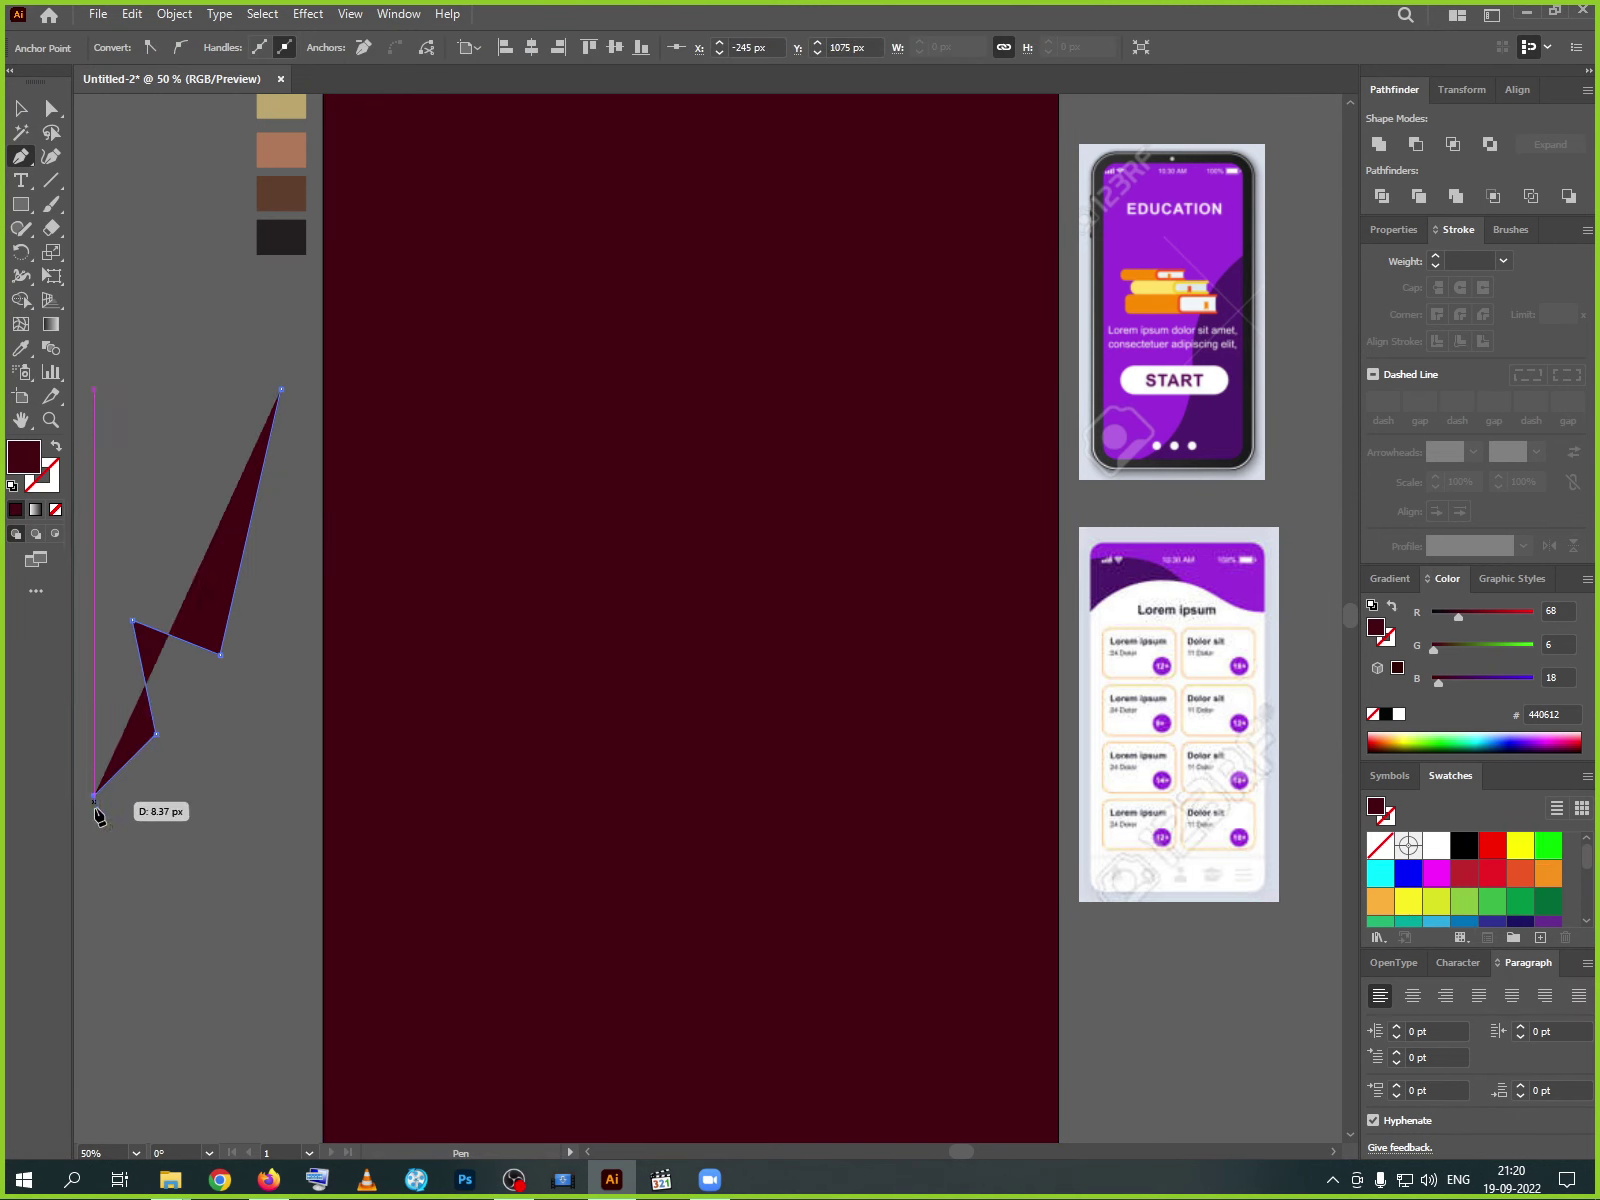
pyautogui.click(382, 796)
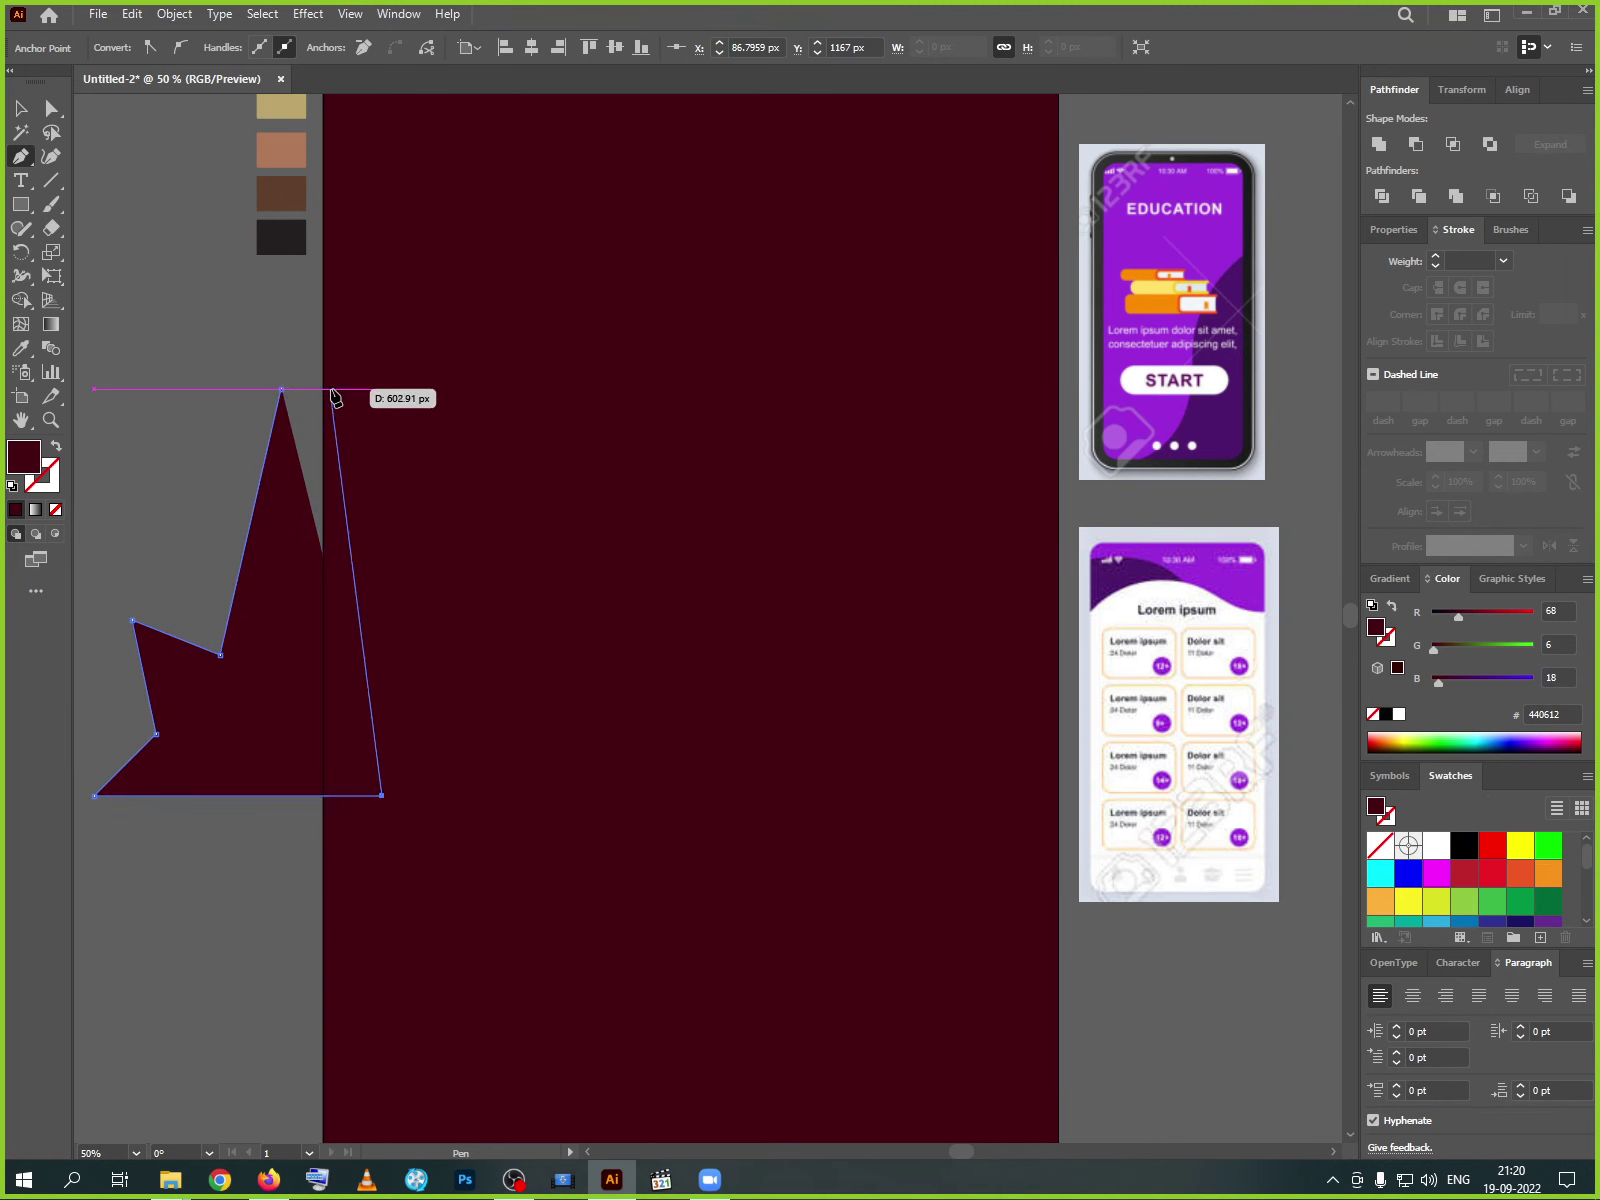
pyautogui.click(382, 389)
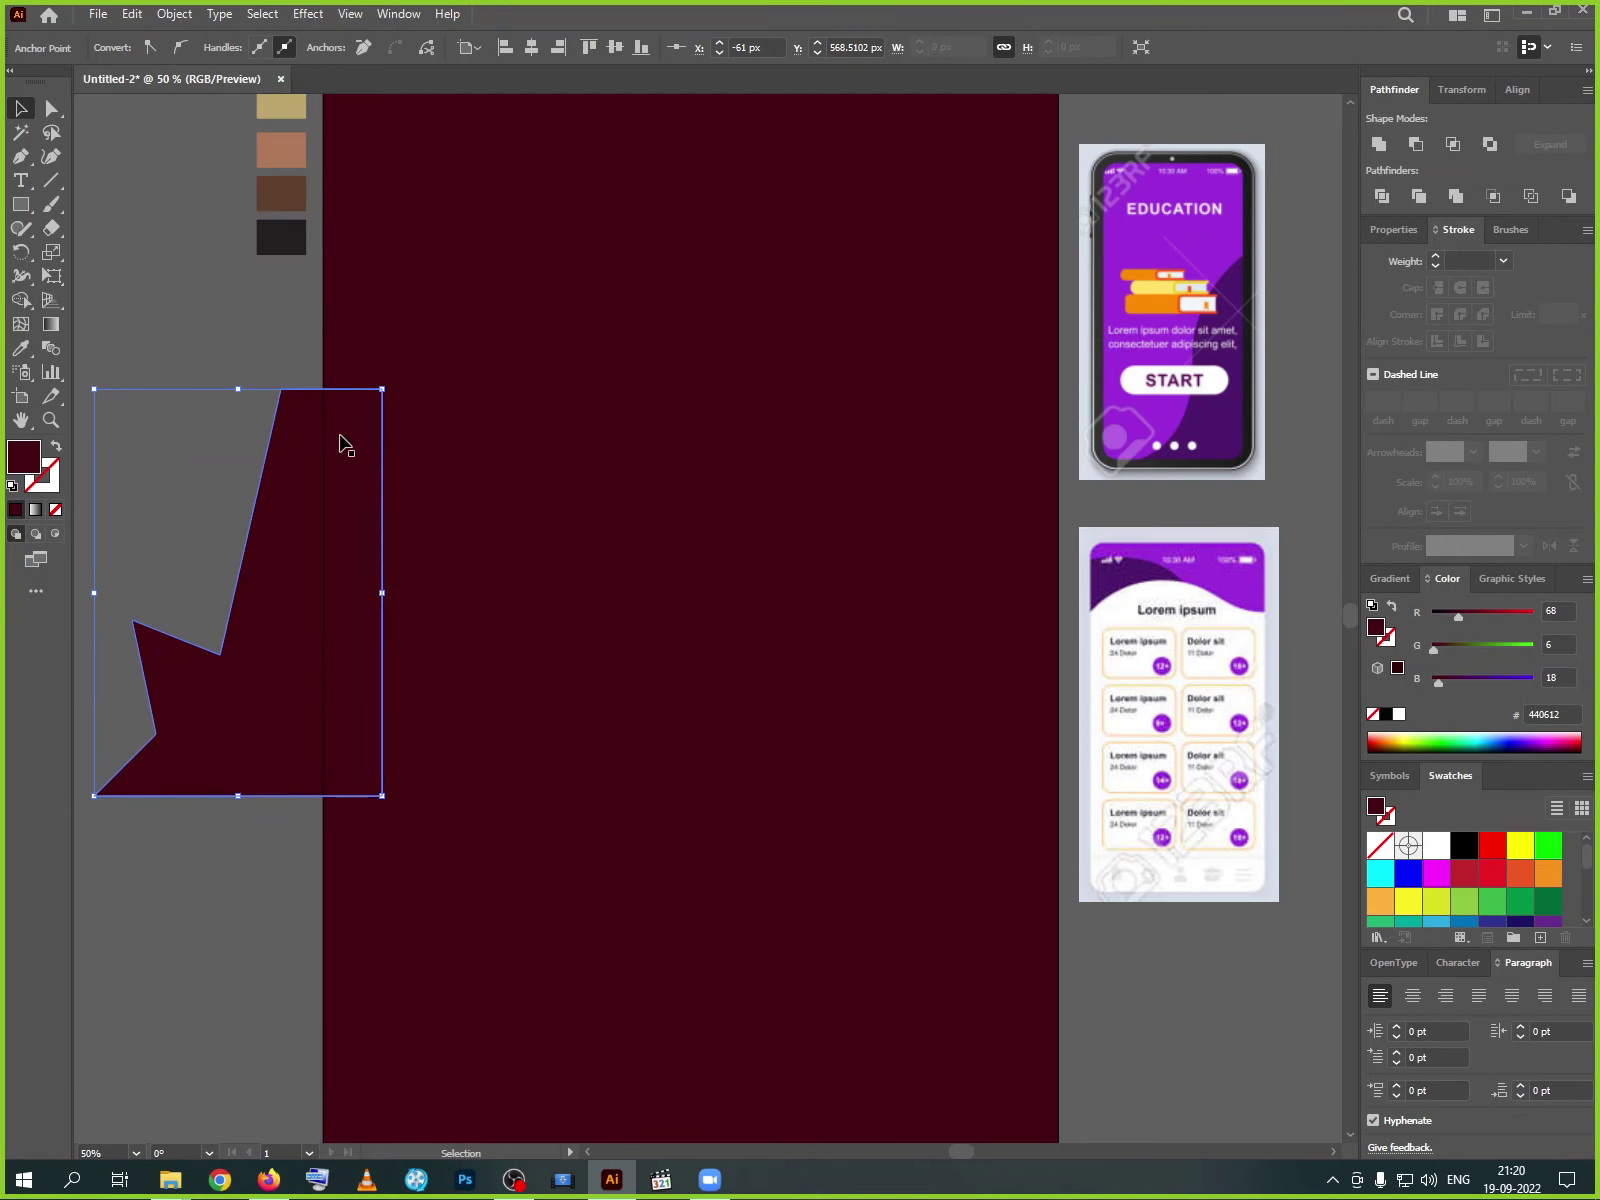
pyautogui.press('v')
# - Fill the zigzag shape with the lighter maroon #68111E sampled from the swatches
pyautogui.hotkey('ctrl', '-')
pyautogui.hotkey('ctrl', '-')
pyautogui.hotkey('ctrl', '-')
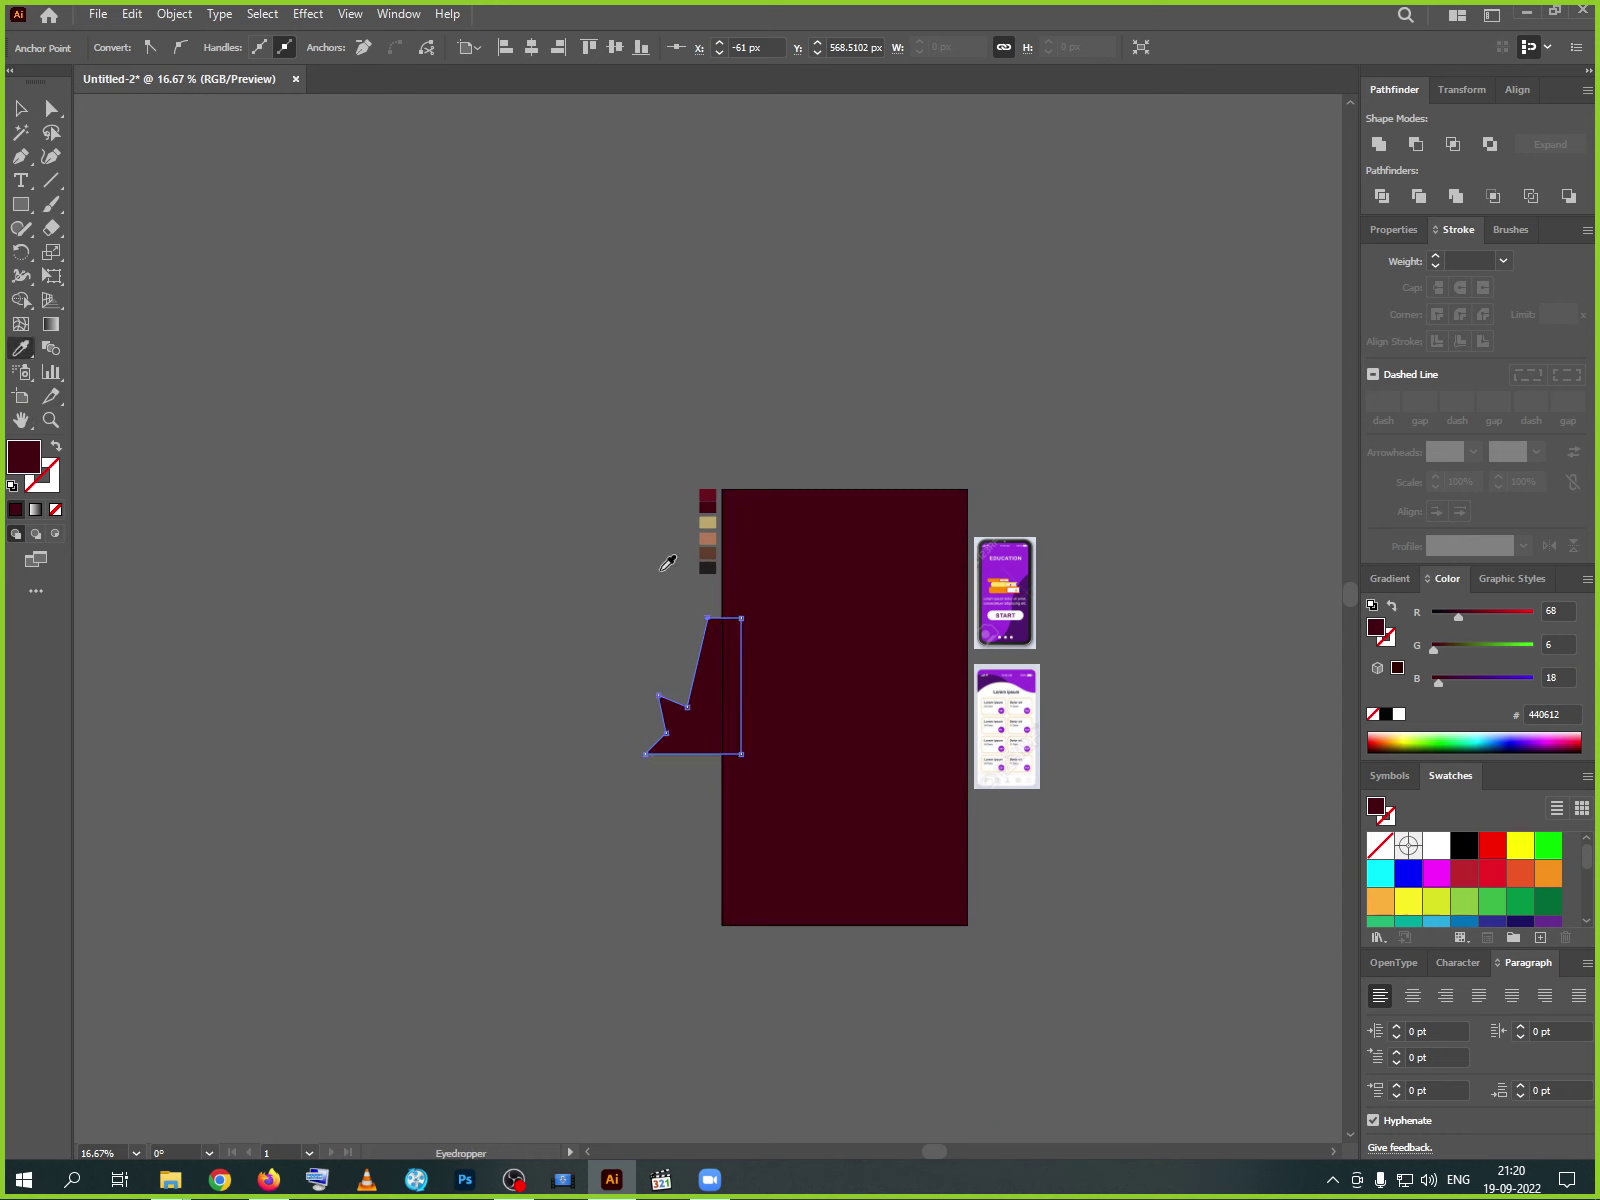
pyautogui.click(707, 496)
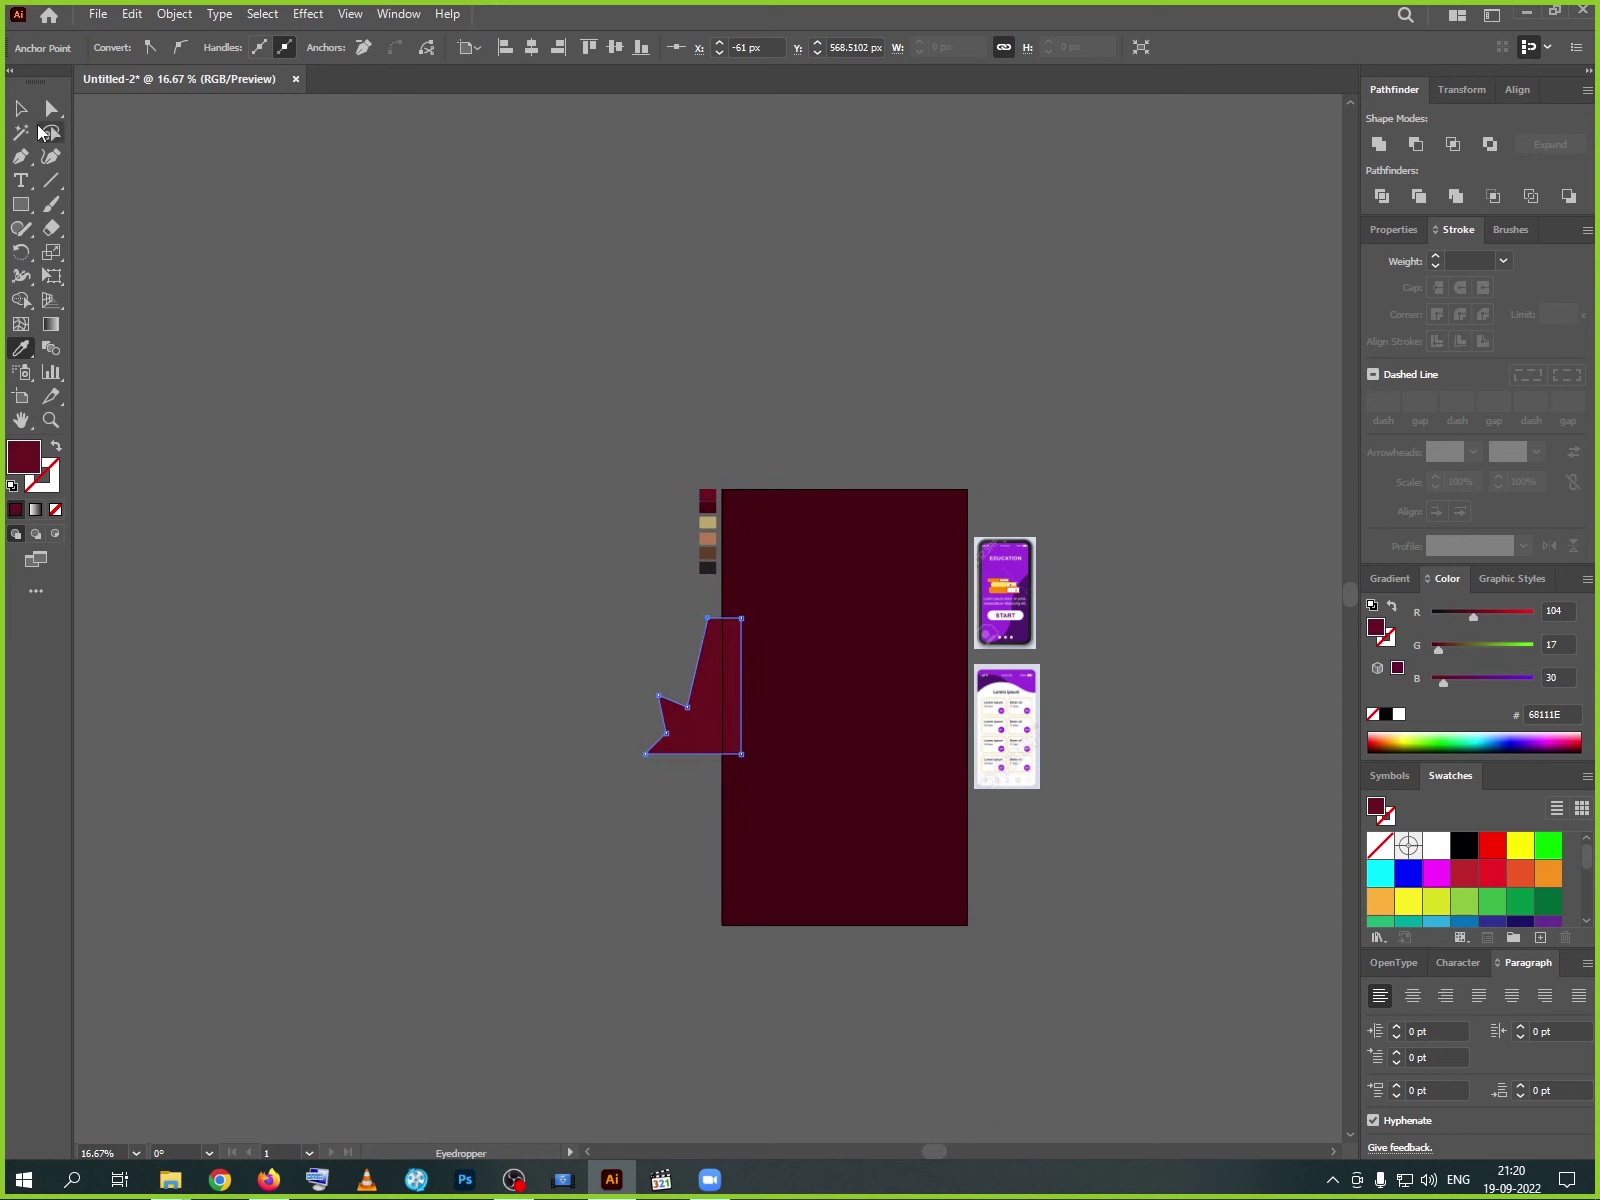
pyautogui.click(620, 768)
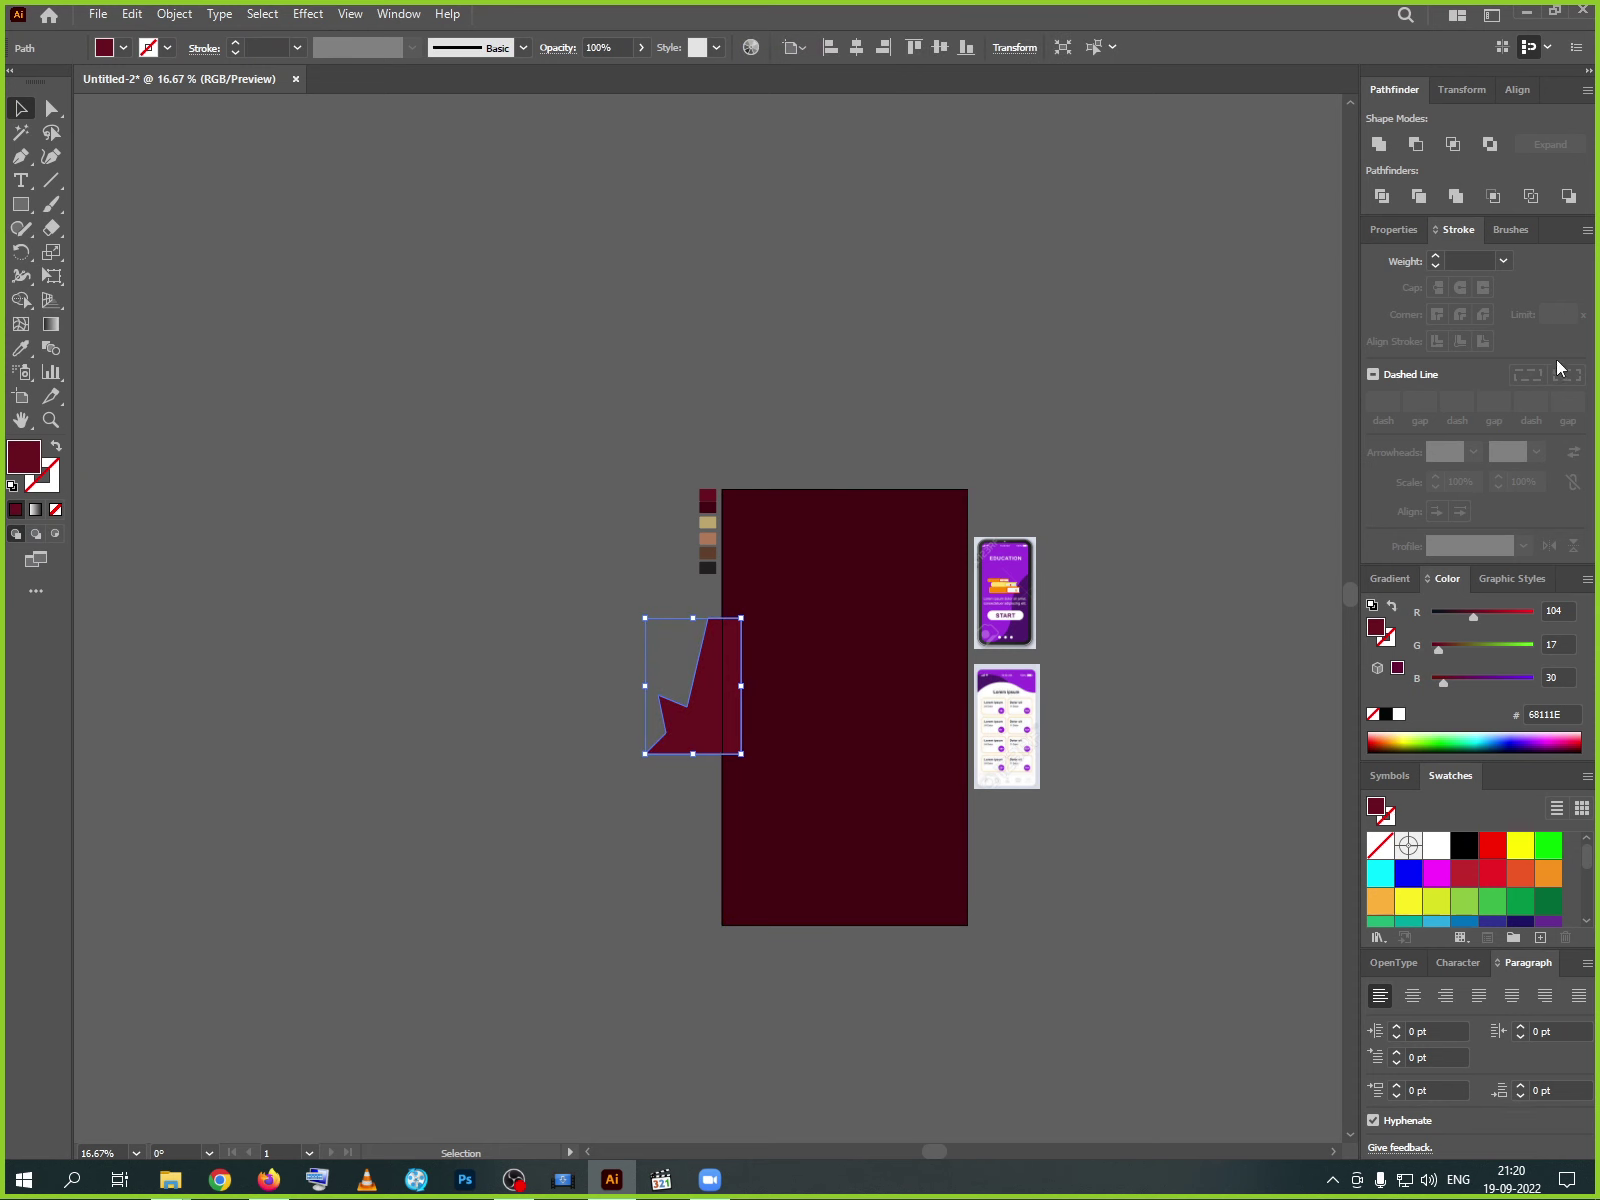
pyautogui.click(1518, 90)
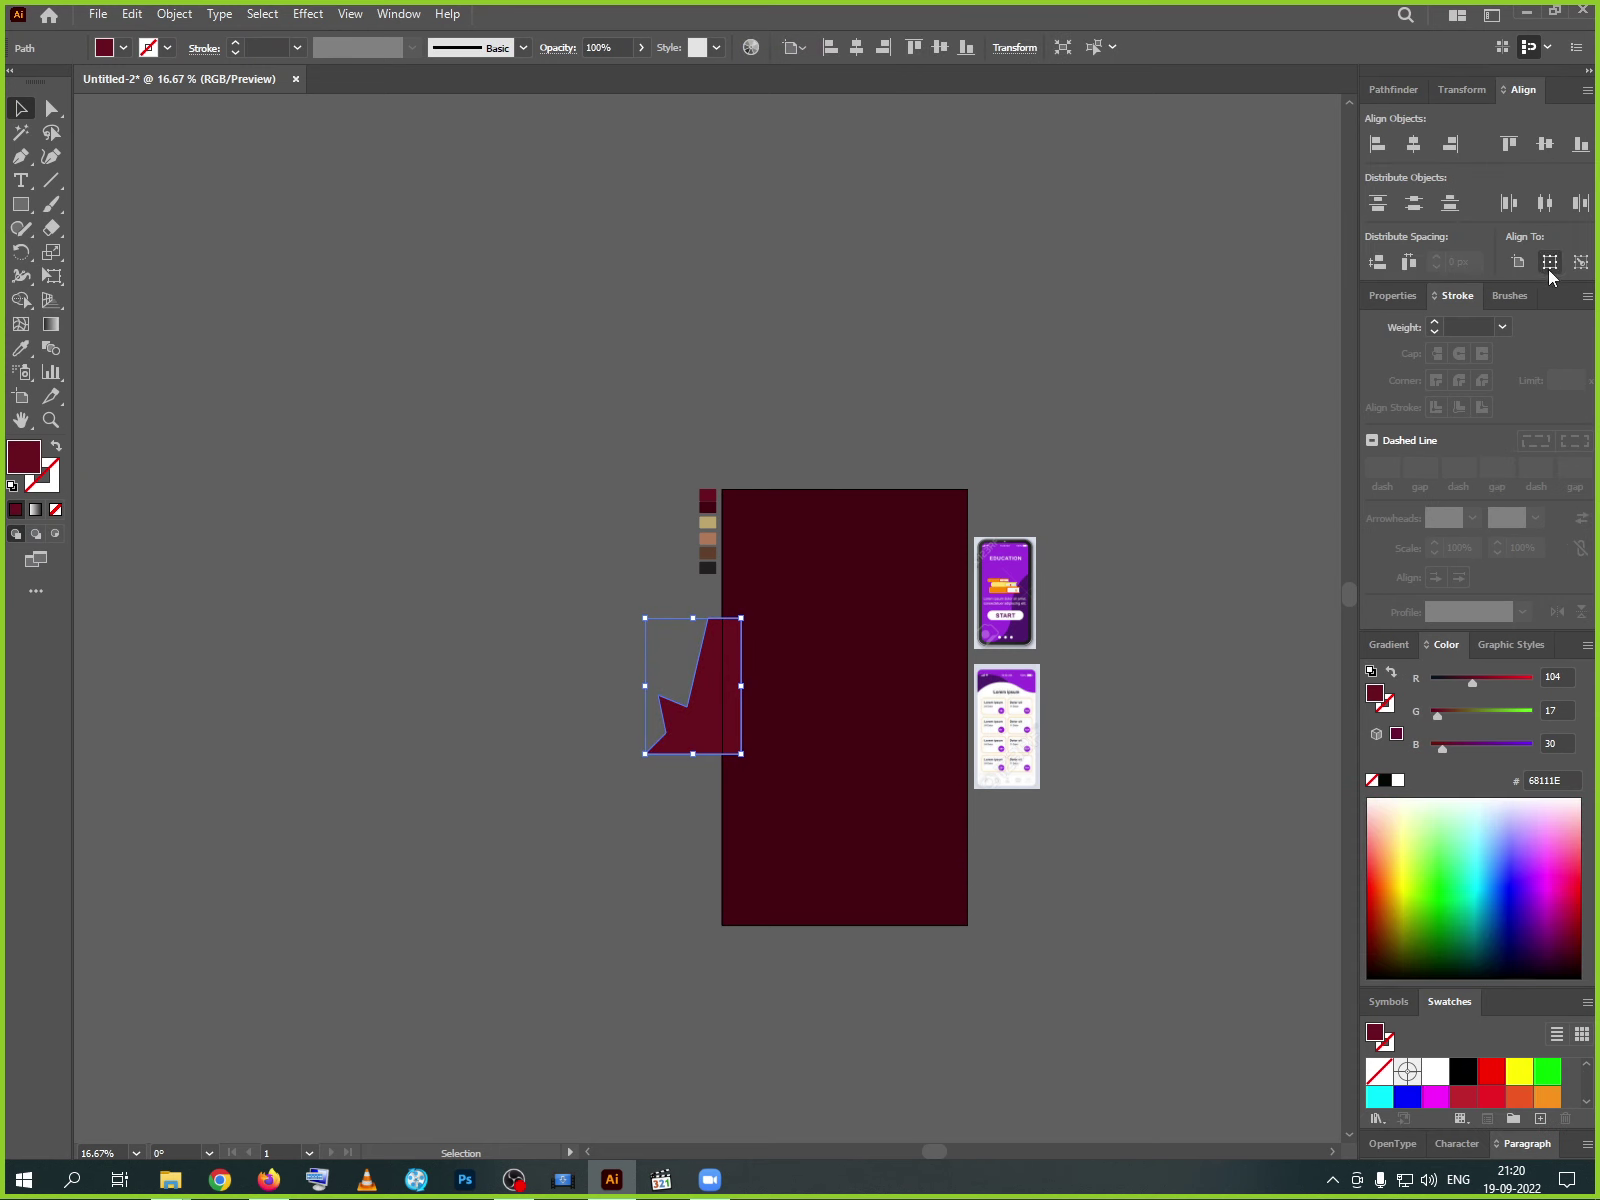
# - Align the zigzag to the artboard's bottom-right corner and enlarge it to about 1061 × 1502 px
pyautogui.click(1448, 146)
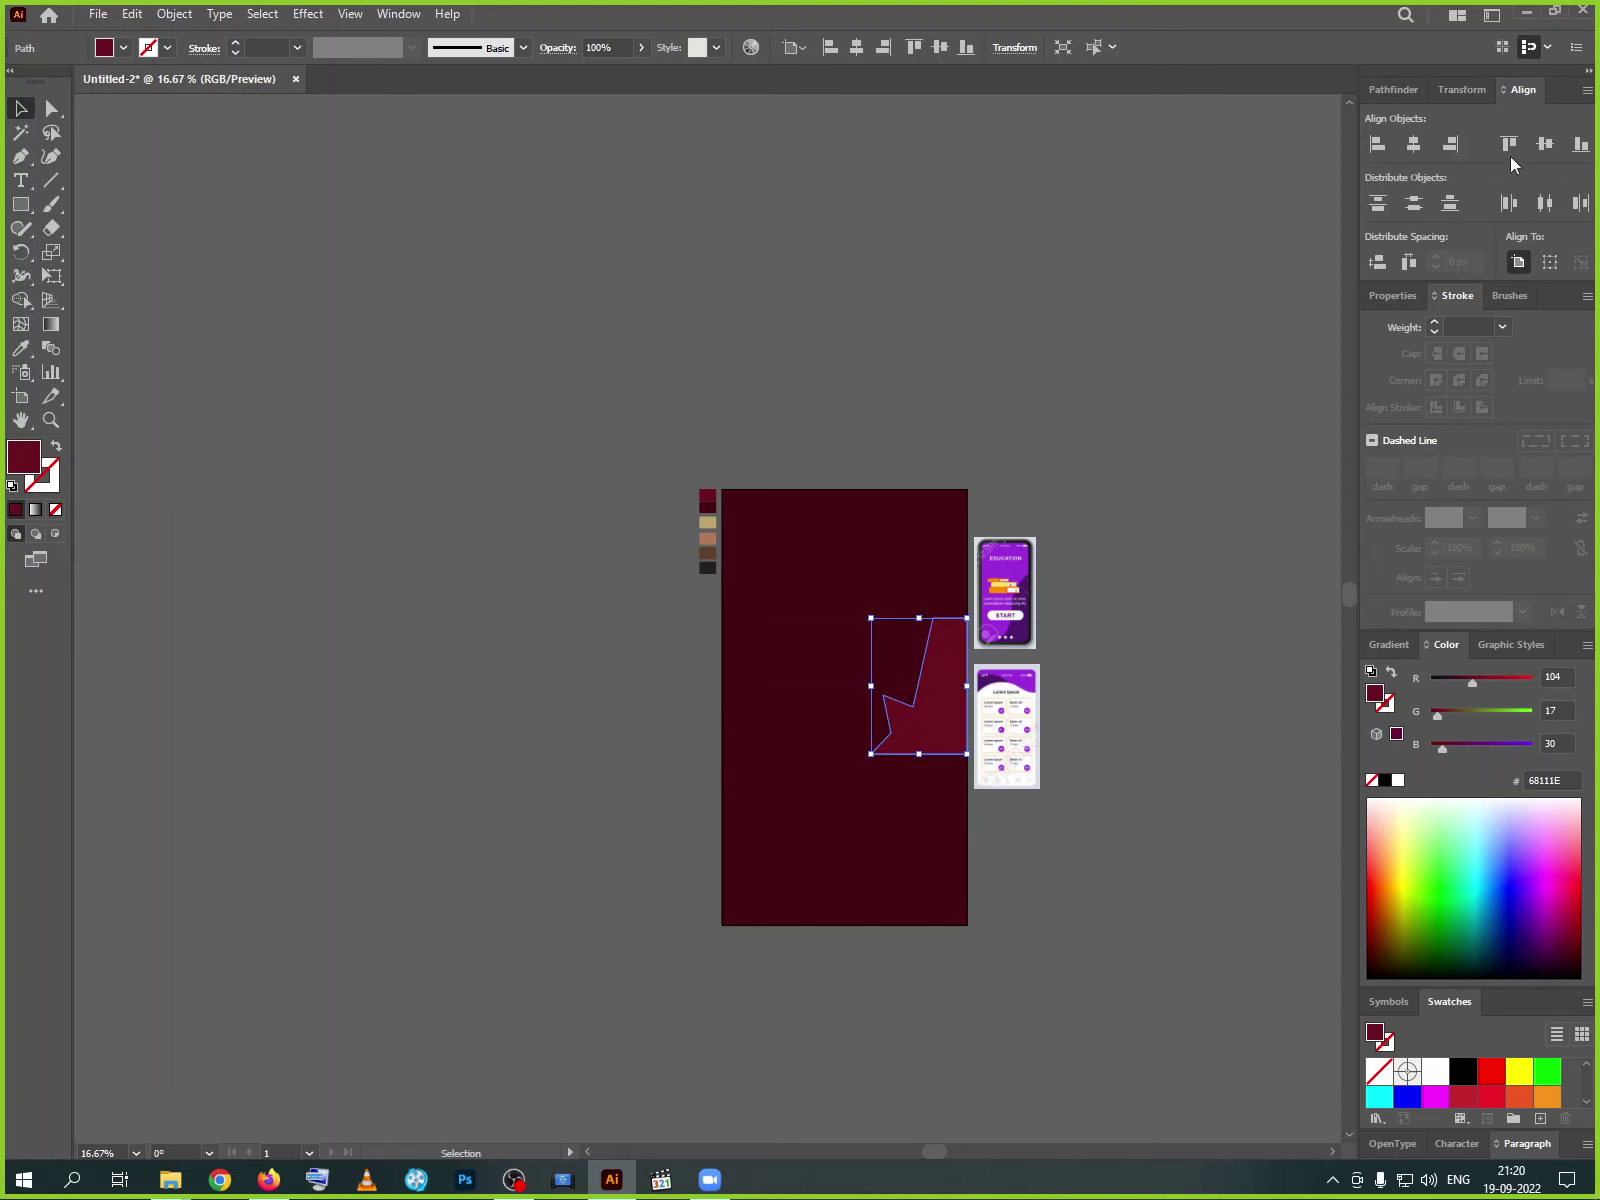
pyautogui.click(1578, 146)
pyautogui.click(1115, 818)
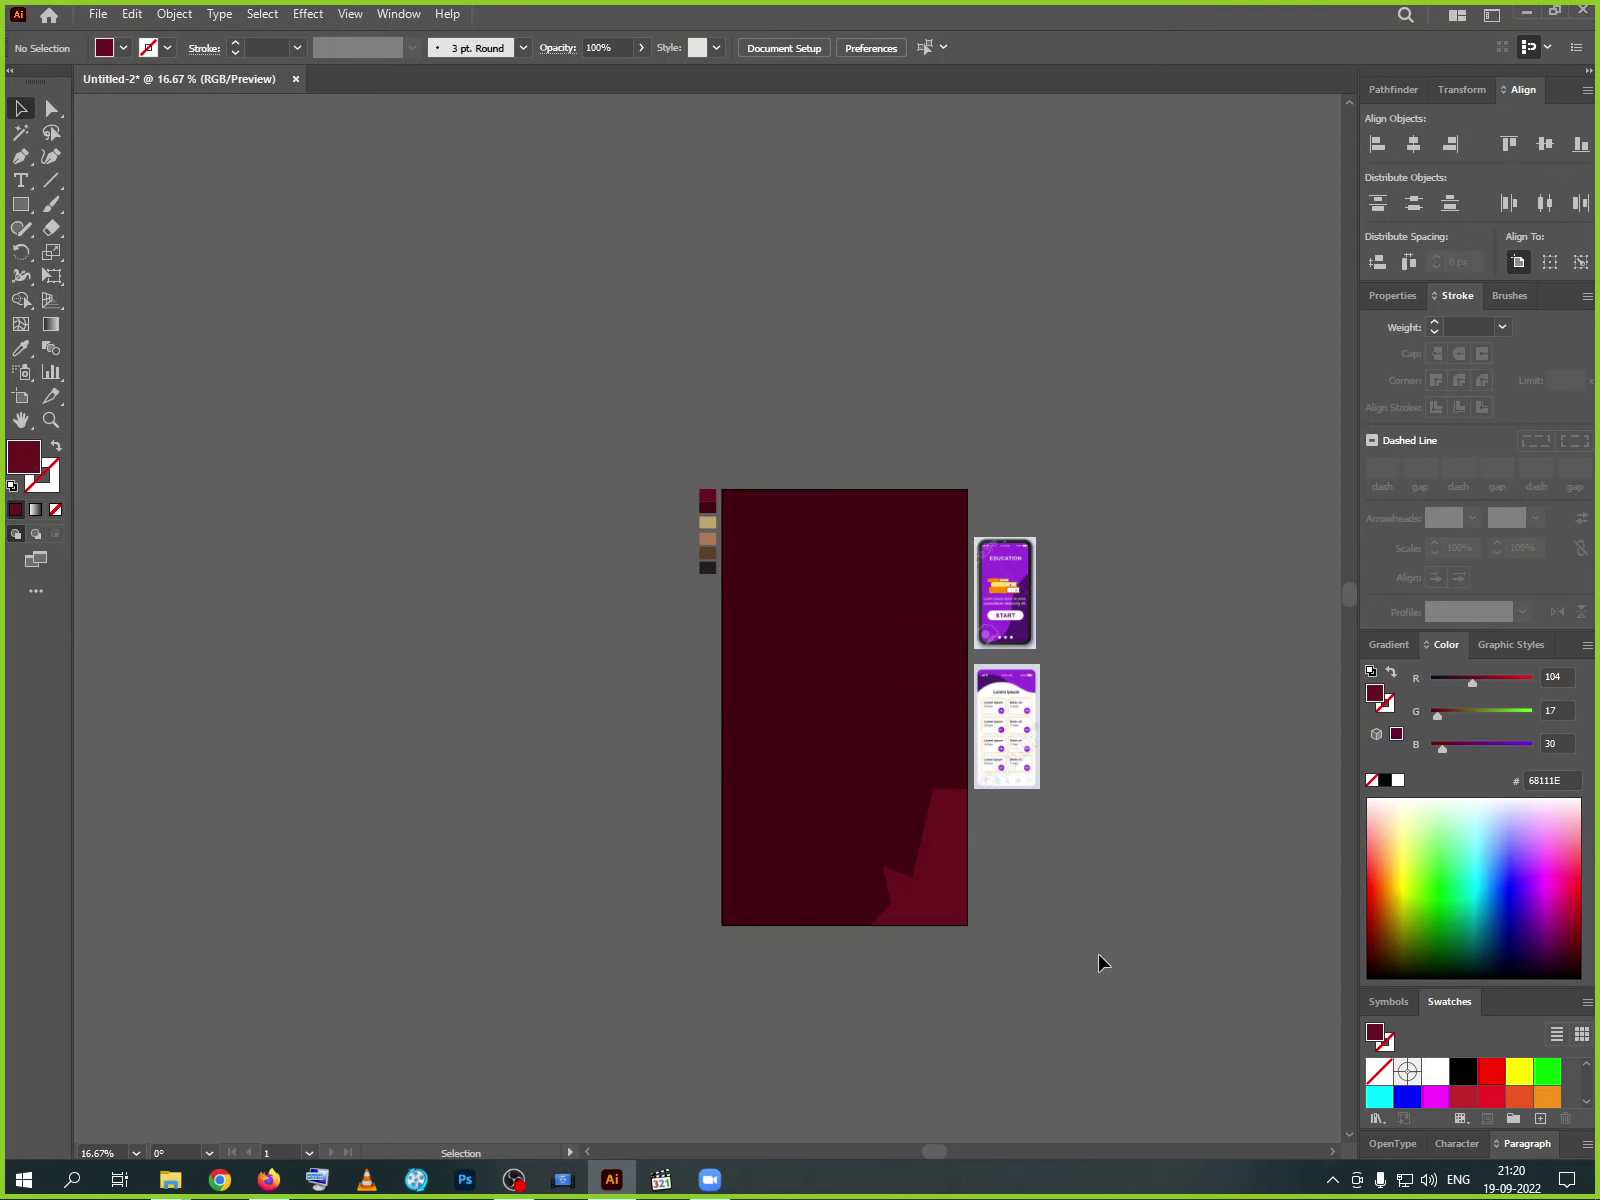
pyautogui.click(940, 897)
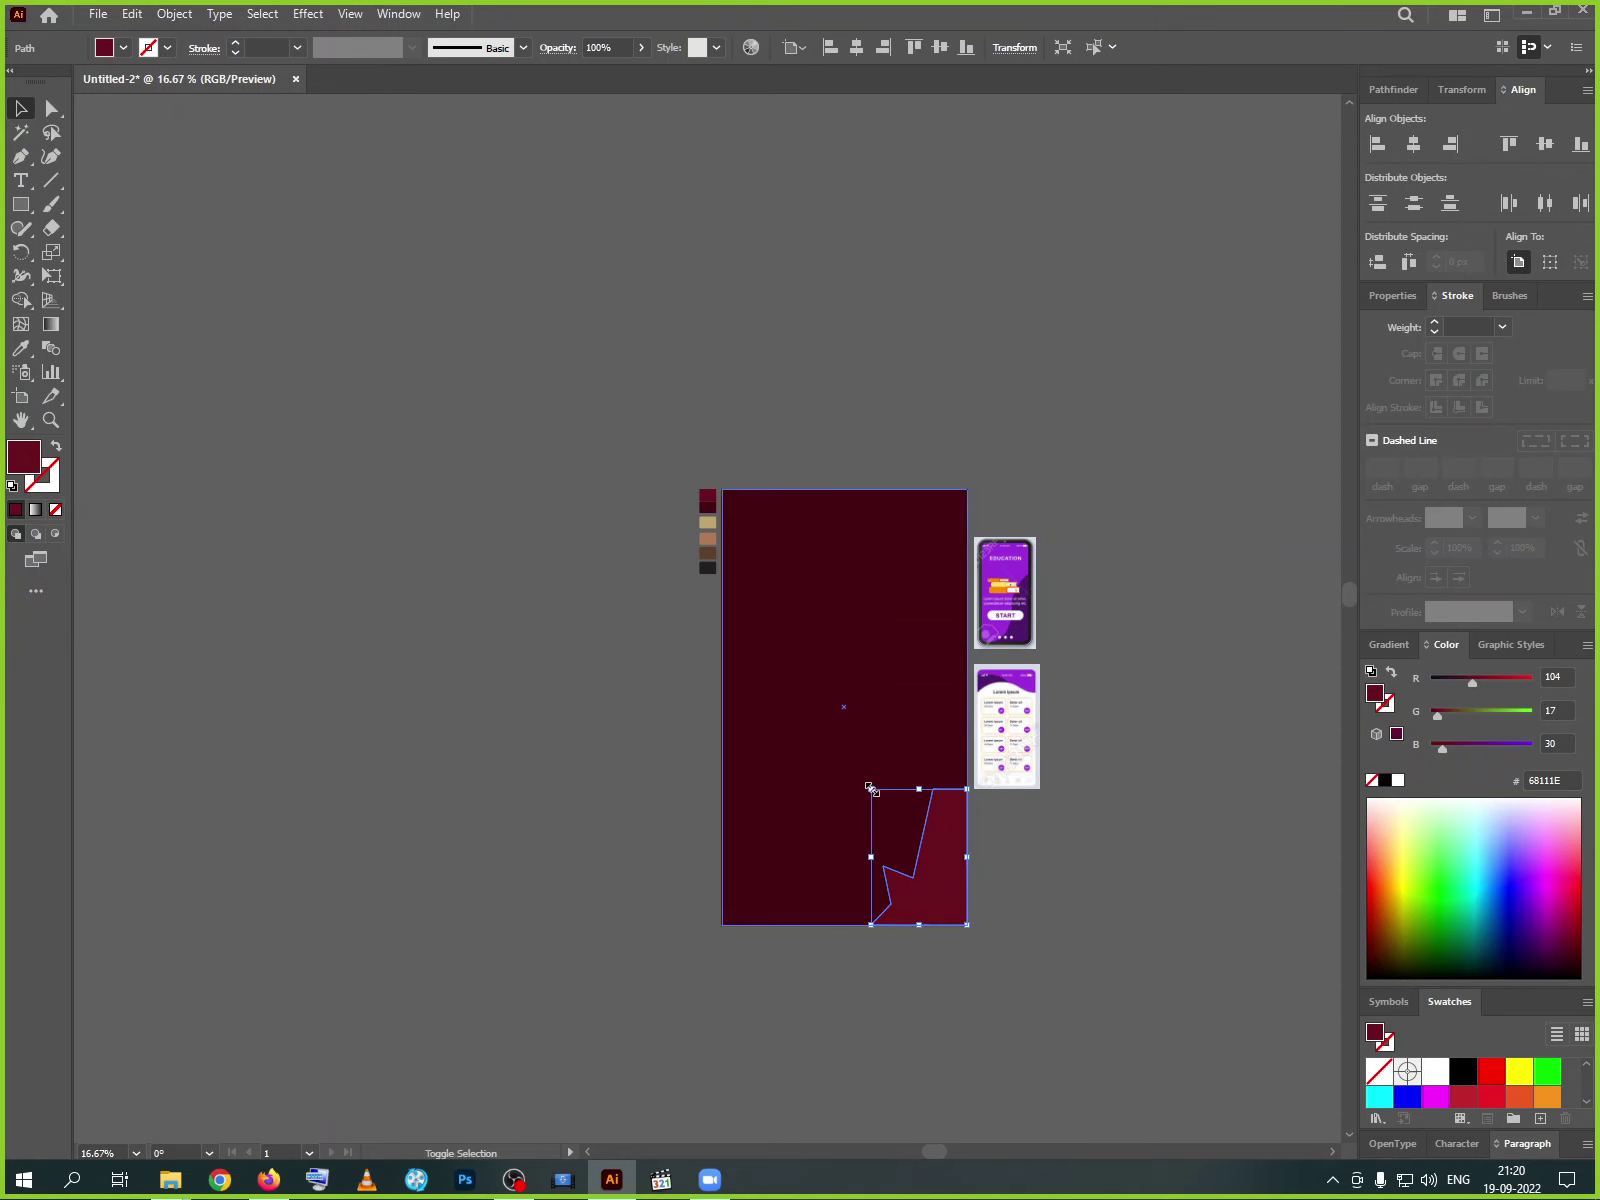
pyautogui.moveTo(869, 788); pyautogui.dragTo(722, 437)
pyautogui.click(1077, 1009)
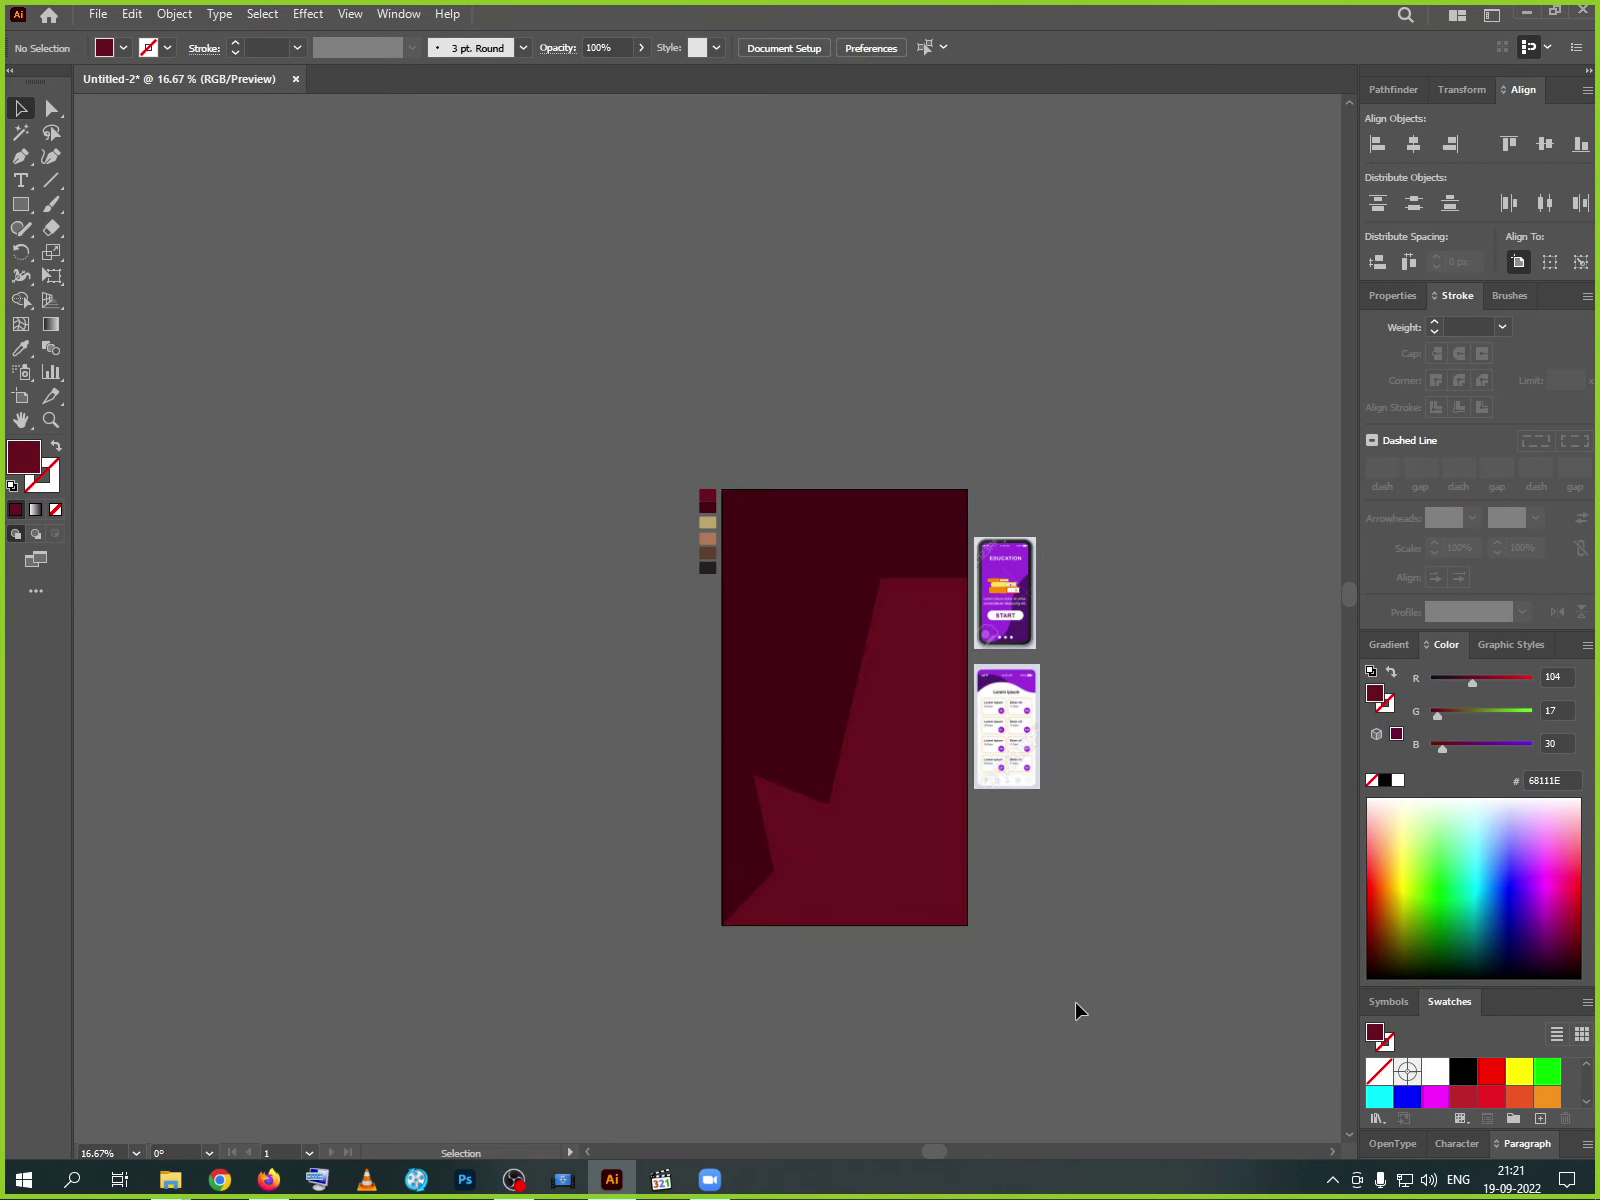
pyautogui.hotkey('ctrl', '+')
pyautogui.hotkey('ctrl', '+')
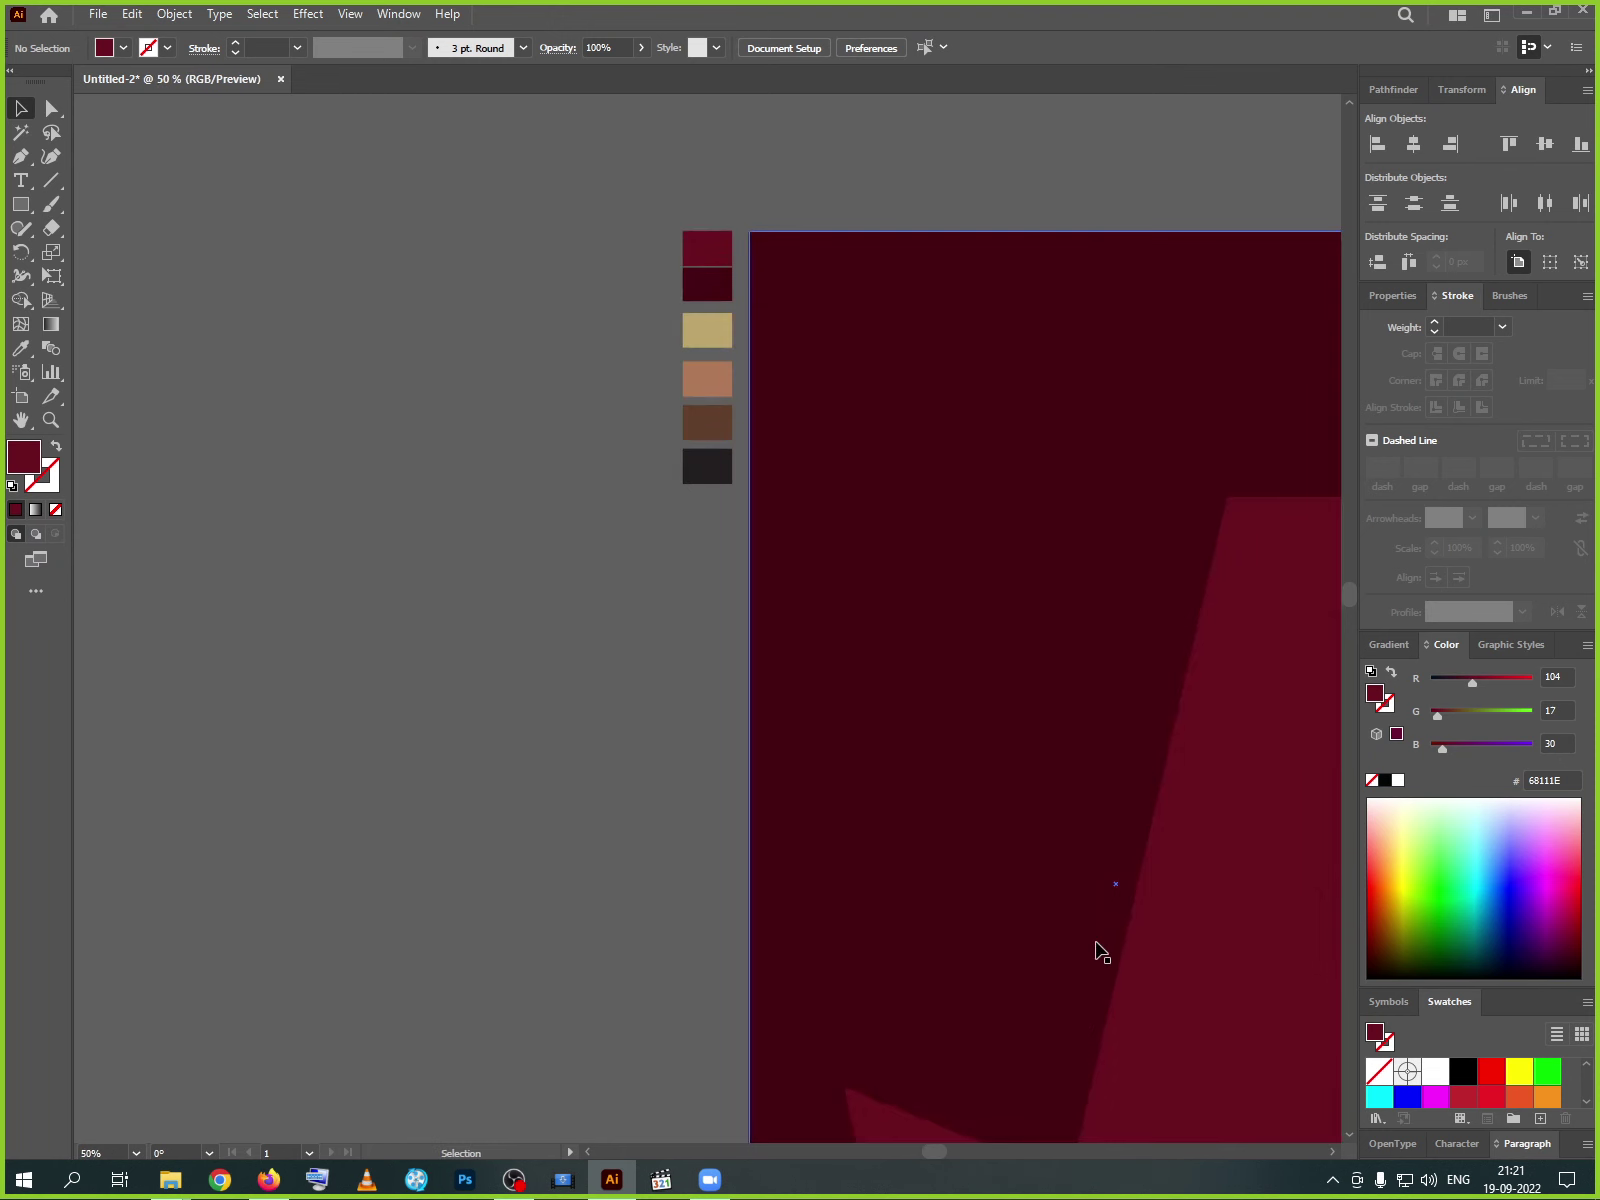
# - Drag the shape's top-right anchor up to the artboard's top-right corner
pyautogui.moveTo(1100, 950); pyautogui.dragTo(567, 849)
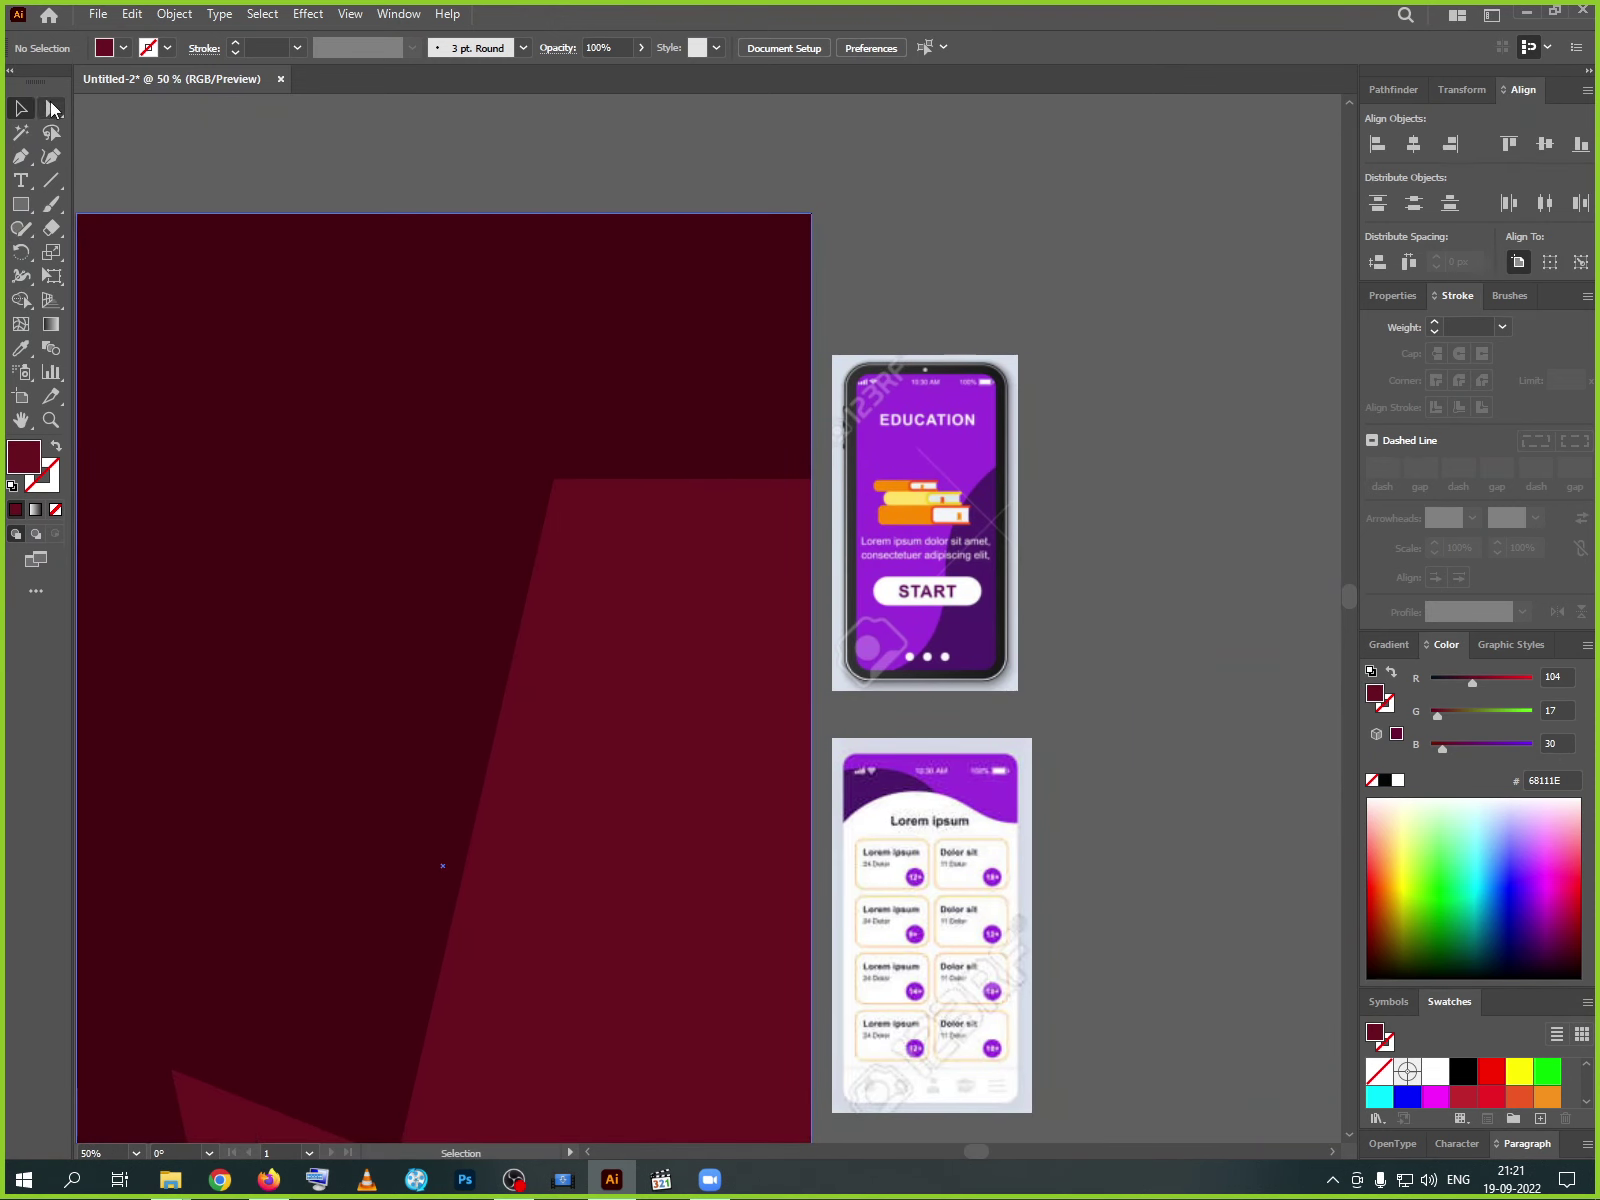
pyautogui.click(811, 481)
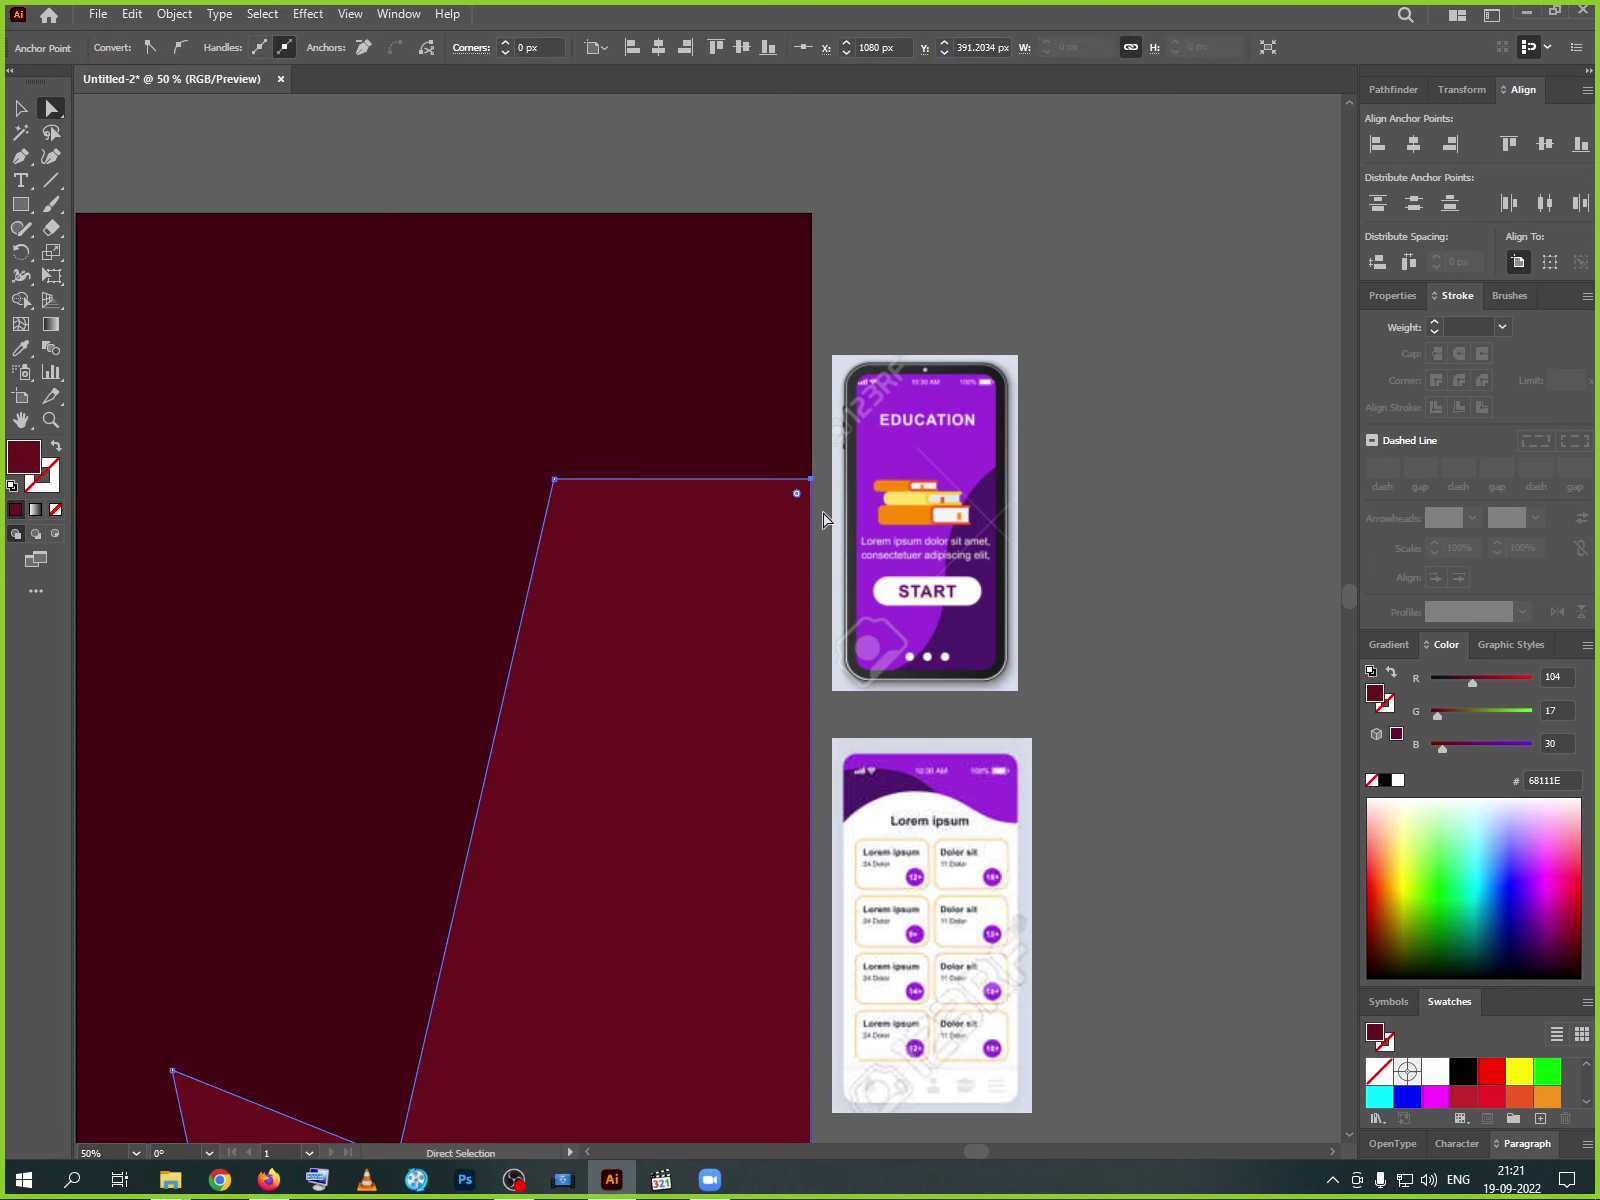
pyautogui.moveTo(811, 482); pyautogui.dragTo(811, 215)
pyautogui.hscroll(-2, 679, 486)
pyautogui.scroll(-4, 746, 414)
pyautogui.scroll(3, 718, 489)
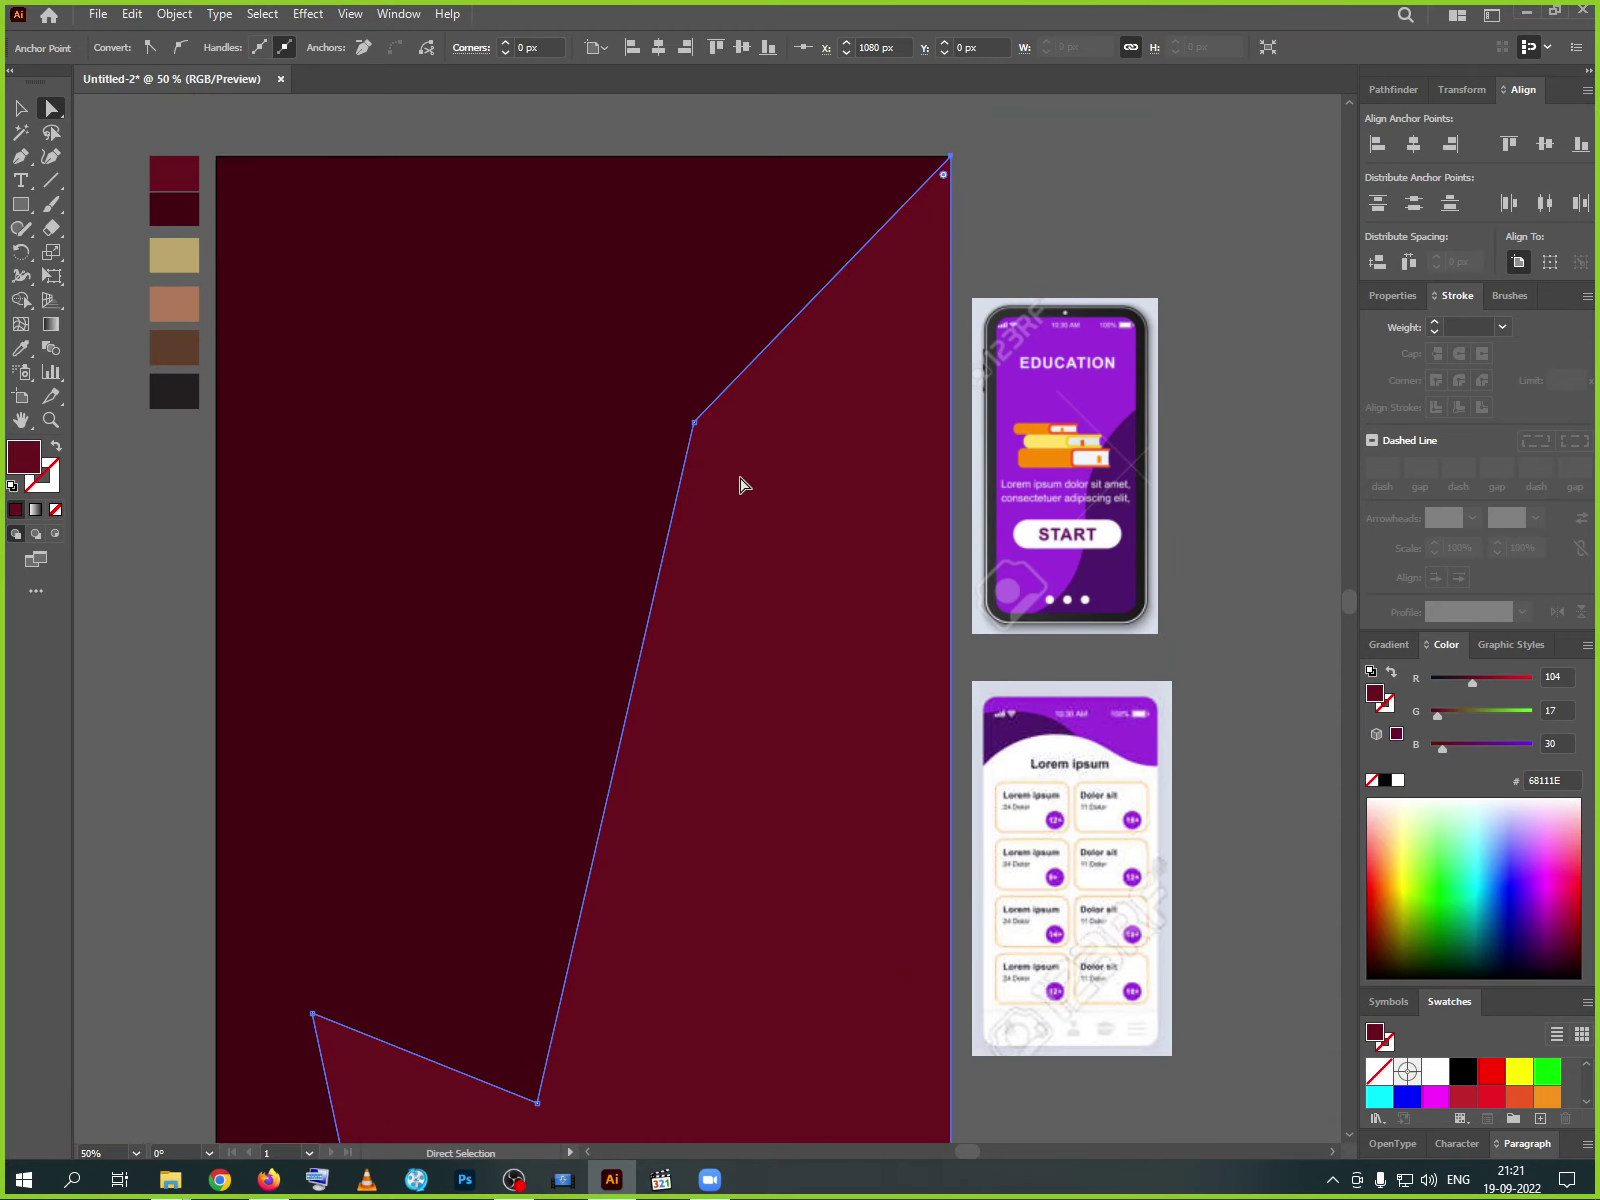
# - Round the upper notch corner and the notch tip into wide curves
pyautogui.click(695, 424)
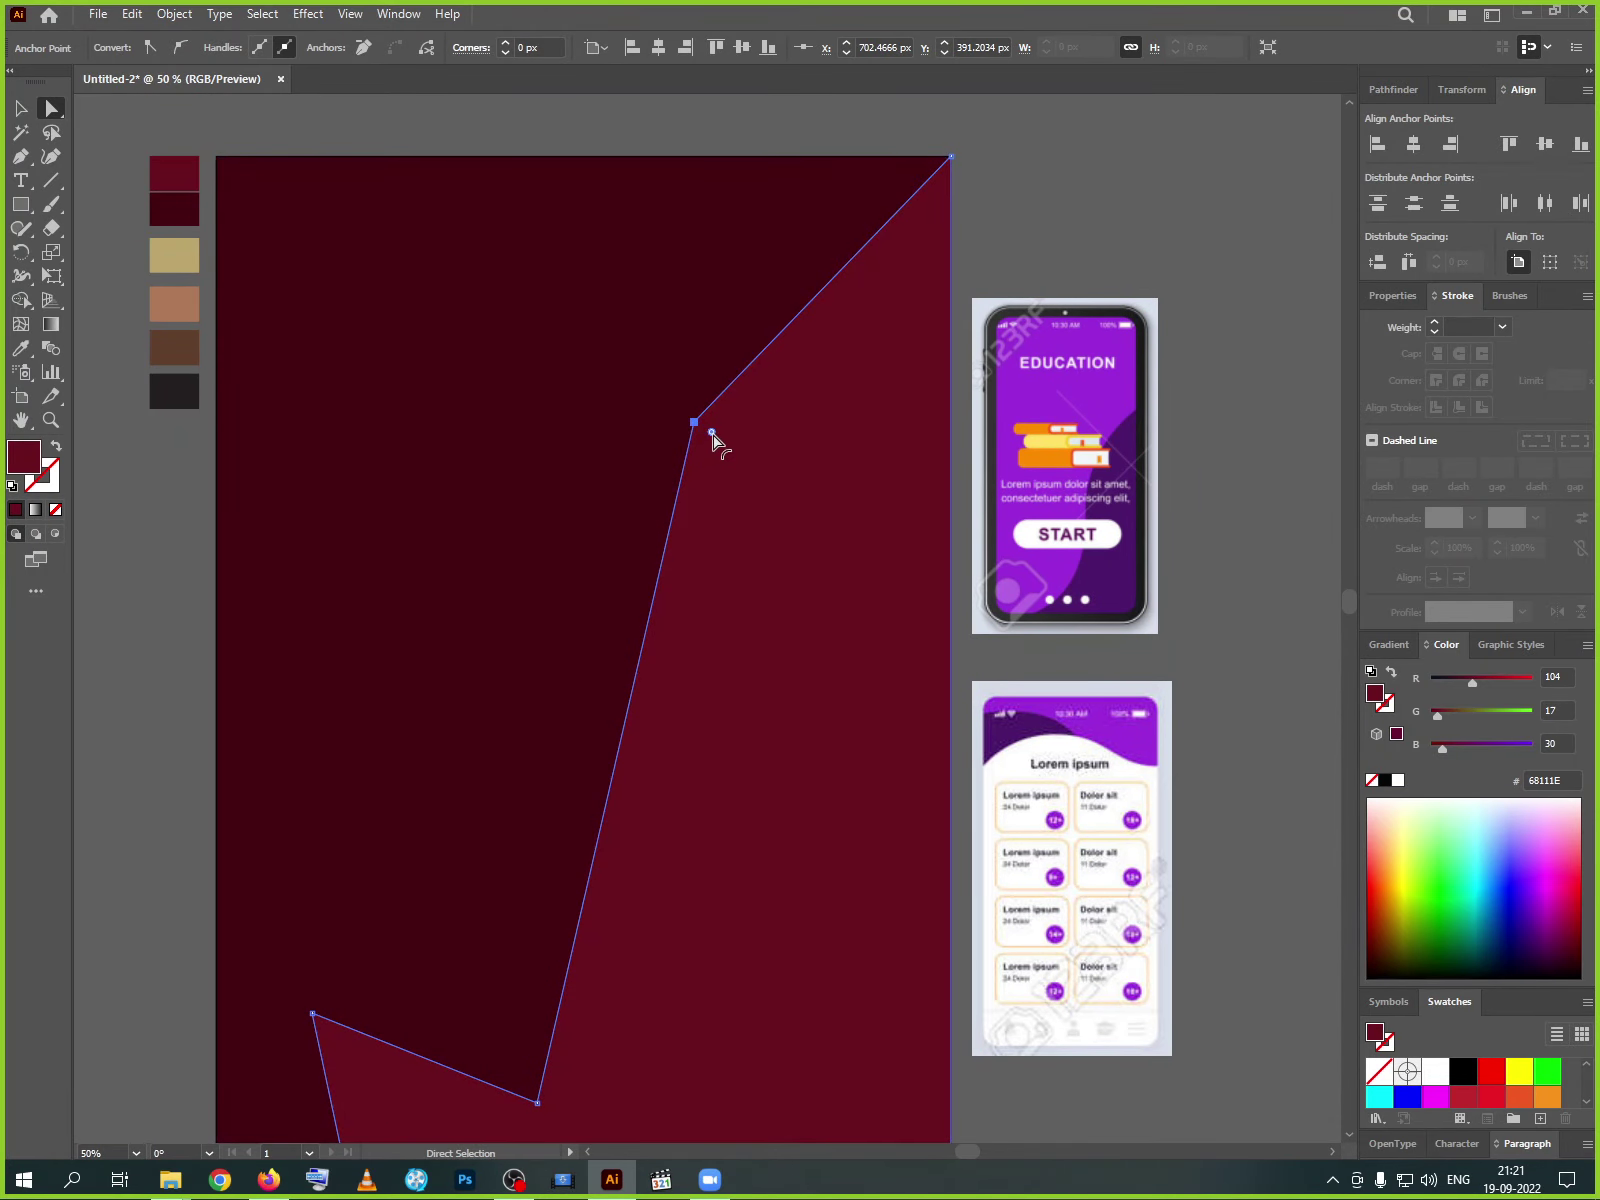
pyautogui.moveTo(712, 433); pyautogui.dragTo(883, 607)
pyautogui.scroll(-5, 742, 683)
pyautogui.hscroll(-1, 742, 683)
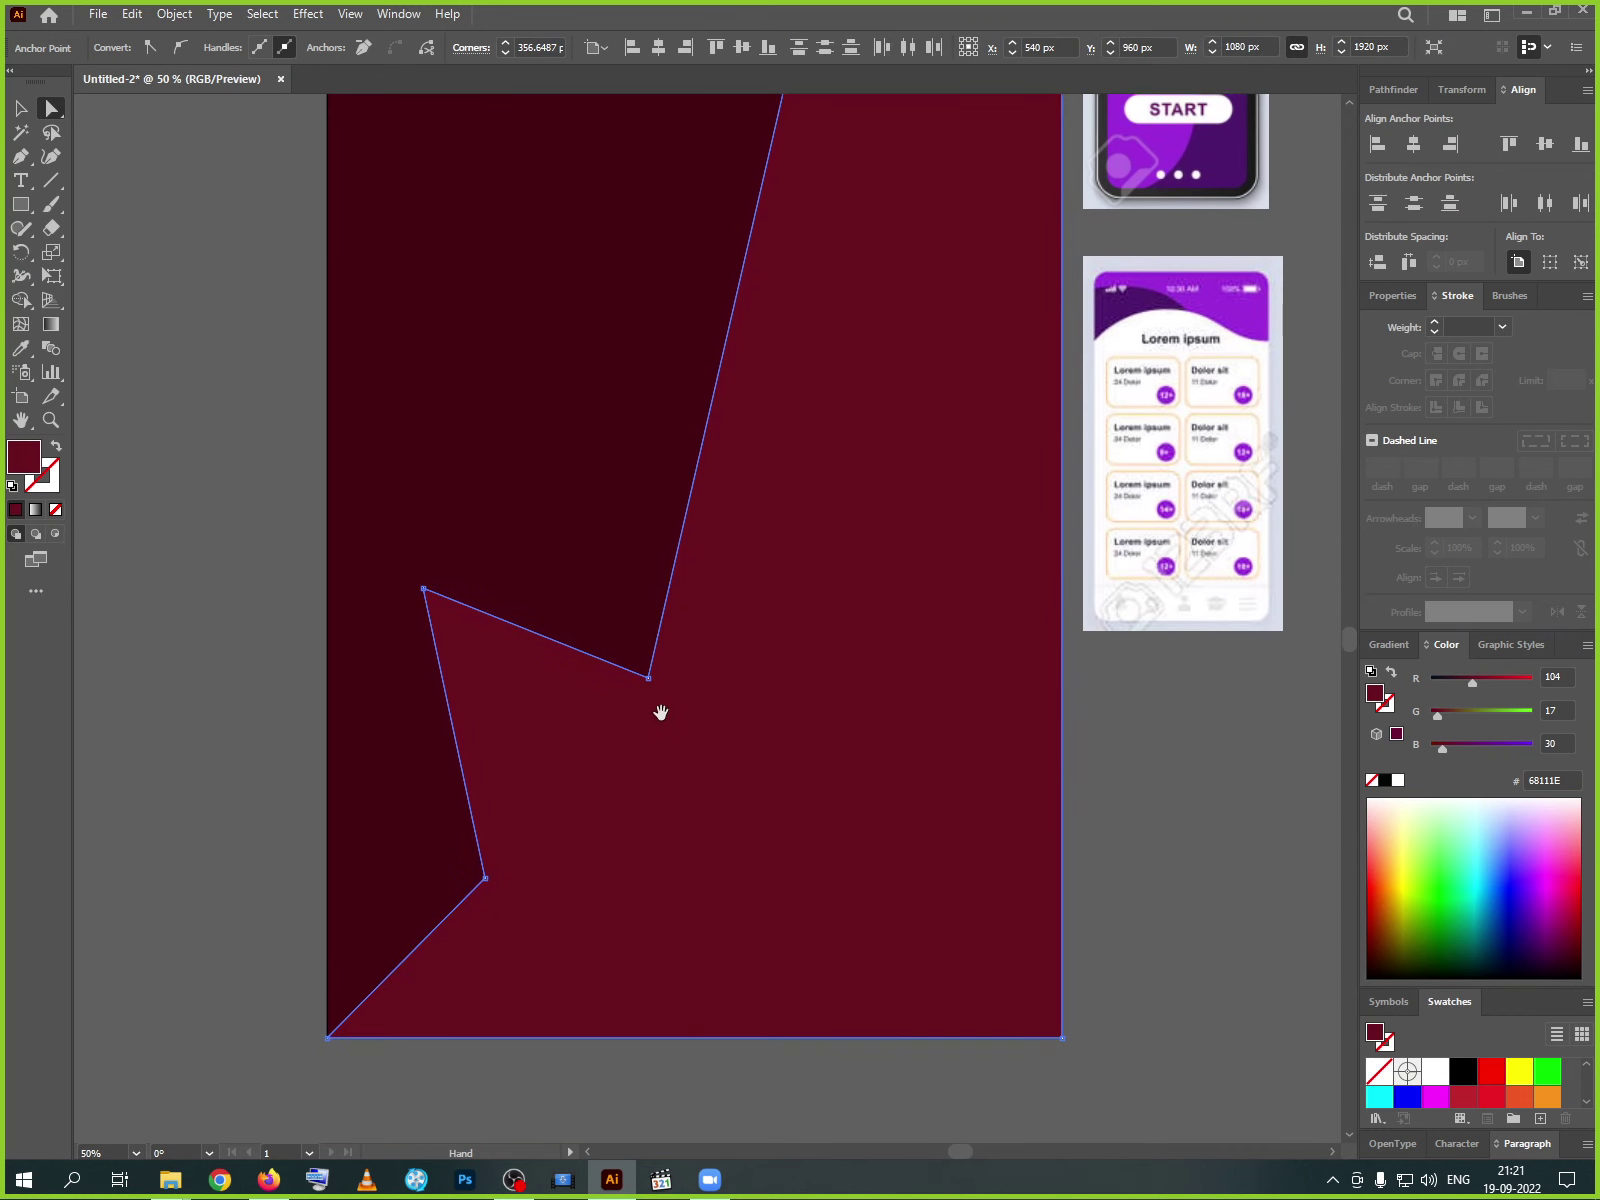
pyautogui.click(649, 678)
pyautogui.moveTo(641, 662); pyautogui.dragTo(629, 618)
# - Round the left and bottom-left notch corners into curves
pyautogui.click(424, 596)
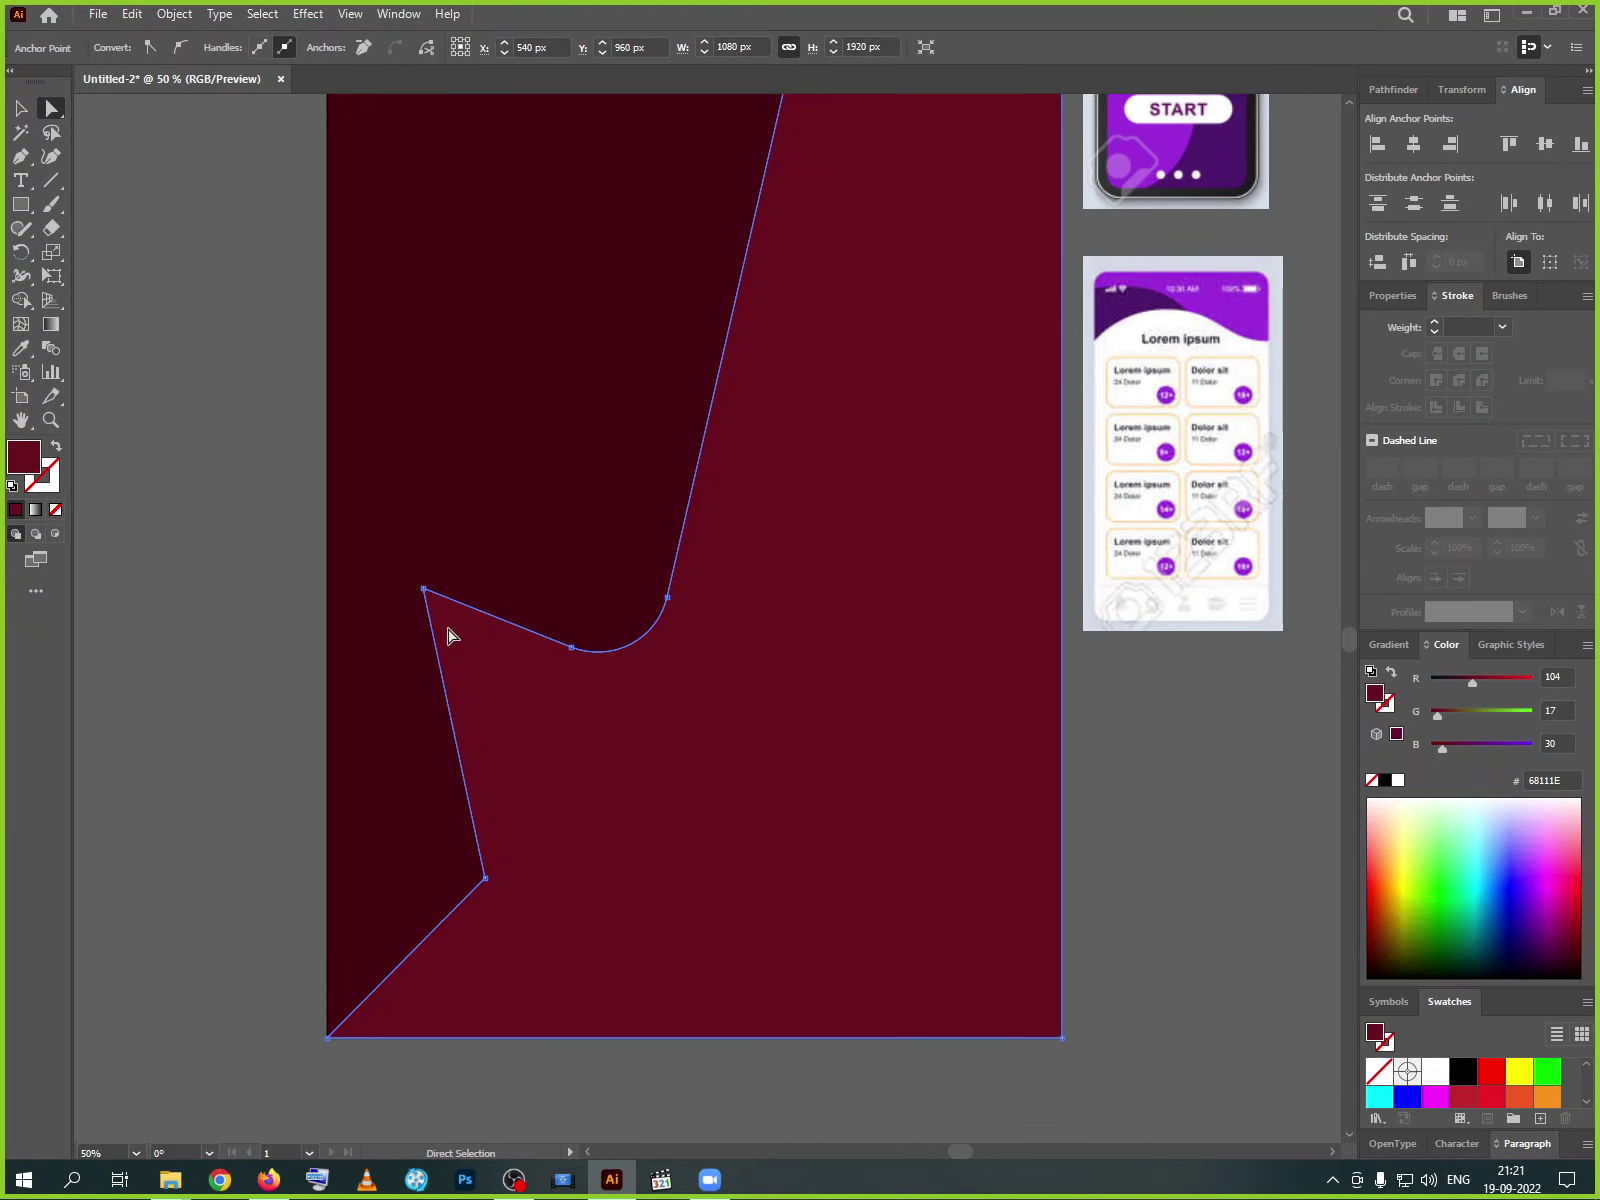
pyautogui.click(426, 596)
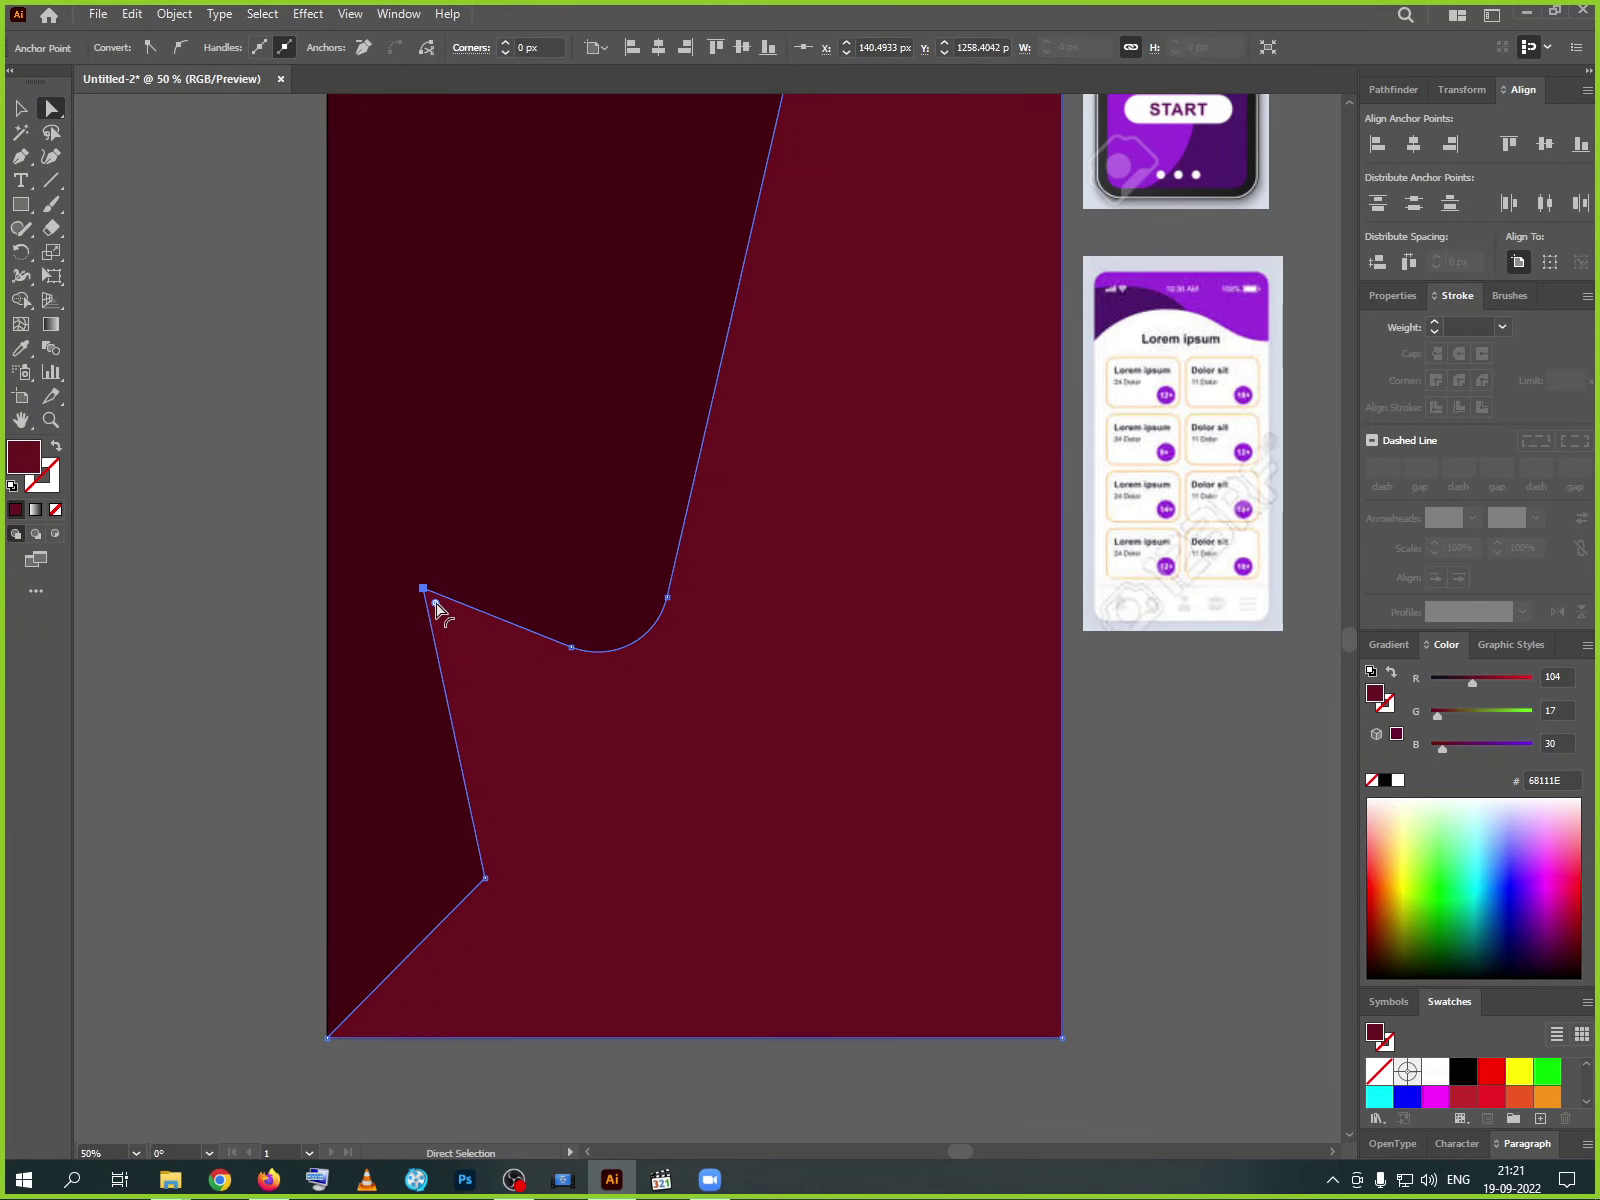
pyautogui.moveTo(439, 613); pyautogui.dragTo(542, 712)
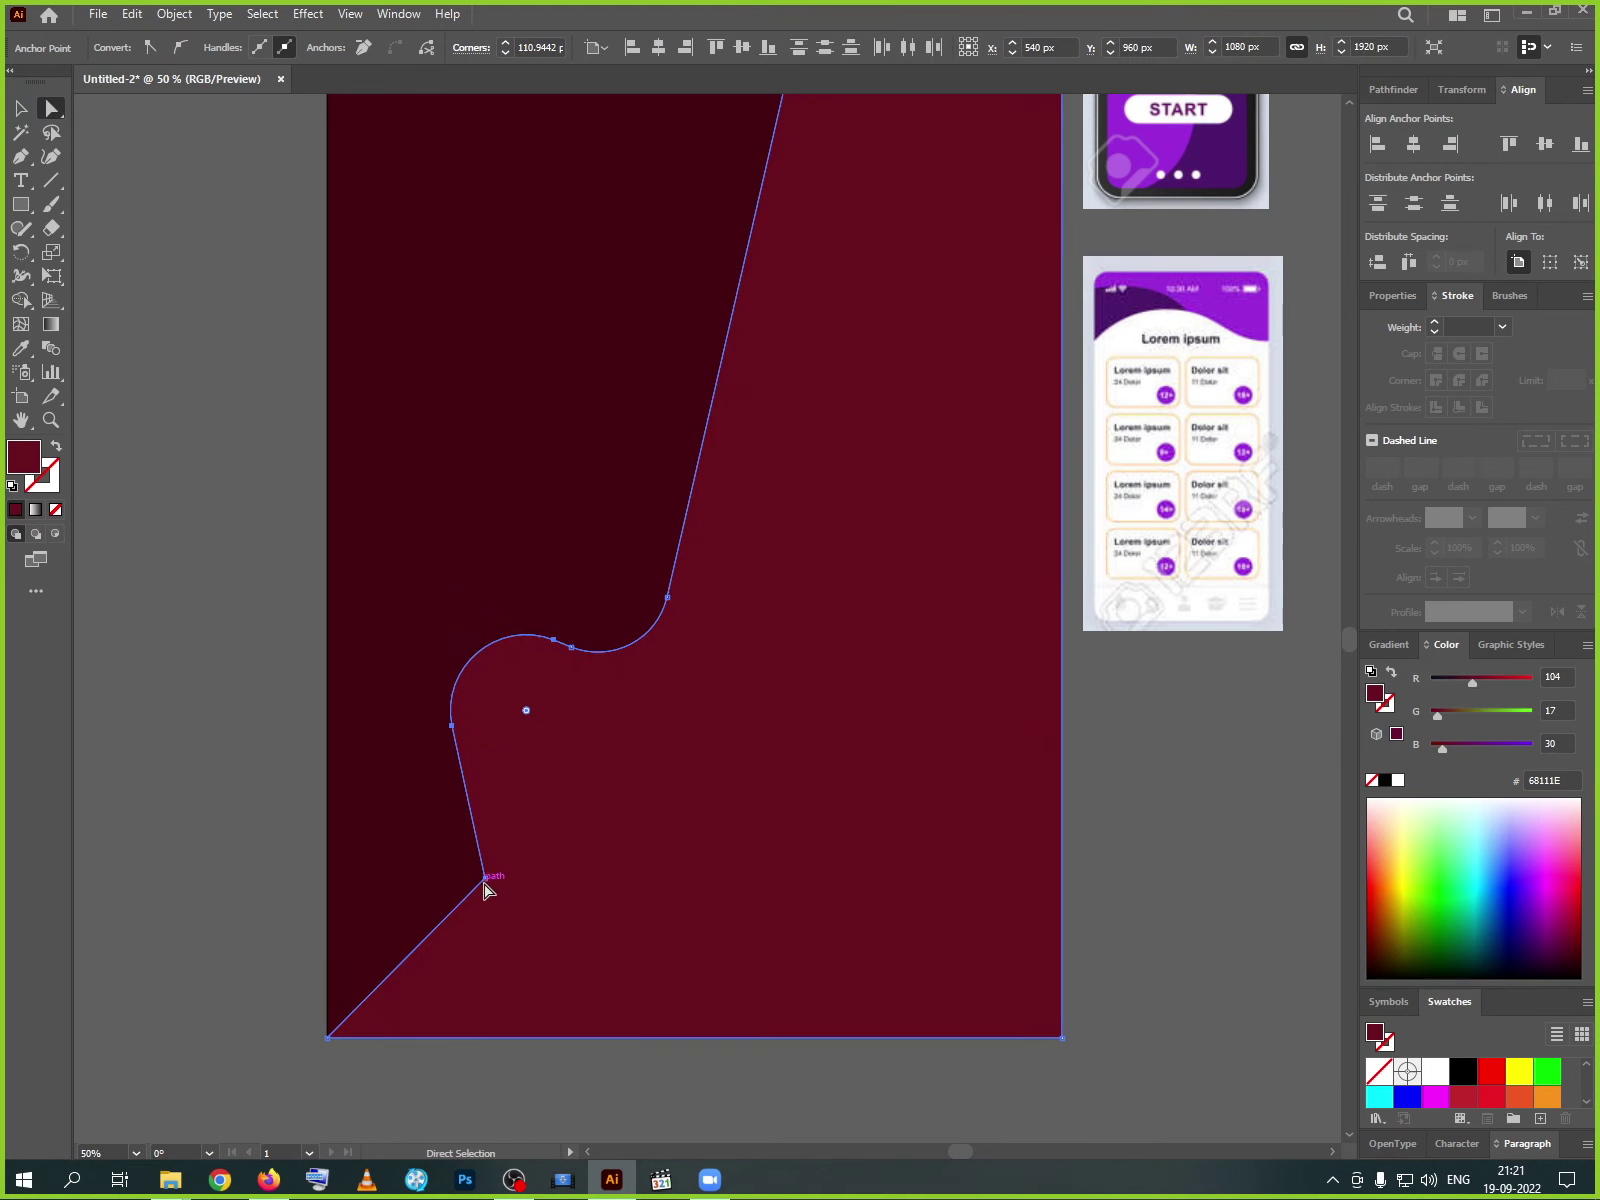
pyautogui.click(485, 880)
pyautogui.moveTo(458, 876); pyautogui.dragTo(332, 843)
pyautogui.click(20, 107)
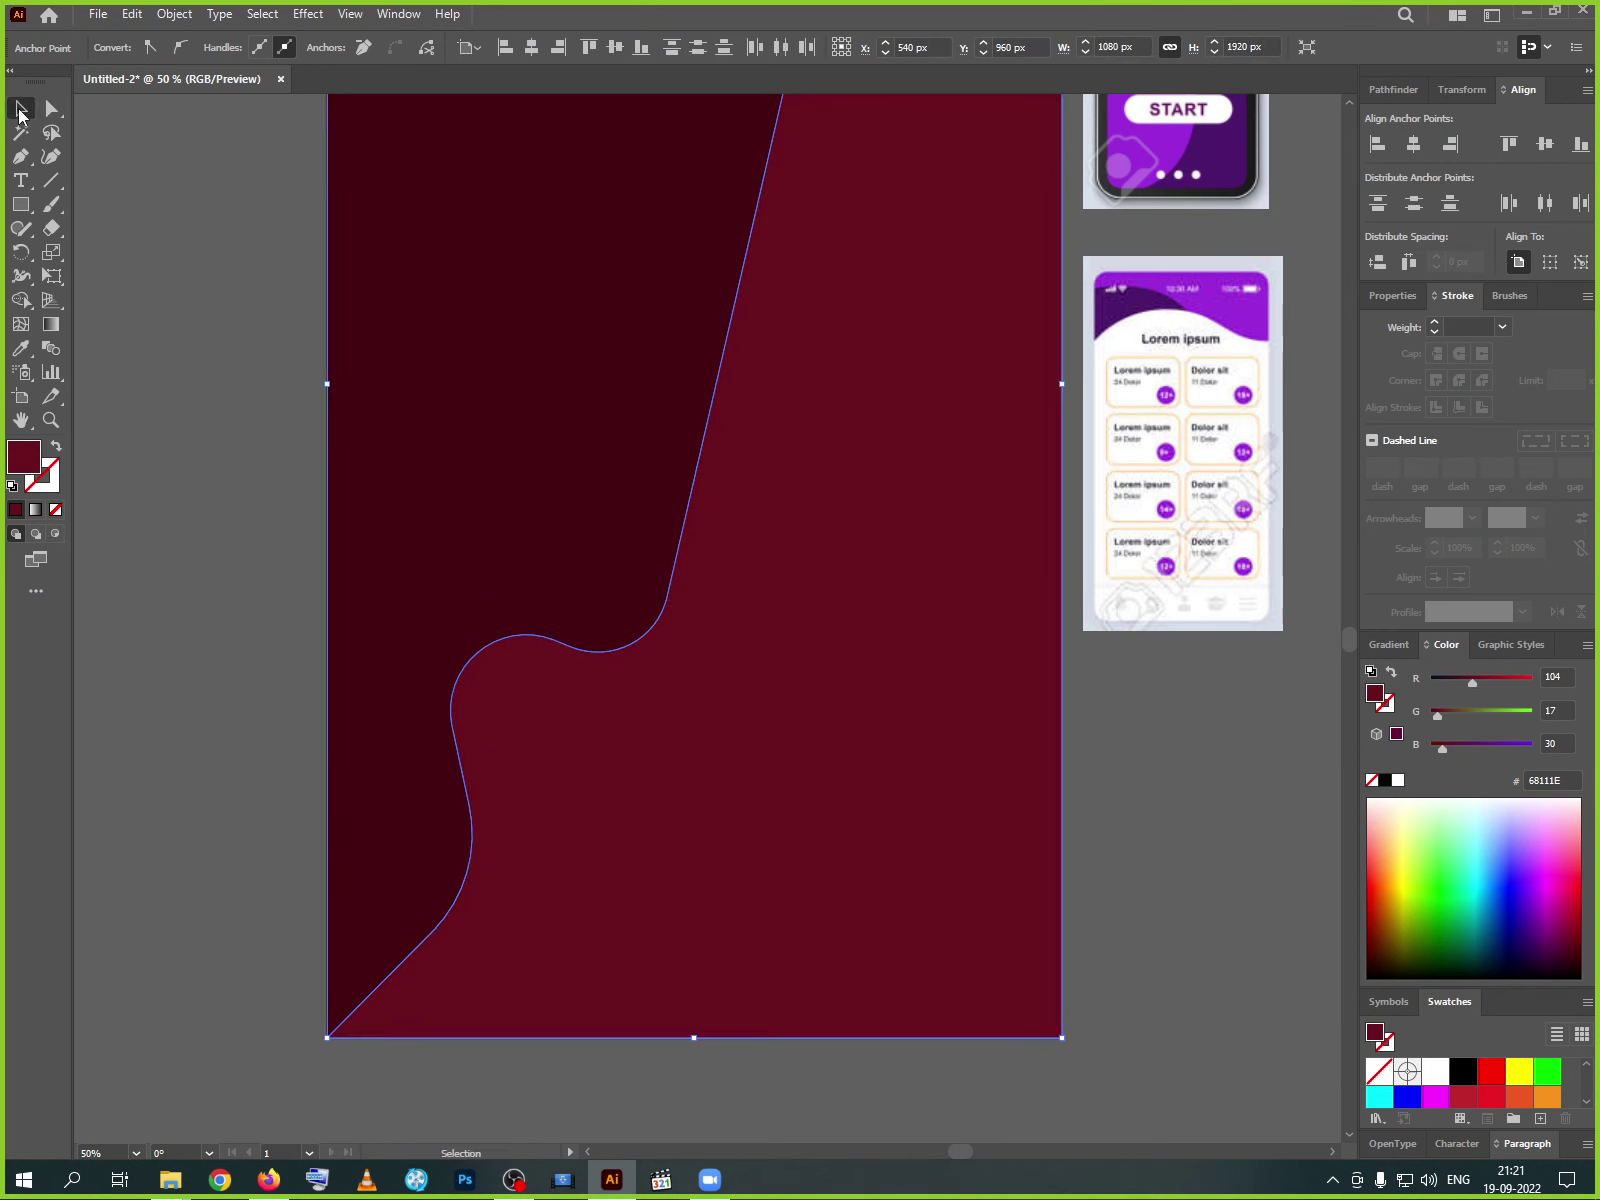
pyautogui.hotkey('ctrl', 'shift', 'a')
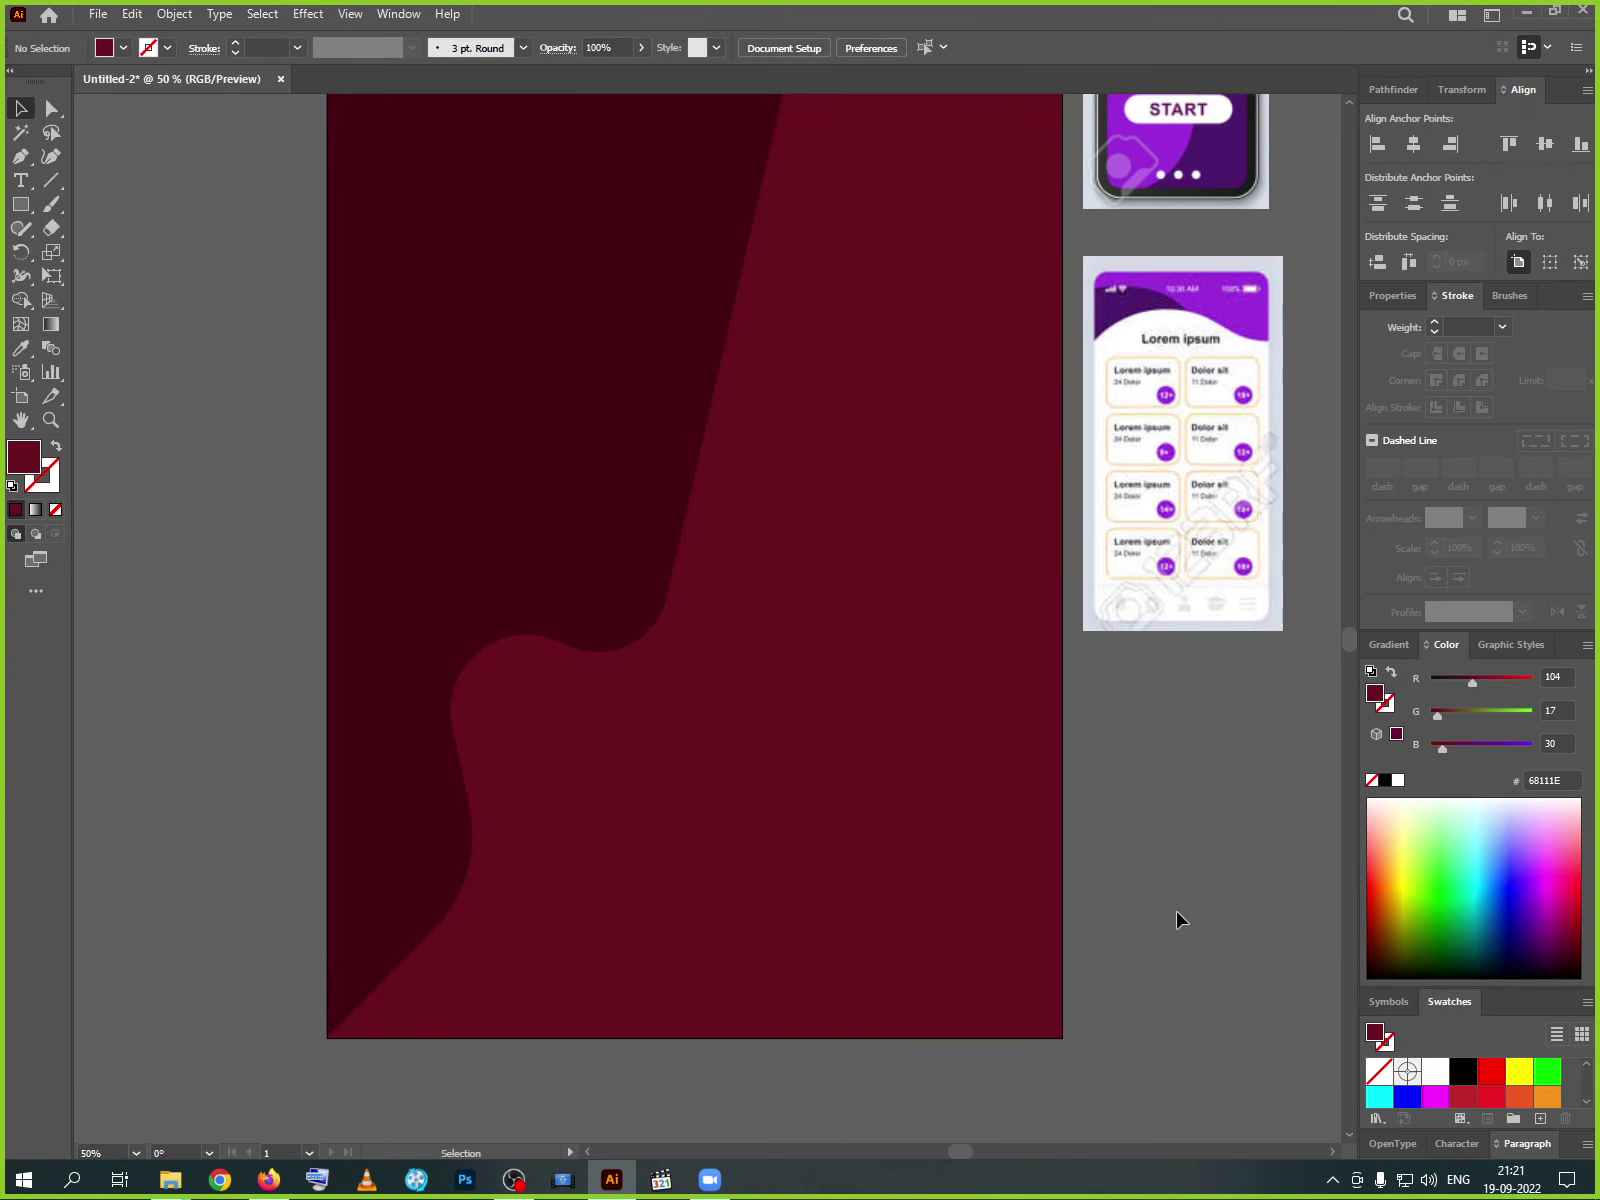
pyautogui.hotkey('ctrl', '-')
pyautogui.hotkey('ctrl', '-')
pyautogui.hotkey('ctrl', '-')
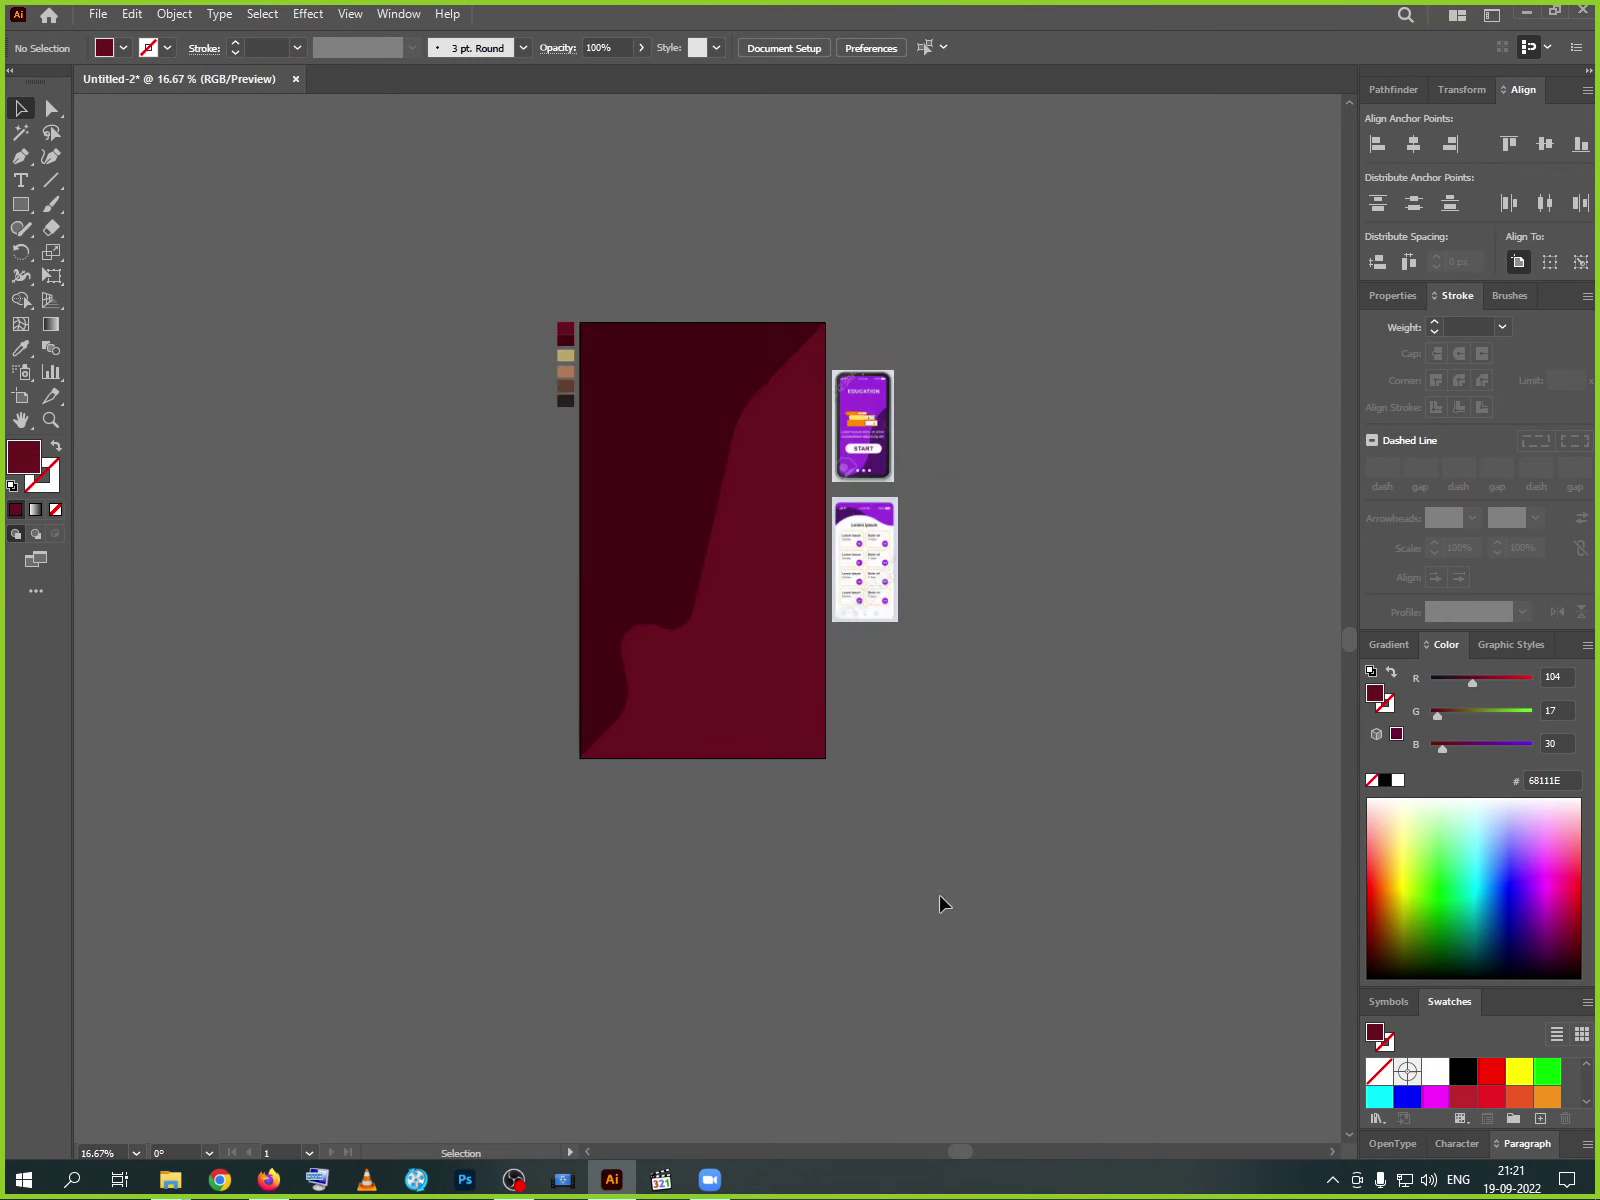
# - Undo the corner rounding to restore the lighter shape's sharp corners
pyautogui.moveTo(943, 903); pyautogui.dragTo(939, 991)
pyautogui.click(788, 852)
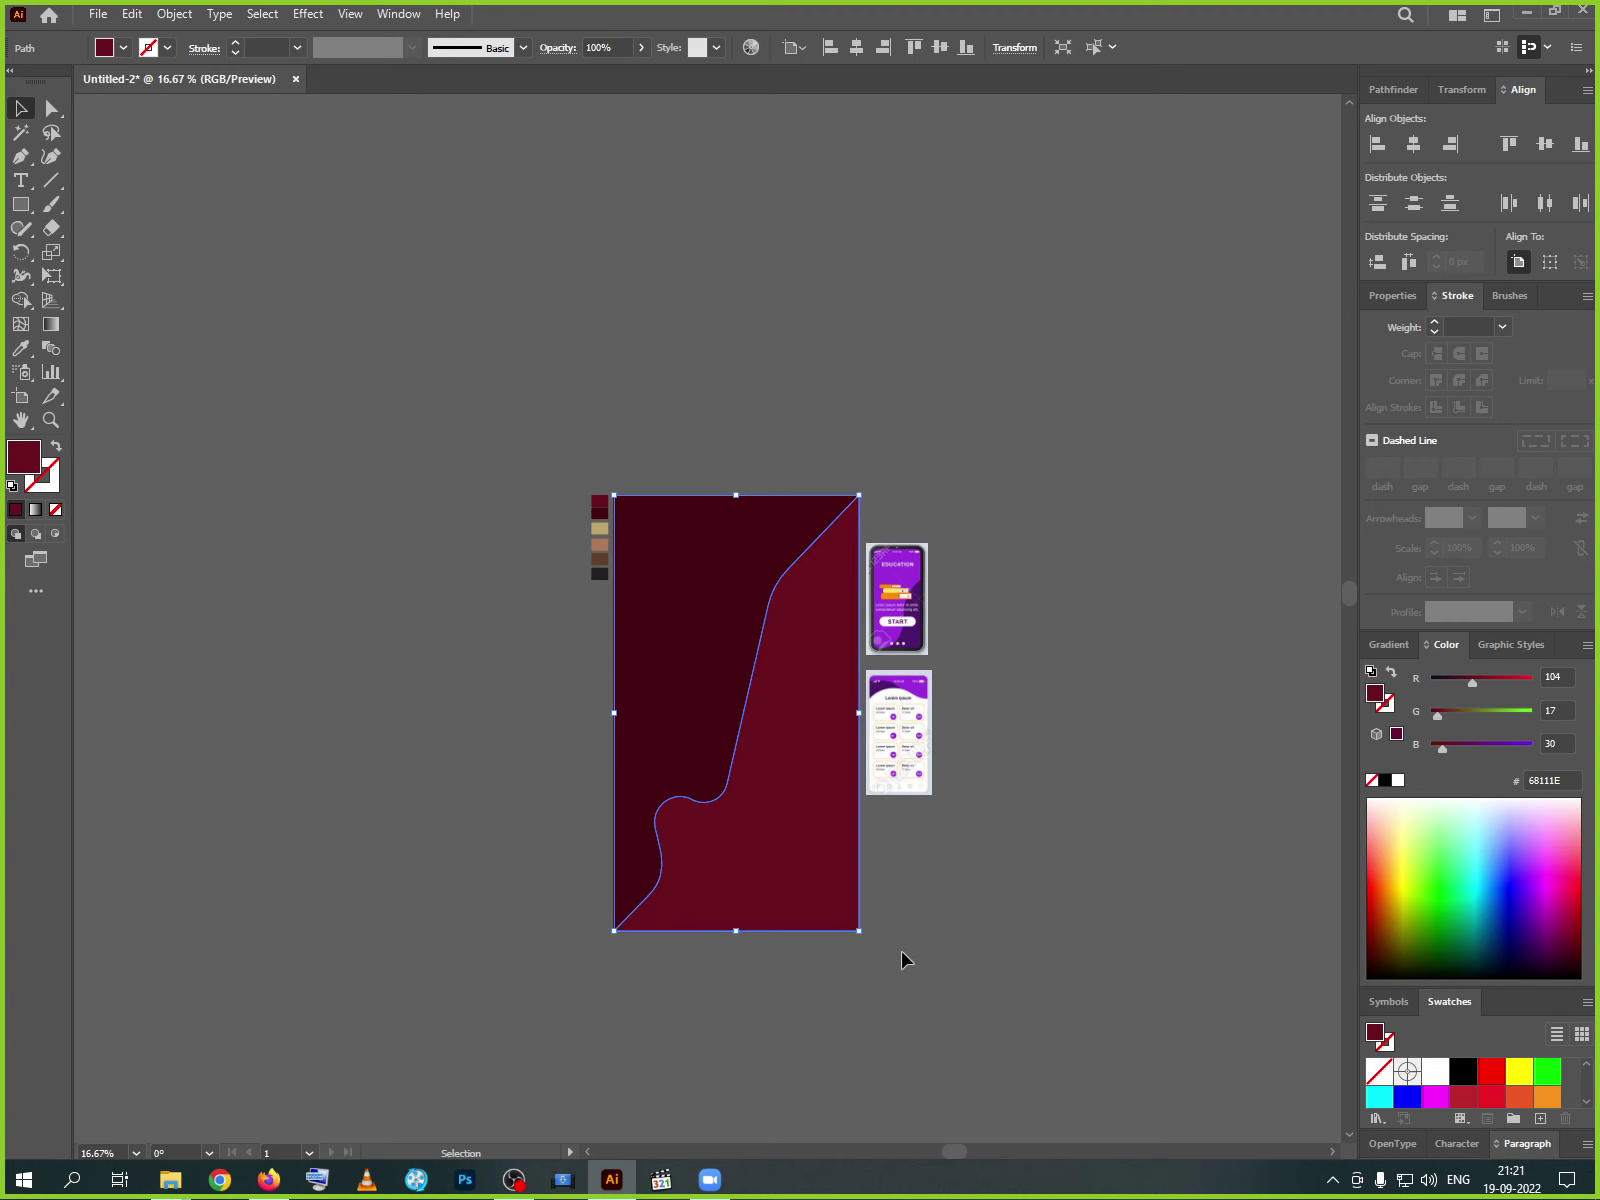
pyautogui.press('a')
pyautogui.hotkey('ctrl', 'z')
pyautogui.hotkey('ctrl', 'z')
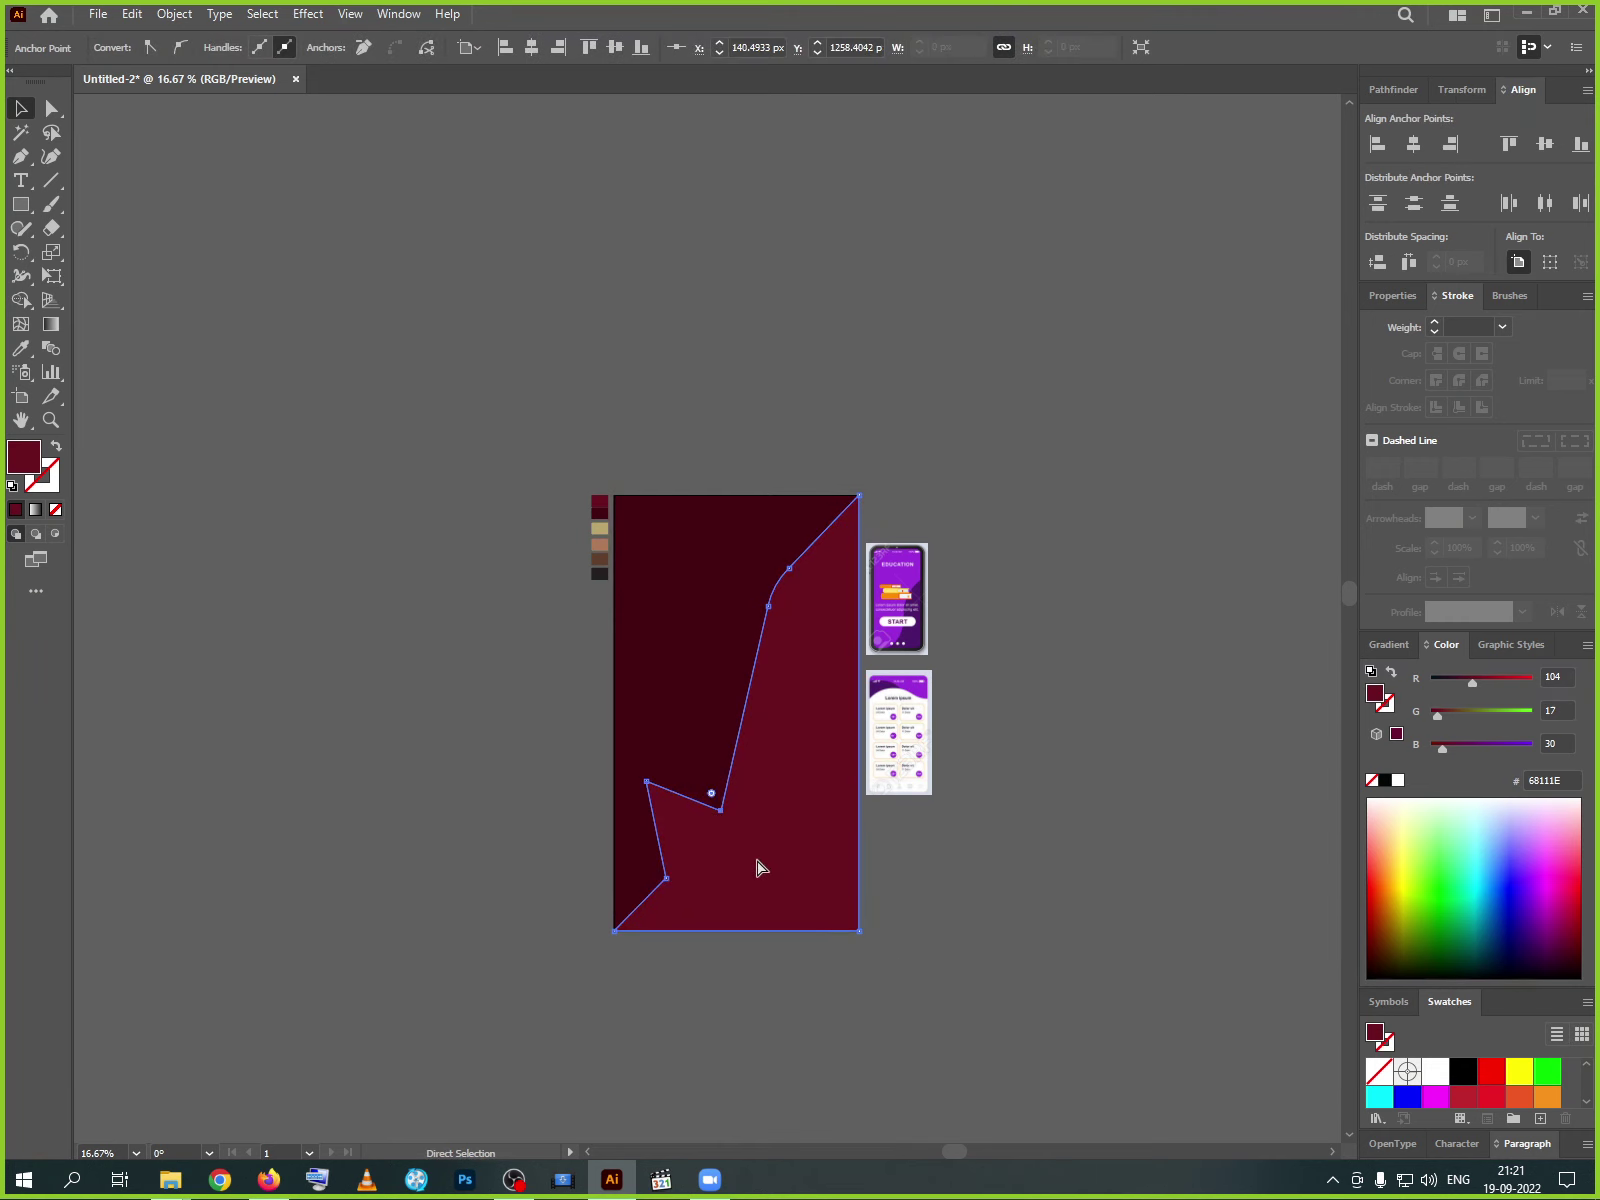
pyautogui.press('v')
pyautogui.click(950, 900)
pyautogui.click(795, 876)
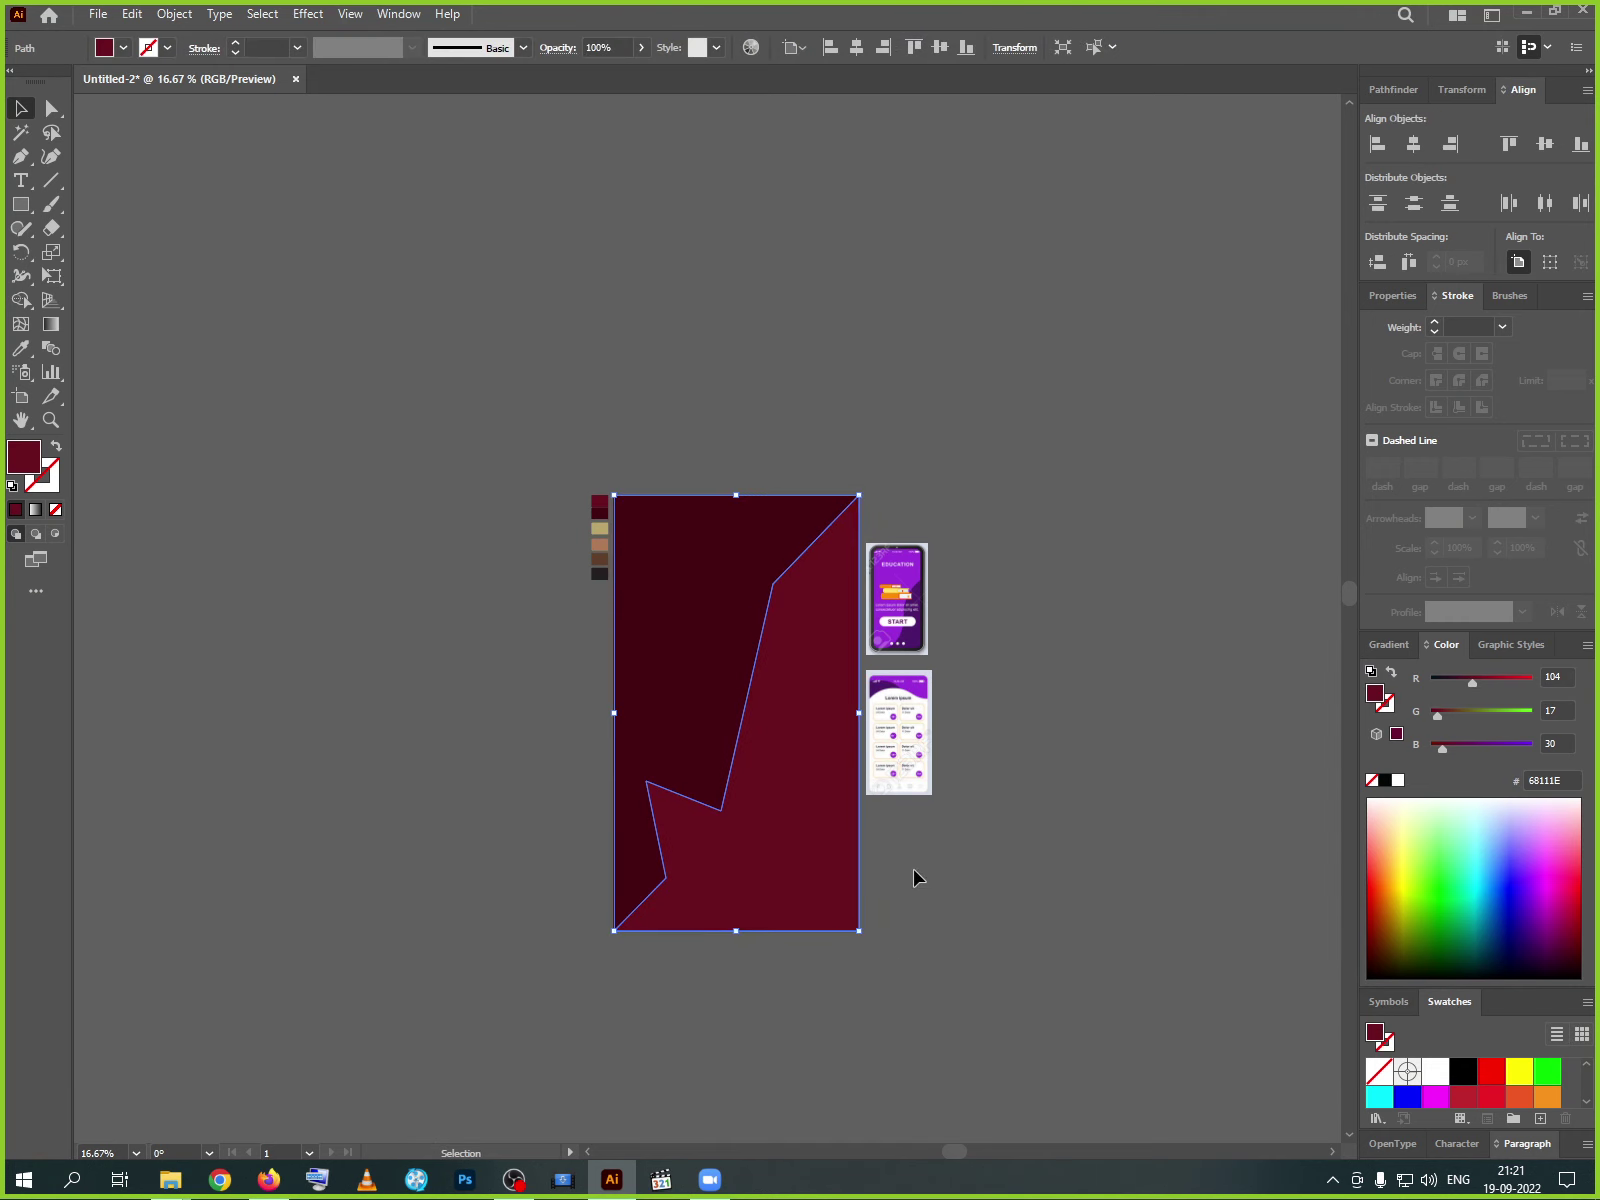
# - Drag the notch and lower anchors into a steeper zigzag across the lower half
pyautogui.hotkey('ctrl', '=')
pyautogui.hotkey('ctrl', '=')
pyautogui.scroll(2, 782, 846)
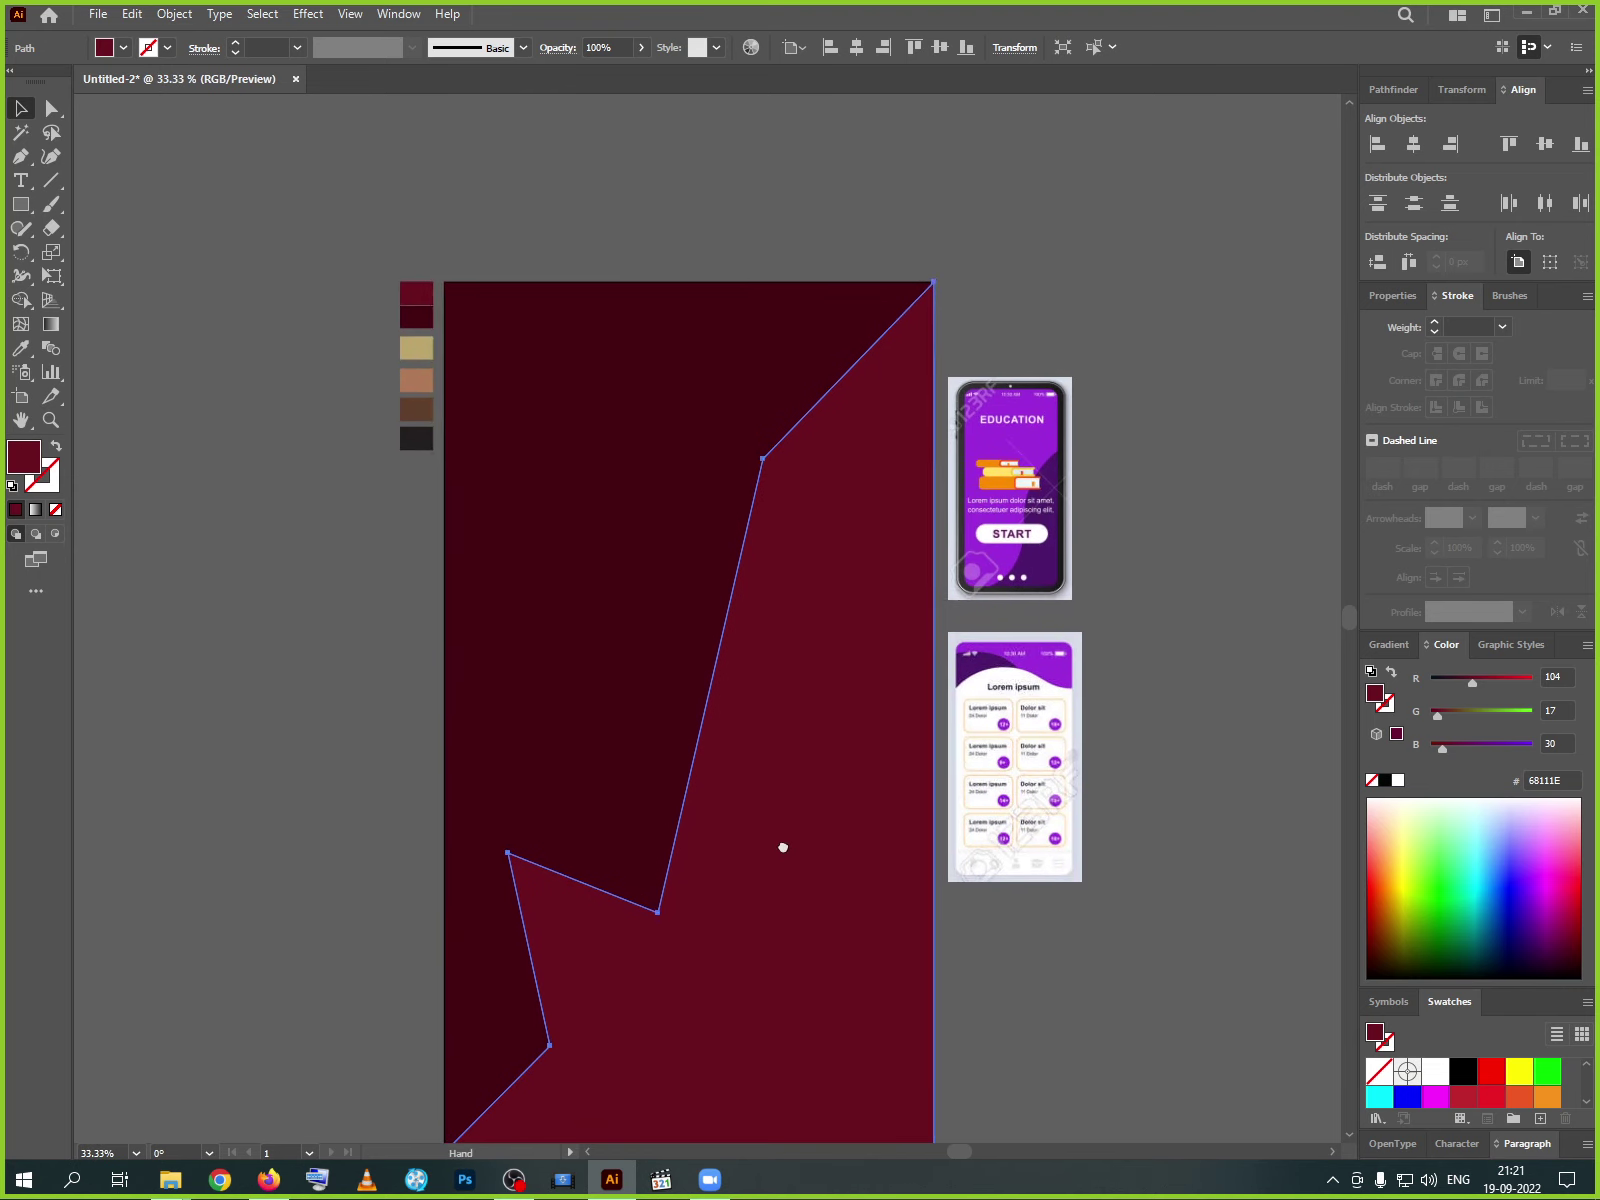
pyautogui.press('a')
pyautogui.click(763, 461)
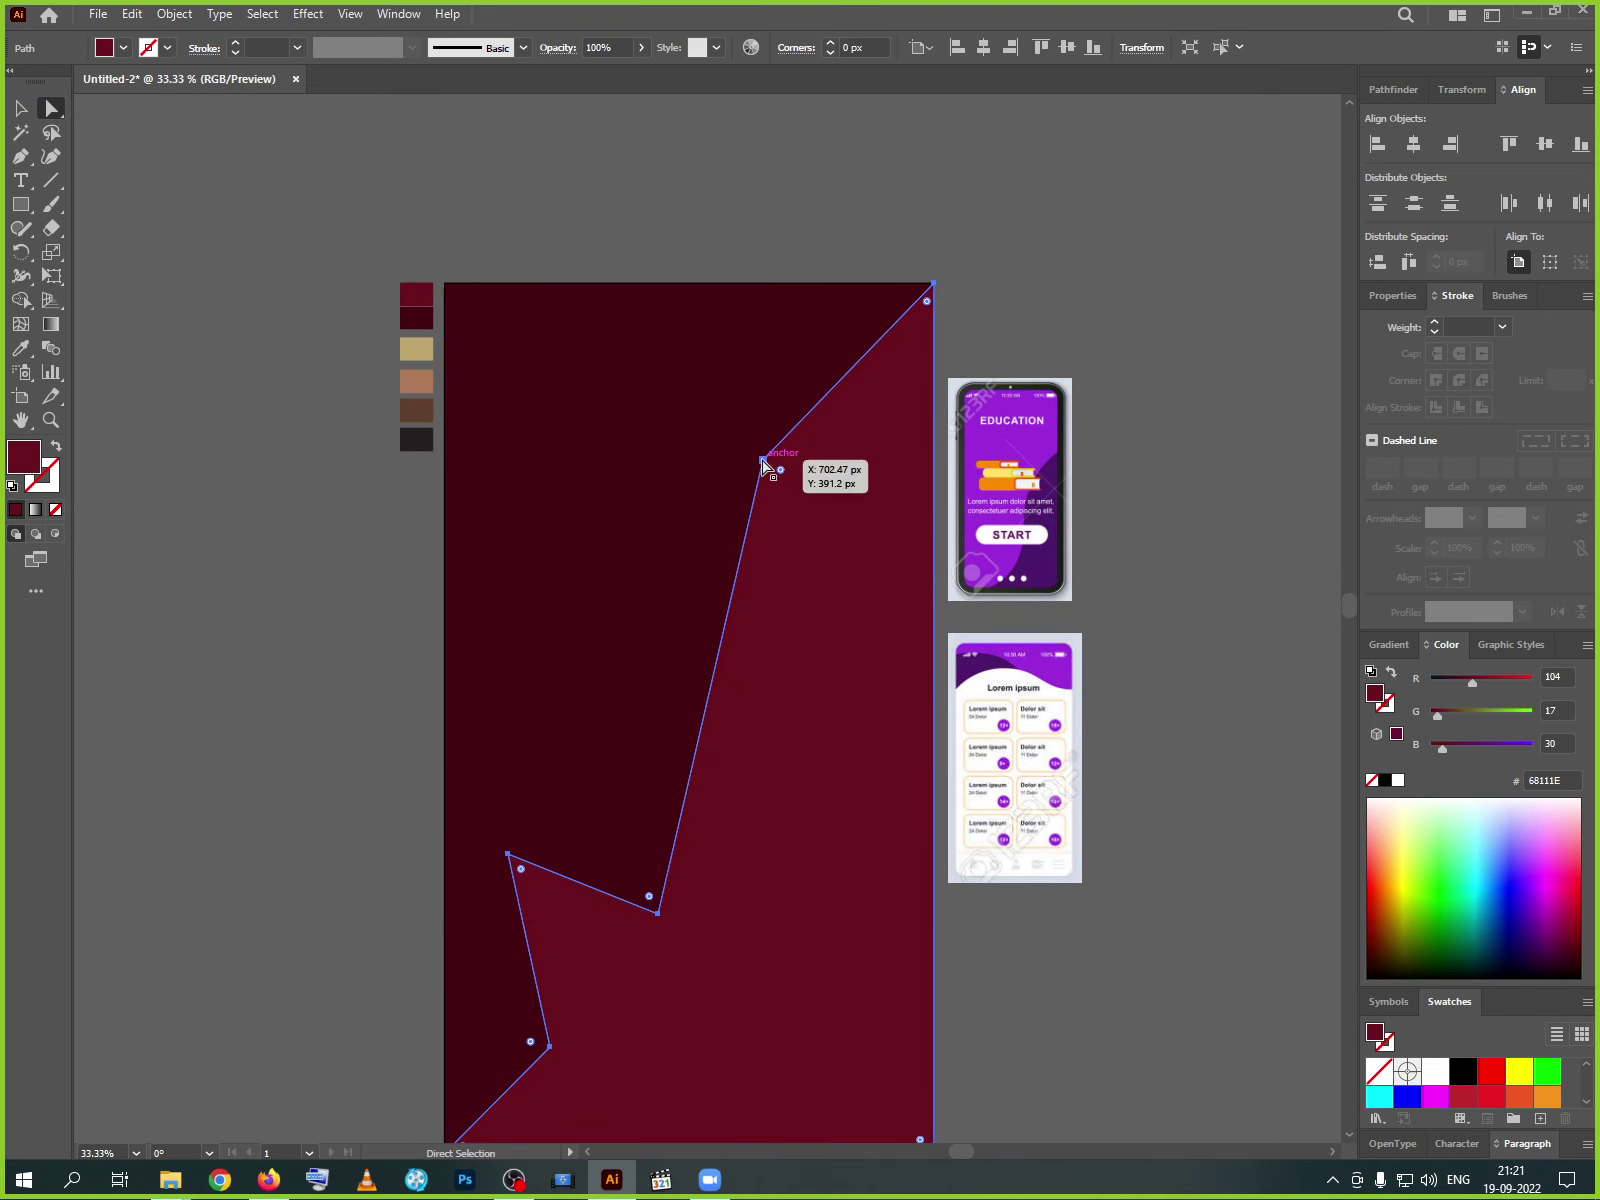
pyautogui.moveTo(763, 463); pyautogui.dragTo(860, 787)
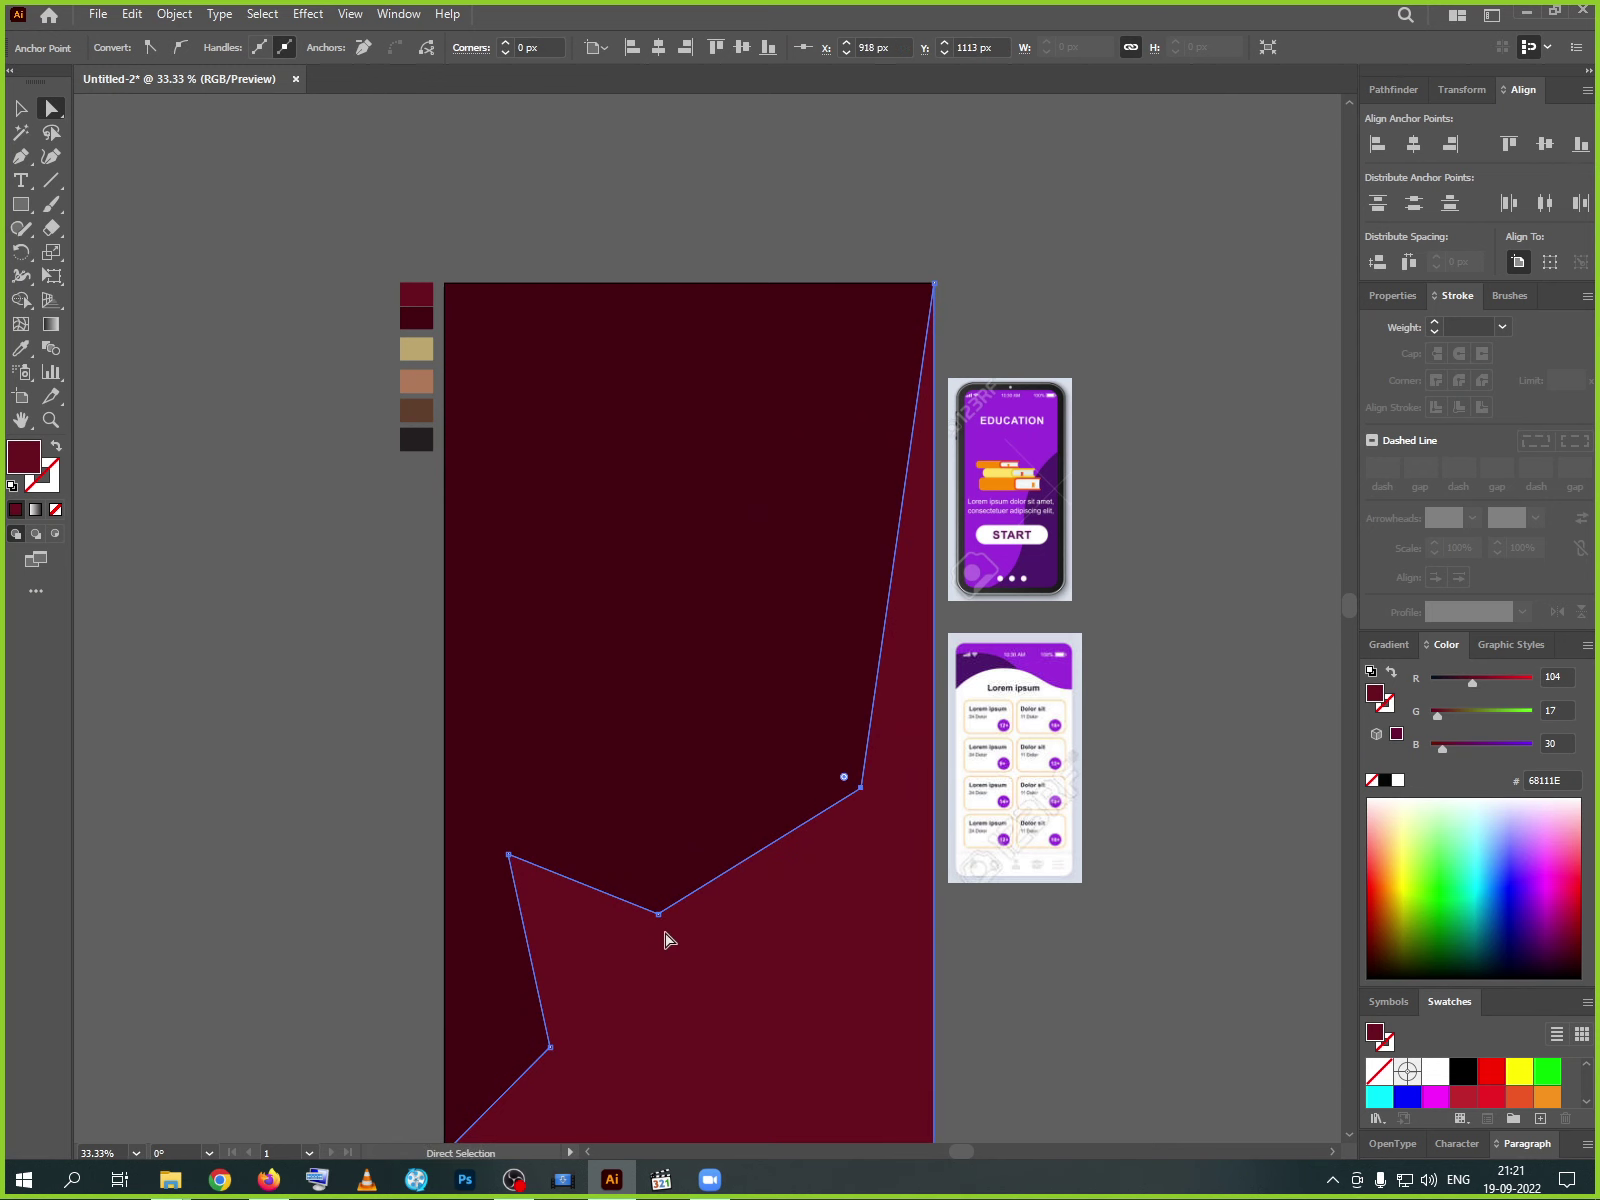
pyautogui.moveTo(658, 914); pyautogui.dragTo(731, 728)
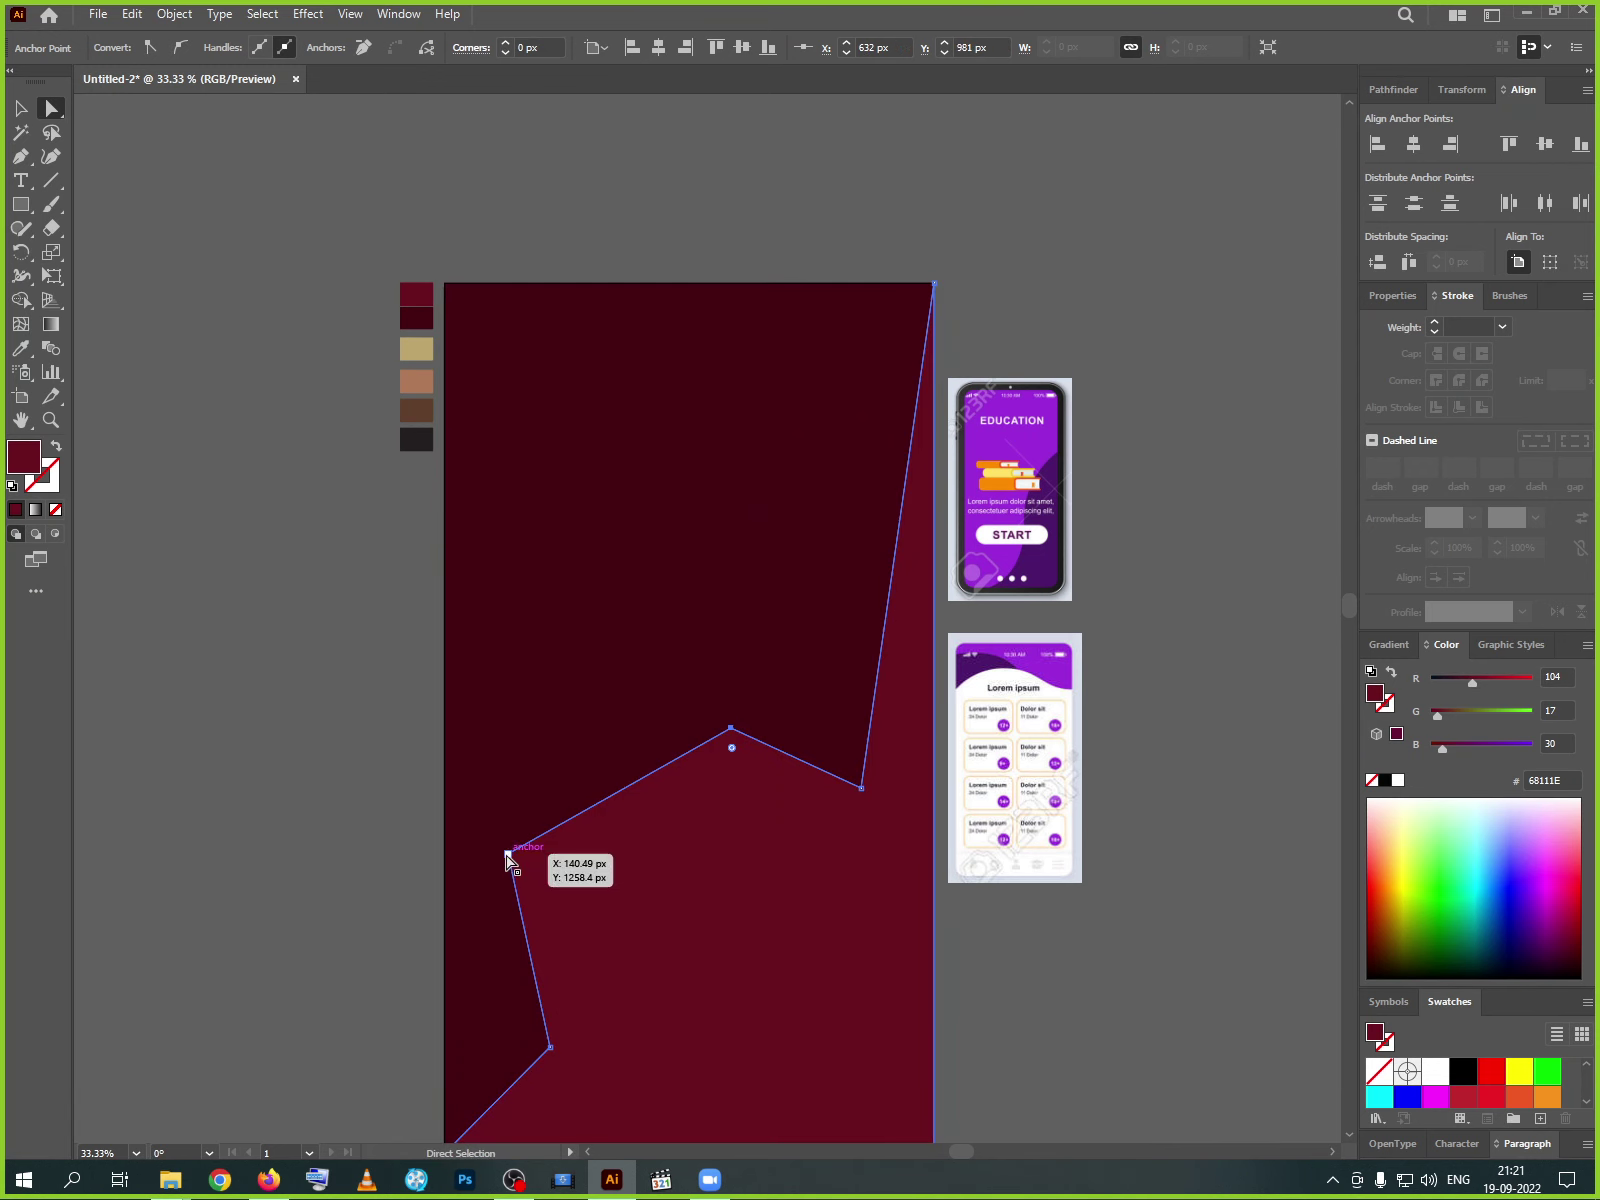
pyautogui.moveTo(508, 857); pyautogui.dragTo(780, 924)
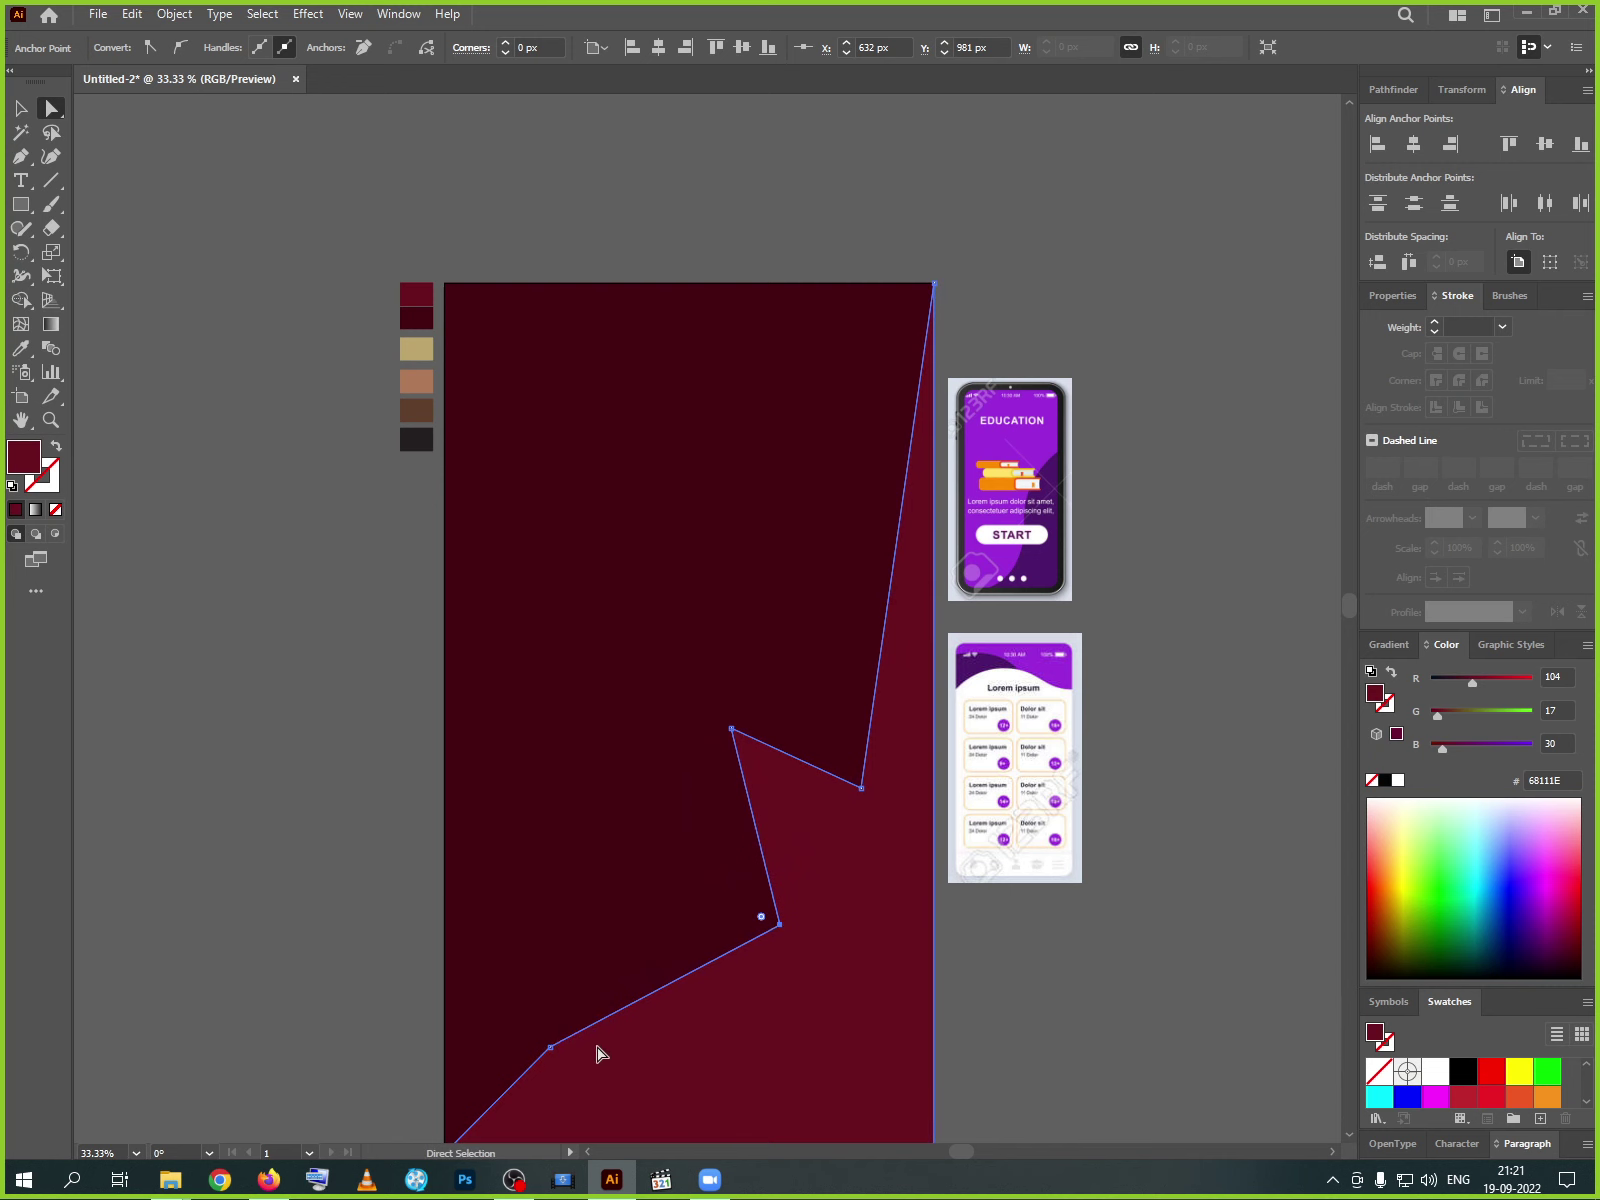
pyautogui.moveTo(551, 1048); pyautogui.dragTo(746, 1071)
pyautogui.scroll(-5, 752, 815)
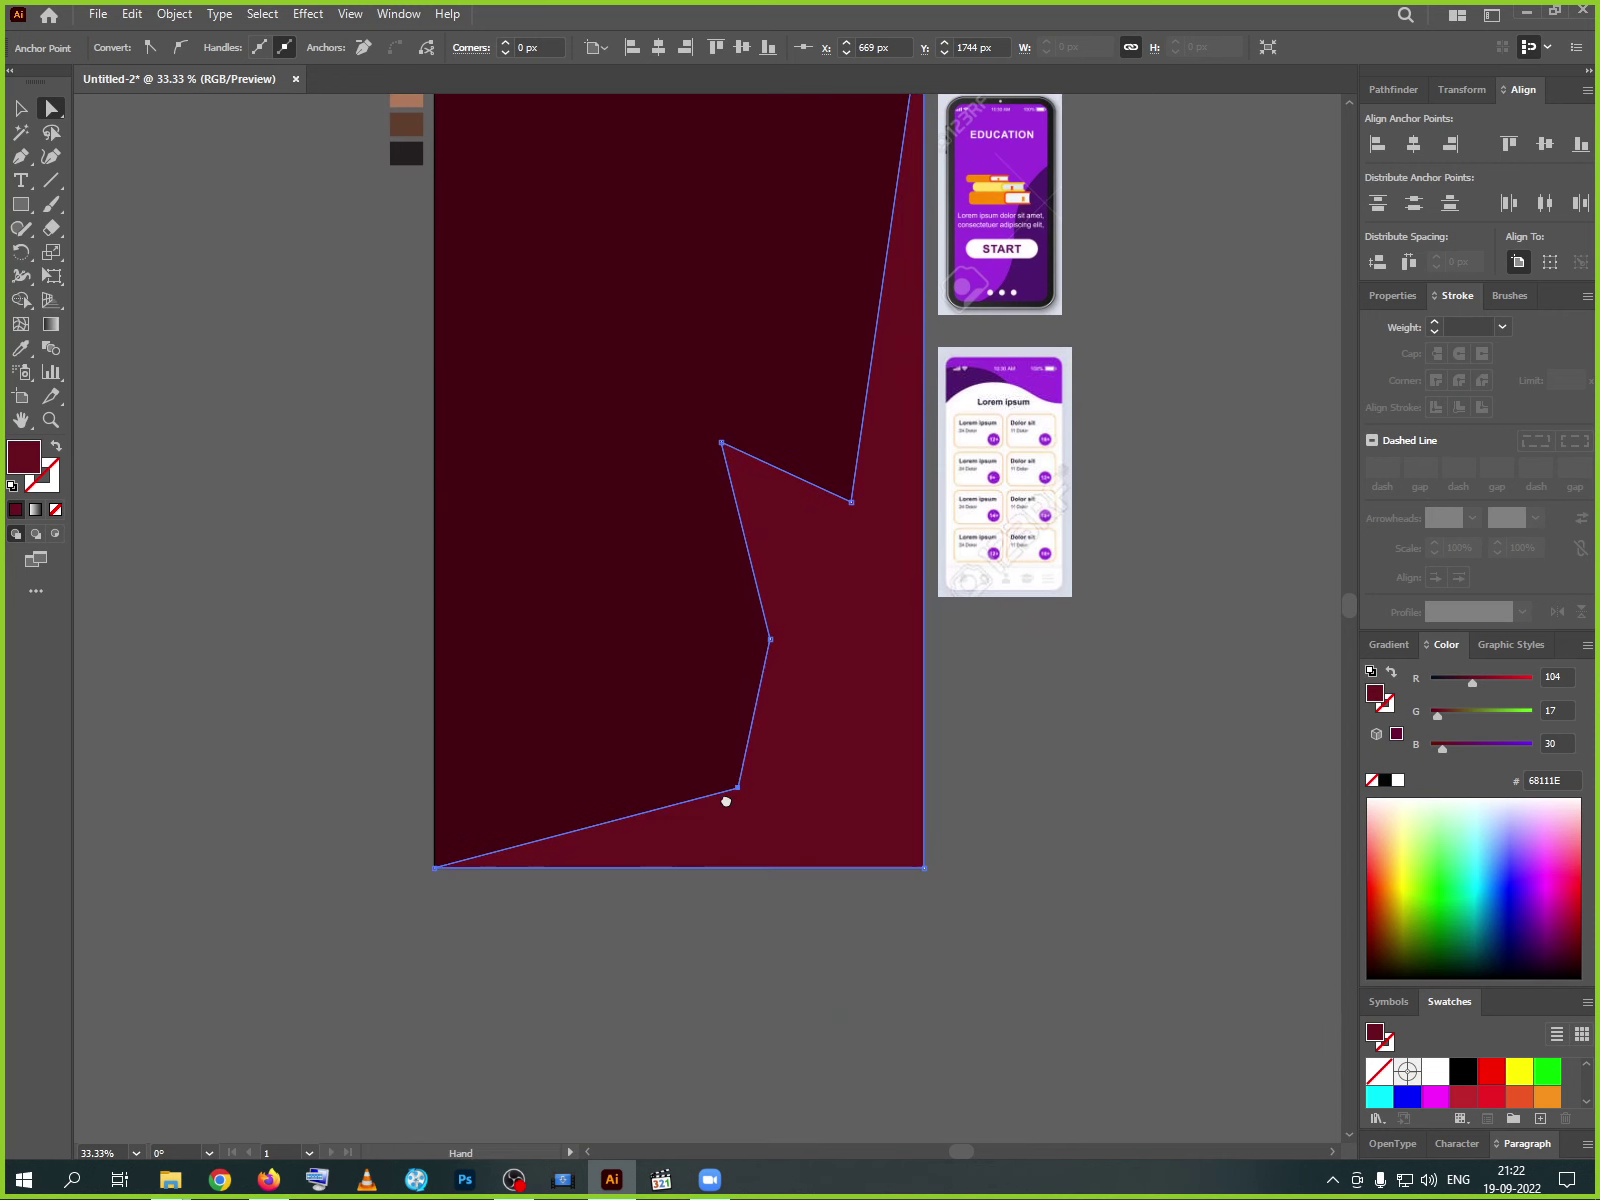
pyautogui.moveTo(740, 795); pyautogui.dragTo(665, 684)
pyautogui.moveTo(437, 869); pyautogui.dragTo(729, 870)
pyautogui.moveTo(956, 684); pyautogui.dragTo(634, 774)
# - Fine-tune the notch and lower-left anchors into a long spike pointing left
pyautogui.click(932, 939)
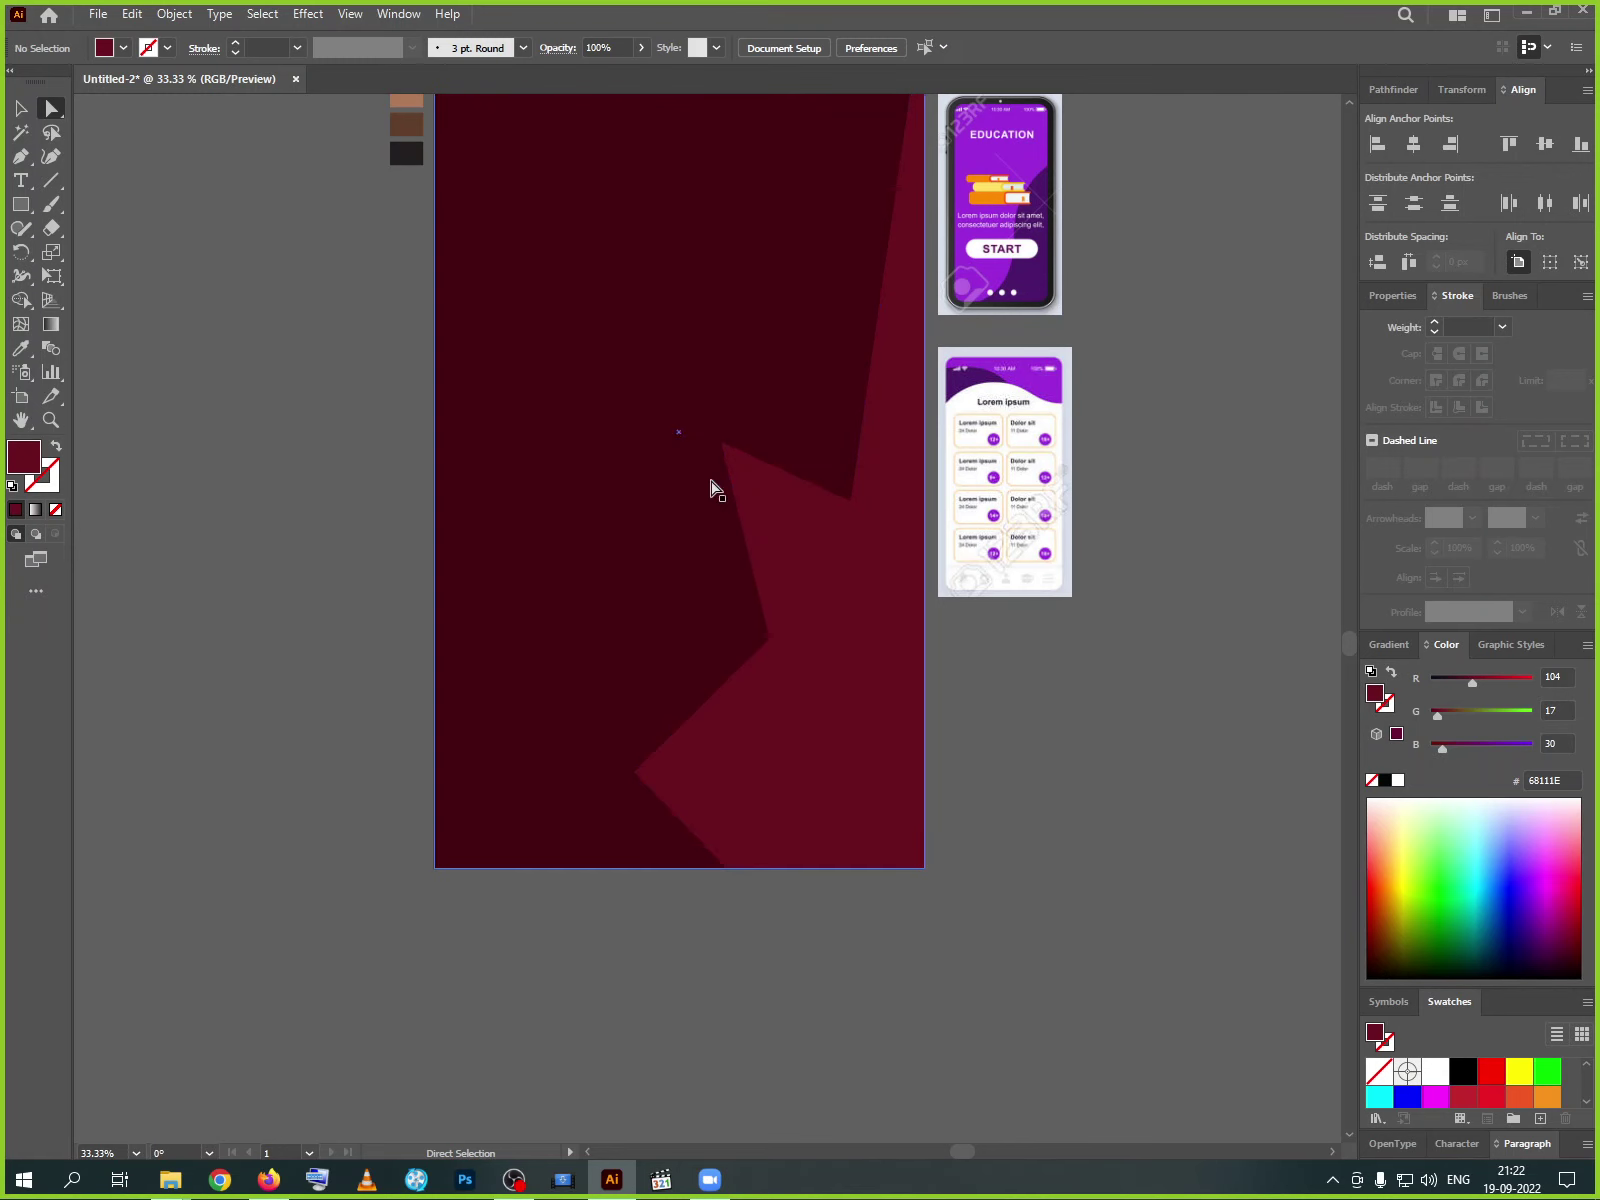
pyautogui.click(722, 443)
pyautogui.moveTo(723, 446); pyautogui.dragTo(751, 521)
pyautogui.moveTo(640, 780); pyautogui.dragTo(546, 760)
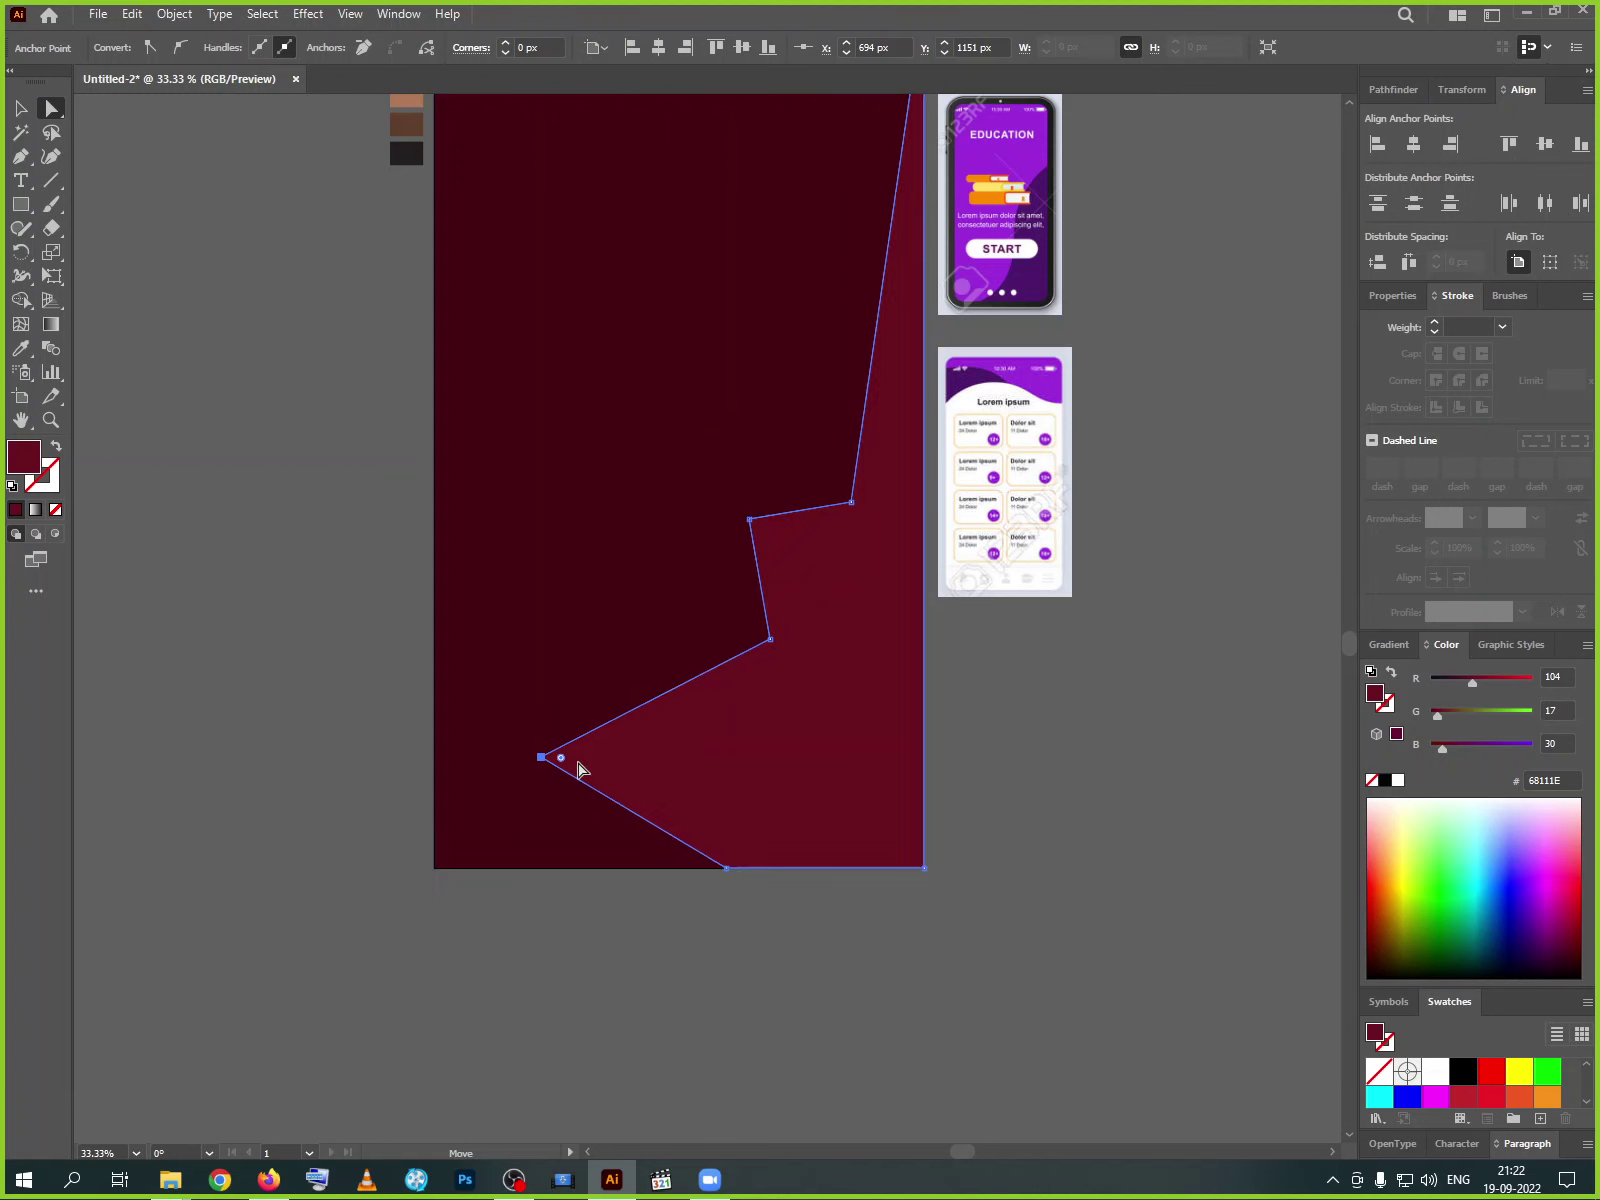
pyautogui.moveTo(746, 521); pyautogui.dragTo(737, 522)
pyautogui.click(1011, 800)
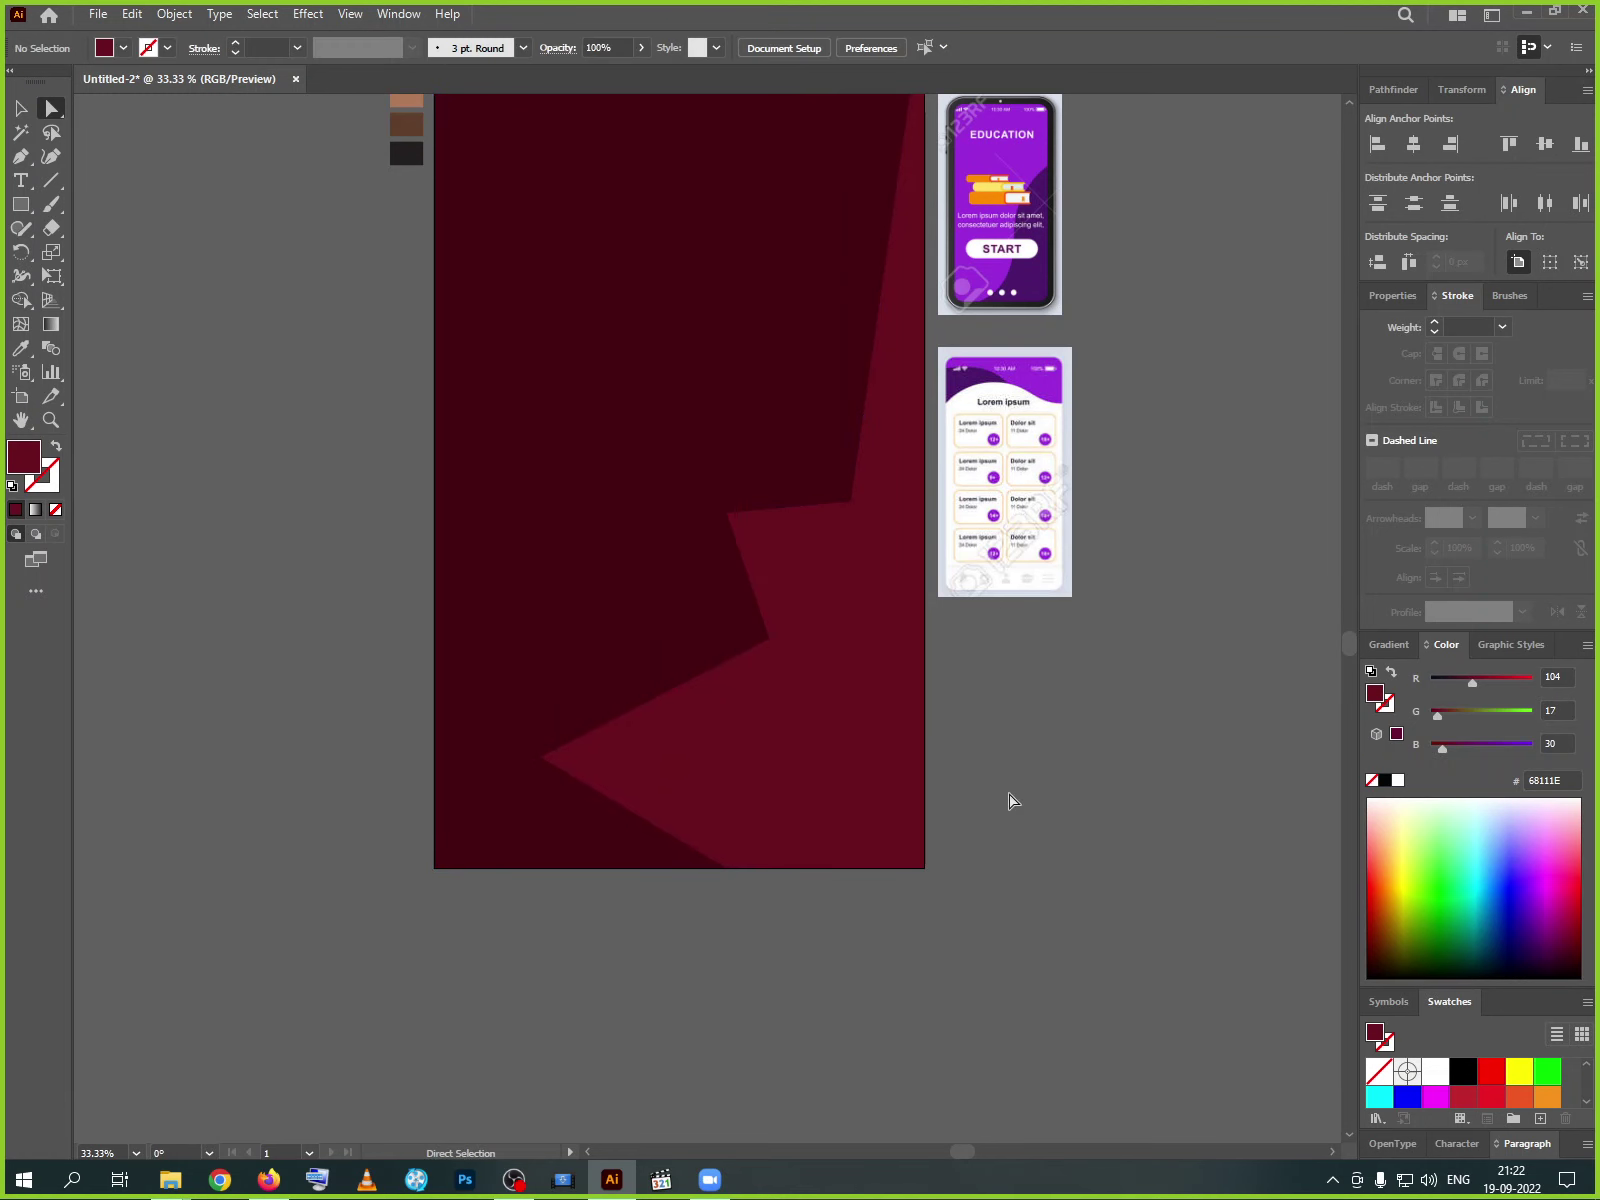
pyautogui.moveTo(983, 617); pyautogui.dragTo(834, 883)
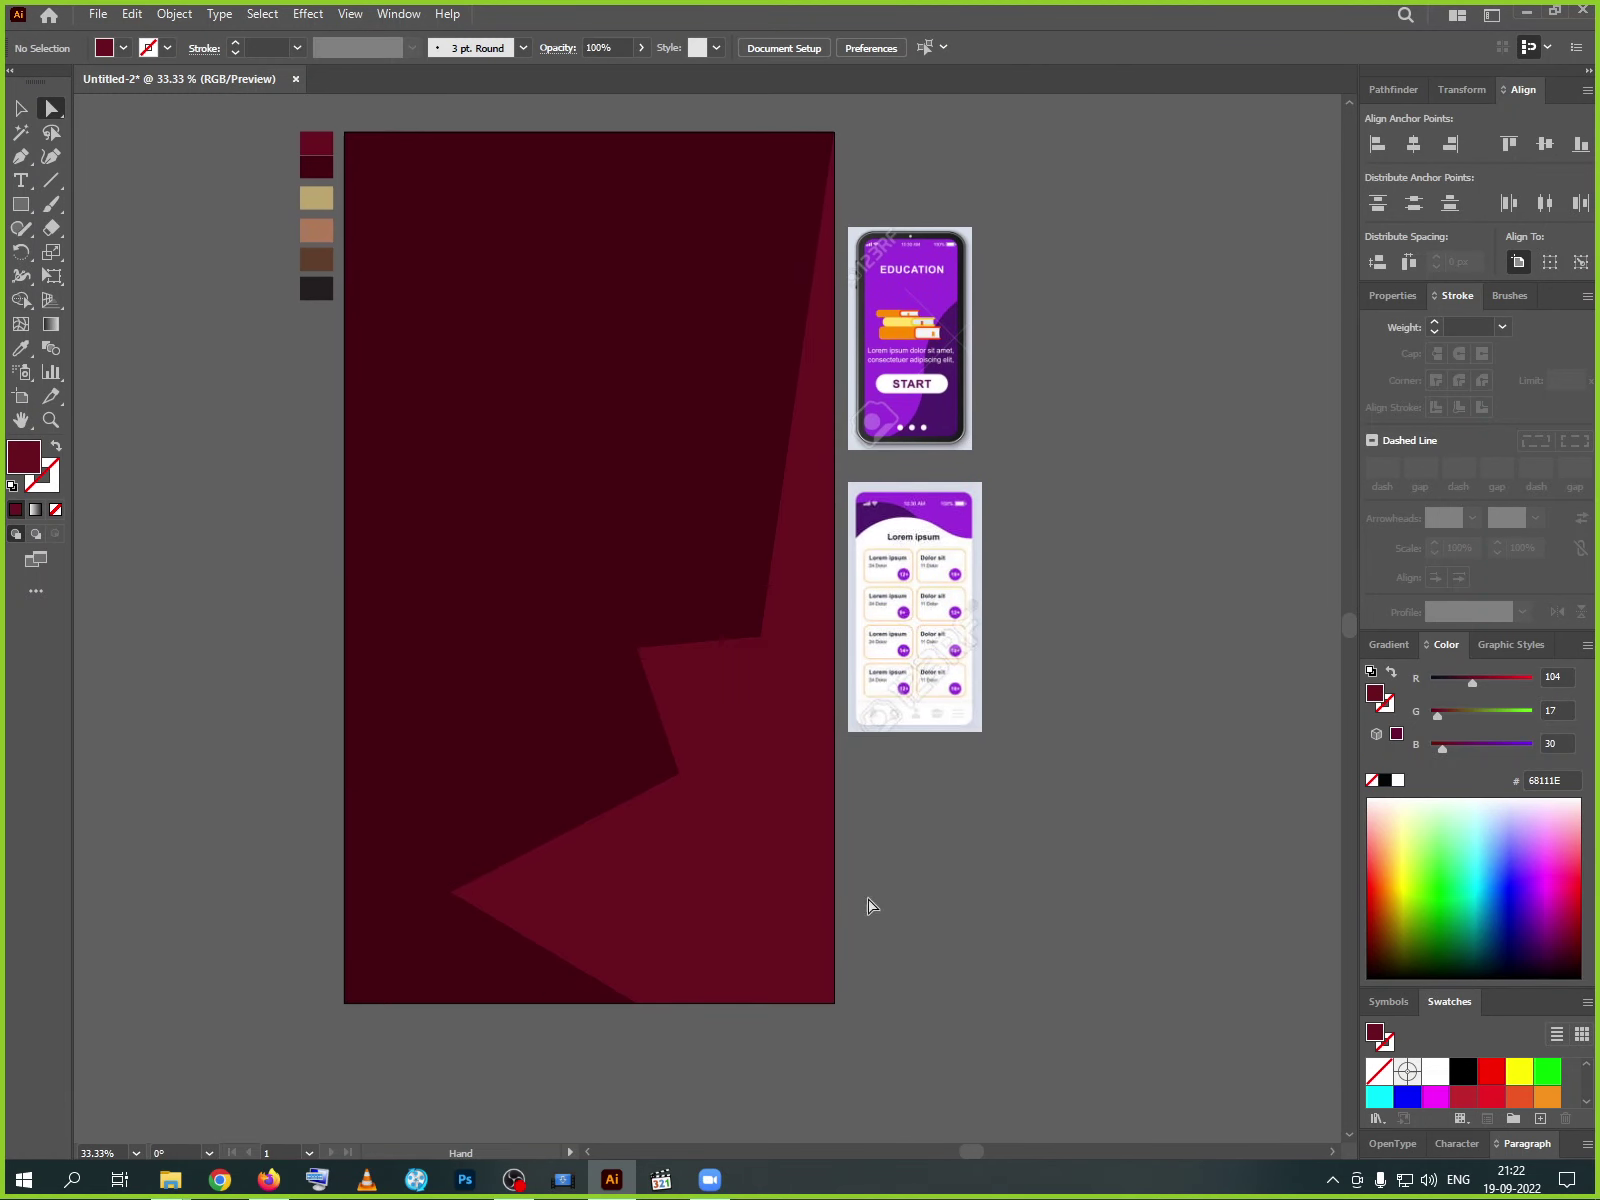
# - Nudge the lighter crimson shape left and align it to the artboard's right and bottom edges
pyautogui.click(746, 750)
pyautogui.moveTo(756, 811); pyautogui.dragTo(896, 711)
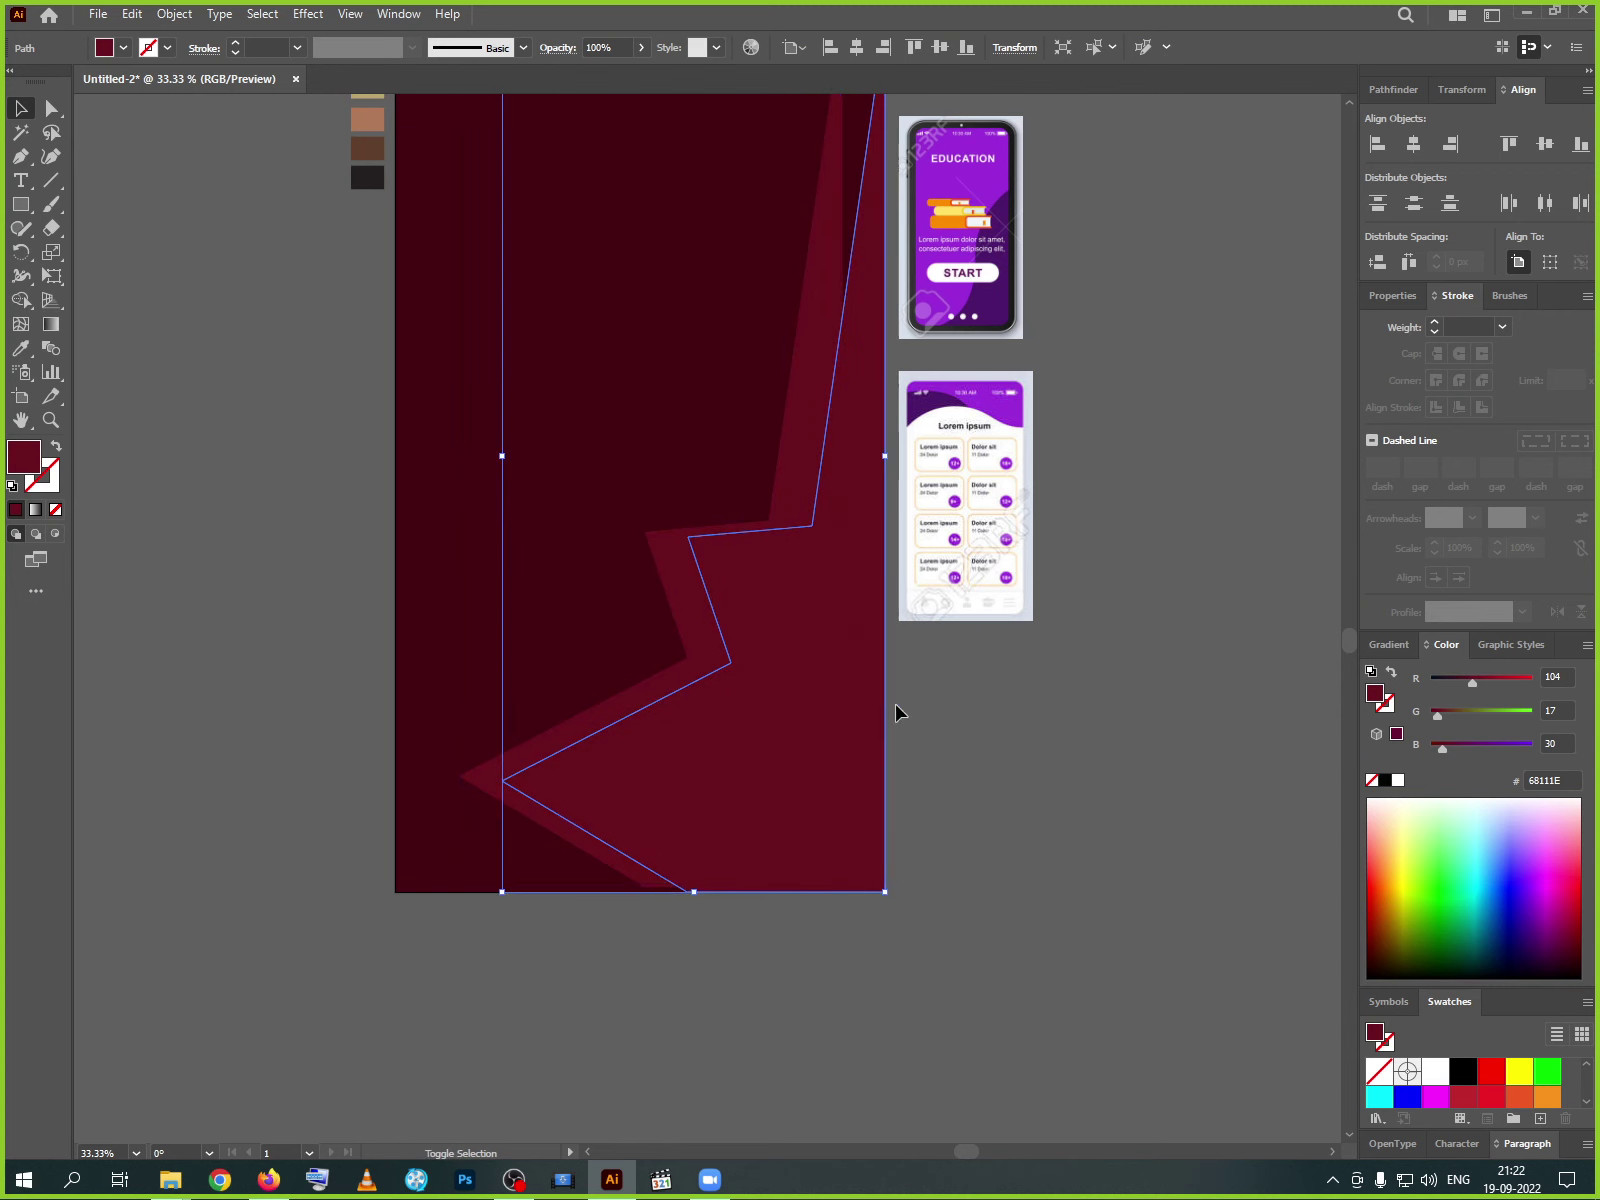
pyautogui.hotkey('shift', 'Left')
pyautogui.hotkey('shift', 'Left')
pyautogui.hotkey('shift', 'Left')
pyautogui.hotkey('shift', 'Left')
pyautogui.moveTo(690, 629); pyautogui.dragTo(668, 579)
pyautogui.click(1453, 150)
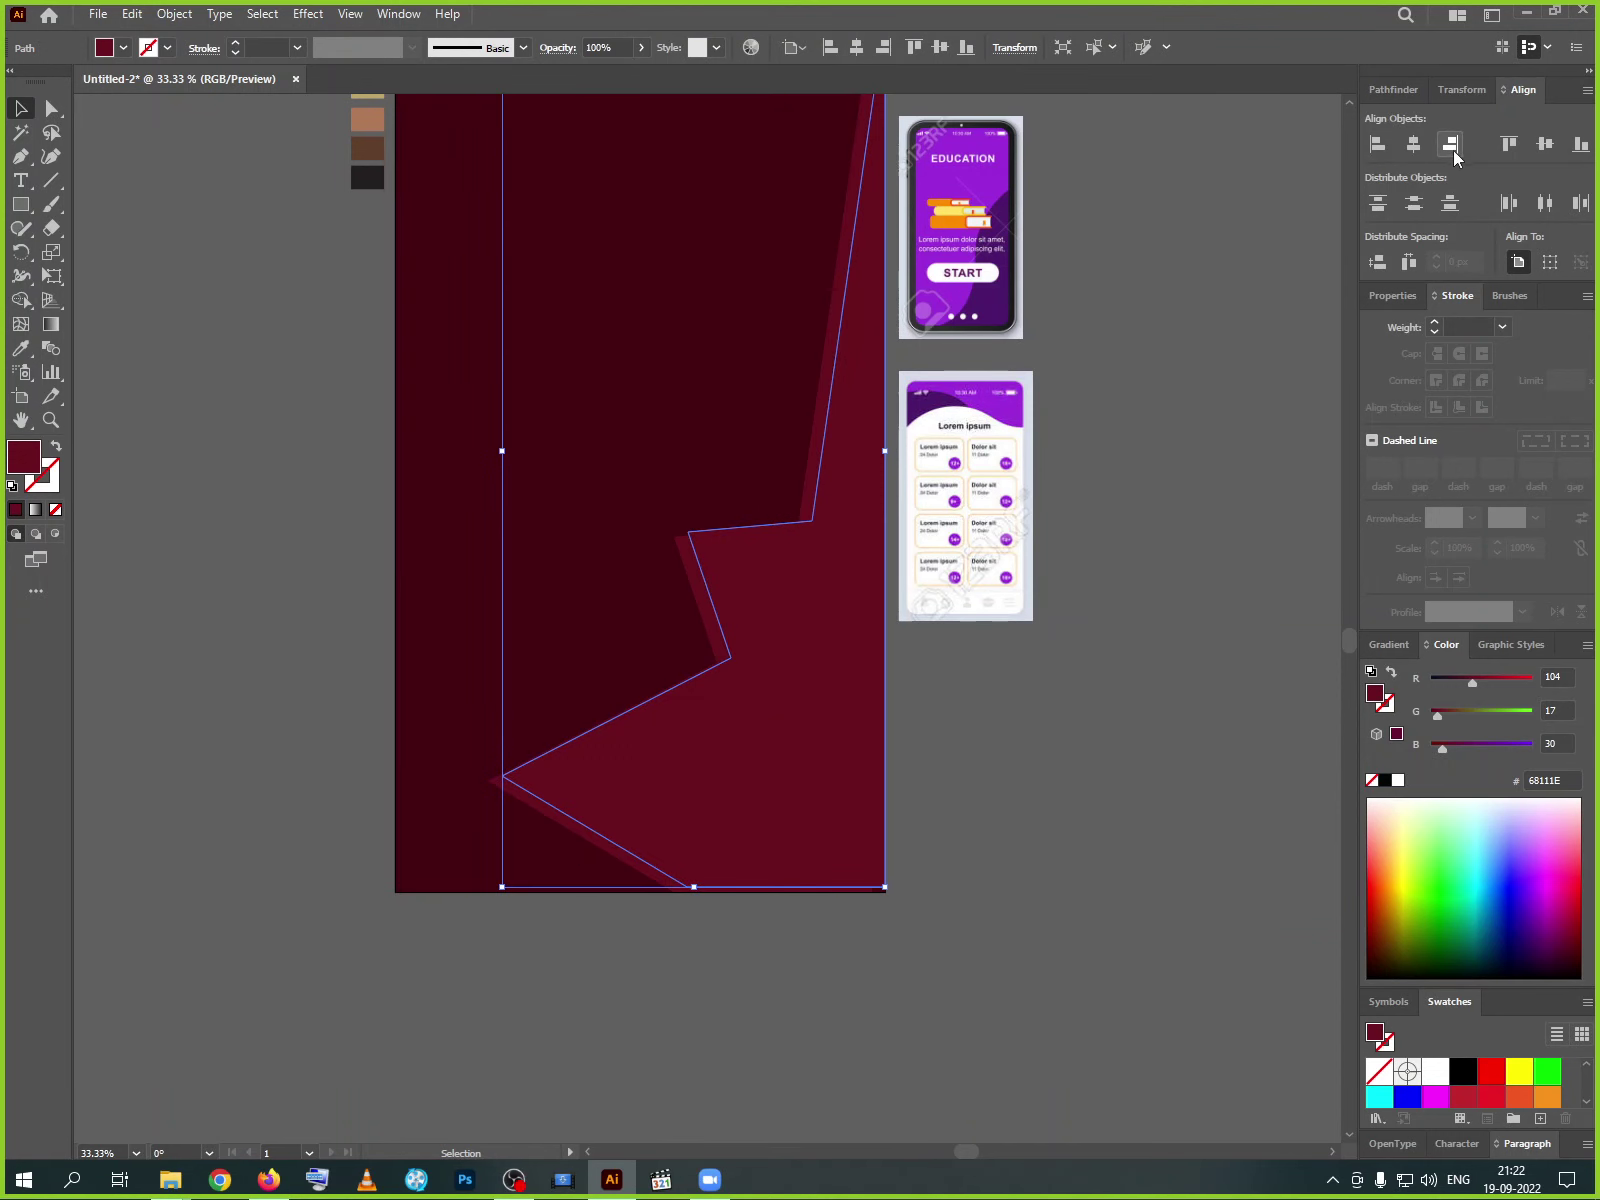
pyautogui.click(1576, 147)
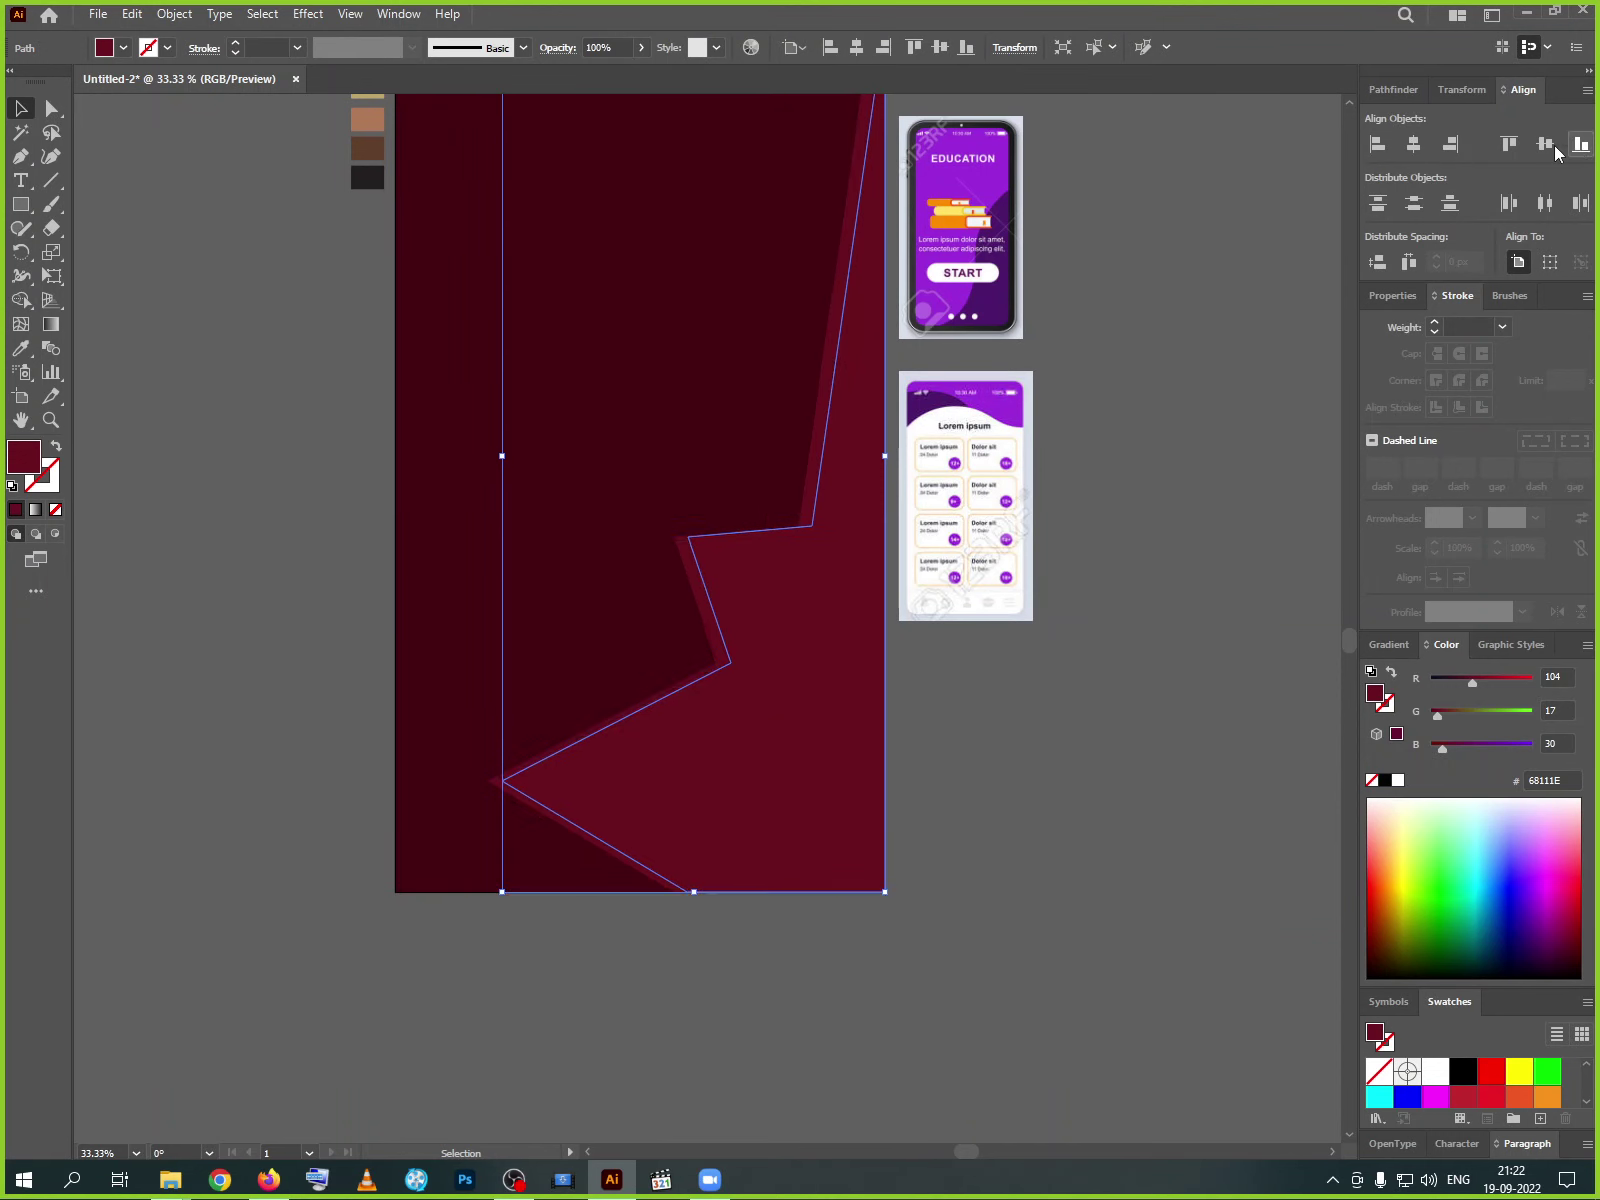
pyautogui.click(957, 656)
# - Offset a copy of the crimson jagged shape slightly right and colour it tan #B07959
pyautogui.click(703, 612)
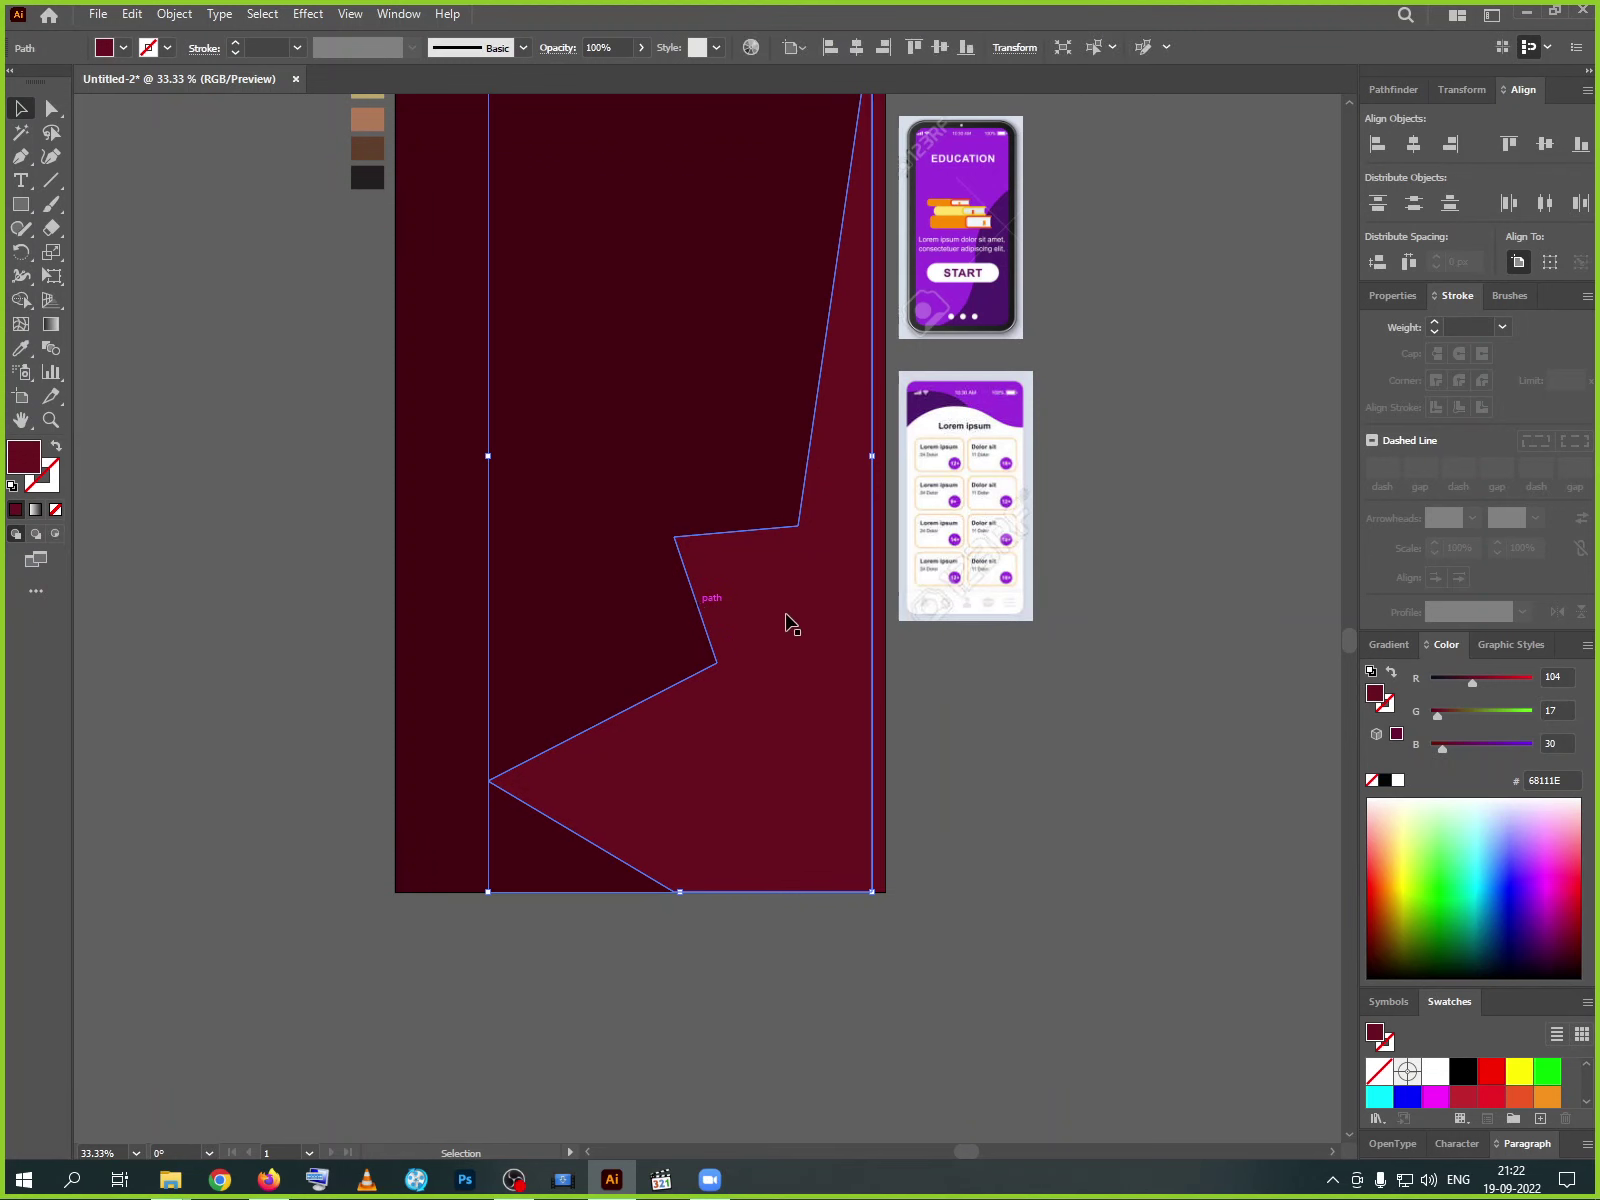
pyautogui.moveTo(705, 610); pyautogui.dragTo(695, 607)
pyautogui.click(20, 347)
pyautogui.click(367, 119)
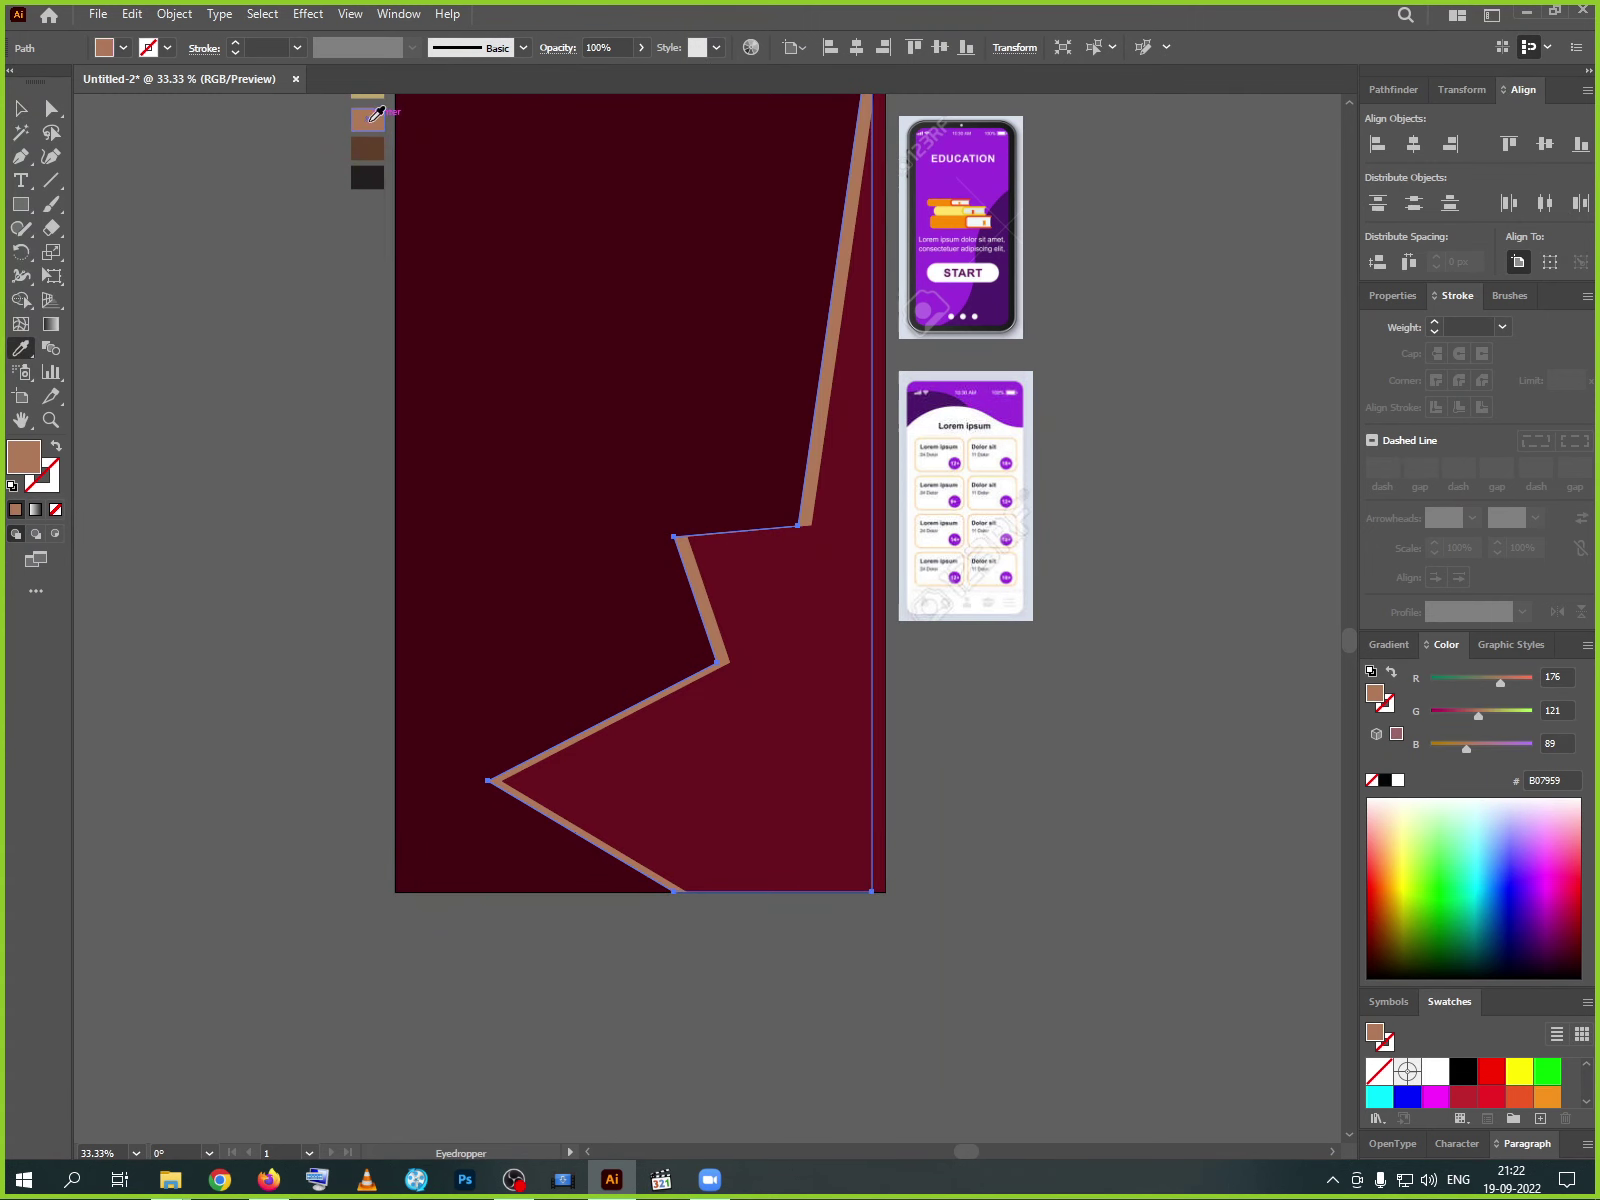
pyautogui.click(20, 107)
pyautogui.click(1000, 742)
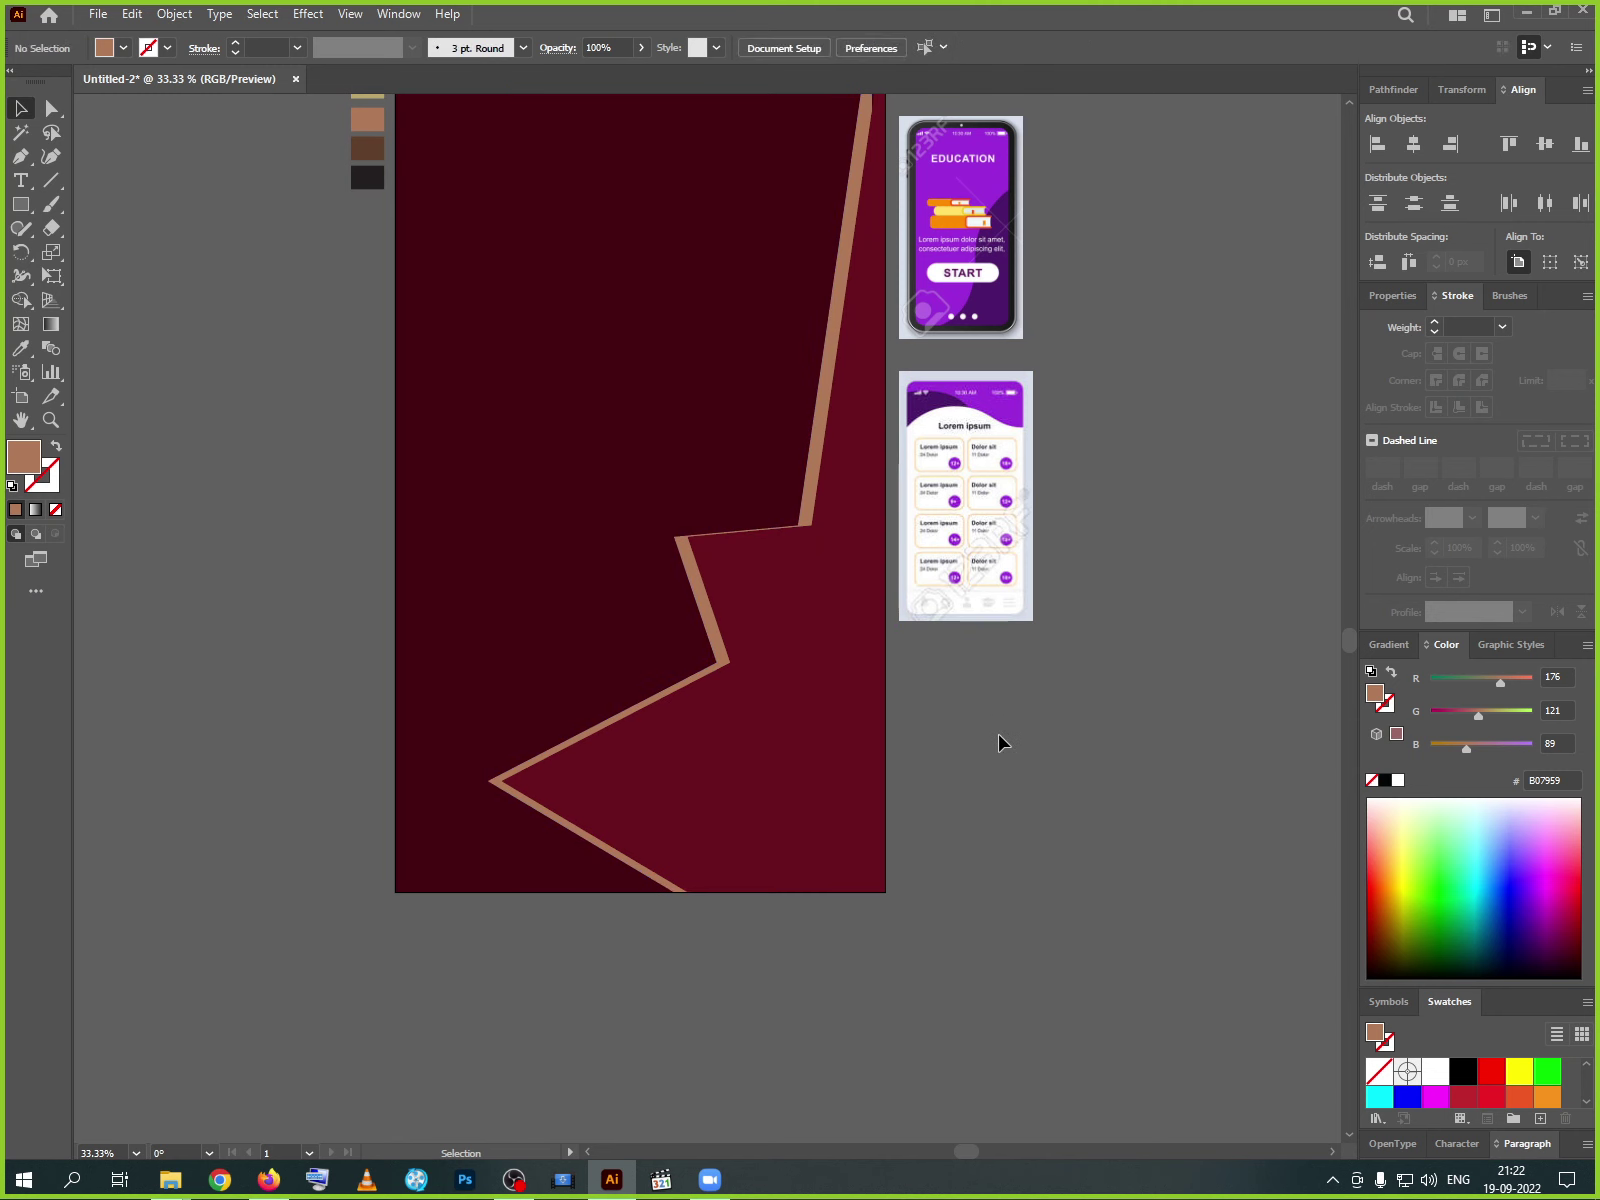
# - Zoom in on the tan strip and move its top anchor point to the right
pyautogui.moveTo(960, 663); pyautogui.dragTo(972, 862)
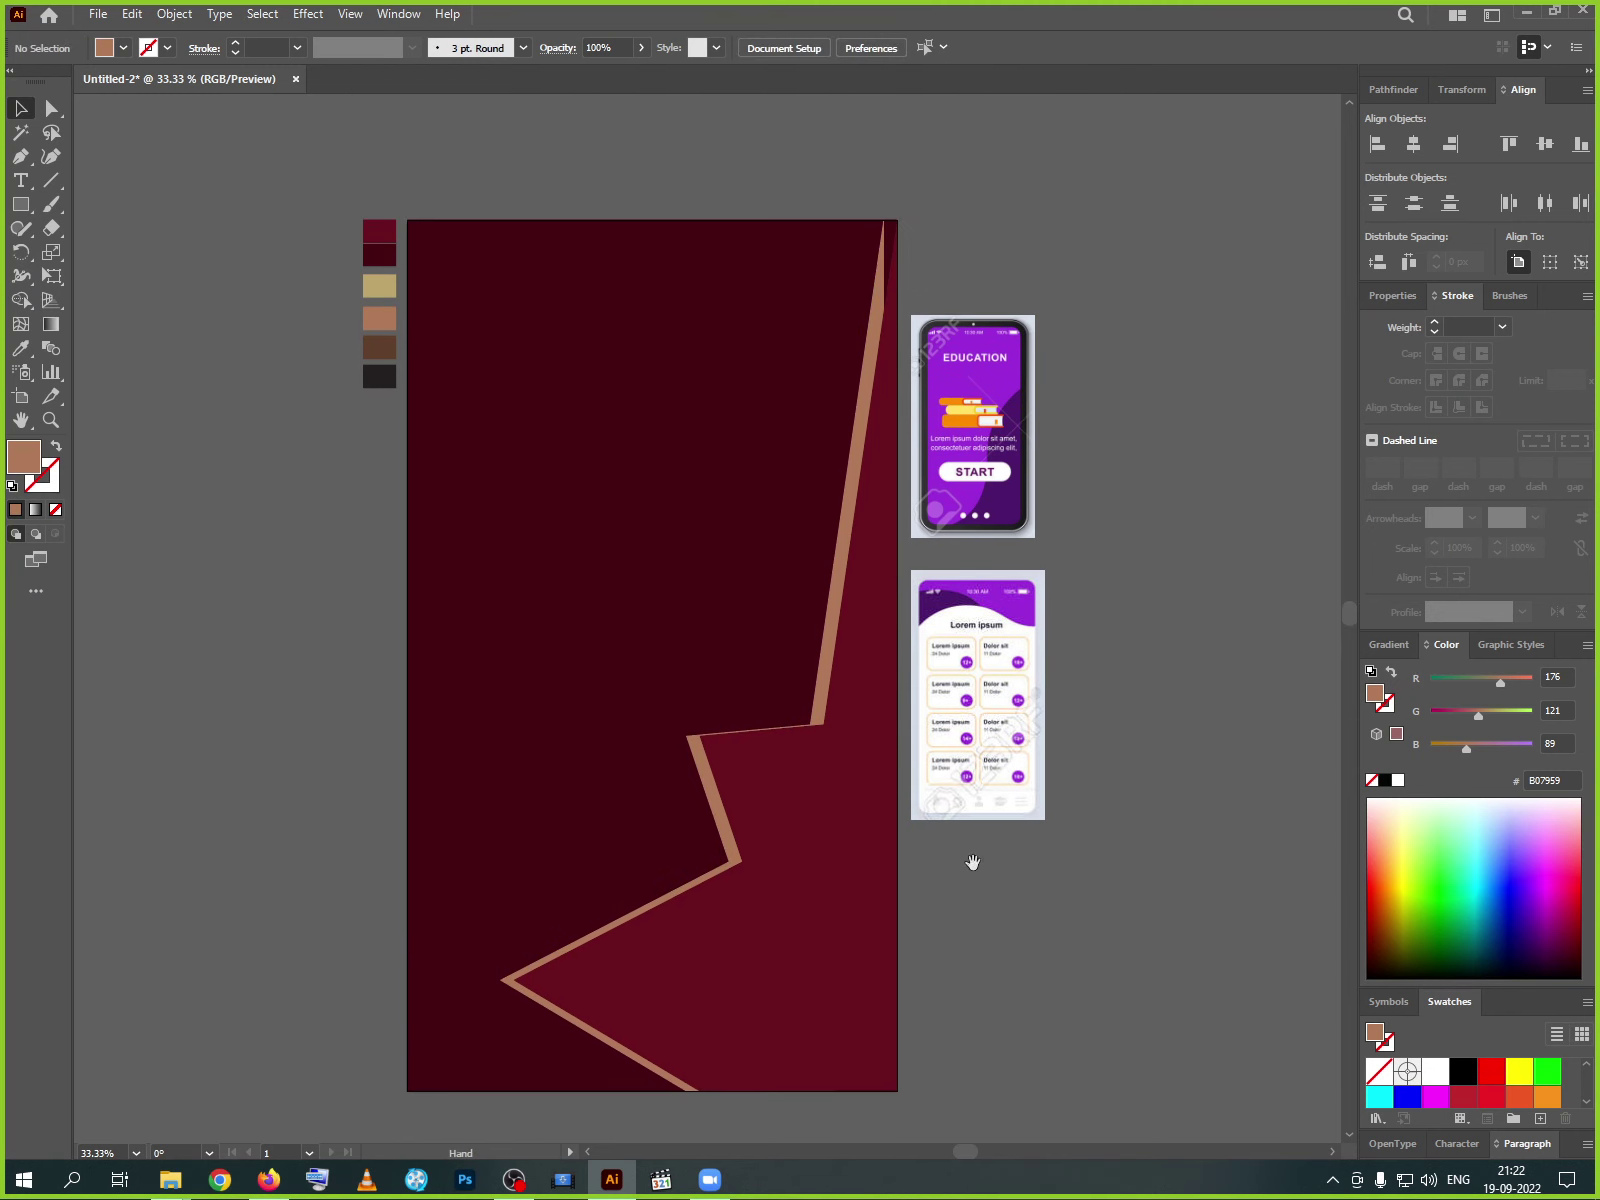
pyautogui.click(715, 790)
pyautogui.moveTo(997, 928); pyautogui.dragTo(932, 939)
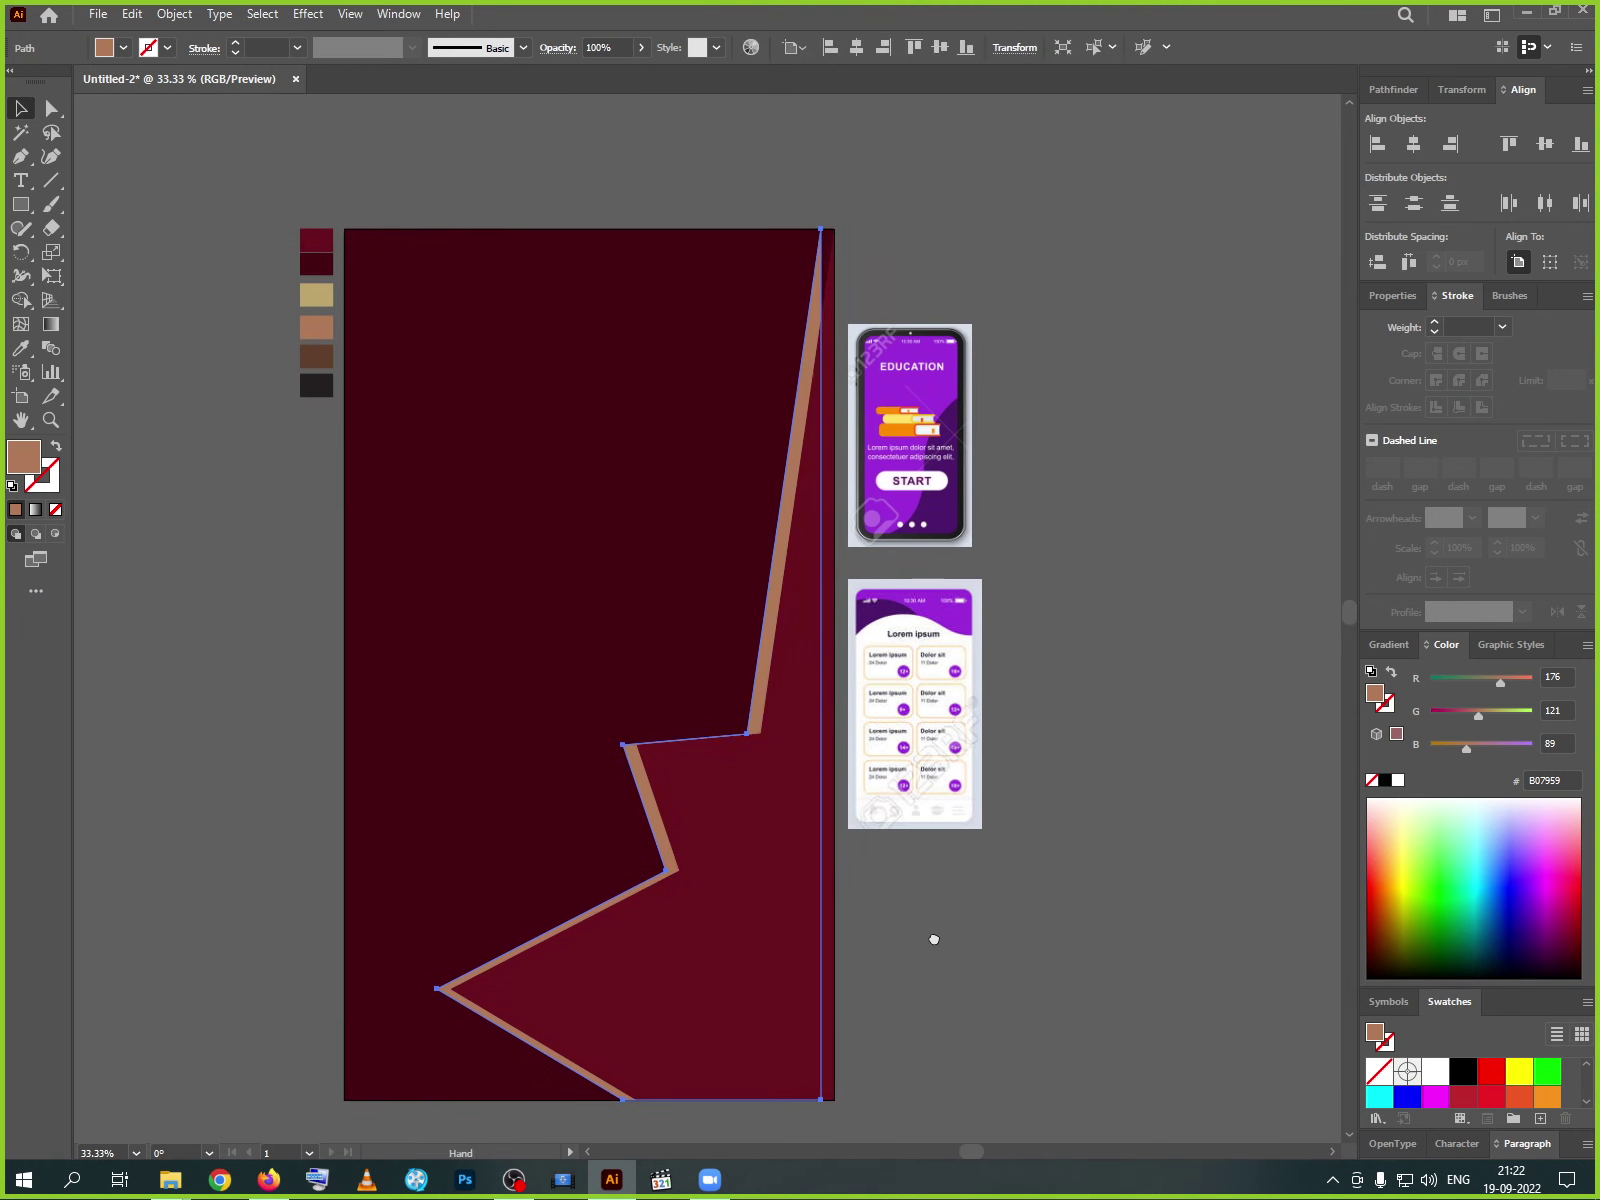
pyautogui.hotkey('ctrl', '=')
pyautogui.hotkey('ctrl', '=')
pyautogui.hotkey('ctrl', '=')
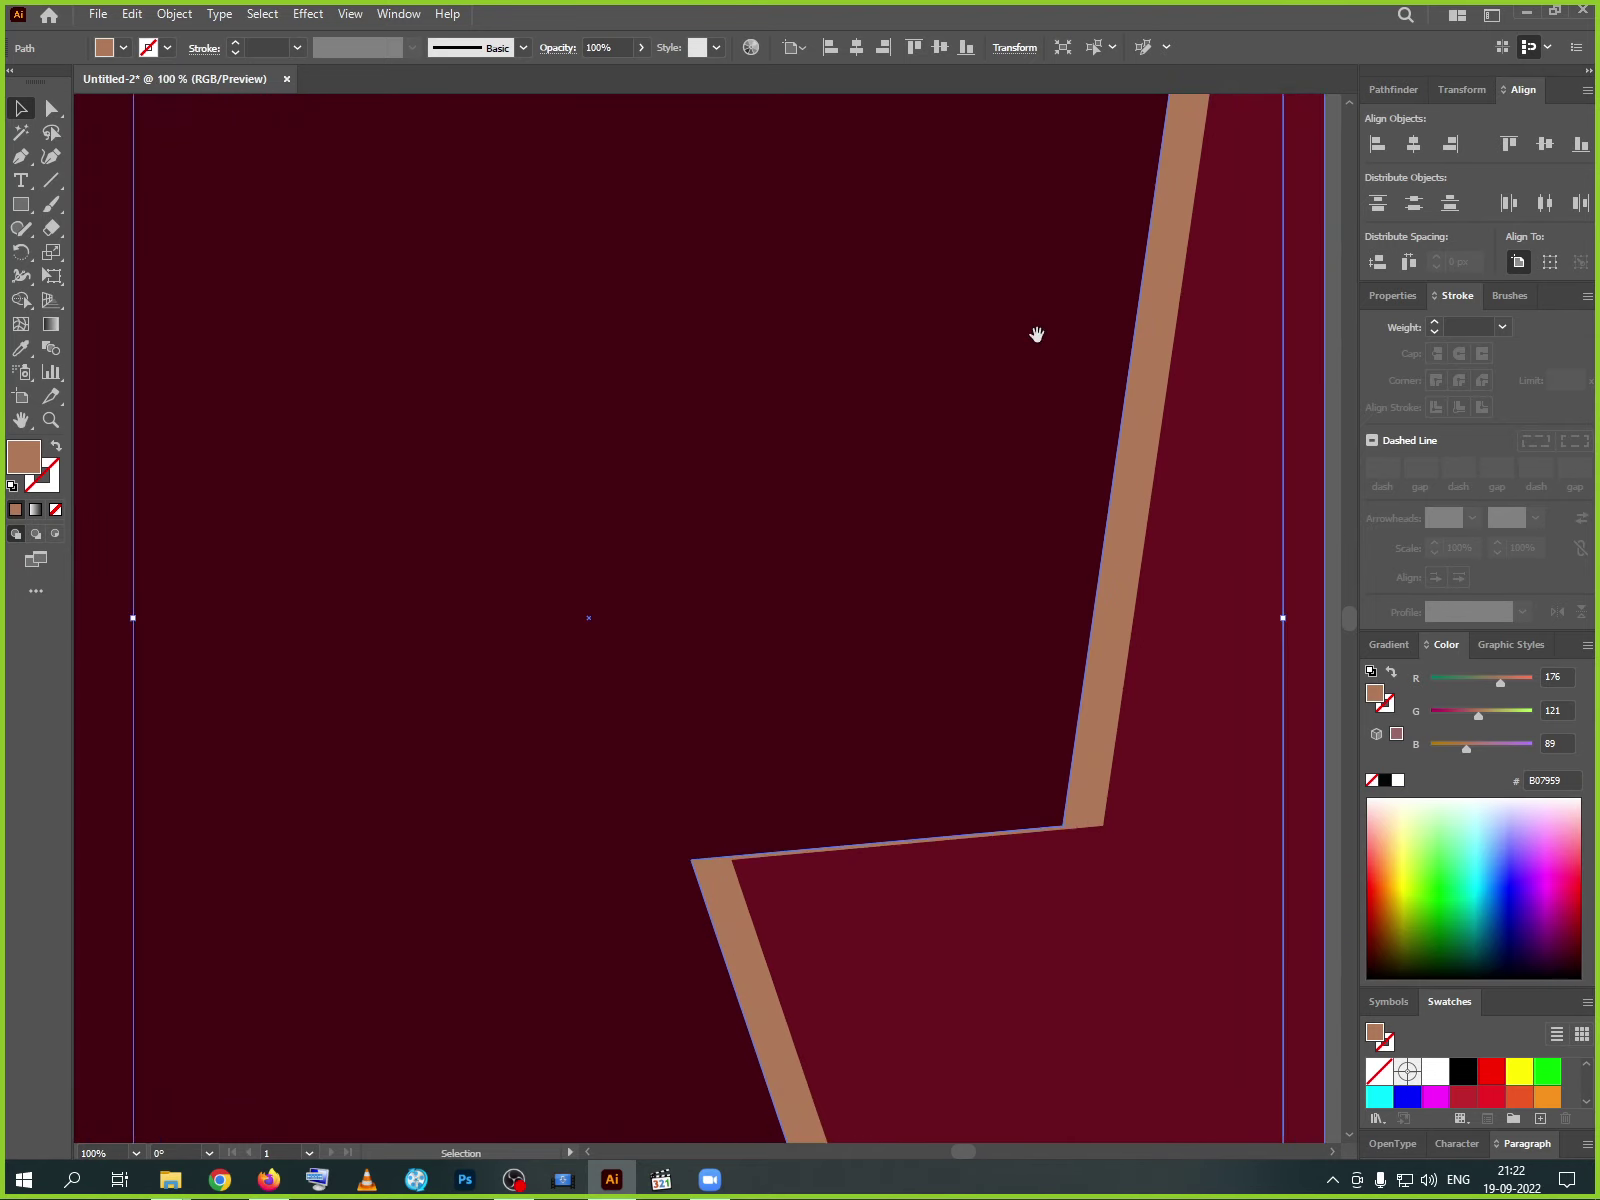
pyautogui.moveTo(696, 675); pyautogui.dragTo(652, 770)
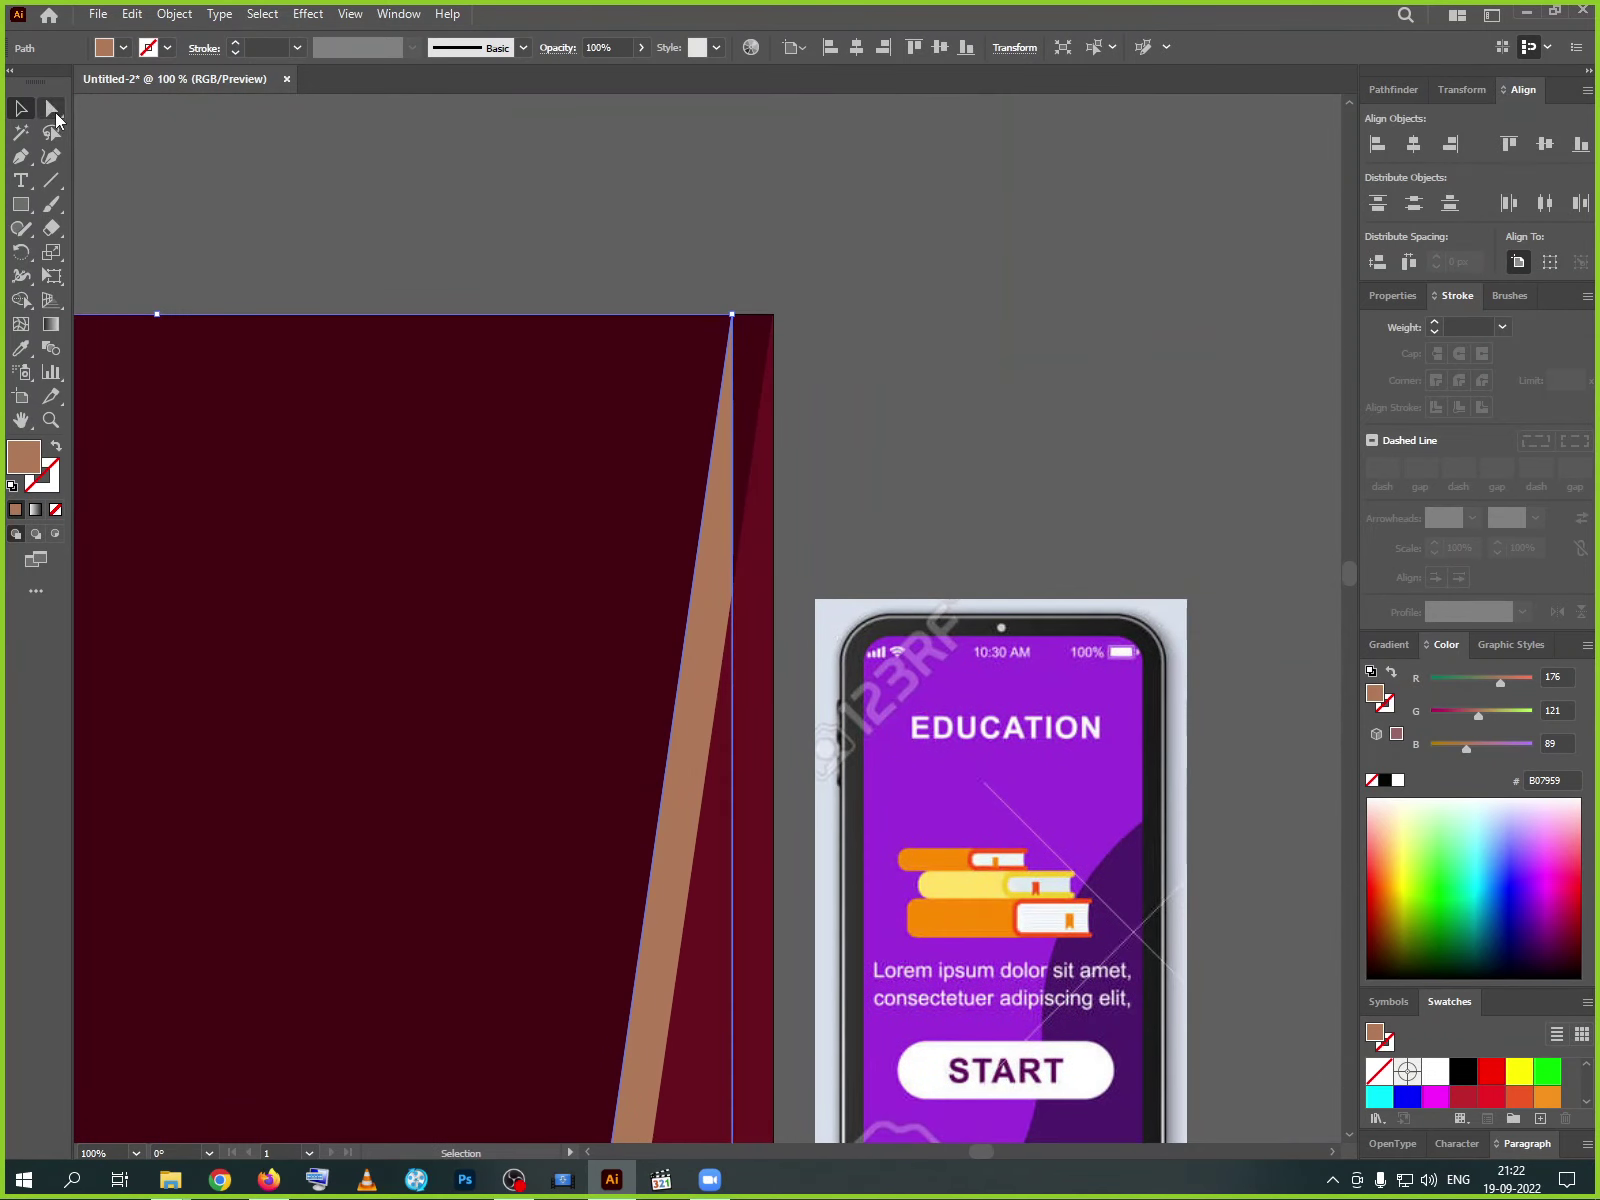
pyautogui.click(53, 110)
pyautogui.moveTo(744, 323); pyautogui.dragTo(771, 328)
# - Pull the strip's zigzag corner anchor up and to the left
pyautogui.scroll(-10, 786, 171)
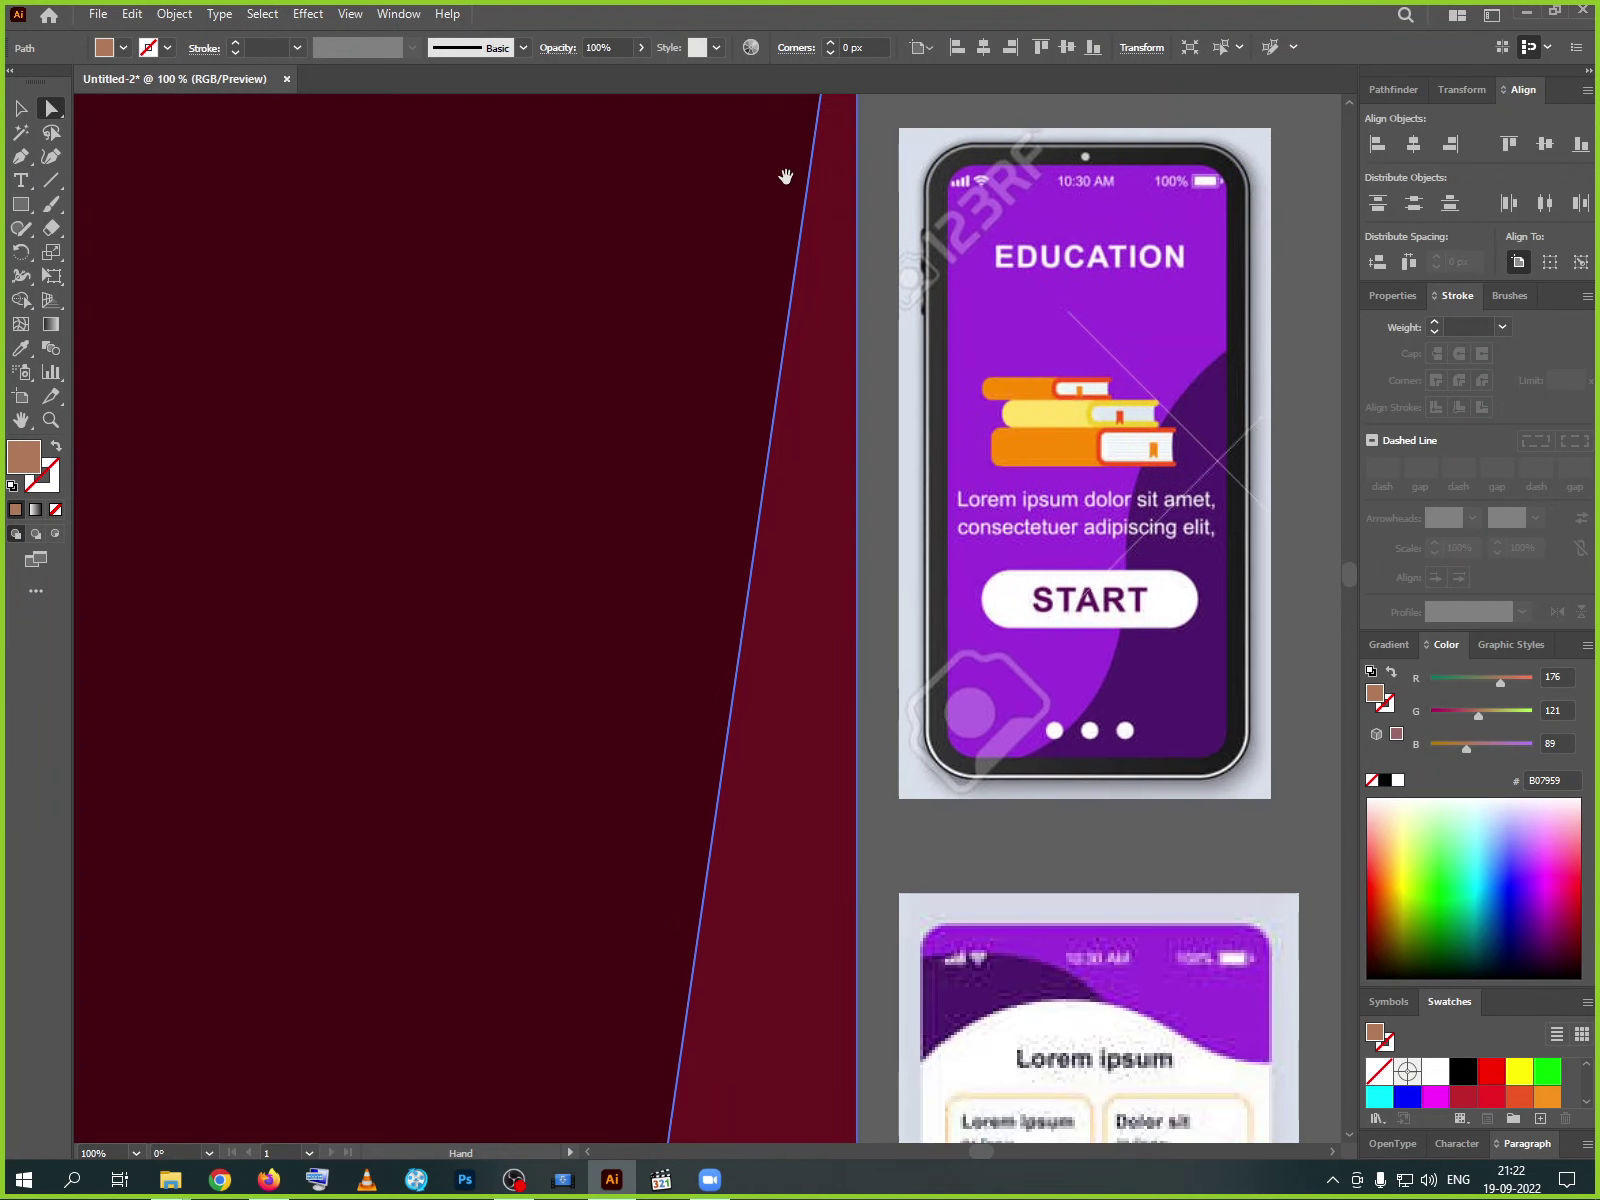
pyautogui.moveTo(651, 932); pyautogui.dragTo(700, 724)
pyautogui.scroll(10, 700, 725)
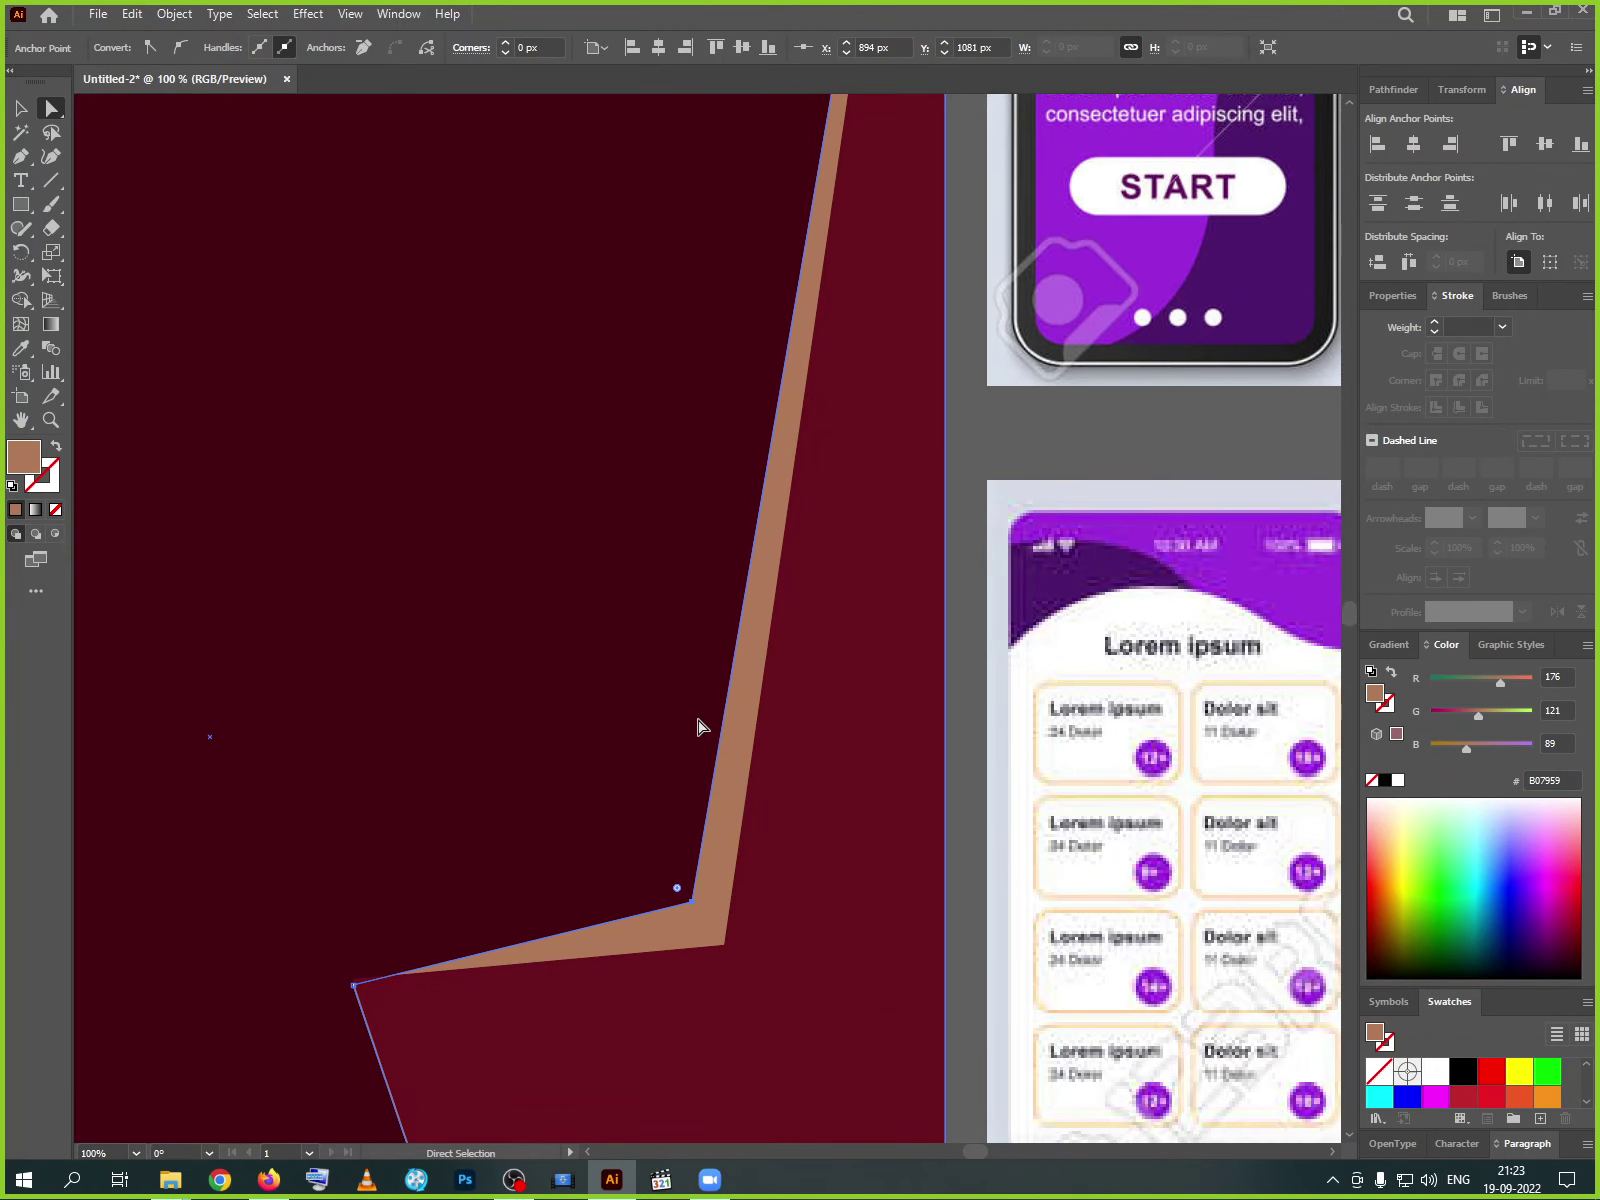
pyautogui.scroll(-10, 754, 734)
pyautogui.hscroll(-2, 700, 780)
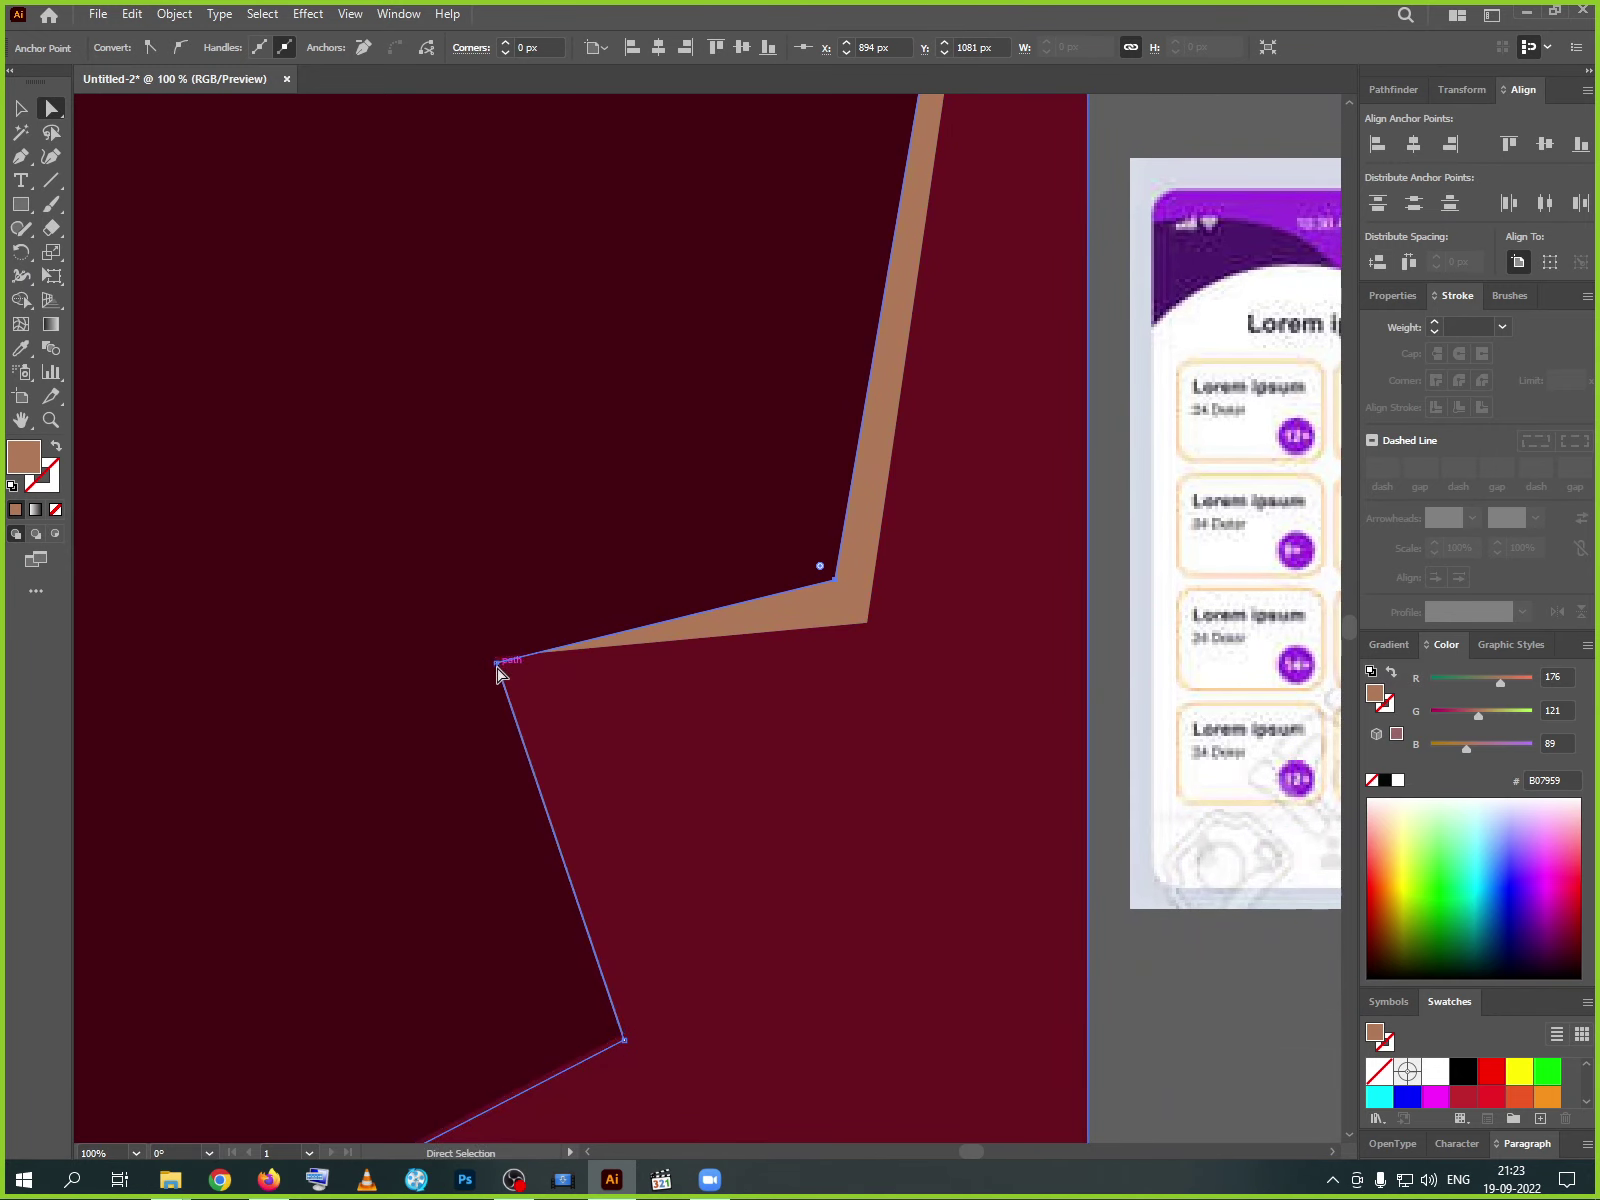
pyautogui.click(497, 663)
pyautogui.scroll(-5, 615, 760)
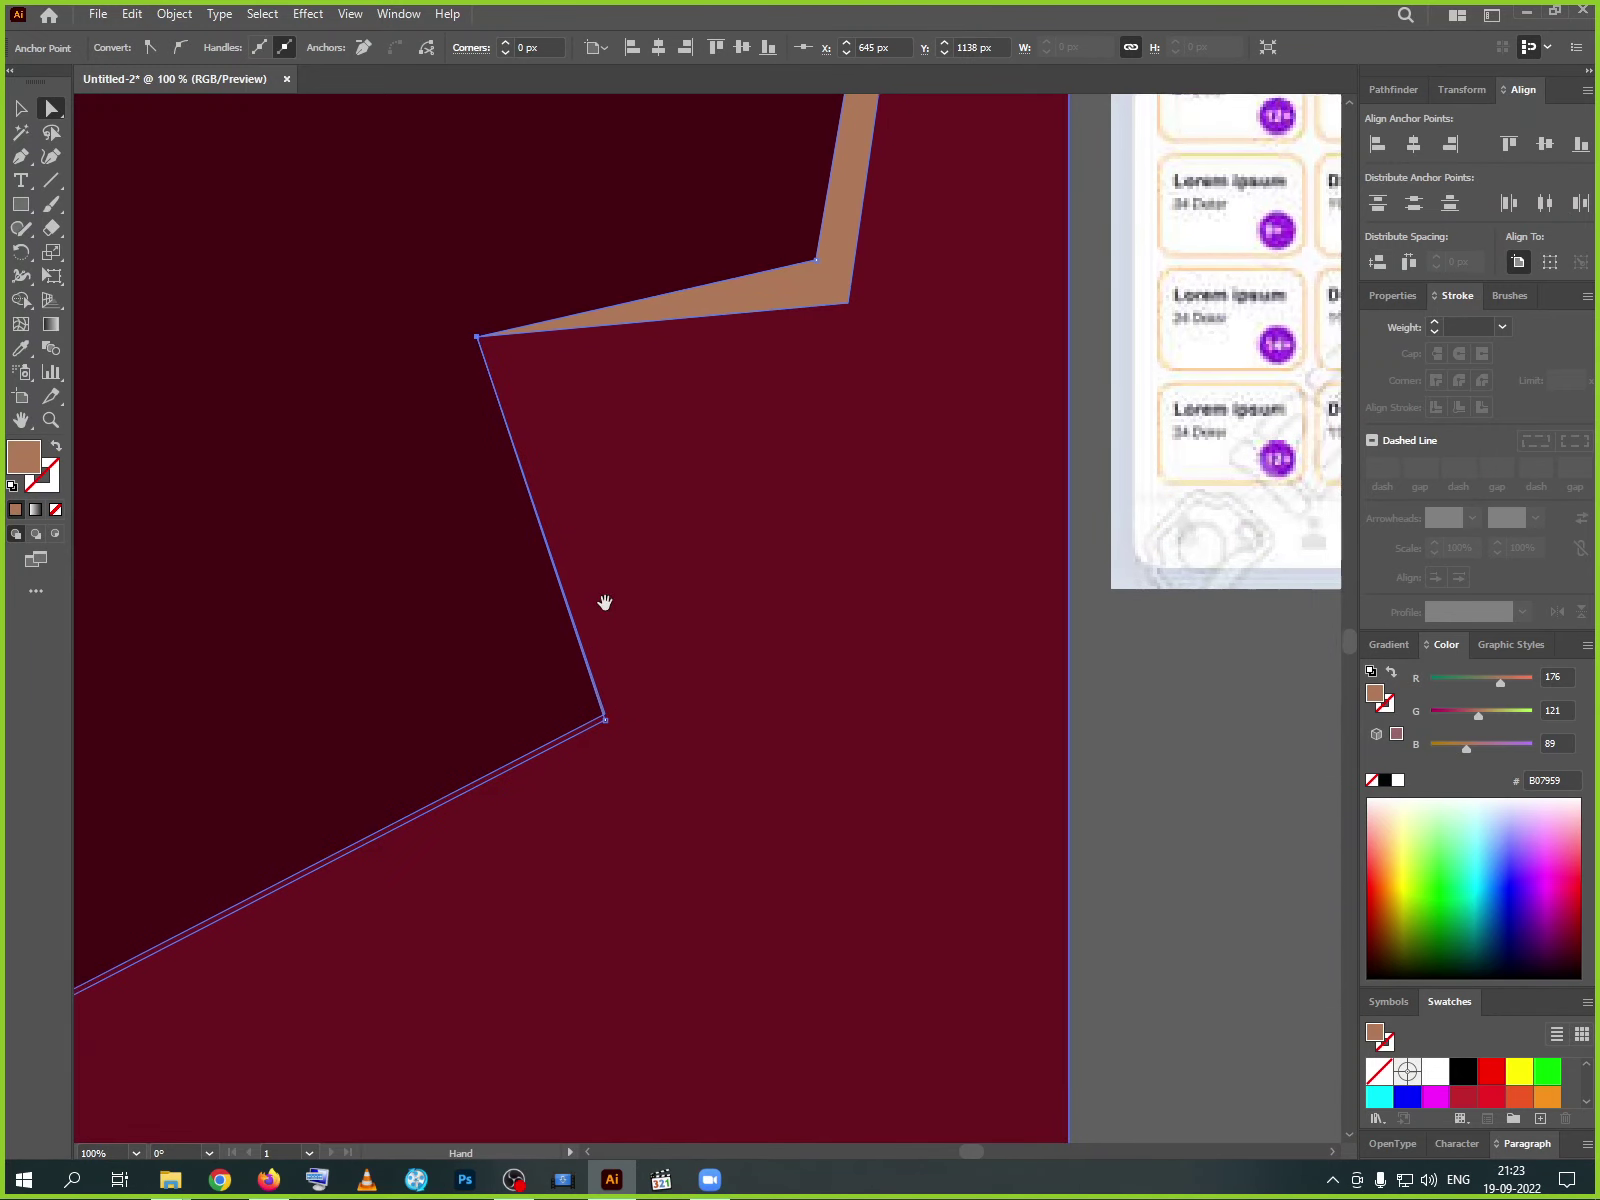
pyautogui.scroll(-2, 605, 602)
pyautogui.hscroll(-5, 605, 602)
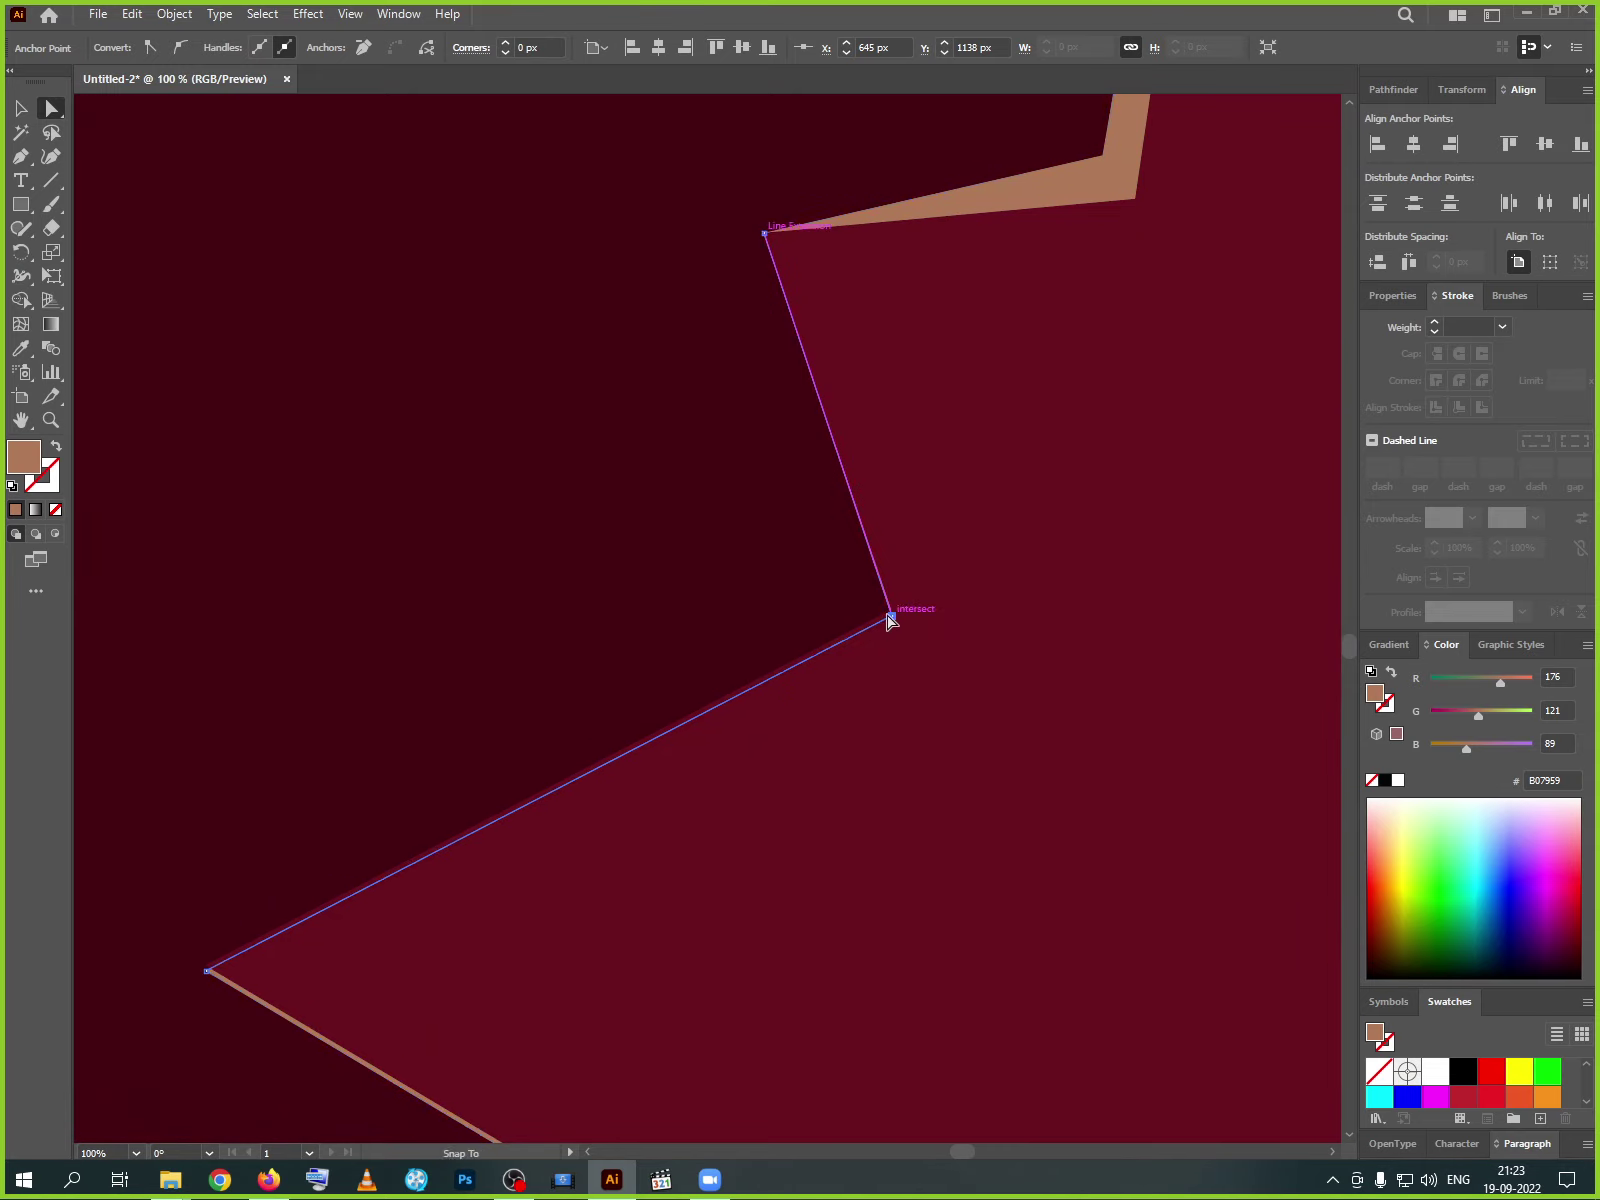
pyautogui.moveTo(891, 619); pyautogui.dragTo(849, 589)
# - Raise the lower-left anchor and align the strip's bottom anchors with the artboard's bottom edge
pyautogui.moveTo(207, 971); pyautogui.dragTo(210, 966)
pyautogui.press('space')
pyautogui.moveTo(446, 1089); pyautogui.dragTo(419, 769)
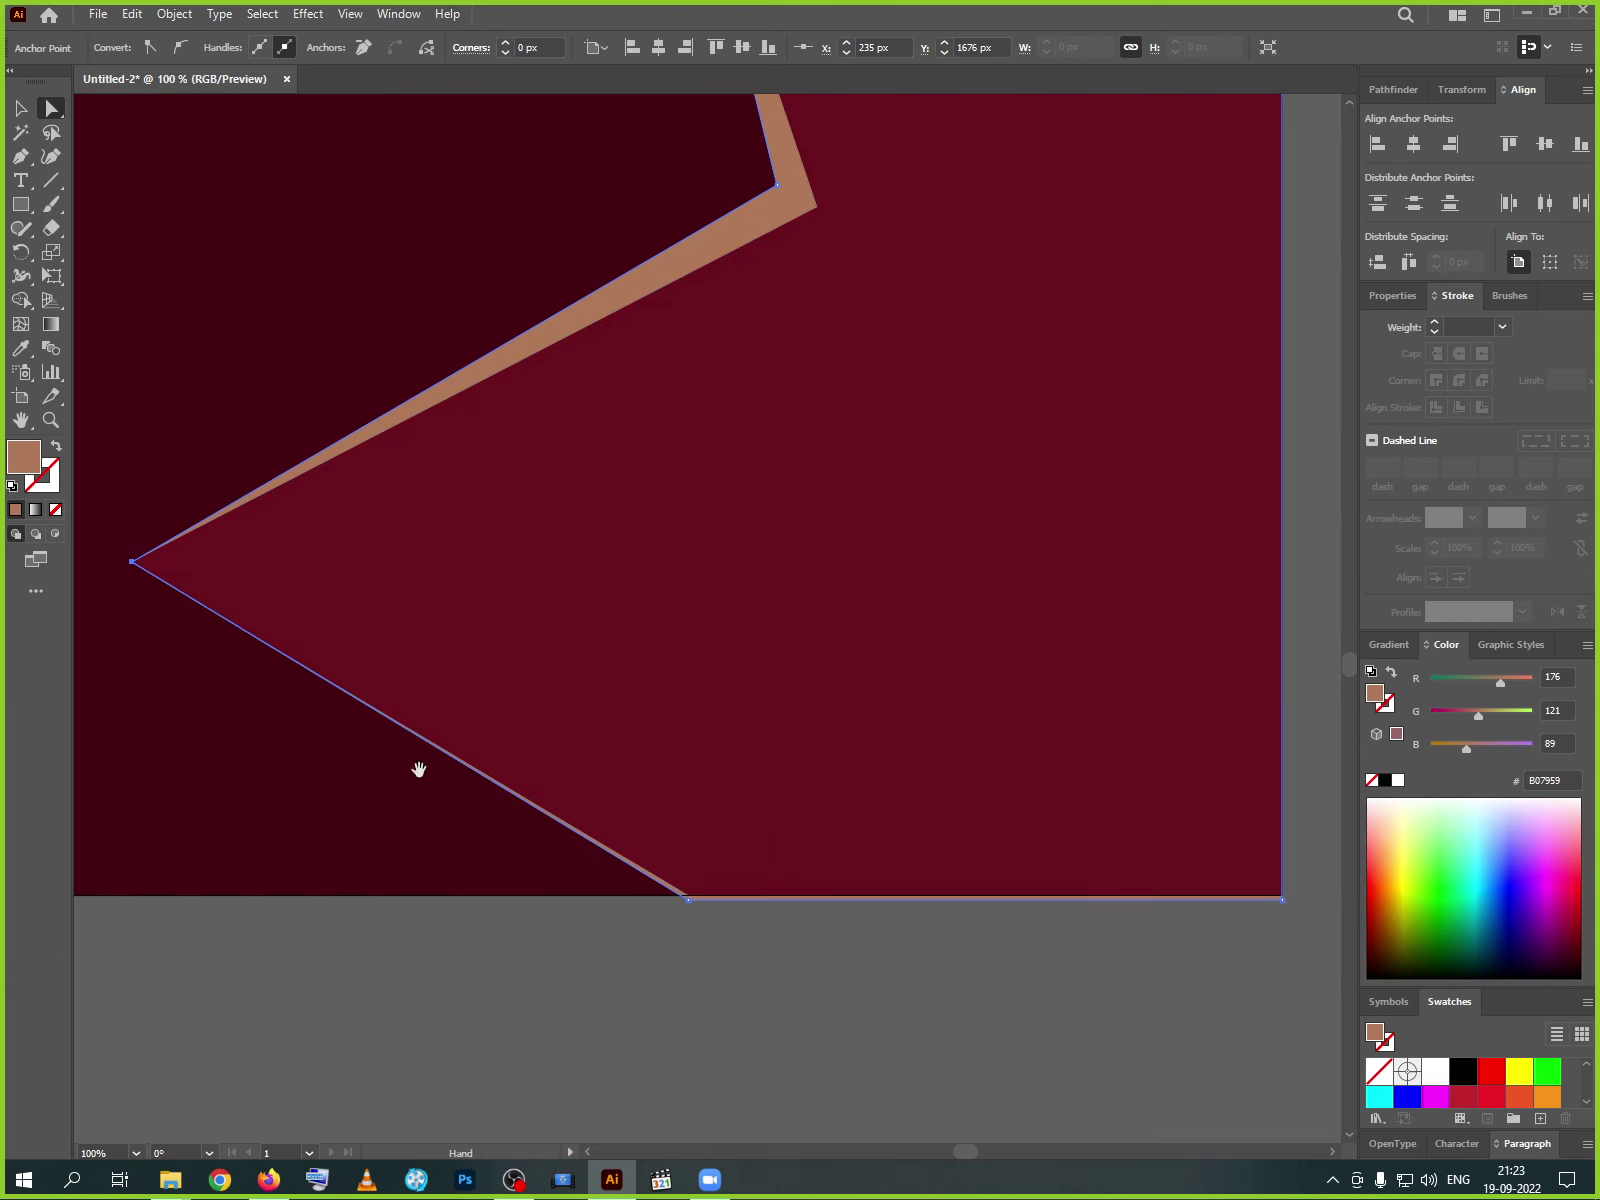
pyautogui.moveTo(689, 900); pyautogui.dragTo(689, 898)
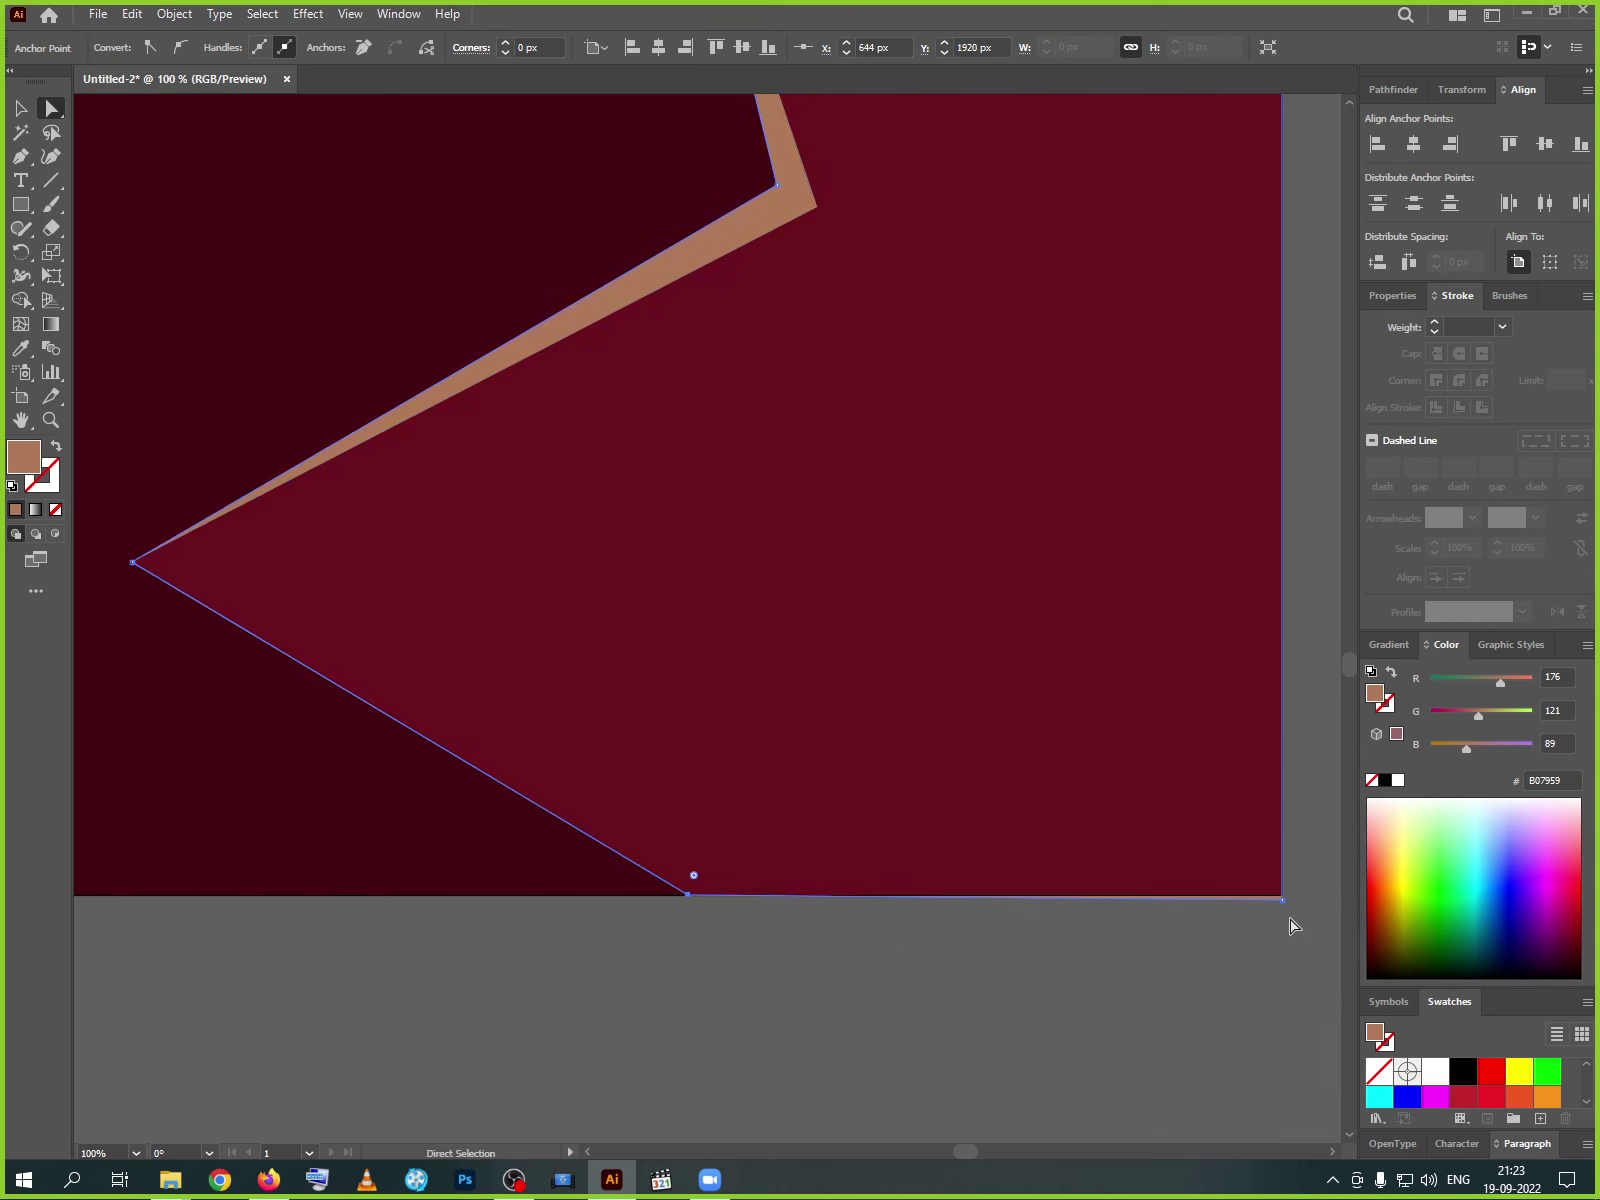
pyautogui.moveTo(1284, 901); pyautogui.dragTo(1284, 894)
# - Zoom out to 25% to review the maroon background and tan strip, then clear the selection
pyautogui.press('v')
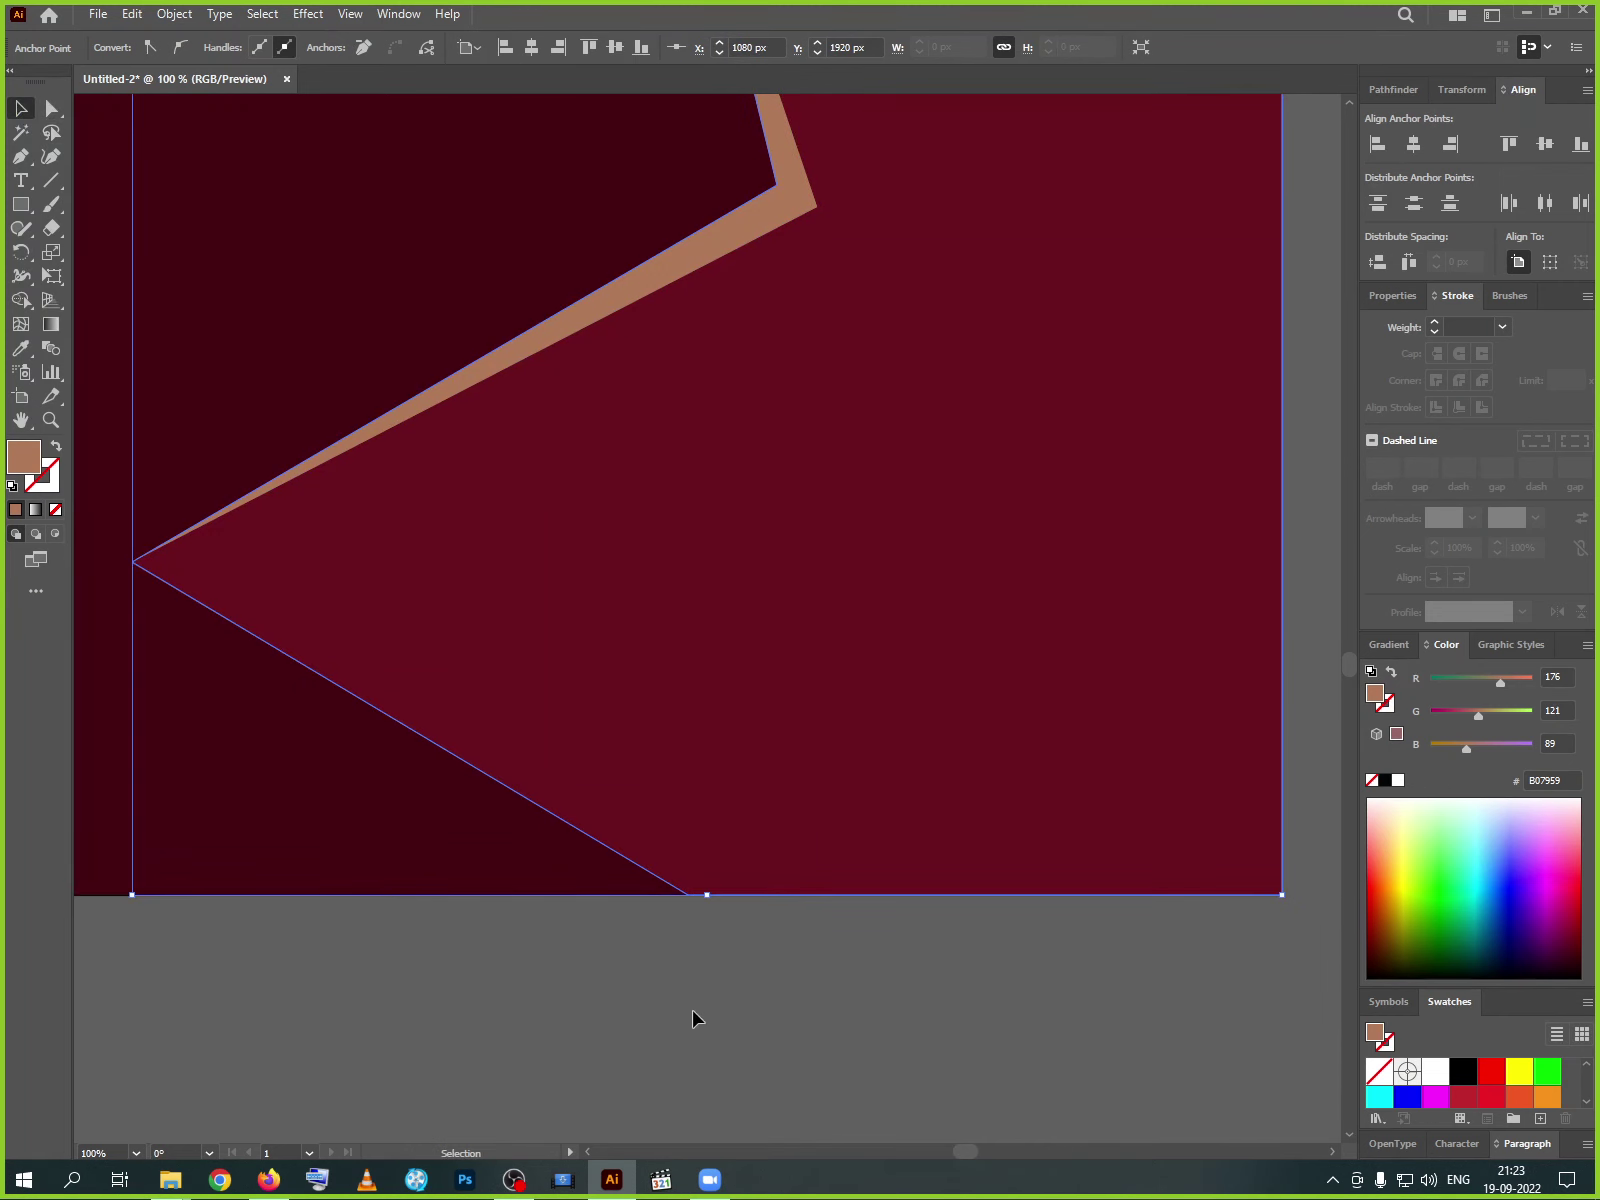
pyautogui.click(715, 1040)
pyautogui.hotkey('ctrl', '-')
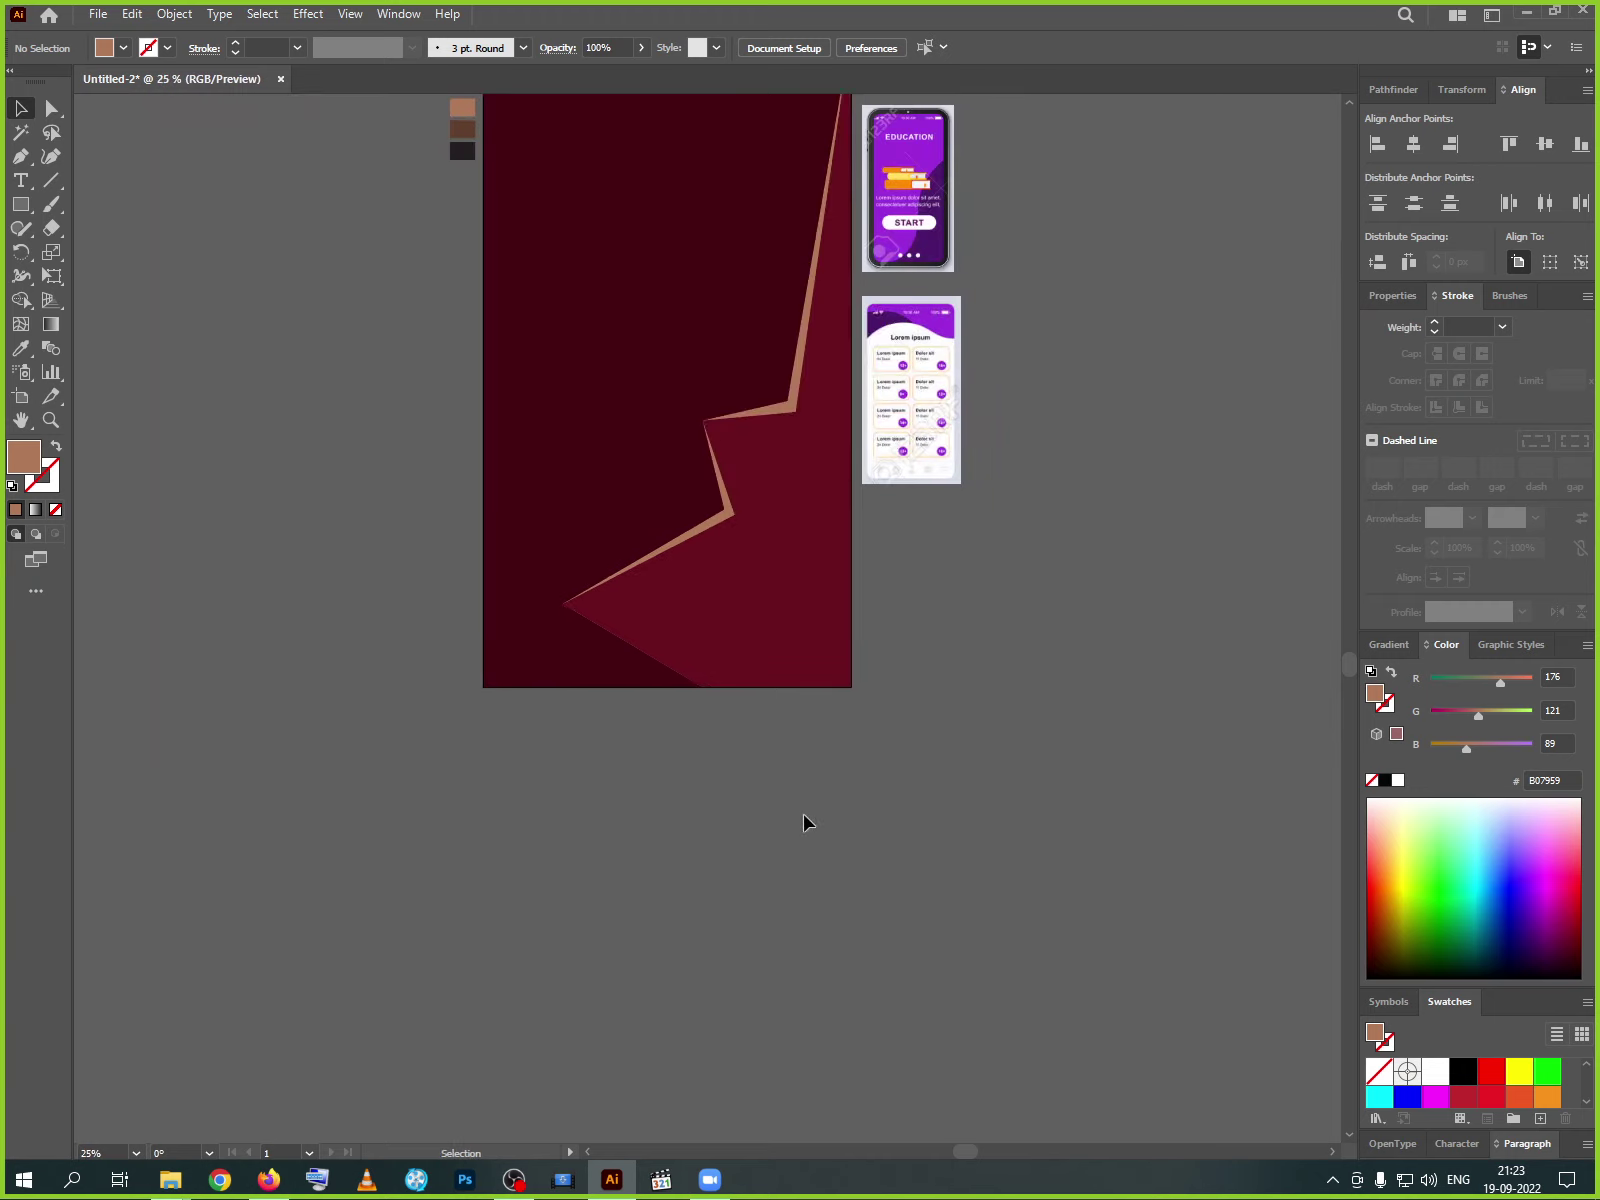
pyautogui.scroll(5, 804, 825)
pyautogui.scroll(-3, 1017, 945)
pyautogui.hscroll(-3, 1017, 945)
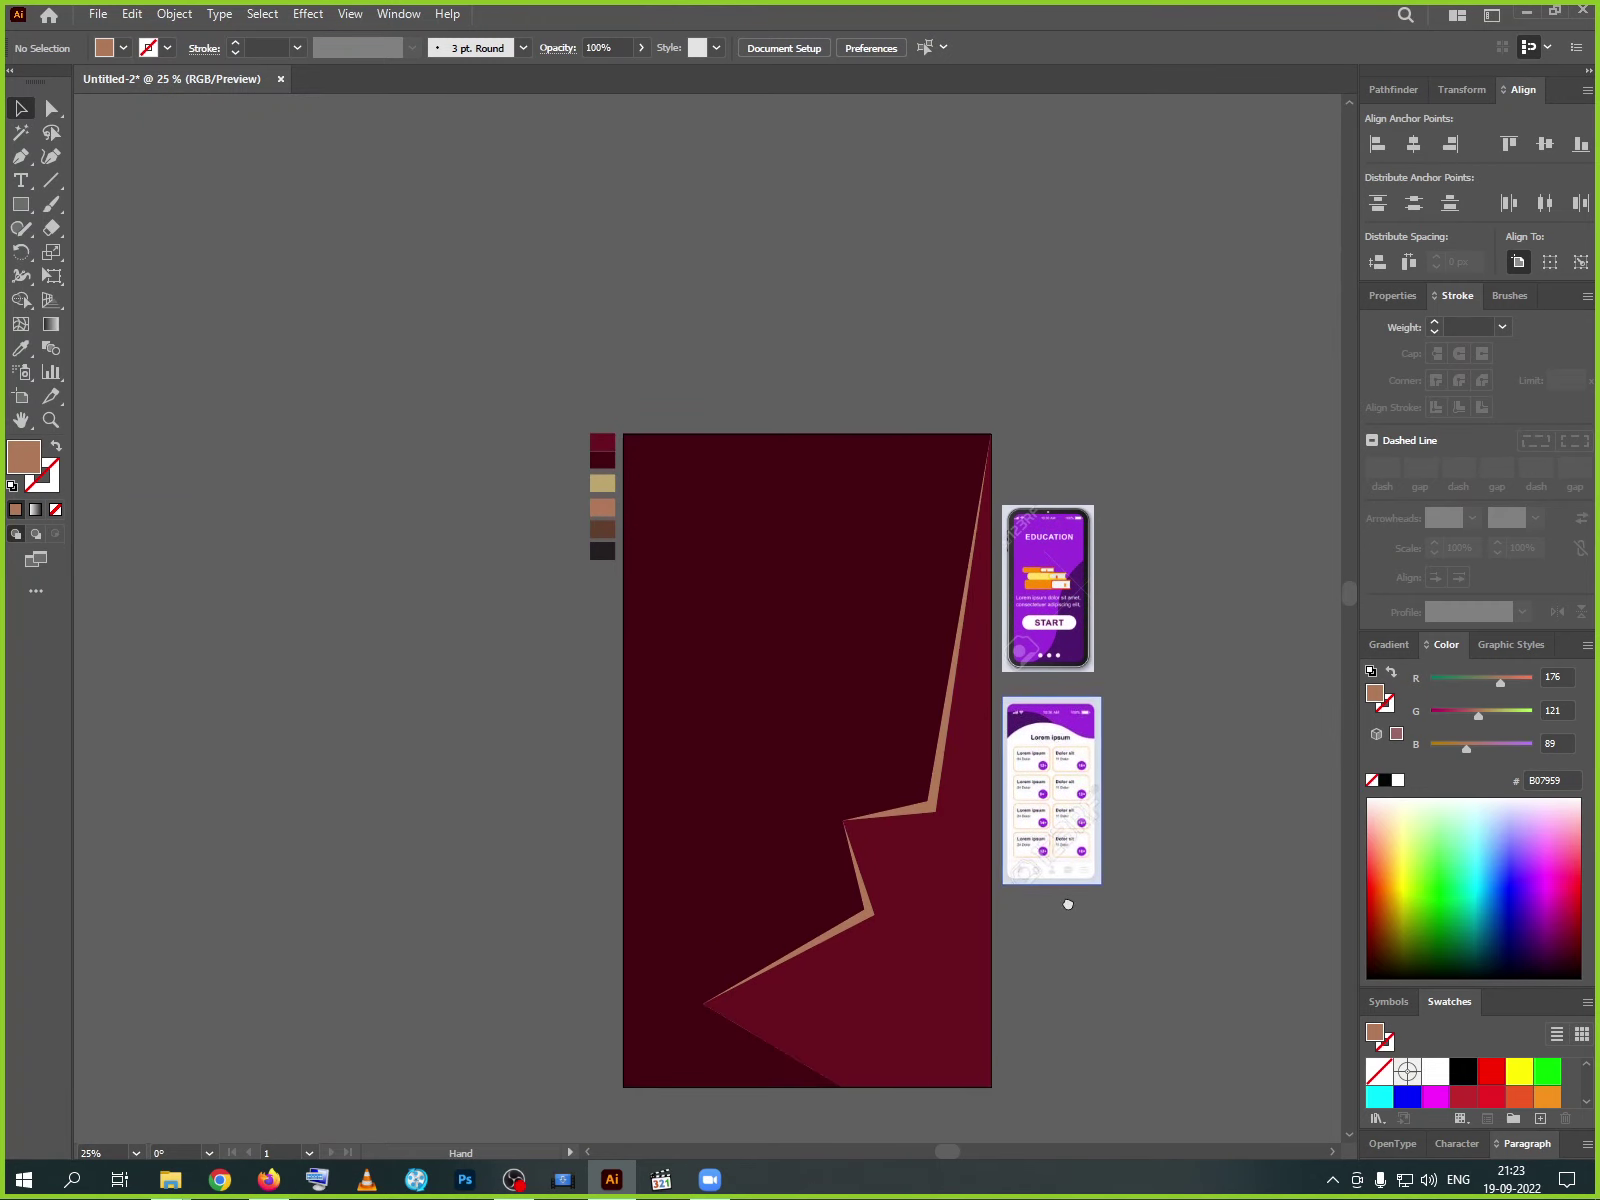
pyautogui.moveTo(684, 388); pyautogui.dragTo(968, 1030)
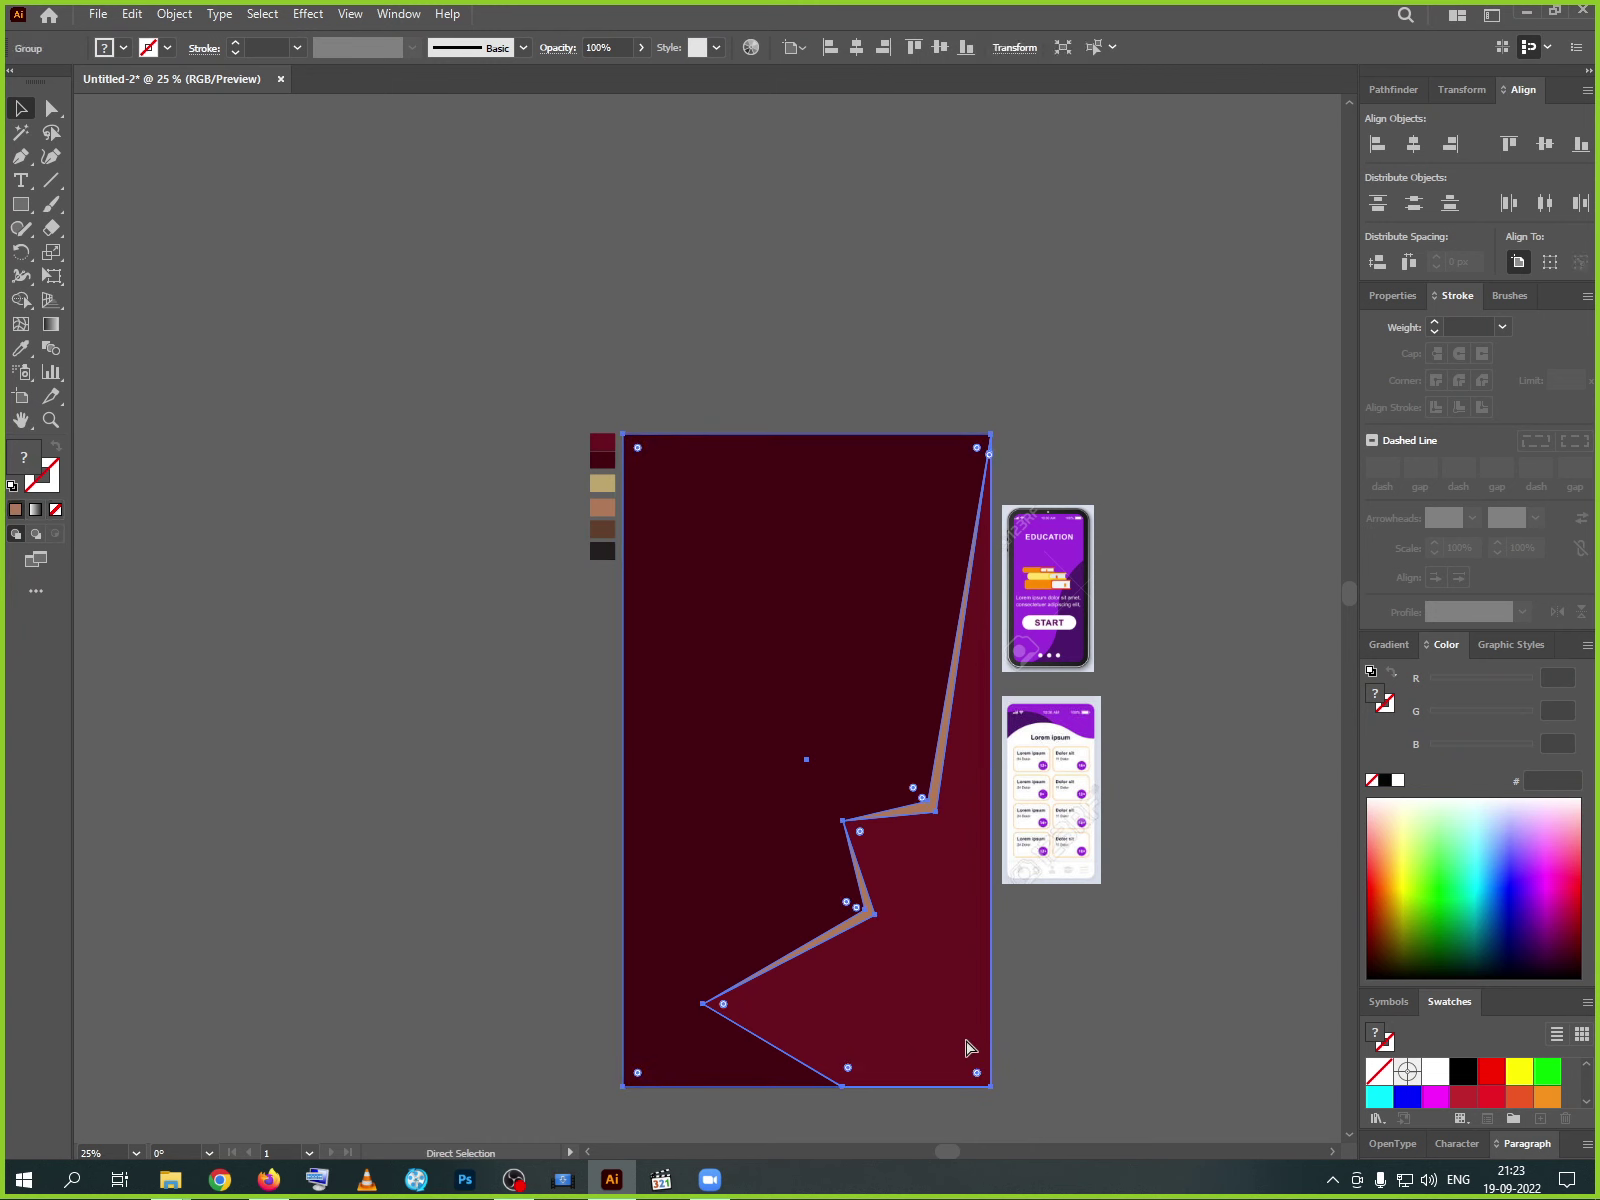
pyautogui.press('v')
pyautogui.click(1075, 1004)
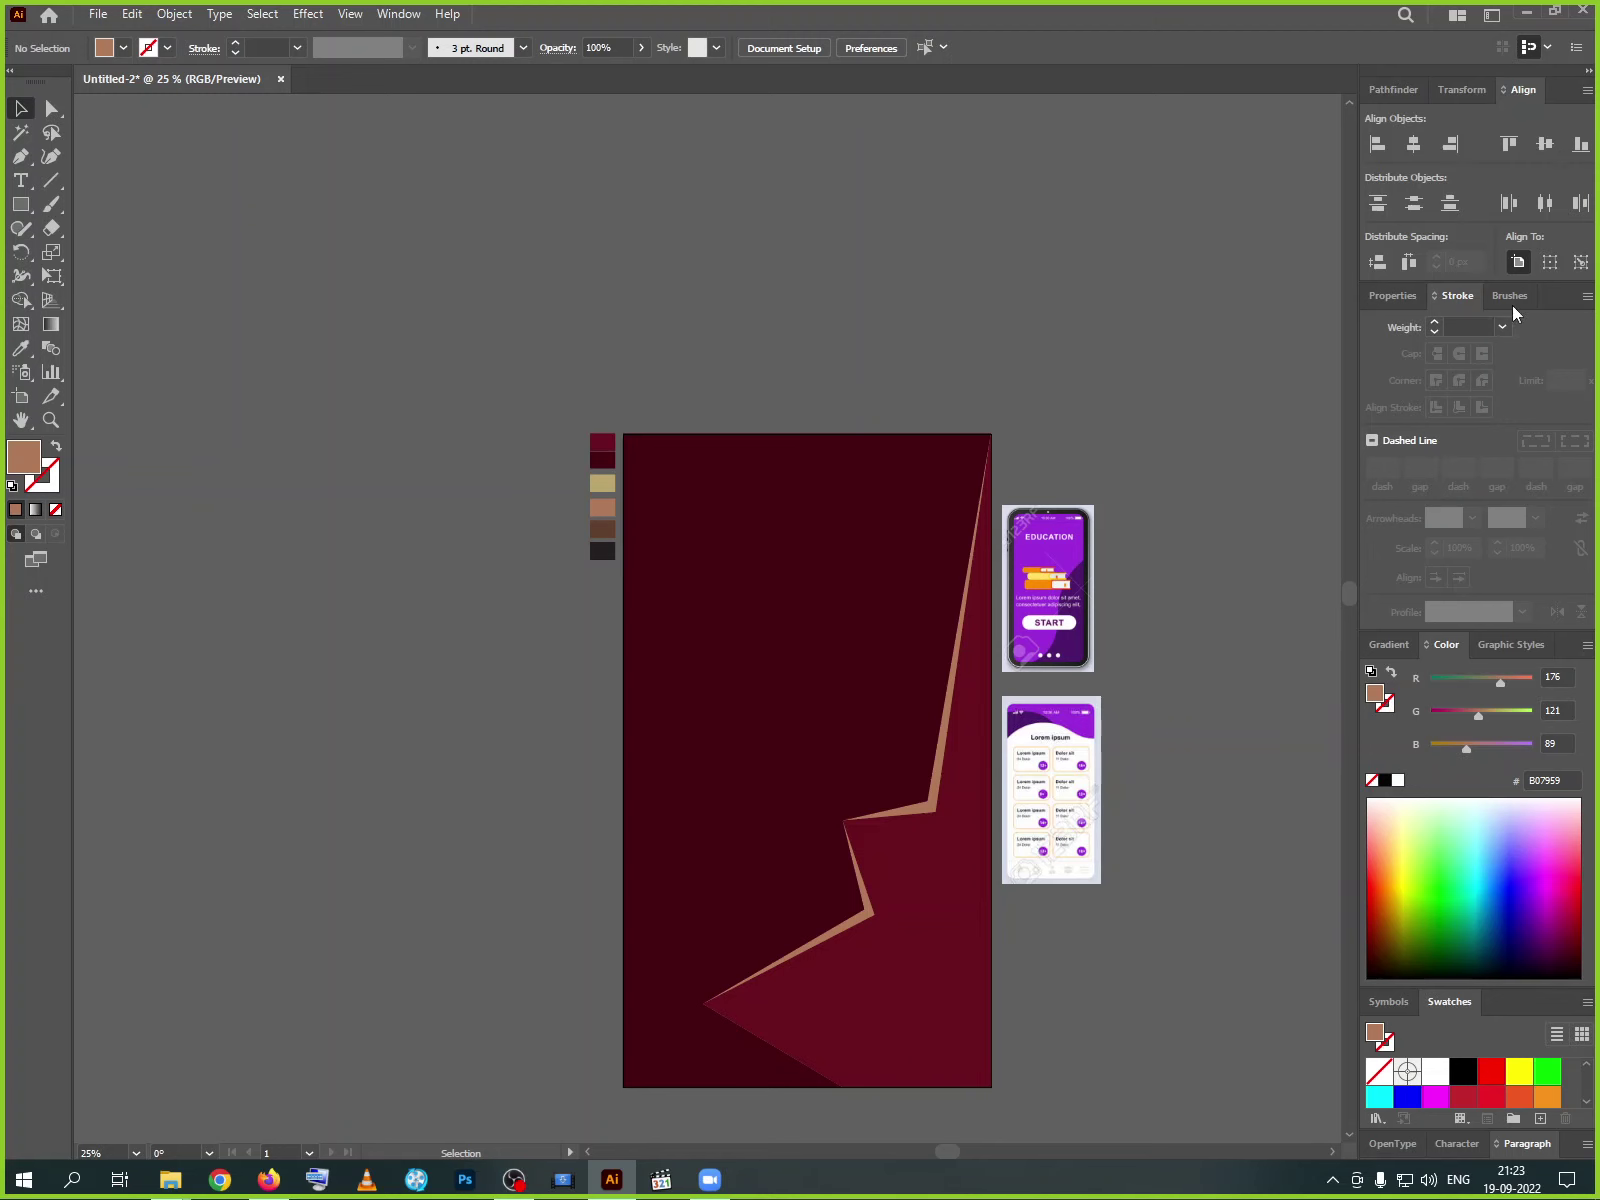
# - Open the Glyphs panel from Window > Type, make it taller, and set its font to Webdings
pyautogui.click(408, 16)
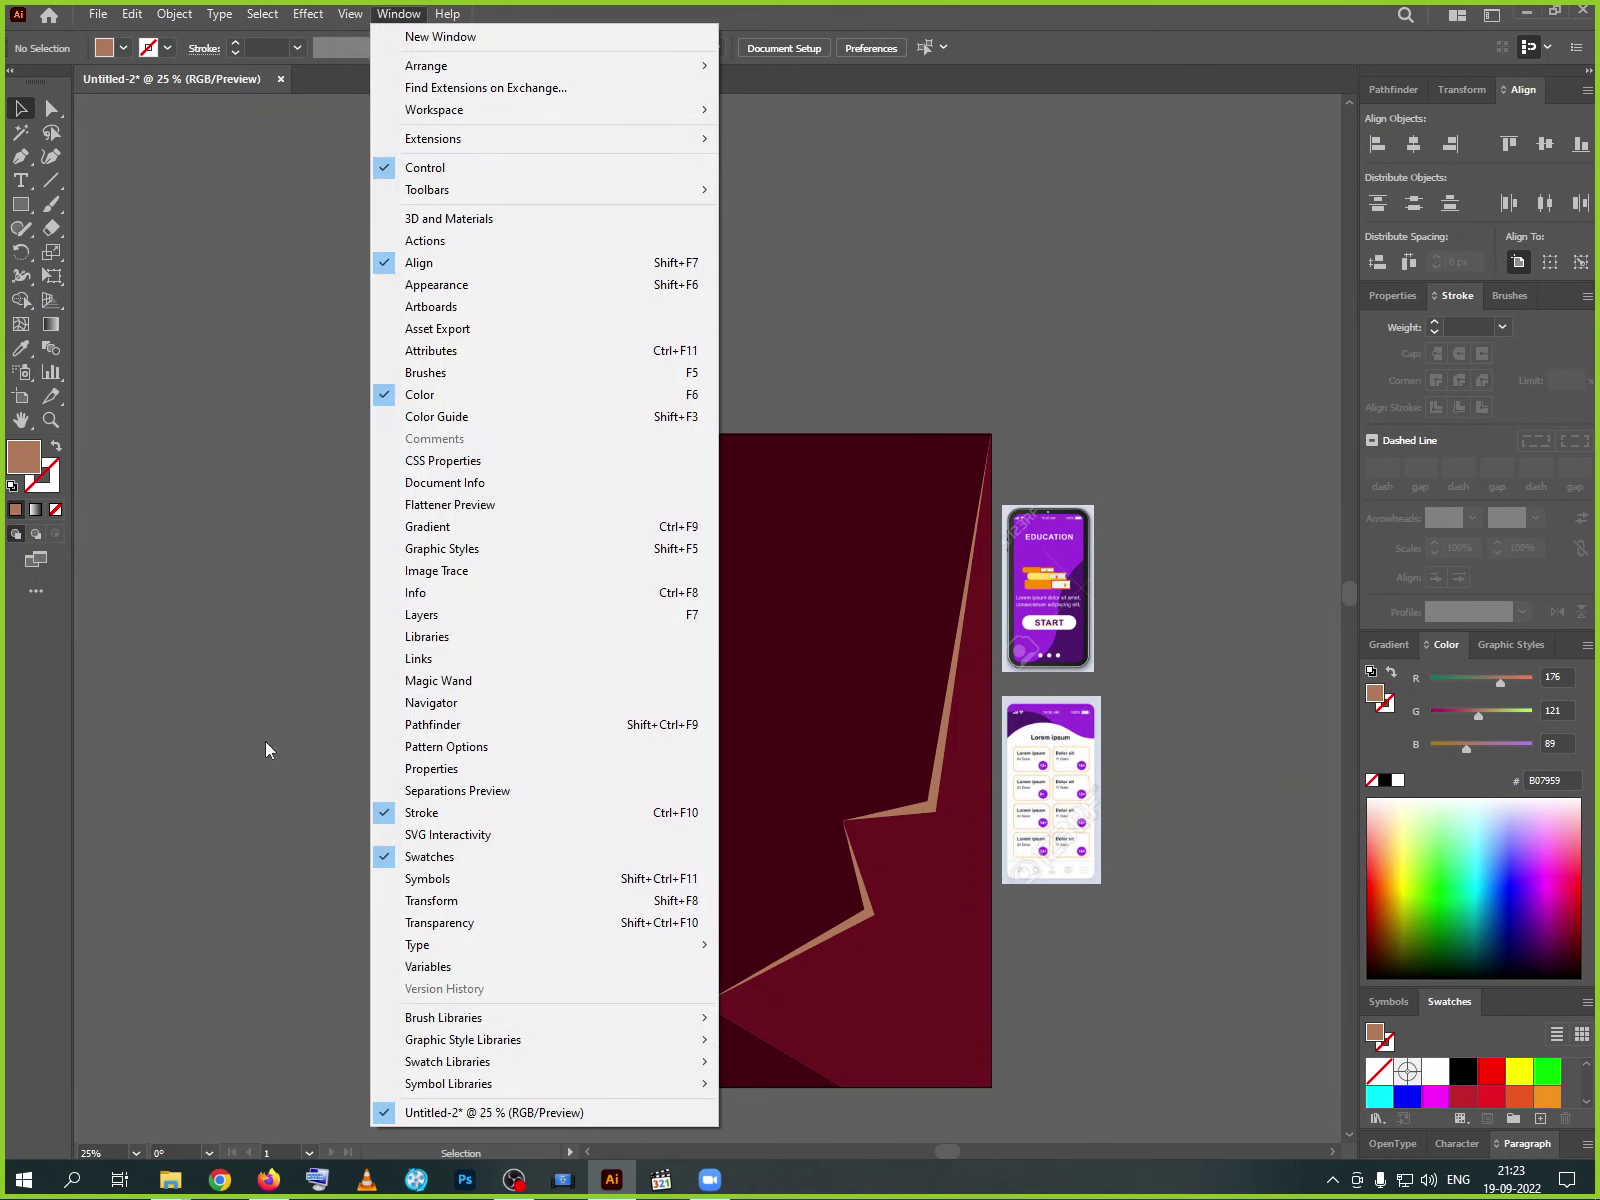
pyautogui.moveTo(452, 948)
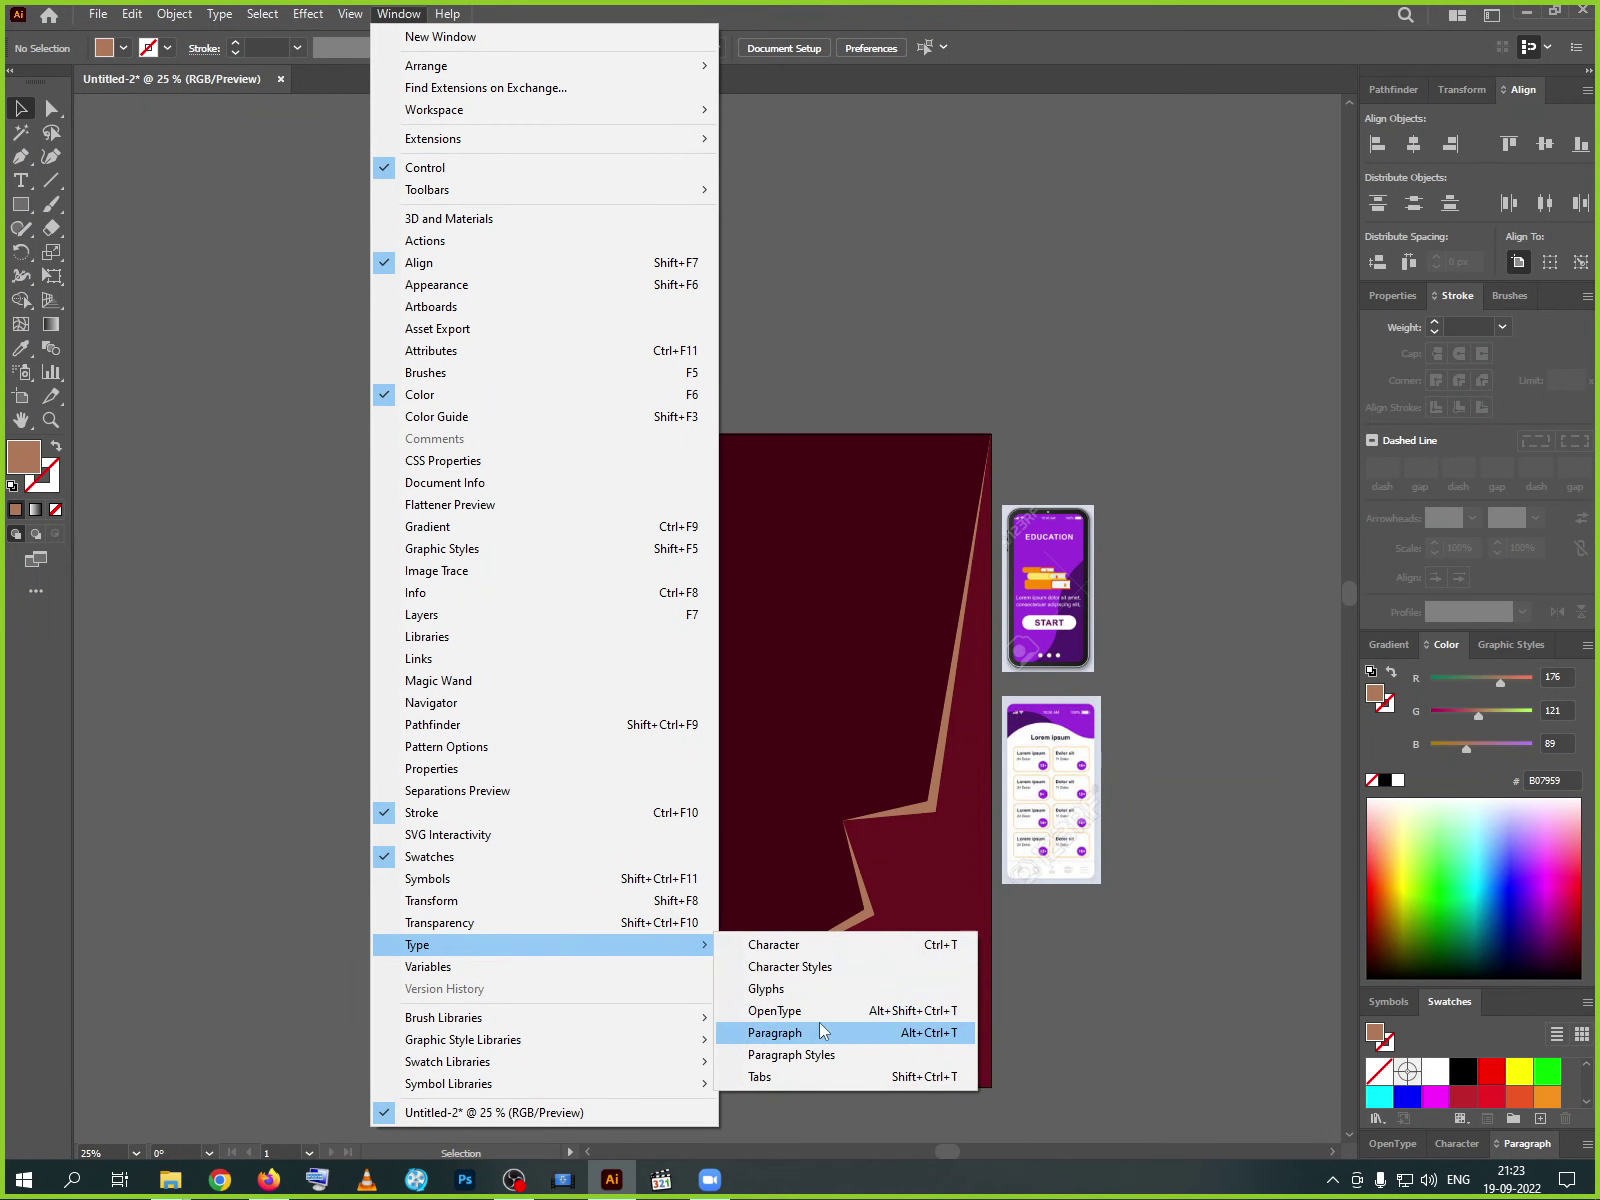
pyautogui.click(770, 989)
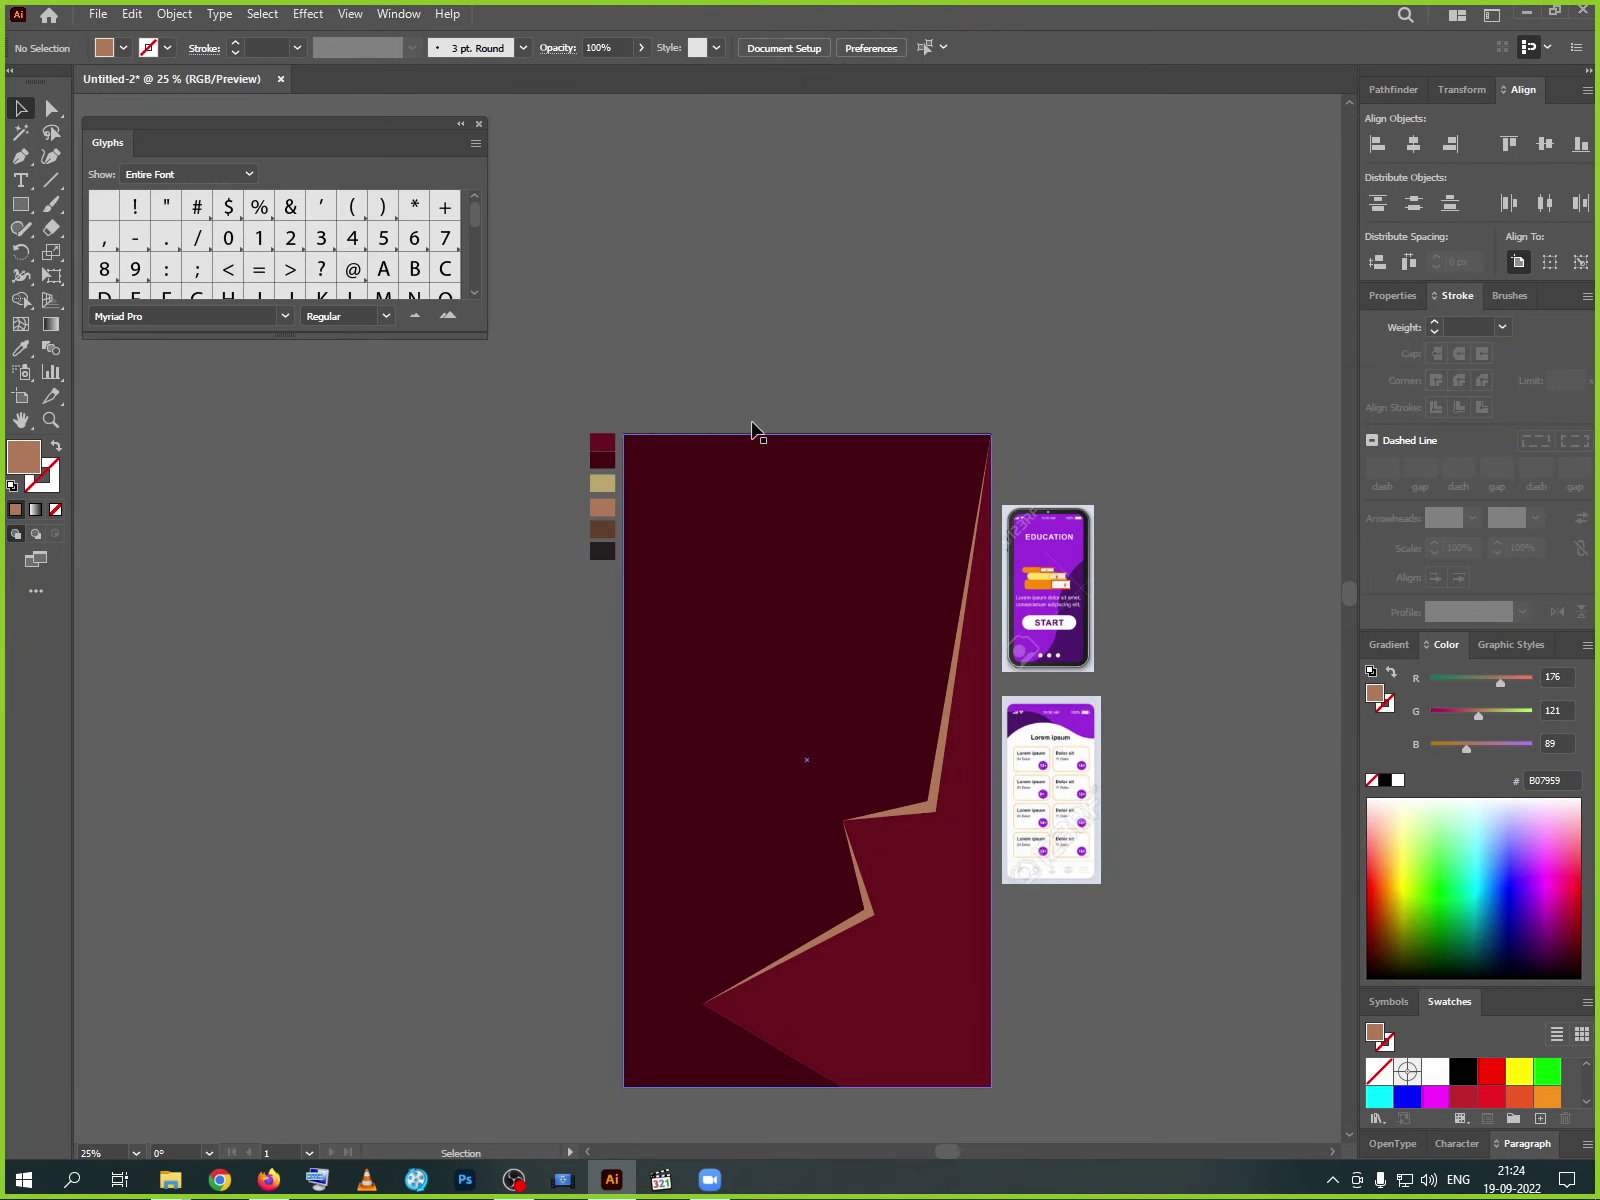
pyautogui.moveTo(261, 335); pyautogui.dragTo(261, 585)
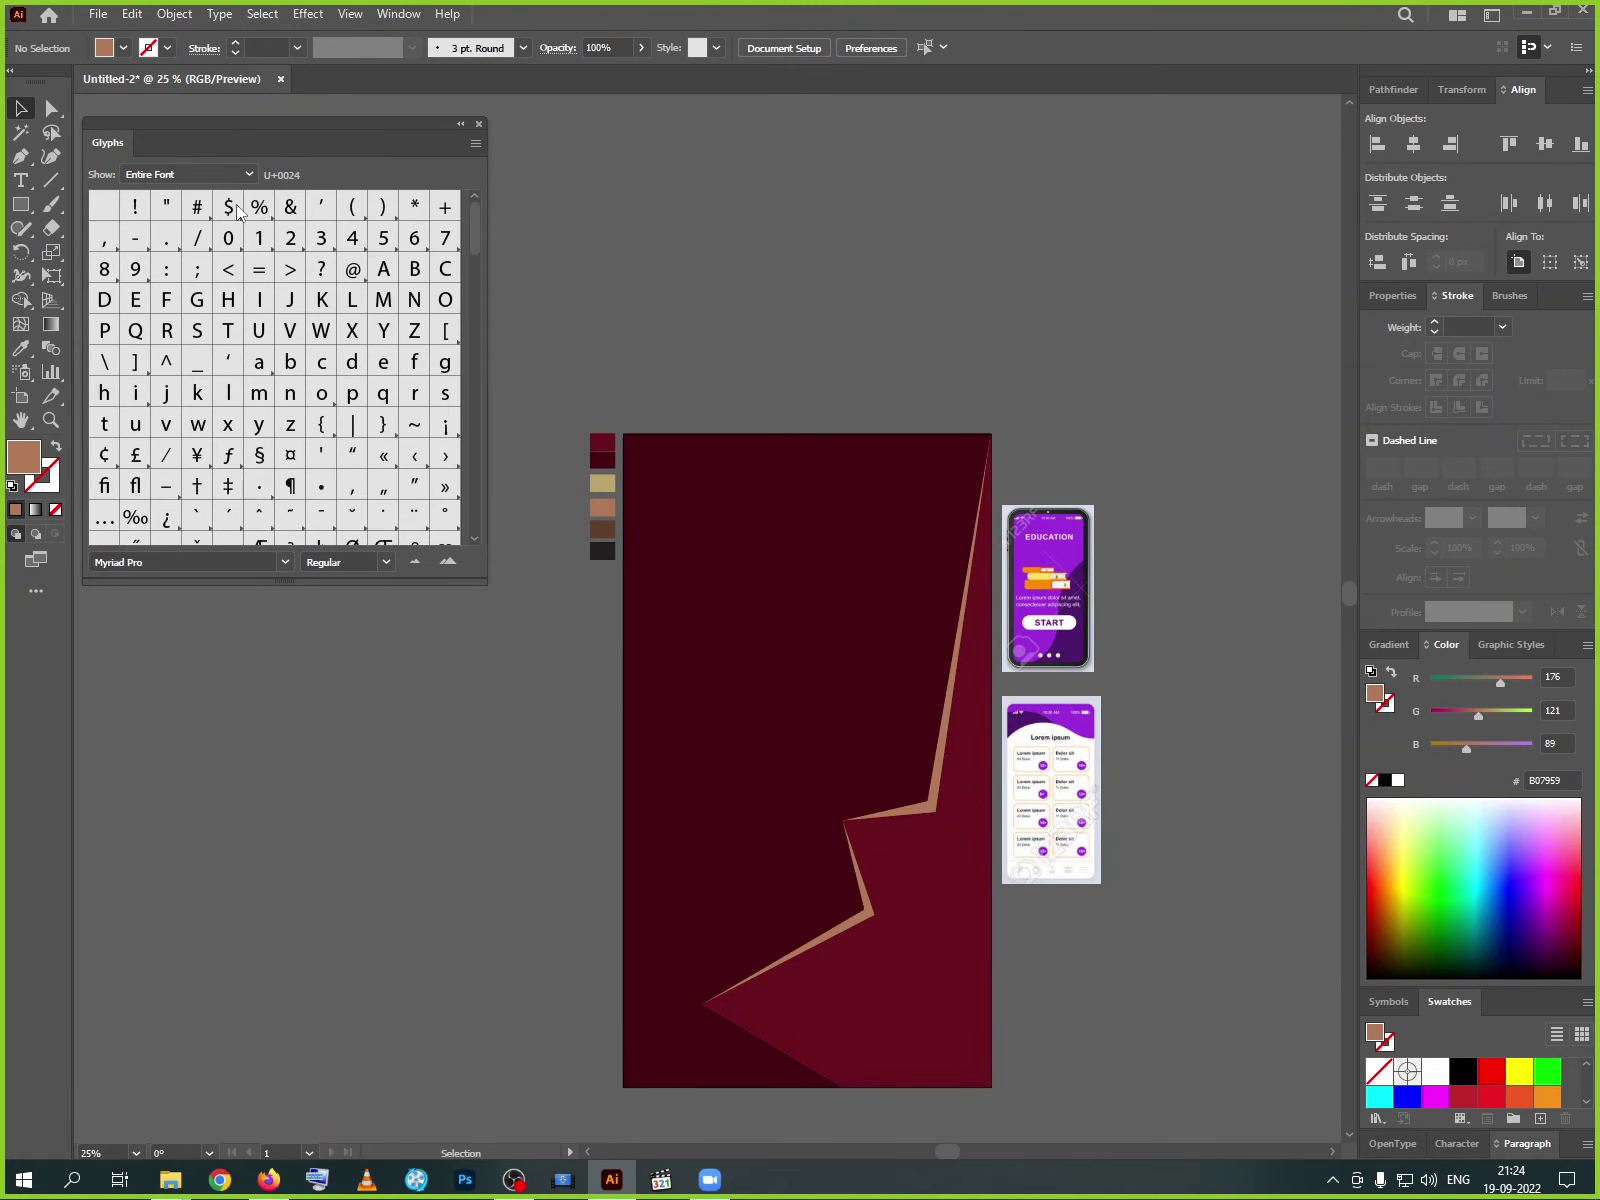
pyautogui.click(249, 175)
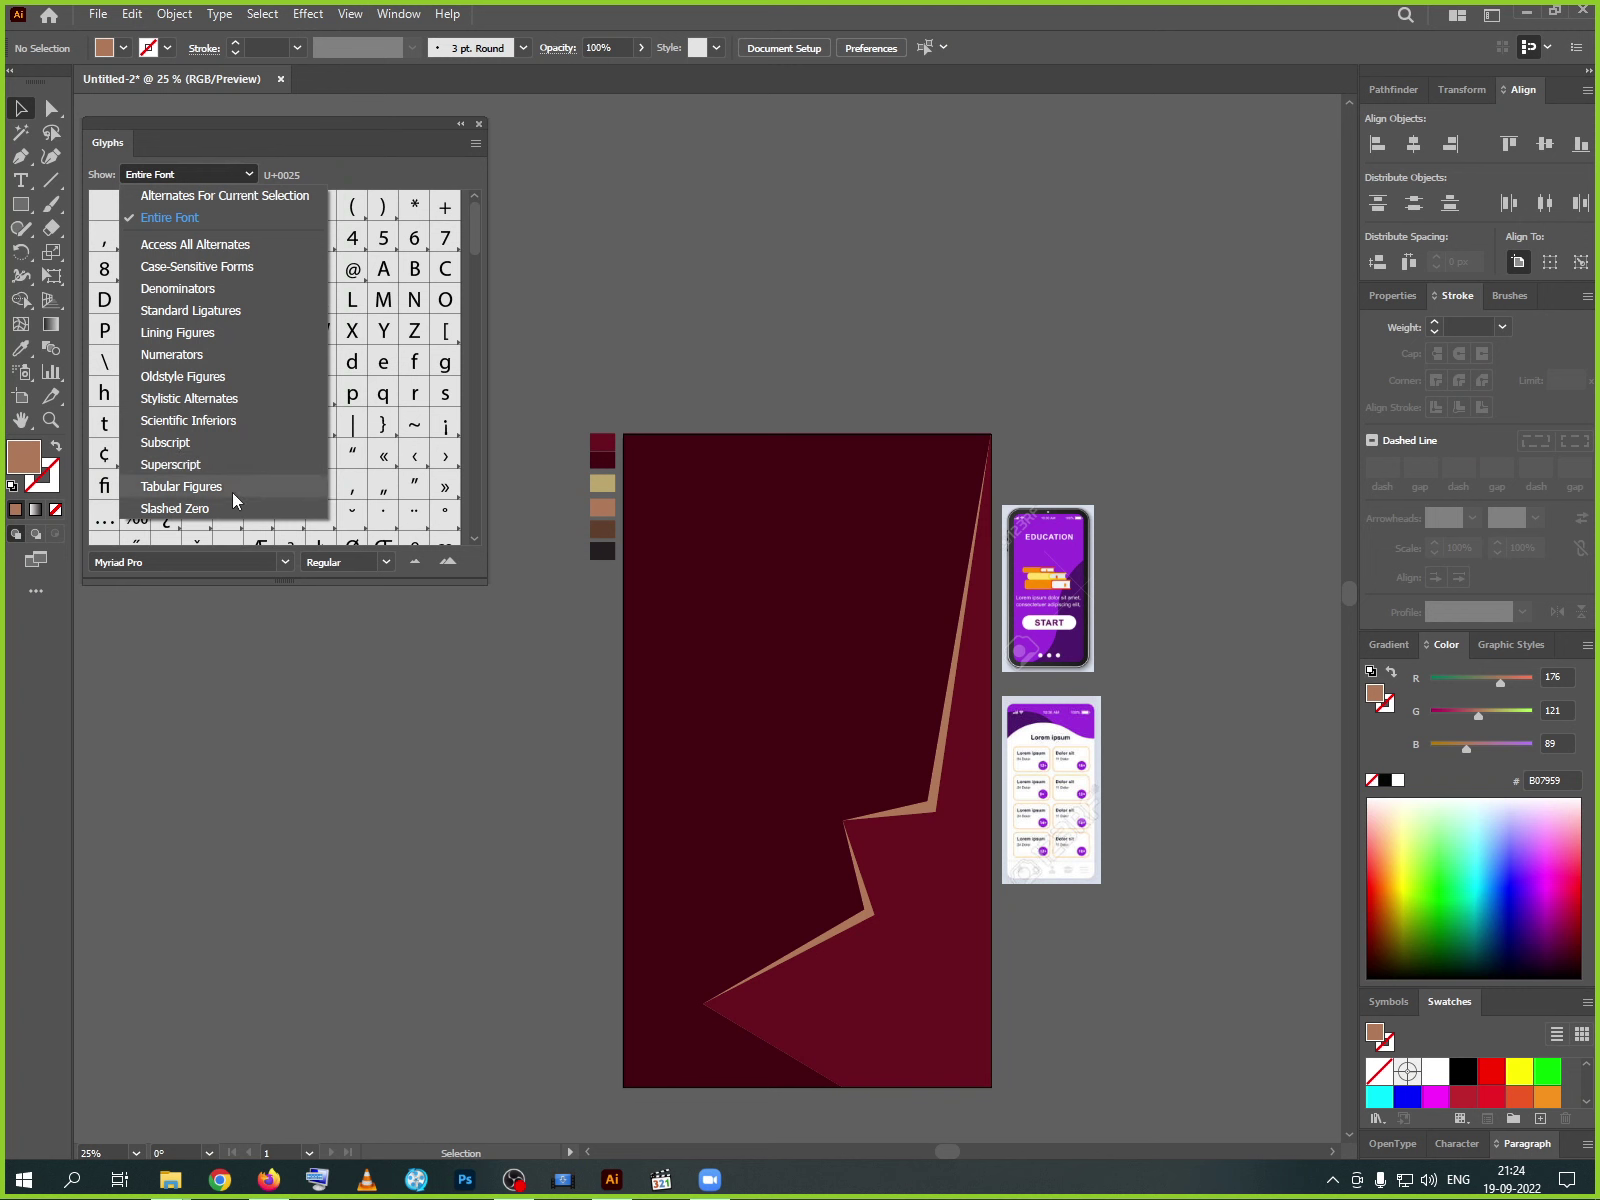
pyautogui.click(312, 140)
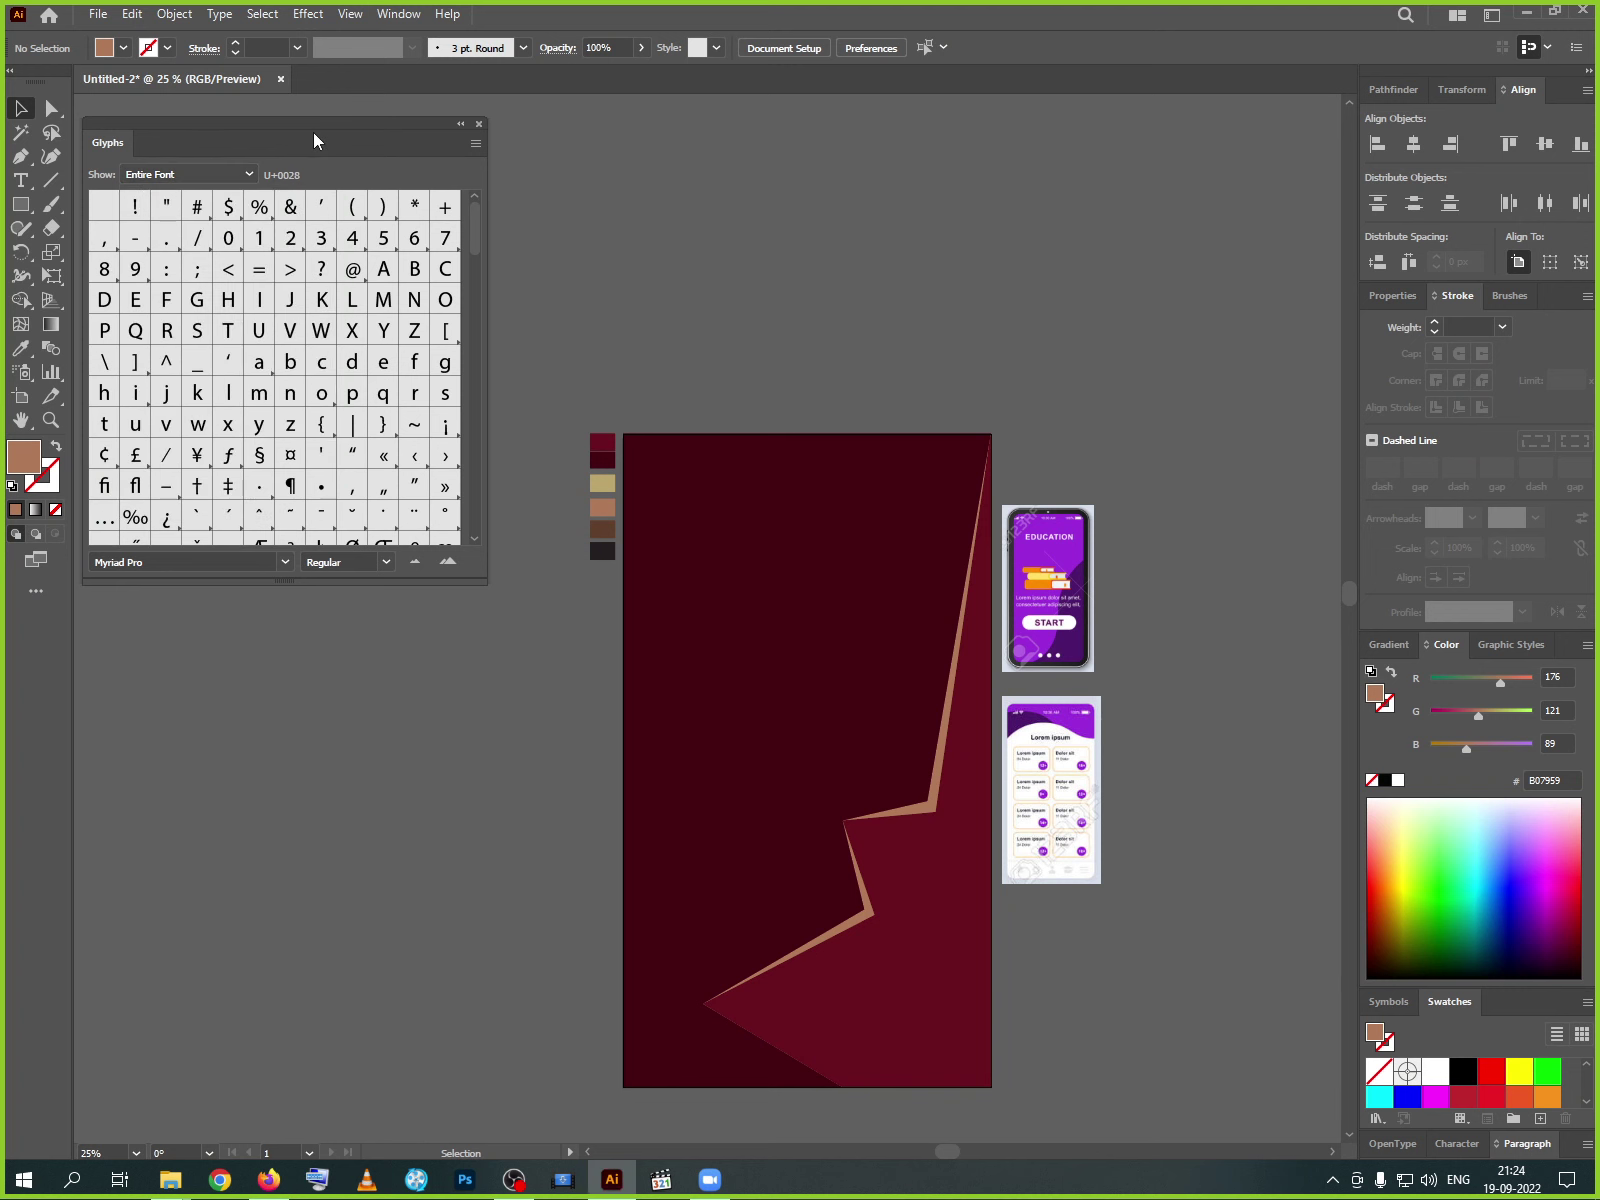
pyautogui.click(284, 563)
pyautogui.scroll(-10, 239, 694)
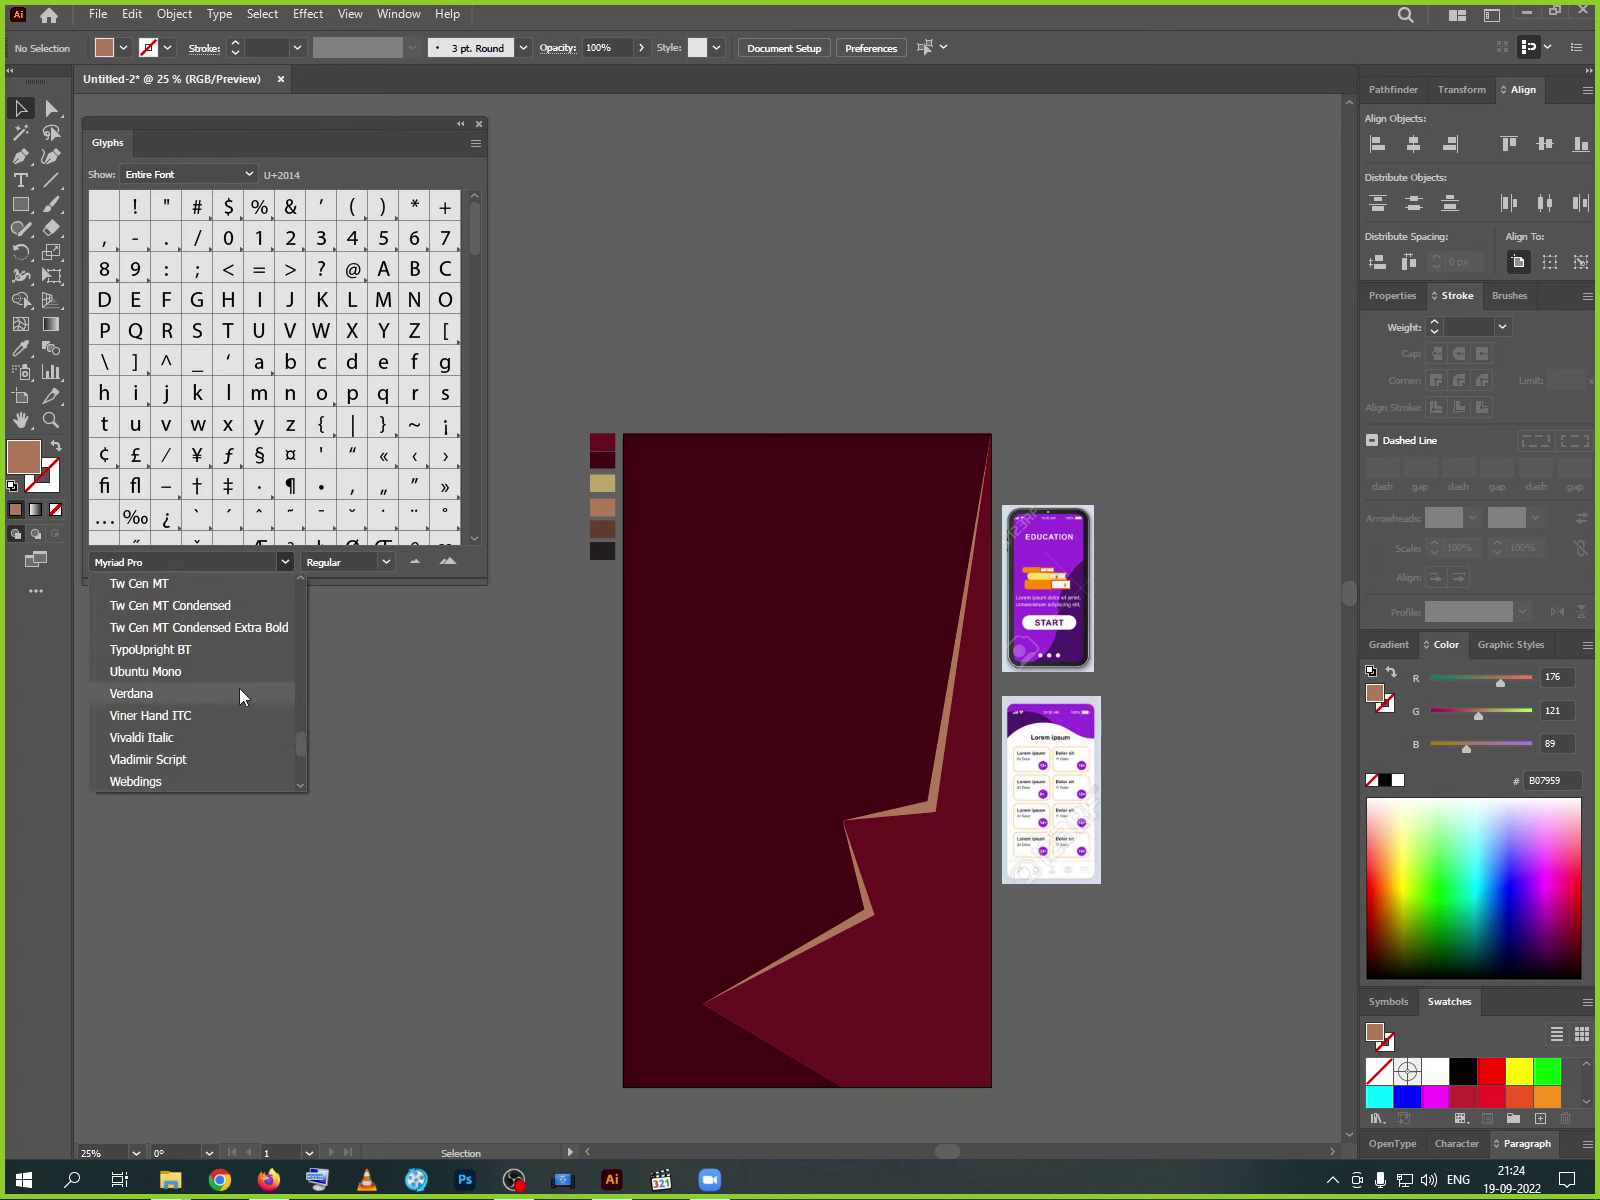
pyautogui.click(169, 781)
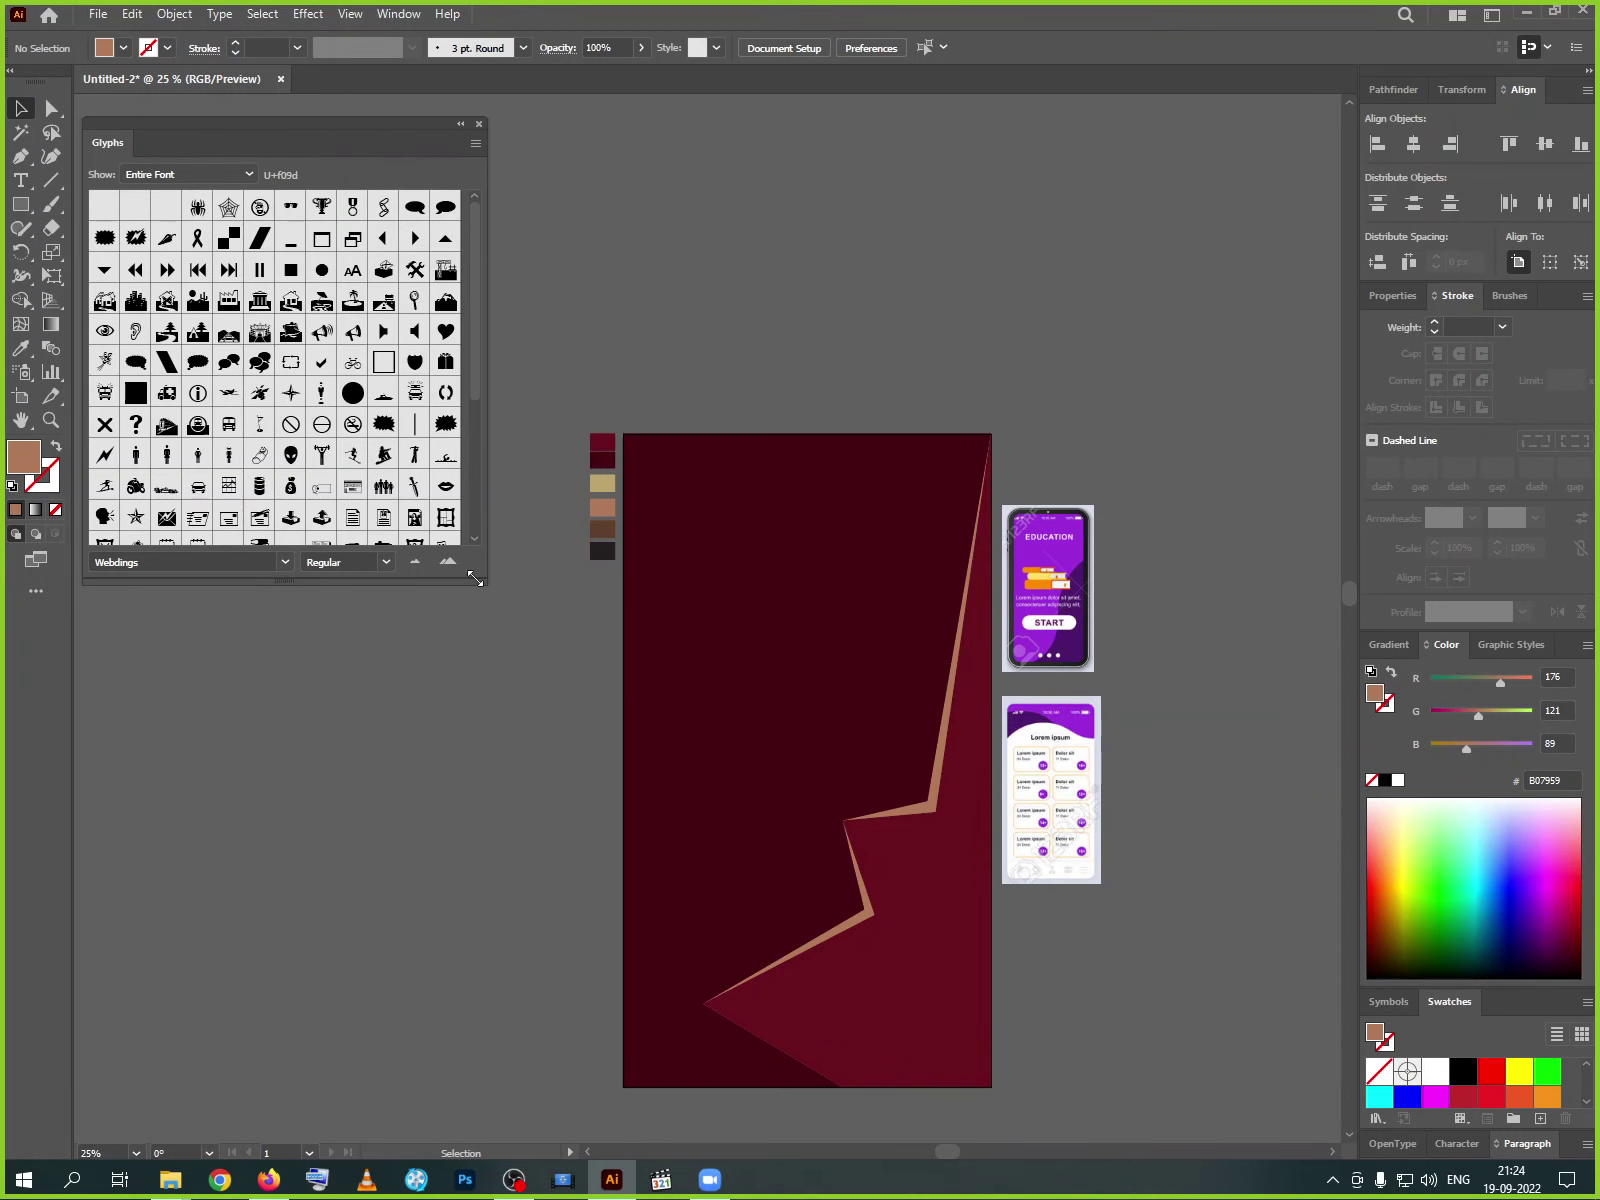
# - Enlarge the Webdings glyph previews twice, scroll through the set, and select the graduation-cap glyph
pyautogui.moveTo(475, 578); pyautogui.dragTo(484, 605)
pyautogui.click(456, 589)
pyautogui.click(456, 589)
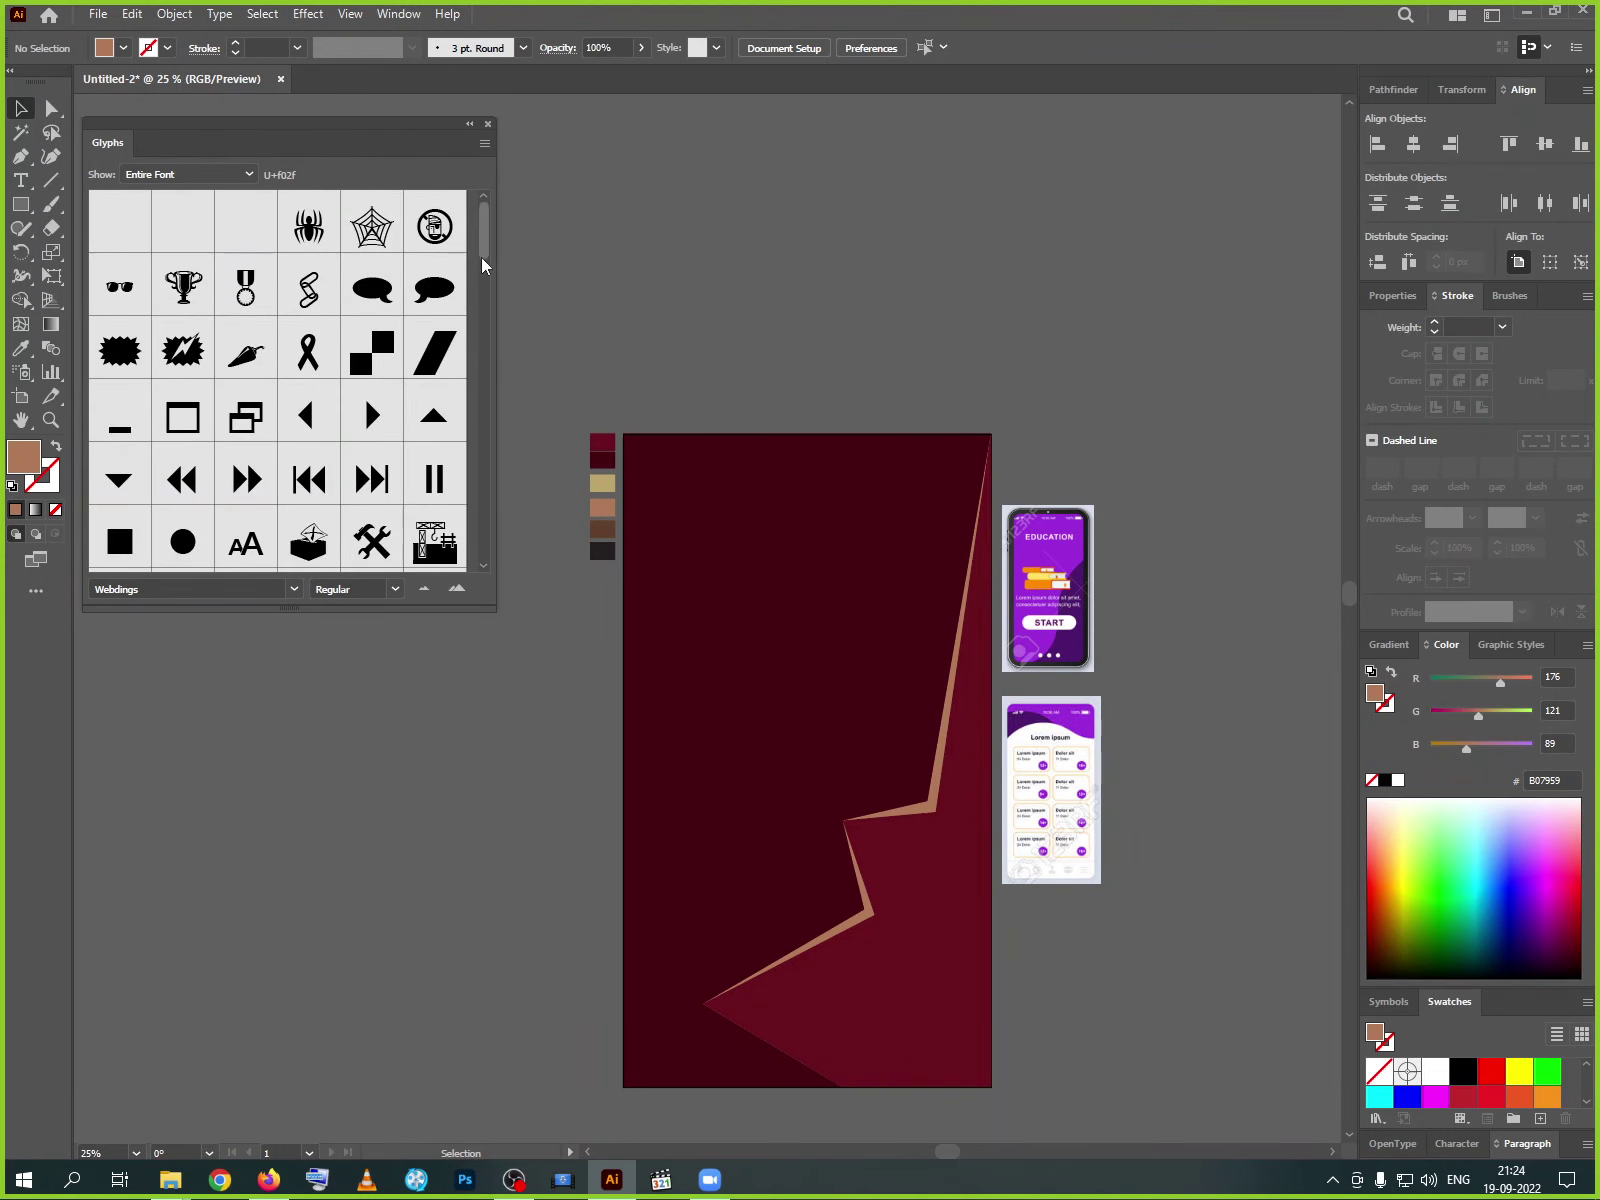
pyautogui.moveTo(481, 245); pyautogui.dragTo(489, 318)
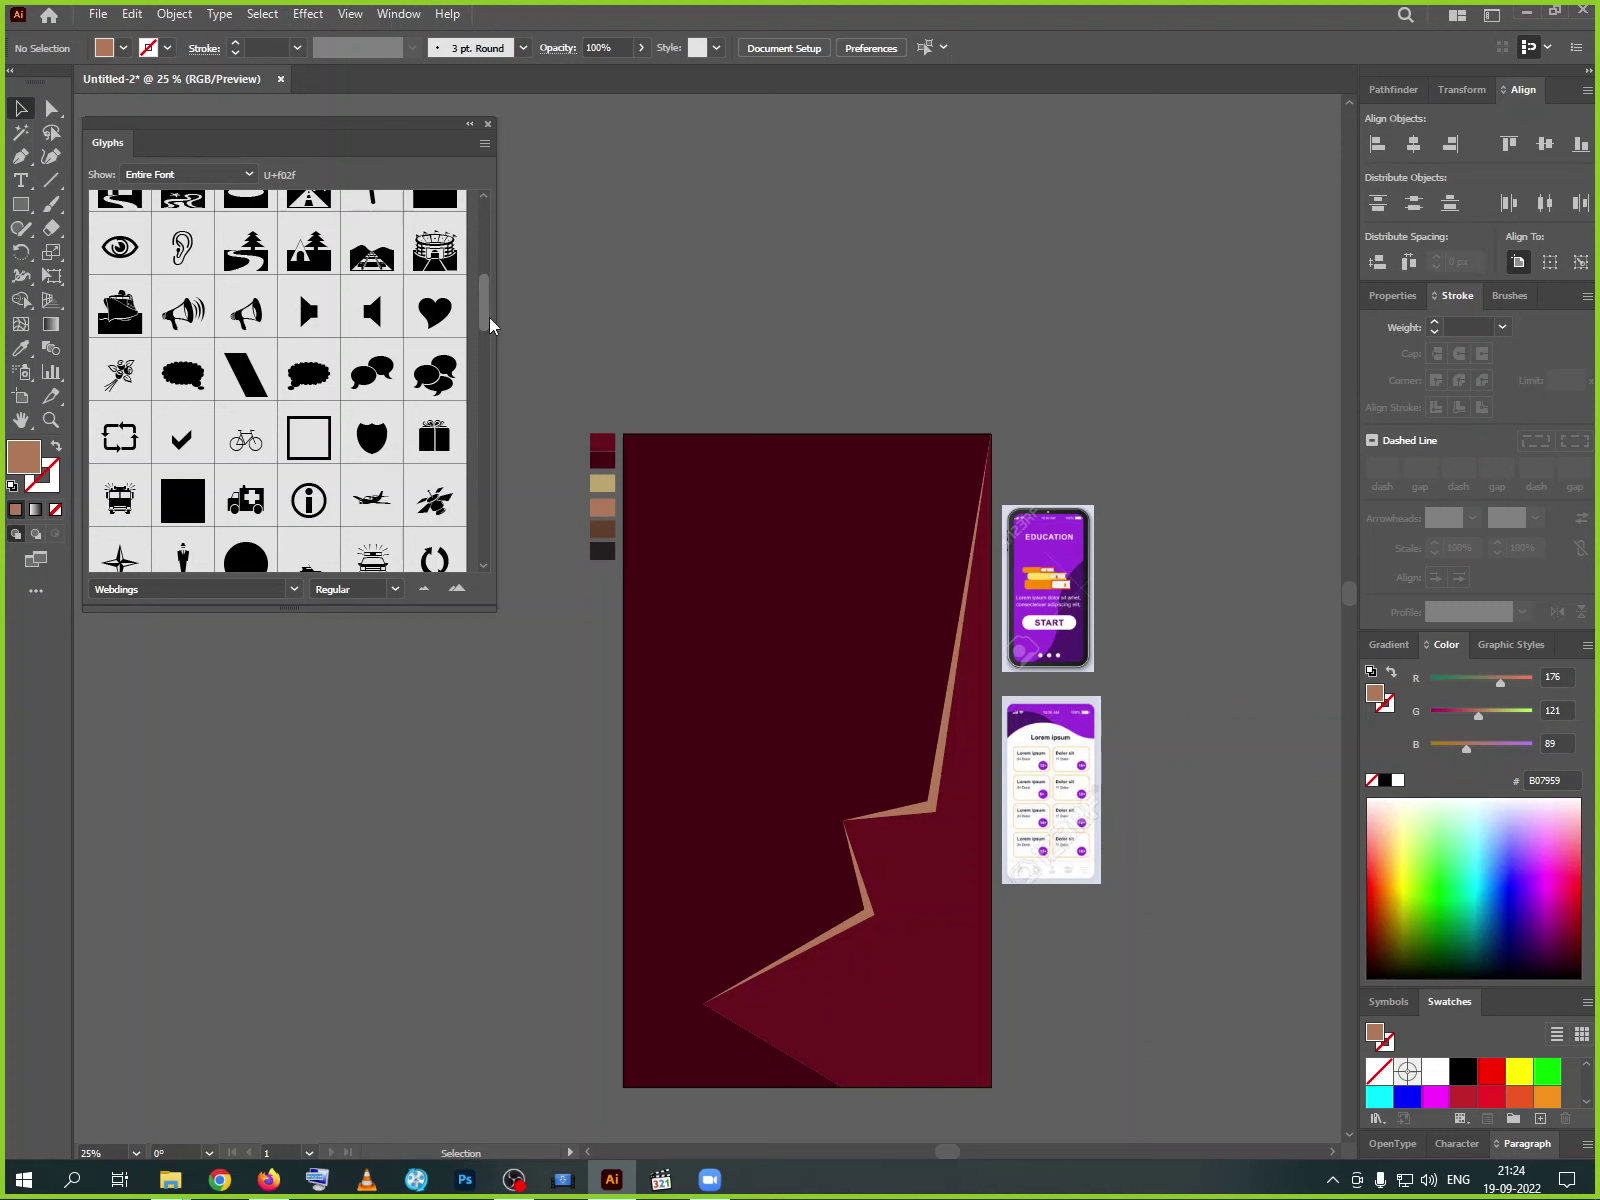
pyautogui.moveTo(489, 318); pyautogui.dragTo(492, 552)
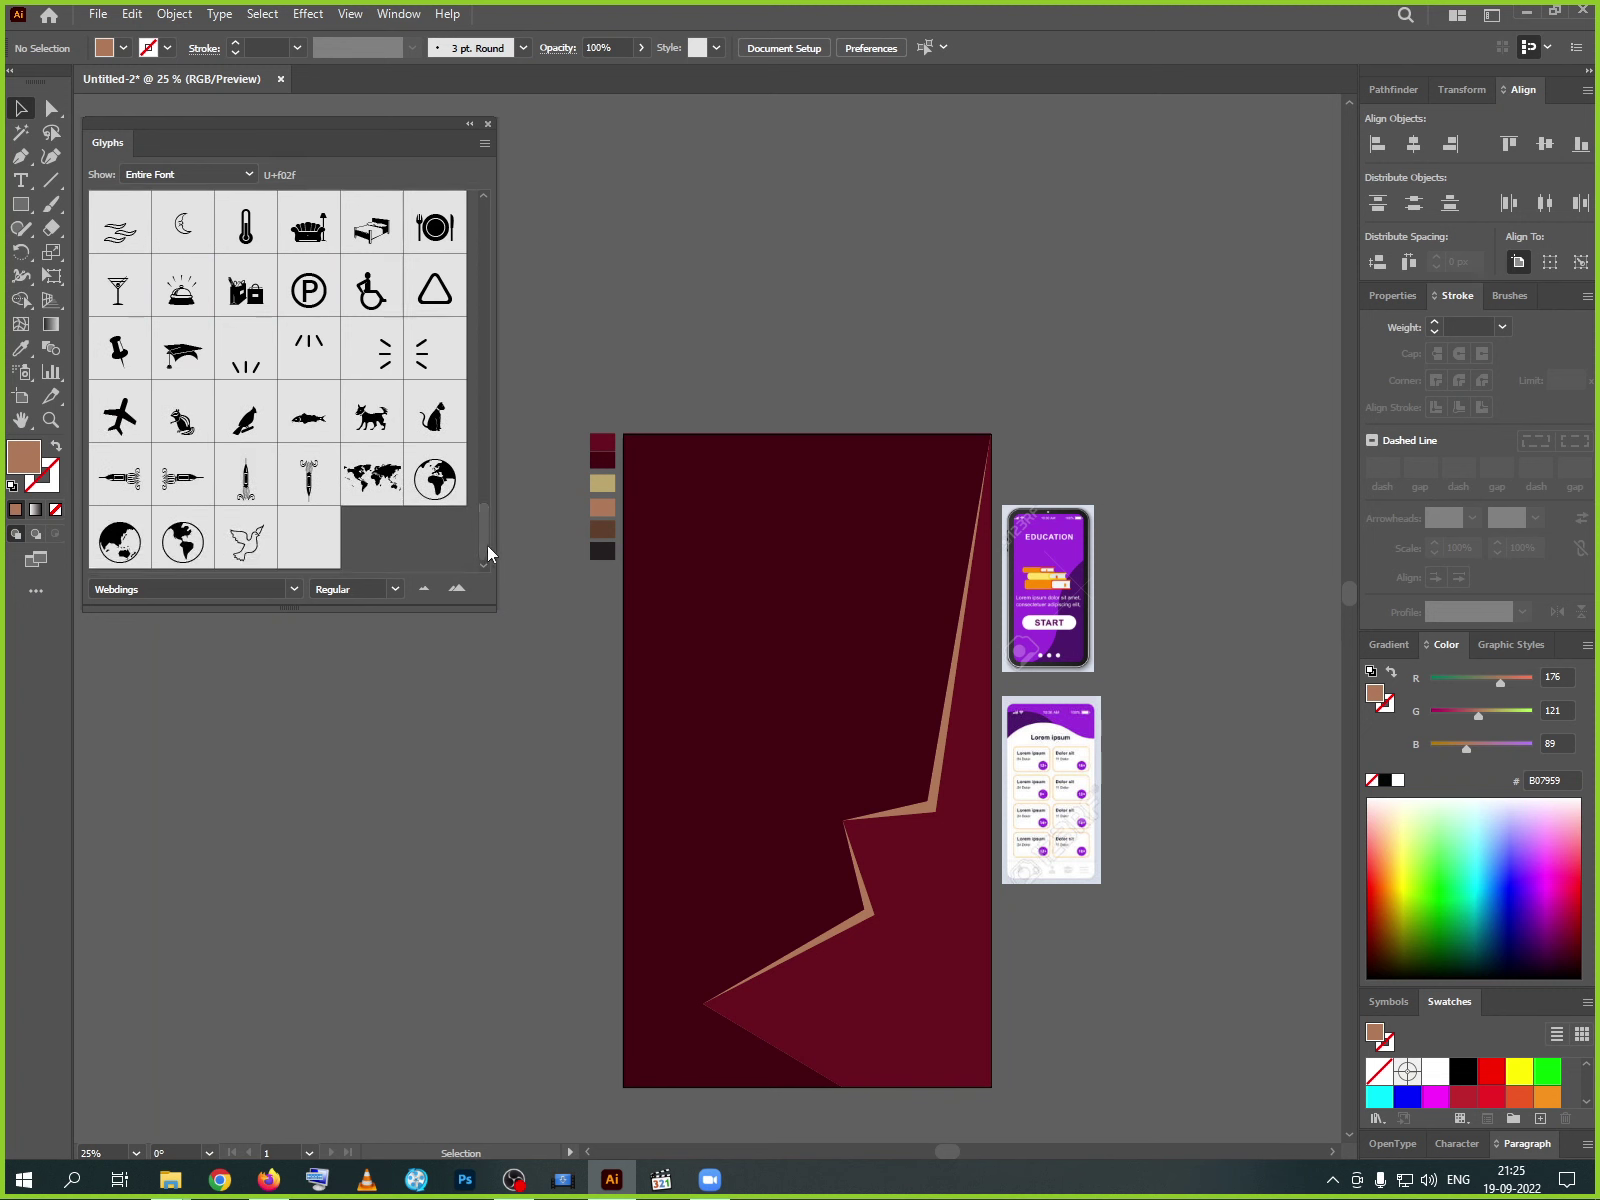
pyautogui.click(174, 370)
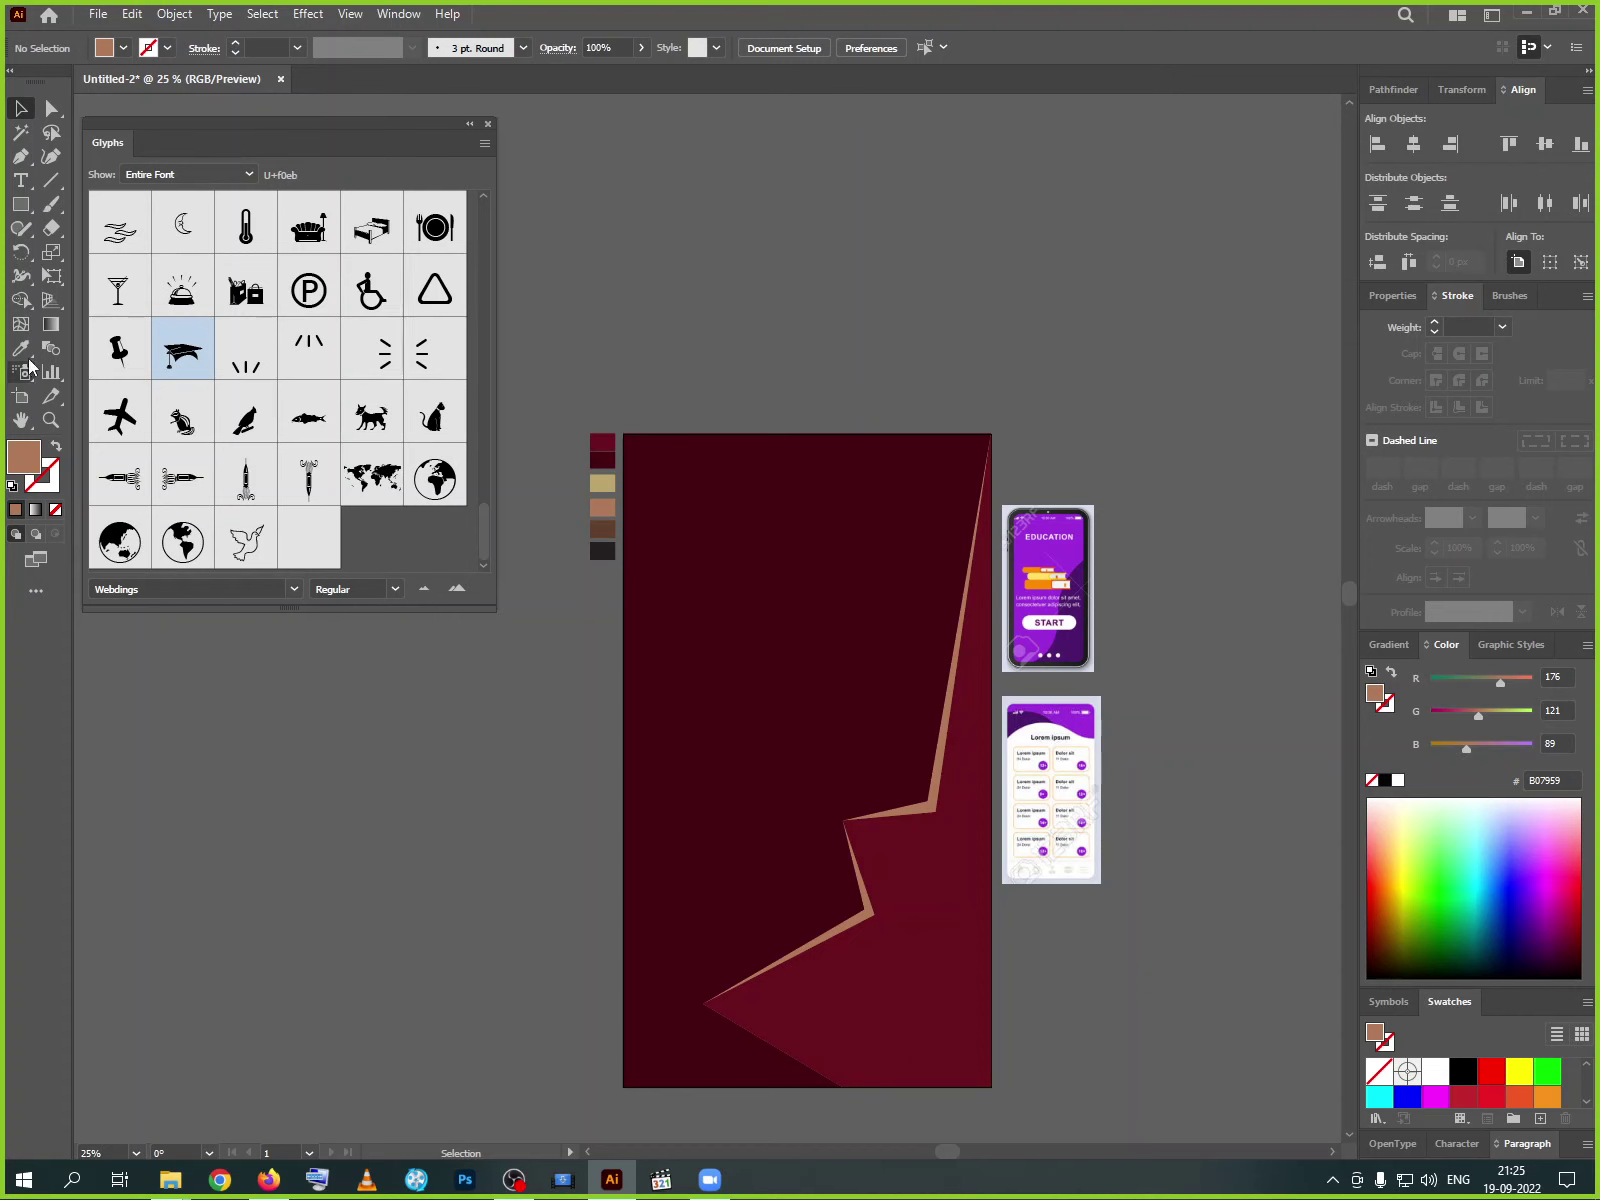
# - Create a text object and insert the Webdings graduation-cap glyph into it
pyautogui.press('t')
pyautogui.click(670, 290)
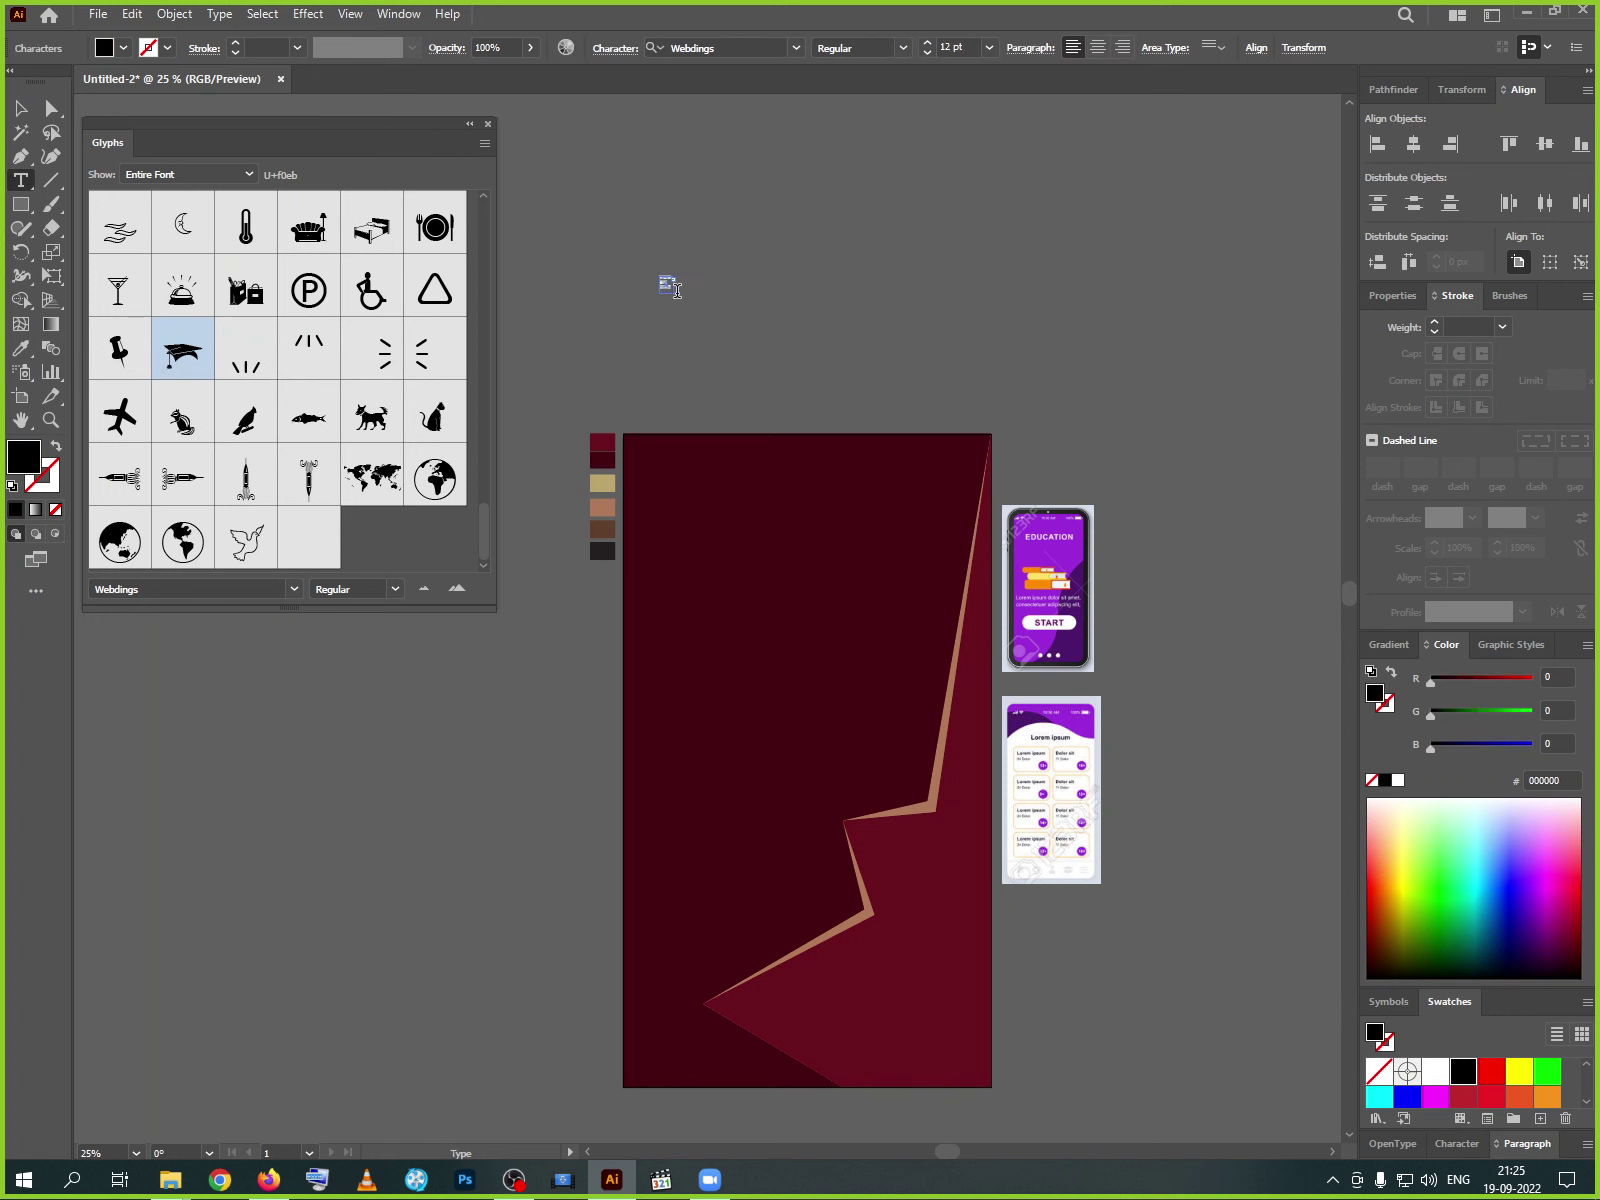
pyautogui.press('Escape')
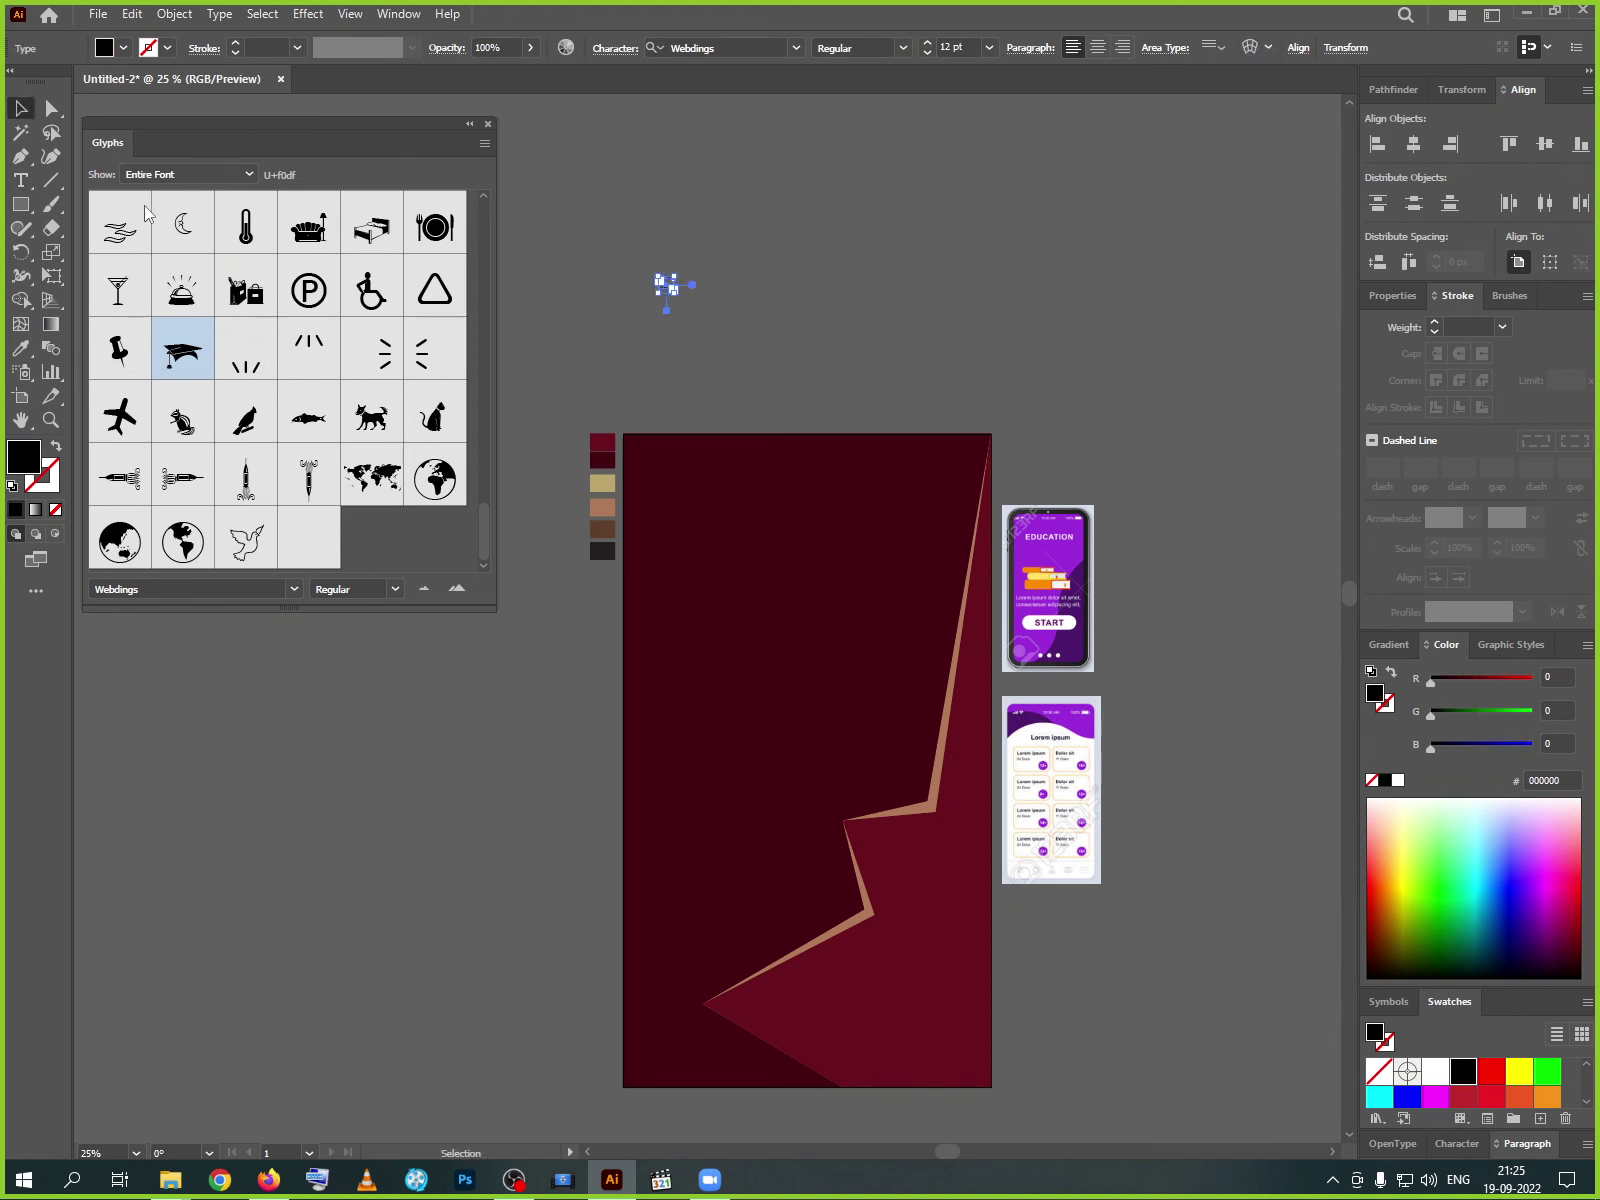
pyautogui.click(20, 180)
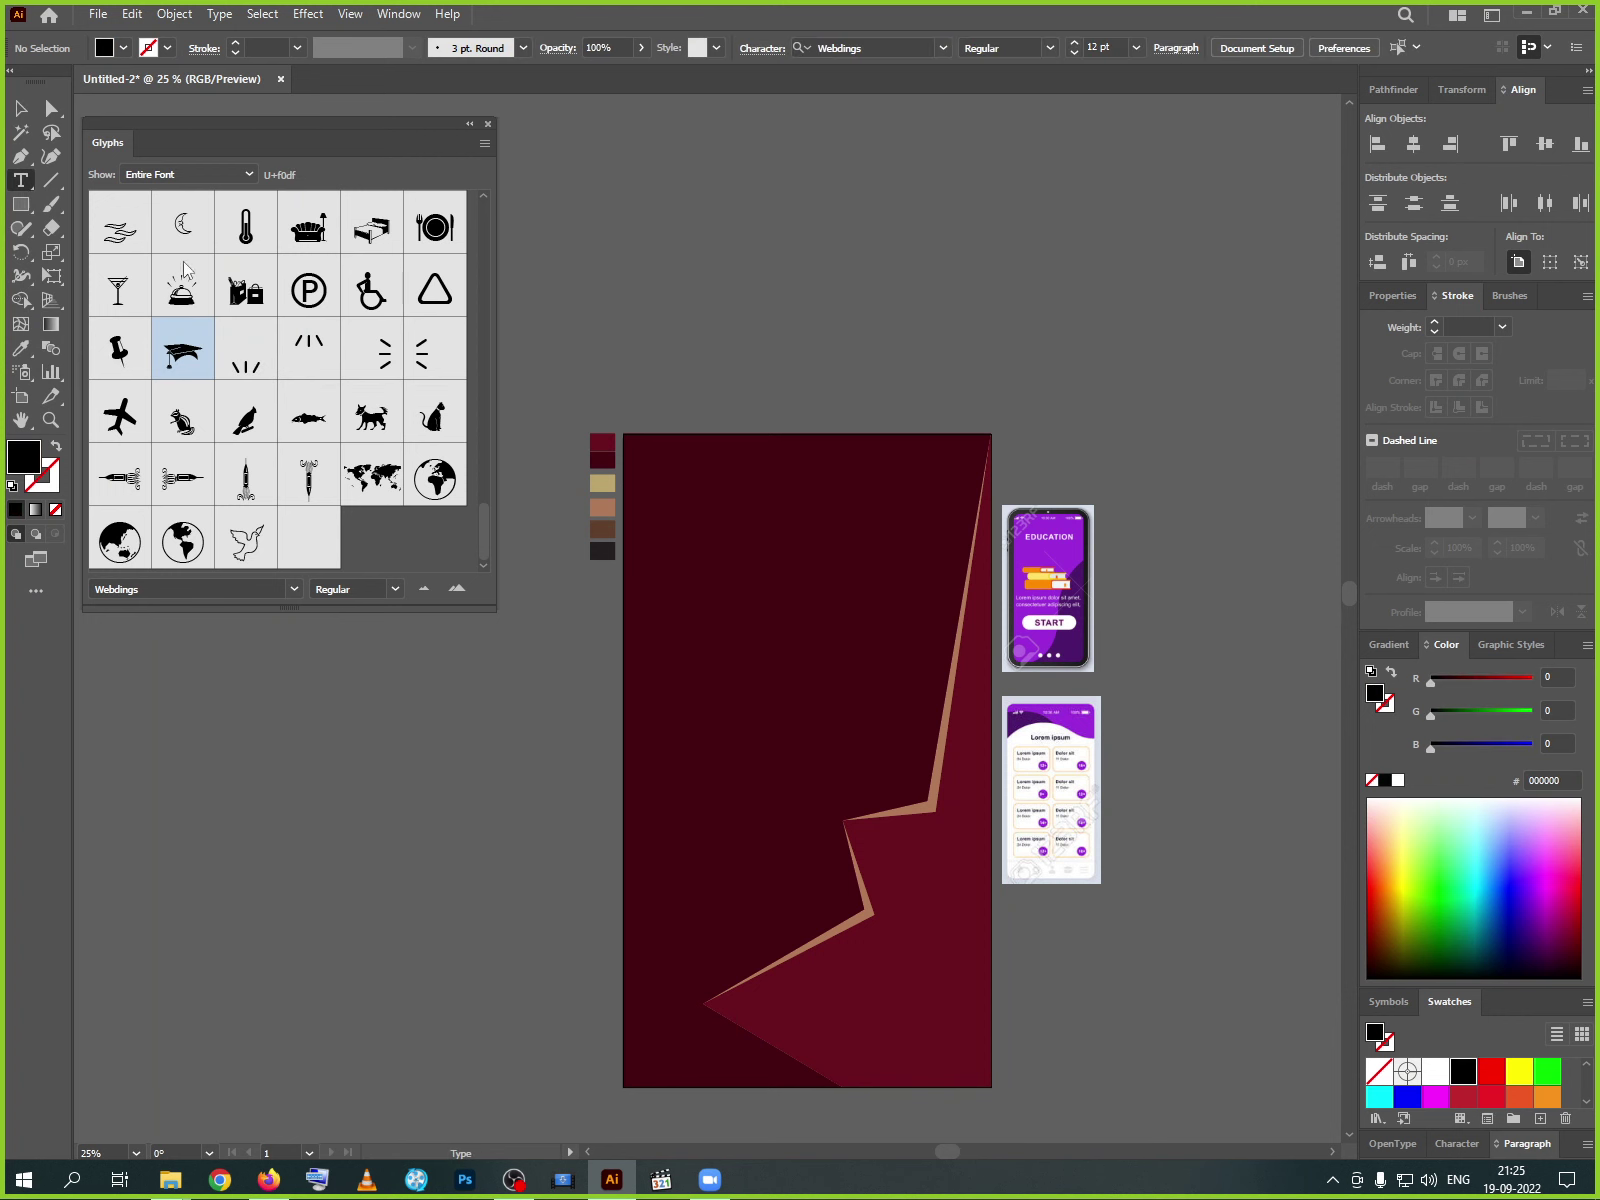
pyautogui.click(615, 310)
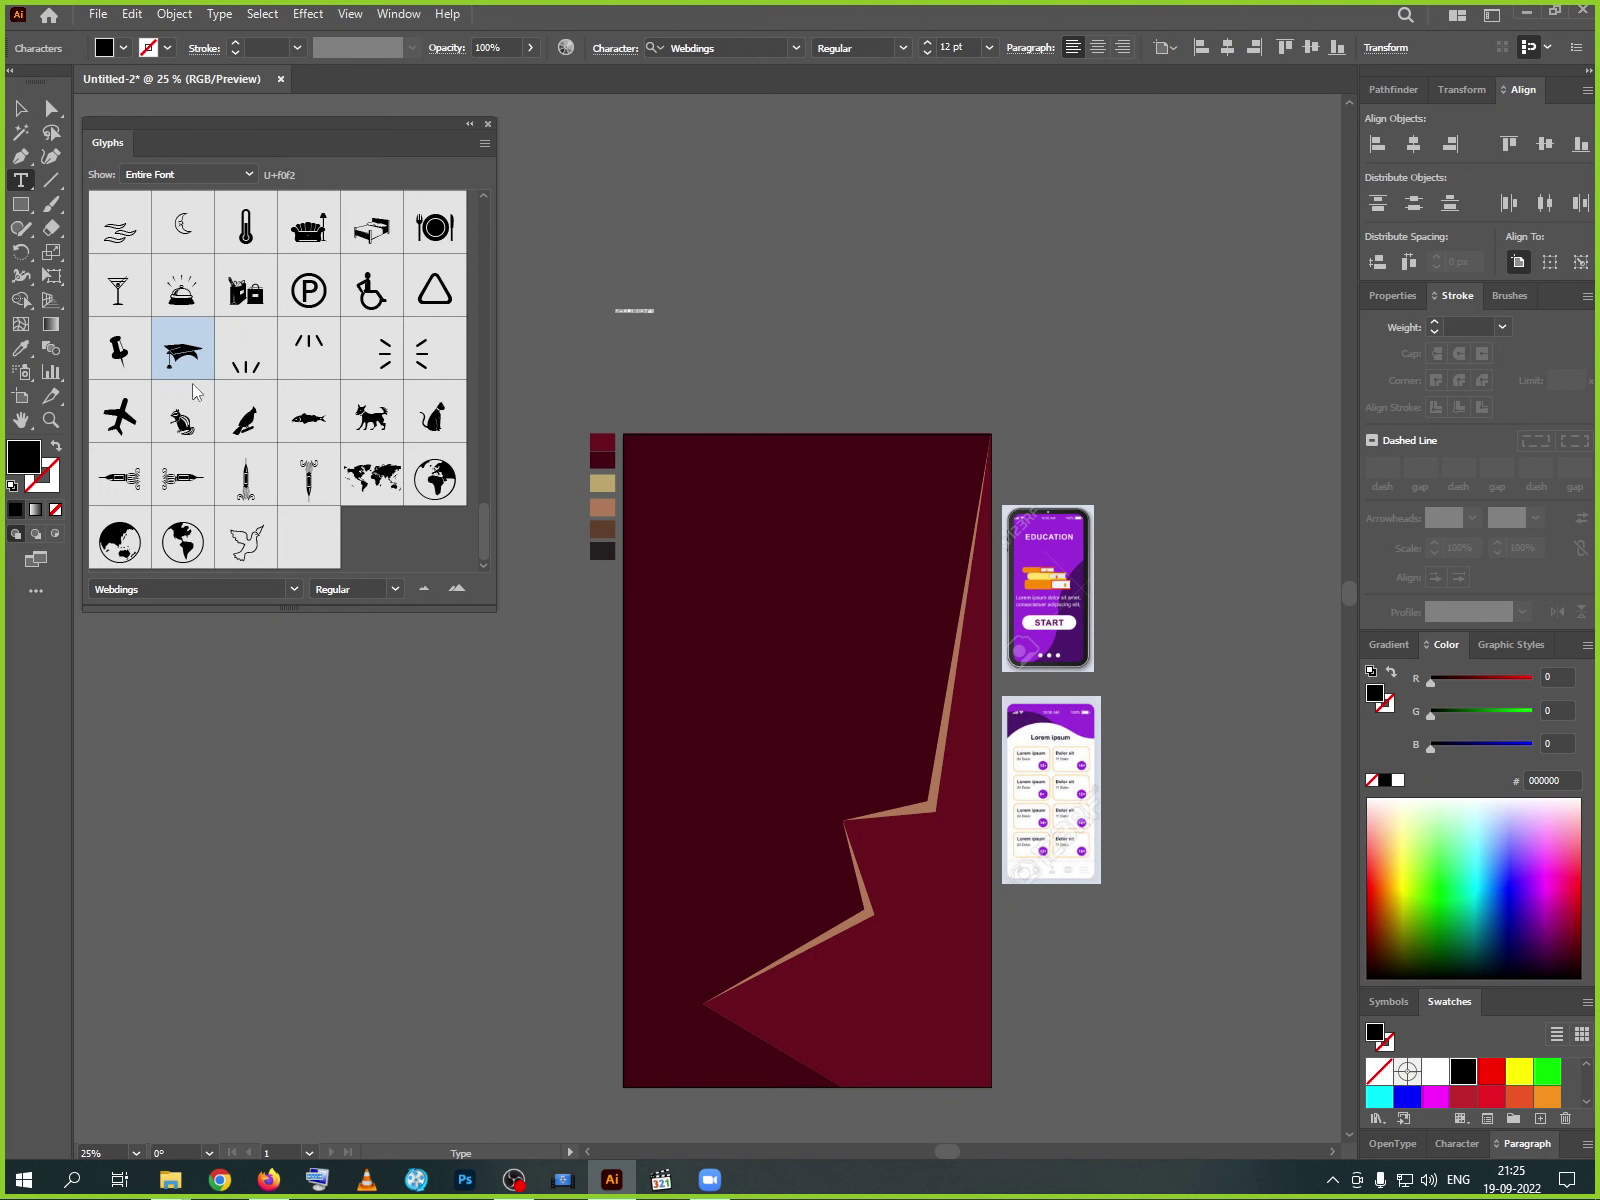
pyautogui.doubleClick(183, 352)
pyautogui.click(20, 108)
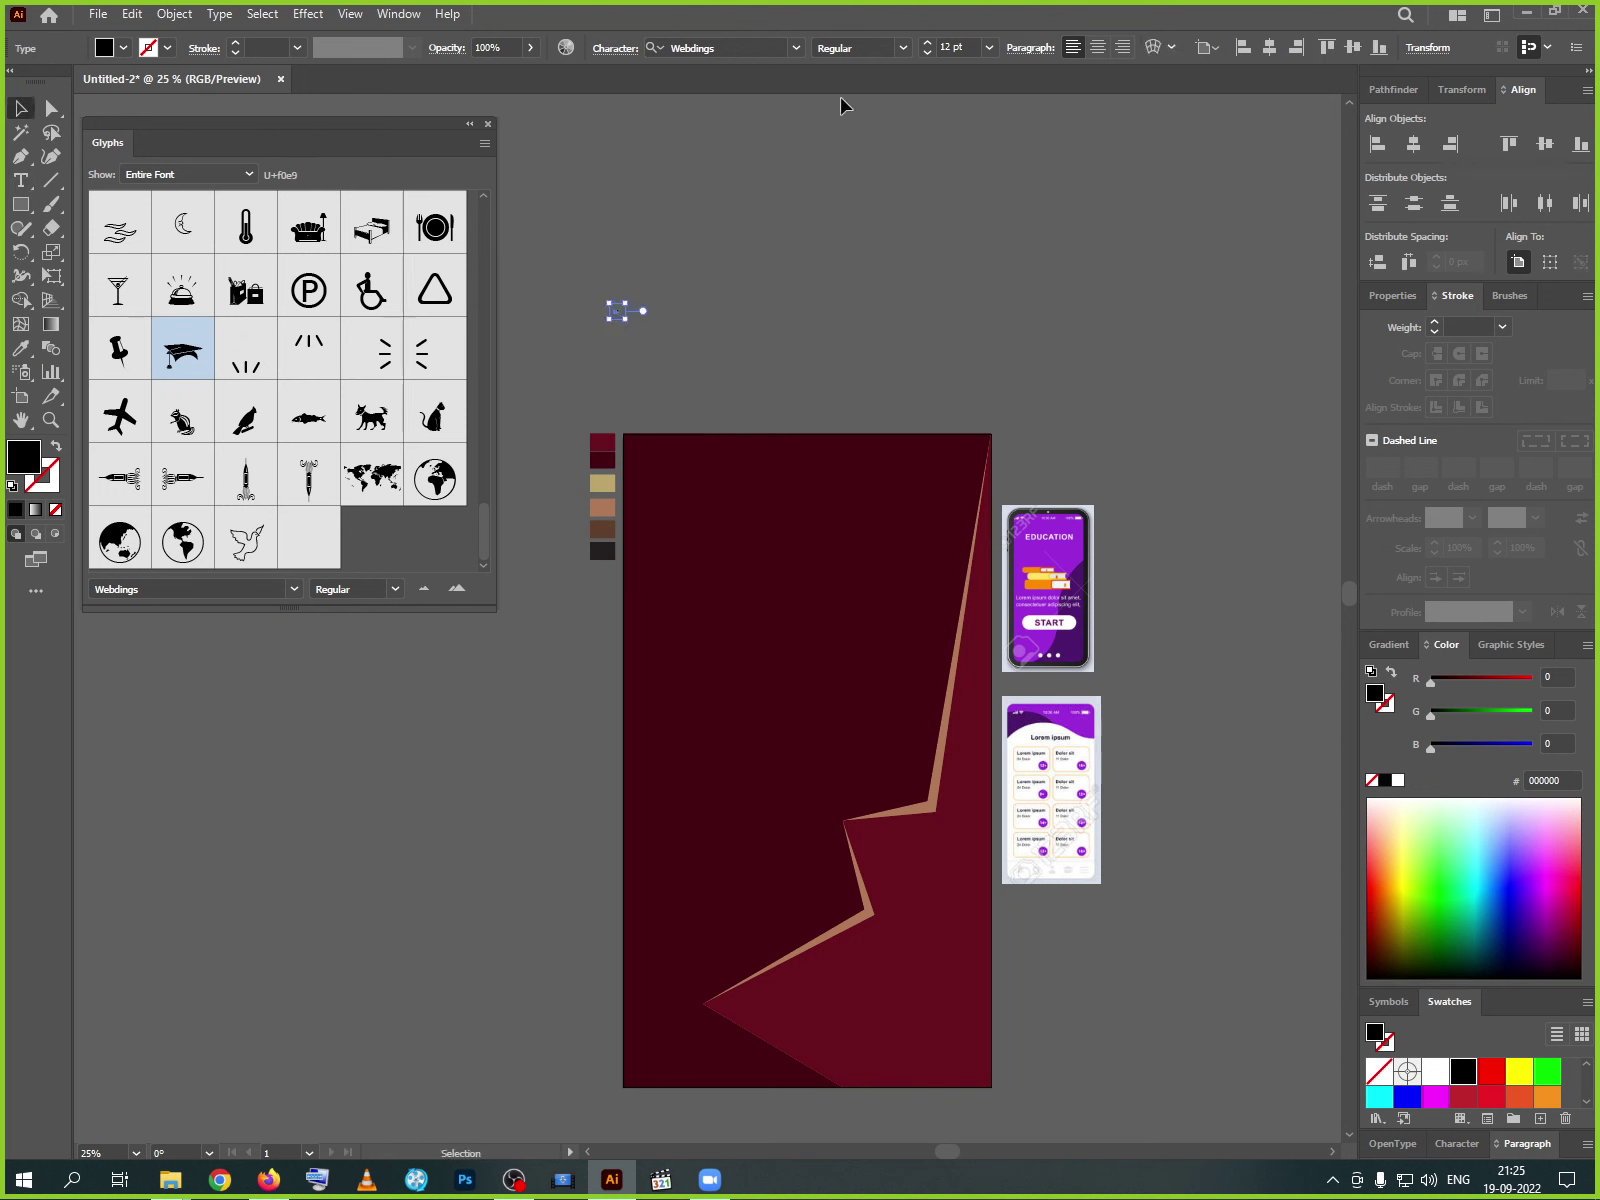
# - Set the cap glyph's font size to 300 pt and move it beside the artboard
pyautogui.click(990, 48)
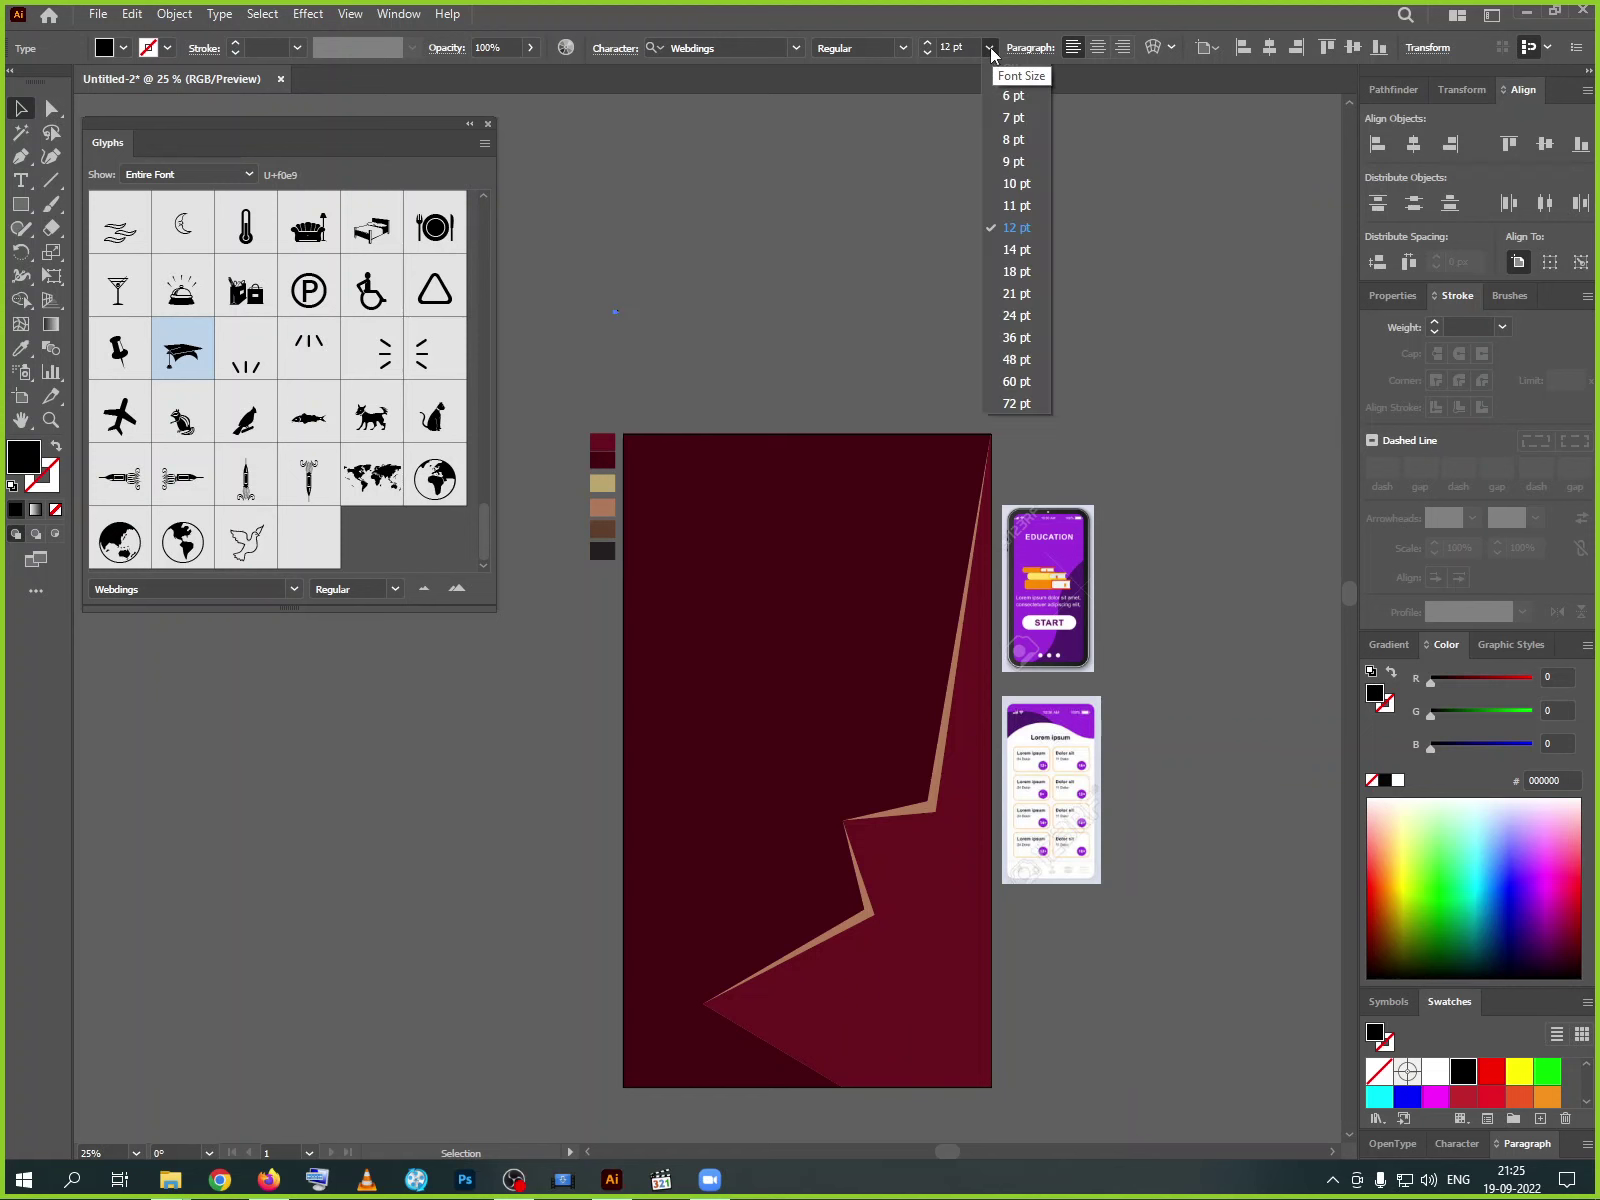
pyautogui.click(1012, 403)
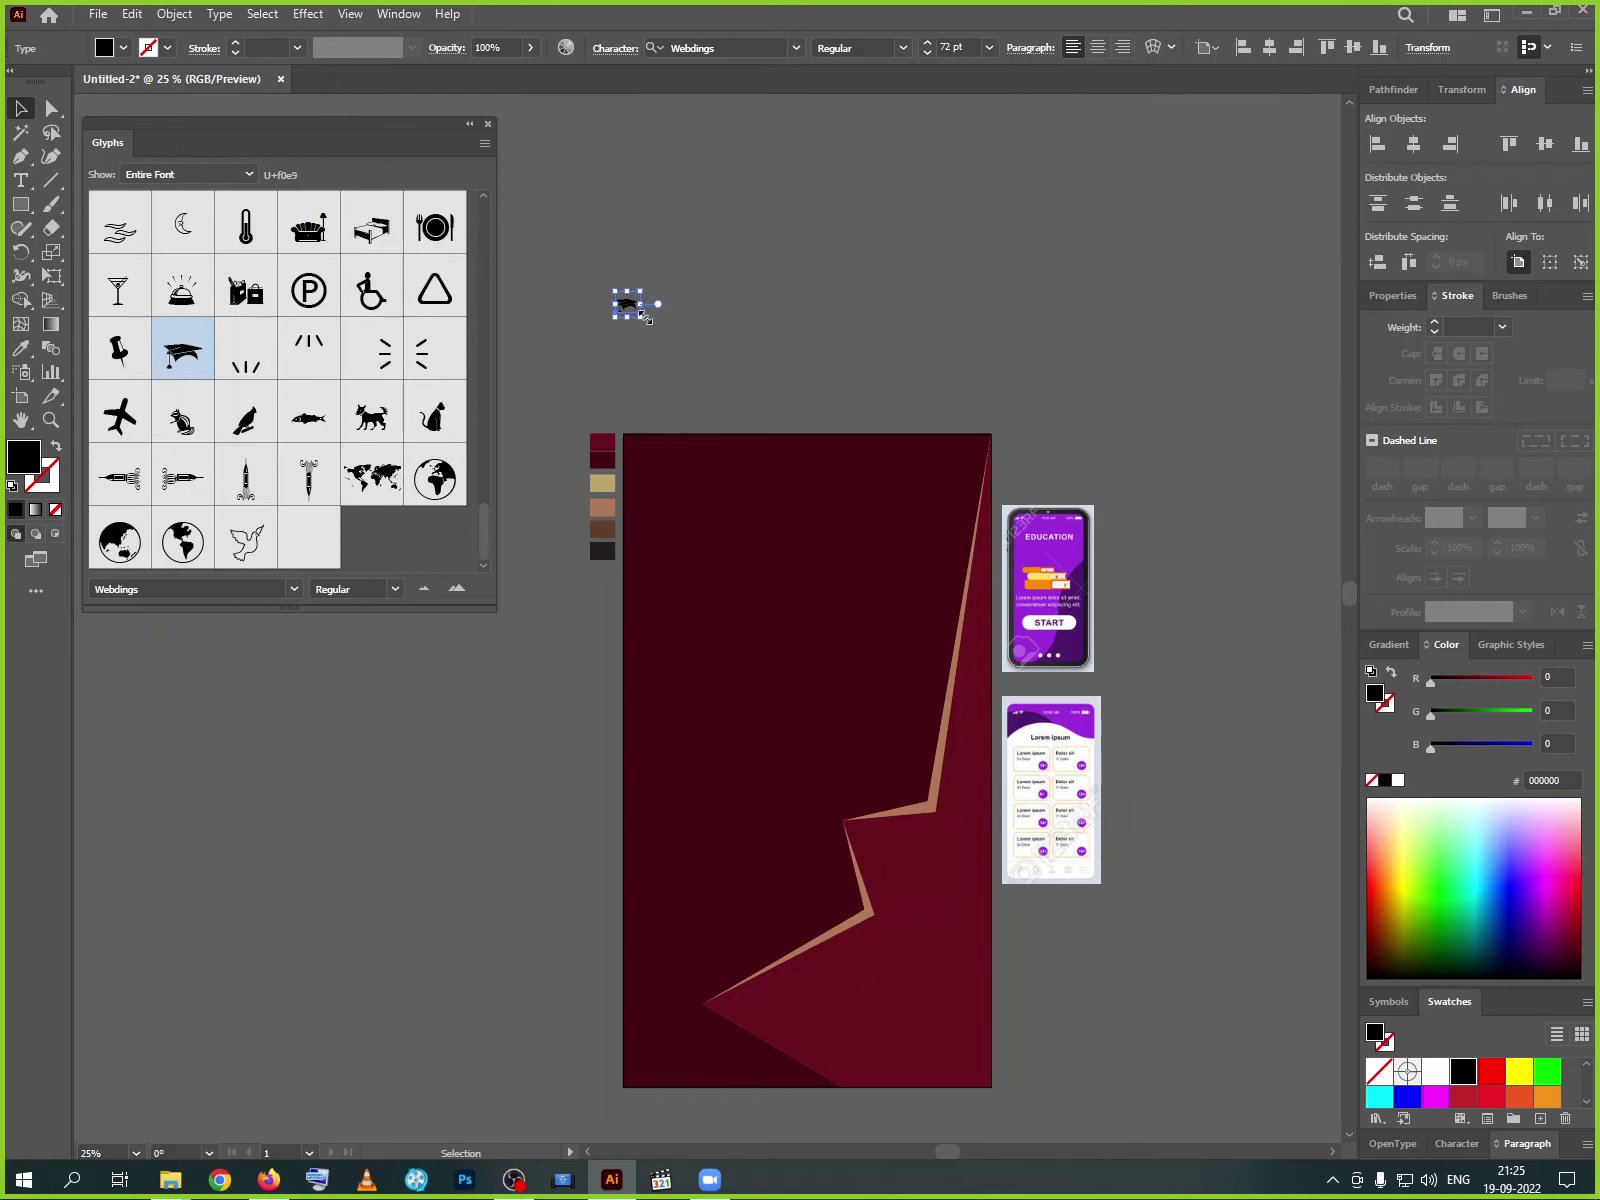
pyautogui.click(955, 47)
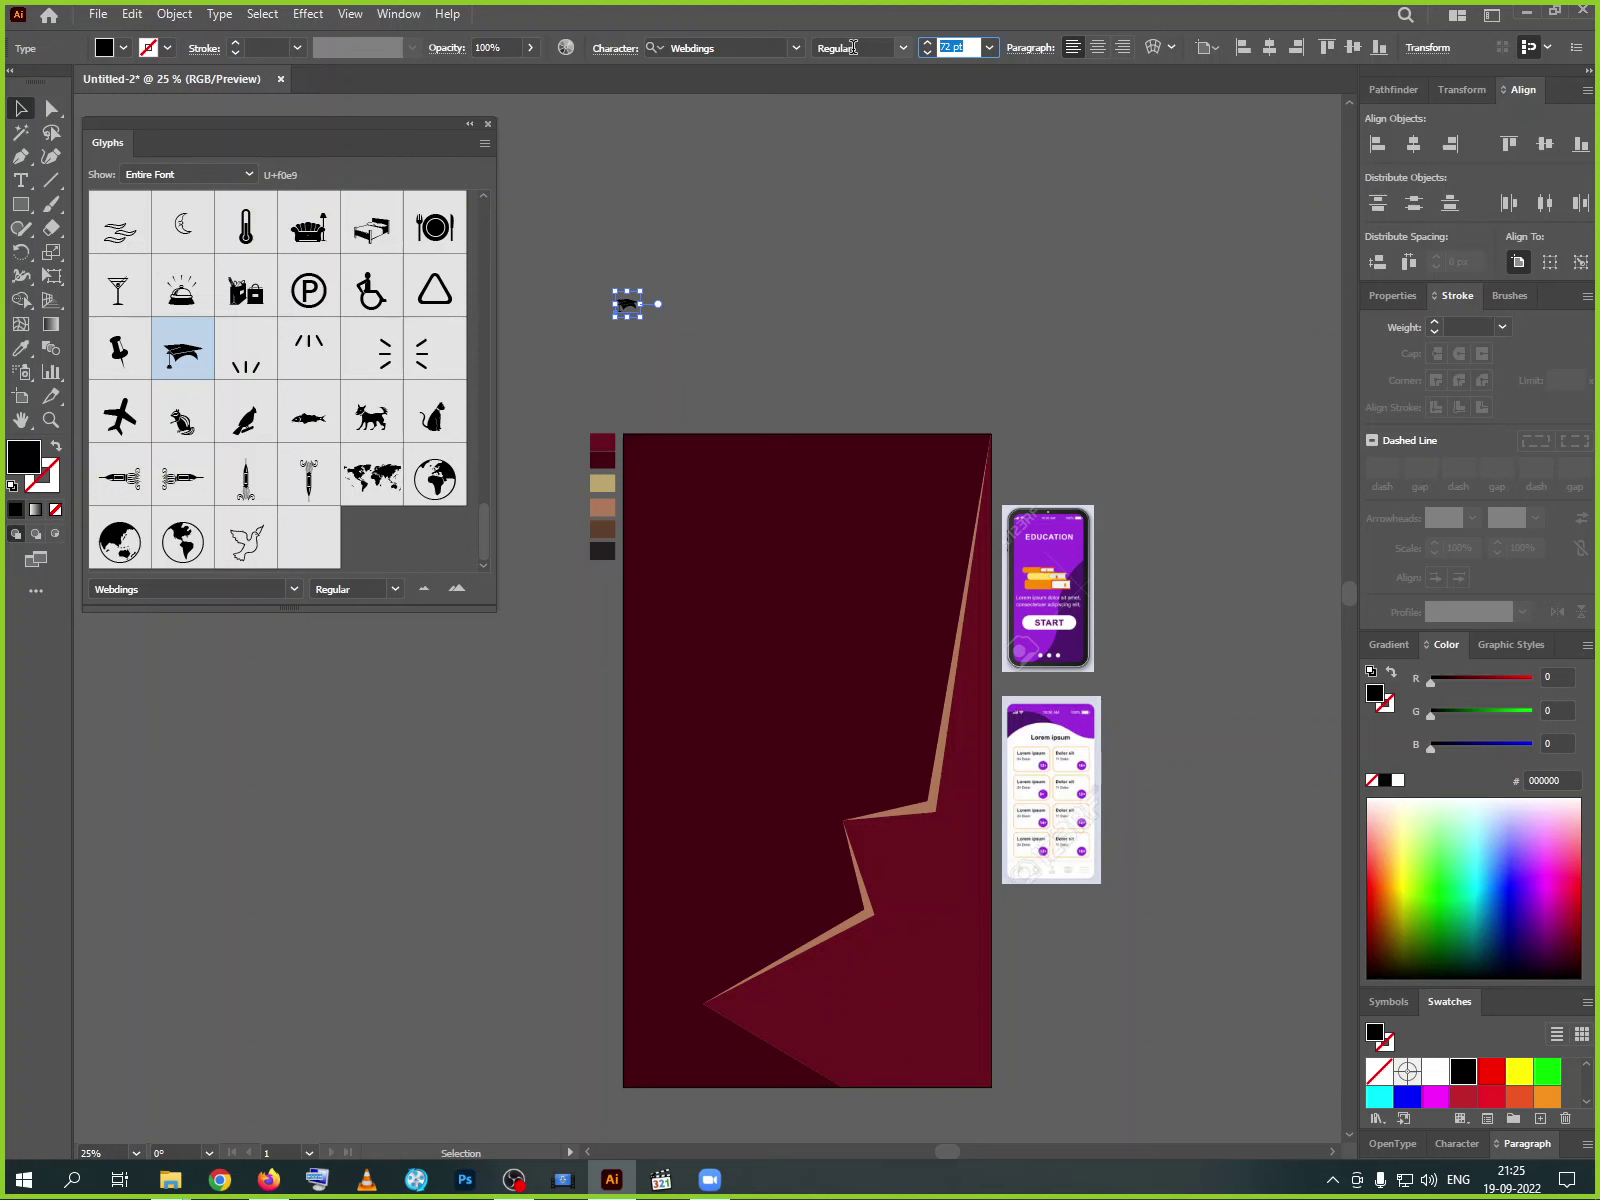
pyautogui.write('300')
pyautogui.press('Return')
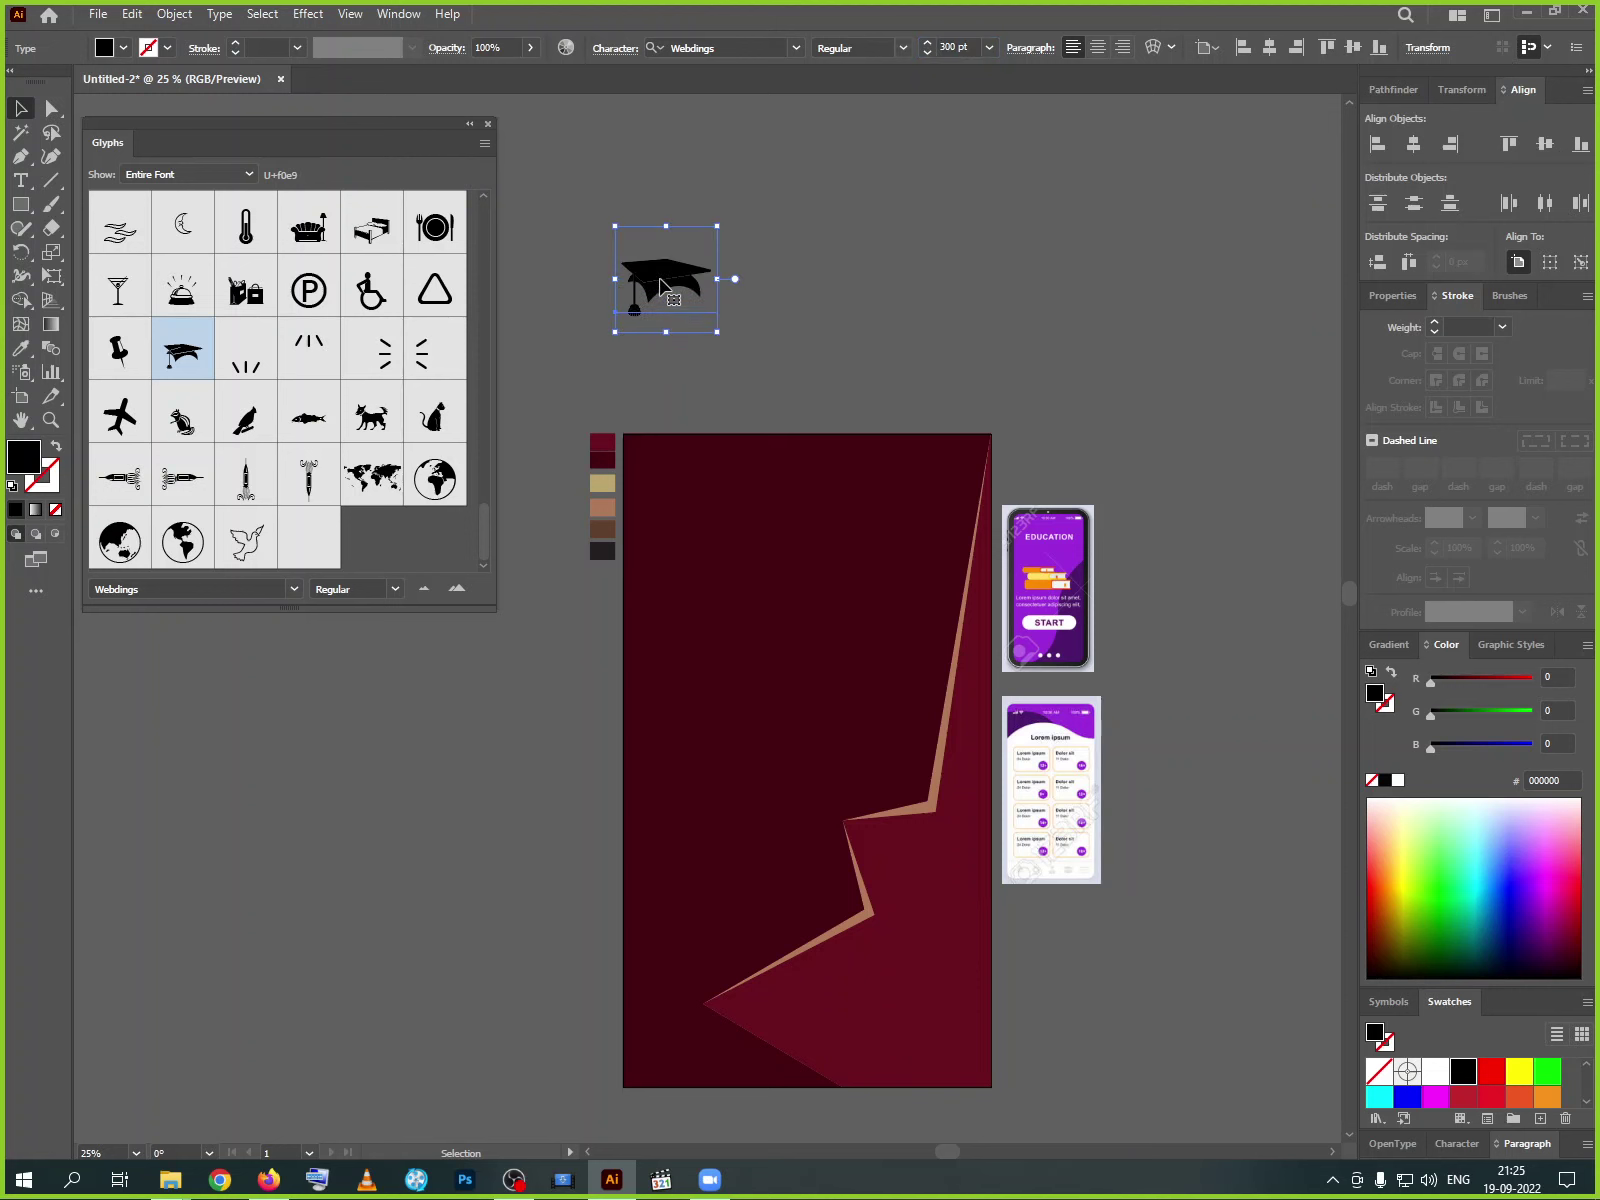
pyautogui.moveTo(660, 285); pyautogui.dragTo(421, 831)
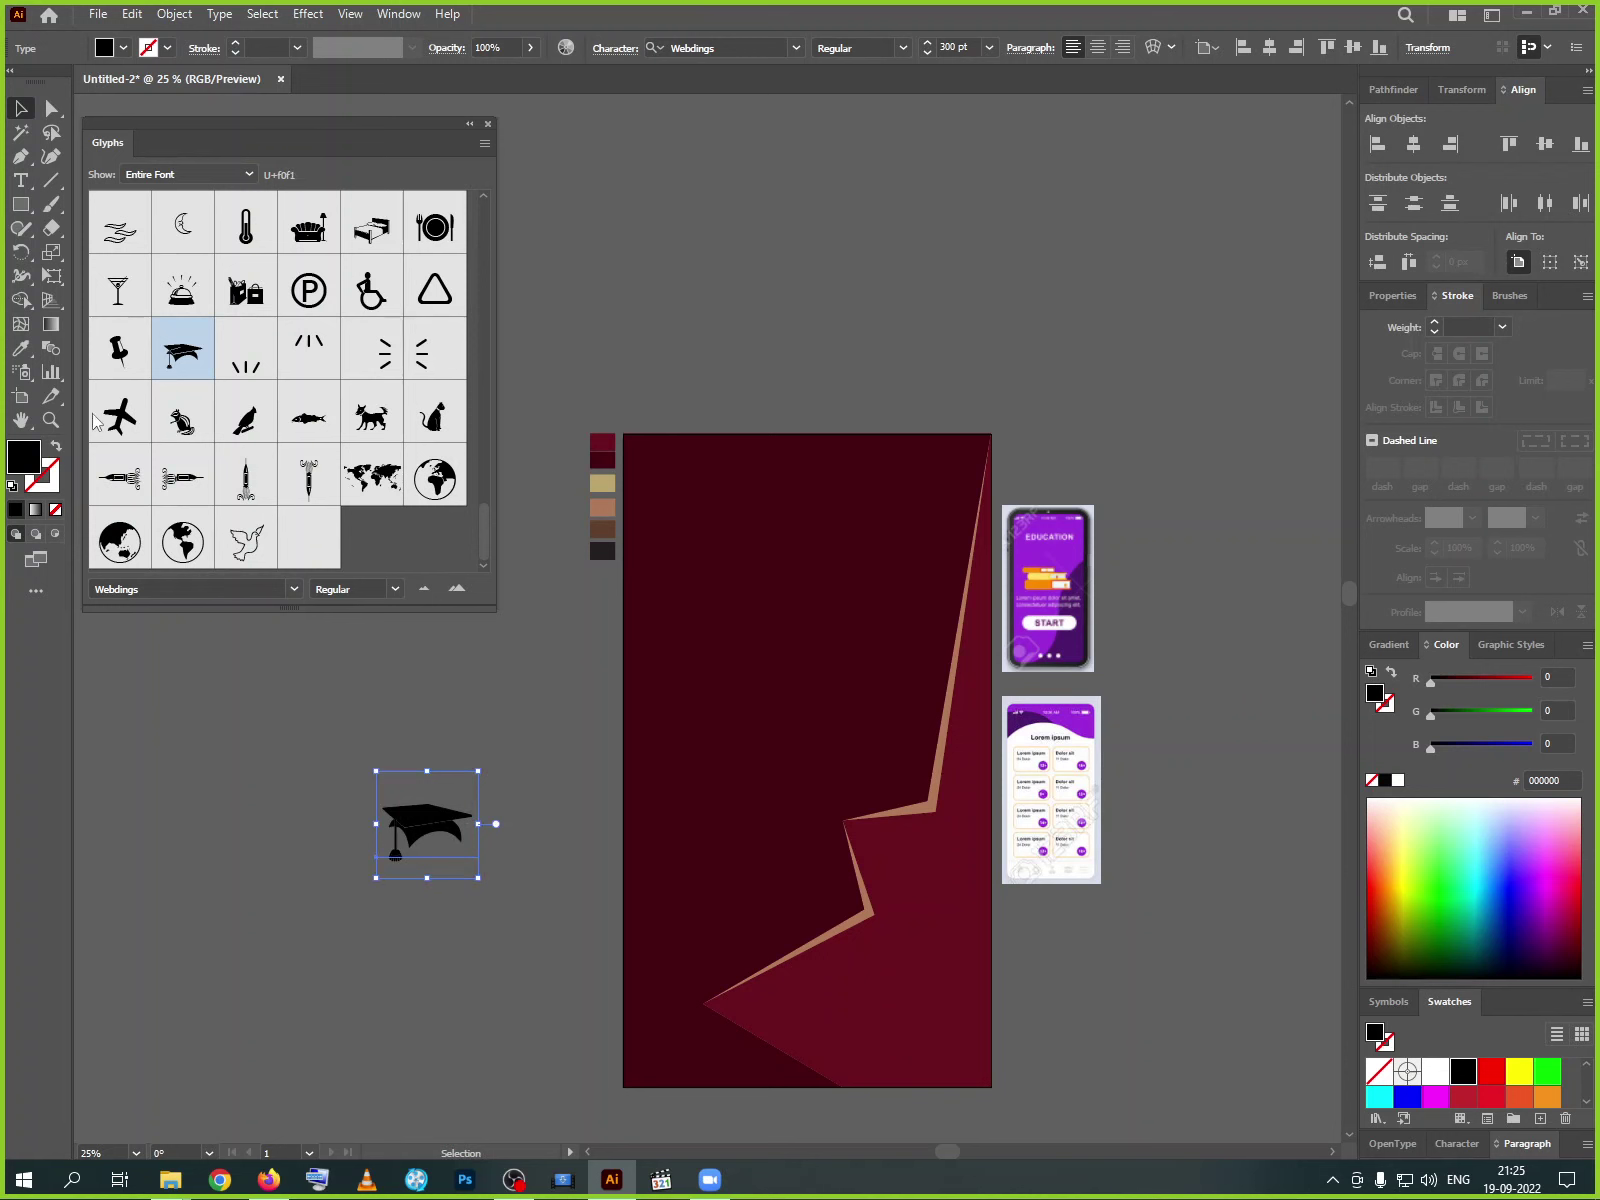
# - Add one Webdings globe glyph after the cap, close the Glyphs panel, and shift the text left
pyautogui.doubleClick(465, 825)
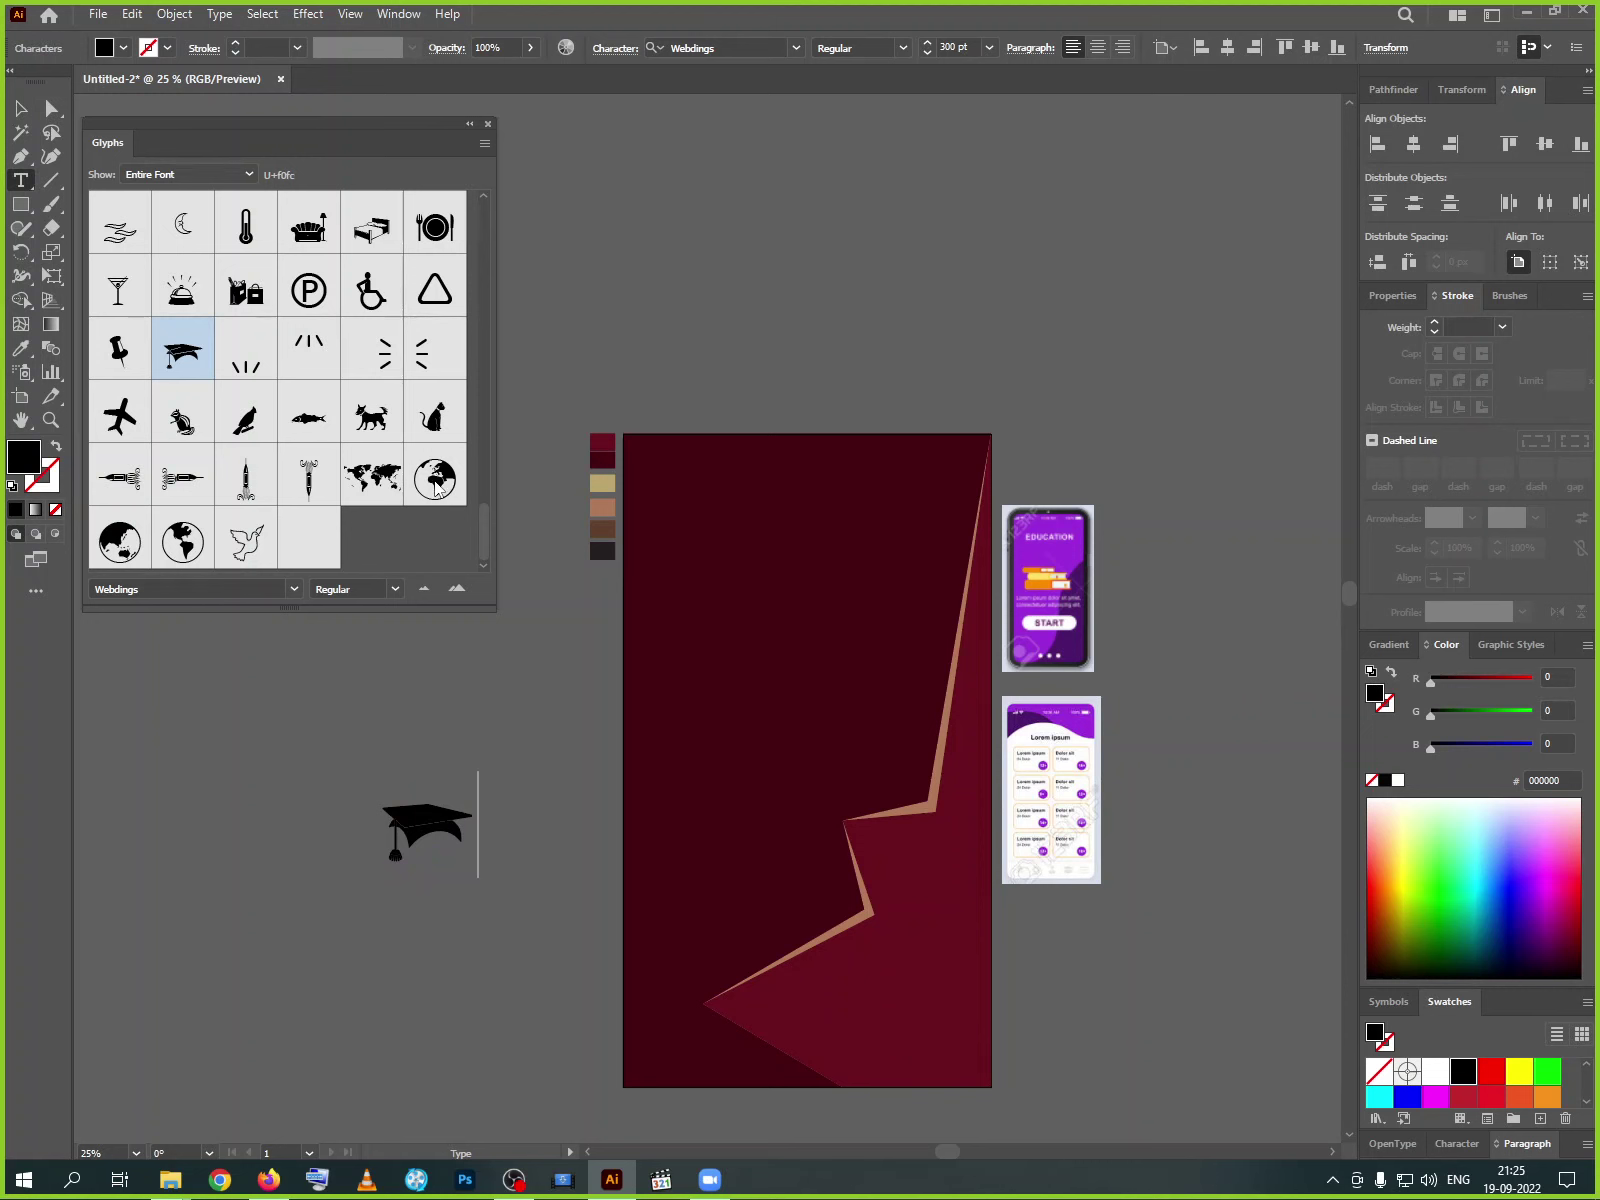
pyautogui.doubleClick(437, 480)
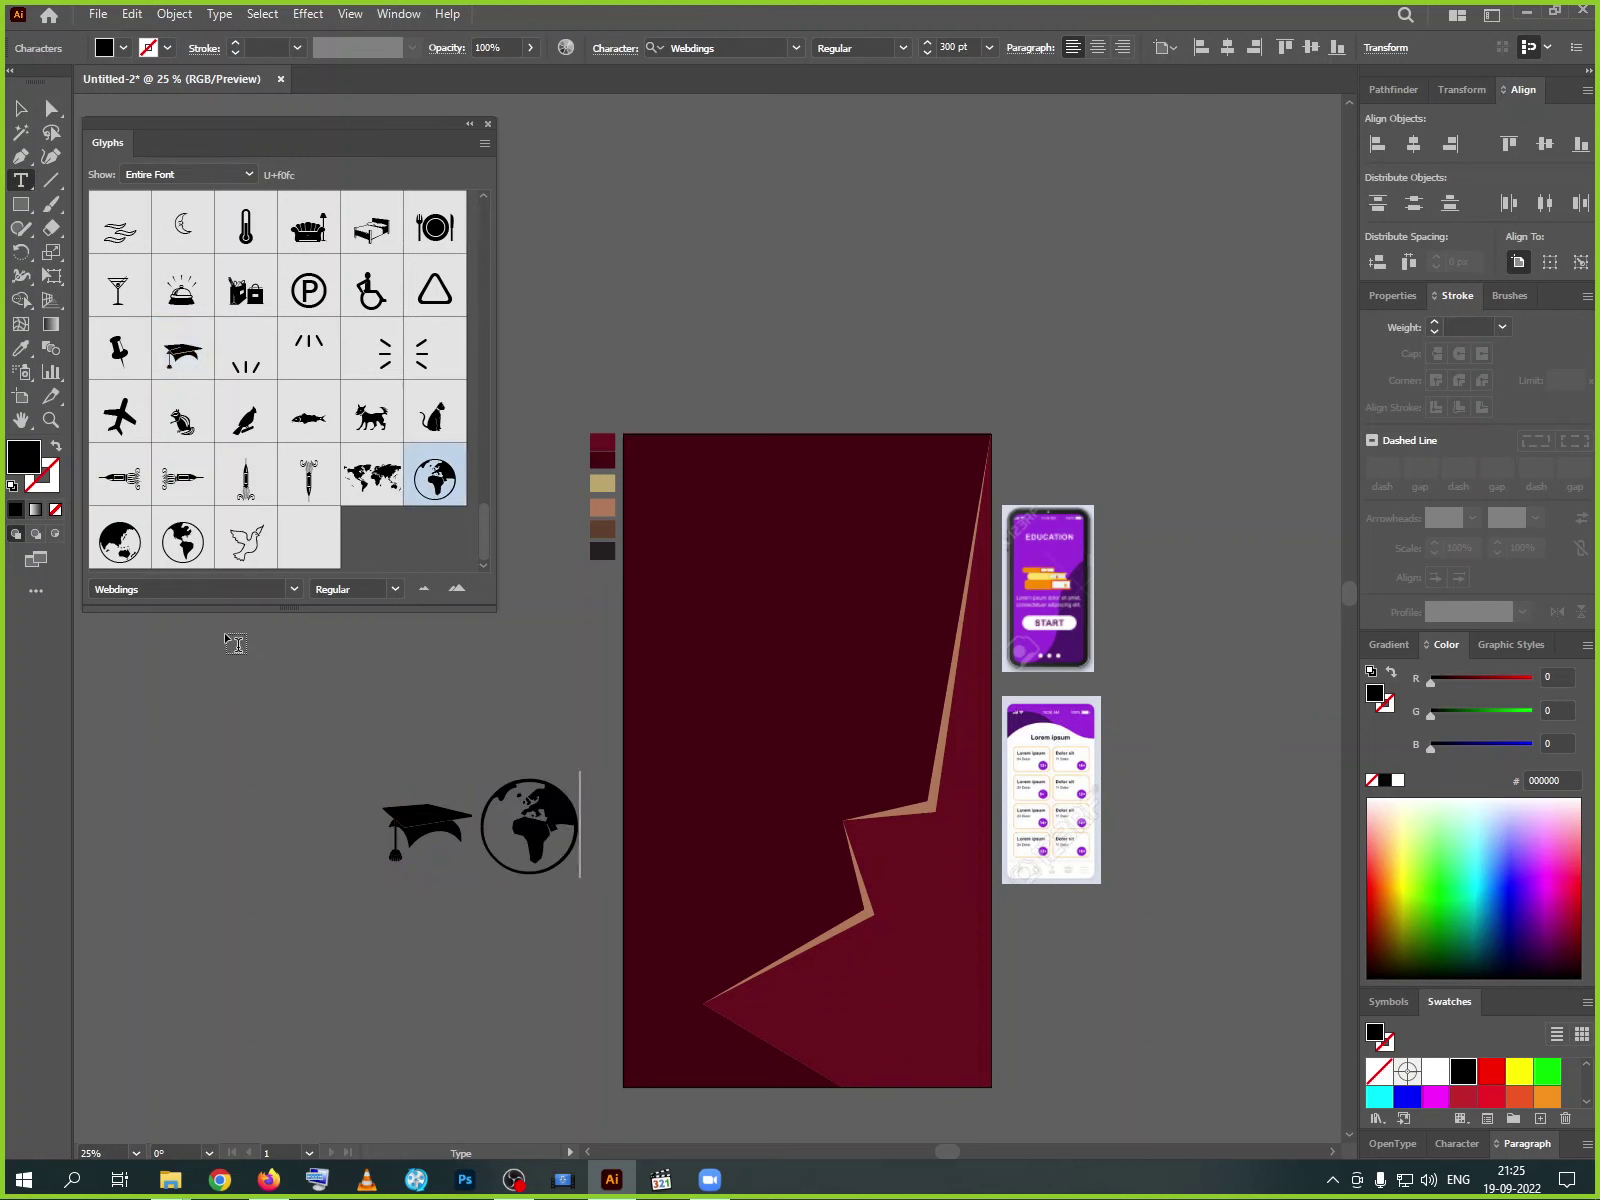
pyautogui.doubleClick(184, 545)
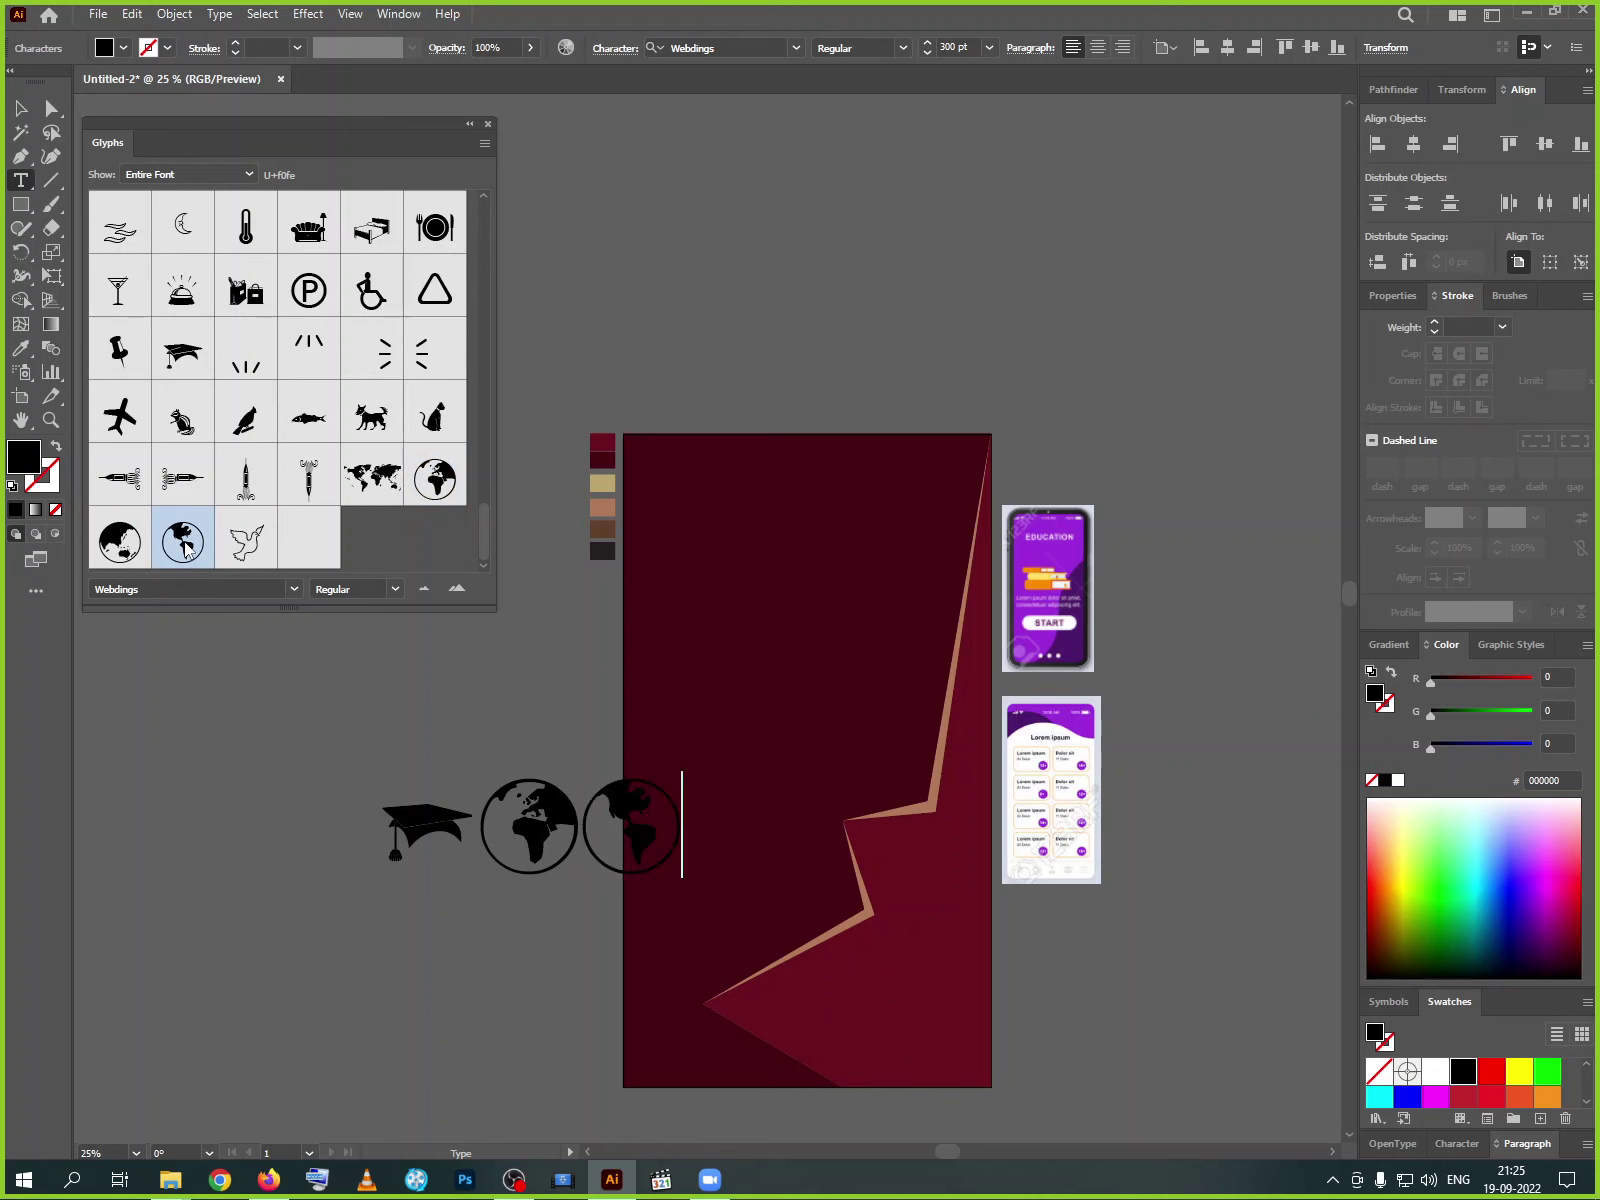
pyautogui.doubleClick(120, 542)
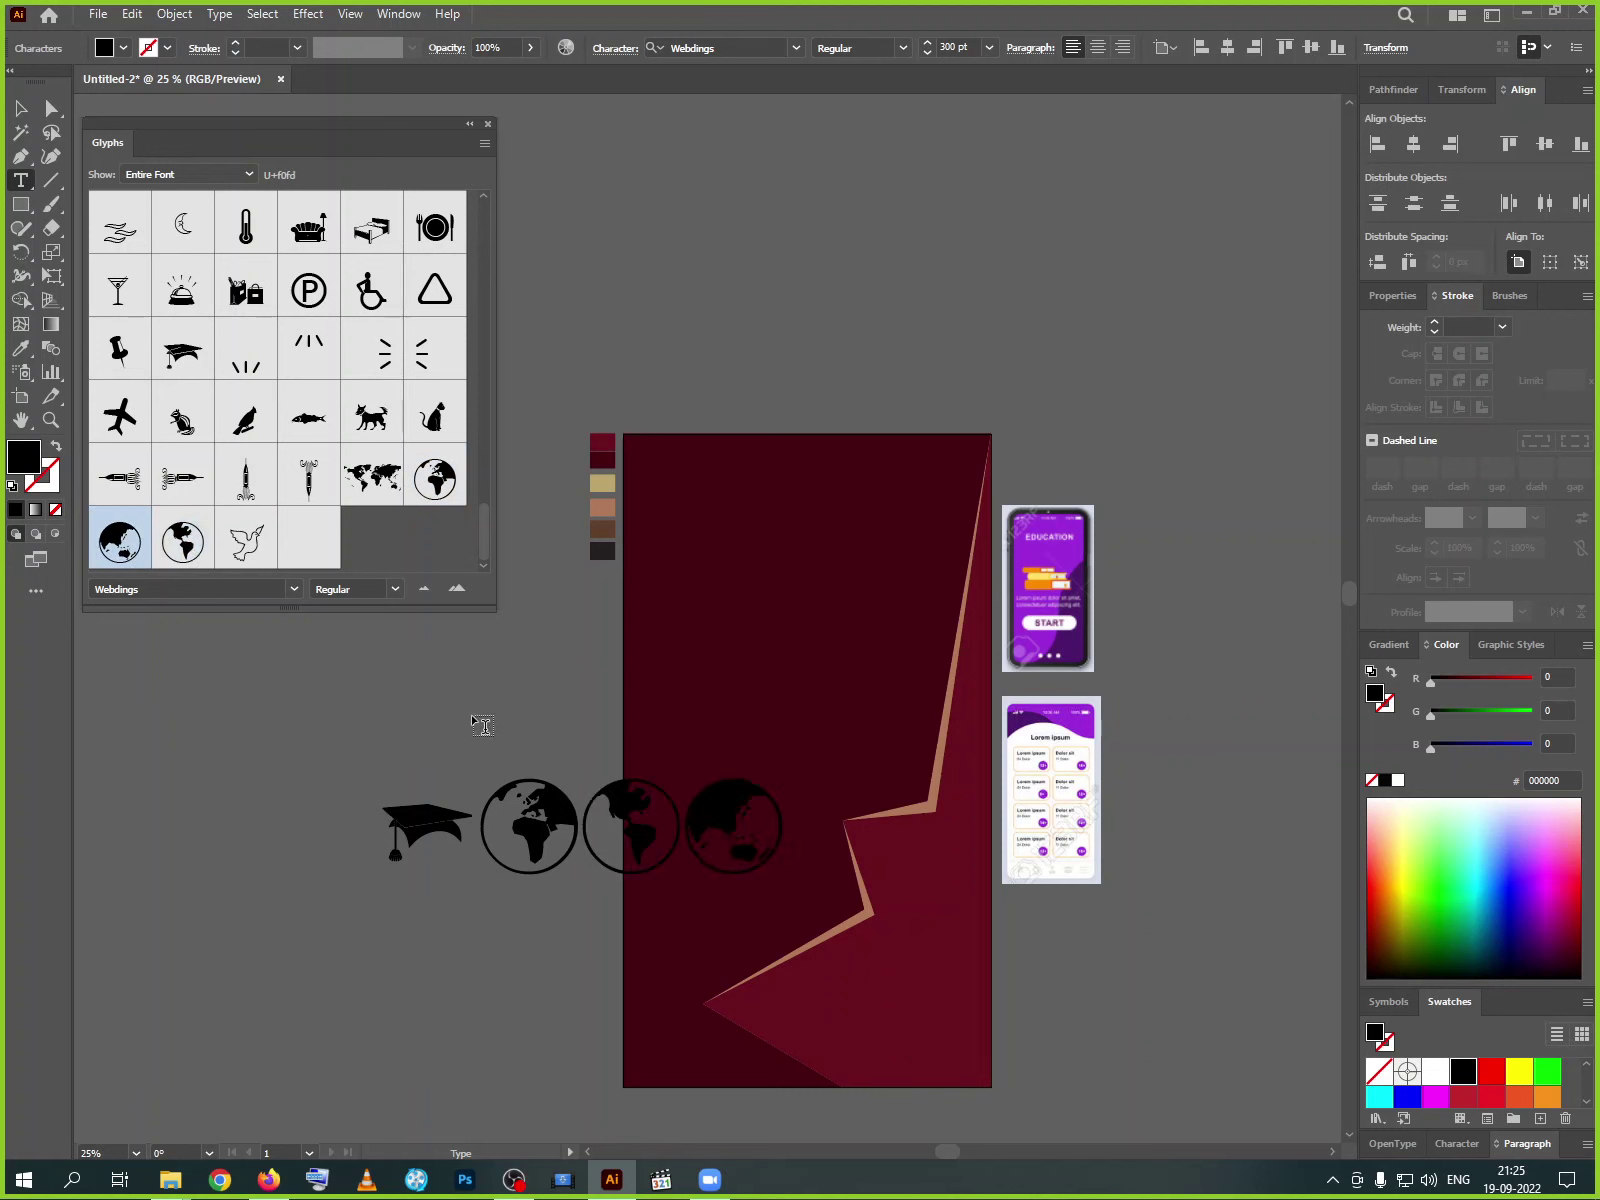
pyautogui.press('BackSpace')
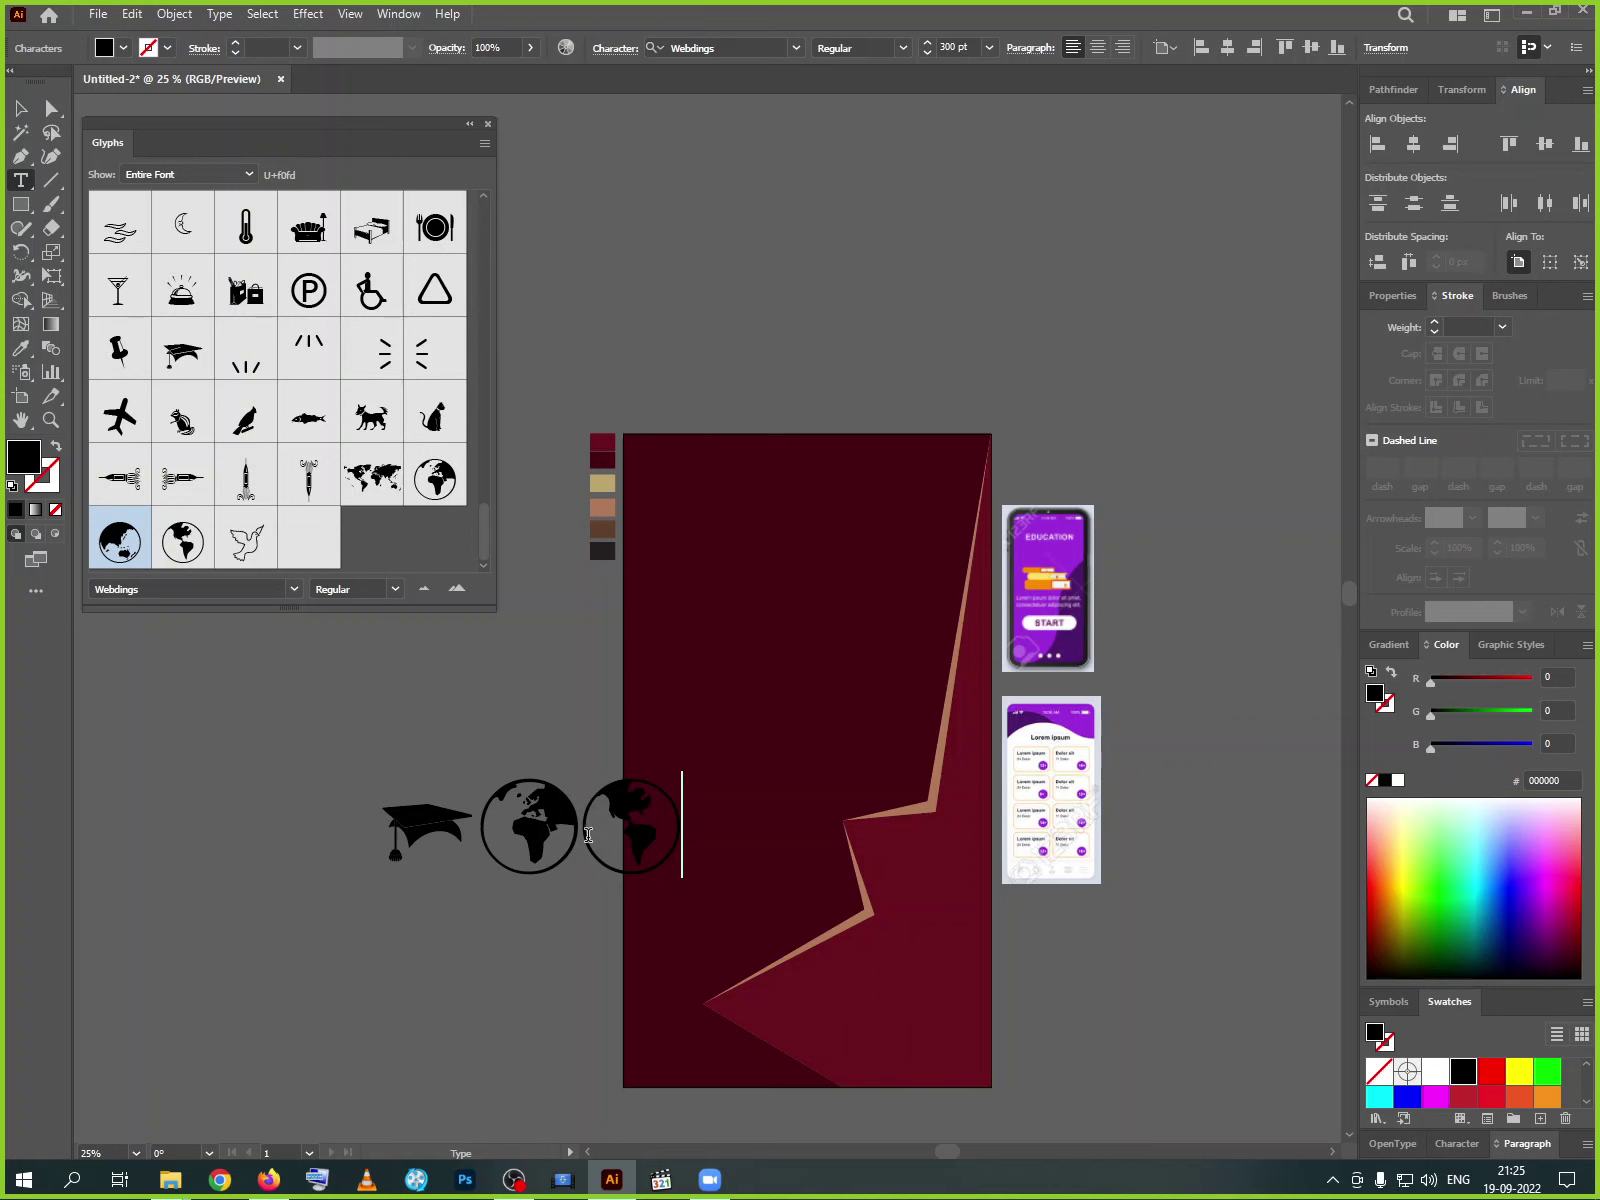
pyautogui.press('BackSpace')
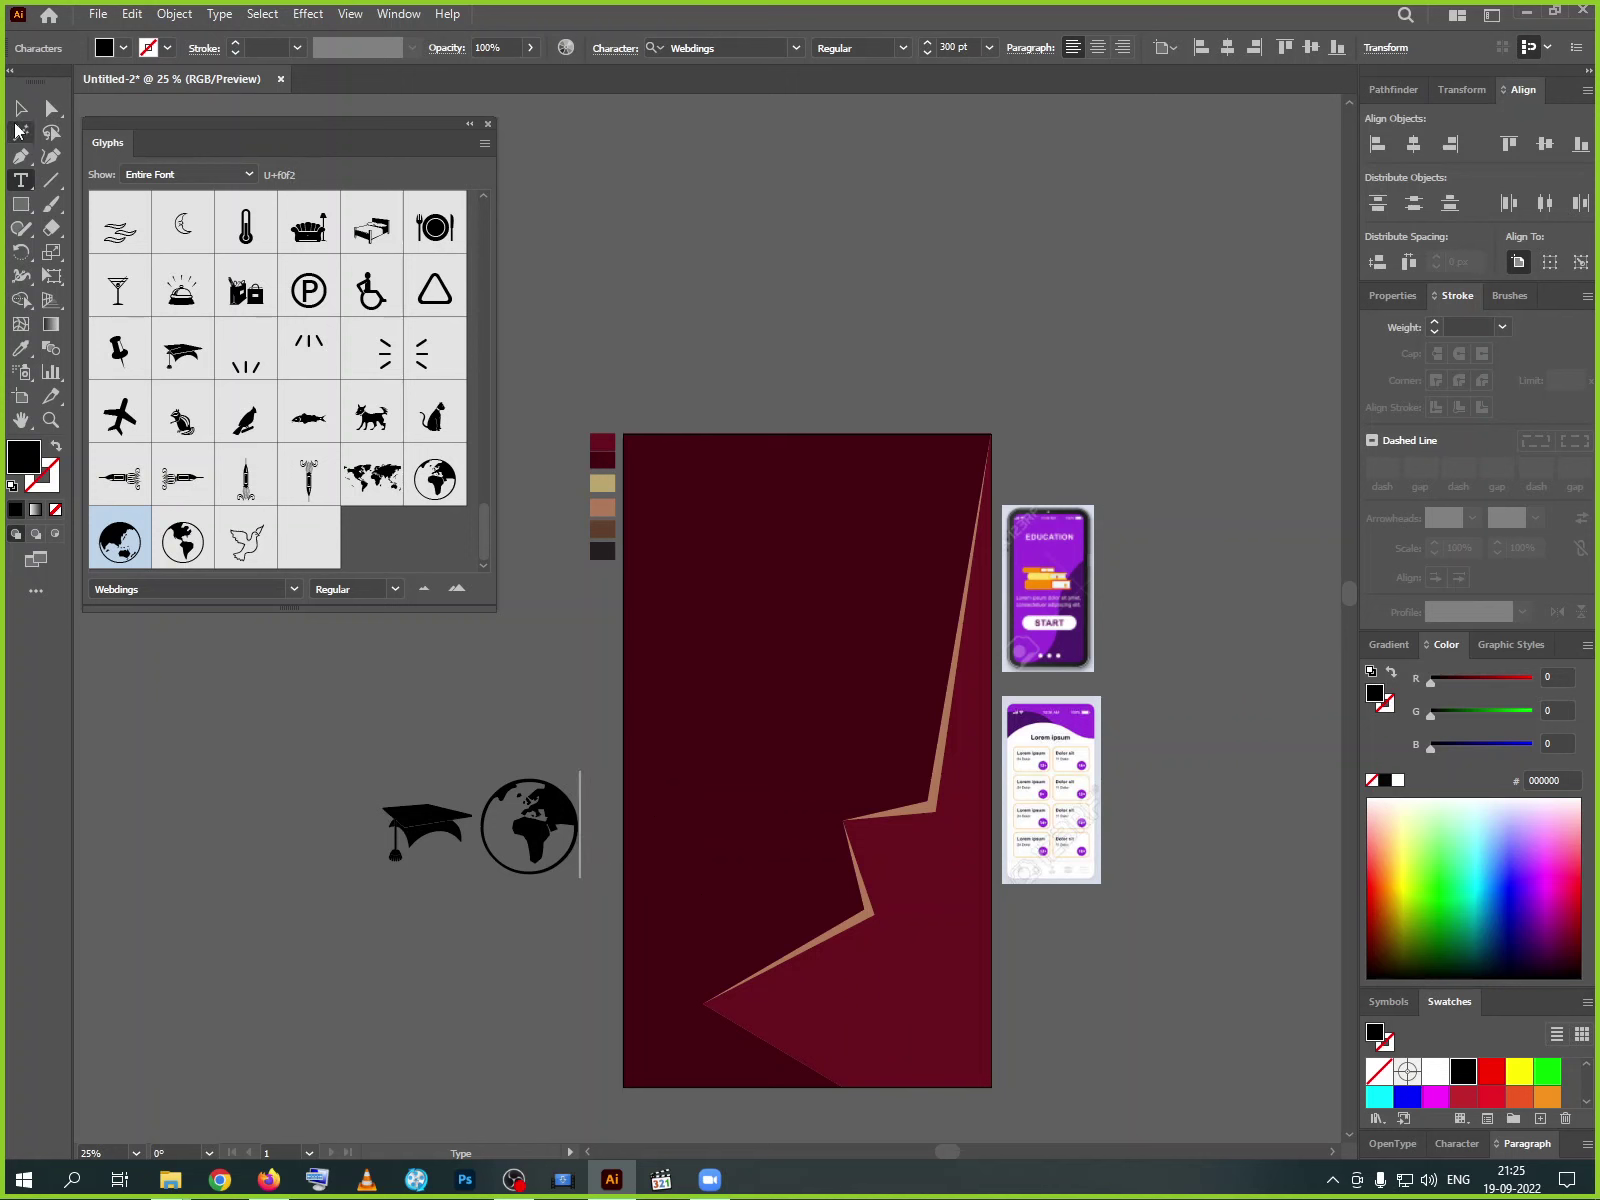
pyautogui.click(22, 110)
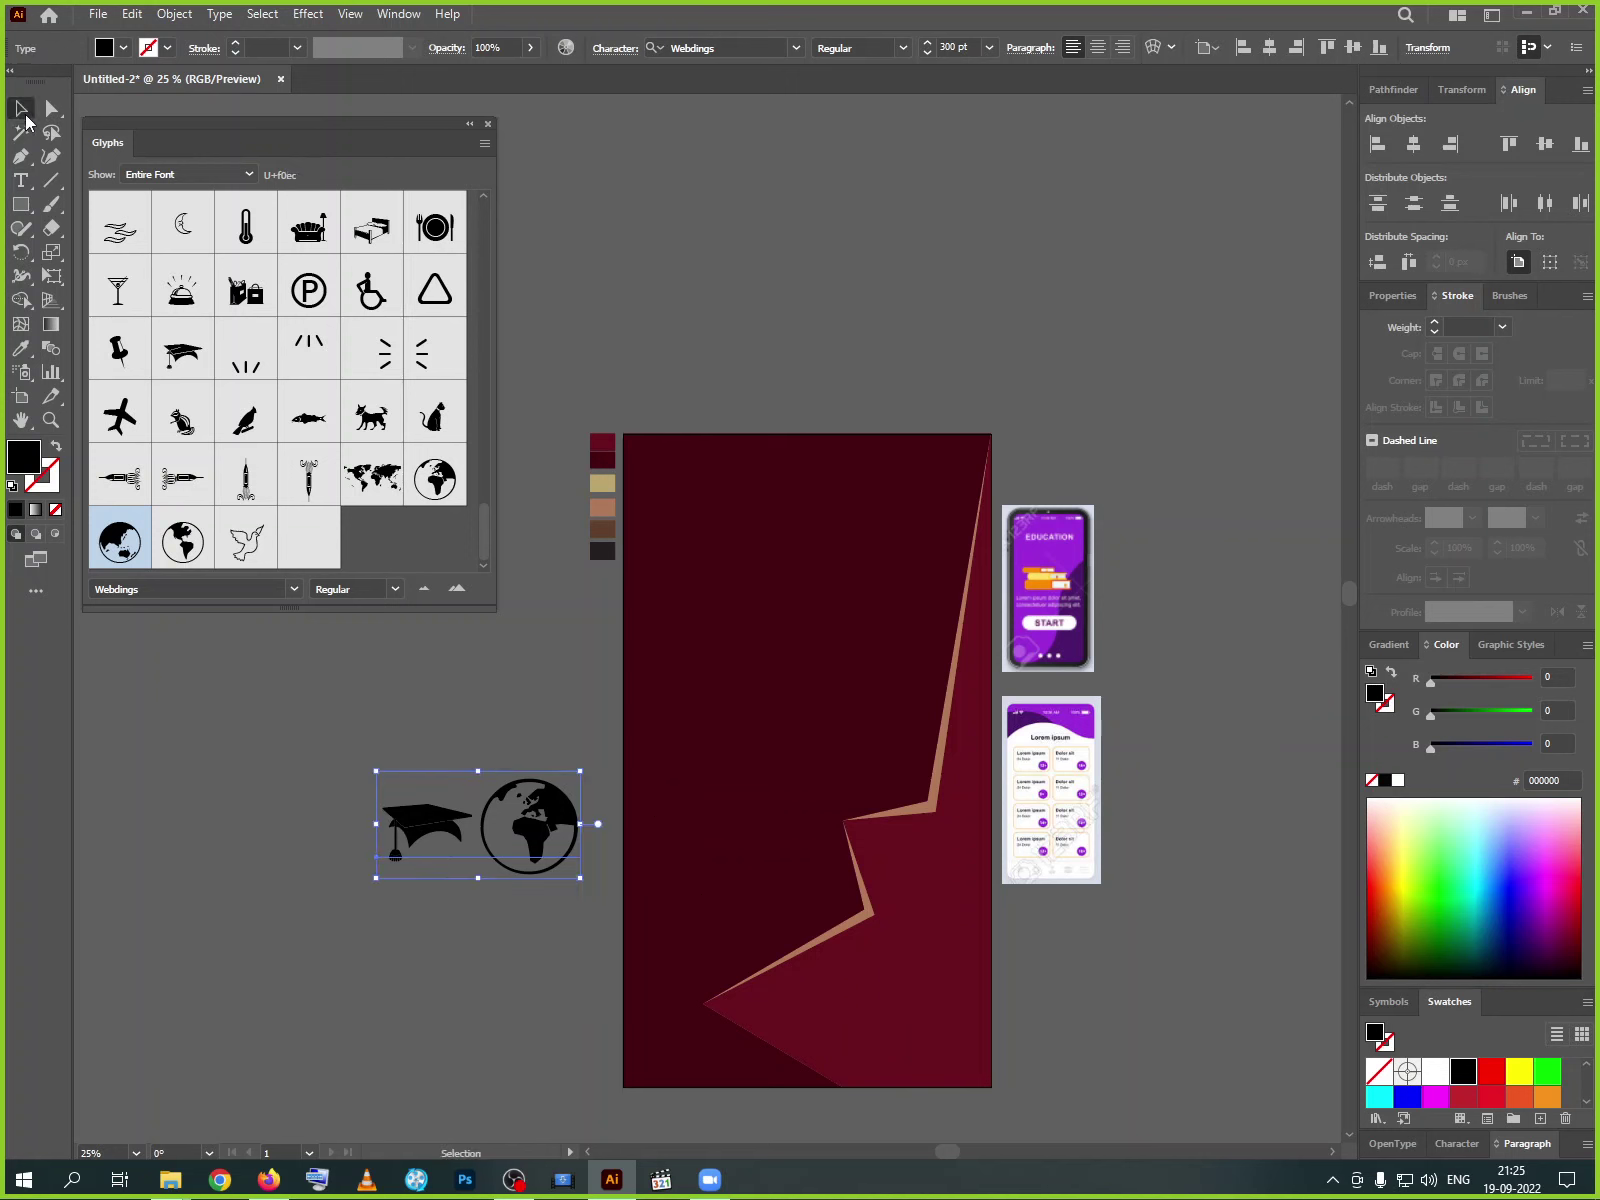
pyautogui.click(489, 125)
pyautogui.moveTo(505, 855); pyautogui.dragTo(428, 840)
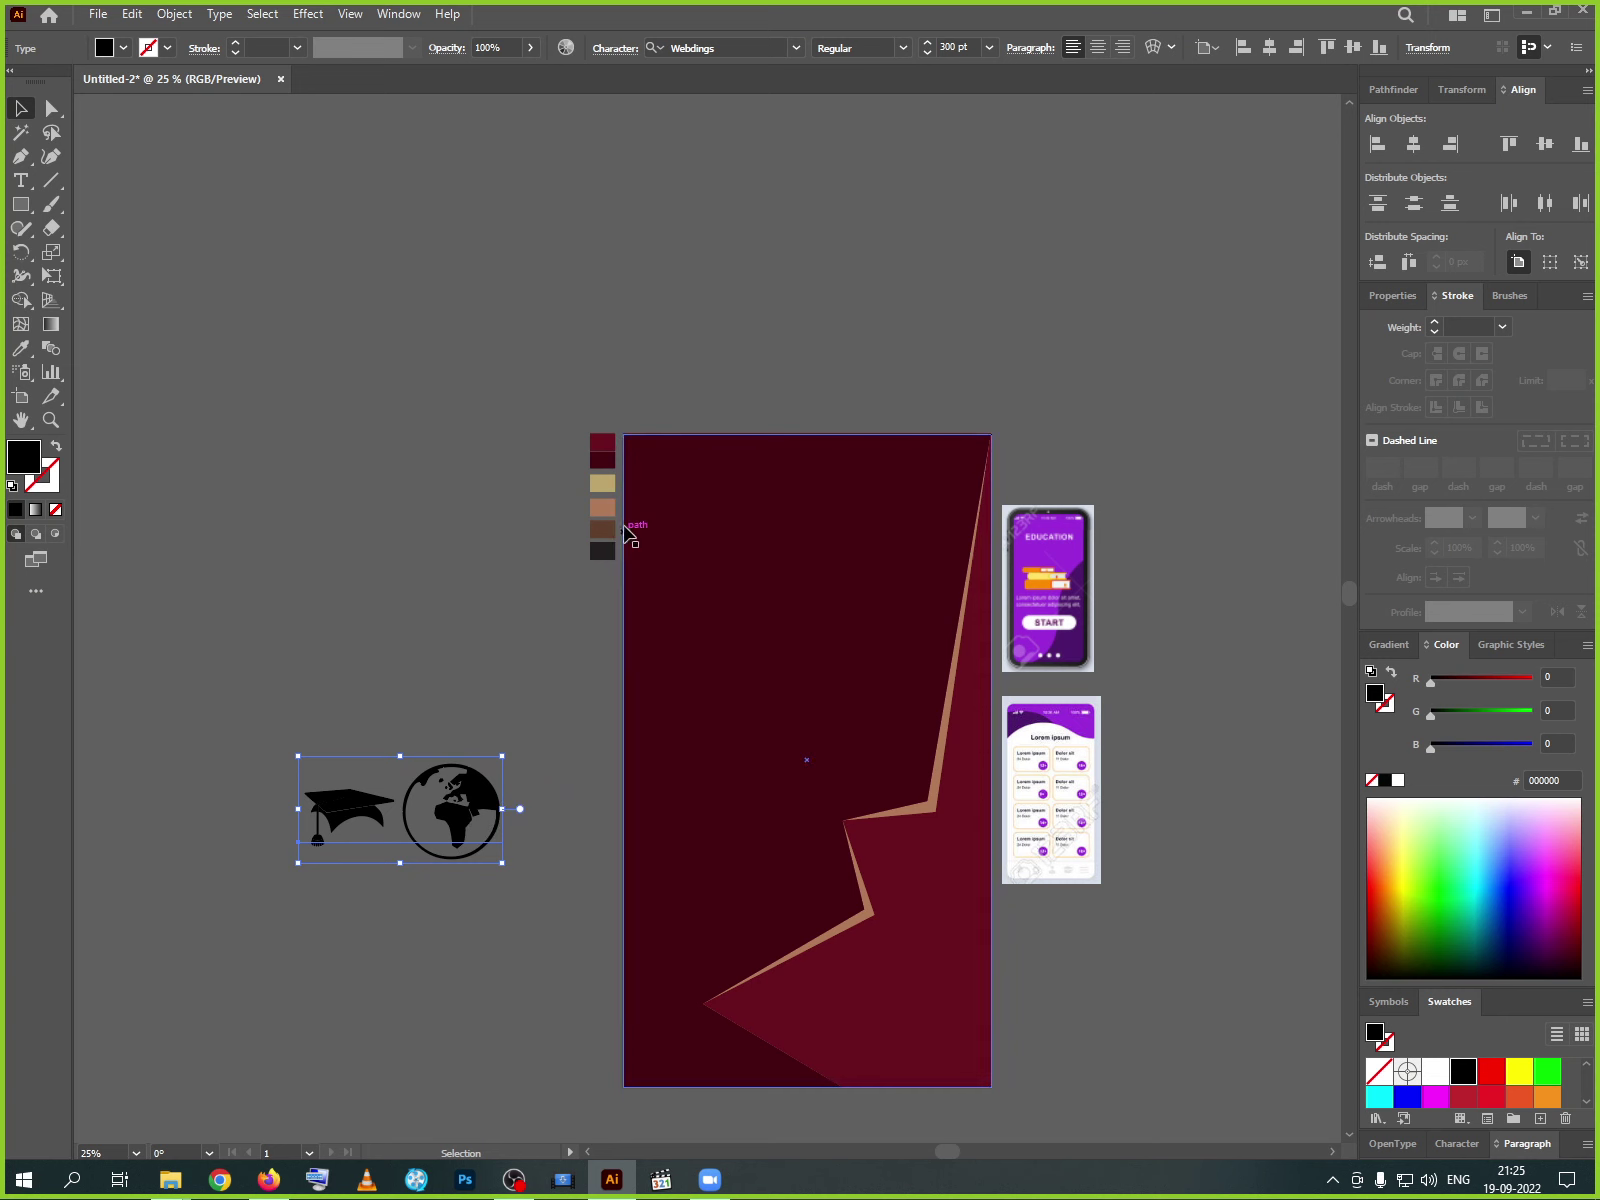
# - Colour the cap-and-globe text with the tan swatch using the Eyedropper
pyautogui.press('i')
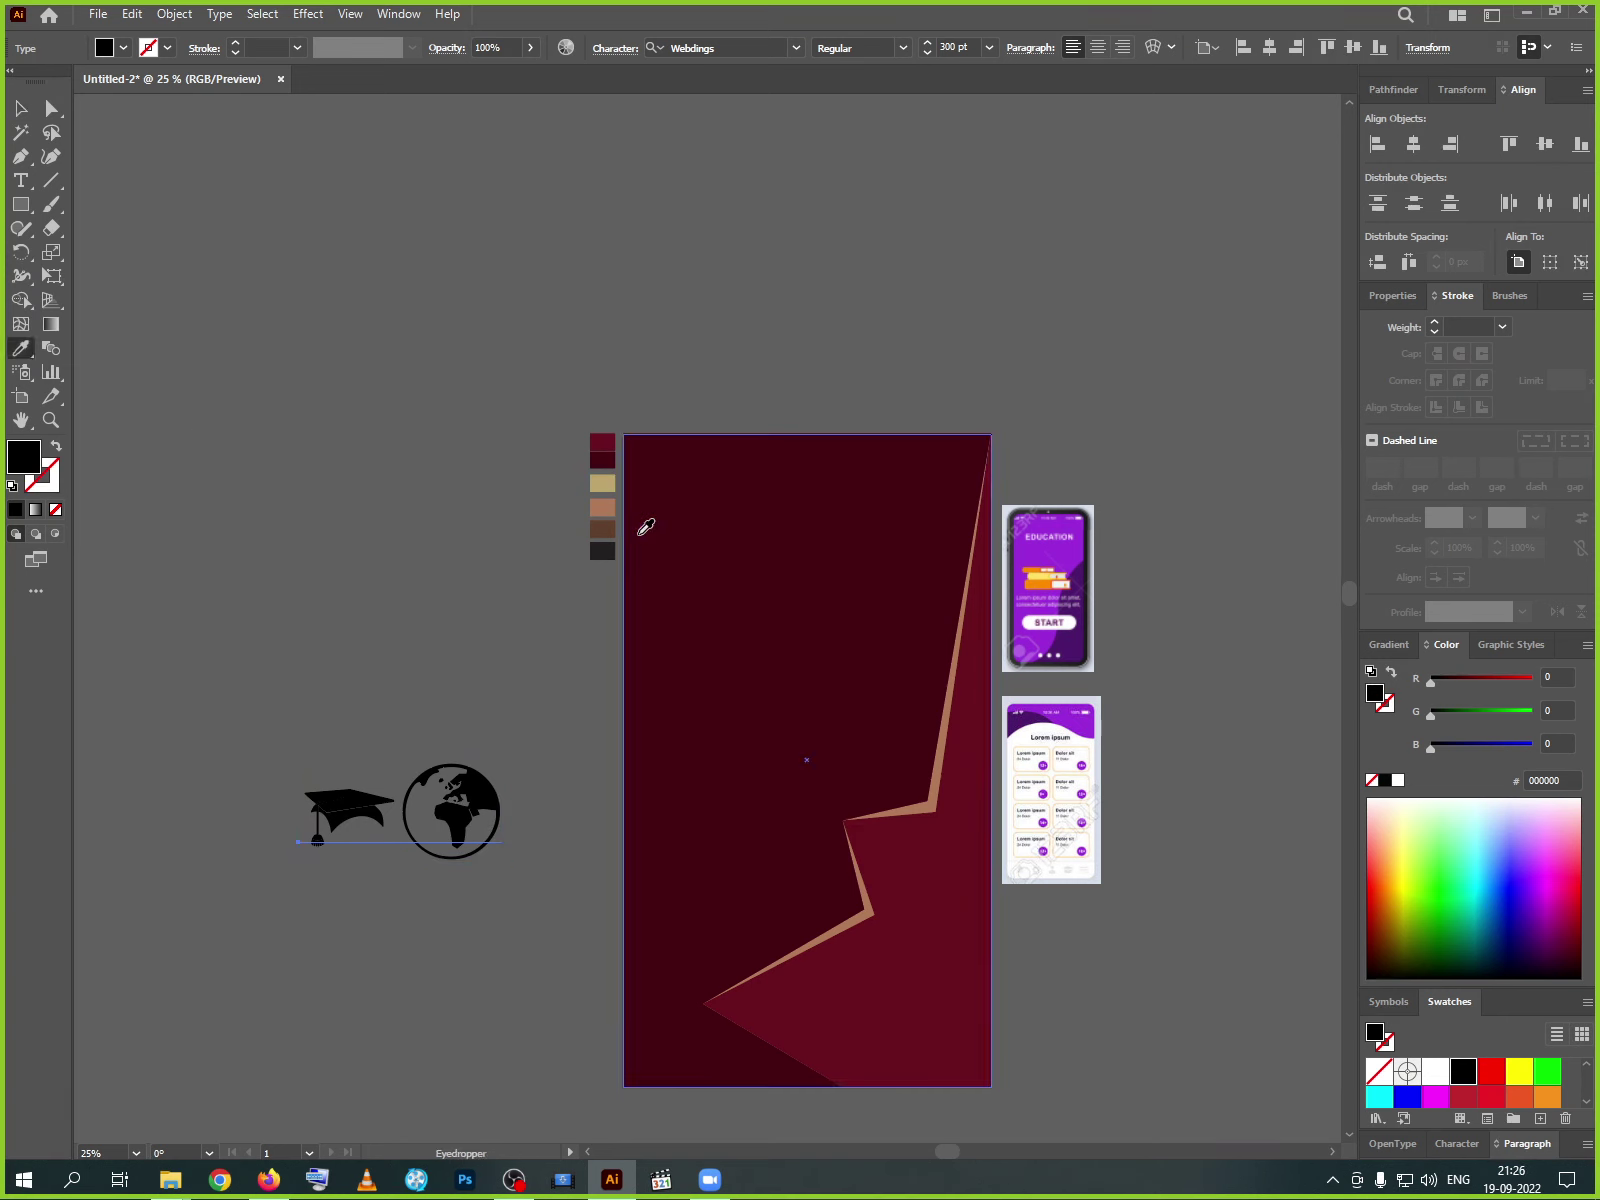
pyautogui.click(605, 481)
pyautogui.press('v')
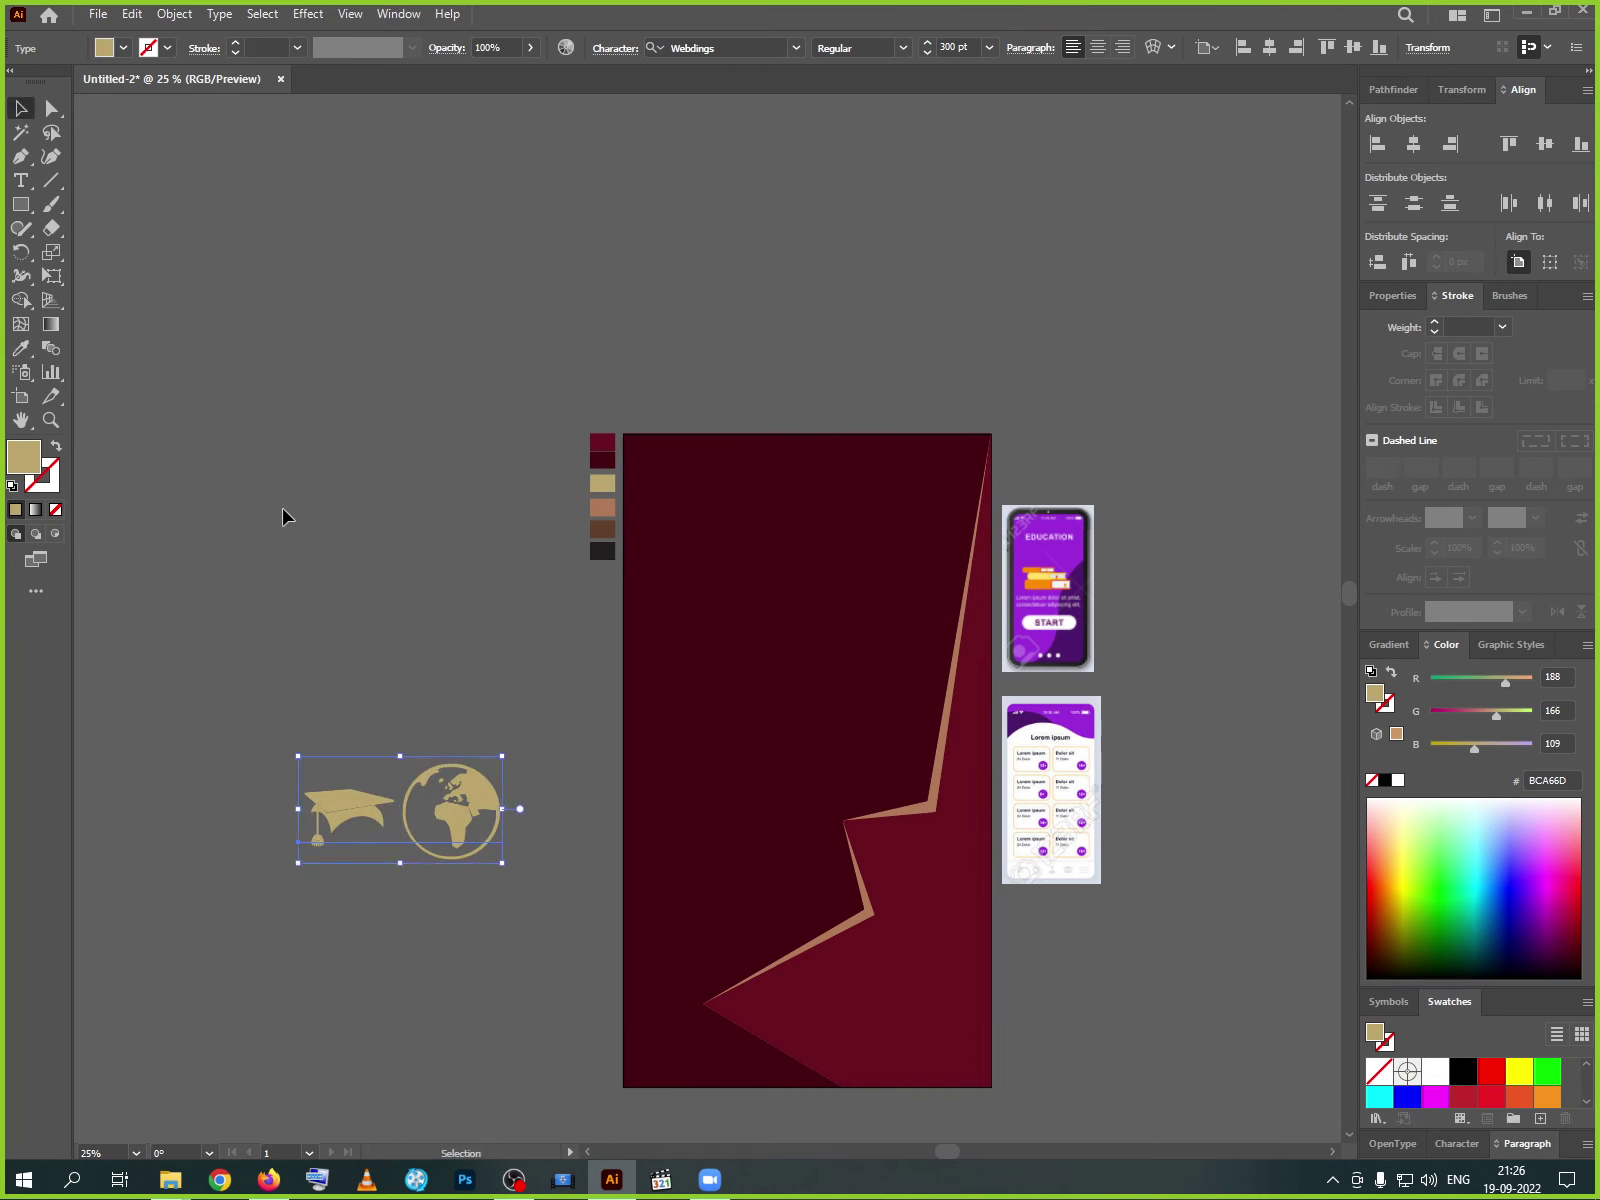
pyautogui.click(286, 518)
# - Move the globe glyph into its own text object, scaled down and tucked beneath the cap
pyautogui.doubleClick(450, 825)
pyautogui.moveTo(453, 818); pyautogui.dragTo(486, 816)
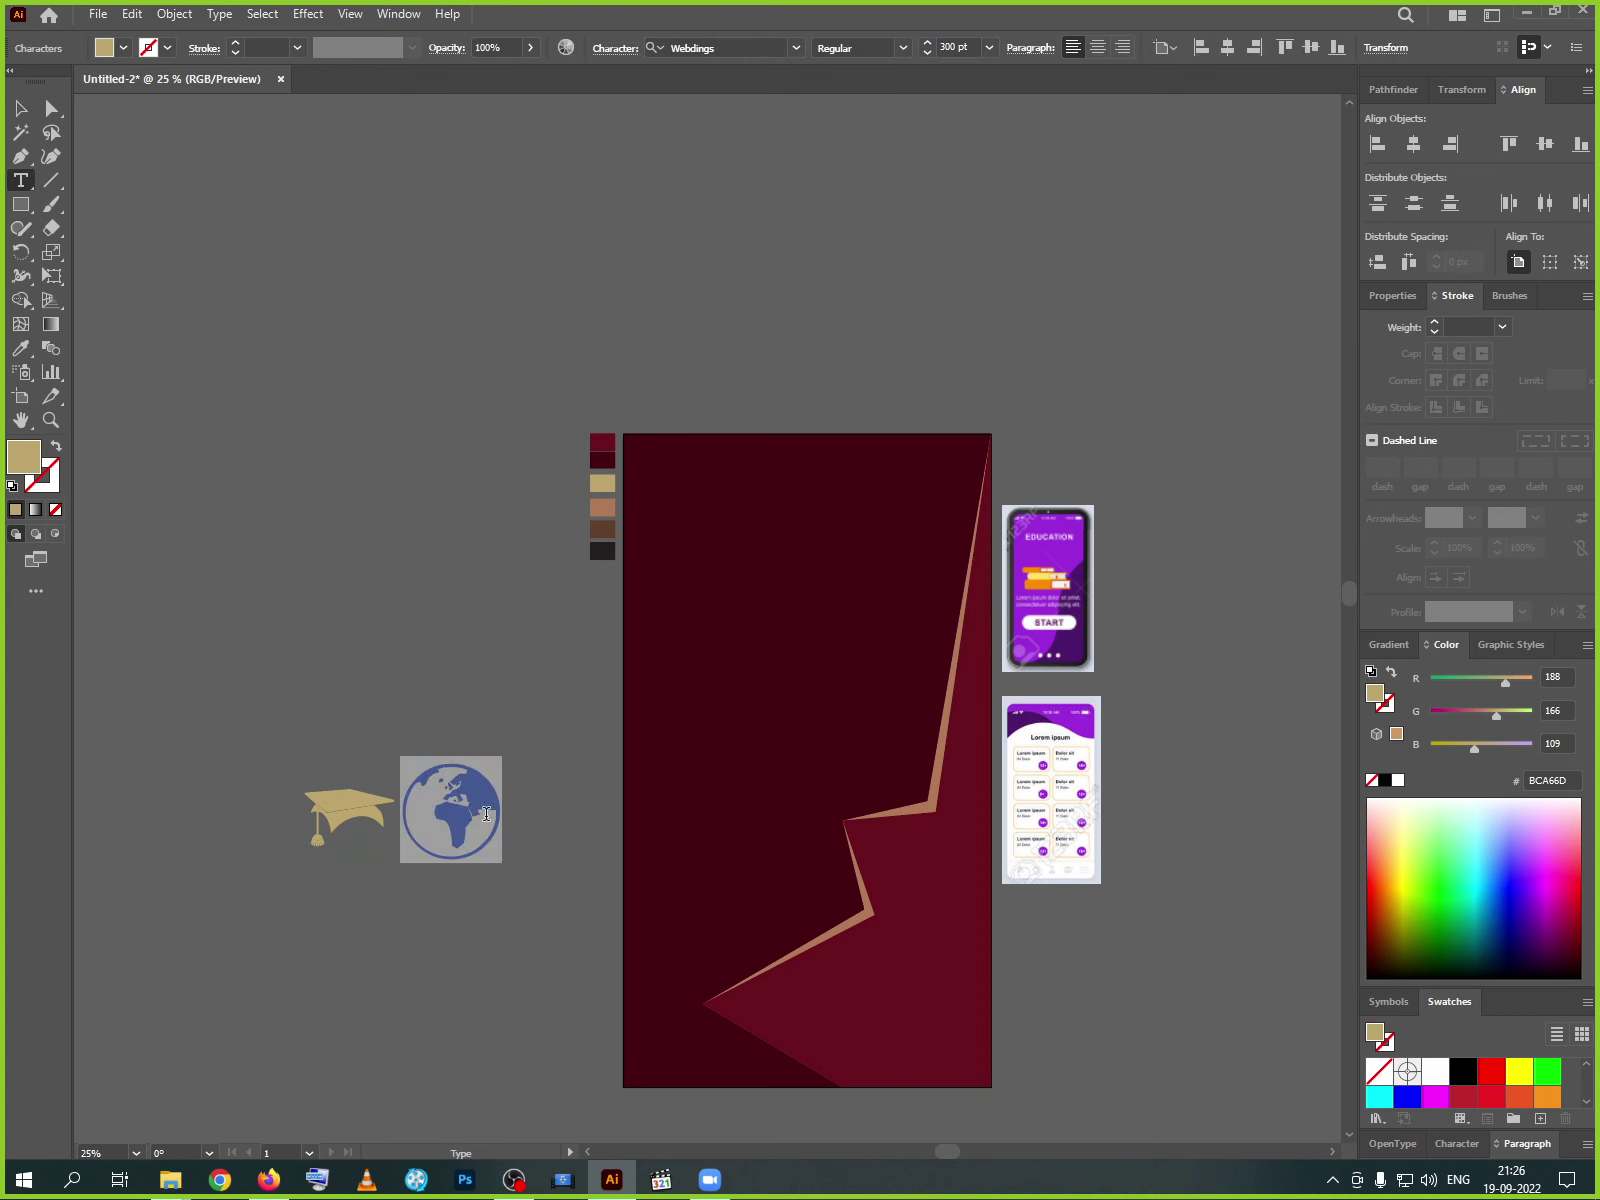
pyautogui.press('BackSpace')
pyautogui.keyDown('ctrl'); pyautogui.click(345, 668); pyautogui.keyUp('ctrl')
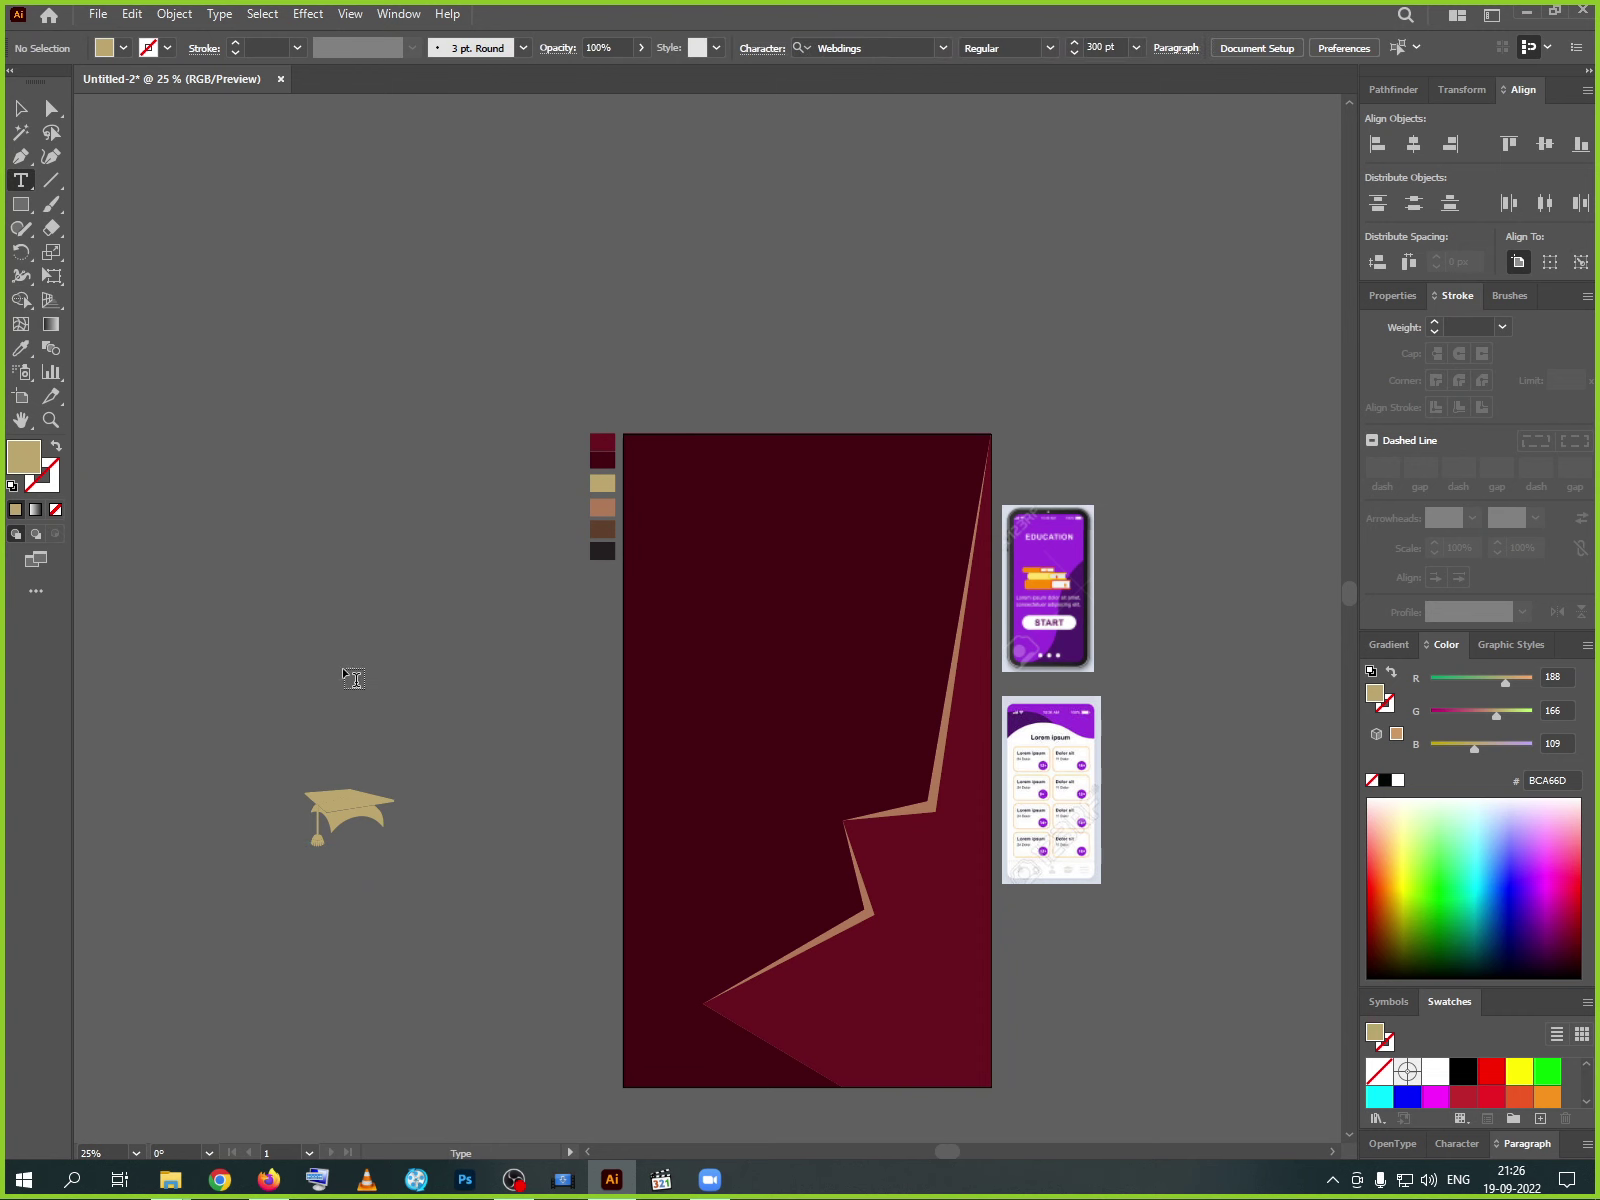
pyautogui.click(343, 632)
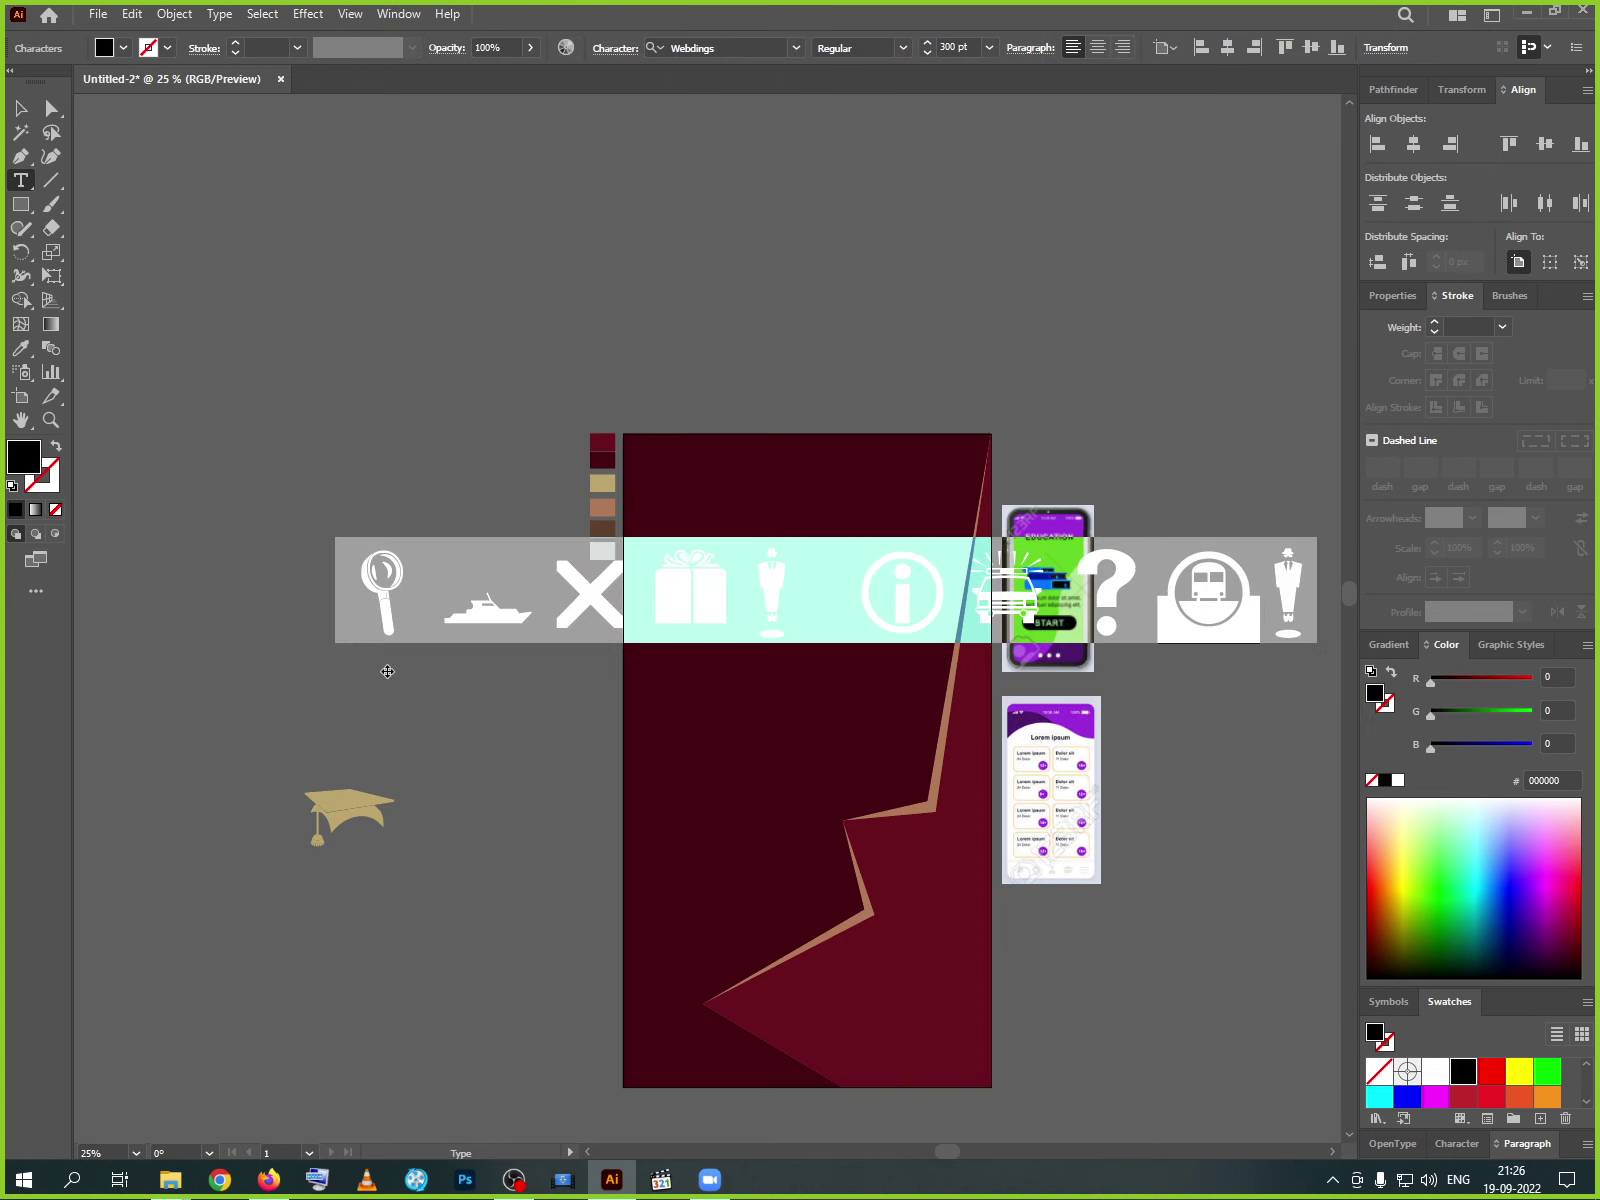
pyautogui.hotkey('ctrl', 'v')
pyautogui.click(20, 108)
pyautogui.moveTo(418, 590); pyautogui.dragTo(397, 867)
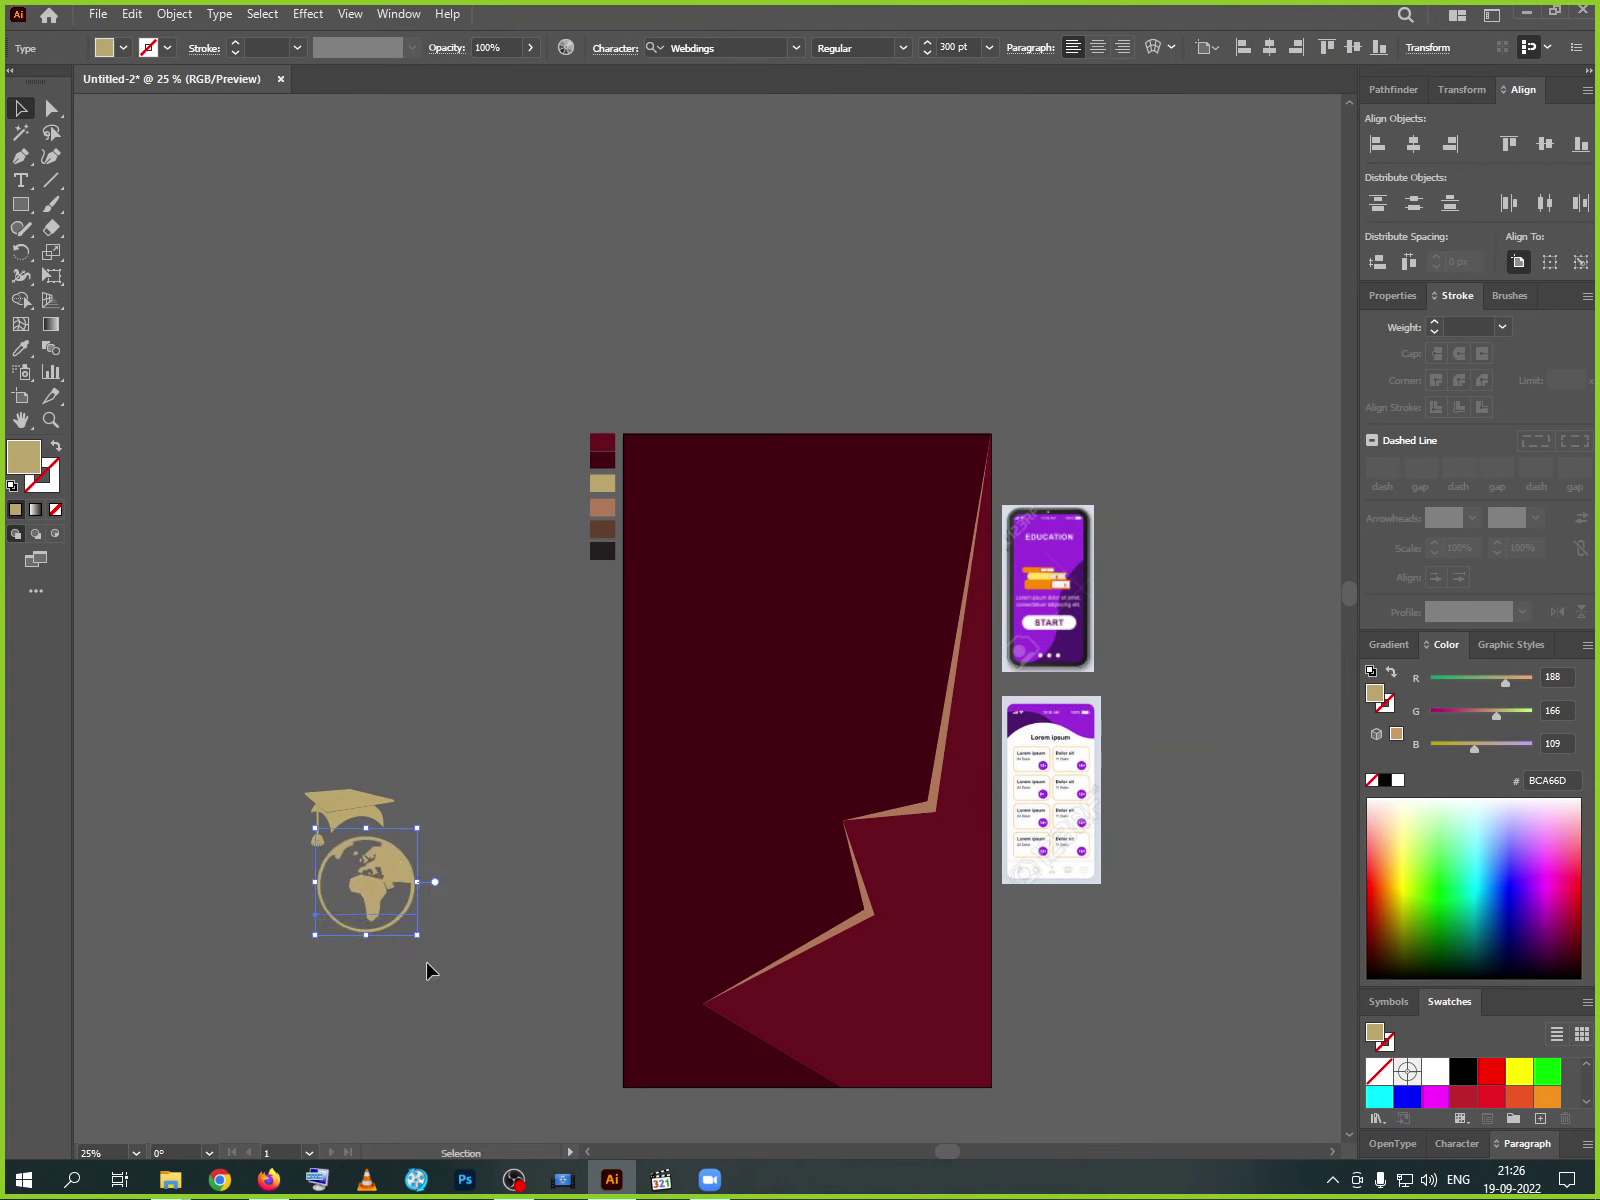
pyautogui.moveTo(419, 941)
pyautogui.mouseDown()
pyautogui.moveTo(404, 920)
pyautogui.moveTo(426, 944)
pyautogui.mouseUp()
pyautogui.click(426, 944)
pyautogui.moveTo(368, 882); pyautogui.dragTo(375, 784)
# - Move the cap and globe together, then type 'PPP' in Webdings below for three mountain glyphs
pyautogui.keyDown('shift'); pyautogui.click(350, 805); pyautogui.keyUp('shift')
pyautogui.hotkey('ctrl', '+')
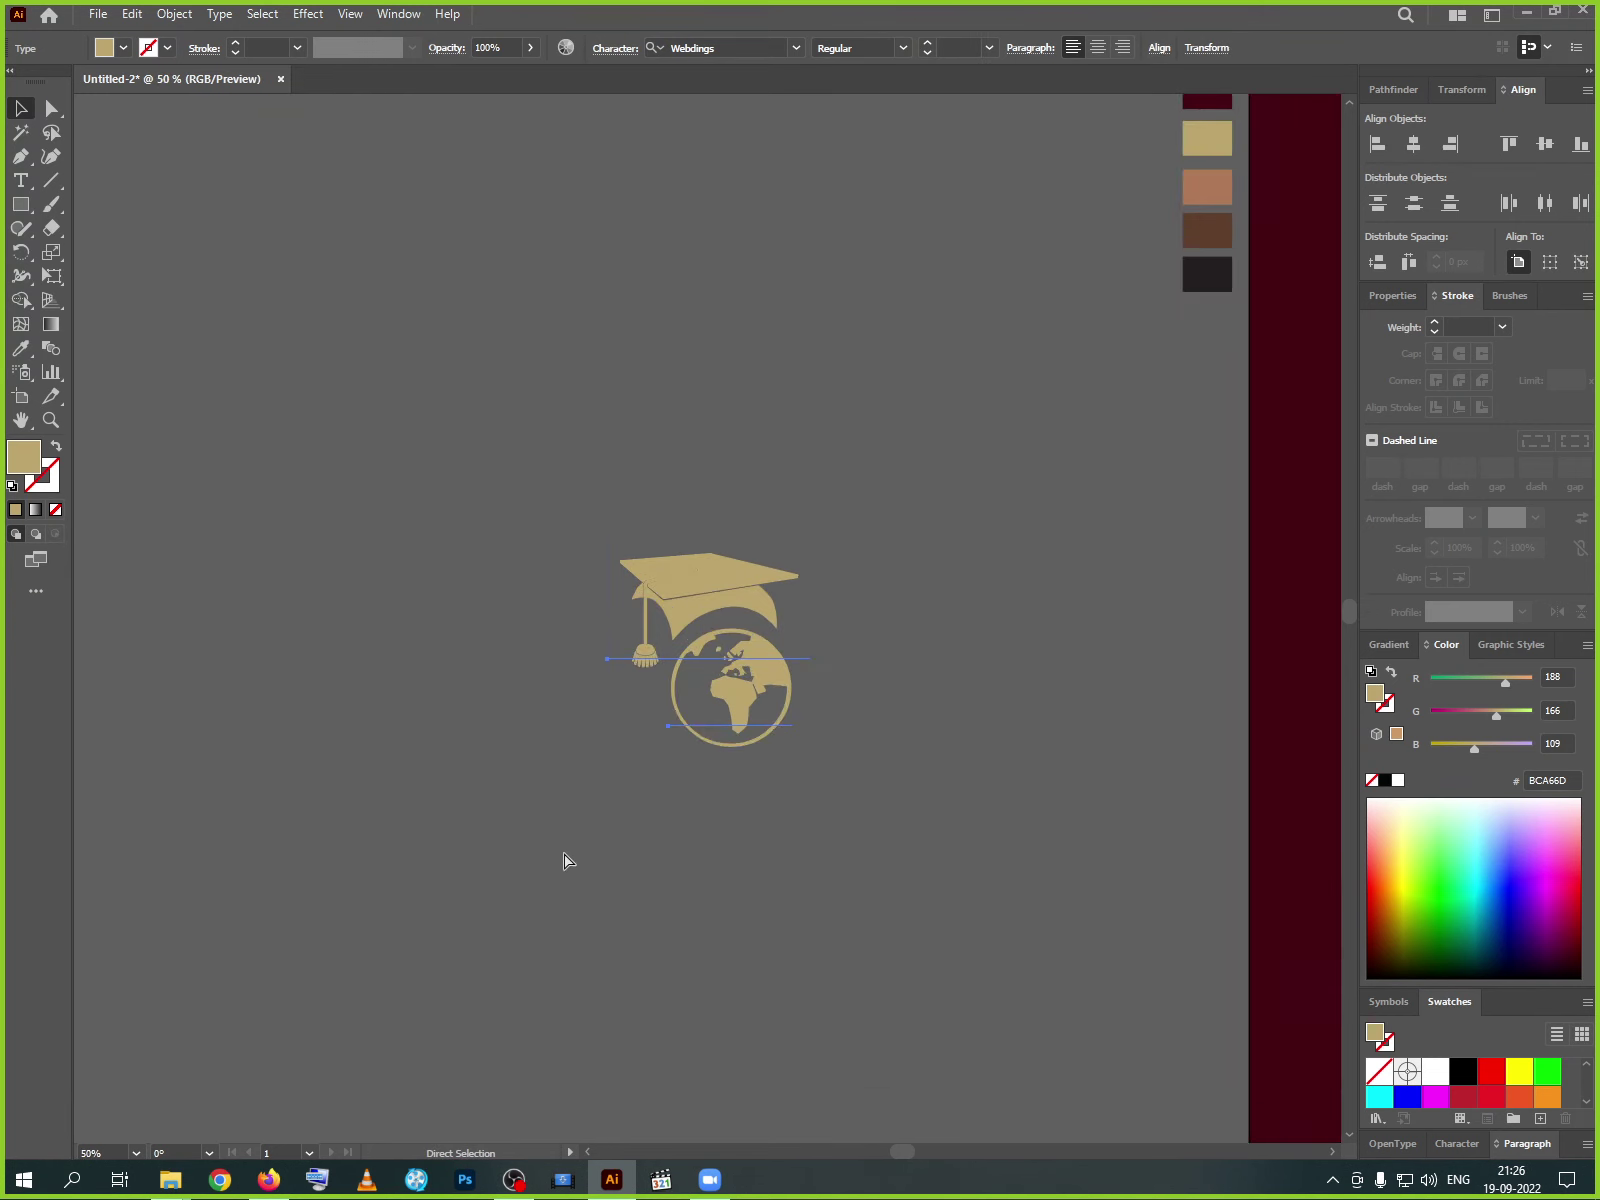
pyautogui.click(20, 180)
pyautogui.click(628, 836)
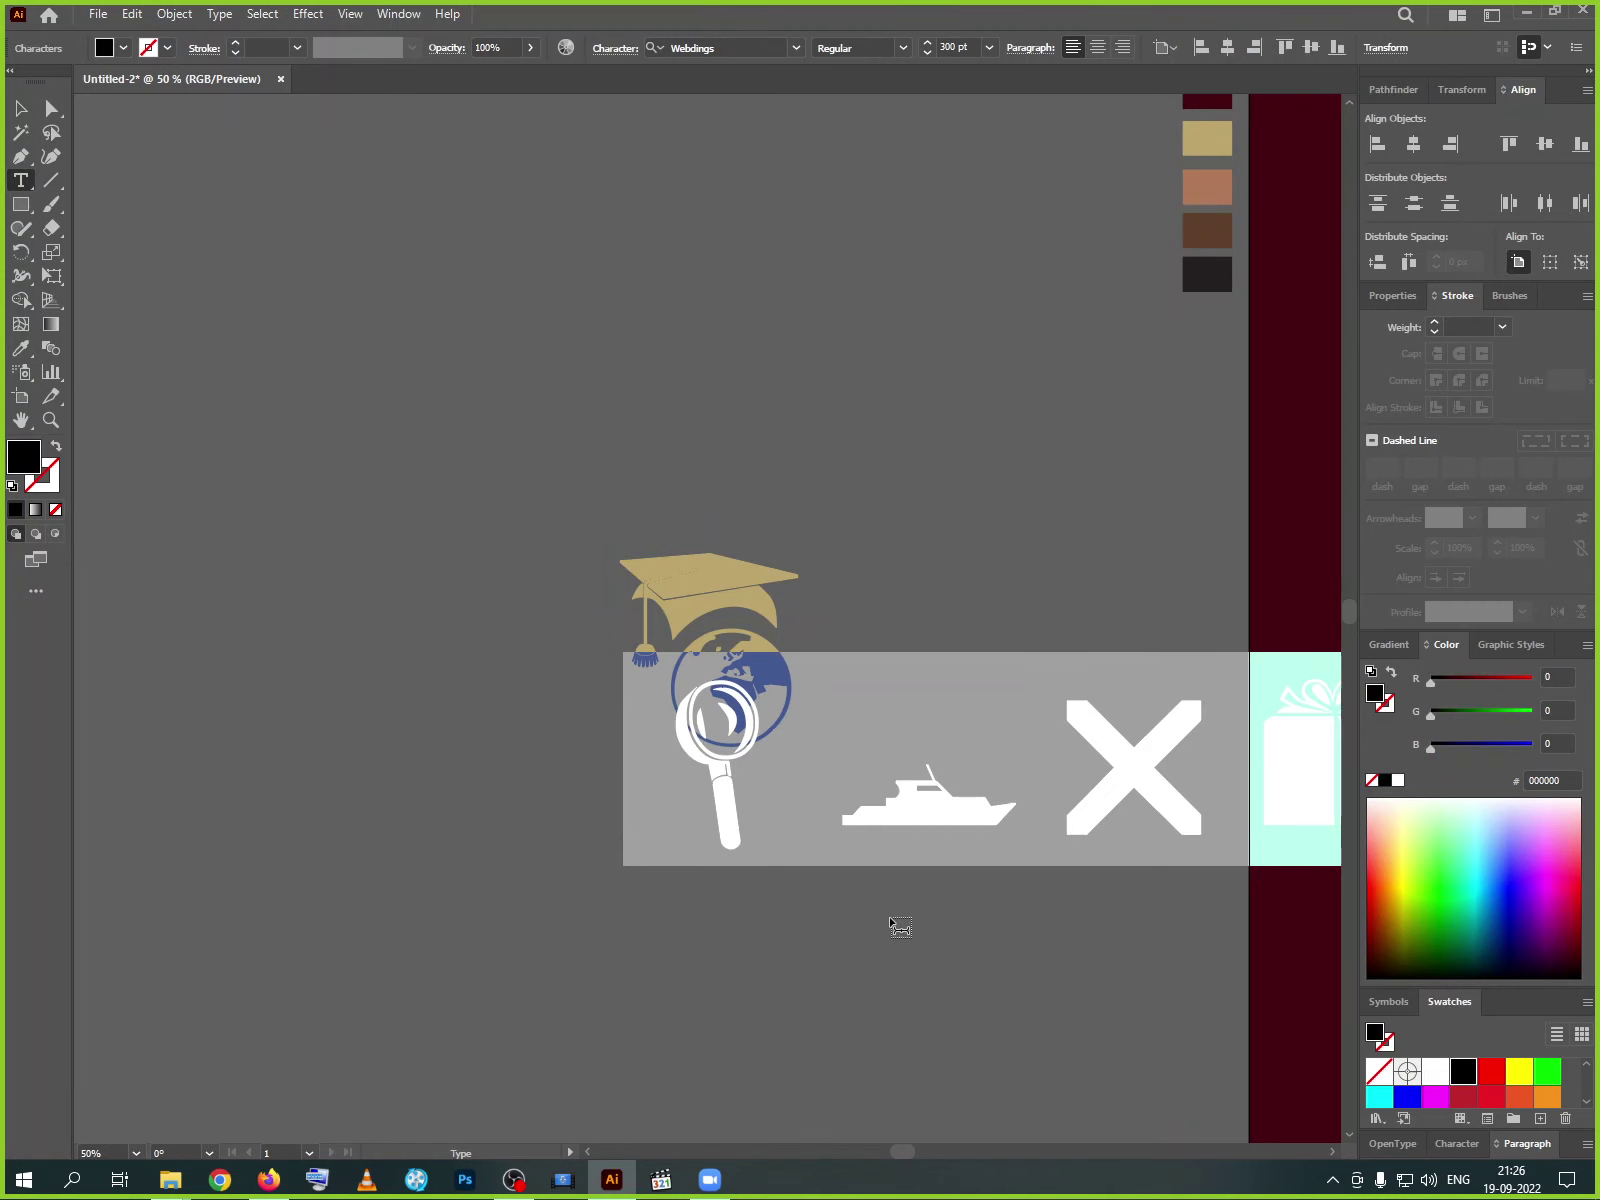
pyautogui.write('PPP')
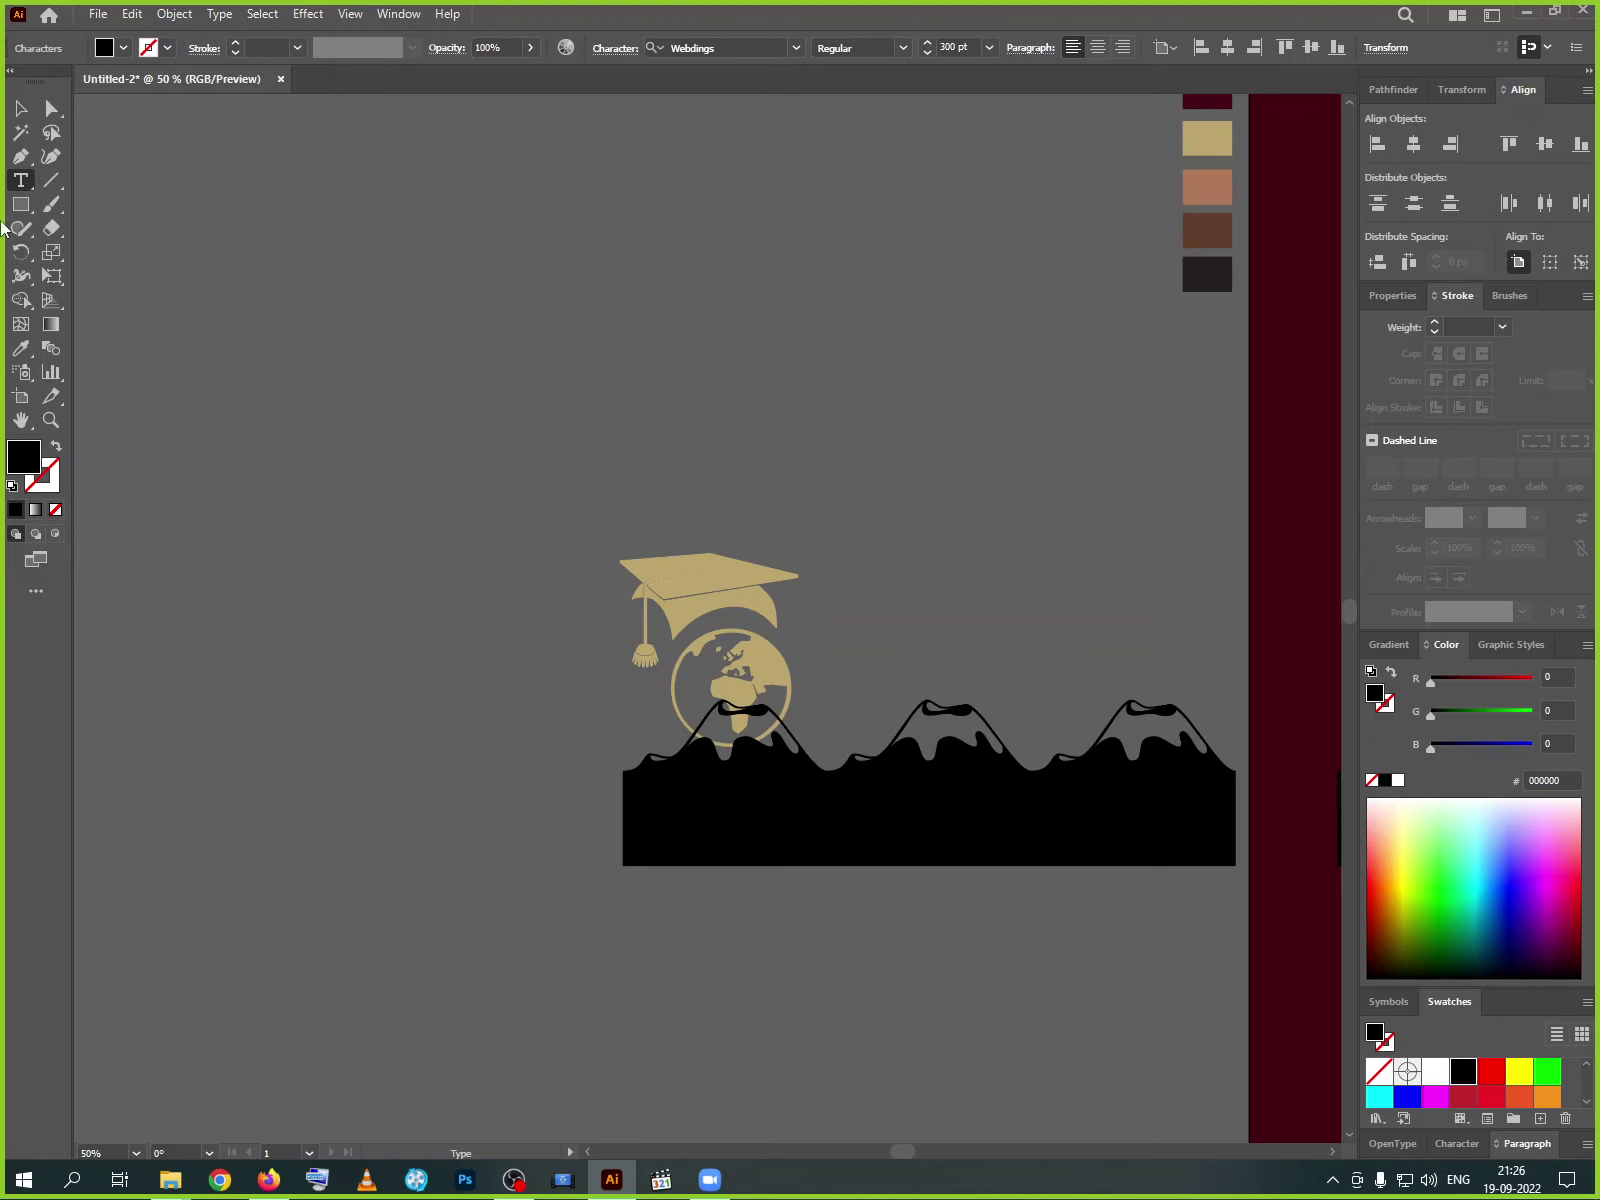
# - Change the text font from Webdings to Tw Cen MT, then drag the text left and down
pyautogui.click(20, 107)
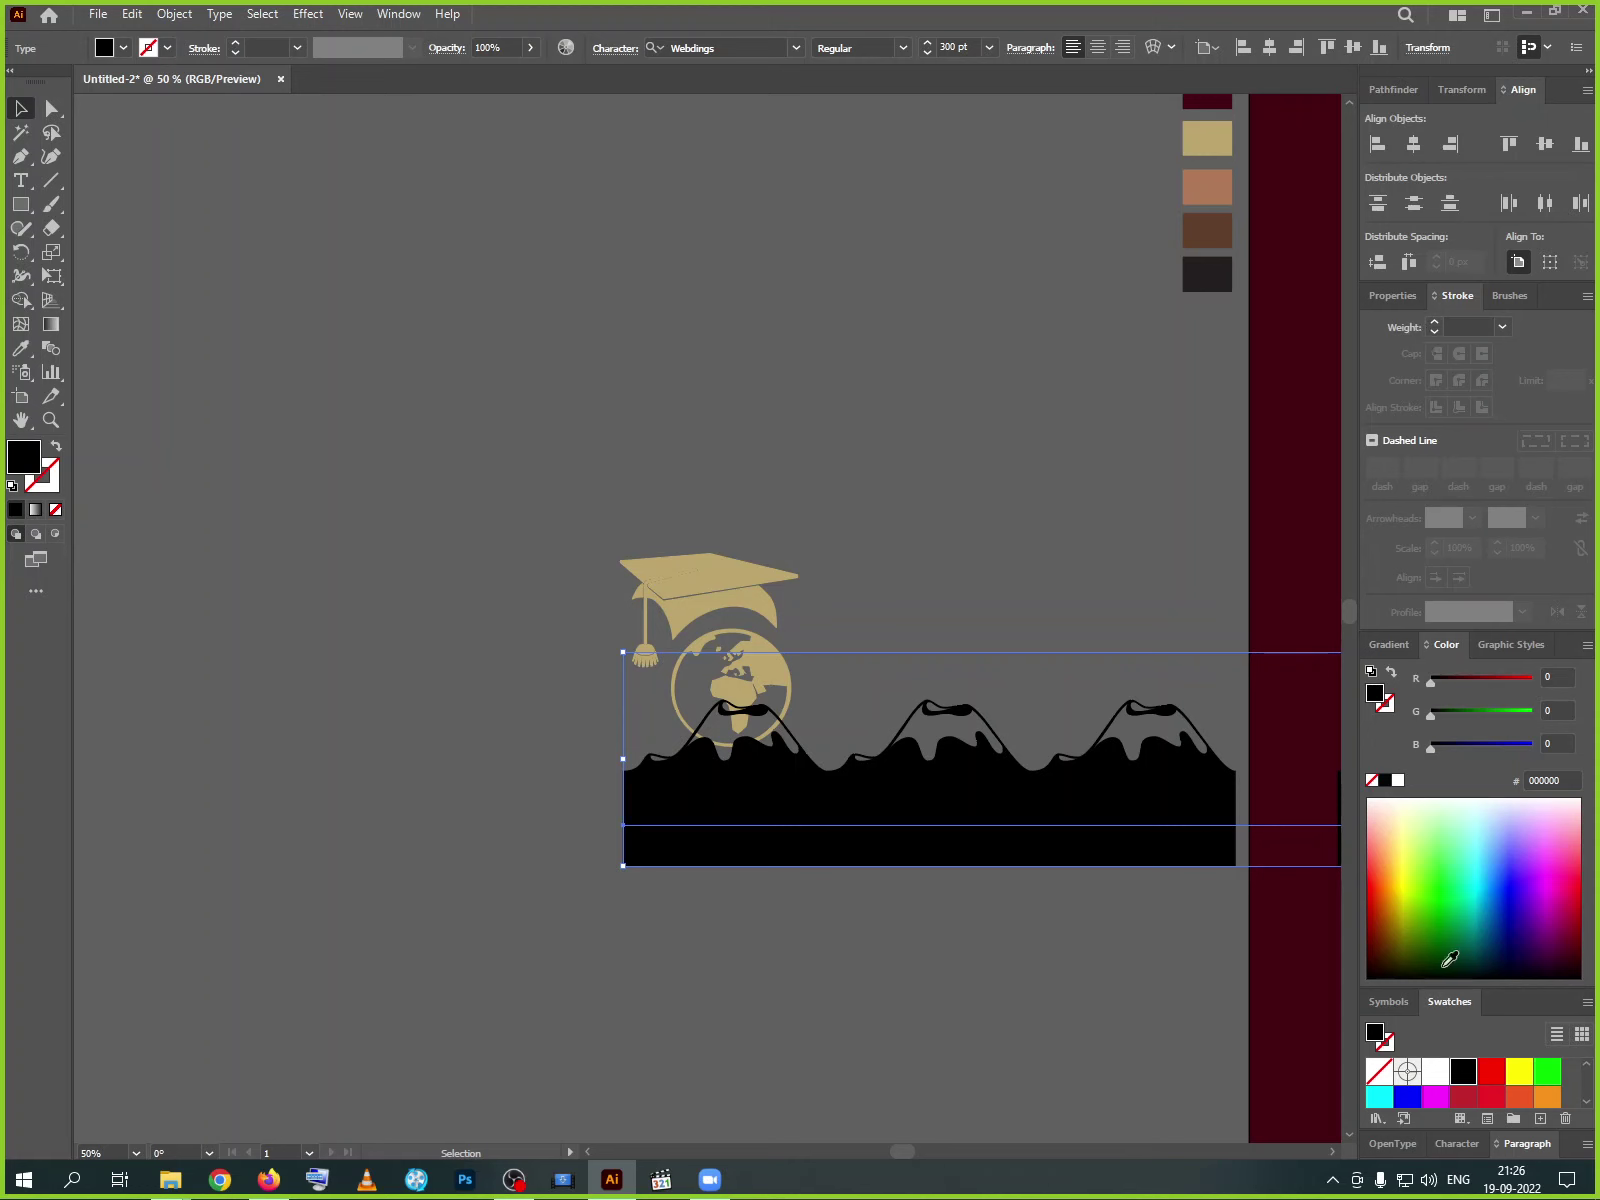
pyautogui.click(1455, 1145)
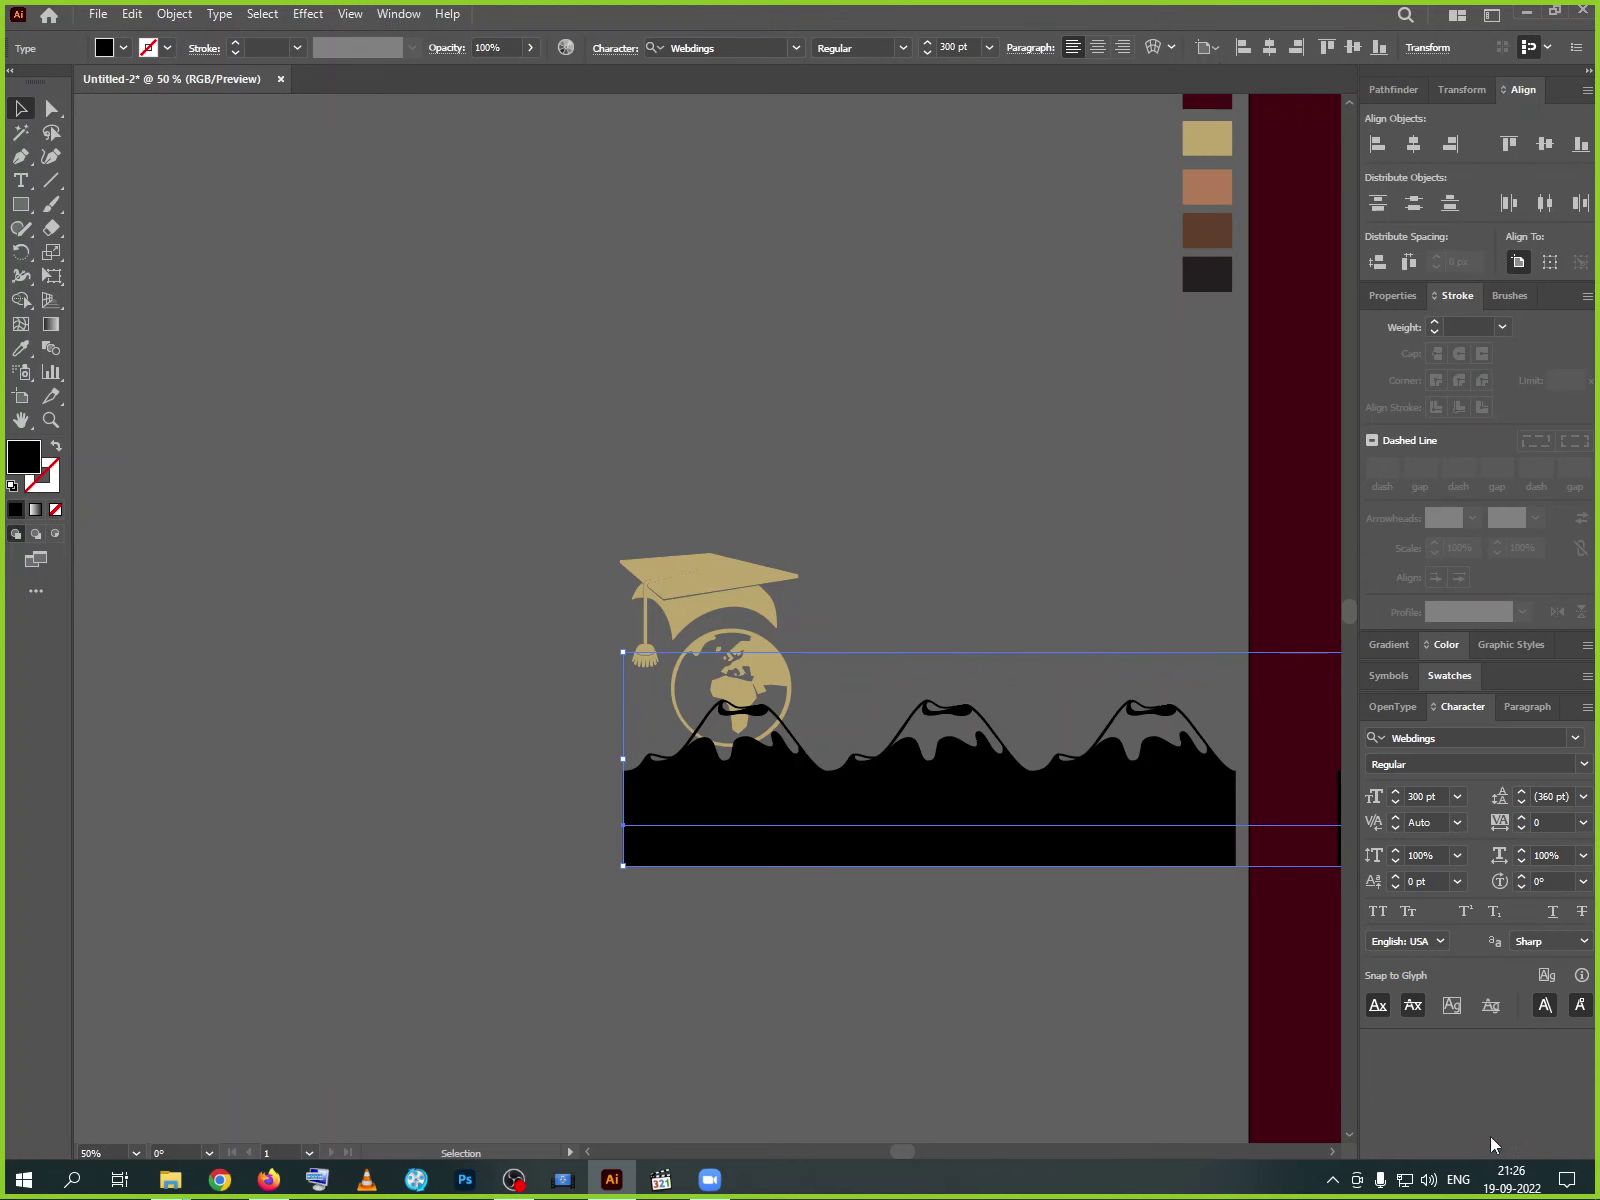
pyautogui.click(1575, 745)
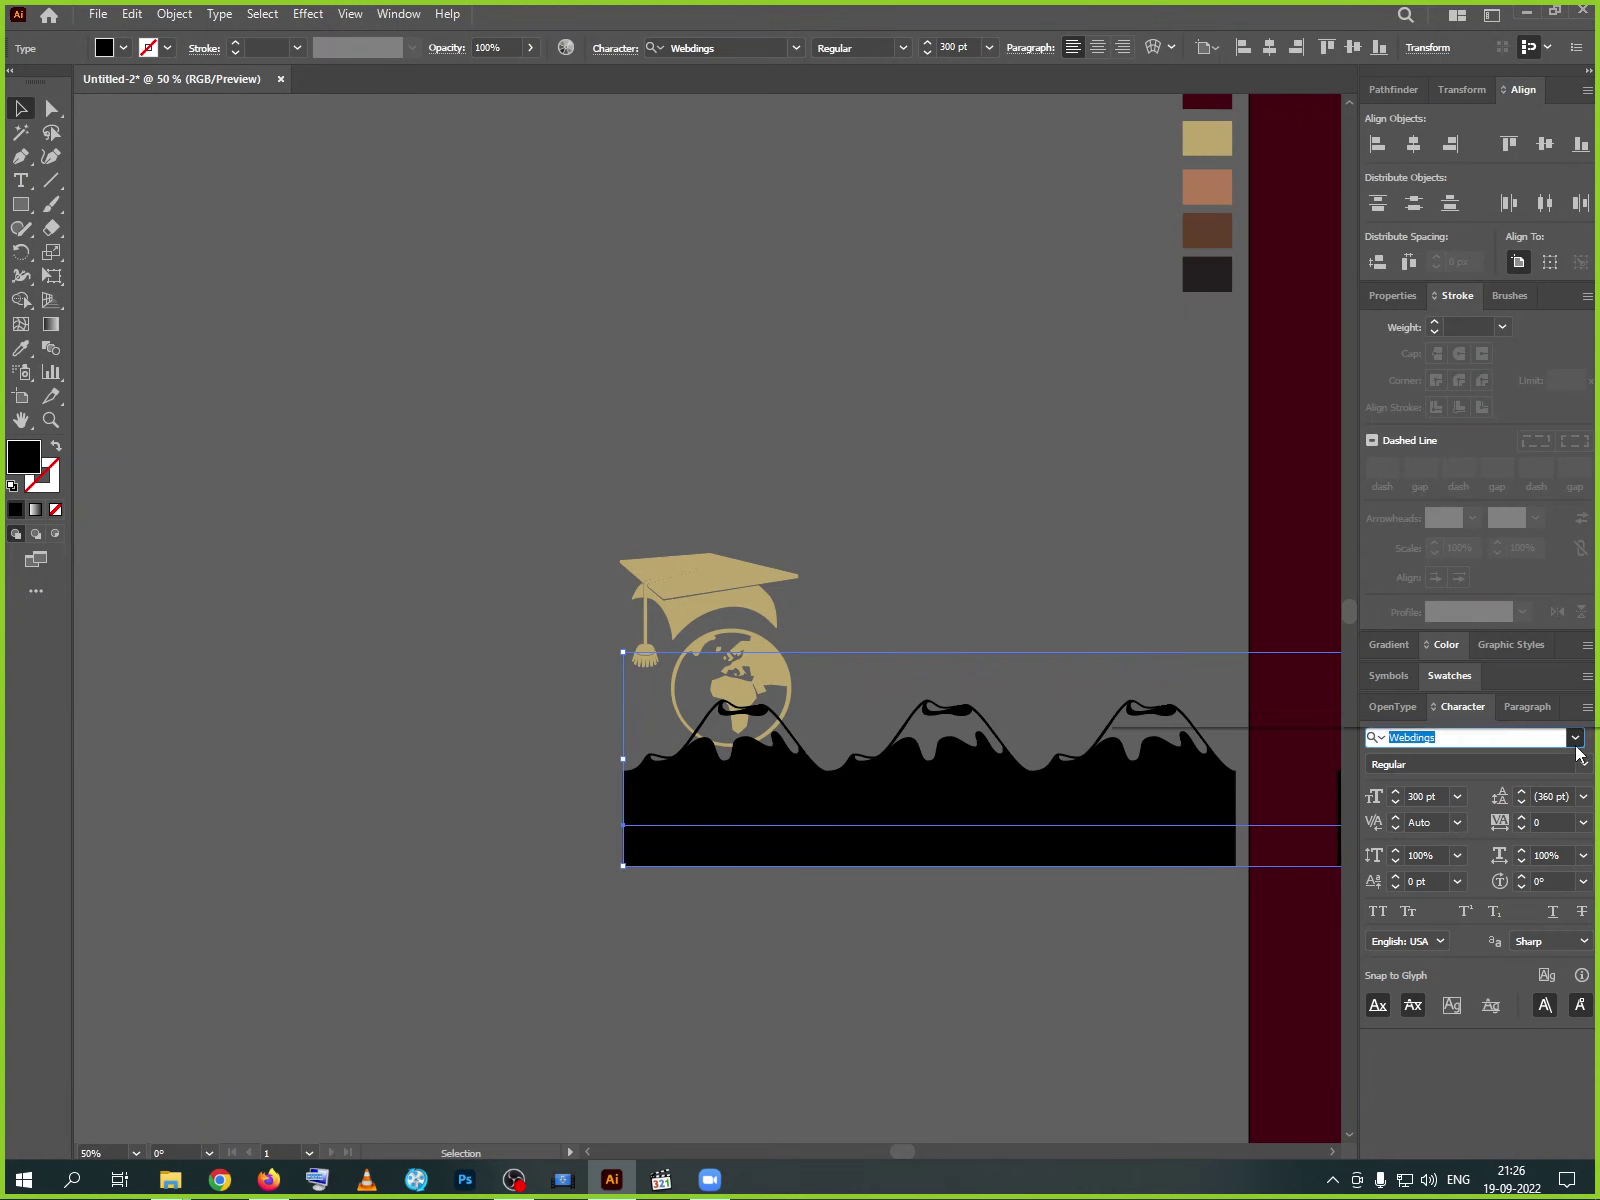
pyautogui.click(1577, 739)
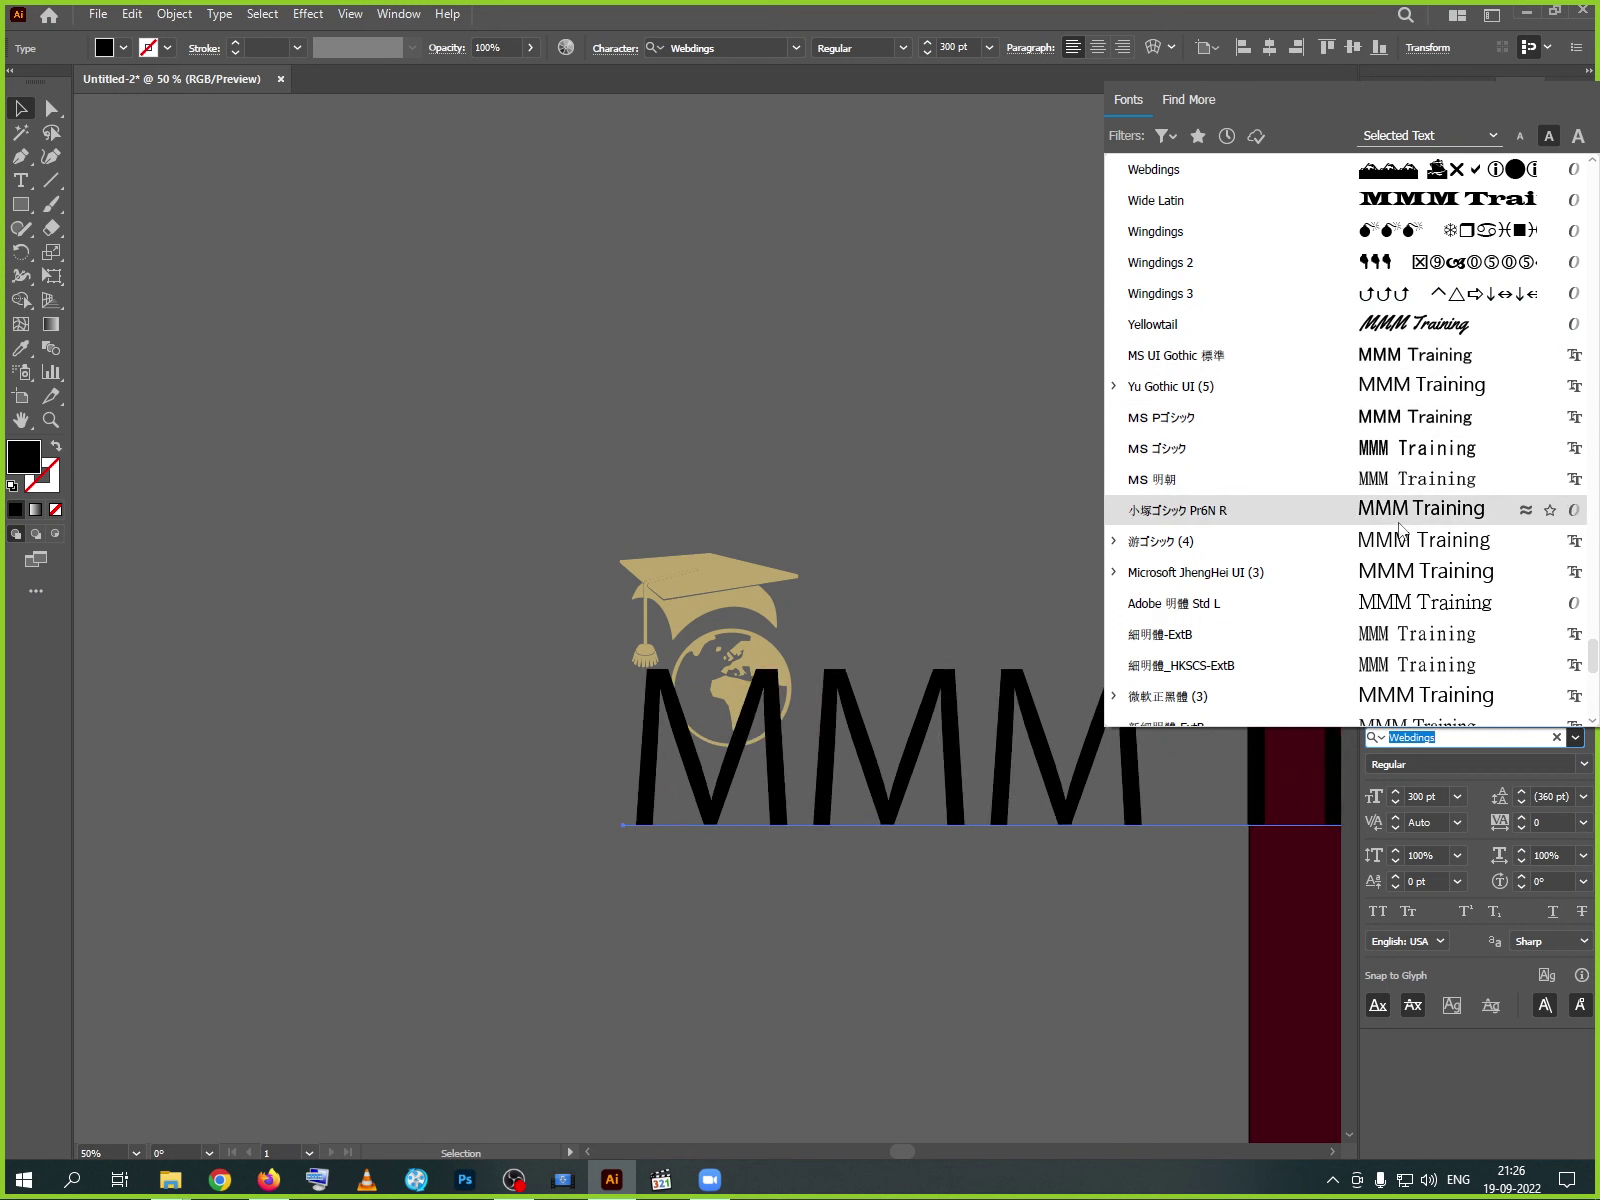
pyautogui.scroll(-2, 1405, 640)
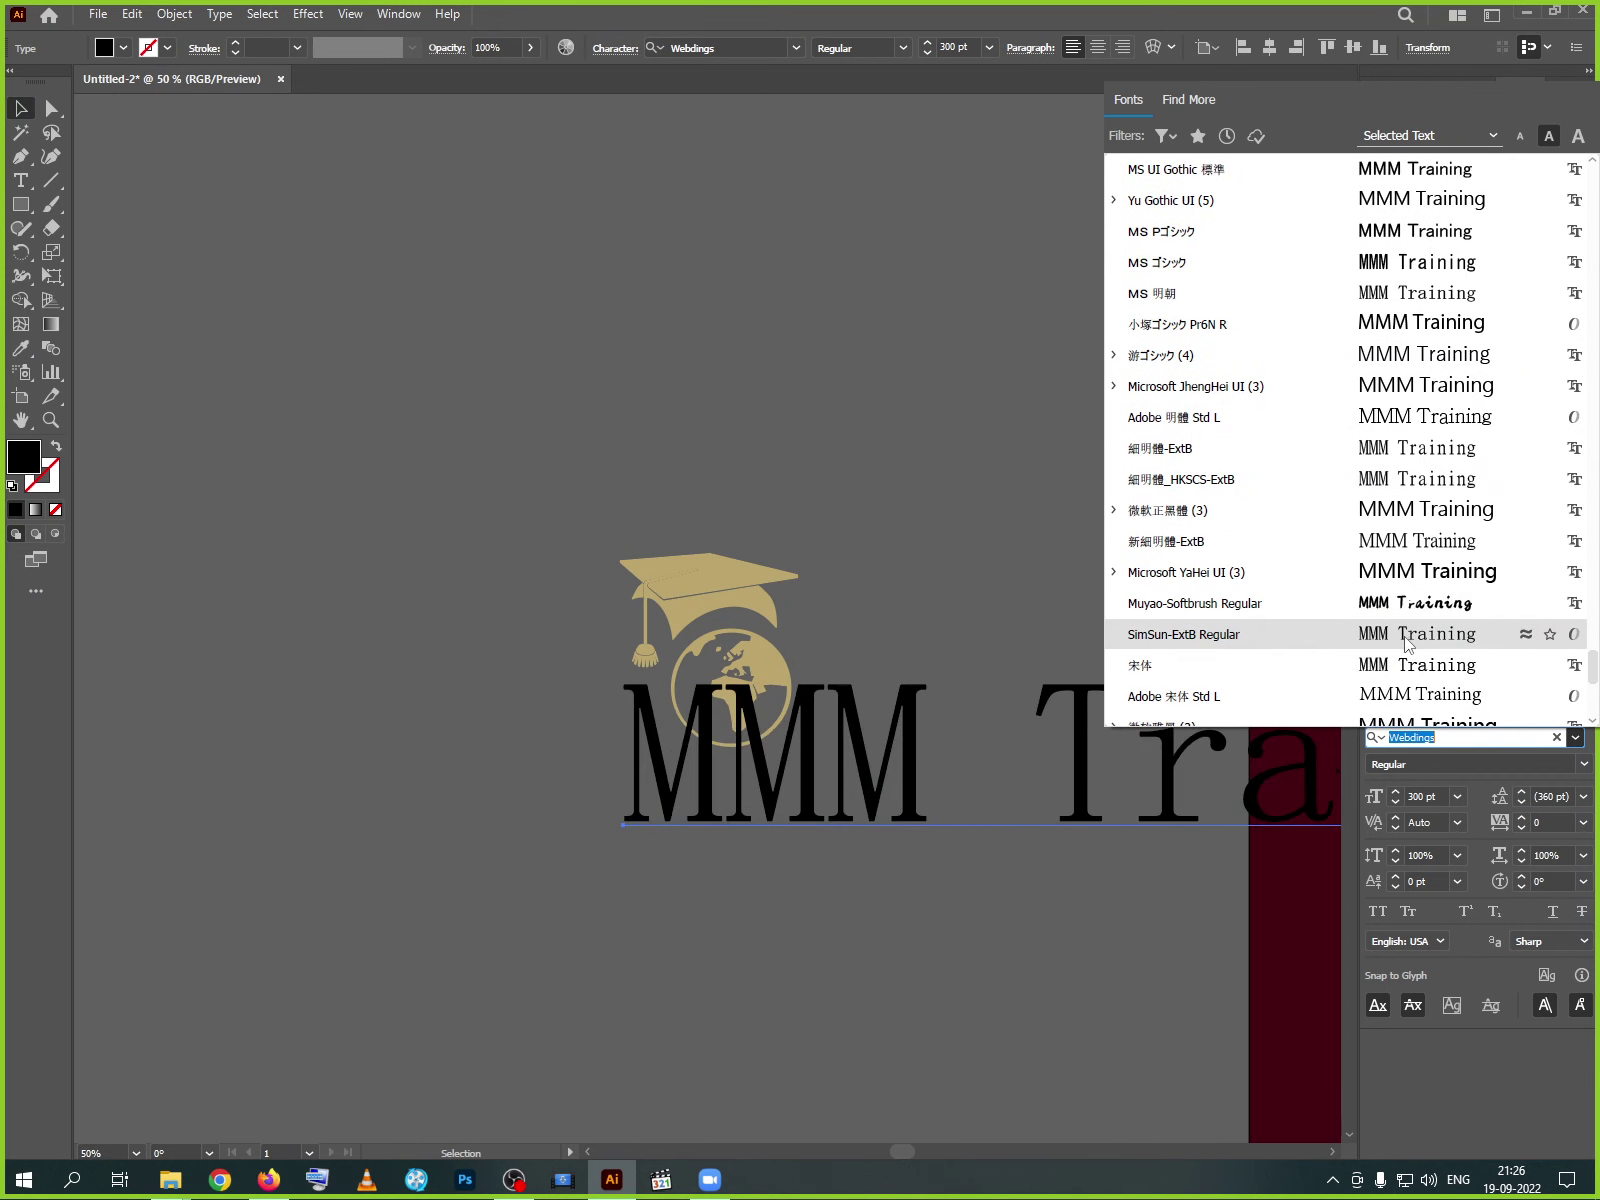
pyautogui.scroll(-2, 1406, 690)
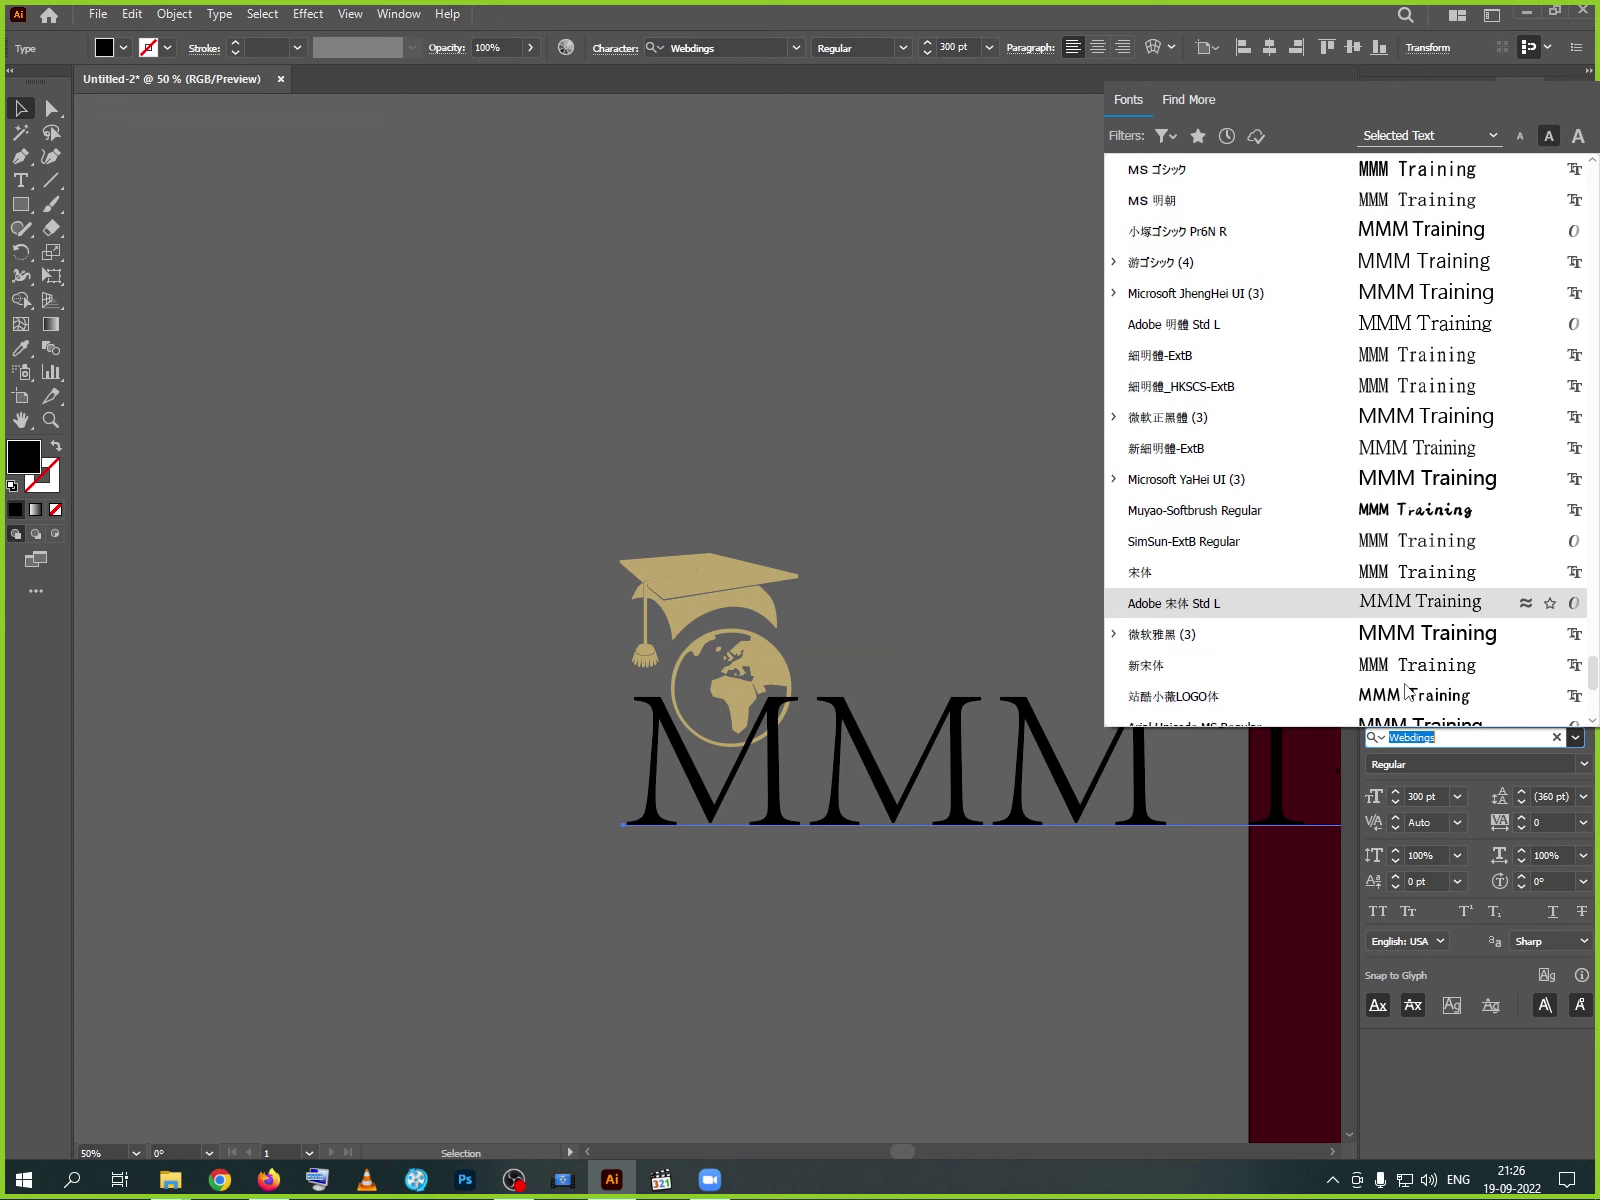
pyautogui.scroll(-2, 1410, 670)
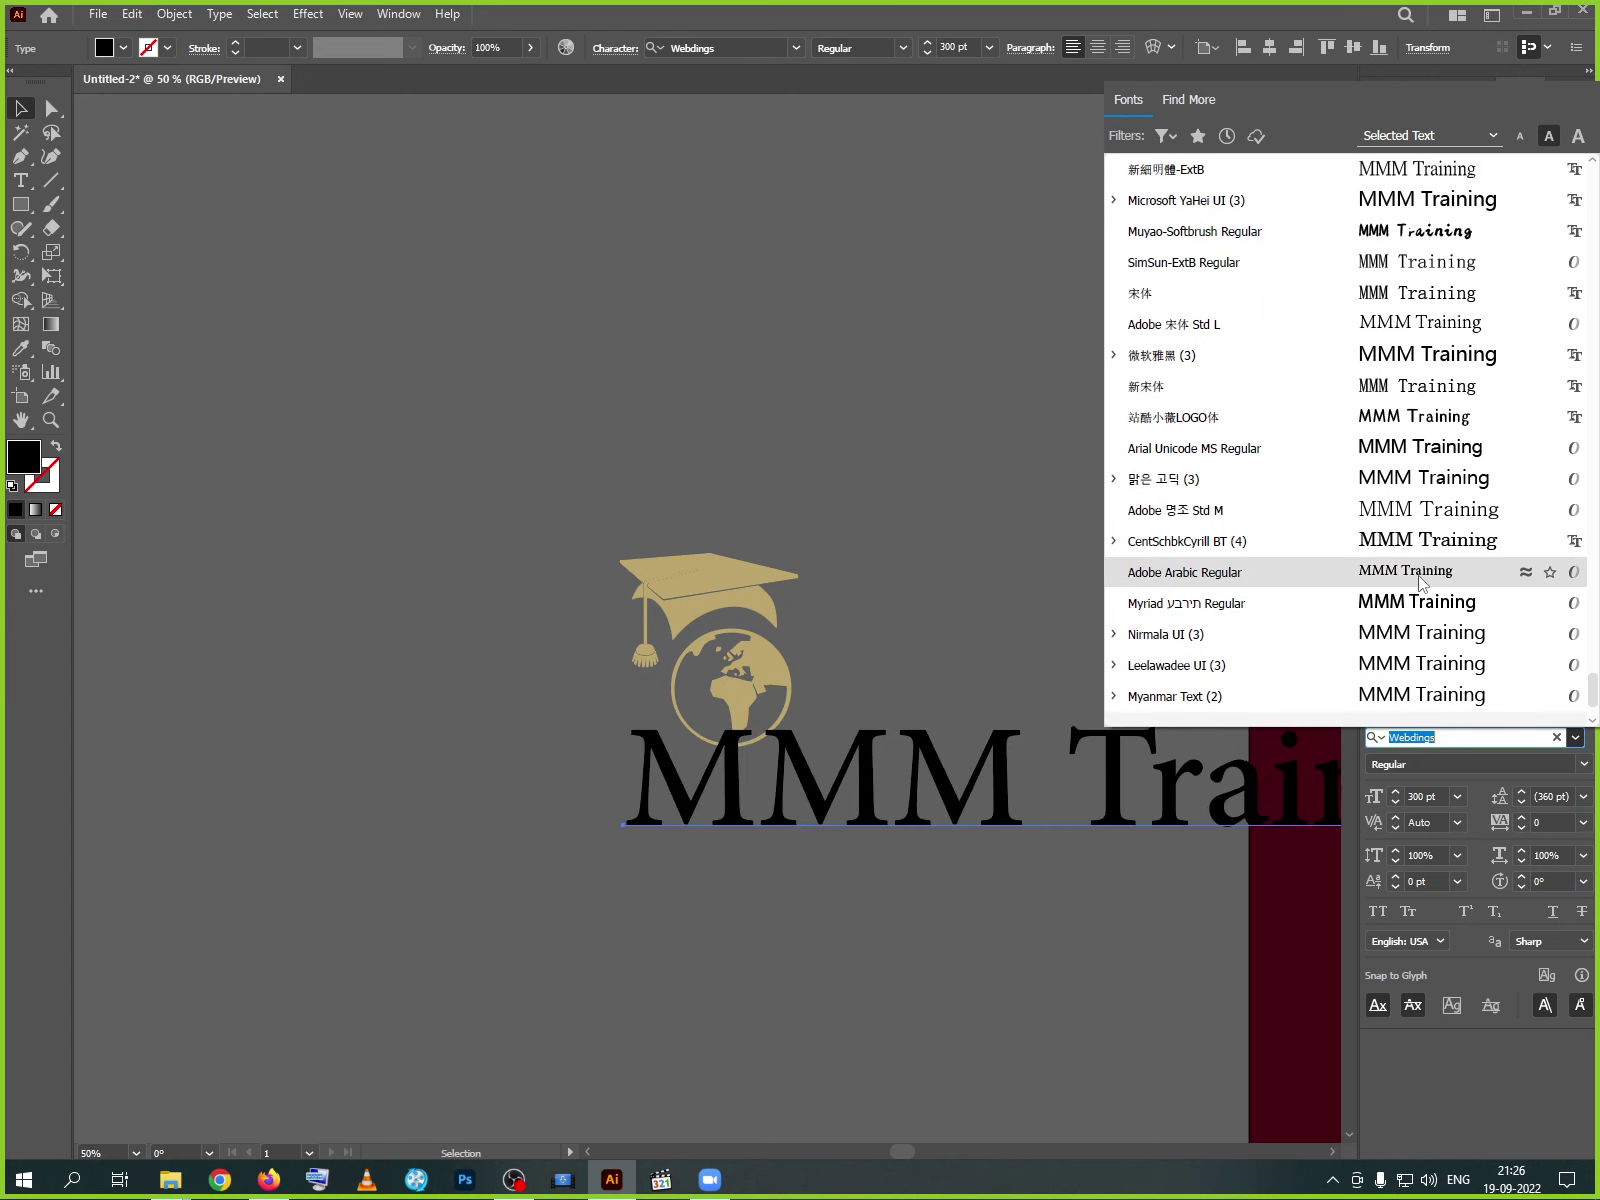
pyautogui.scroll(-2, 1420, 581)
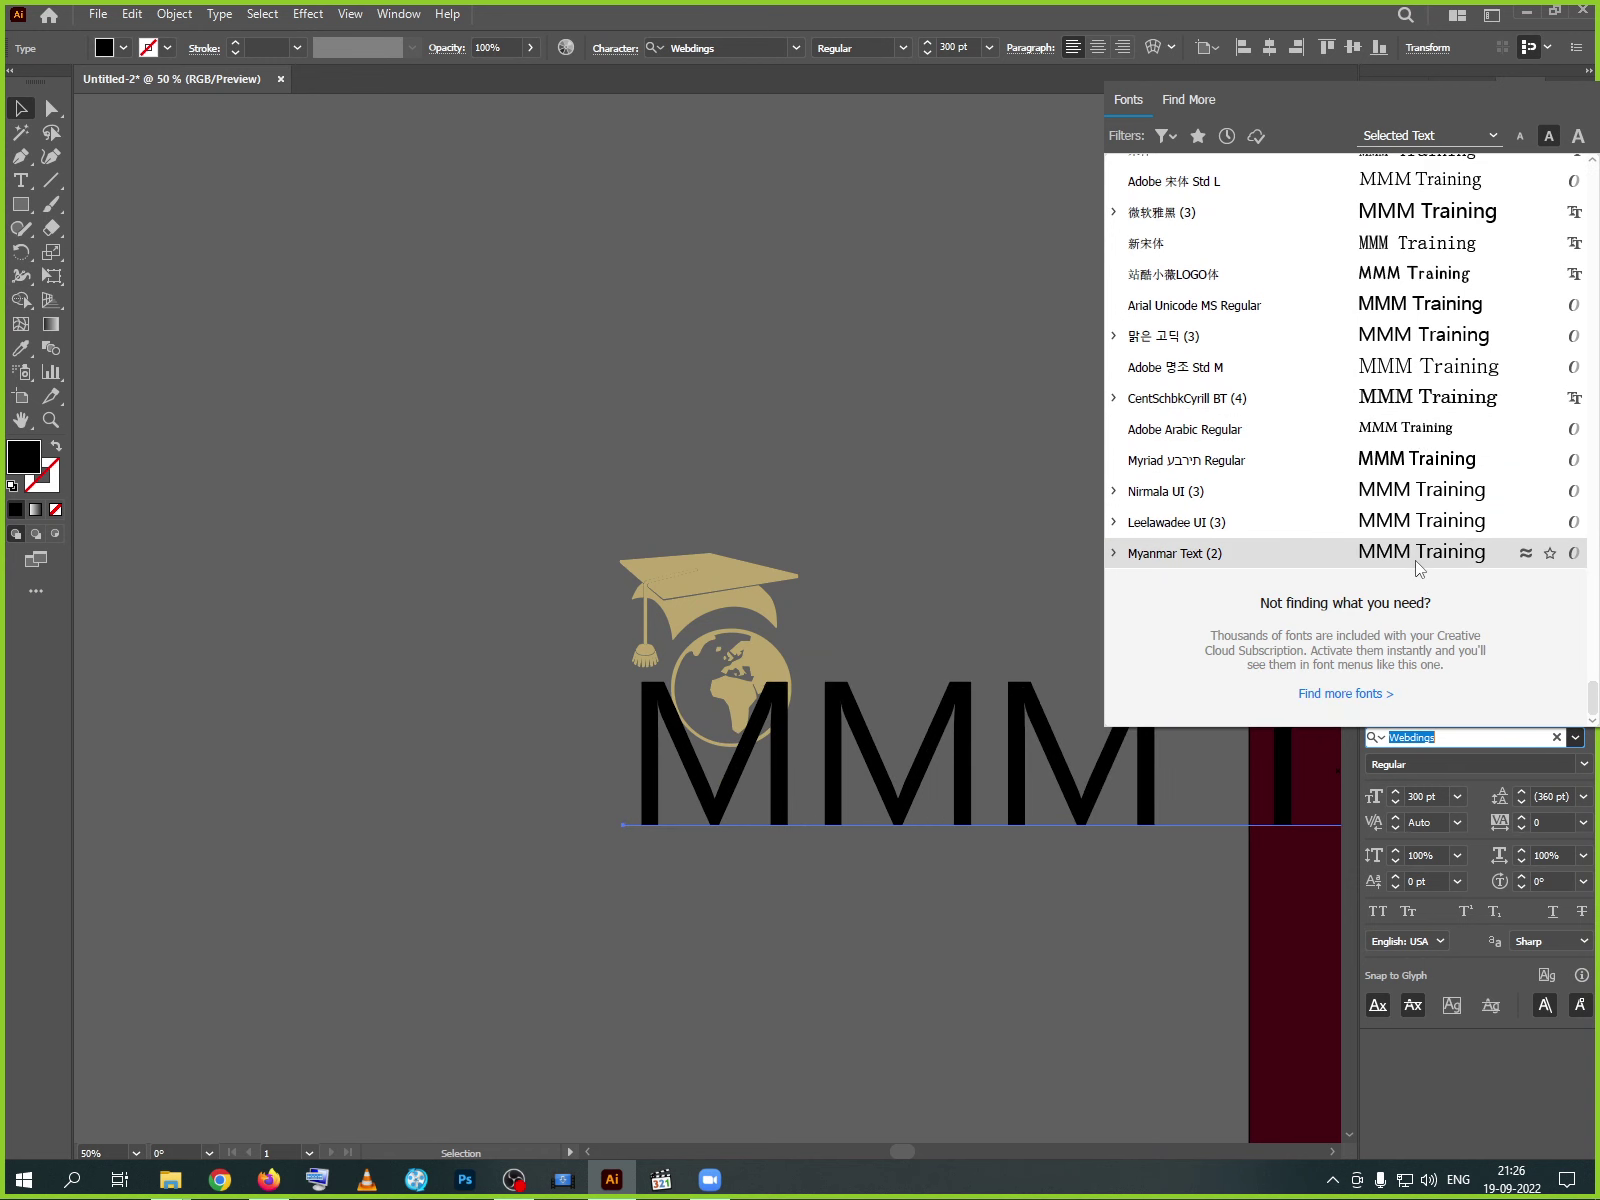
pyautogui.scroll(10, 1415, 560)
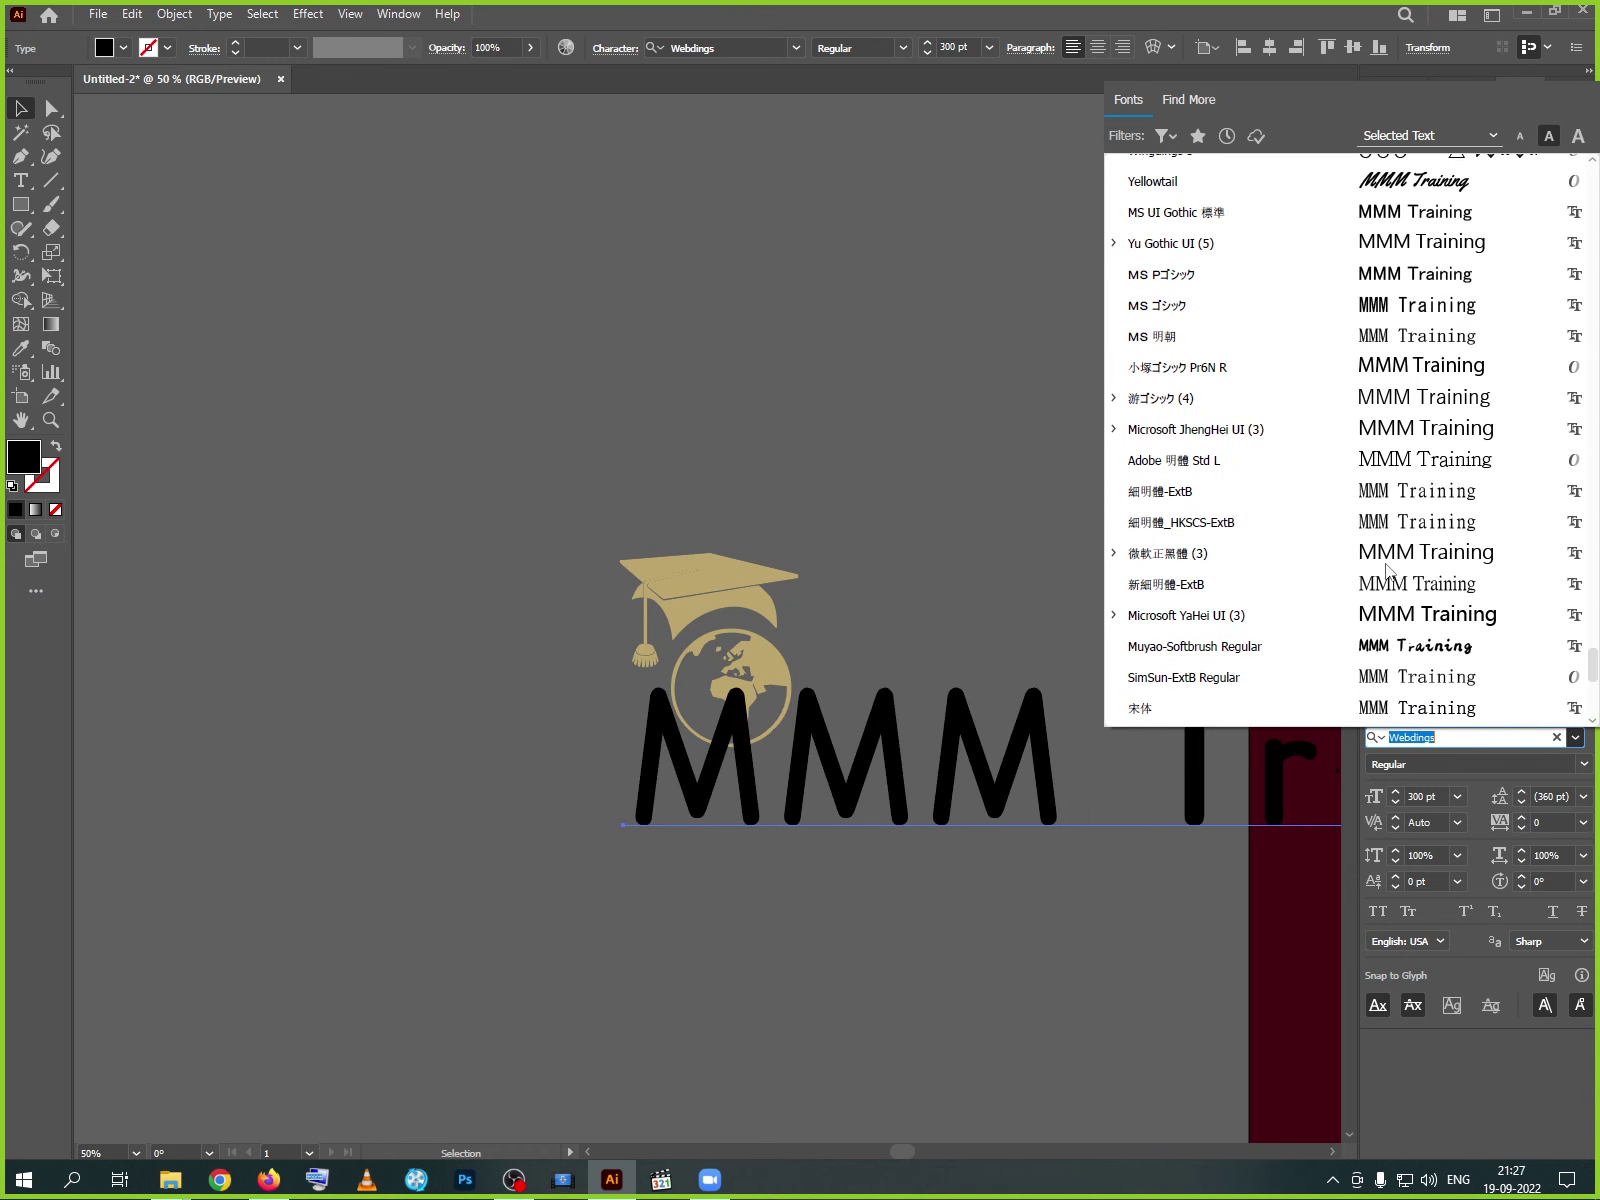
pyautogui.scroll(1, 1413, 533)
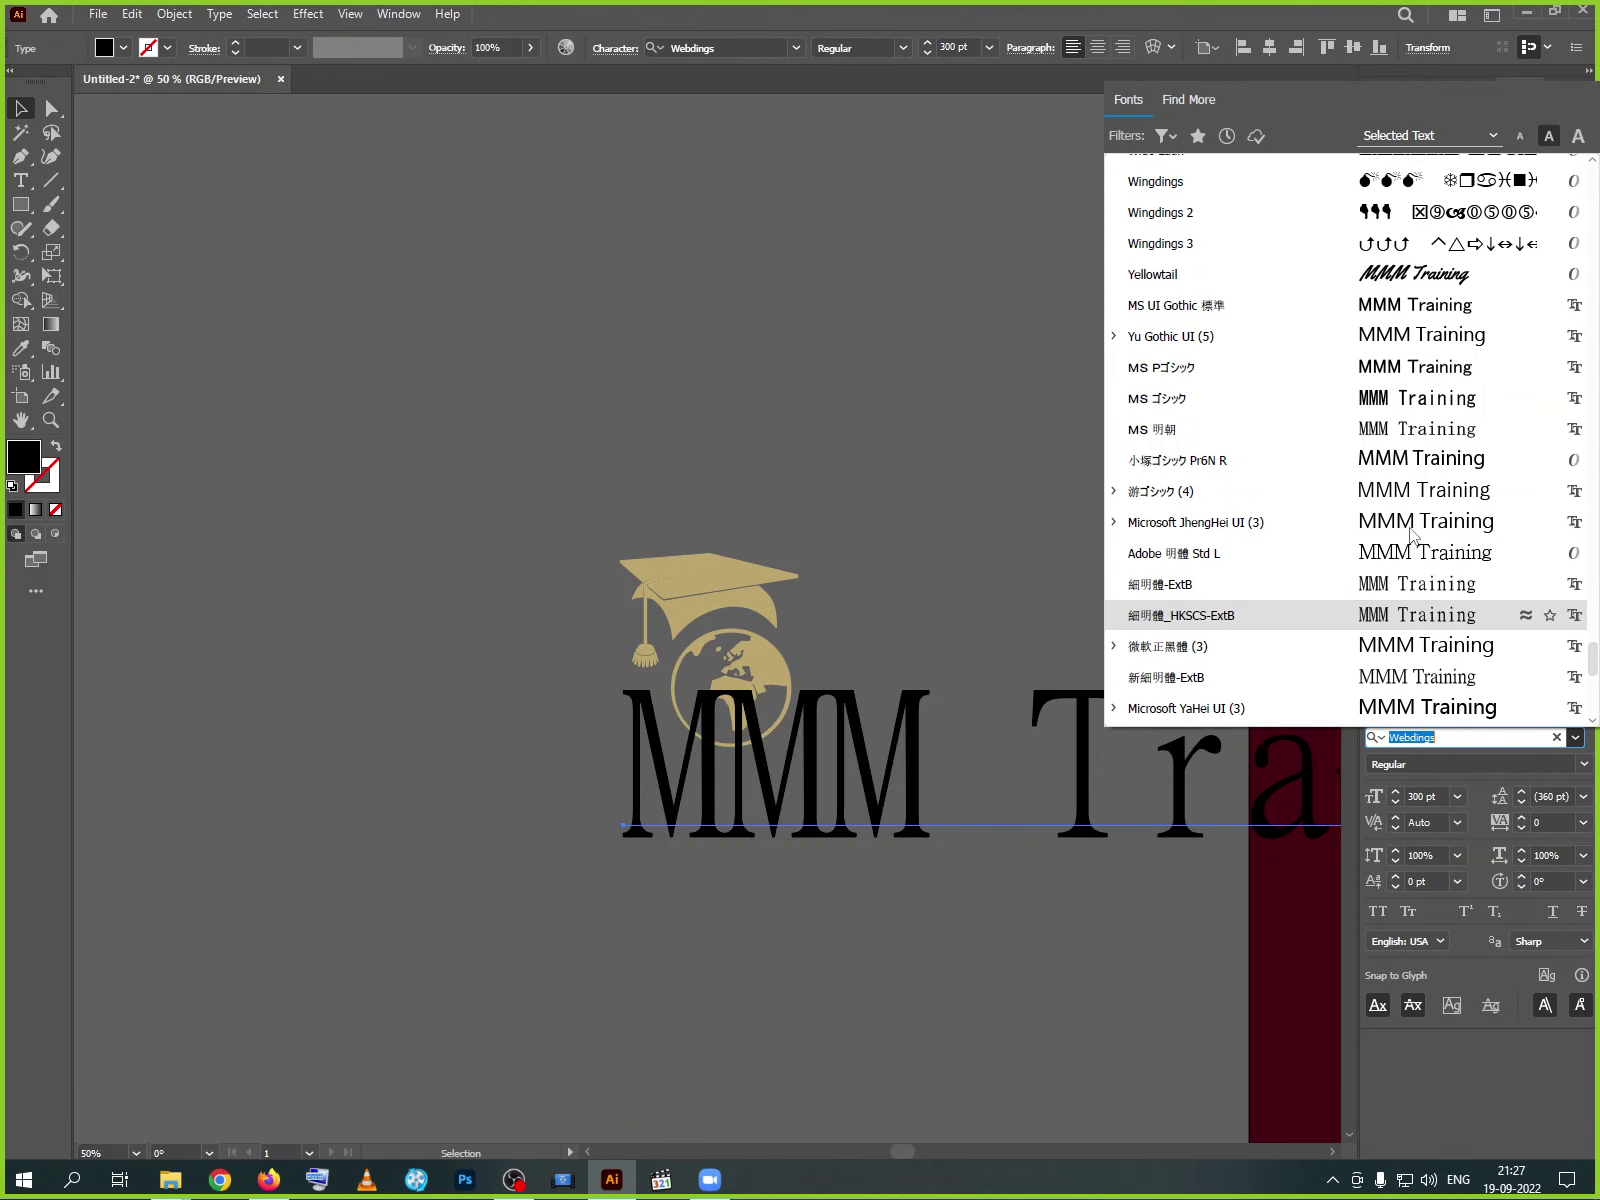
pyautogui.scroll(2, 1430, 405)
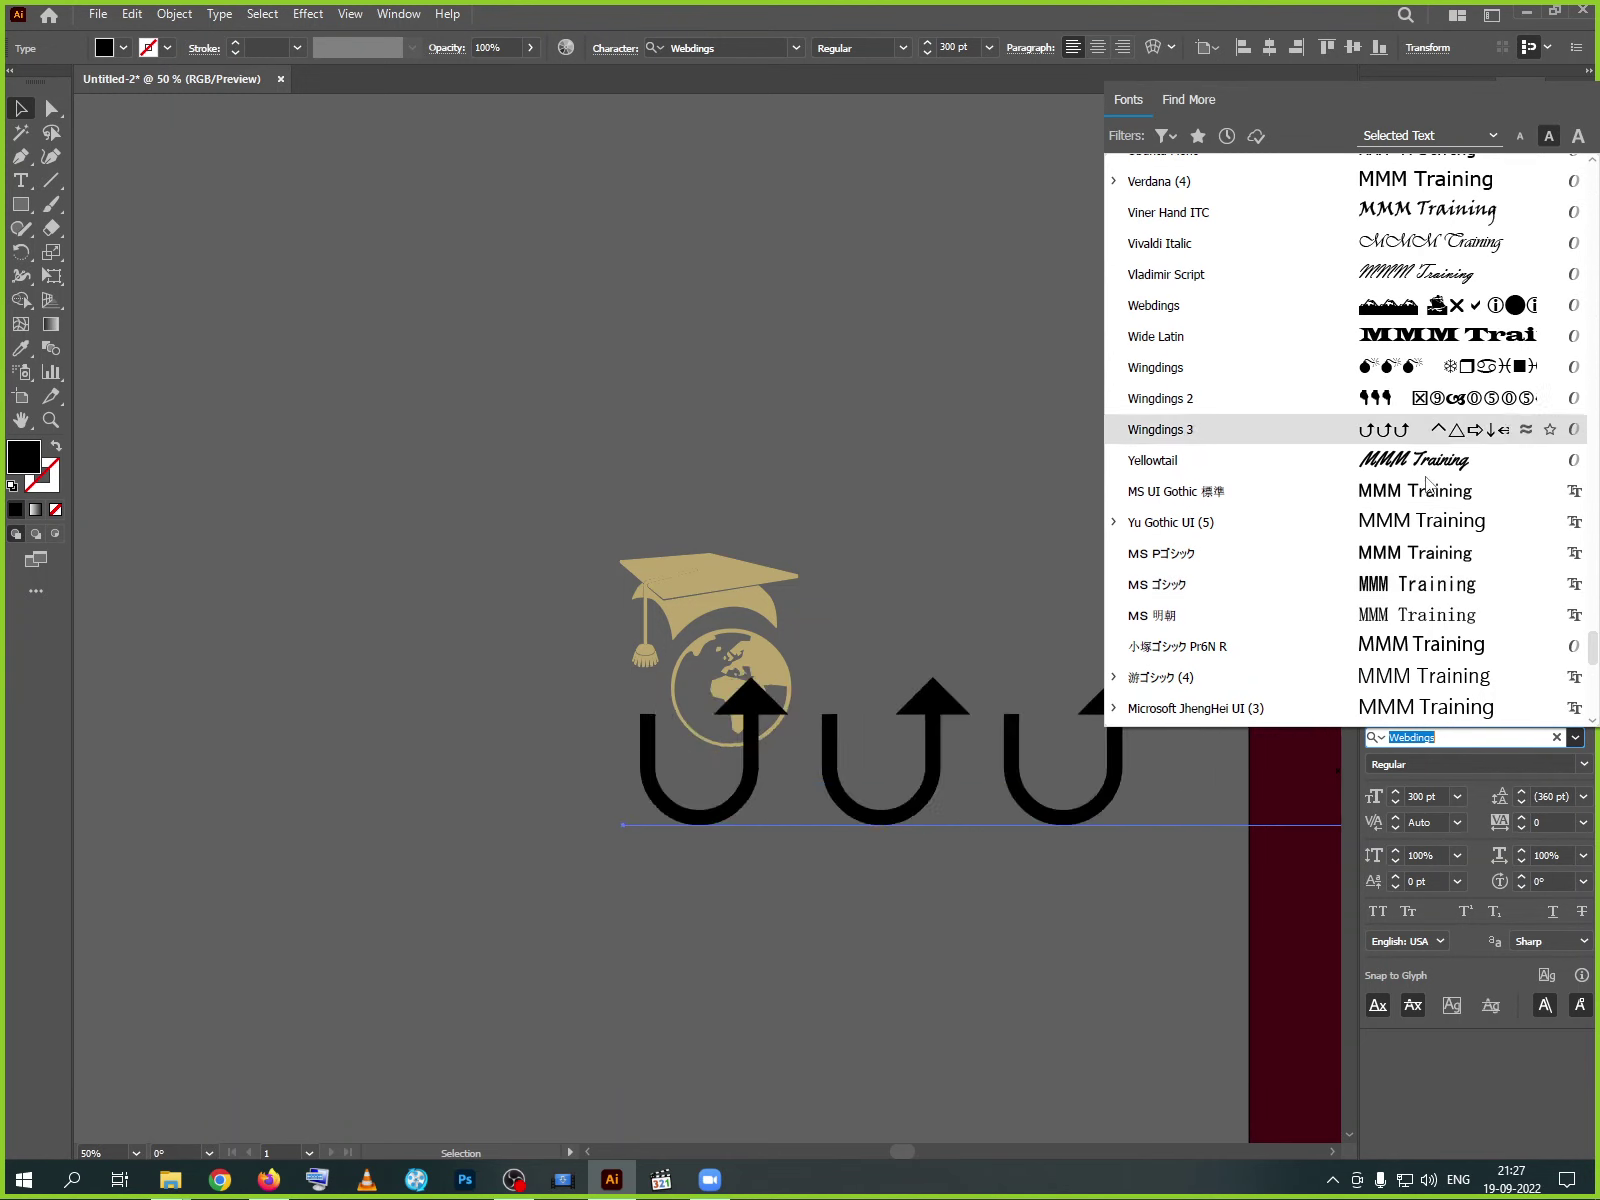
pyautogui.scroll(5, 1430, 490)
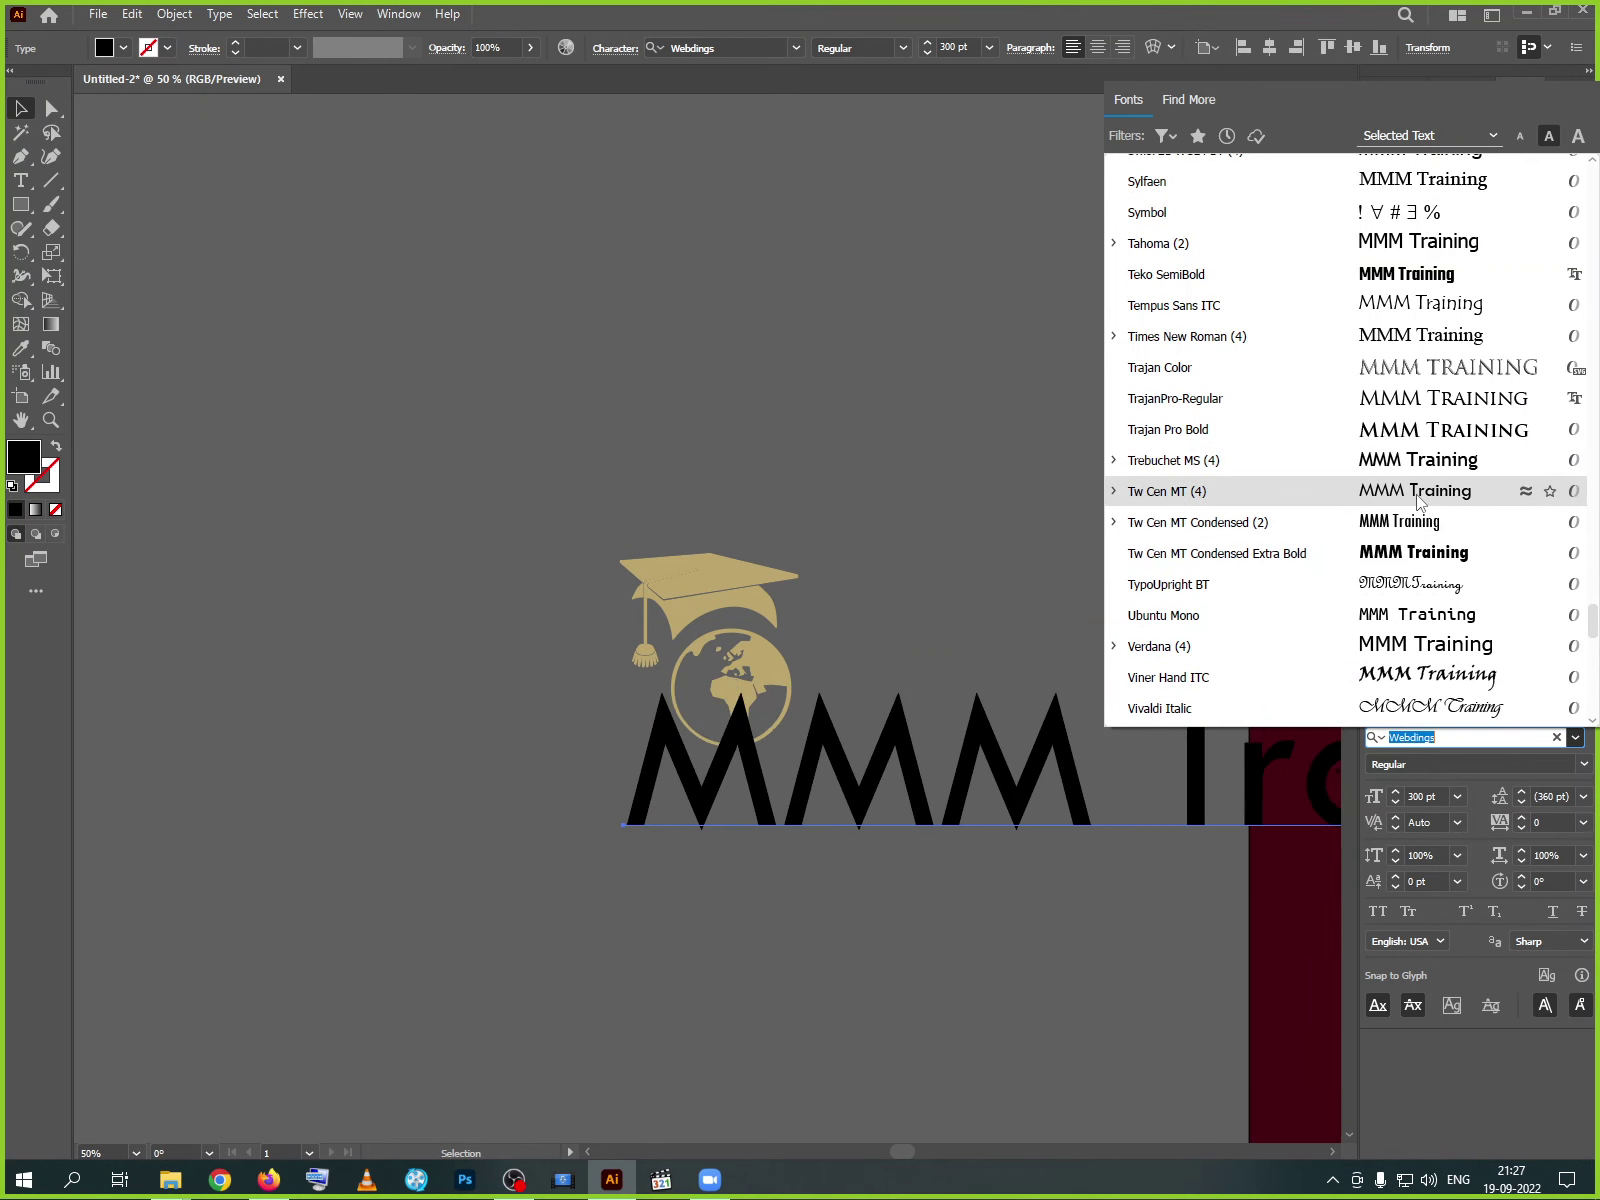
pyautogui.click(1417, 502)
pyautogui.moveTo(1018, 793); pyautogui.dragTo(531, 862)
# - Break the text into two lines reading 'MMM' and 'Online Training'
pyautogui.hotkey('ctrl', '-')
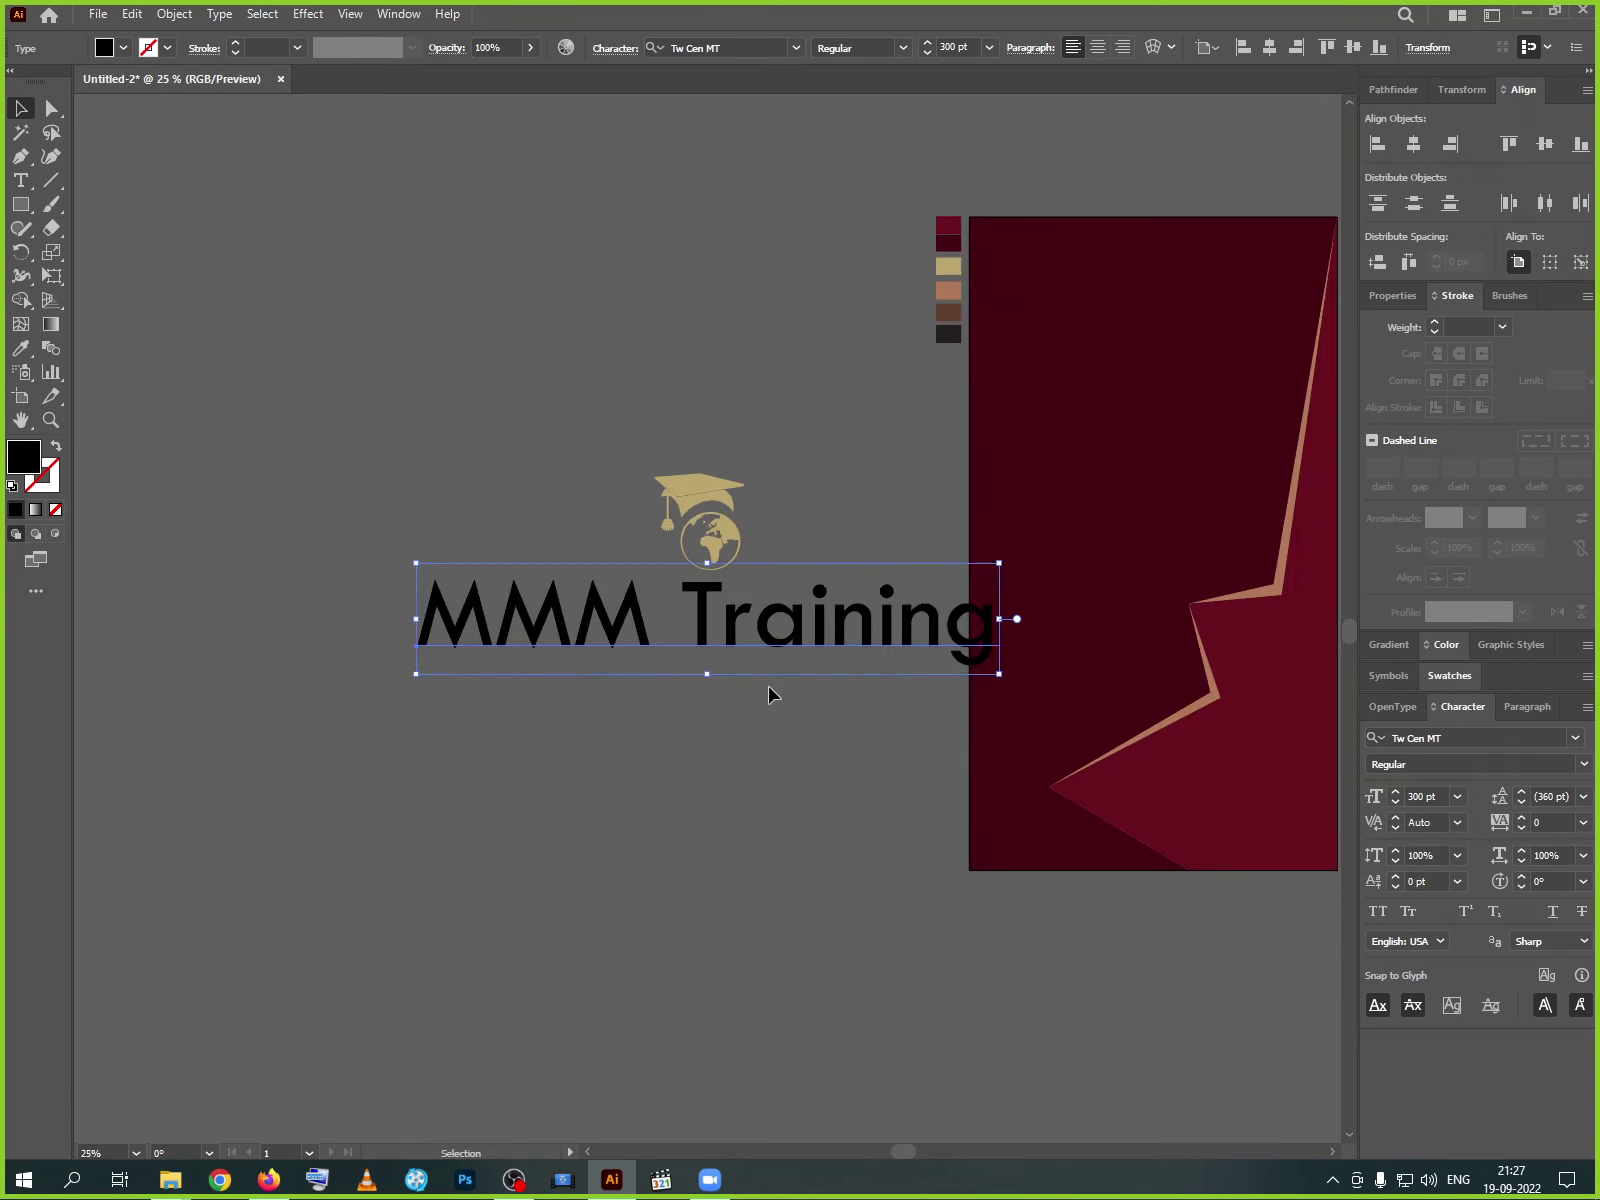
pyautogui.moveTo(717, 640); pyautogui.dragTo(704, 685)
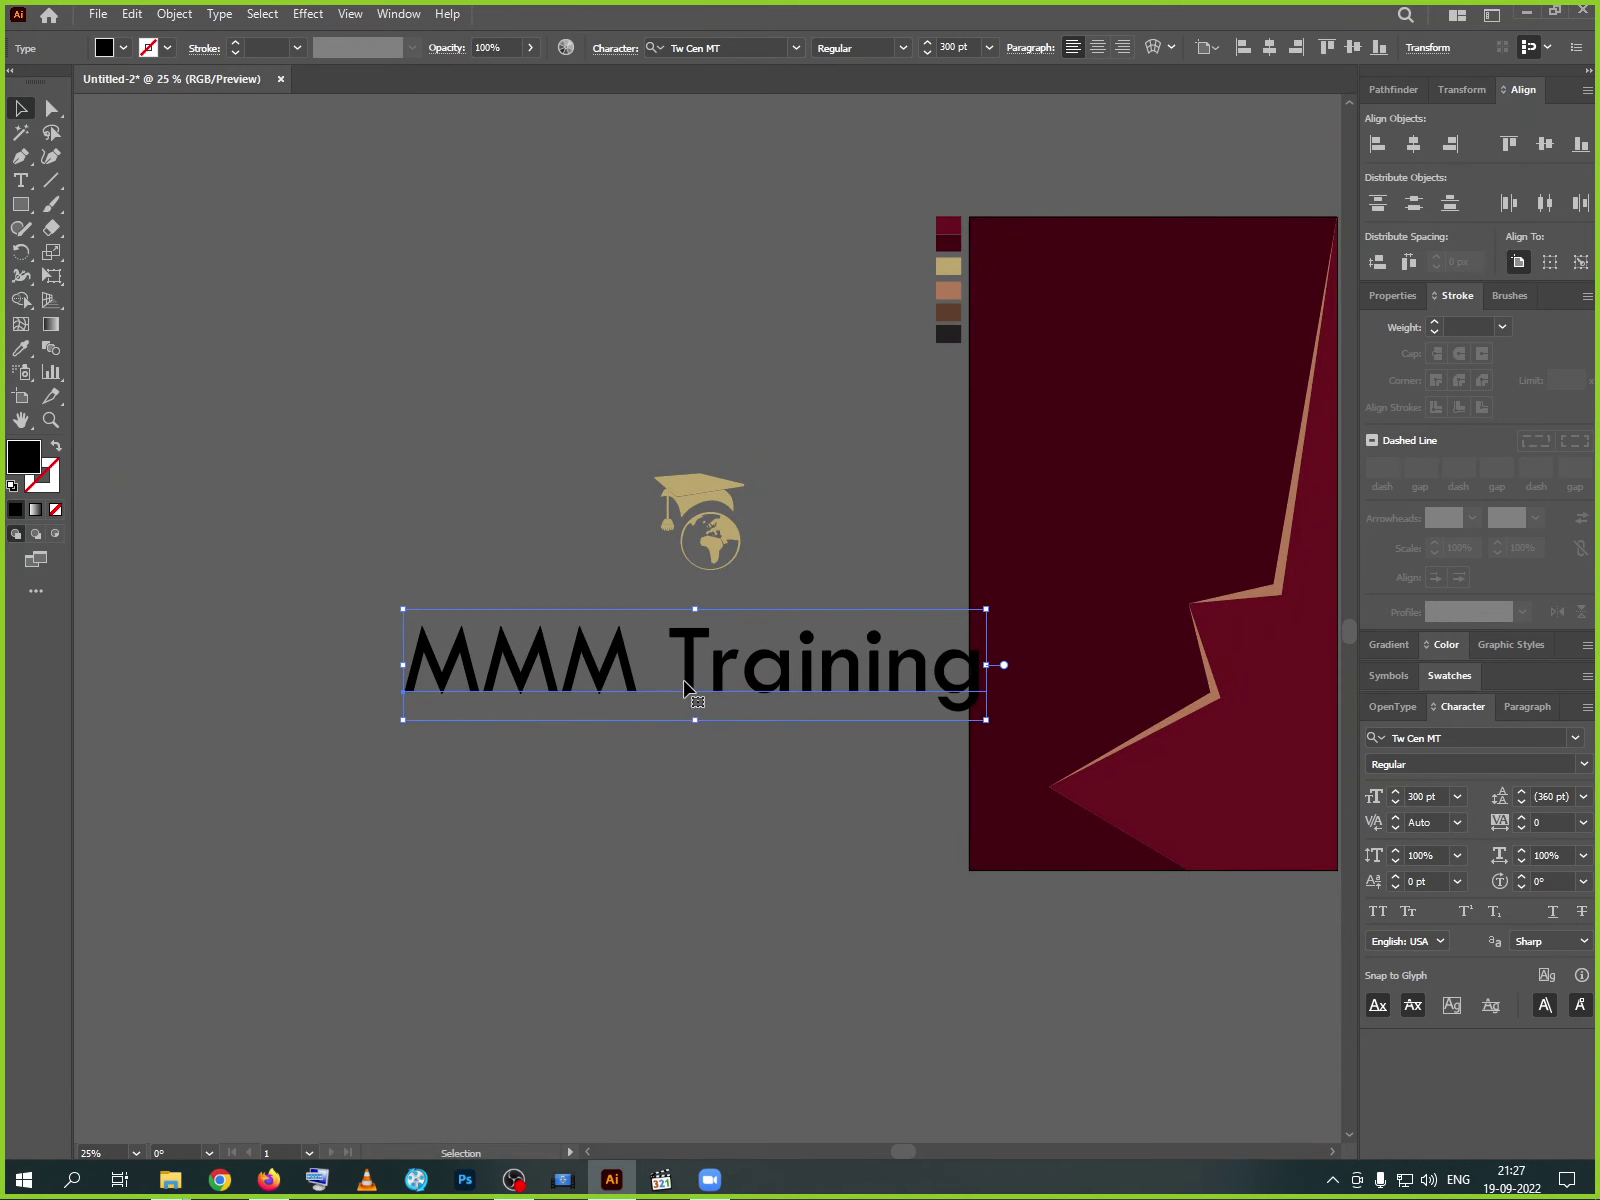
pyautogui.doubleClick(686, 688)
pyautogui.press('BackSpace')
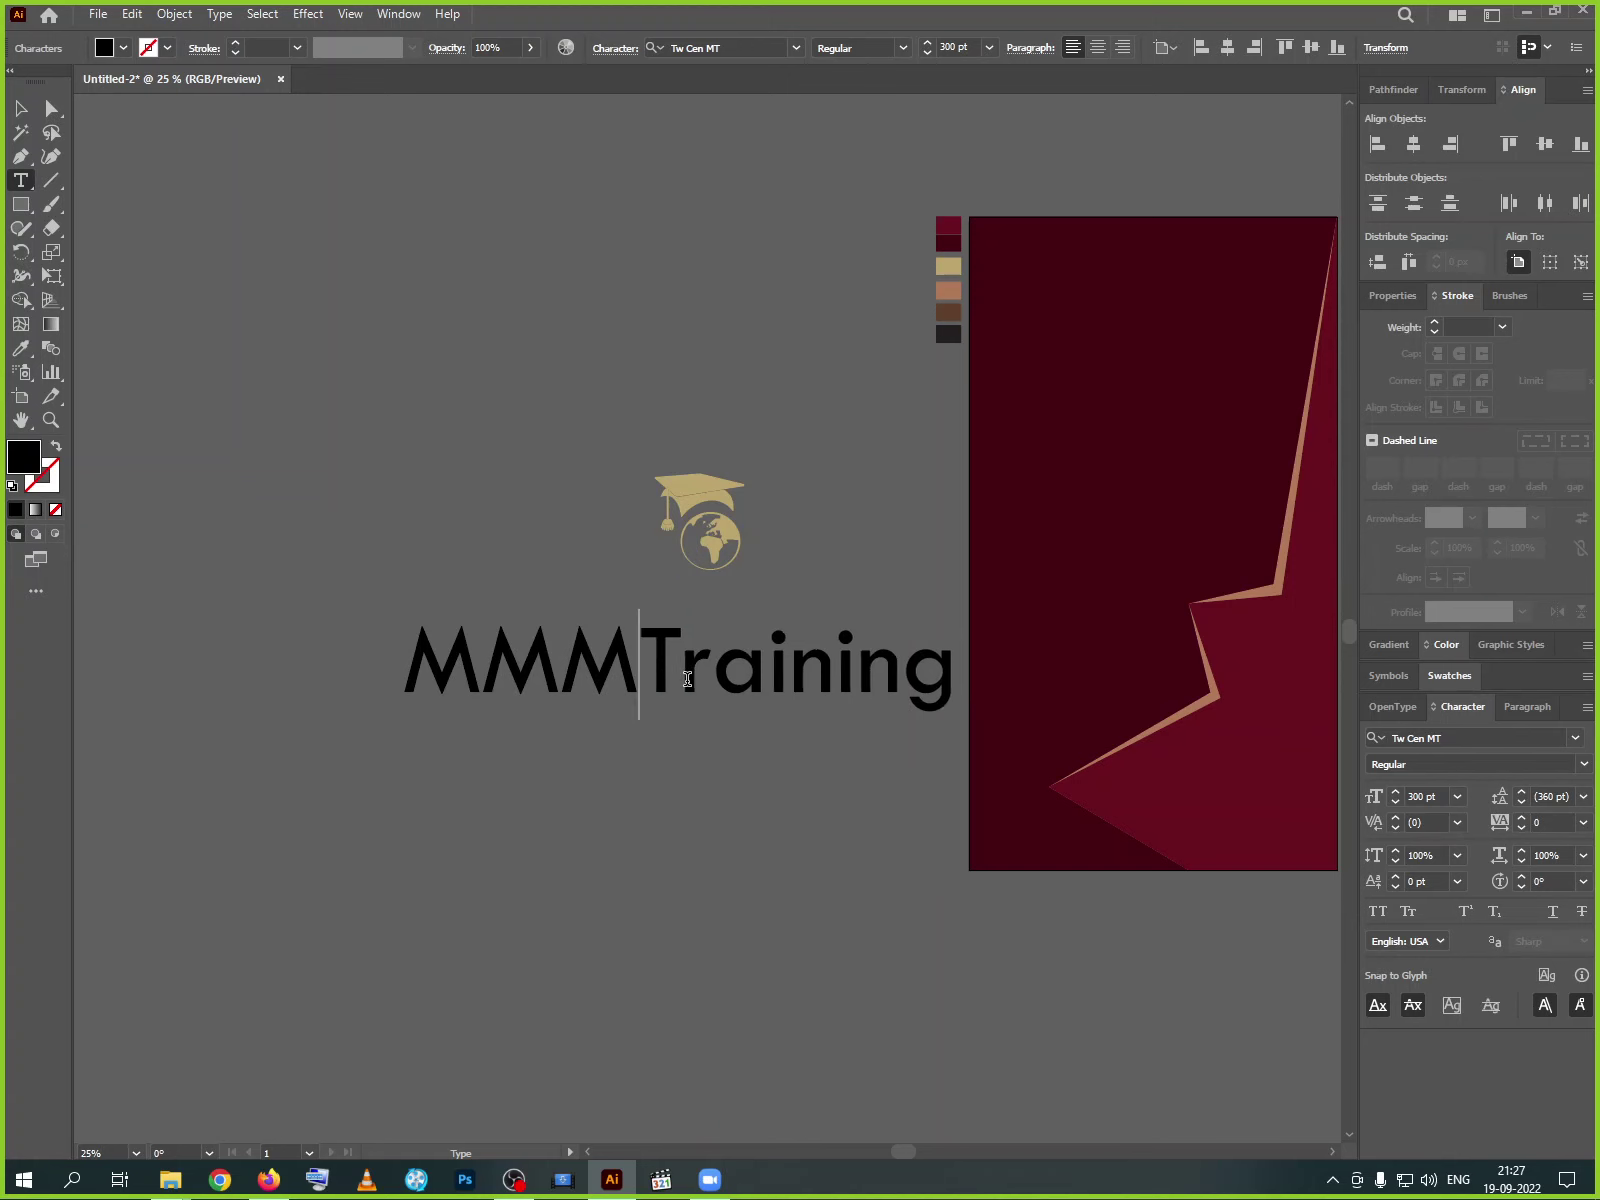
pyautogui.press('Return')
pyautogui.write('Online')
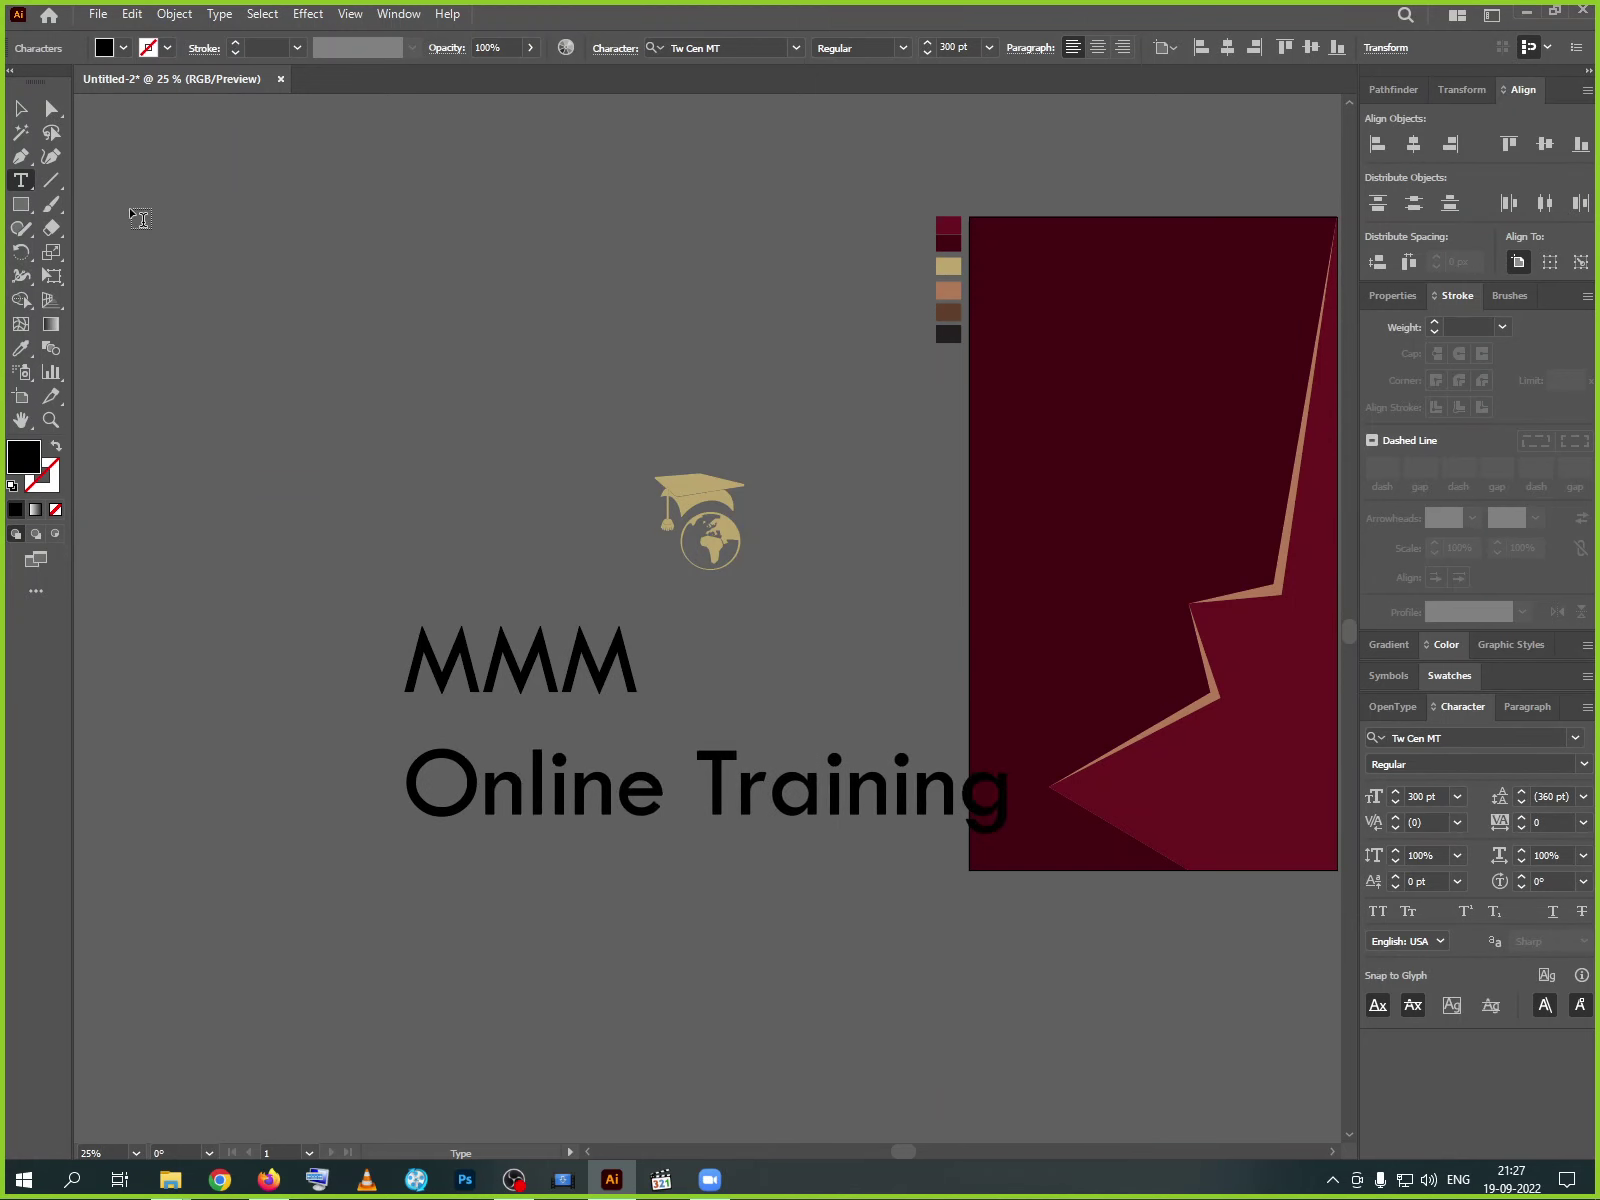
# - Centre-align the two lines and place the text block under the logo
pyautogui.click(20, 108)
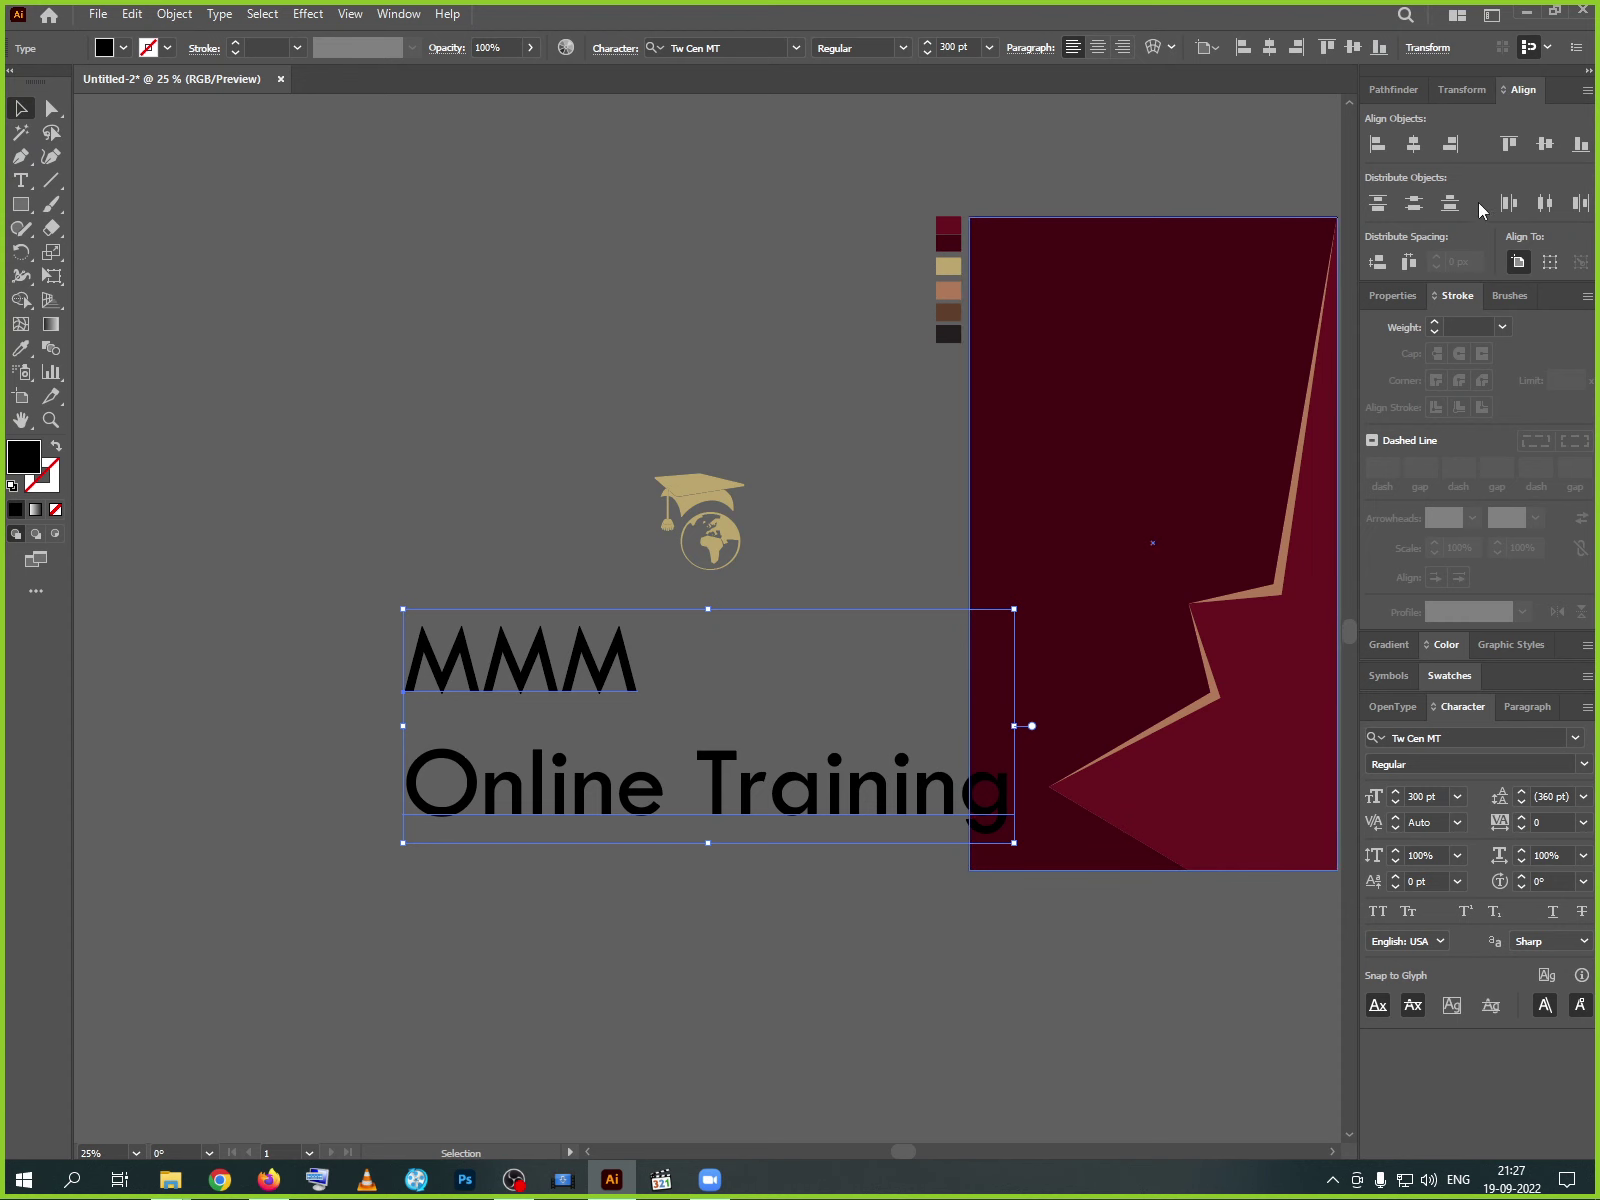
pyautogui.click(1097, 52)
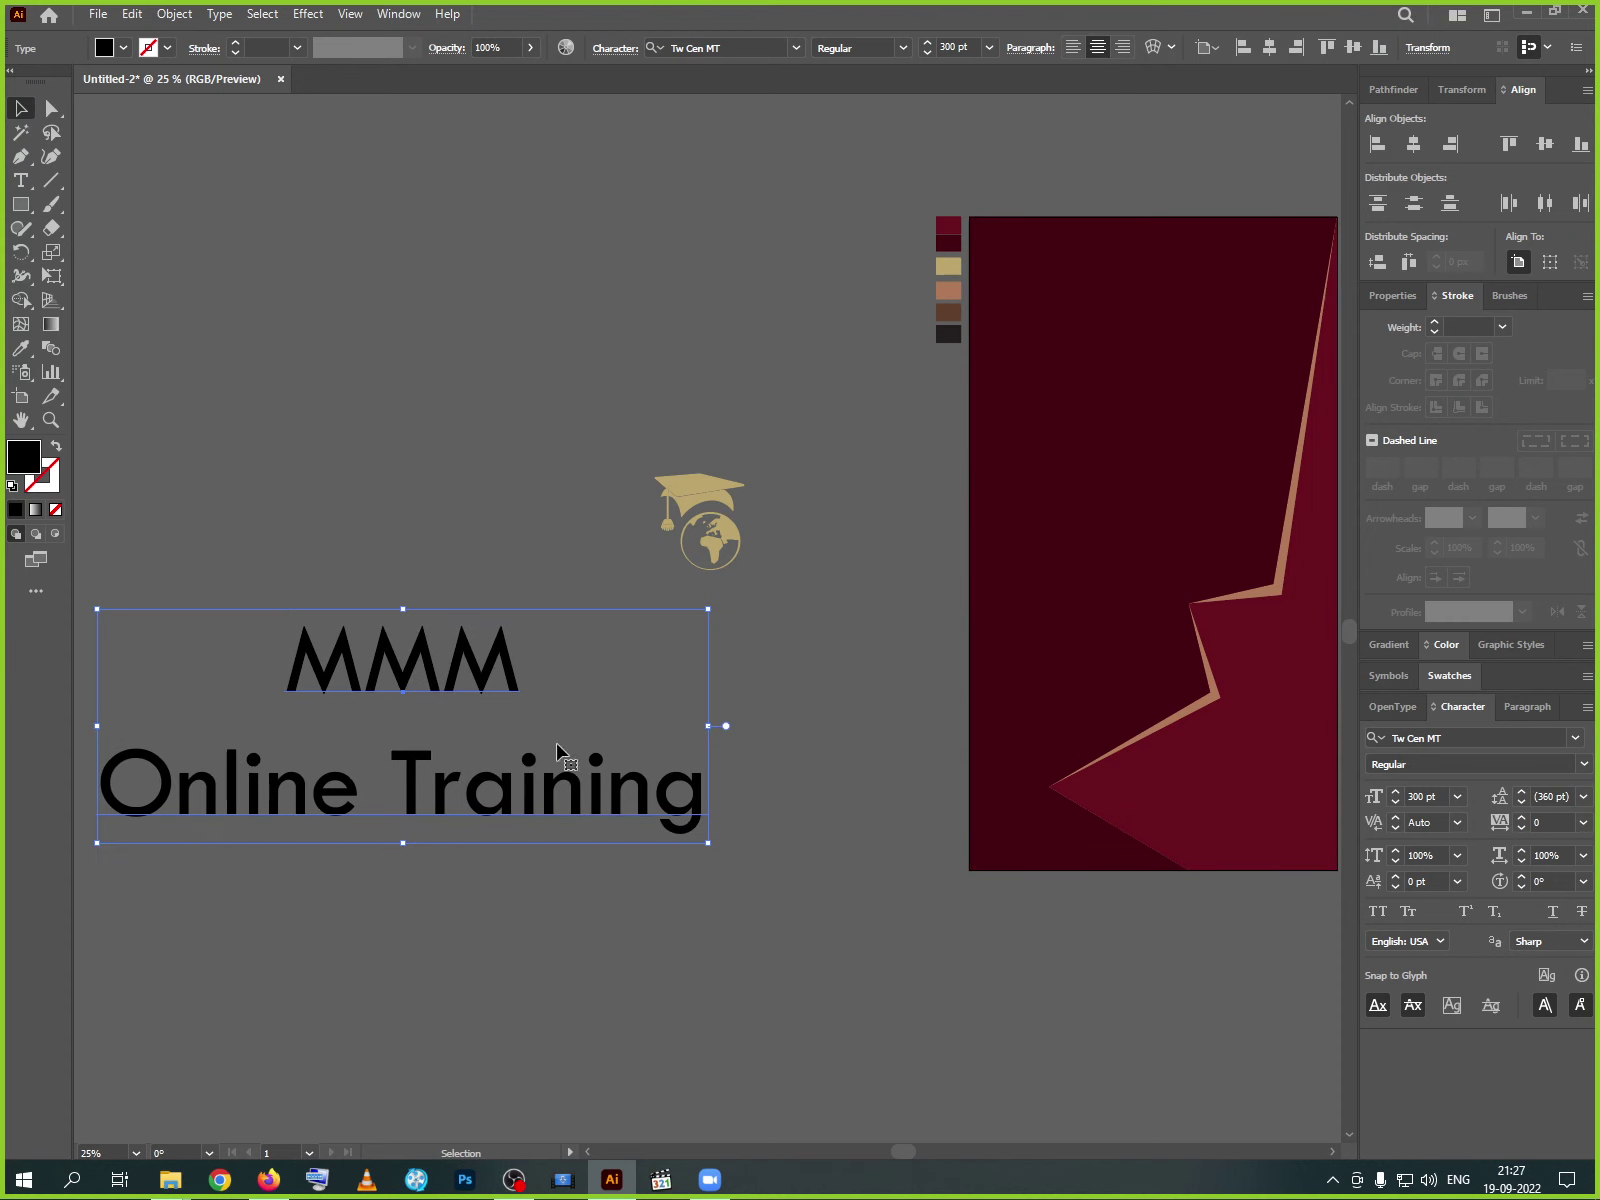
pyautogui.moveTo(428, 793); pyautogui.dragTo(703, 777)
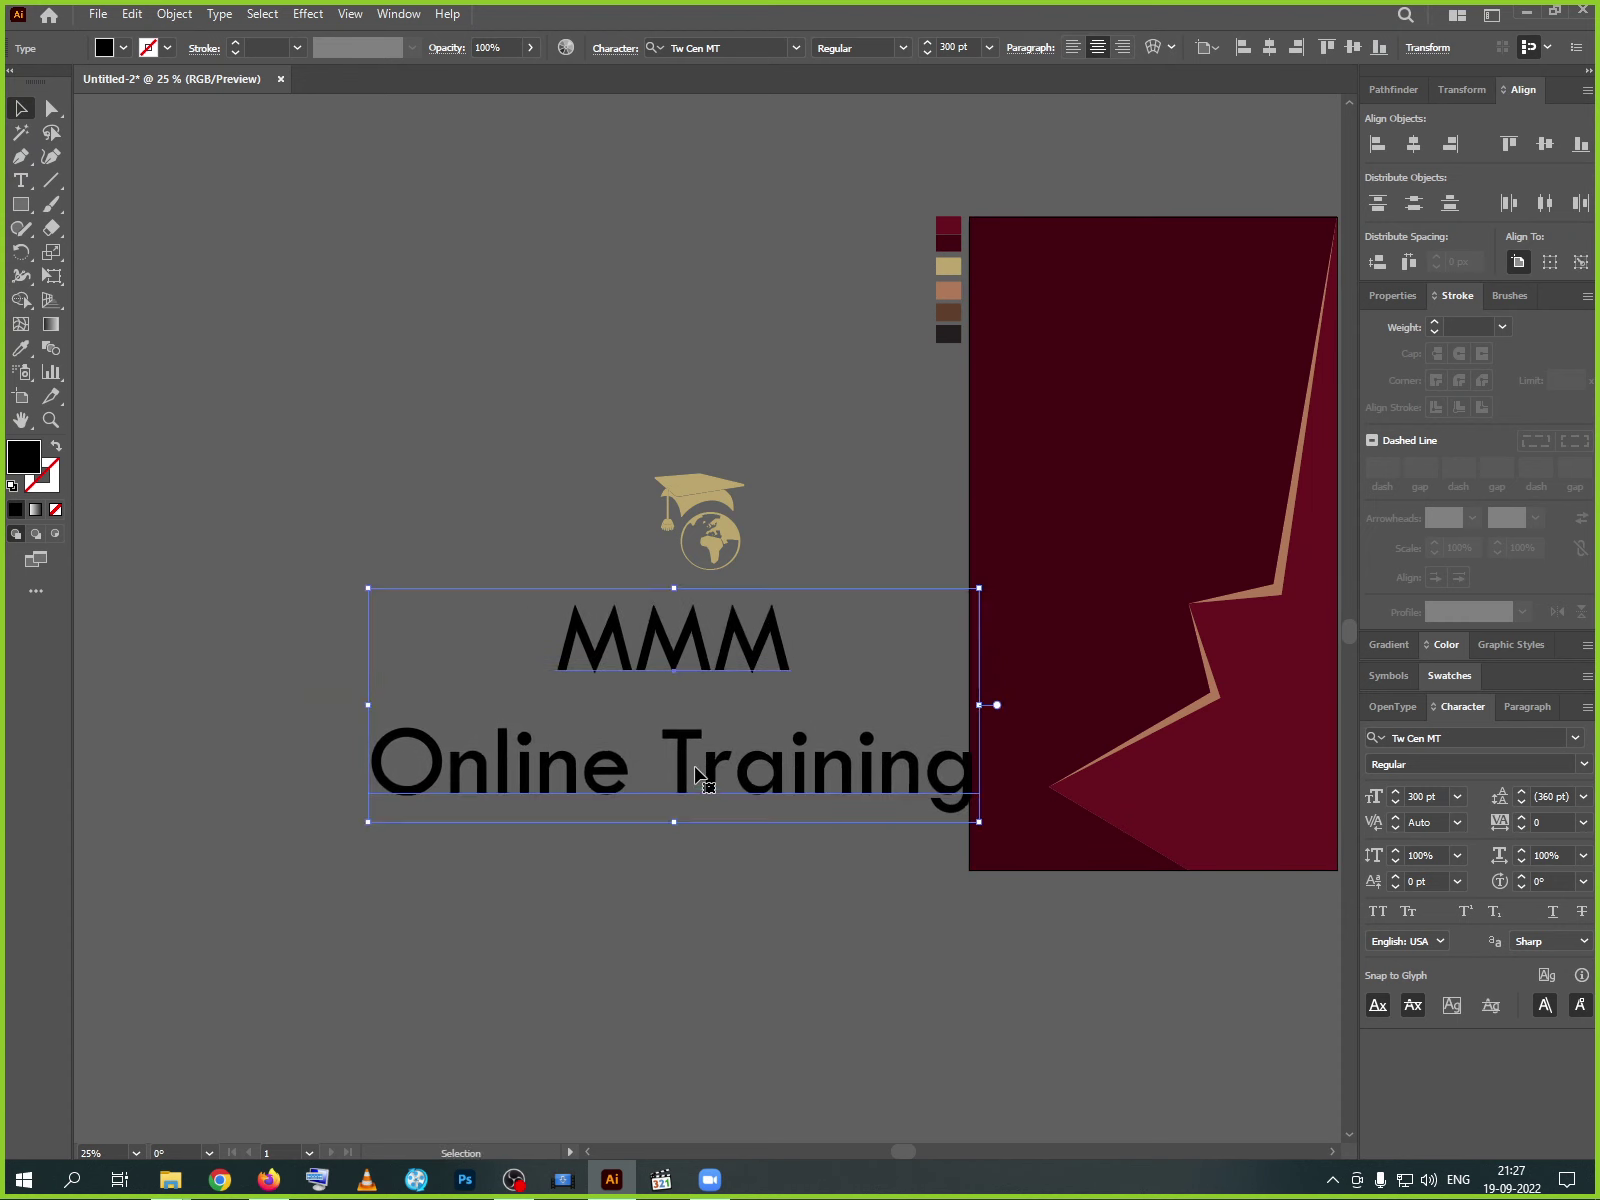
# - Colour the MMM Online Training text with the gold swatch
pyautogui.click(20, 348)
pyautogui.click(708, 489)
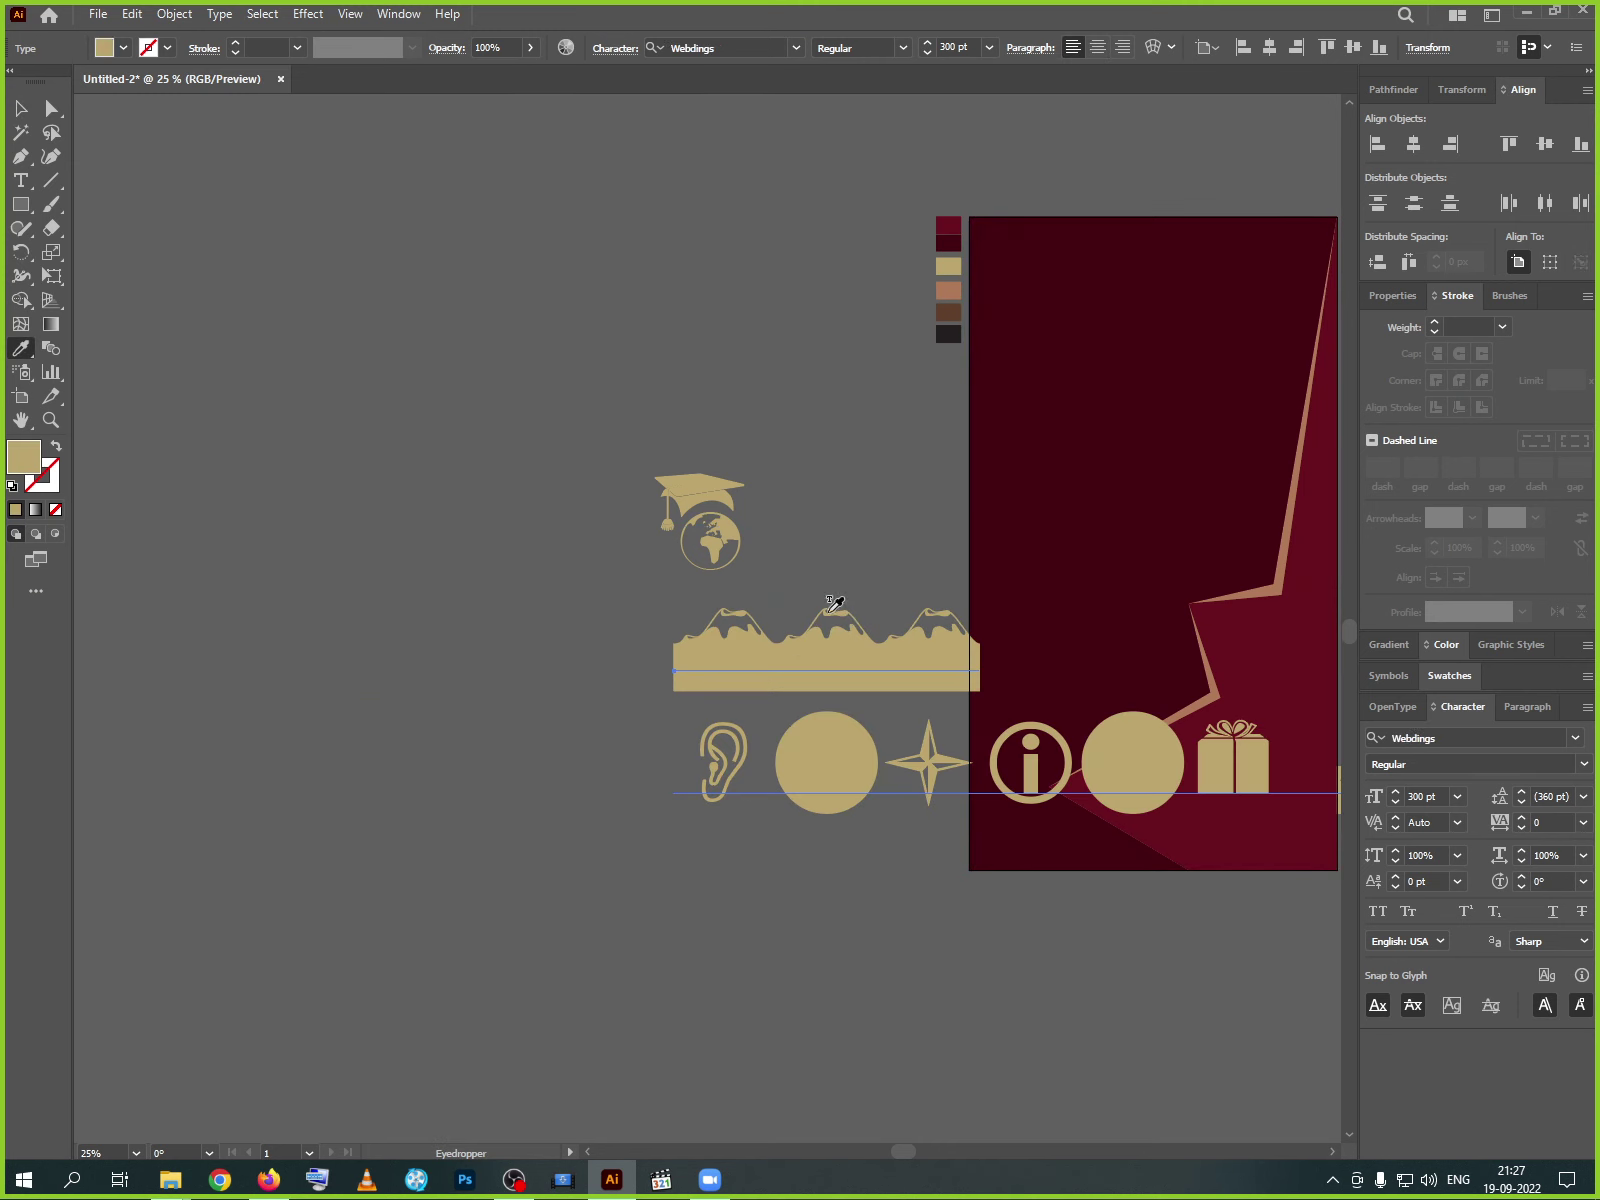
pyautogui.hotkey('ctrl', 'z')
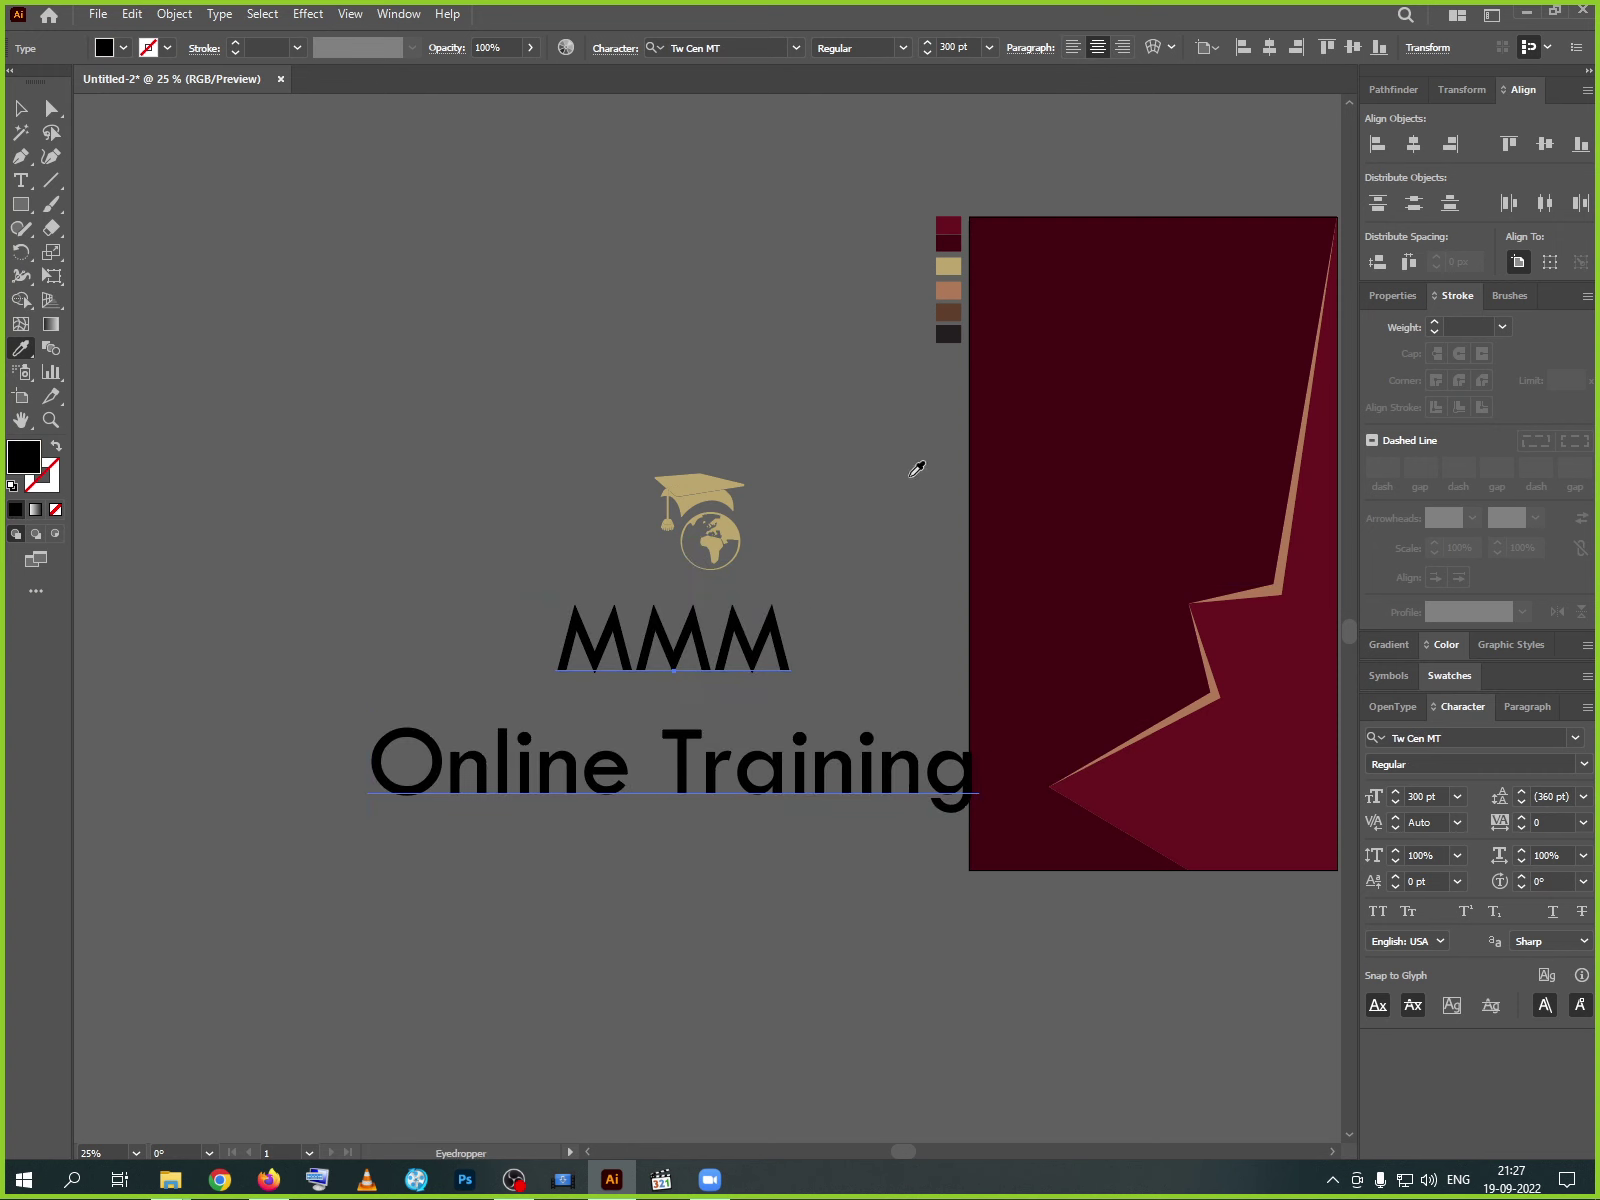
pyautogui.click(949, 266)
pyautogui.click(22, 108)
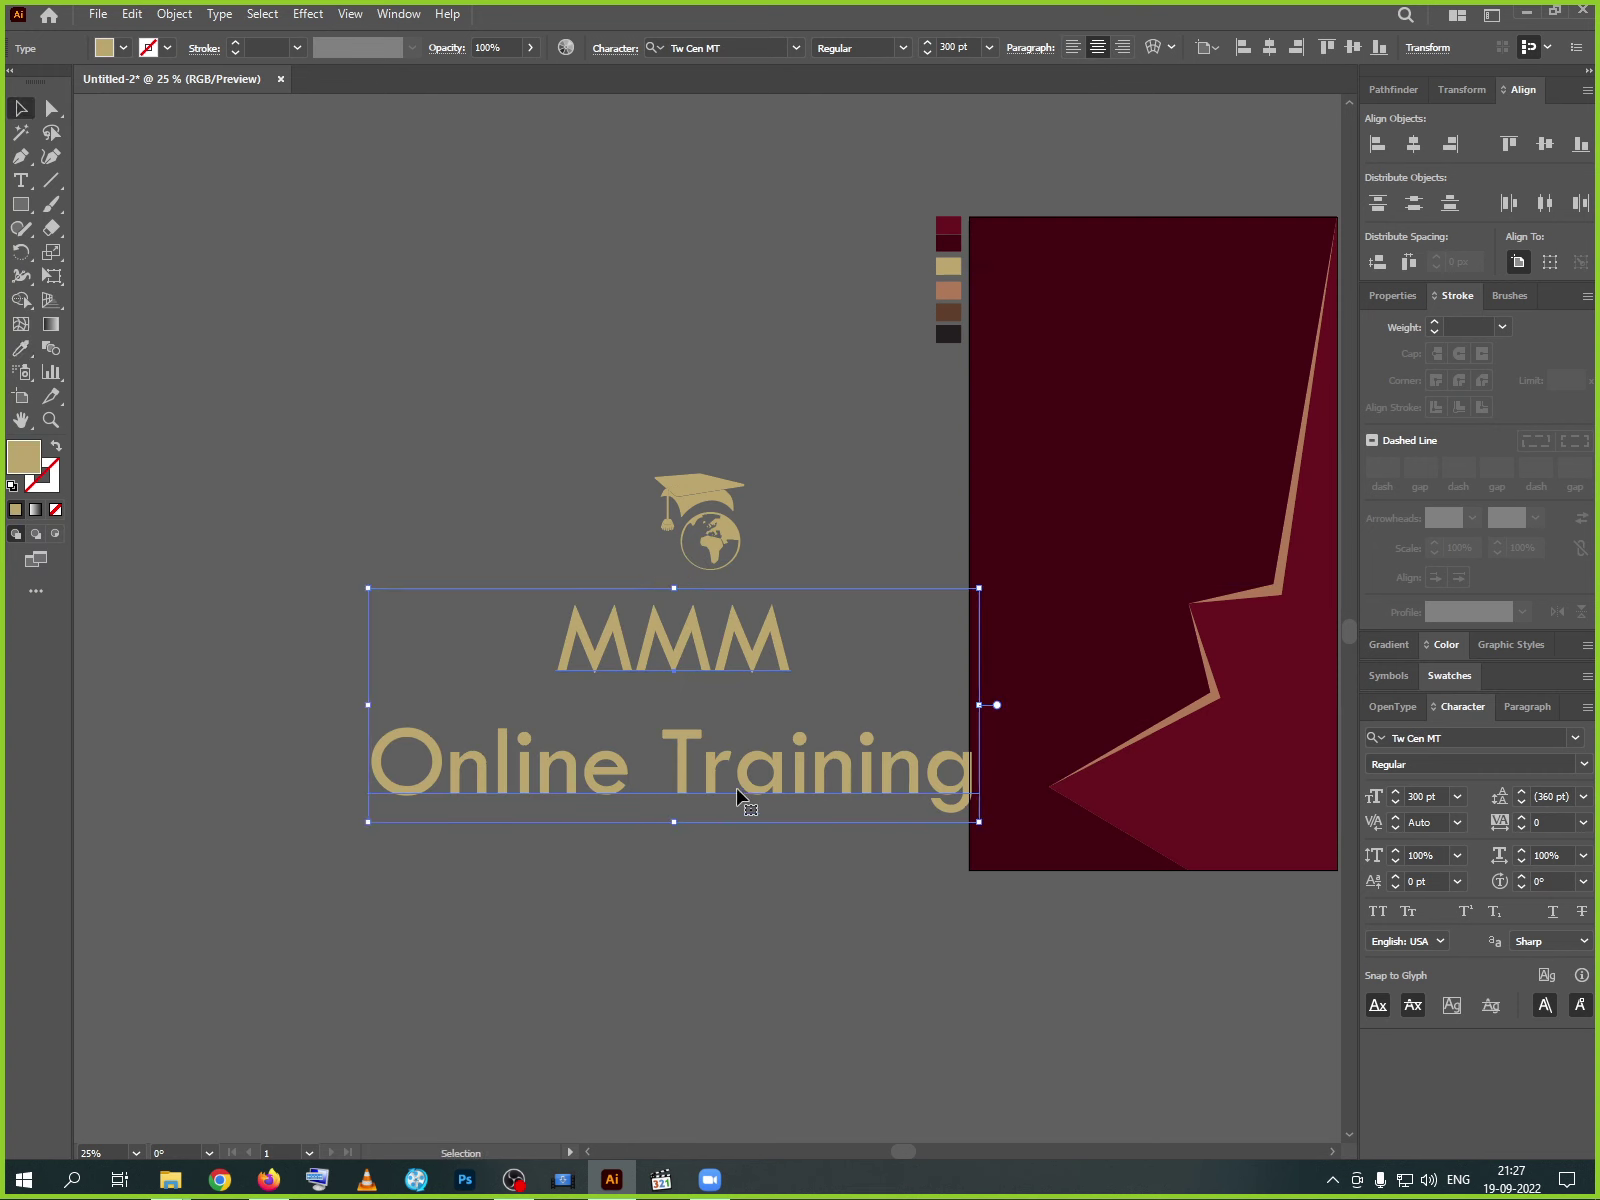
# - Set 'Online Training' to 100 pt and 'MMM' to 200 pt
pyautogui.doubleClick(742, 790)
pyautogui.moveTo(387, 760); pyautogui.dragTo(1021, 757)
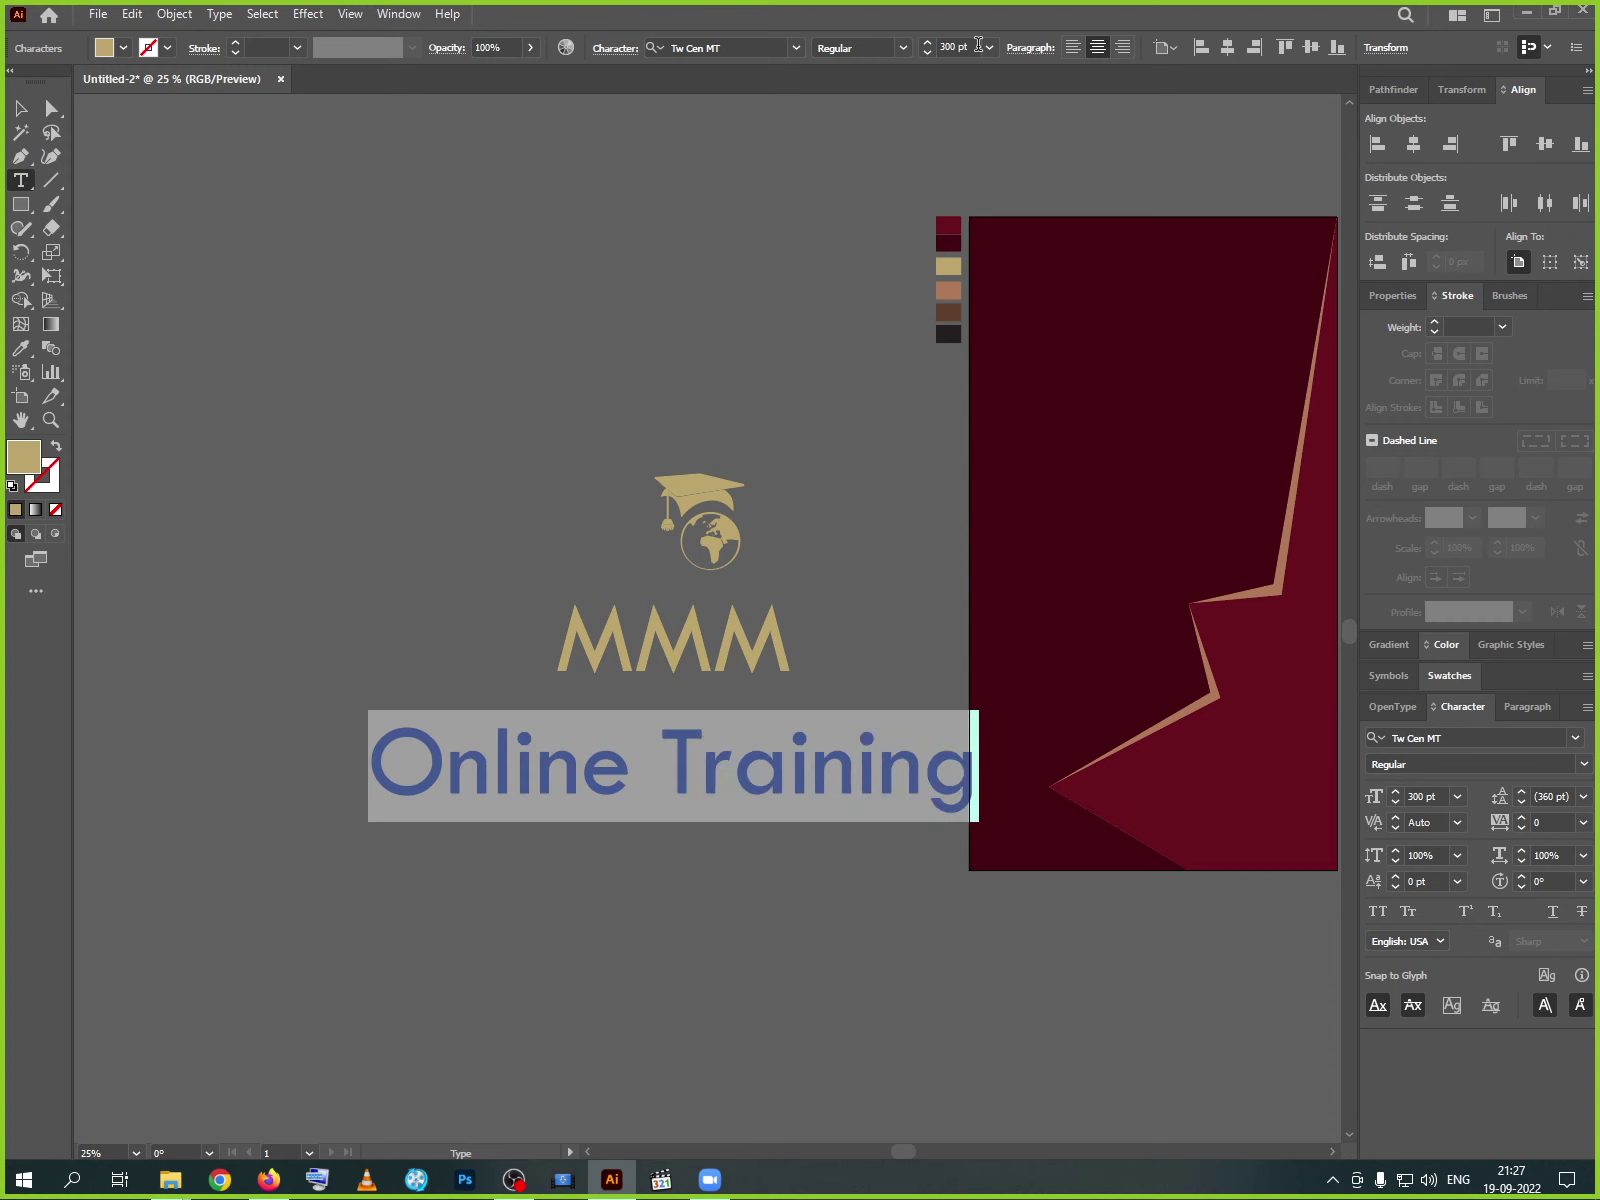
pyautogui.click(976, 46)
pyautogui.write('100')
pyautogui.press('Return')
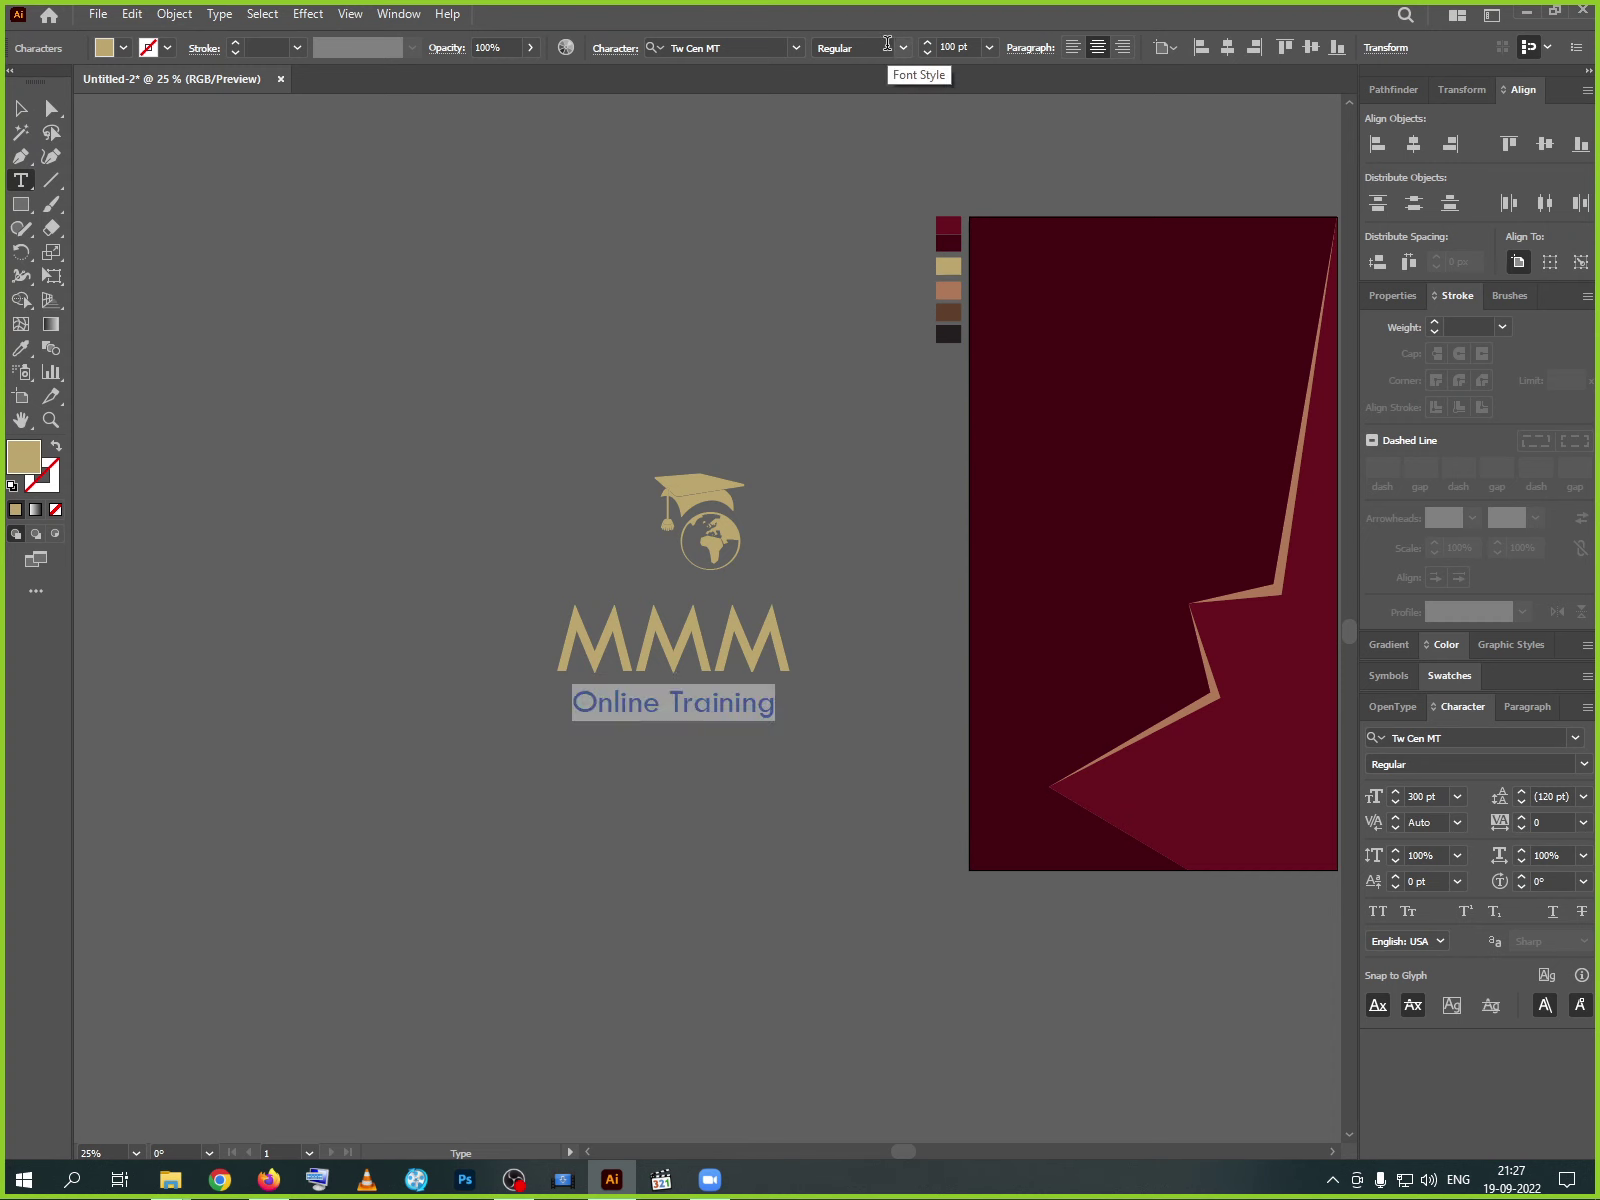
pyautogui.click(599, 656)
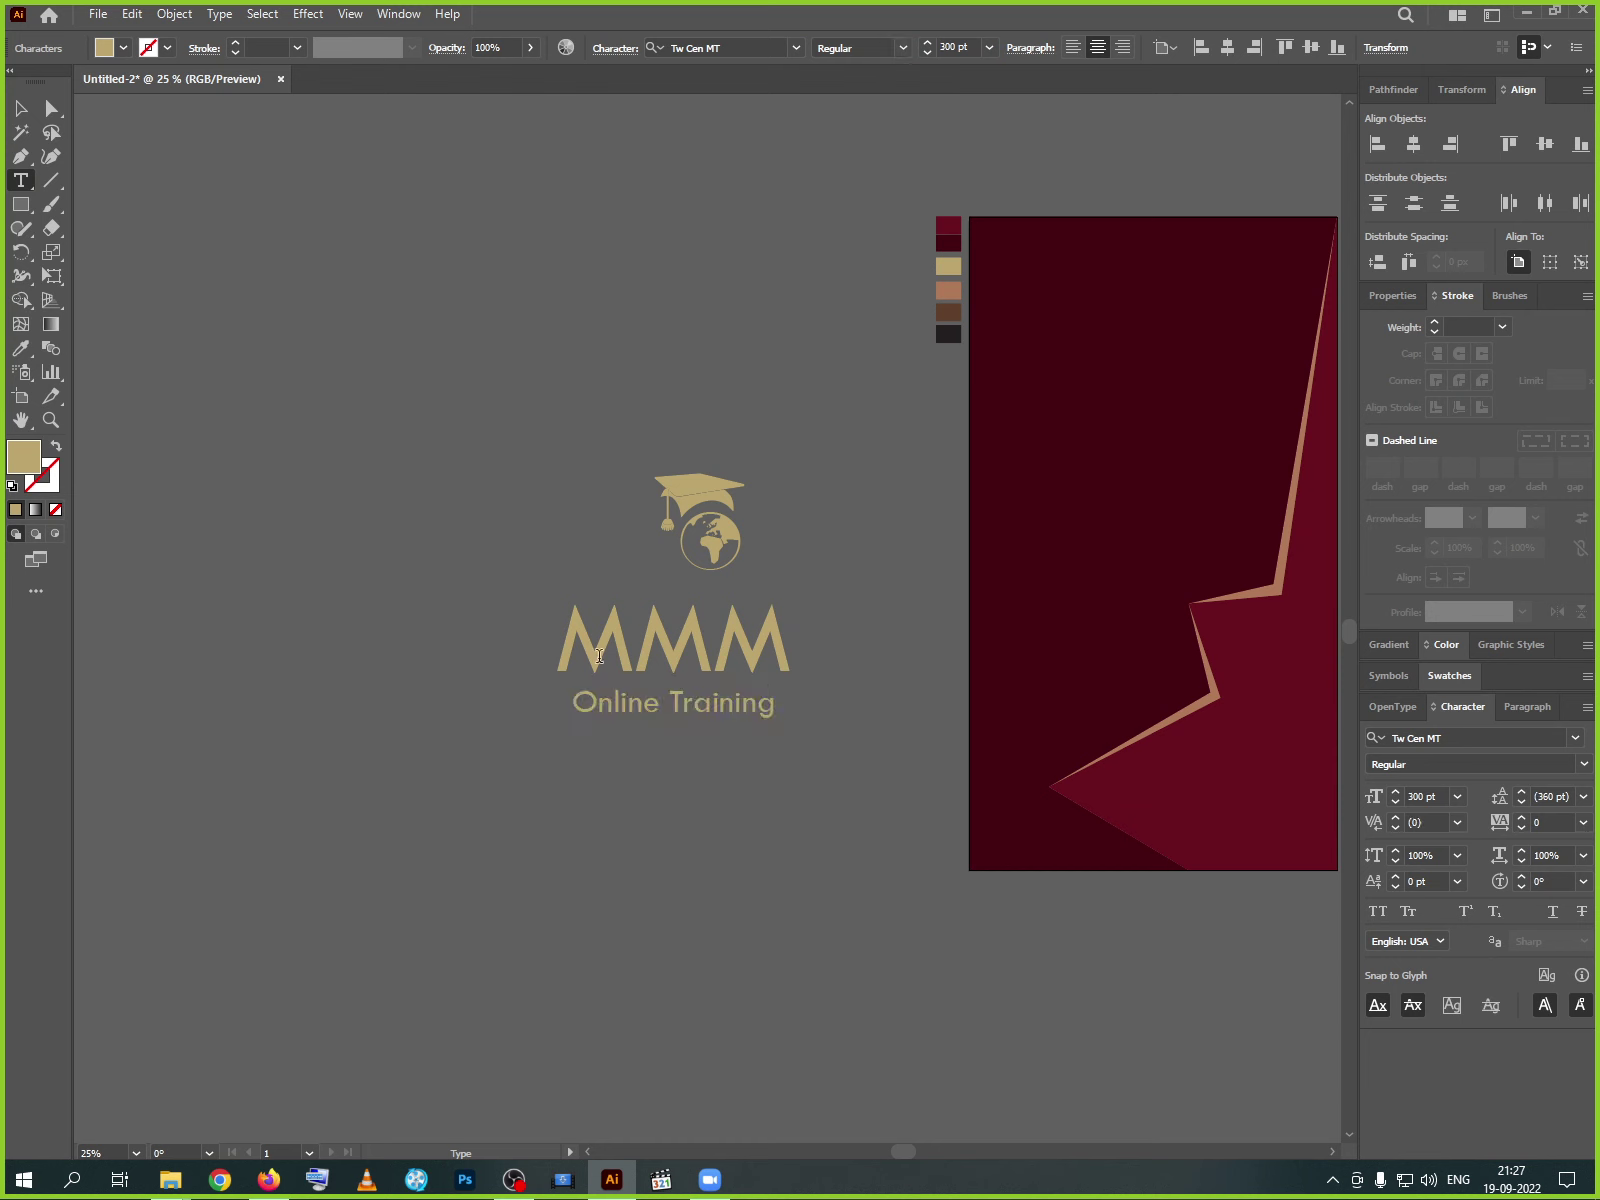
pyautogui.doubleClick(619, 643)
pyautogui.click(970, 45)
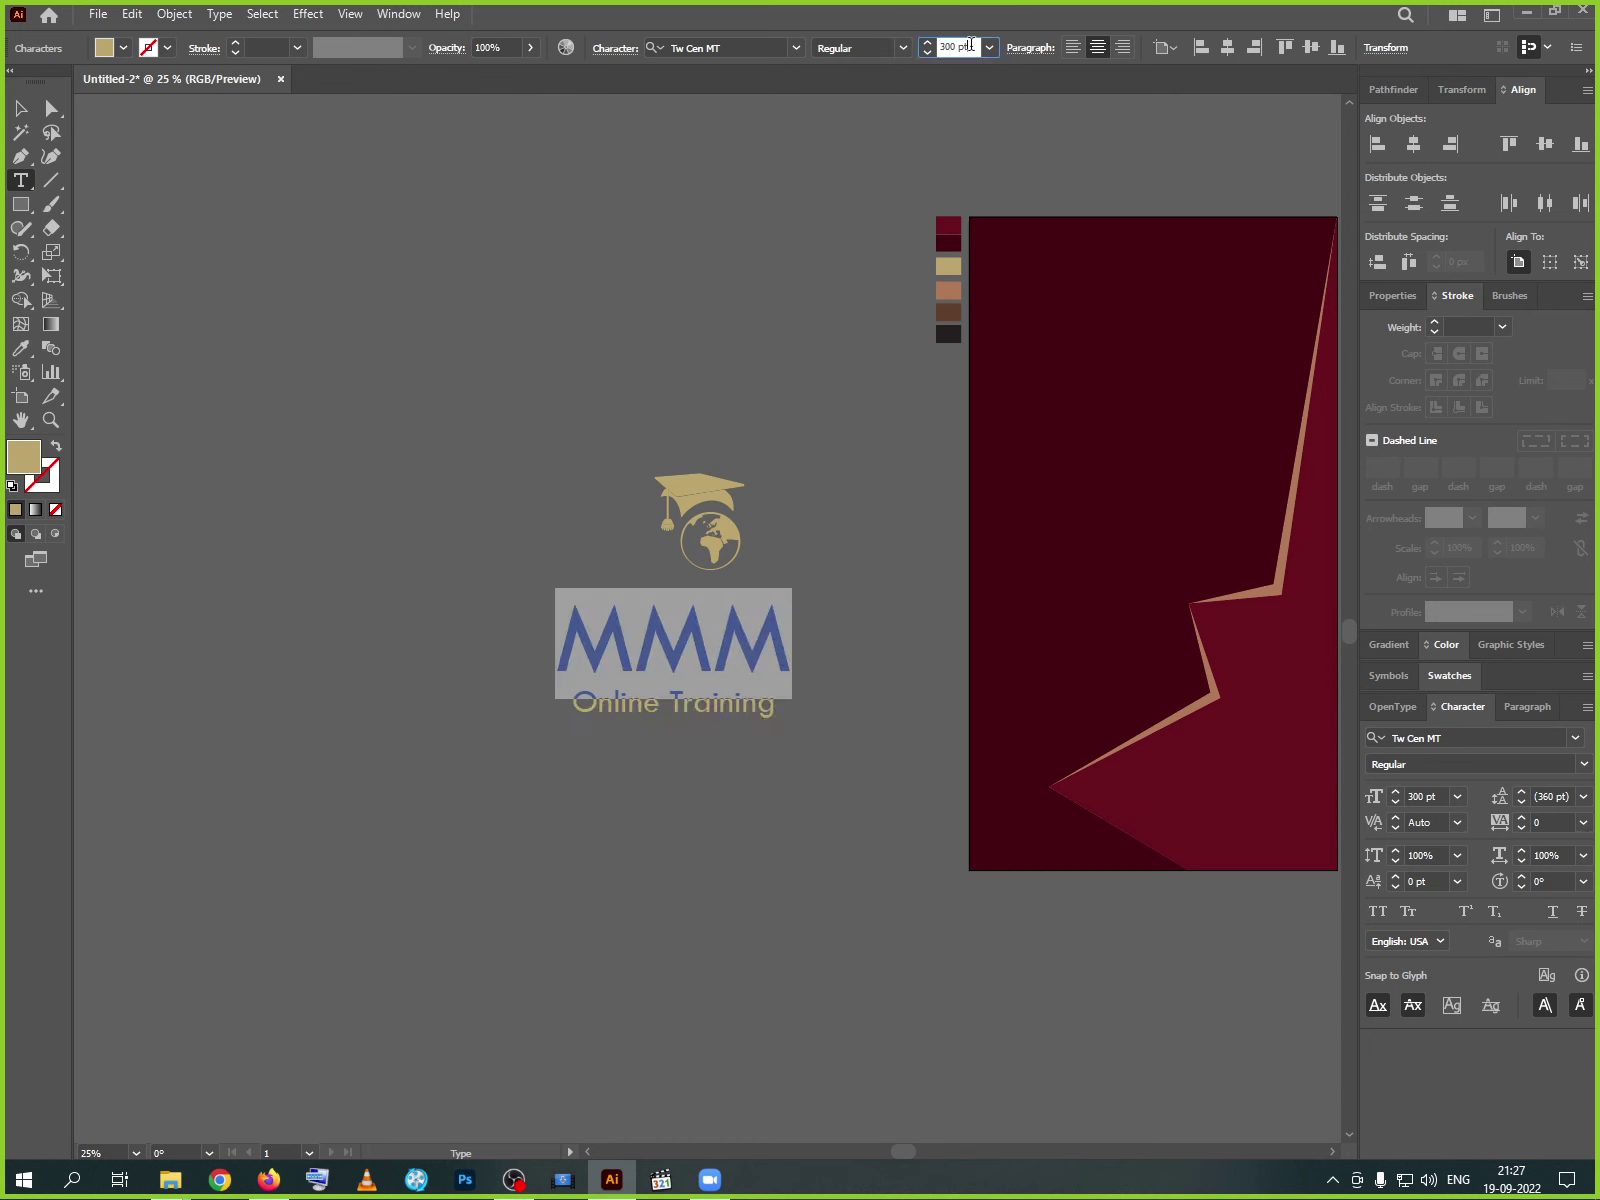
pyautogui.write('200')
pyautogui.press('Return')
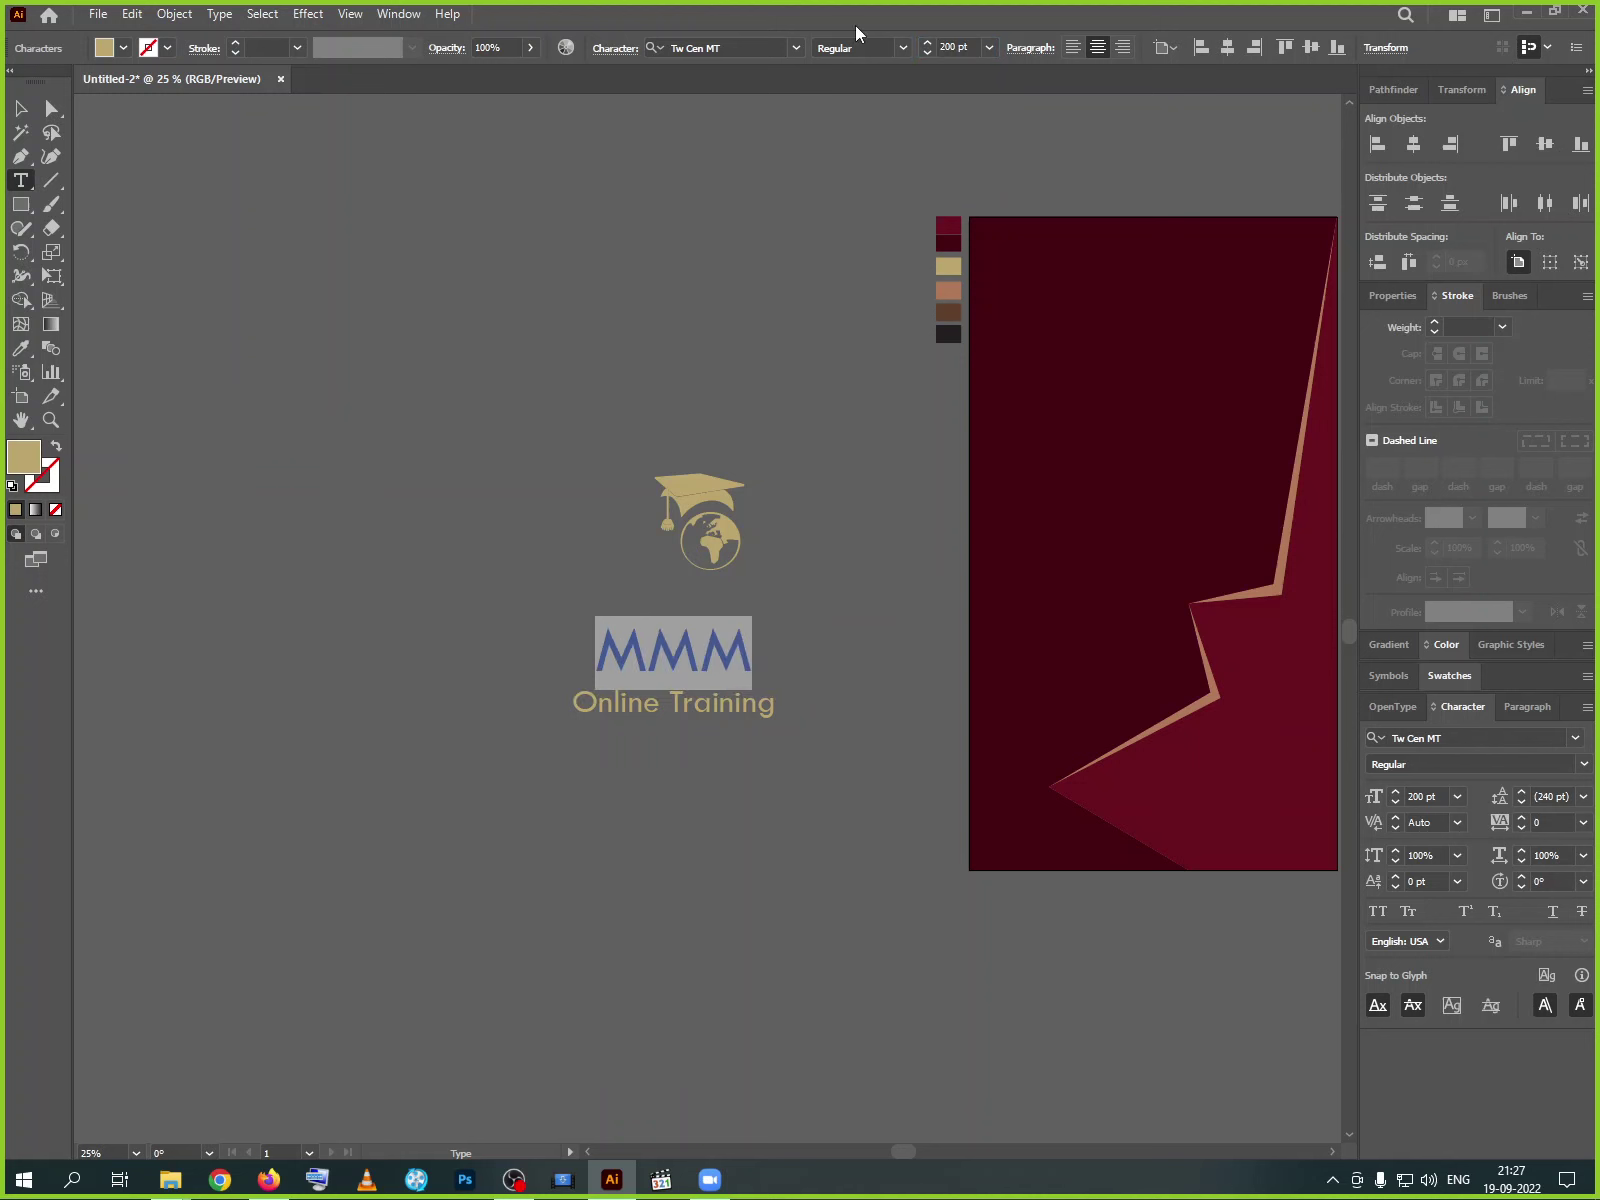
pyautogui.click(20, 110)
# - Position the text under the cap logo and move both onto the maroon artboard
pyautogui.click(264, 518)
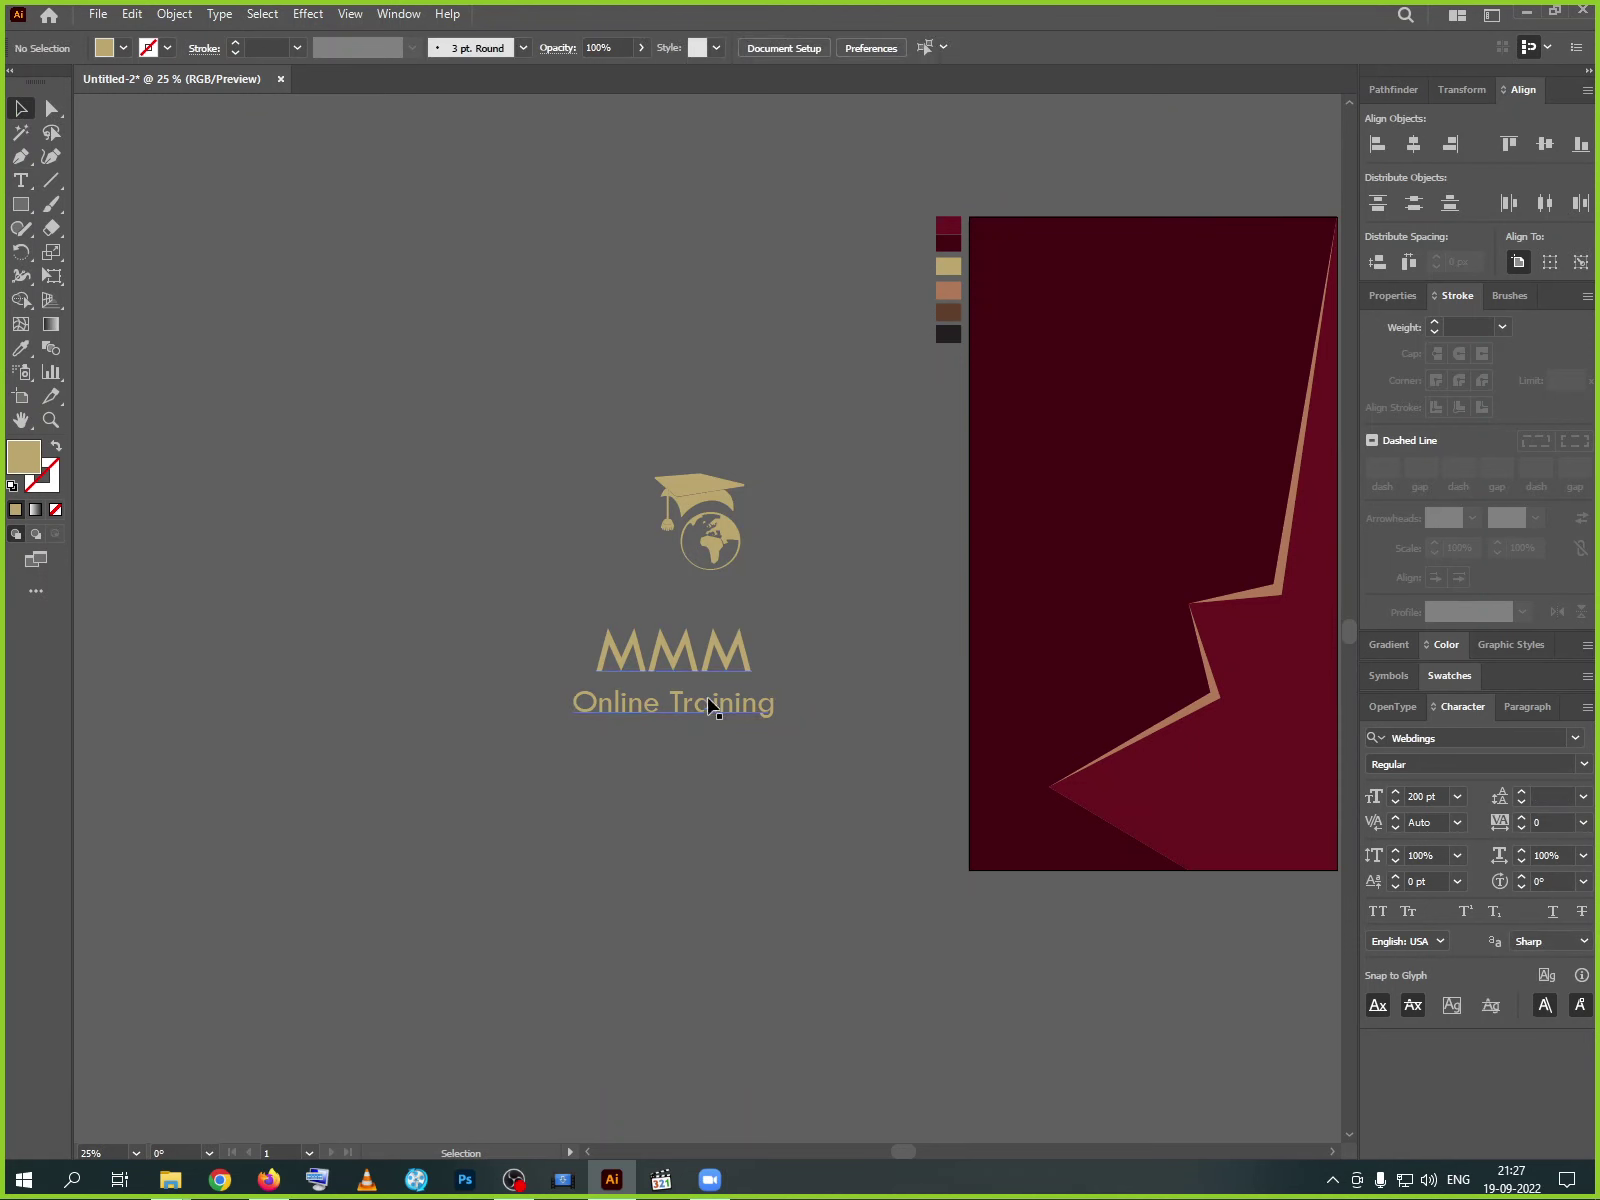
pyautogui.moveTo(697, 668); pyautogui.dragTo(750, 636)
pyautogui.click(530, 400)
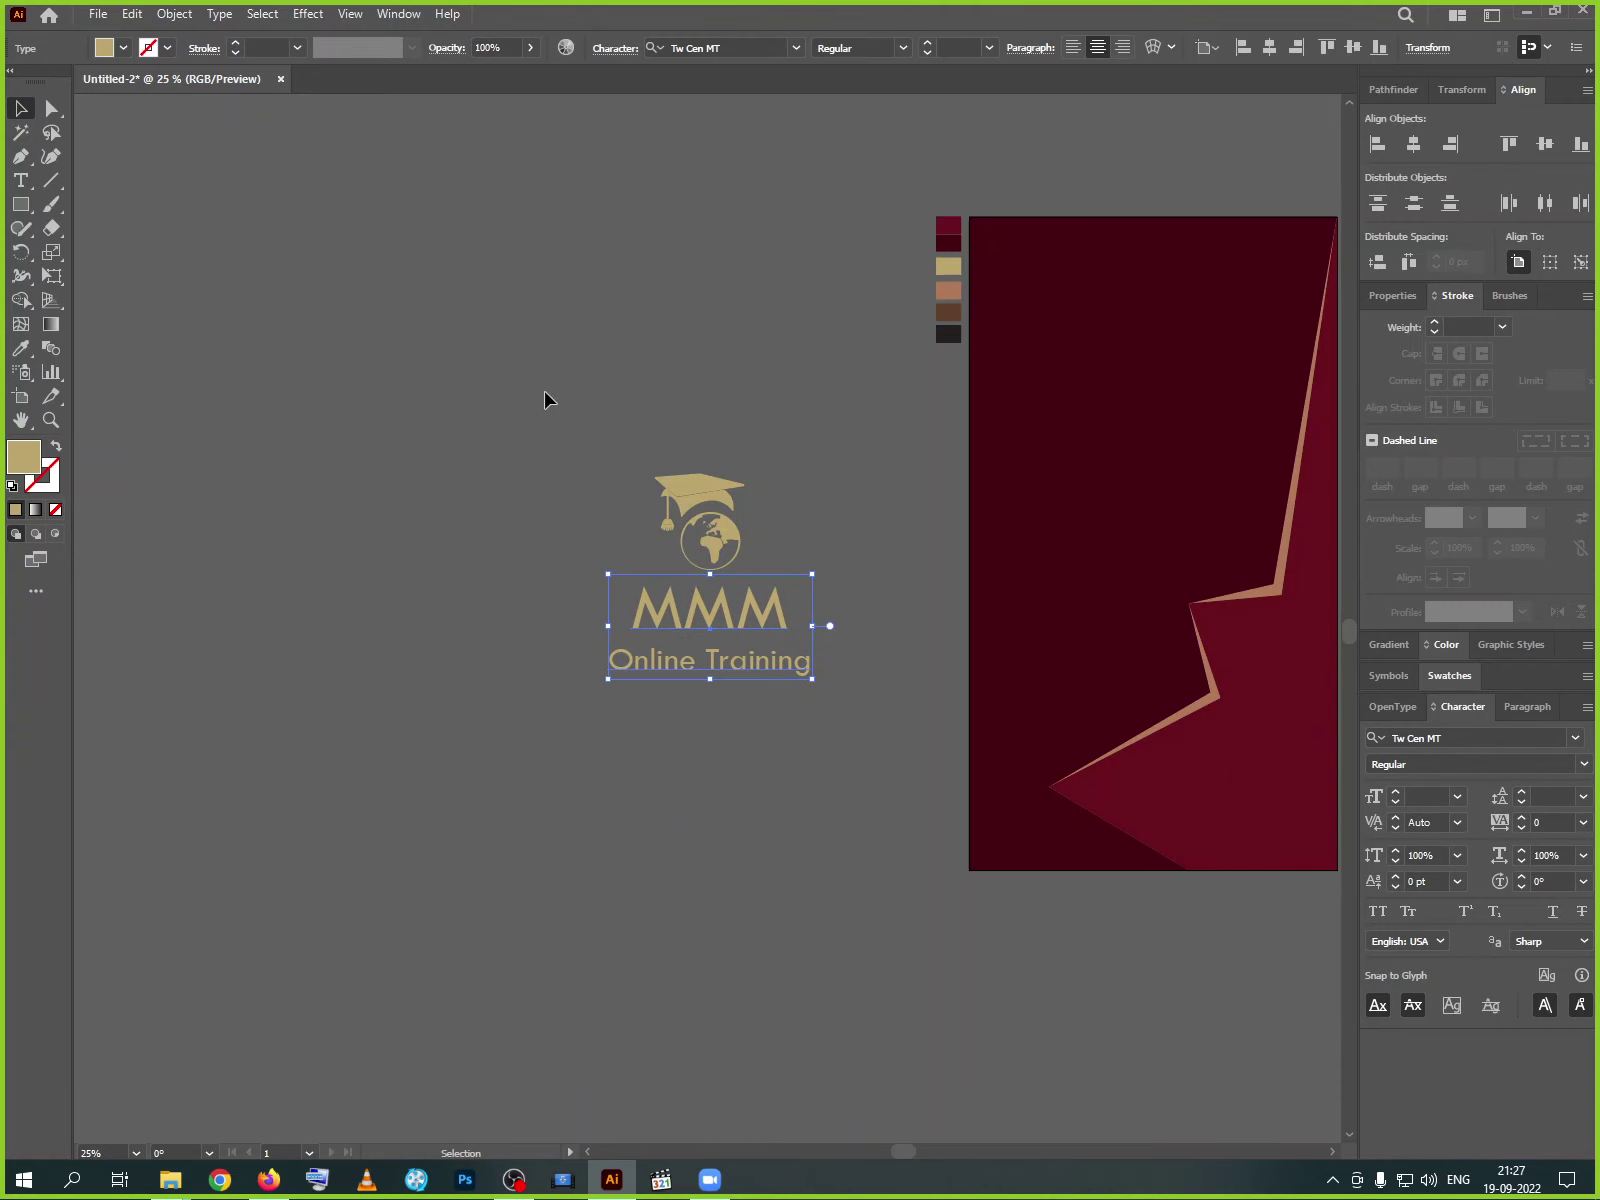
pyautogui.moveTo(546, 394); pyautogui.dragTo(846, 807)
pyautogui.click(843, 807)
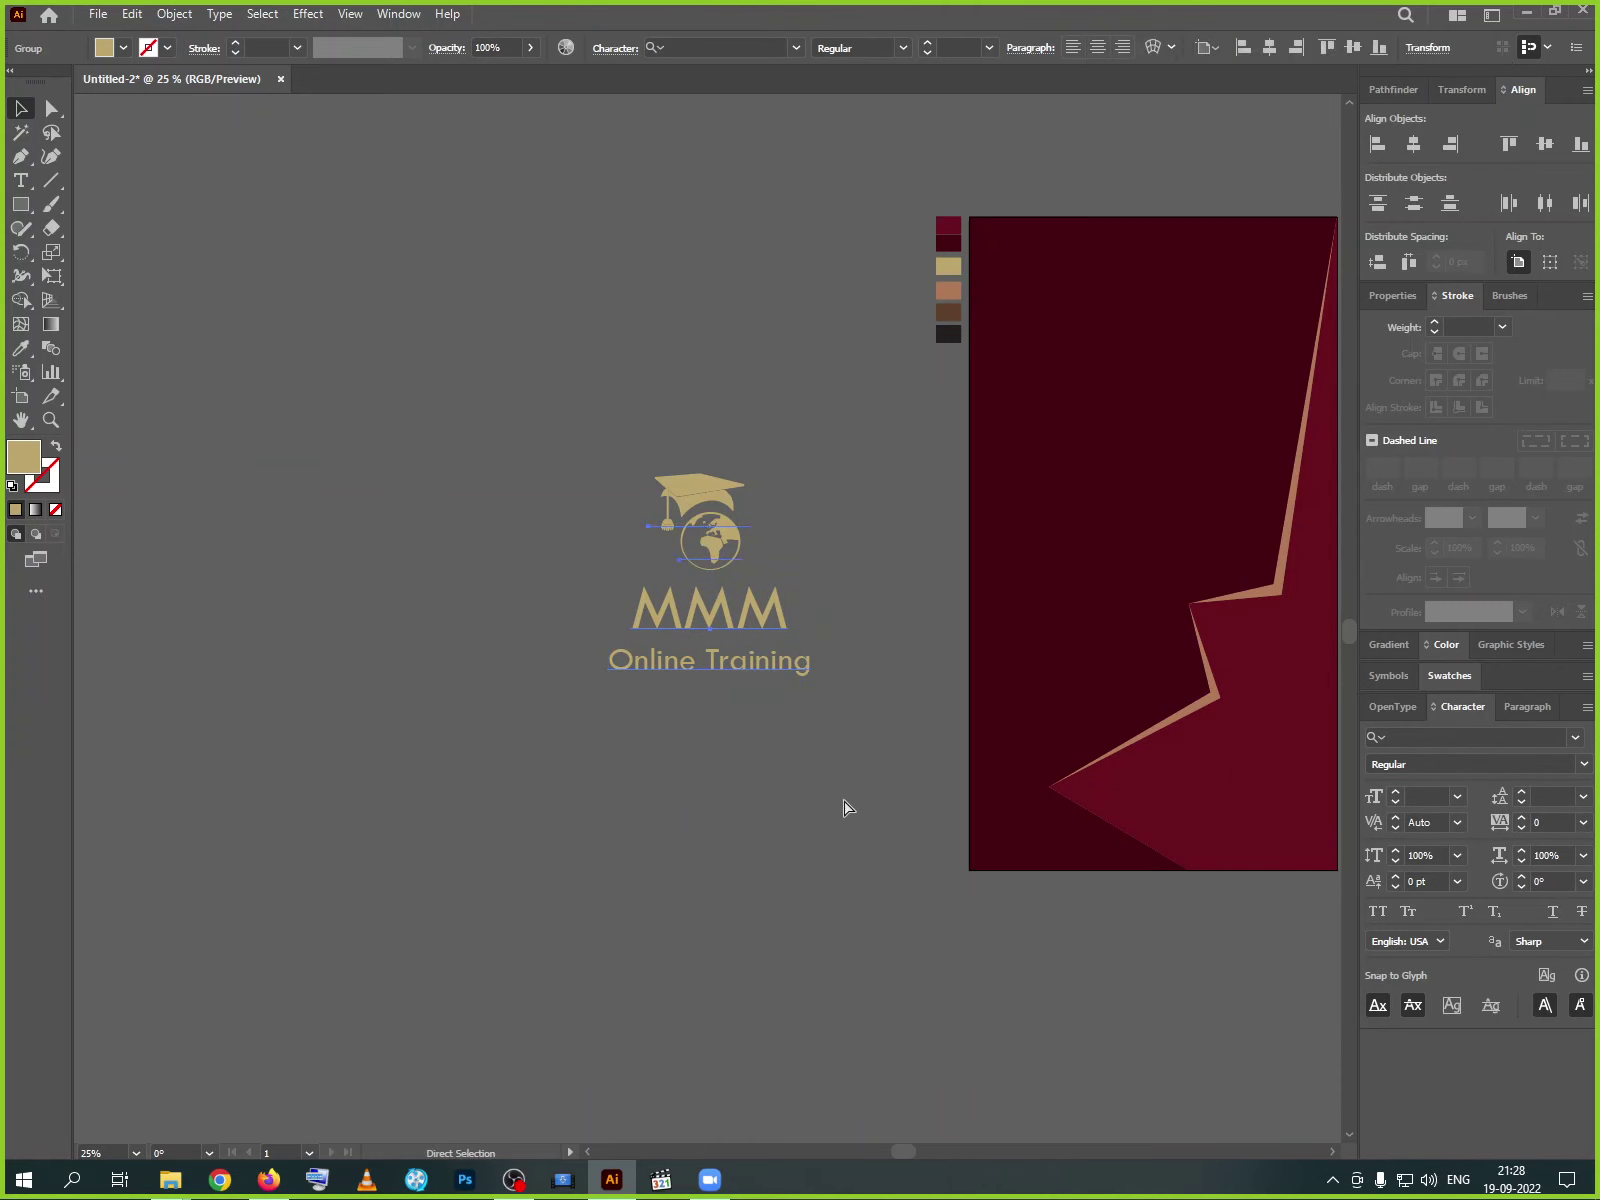
pyautogui.moveTo(732, 645); pyautogui.dragTo(1194, 576)
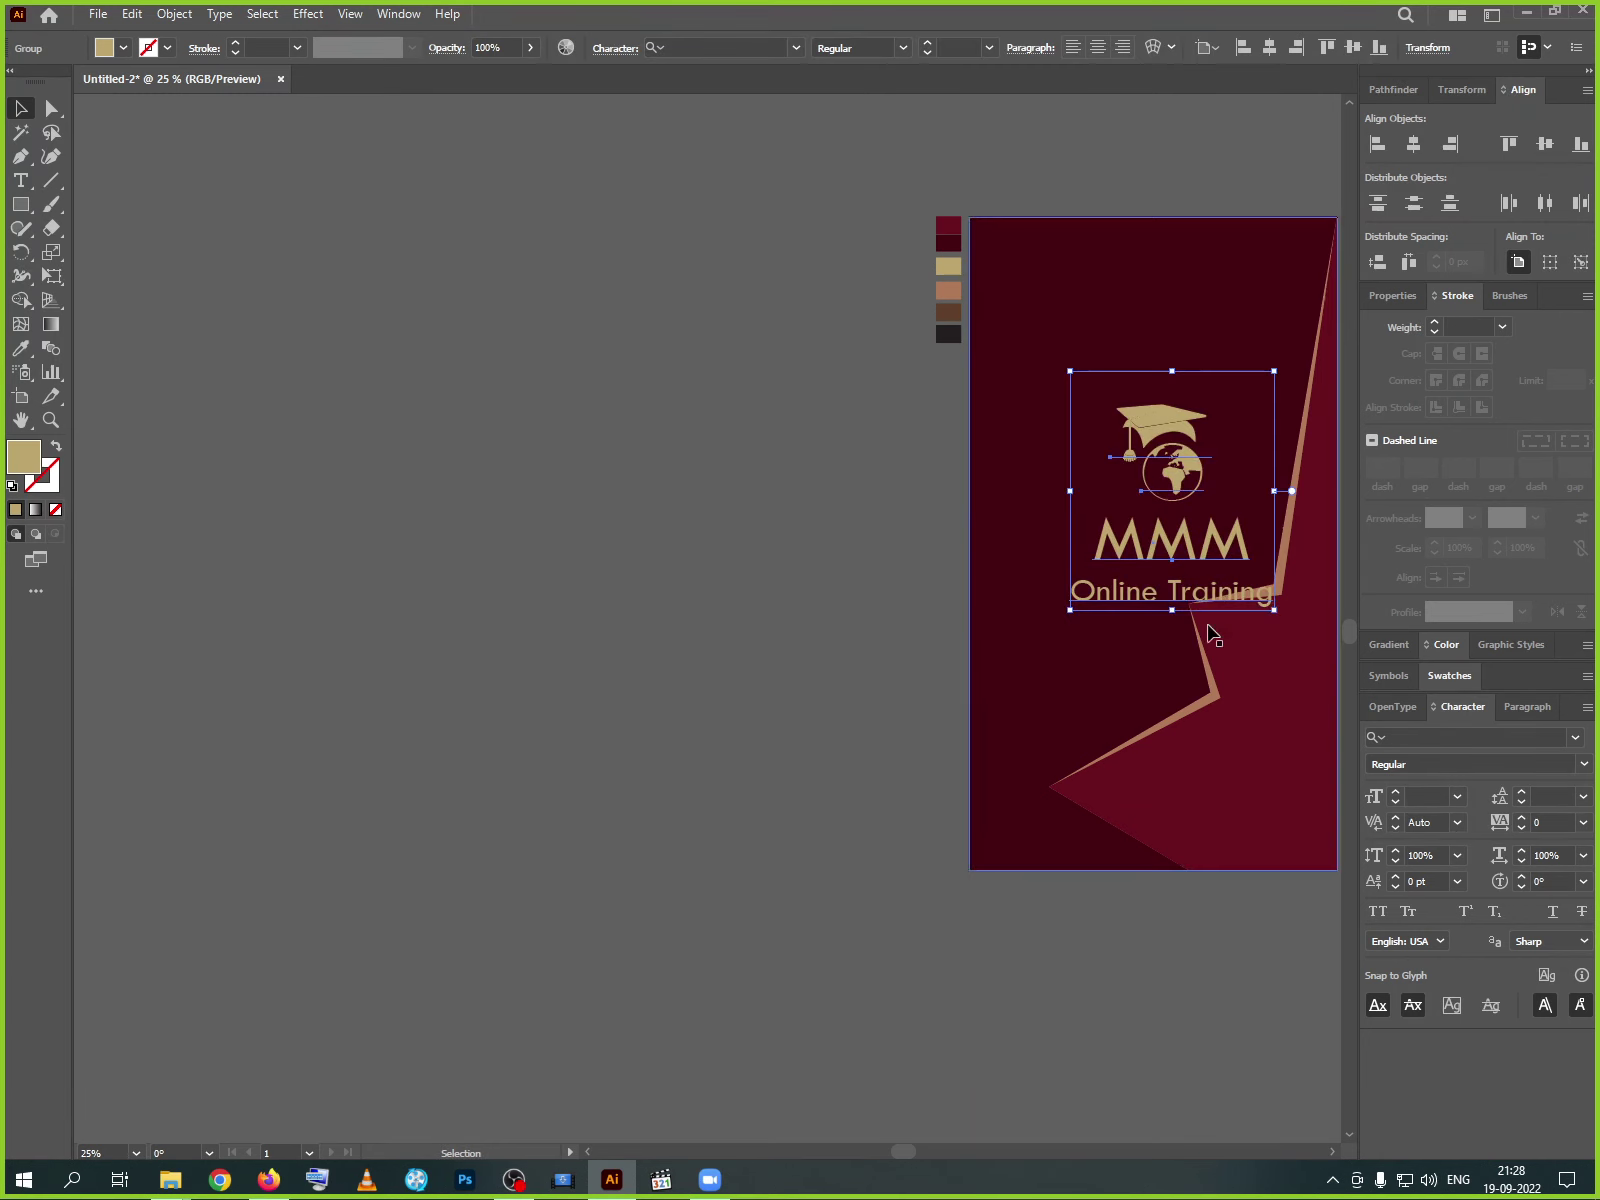
# - Centre the logo group on the artboard, then move it up toward the top
pyautogui.click(1450, 143)
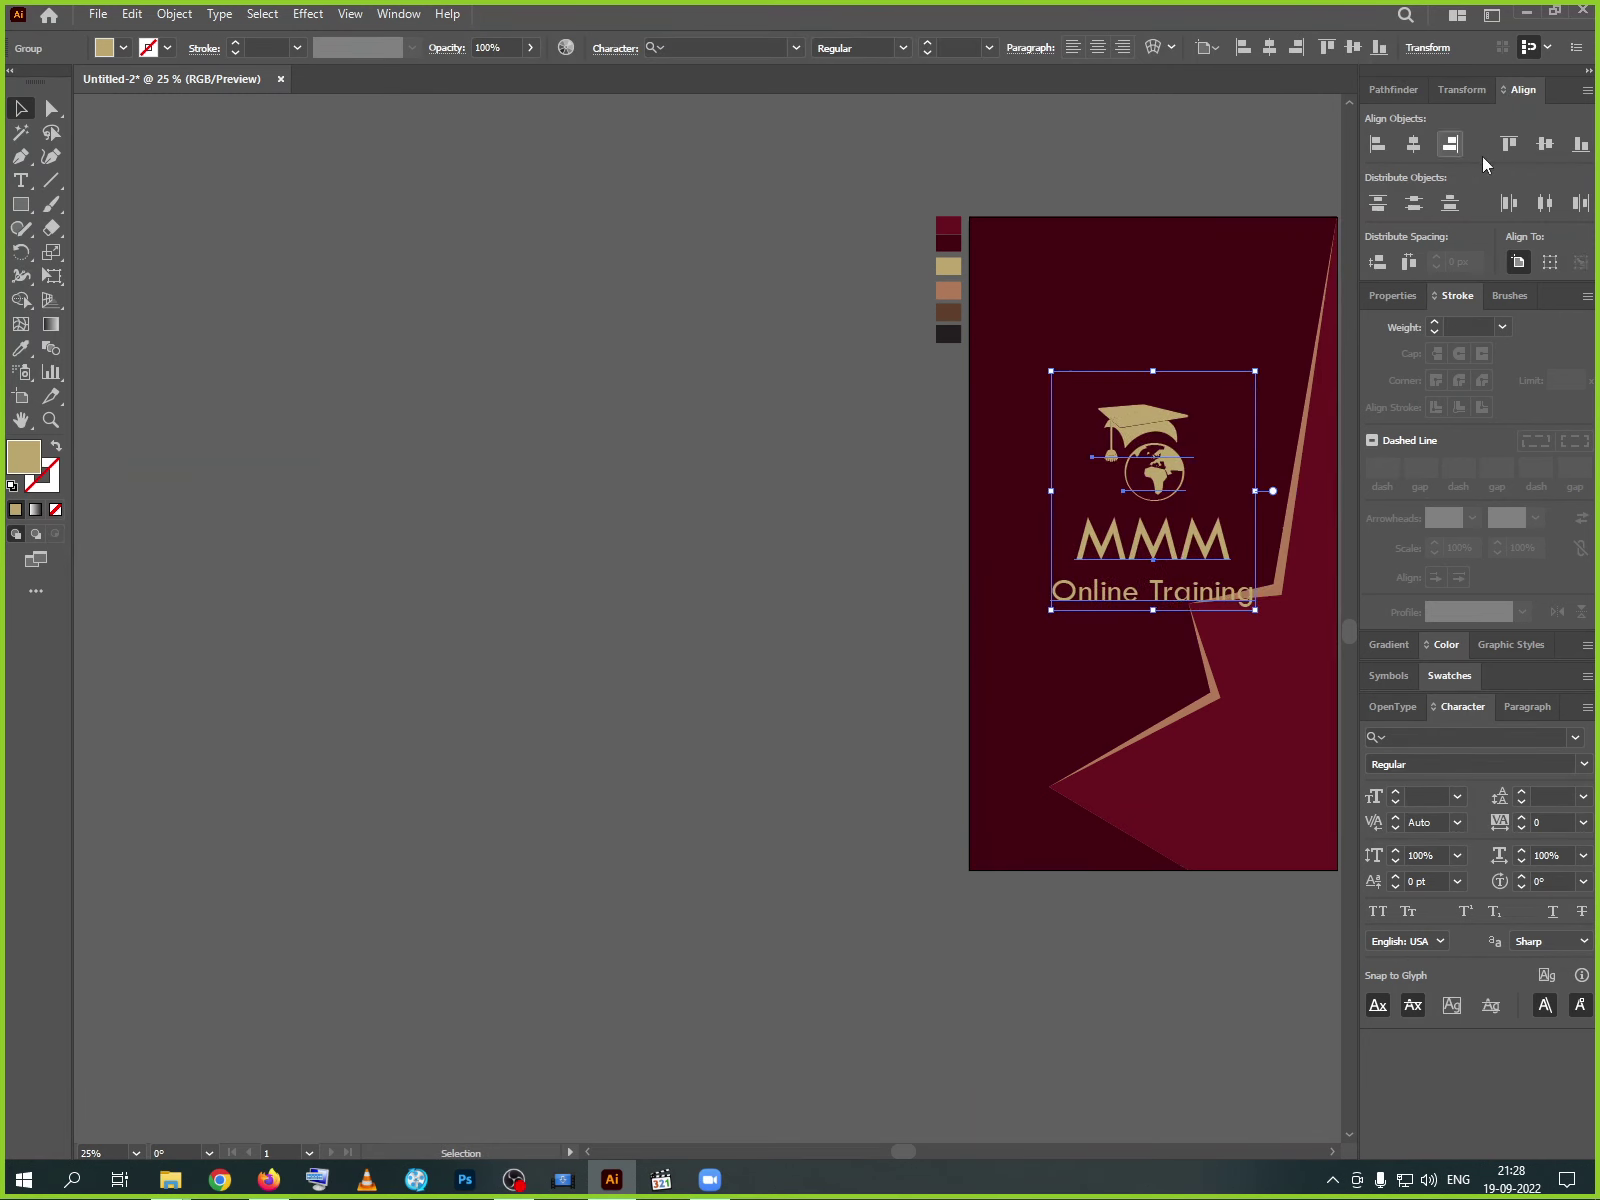
pyautogui.click(1544, 143)
pyautogui.hotkey('ctrl', '0')
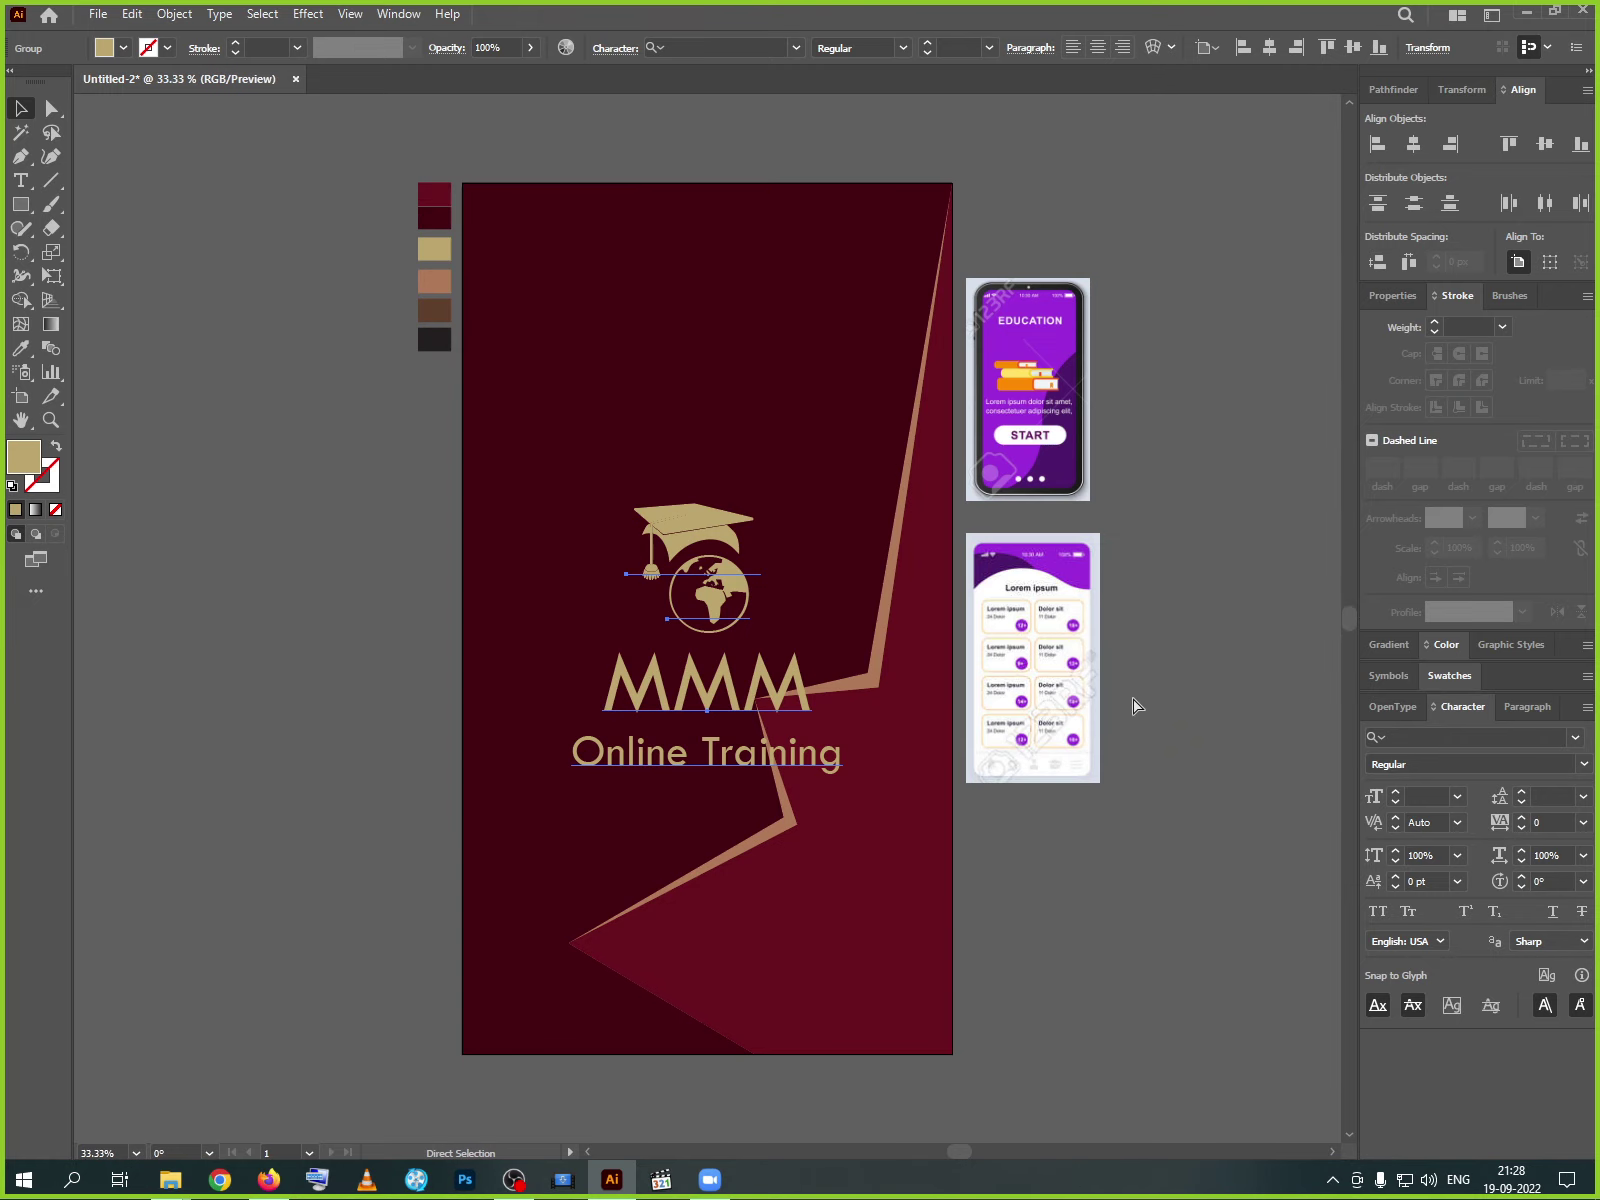
pyautogui.hotkey('ctrl', '+')
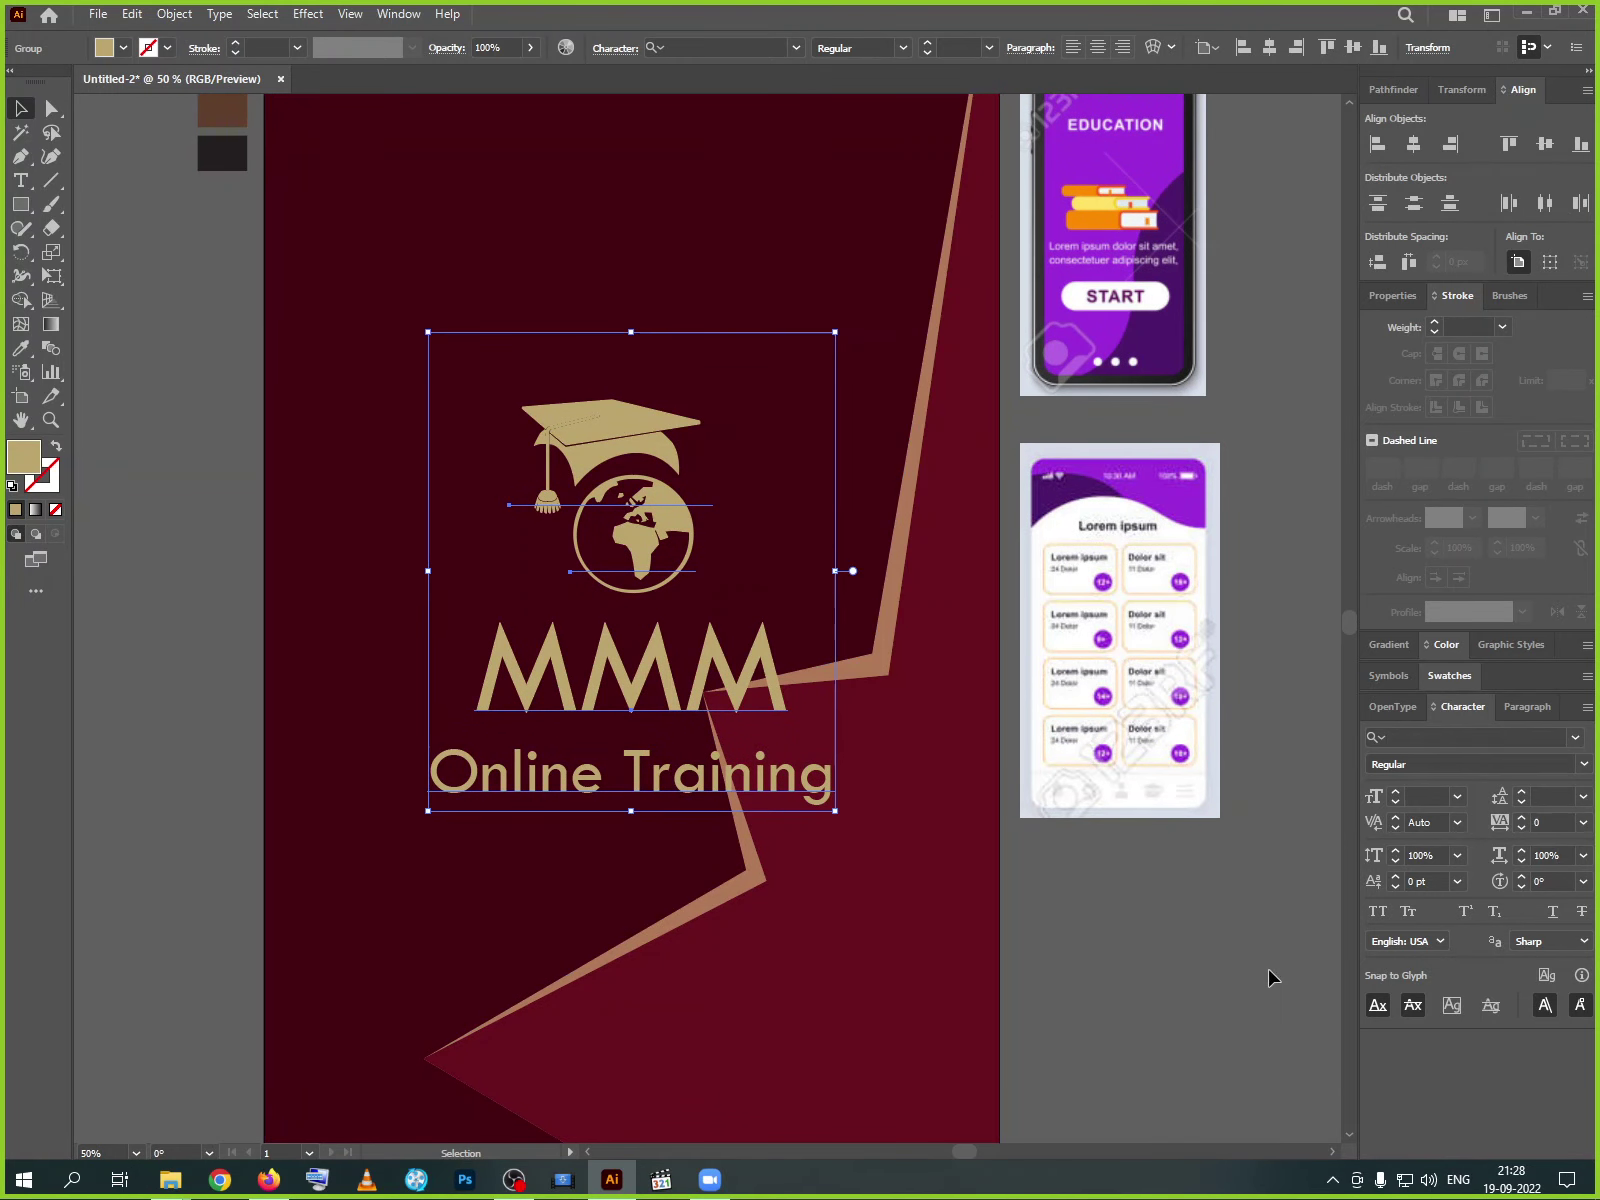
pyautogui.moveTo(639, 555); pyautogui.dragTo(658, 378)
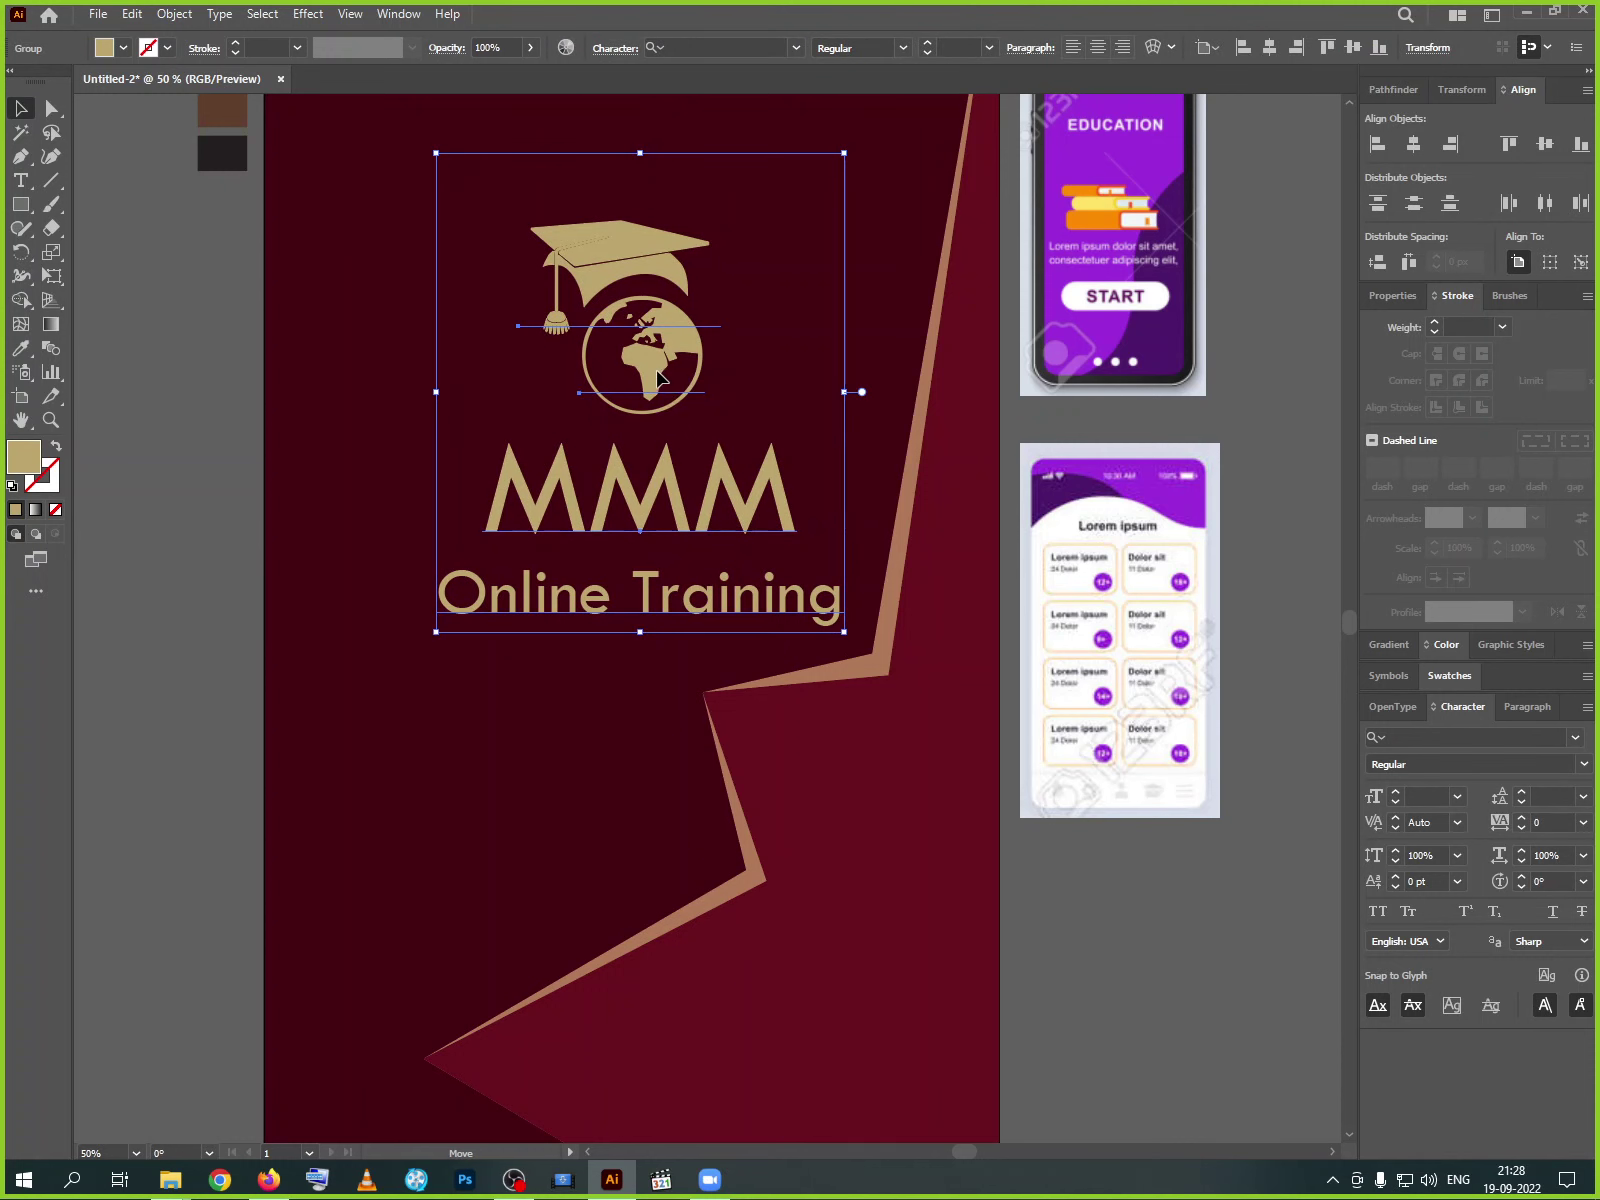
pyautogui.click(671, 518)
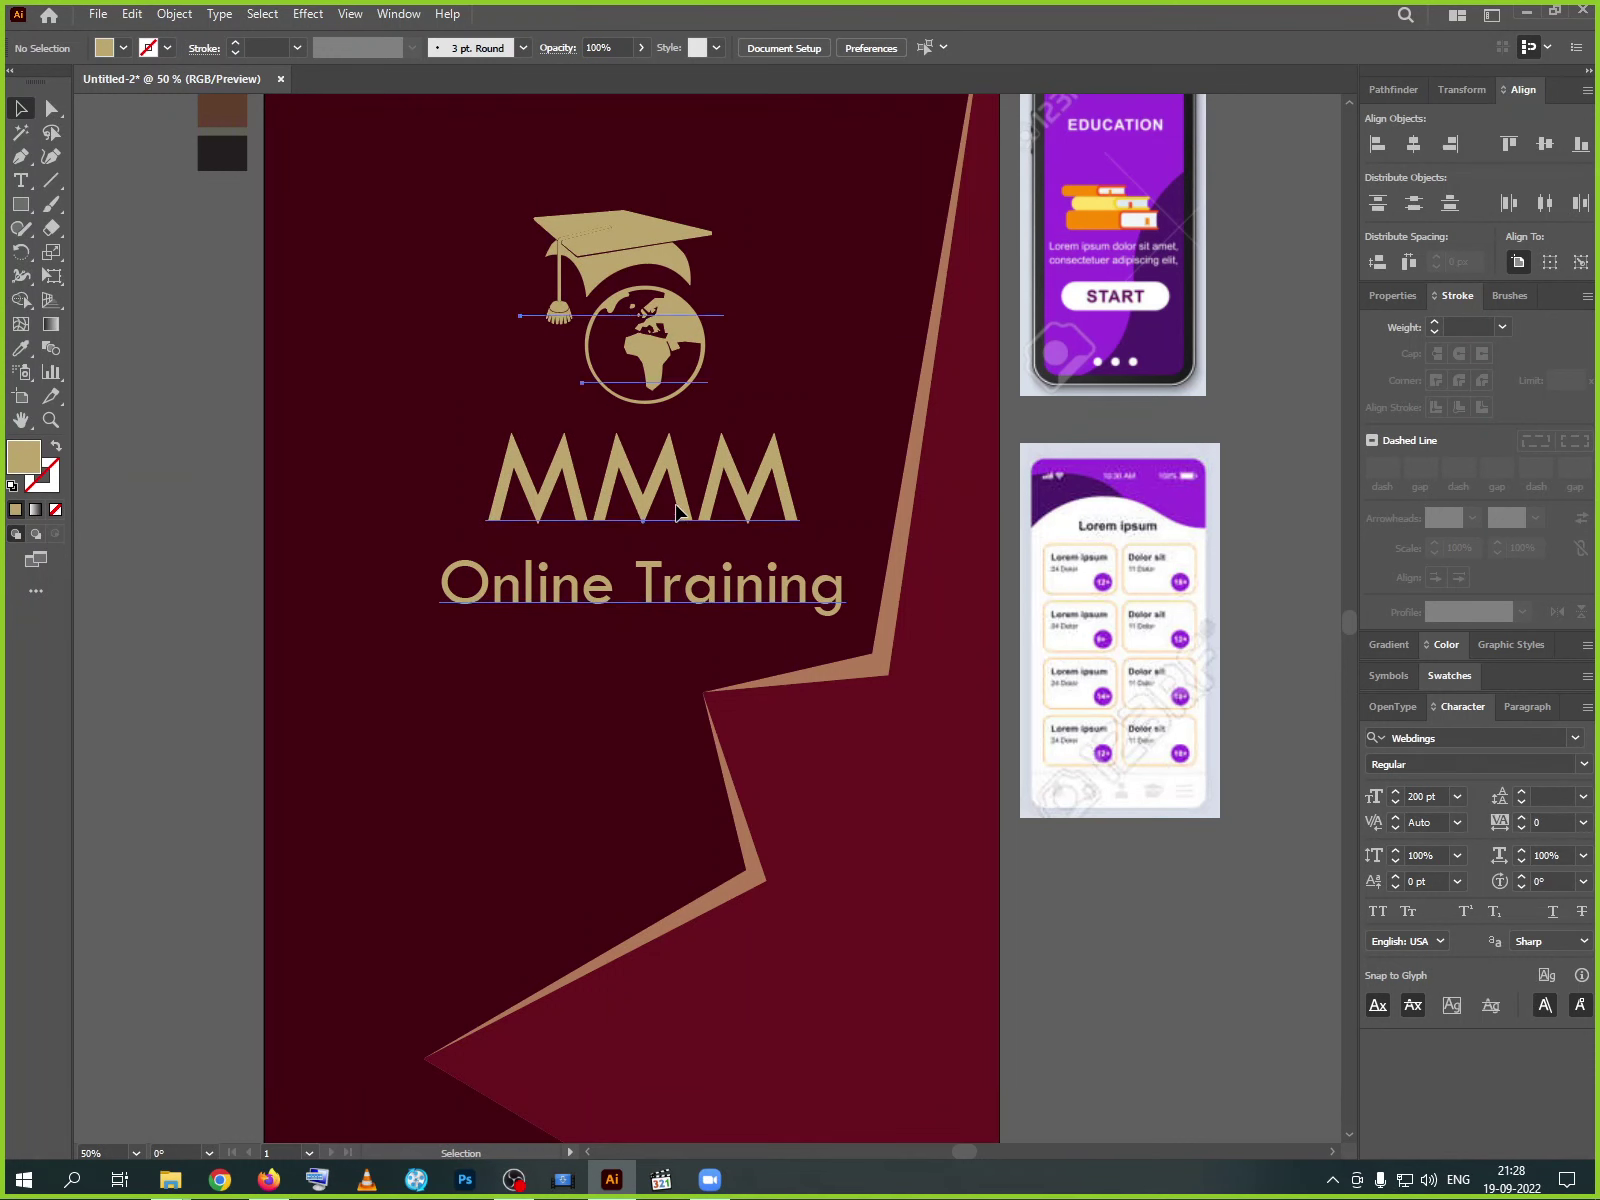
pyautogui.click(684, 515)
# - Isolate the logo group and resize 'MMM' to 150 pt
pyautogui.rightClick(682, 503)
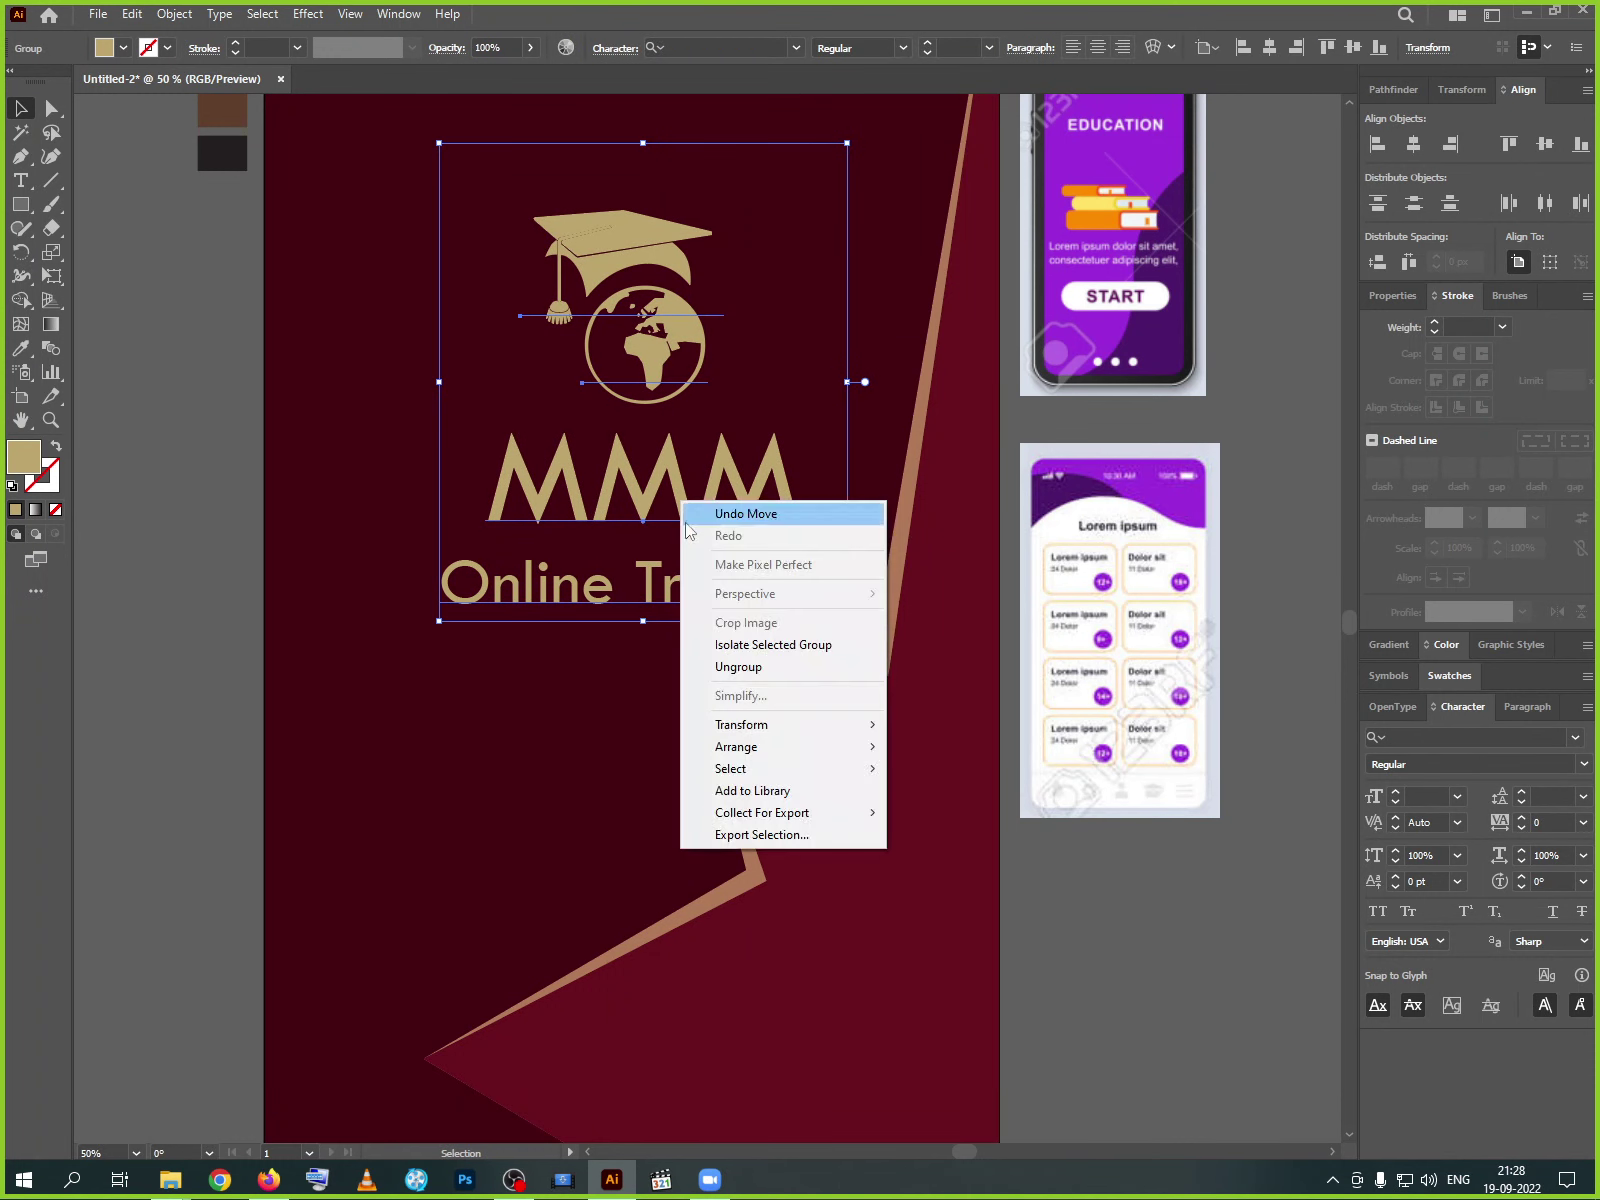
pyautogui.click(775, 645)
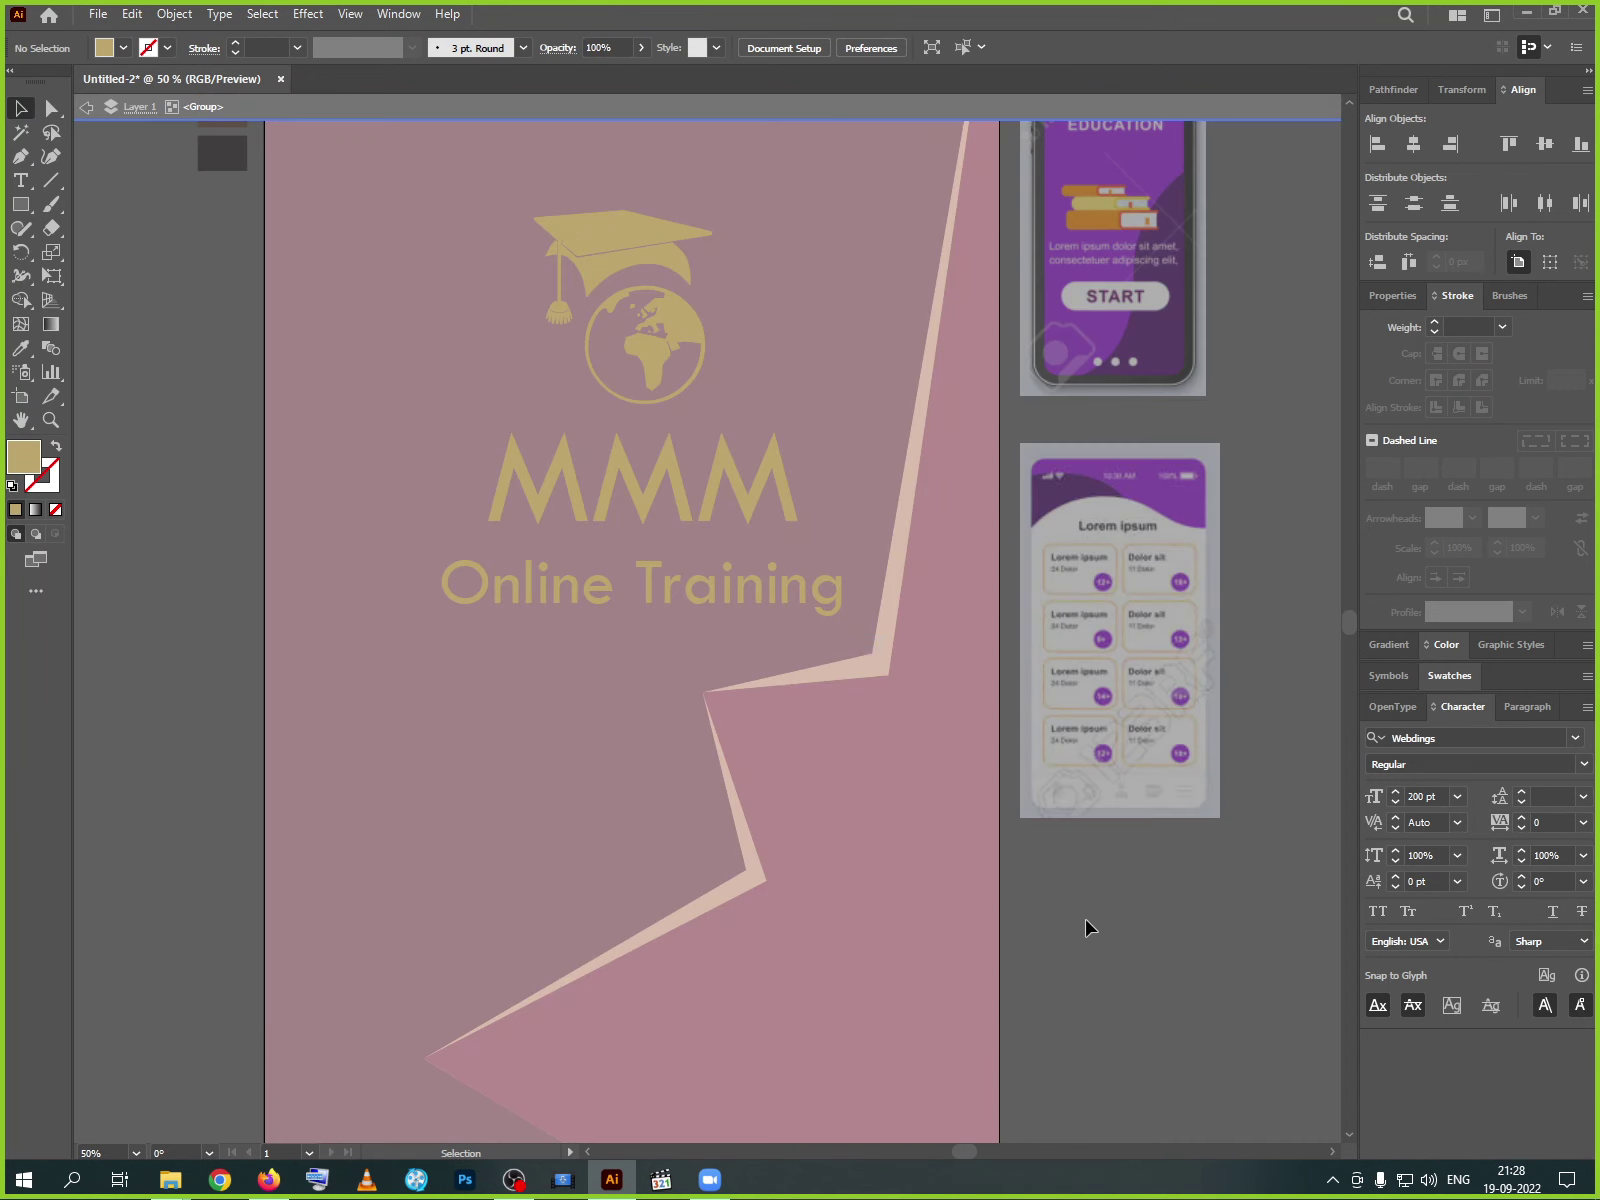
pyautogui.click(673, 511)
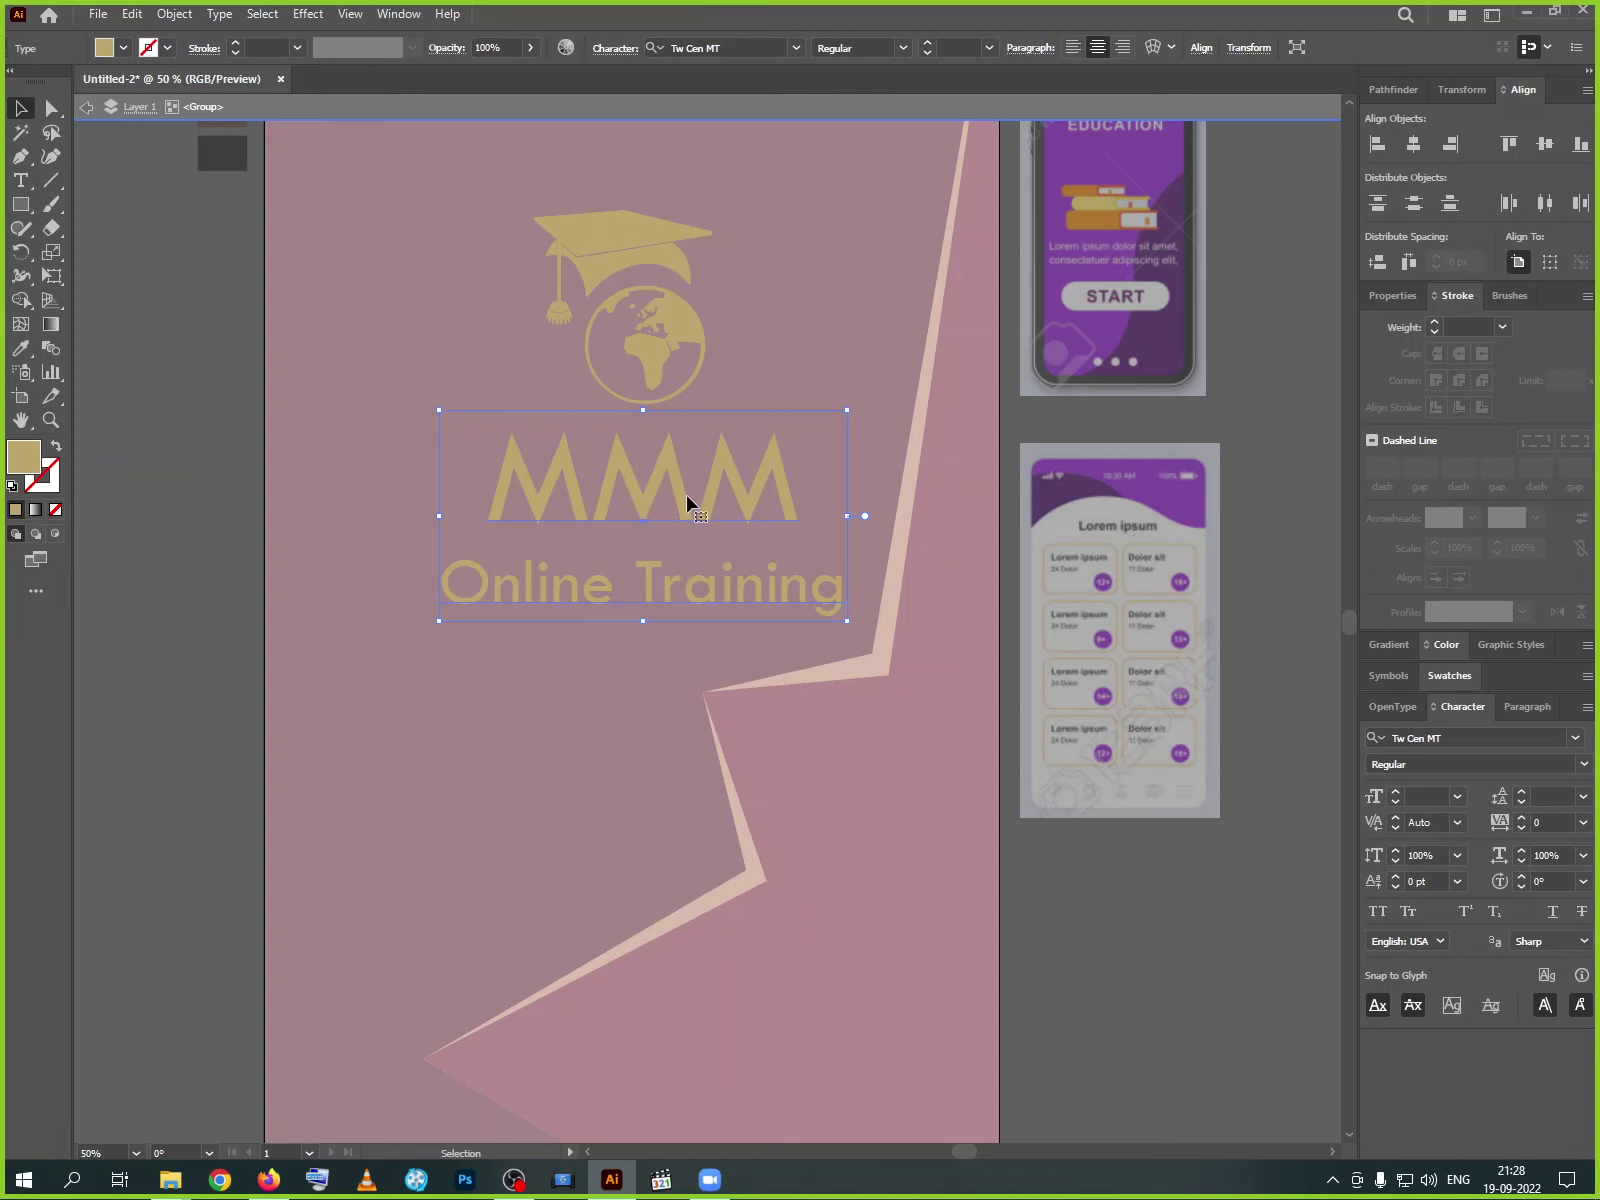
pyautogui.press('t')
pyautogui.moveTo(494, 476); pyautogui.dragTo(783, 531)
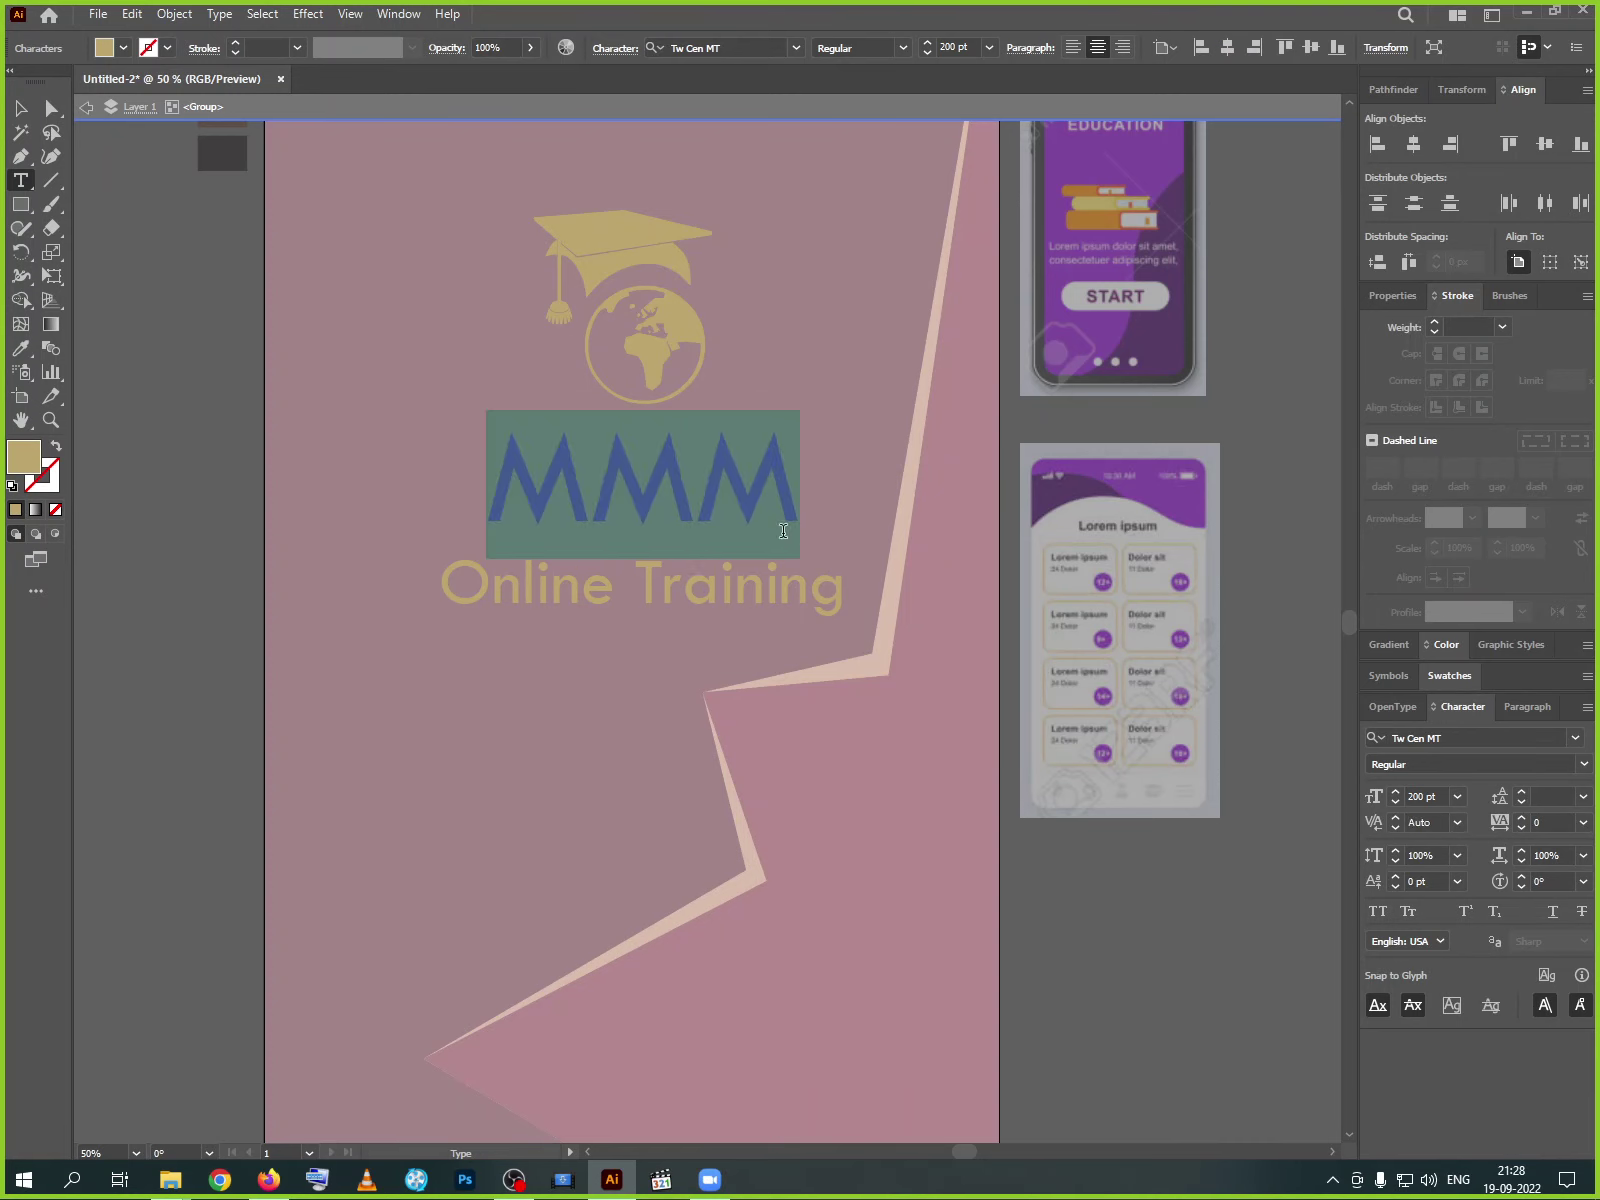
pyautogui.click(976, 46)
pyautogui.write('15')
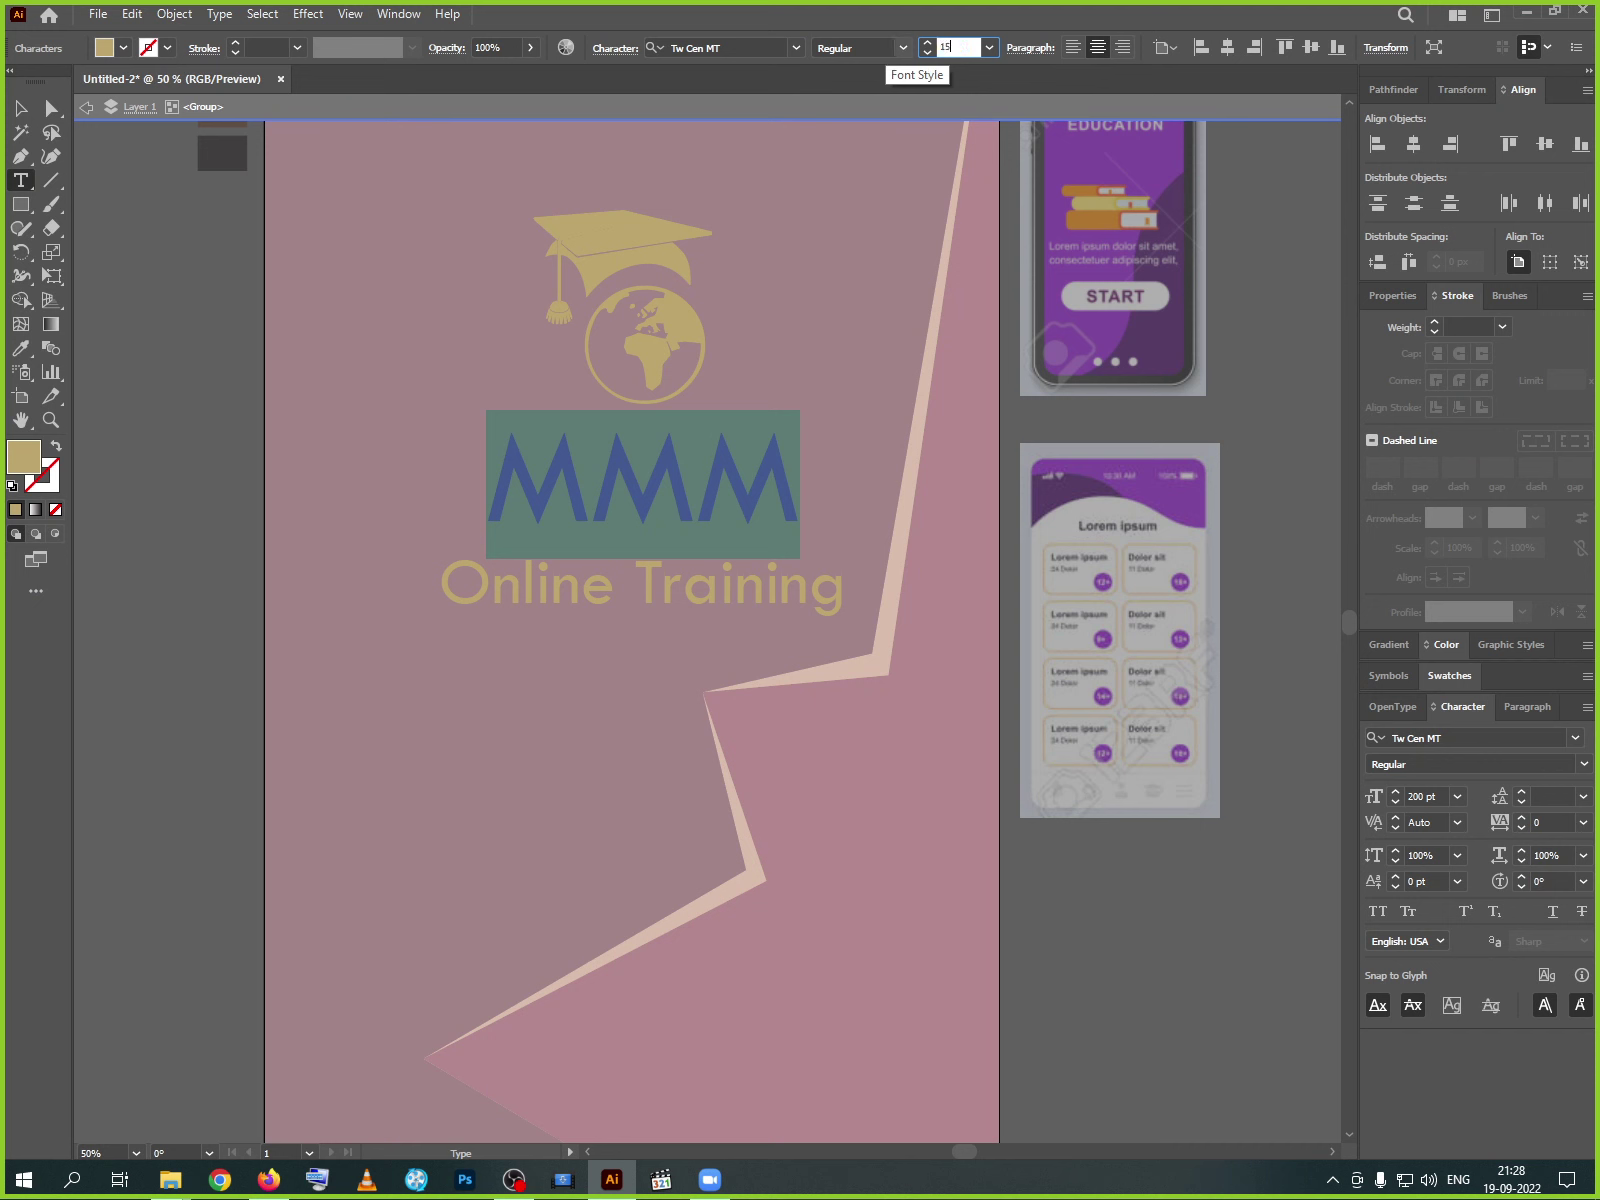
pyautogui.write('0')
pyautogui.press('Return')
# - Set 'Online Training' to 60 pt and change it to UPPERCASE
pyautogui.click(497, 578)
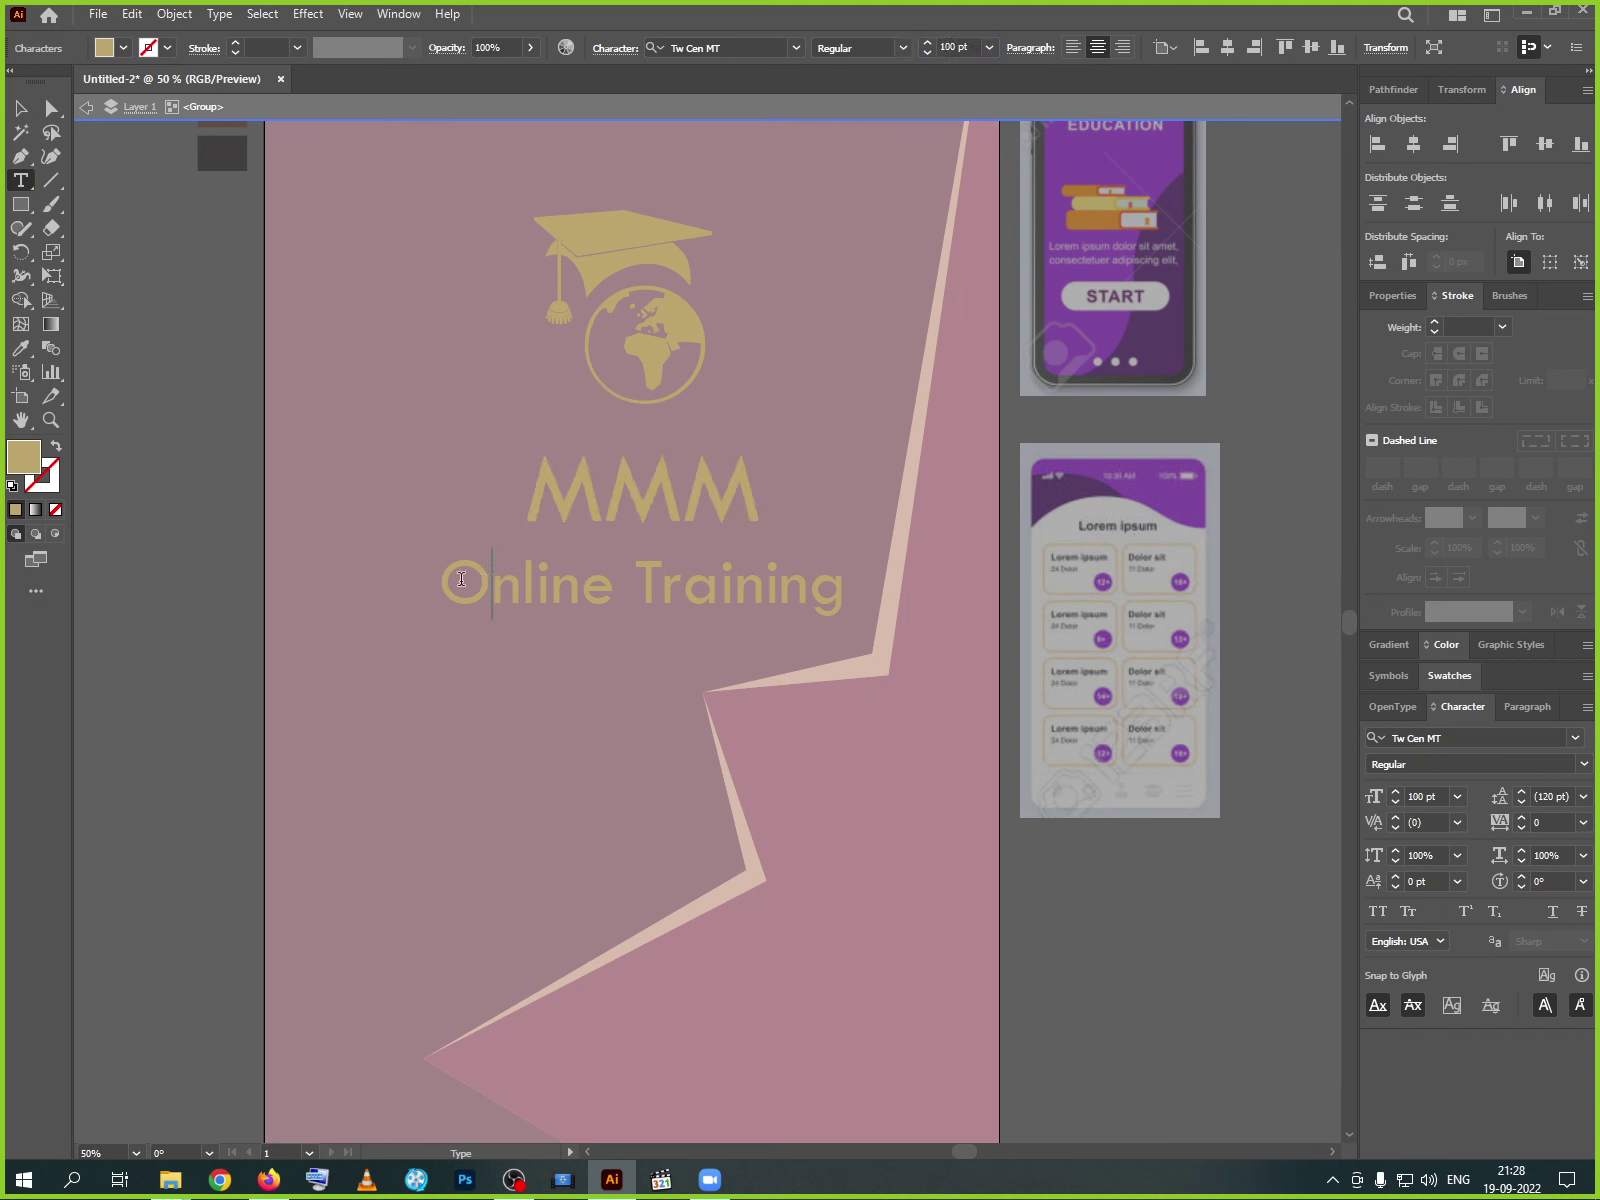
pyautogui.moveTo(442, 580); pyautogui.dragTo(1006, 277)
pyautogui.click(987, 49)
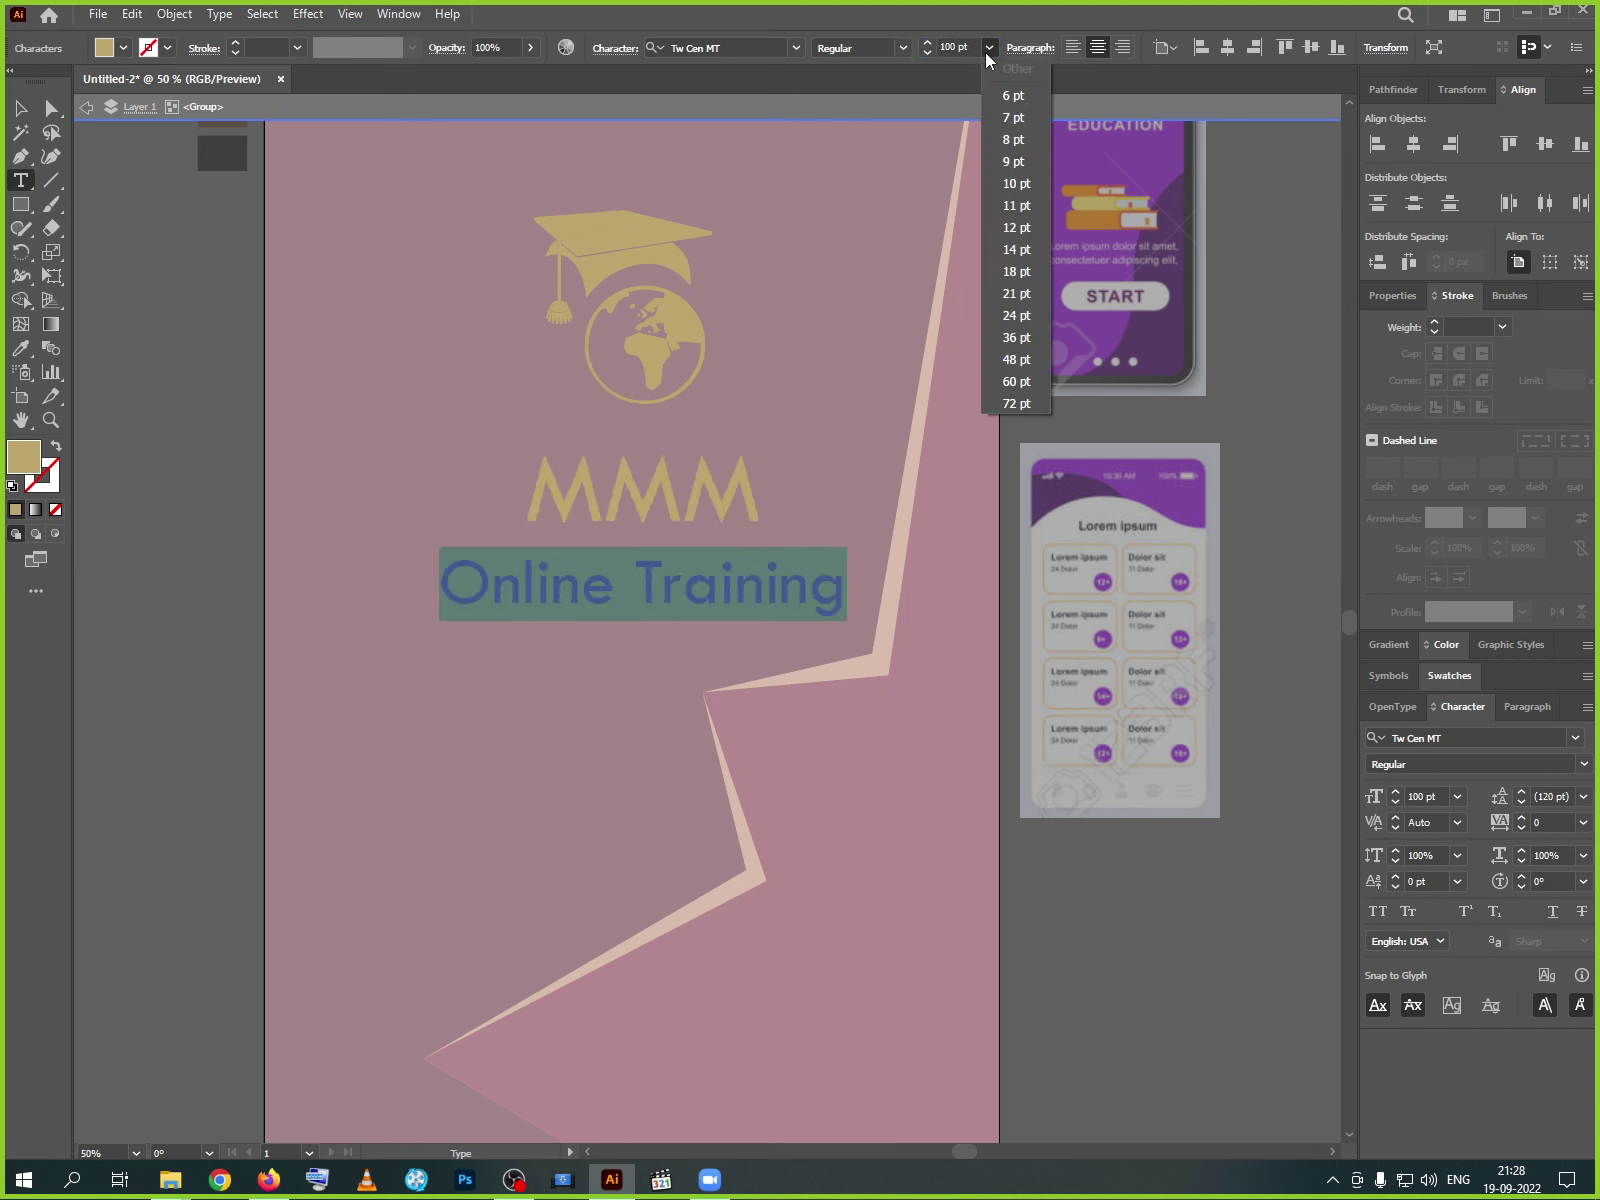
pyautogui.click(1012, 383)
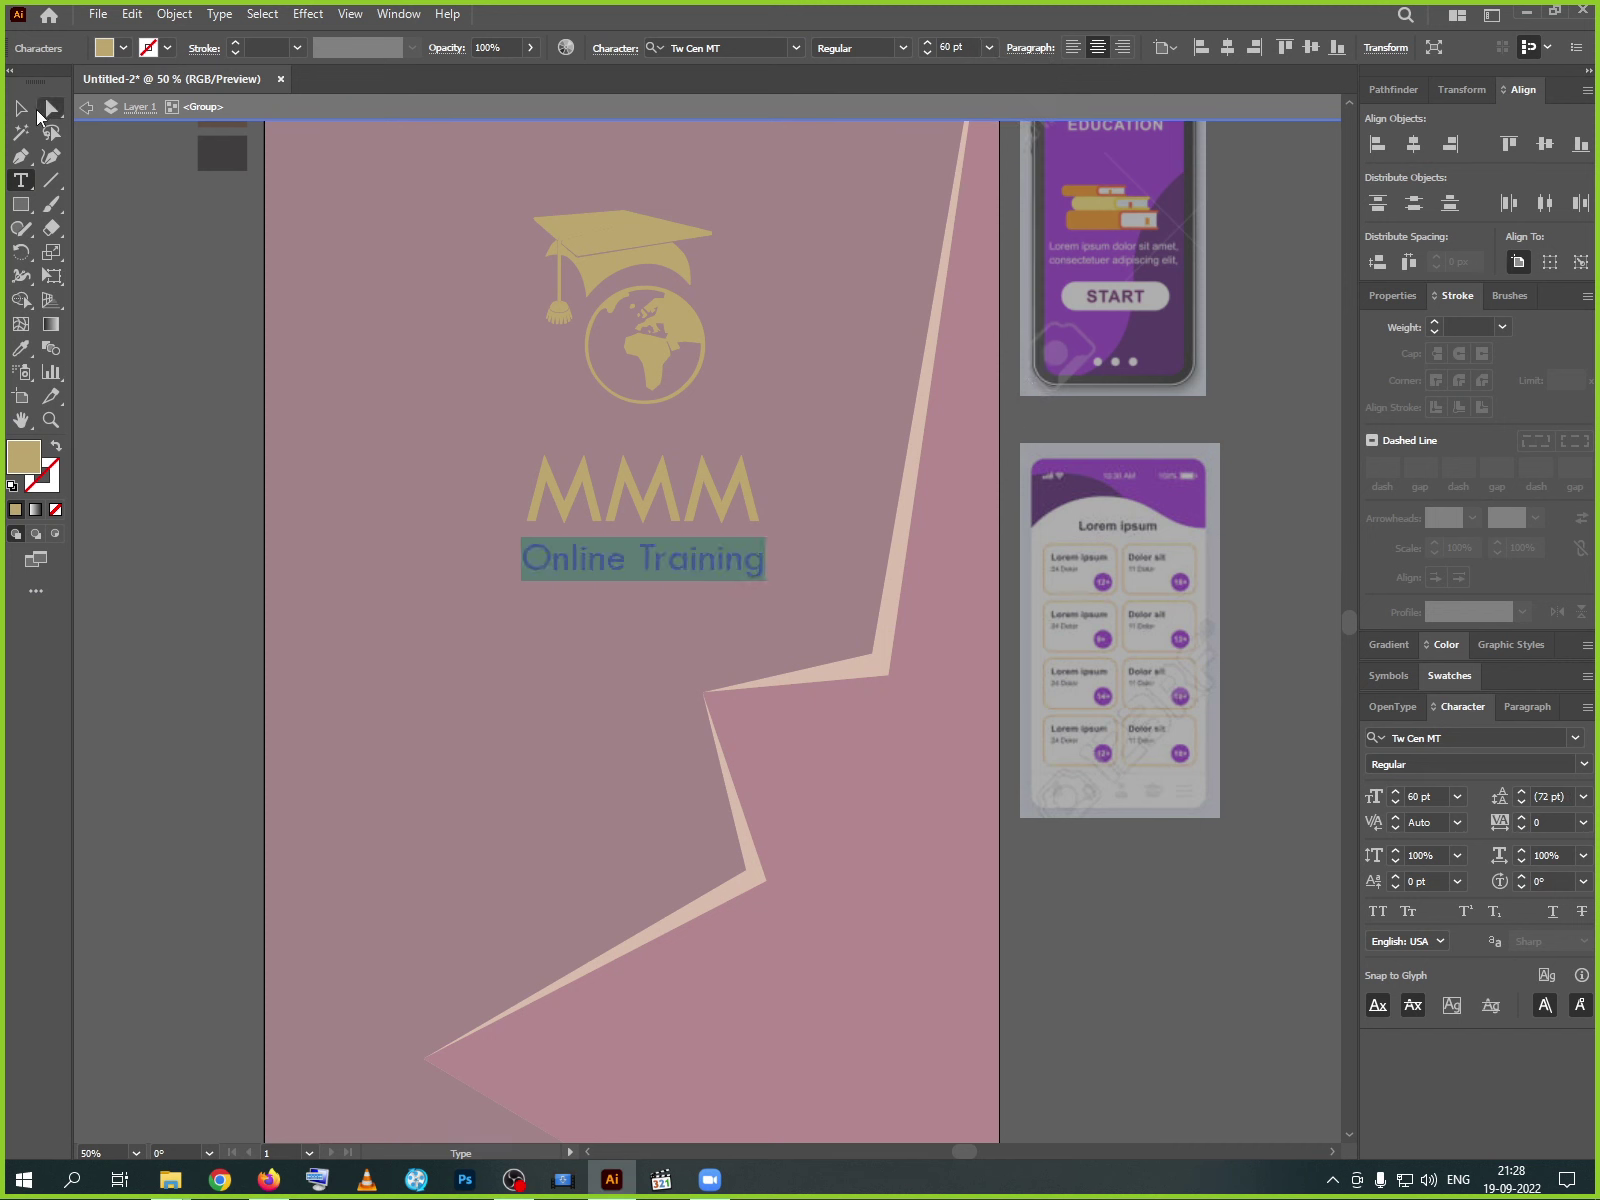
pyautogui.click(22, 108)
pyautogui.click(219, 14)
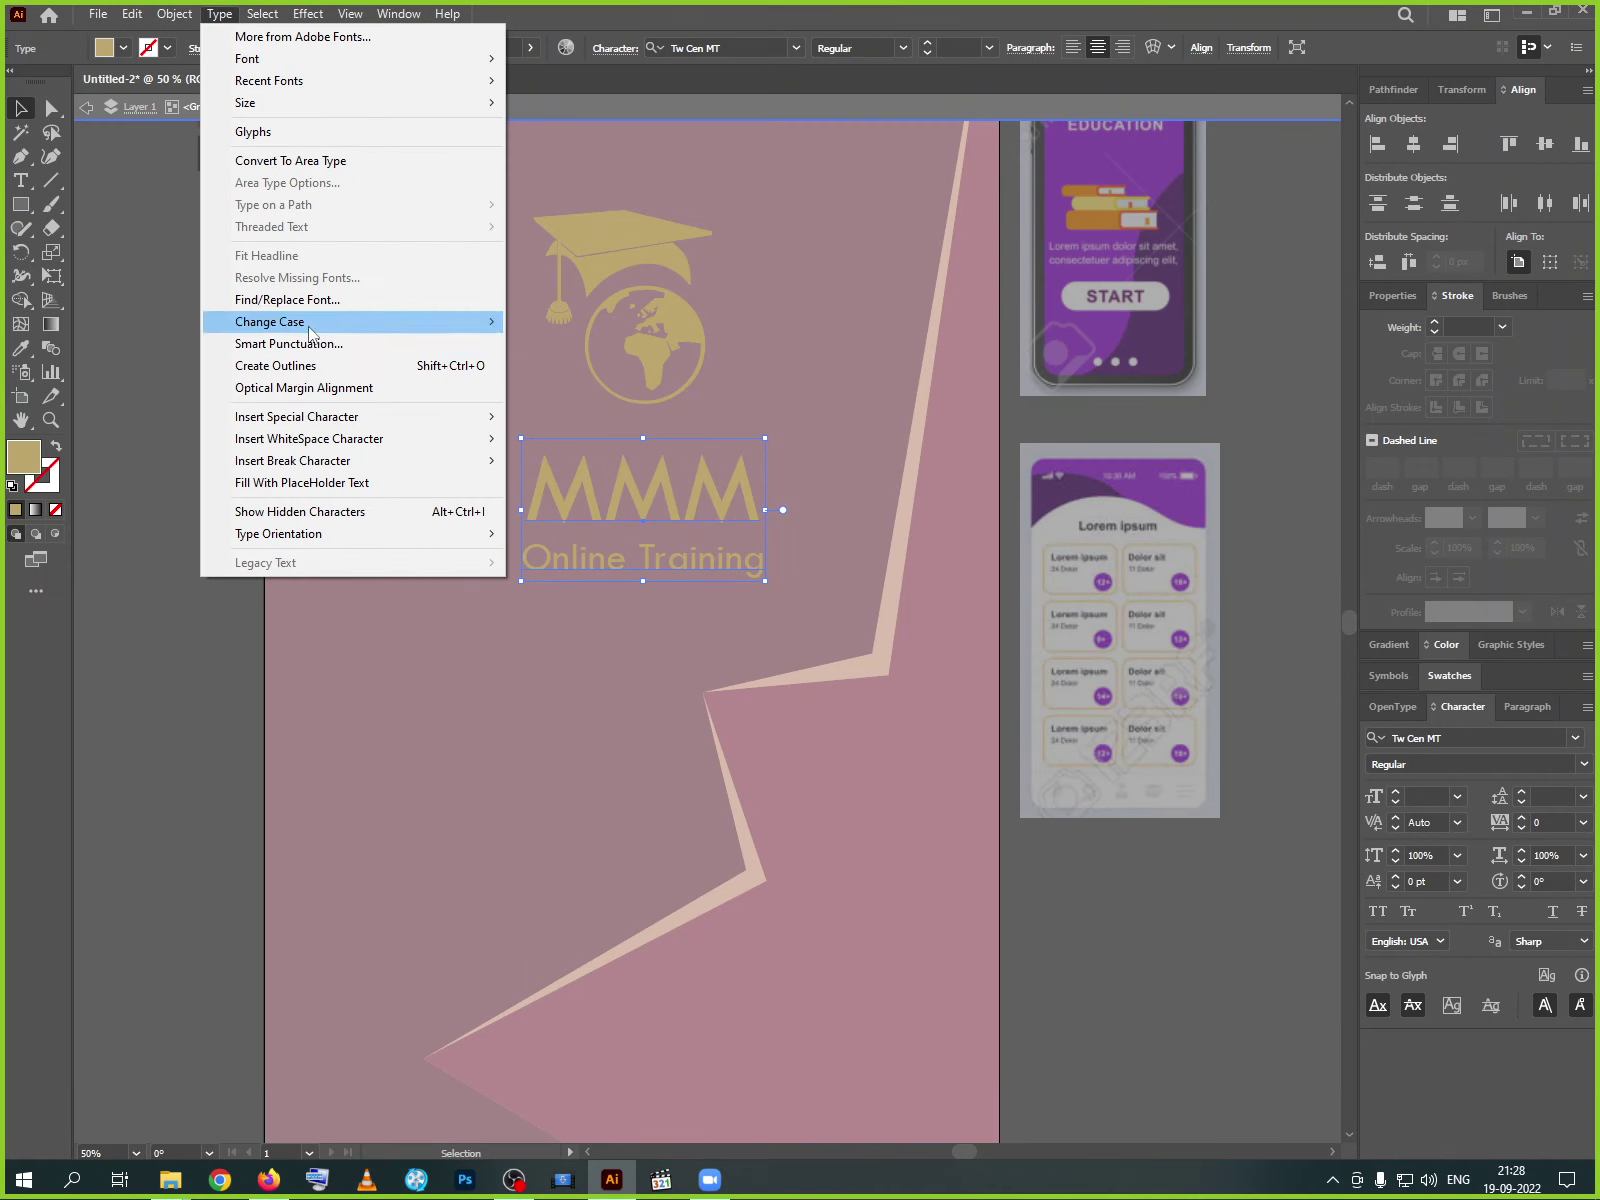
pyautogui.moveTo(307, 322)
pyautogui.click(568, 322)
# - Move the text up closer to the globe, exit isolation, and lower the whole logo slightly
pyautogui.click(172, 614)
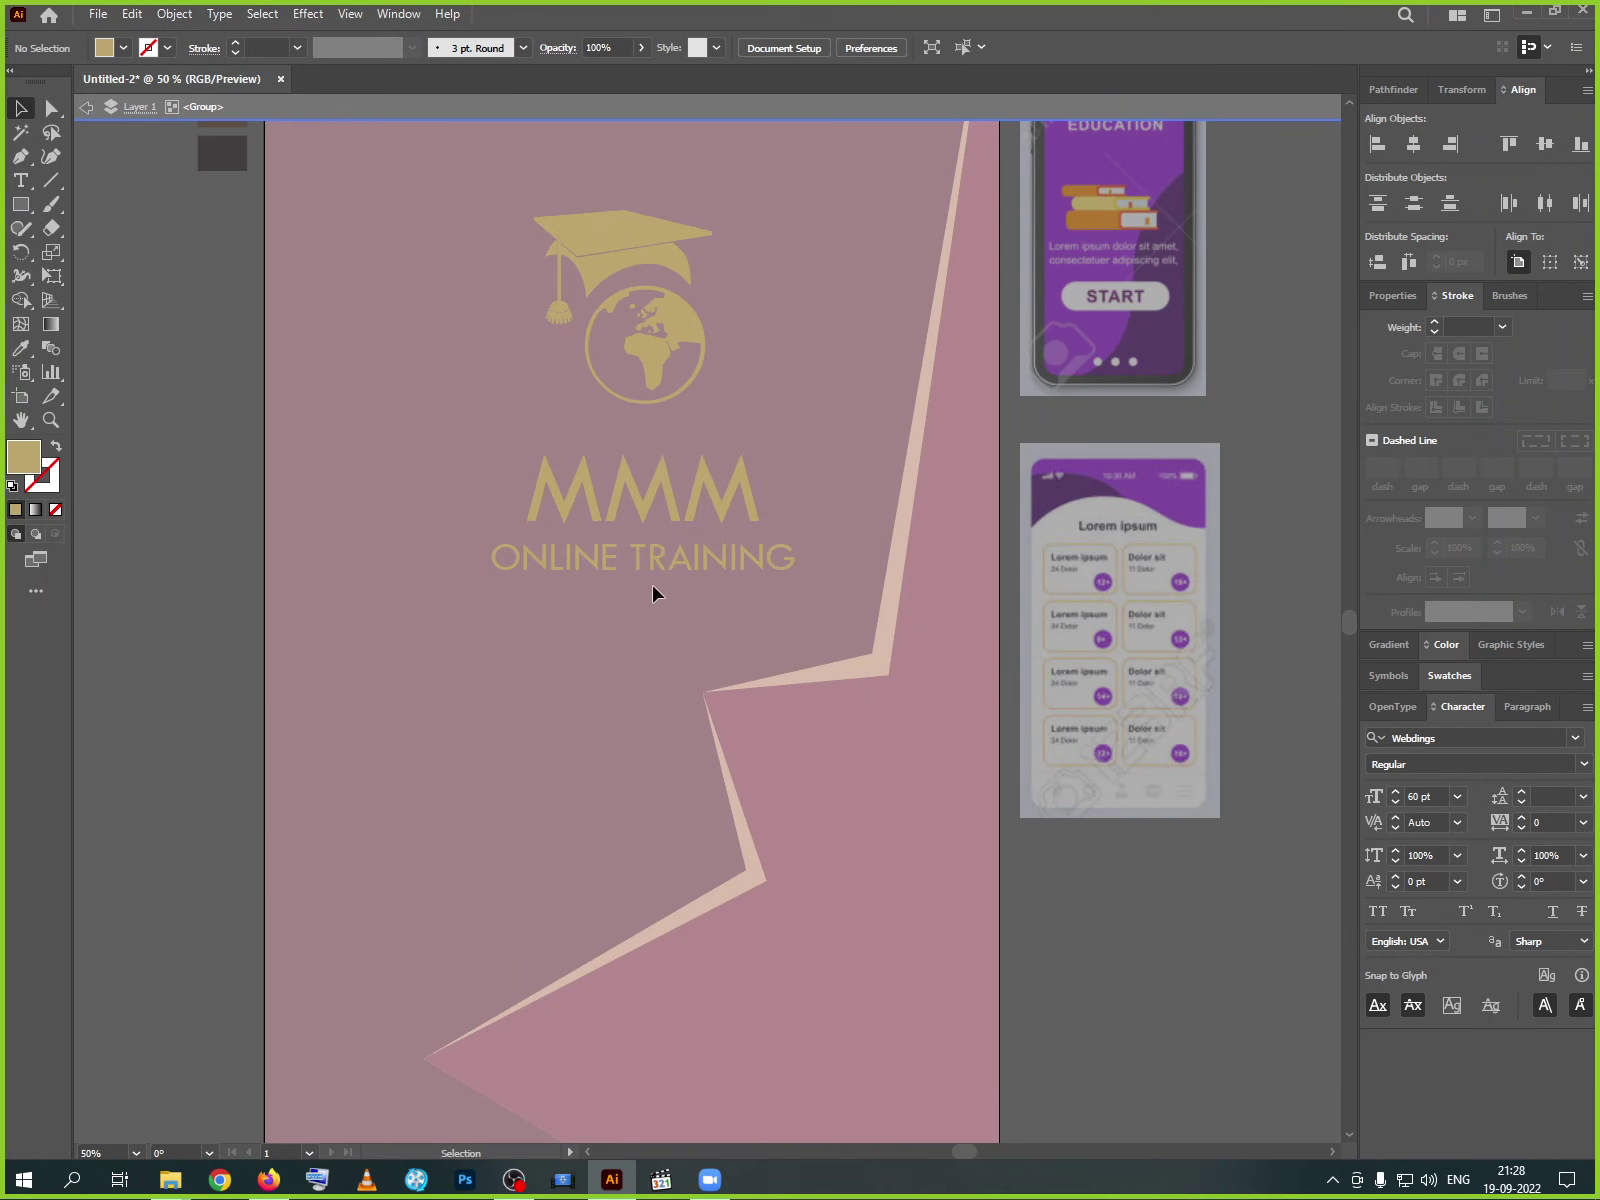
pyautogui.moveTo(666, 557); pyautogui.dragTo(668, 527)
pyautogui.click(621, 280)
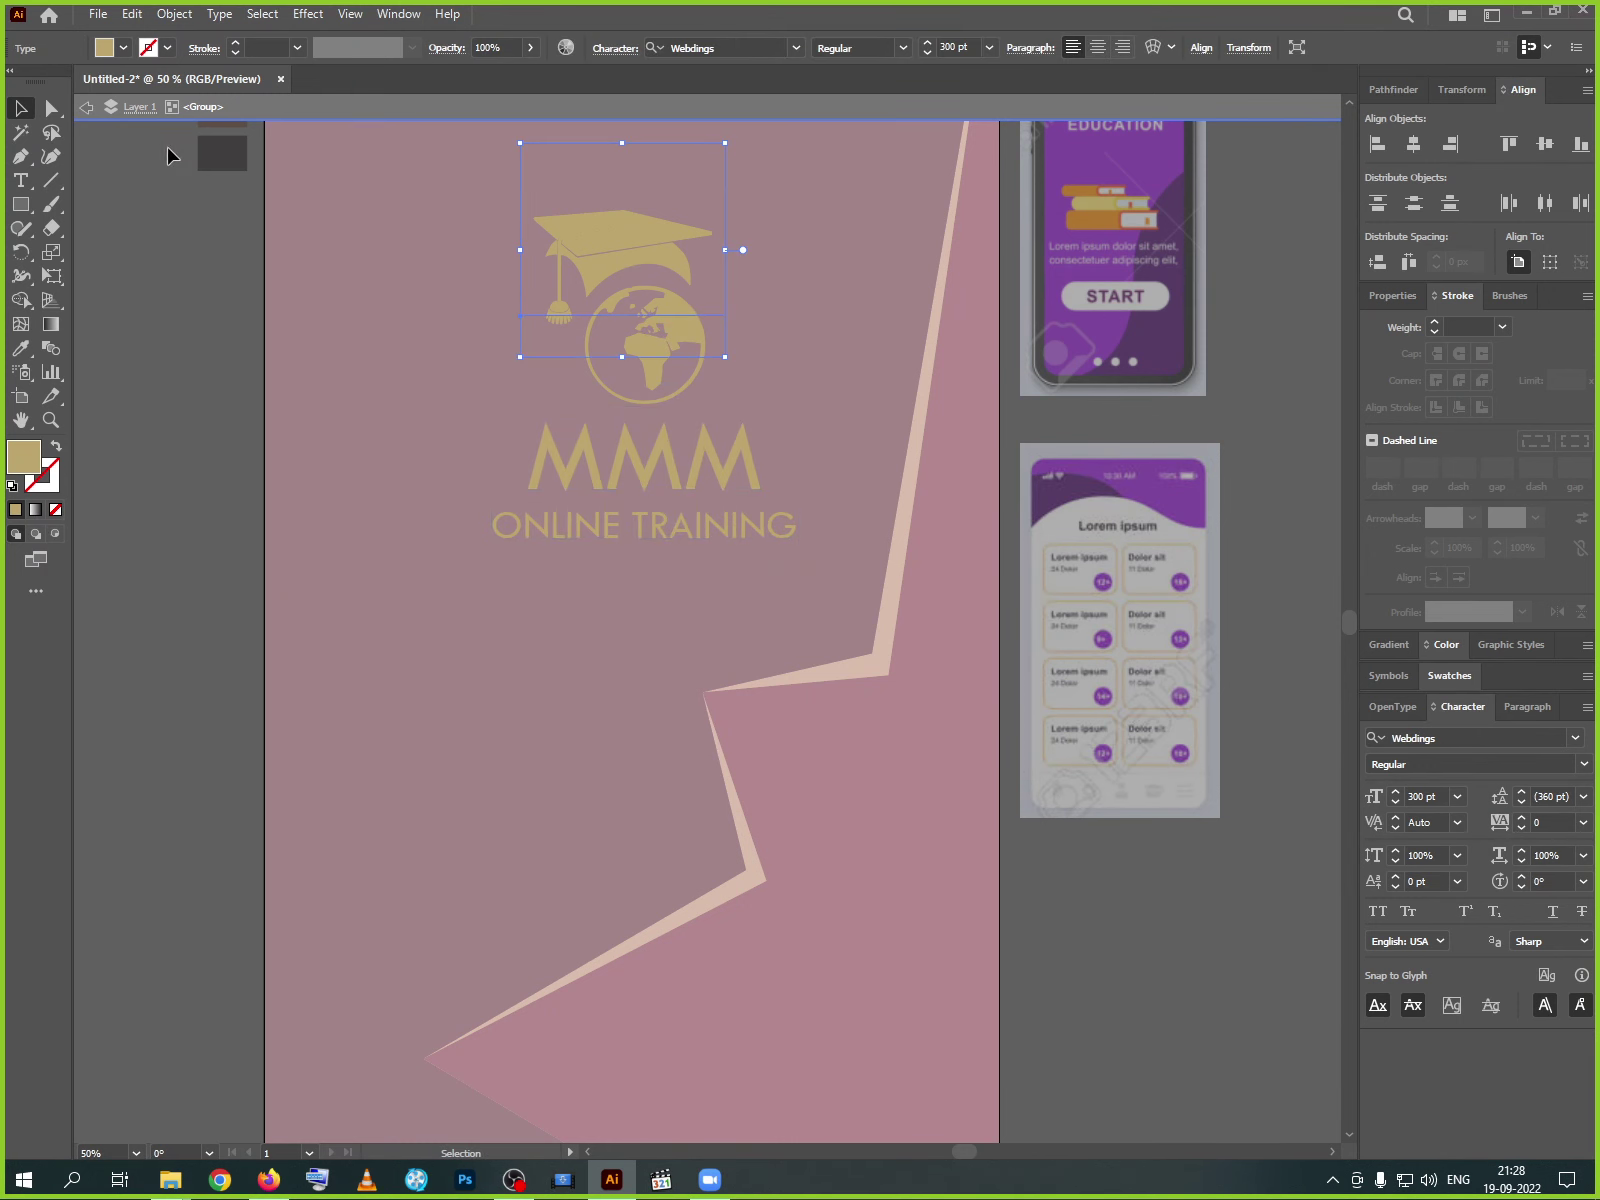
pyautogui.click(86, 115)
pyautogui.rightClick(652, 369)
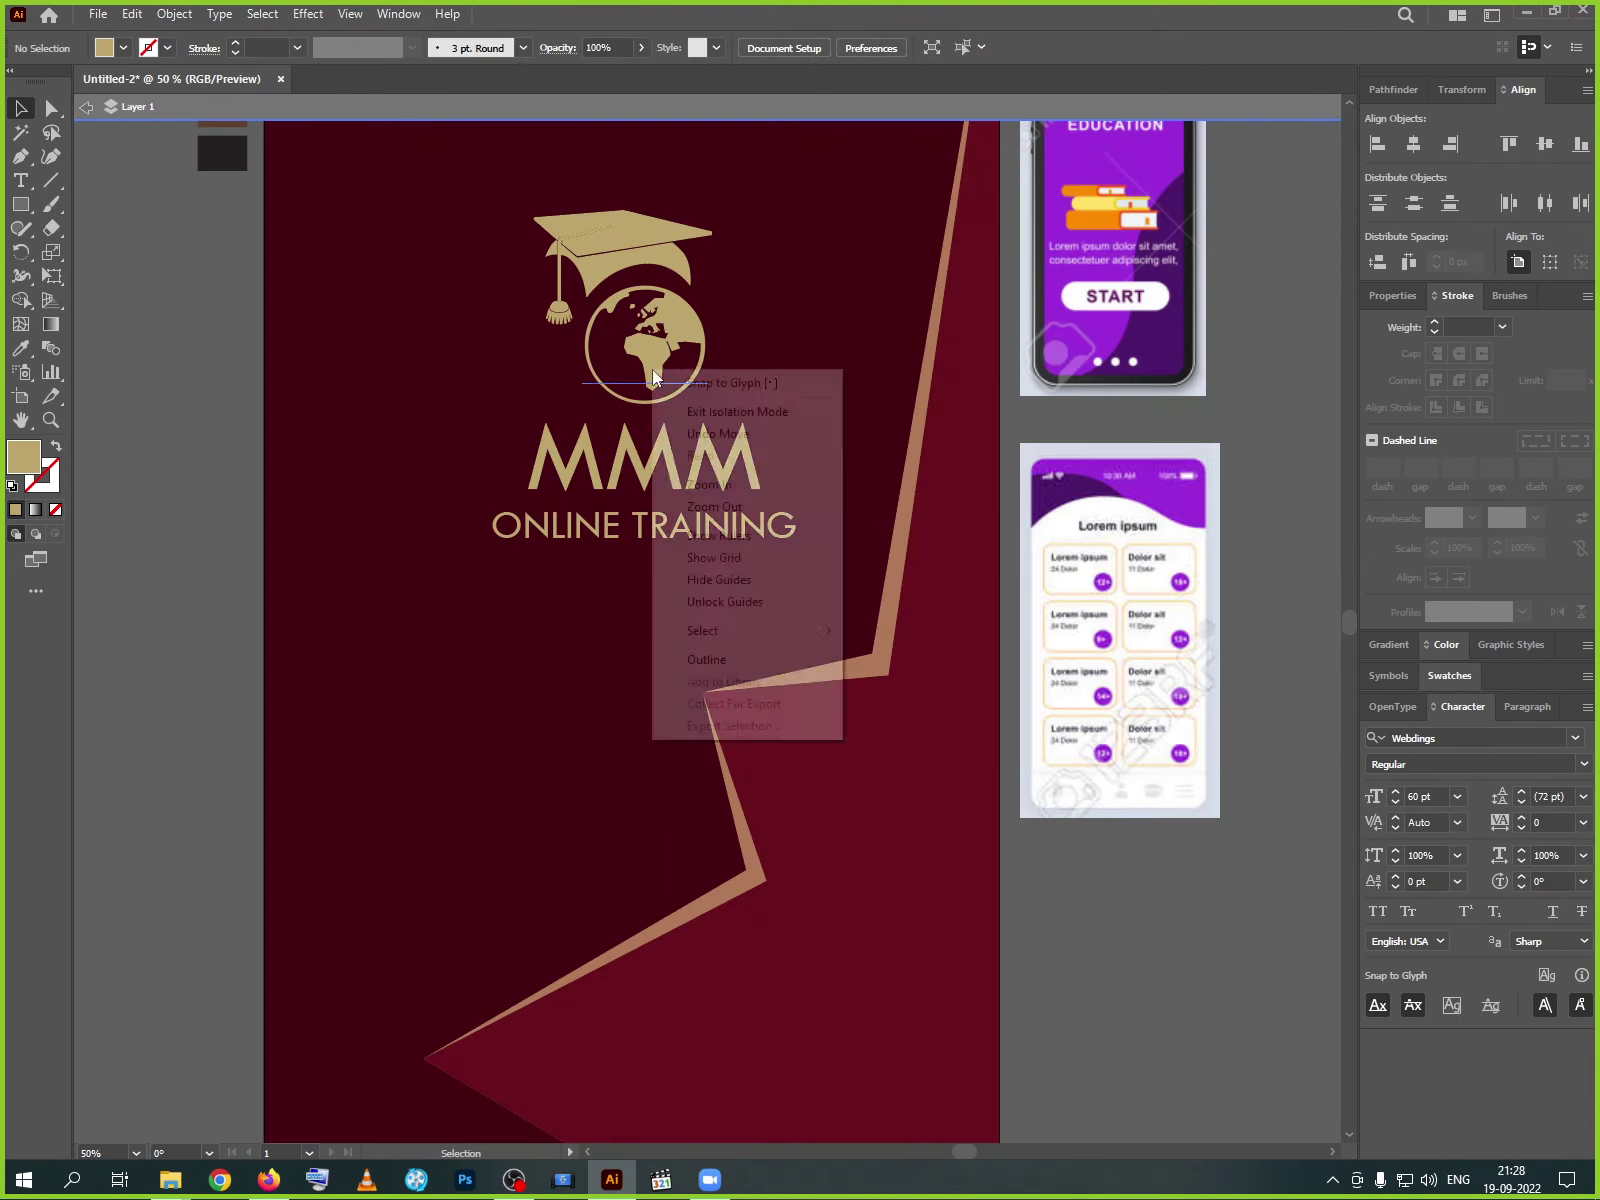
pyautogui.click(740, 411)
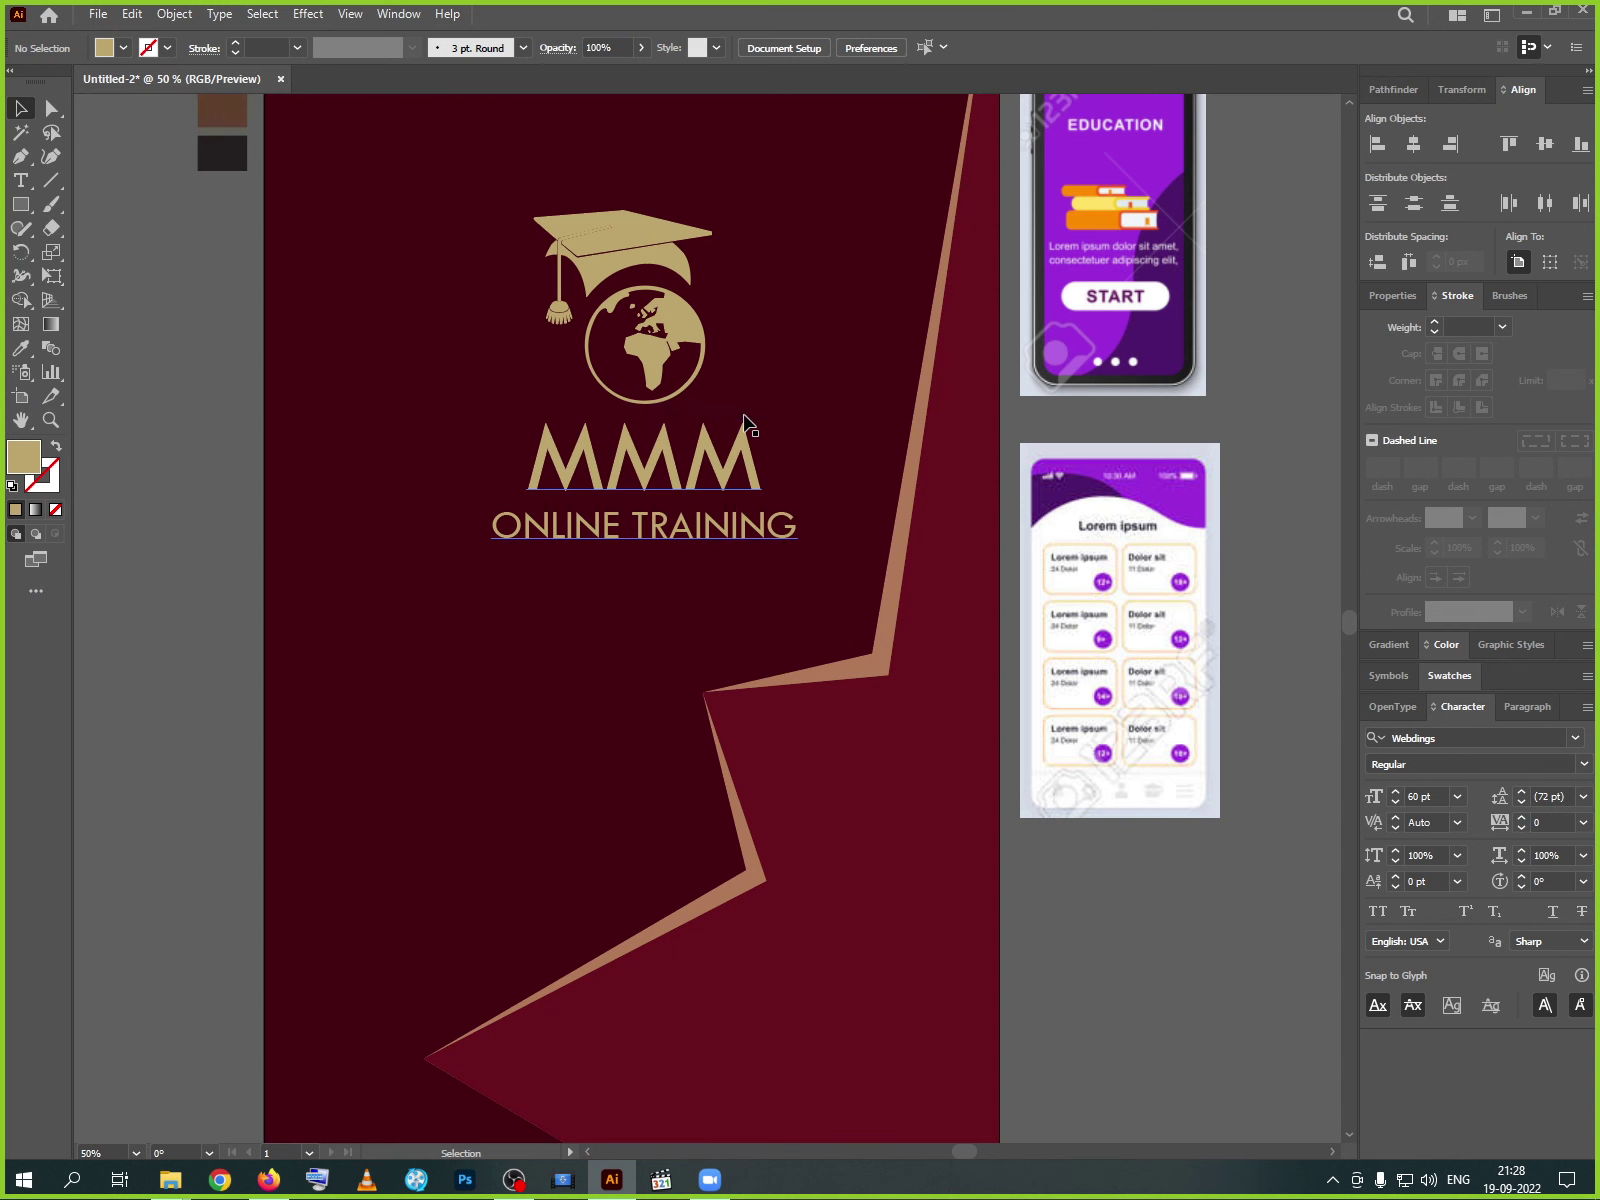
pyautogui.moveTo(650, 374); pyautogui.dragTo(657, 461)
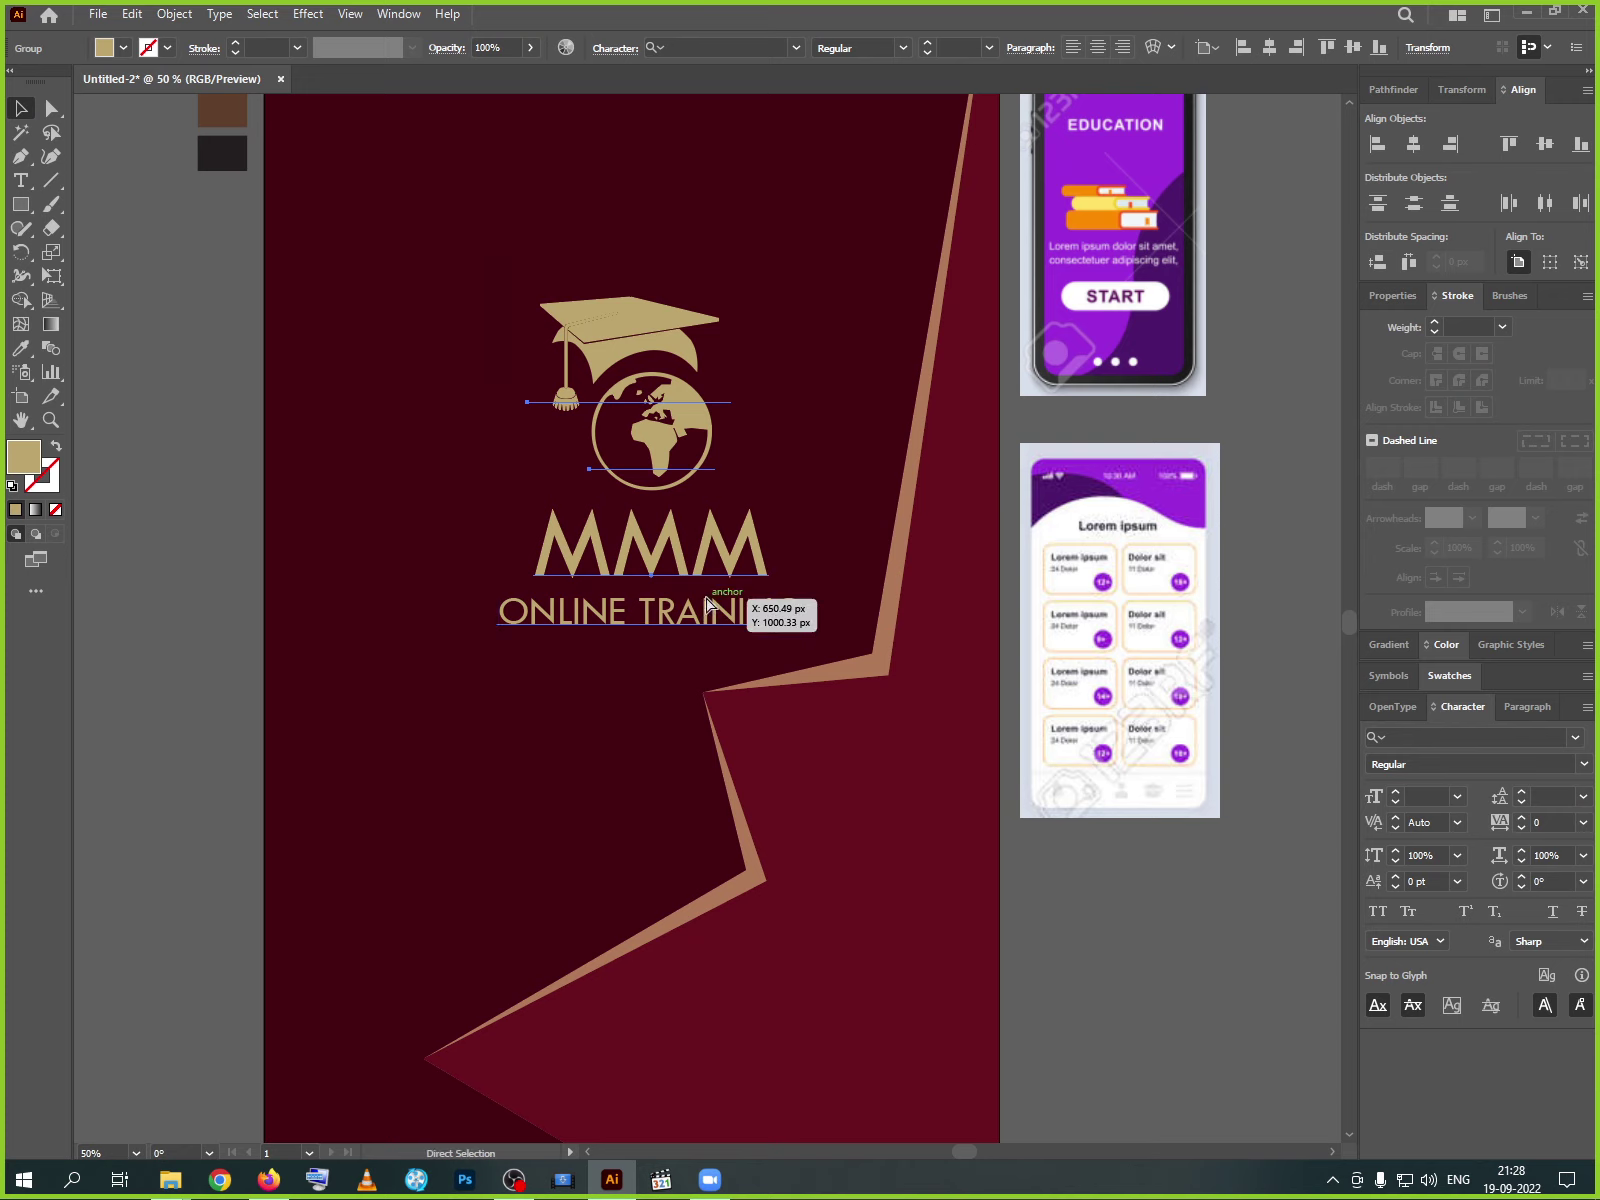
# - Shift the phone mockups further right of the artboard
pyautogui.hotkey('ctrl', '-')
pyautogui.hotkey('ctrl', '-')
pyautogui.click(1034, 790)
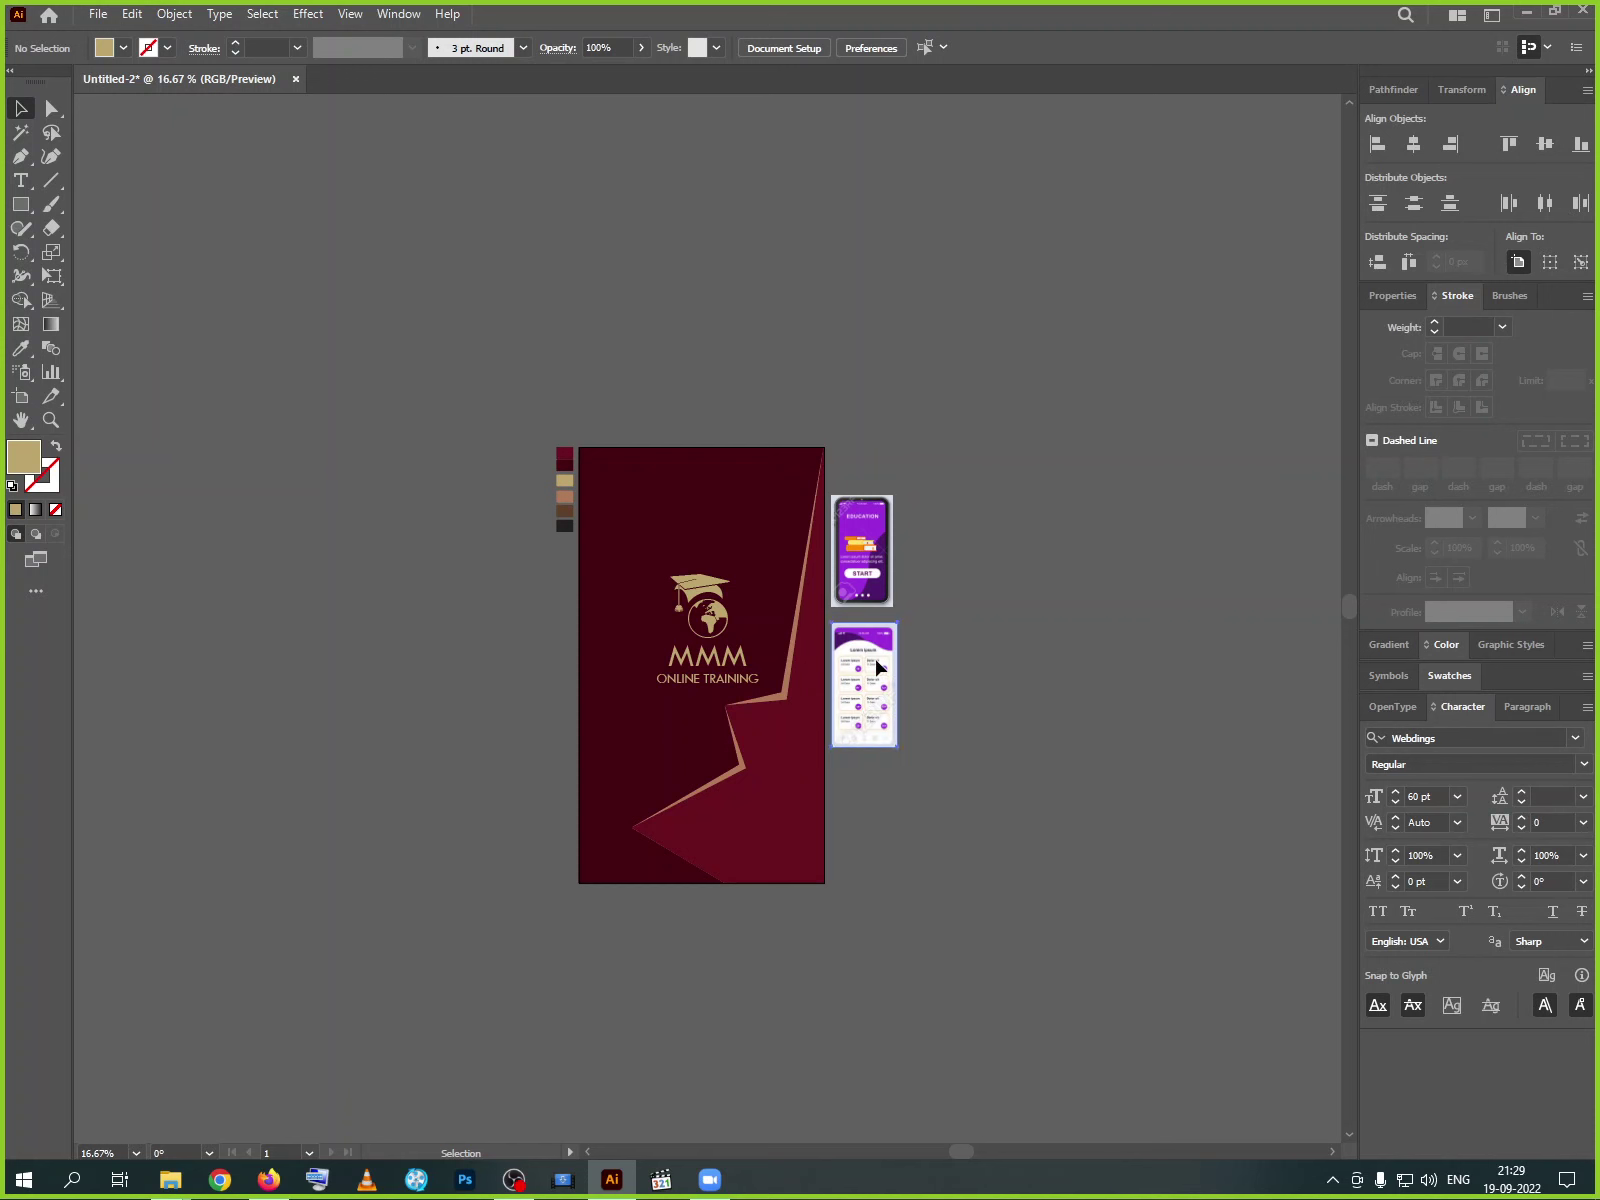
pyautogui.moveTo(874, 654); pyautogui.dragTo(906, 598)
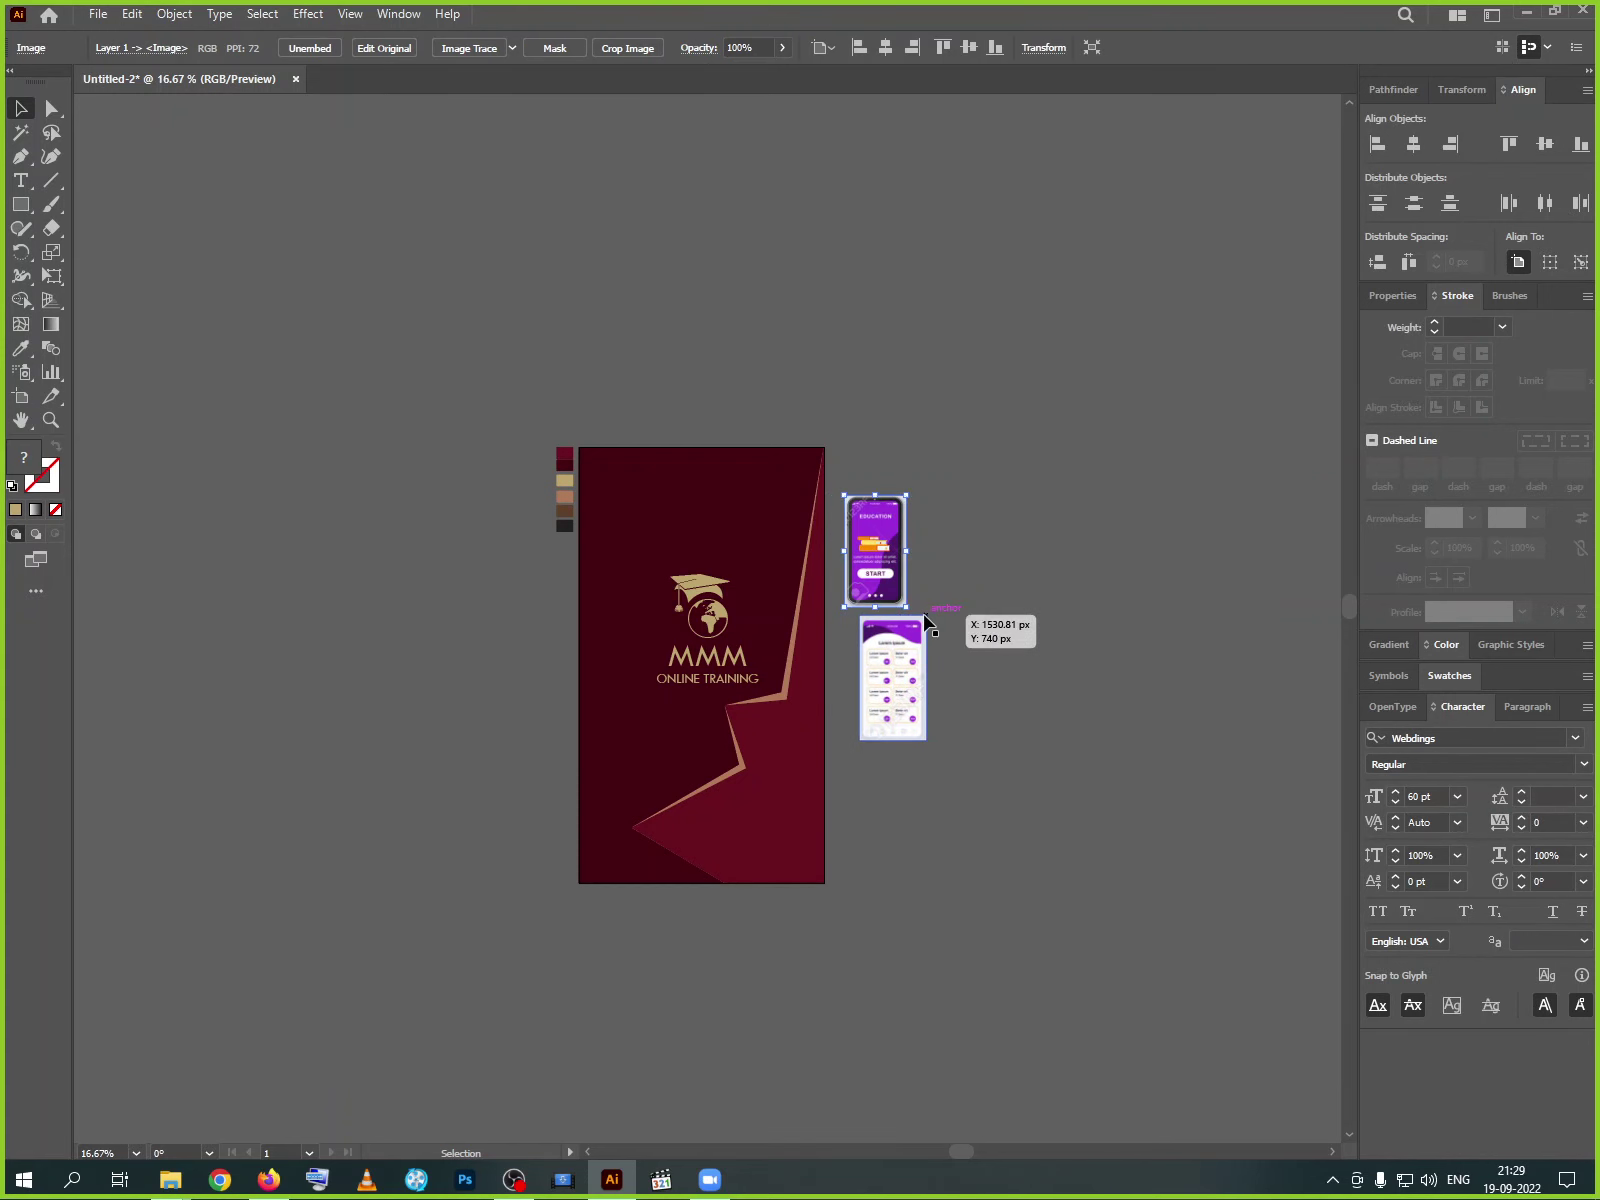
pyautogui.scroll(3, 925, 625)
pyautogui.moveTo(587, 944); pyautogui.dragTo(933, 591)
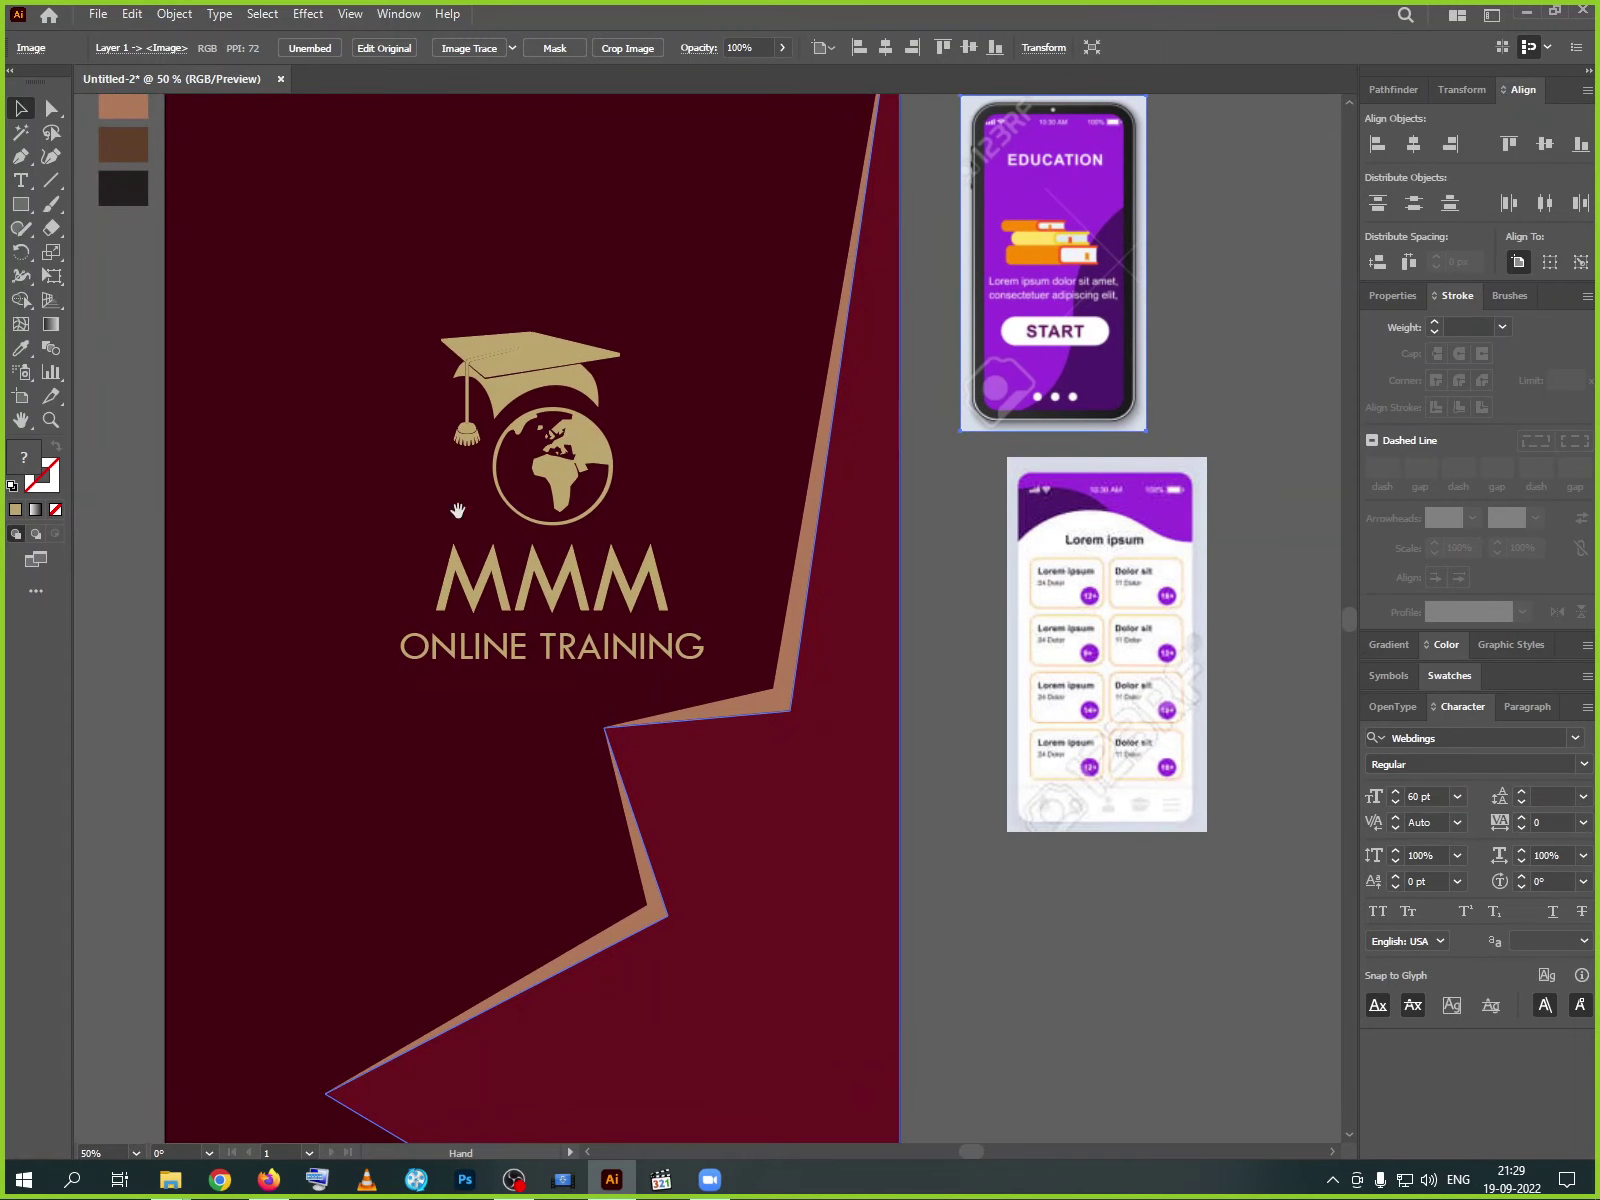
# - Draw a tan rectangle below the logo and round its corners into a pill
pyautogui.click(21, 206)
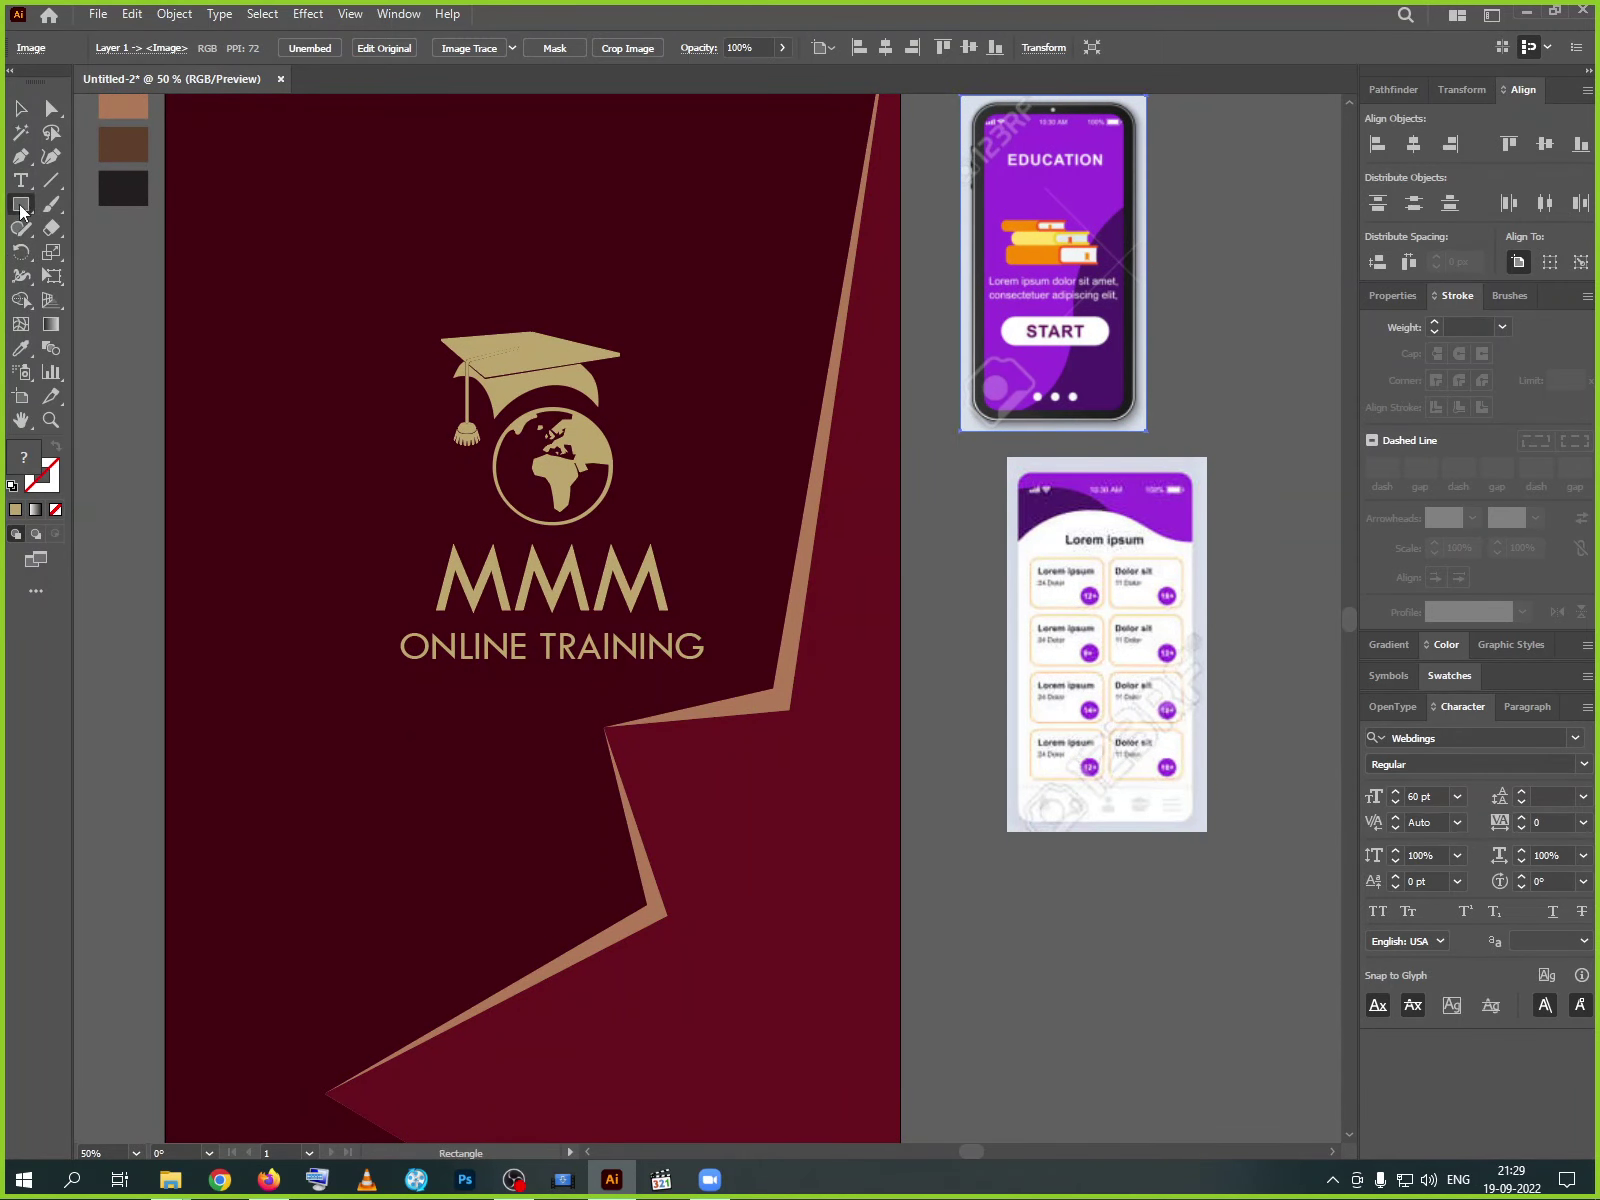
pyautogui.moveTo(352, 757)
pyautogui.mouseDown()
pyautogui.moveTo(621, 860)
pyautogui.moveTo(730, 862)
pyautogui.mouseUp()
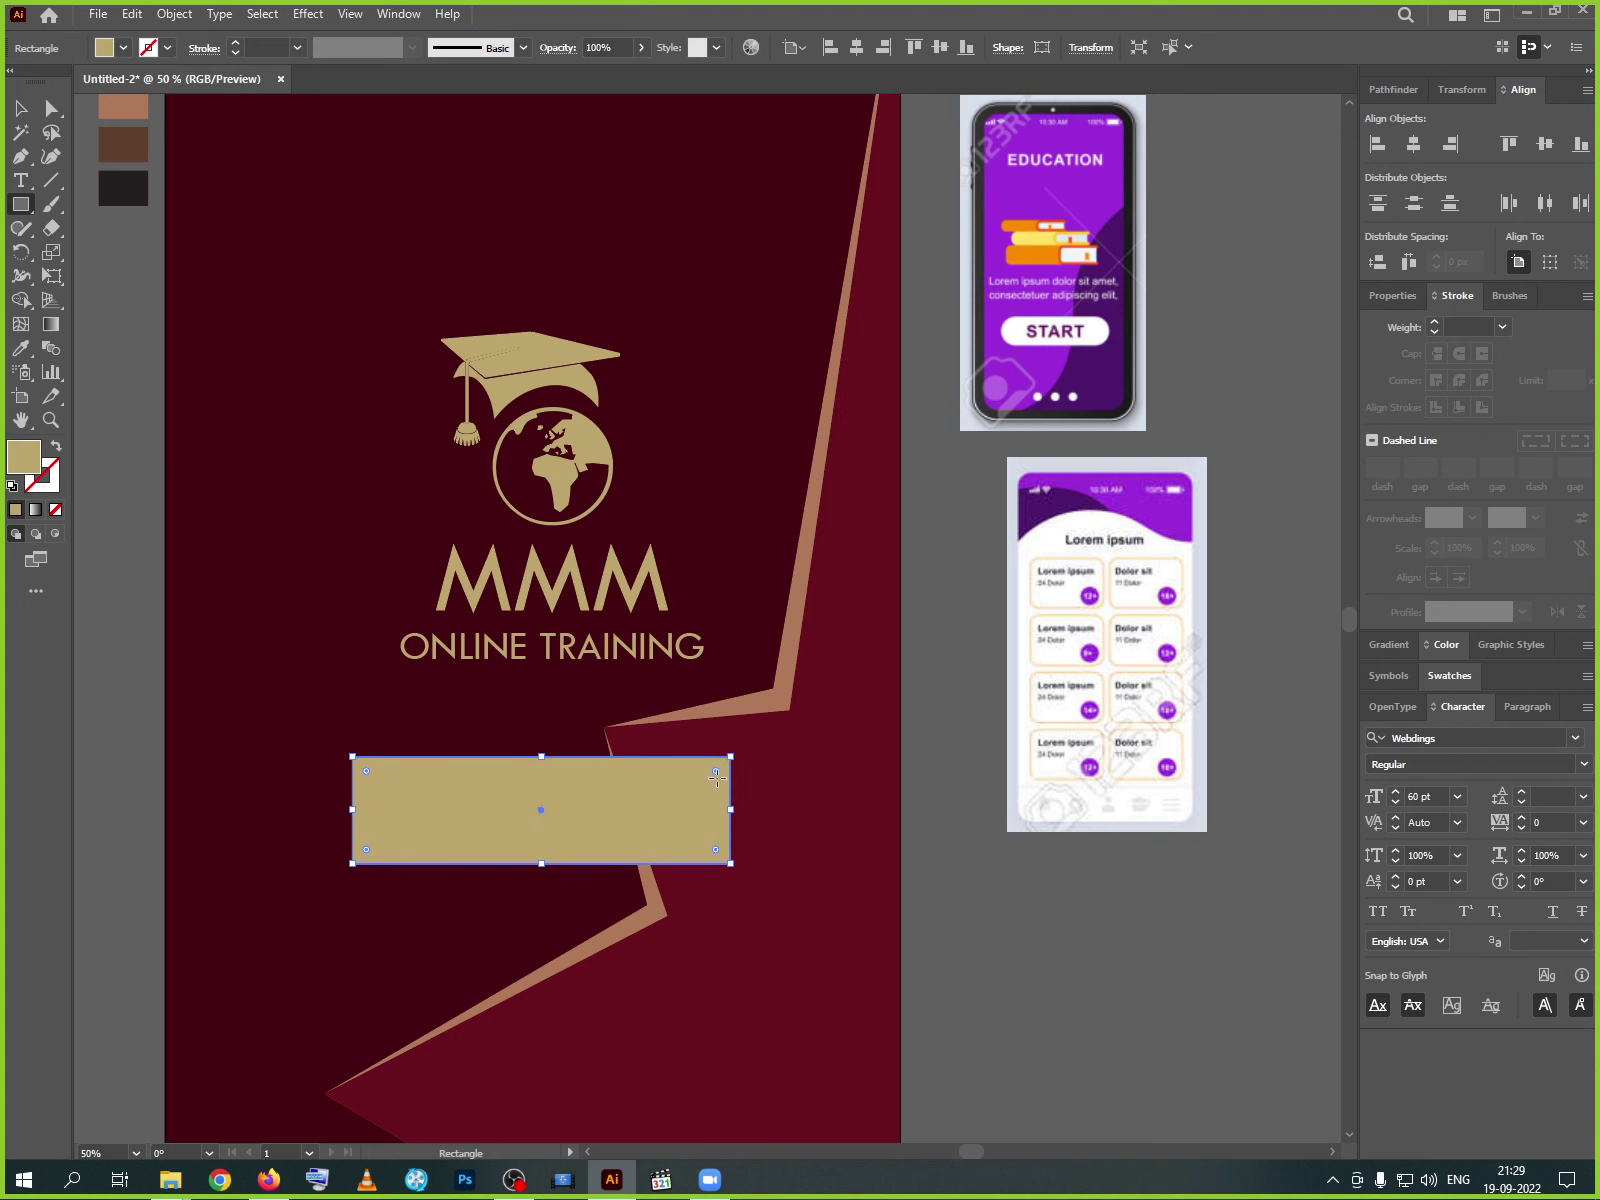
pyautogui.moveTo(716, 776); pyautogui.dragTo(672, 838)
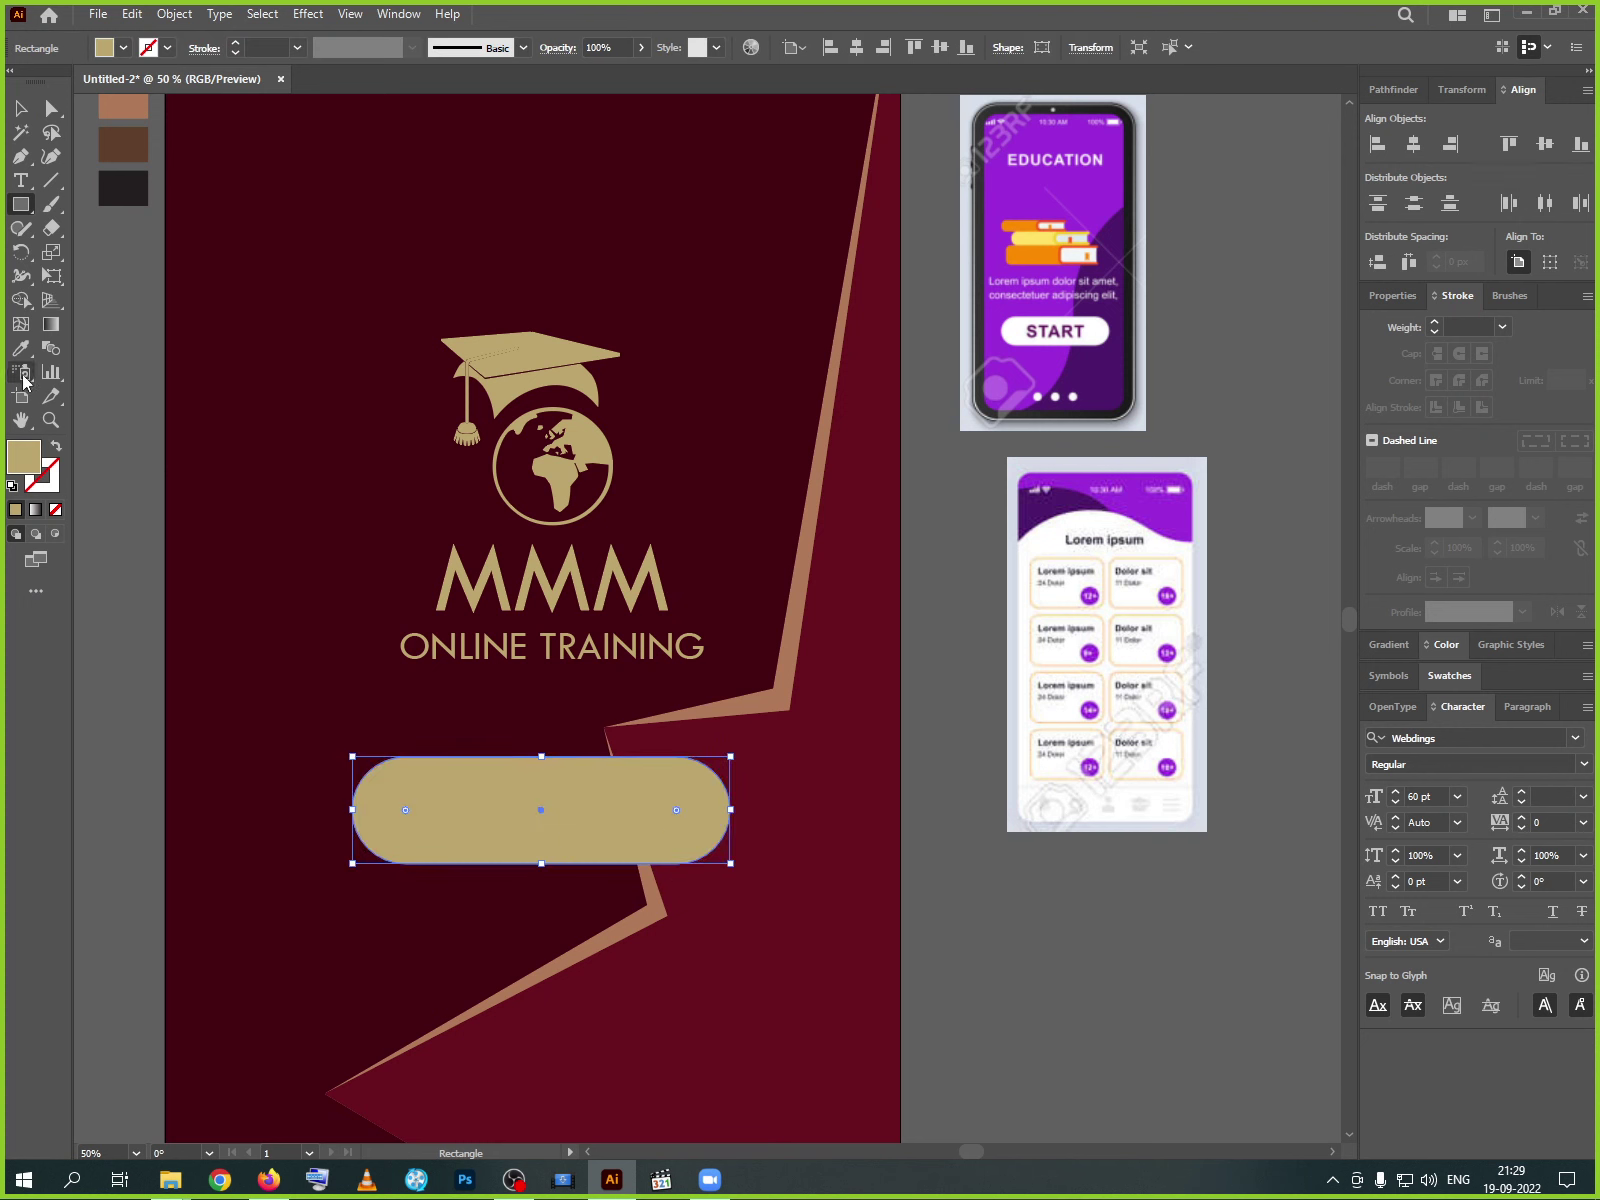
# - Add a 'Start' text object near the artboard's left edge
pyautogui.click(21, 180)
pyautogui.click(134, 754)
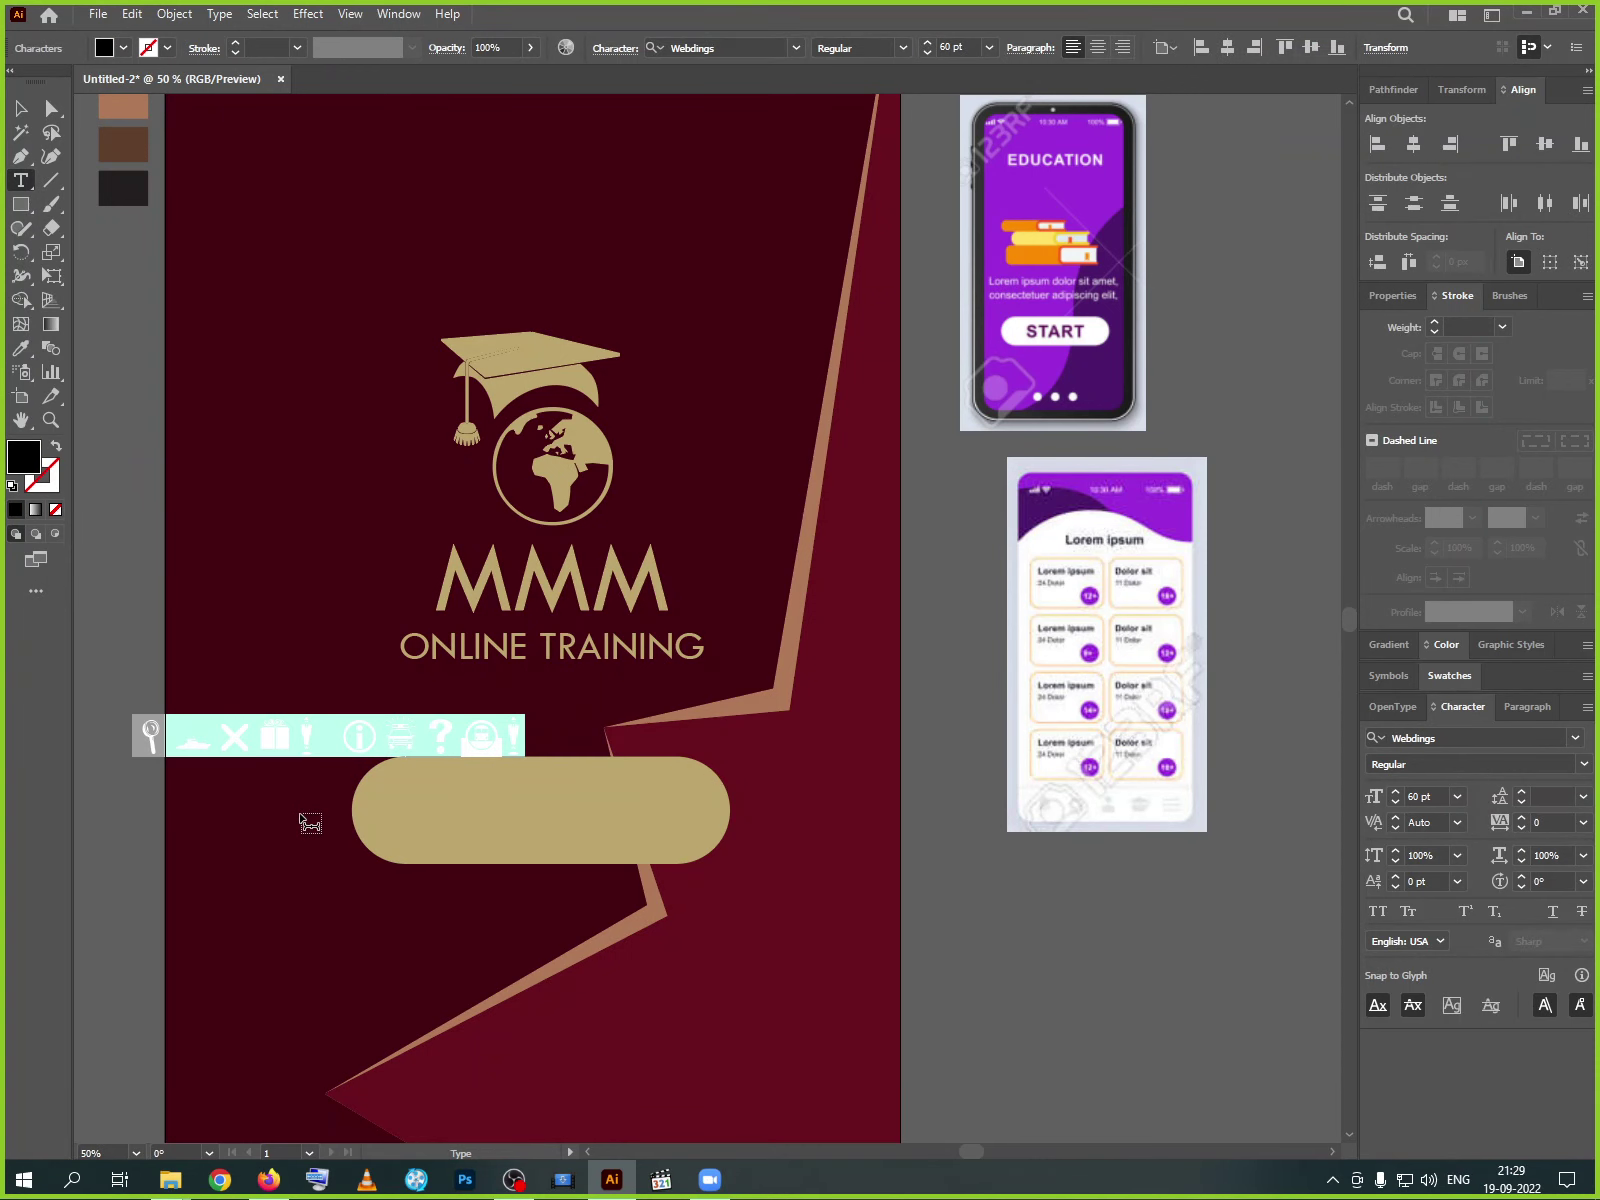
pyautogui.write('Start')
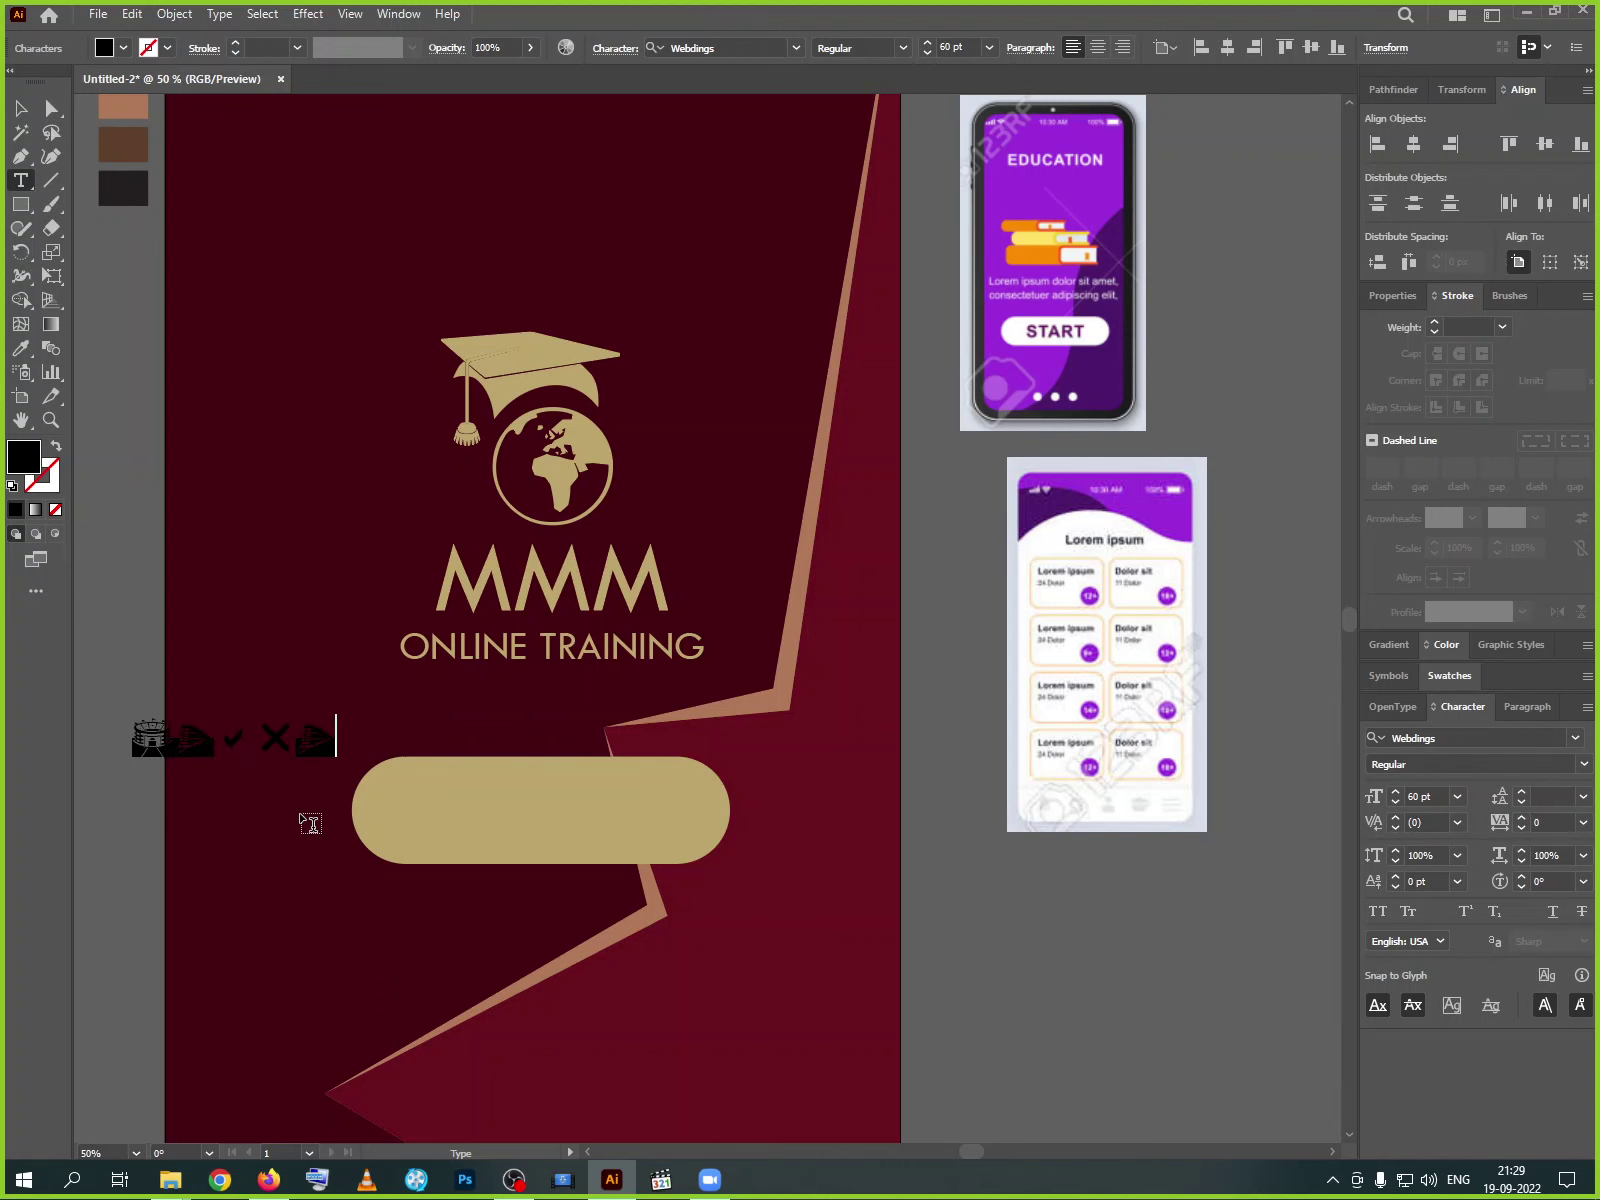
pyautogui.click(21, 107)
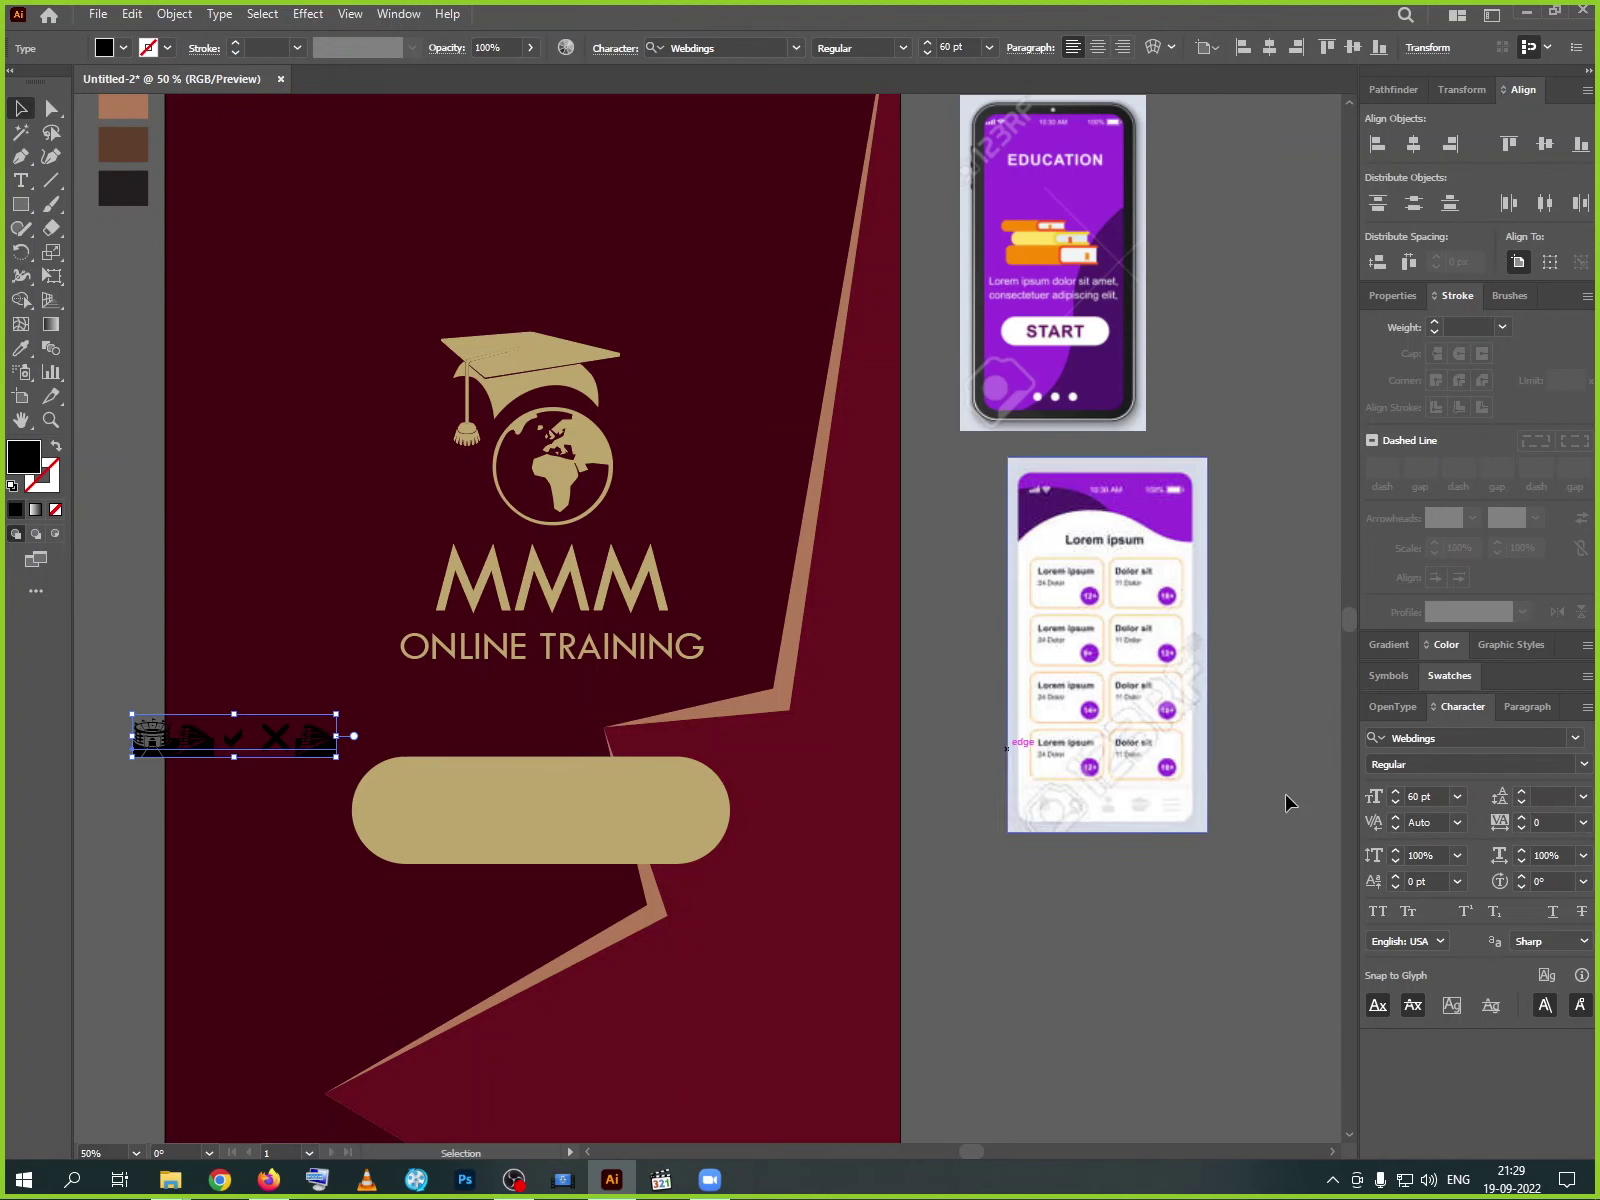
pyautogui.click(1575, 738)
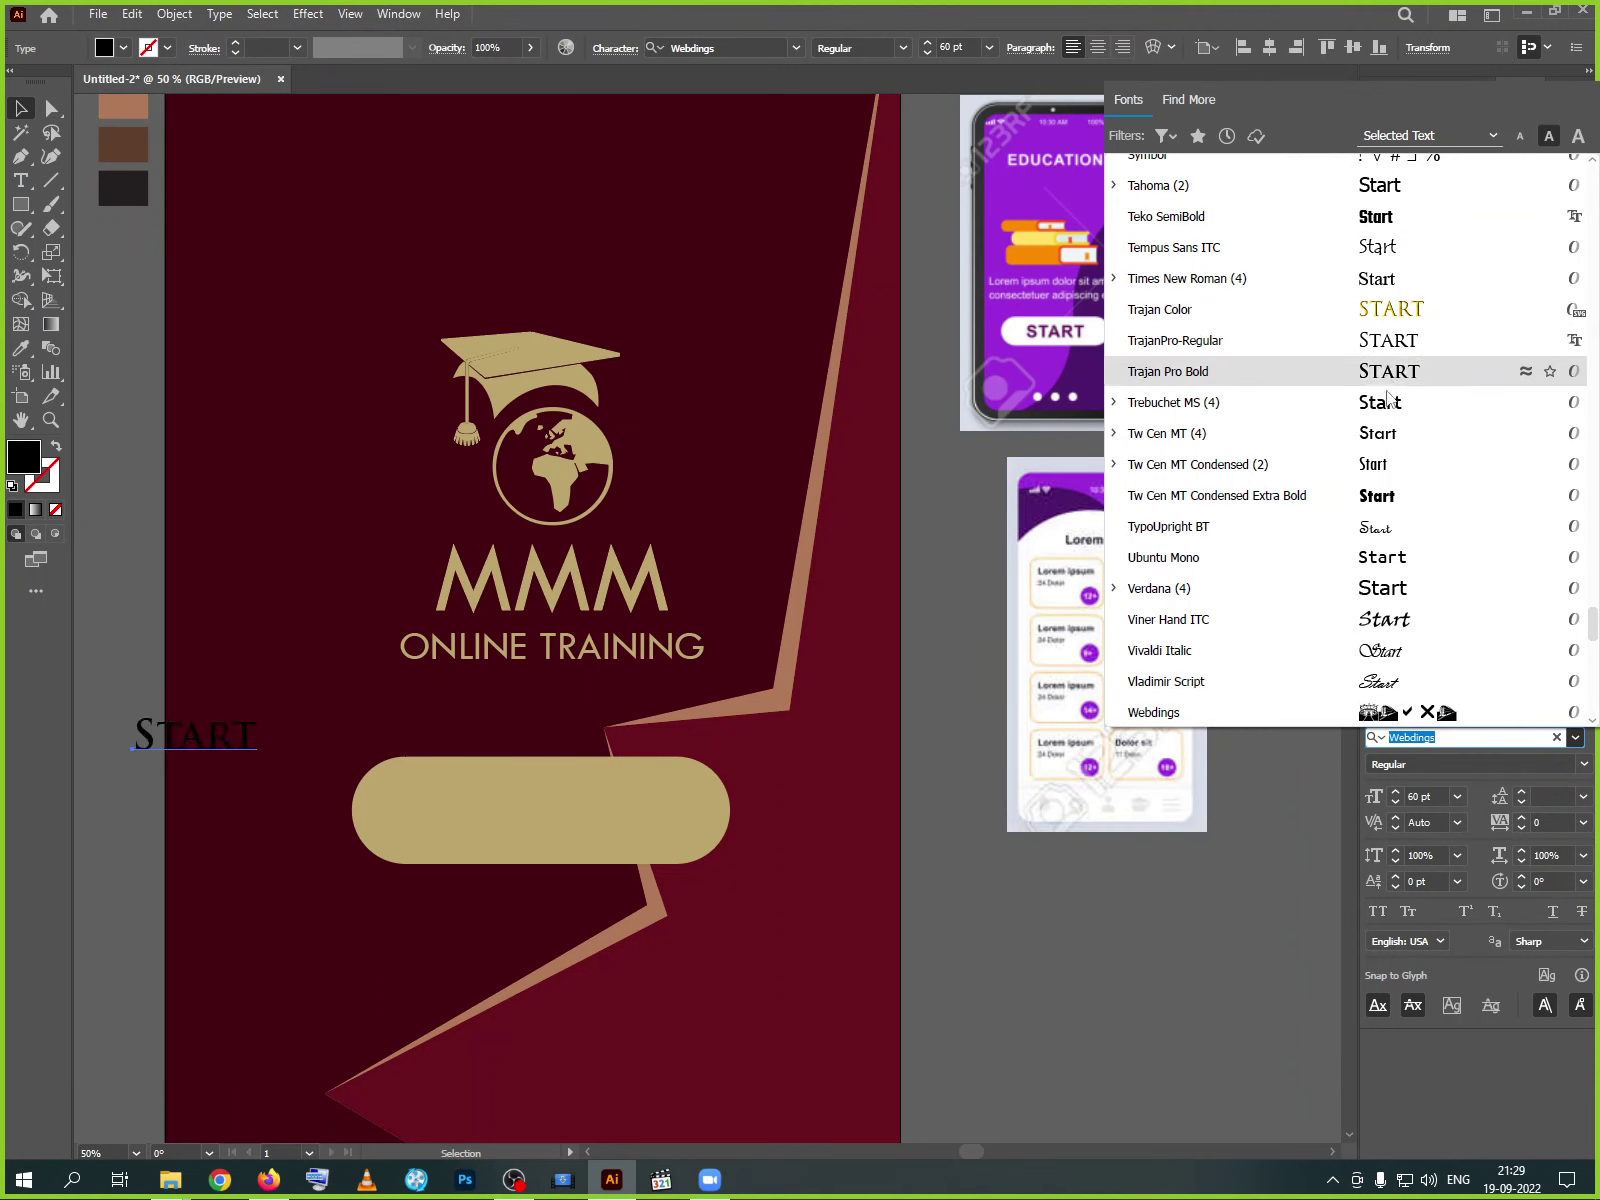
# - Apply the Impact font to the 'Start' text from the font list
pyautogui.scroll(10, 1383, 497)
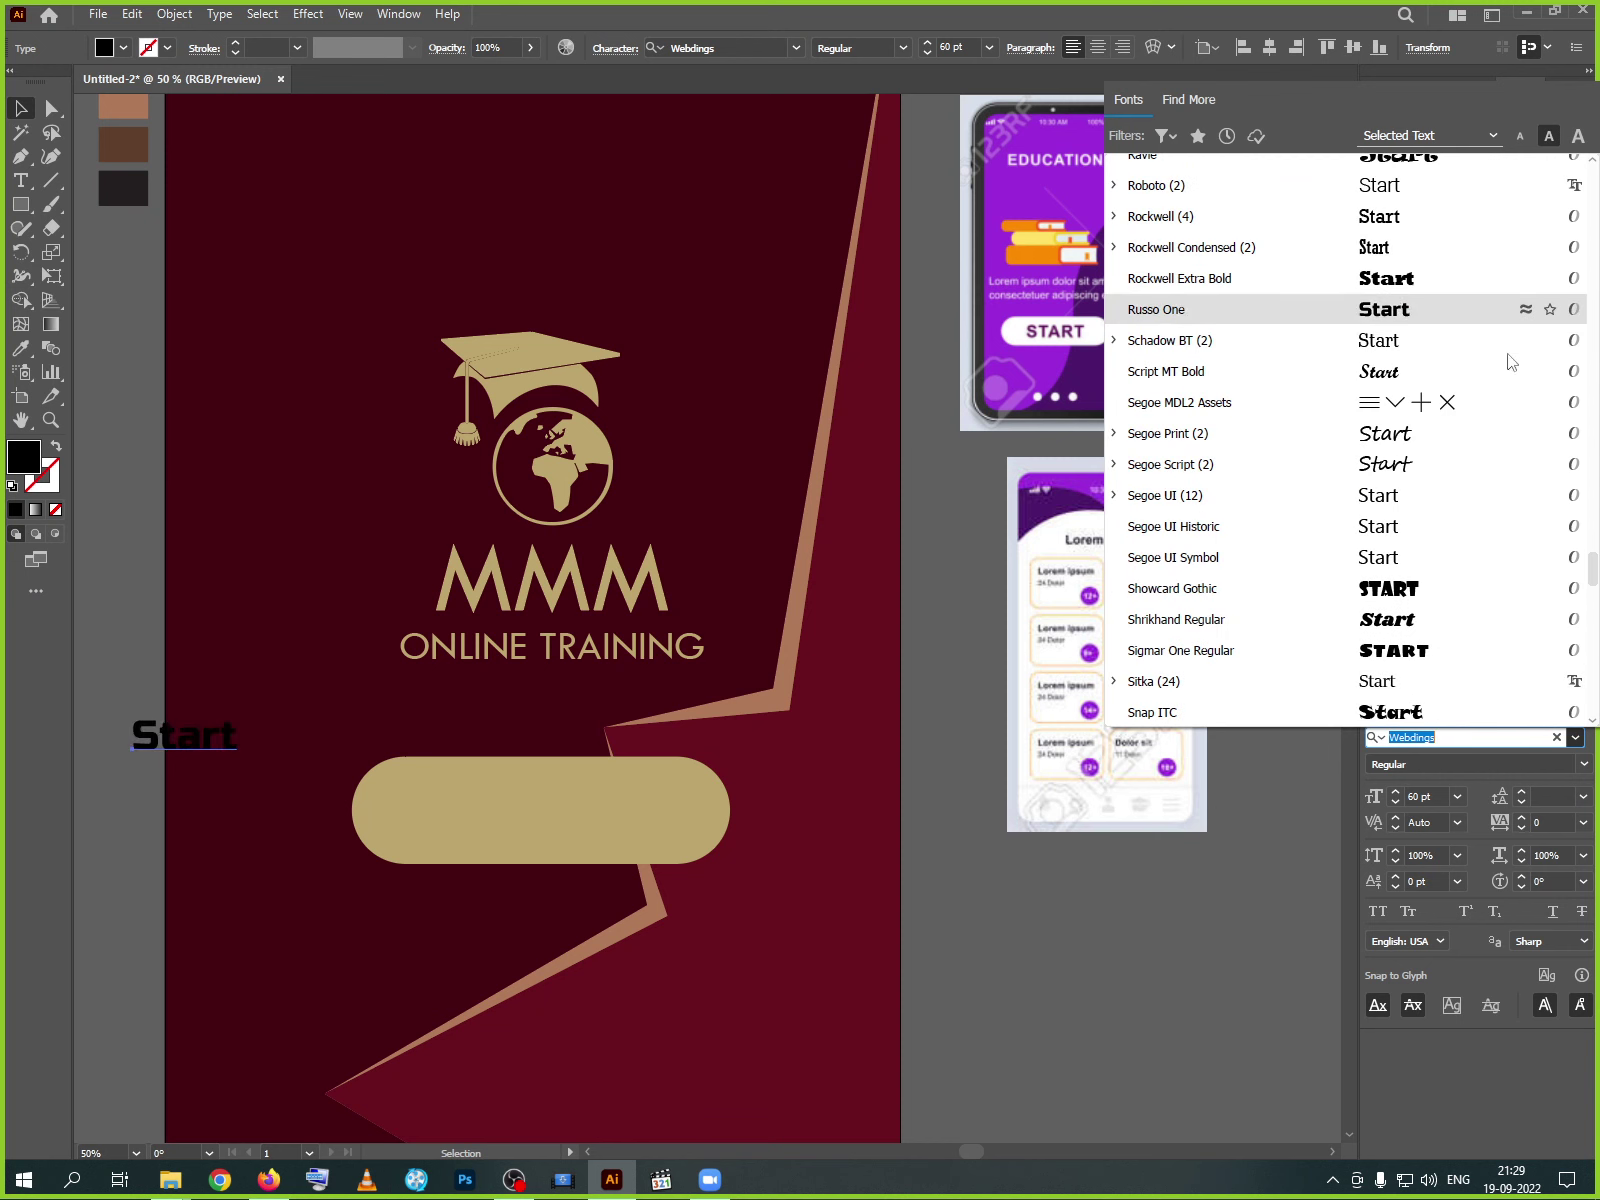
pyautogui.scroll(15, 1565, 590)
pyautogui.scroll(15, 1565, 590)
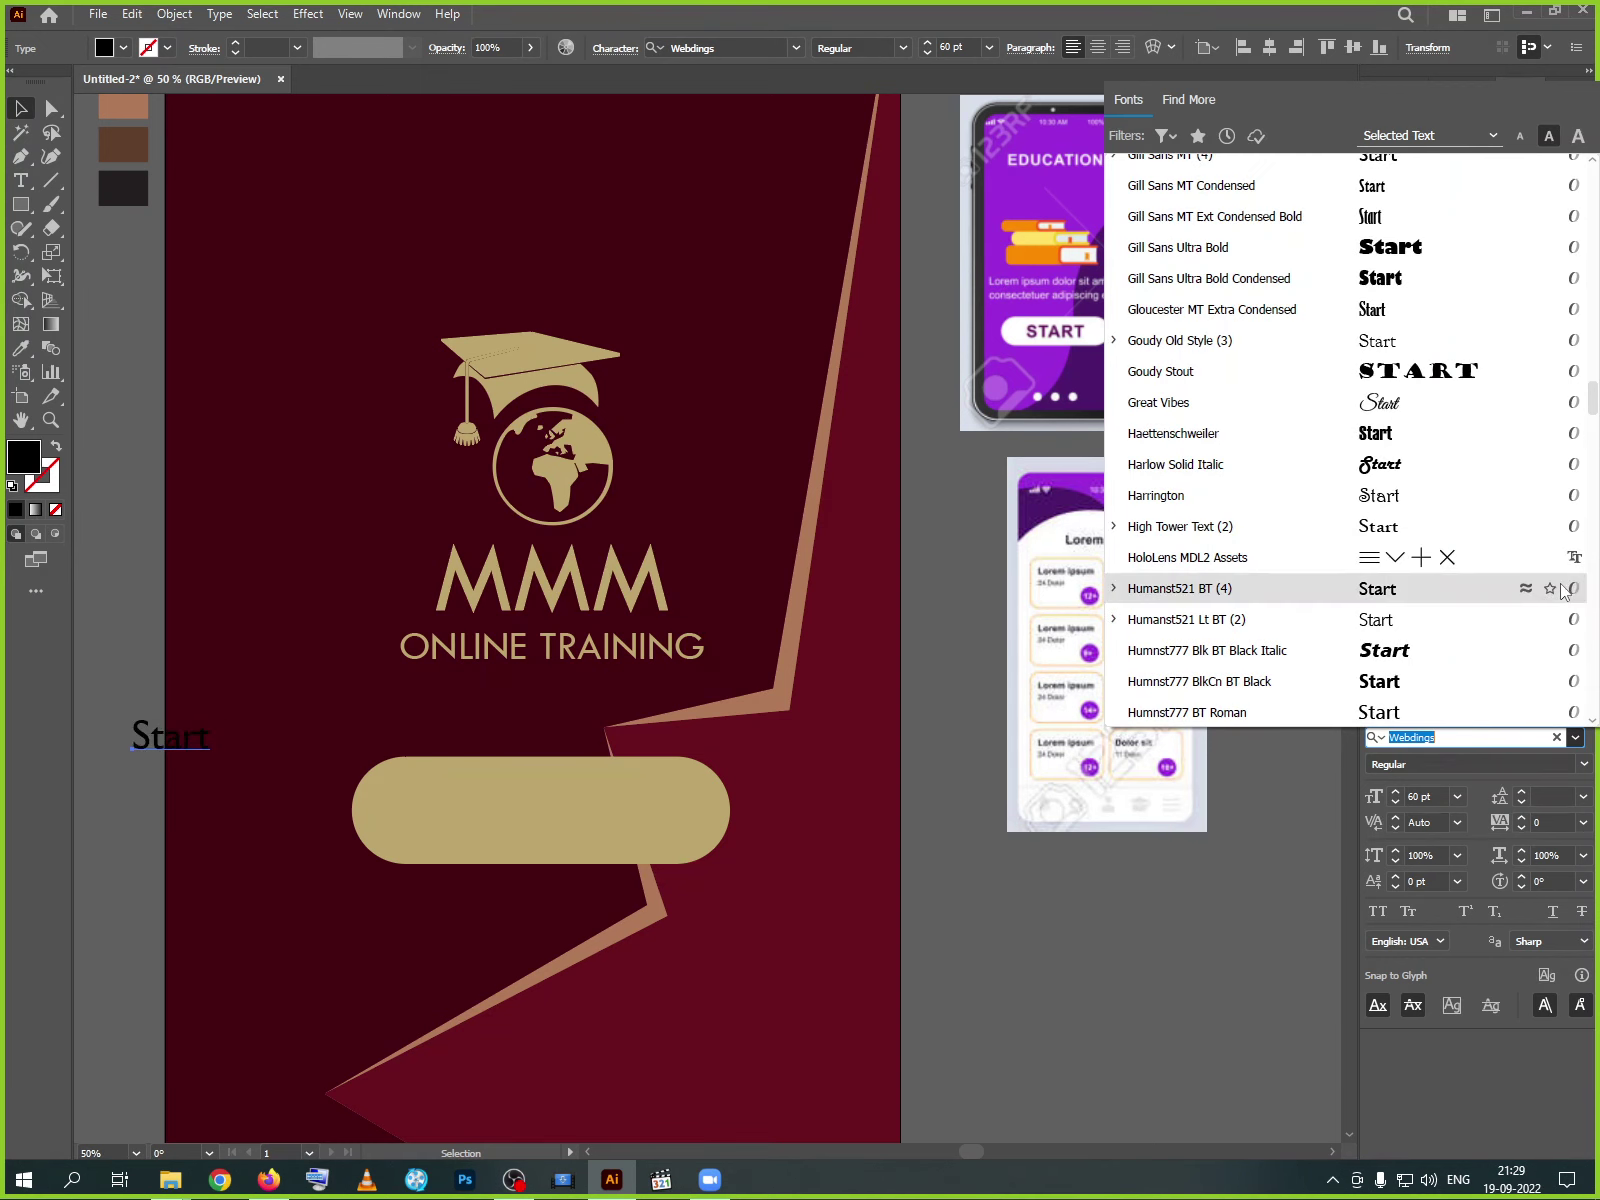
pyautogui.scroll(5, 1370, 337)
pyautogui.scroll(6, 1370, 337)
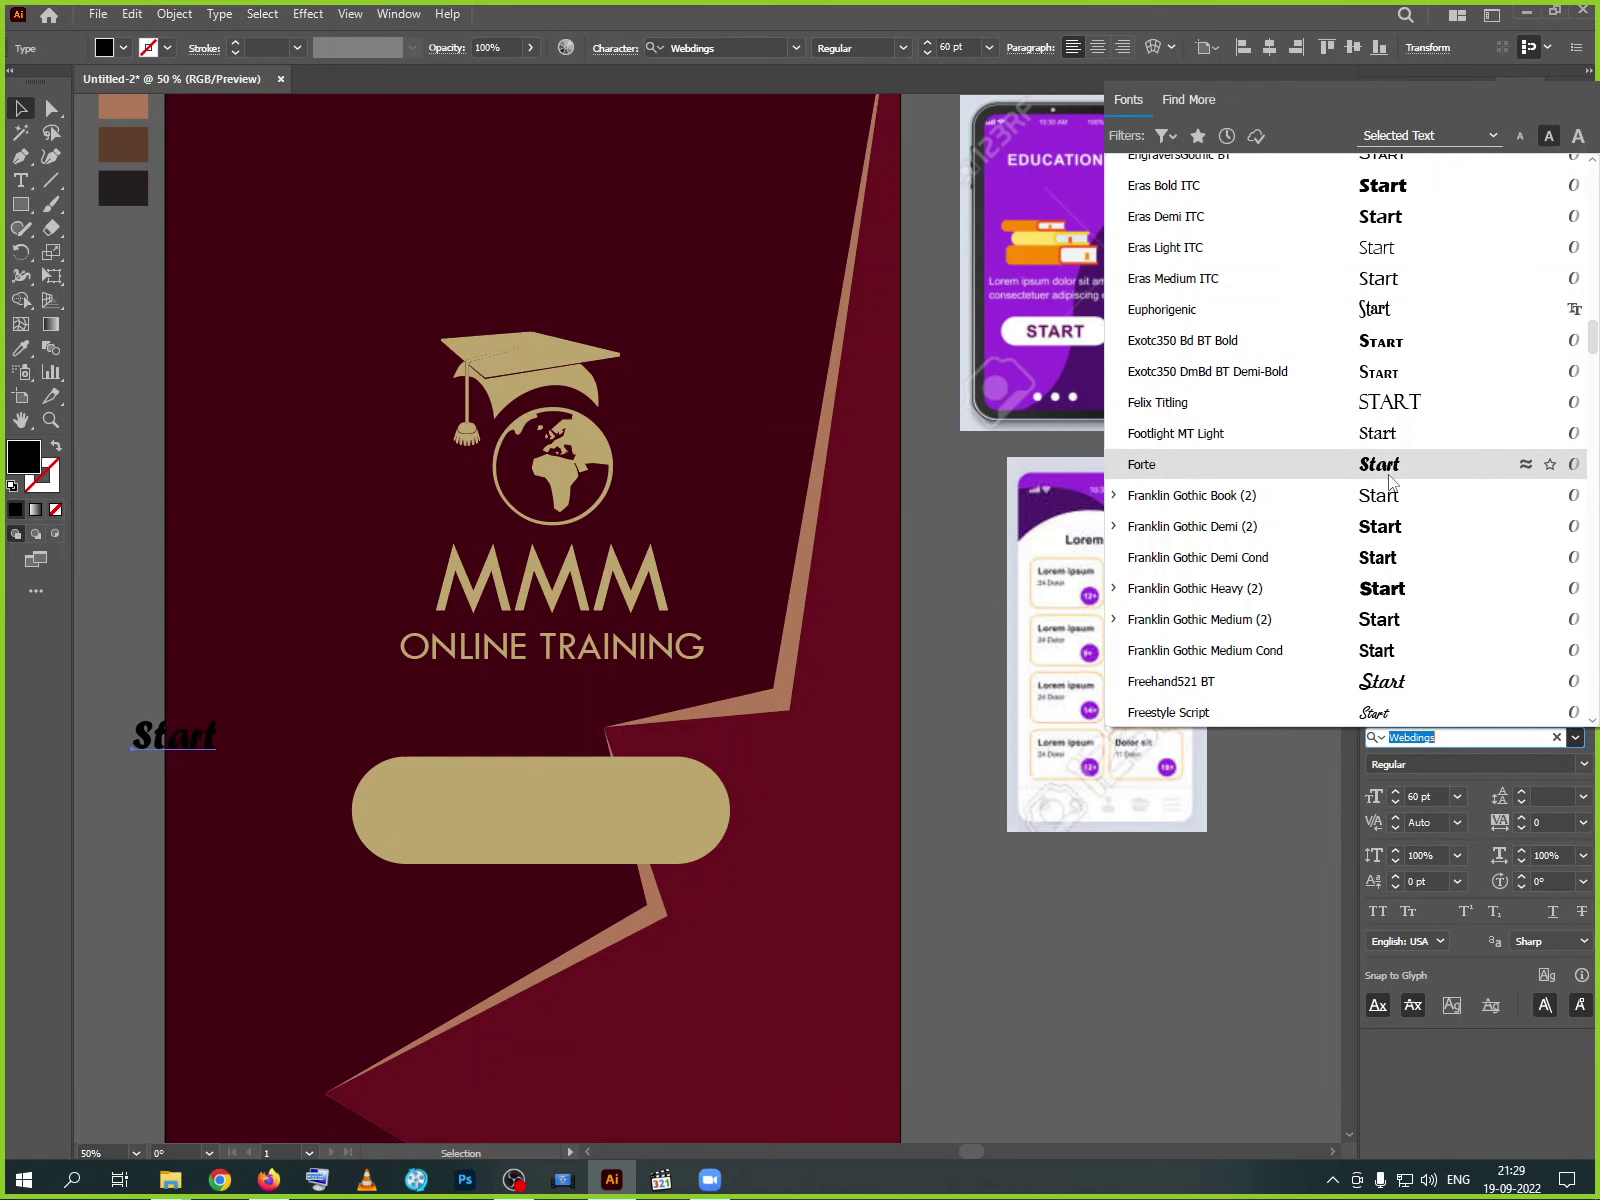
pyautogui.scroll(4, 1388, 440)
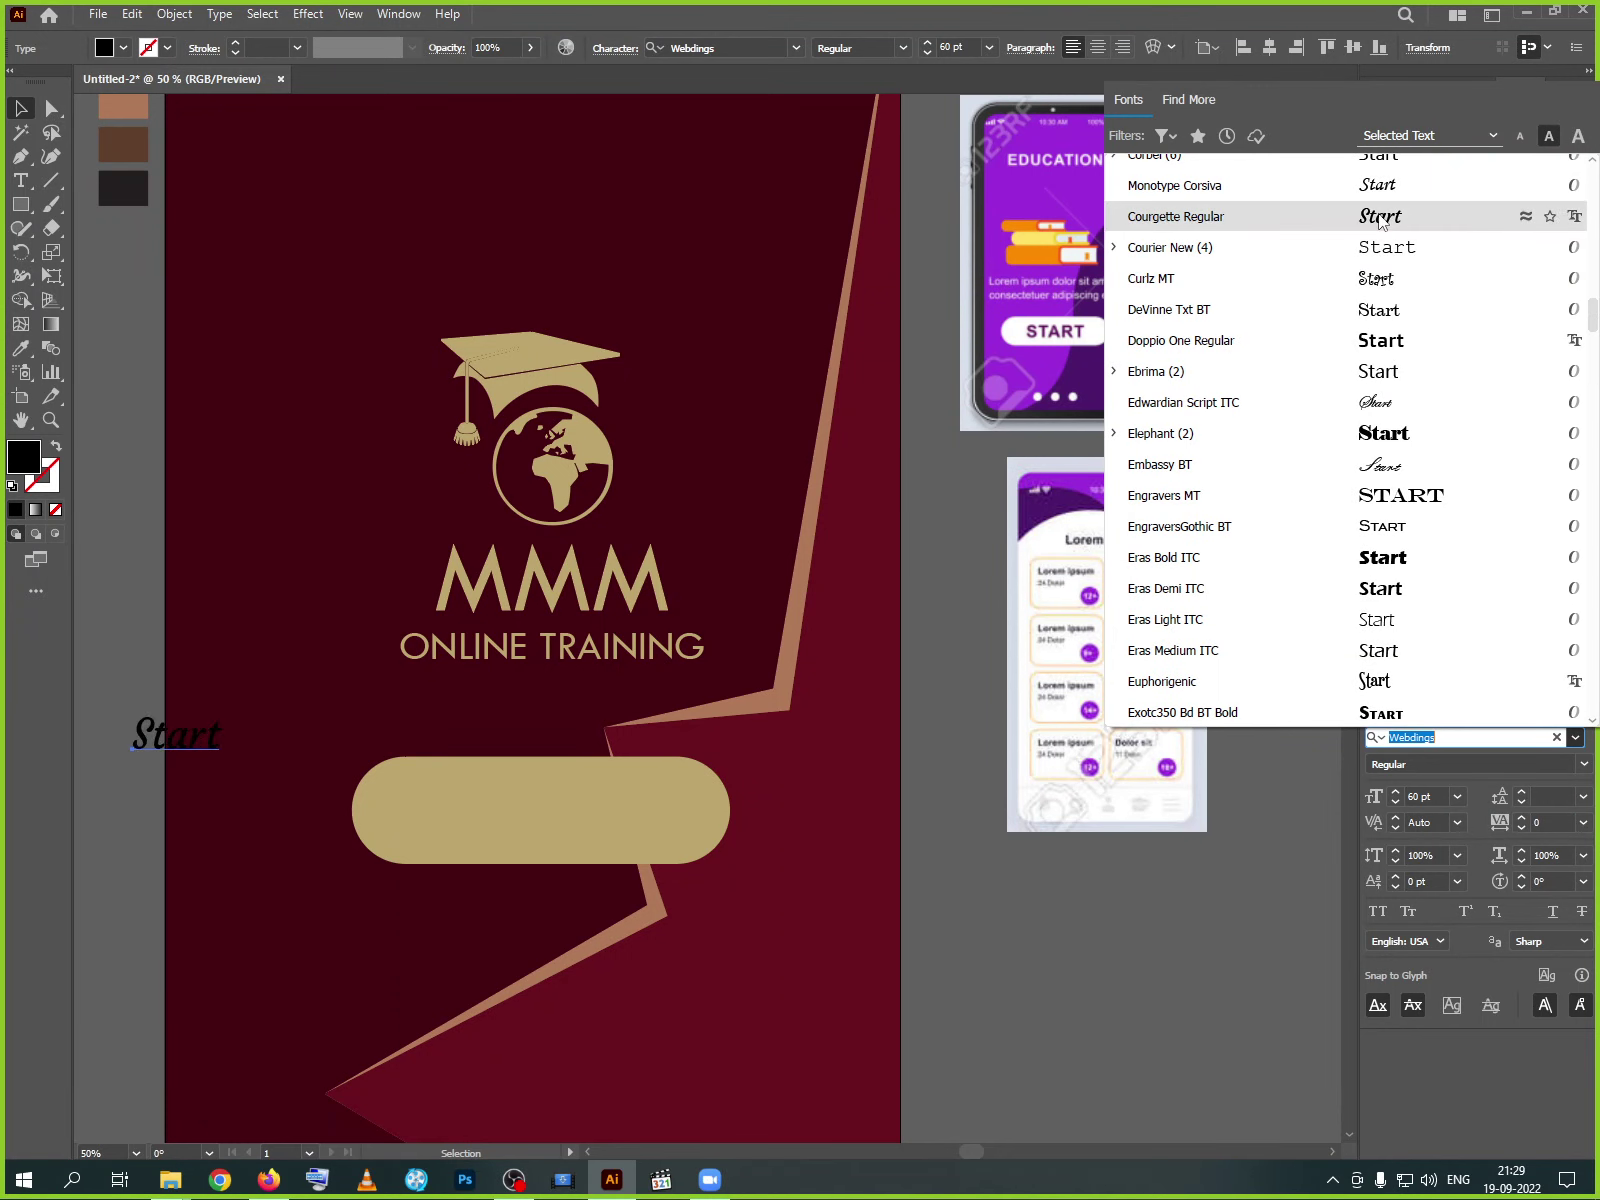
pyautogui.scroll(12, 1380, 218)
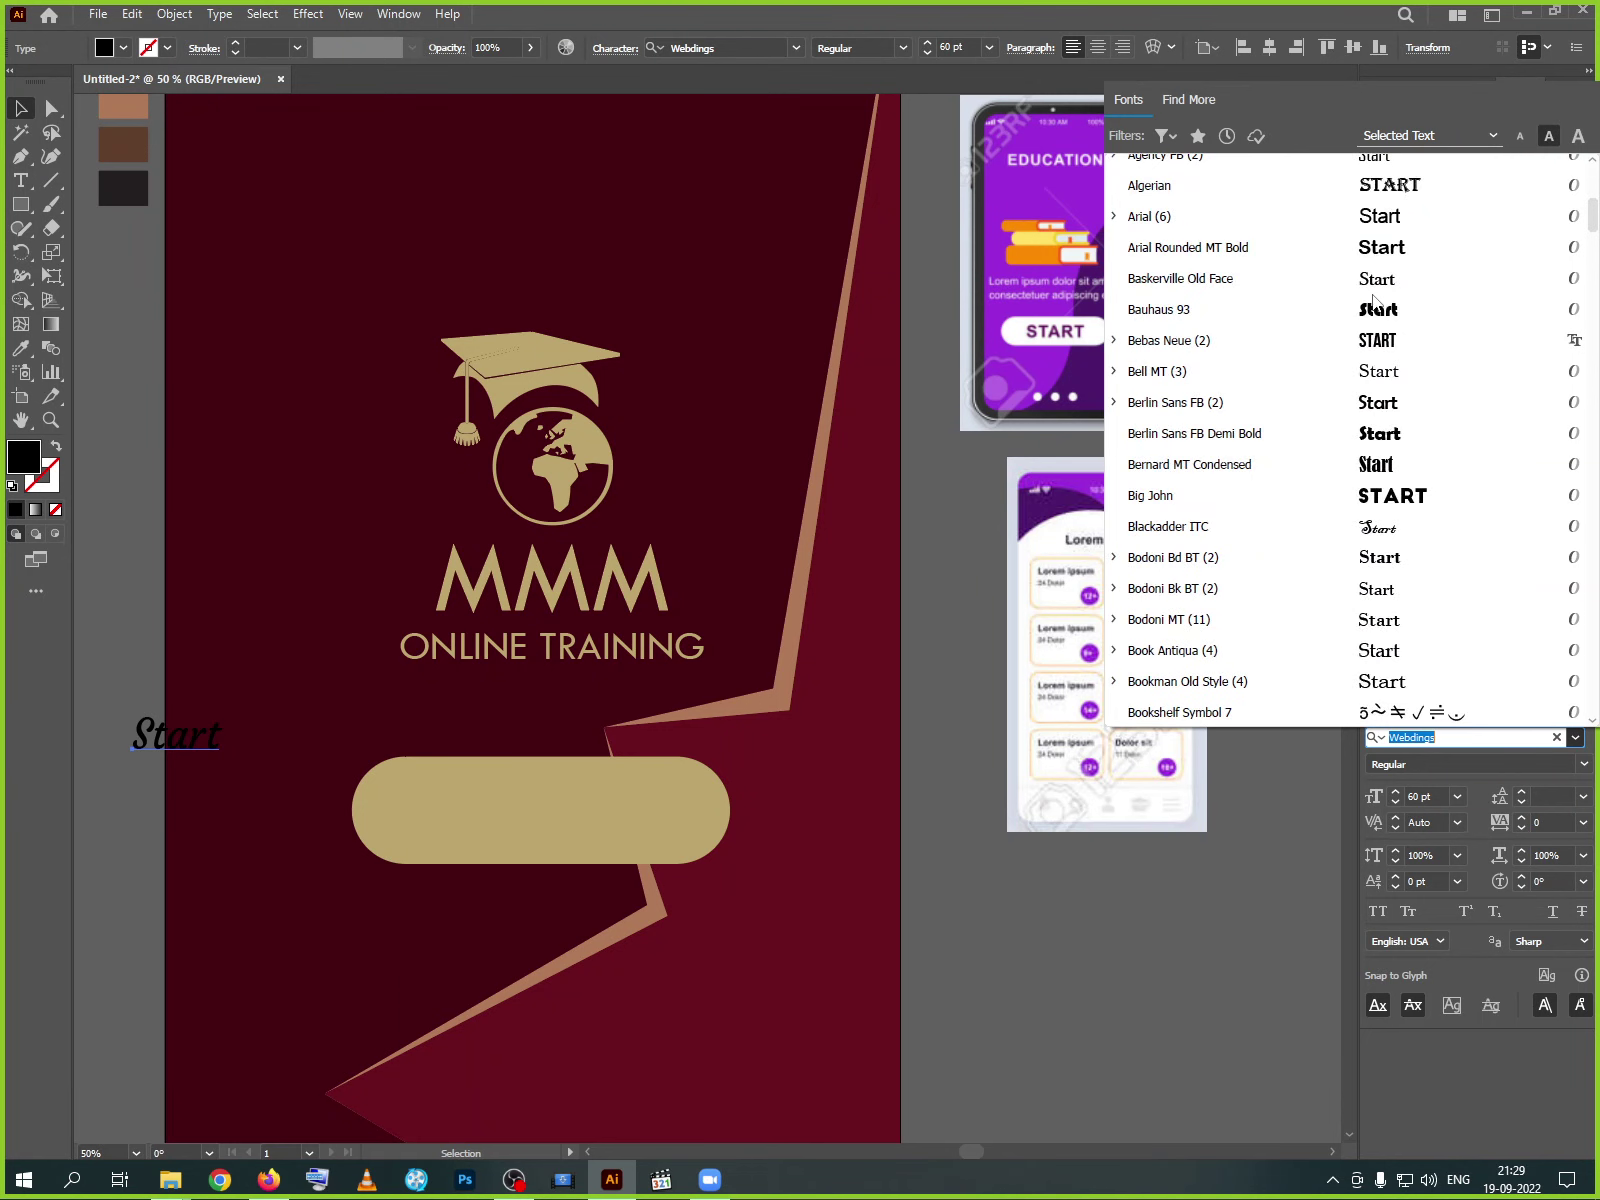
pyautogui.scroll(6, 1374, 300)
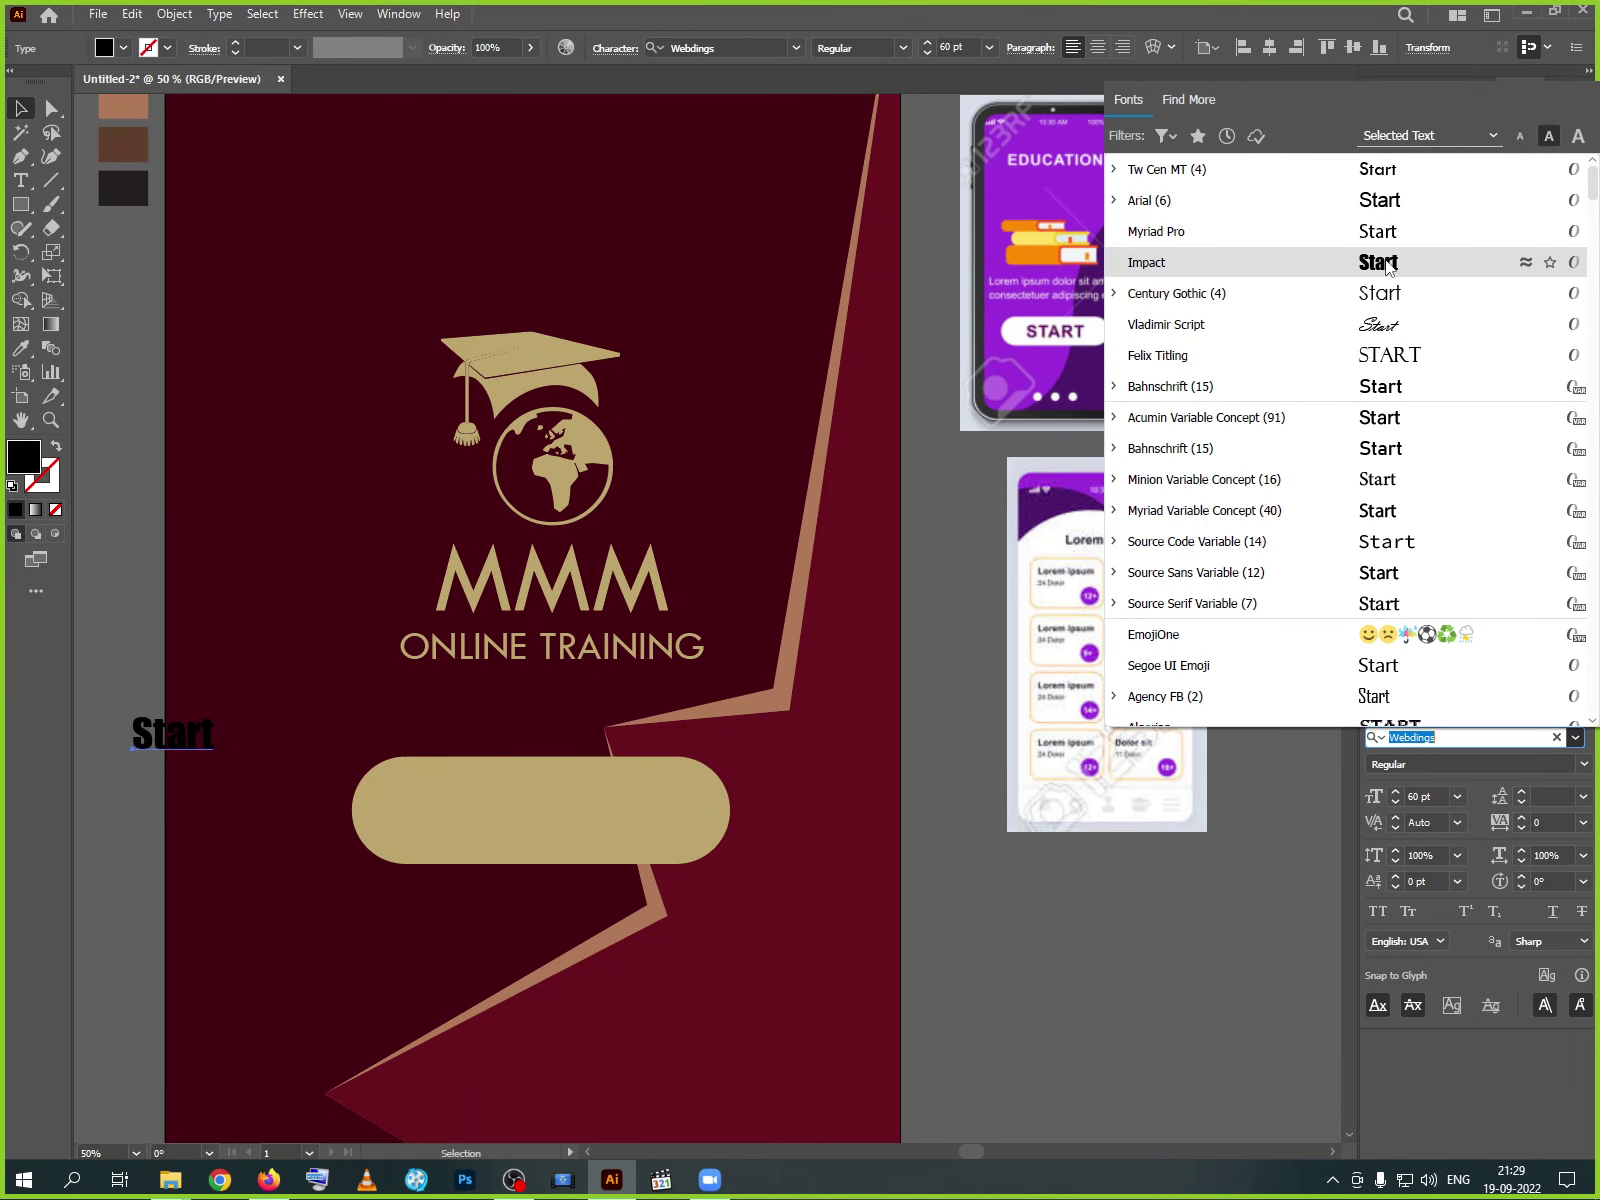
pyautogui.click(1386, 263)
# - Move the Start text onto the tan button and change it to UPPERCASE
pyautogui.click(125, 800)
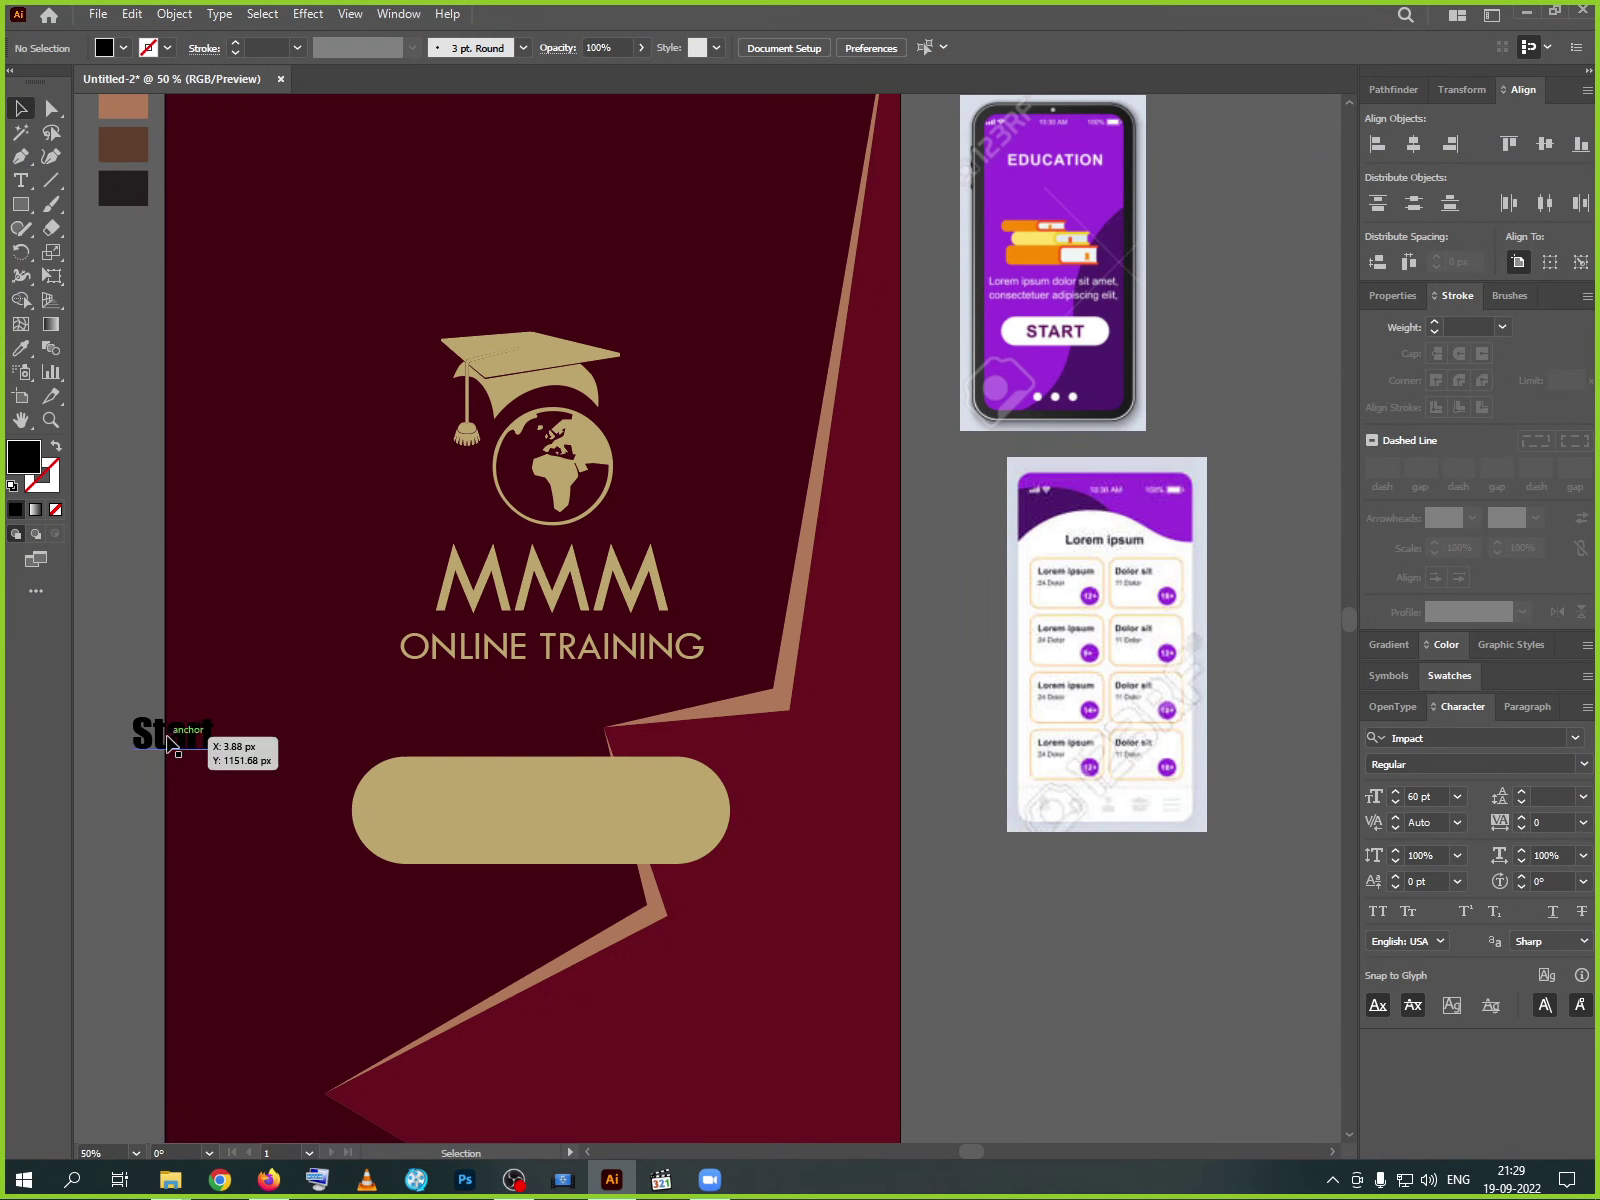
pyautogui.moveTo(168, 742); pyautogui.dragTo(543, 820)
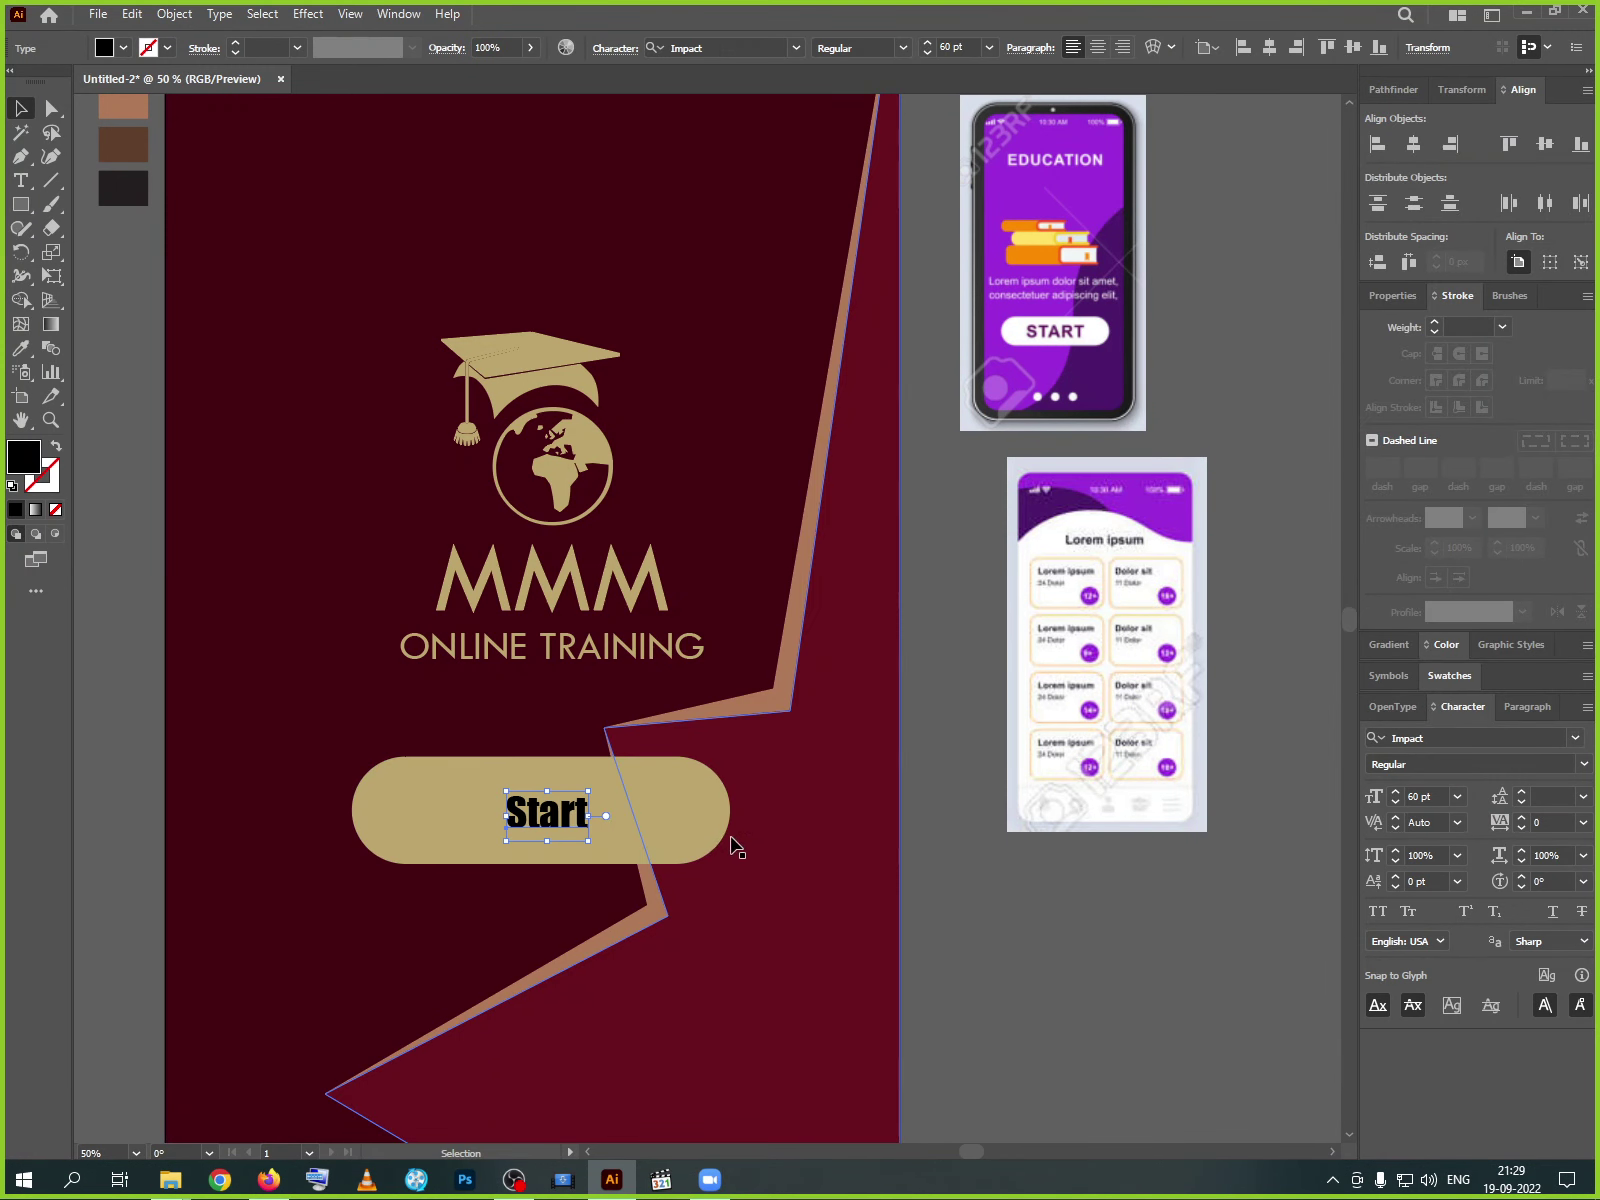
pyautogui.click(219, 14)
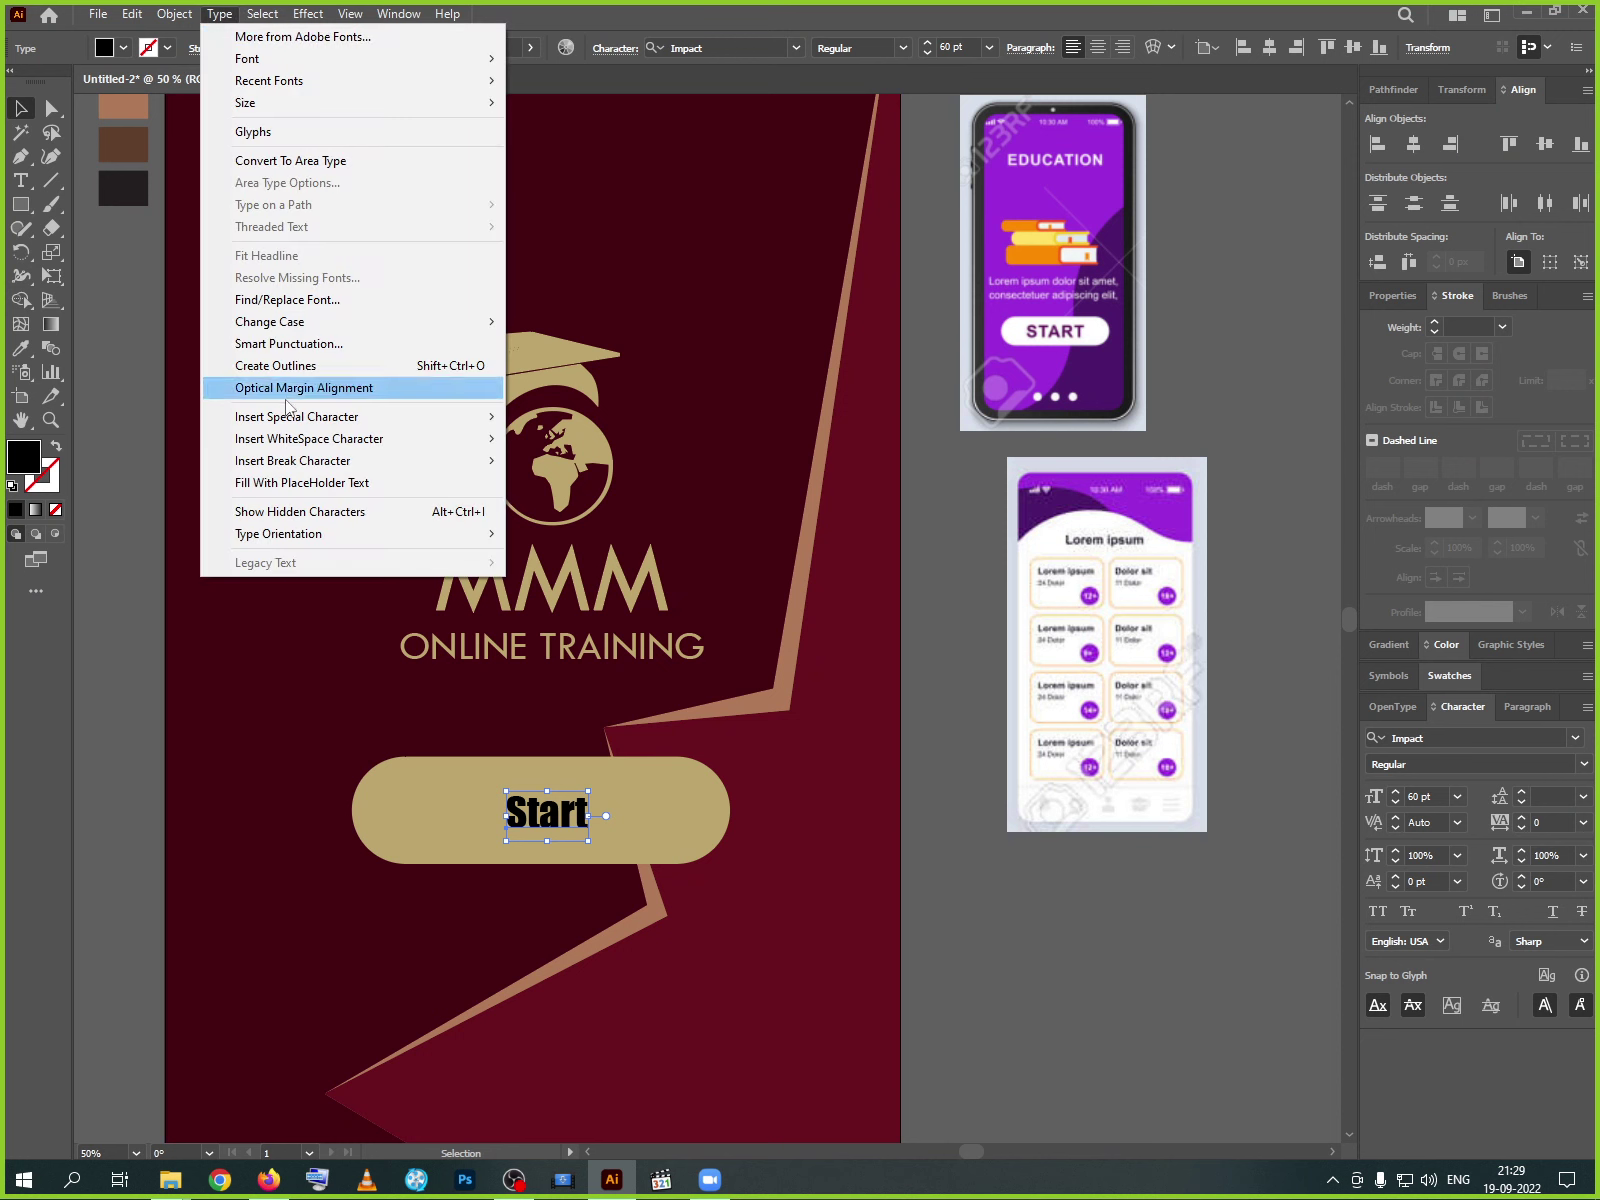
pyautogui.moveTo(482, 321)
pyautogui.click(565, 319)
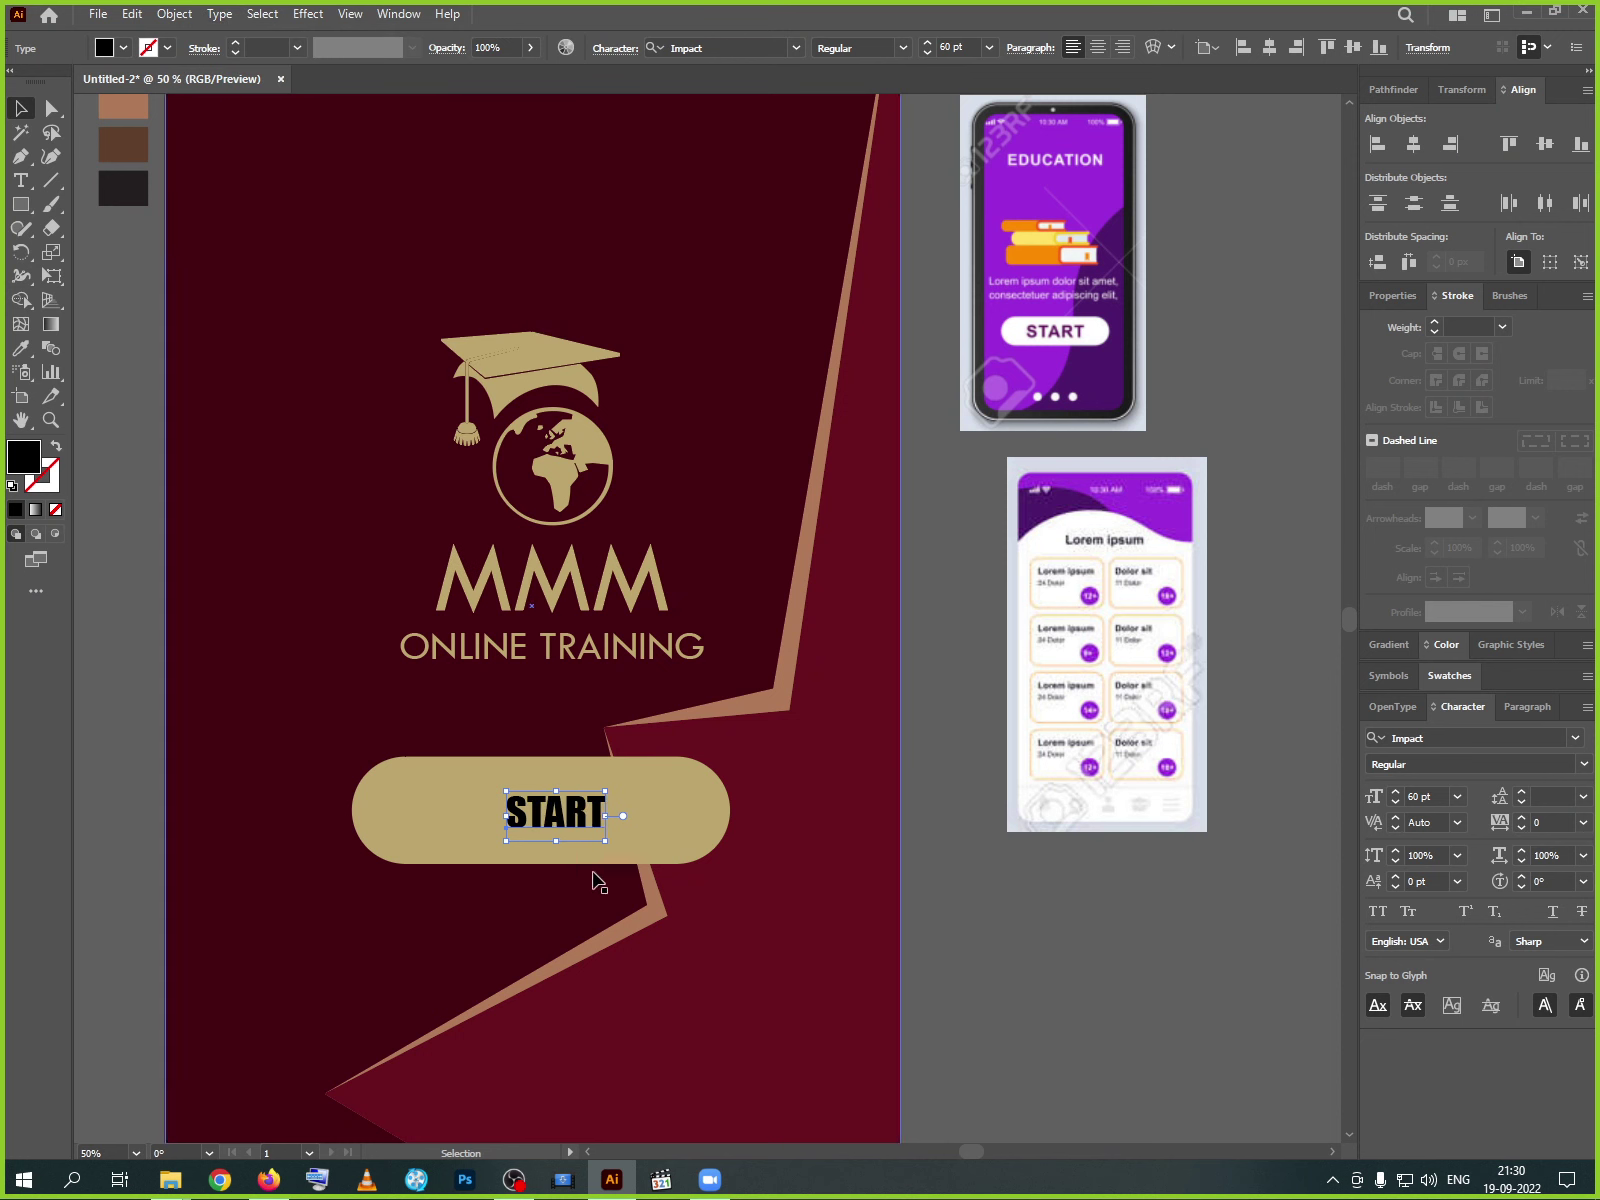
pyautogui.moveTo(600, 835); pyautogui.dragTo(585, 835)
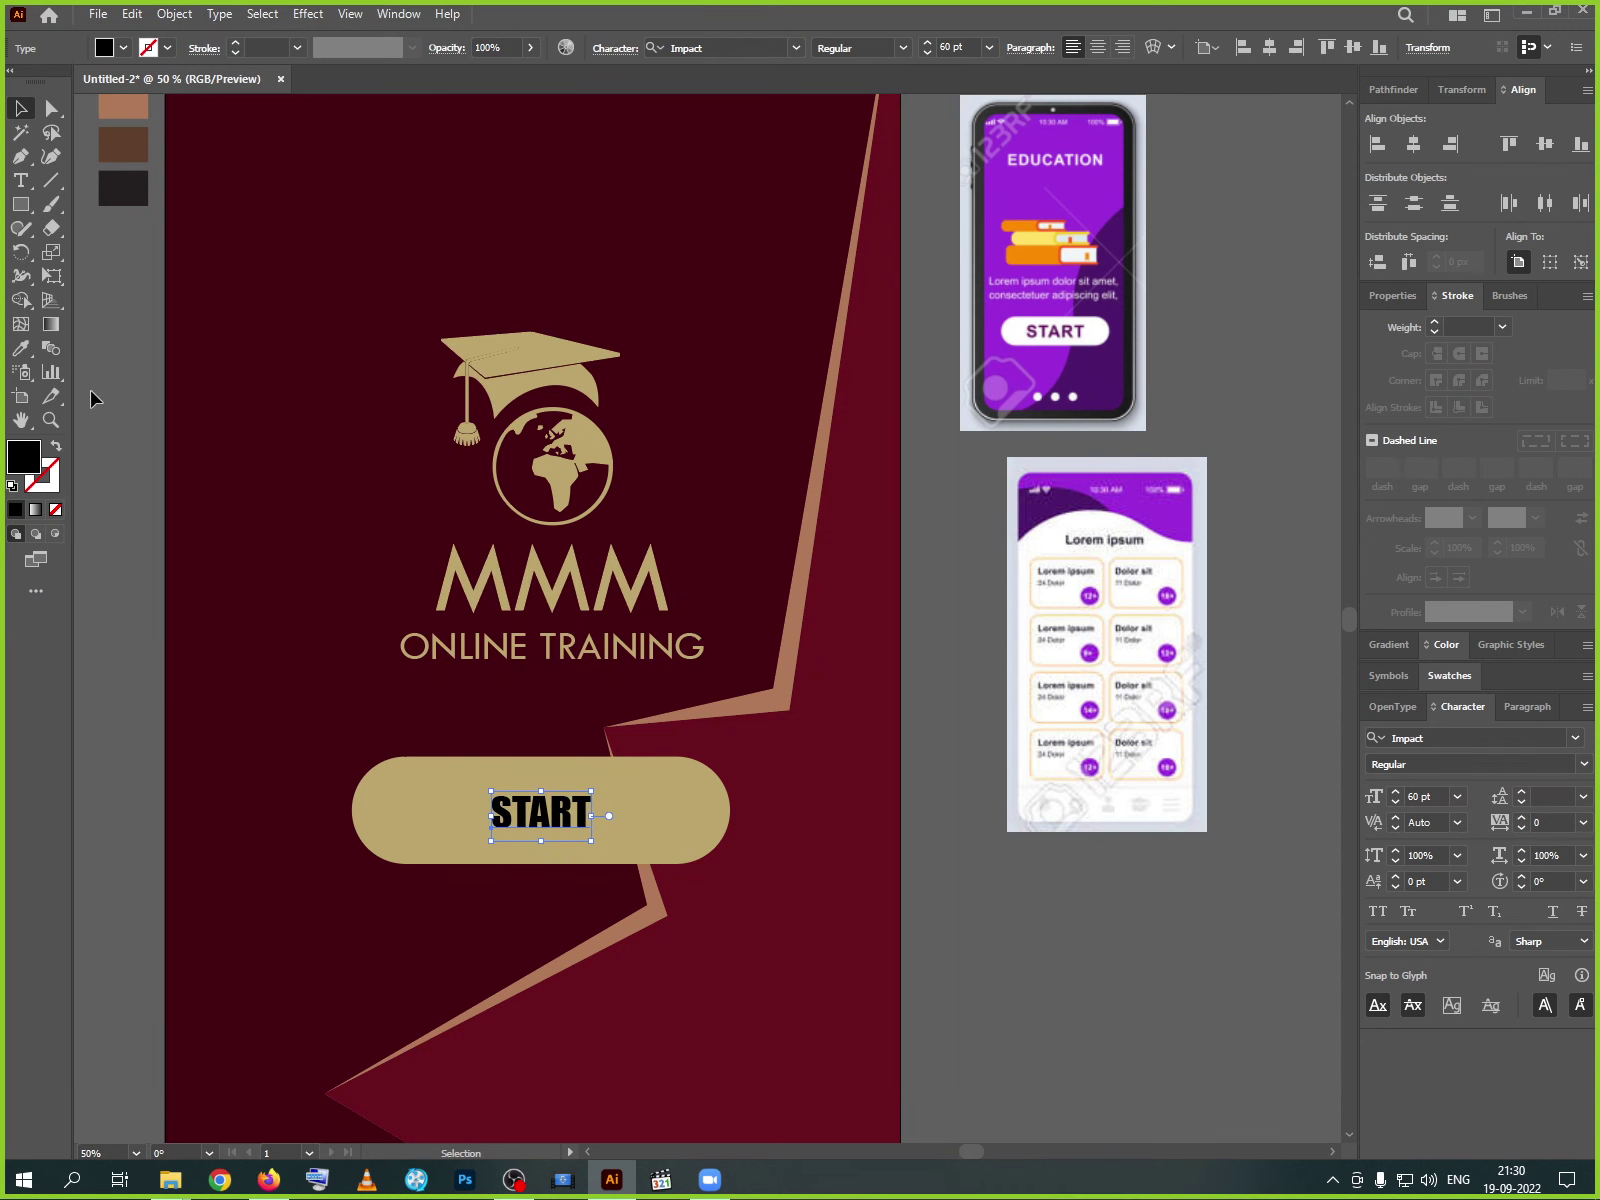
# - Colour START with the maroon background colour and set its tracking to 200
pyautogui.click(20, 348)
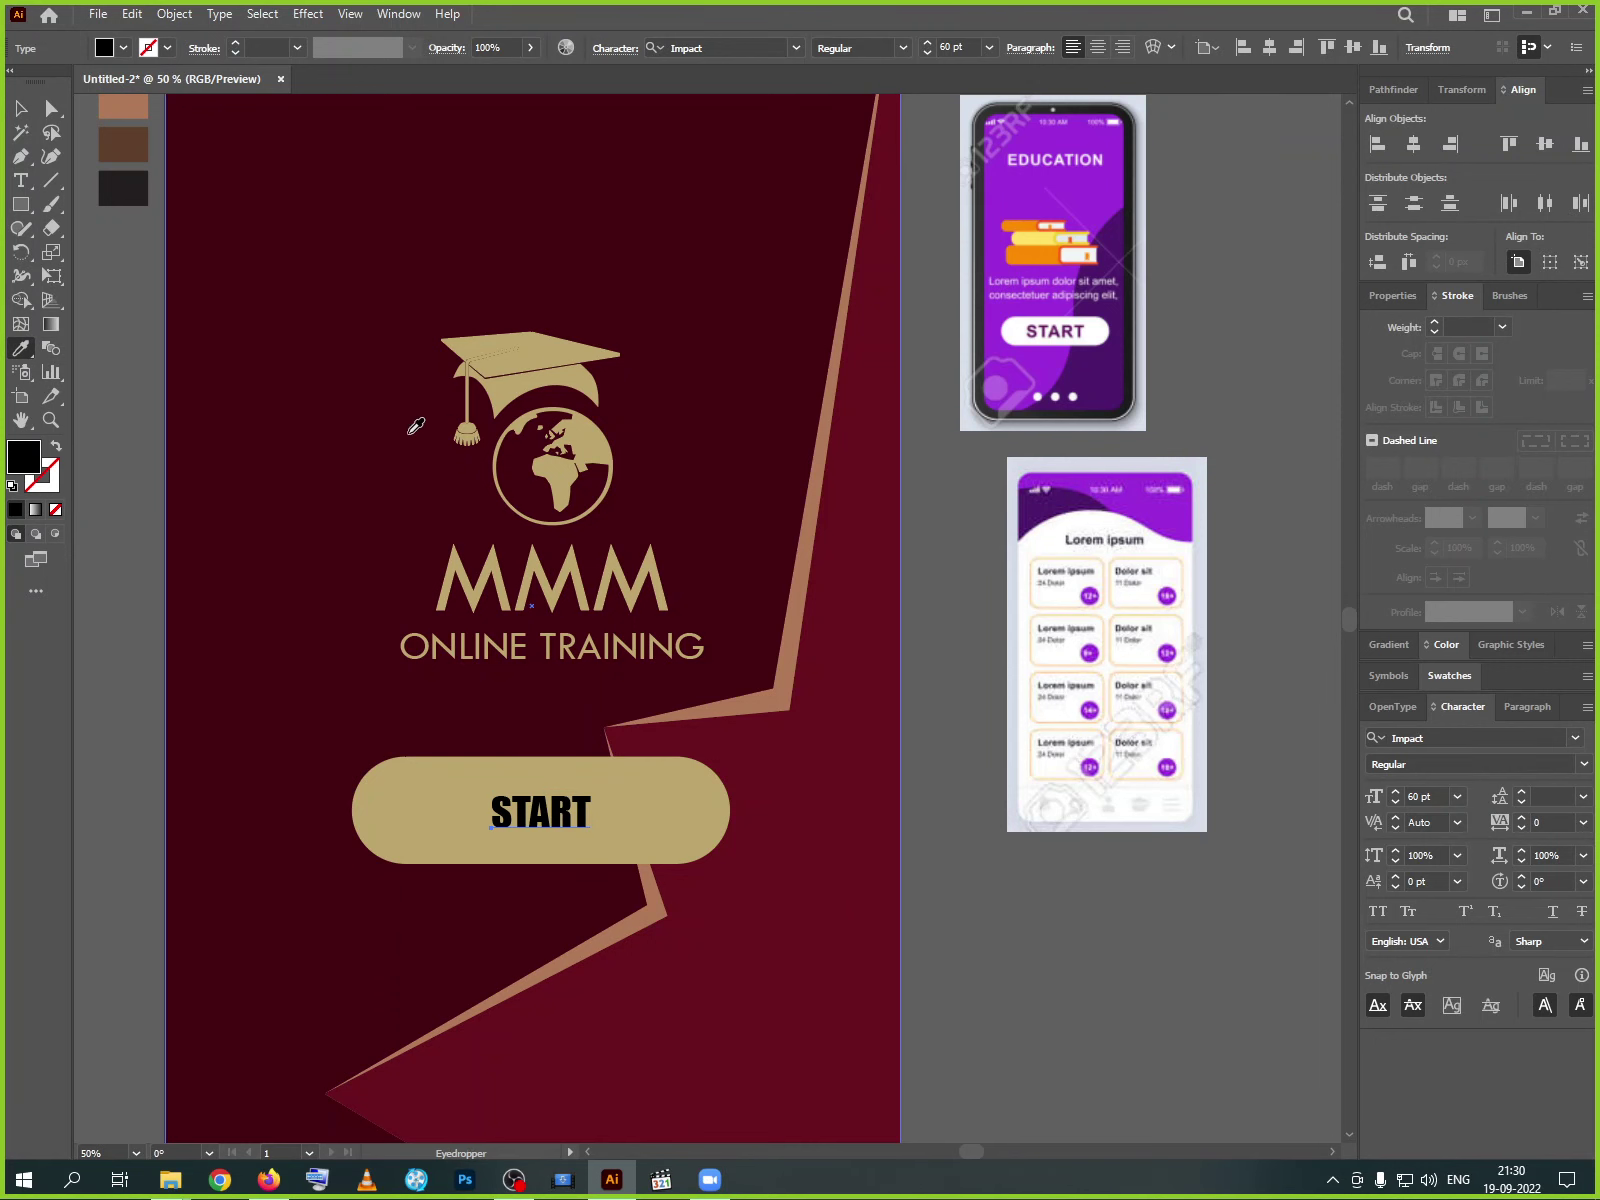
pyautogui.click(416, 426)
pyautogui.click(20, 108)
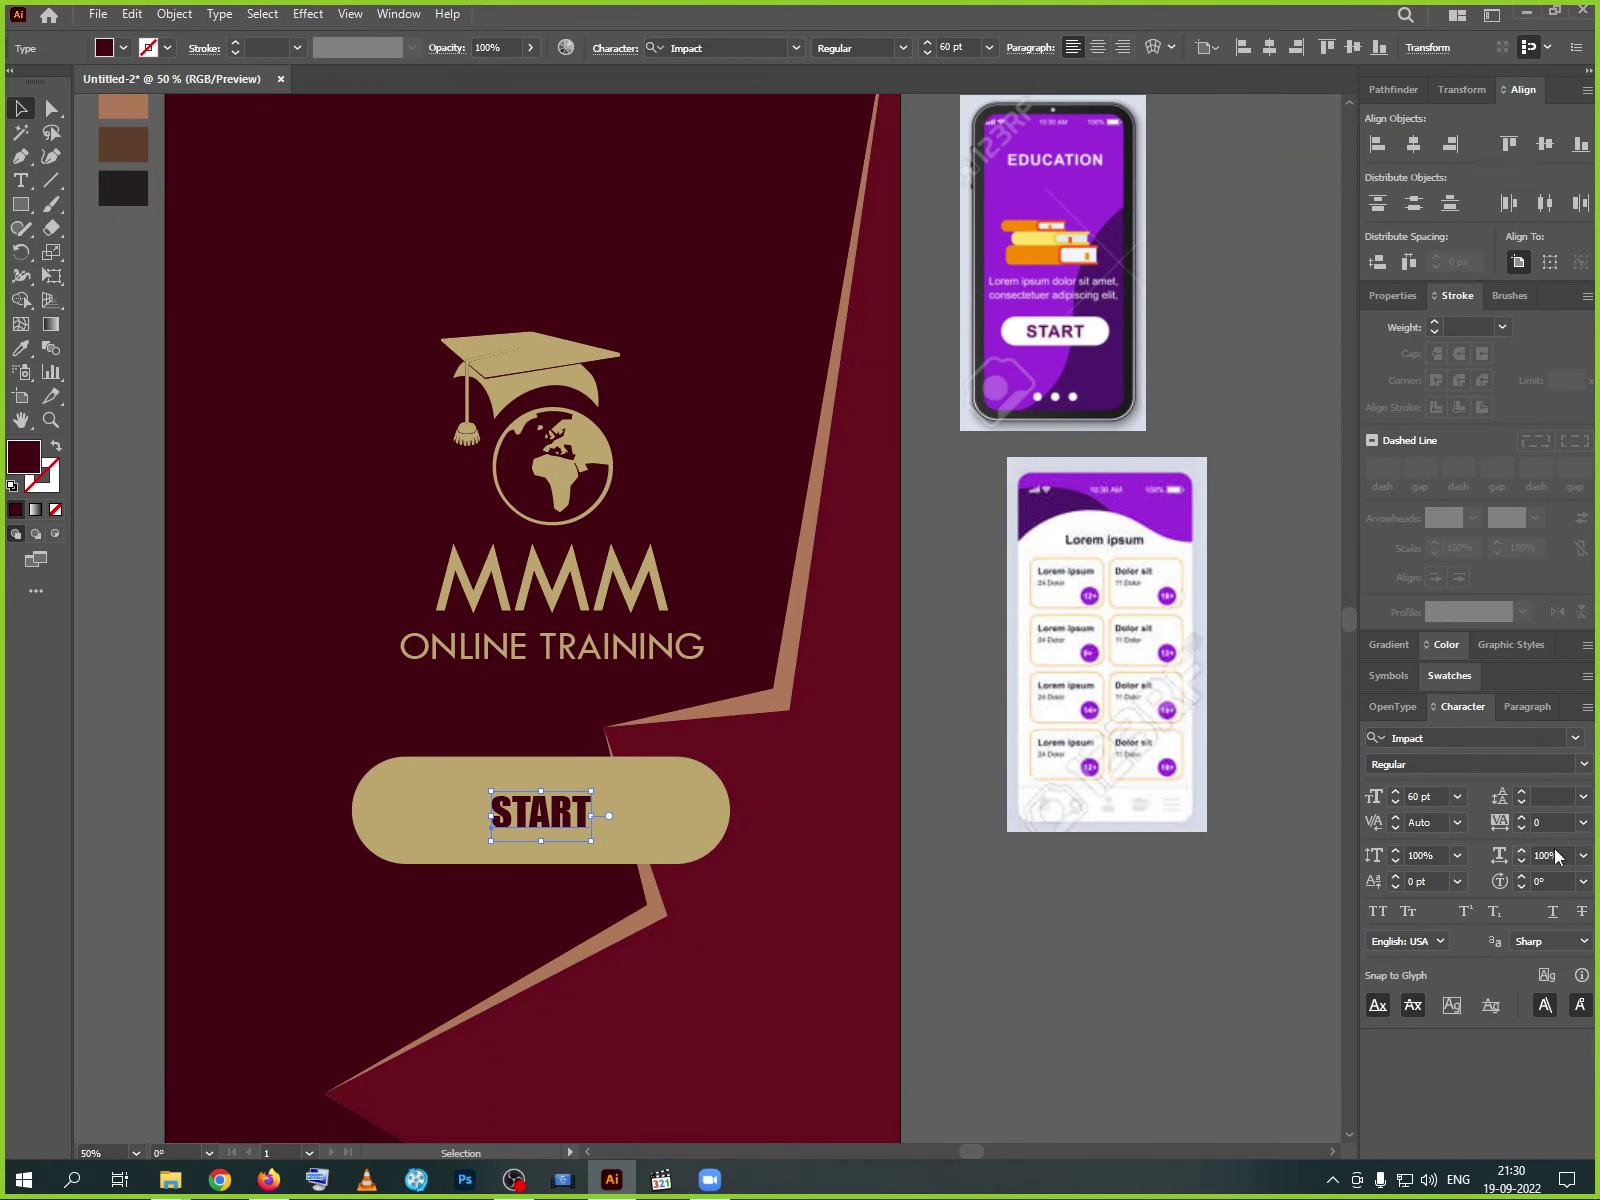
pyautogui.click(1580, 823)
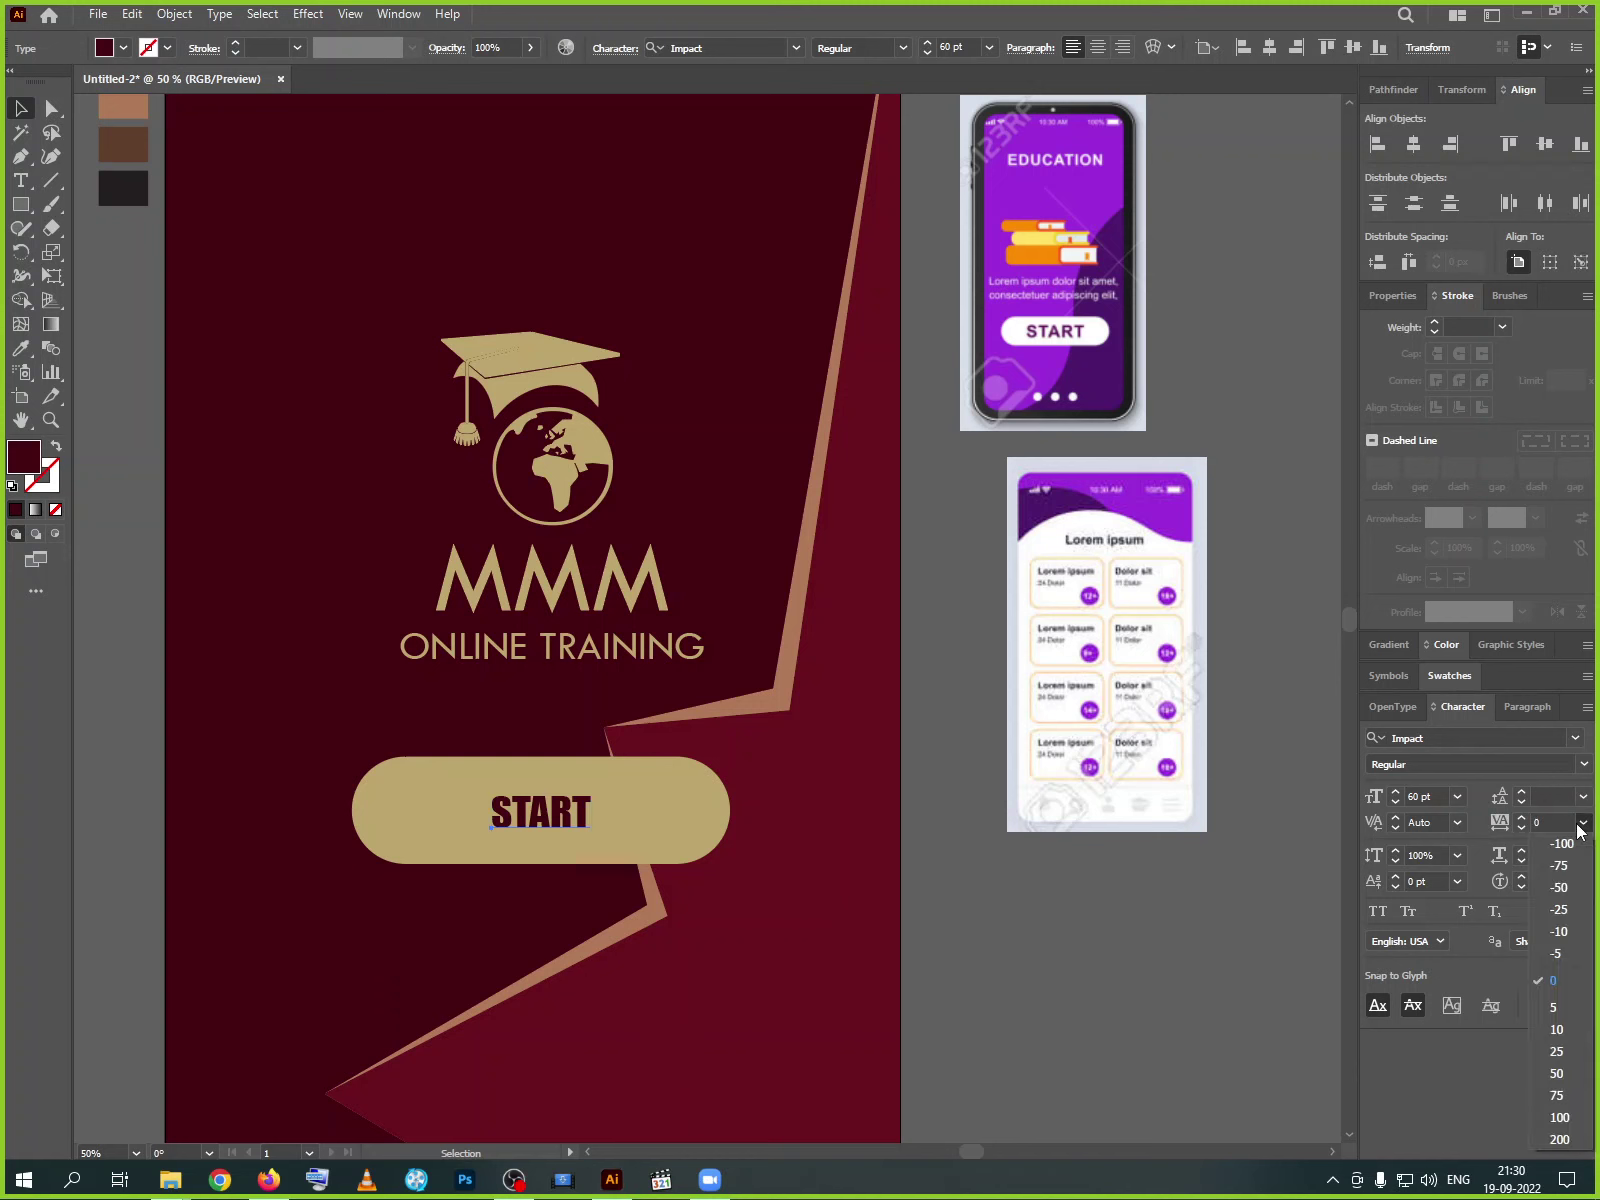
pyautogui.click(1565, 1100)
# - Enlarge START to 100 pt and recentre it on the button
pyautogui.moveTo(636, 814); pyautogui.dragTo(619, 815)
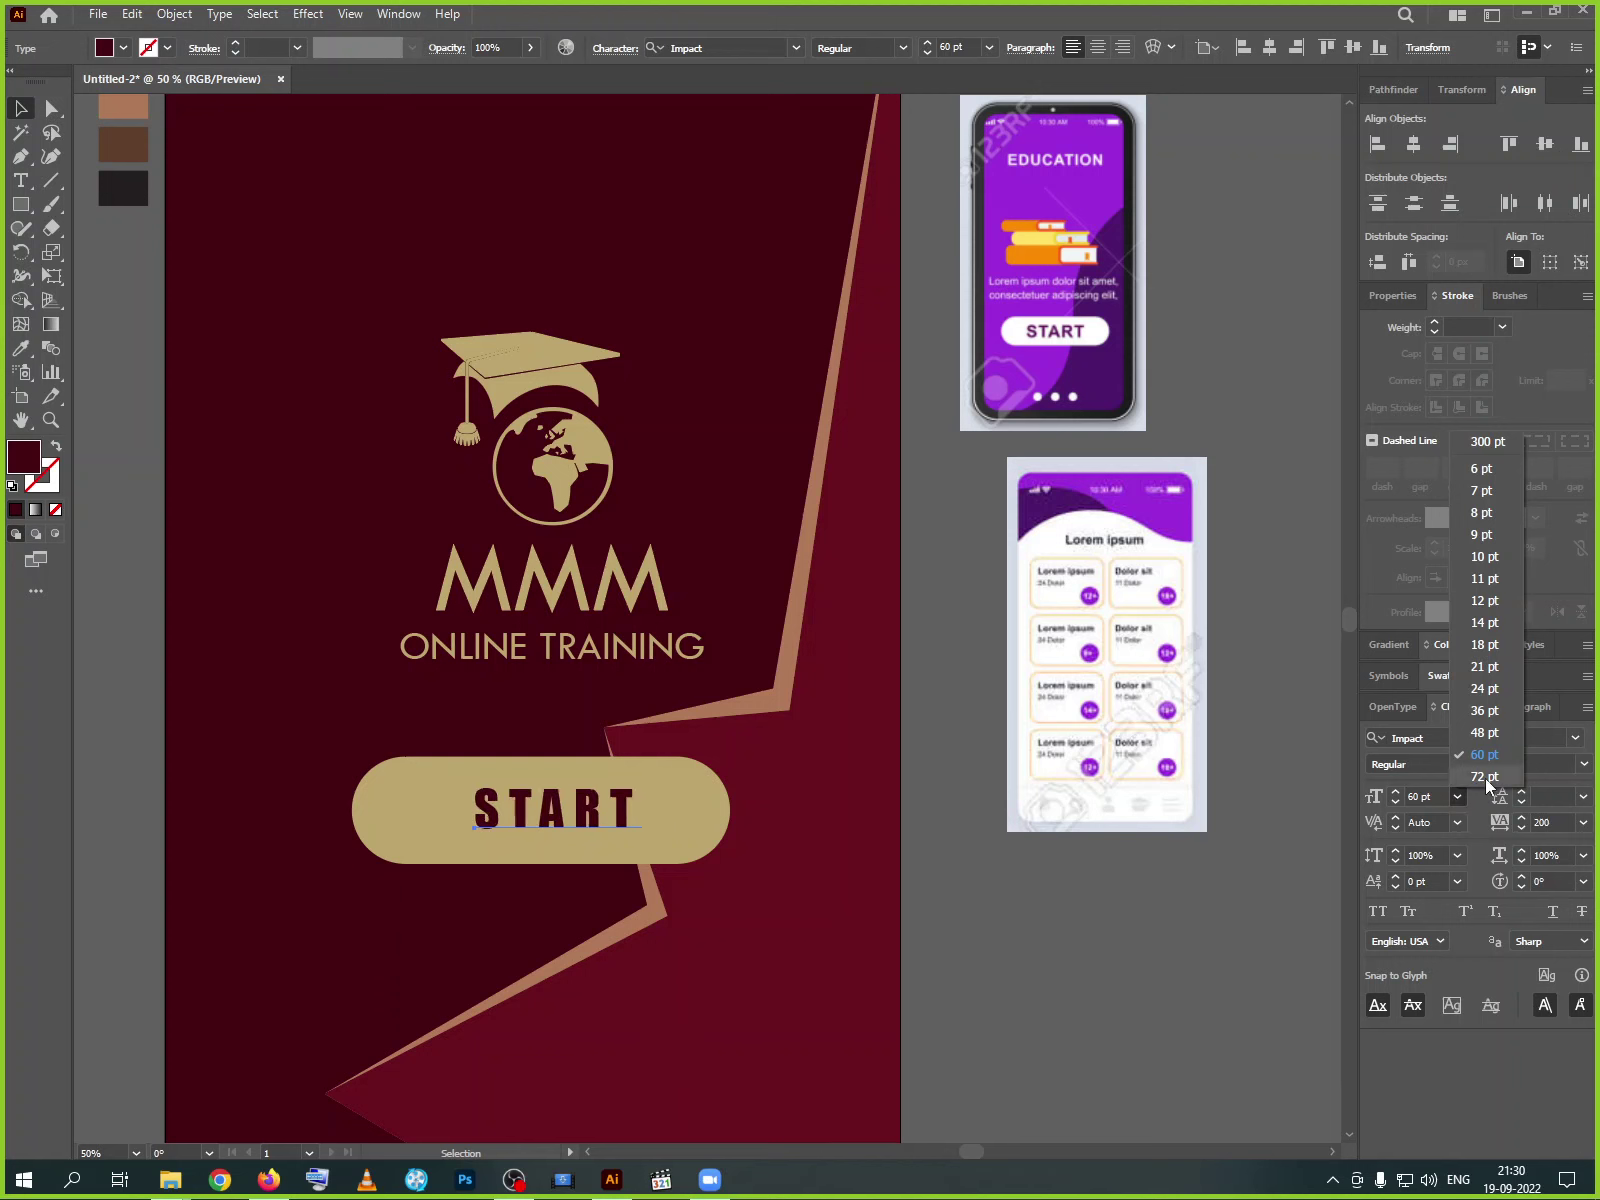
pyautogui.click(1485, 777)
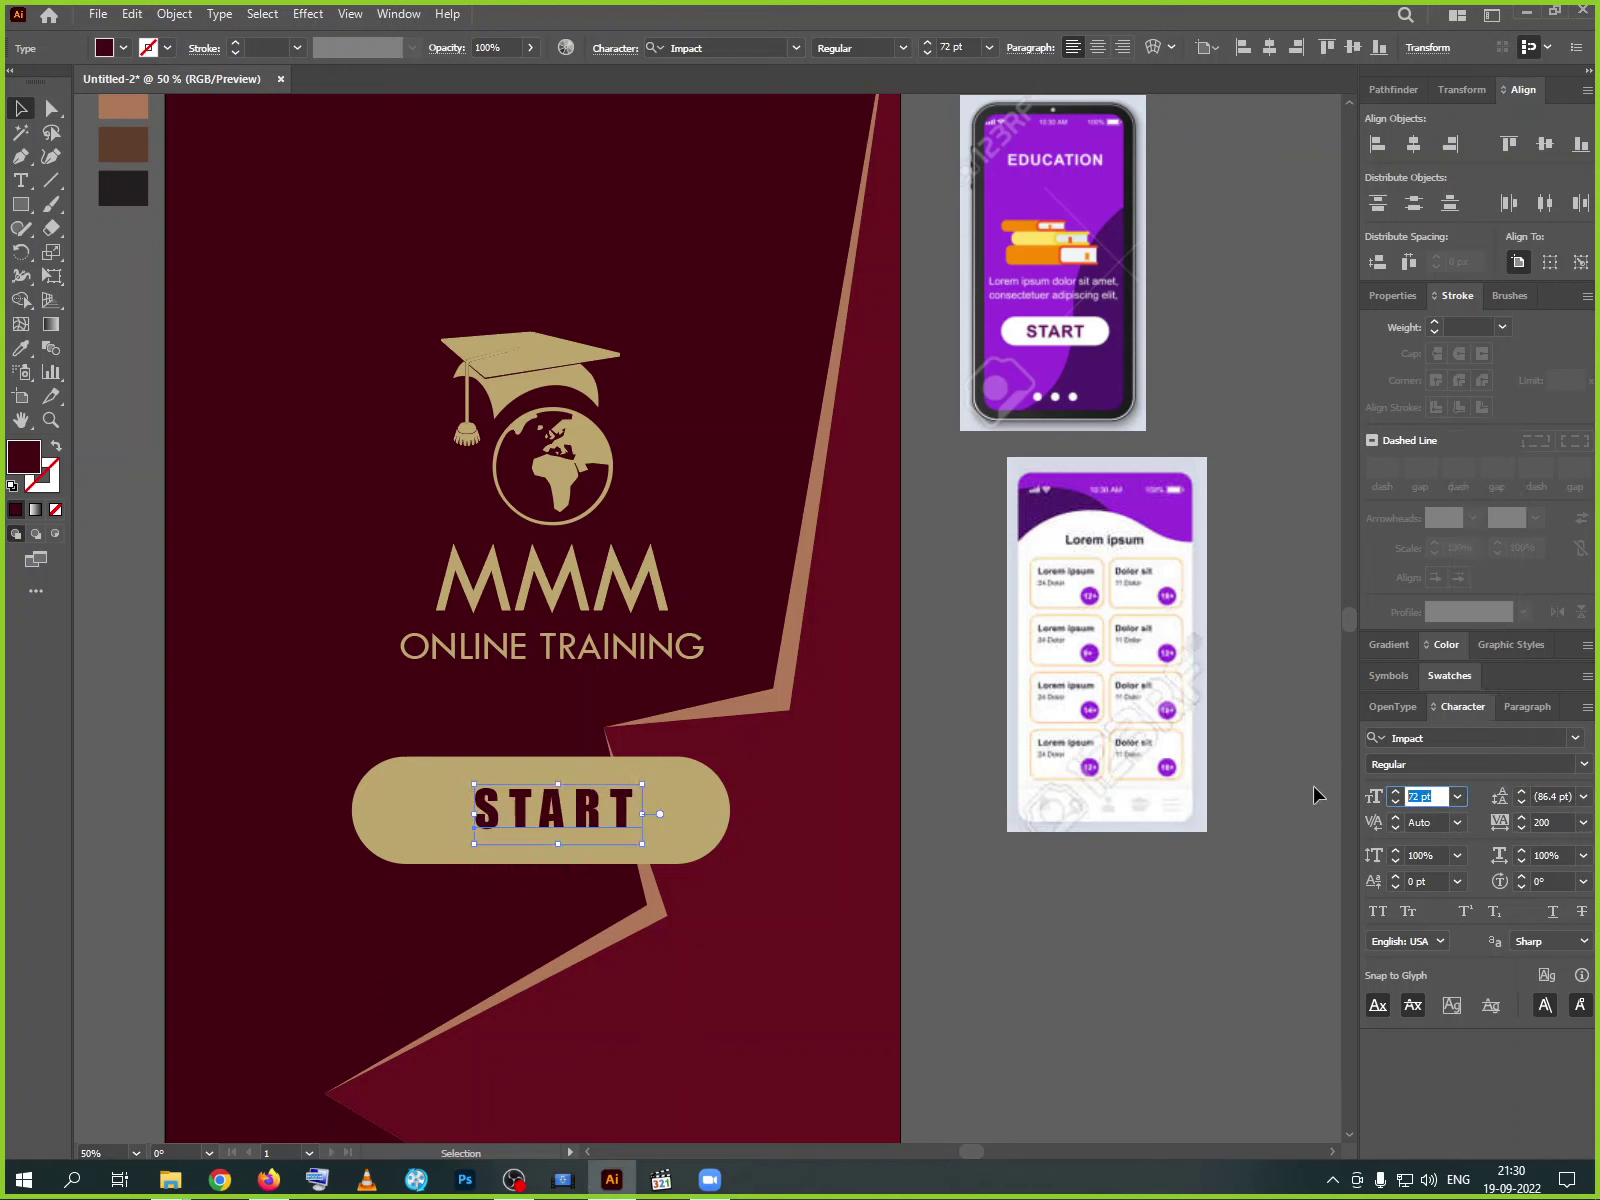
pyautogui.write('100')
pyautogui.press('Return')
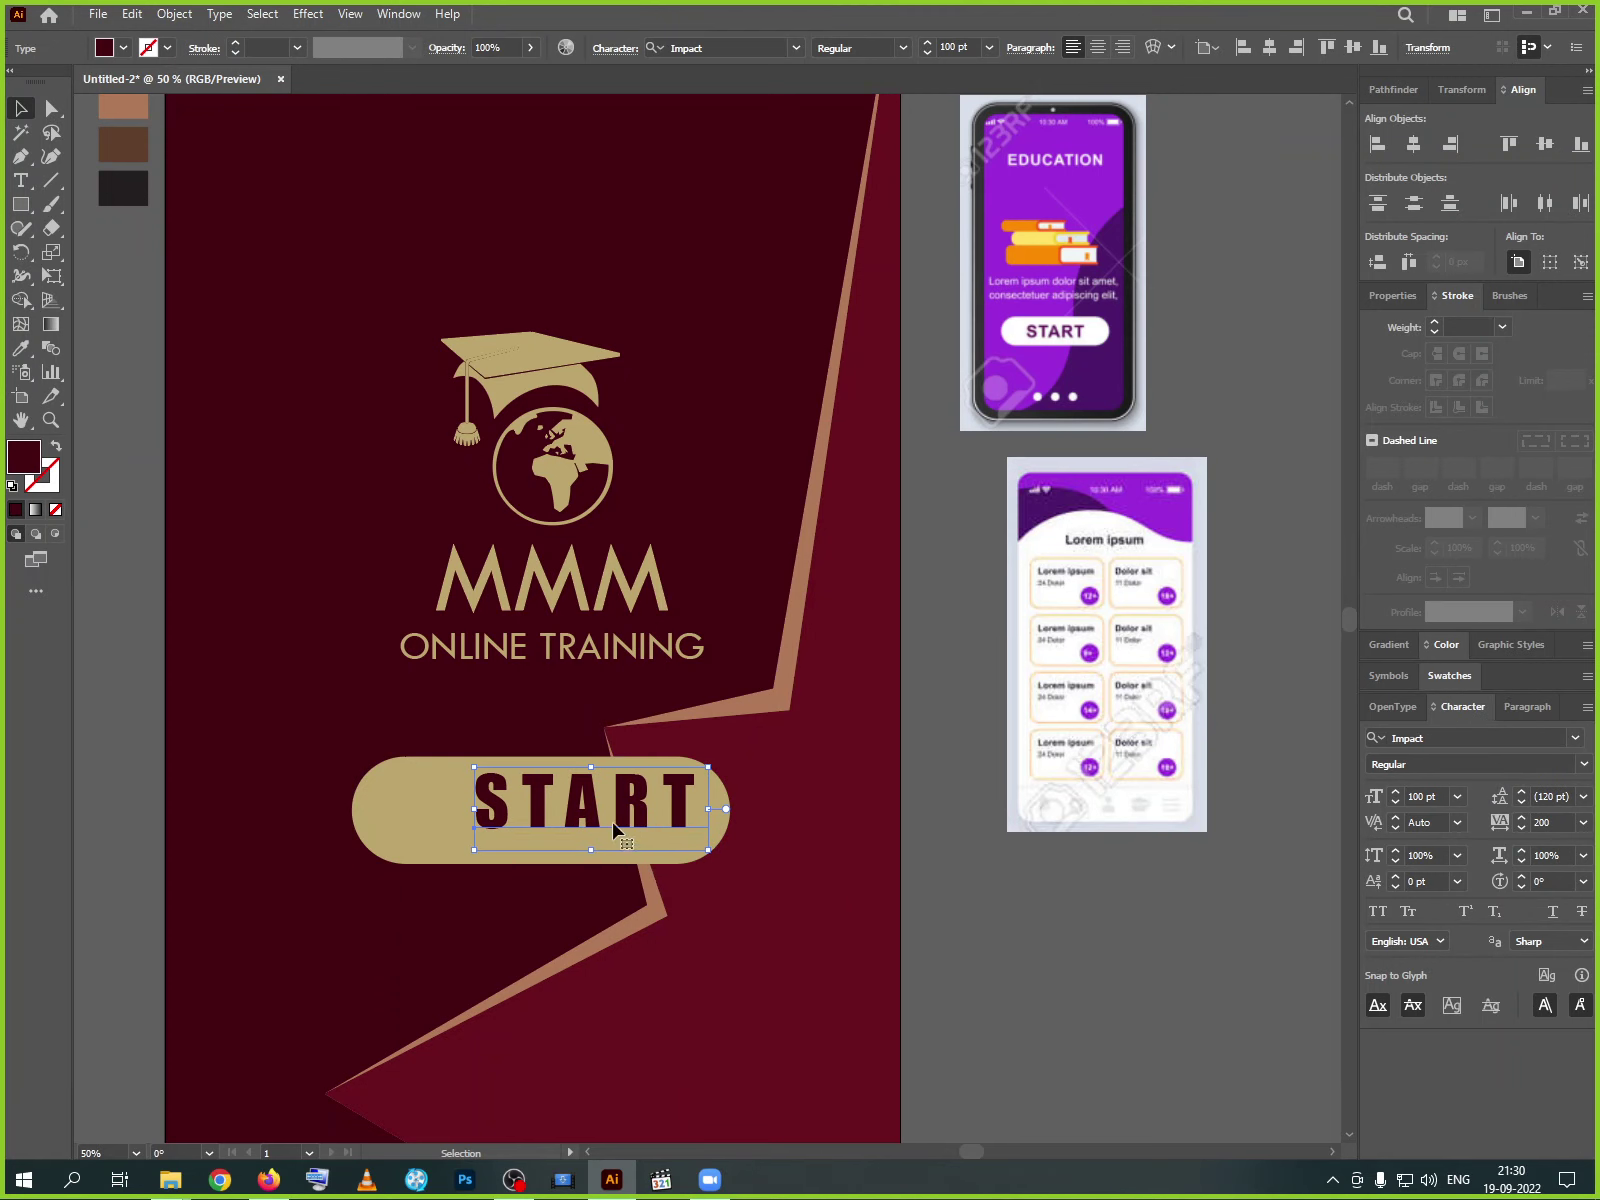
pyautogui.moveTo(640, 812); pyautogui.dragTo(543, 826)
pyautogui.click(968, 903)
# - Save the document to the Desktop as 'Mobile App Design in Illustrator.ai' with default options
pyautogui.click(968, 905)
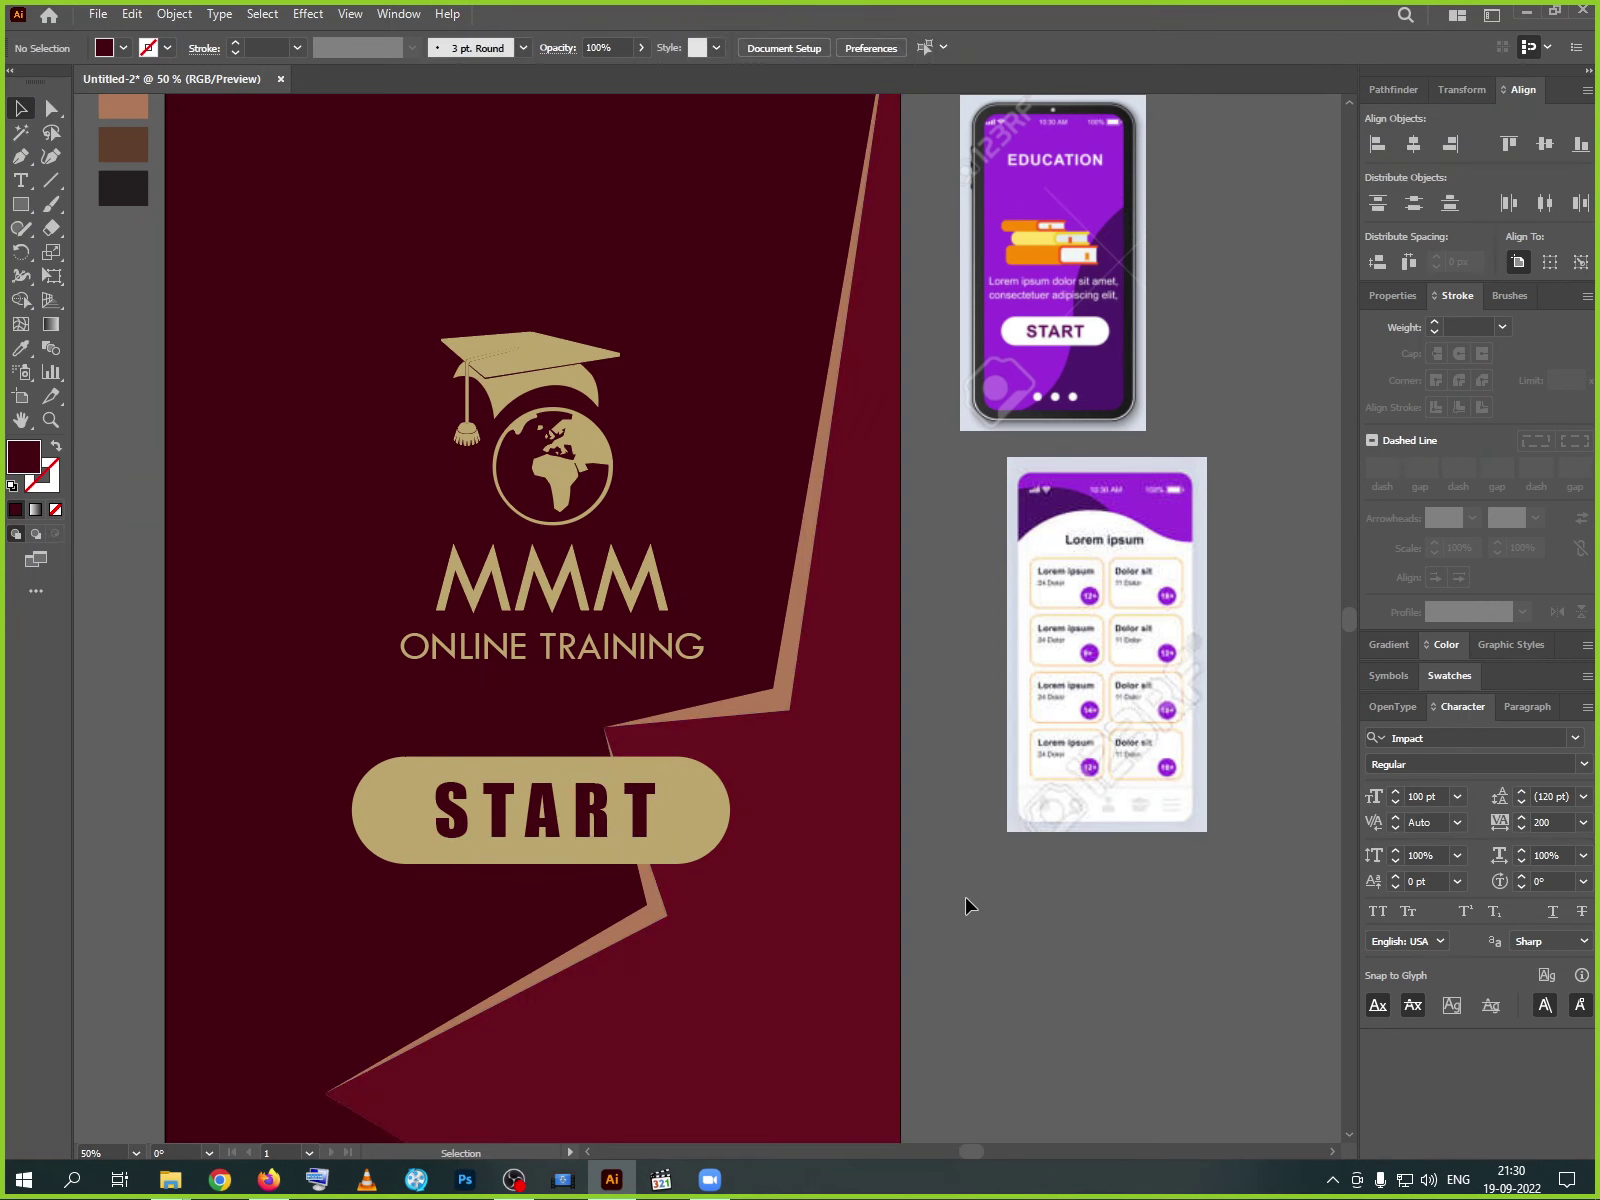
pyautogui.hotkey('ctrl', '-')
pyautogui.hotkey('ctrl', '-')
pyautogui.hotkey('ctrl', '-')
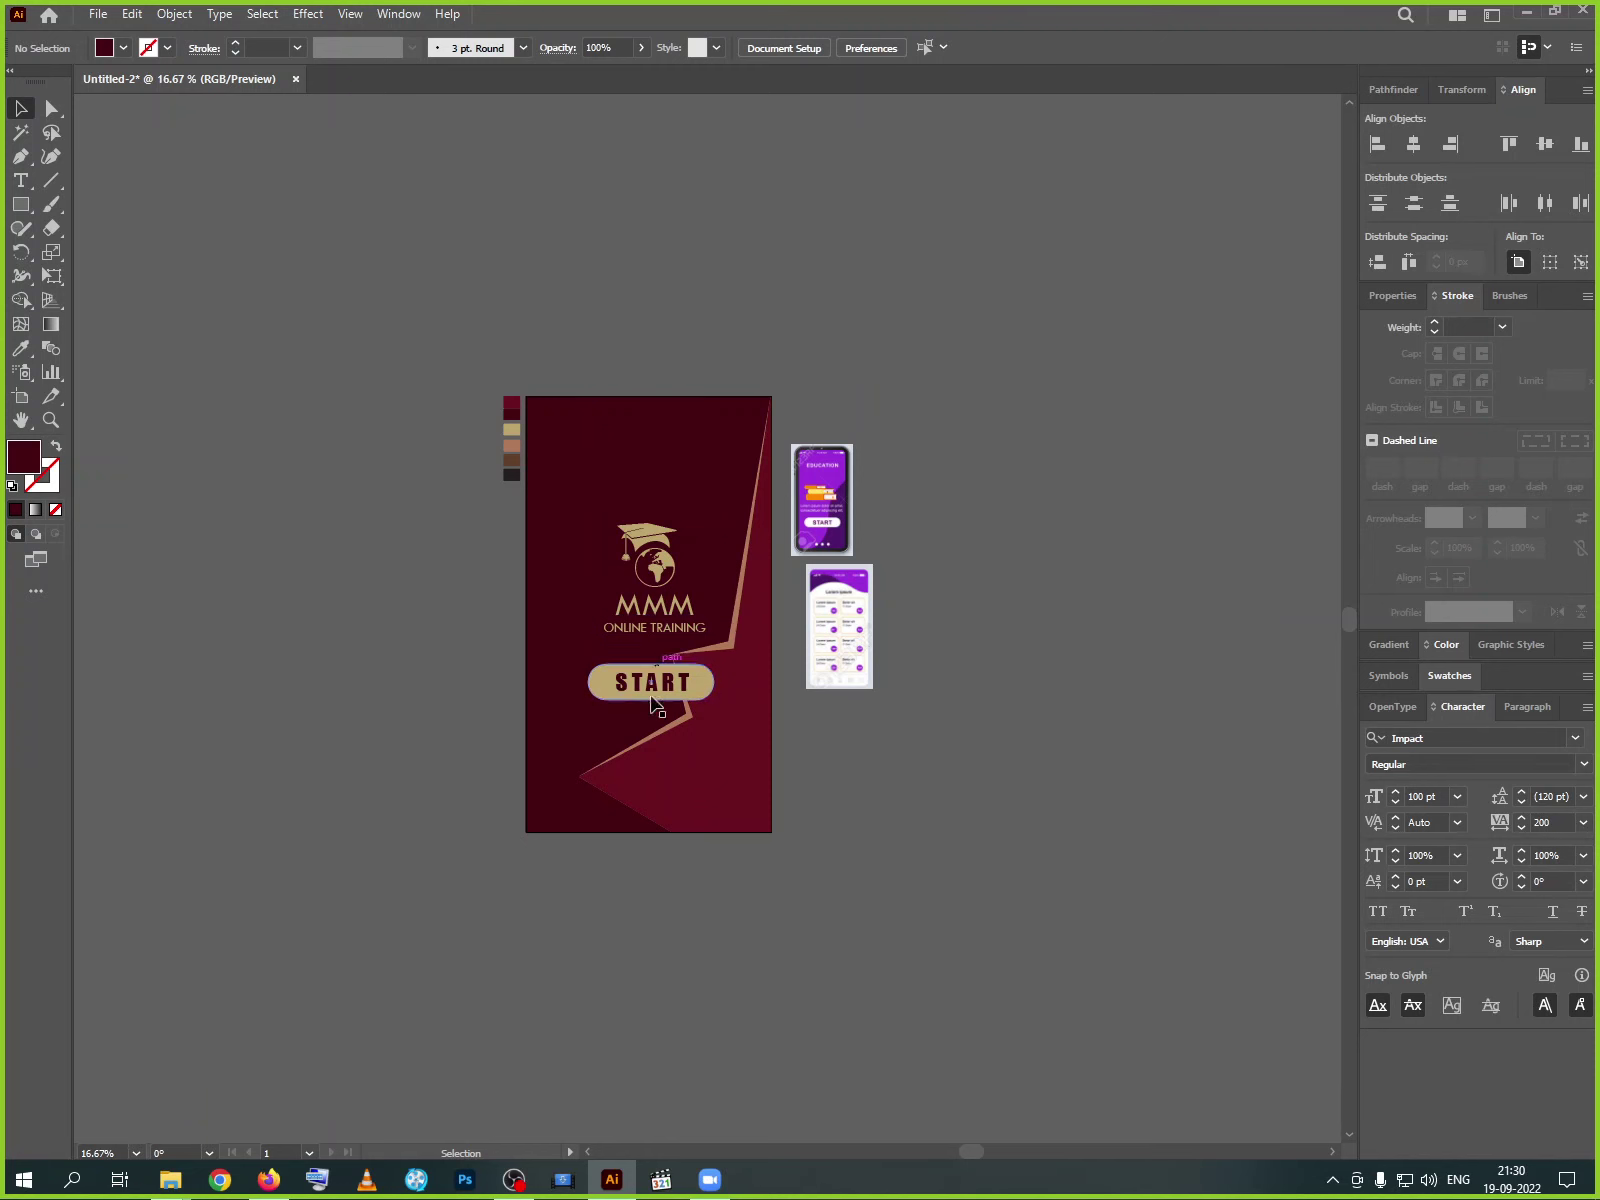
pyautogui.press('ctrl')
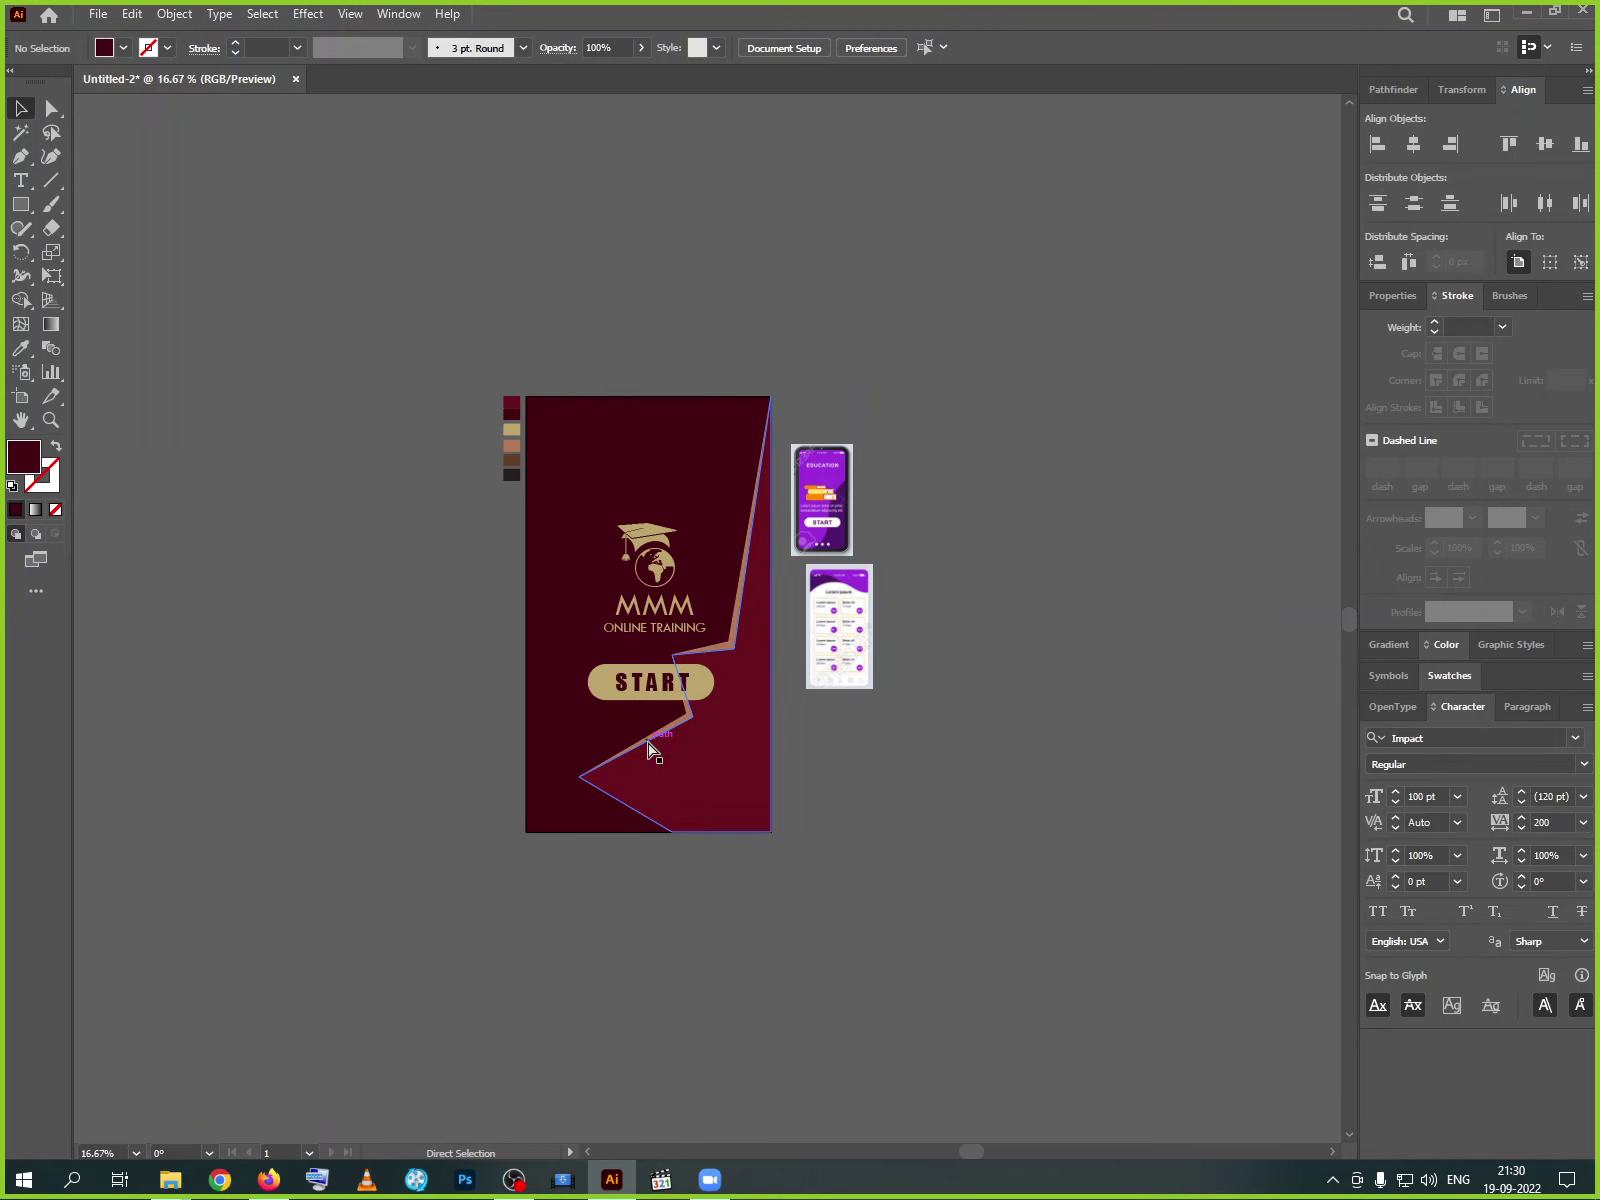
pyautogui.hotkey('ctrl', 's')
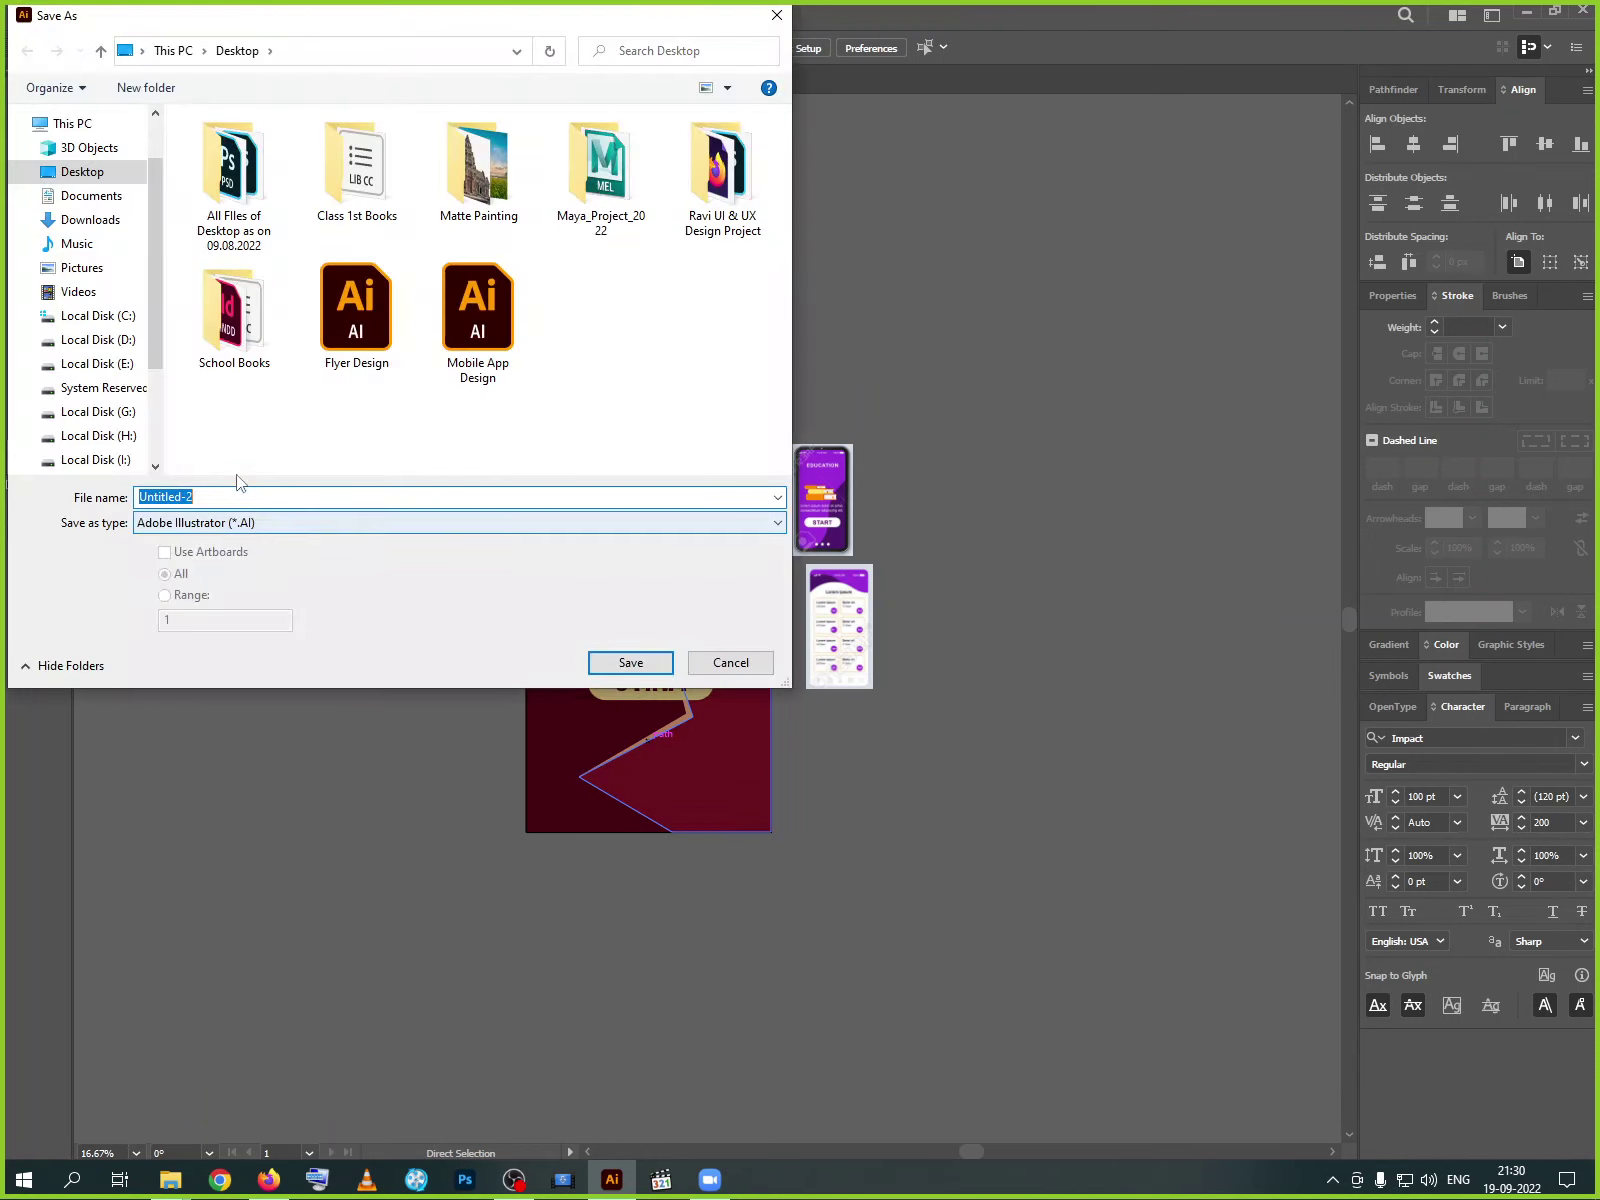
pyautogui.write('Mobile App Des')
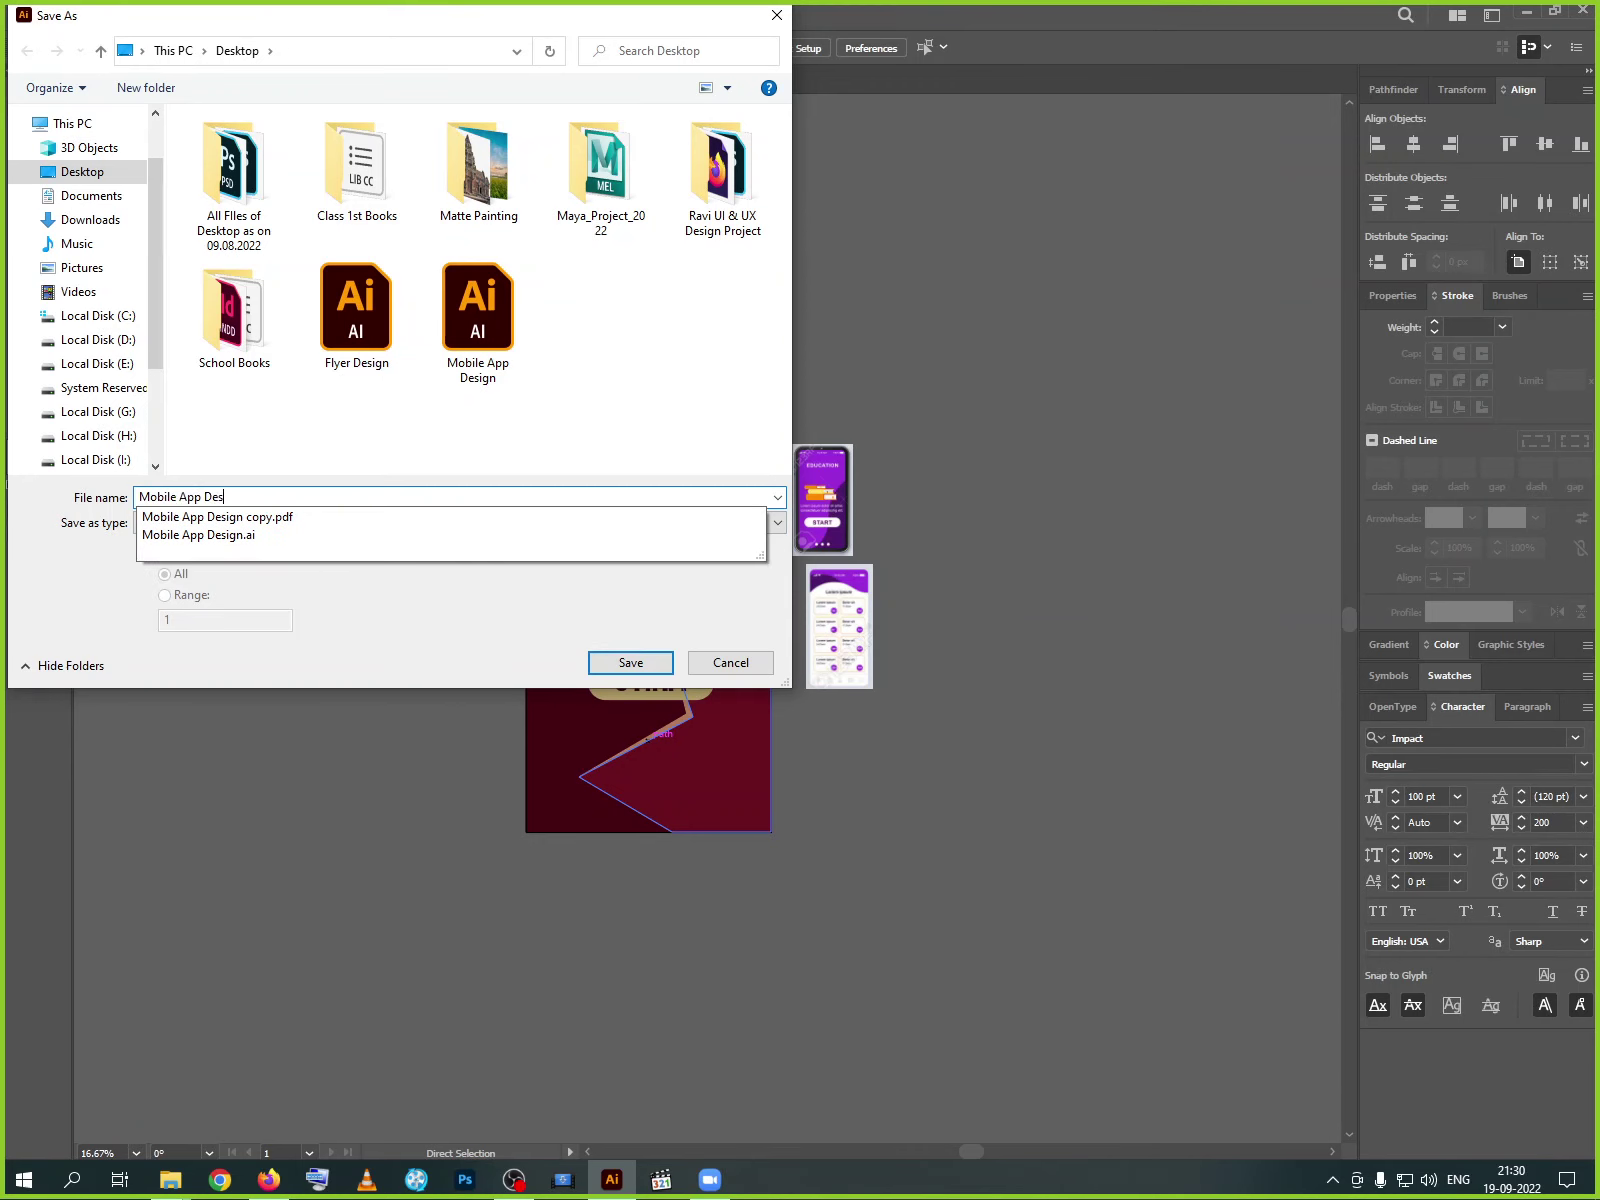
pyautogui.write('ign in Illustrator')
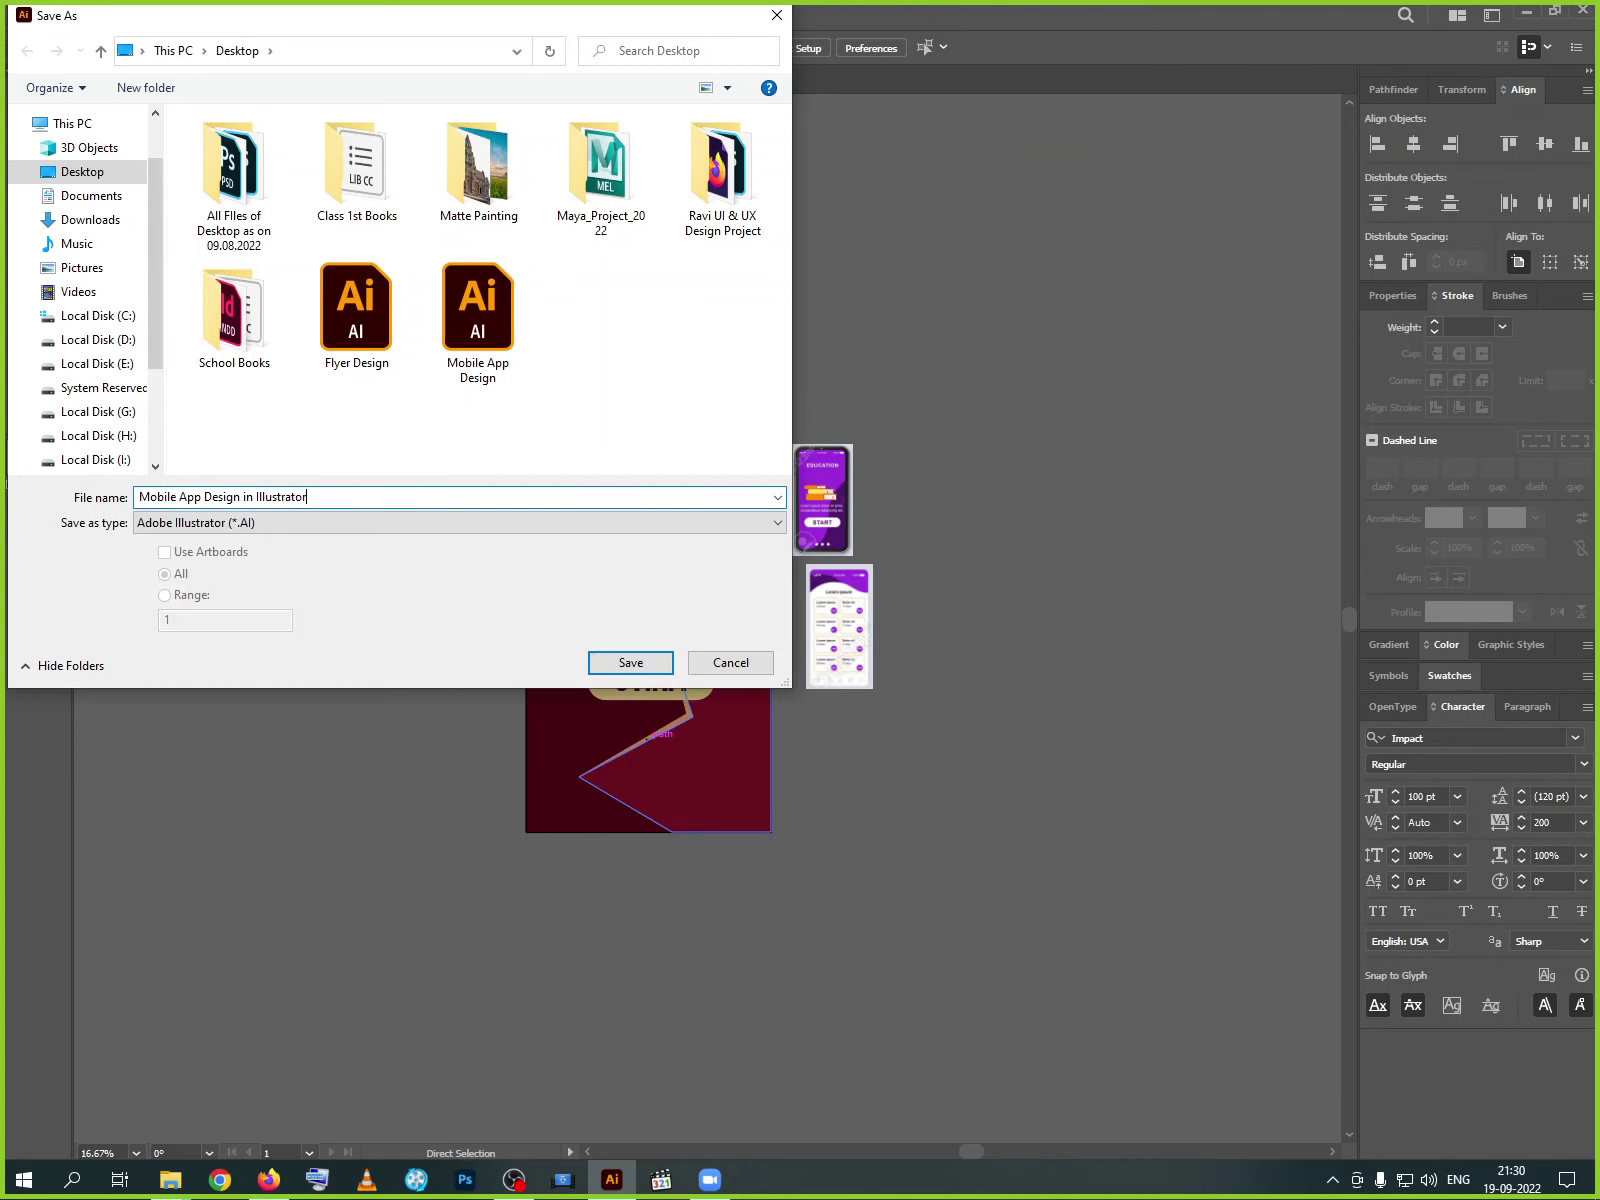
pyautogui.click(631, 662)
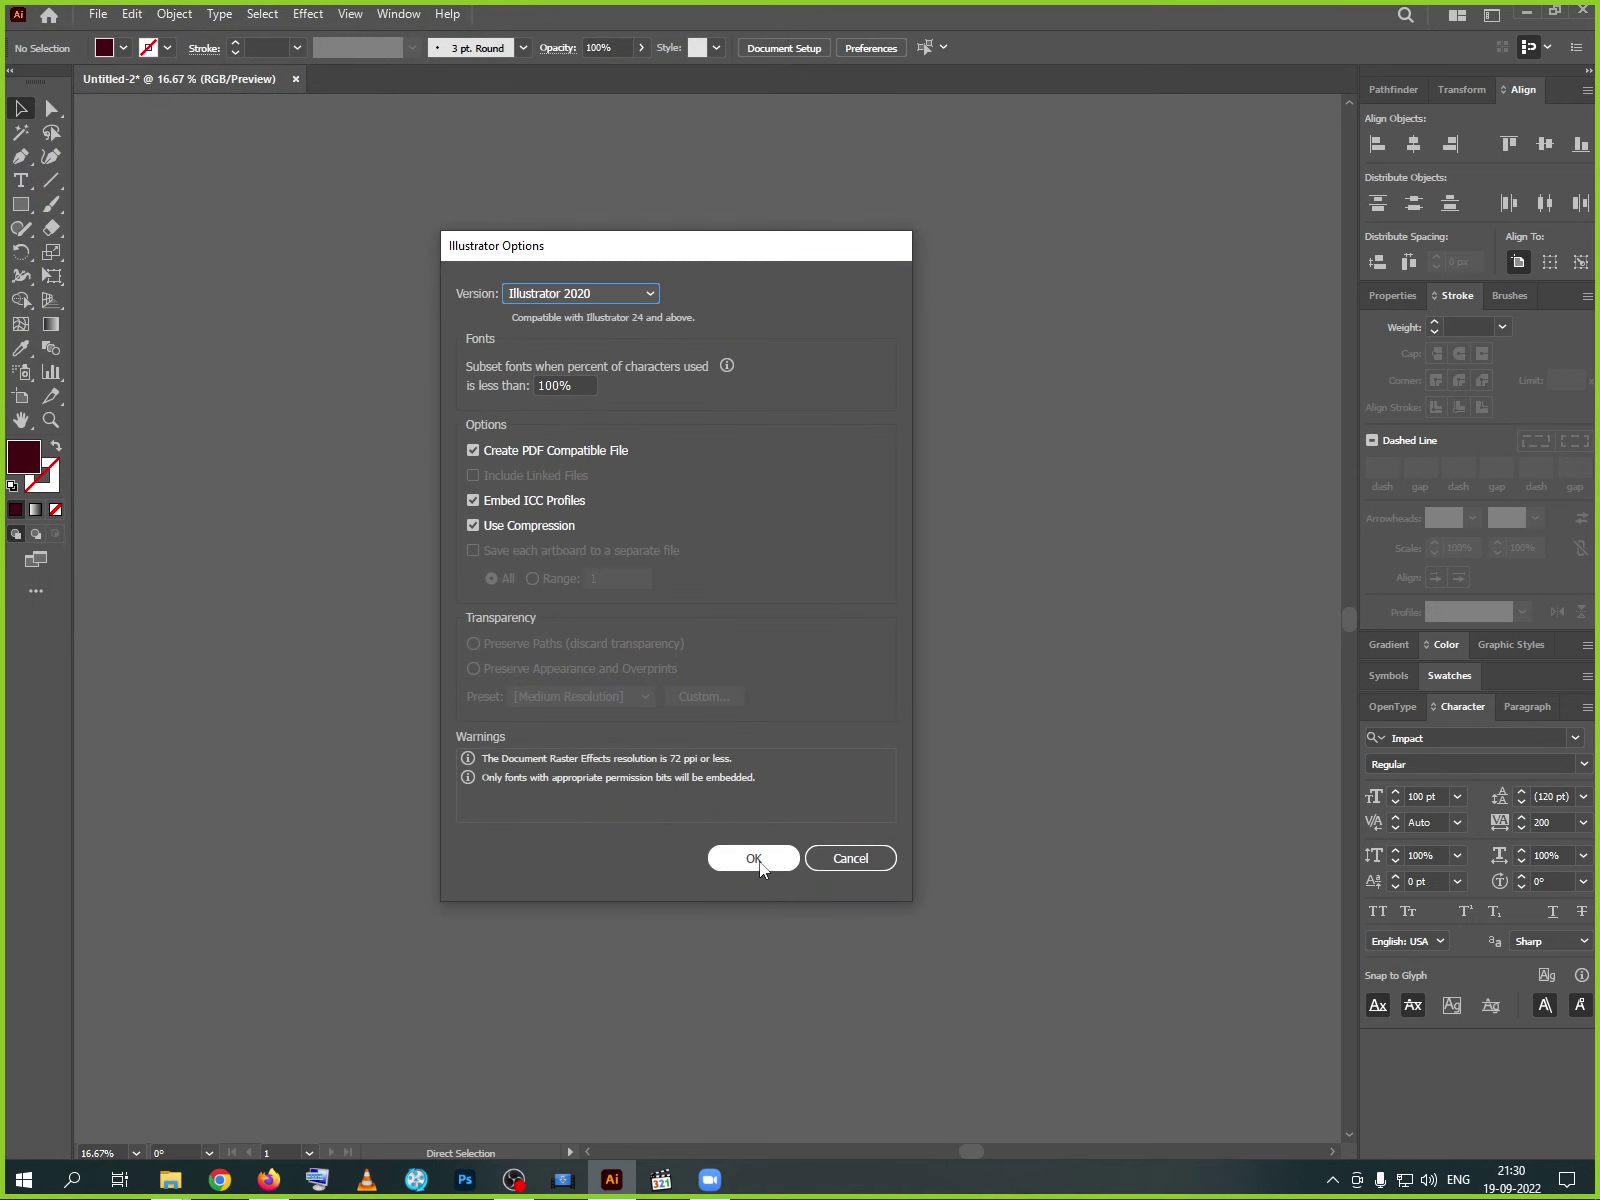
pyautogui.click(754, 858)
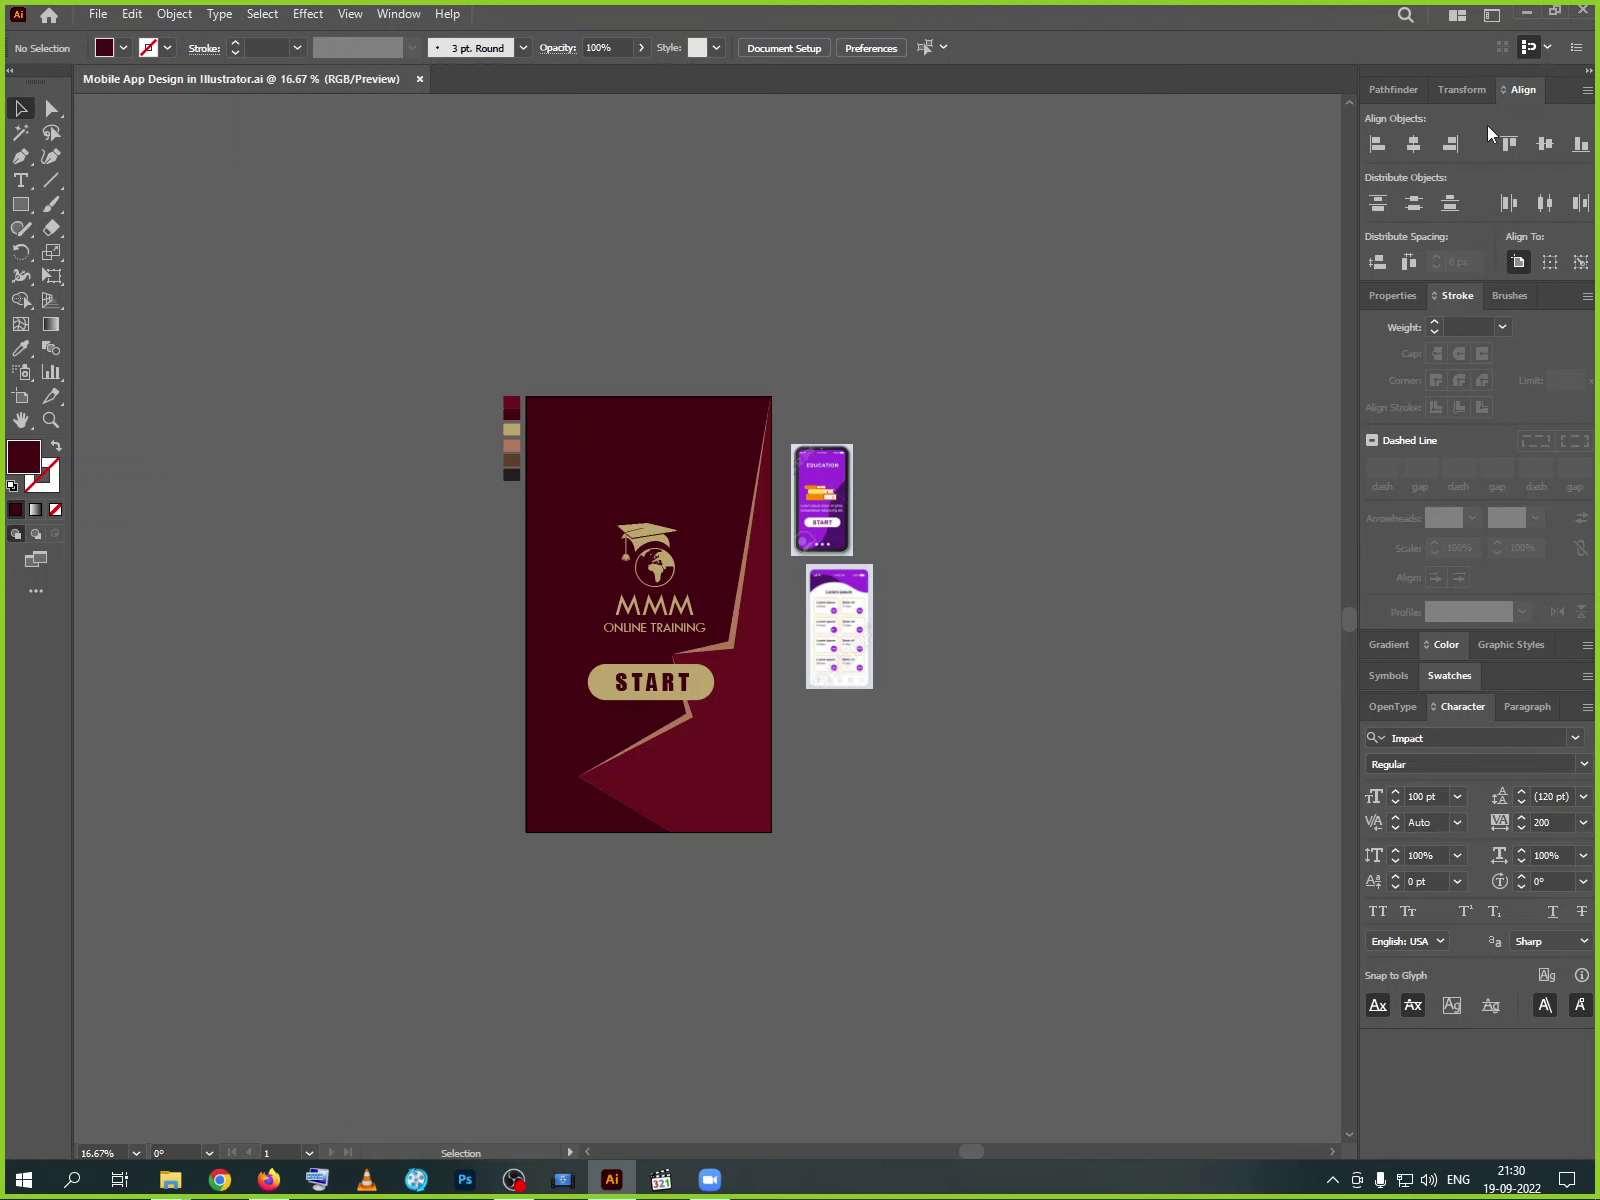
# - Duplicate the first artboard from the Artboards panel, then delete the copy
pyautogui.click(392, 15)
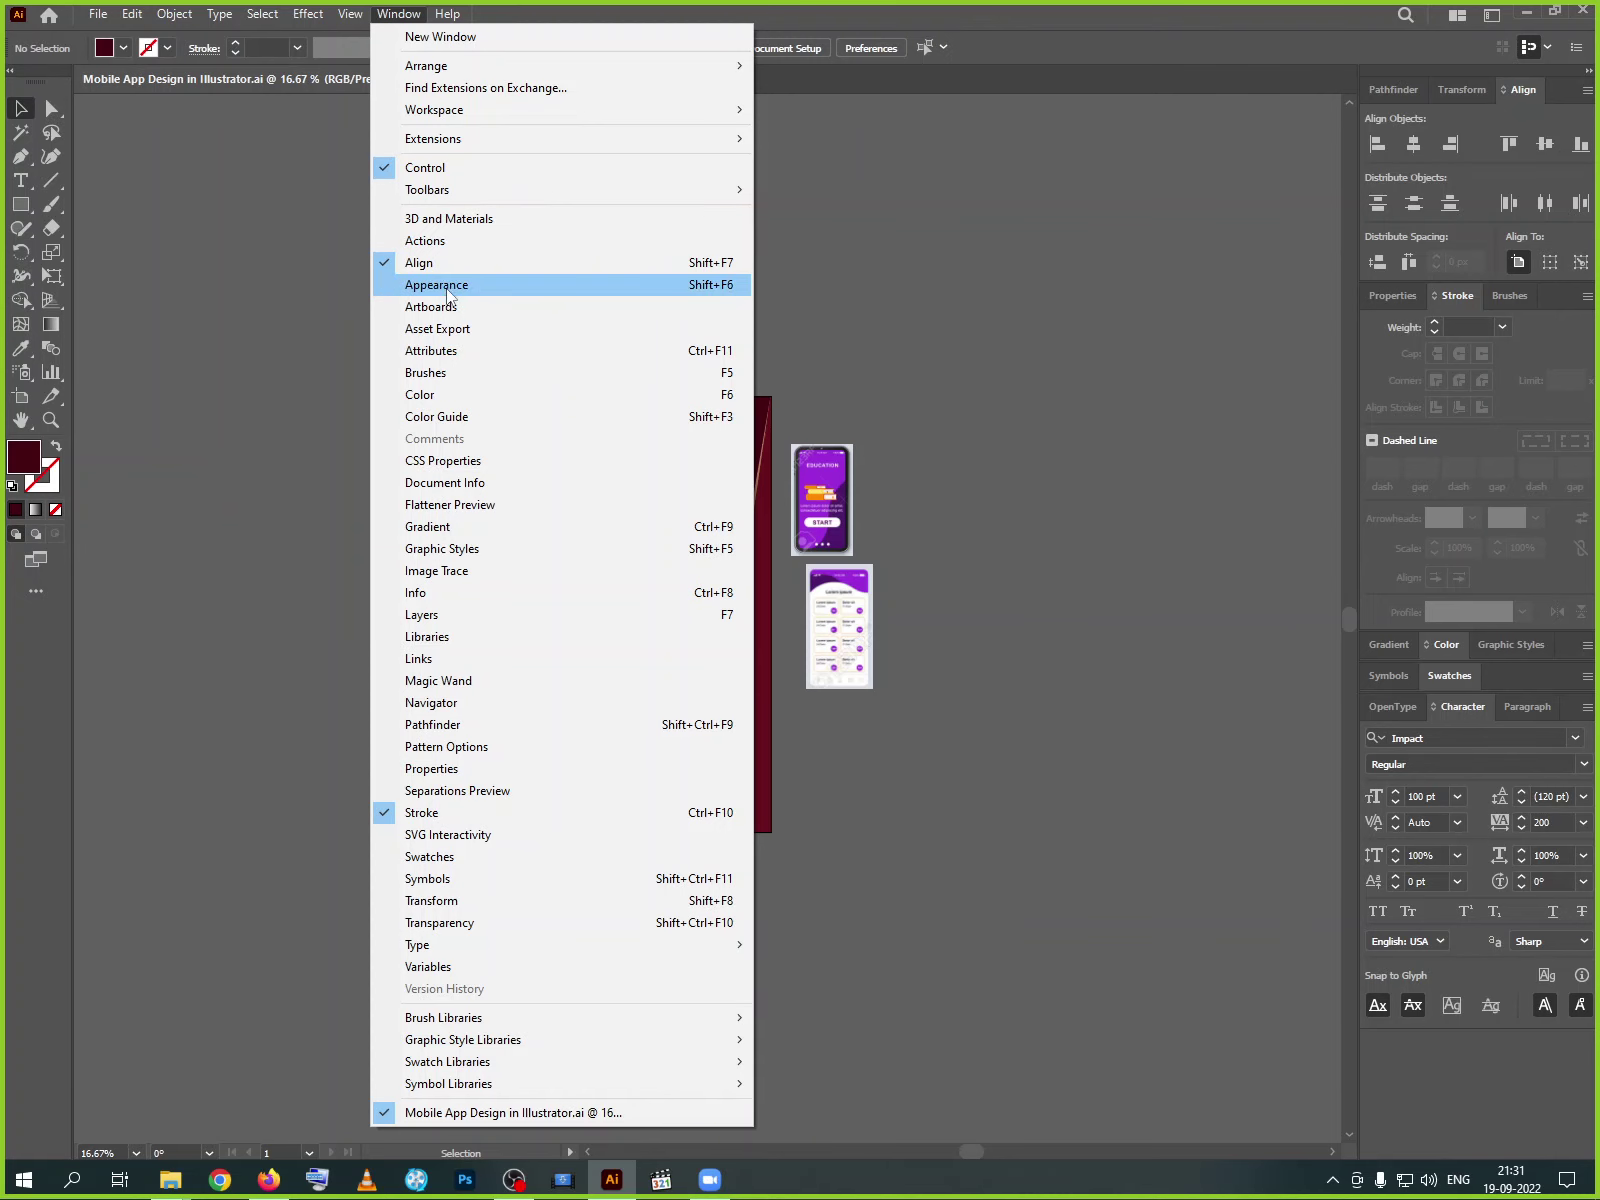
pyautogui.click(455, 307)
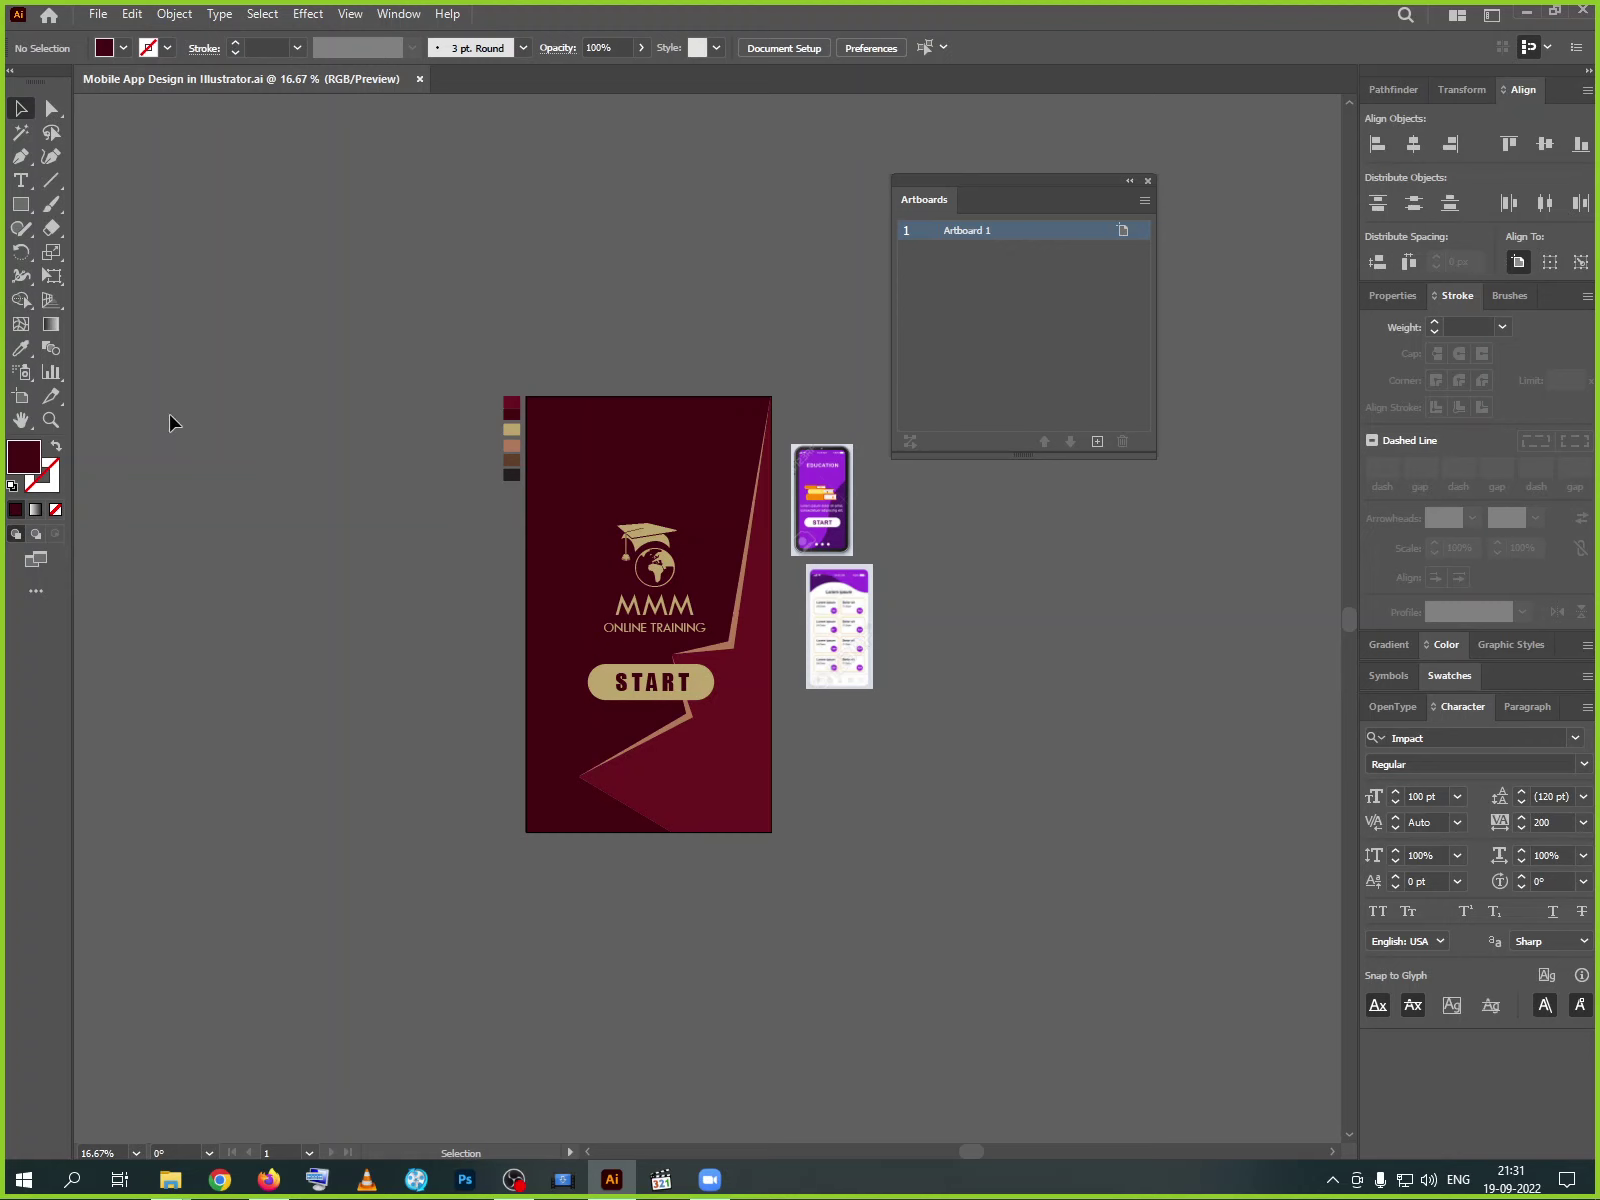
pyautogui.click(1146, 203)
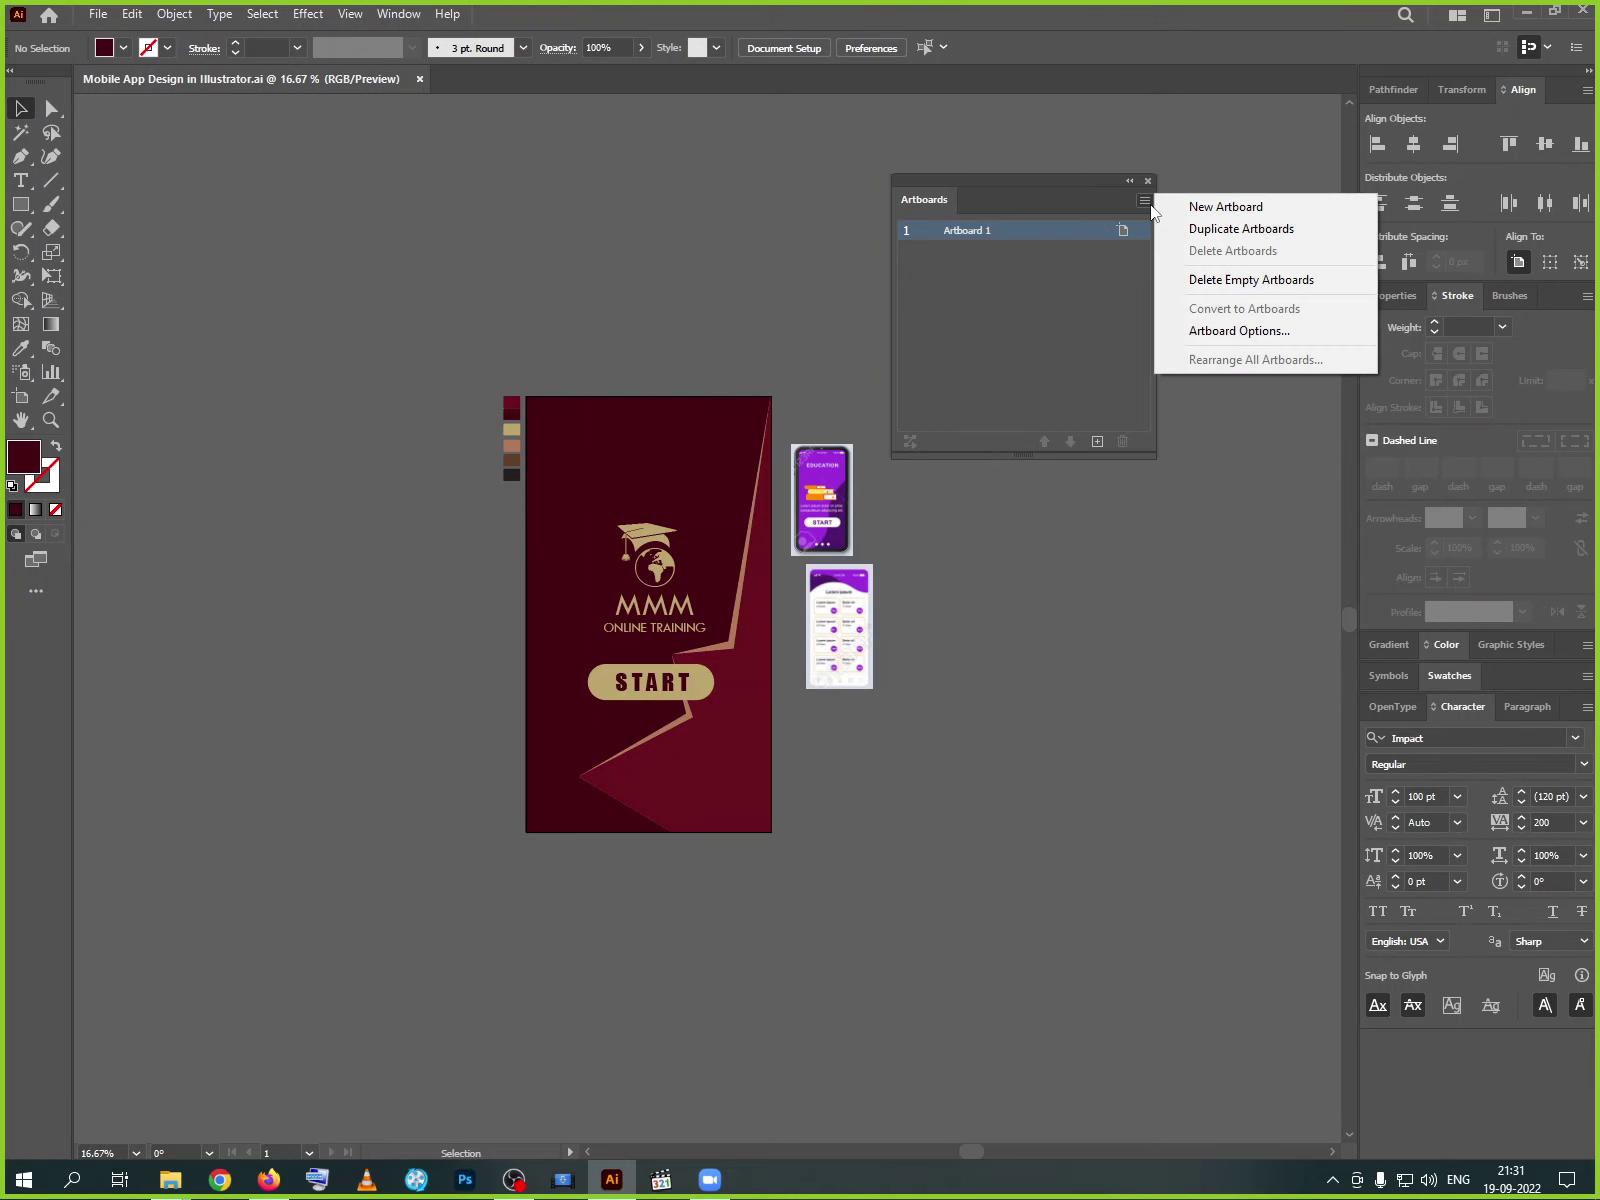
pyautogui.click(1248, 230)
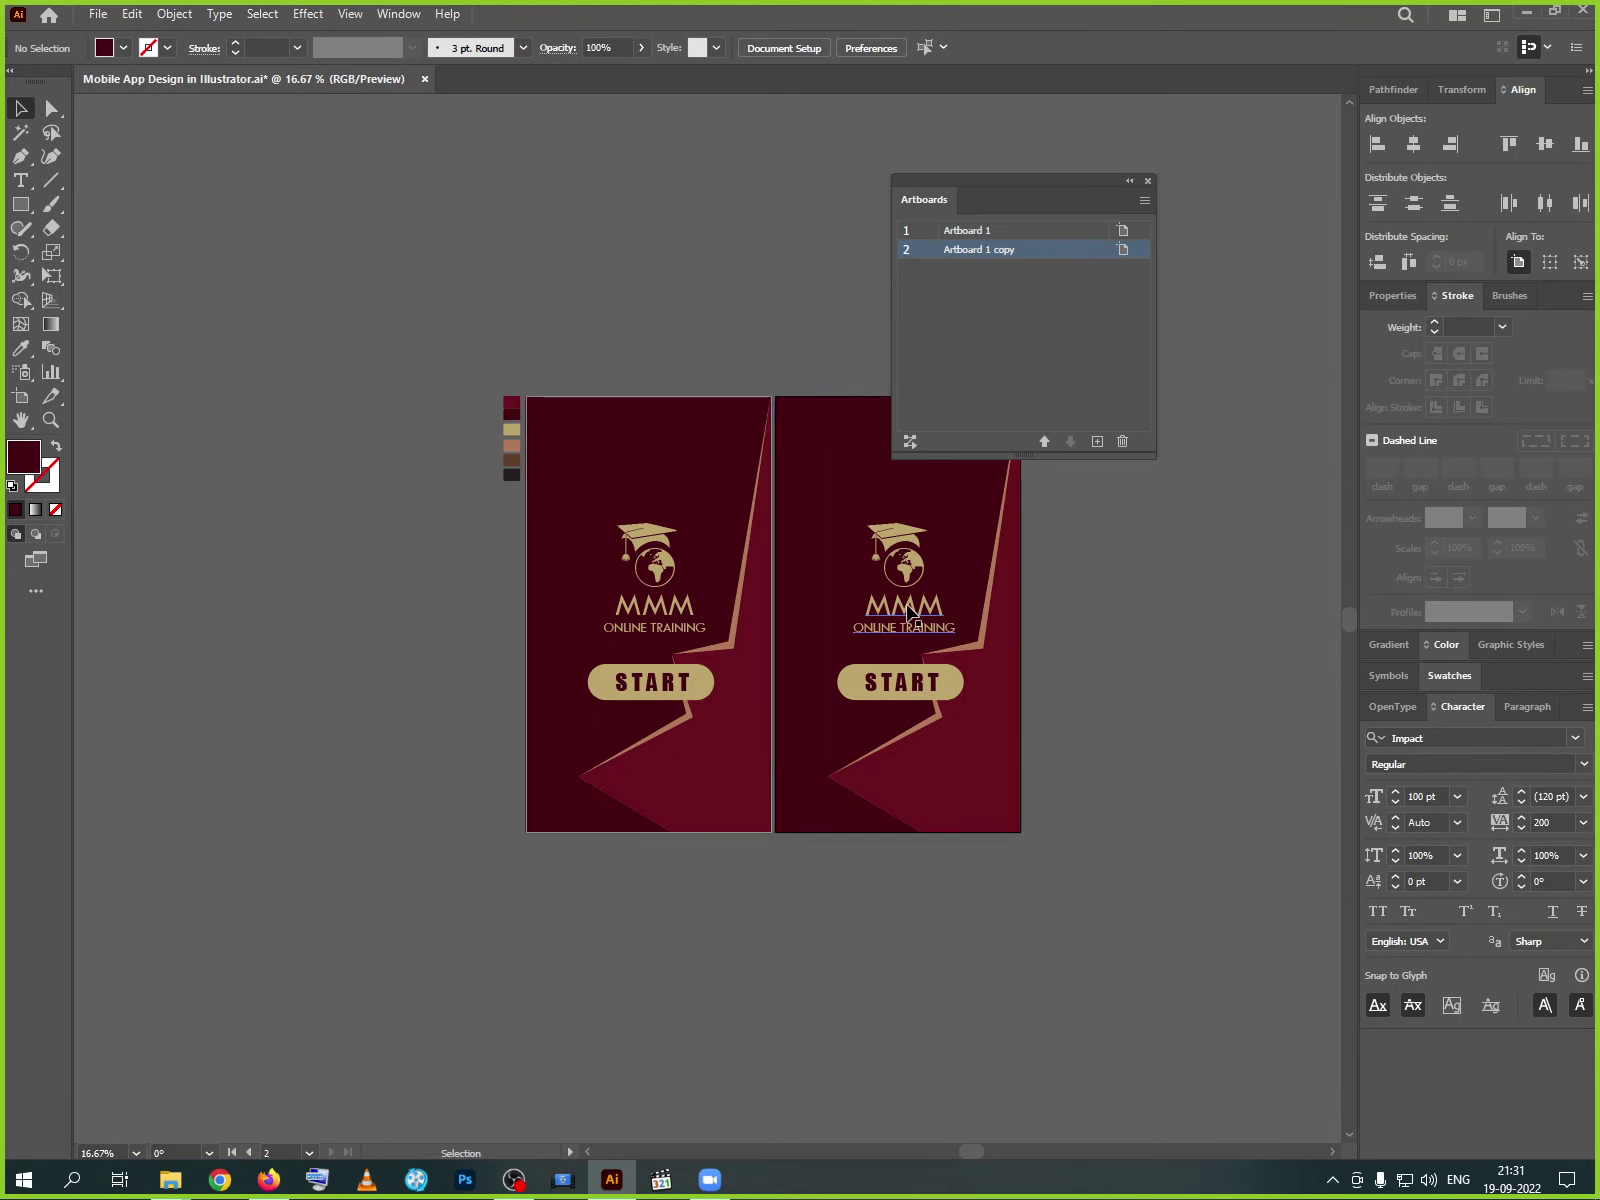
pyautogui.moveTo(1081, 642); pyautogui.dragTo(788, 674)
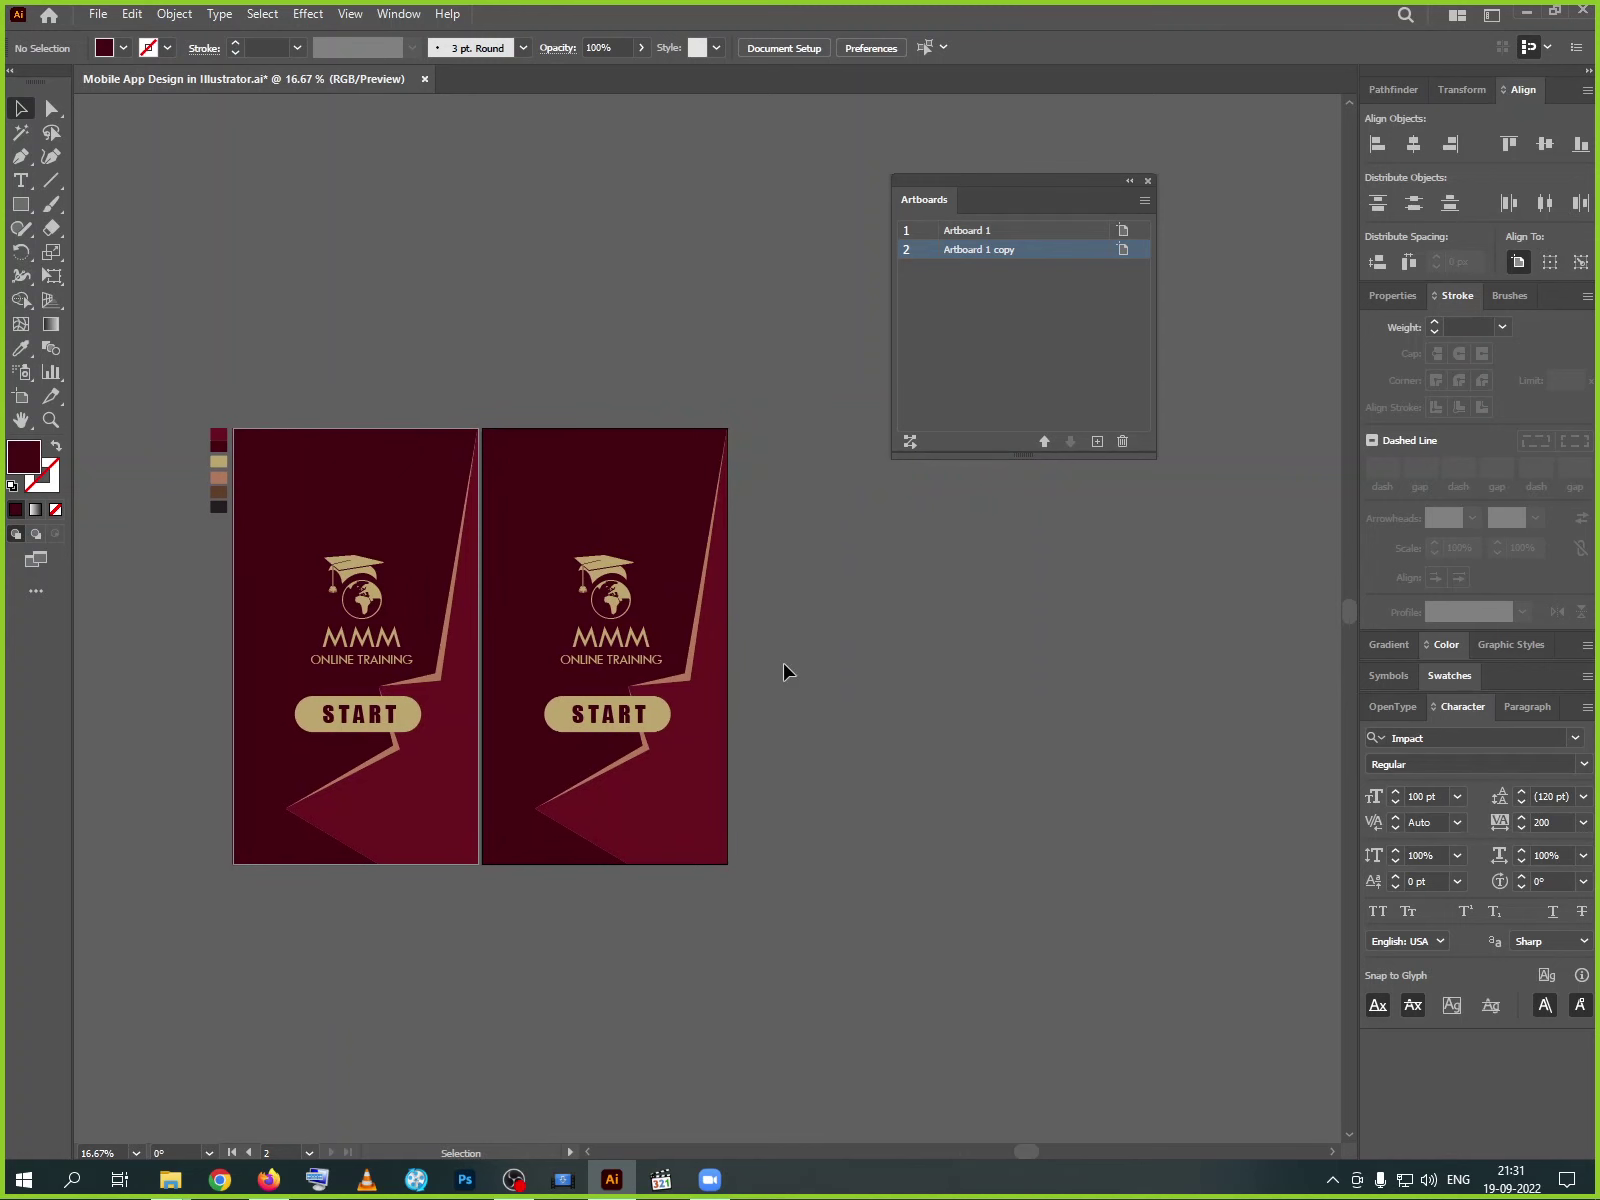
pyautogui.click(729, 650)
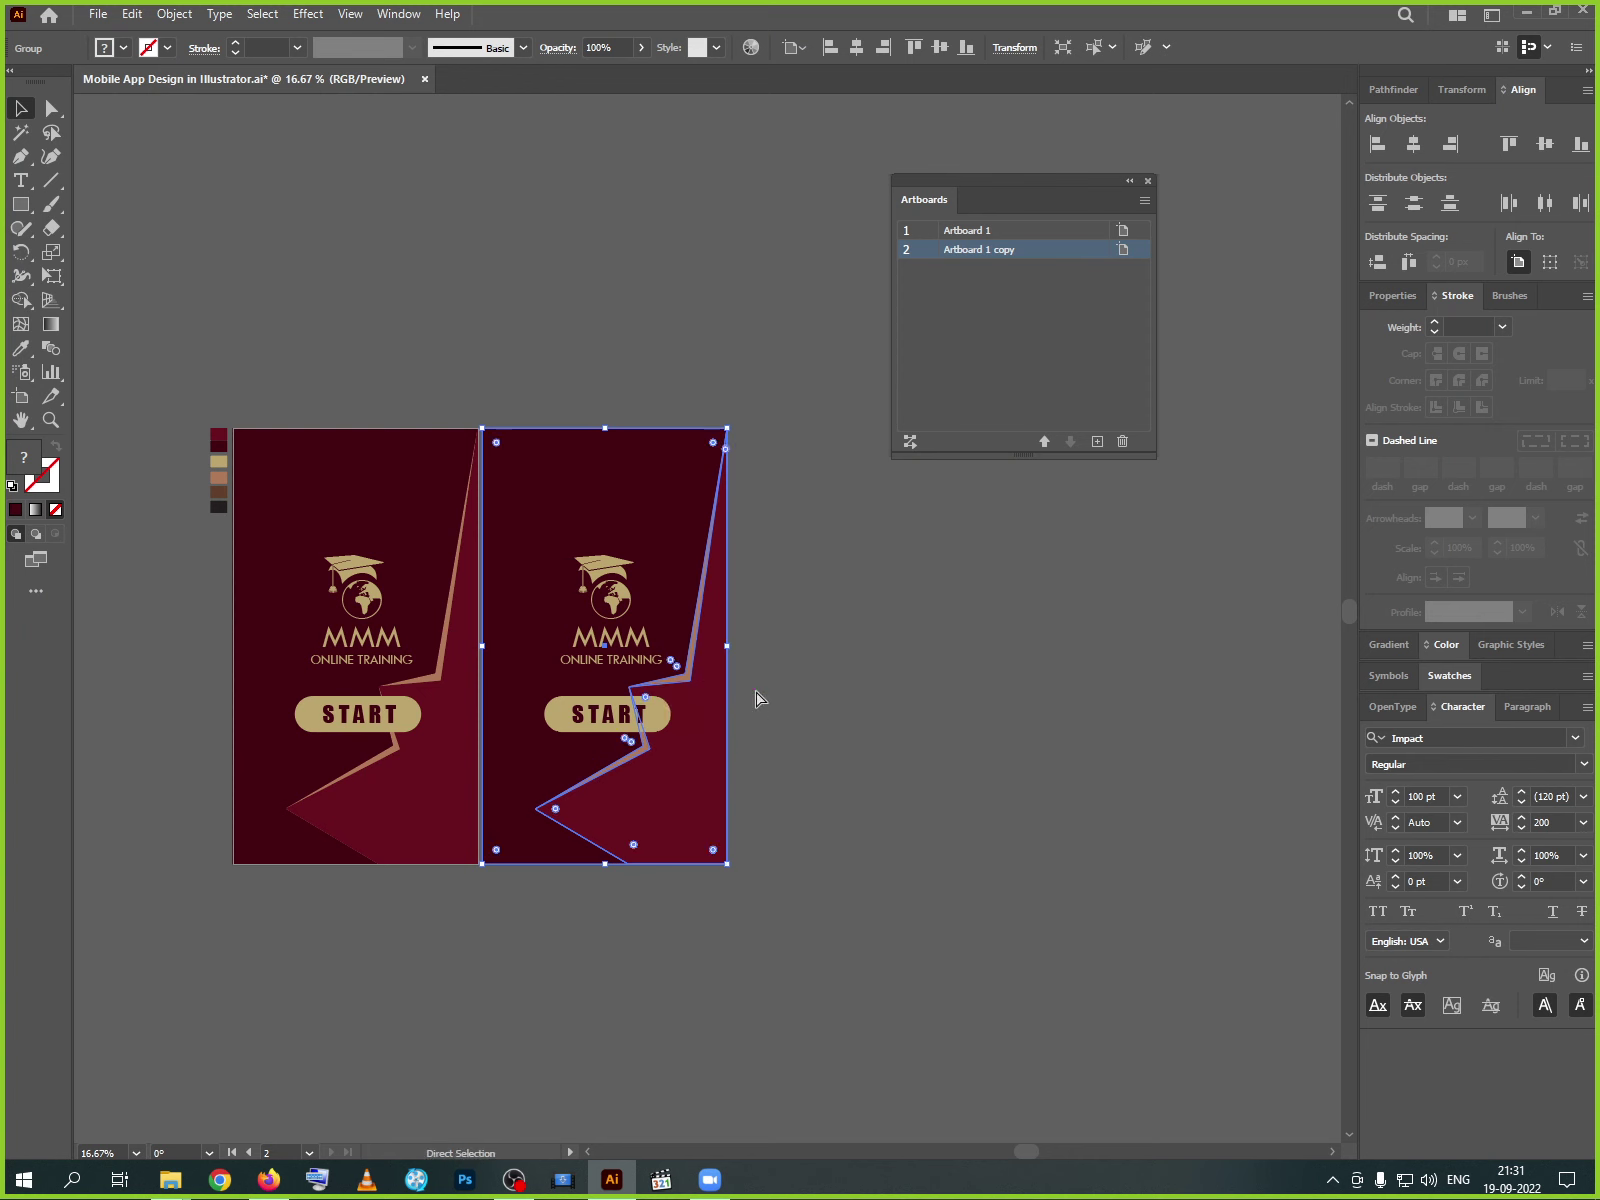
pyautogui.press('Delete')
# - Move the phone mockups to the right and duplicate the artboard again
pyautogui.moveTo(538, 709); pyautogui.dragTo(1146, 844)
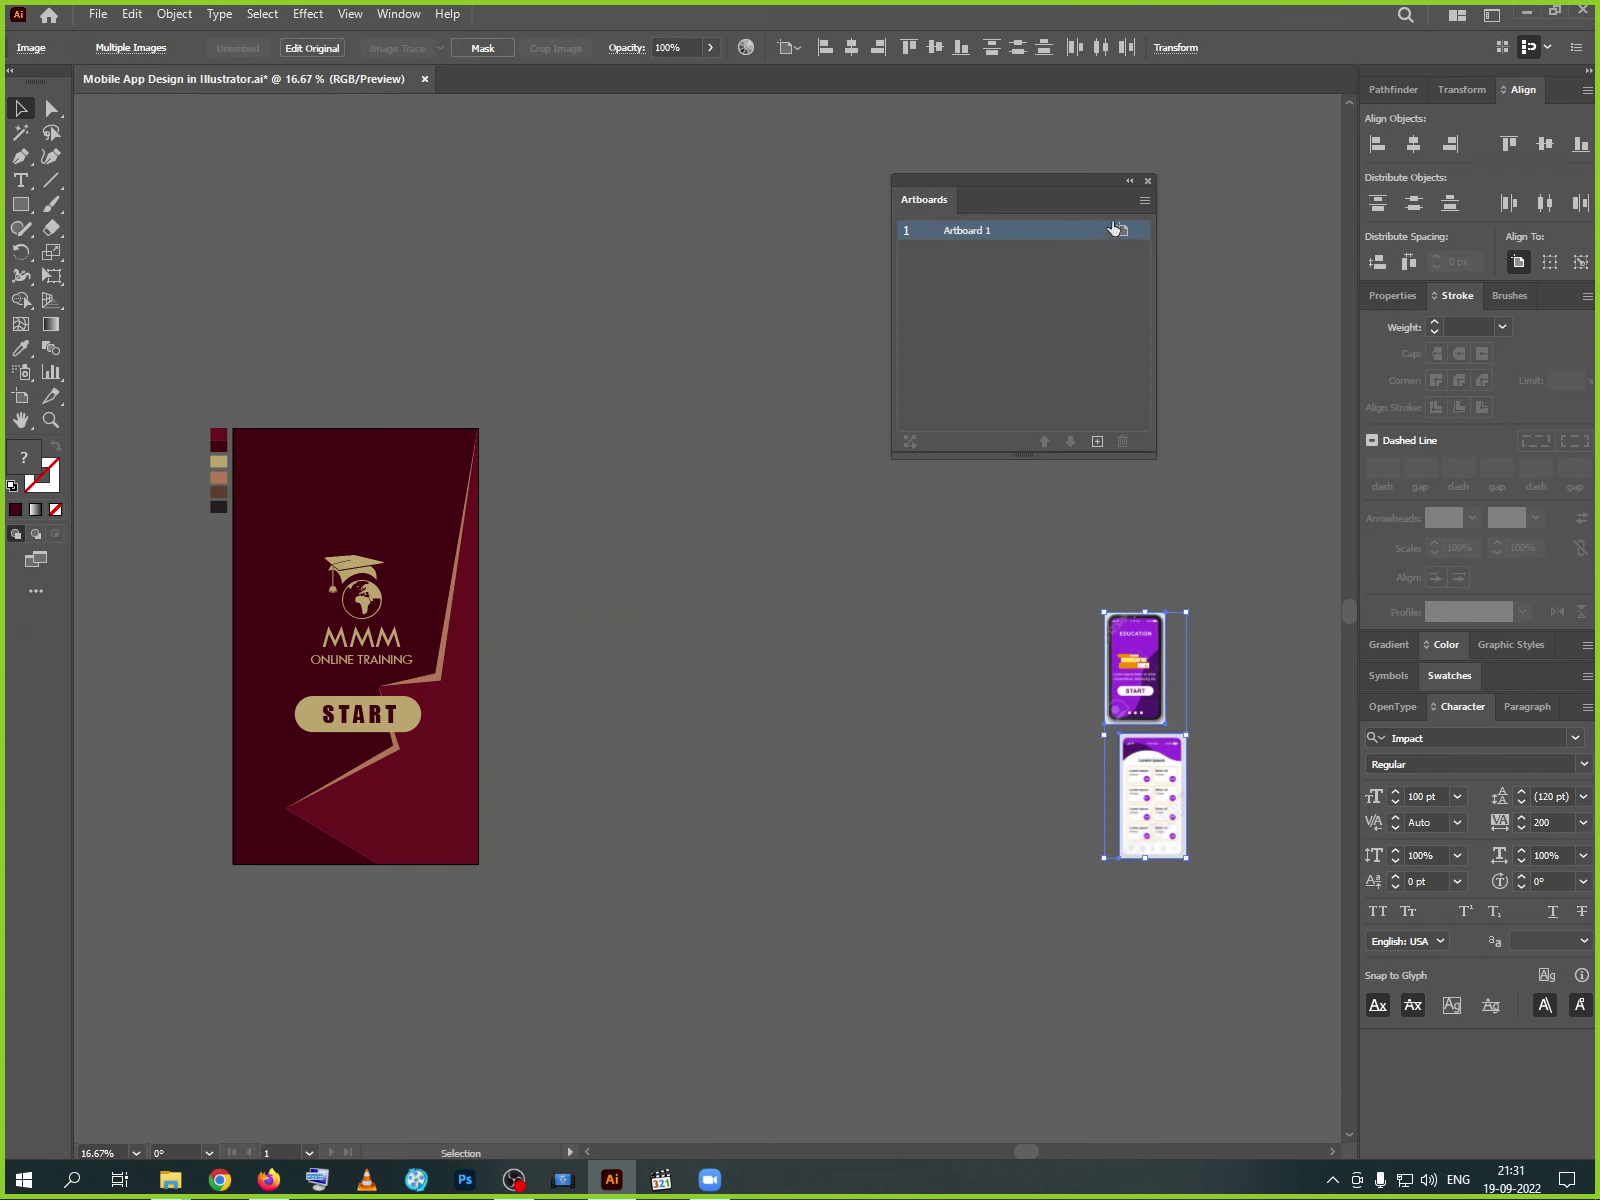
pyautogui.click(1145, 200)
pyautogui.click(1240, 226)
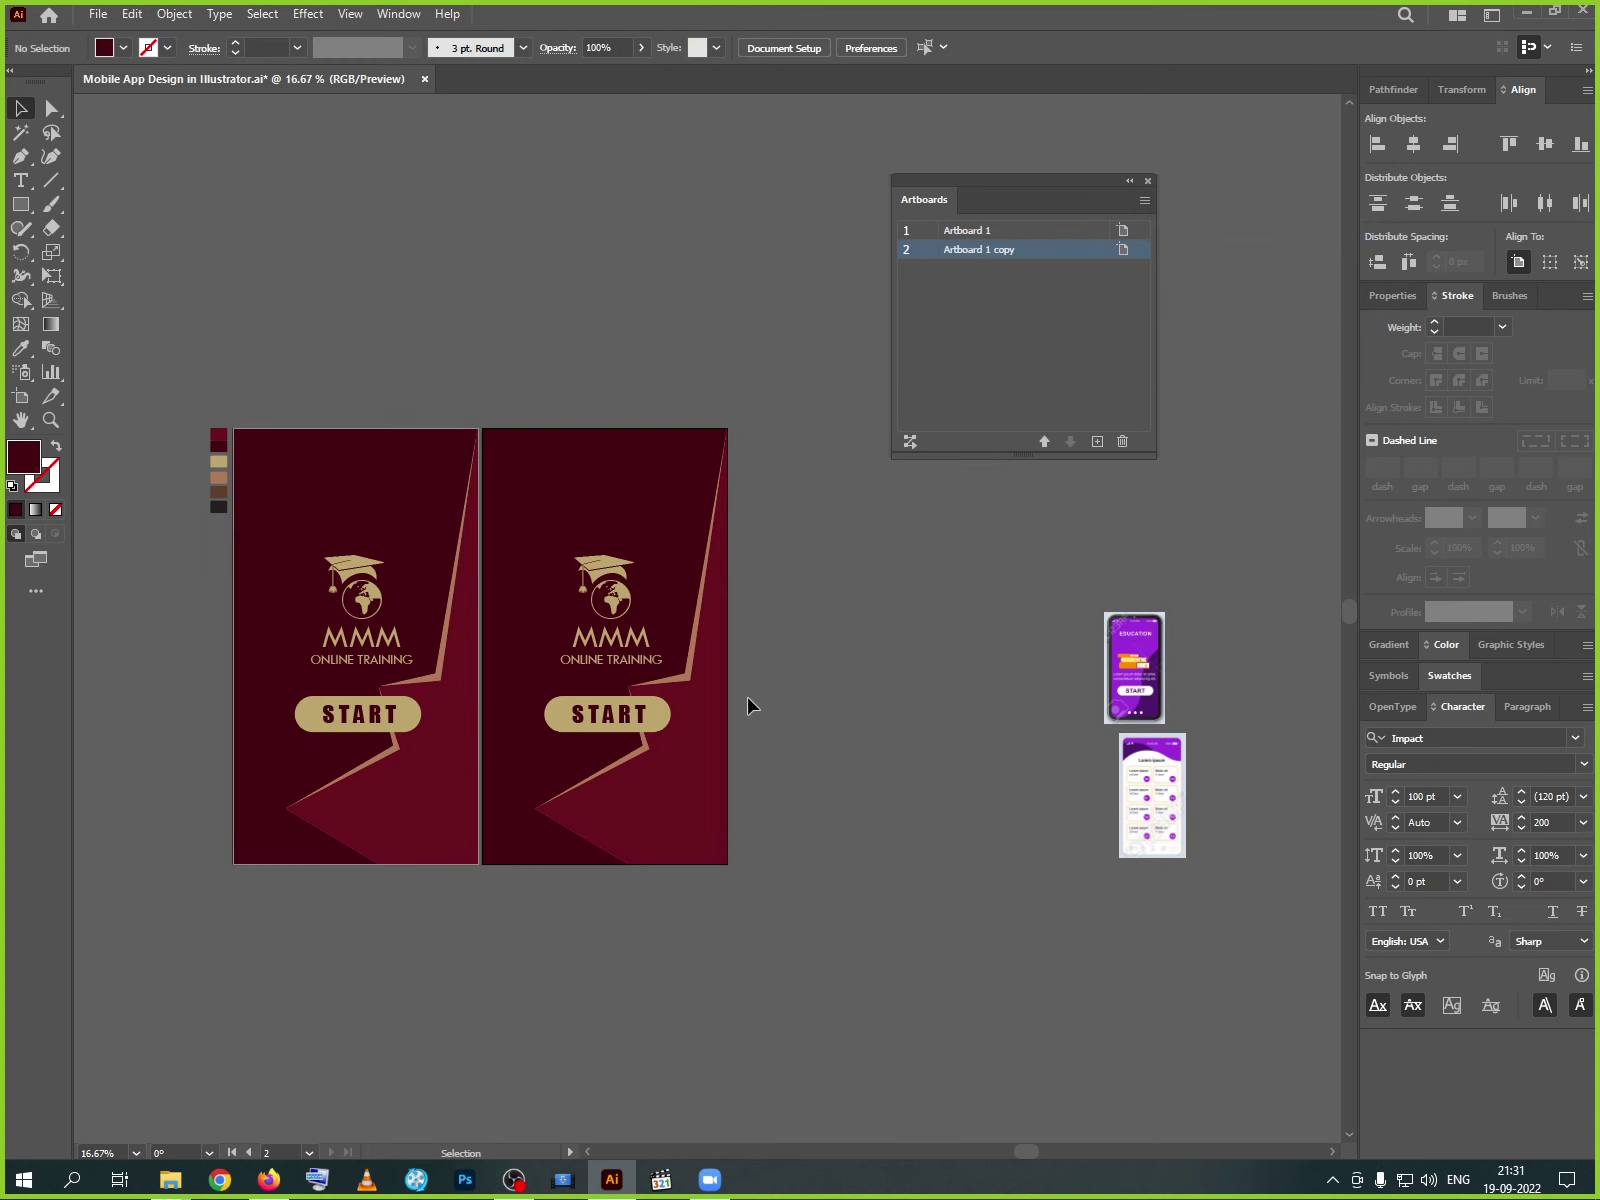
pyautogui.moveTo(1108, 686); pyautogui.dragTo(759, 594)
# - Scale the MMM logo down from its centre and move it to the artboard's top-left corner
pyautogui.moveTo(1119, 827); pyautogui.dragTo(791, 745)
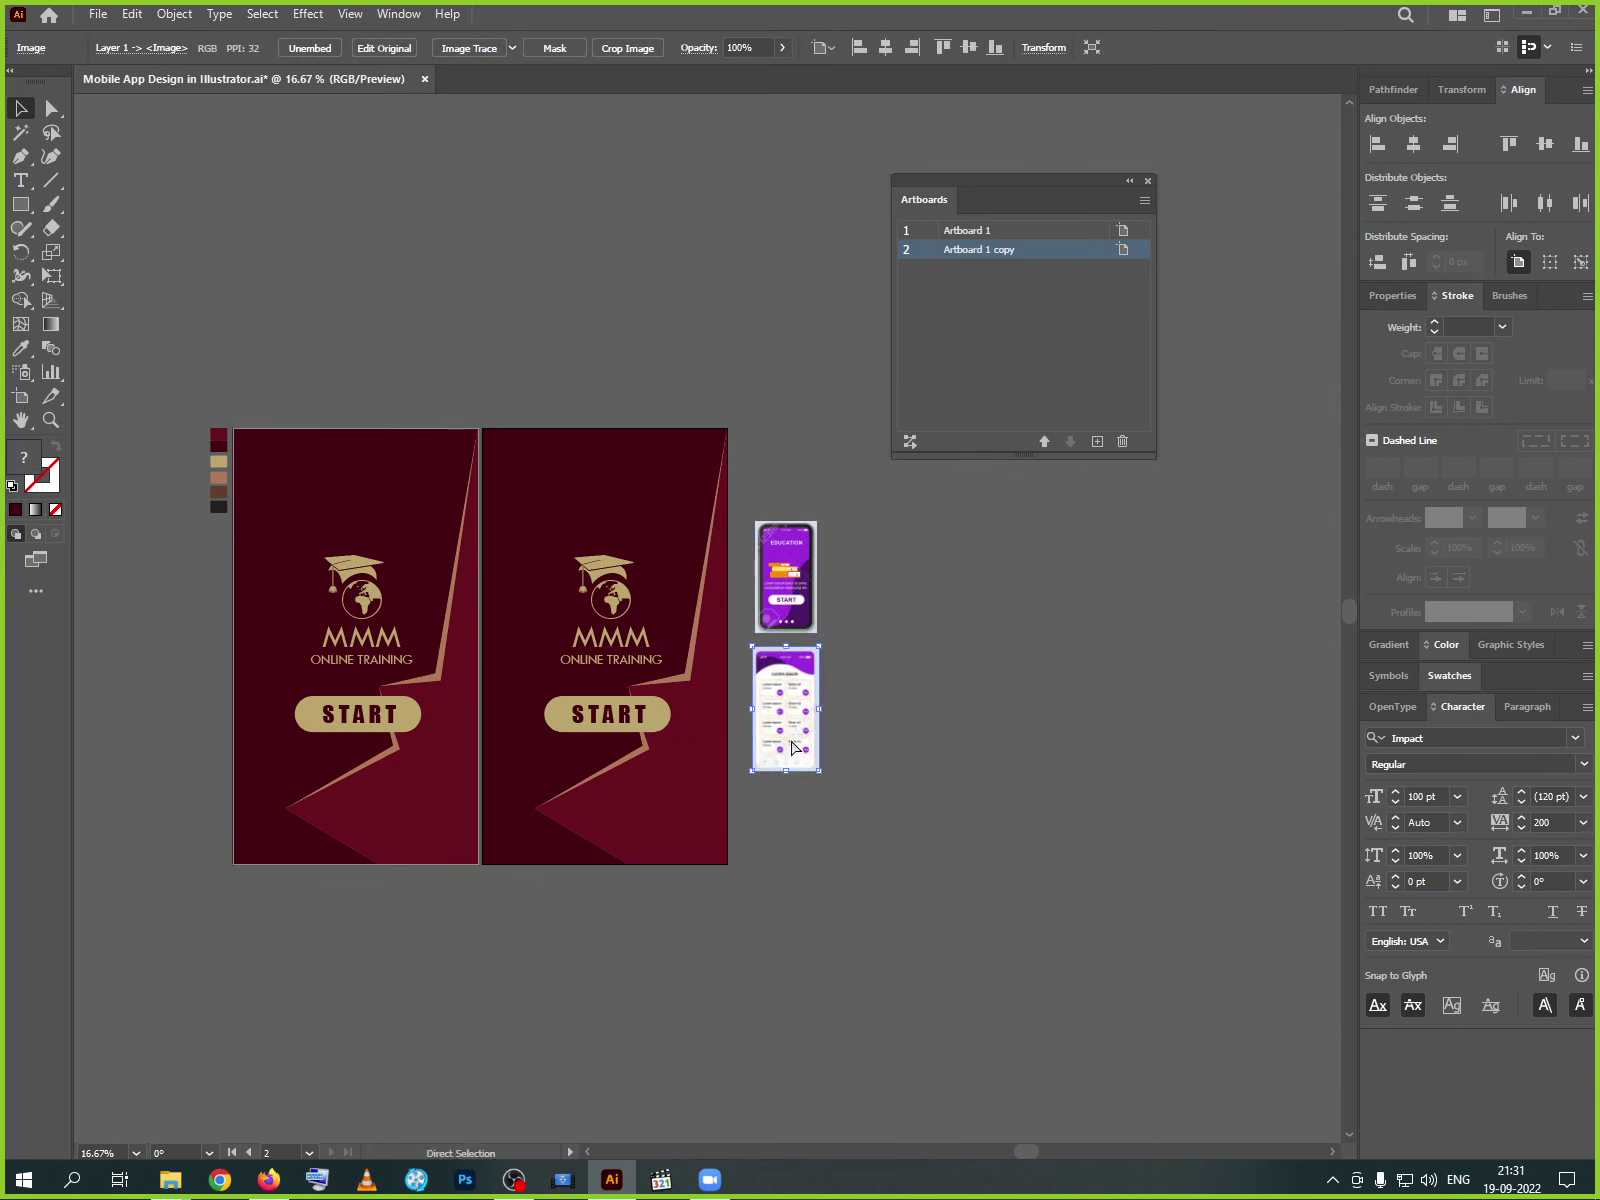
pyautogui.scroll(3, 790, 746)
pyautogui.hscroll(-3, 695, 583)
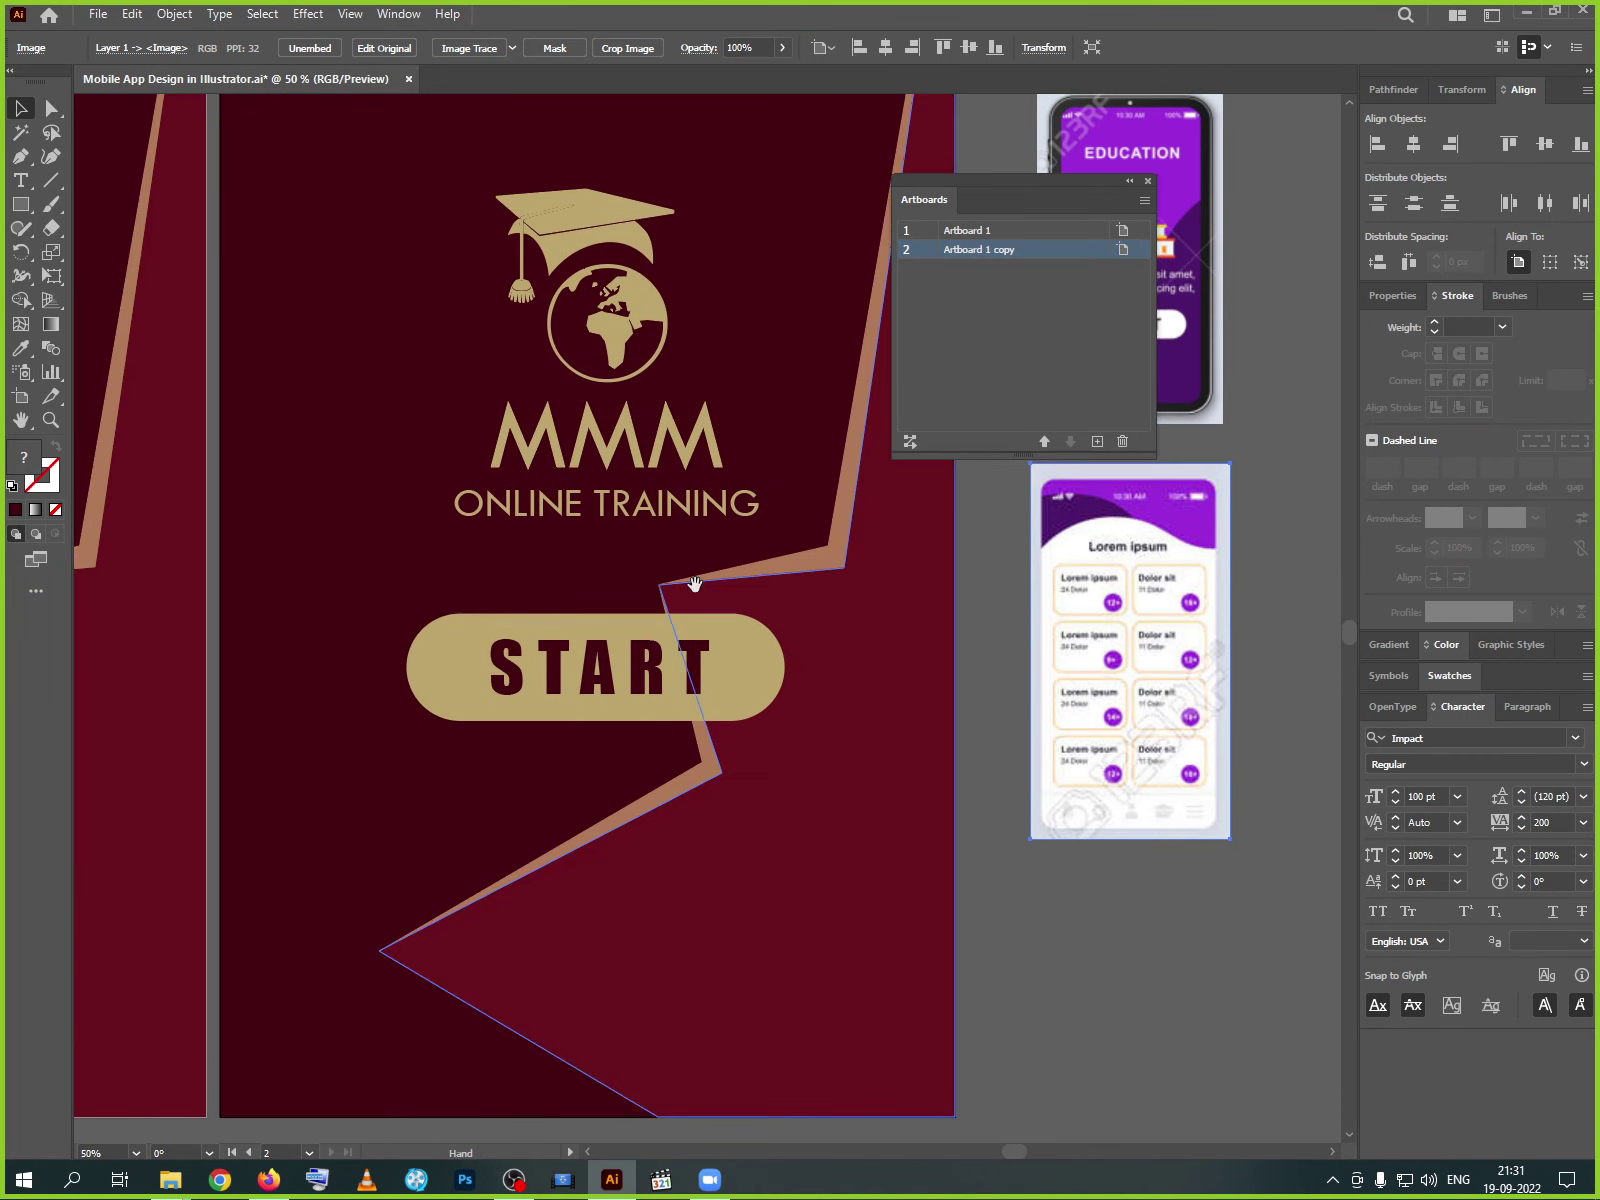
pyautogui.click(622, 362)
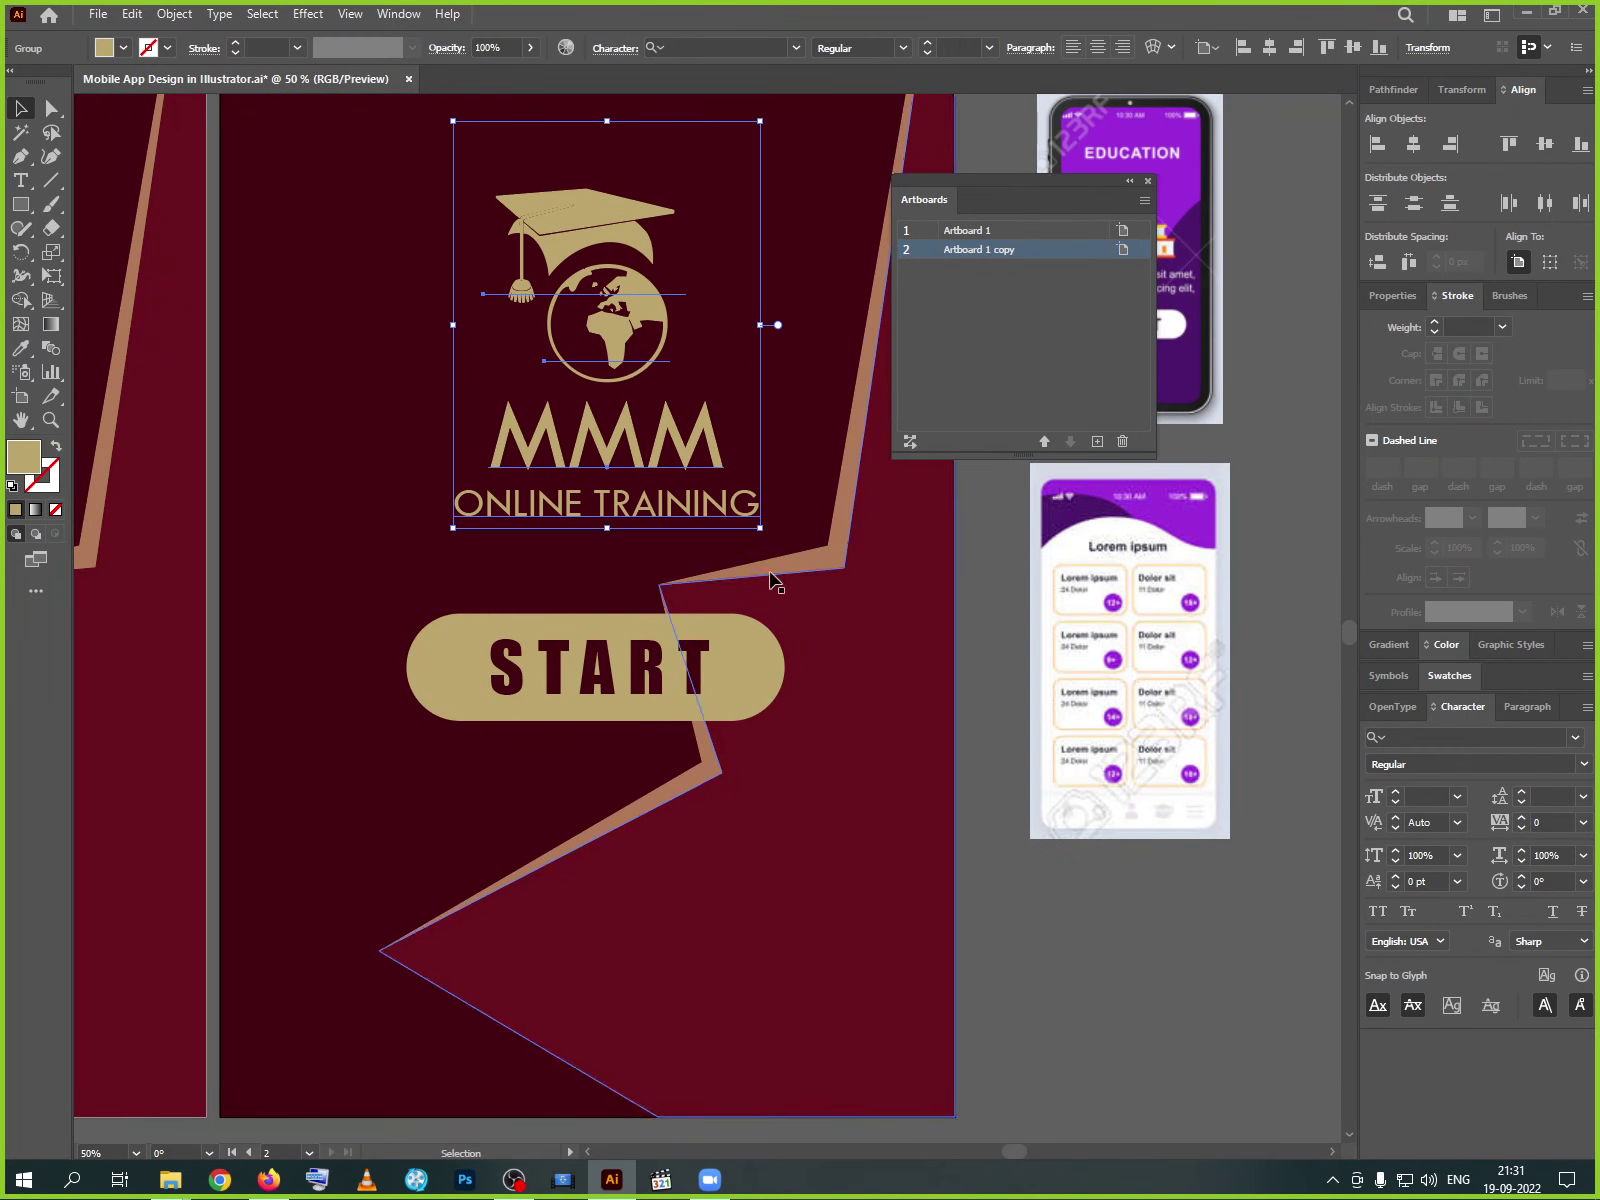
pyautogui.scroll(3, 775, 580)
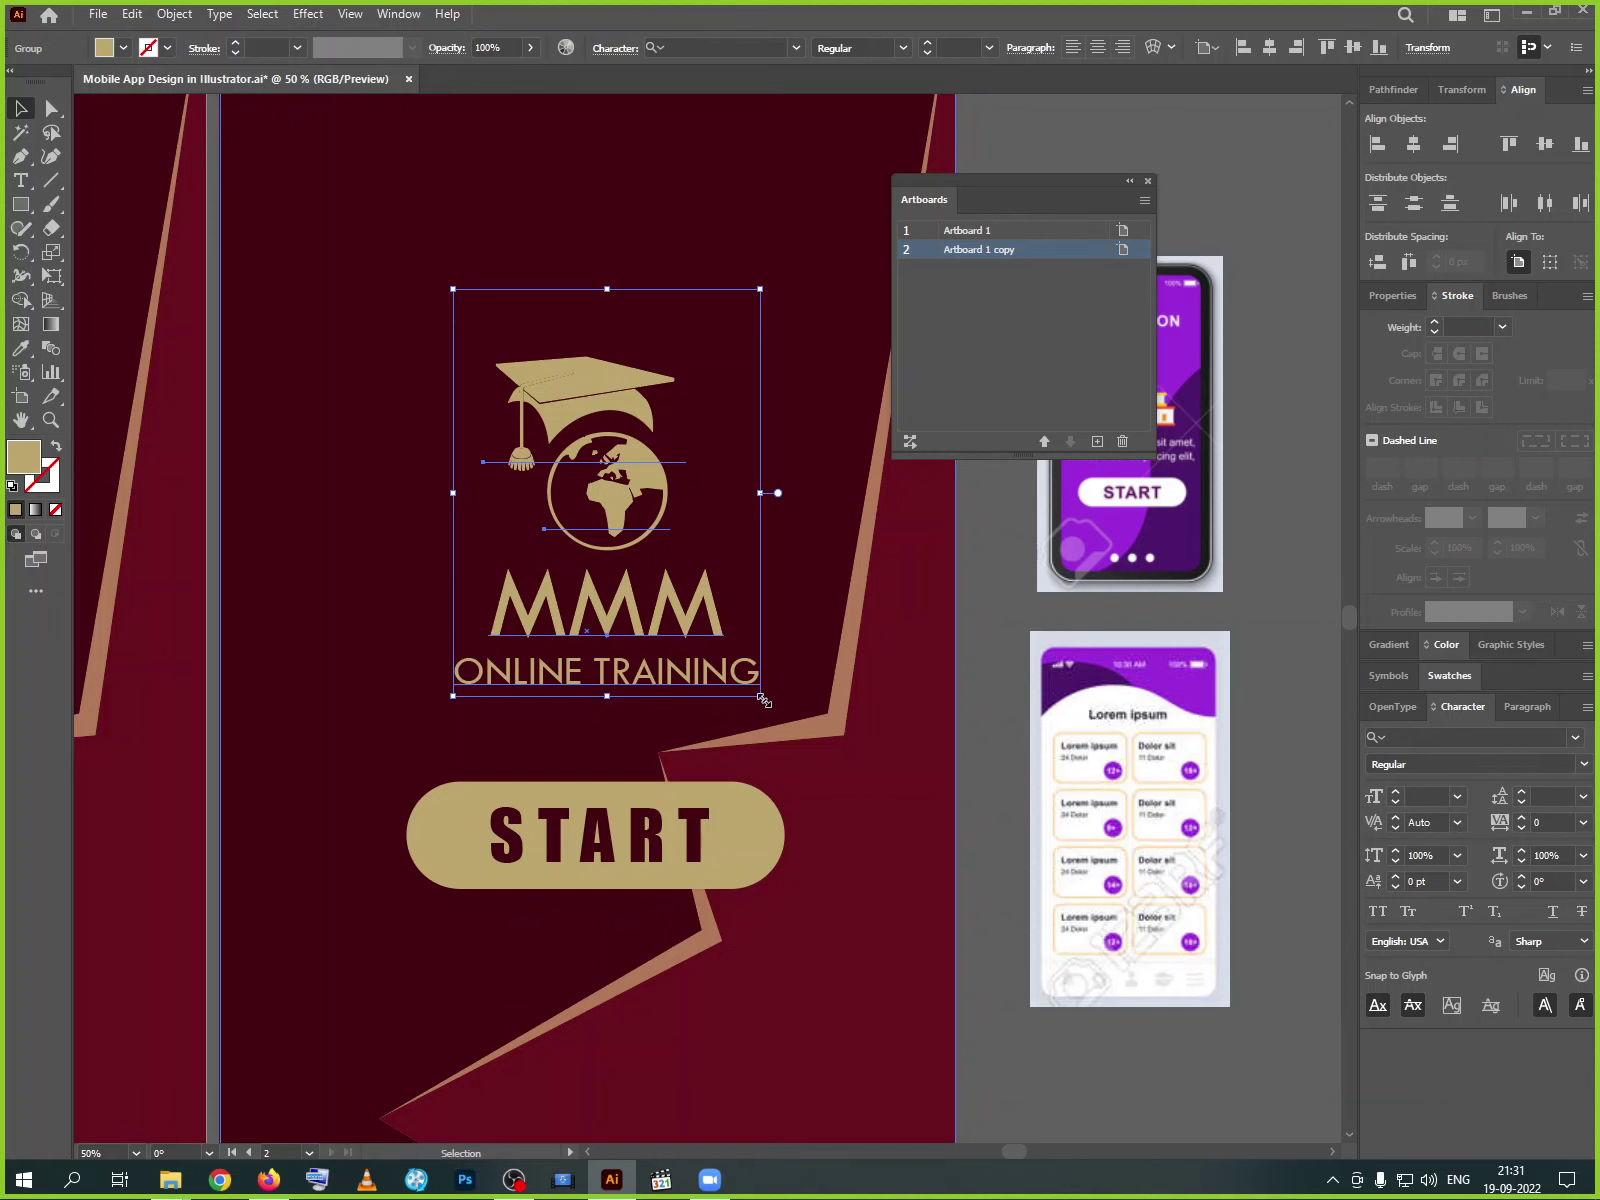
pyautogui.press('alt')
pyautogui.moveTo(762, 698); pyautogui.dragTo(700, 574)
pyautogui.scroll(6, 729, 614)
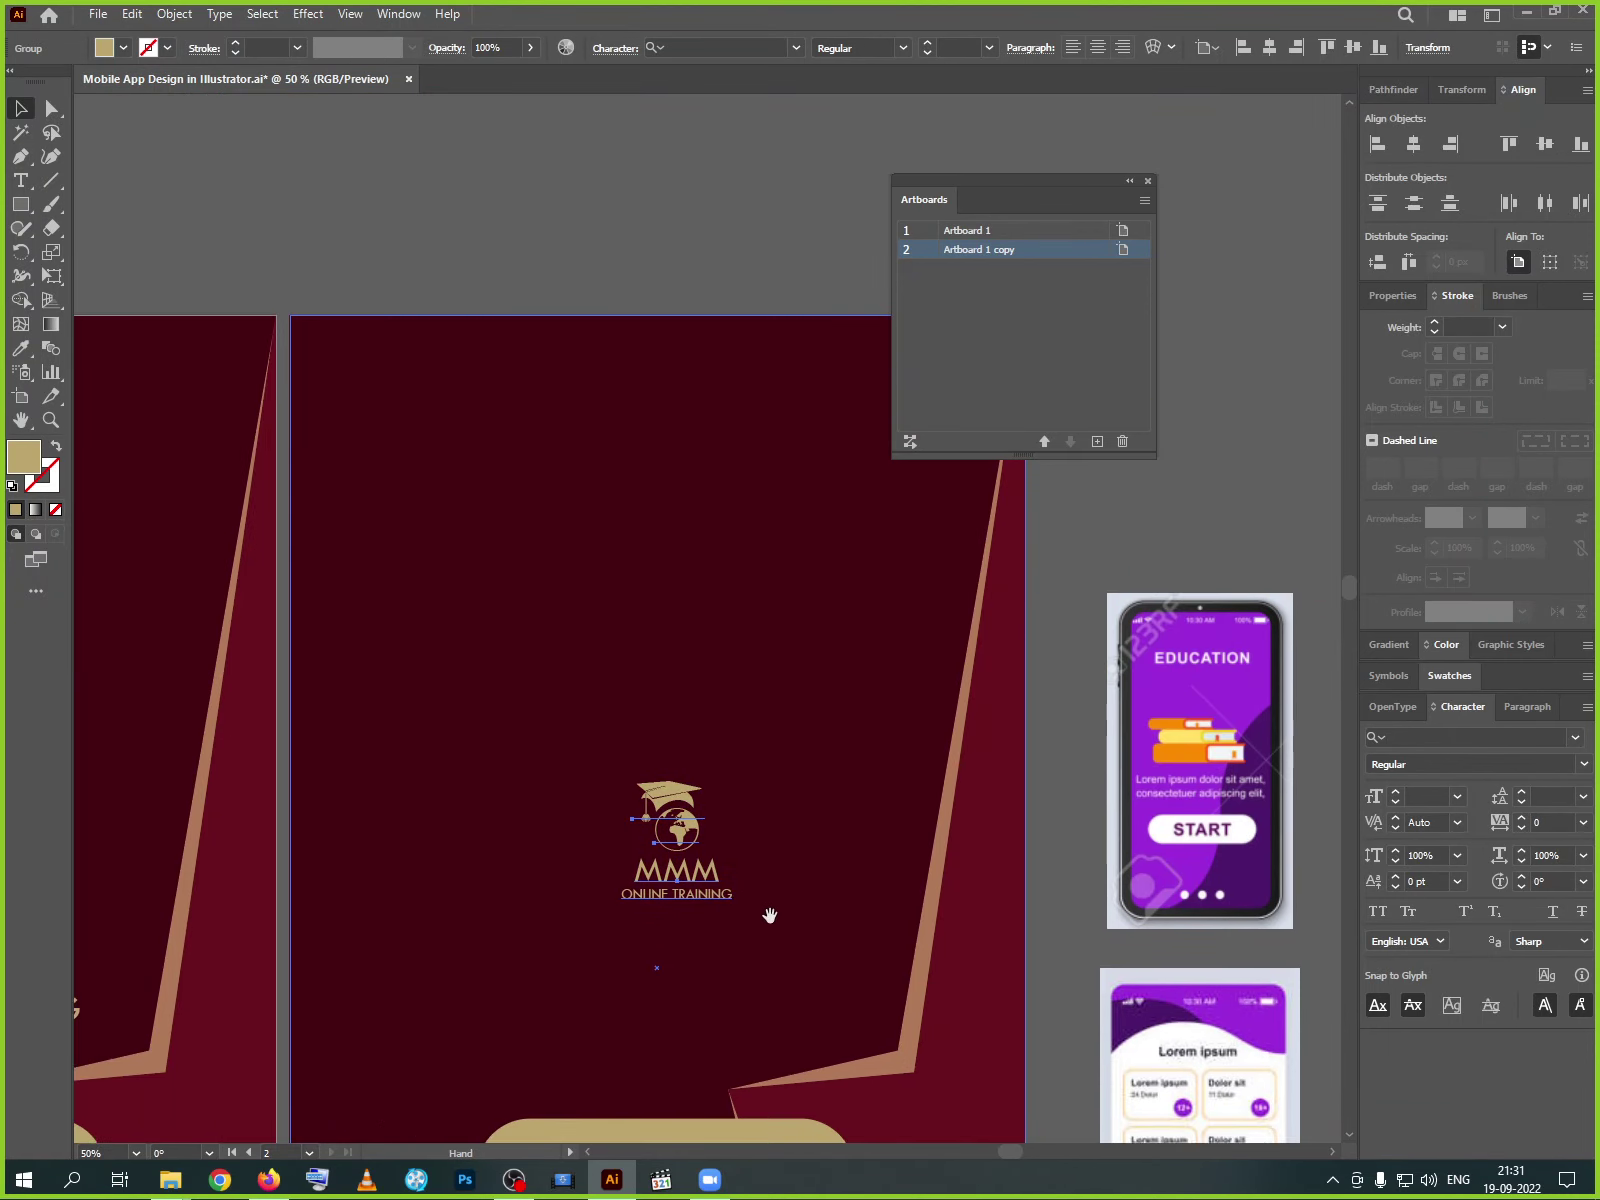
pyautogui.moveTo(677, 835); pyautogui.dragTo(392, 428)
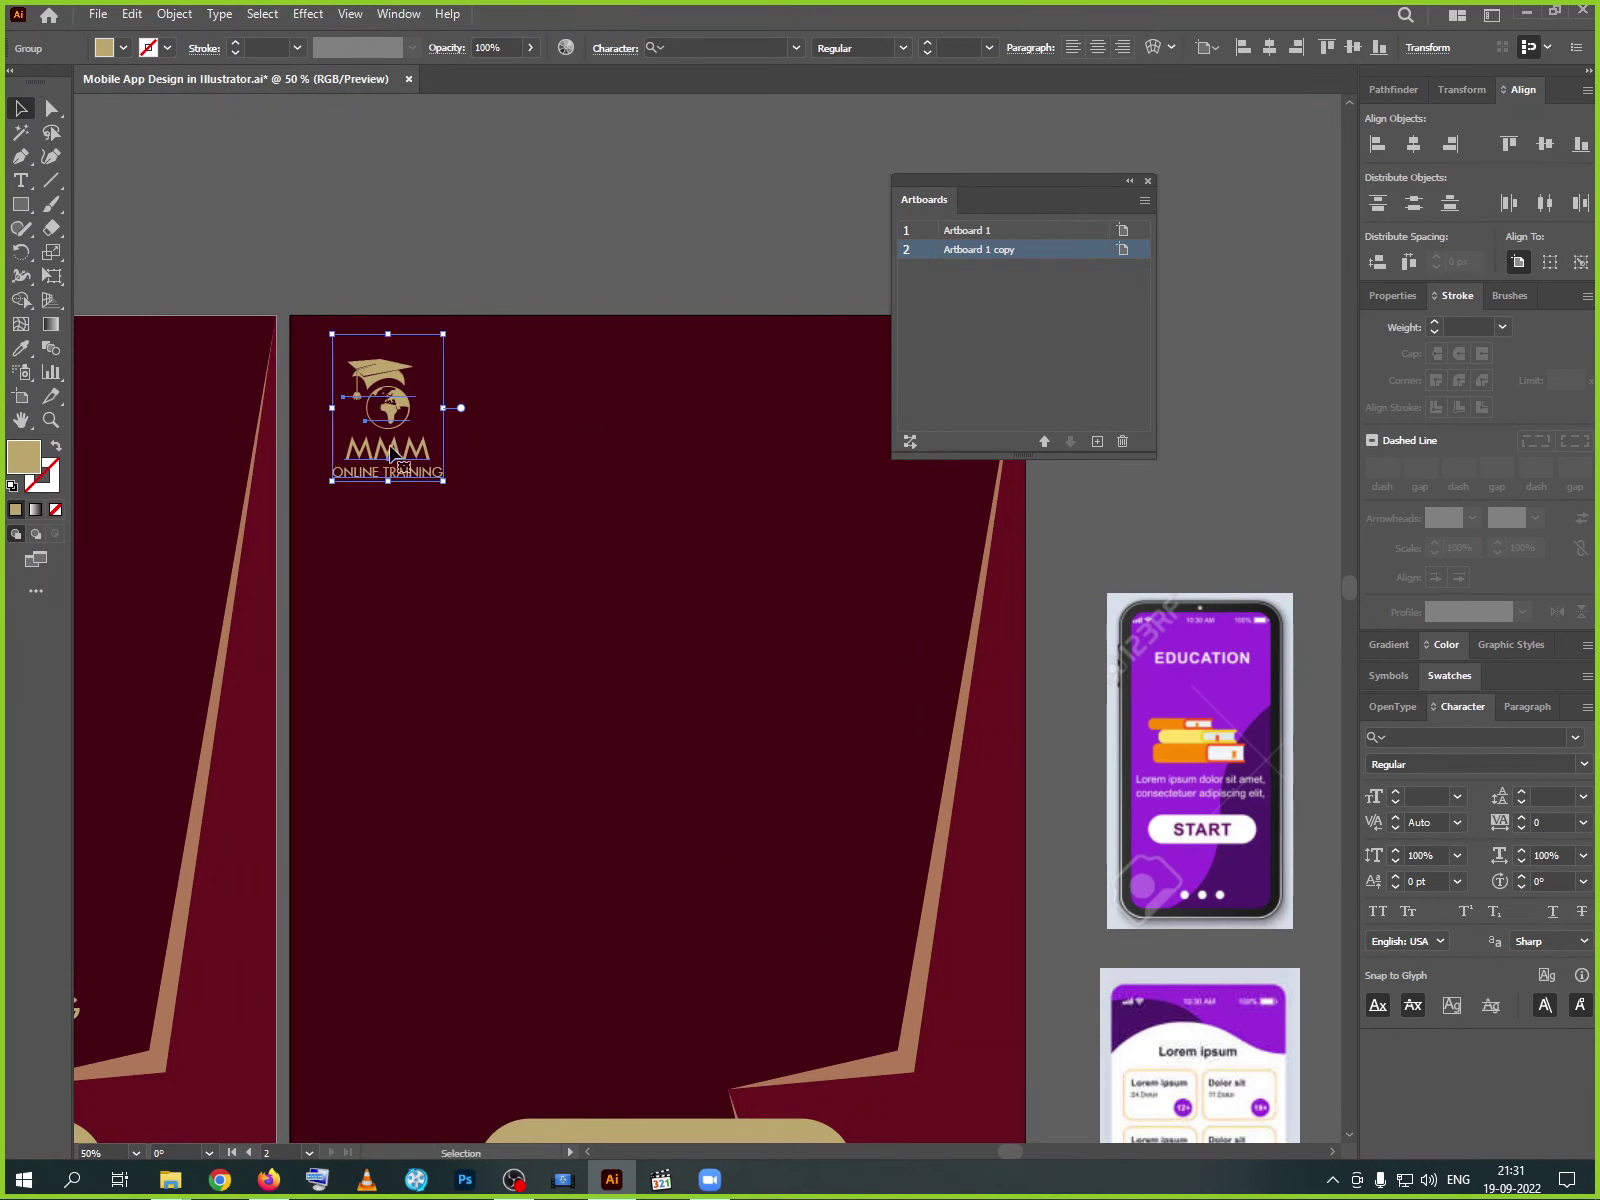
pyautogui.scroll(-10, 540, 676)
# - Delete the START text and its pill button
pyautogui.click(564, 707)
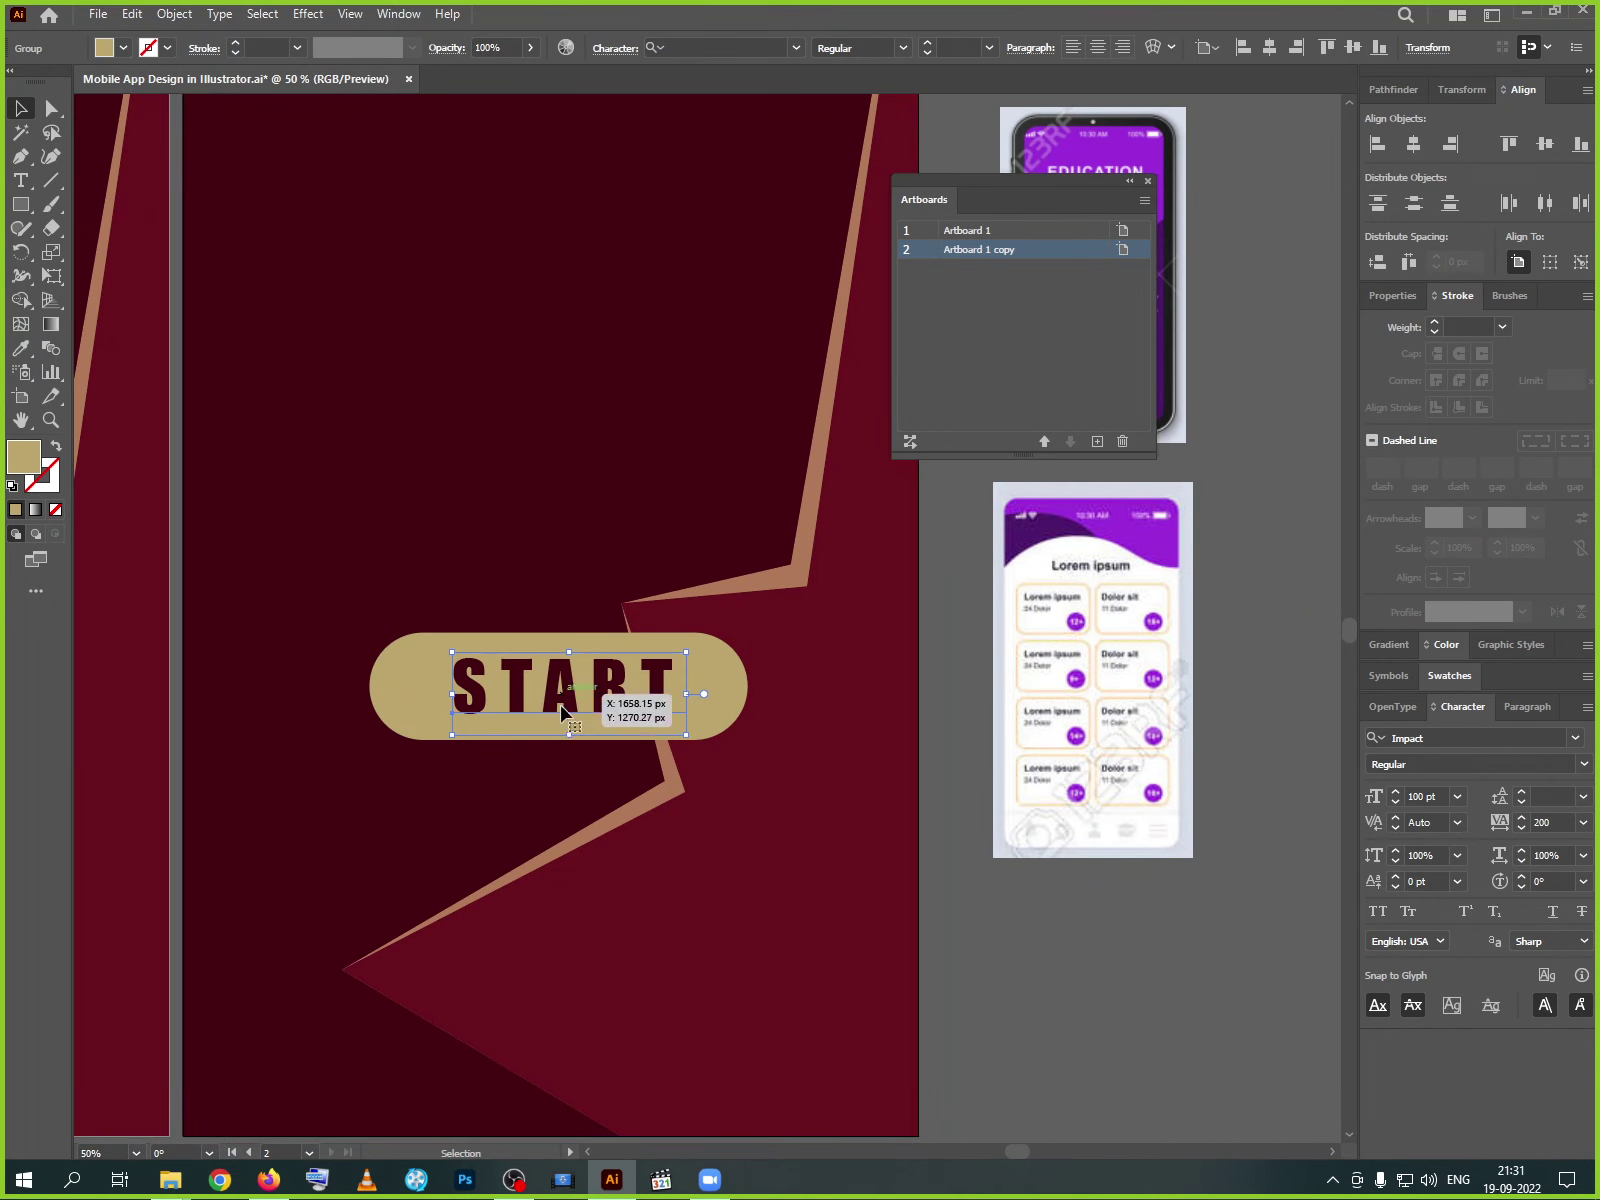
pyautogui.keyDown('shift'); pyautogui.click(383, 717); pyautogui.keyUp('shift')
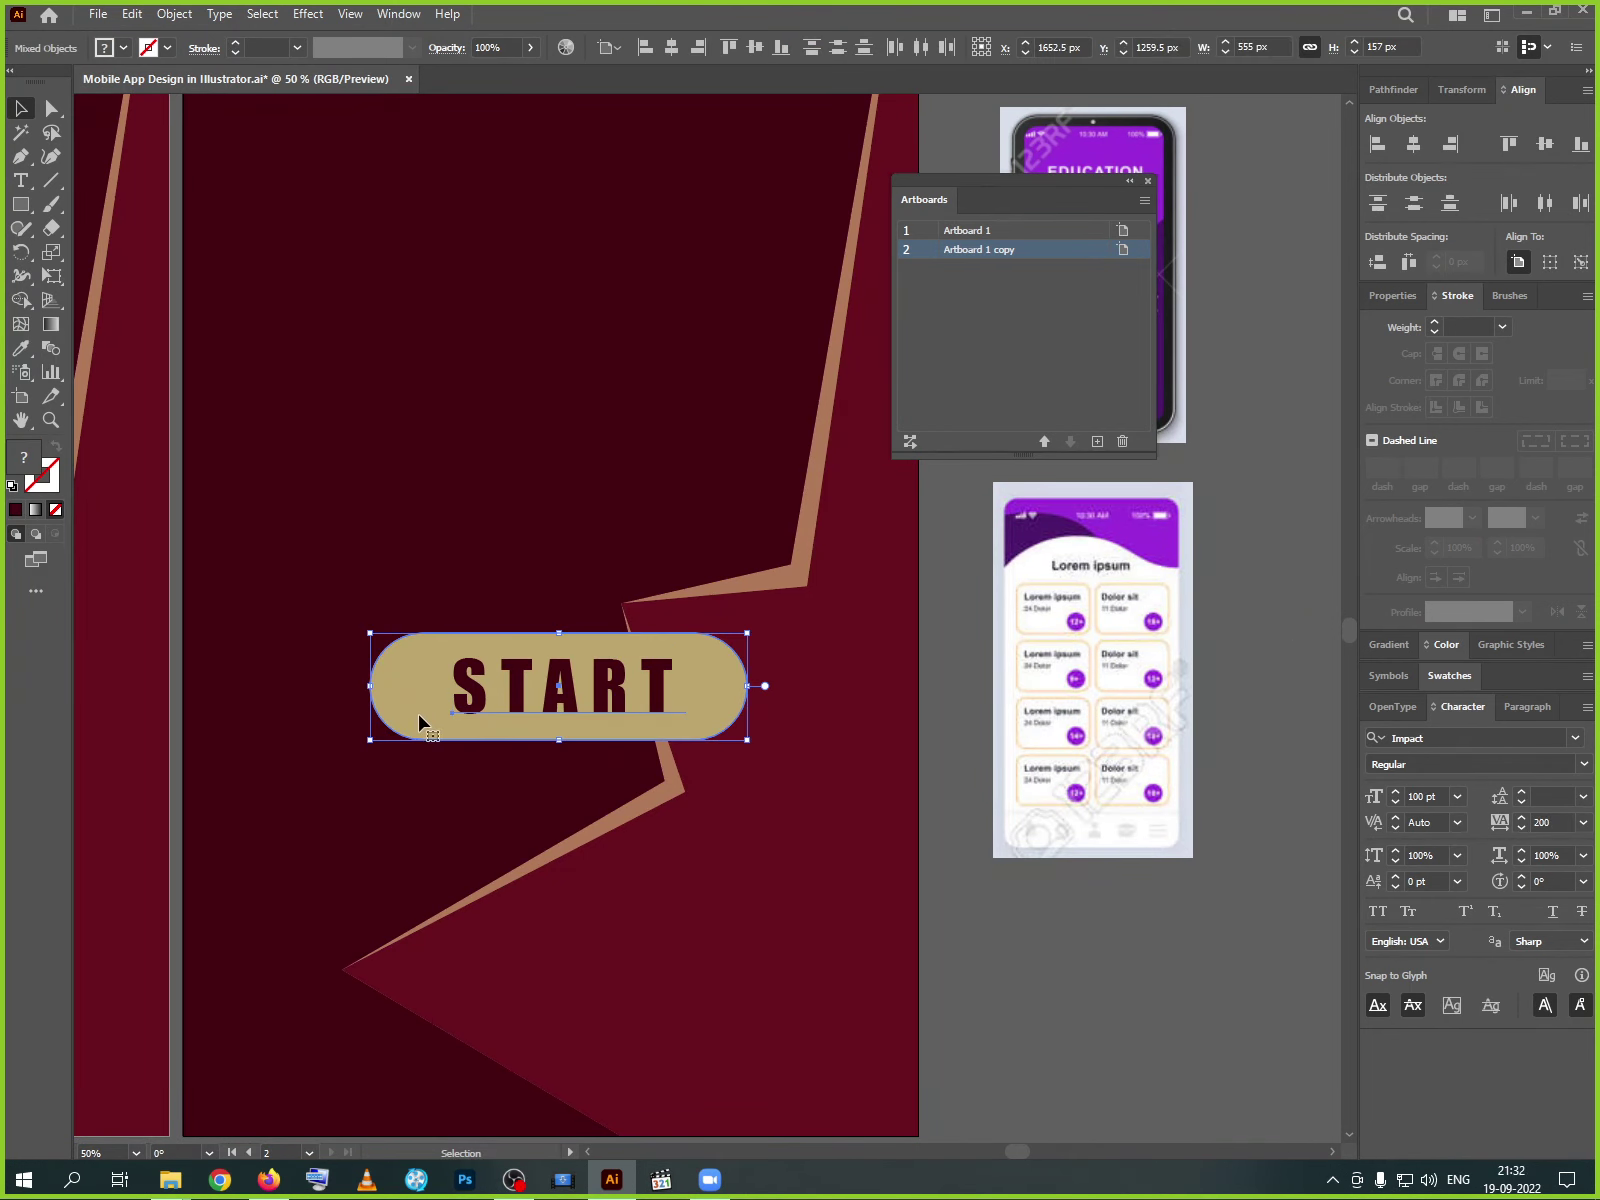
pyautogui.press('Delete')
# - Ungroup the background shapes and delete the red angled path and the tan shape
pyautogui.click(680, 767)
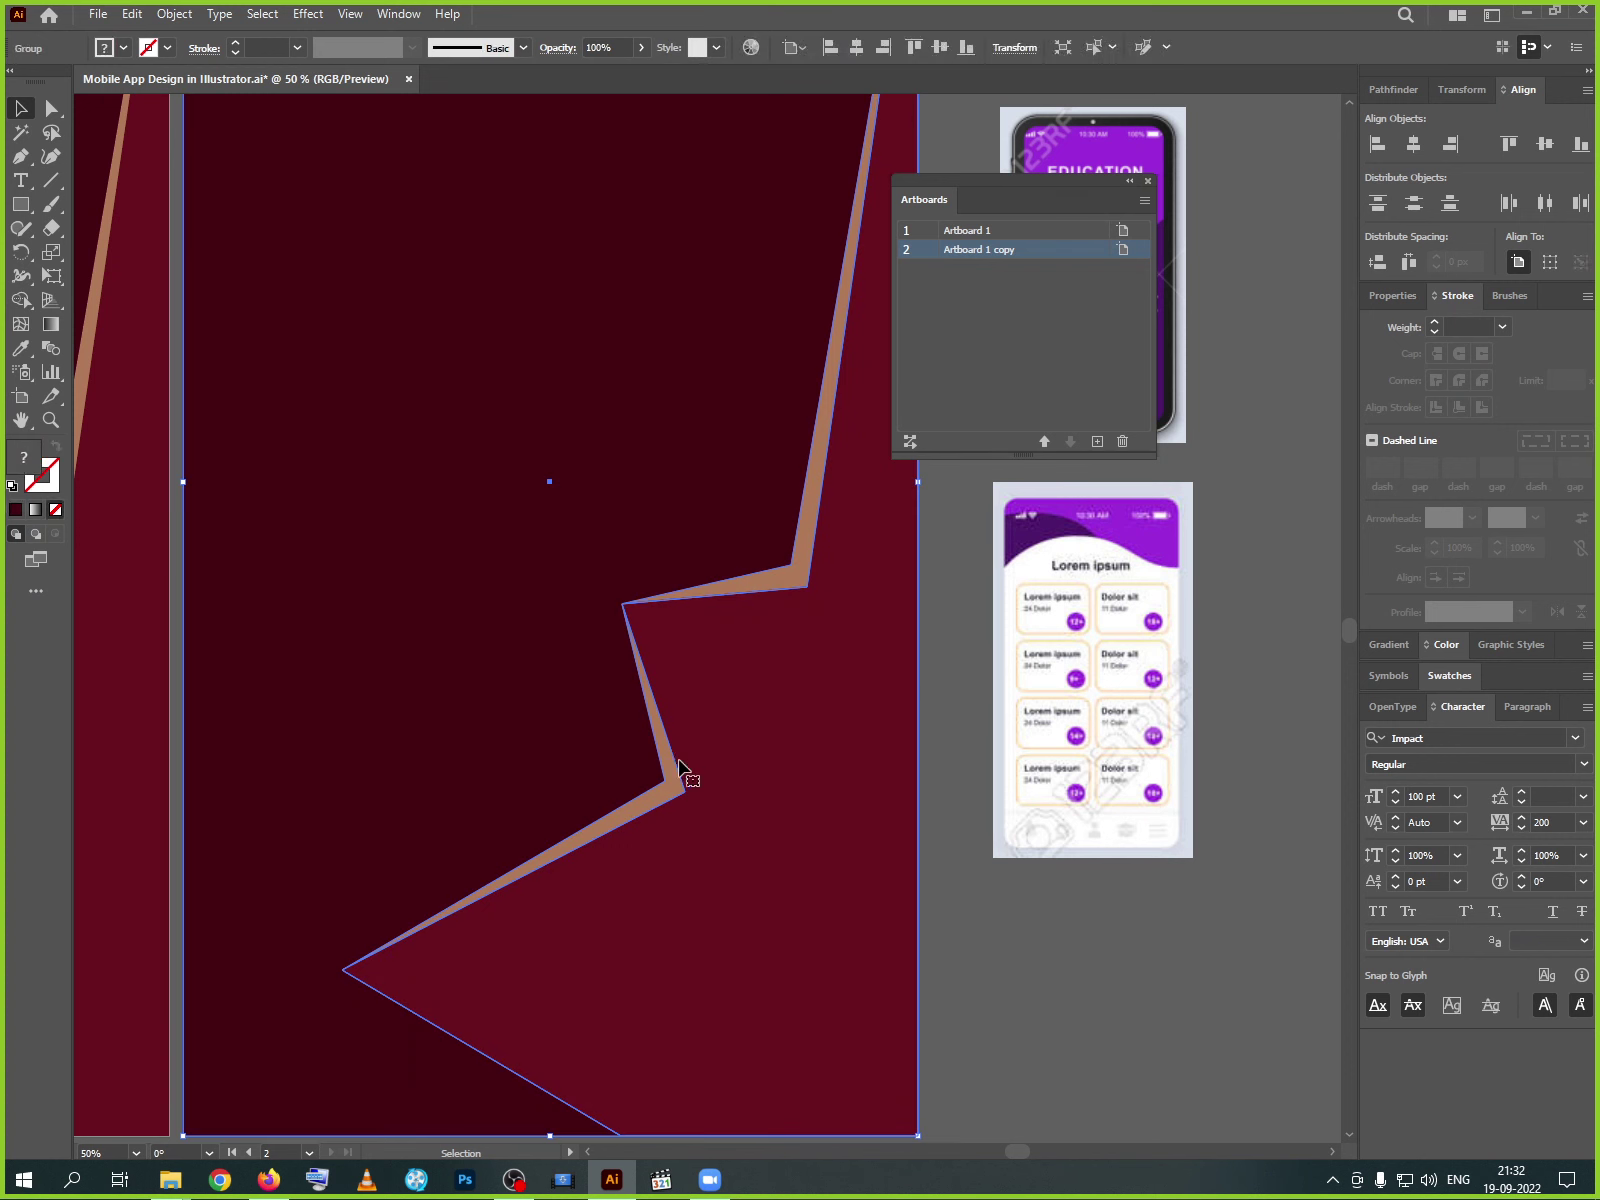
pyautogui.press('Delete')
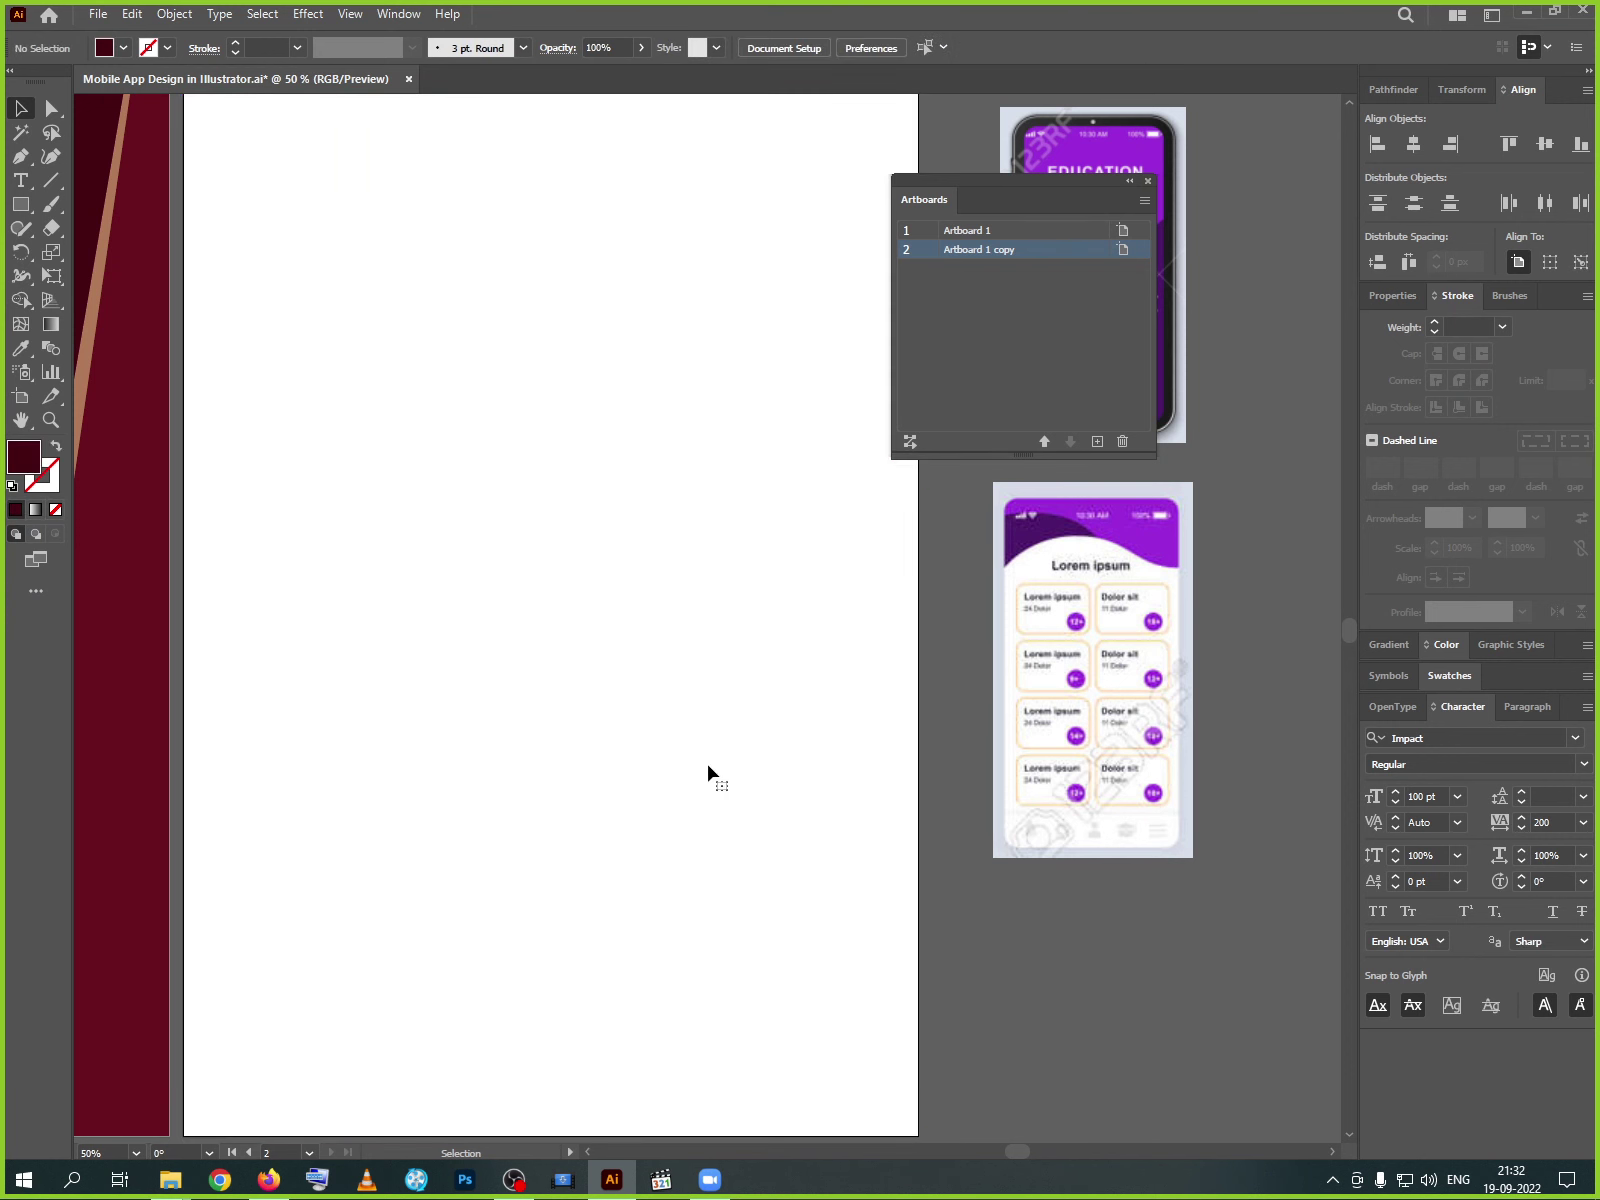
pyautogui.hotkey('ctrl', 'z')
pyautogui.rightClick(708, 747)
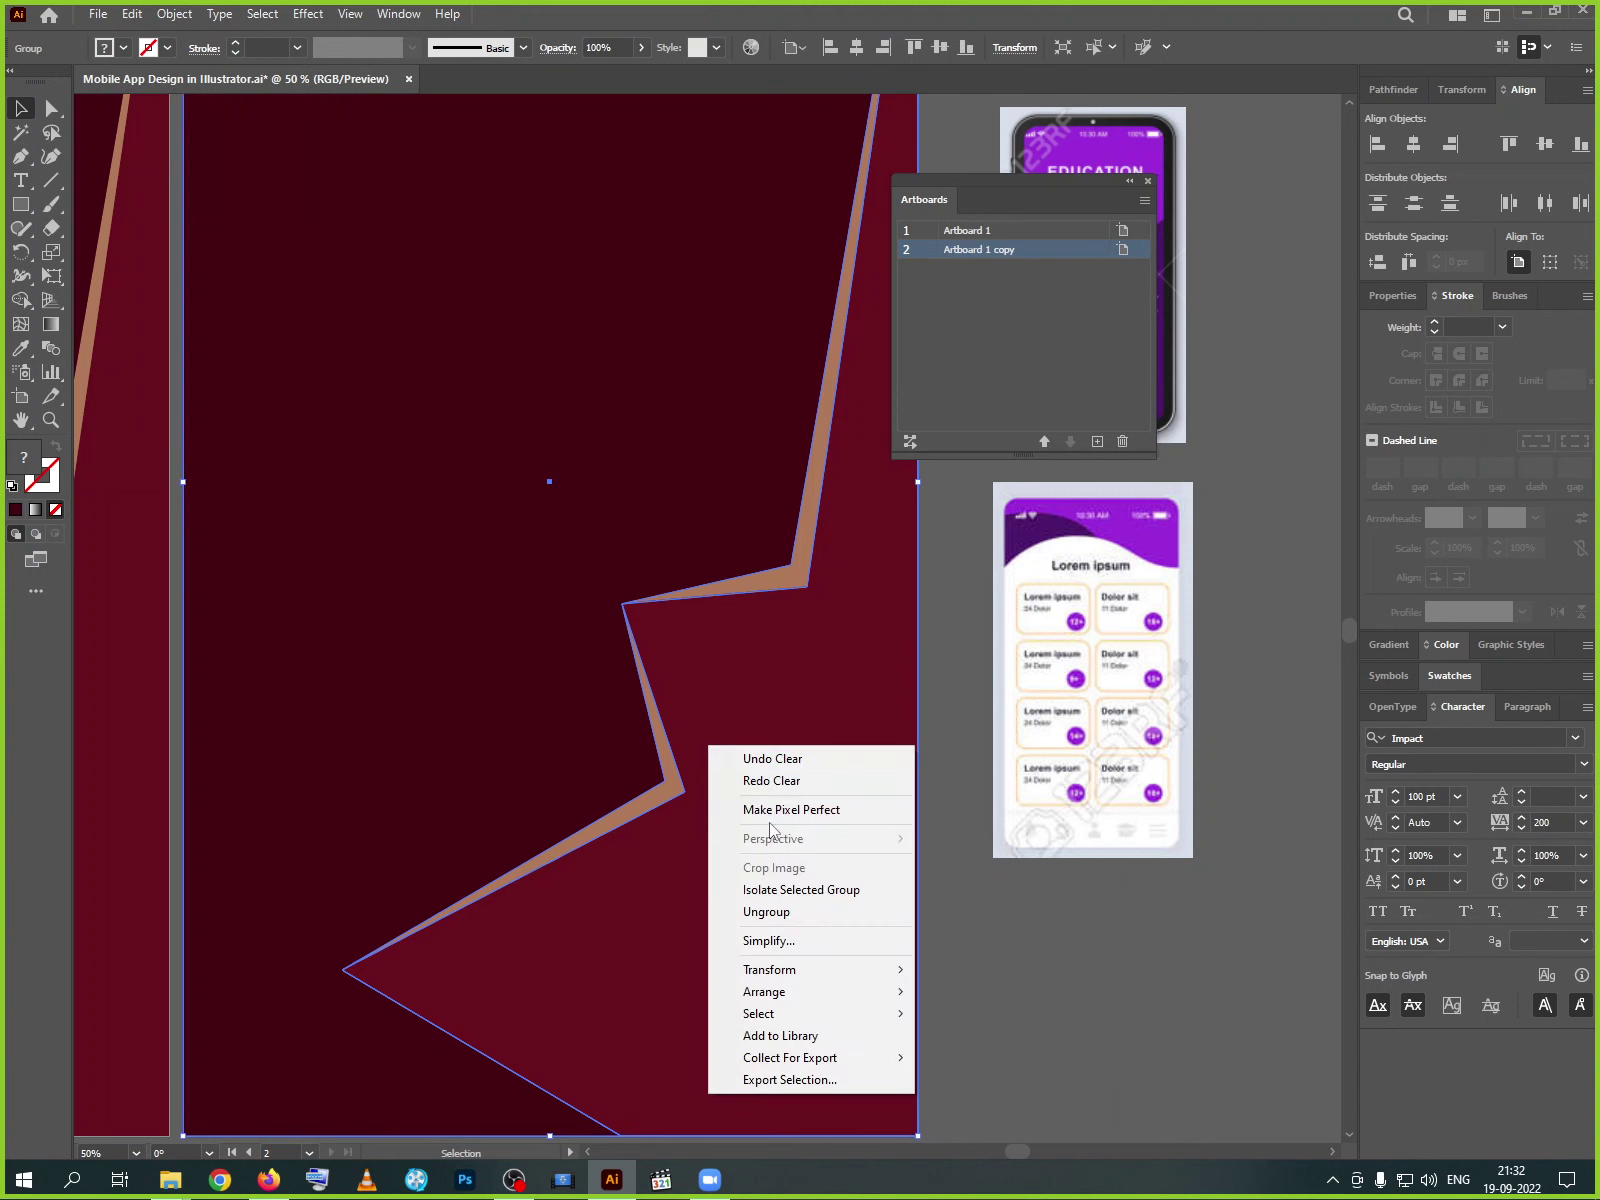
pyautogui.click(765, 912)
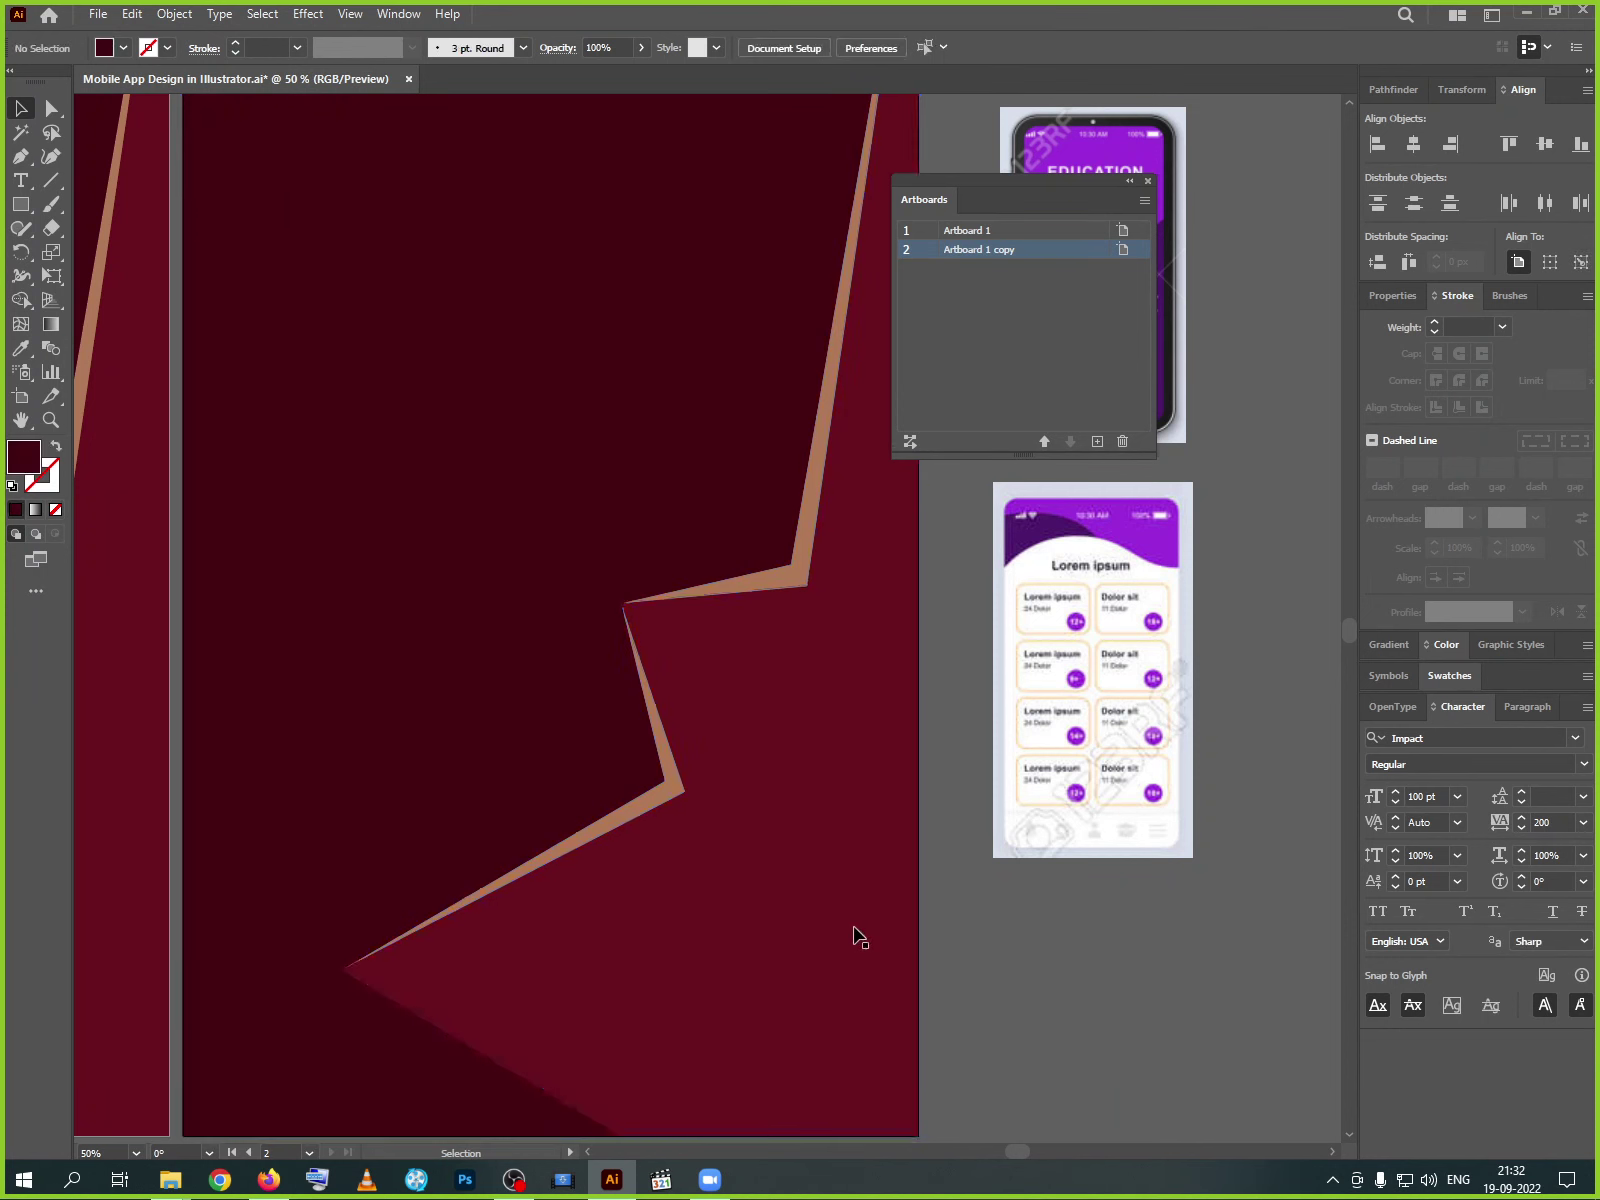
pyautogui.click(790, 912)
pyautogui.press('Delete')
pyautogui.click(720, 860)
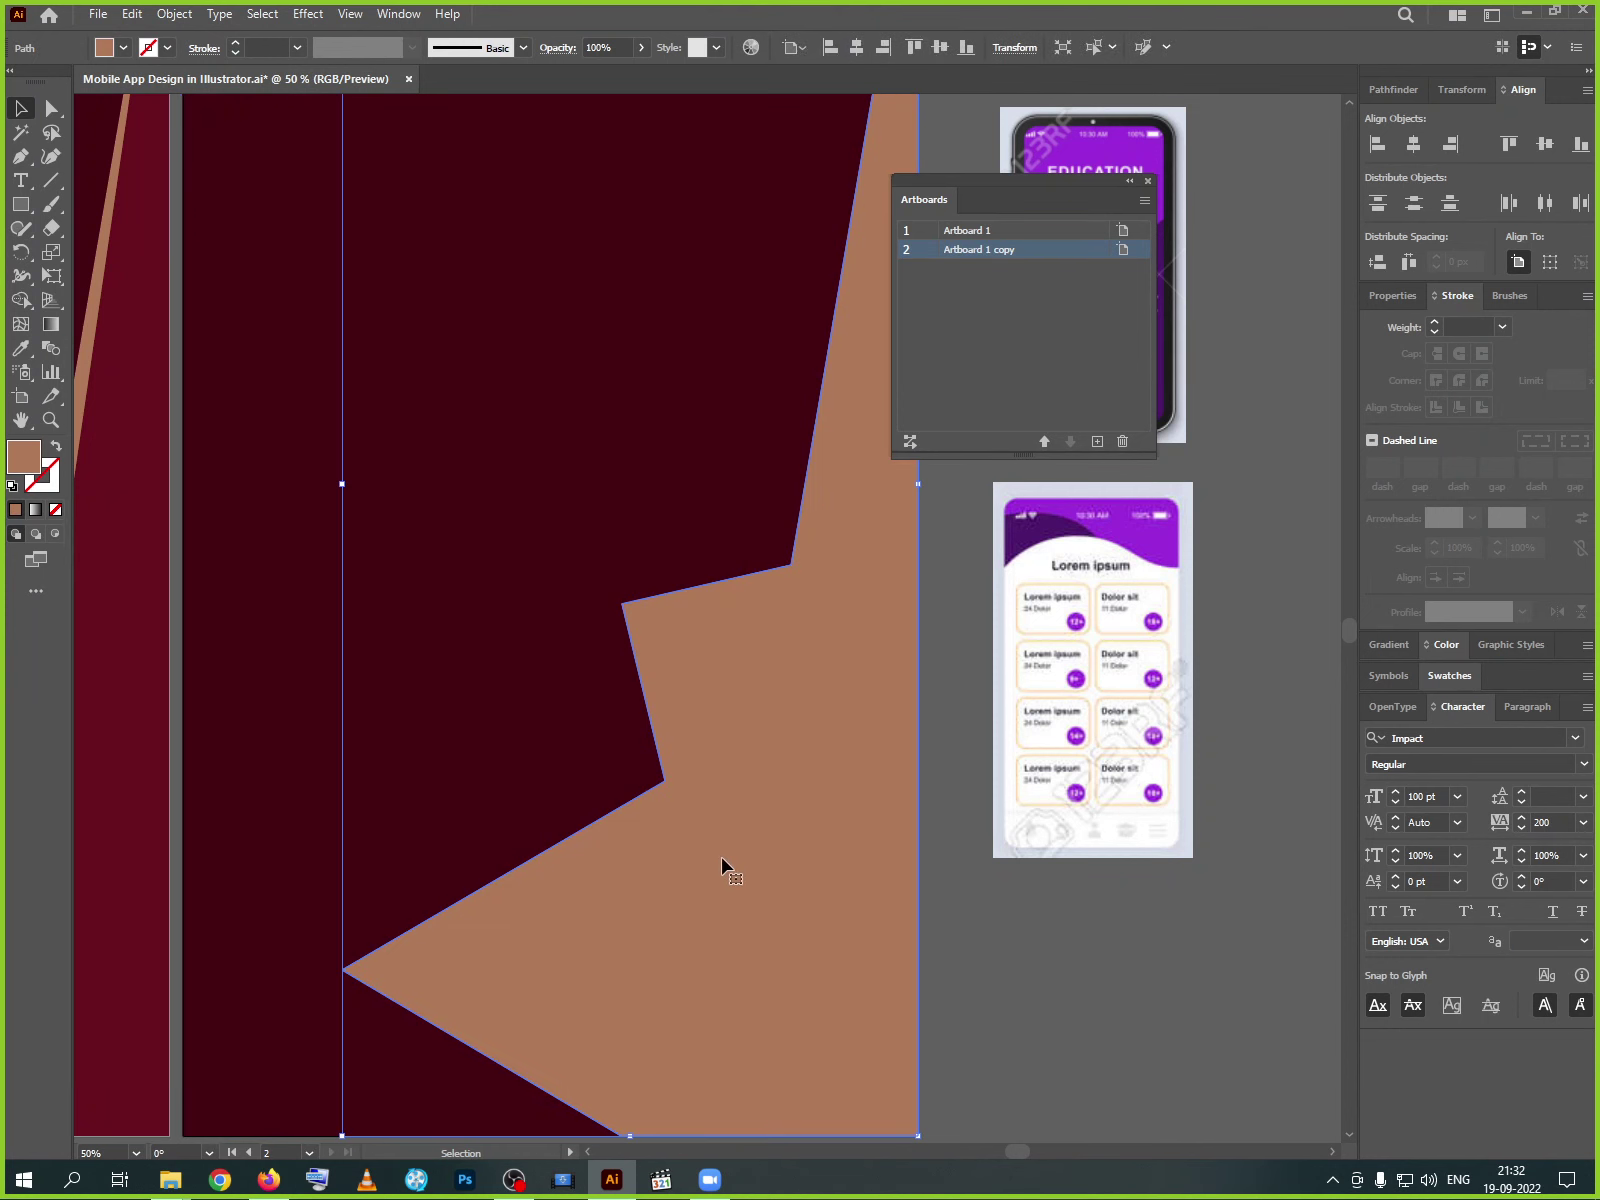
pyautogui.press('Delete')
pyautogui.click(636, 814)
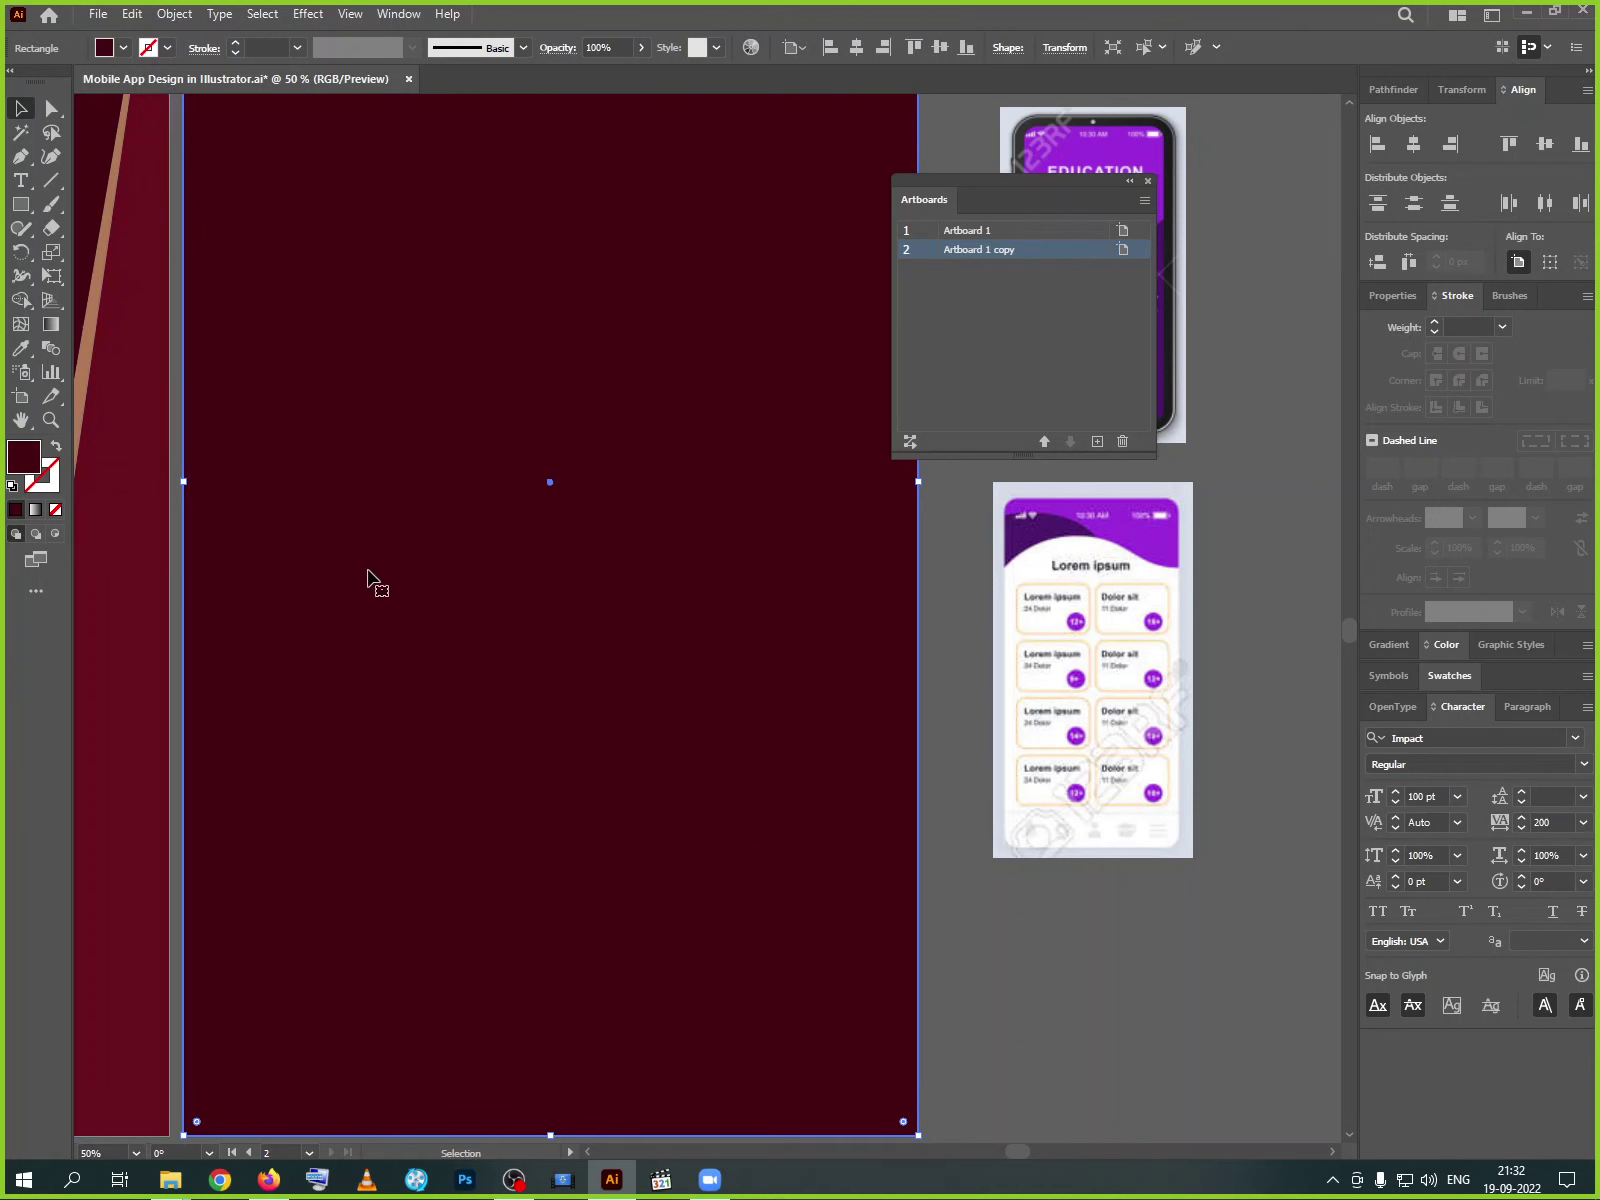
pyautogui.moveTo(490, 545); pyautogui.dragTo(680, 873)
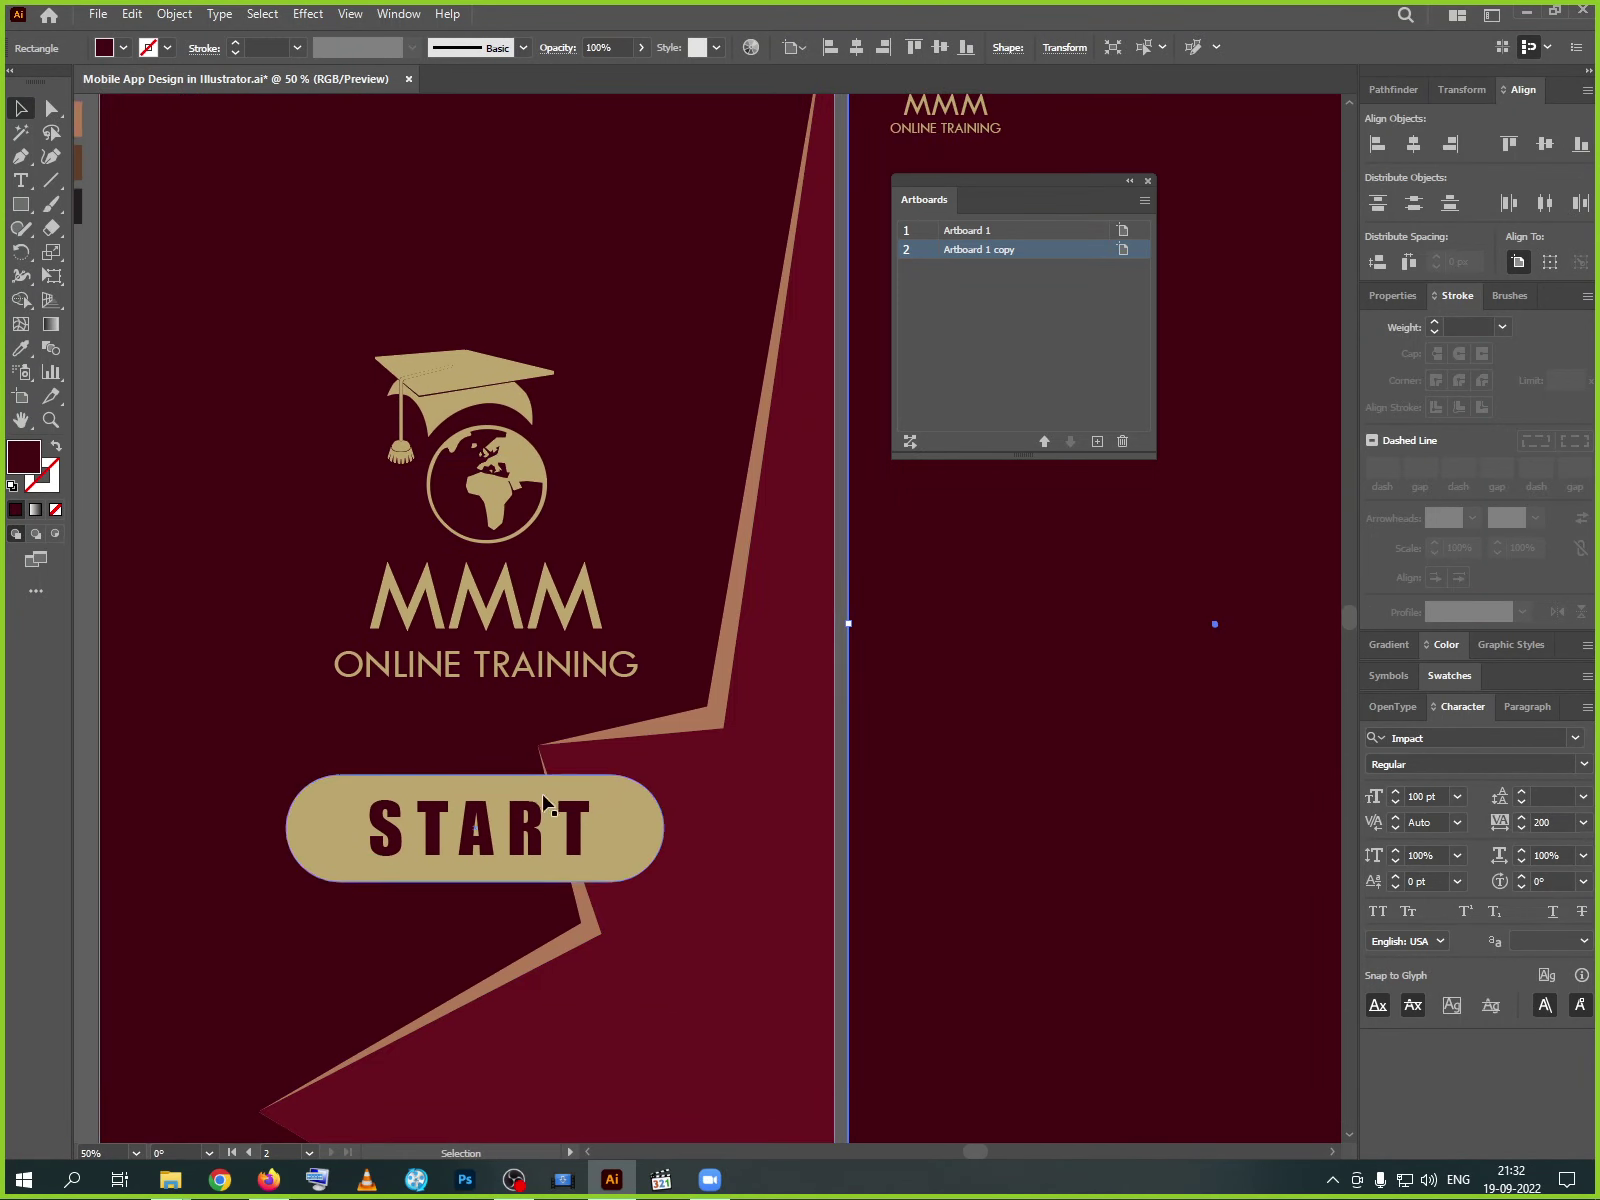
# - Isolate the zigzag group and recolour its thin angled stripe with the tan swatch
pyautogui.click(618, 835)
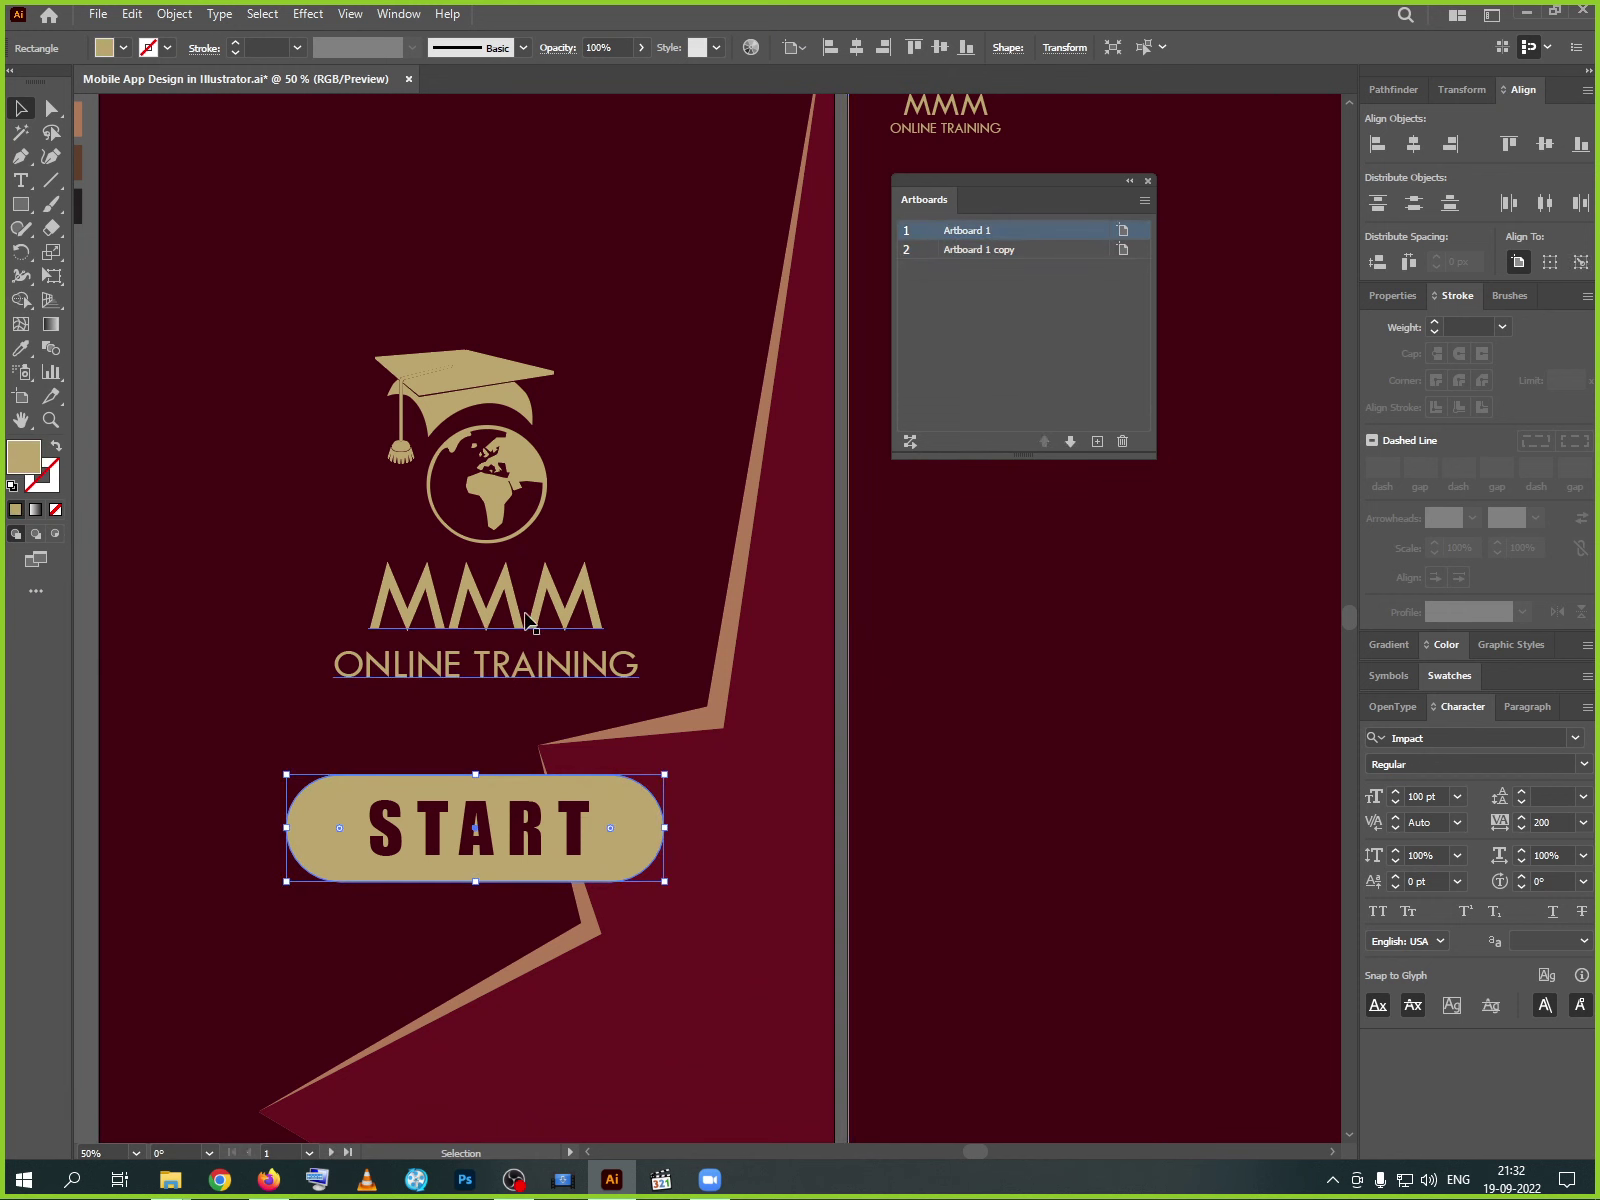
pyautogui.click(706, 742)
pyautogui.rightClick(703, 730)
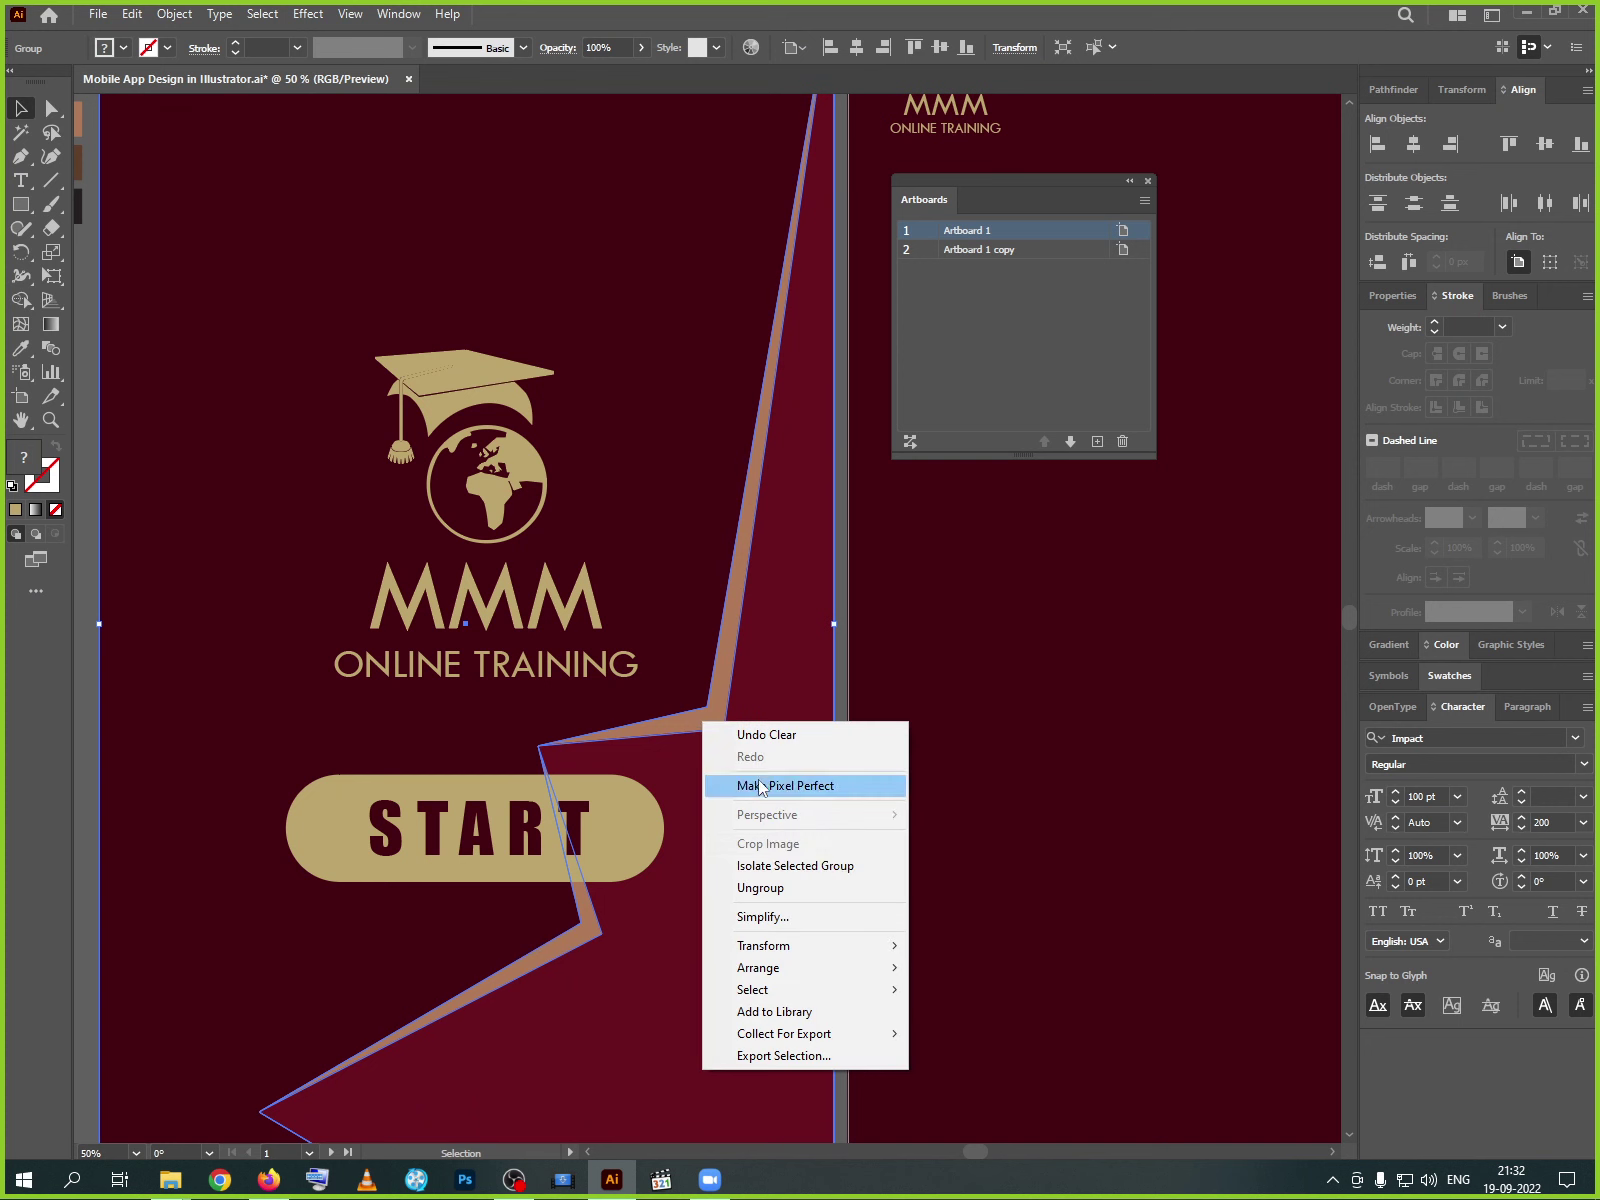
pyautogui.click(783, 866)
pyautogui.click(731, 755)
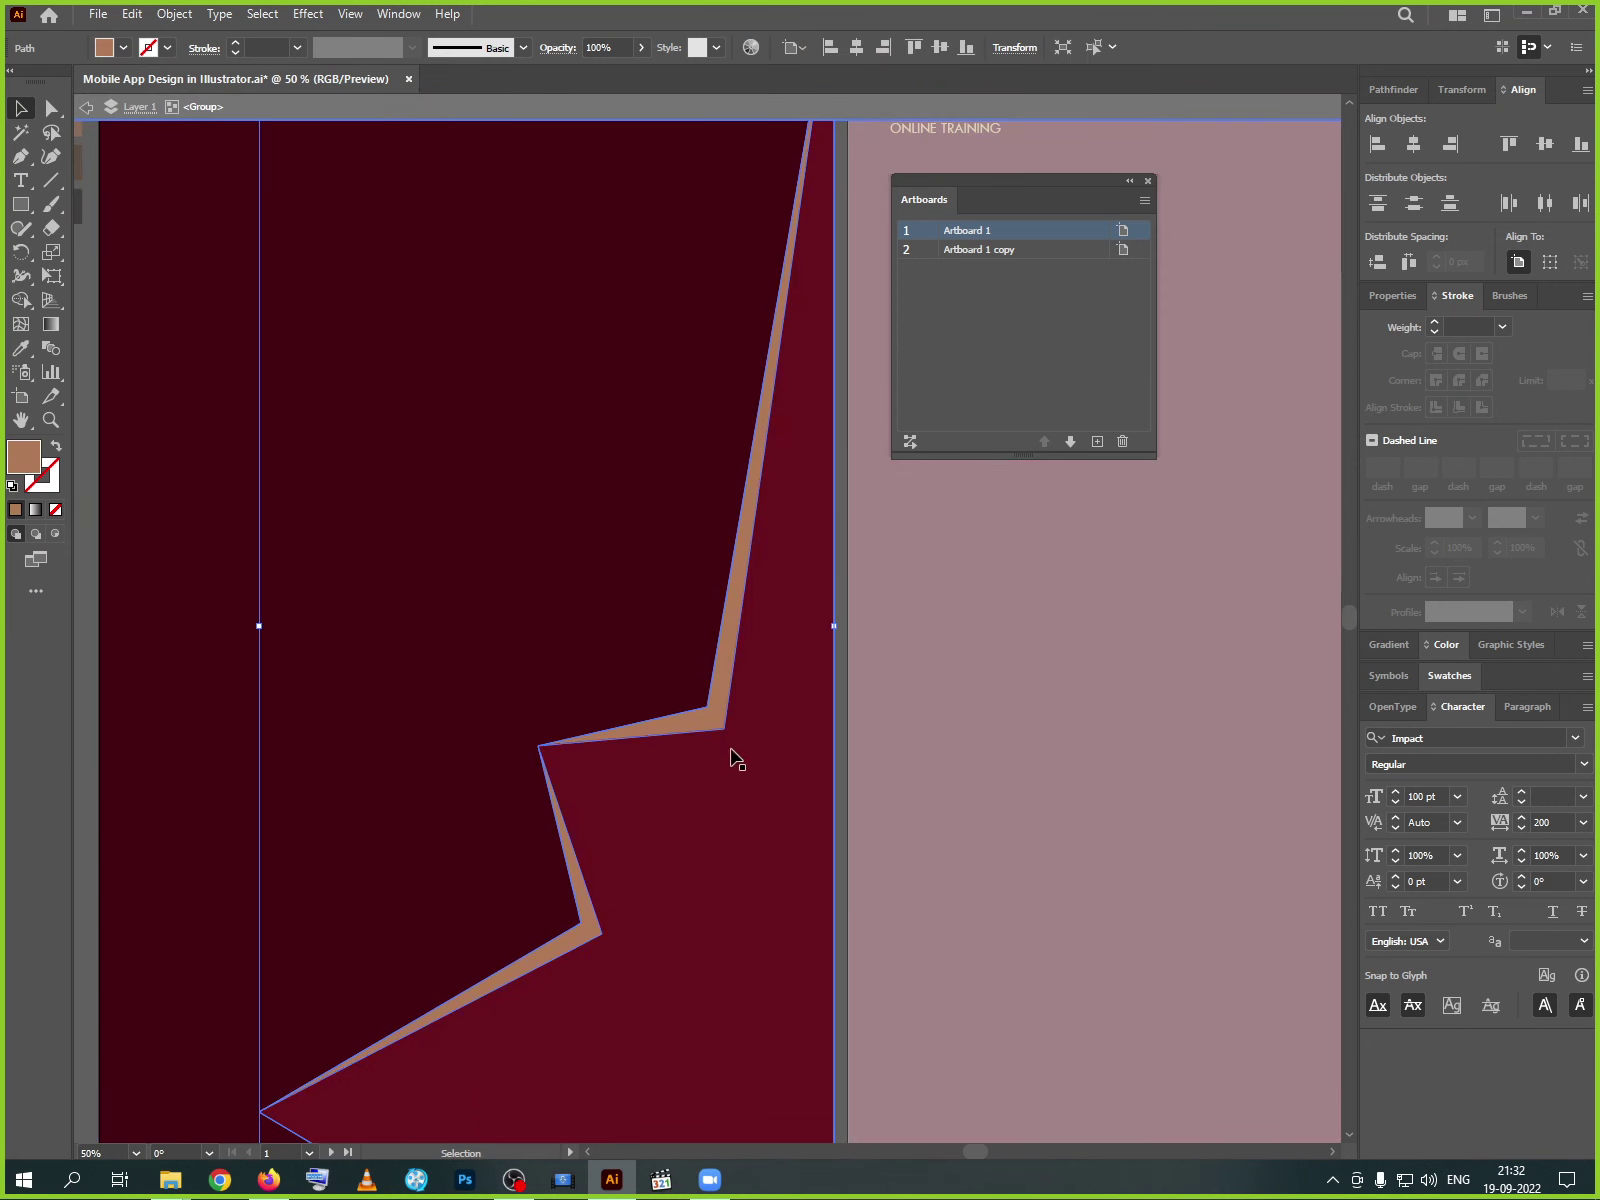
pyautogui.click(20, 348)
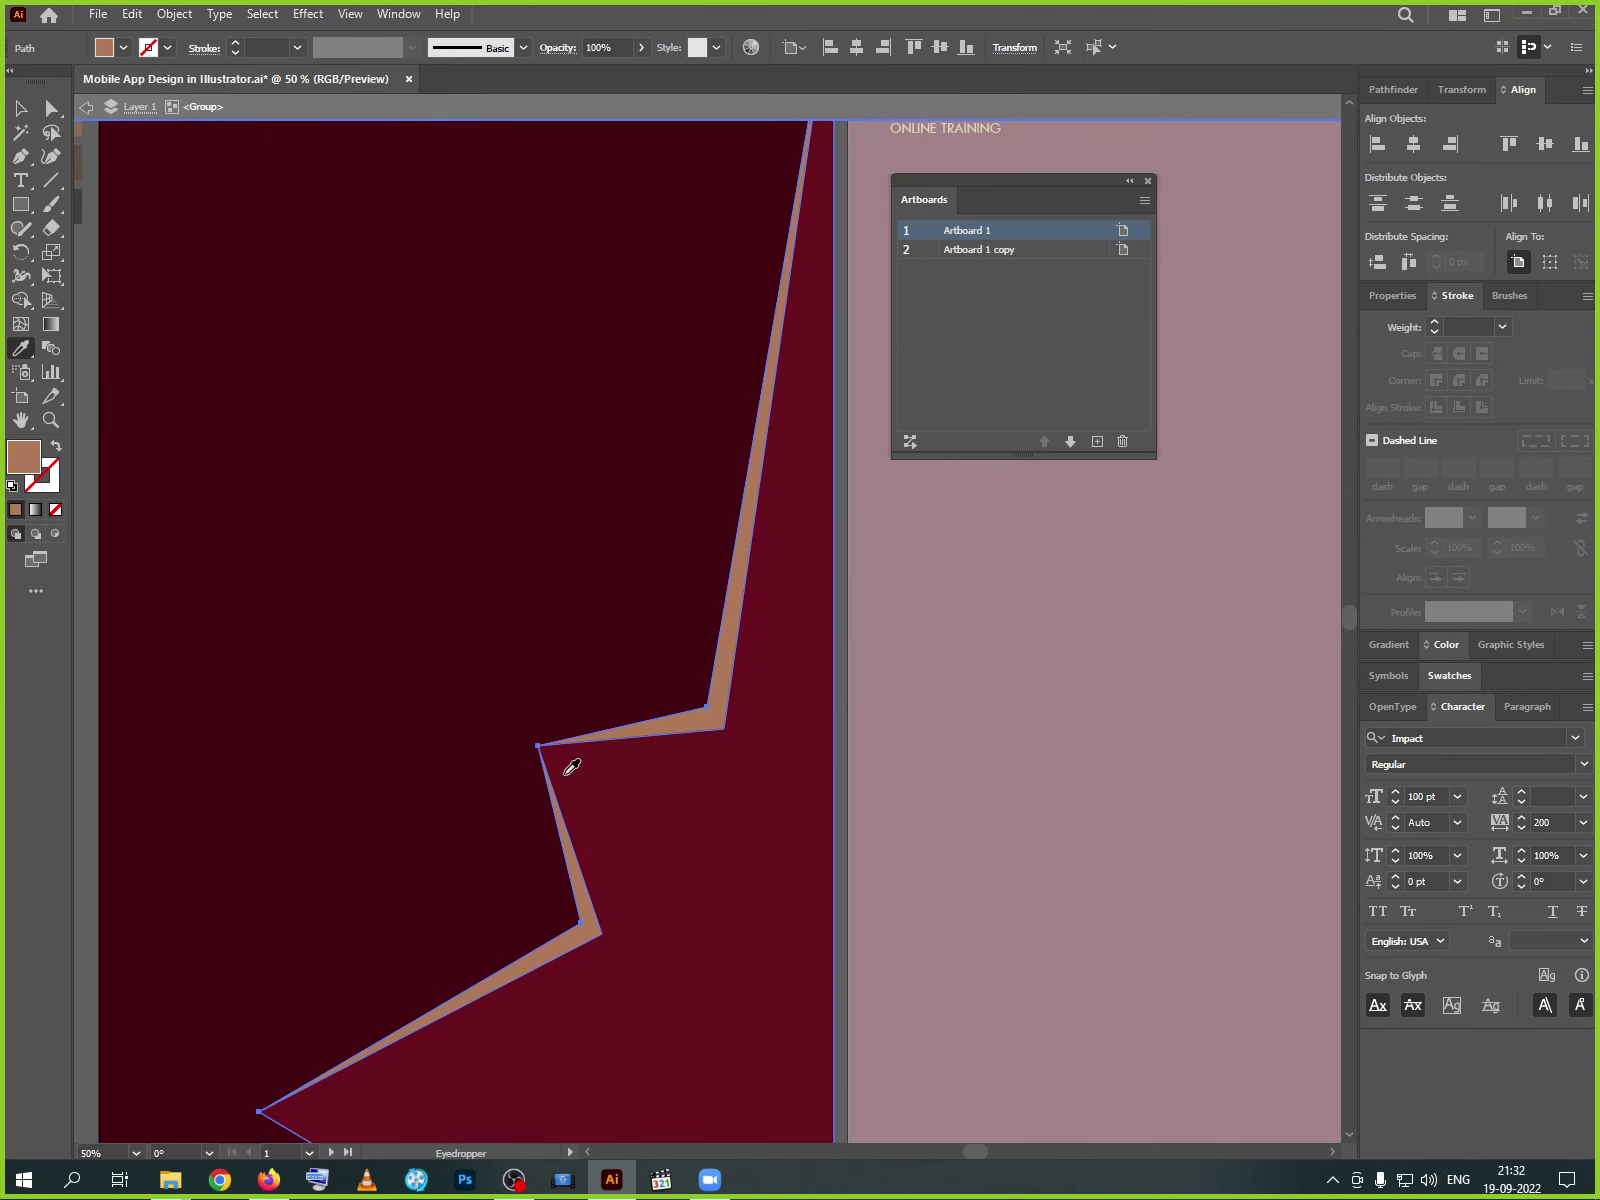
pyautogui.scroll(3, 555, 768)
pyautogui.moveTo(310, 564); pyautogui.dragTo(543, 607)
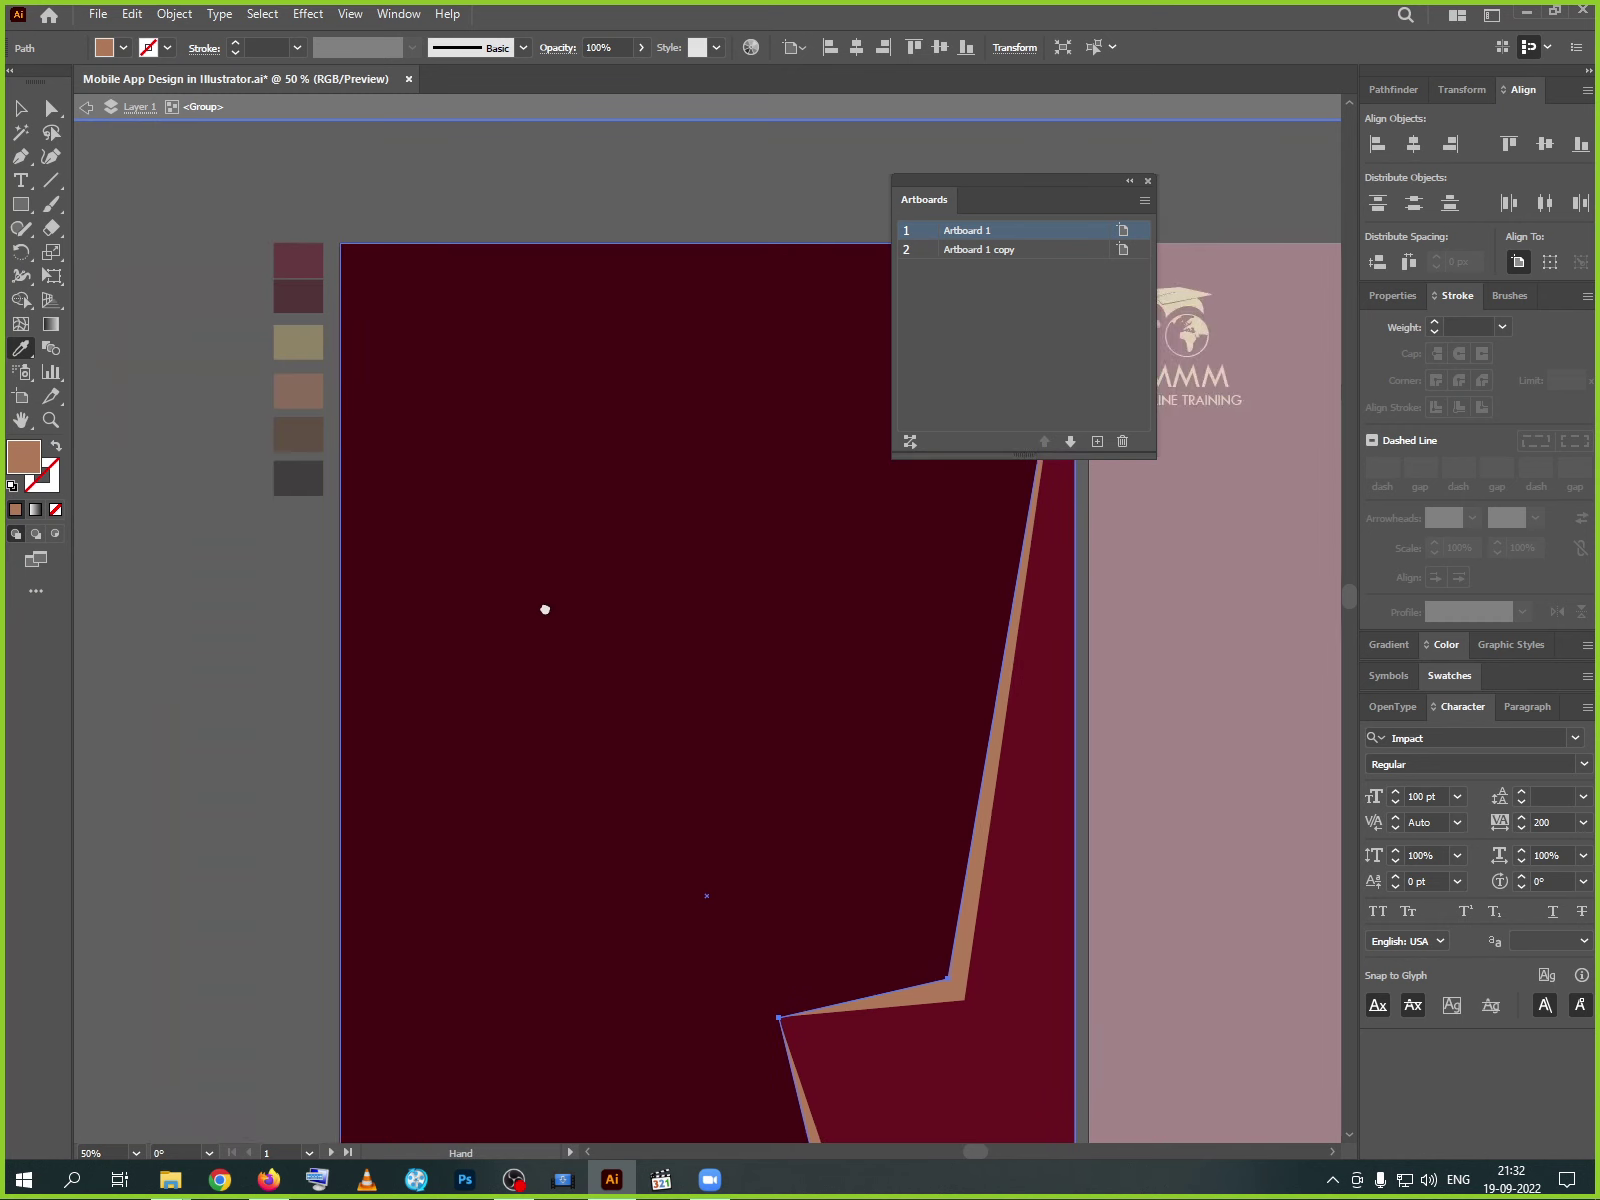
pyautogui.click(306, 344)
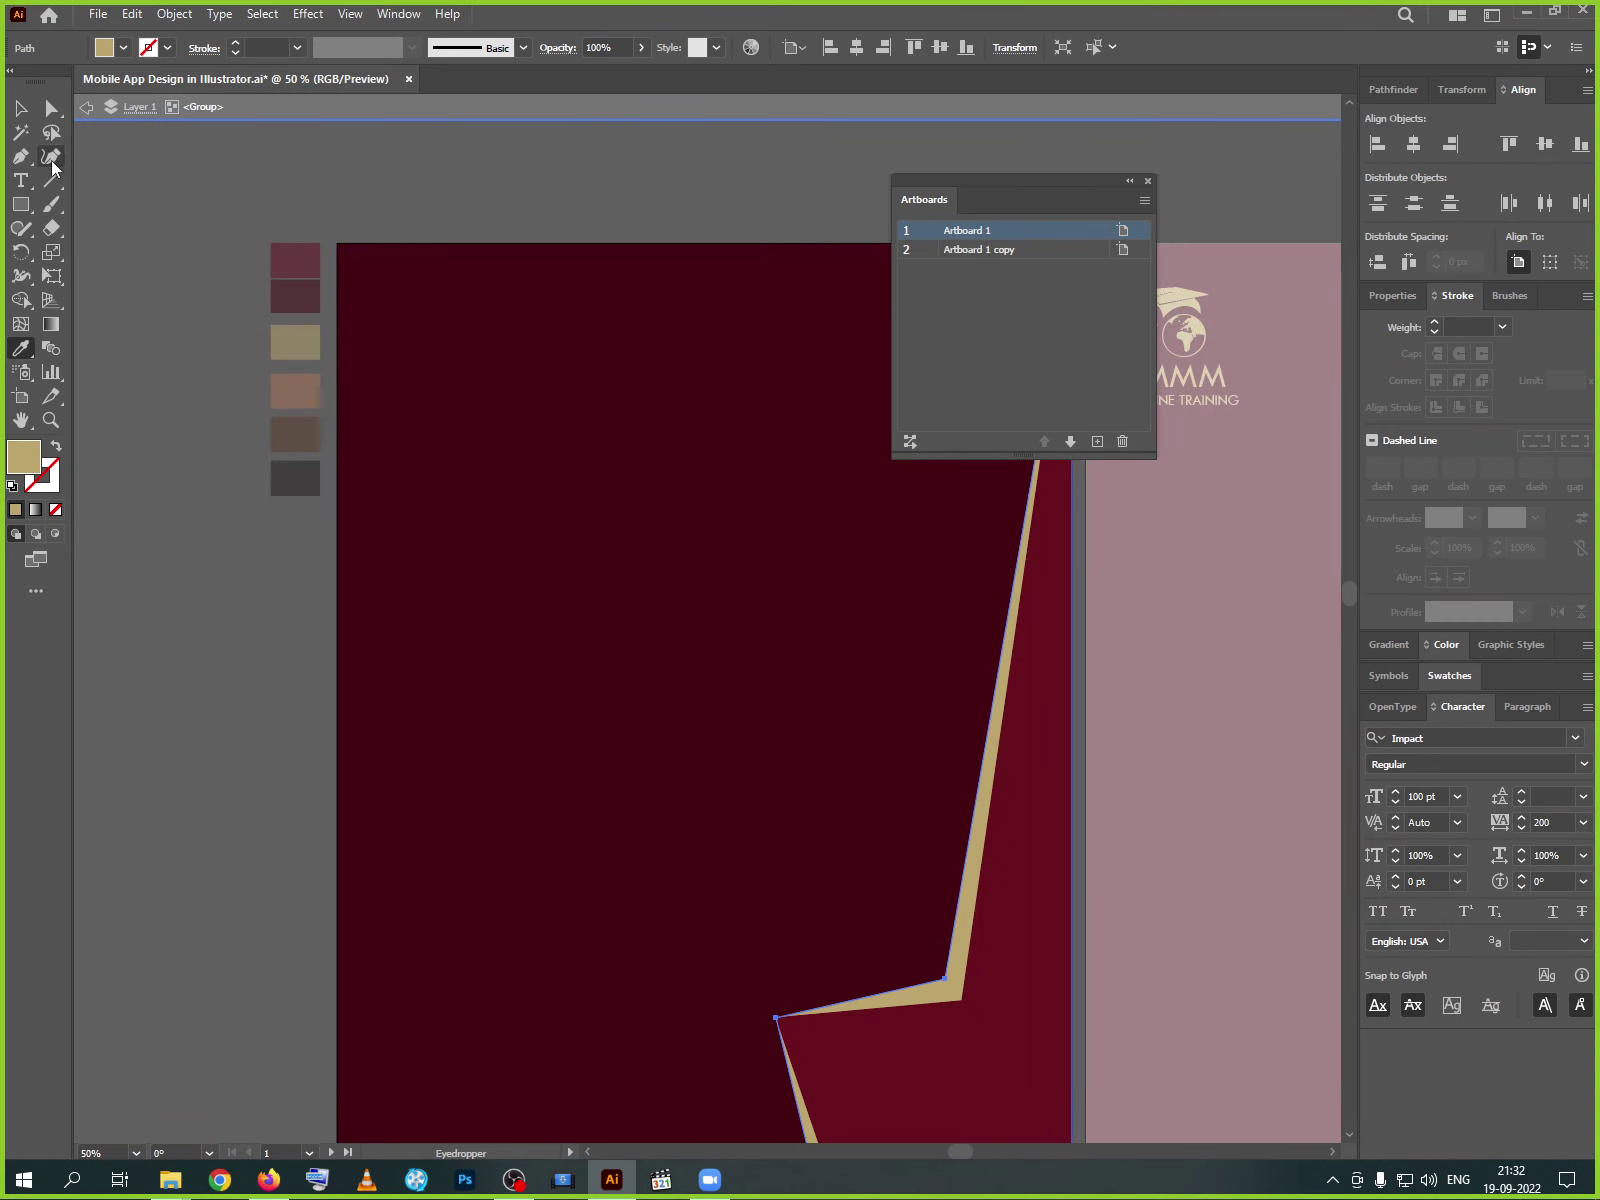
# - Exit isolation mode and zoom out to show both artboards
pyautogui.click(21, 110)
pyautogui.click(86, 107)
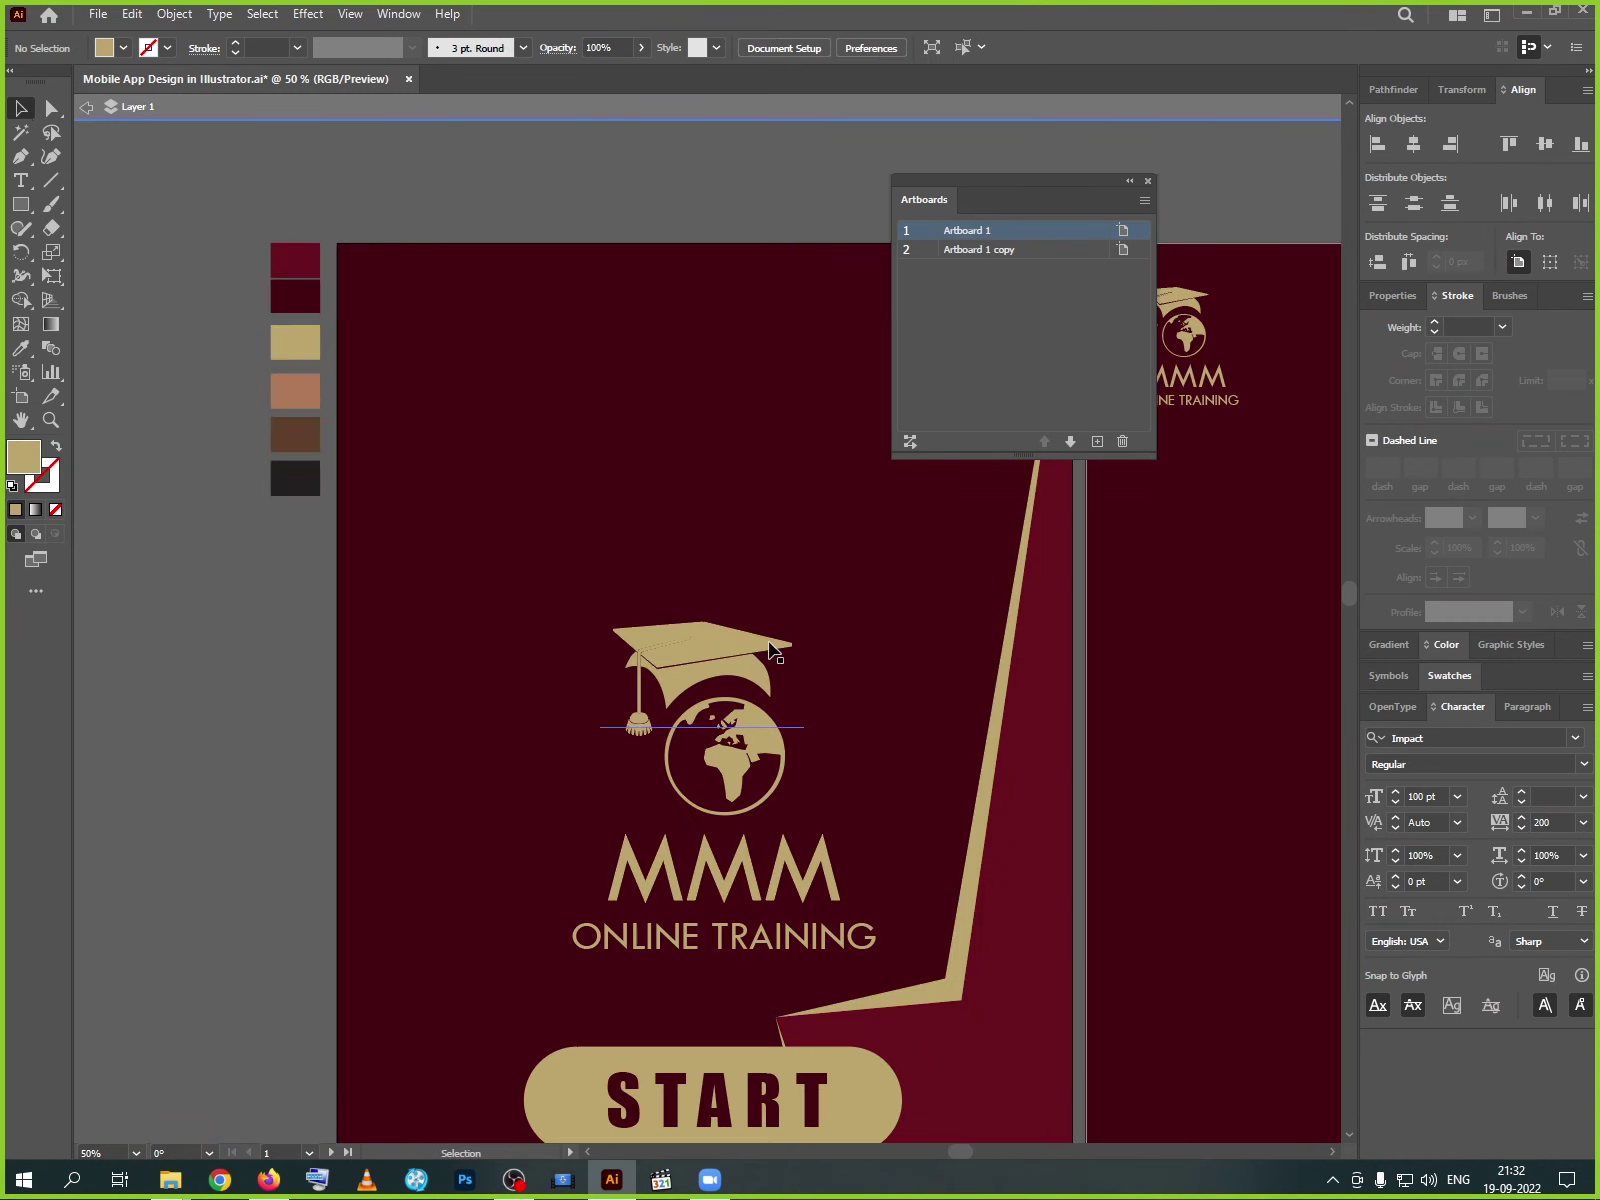
pyautogui.rightClick(764, 641)
pyautogui.click(850, 681)
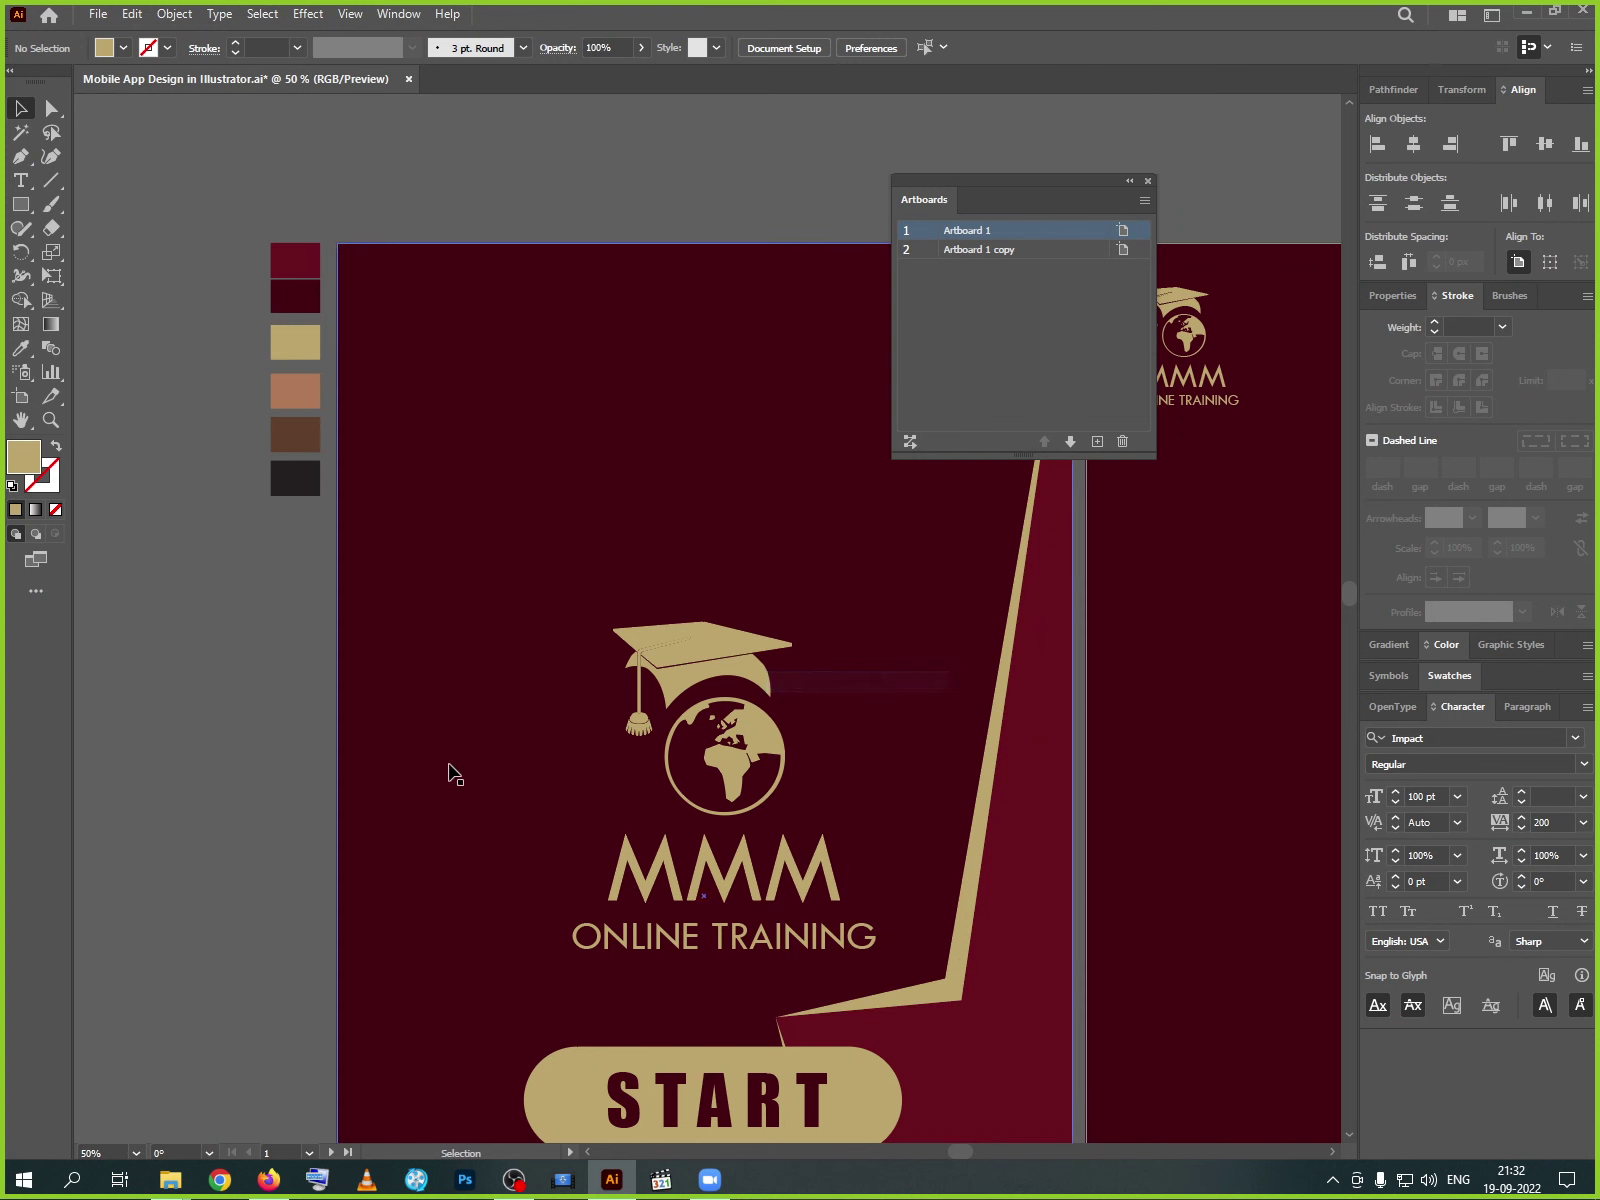
pyautogui.moveTo(797, 940); pyautogui.dragTo(442, 740)
pyautogui.moveTo(869, 885); pyautogui.dragTo(675, 892)
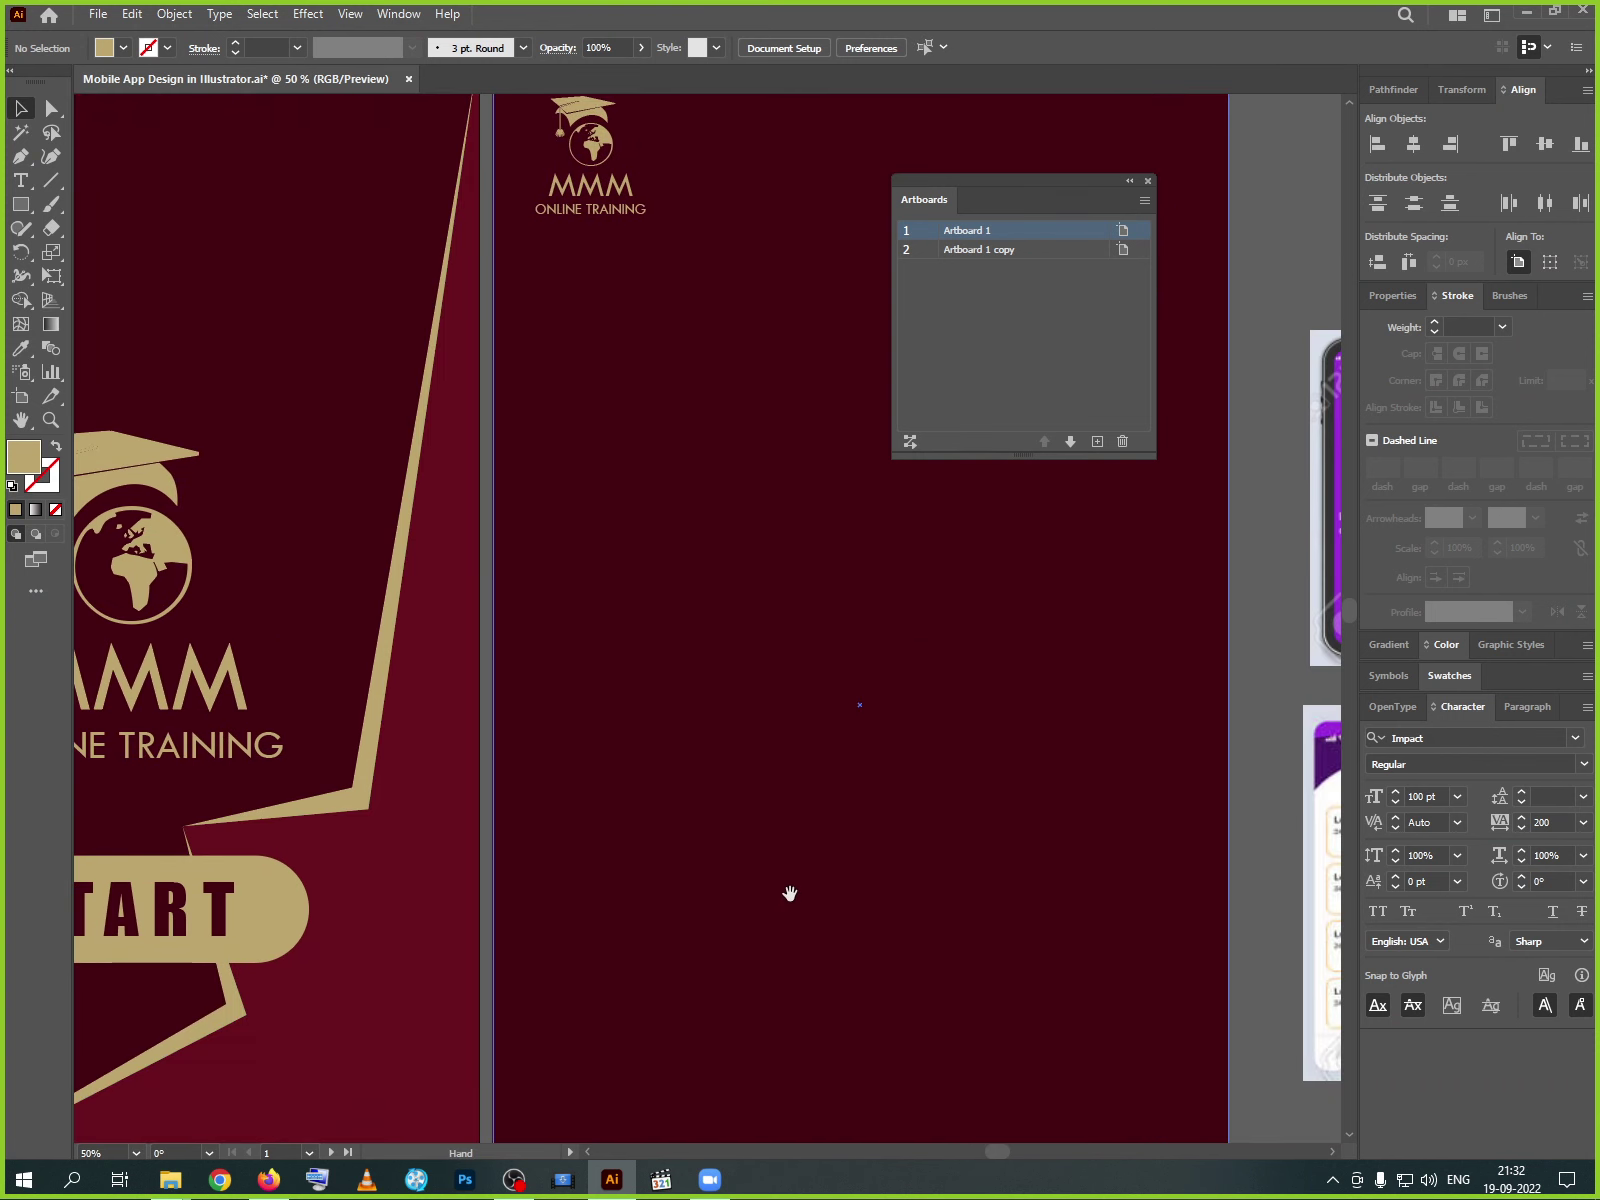
pyautogui.hotkey('ctrl', '-')
pyautogui.hotkey('ctrl', '-')
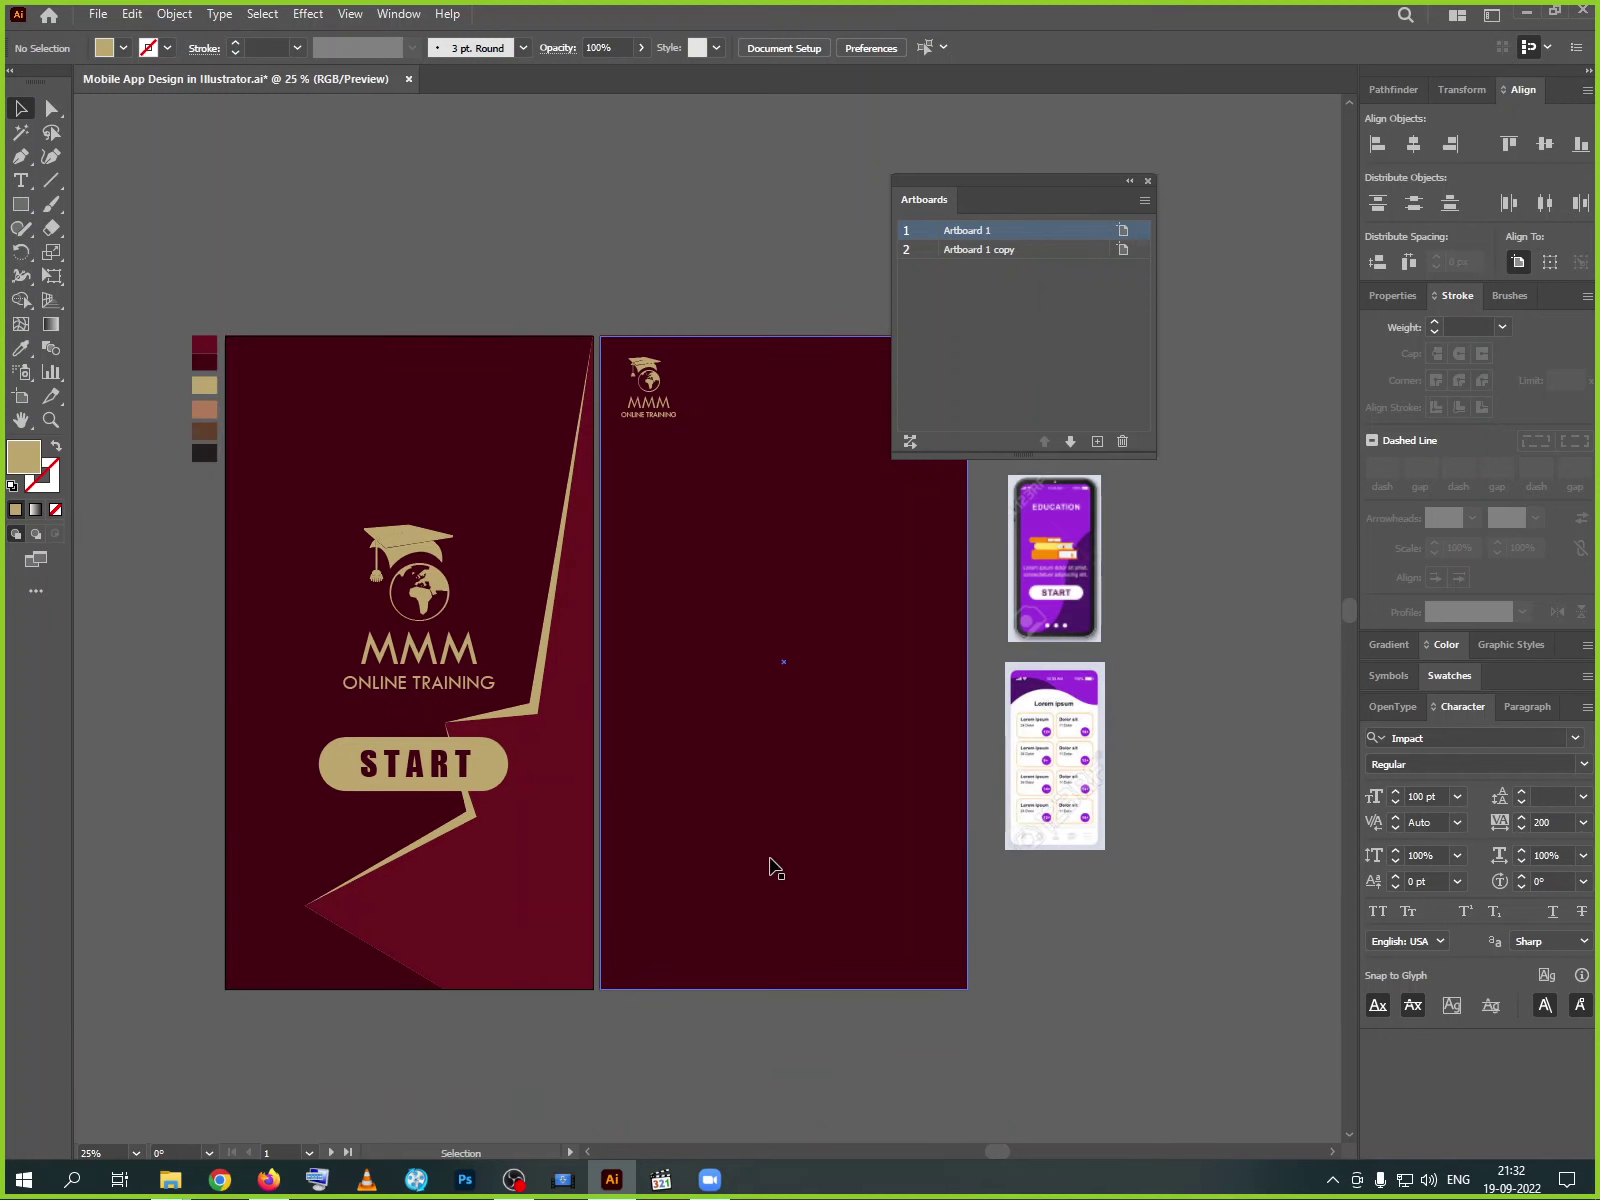
pyautogui.moveTo(775, 864); pyautogui.dragTo(750, 929)
# - Fill the second artboard's background rectangle with the tan swatch colour
pyautogui.click(757, 785)
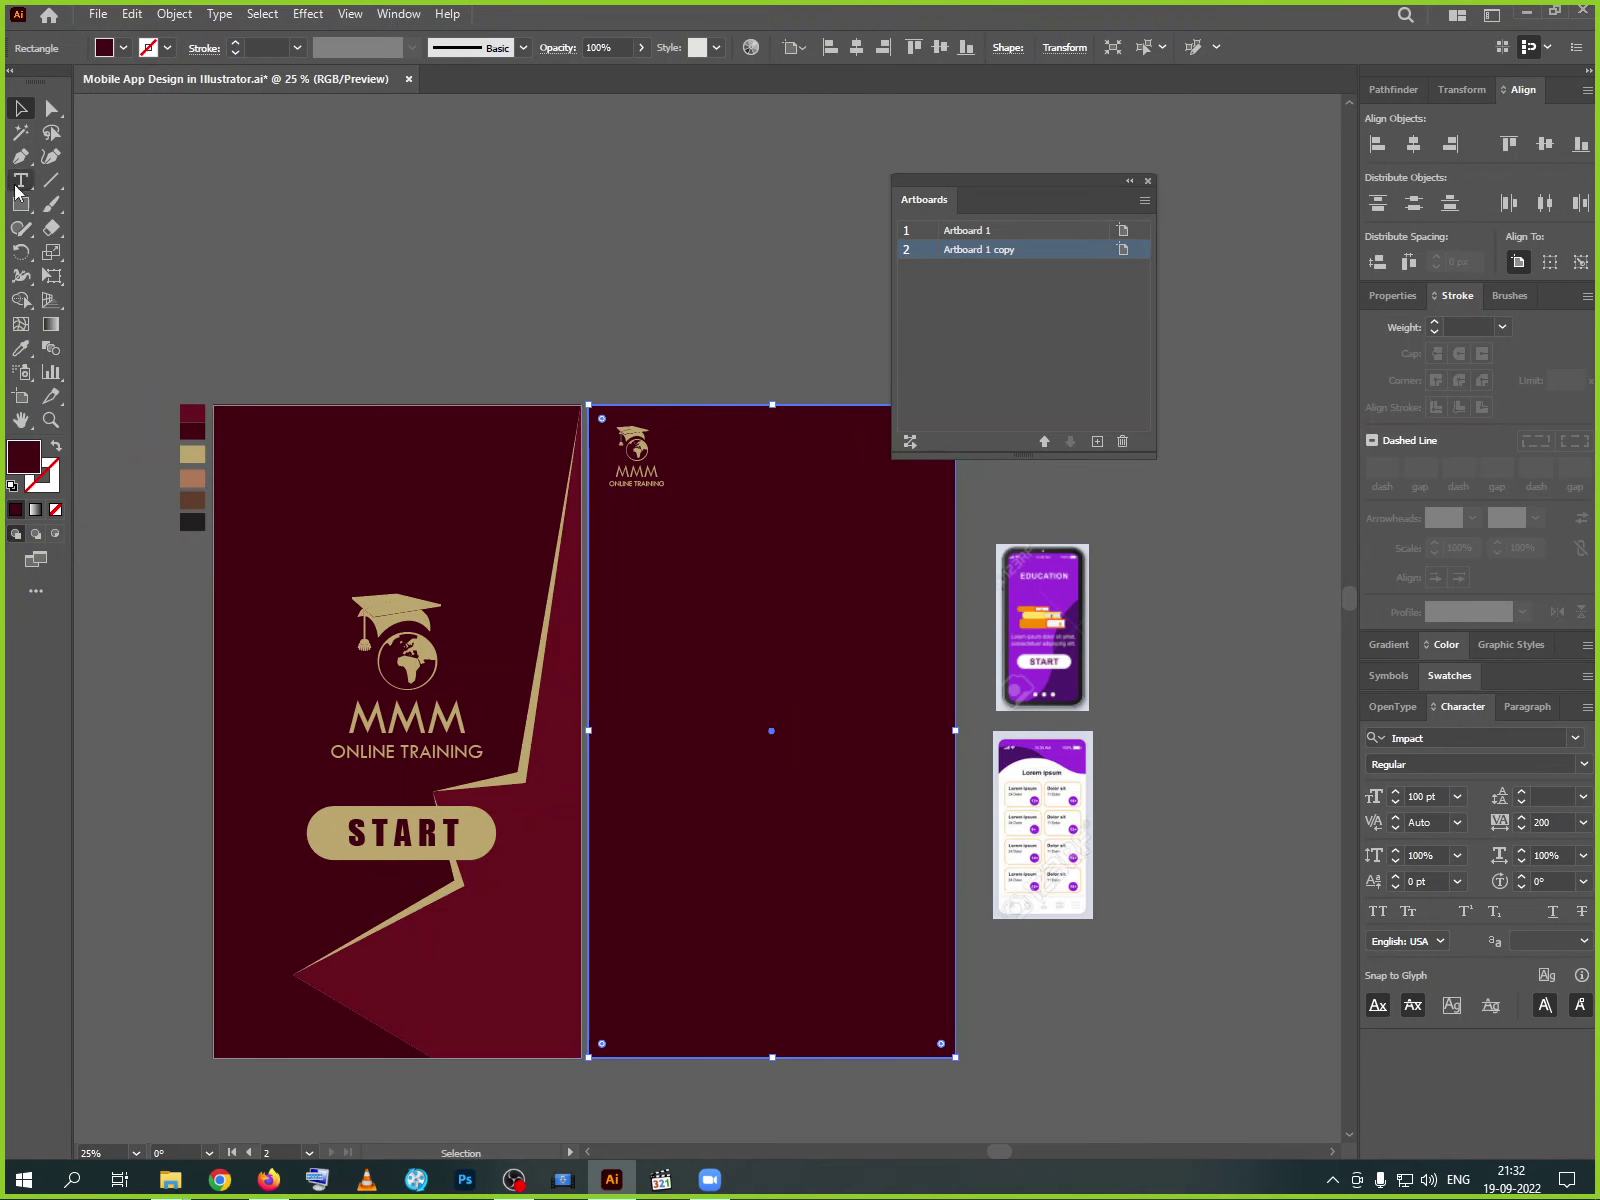
pyautogui.click(51, 107)
pyautogui.press('v')
pyautogui.hotkey('ctrl', 'shift', 'b')
pyautogui.moveTo(727, 661); pyautogui.dragTo(831, 833)
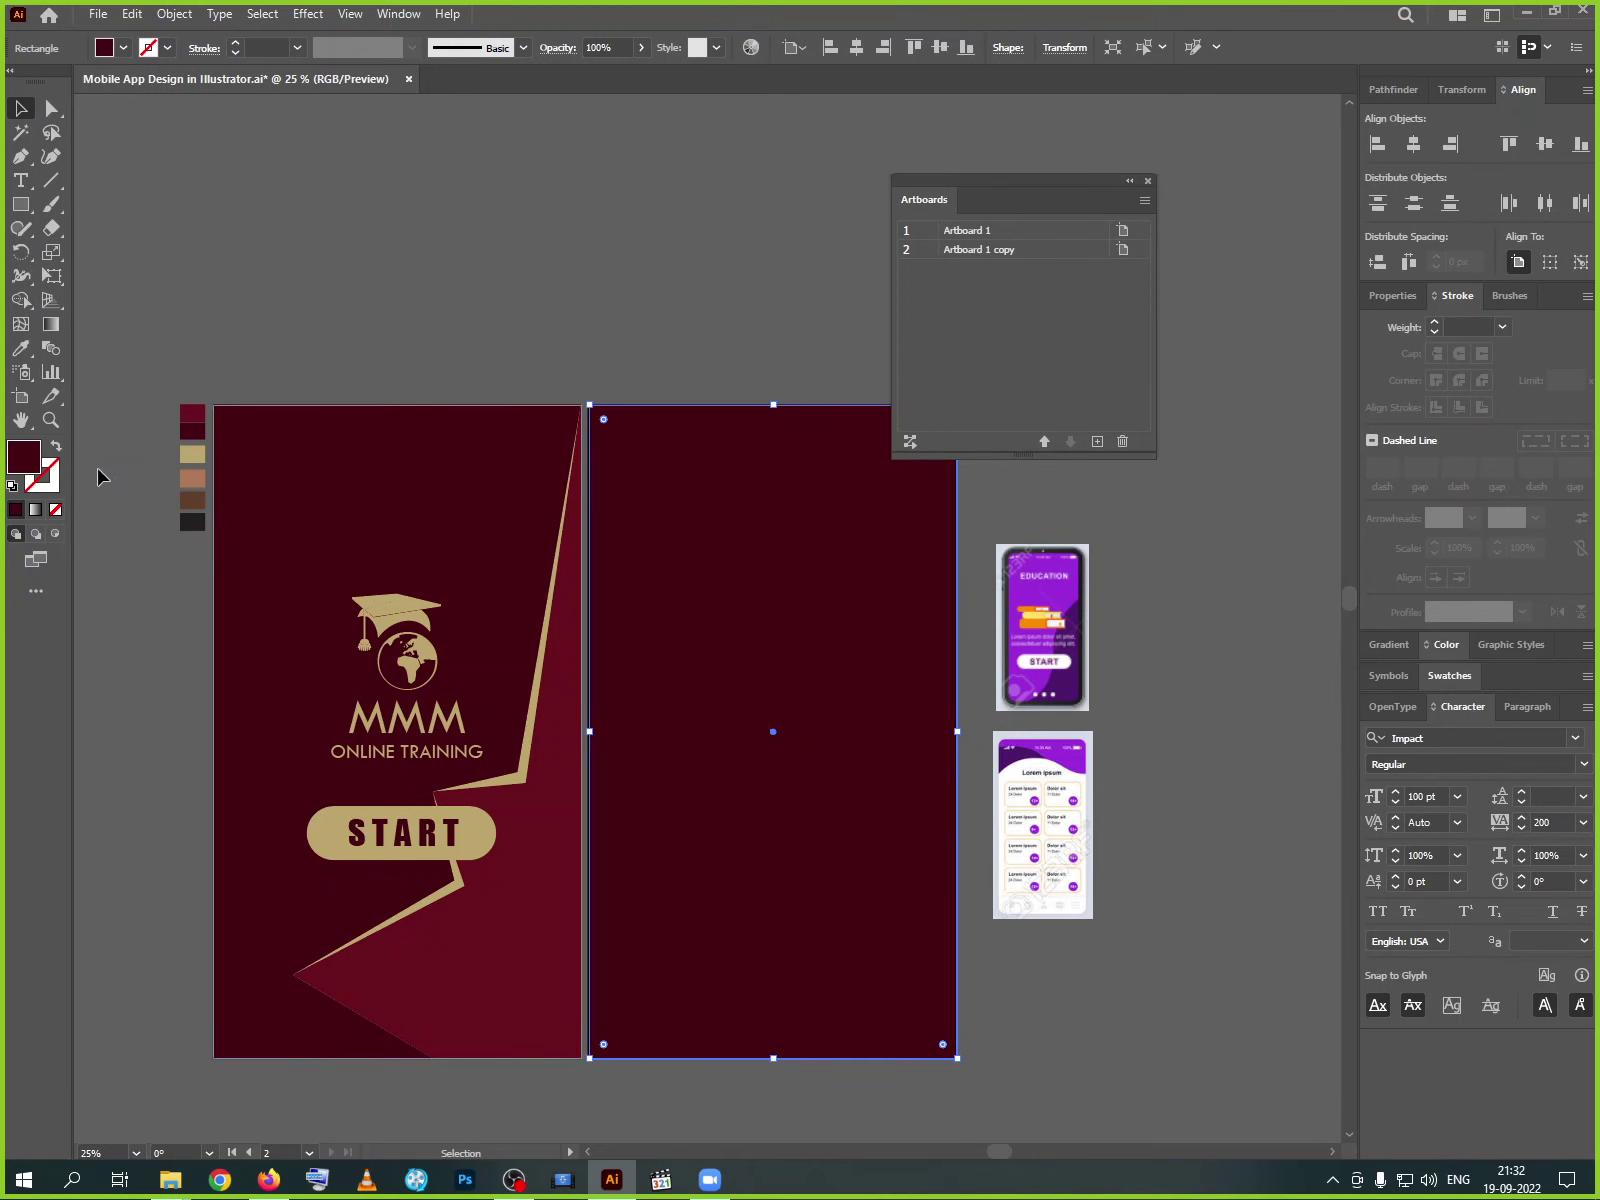
pyautogui.click(21, 348)
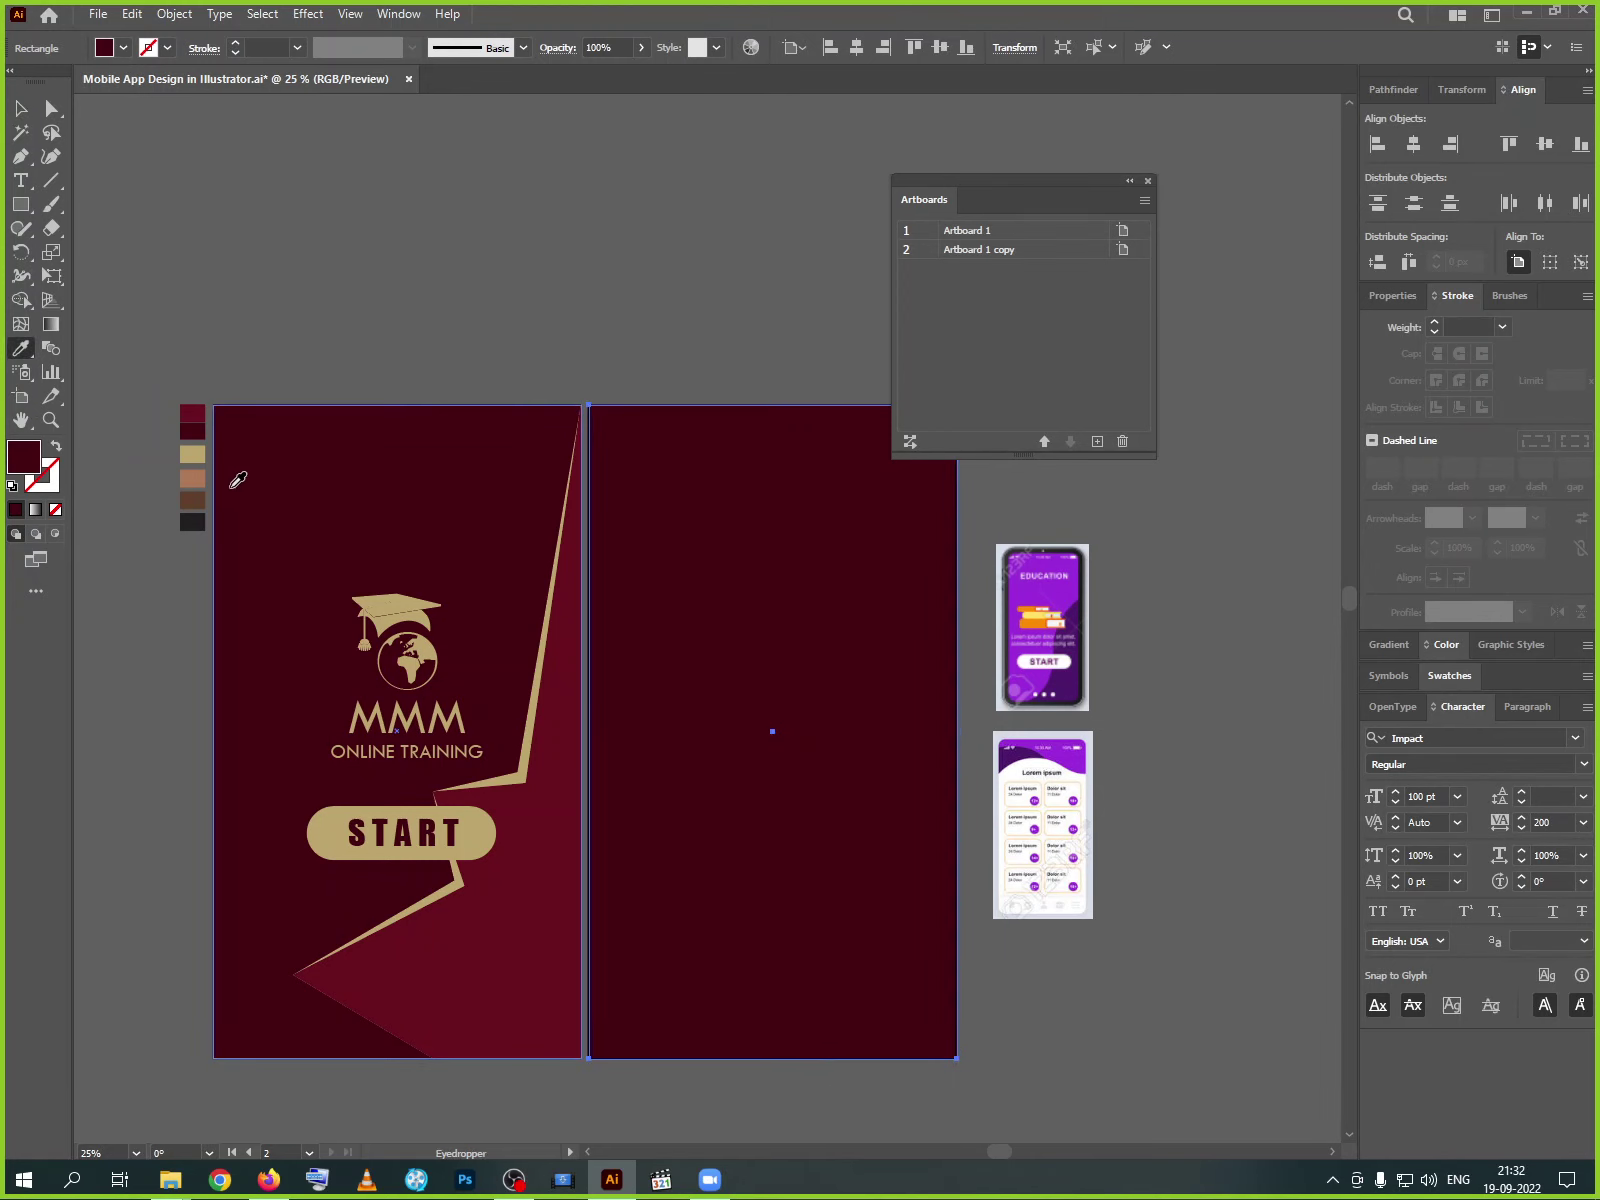
pyautogui.click(200, 458)
pyautogui.press('v')
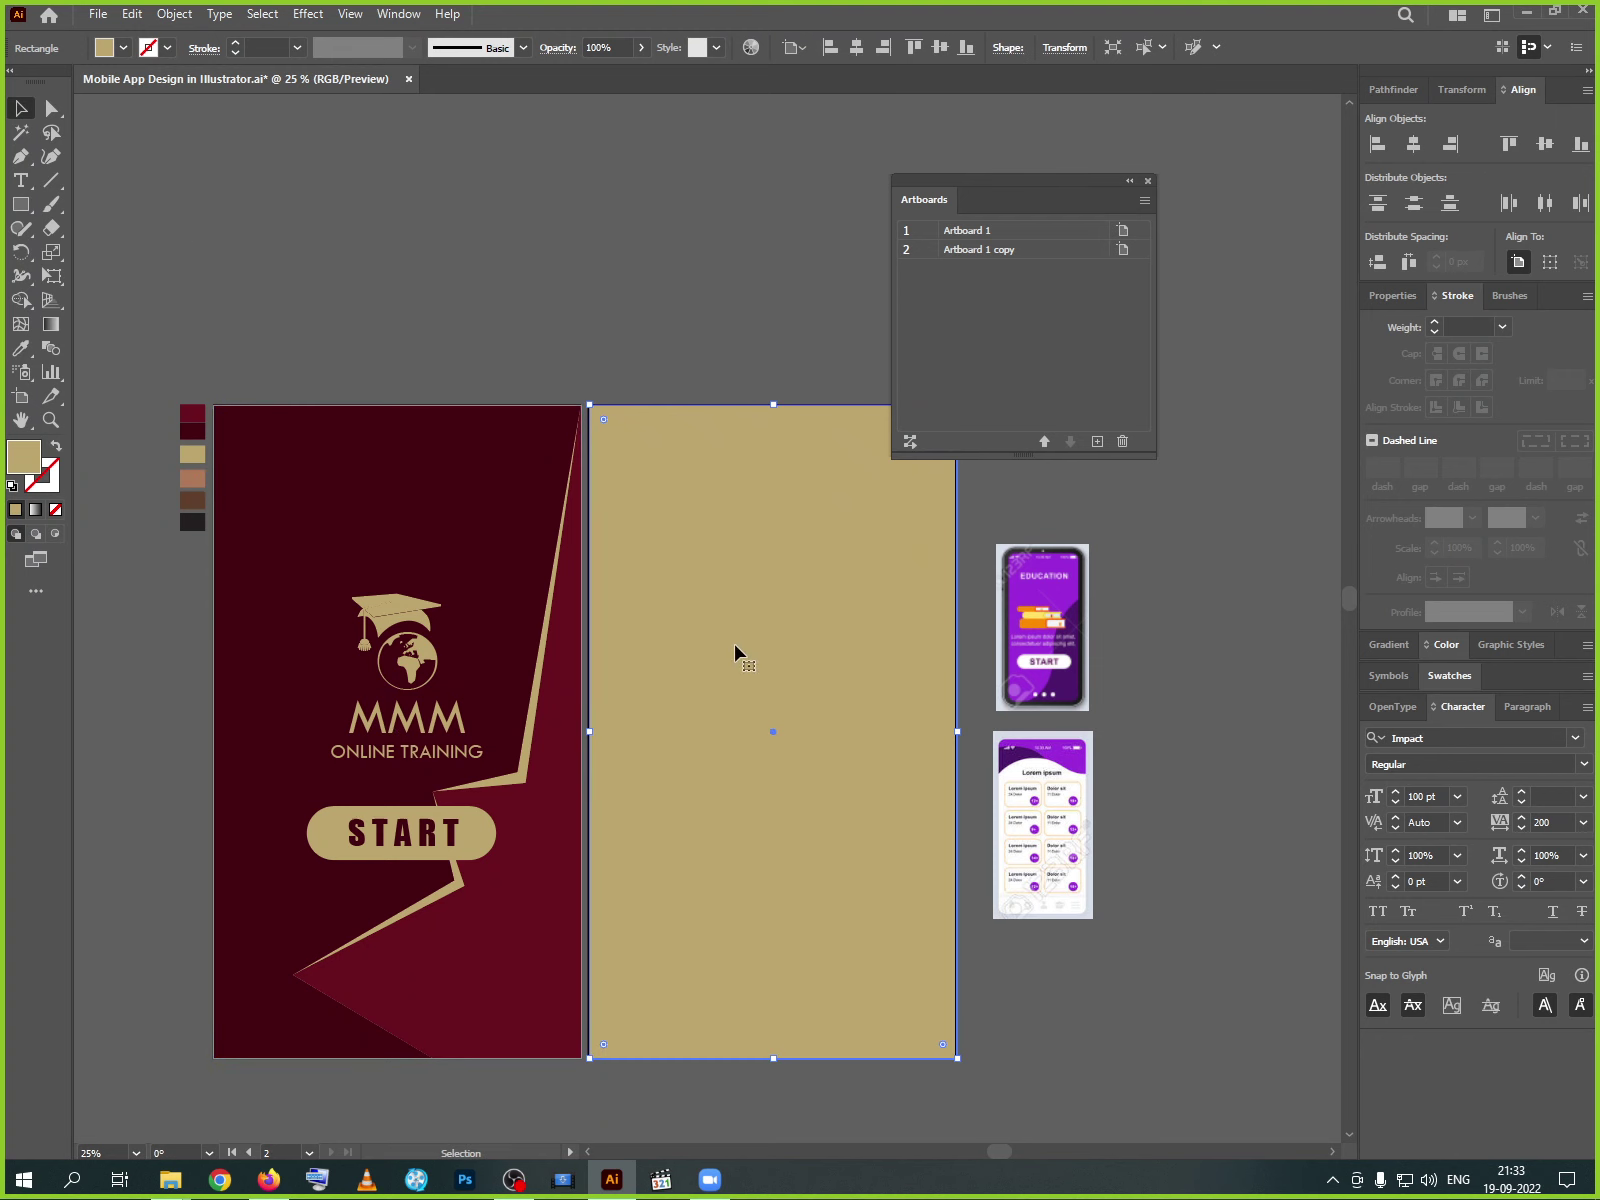
pyautogui.click(1083, 985)
pyautogui.click(798, 903)
# - Drag the tan rectangle's top-left corner down and inward to slant its upper-left edge
pyautogui.click(52, 108)
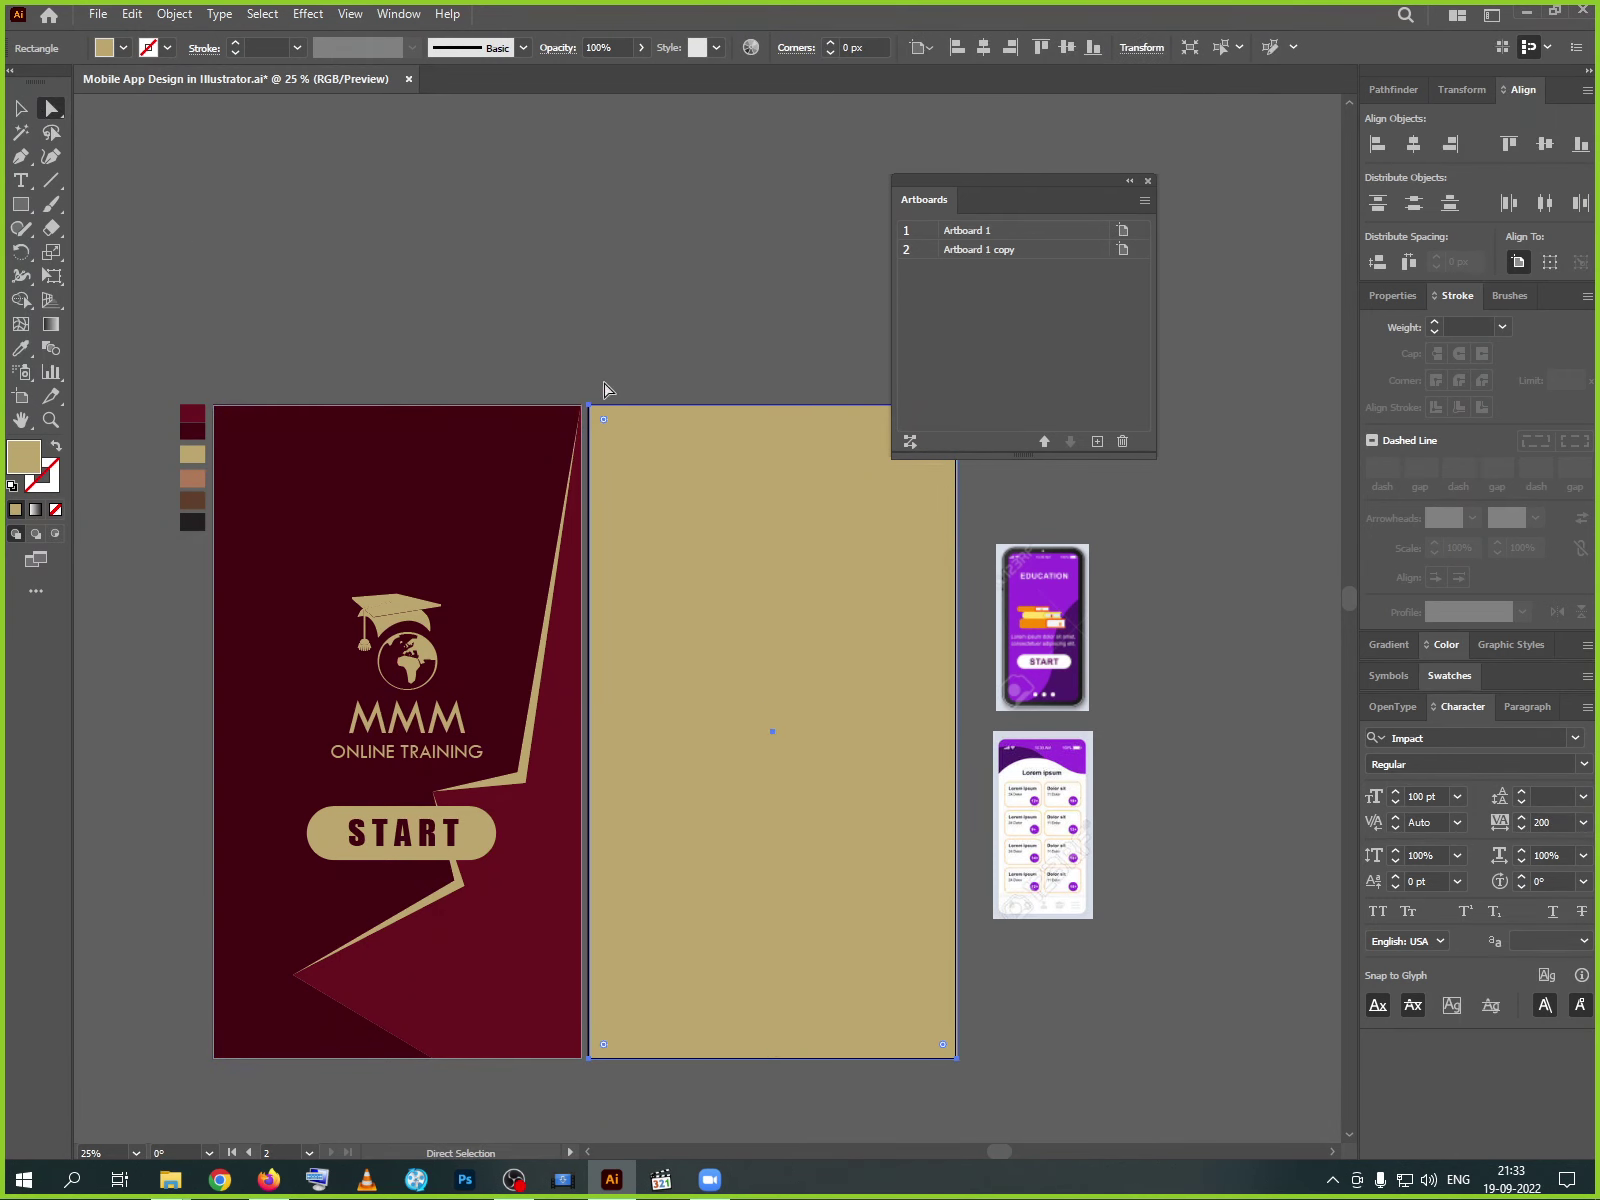
pyautogui.click(604, 389)
pyautogui.click(592, 409)
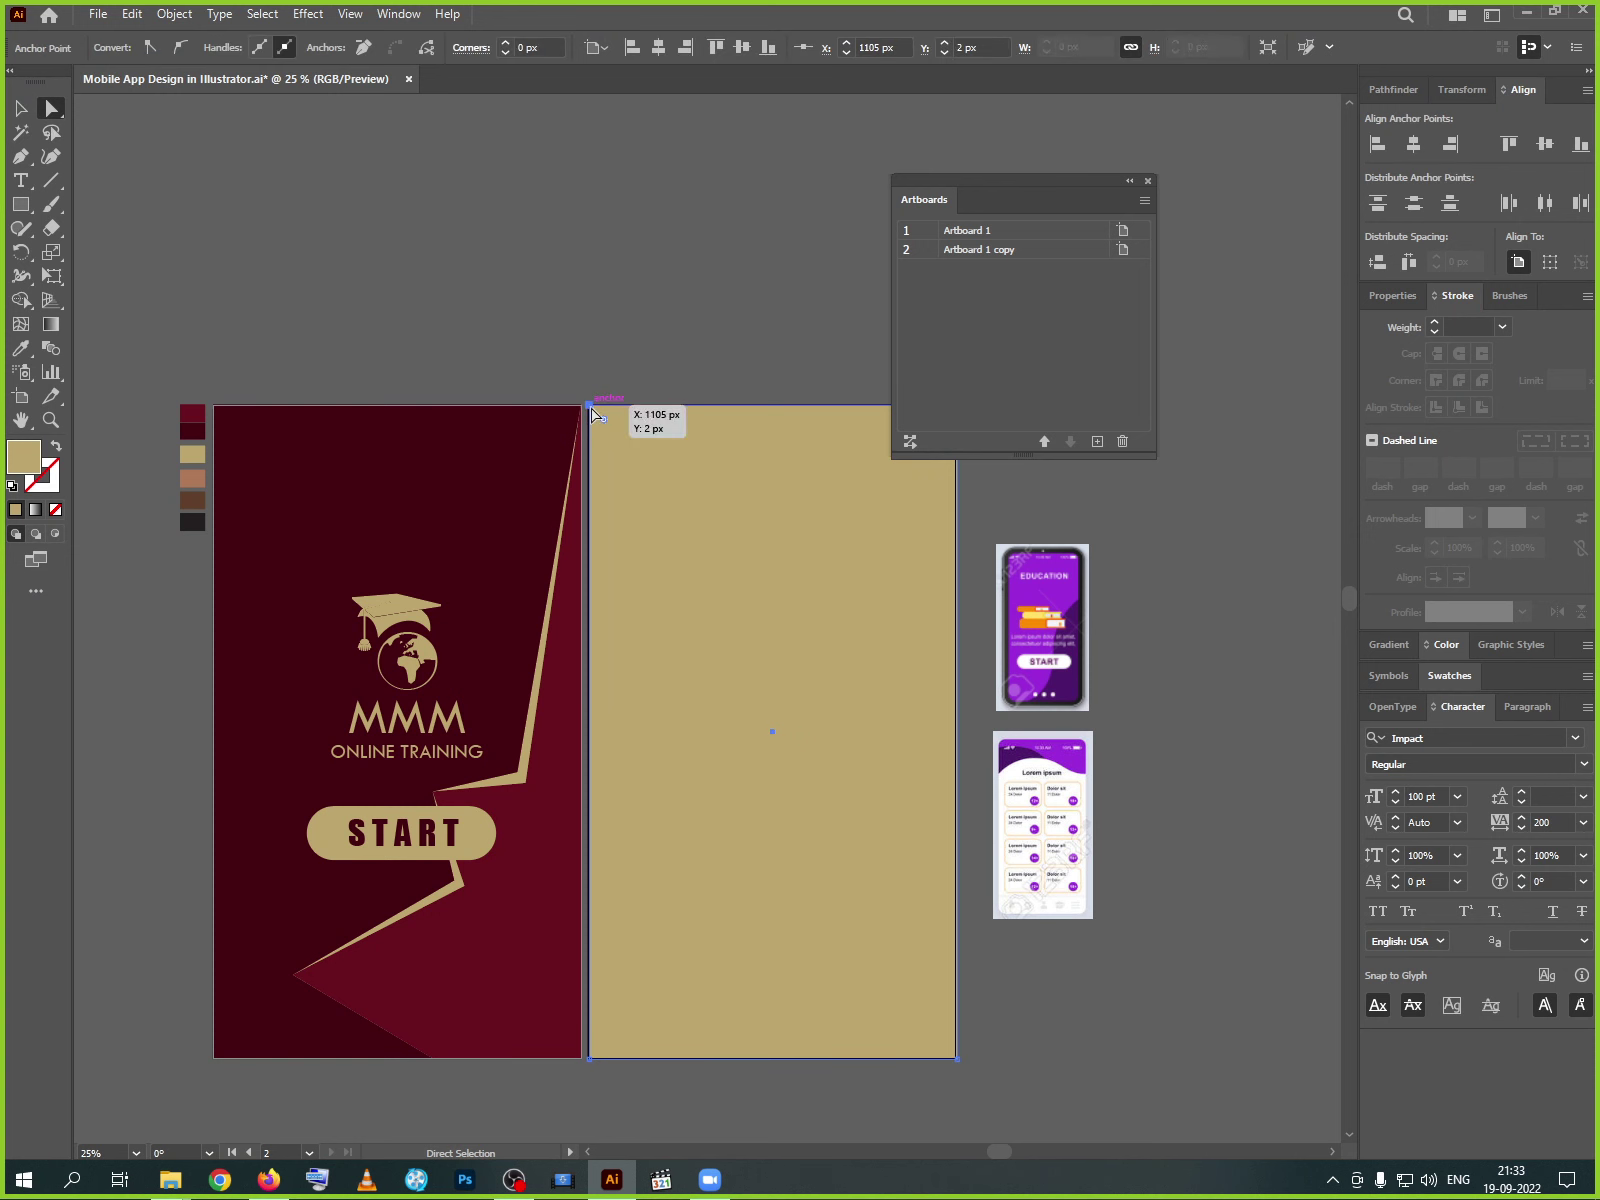
pyautogui.moveTo(594, 413); pyautogui.dragTo(661, 546)
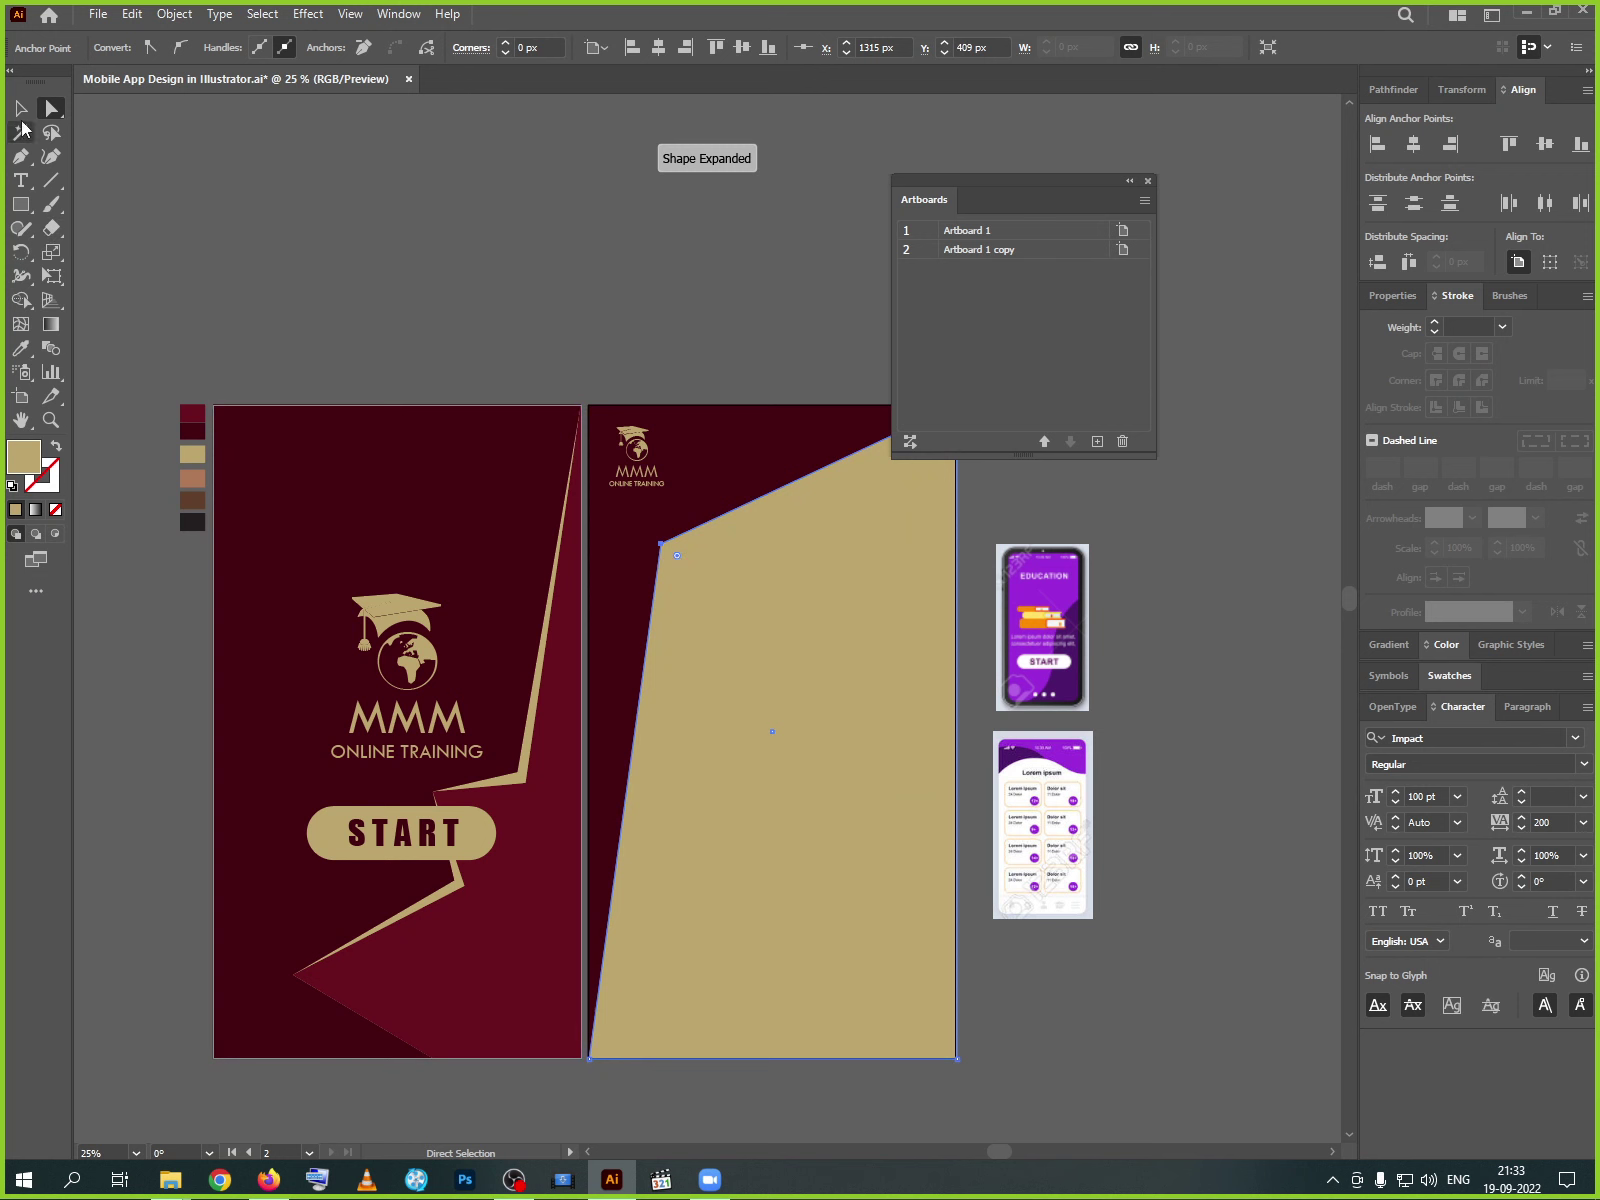
pyautogui.click(20, 108)
pyautogui.click(985, 1020)
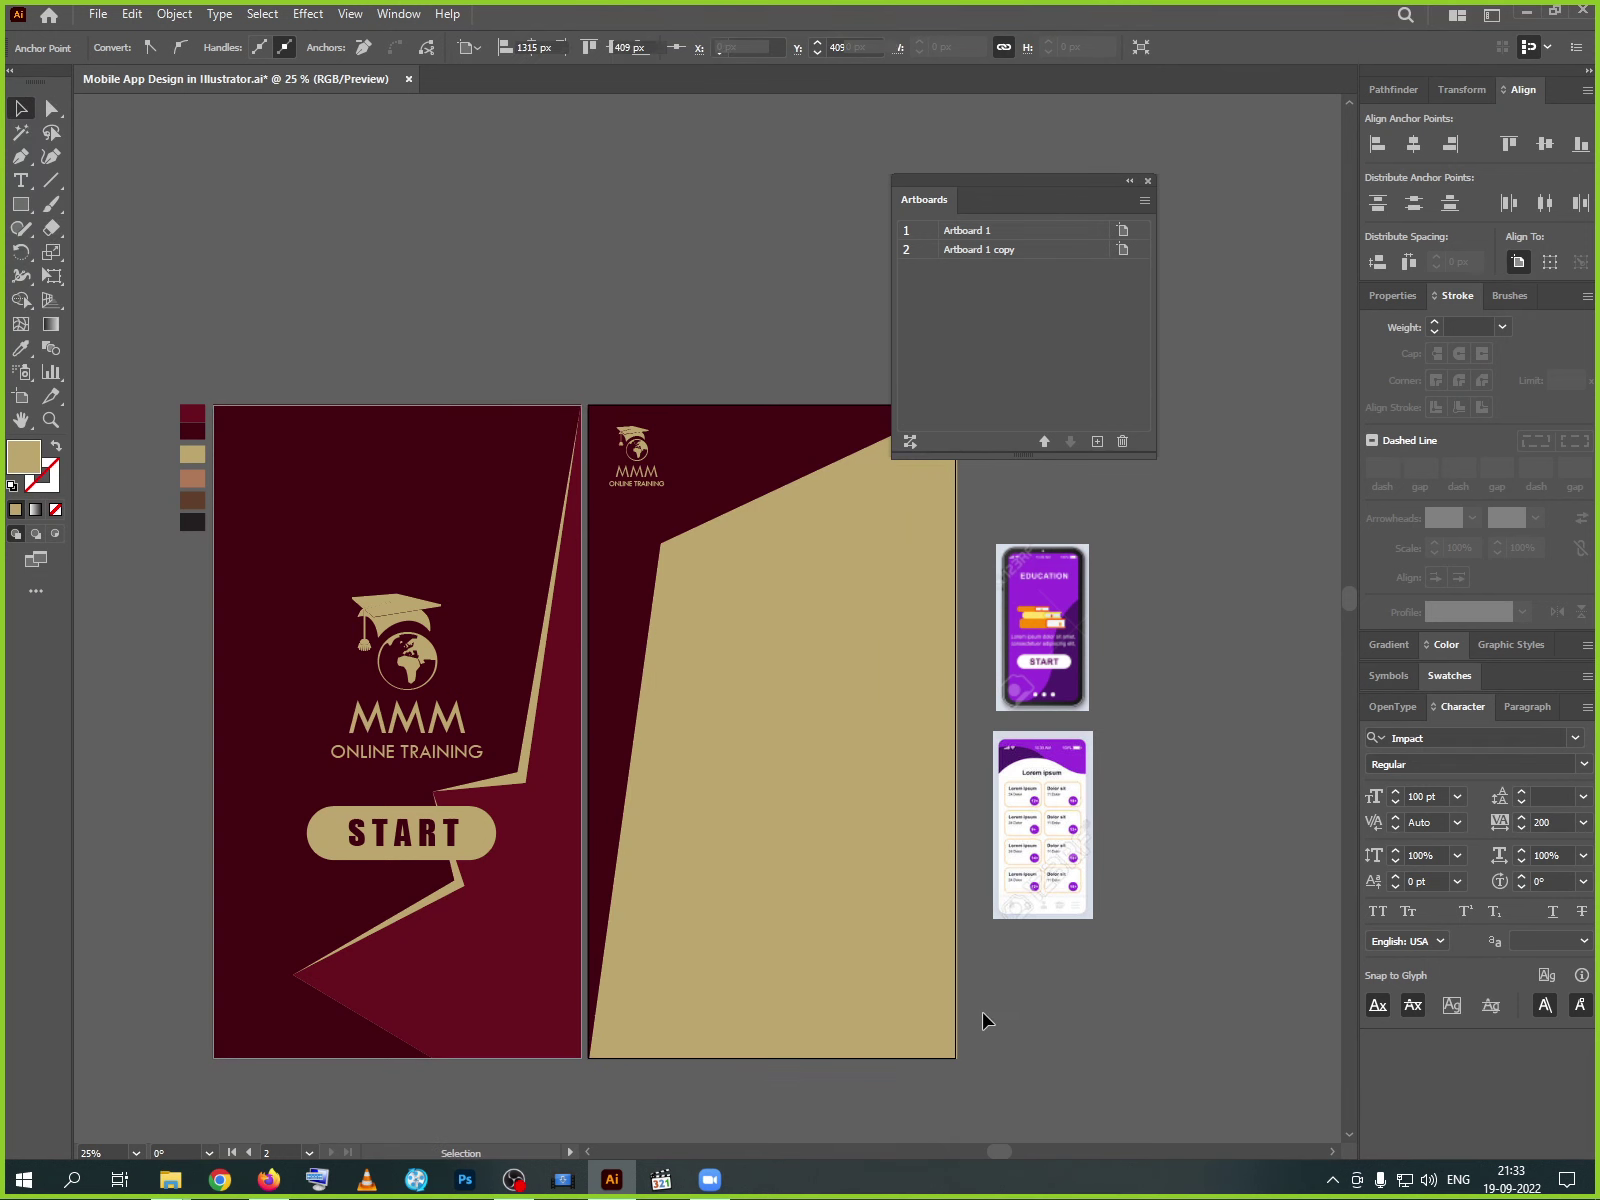
pyautogui.click(776, 865)
pyautogui.click(1128, 1025)
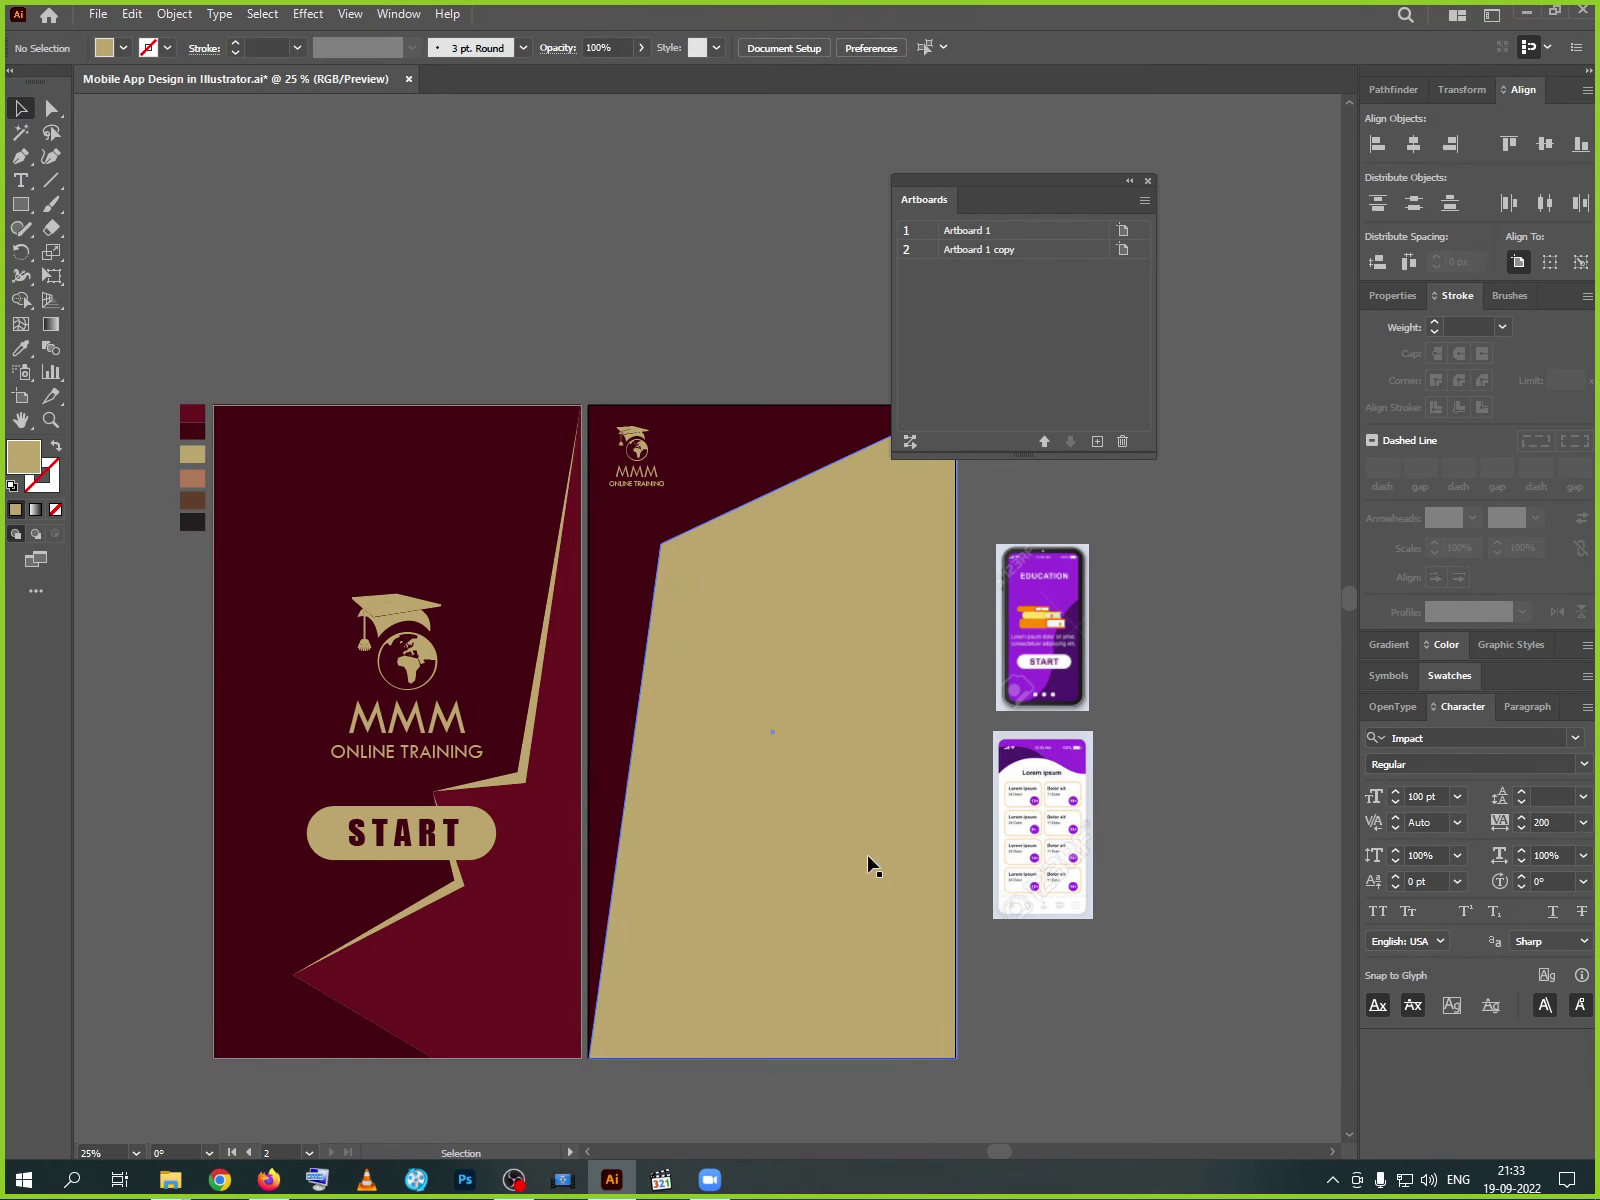
pyautogui.hotkey('ctrl', '=')
pyautogui.hotkey('ctrl', '=')
pyautogui.moveTo(888, 656)
pyautogui.mouseDown()
pyautogui.moveTo(731, 799)
pyautogui.moveTo(598, 817)
pyautogui.moveTo(616, 698)
pyautogui.mouseUp()
pyautogui.moveTo(611, 880)
pyautogui.mouseDown()
pyautogui.moveTo(536, 796)
pyautogui.moveTo(561, 861)
pyautogui.moveTo(541, 905)
pyautogui.mouseUp()
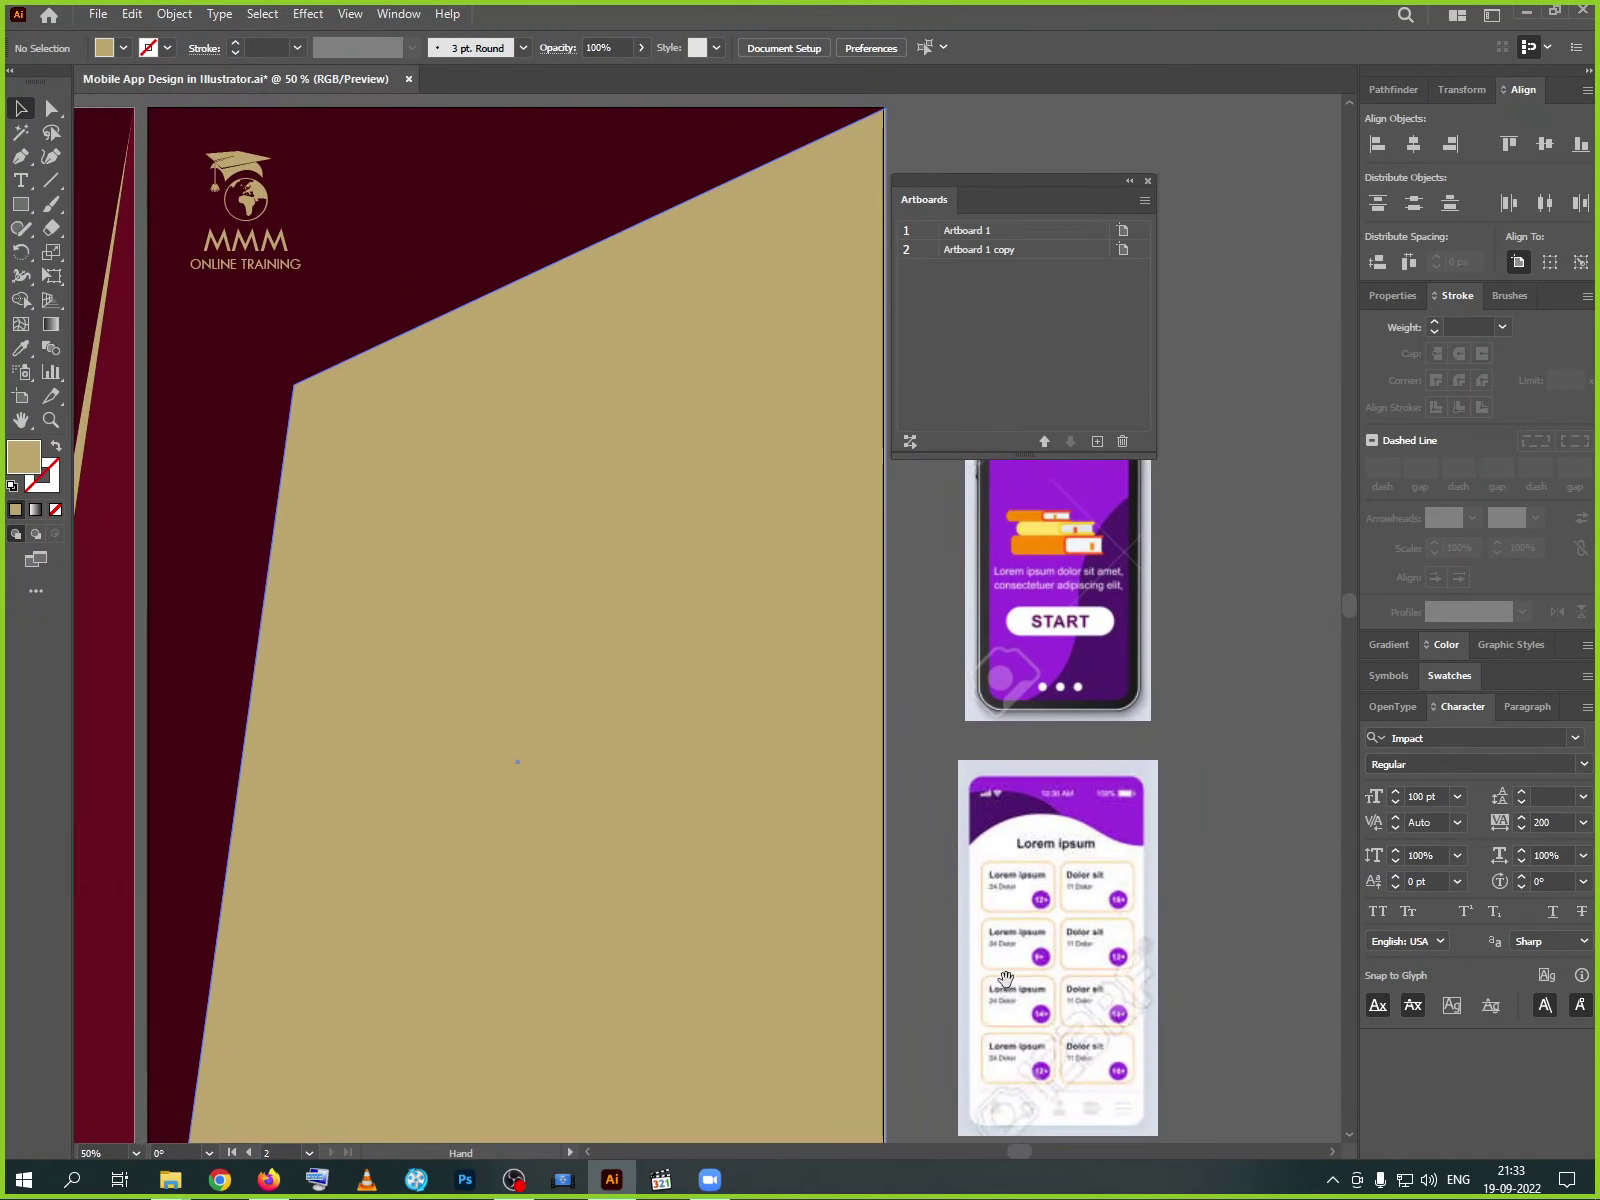
pyautogui.moveTo(691, 861); pyautogui.dragTo(628, 850)
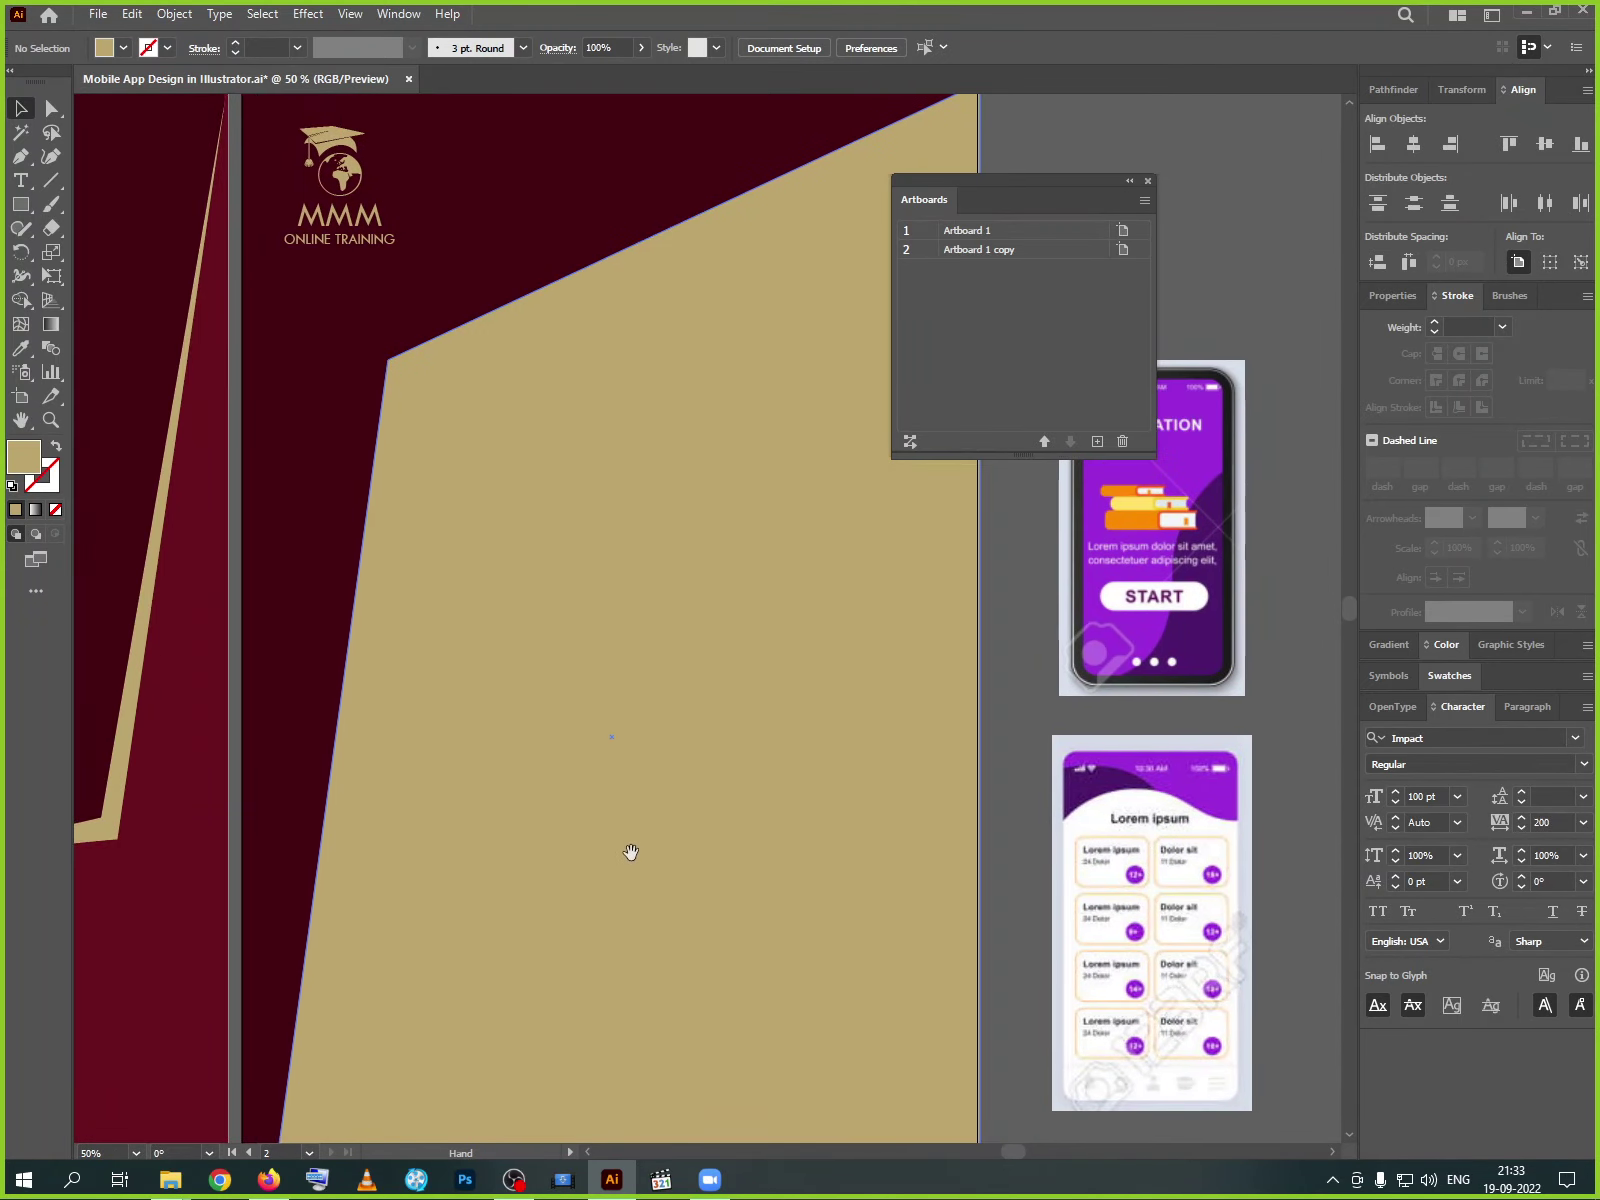
# - Add a 'Courses Offered' heading on the tan panel at 72 pt with tracking 0
pyautogui.click(20, 181)
pyautogui.click(484, 470)
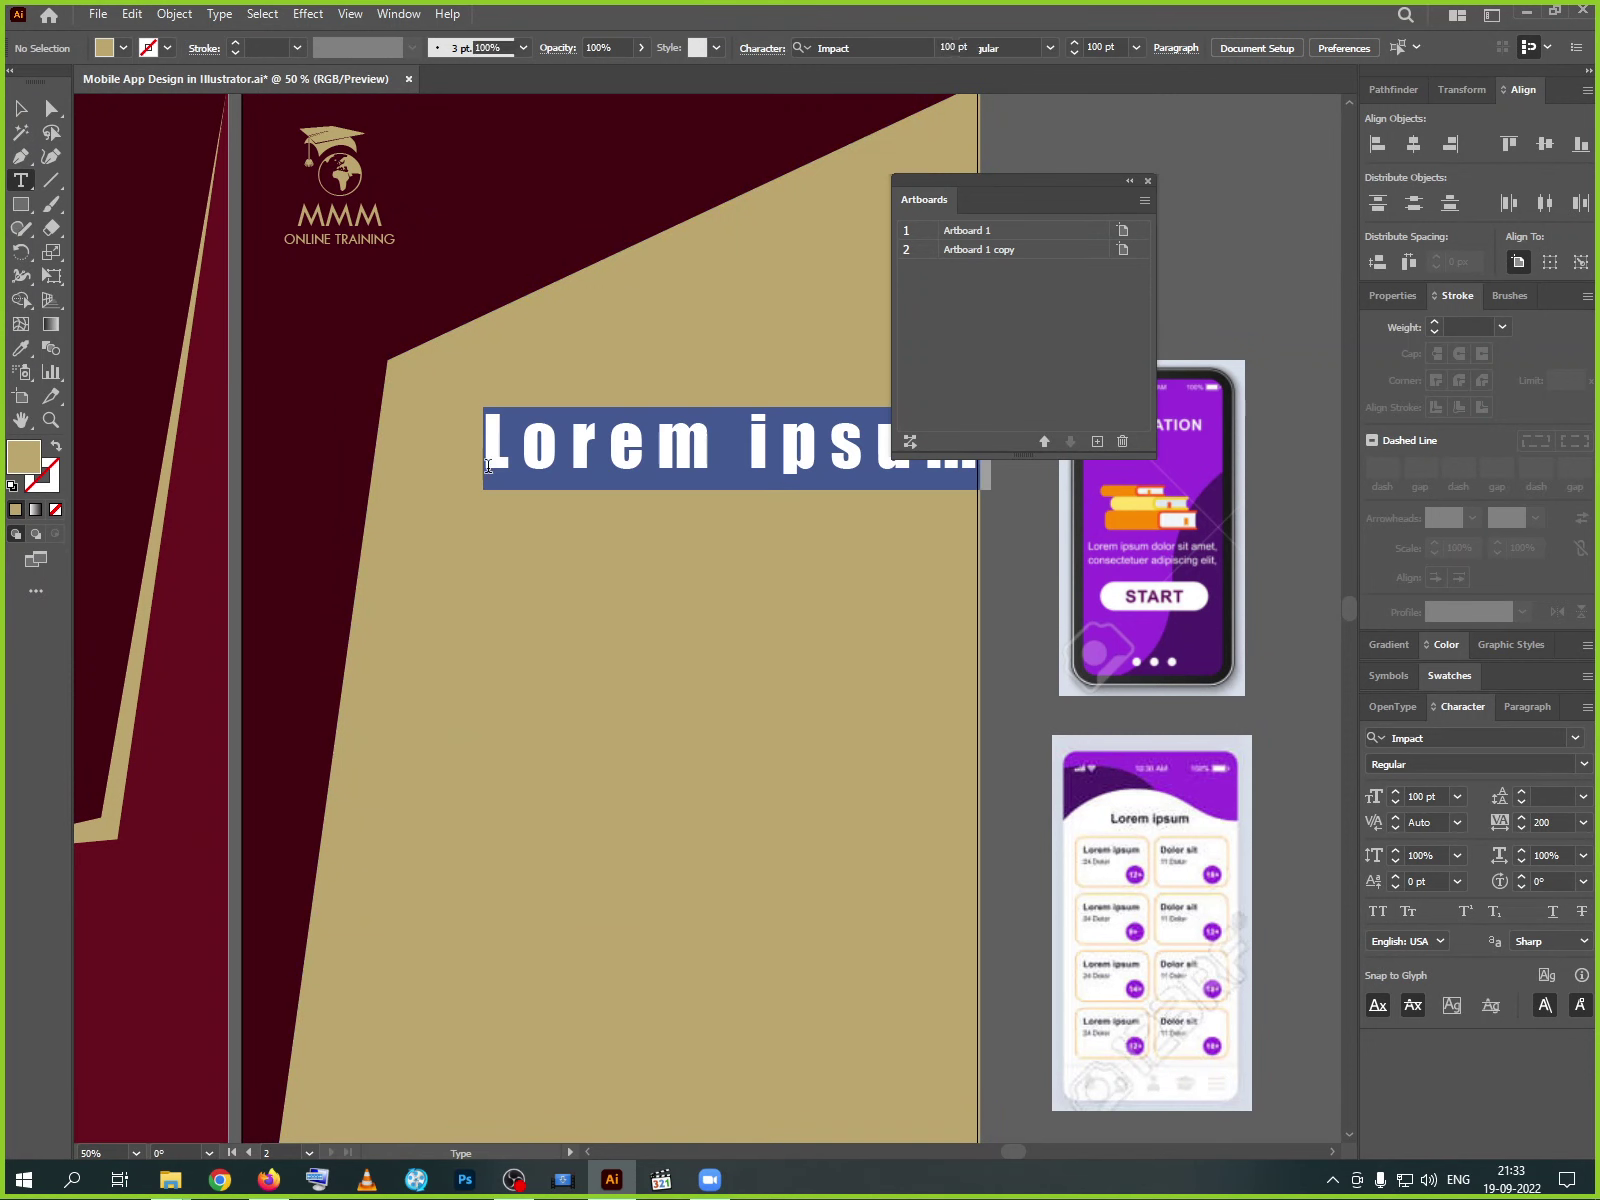
pyautogui.write('Cours')
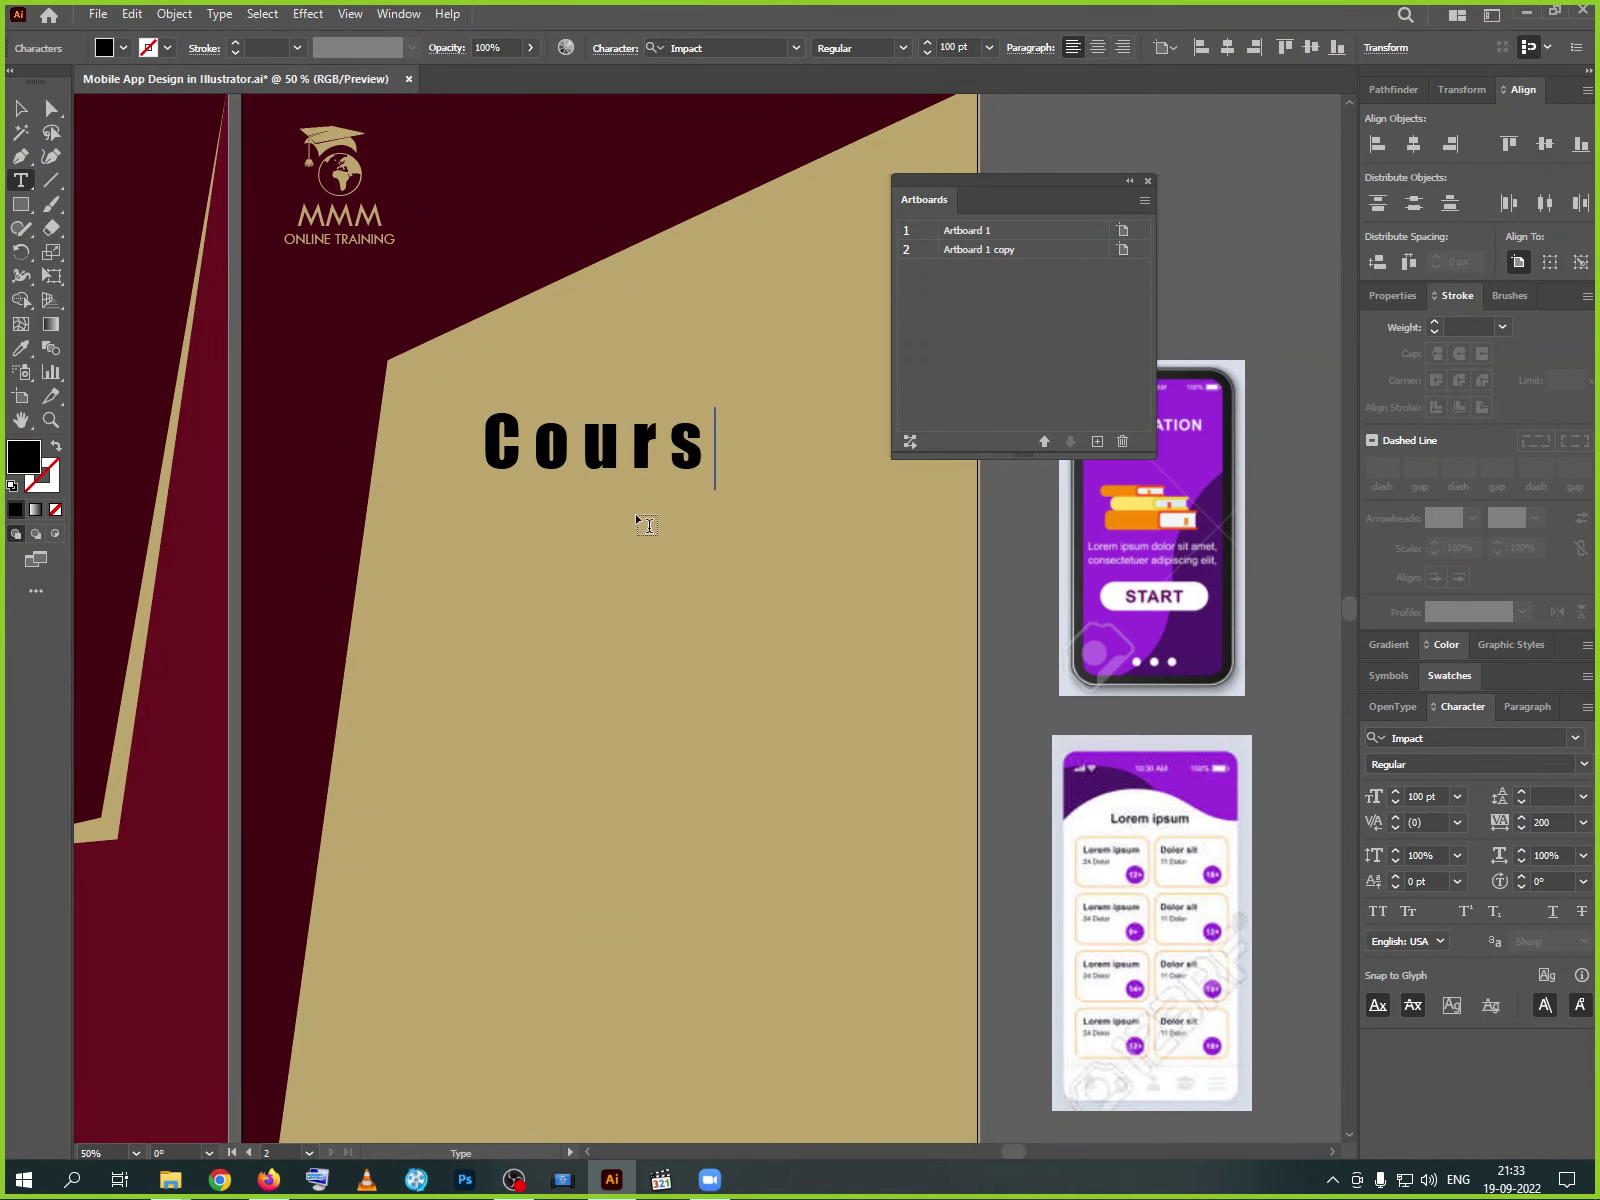
pyautogui.write('es Offered')
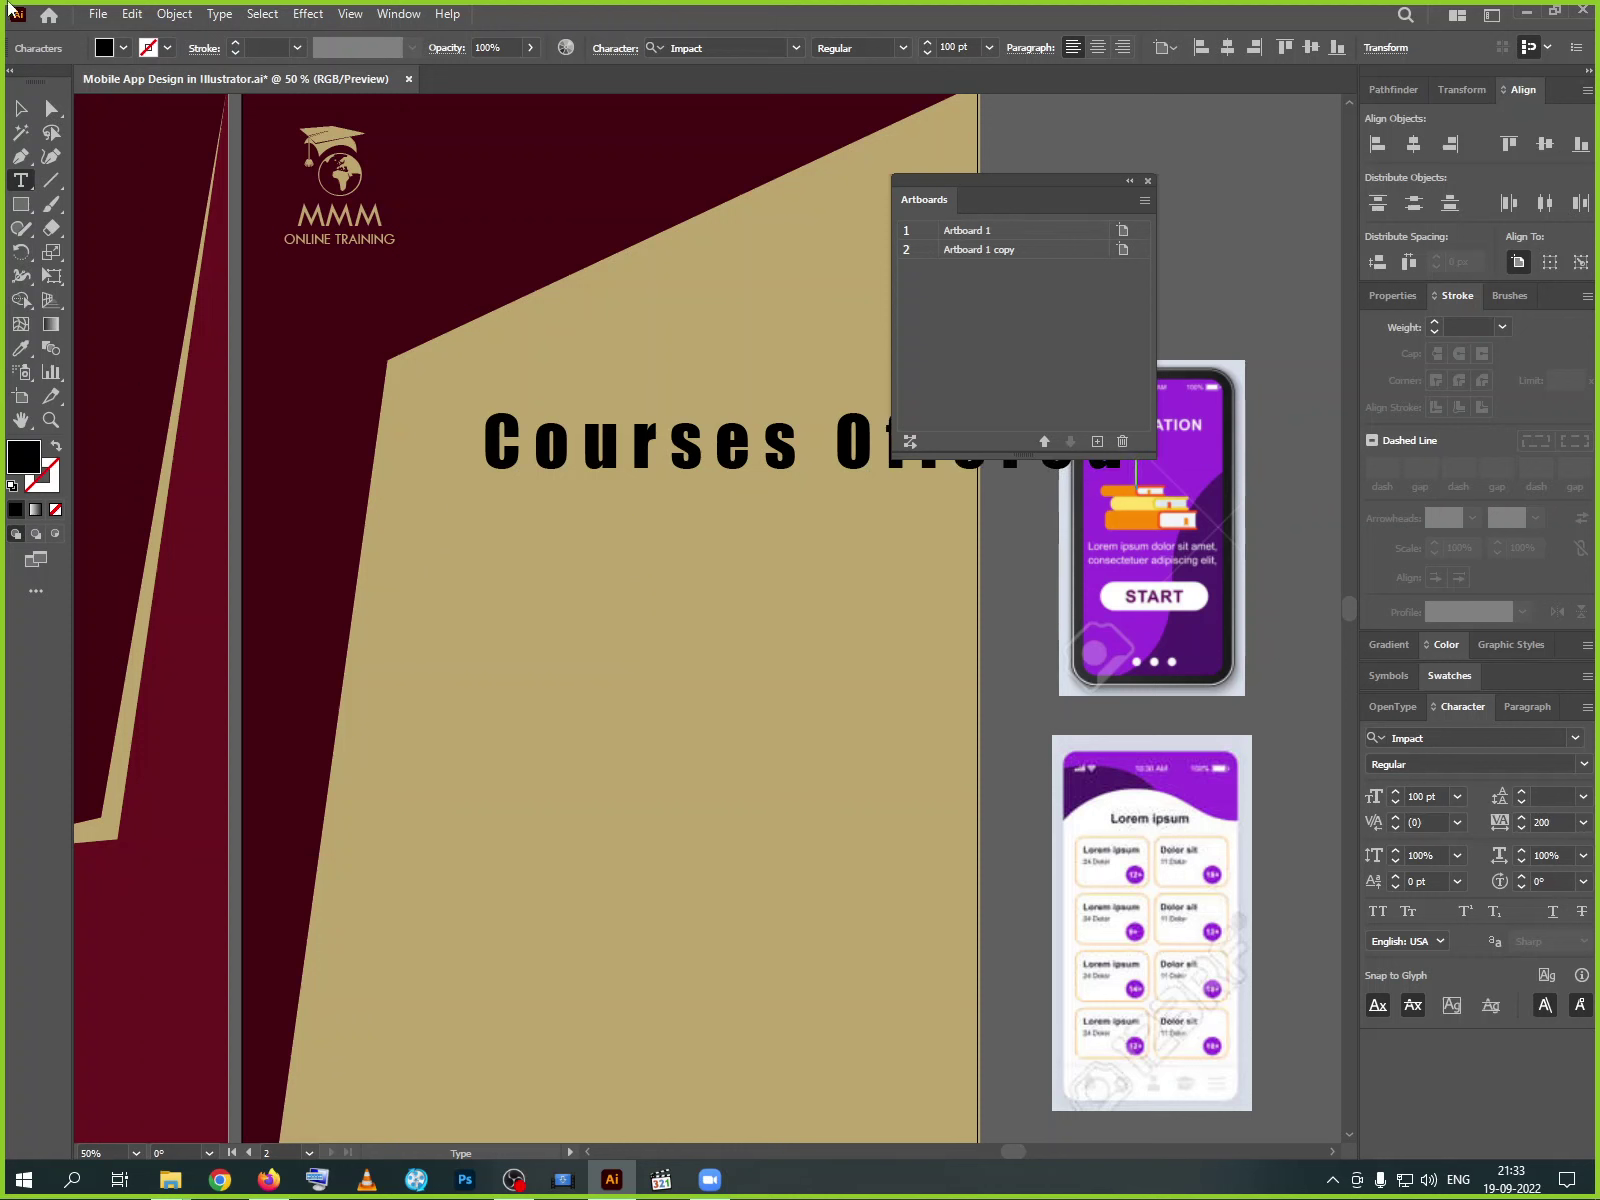
pyautogui.click(20, 107)
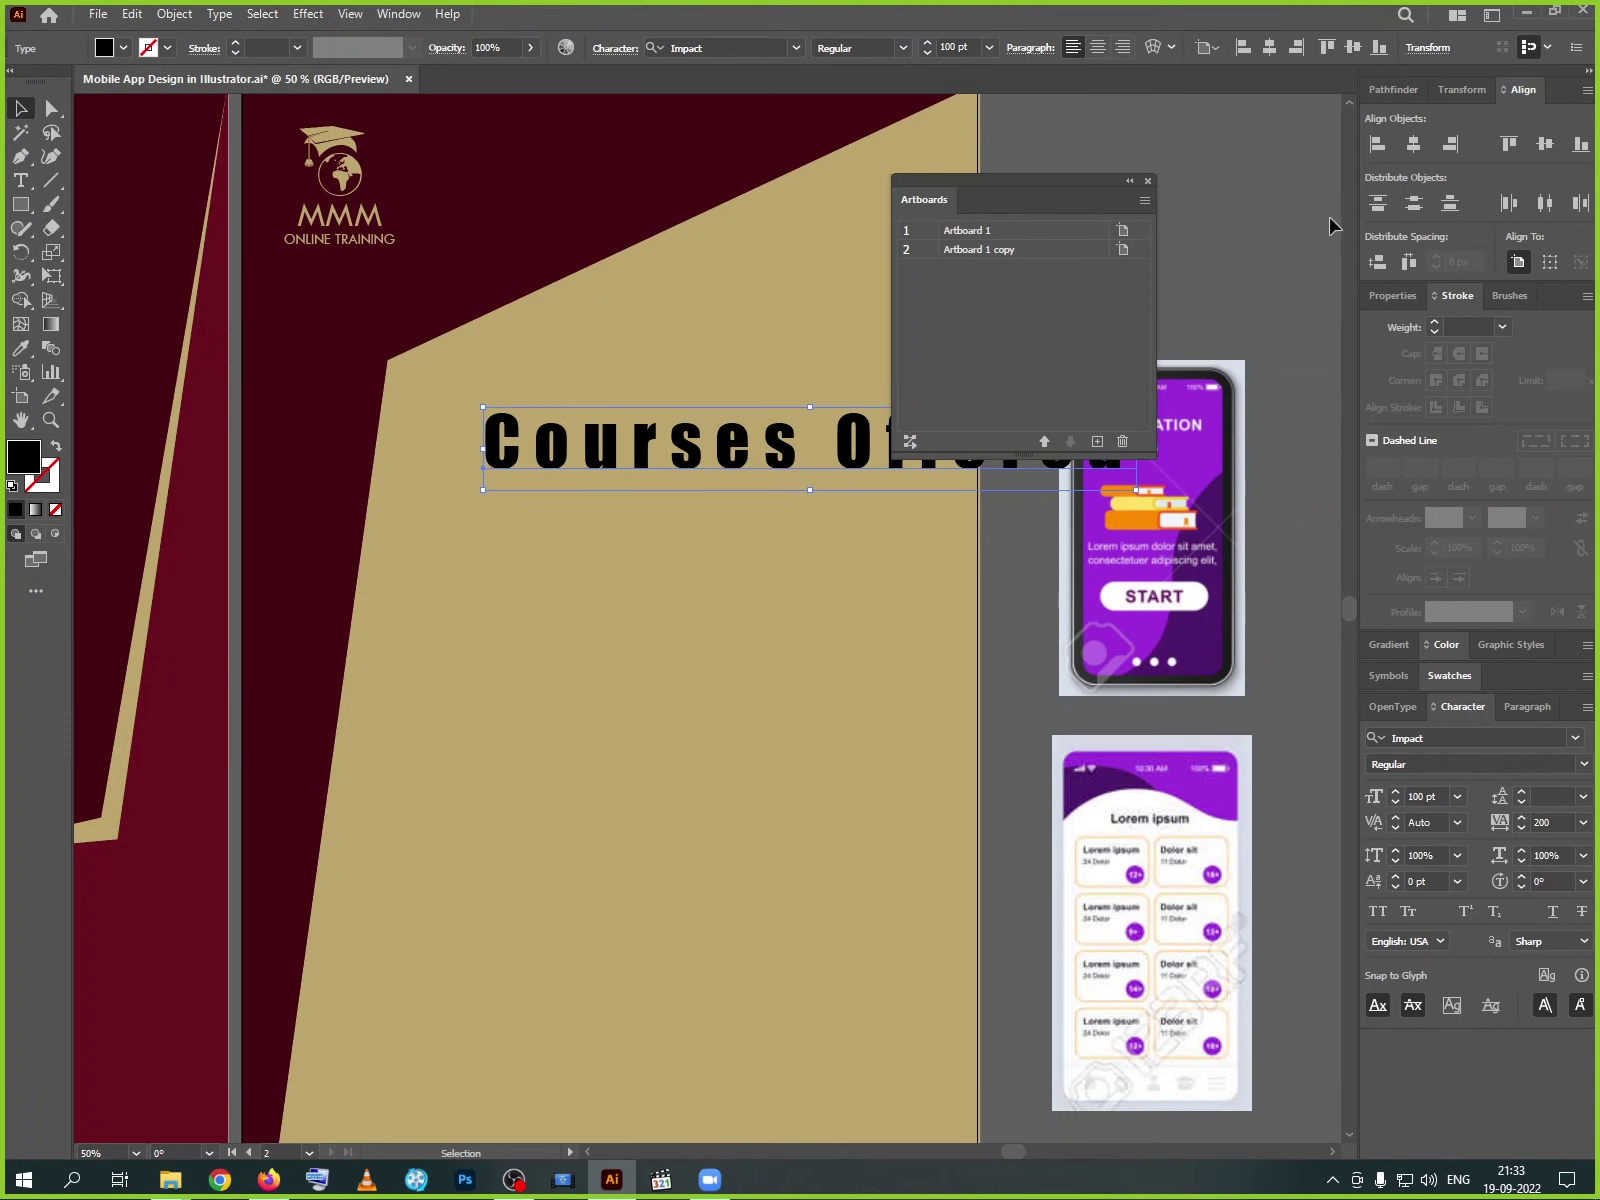
pyautogui.click(987, 57)
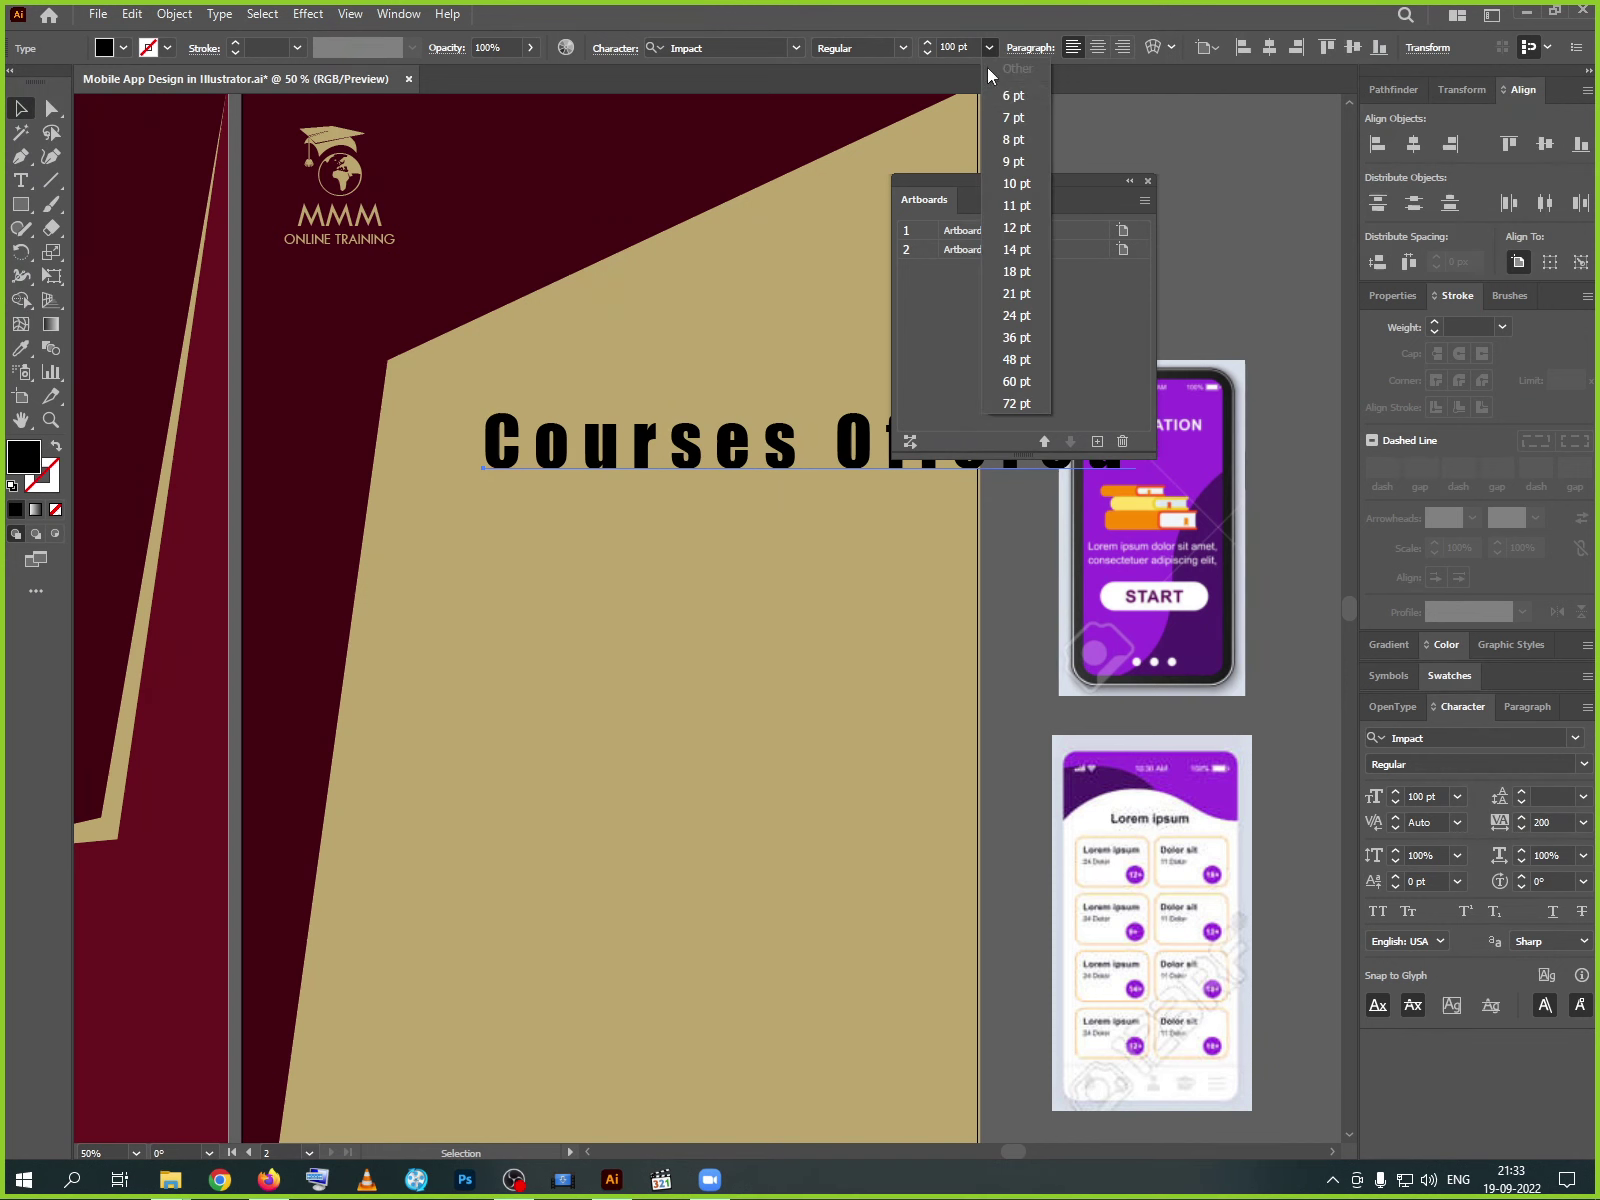
pyautogui.click(1012, 385)
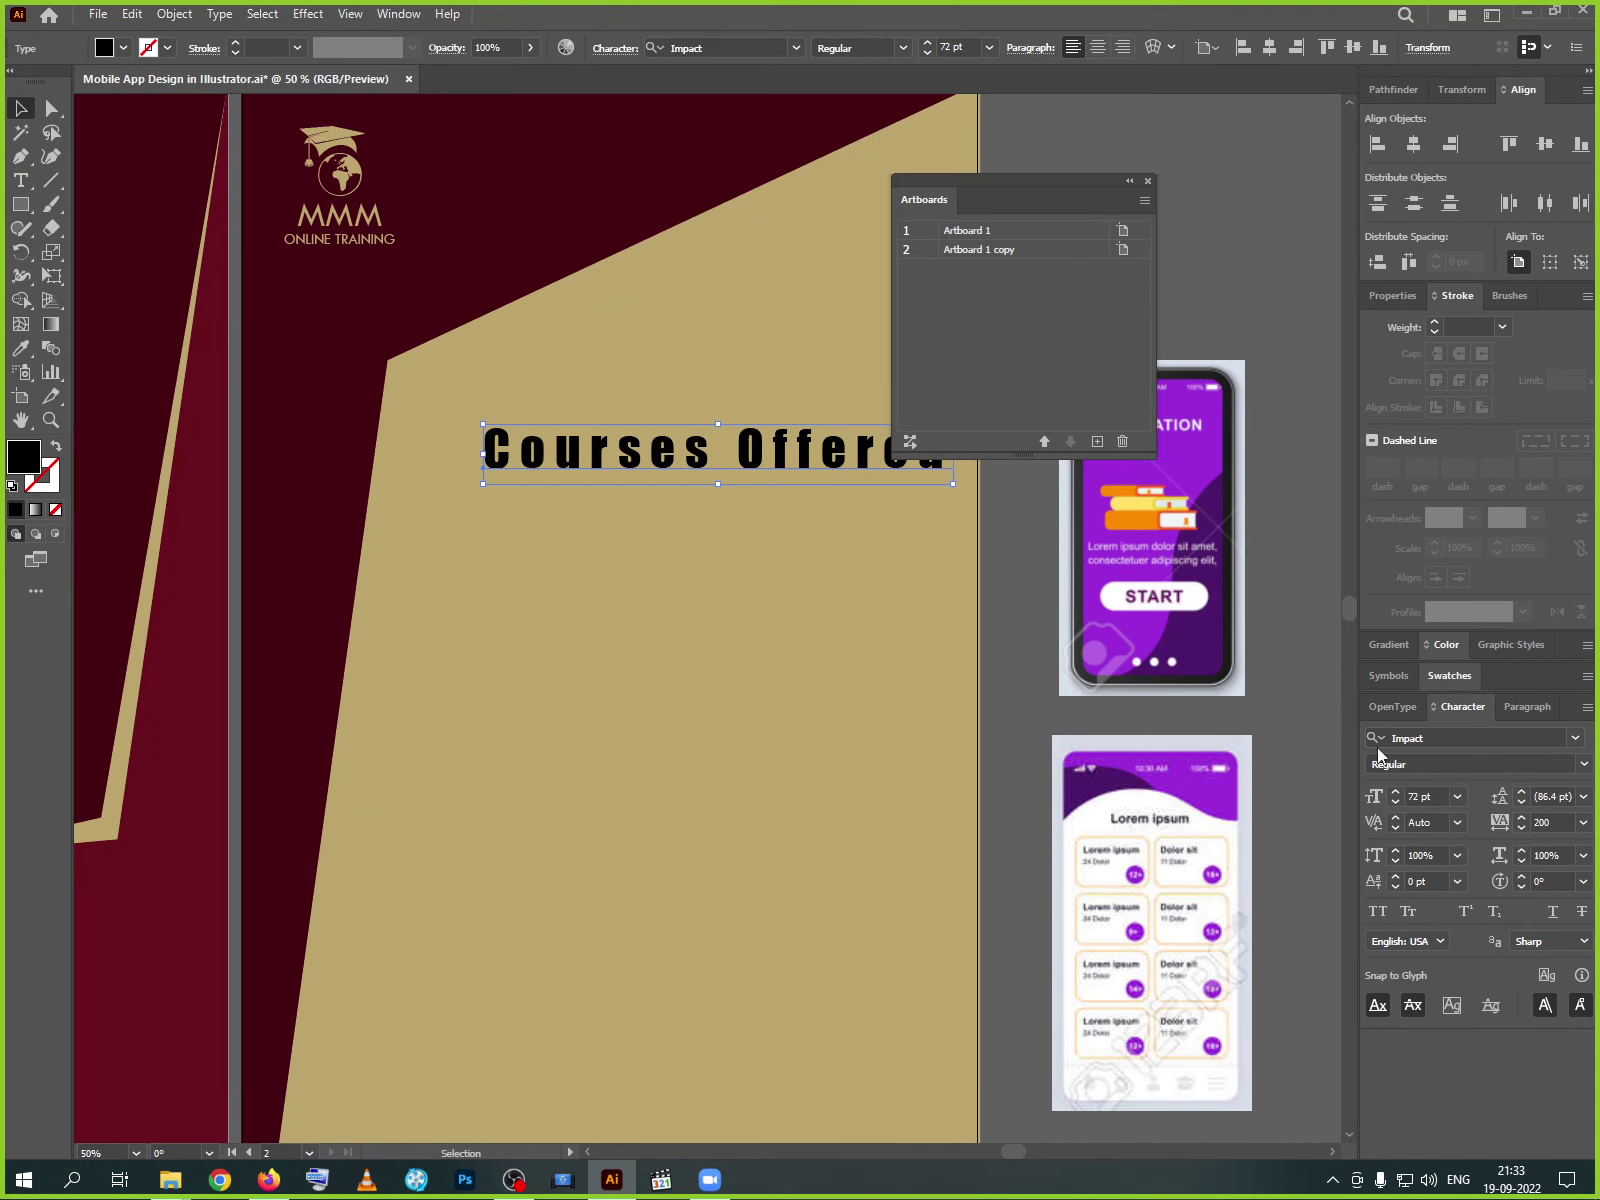
pyautogui.click(1583, 855)
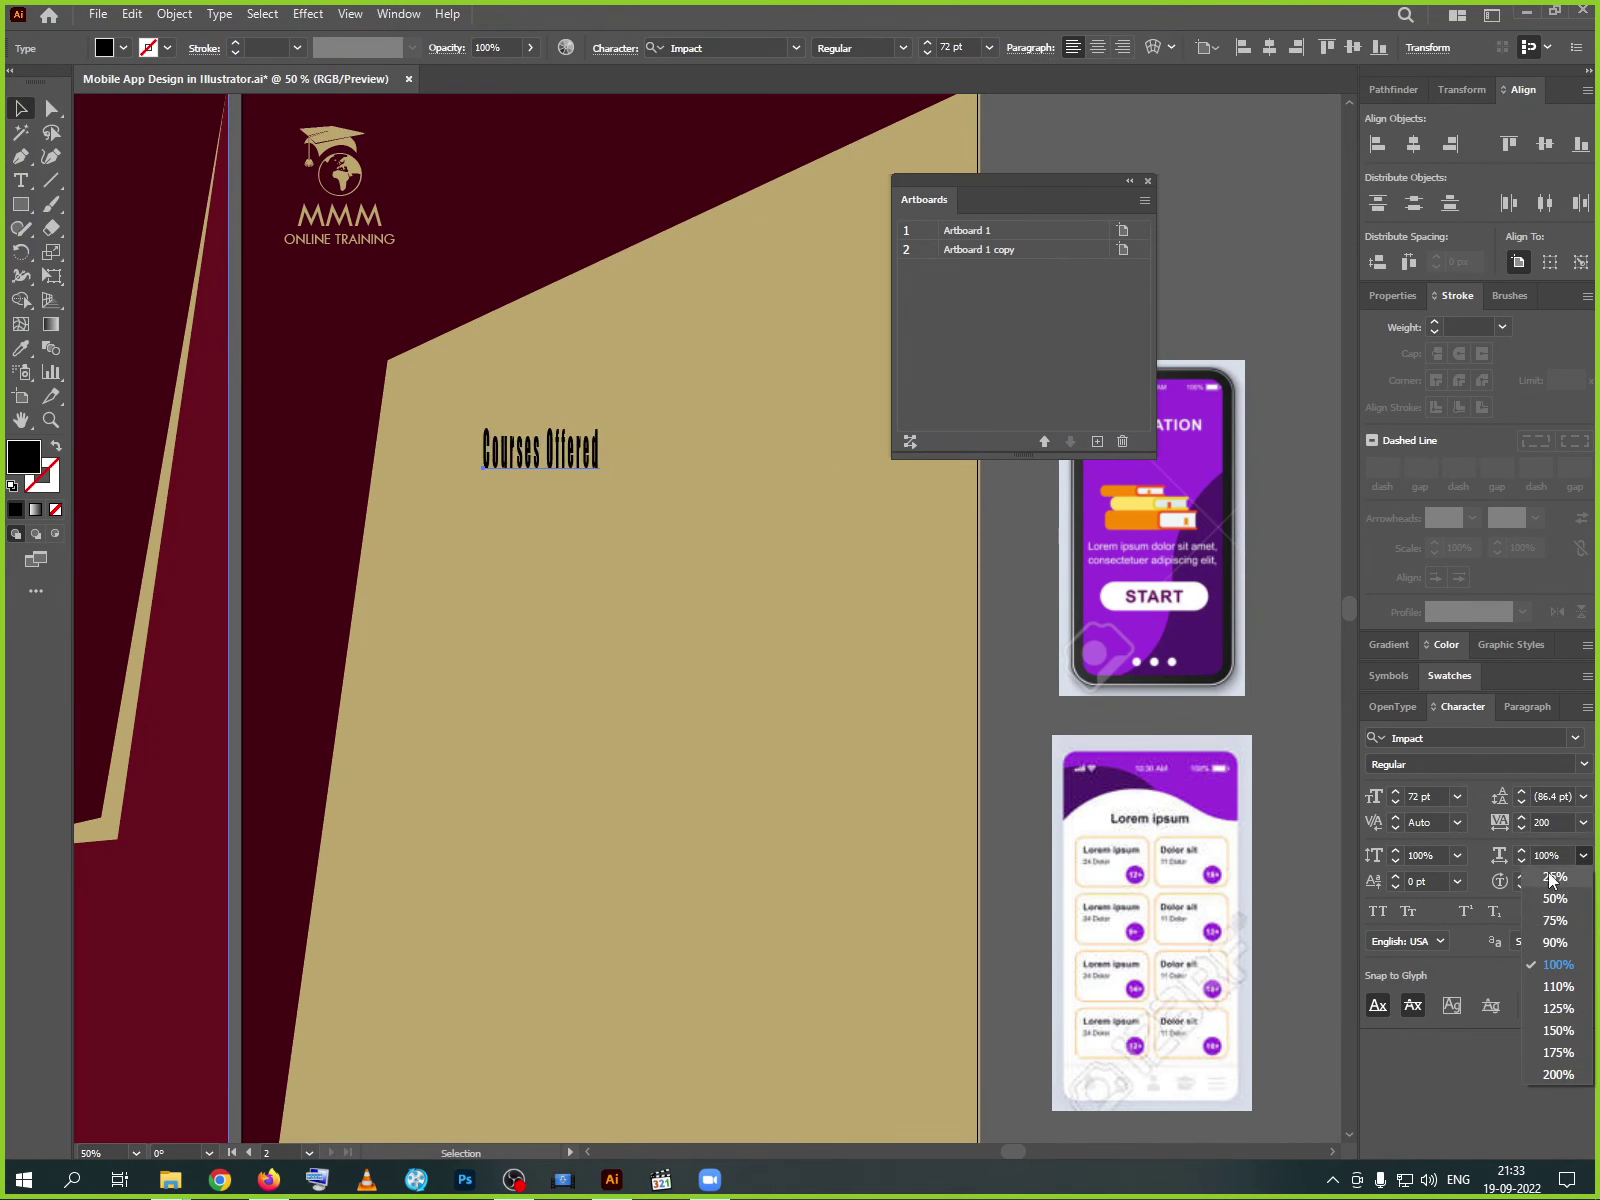
pyautogui.click(1583, 822)
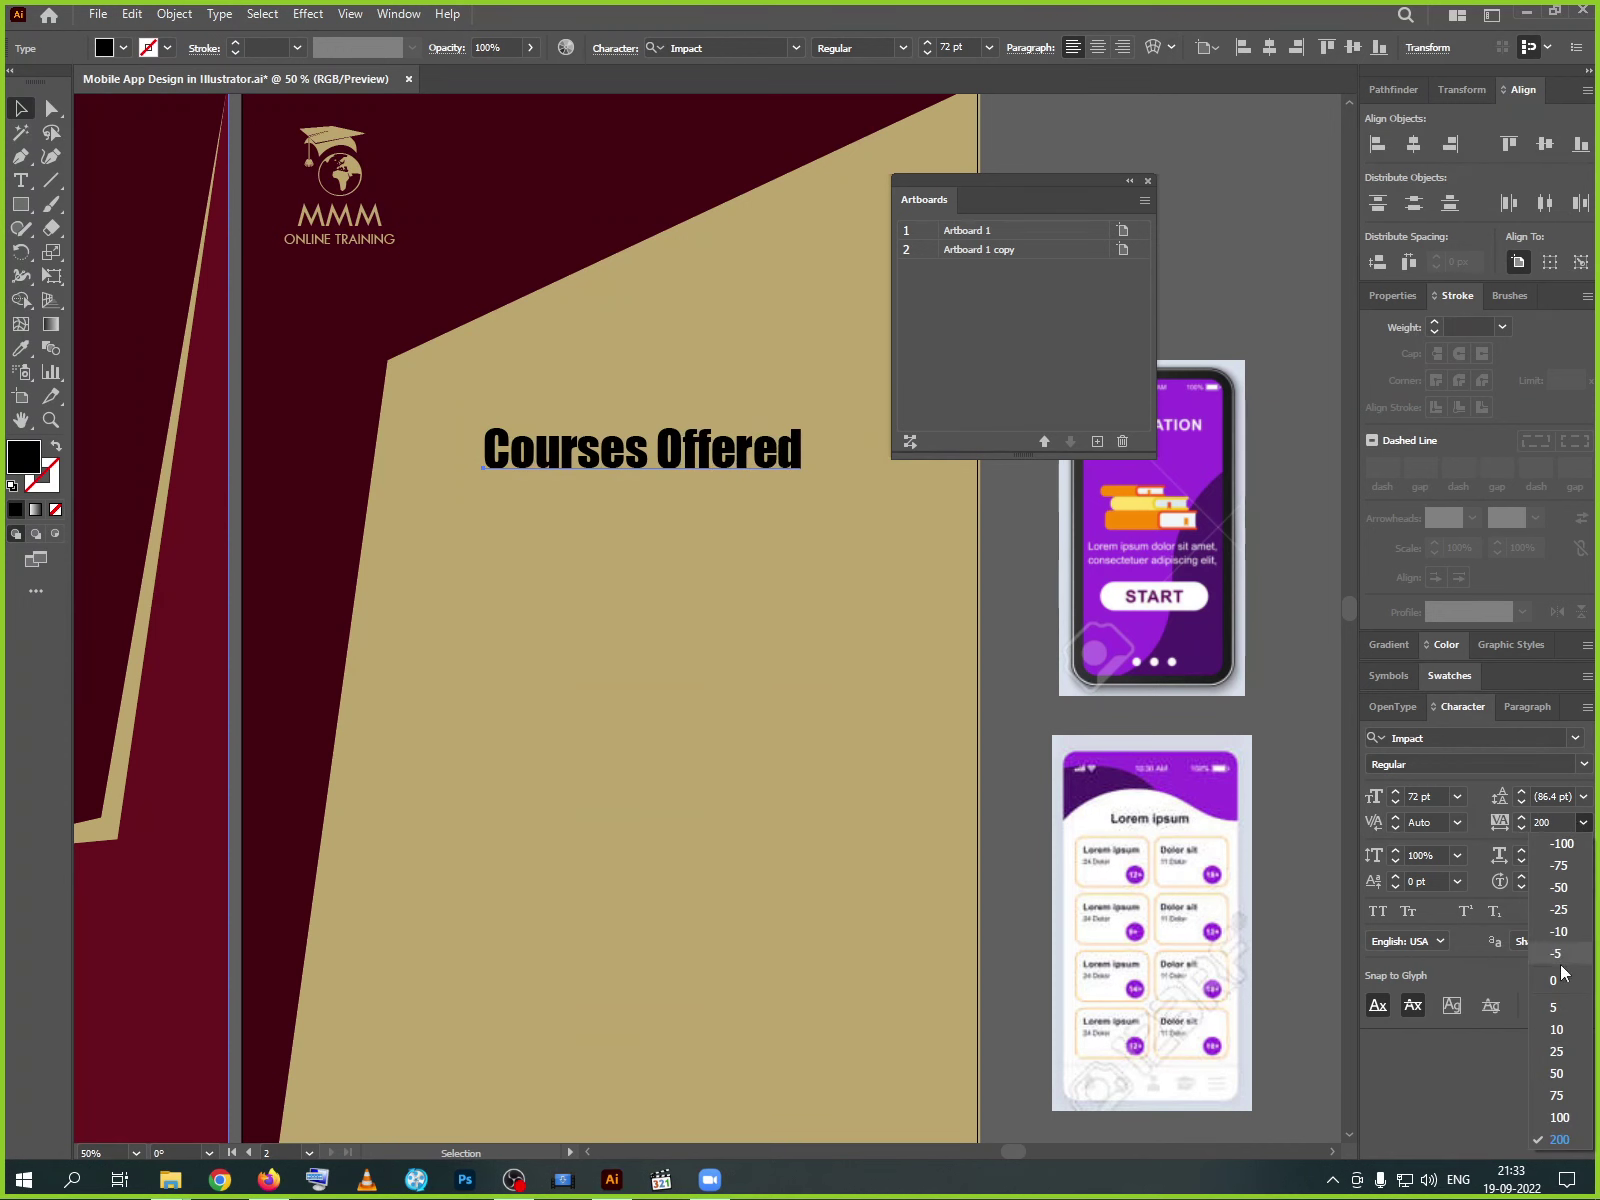
pyautogui.click(1553, 980)
pyautogui.moveTo(708, 486); pyautogui.dragTo(708, 397)
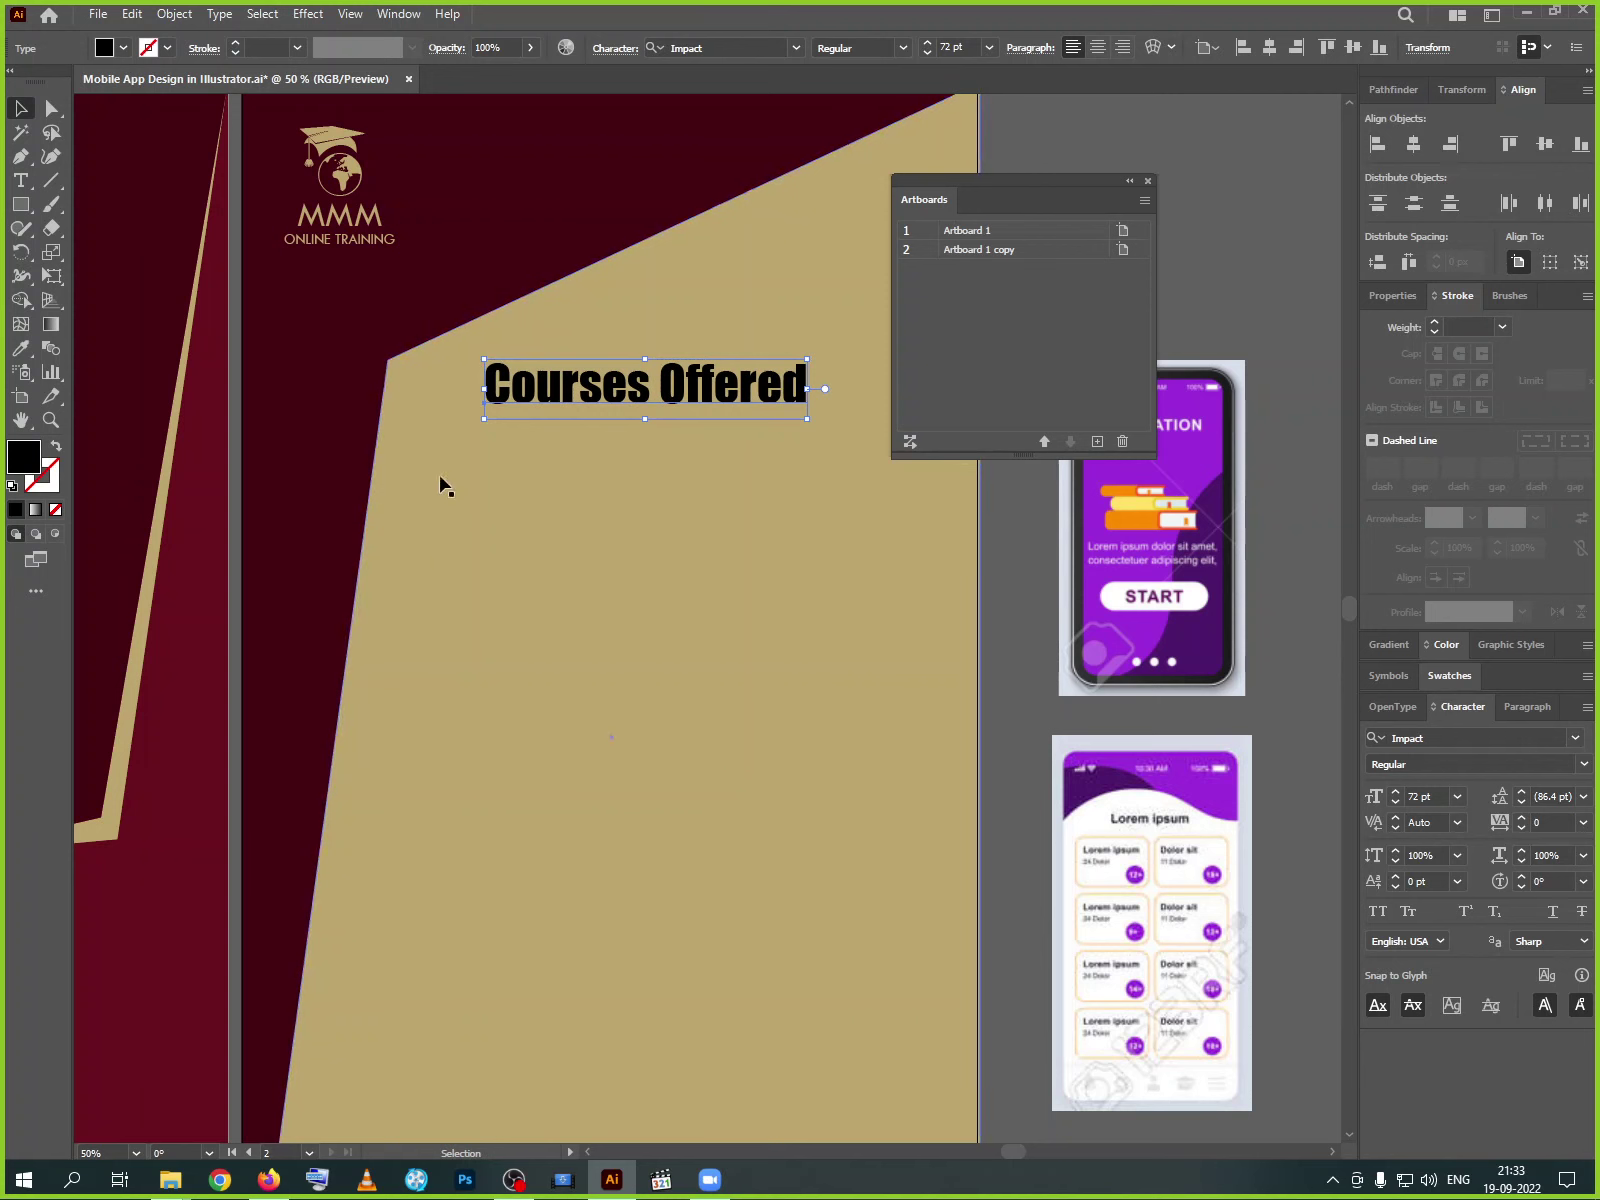
# - Colour the heading with the dark maroon sampled from the first artboard
pyautogui.click(123, 47)
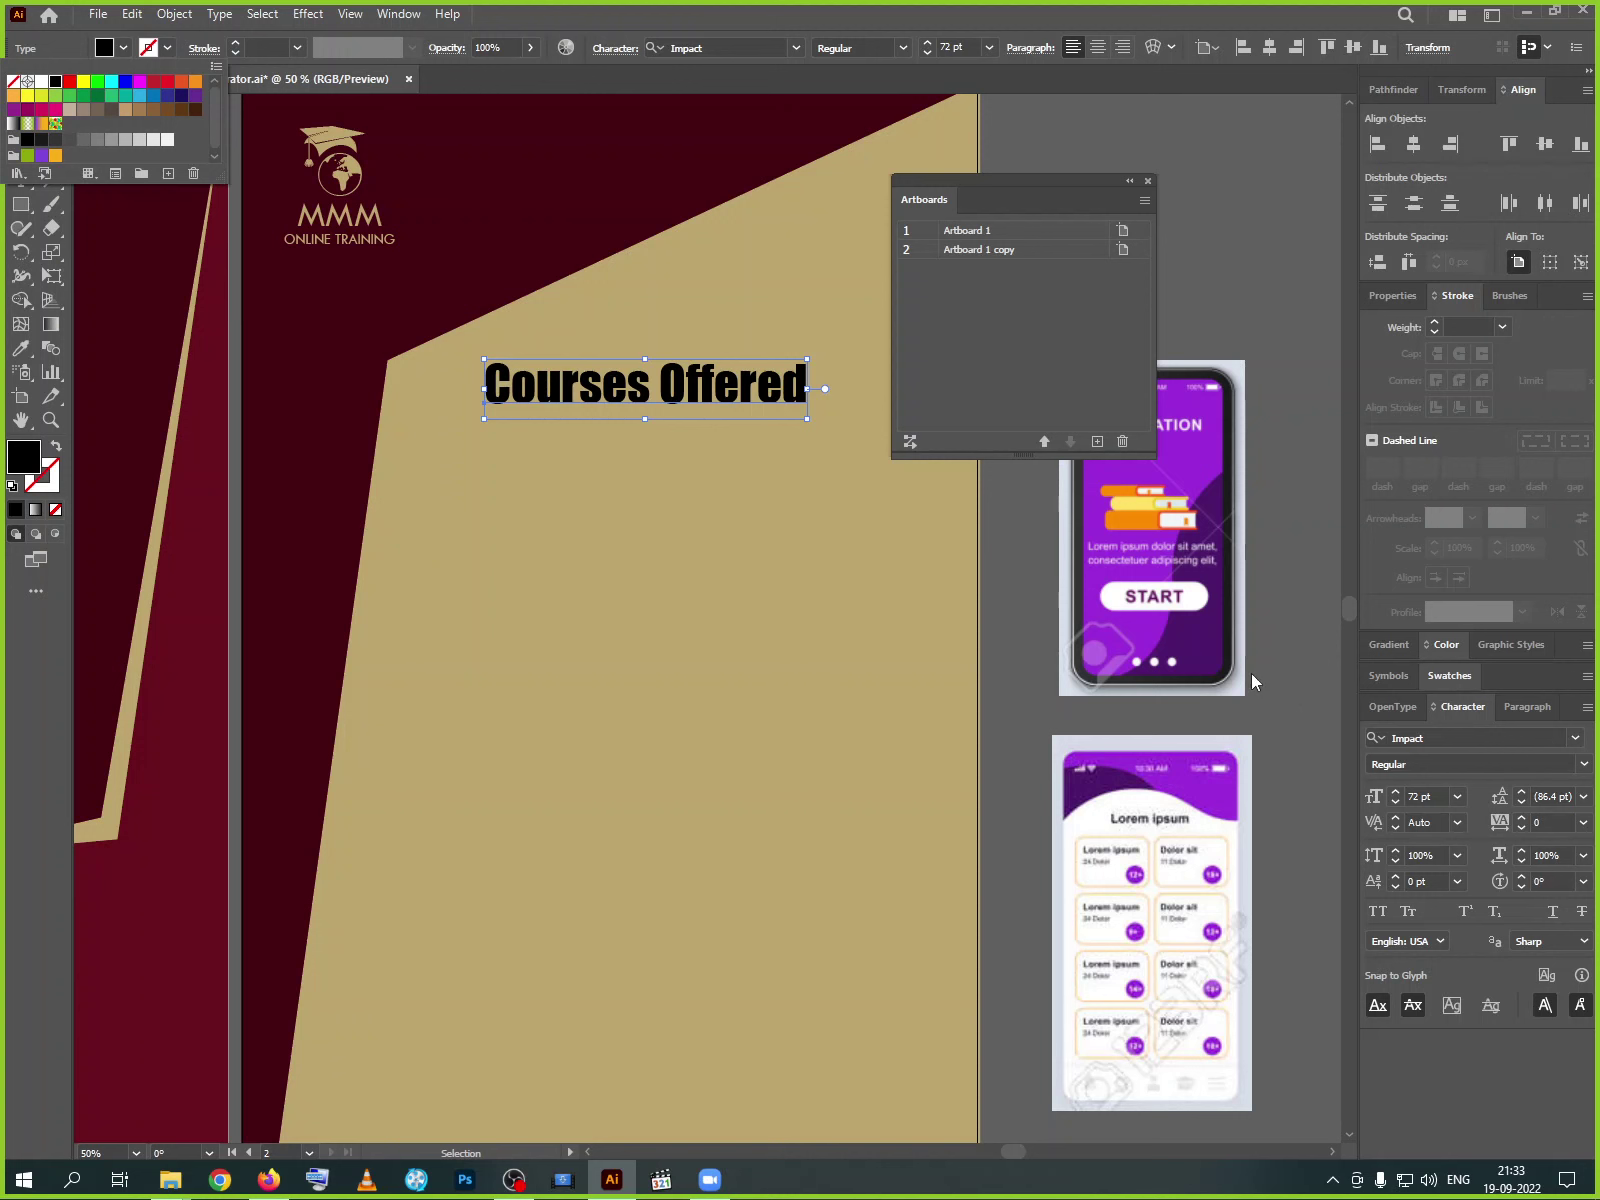
pyautogui.press('Escape')
pyautogui.moveTo(208, 405); pyautogui.dragTo(679, 686)
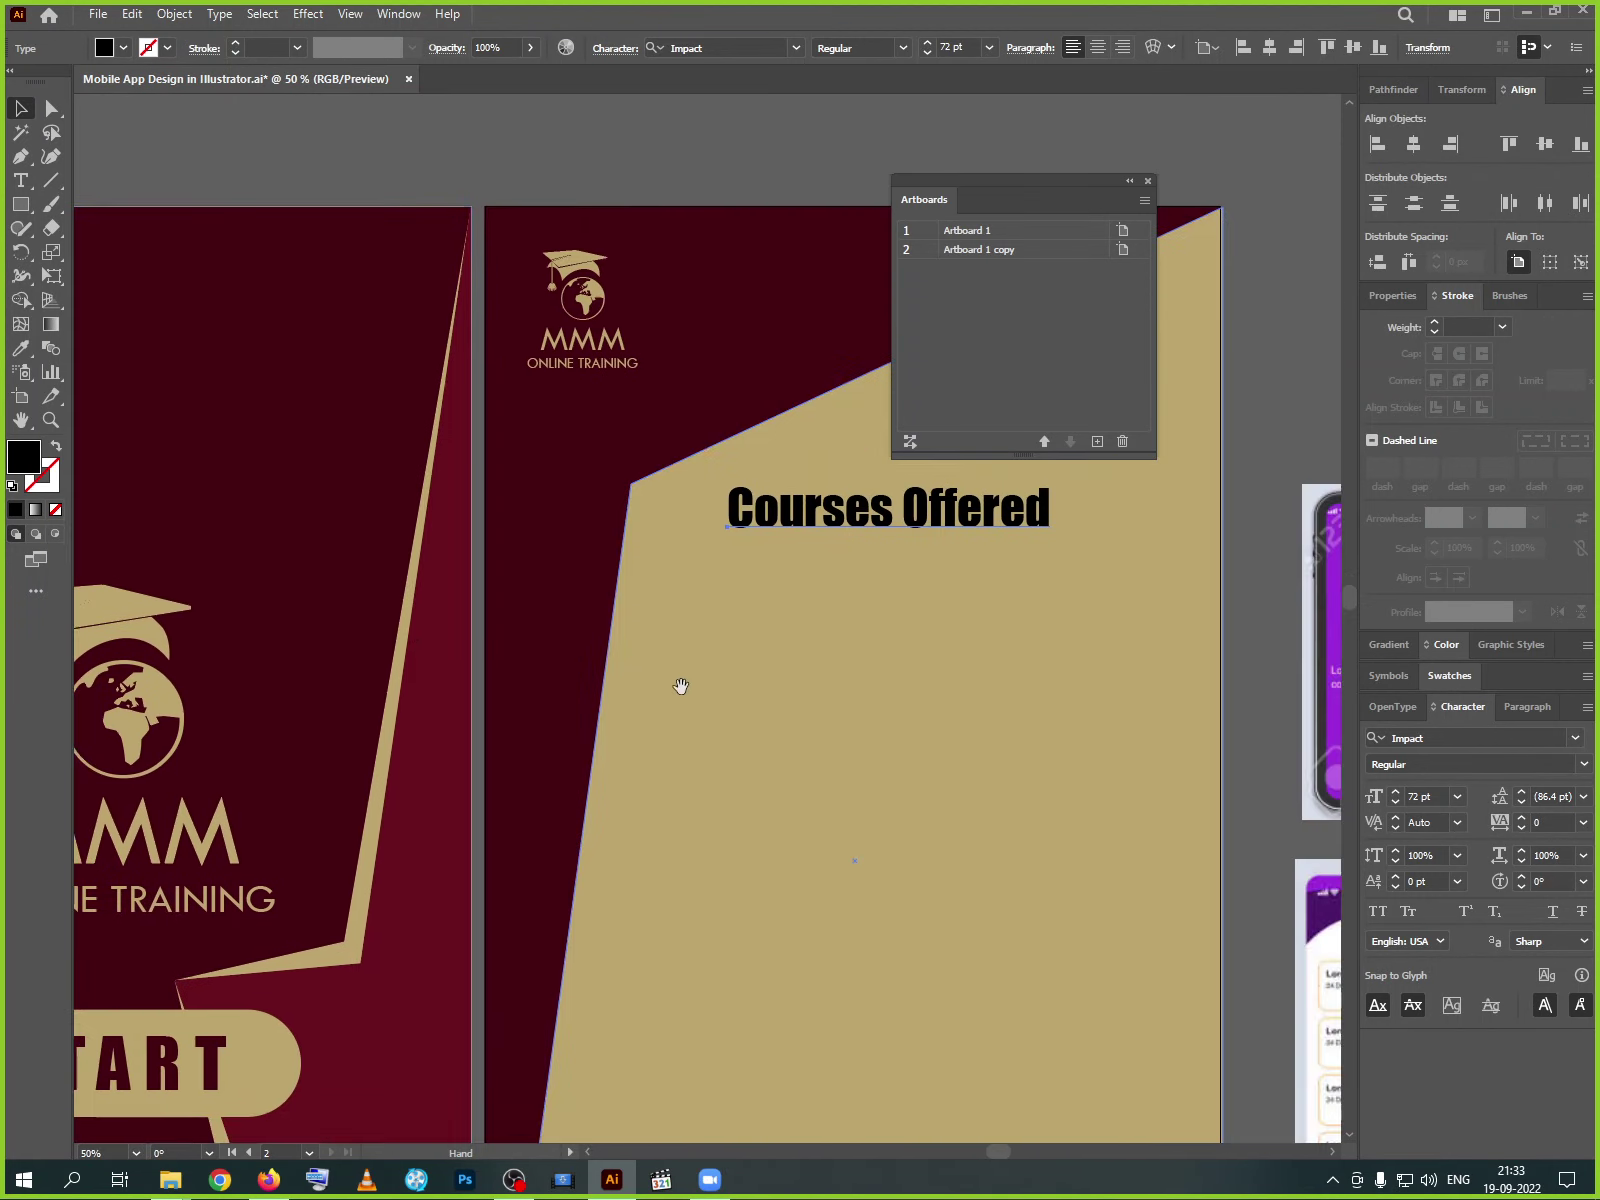
pyautogui.click(21, 349)
pyautogui.click(561, 475)
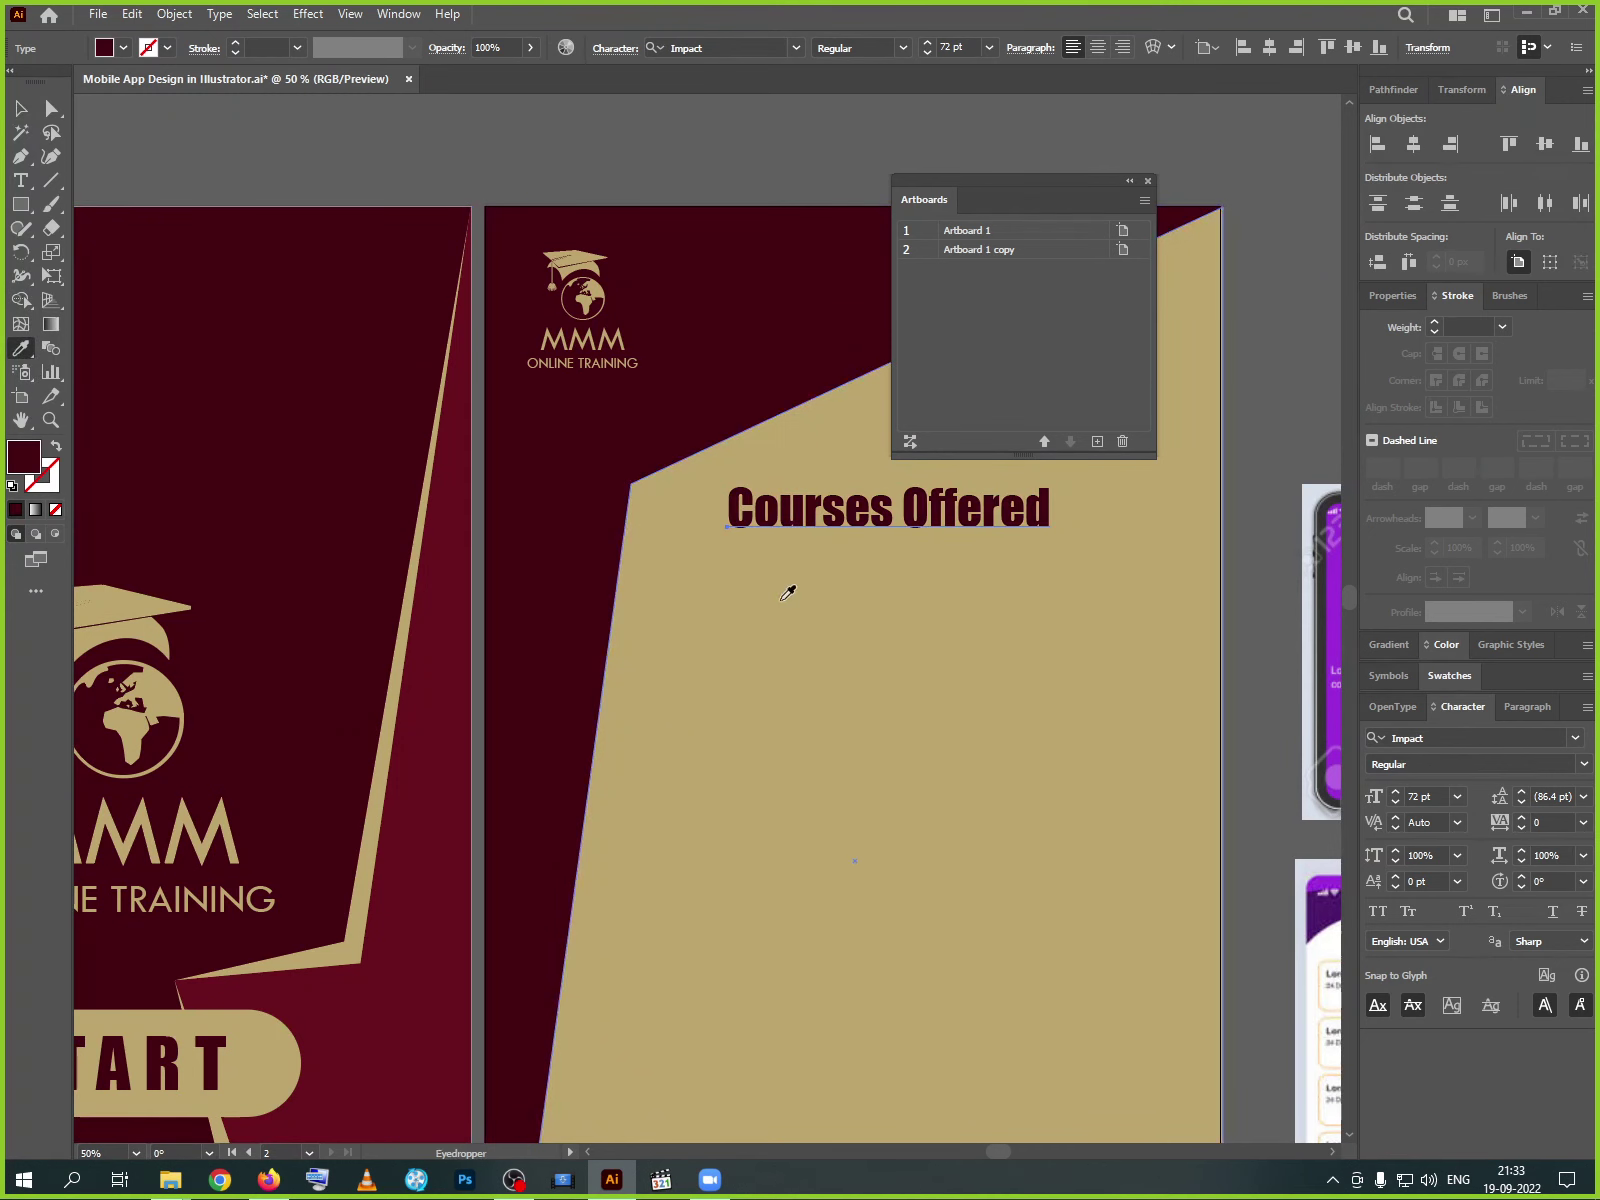
pyautogui.click(21, 108)
pyautogui.moveTo(871, 718); pyautogui.dragTo(668, 643)
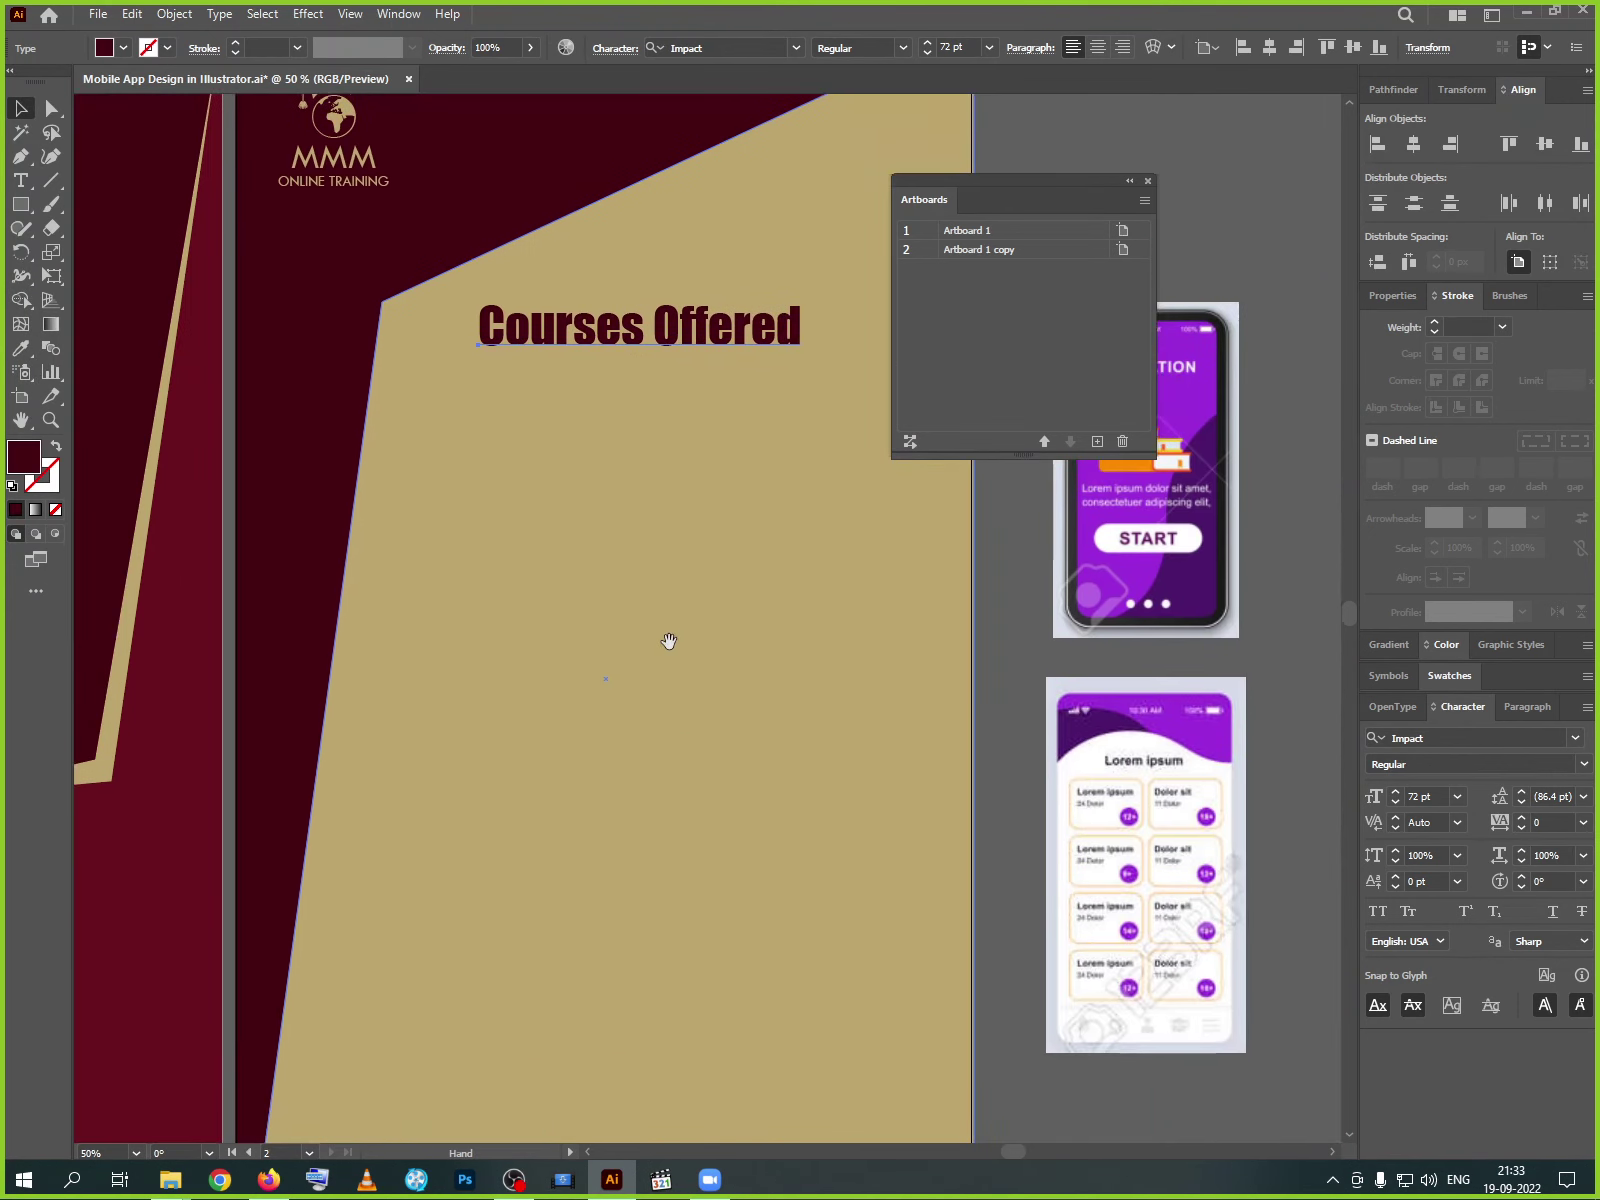
pyautogui.click(1011, 732)
pyautogui.moveTo(788, 742); pyautogui.dragTo(646, 782)
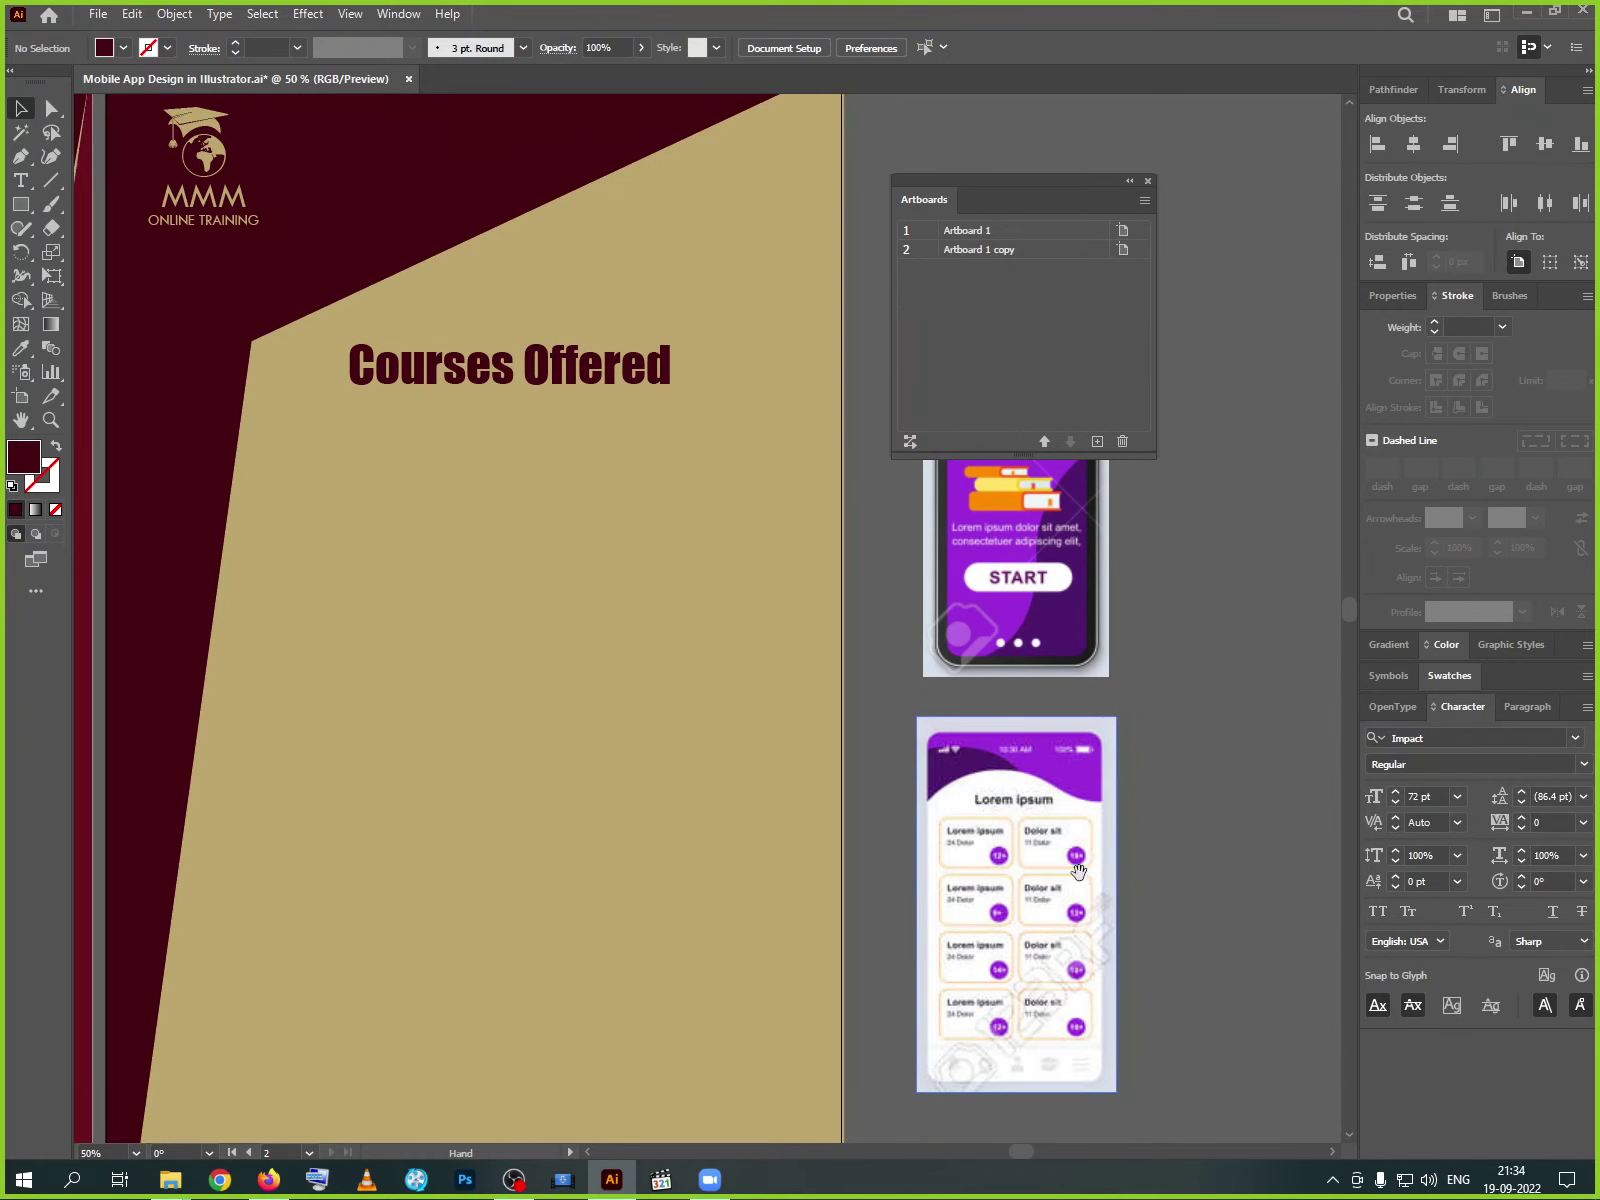
pyautogui.moveTo(482, 616); pyautogui.dragTo(530, 880)
# - Move the tan panel's top-left corner further left and centre the heading horizontally near the top
pyautogui.click(51, 108)
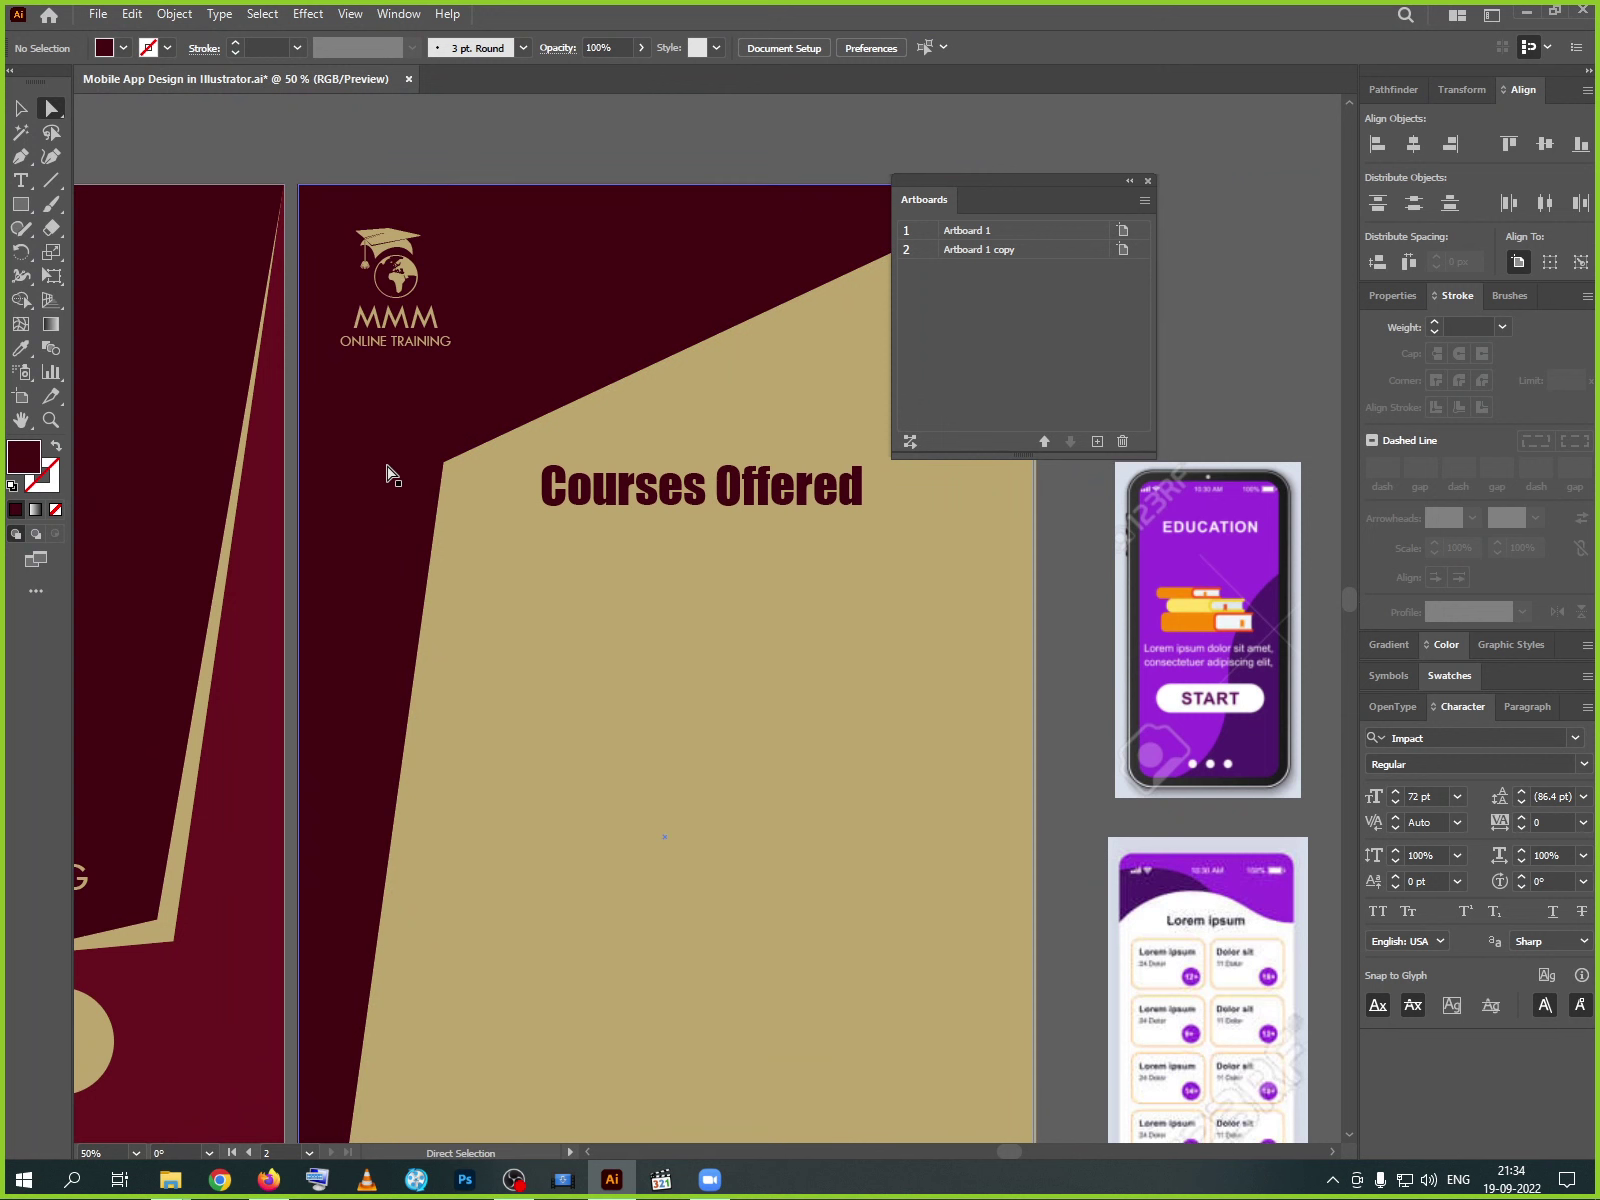
pyautogui.click(455, 494)
pyautogui.moveTo(445, 463); pyautogui.dragTo(360, 418)
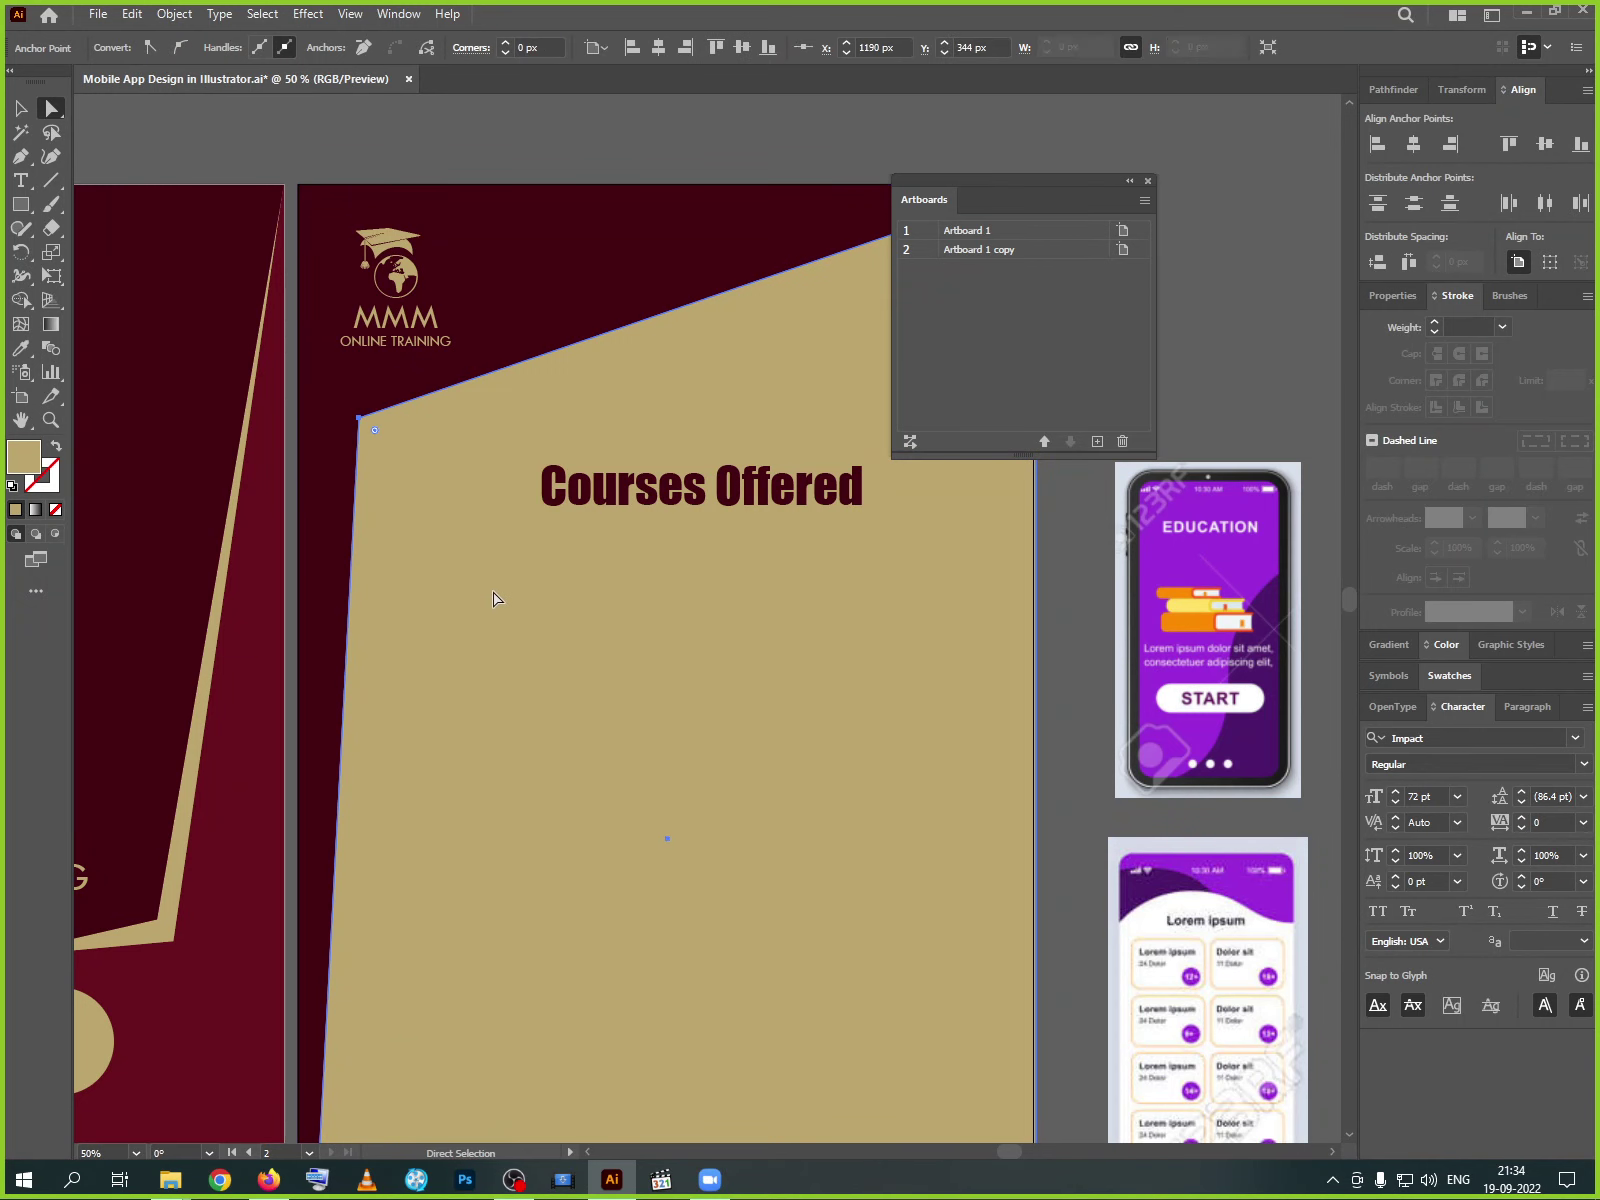
pyautogui.click(21, 108)
pyautogui.click(690, 486)
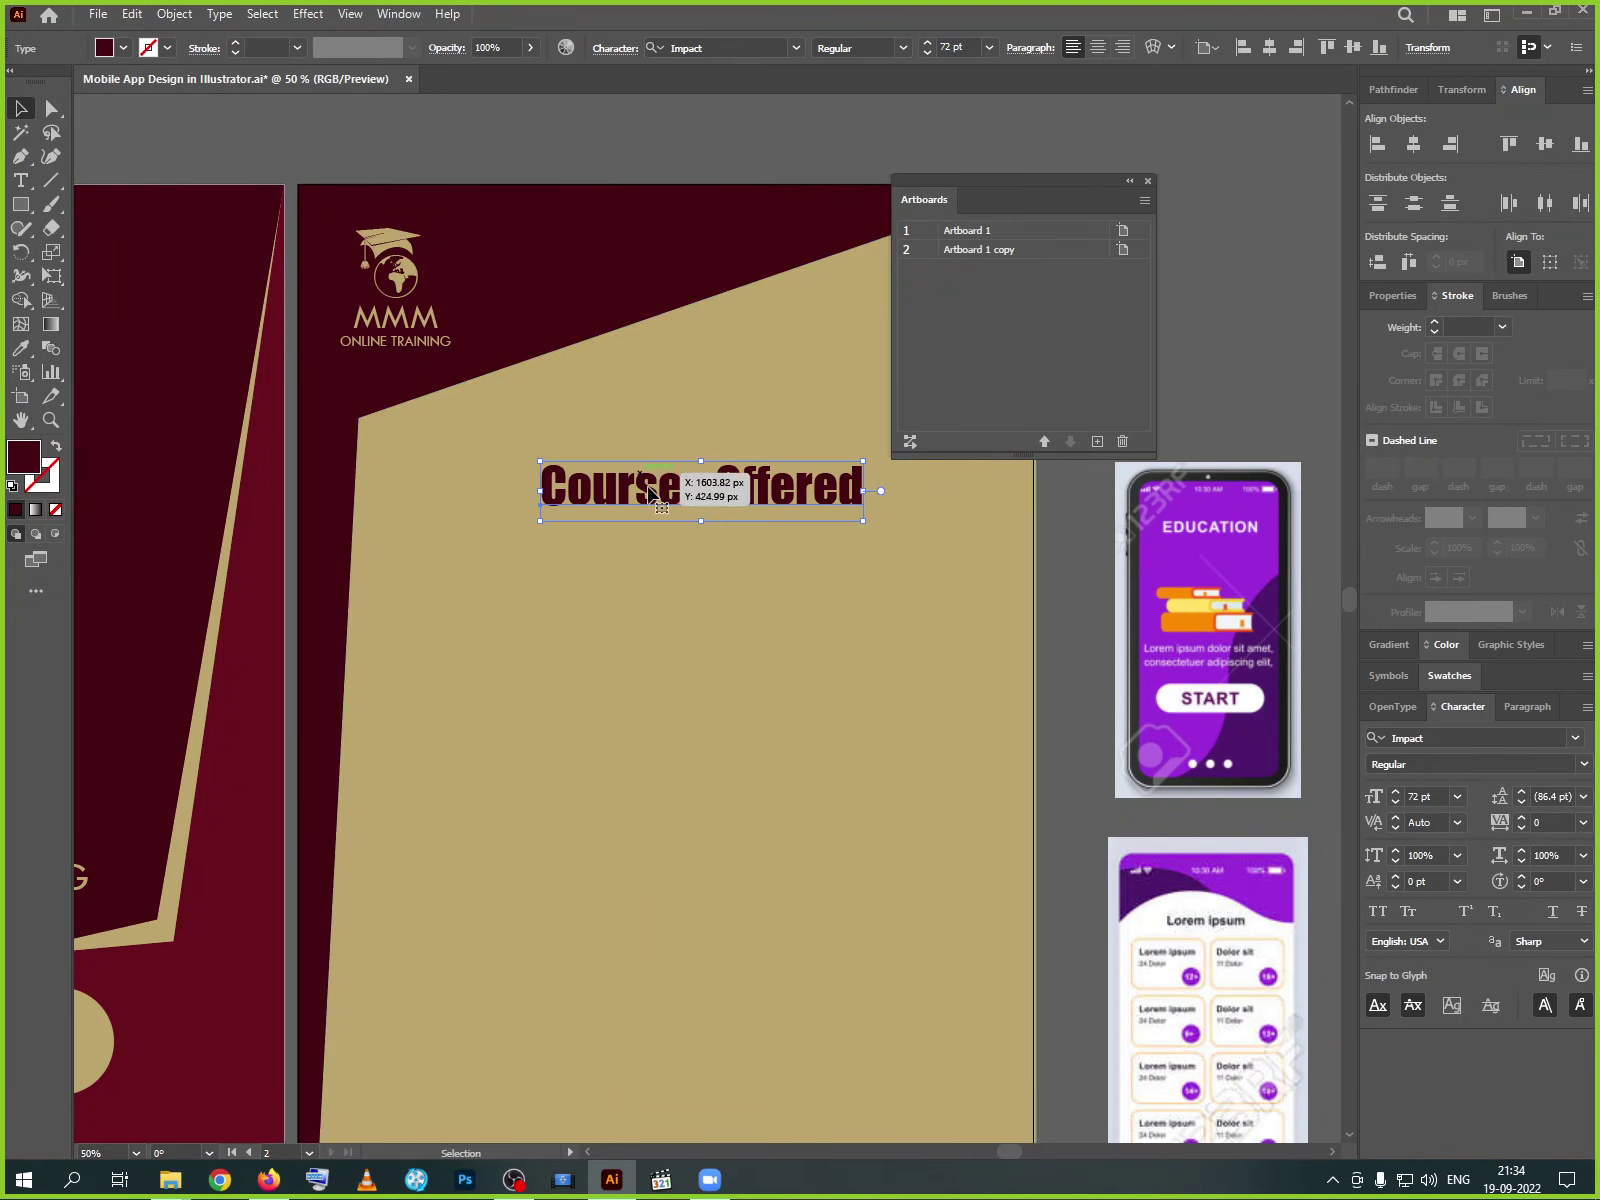
pyautogui.click(1418, 143)
pyautogui.moveTo(693, 517); pyautogui.dragTo(688, 456)
pyautogui.moveTo(777, 673); pyautogui.dragTo(663, 570)
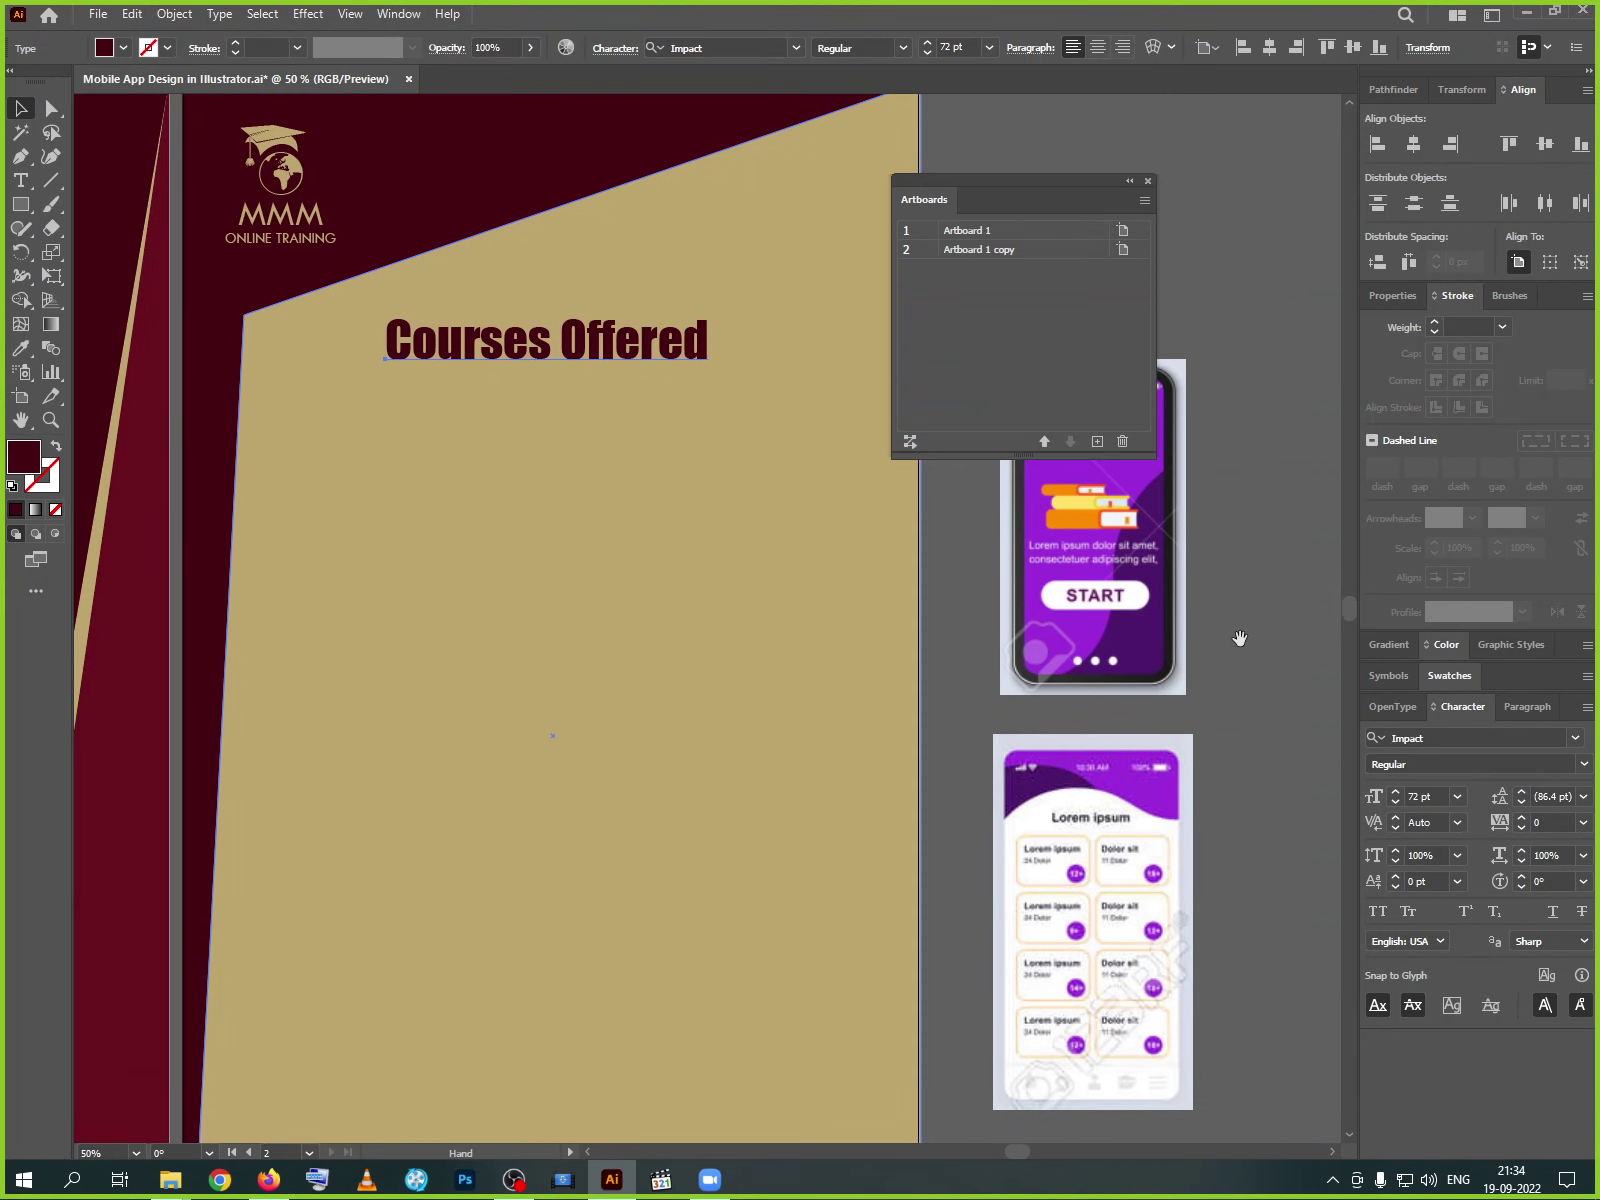
pyautogui.click(20, 204)
# - Draw a rectangle below the heading and round all four corners
pyautogui.moveTo(301, 418)
pyautogui.mouseDown()
pyautogui.moveTo(457, 541)
pyautogui.moveTo(550, 568)
pyautogui.mouseUp()
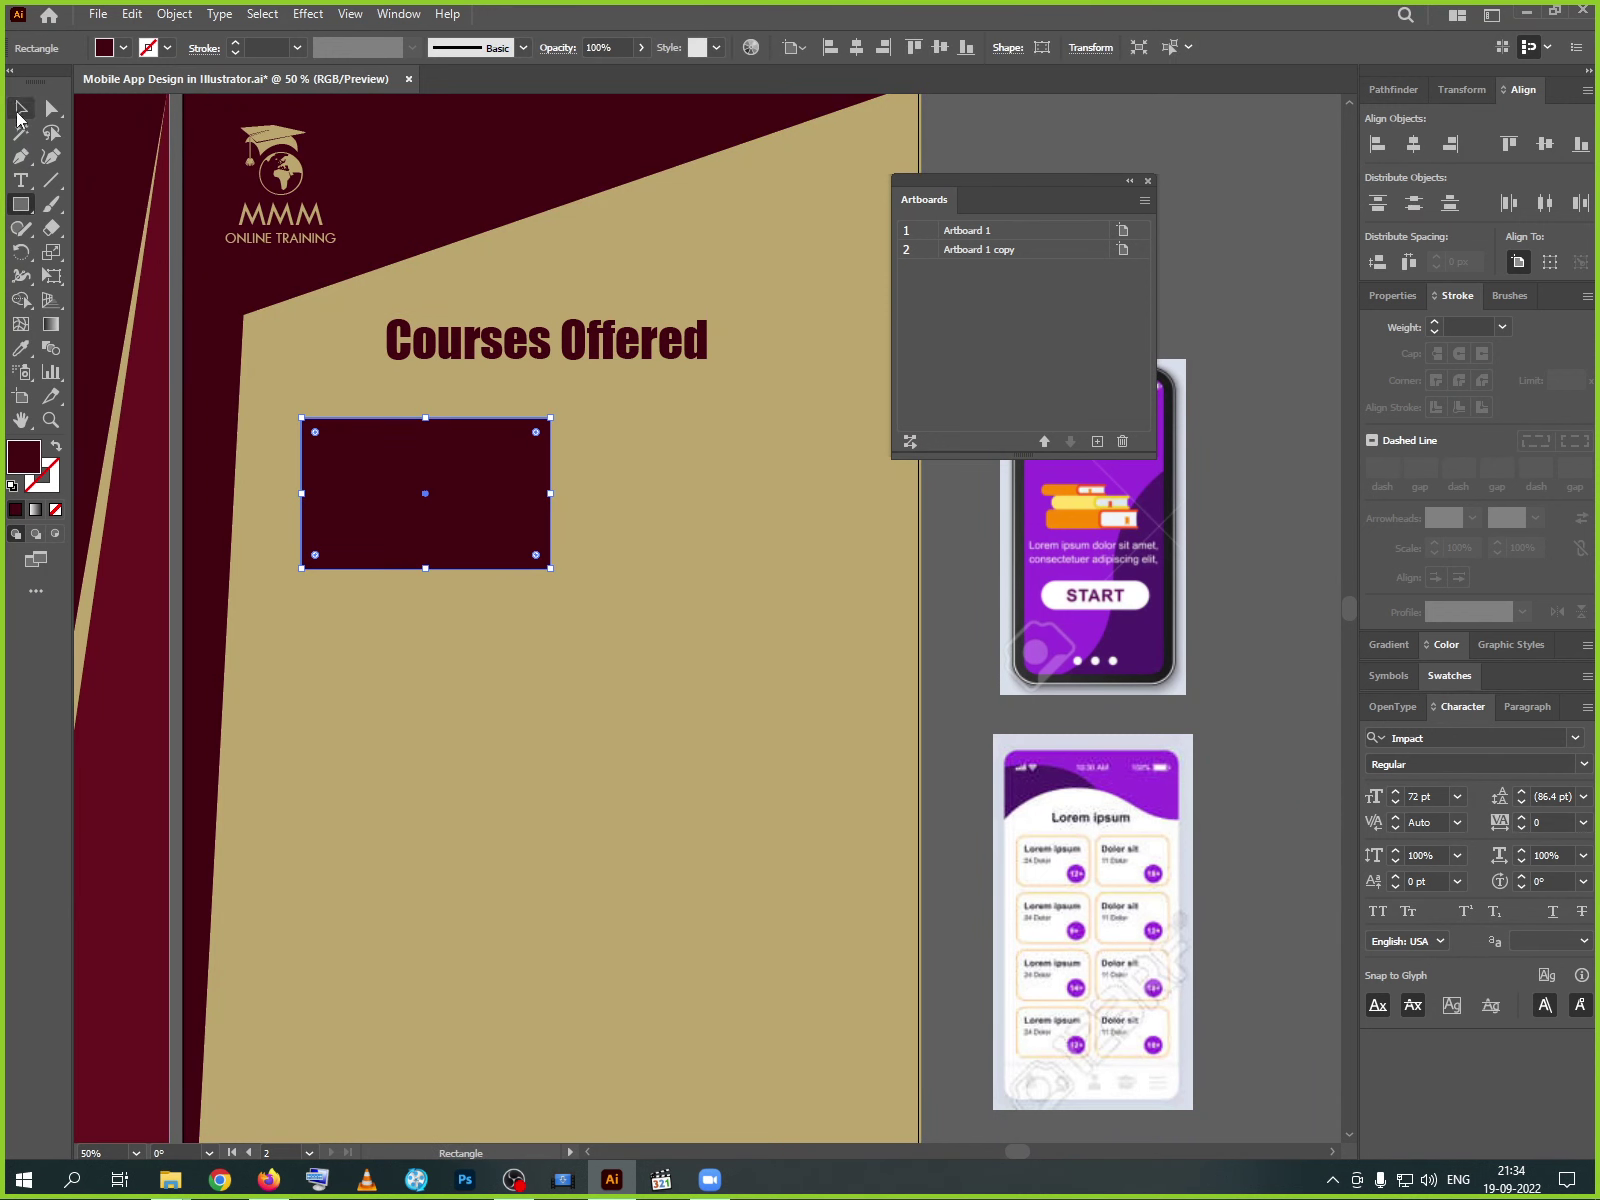
pyautogui.click(20, 107)
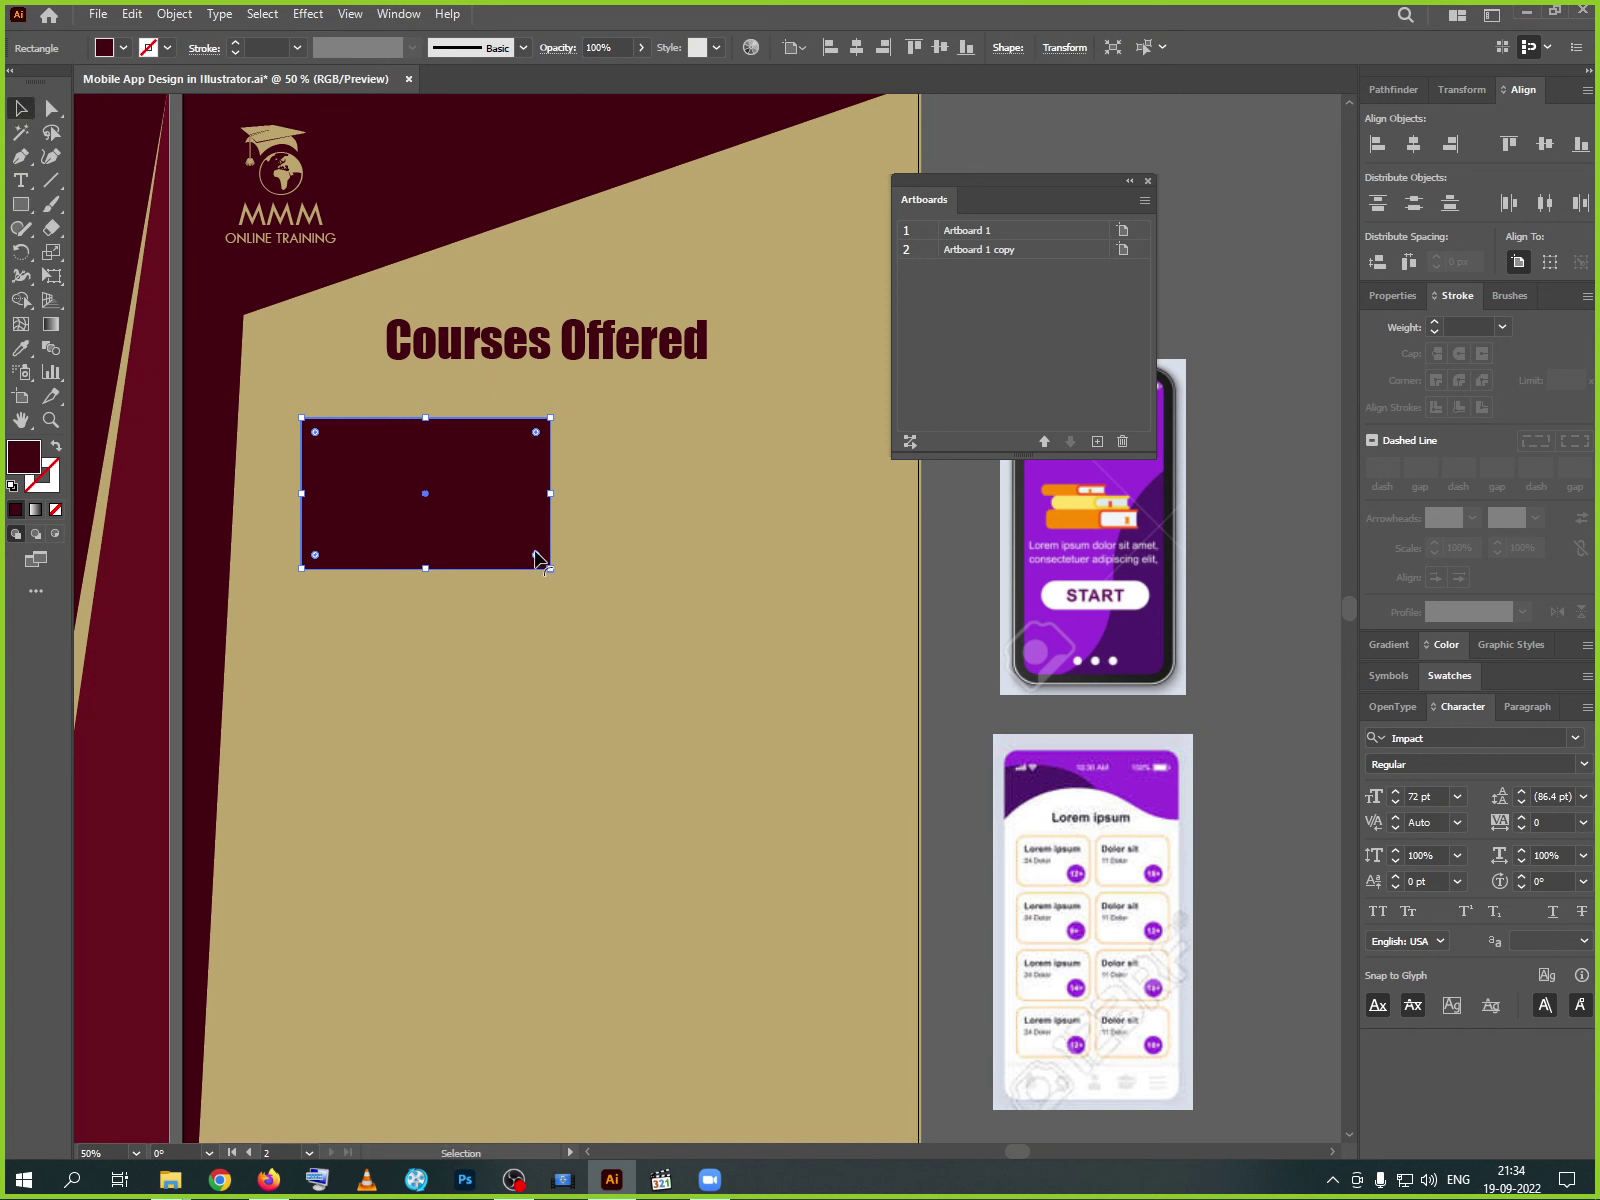
pyautogui.moveTo(537, 556)
pyautogui.mouseDown()
pyautogui.moveTo(520, 535)
pyautogui.moveTo(533, 547)
pyautogui.mouseUp()
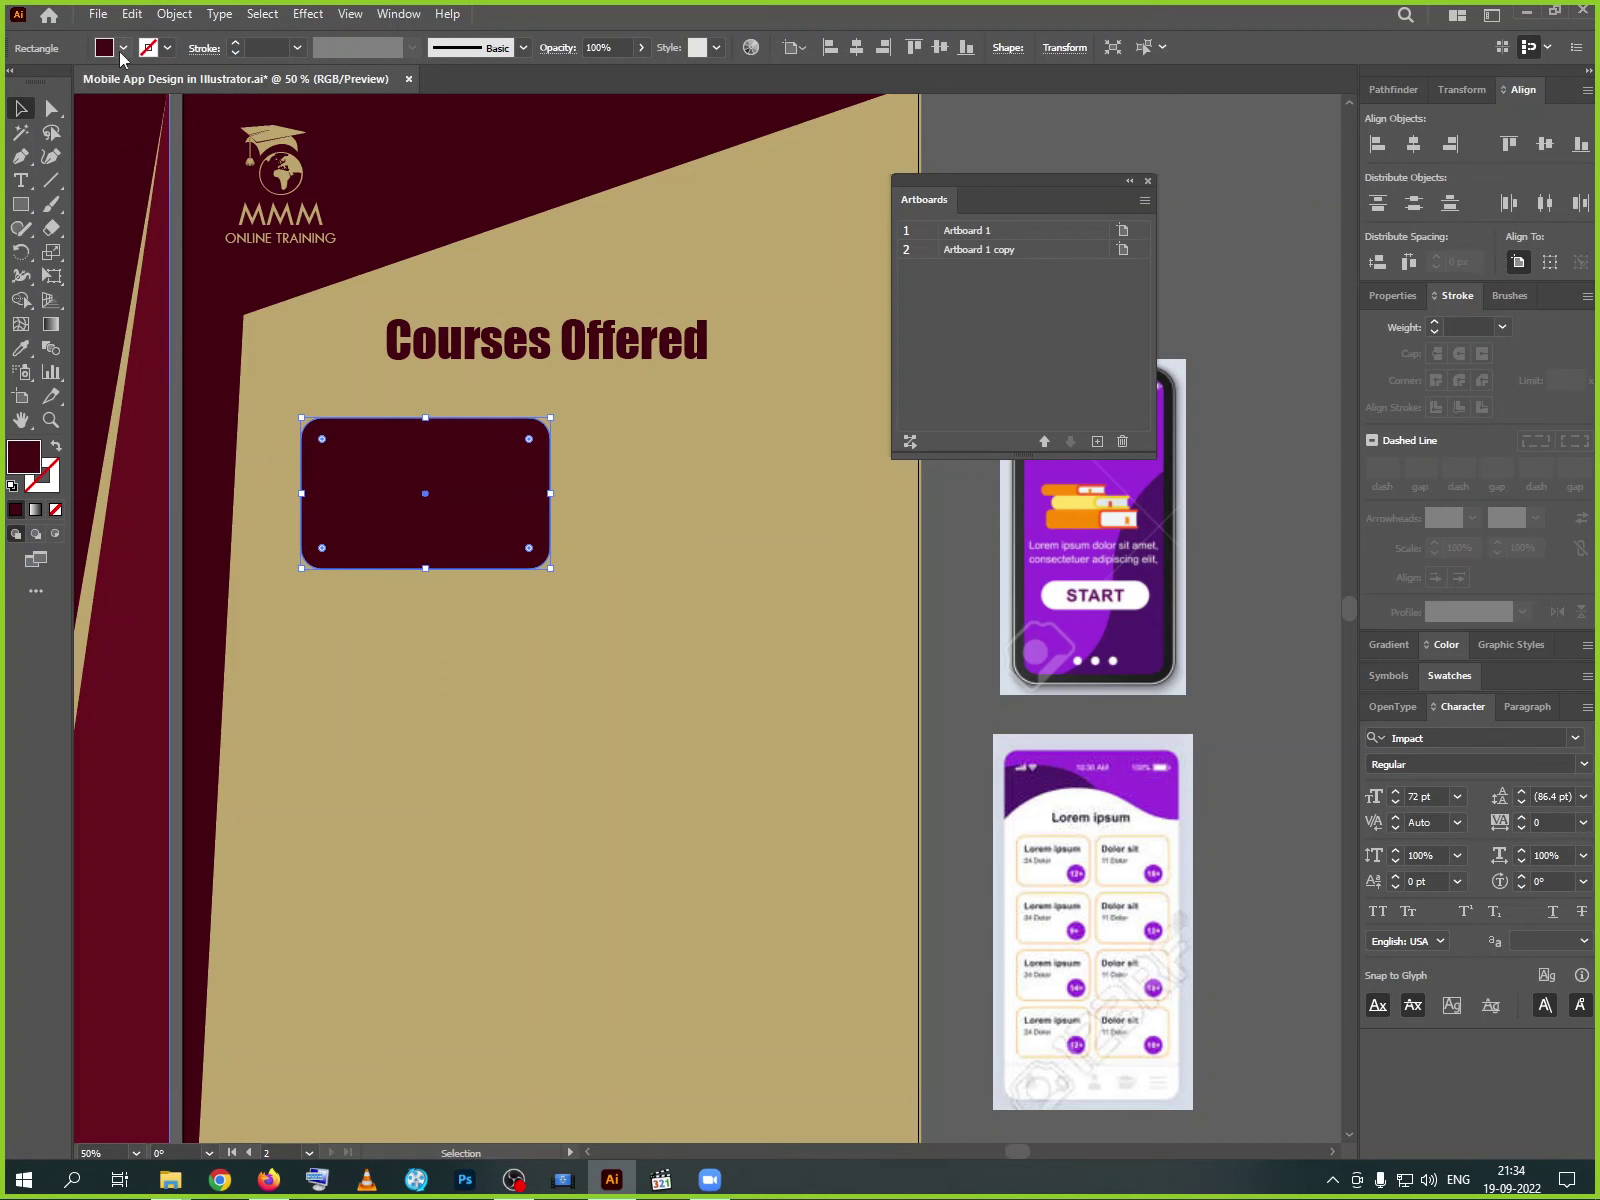
# - Set the rounded rectangle to no fill with a 10 pt dark brown stroke
pyautogui.click(122, 48)
pyautogui.click(13, 81)
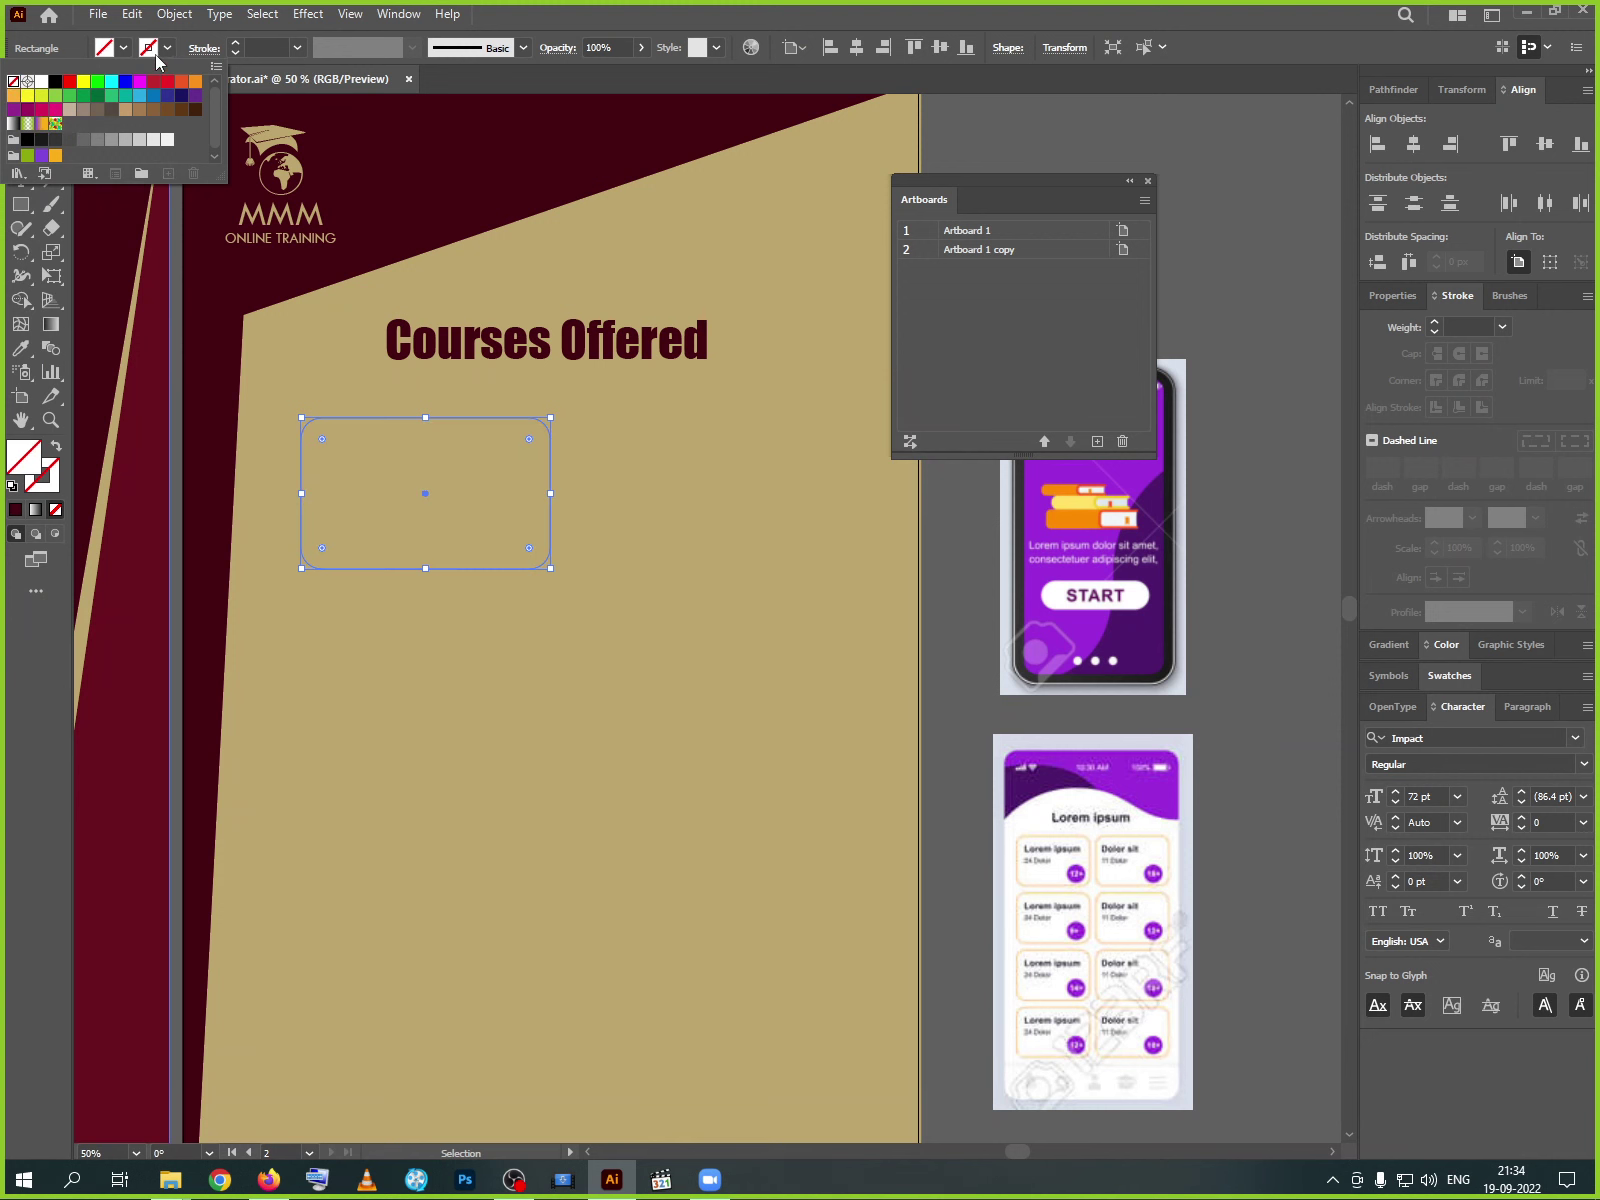
pyautogui.click(160, 50)
pyautogui.click(165, 48)
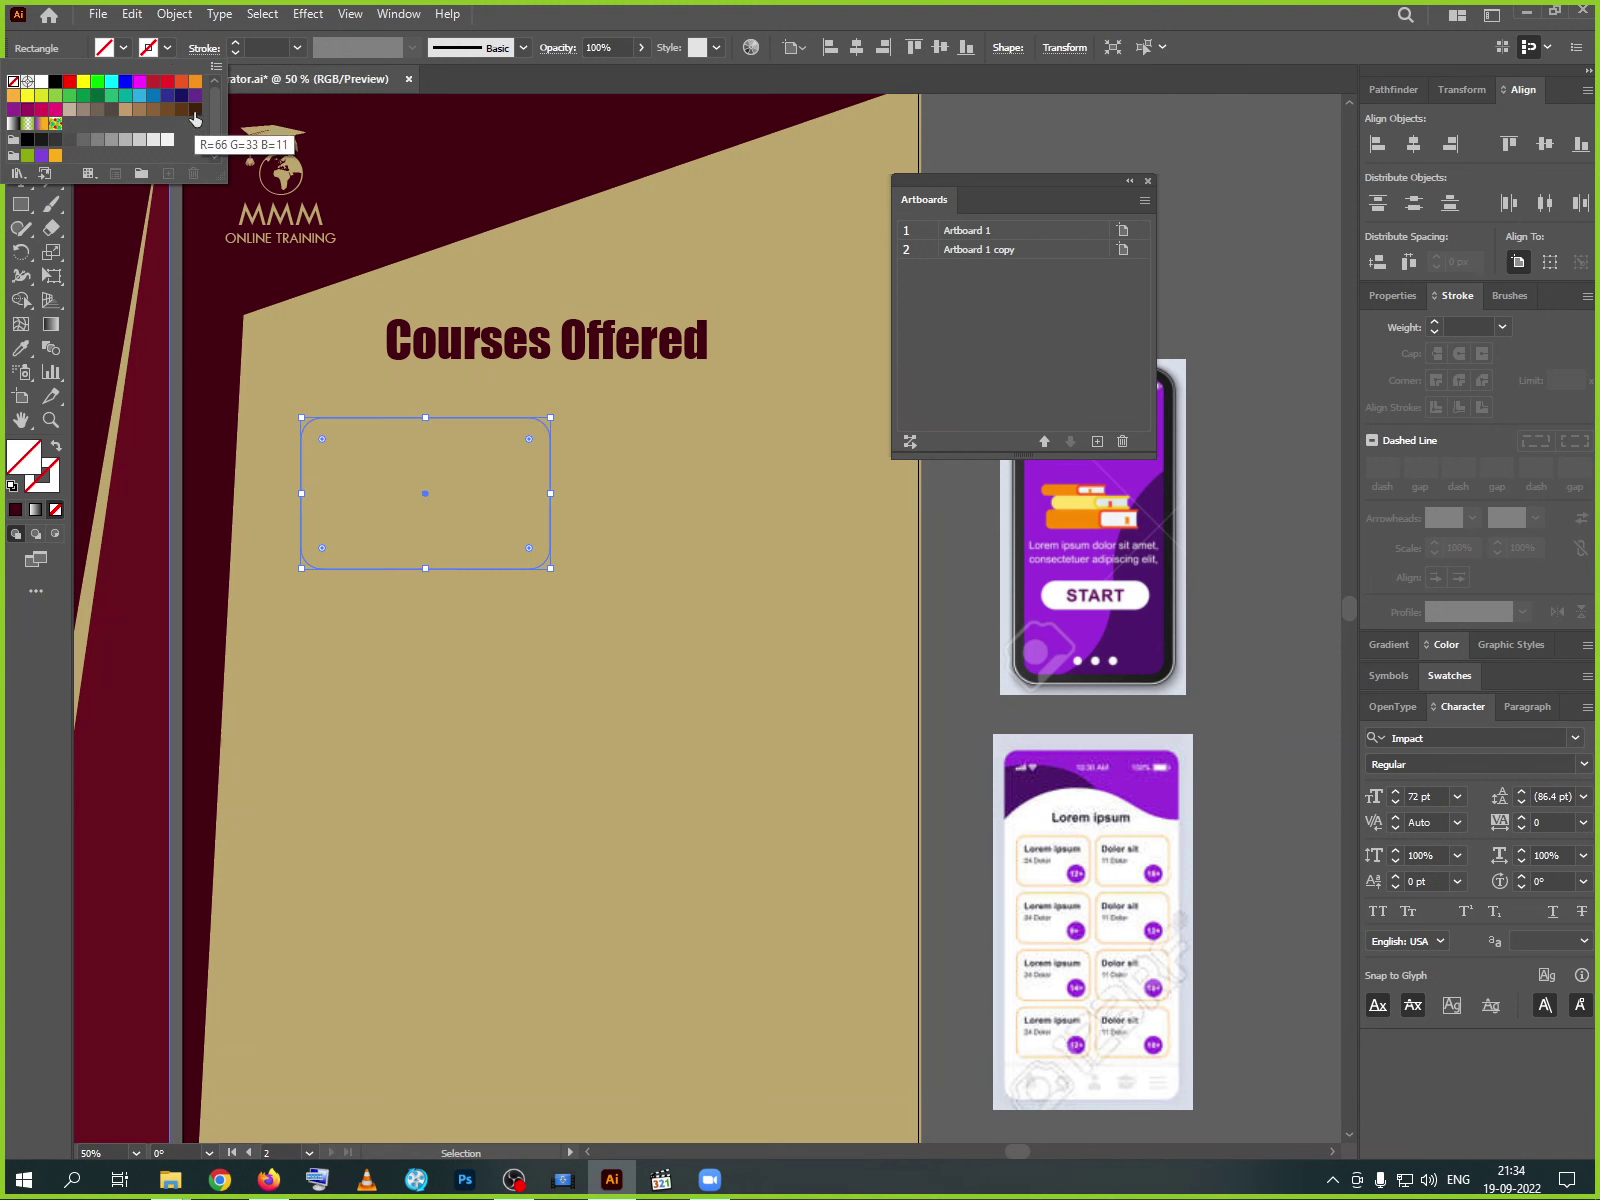
pyautogui.click(195, 119)
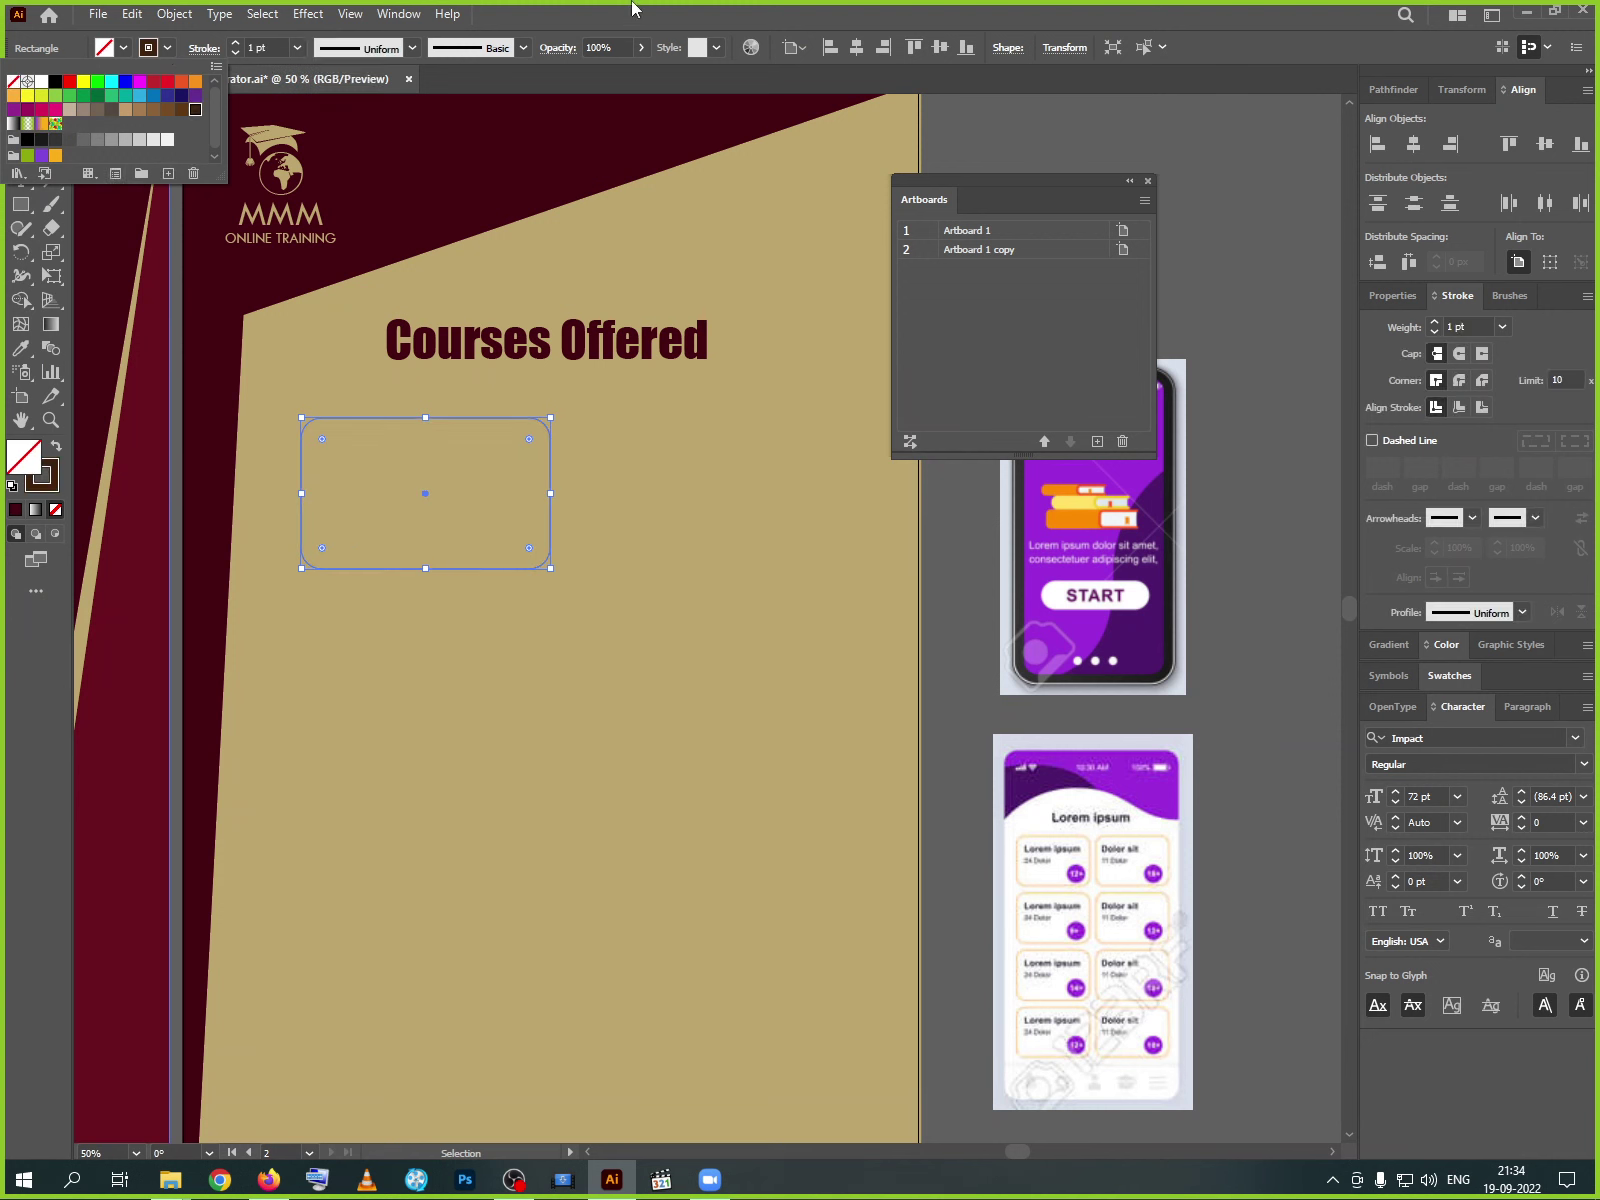
pyautogui.click(297, 47)
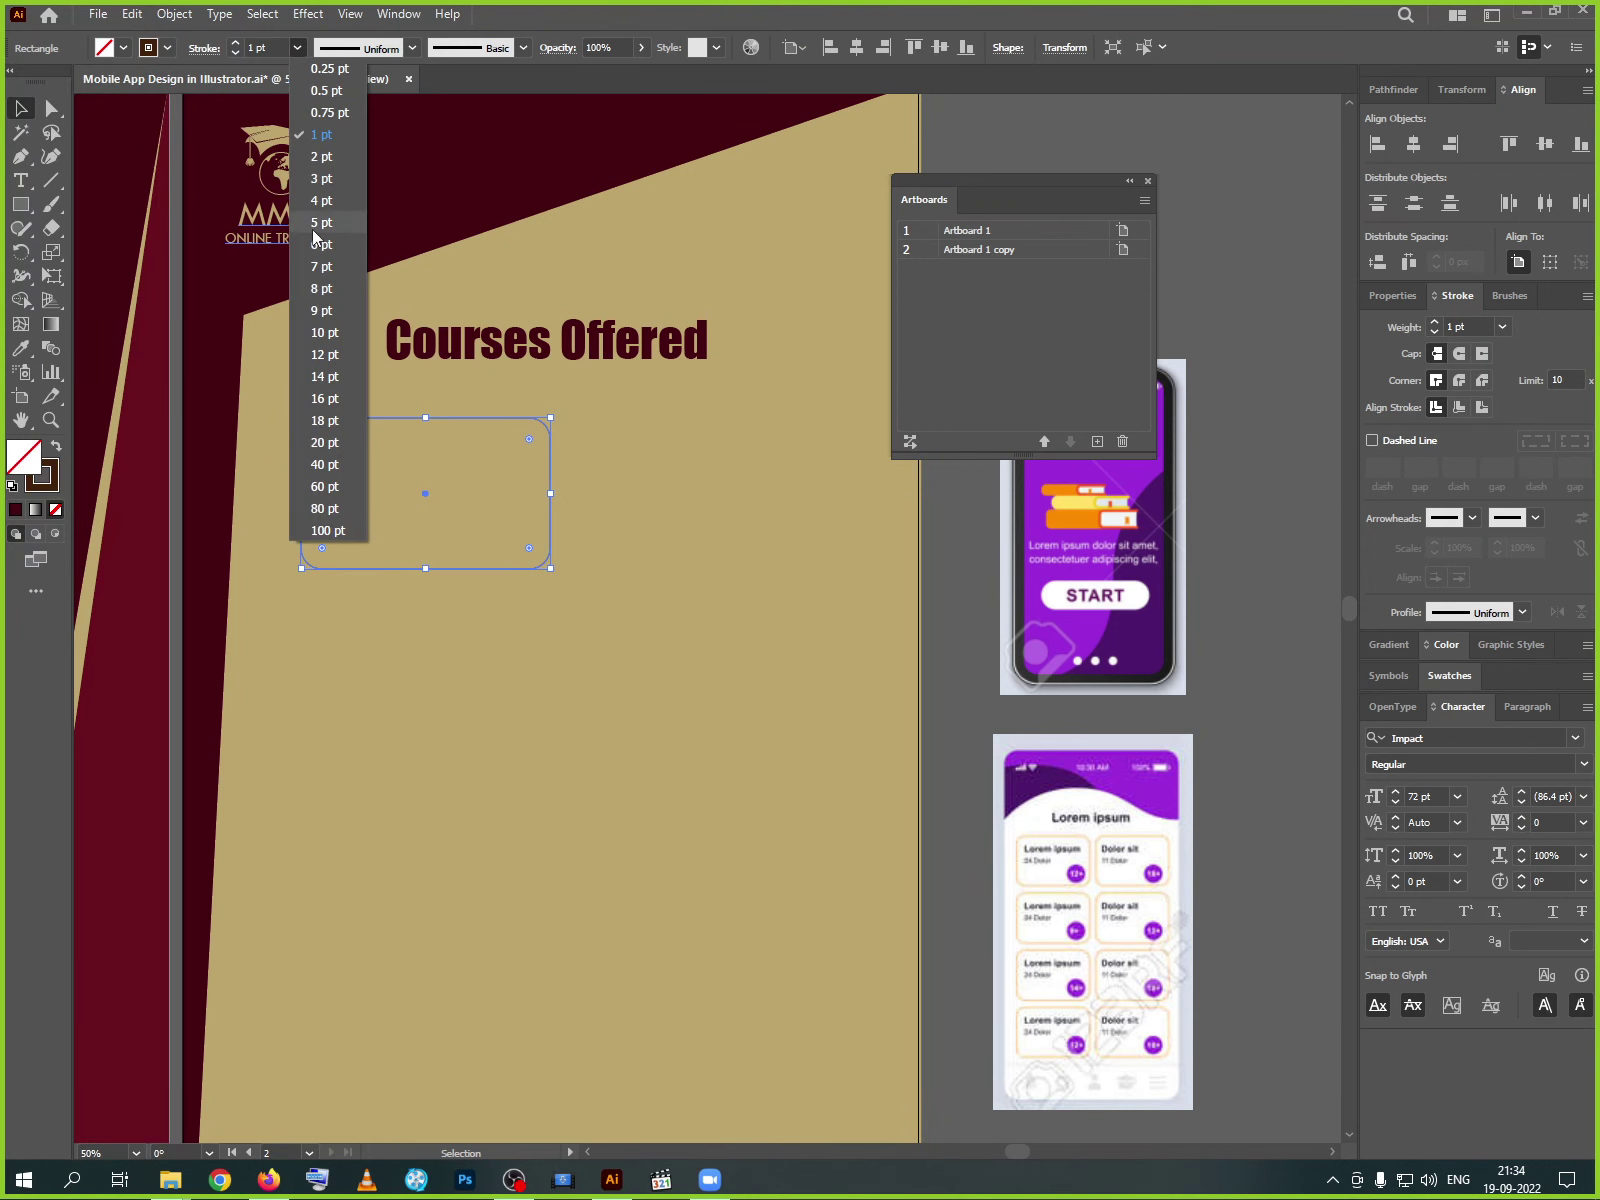
pyautogui.click(325, 332)
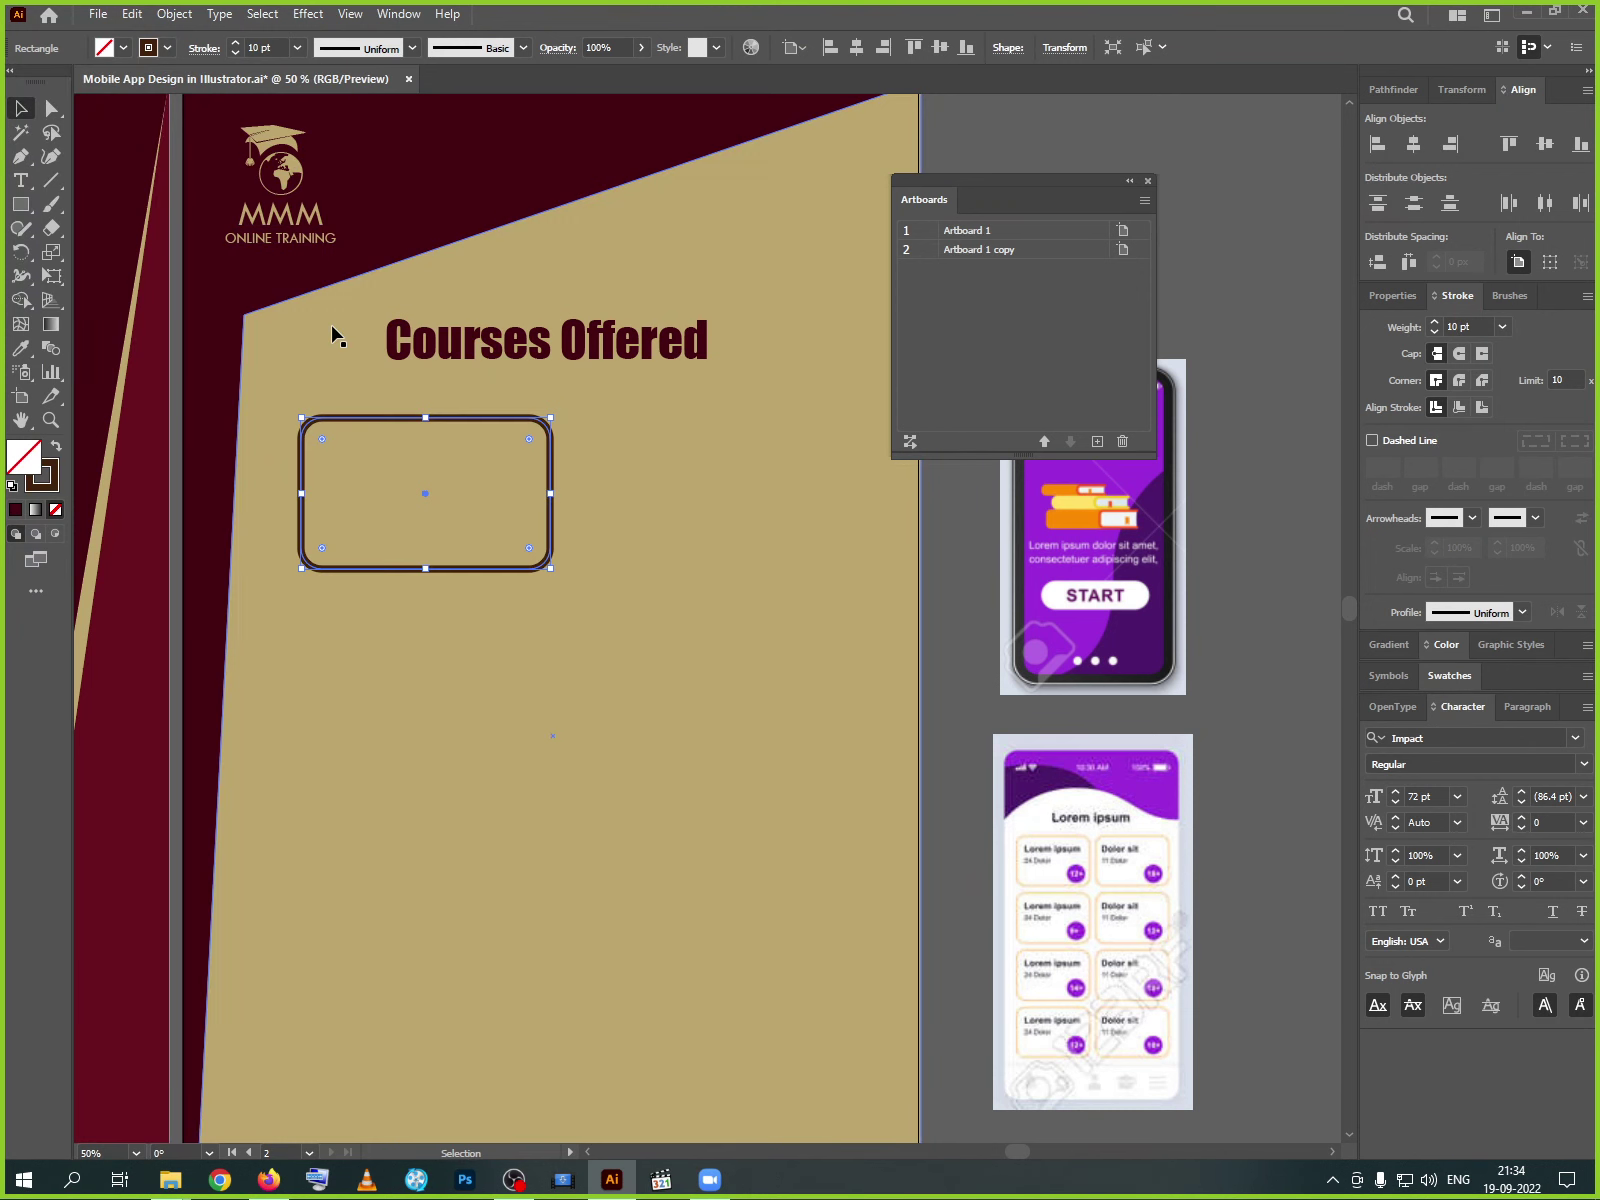
pyautogui.click(971, 143)
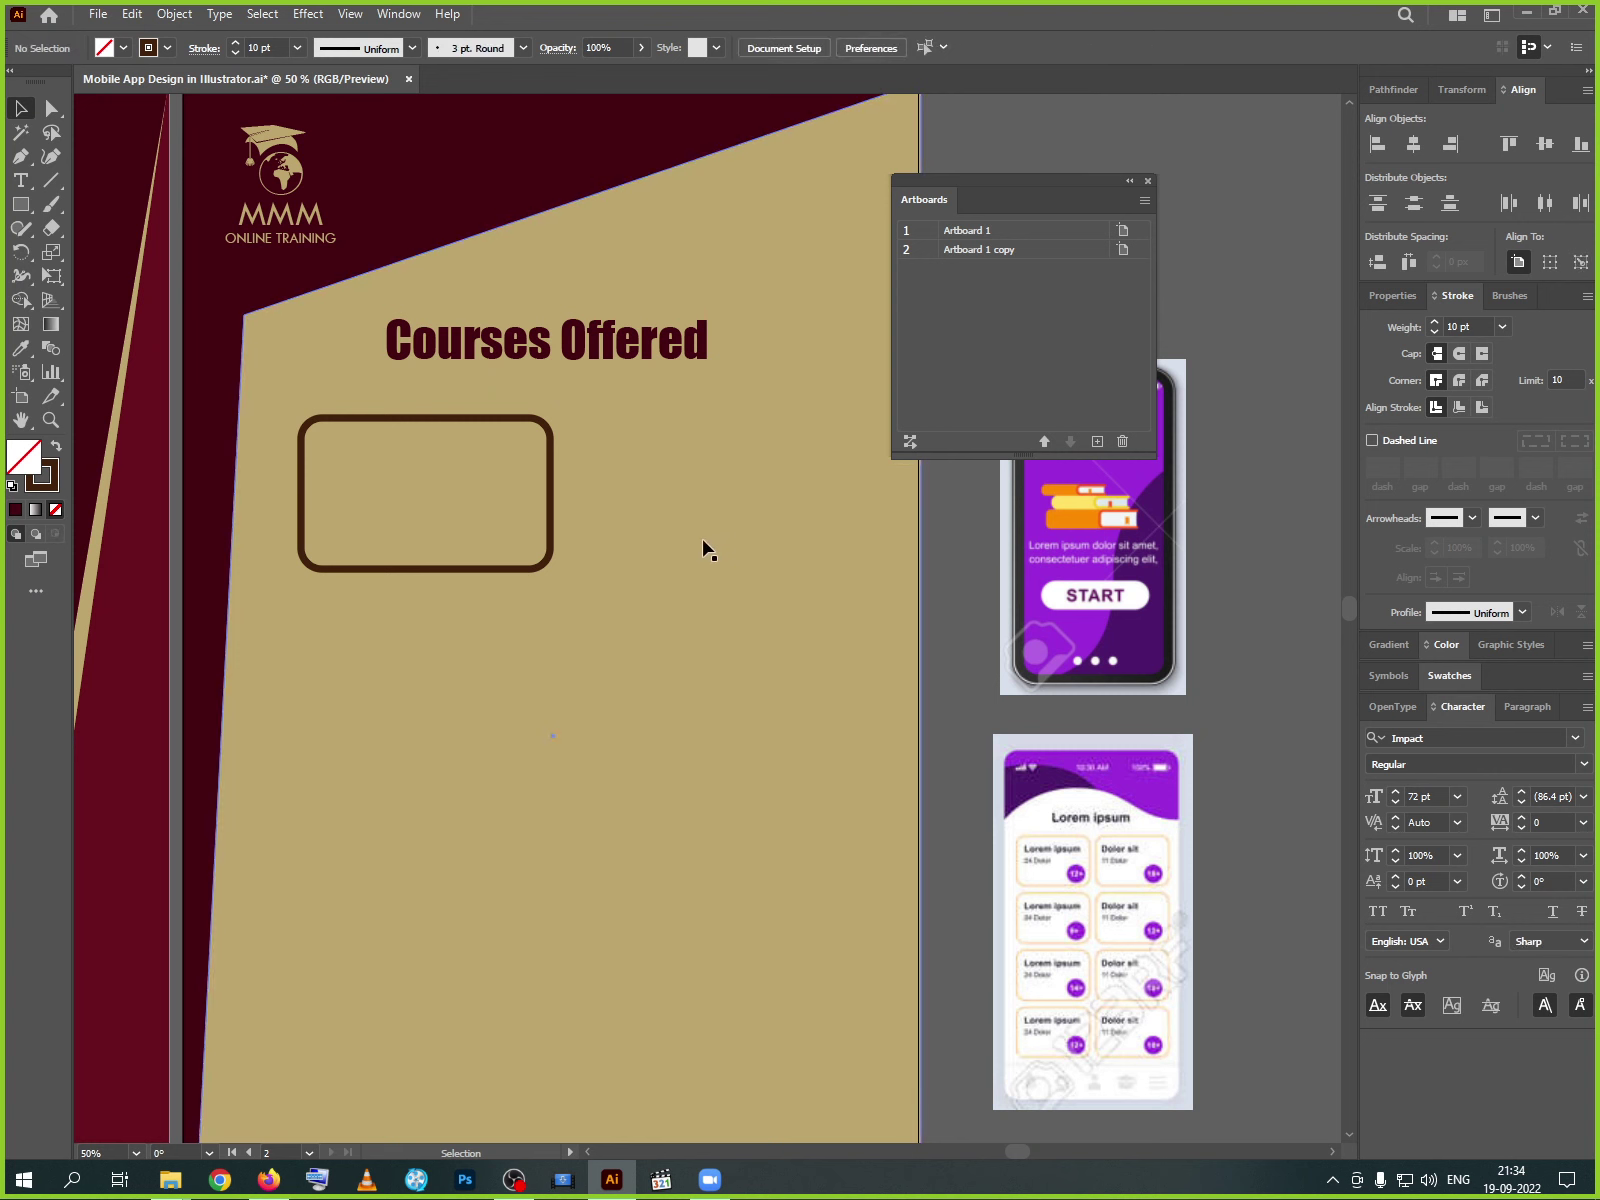
pyautogui.scroll(2, 703, 550)
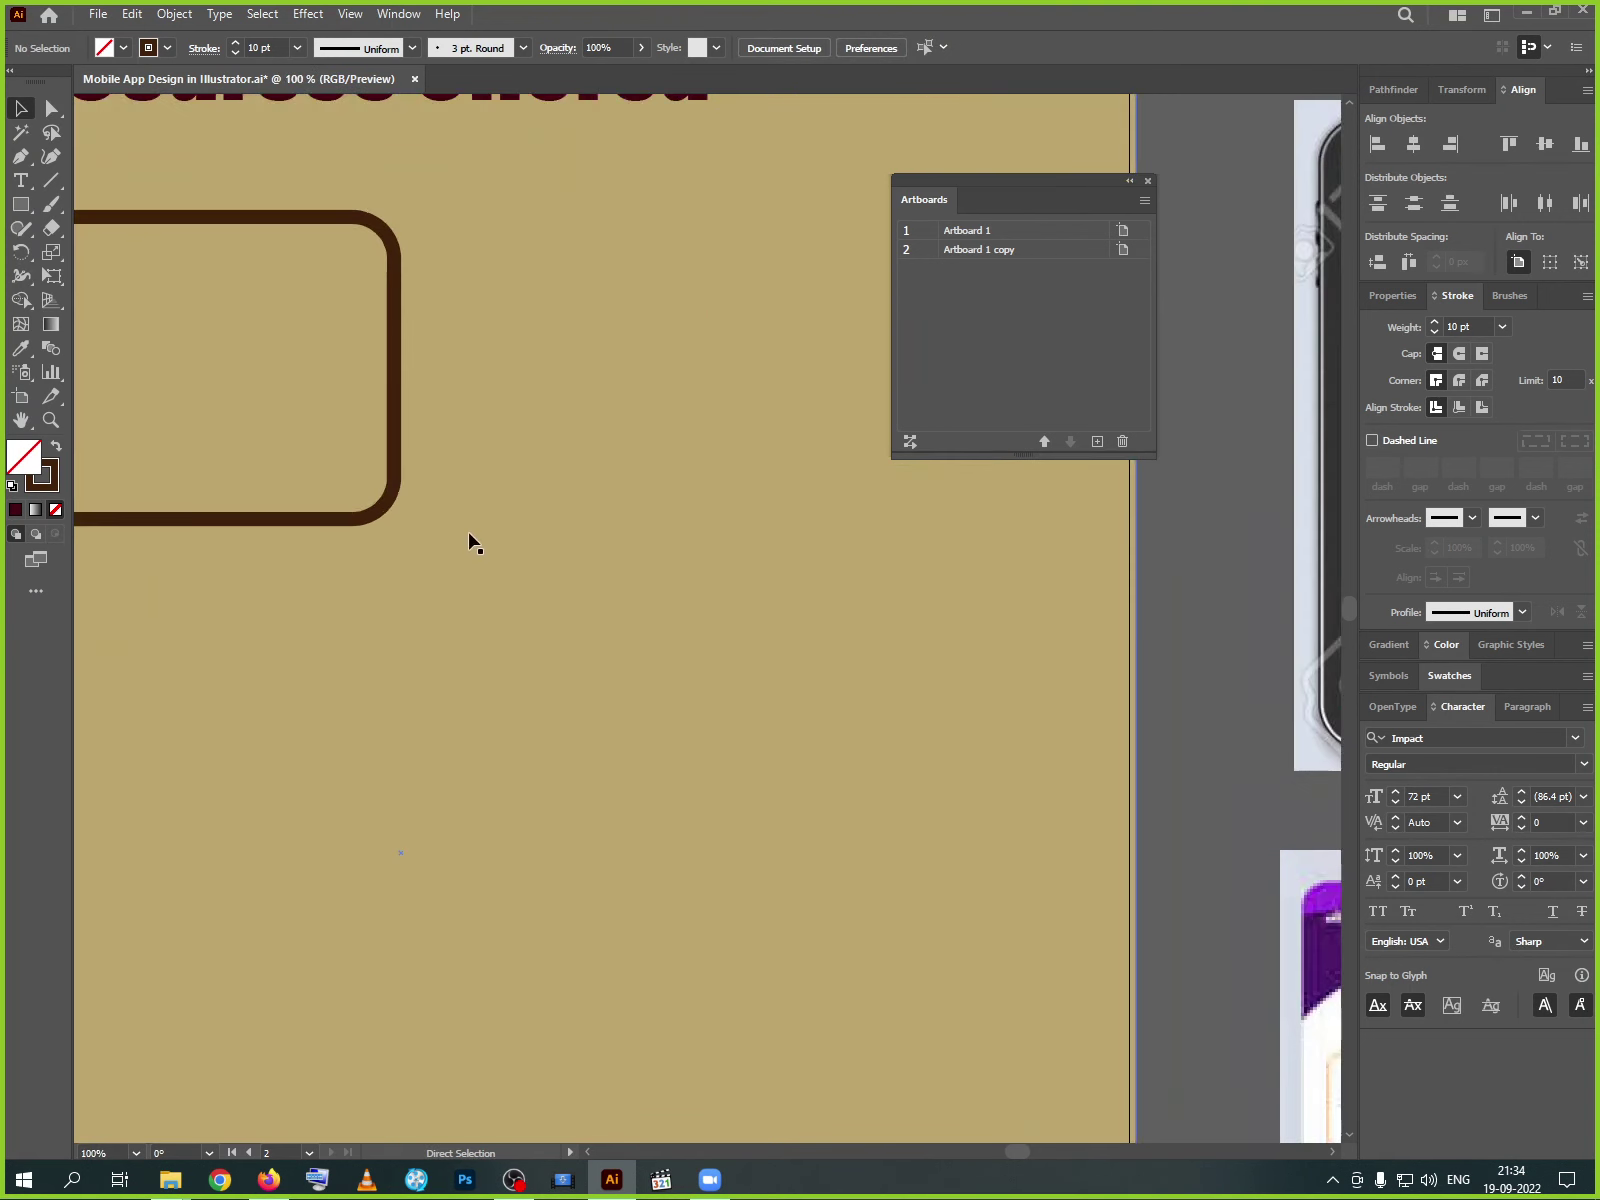
pyautogui.scroll(3, 557, 668)
pyautogui.hscroll(-5, 540, 680)
pyautogui.scroll(1, 540, 680)
pyautogui.hscroll(-1, 540, 680)
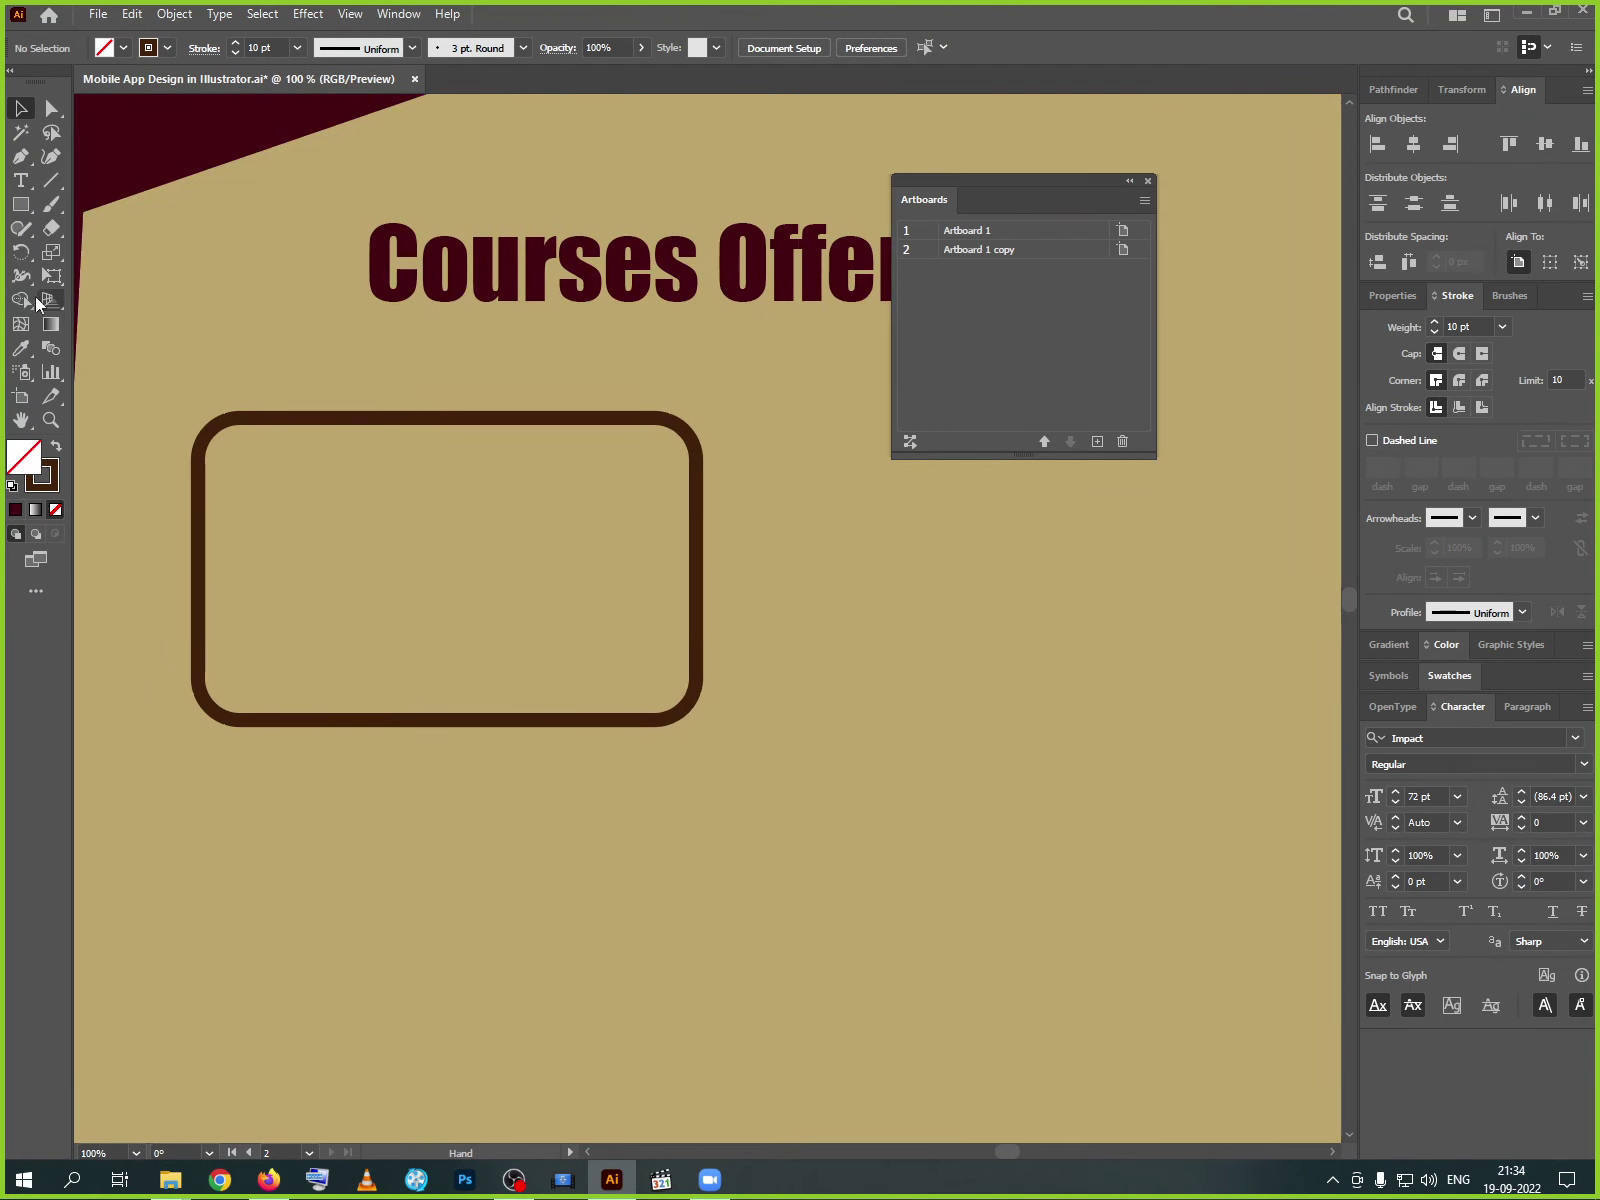
# - Type a '3D Animation' label, correcting the lowercase d to a capital D
pyautogui.click(20, 183)
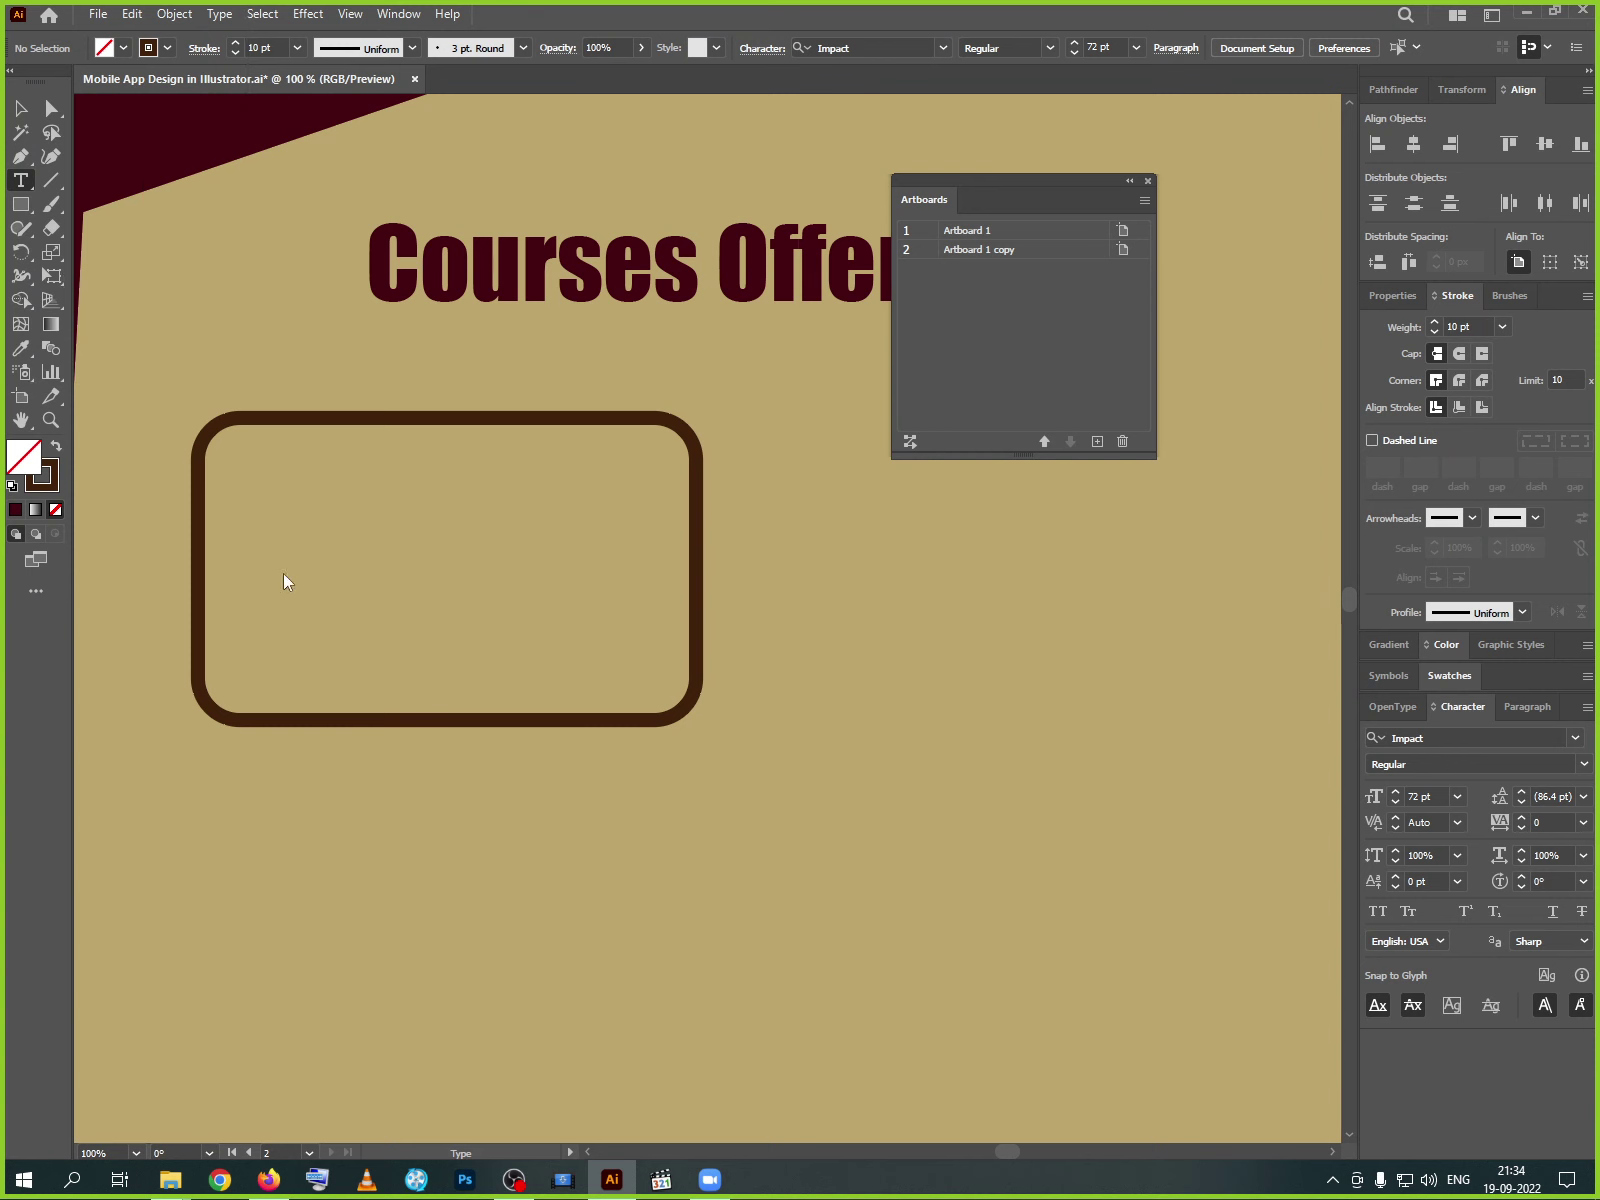
pyautogui.click(741, 632)
pyautogui.write('3d ')
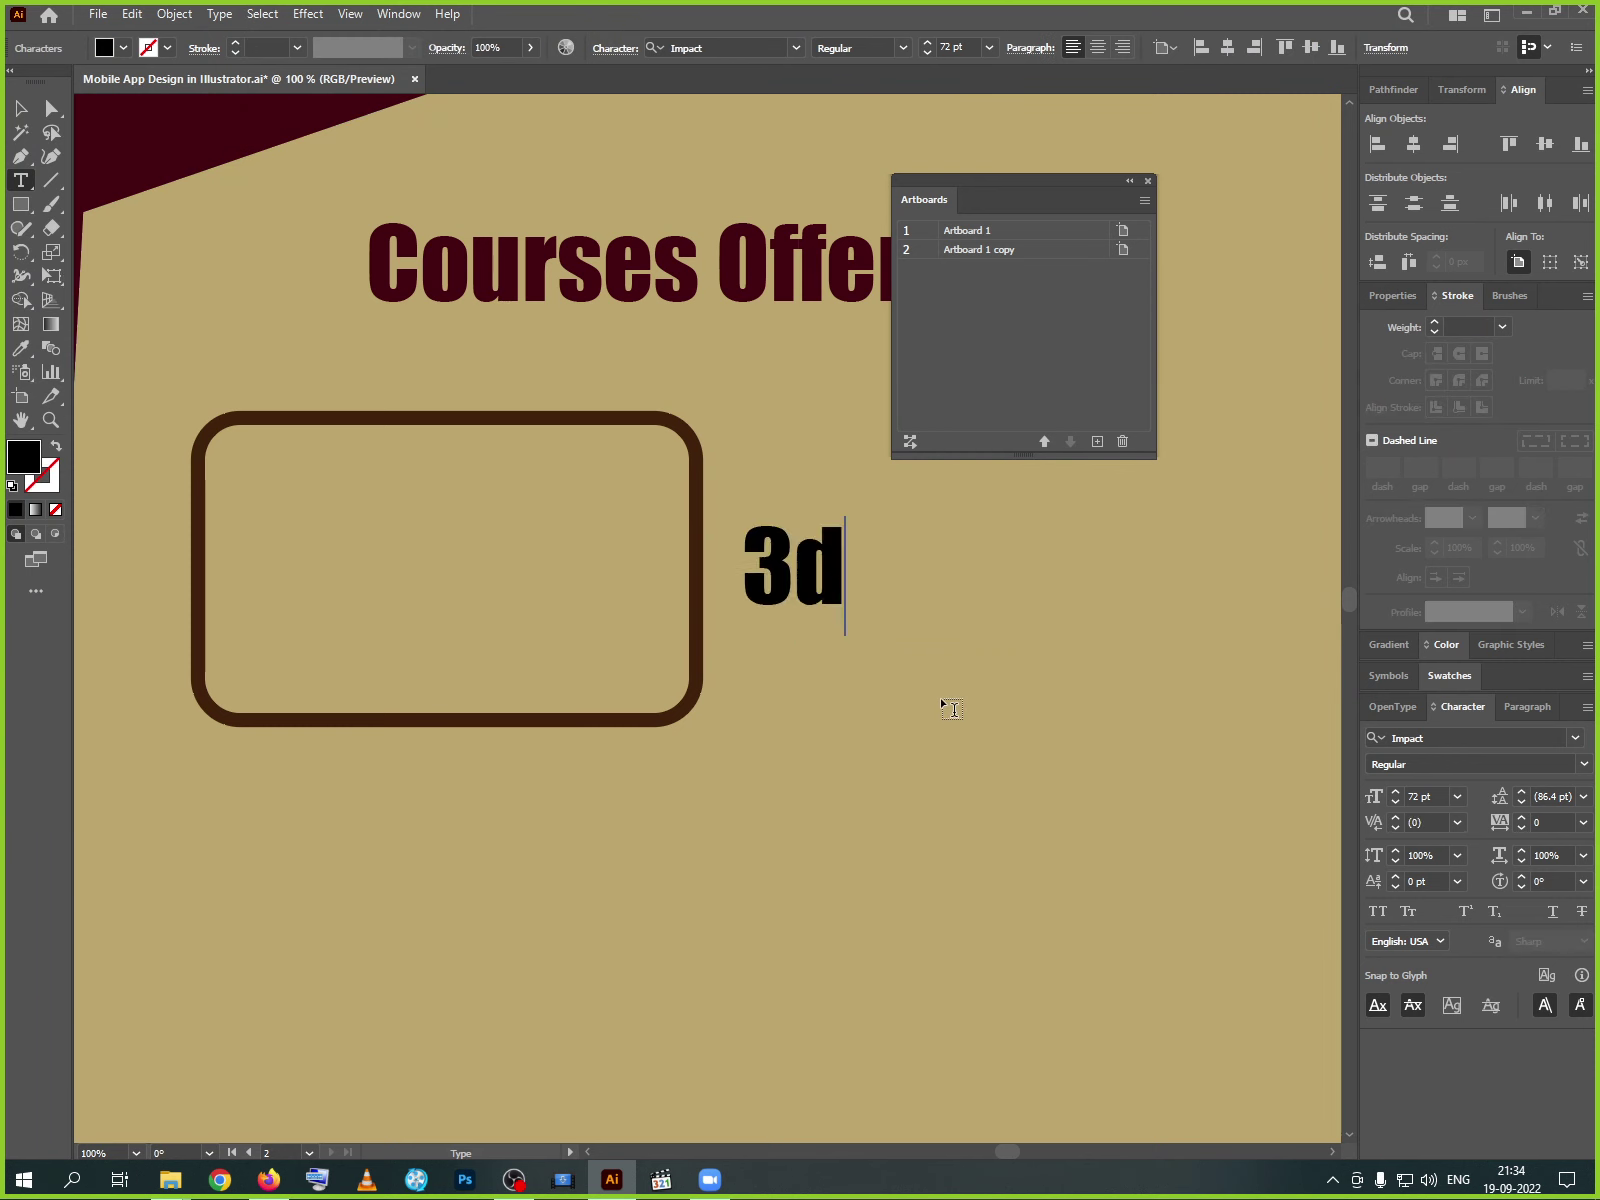
pyautogui.write('Animation')
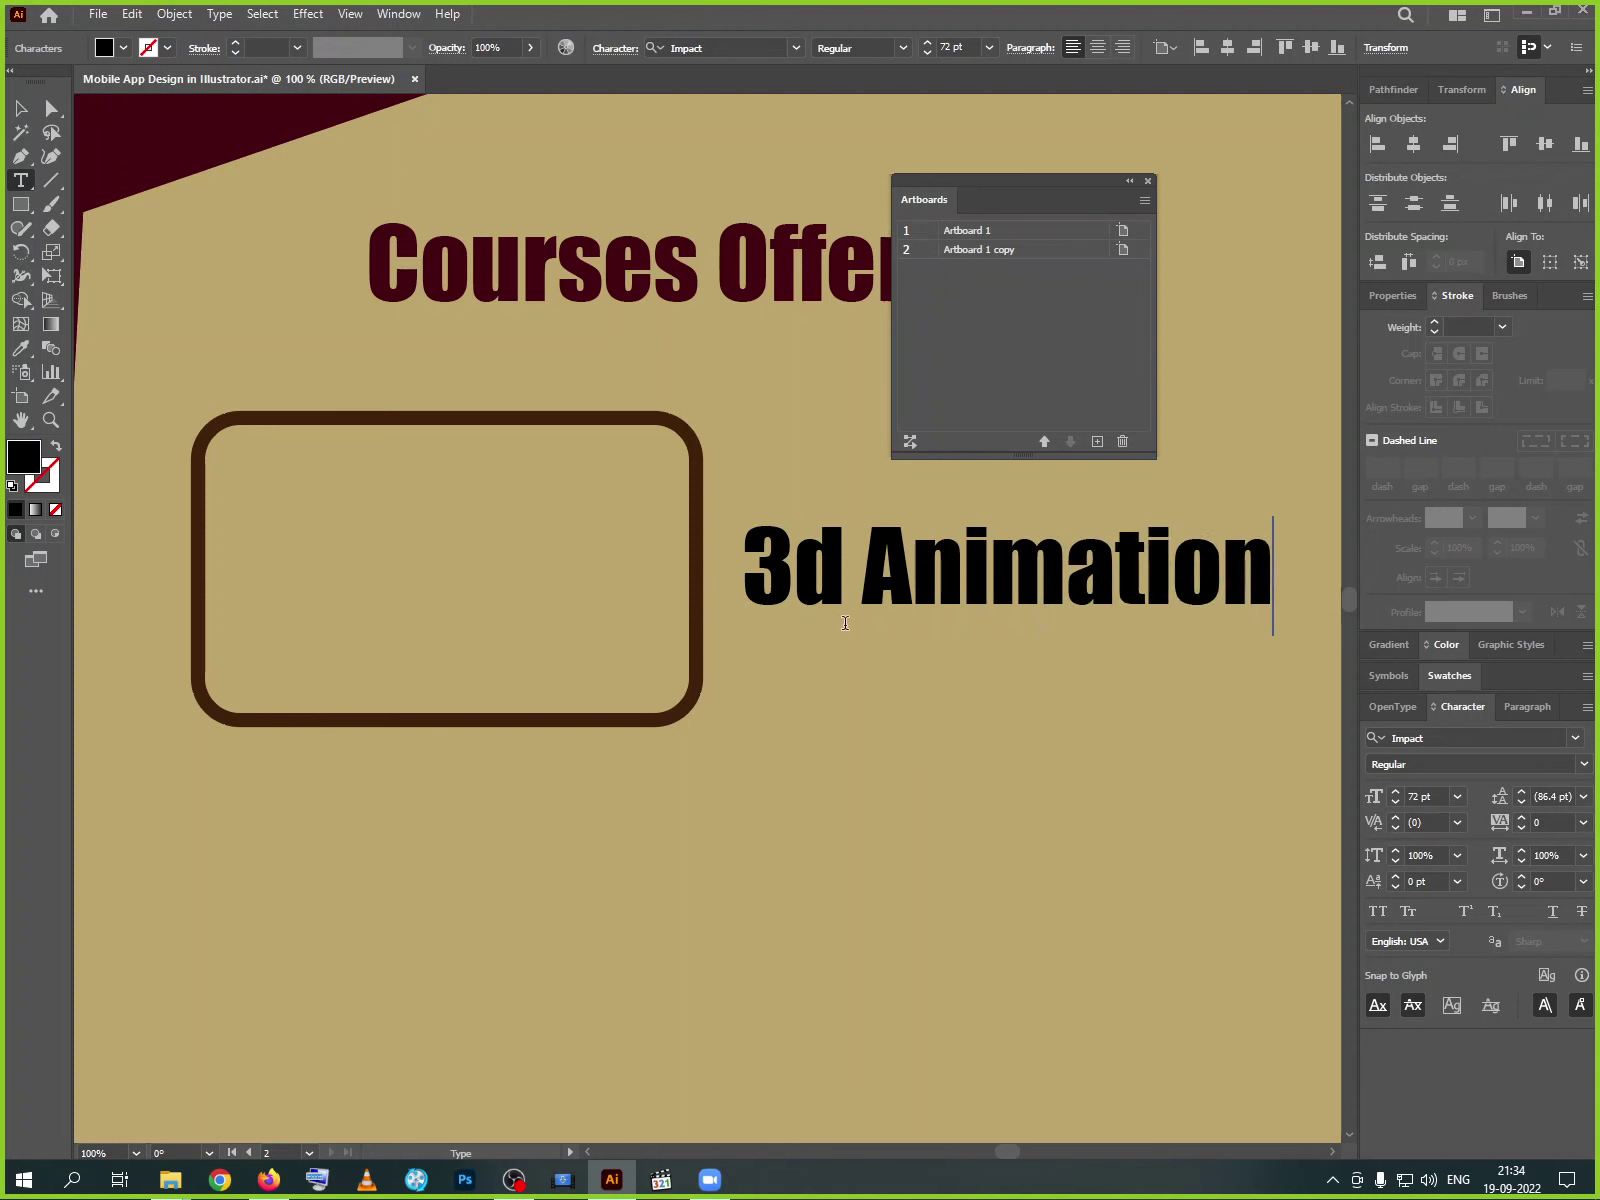
pyautogui.moveTo(845, 622); pyautogui.dragTo(793, 624)
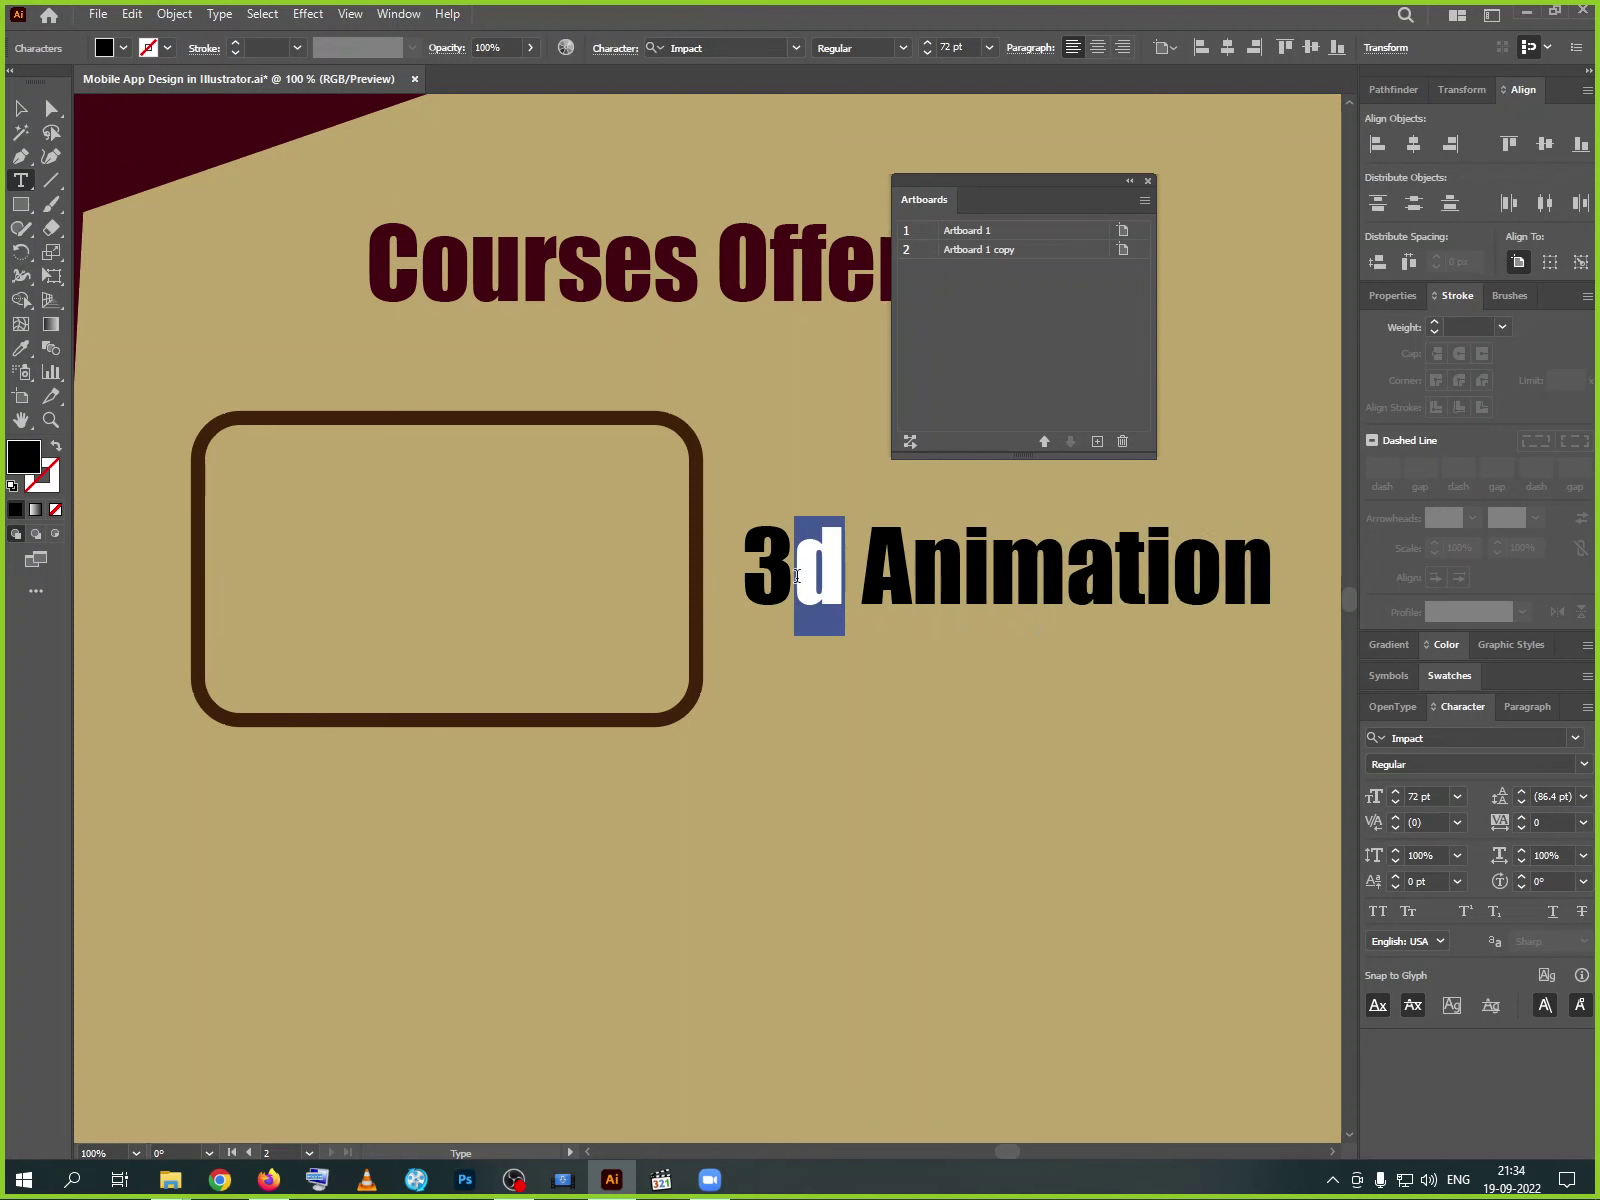
pyautogui.write('D')
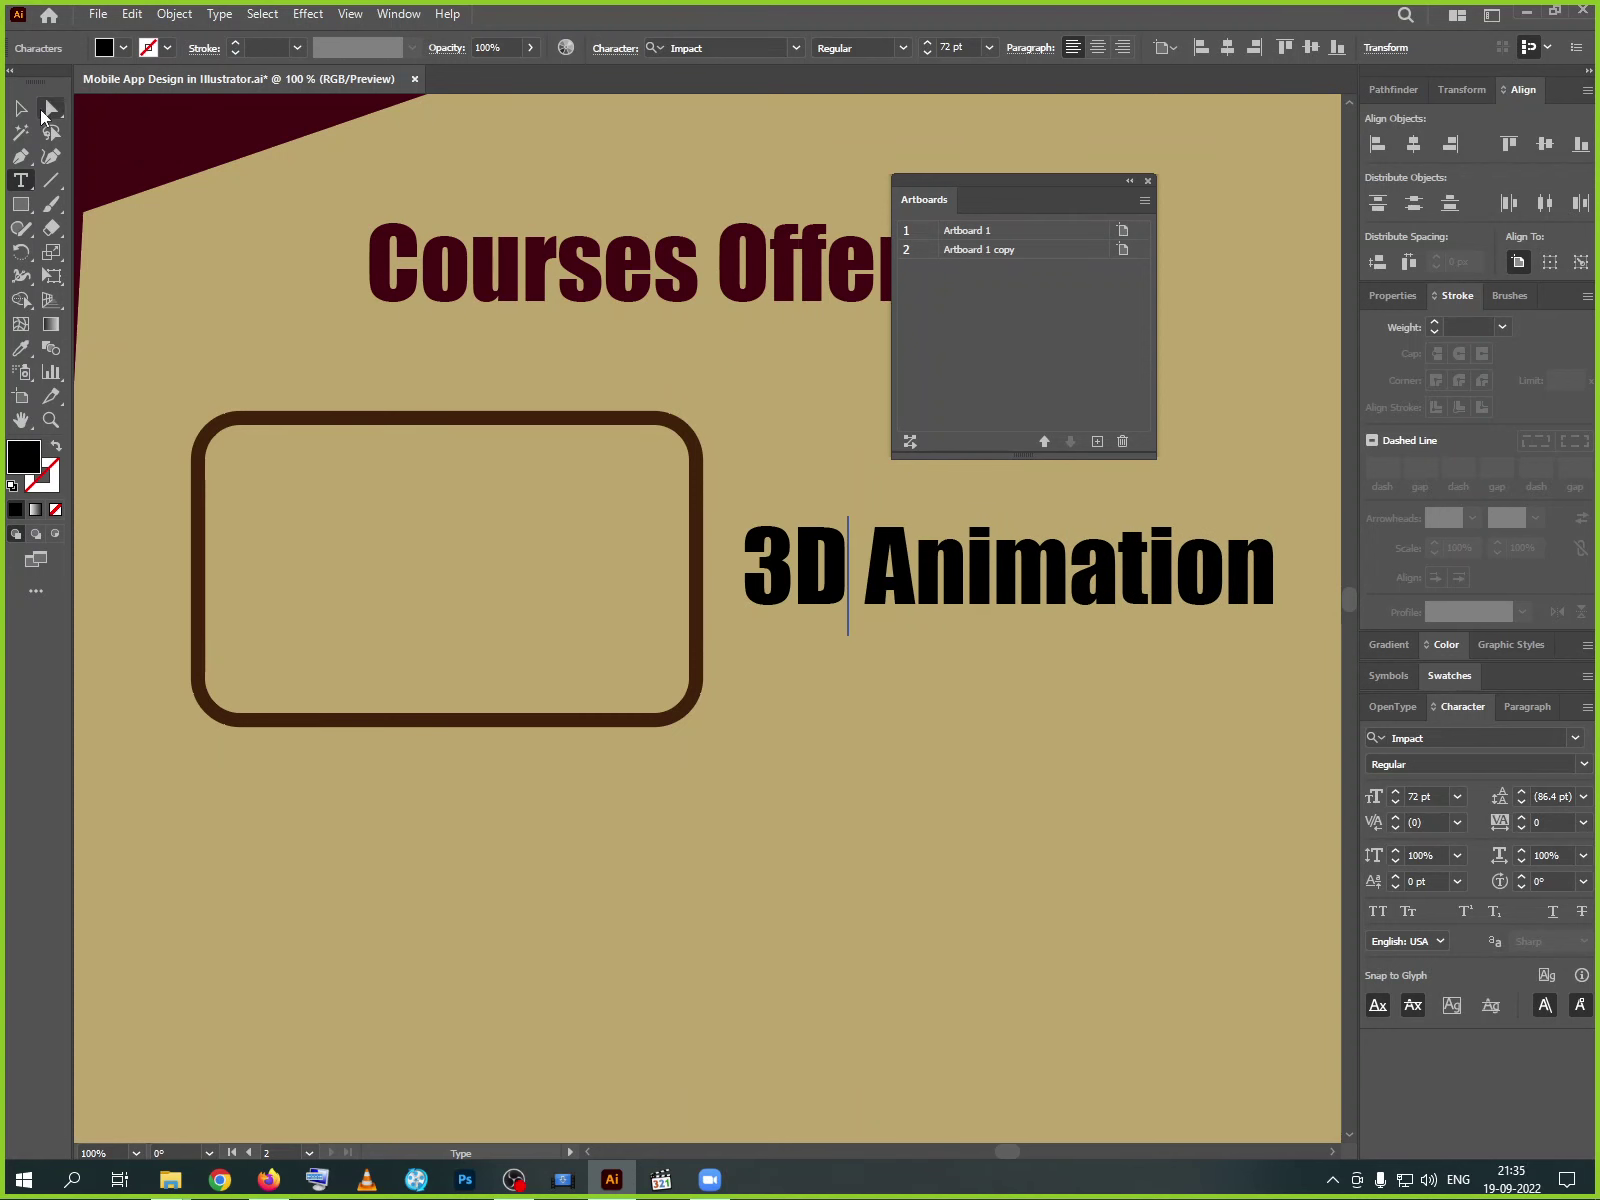
pyautogui.press('Escape')
# - Colour the label with the sampled maroon and move it into the top of the frame
pyautogui.click(22, 360)
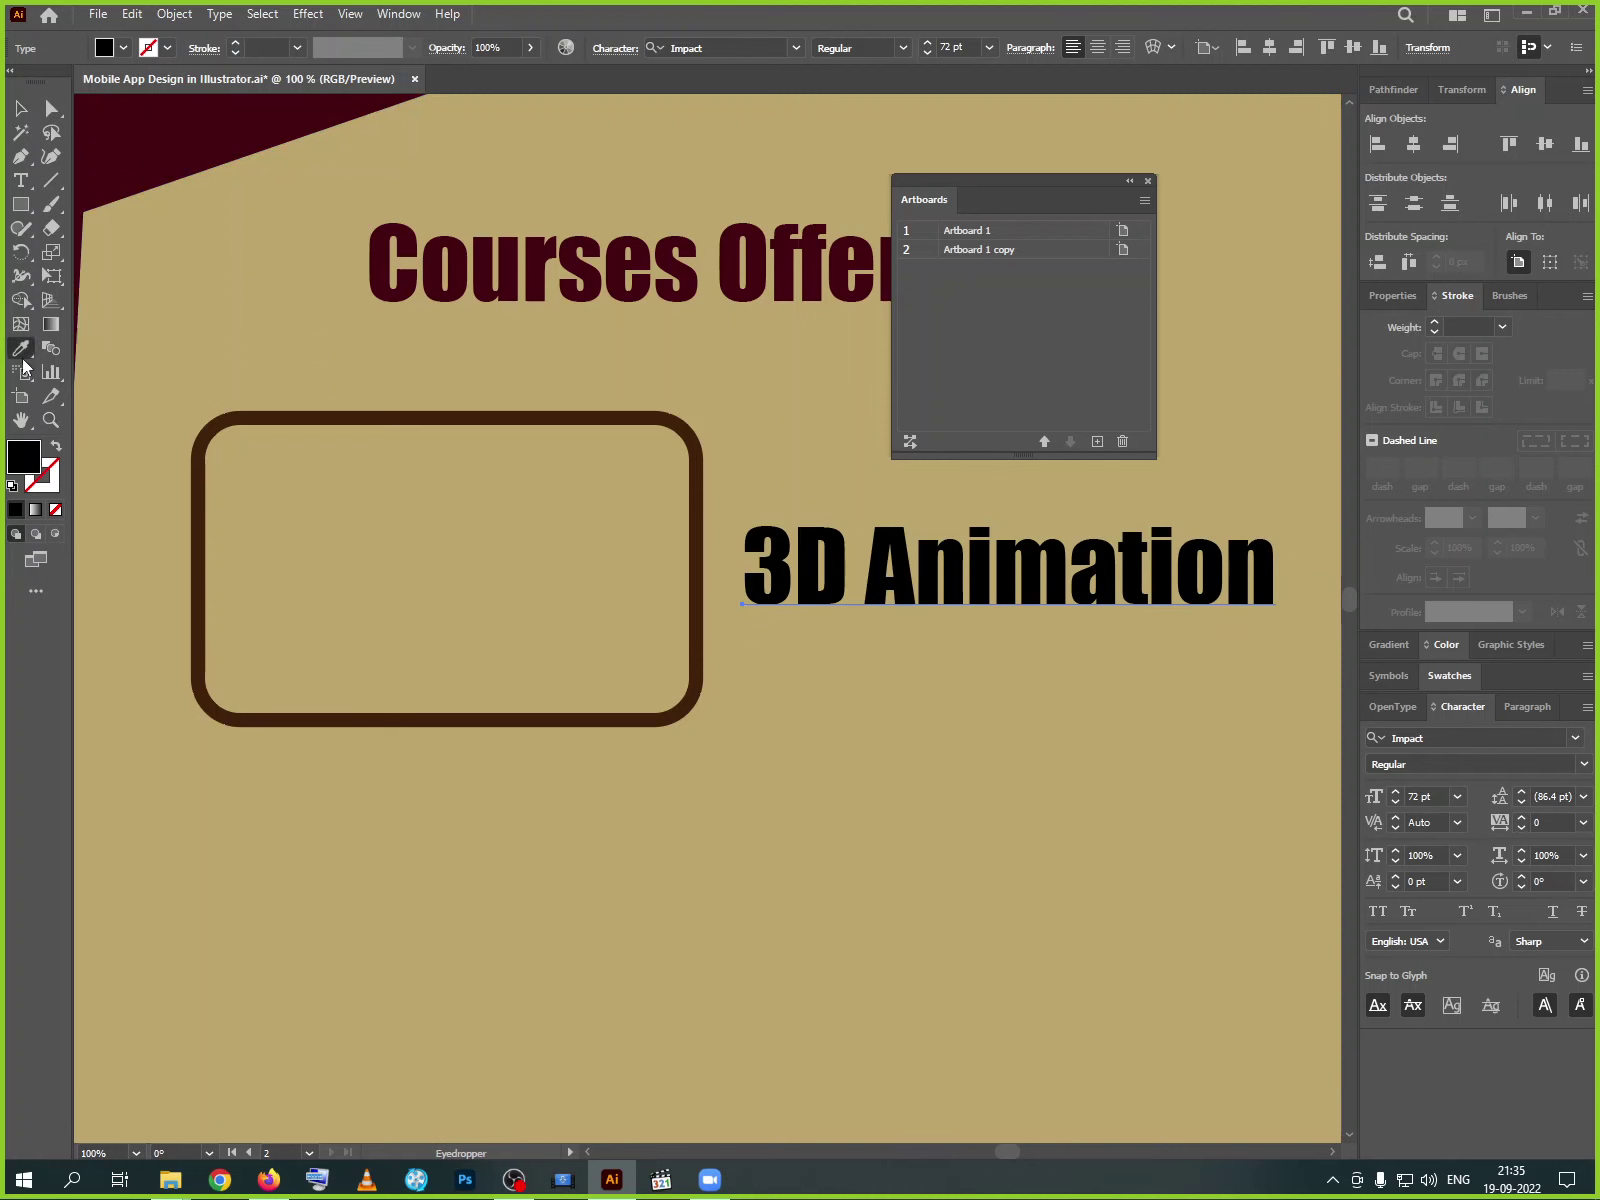
pyautogui.click(163, 167)
pyautogui.click(20, 108)
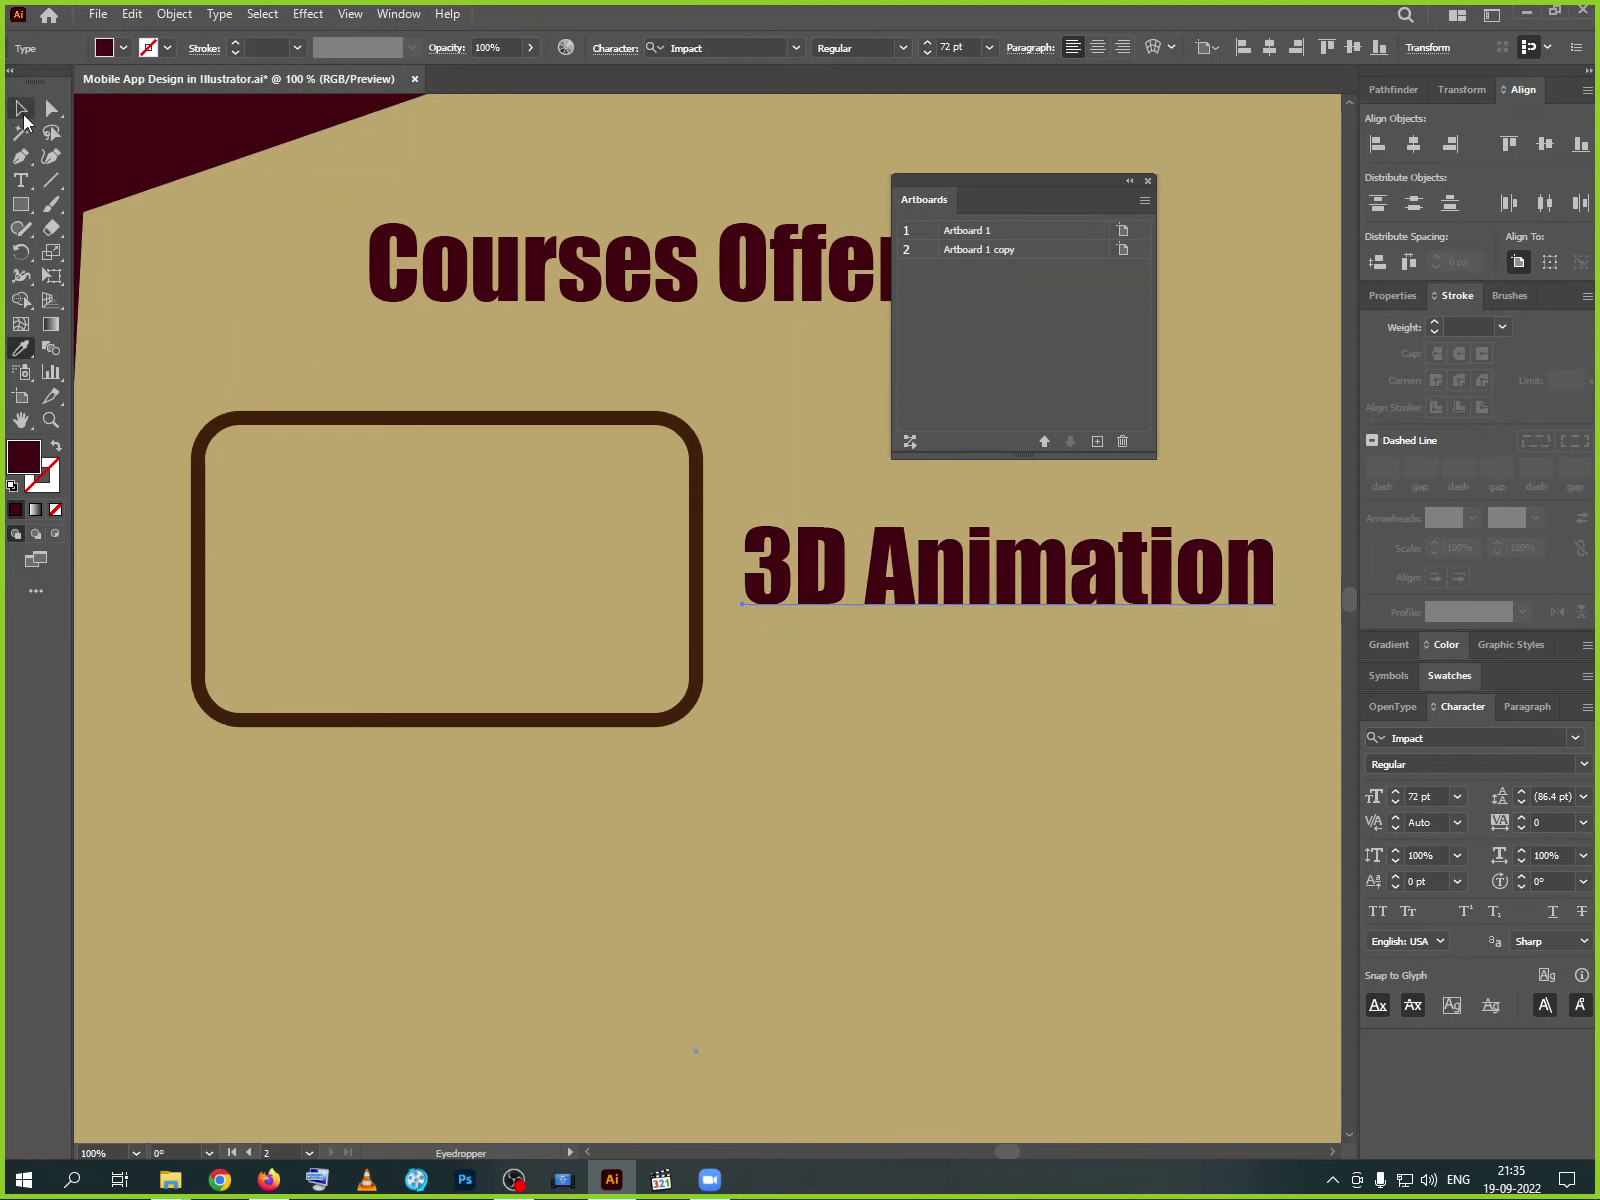
pyautogui.moveTo(883, 577); pyautogui.dragTo(328, 497)
pyautogui.click(682, 716)
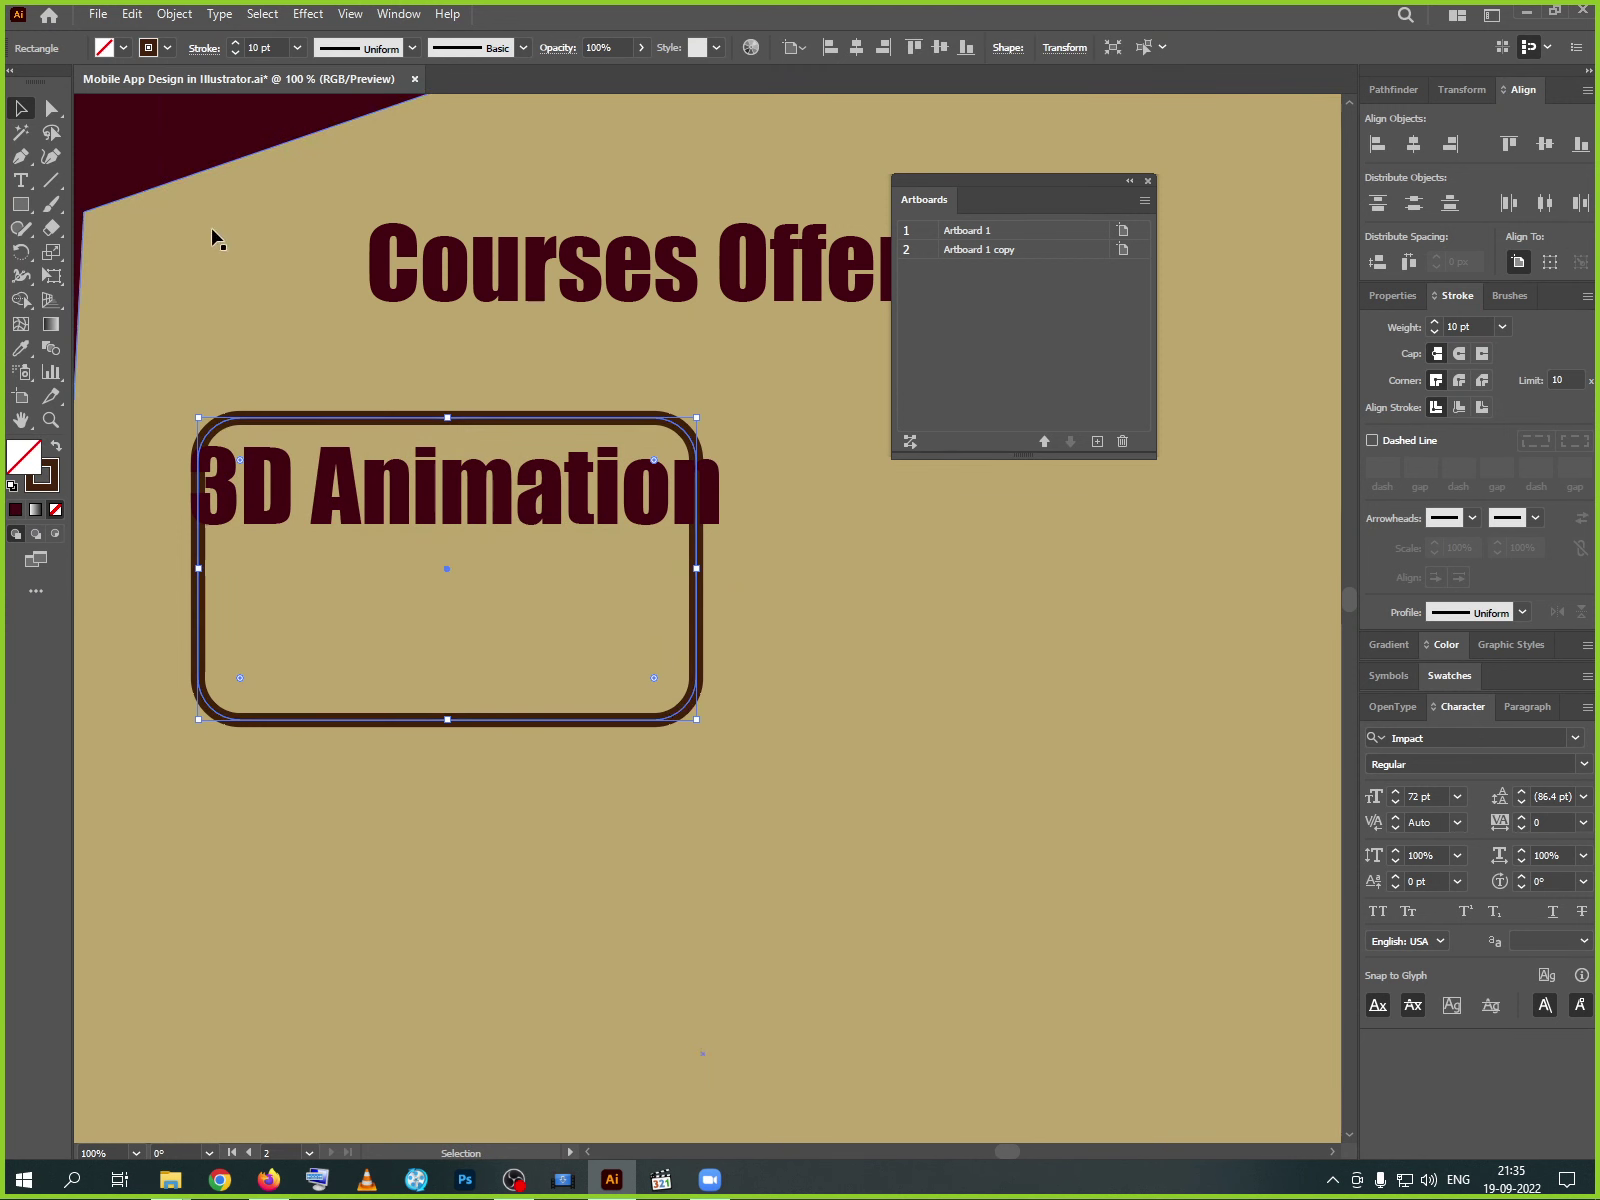
# - Save the maroon background colour as a new swatch
pyautogui.moveTo(204, 207); pyautogui.dragTo(328, 346)
pyautogui.click(265, 305)
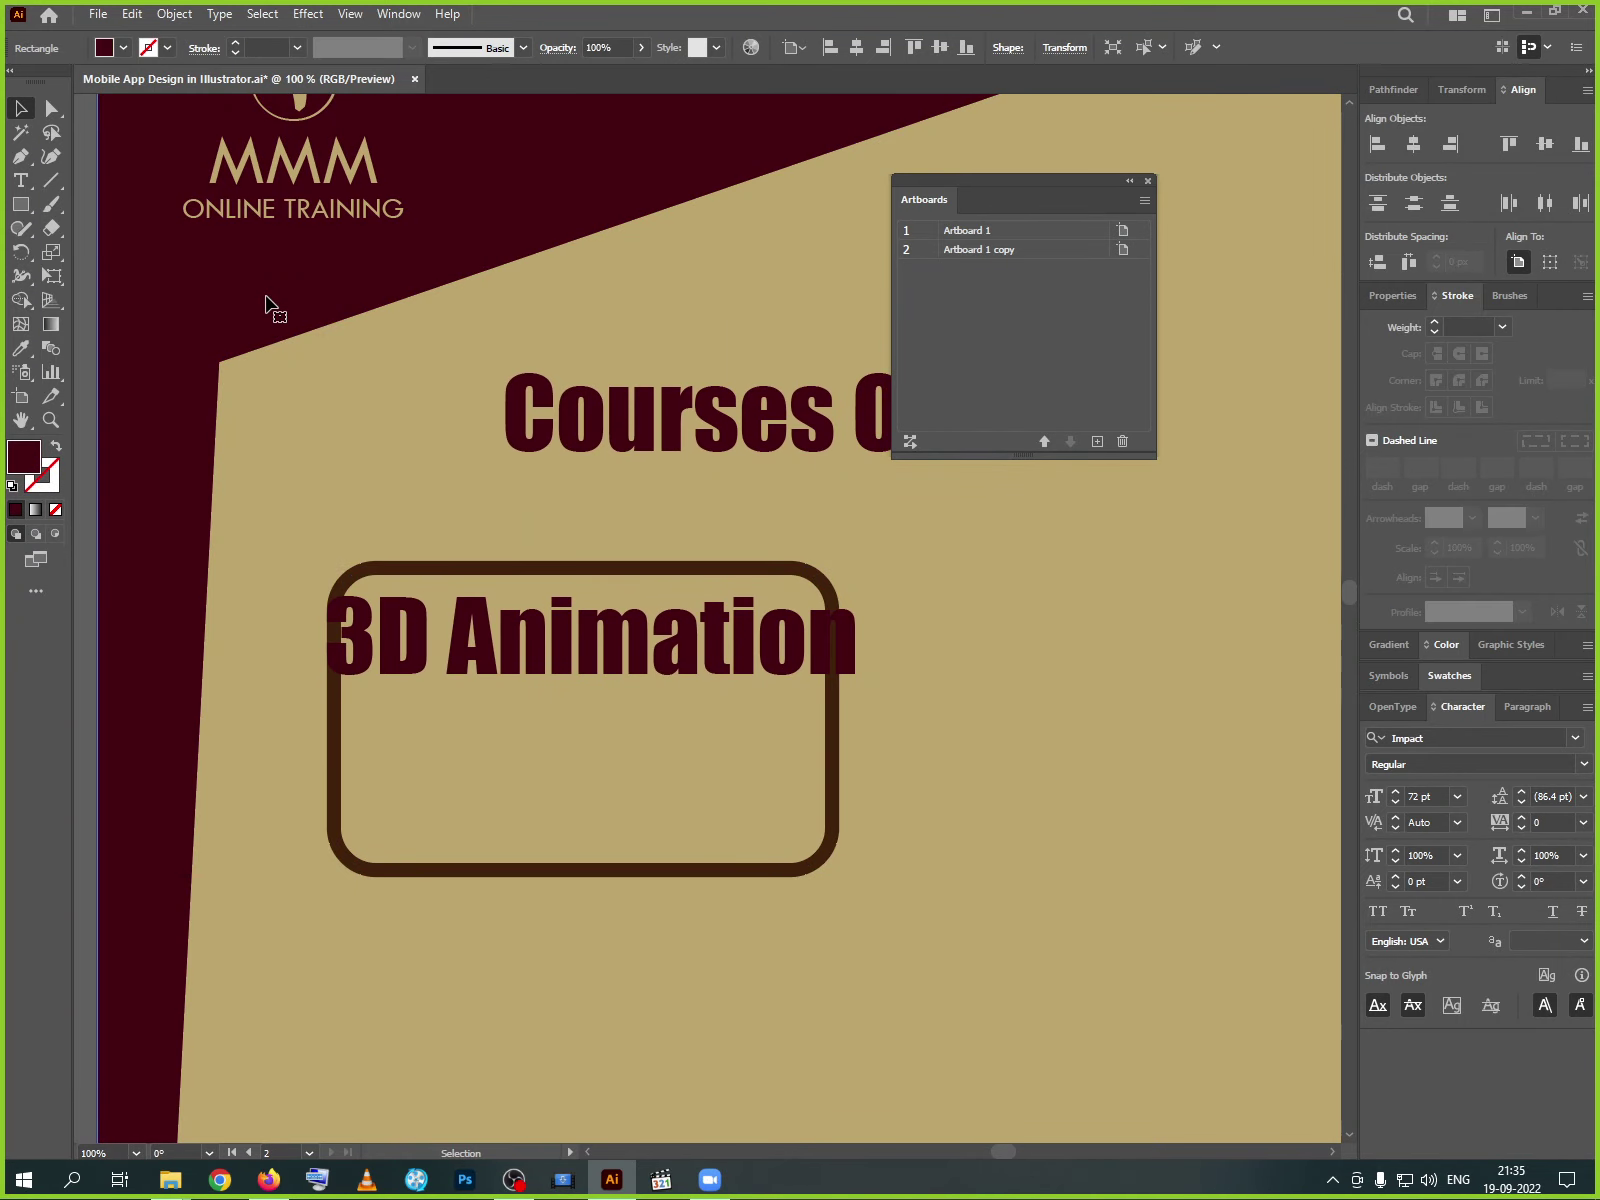
pyautogui.click(124, 50)
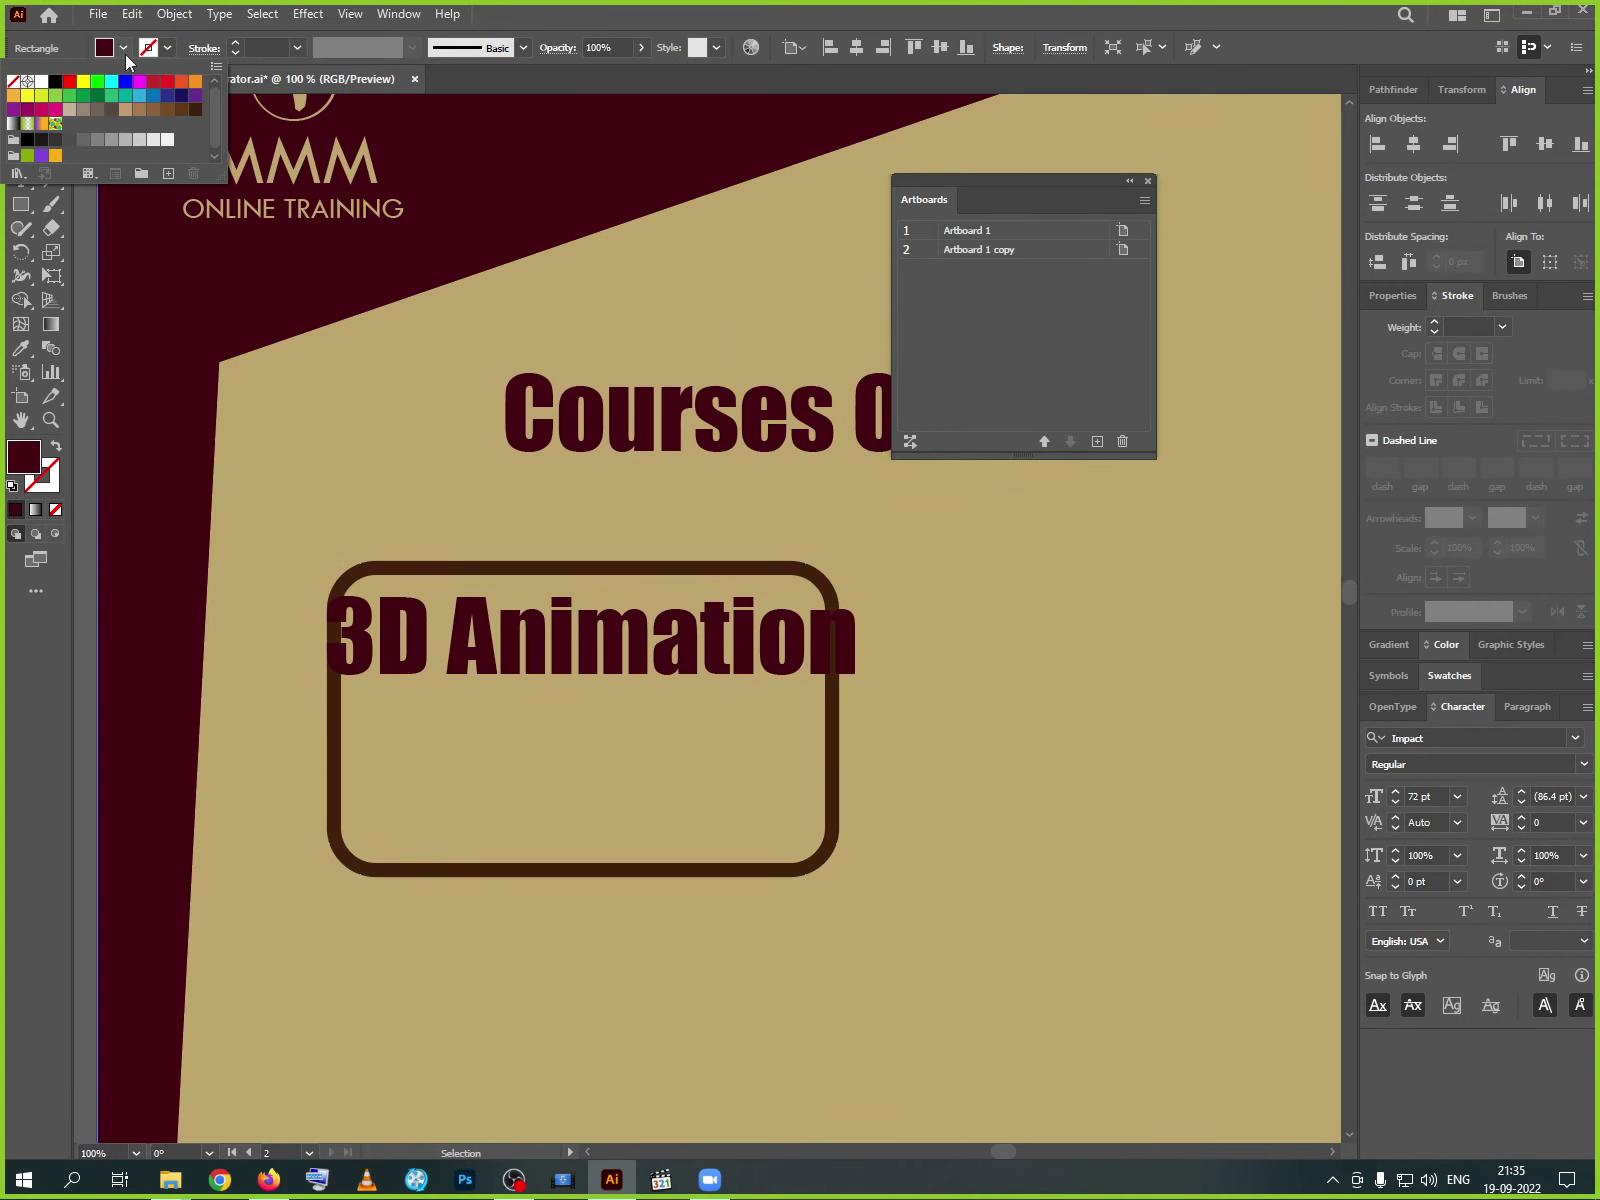
pyautogui.click(168, 174)
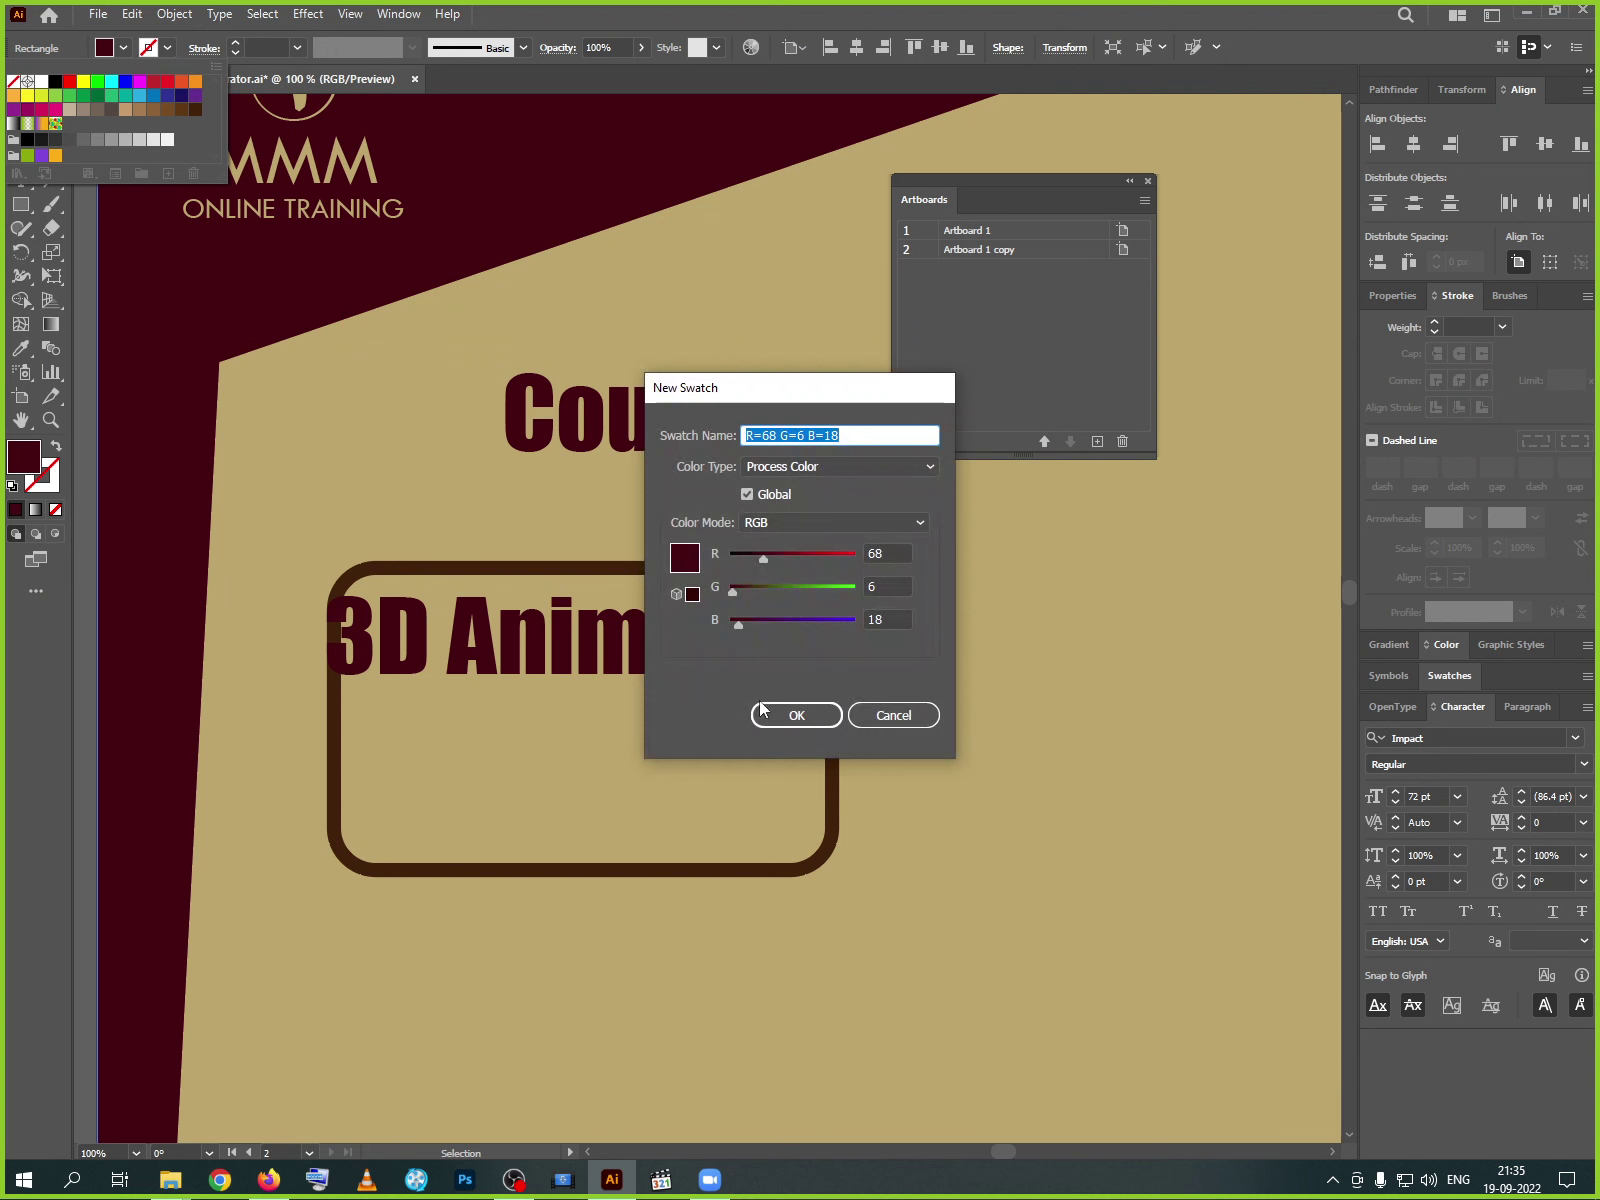
pyautogui.press('Return')
pyautogui.click(519, 22)
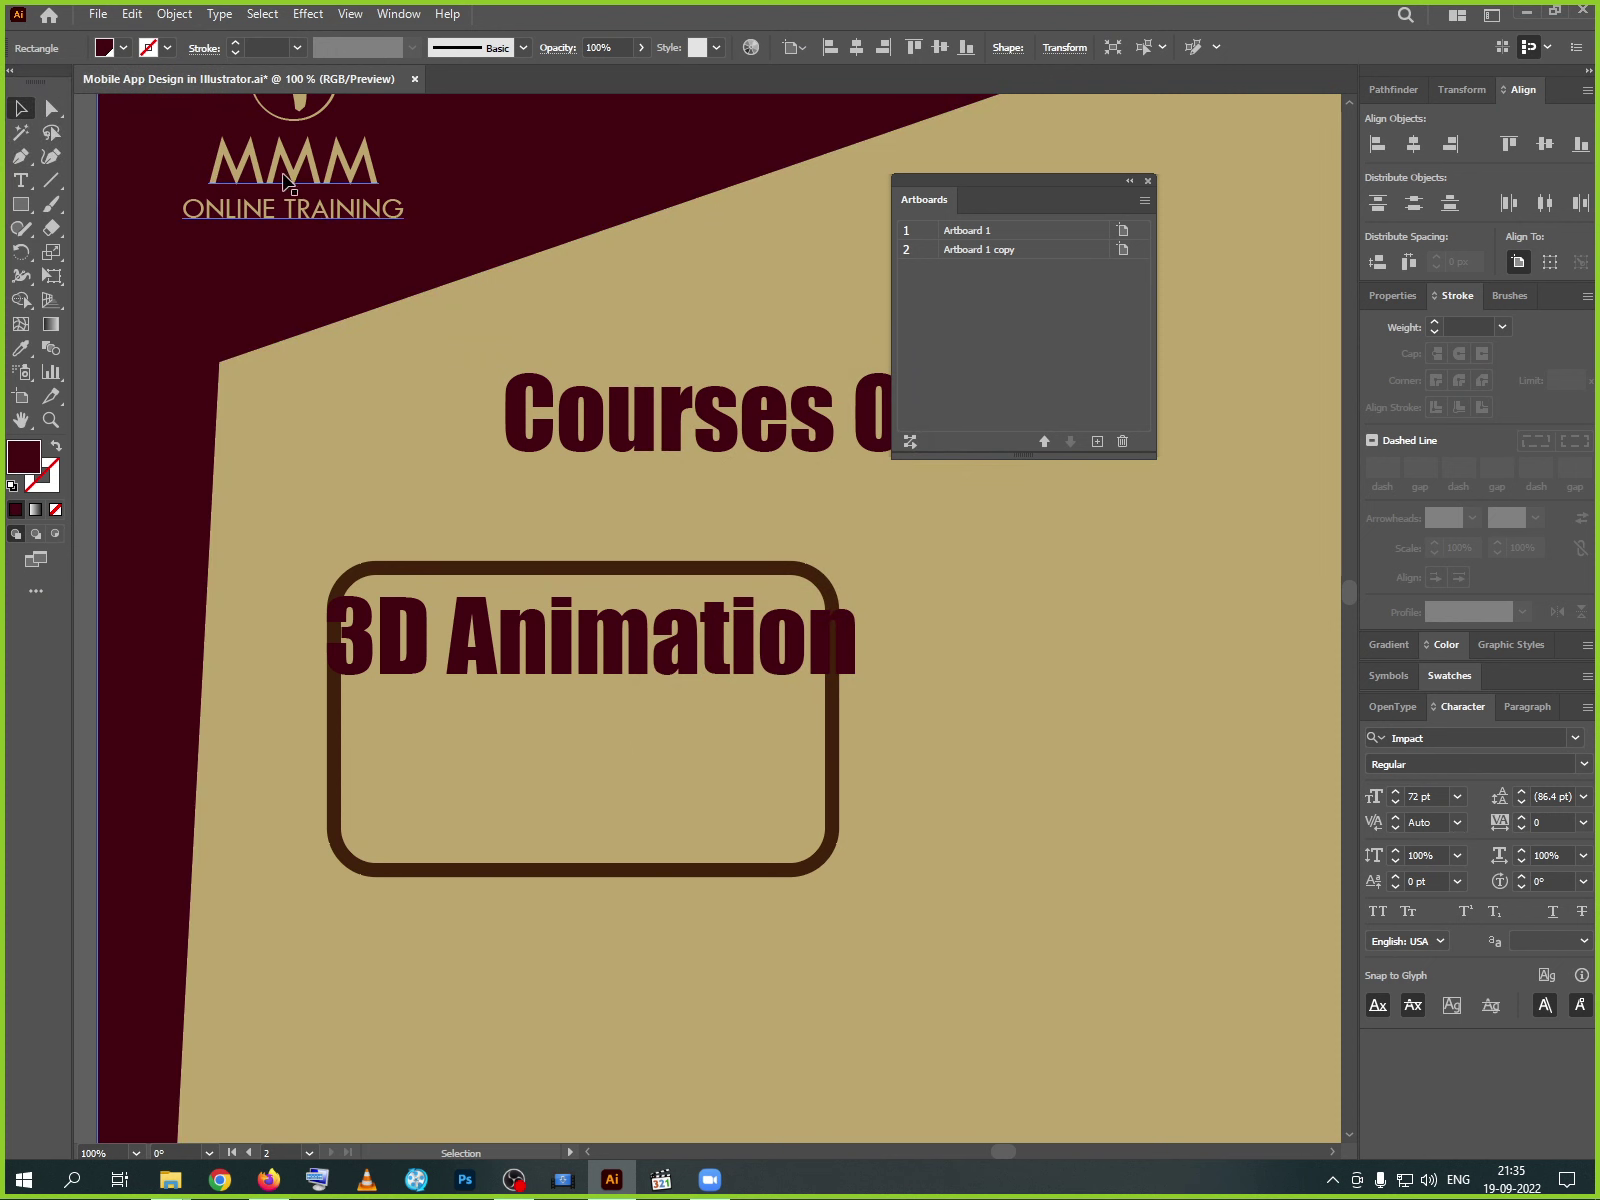
# - Change the rounded frame's outline to the maroon swatch
pyautogui.click(336, 780)
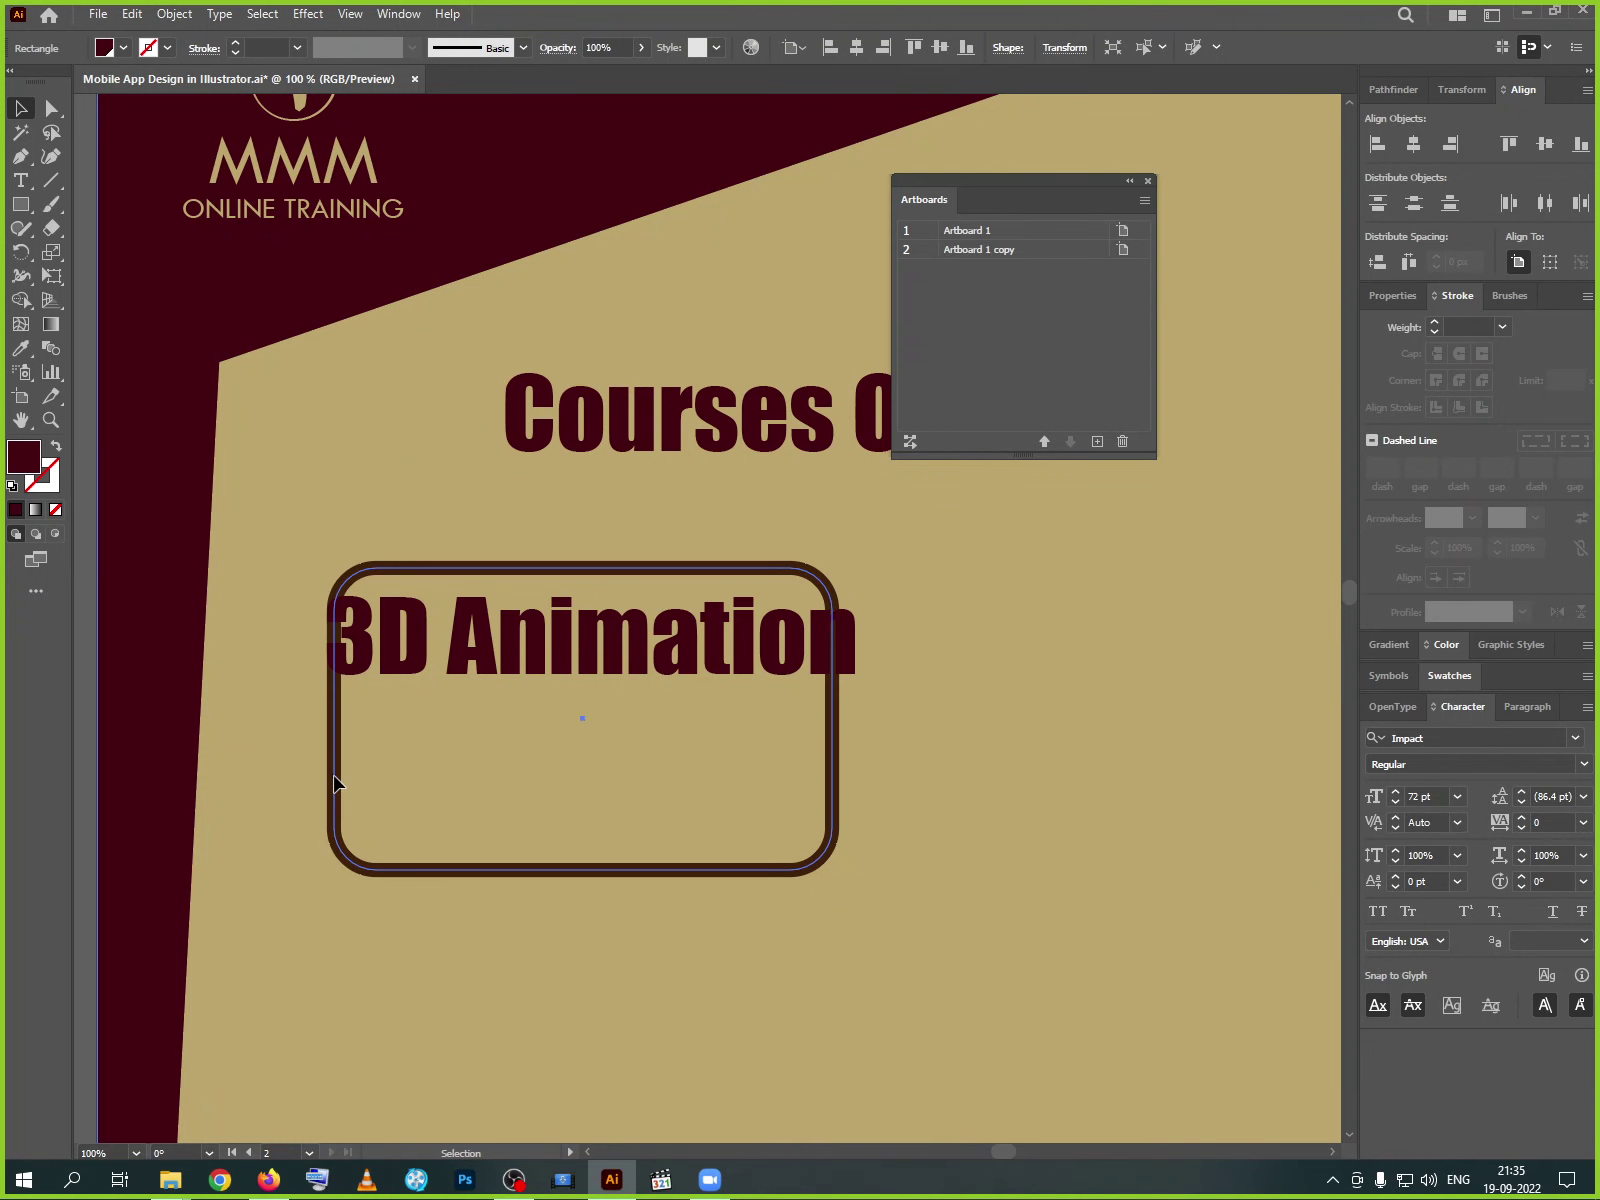
pyautogui.click(168, 49)
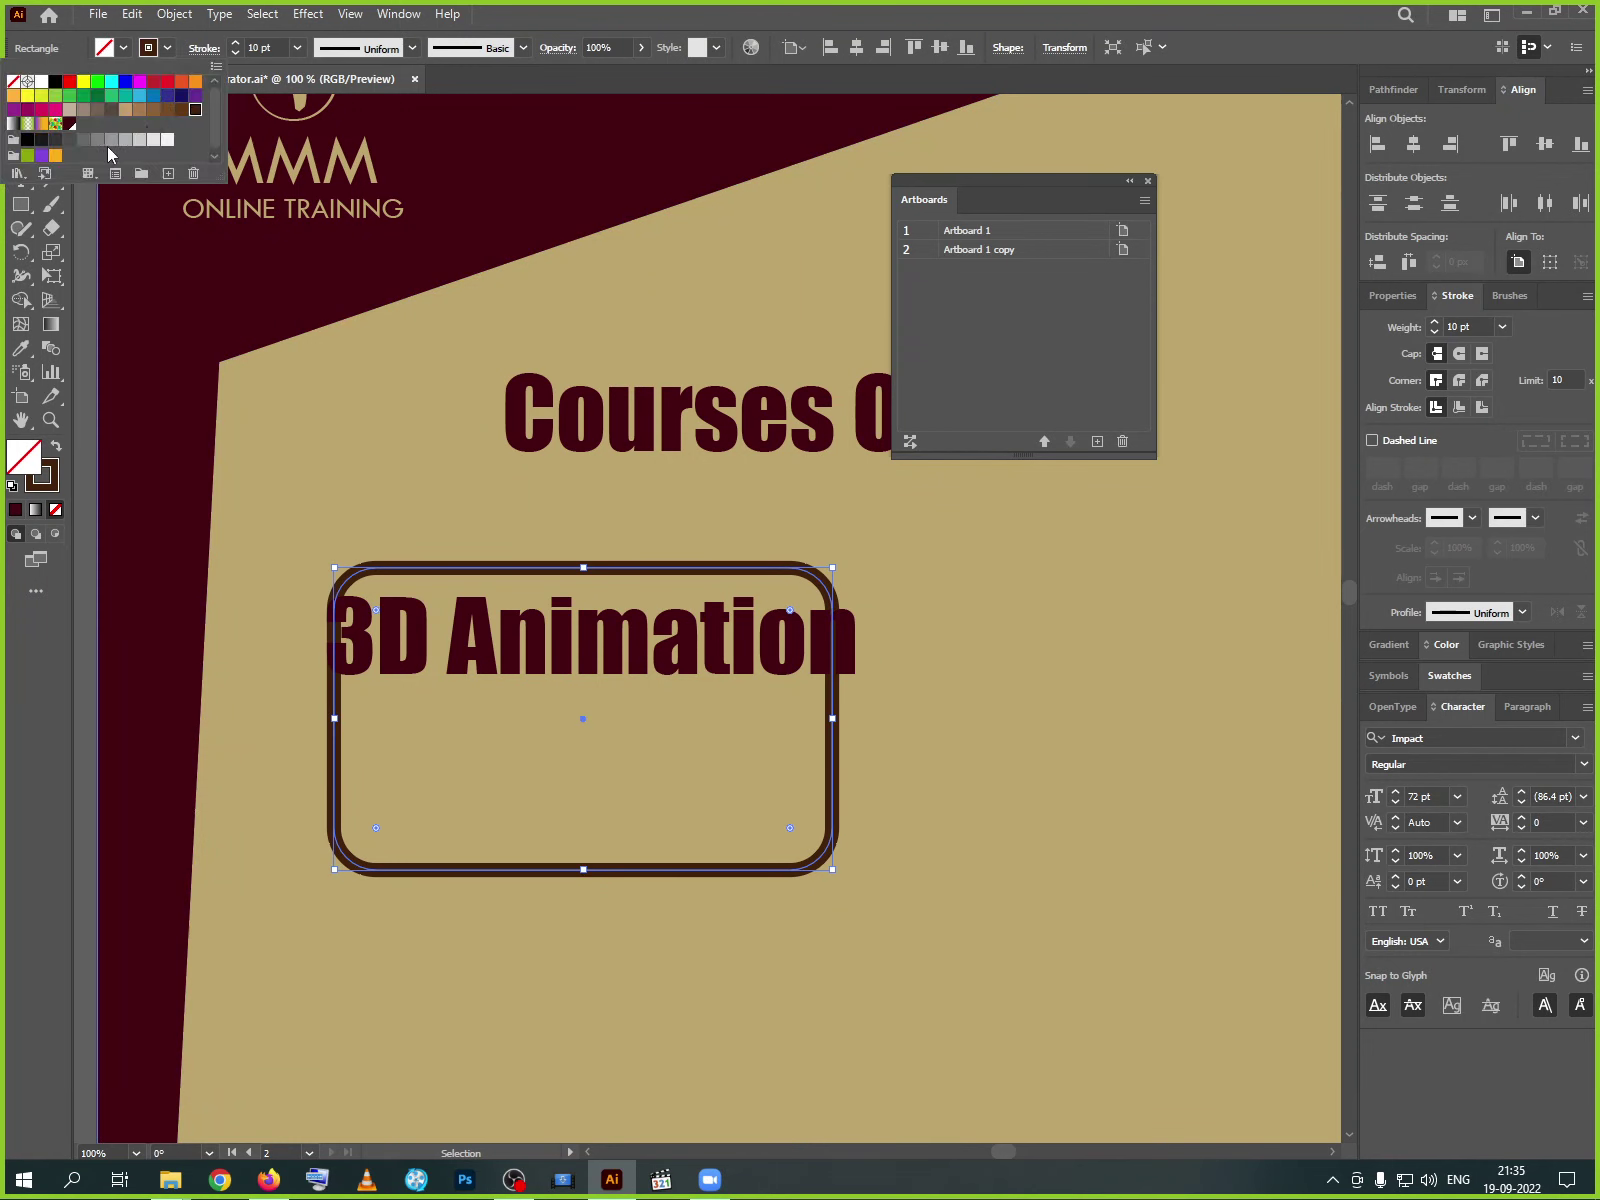
pyautogui.click(70, 125)
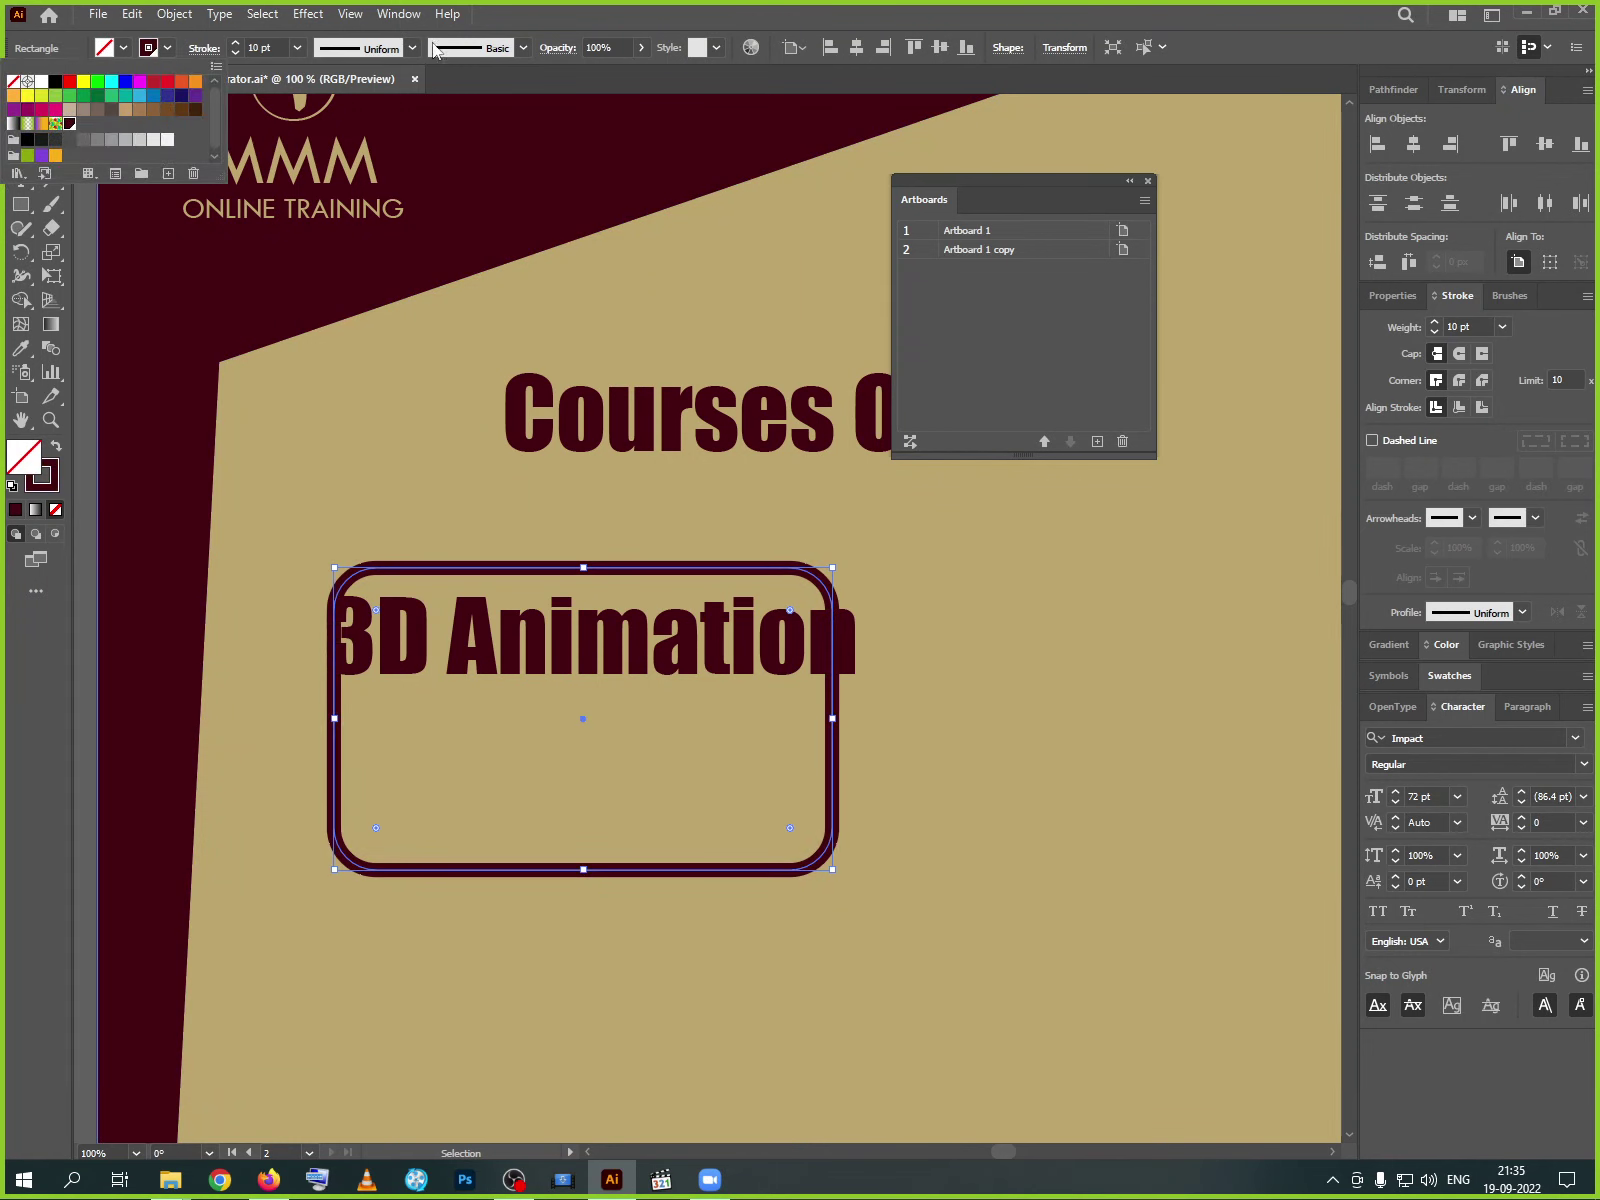
pyautogui.click(84, 348)
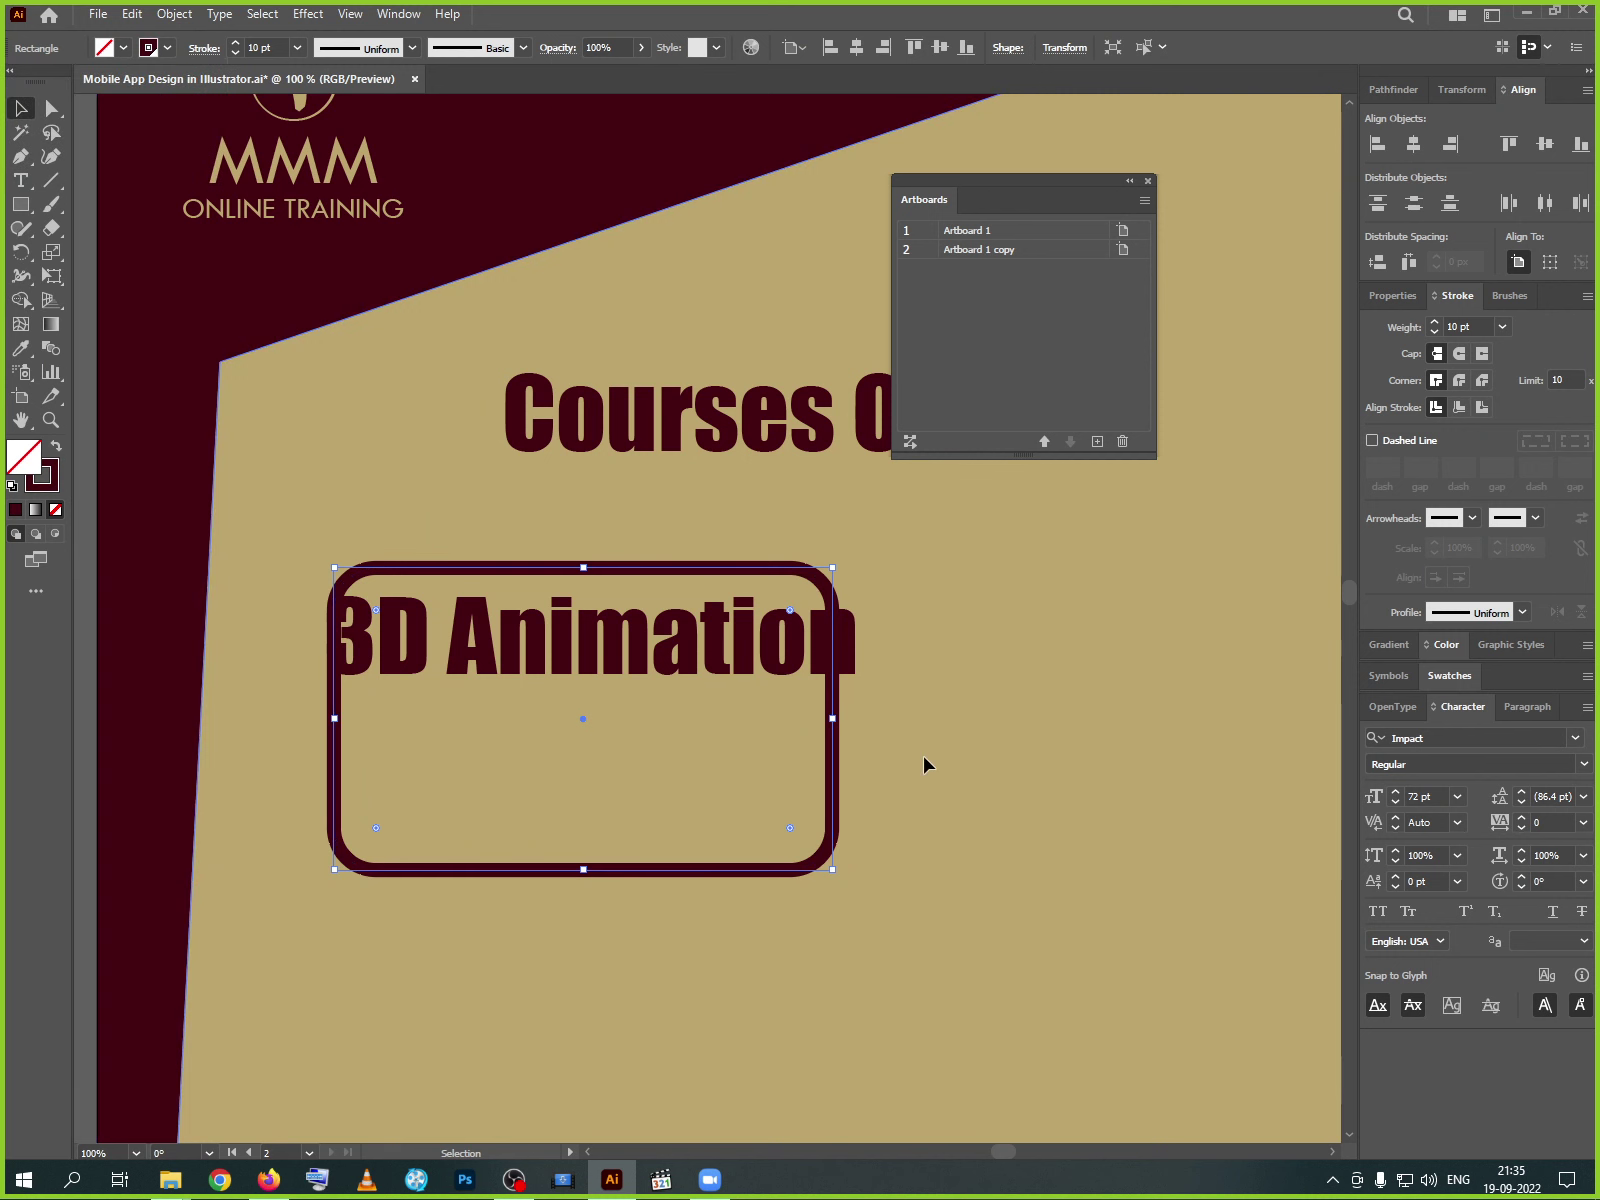
# - Set the 3D Animation label to 48 pt and reposition it inside the frame
pyautogui.click(536, 671)
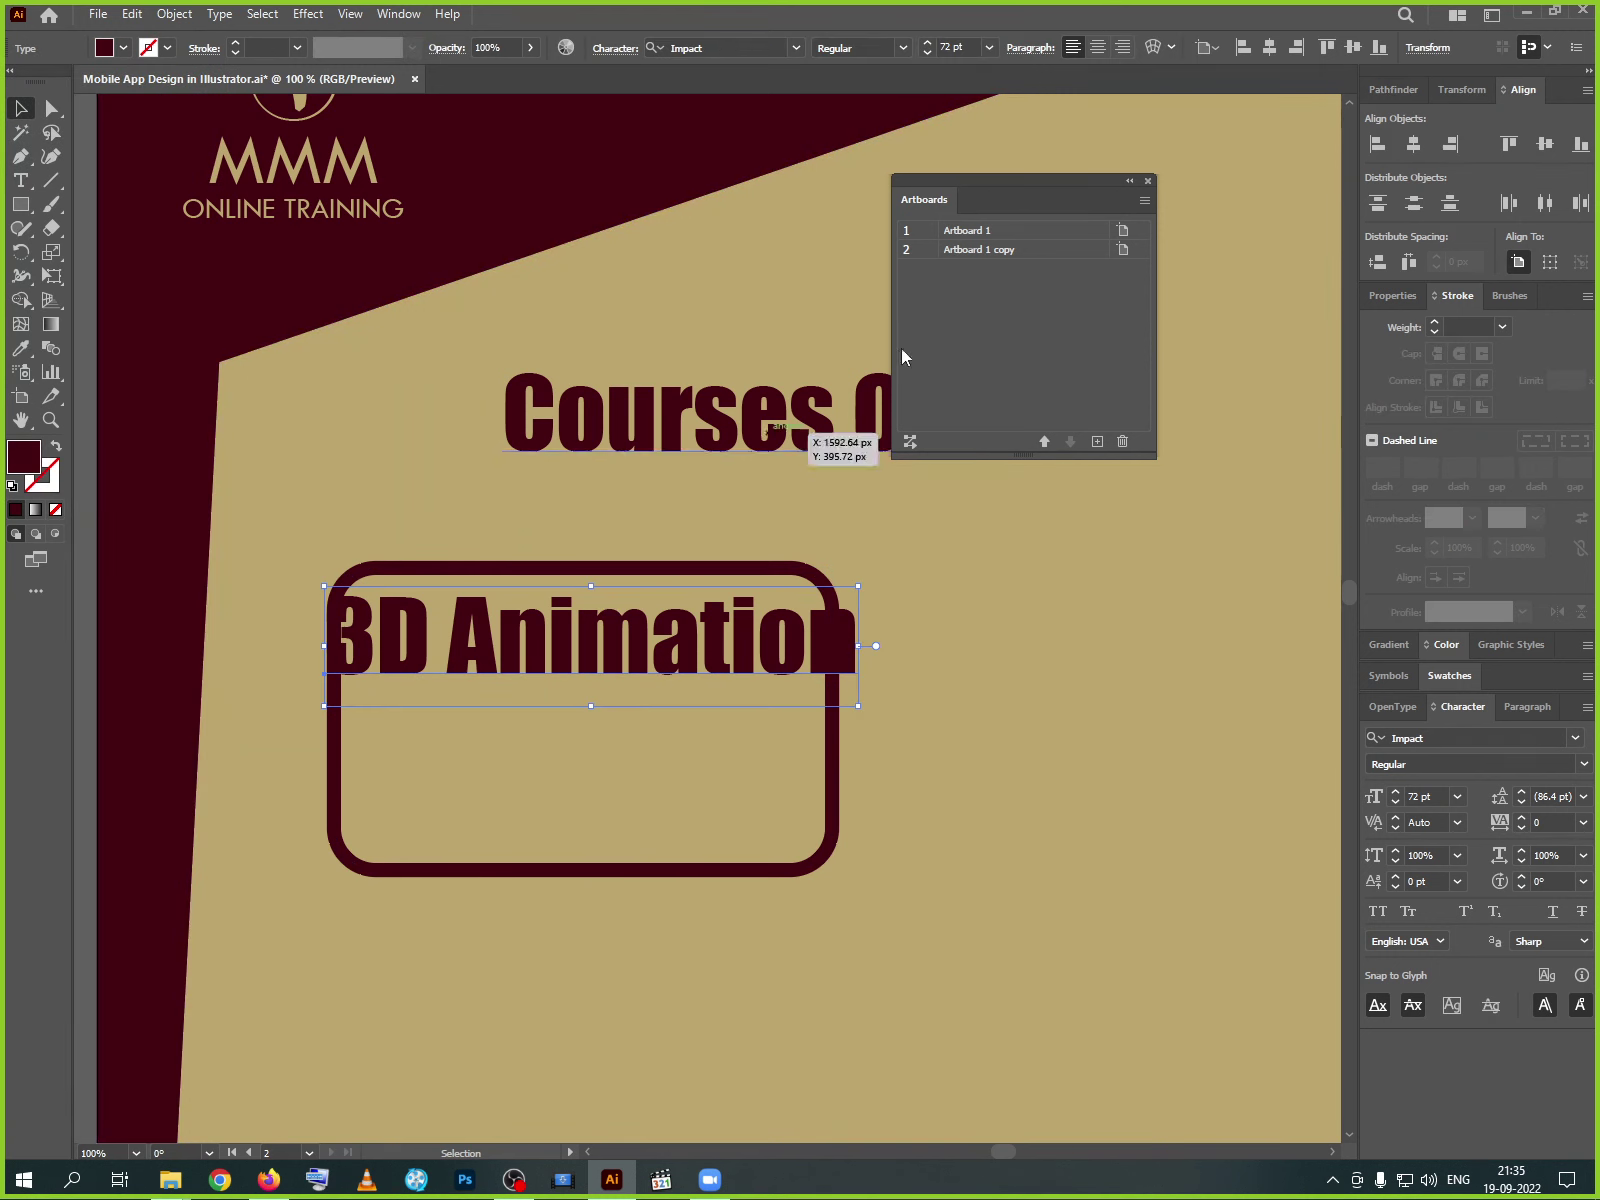
pyautogui.click(988, 47)
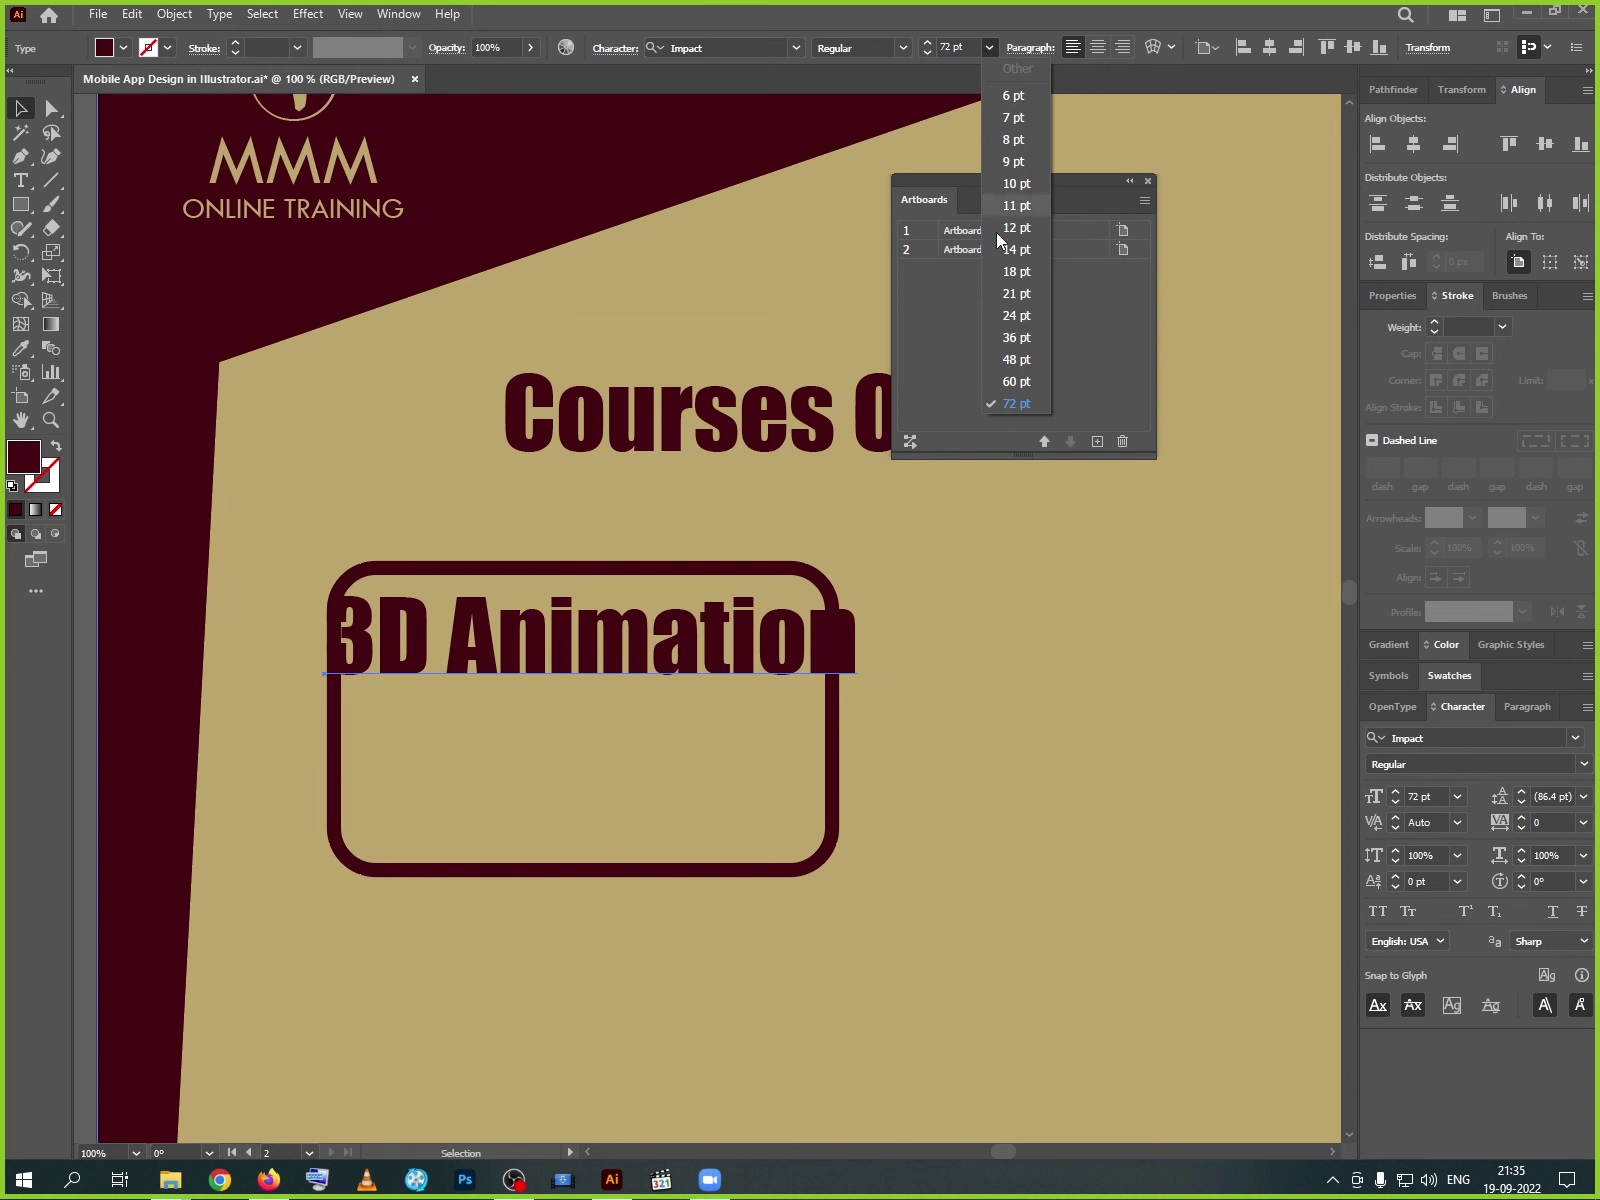
pyautogui.click(1015, 359)
pyautogui.moveTo(579, 655); pyautogui.dragTo(632, 638)
pyautogui.moveTo(705, 816); pyautogui.dragTo(515, 599)
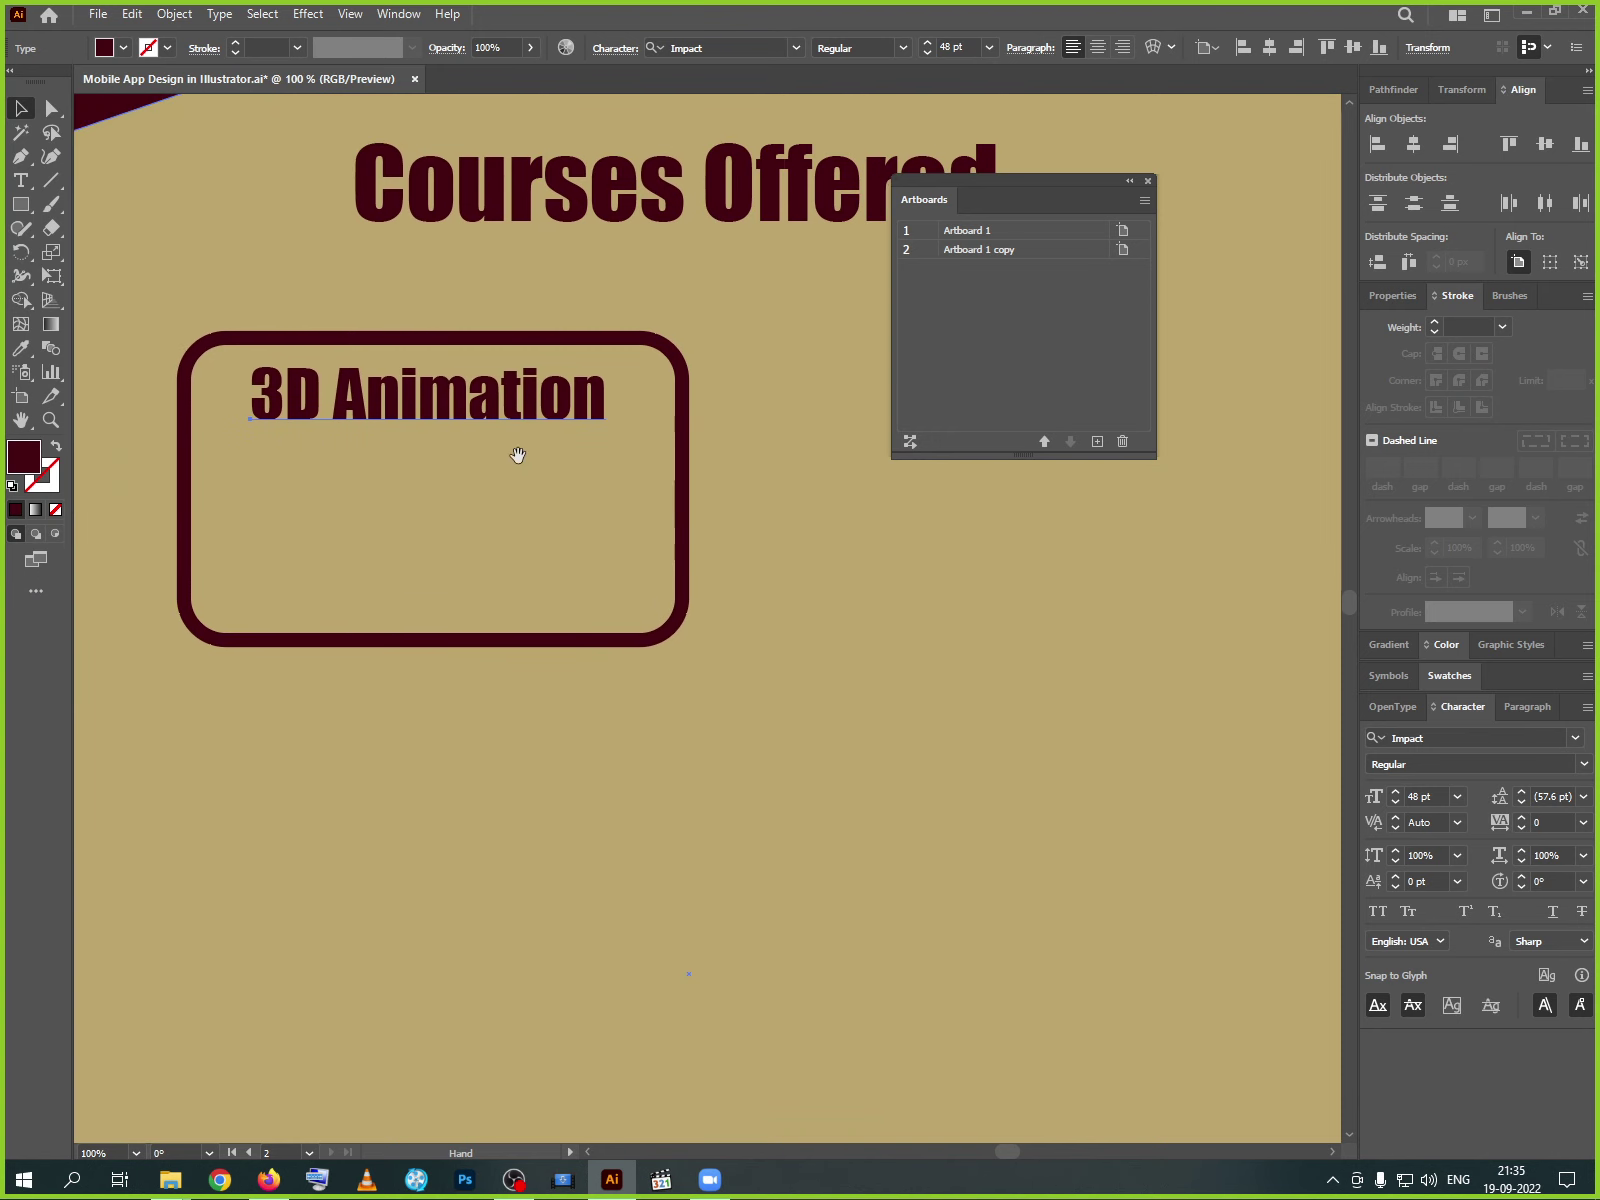
pyautogui.click(496, 418)
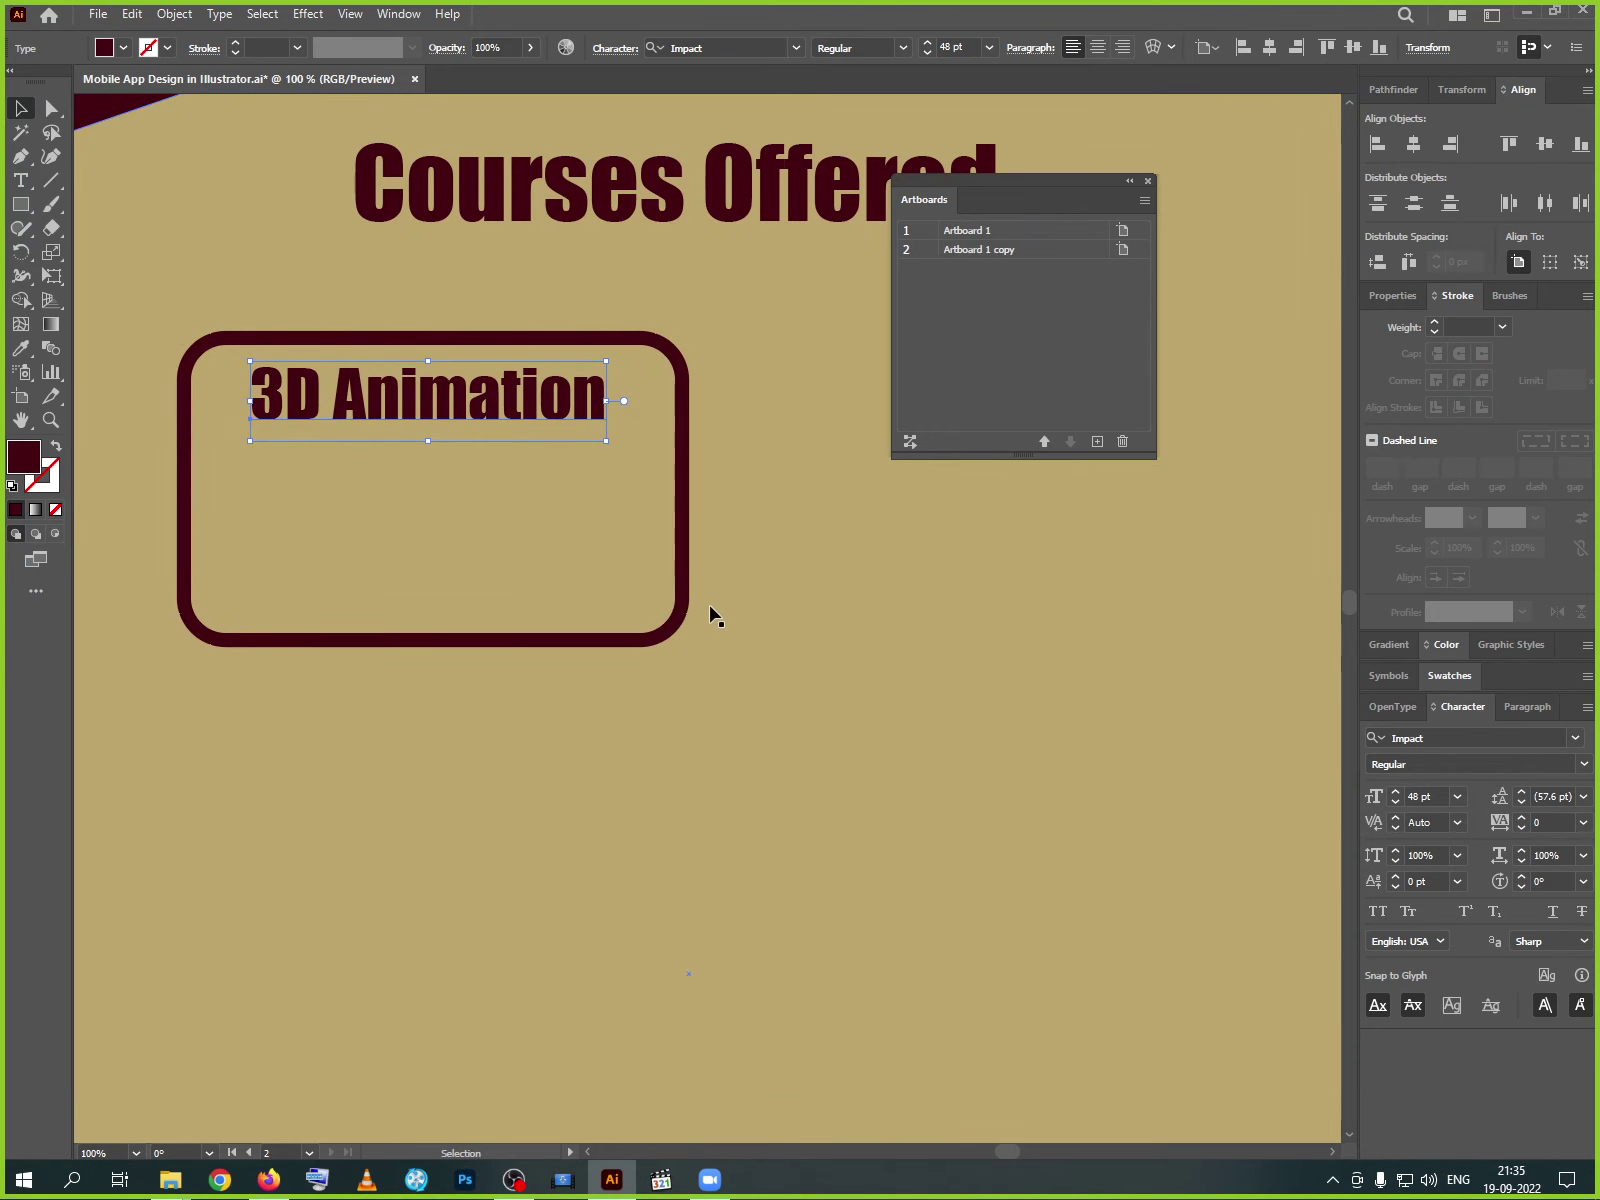
pyautogui.click(680, 622)
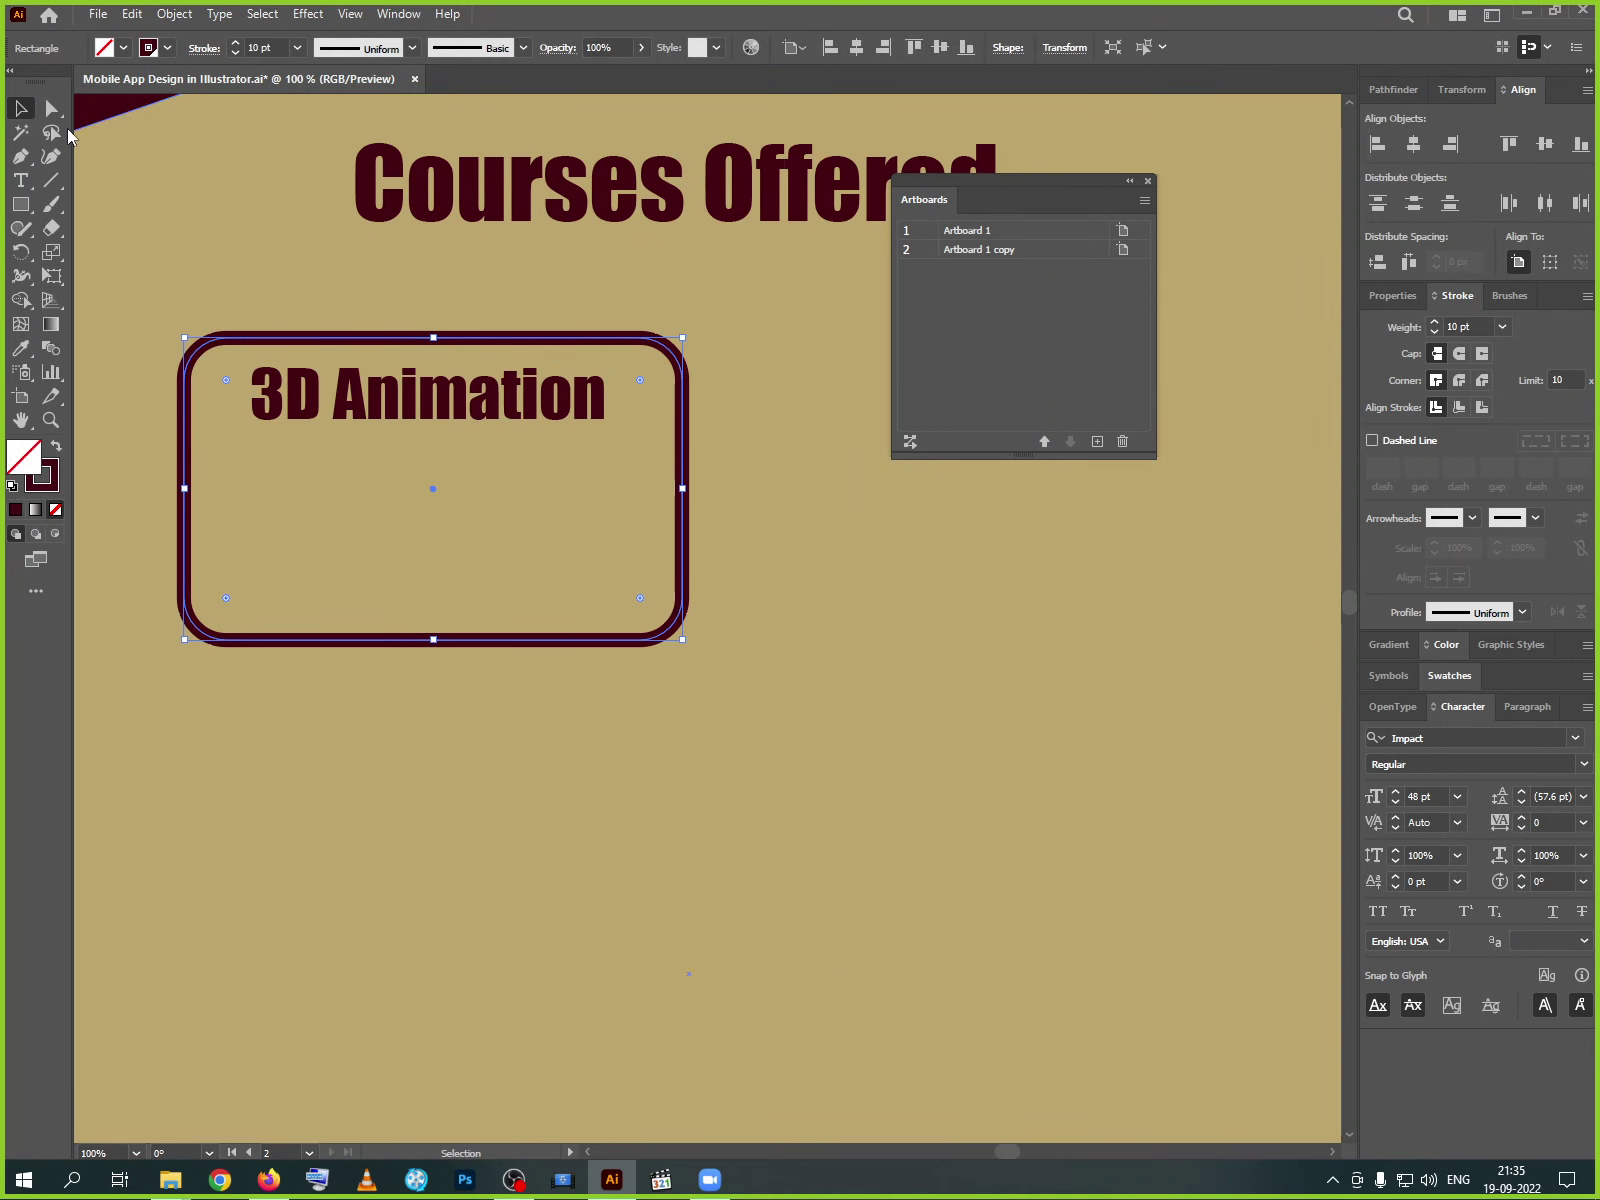
# - Set the frame's bottom-right corner radius to 0 in the Transform panel
pyautogui.click(1494, 911)
pyautogui.click(1459, 353)
pyautogui.click(1462, 89)
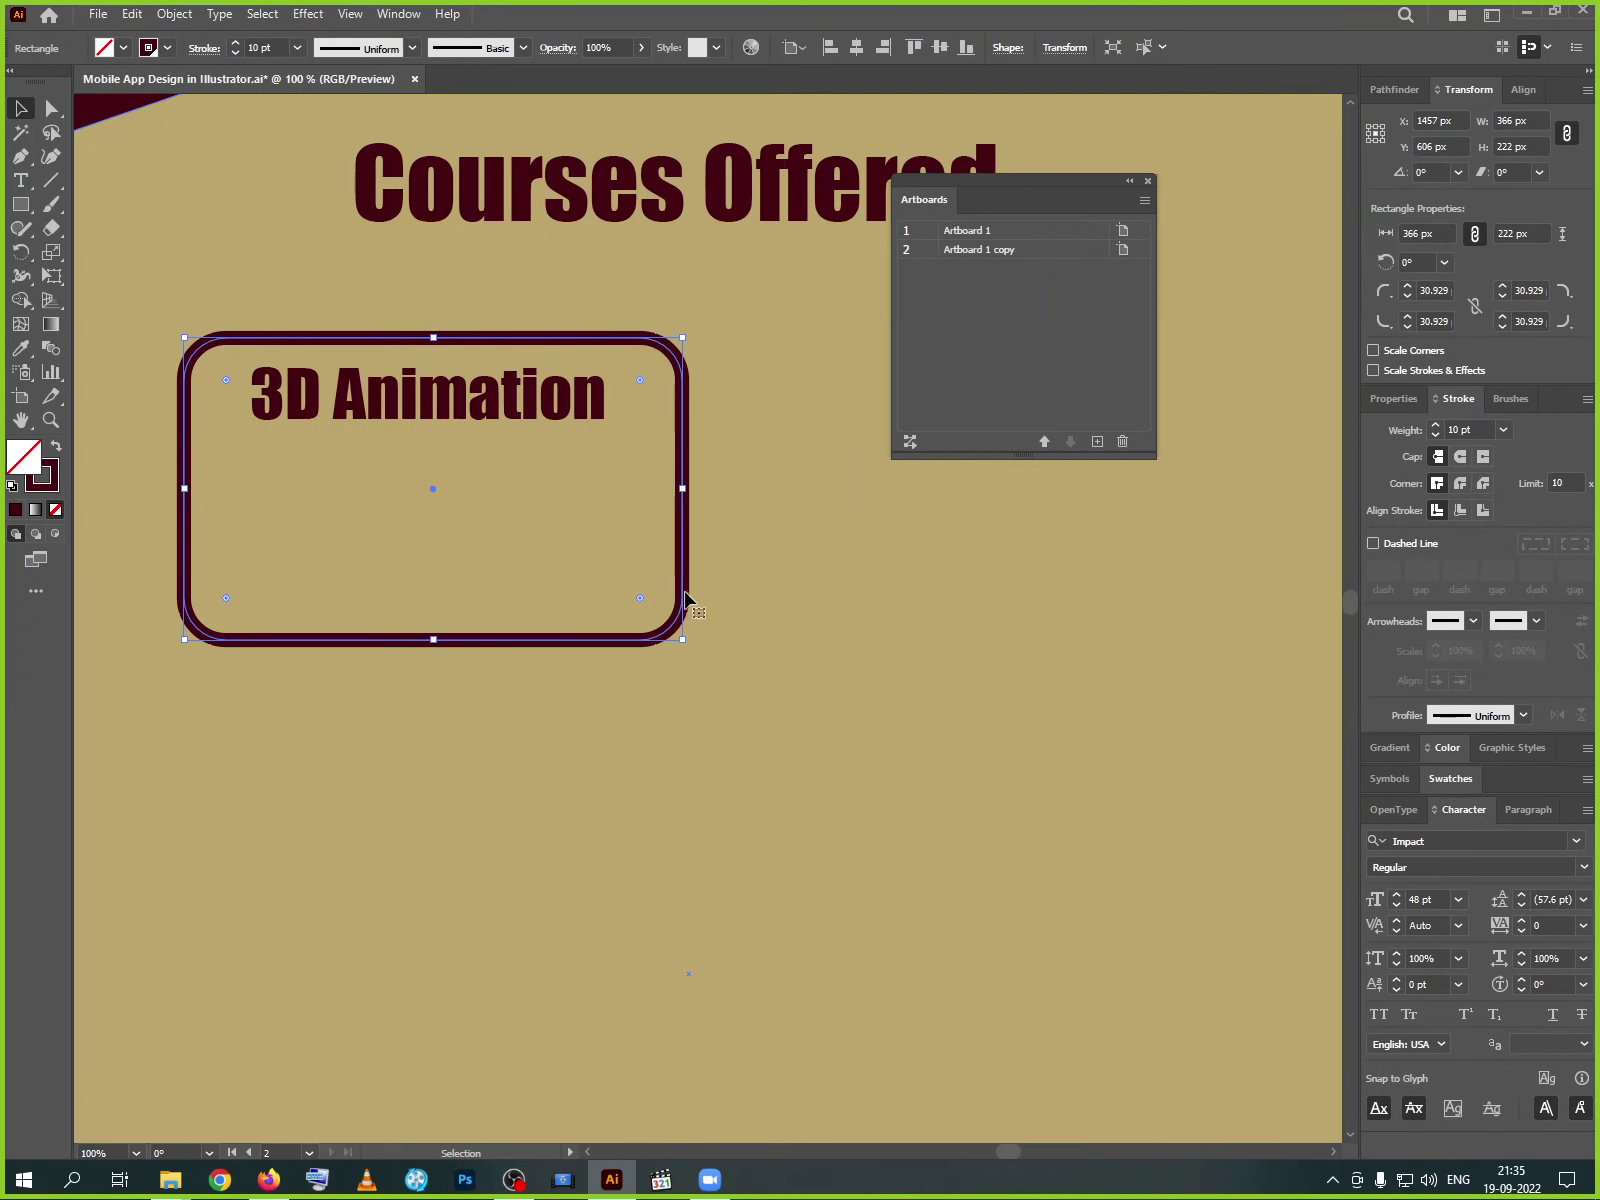
pyautogui.click(1529, 322)
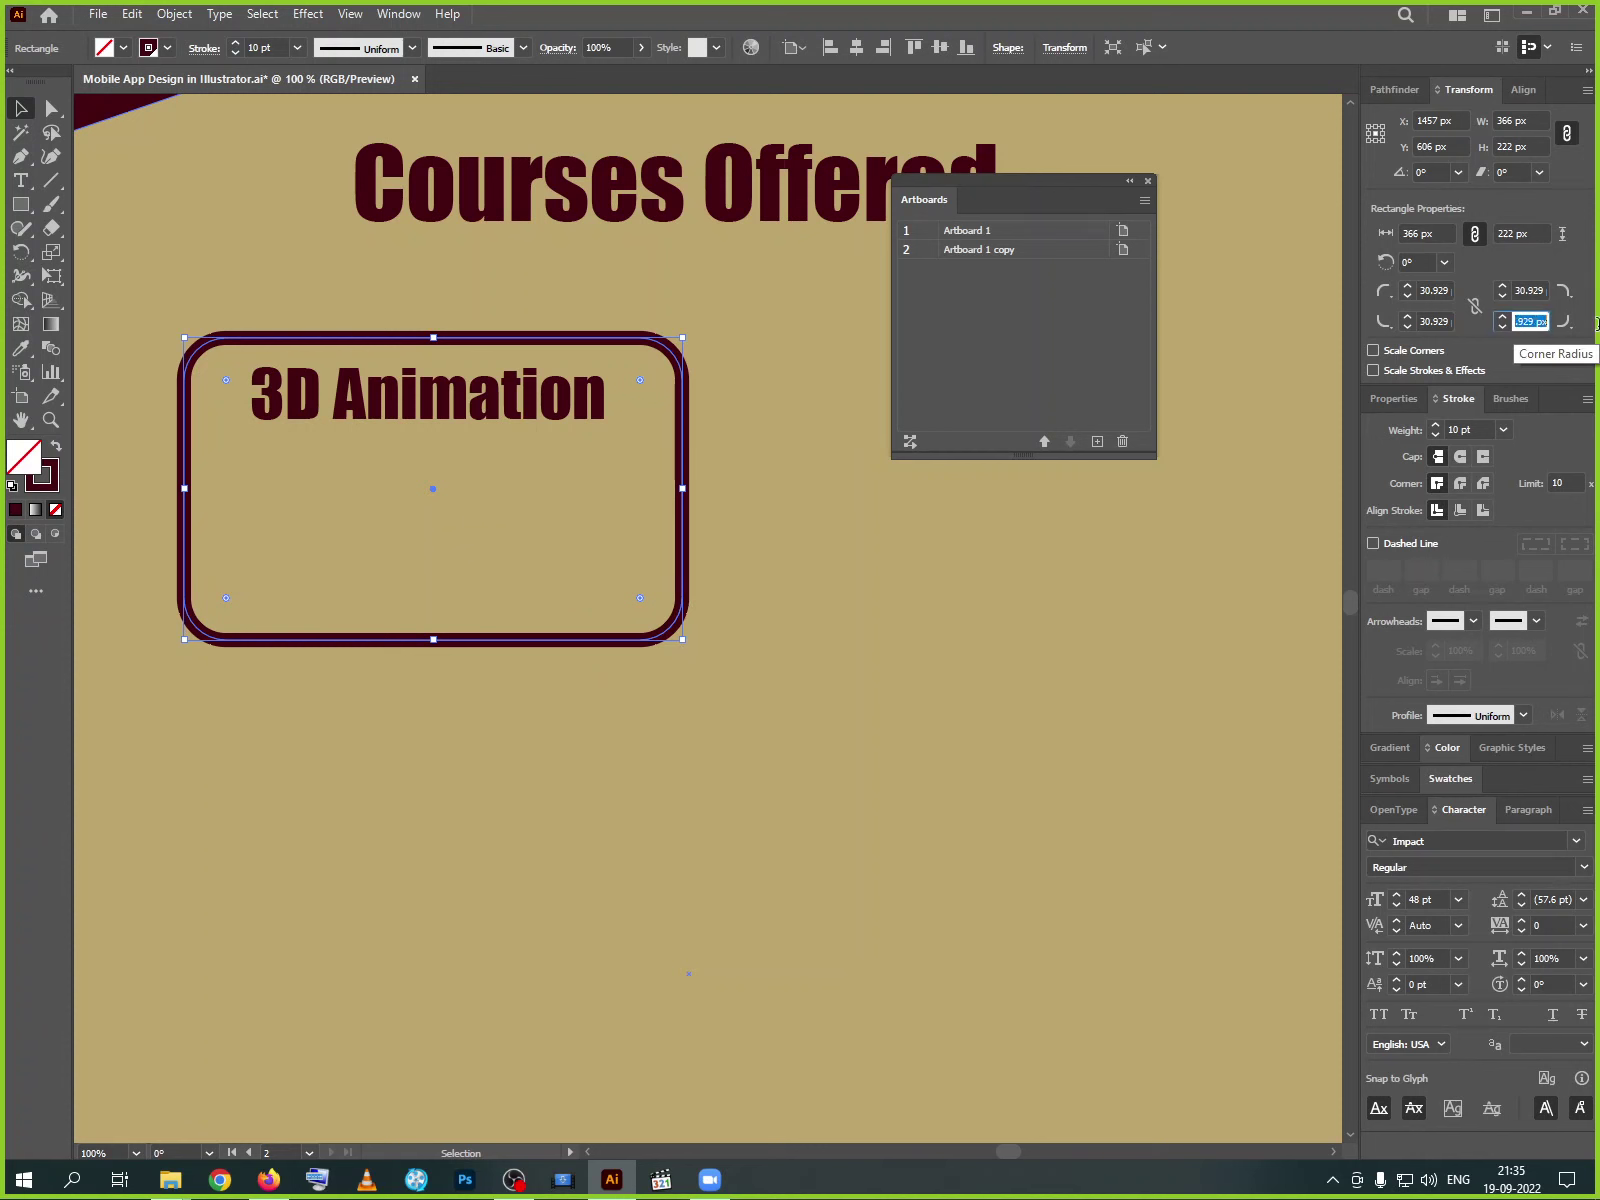
pyautogui.write('0')
pyautogui.press('Return')
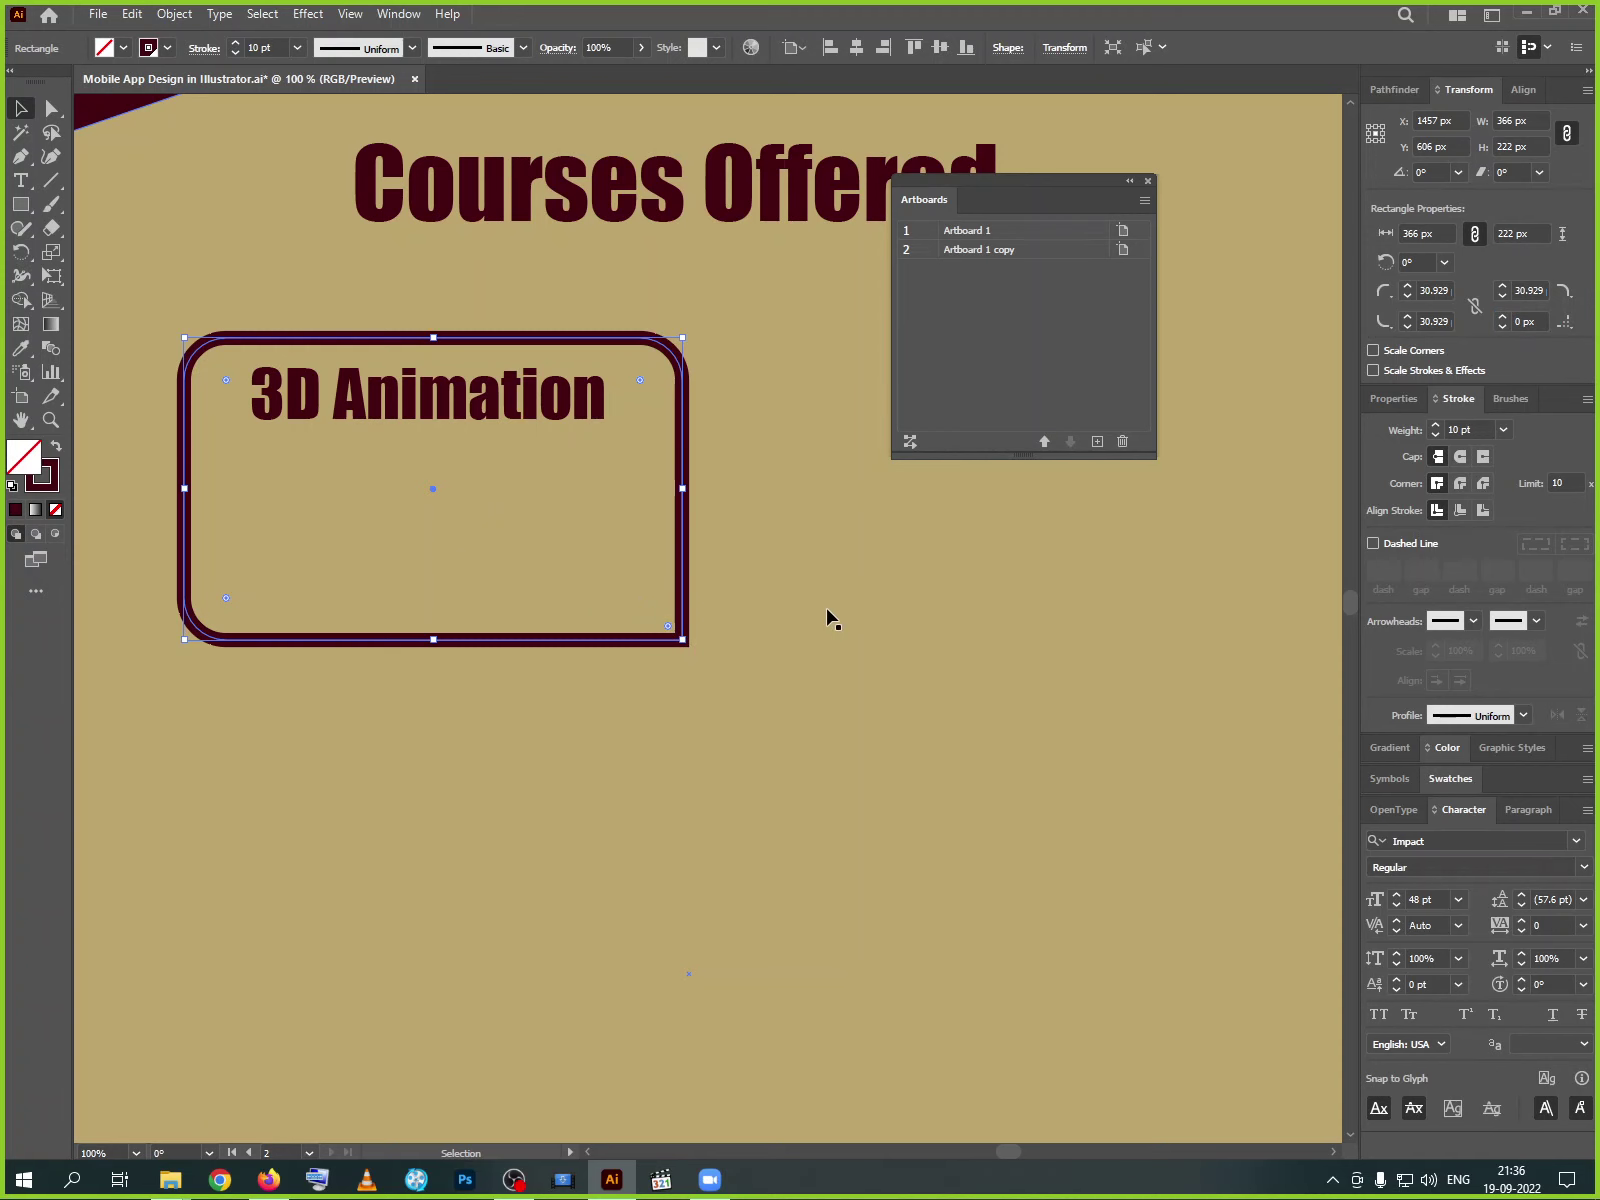
# - Cut the frame's path at its bottom-right corner anchor and drag that anchor away
pyautogui.click(875, 703)
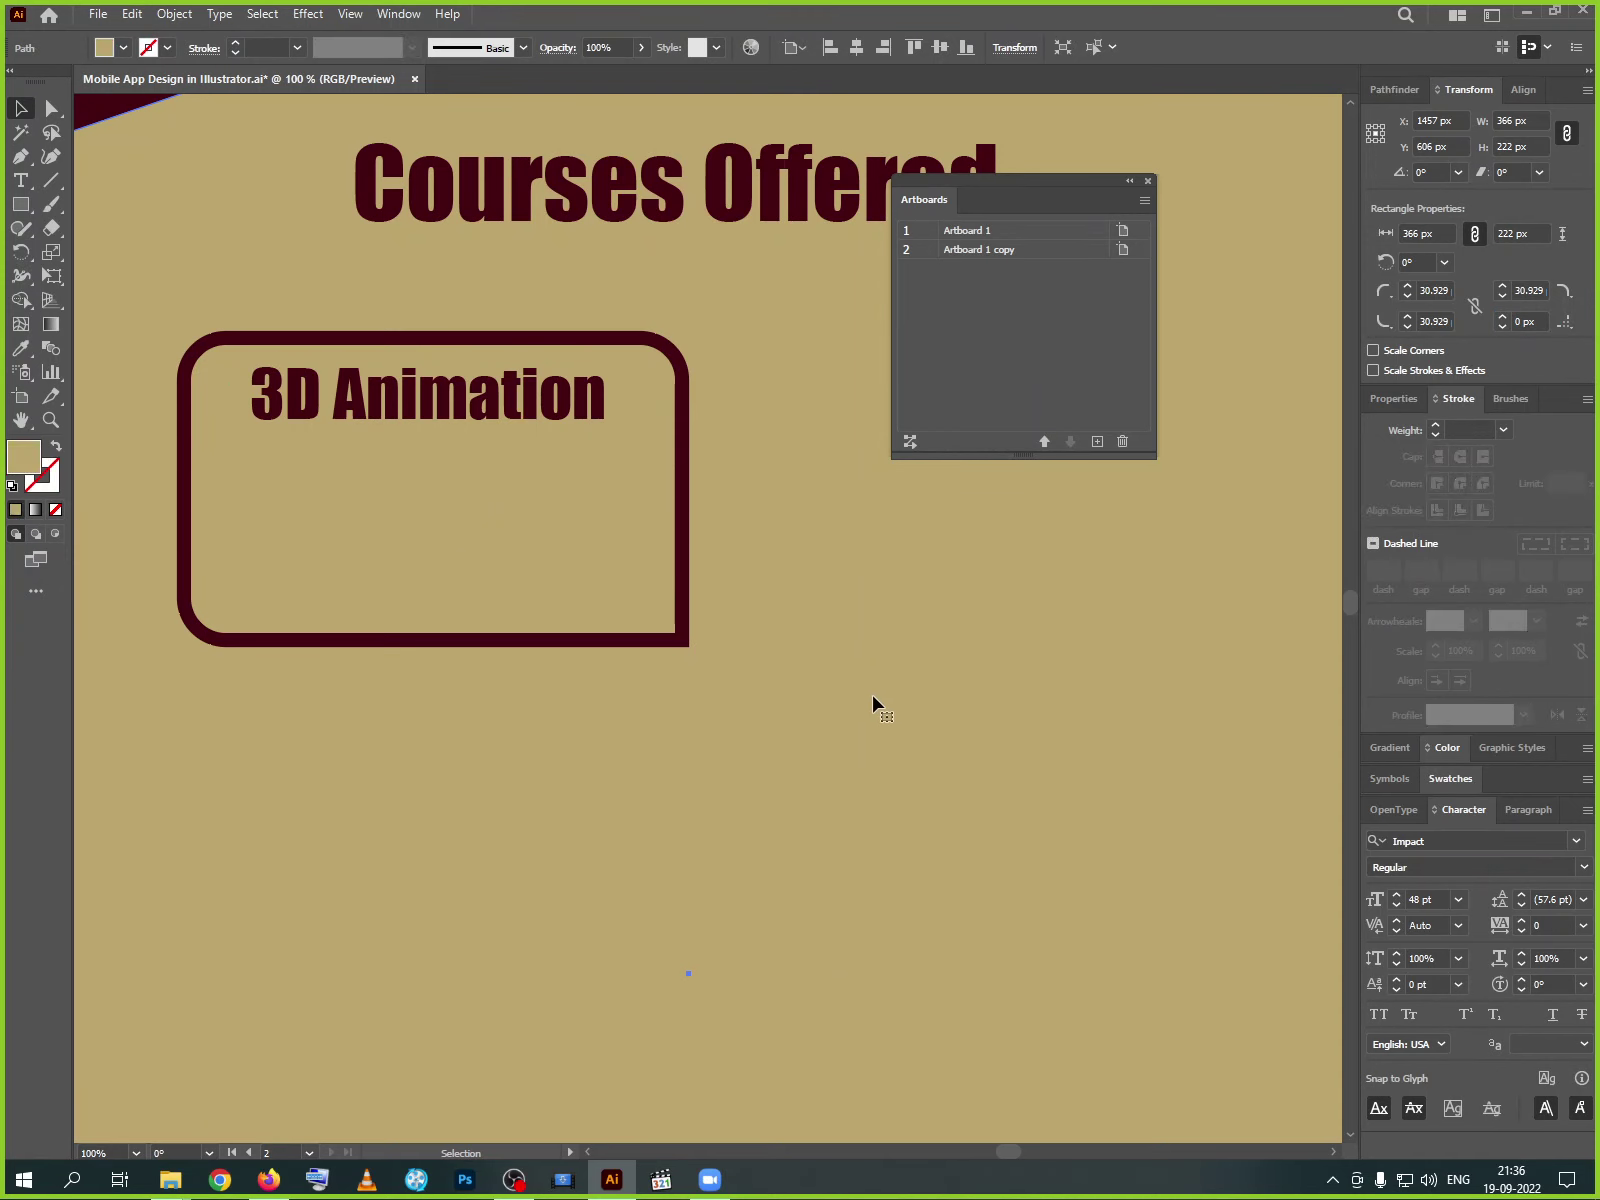
pyautogui.click(684, 614)
pyautogui.click(51, 131)
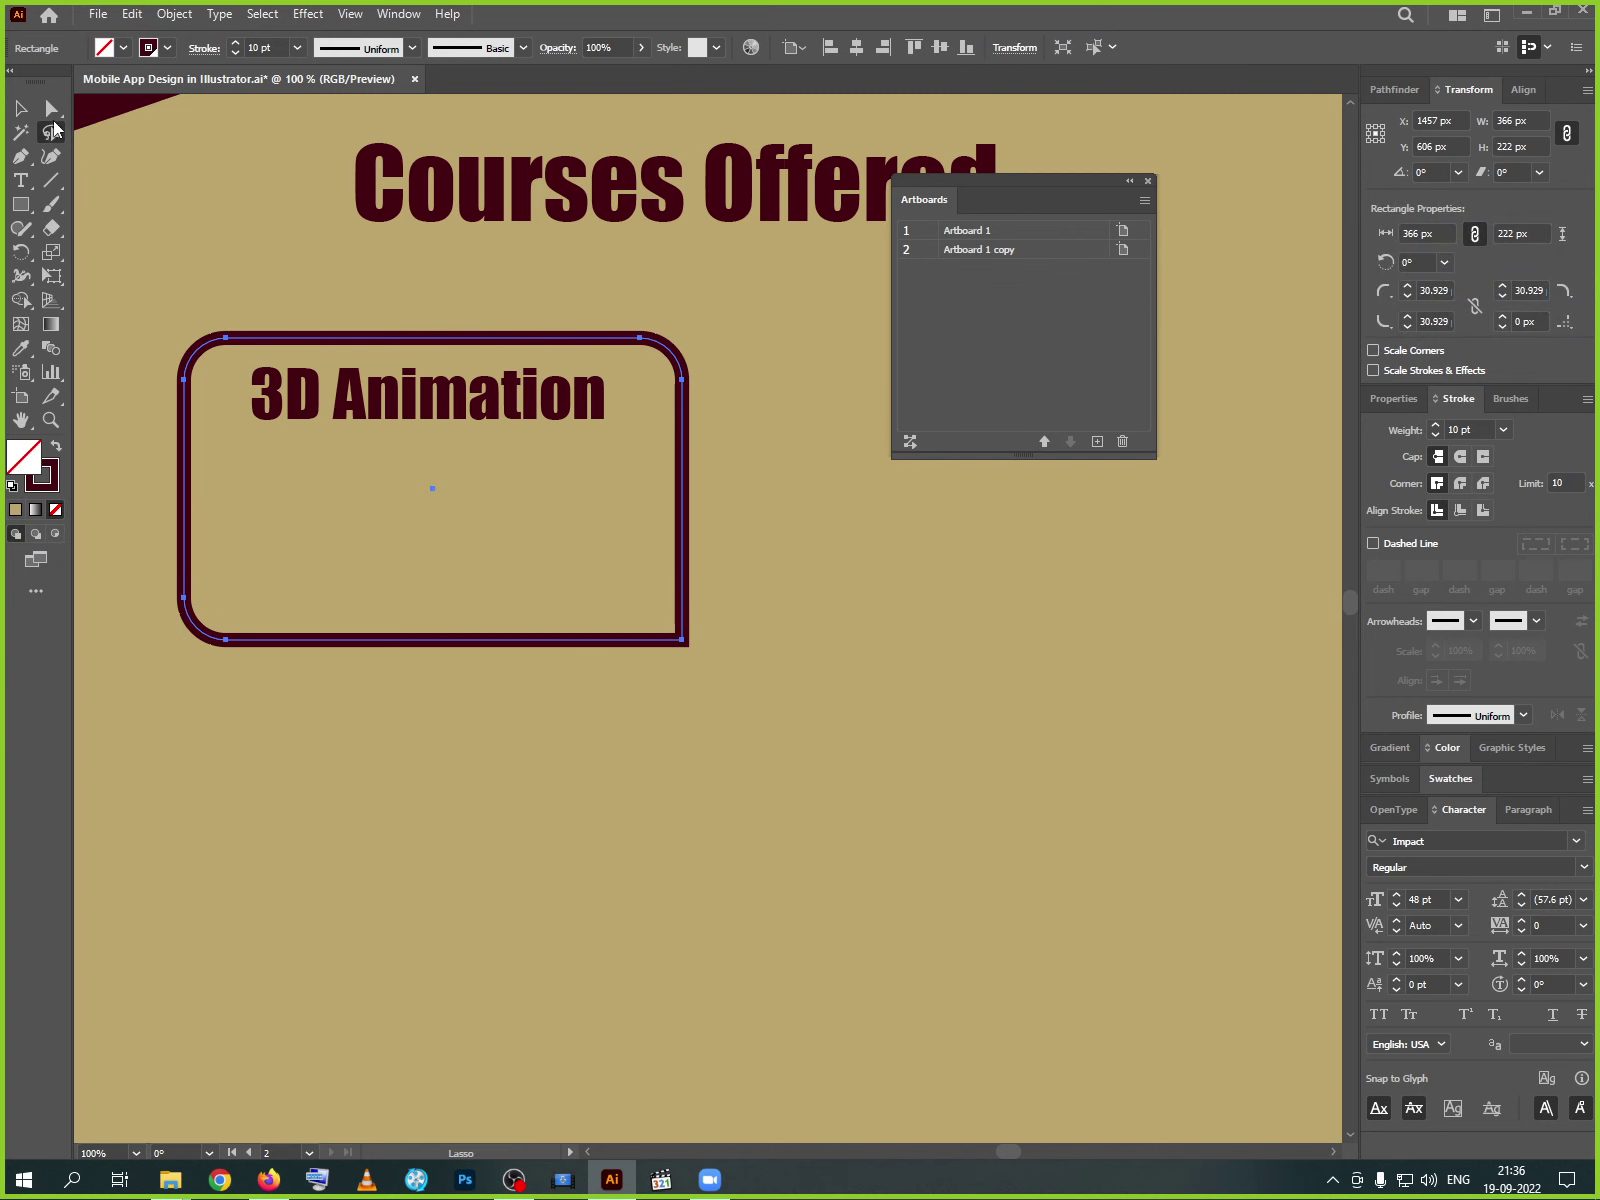
pyautogui.click(51, 107)
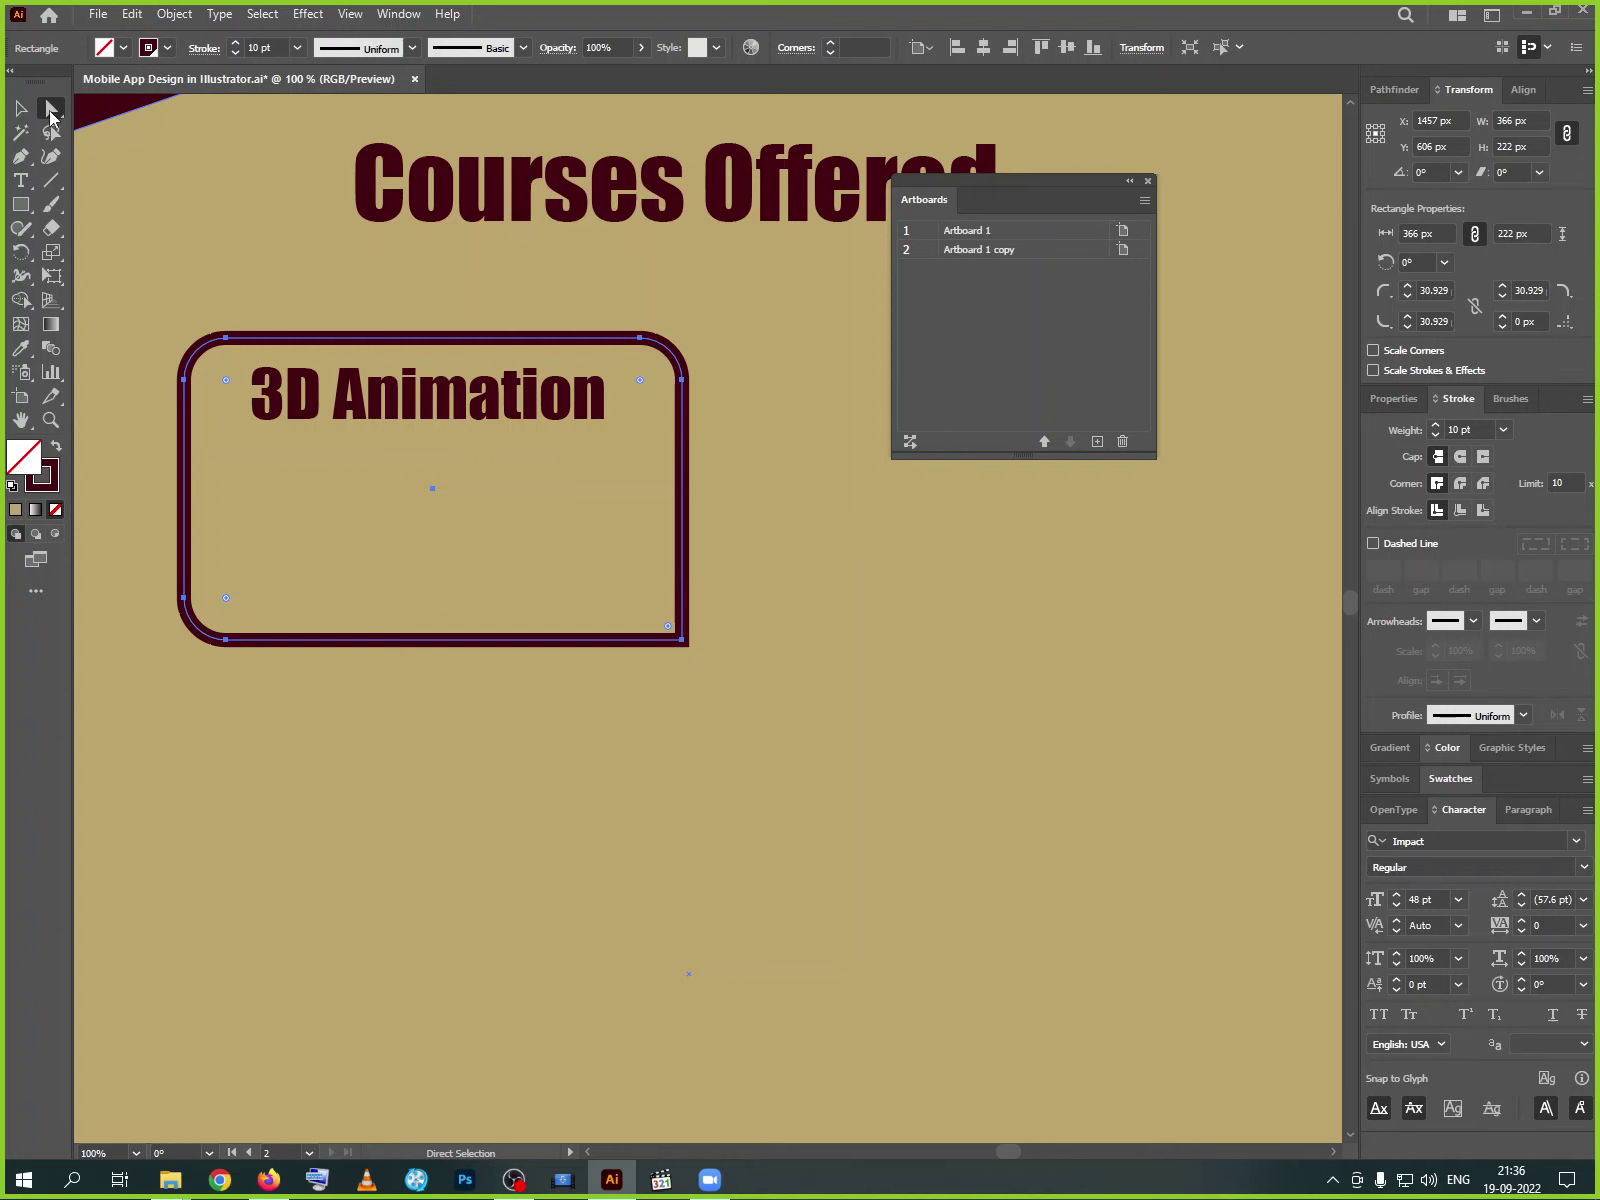
pyautogui.click(683, 641)
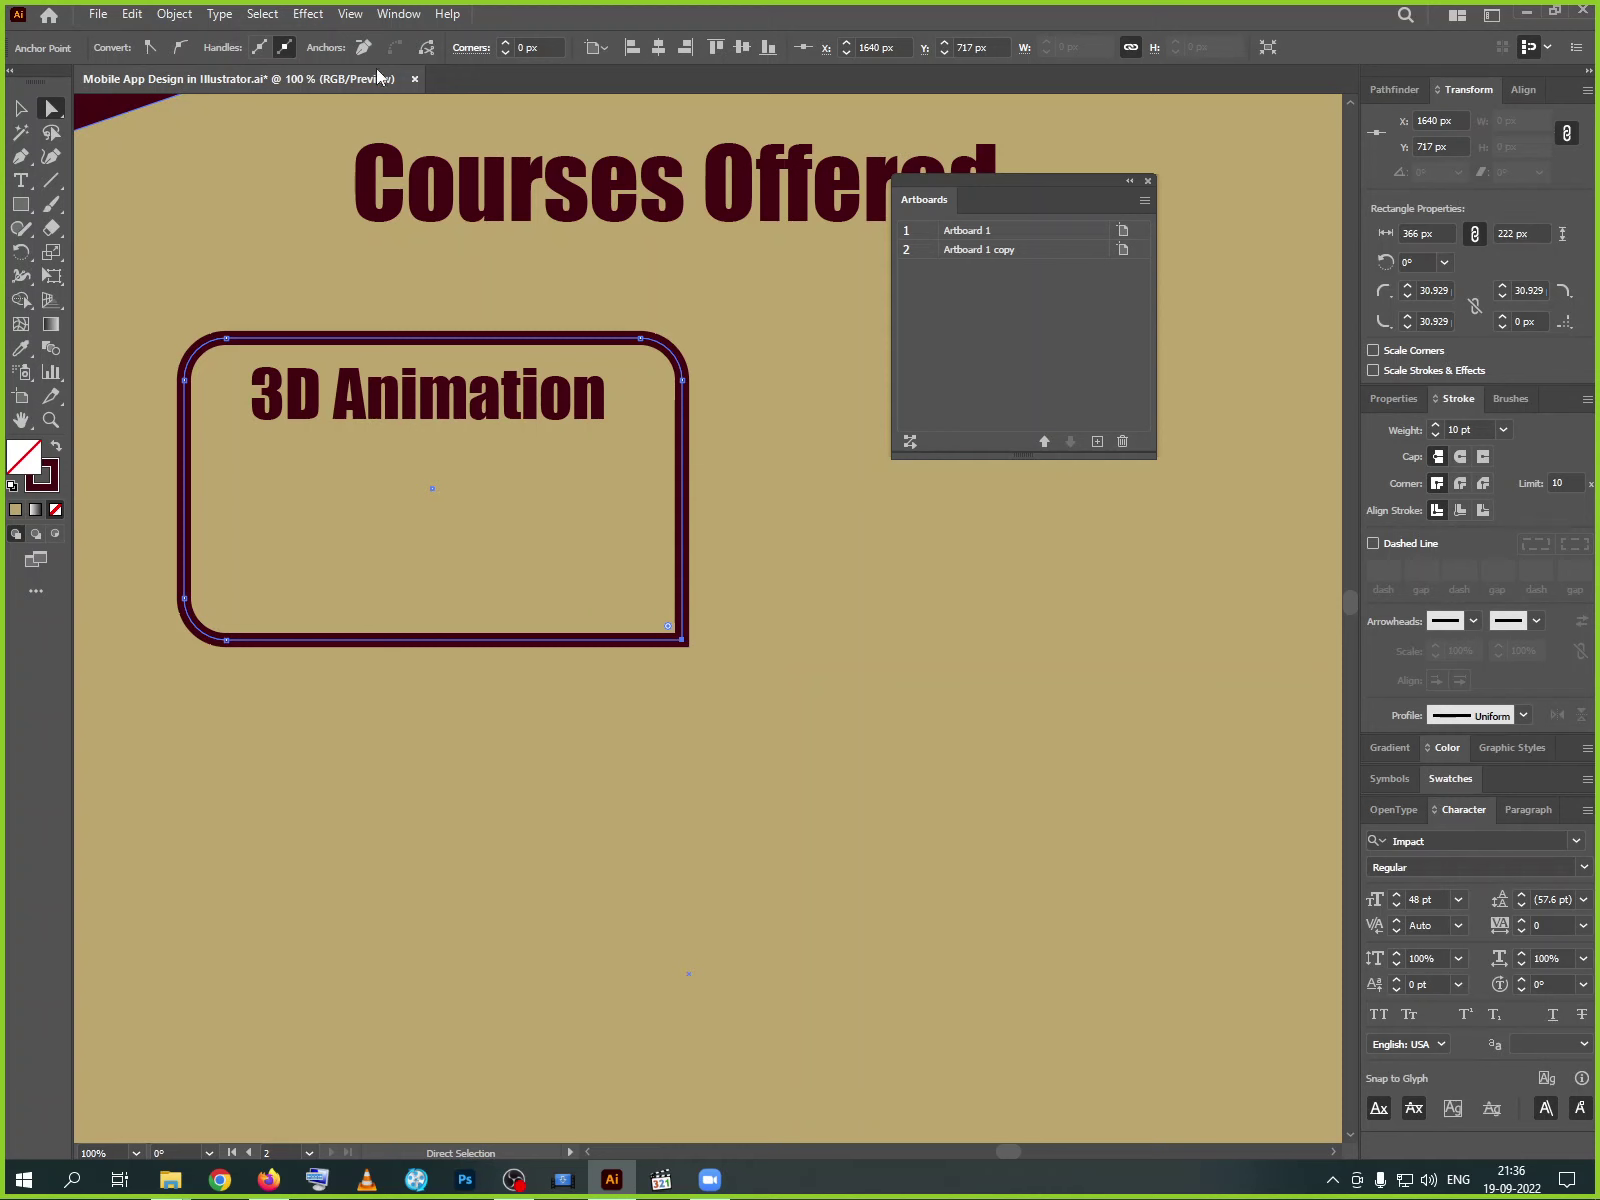
pyautogui.click(426, 49)
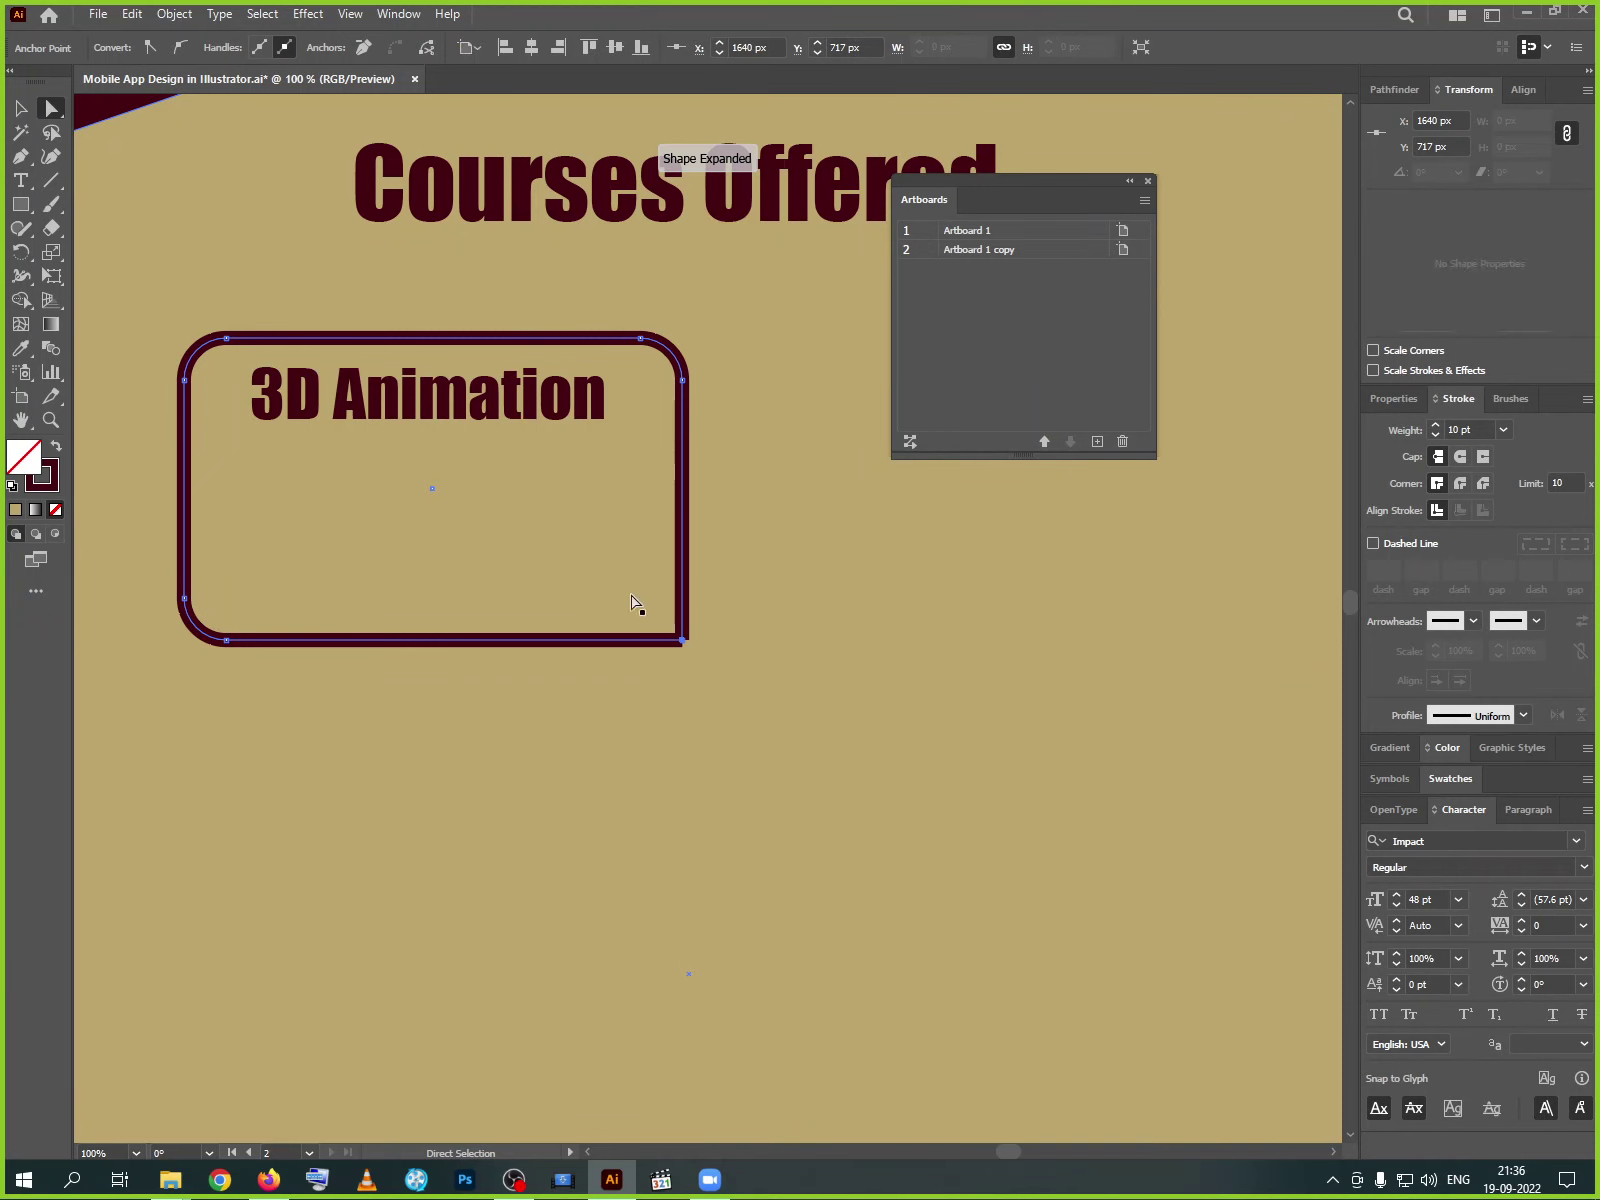
pyautogui.moveTo(682, 638); pyautogui.dragTo(497, 638)
pyautogui.click(688, 636)
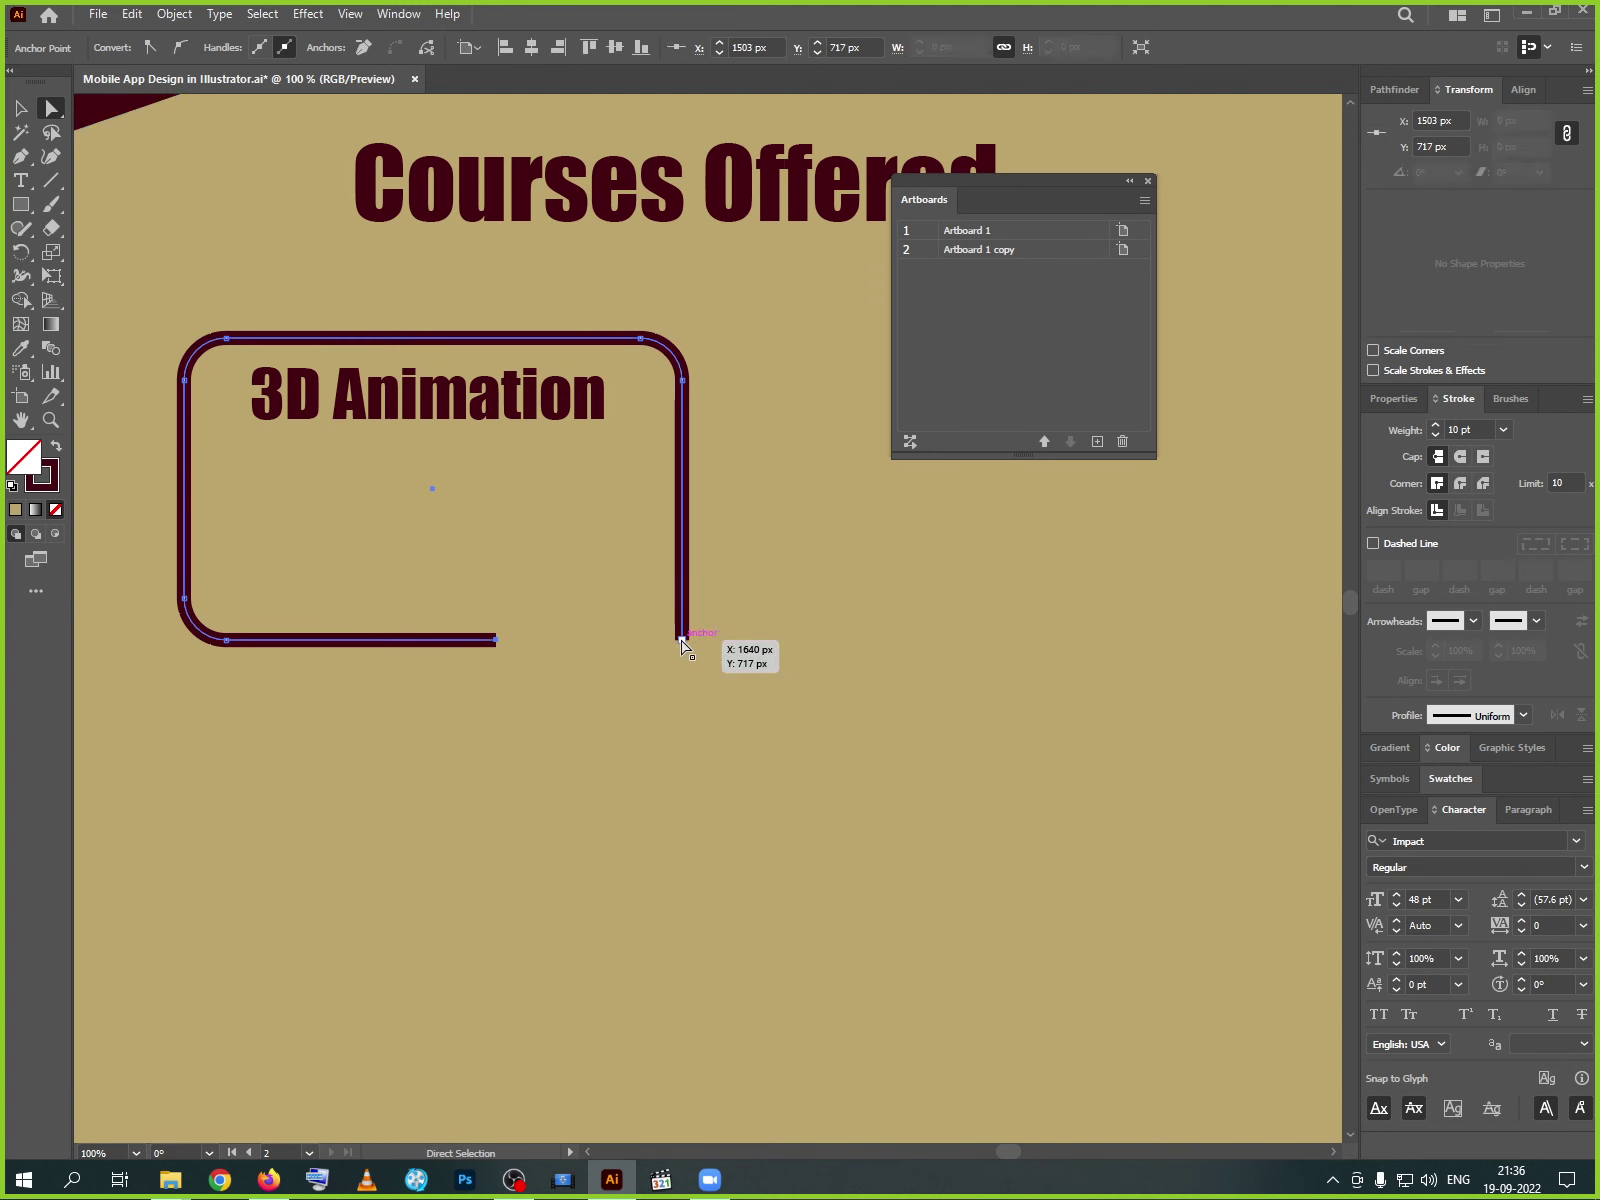
# - Shorten the frame's right side upward and extend its bottom edge rightward, leaving a gap
pyautogui.hotkey('ctrl', 'shift', 'a')
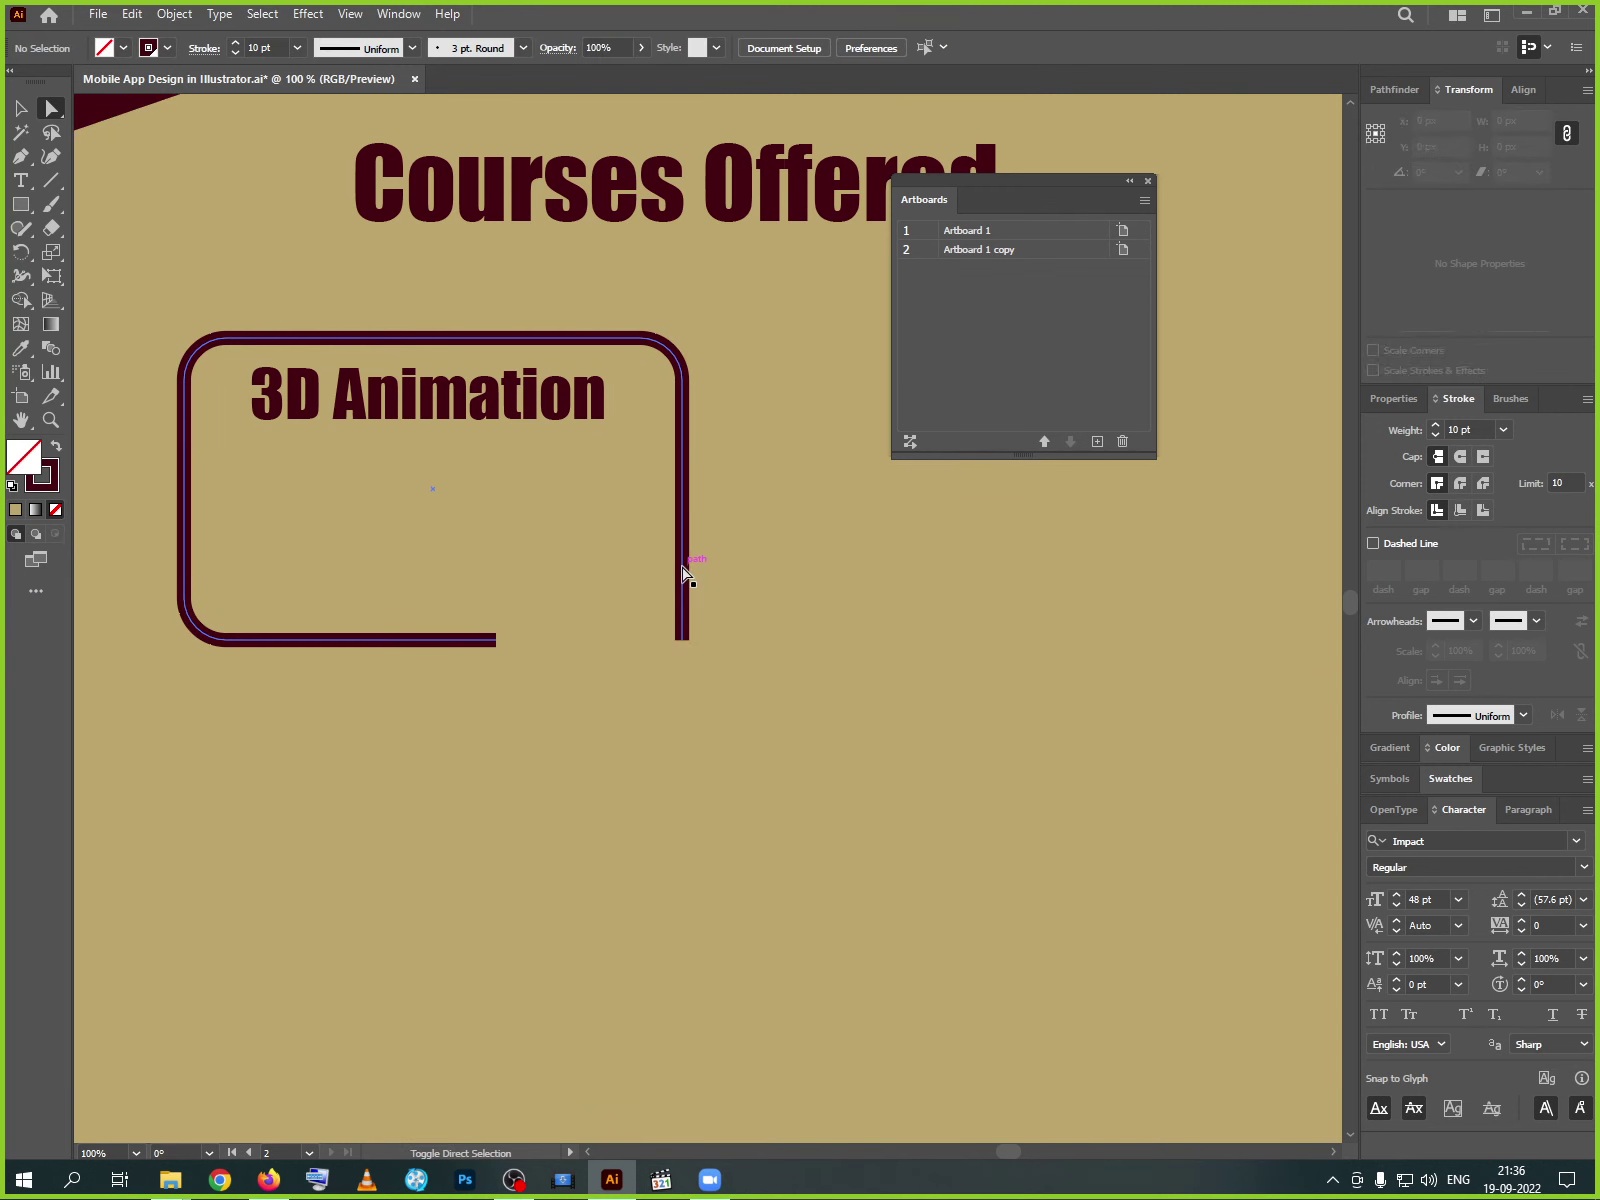
pyautogui.click(683, 641)
pyautogui.moveTo(683, 645); pyautogui.dragTo(683, 544)
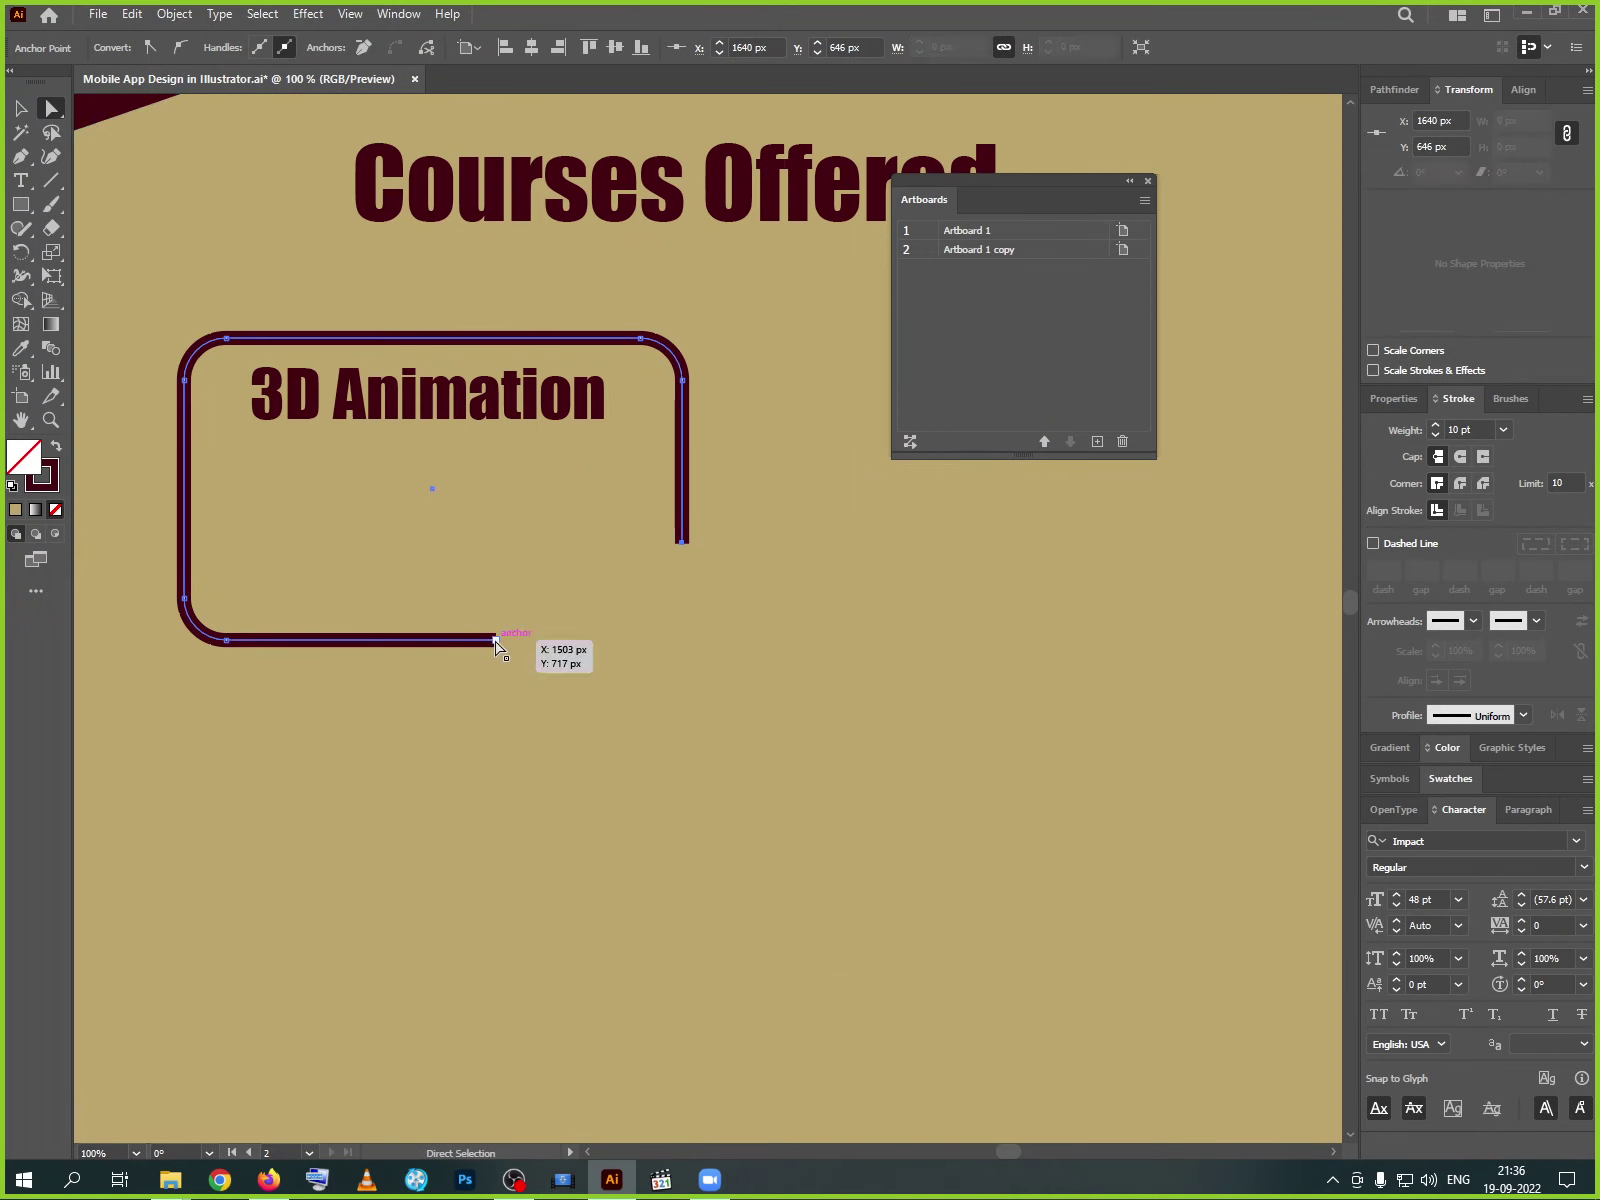
pyautogui.click(529, 650)
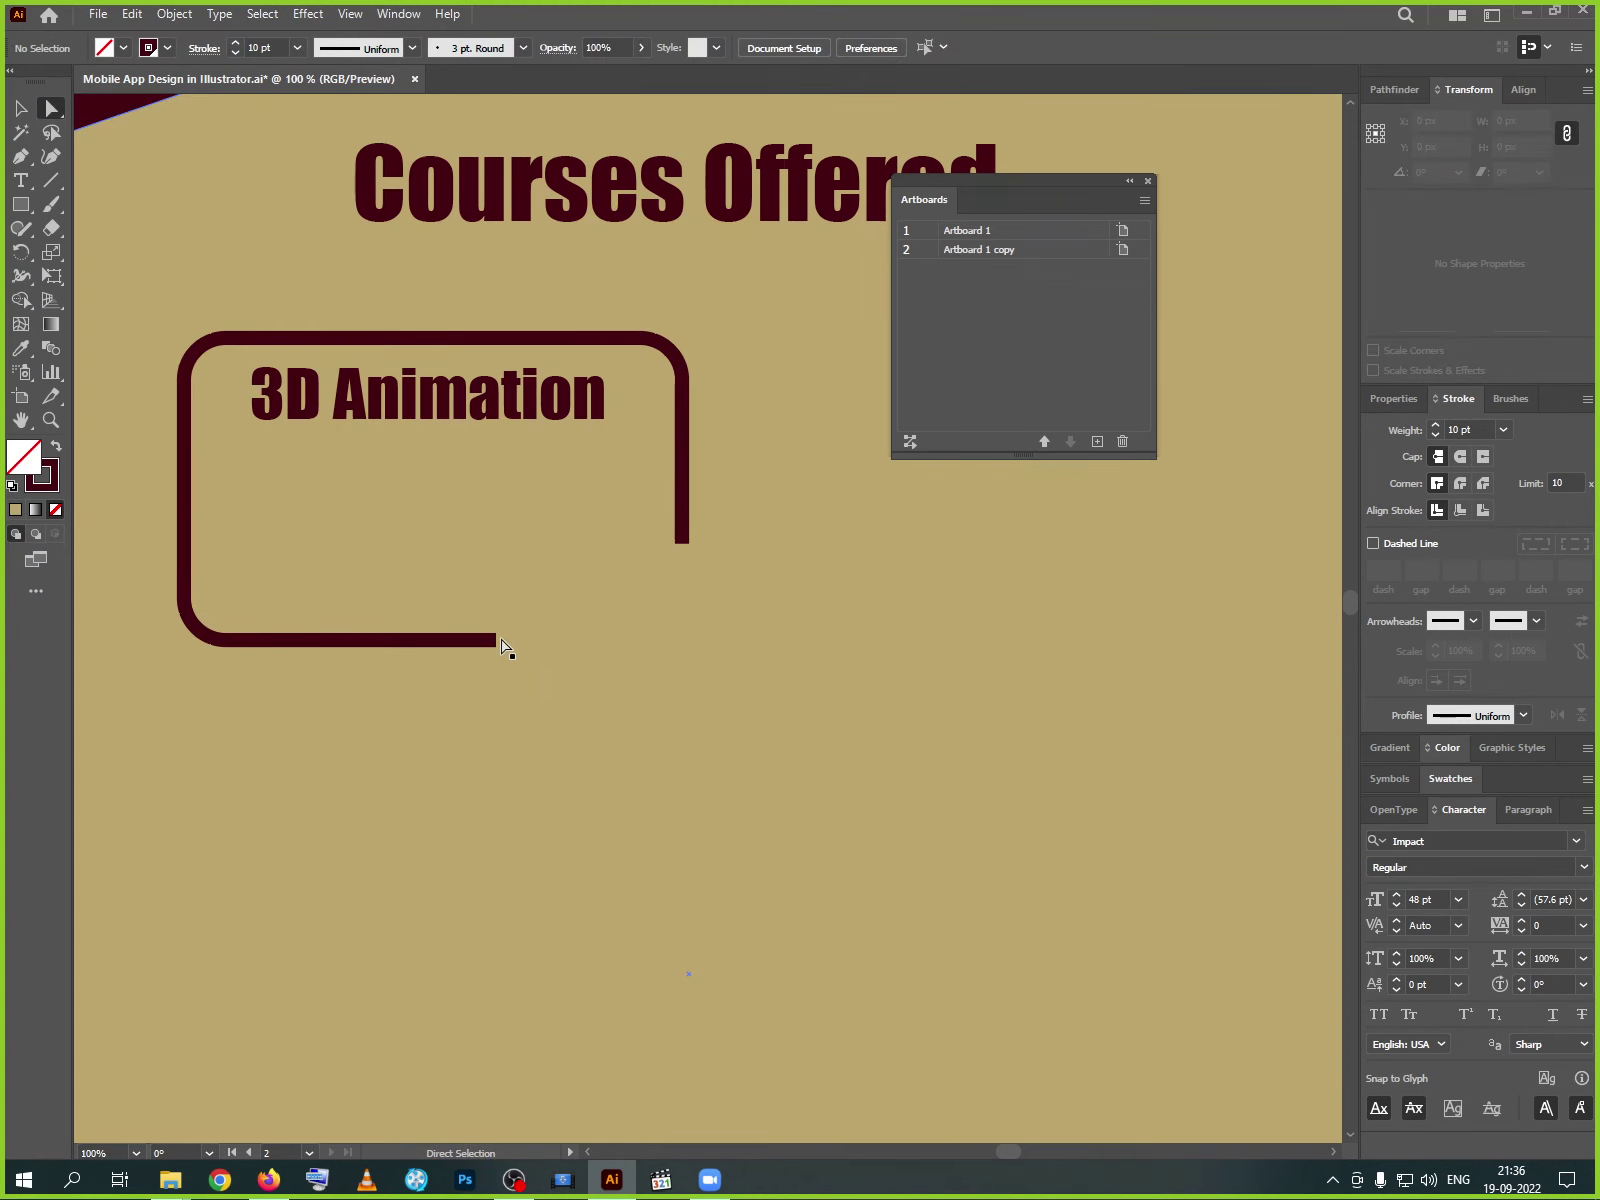
pyautogui.moveTo(505, 648); pyautogui.dragTo(612, 641)
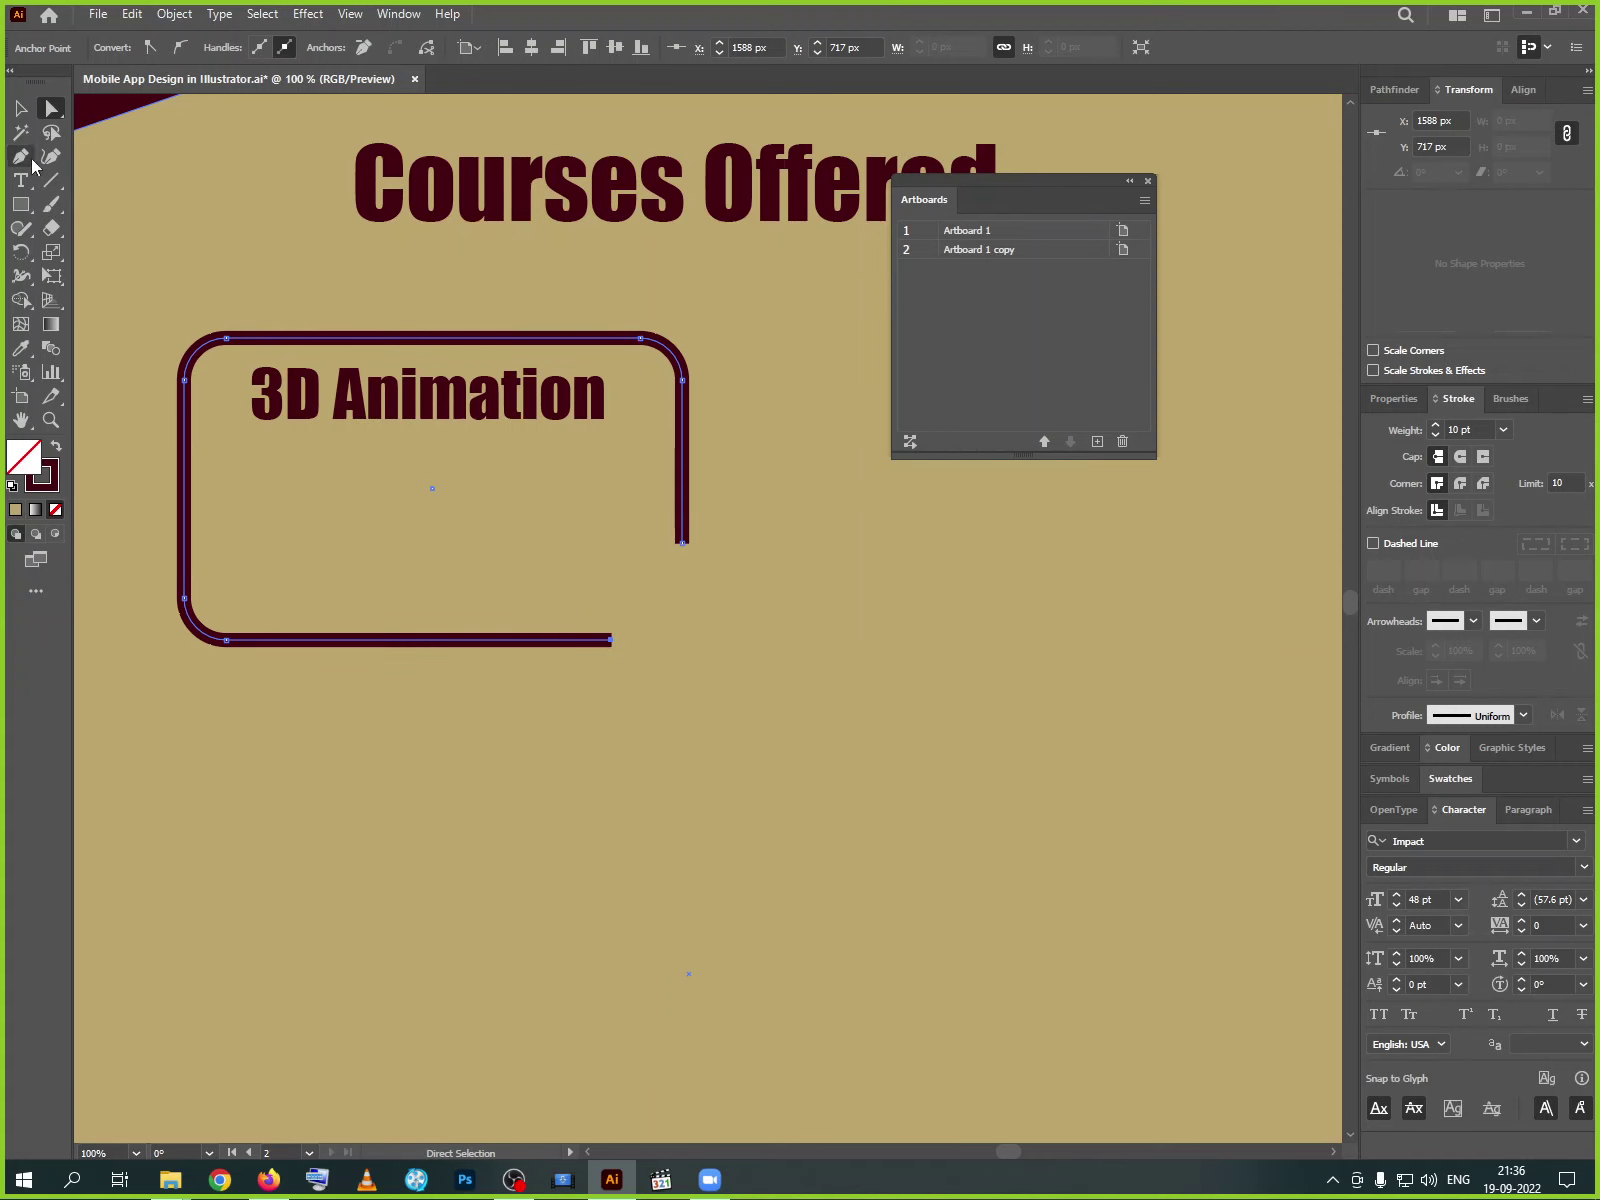
# - Move the '3D Animation' label down into the frame's bottom-right opening
pyautogui.click(20, 107)
pyautogui.moveTo(432, 405); pyautogui.dragTo(527, 598)
pyautogui.moveTo(561, 600); pyautogui.dragTo(658, 600)
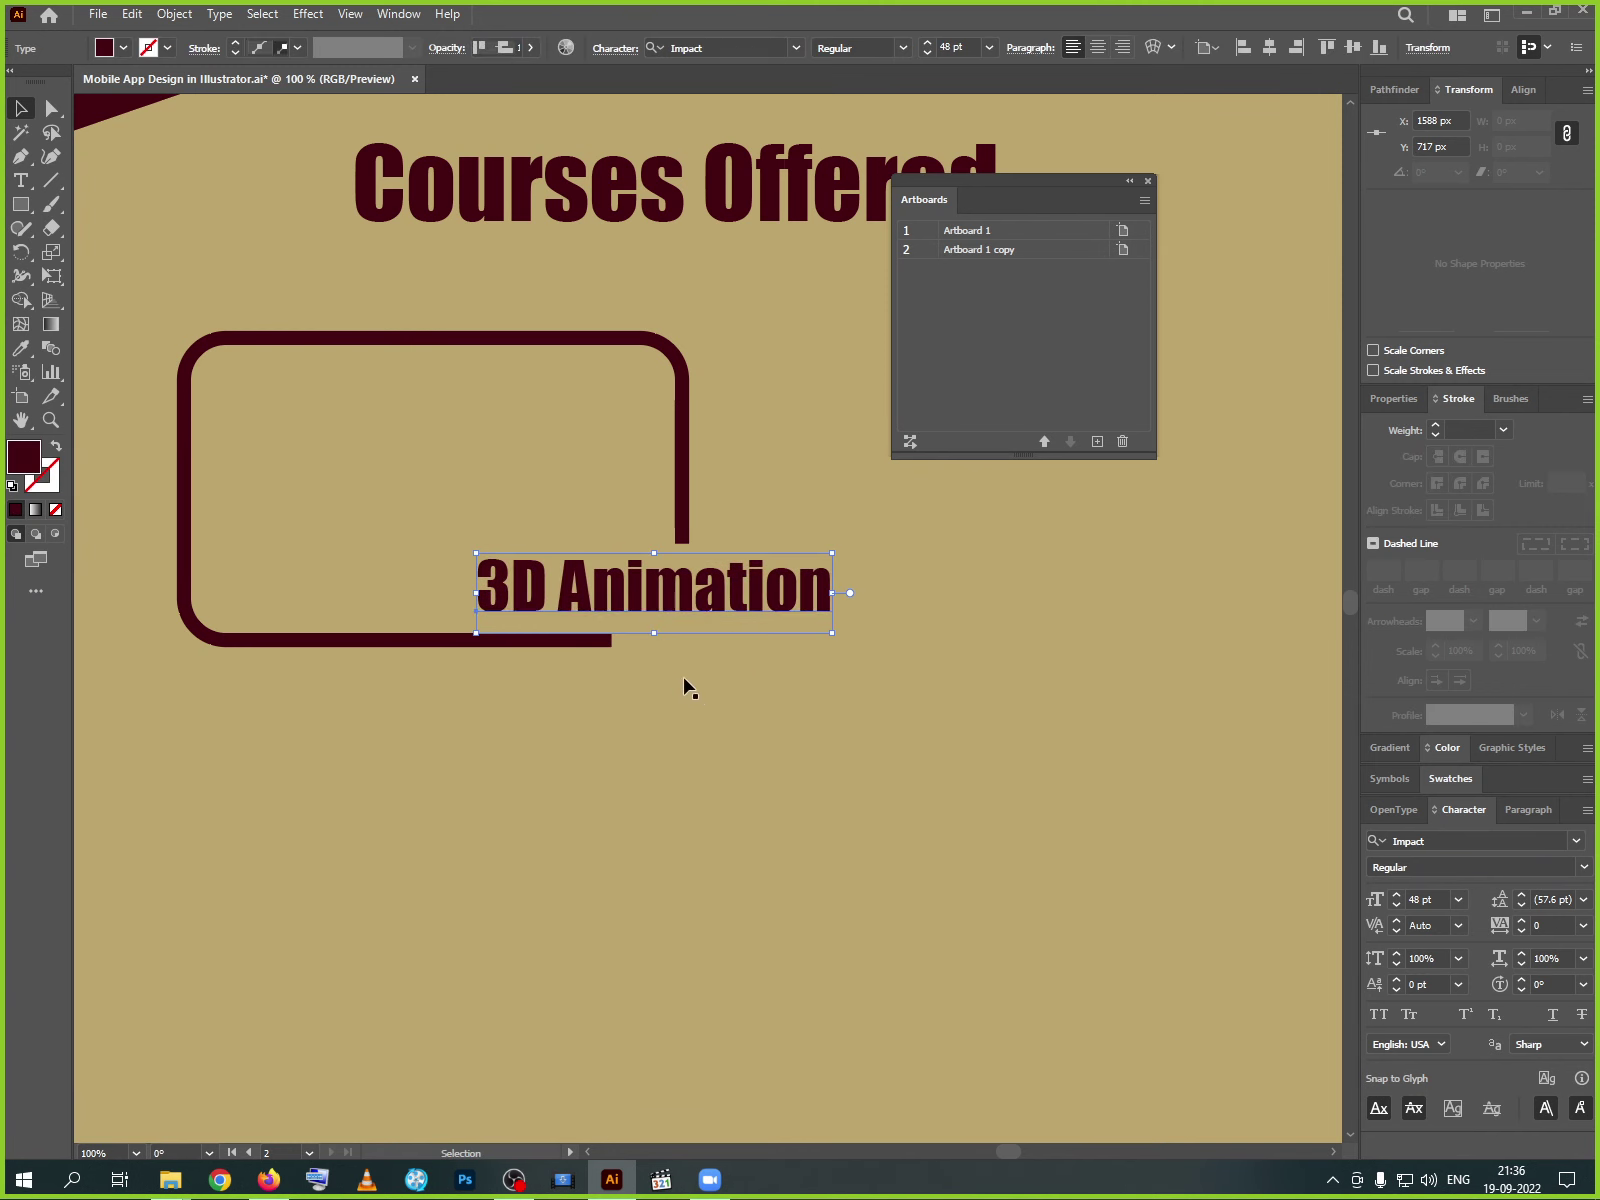
# - Deselect the label, pan the artboard view, and switch to the Firefox window
pyautogui.click(686, 686)
pyautogui.moveTo(646, 732); pyautogui.dragTo(636, 798)
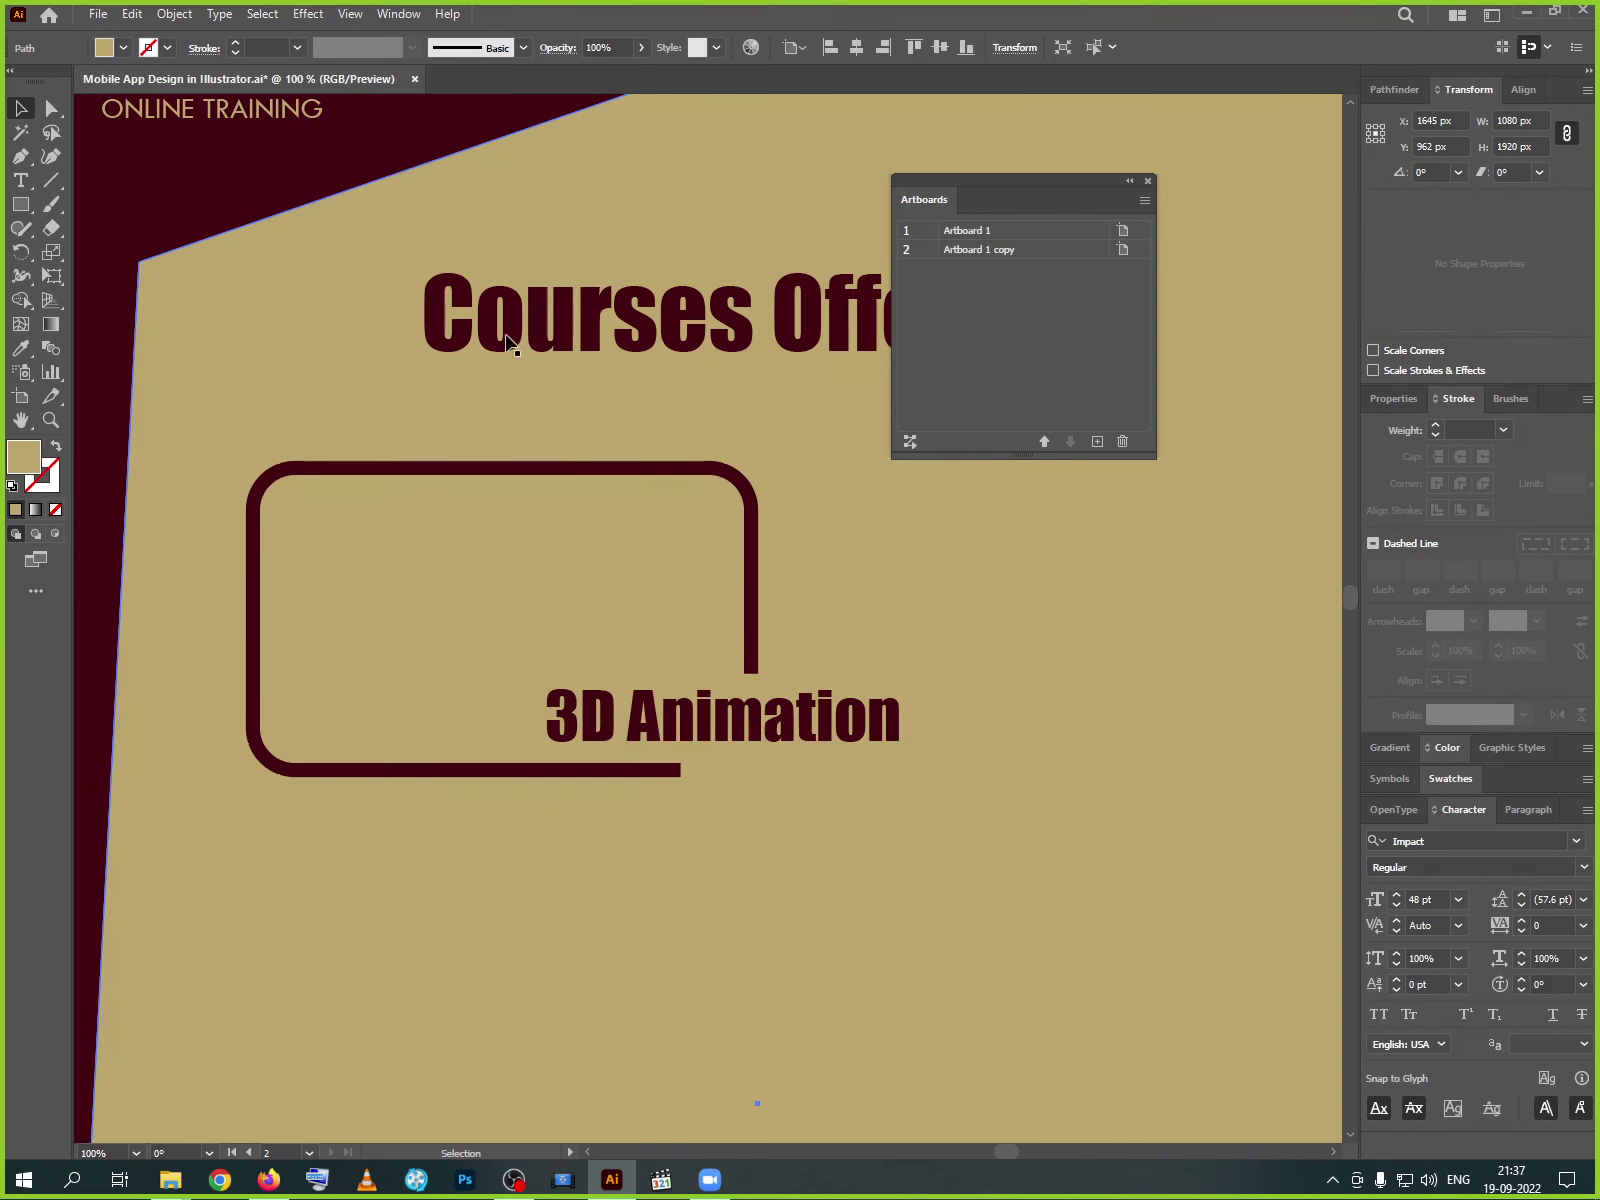
pyautogui.click(291, 1185)
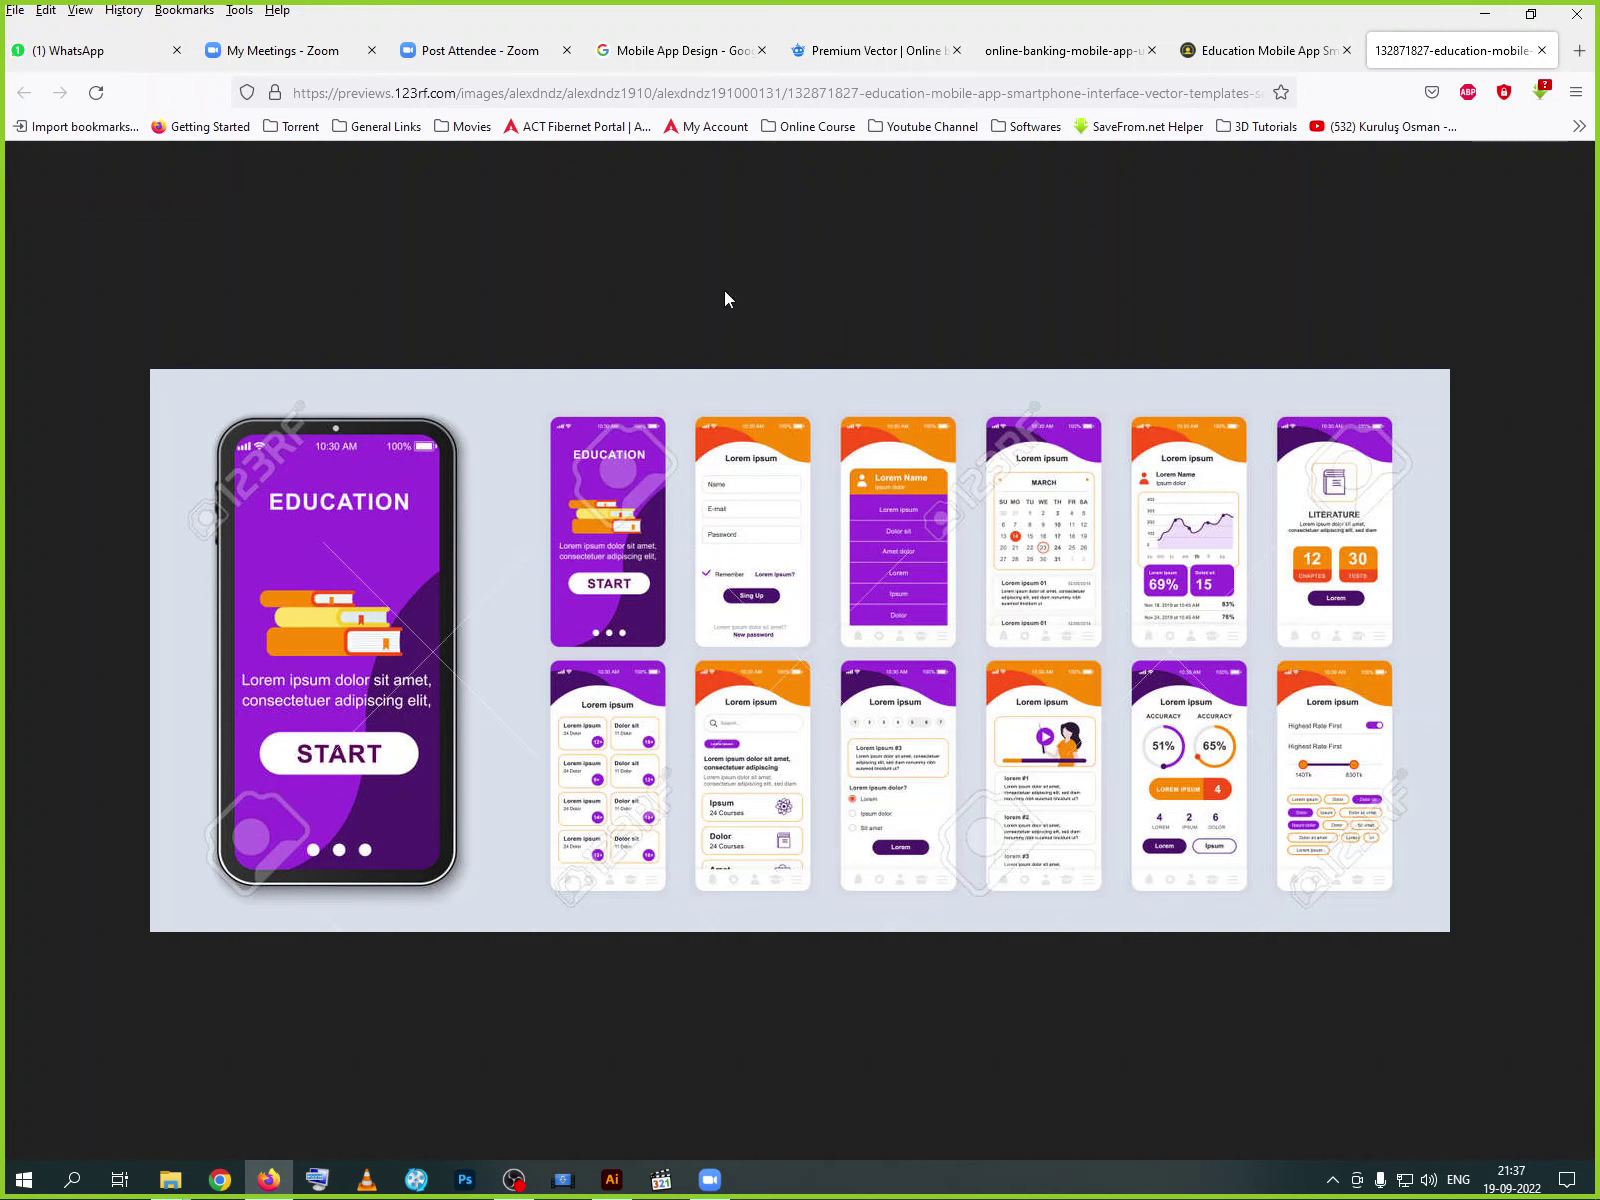
# - In a new tab, search Google for '3D Animation Imaes' and show the Images results
pyautogui.click(1576, 54)
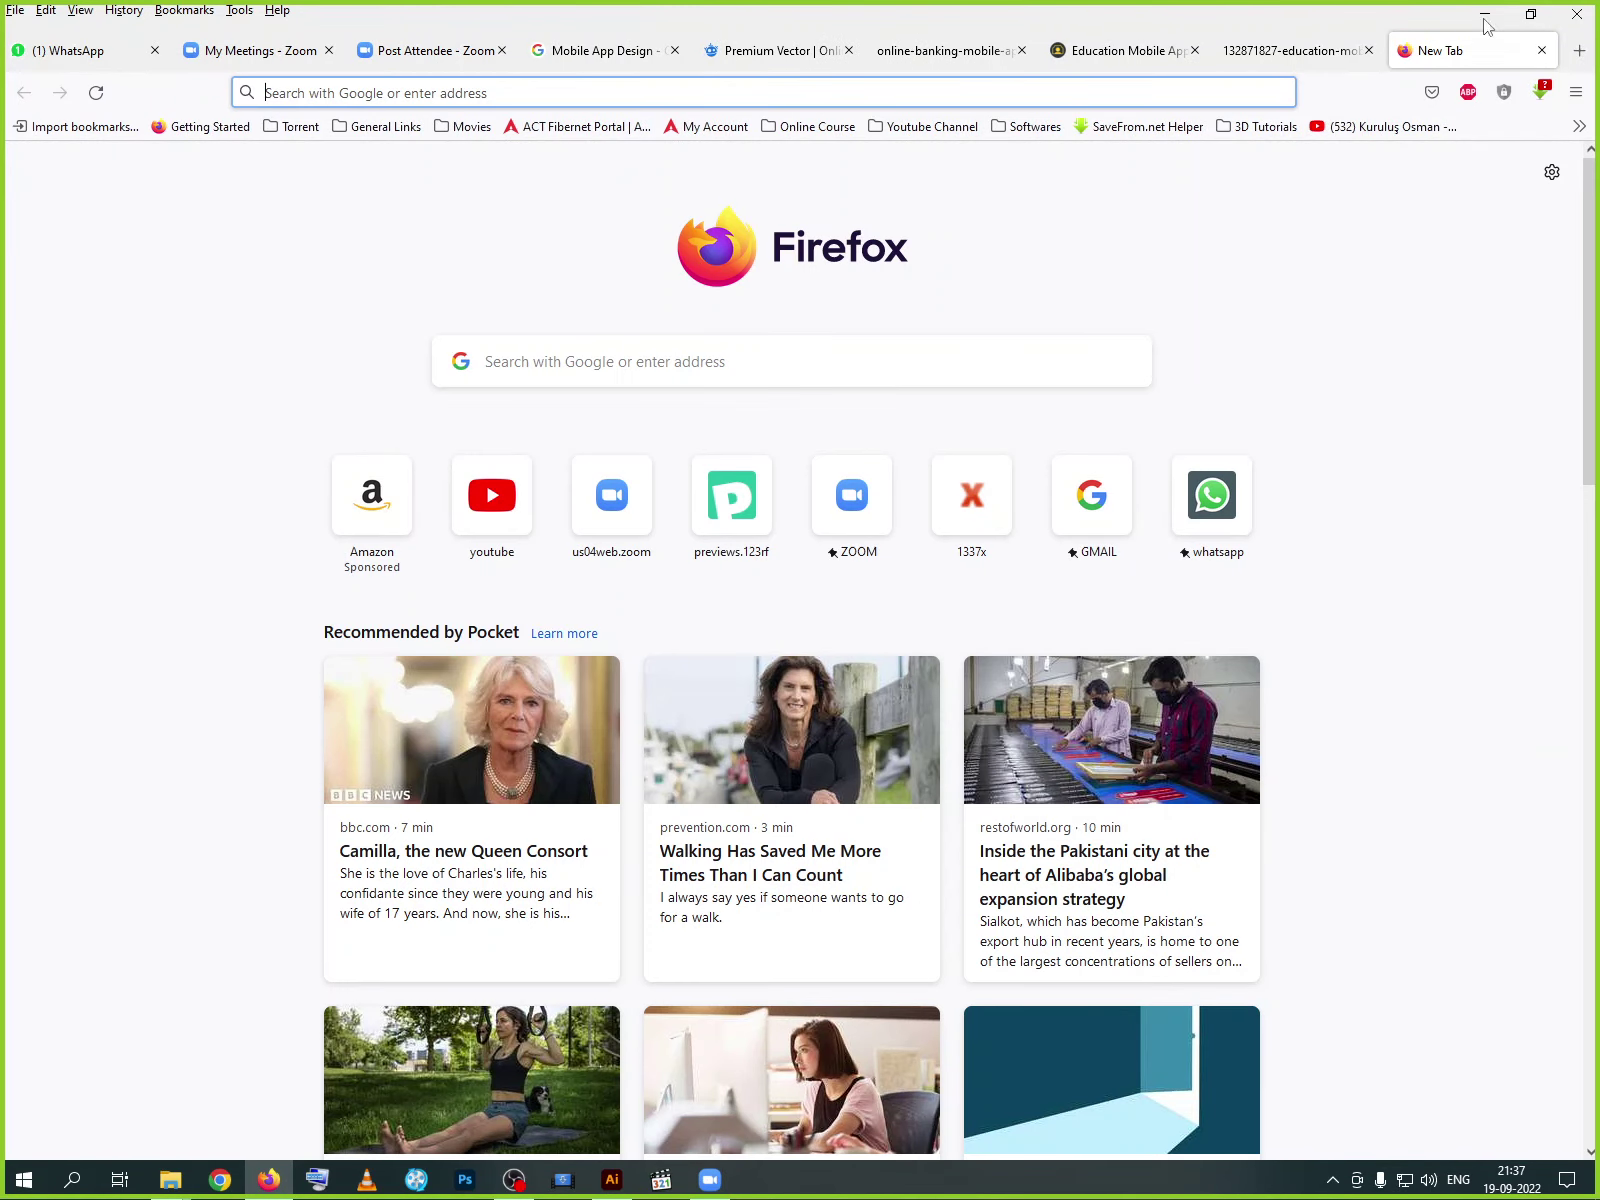
pyautogui.click(635, 358)
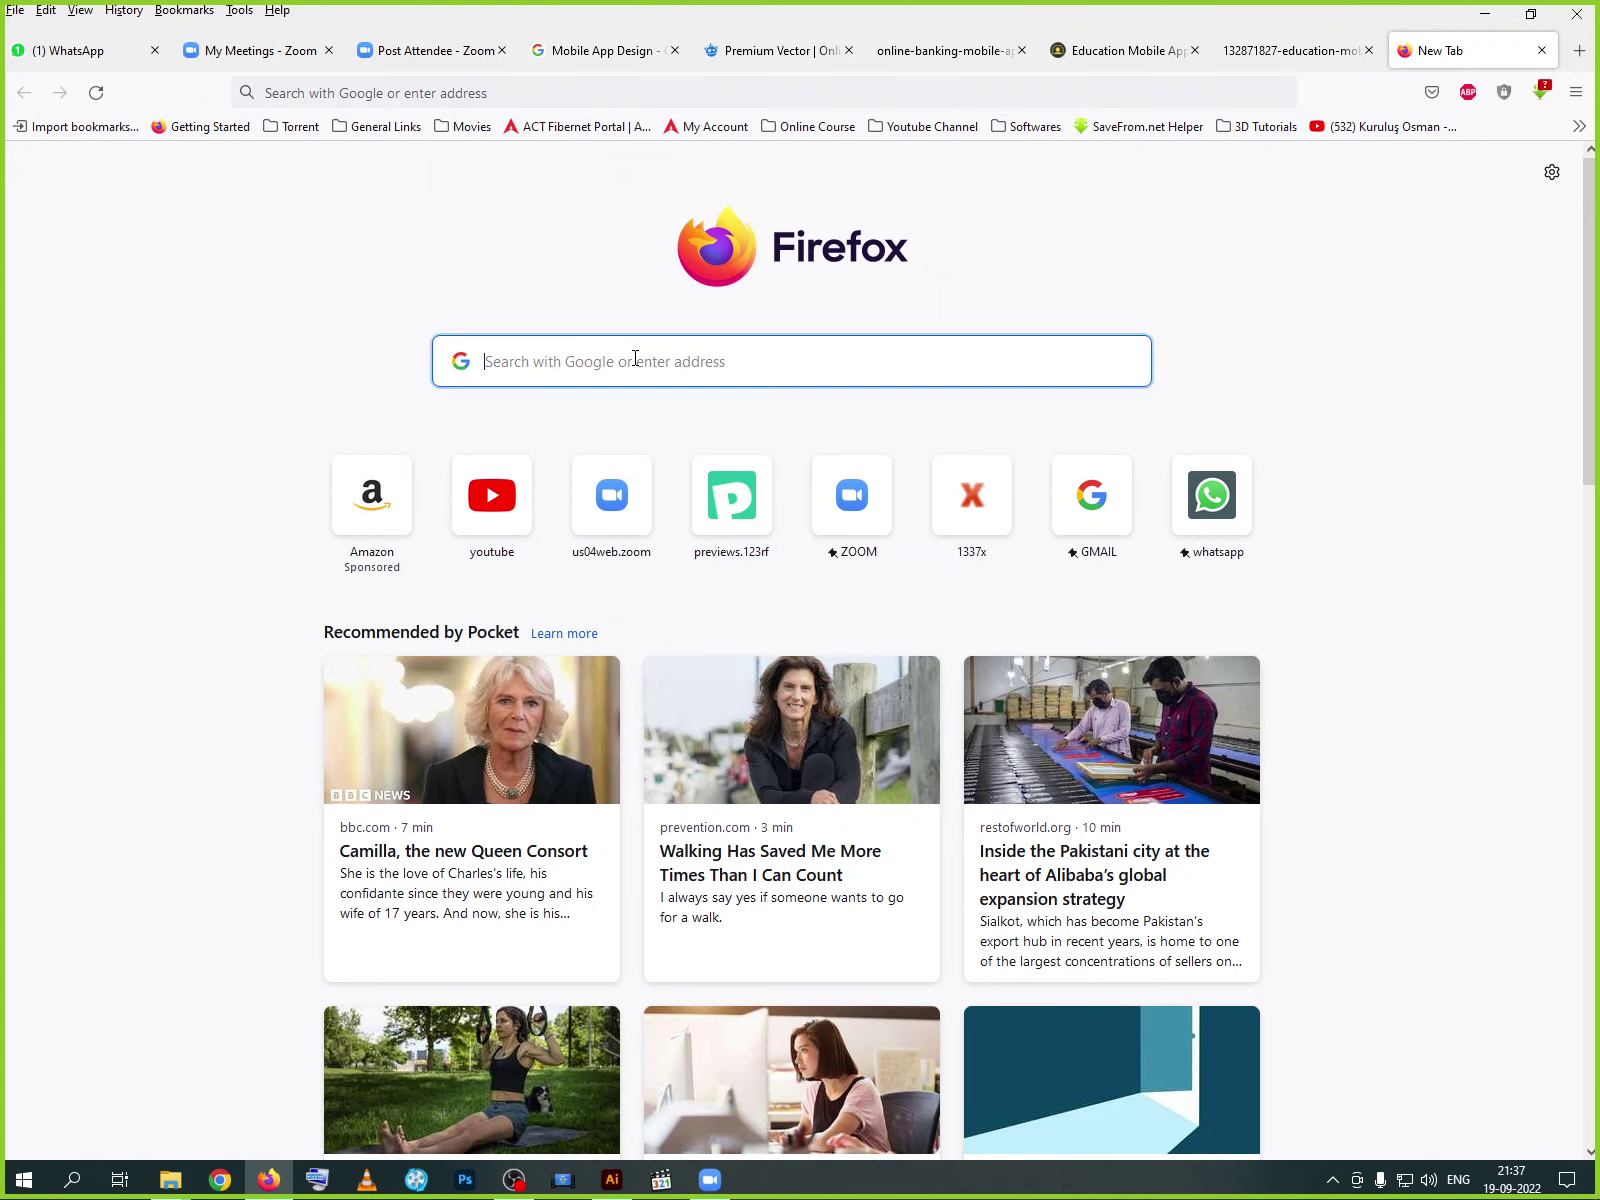
pyautogui.write('3D')
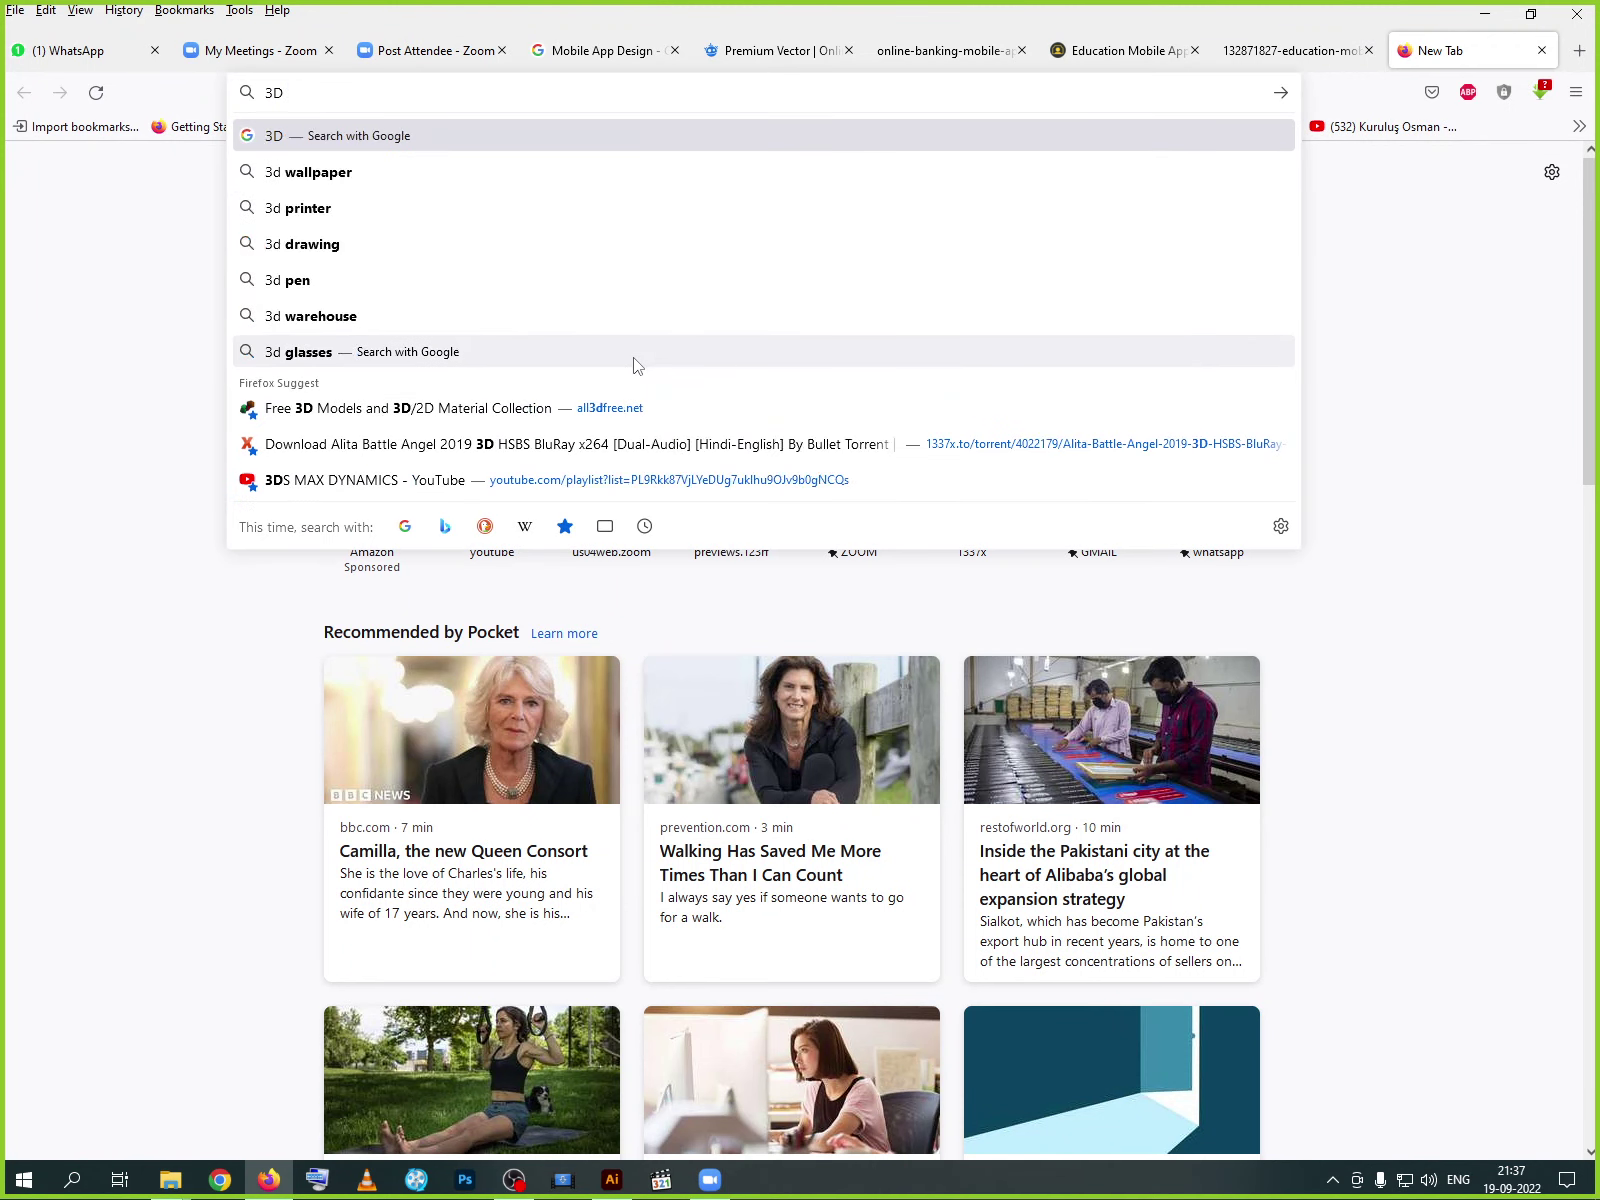
pyautogui.write(' Animation Im')
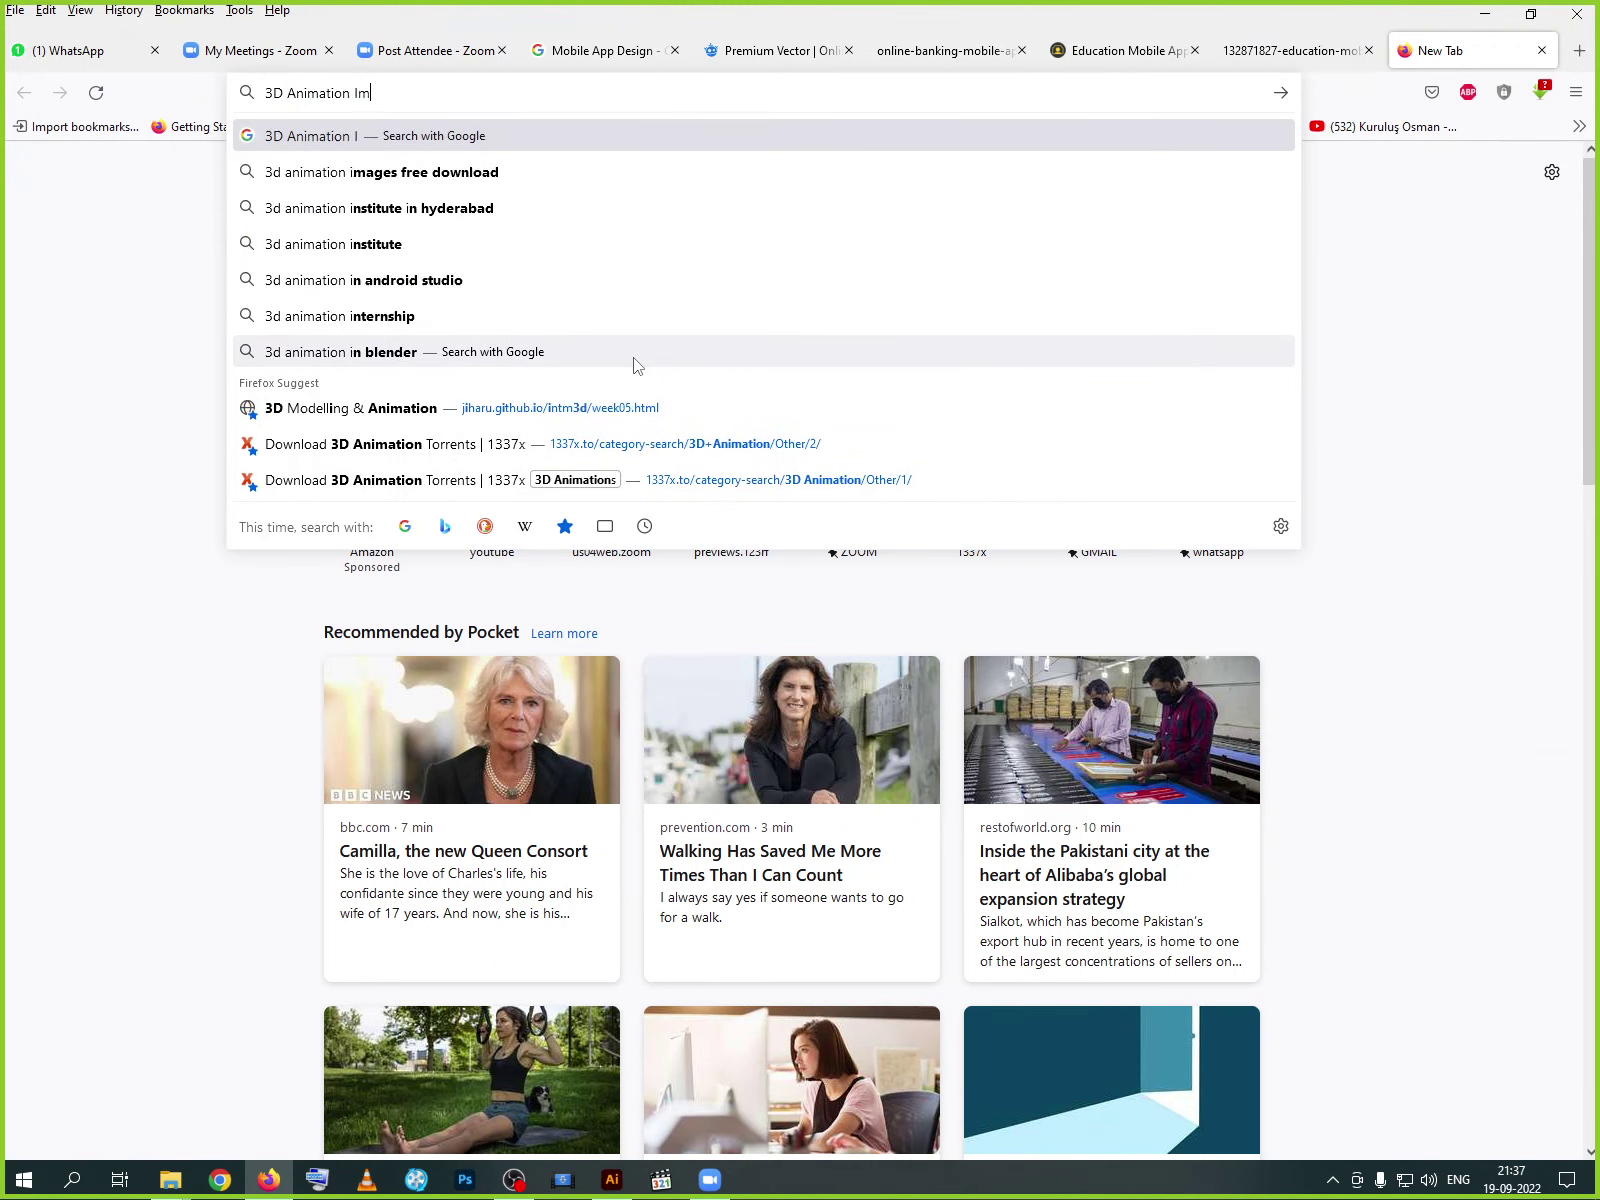
pyautogui.write('aes')
pyautogui.press('Return')
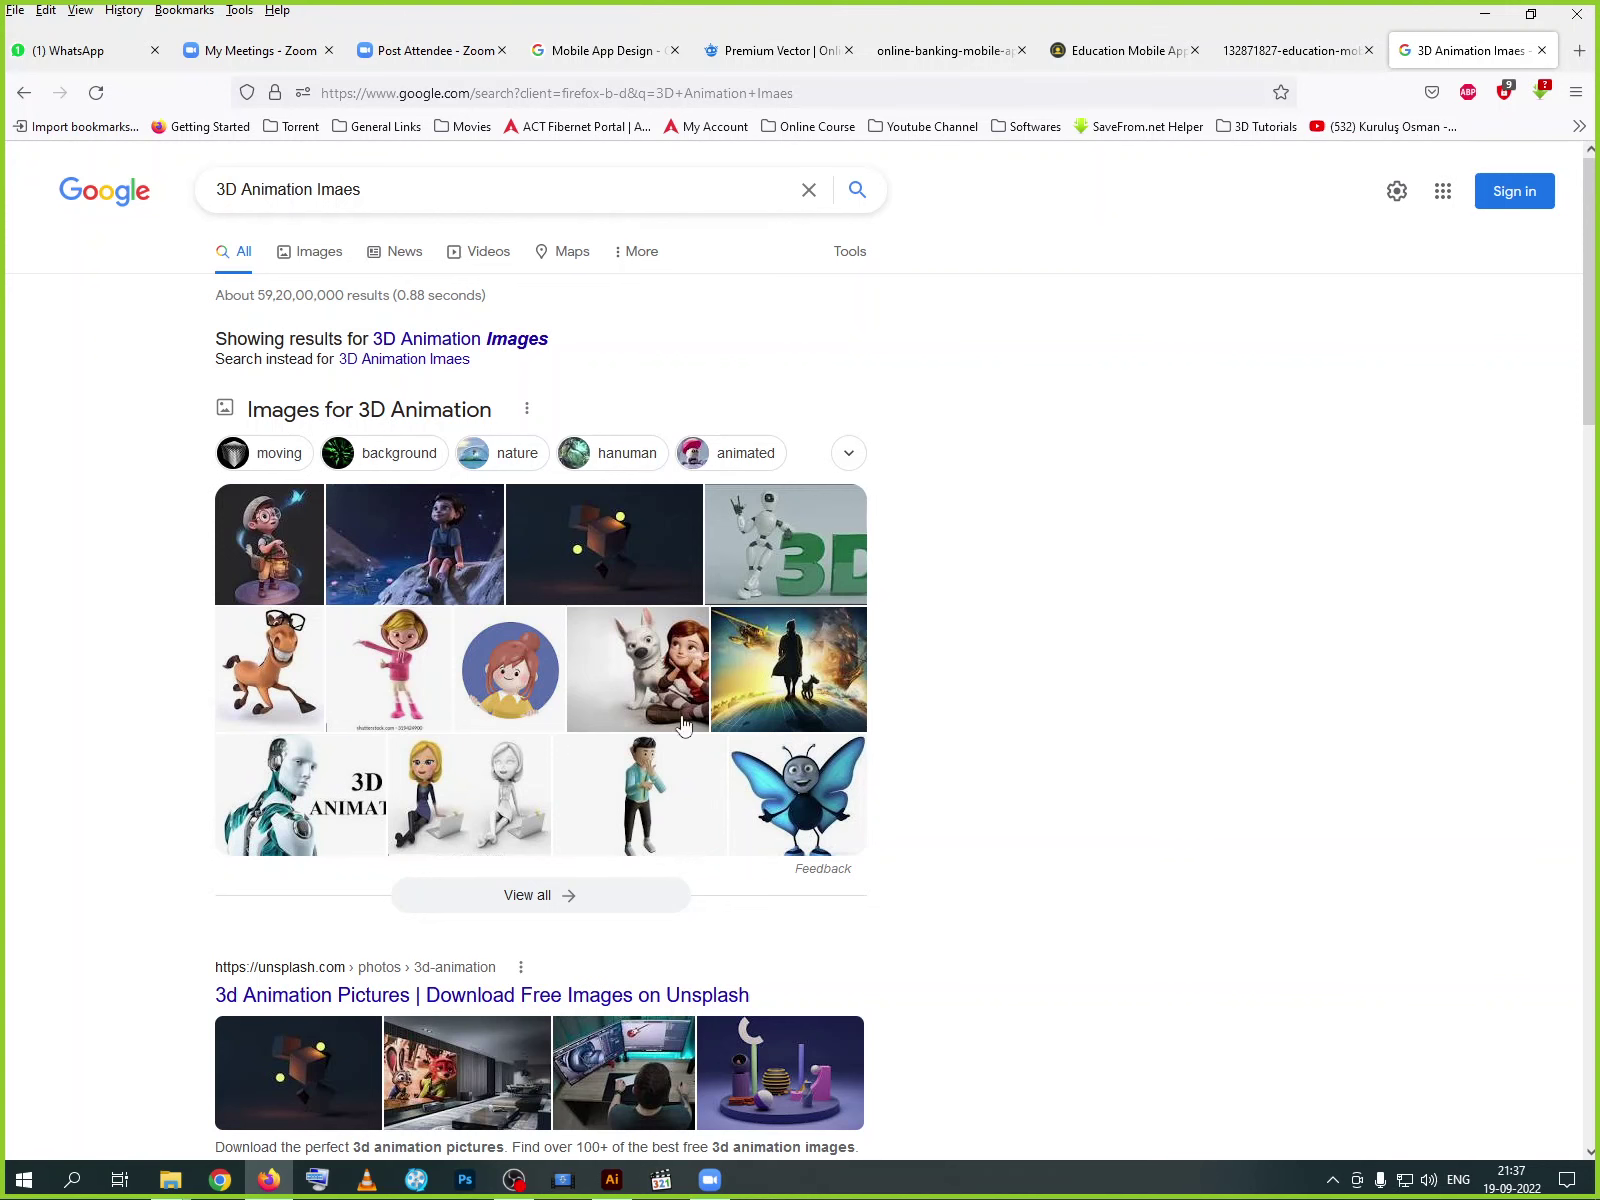
pyautogui.click(421, 413)
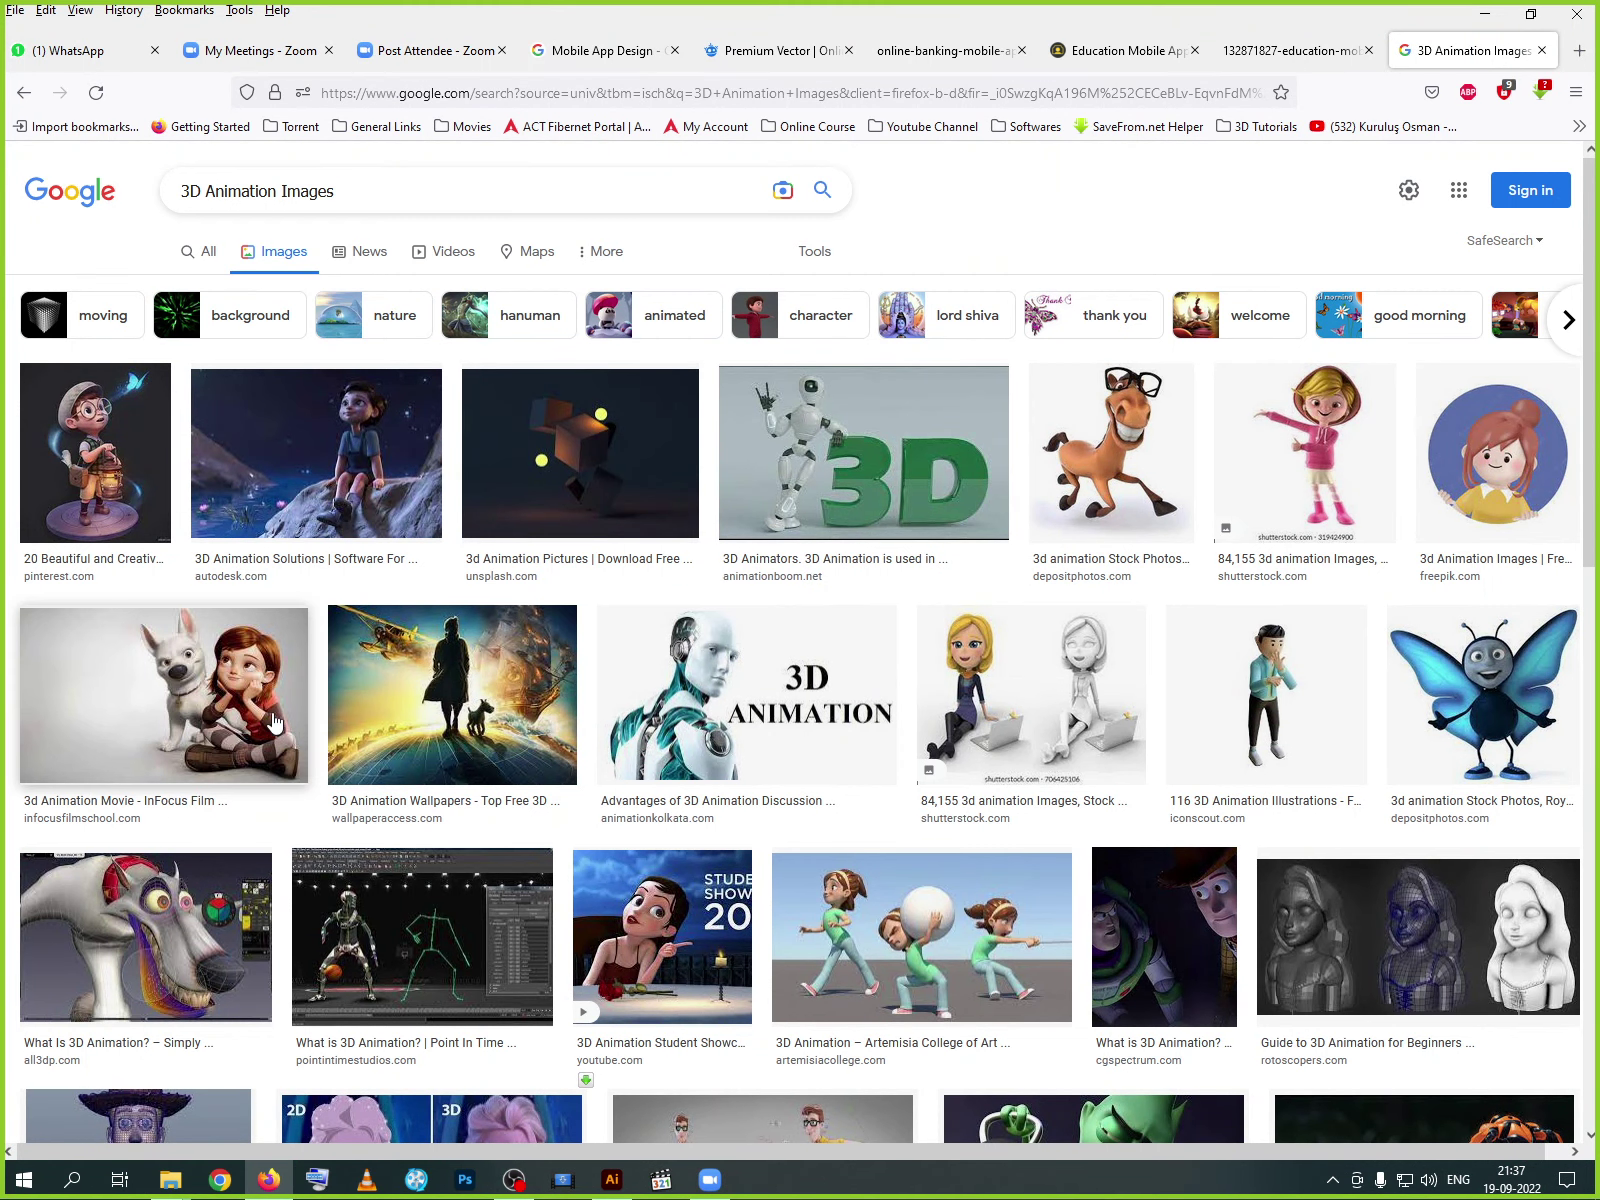
# - Browse the image results and bring up the context menu for the white dog and red-haired girl thumbnail
pyautogui.scroll(-5, 310, 654)
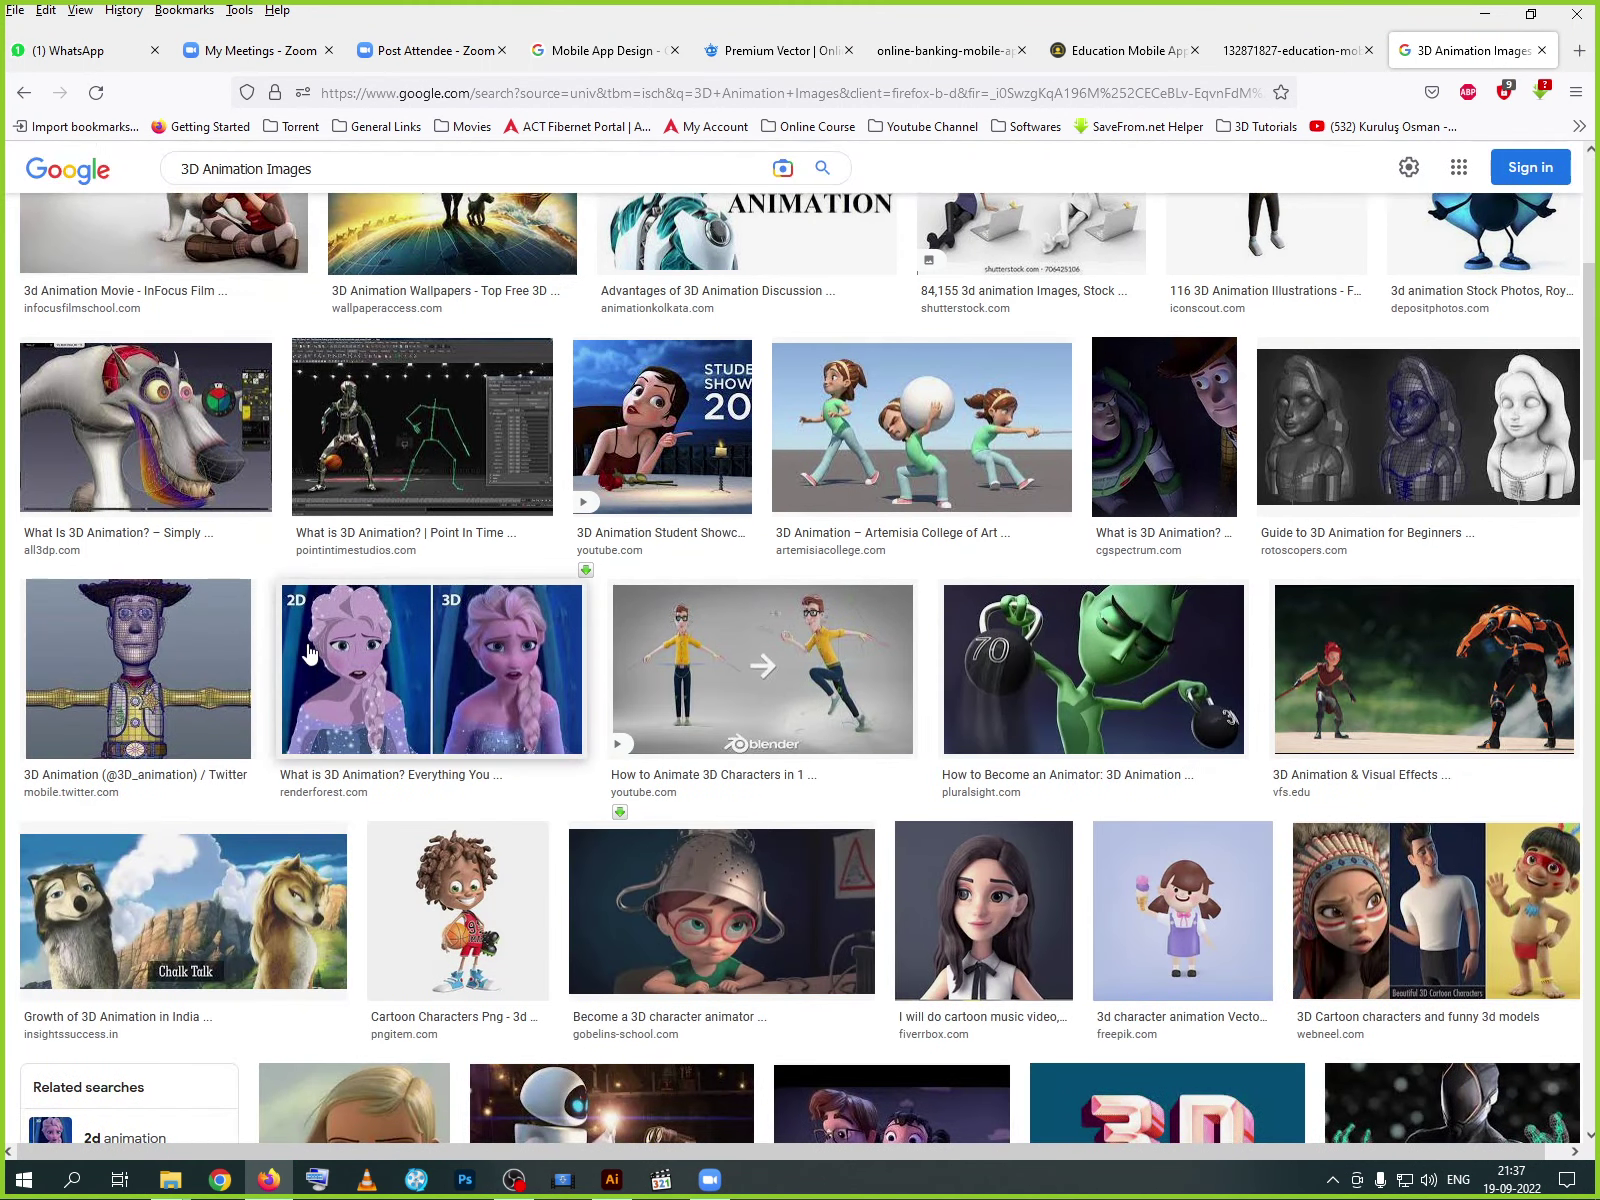
pyautogui.scroll(-2, 310, 654)
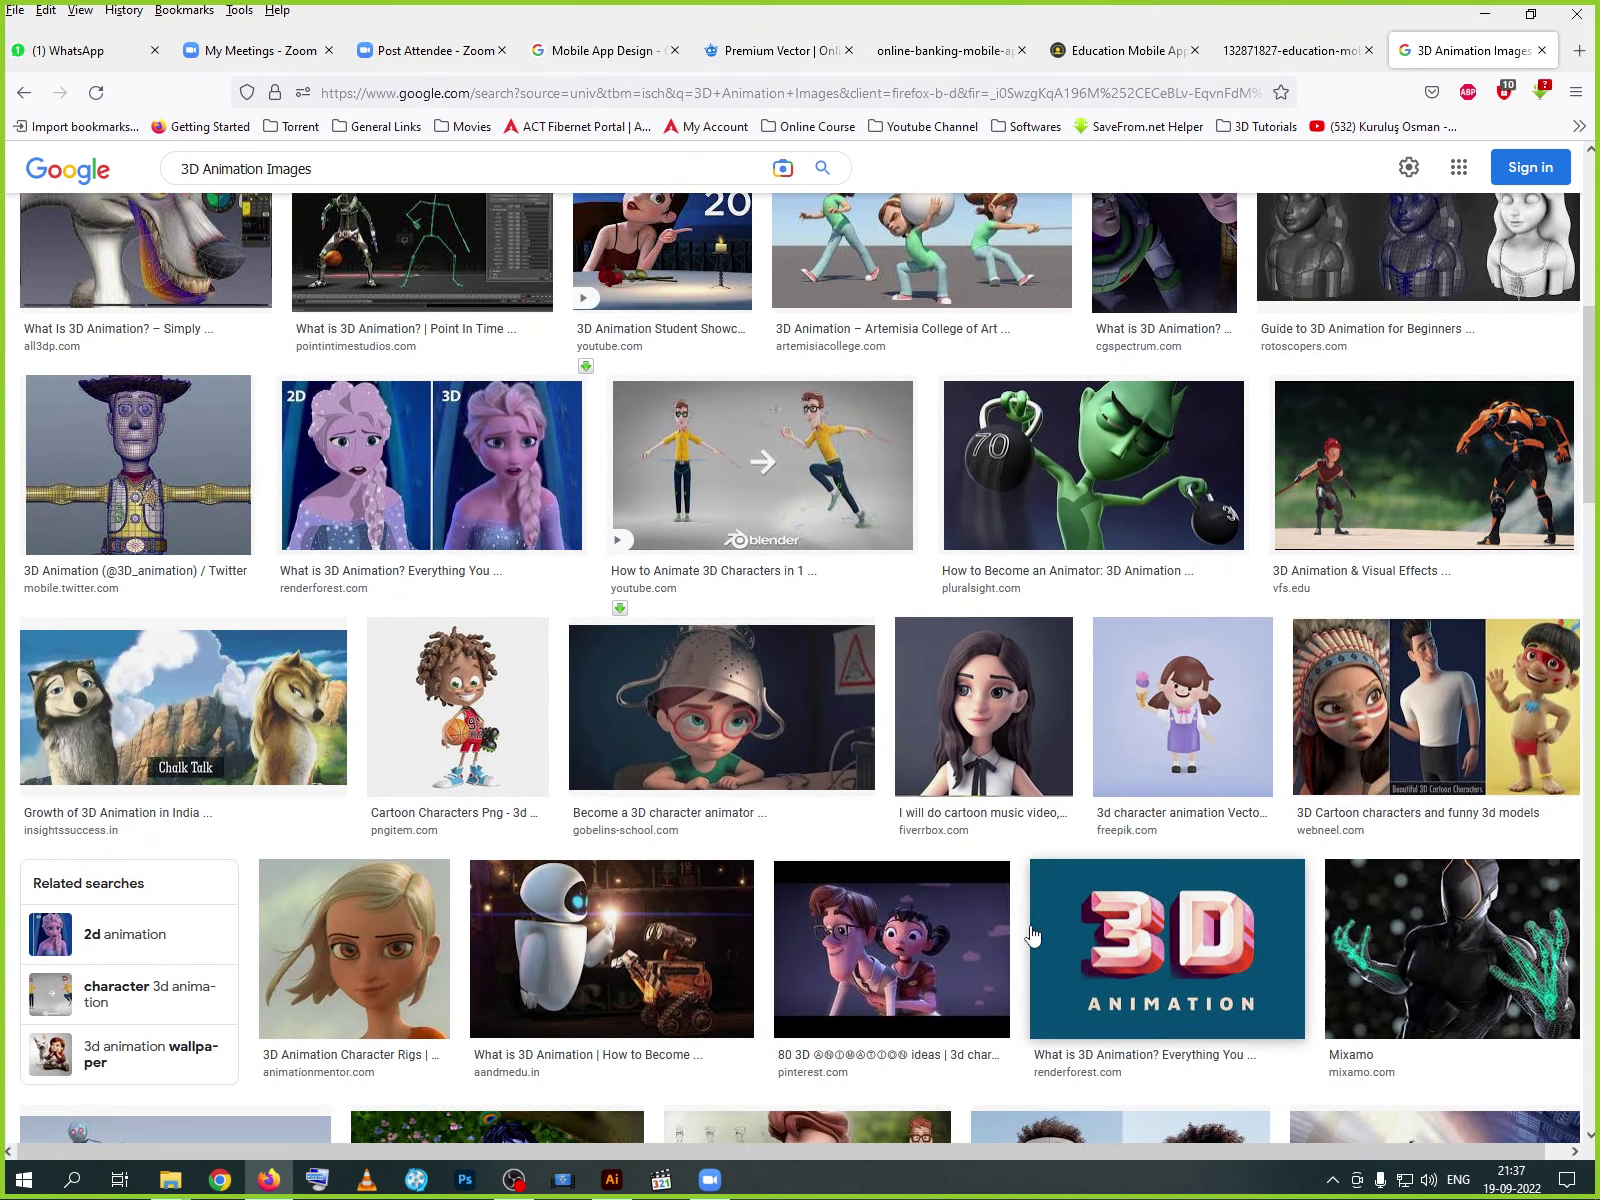
pyautogui.scroll(-3, 1028, 928)
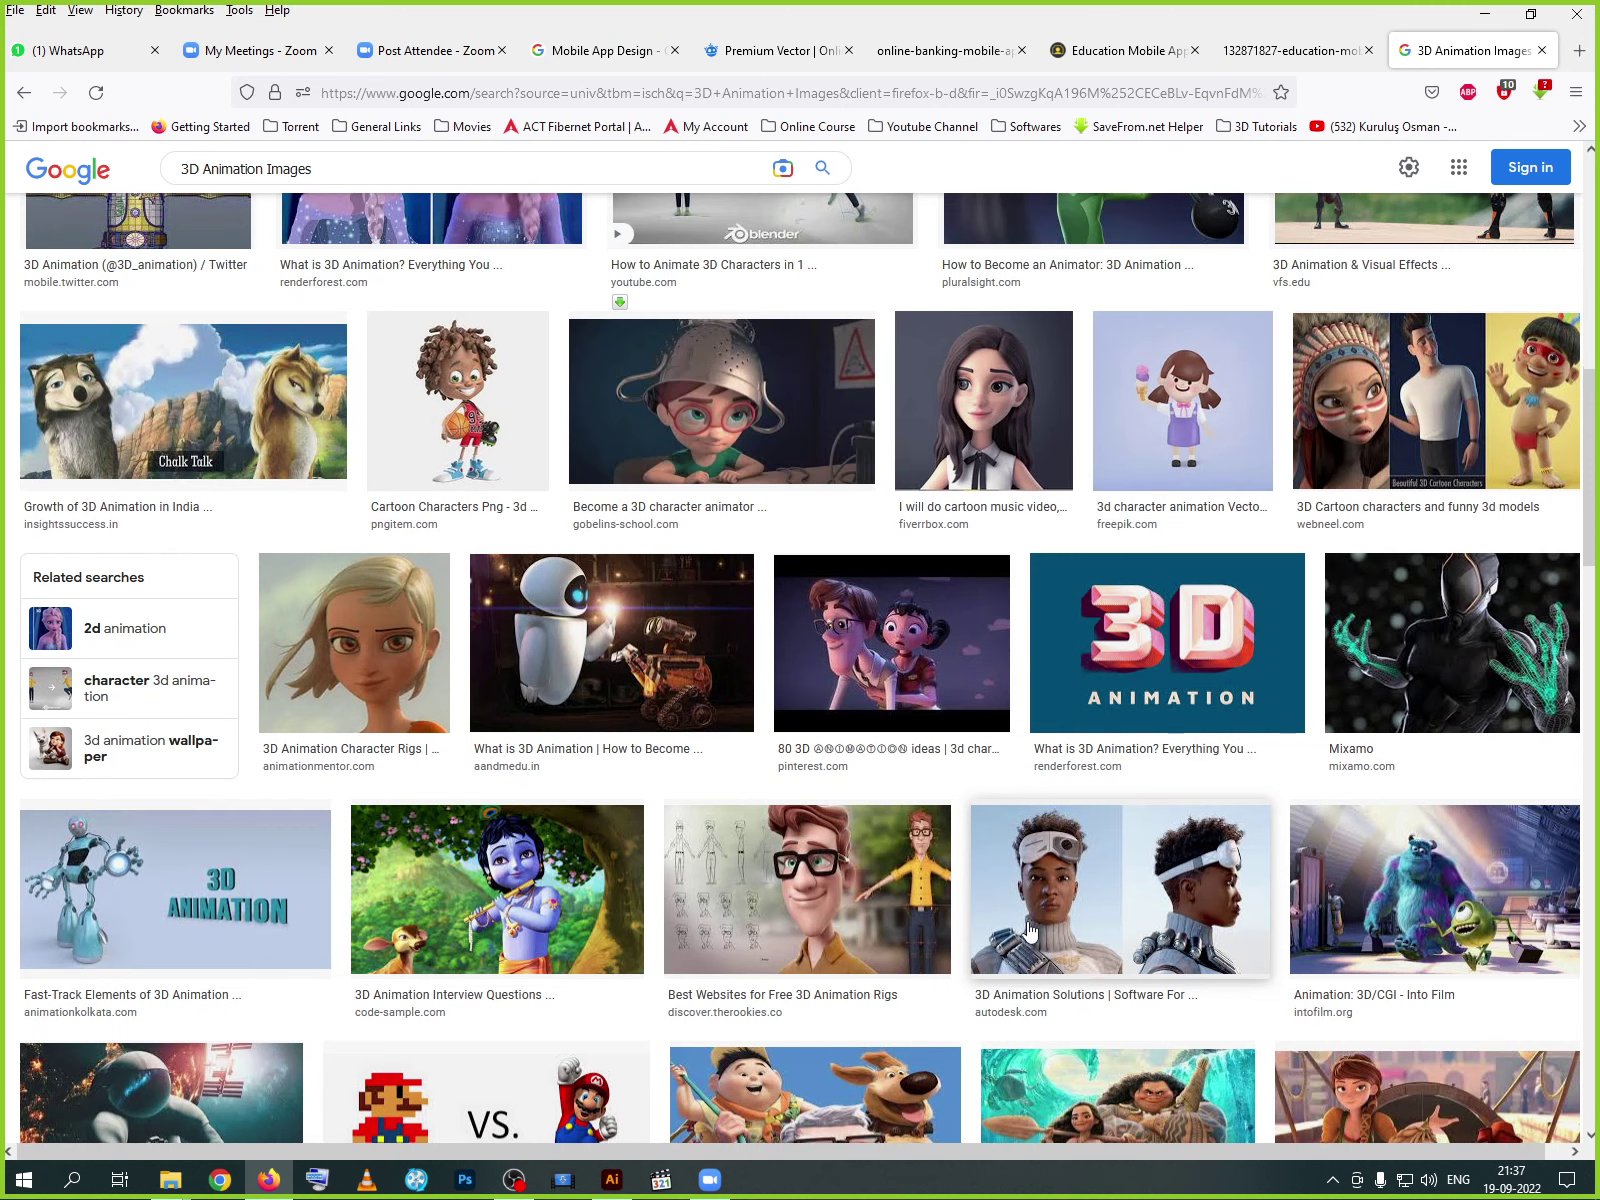
pyautogui.scroll(-3, 1000, 907)
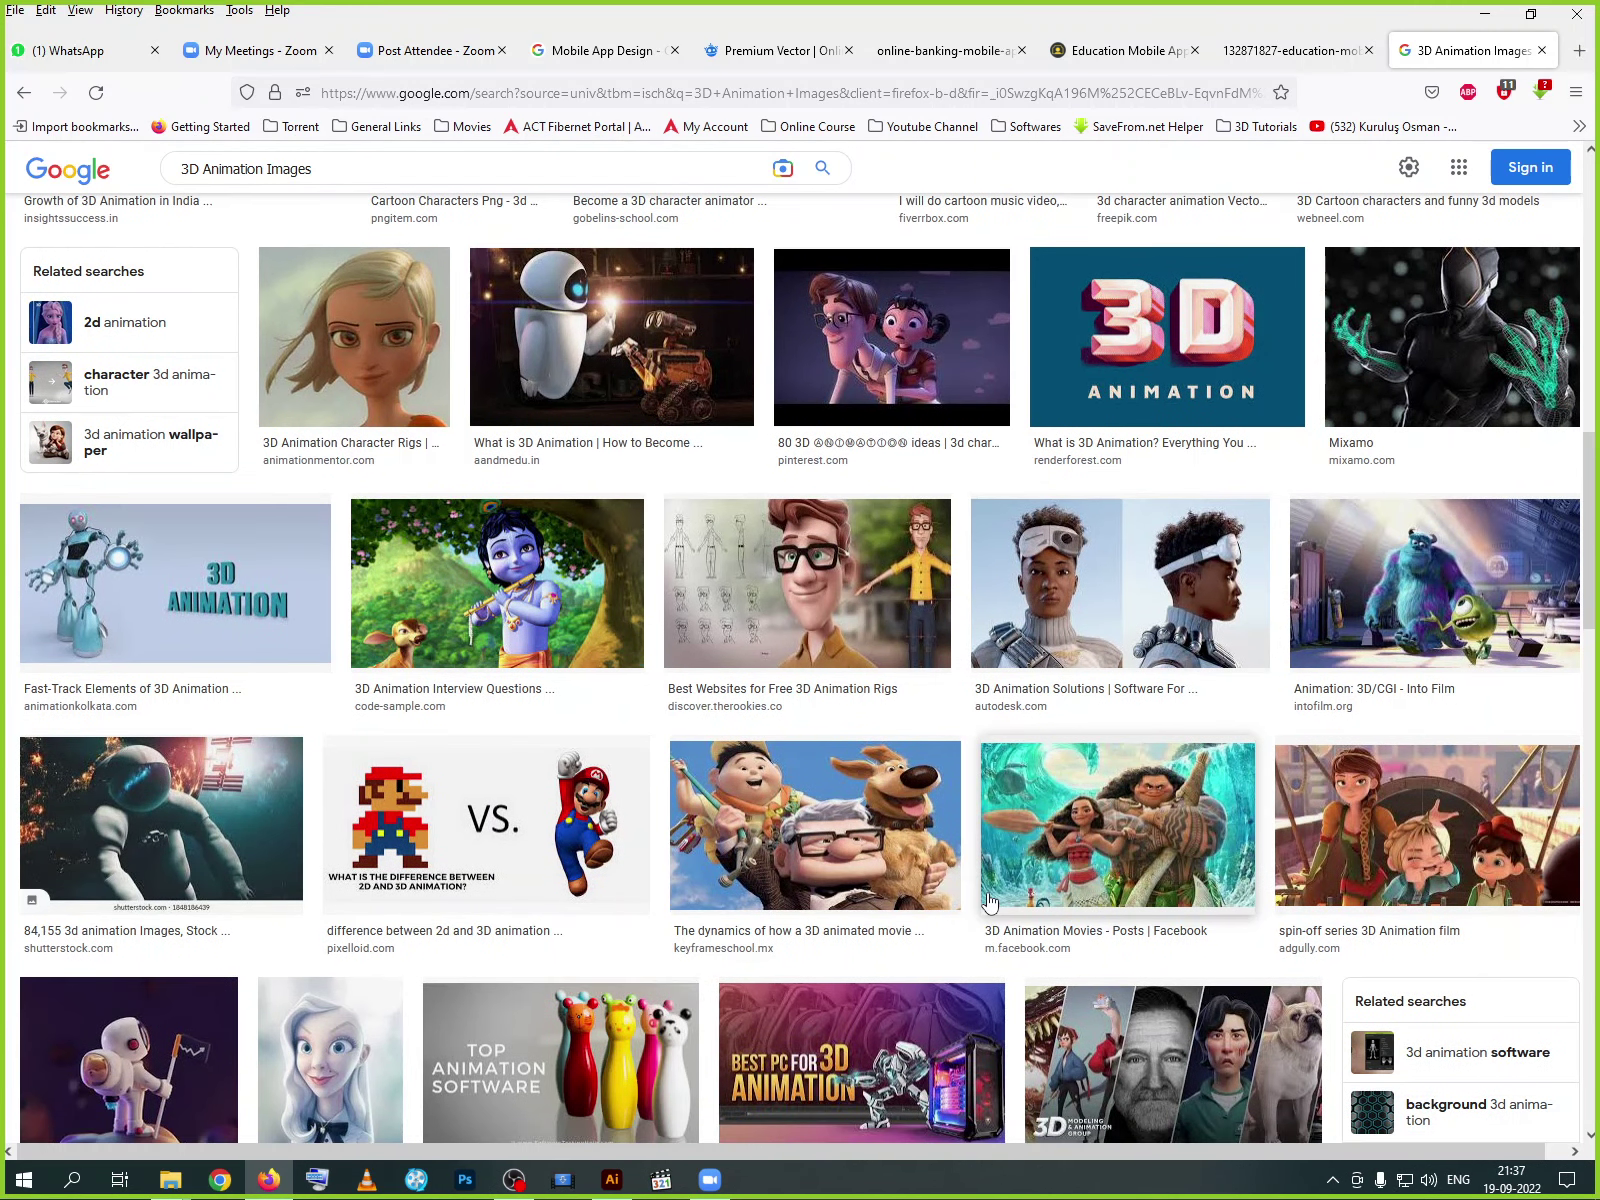
pyautogui.scroll(-2, 988, 903)
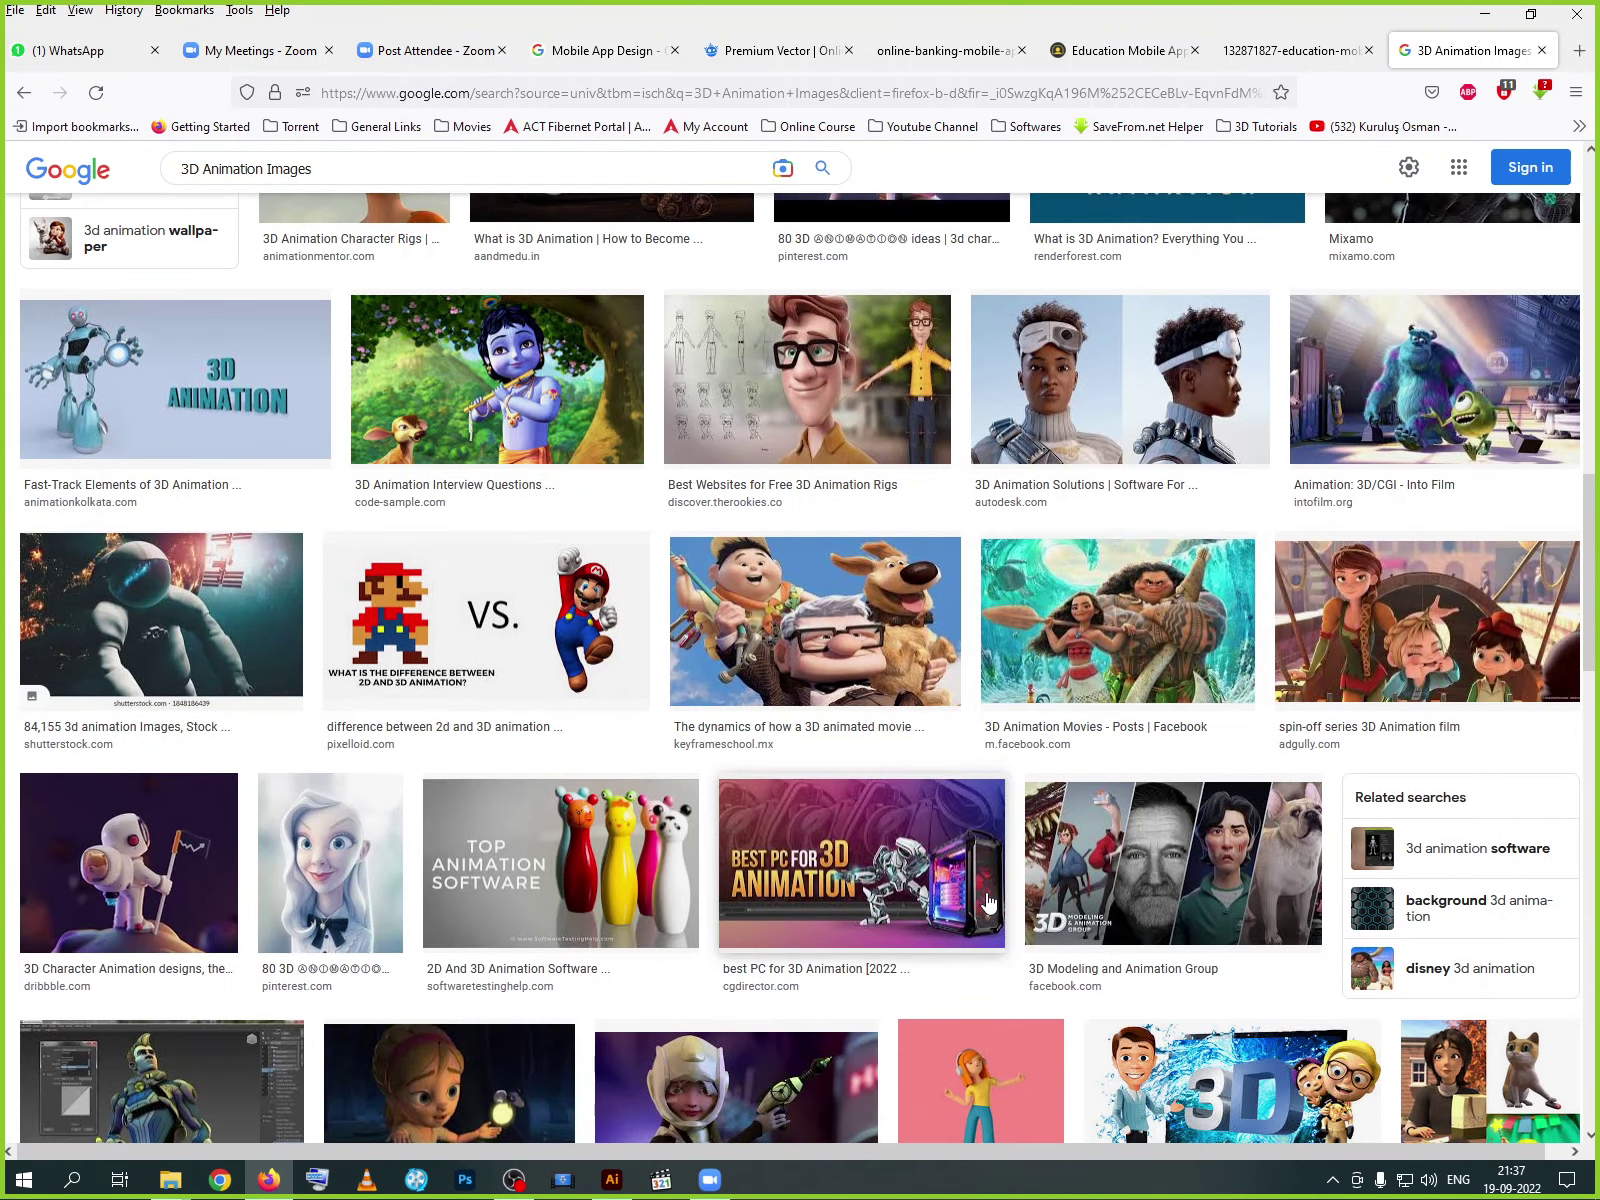
pyautogui.scroll(-2, 988, 903)
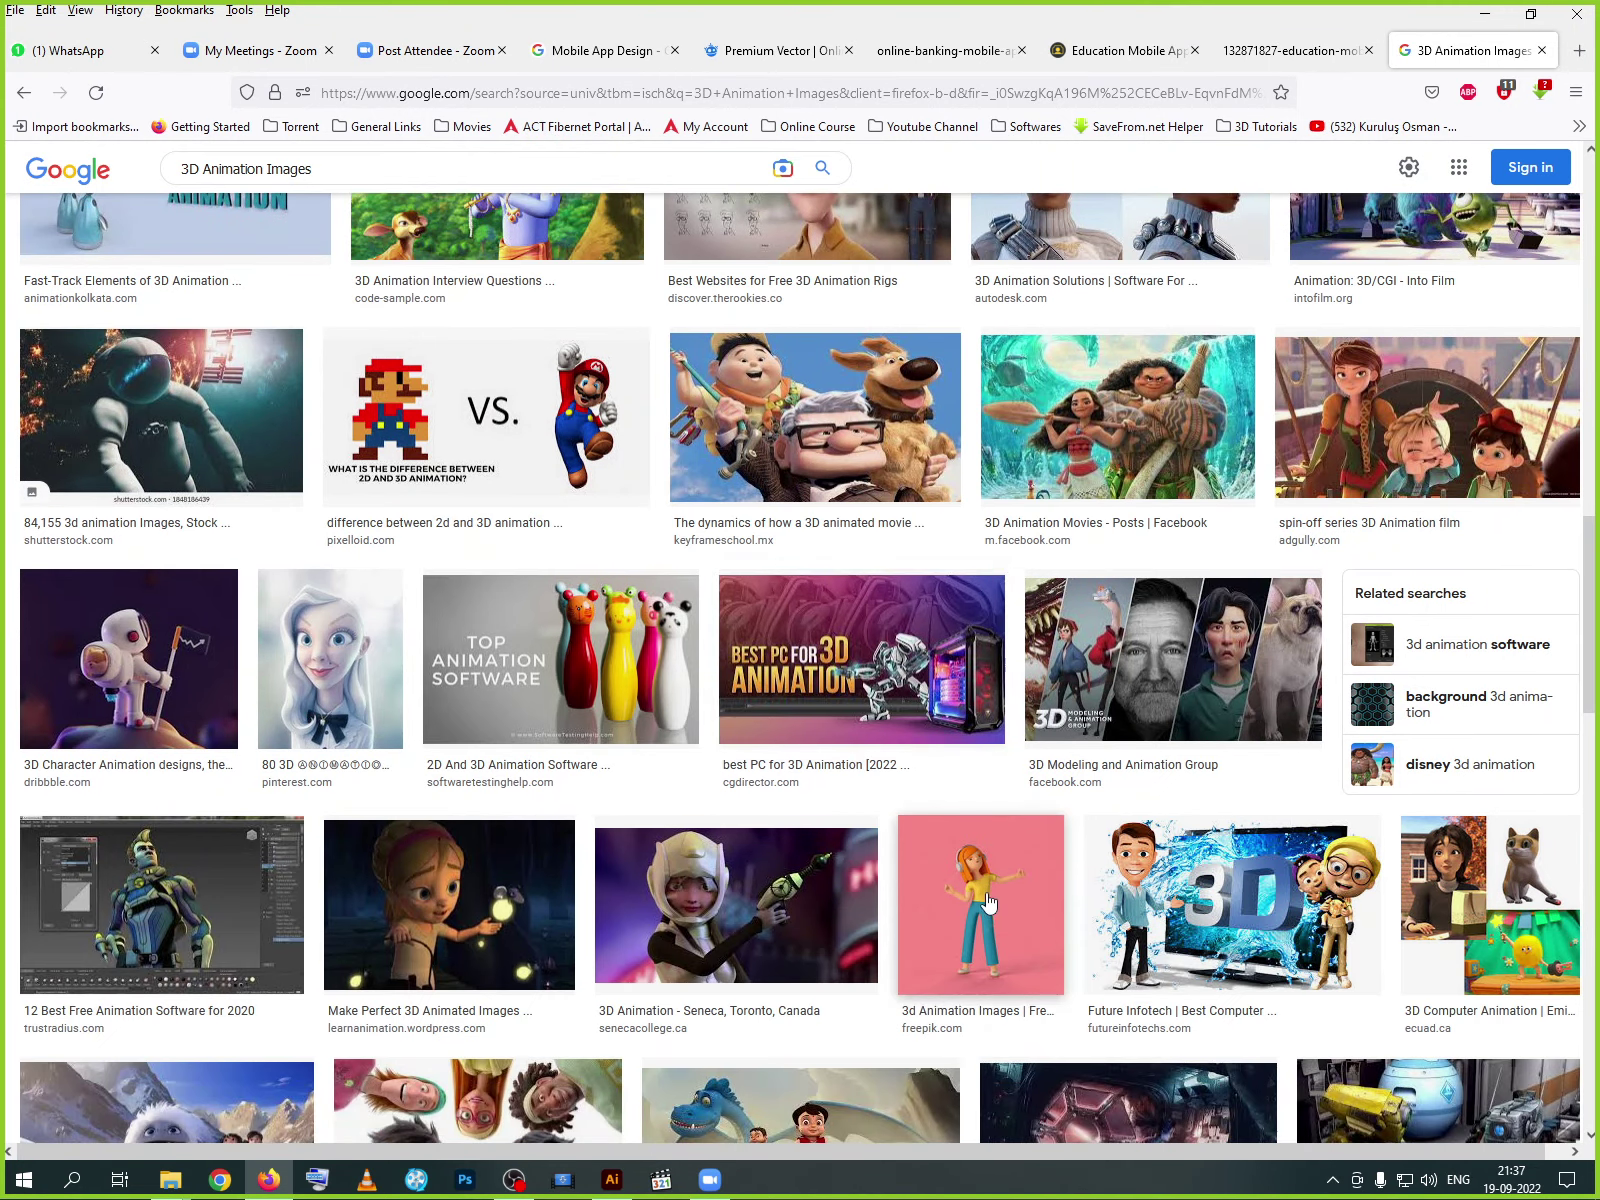
pyautogui.scroll(-3, 853, 916)
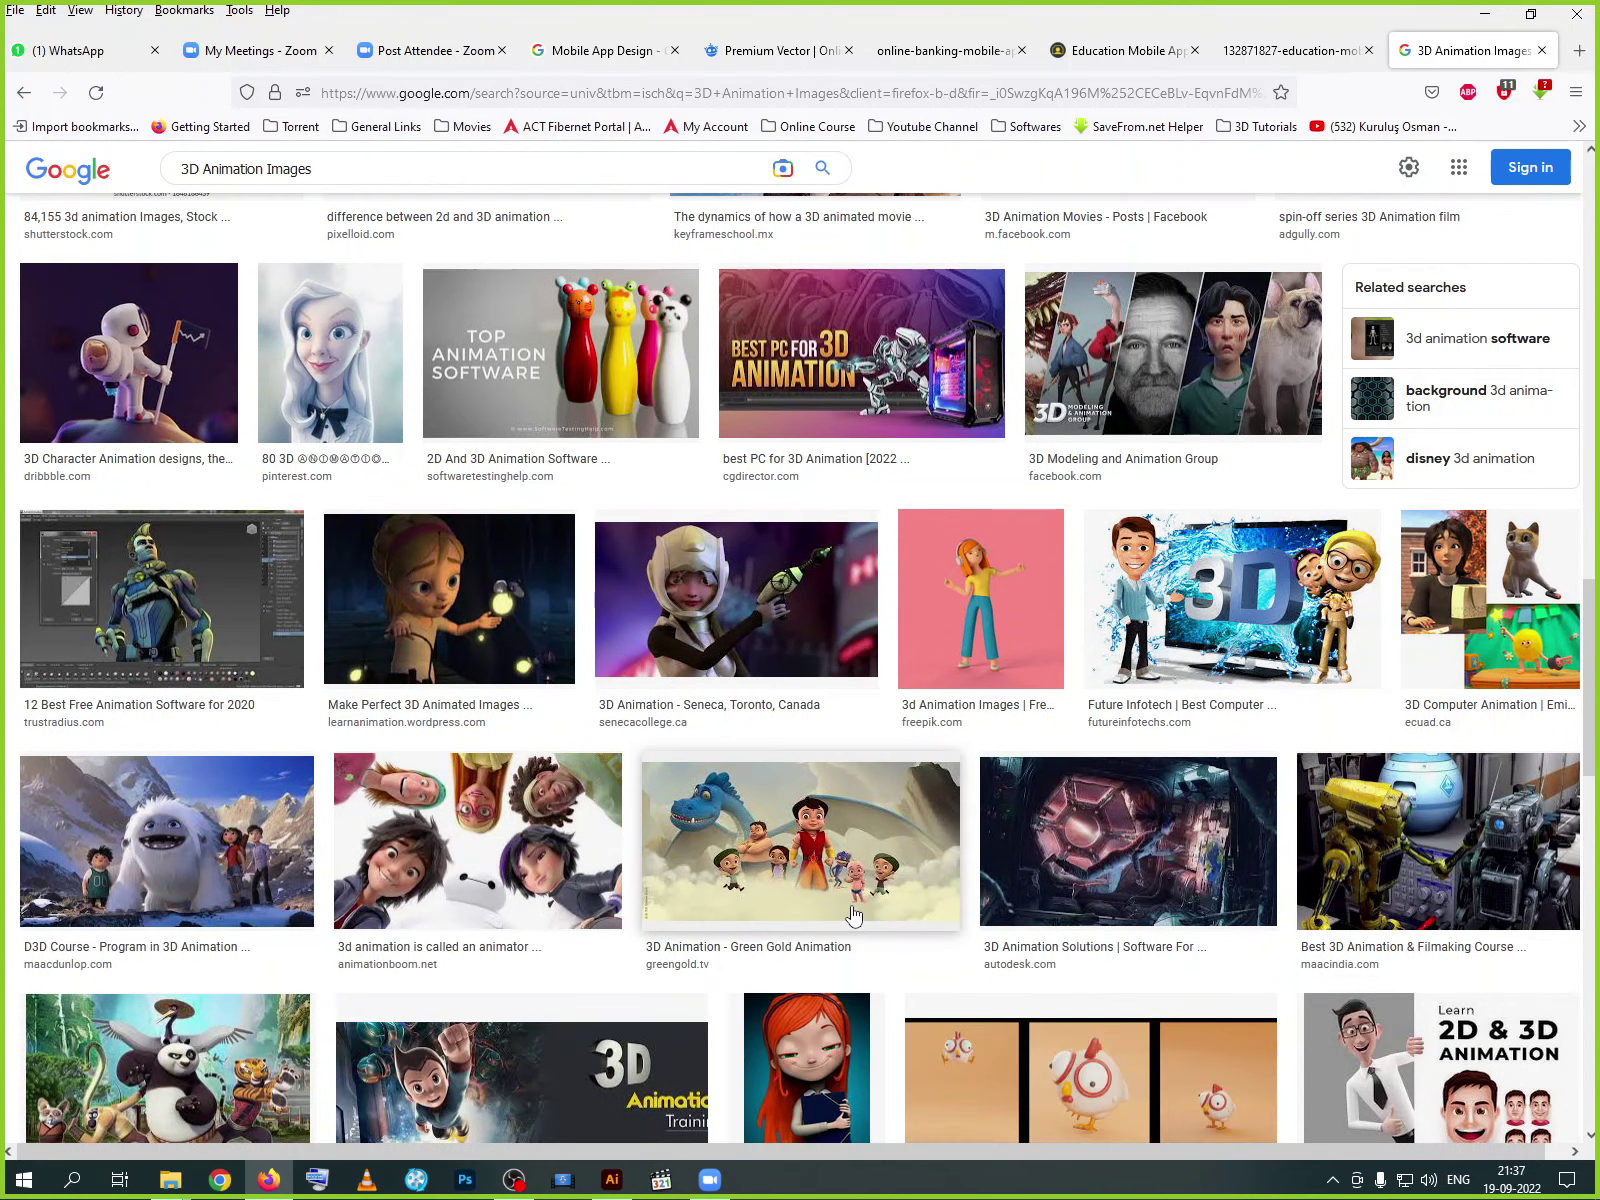
pyautogui.scroll(-2, 853, 913)
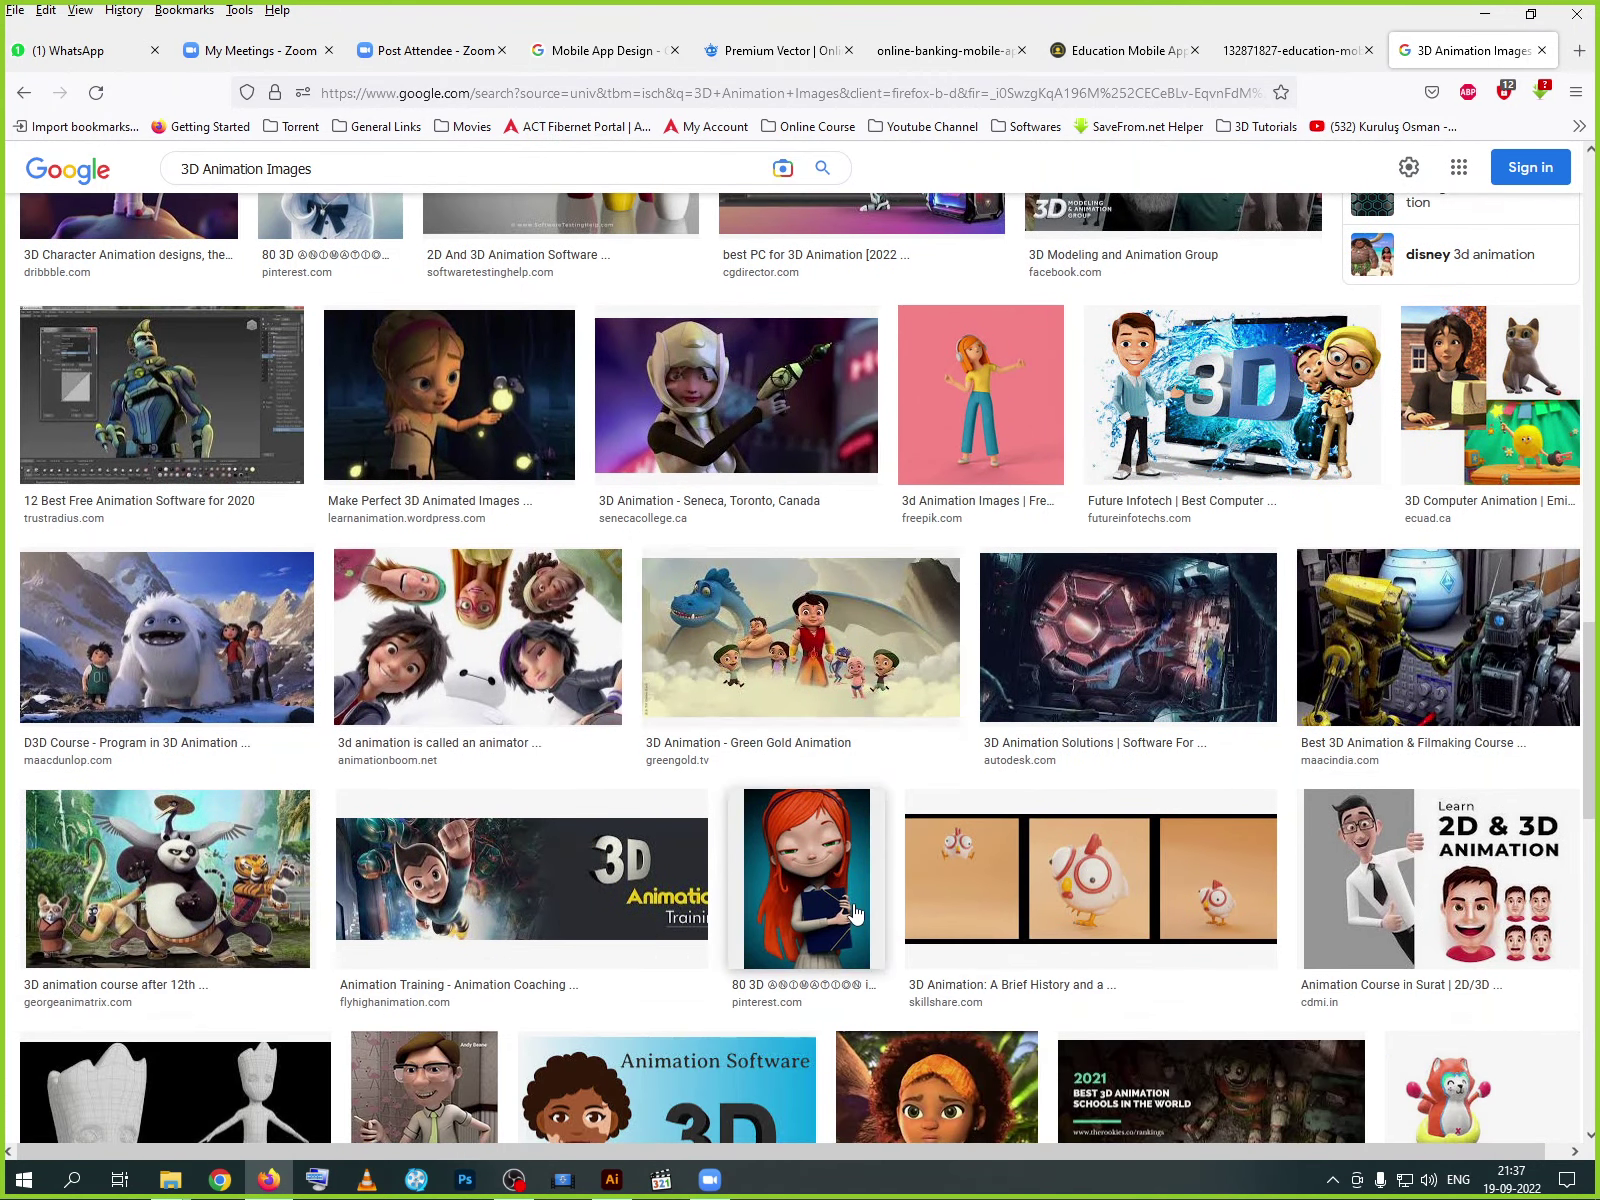
pyautogui.scroll(-4, 853, 913)
pyautogui.scroll(-1, 854, 913)
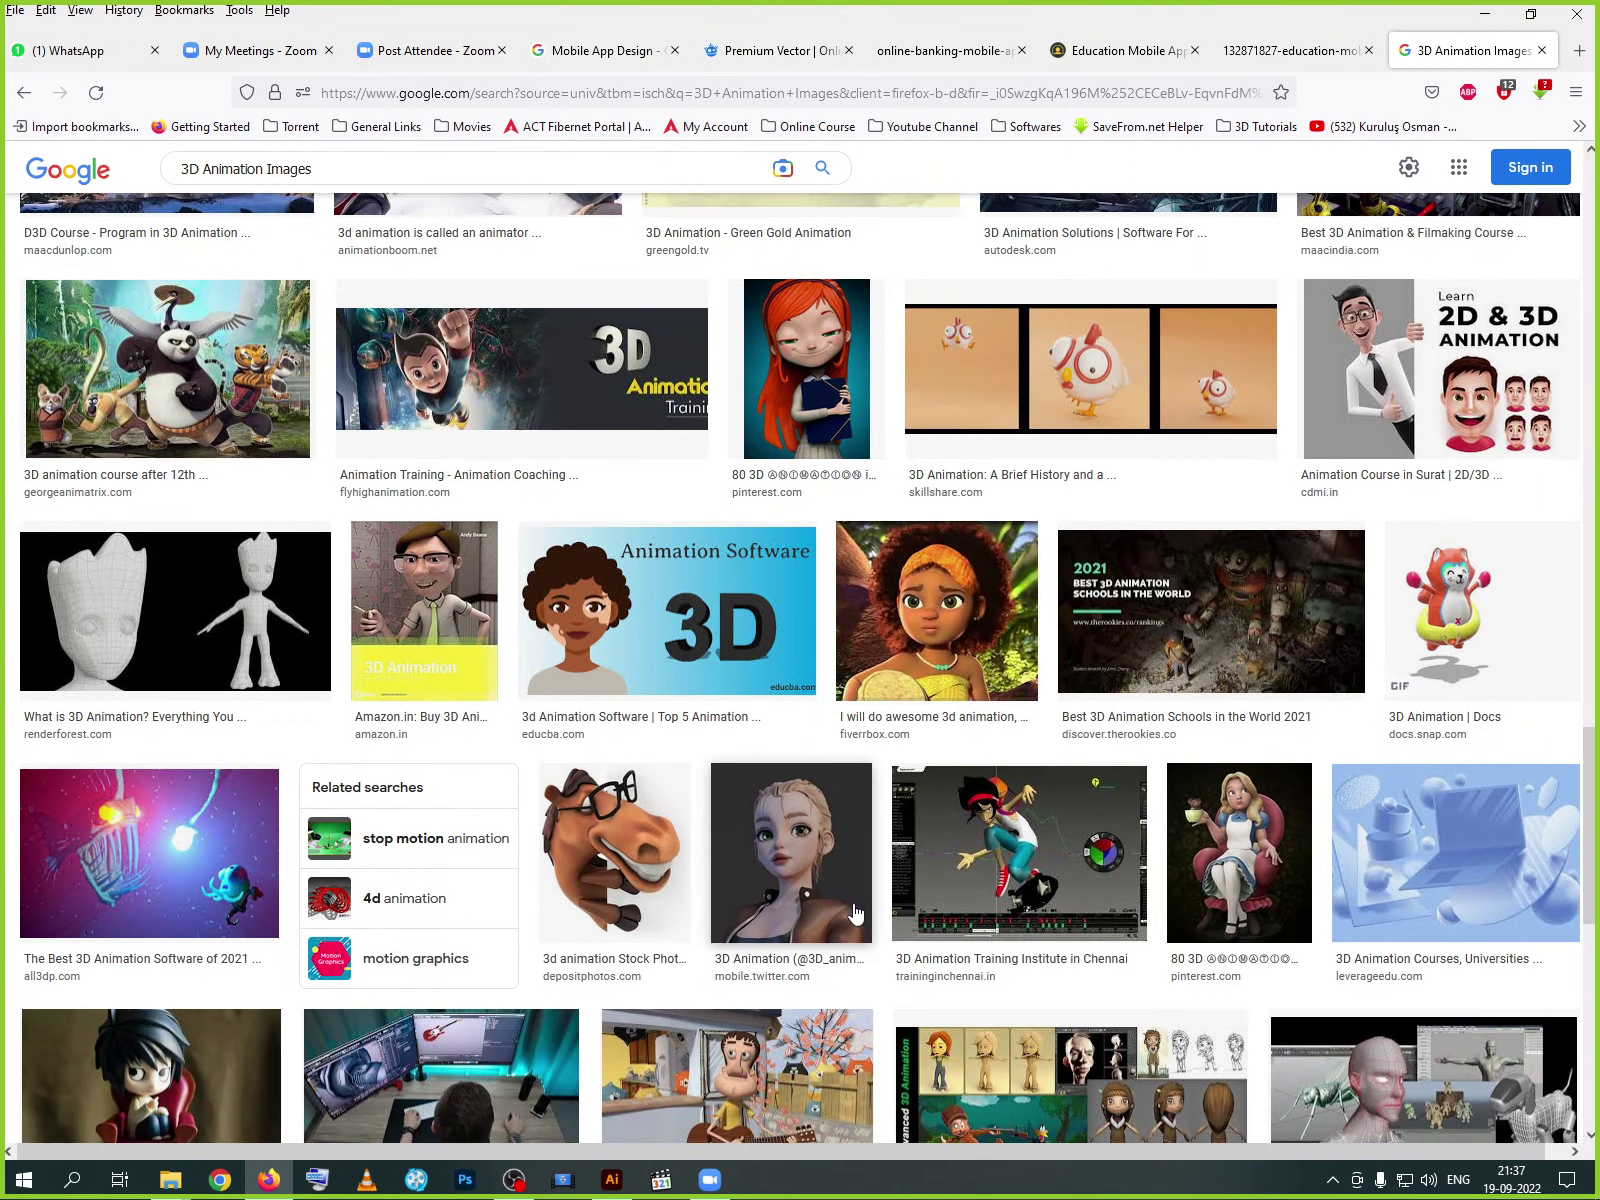
pyautogui.scroll(9, 1518, 646)
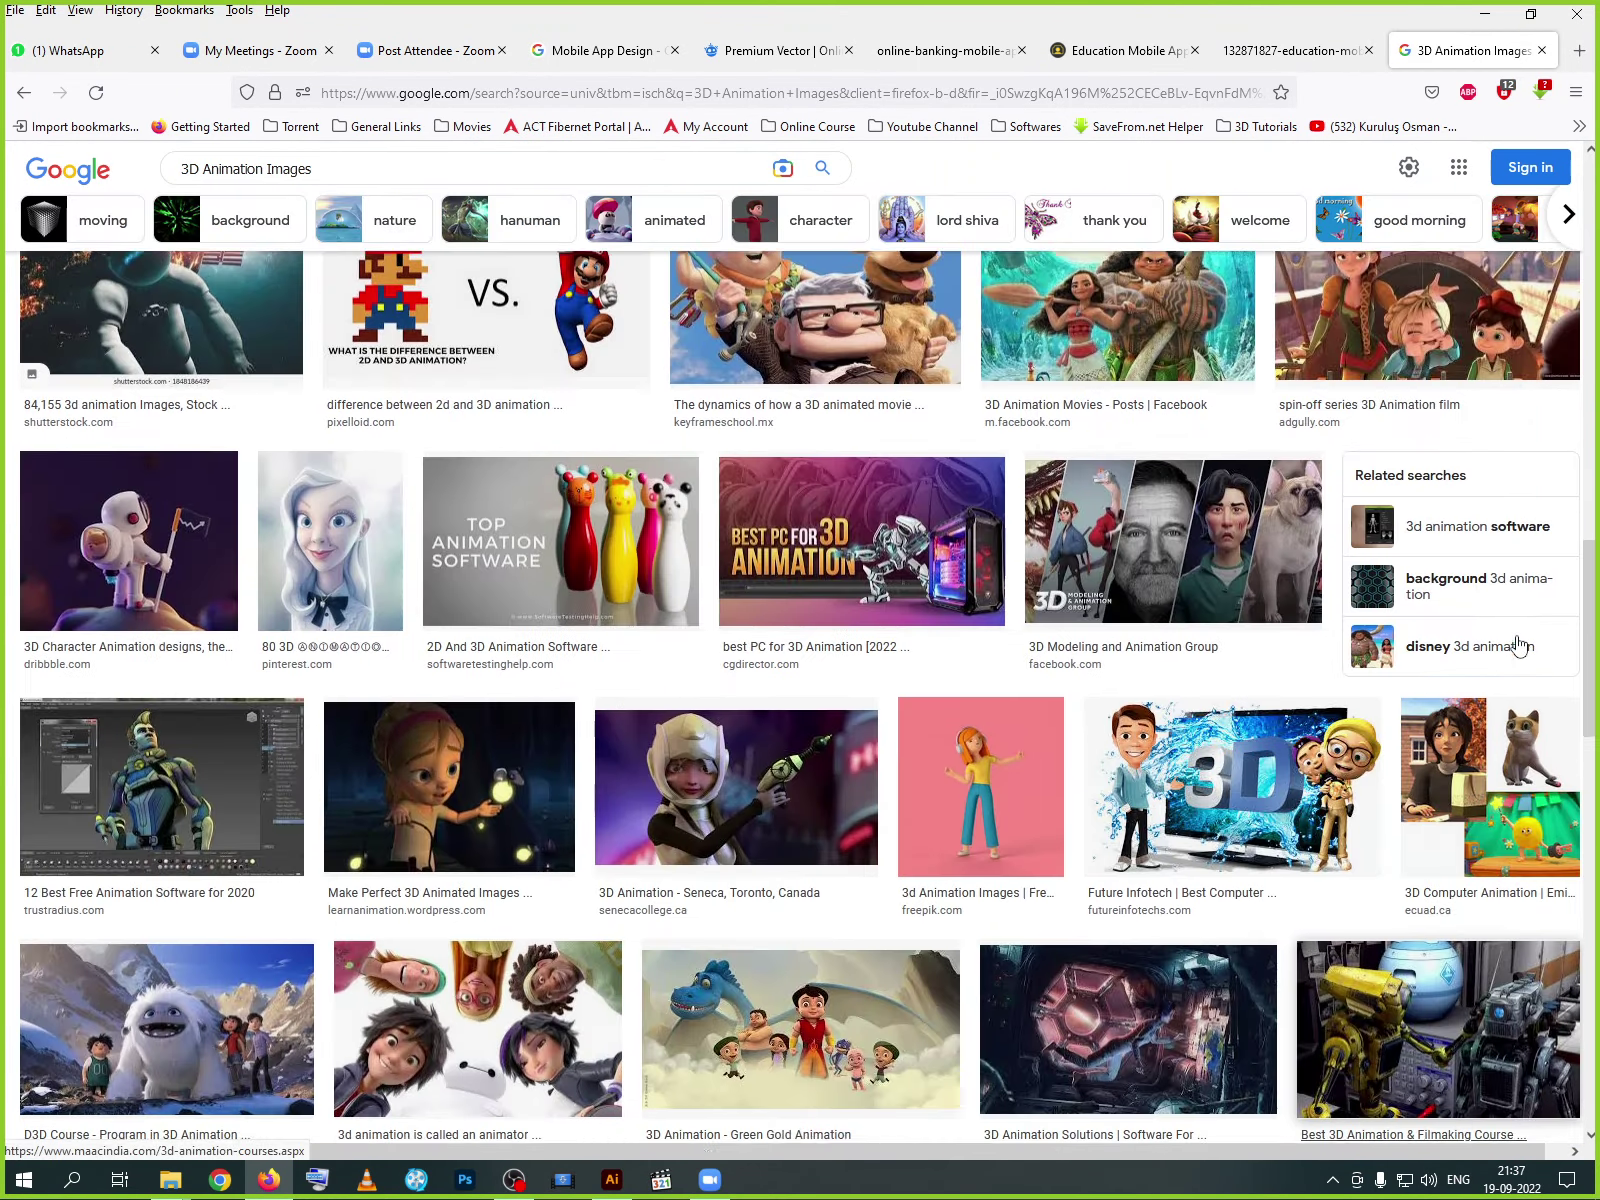
pyautogui.scroll(5, 1430, 738)
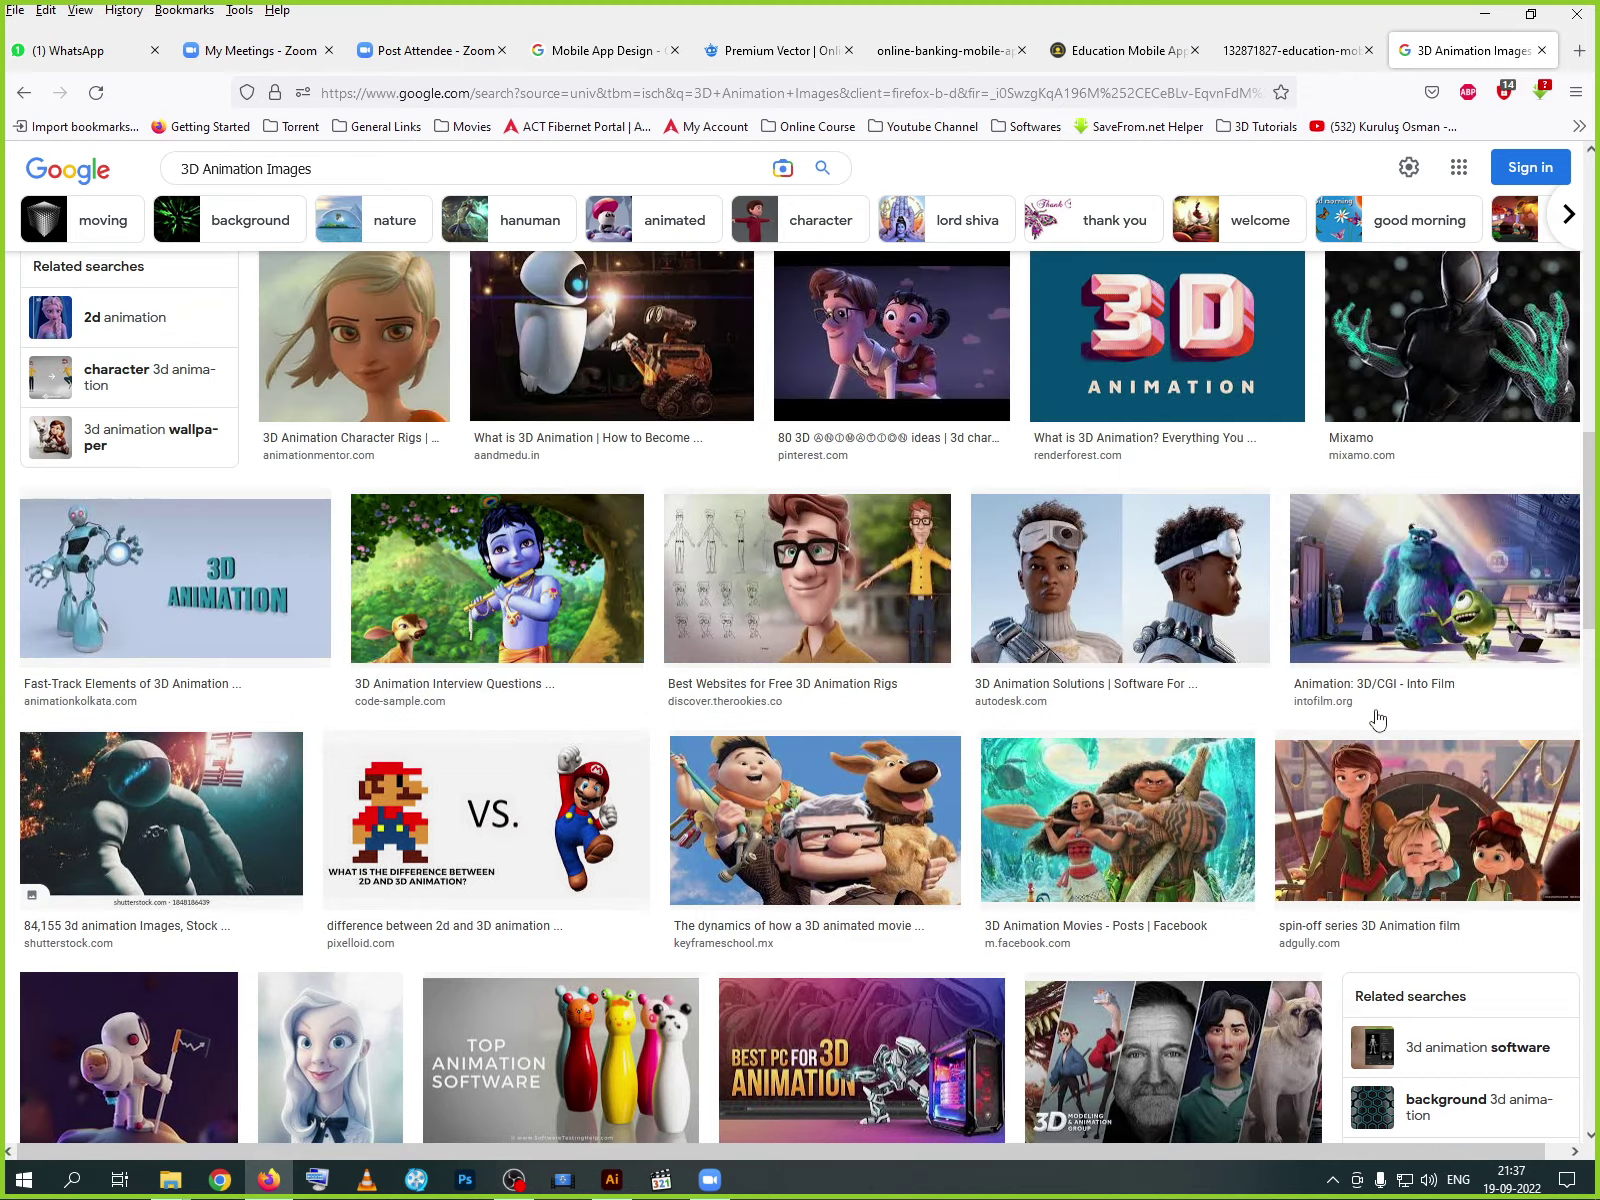
pyautogui.scroll(4, 726, 797)
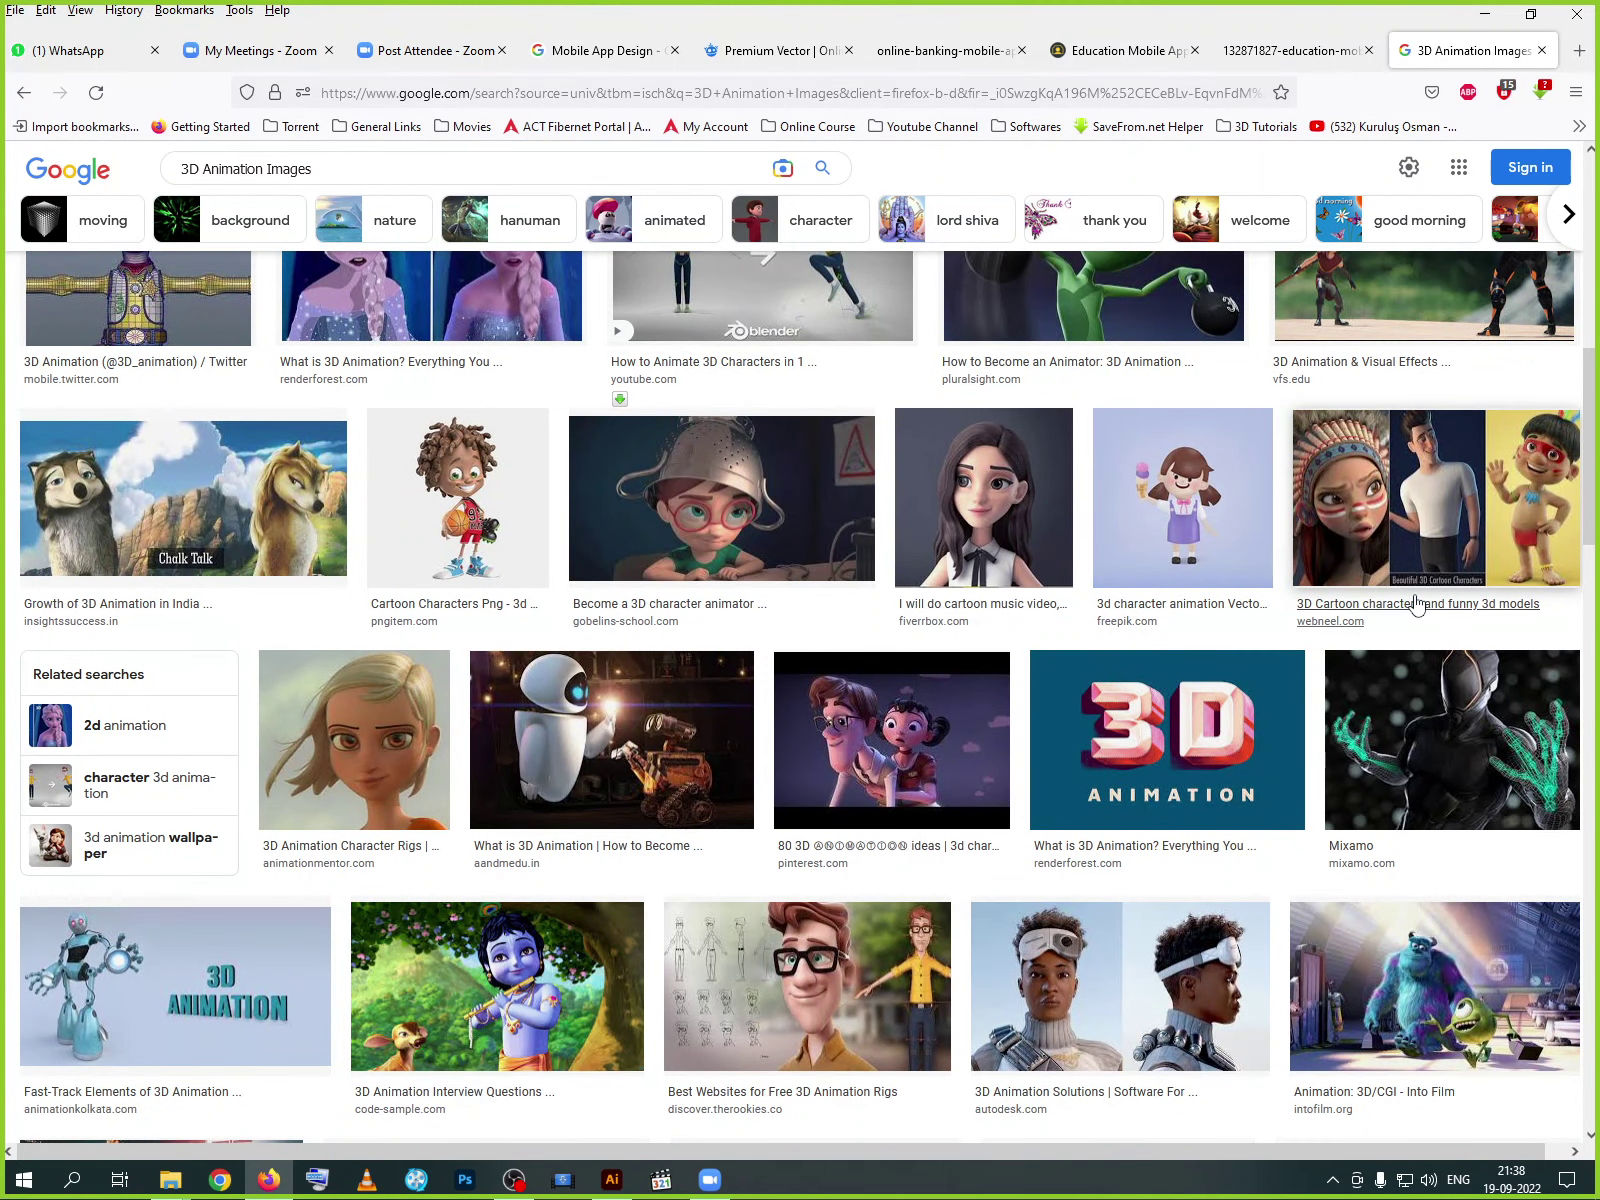
pyautogui.scroll(3, 1415, 604)
pyautogui.scroll(4, 1415, 604)
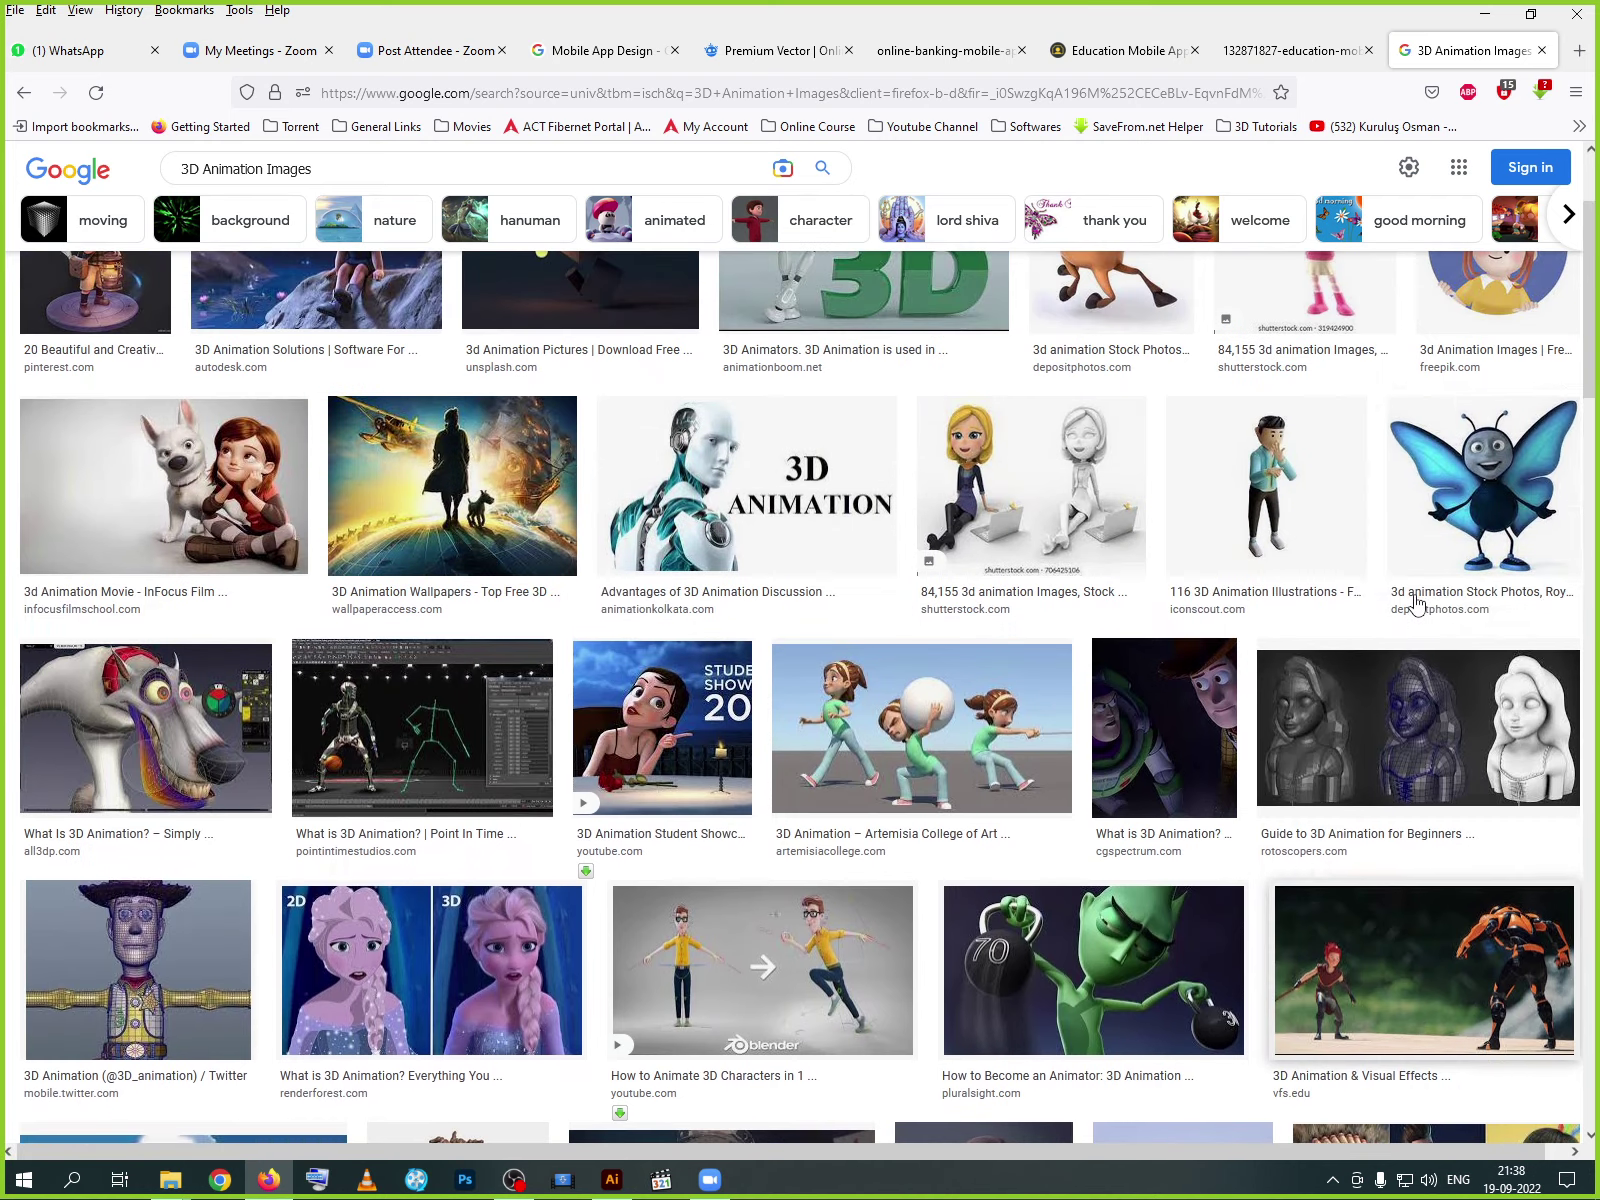
pyautogui.rightClick(259, 490)
# - Open the dog-and-girl image in a new tab, save it to the Desktop, and minimize Firefox
pyautogui.click(290, 503)
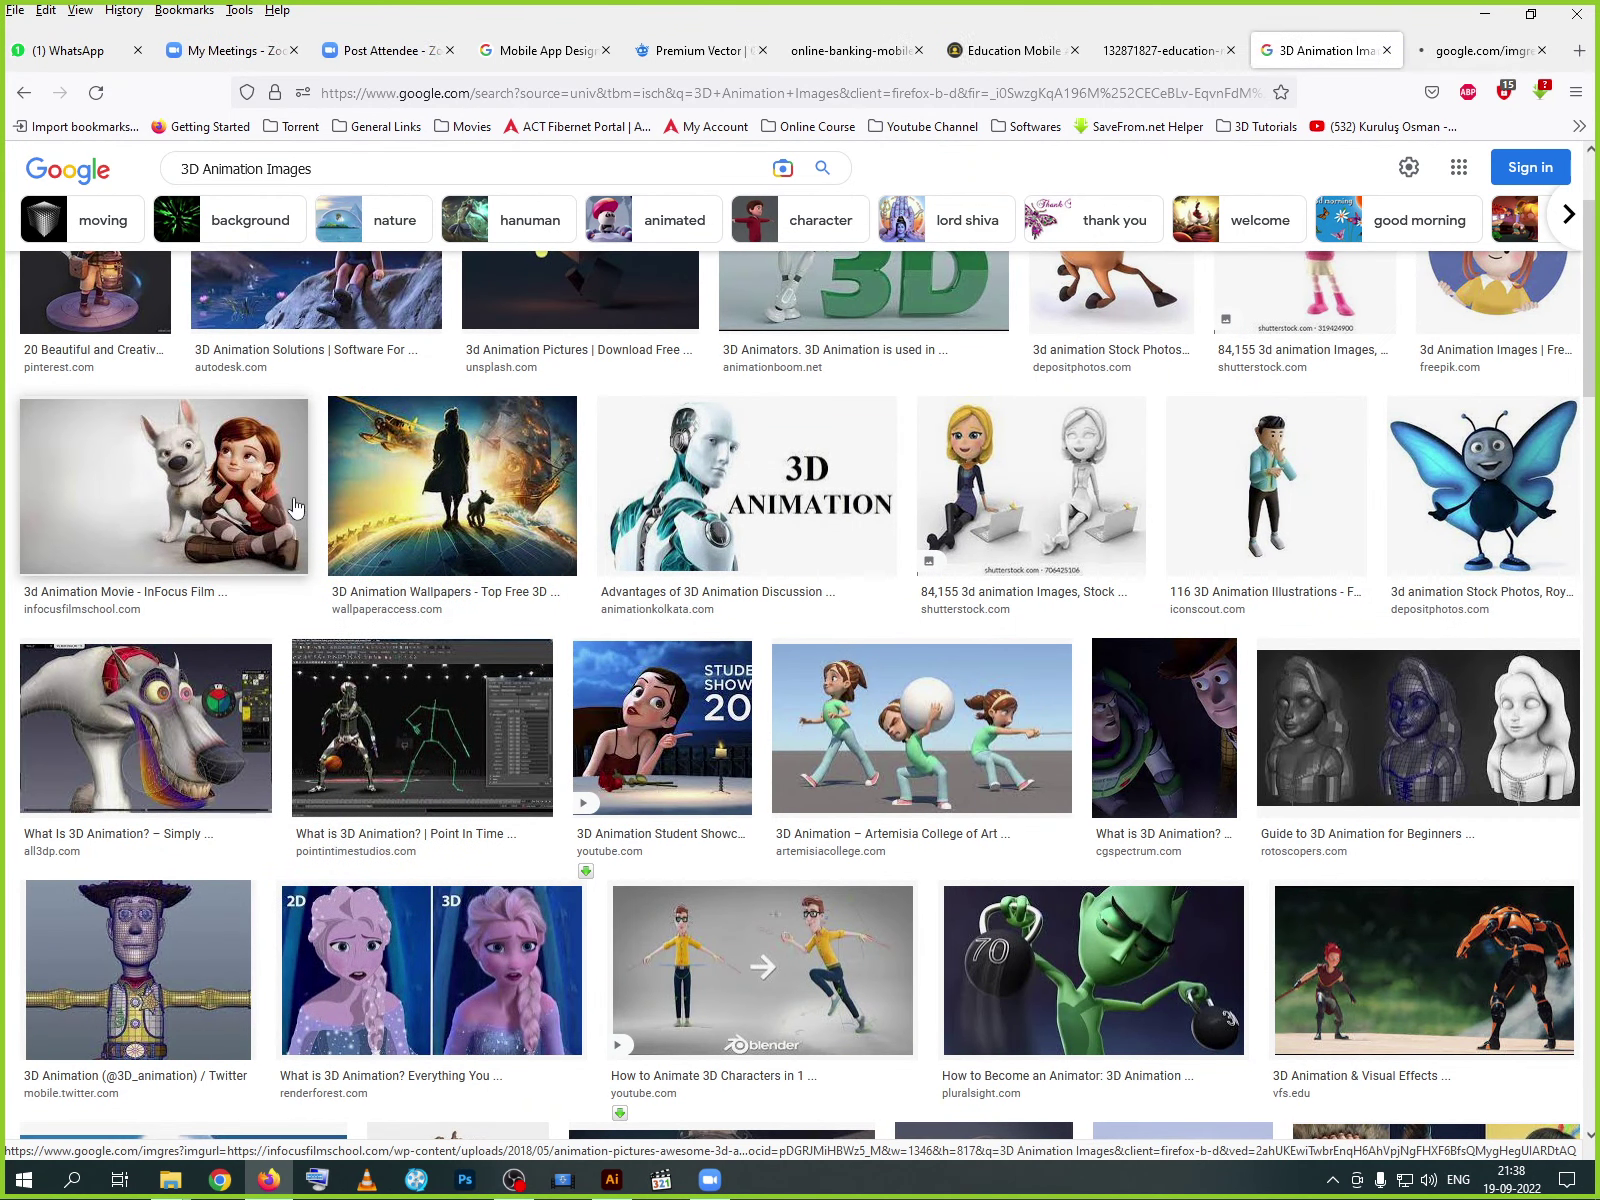
pyautogui.click(1480, 50)
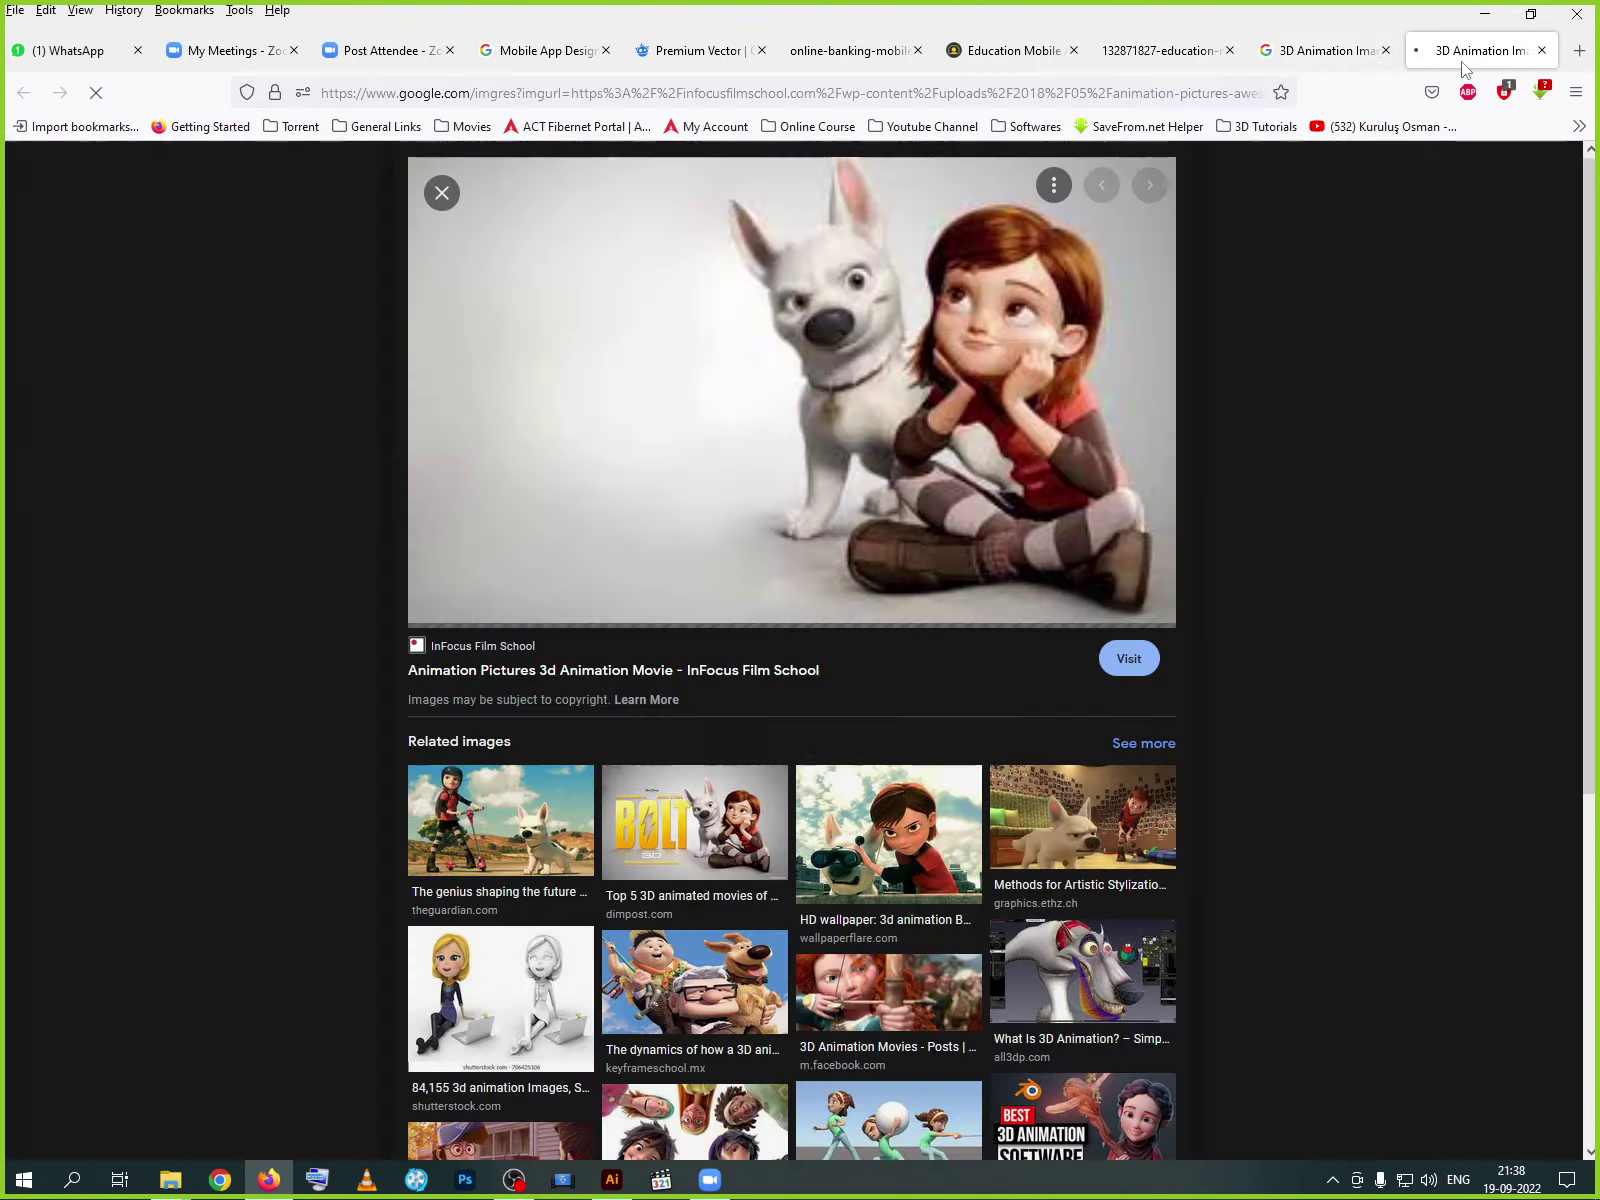
pyautogui.rightClick(958, 402)
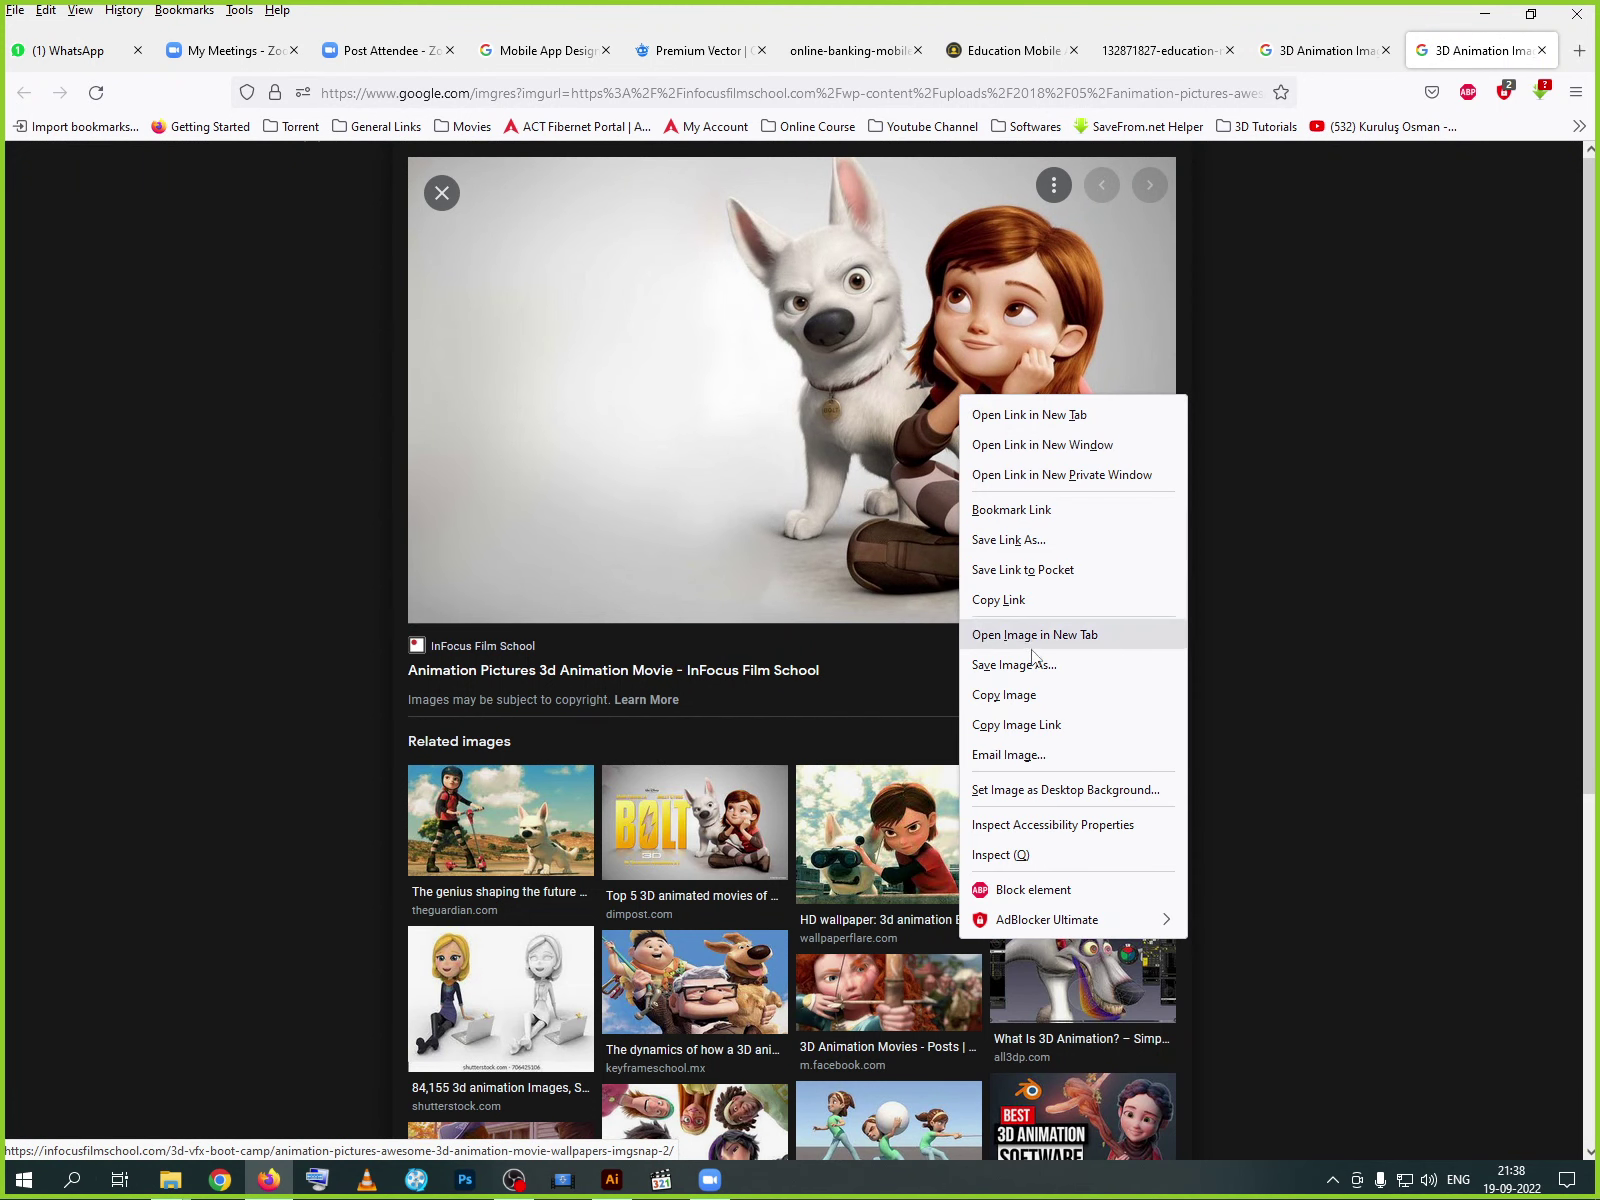
pyautogui.click(1026, 667)
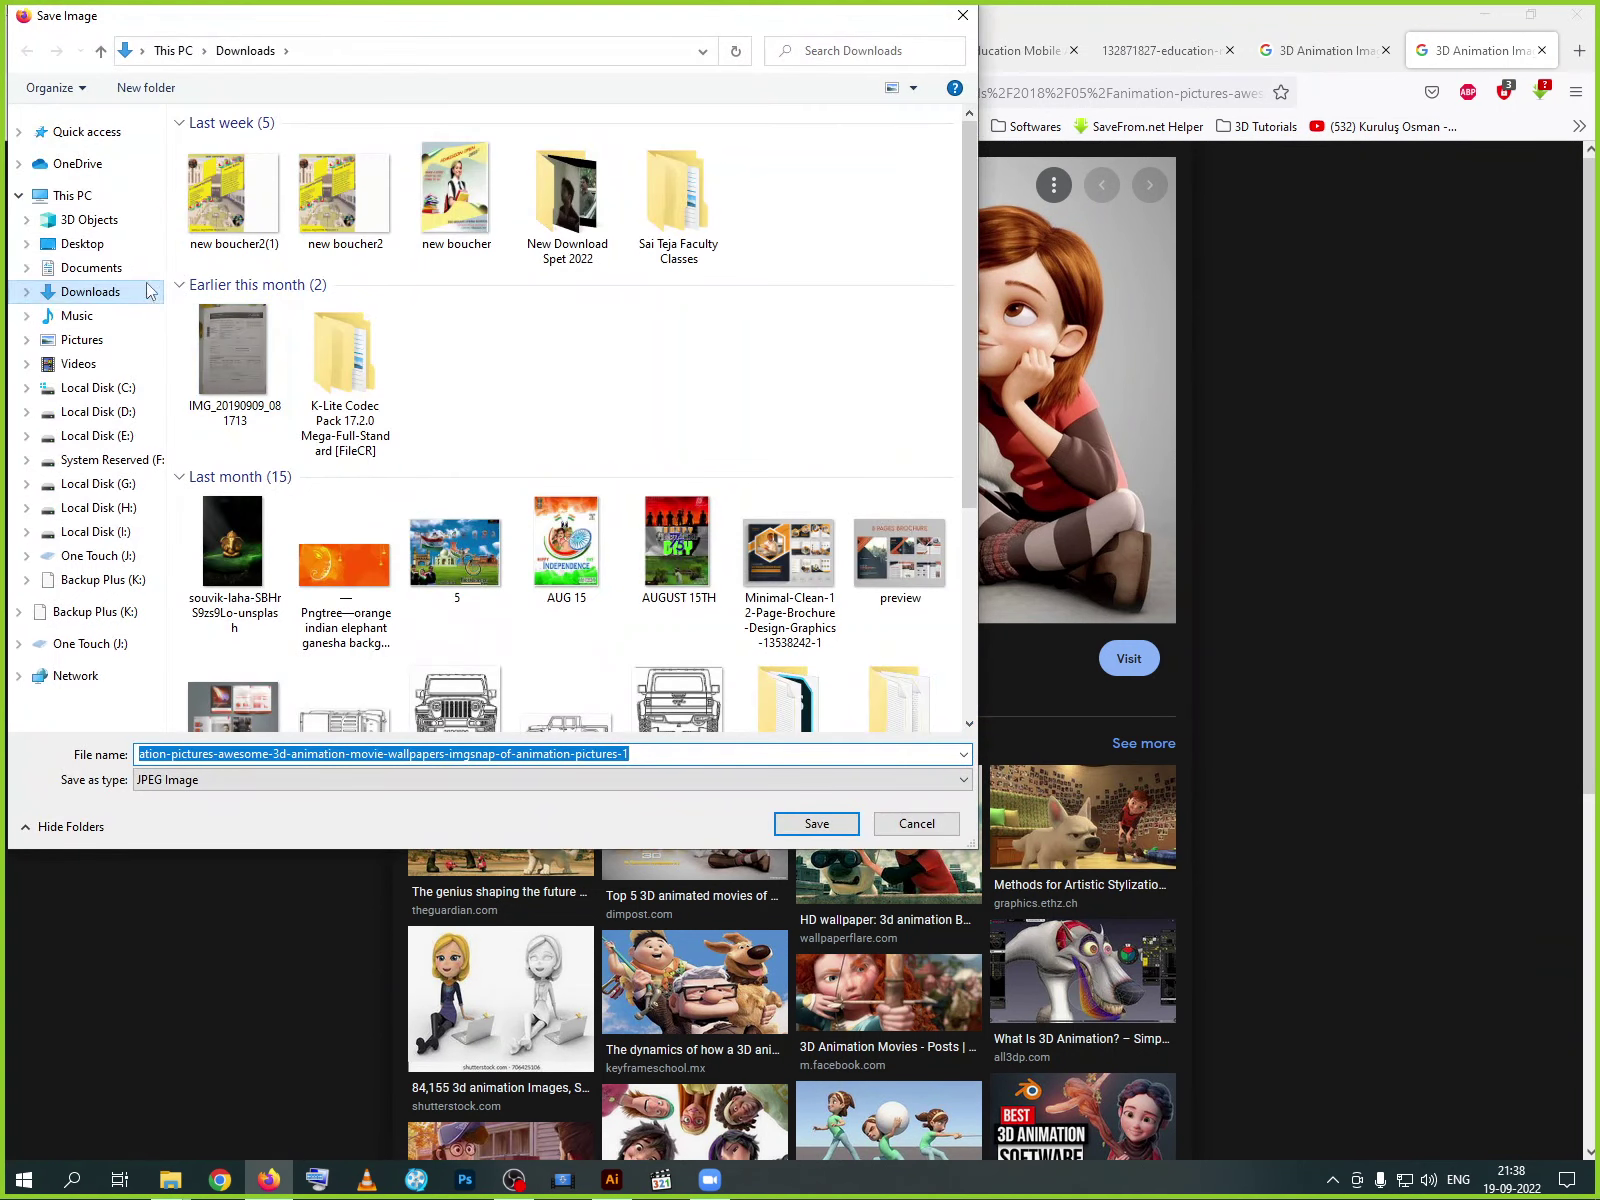
pyautogui.click(82, 243)
pyautogui.click(836, 818)
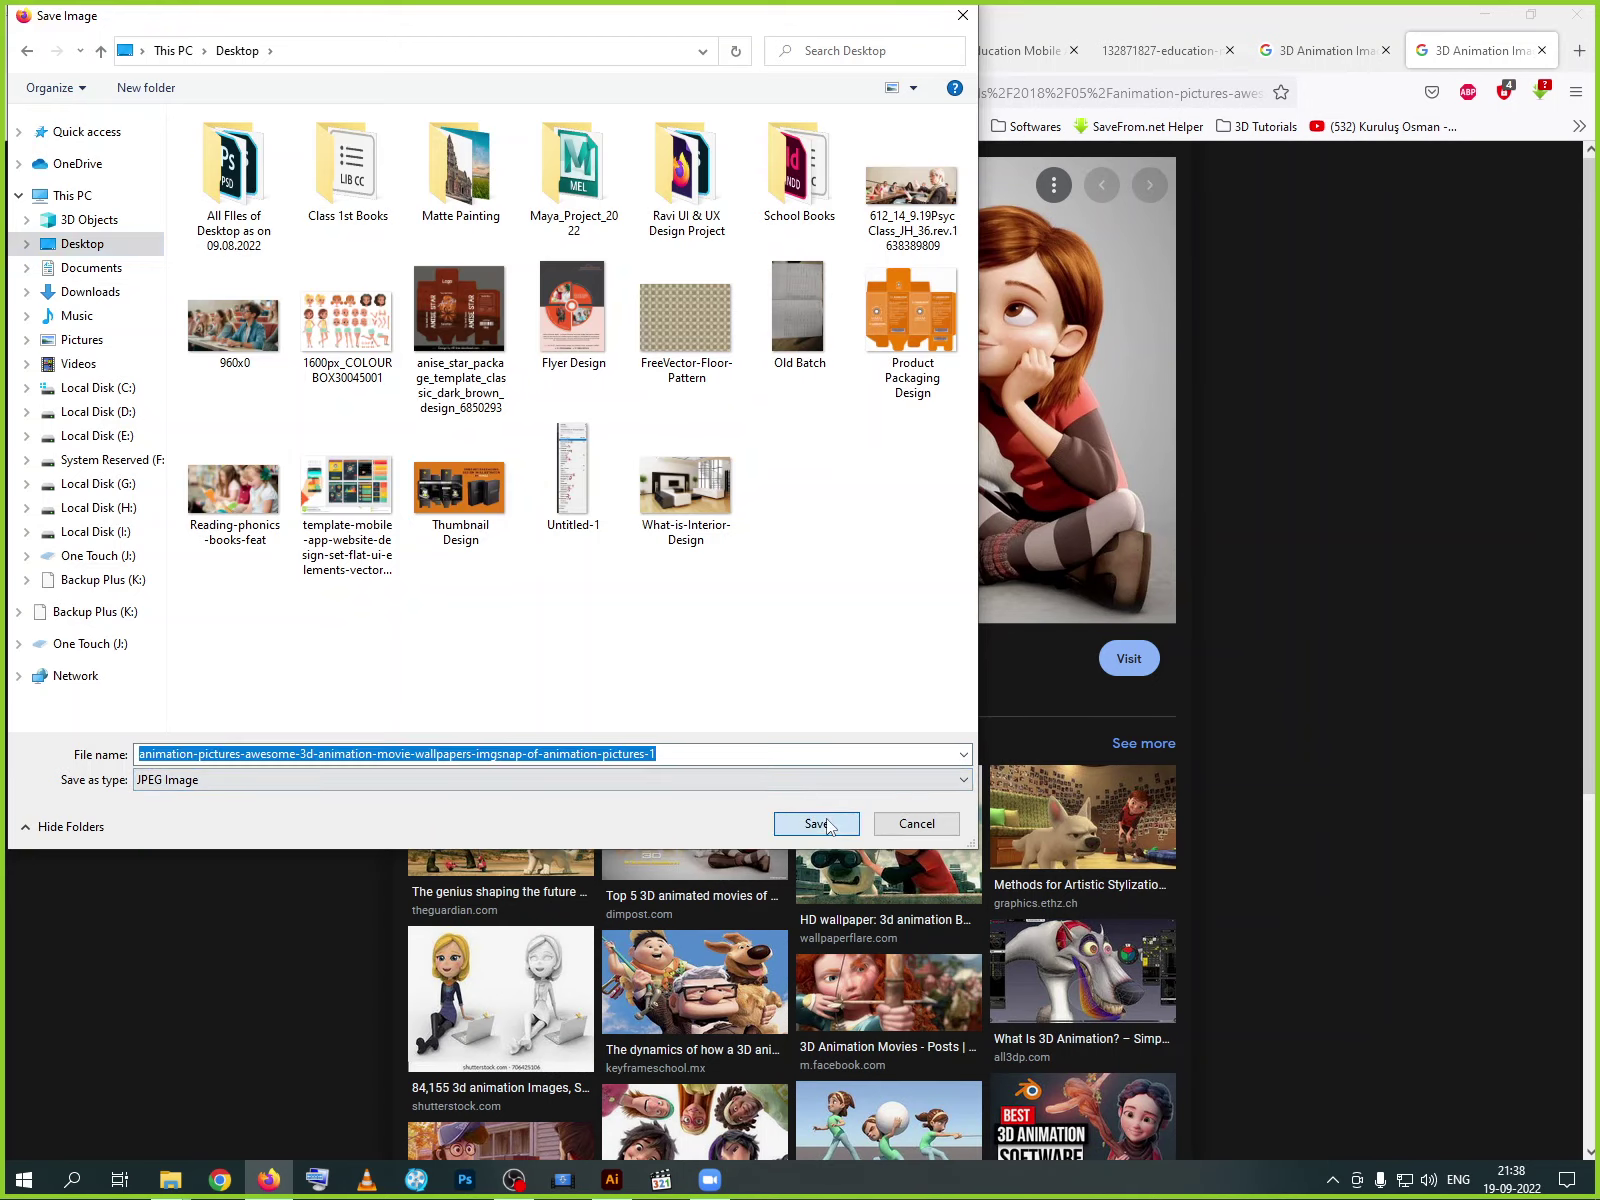
pyautogui.click(1483, 16)
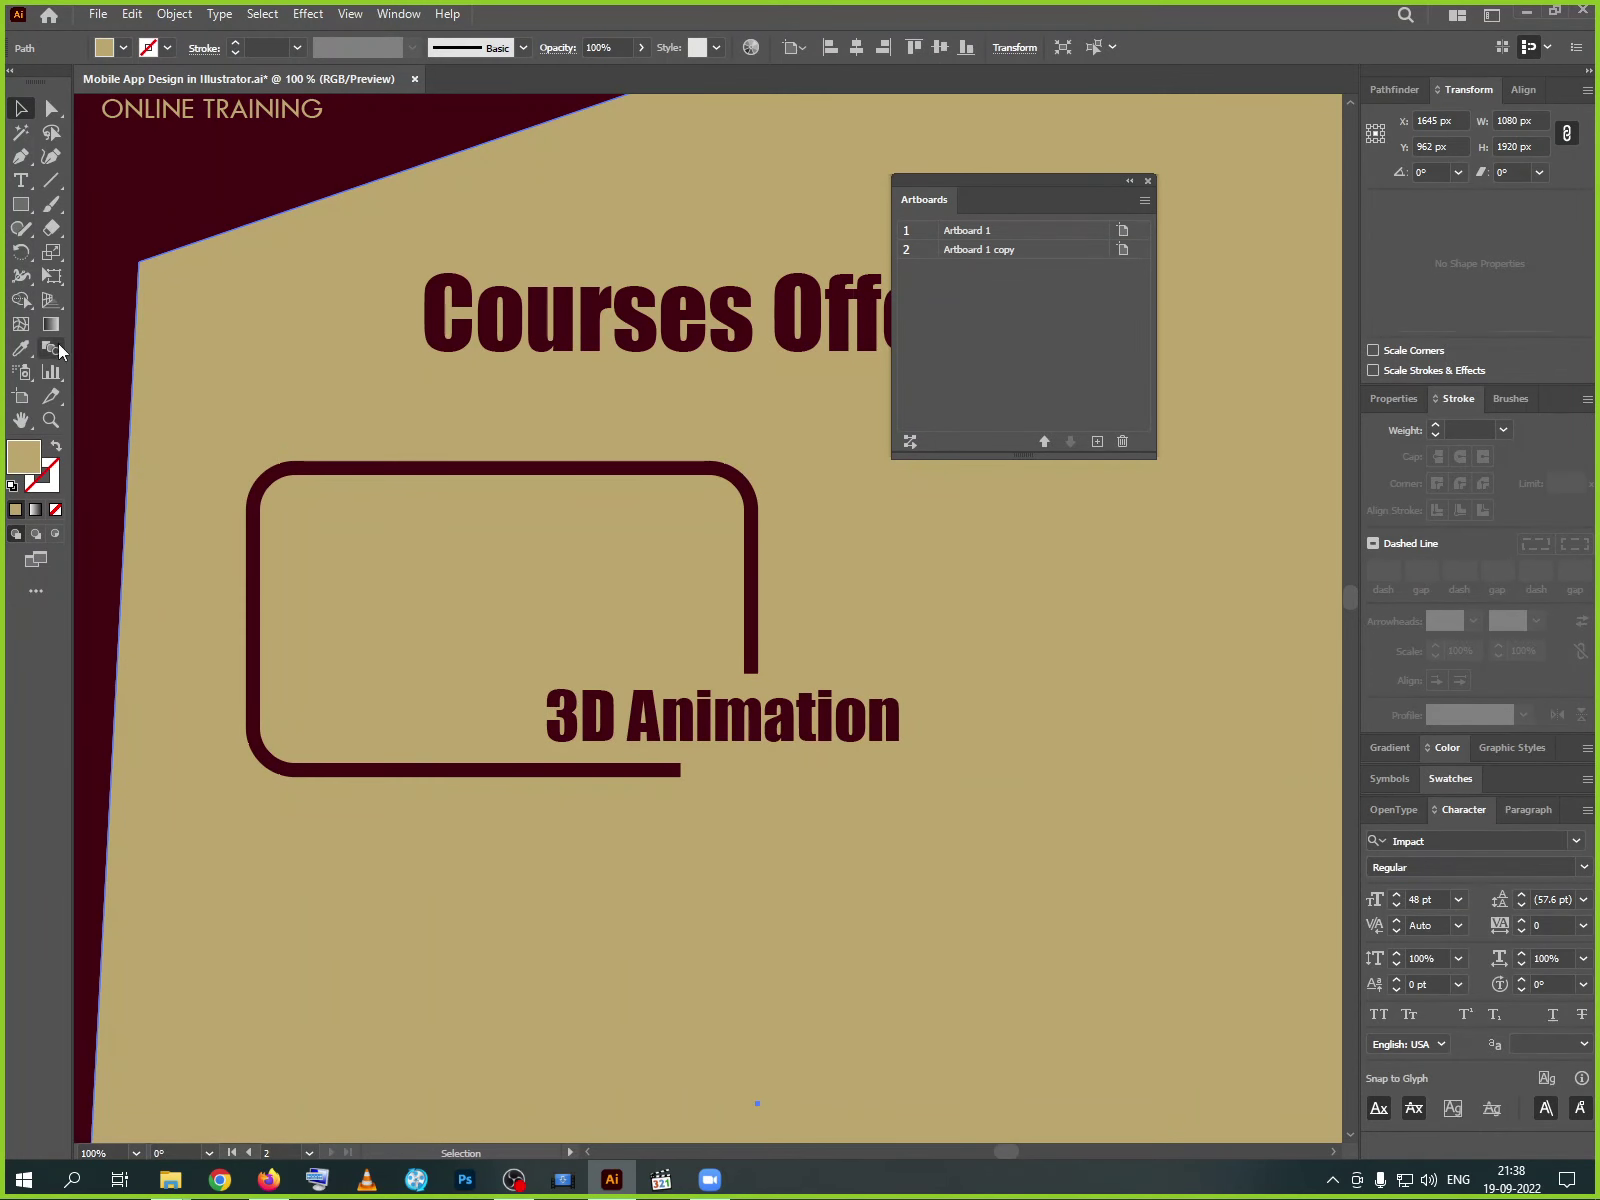
# - Draw a new rectangle below the frame, round its corners, and give it a 10 pt stroke
pyautogui.scroll(-3, 485, 752)
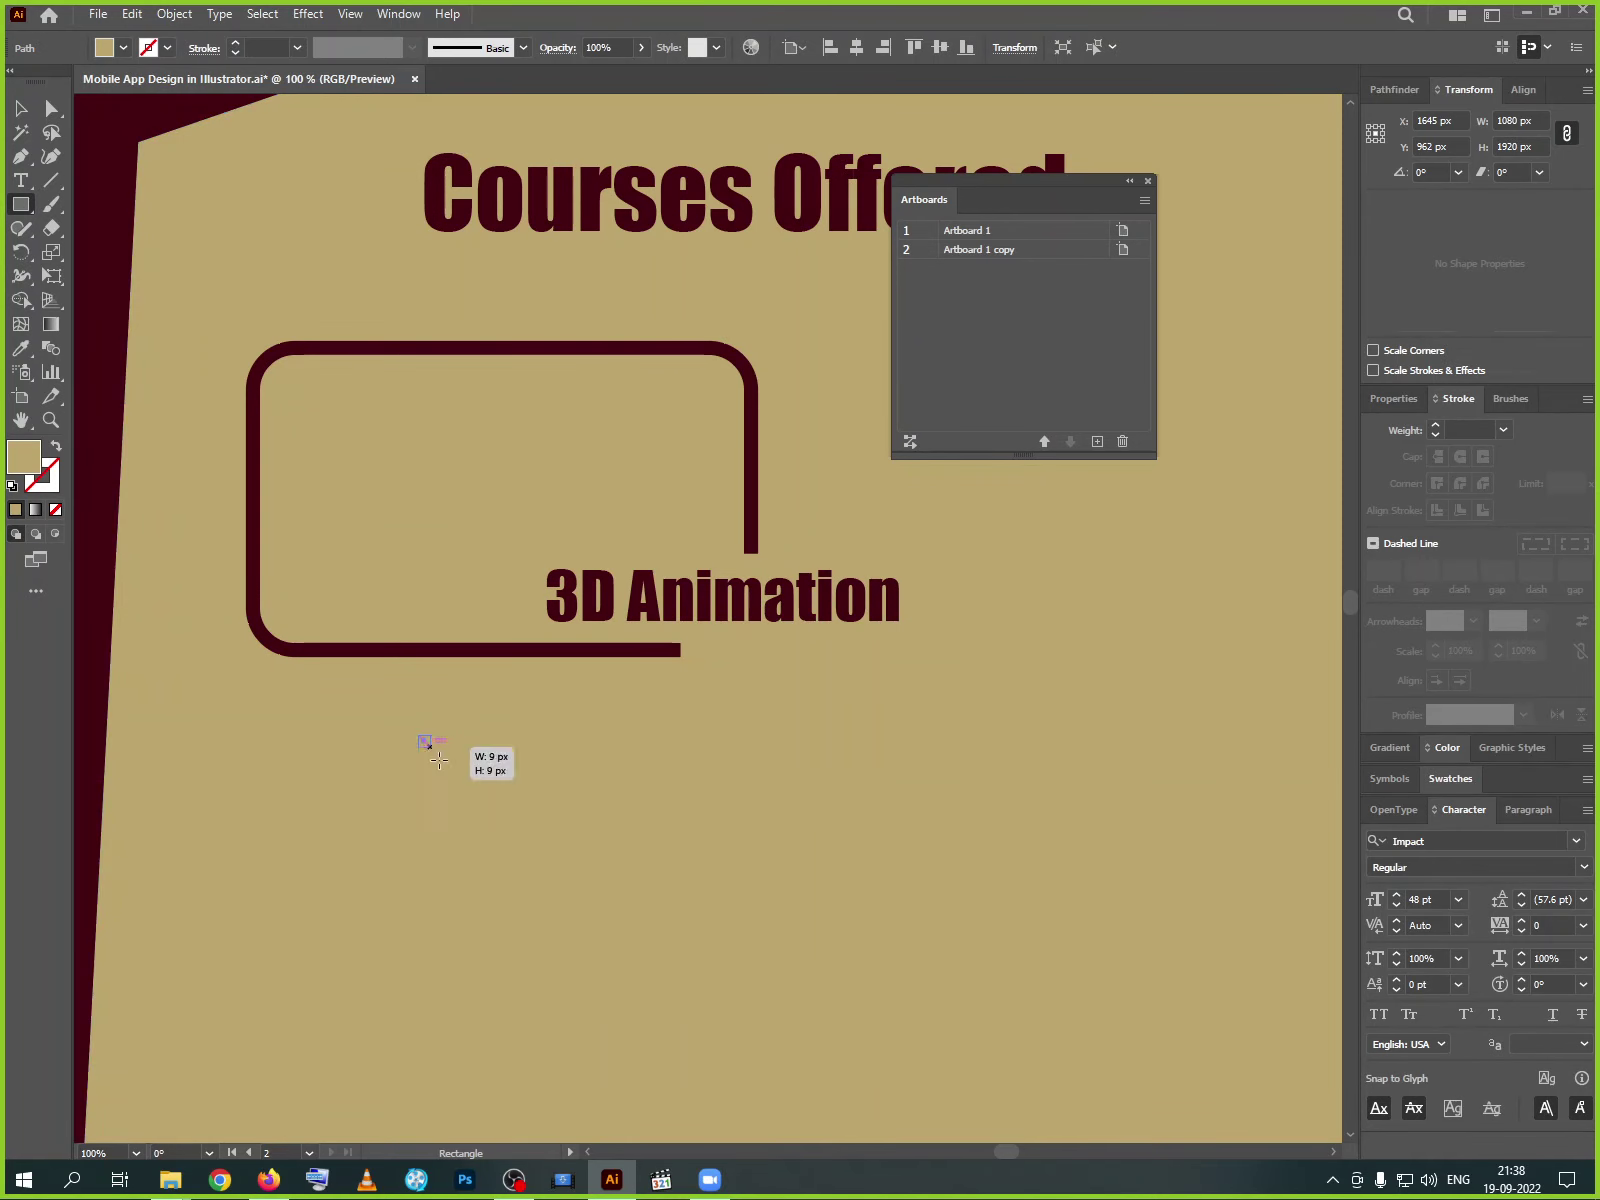
pyautogui.moveTo(418, 735); pyautogui.dragTo(940, 1100)
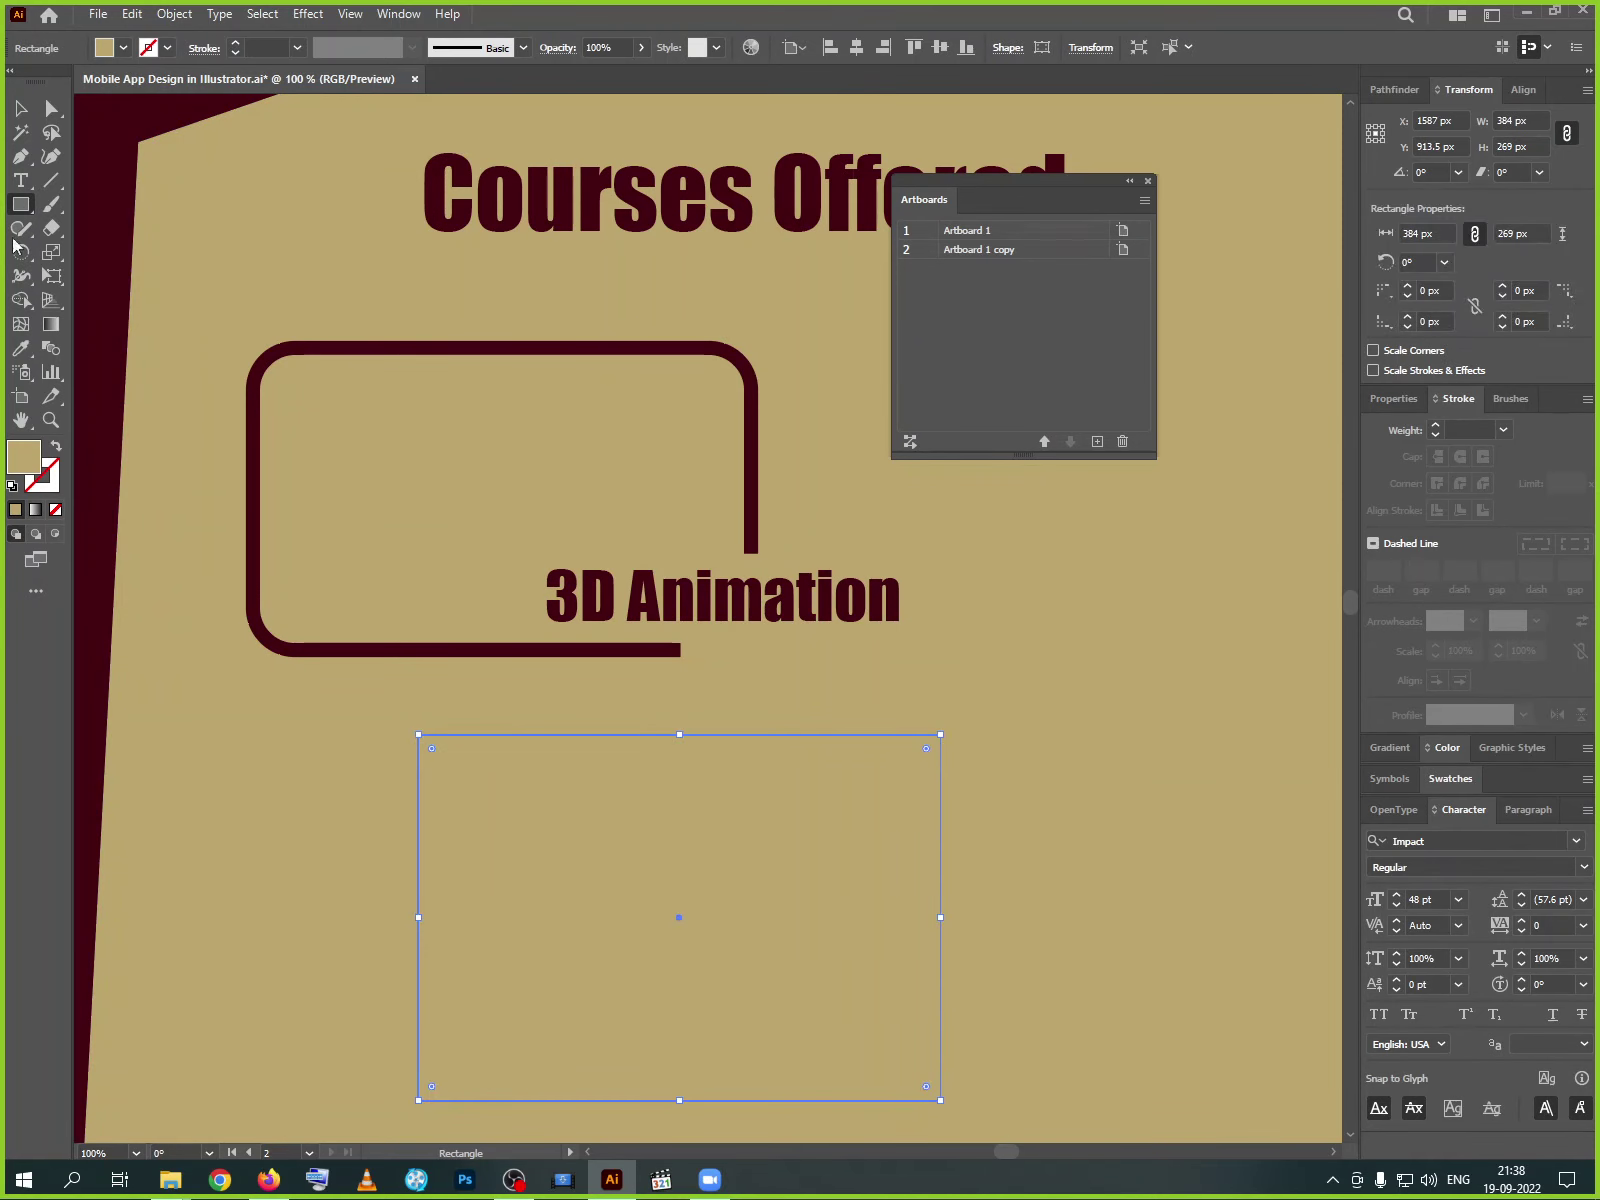
pyautogui.click(21, 110)
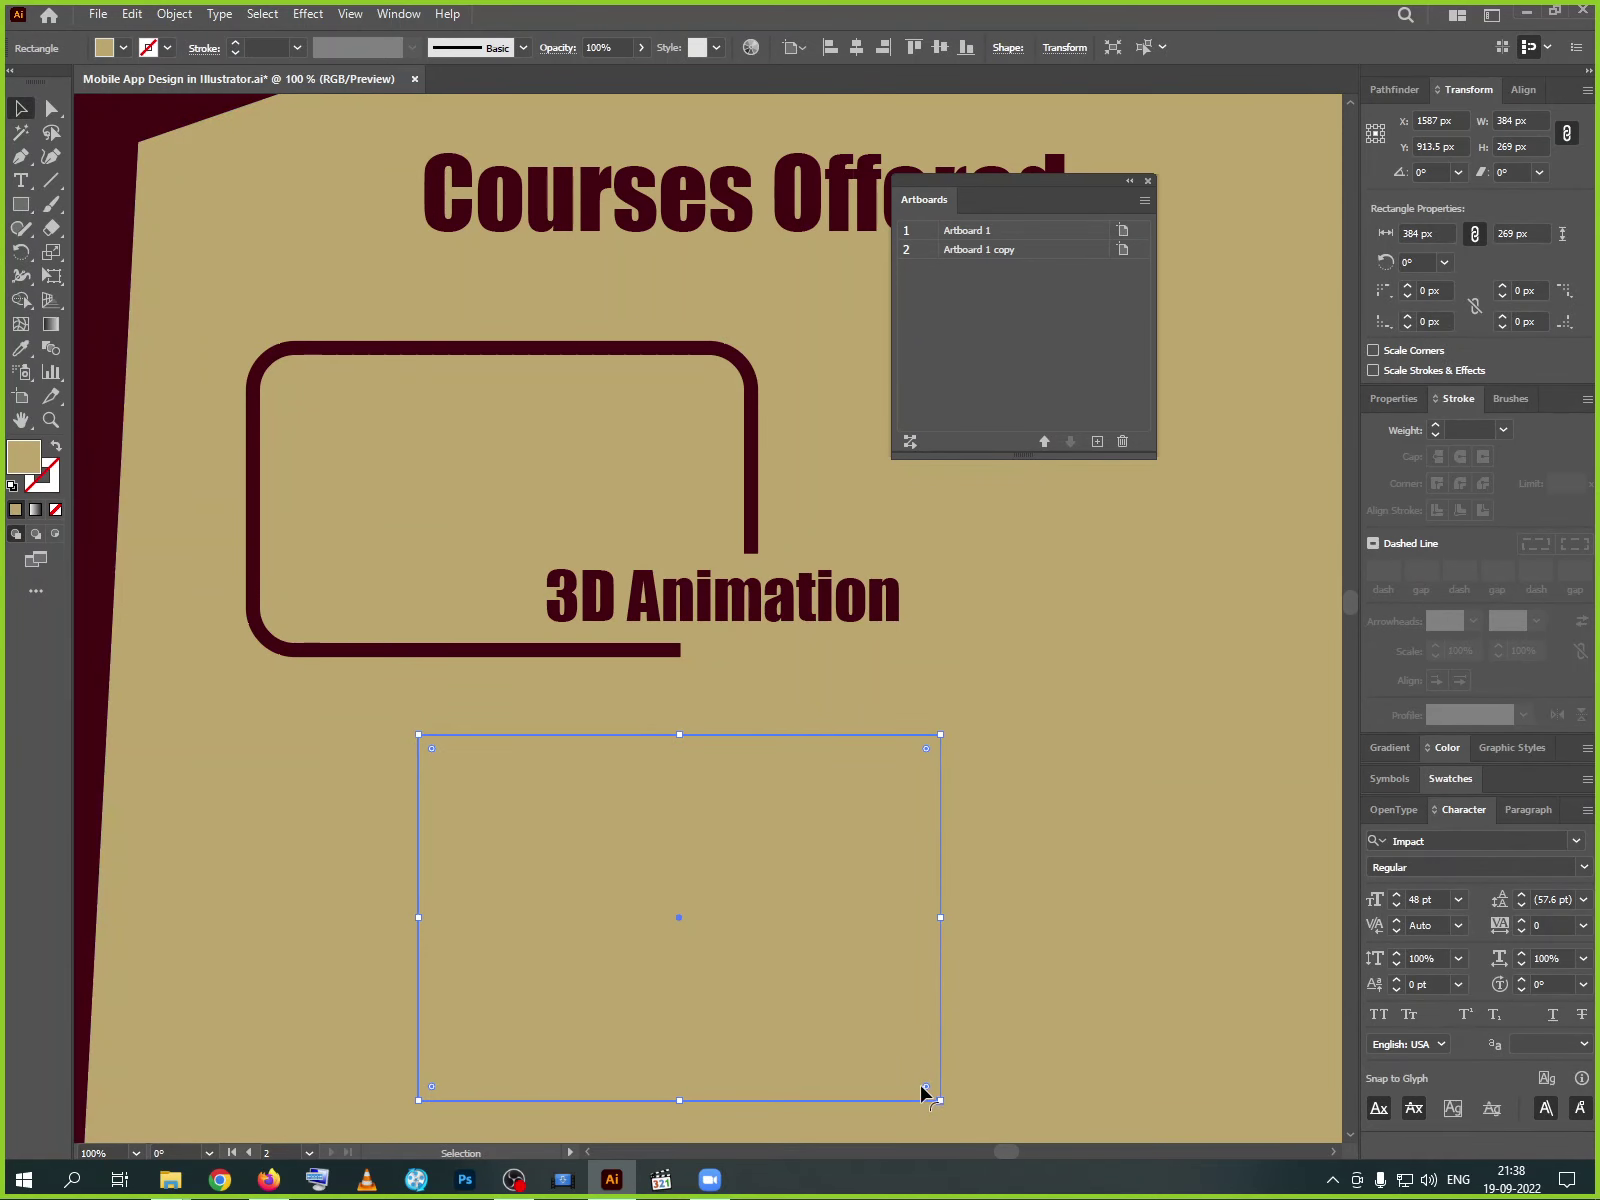
pyautogui.moveTo(922, 1088); pyautogui.dragTo(893, 1050)
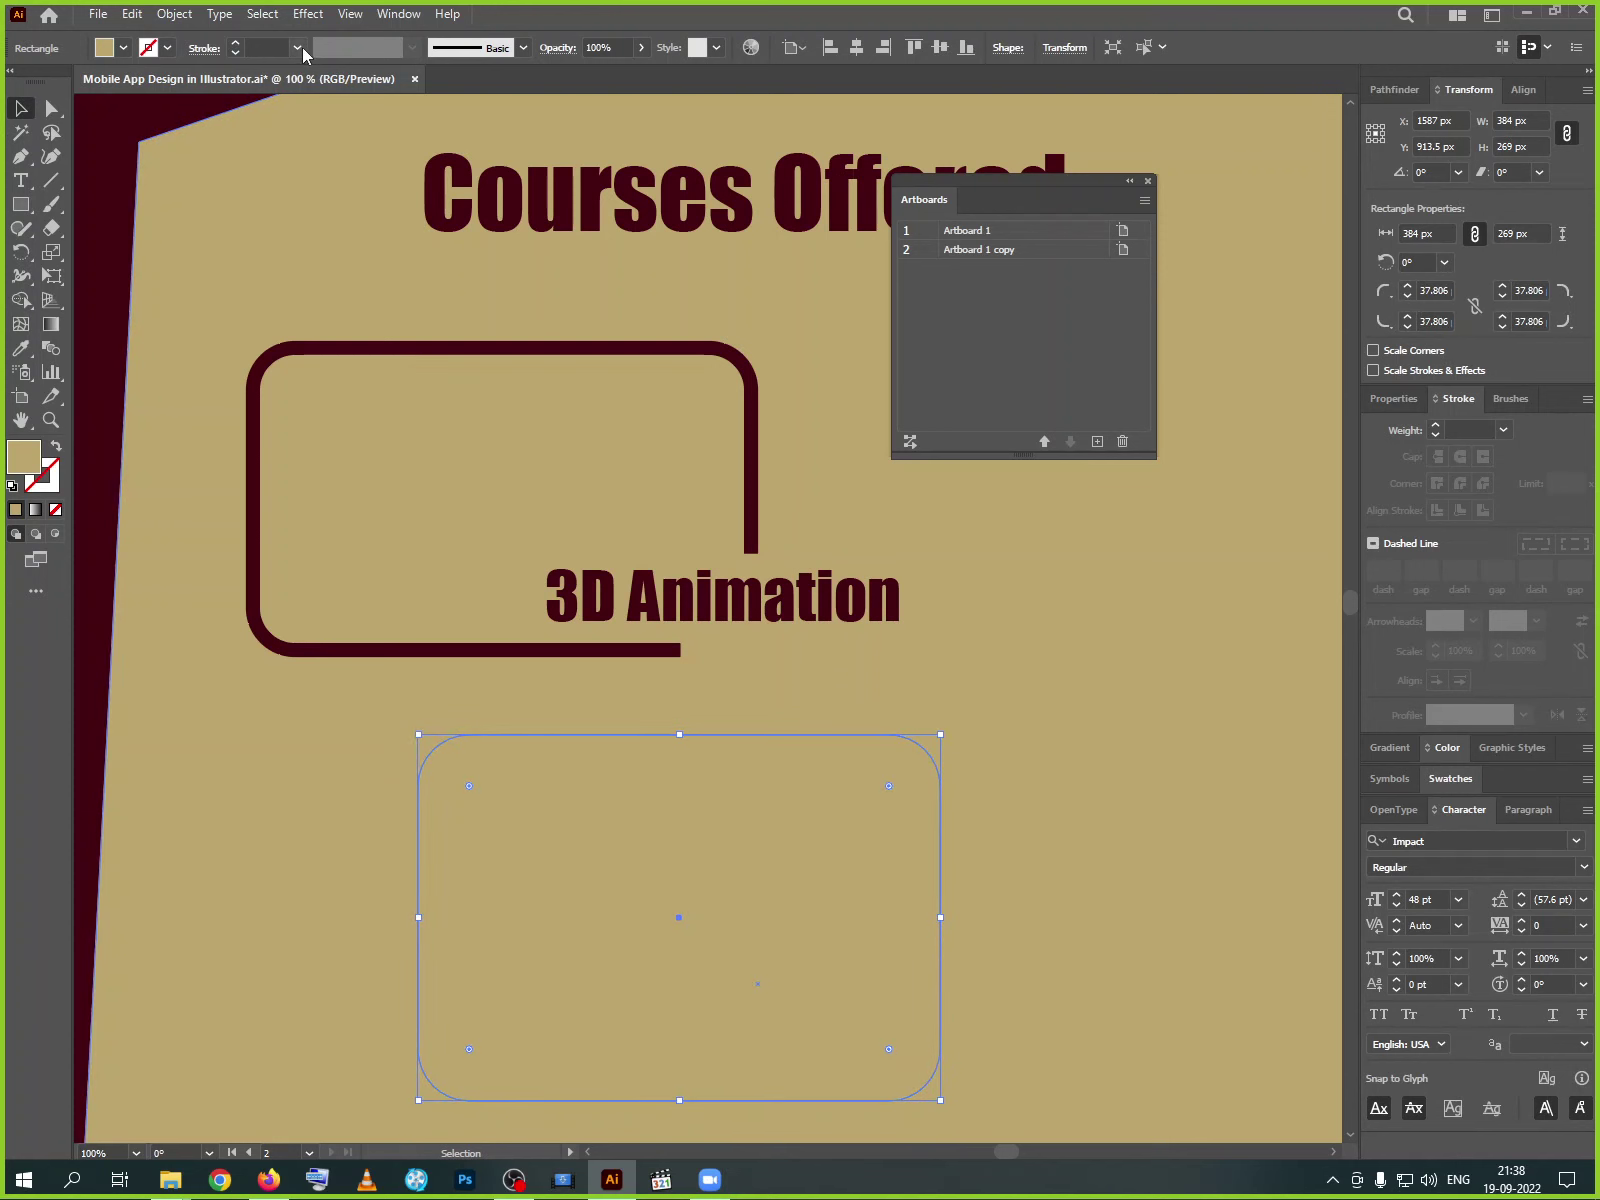
pyautogui.click(299, 49)
pyautogui.click(322, 346)
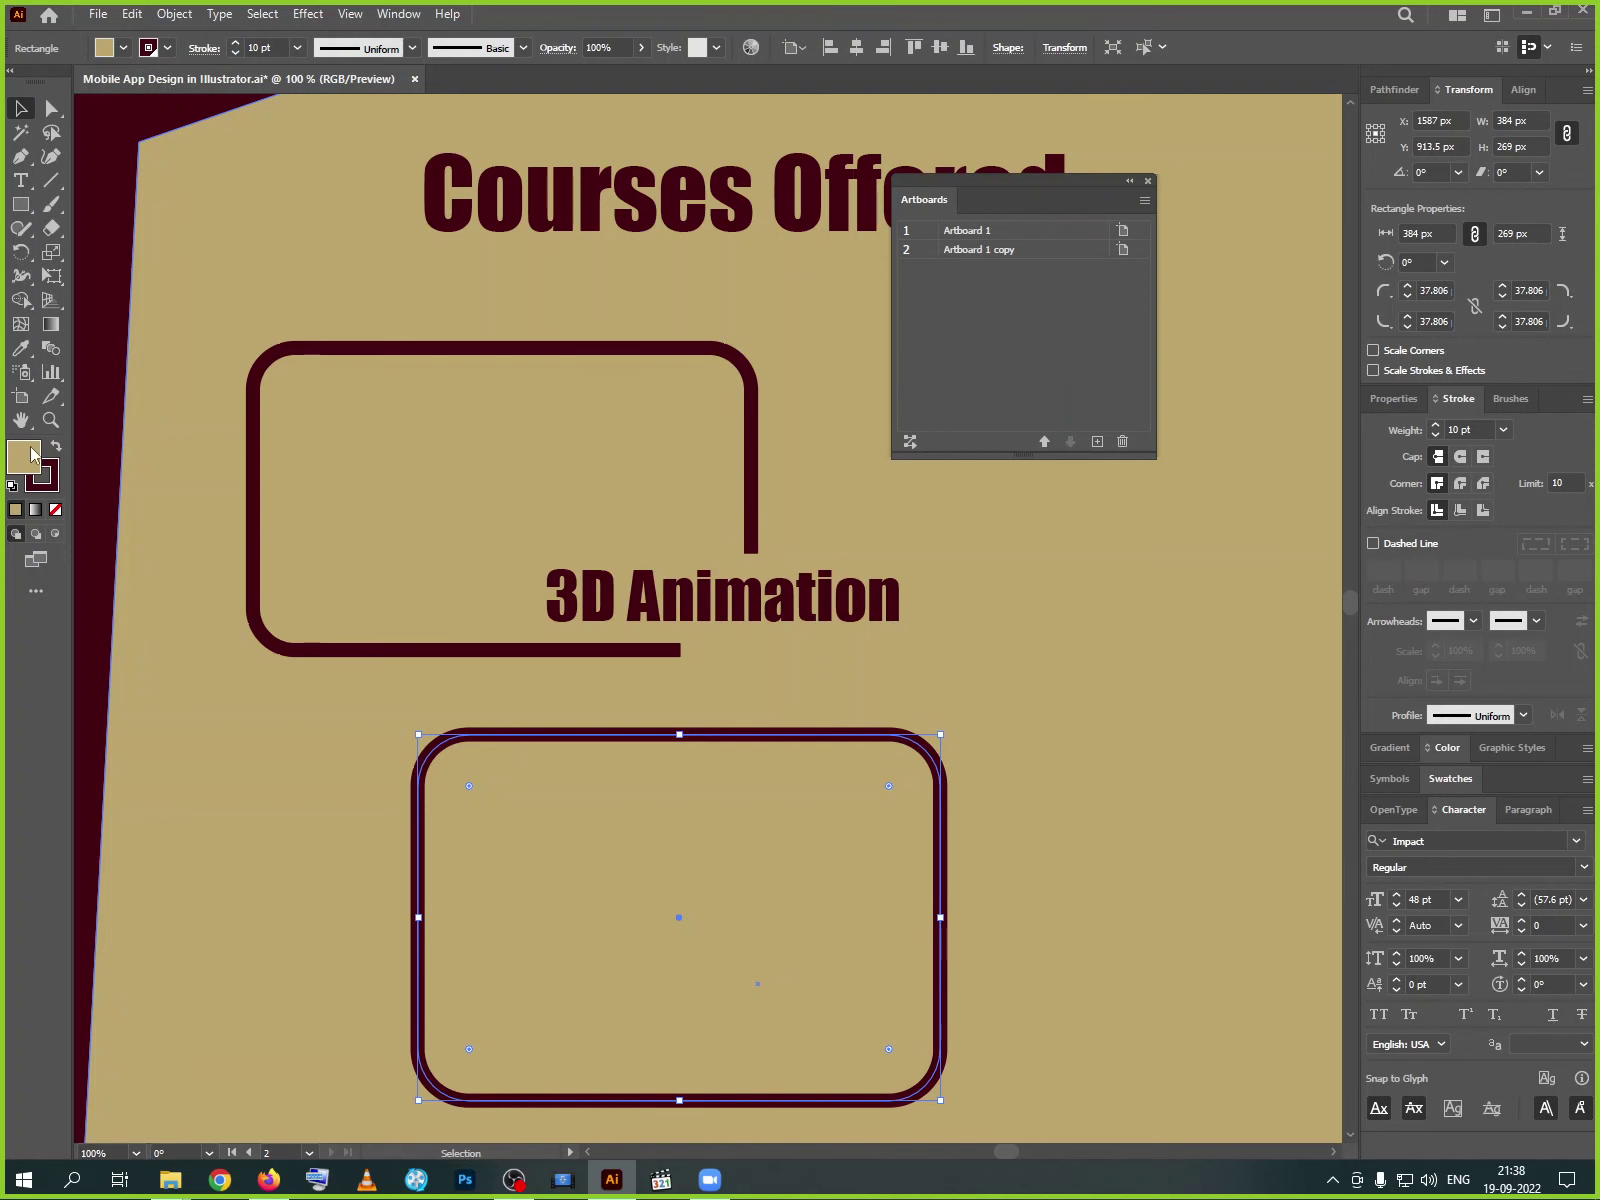
# - Save the rectangle's tan fill colour as a new swatch
pyautogui.click(123, 48)
pyautogui.click(167, 174)
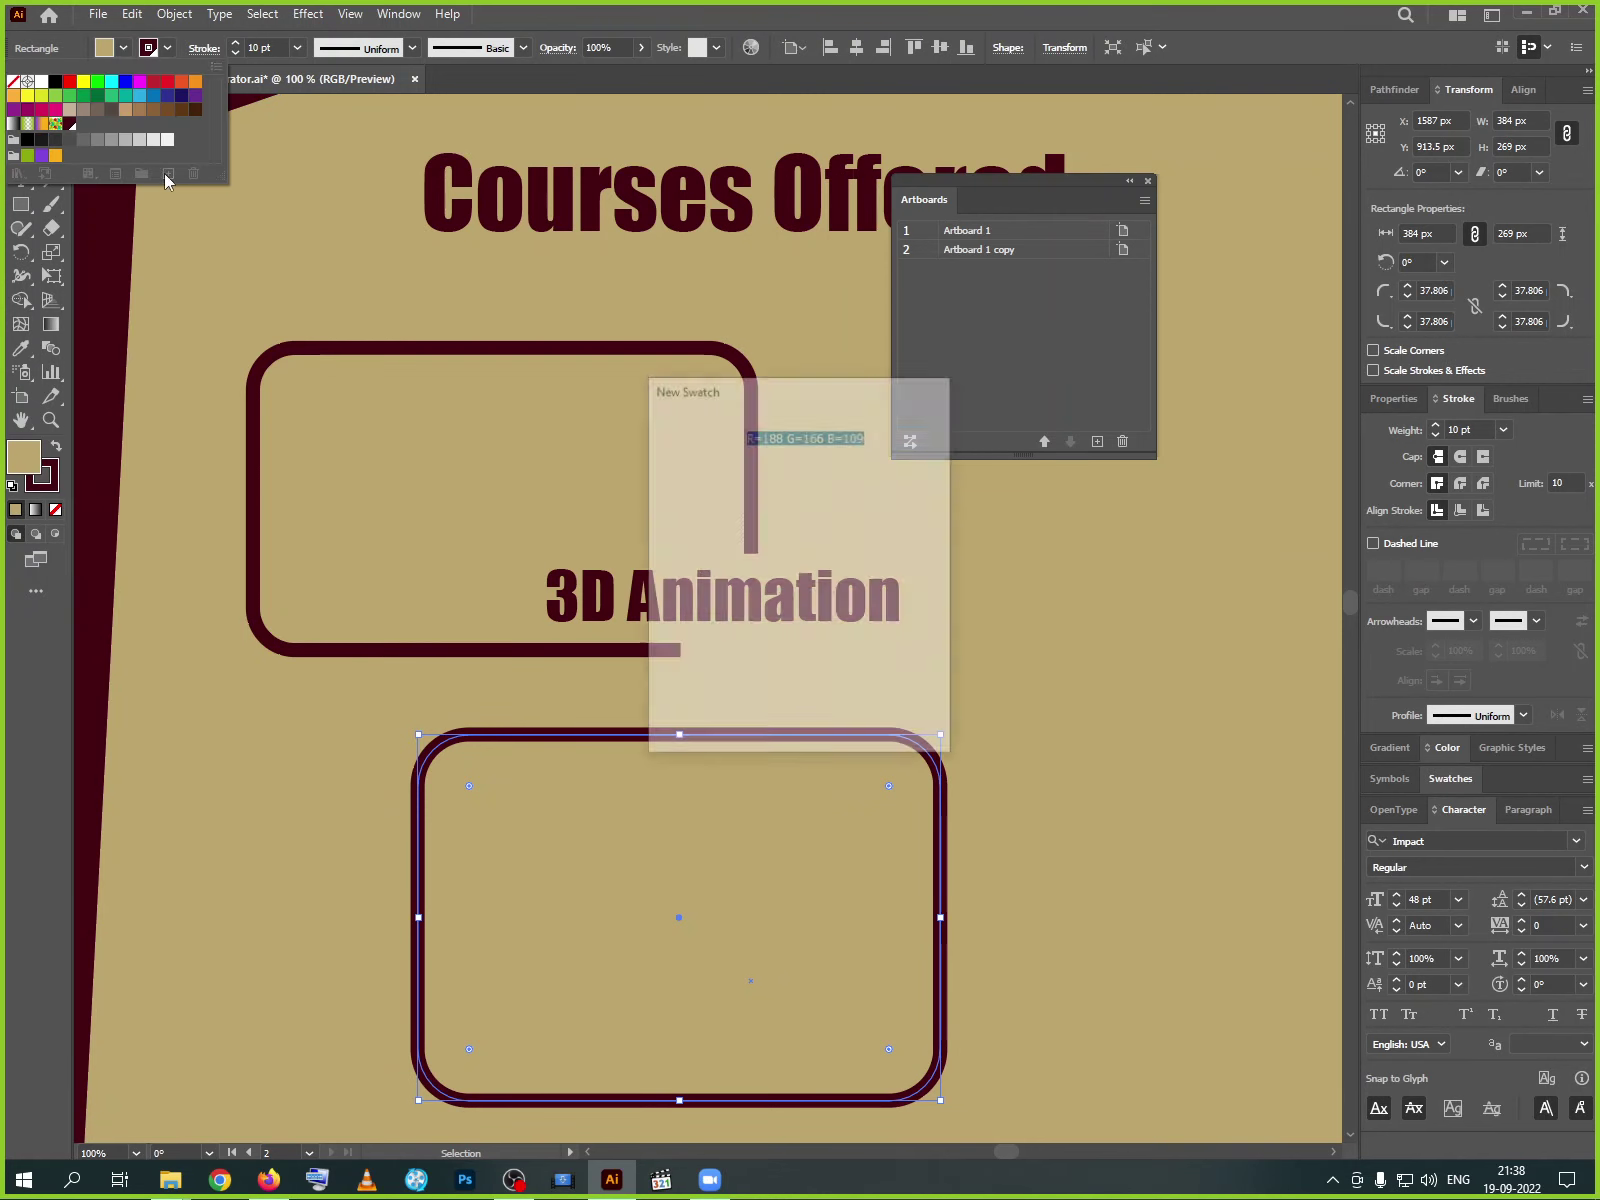
pyautogui.click(826, 712)
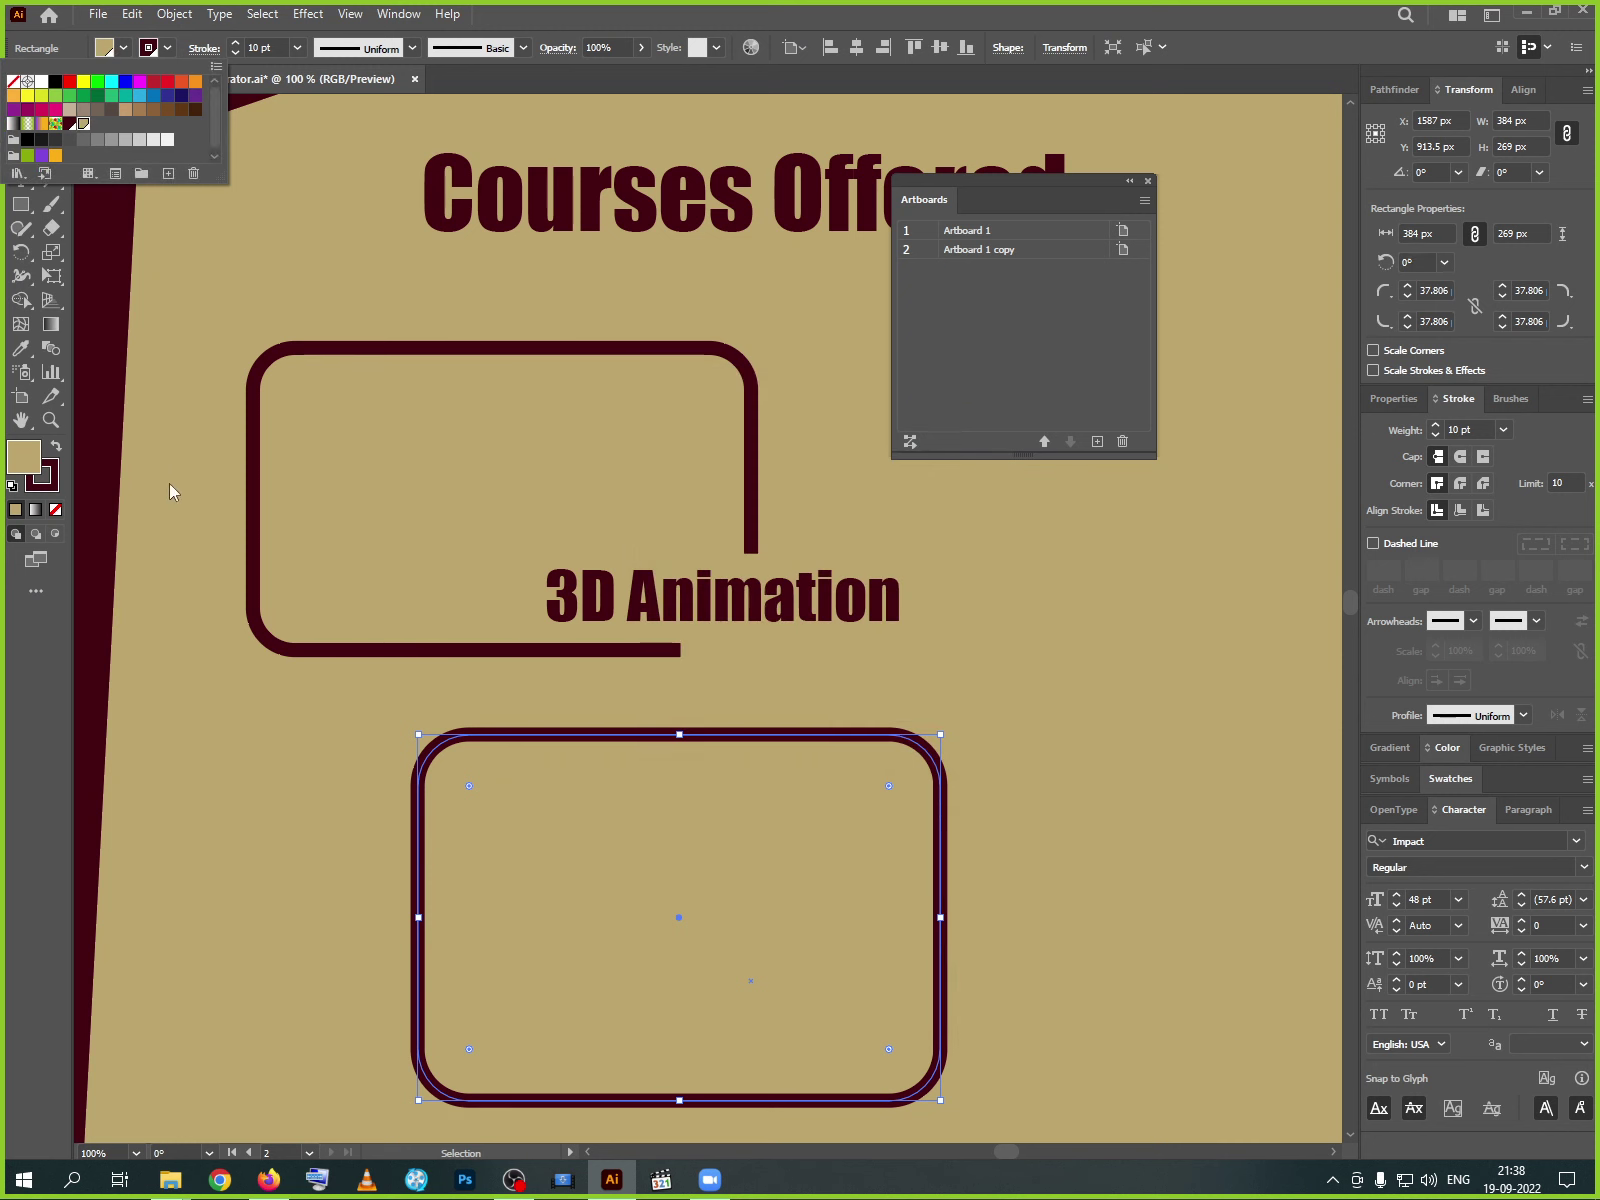
pyautogui.click(959, 731)
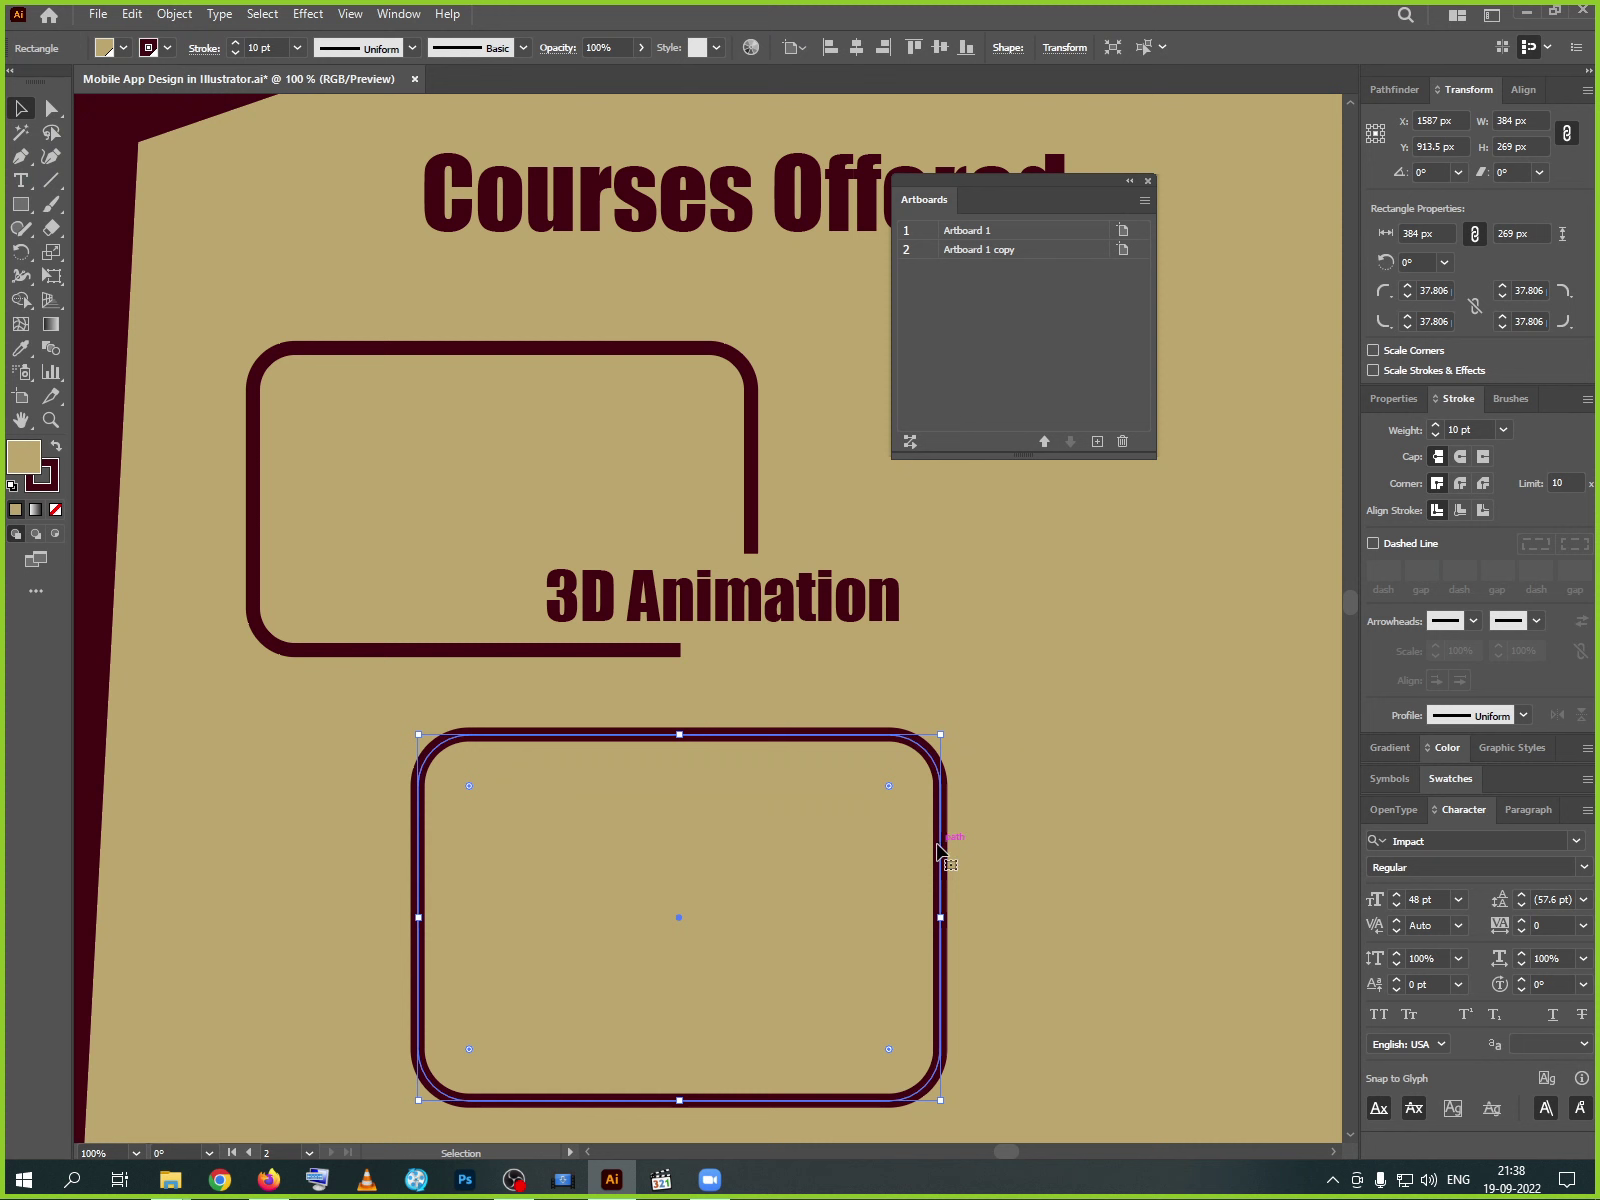
pyautogui.click(1008, 851)
pyautogui.click(943, 929)
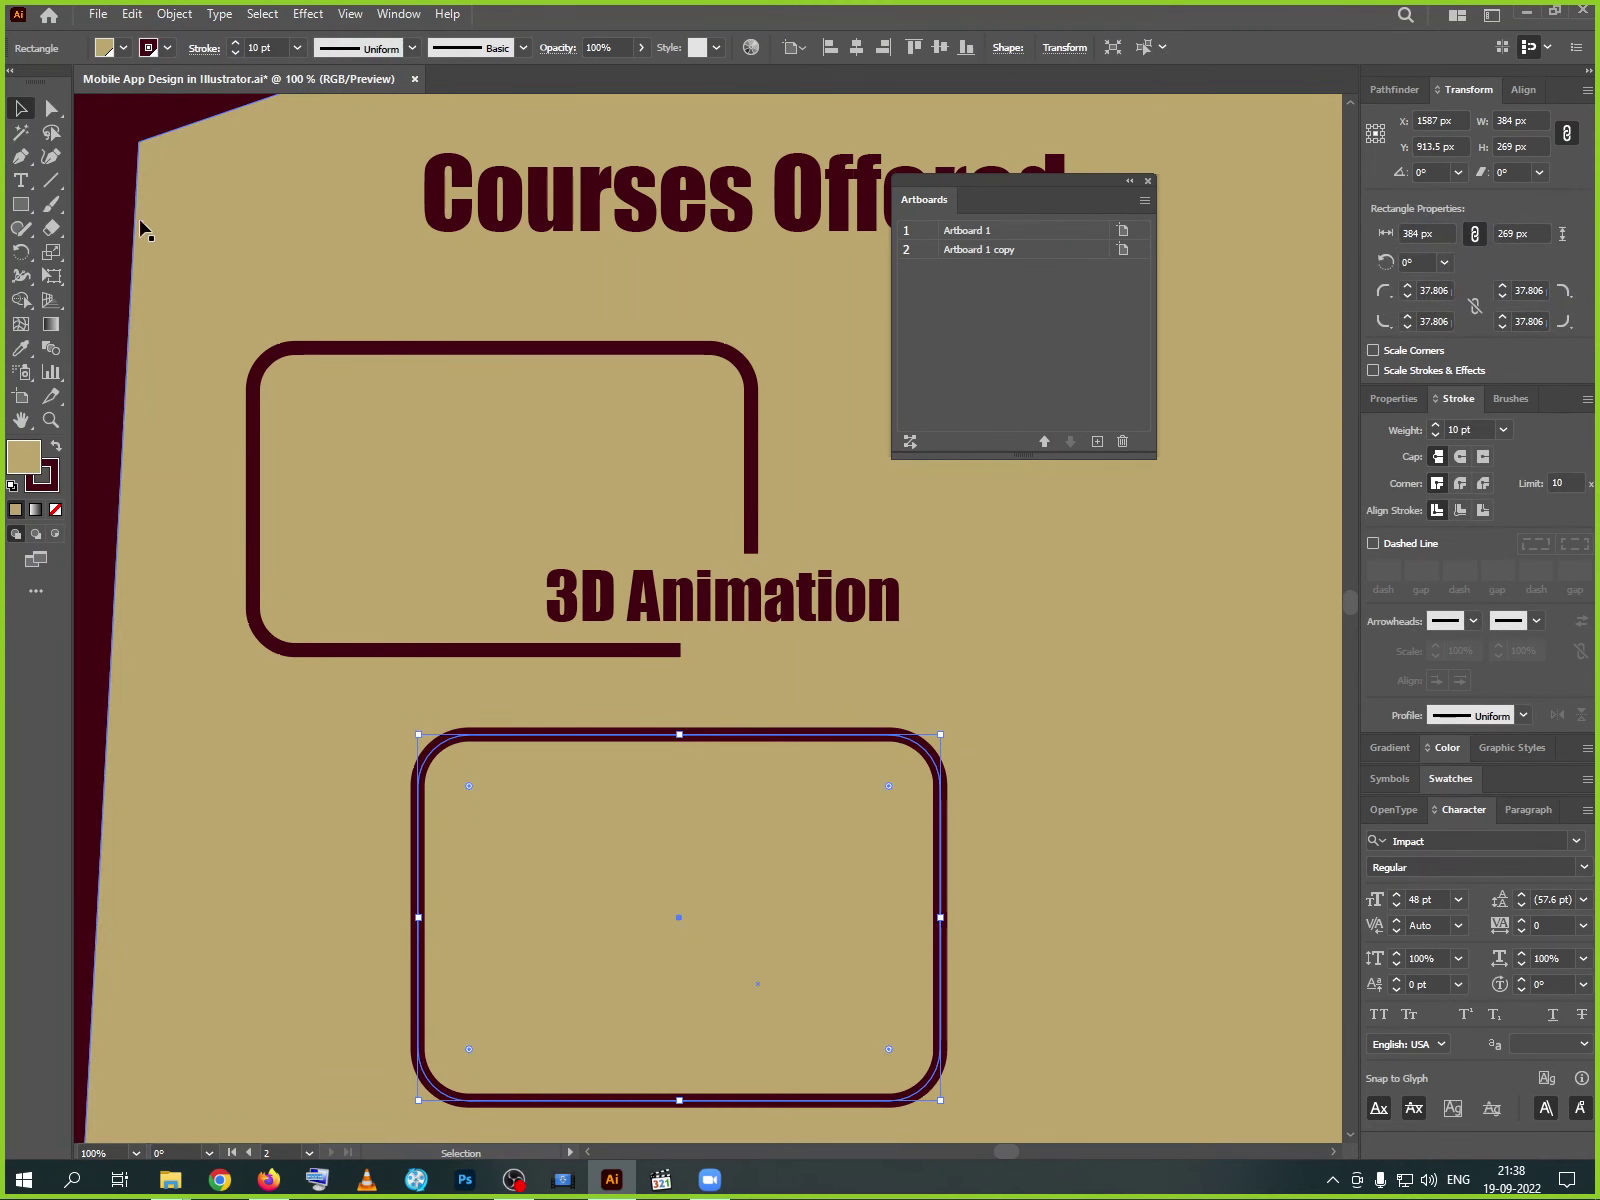
pyautogui.click(53, 109)
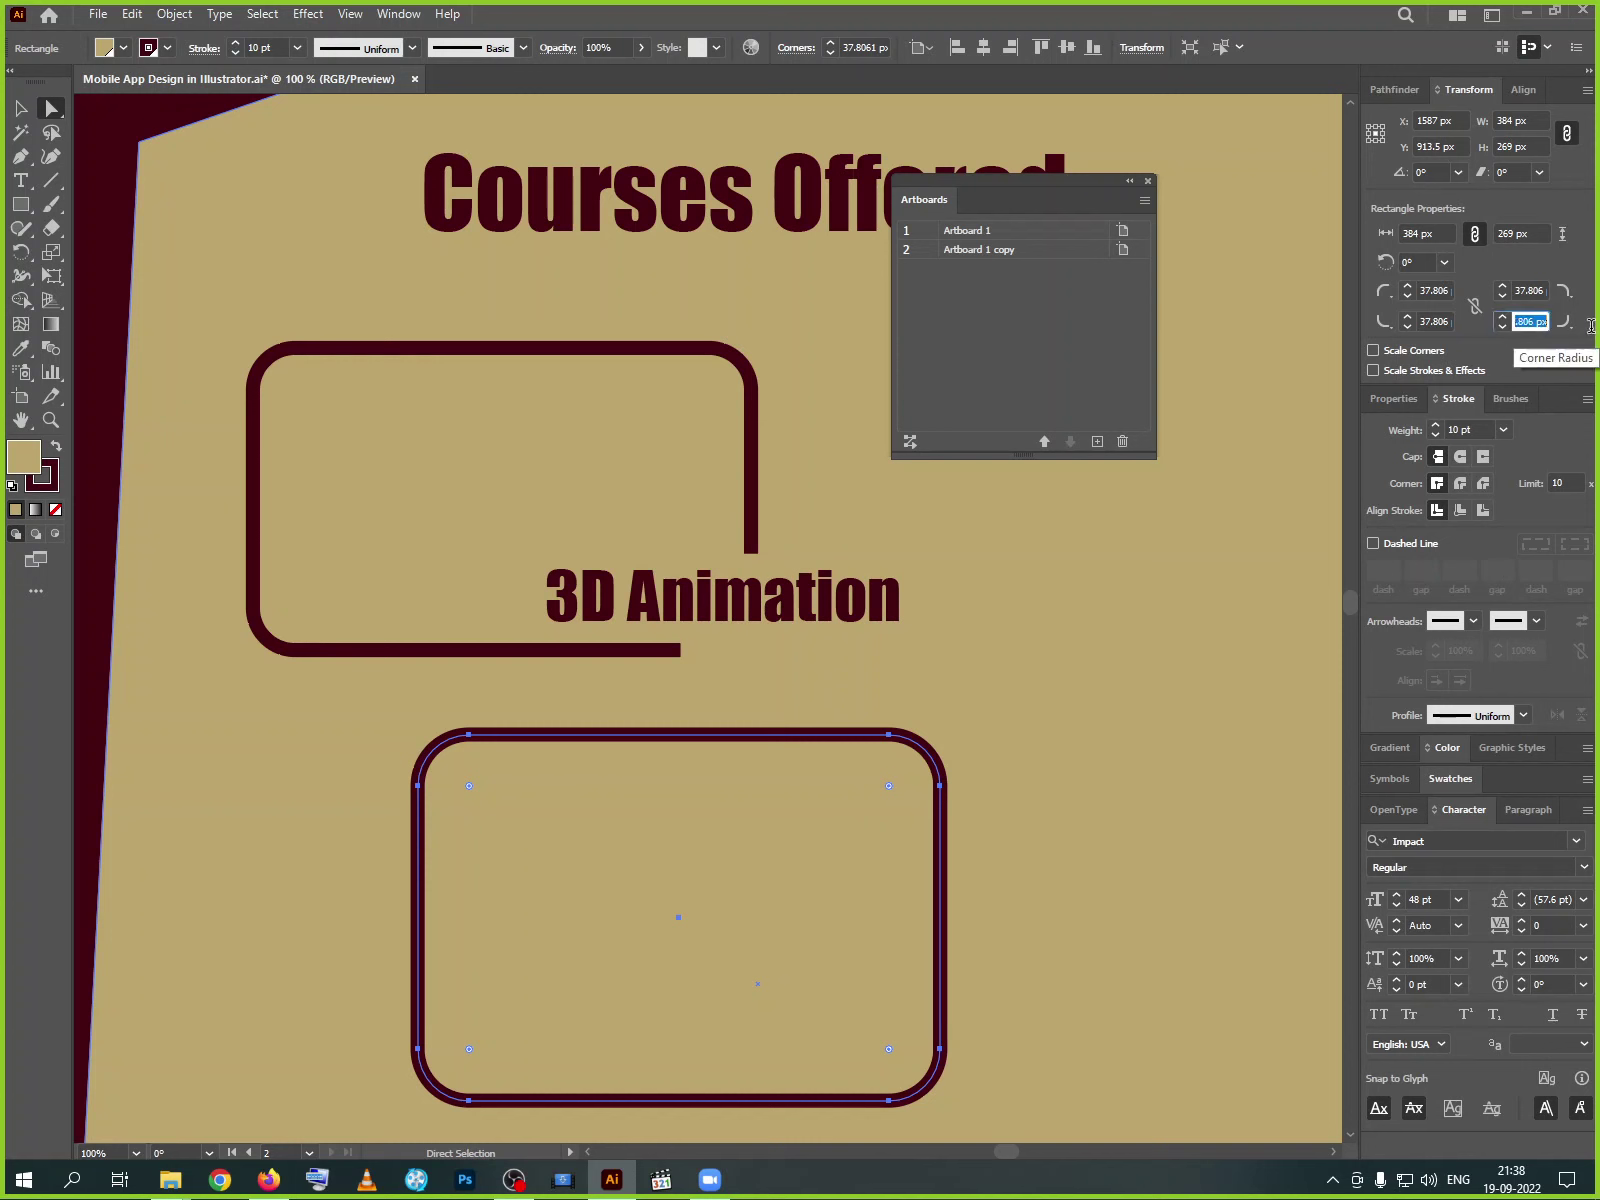
# - Square the lower box's bottom-right corner, cut the path there, and pull the bottom edge left
pyautogui.moveTo(1513, 320); pyautogui.dragTo(1594, 336)
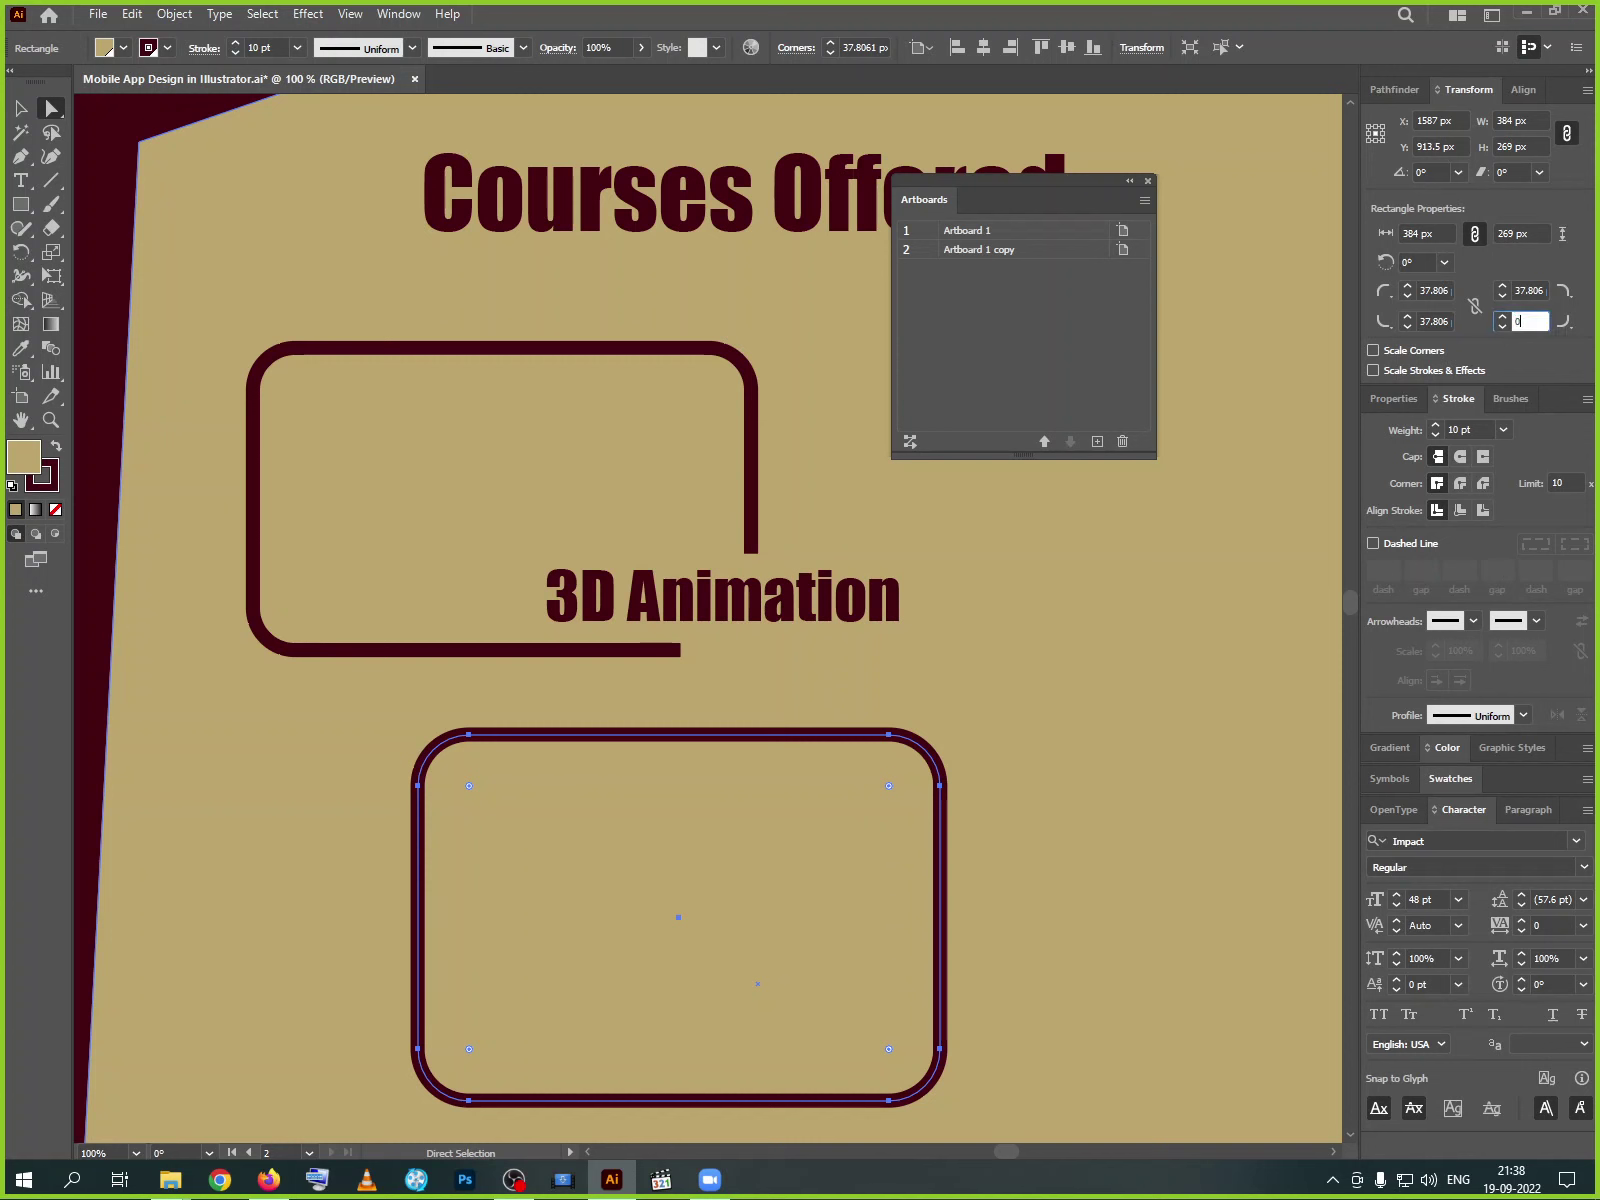
pyautogui.press('Return')
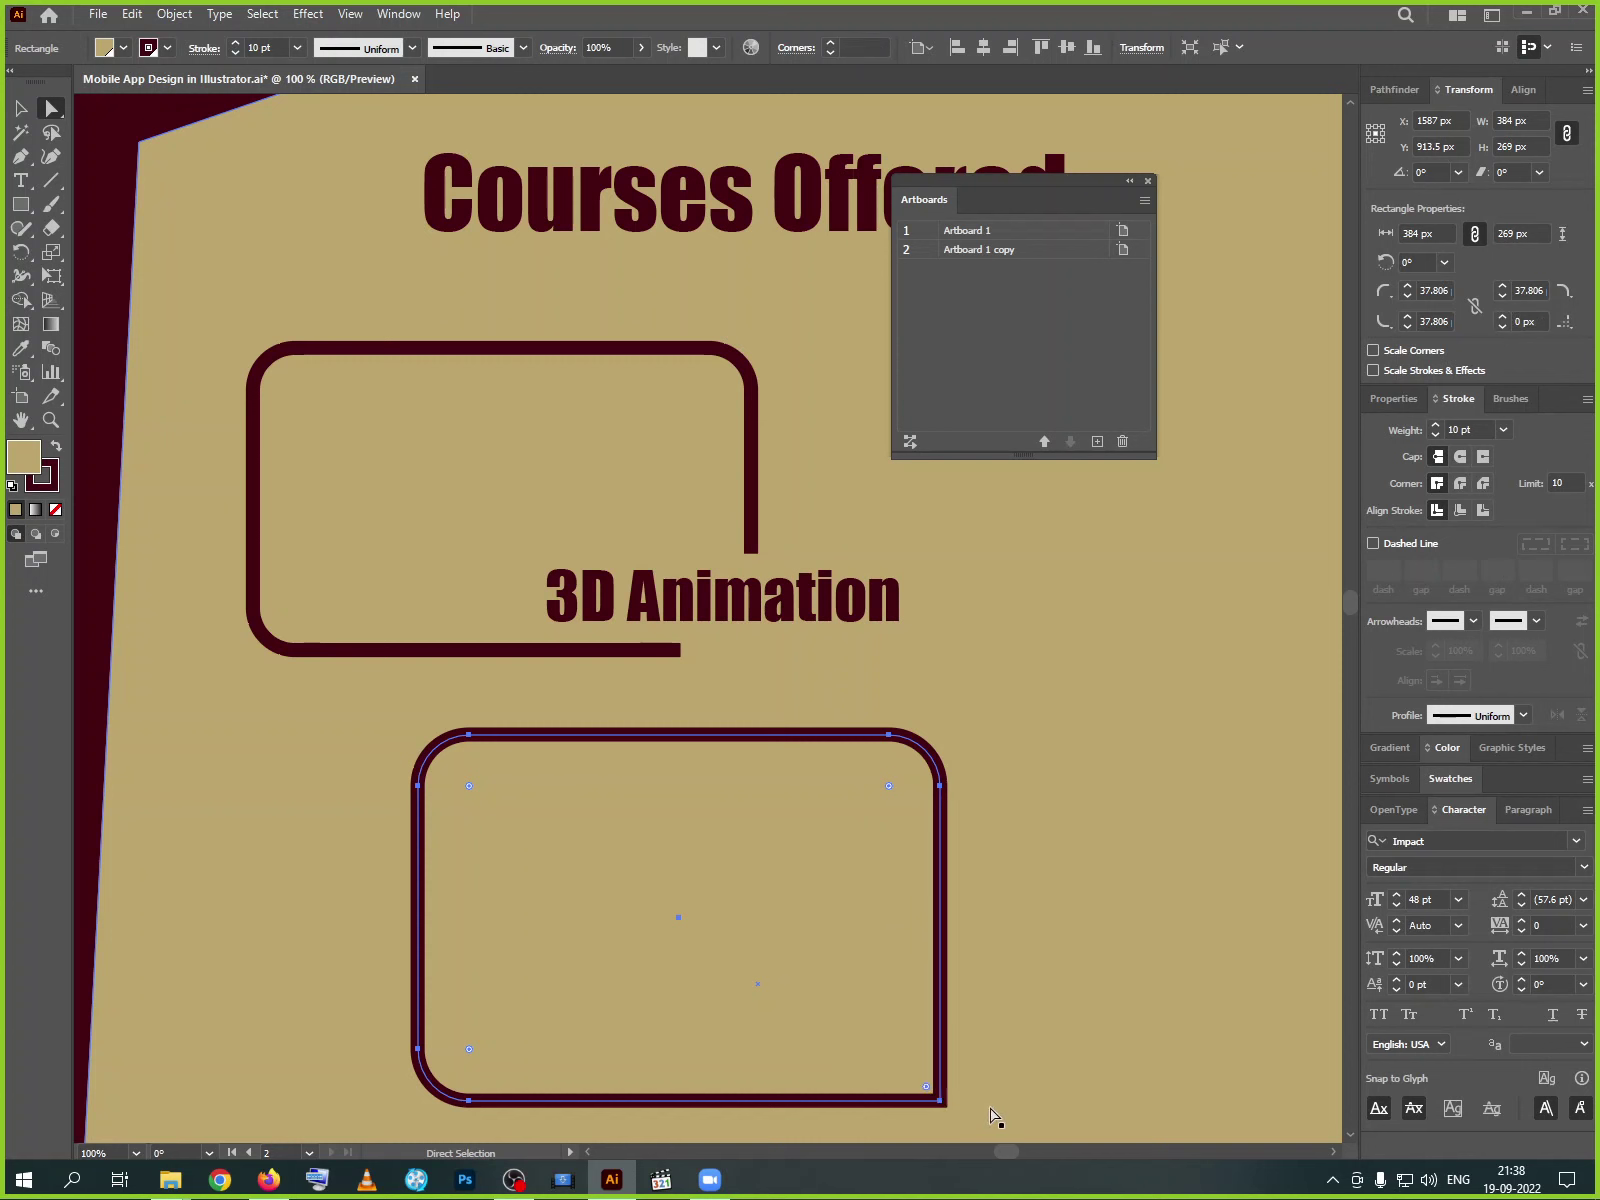
pyautogui.click(941, 1104)
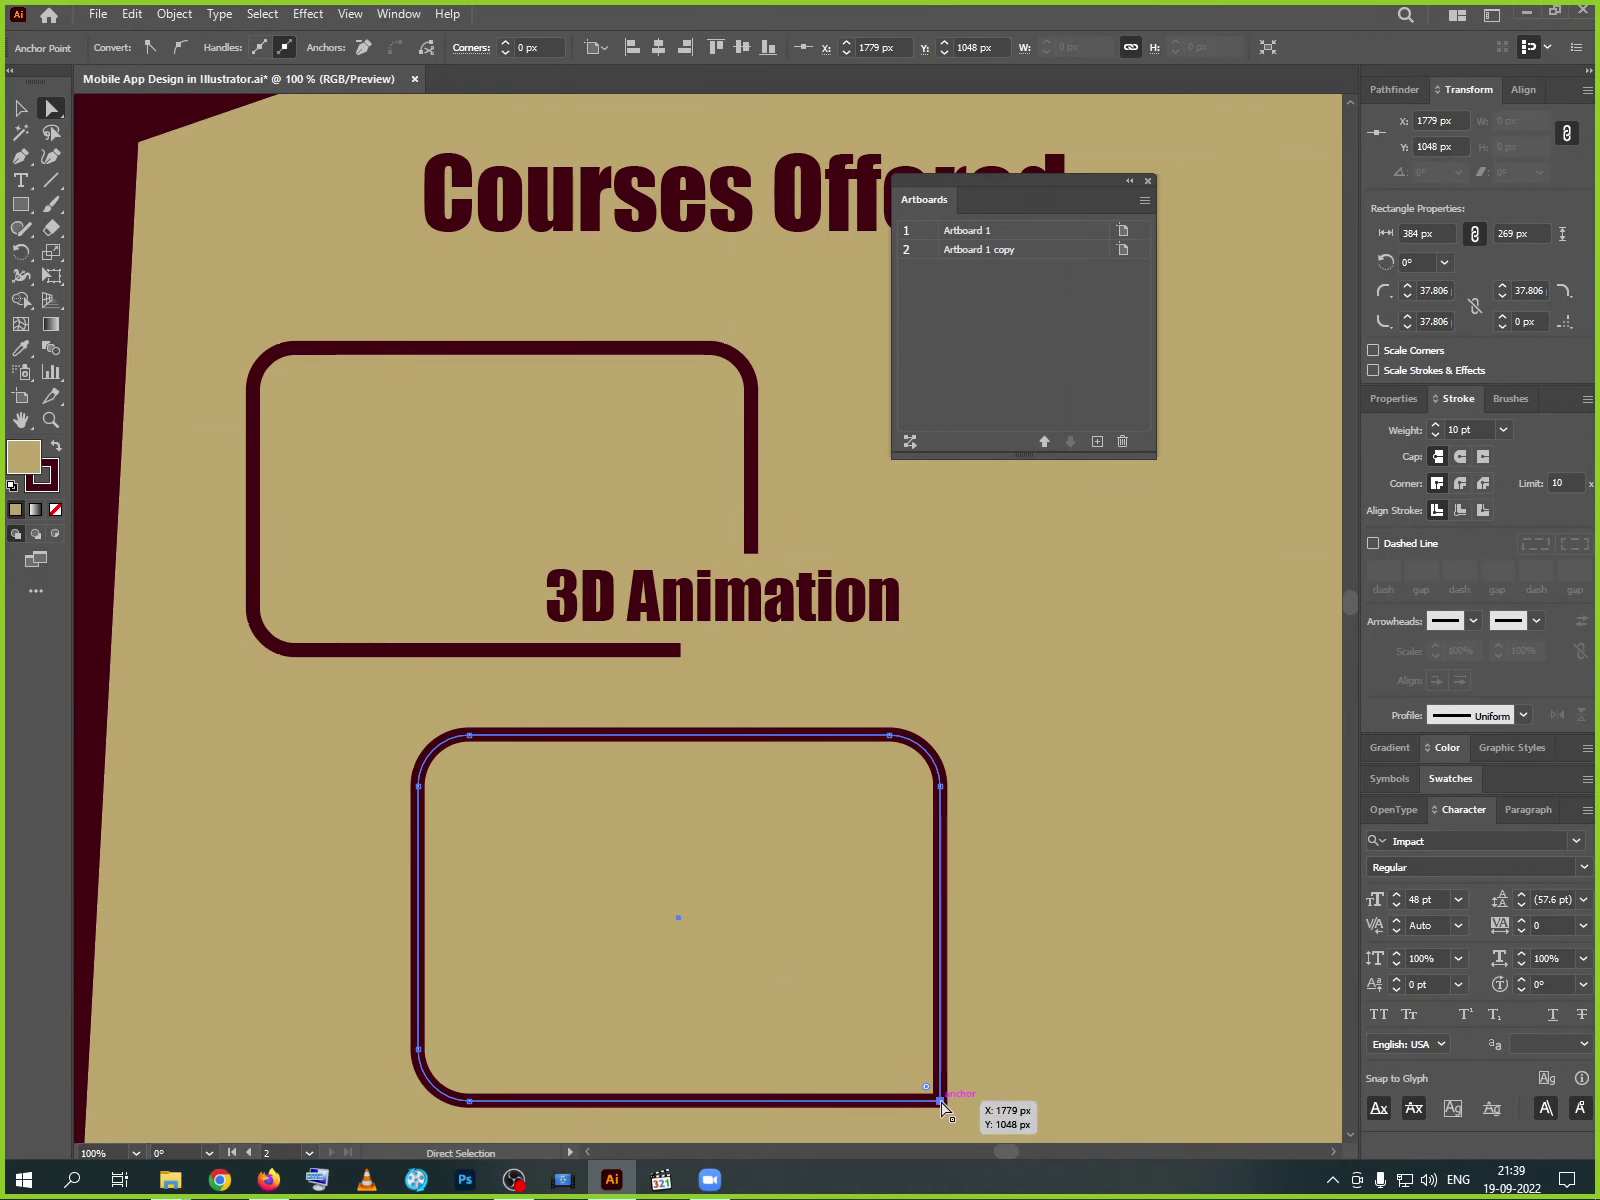
pyautogui.click(426, 52)
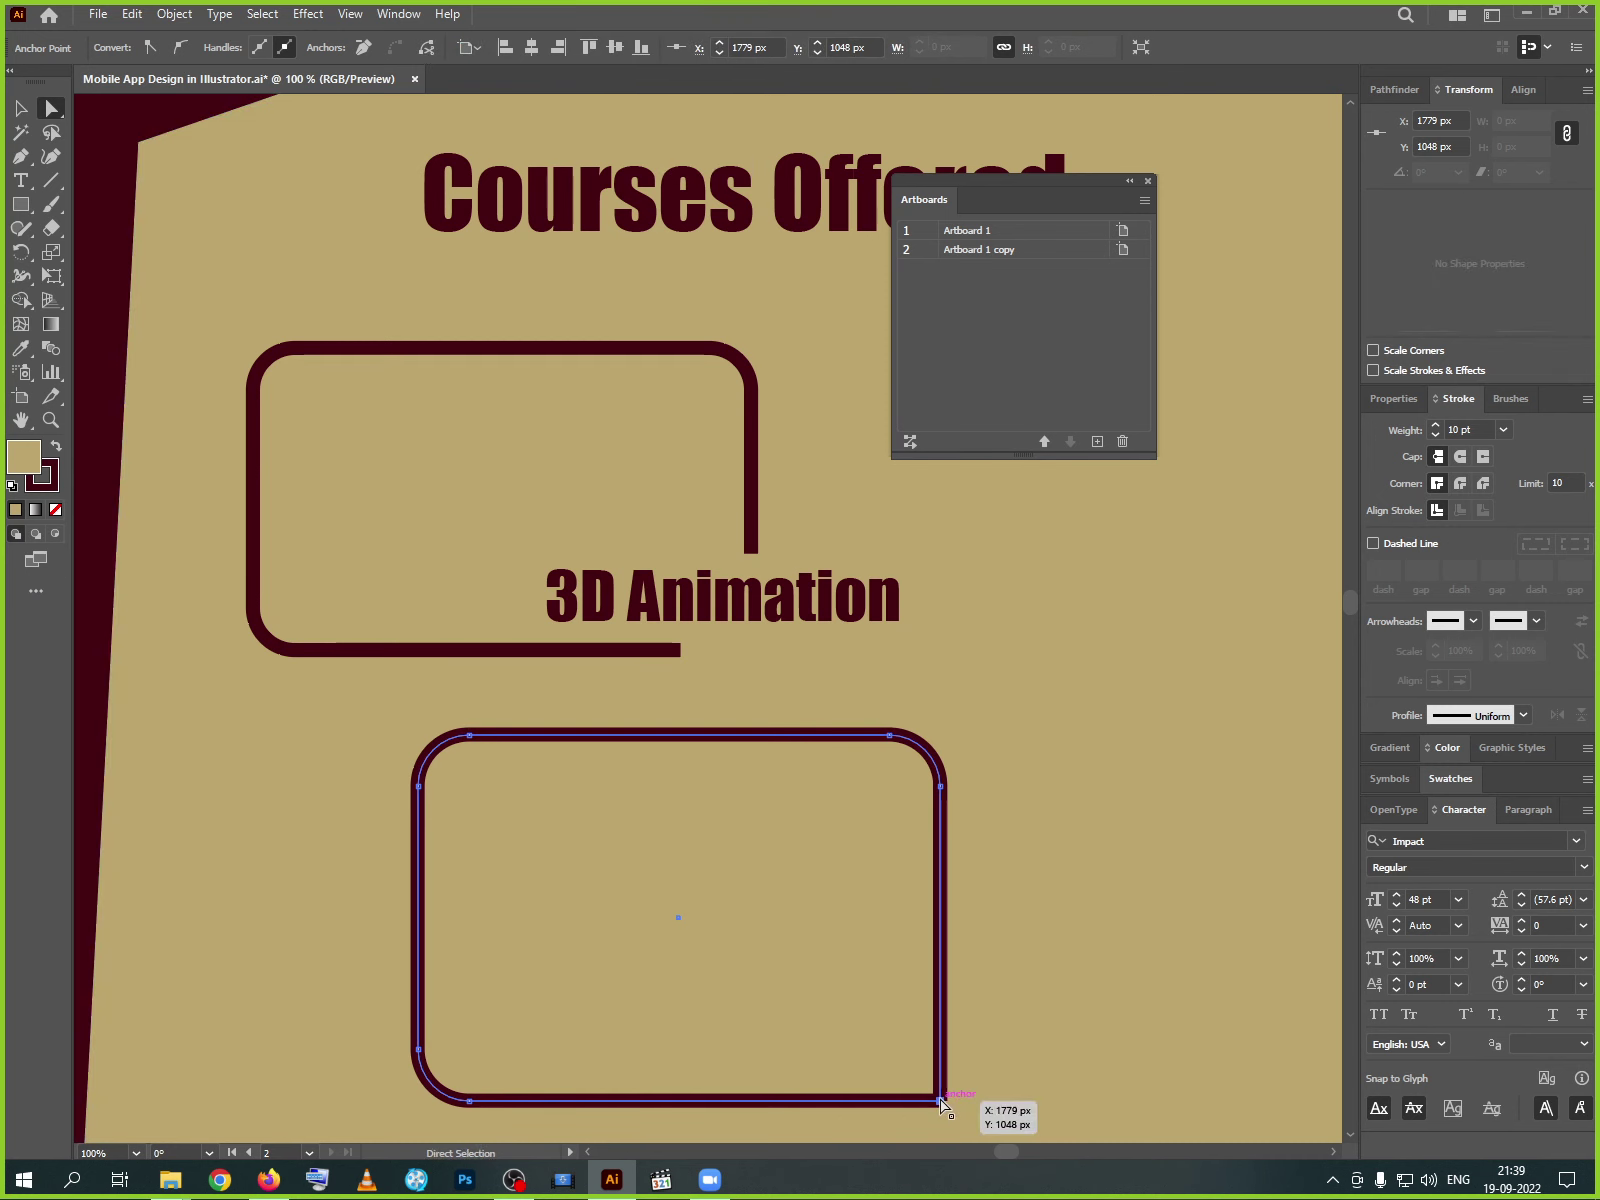
pyautogui.moveTo(940, 1101); pyautogui.dragTo(939, 1006)
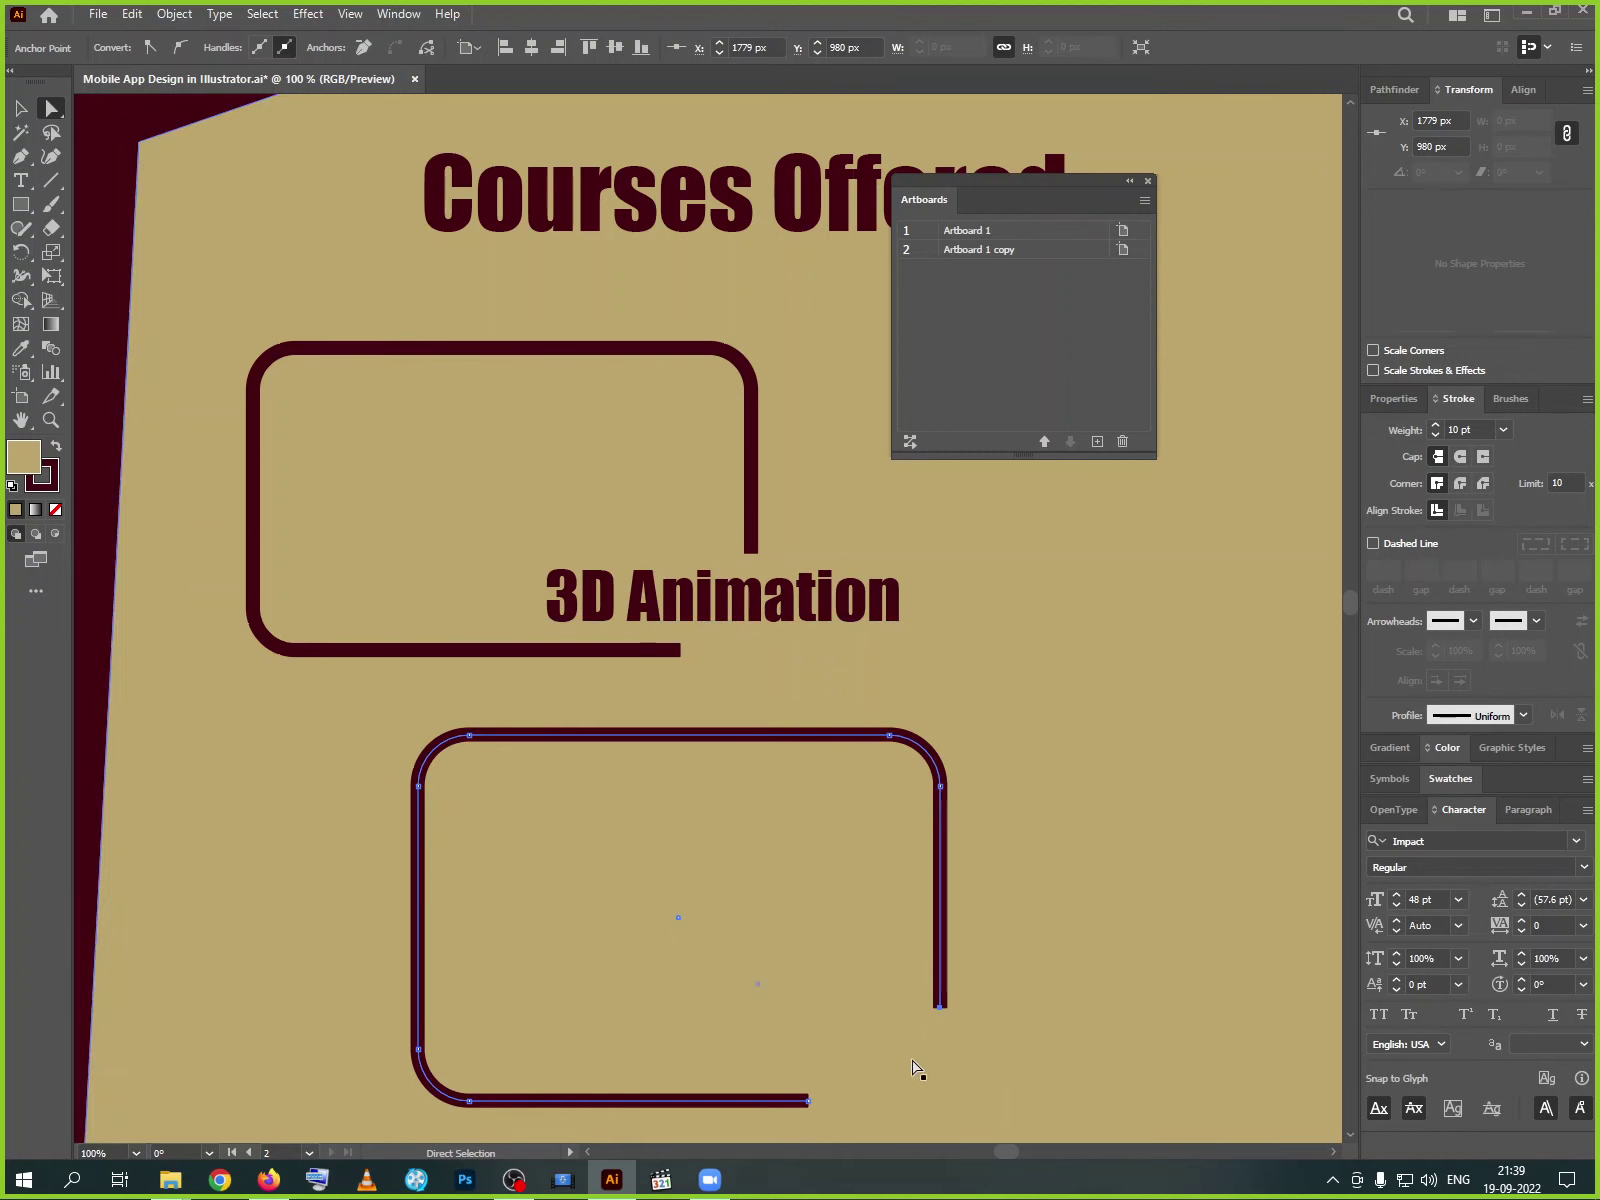
# - Move the '3D Animation' label left and extend the upper frame's bottom stroke to the right
pyautogui.click(20, 108)
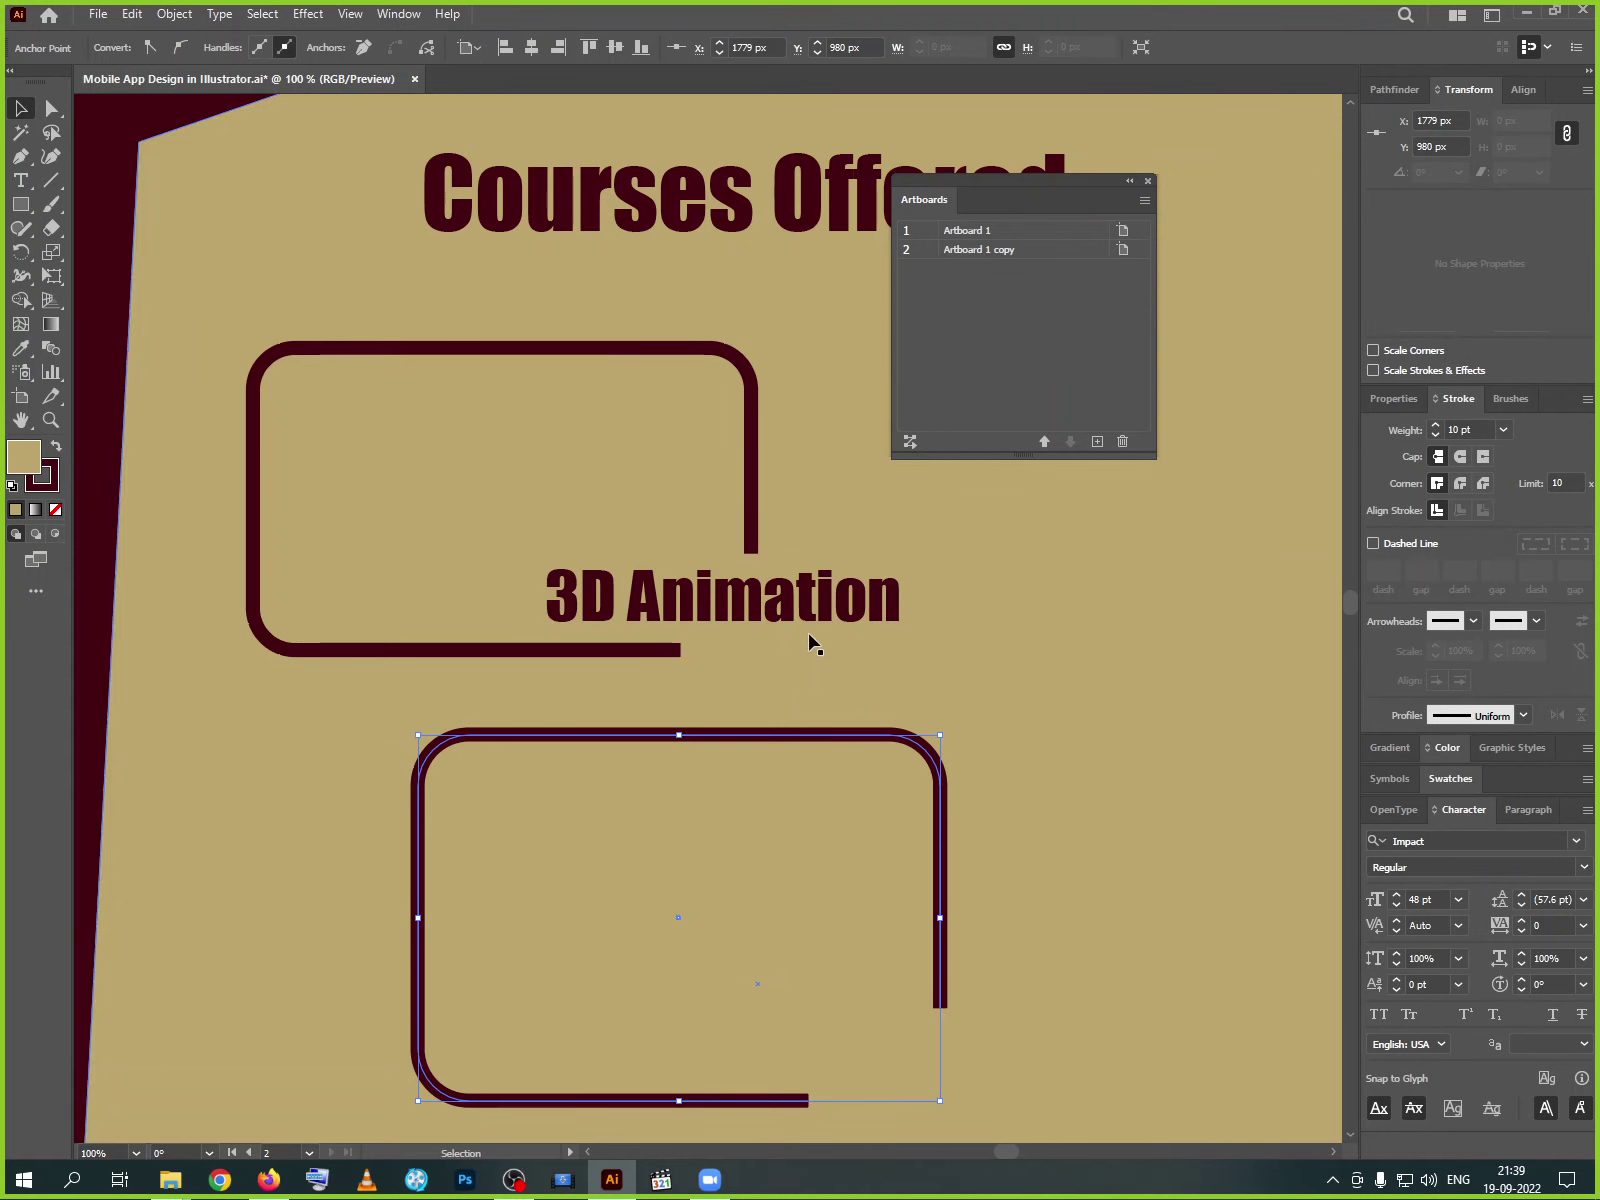
pyautogui.moveTo(843, 616); pyautogui.dragTo(755, 616)
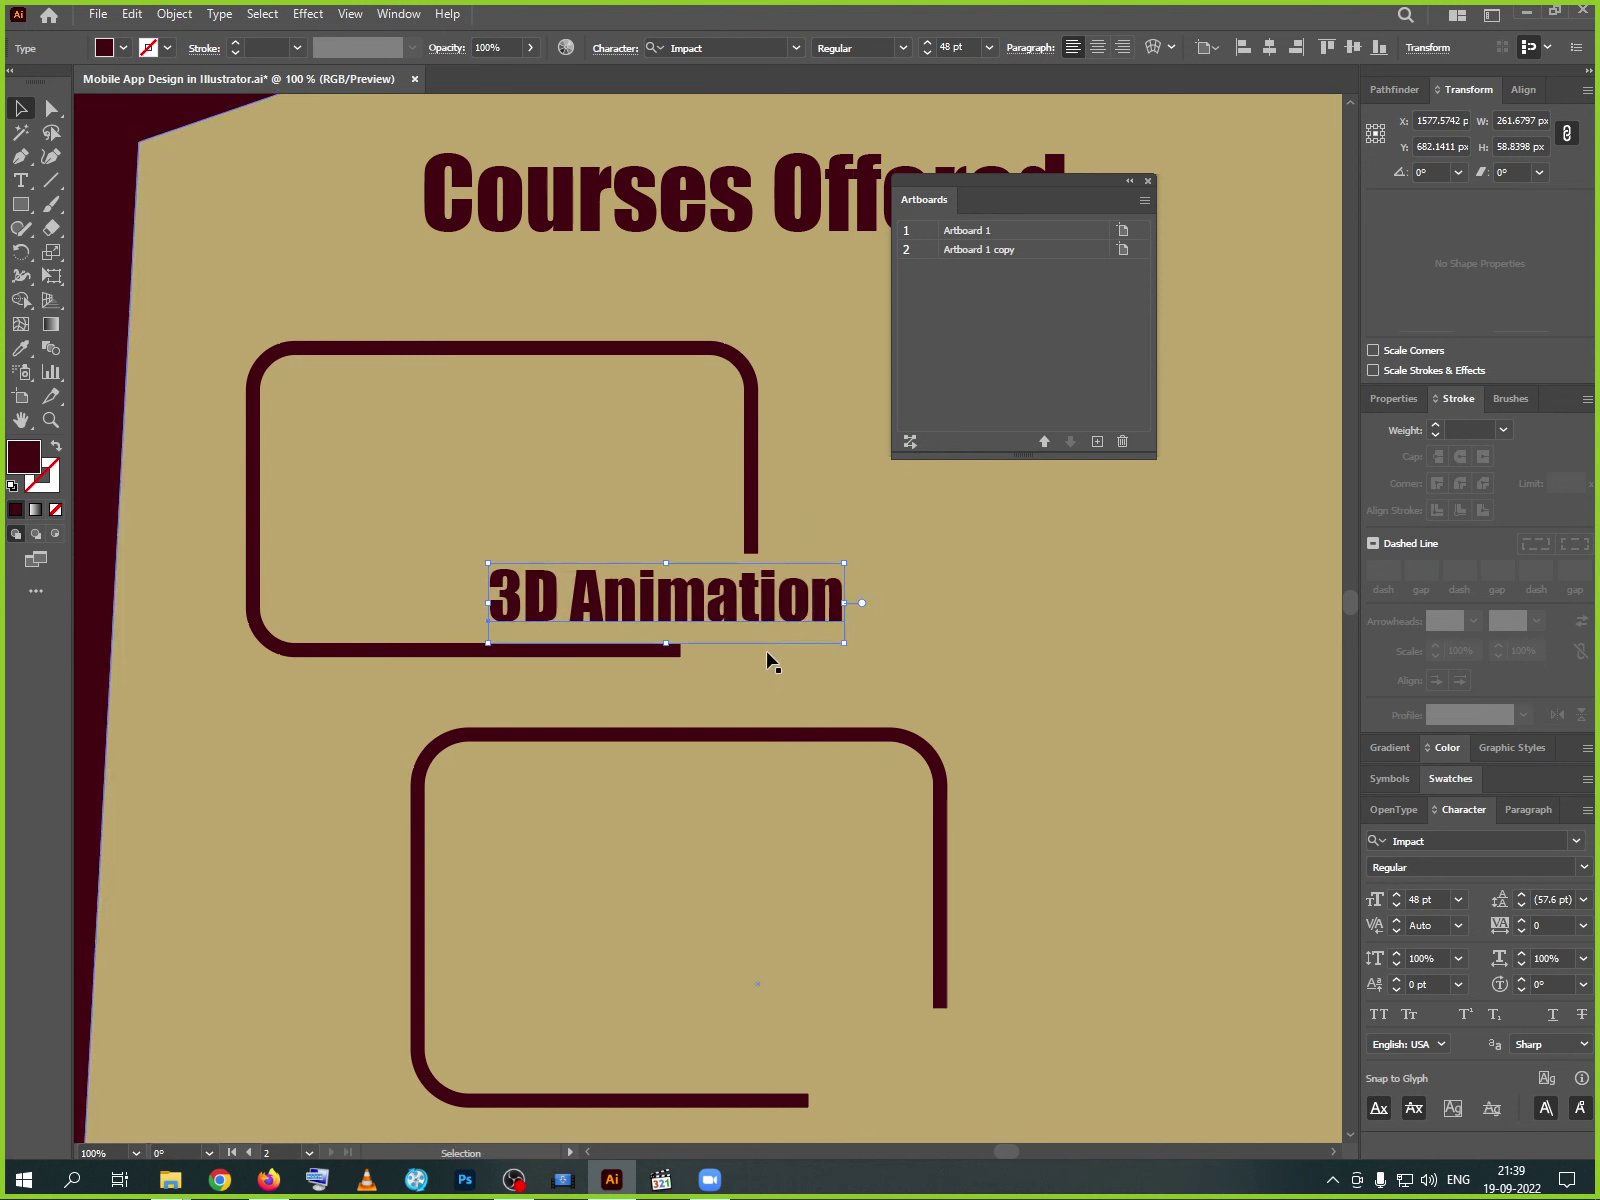
pyautogui.click(679, 650)
pyautogui.click(51, 108)
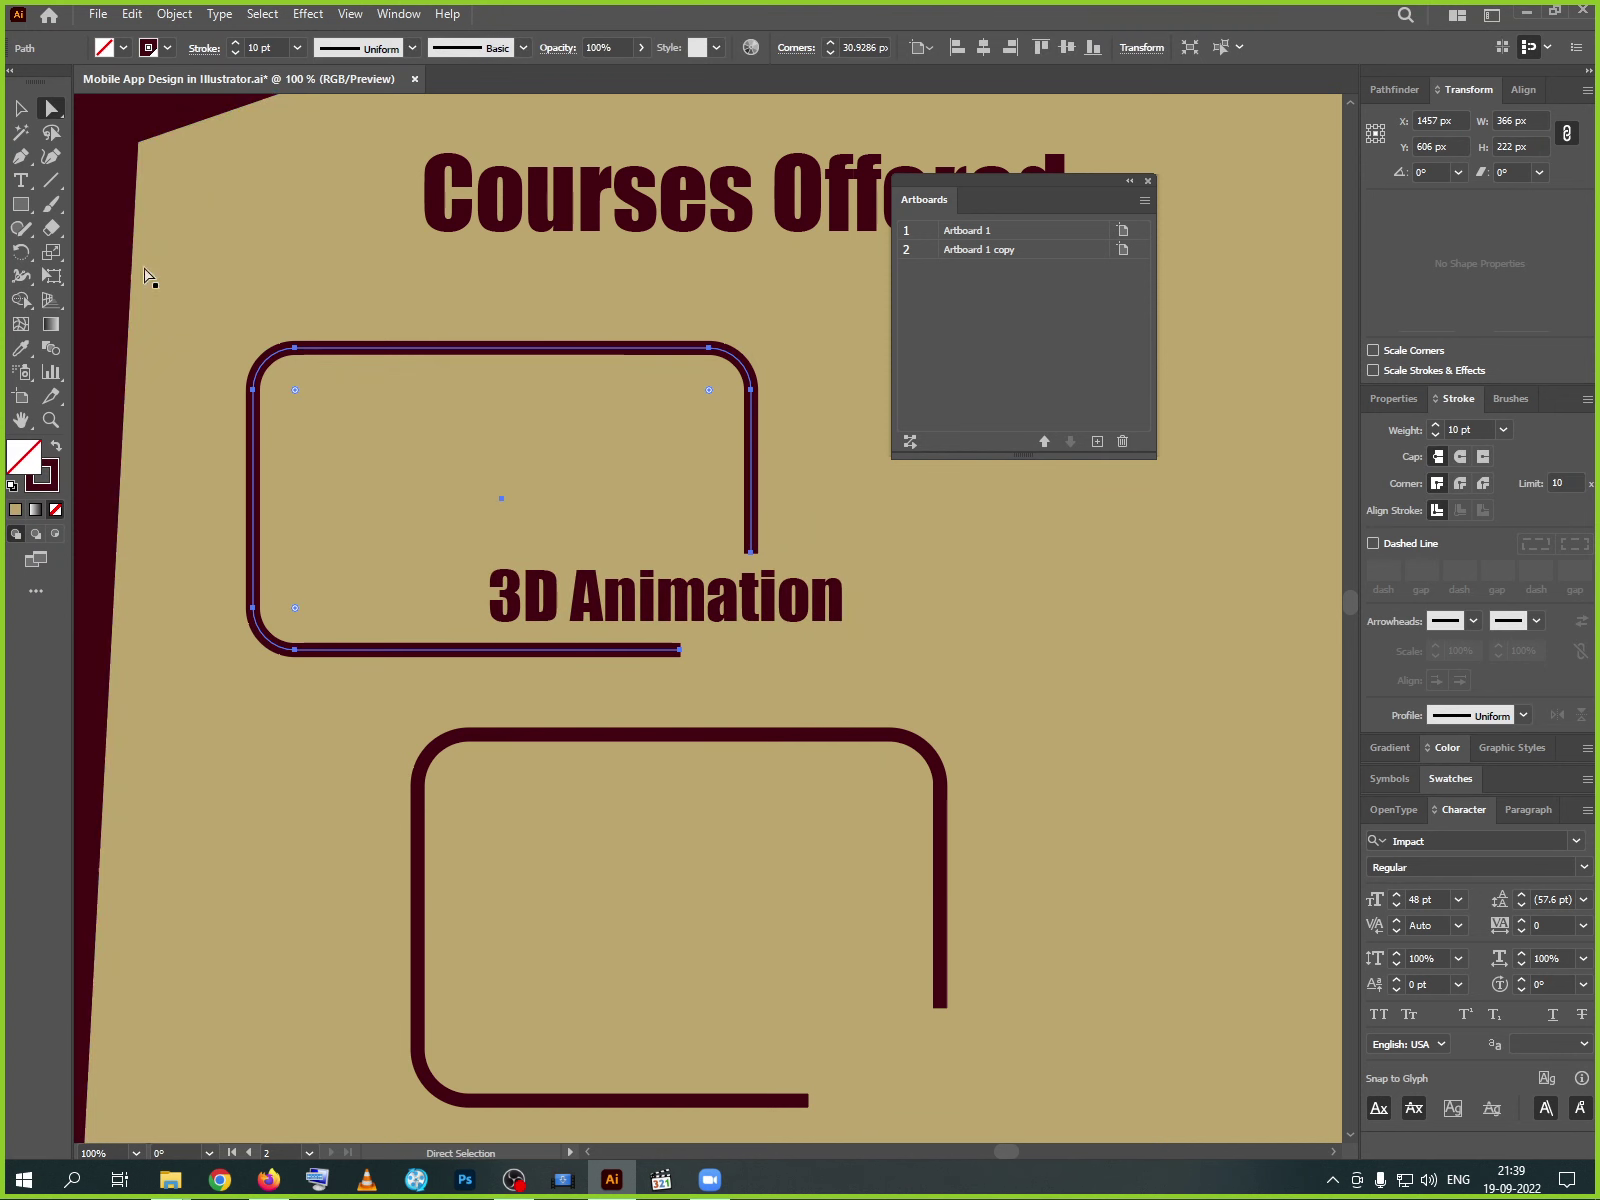
pyautogui.moveTo(677, 652); pyautogui.dragTo(752, 651)
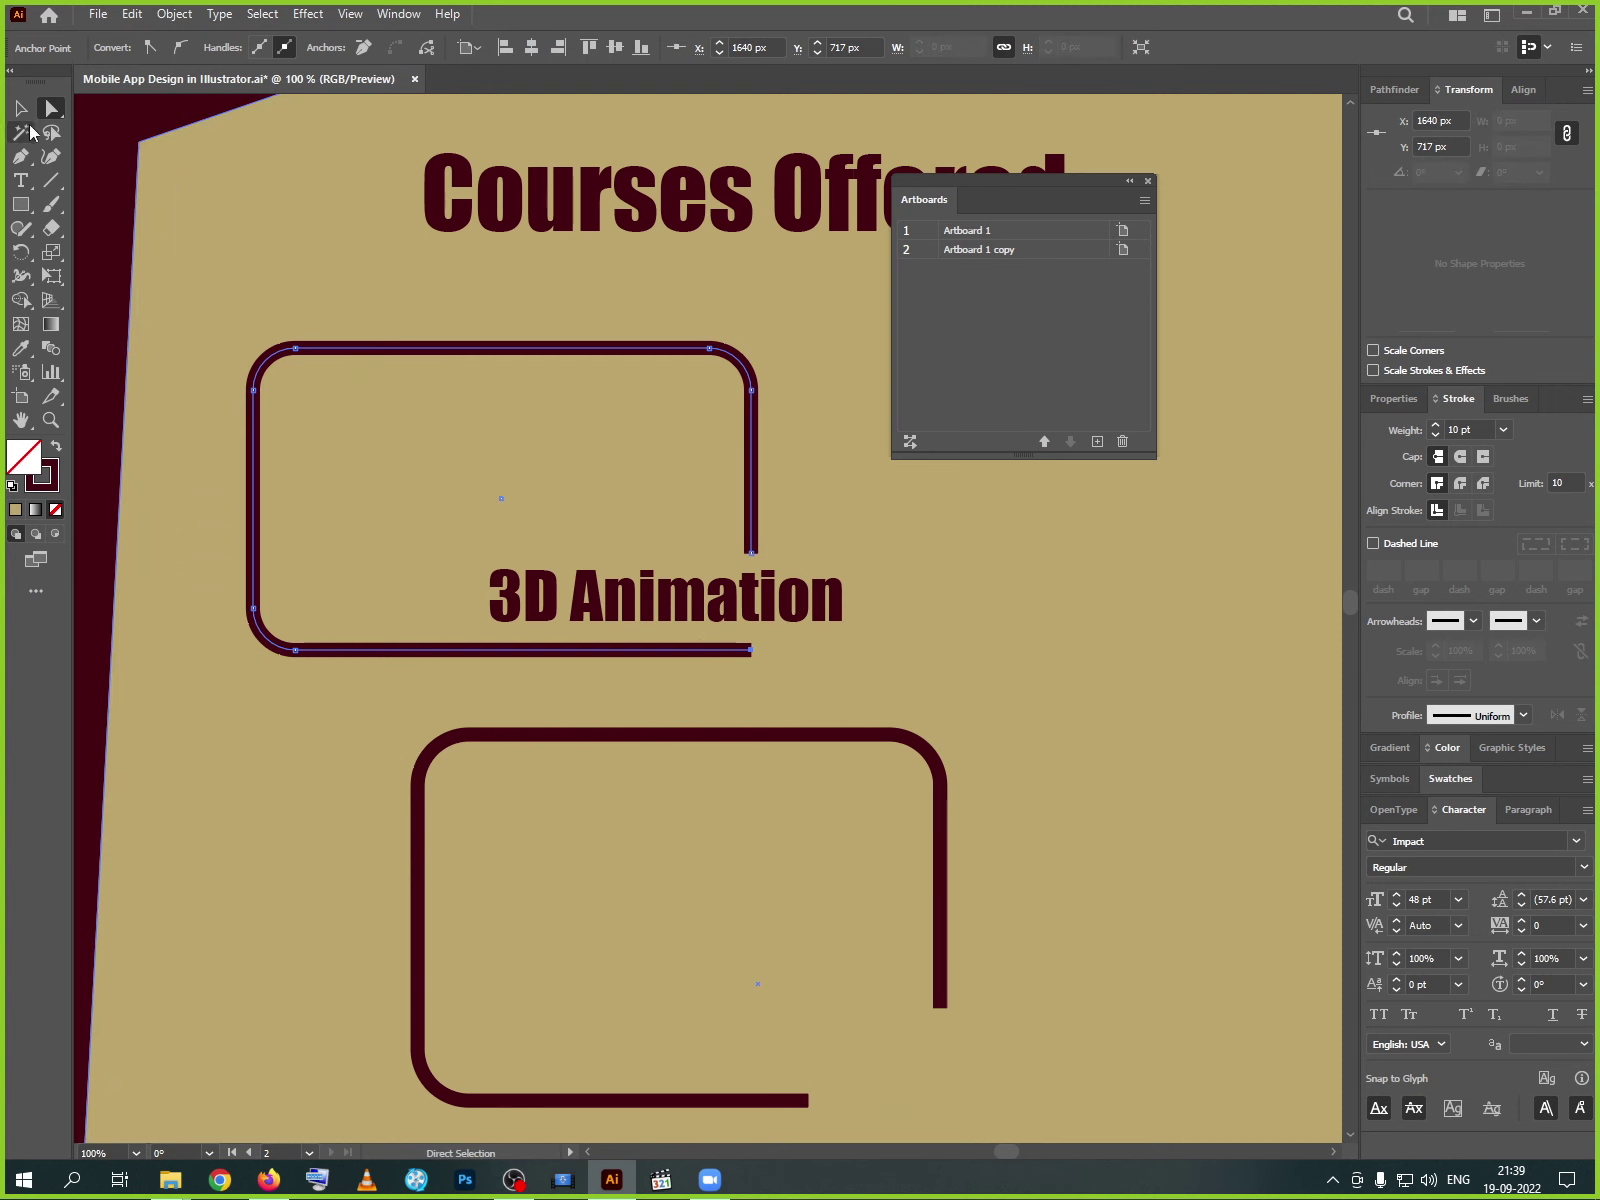
# - Reselect the upper frame's anchors and dismiss the meeting time-limit popup and upgrade page
pyautogui.click(20, 107)
pyautogui.click(871, 653)
pyautogui.click(754, 654)
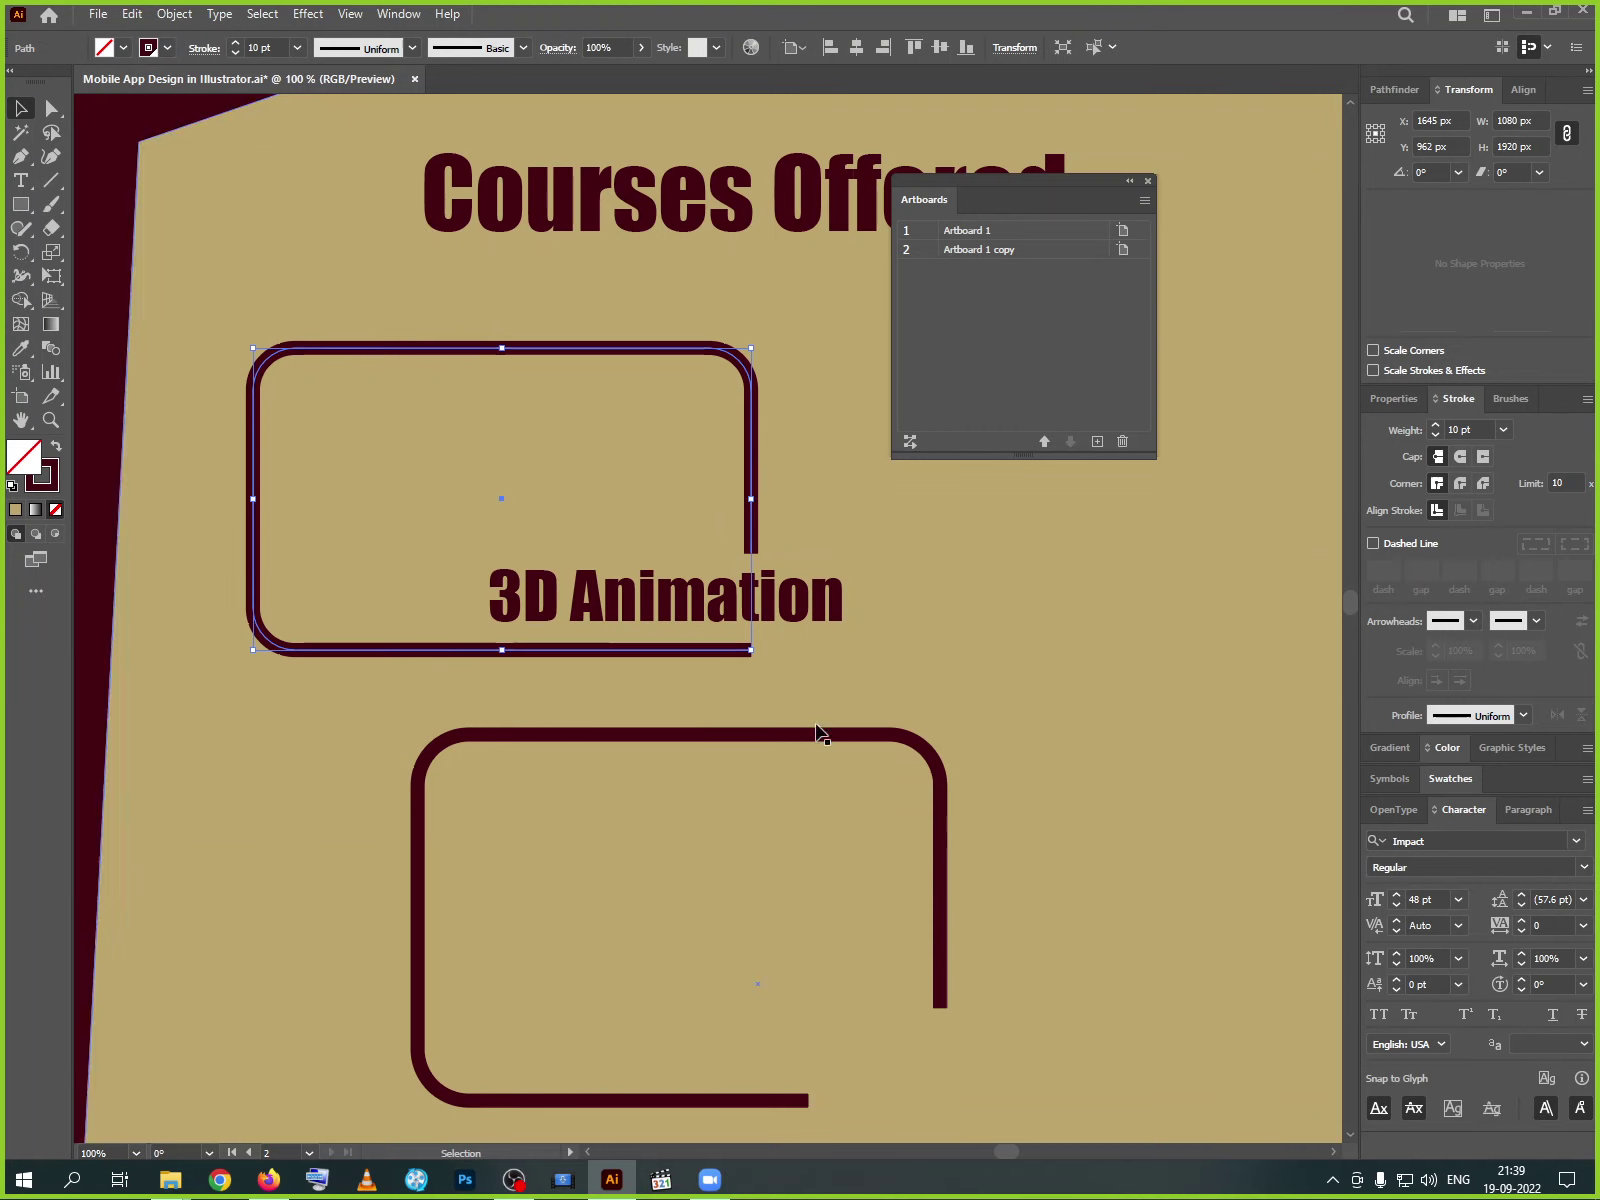
pyautogui.click(51, 107)
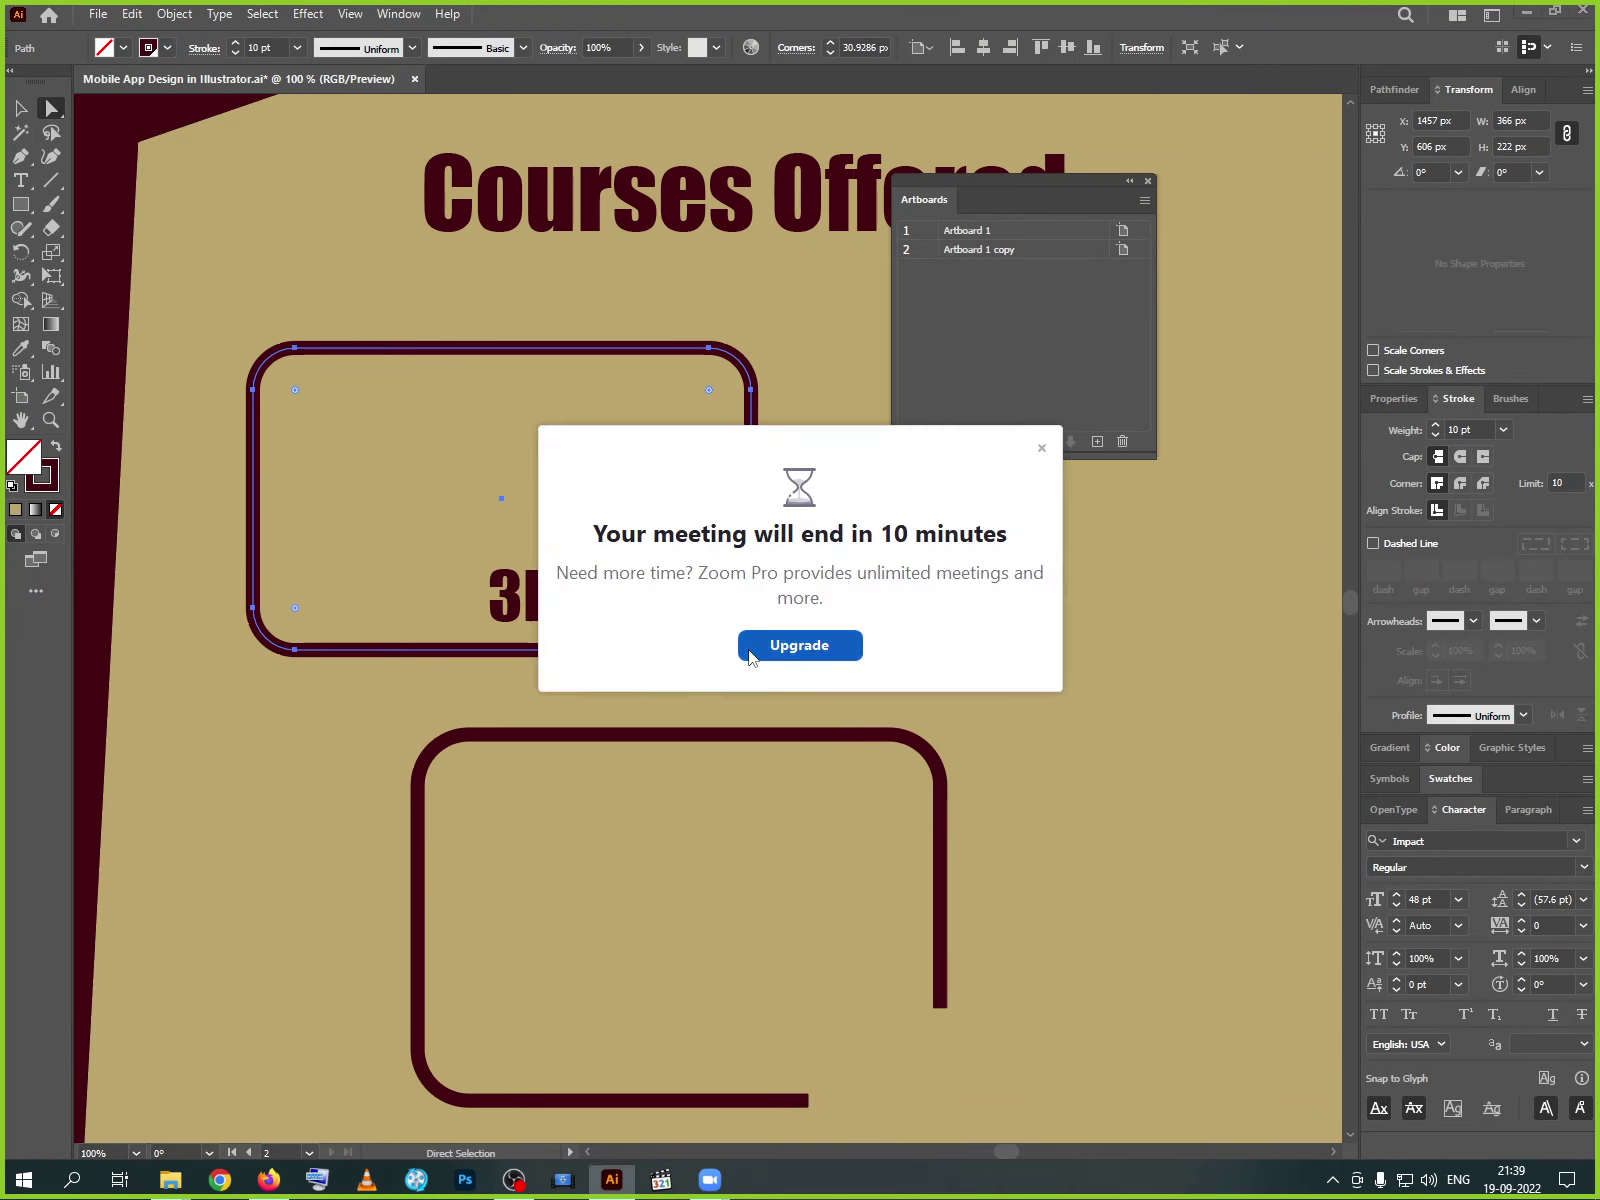
pyautogui.click(750, 651)
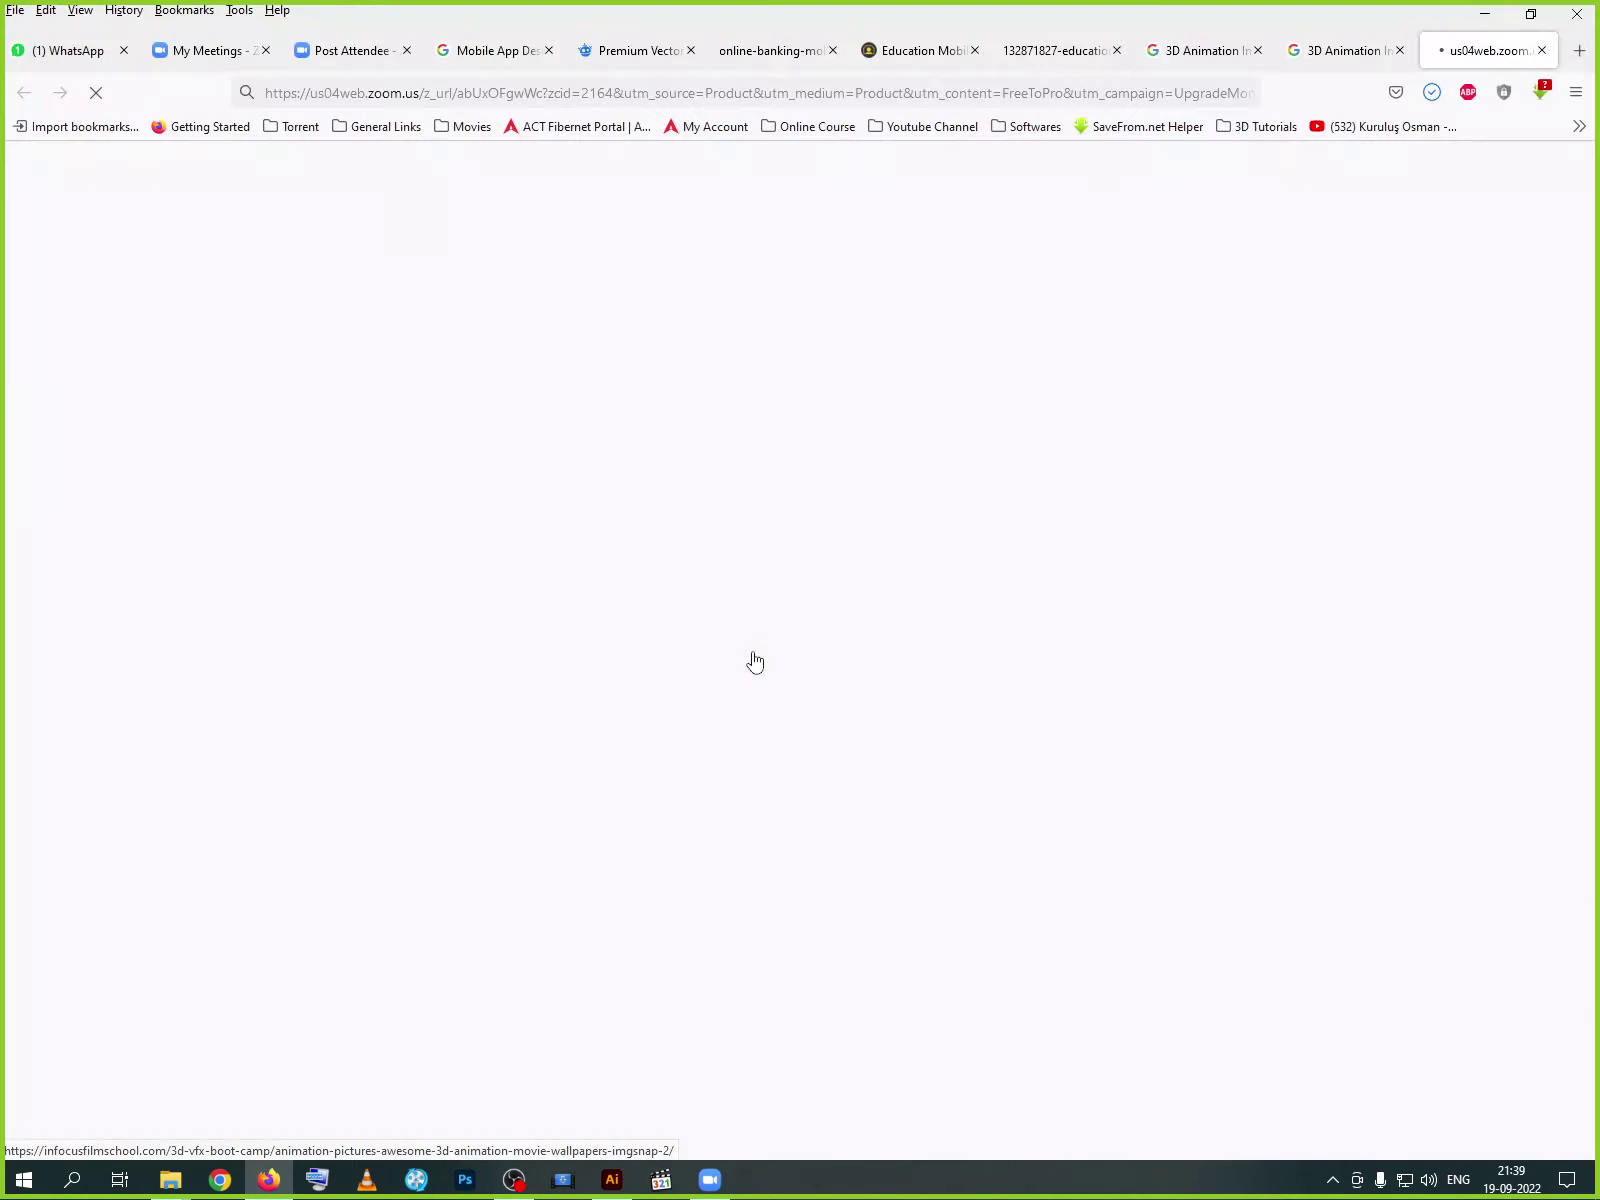
pyautogui.click(1541, 50)
# - Drag the upper frame's bottom anchor left, then select and delete the lower open box
pyautogui.click(1485, 14)
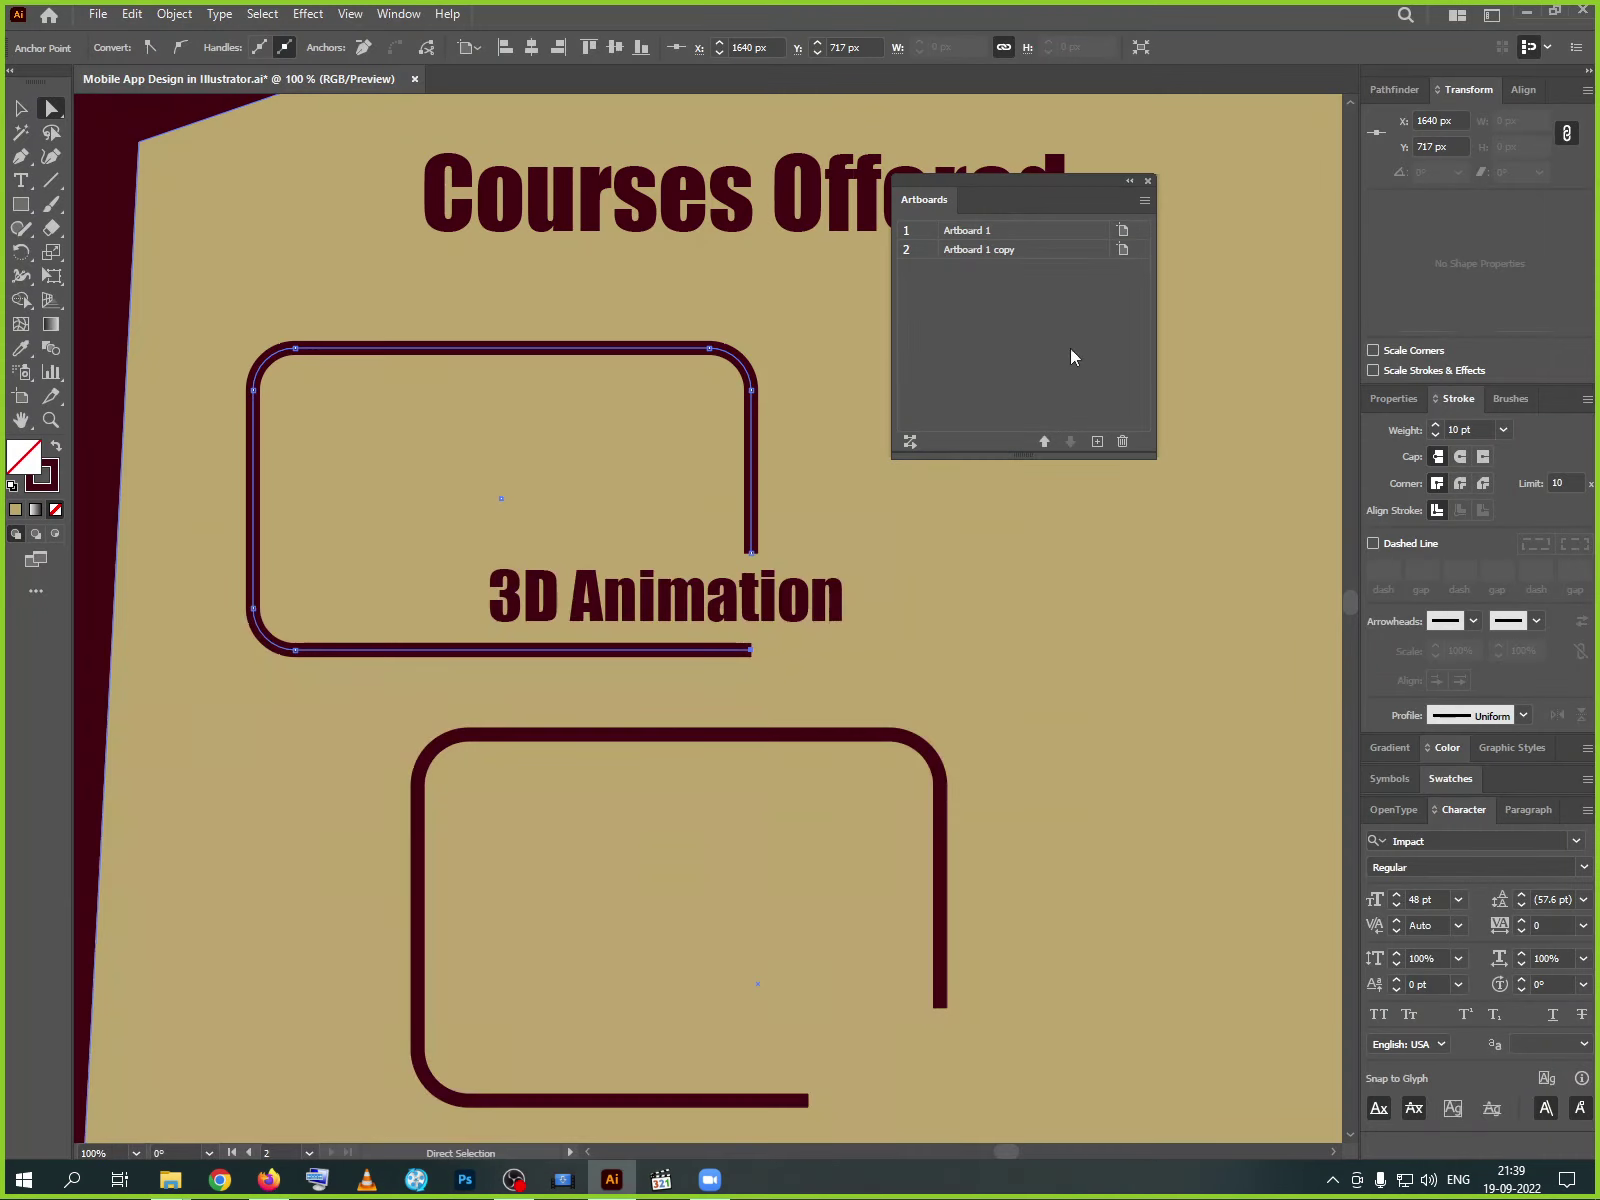
pyautogui.moveTo(752, 656); pyautogui.dragTo(703, 654)
pyautogui.click(20, 112)
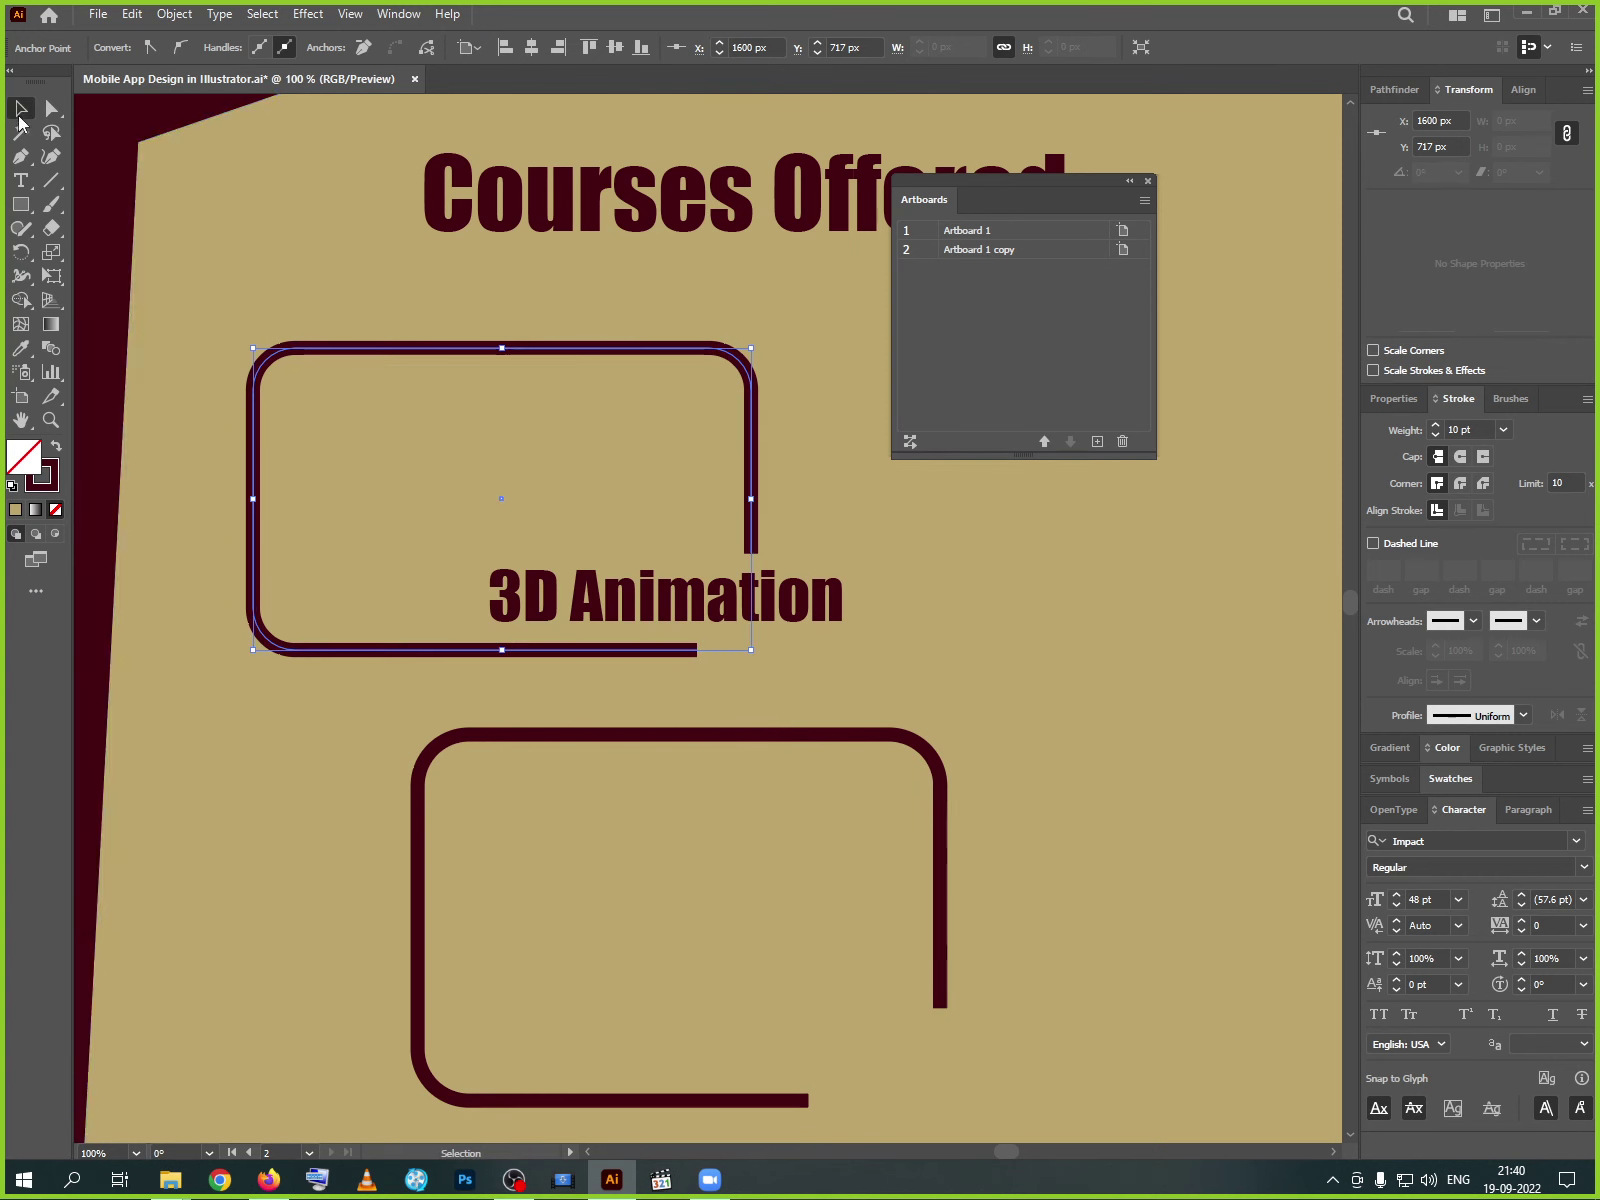
pyautogui.click(818, 612)
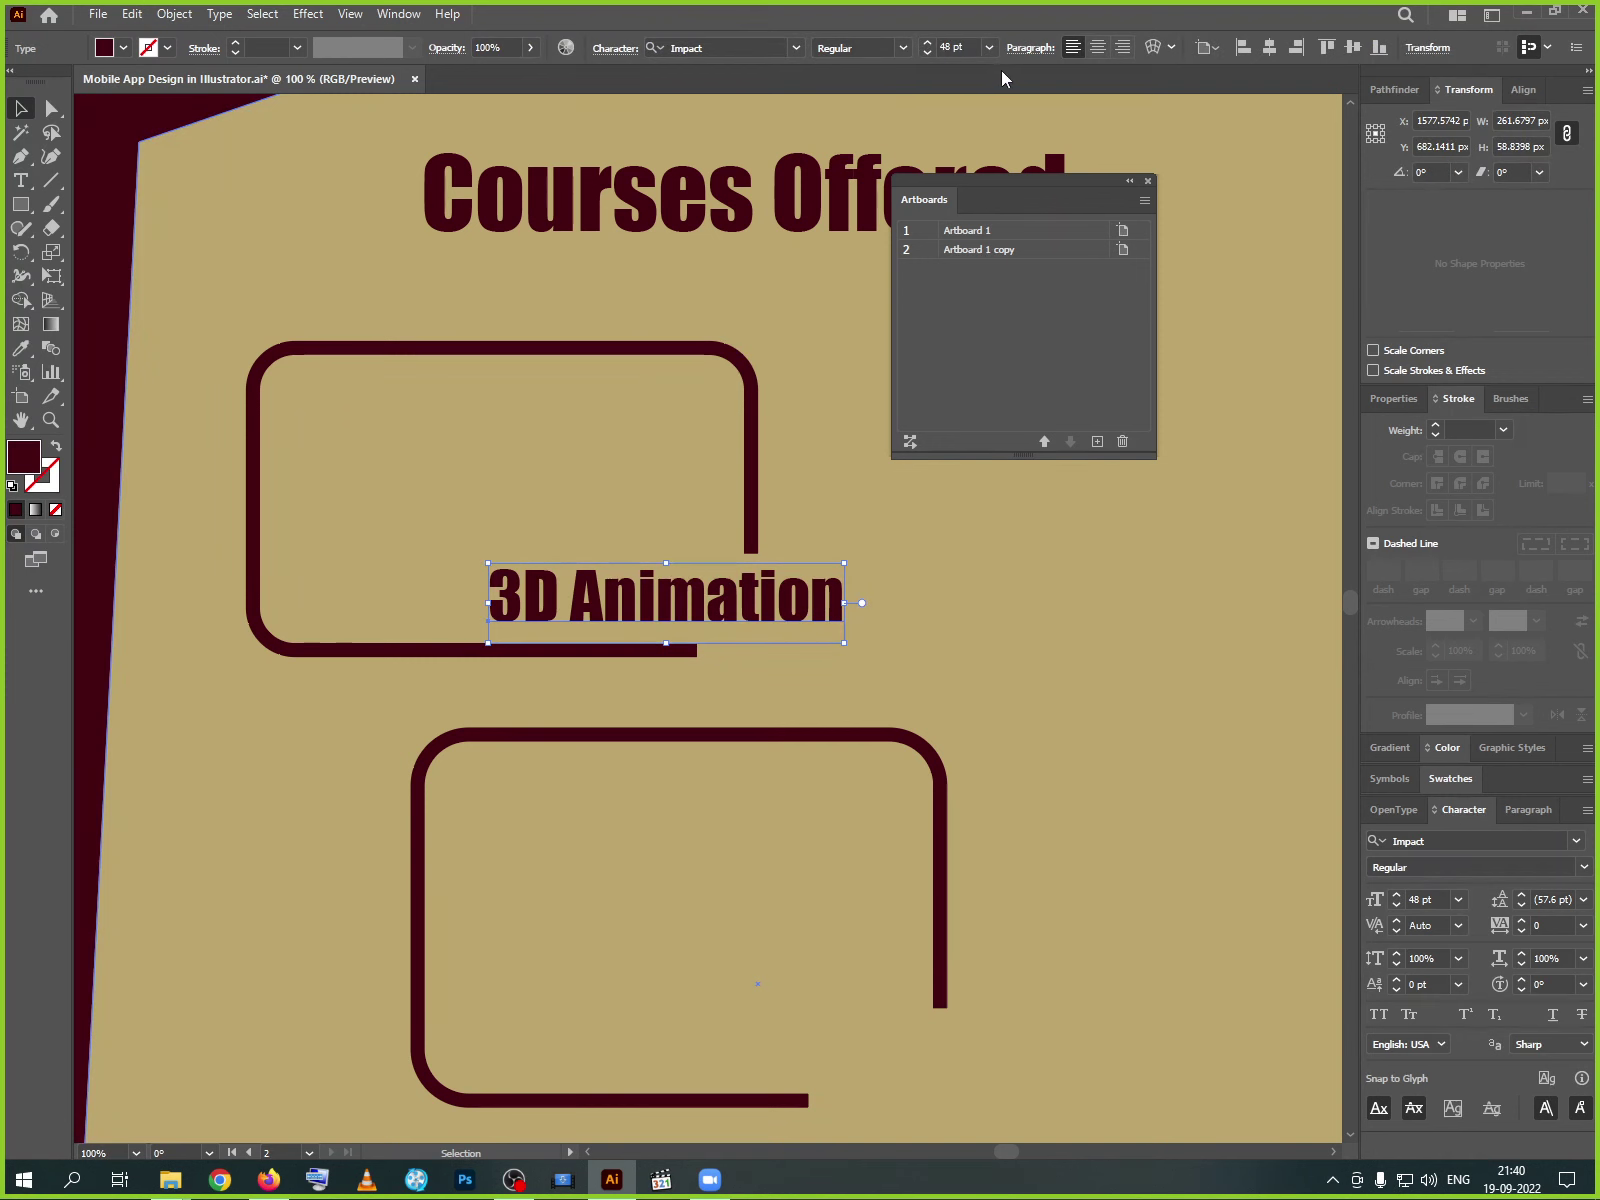
pyautogui.click(870, 670)
pyautogui.click(721, 742)
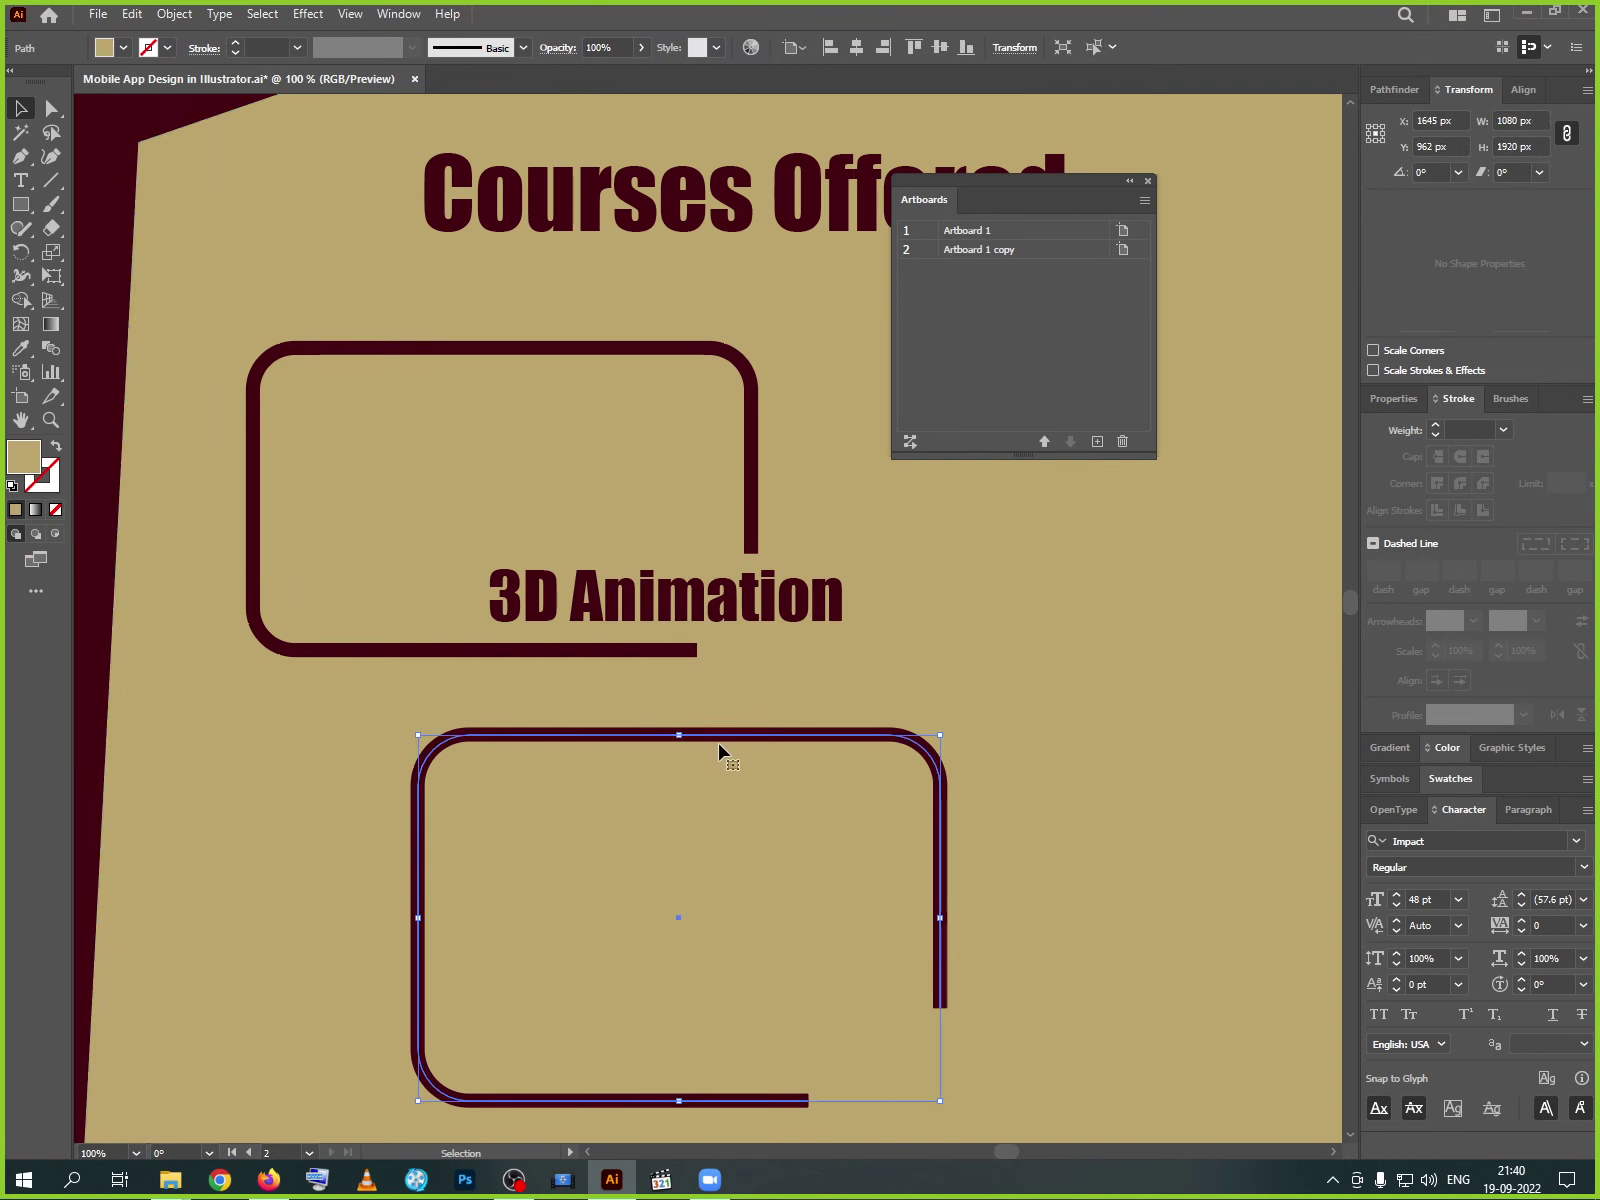
pyautogui.press('Delete')
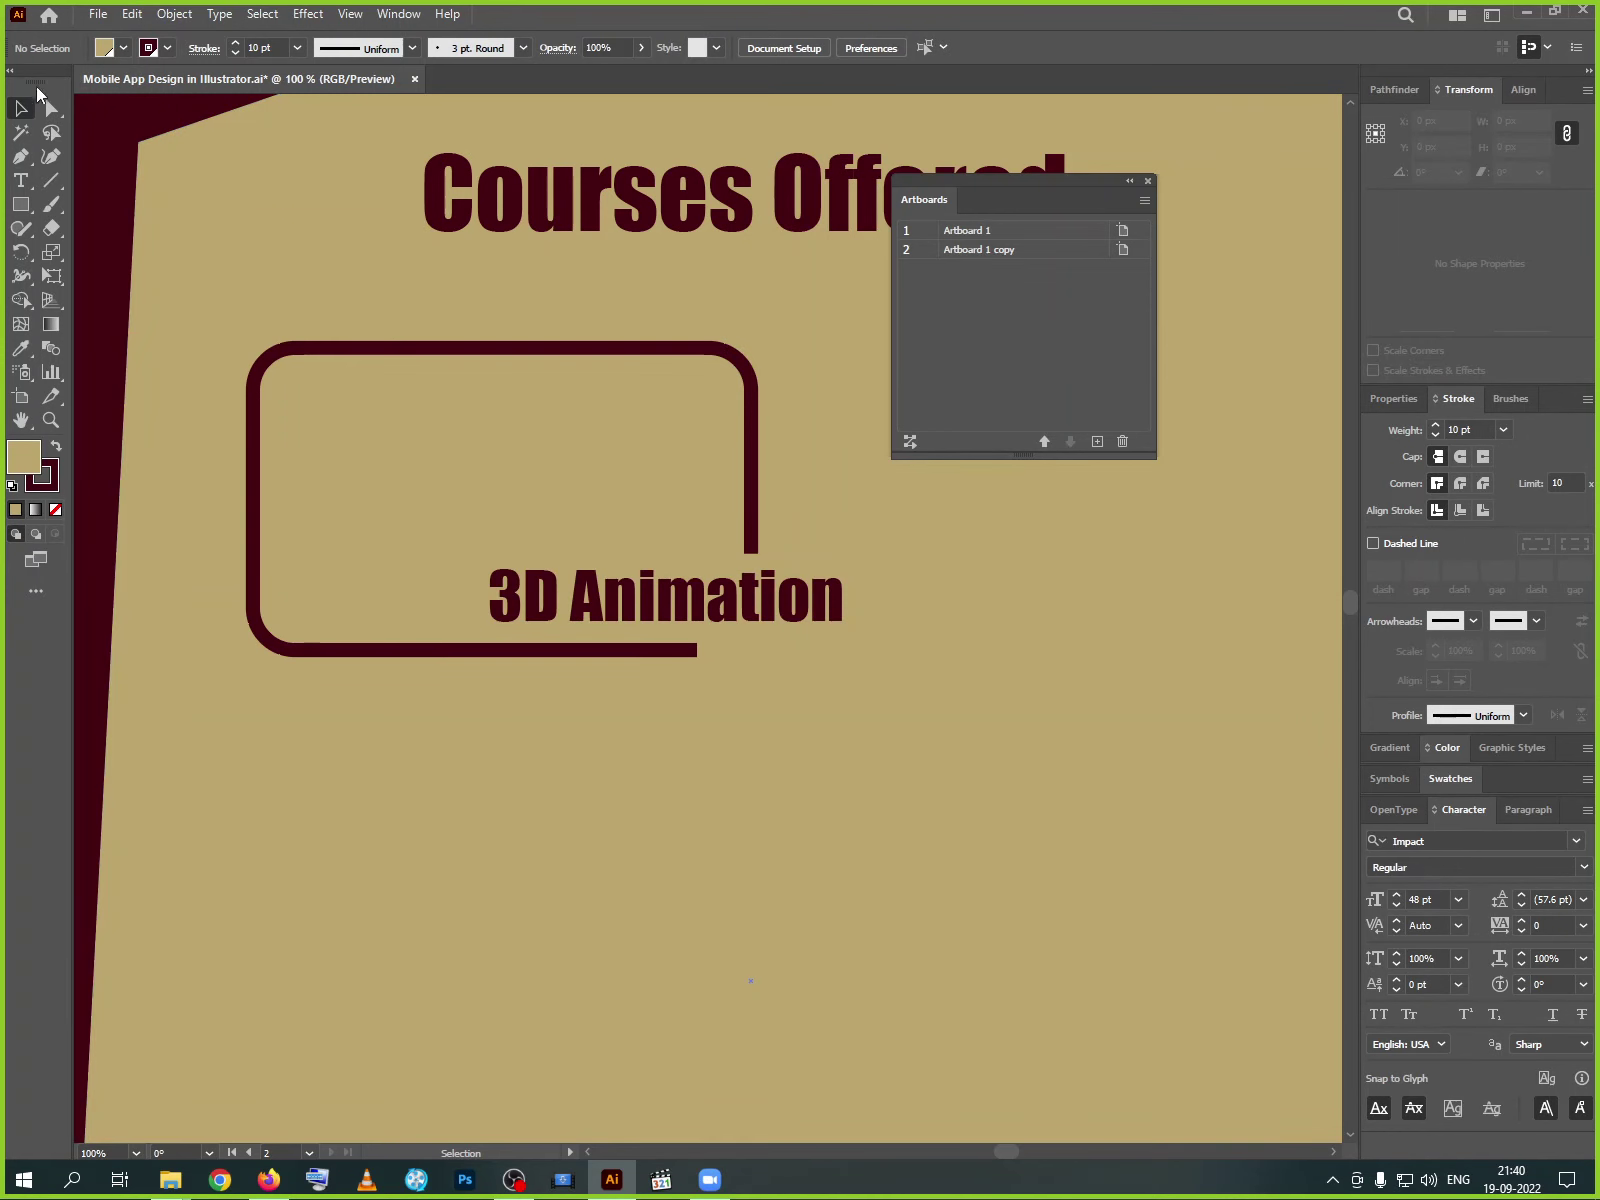
# - Place the 3D animation picture file into the design and roughly size and position it
pyautogui.click(97, 14)
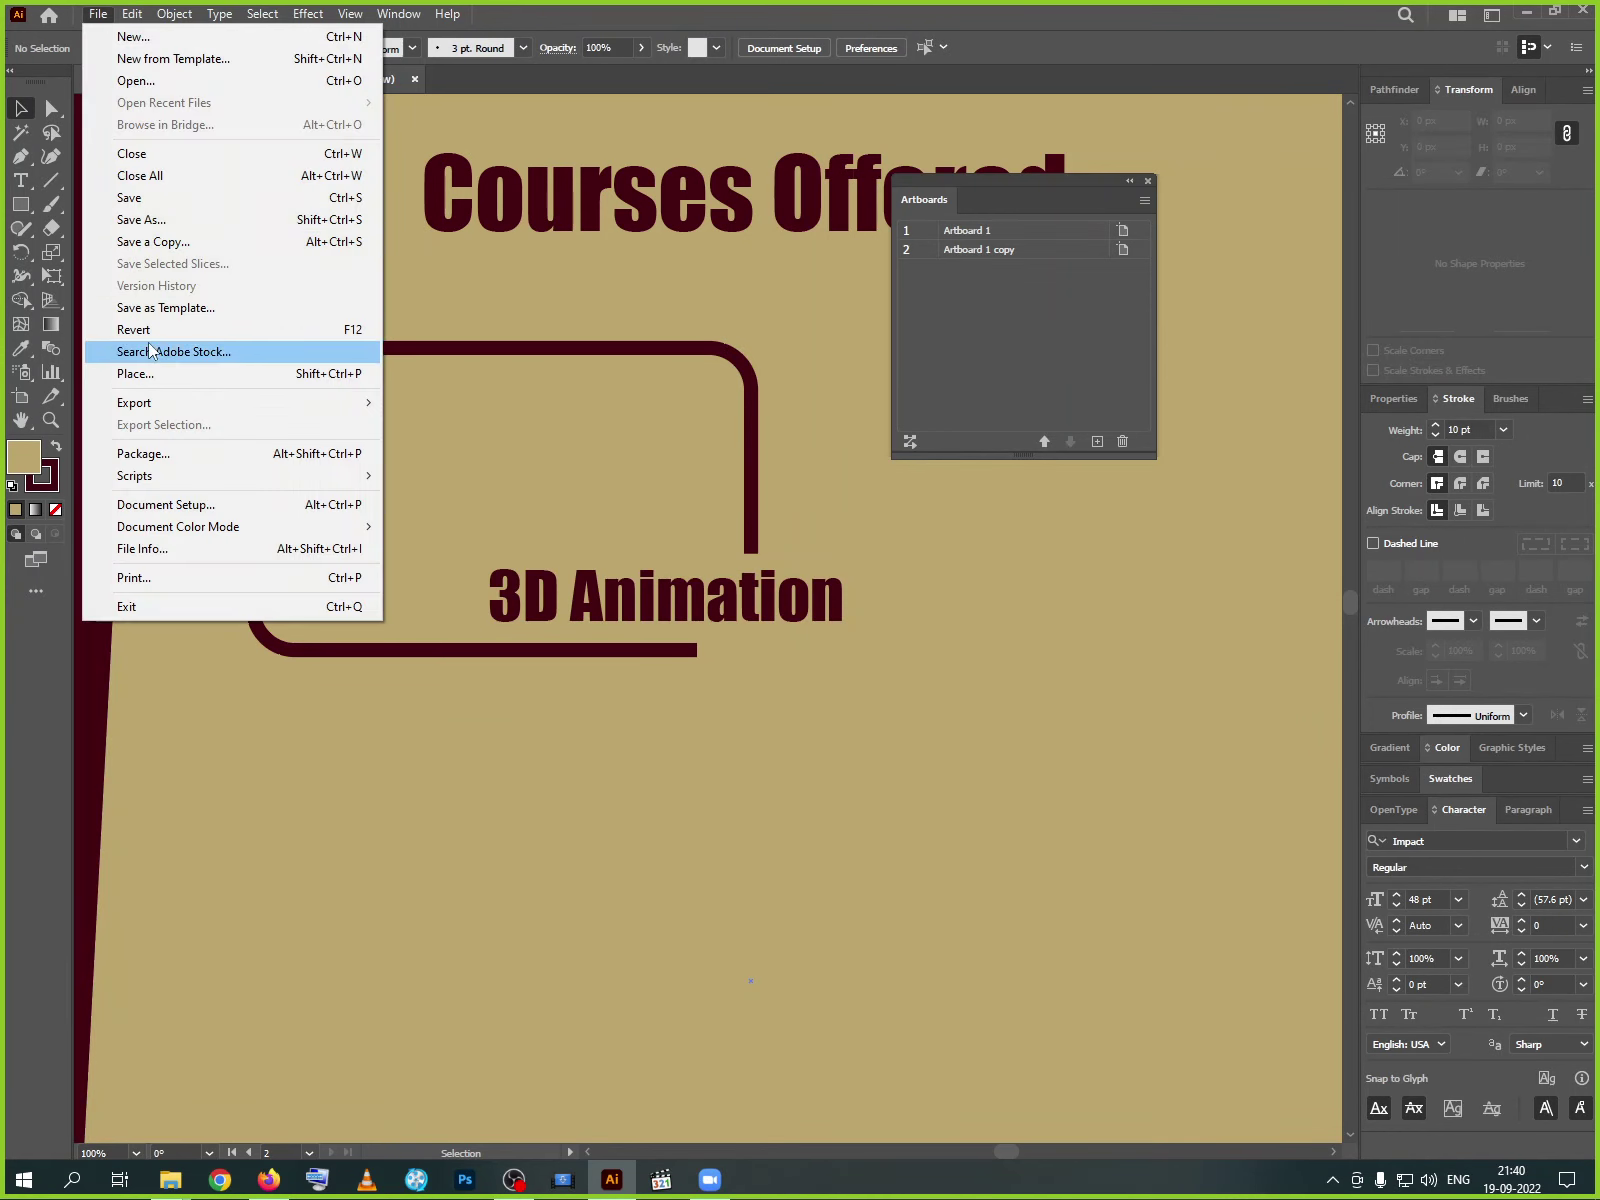
pyautogui.click(152, 374)
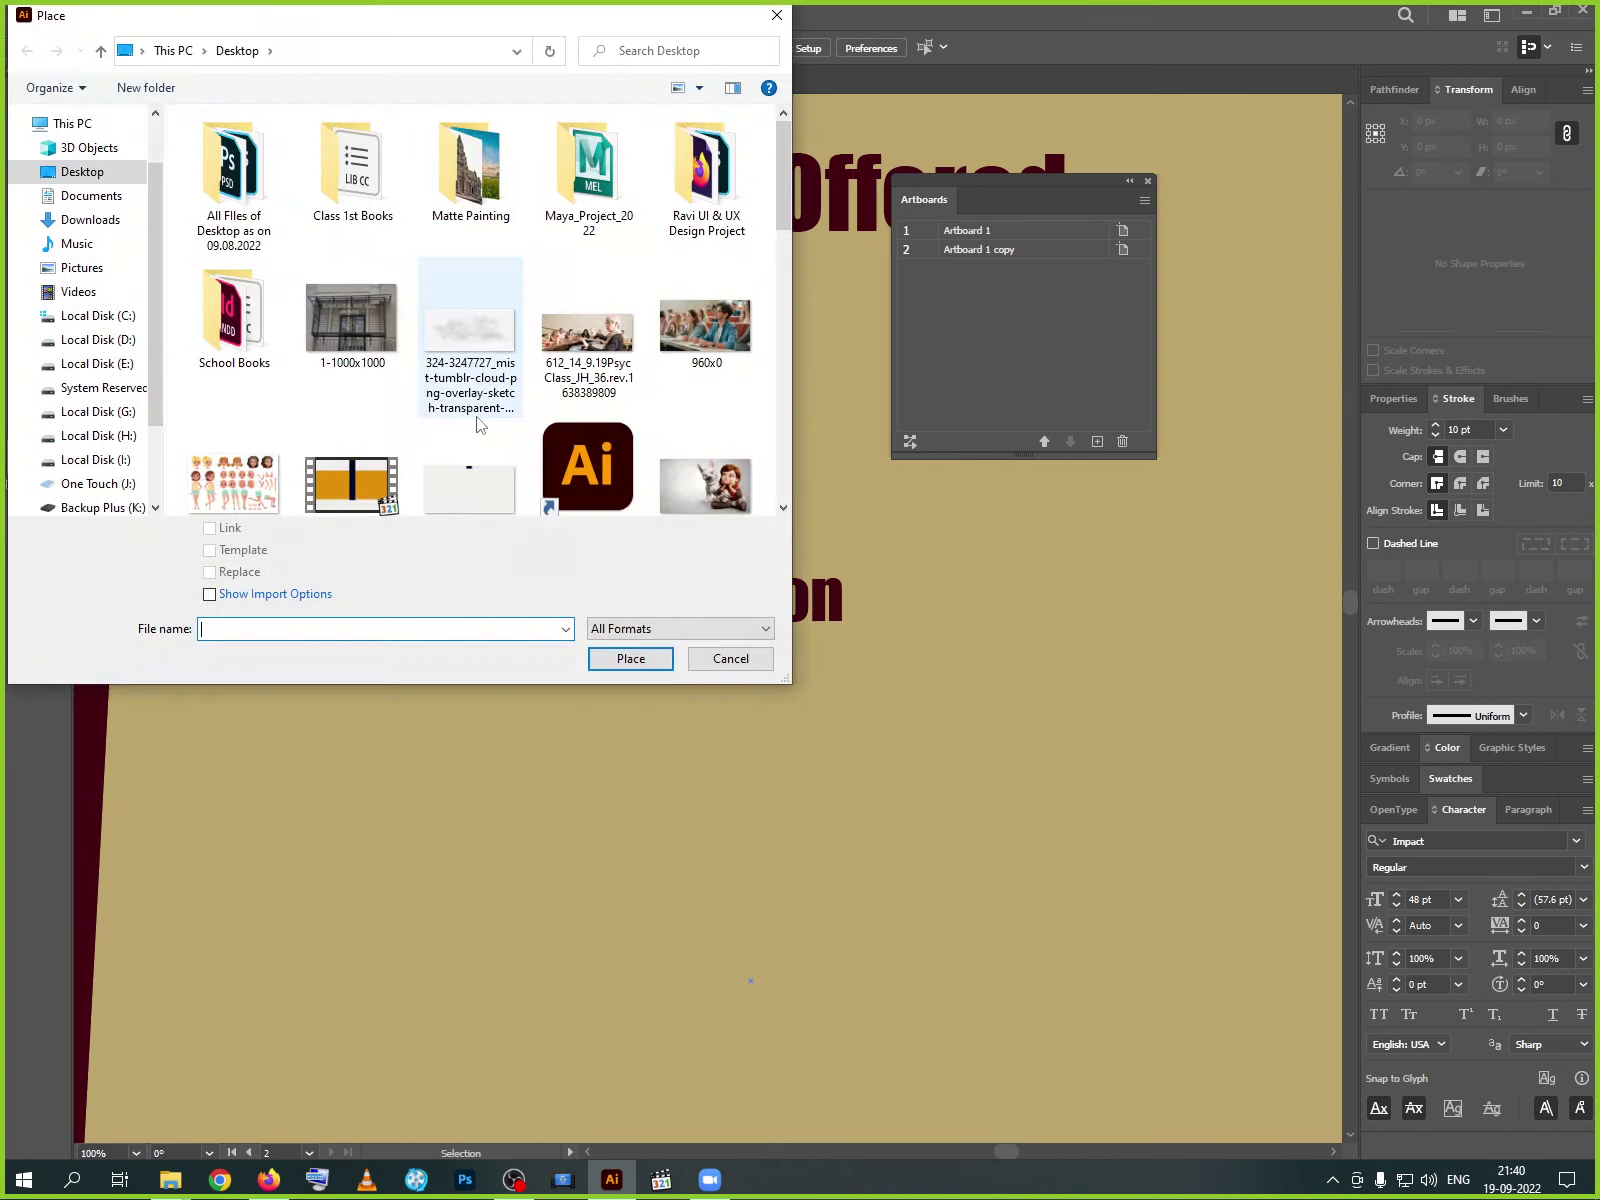
pyautogui.click(705, 485)
pyautogui.click(635, 660)
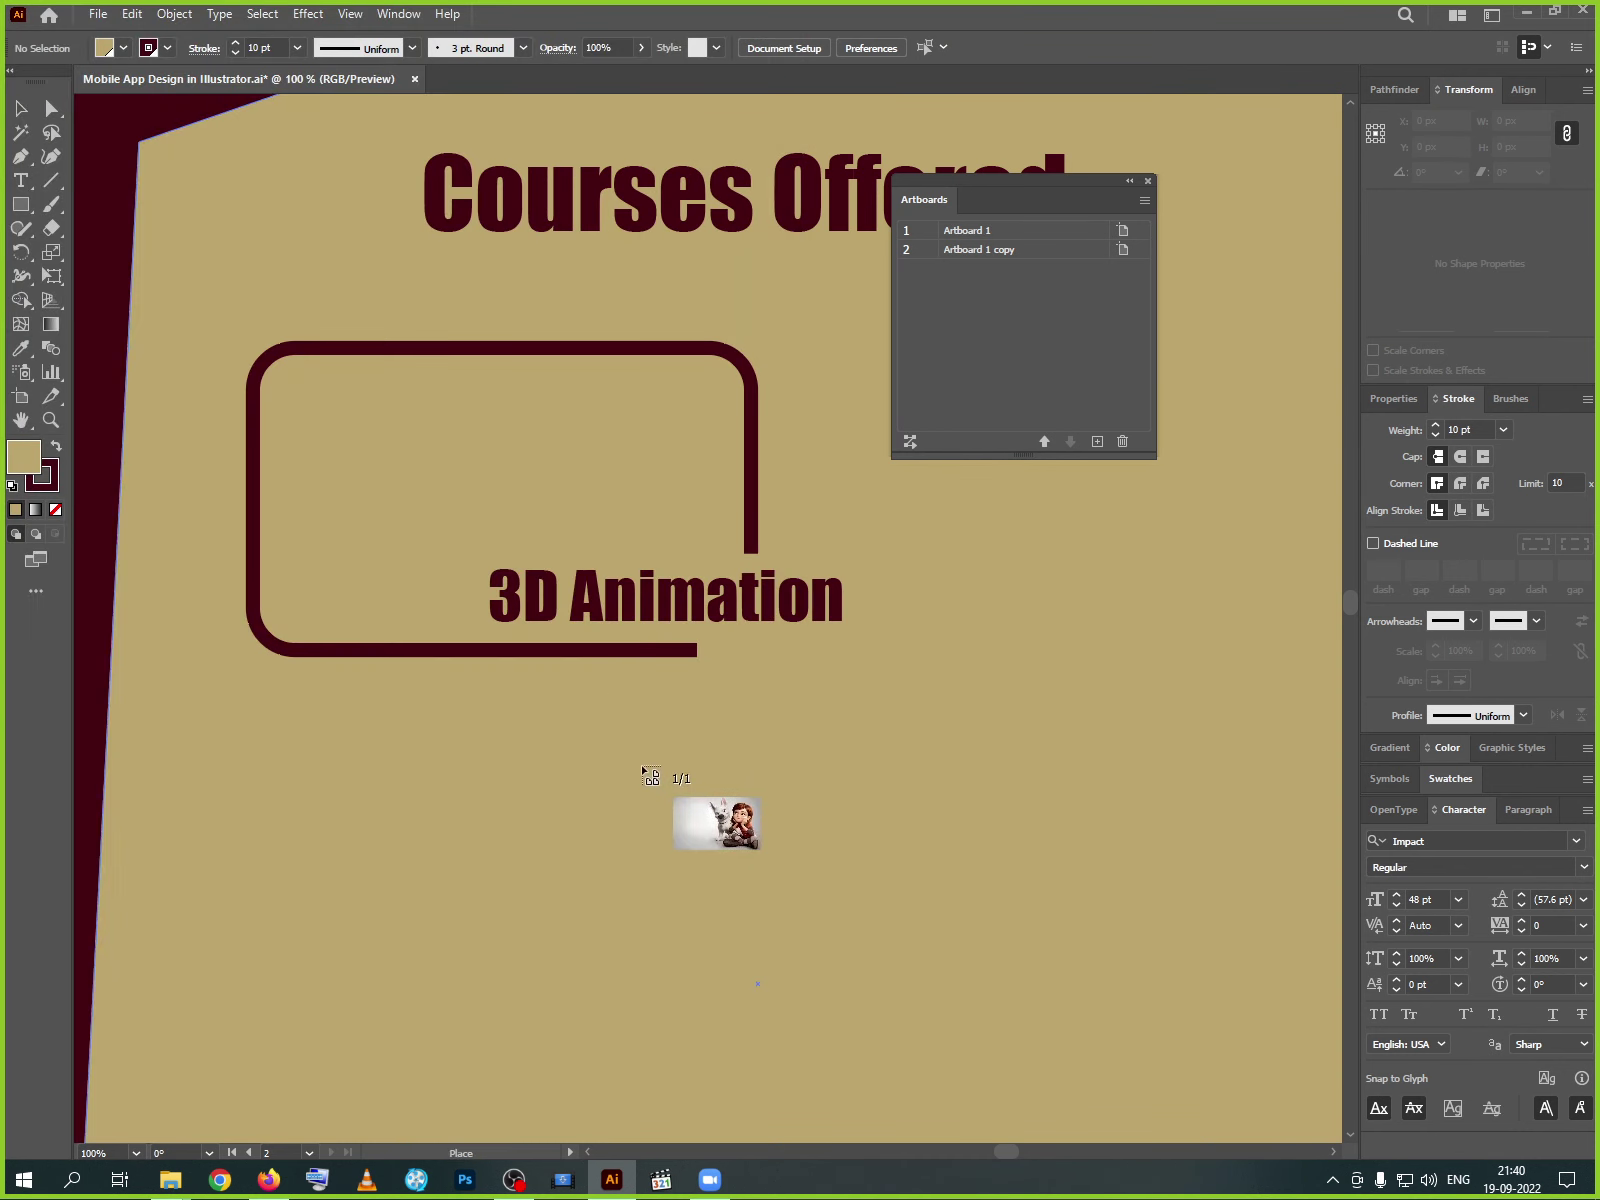
pyautogui.moveTo(629, 746); pyautogui.dragTo(1059, 1006)
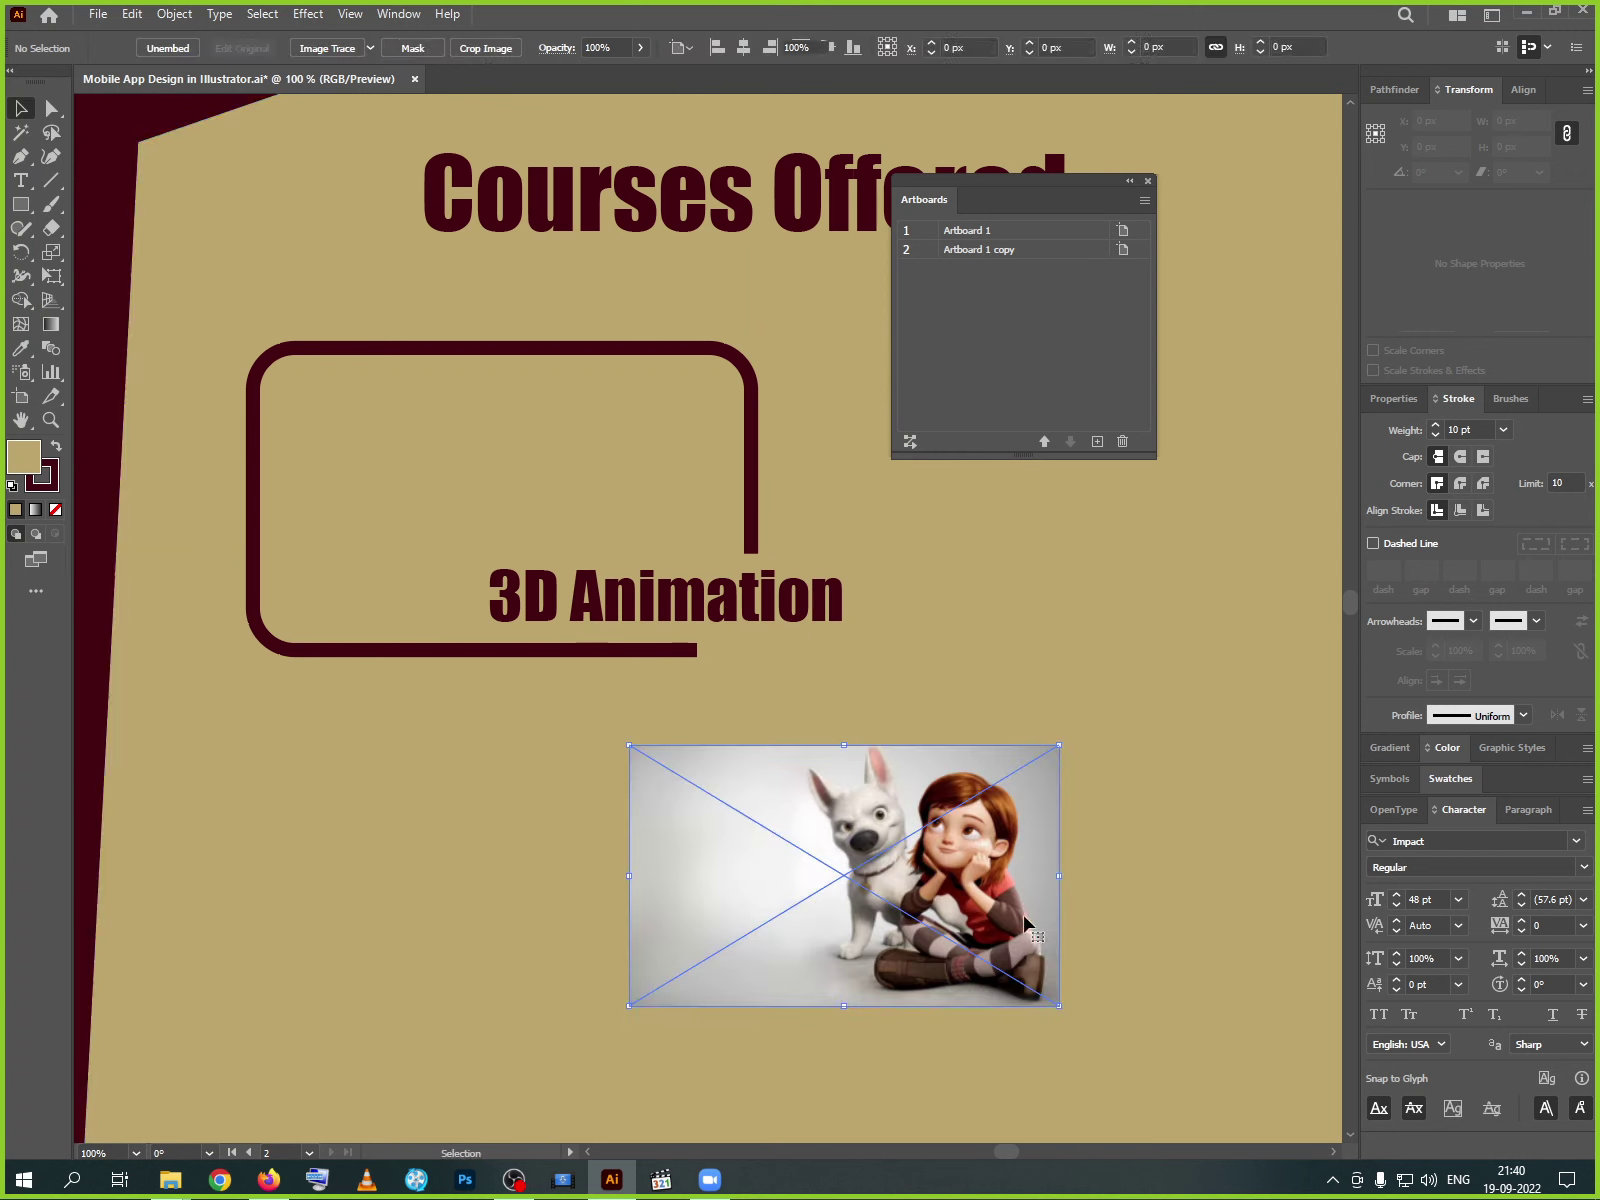
pyautogui.moveTo(812, 748); pyautogui.dragTo(666, 659)
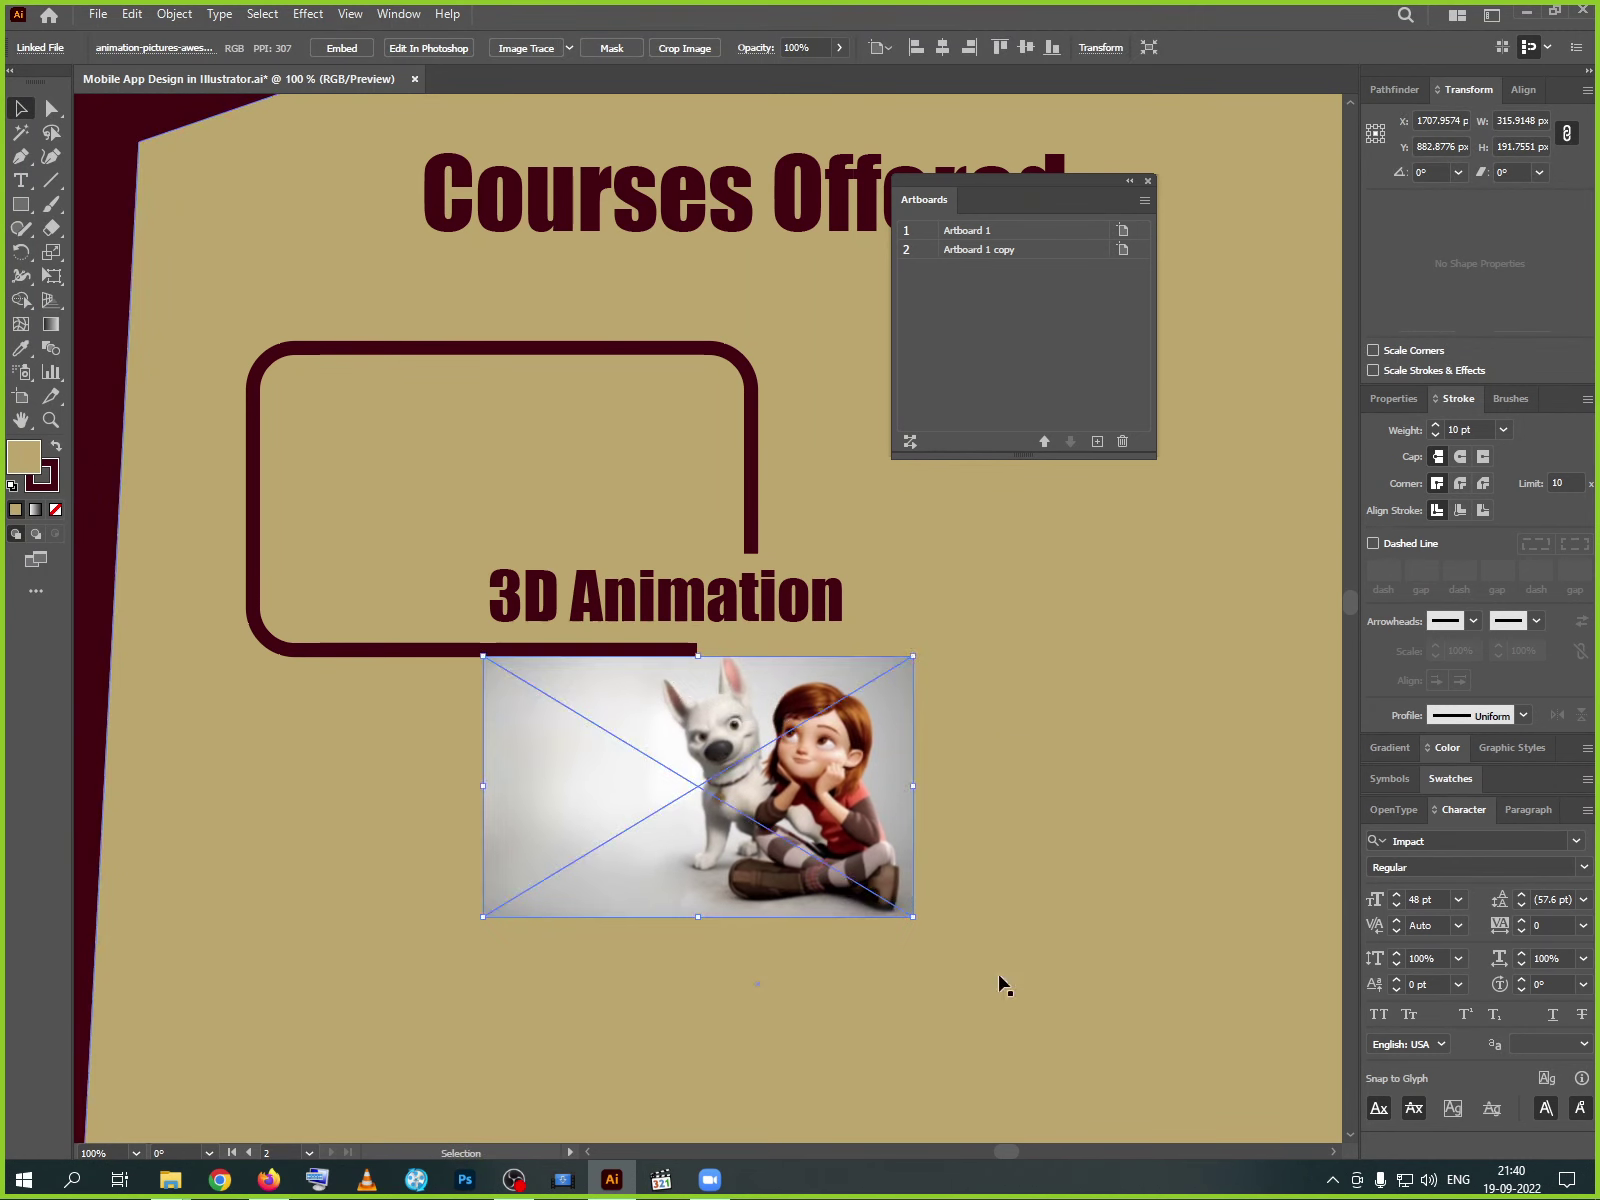
pyautogui.moveTo(923, 930); pyautogui.dragTo(1140, 1062)
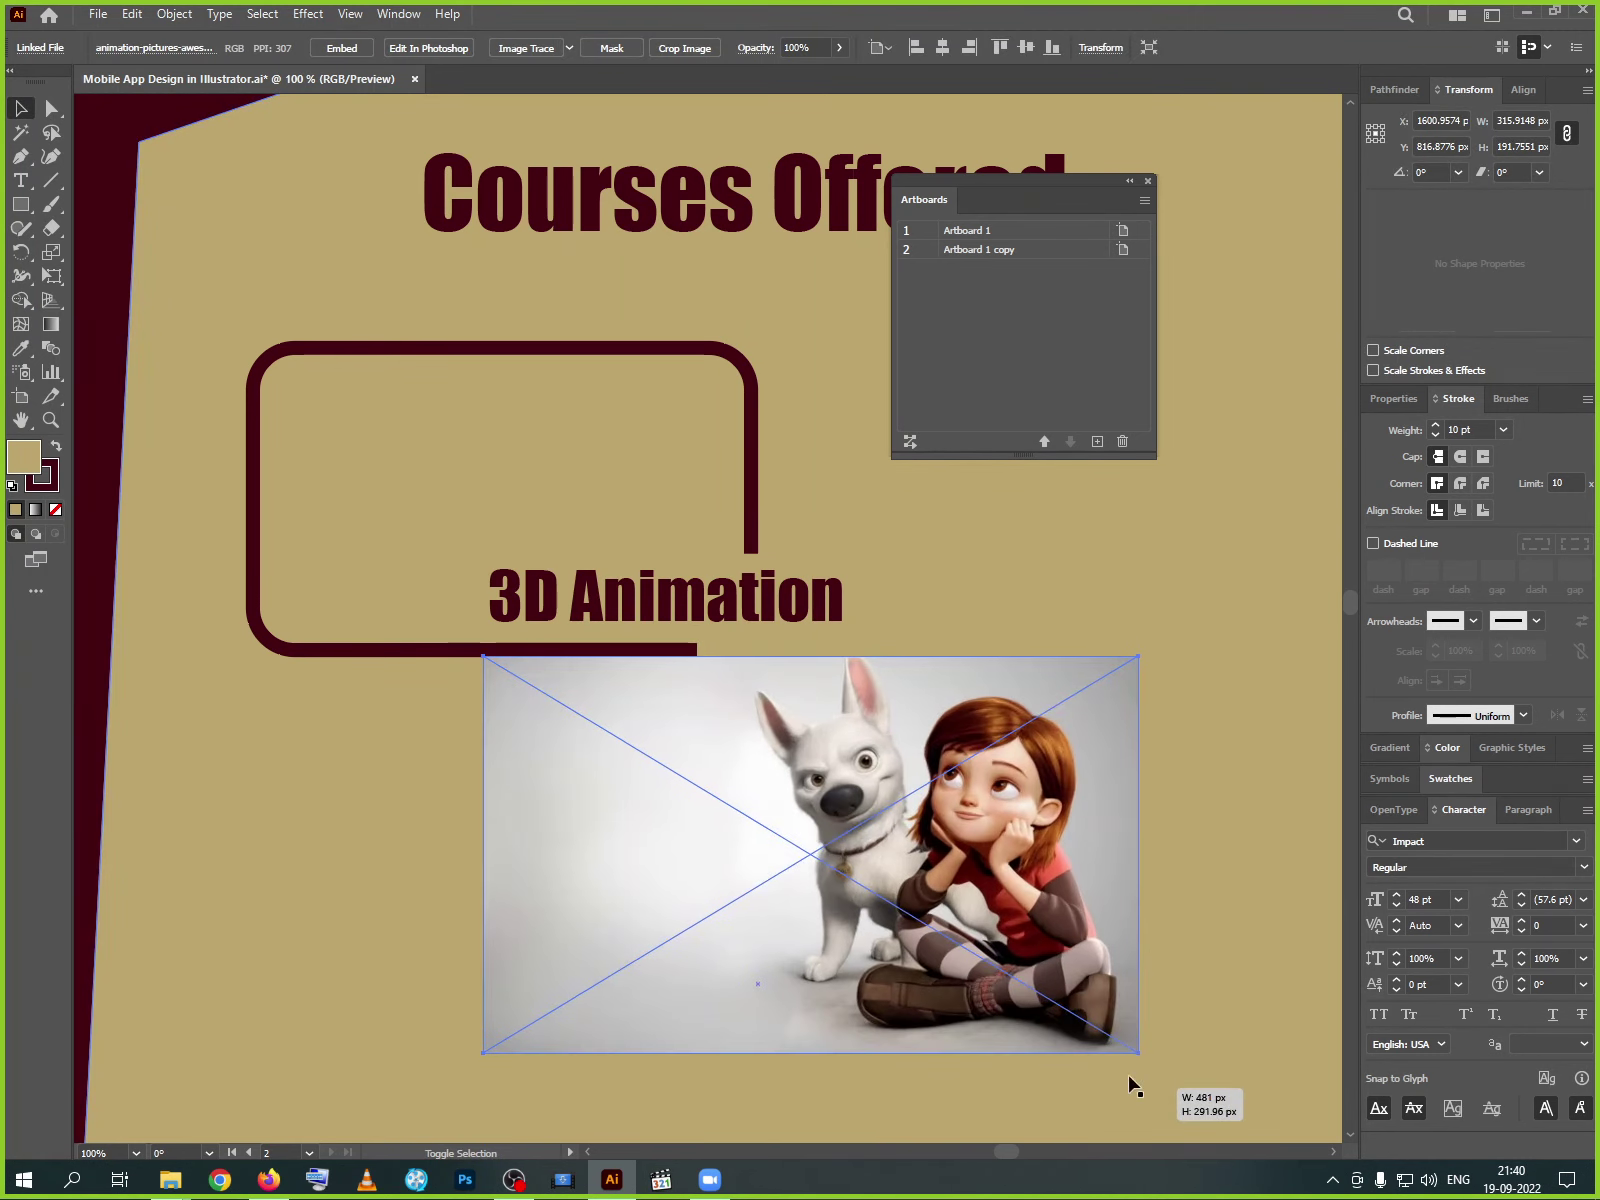
pyautogui.moveTo(1006, 974); pyautogui.dragTo(680, 665)
pyautogui.moveTo(551, 710); pyautogui.dragTo(571, 799)
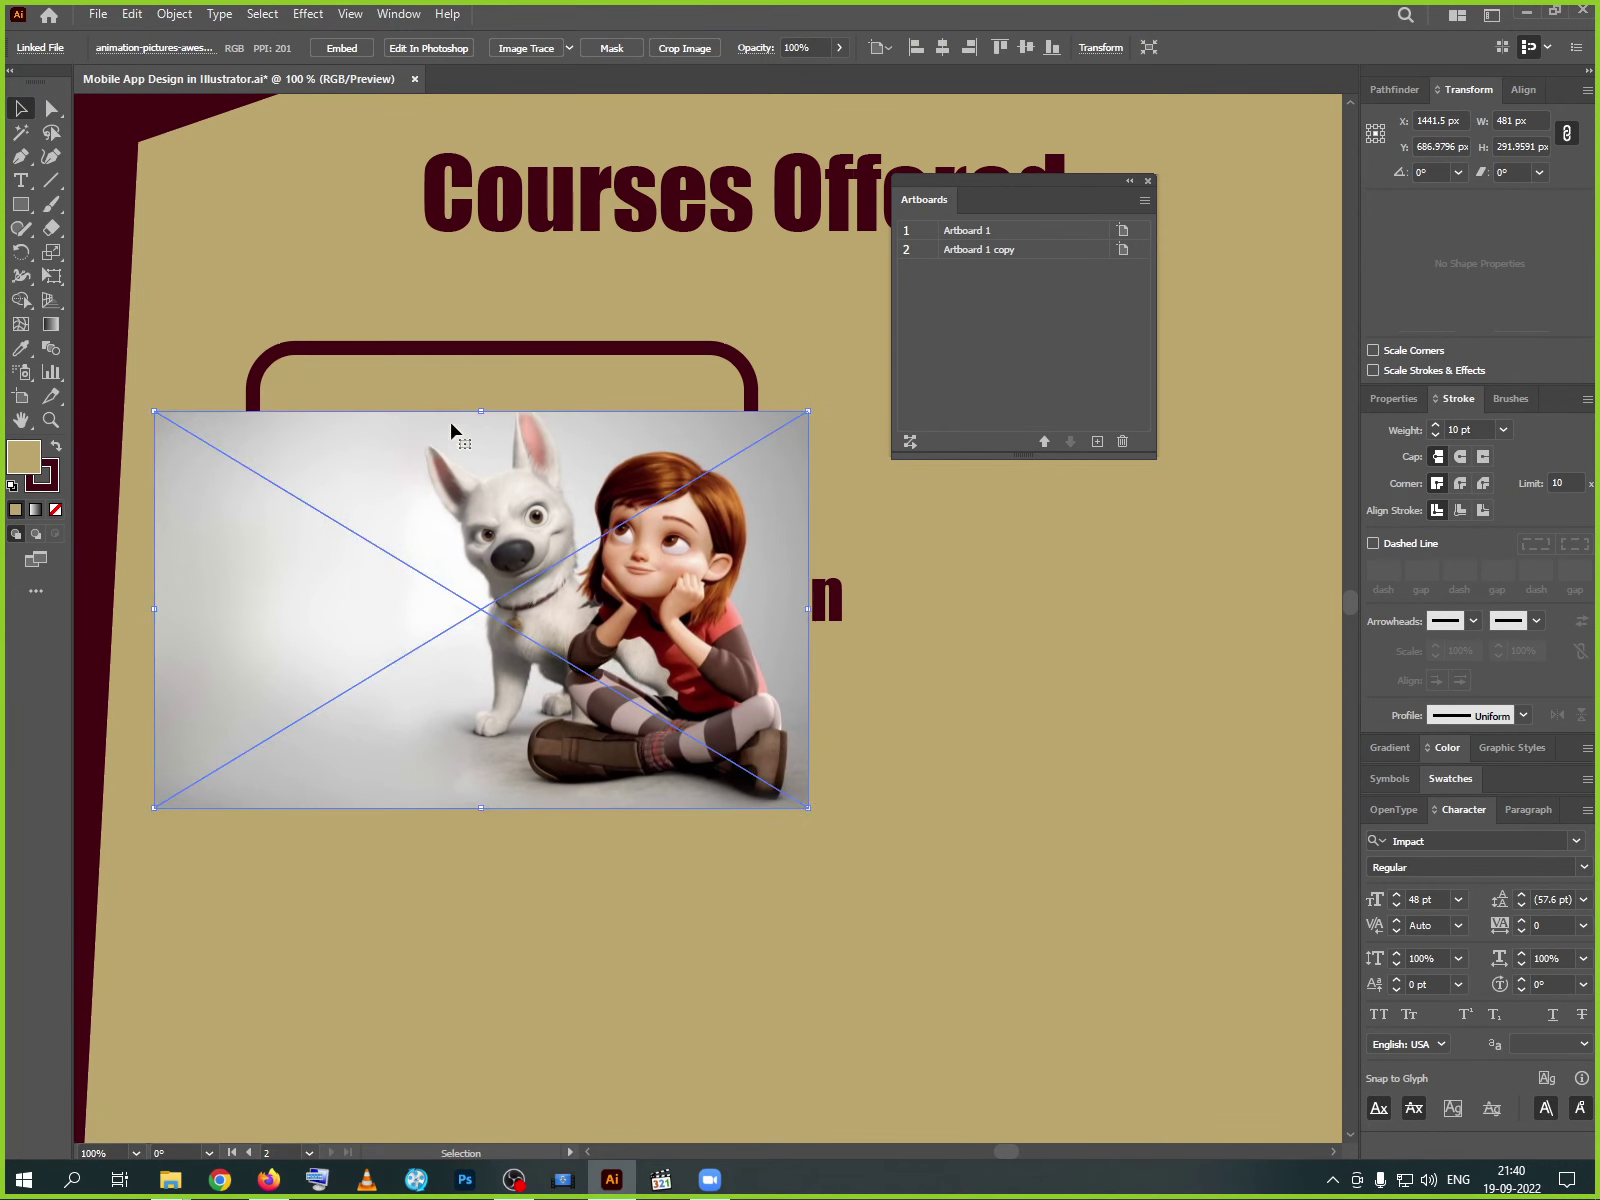
# - Bring the upper frame in front and shrink the photo to 395 × 240 px behind it
pyautogui.rightClick(437, 353)
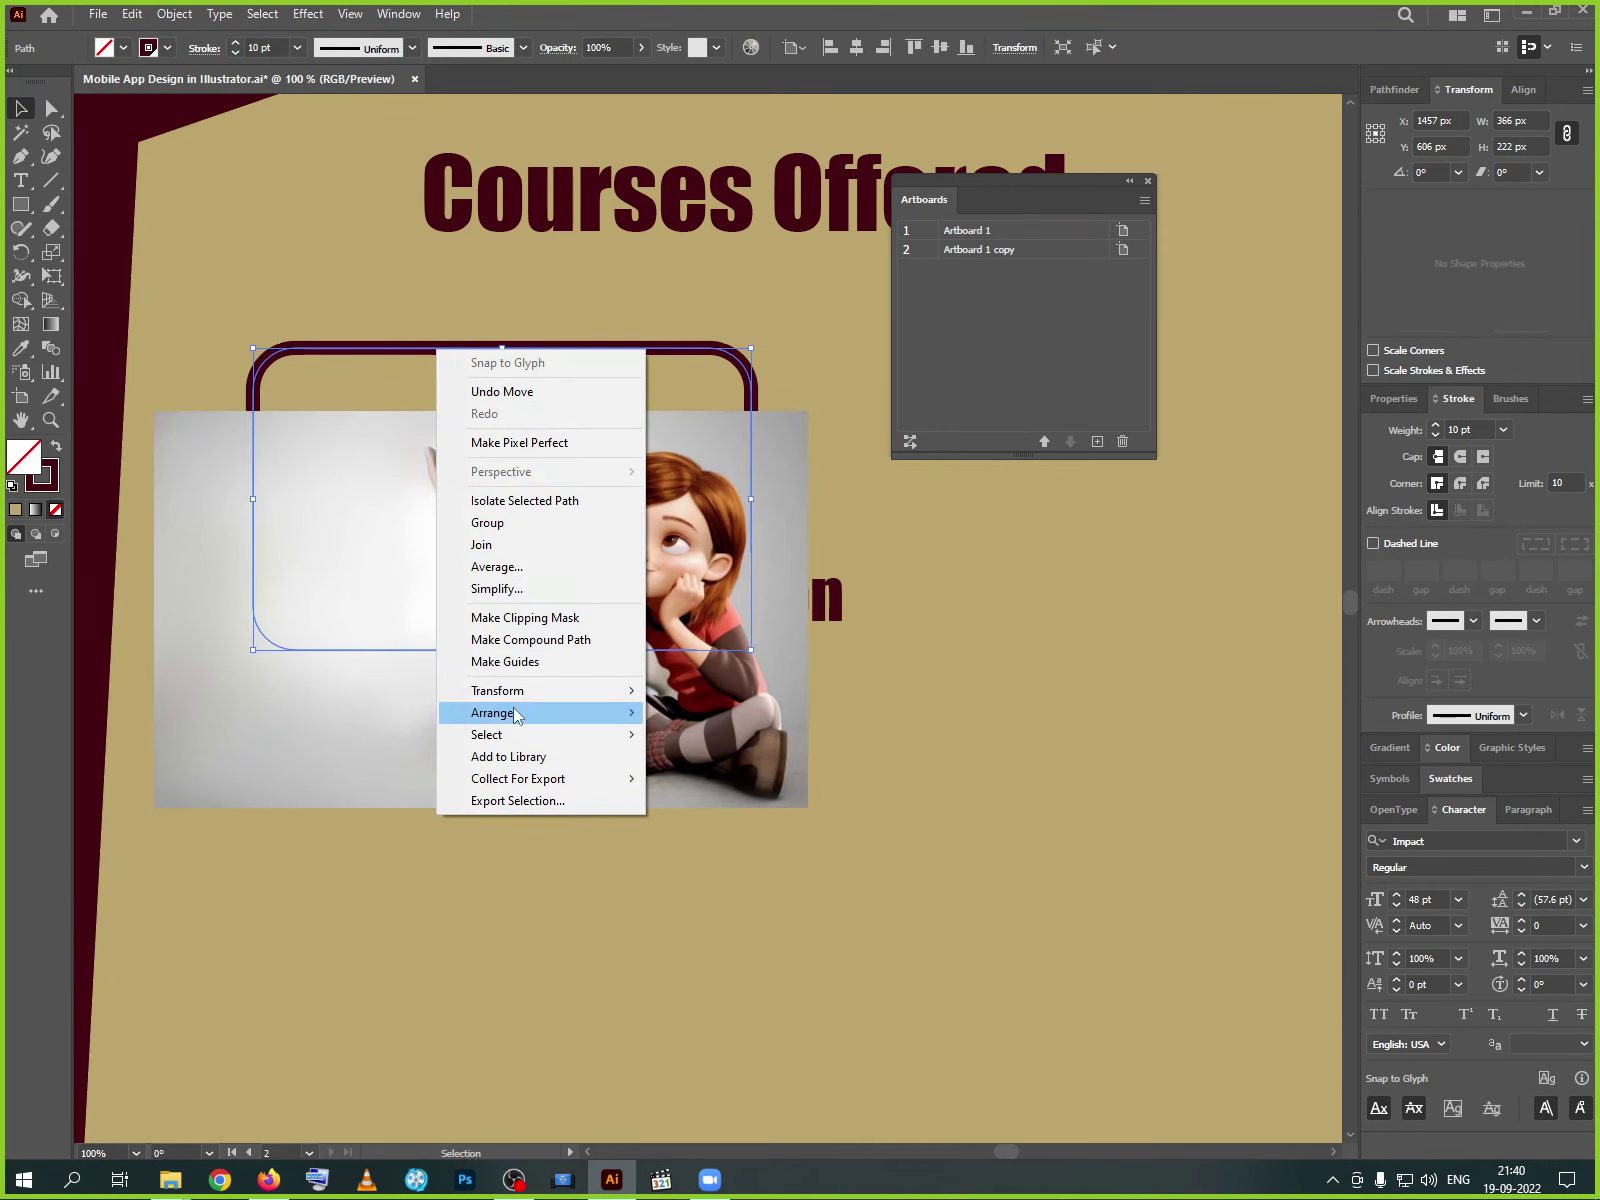
pyautogui.moveTo(514, 712)
pyautogui.click(723, 719)
pyautogui.click(650, 803)
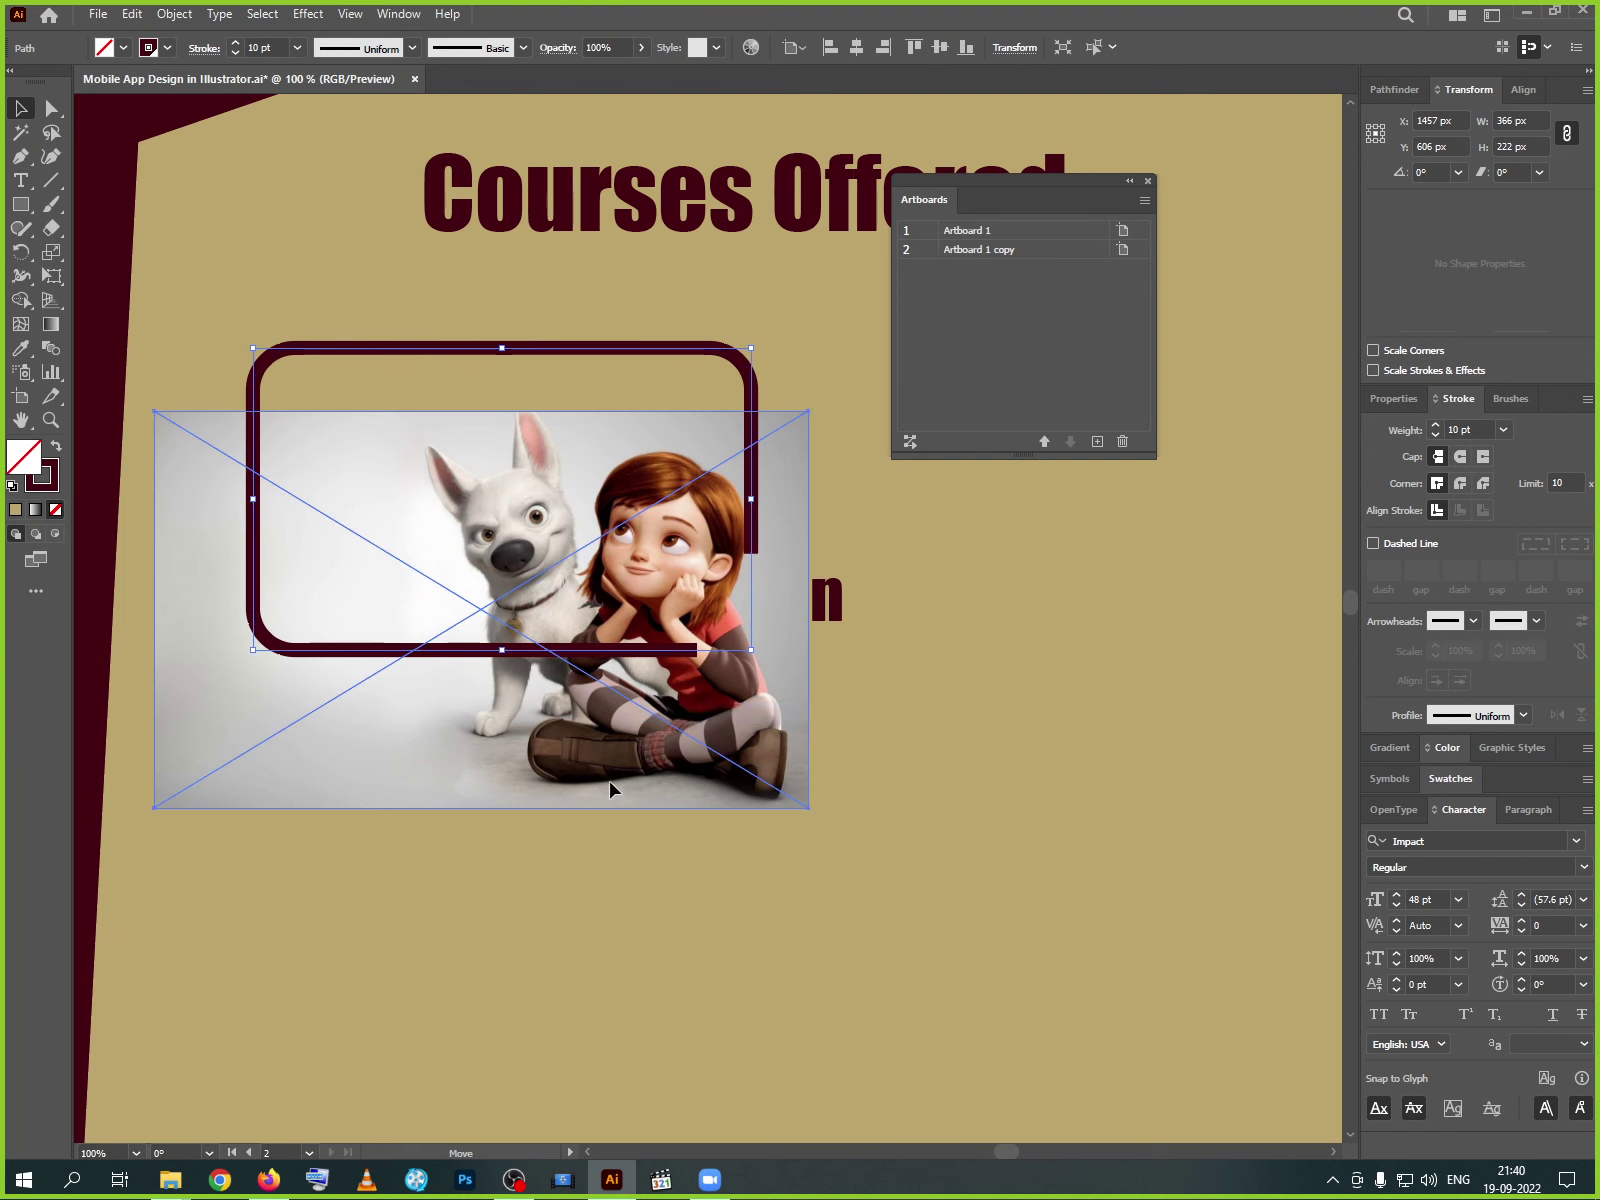
pyautogui.moveTo(611, 786); pyautogui.dragTo(585, 695)
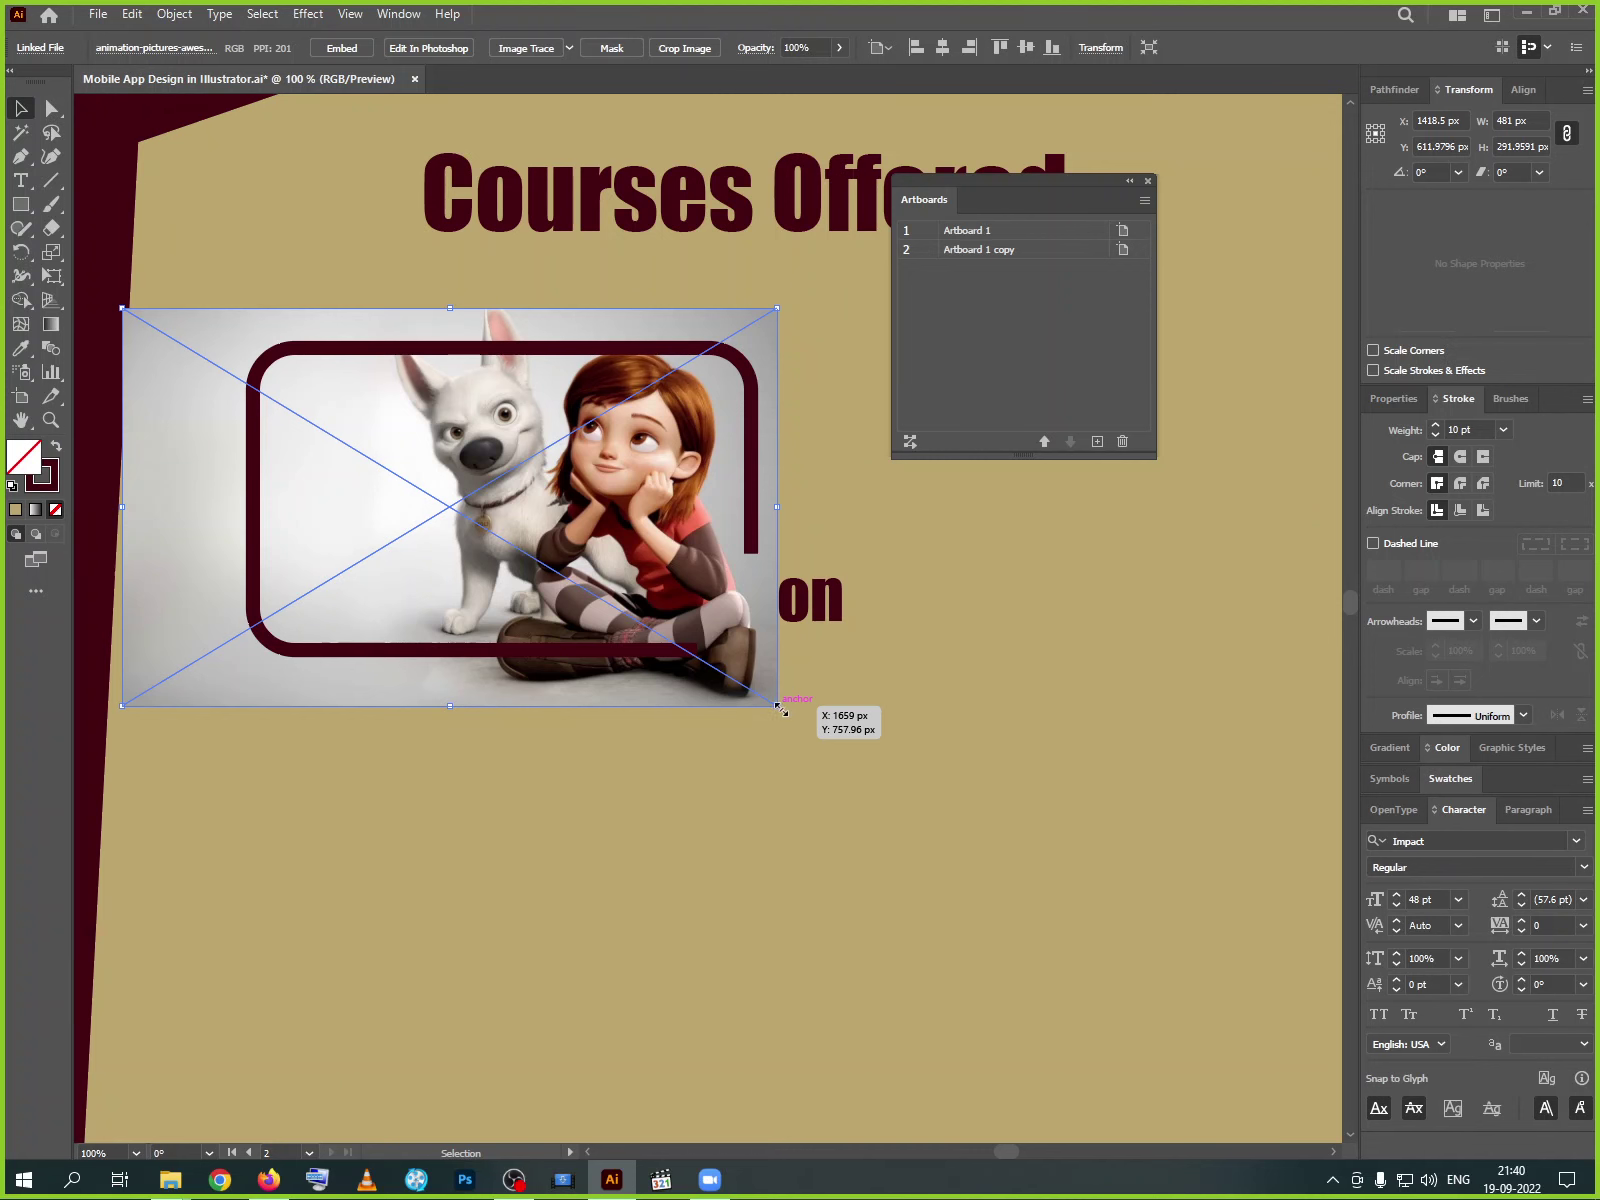
pyautogui.moveTo(777, 708); pyautogui.dragTo(743, 686)
pyautogui.moveTo(268, 664); pyautogui.dragTo(291, 664)
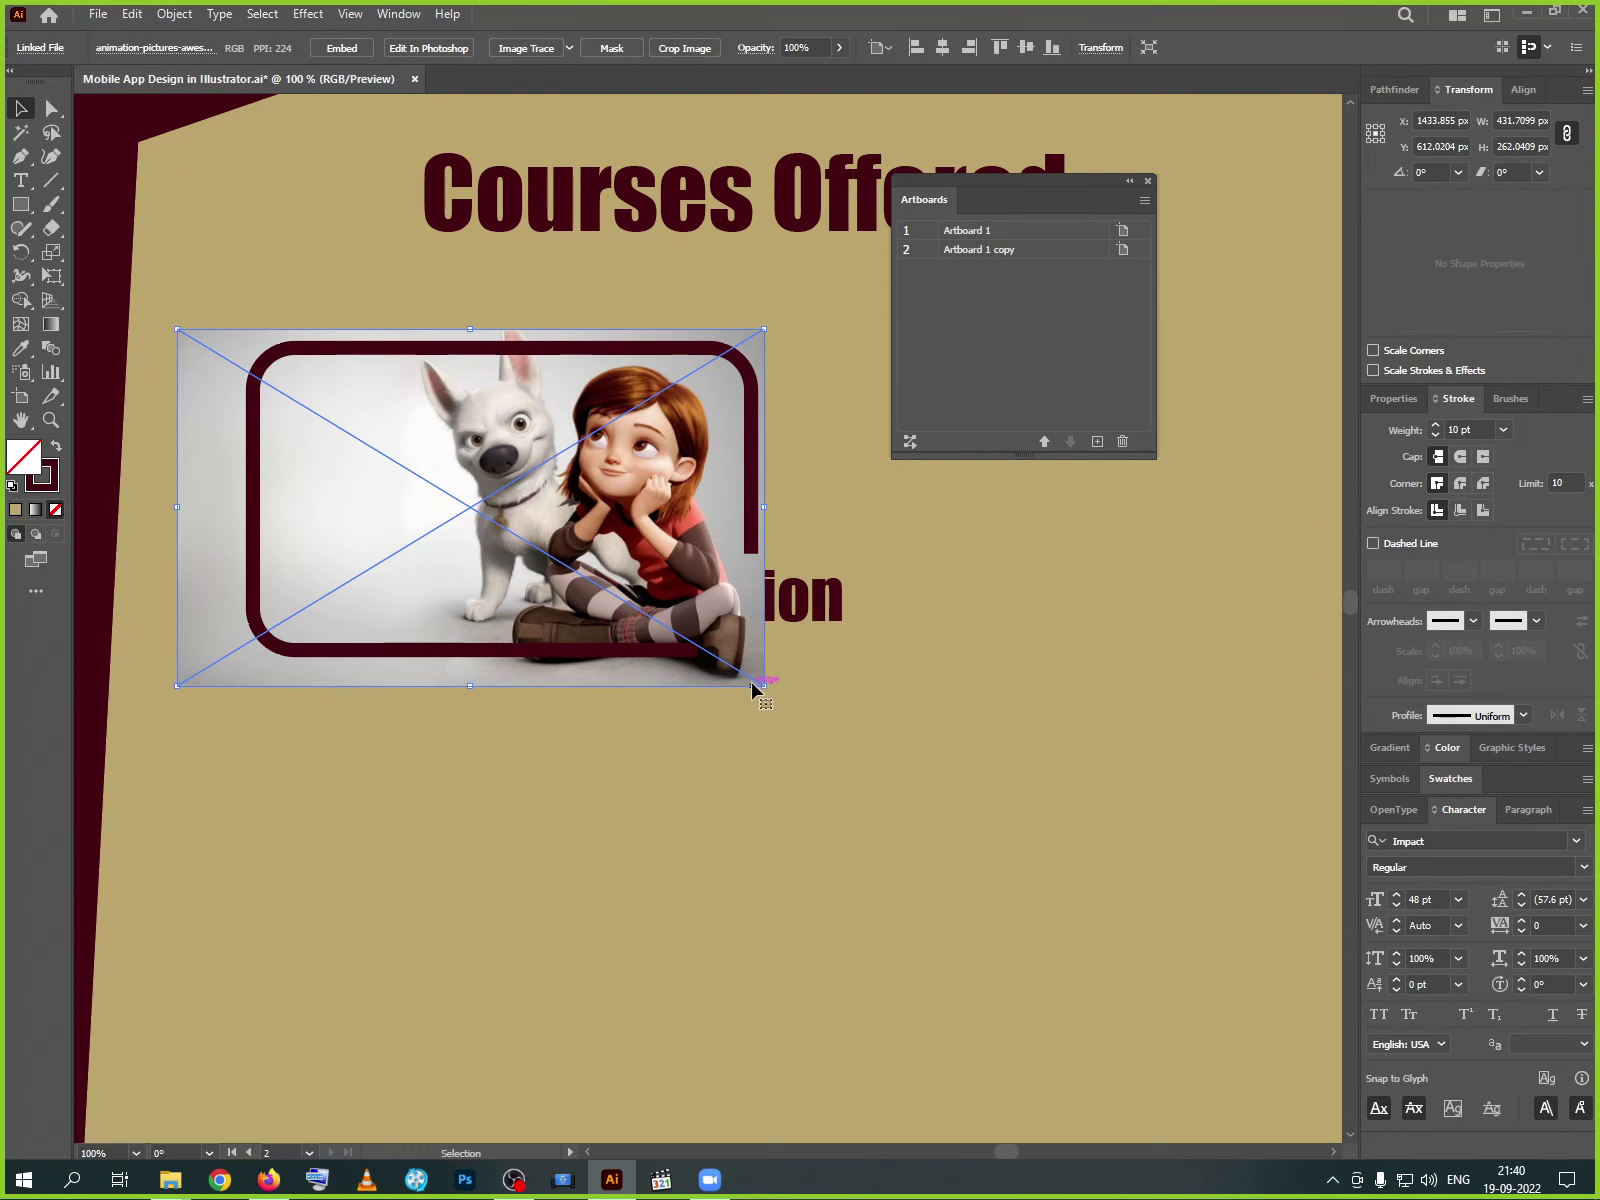
pyautogui.moveTo(762, 685); pyautogui.dragTo(757, 673)
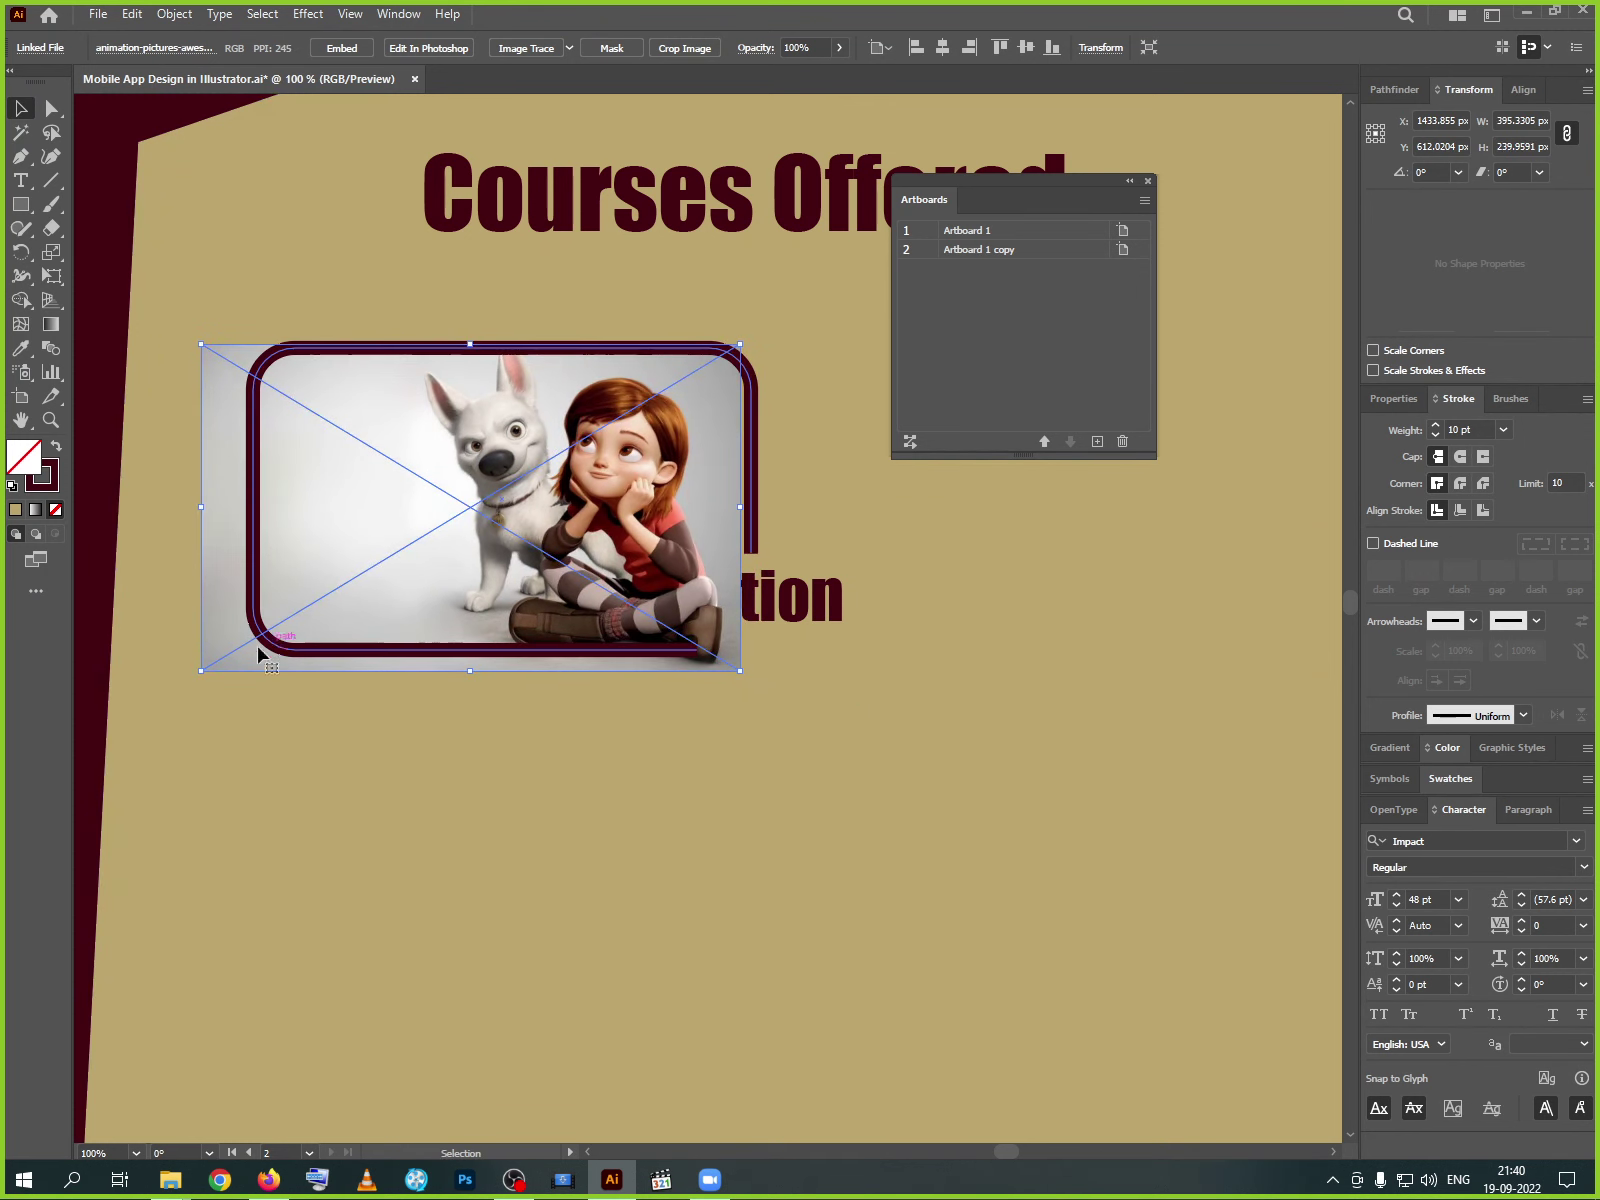
pyautogui.moveTo(238, 648); pyautogui.dragTo(249, 651)
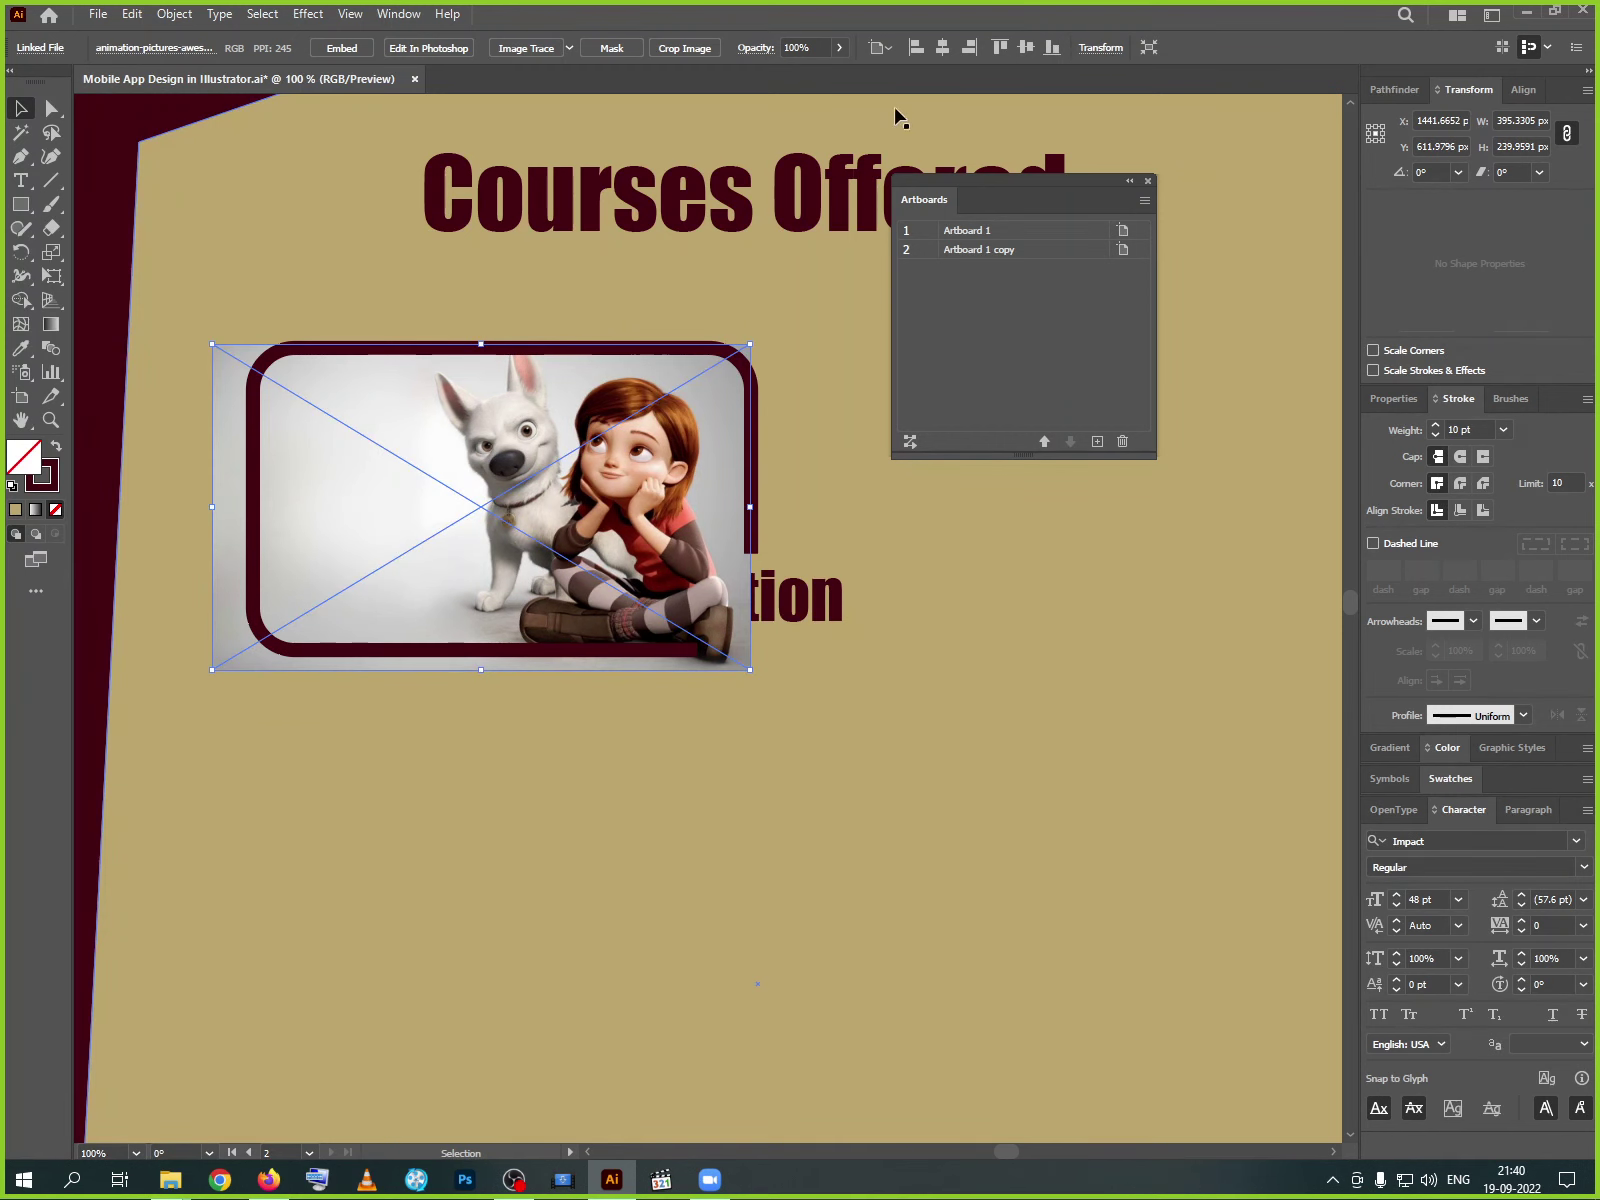
# - Make a clipping mask from the frame and photo, then undo it
pyautogui.click(264, 674)
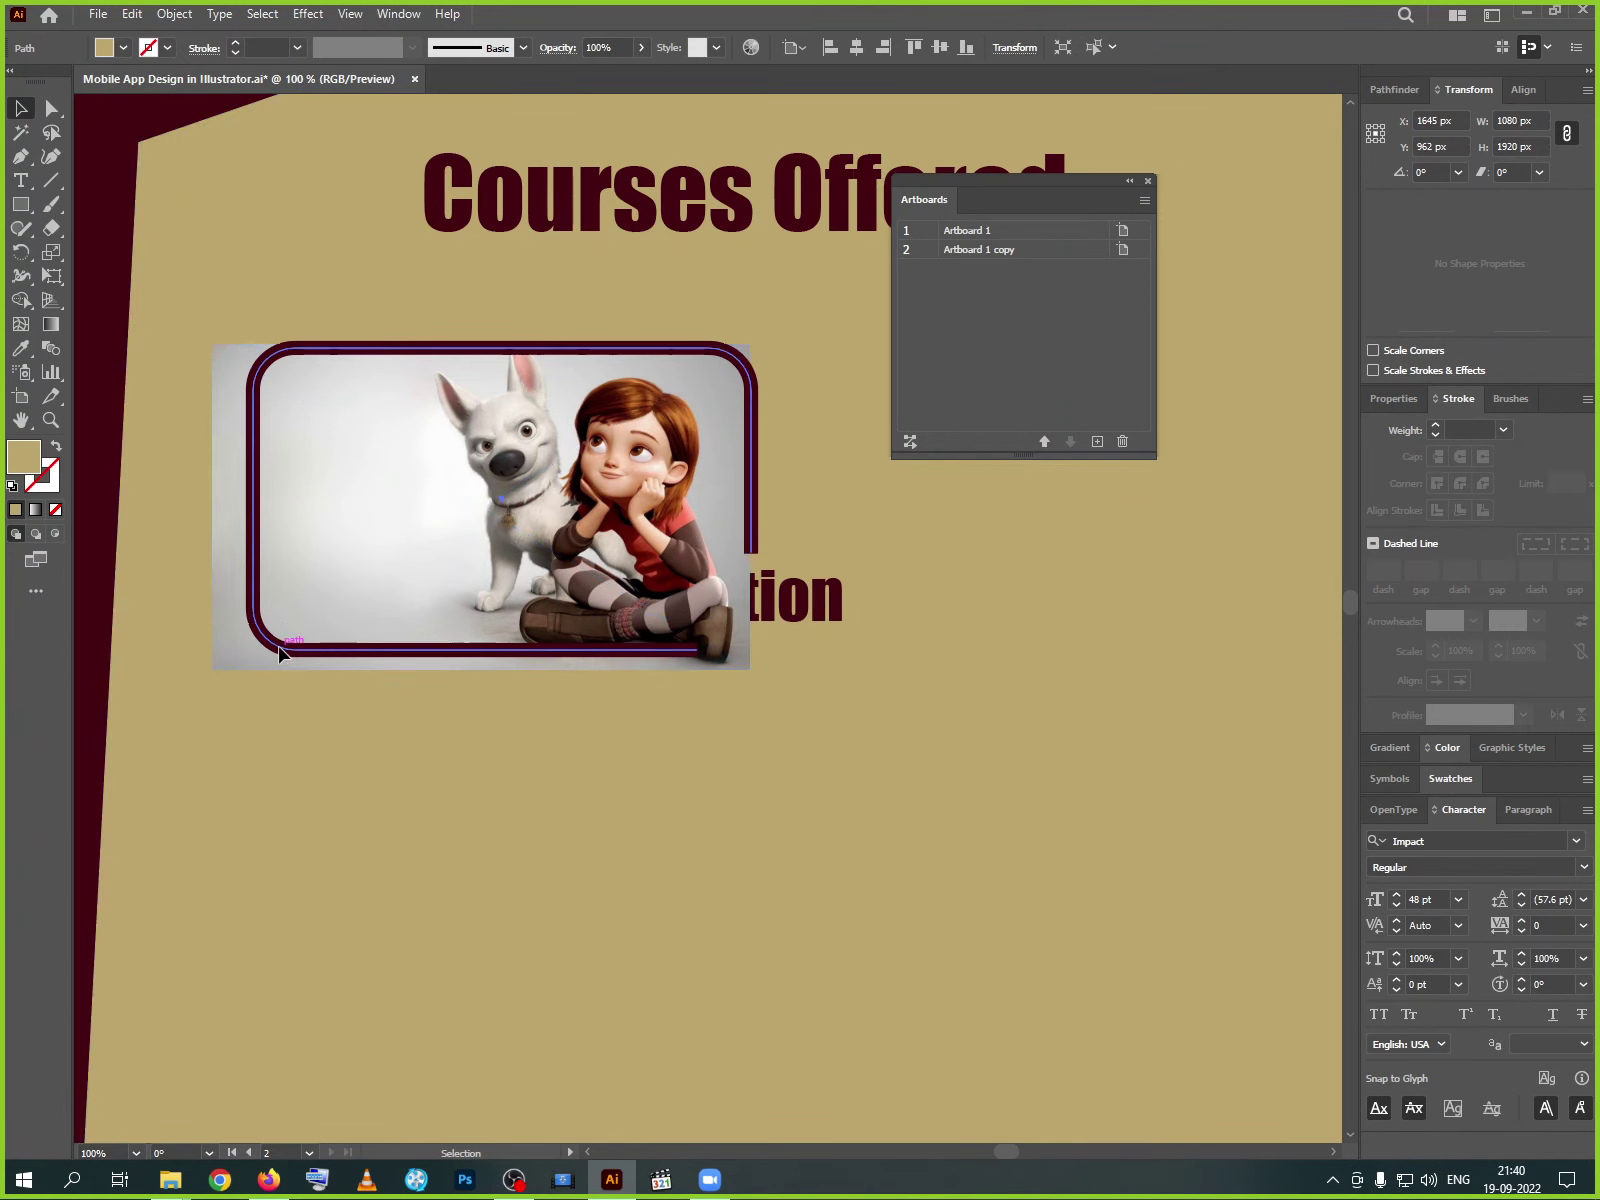
pyautogui.keyDown('shift'); pyautogui.click(222, 650); pyautogui.keyUp('shift')
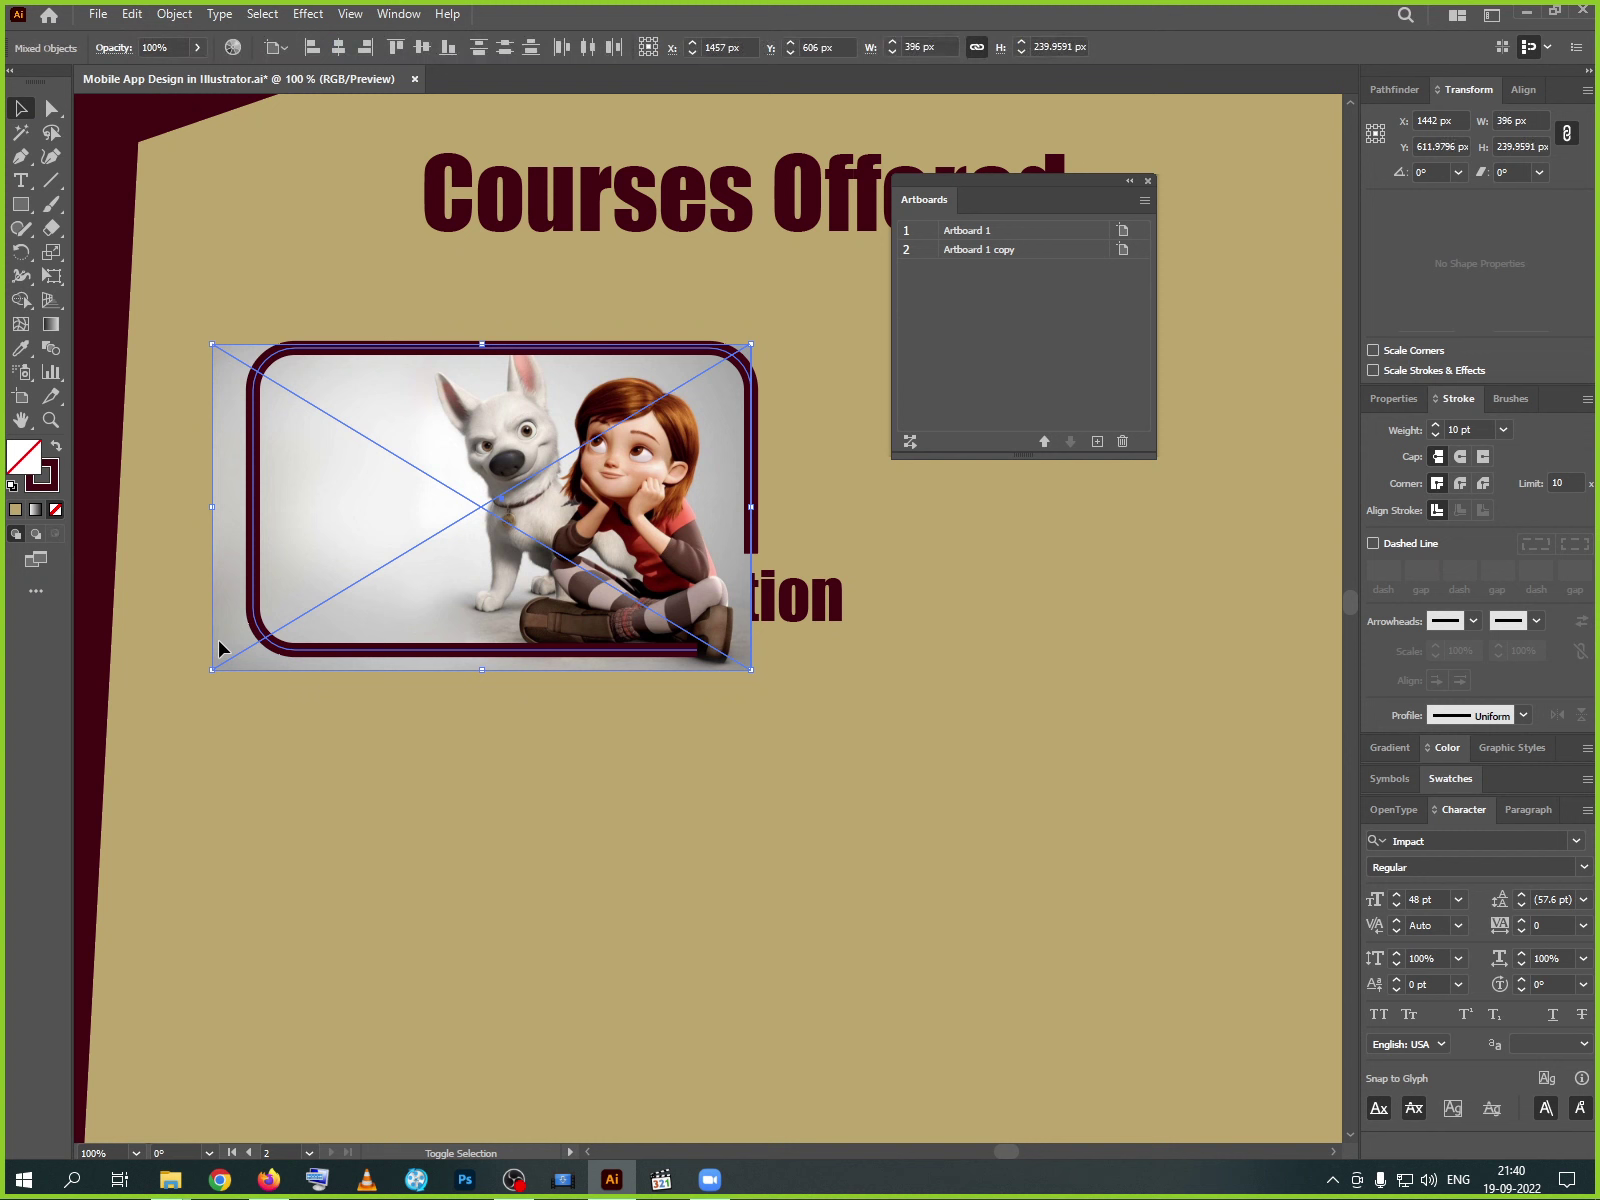
pyautogui.rightClick(300, 652)
pyautogui.click(382, 823)
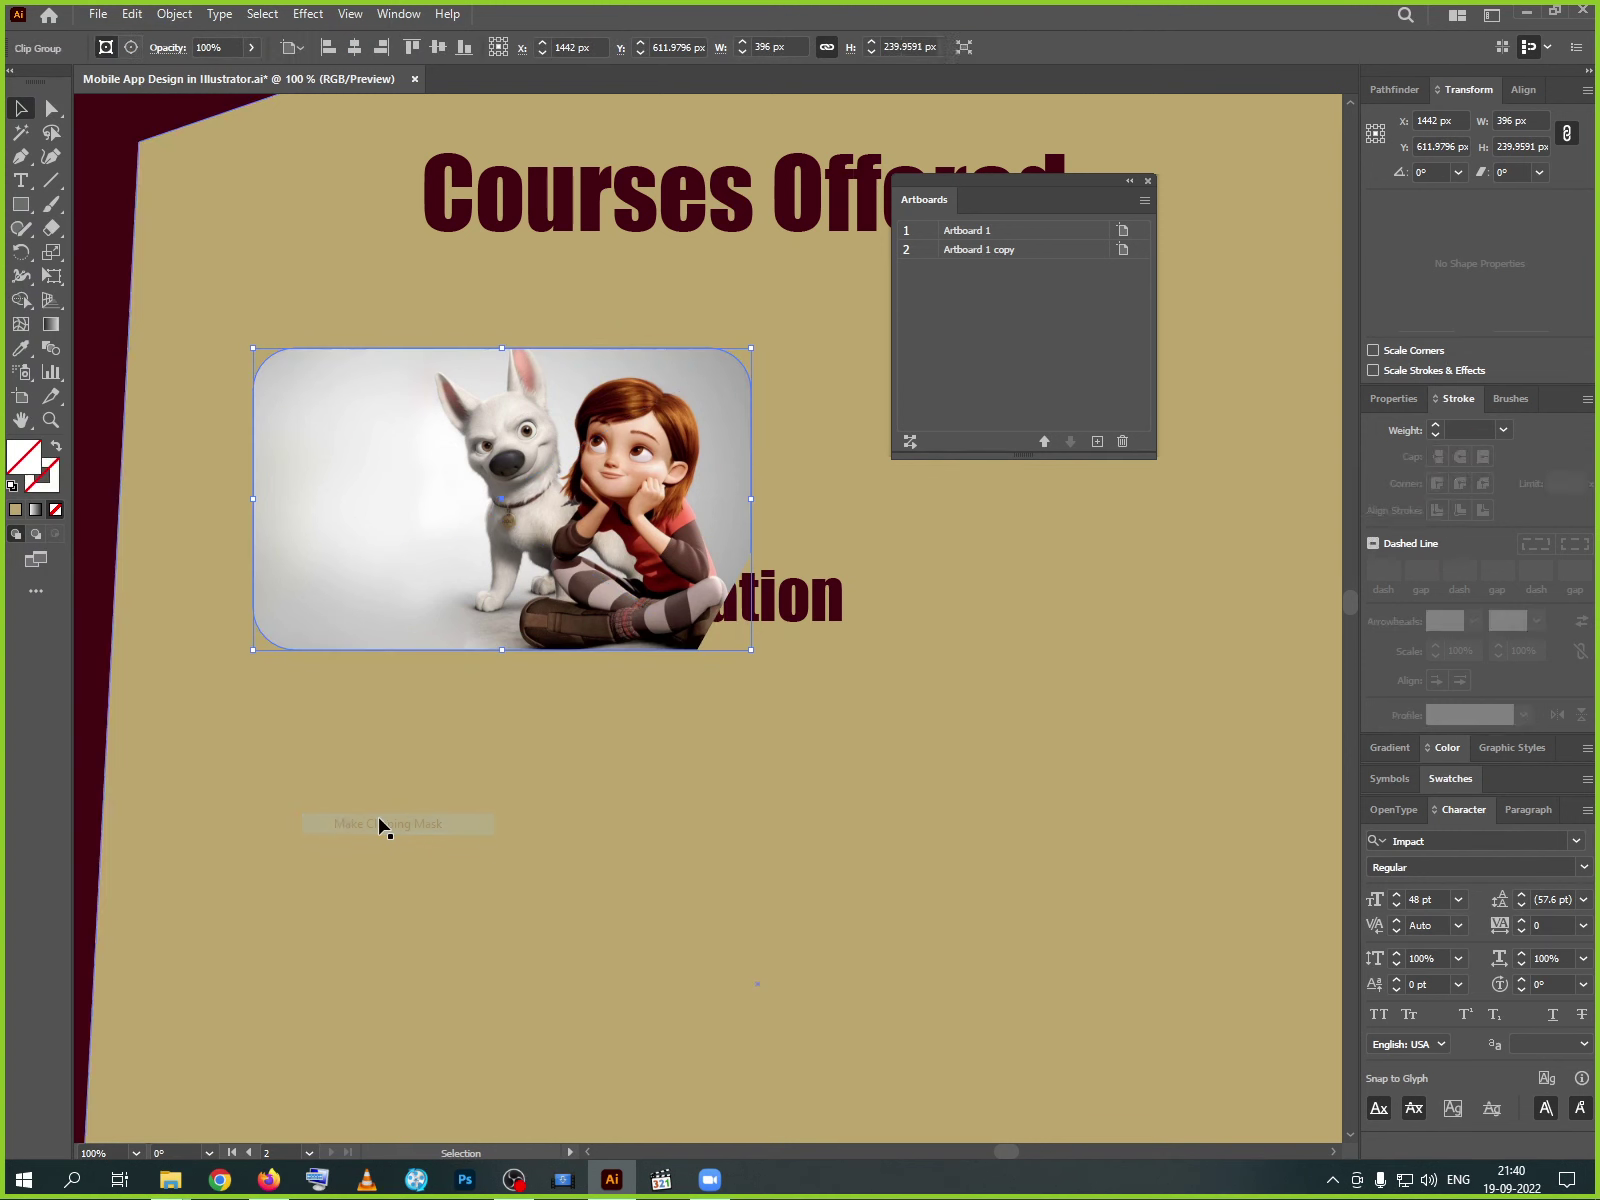
pyautogui.click(517, 805)
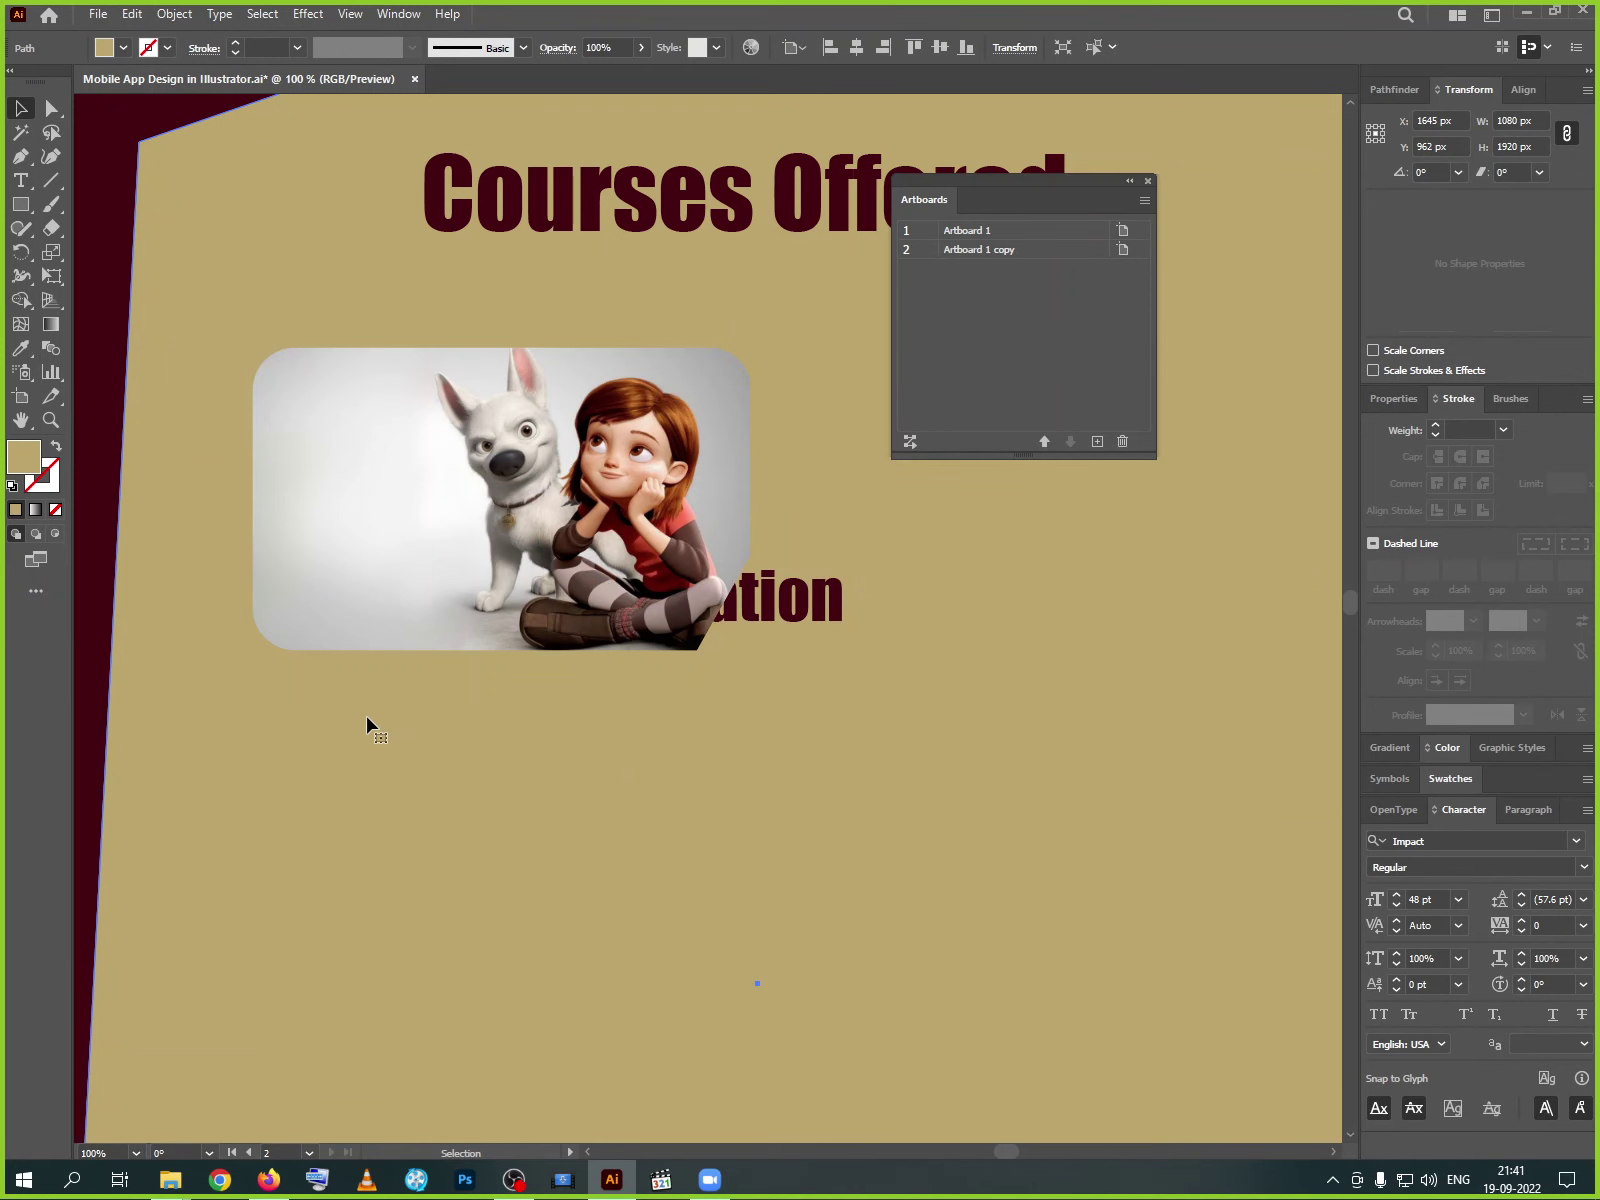
pyautogui.click(368, 641)
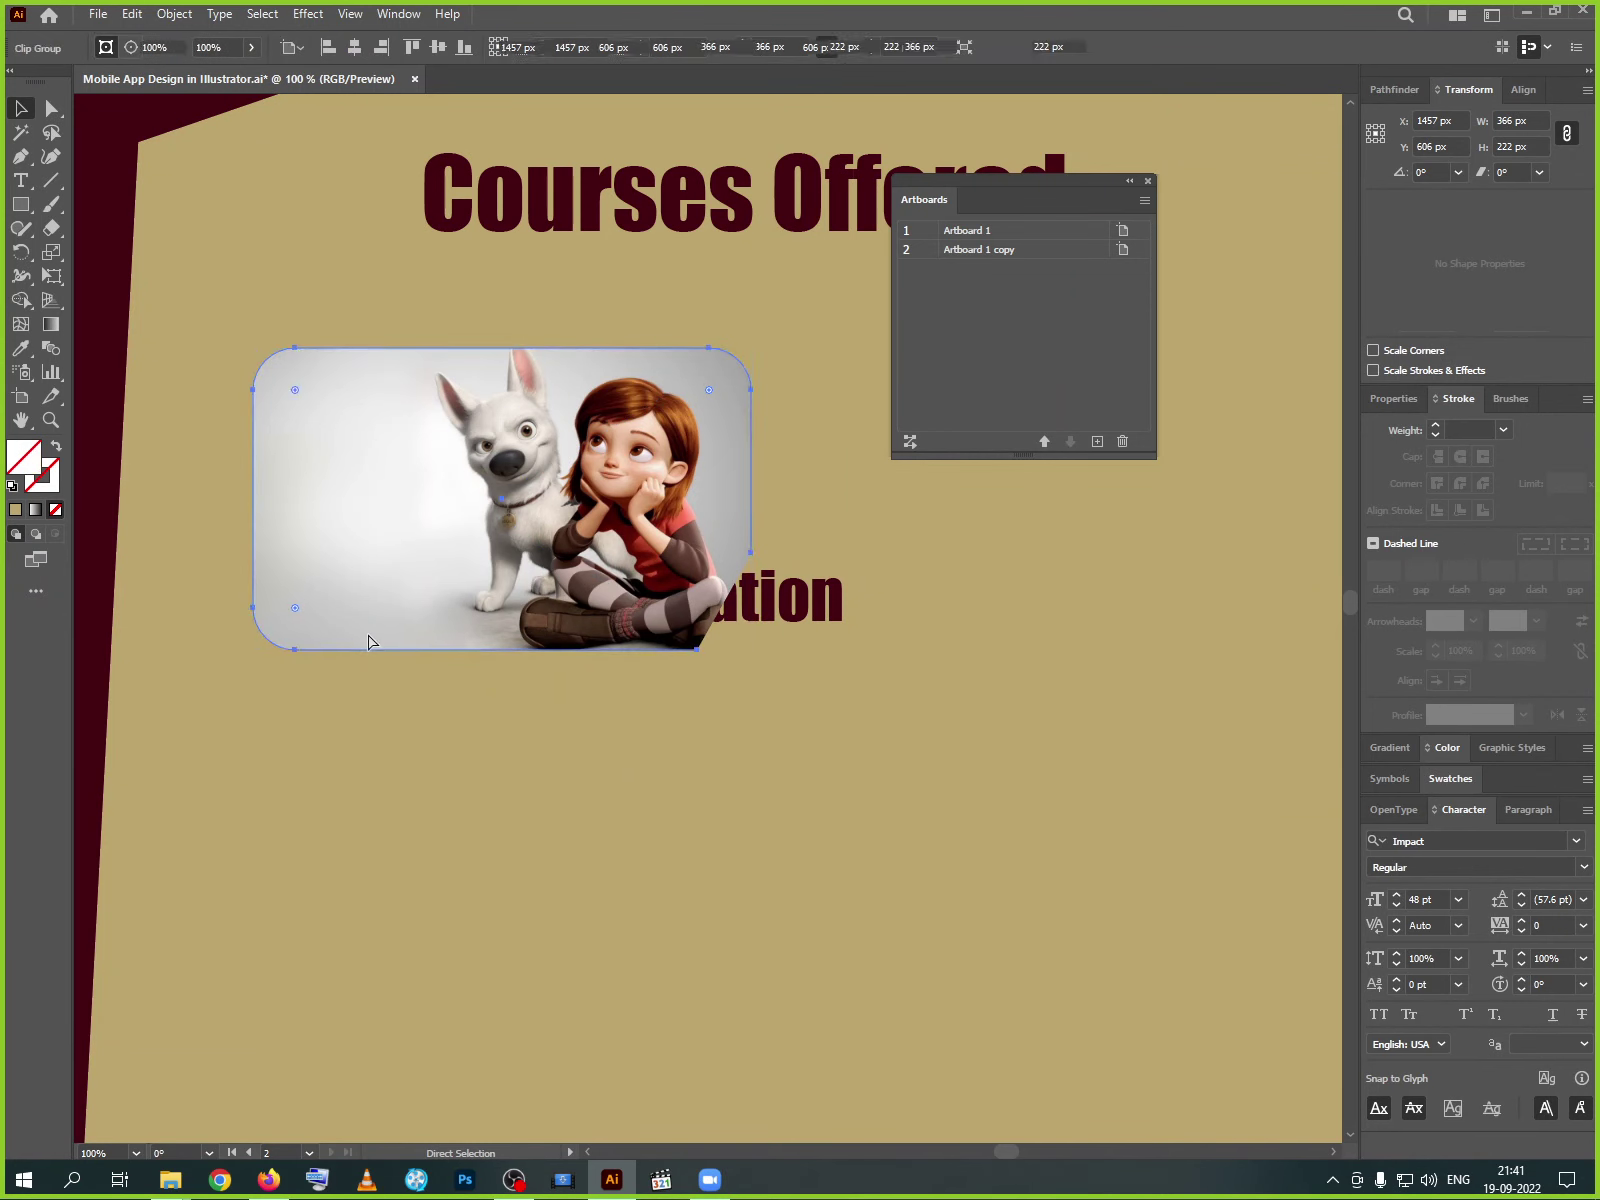
pyautogui.hotkey('ctrl', 'z')
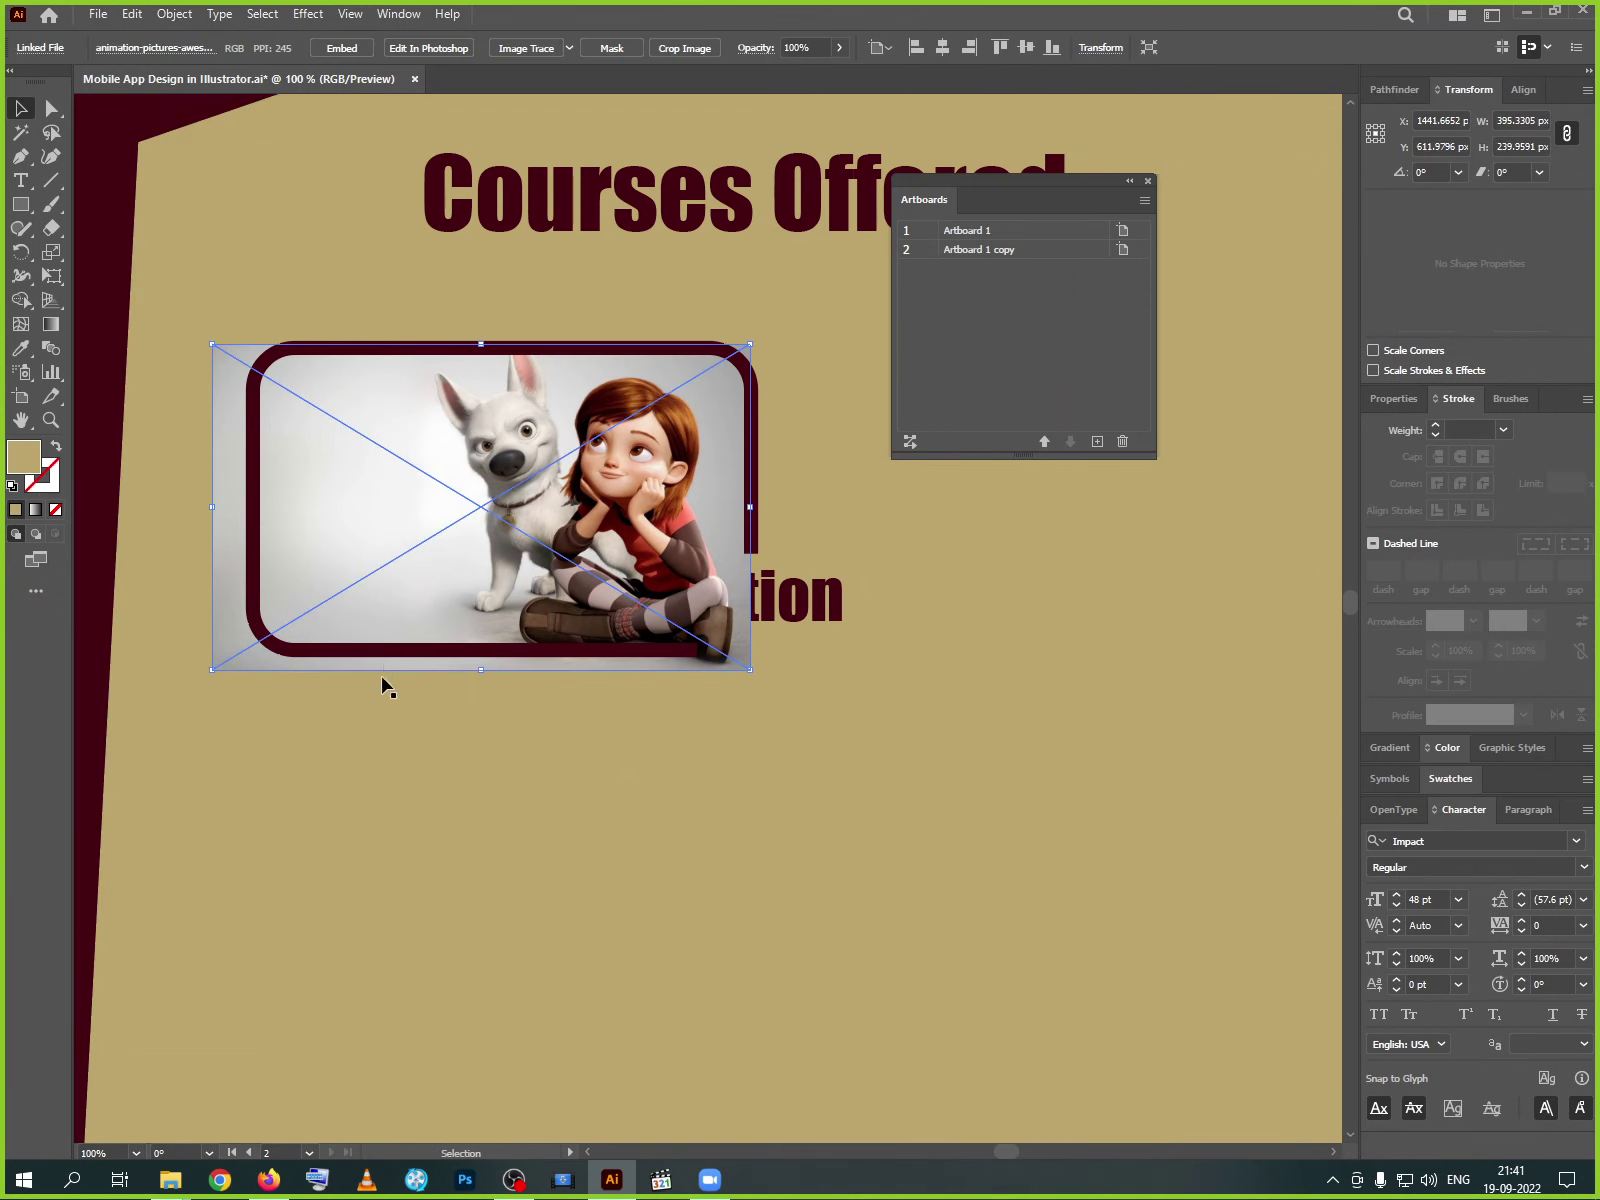
# - Paste a copy of the rounded maroon frame and move it aside
pyautogui.click(388, 658)
pyautogui.keyDown('shift'); pyautogui.click(389, 664); pyautogui.keyUp('shift')
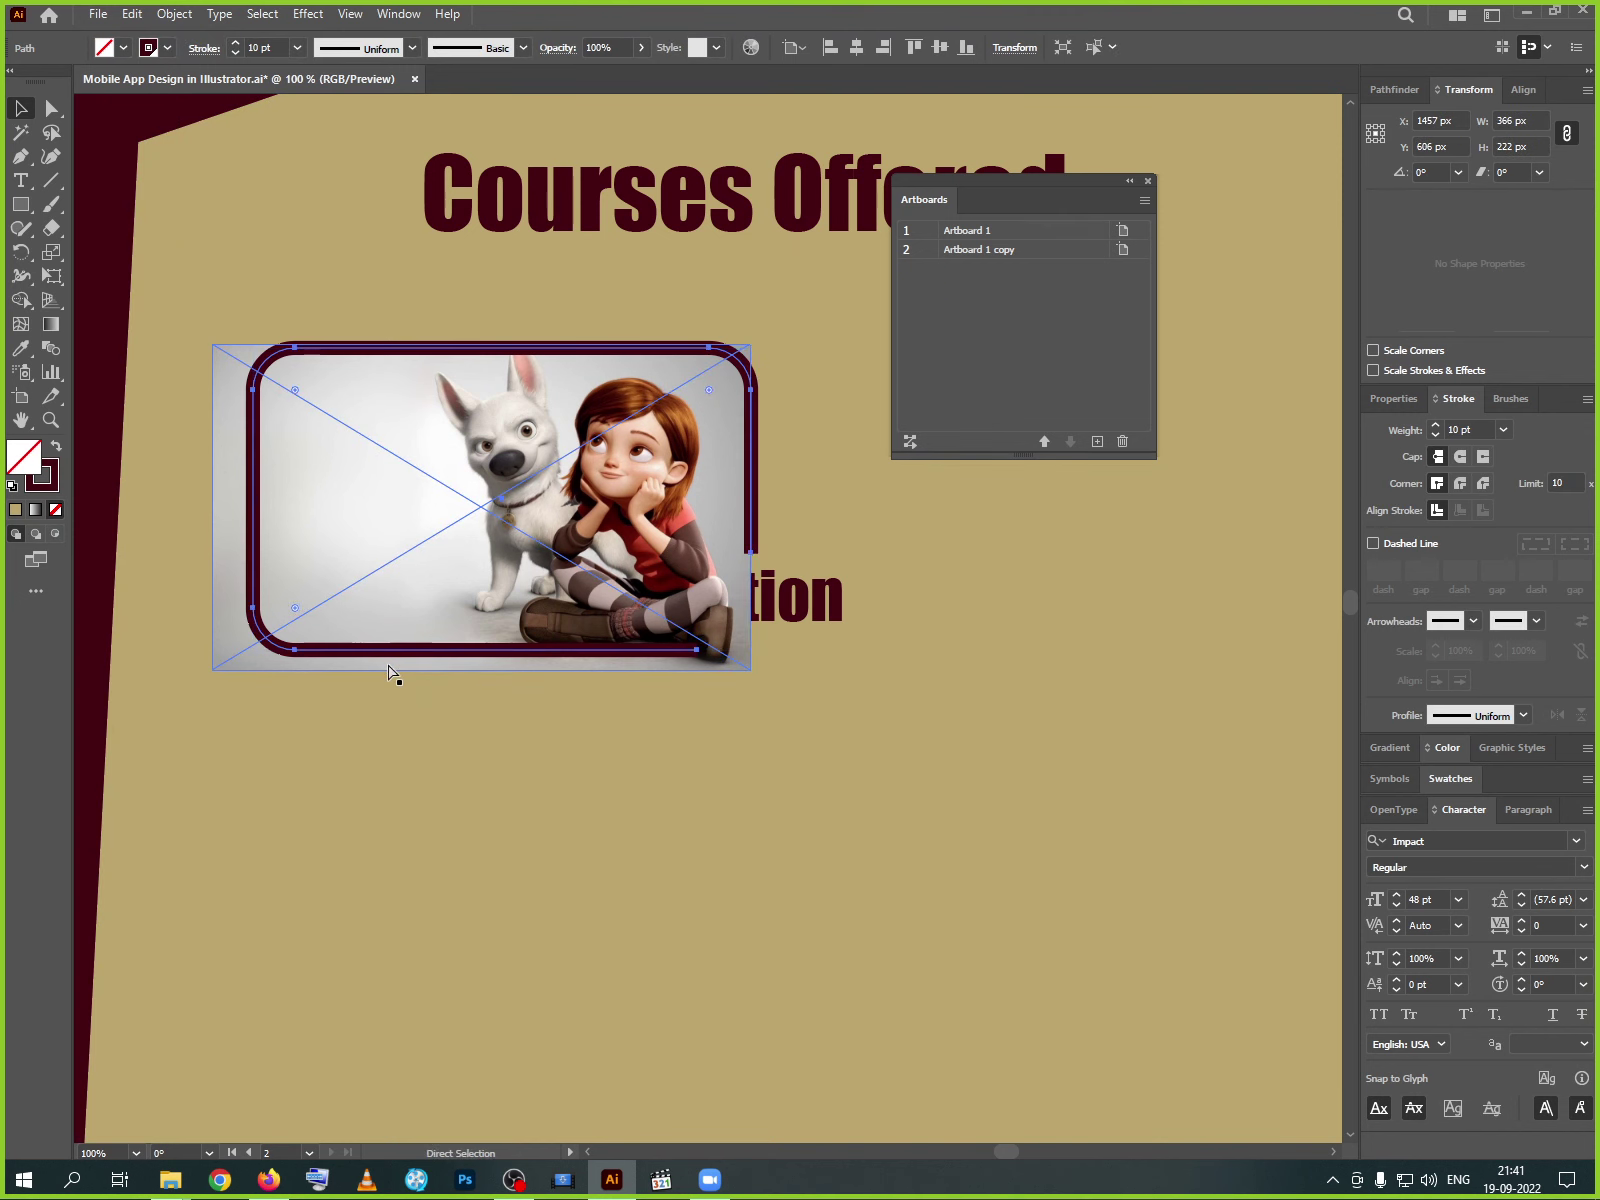
pyautogui.click(411, 746)
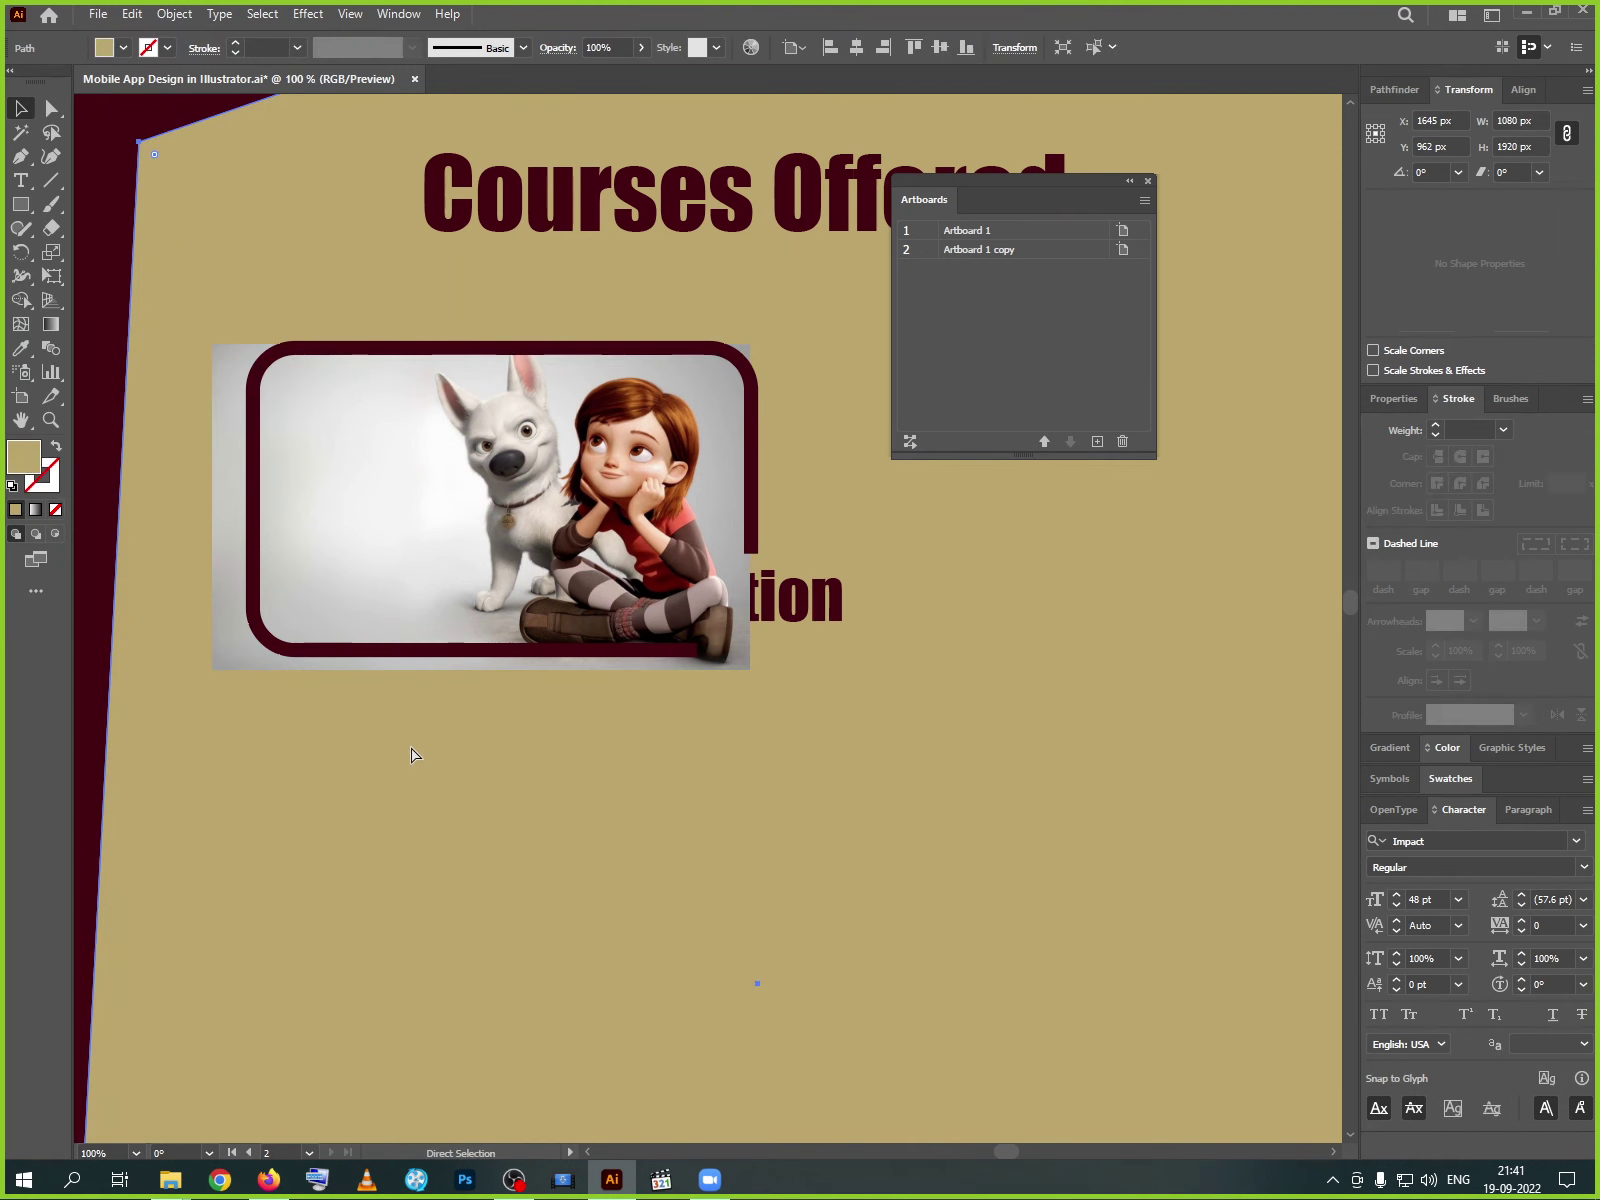
pyautogui.hotkey('ctrl', 'v')
pyautogui.moveTo(518, 779); pyautogui.dragTo(745, 946)
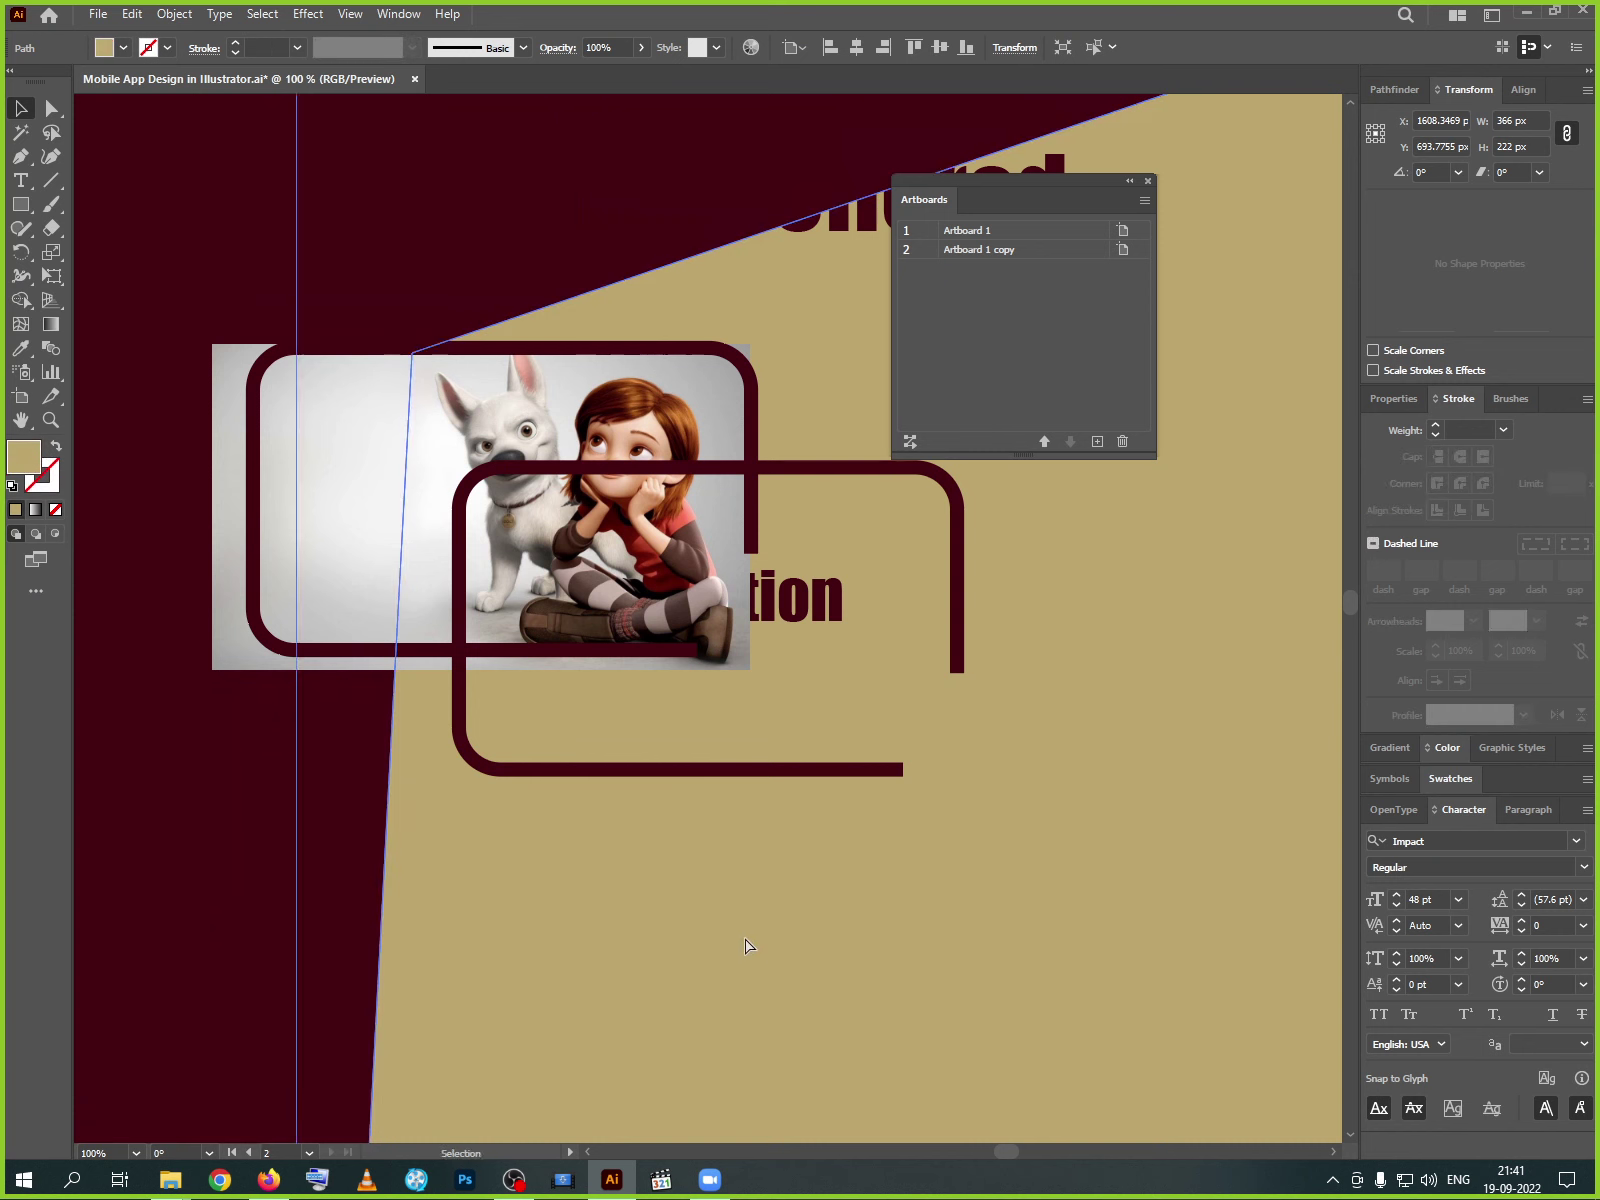
pyautogui.hotkey('ctrl', 'z')
pyautogui.moveTo(614, 774); pyautogui.dragTo(752, 976)
# - Clip the photo to the rounded frame and place the spare frame copy over it as a border
pyautogui.click(357, 664)
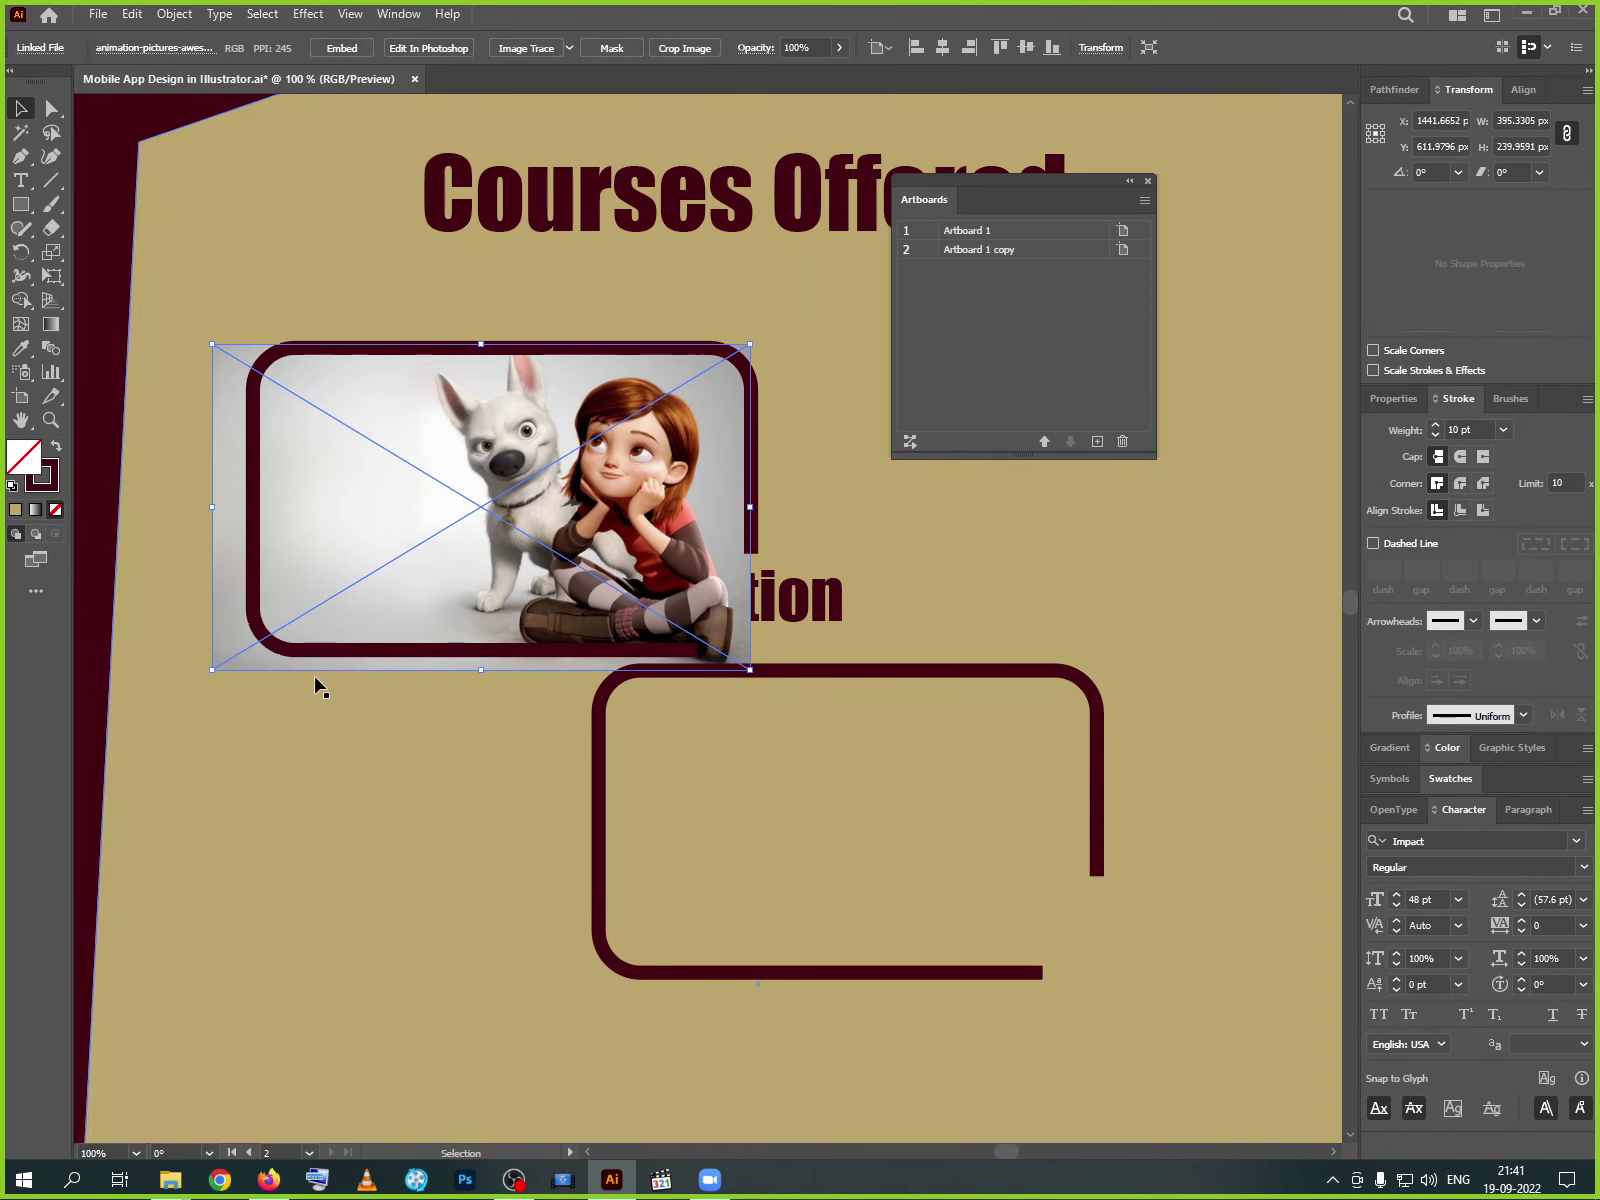
pyautogui.click(257, 620)
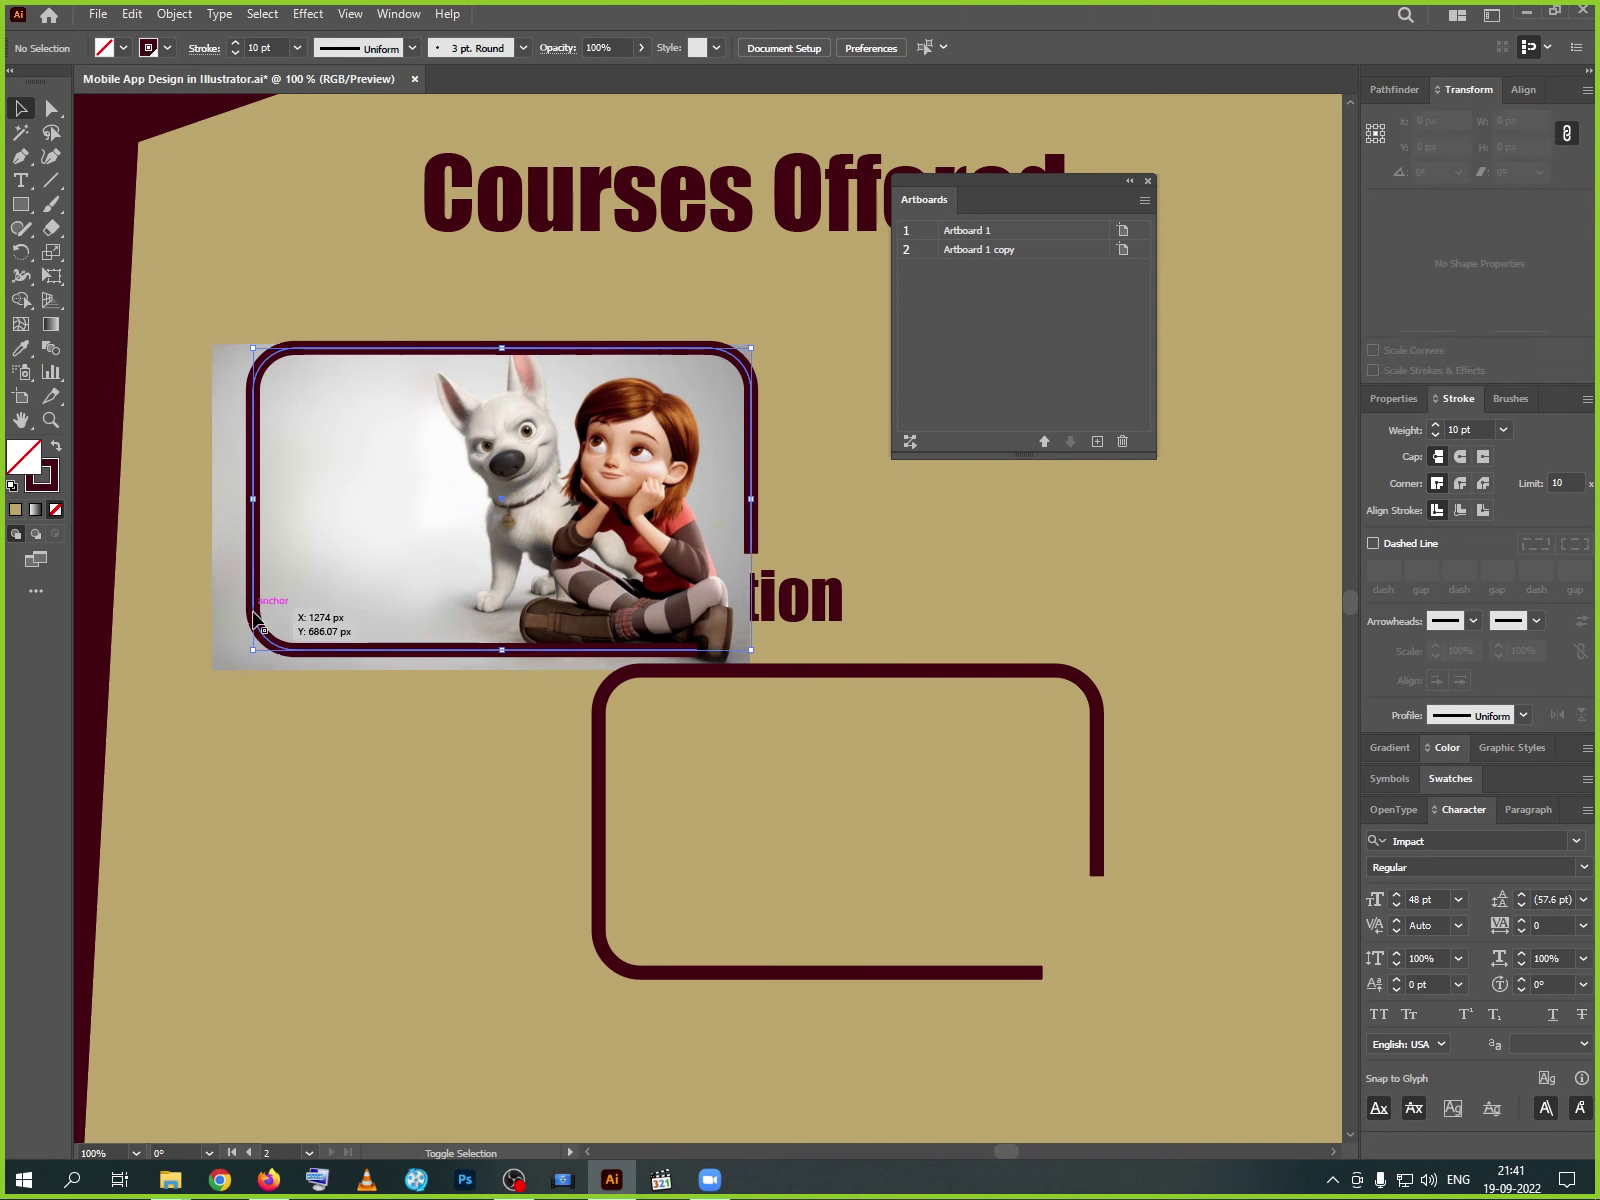
pyautogui.click(243, 642)
pyautogui.keyDown('shift'); pyautogui.click(228, 652); pyautogui.keyUp('shift')
pyautogui.rightClick(250, 640)
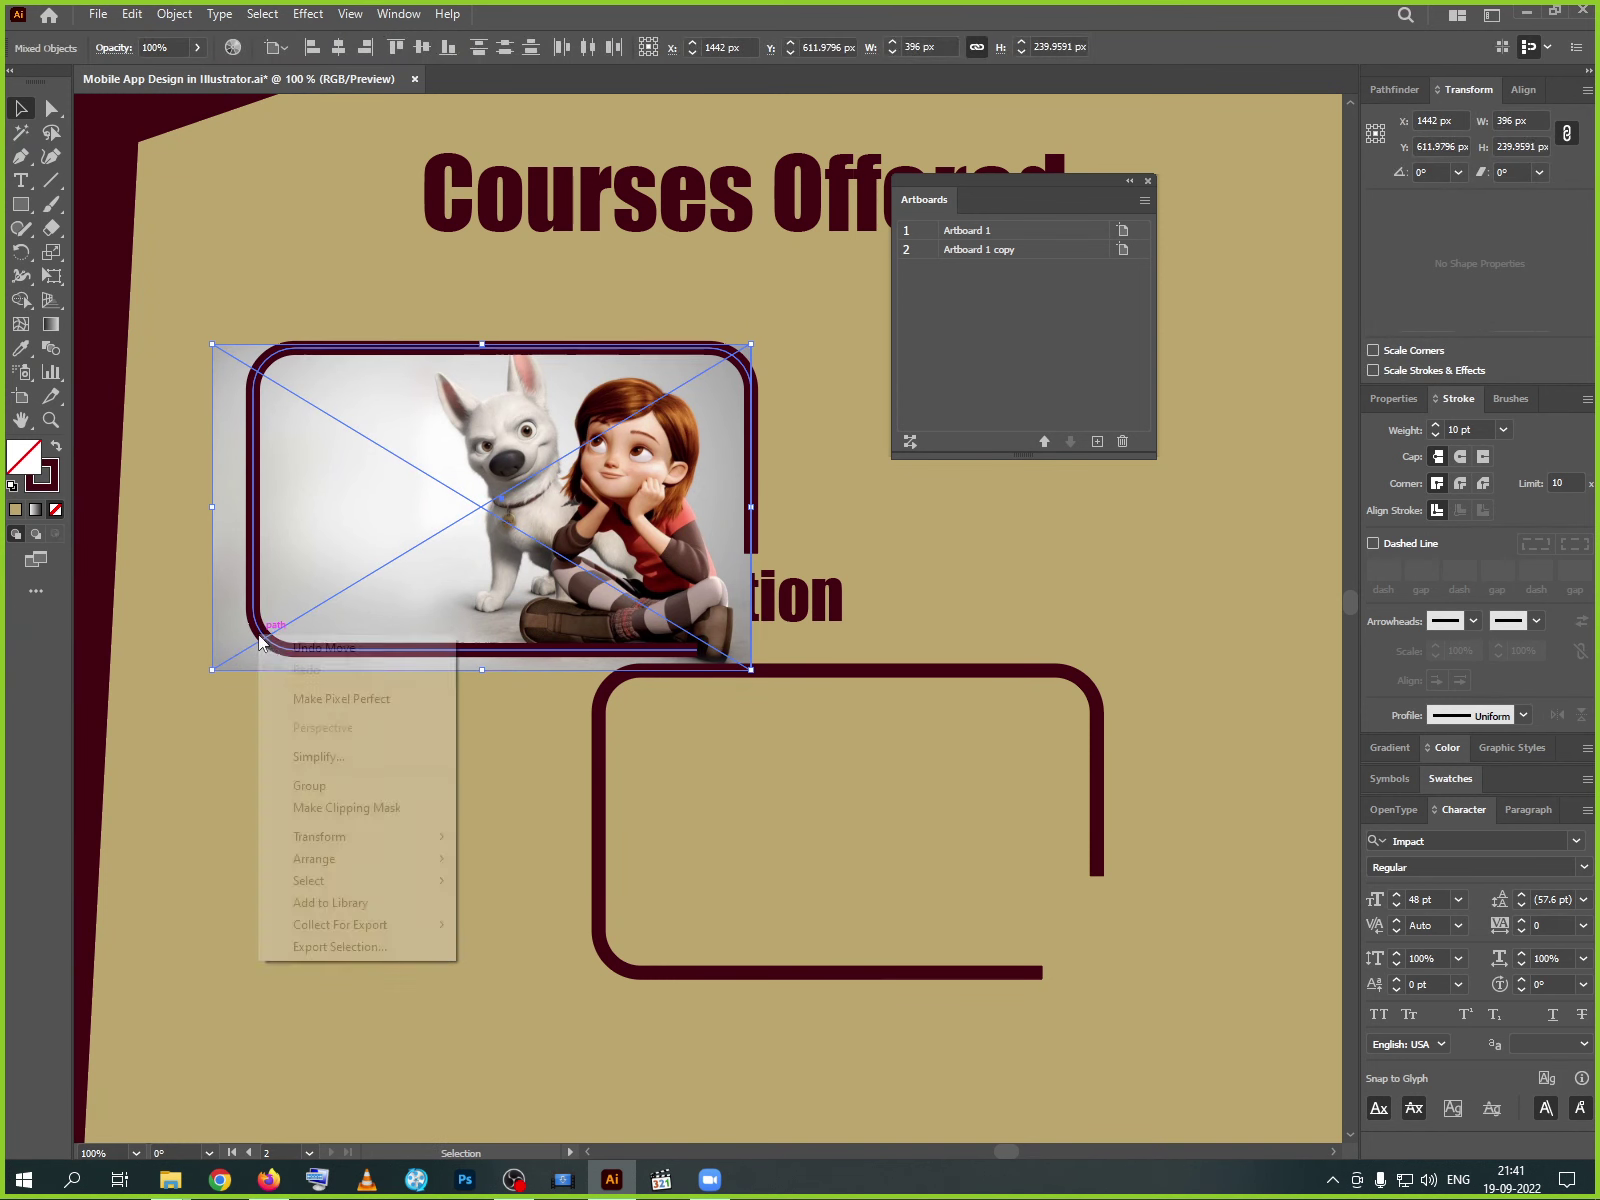
pyautogui.click(352, 808)
pyautogui.click(913, 706)
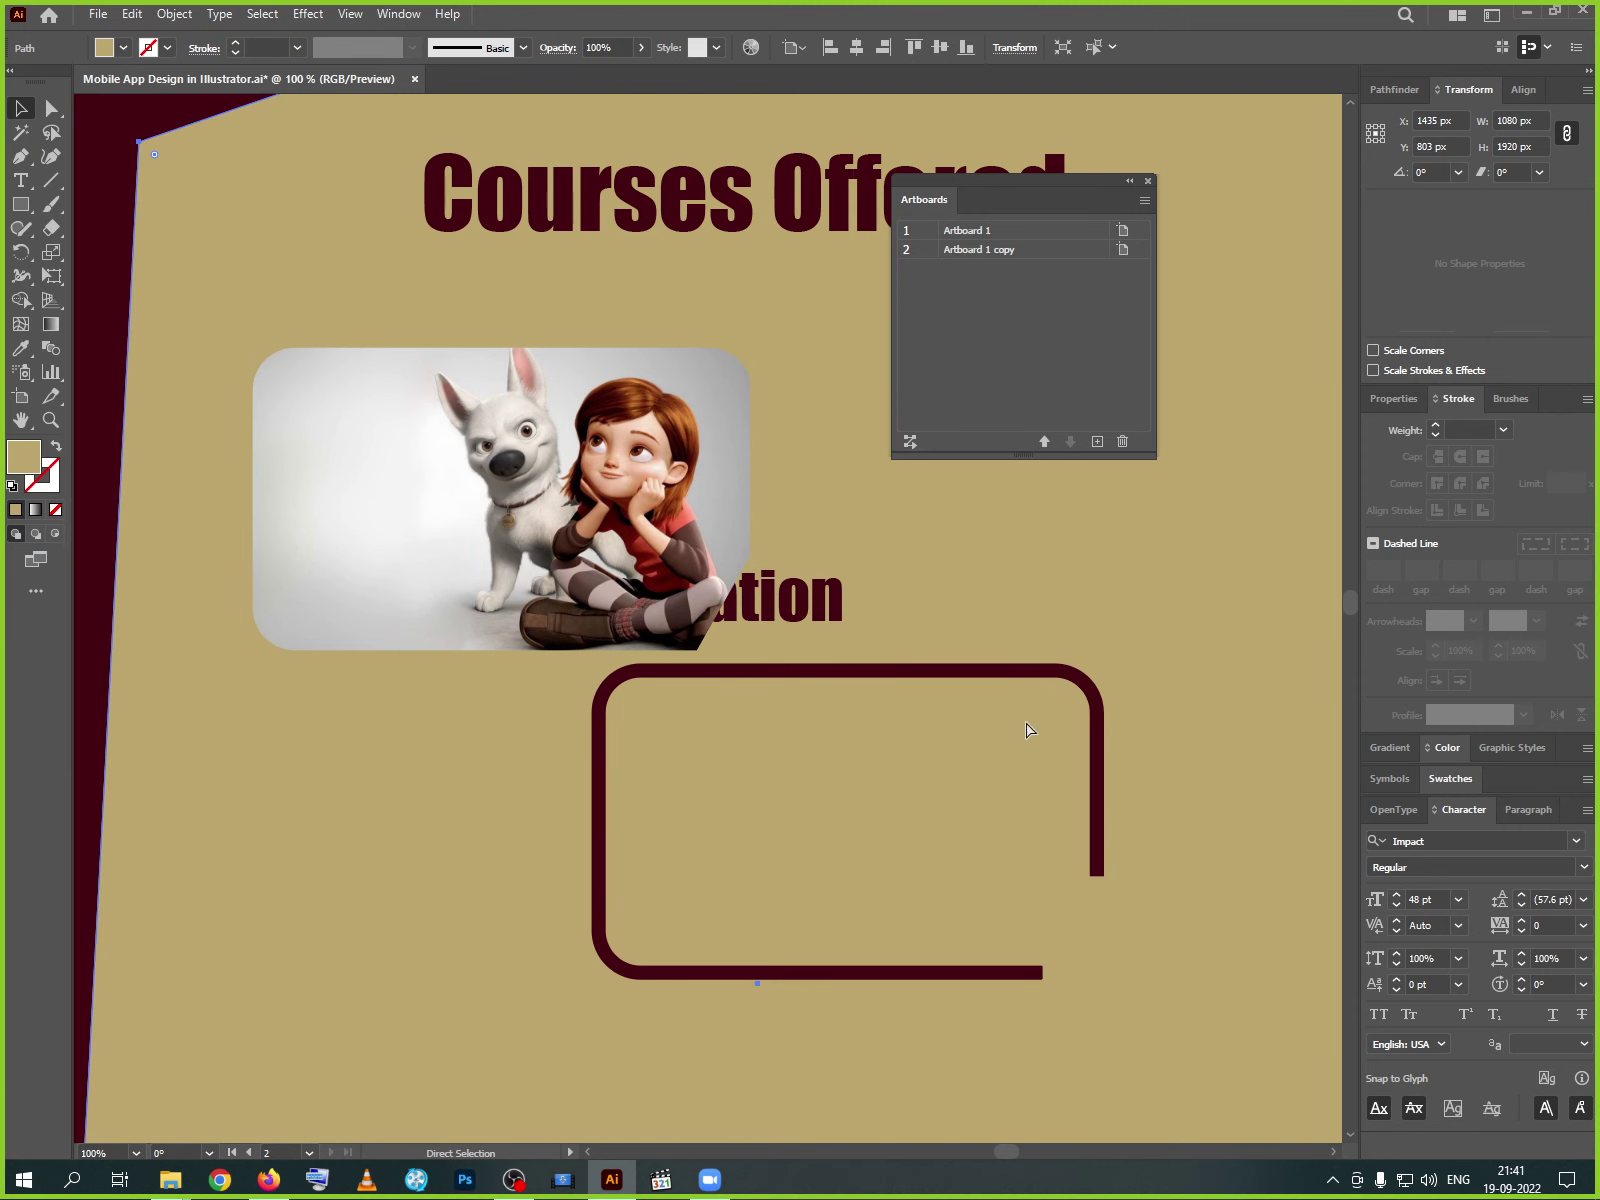
pyautogui.moveTo(1018, 680); pyautogui.dragTo(655, 352)
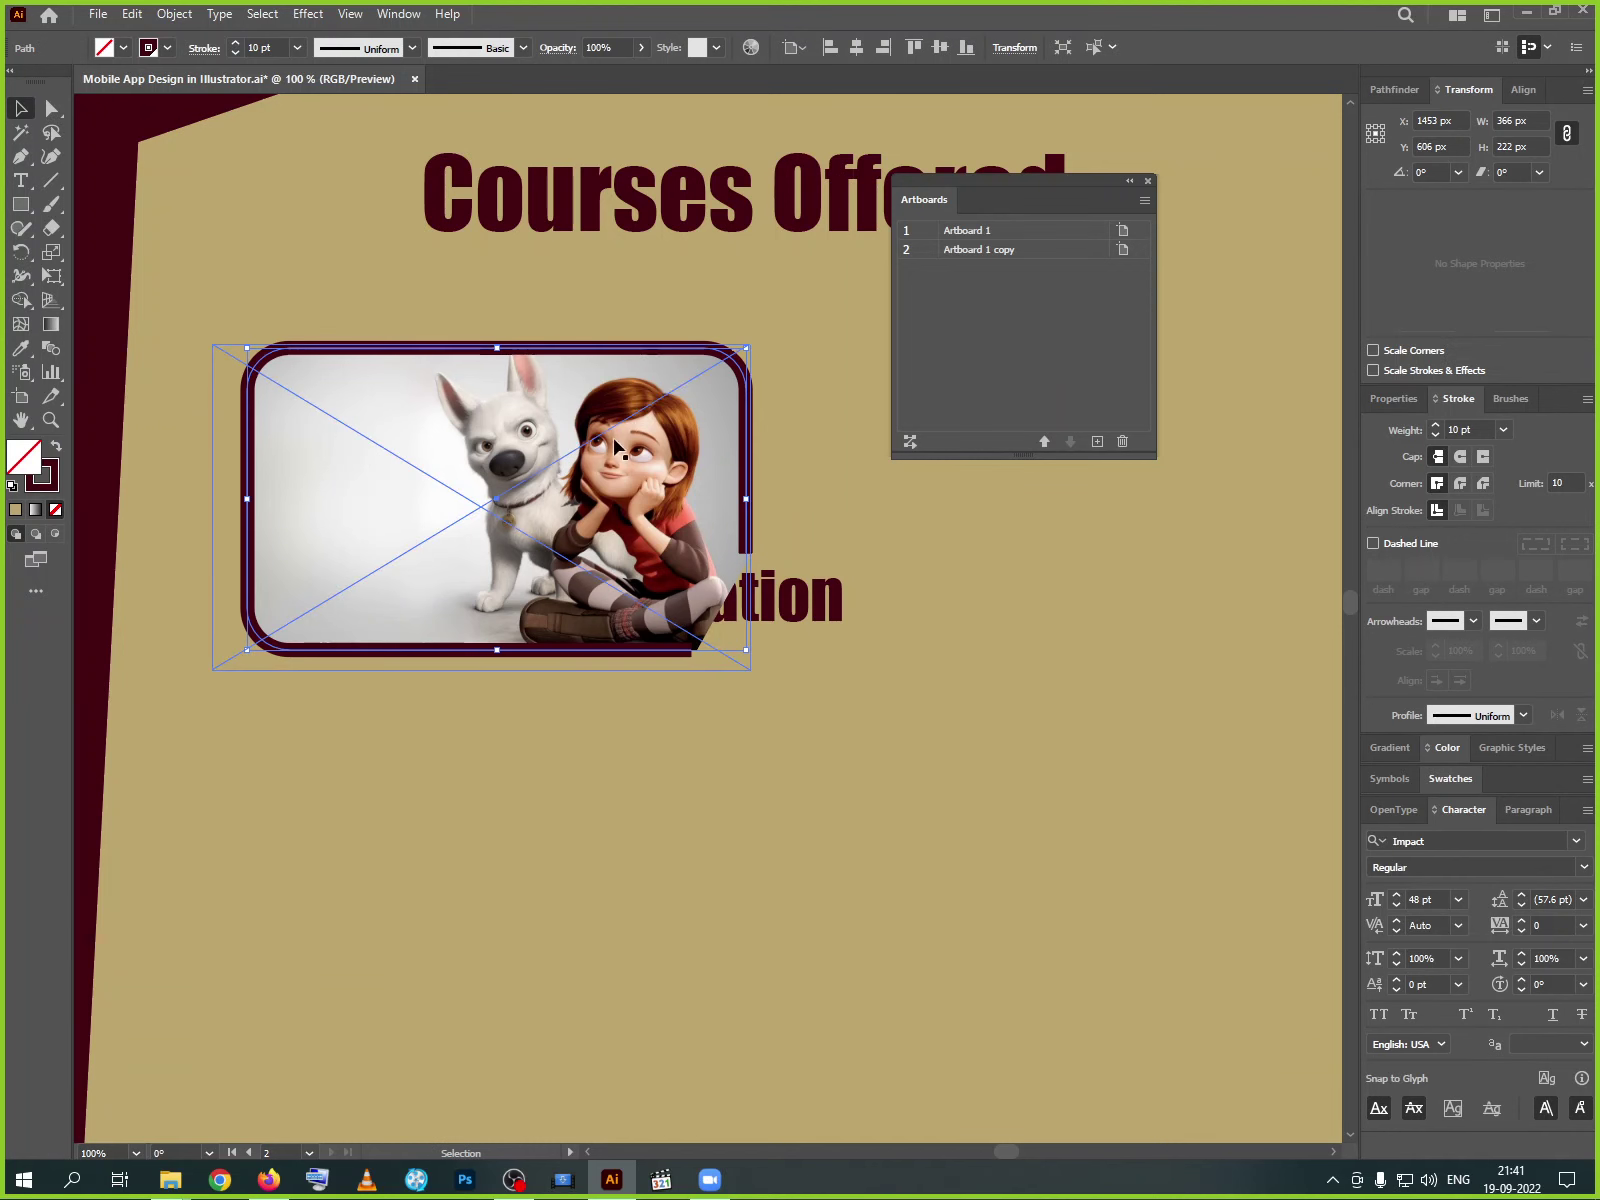
# - Bring the '3D Animation' label to the front, above the photo
pyautogui.click(801, 621)
pyautogui.rightClick(800, 618)
pyautogui.moveTo(897, 847)
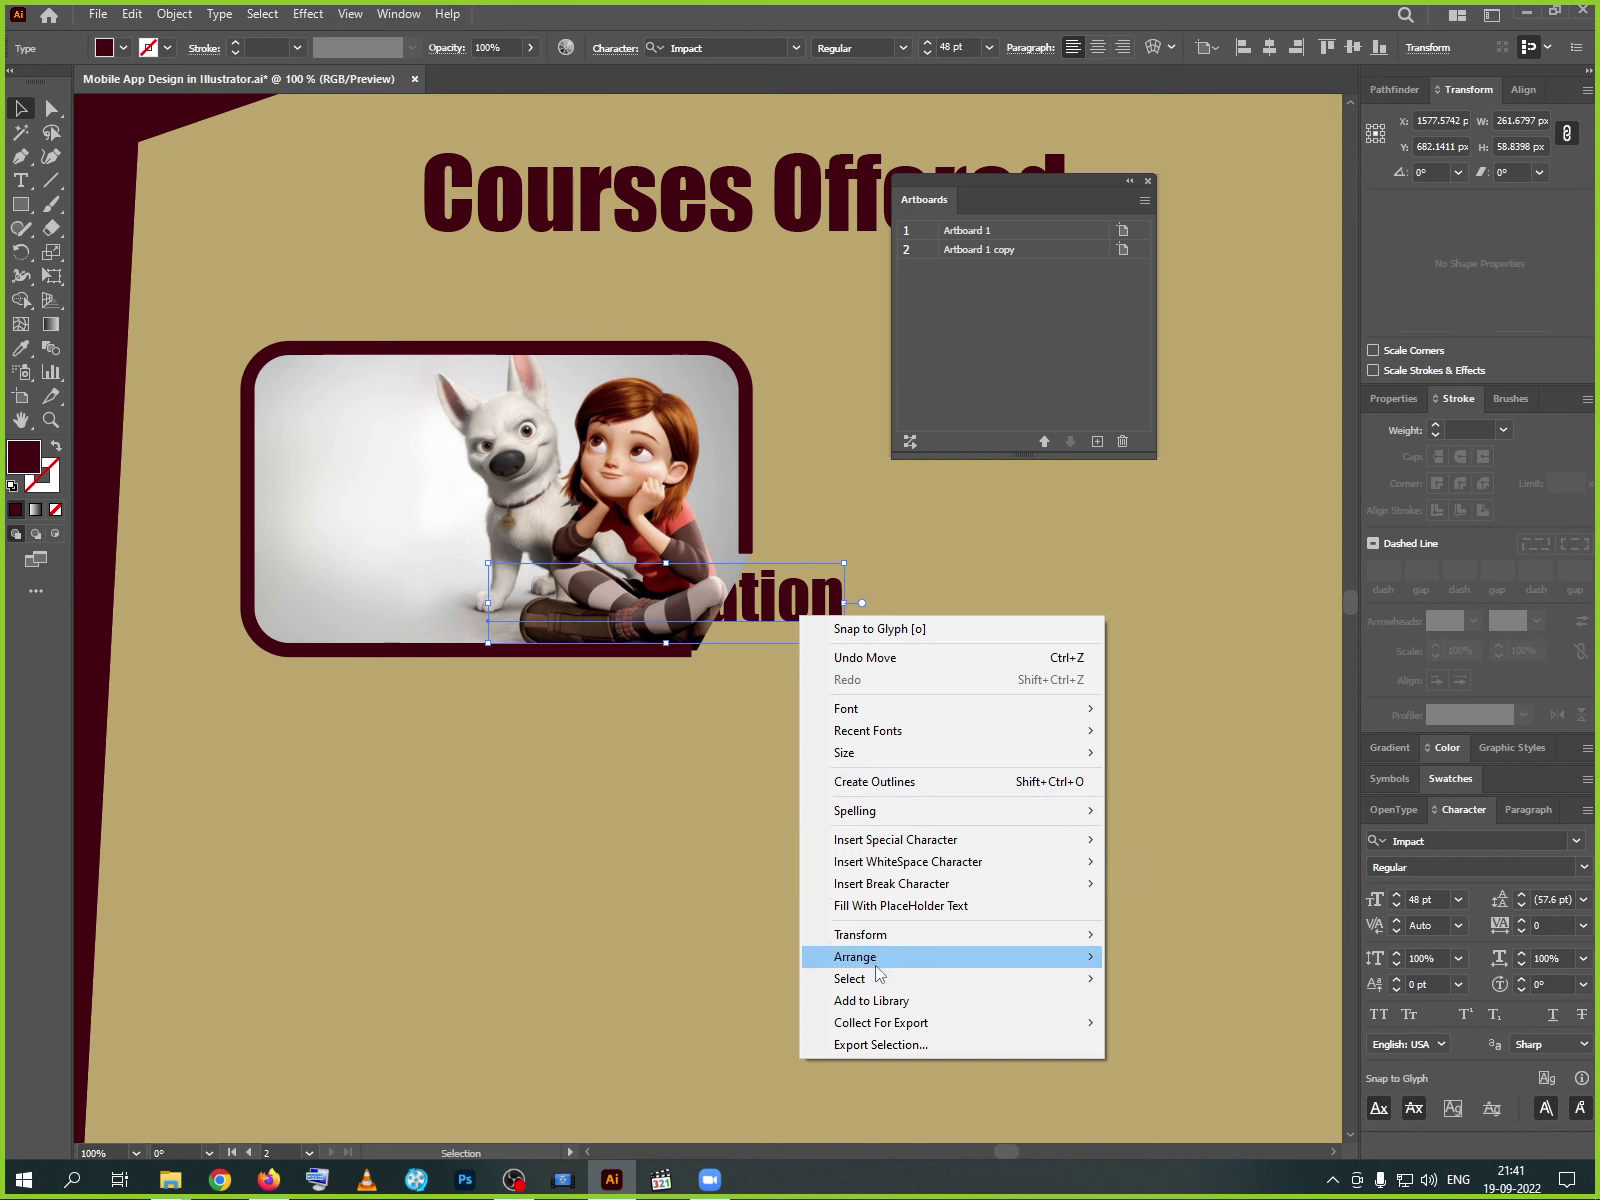
pyautogui.moveTo(878, 970)
pyautogui.click(1155, 960)
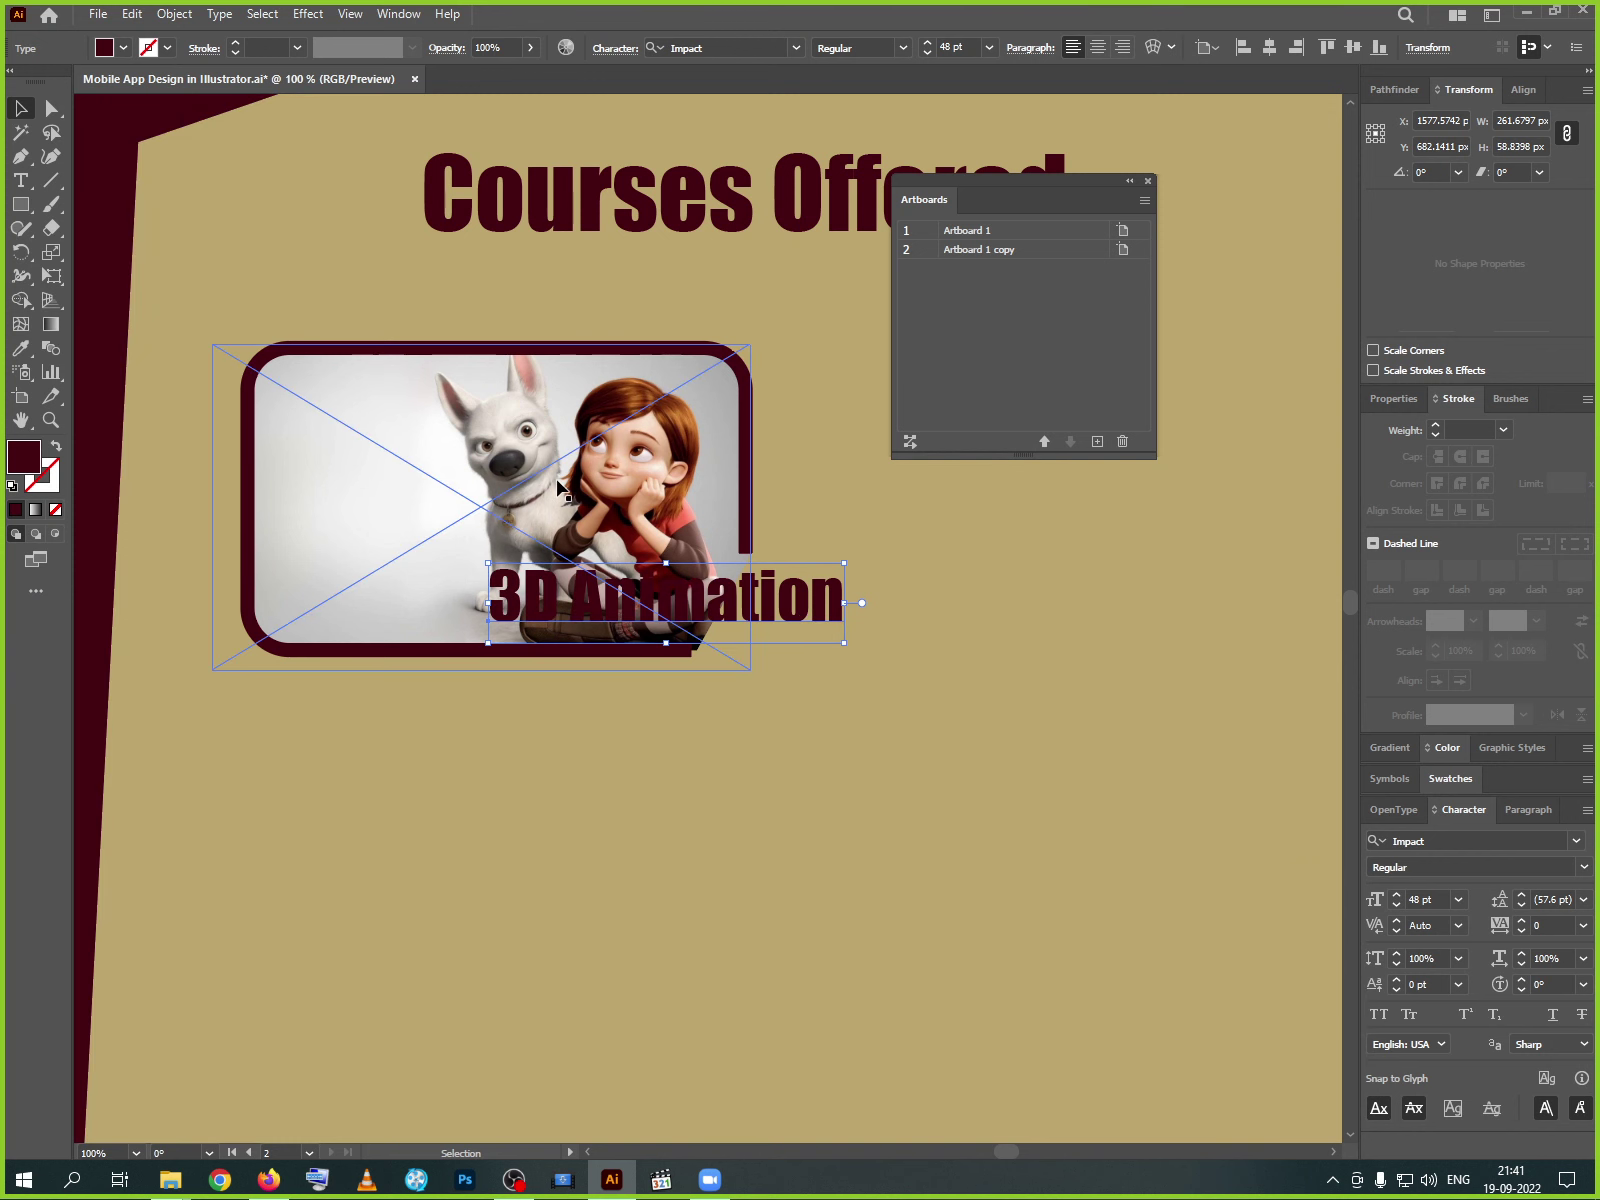
# - Flip the photo horizontally inside its rounded clipping frame, then exit isolation mode and deselect
pyautogui.click(560, 490)
pyautogui.doubleClick(670, 597)
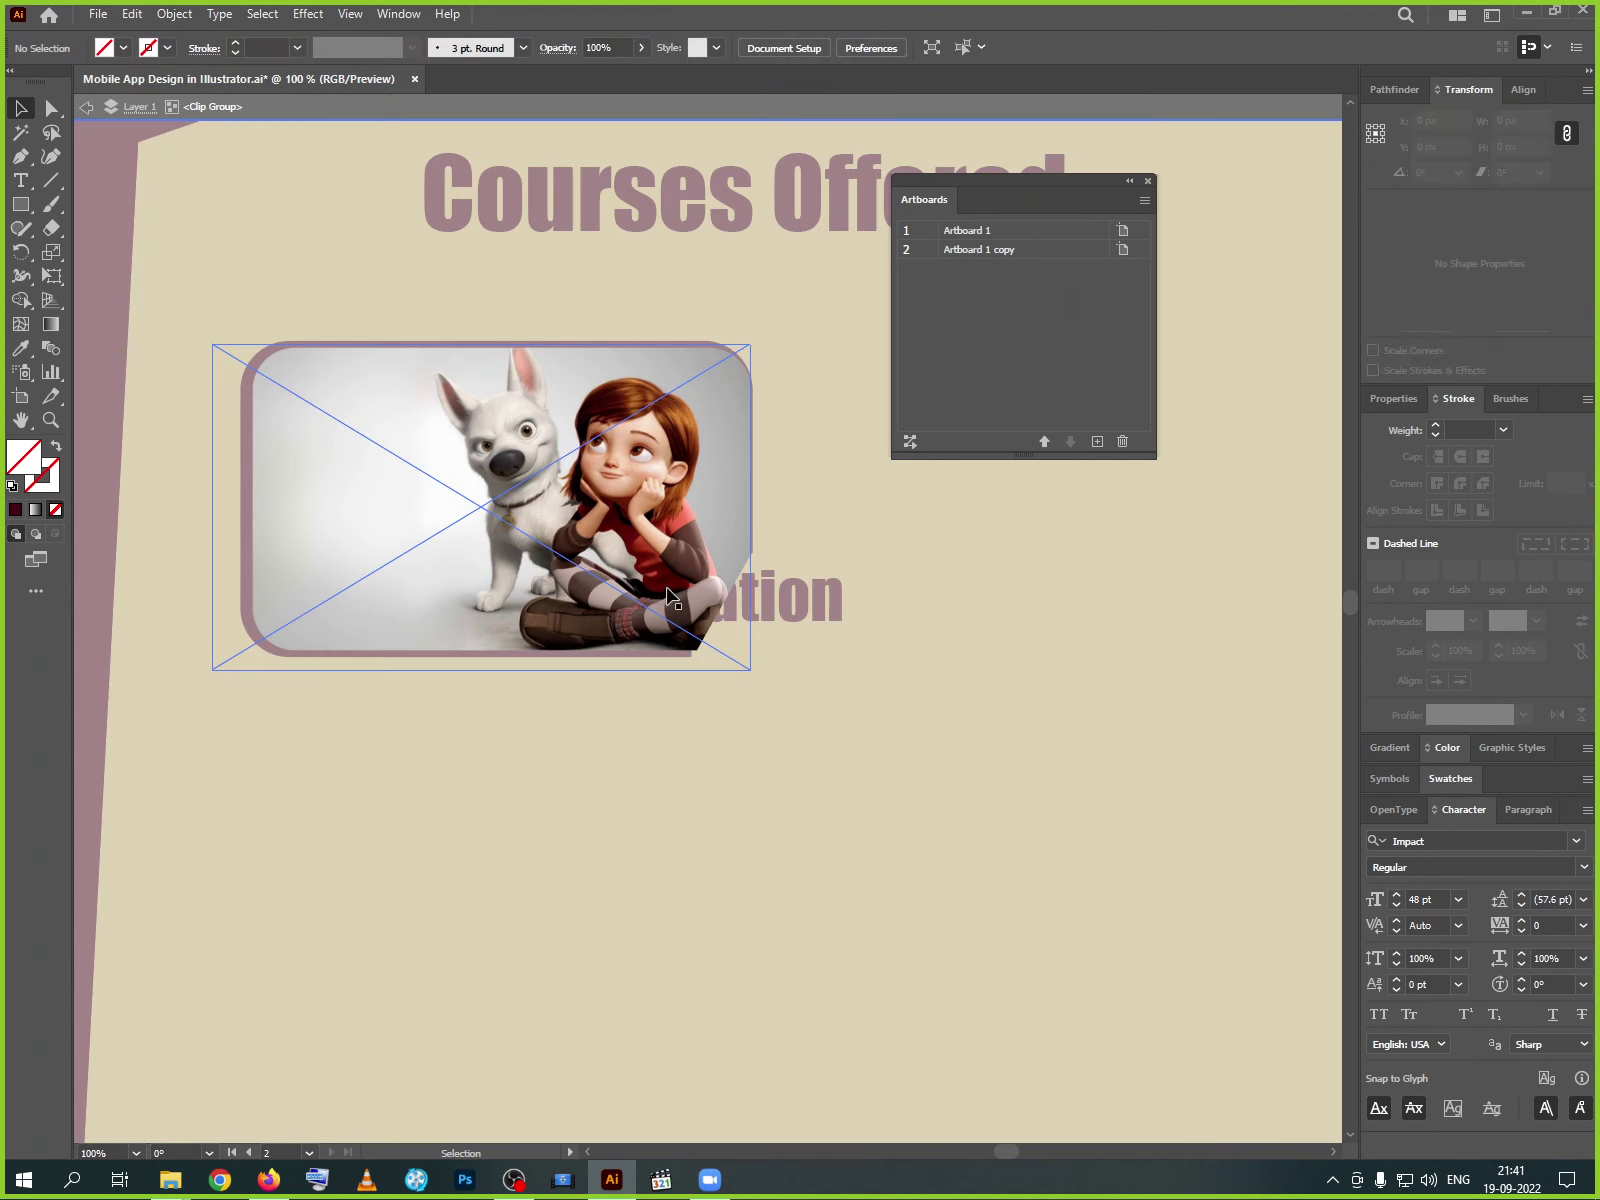
pyautogui.click(527, 519)
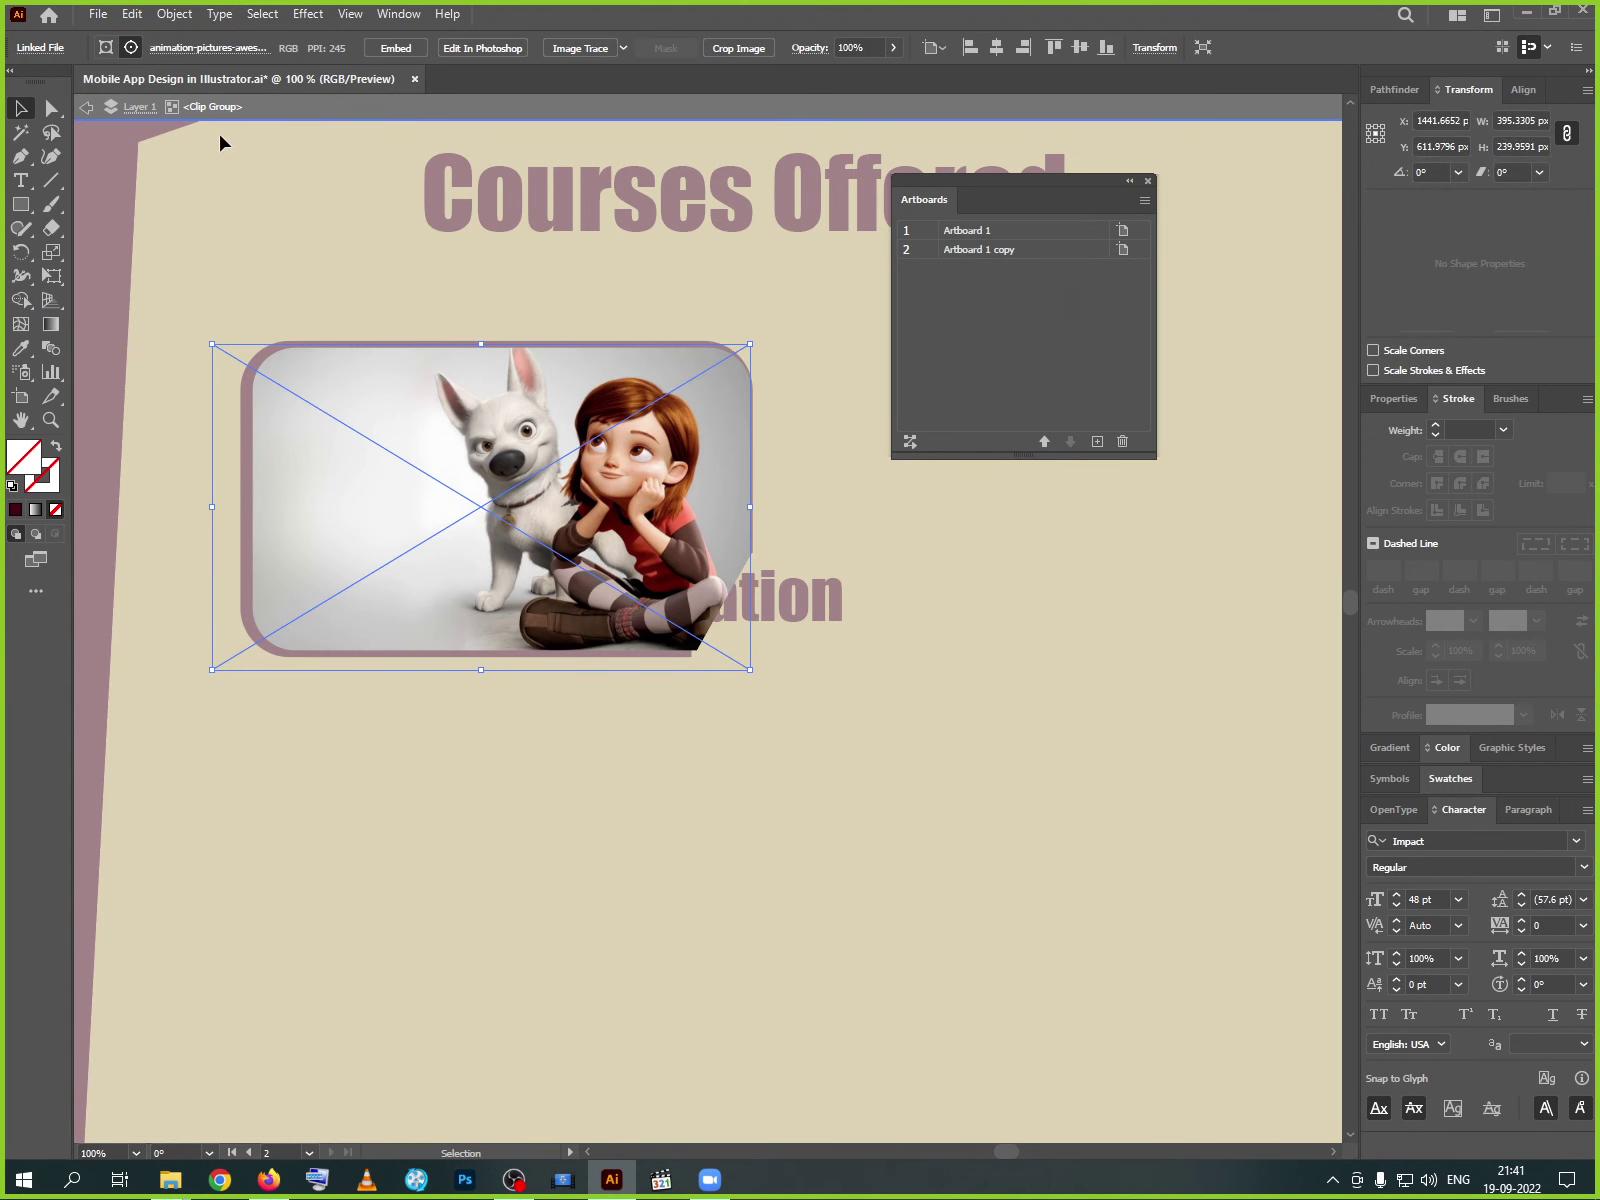
pyautogui.click(1585, 92)
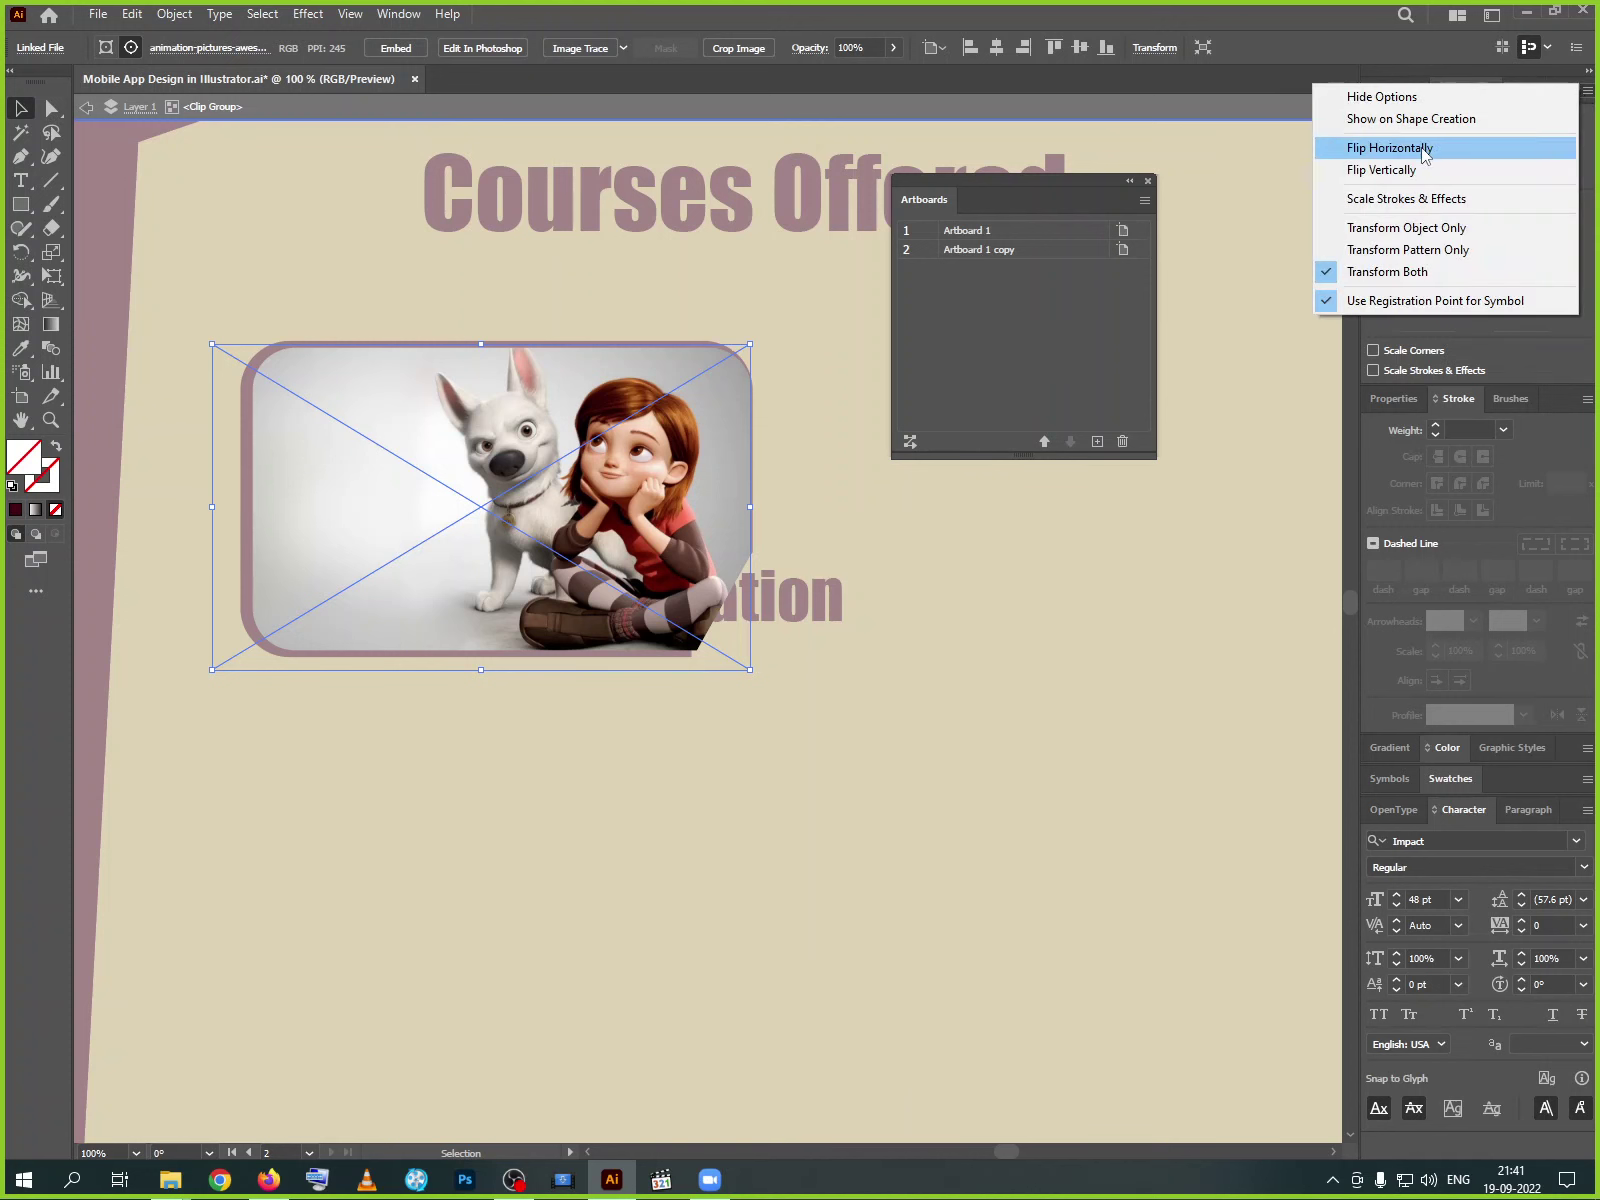
pyautogui.click(1425, 149)
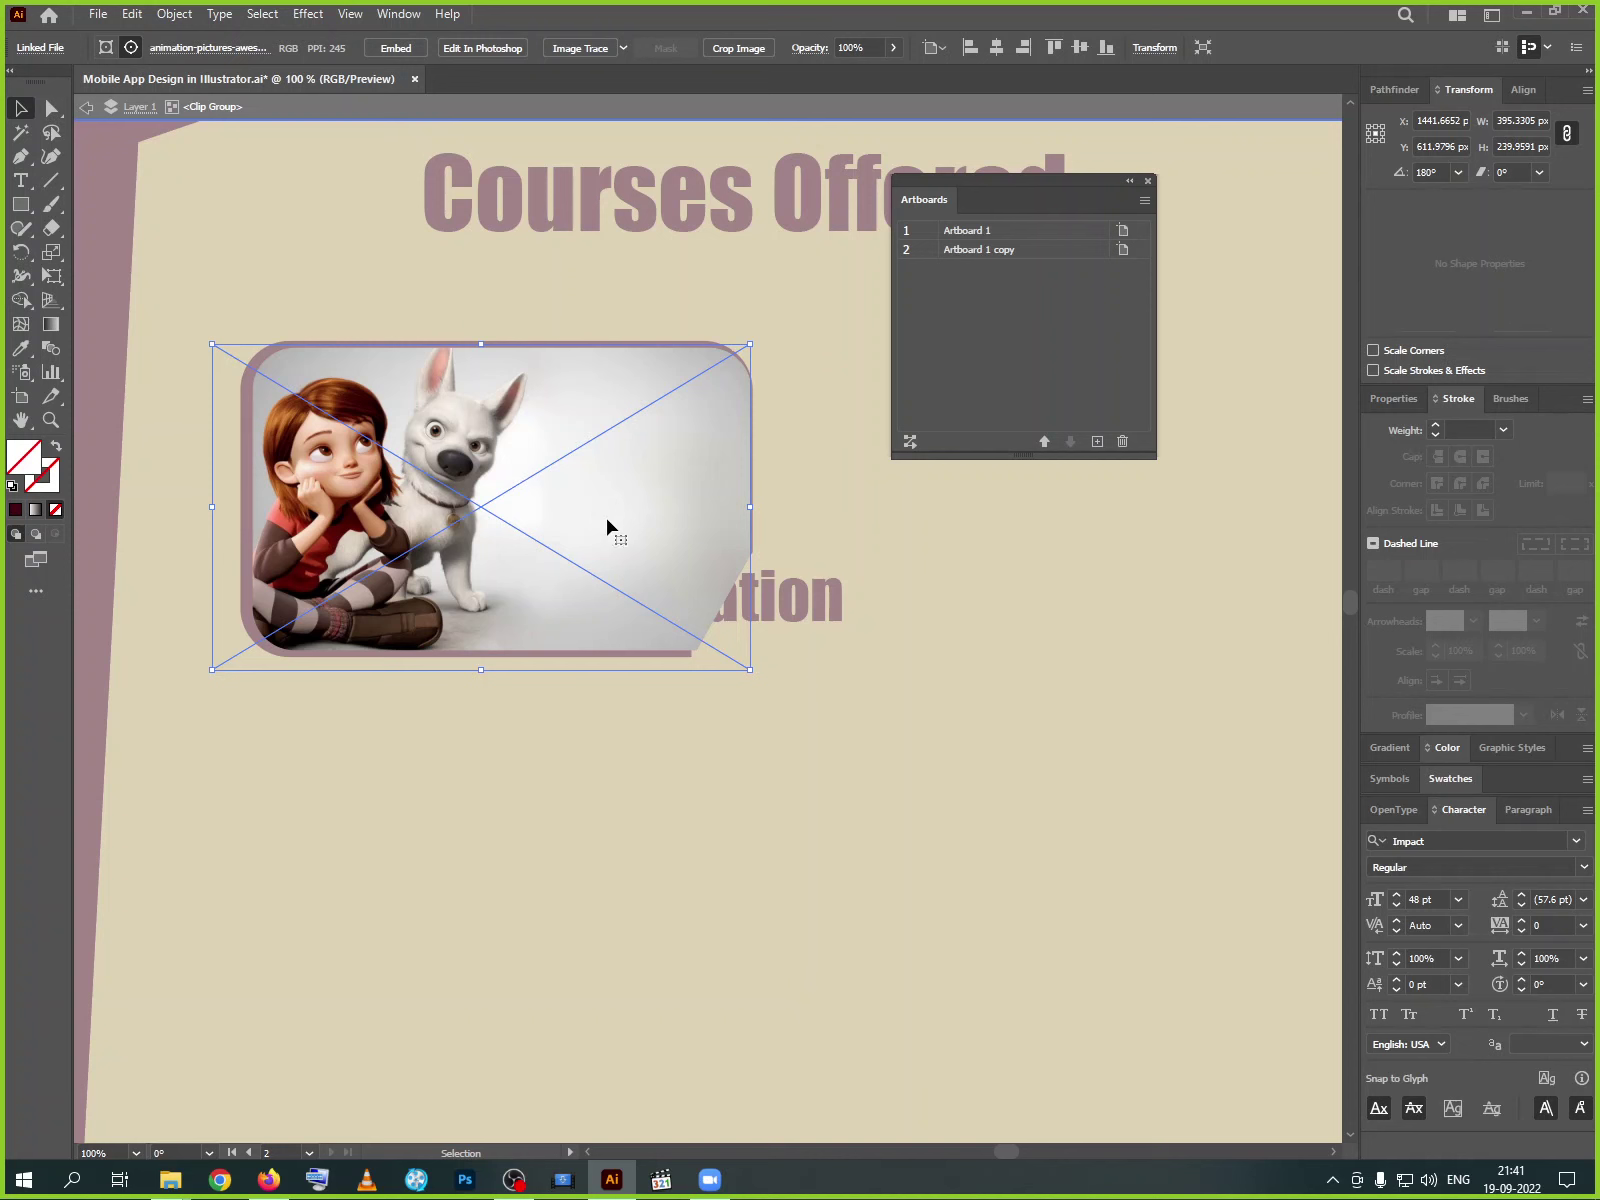
pyautogui.rightClick(428, 490)
pyautogui.click(528, 549)
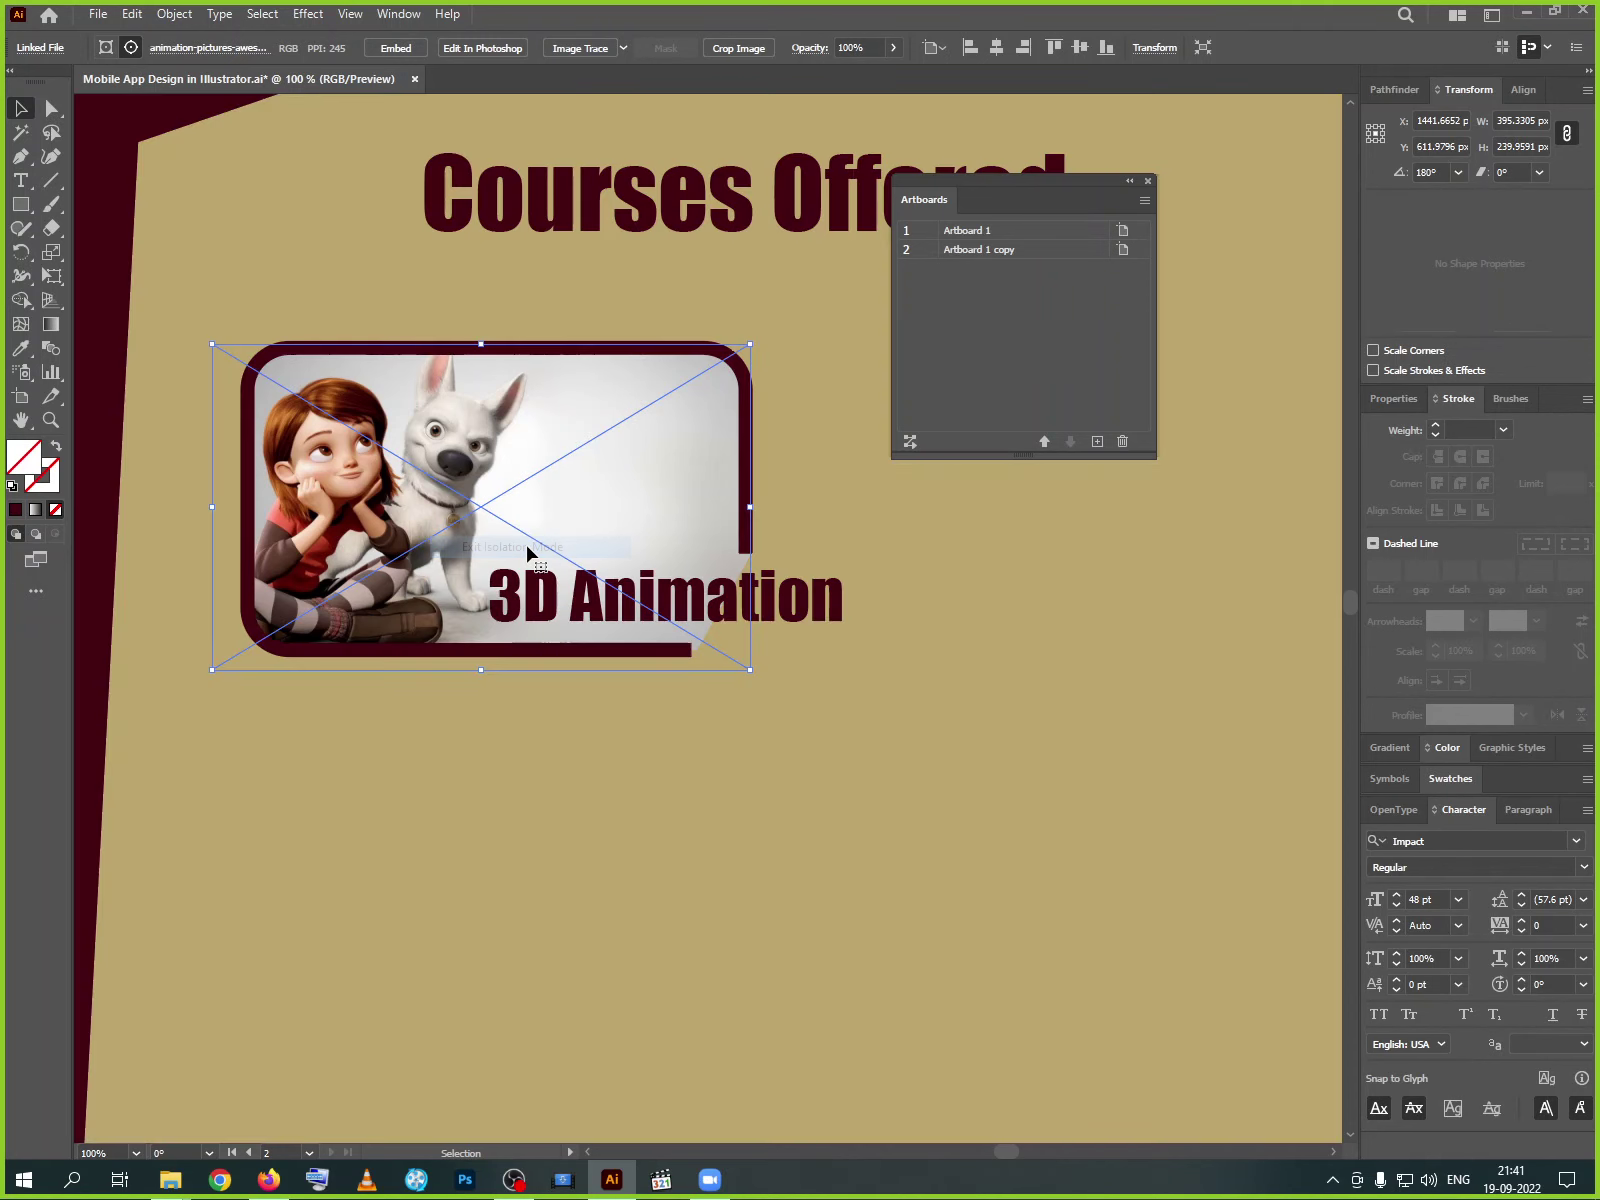
pyautogui.click(703, 778)
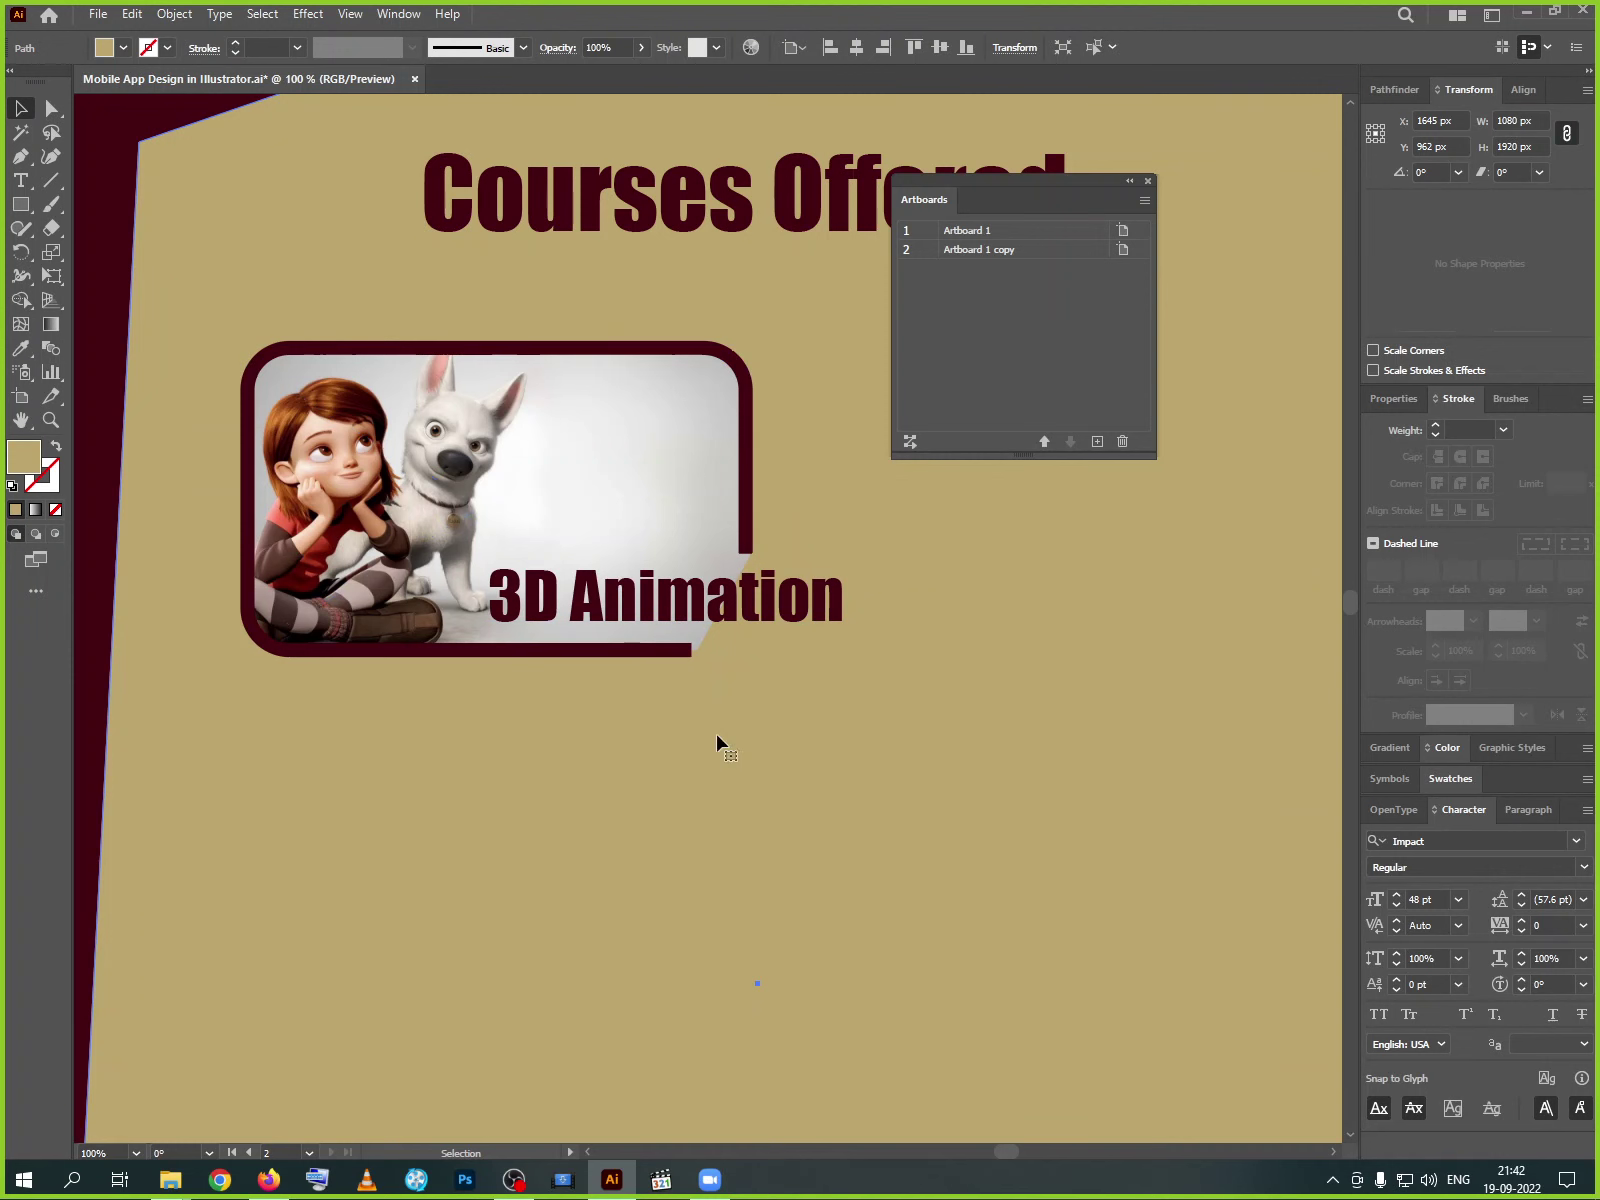
# - Select the 3D Animation card's caption and picture, centring the Courses Offered screen
pyautogui.moveTo(707, 629); pyautogui.dragTo(703, 650)
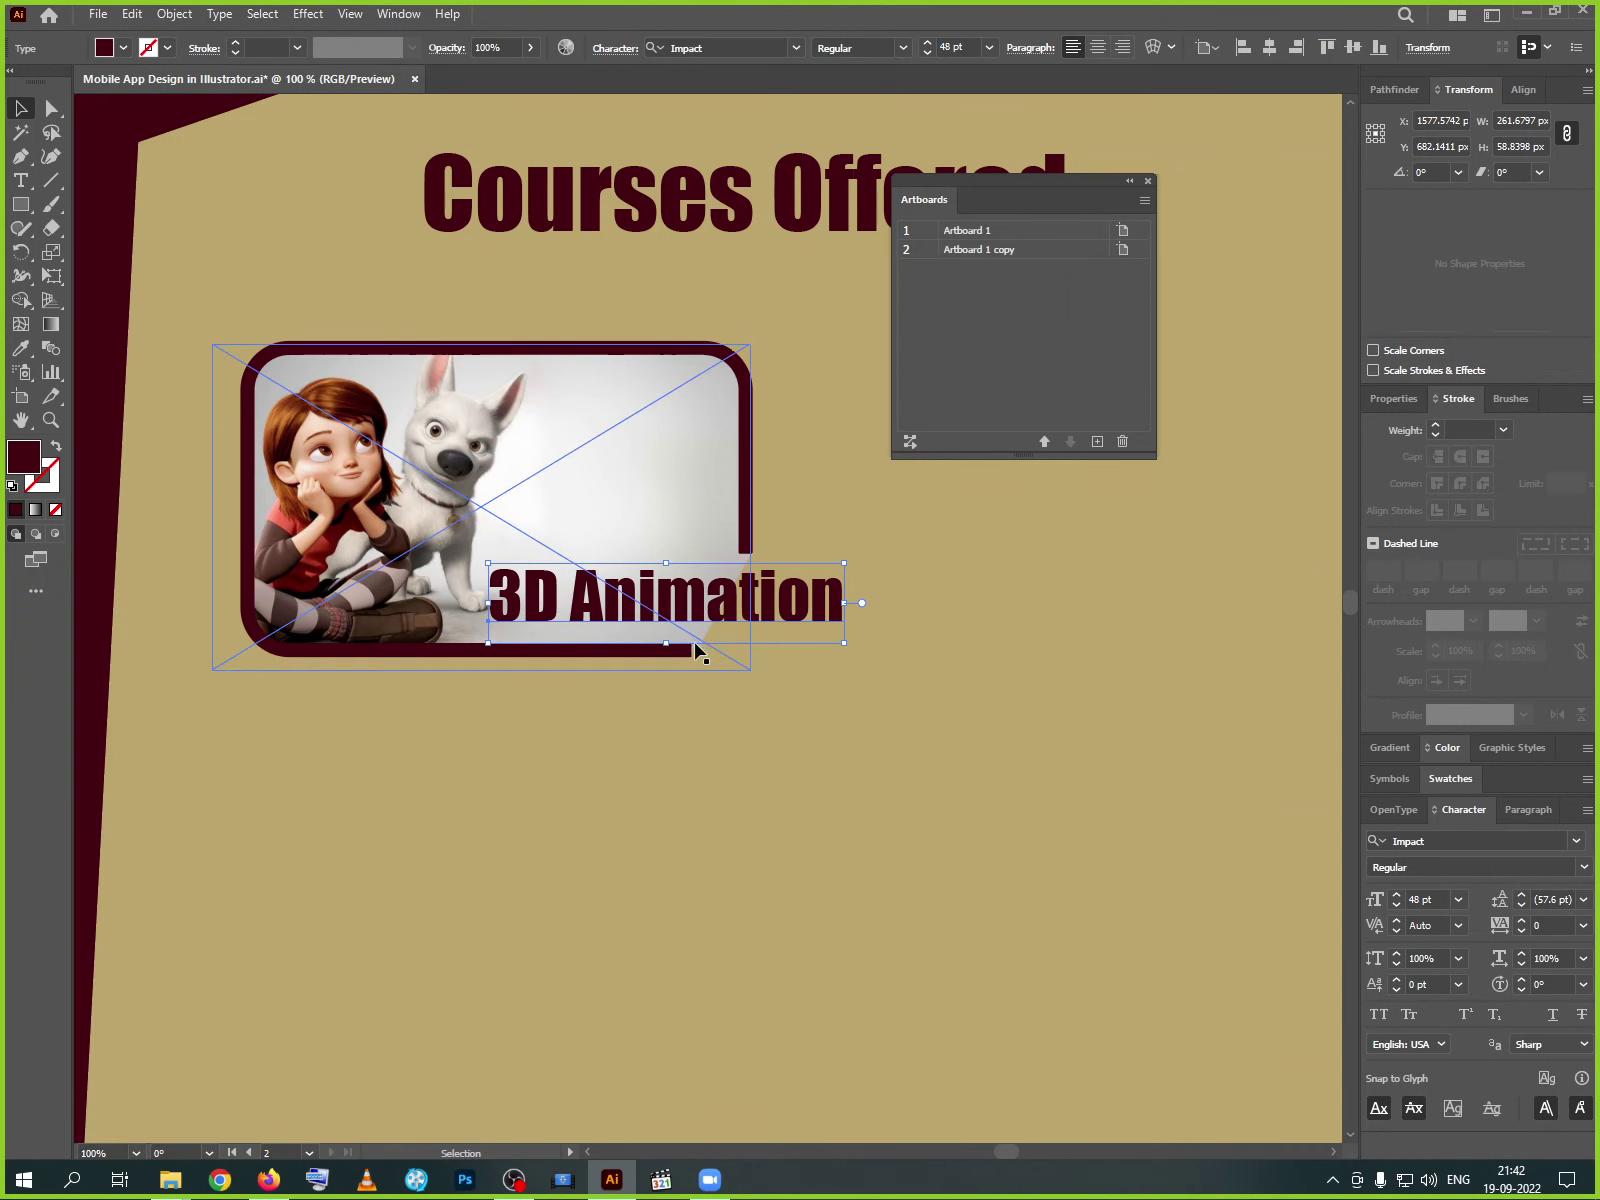
pyautogui.click(605, 527)
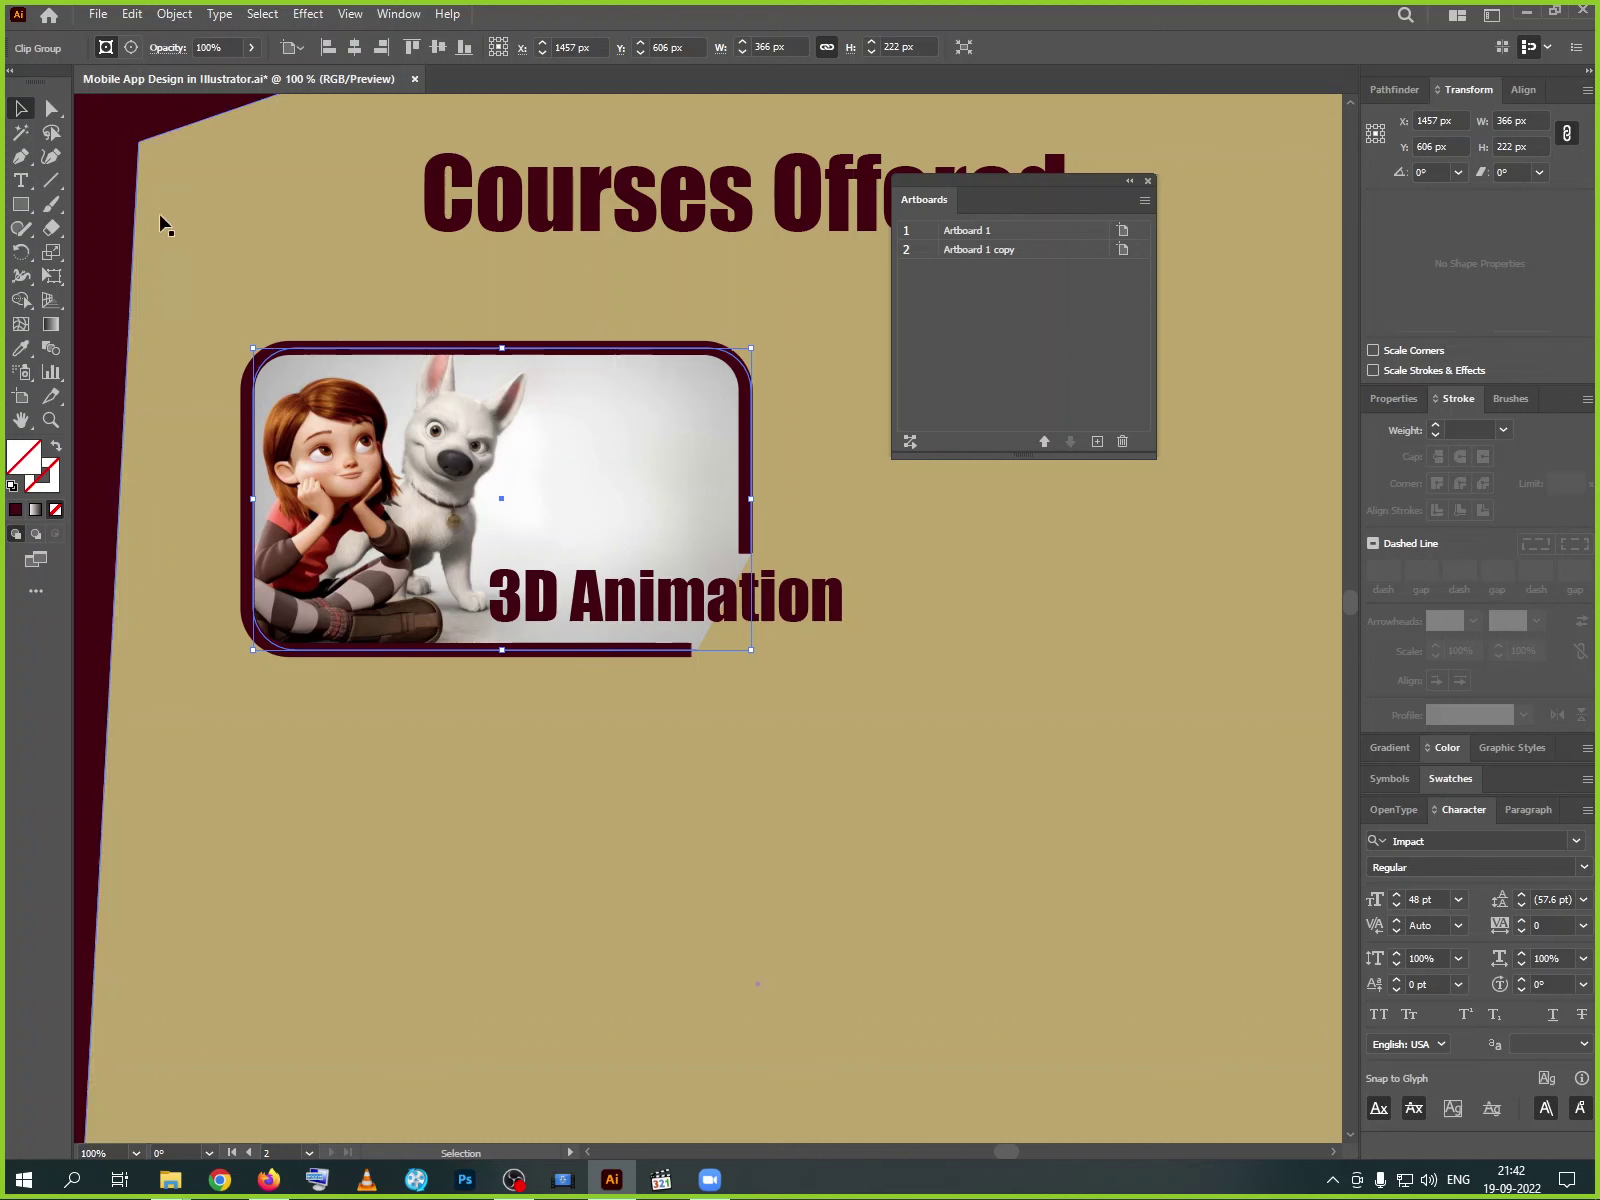
pyautogui.click(597, 712)
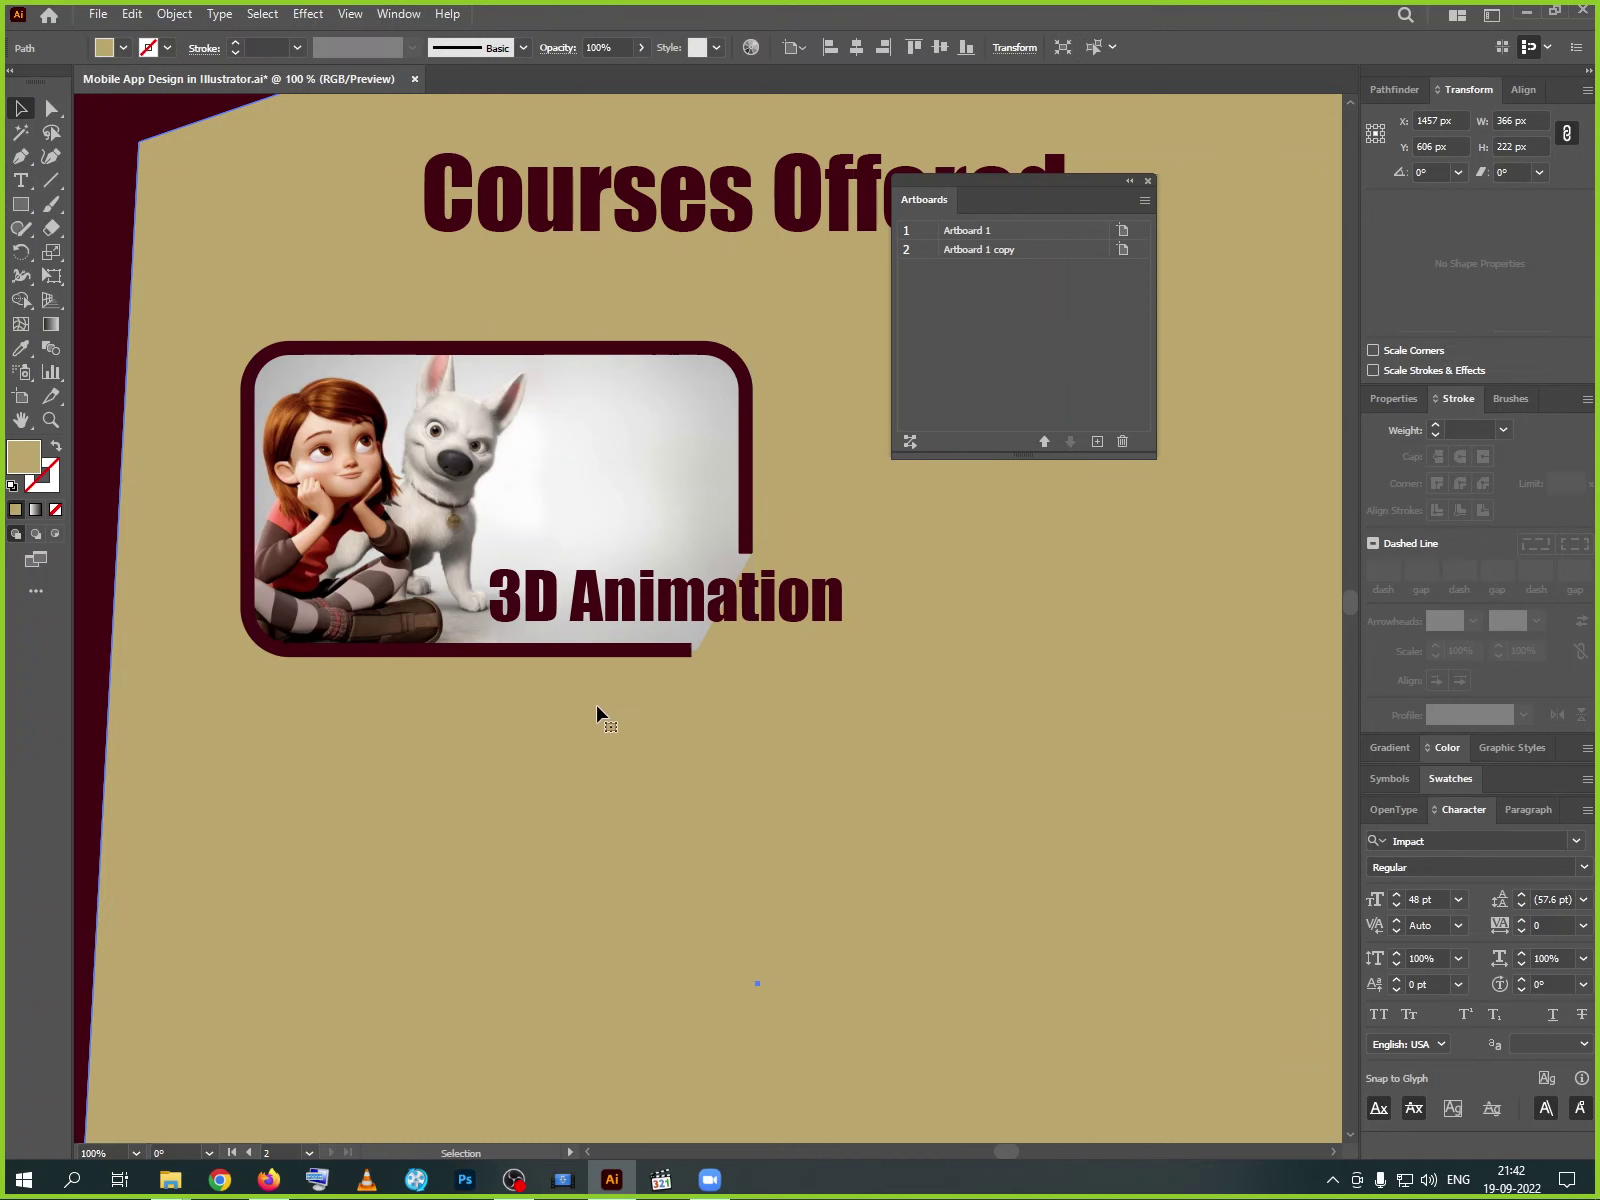
pyautogui.scroll(-3, 597, 712)
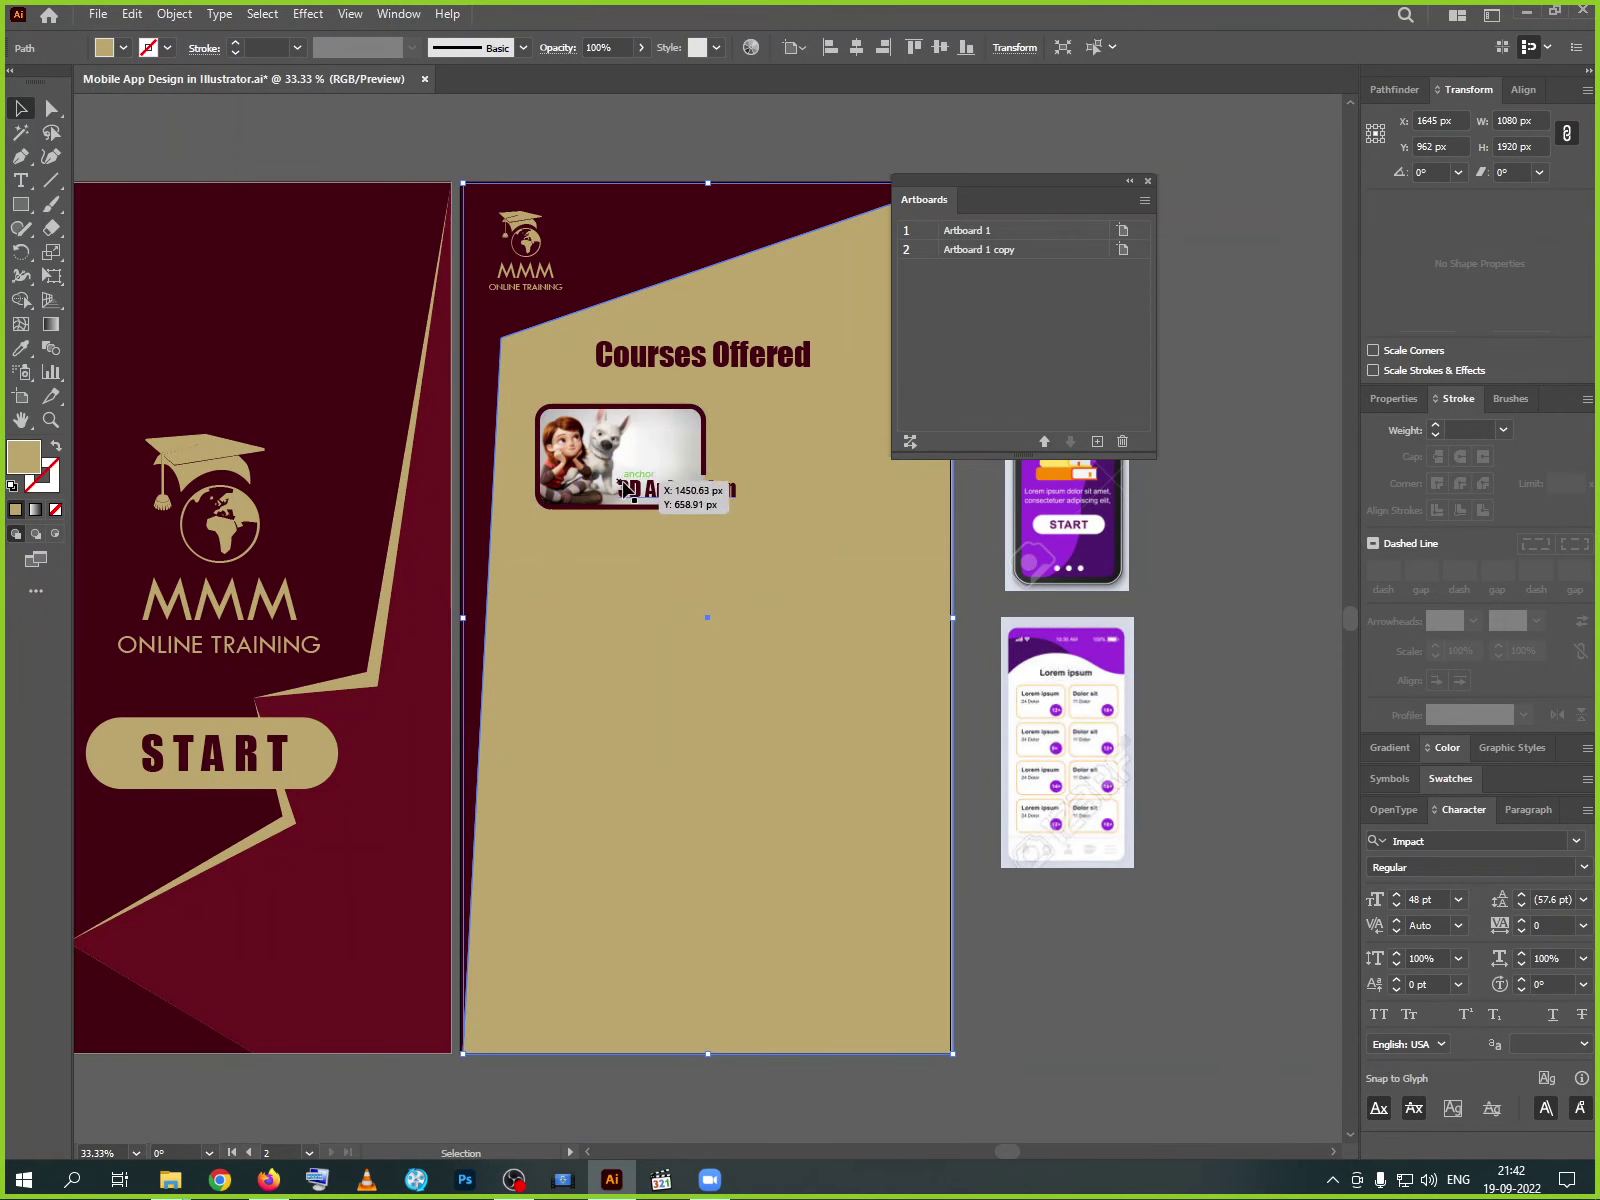
pyautogui.click(628, 491)
pyautogui.keyDown('shift'); pyautogui.click(662, 500); pyautogui.keyUp('shift')
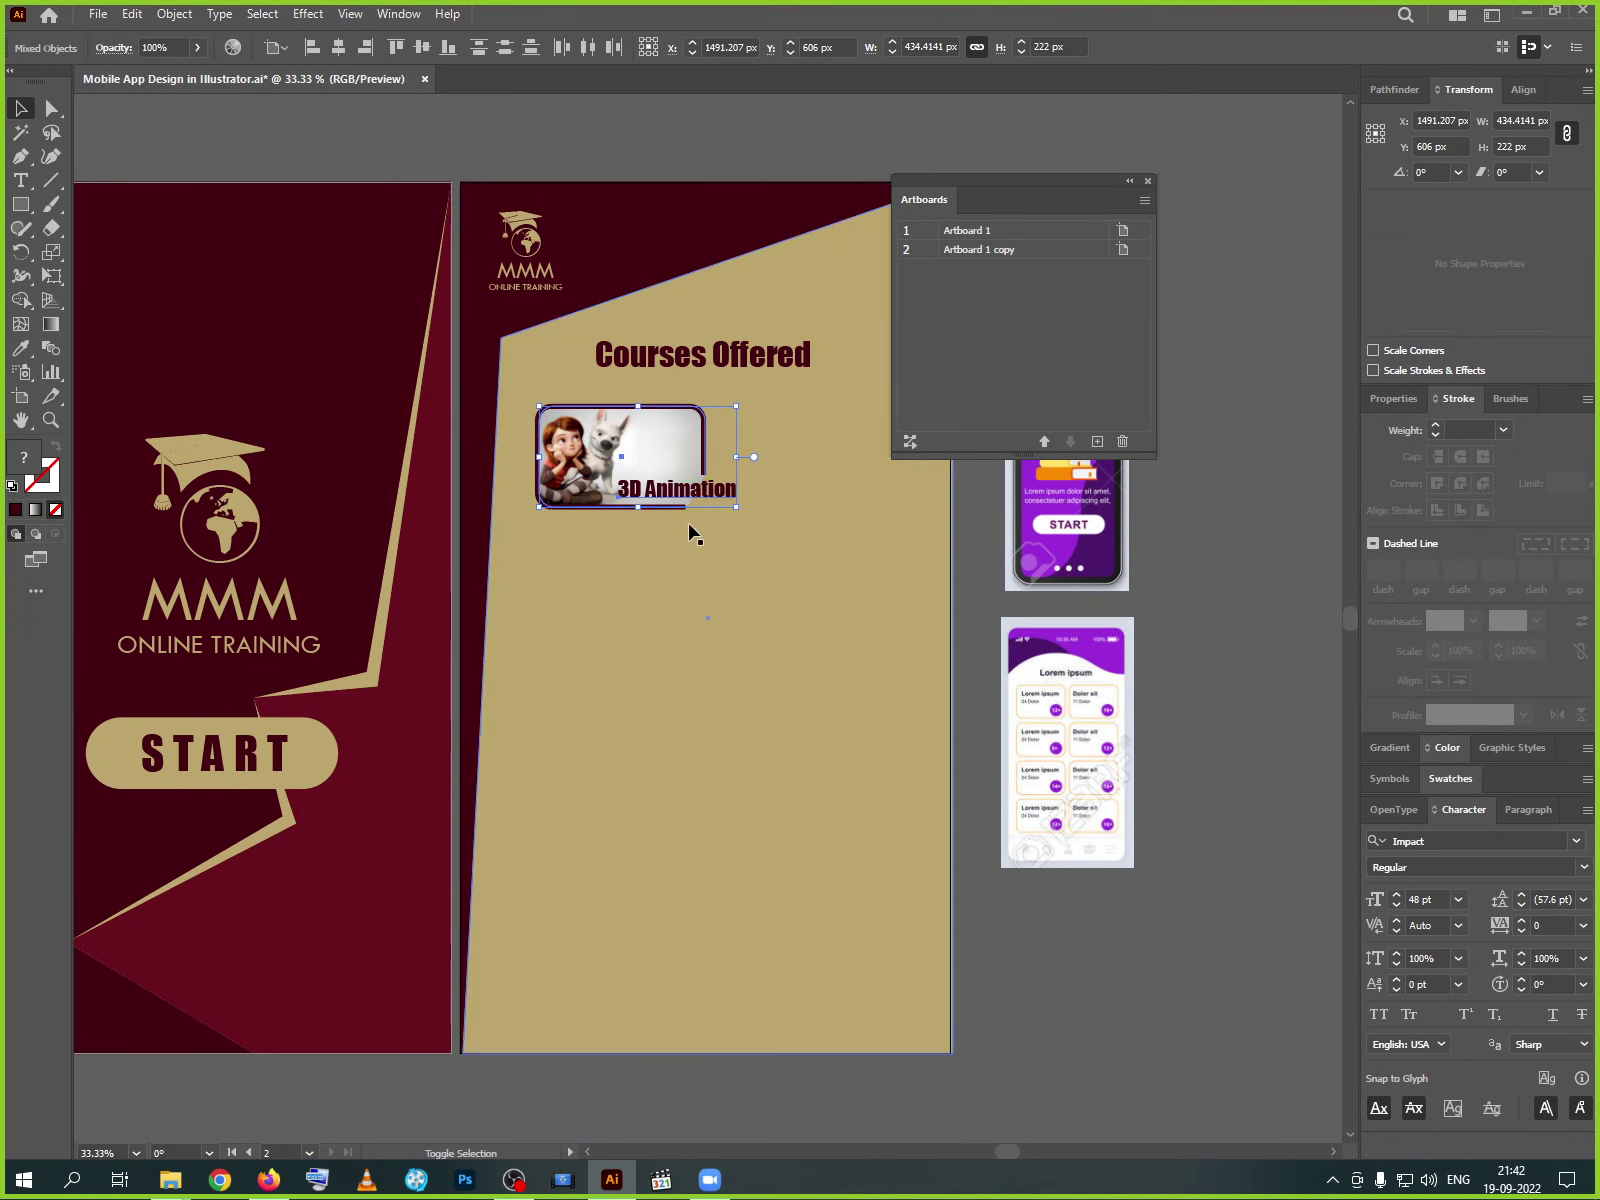
pyautogui.moveTo(703, 571); pyautogui.dragTo(611, 703)
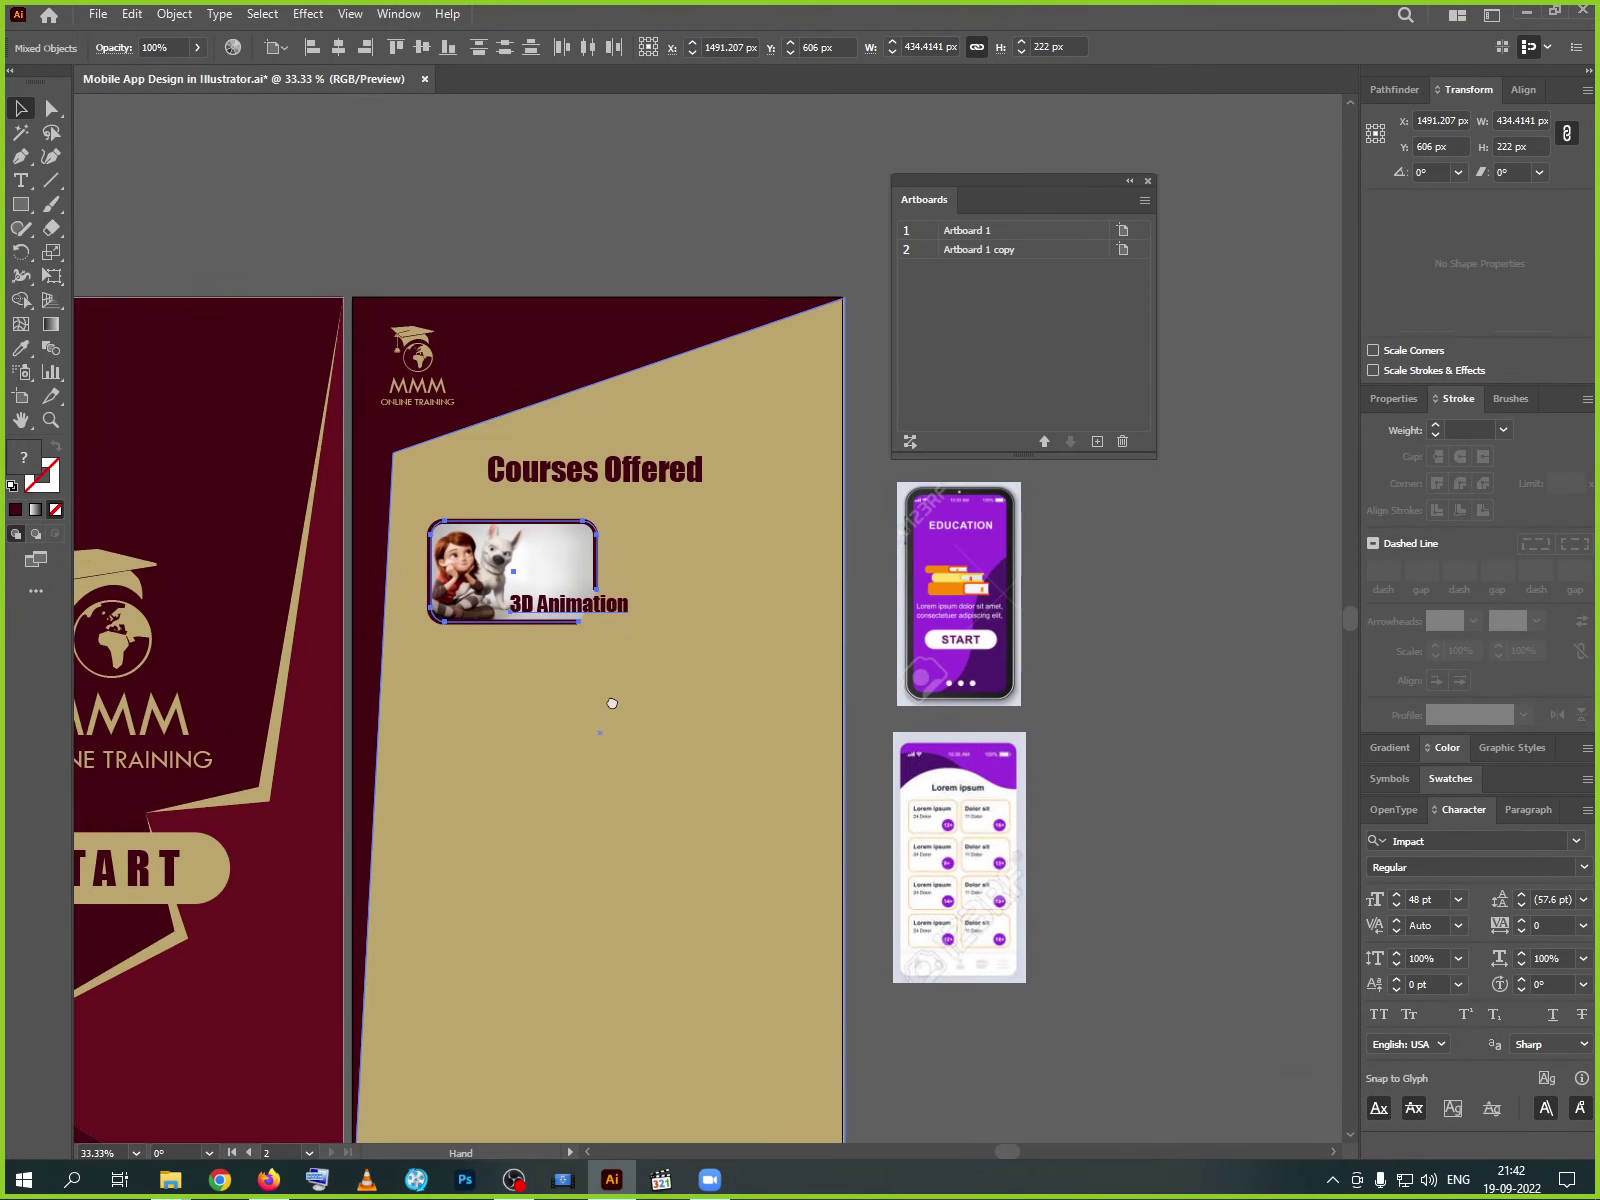
# - Duplicate the card to the right, then move the copy back onto the original card's spot
pyautogui.moveTo(561, 614); pyautogui.dragTo(753, 613)
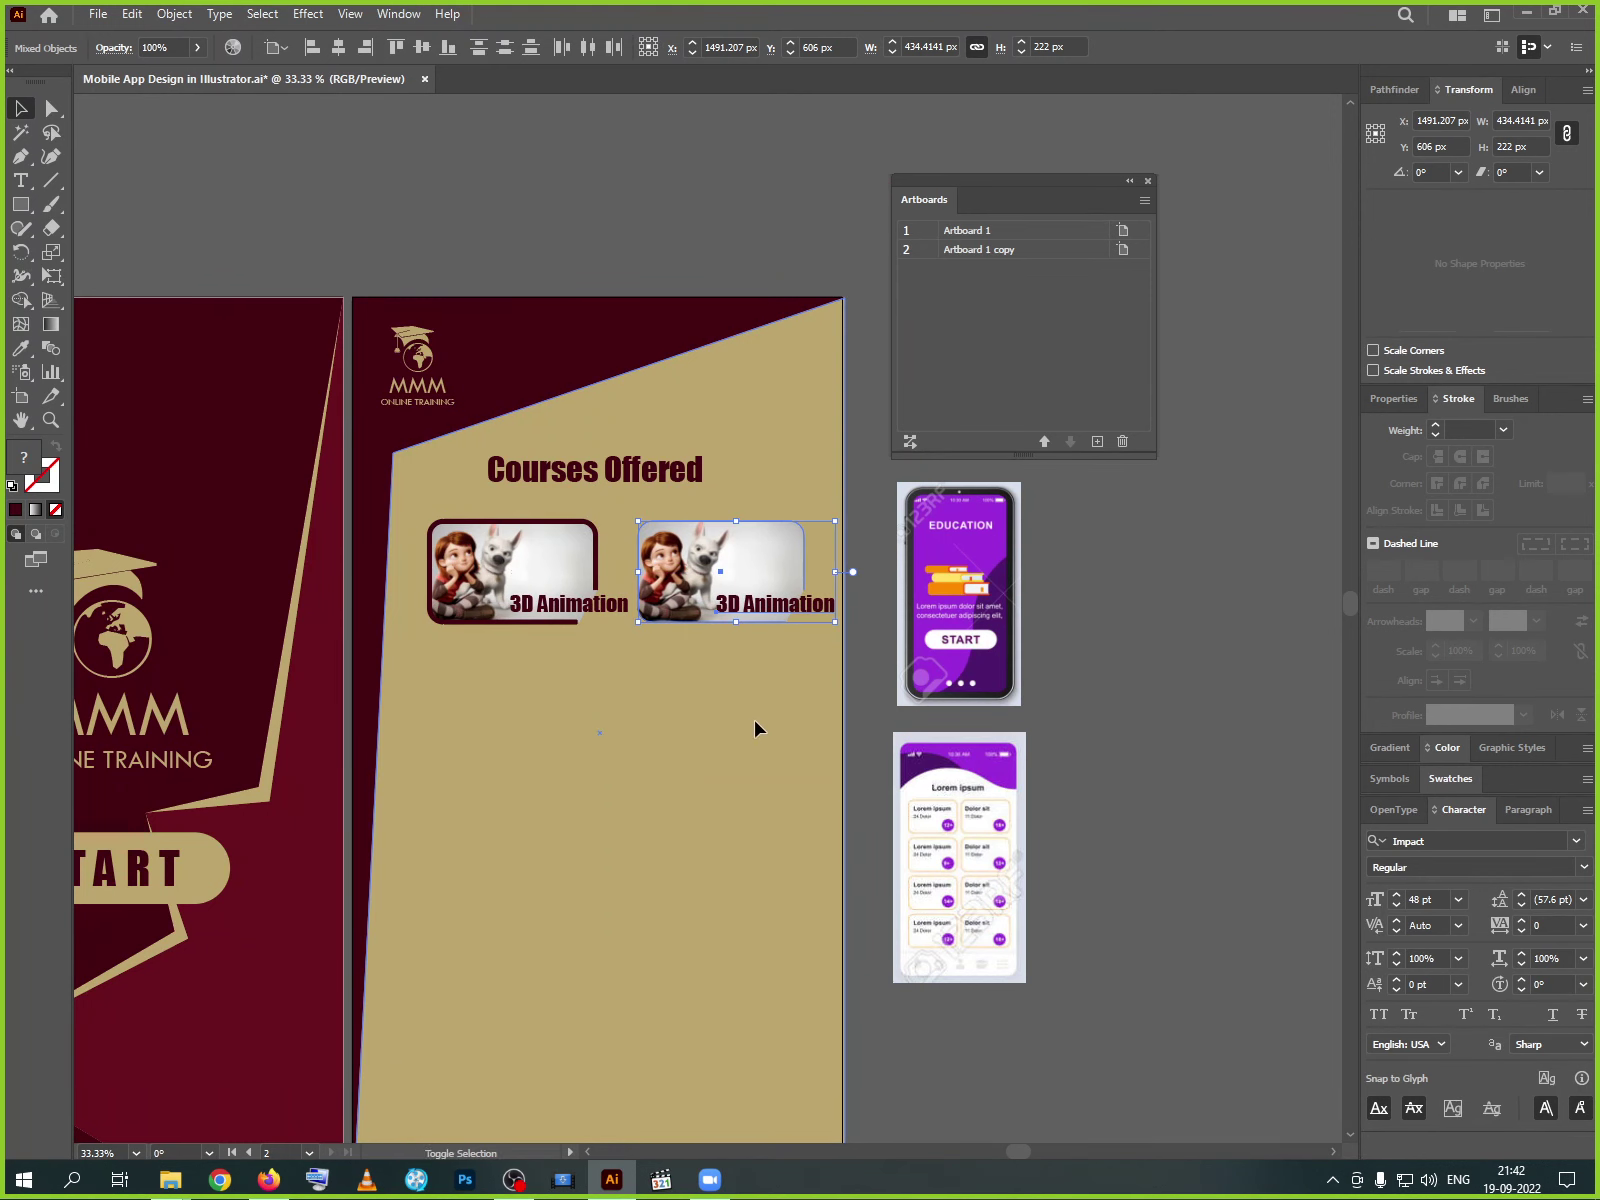
pyautogui.click(563, 566)
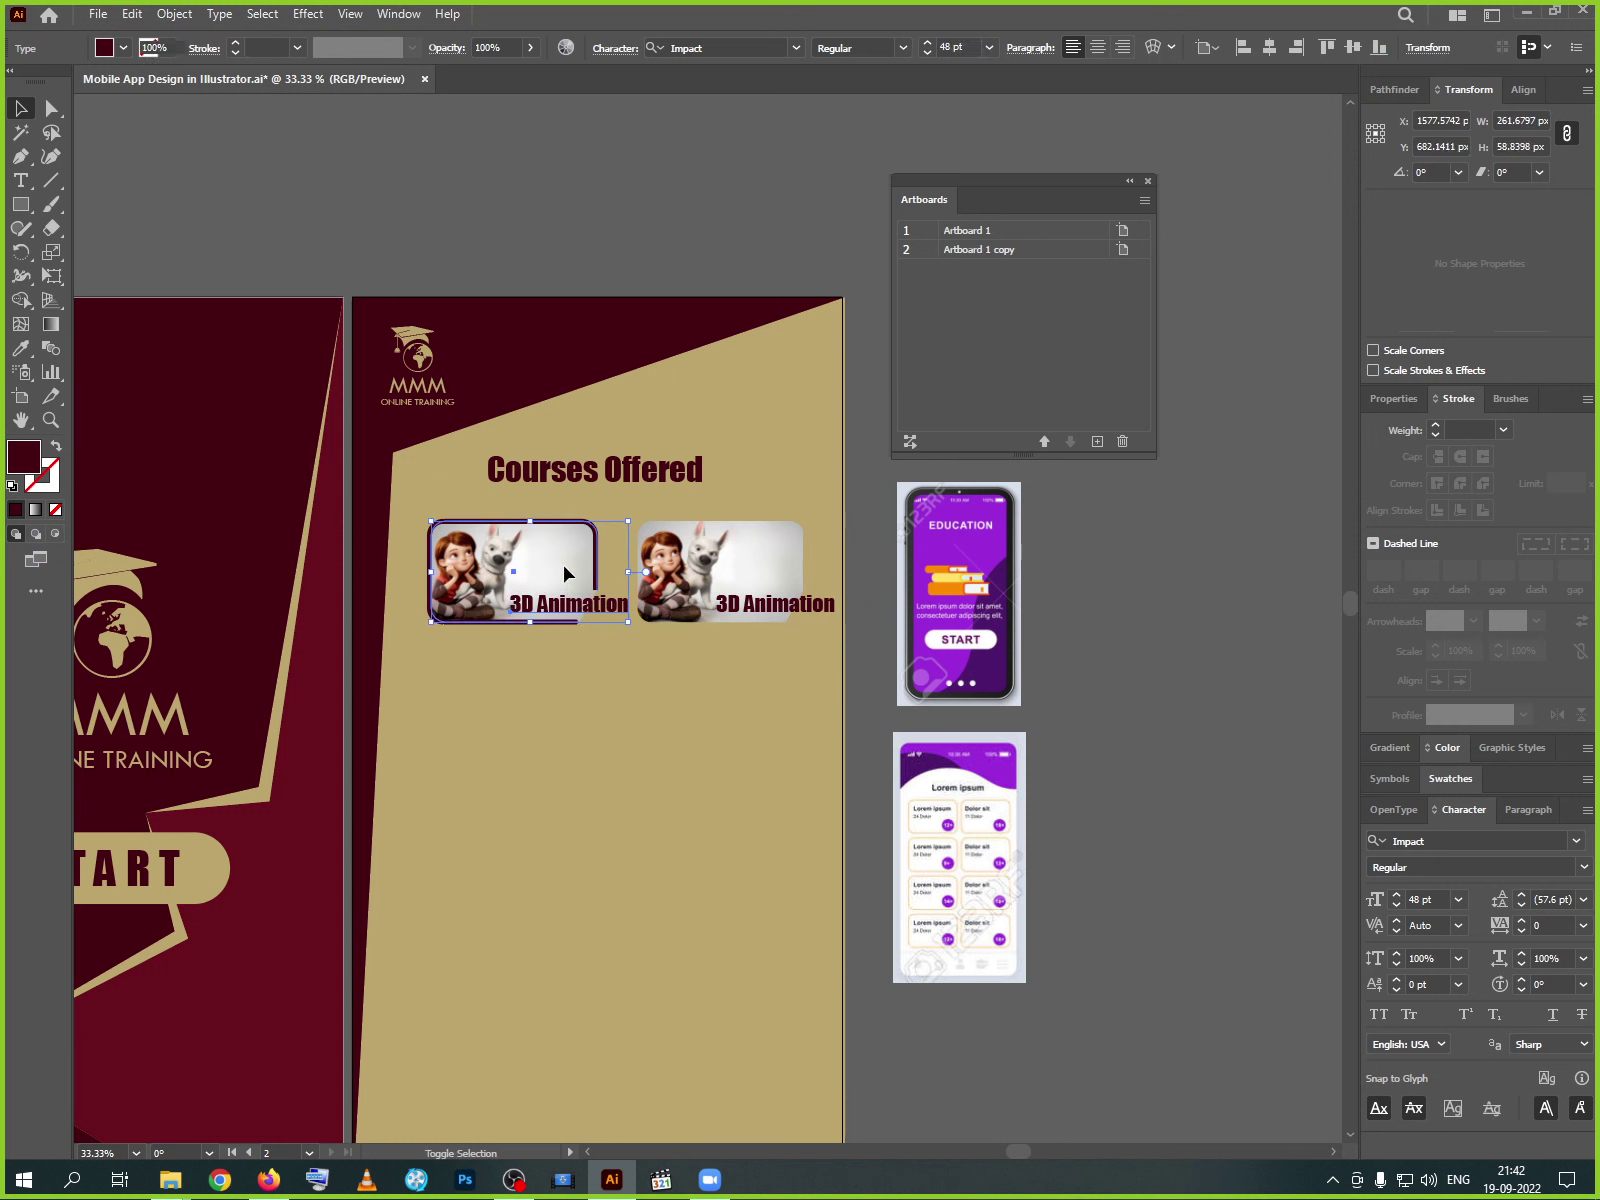
pyautogui.hotkey('shift', 'Left')
pyautogui.hotkey('shift', 'Left')
pyautogui.hotkey('shift', 'Left')
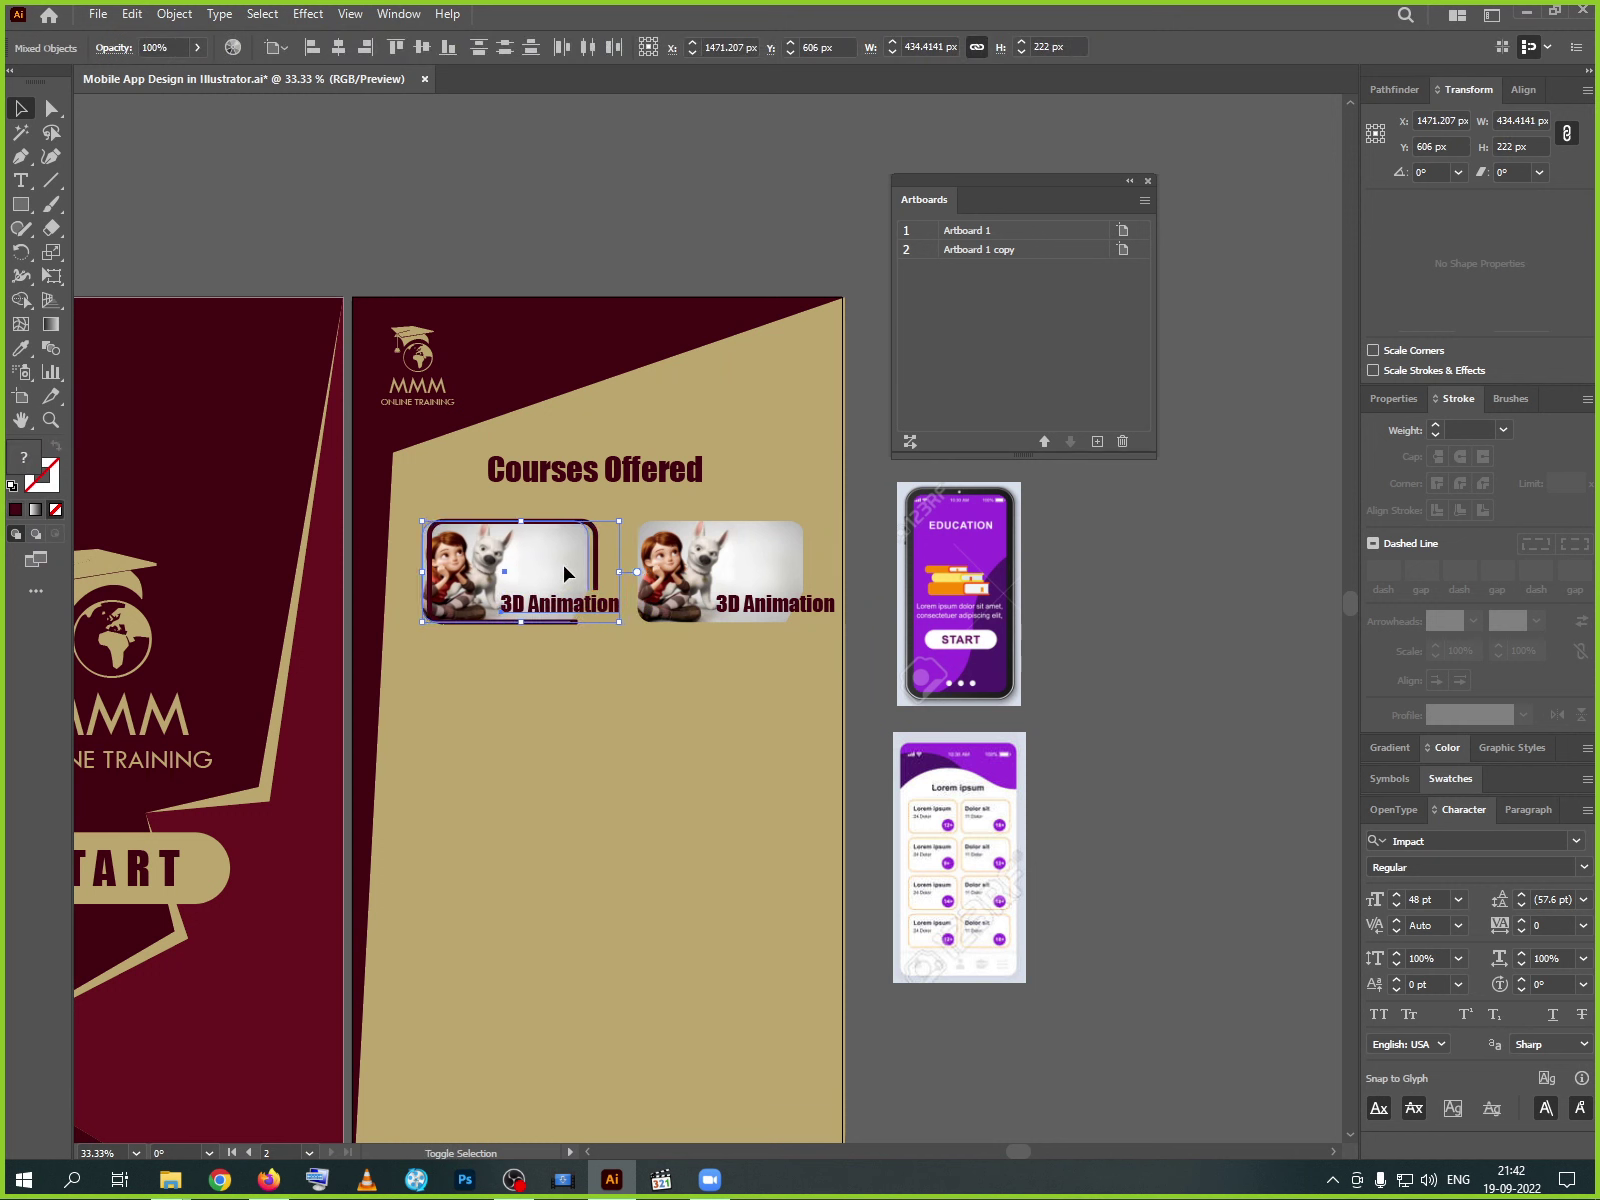
pyautogui.hotkey('shift', 'Right')
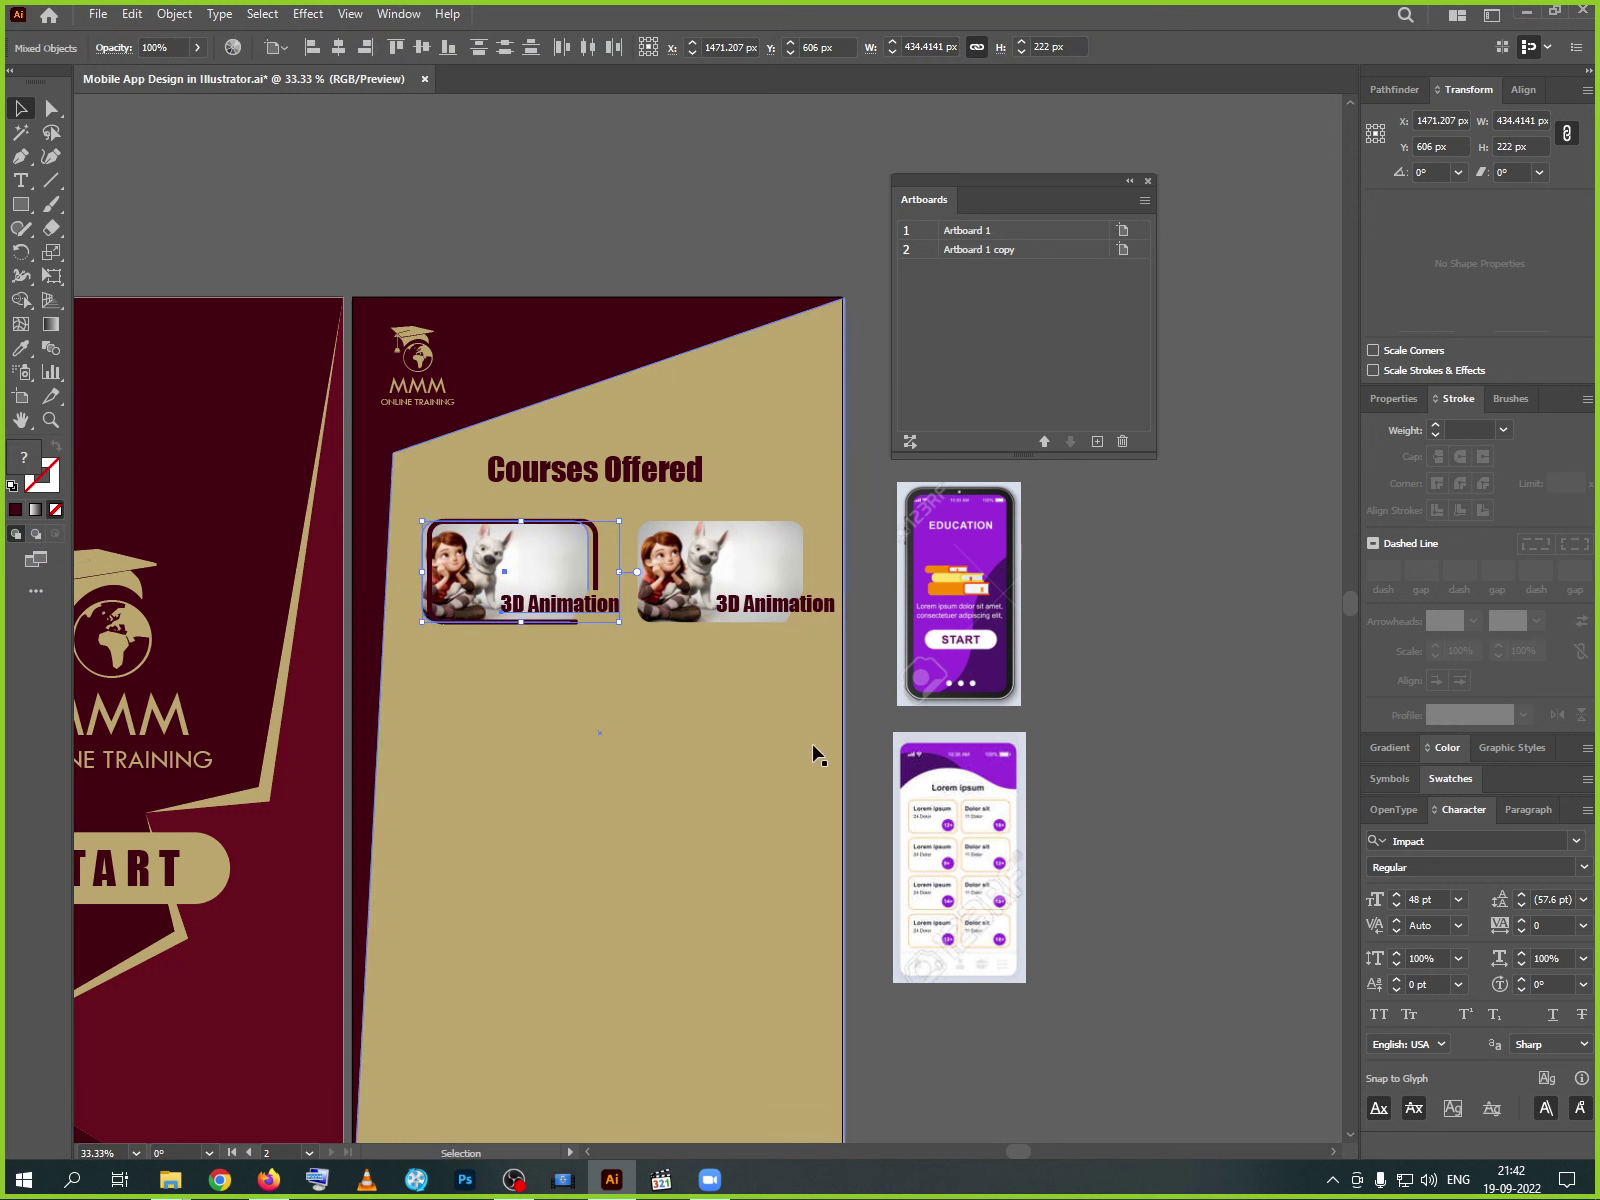
pyautogui.click(864, 611)
pyautogui.click(768, 588)
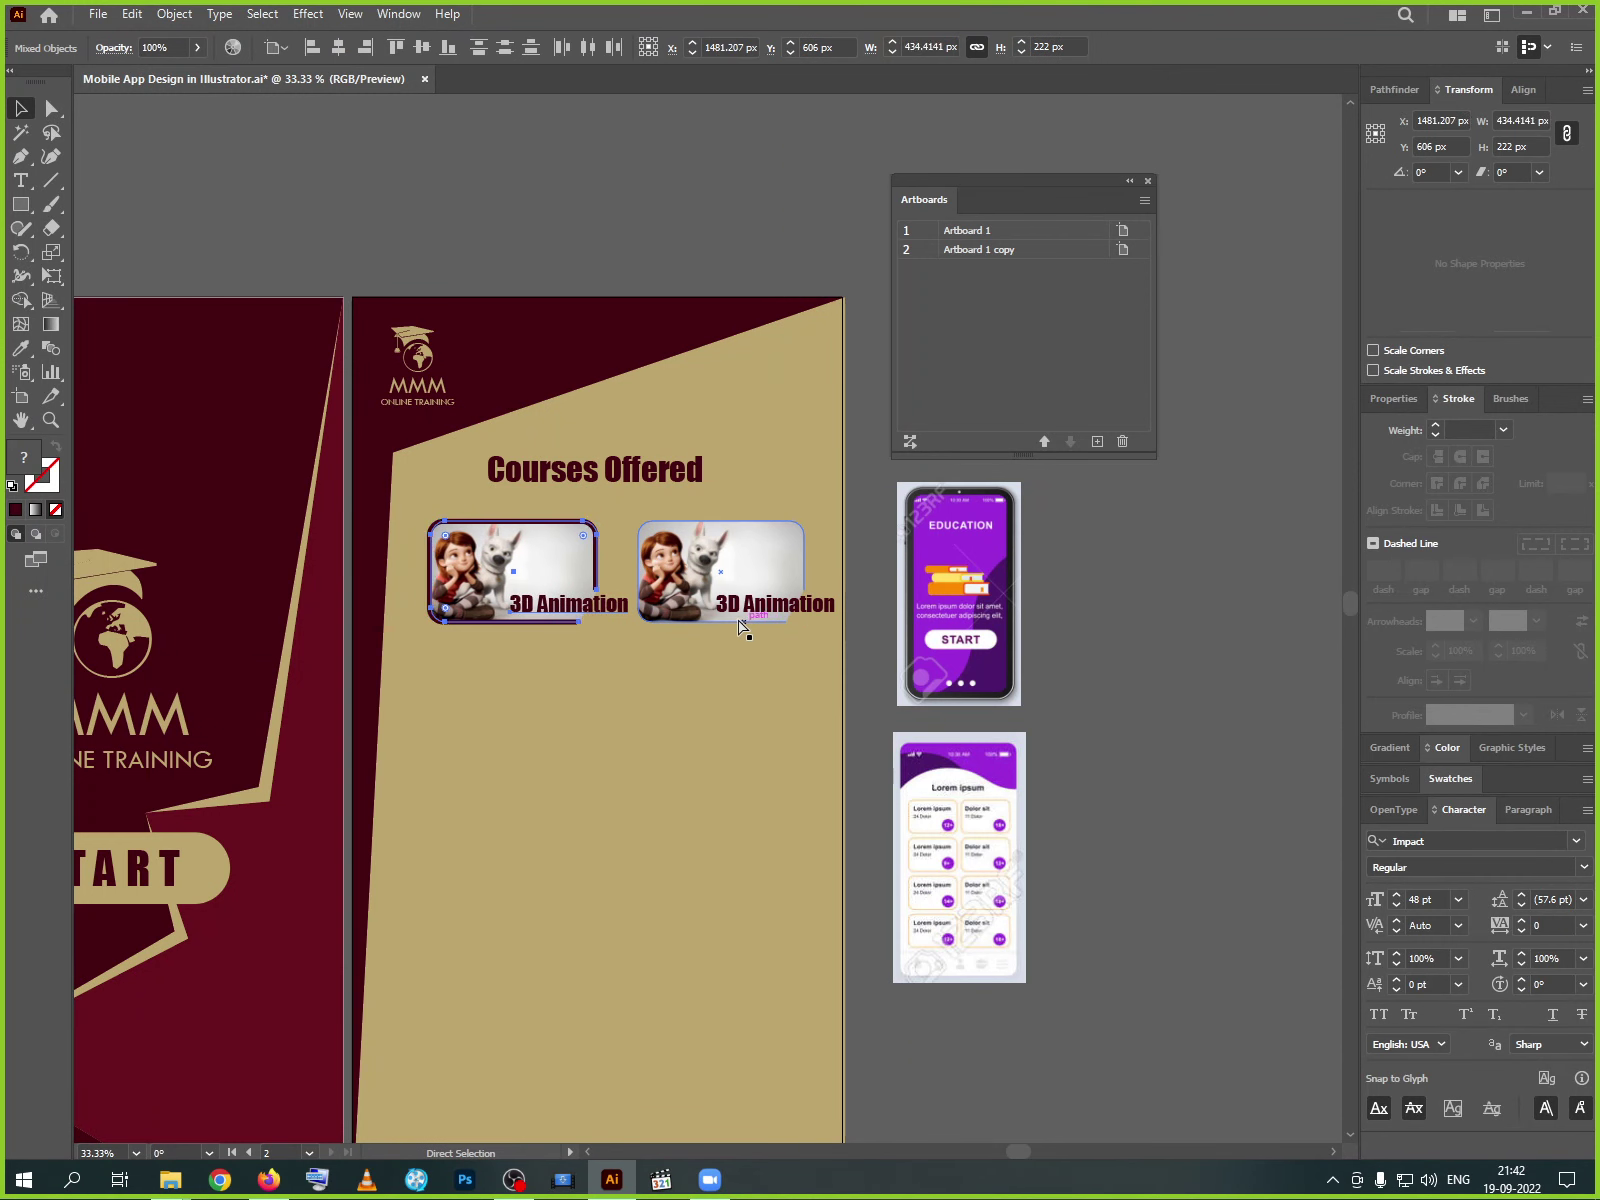
pyautogui.moveTo(743, 620); pyautogui.dragTo(528, 600)
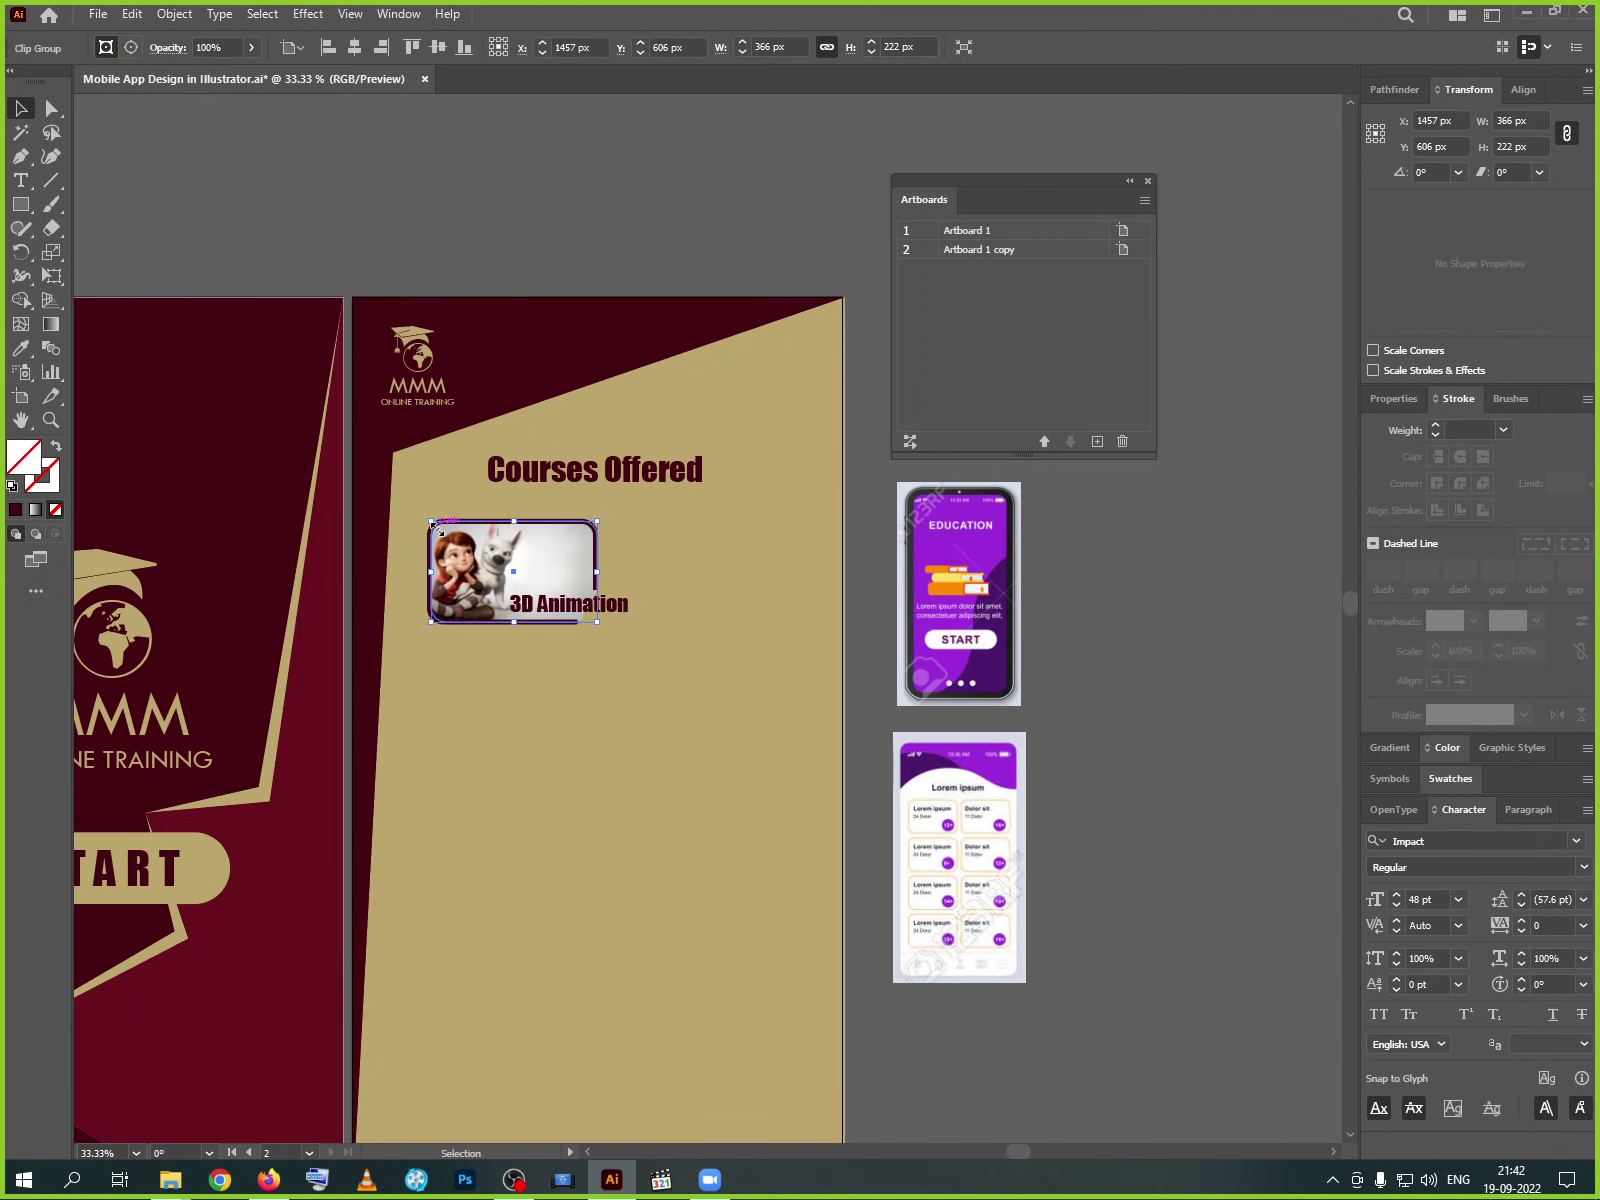
# - Group the card's frame, picture and 3D Animation caption into one object
pyautogui.scroll(4, 435, 527)
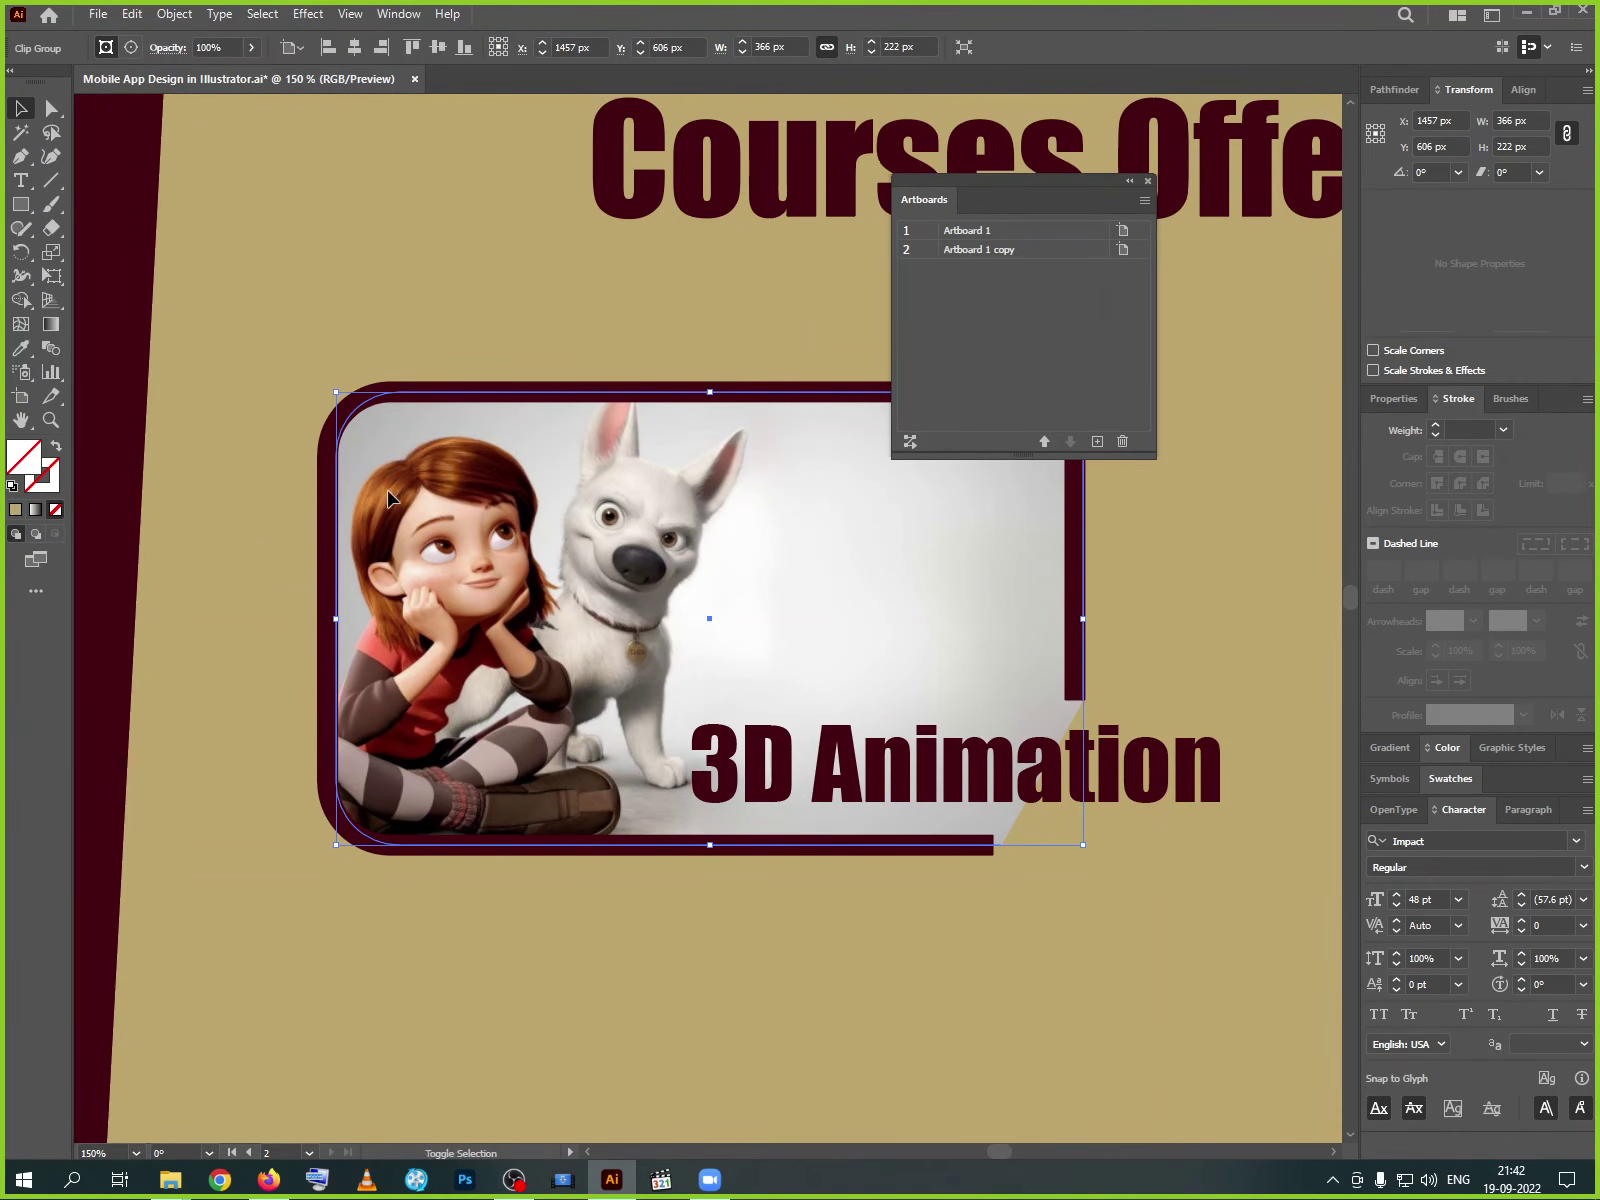
pyautogui.keyDown('shift'); pyautogui.click(331, 489); pyautogui.keyUp('shift')
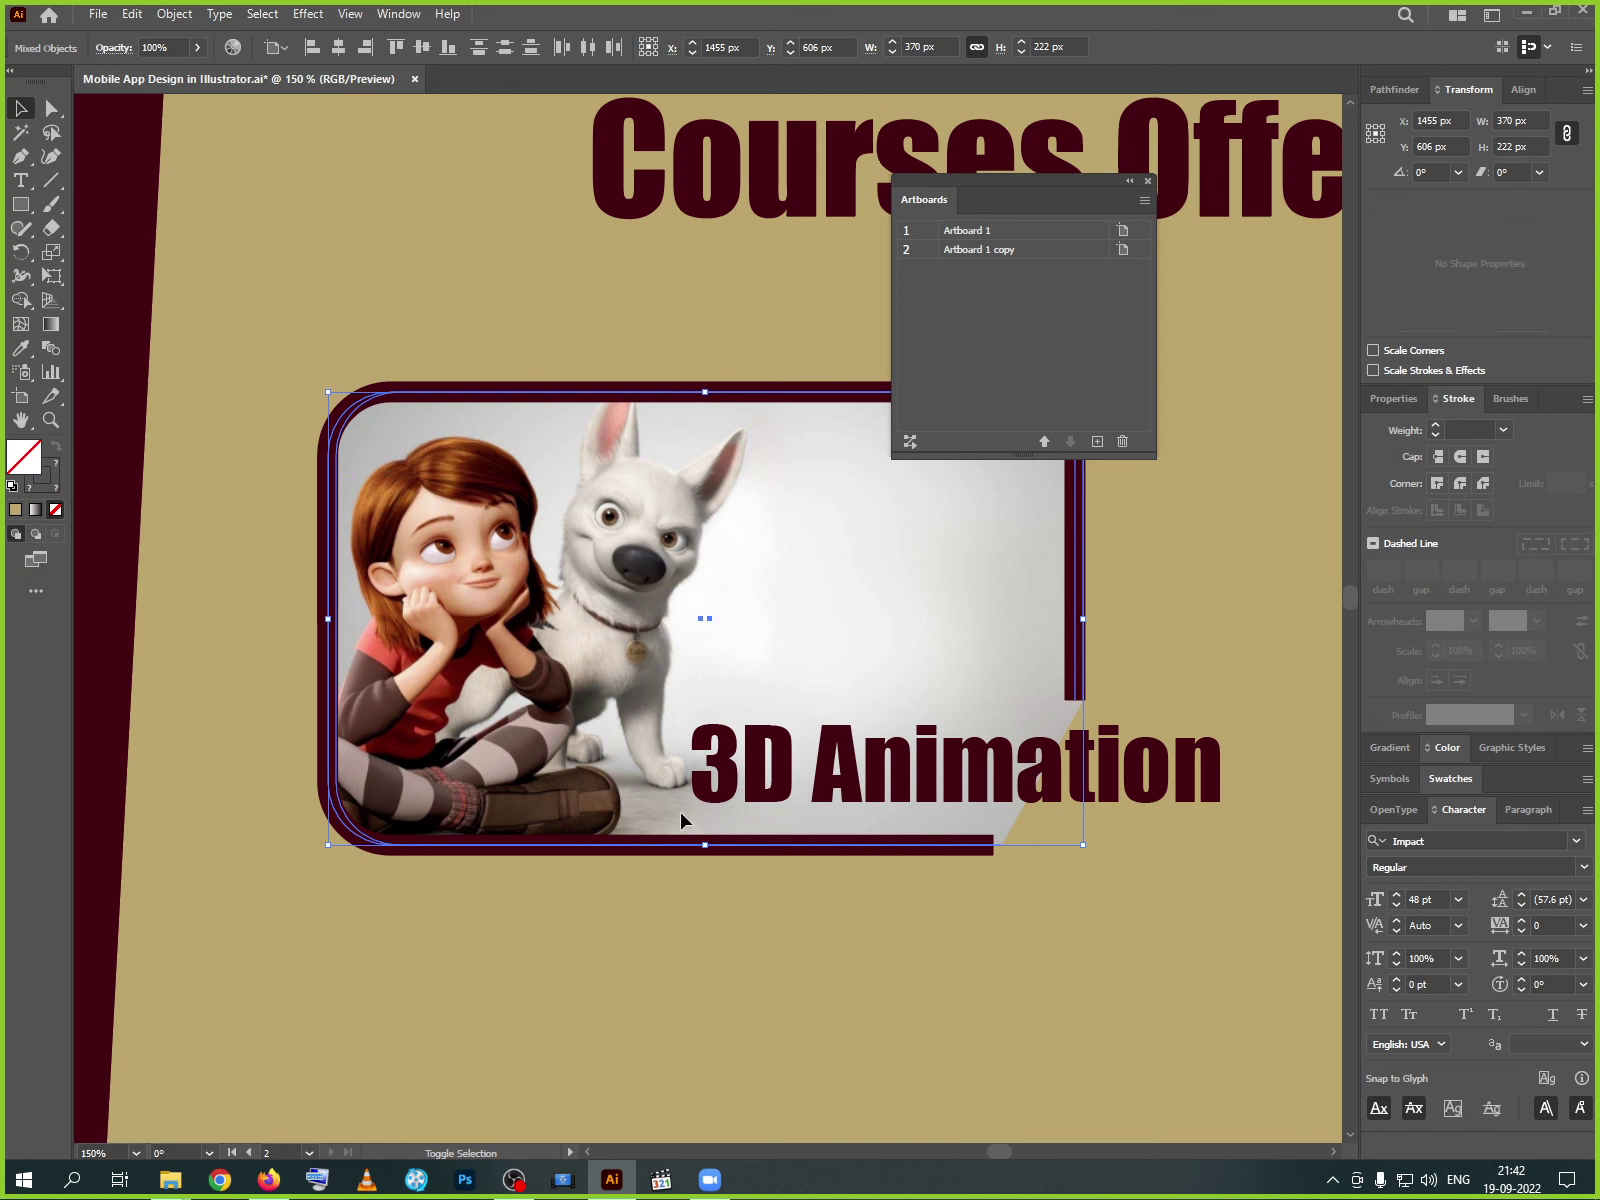
pyautogui.keyDown('shift'); pyautogui.click(757, 787); pyautogui.keyUp('shift')
pyautogui.hotkey('ctrl', 'g')
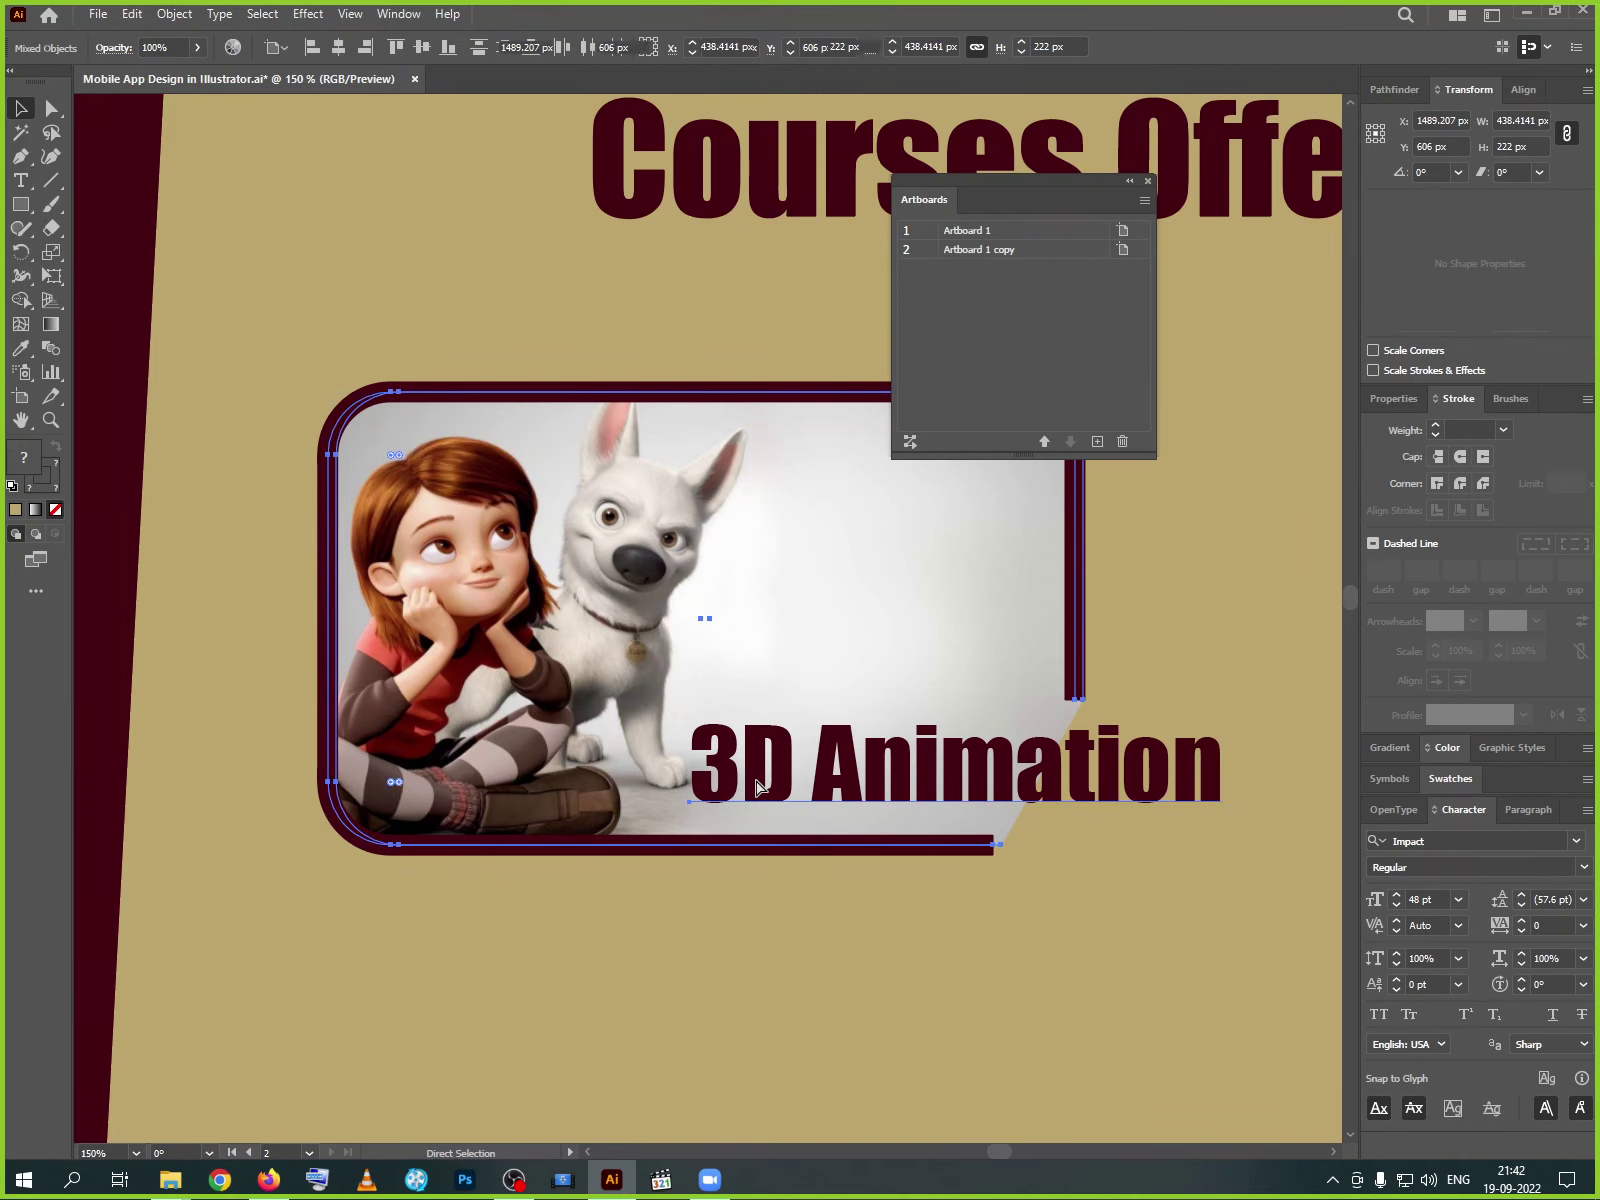
pyautogui.hotkey('ctrl', '-')
pyautogui.hotkey('ctrl', '-')
pyautogui.hotkey('ctrl', '-')
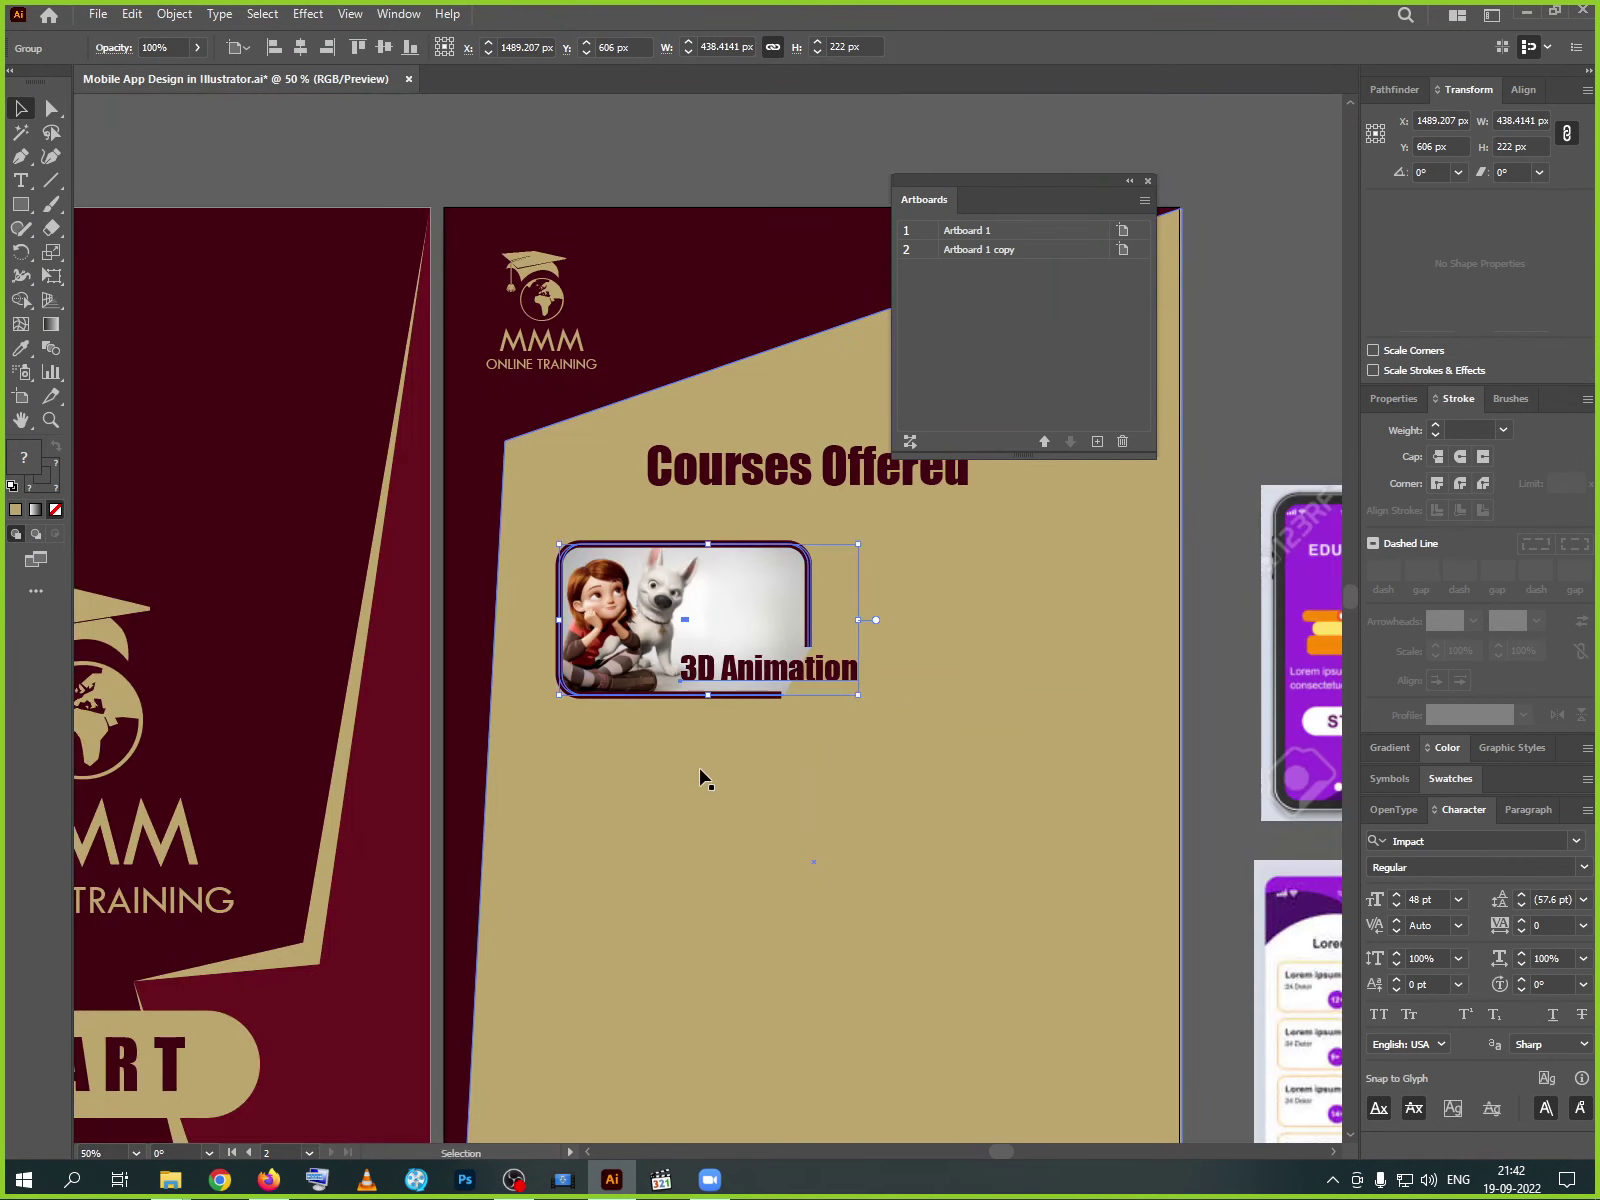
# - Copy the card into a two-card row, then repeat the row downward into four rows of two
pyautogui.moveTo(694, 684); pyautogui.dragTo(1010, 680)
pyautogui.keyDown('shift'); pyautogui.click(792, 671); pyautogui.keyUp('shift')
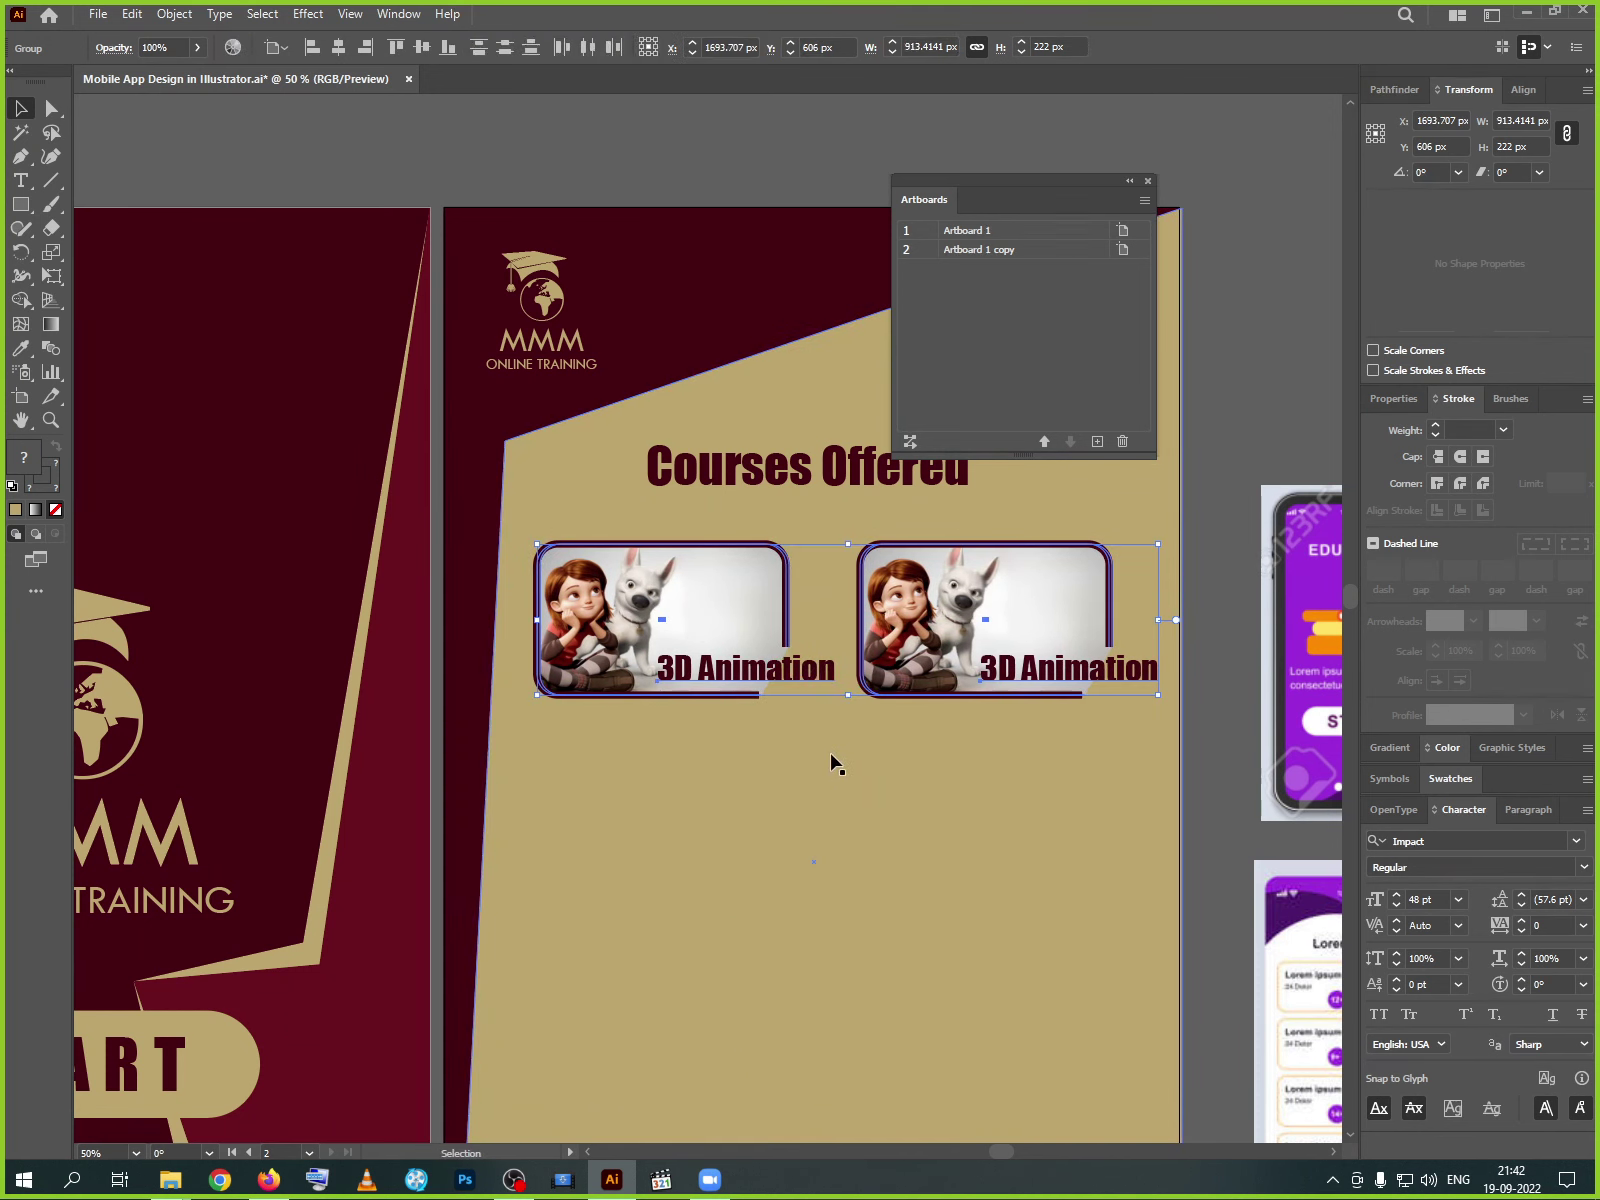
pyautogui.moveTo(803, 681); pyautogui.dragTo(803, 589)
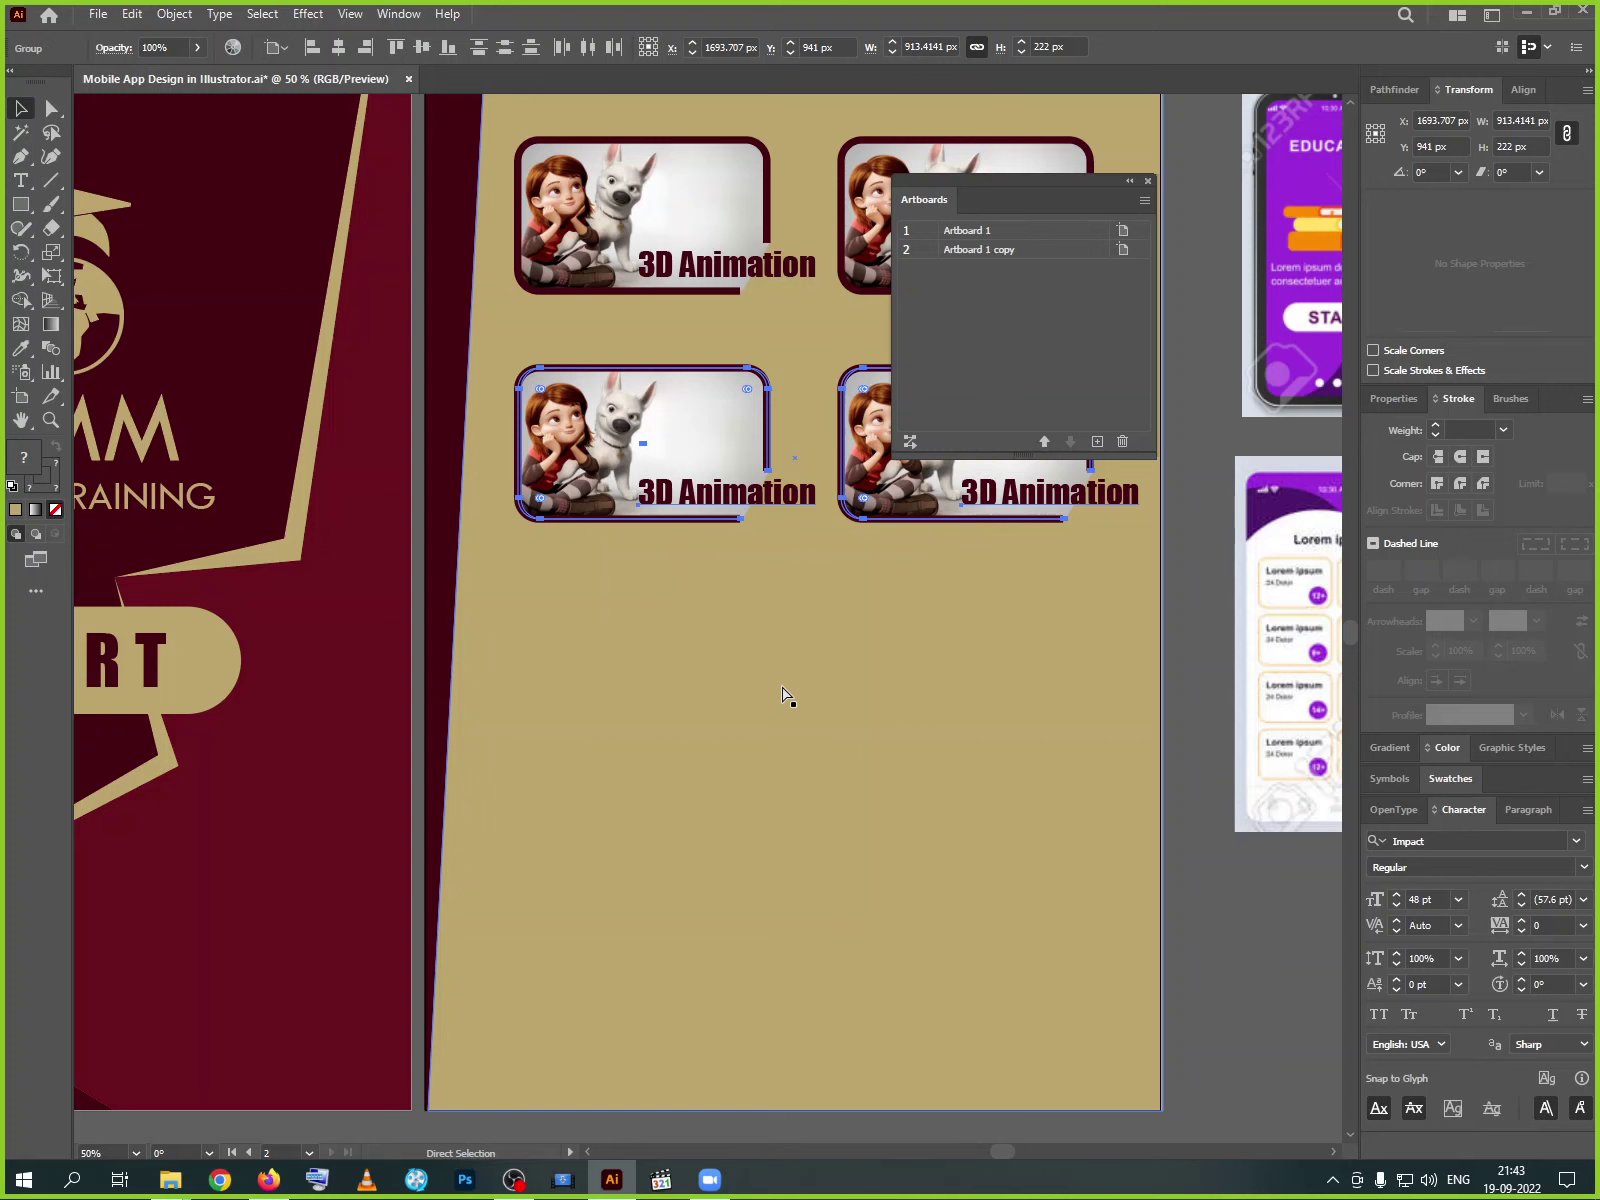
pyautogui.hotkey('ctrl', 'd')
pyautogui.hotkey('ctrl', 'd')
pyautogui.press('v')
pyautogui.scroll(-3, 783, 693)
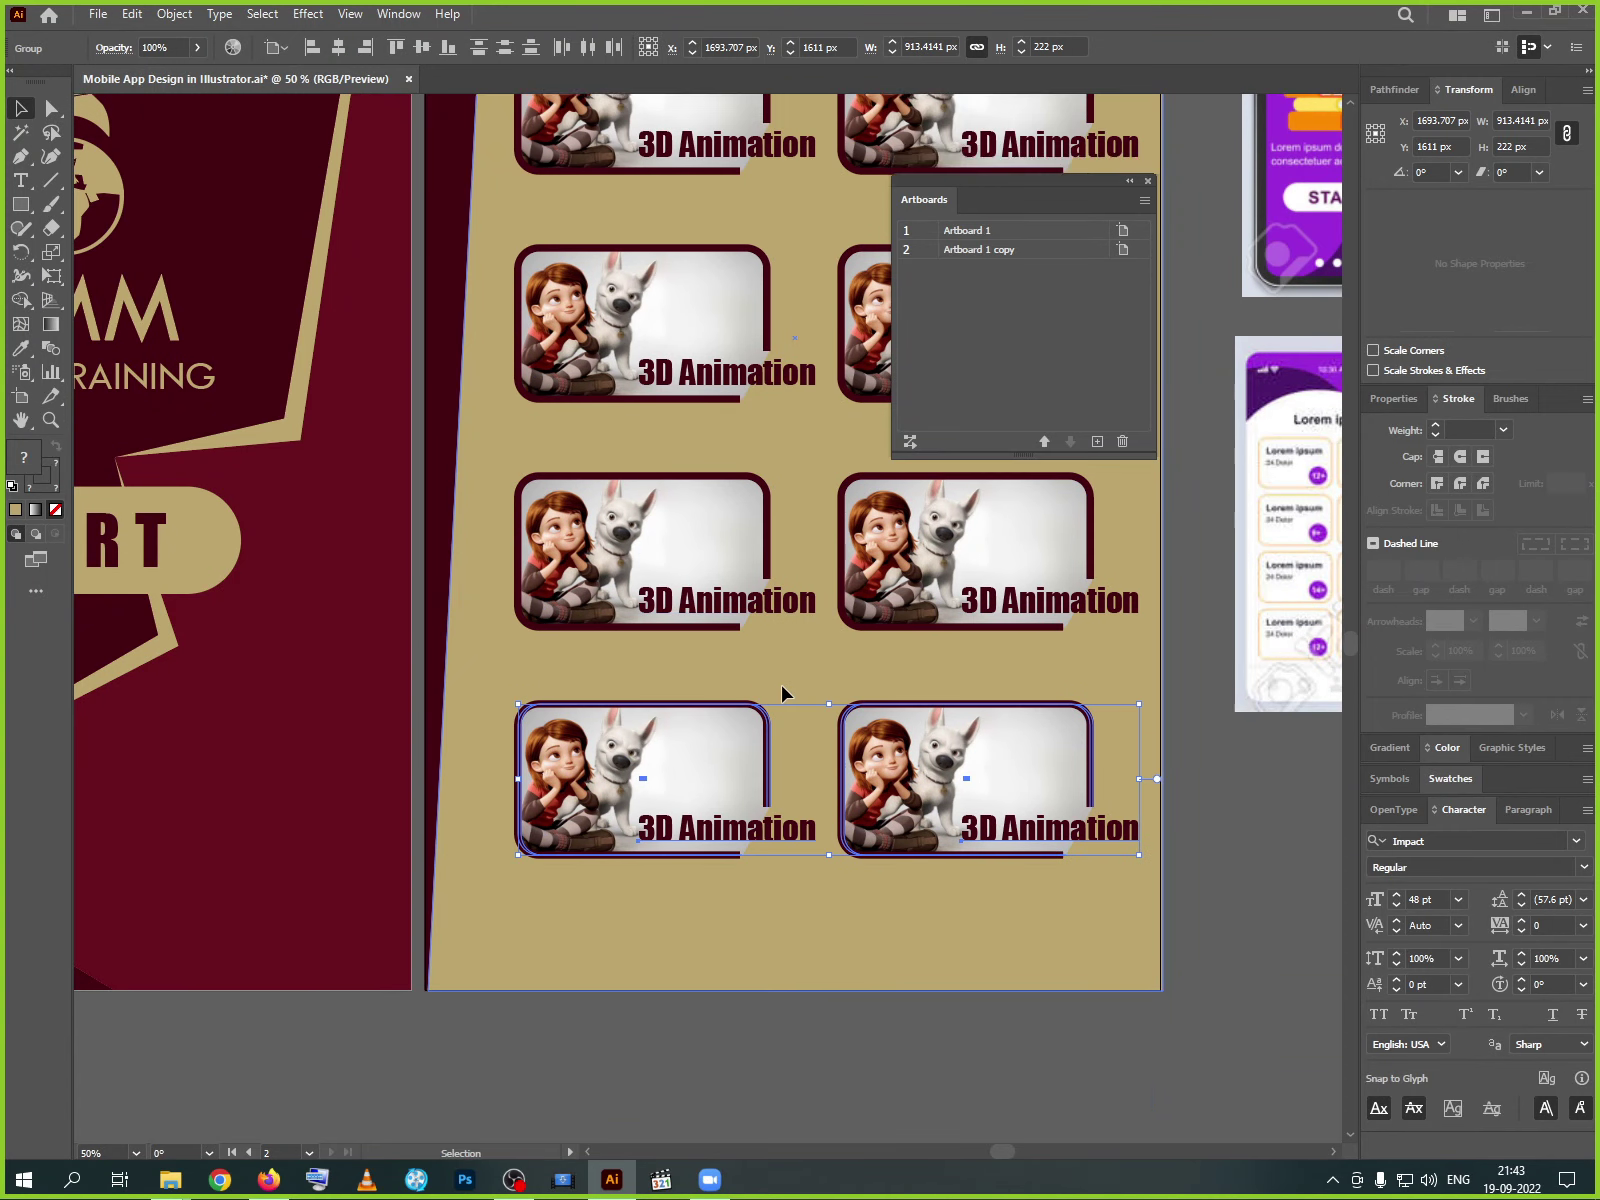
pyautogui.hotkey('ctrl', '-')
pyautogui.hotkey('ctrl', '-')
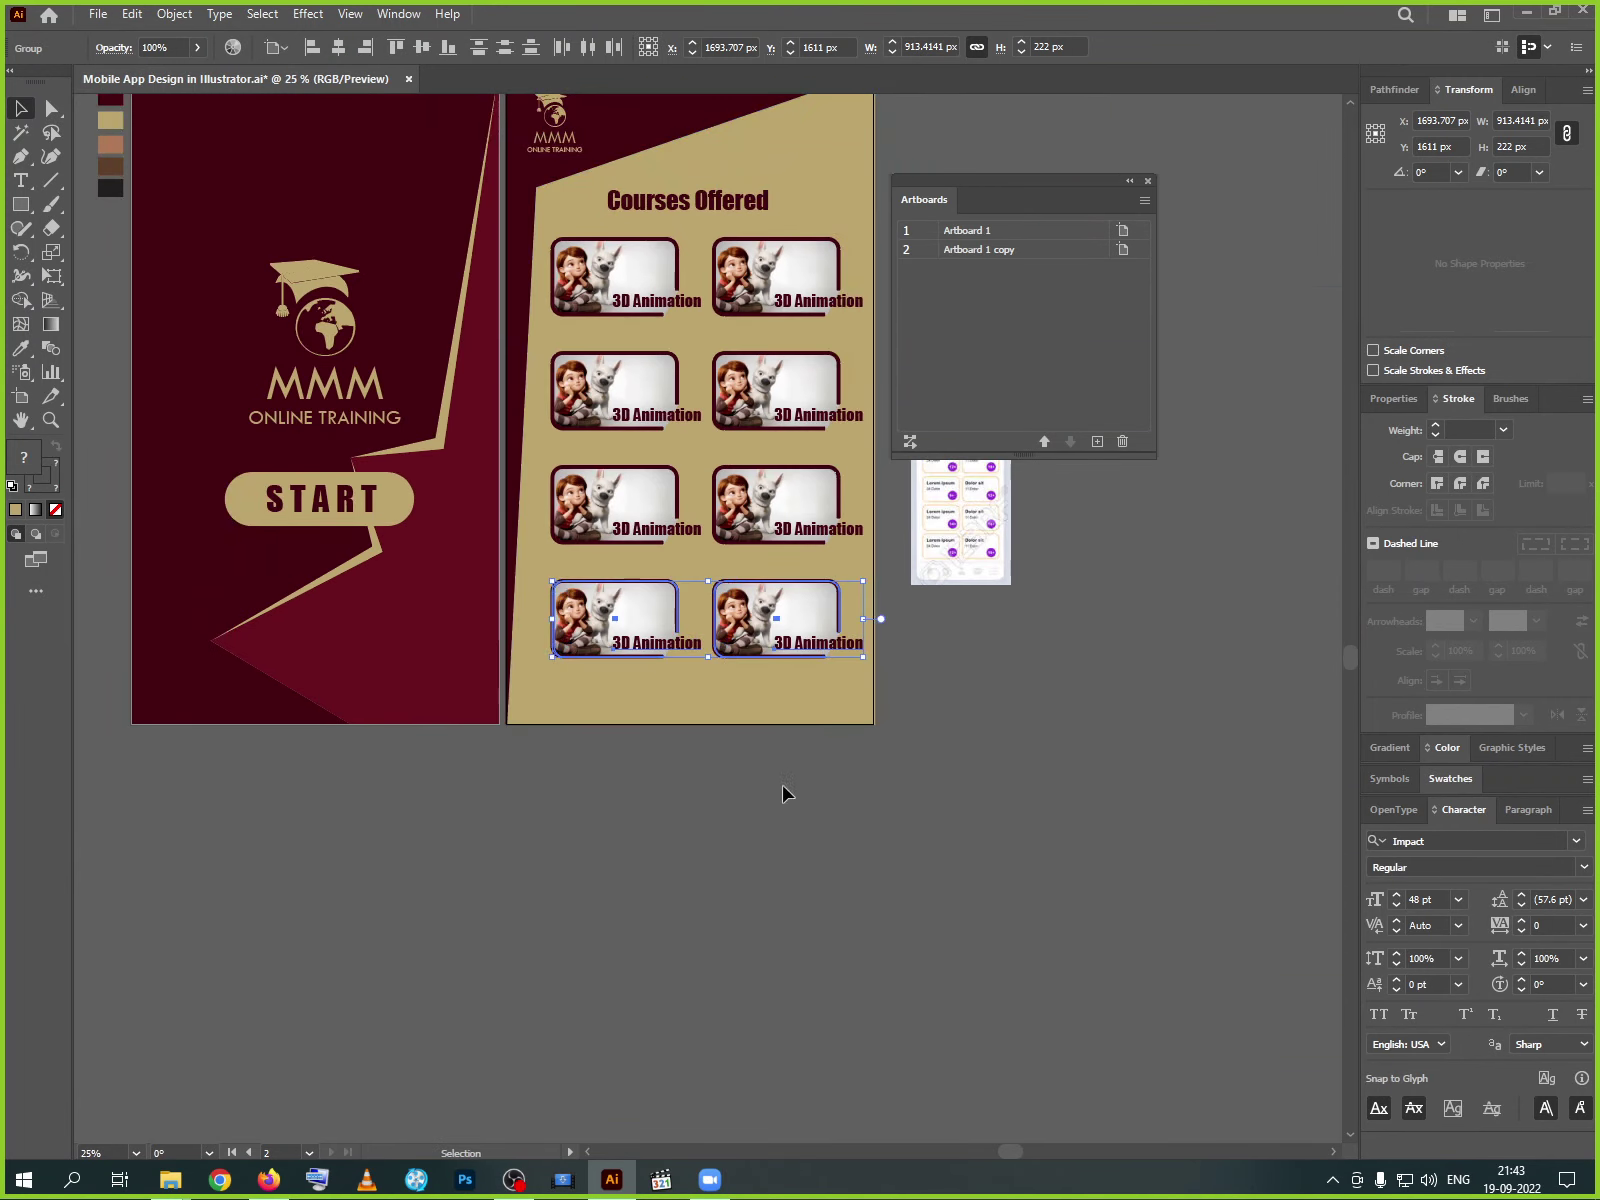
pyautogui.moveTo(785, 793); pyautogui.dragTo(807, 1003)
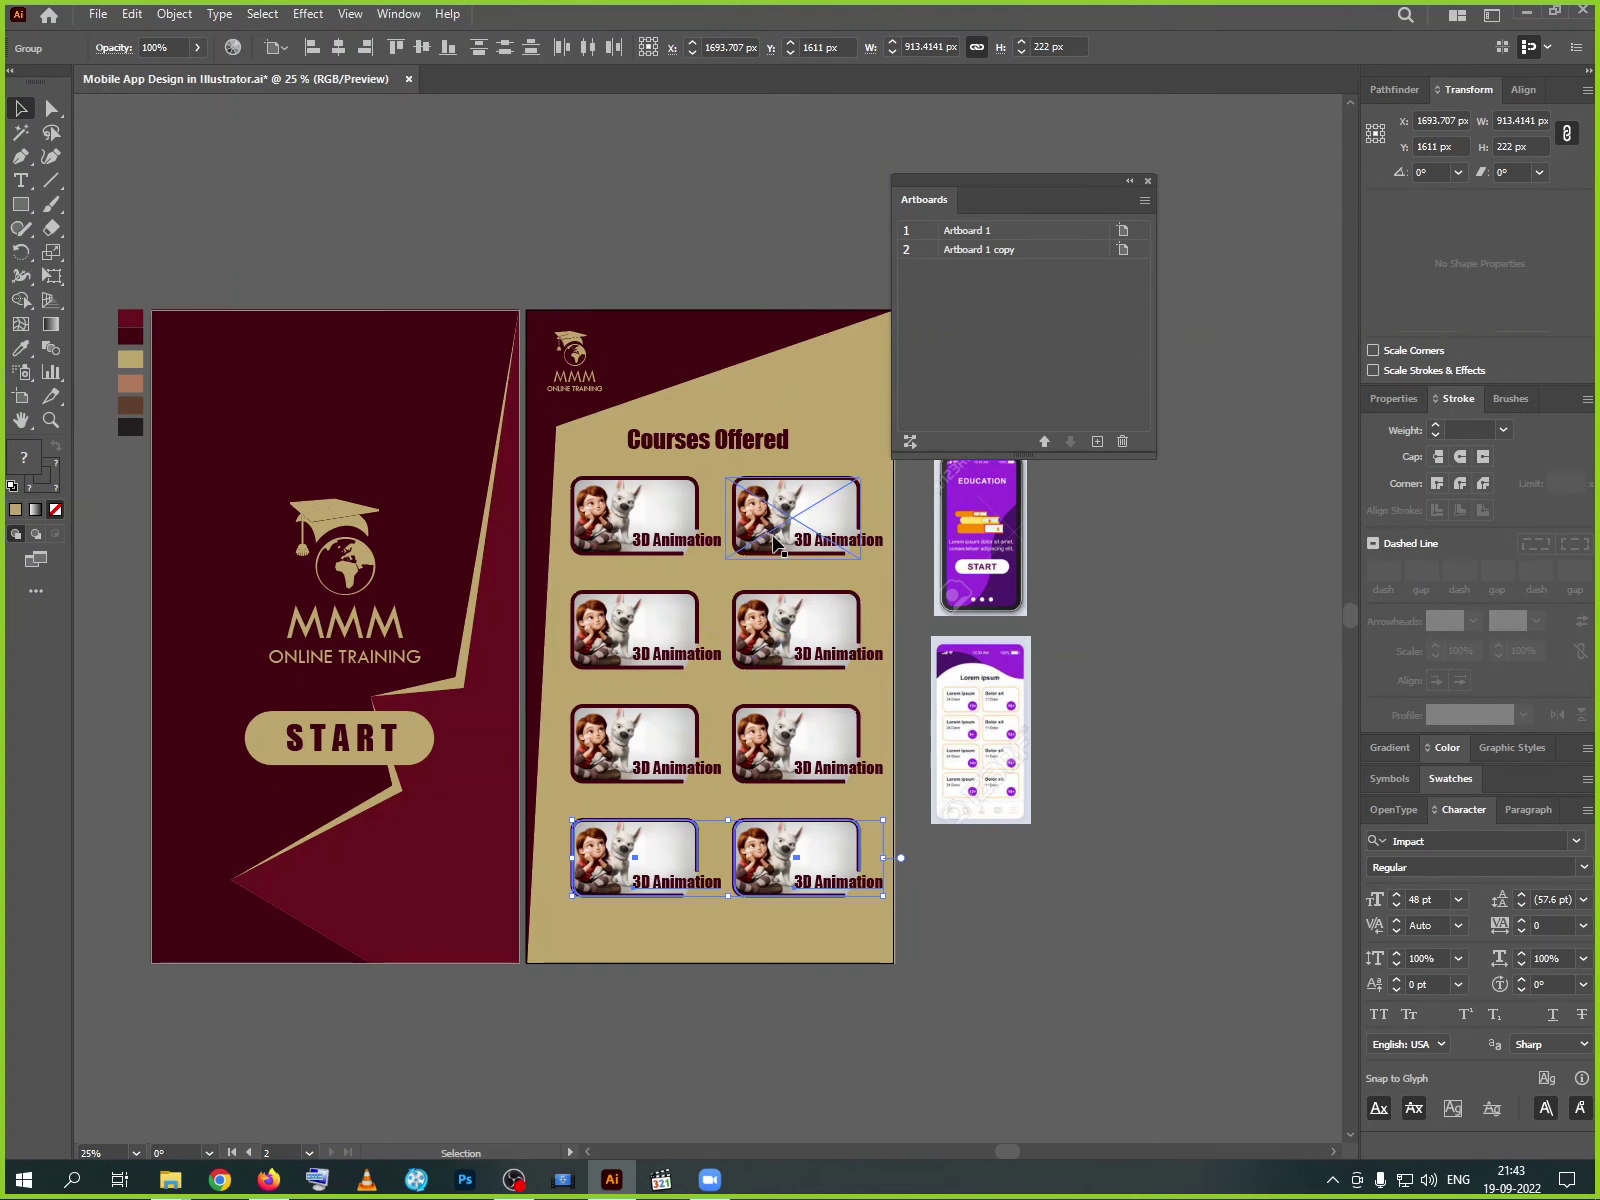
# - Search Google for 'vfx' in Firefox and show the image results
pyautogui.click(268, 1180)
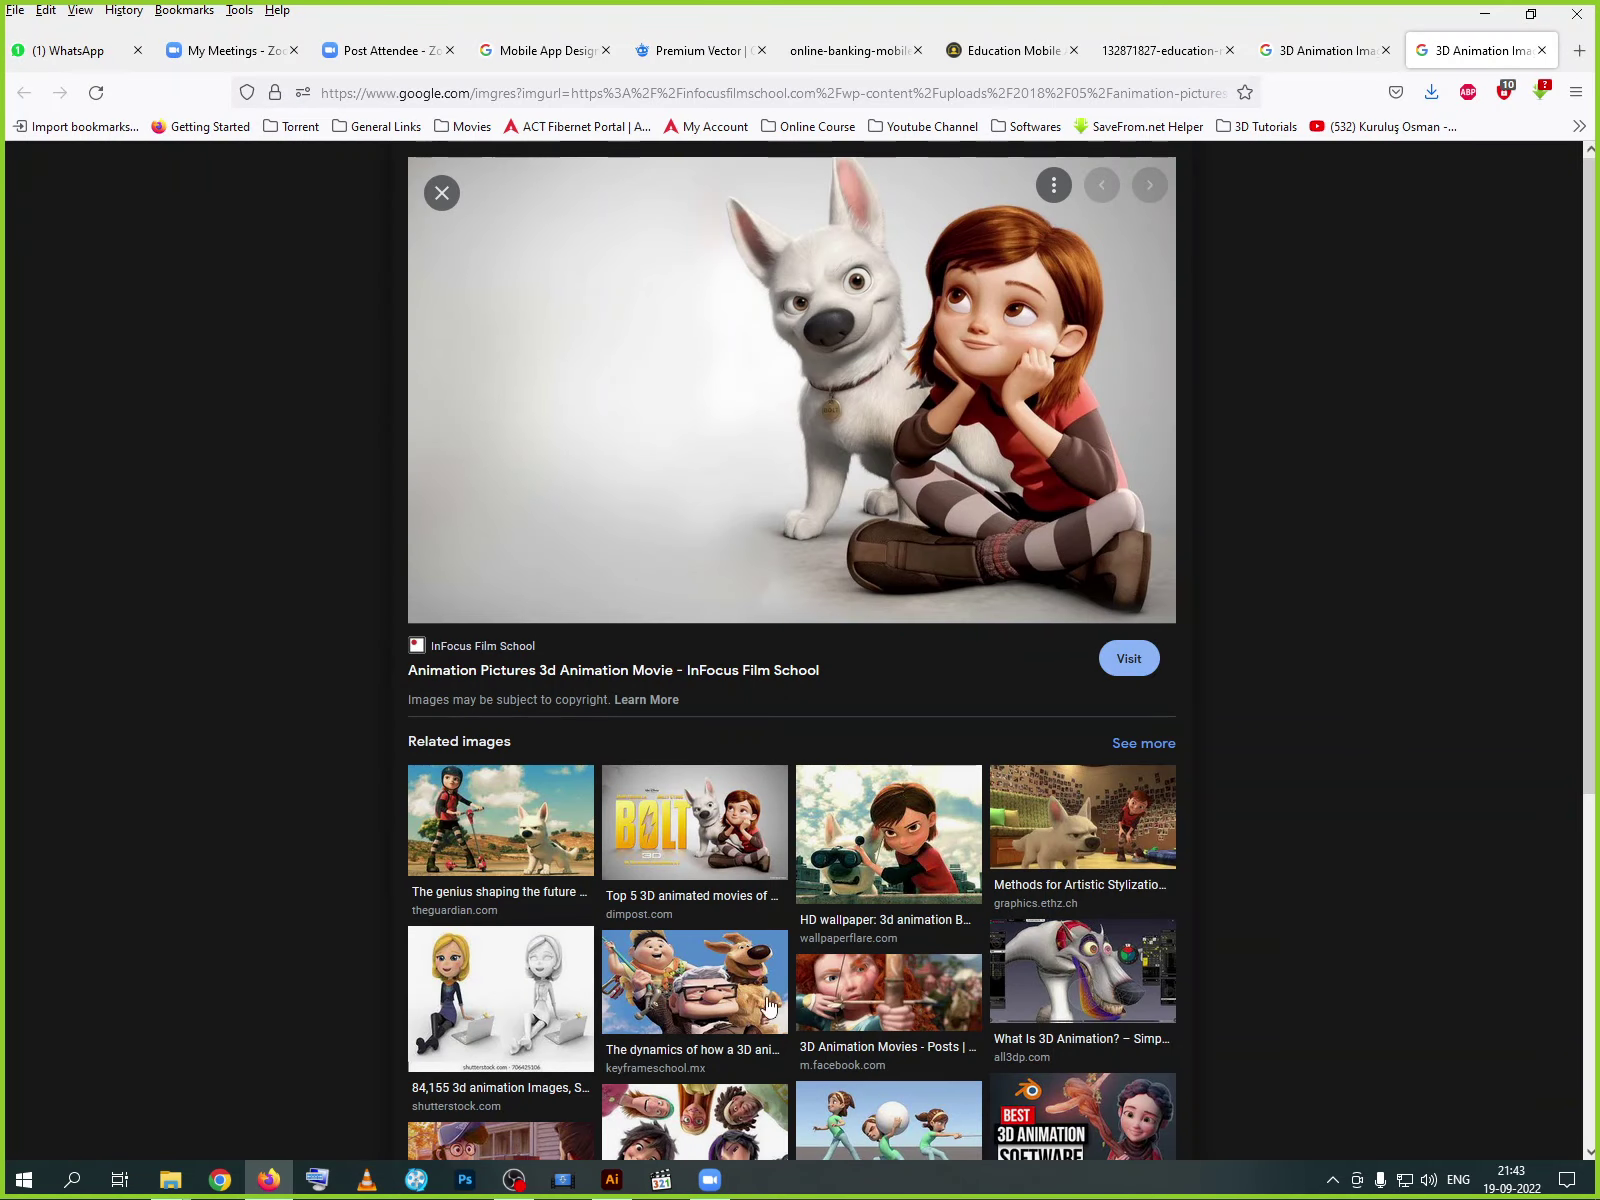
pyautogui.scroll(-4, 808, 984)
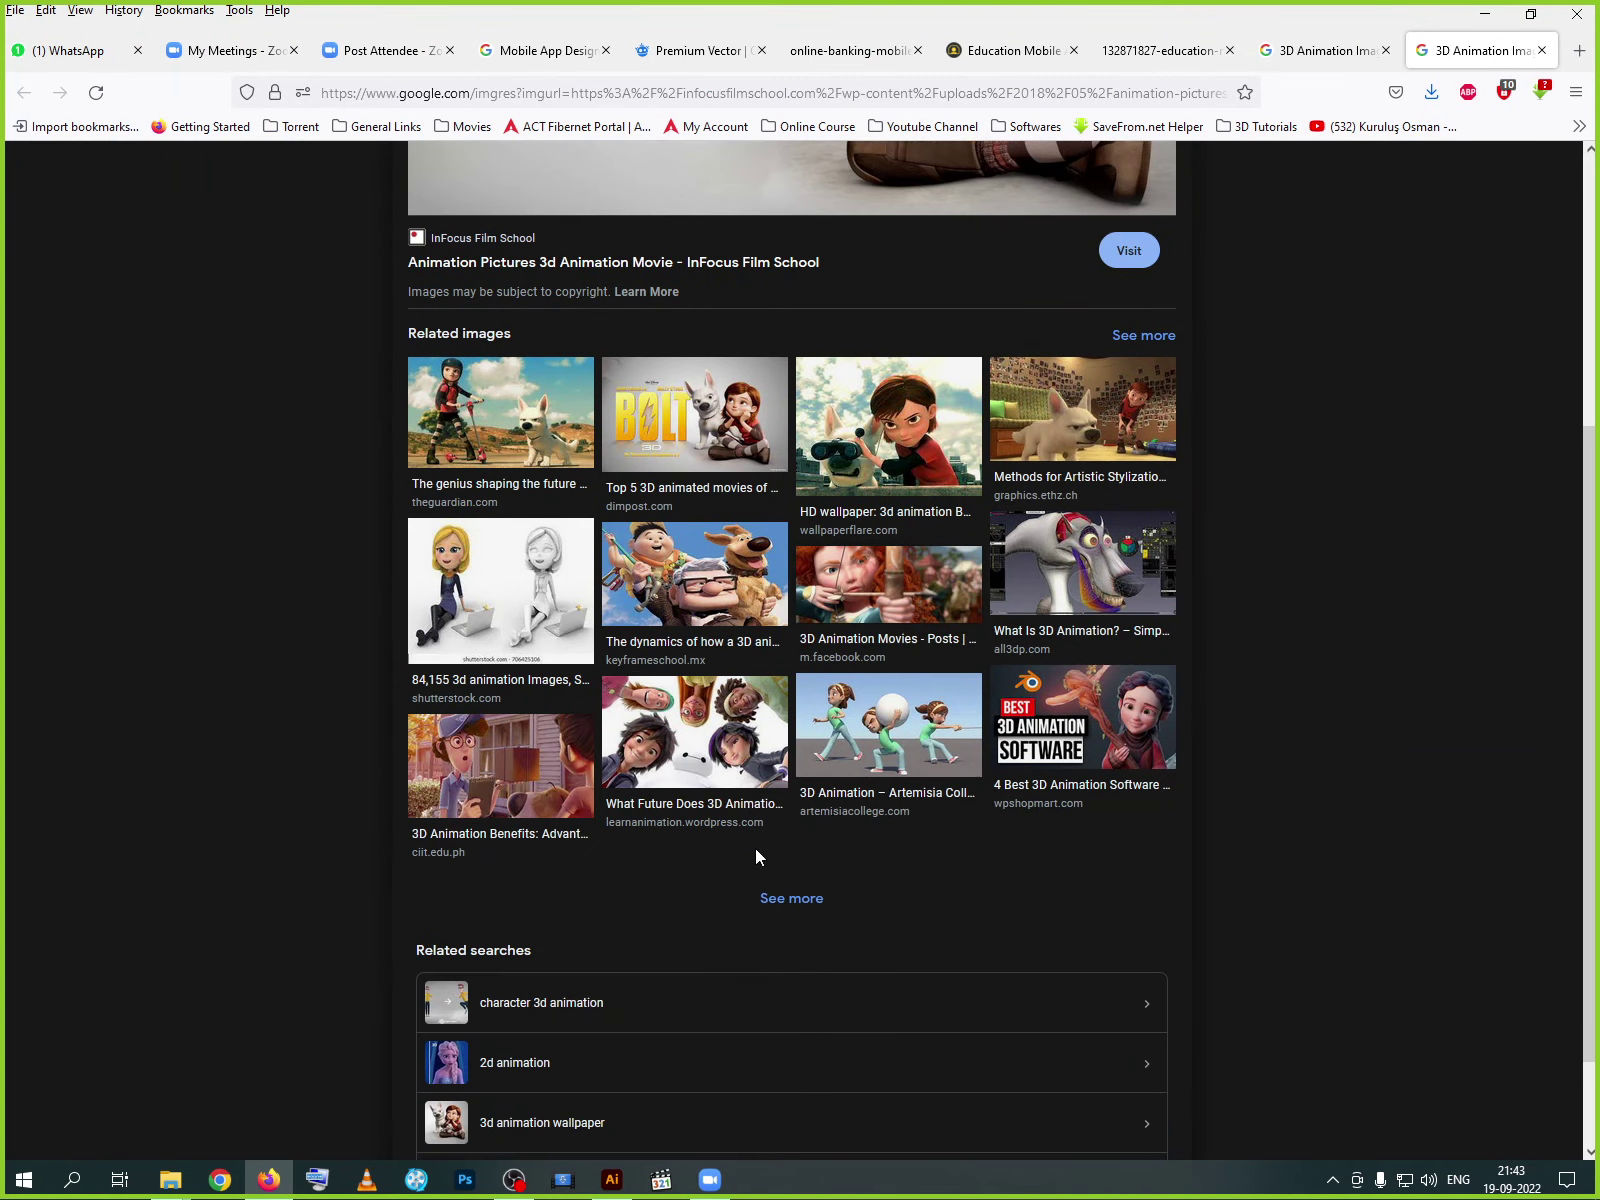
pyautogui.scroll(4, 730, 797)
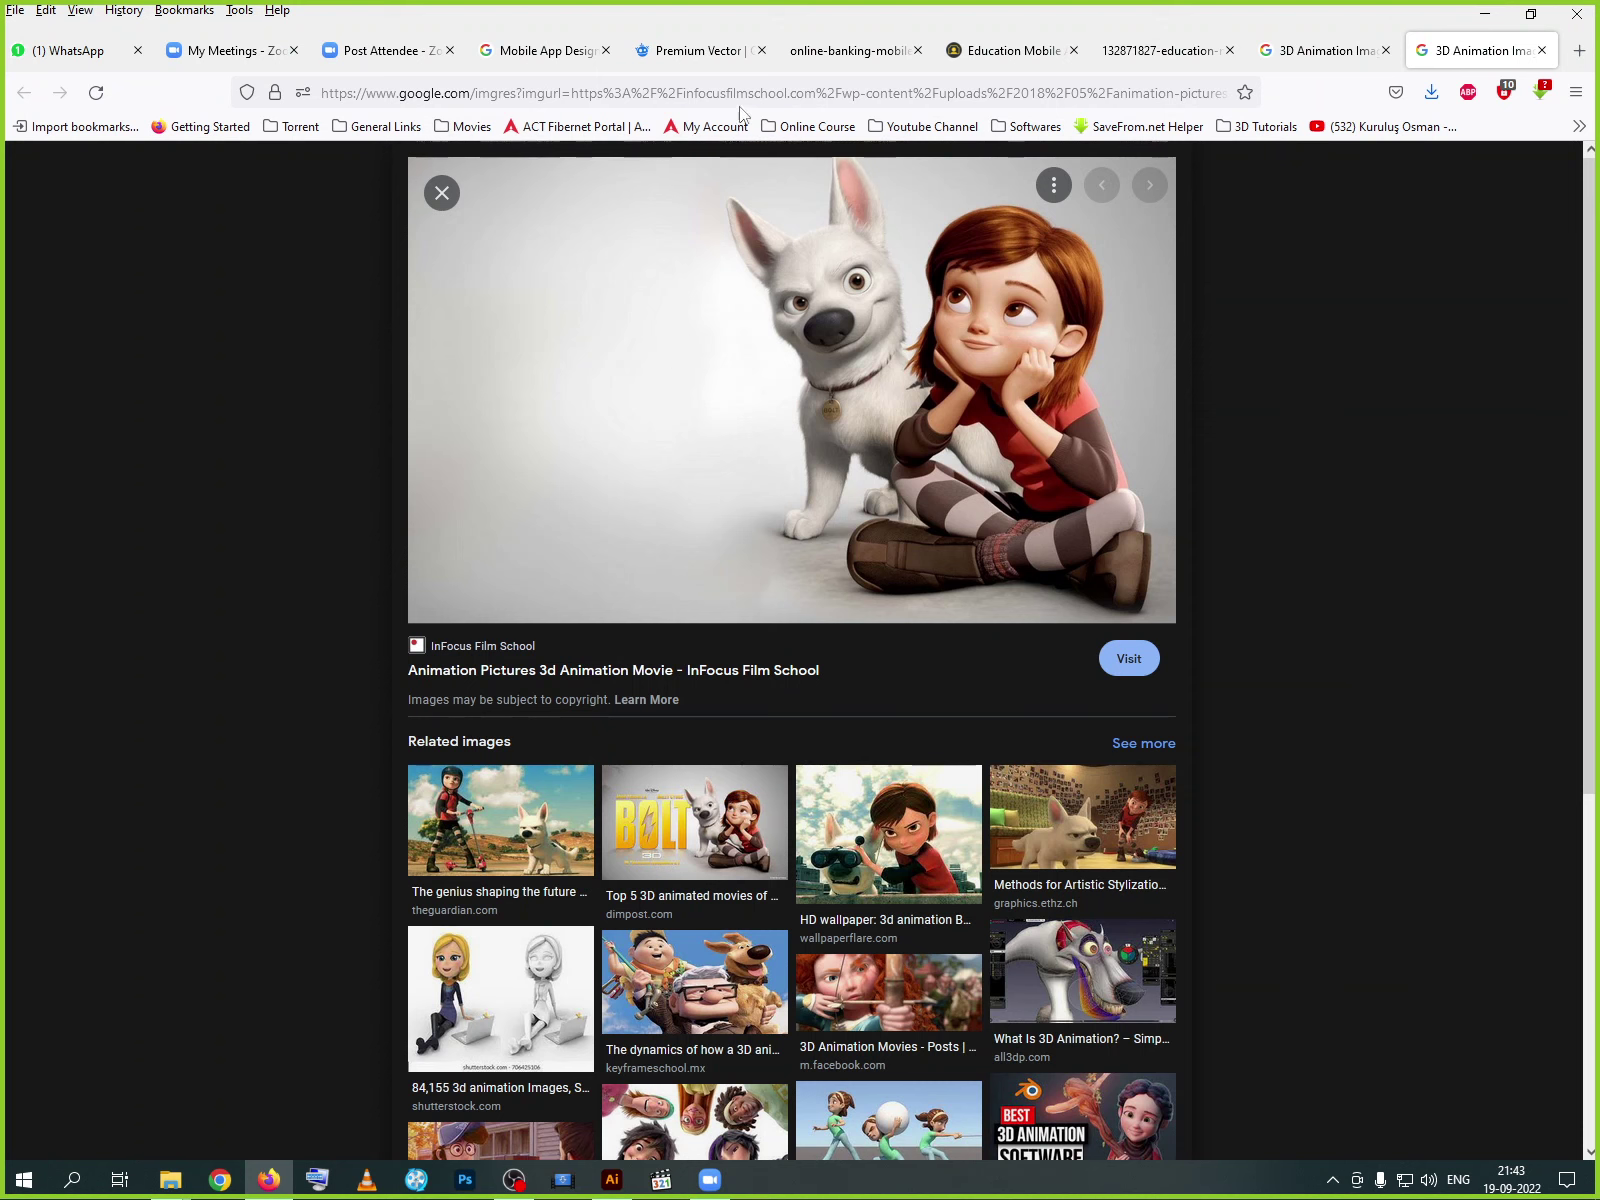
pyautogui.click(806, 92)
pyautogui.write('vfx')
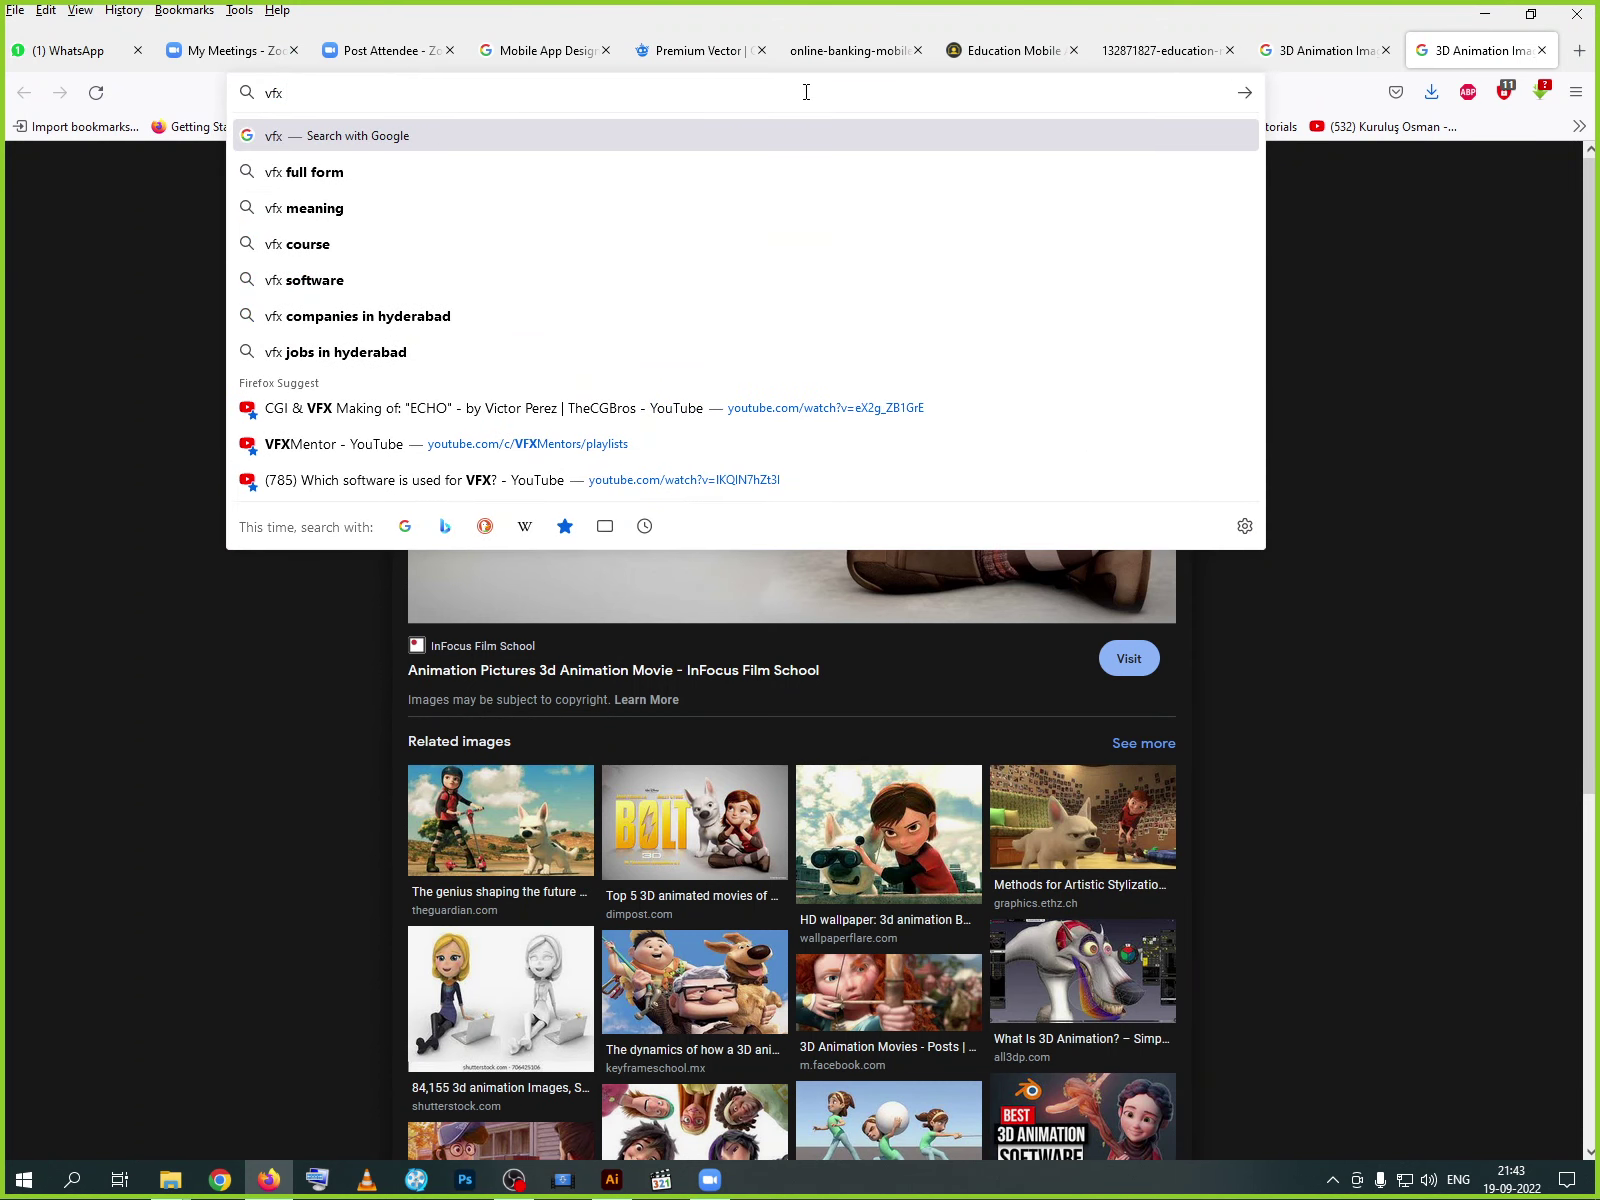
pyautogui.press('Return')
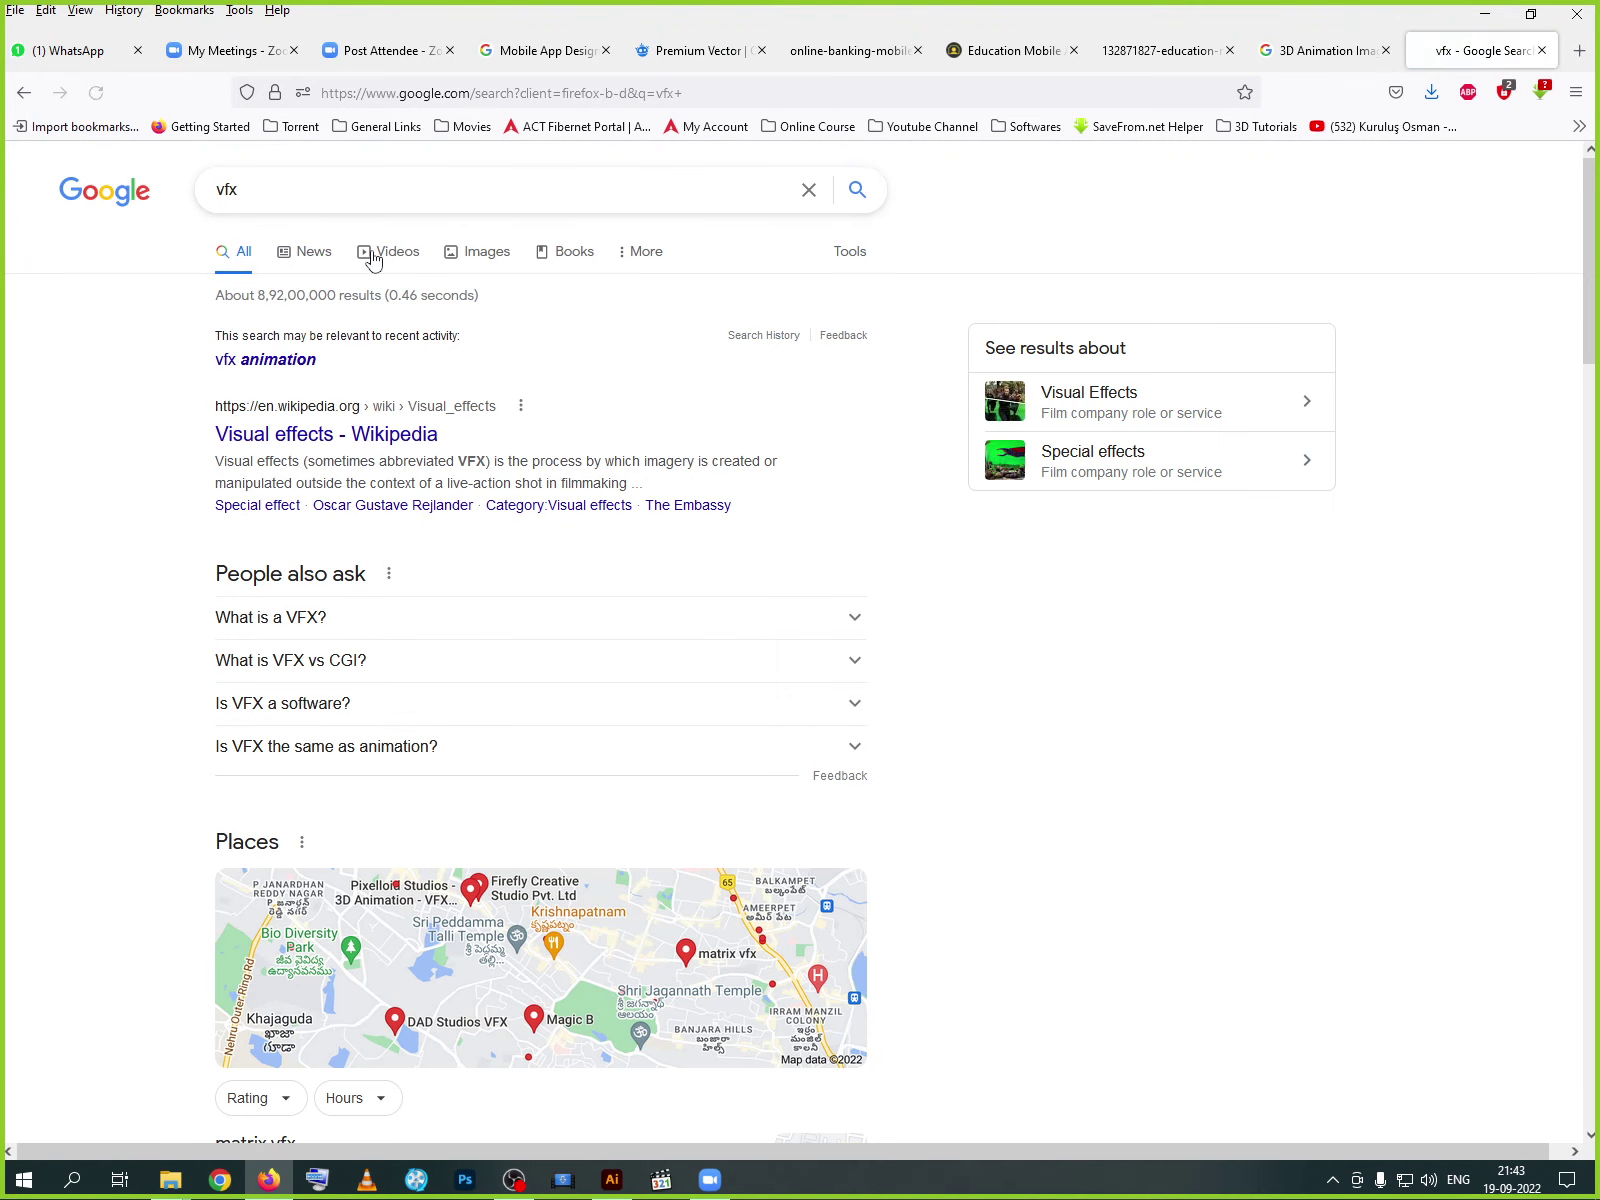
pyautogui.click(372, 256)
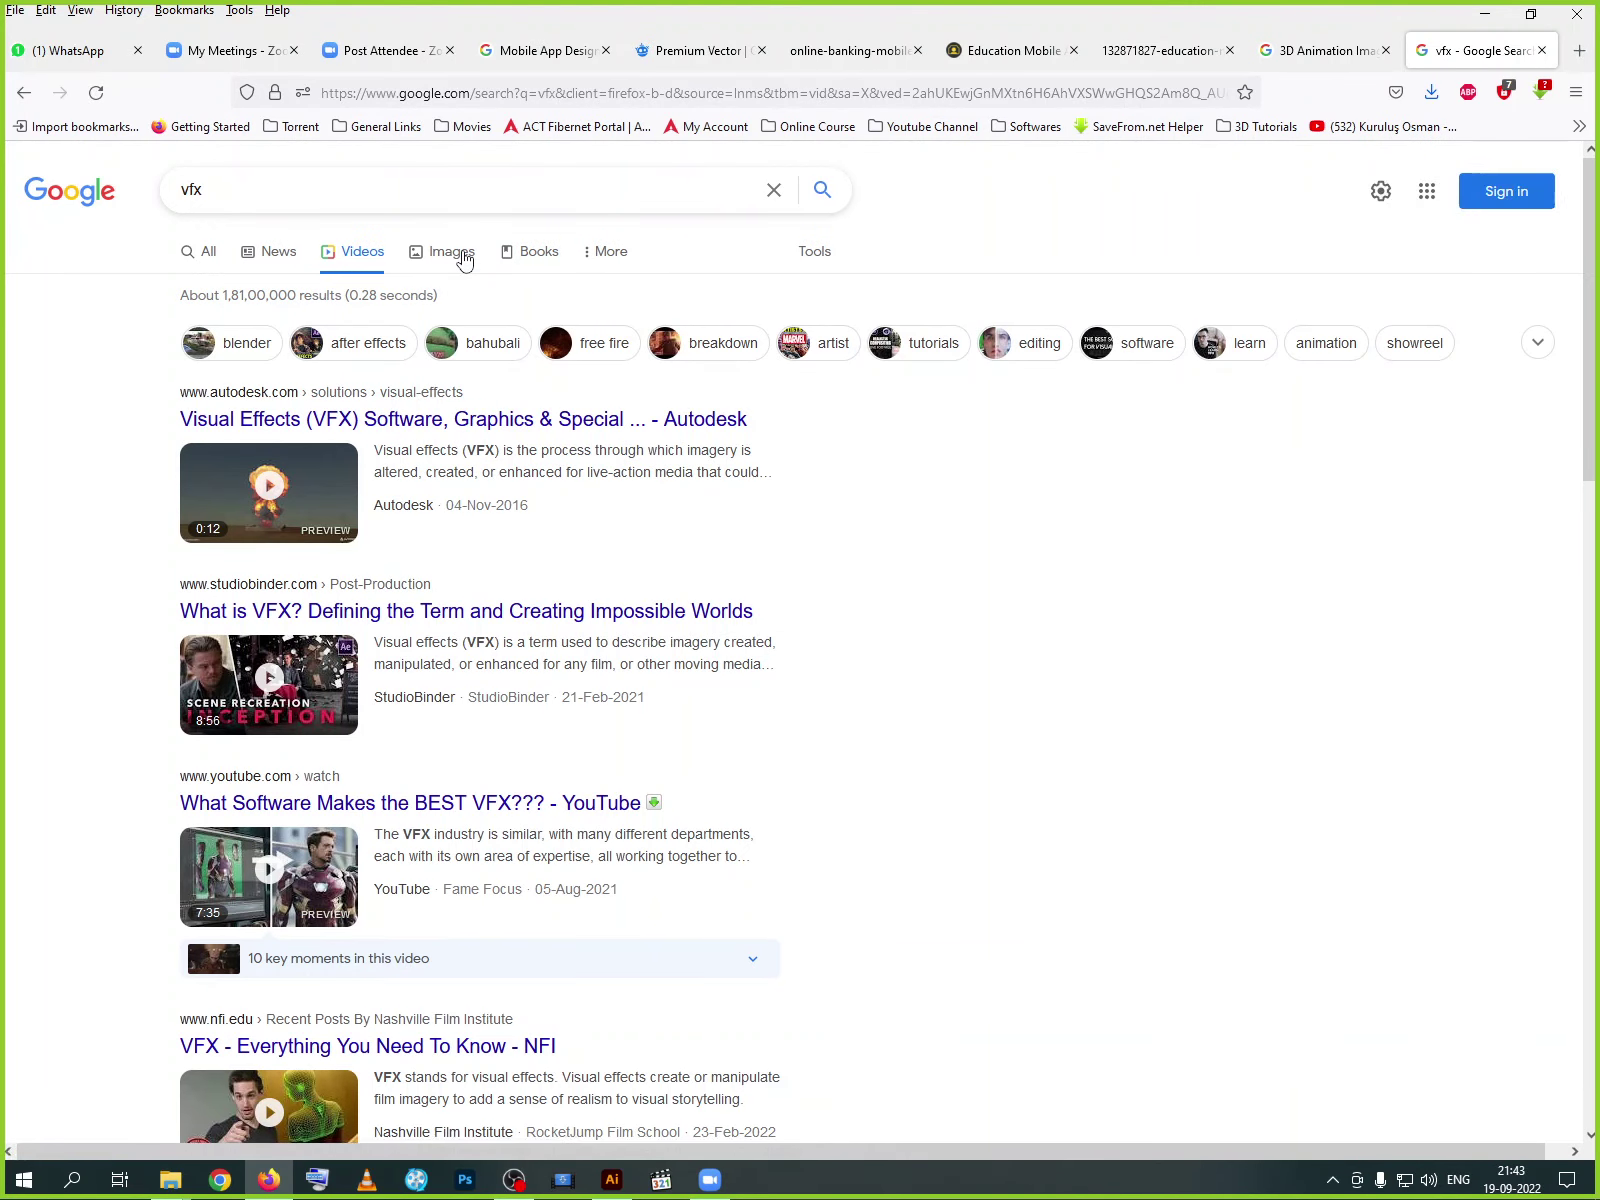
pyautogui.click(462, 256)
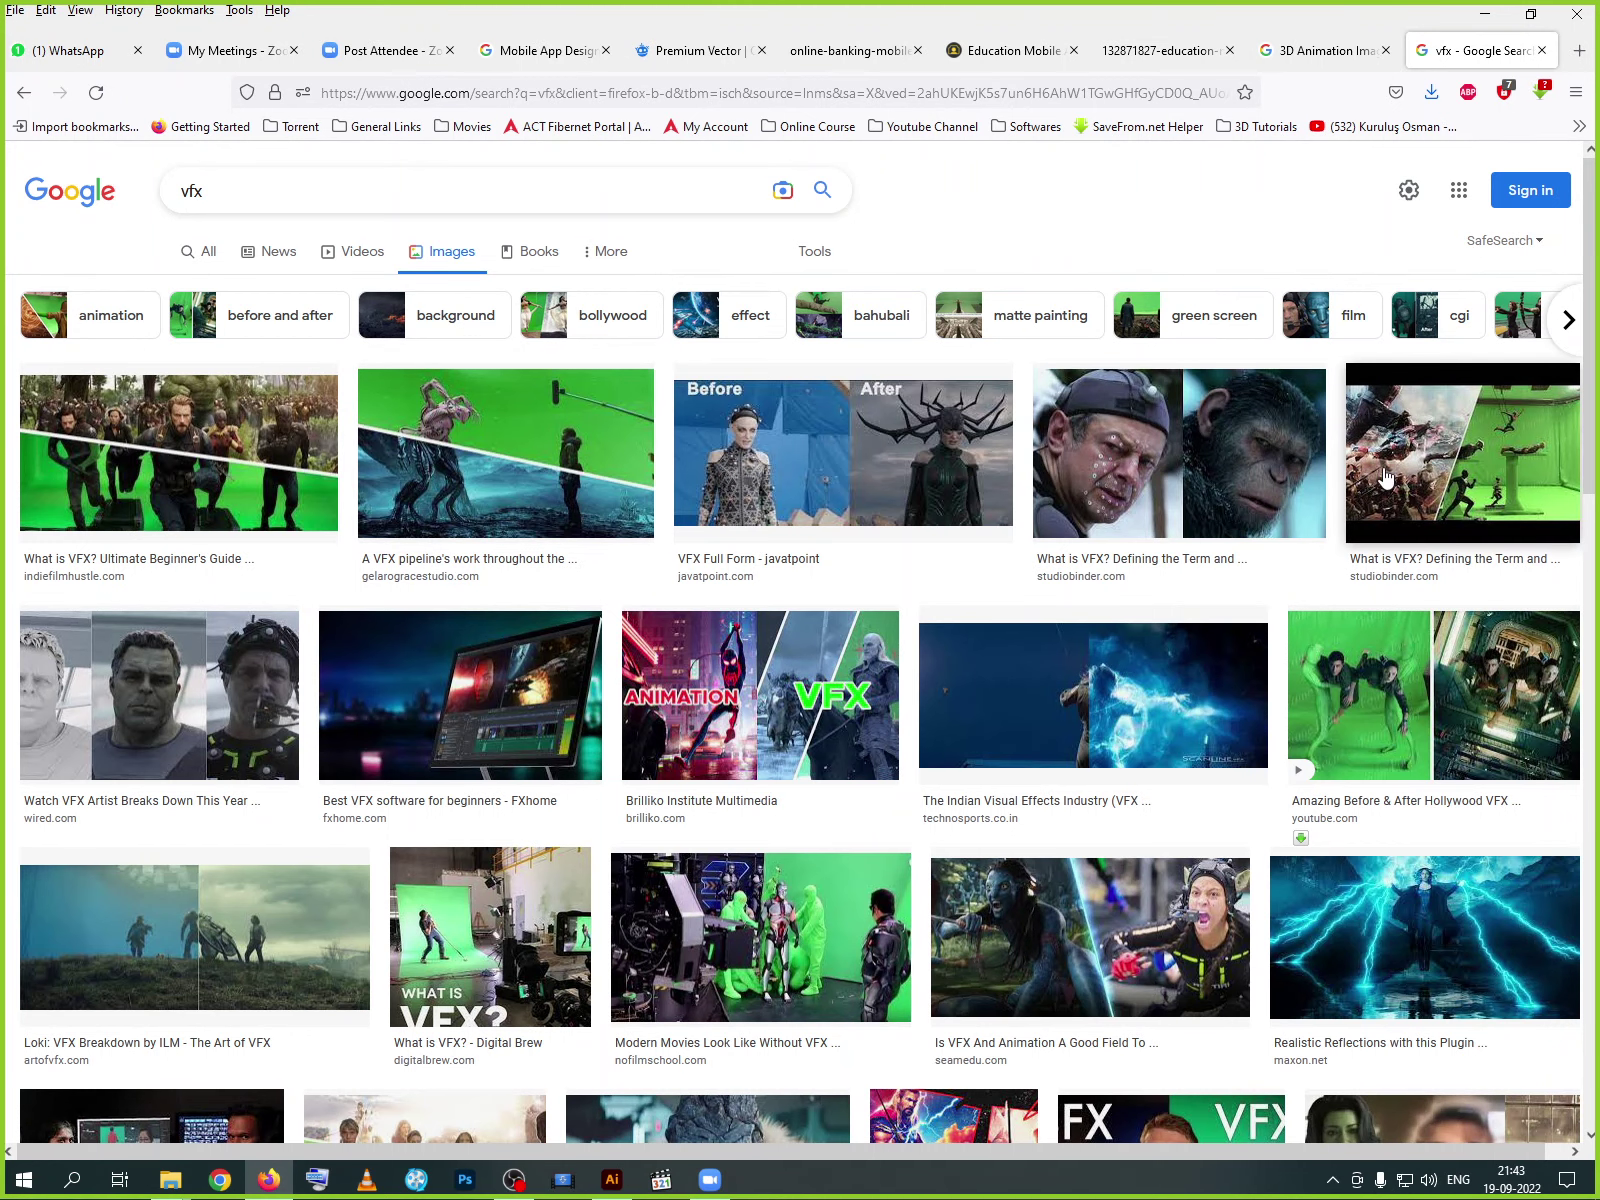
# - Open the fifth vfx image result in a new tab and browse related images before returning to it
pyautogui.rightClick(1476, 470)
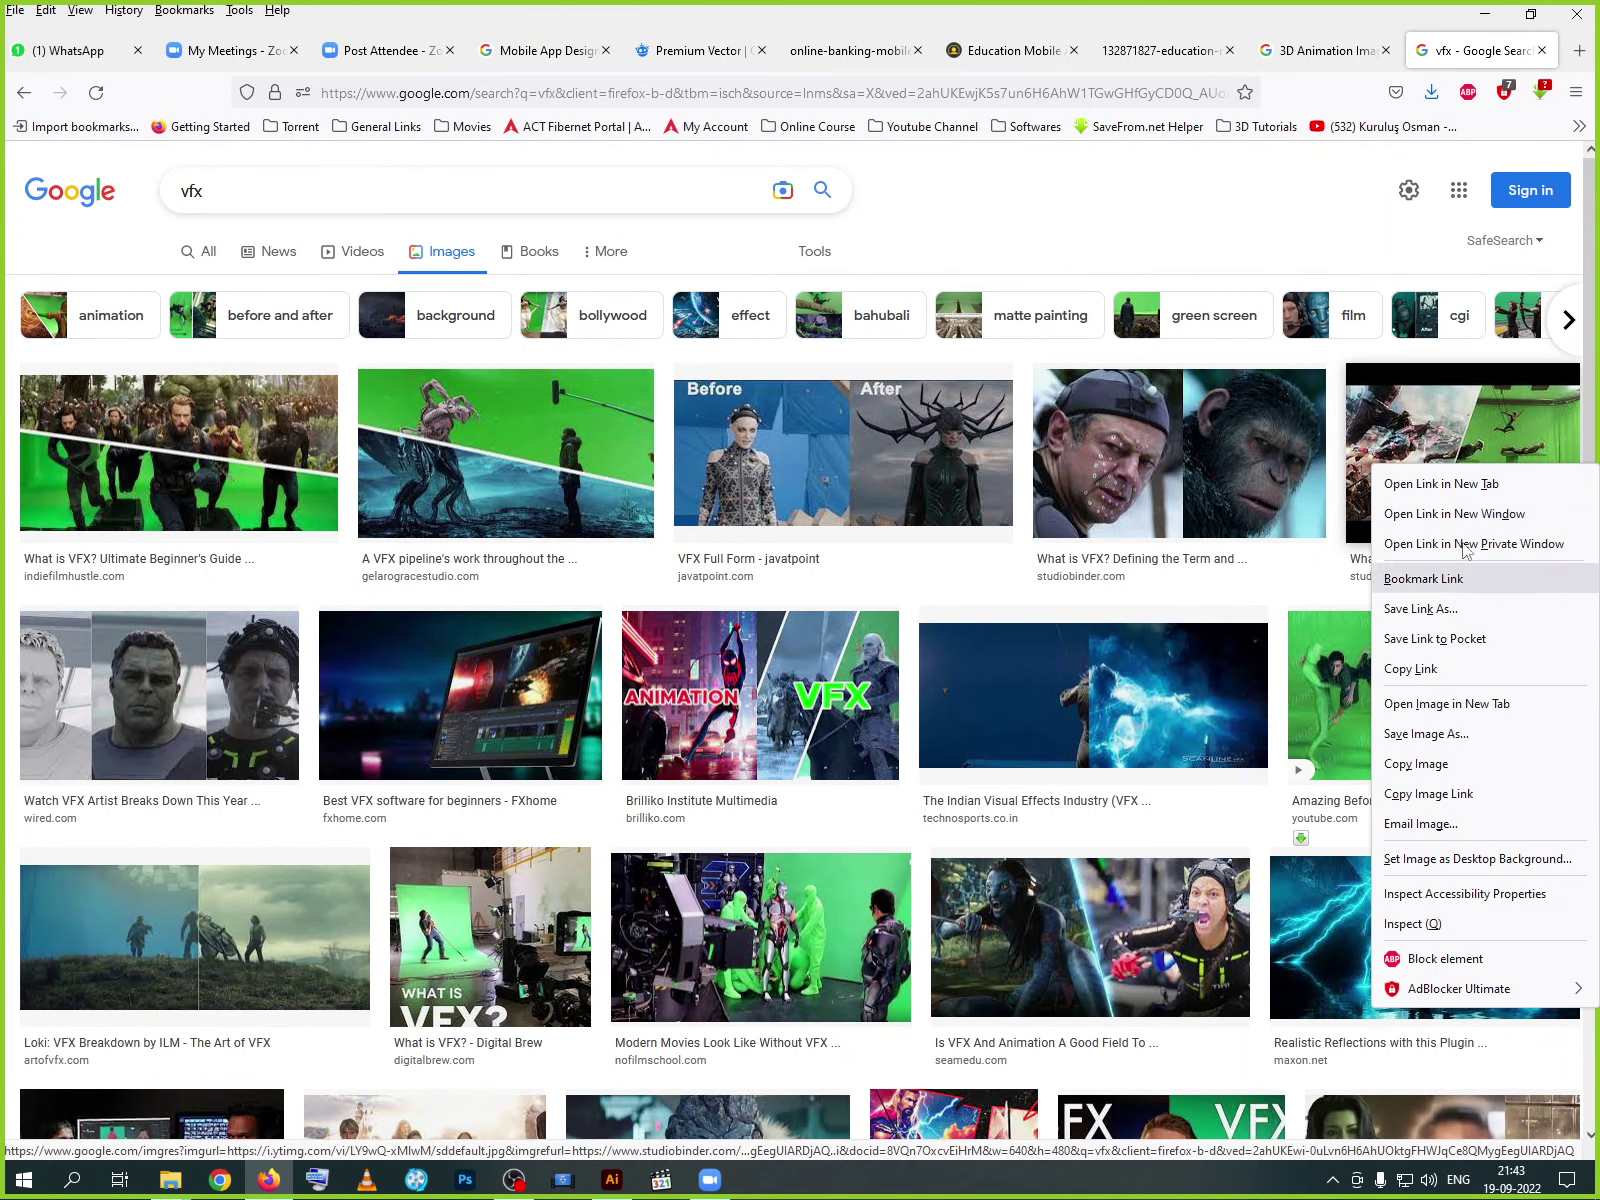
pyautogui.click(1480, 485)
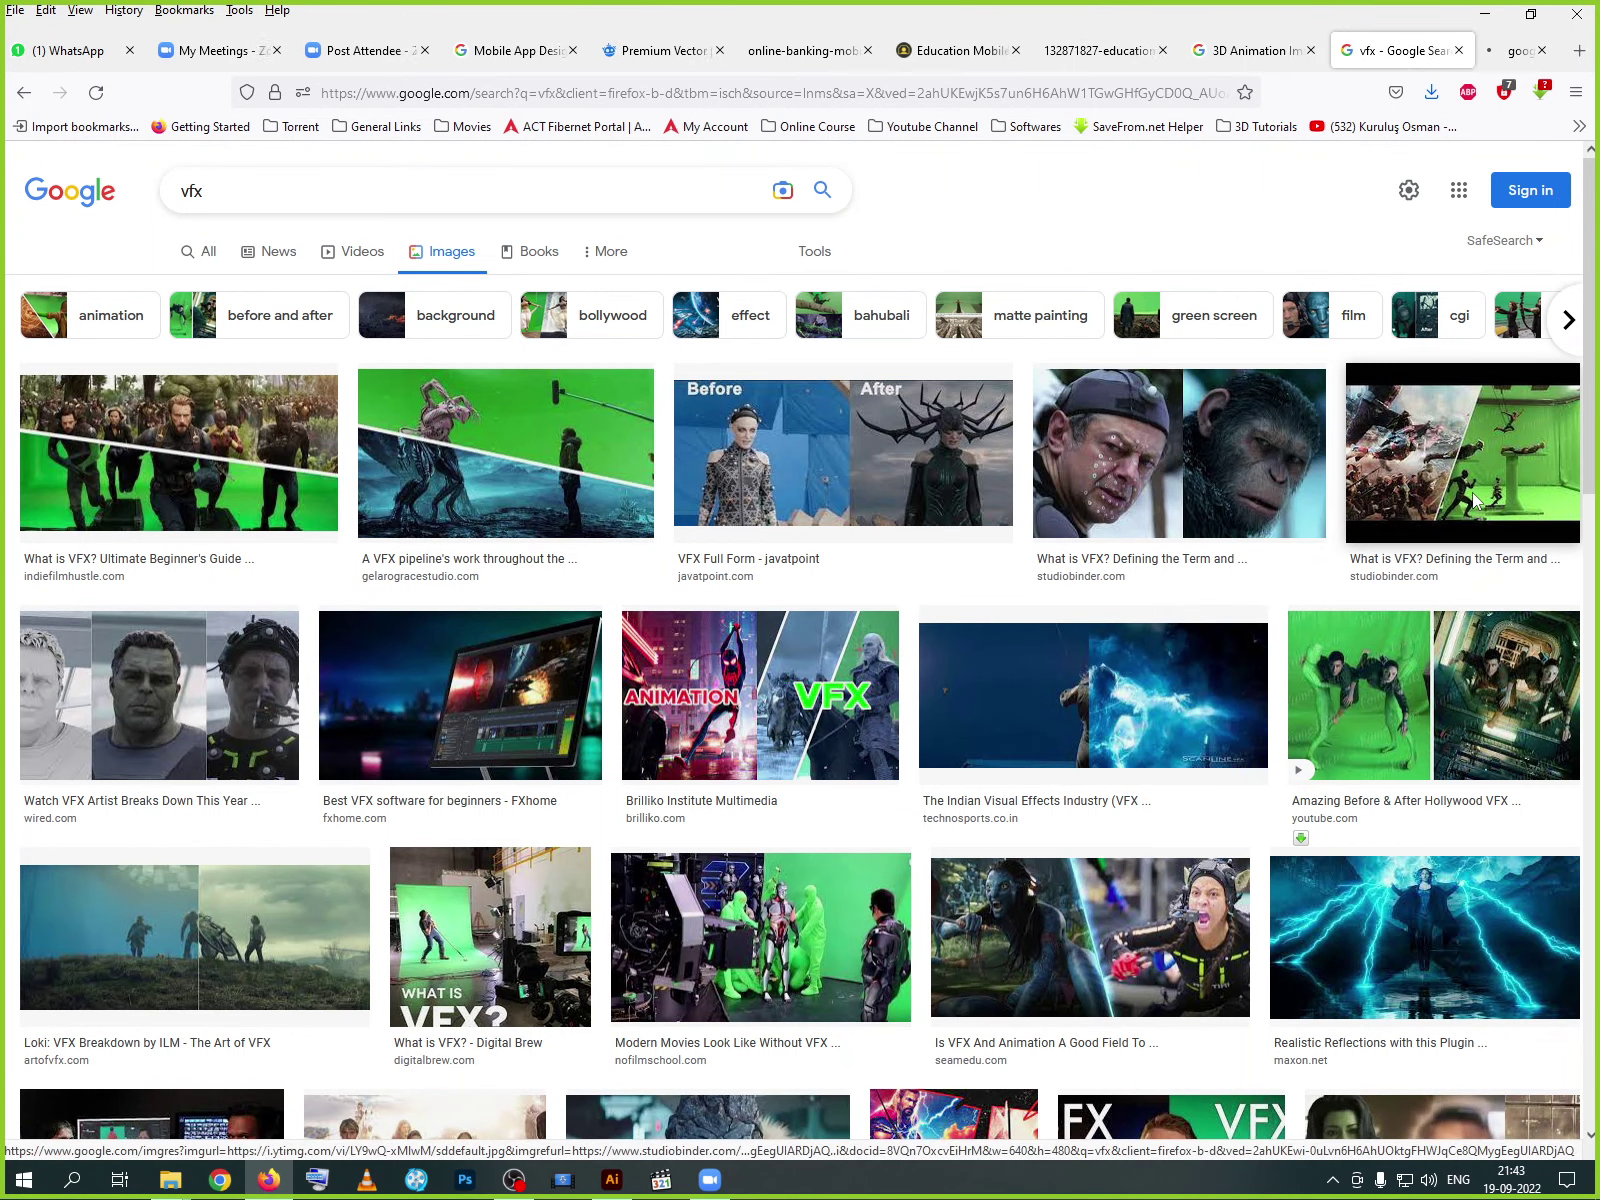
pyautogui.click(1485, 50)
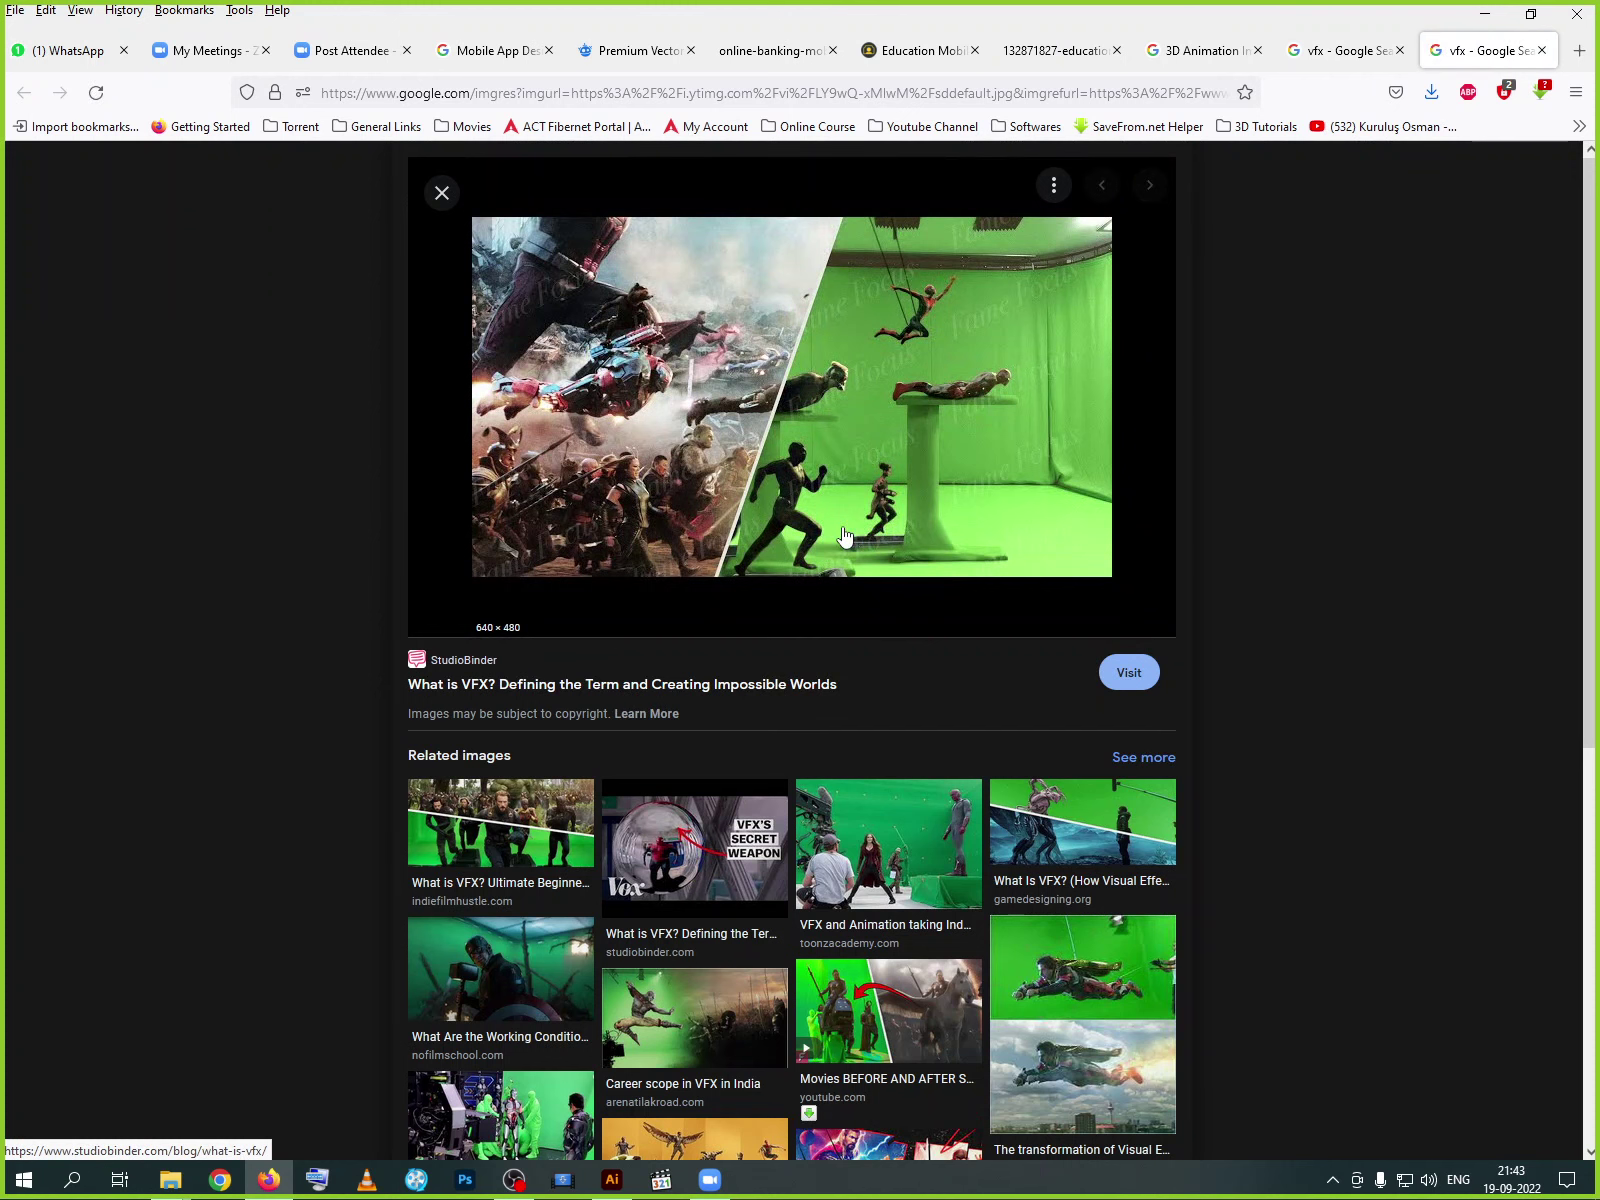
pyautogui.scroll(-3, 843, 535)
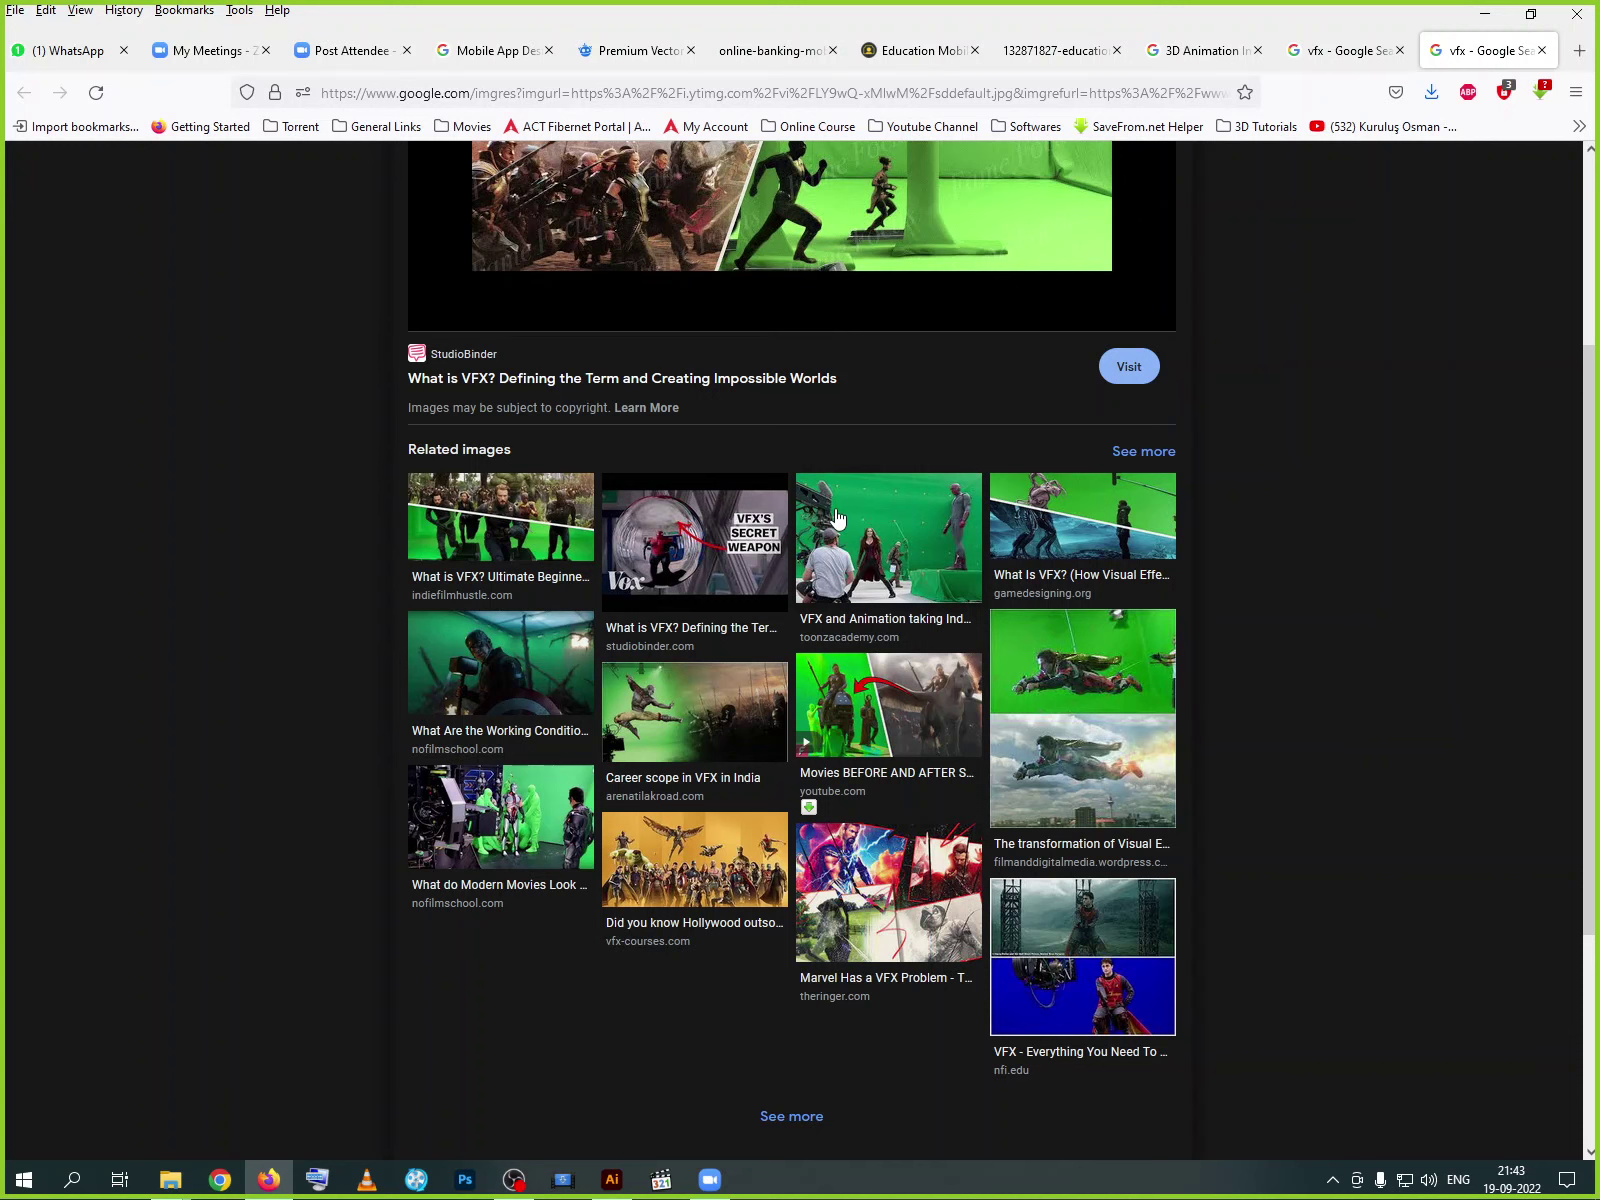
pyautogui.click(509, 541)
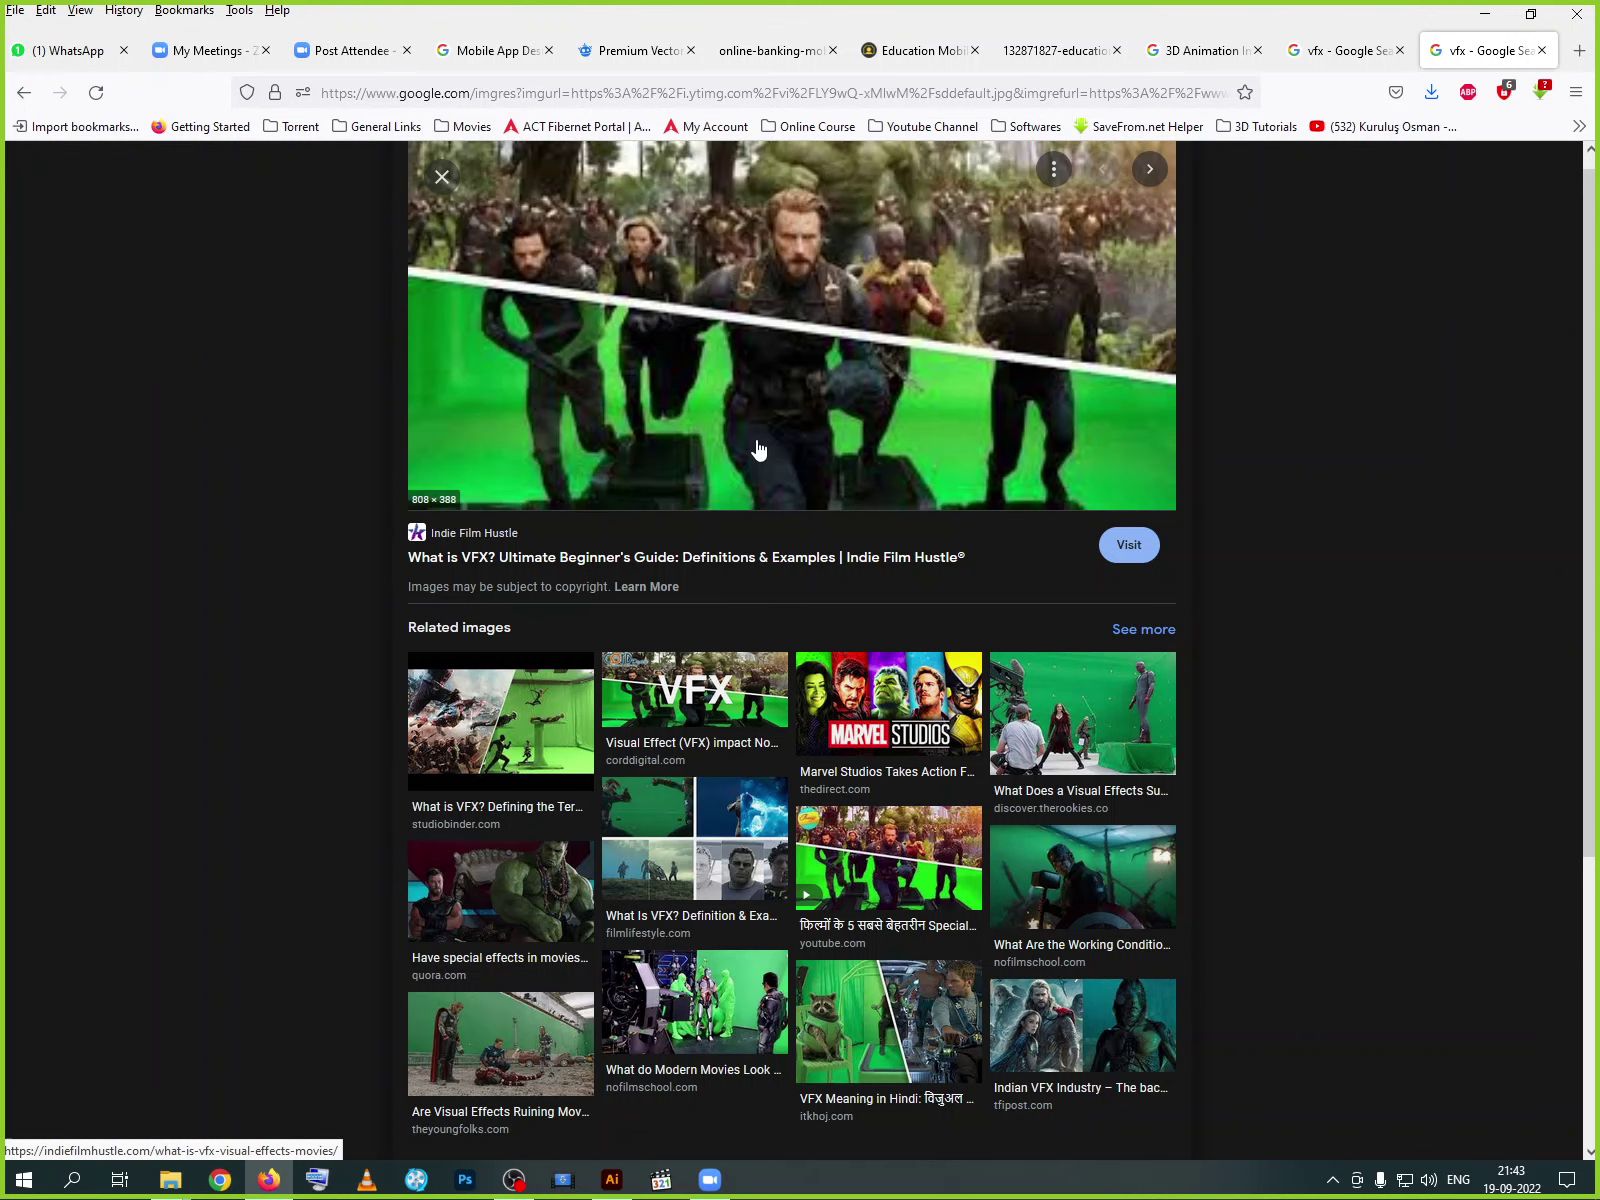
pyautogui.scroll(1, 757, 447)
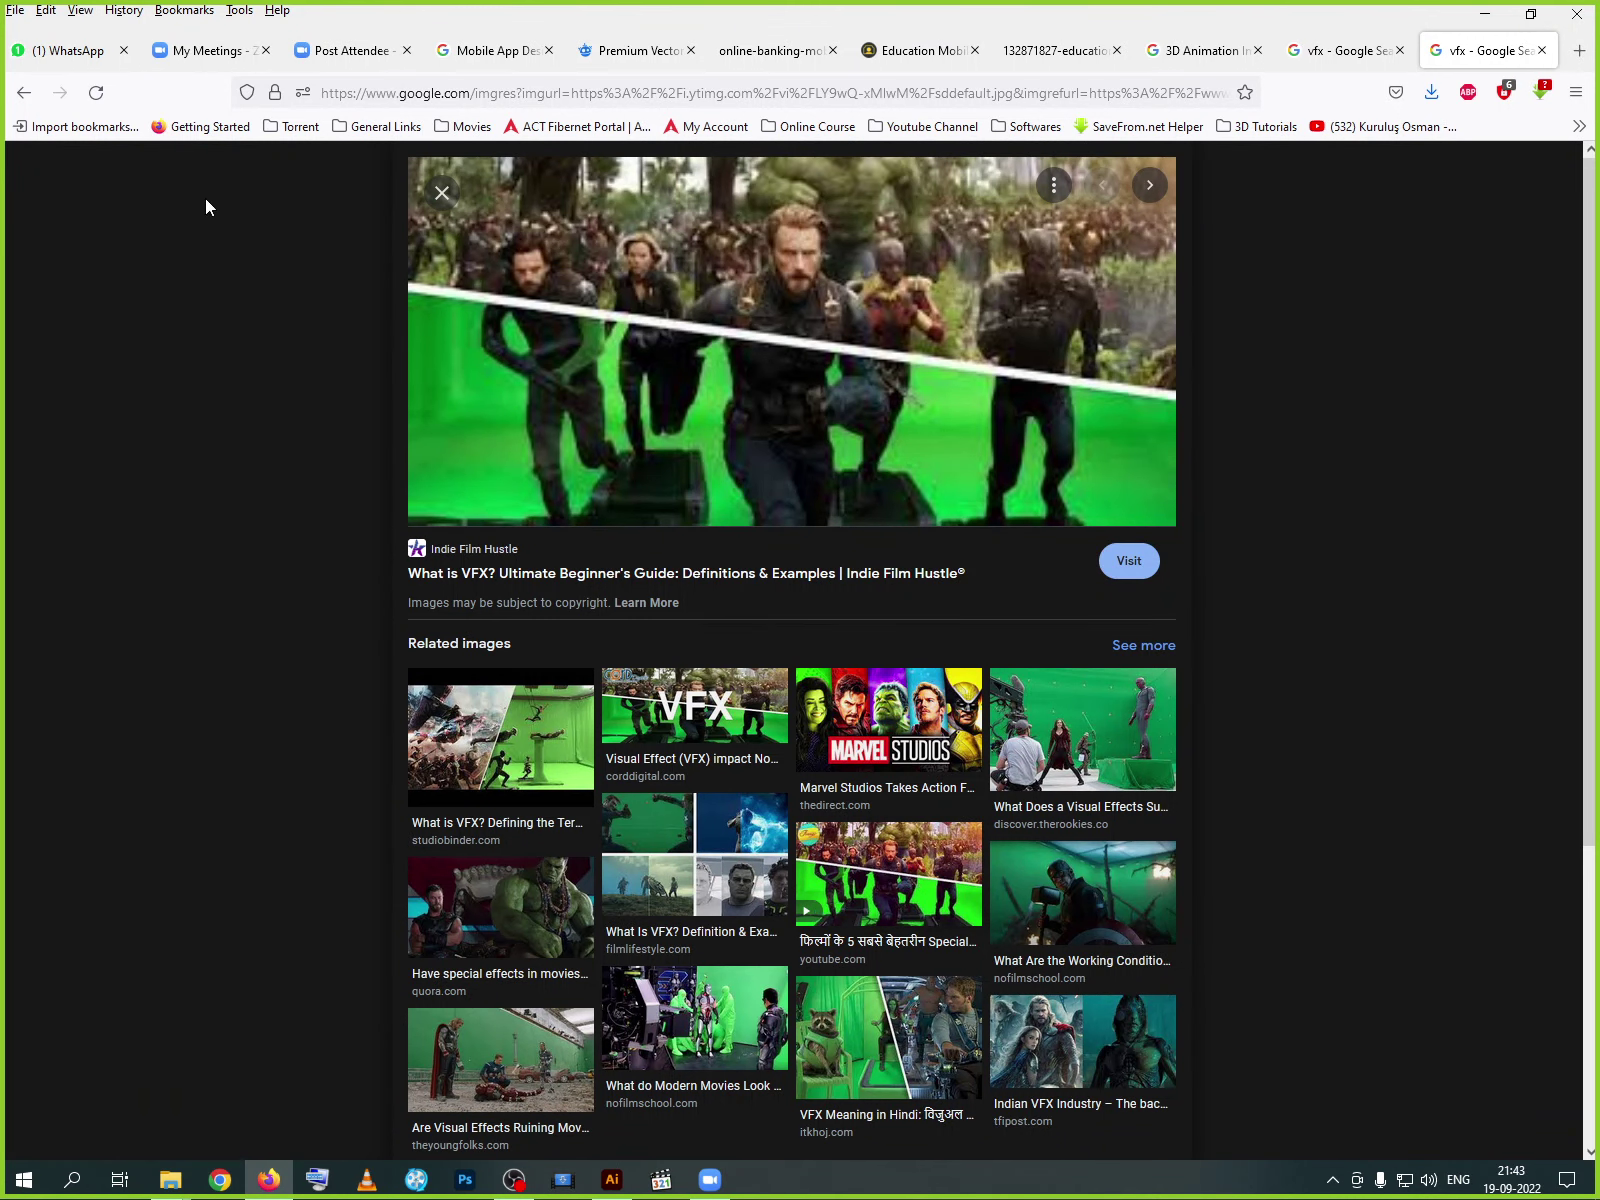
pyautogui.click(23, 92)
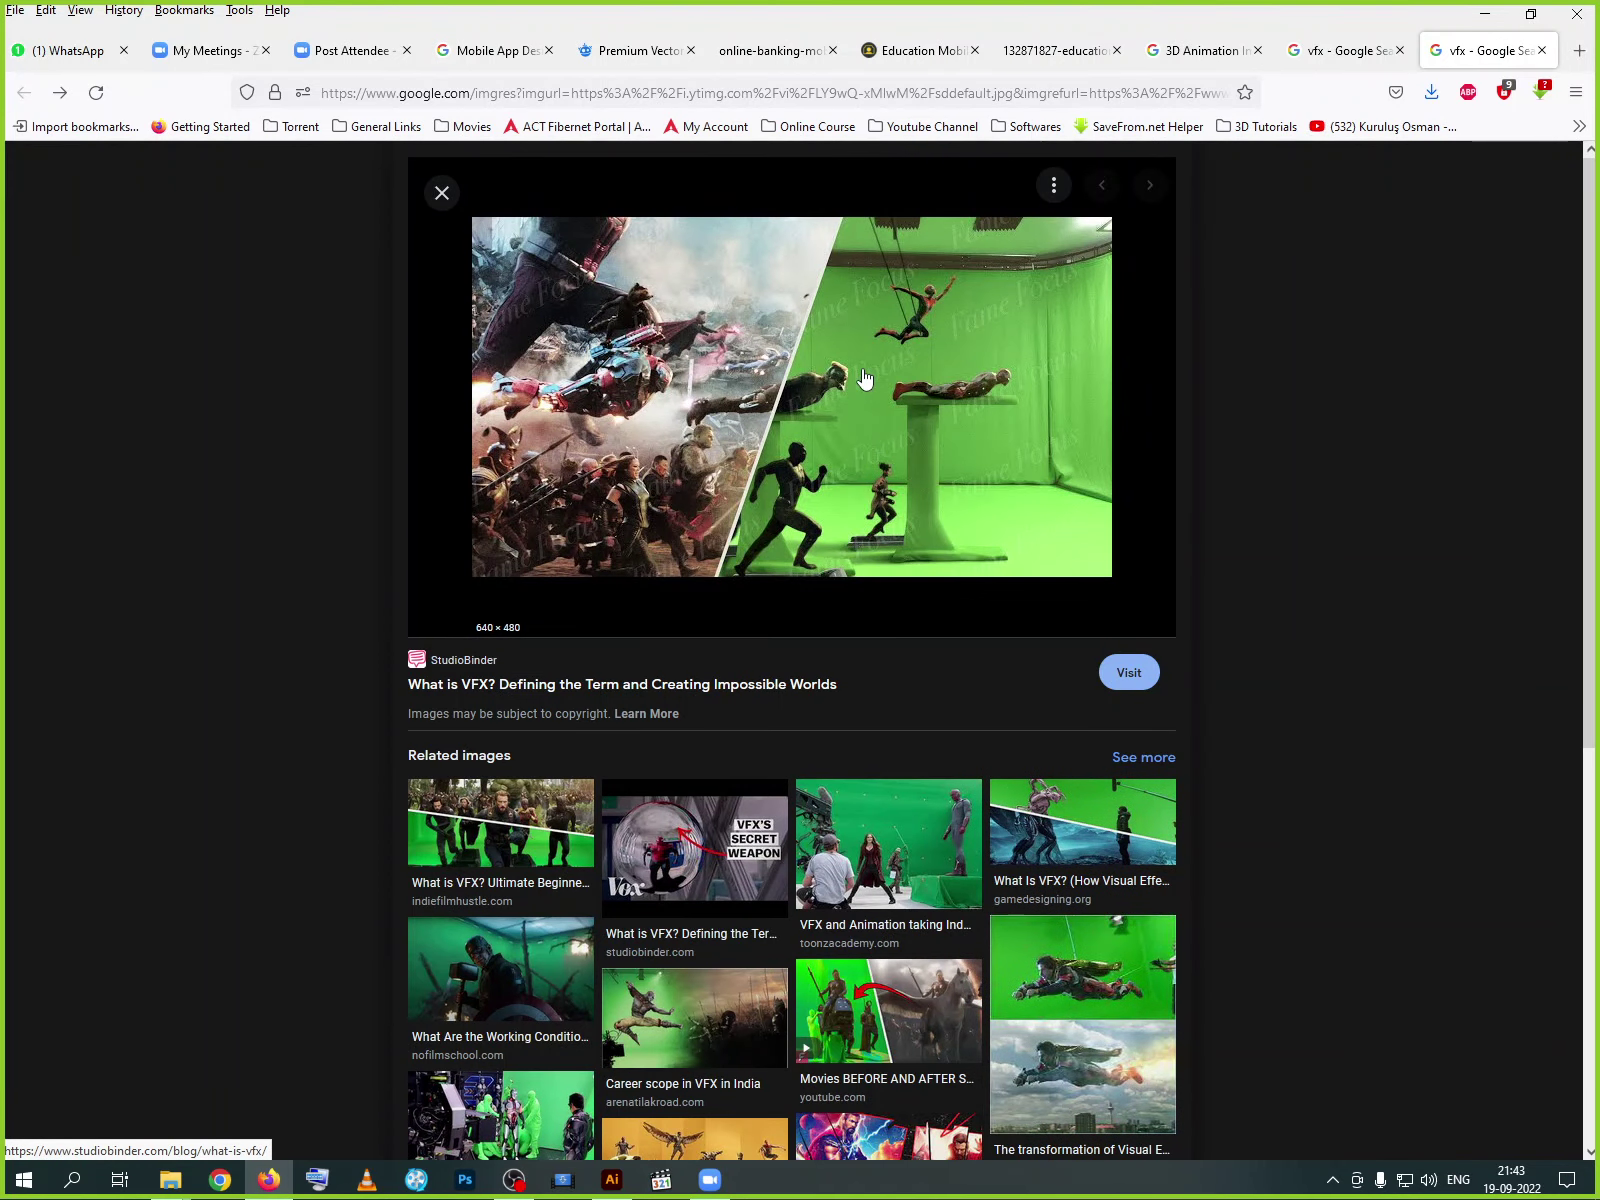
# - Save the StudioBinder VFX image to the Desktop as sddefault and minimise Firefox
pyautogui.rightClick(865, 378)
pyautogui.click(921, 640)
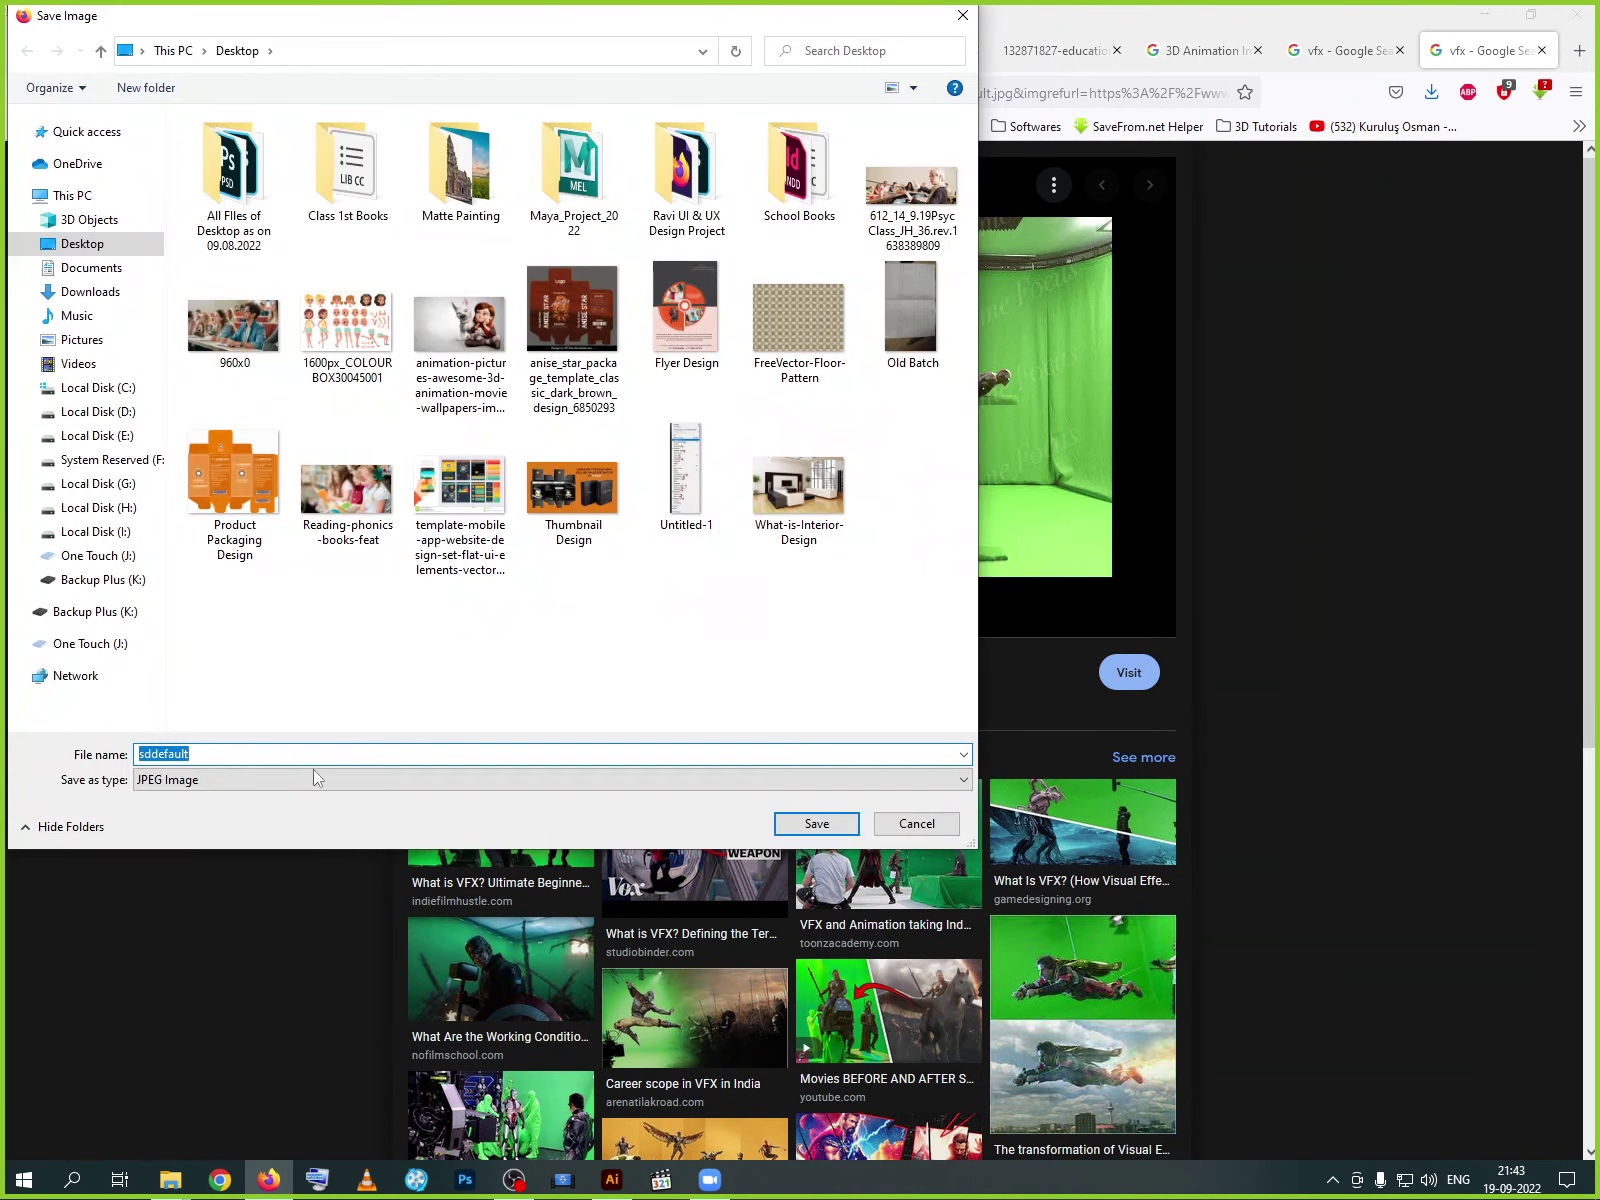
pyautogui.click(815, 823)
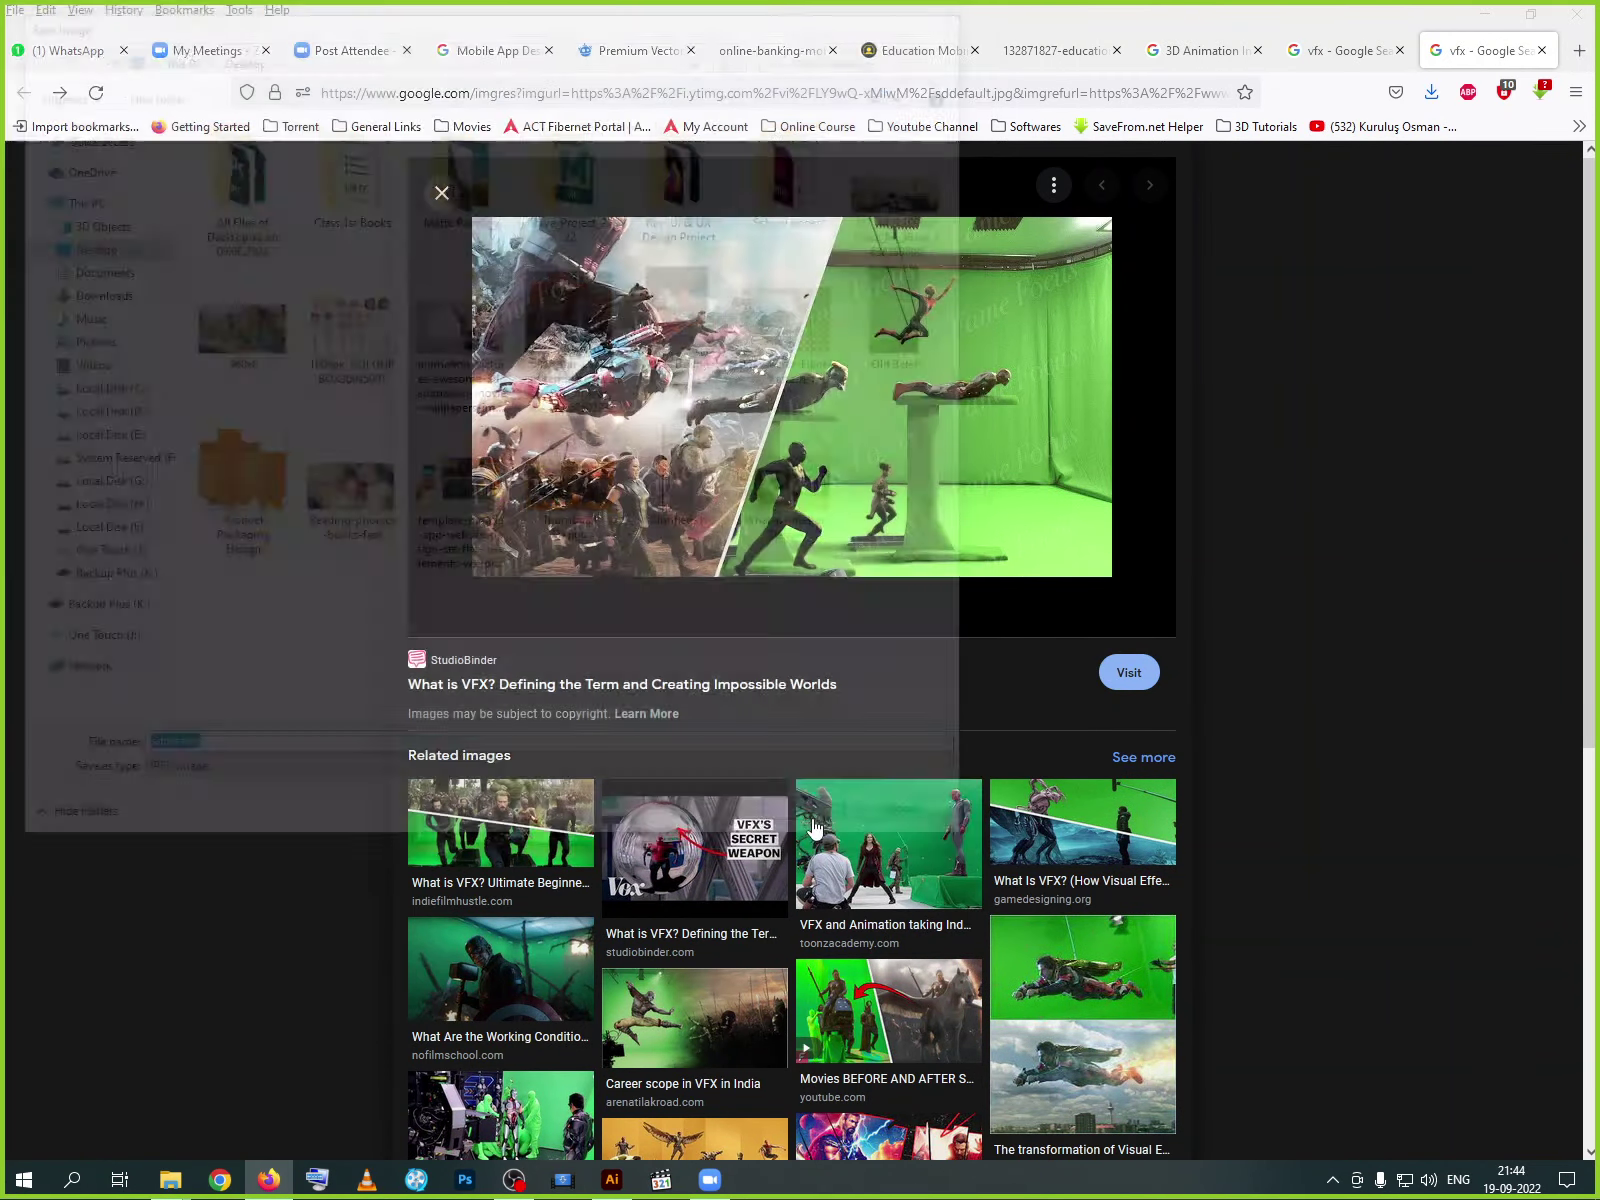
pyautogui.click(1484, 14)
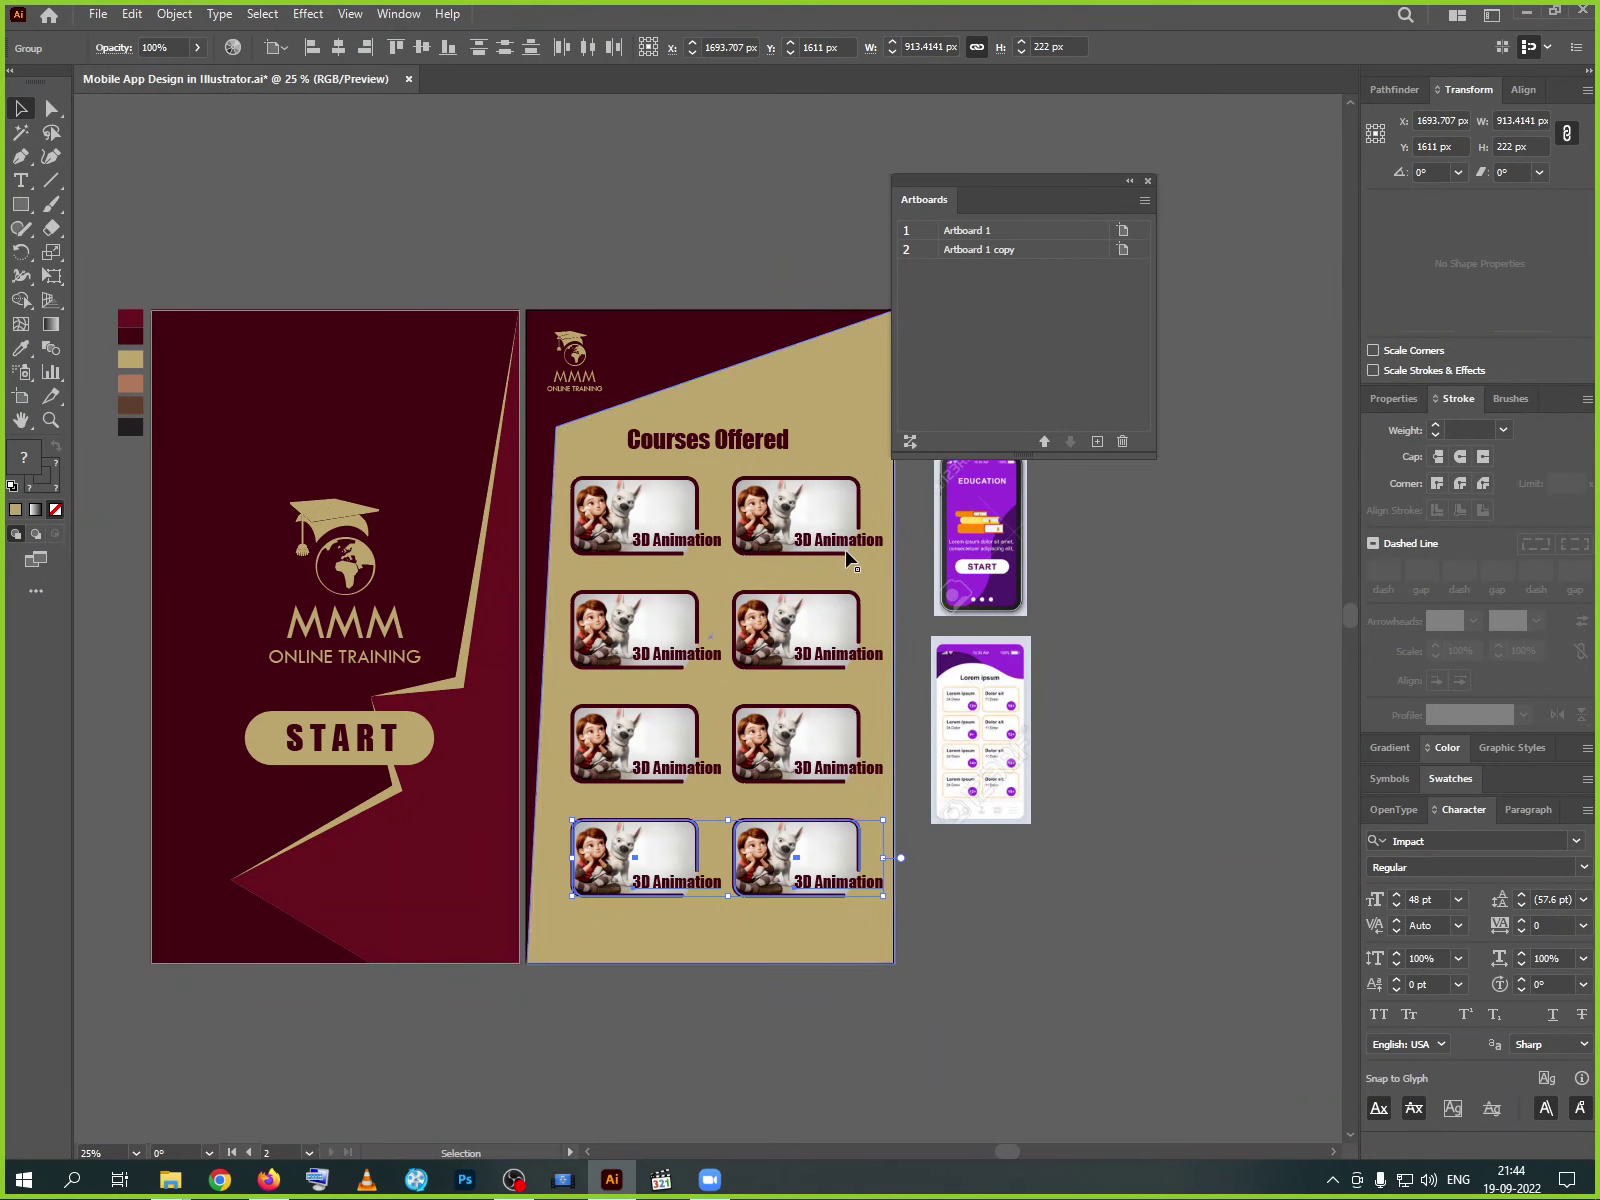
# - Delete the photo inside the top-right 3D Animation card group
pyautogui.doubleClick(800, 515)
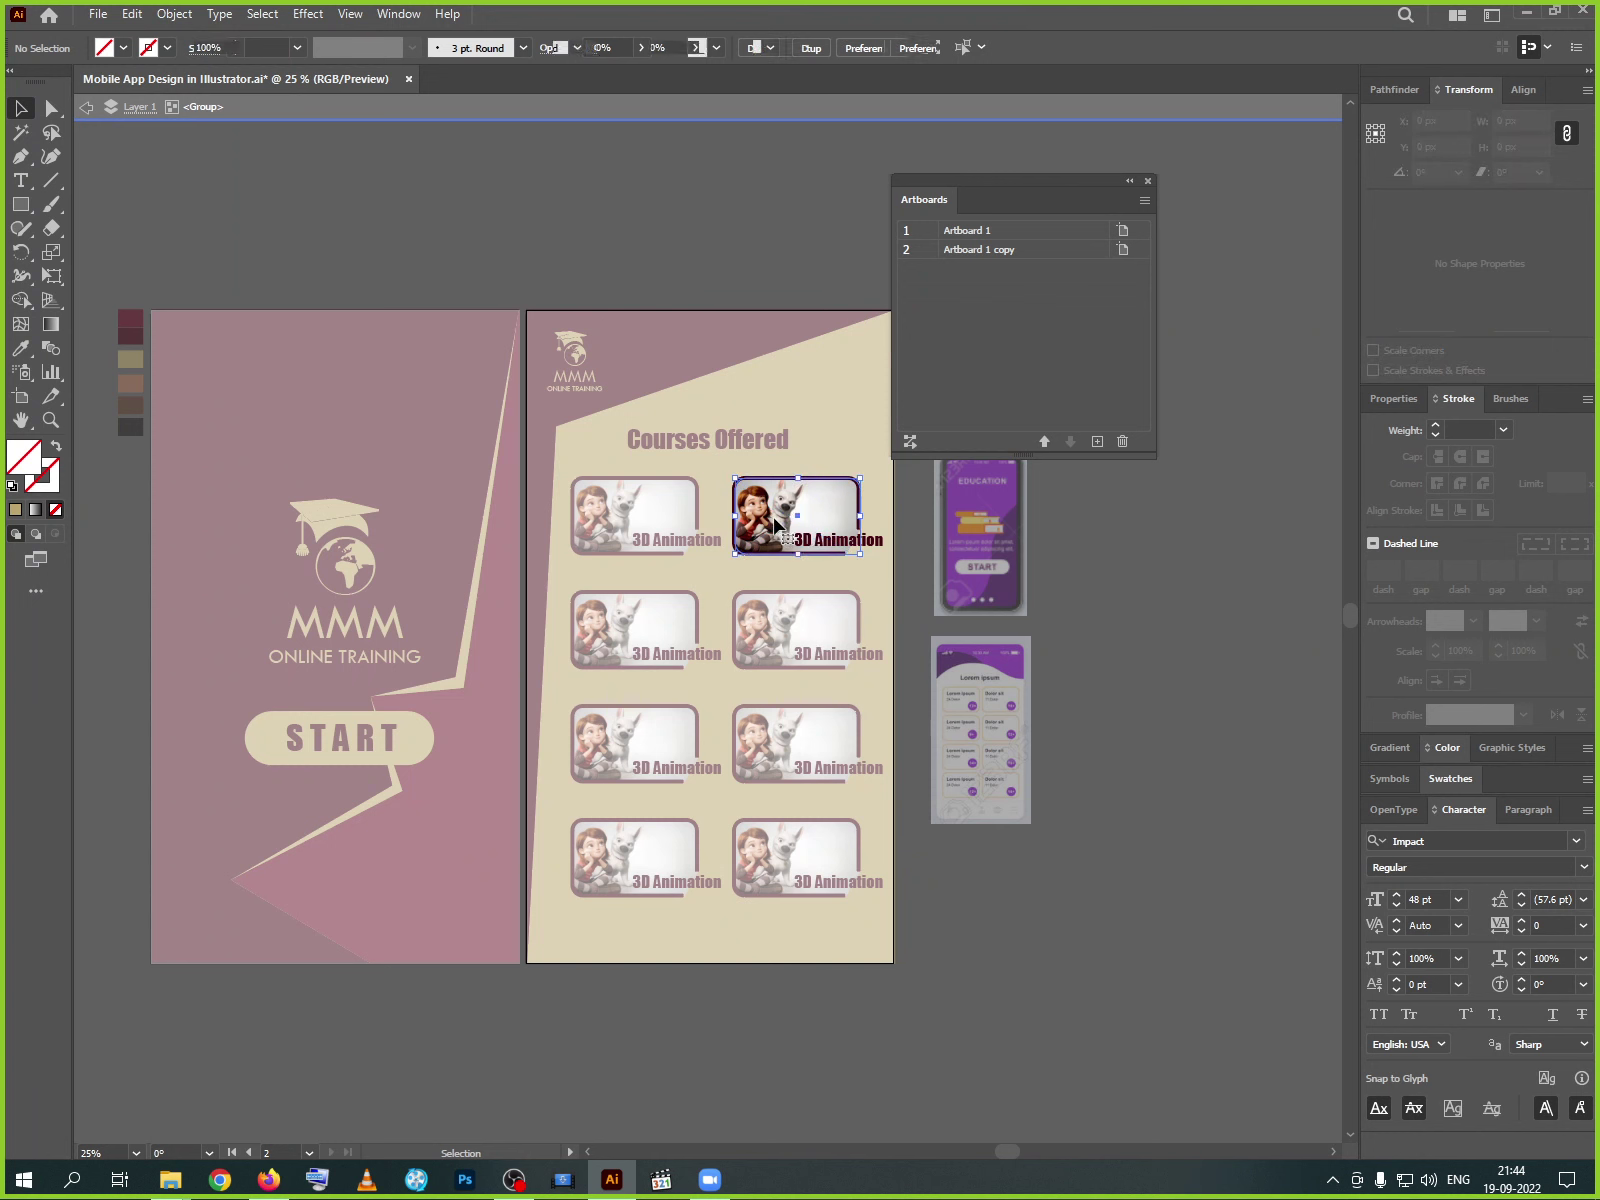
pyautogui.click(792, 548)
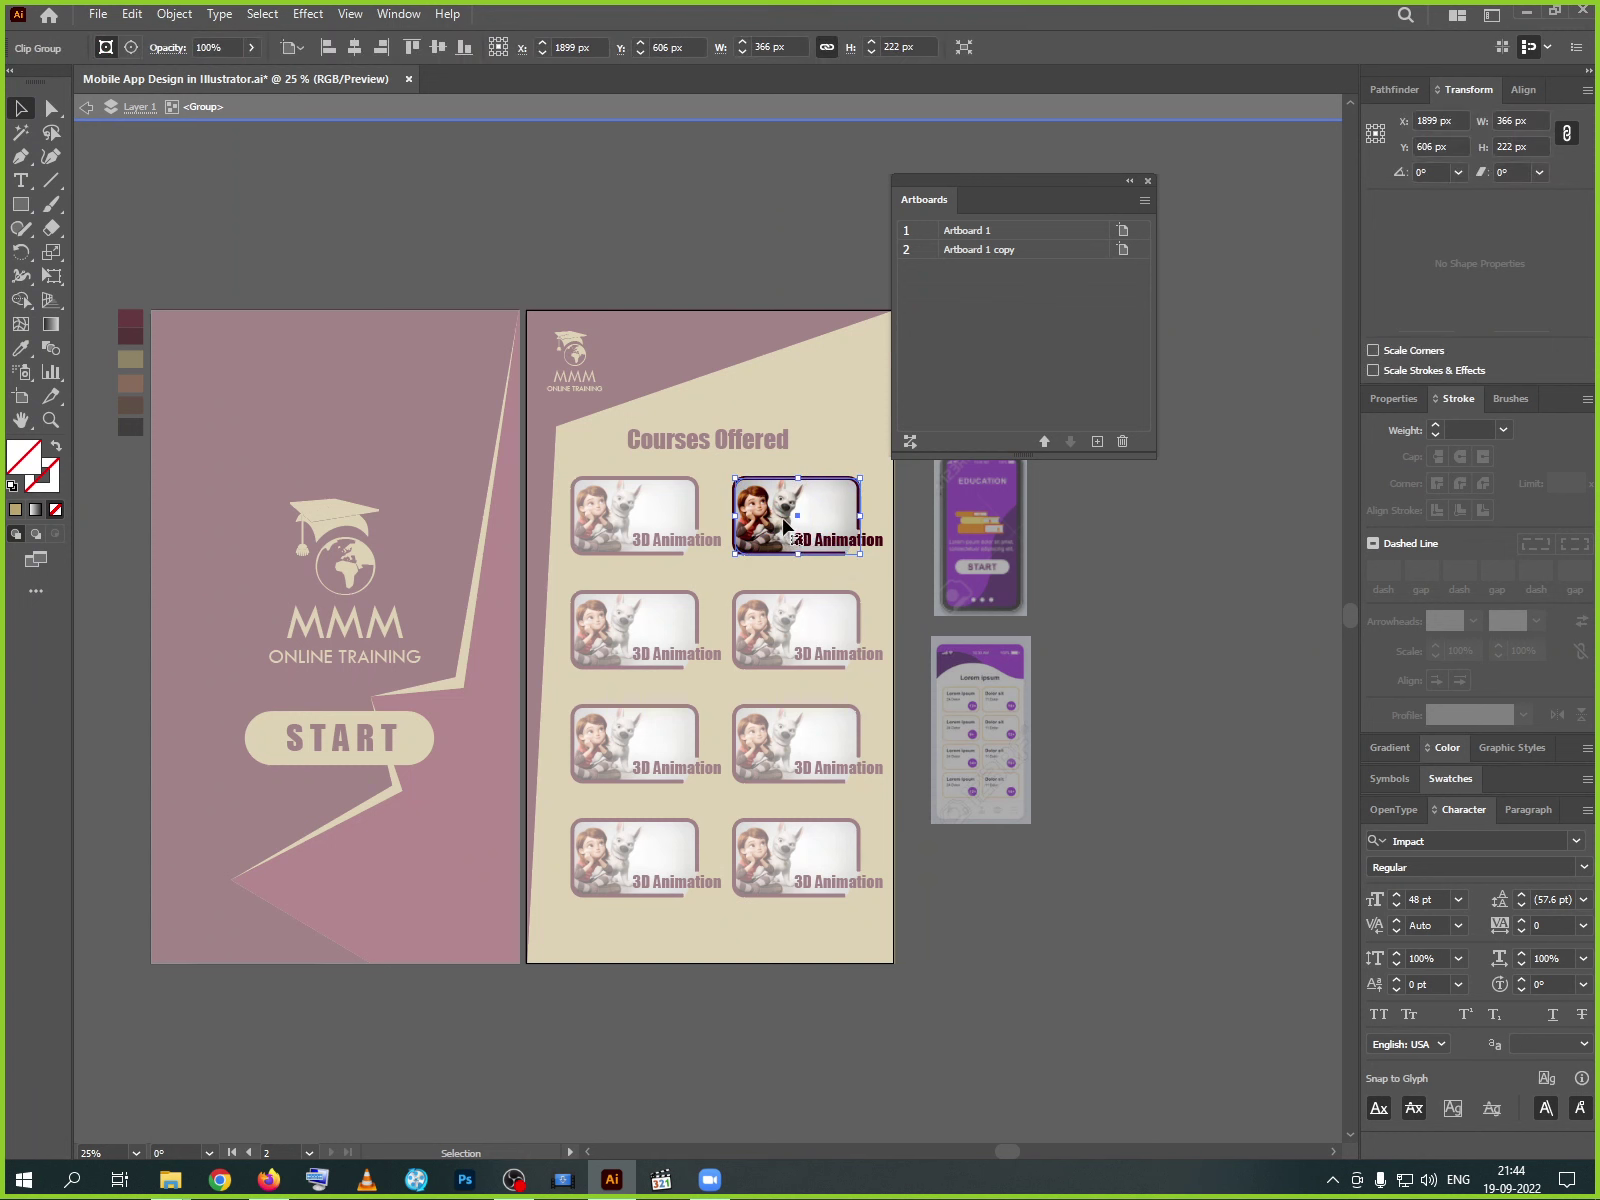
pyautogui.press('Delete')
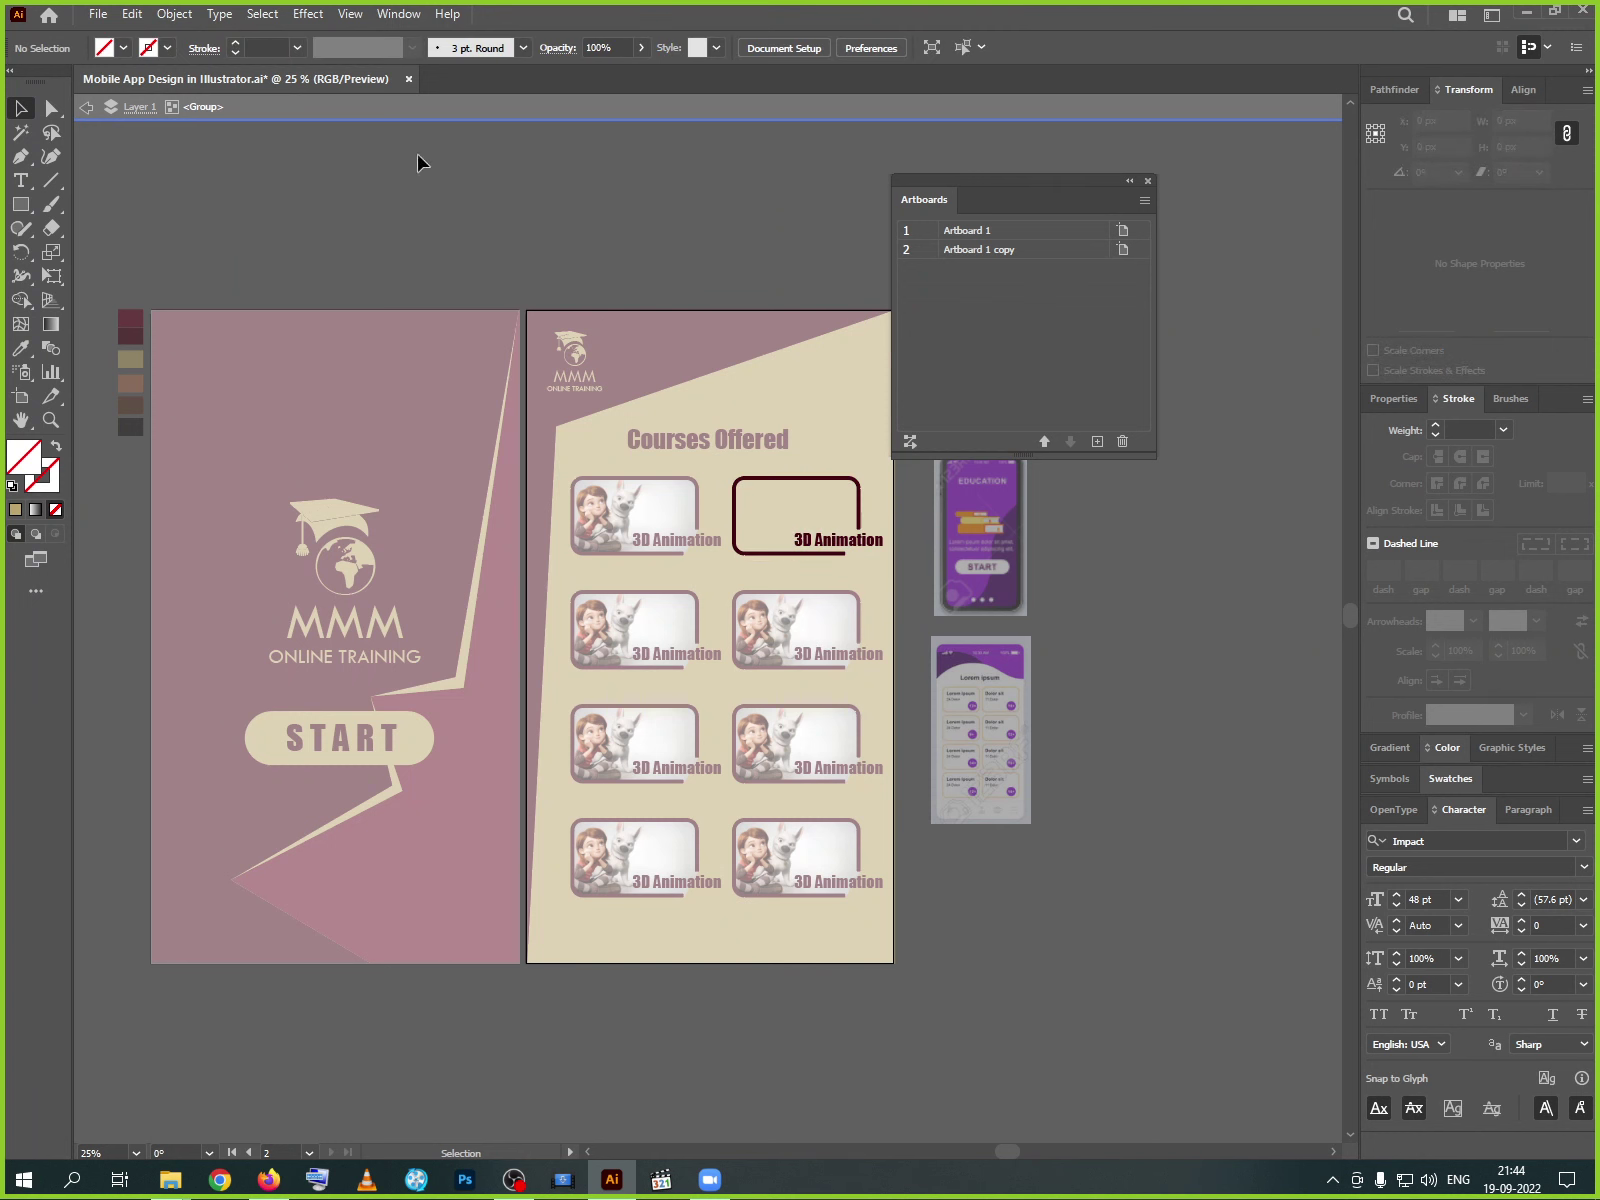
# - Load the sddefault image for placing with File > Place
pyautogui.click(94, 16)
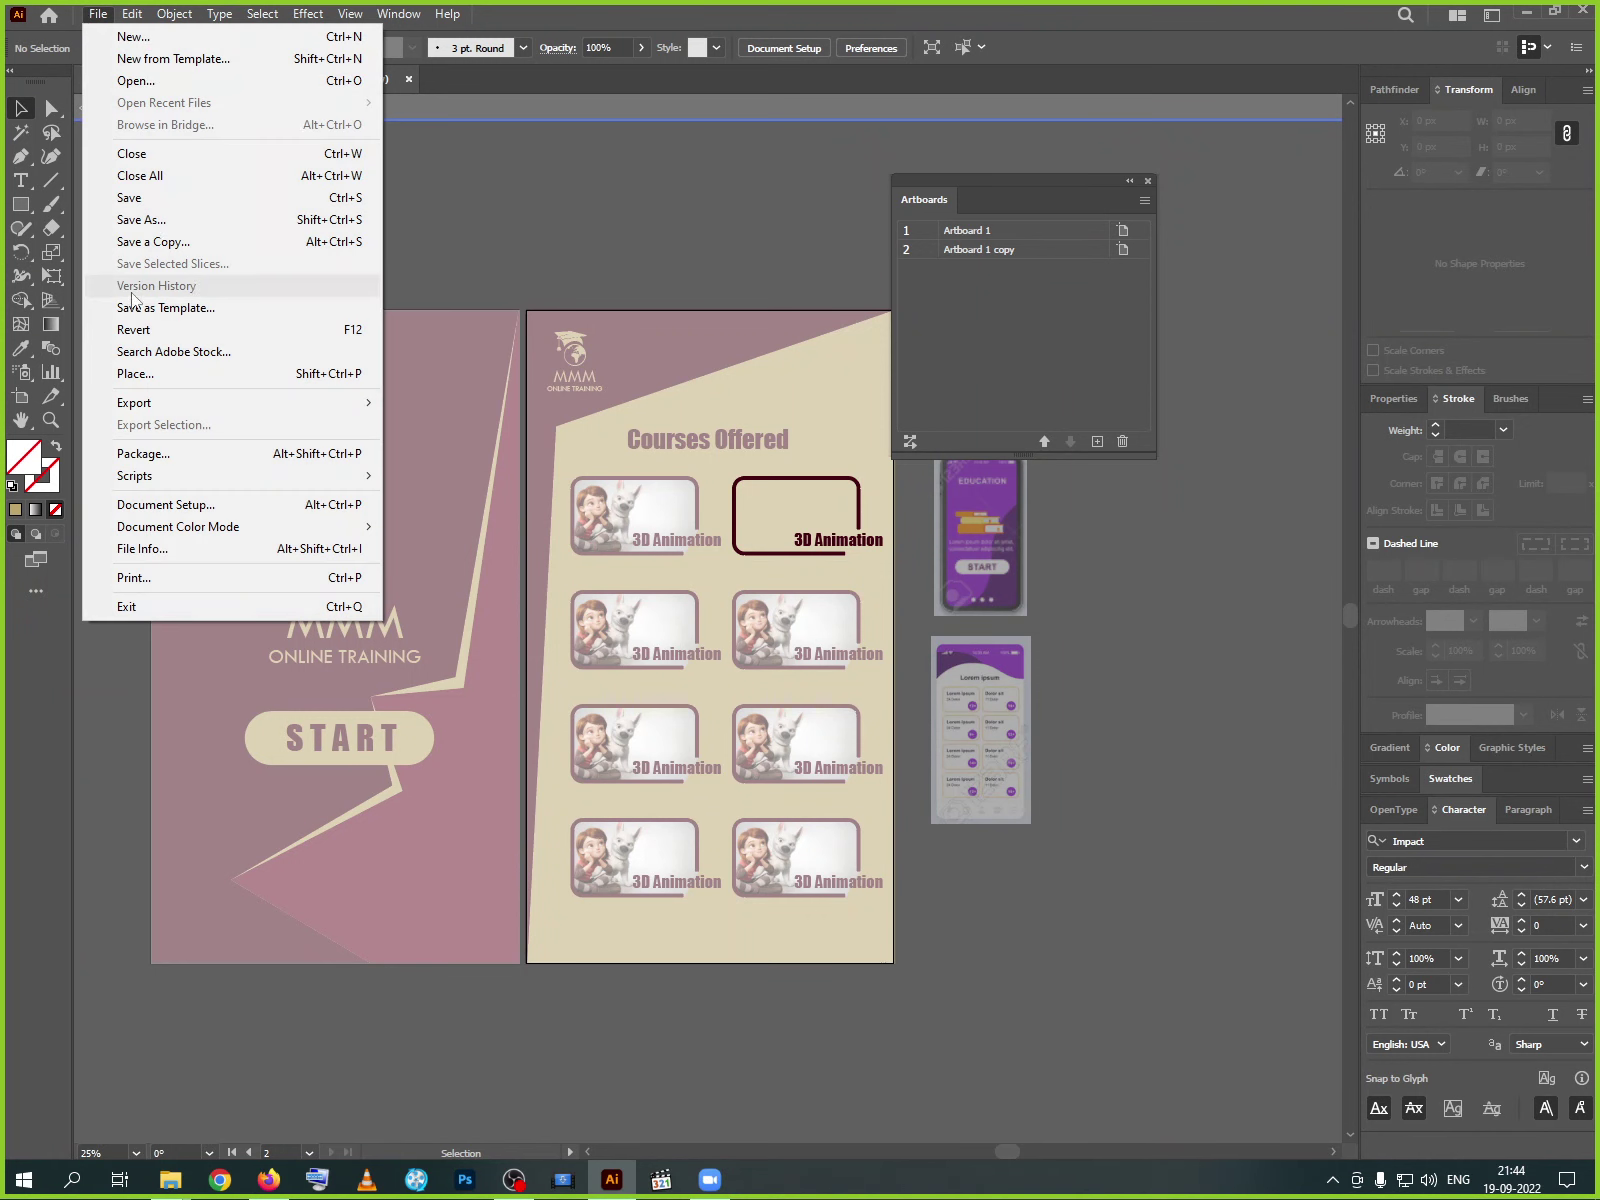
pyautogui.click(150, 366)
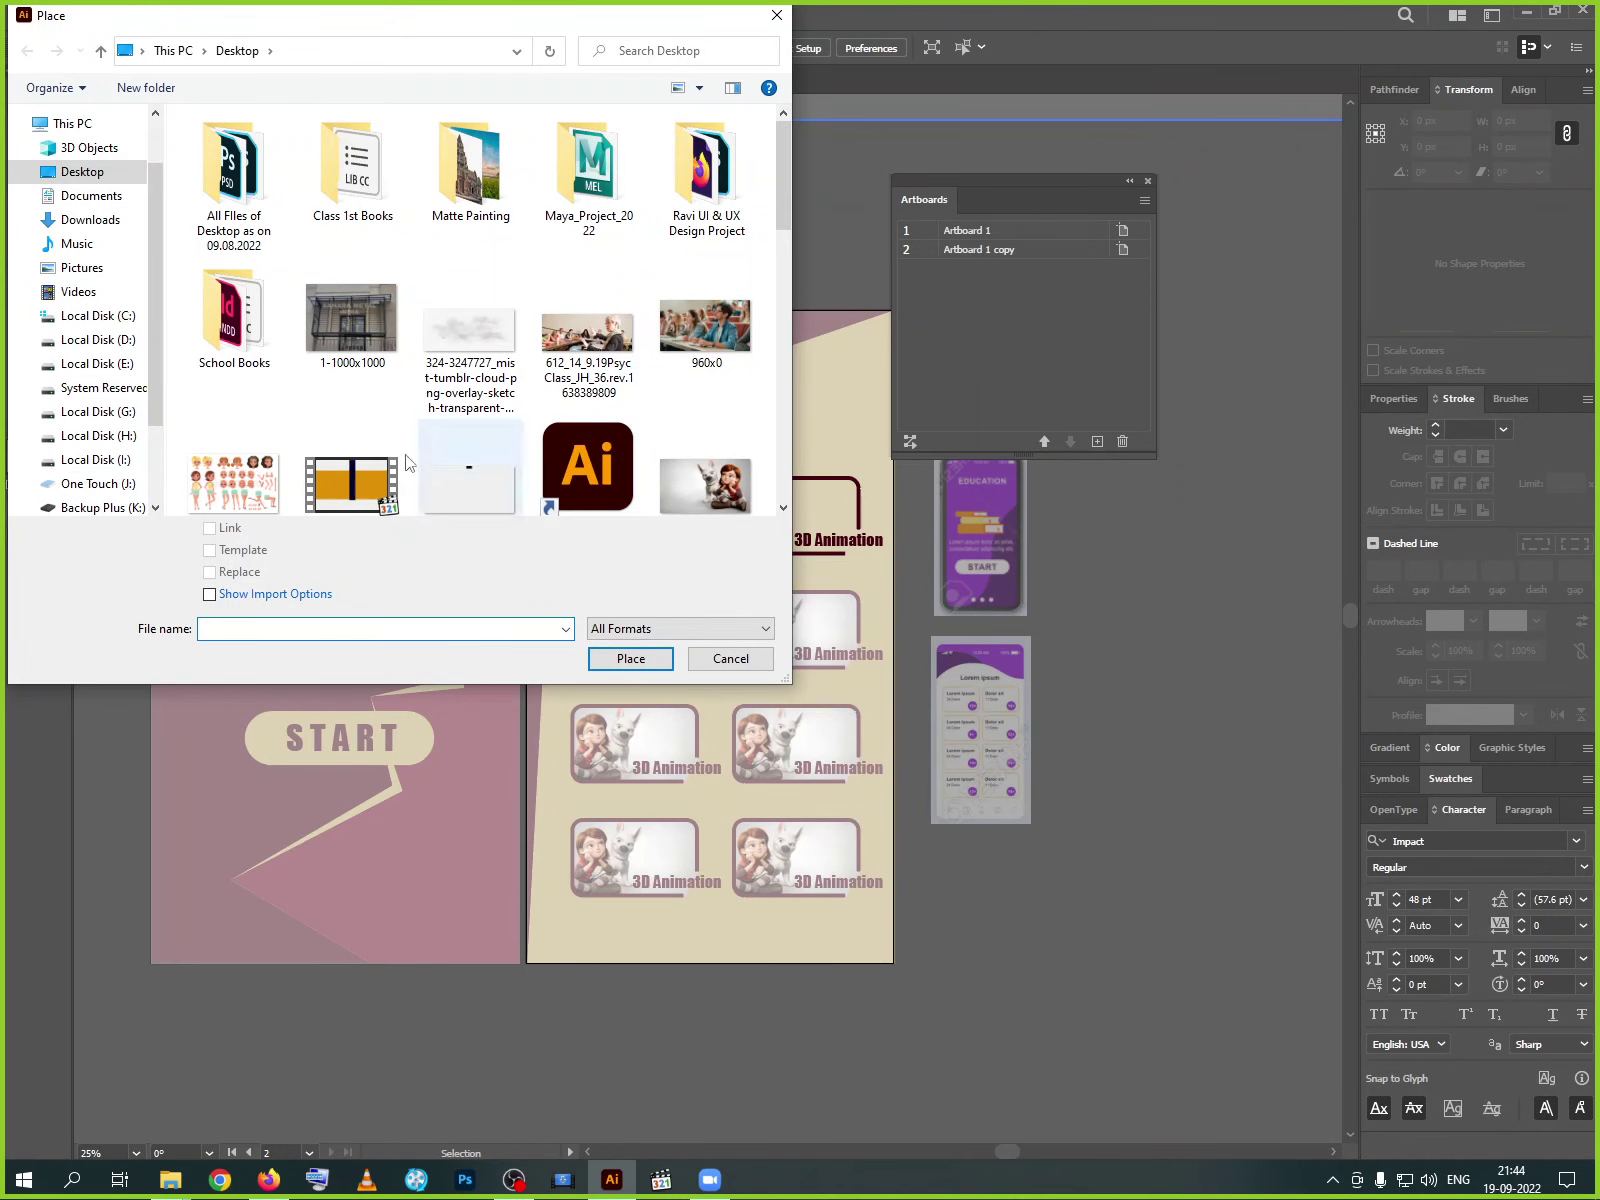
pyautogui.scroll(-1, 402, 472)
pyautogui.scroll(-1, 402, 472)
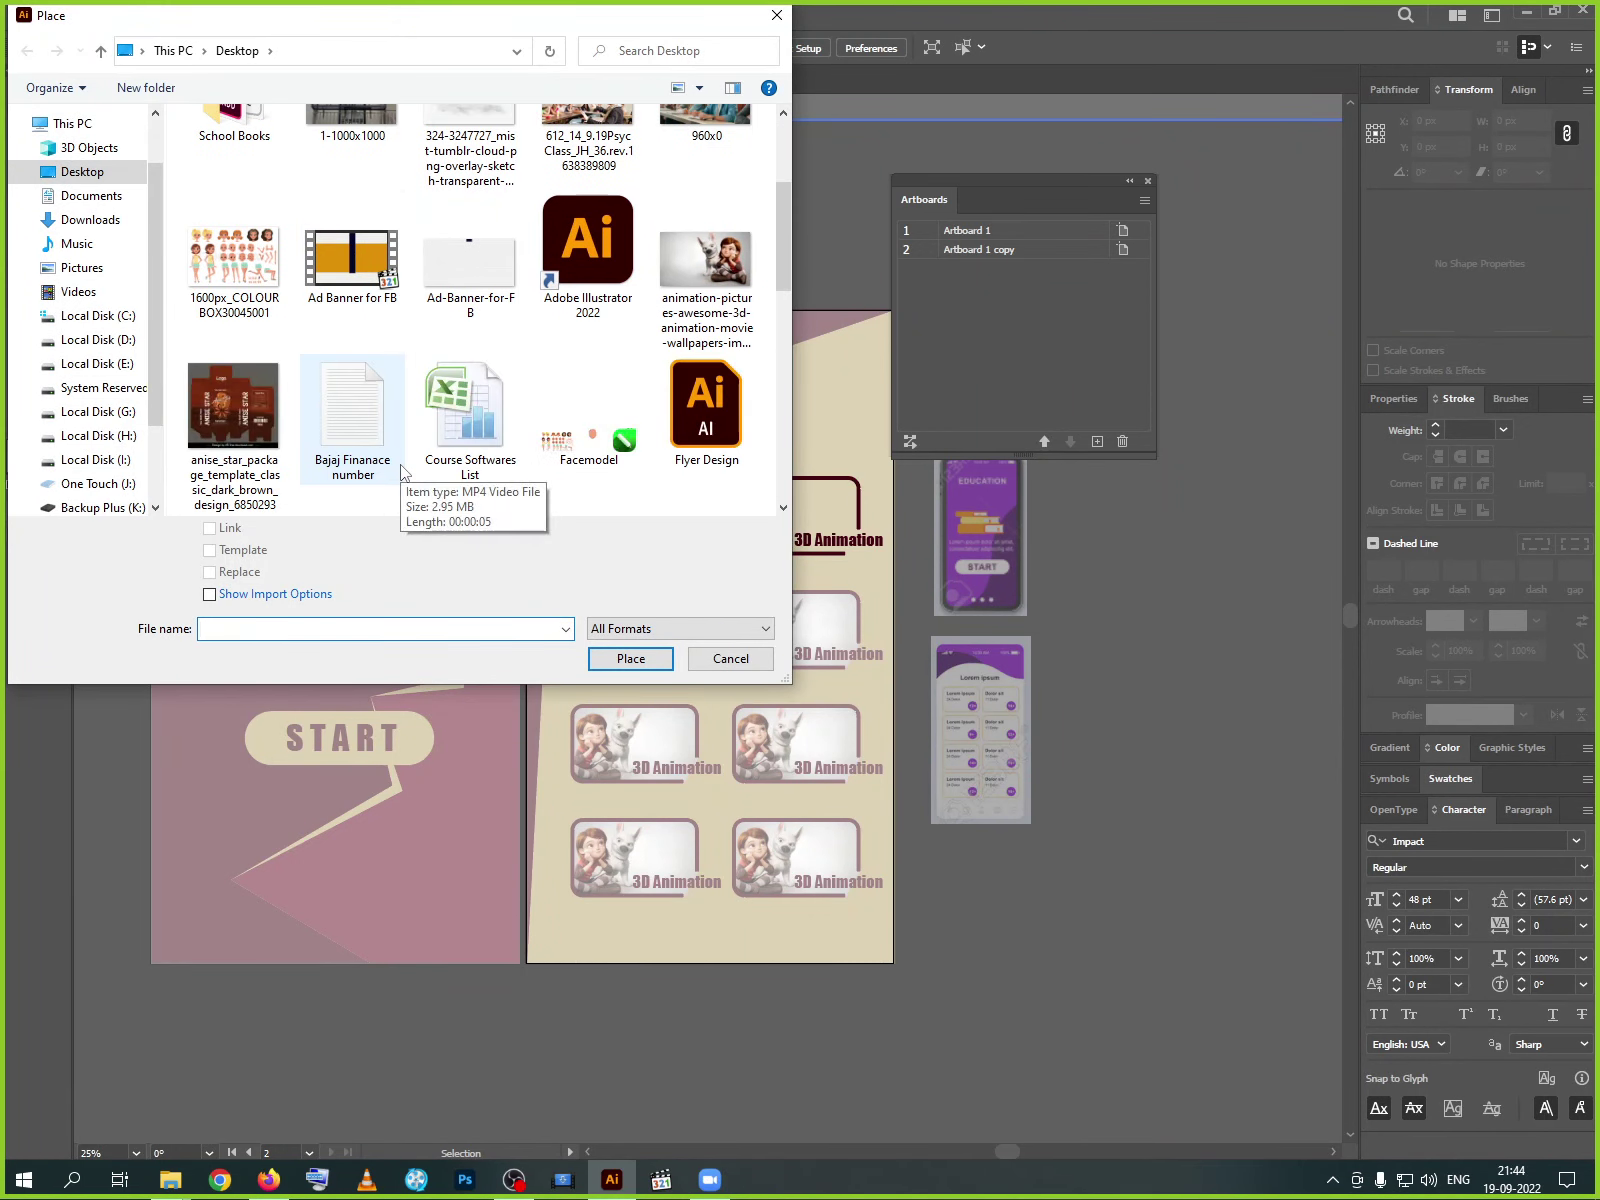
pyautogui.scroll(-2, 402, 472)
pyautogui.scroll(-1, 402, 472)
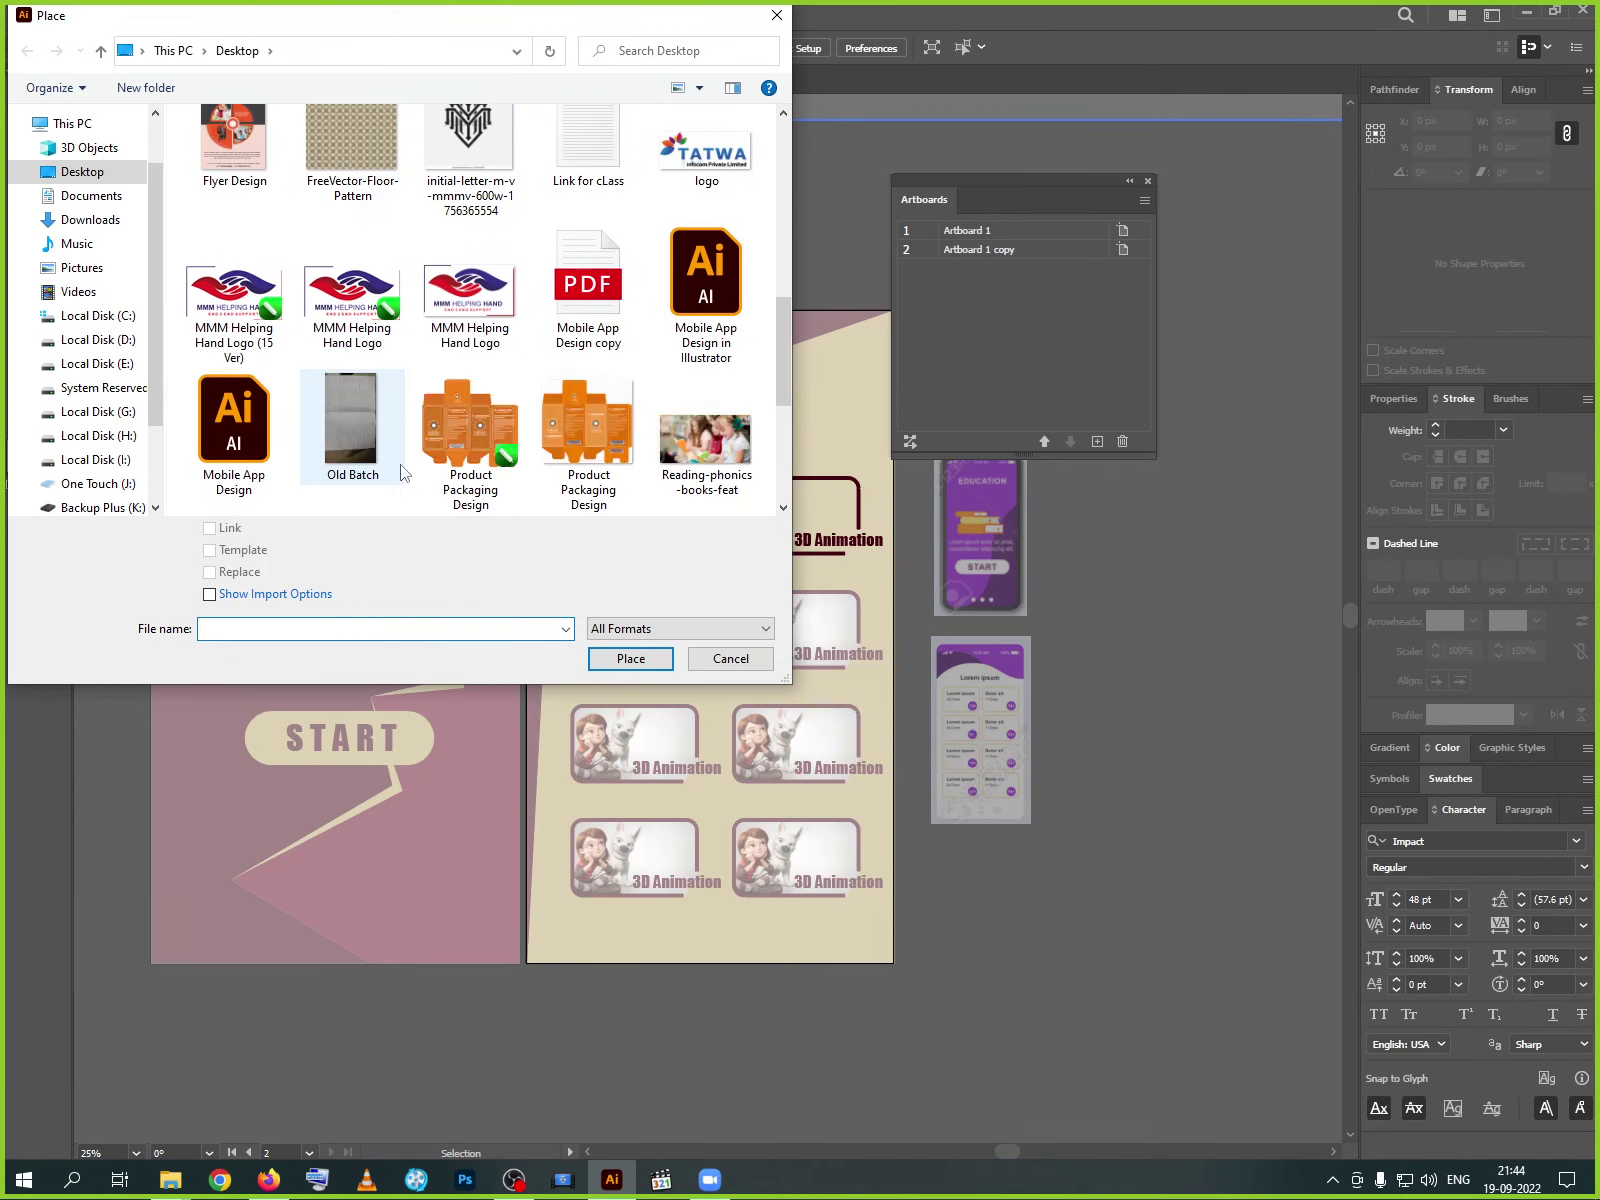
pyautogui.scroll(-1, 402, 472)
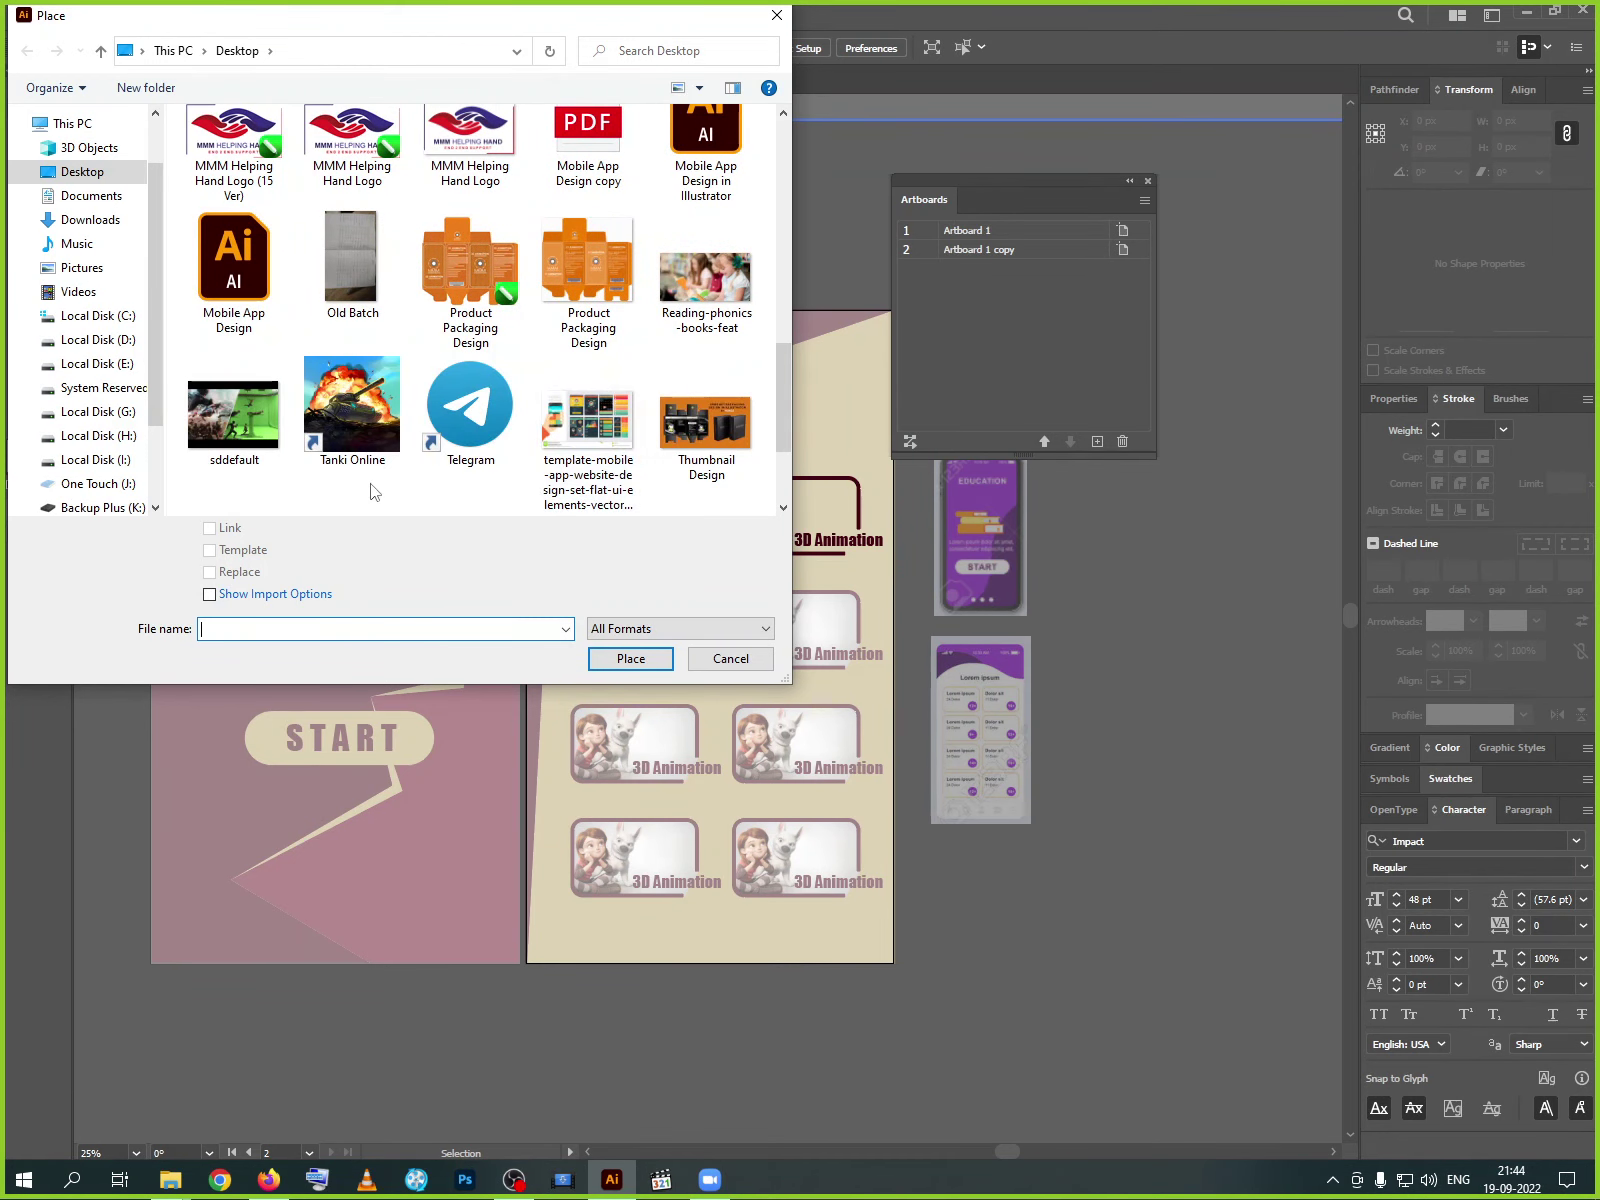
pyautogui.click(216, 430)
pyautogui.click(631, 658)
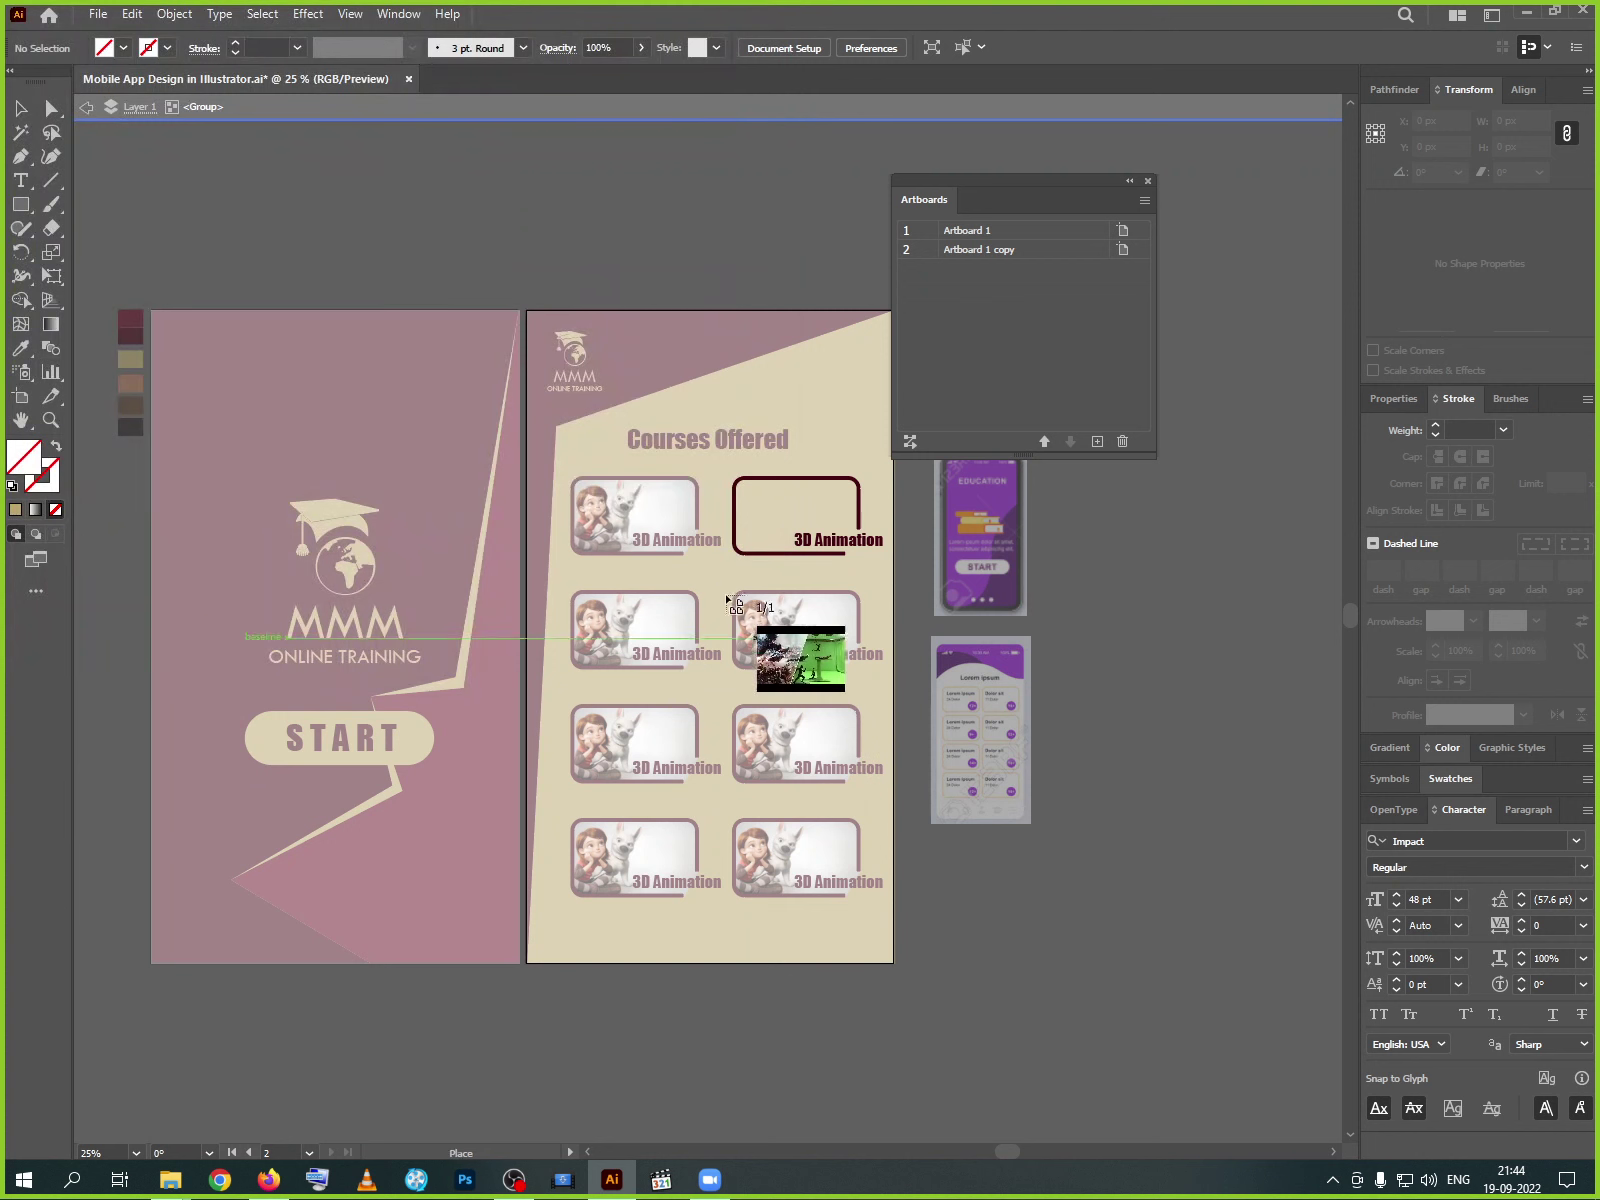
# - Drop the sddefault image on the Courses Offered artboard, scale it to about 414 px over the top-right card, and exit isolation
pyautogui.click(1048, 575)
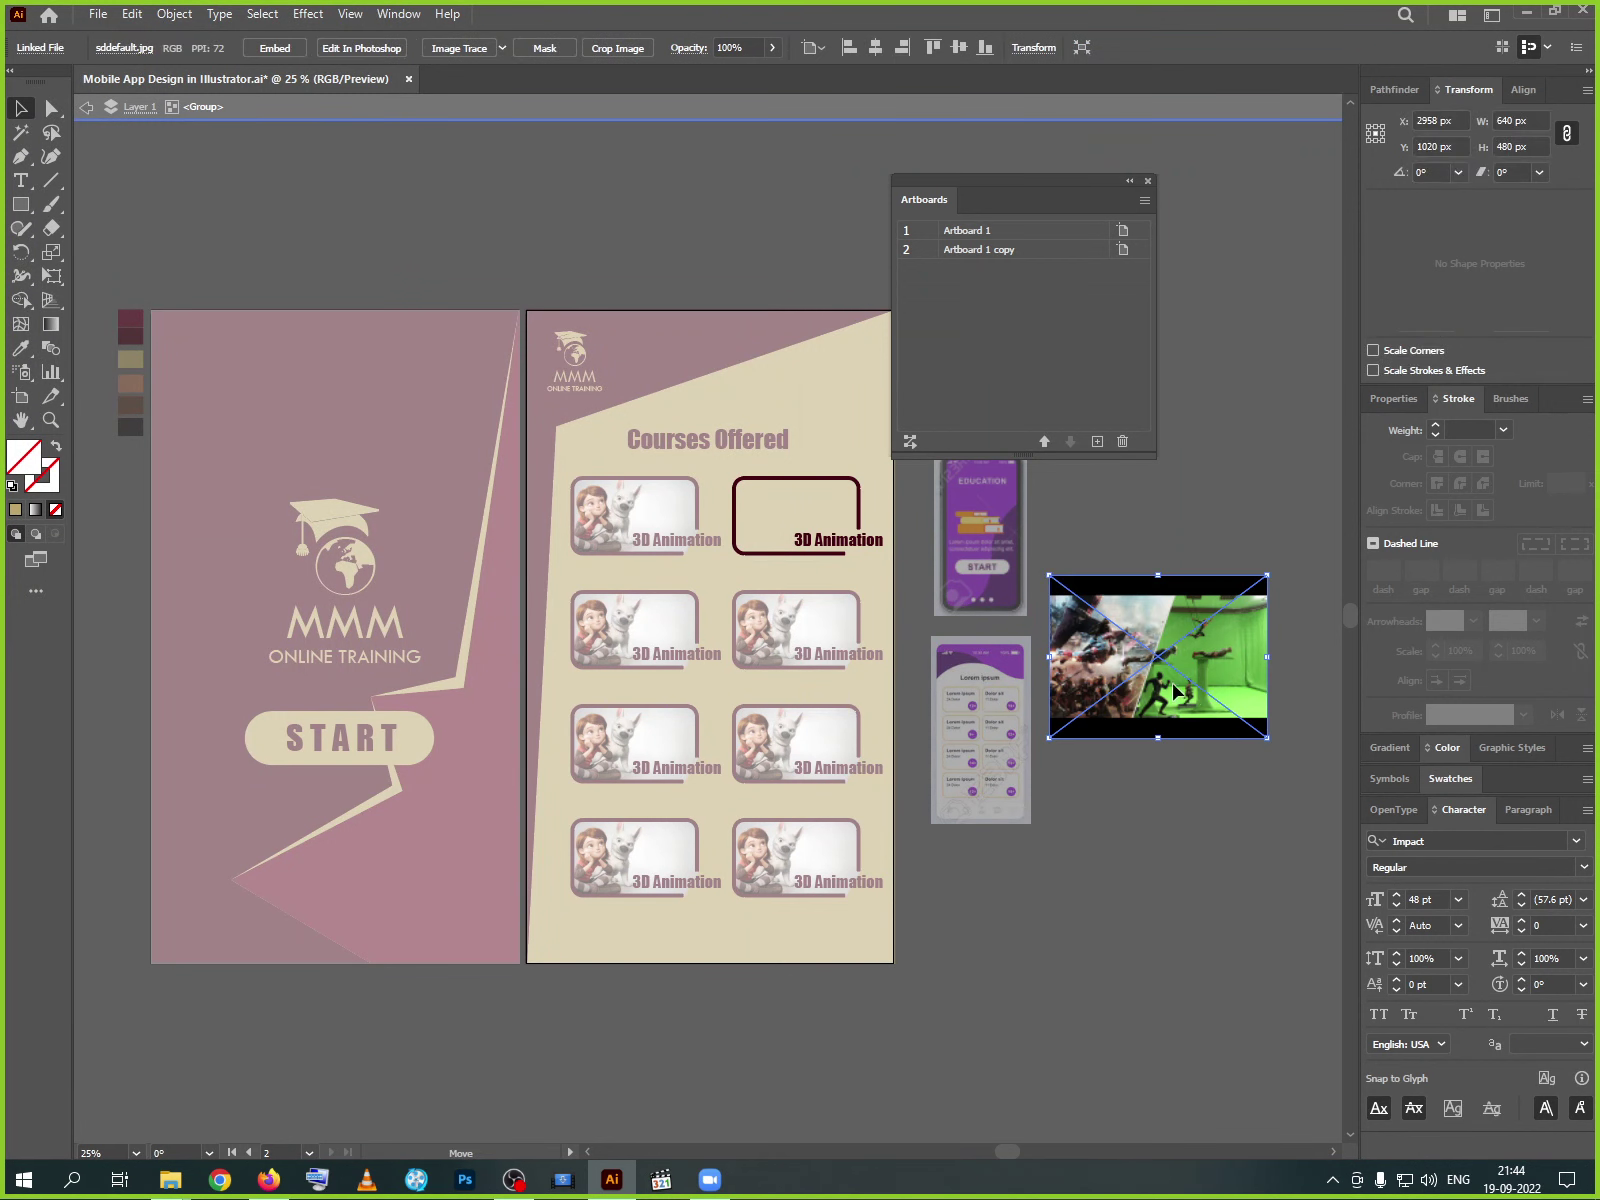
pyautogui.moveTo(1175, 690); pyautogui.dragTo(824, 567)
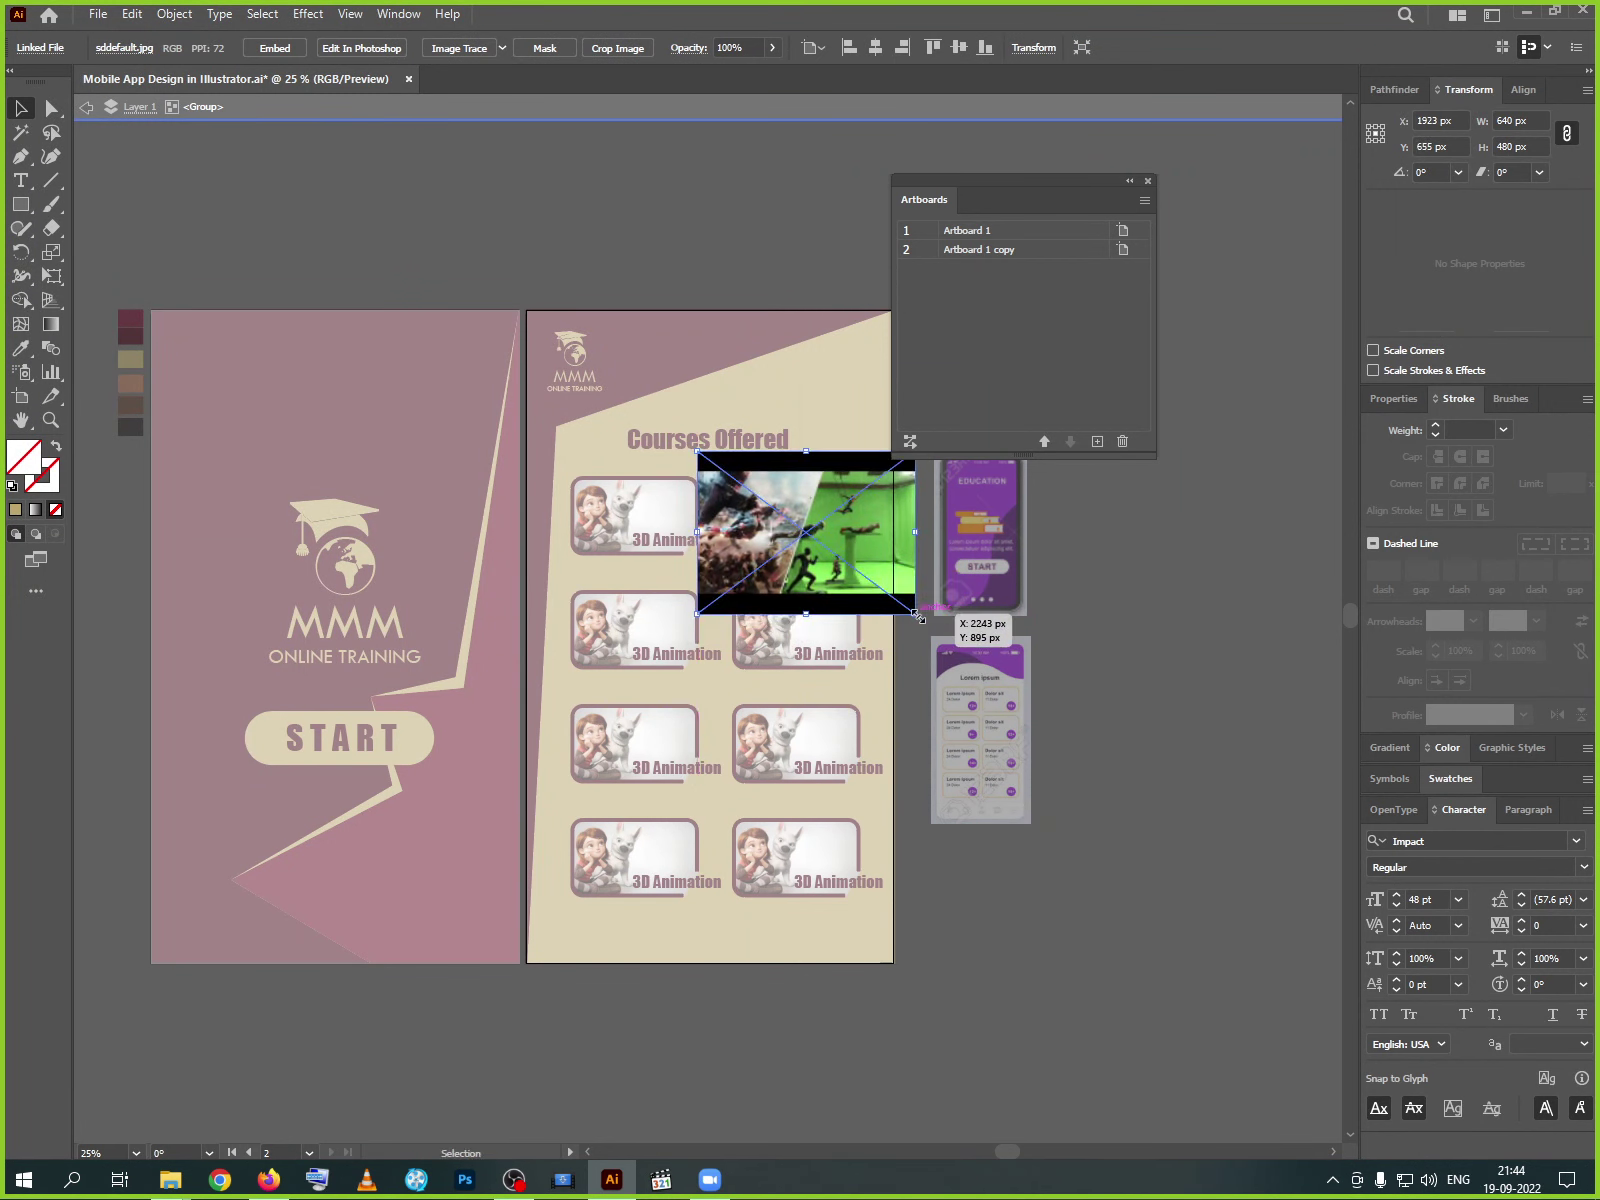
pyautogui.moveTo(919, 617); pyautogui.dragTo(868, 578)
pyautogui.moveTo(732, 515); pyautogui.dragTo(724, 515)
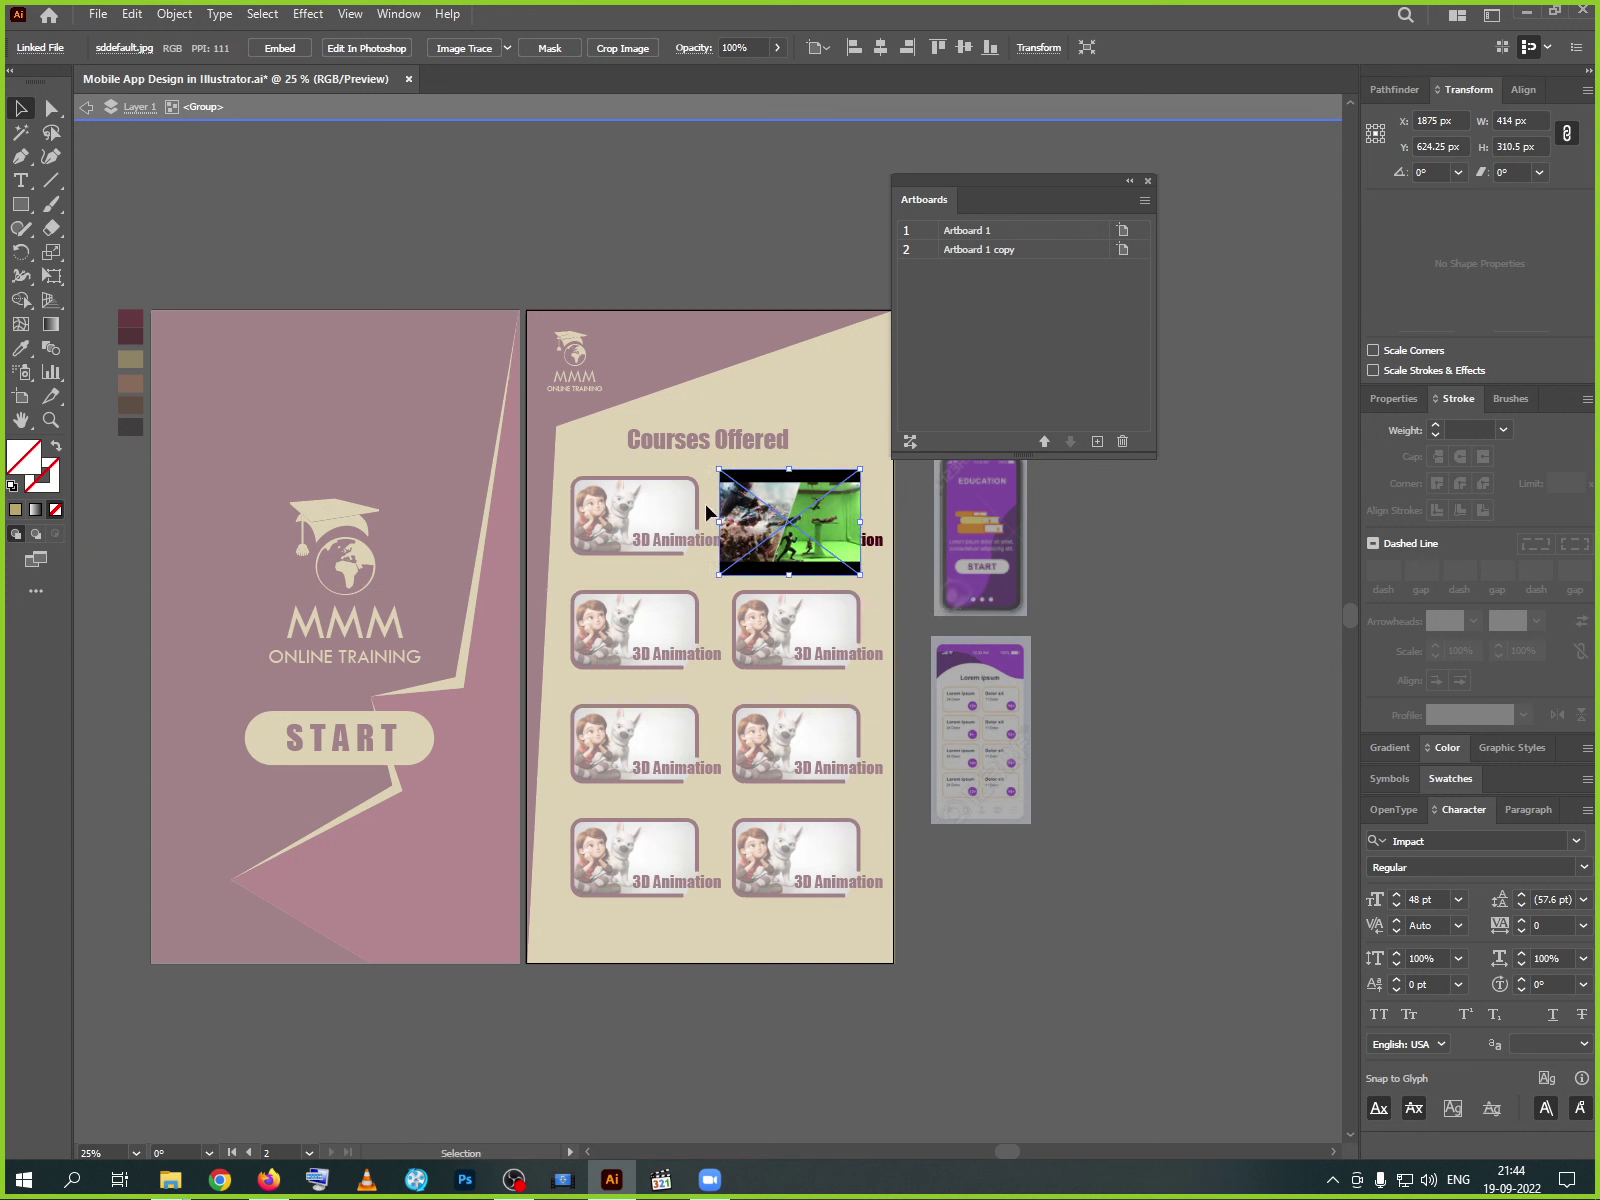
pyautogui.rightClick(733, 506)
pyautogui.click(798, 570)
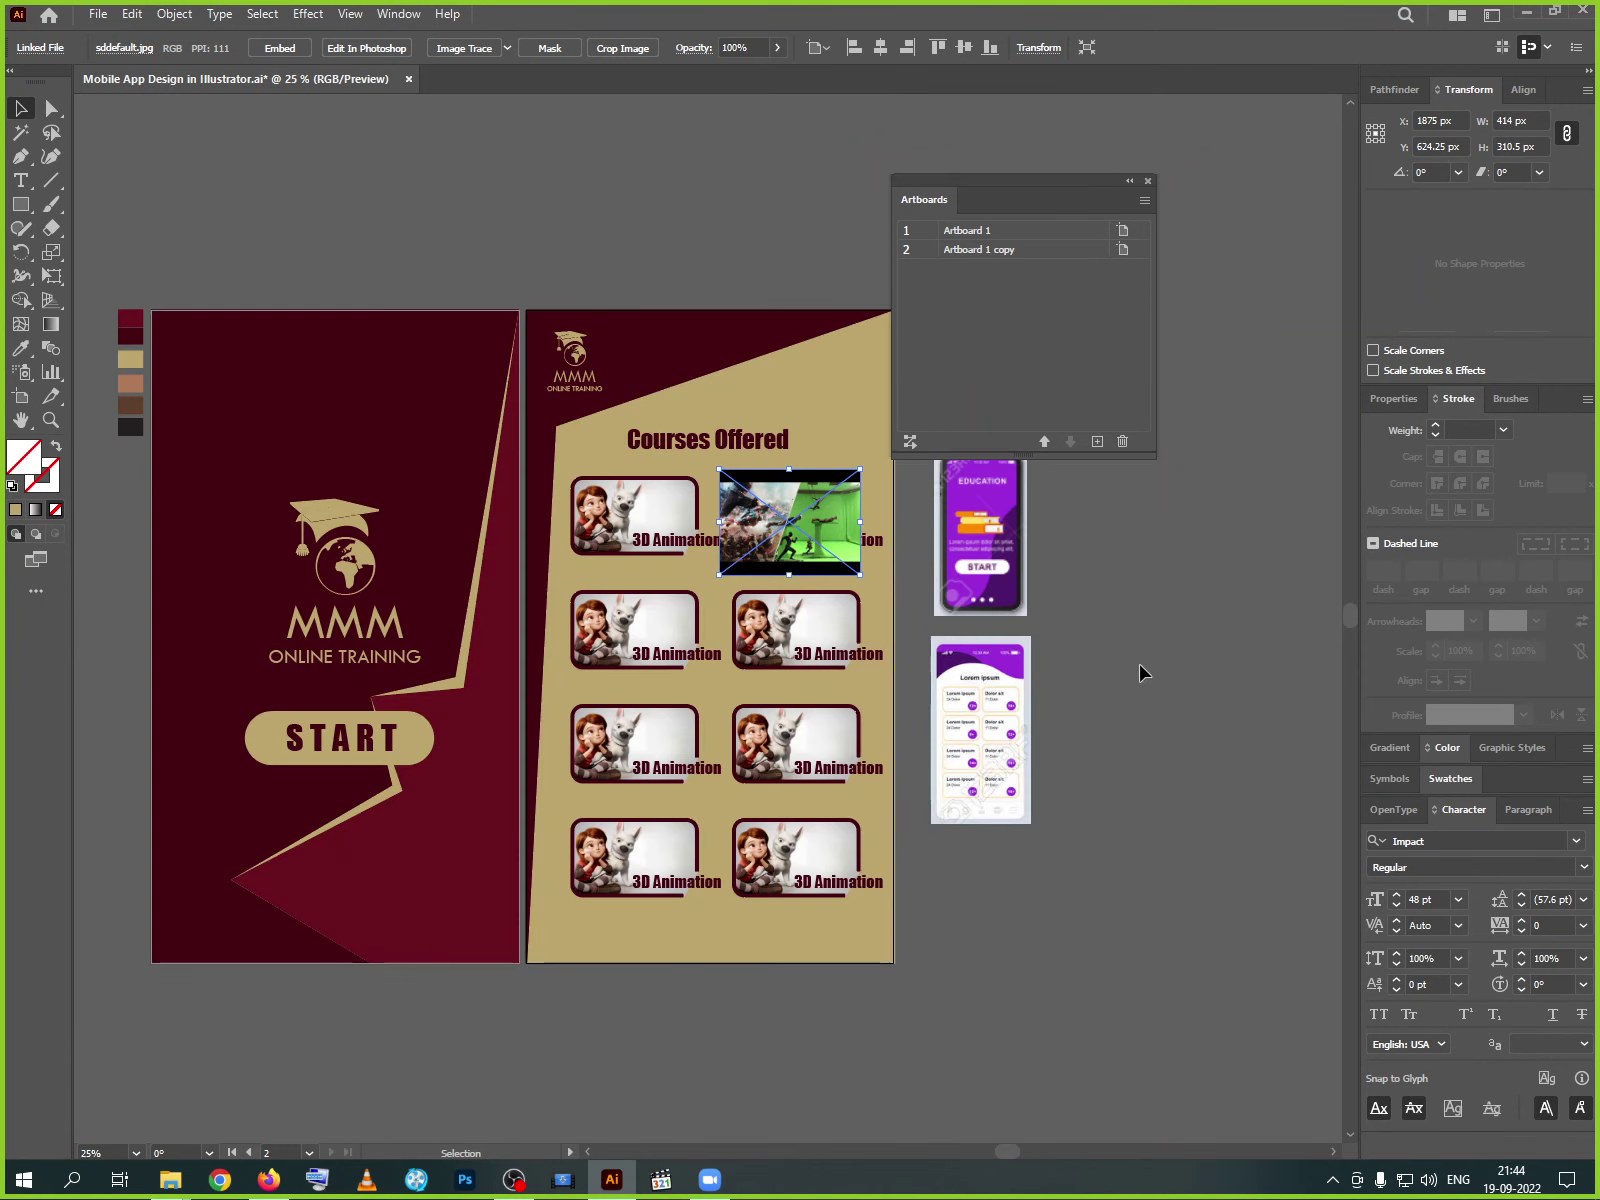
pyautogui.click(1185, 660)
# - Nudge the VFX image group slightly right and up over the top-right card
pyautogui.scroll(5, 1175, 658)
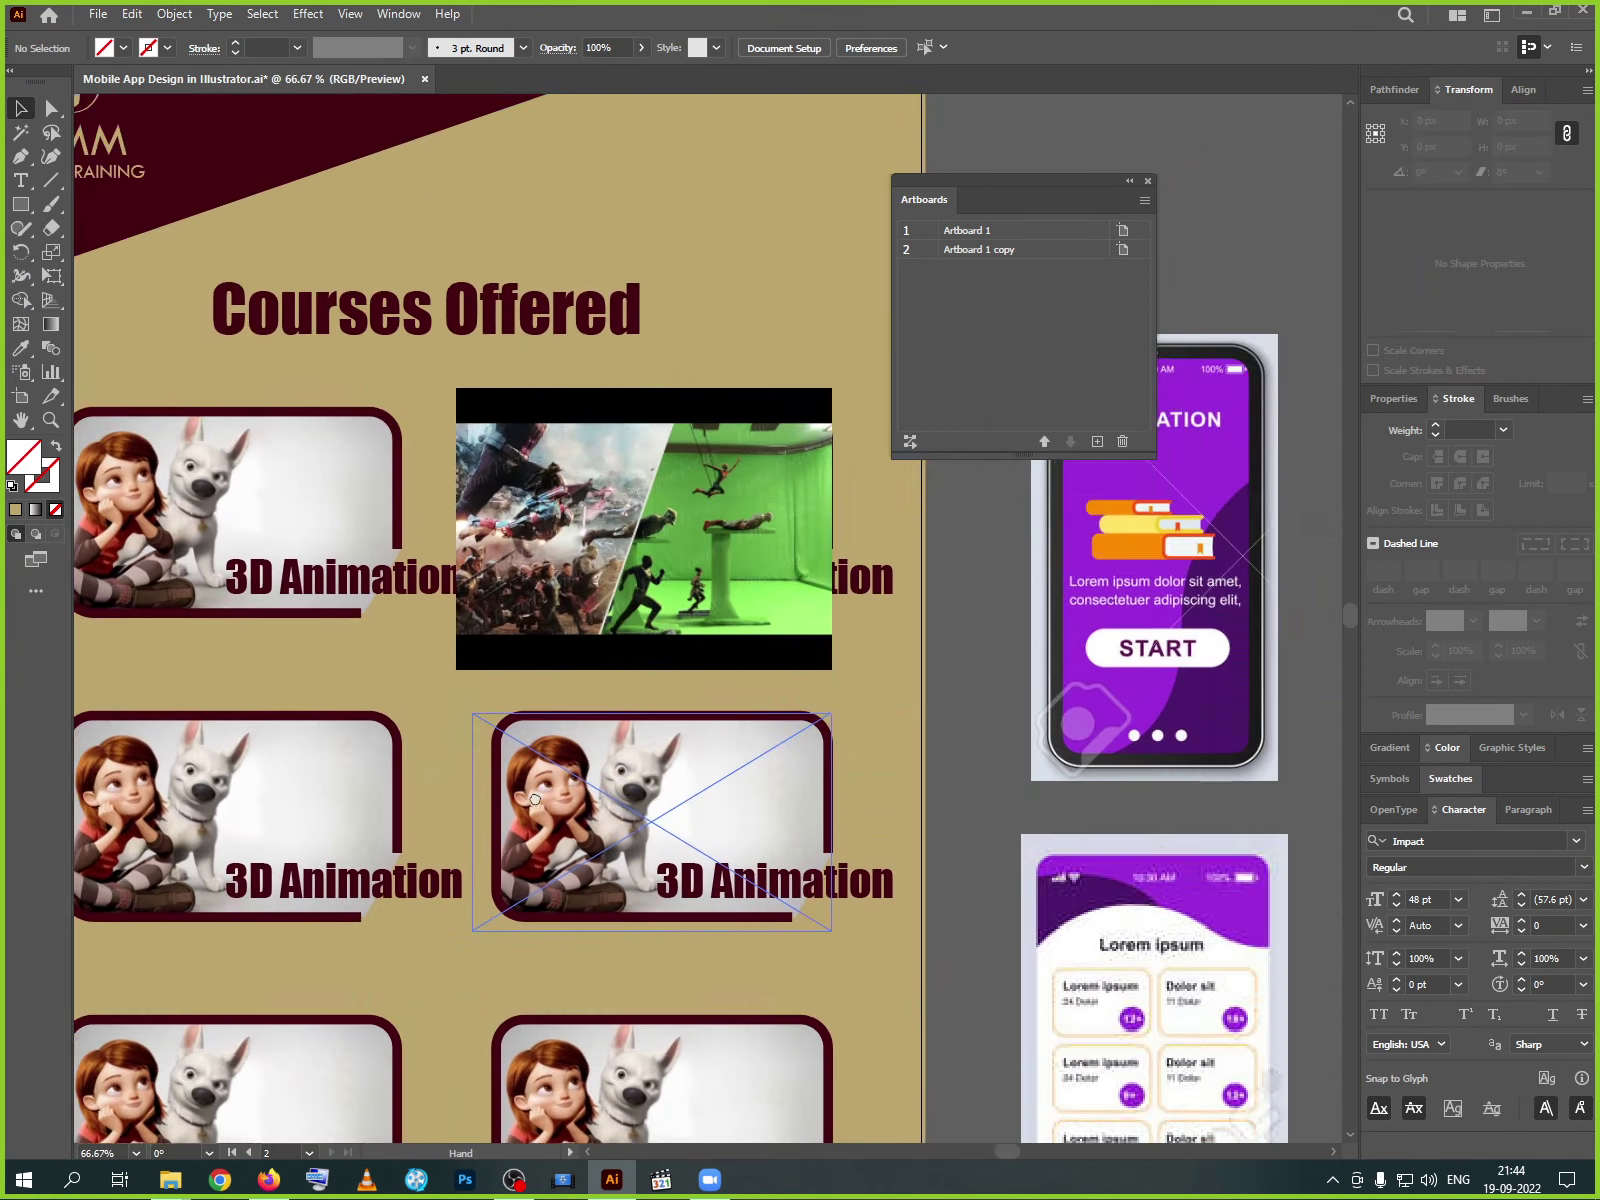
pyautogui.moveTo(742, 654); pyautogui.dragTo(628, 637)
pyautogui.click(658, 652)
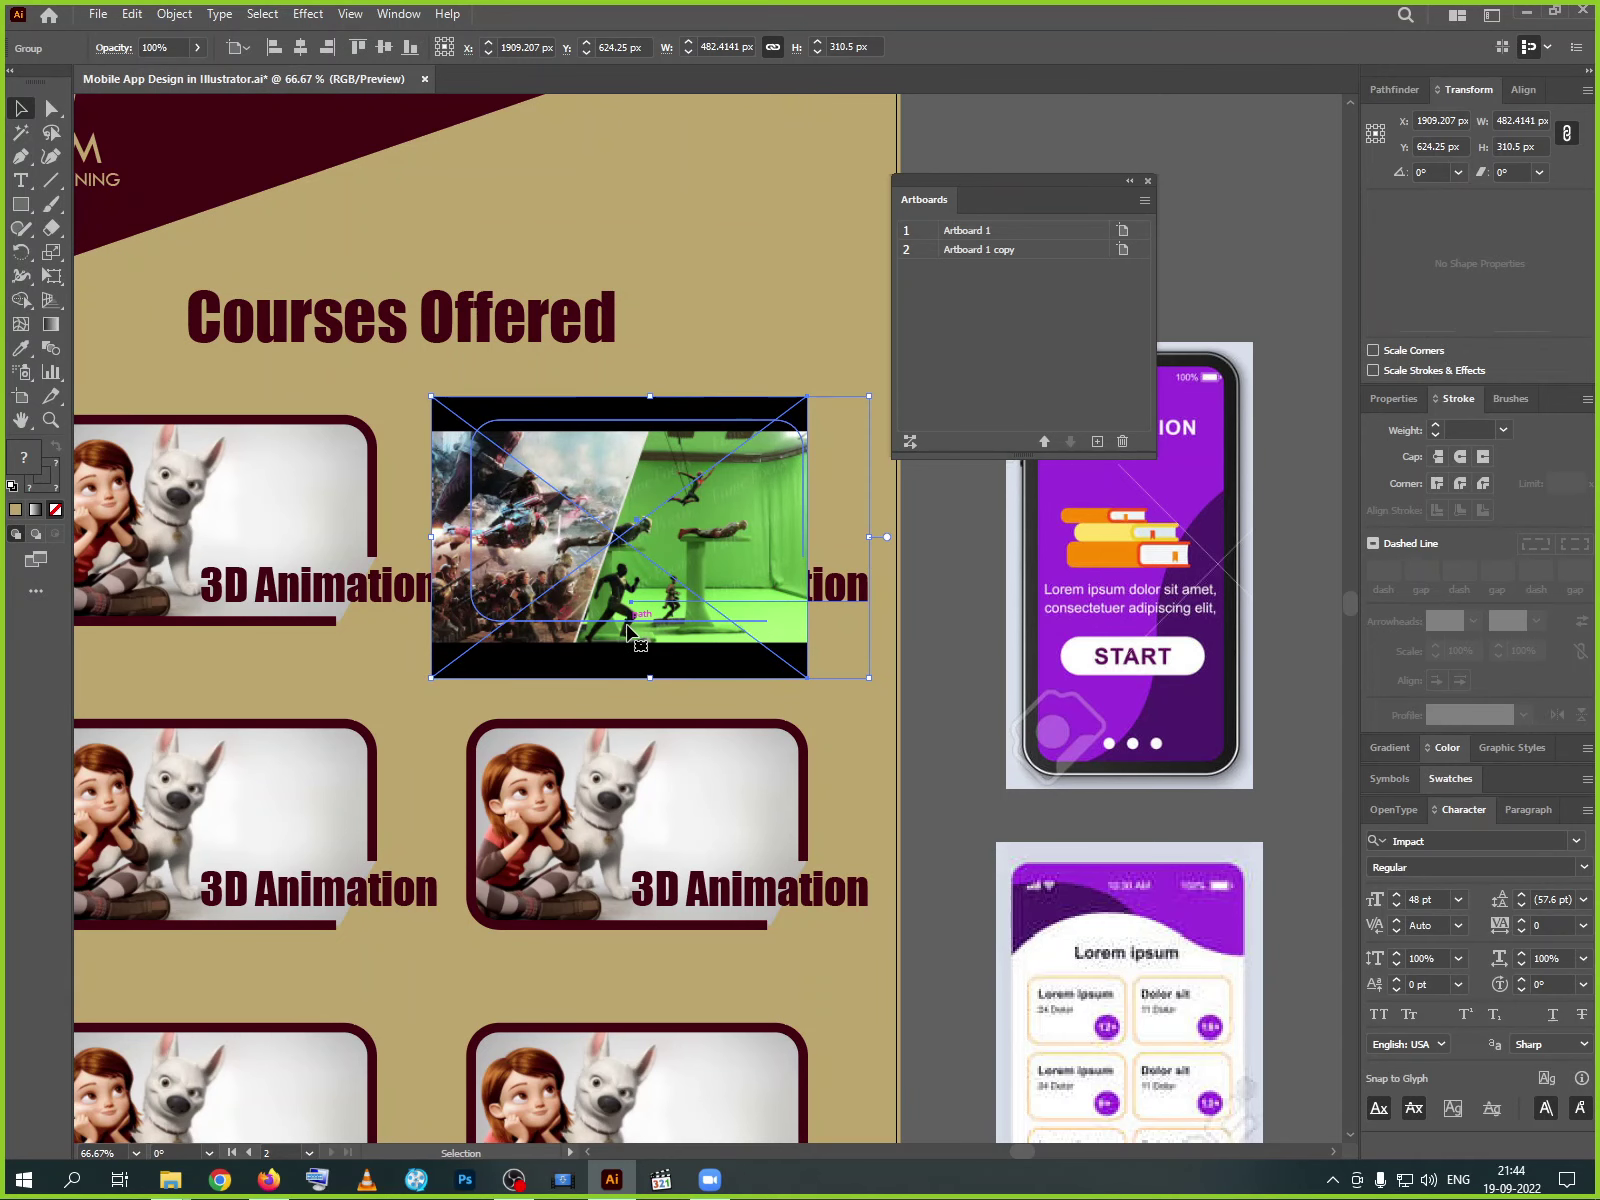
pyautogui.doubleClick(608, 641)
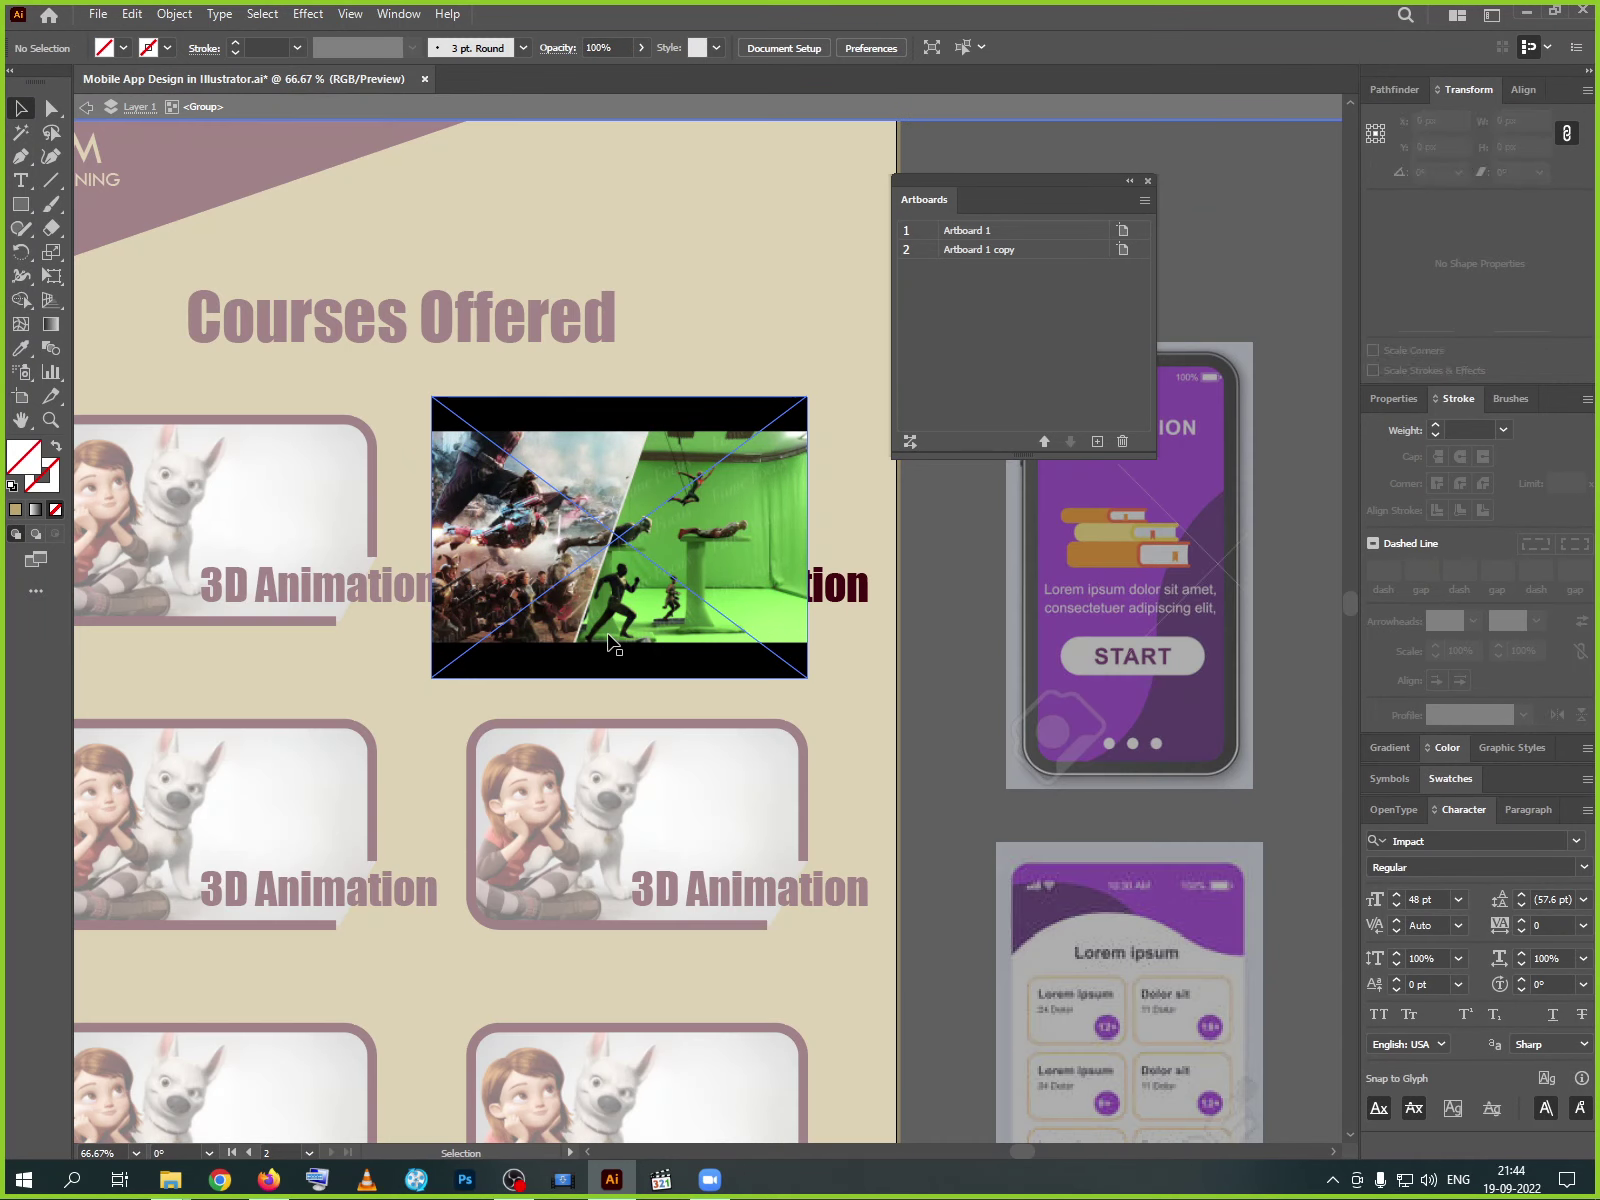
pyautogui.moveTo(608, 641)
pyautogui.mouseDown()
pyautogui.moveTo(606, 666)
pyautogui.moveTo(813, 666)
pyautogui.moveTo(633, 628)
pyautogui.mouseUp()
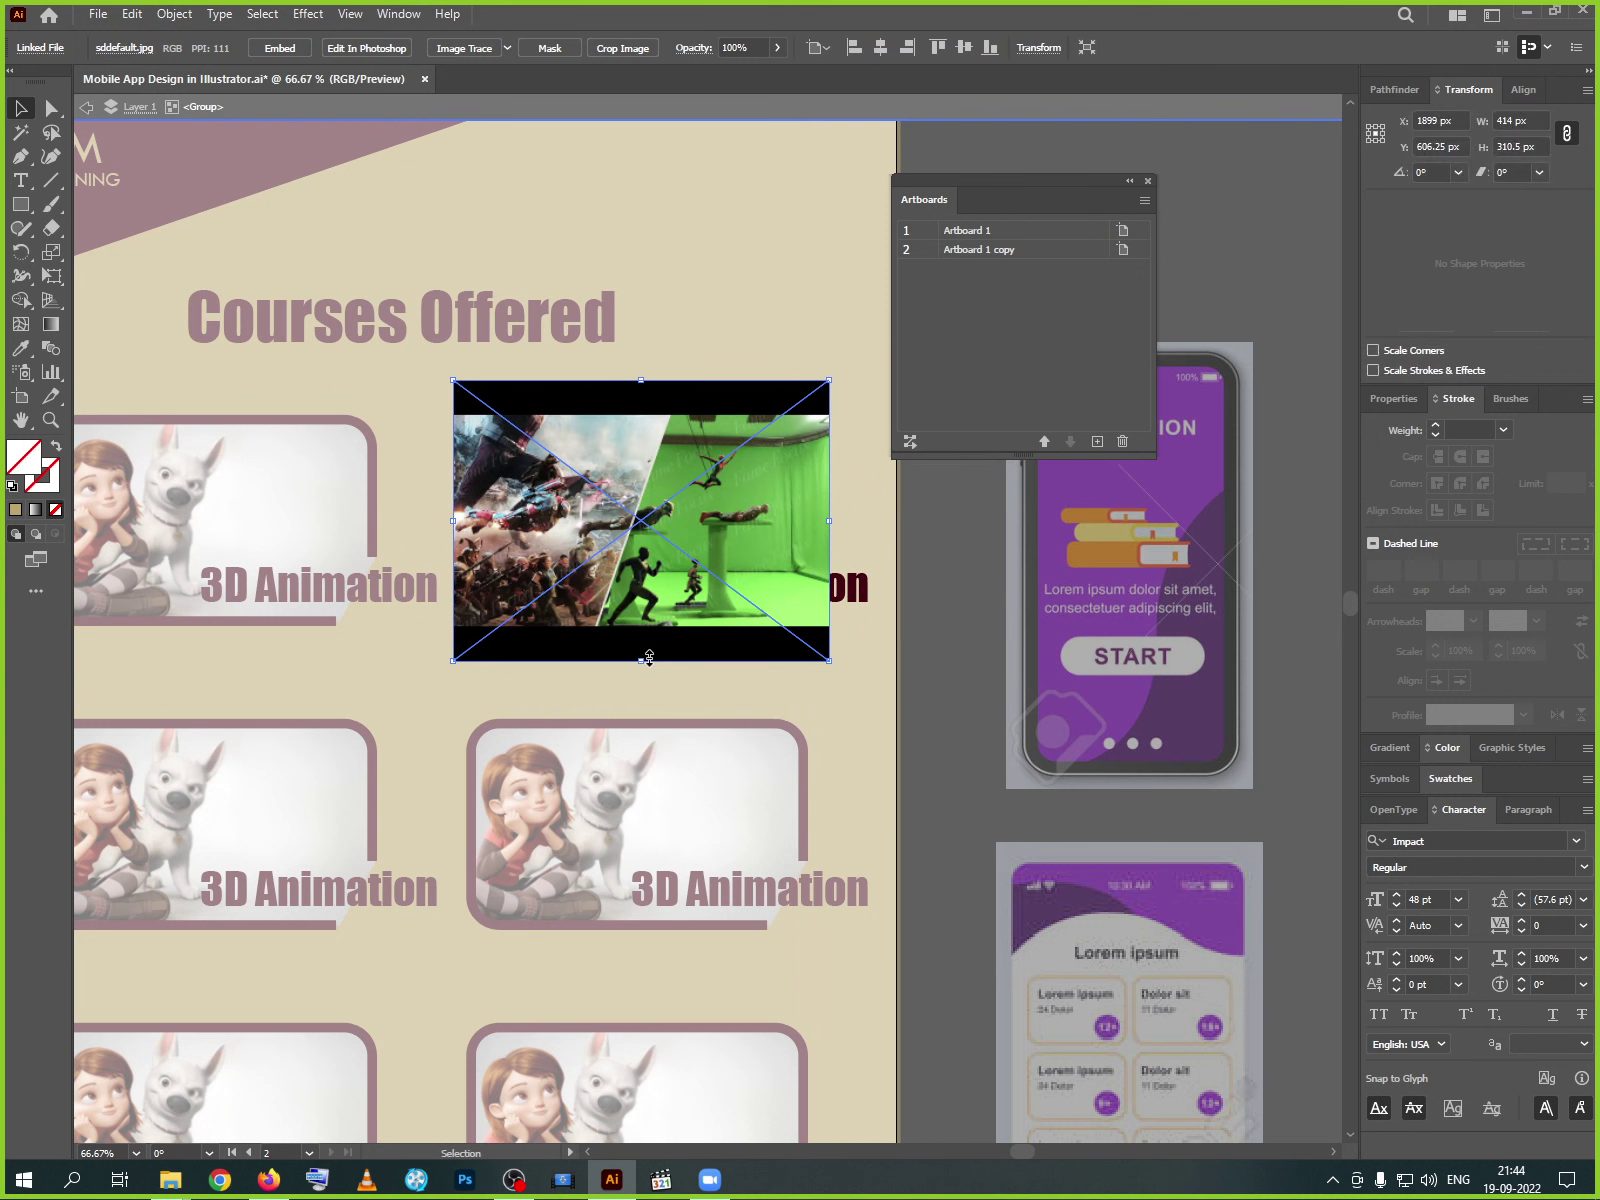
pyautogui.click(86, 110)
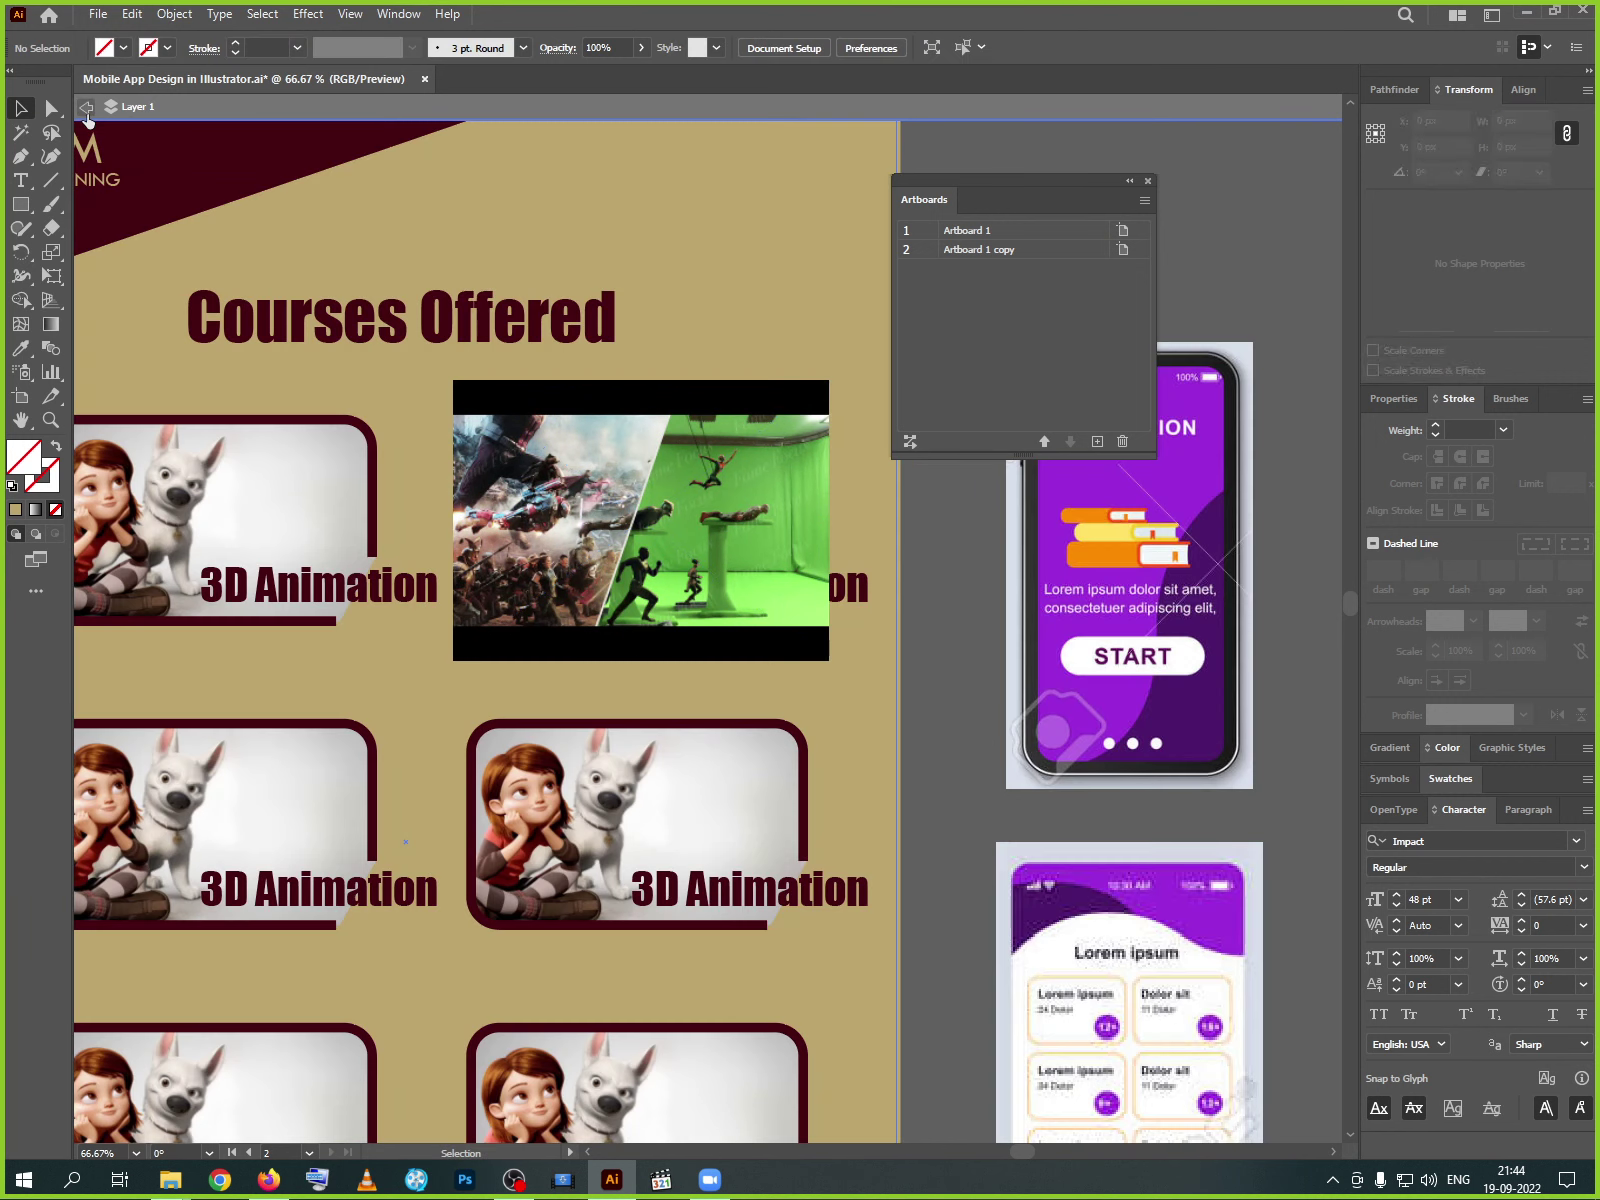
# - Rework the linked VFX image, enlarging it to 494 × 370.5 px, and paste it over the top-right card
pyautogui.click(548, 530)
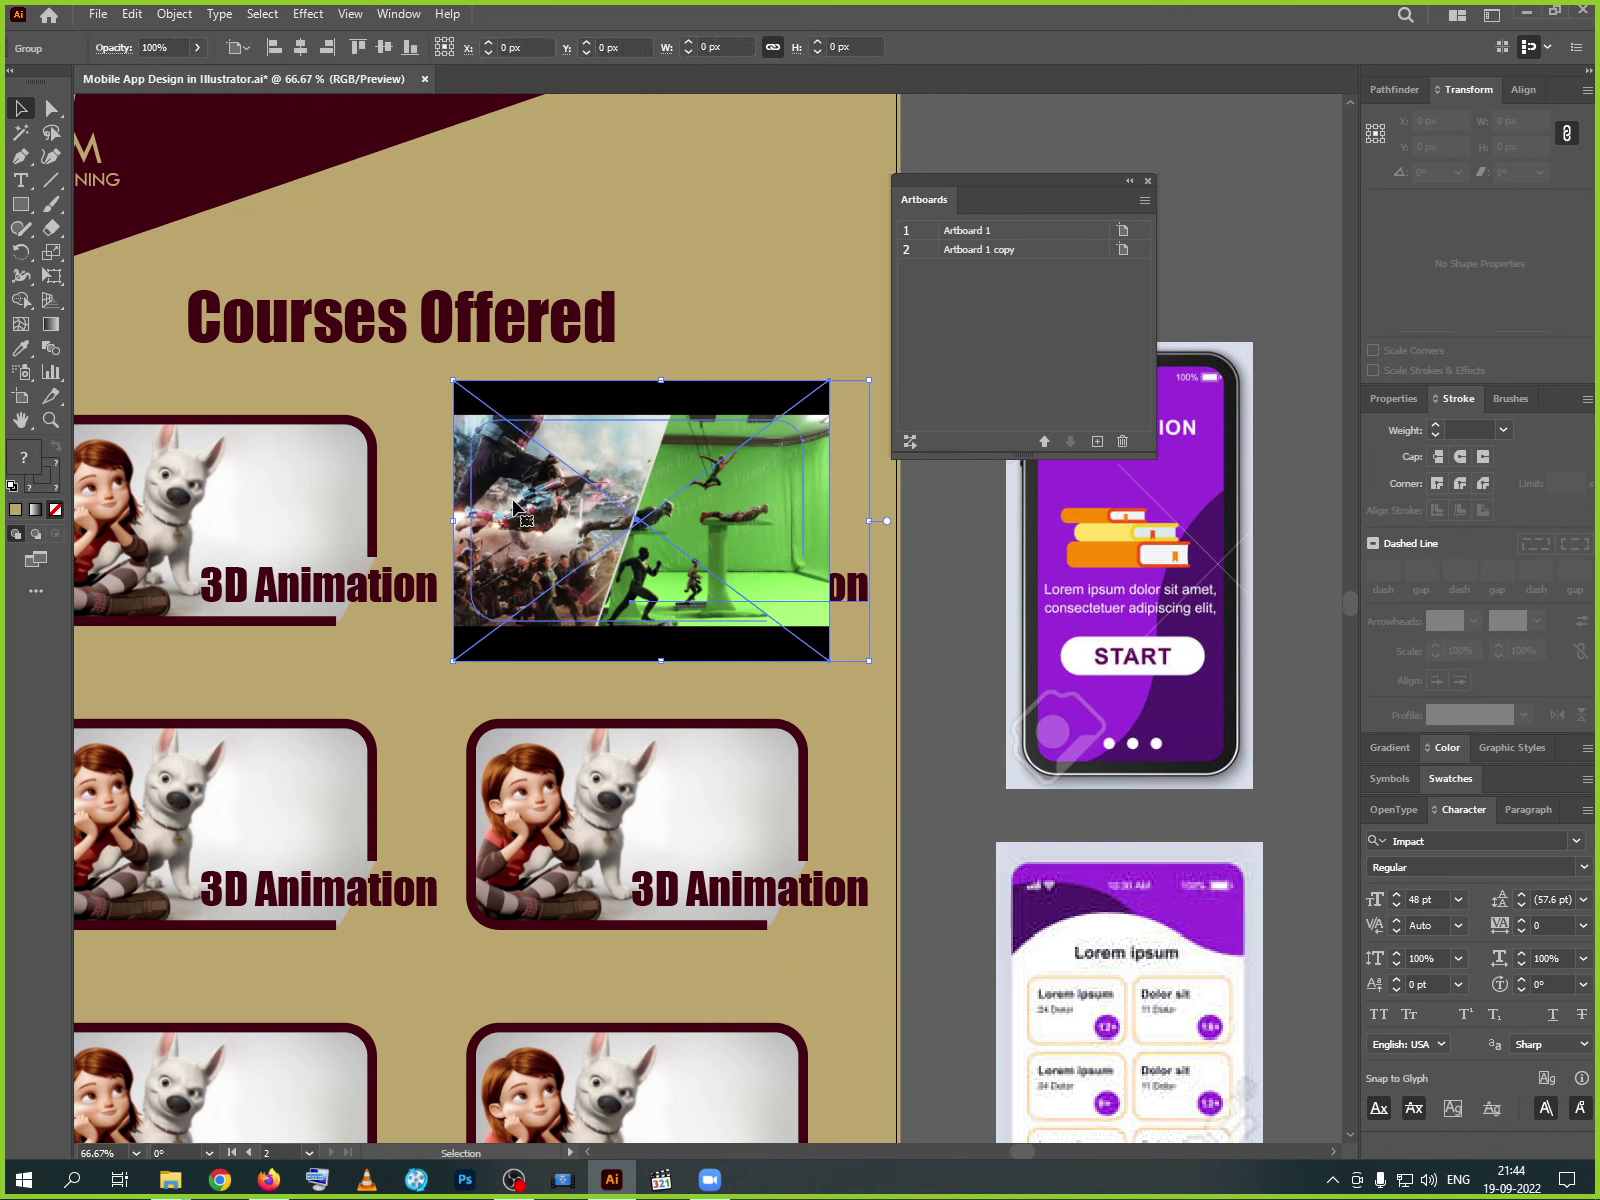
pyautogui.press('a')
pyautogui.doubleClick(546, 650)
pyautogui.moveTo(546, 651); pyautogui.dragTo(566, 651)
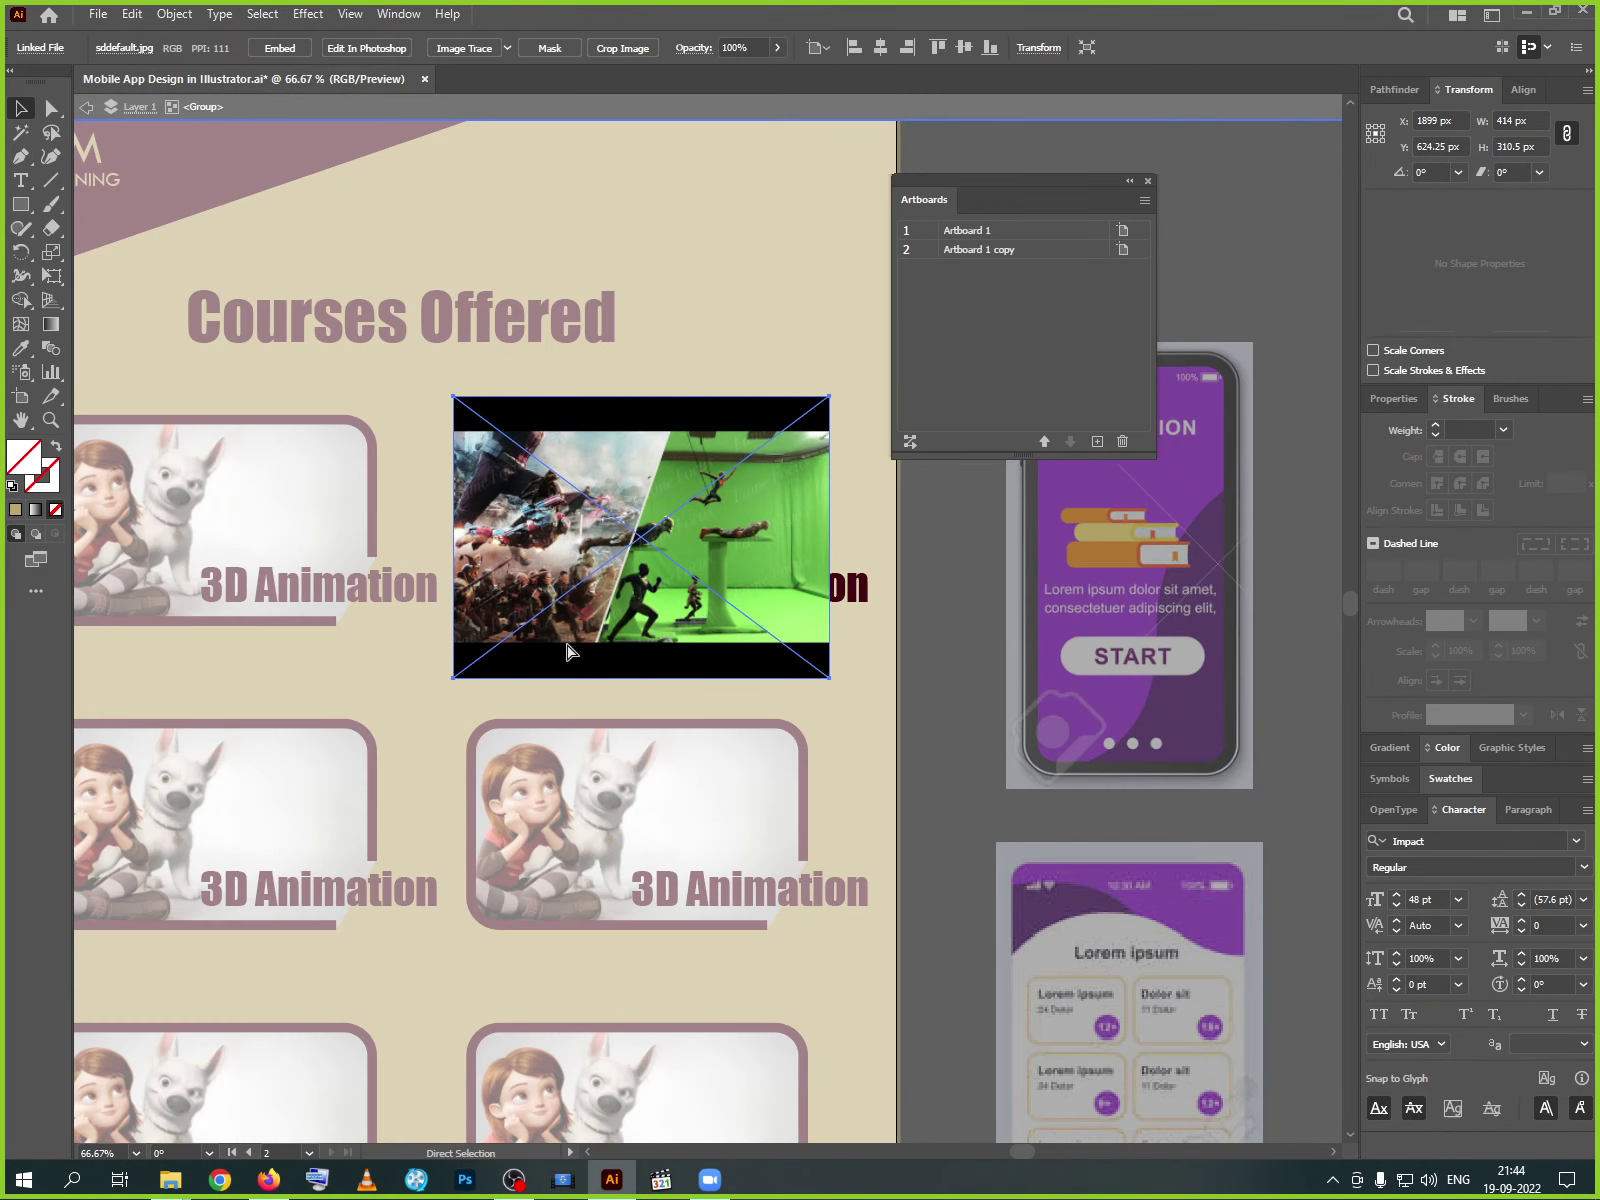
pyautogui.press('v')
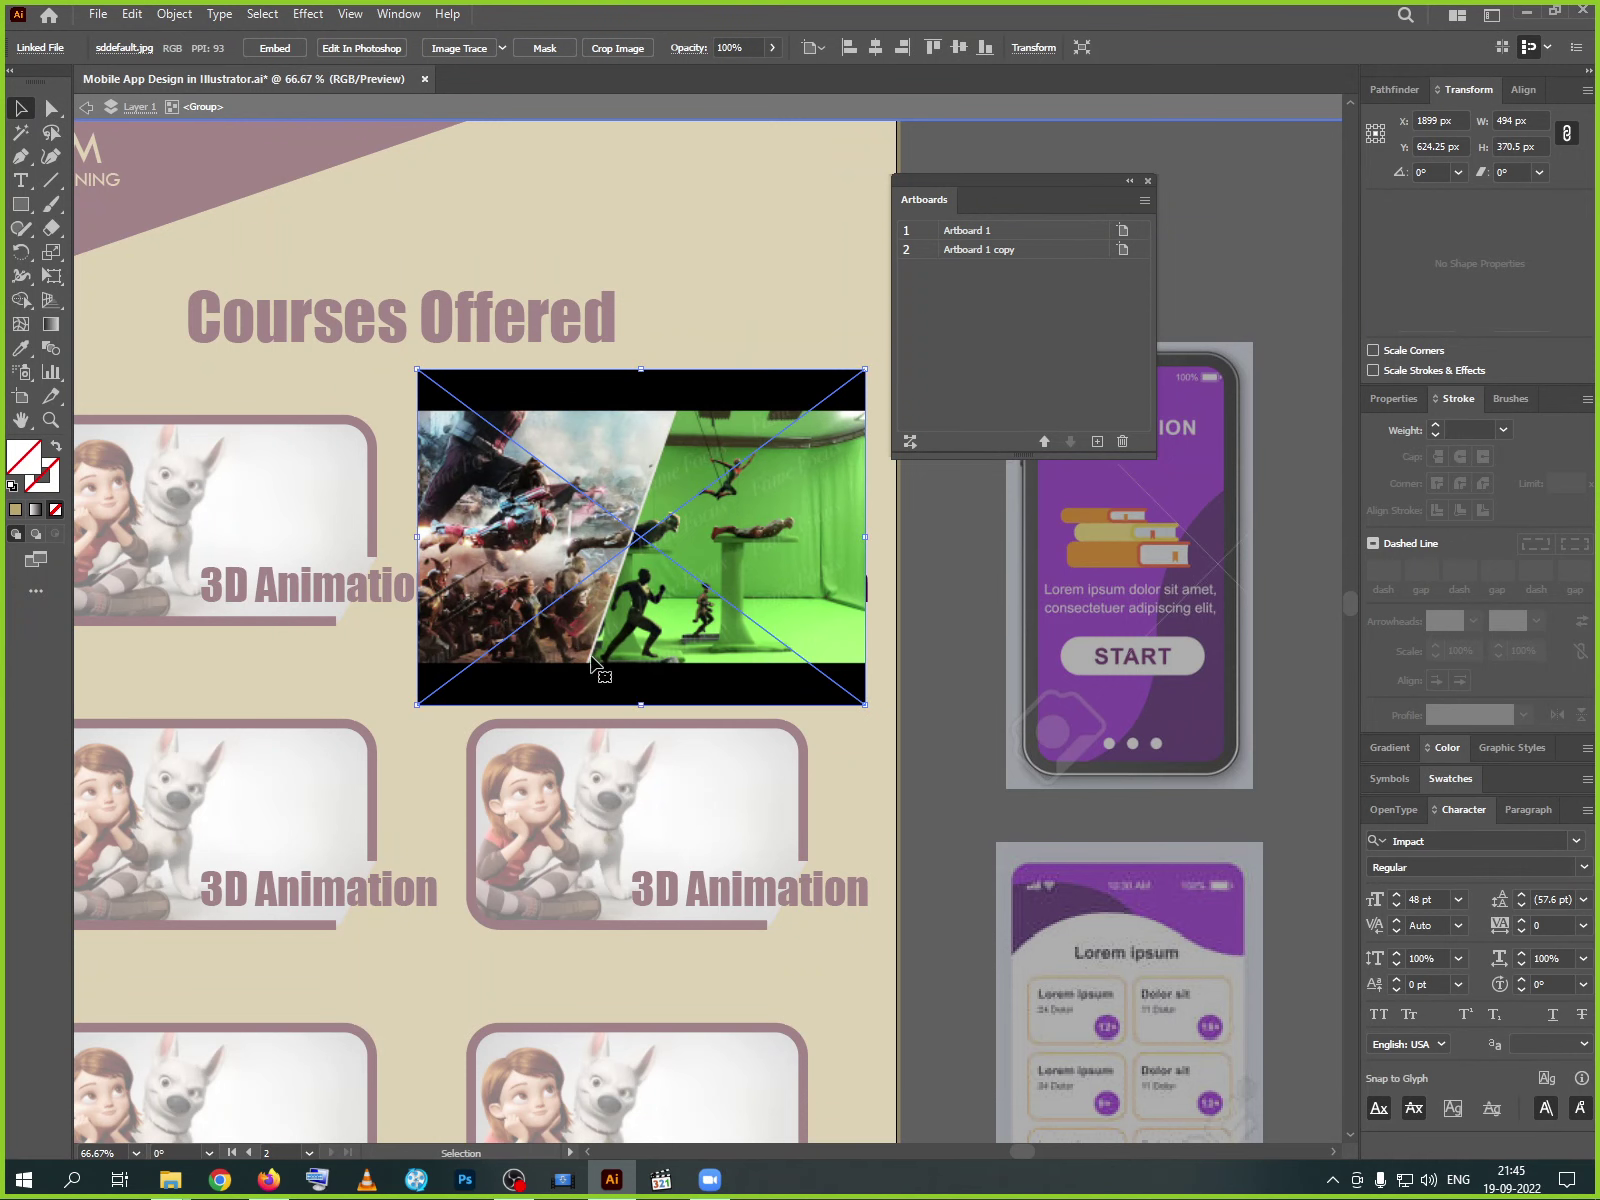
pyautogui.moveTo(734, 621); pyautogui.dragTo(755, 714)
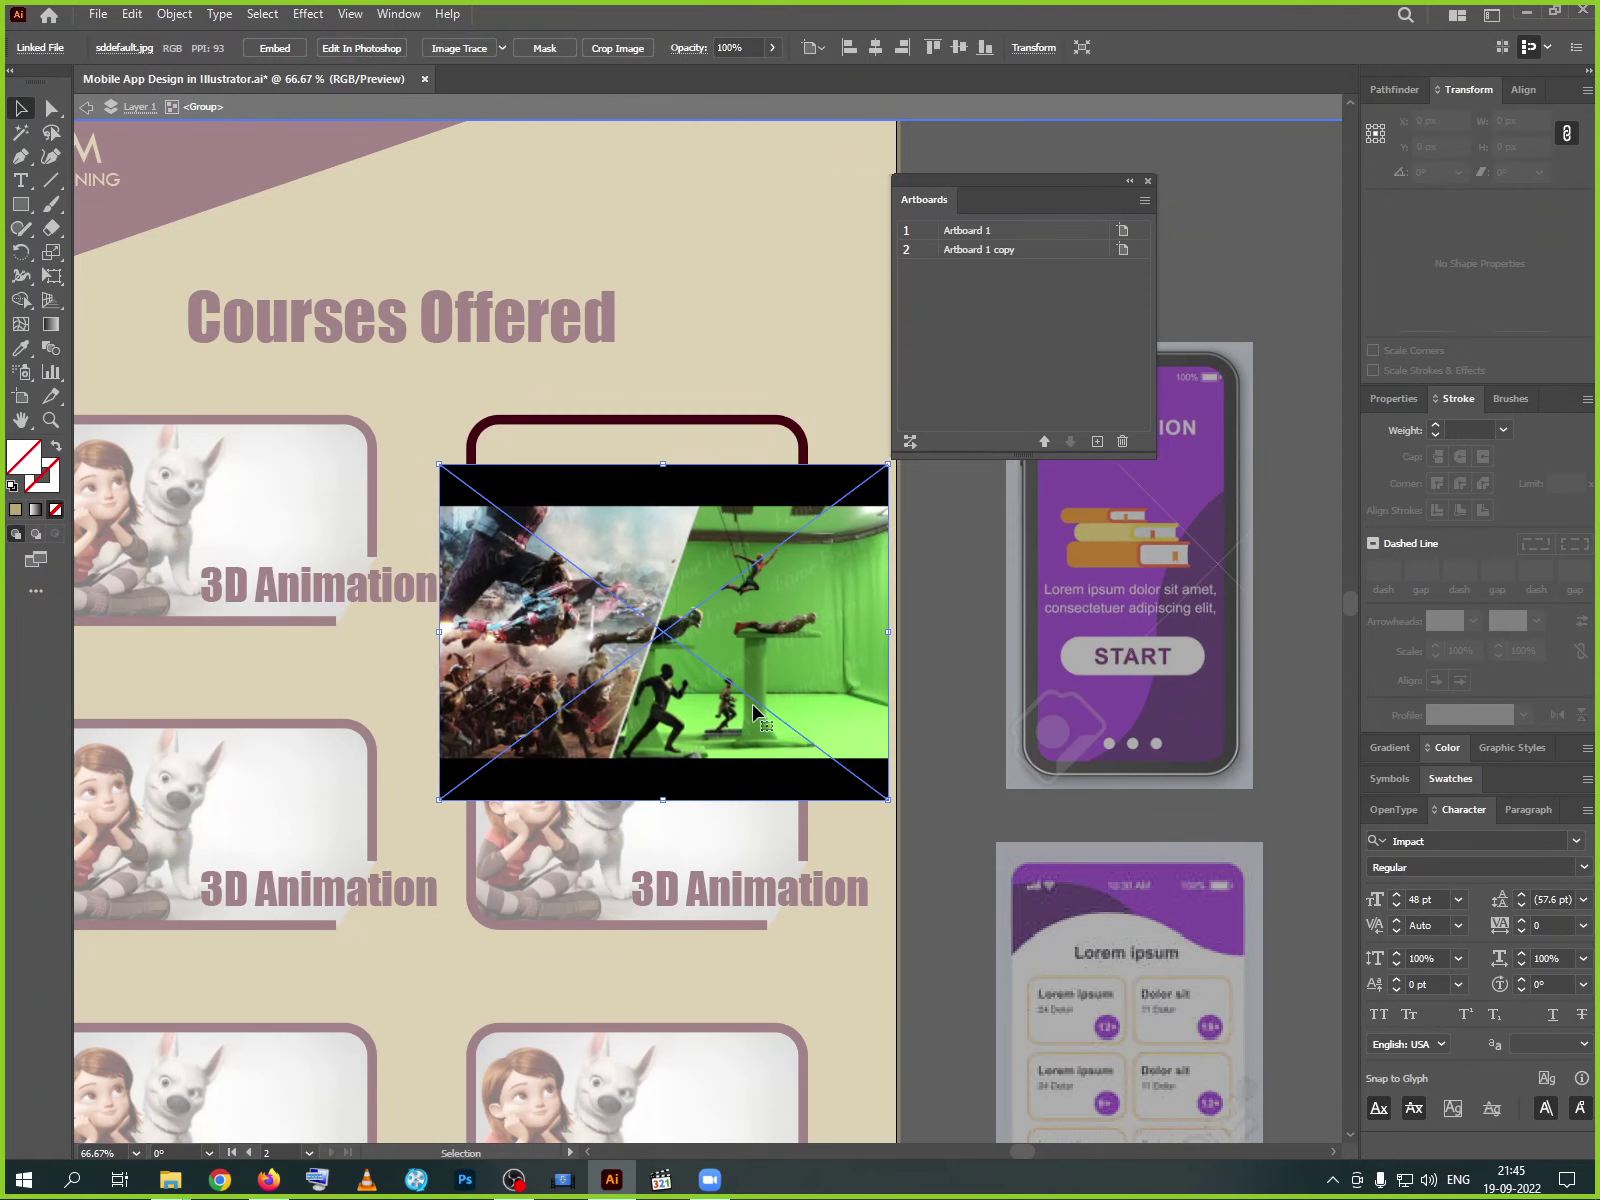
pyautogui.hotkey('ctrl', 'z')
pyautogui.press('Delete')
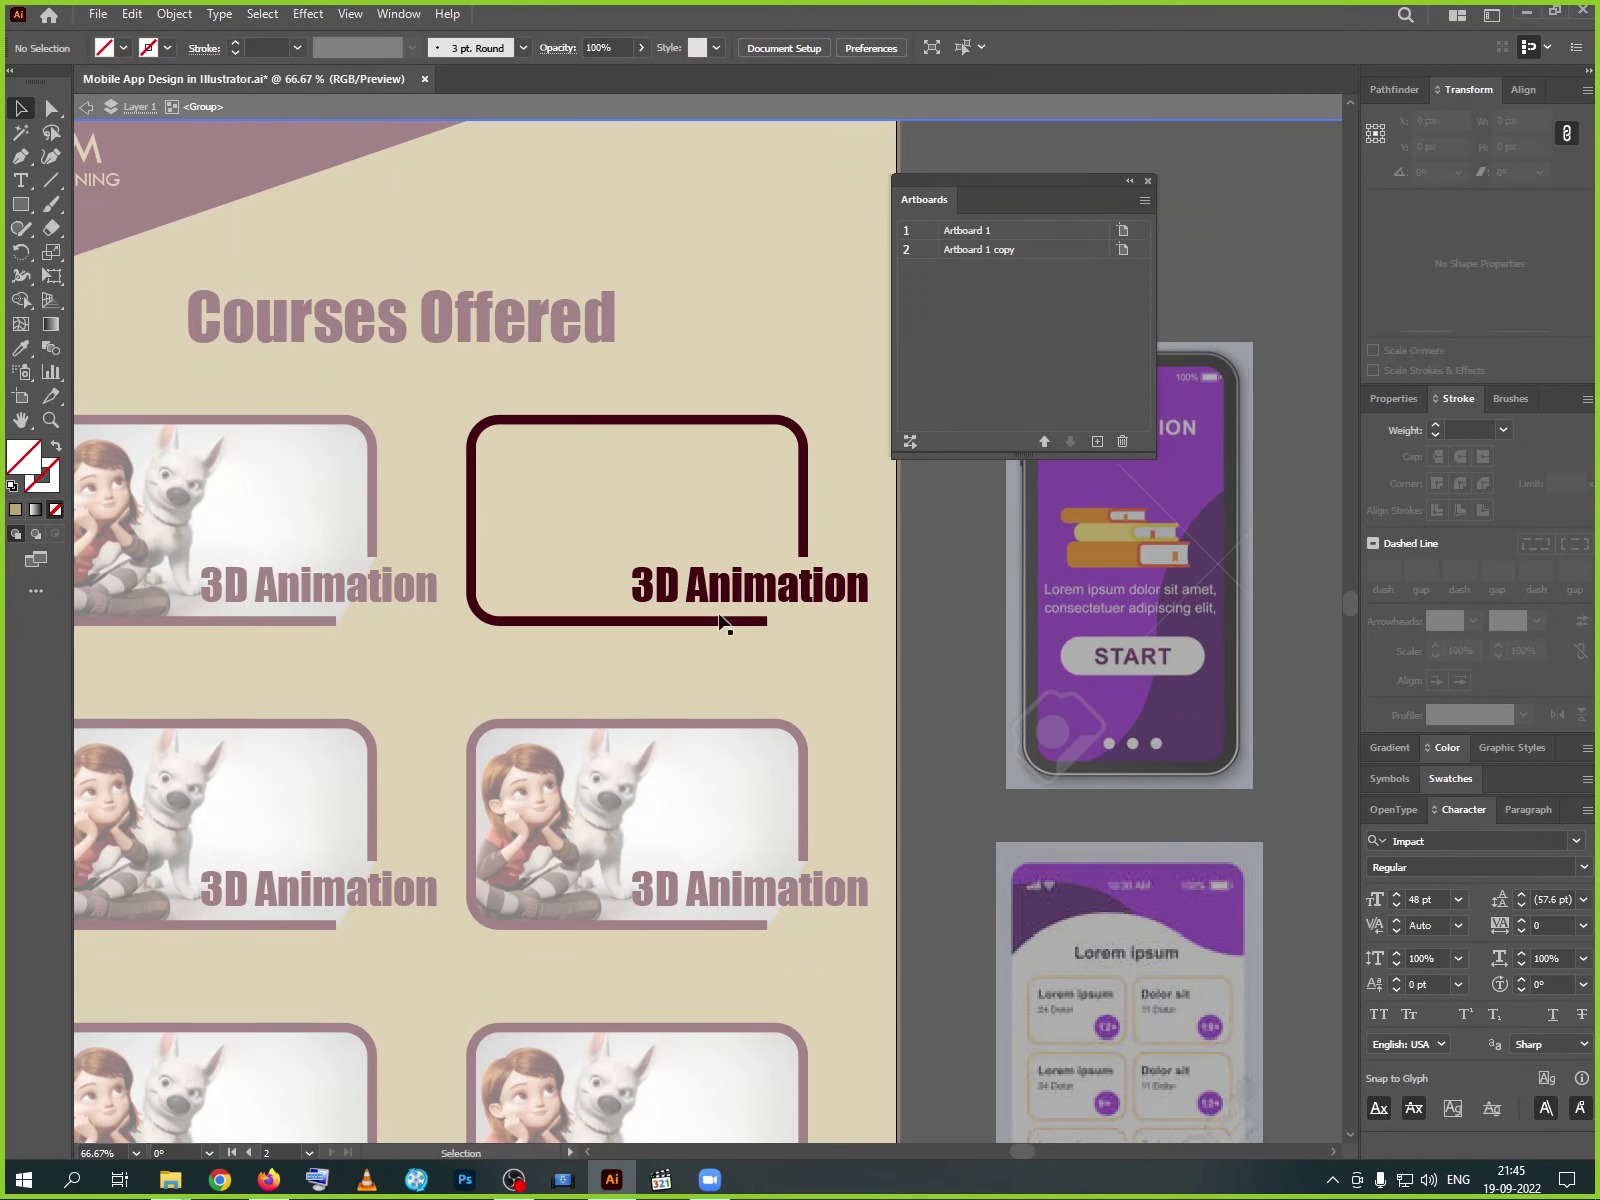
pyautogui.click(85, 108)
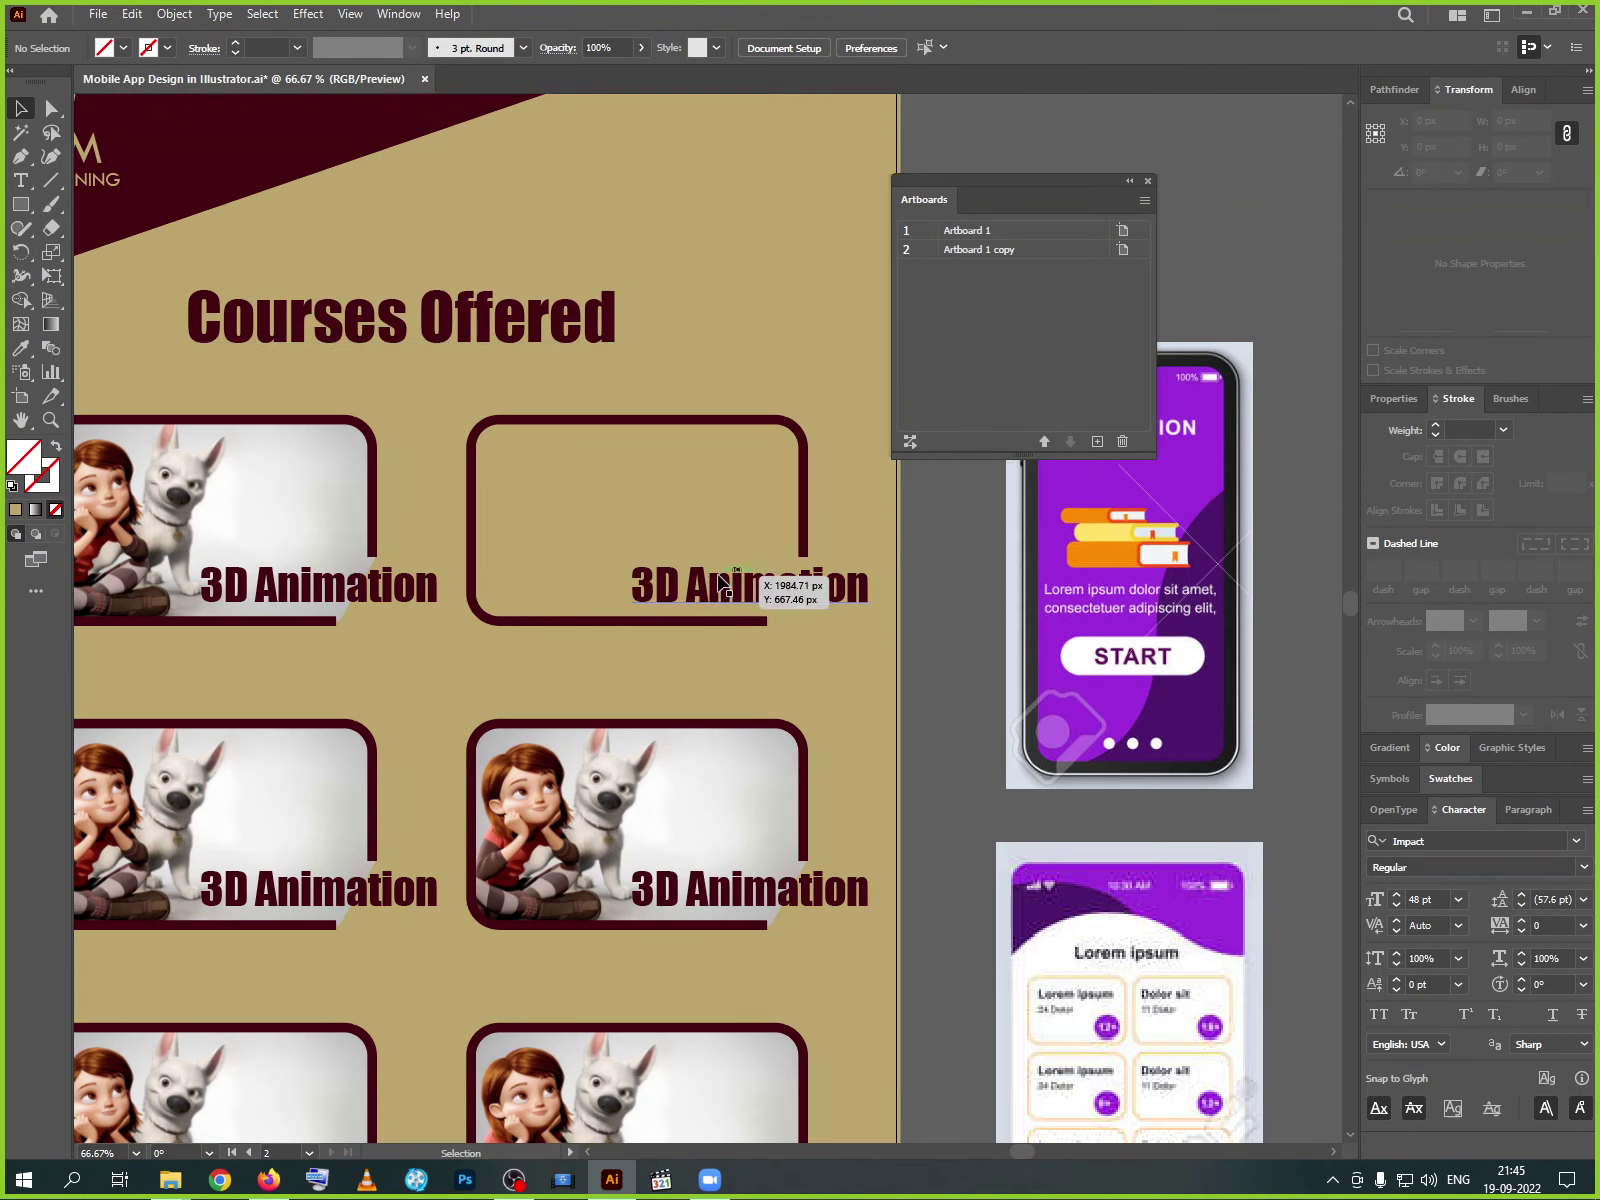
pyautogui.hotkey('ctrl', 'v')
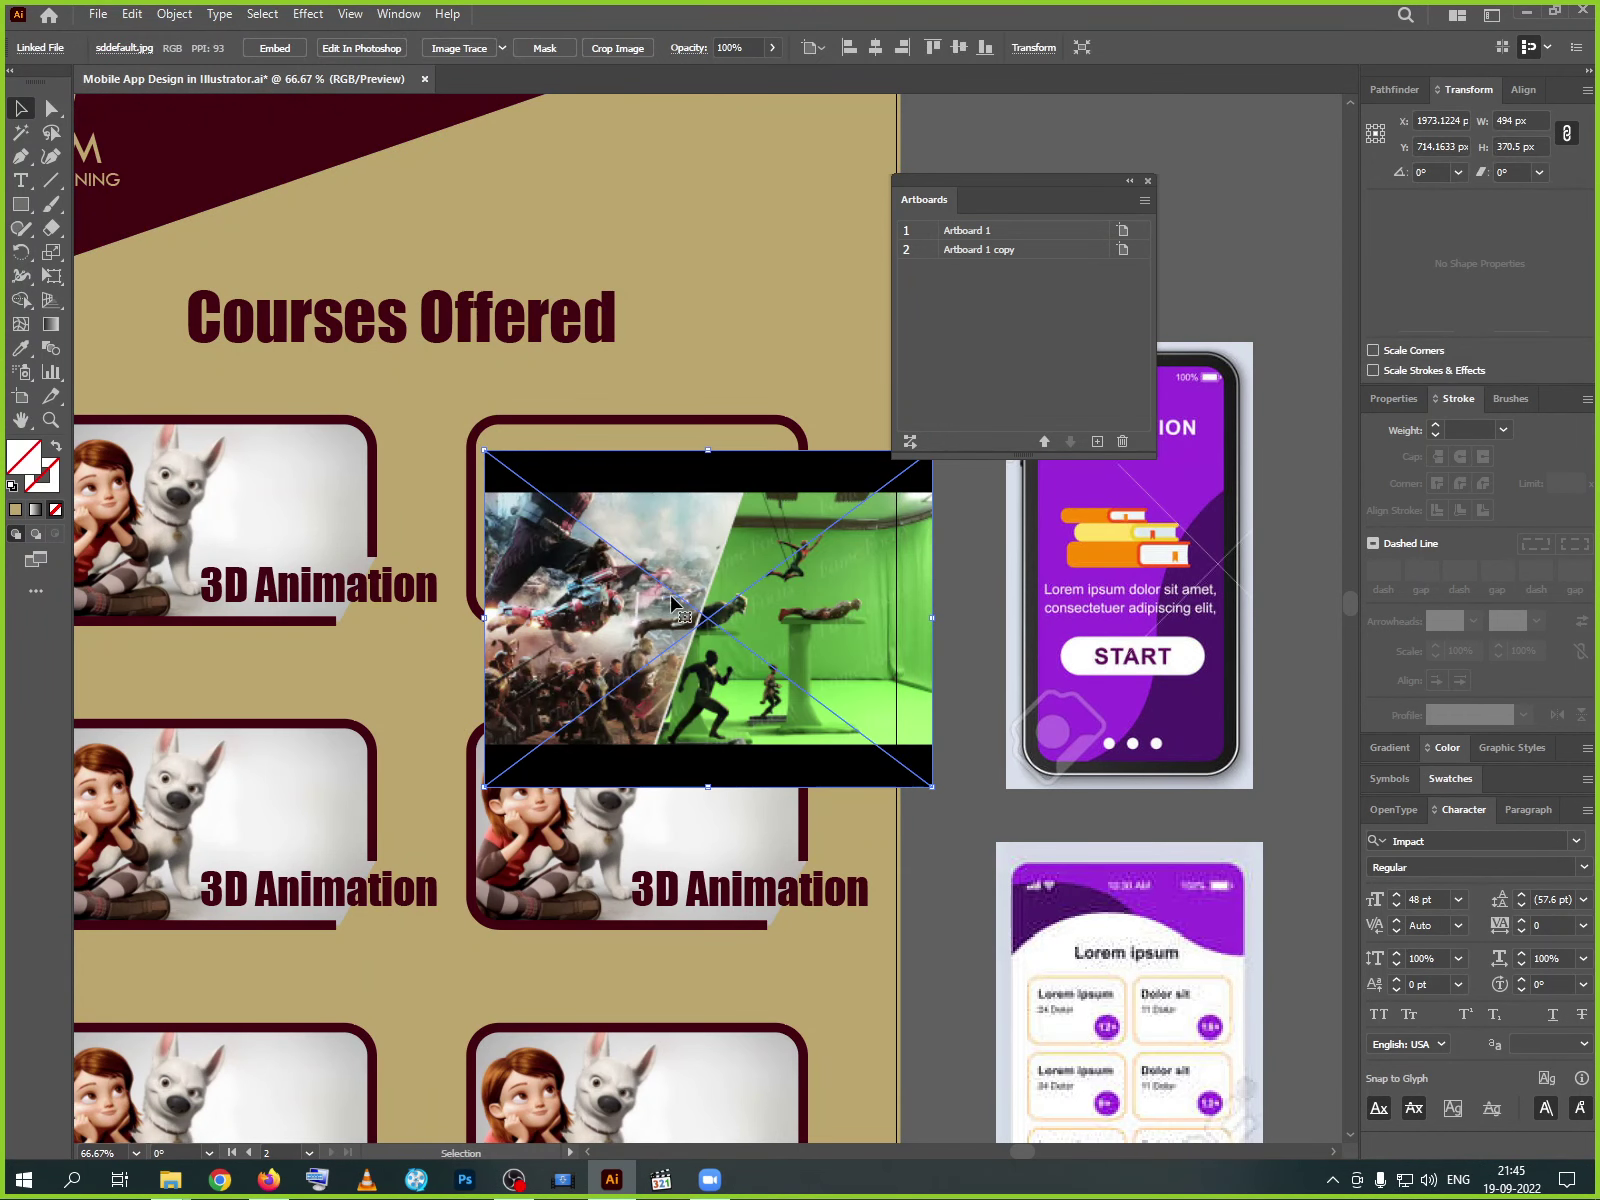
pyautogui.moveTo(895, 789); pyautogui.dragTo(835, 718)
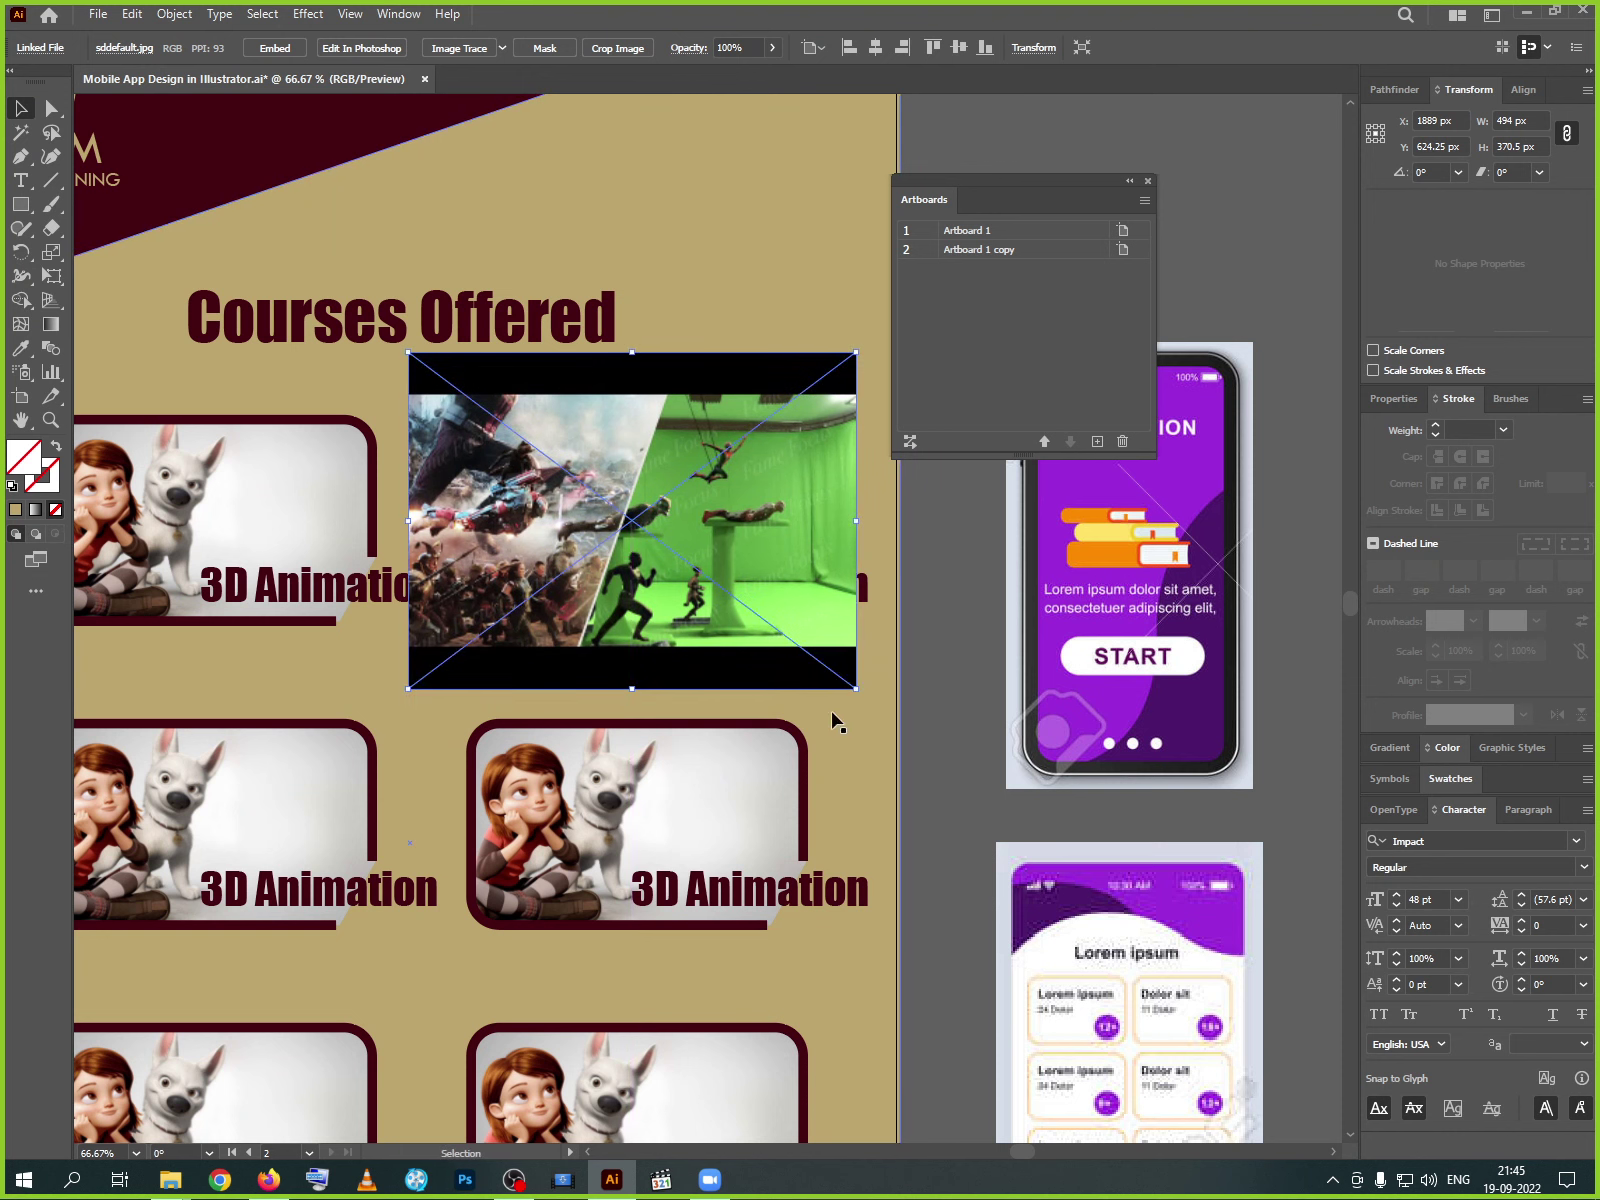
# - Send the film image behind the card's frame and caption and shrink it to 439.33 × 329.5 px
pyautogui.rightClick(741, 643)
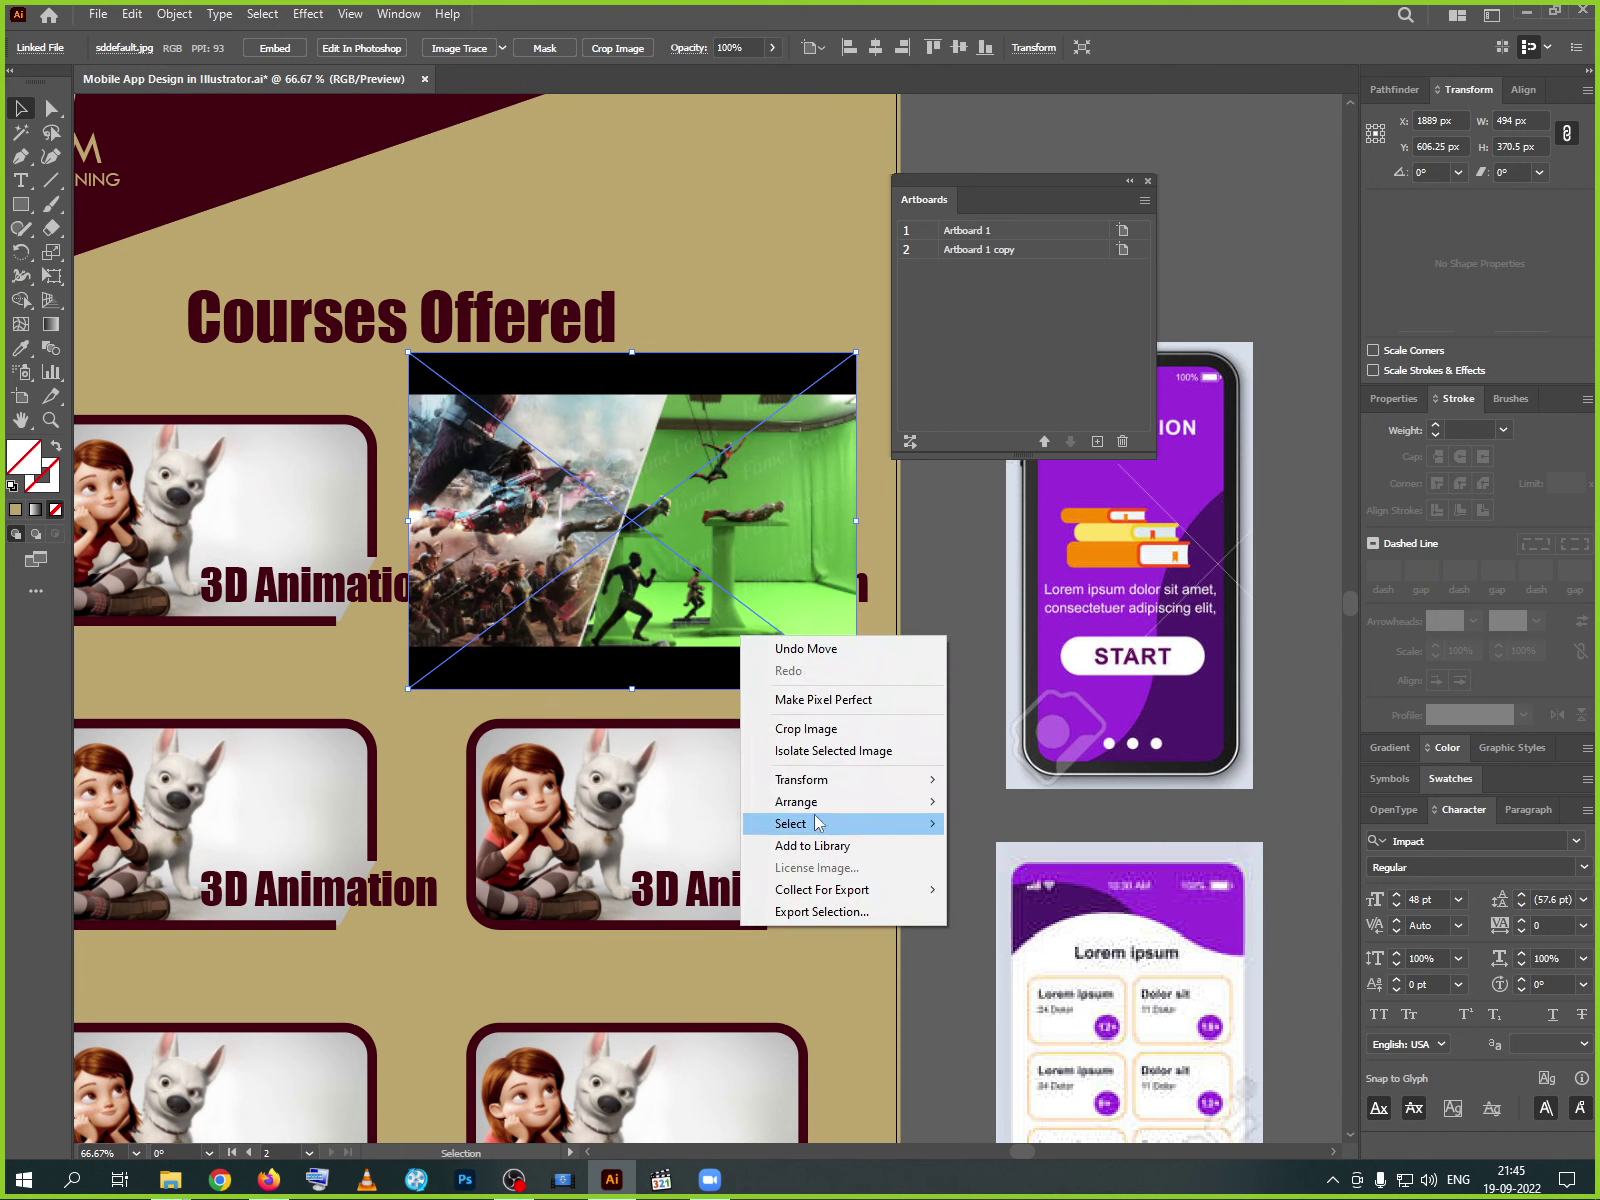
pyautogui.moveTo(820, 805)
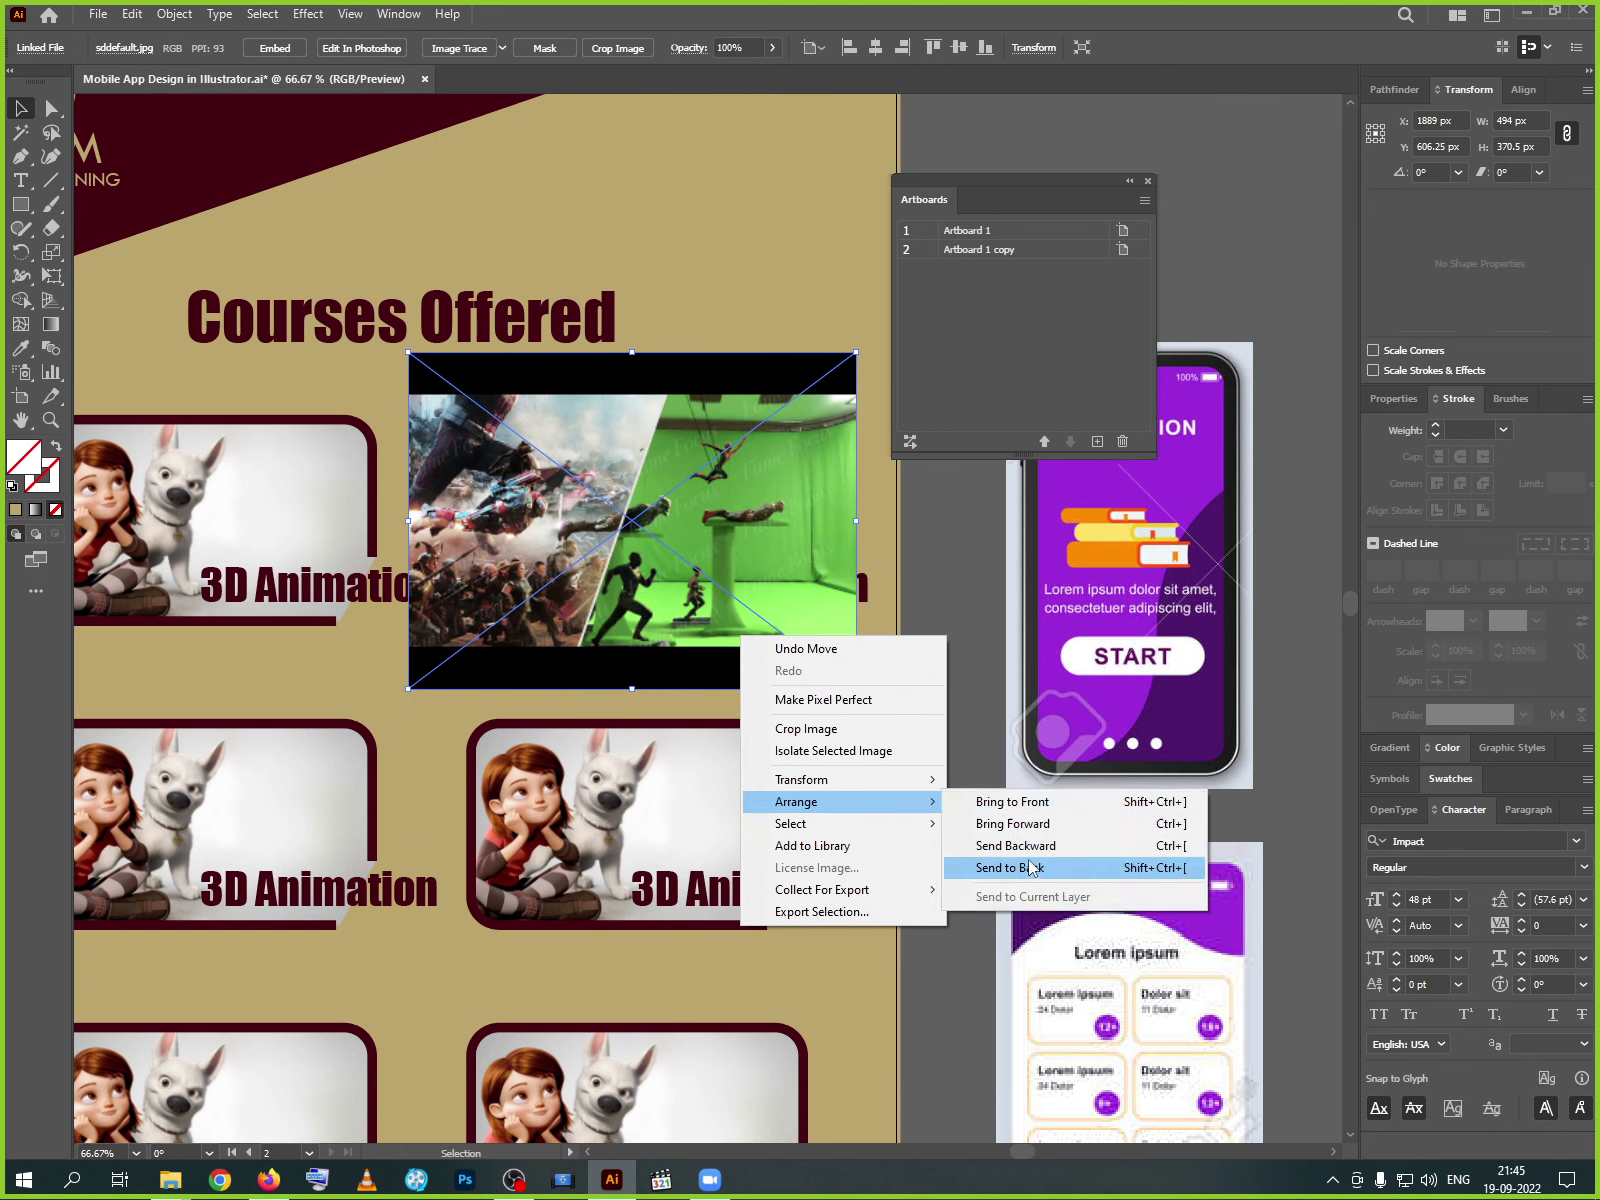
pyautogui.click(1034, 852)
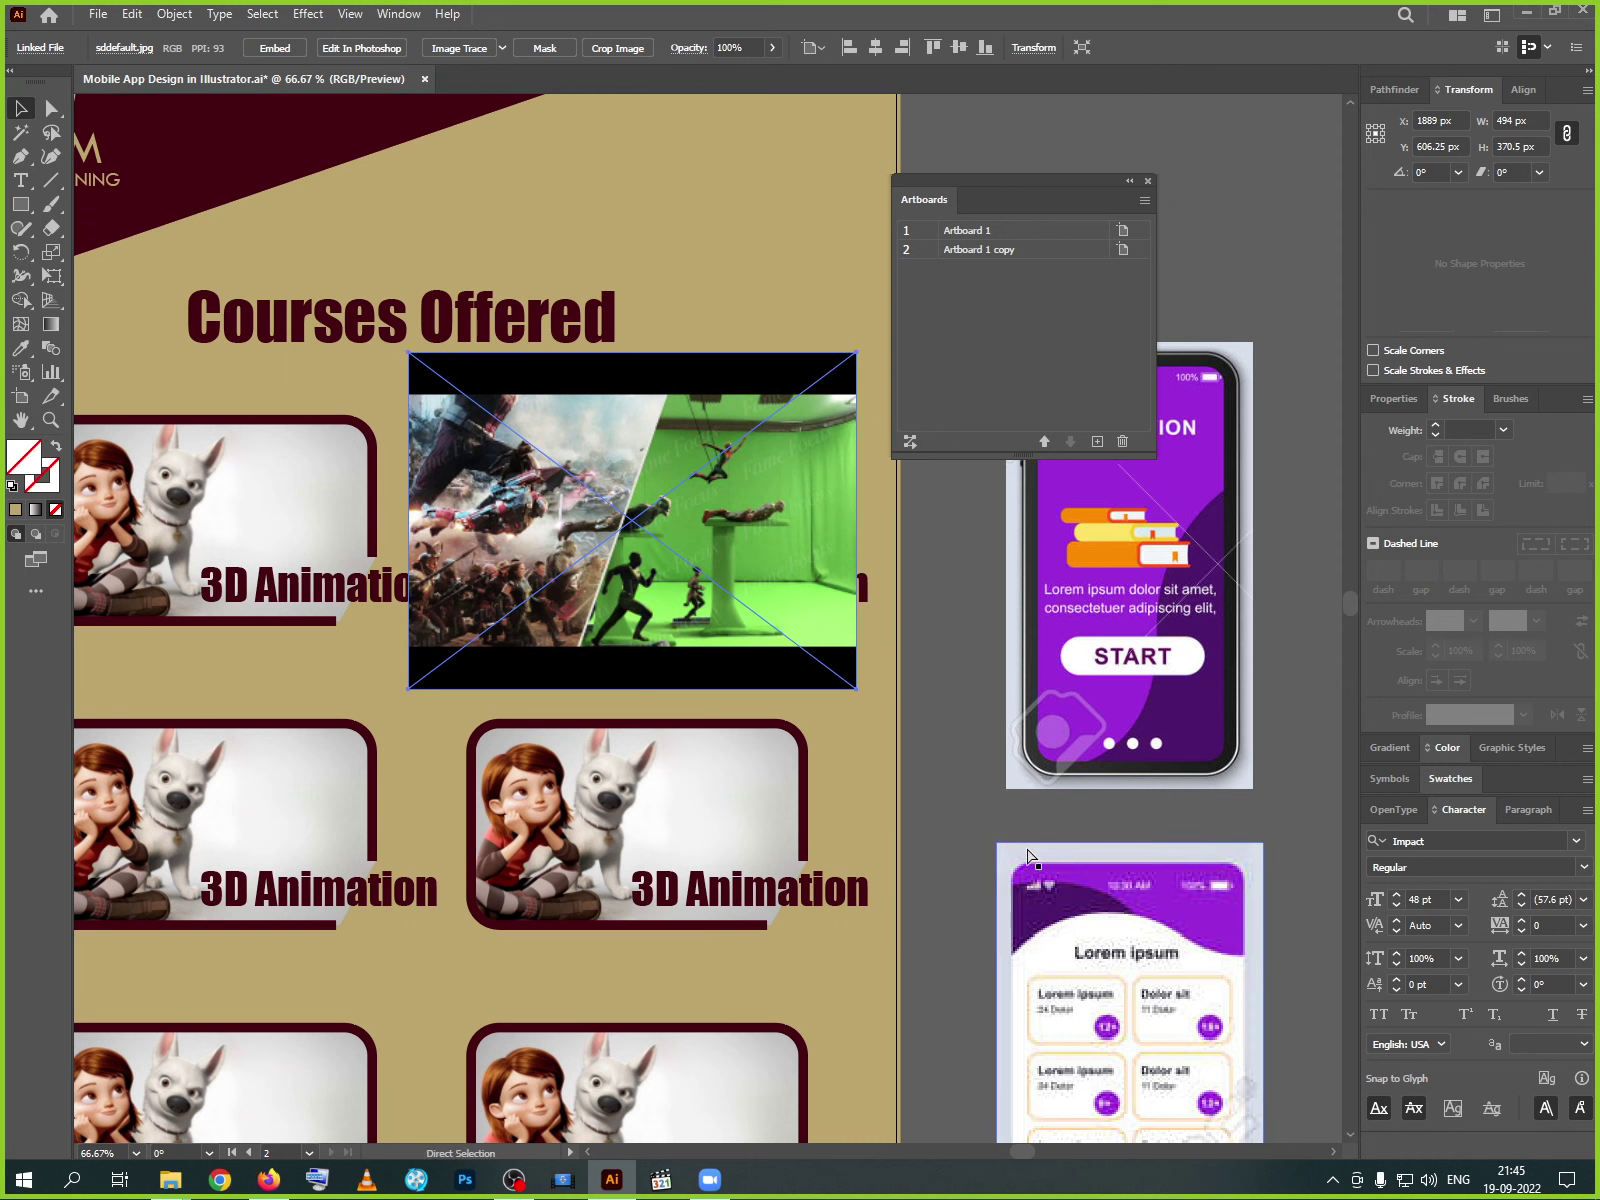
pyautogui.hotkey('ctrl', '[')
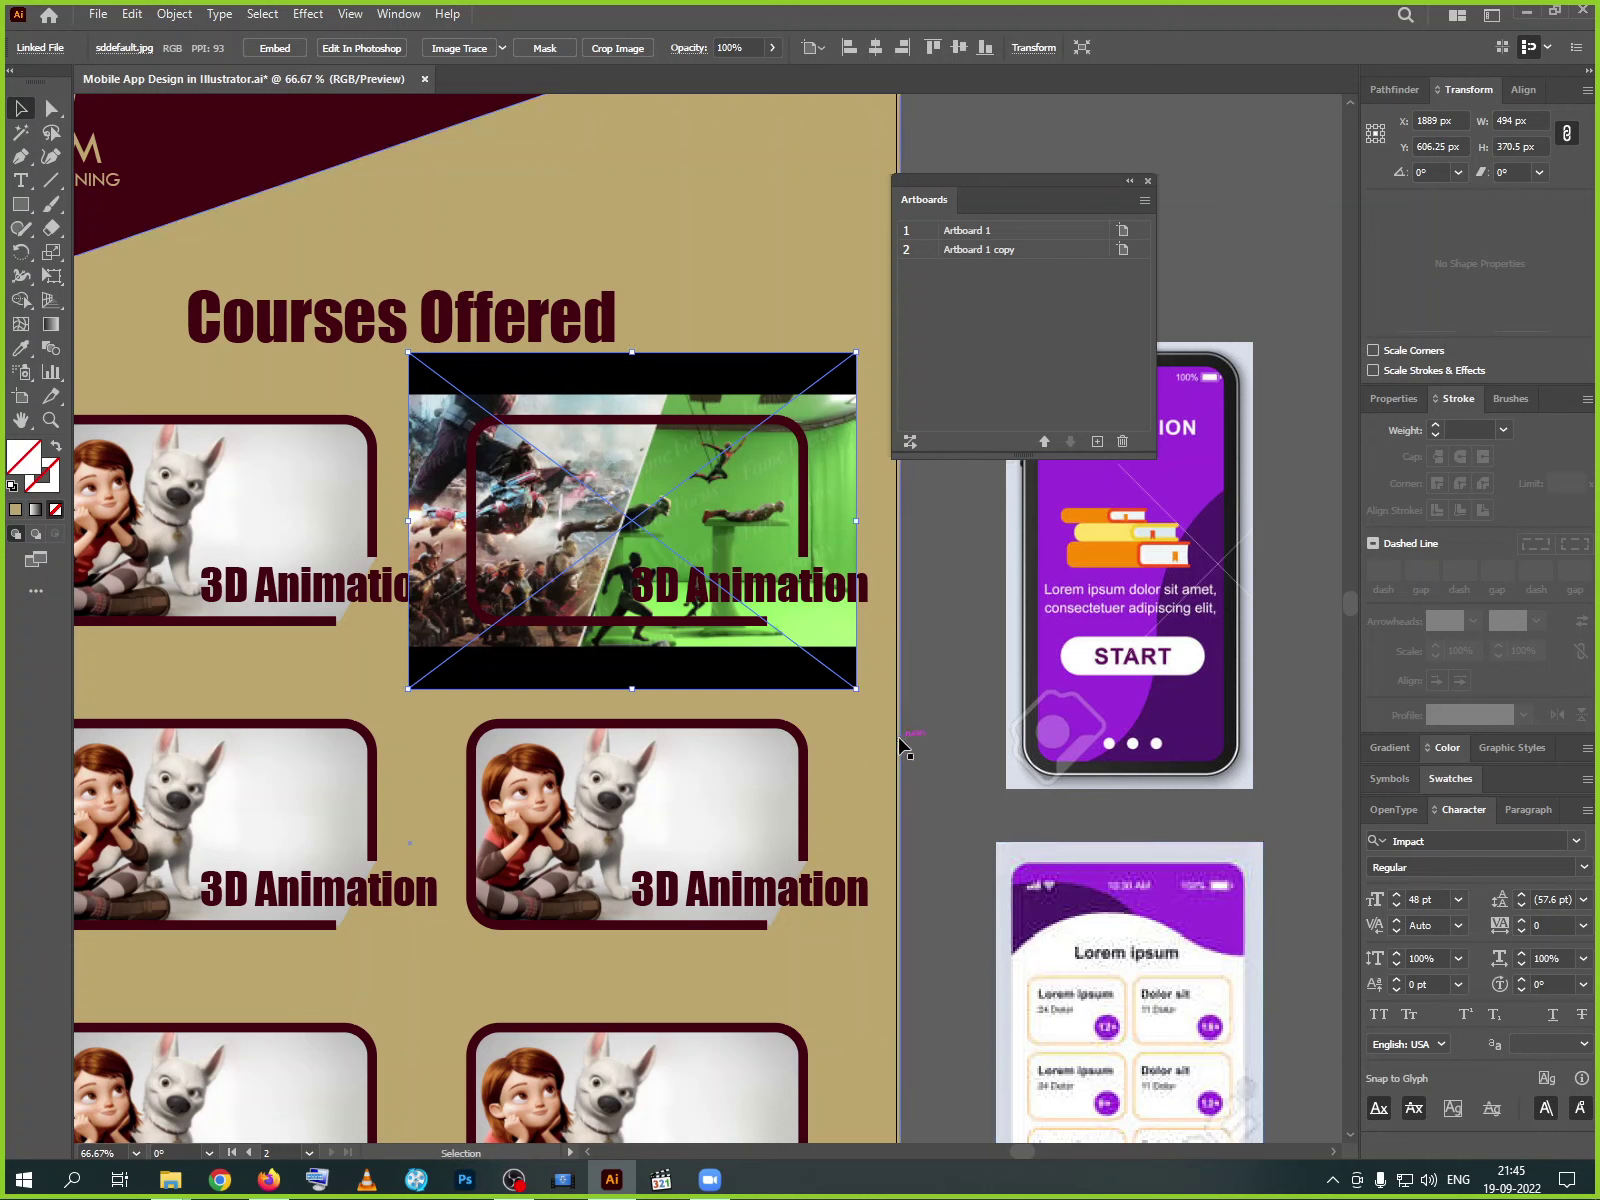
pyautogui.moveTo(853, 688); pyautogui.dragTo(835, 673)
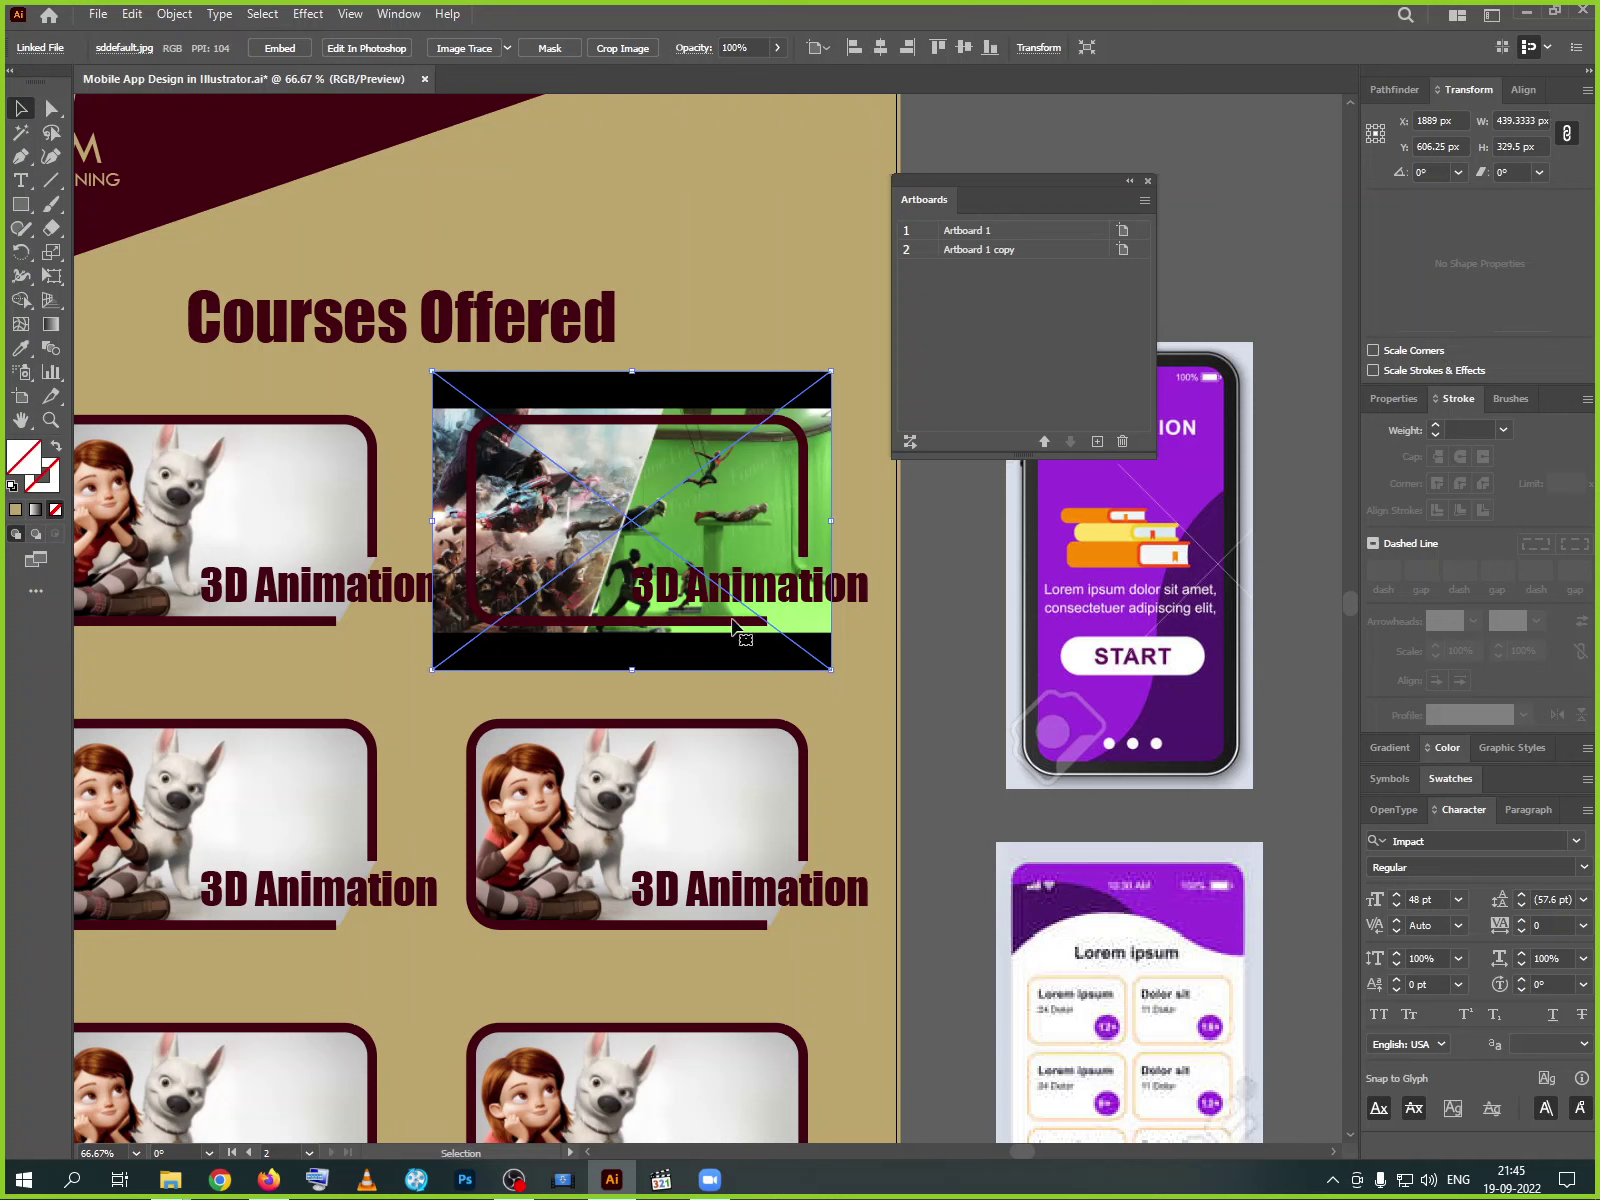
# - Try a clipping mask on the image and frame, undo it, and briefly isolate the card's frame group
pyautogui.keyDown('shift'); pyautogui.click(801, 508); pyautogui.keyUp('shift')
pyautogui.rightClick(801, 503)
pyautogui.click(862, 676)
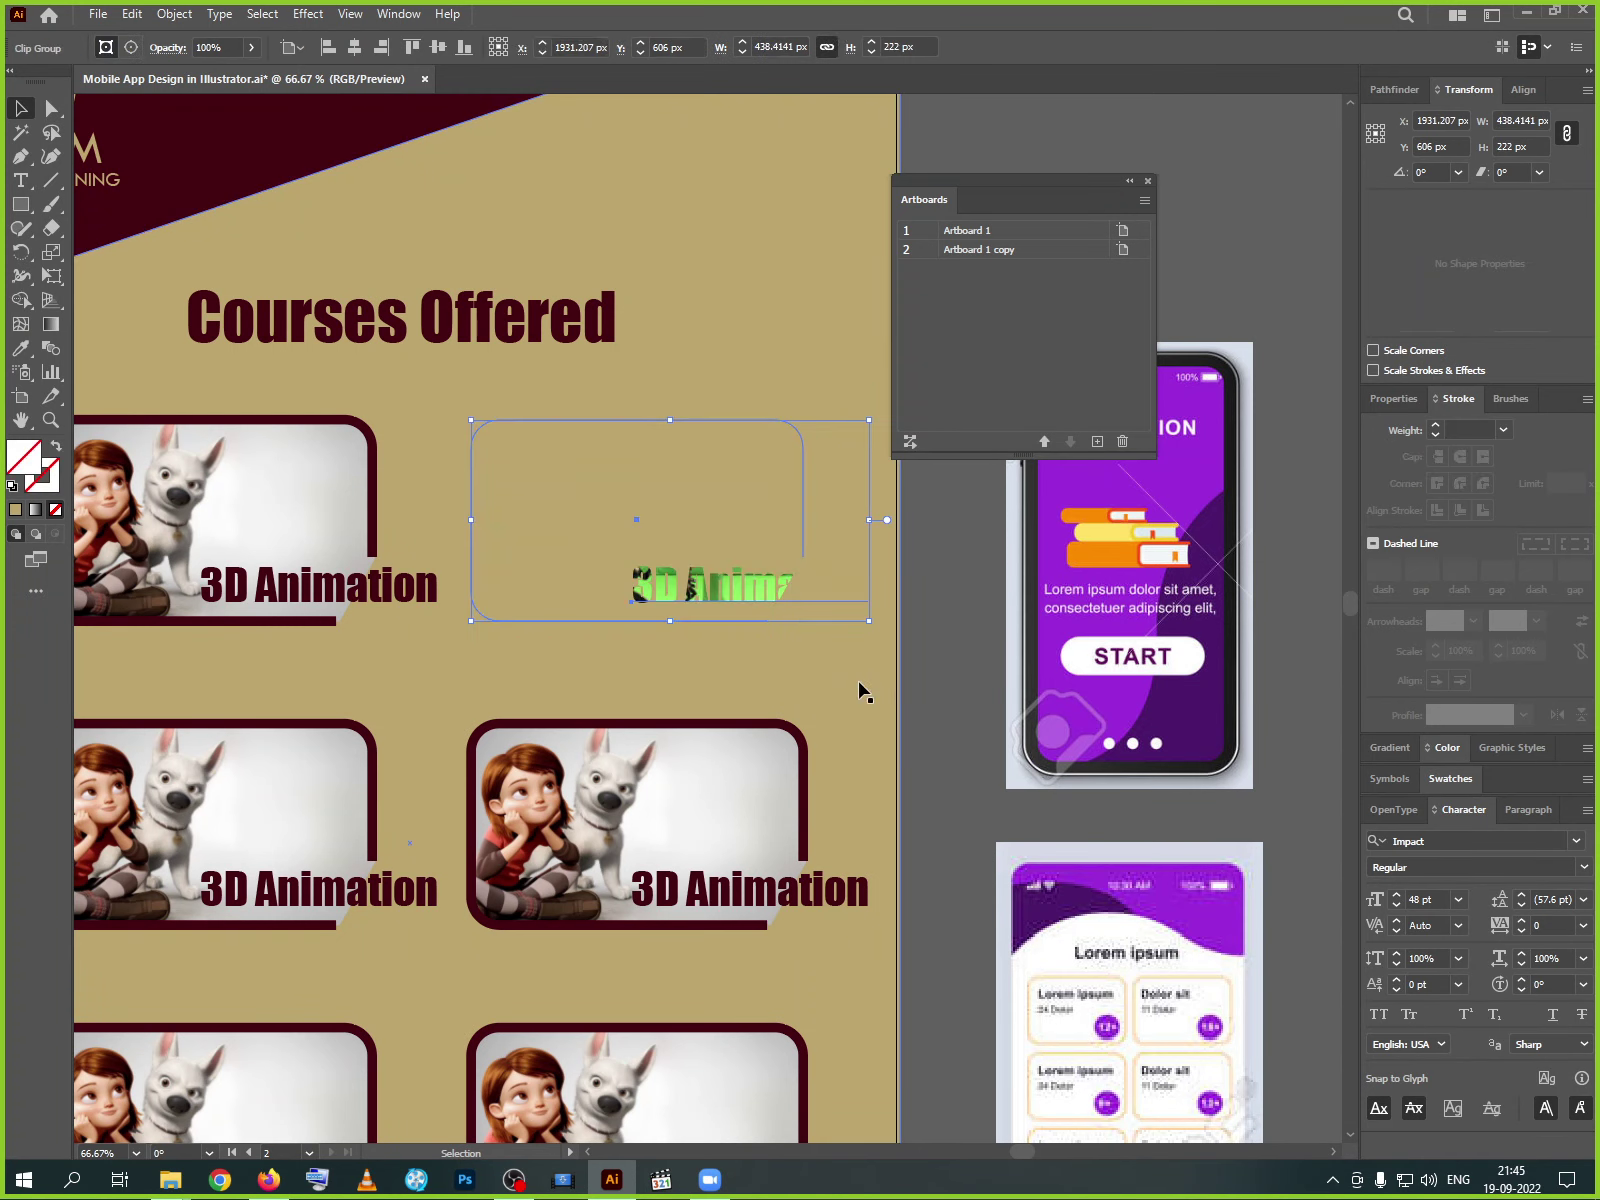
pyautogui.hotkey('ctrl', 'z')
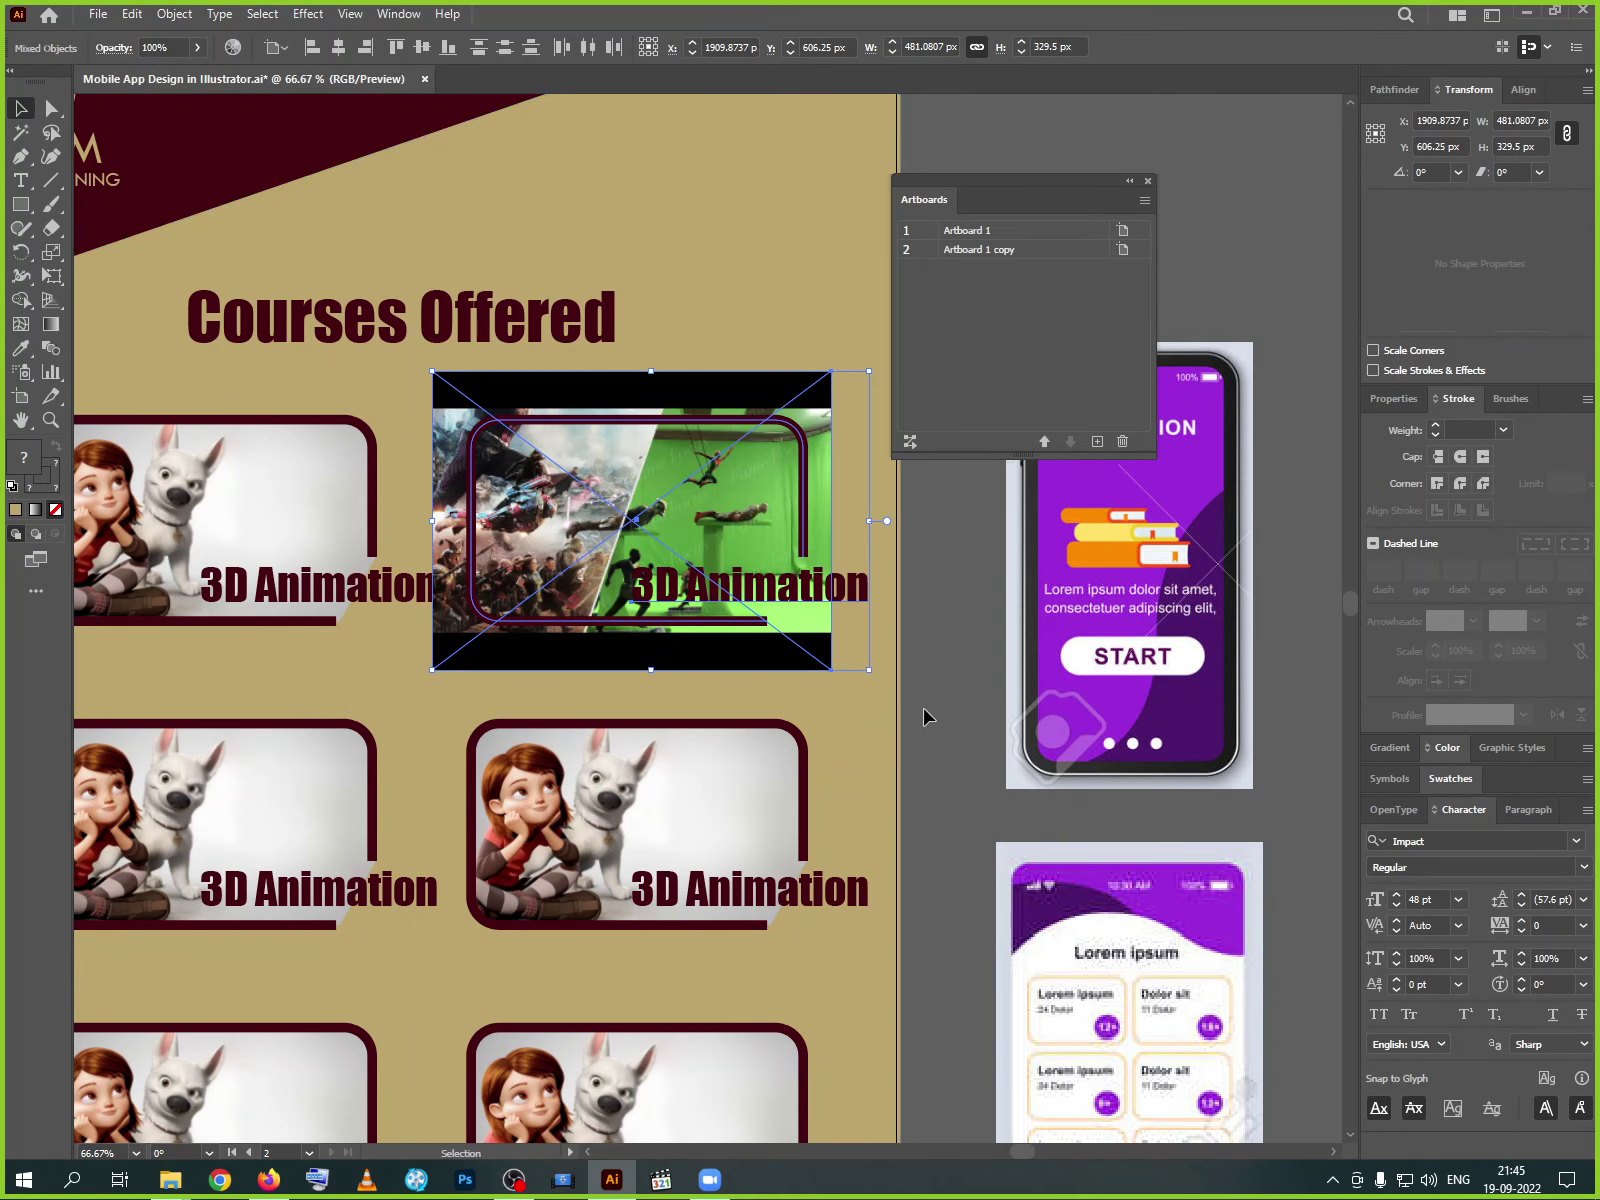
pyautogui.click(928, 721)
pyautogui.click(830, 588)
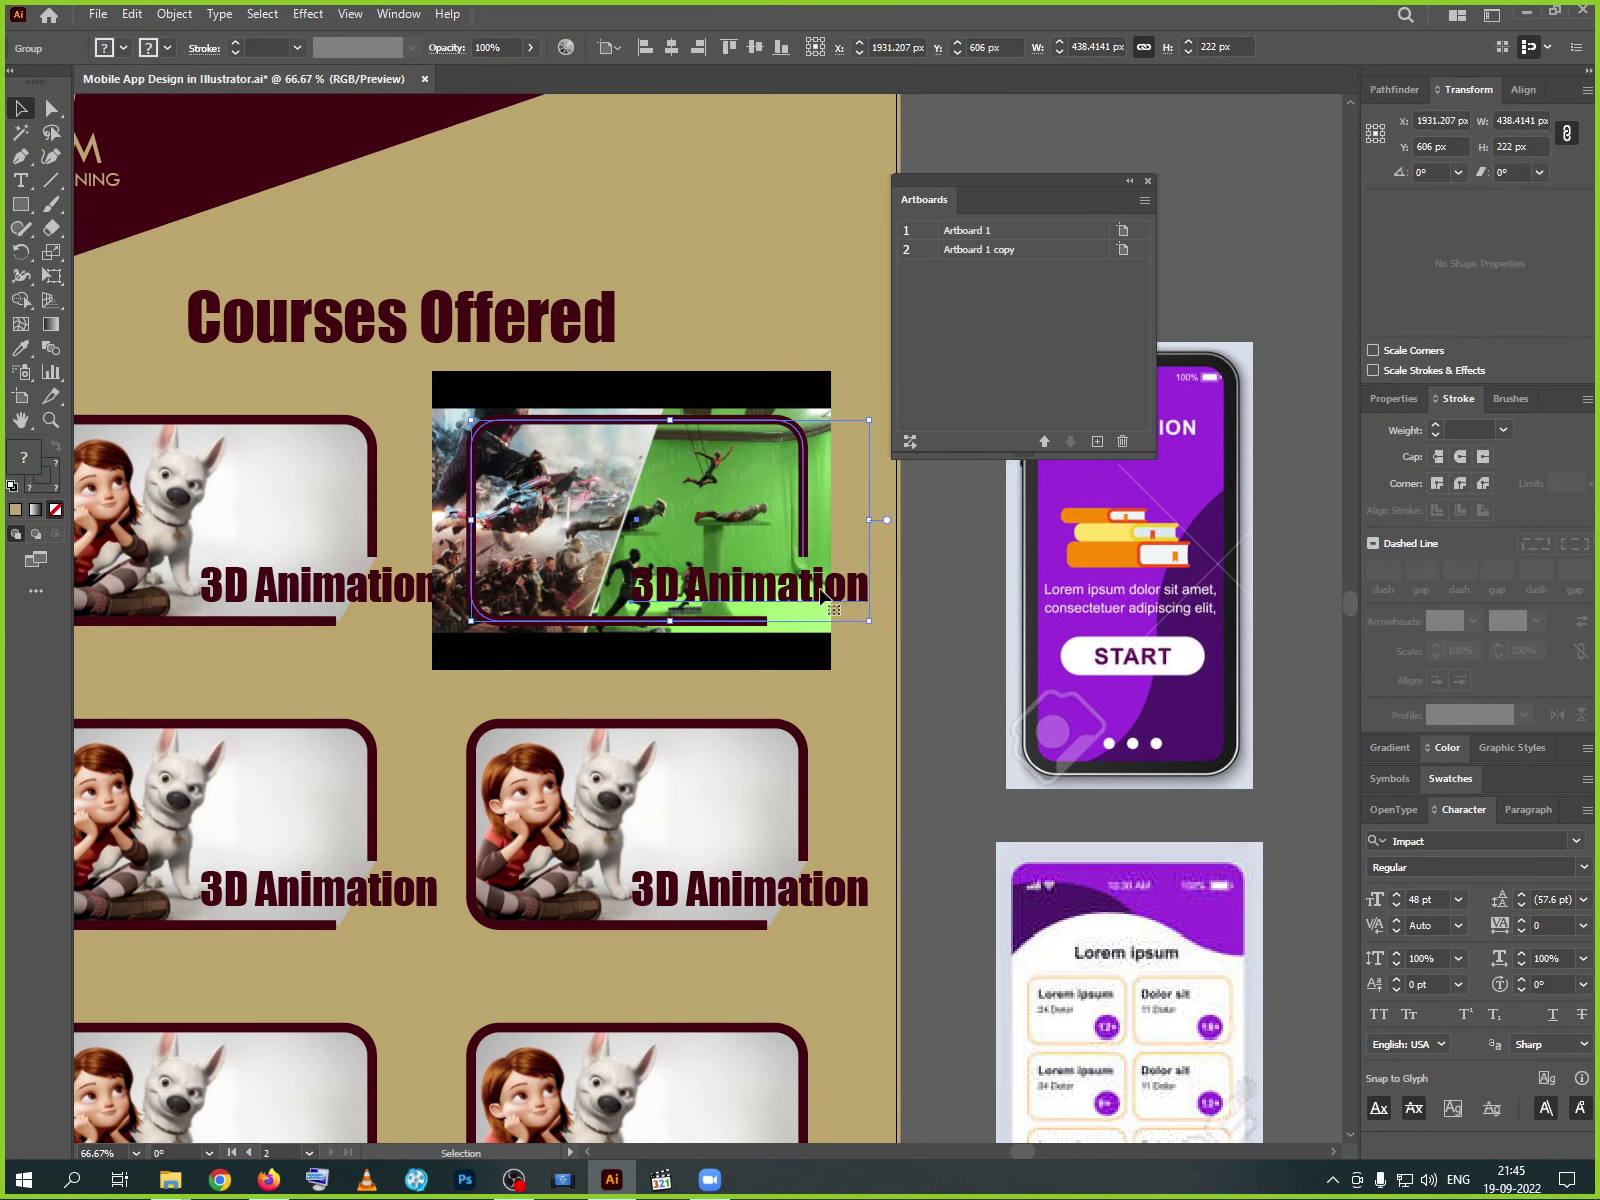
pyautogui.rightClick(823, 592)
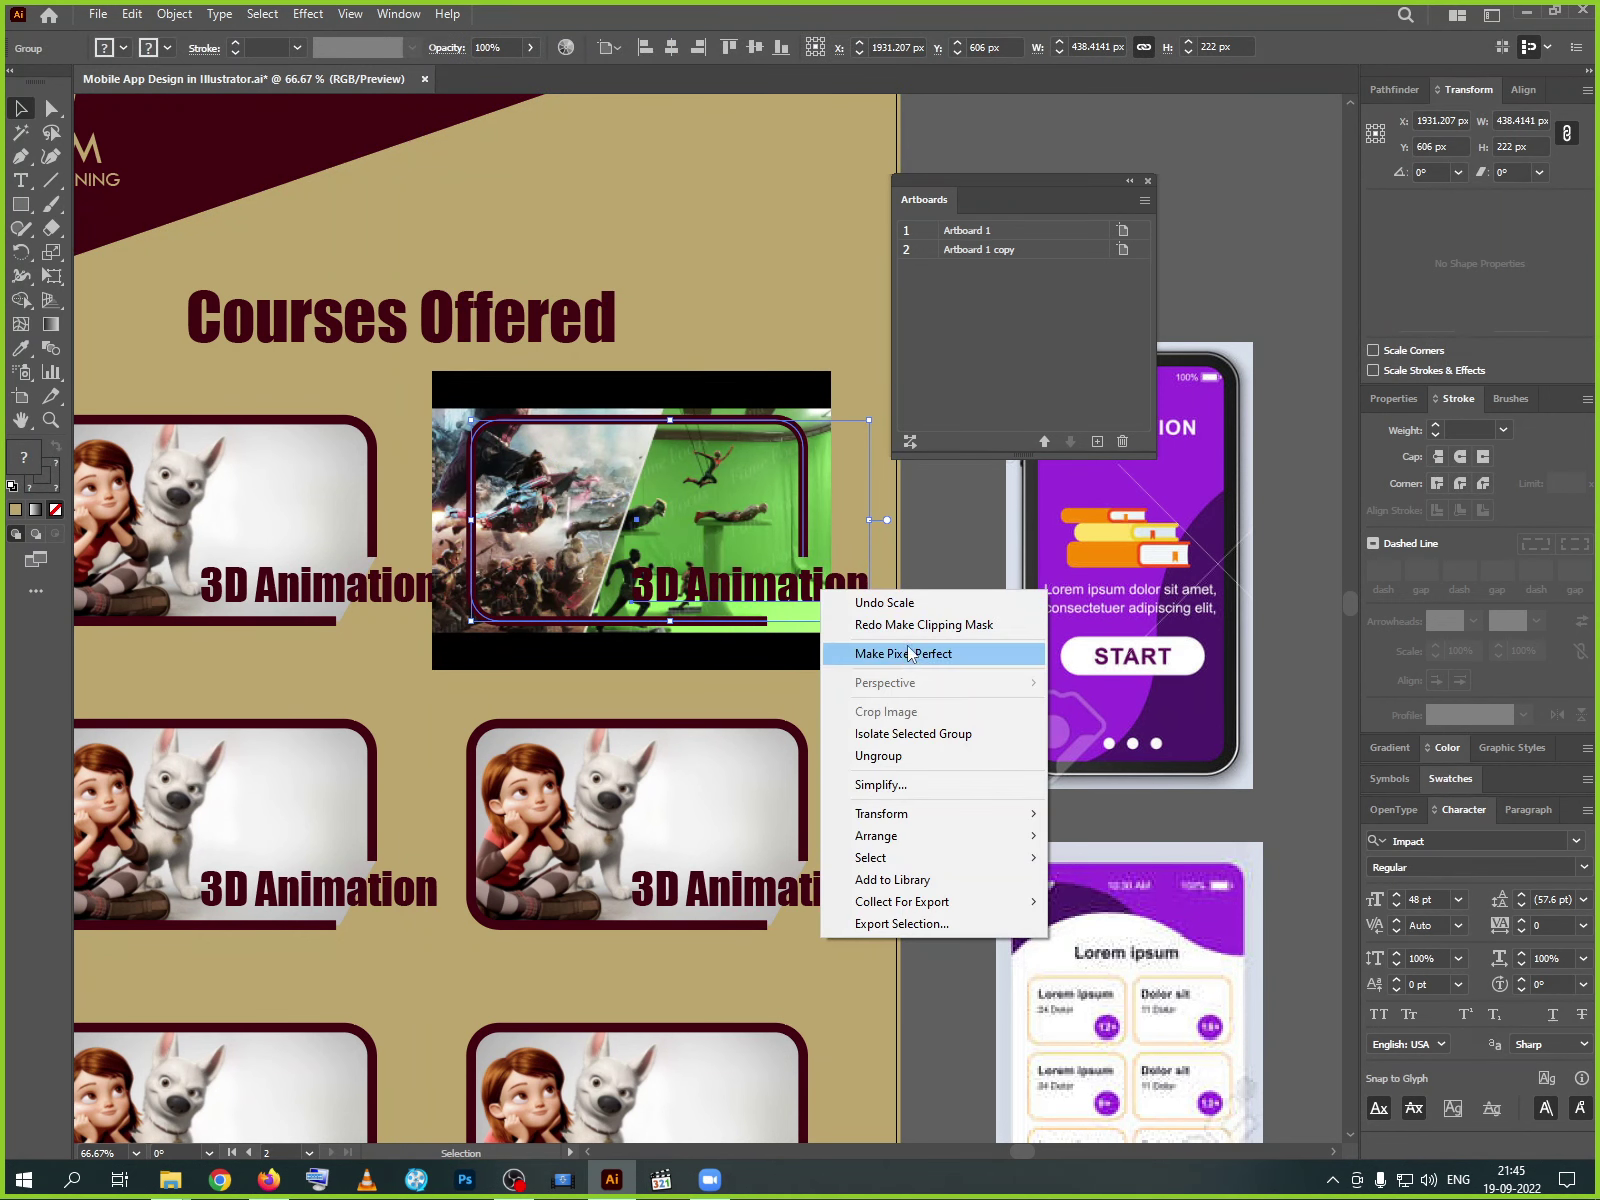
pyautogui.click(918, 742)
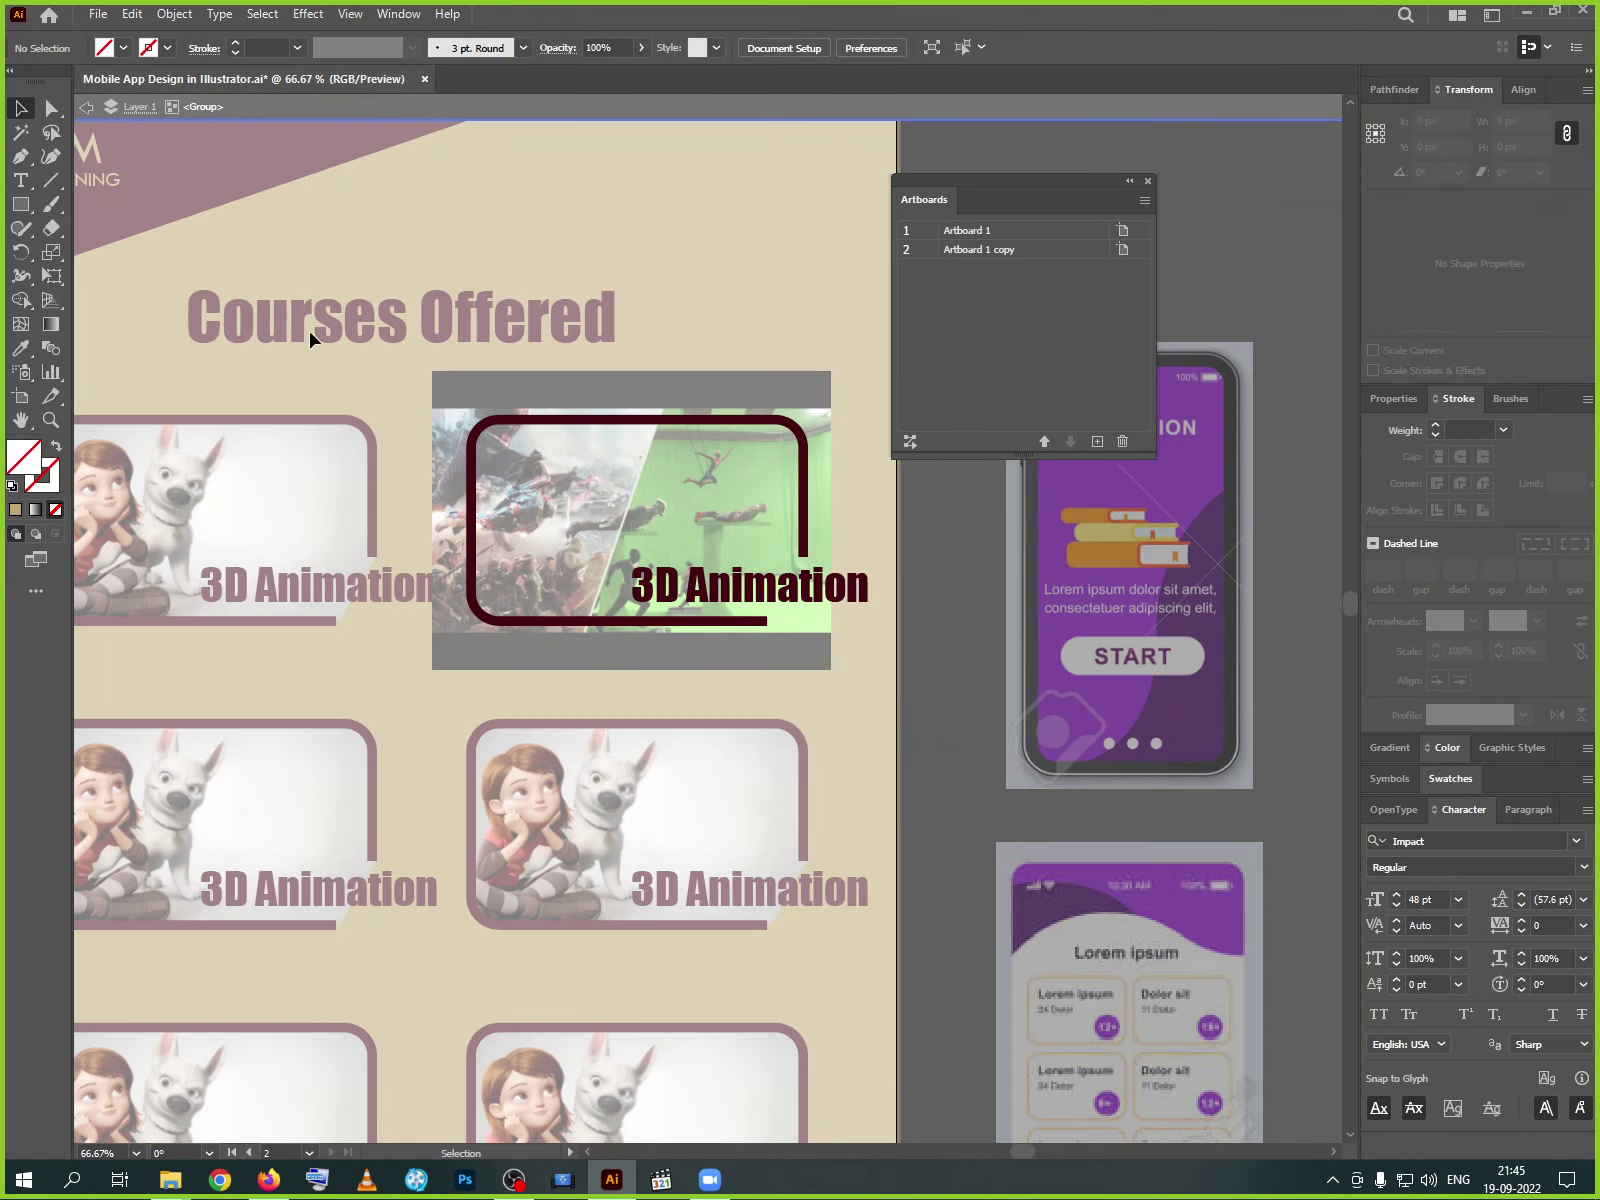
pyautogui.click(86, 107)
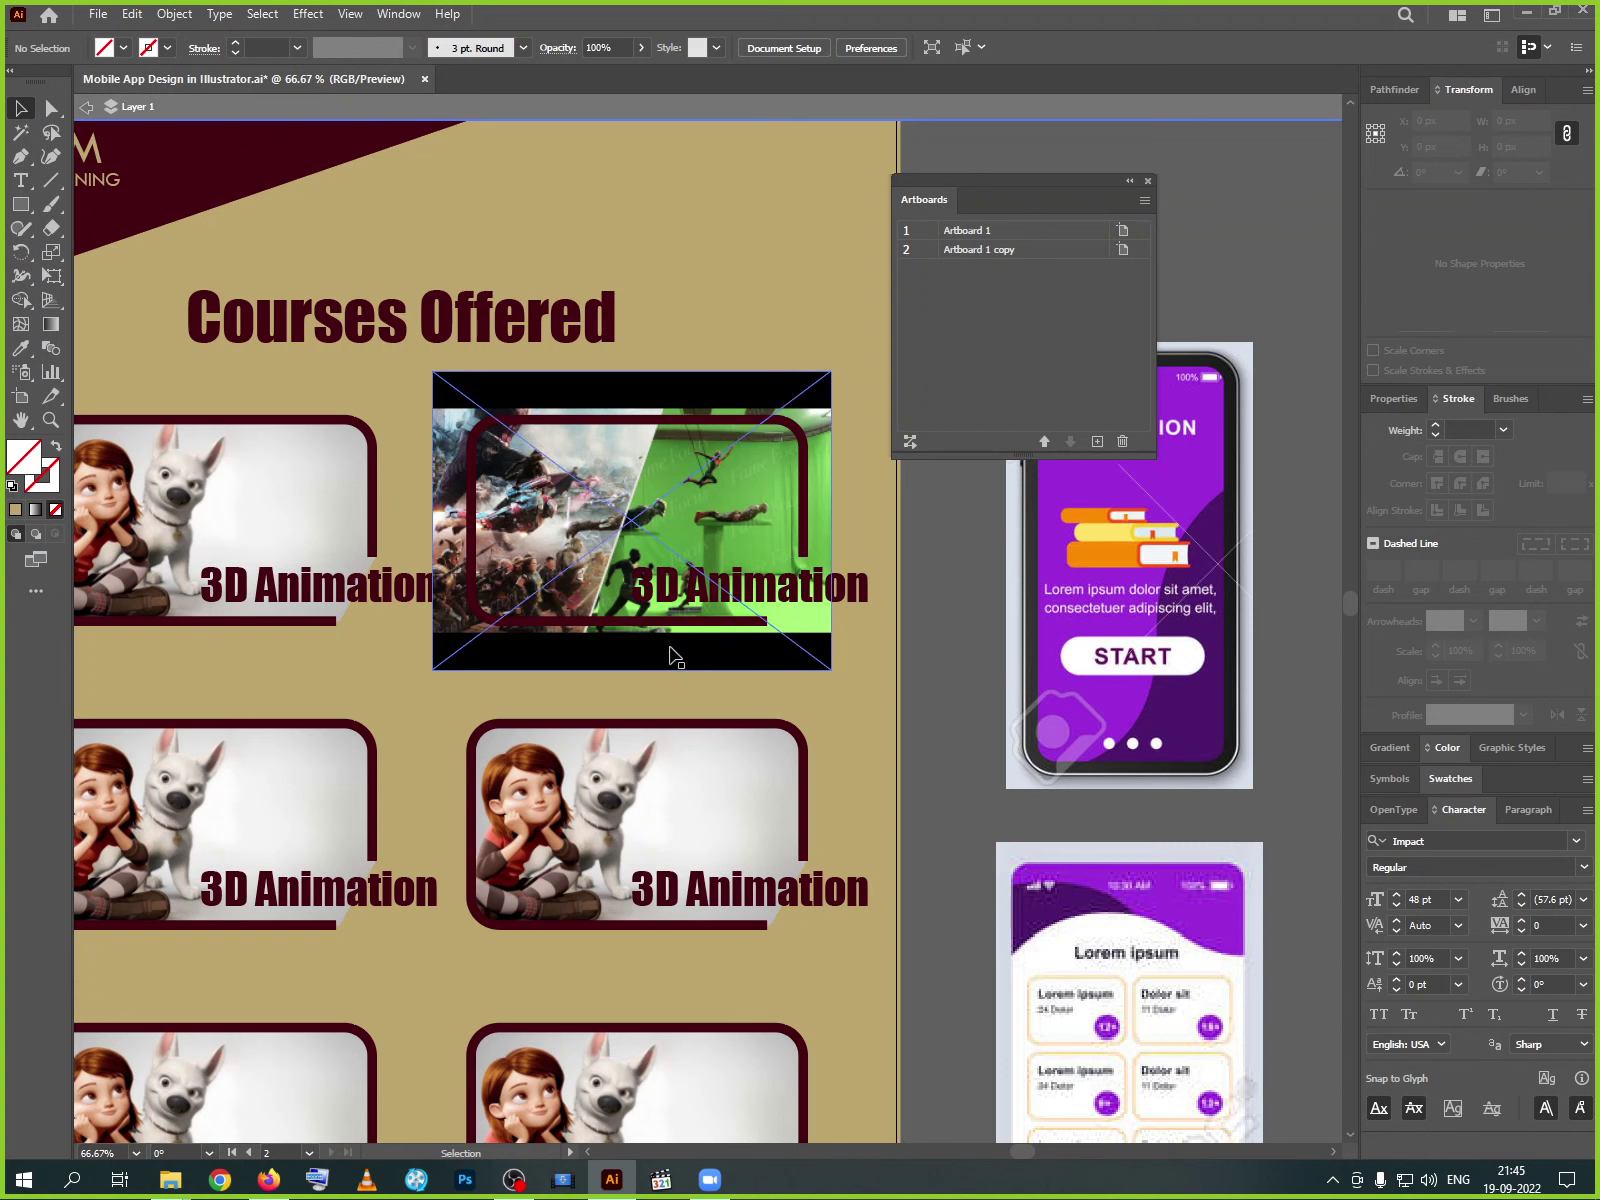
# - Ungroup the card's frame and label, then clip the film image to the rounded frame
pyautogui.click(680, 659)
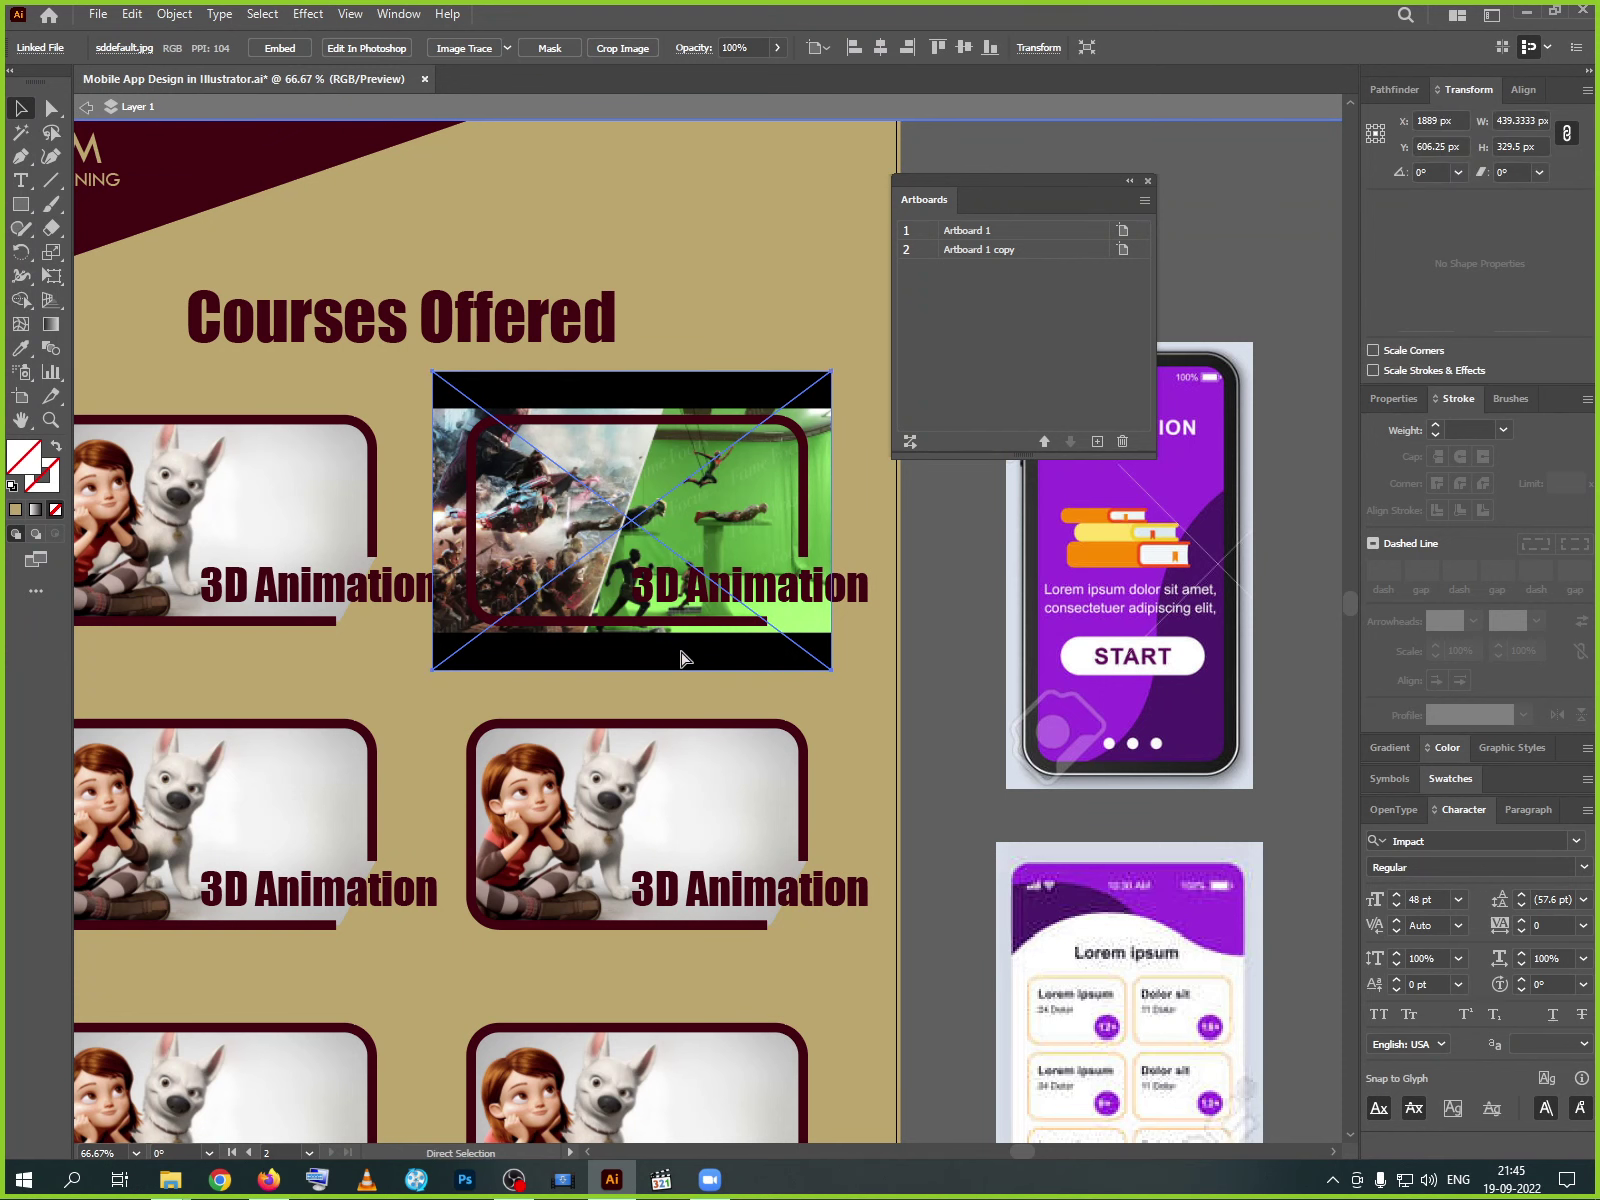
pyautogui.click(770, 610)
pyautogui.rightClick(728, 598)
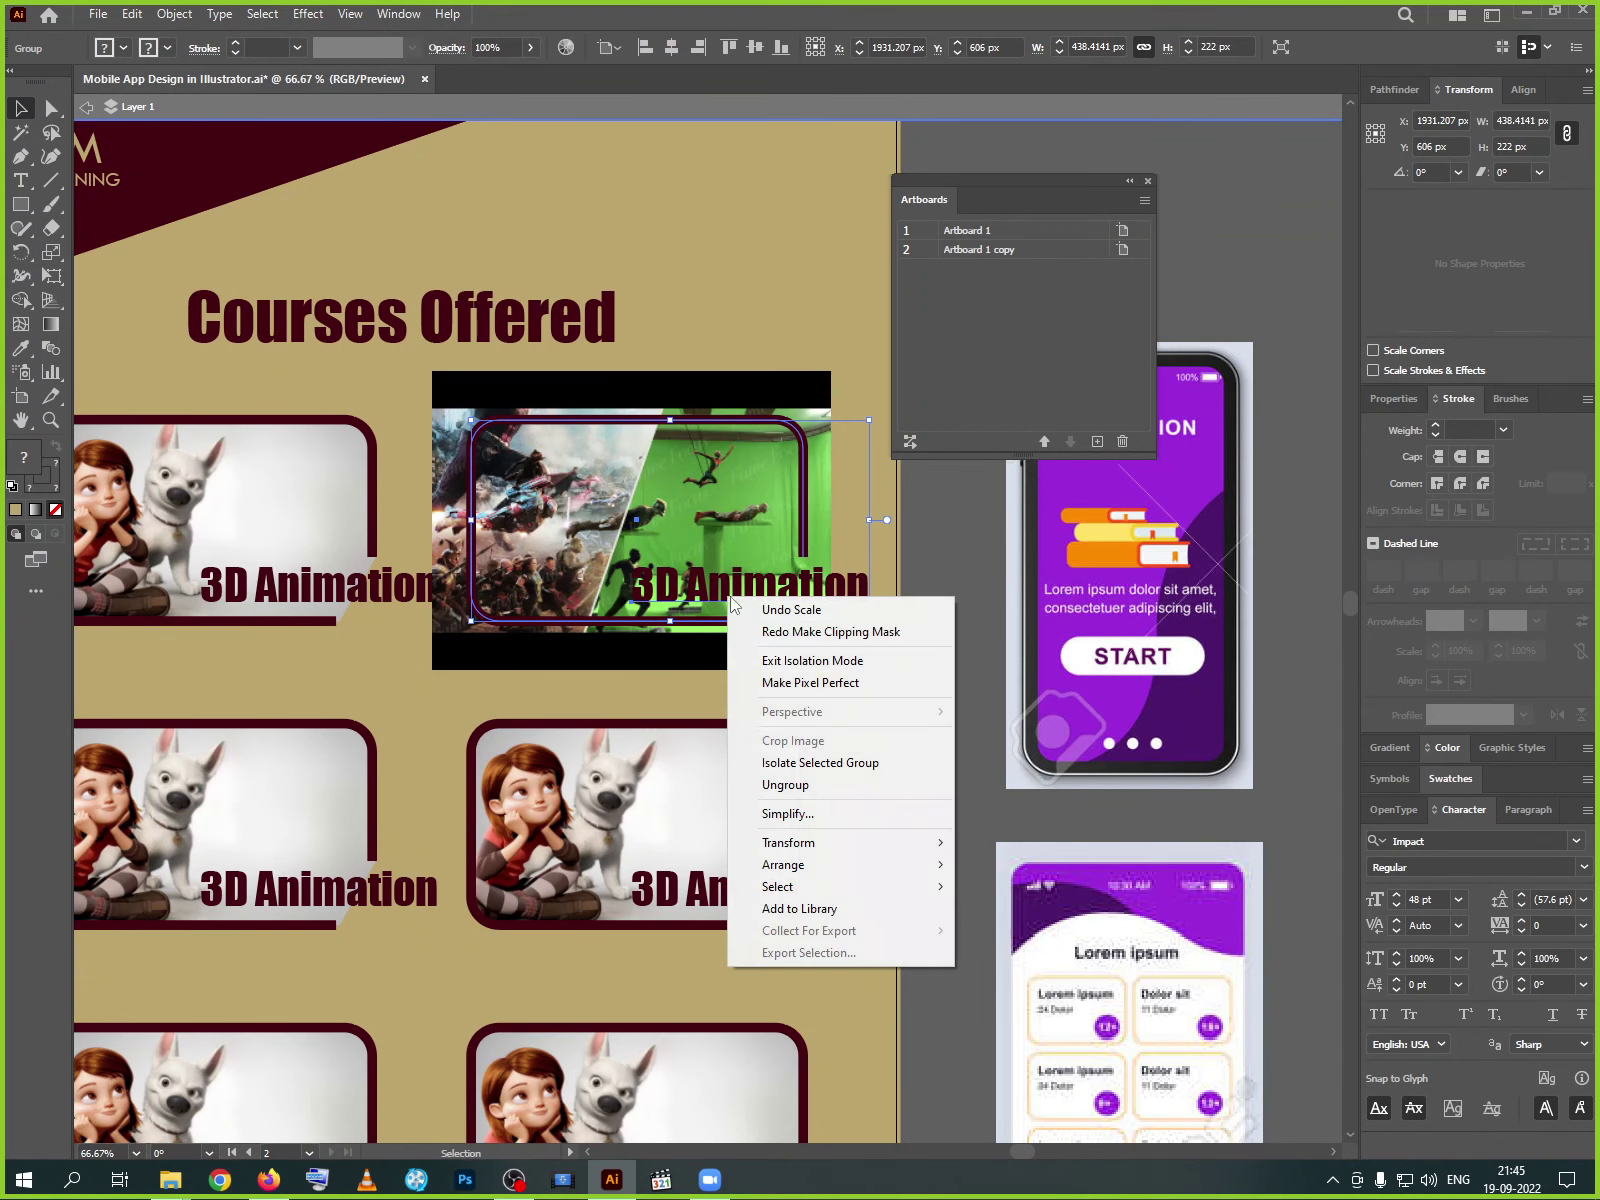
pyautogui.click(827, 786)
pyautogui.click(629, 655)
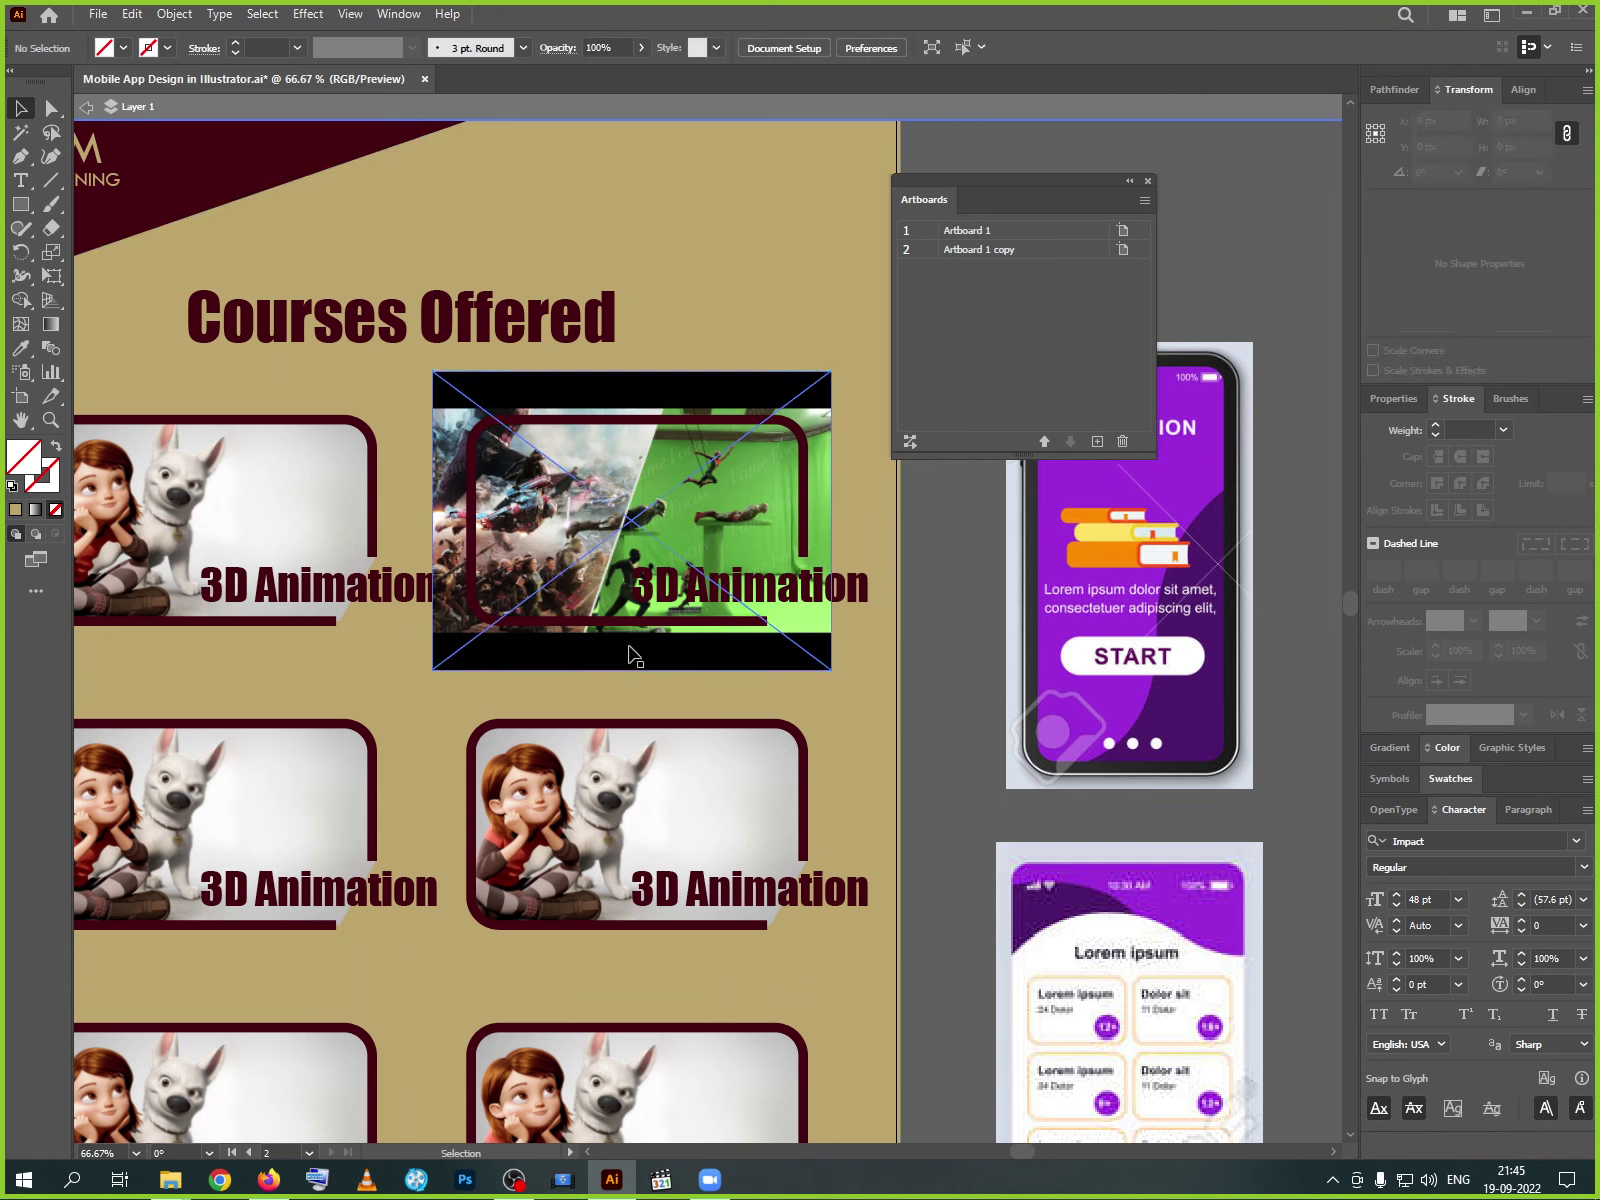
pyautogui.click(805, 525)
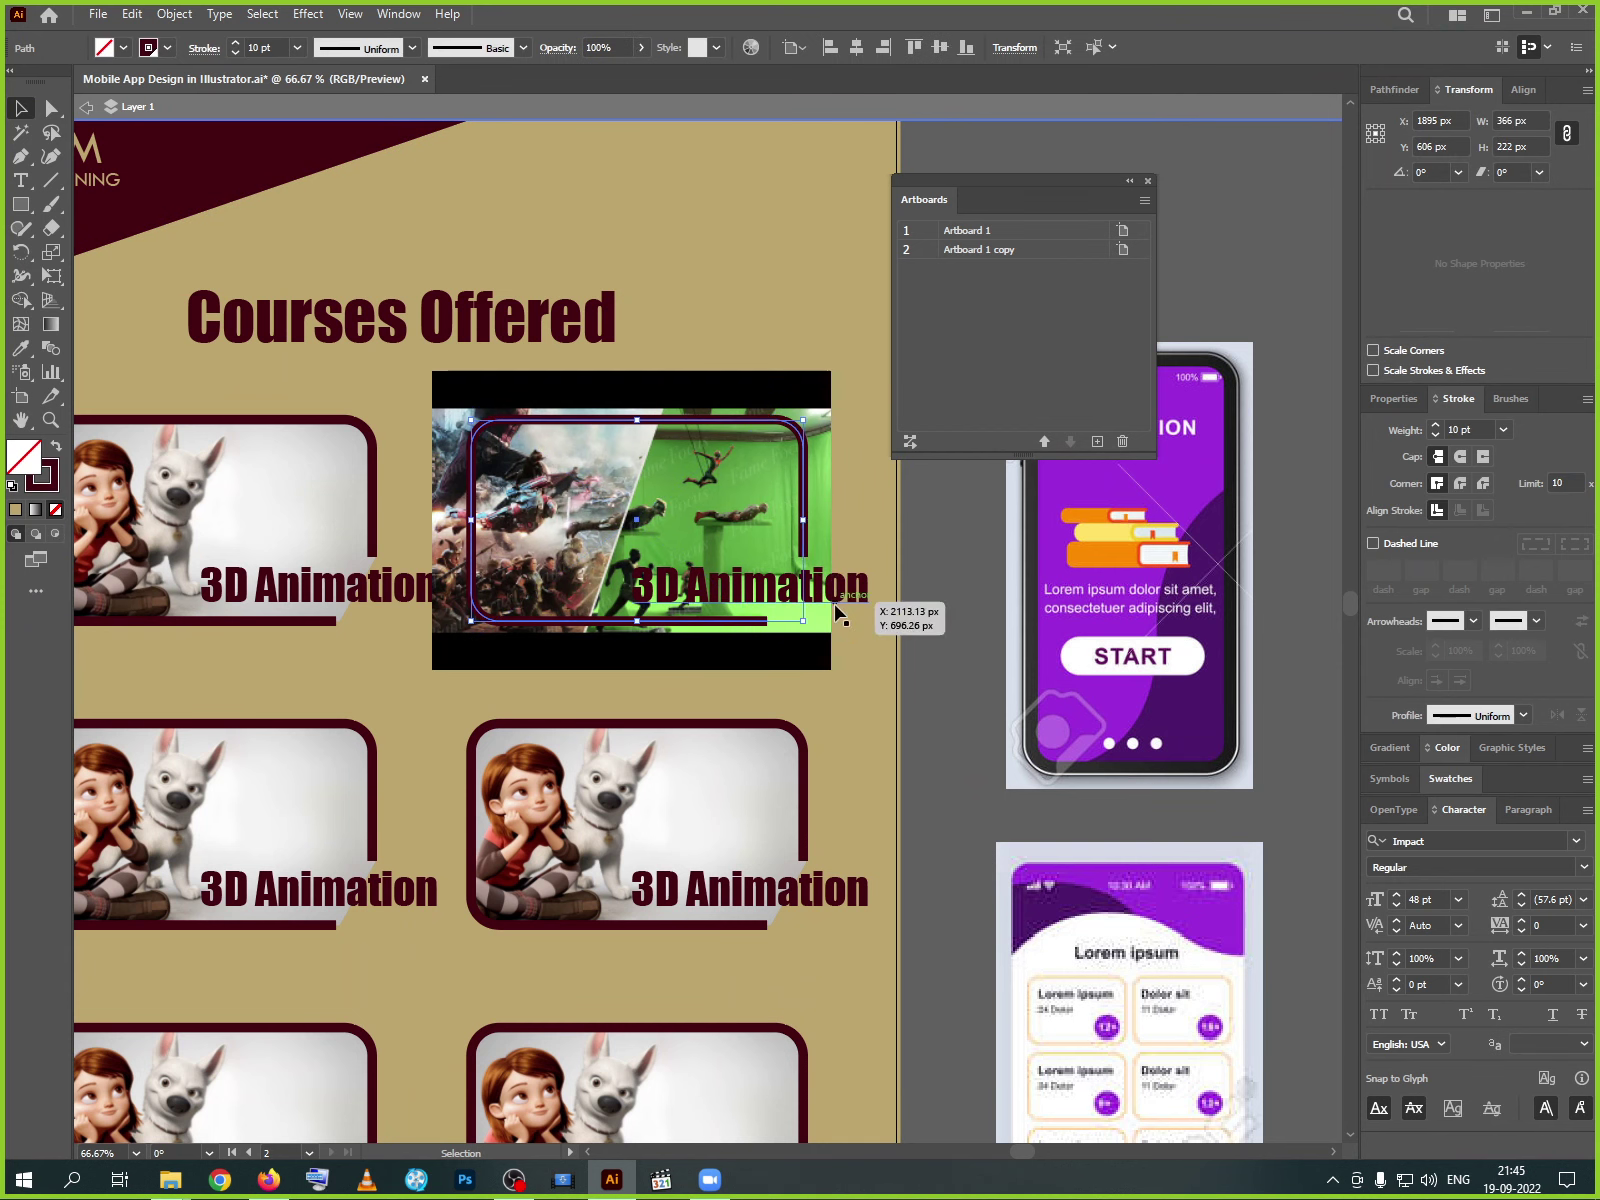
pyautogui.keyDown('shift'); pyautogui.click(818, 538); pyautogui.keyUp('shift')
pyautogui.rightClick(819, 529)
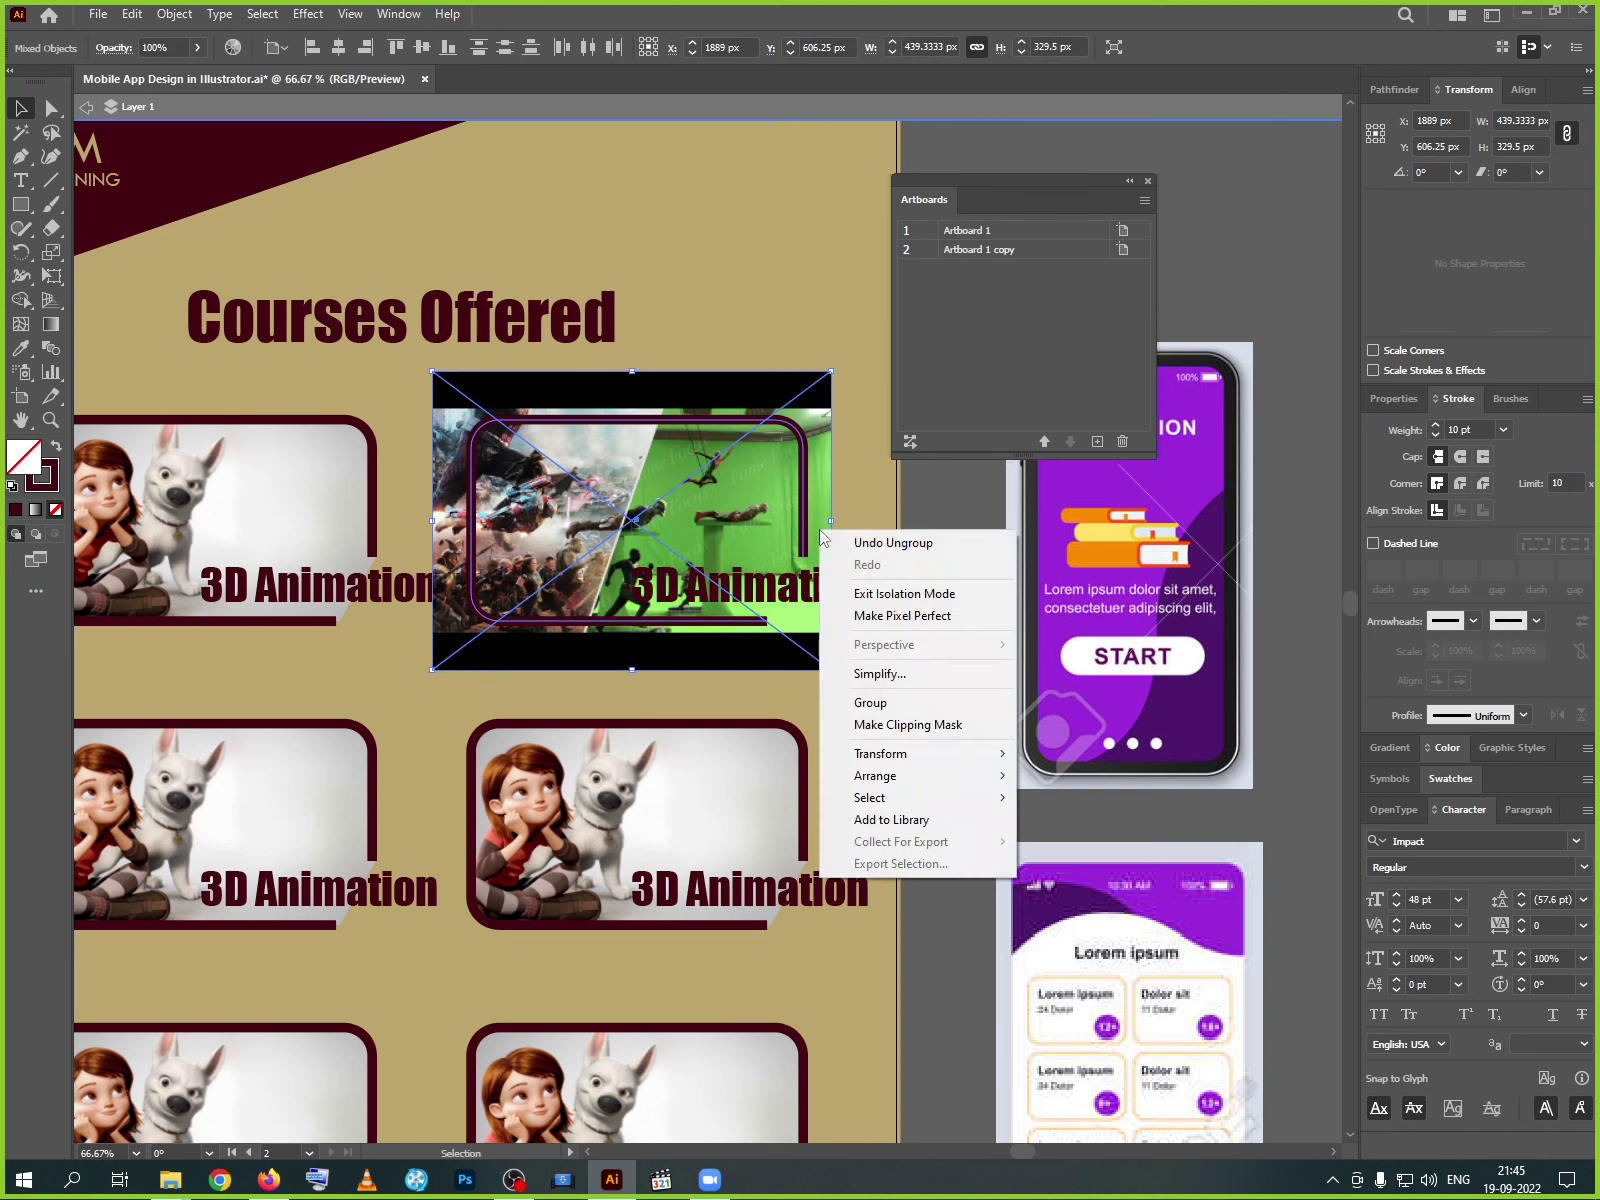
pyautogui.click(879, 722)
pyautogui.click(921, 728)
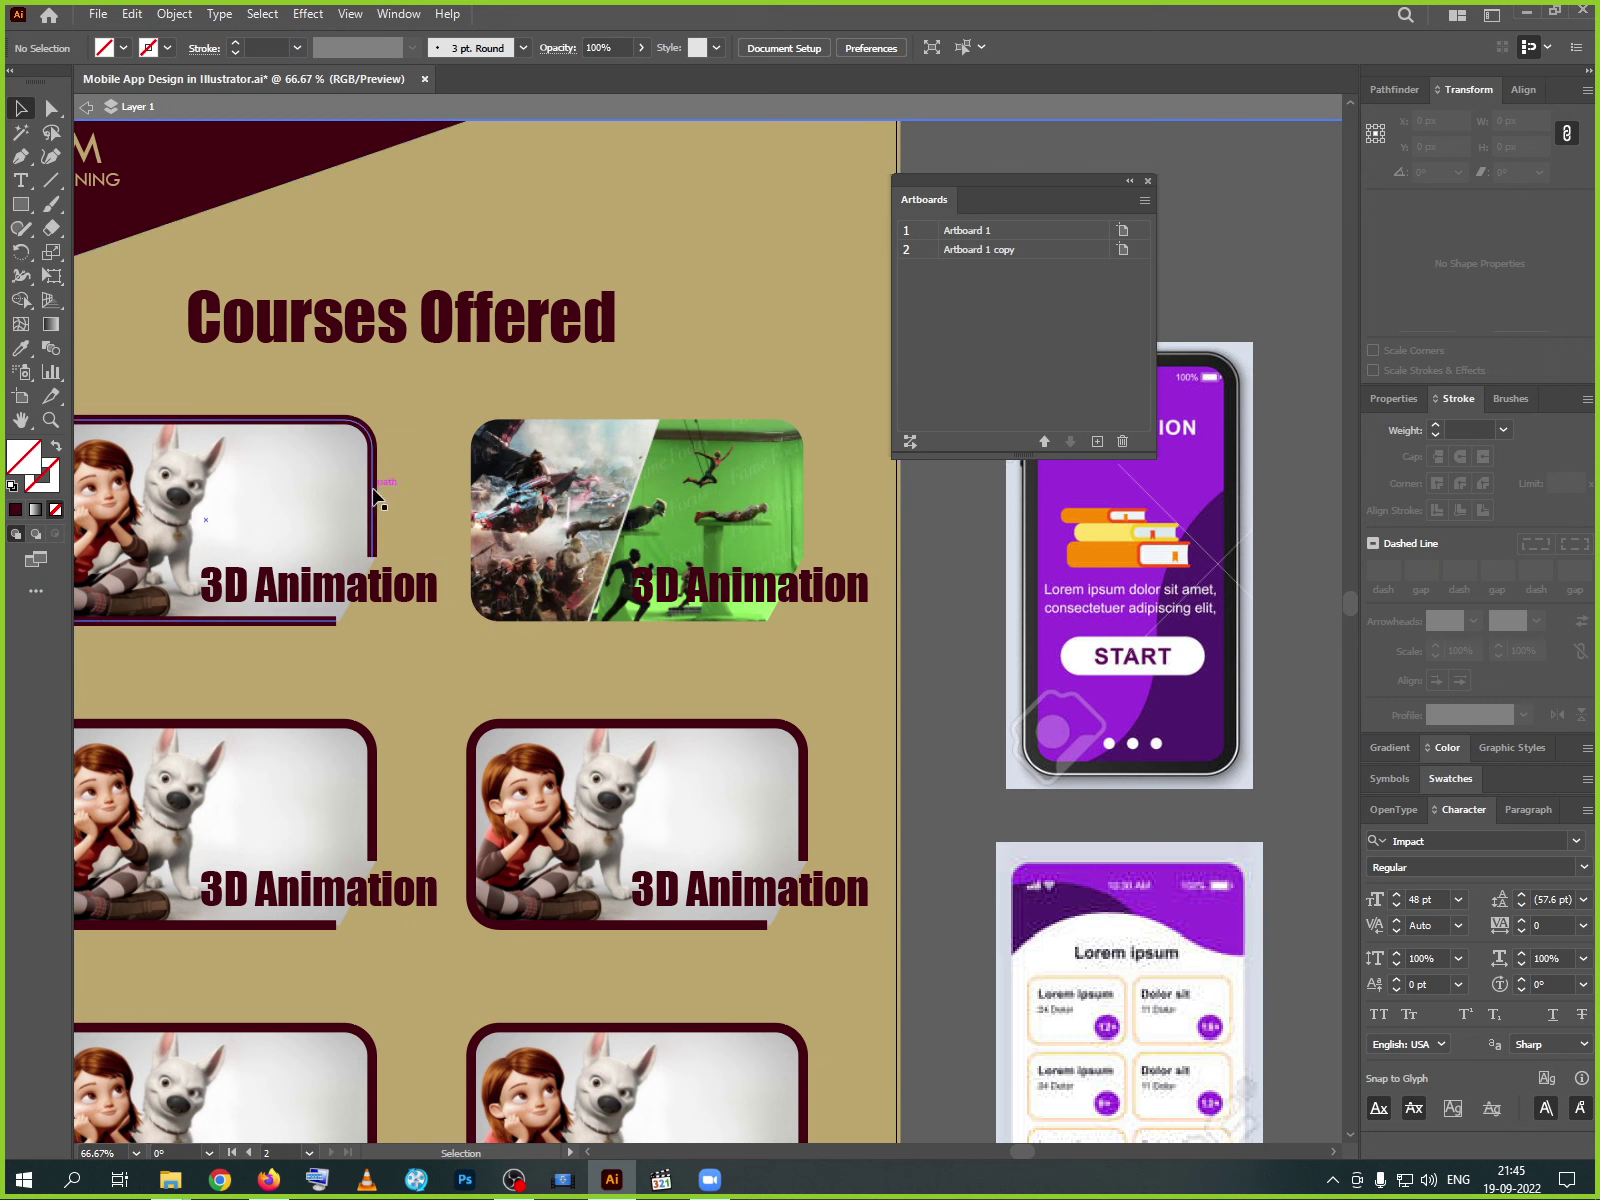
# - Check the clipping path, reapply the mask to the rounded frame, and undo to restore the dark border
pyautogui.press('a')
pyautogui.click(513, 527)
pyautogui.click(846, 743)
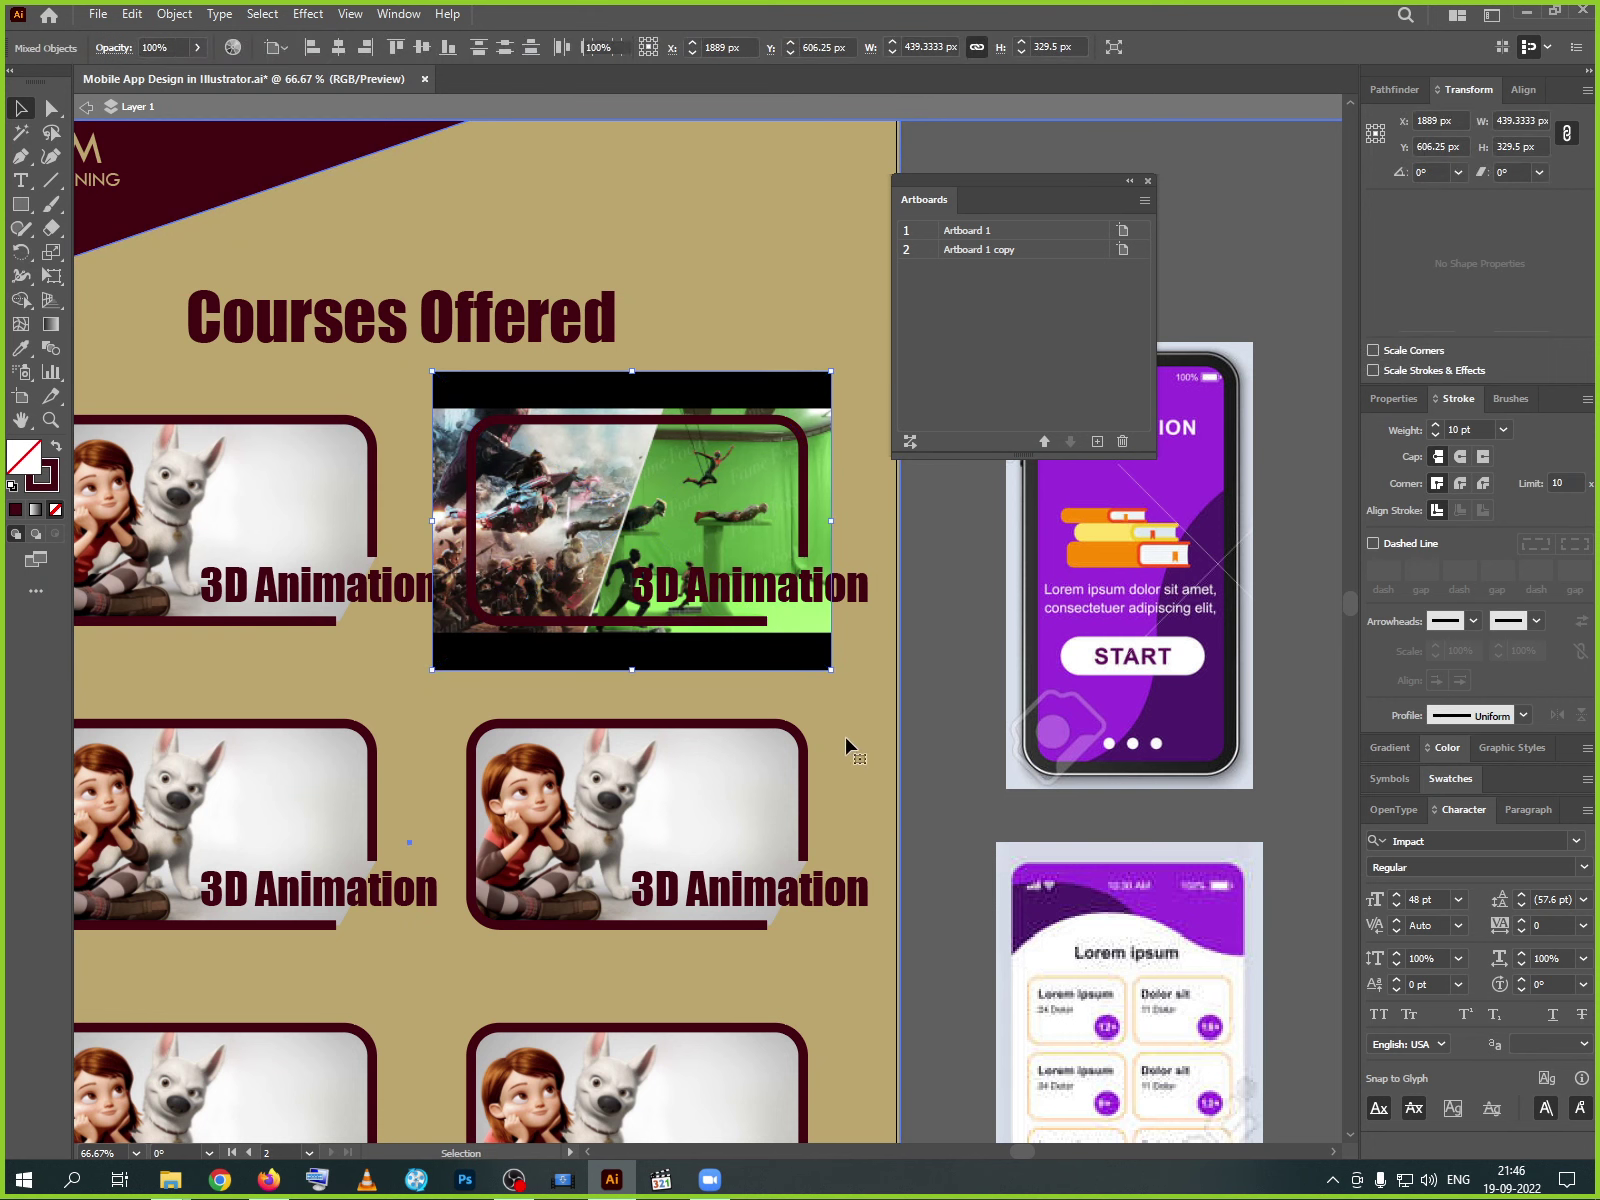
pyautogui.press('v')
pyautogui.click(716, 626)
pyautogui.press('a')
pyautogui.click(716, 626)
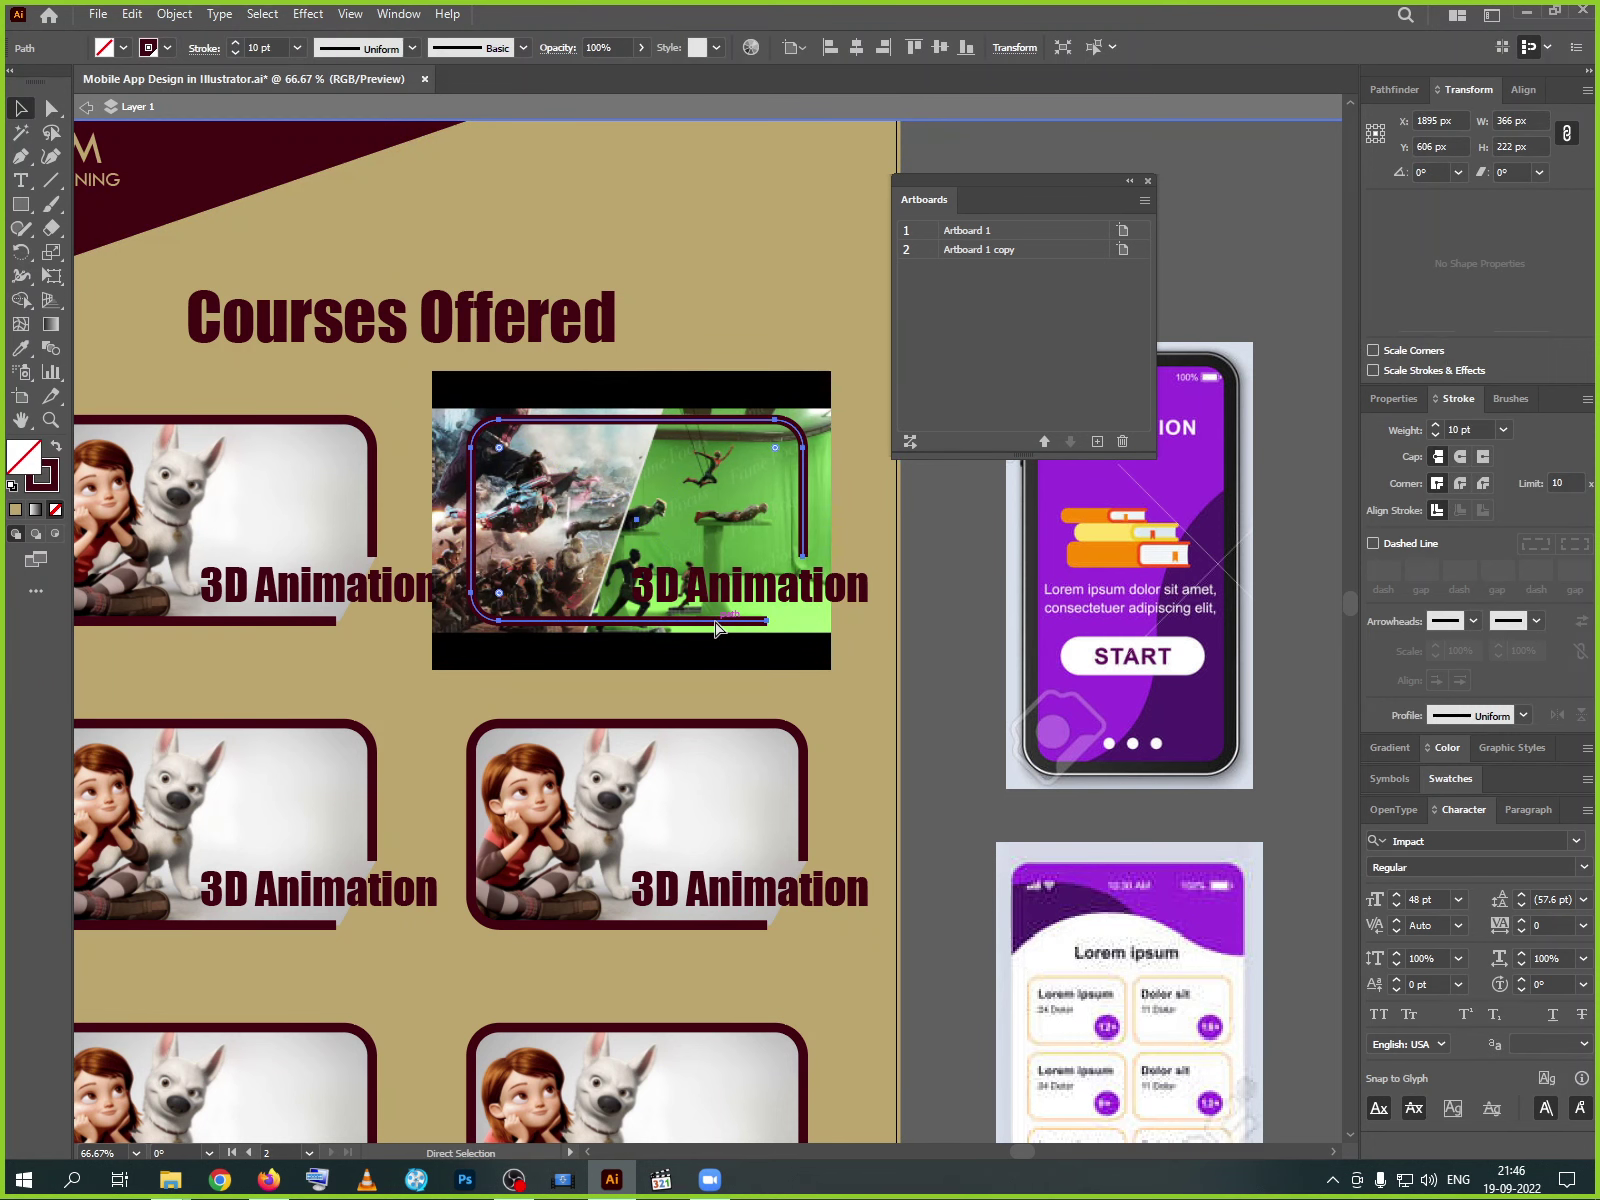
pyautogui.press('v')
pyautogui.rightClick(752, 666)
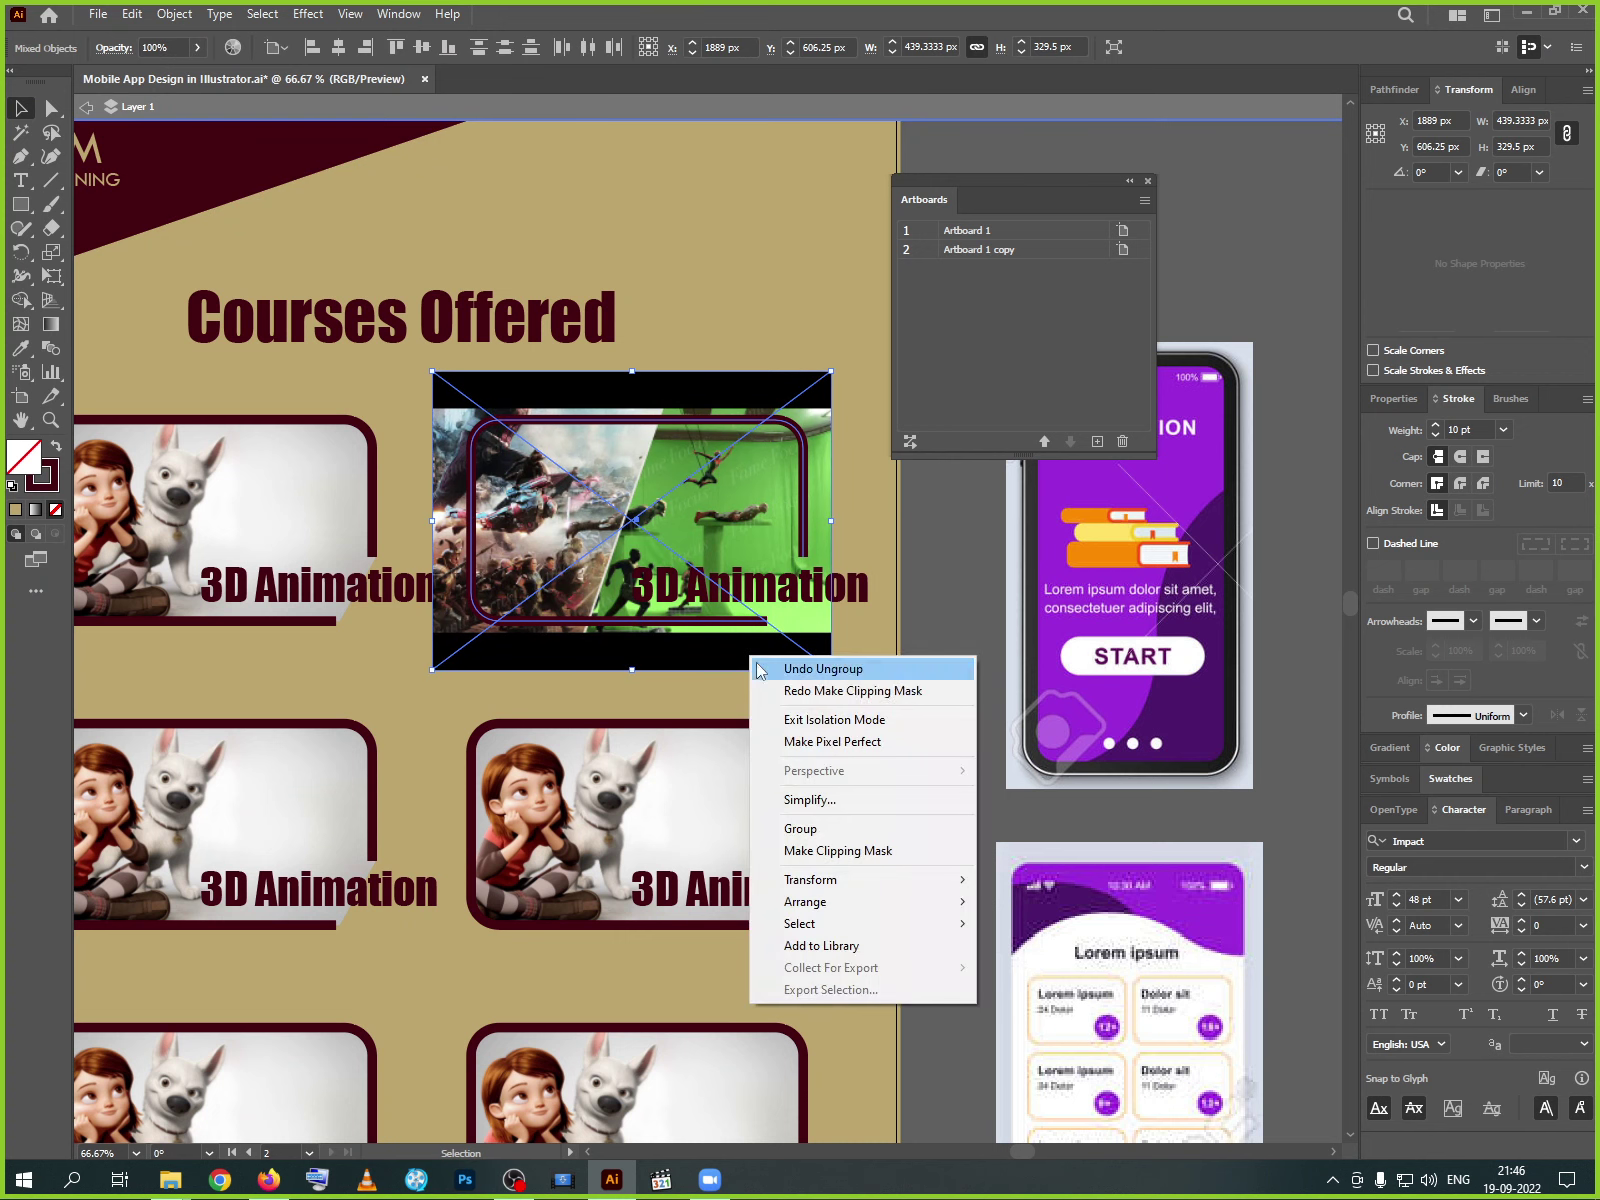
pyautogui.click(826, 851)
pyautogui.press('ctrl')
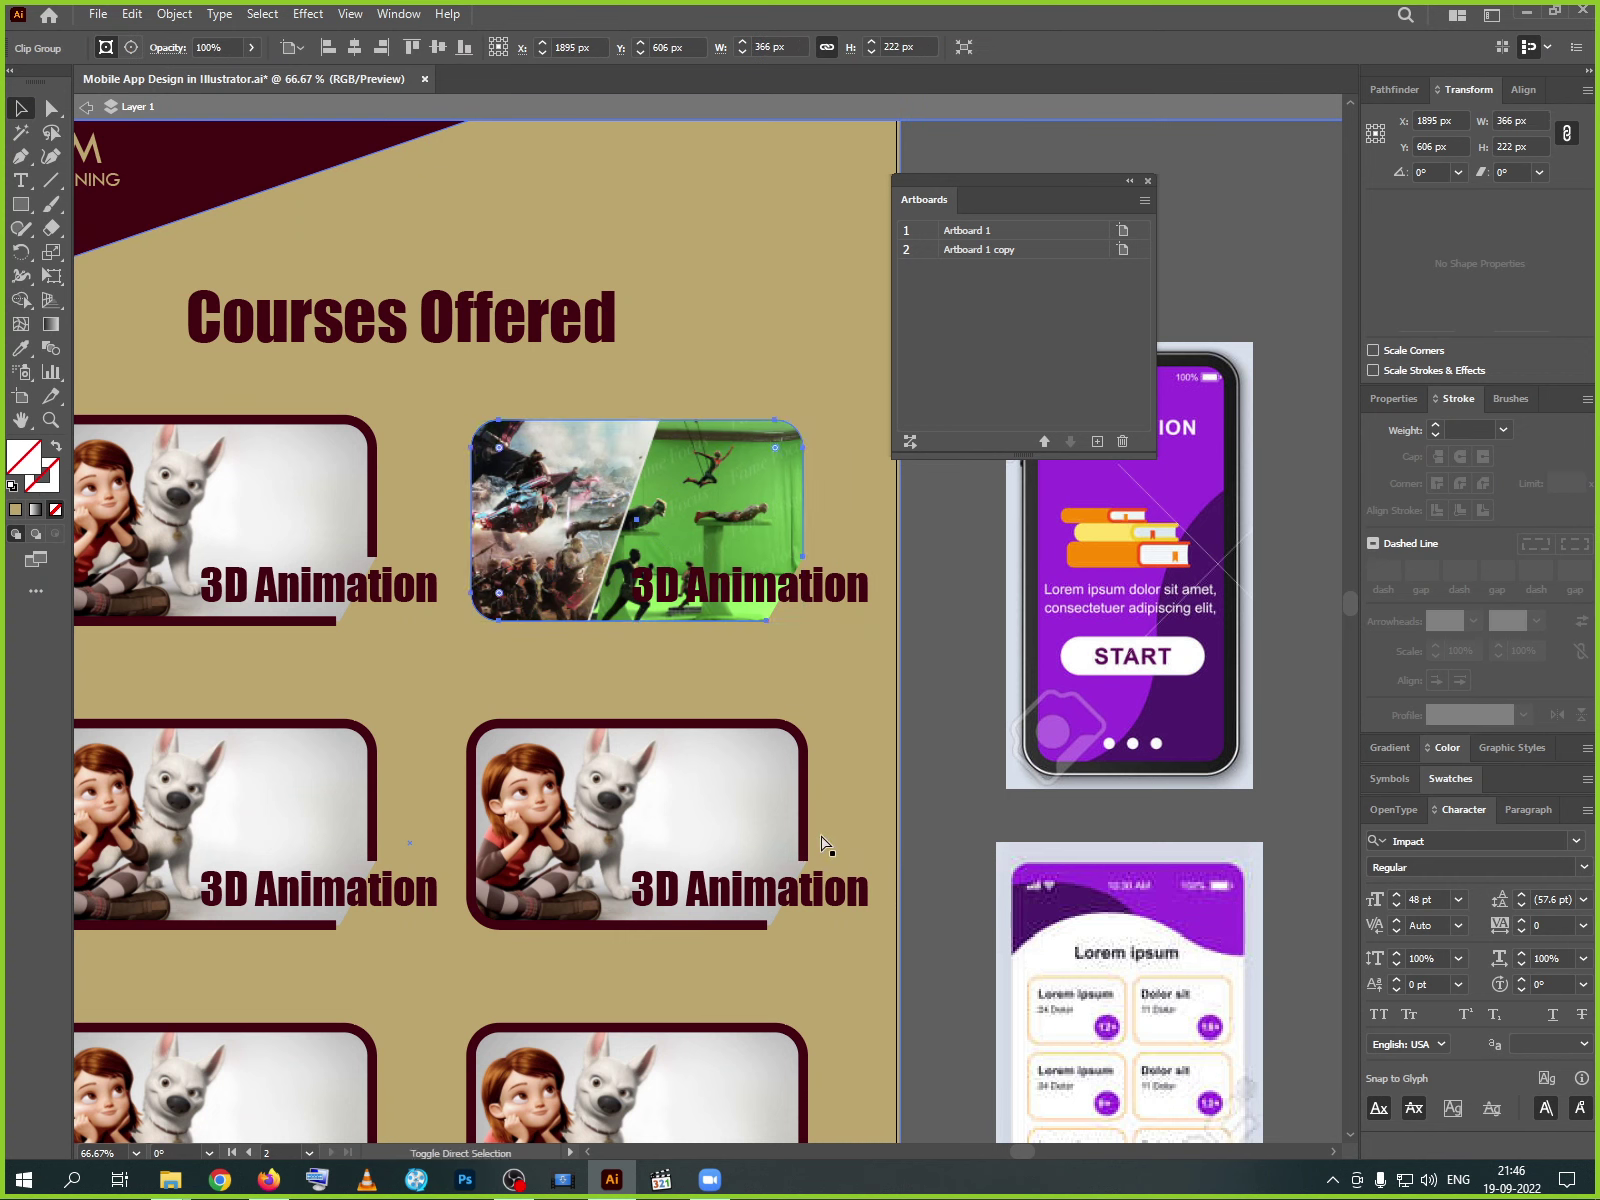
pyautogui.hotkey('ctrl', 'z')
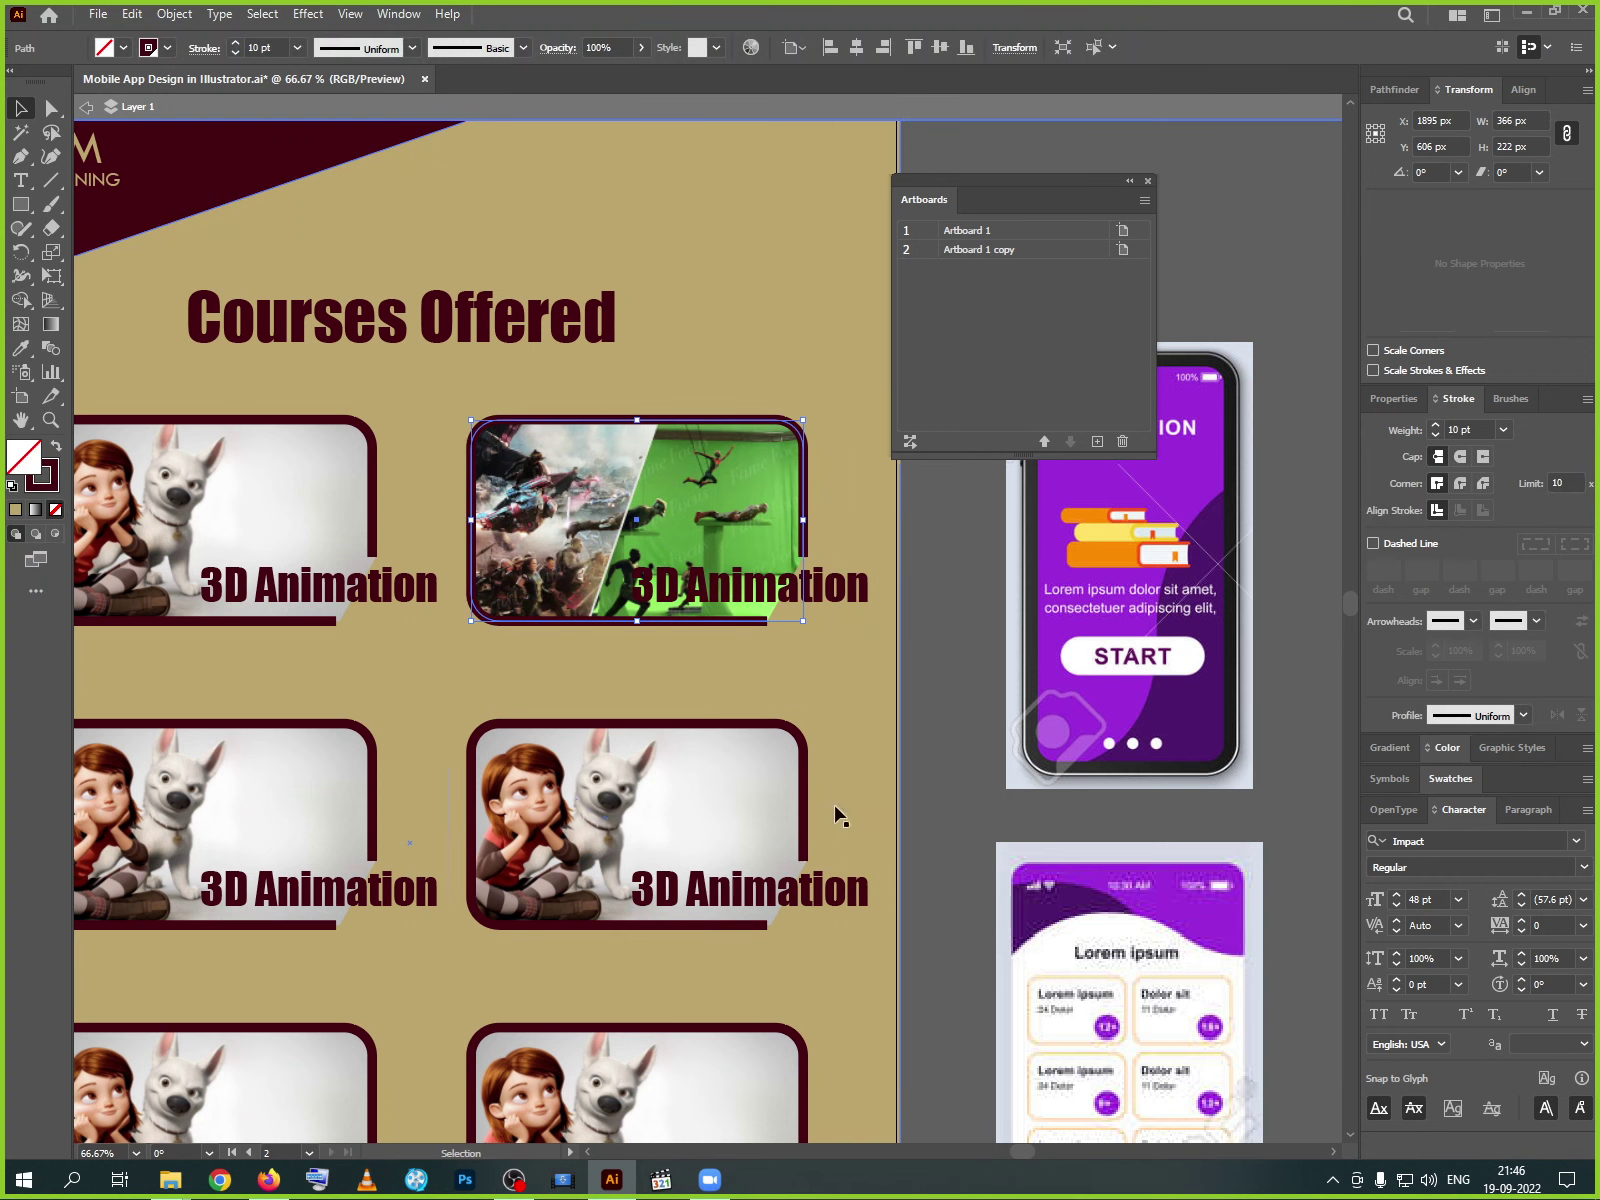
# - Change the top-right card's caption to 'VFX (Visual Effects' and move it left onto the card
pyautogui.click(965, 800)
pyautogui.moveTo(580, 827); pyautogui.dragTo(754, 800)
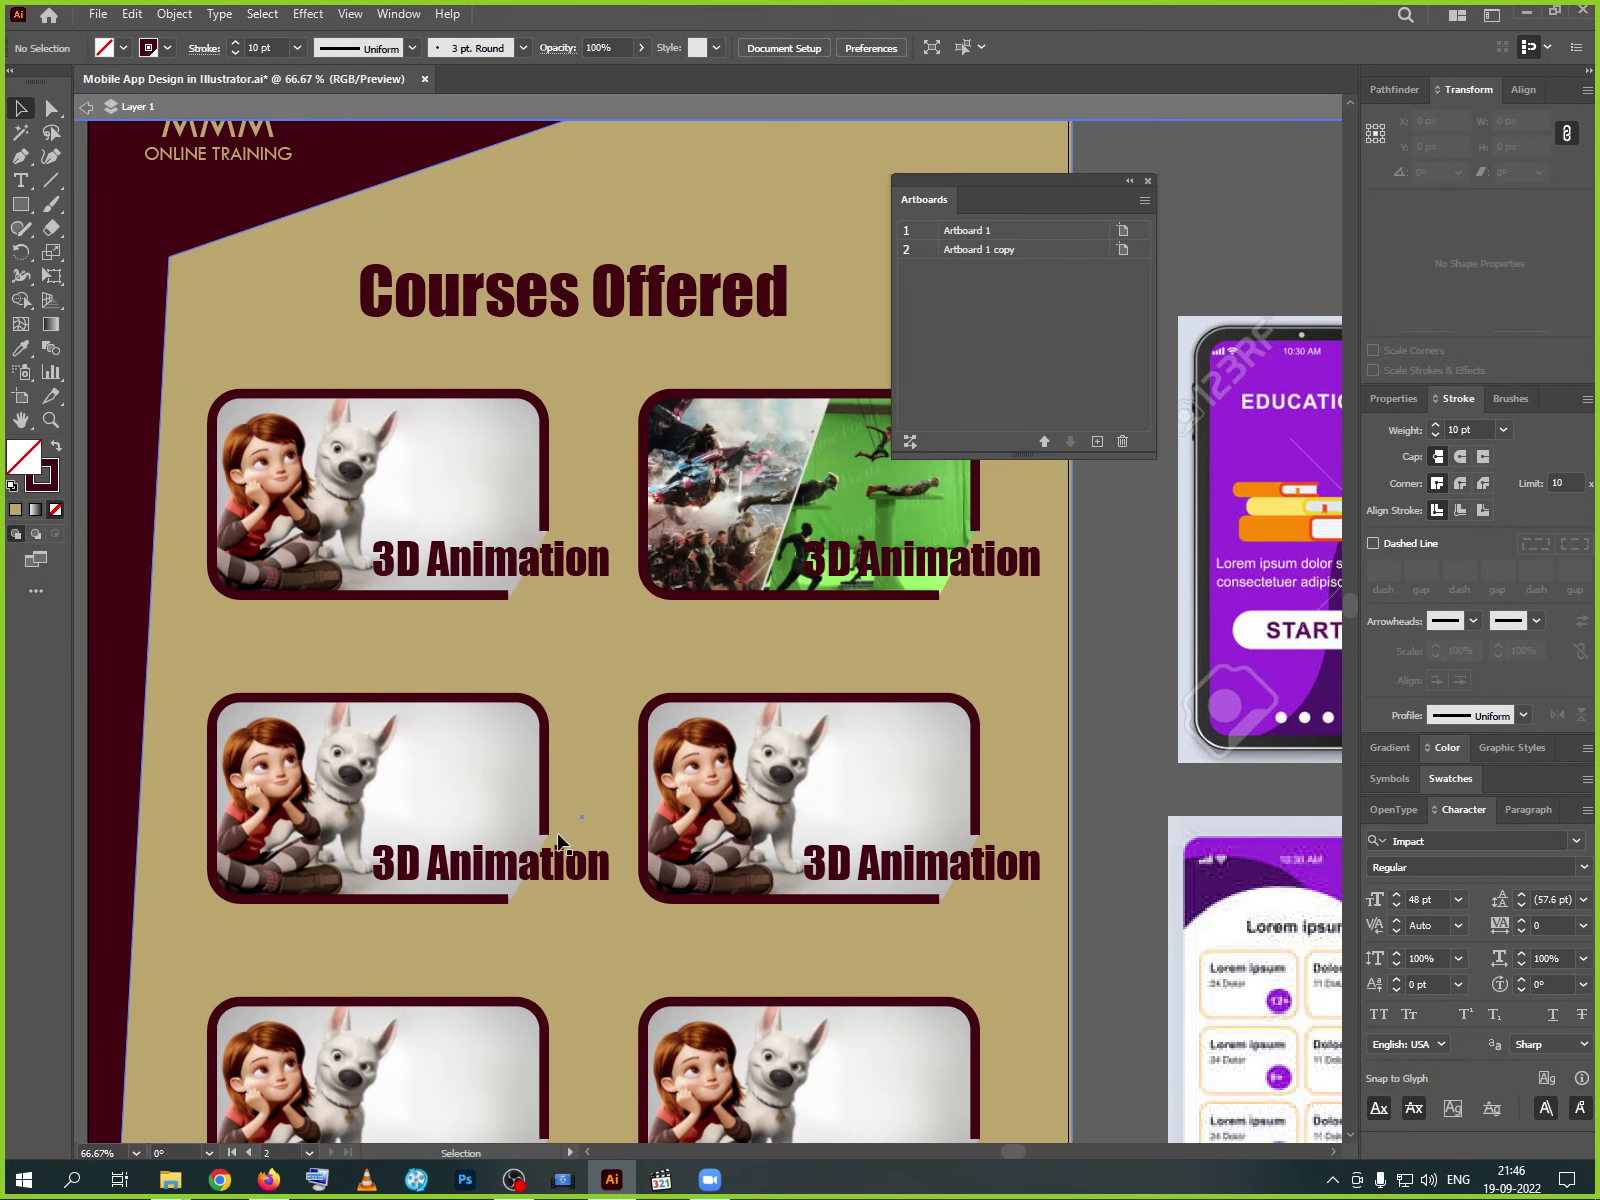
pyautogui.doubleClick(920, 565)
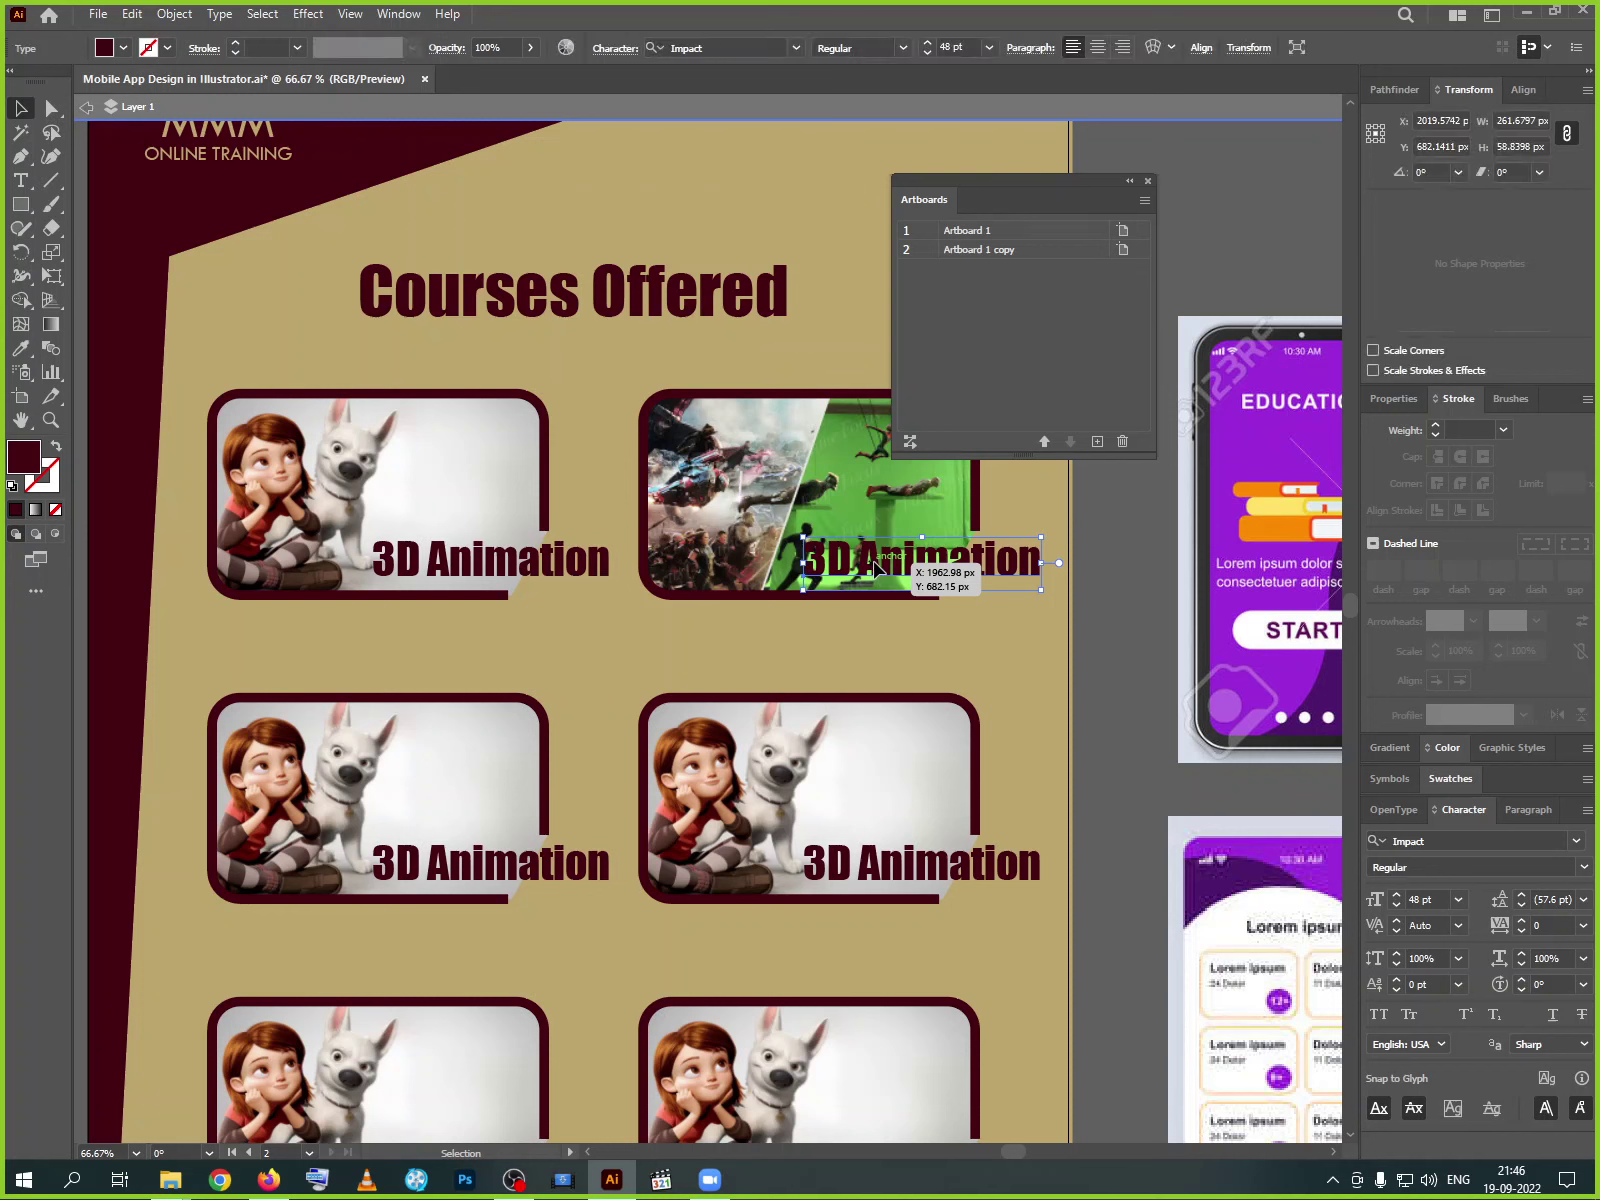
pyautogui.hotkey('ctrl', 'a')
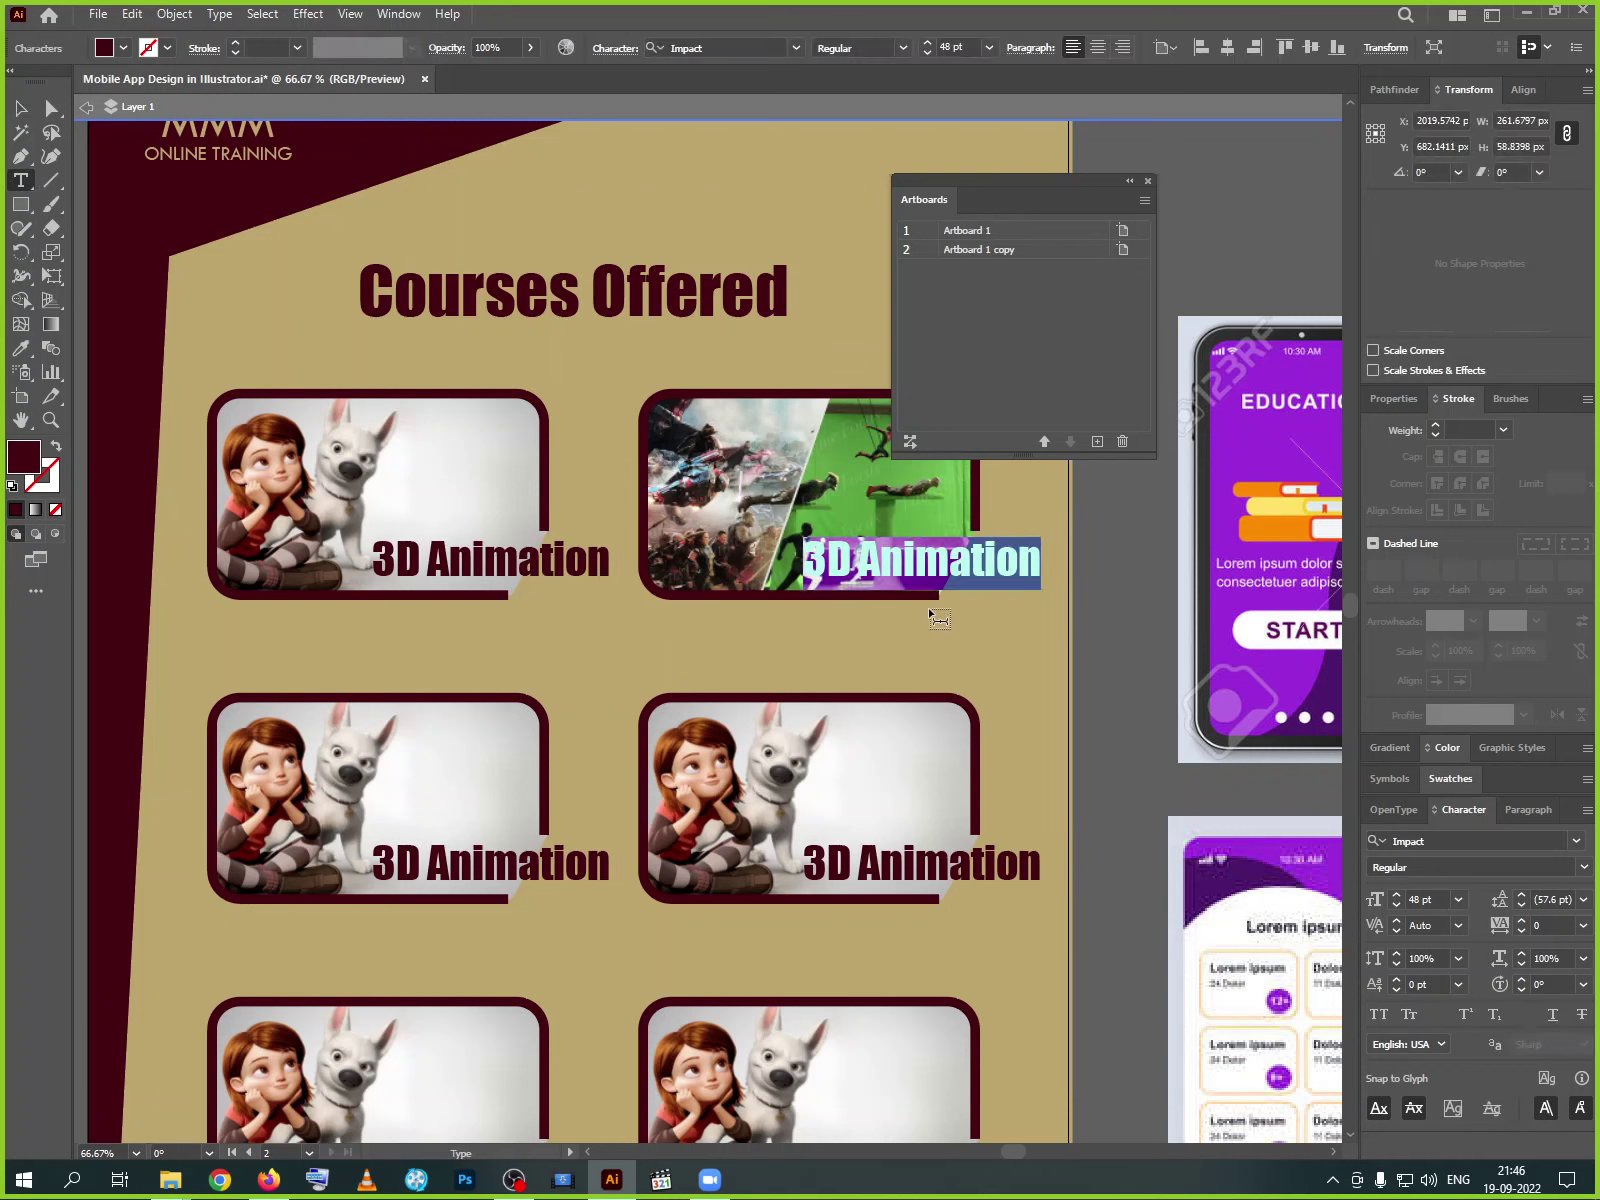
pyautogui.write('VFX (Vis')
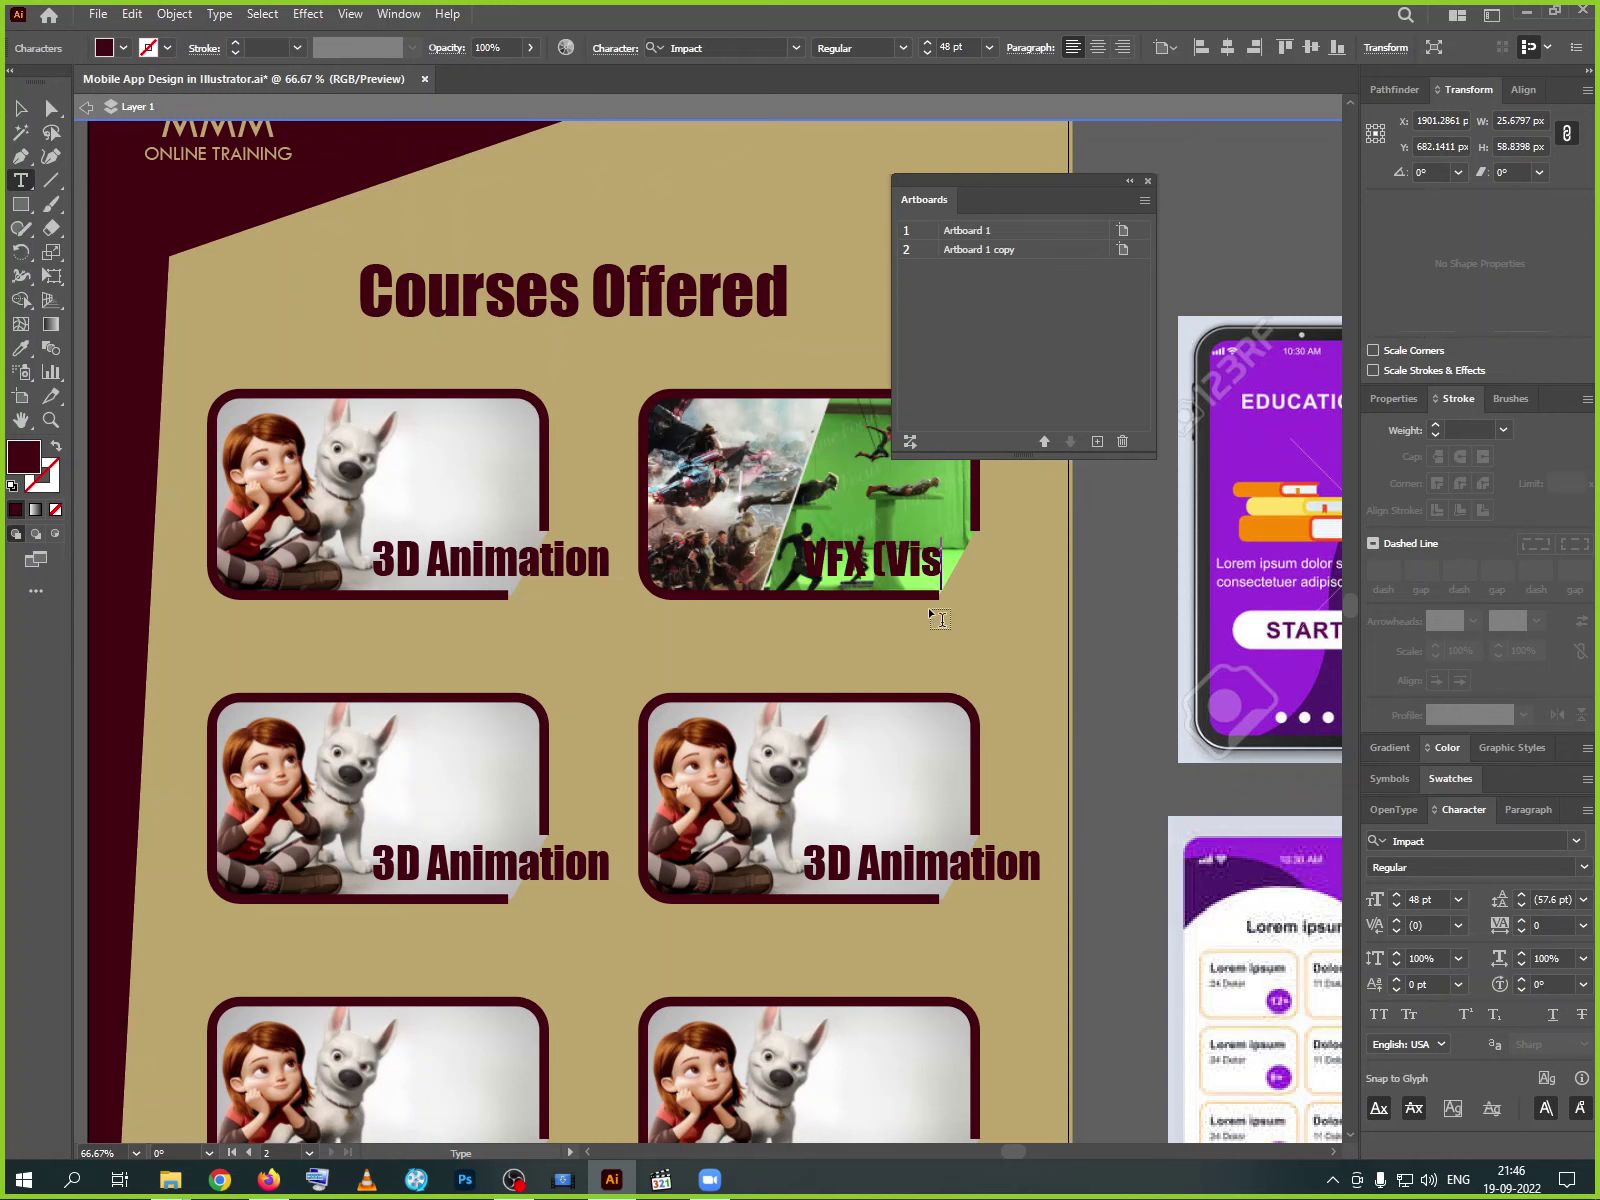
pyautogui.write('ual Effects')
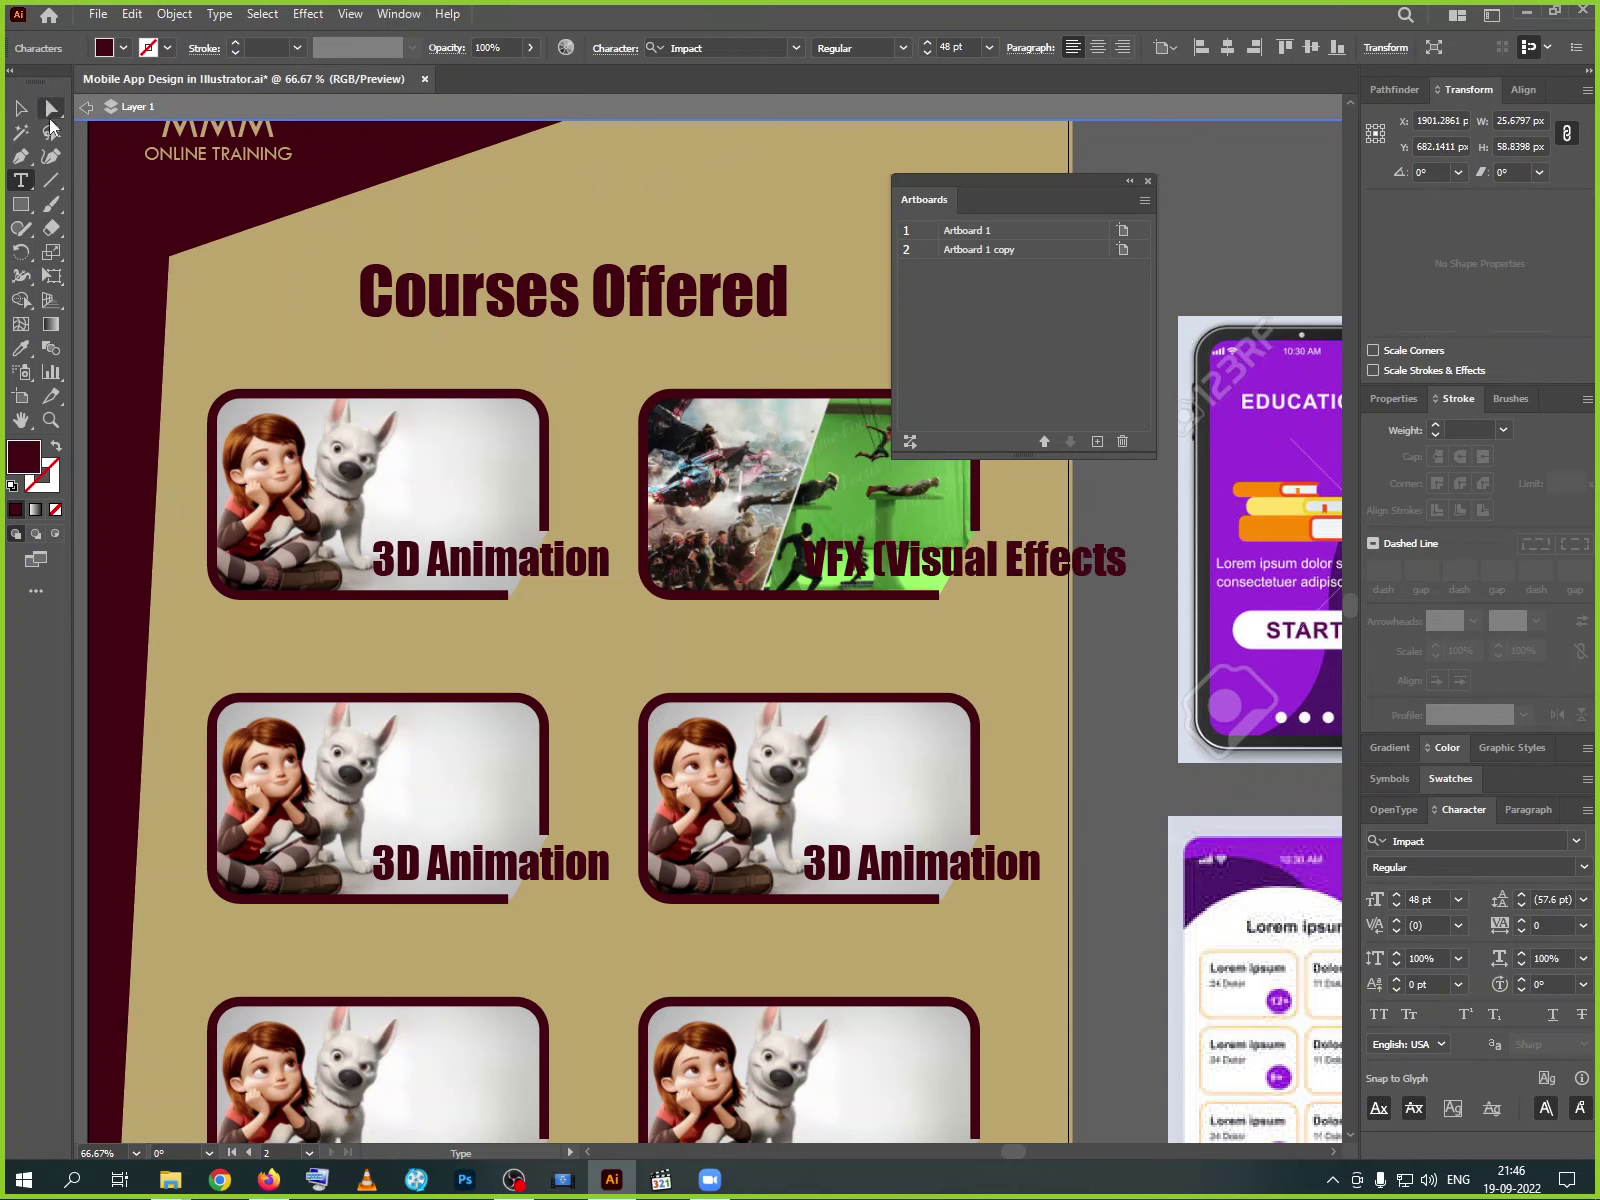
pyautogui.click(21, 109)
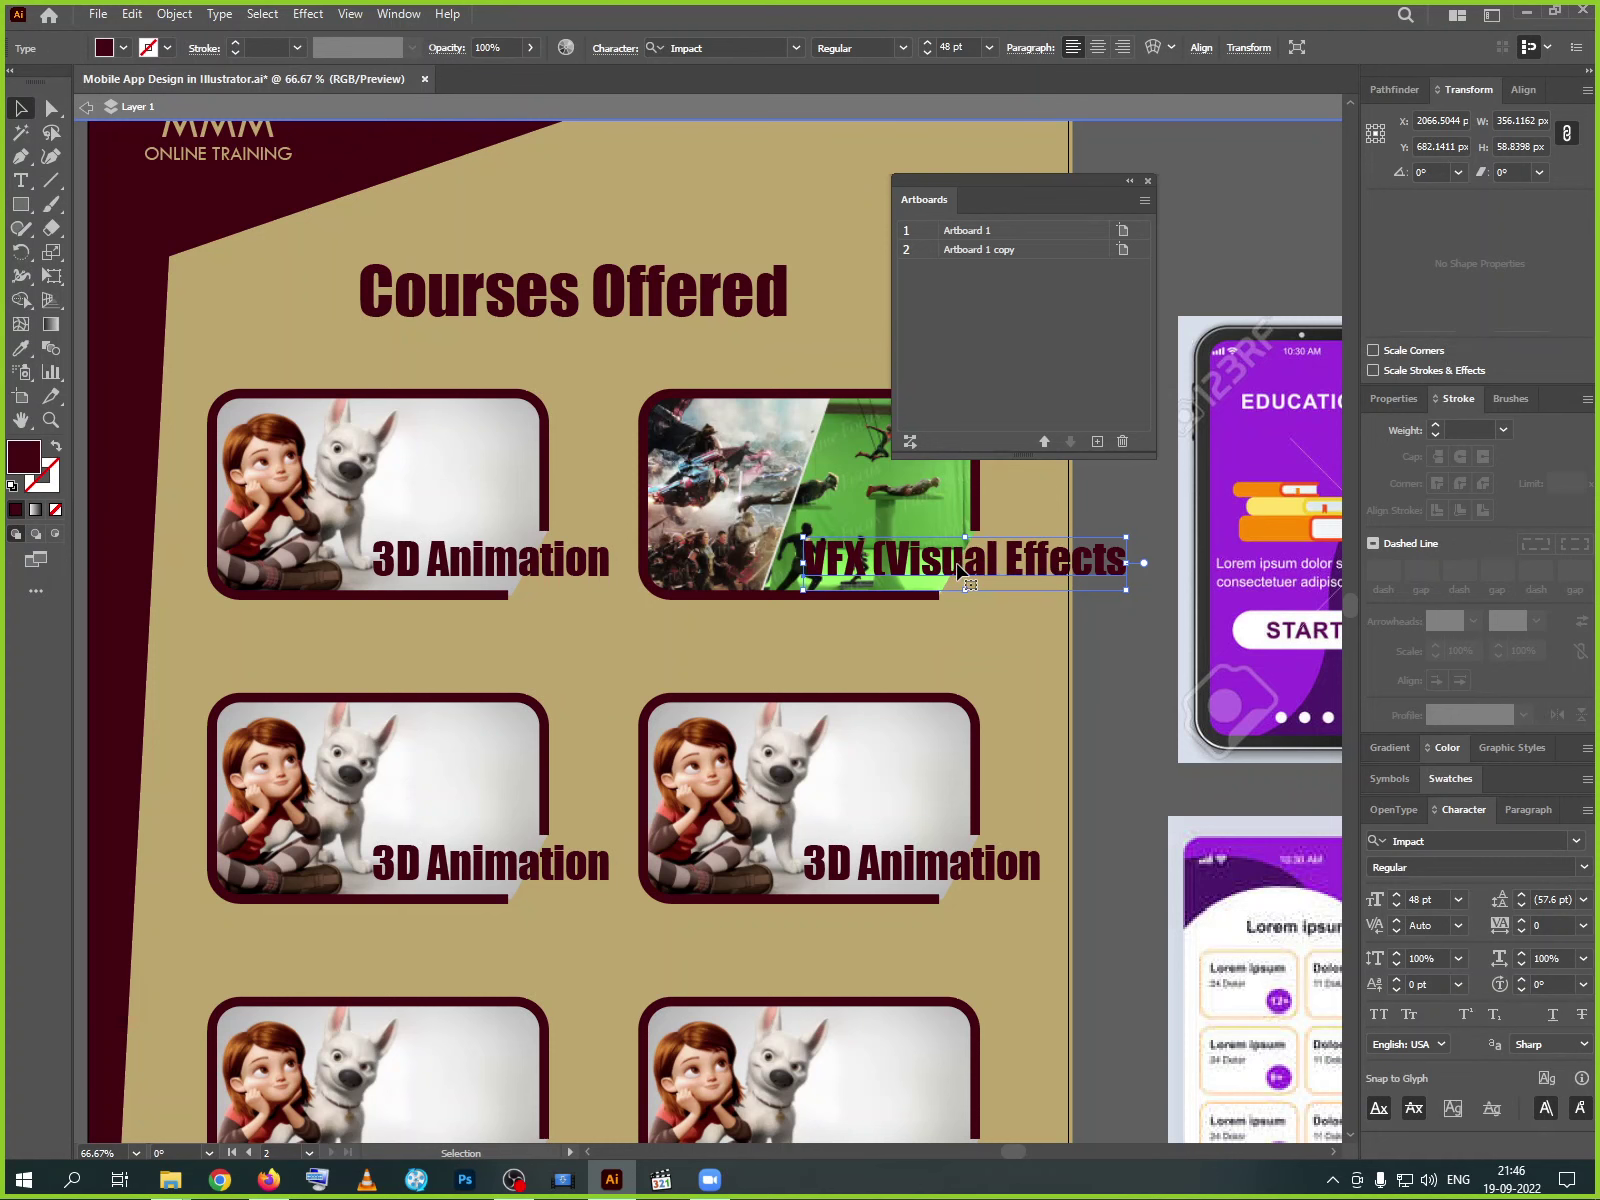
pyautogui.moveTo(957, 572); pyautogui.dragTo(886, 572)
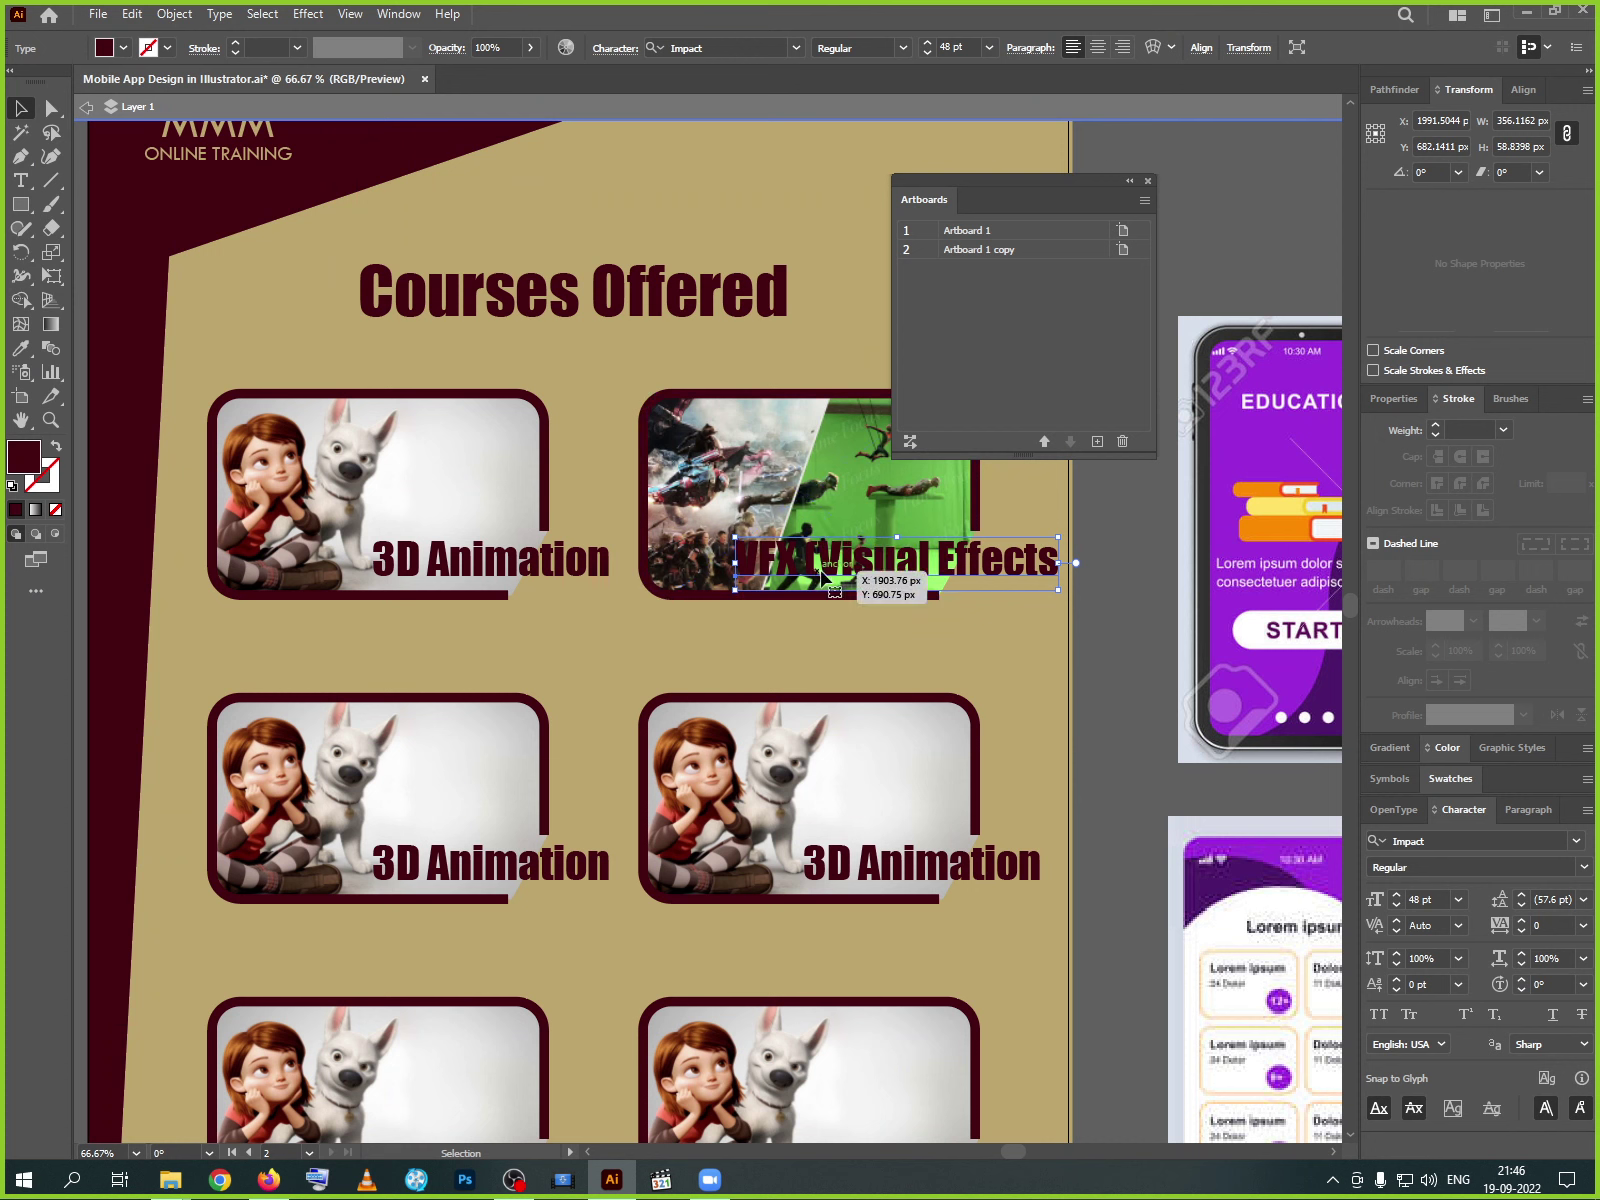
pyautogui.click(847, 490)
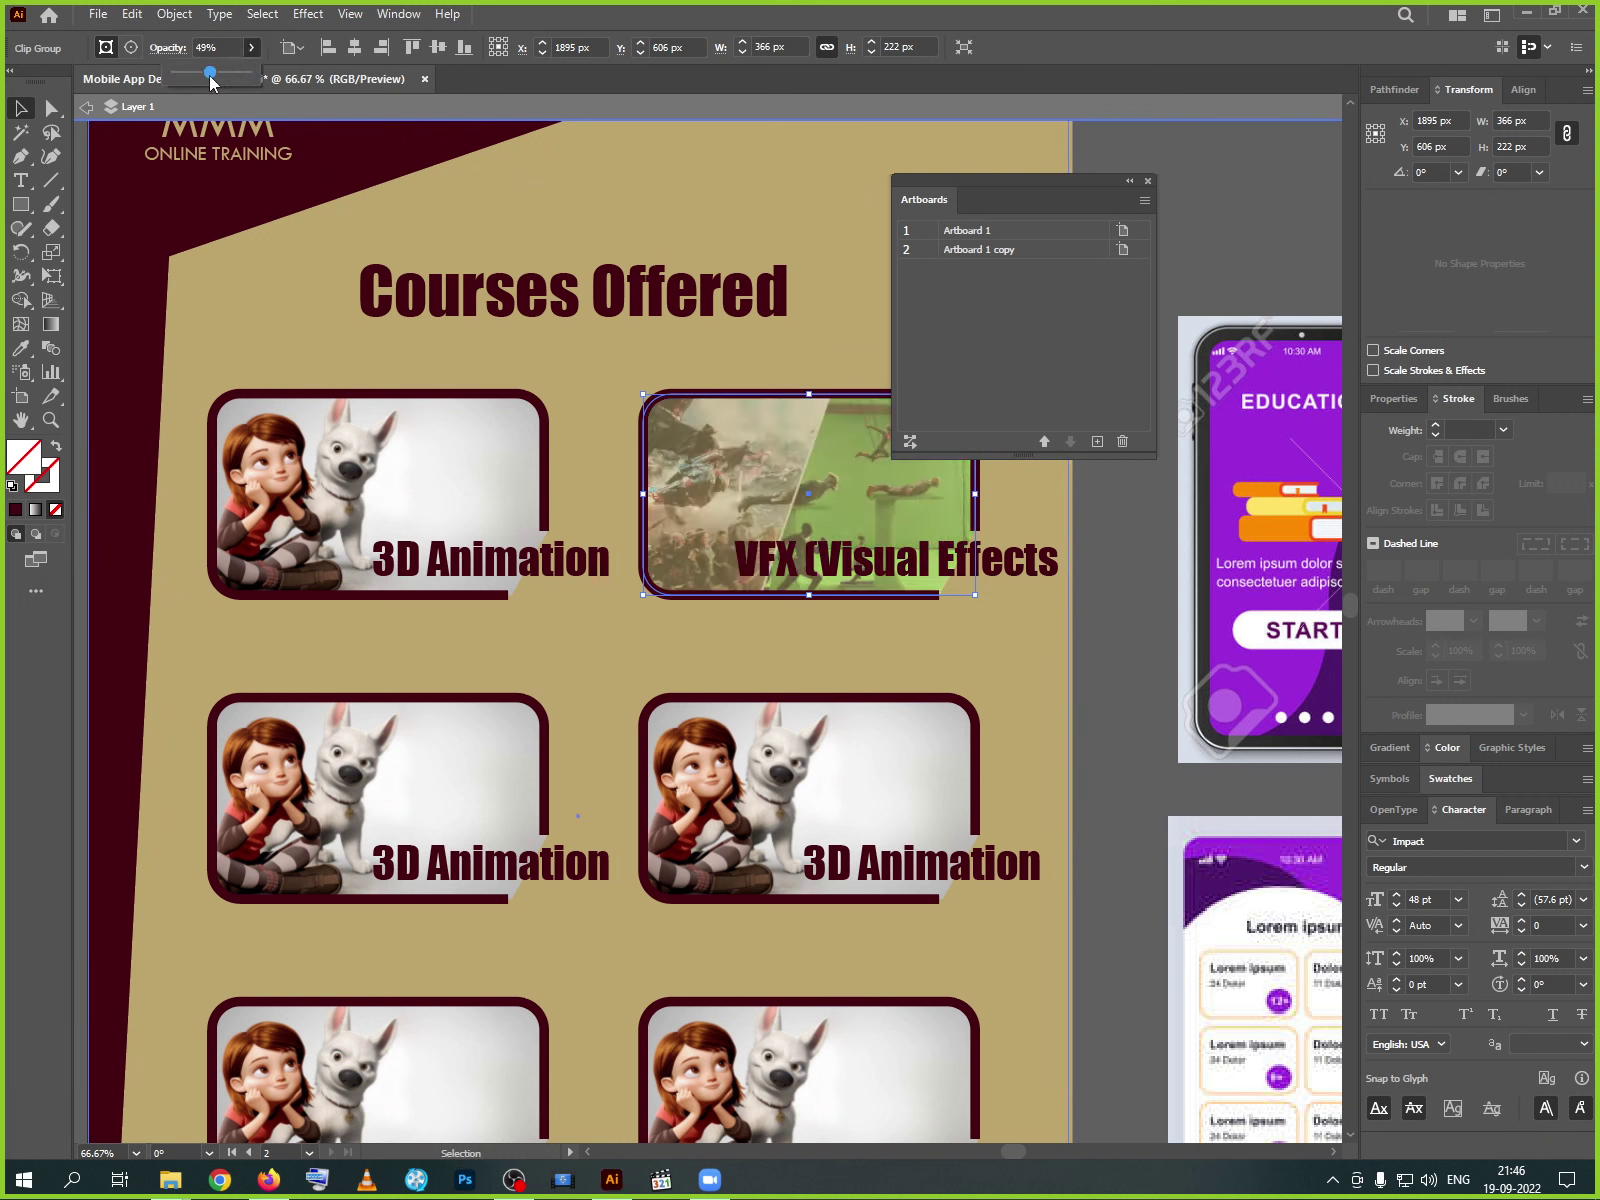
# - Fade the first 3D Animation card to 63% opacity
pyautogui.click(400, 528)
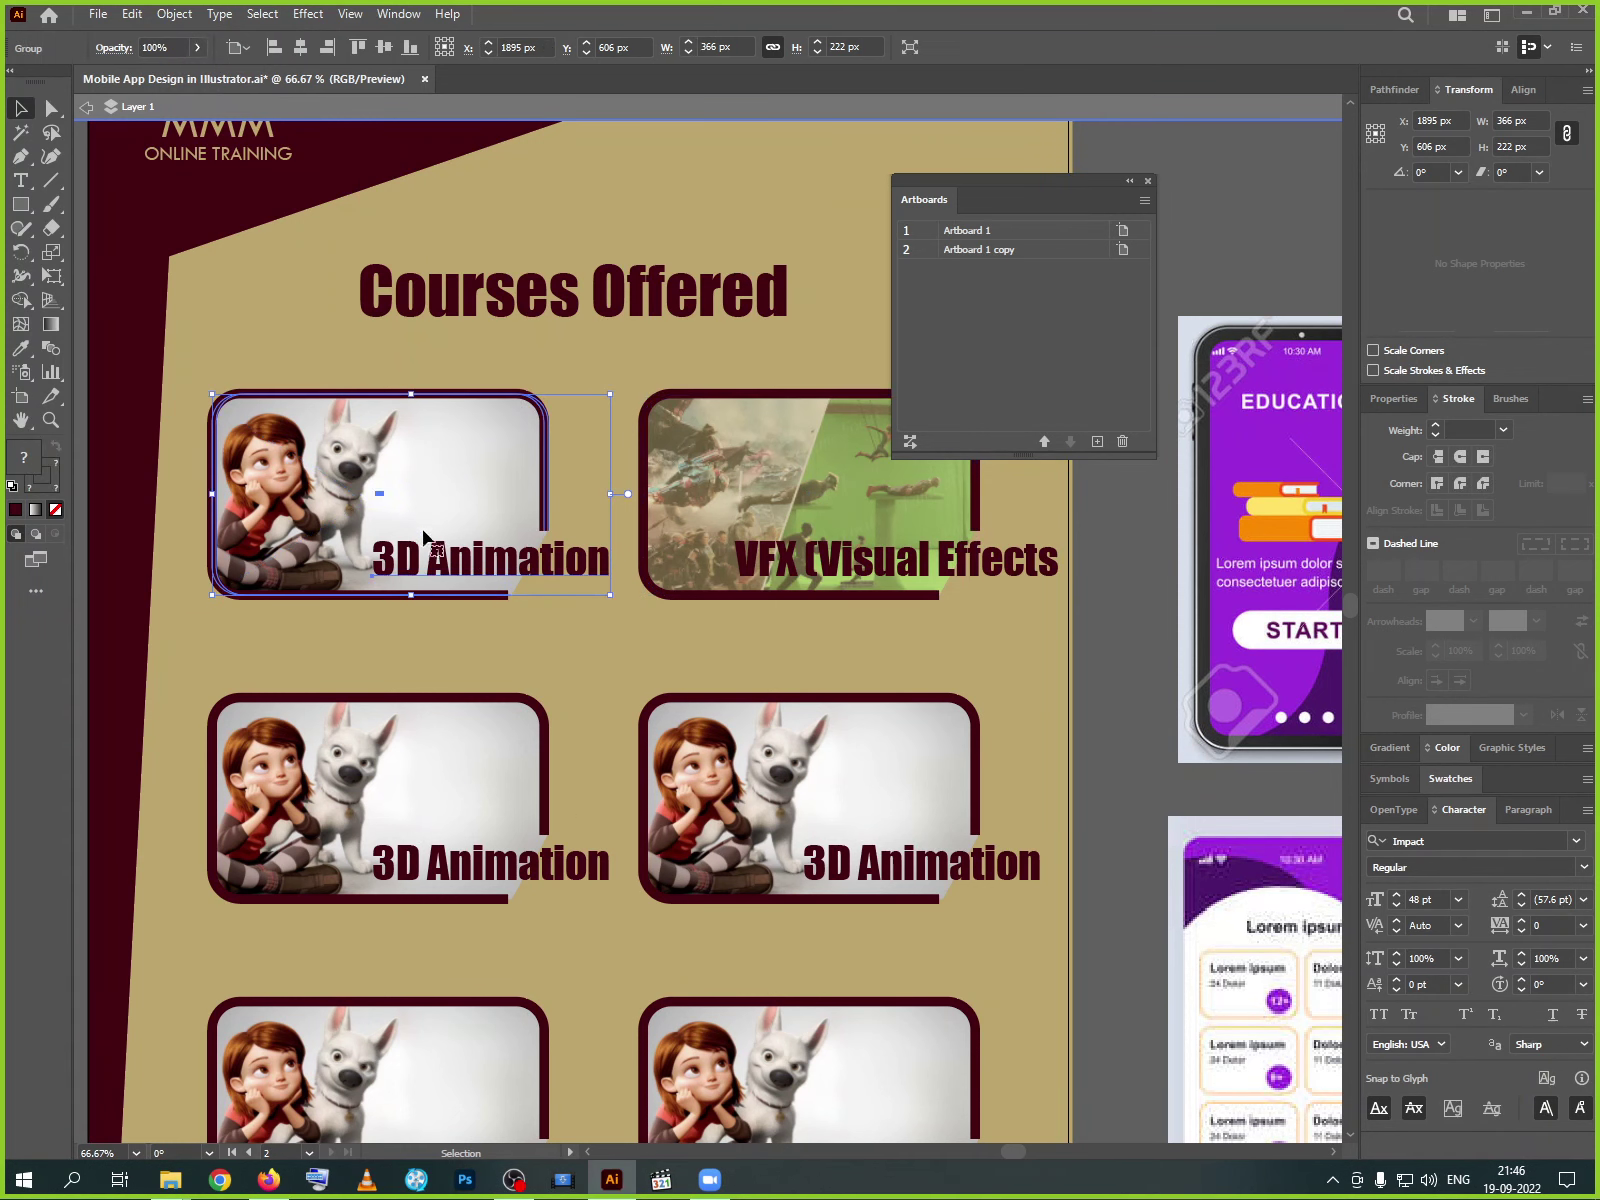
pyautogui.click(197, 47)
pyautogui.click(166, 79)
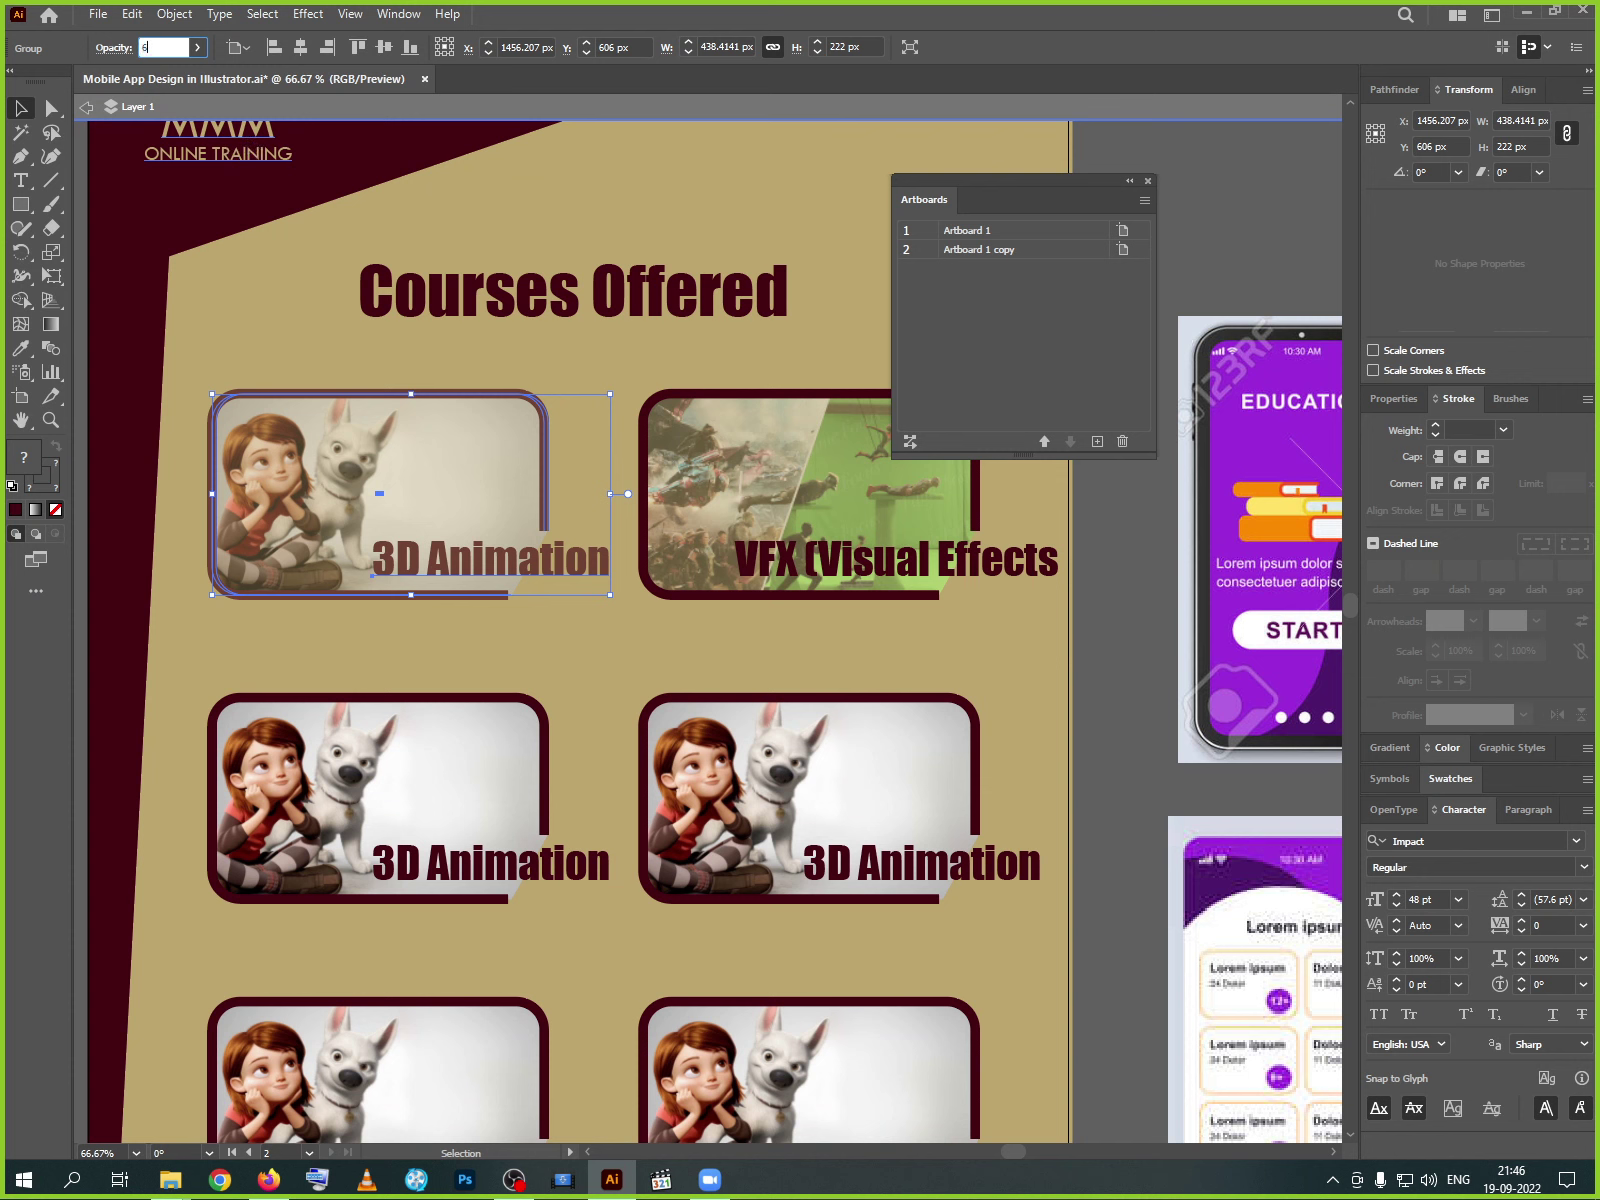
# - Set the VFX course card's opacity to 60%, then exit isolation and deselect
pyautogui.moveTo(607, 346); pyautogui.dragTo(880, 560)
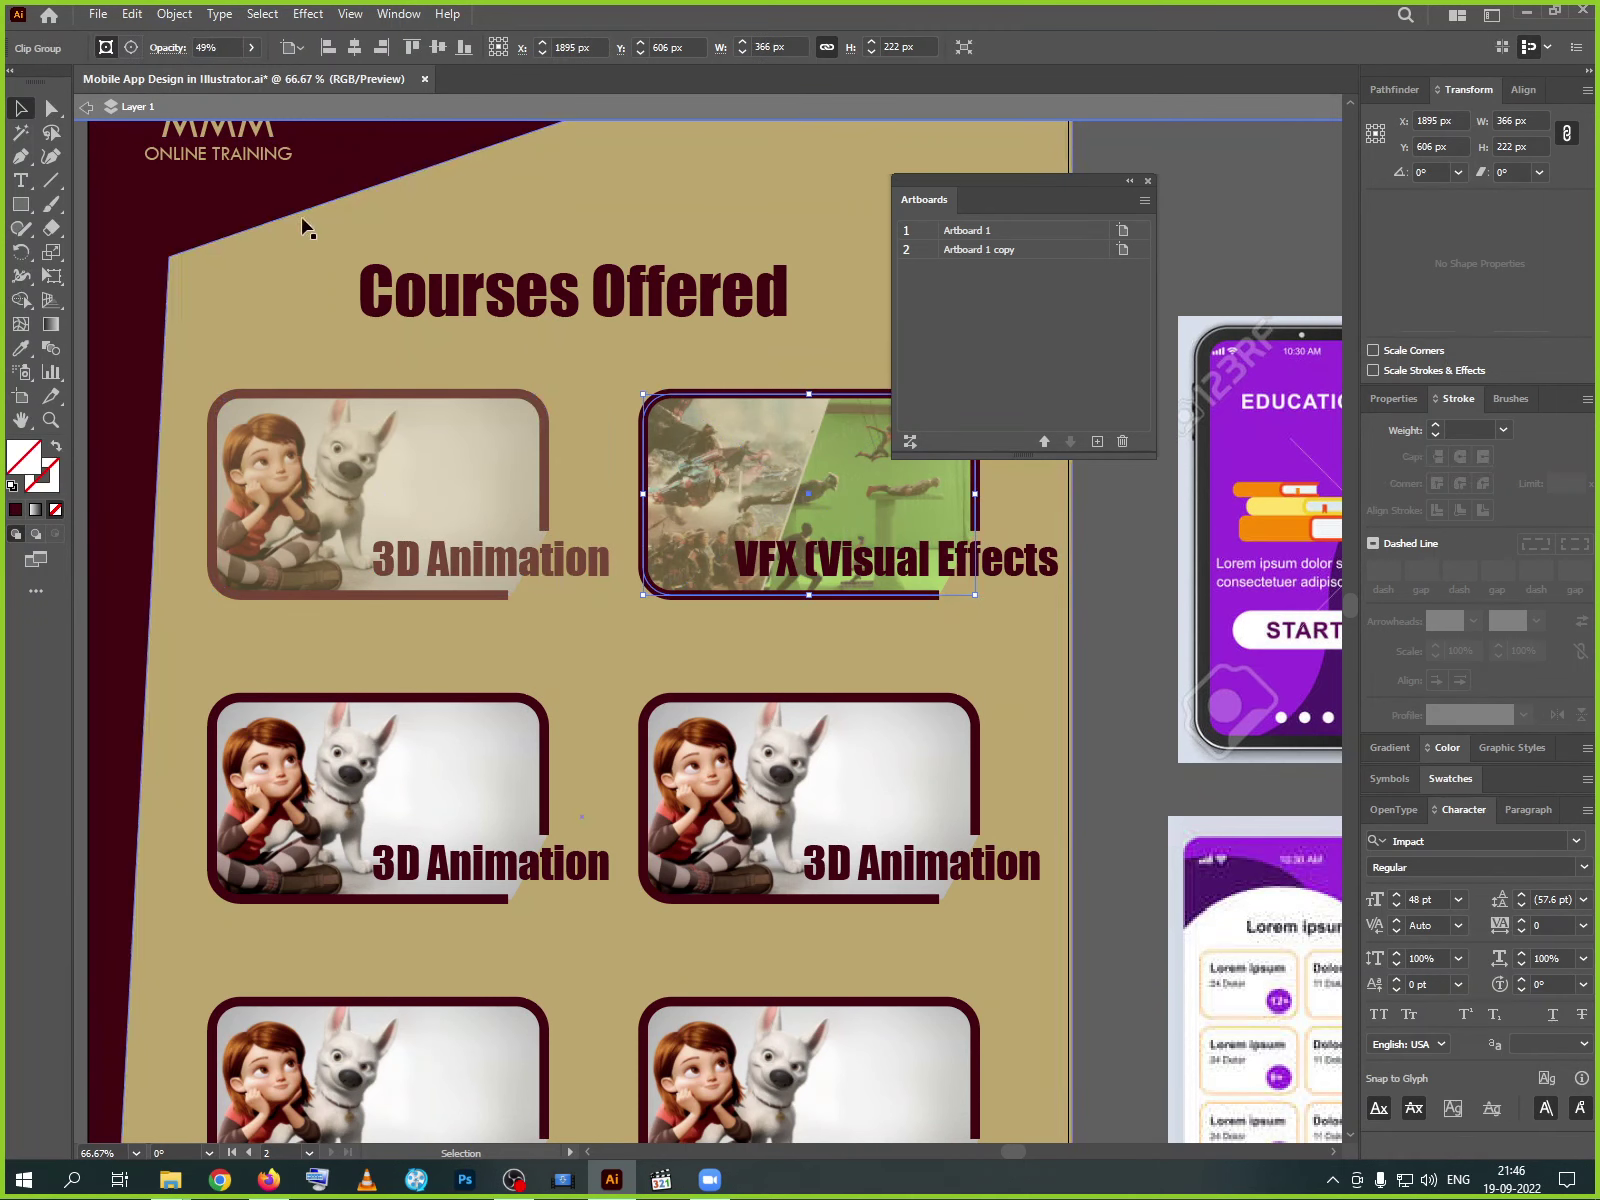
pyautogui.click(218, 47)
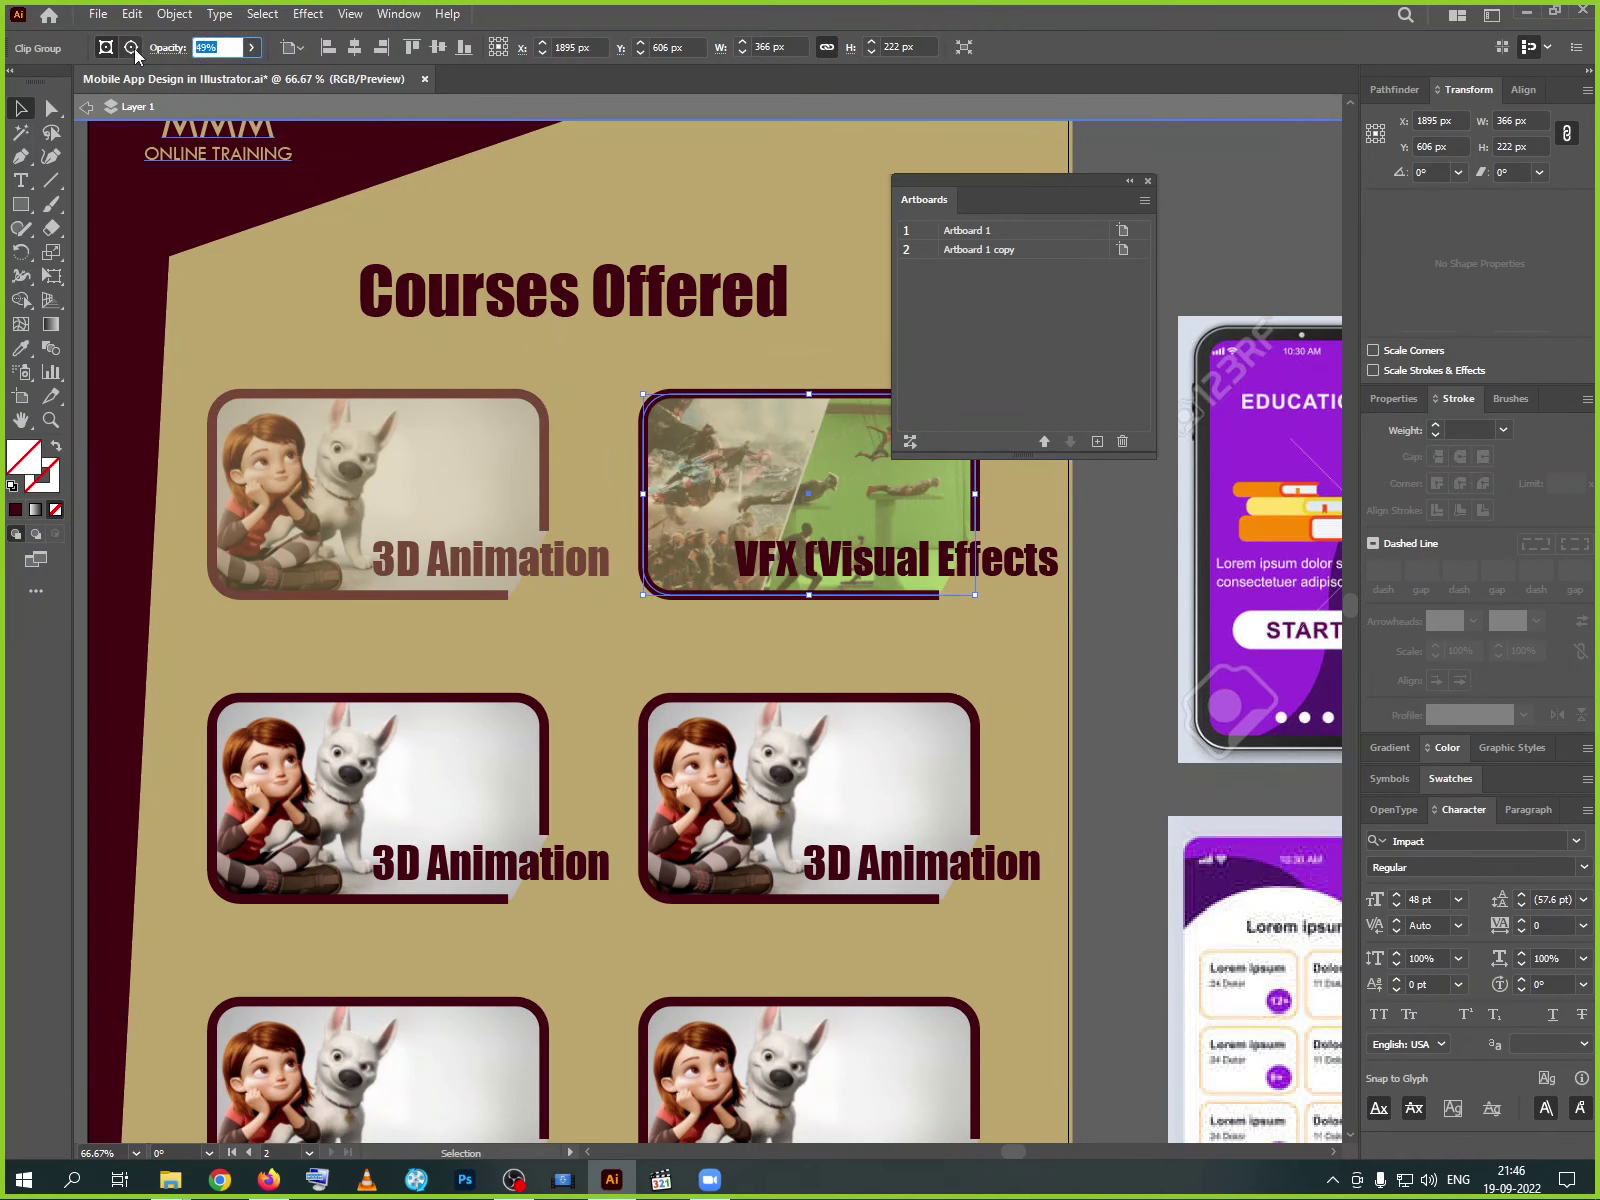
pyautogui.write('60')
pyautogui.press('Return')
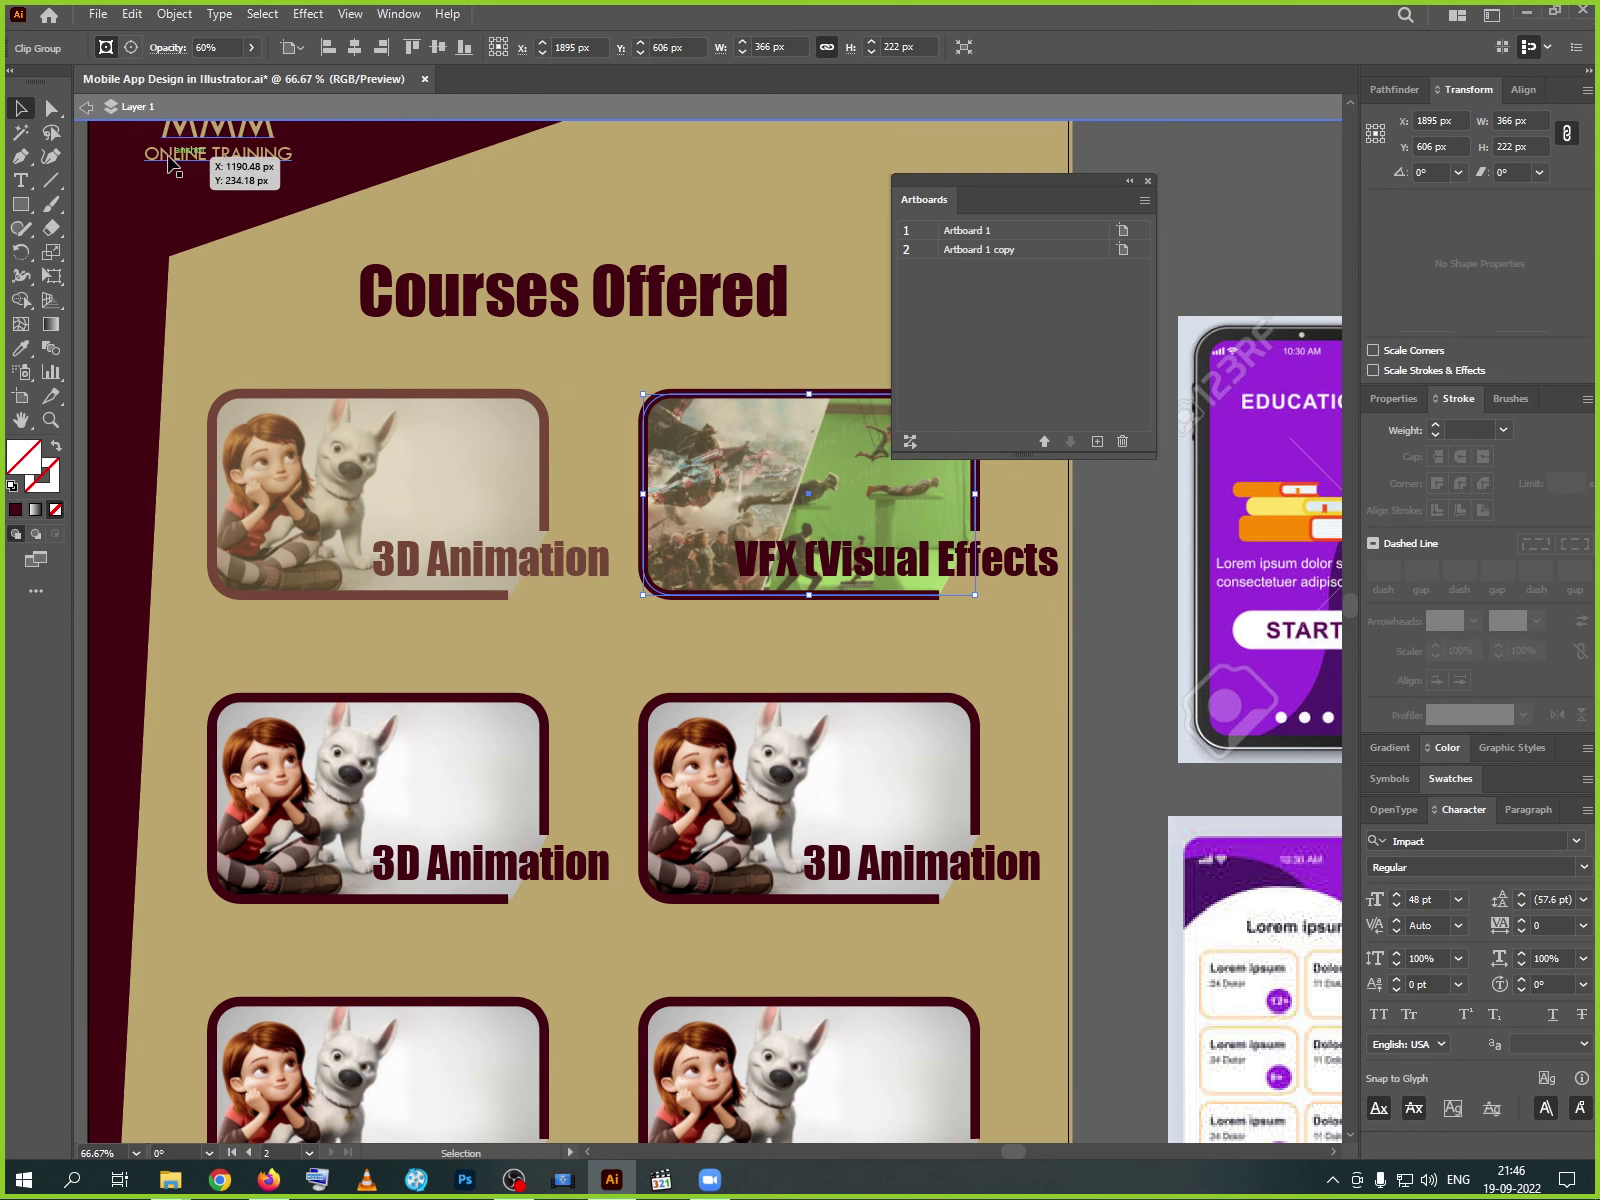
pyautogui.click(88, 112)
pyautogui.click(90, 118)
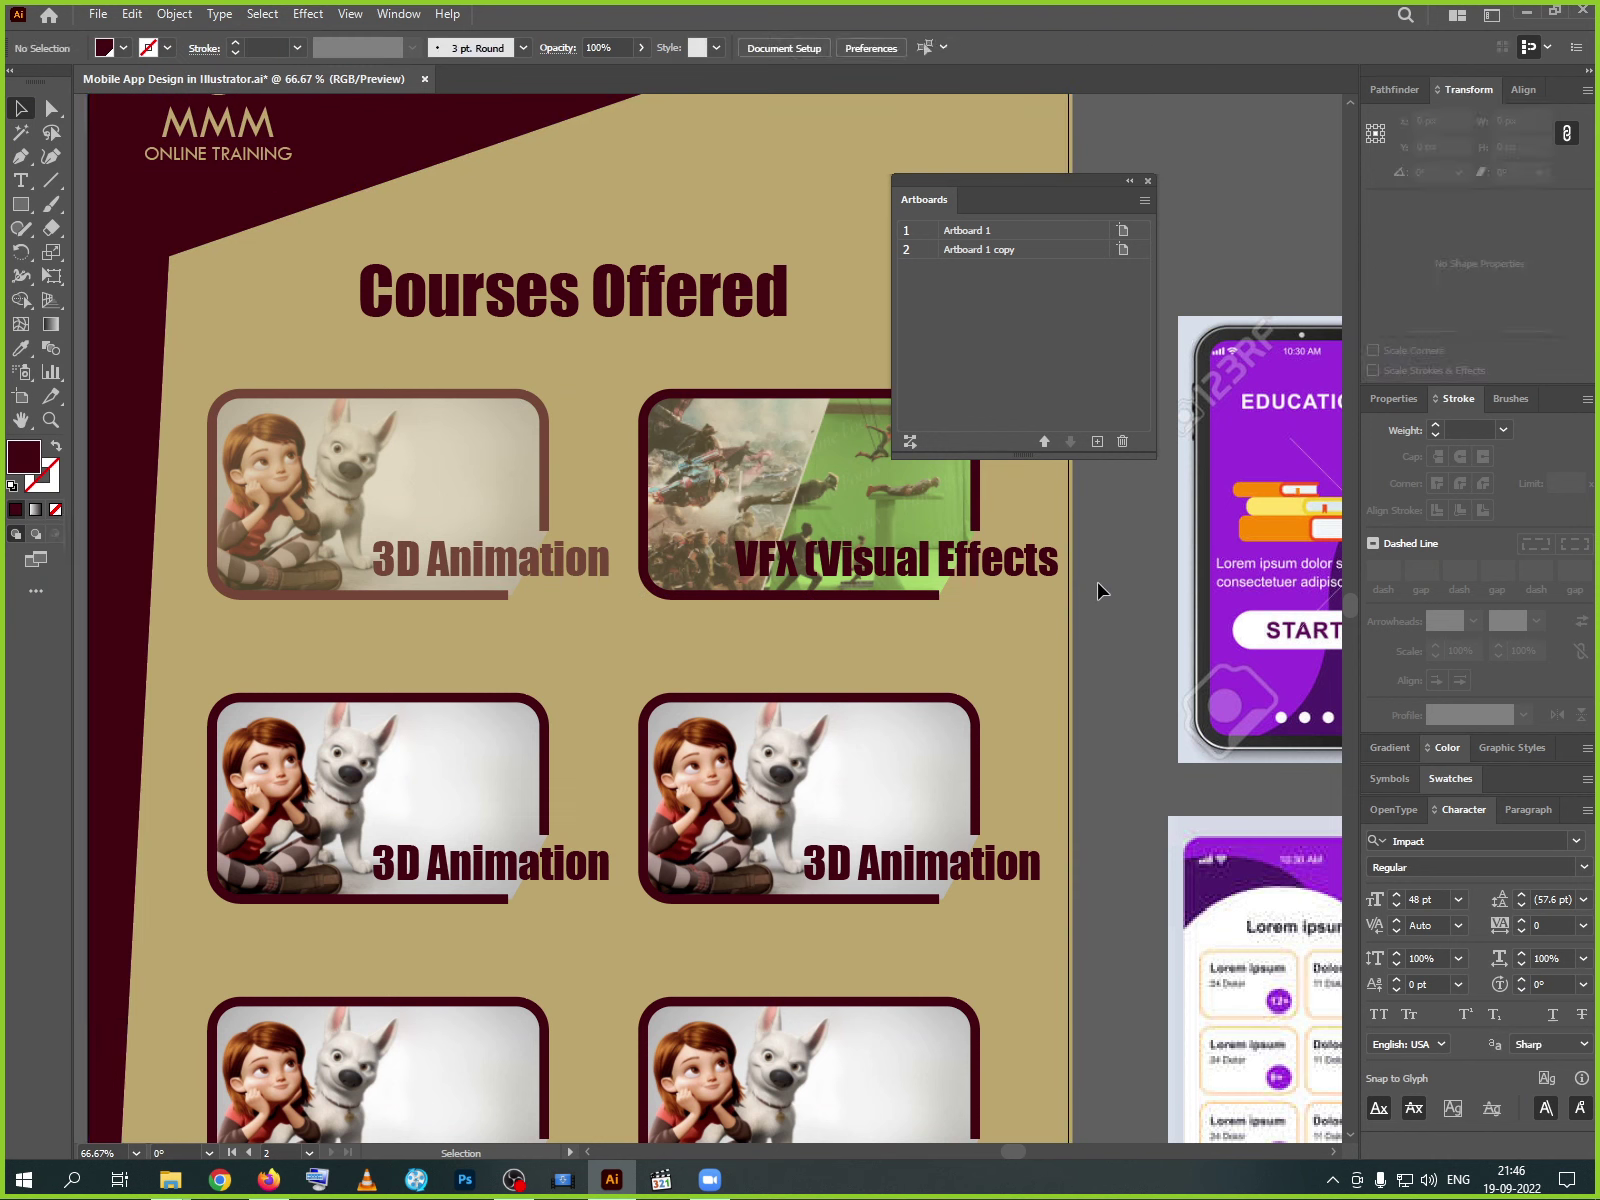
# - Delete the lower reference phone mockup image beside the artboards
pyautogui.hotkey('ctrl', '-')
pyautogui.hotkey('ctrl', '-')
pyautogui.hotkey('ctrl', '-')
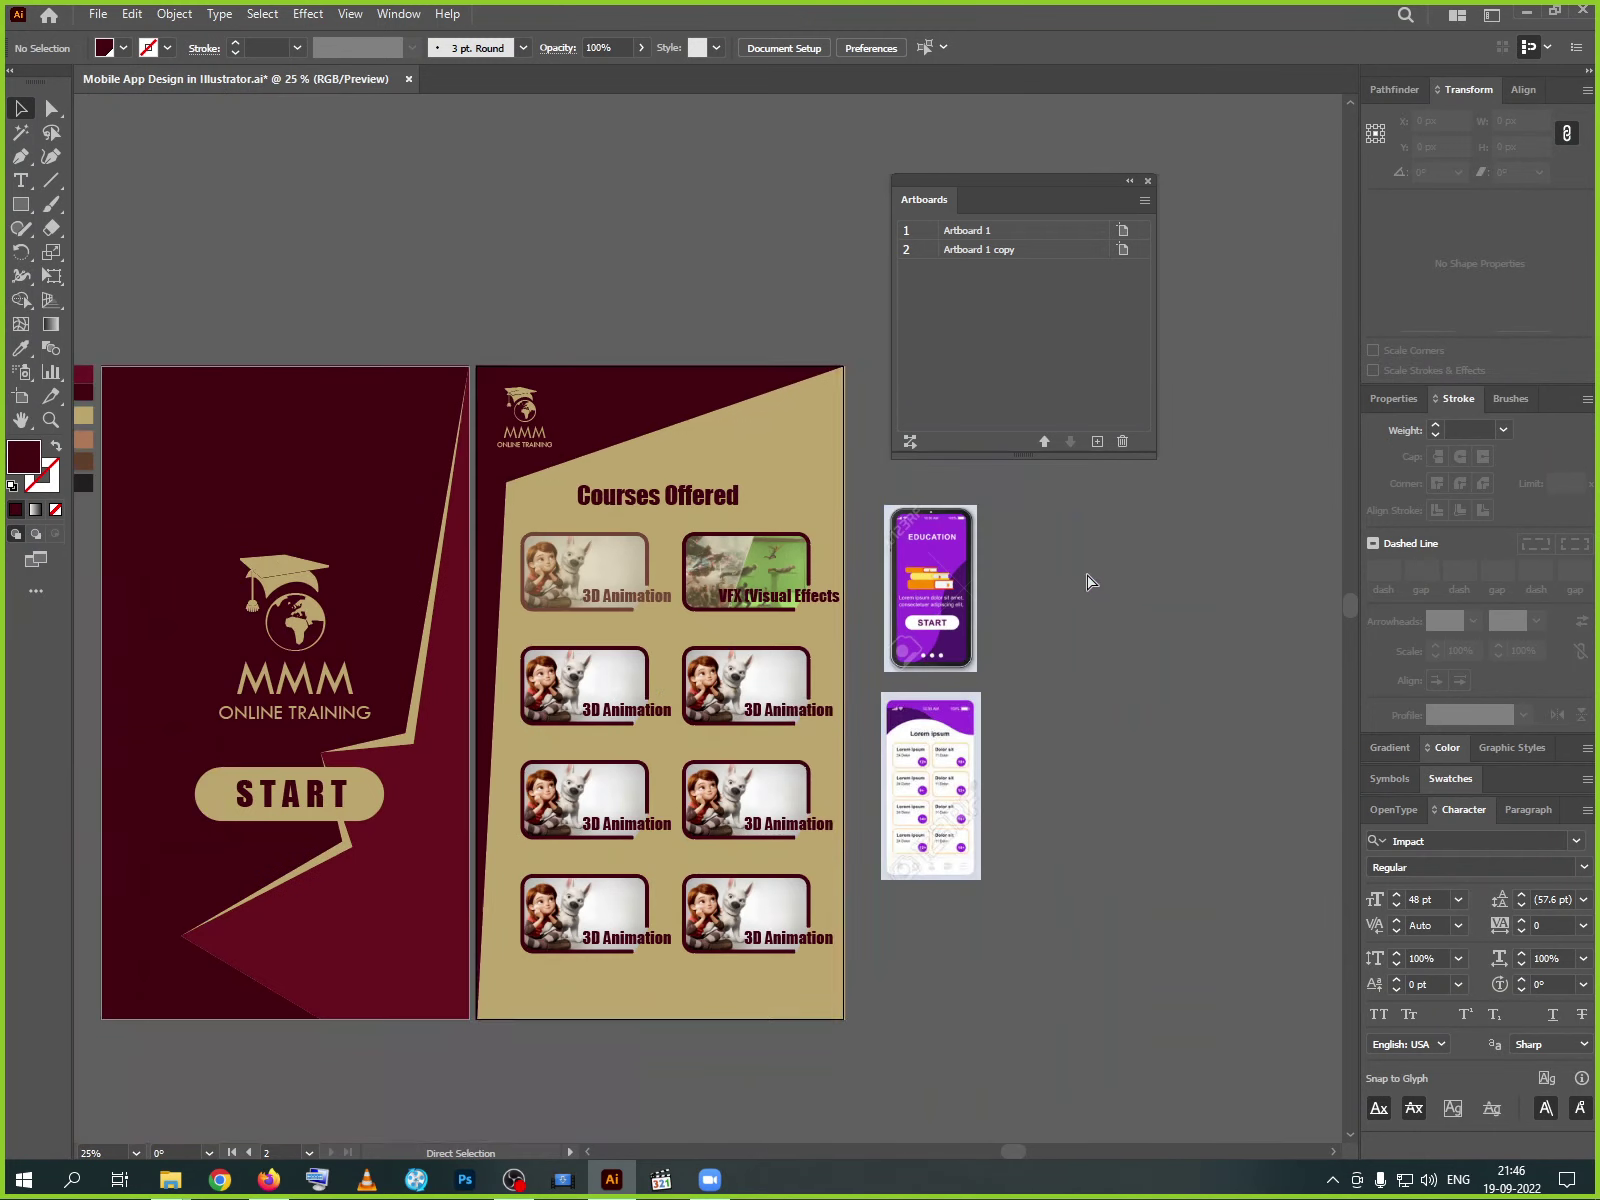
pyautogui.moveTo(731, 727); pyautogui.dragTo(759, 535)
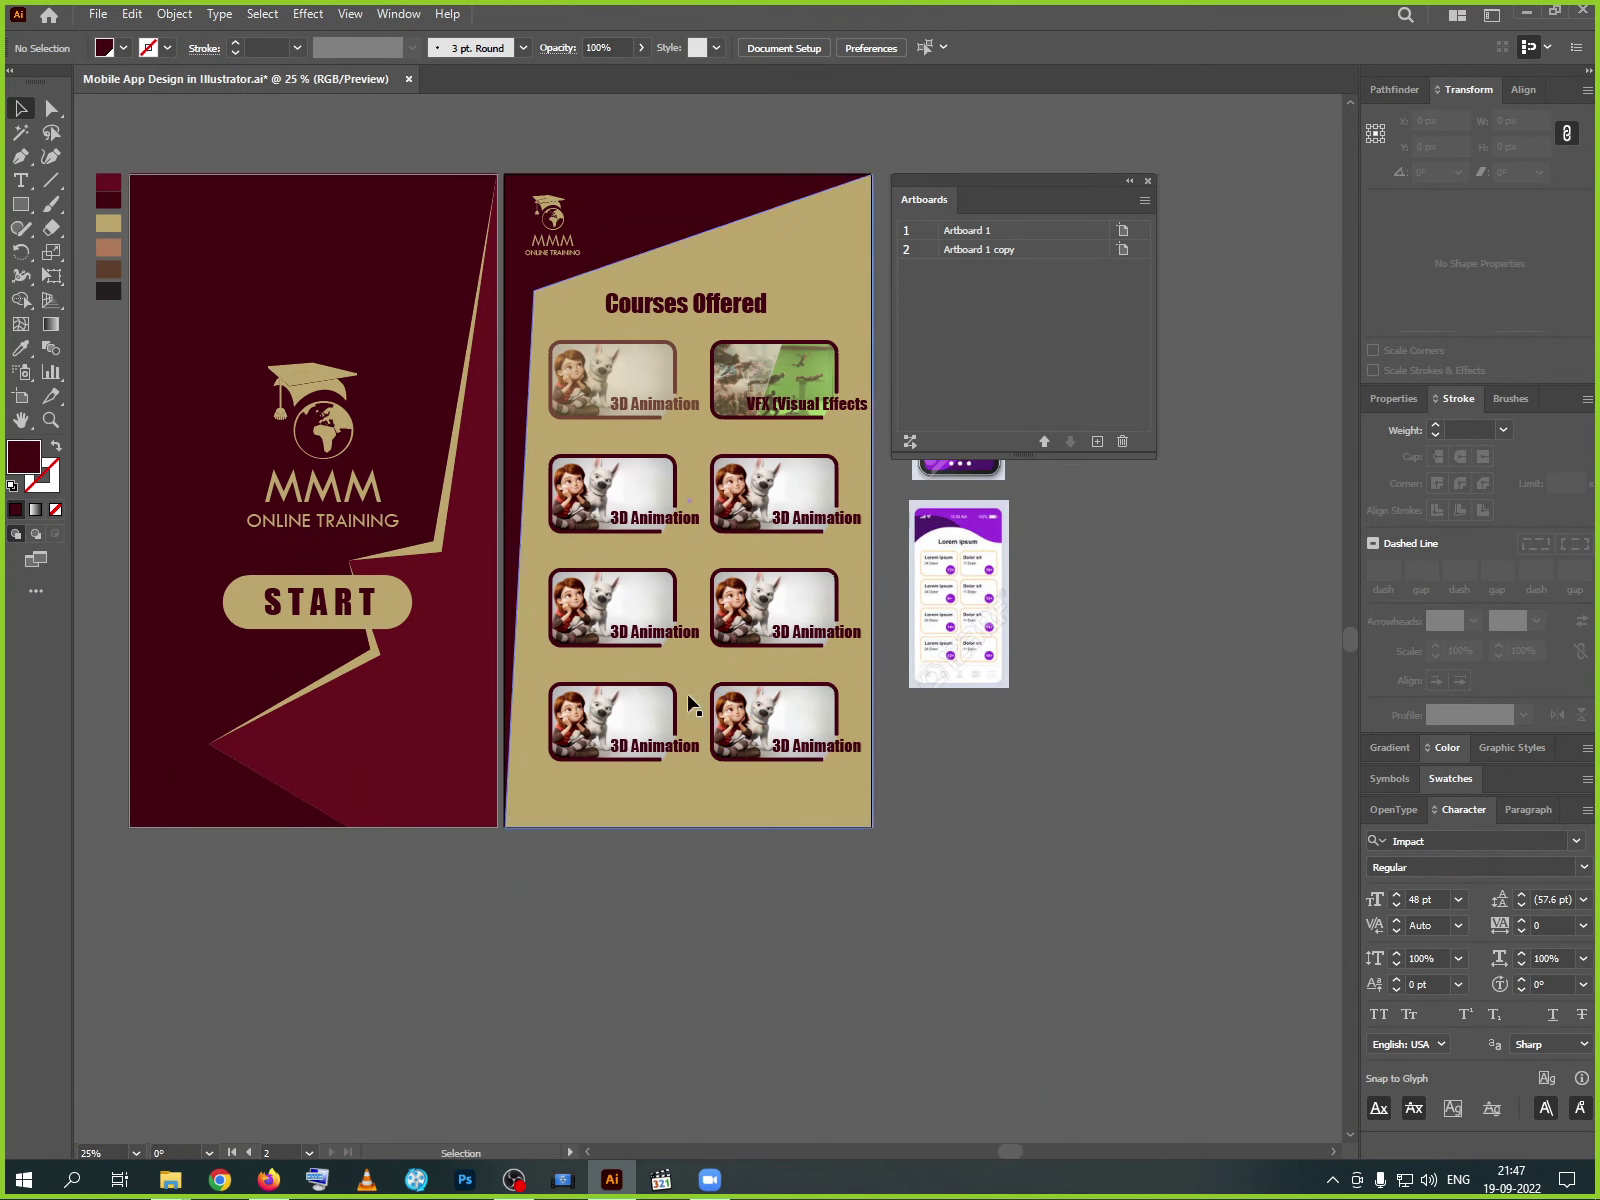
pyautogui.moveTo(1003, 743); pyautogui.dragTo(826, 841)
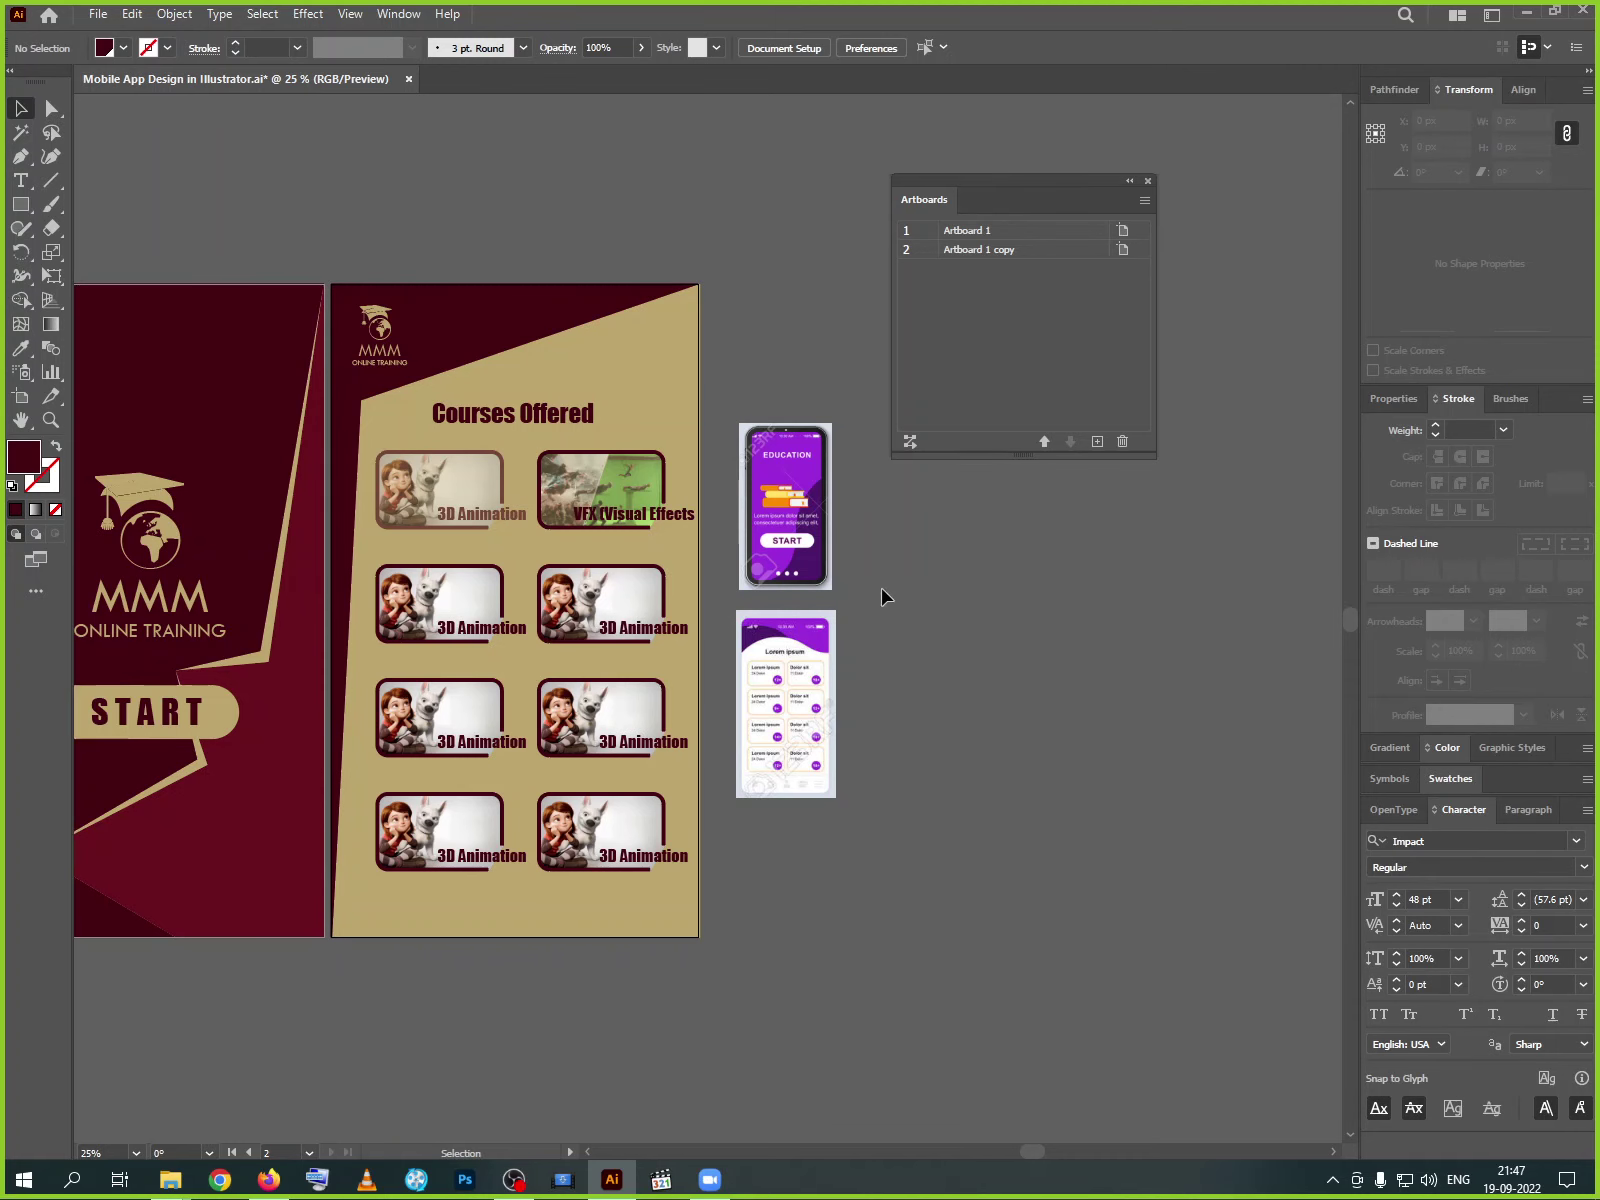
pyautogui.hotkey('ctrl', 'a')
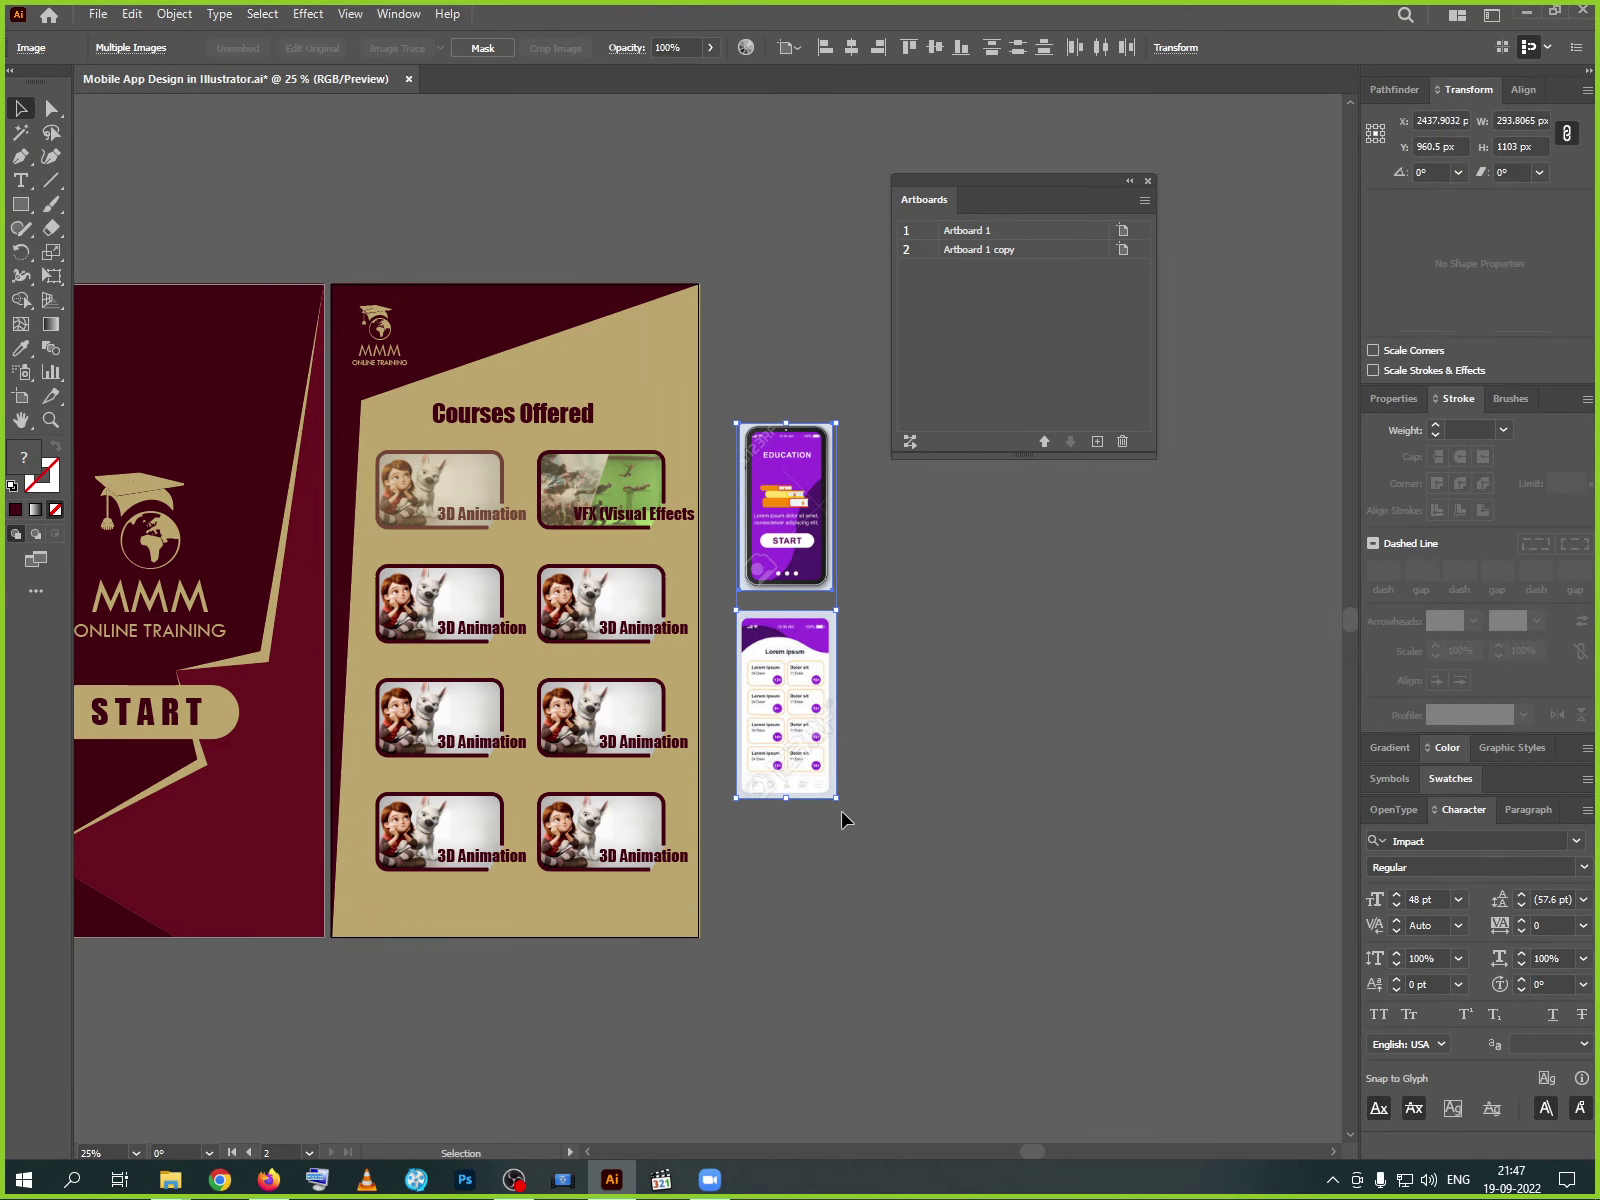
pyautogui.click(808, 790)
pyautogui.hotkey('ctrl', '+')
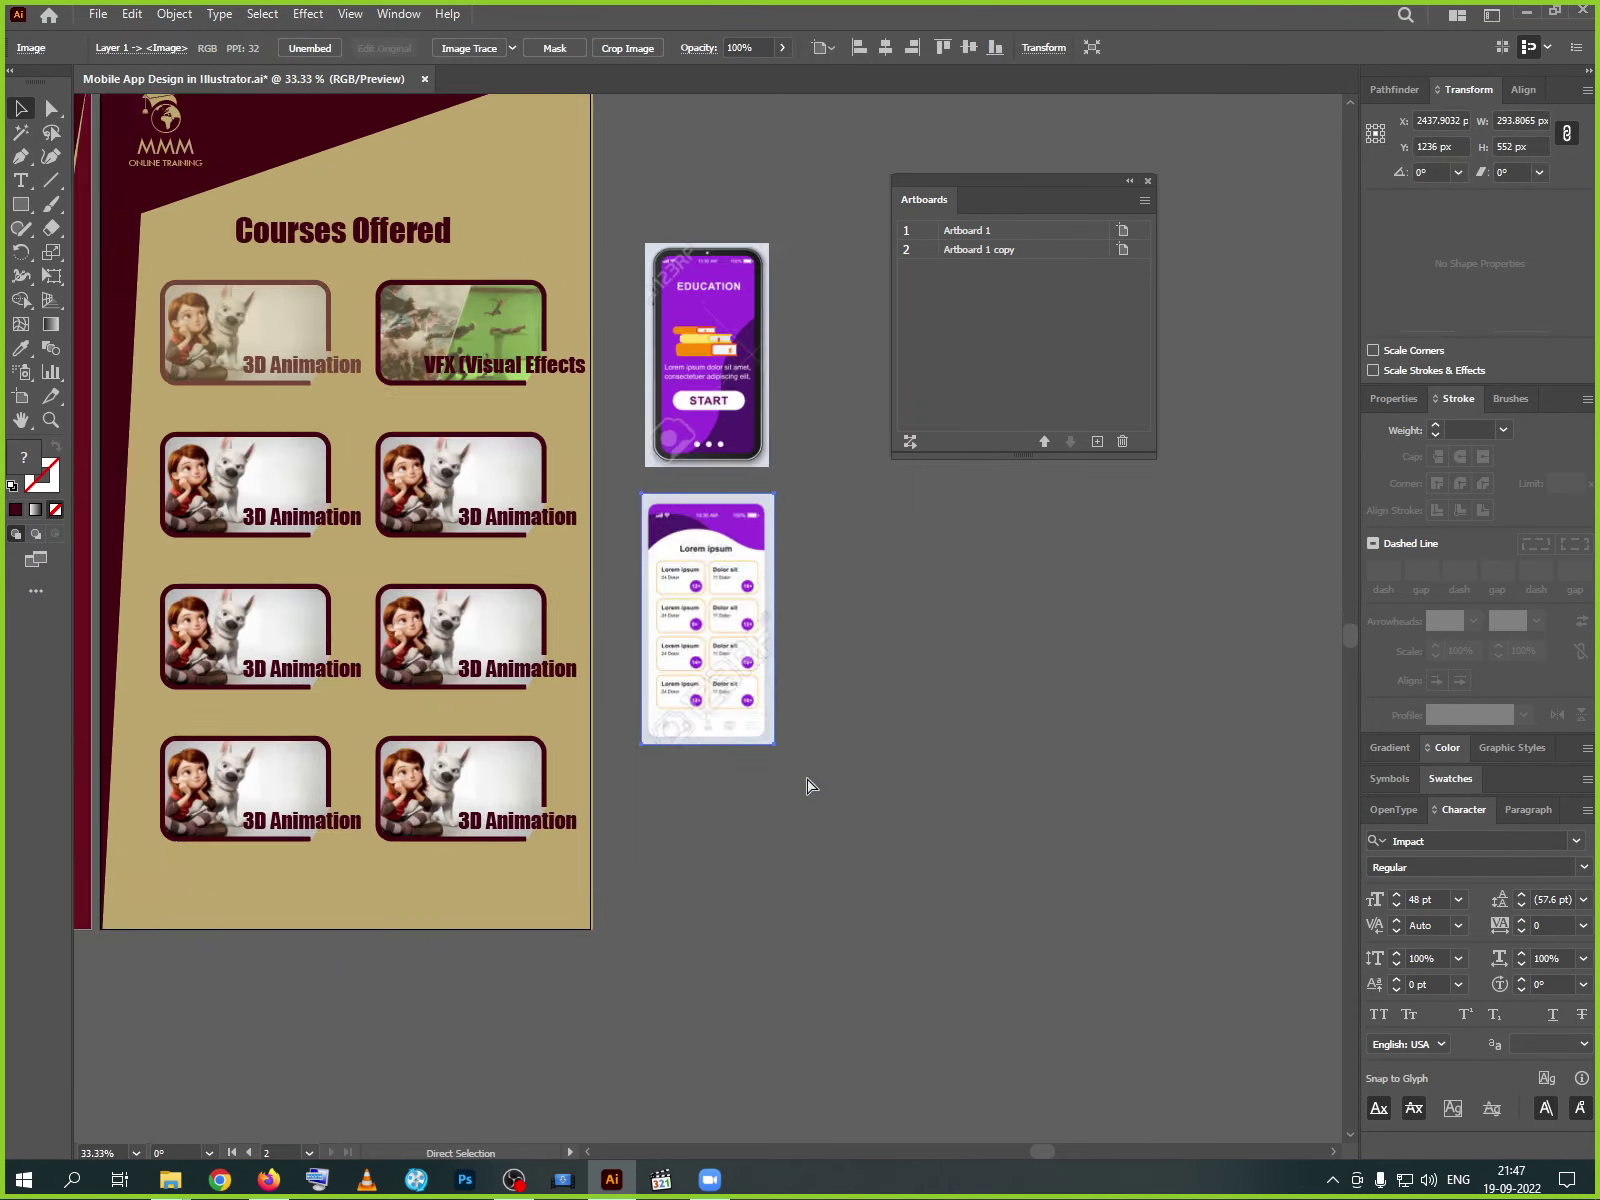
pyautogui.hotkey('ctrl', '+')
pyautogui.hotkey('ctrl', '+')
pyautogui.hotkey('ctrl', '+')
pyautogui.hotkey('ctrl', '+')
pyautogui.hotkey('ctrl', '+')
pyautogui.scroll(-3, 690, 730)
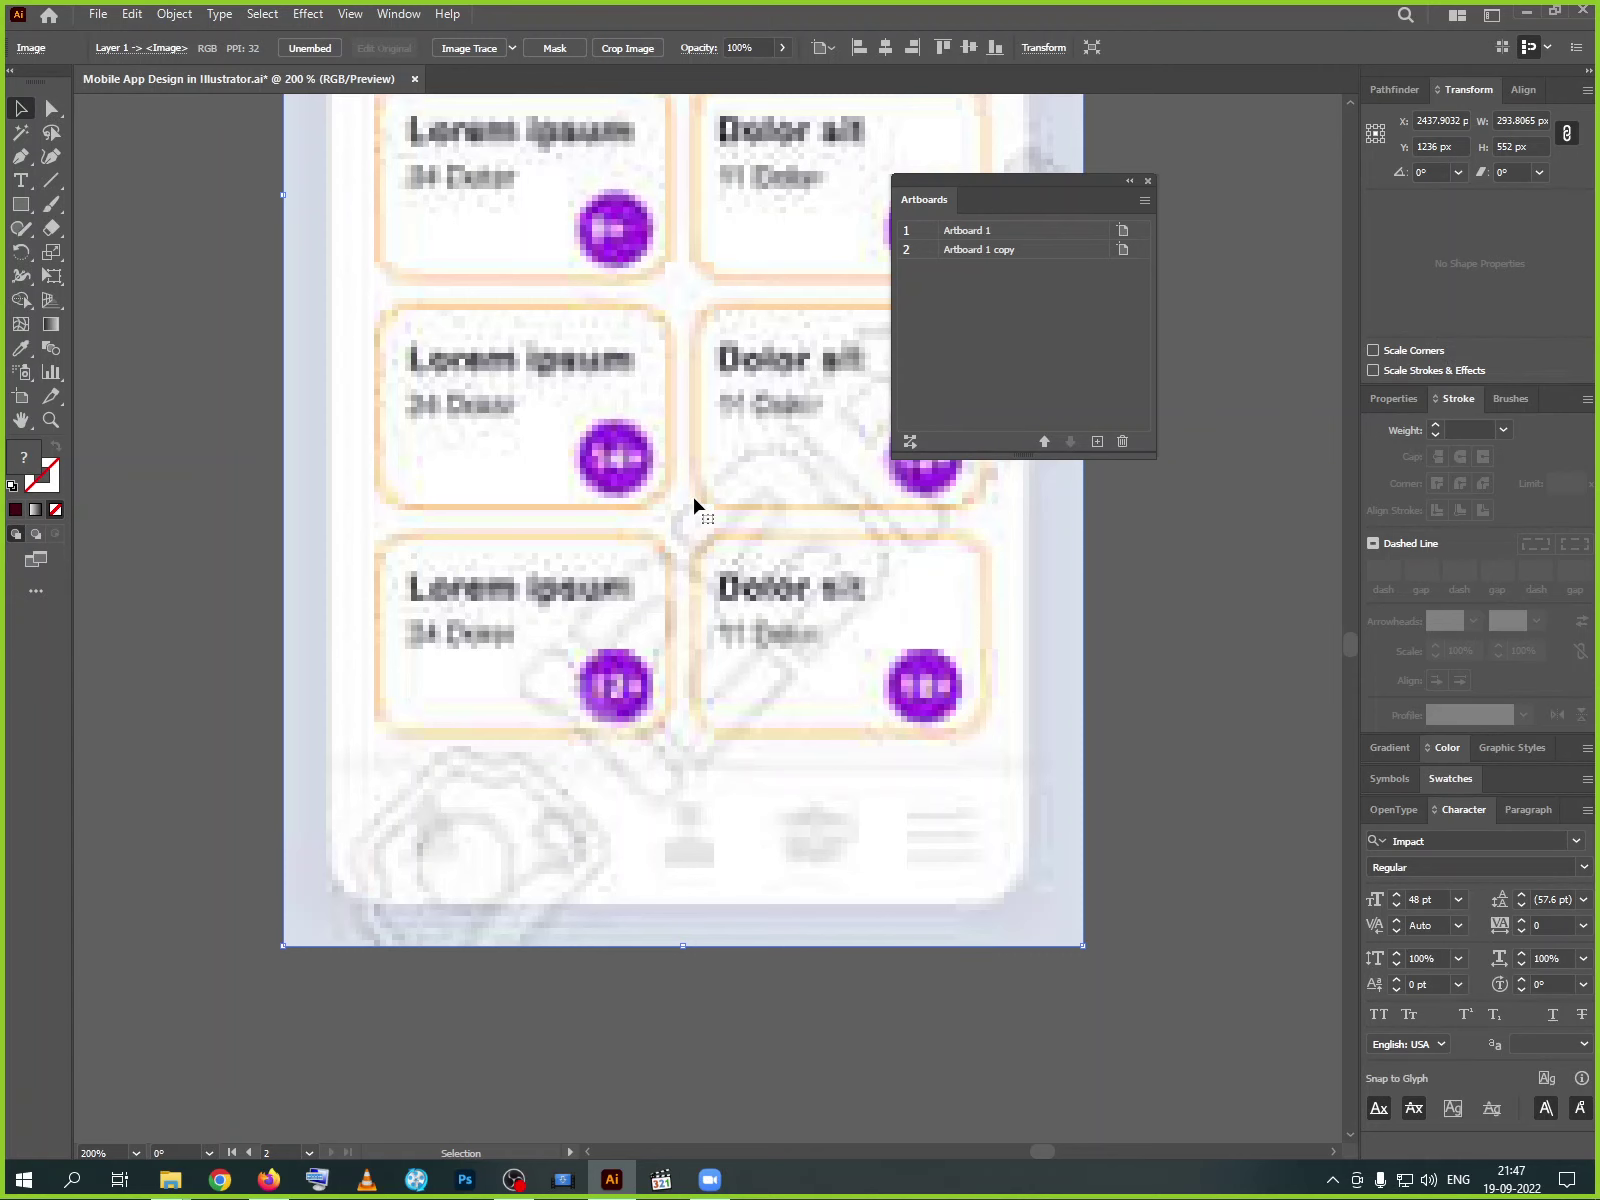
pyautogui.press('Delete')
# - Delete the remaining phone mockup image and reframe both artboards
pyautogui.hotkey('ctrl', '-')
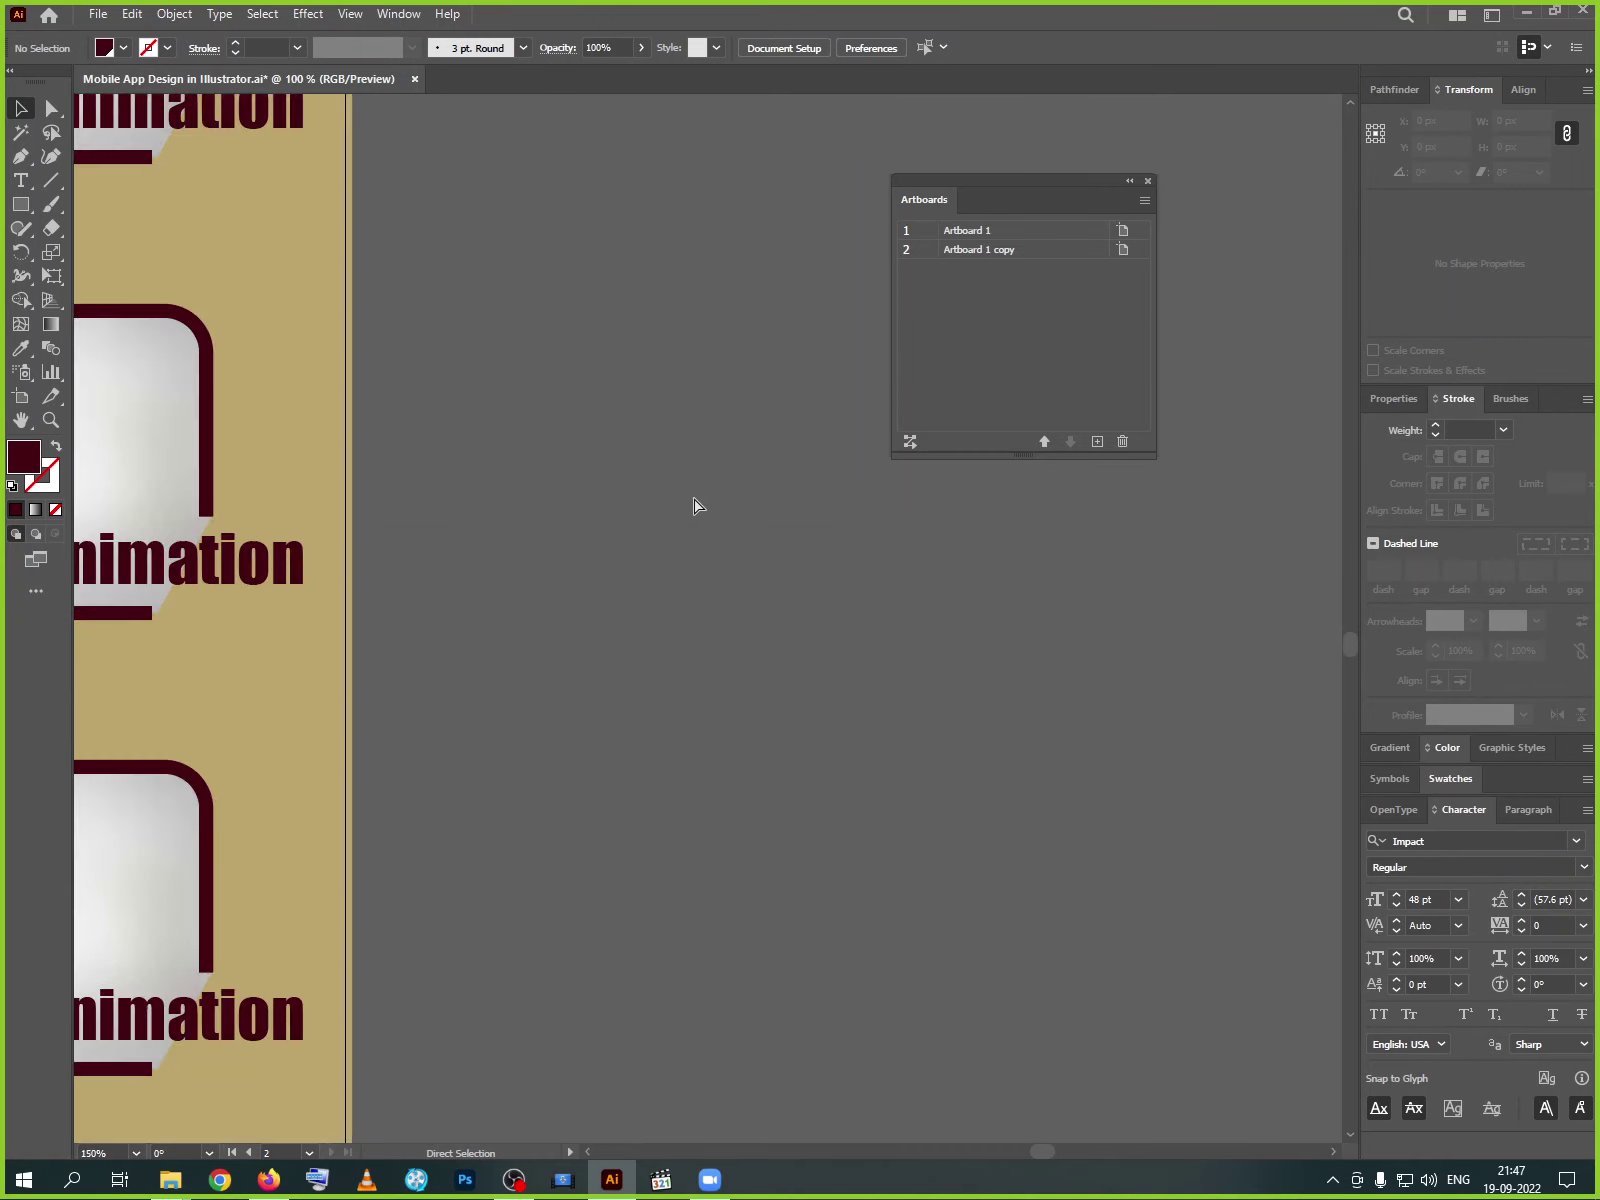
pyautogui.hotkey('ctrl', '-')
pyautogui.hotkey('ctrl', '-')
pyautogui.hotkey('ctrl', '-')
pyautogui.hotkey('ctrl', '-')
pyautogui.moveTo(664, 857); pyautogui.dragTo(582, 773)
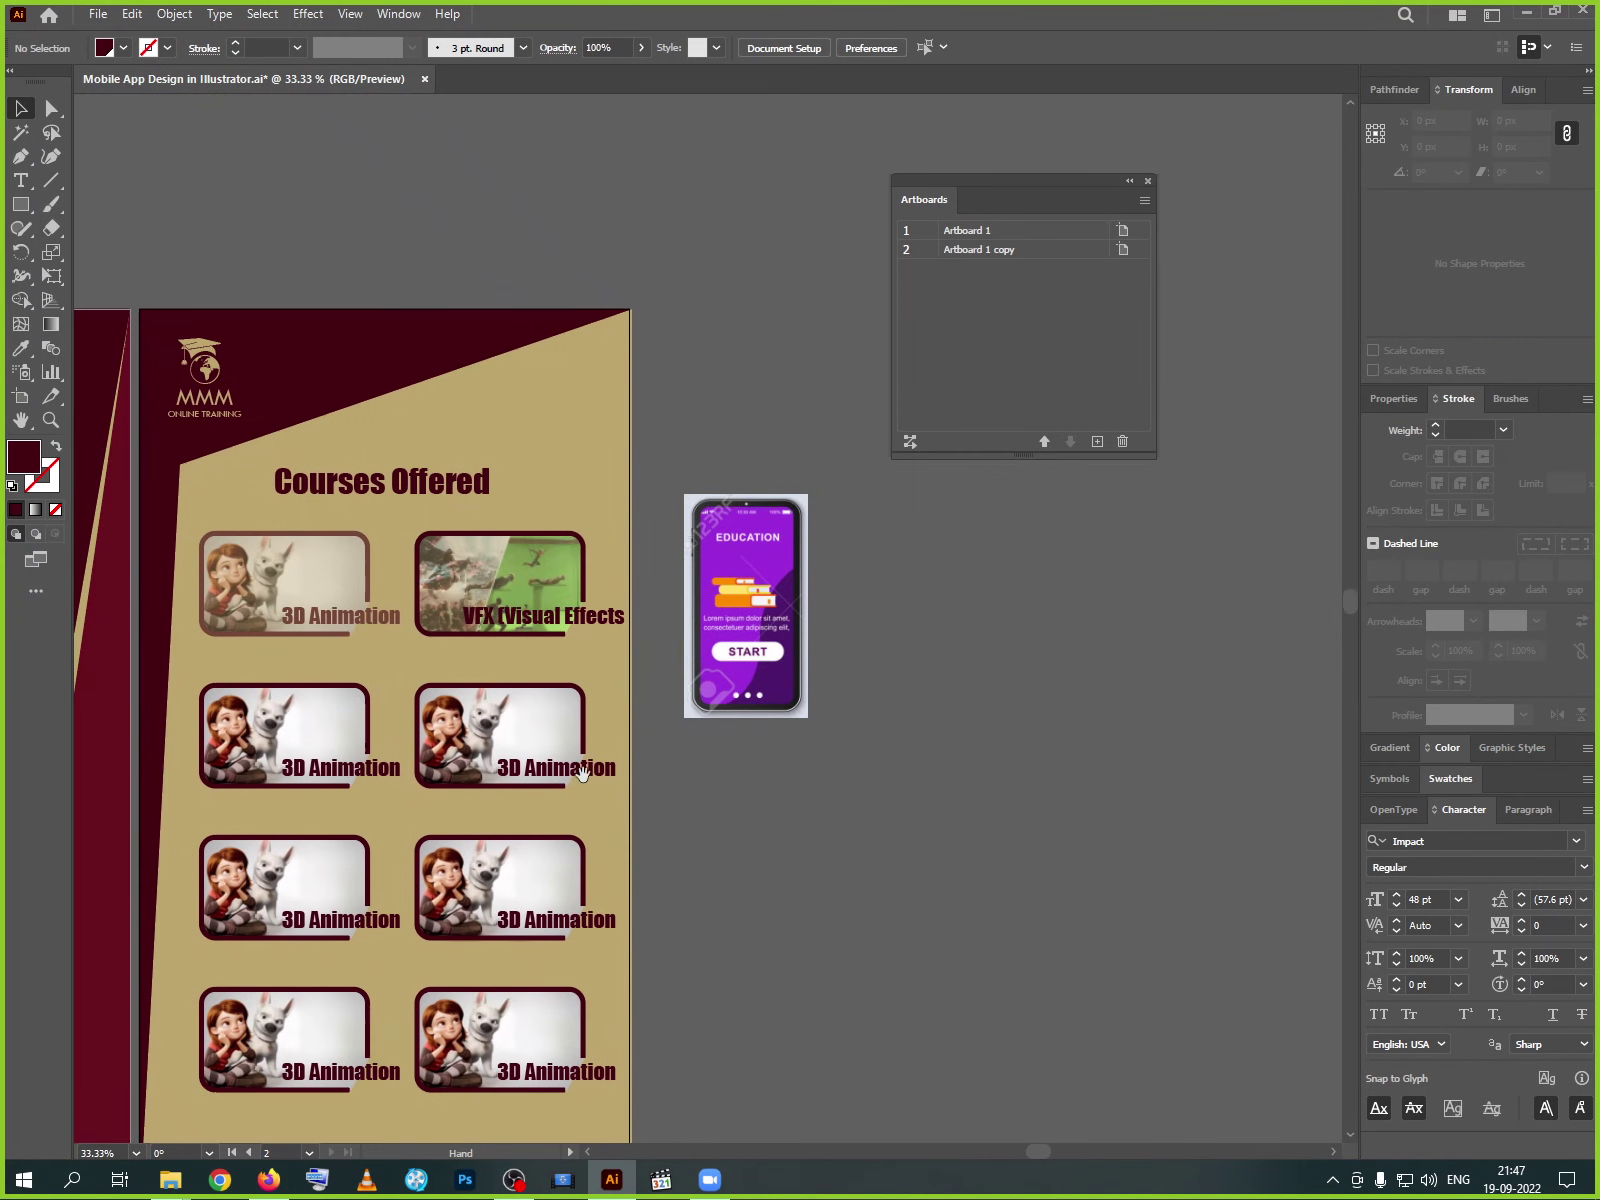
pyautogui.click(750, 656)
pyautogui.press('Delete')
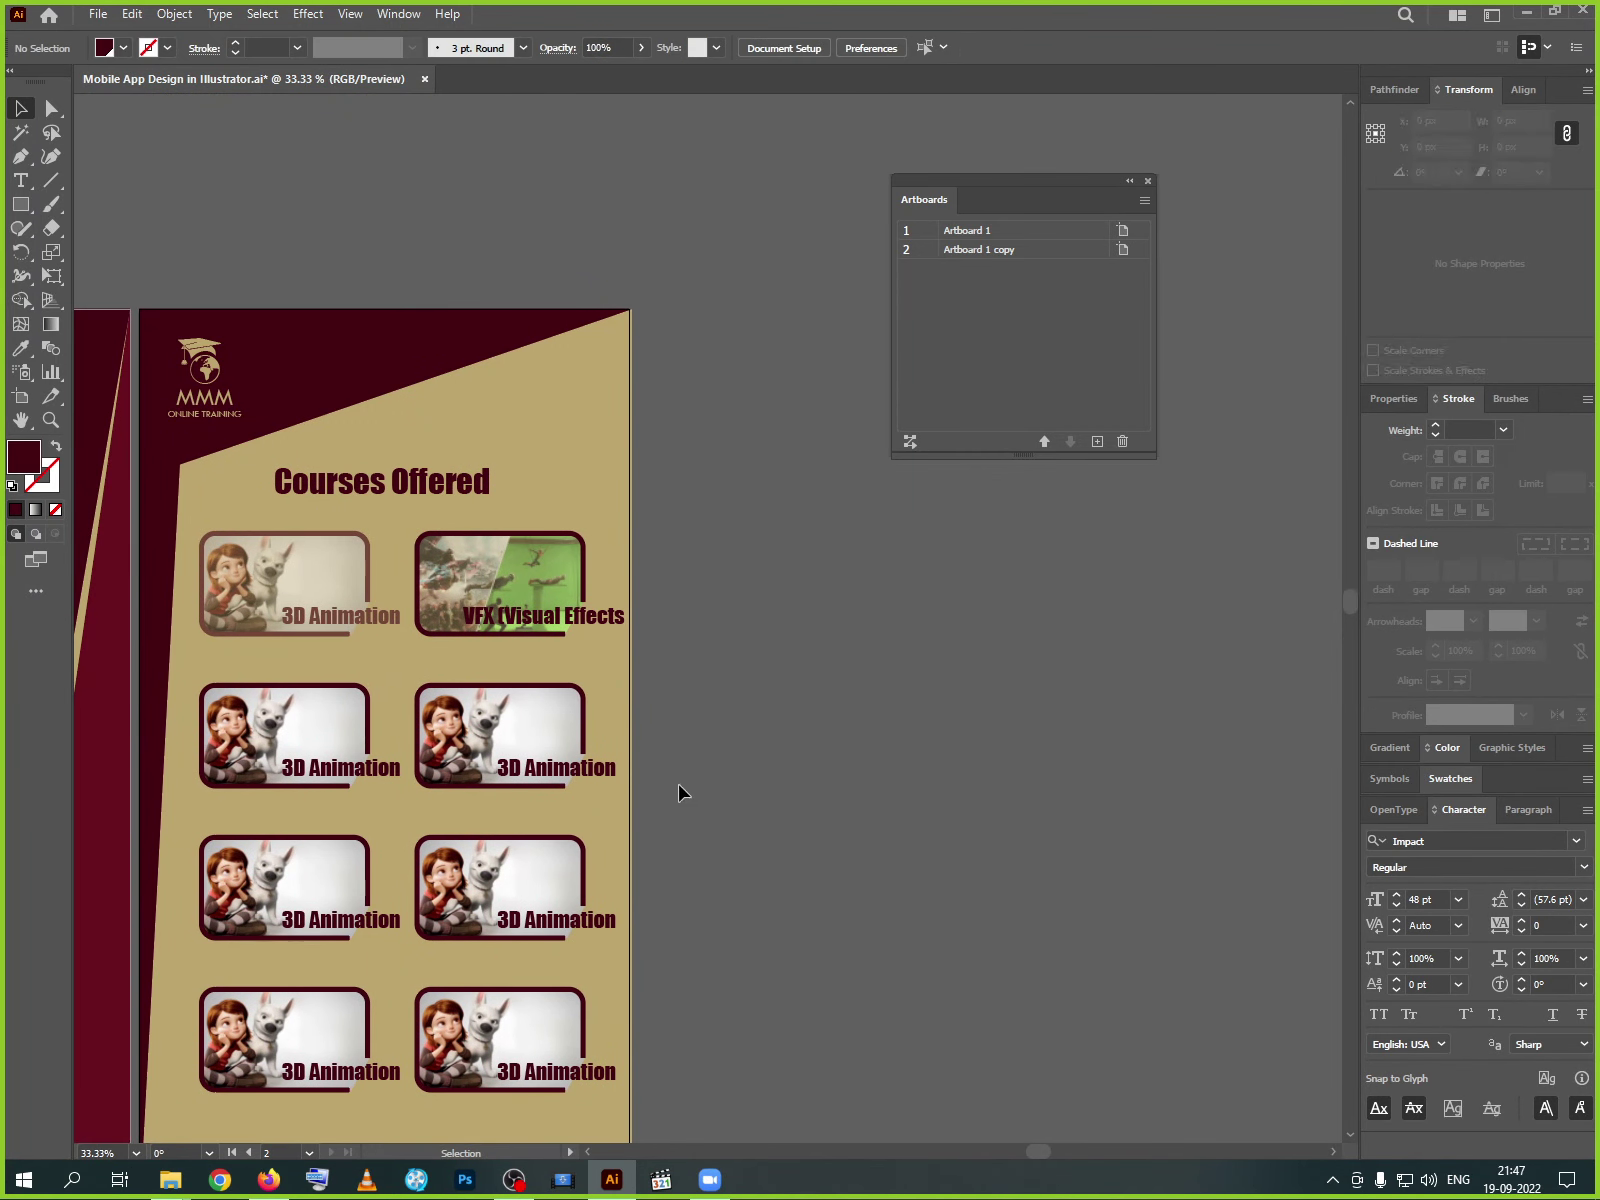
pyautogui.moveTo(678, 792); pyautogui.dragTo(936, 486)
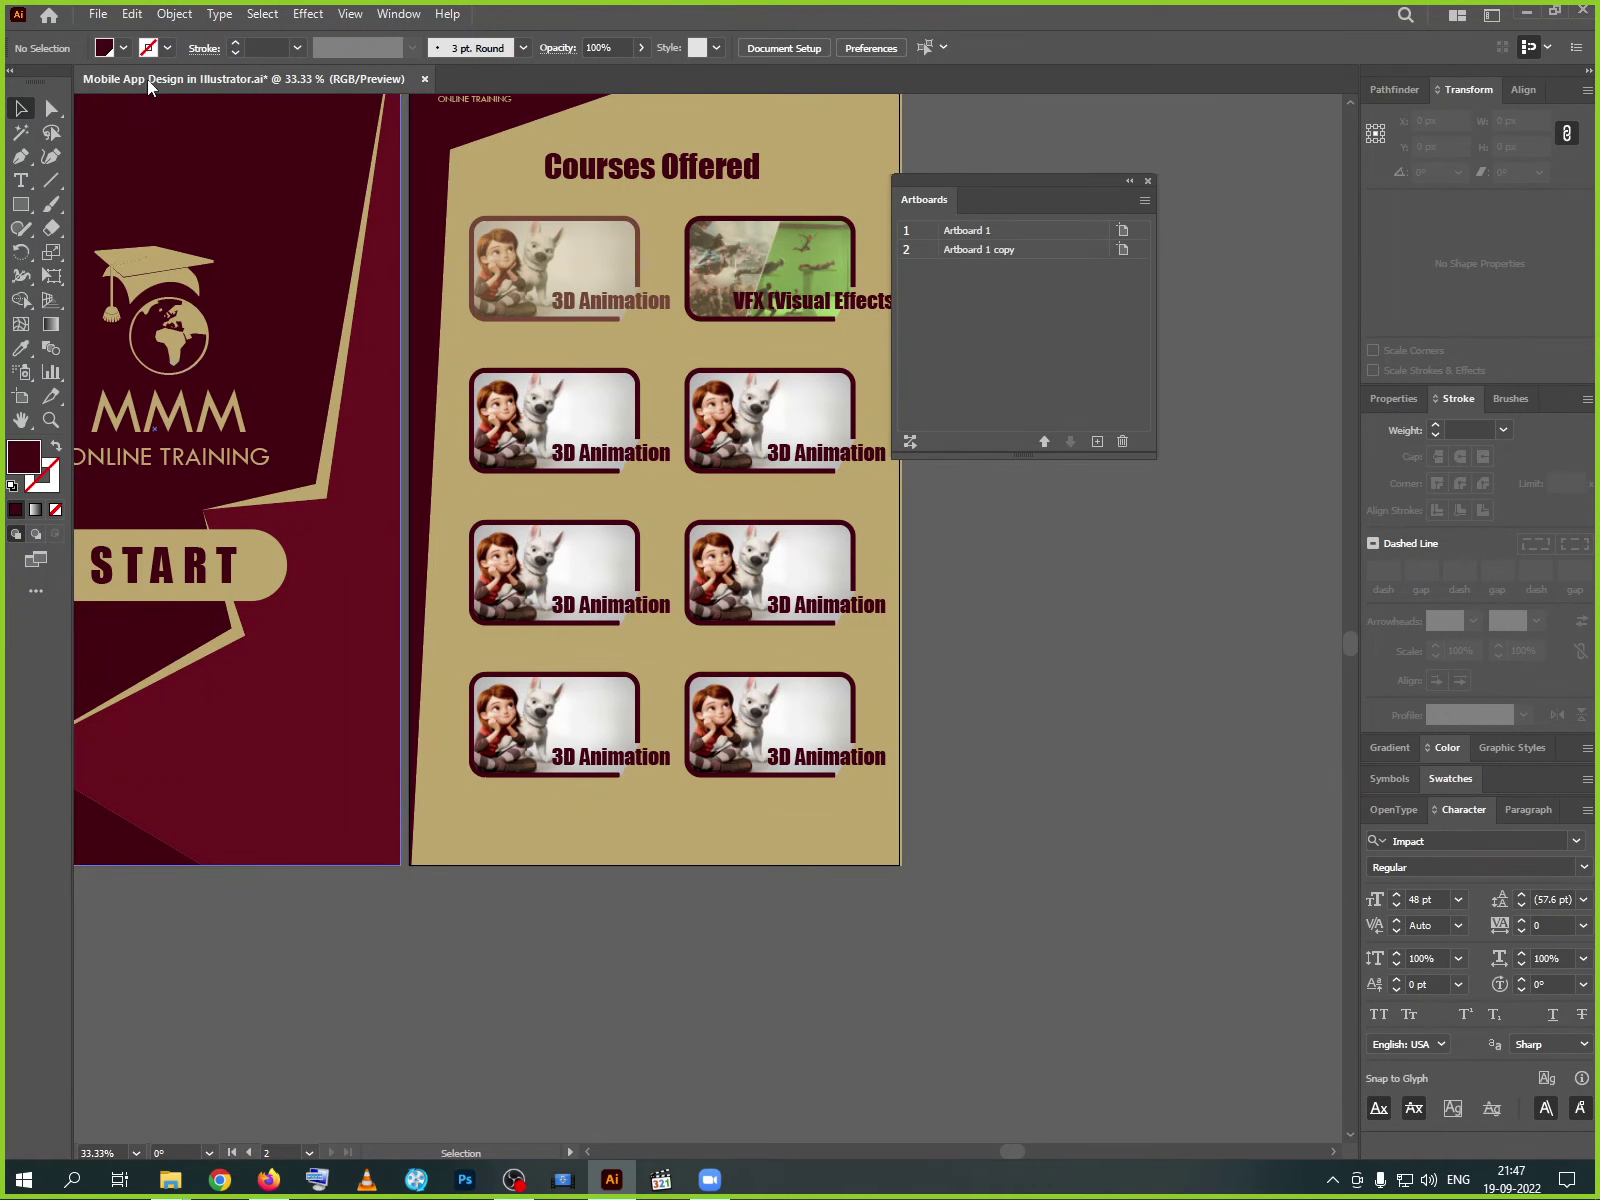
# - Close the Artboards panel and bring up the Glyphs panel clear of the artwork
pyautogui.click(398, 14)
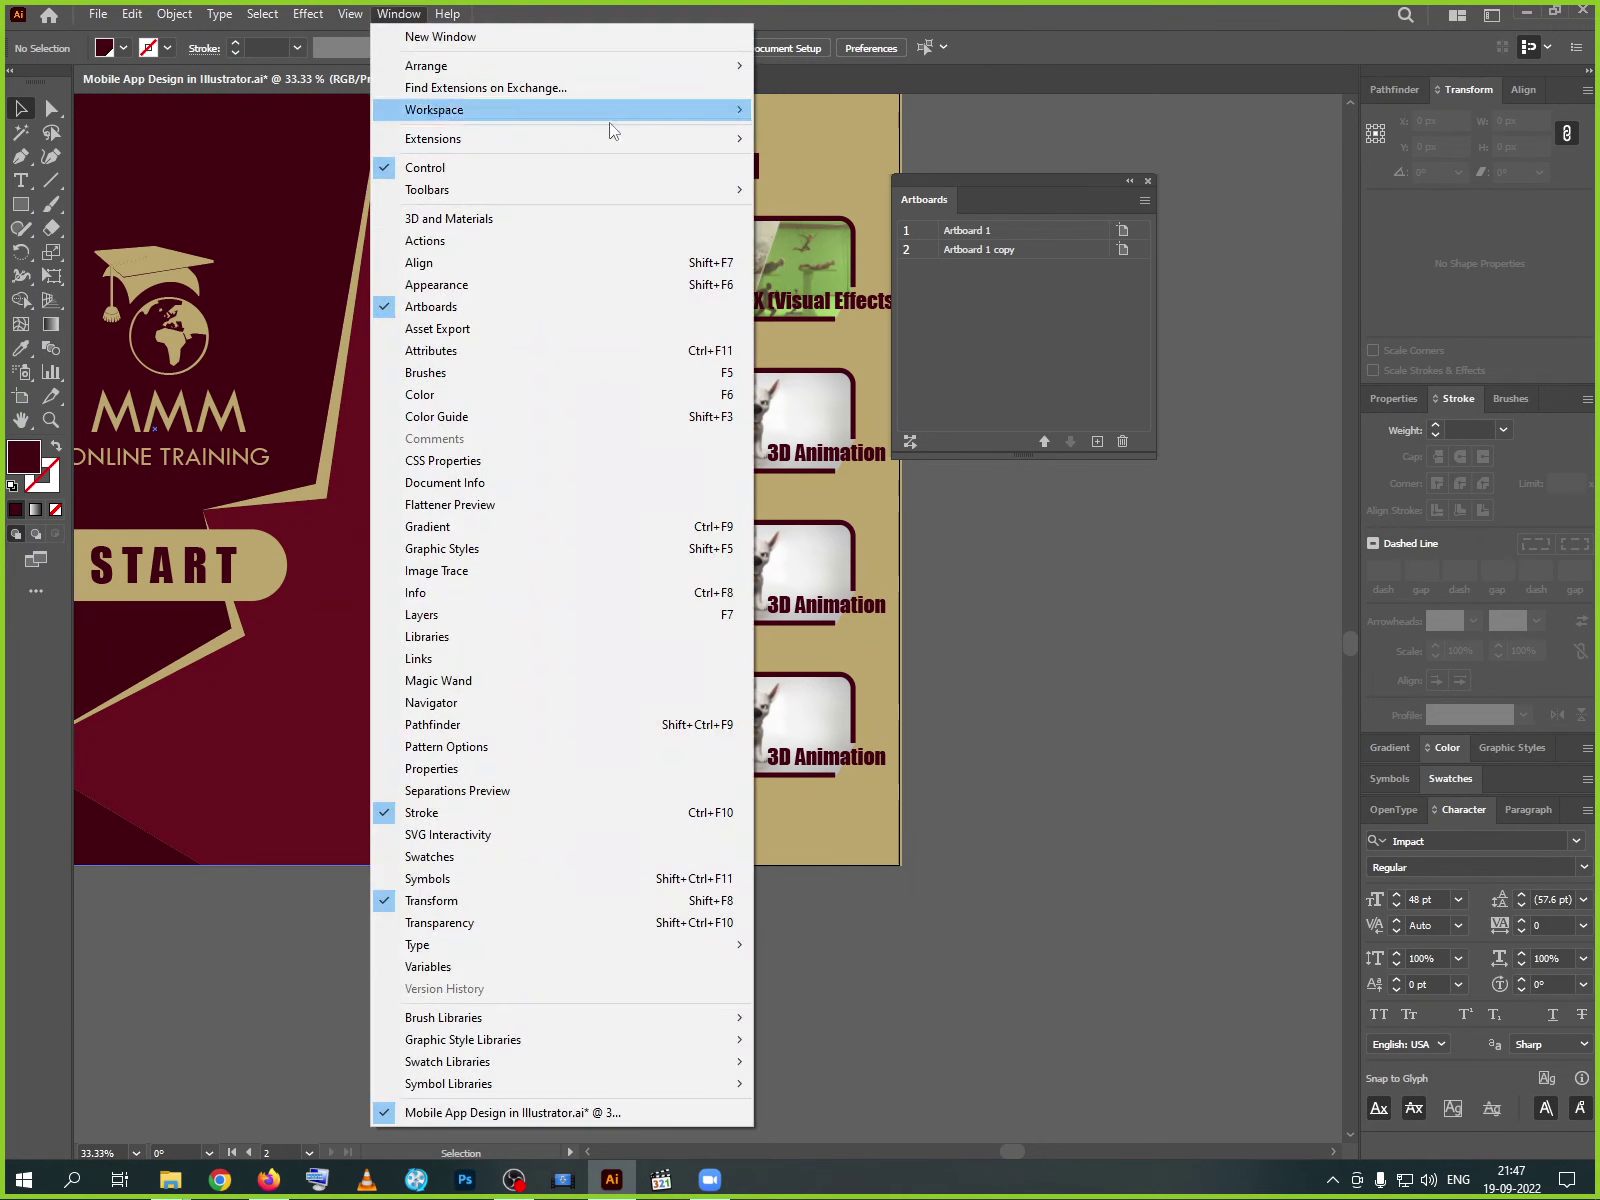
pyautogui.click(1148, 181)
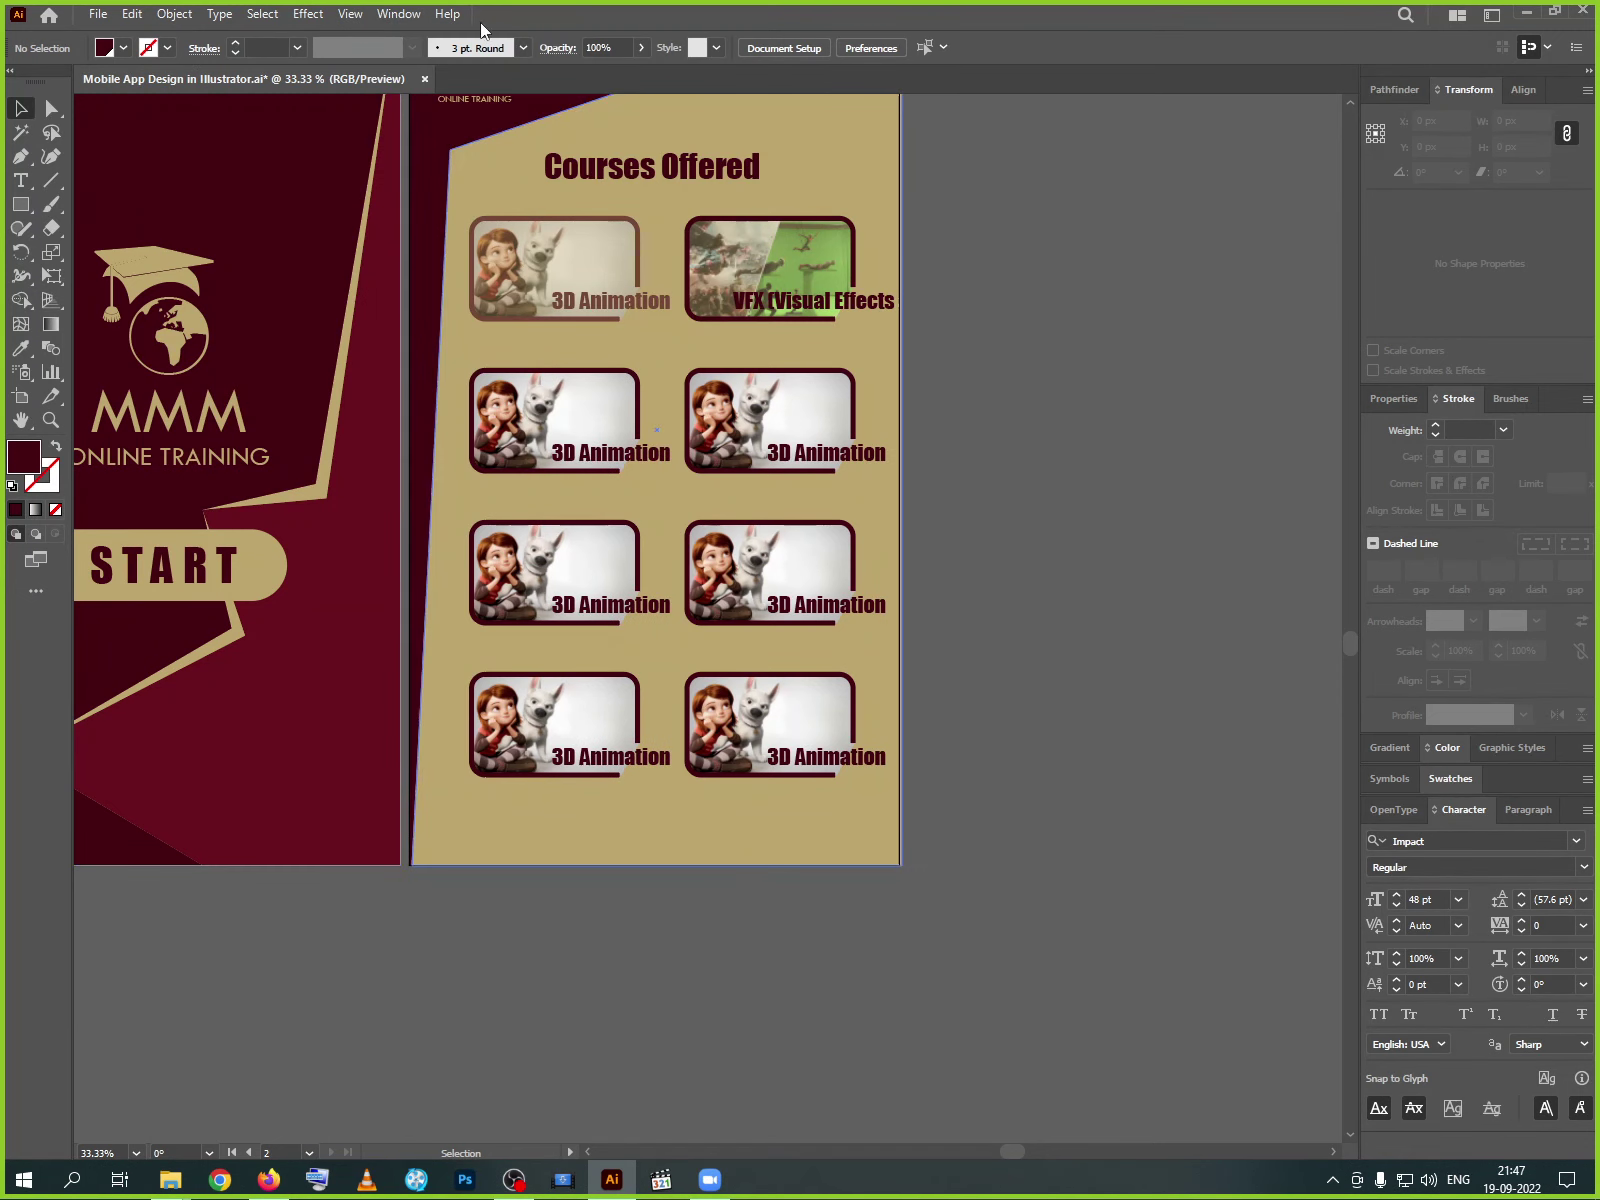
pyautogui.click(392, 18)
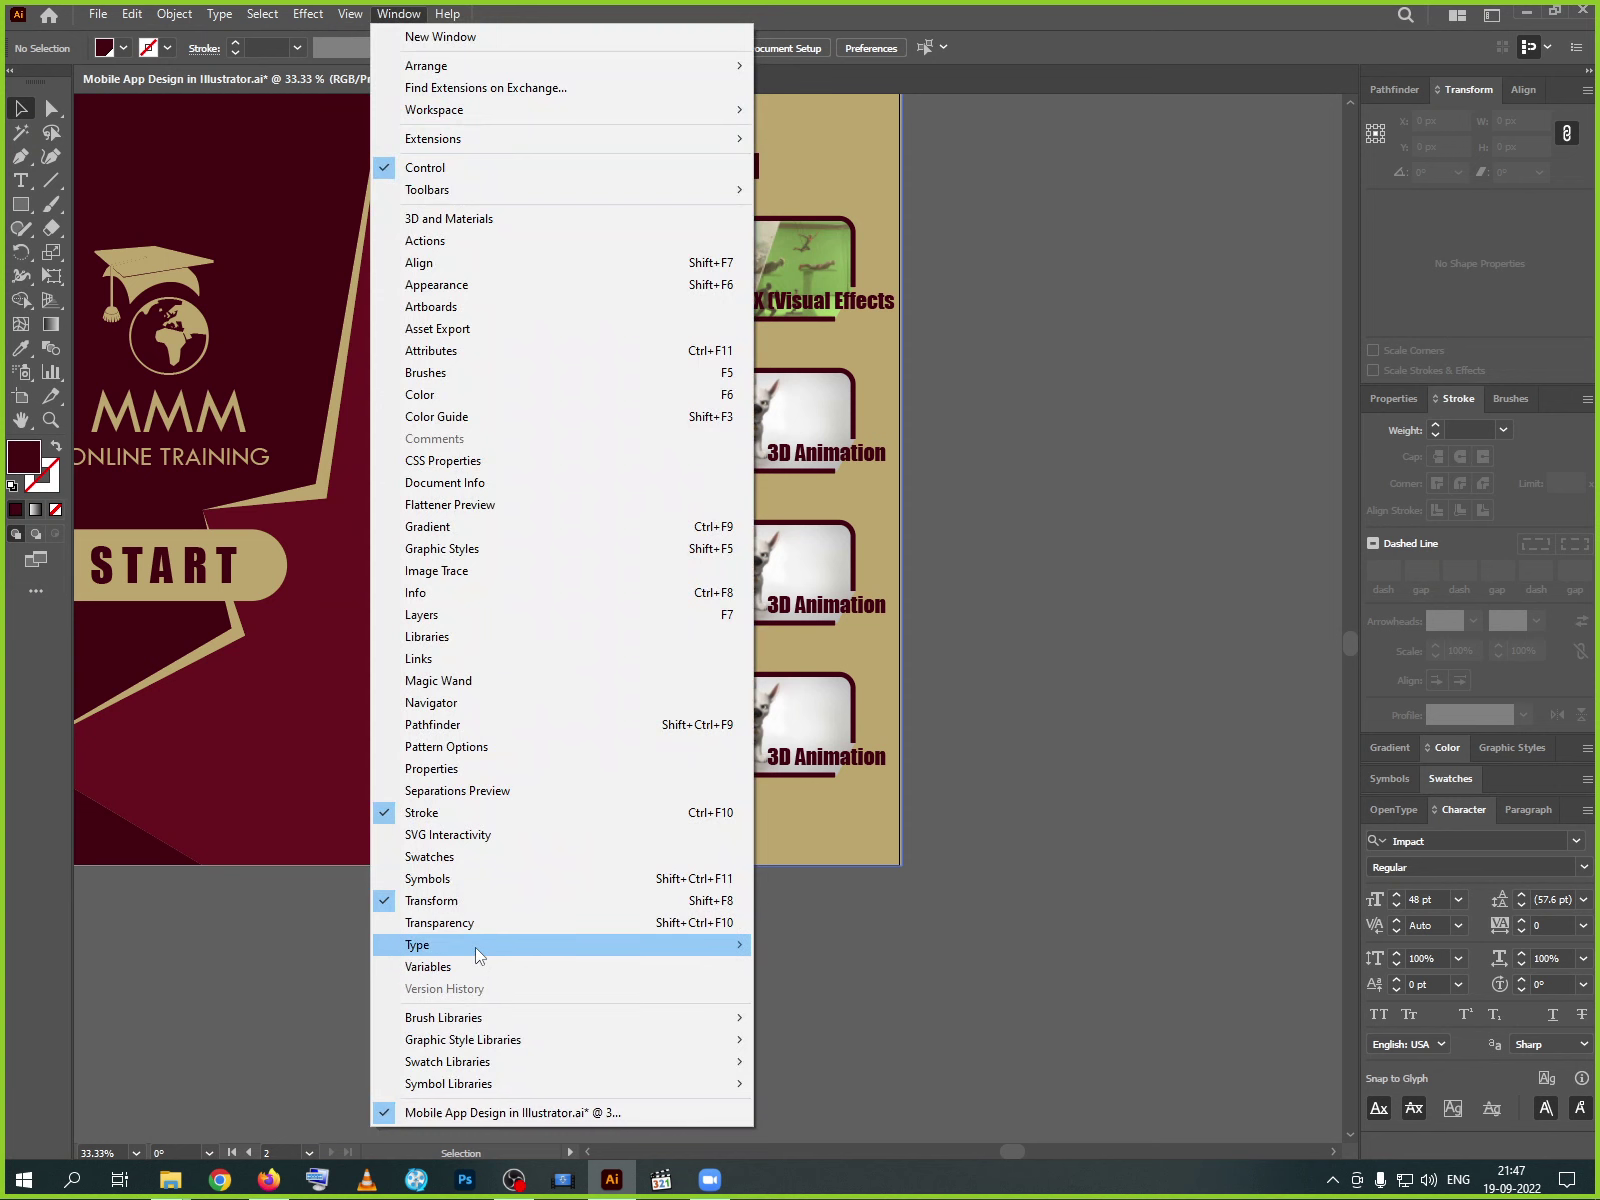
pyautogui.moveTo(475, 945)
pyautogui.click(829, 990)
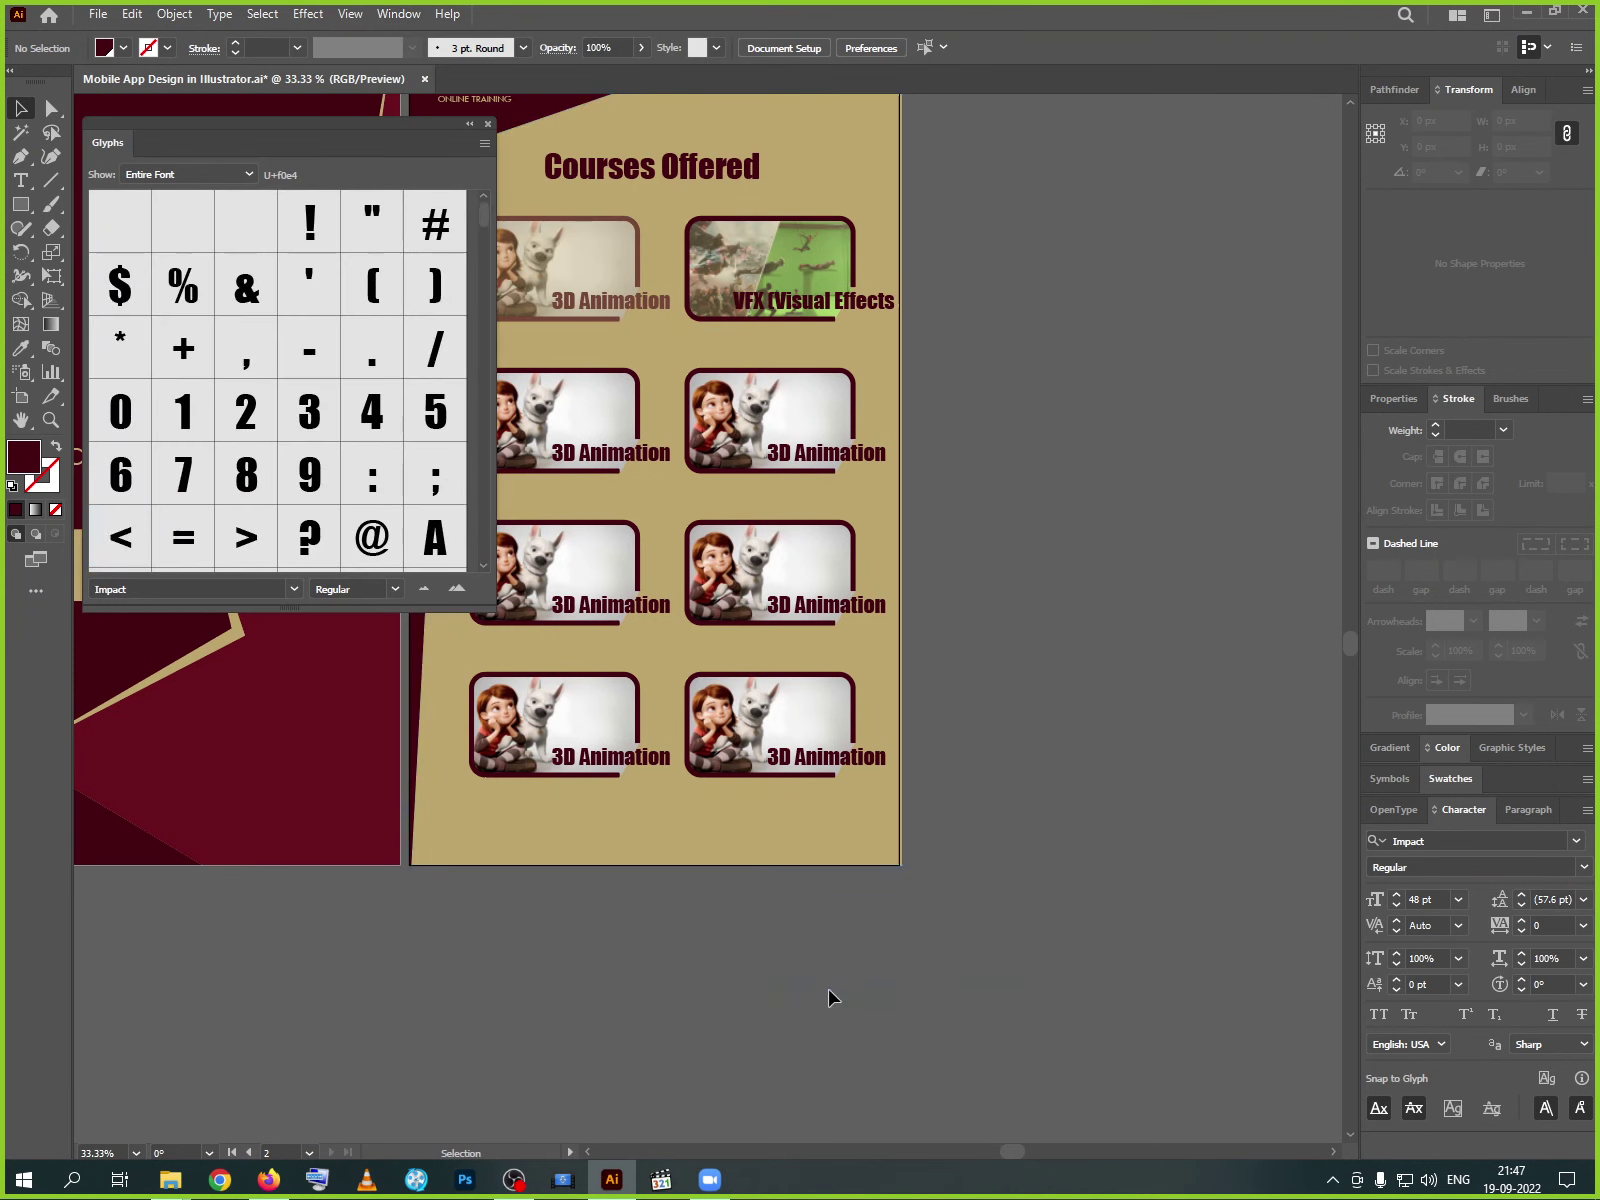
pyautogui.moveTo(252, 119); pyautogui.dragTo(1051, 293)
# - Set the Glyphs panel font to Webdings
pyautogui.click(1100, 767)
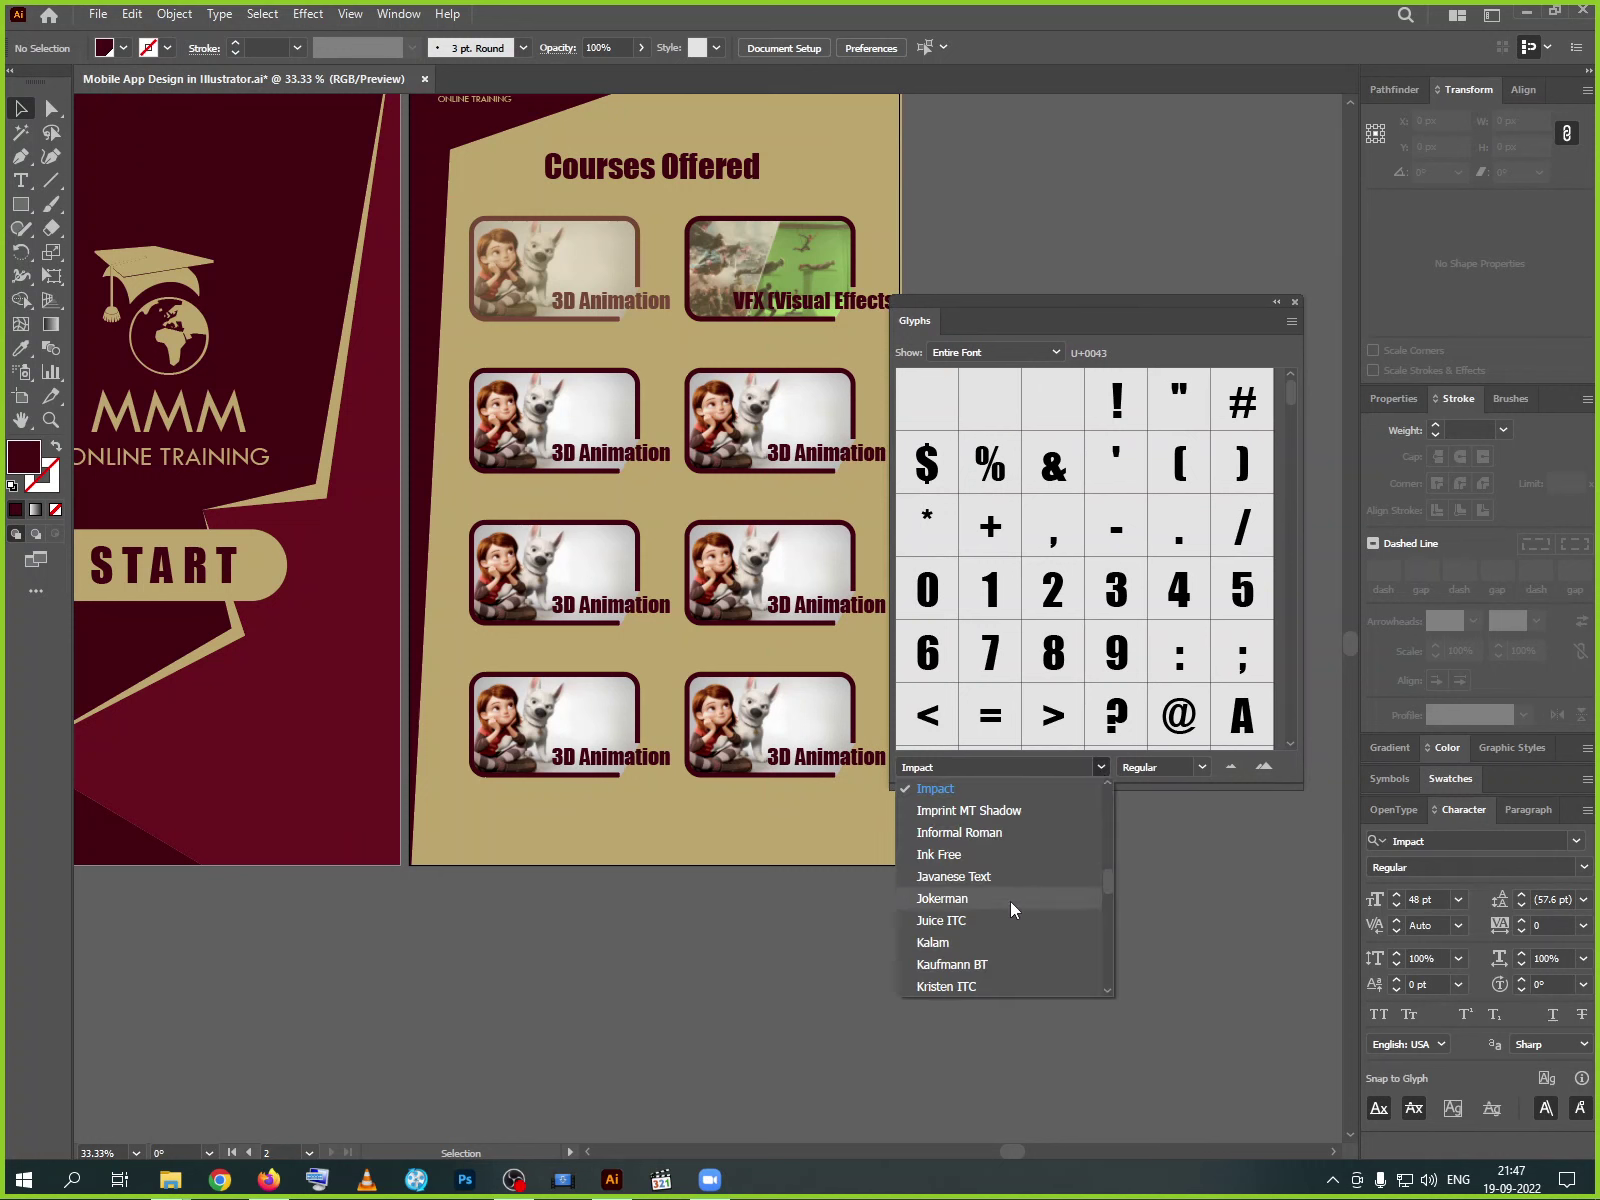
pyautogui.scroll(-15, 1010, 901)
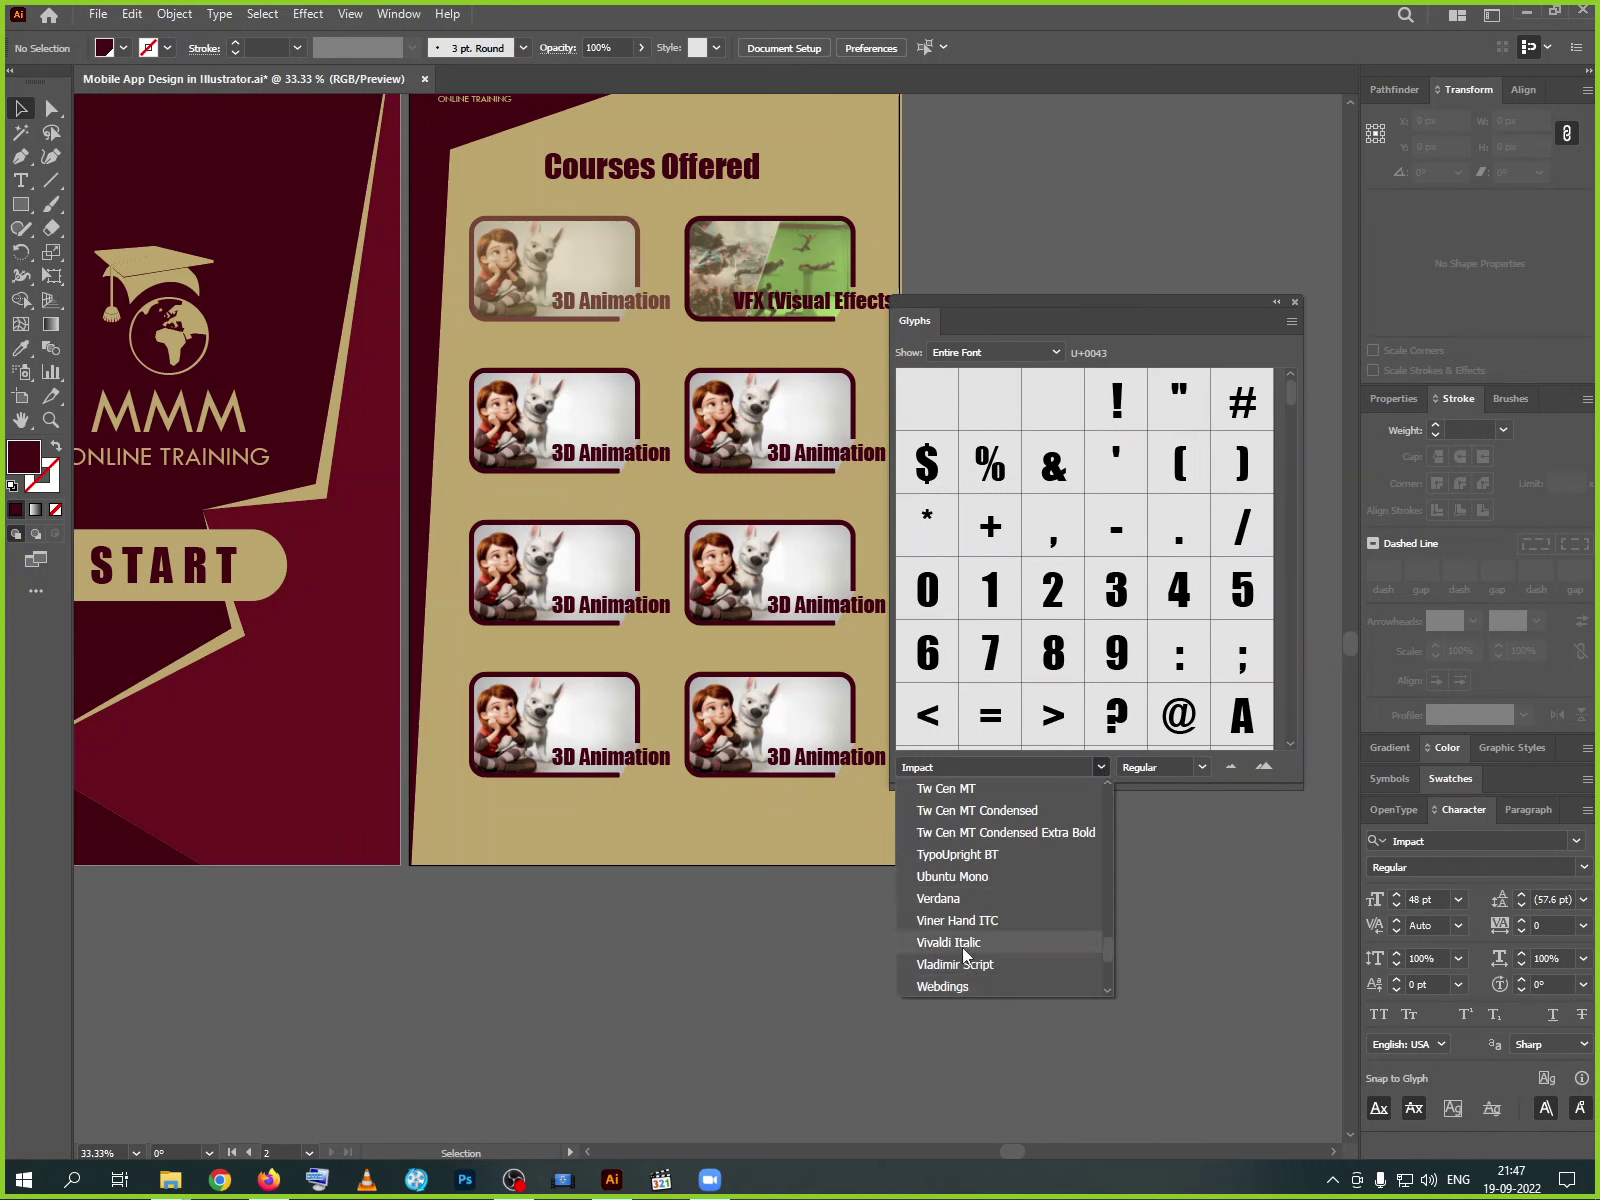
pyautogui.click(948, 979)
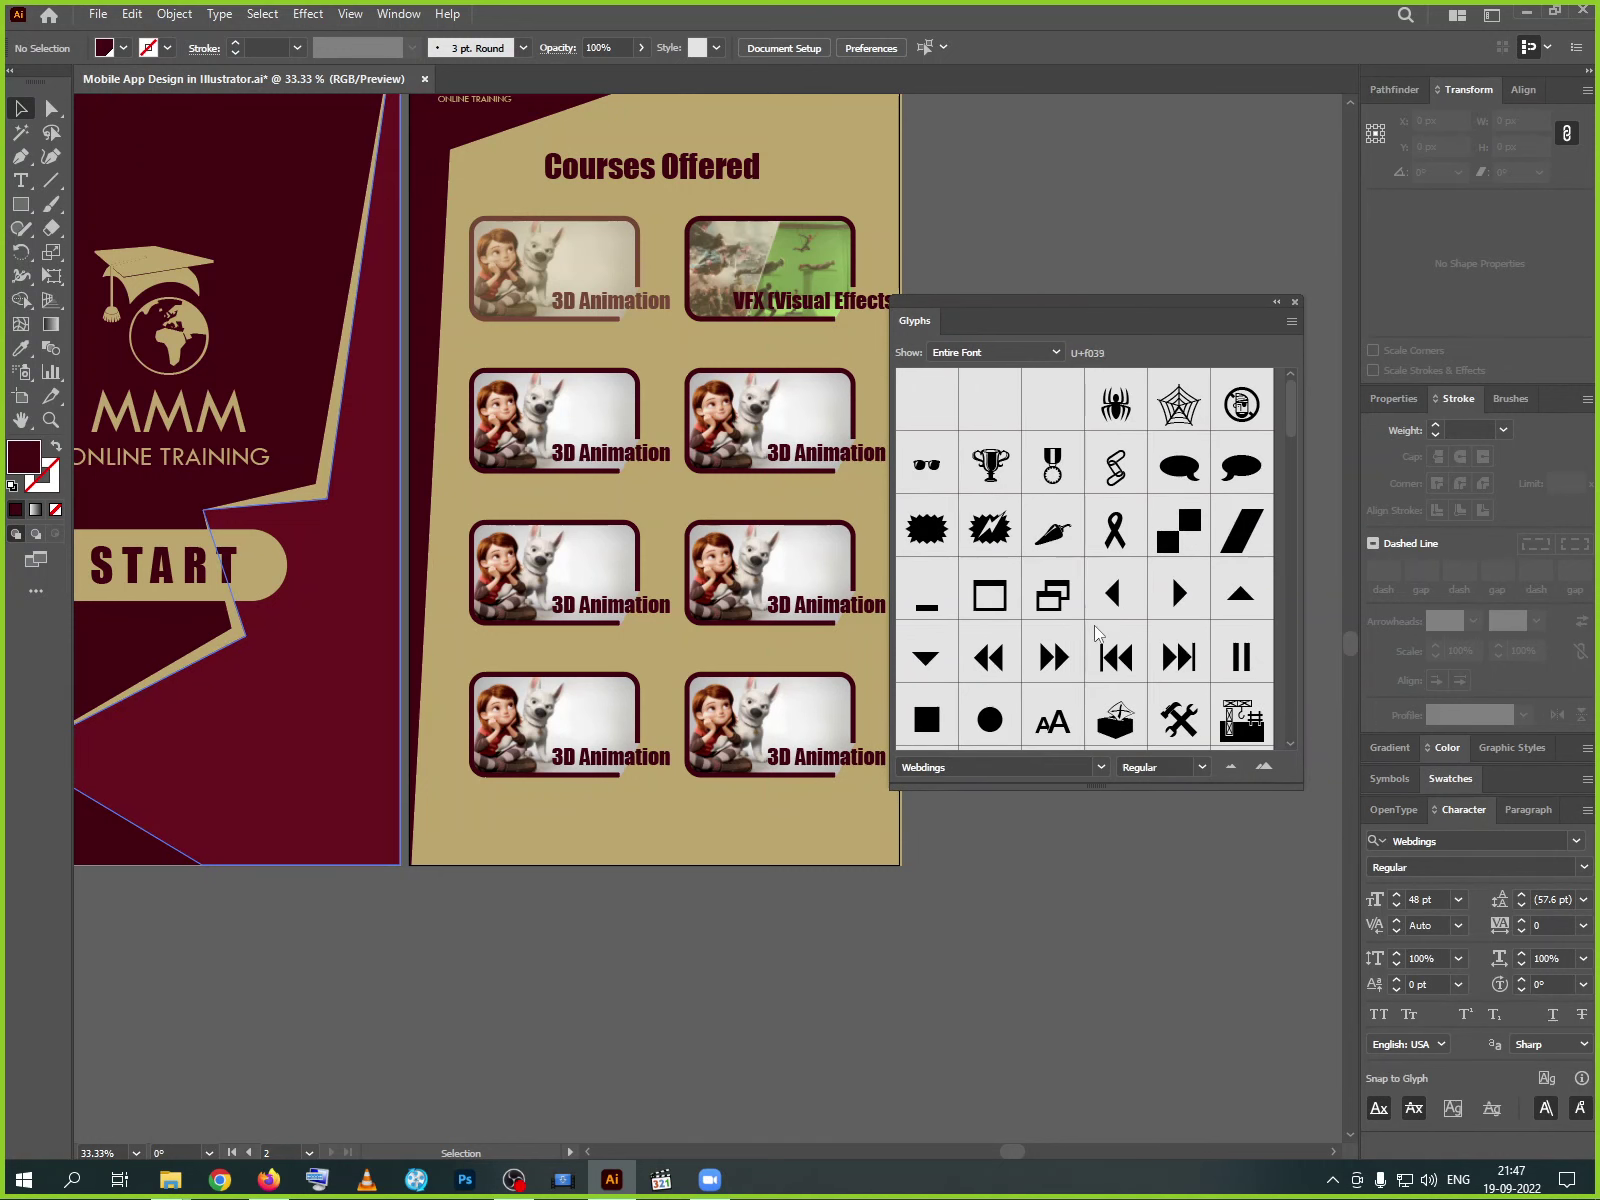
# - Scroll through the Webdings glyphs to the camcorder symbol
pyautogui.moveTo(1291, 420); pyautogui.dragTo(1289, 458)
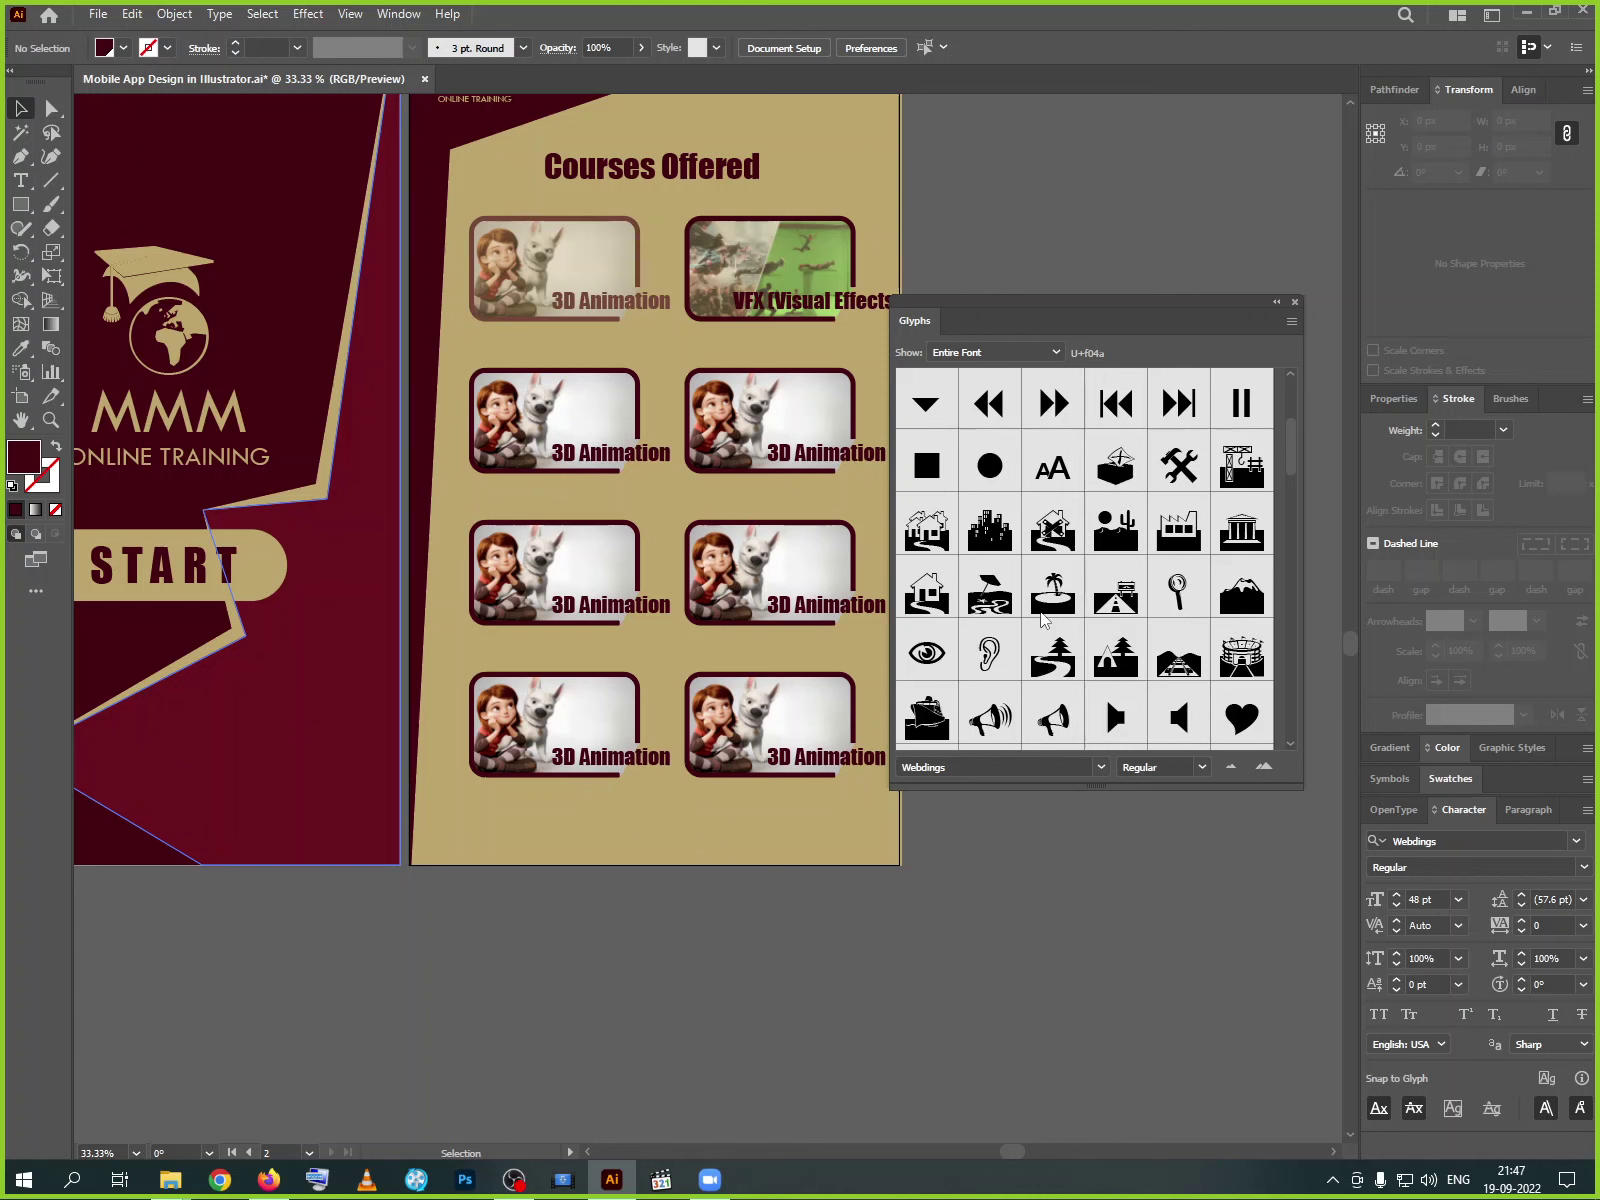
pyautogui.scroll(-2, 1038, 630)
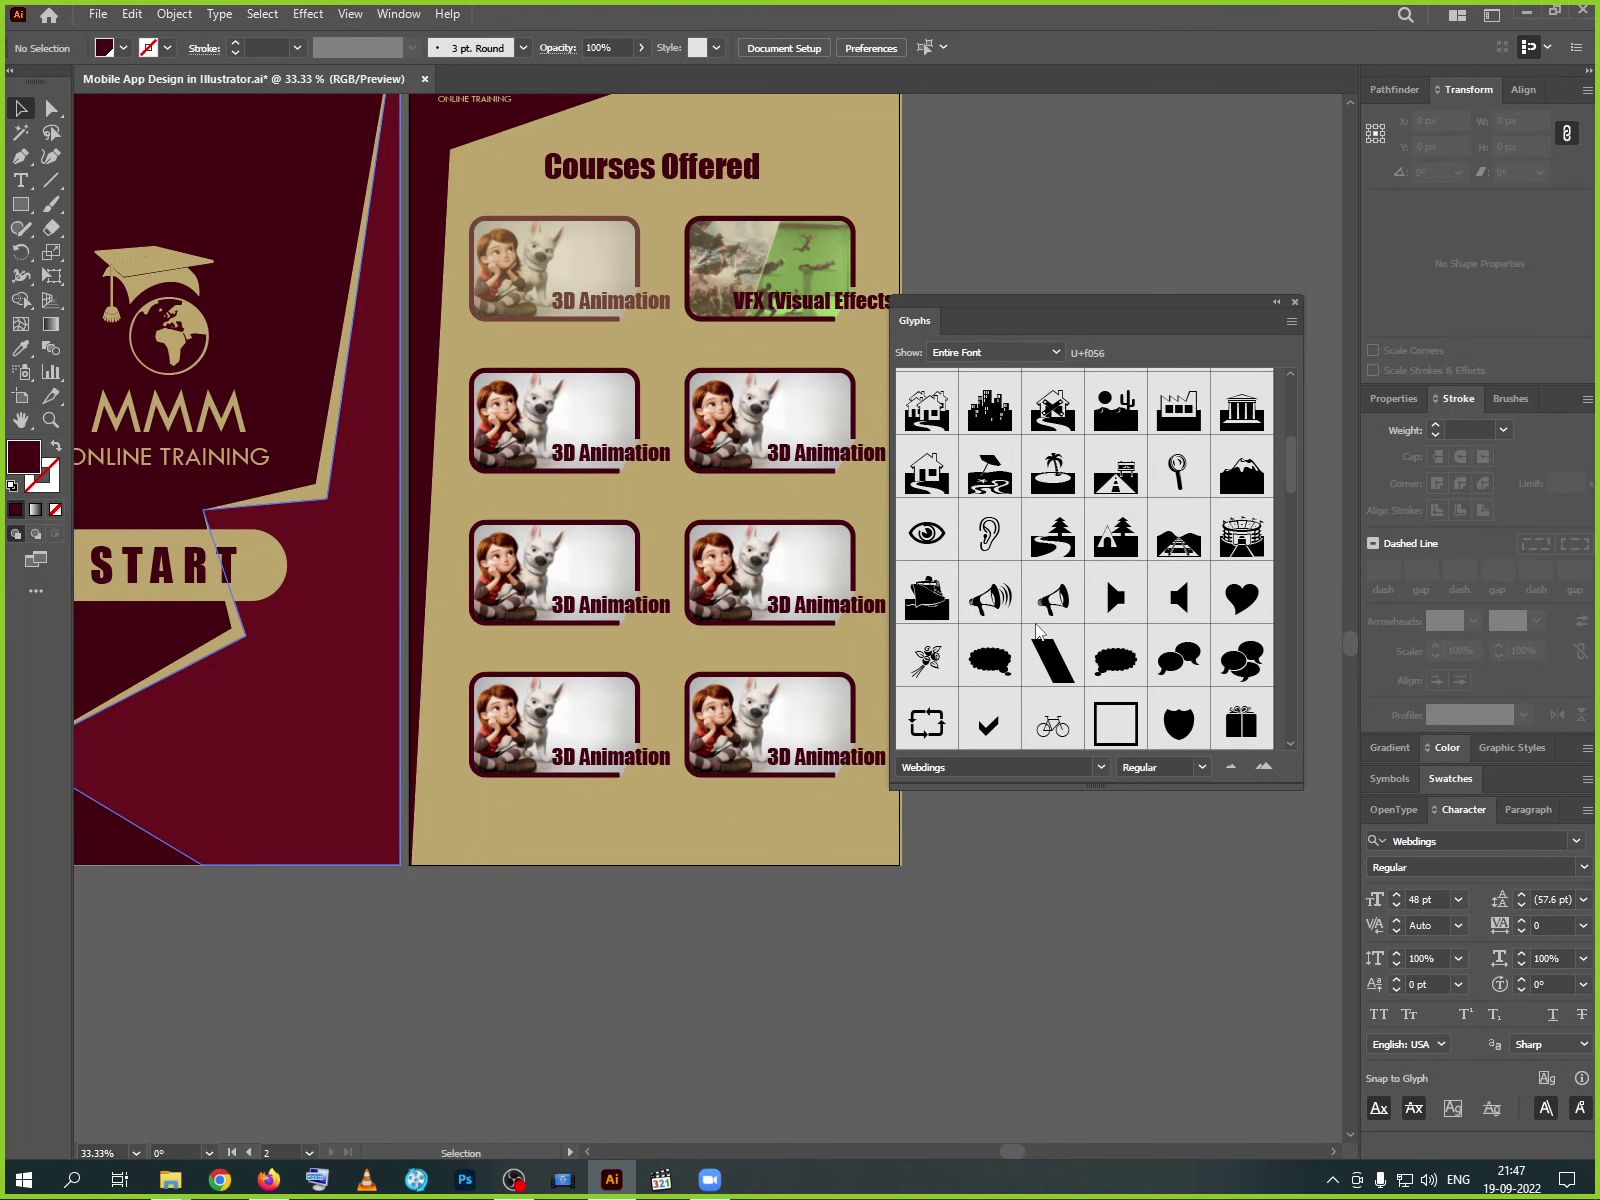
pyautogui.scroll(-1, 1038, 630)
pyautogui.scroll(-1, 1038, 630)
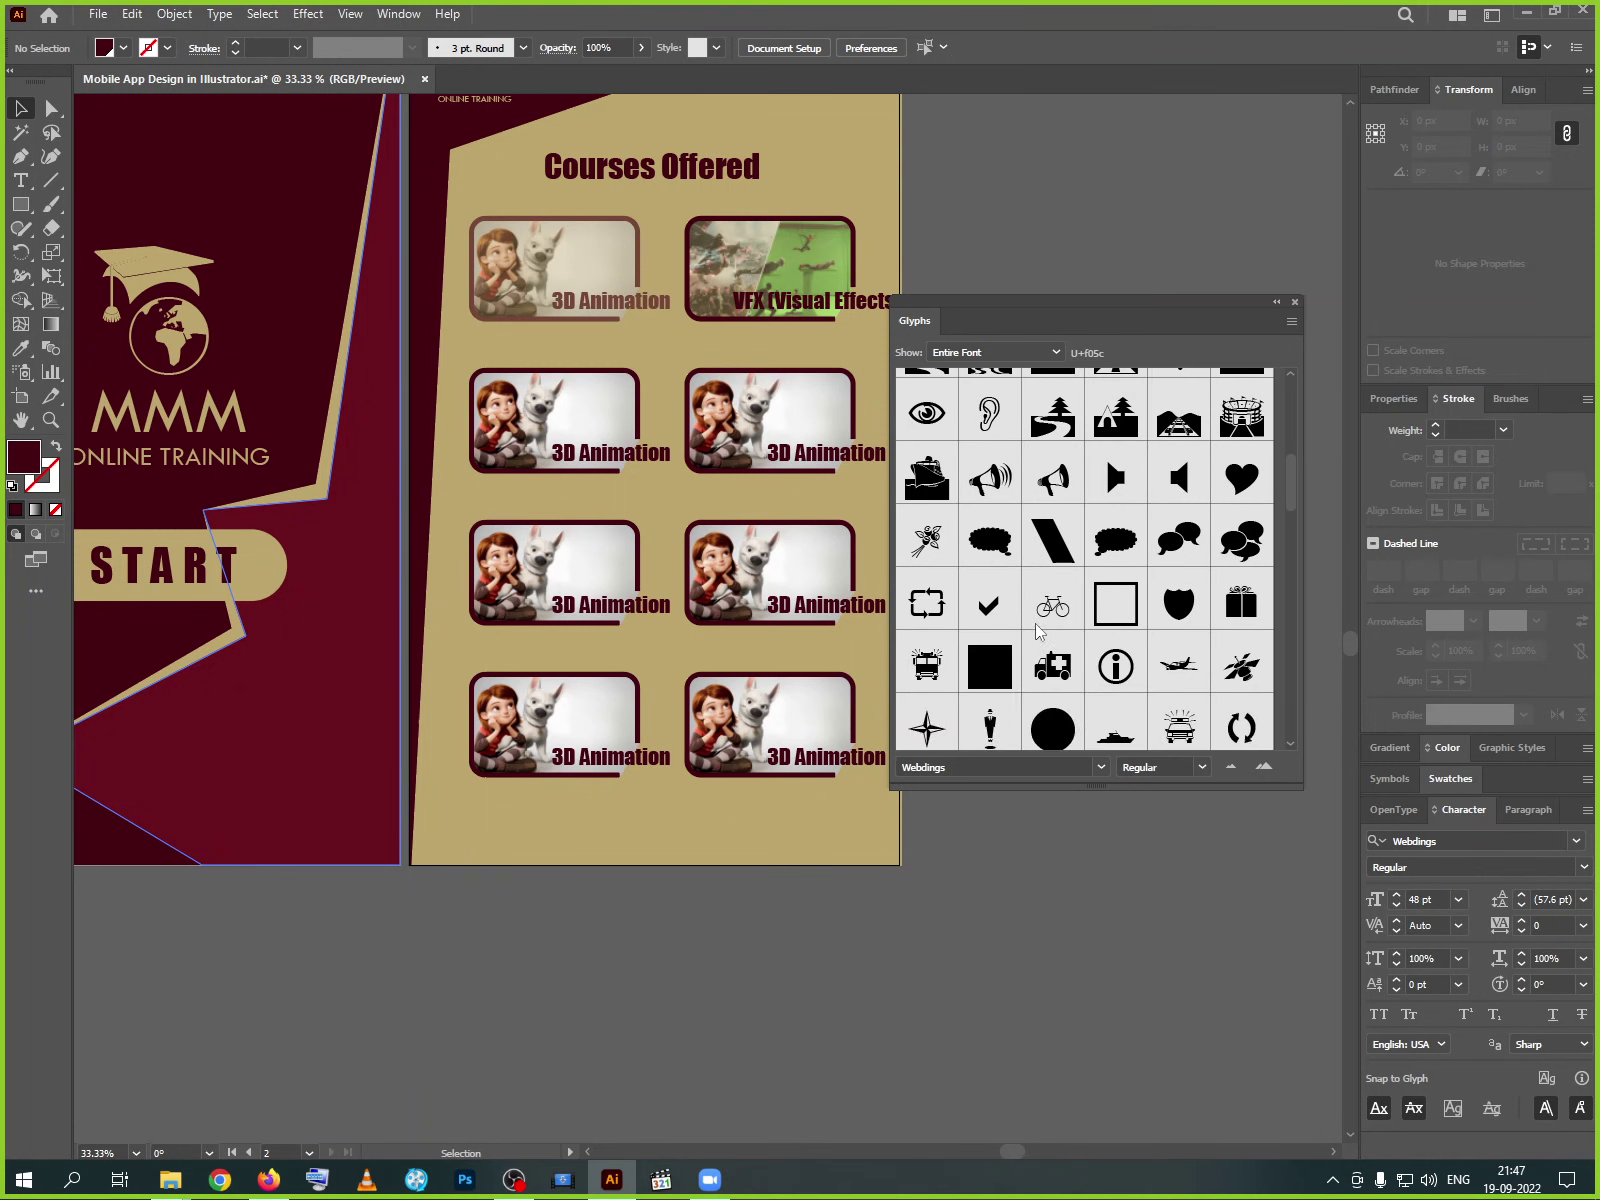
pyautogui.scroll(-3, 1038, 630)
pyautogui.scroll(-1, 1038, 630)
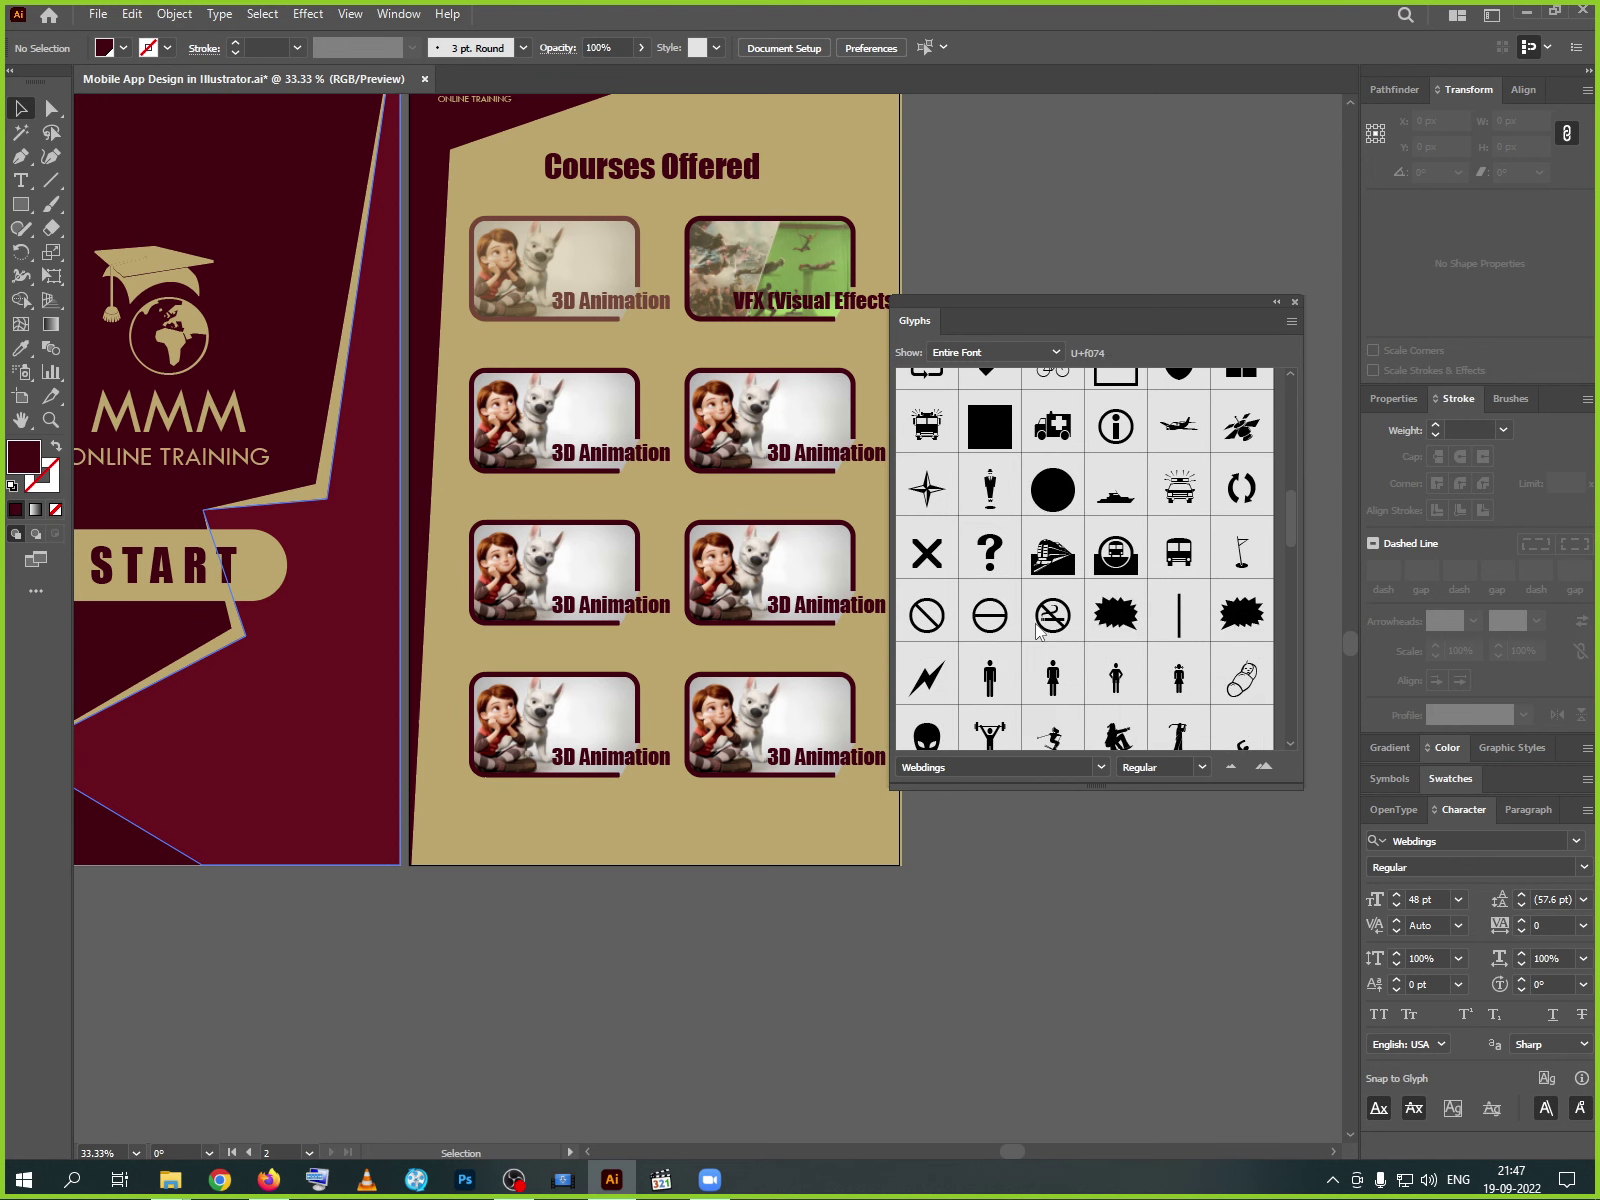
pyautogui.scroll(-2, 1038, 630)
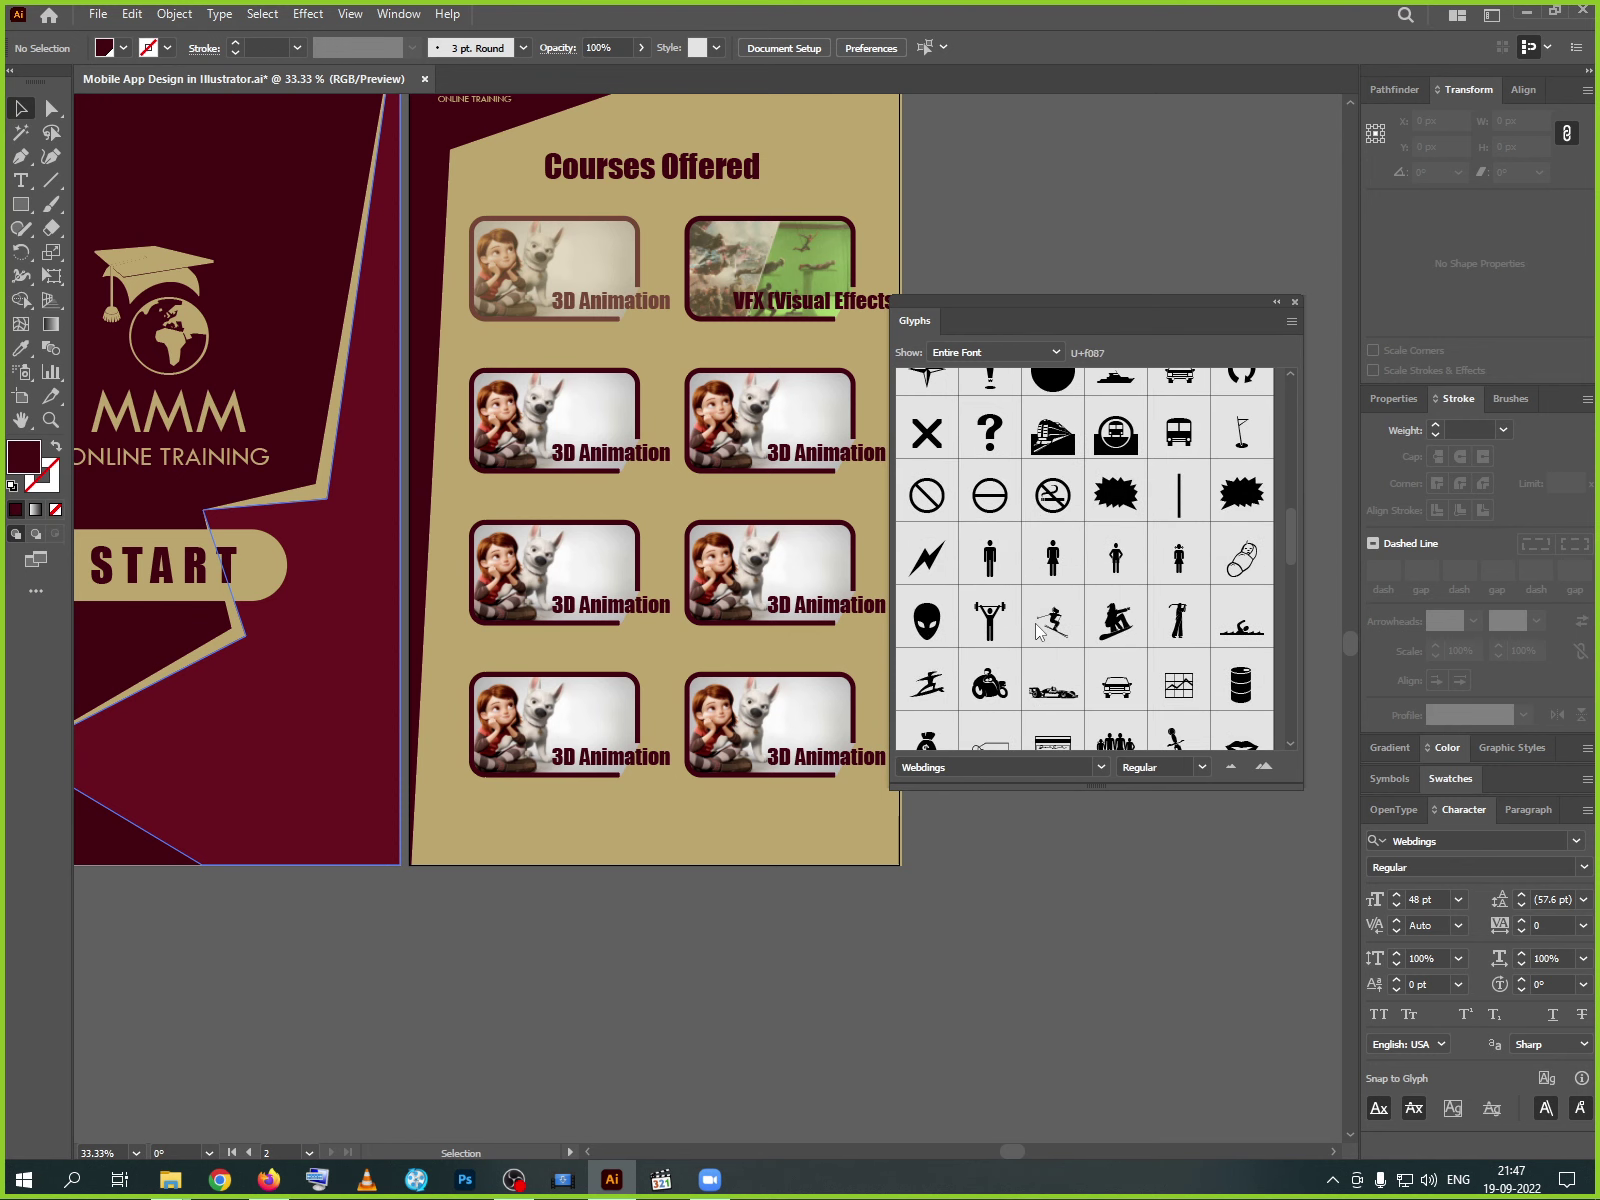
pyautogui.scroll(-1, 1038, 630)
pyautogui.scroll(-3, 1038, 630)
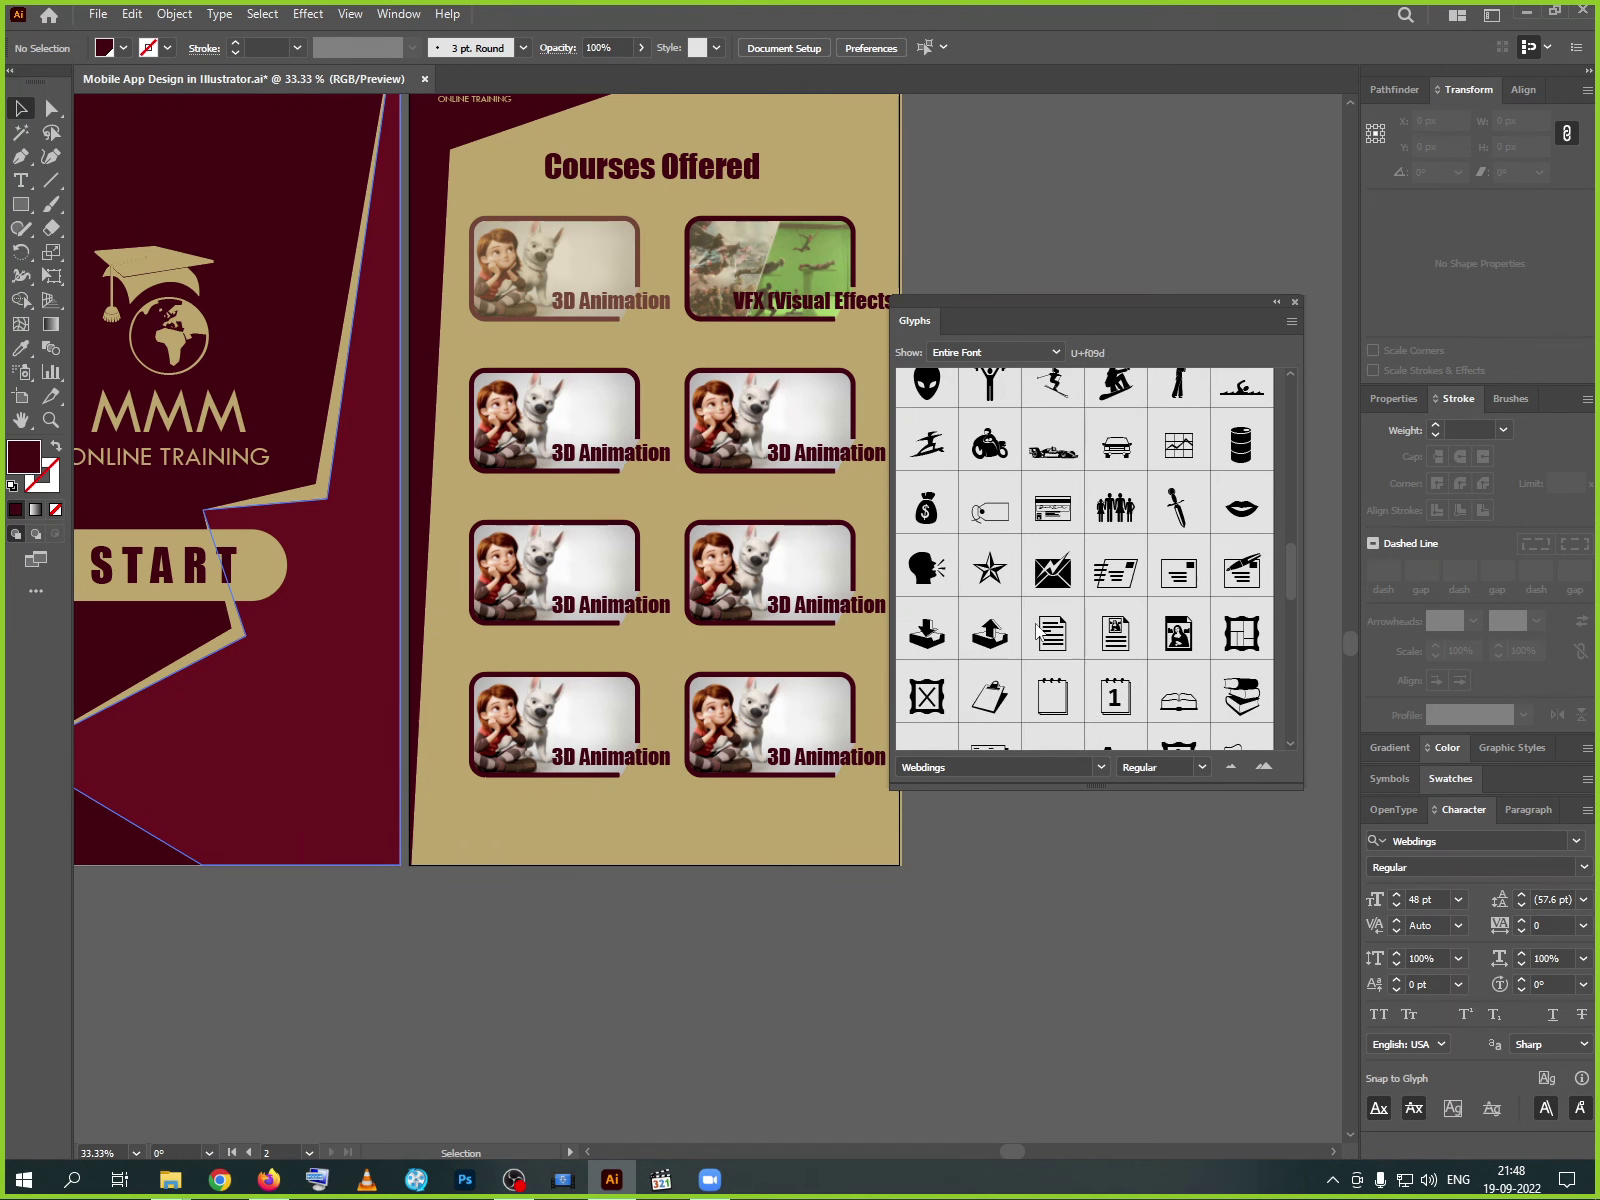
pyautogui.scroll(-1, 1038, 632)
pyautogui.scroll(-1, 1035, 622)
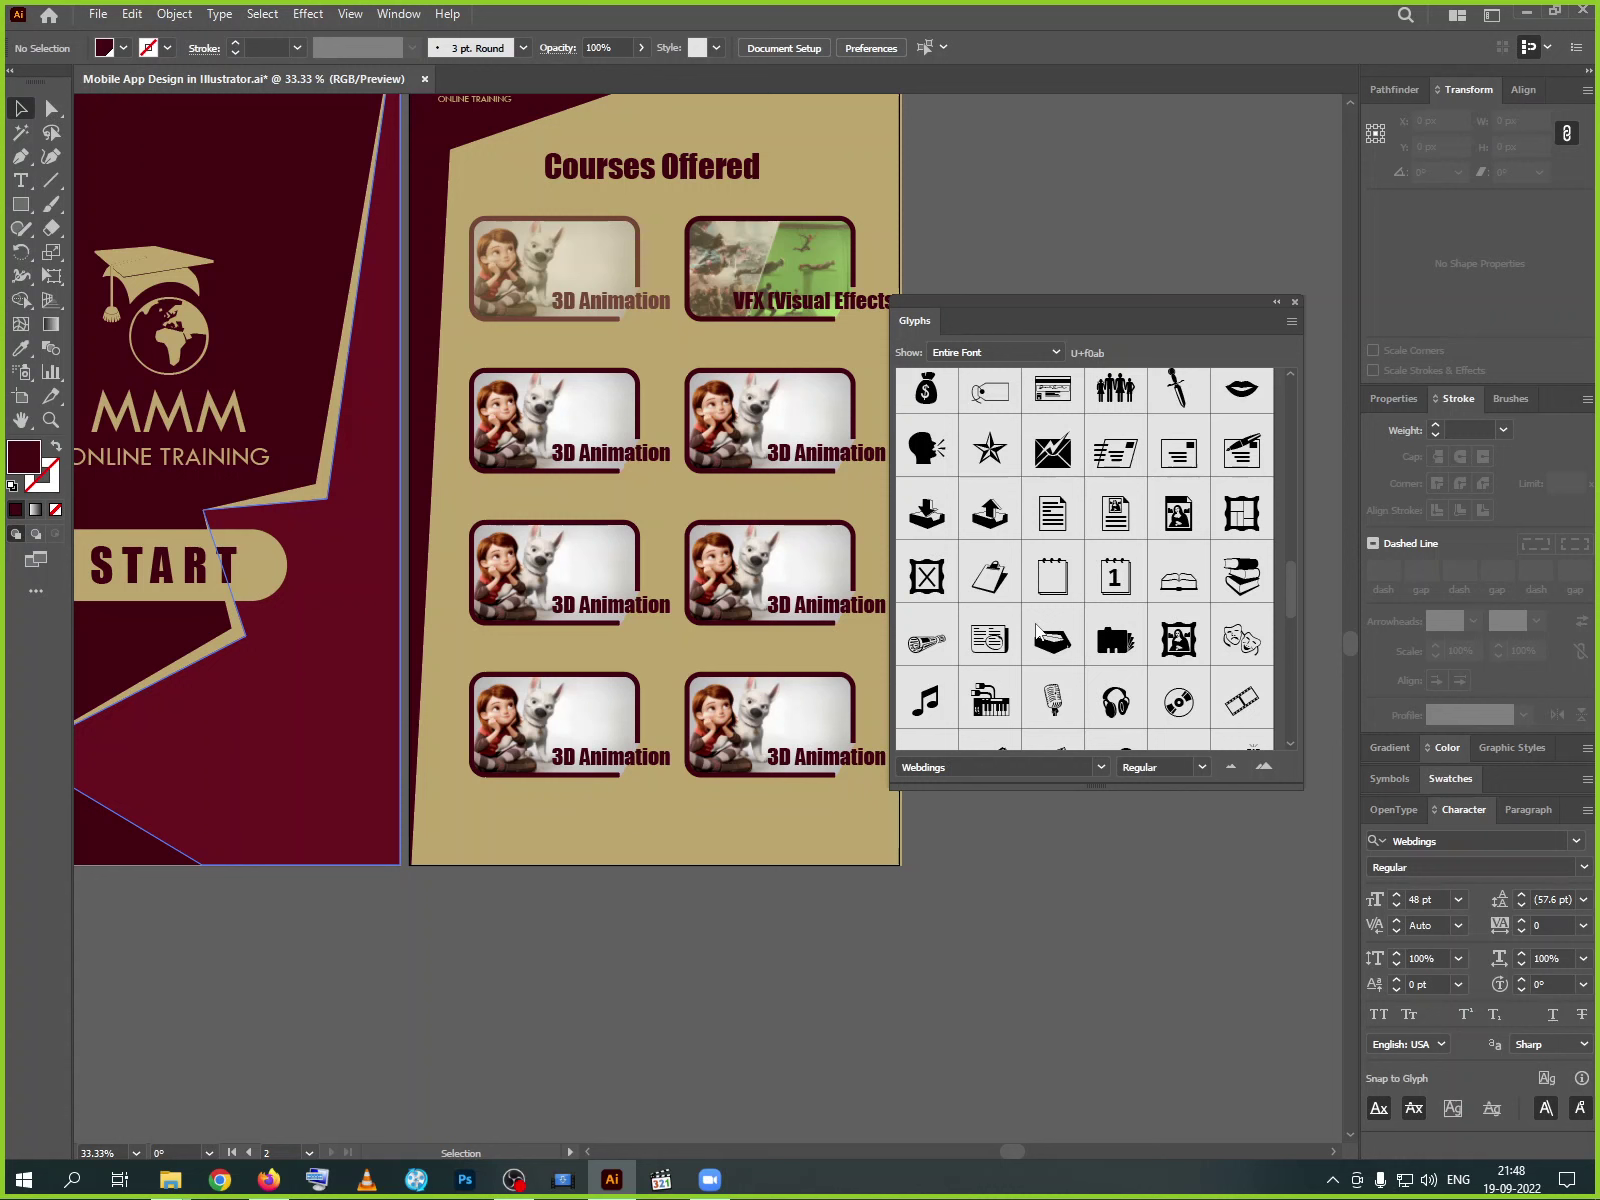
pyautogui.scroll(-3, 1036, 631)
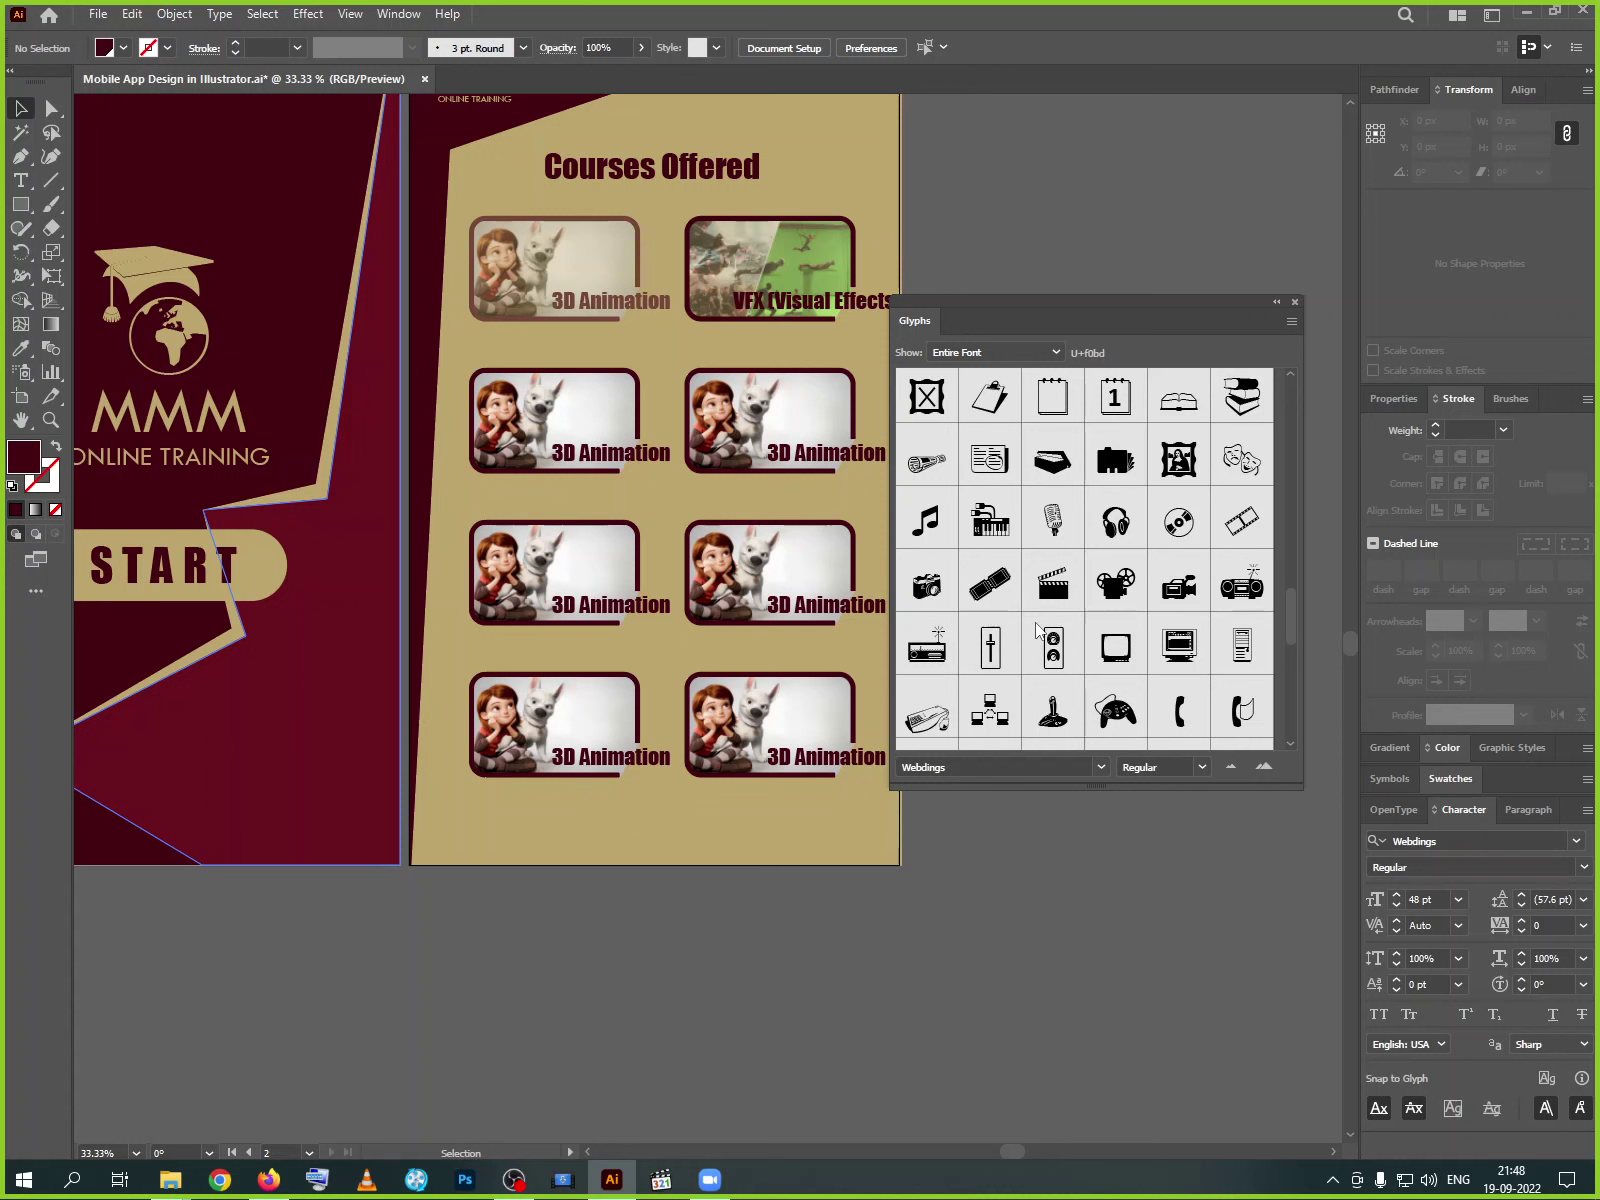
pyautogui.scroll(-1, 1038, 628)
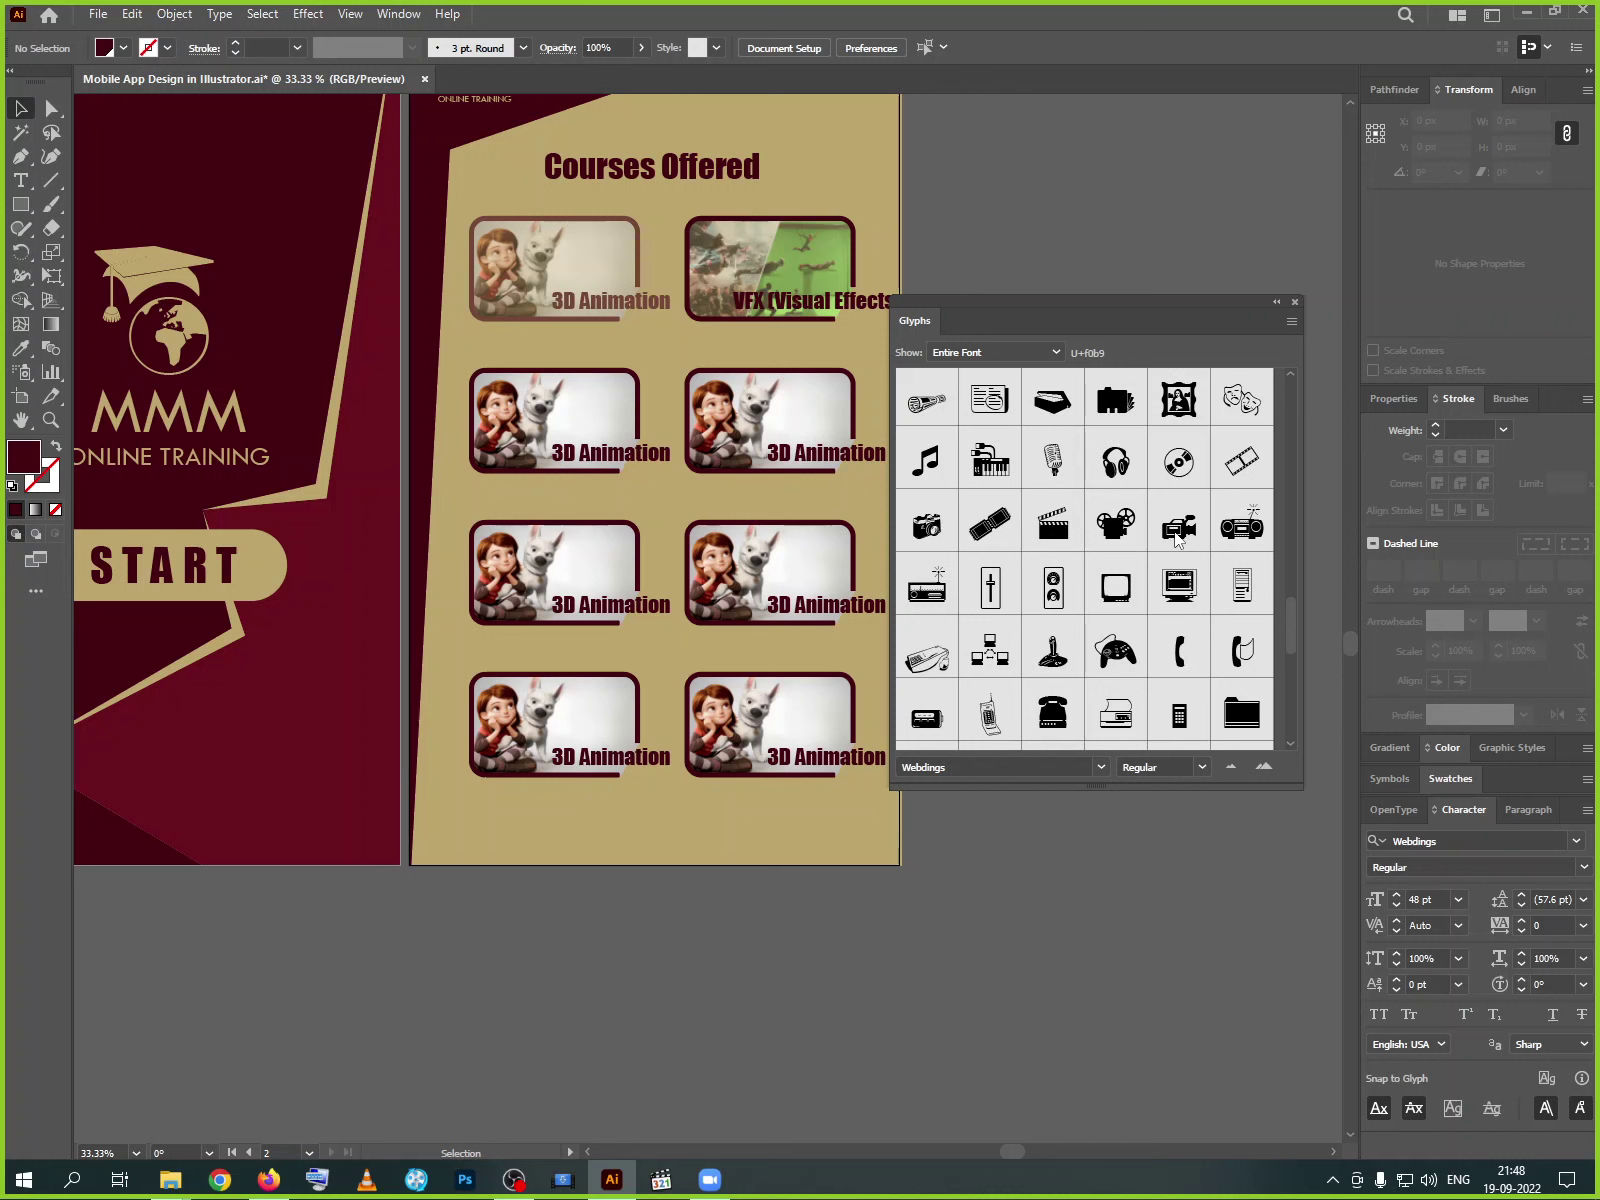
pyautogui.moveTo(1178, 540); pyautogui.dragTo(494, 860)
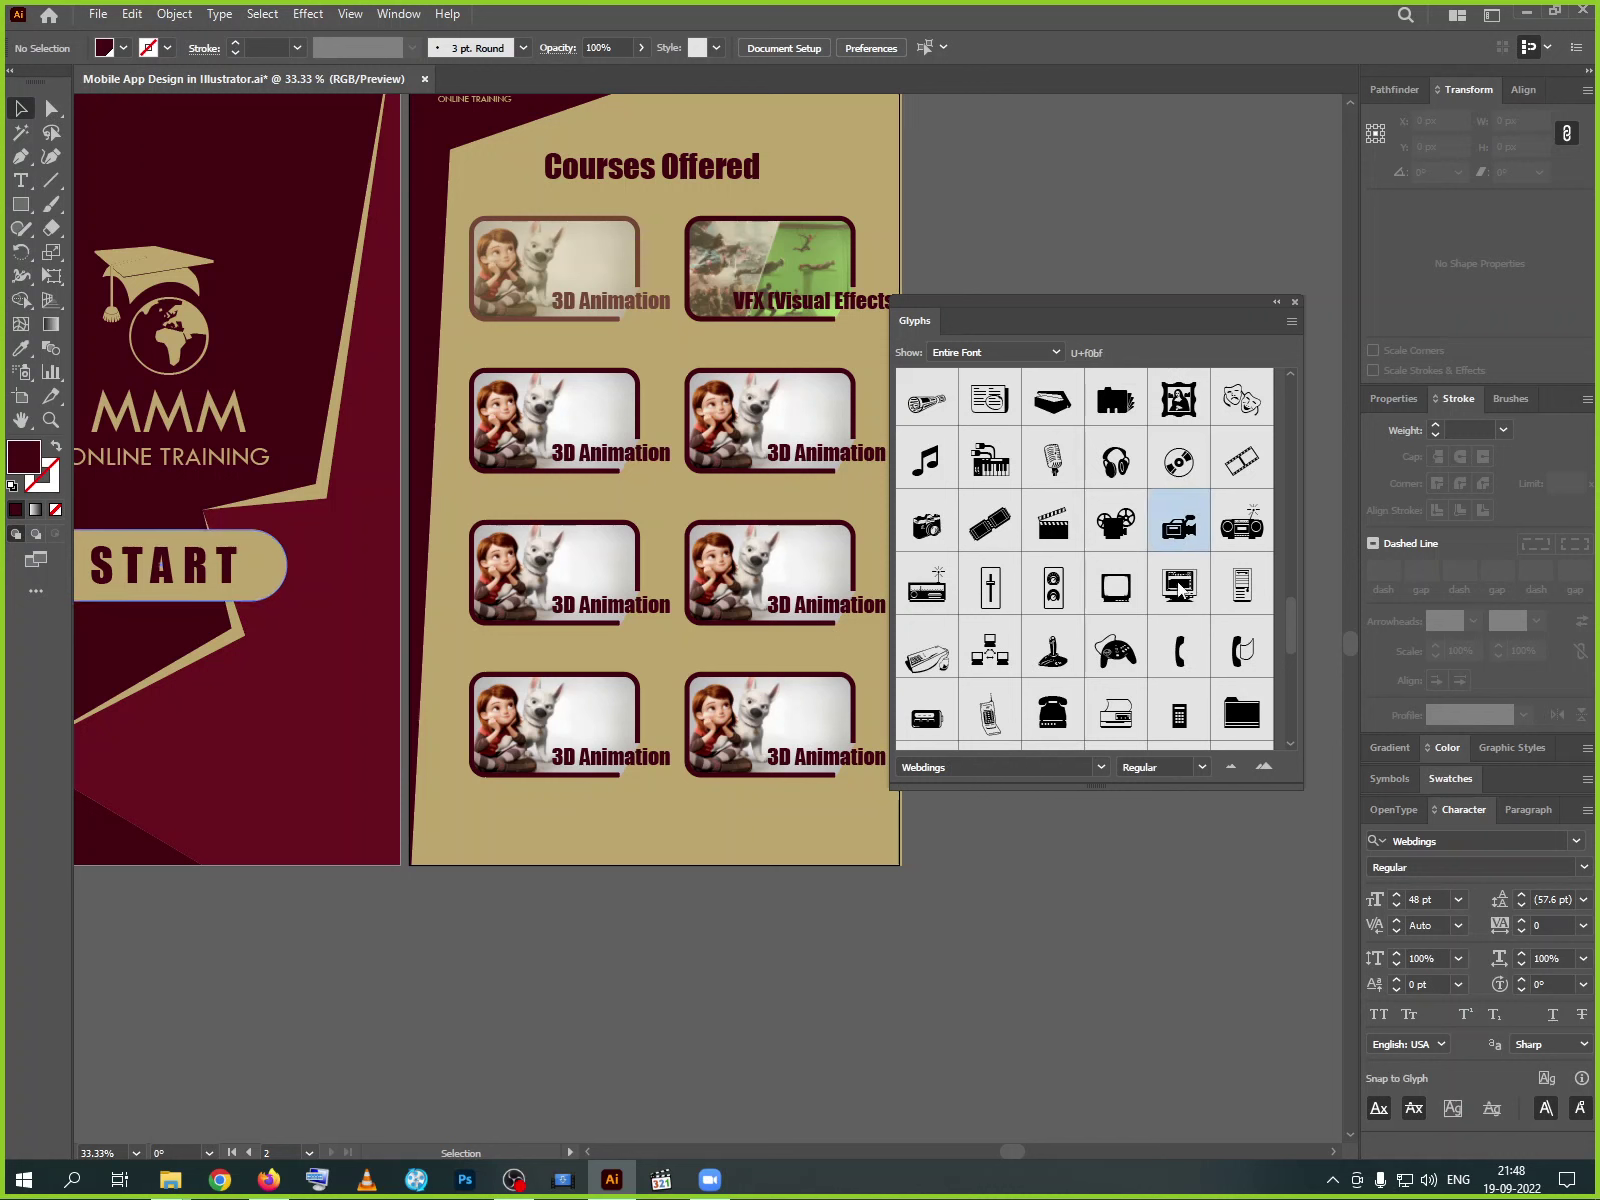
# - Type the Webdings camcorder and house glyphs into a new text line below the artboard
pyautogui.click(20, 180)
pyautogui.click(740, 936)
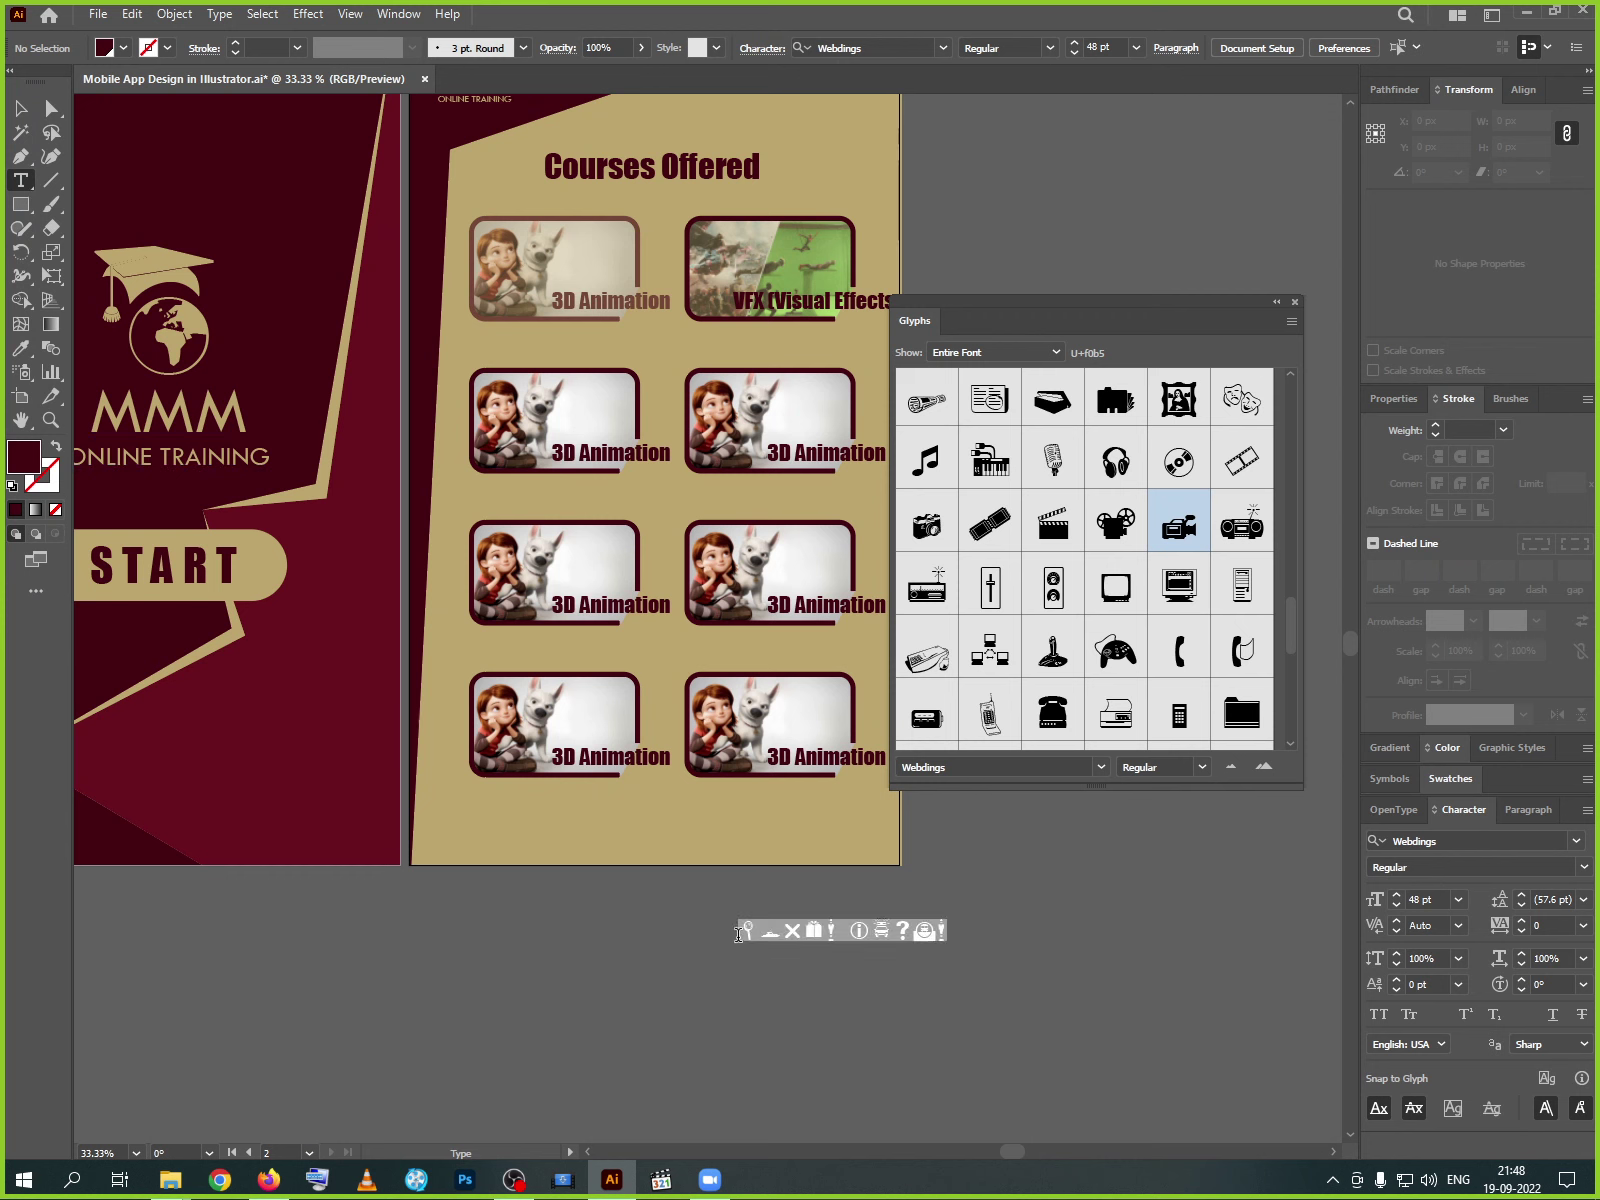
pyautogui.doubleClick(1160, 540)
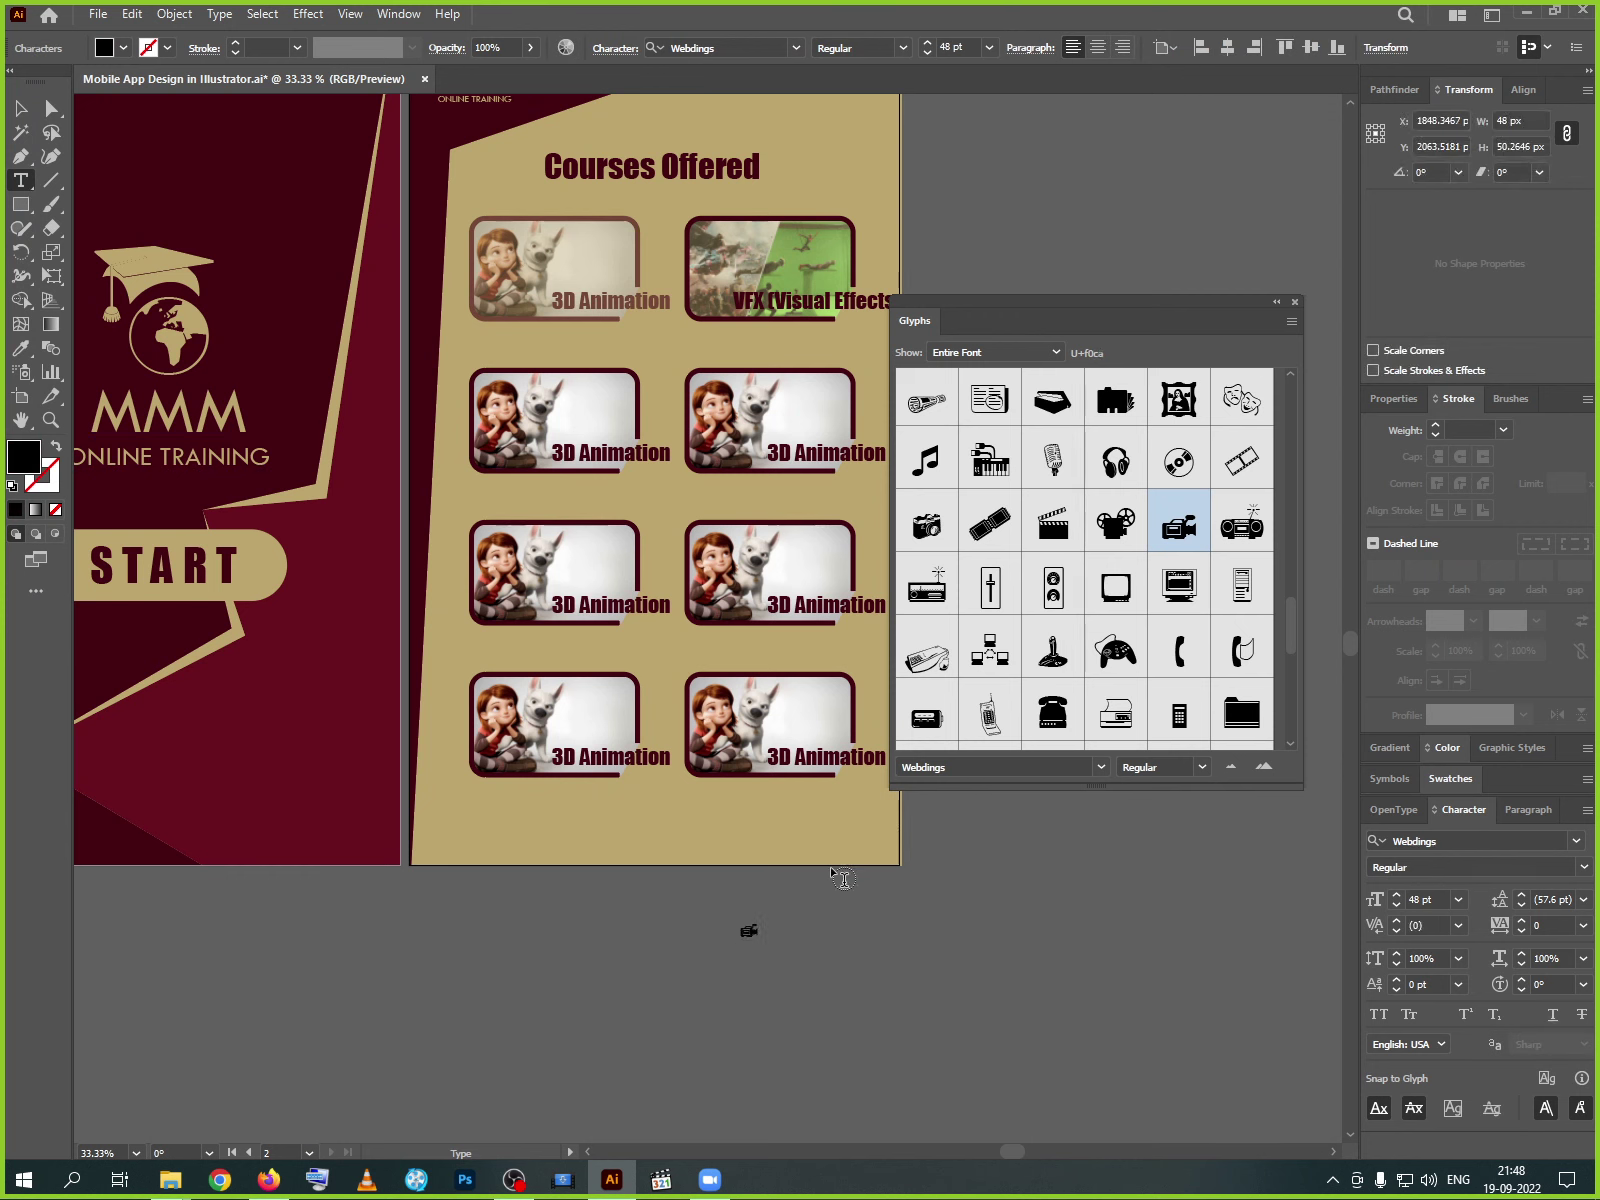
pyautogui.scroll(-3, 1070, 542)
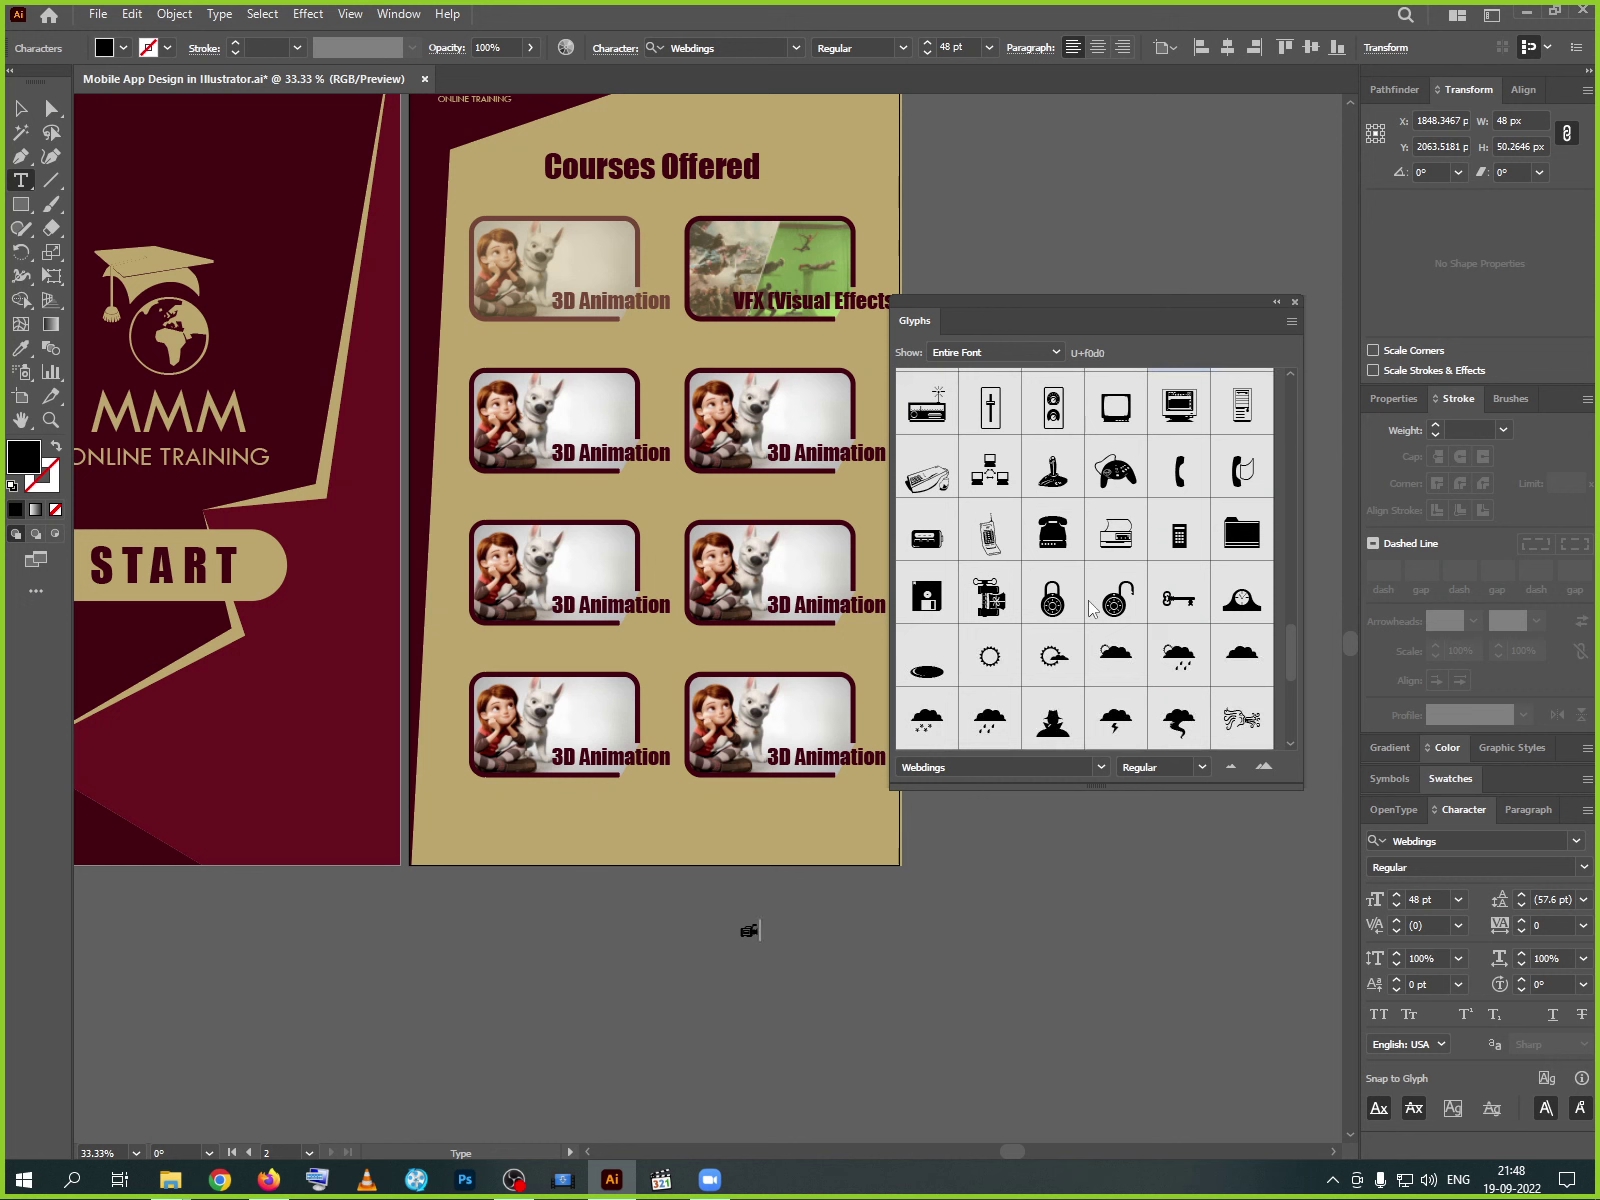
pyautogui.scroll(-3, 1093, 610)
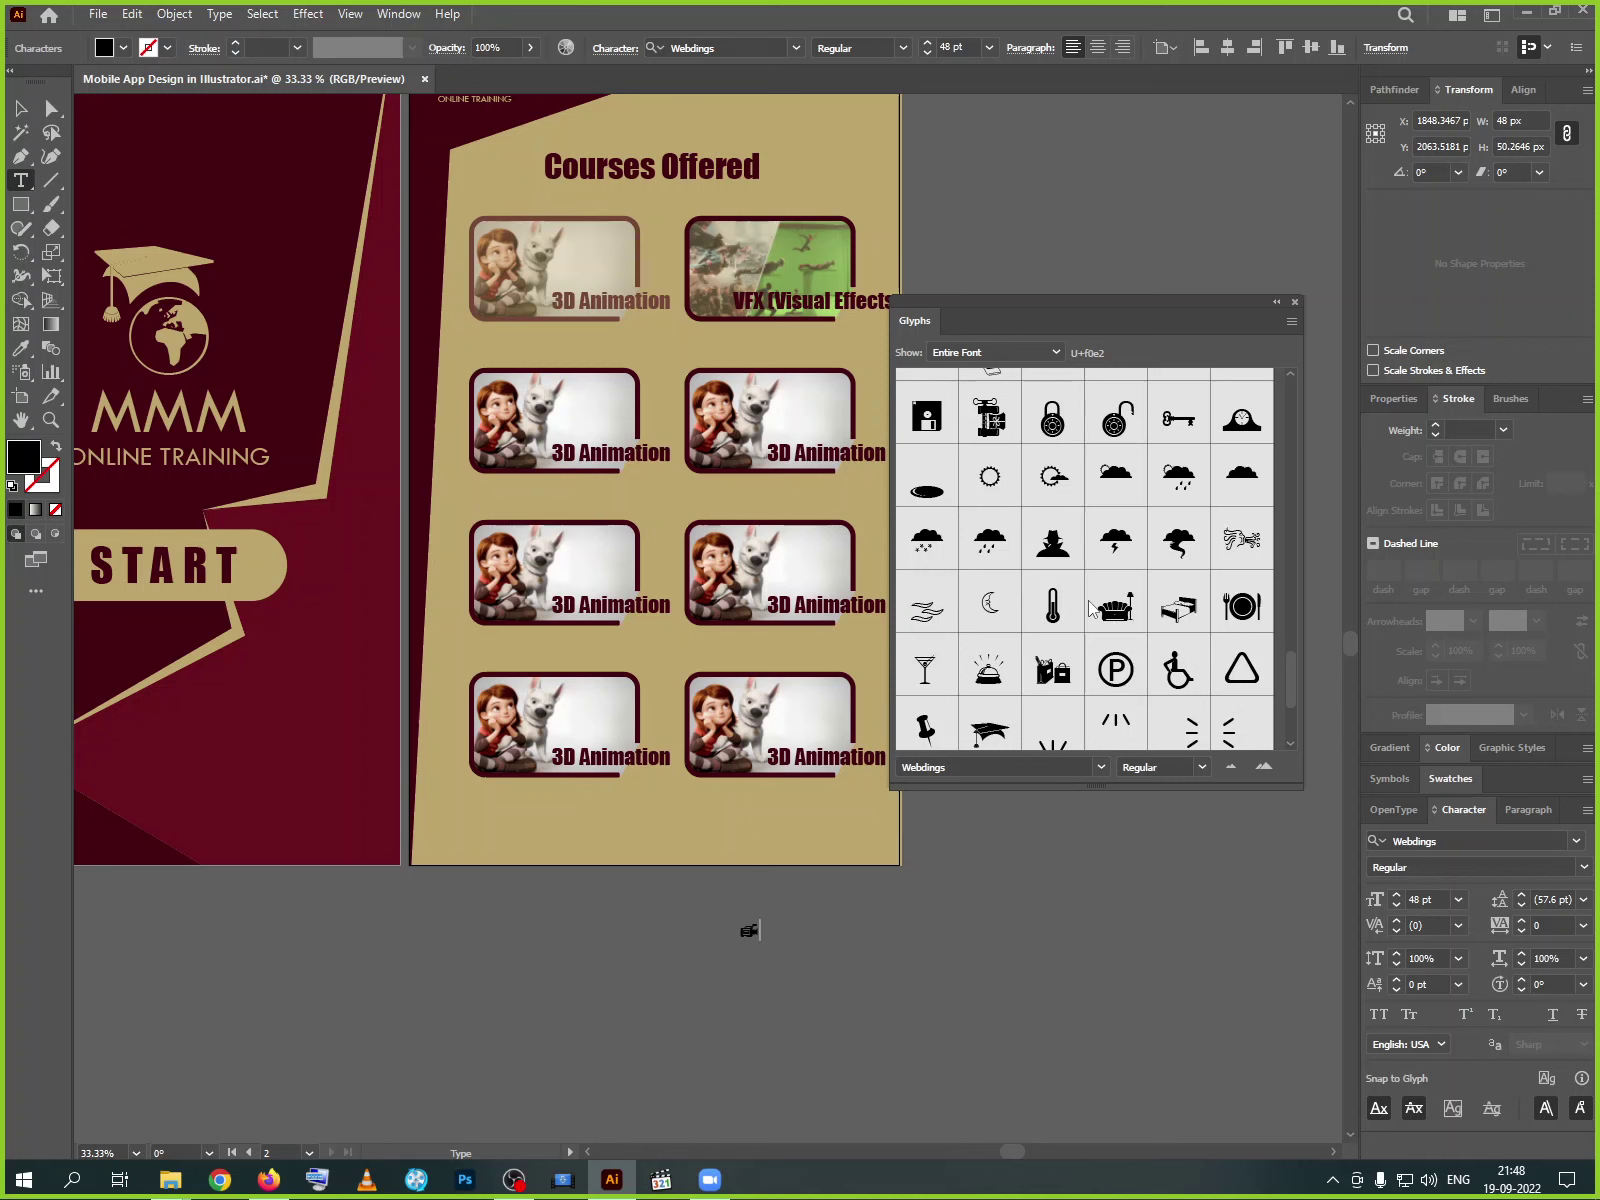
pyautogui.scroll(-3, 1093, 610)
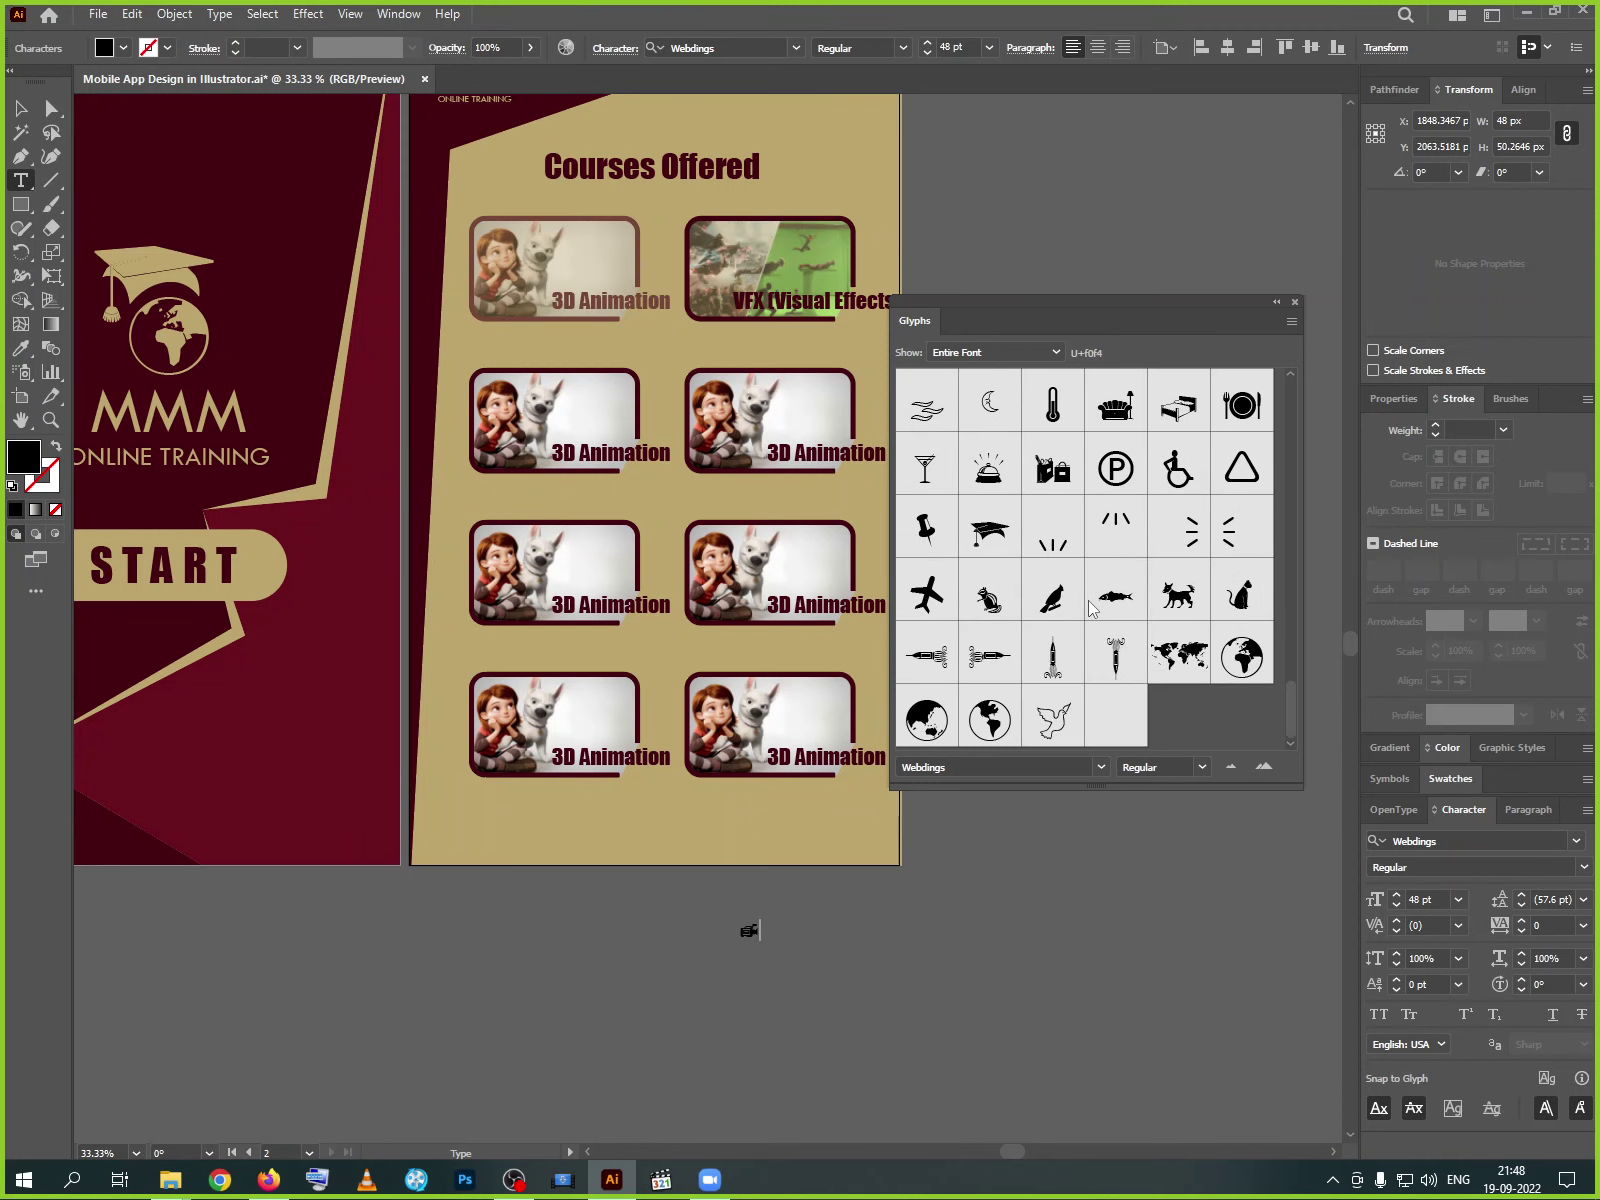
pyautogui.scroll(5, 1093, 608)
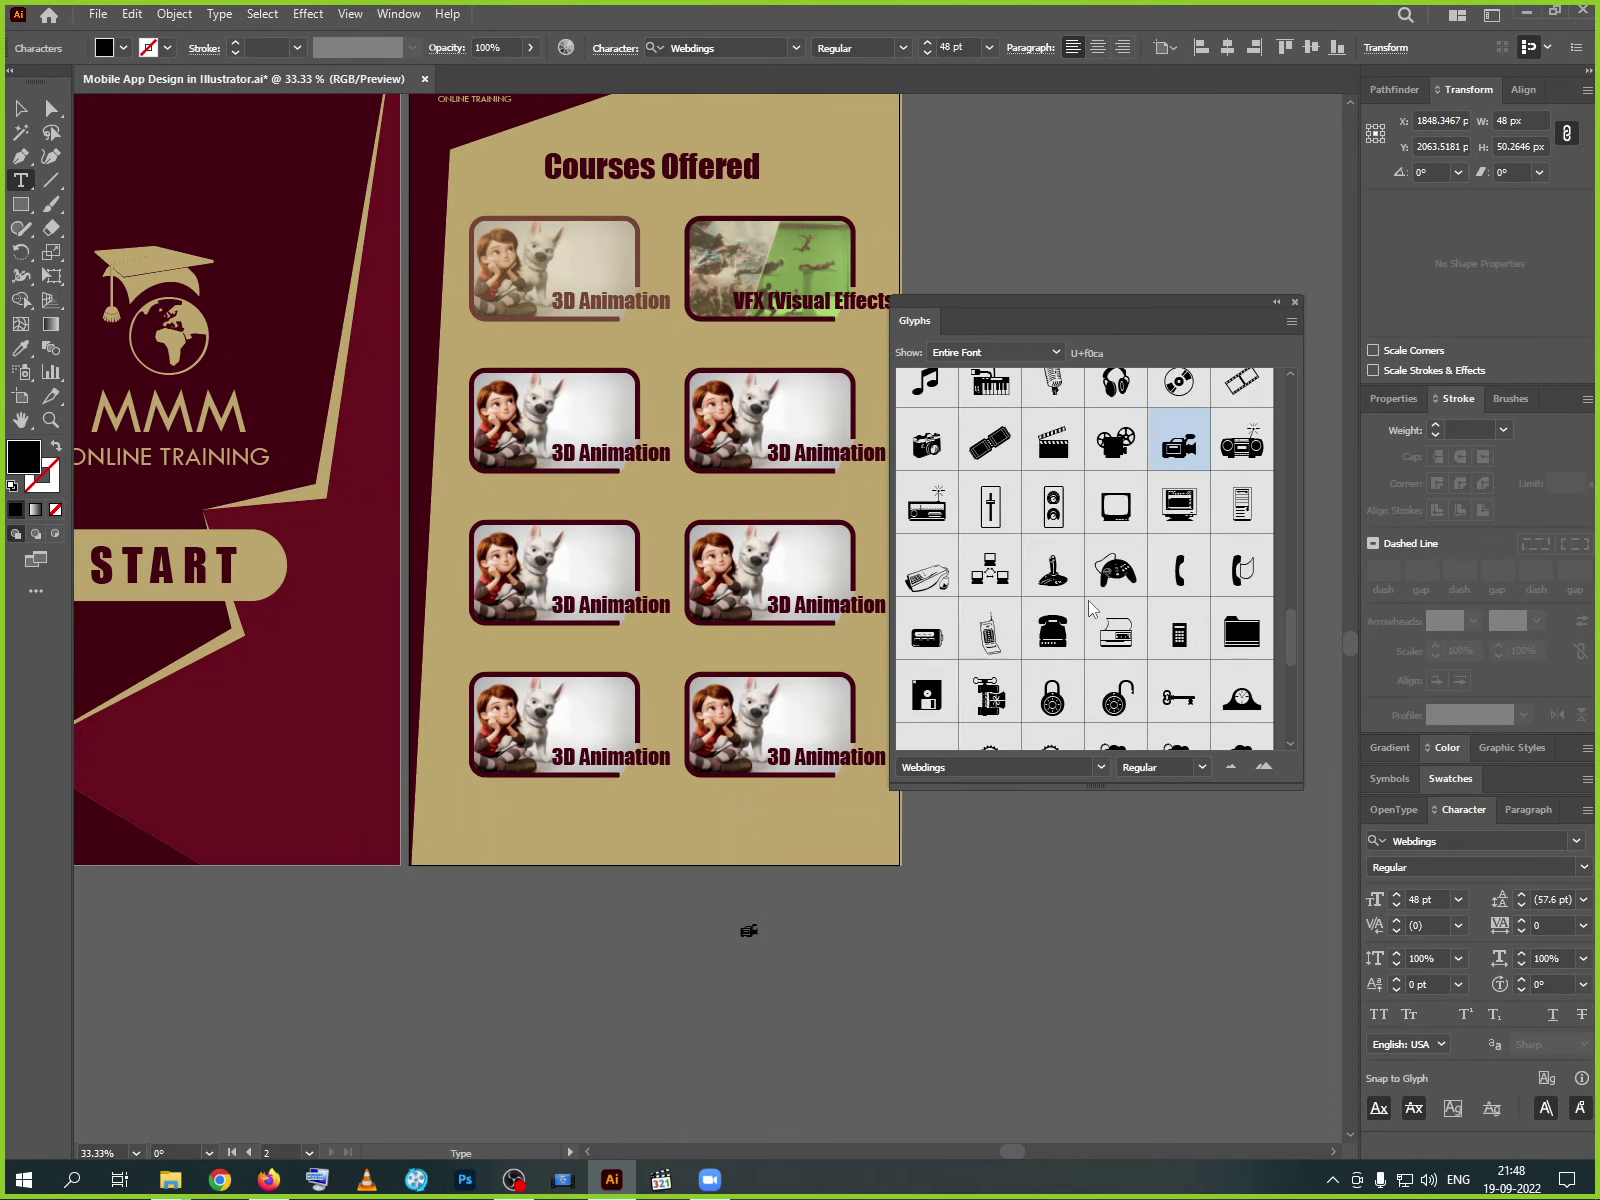
pyautogui.scroll(8, 1093, 608)
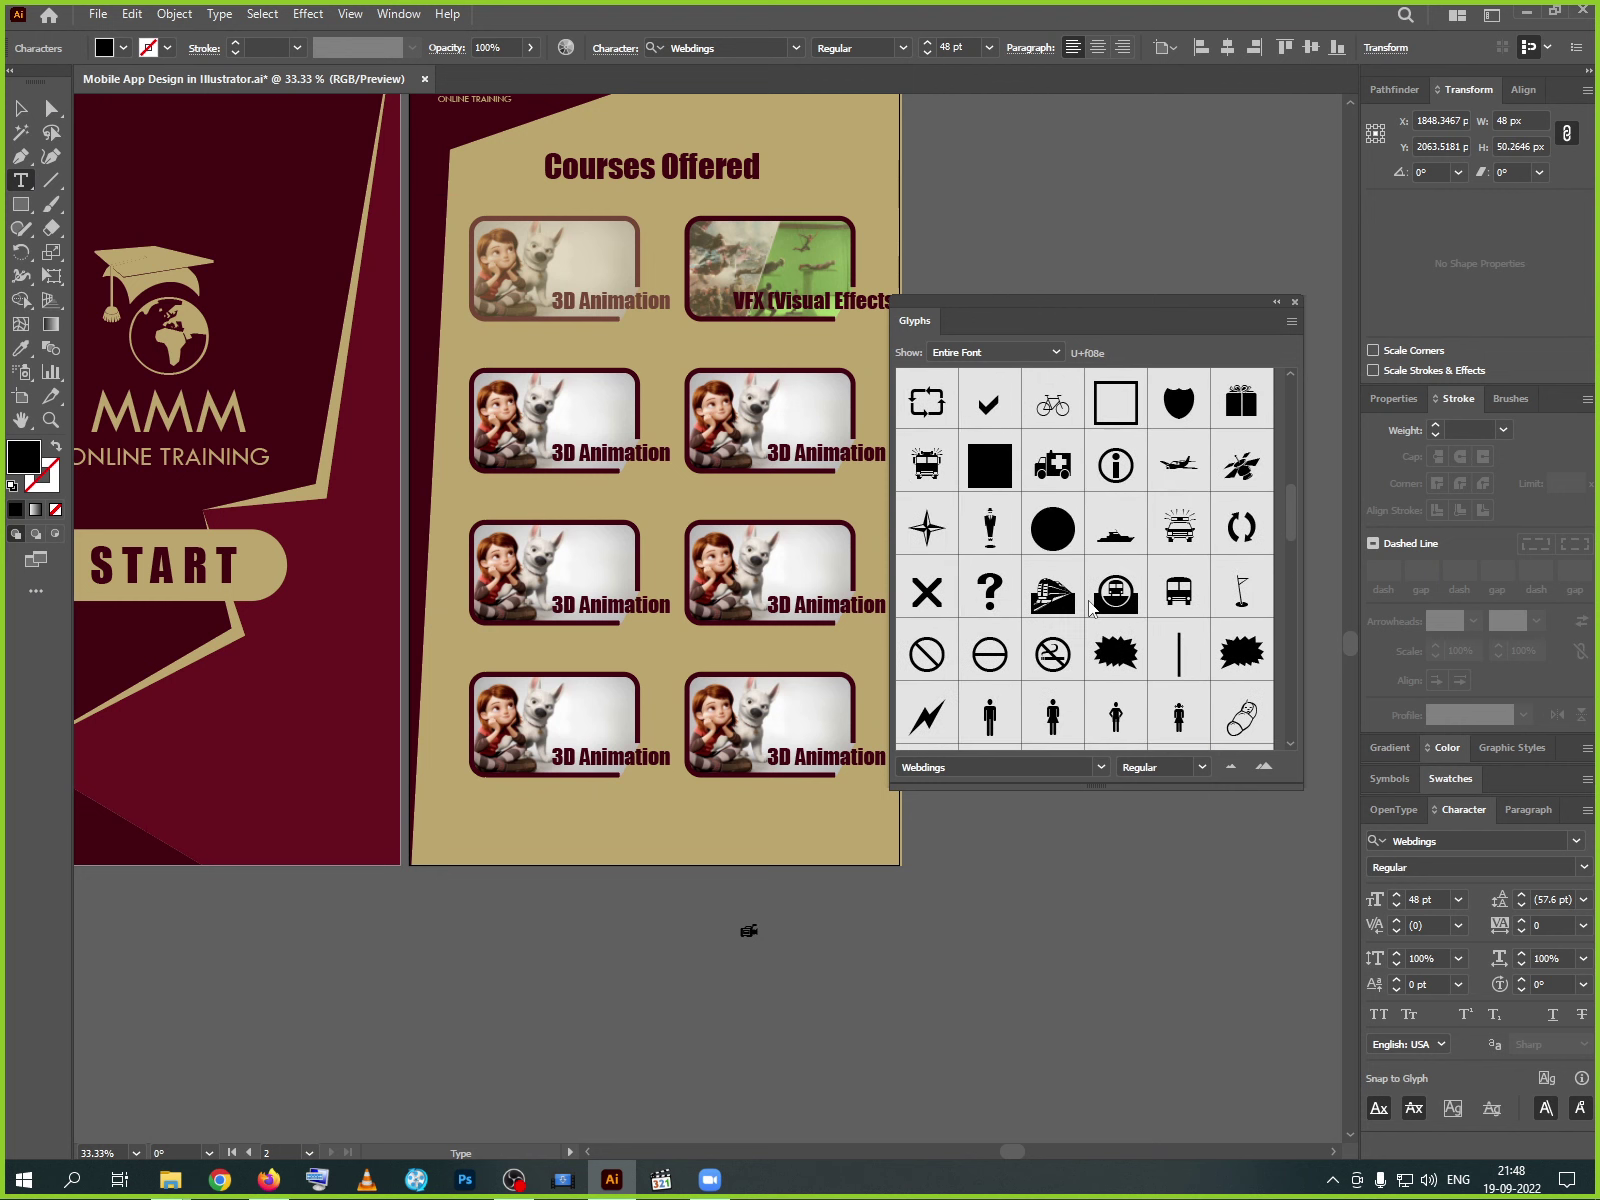
pyautogui.scroll(5, 1093, 608)
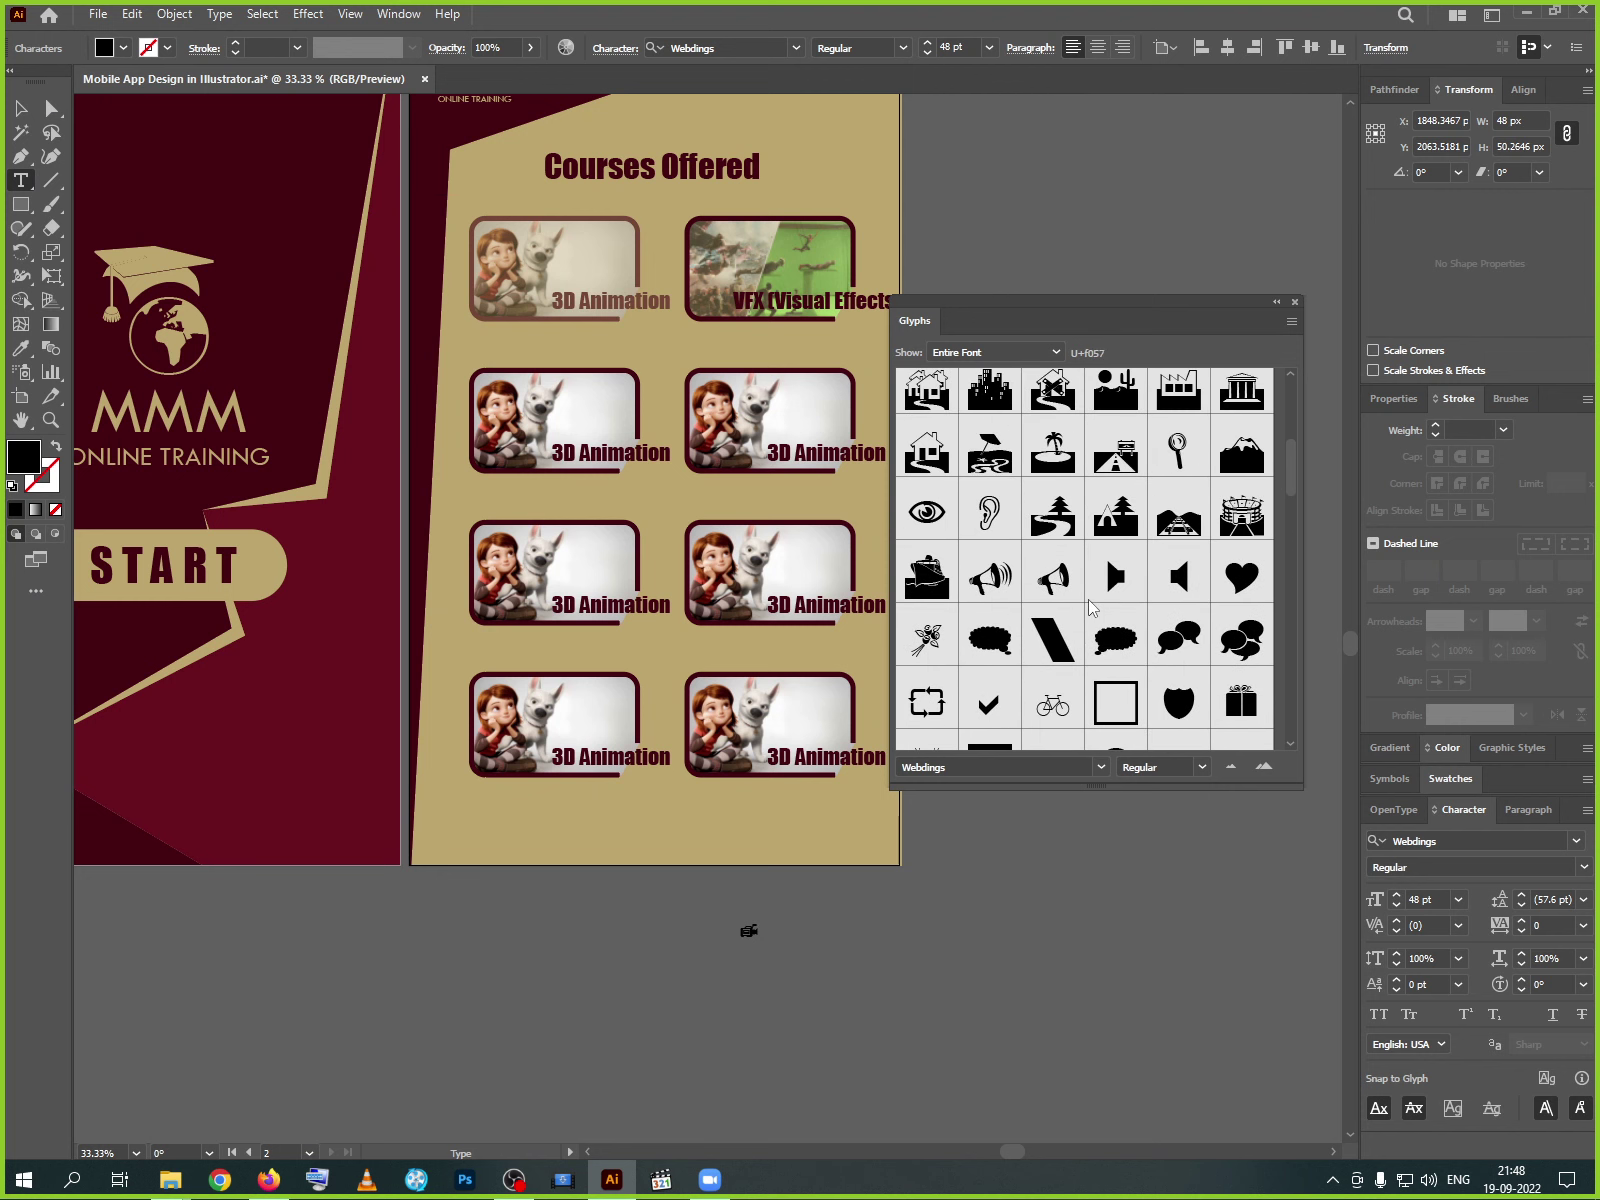
pyautogui.scroll(1, 1135, 528)
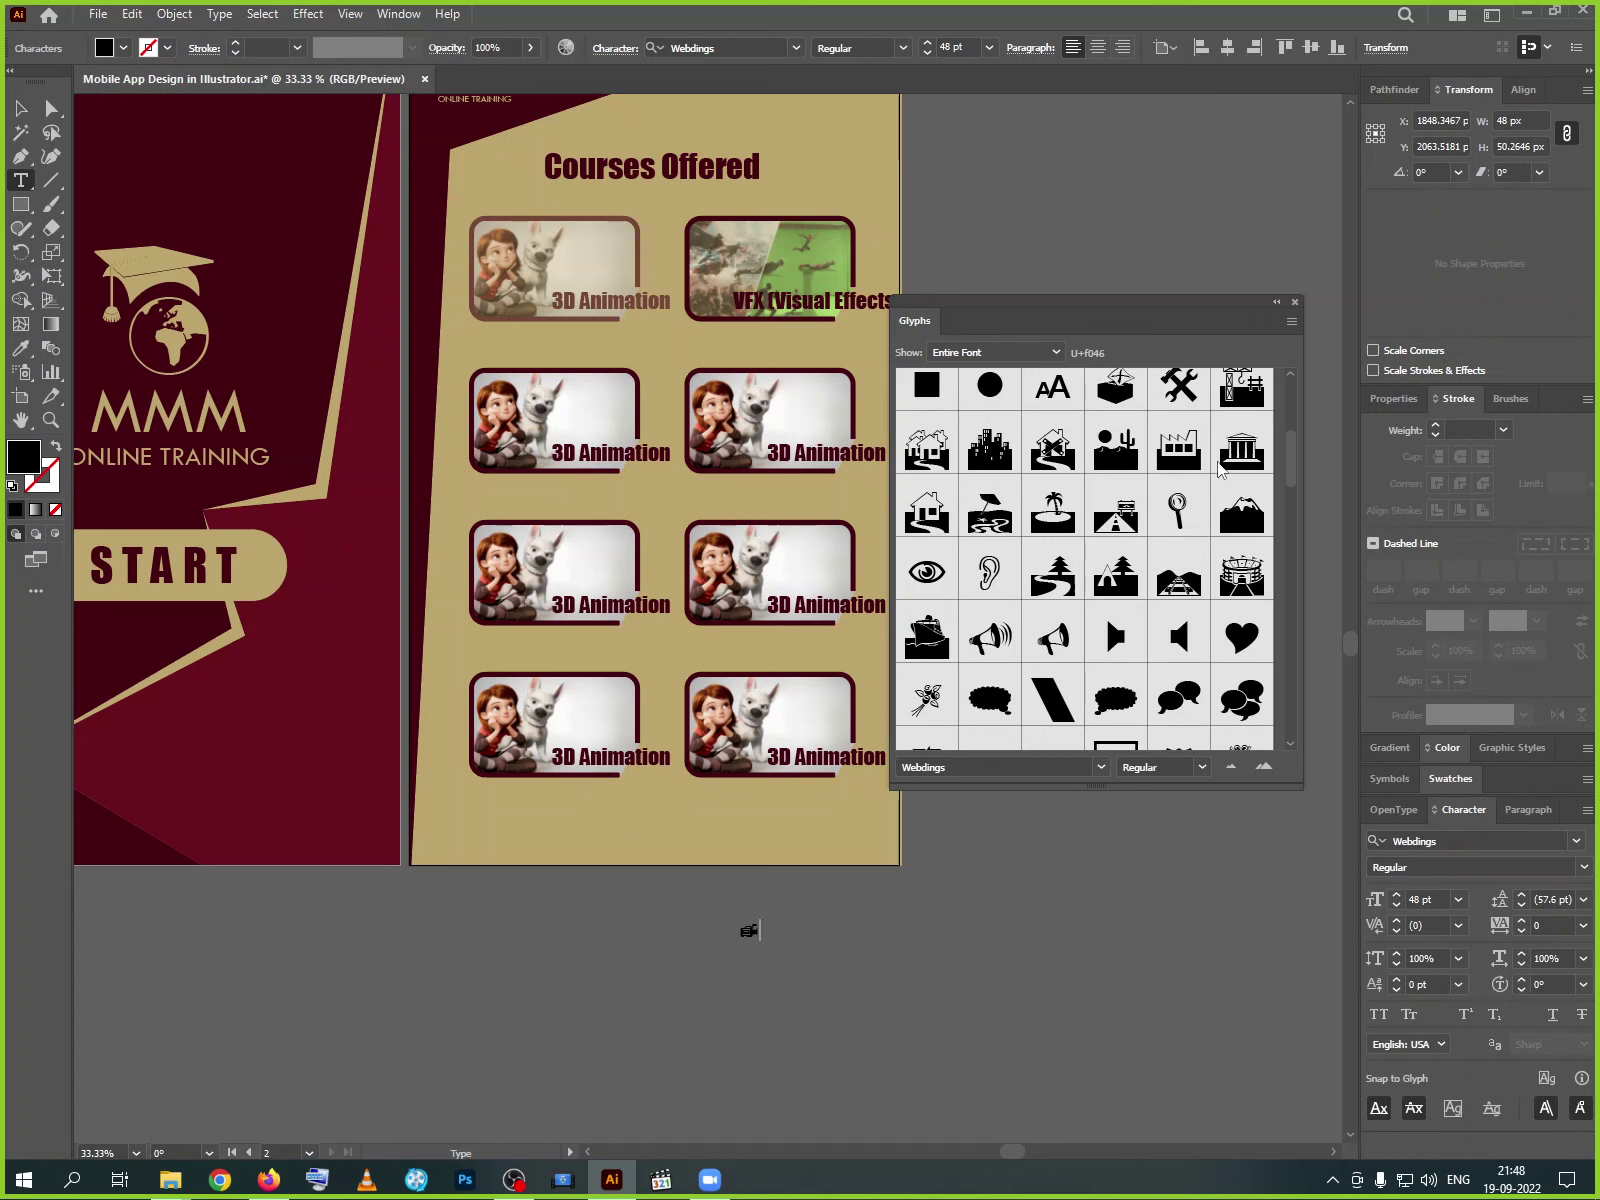
pyautogui.scroll(2, 1182, 476)
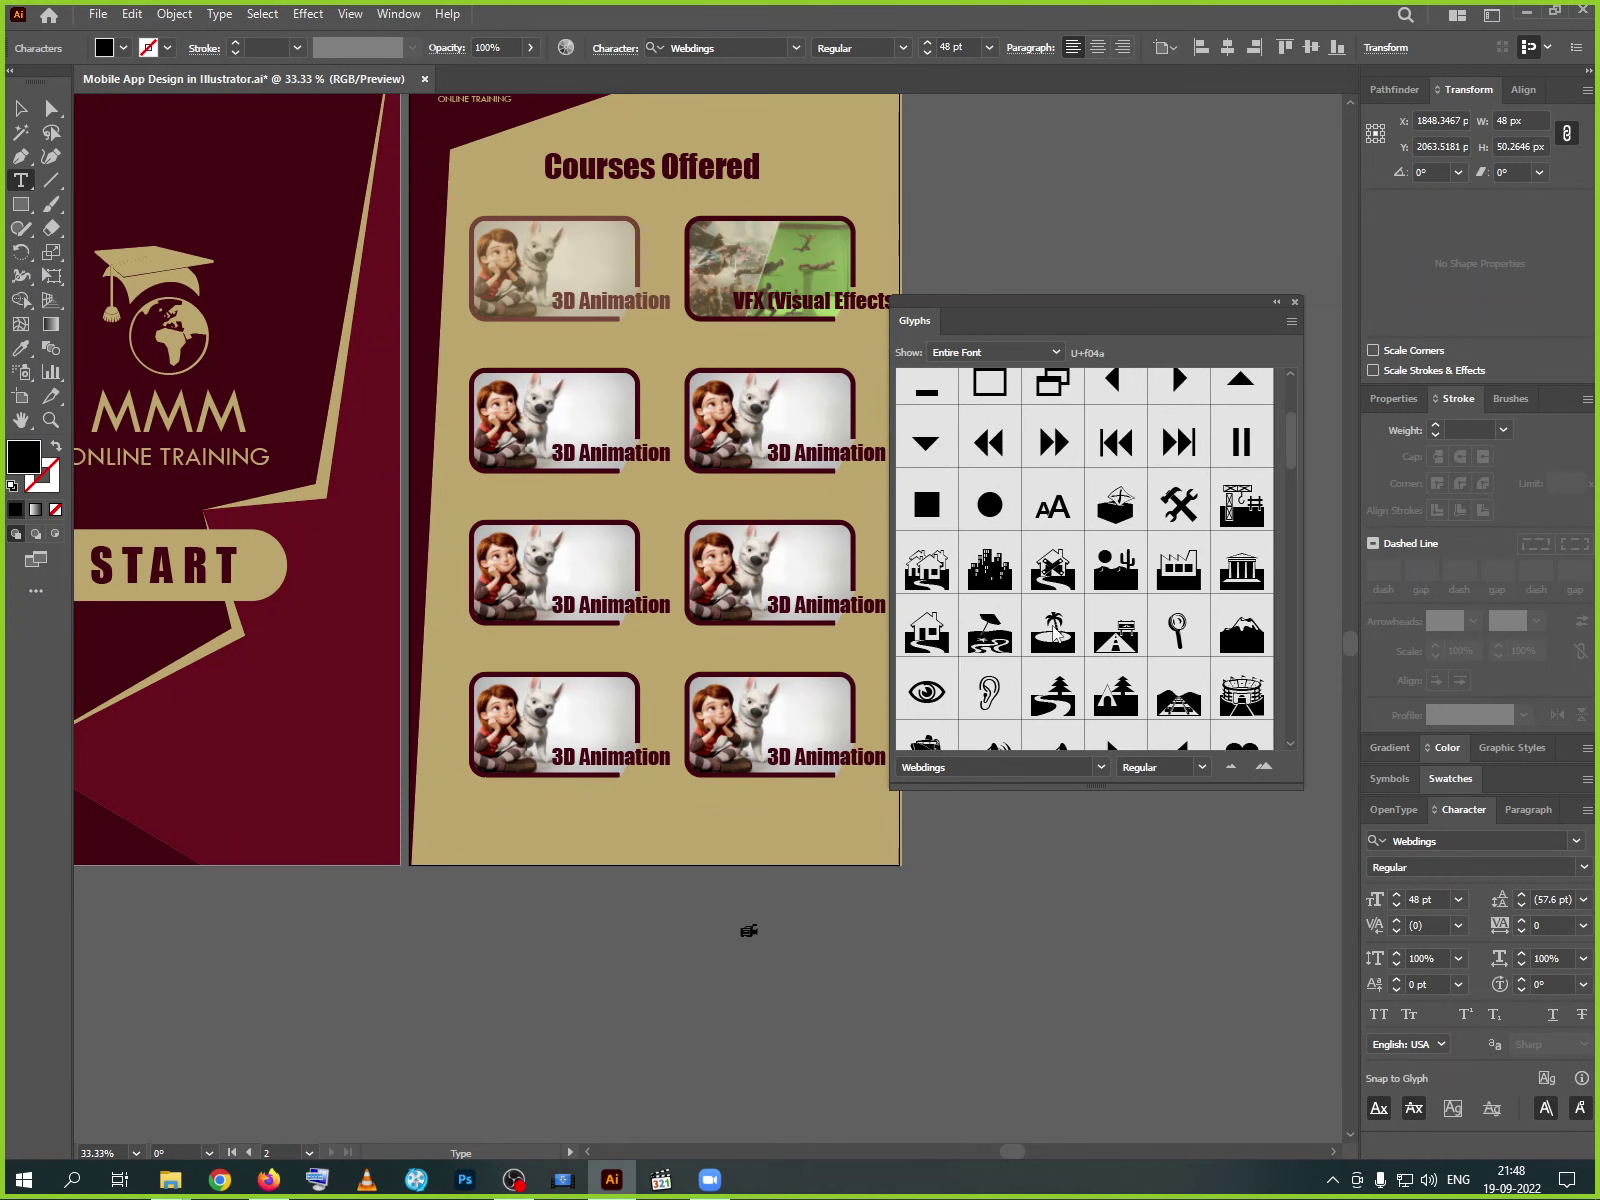
pyautogui.scroll(-1, 1055, 632)
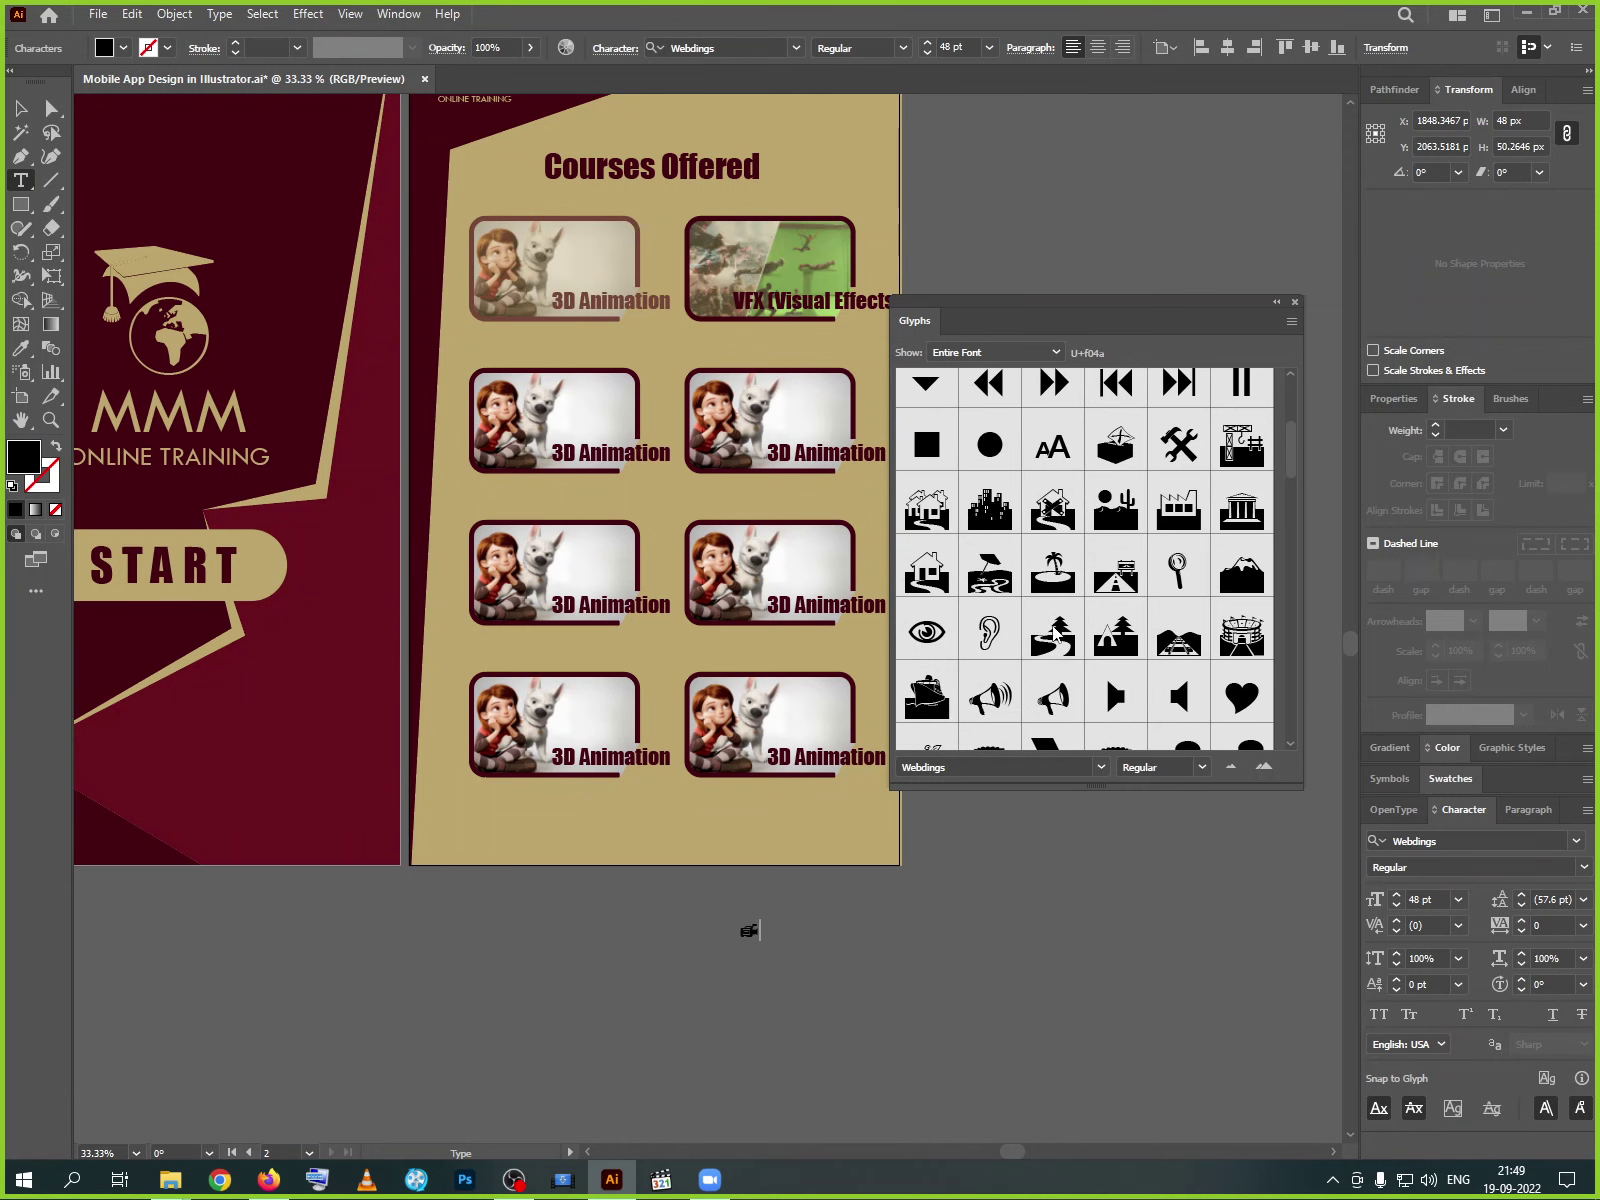
pyautogui.doubleClick(932, 578)
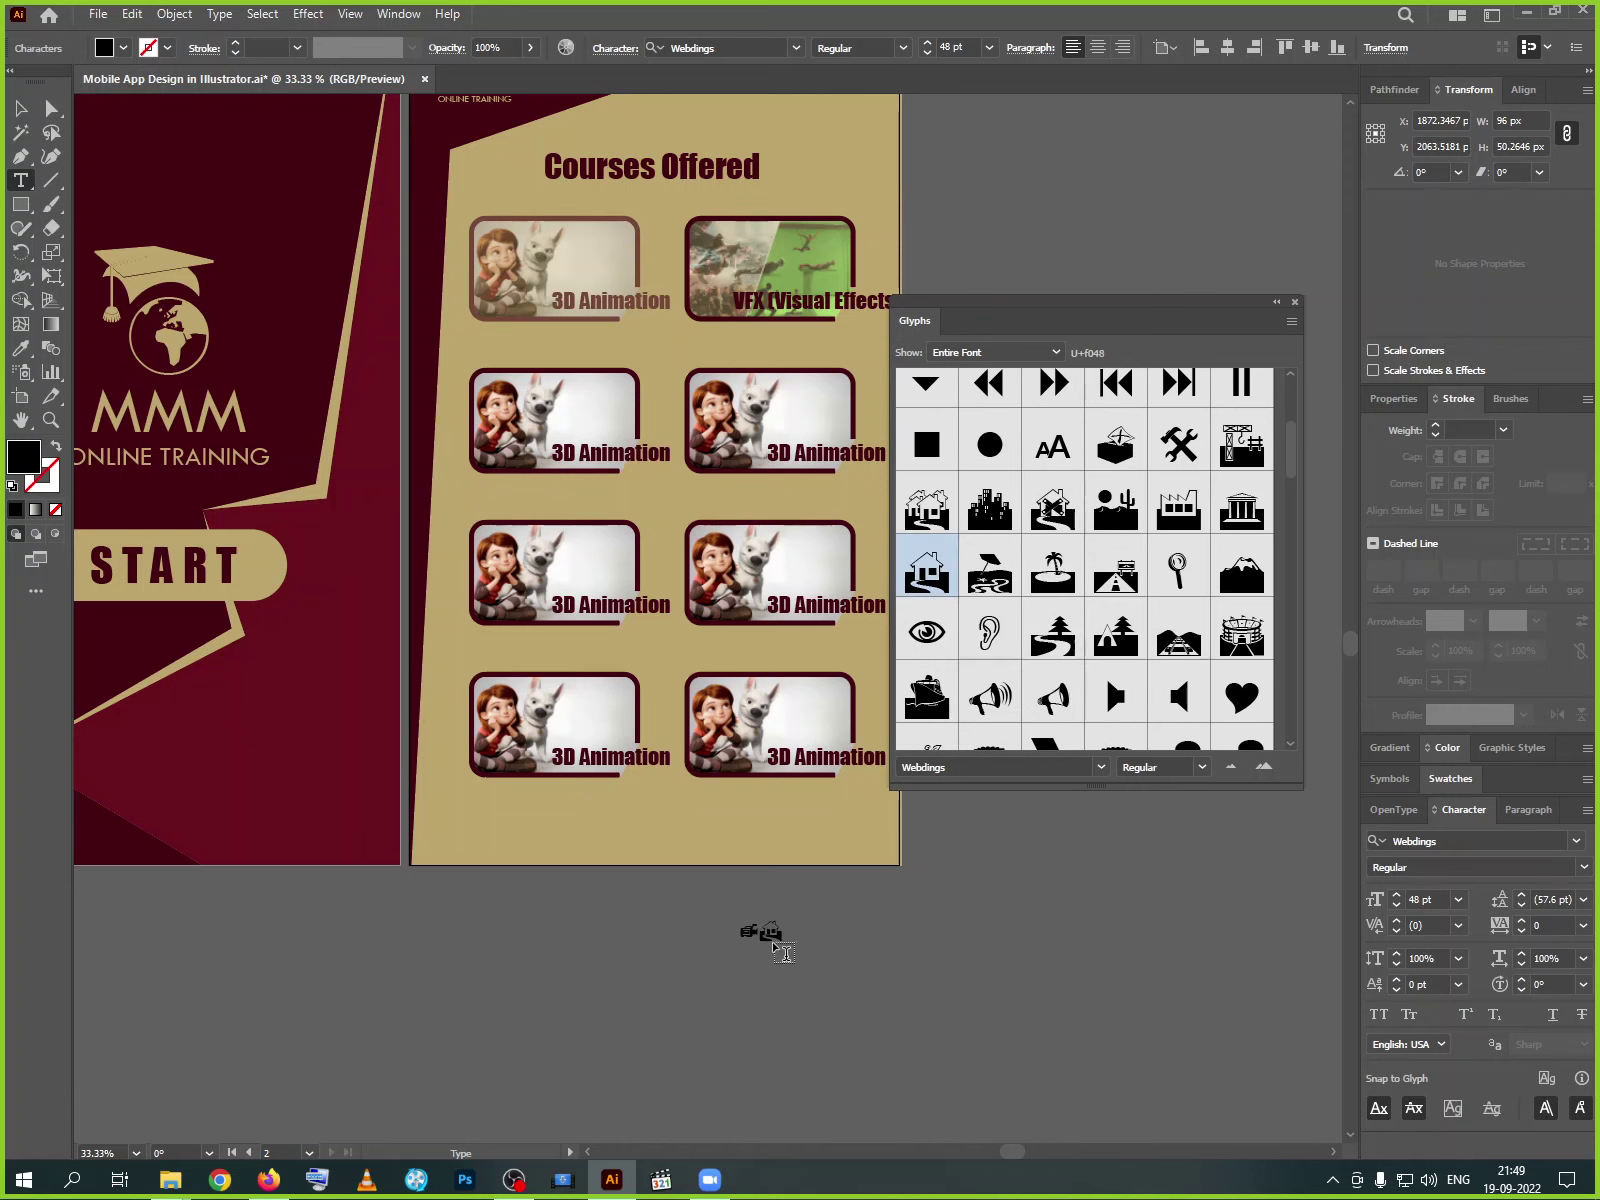
# - Move the glyph text to the artboard's bottom edge and set it to 72 pt
pyautogui.click(20, 108)
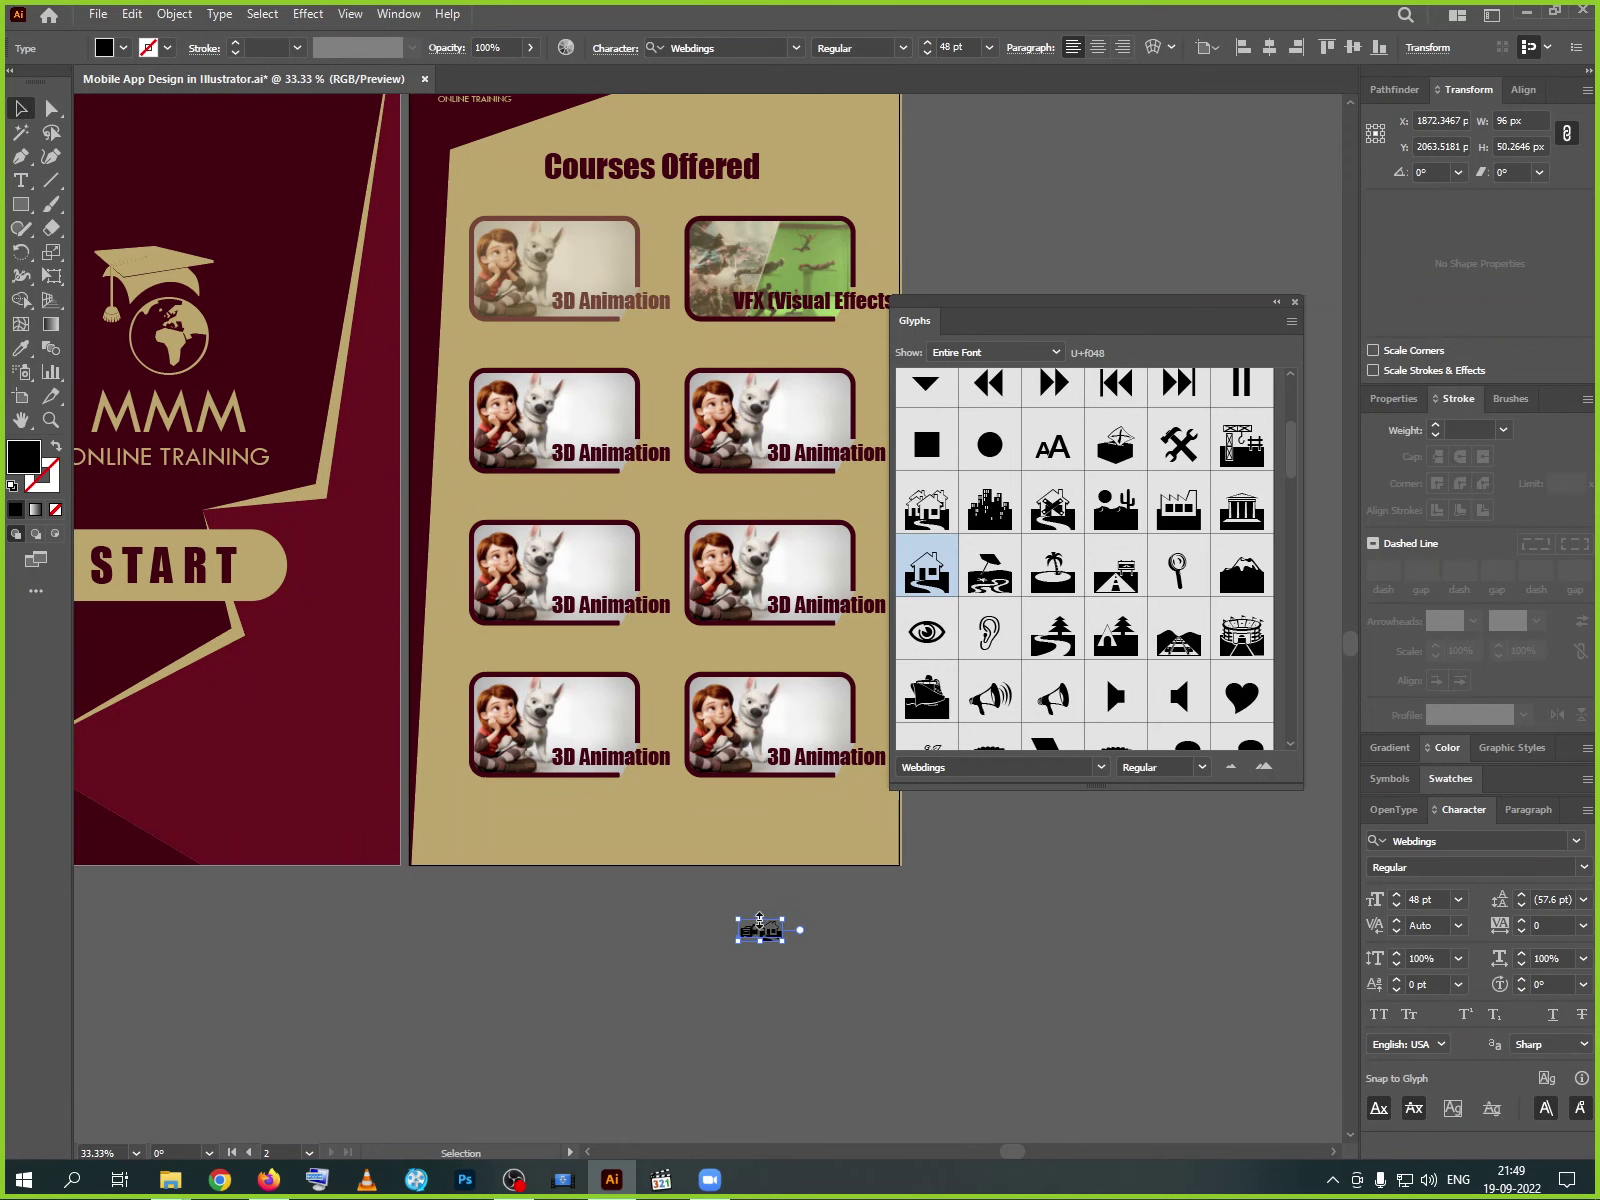
pyautogui.moveTo(766, 940); pyautogui.dragTo(611, 867)
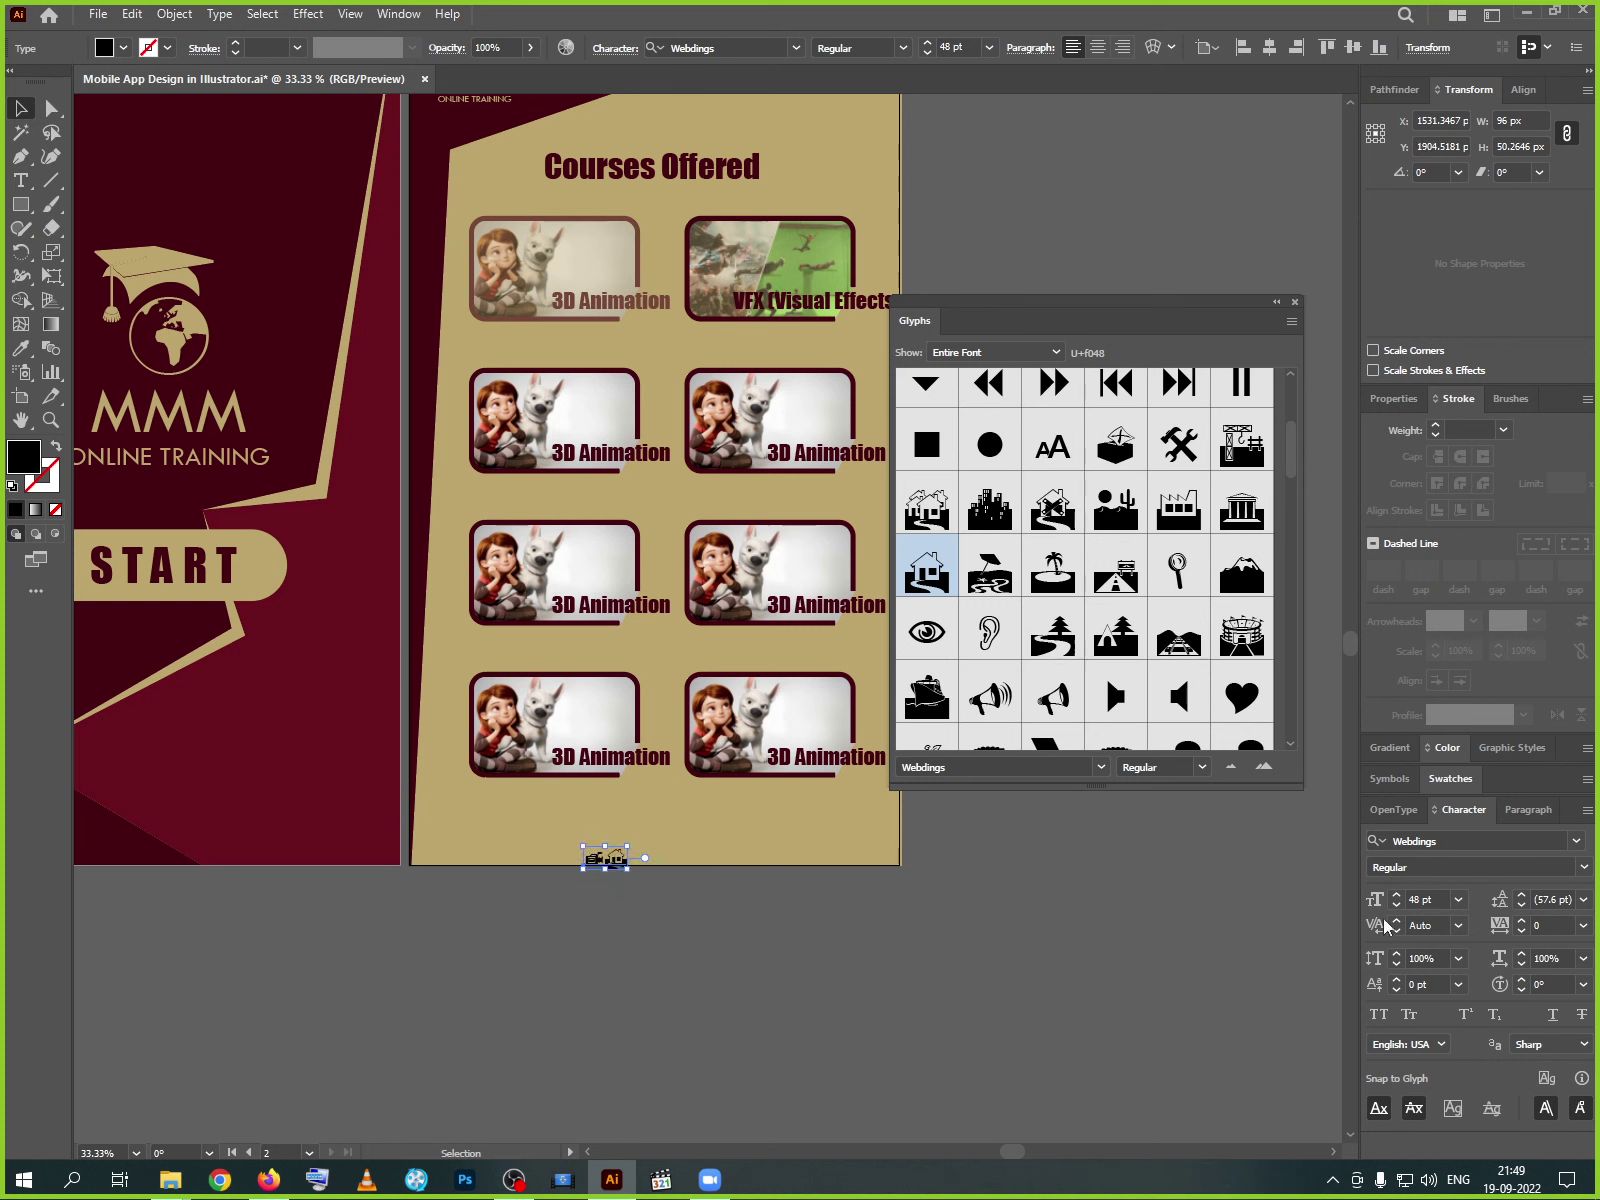
pyautogui.click(1458, 899)
pyautogui.click(1476, 897)
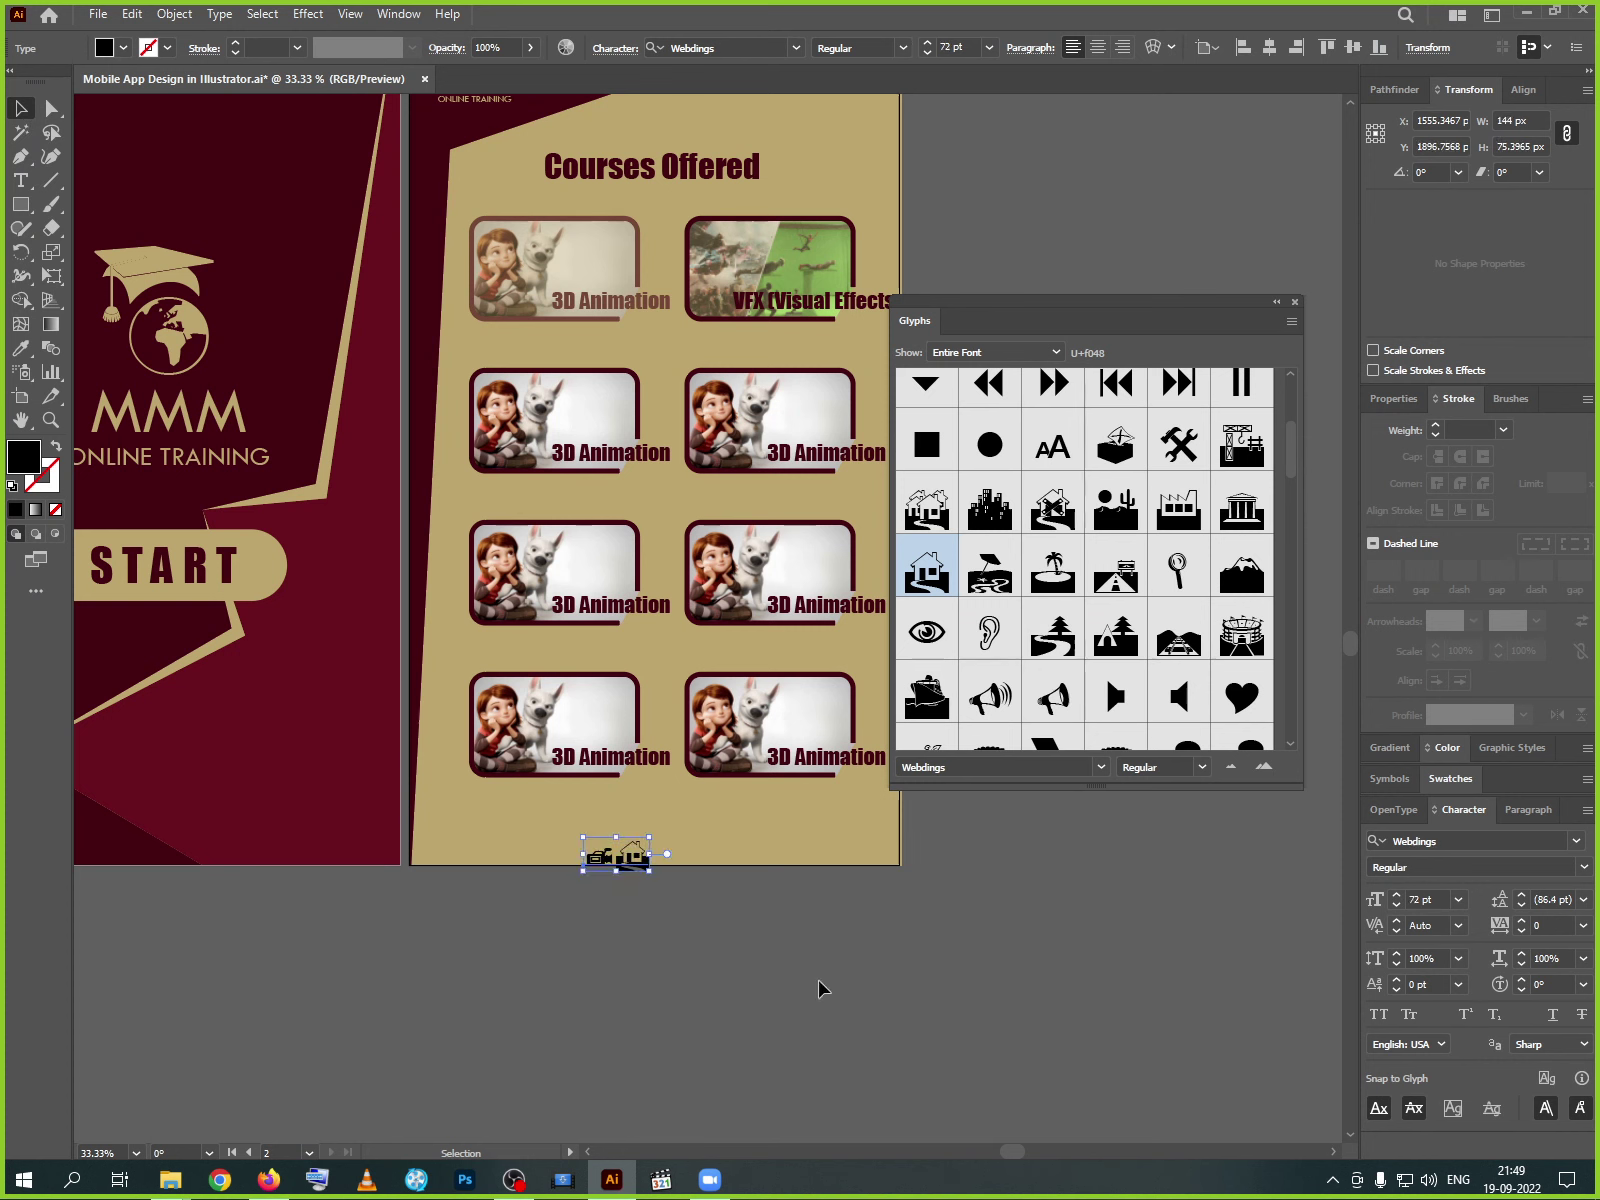
pyautogui.moveTo(622, 860); pyautogui.dragTo(700, 845)
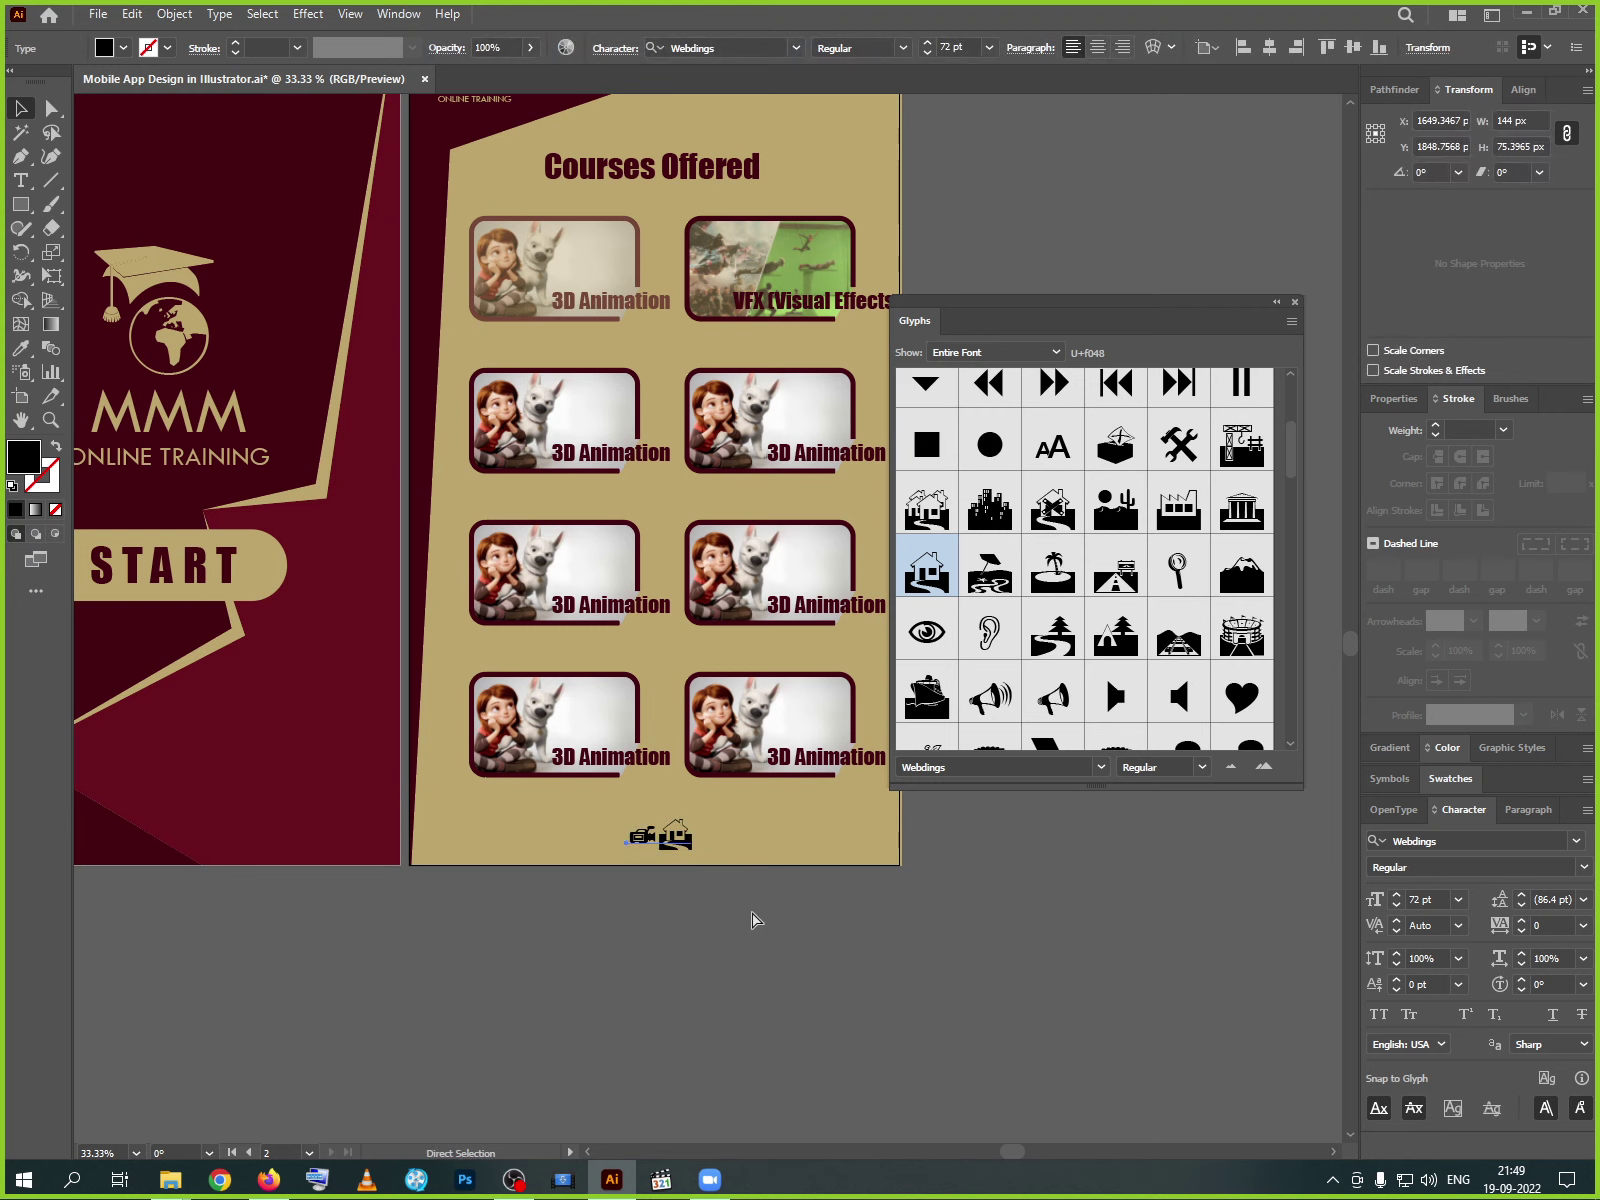
pyautogui.hotkey('ctrl', '+')
pyautogui.hotkey('ctrl', '+')
pyautogui.hotkey('ctrl', '+')
pyautogui.hotkey('ctrl', '+')
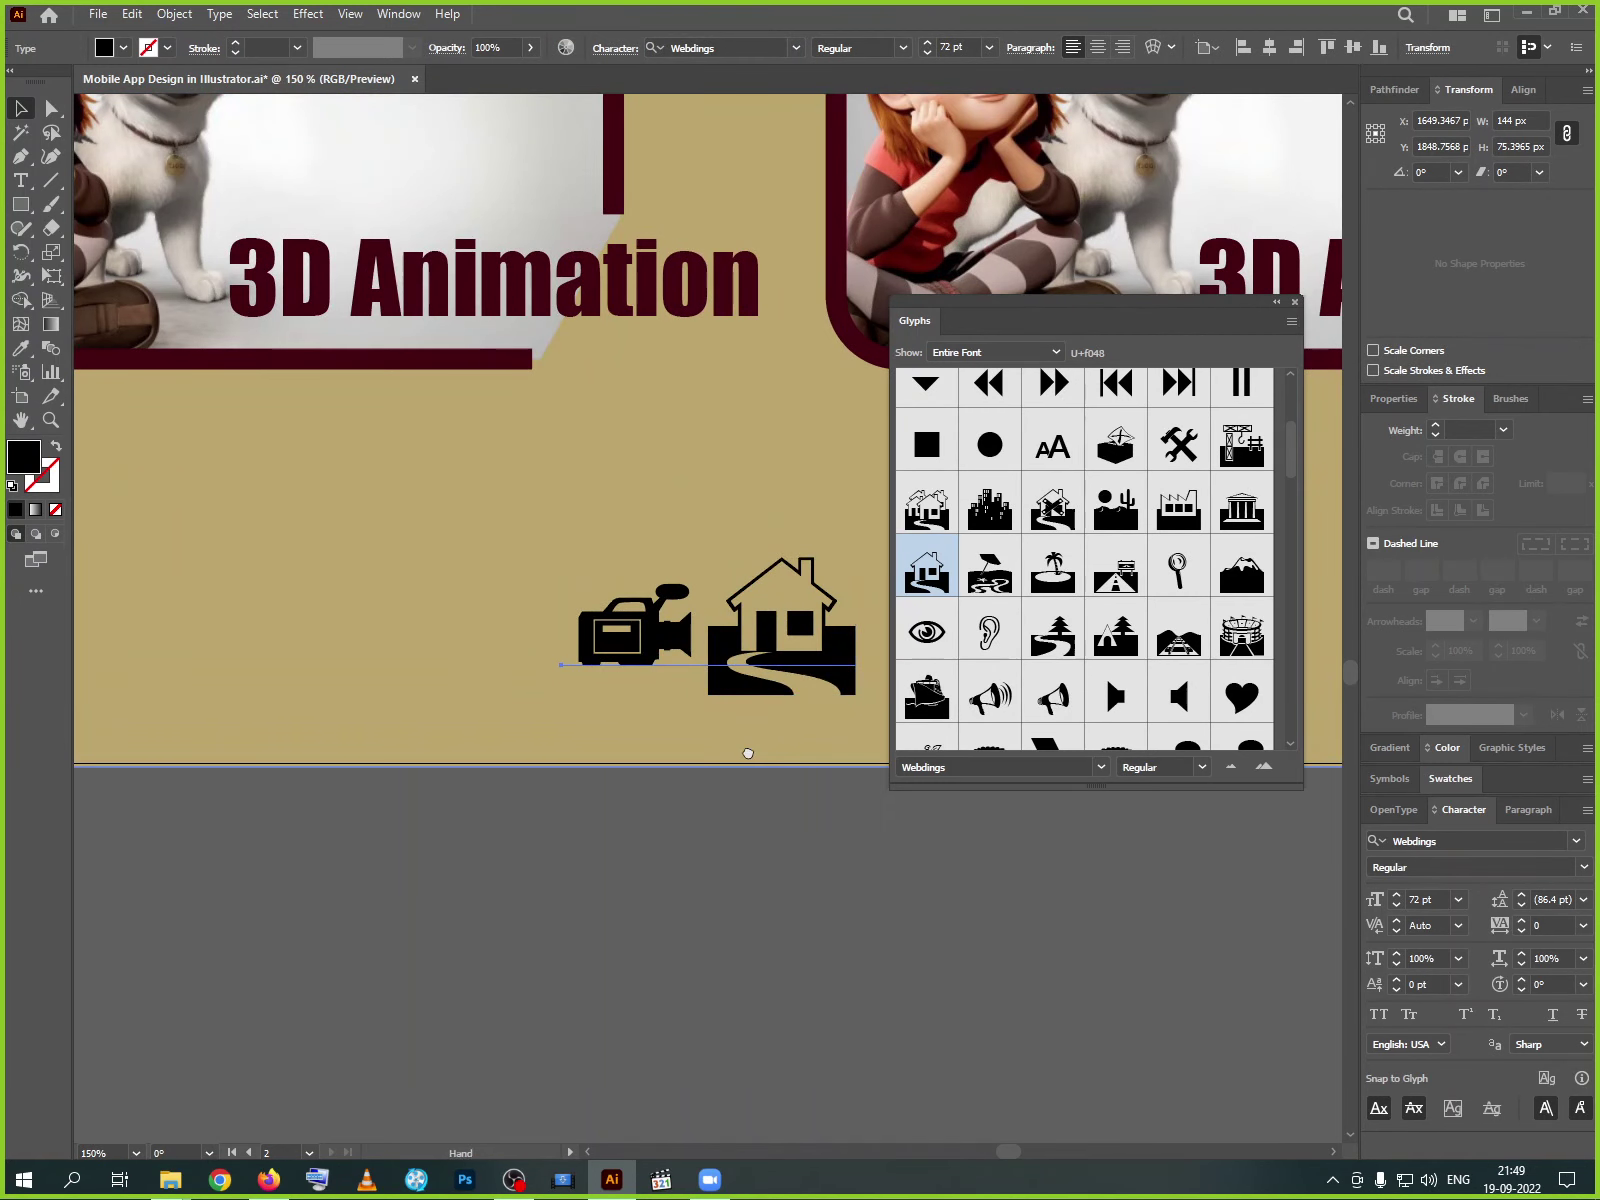
# - Separate the camcorder glyph into its own object and move it apart from the house
pyautogui.press('t')
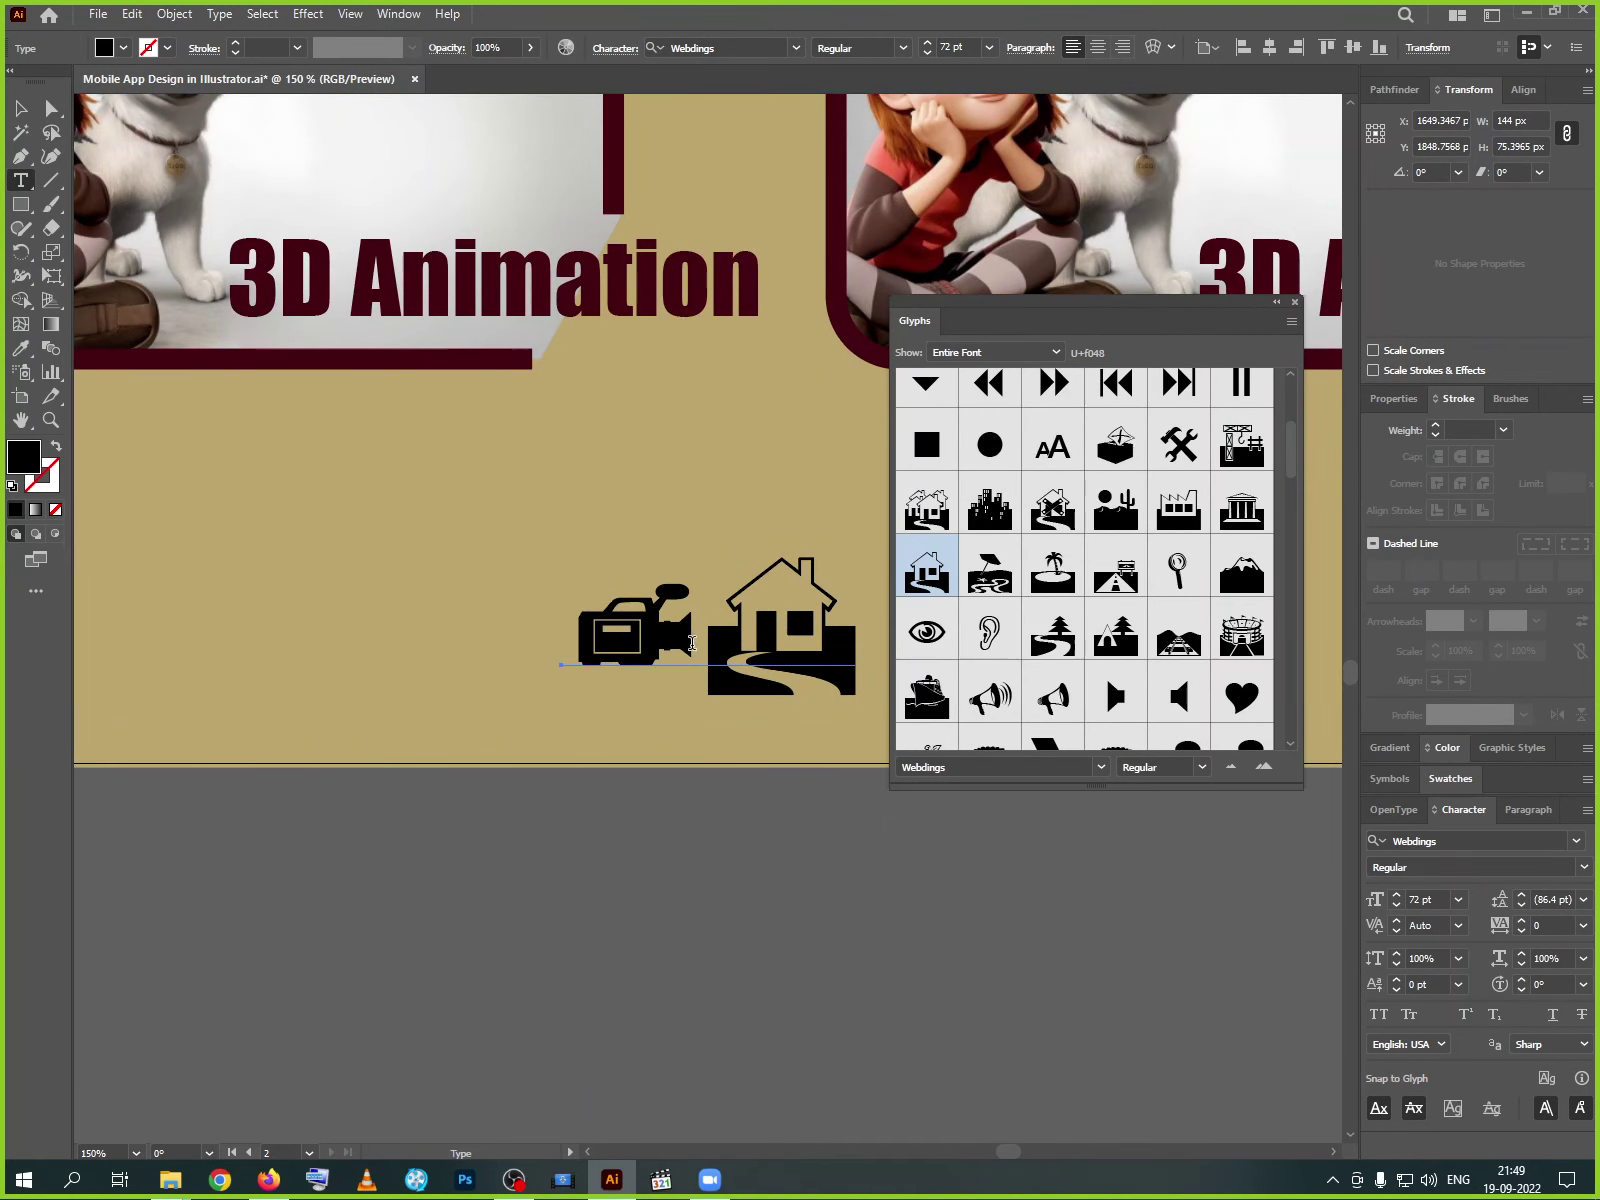
pyautogui.moveTo(691, 643); pyautogui.dragTo(575, 643)
pyautogui.press('BackSpace')
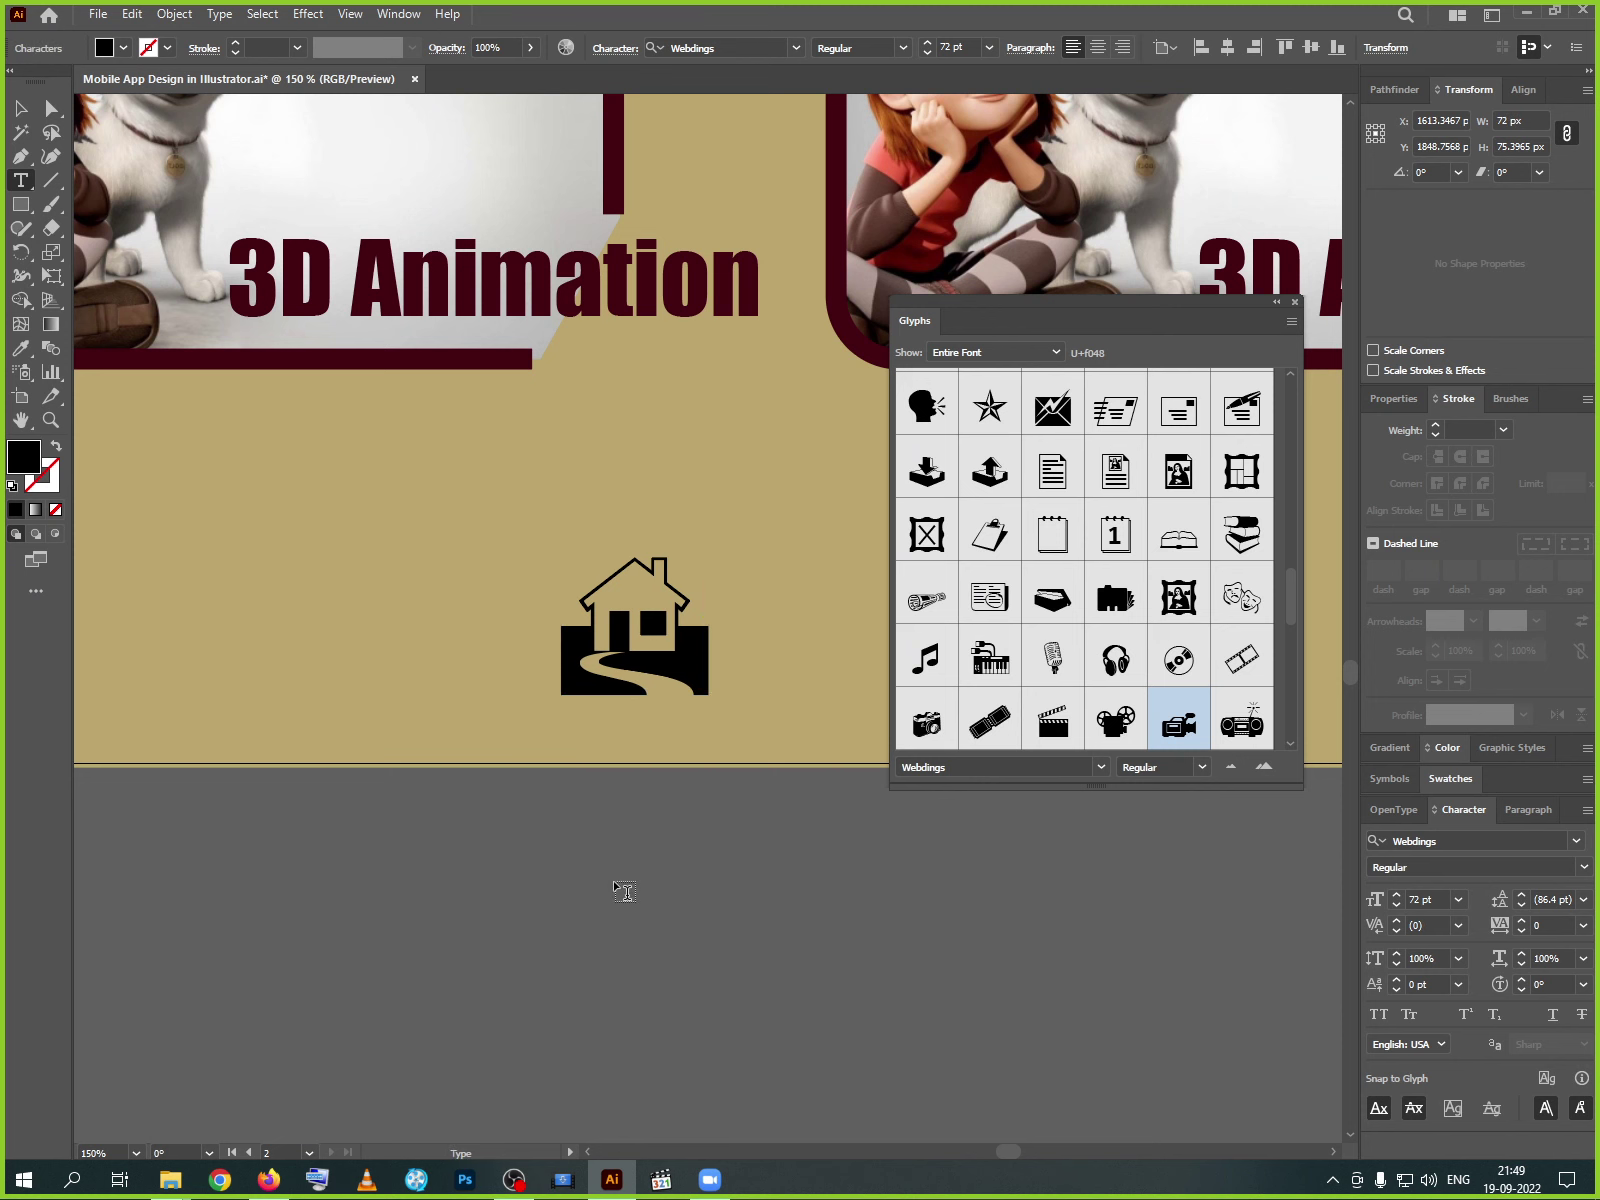
pyautogui.hotkey('ctrl', 'z')
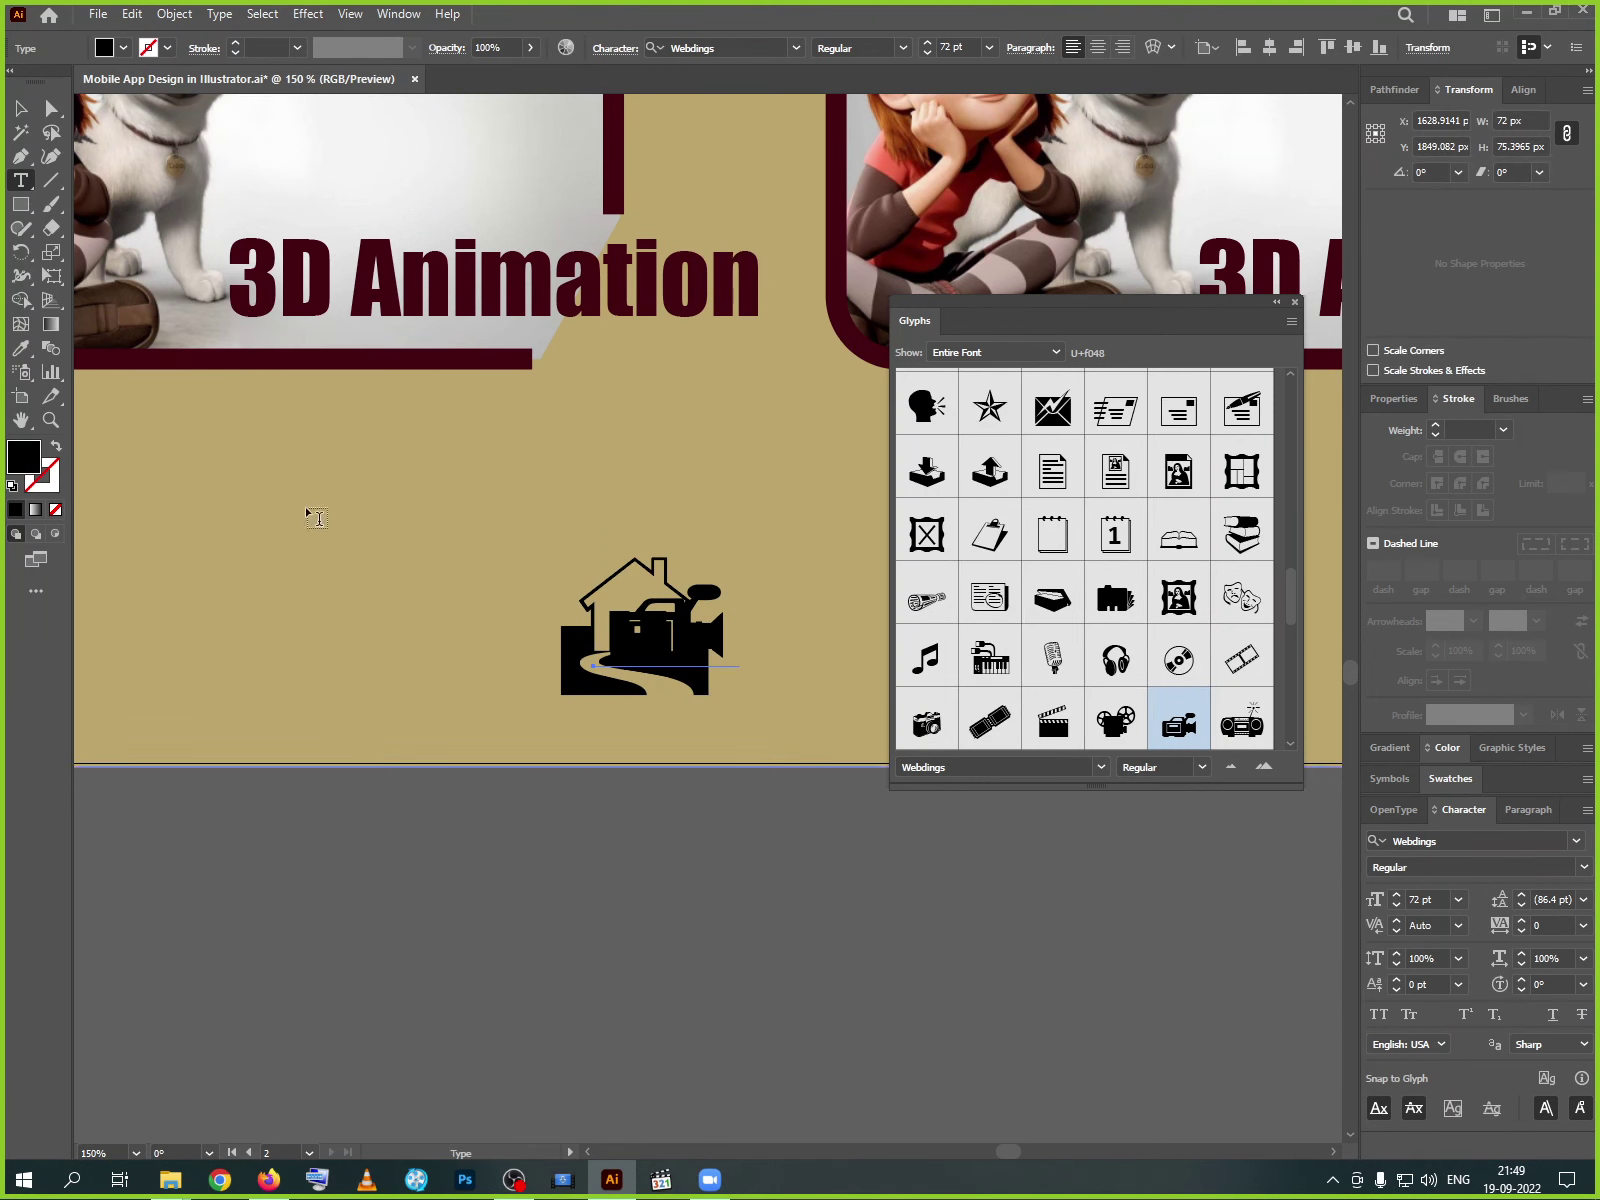
pyautogui.click(20, 108)
pyautogui.moveTo(660, 655); pyautogui.dragTo(688, 898)
pyautogui.moveTo(625, 690); pyautogui.dragTo(765, 760)
pyautogui.moveTo(765, 760); pyautogui.dragTo(440, 714)
# - Colour the house and camcorder icons maroon by sampling the stripe with the Eyedropper
pyautogui.click(20, 348)
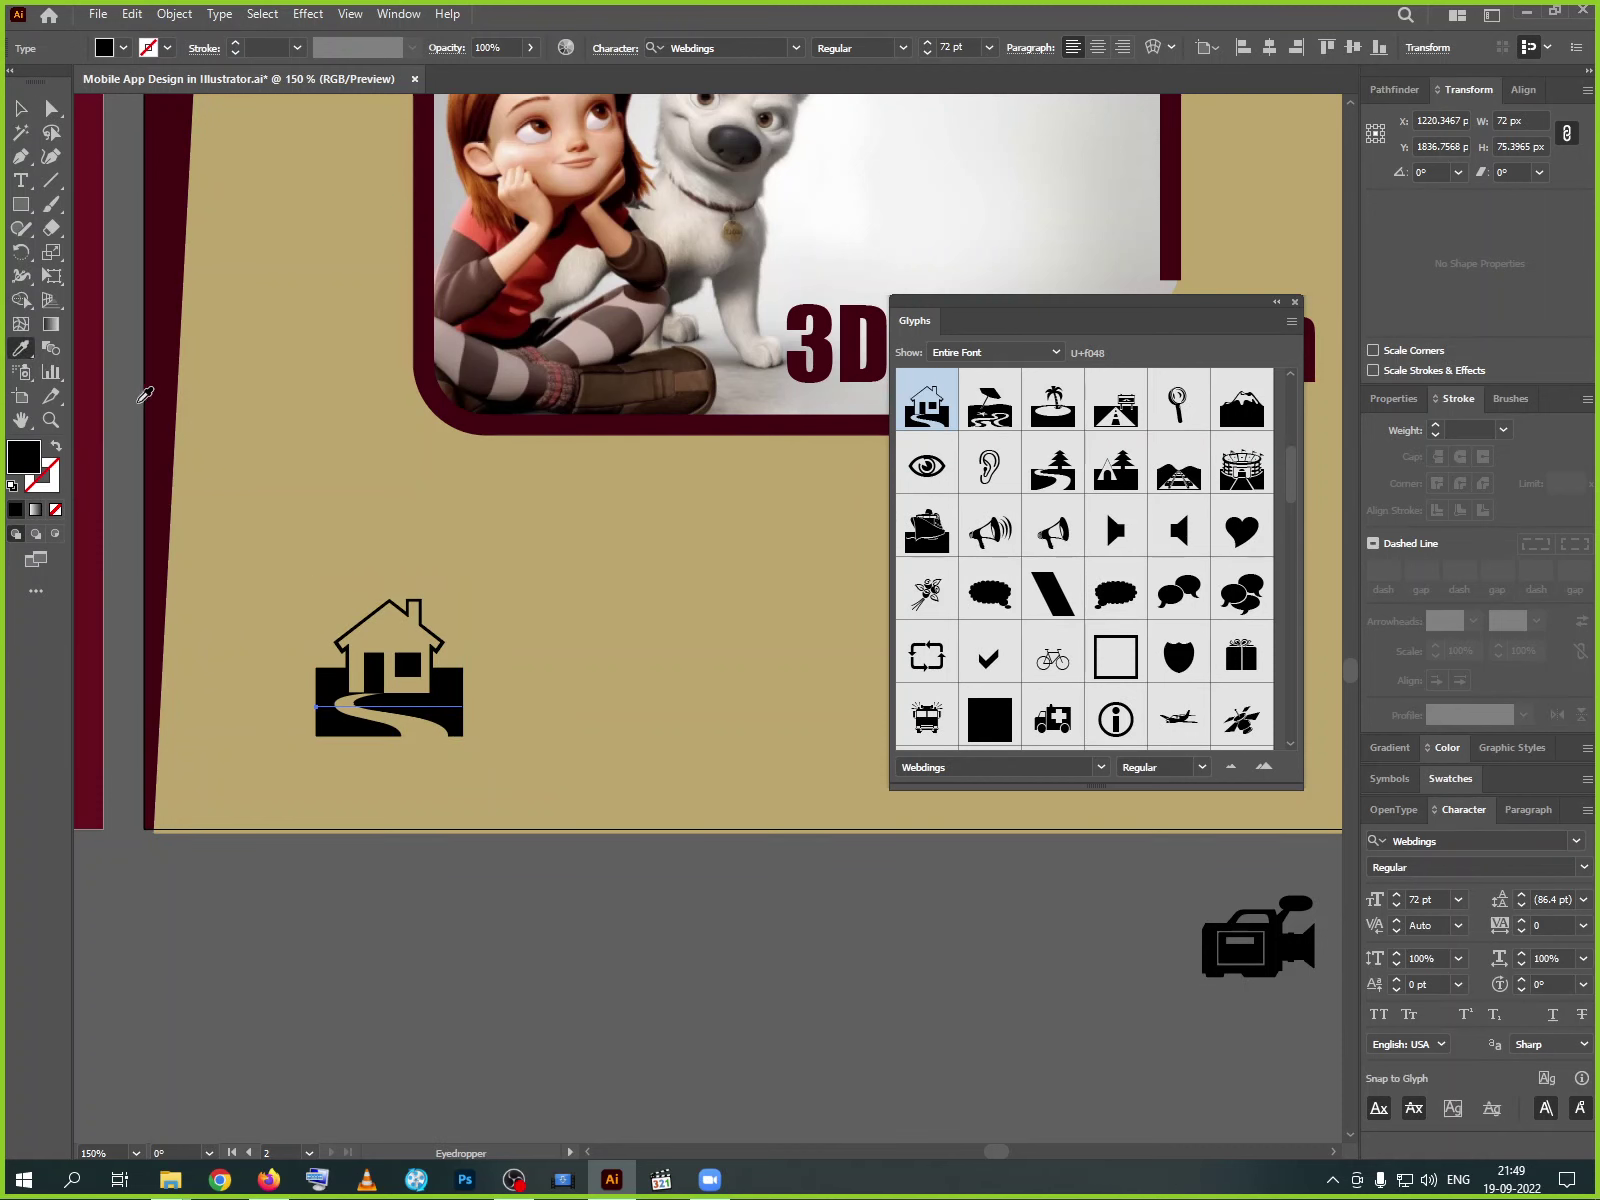
pyautogui.click(145, 395)
pyautogui.press('v')
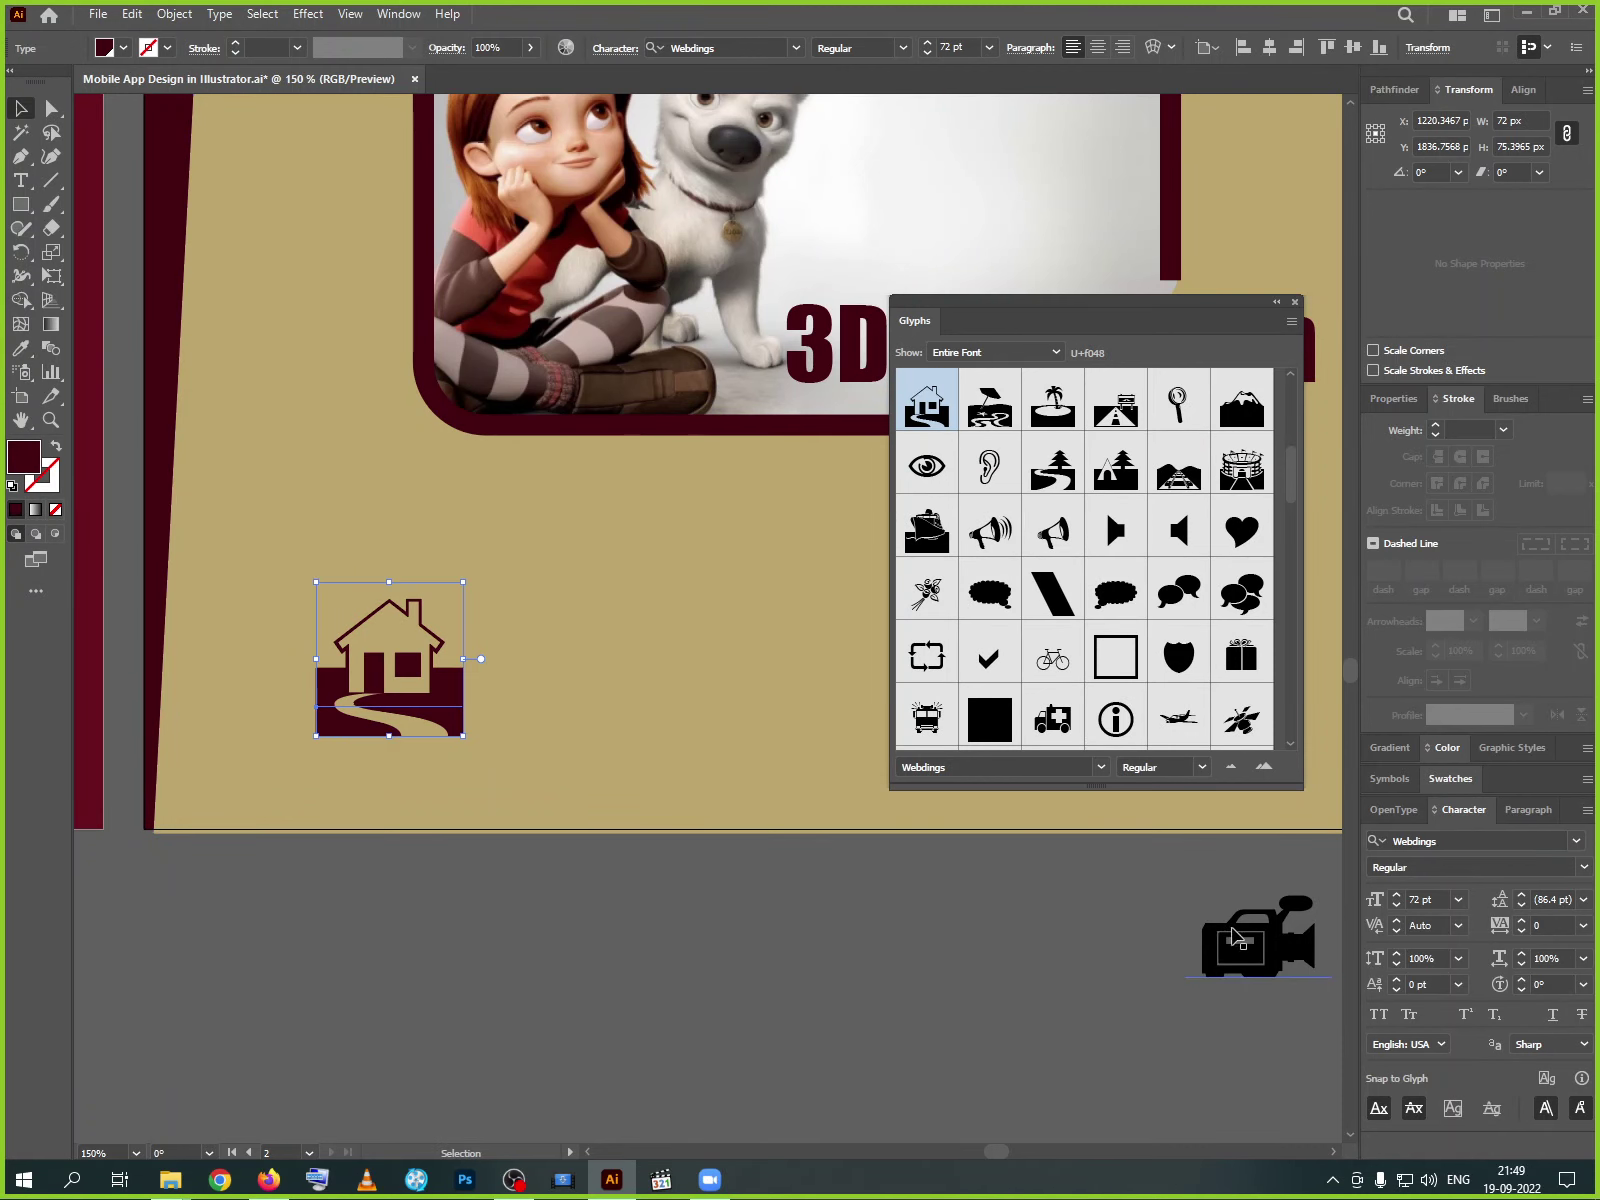
pyautogui.moveTo(1238, 938); pyautogui.dragTo(721, 936)
pyautogui.press('i')
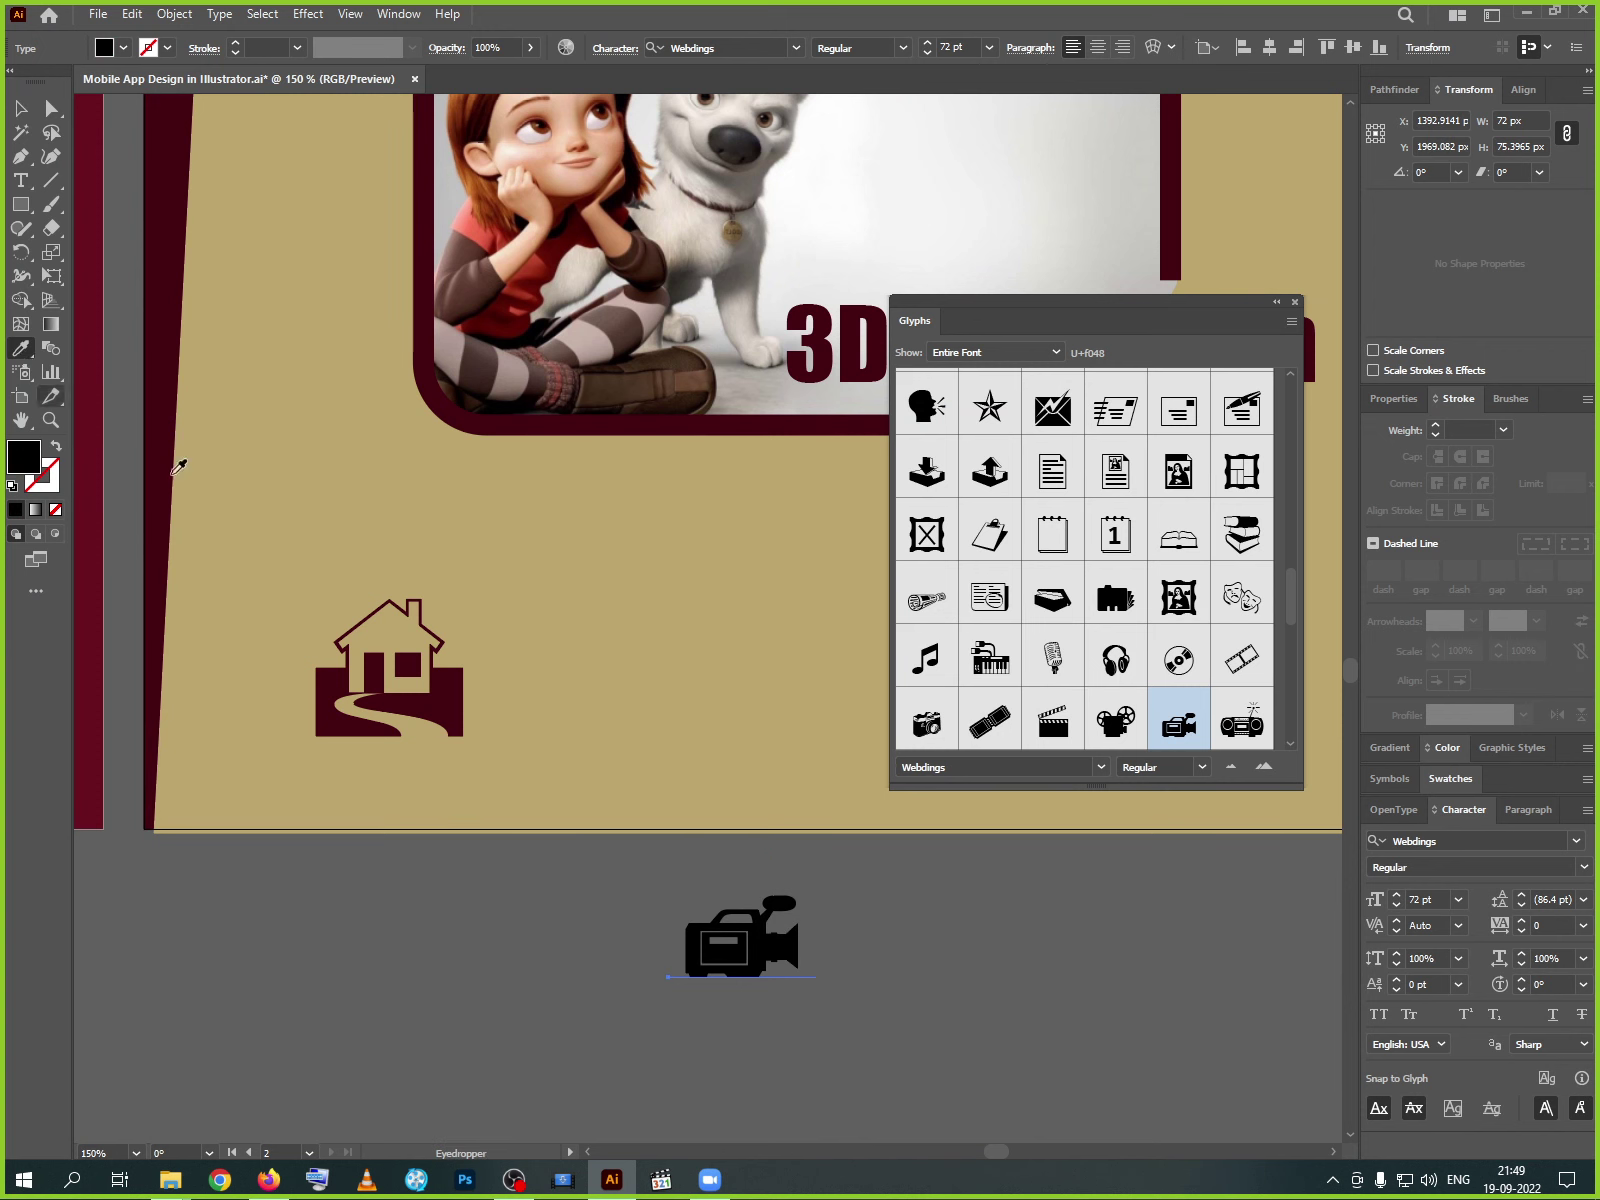
pyautogui.click(157, 436)
pyautogui.press('v')
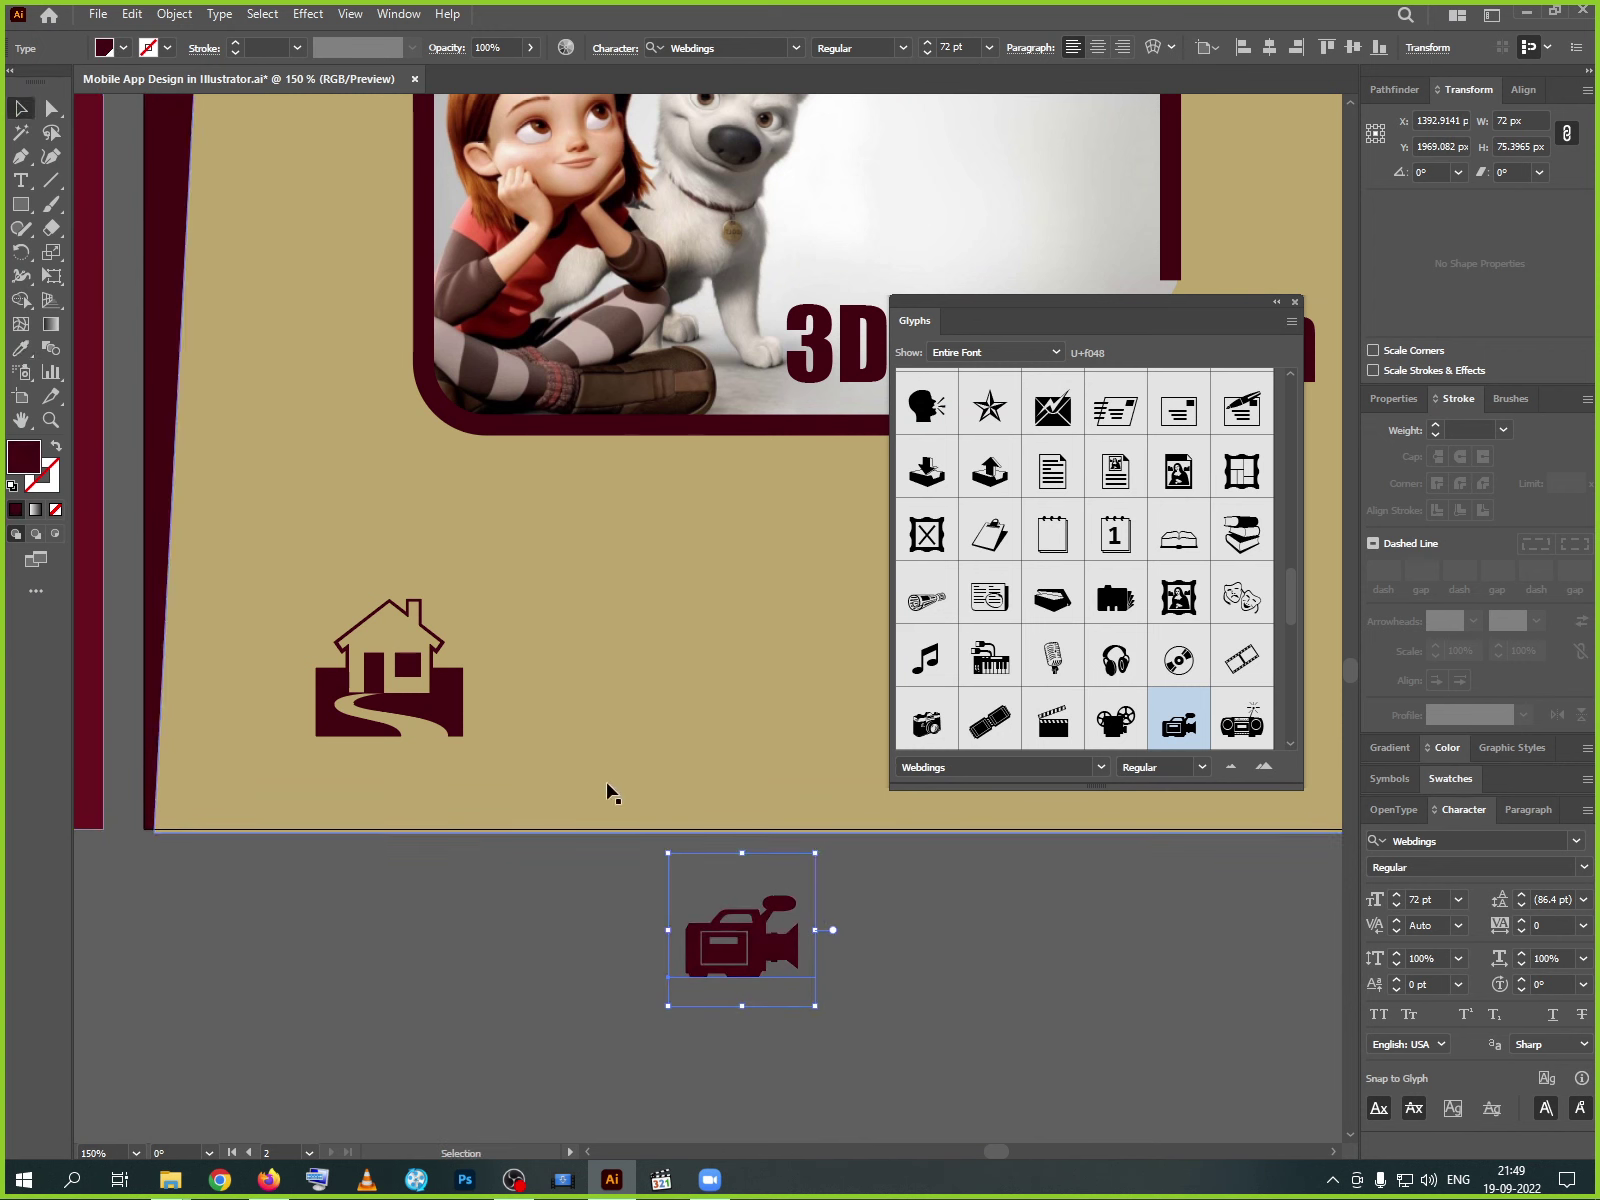
# - Enlarge the camcorder slightly and place it beside the house at the screen's bottom
pyautogui.hscroll(5, 607, 793)
pyautogui.hscroll(-5, 629, 982)
pyautogui.moveTo(735, 960); pyautogui.dragTo(676, 761)
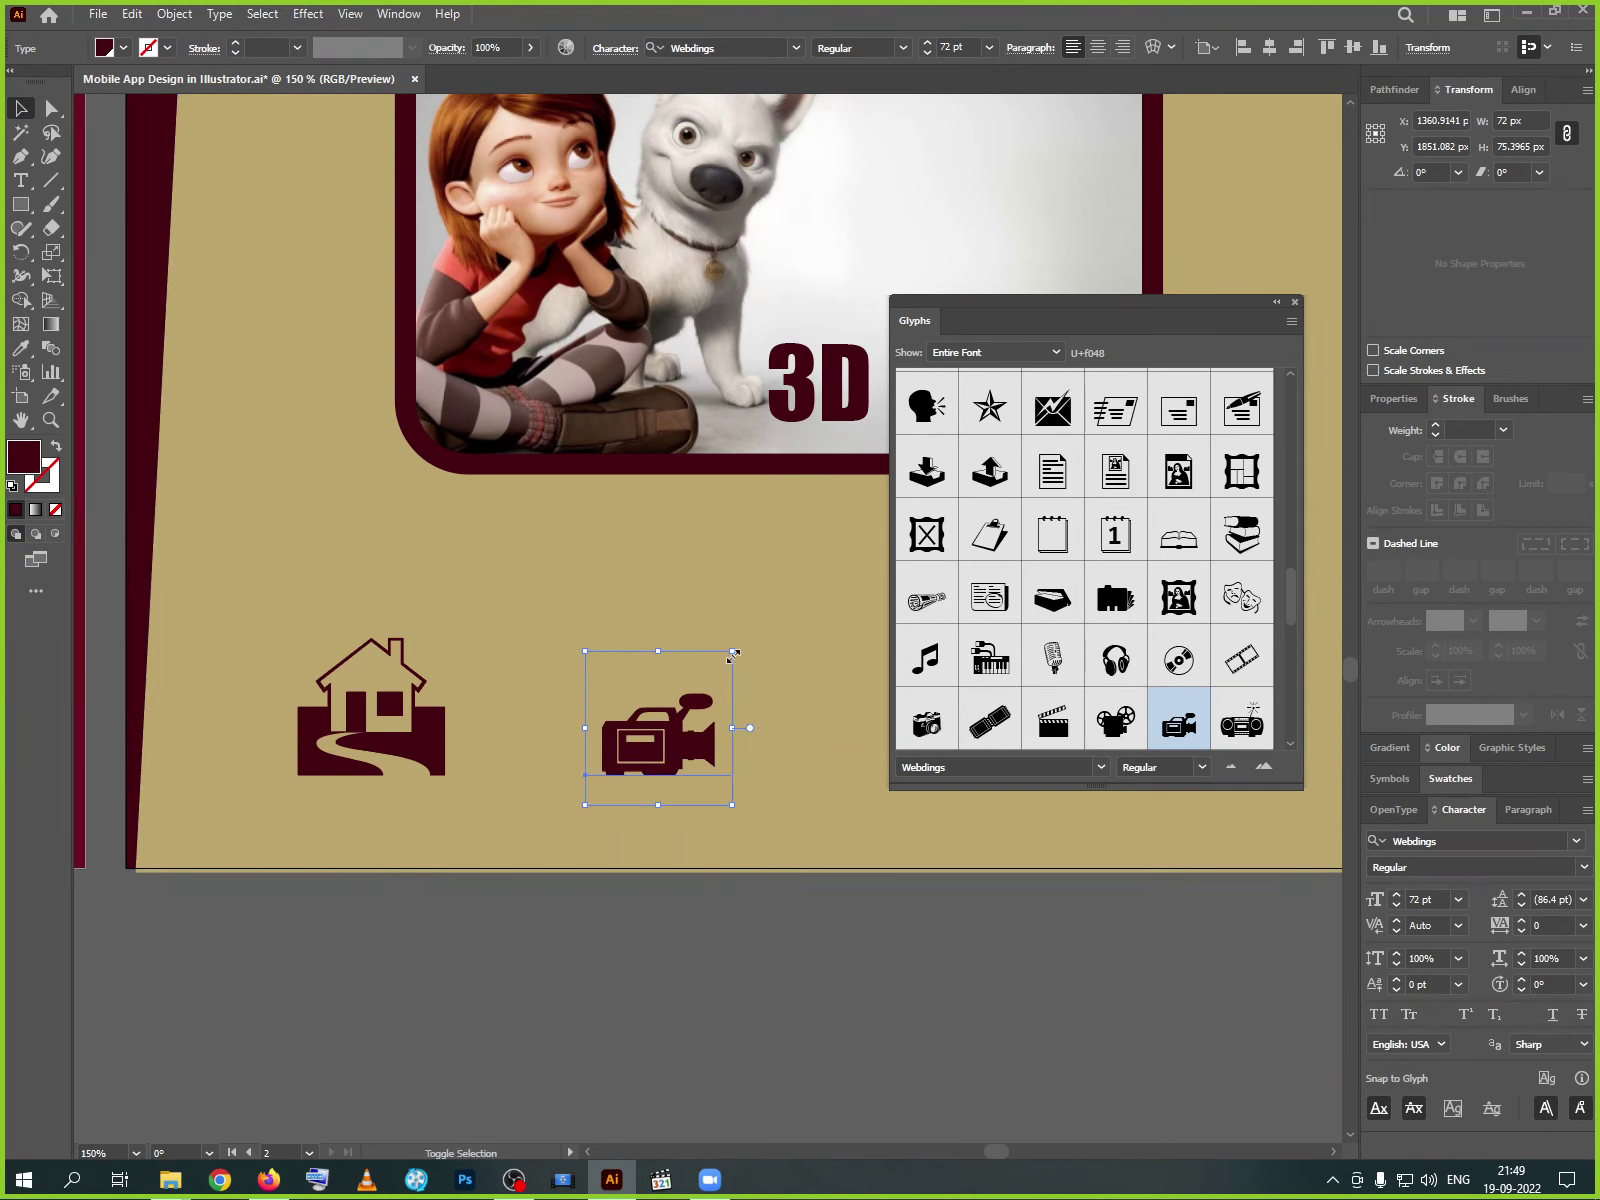
pyautogui.moveTo(744, 640); pyautogui.dragTo(792, 589)
pyautogui.moveTo(644, 751); pyautogui.dragTo(641, 757)
pyautogui.moveTo(950, 1011); pyautogui.dragTo(518, 1046)
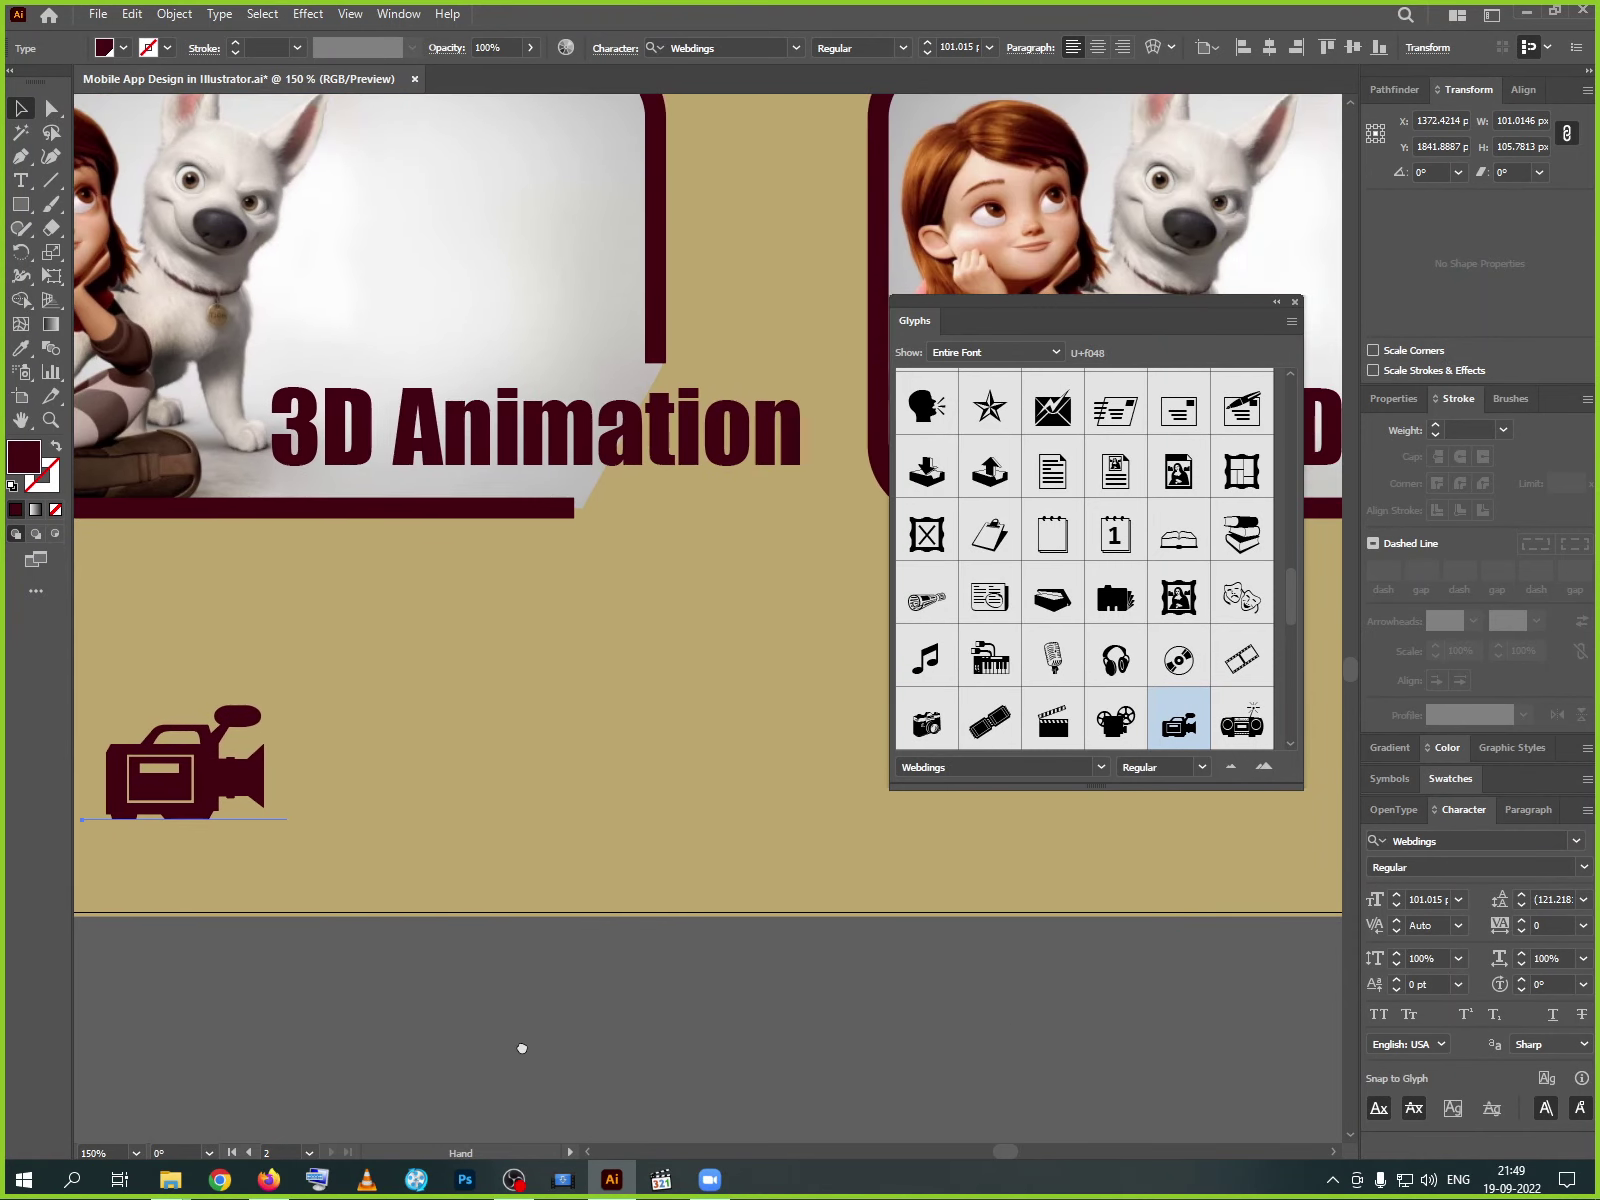
pyautogui.scroll(-3, 567, 1053)
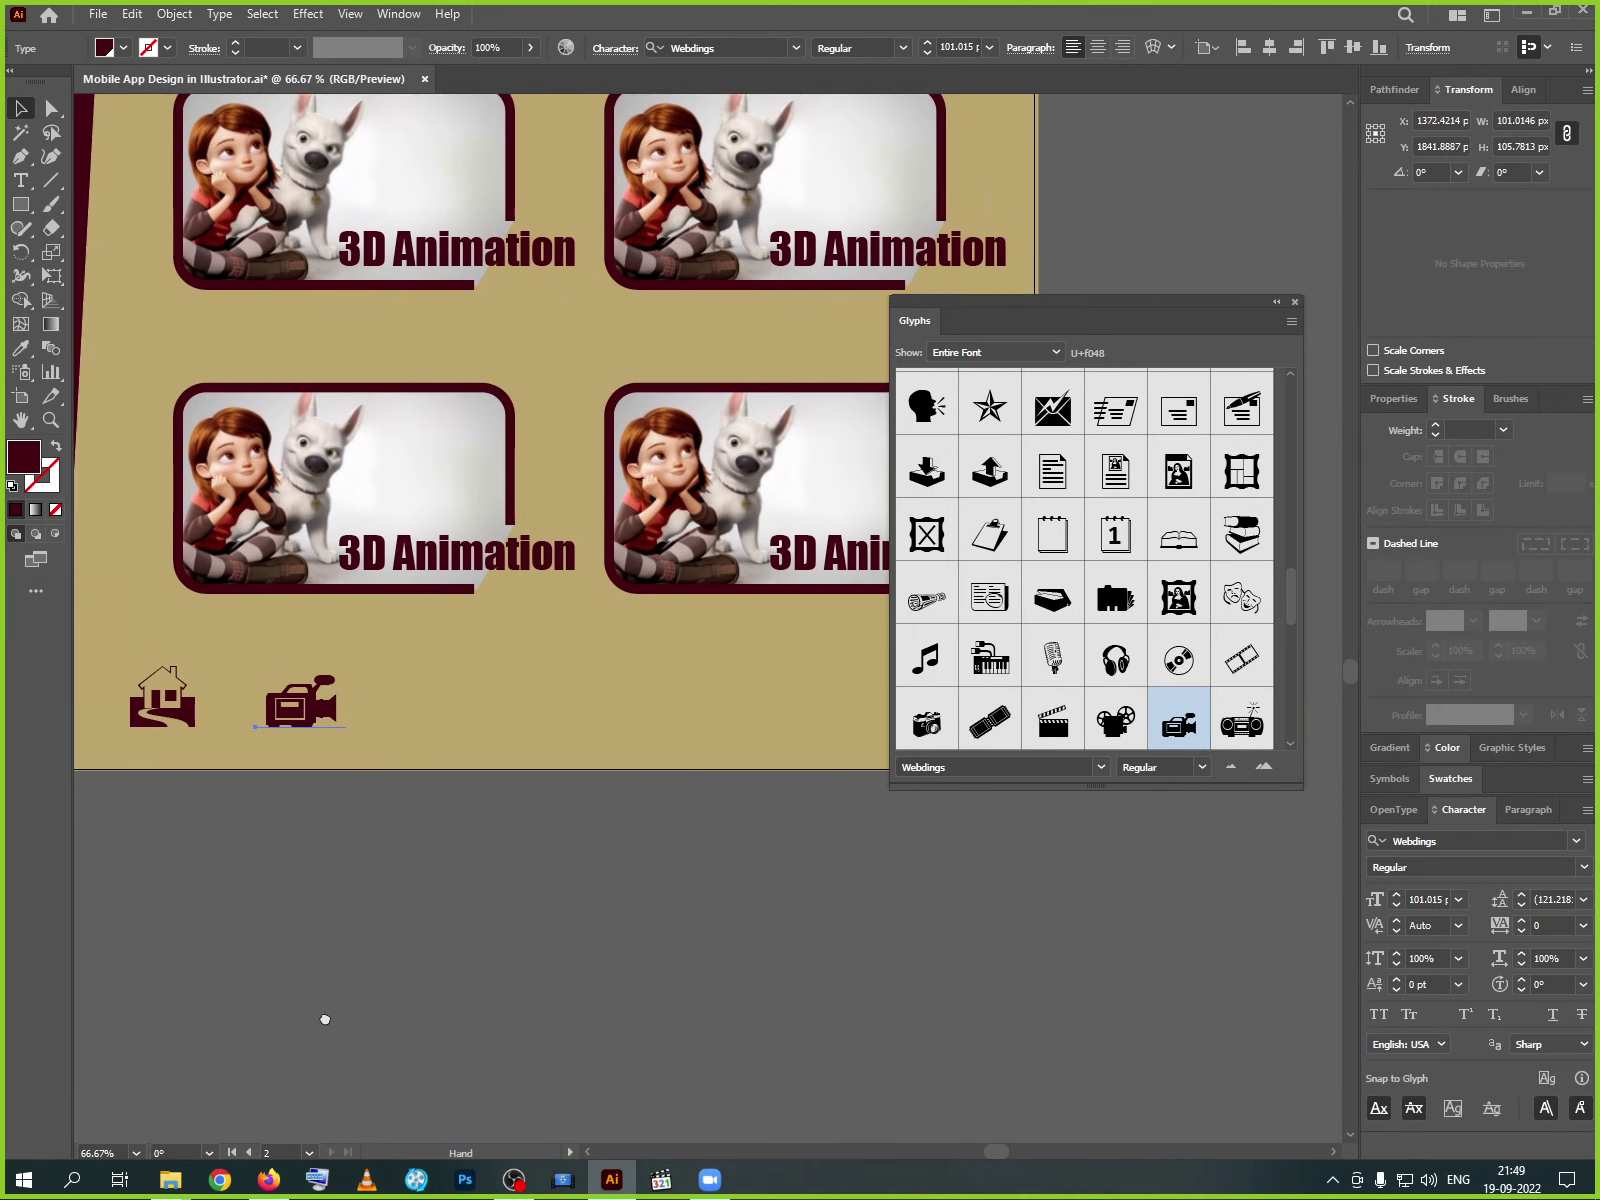
pyautogui.moveTo(564, 959); pyautogui.dragTo(833, 1046)
pyautogui.moveTo(448, 826); pyautogui.dragTo(596, 825)
pyautogui.moveTo(324, 822); pyautogui.dragTo(396, 822)
# - Close the old Zoom windows and start the scheduled meeting from My Meetings in Firefox
pyautogui.click(1043, 446)
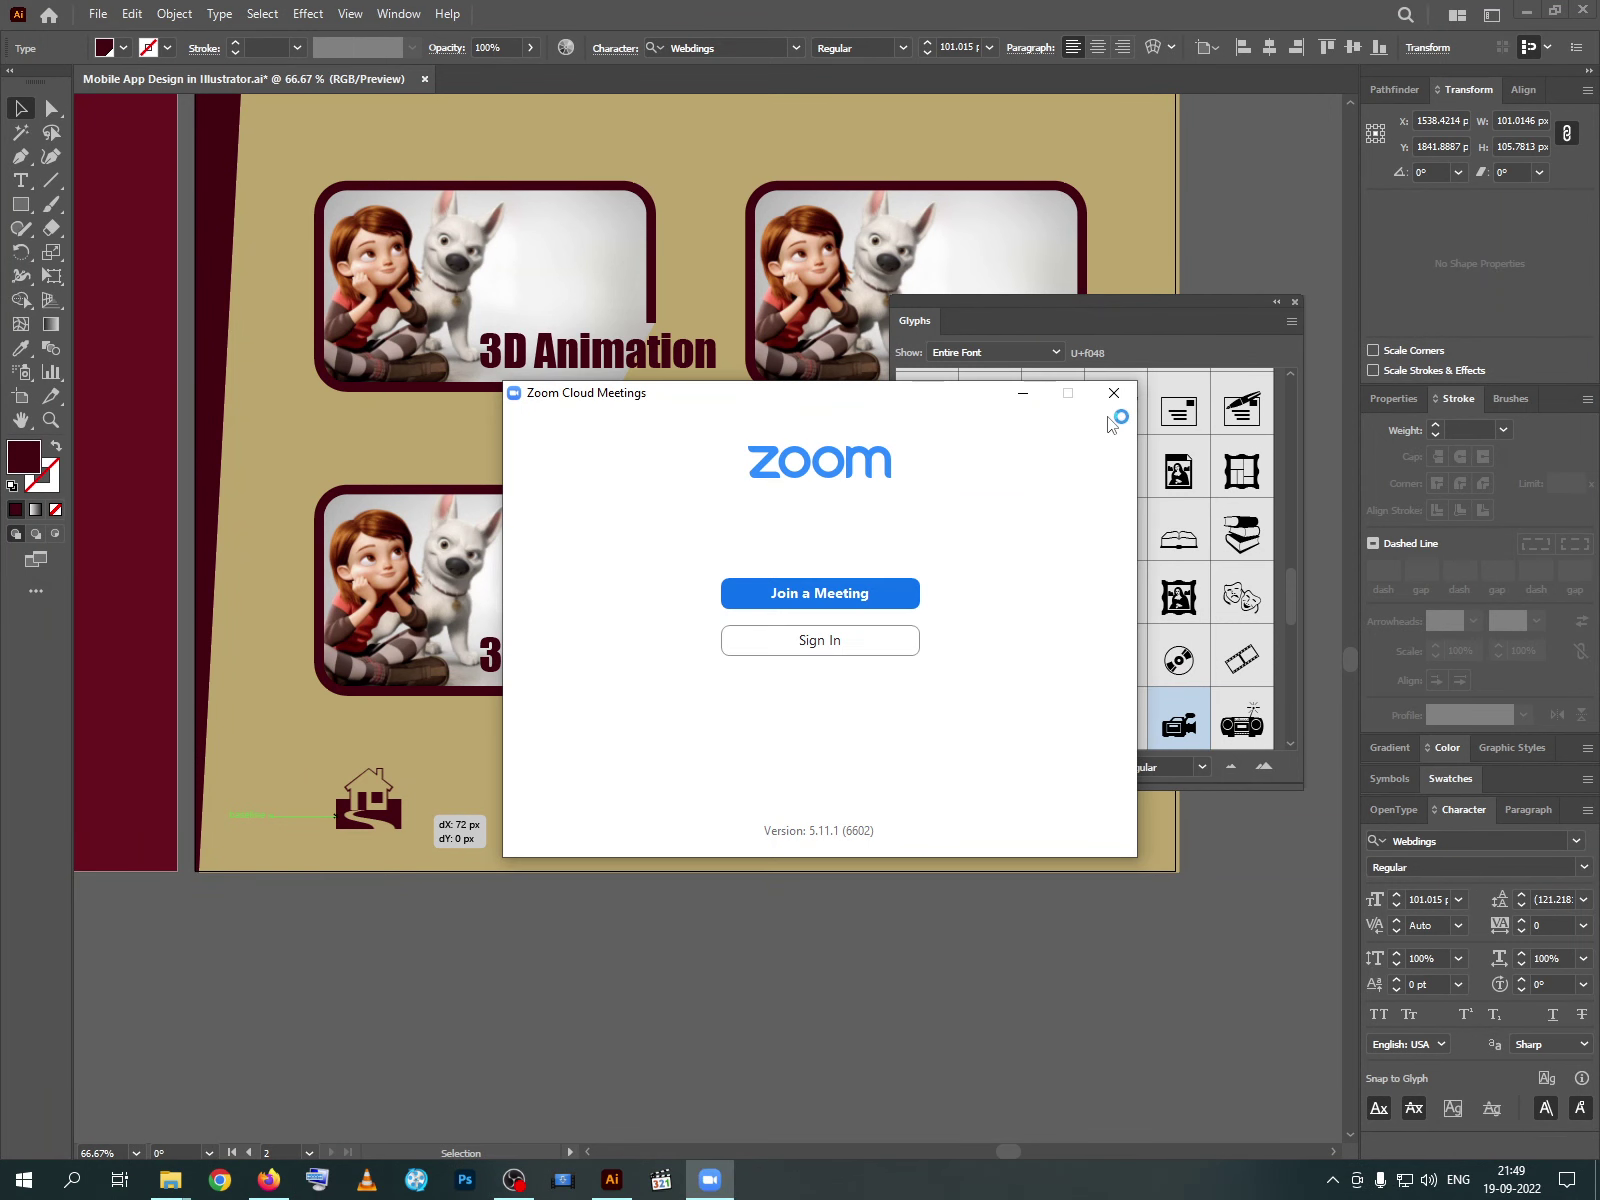
pyautogui.click(1113, 392)
pyautogui.click(268, 1180)
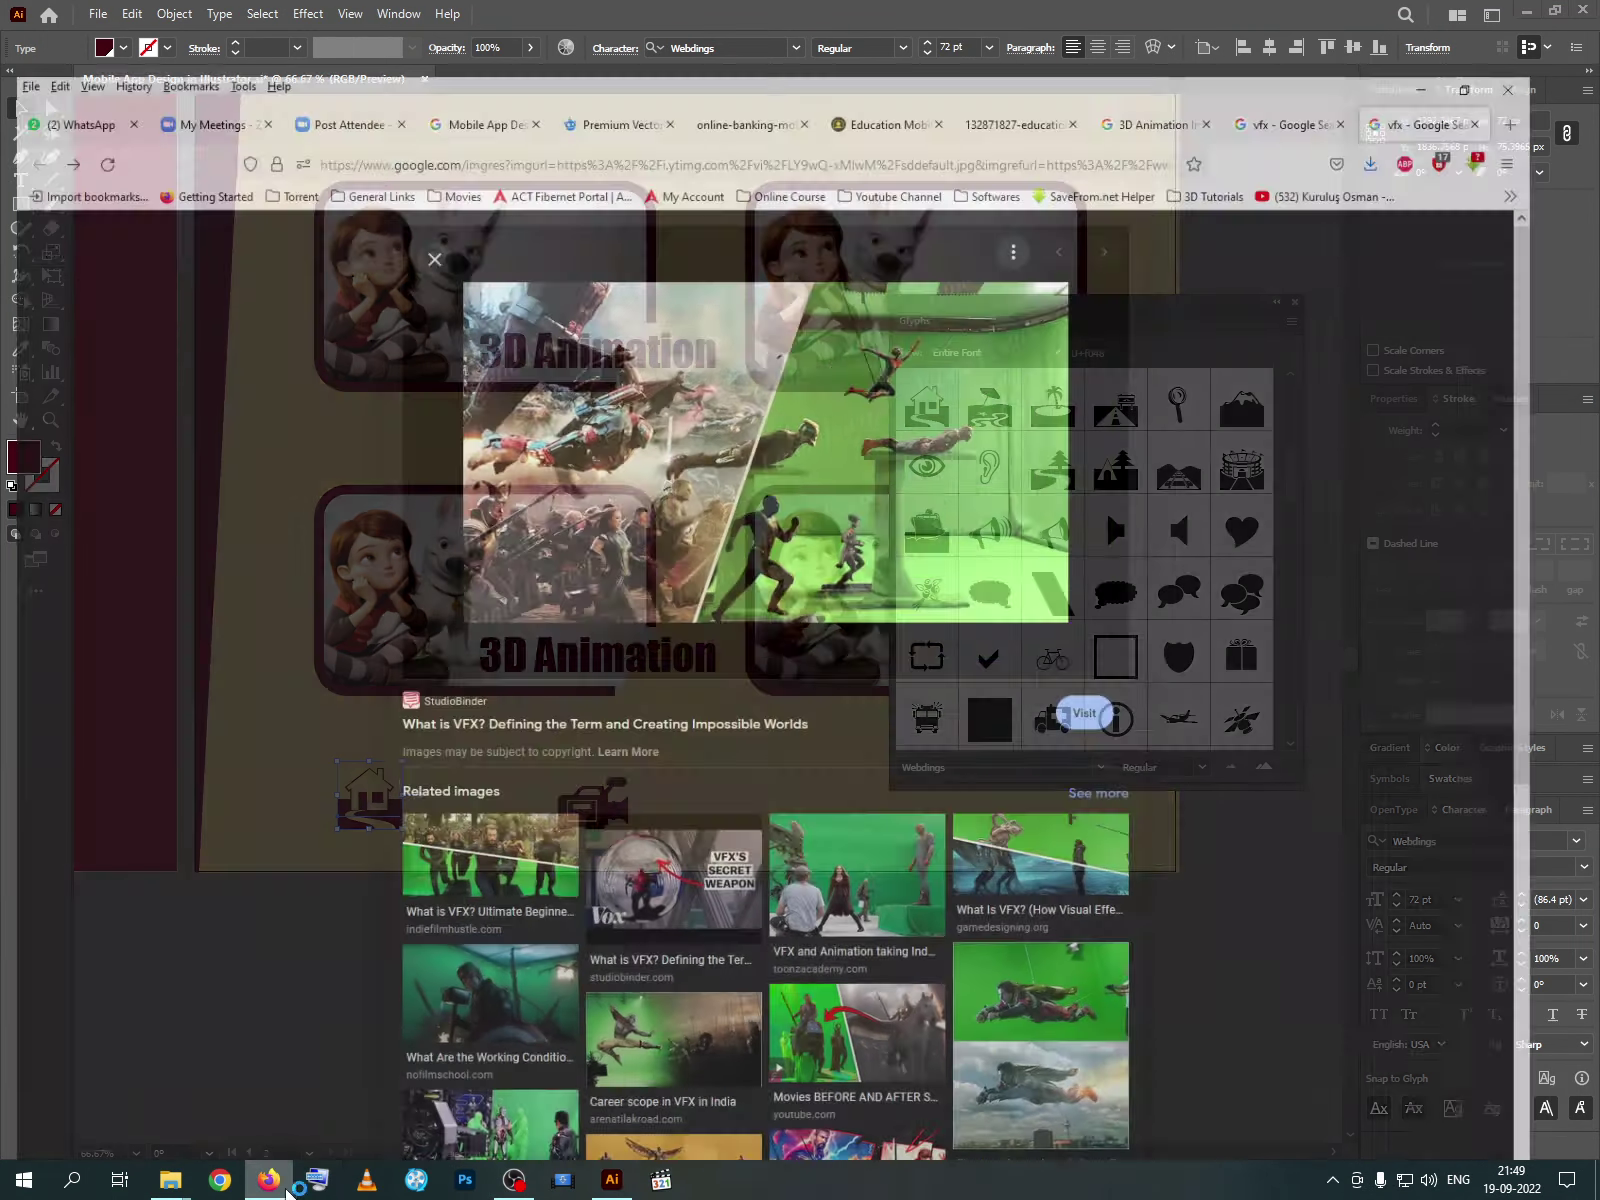
pyautogui.click(393, 60)
pyautogui.click(406, 50)
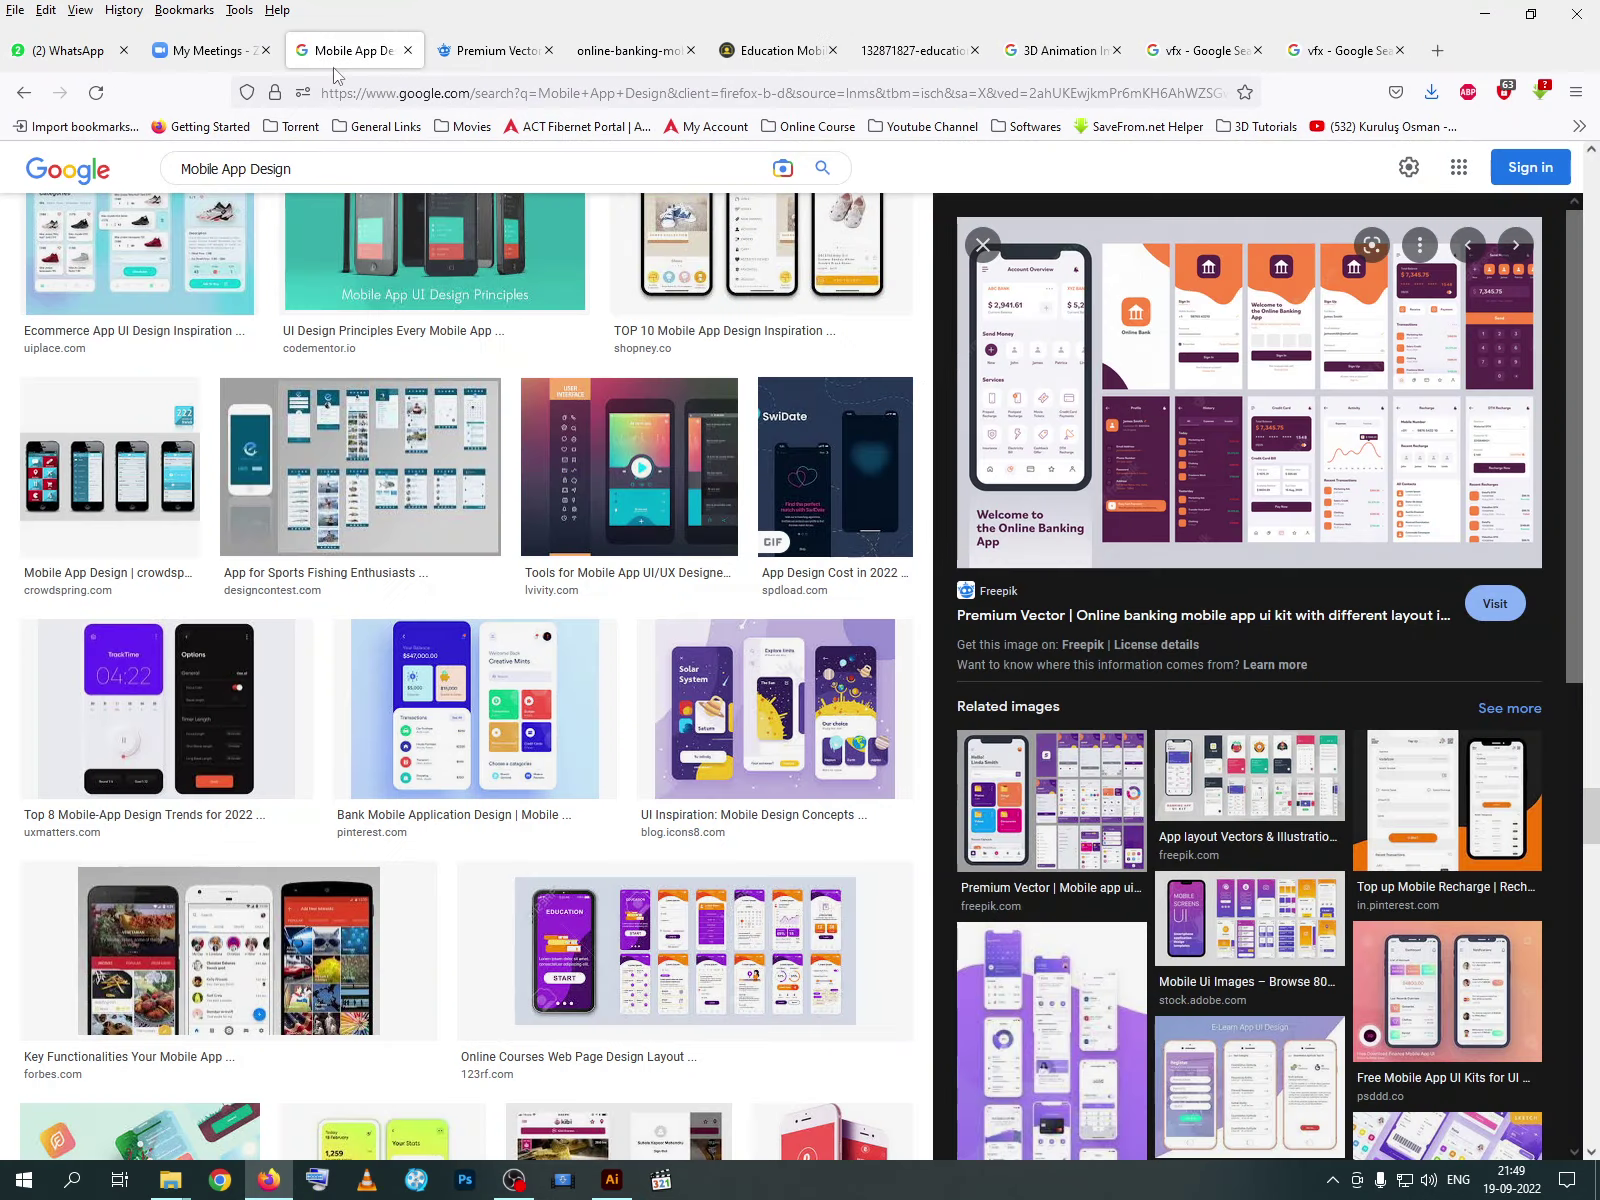
pyautogui.click(225, 50)
pyautogui.click(960, 818)
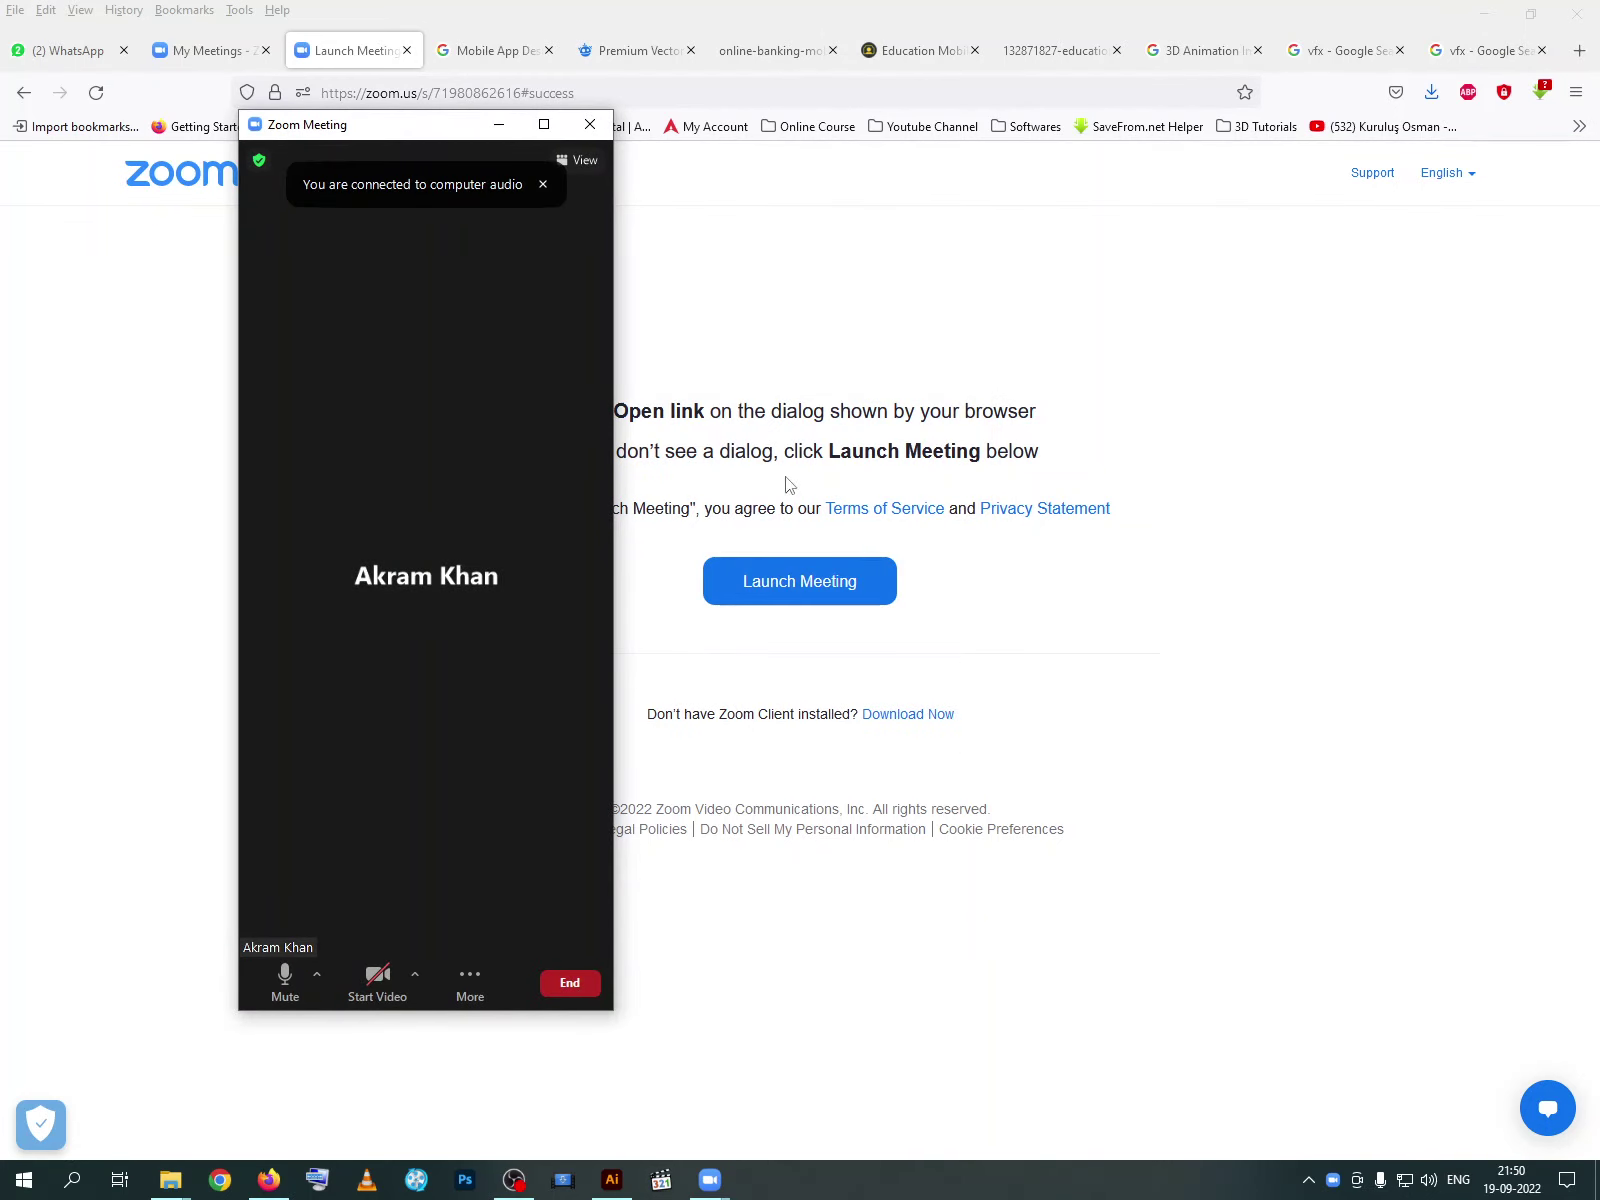
pyautogui.click(548, 126)
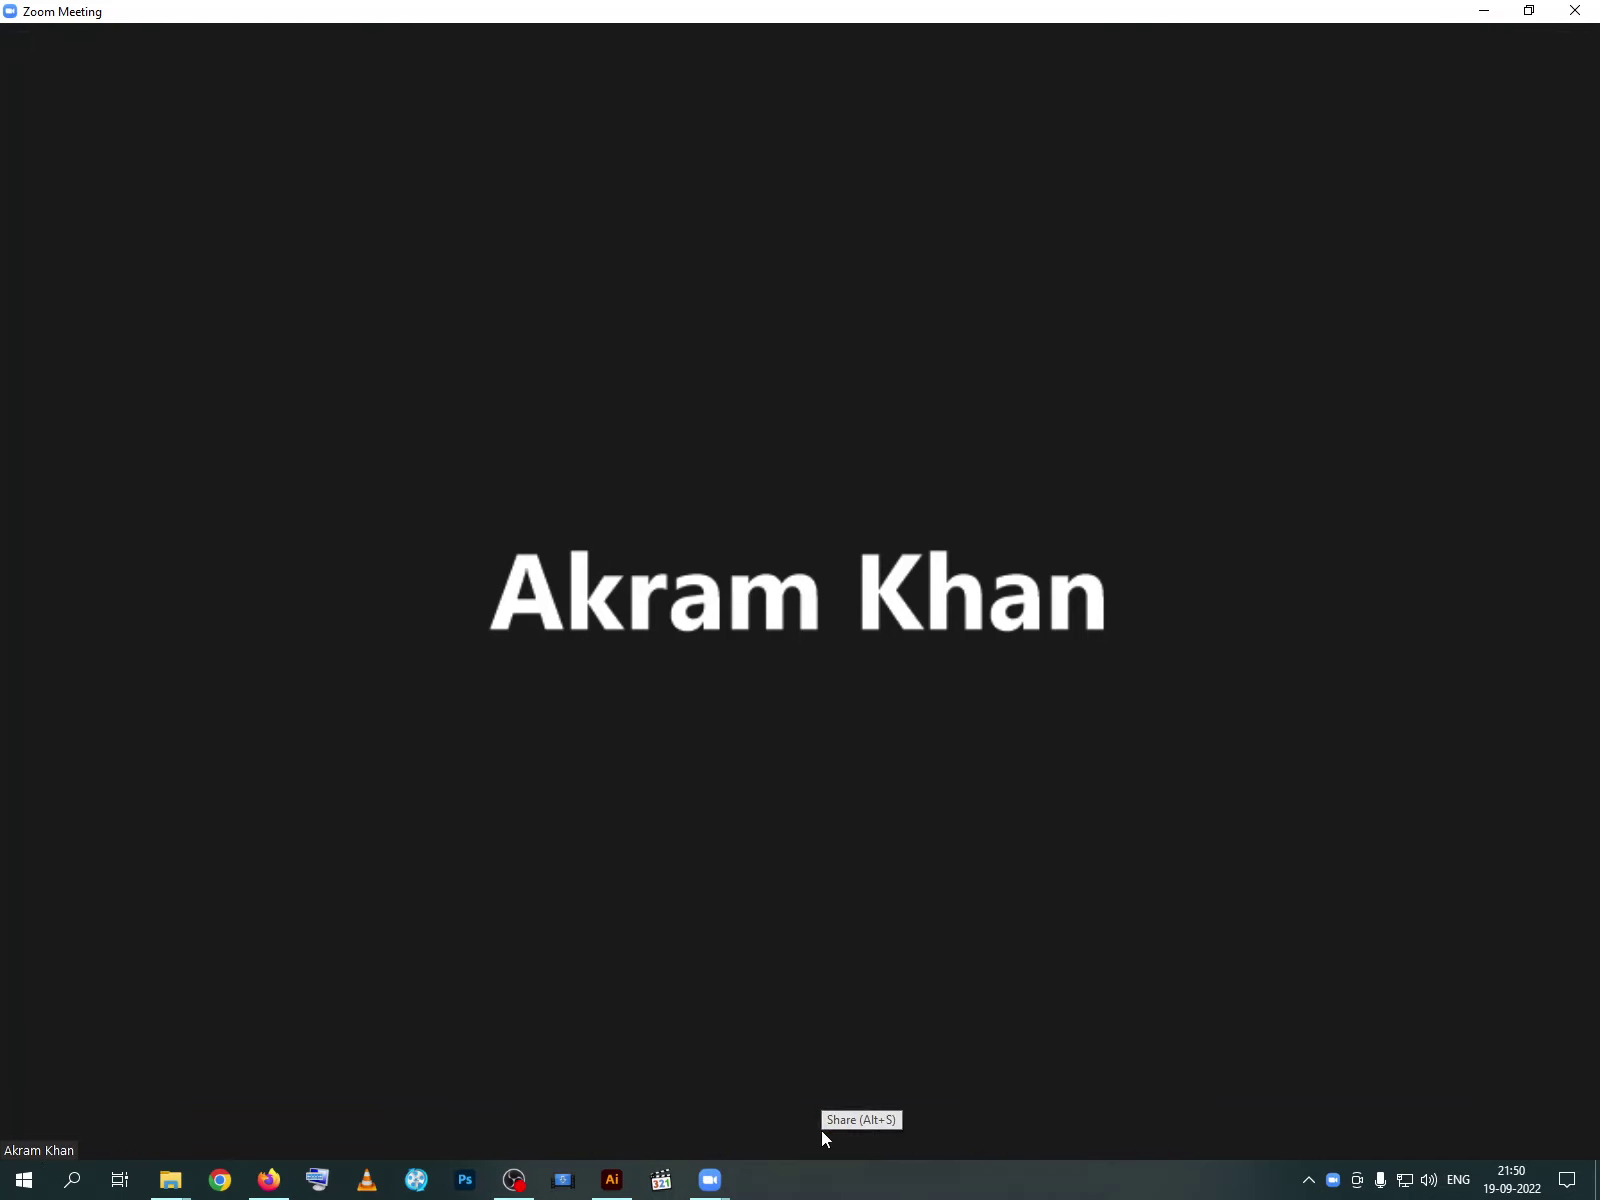
# - Share the whole screen in the meeting and return to the browser
pyautogui.moveTo(882, 1095)
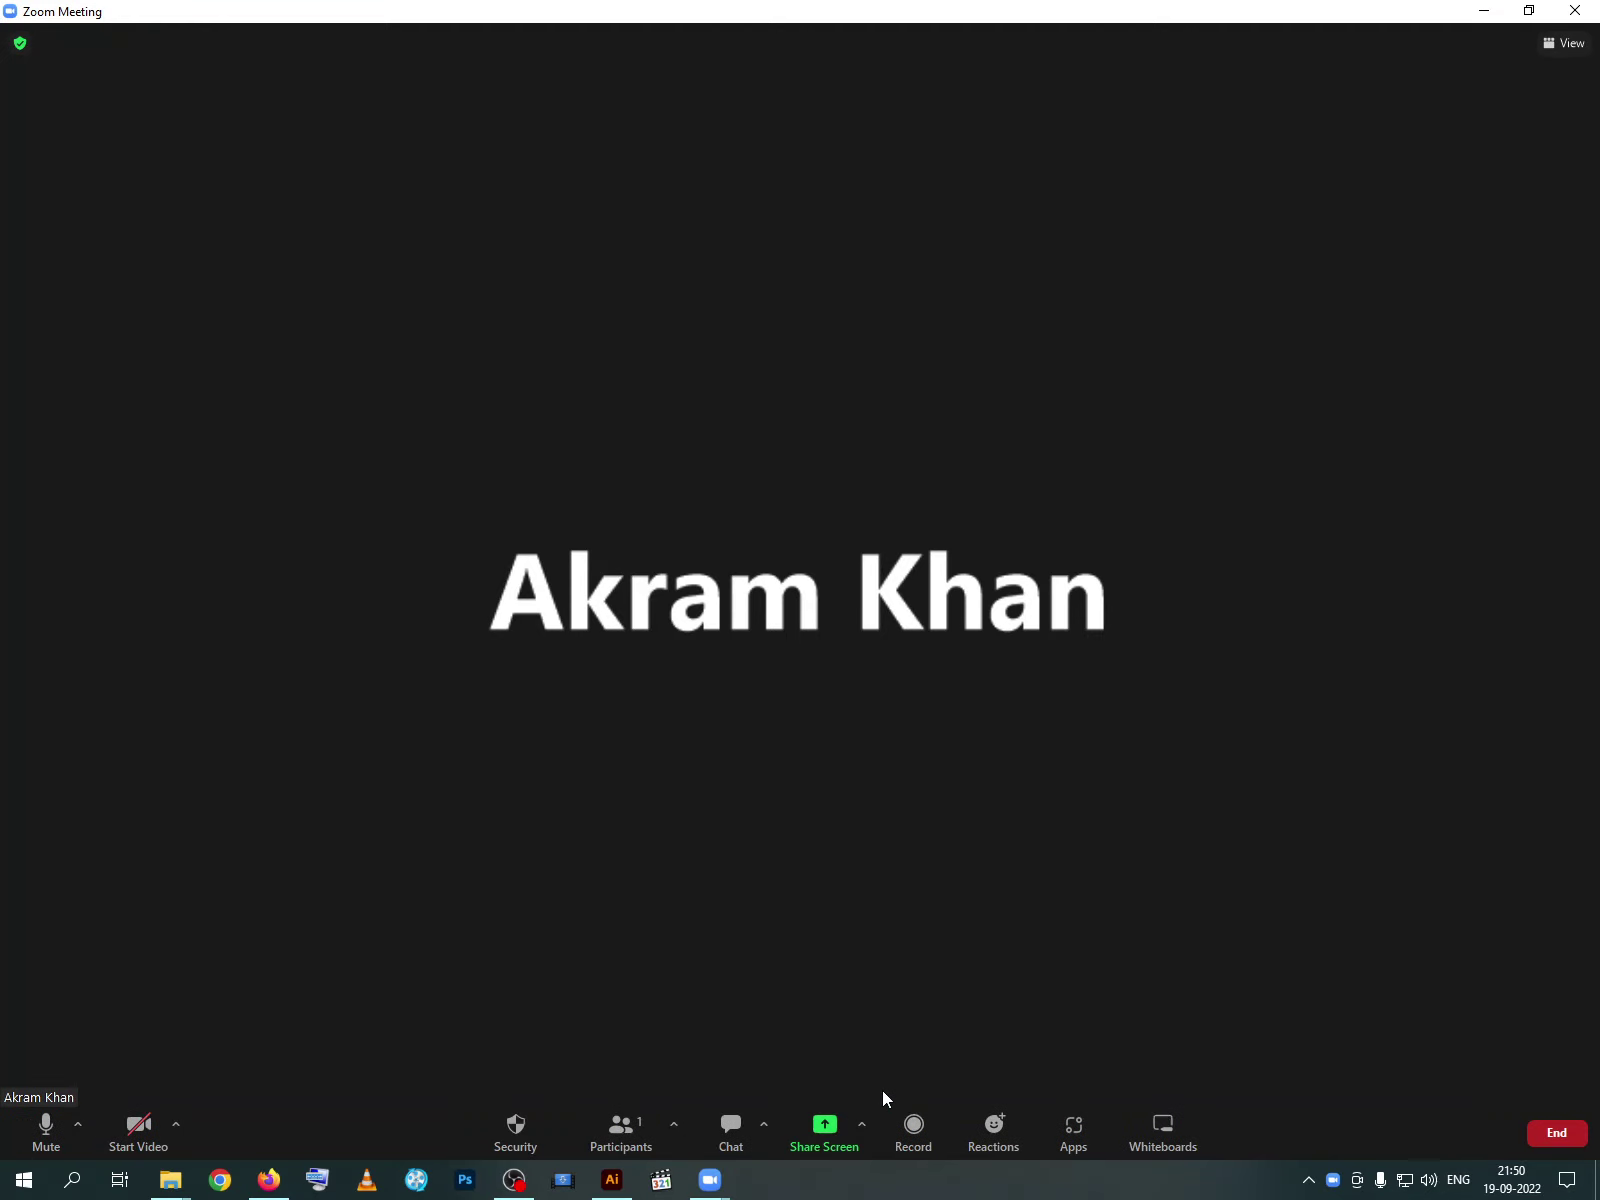
pyautogui.click(830, 1139)
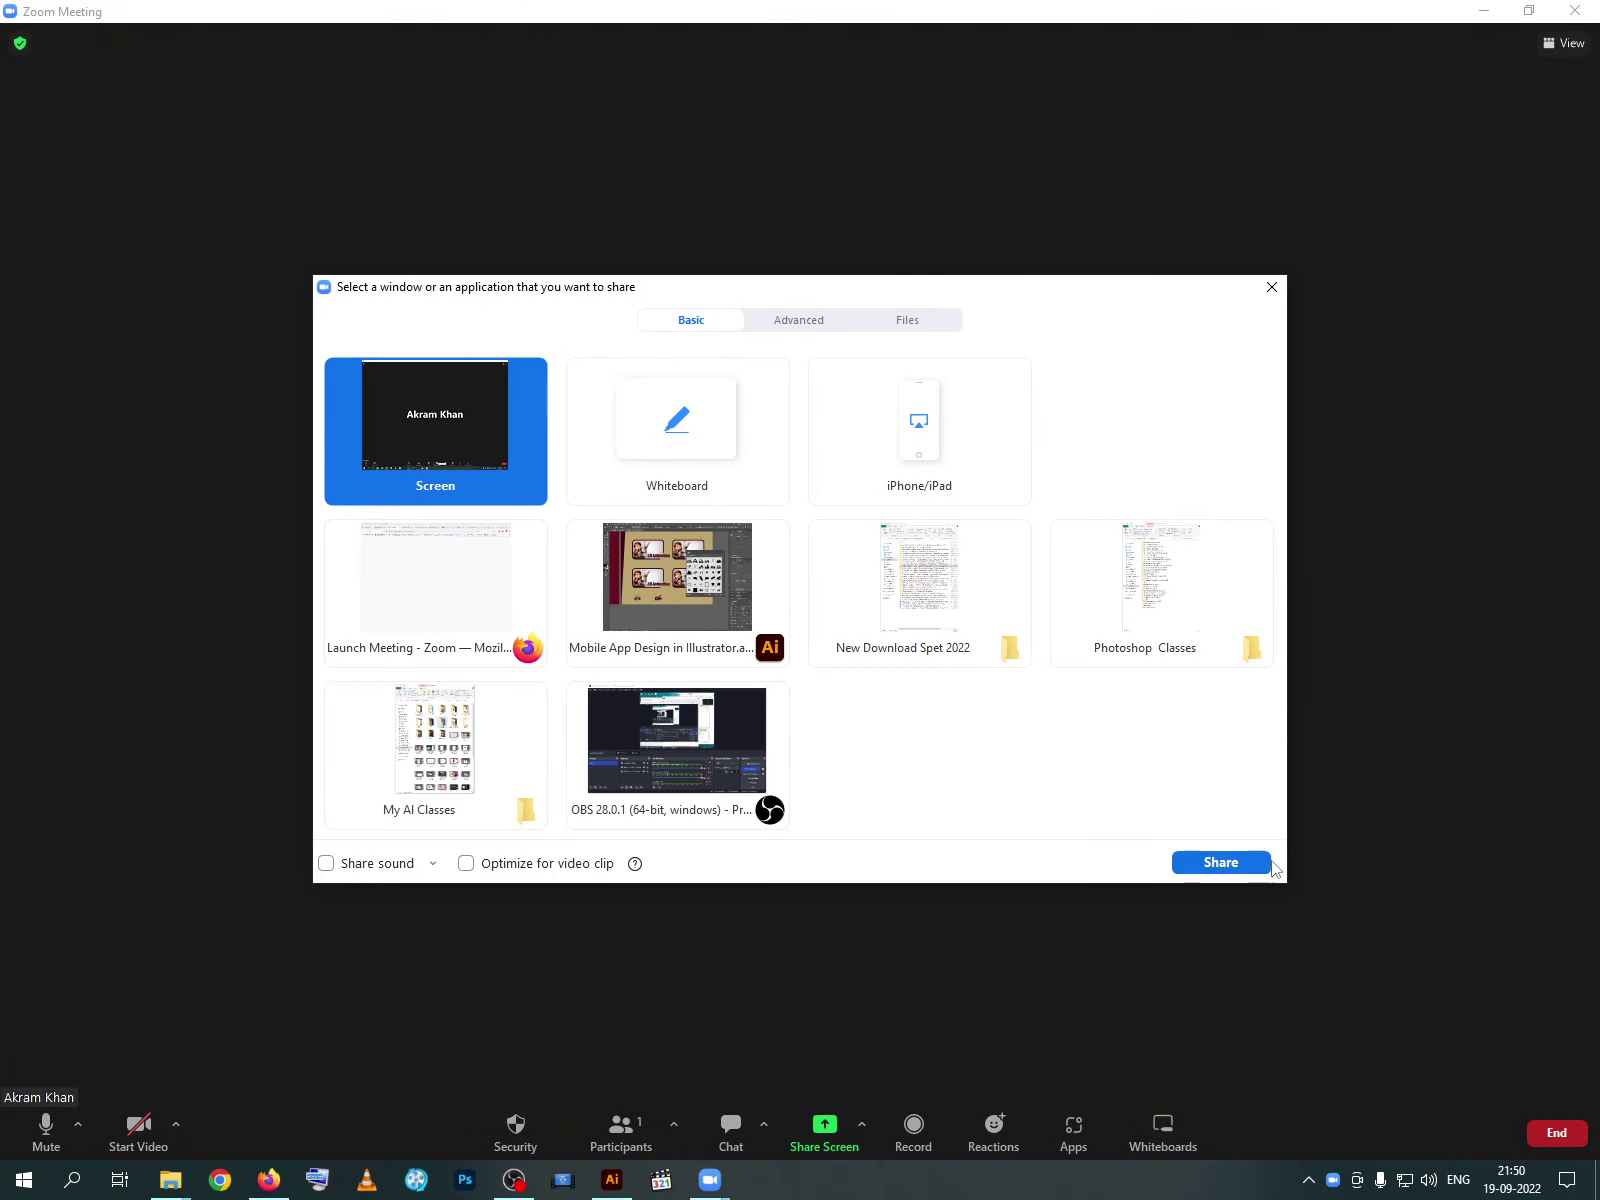
pyautogui.click(1267, 863)
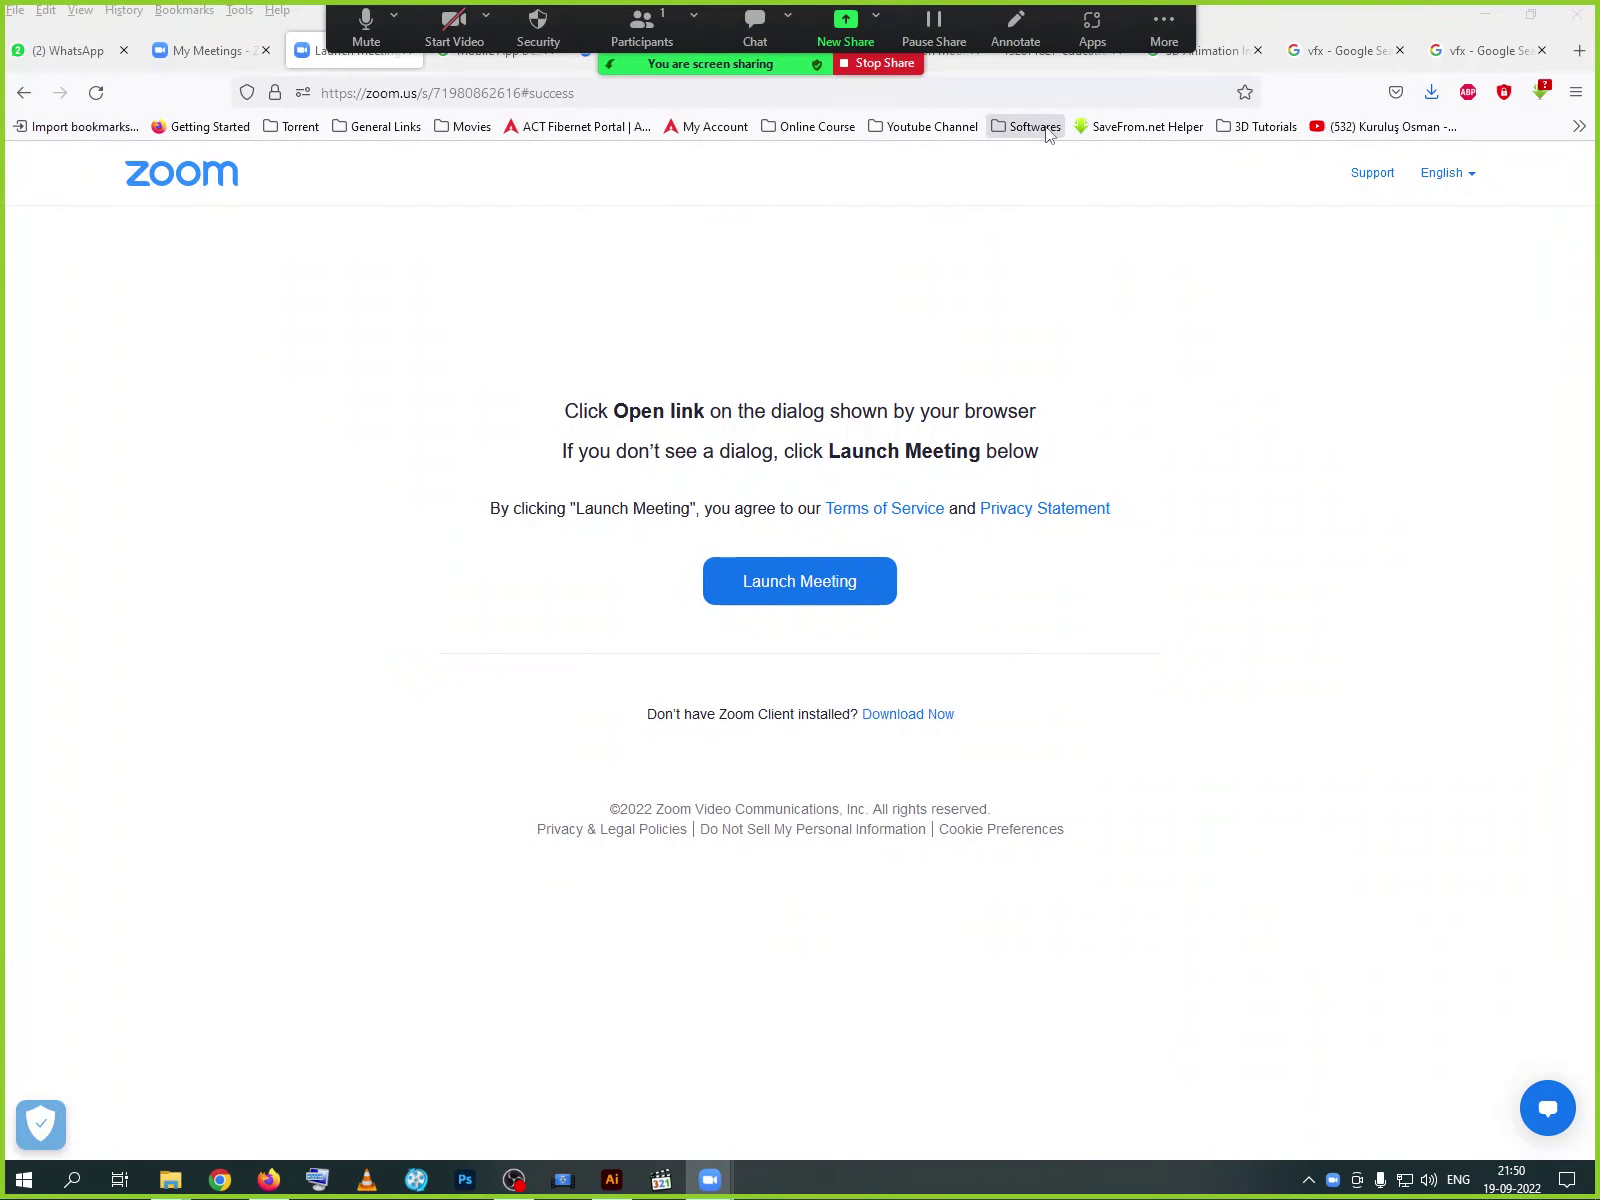
pyautogui.click(268, 1180)
# - Send 'Join again' to the student in WhatsApp Web
pyautogui.click(65, 50)
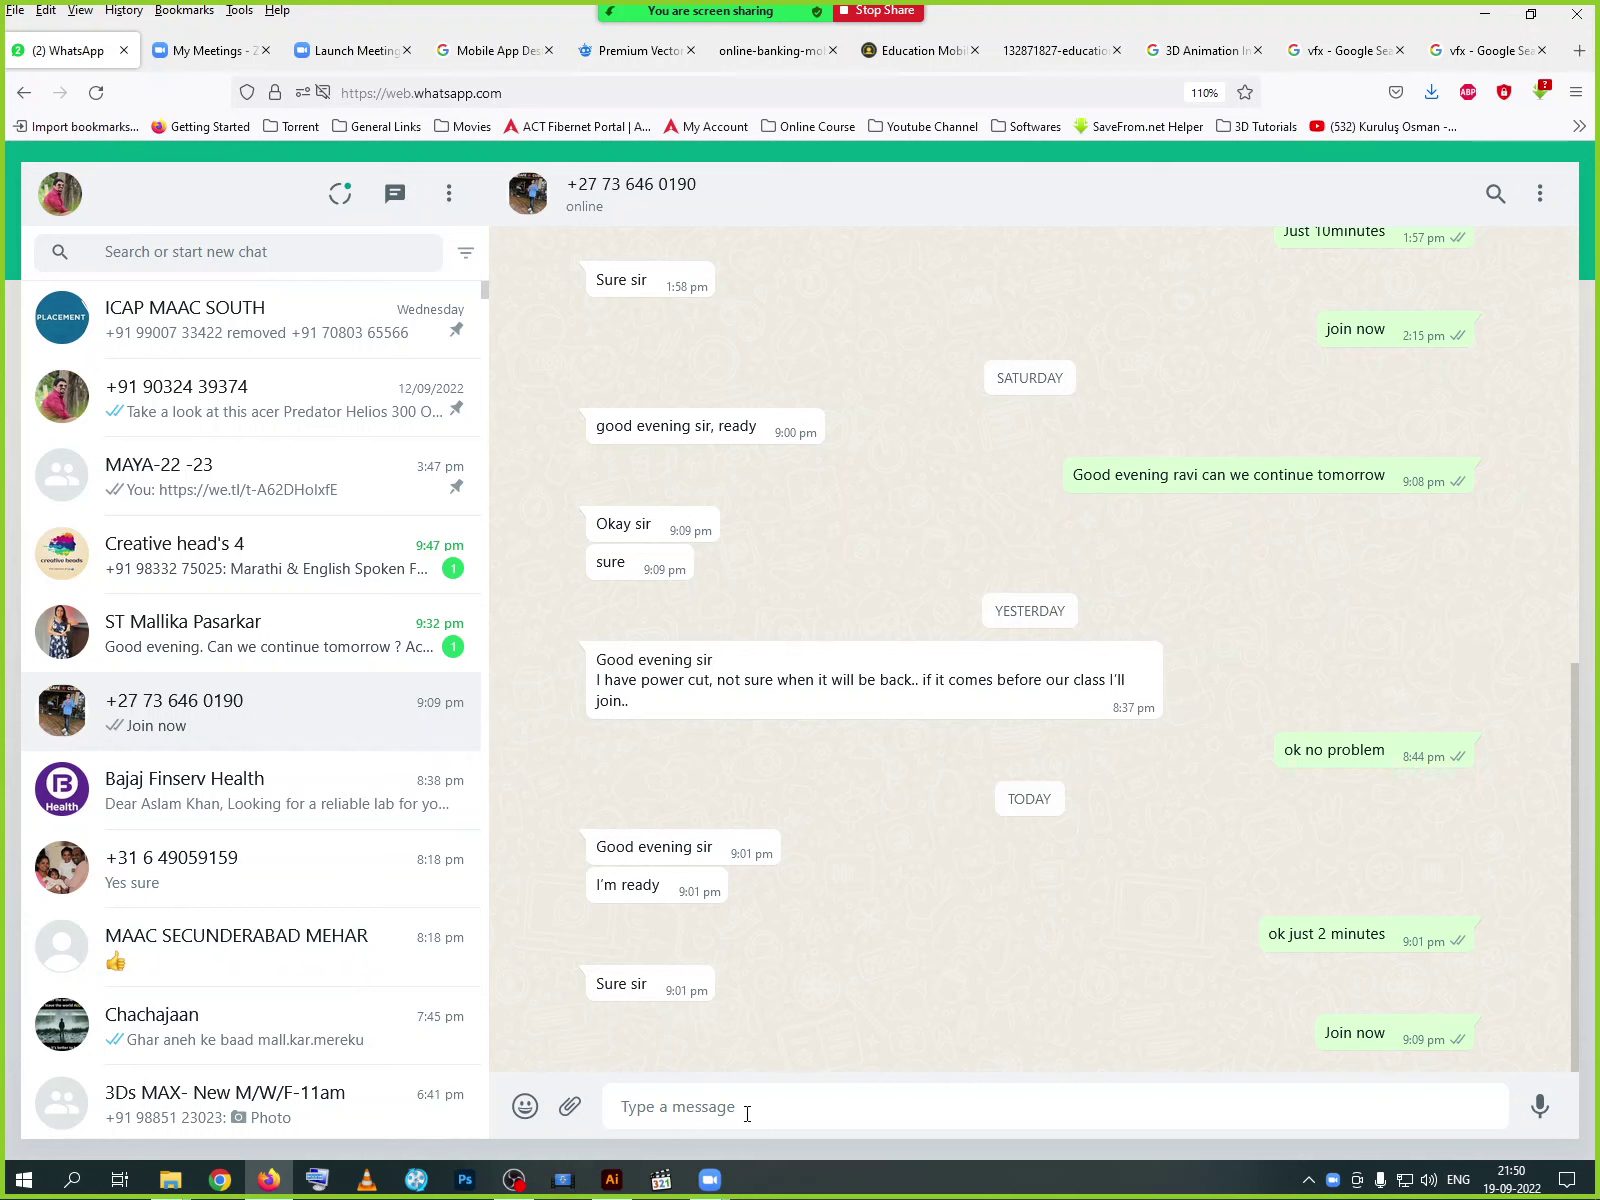
pyautogui.write("Join again'")
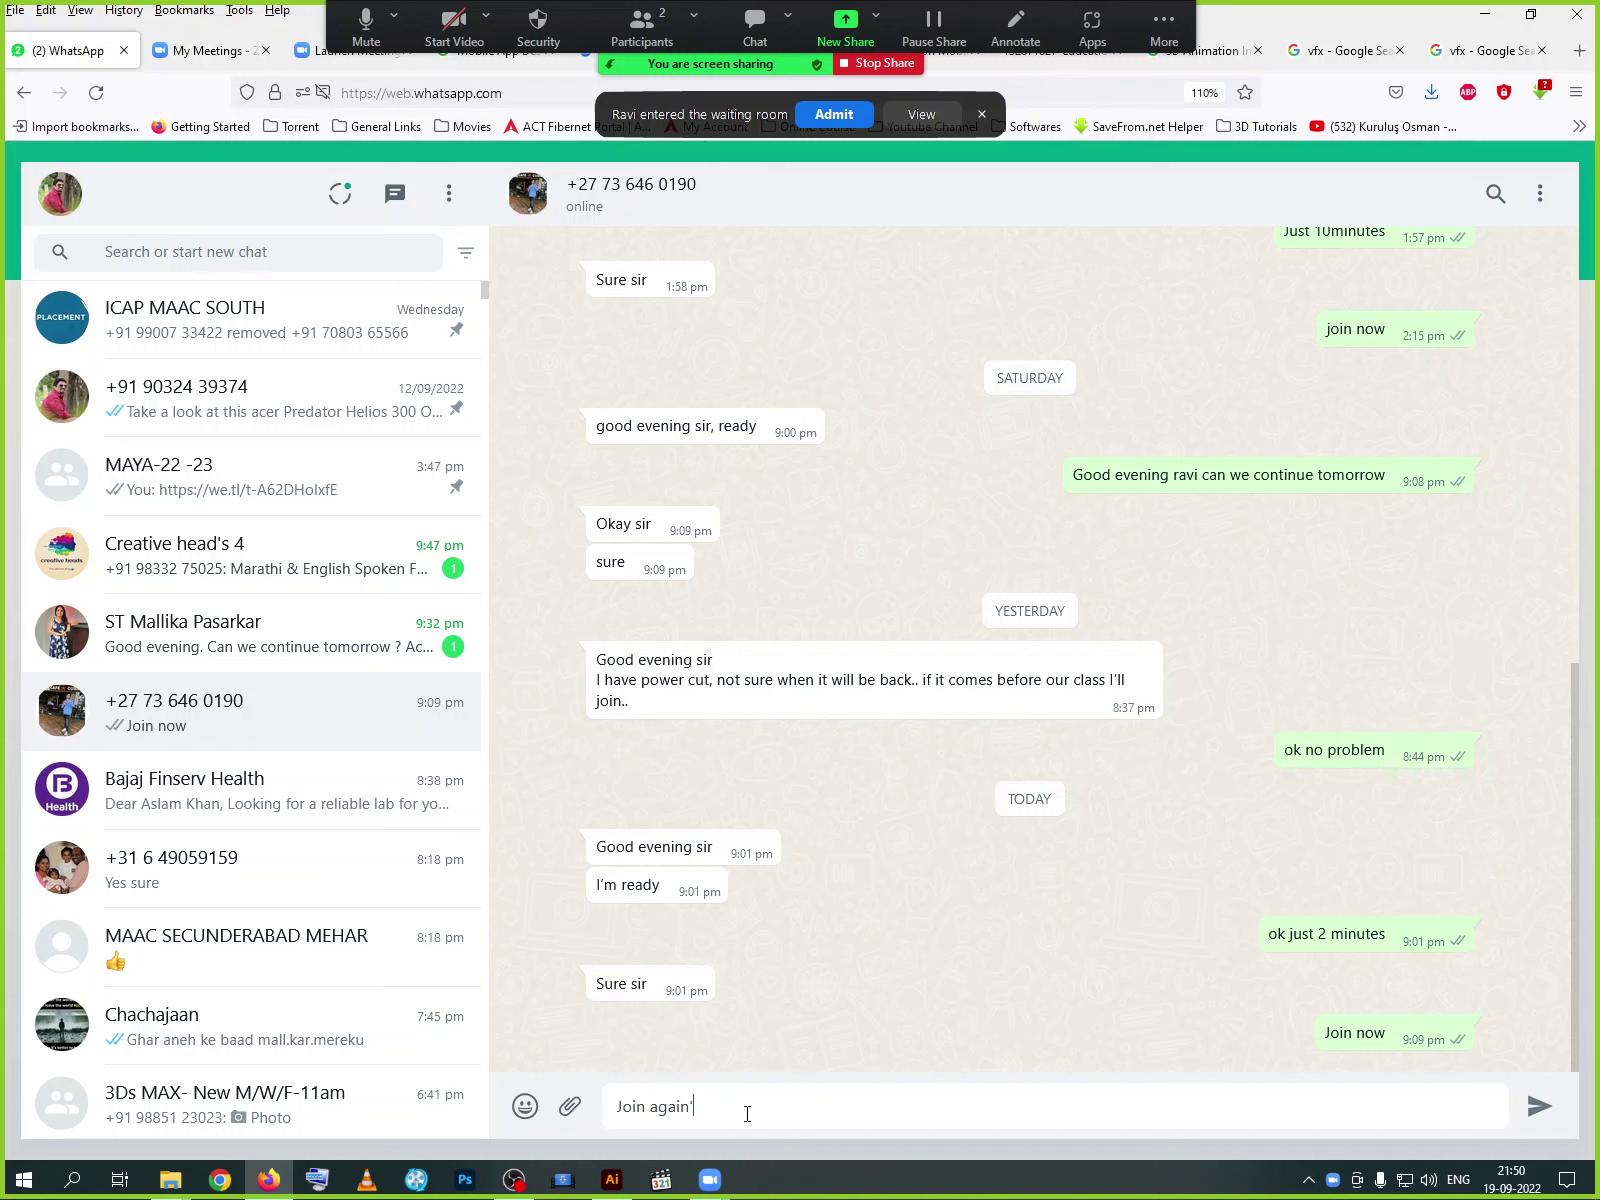
pyautogui.press('Return')
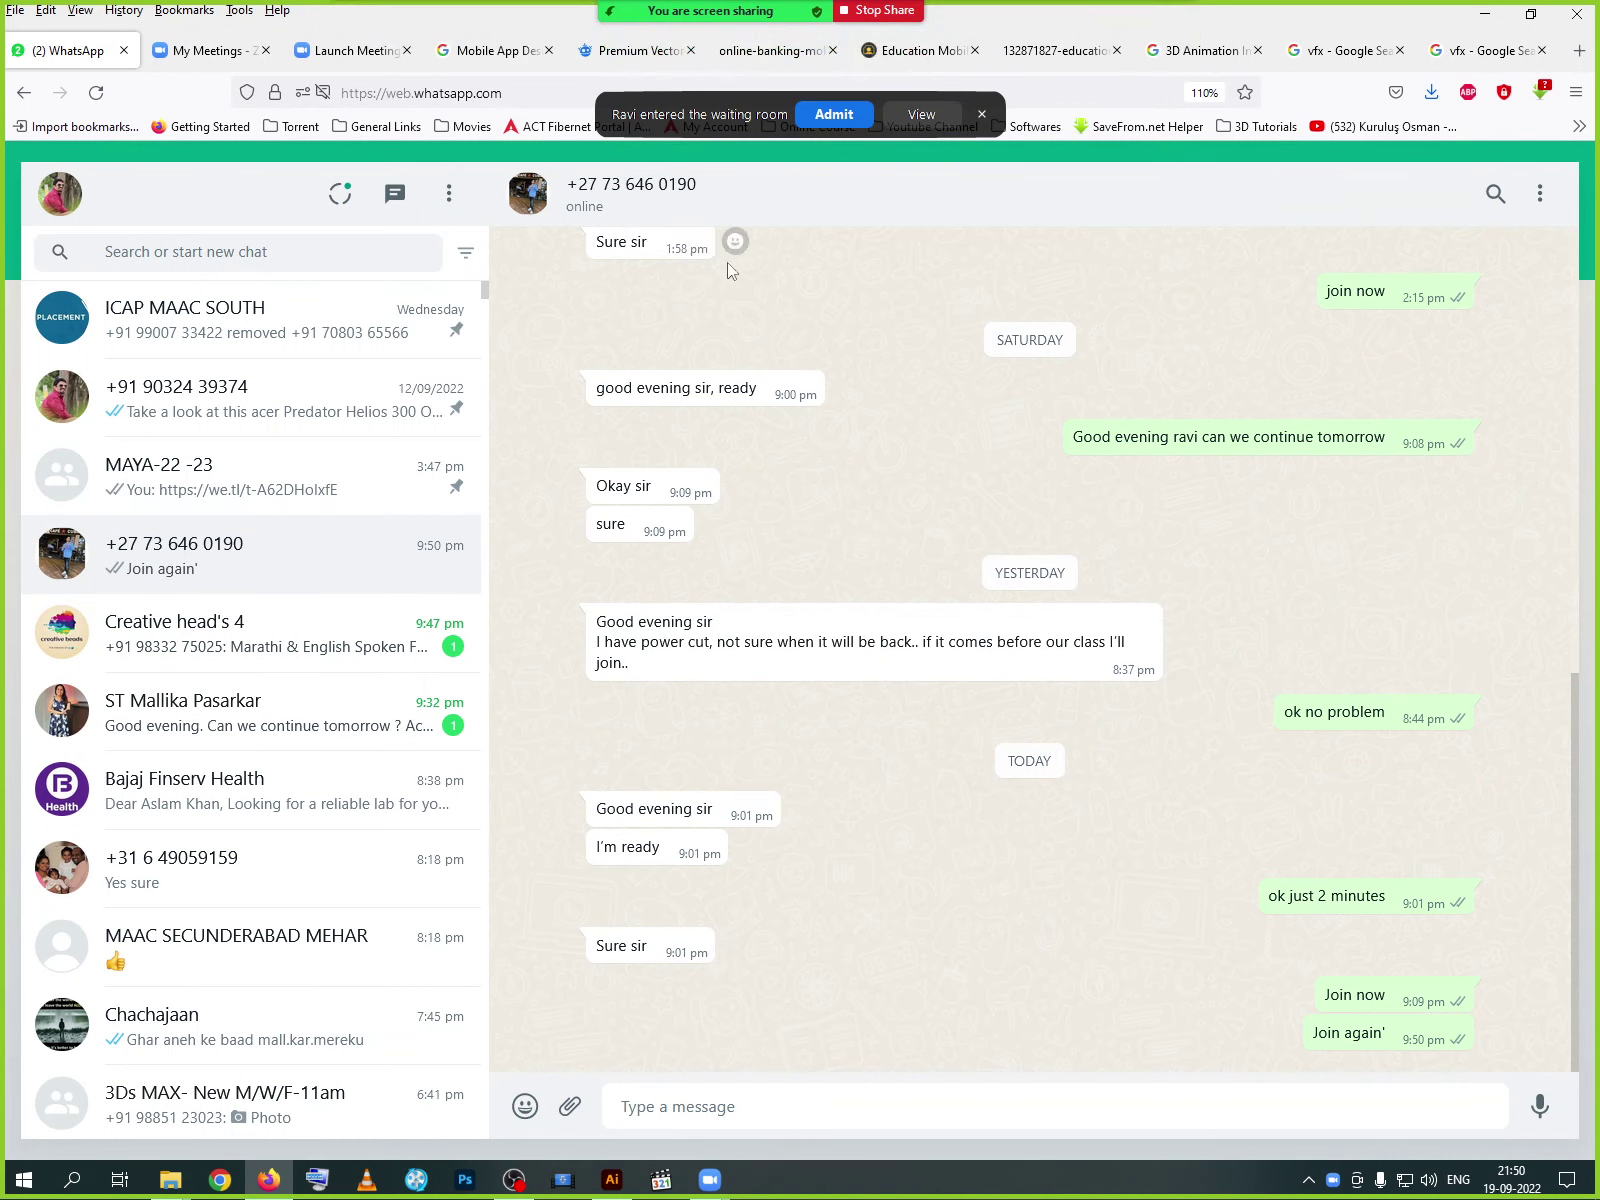
# - Reply 'ok' in the other student's chat, then minimise Firefox
pyautogui.click(836, 115)
pyautogui.click(318, 716)
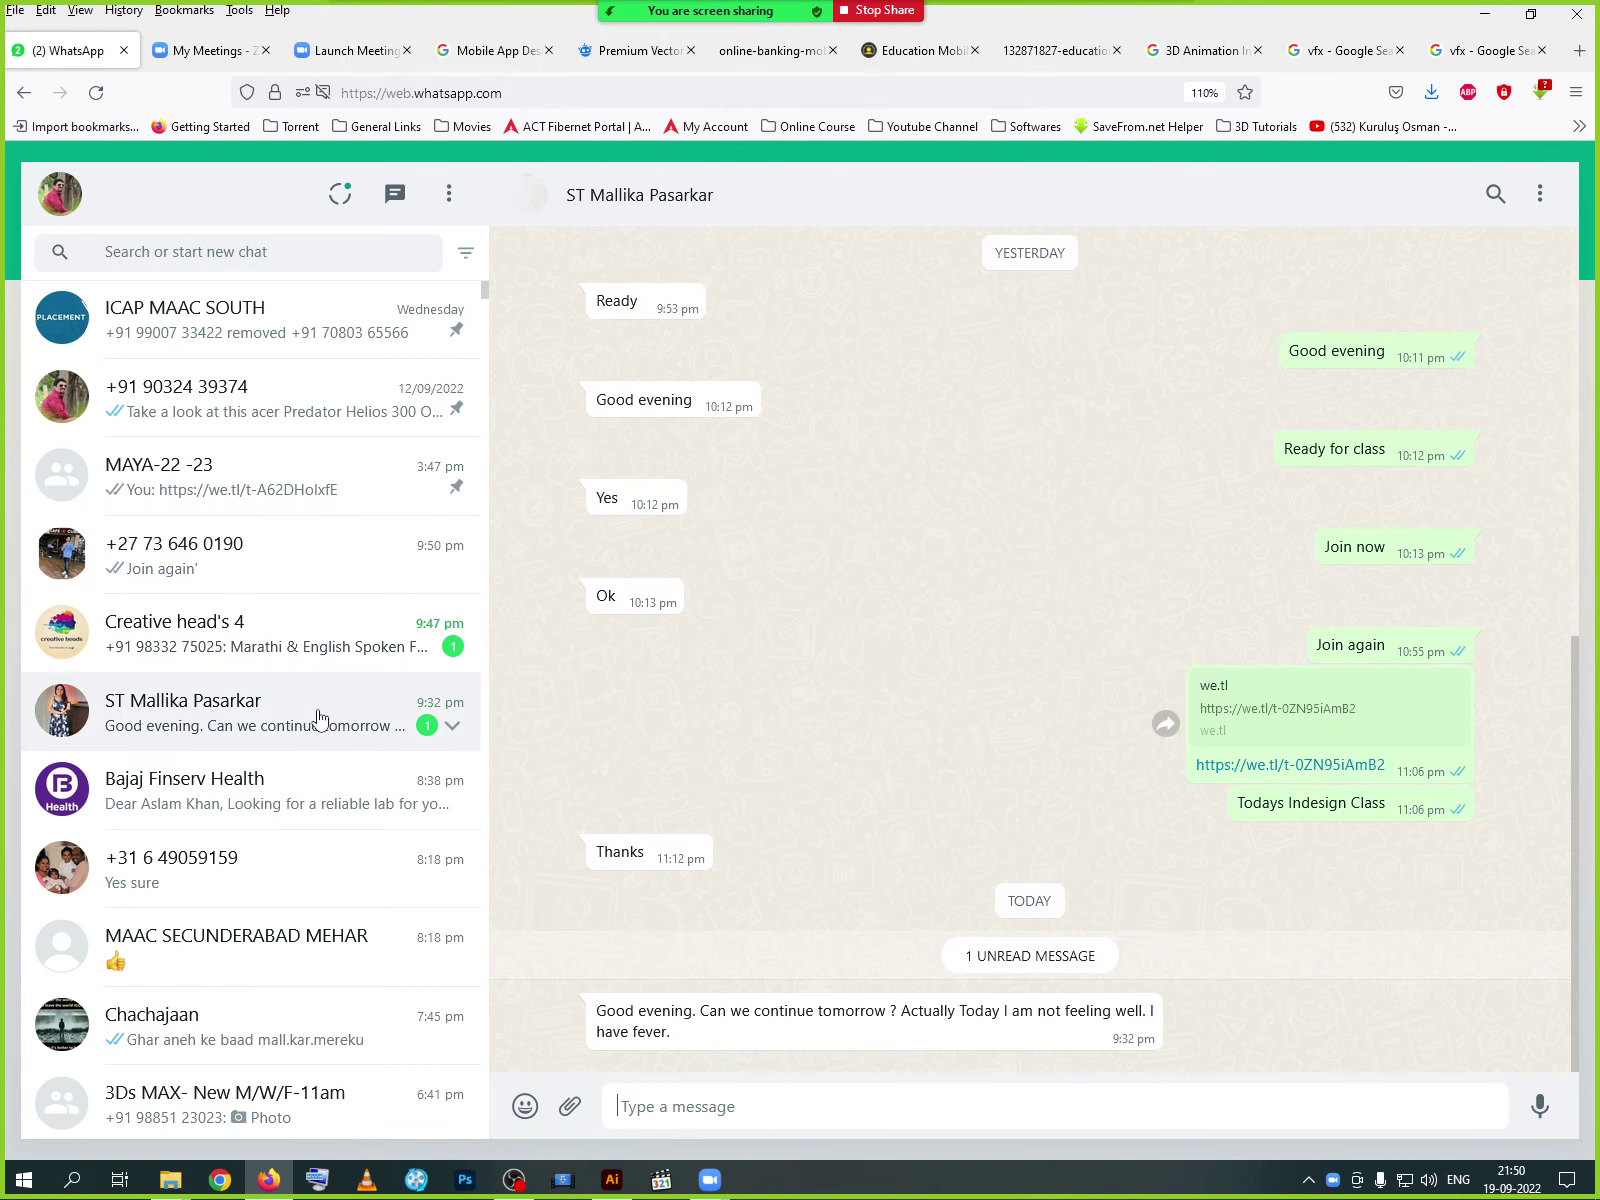
pyautogui.click(856, 1115)
pyautogui.write('ok')
pyautogui.press('Return')
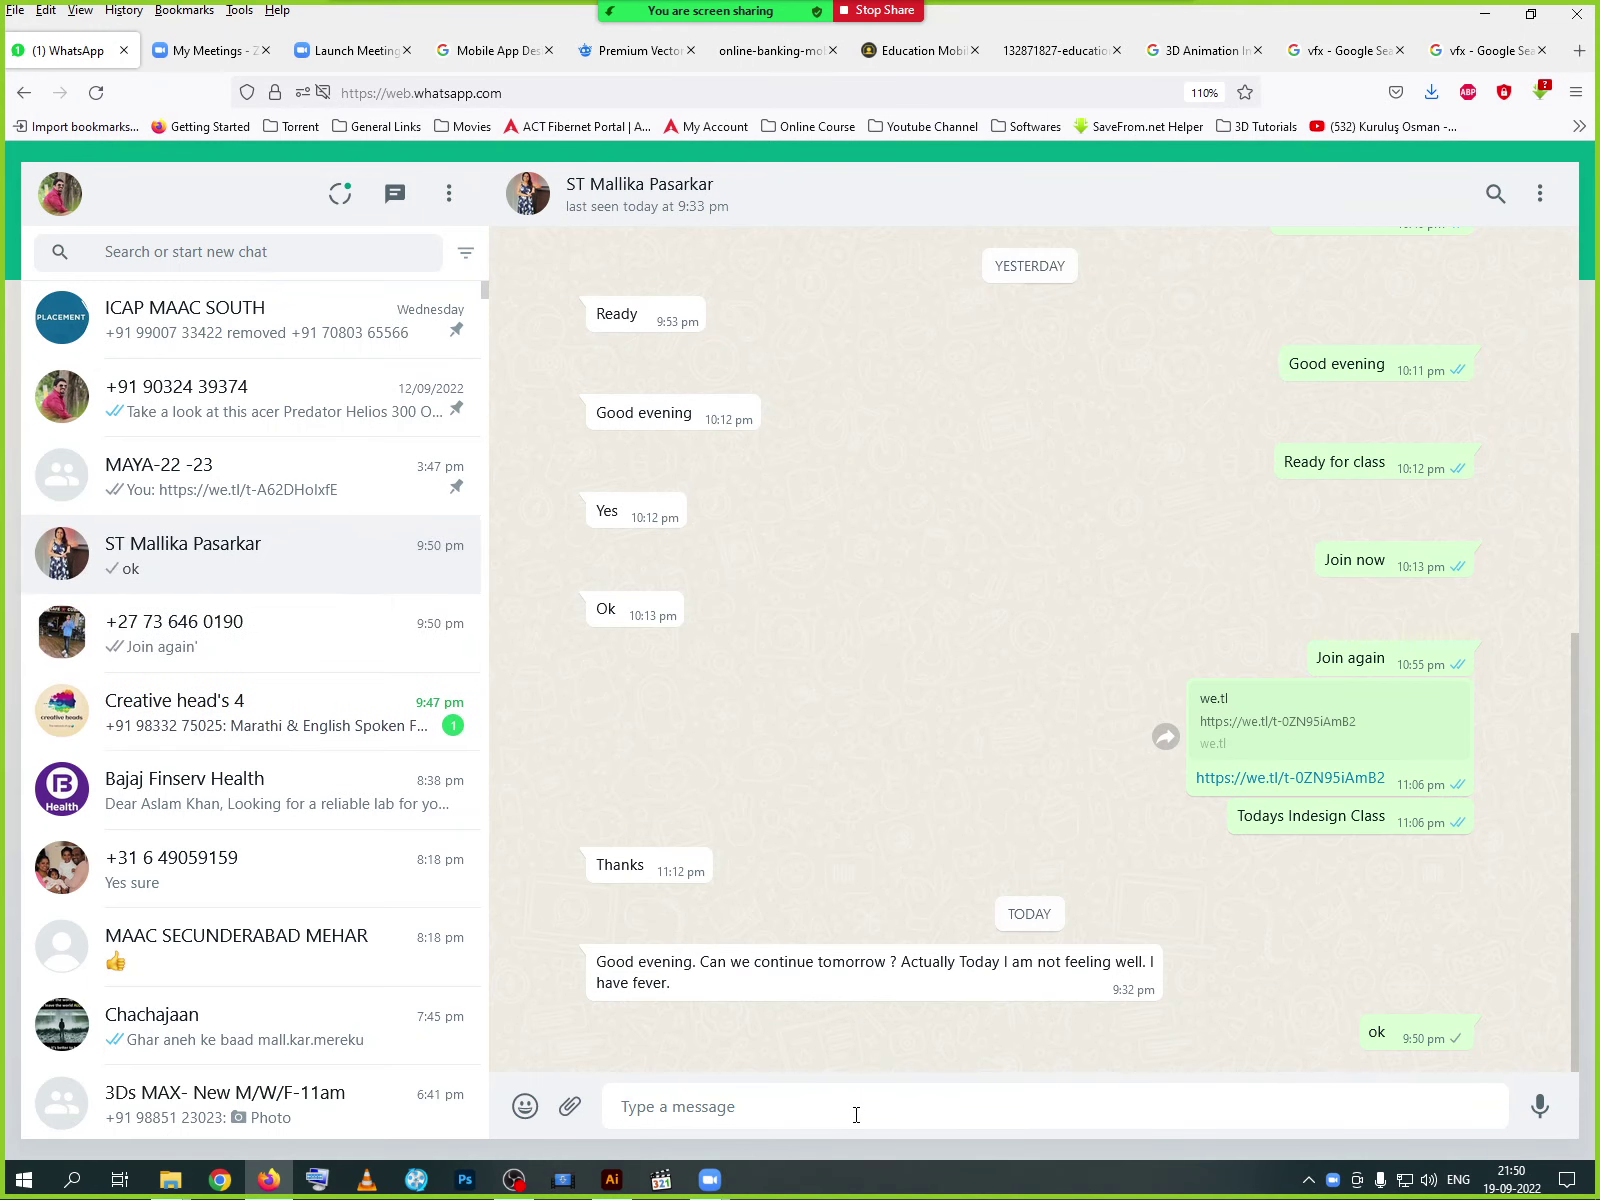
pyautogui.click(360, 708)
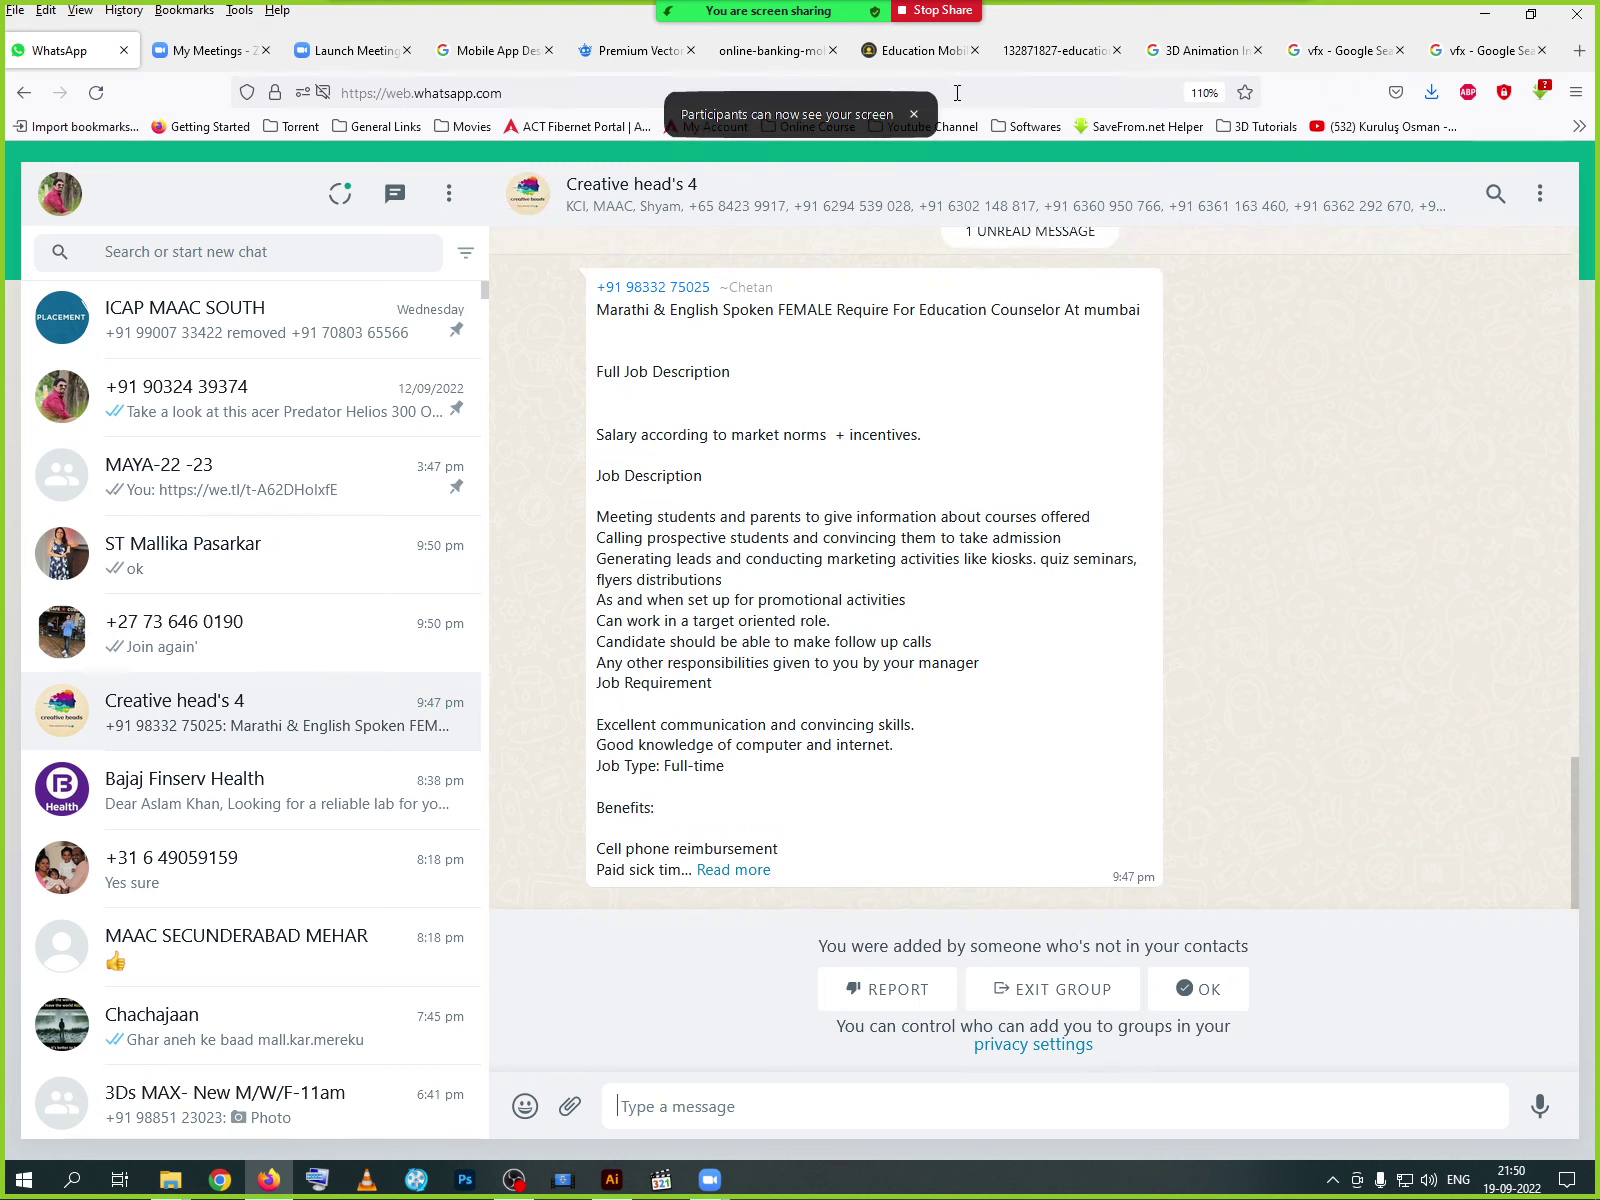
pyautogui.click(1472, 14)
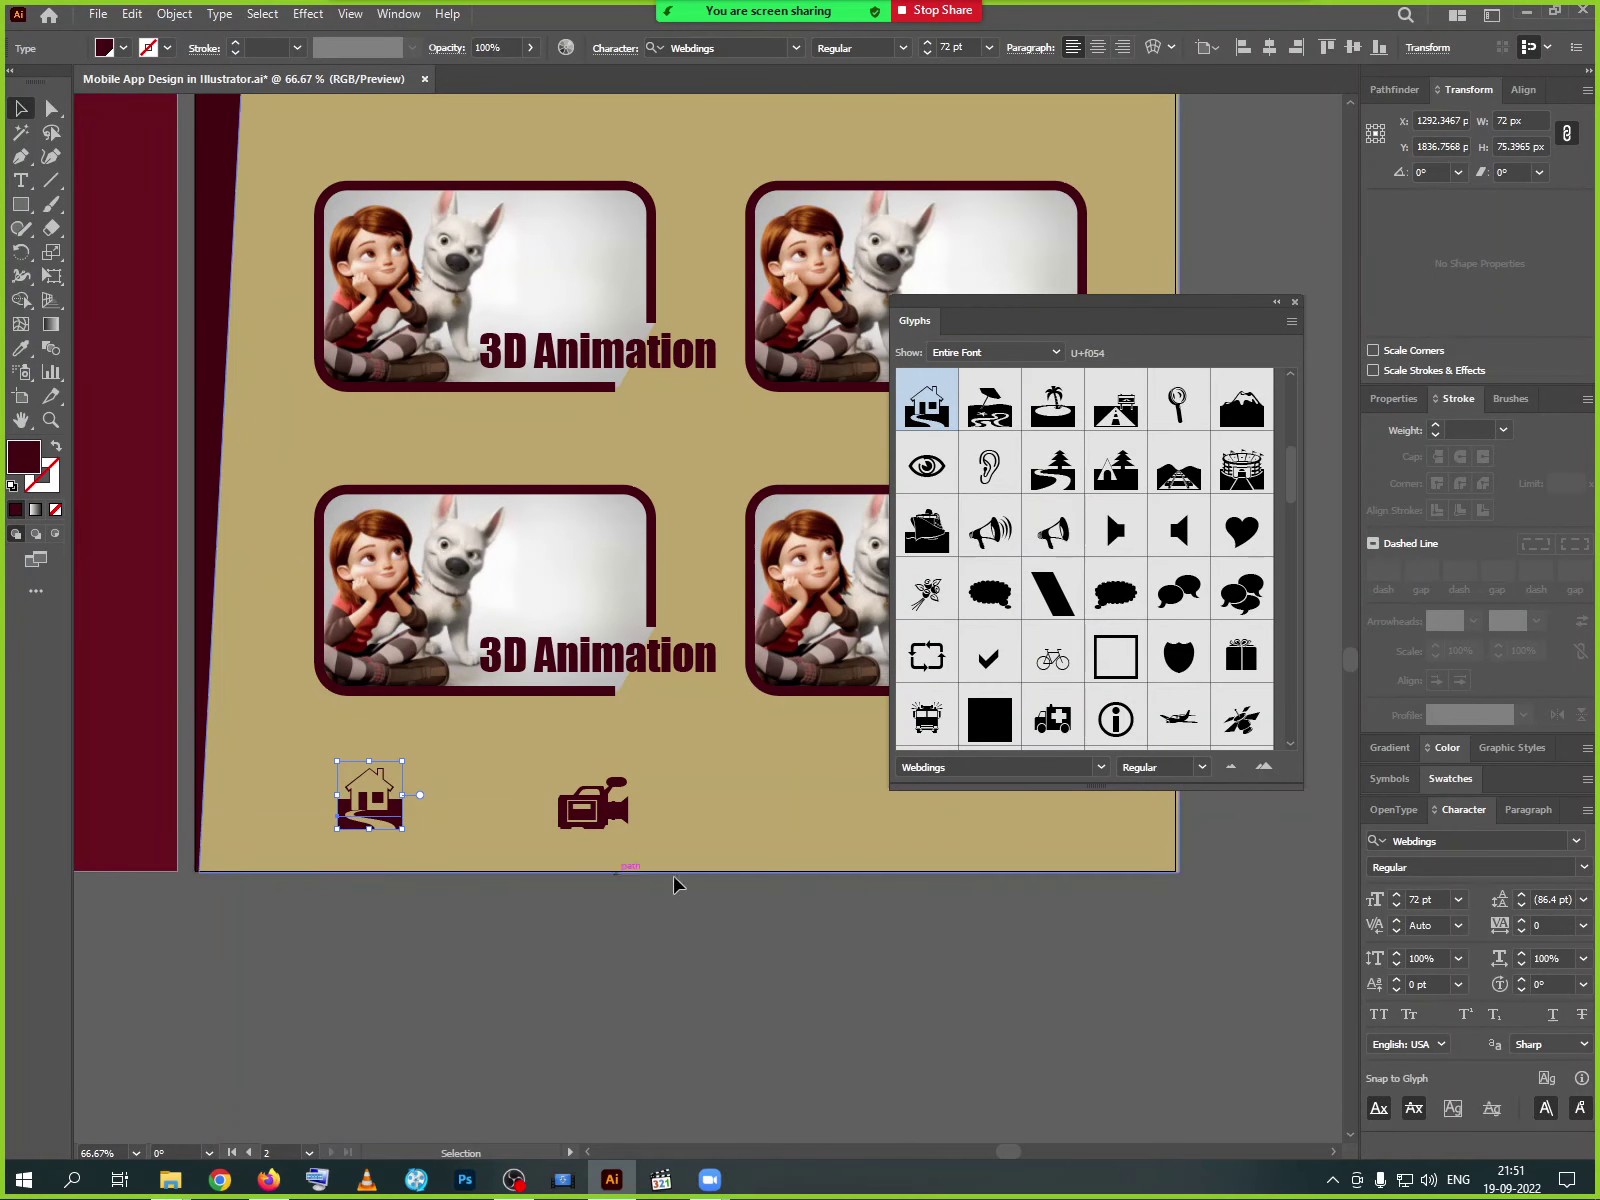
# - Close Glyphs and drag Play, Volume High and Mute symbols below the artboard
pyautogui.click(1294, 301)
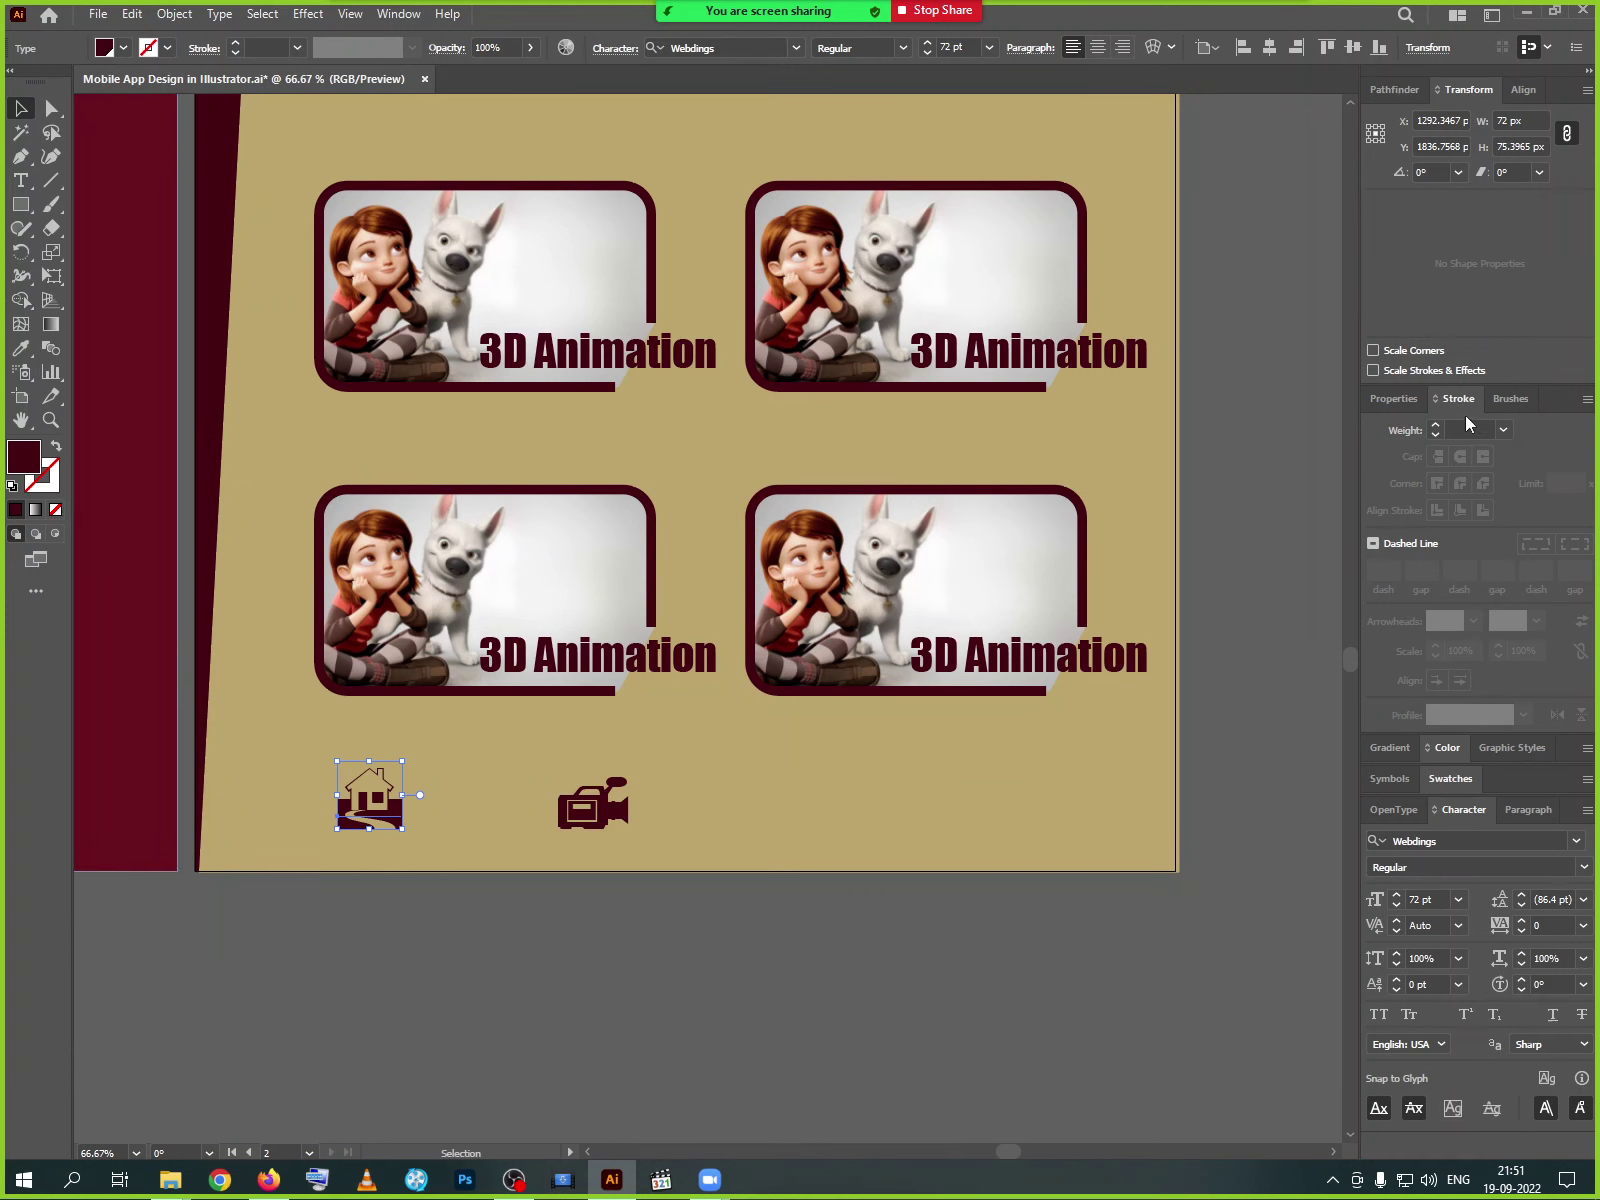
pyautogui.click(1389, 778)
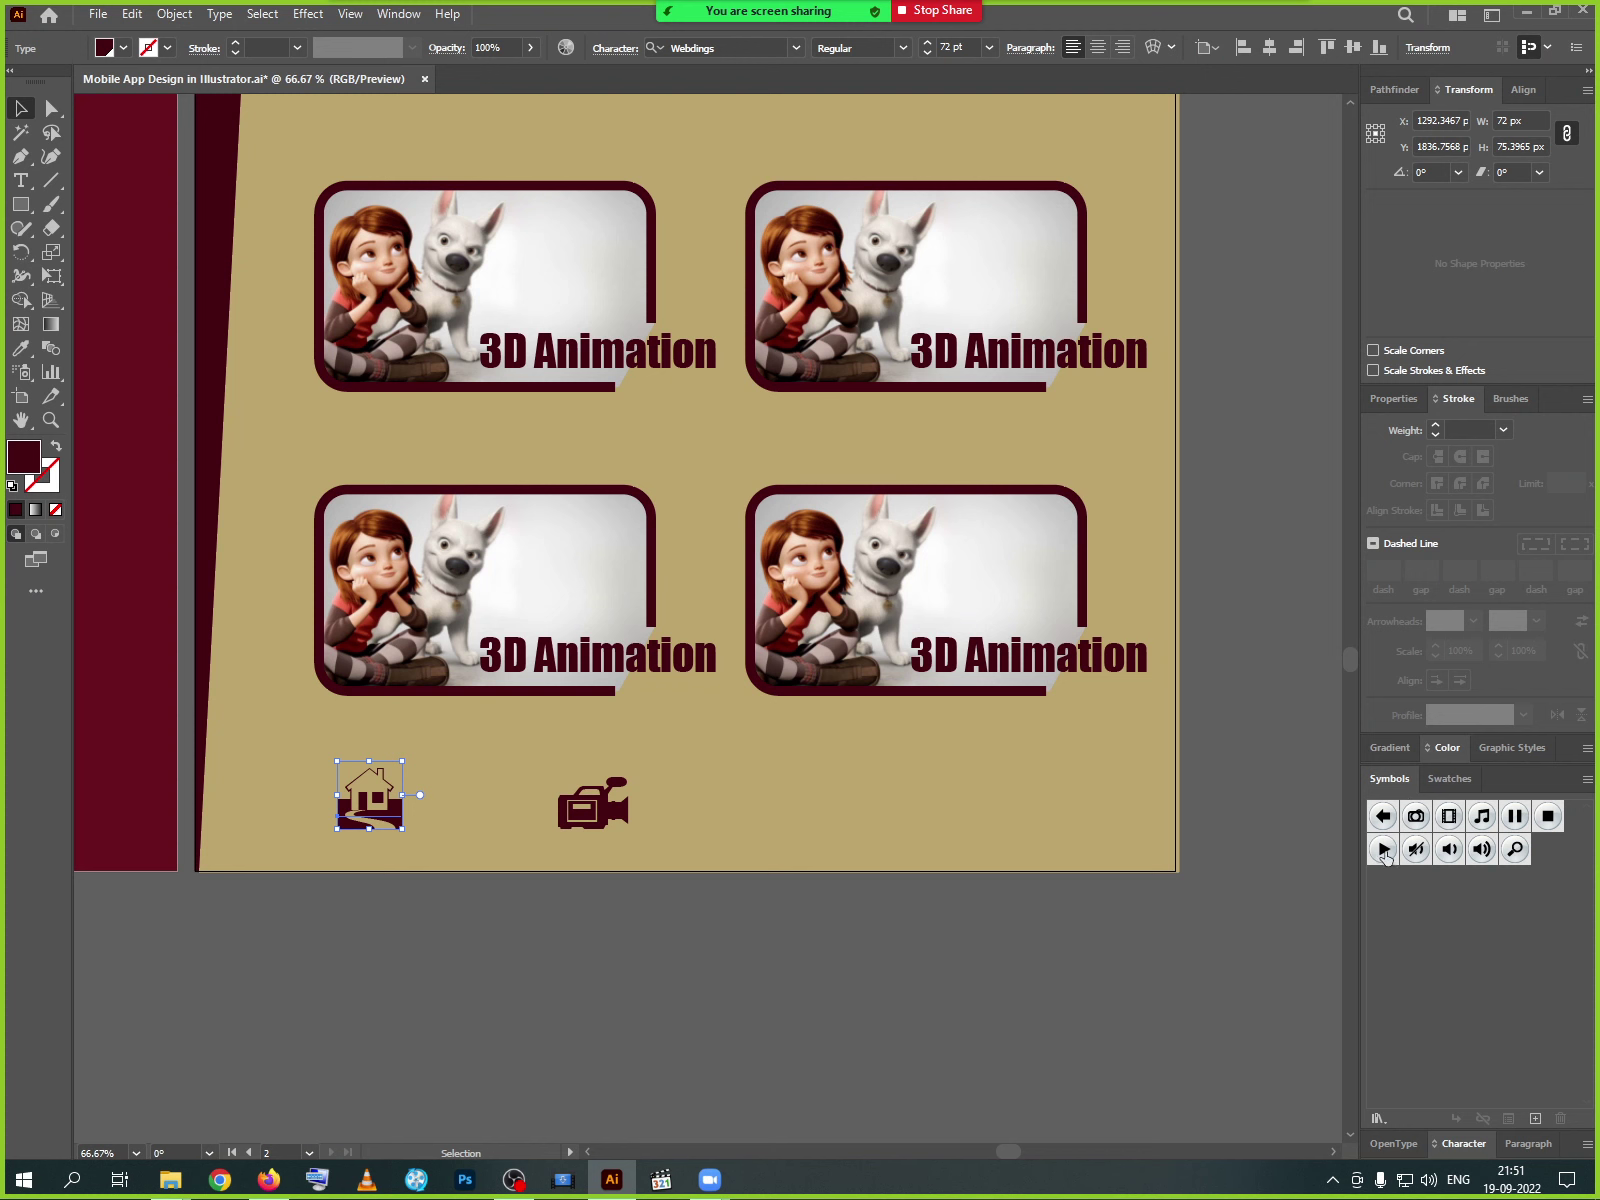
pyautogui.moveTo(1383, 849); pyautogui.dragTo(914, 943)
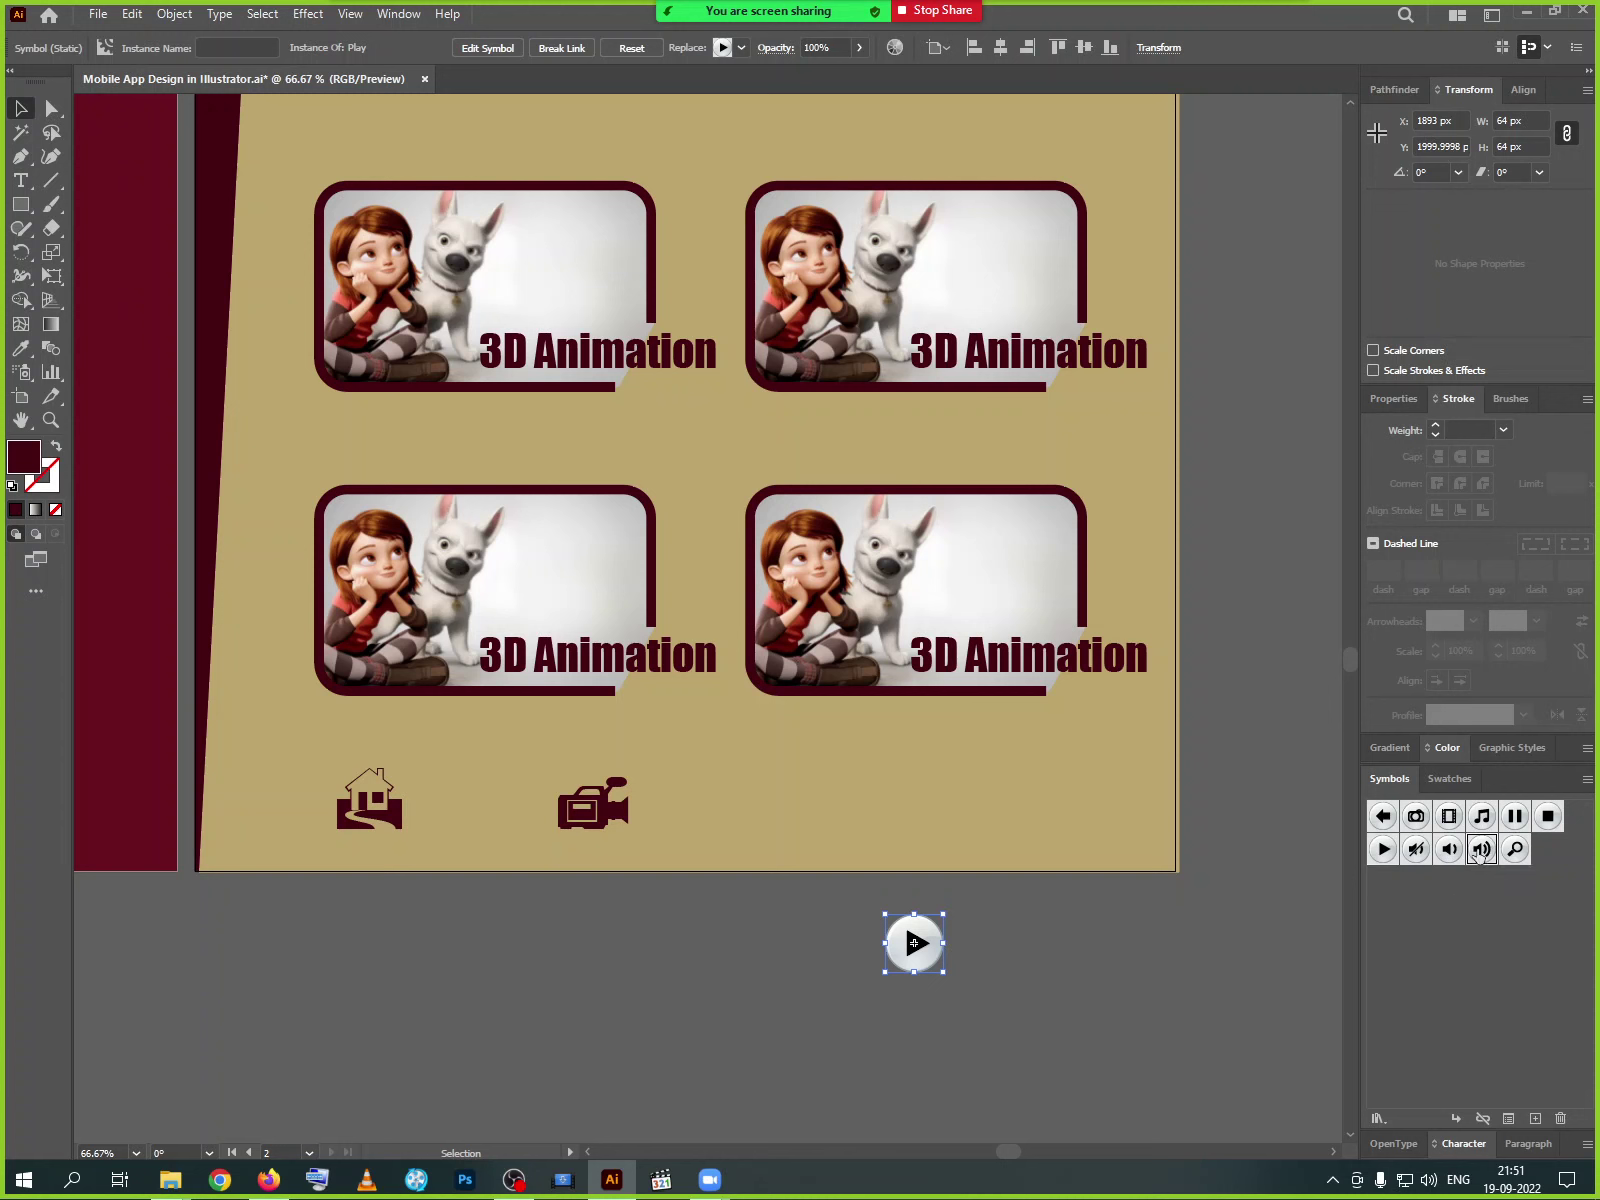
pyautogui.moveTo(1482, 849); pyautogui.dragTo(1099, 960)
pyautogui.click(1120, 1071)
pyautogui.moveTo(1416, 849); pyautogui.dragTo(1240, 958)
pyautogui.click(1205, 1065)
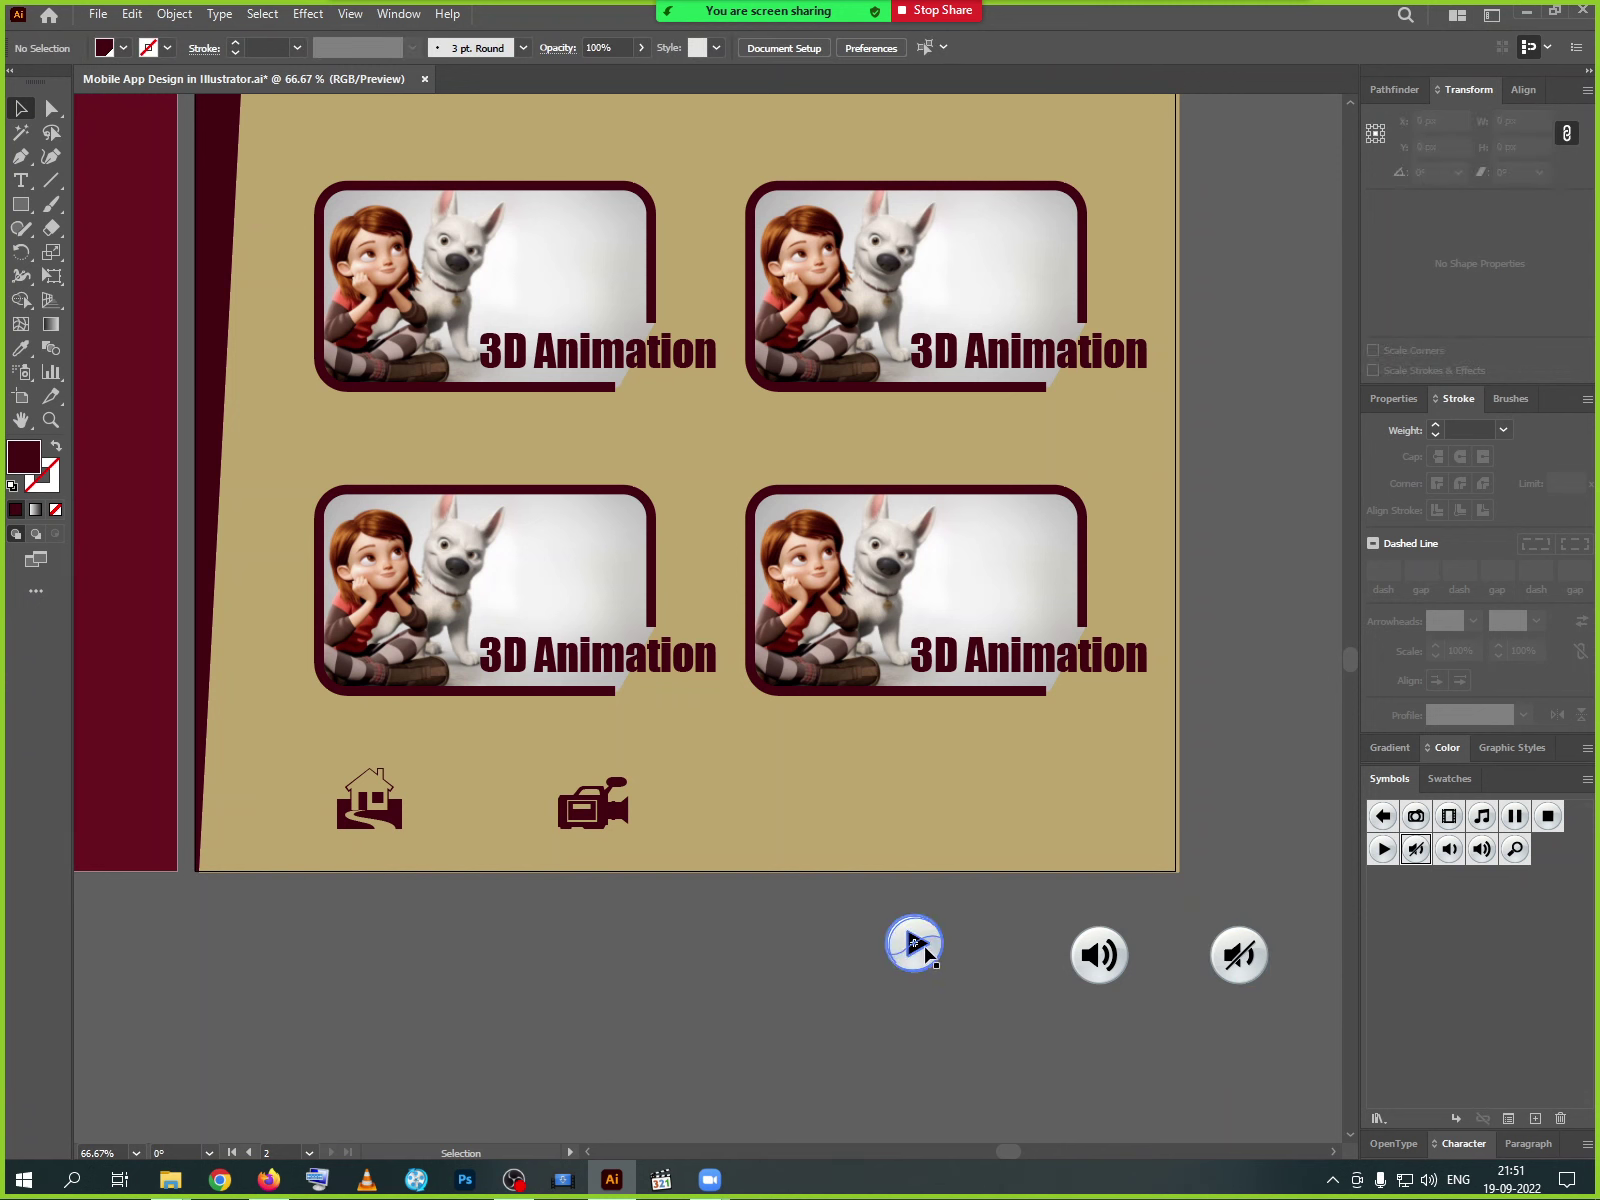
# - Position the Play button in the bottom icon row right after the camcorder
pyautogui.moveTo(921, 946); pyautogui.dragTo(752, 806)
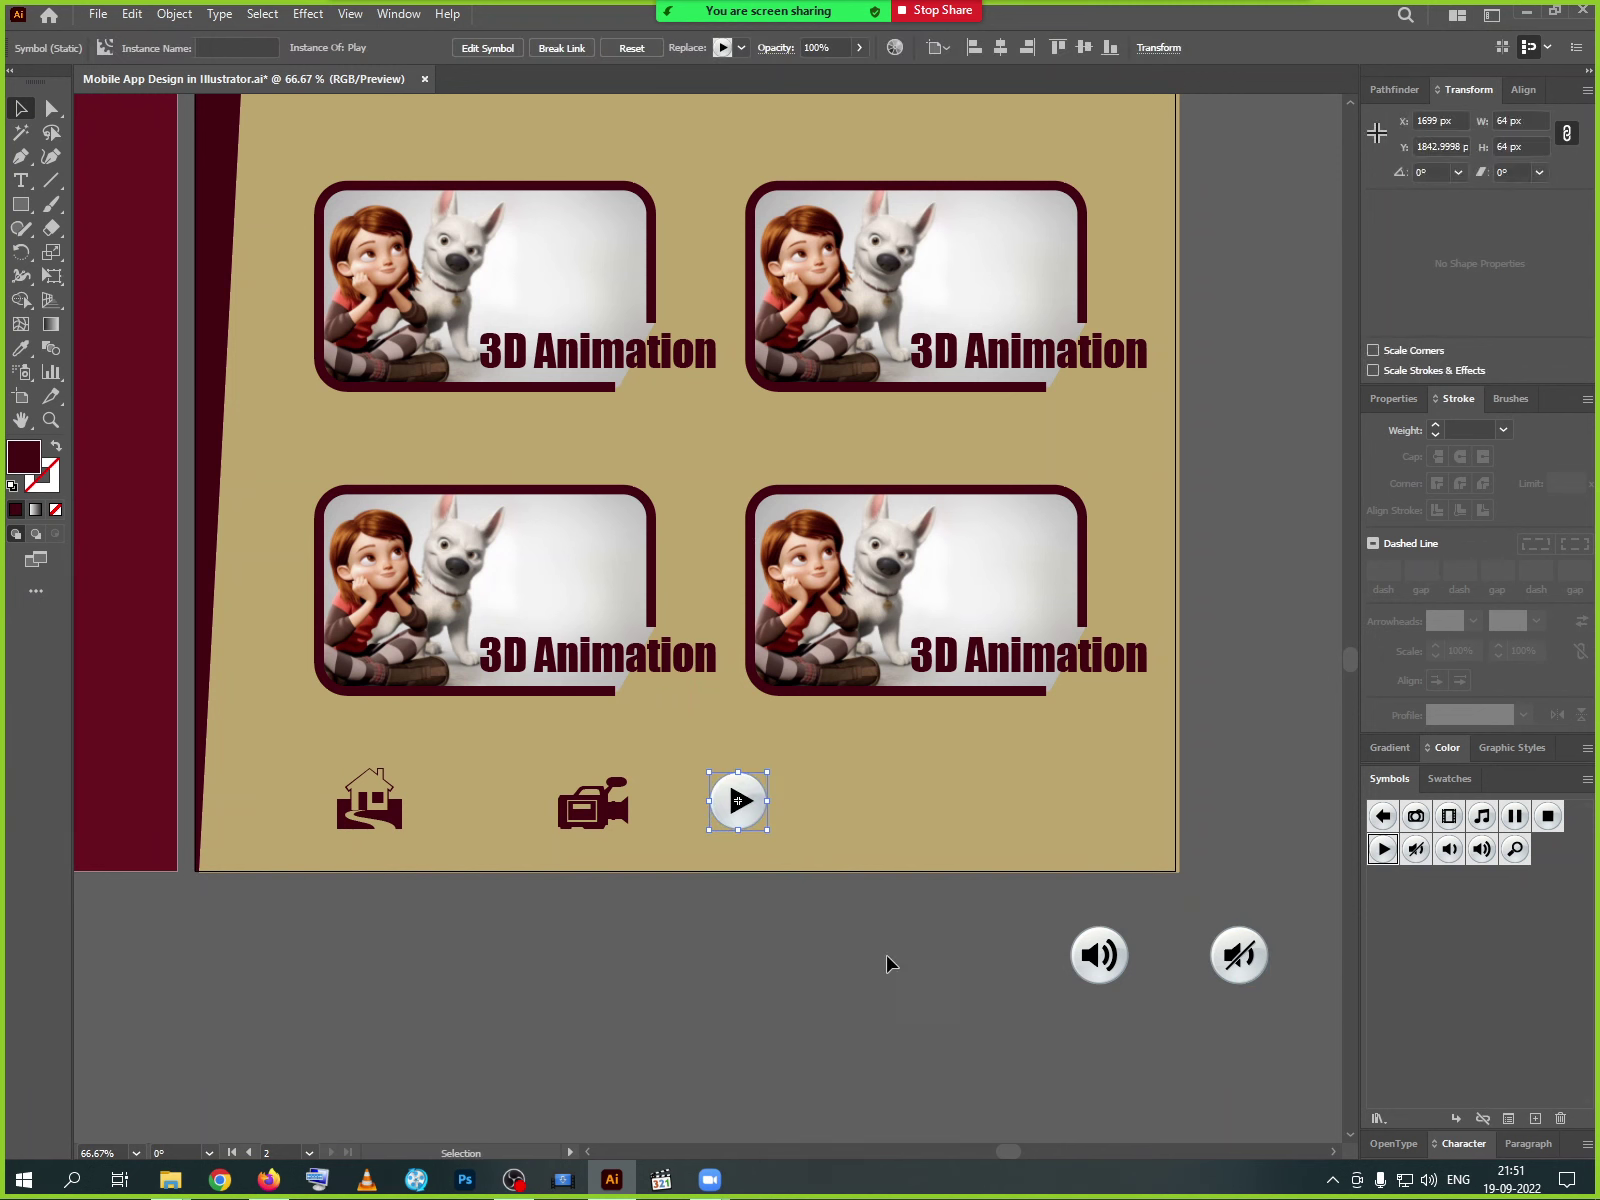
pyautogui.moveTo(612, 812); pyautogui.dragTo(545, 812)
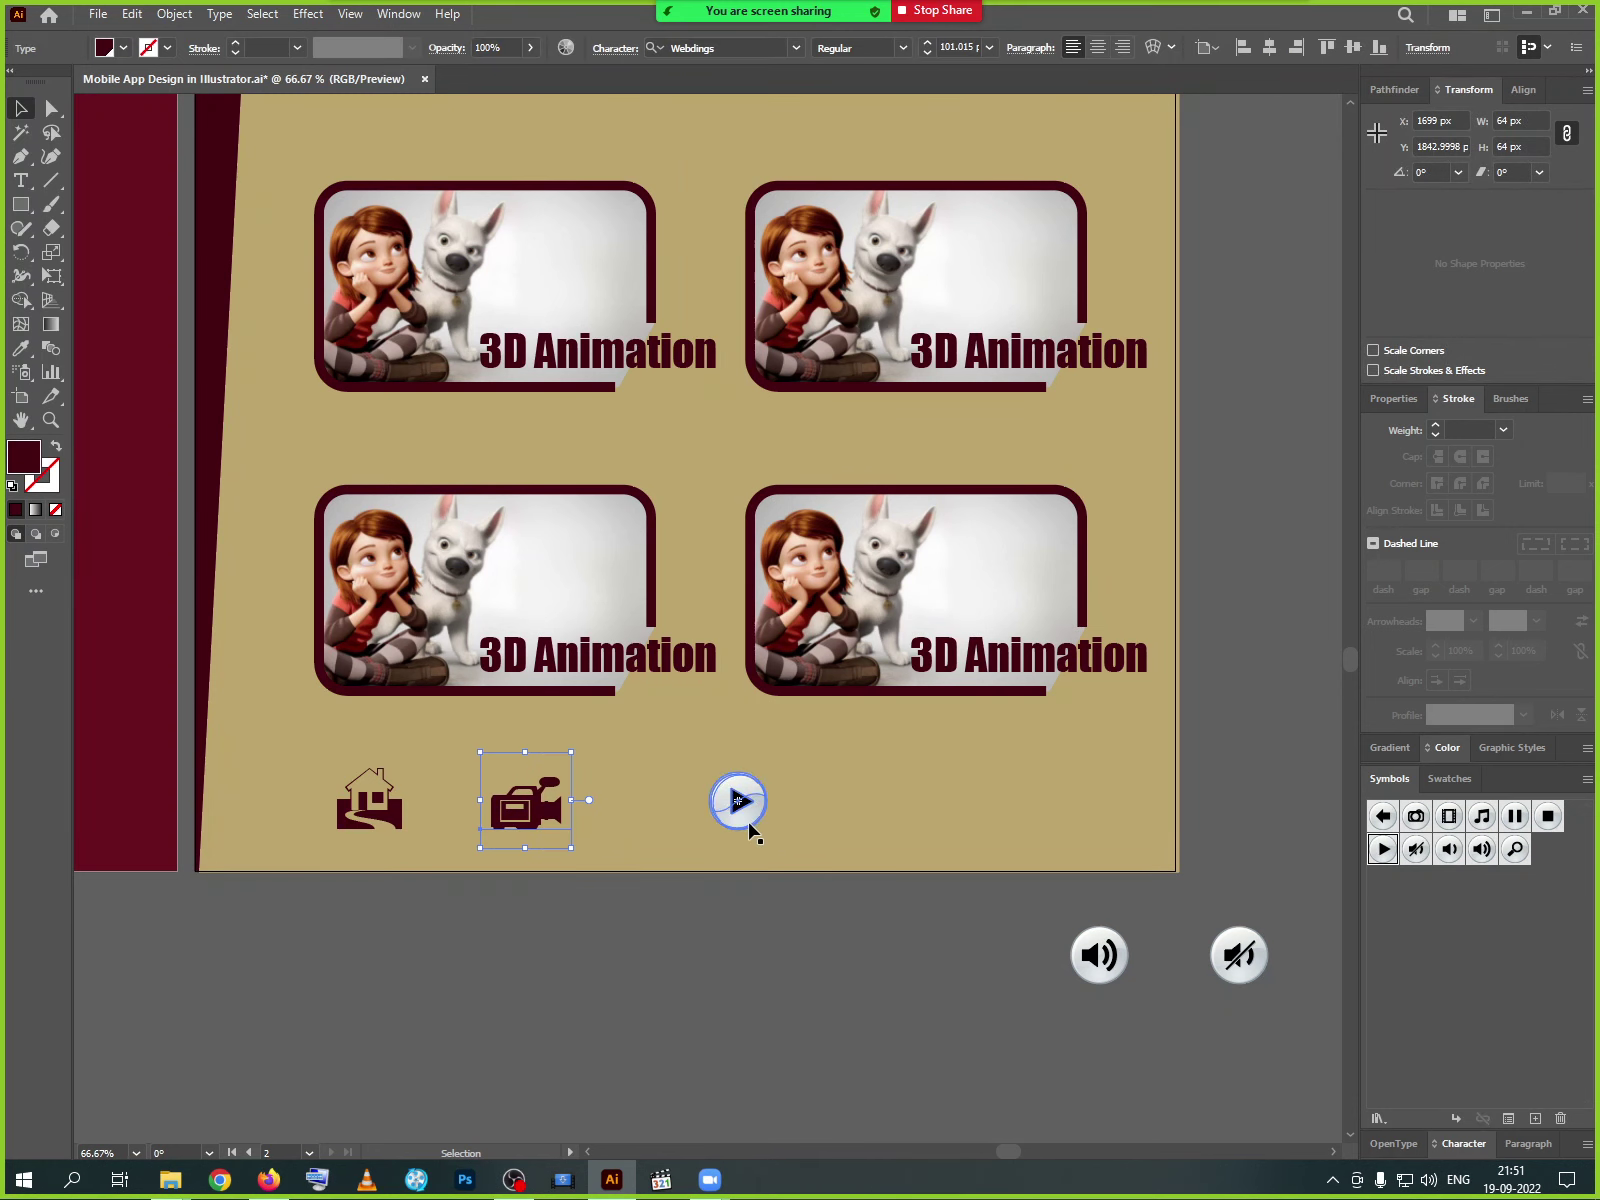
pyautogui.moveTo(738, 800); pyautogui.dragTo(691, 800)
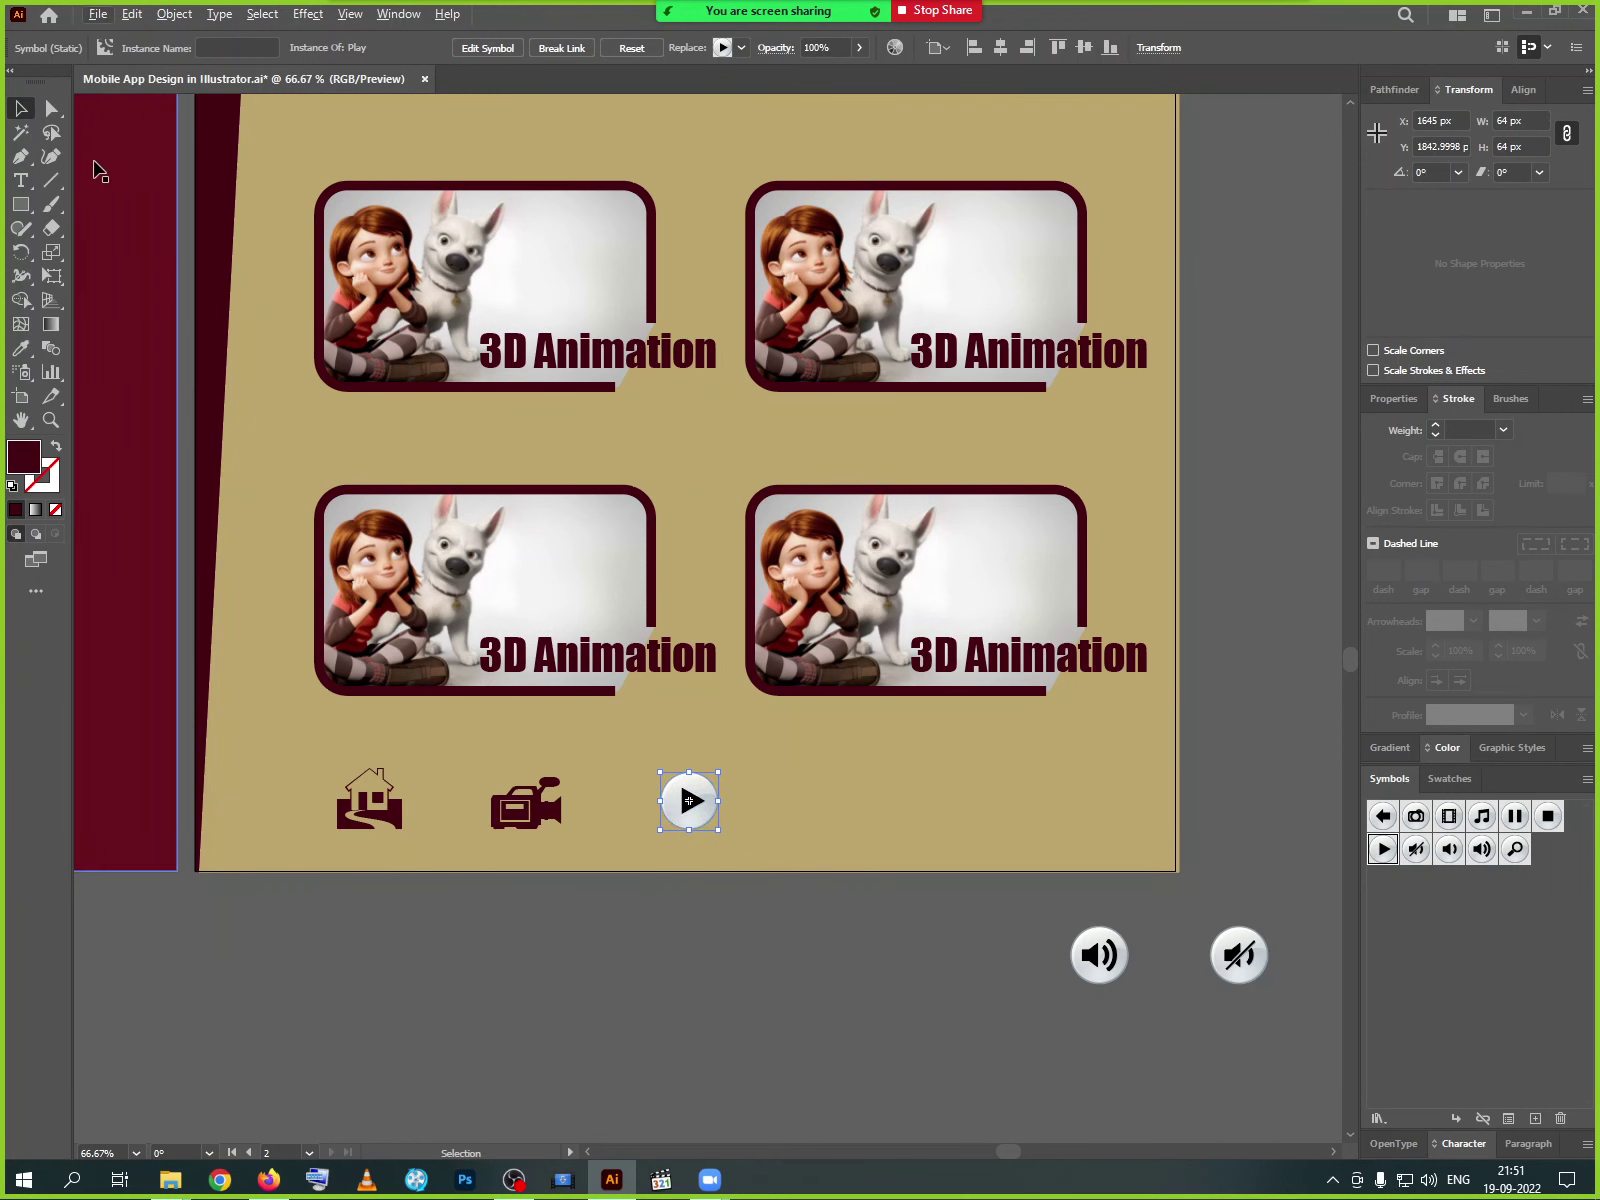
pyautogui.press('alt')
pyautogui.click(836, 957)
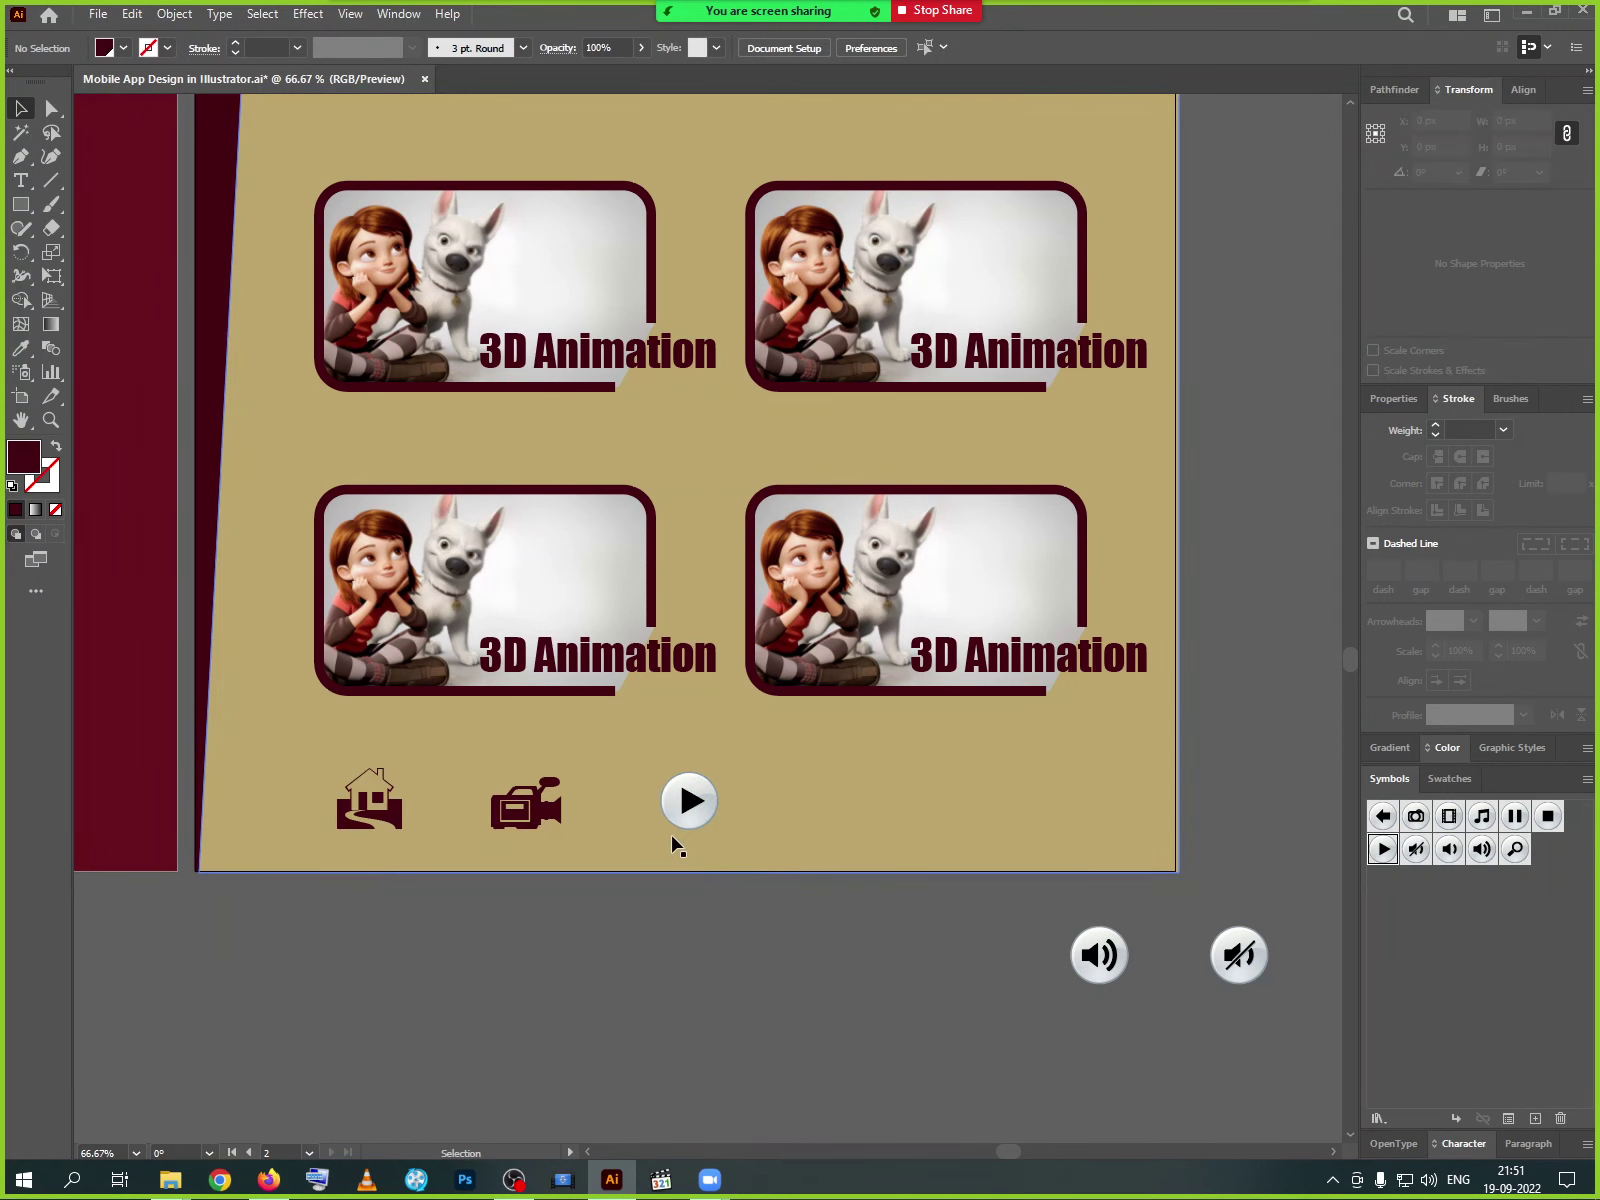
# - Duplicate the Play button and flip the original horizontally into a back arrow
pyautogui.moveTo(687, 815); pyautogui.dragTo(897, 813)
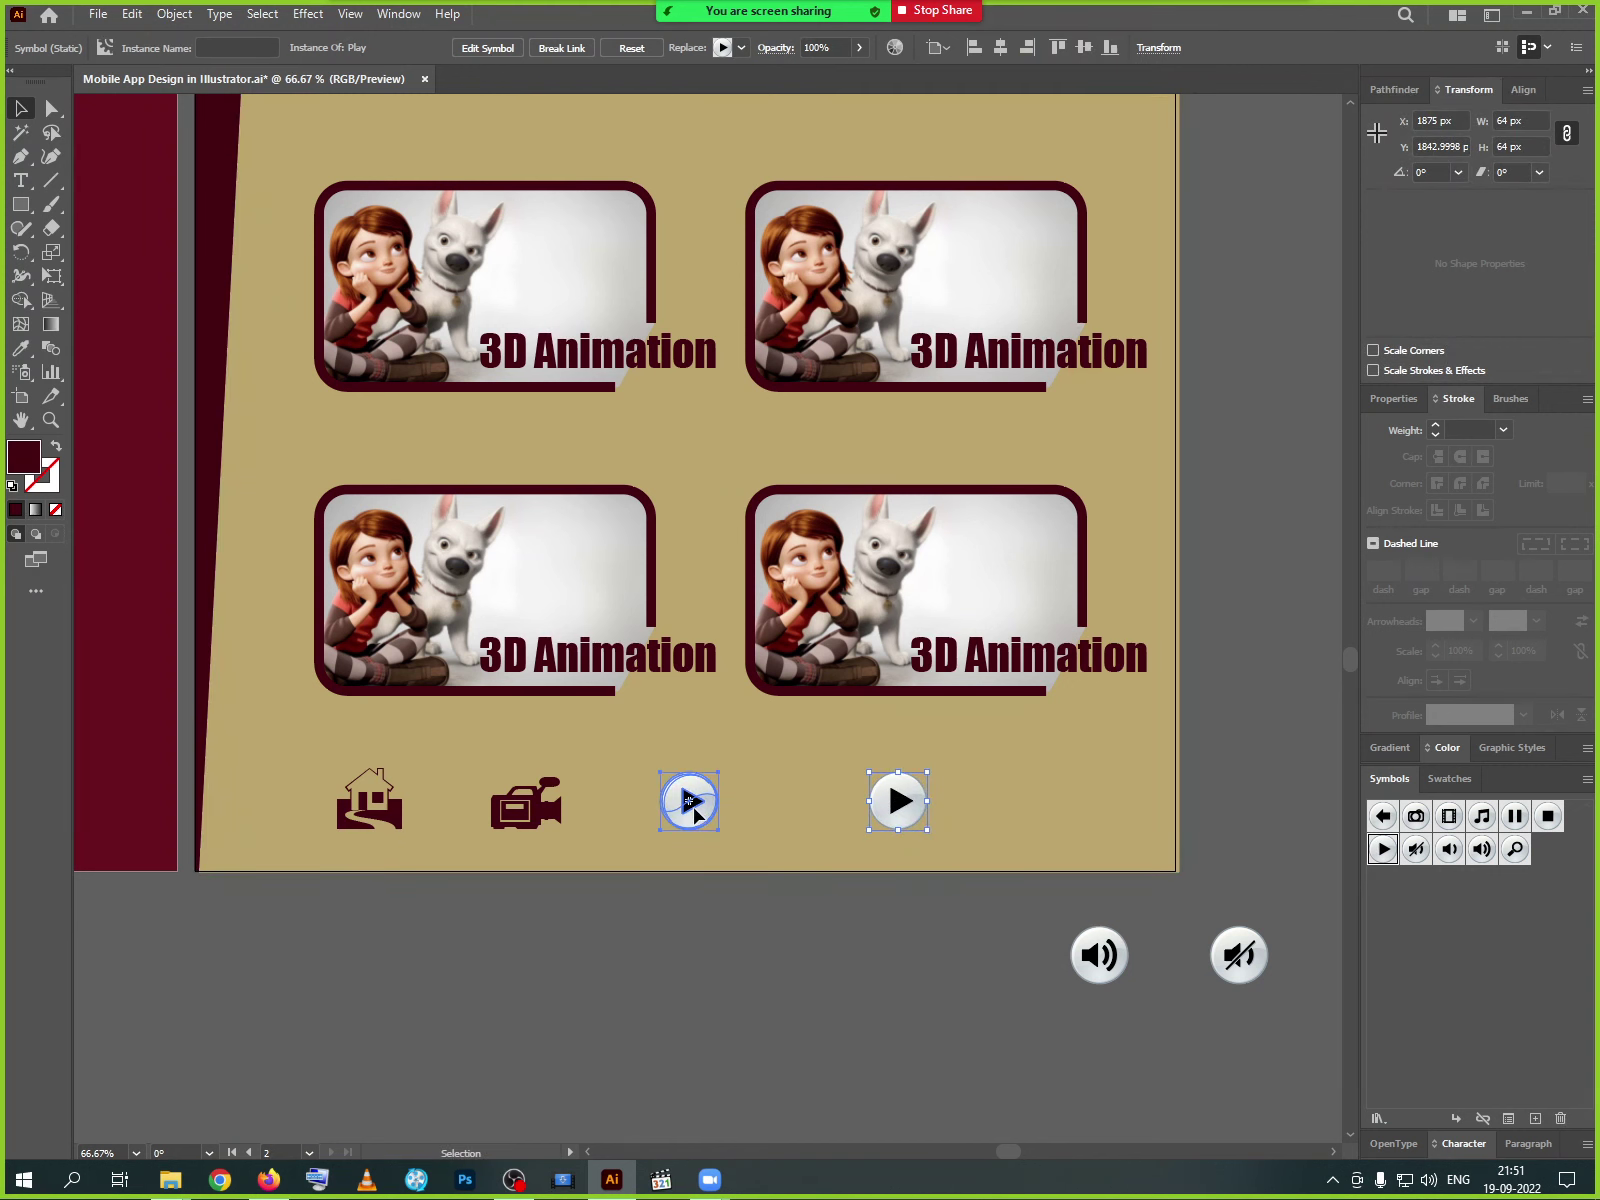
pyautogui.click(693, 808)
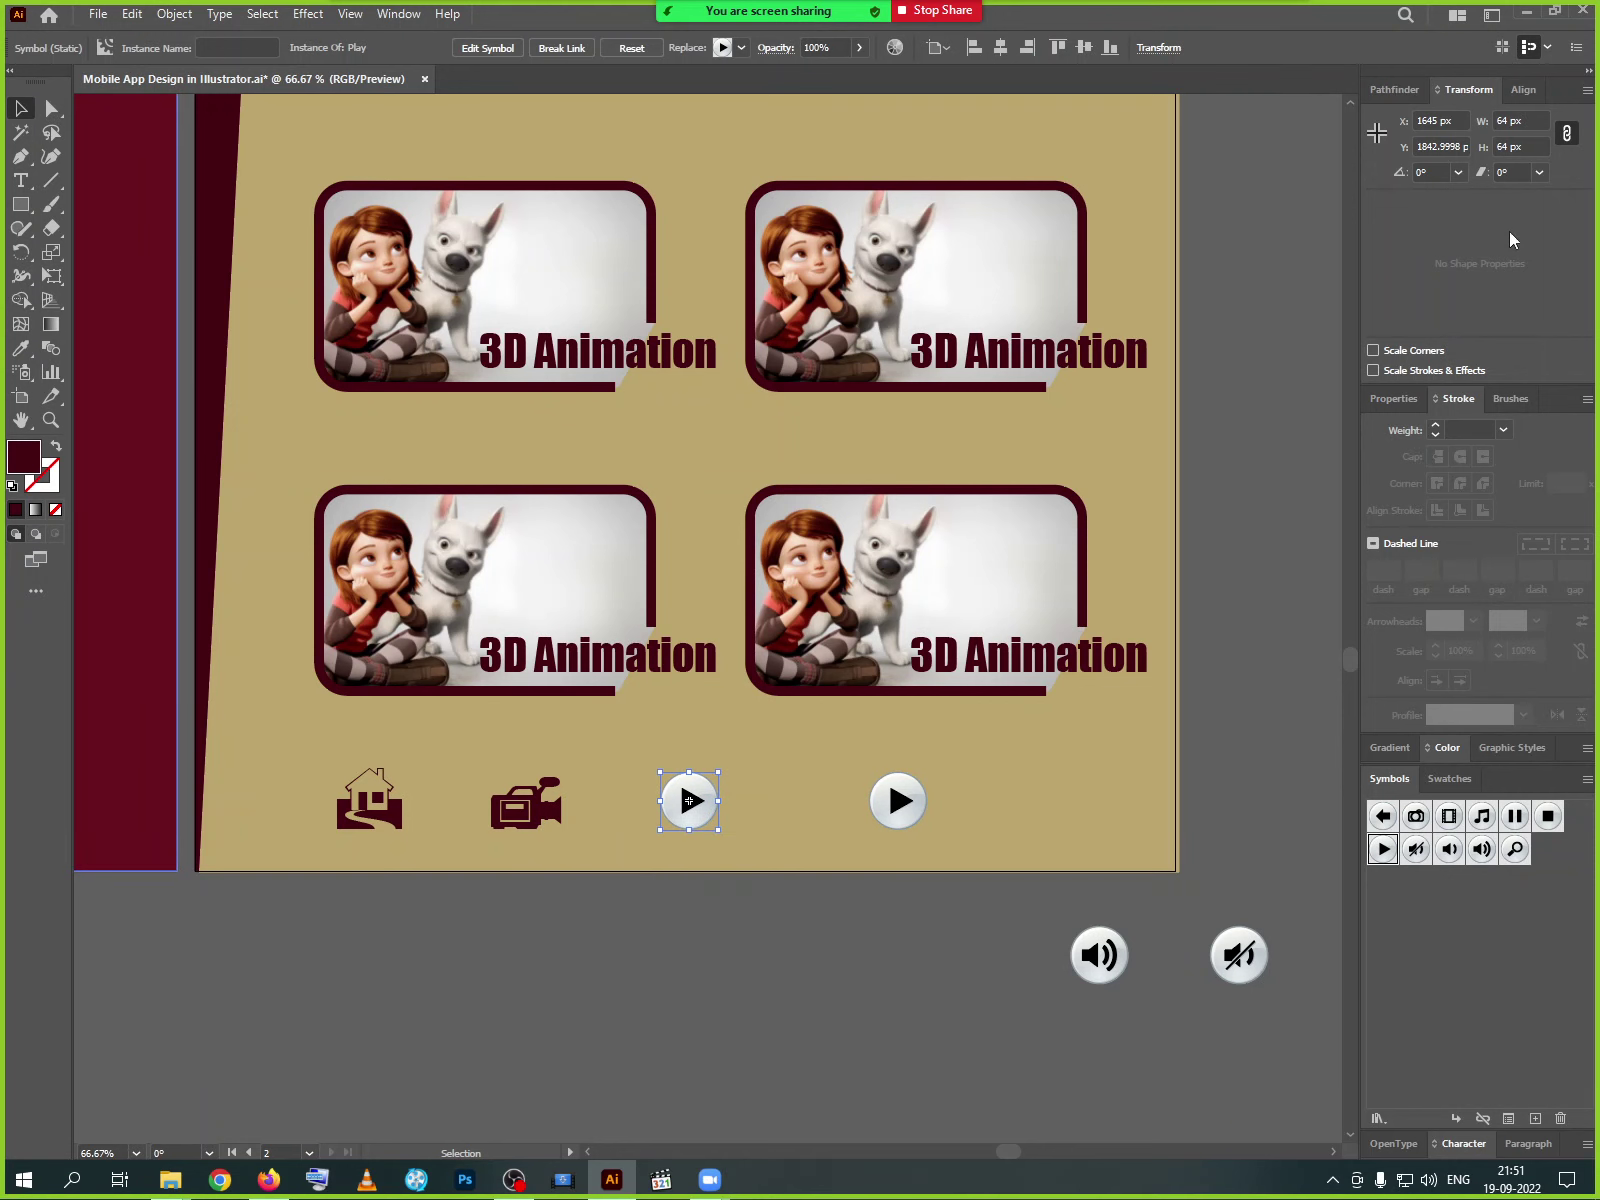
pyautogui.click(1587, 90)
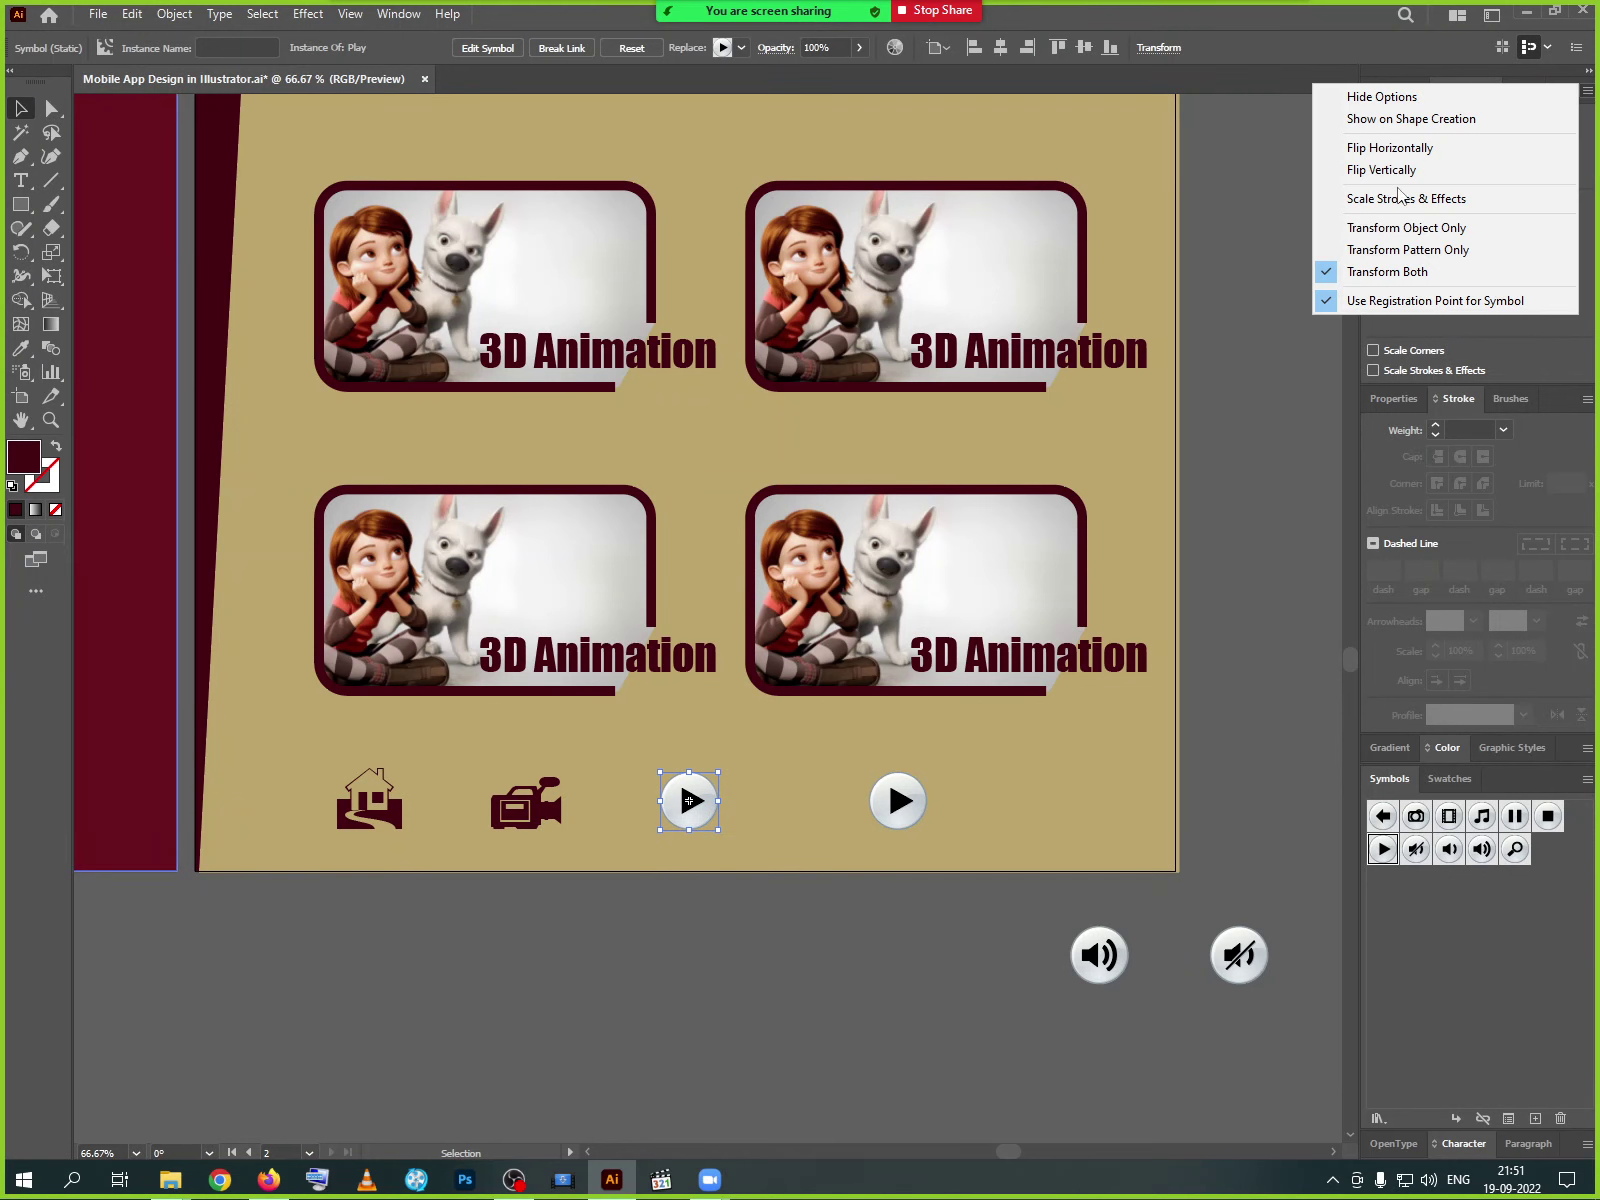
pyautogui.click(1371, 147)
pyautogui.click(779, 896)
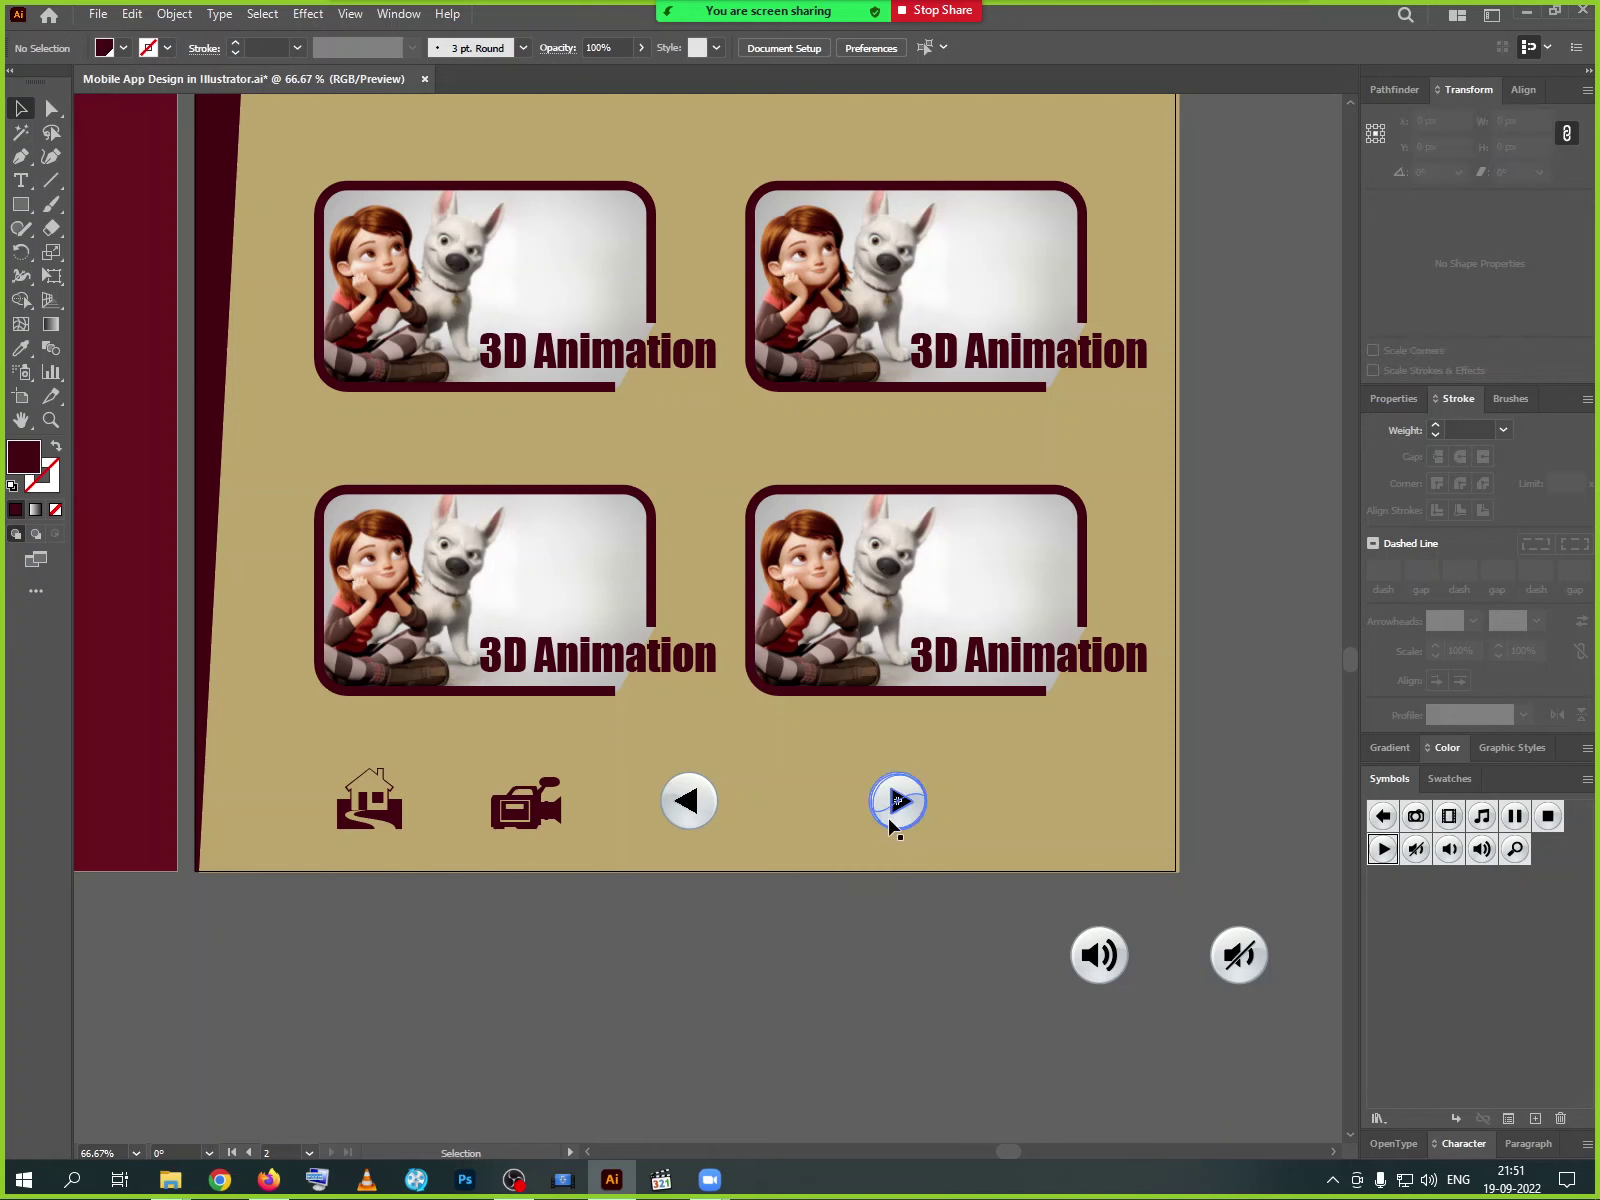
# - Arrange the row as back arrow, speaker, mute, then Play at the right end
pyautogui.moveTo(899, 805); pyautogui.dragTo(1070, 803)
pyautogui.moveTo(1097, 958); pyautogui.dragTo(800, 808)
pyautogui.moveTo(1238, 955); pyautogui.dragTo(936, 805)
pyautogui.moveTo(687, 809); pyautogui.dragTo(688, 817)
pyautogui.click(850, 945)
pyautogui.click(804, 814)
pyautogui.click(789, 929)
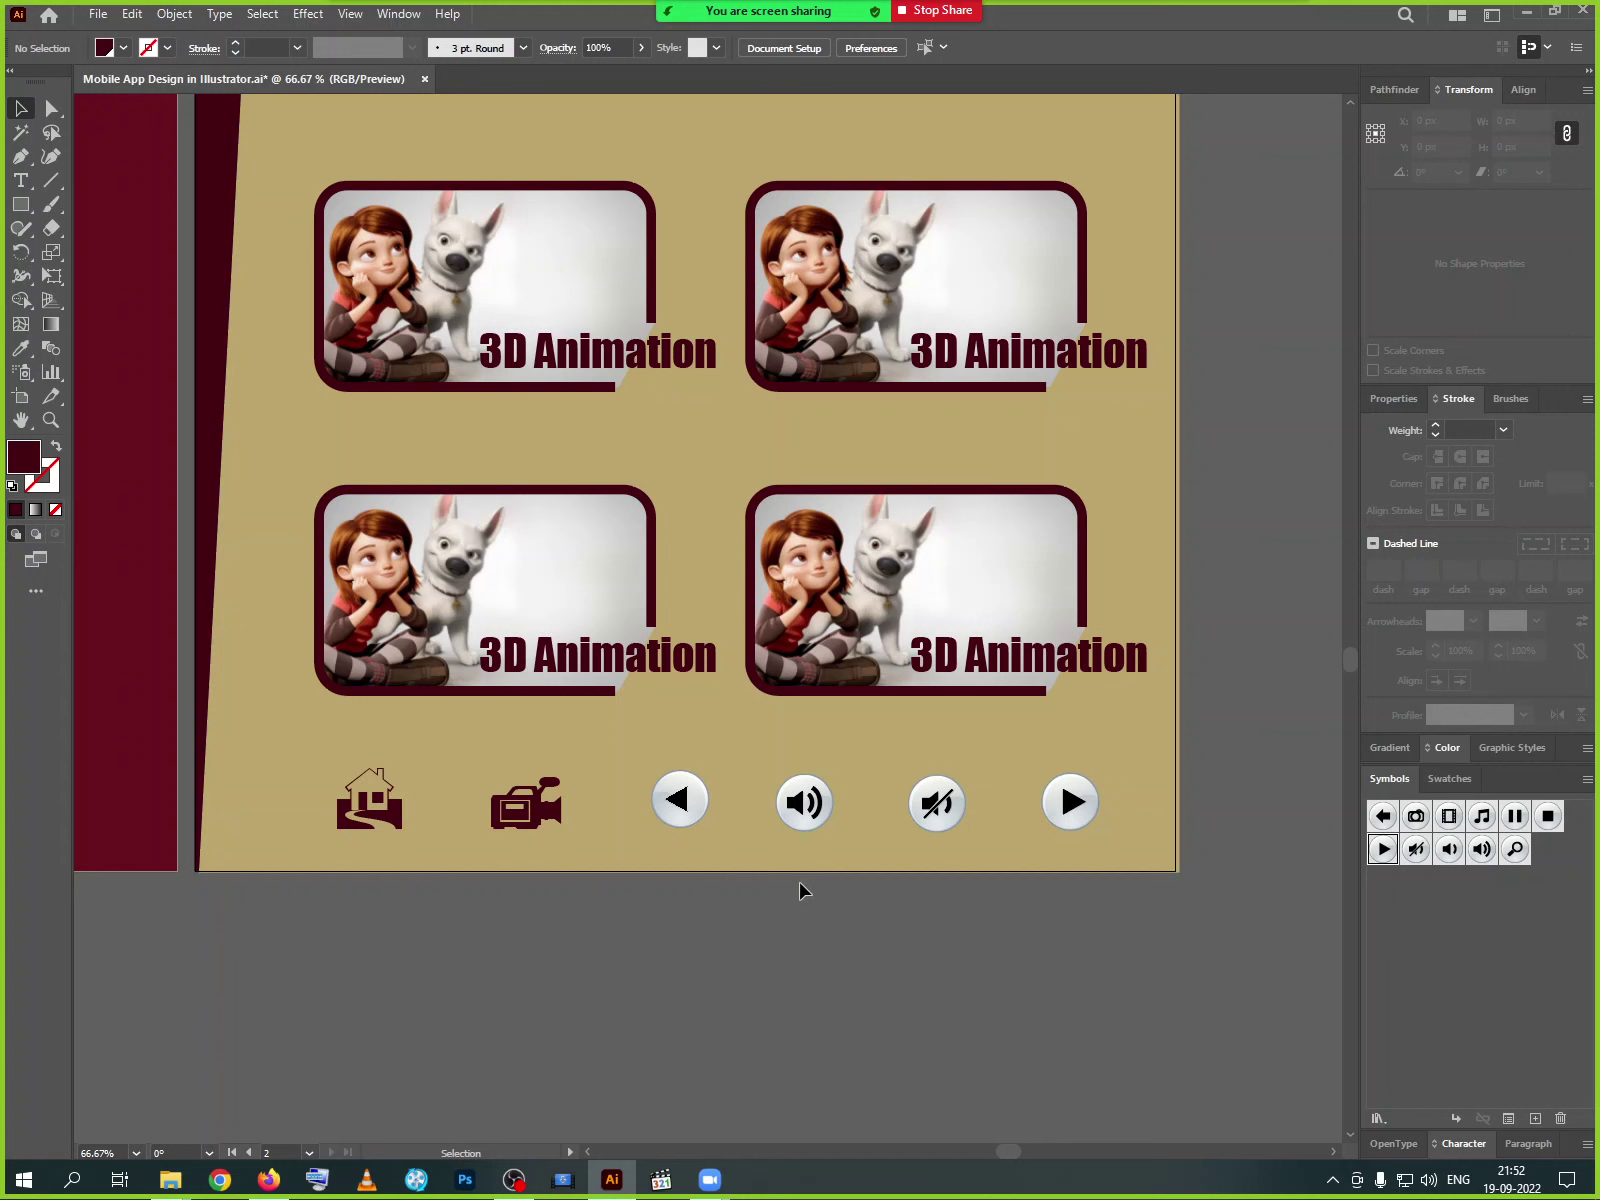
pyautogui.click(690, 813)
# - Zoom out to review both finished app screens, then bring OBS Studio to the front
pyautogui.click(868, 995)
pyautogui.hotkey('ctrl', '-')
pyautogui.hotkey('ctrl', '-')
pyautogui.hotkey('ctrl', '-')
pyautogui.hotkey('ctrl', '-')
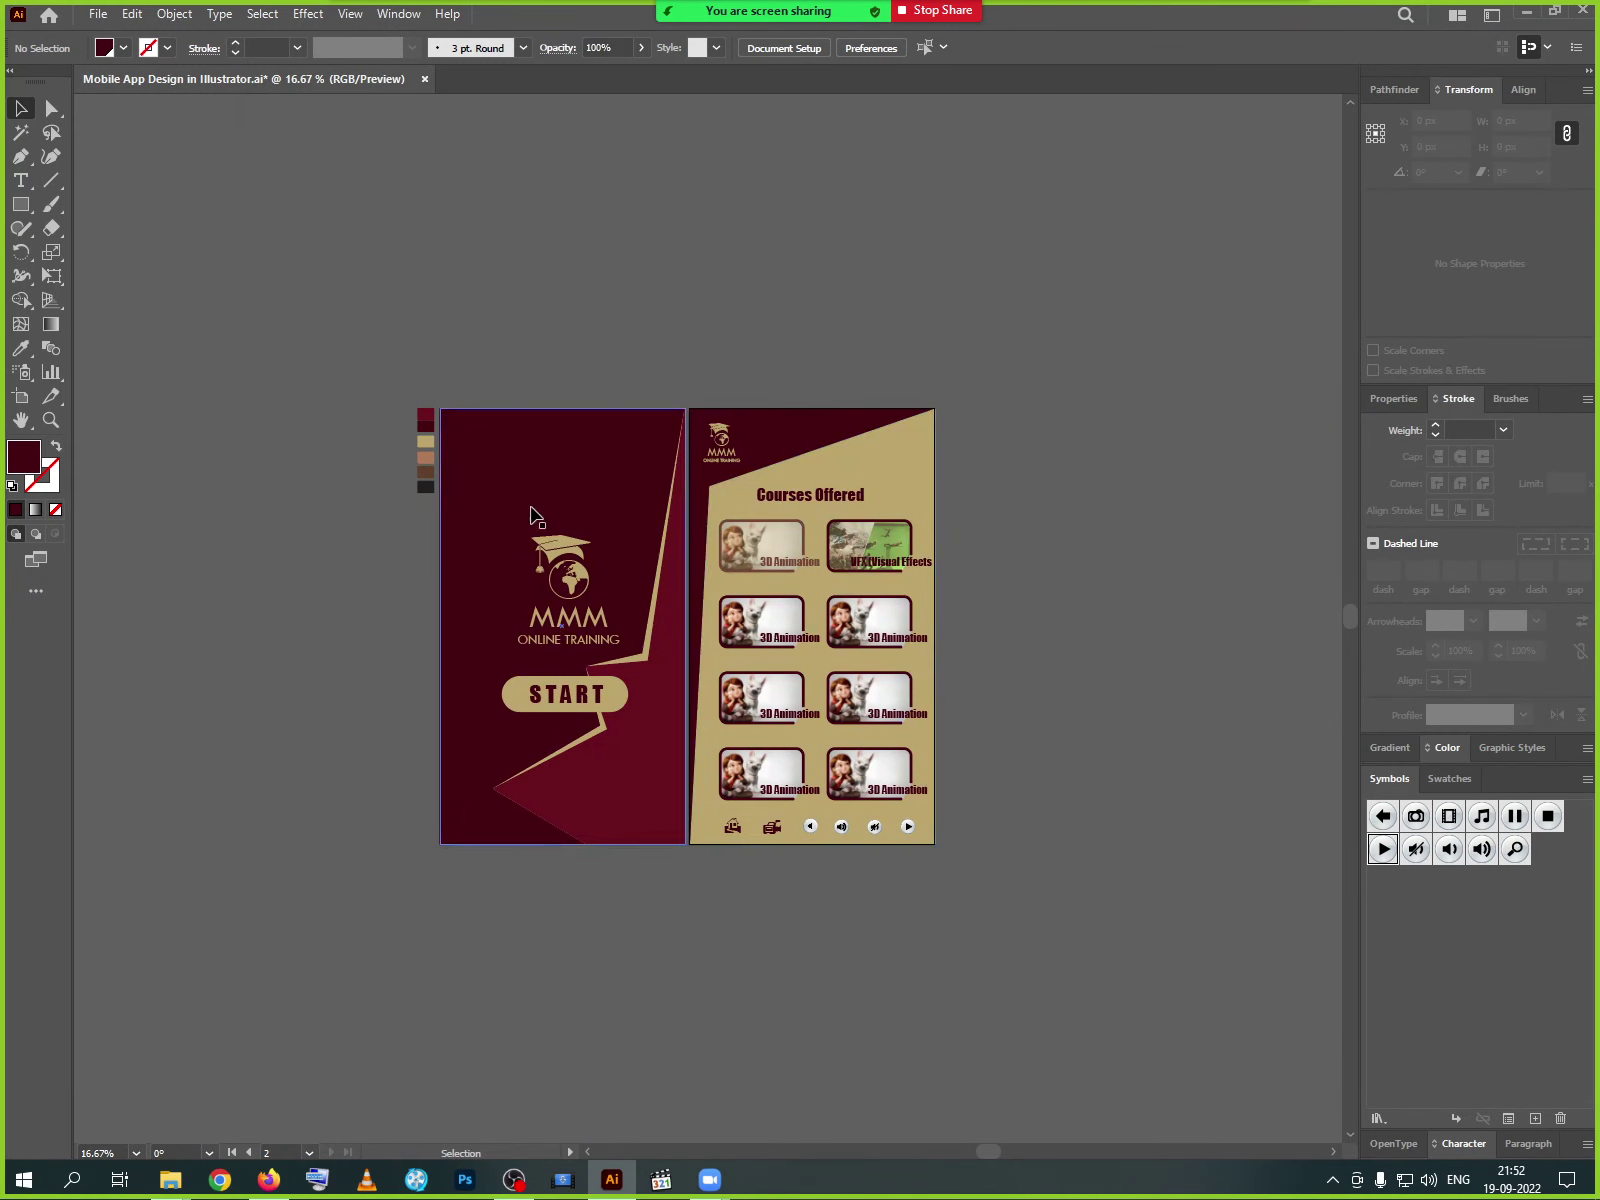
pyautogui.click(426, 486)
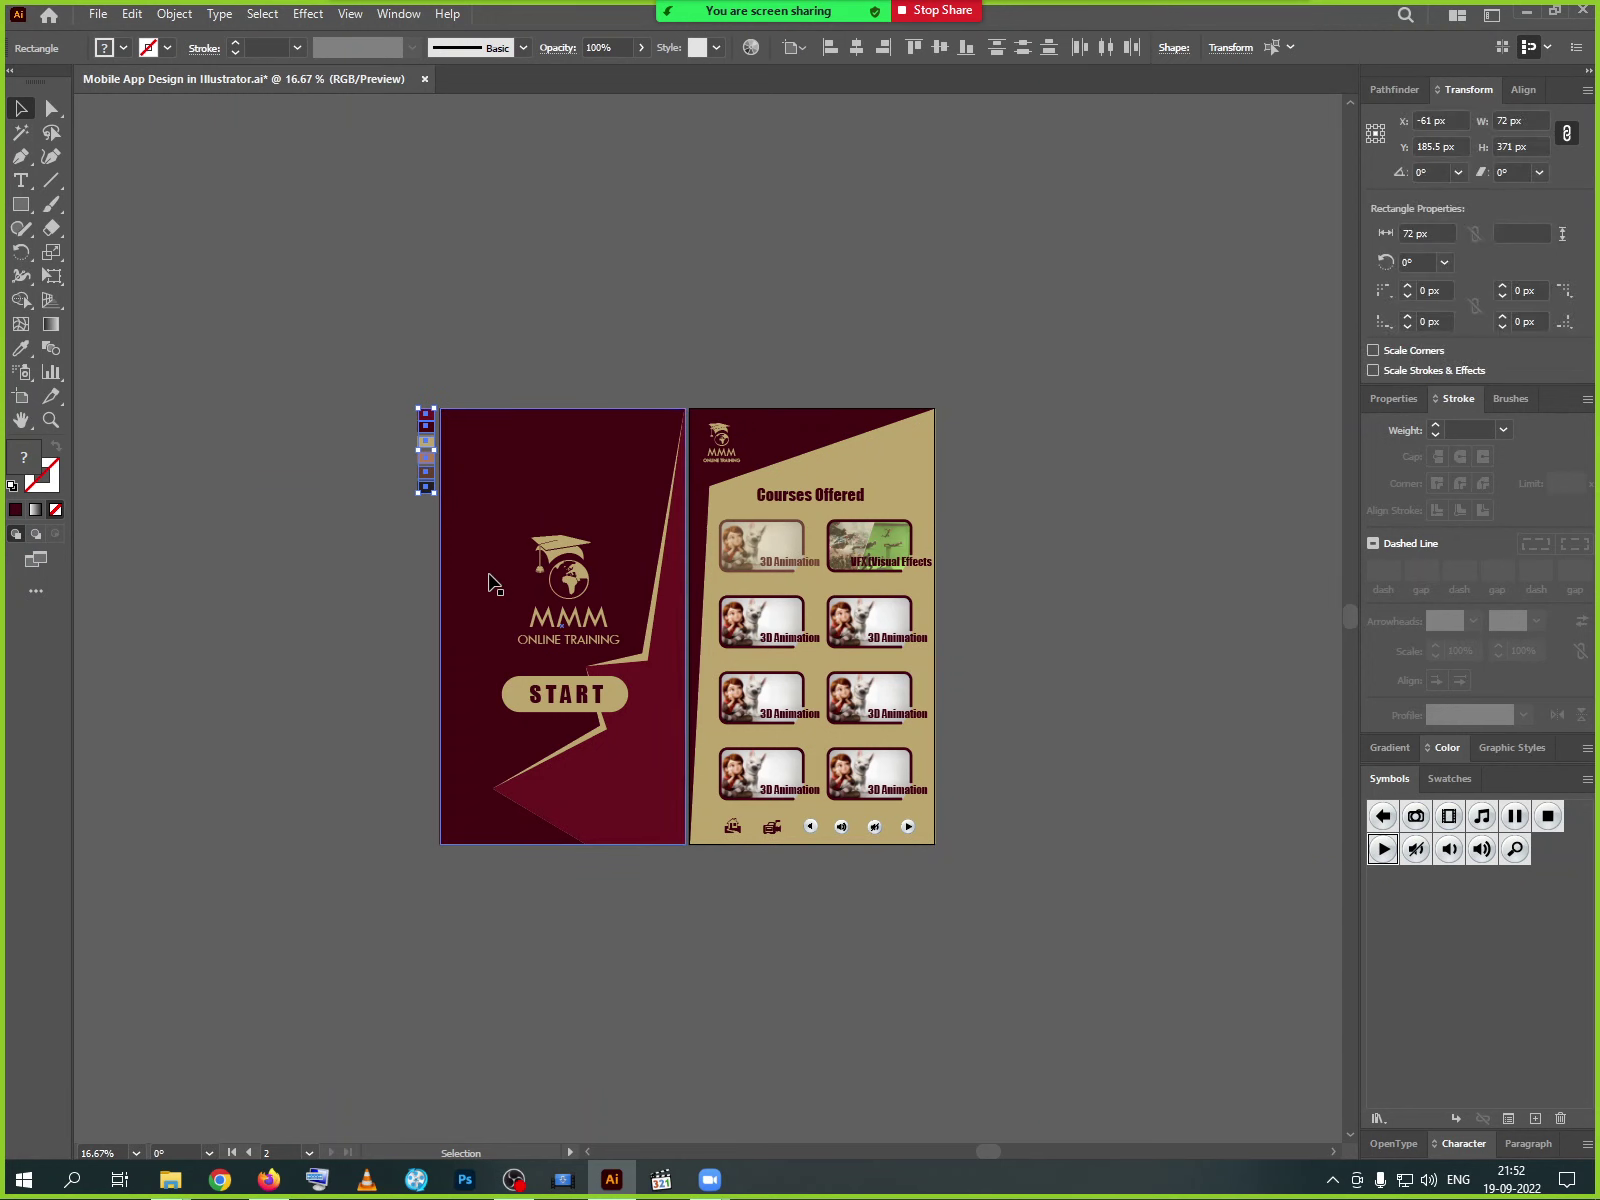
pyautogui.click(436, 385)
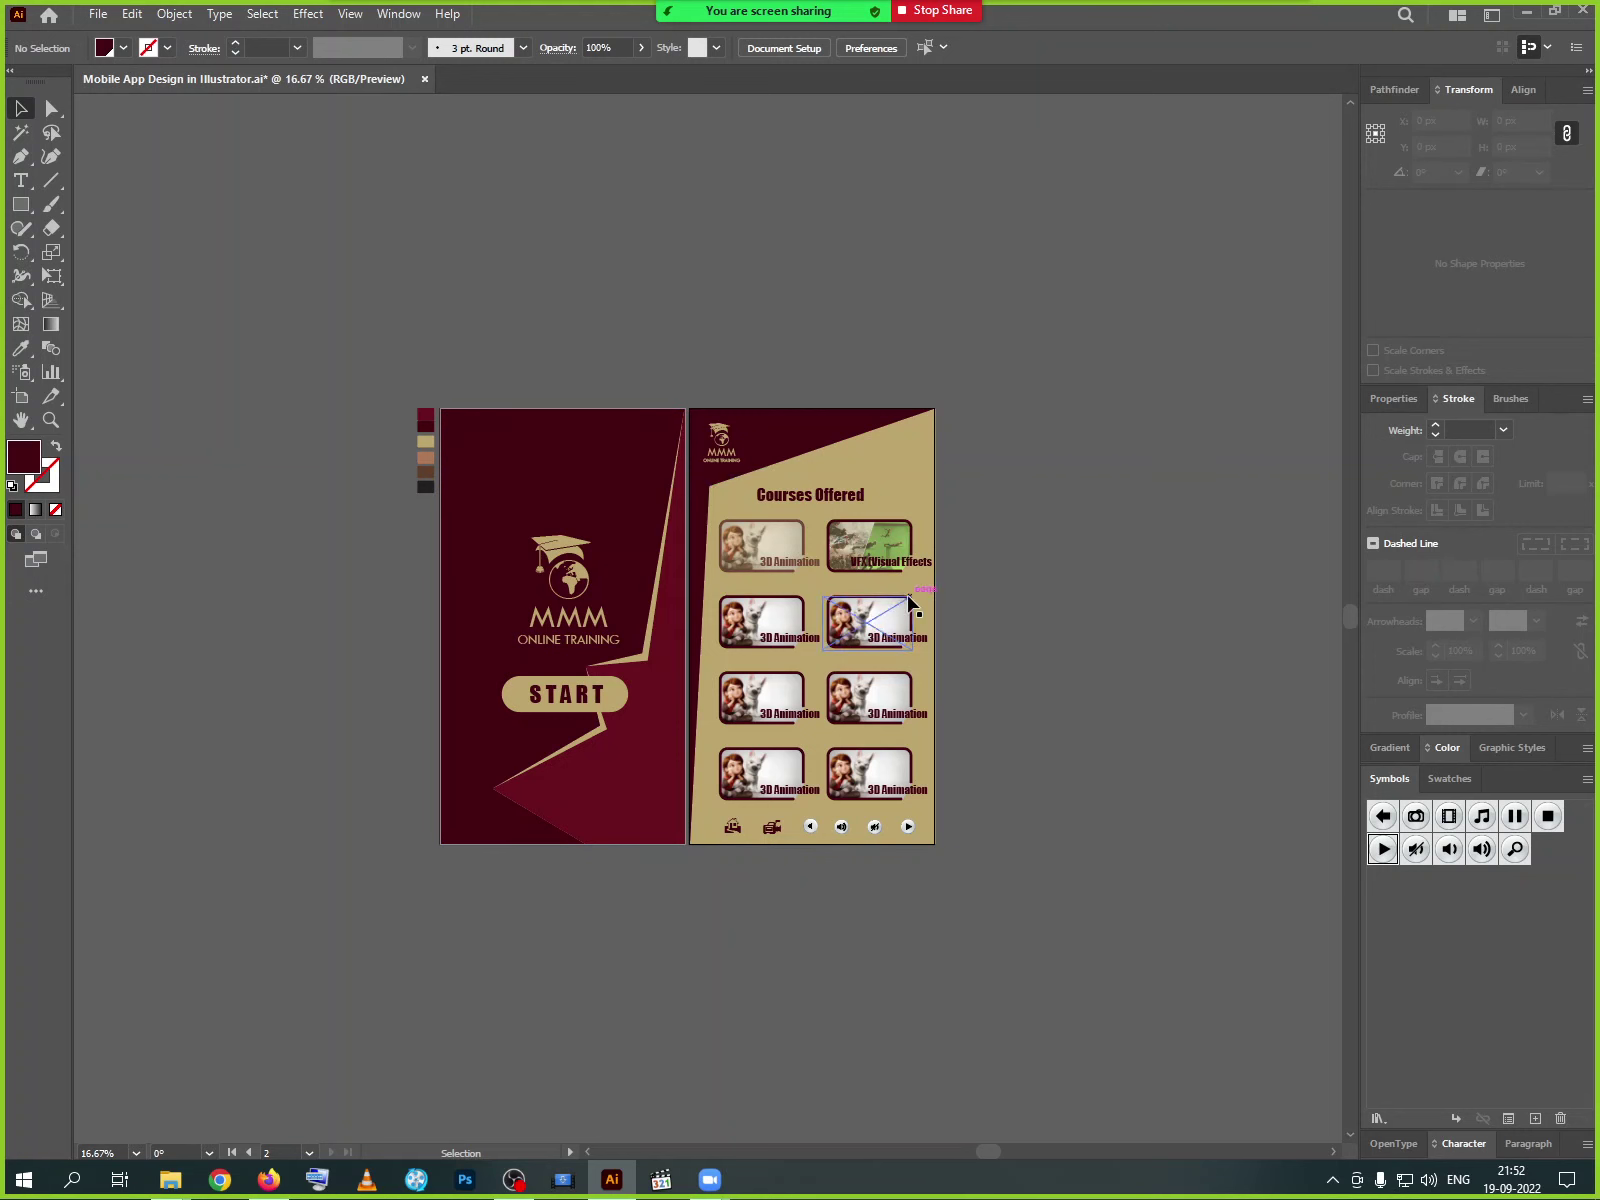
pyautogui.moveTo(517, 1180)
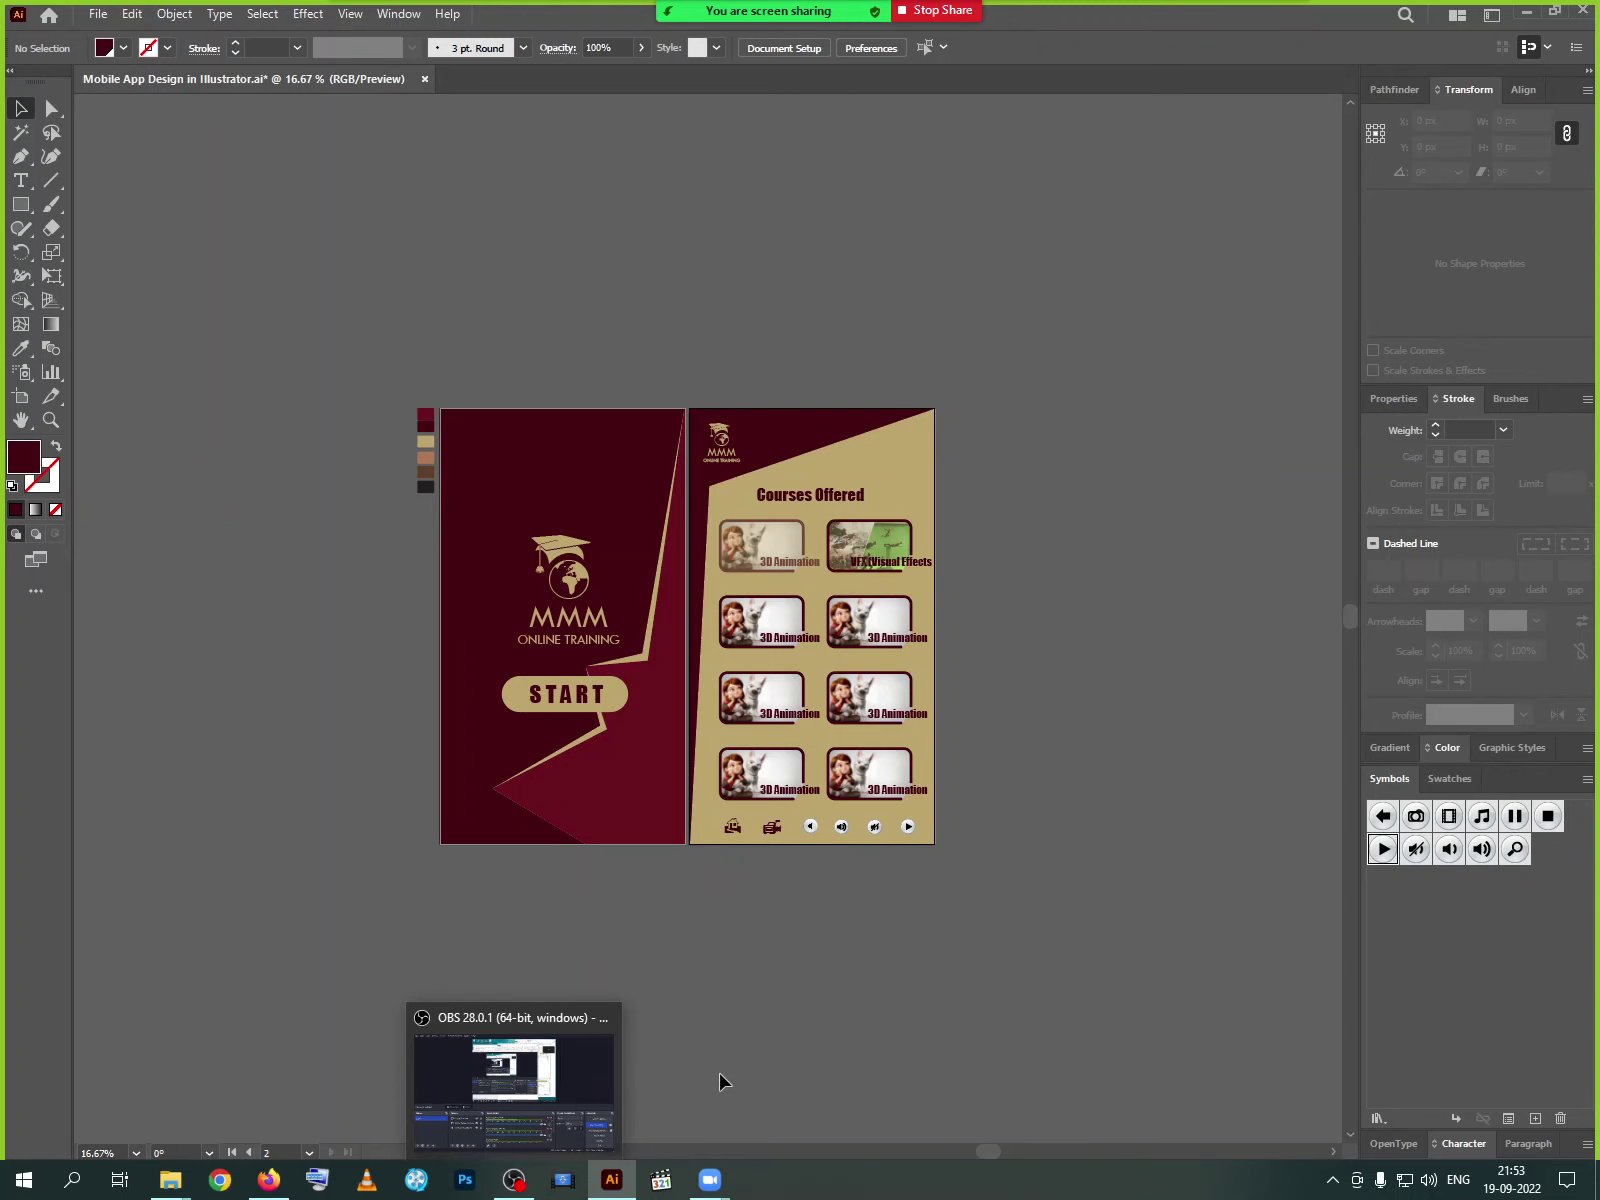
pyautogui.click(528, 1184)
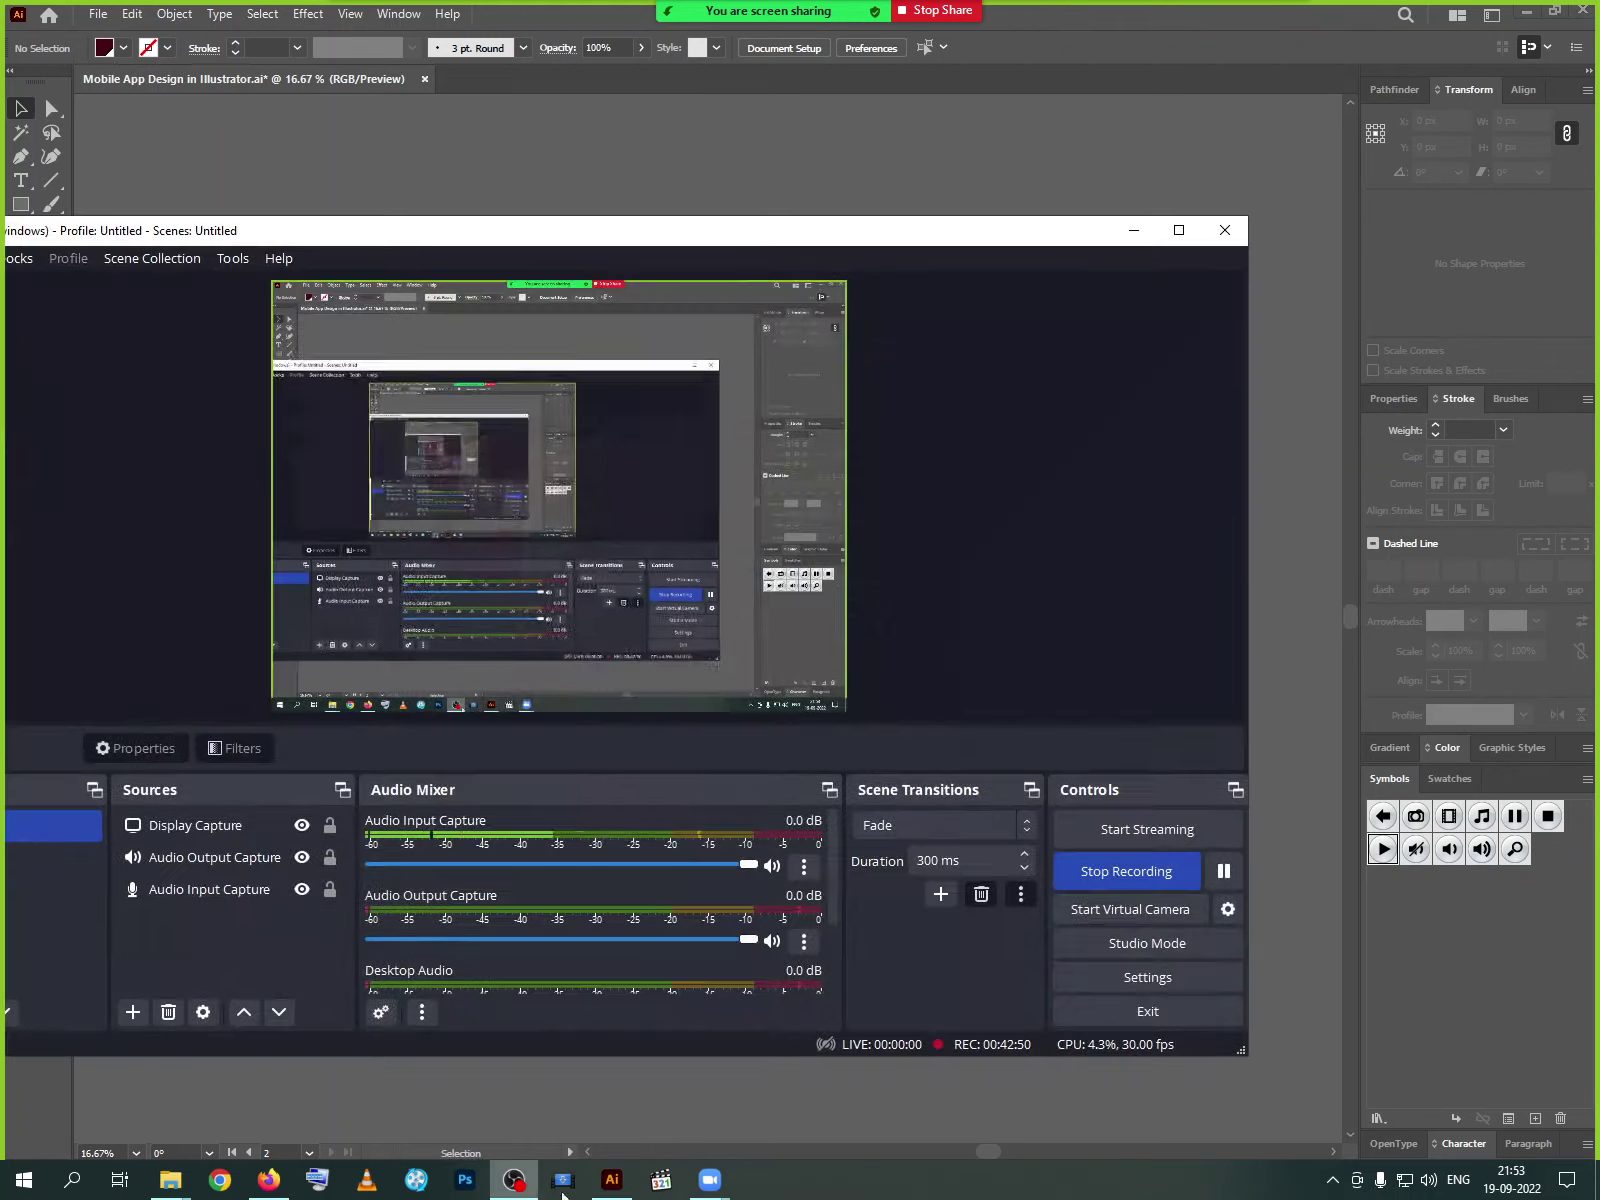